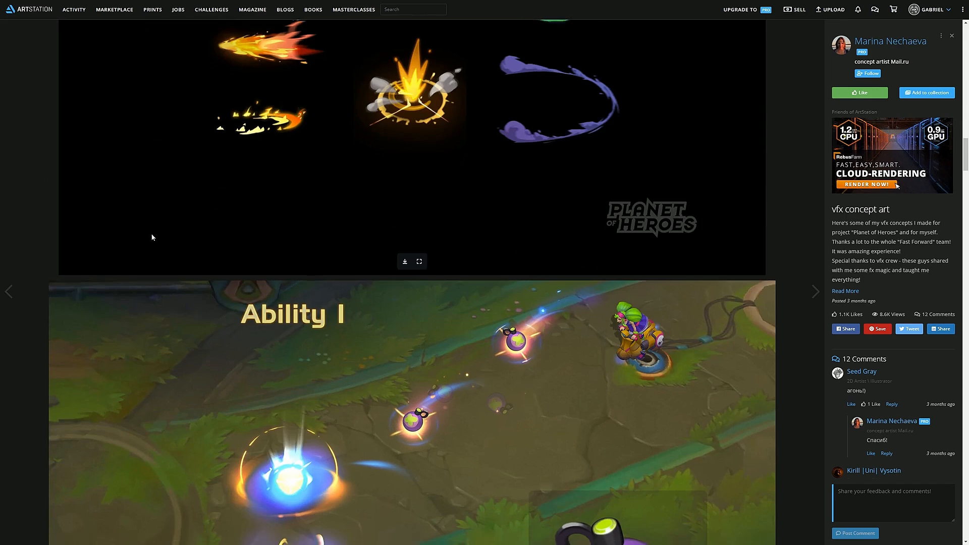
# Examine the ability and spell effect concepts in the "vfx concept art" project on ArtStation.
pyautogui.scroll(-3, 151, 237)
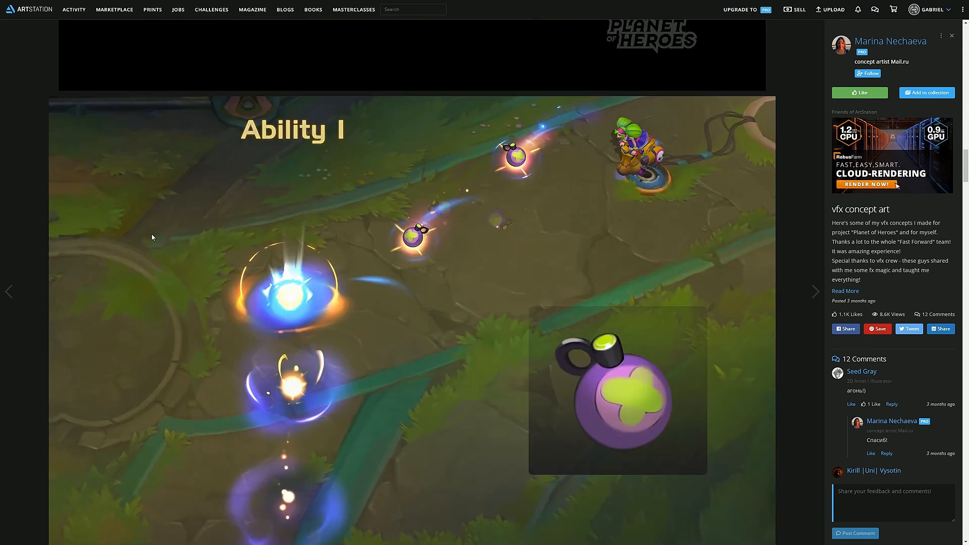
pyautogui.scroll(-6, 152, 237)
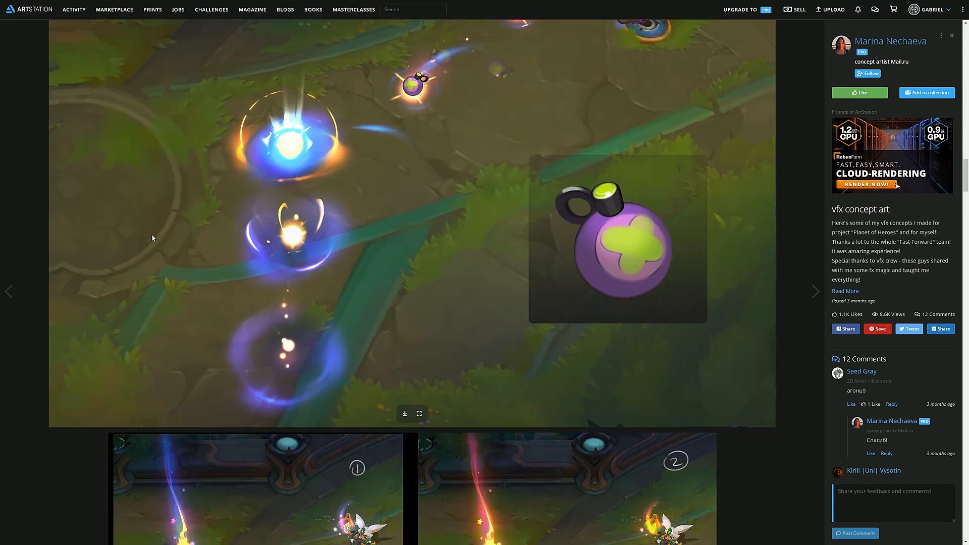
pyautogui.scroll(-2, 152, 241)
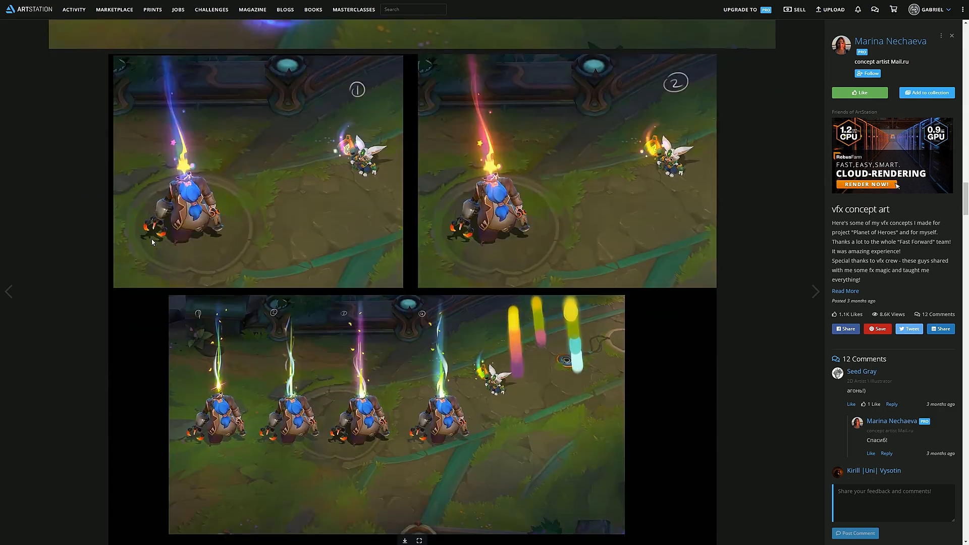
pyautogui.scroll(-2, 152, 241)
pyautogui.scroll(-3, 151, 242)
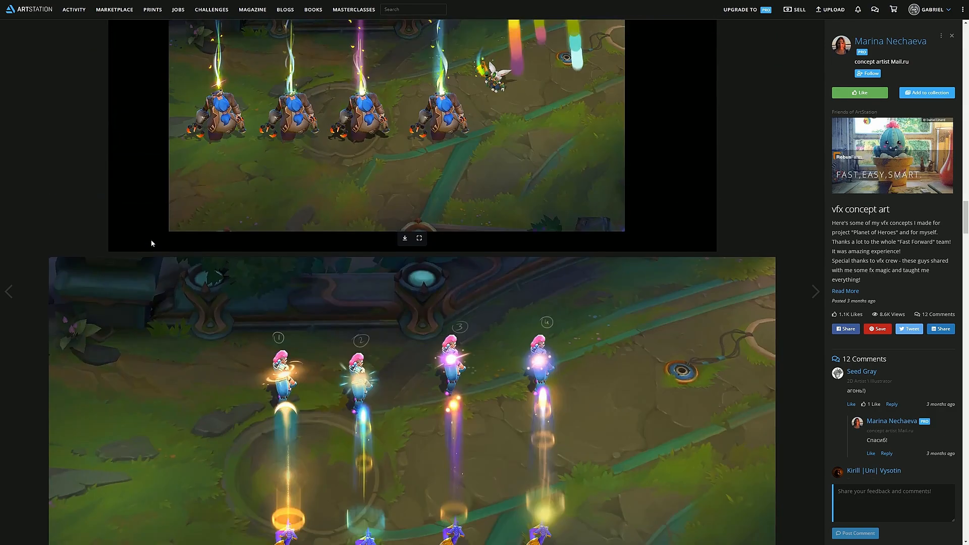
pyautogui.scroll(-13, 148, 242)
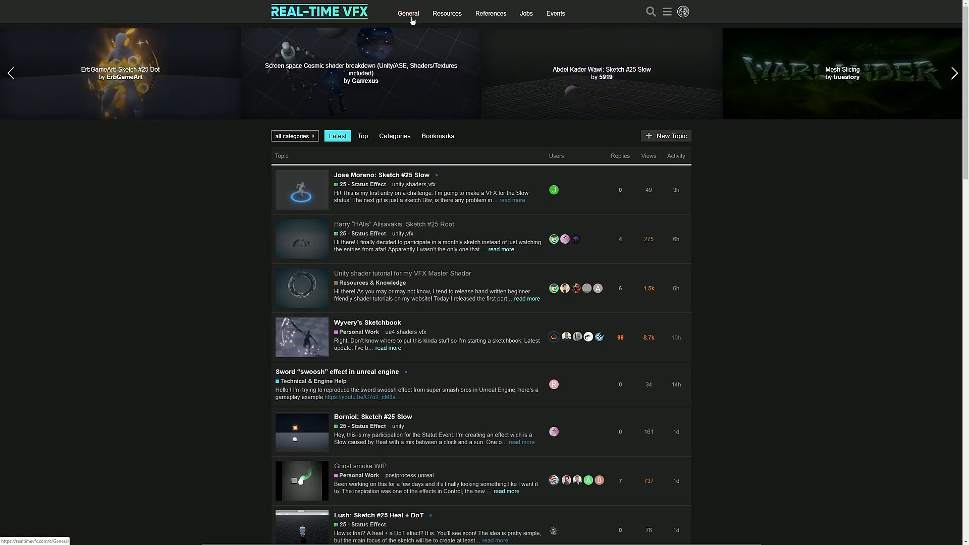
# Switch to the Real-Time VFX forum and look through its latest topics down to the end of the loaded list.
pyautogui.scroll(-2, 253, 161)
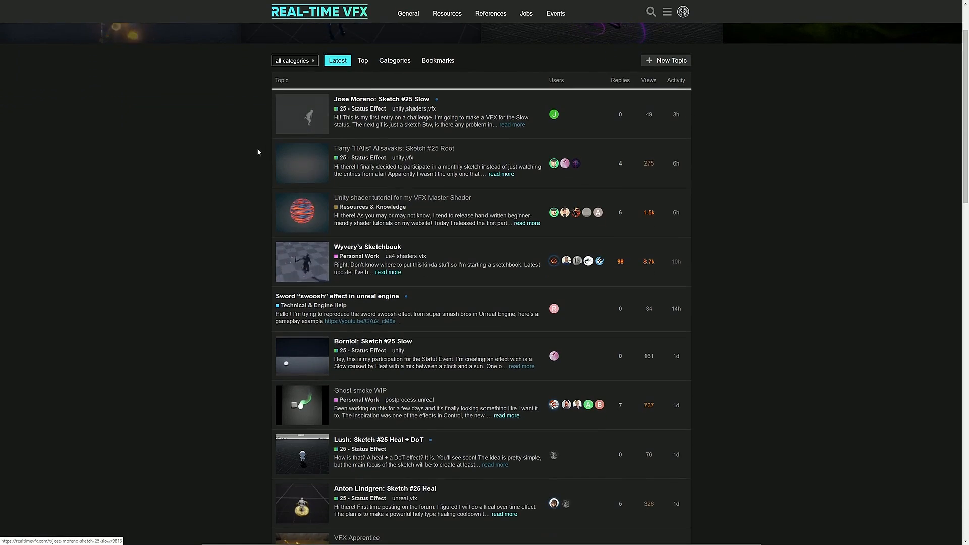
pyautogui.scroll(-5, 222, 181)
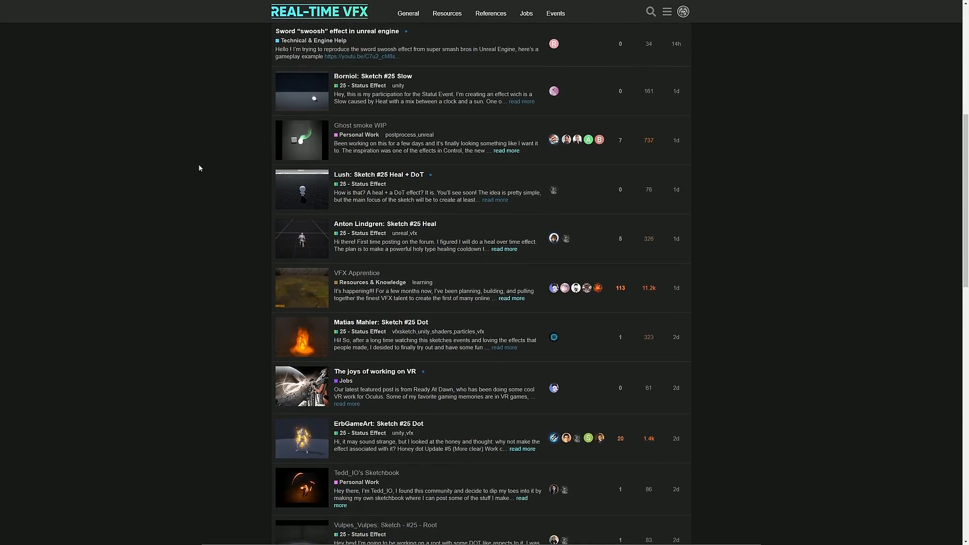
pyautogui.scroll(-2, 197, 165)
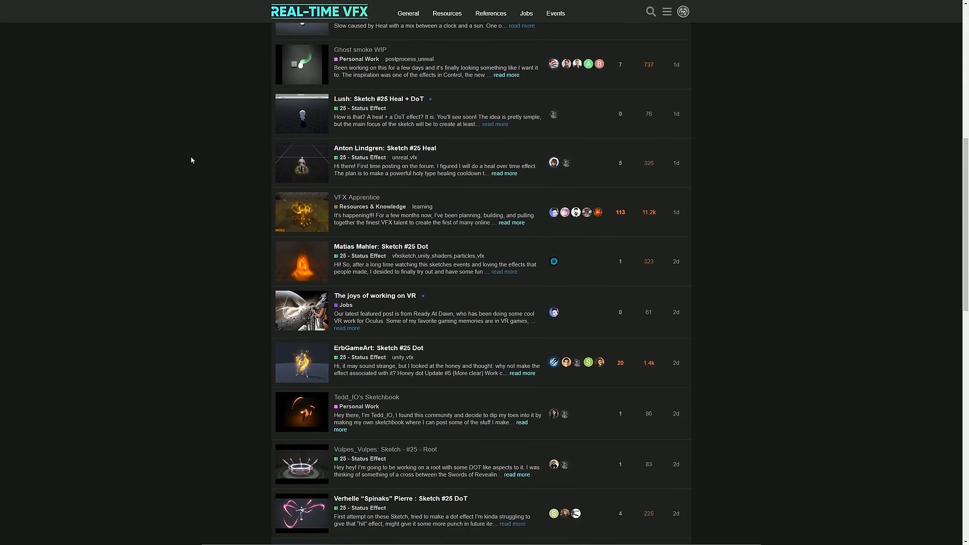
pyautogui.scroll(-3, 191, 160)
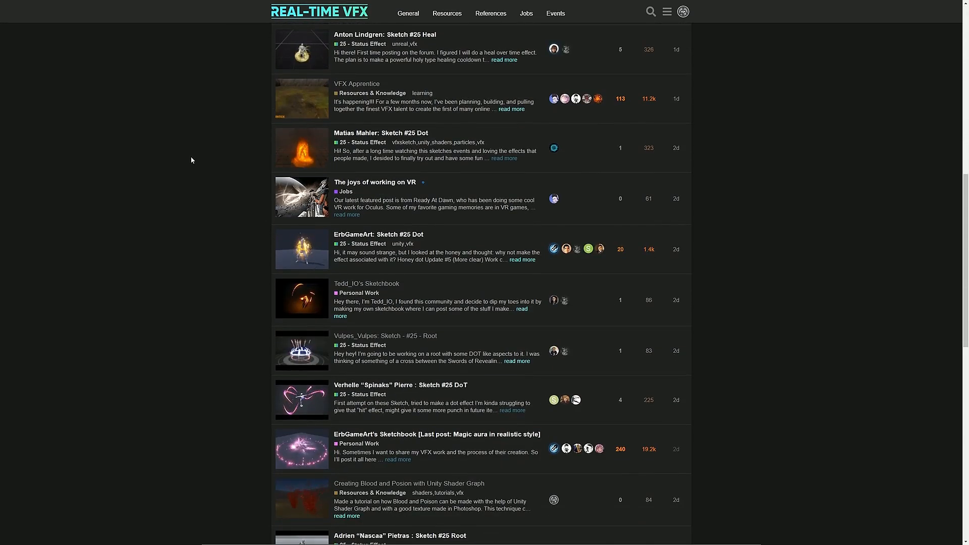
pyautogui.scroll(-2, 189, 156)
pyautogui.scroll(-2, 189, 156)
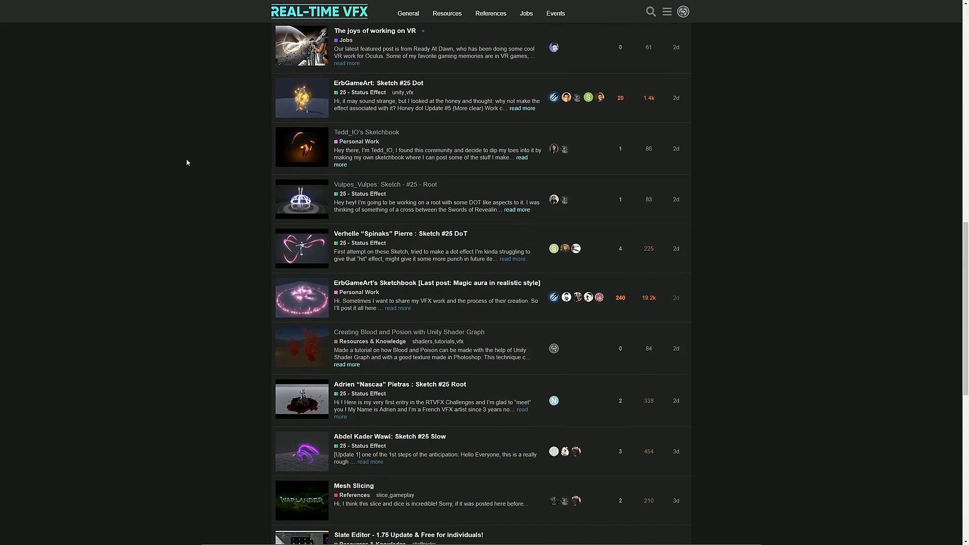
pyautogui.scroll(-2, 186, 163)
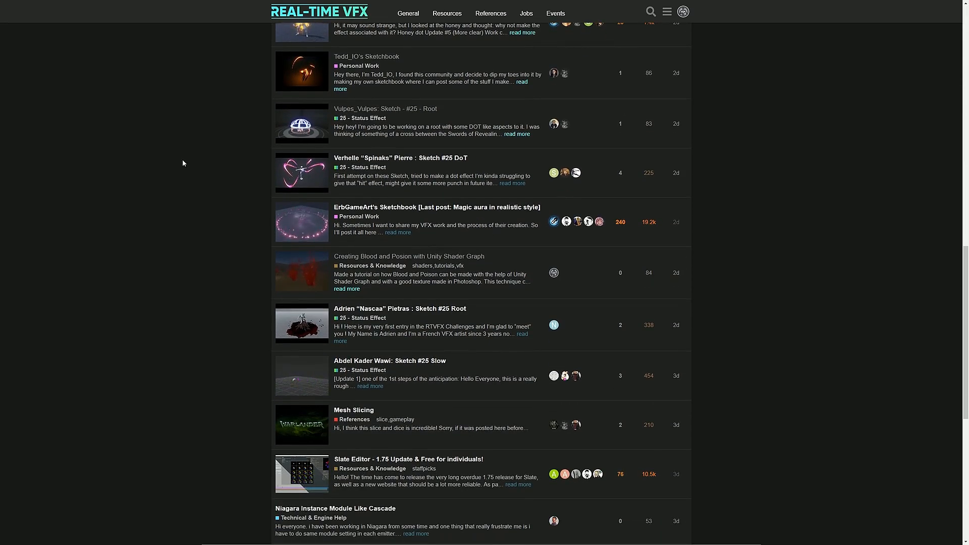
pyautogui.scroll(-1, 182, 163)
pyautogui.scroll(-4, 181, 163)
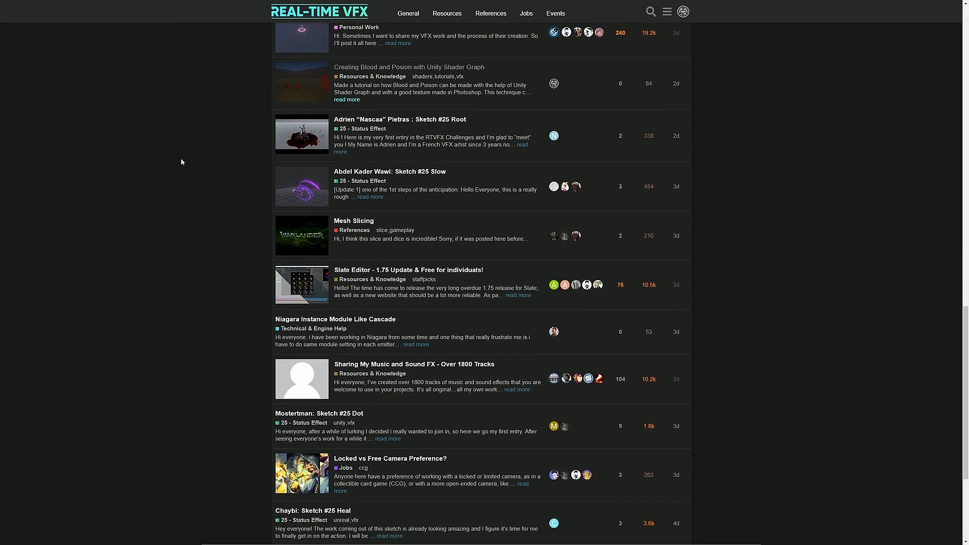
pyautogui.scroll(-2, 176, 160)
pyautogui.scroll(-3, 170, 164)
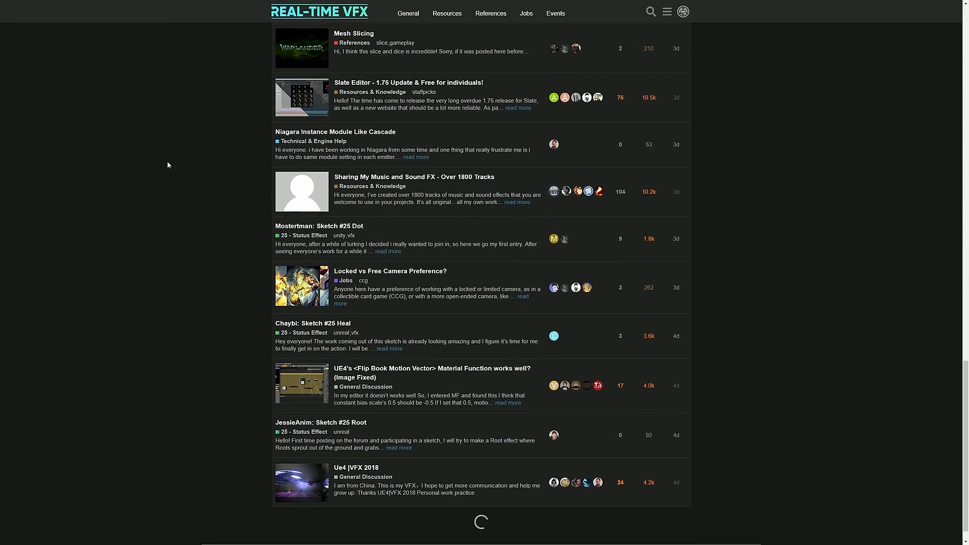
pyautogui.scroll(-1, 163, 163)
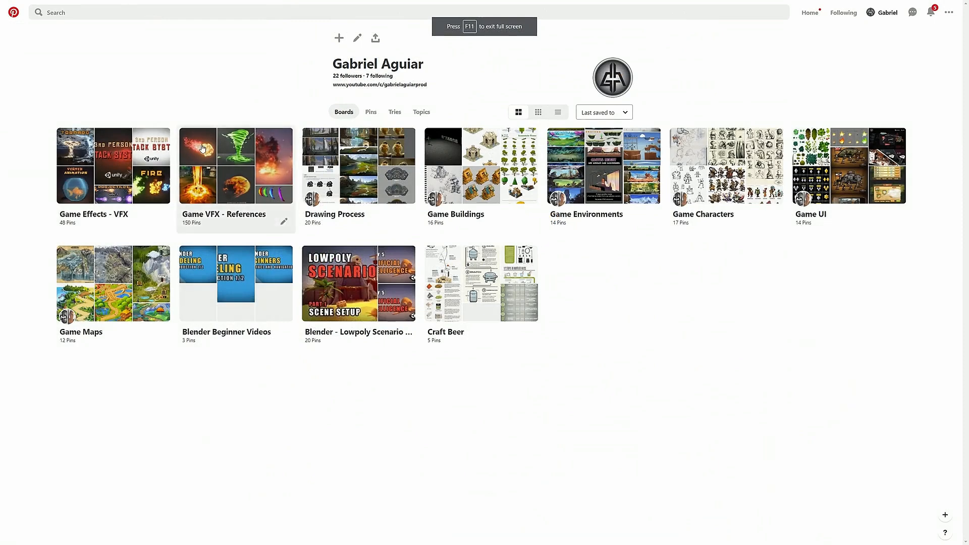
# Open the Game VFX - References board on Pinterest and play the "Sketch # 15 - Real Time VFX" explosion pin, returning to the board.
pyautogui.click(202, 148)
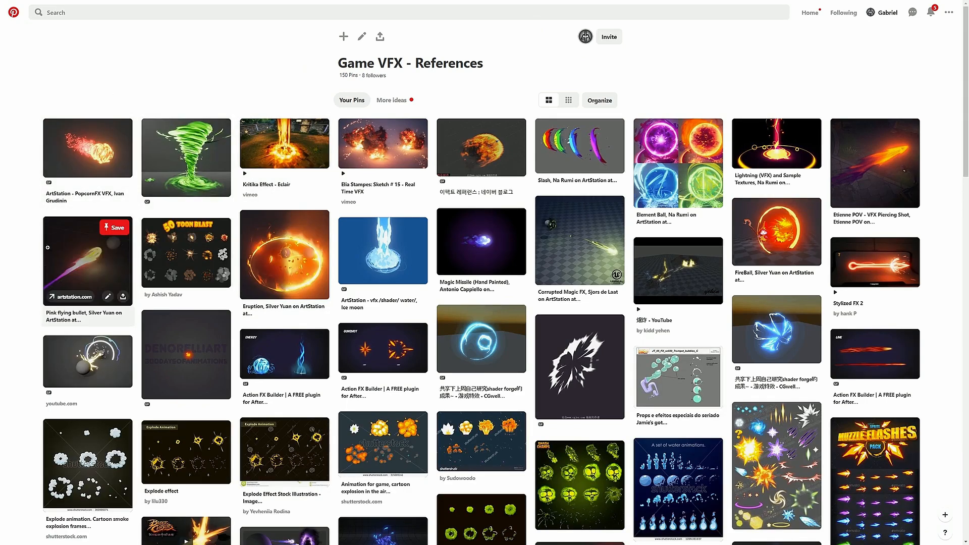
pyautogui.scroll(-1, 39, 257)
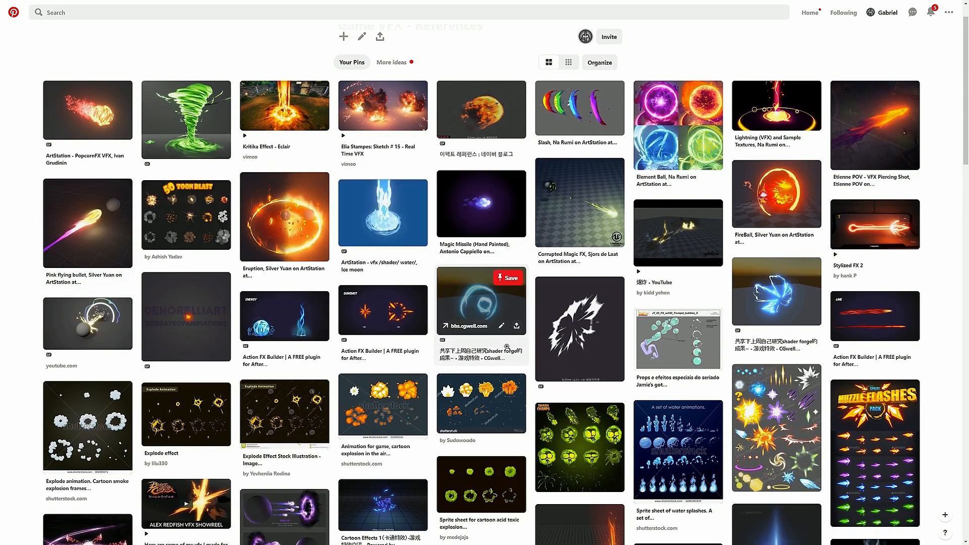
pyautogui.click(394, 140)
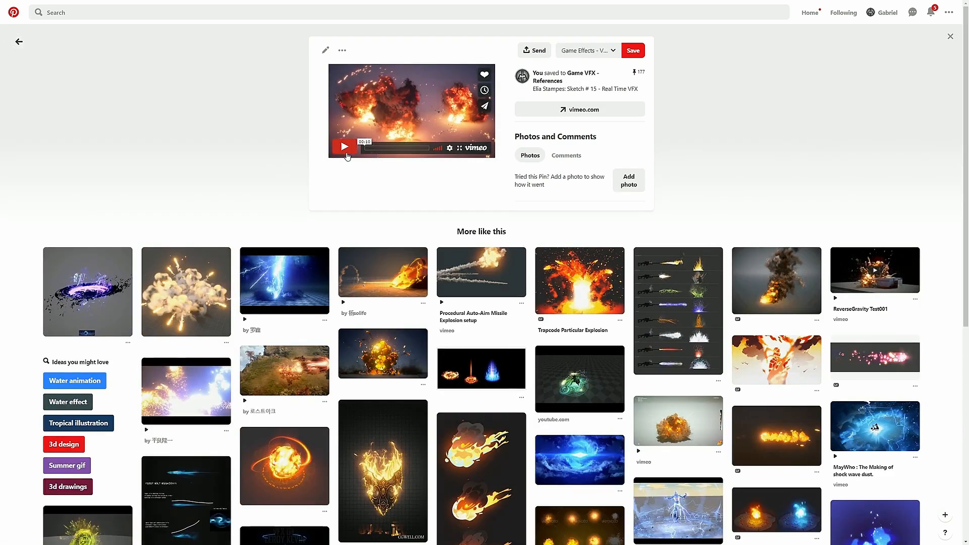
pyautogui.click(345, 151)
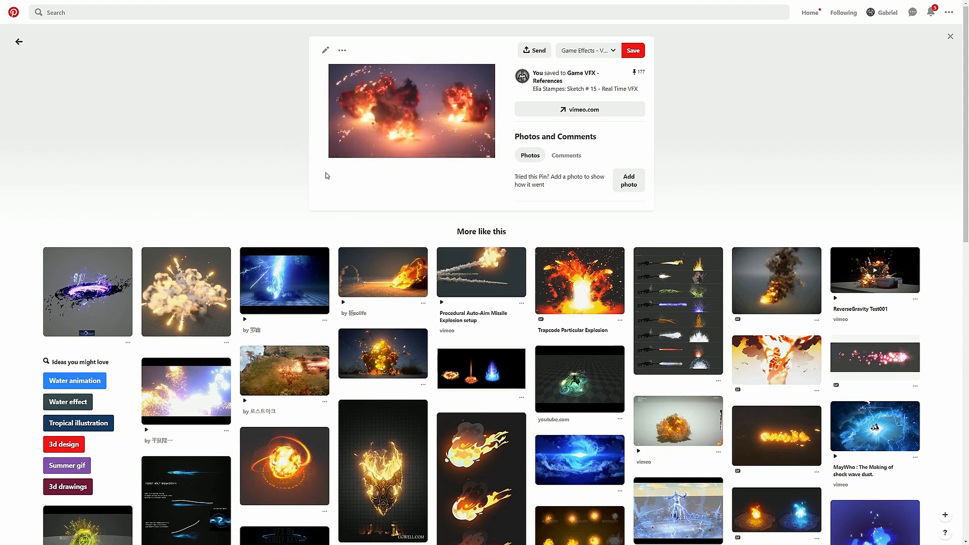
pyautogui.hotkey('alt', 'Left')
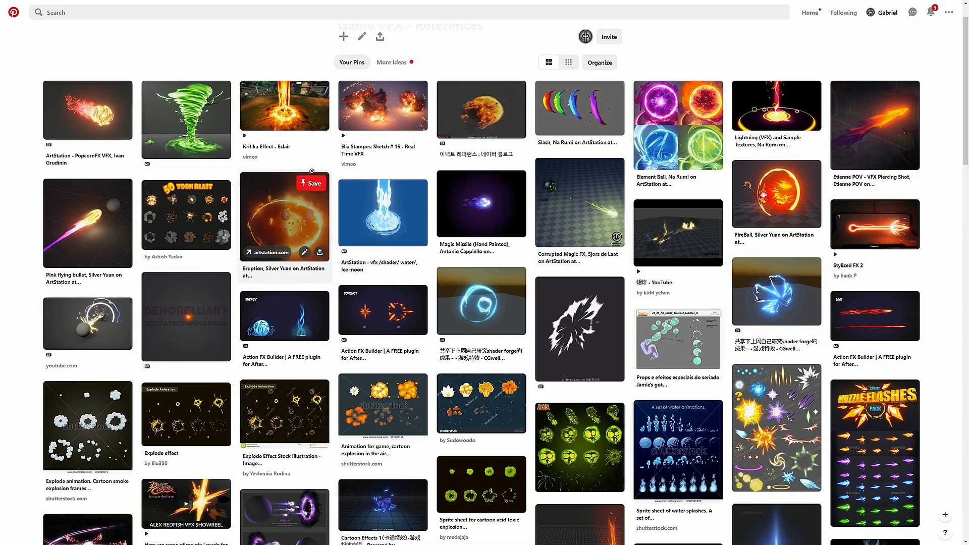
# View the fireball effect pin from the reference board, close it and look through more of the saved pins.
pyautogui.scroll(-1, 505, 167)
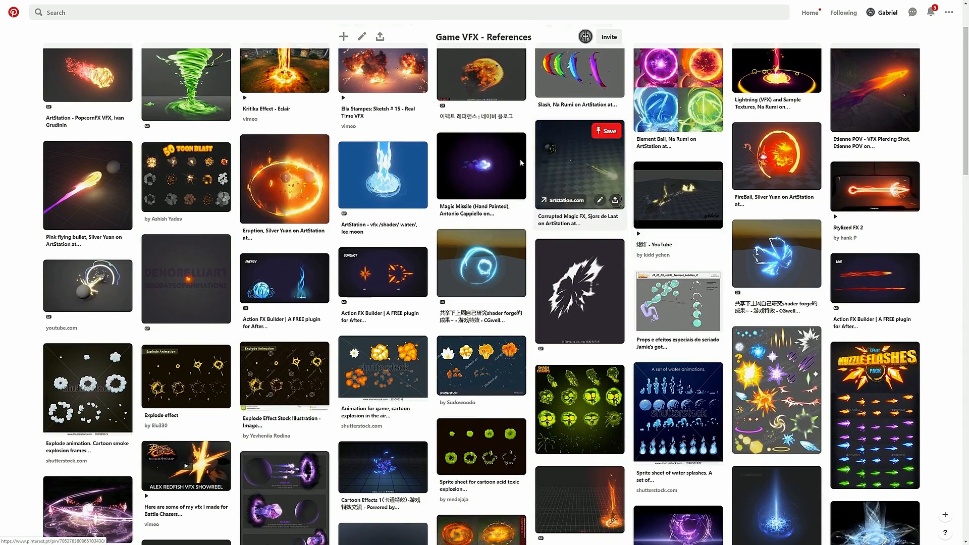
pyautogui.click(459, 79)
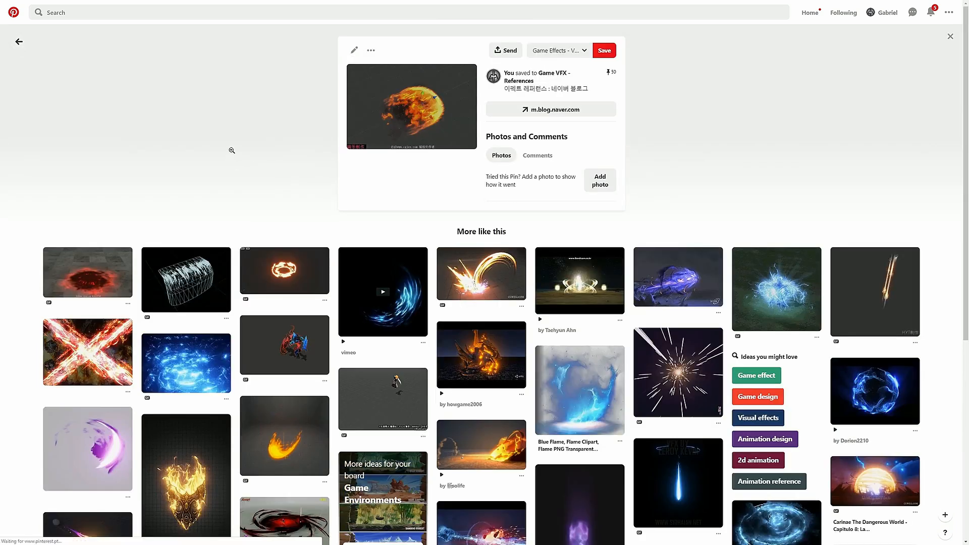
pyautogui.click(229, 152)
pyautogui.scroll(-6, 231, 150)
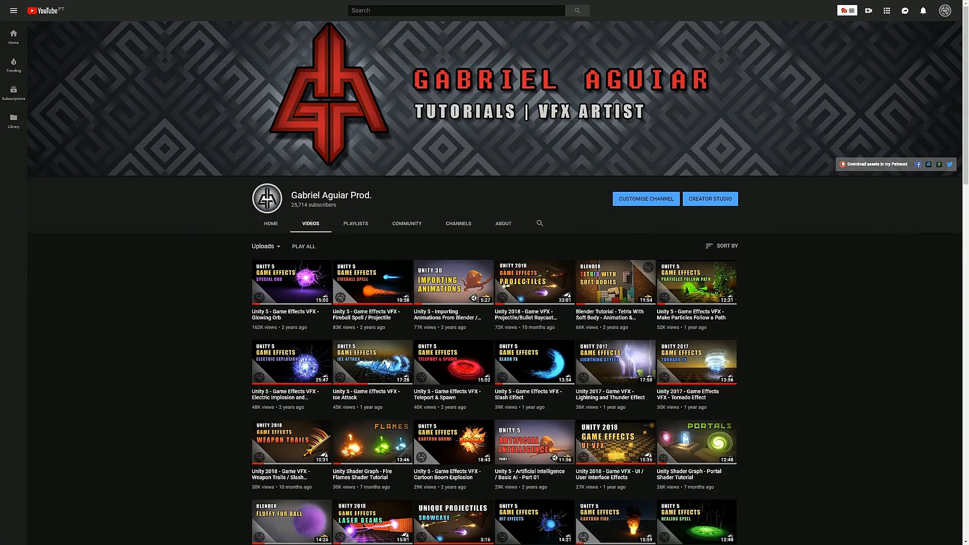
# Switch to the YouTube channel and browse its uploaded game effects tutorials.
pyautogui.middleClick(951, 224)
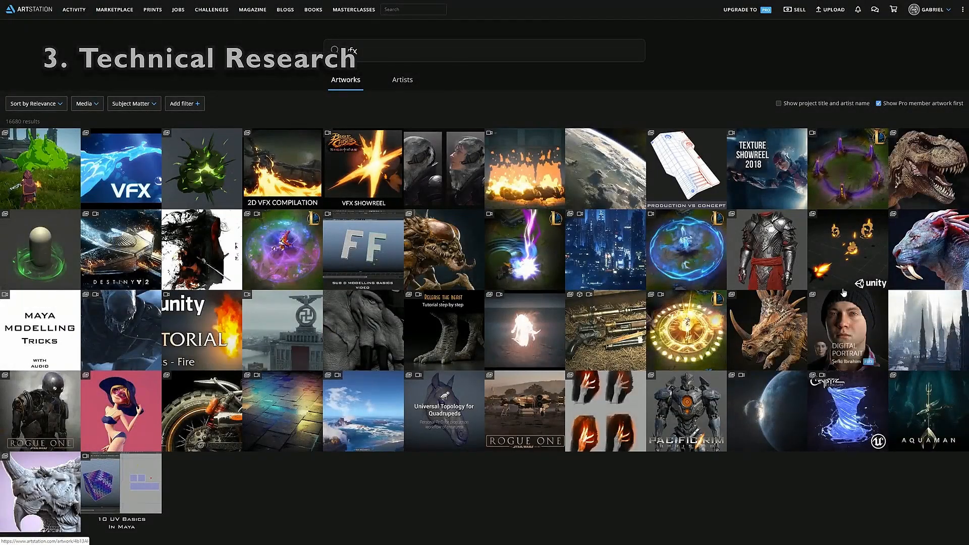
# Open the Unity toon ground impact artwork from the ArtStation vfx results and examine the flipbook textures it uses.
pyautogui.click(847, 268)
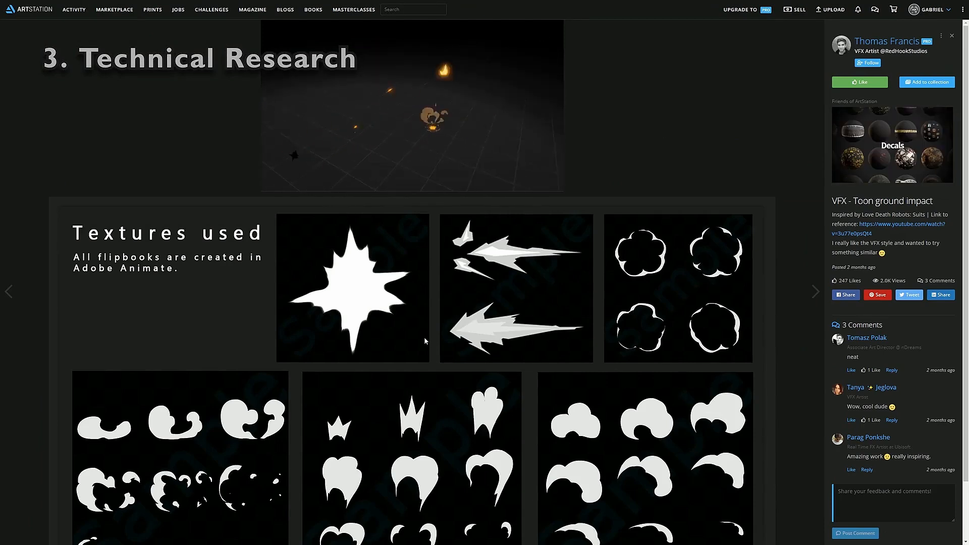
pyautogui.scroll(-1, 415, 346)
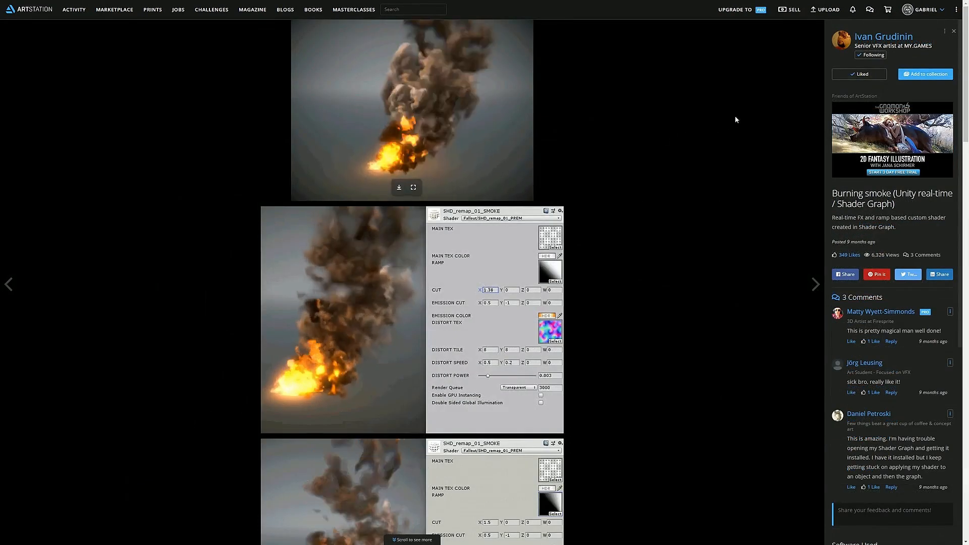
# Examine the "Burning smoke" Shader Graph breakdown on ArtStation and the Toon Shader tutorial article for Unity.
pyautogui.middleClick(735, 119)
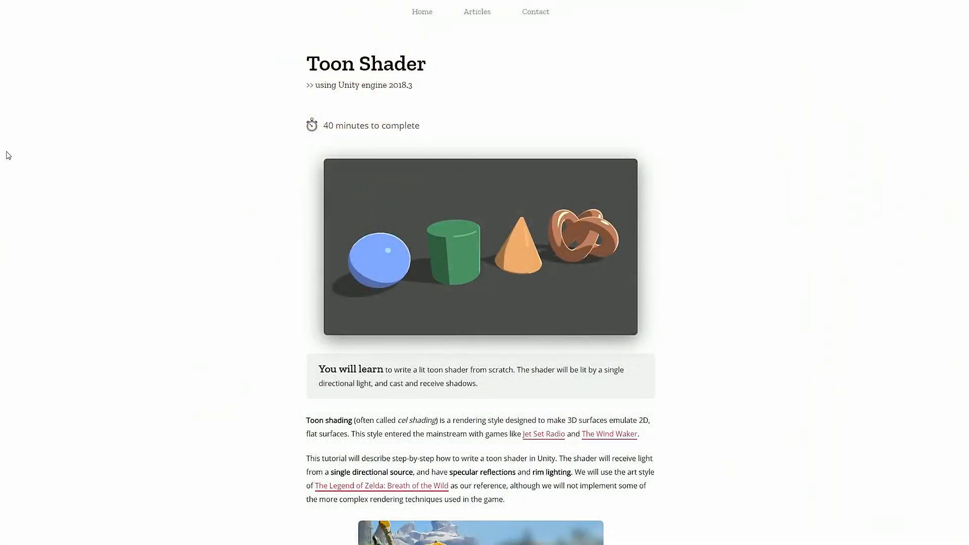
pyautogui.middleClick(6, 156)
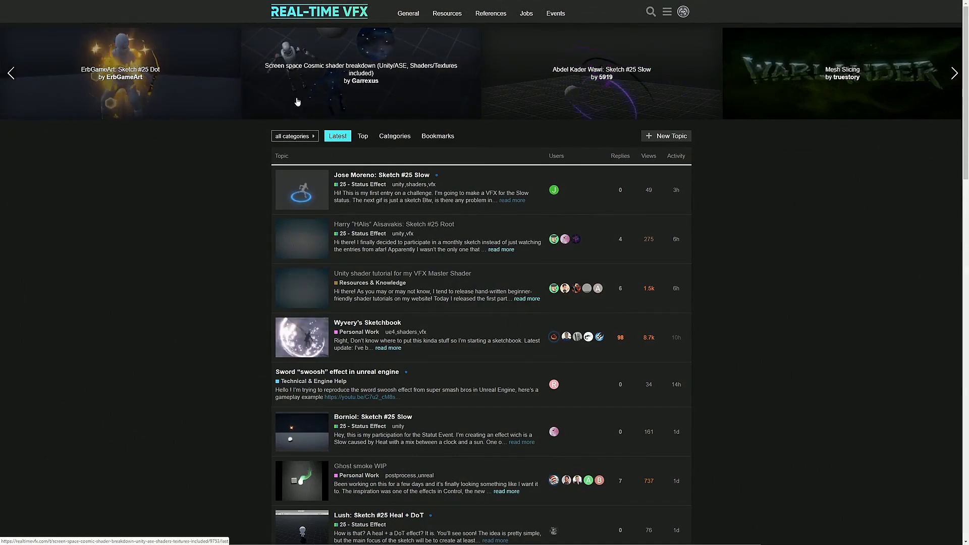
# Return to the Real-Time VFX forum and skim the latest topics for technical references.
pyautogui.scroll(-2, 259, 150)
pyautogui.scroll(-3, 226, 164)
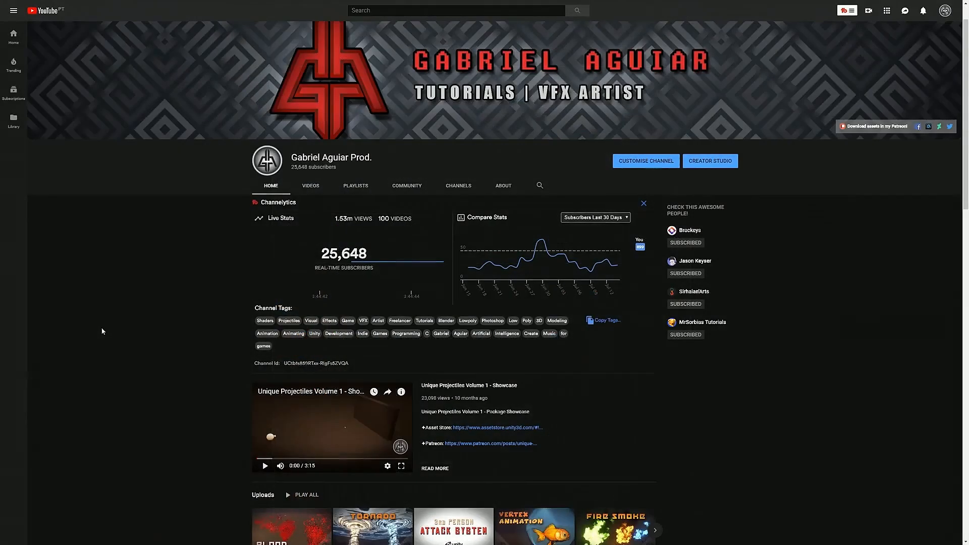
# Look over the channel's YouTube home page, Twitter profile and Facebook page.
pyautogui.scroll(1, 102, 331)
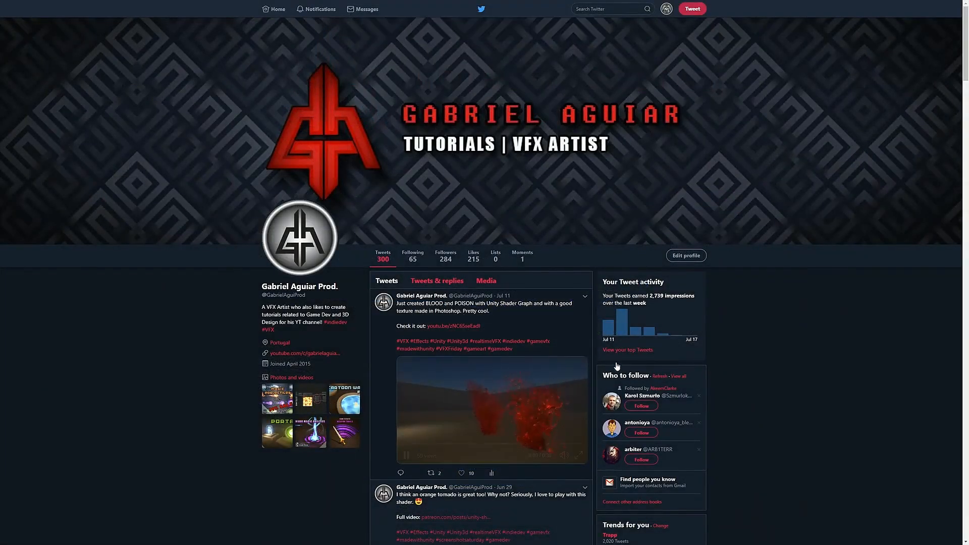
pyautogui.scroll(-3, 705, 373)
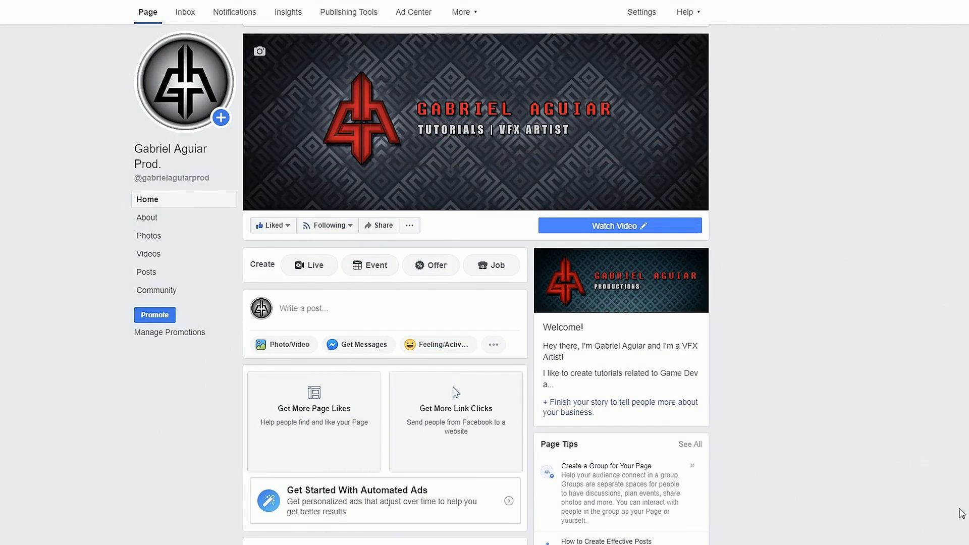
pyautogui.scroll(-5, 456, 392)
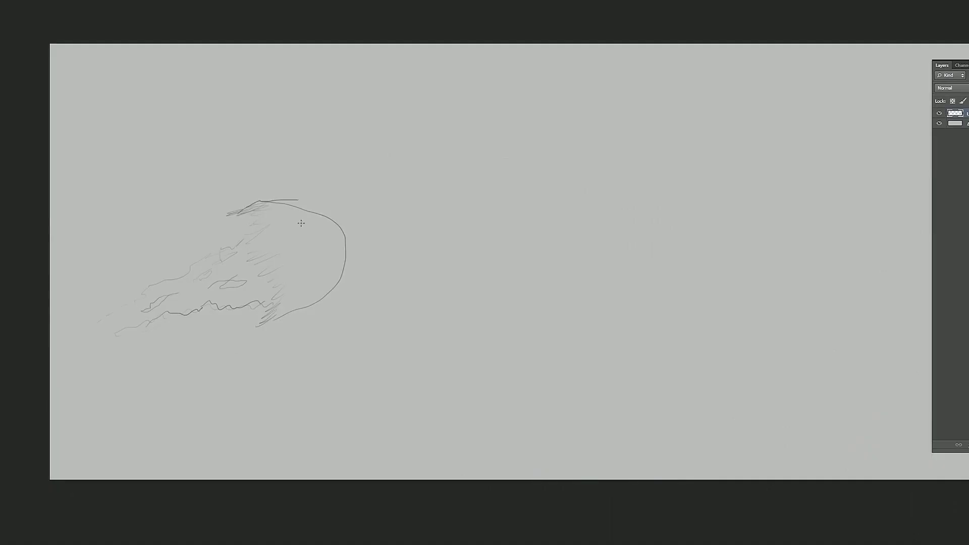
# Switch to Photoshop and continue the pencil sketch of the fireball projectile.
pyautogui.click(298, 168)
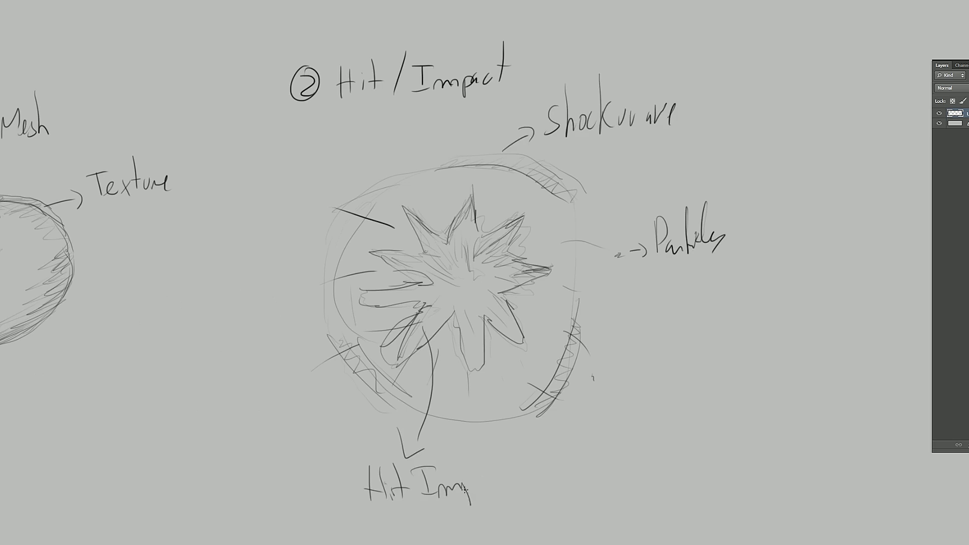
# Sketch a figure's head, torso and outstretched arm for the "Muzzle / Charging" section beside the hit/impact drawing.
pyautogui.moveTo(888, 114)
pyautogui.mouseDown()
pyautogui.moveTo(488, 199)
pyautogui.moveTo(376, 165)
pyautogui.mouseUp()
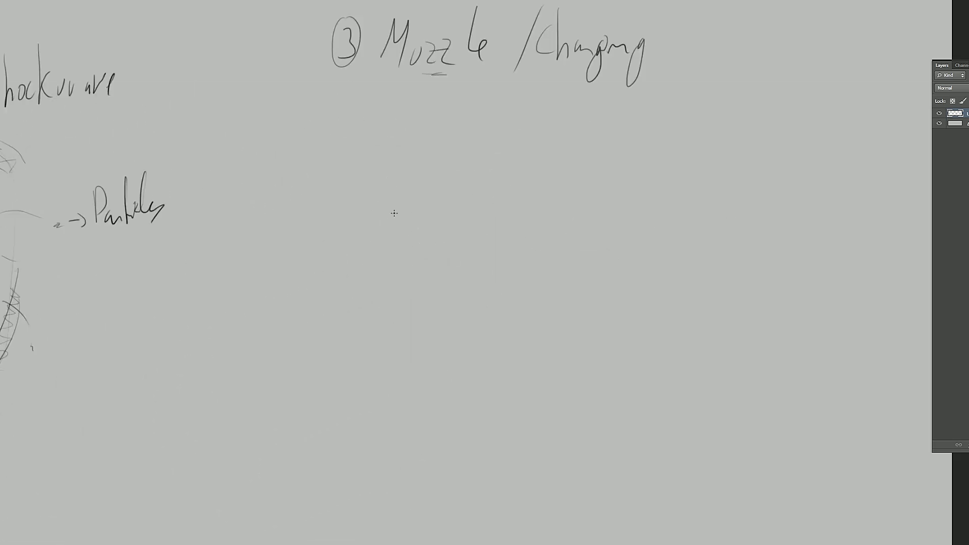
pyautogui.moveTo(351, 198); pyautogui.dragTo(353, 201)
pyautogui.moveTo(341, 241)
pyautogui.mouseDown()
pyautogui.moveTo(386, 259)
pyautogui.moveTo(413, 238)
pyautogui.mouseUp()
pyautogui.moveTo(410, 243)
pyautogui.mouseDown()
pyautogui.moveTo(369, 256)
pyautogui.moveTo(420, 234)
pyautogui.moveTo(411, 242)
pyautogui.mouseUp()
pyautogui.moveTo(344, 238); pyautogui.dragTo(348, 259)
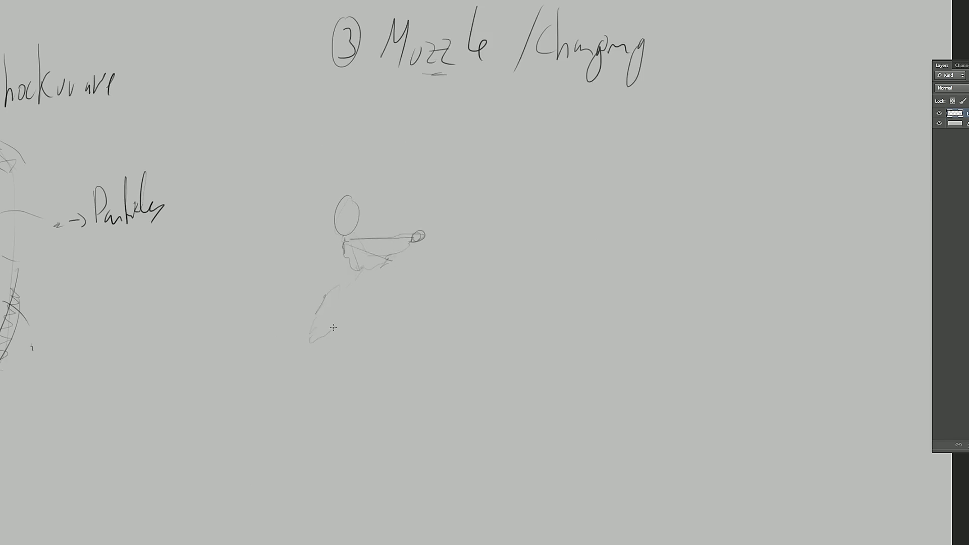
# Draw the casting figure's legs and feet in a wide stance below the torso.
pyautogui.moveTo(333, 327)
pyautogui.mouseDown()
pyautogui.moveTo(383, 323)
pyautogui.moveTo(382, 338)
pyautogui.mouseUp()
pyautogui.moveTo(368, 275)
pyautogui.mouseDown()
pyautogui.moveTo(390, 333)
pyautogui.moveTo(383, 340)
pyautogui.mouseUp()
pyautogui.moveTo(324, 342)
pyautogui.mouseDown()
pyautogui.moveTo(310, 341)
pyautogui.moveTo(333, 340)
pyautogui.mouseUp()
# Add the figure's second arm and sketch a muzzle flash bursting forward from its hands.
pyautogui.moveTo(378, 227)
pyautogui.mouseDown()
pyautogui.moveTo(405, 222)
pyautogui.moveTo(401, 232)
pyautogui.mouseUp()
pyautogui.moveTo(425, 186)
pyautogui.mouseDown()
pyautogui.moveTo(416, 211)
pyautogui.moveTo(456, 247)
pyautogui.moveTo(493, 233)
pyautogui.mouseUp()
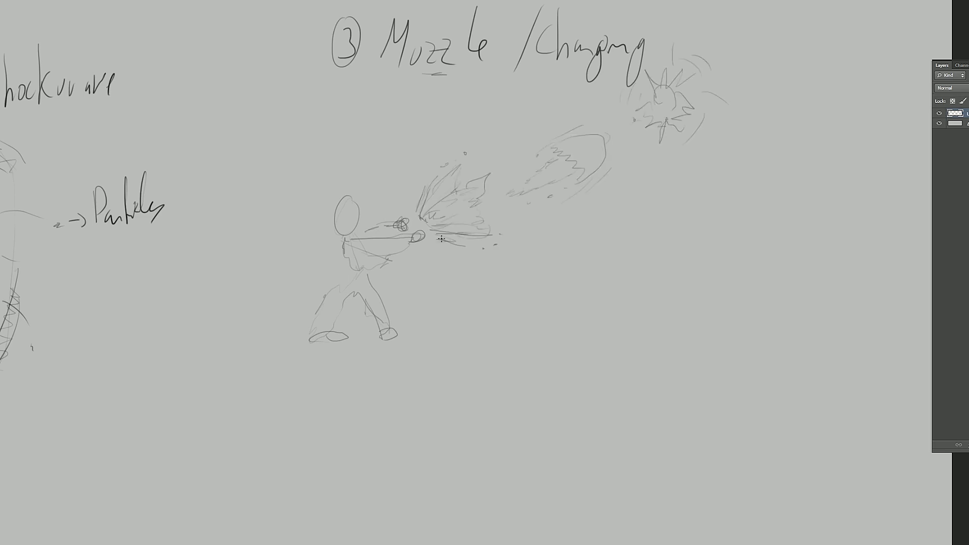
# Point an arrow from the muzzle flash to a "Muzzle Mesh" label and sketch an open cone-shaped mesh with jagged flames beneath it.
pyautogui.moveTo(444, 239); pyautogui.dragTo(467, 278)
pyautogui.moveTo(458, 317)
pyautogui.mouseDown()
pyautogui.moveTo(468, 300)
pyautogui.moveTo(524, 317)
pyautogui.moveTo(554, 302)
pyautogui.moveTo(567, 322)
pyautogui.mouseUp()
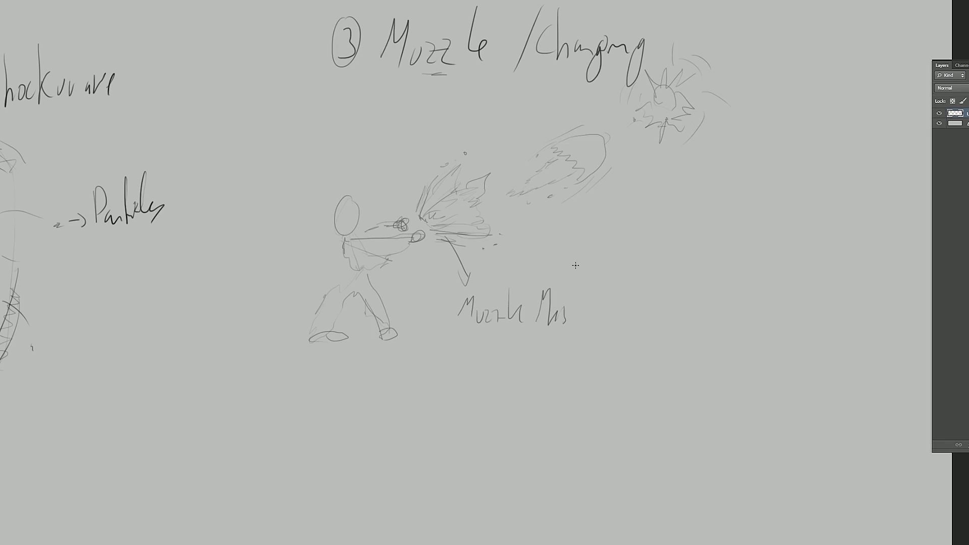
pyautogui.moveTo(573, 265); pyautogui.dragTo(584, 323)
pyautogui.moveTo(482, 410)
pyautogui.mouseDown()
pyautogui.moveTo(505, 426)
pyautogui.moveTo(479, 408)
pyautogui.moveTo(498, 354)
pyautogui.mouseUp()
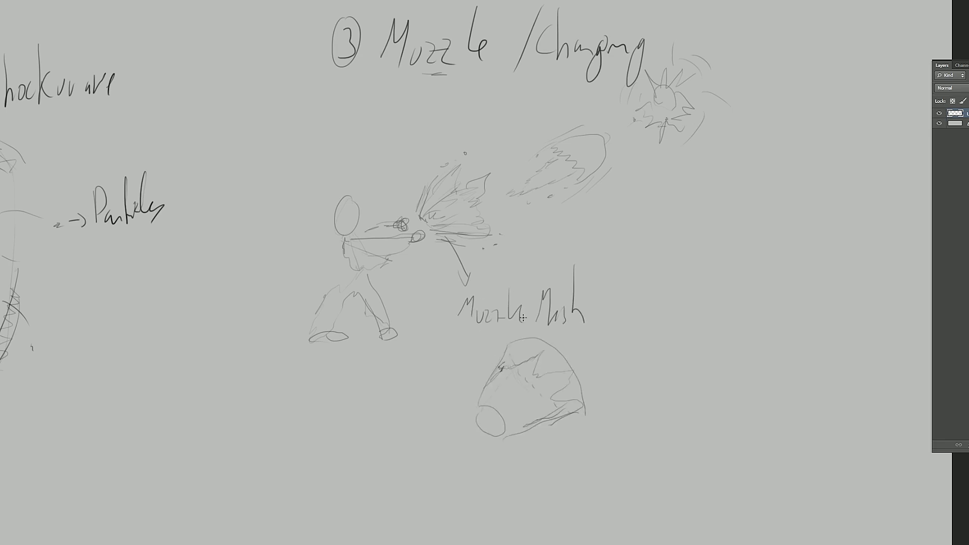
pyautogui.hotkey('ctrl', '0')
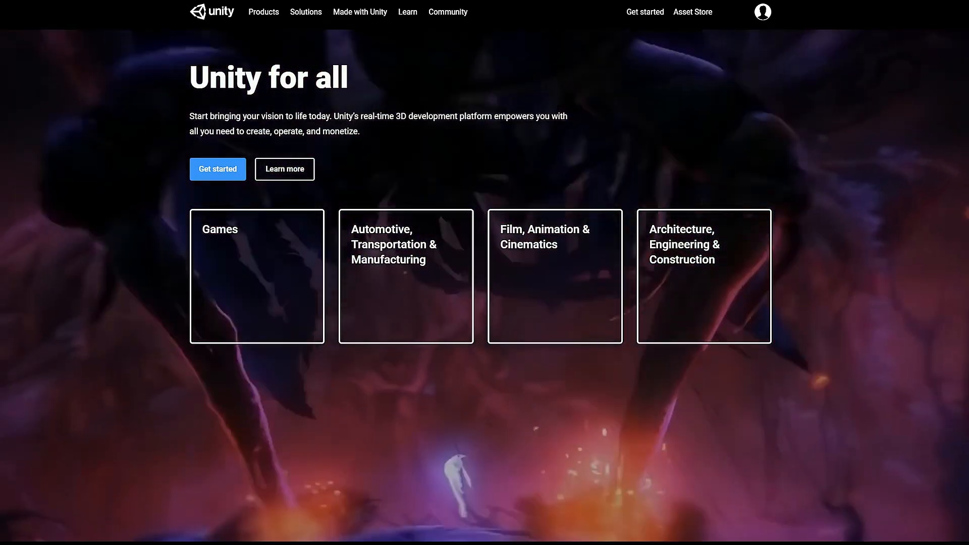
# Switch to the Unity website, choose the Personal plan, accept its eligibility terms and download Unity Hub.
pyautogui.scroll(-2, 446, 137)
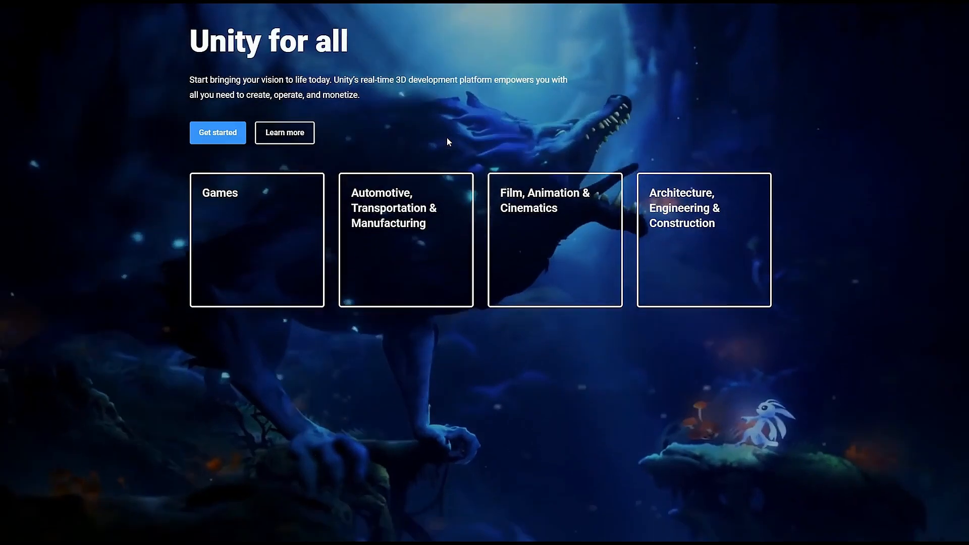
pyautogui.scroll(2, 375, 189)
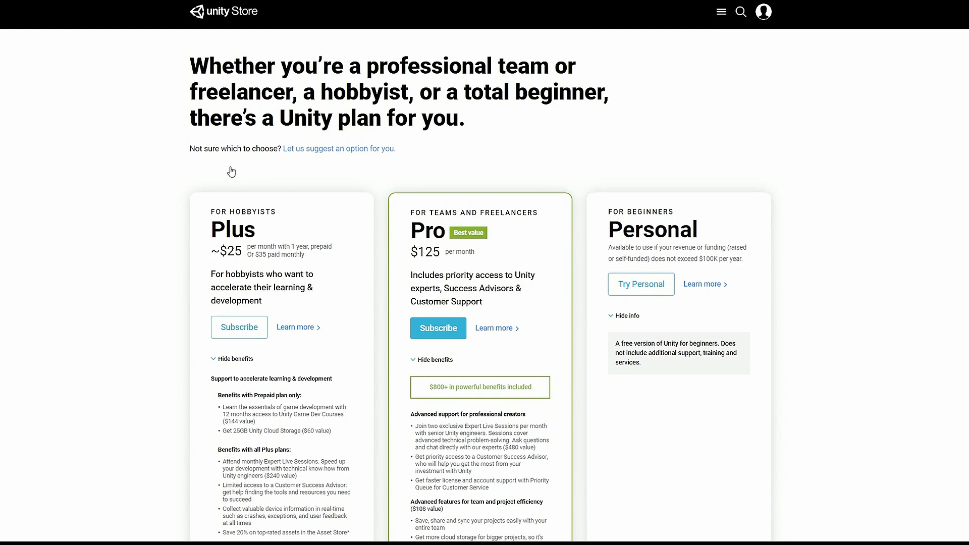
pyautogui.scroll(-1, 807, 201)
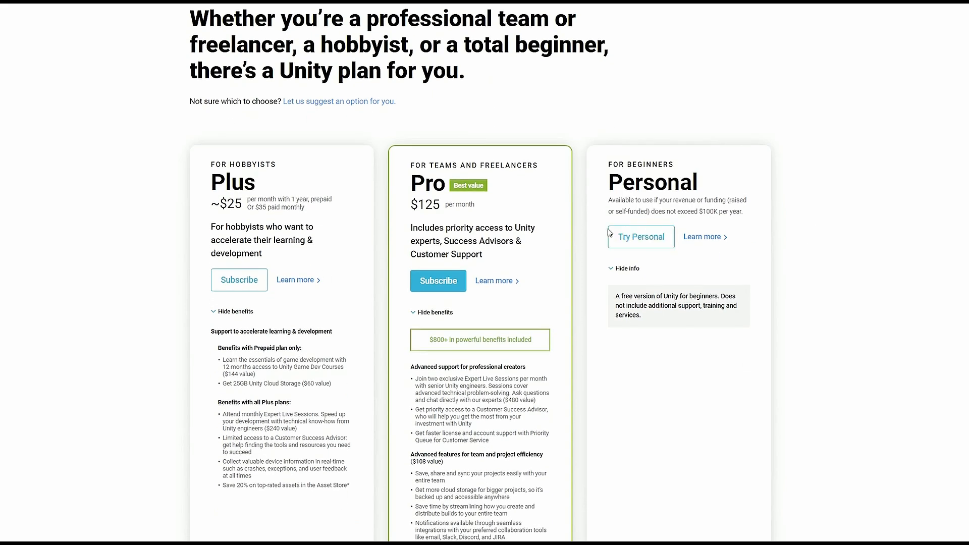
pyautogui.click(625, 236)
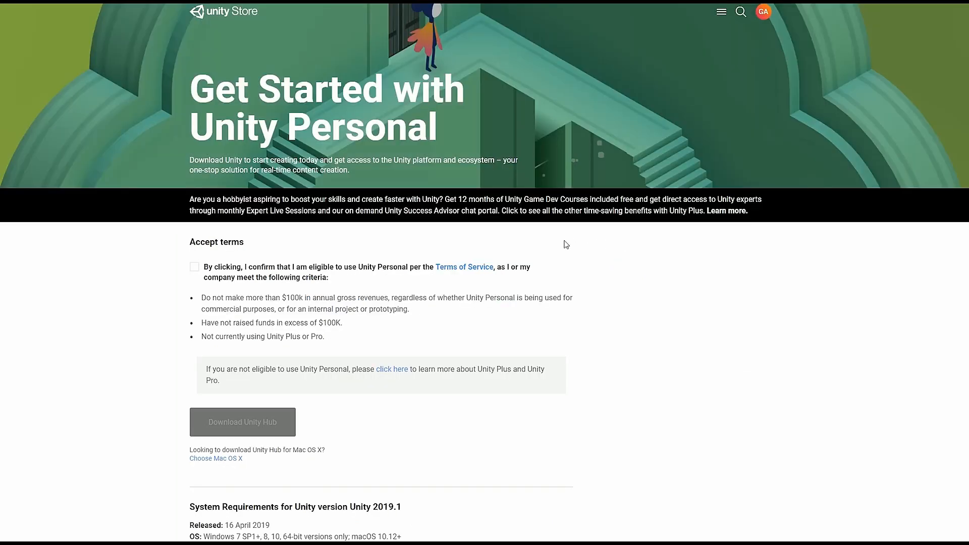
pyautogui.click(224, 278)
pyautogui.scroll(-1, 214, 270)
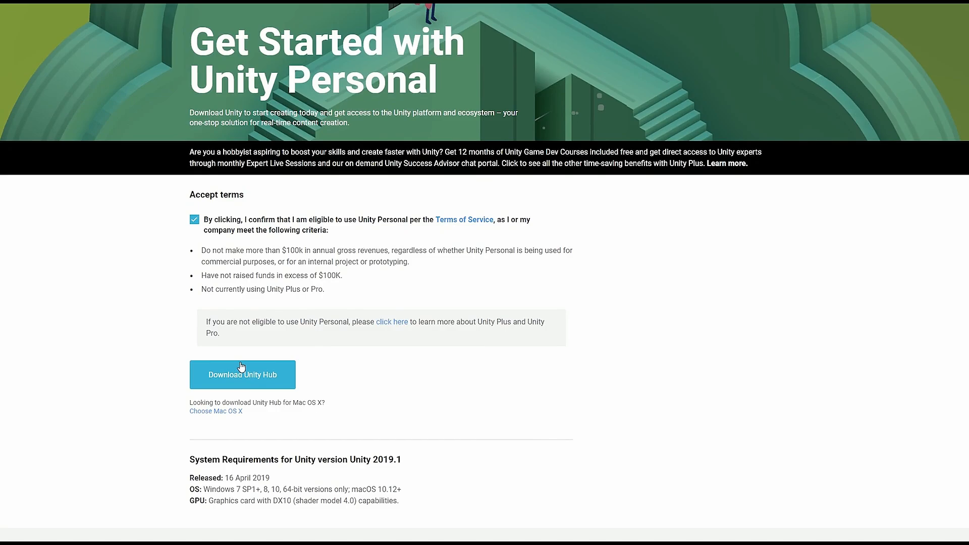
pyautogui.click(240, 371)
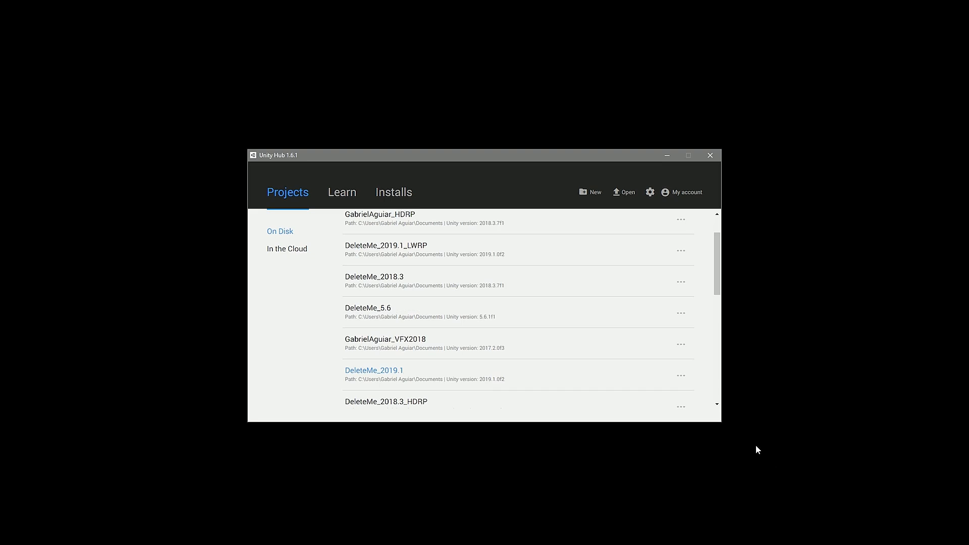
# Switch to Unity Hub and look through its projects, learning resources, installed editor versions and official releases.
pyautogui.scroll(2, 501, 358)
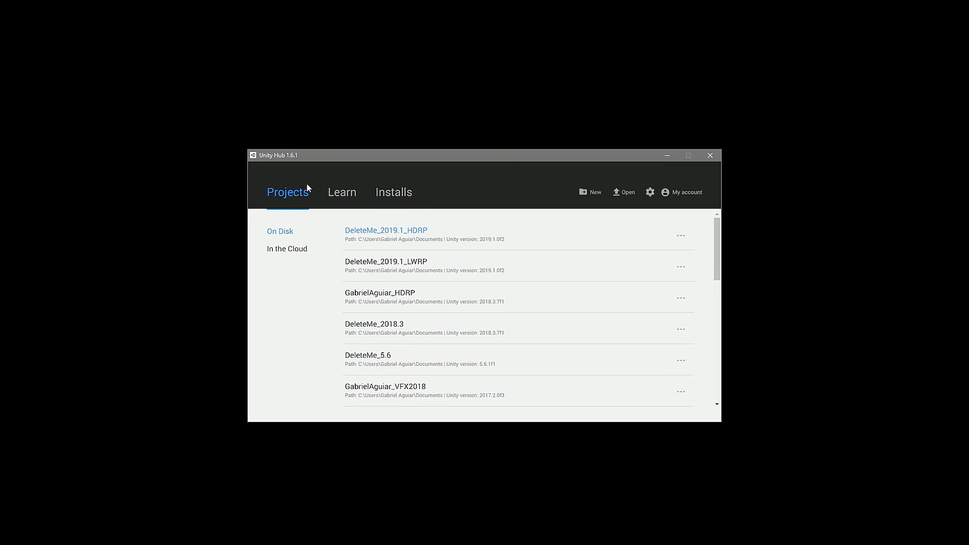
pyautogui.click(347, 194)
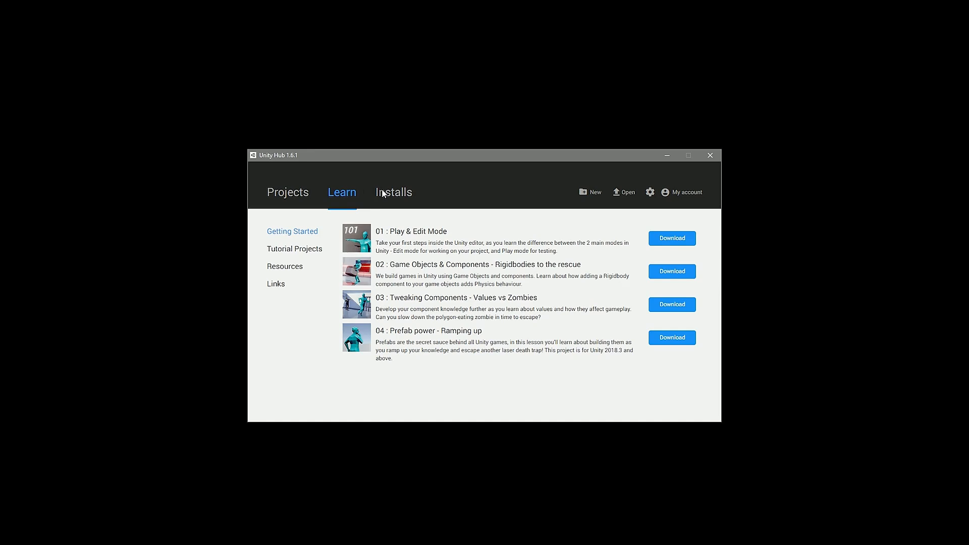
pyautogui.click(382, 194)
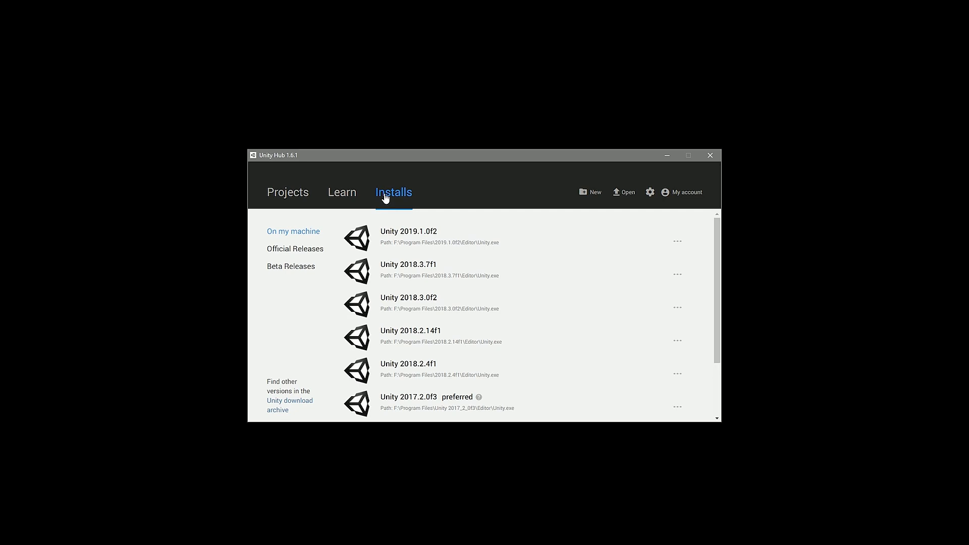
pyautogui.click(299, 253)
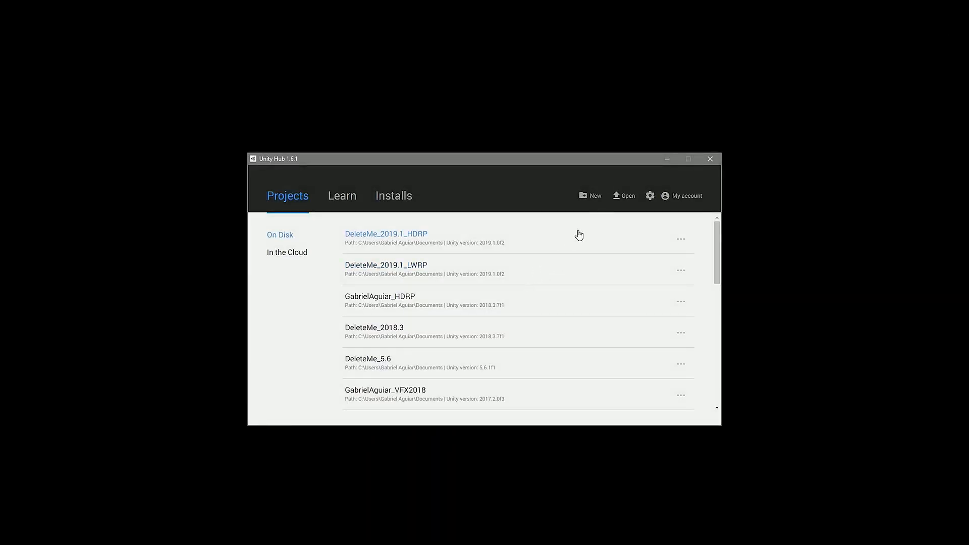
# Start a new Unity project and name it with the author's full name followed by "_VFX_Guide".
pyautogui.click(588, 197)
pyautogui.tripleClick(435, 263)
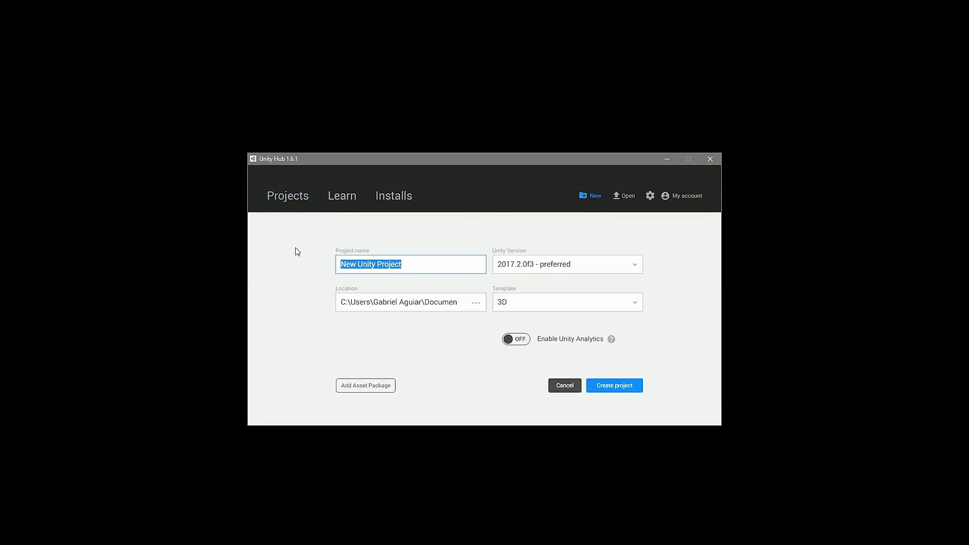
pyautogui.write('Gabriel')
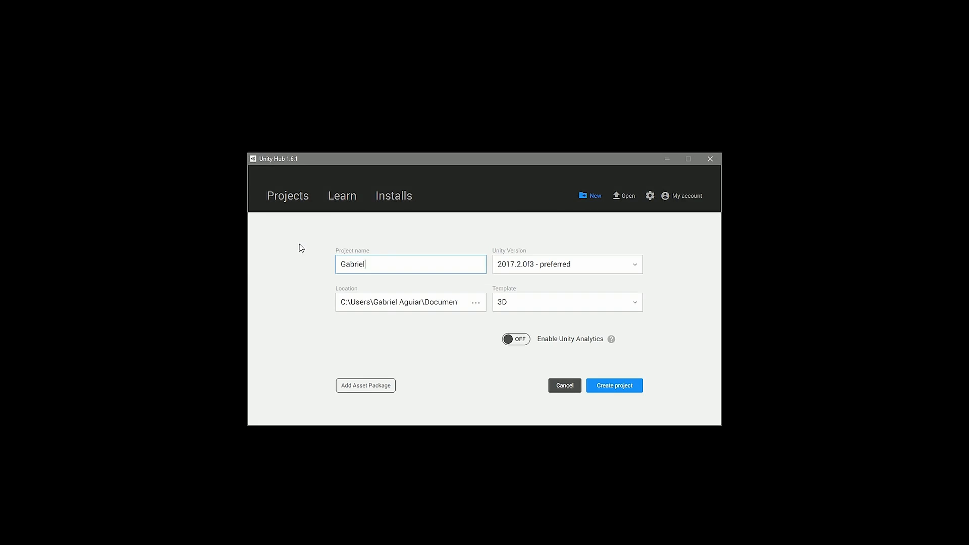
pyautogui.write('Aguiar_VFX_Guide')
# Set the Unity version to 2019.1.0f2 and the template to High-Definition RP (Preview), and create the project.
pyautogui.click(553, 270)
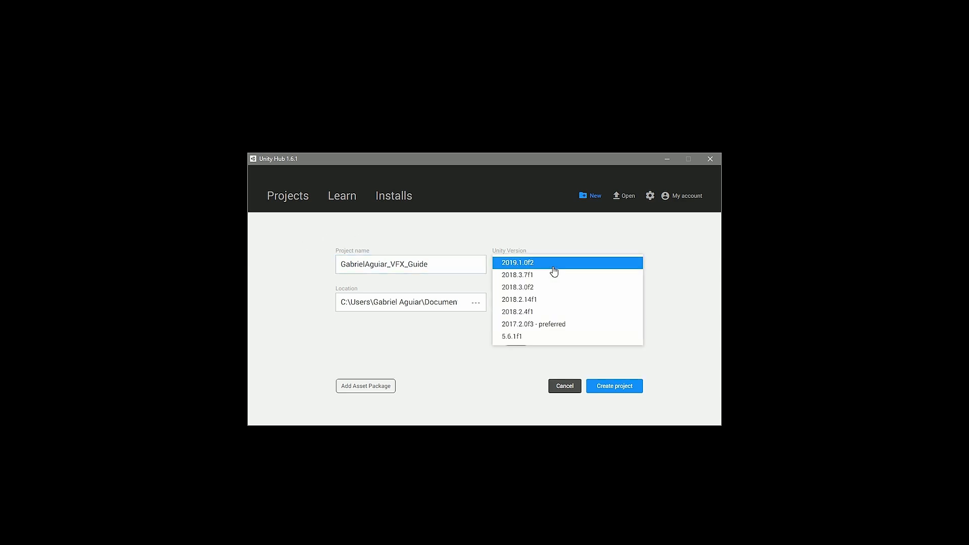
pyautogui.click(535, 267)
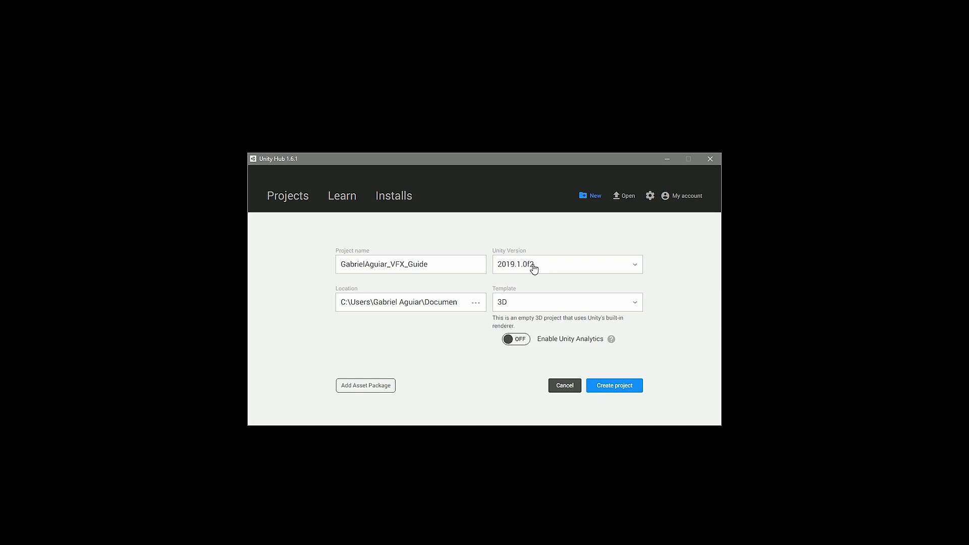
pyautogui.click(516, 303)
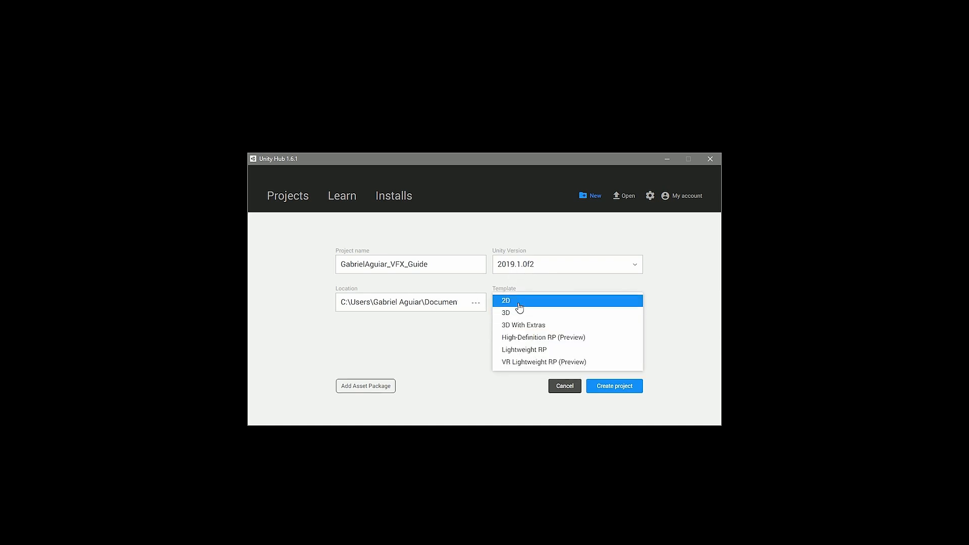
pyautogui.click(541, 338)
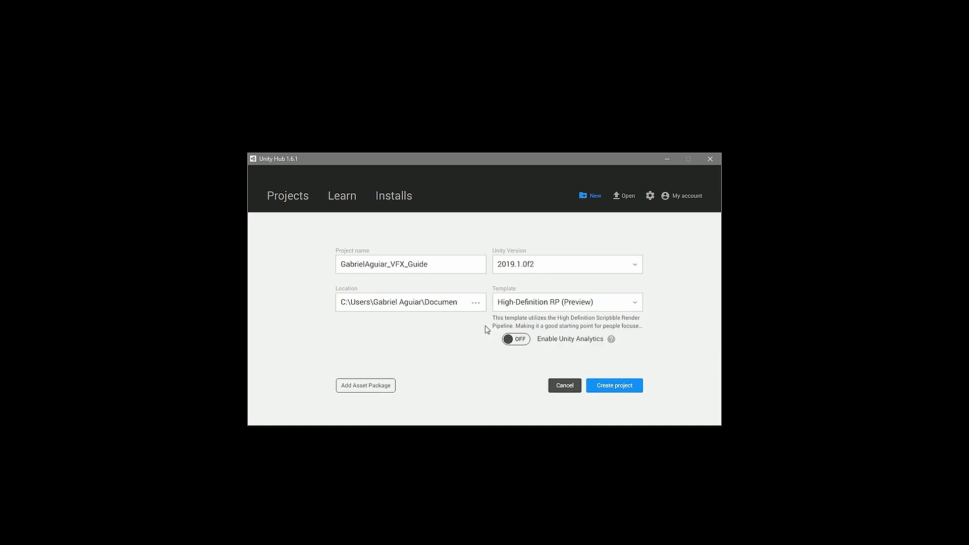
pyautogui.click(613, 386)
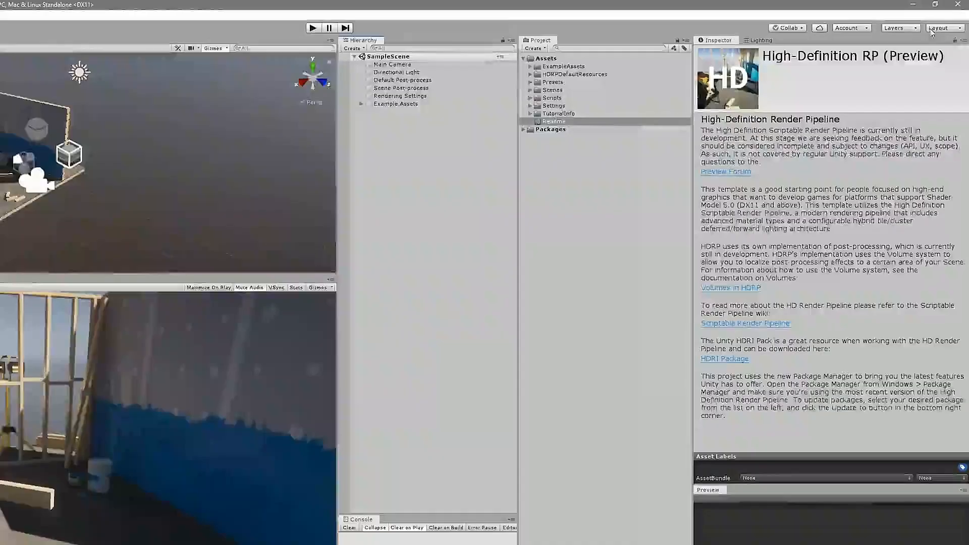
# Try the 2 by 3 window layout in the Unity editor and settle on the saved MyLayout arrangement.
pyautogui.click(948, 23)
pyautogui.click(886, 39)
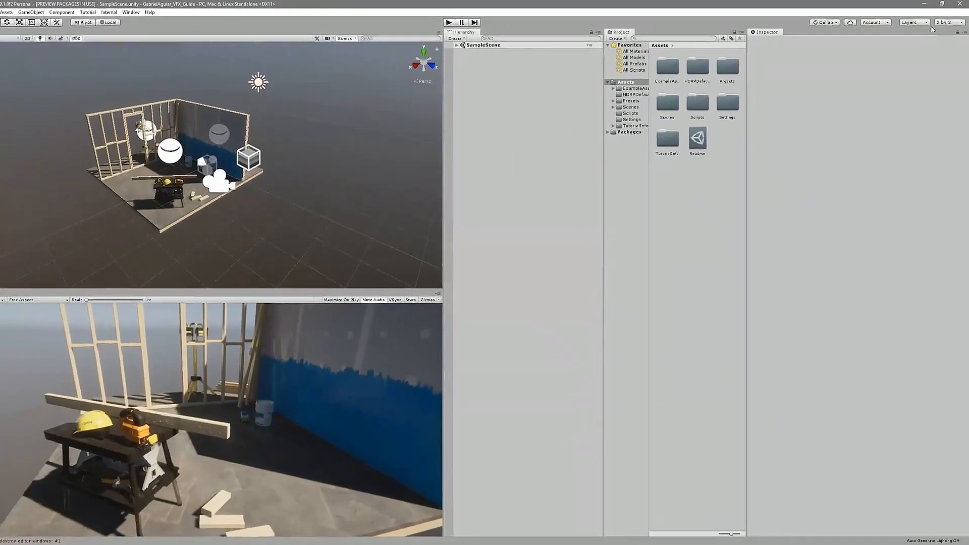
pyautogui.click(942, 28)
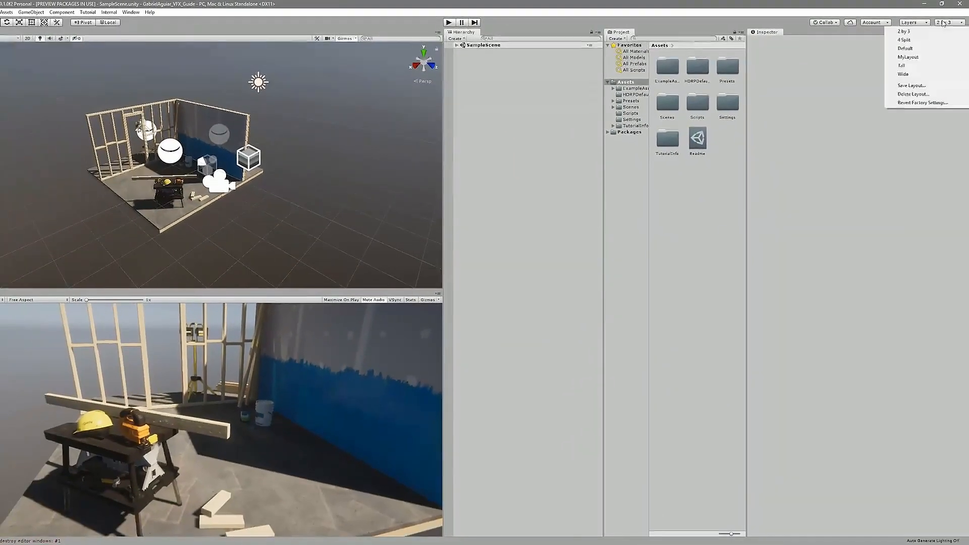
pyautogui.click(919, 57)
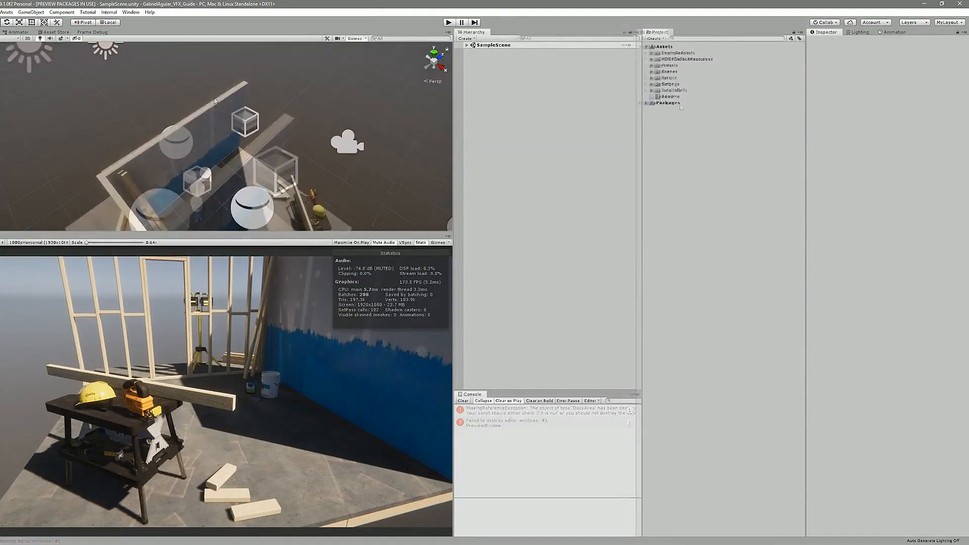
# Frame the Workshop Set in the Scene view, turn off Selection Outline, Show Grid and 3D Icons for its gizmos, and clear the selection.
pyautogui.click(219, 118)
pyautogui.press('f')
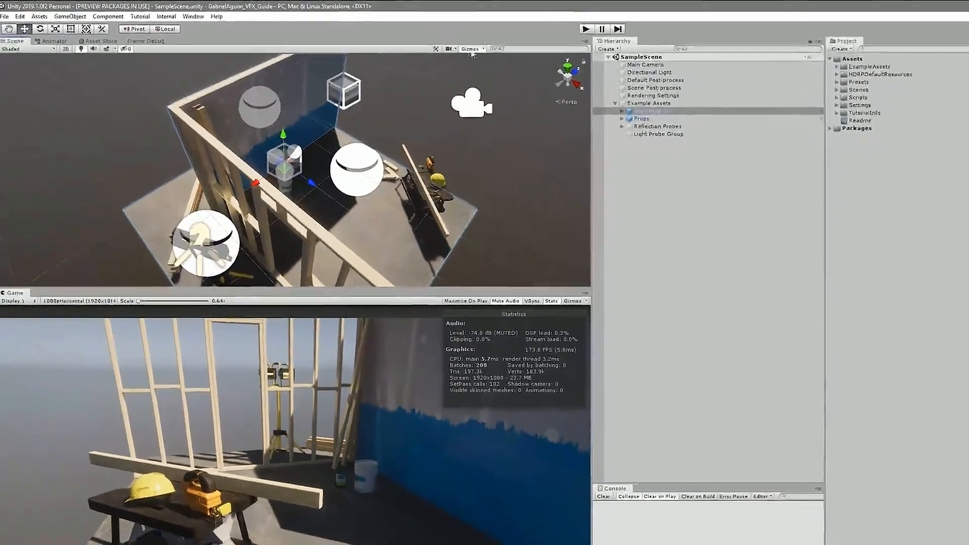
pyautogui.click(470, 49)
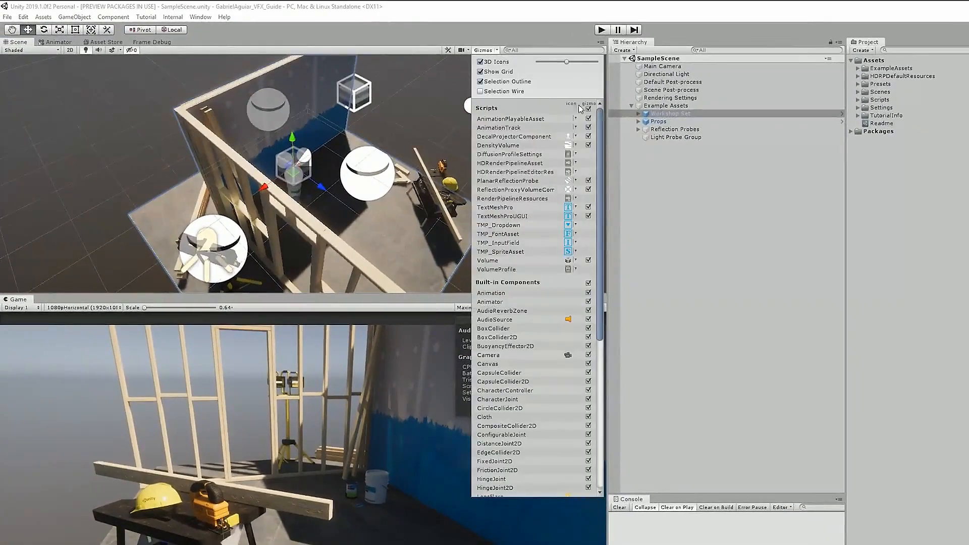
pyautogui.click(480, 81)
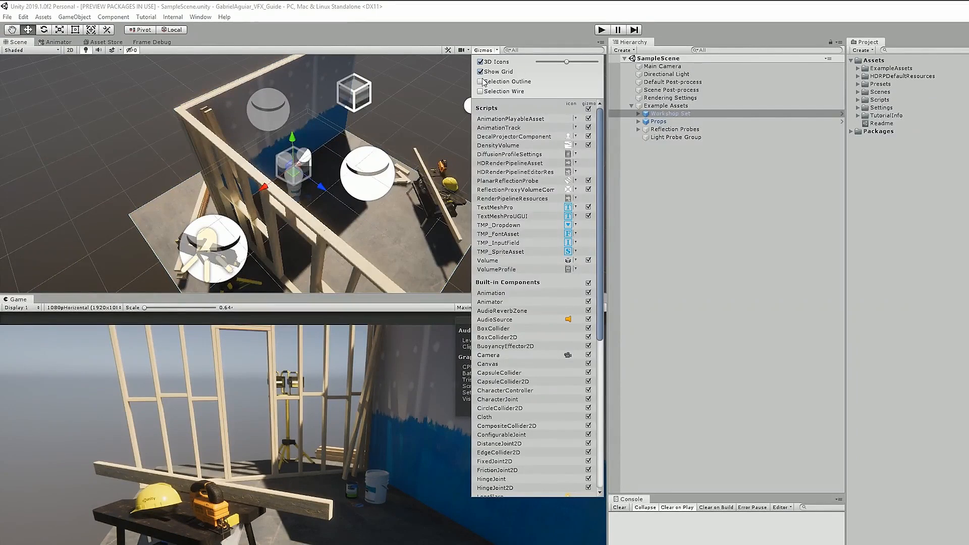
pyautogui.click(480, 71)
pyautogui.click(480, 62)
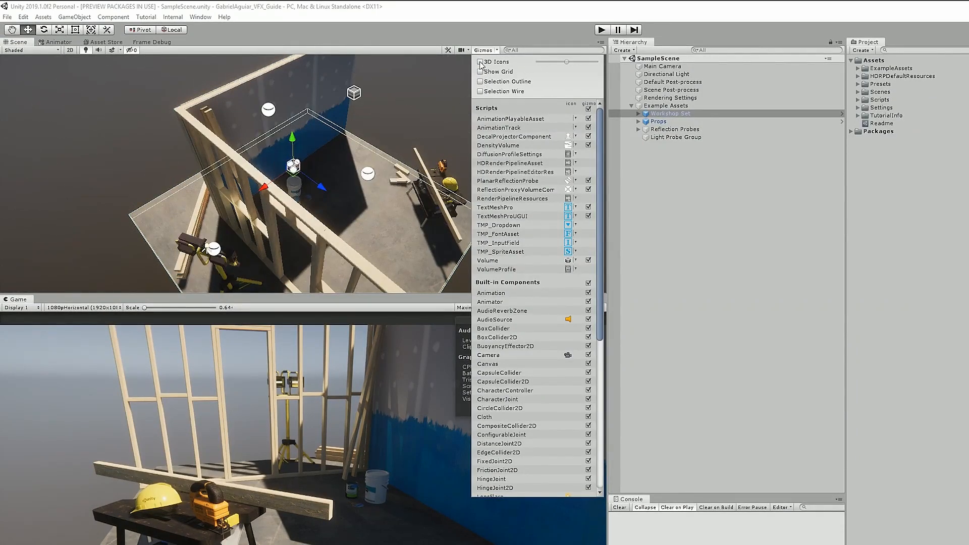
pyautogui.click(479, 62)
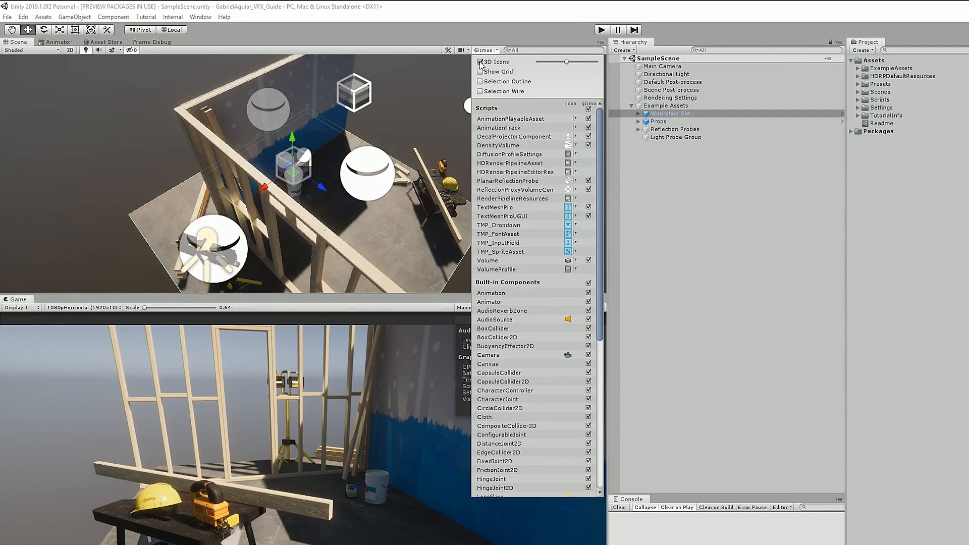
pyautogui.click(480, 62)
pyautogui.moveTo(414, 106); pyautogui.dragTo(354, 118, button='middle')
pyautogui.click(361, 117)
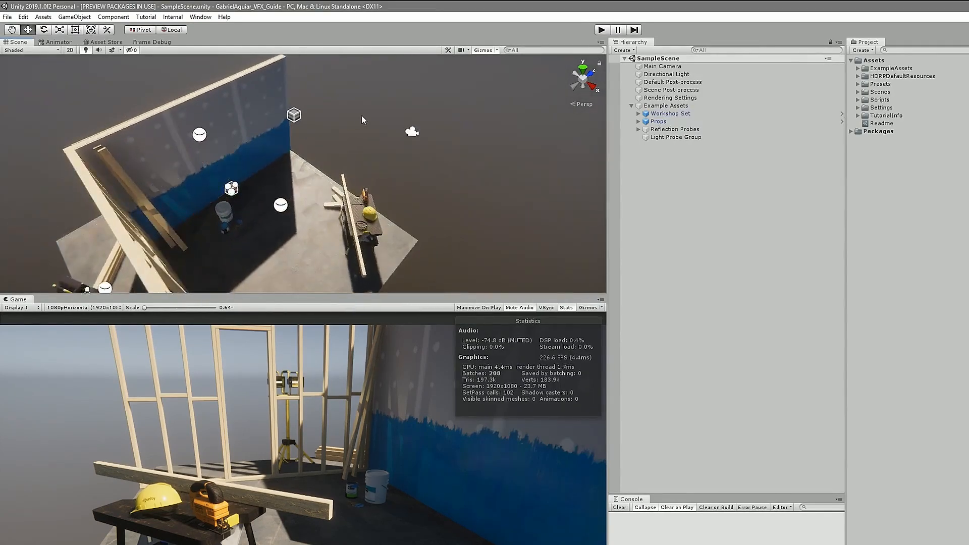
# Import the VFX_Scene01 package from the Downloads folder into the project's assets and expand its imported main folder.
pyautogui.click(617, 114)
pyautogui.click(617, 121)
pyautogui.click(47, 17)
pyautogui.moveTo(98, 126)
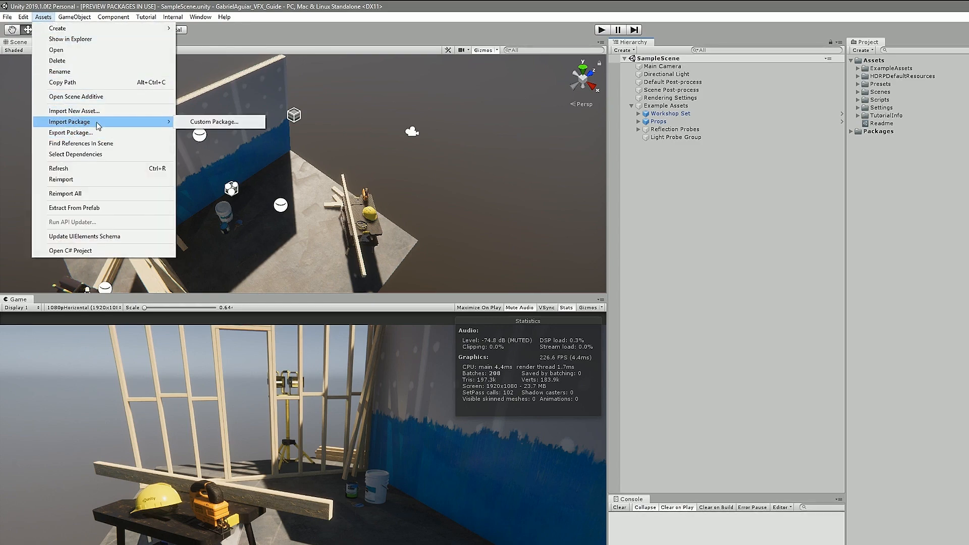
pyautogui.click(214, 122)
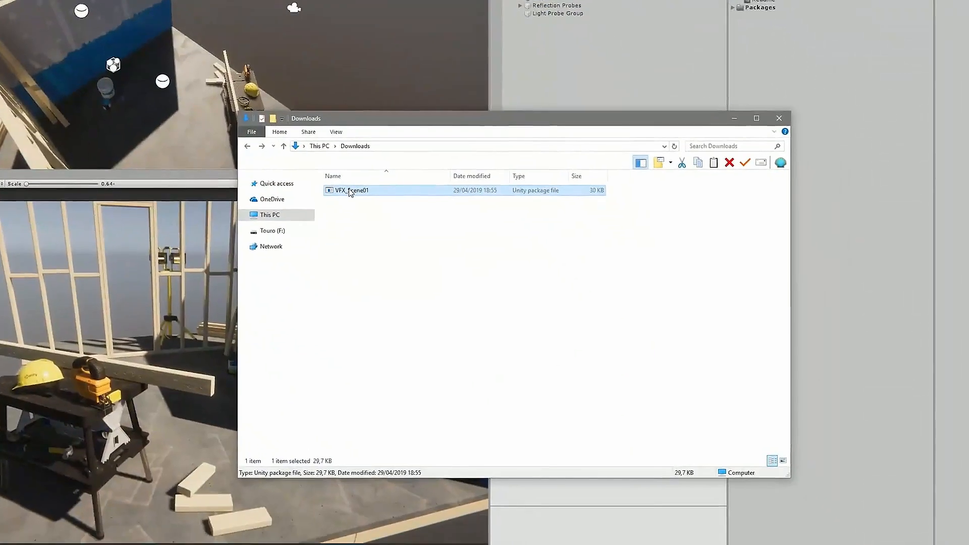
pyautogui.moveTo(349, 192); pyautogui.dragTo(748, 76)
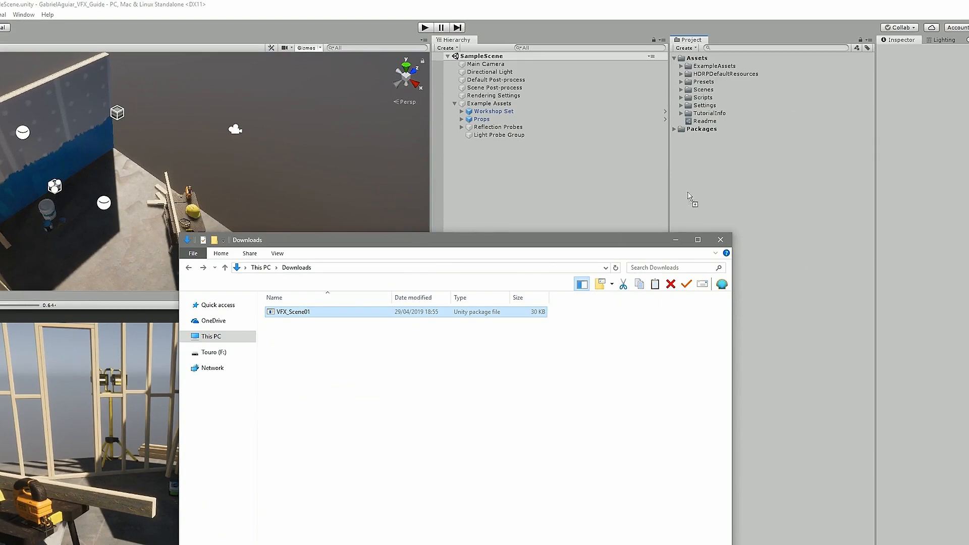
pyautogui.moveTo(689, 197); pyautogui.dragTo(698, 179)
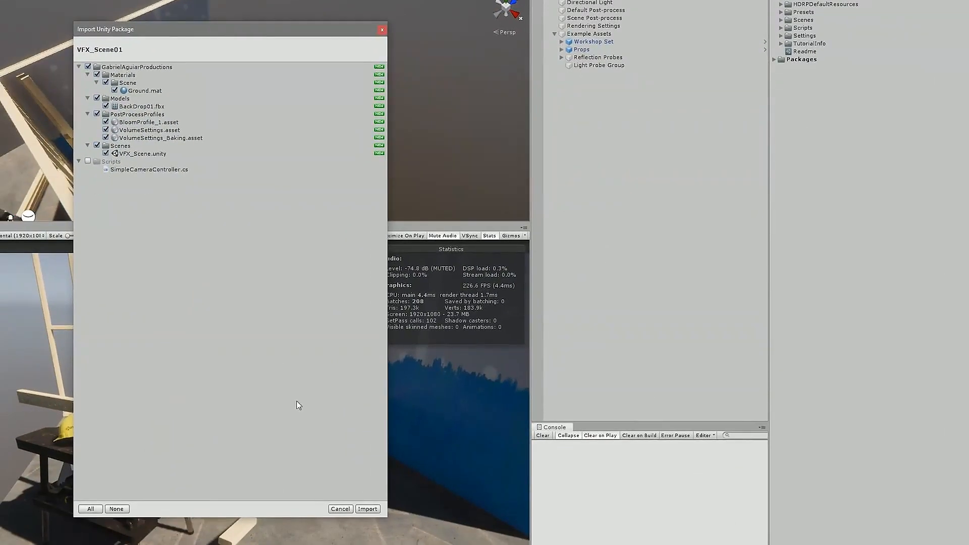
pyautogui.click(367, 508)
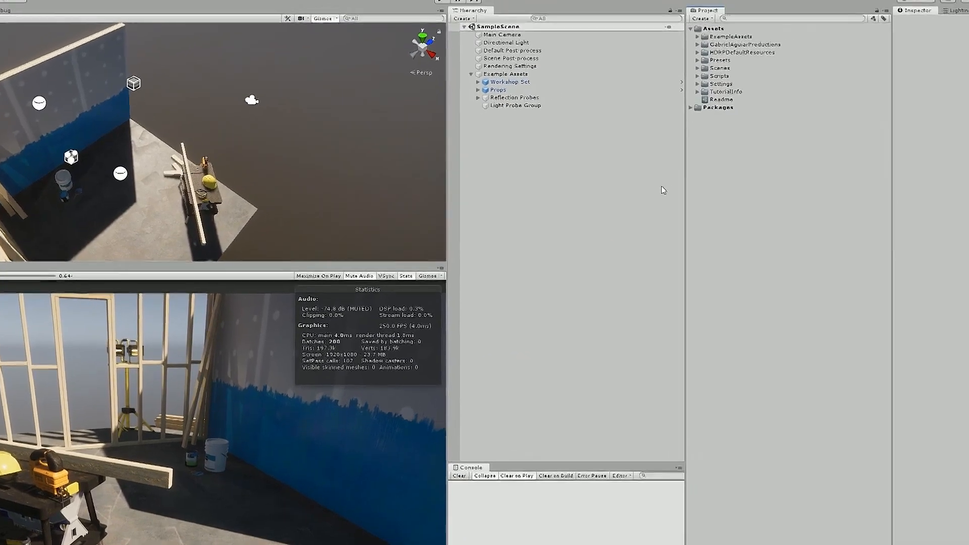
pyautogui.click(698, 45)
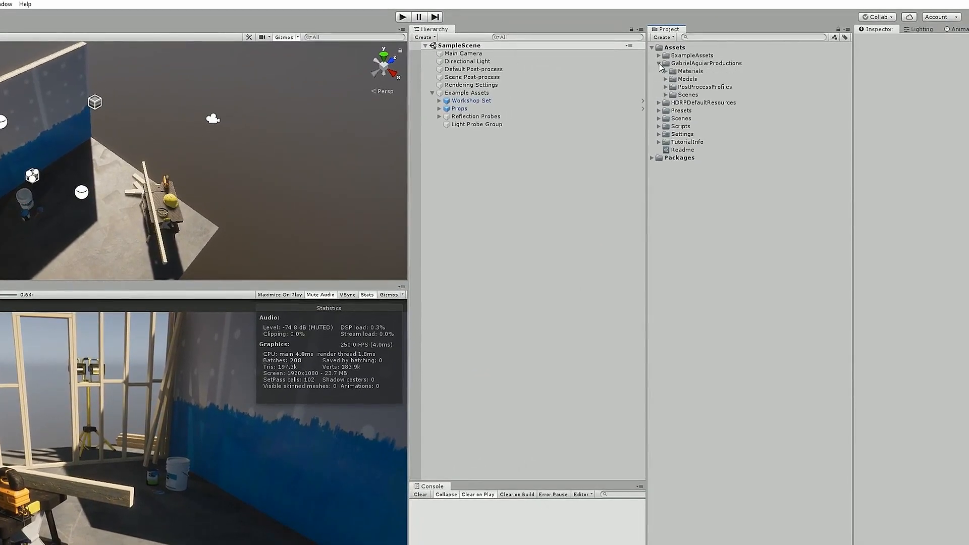
# Open VFX_Scene from the imported Scenes folder and inspect the Ground material assigned to BackDrop01.
pyautogui.click(665, 95)
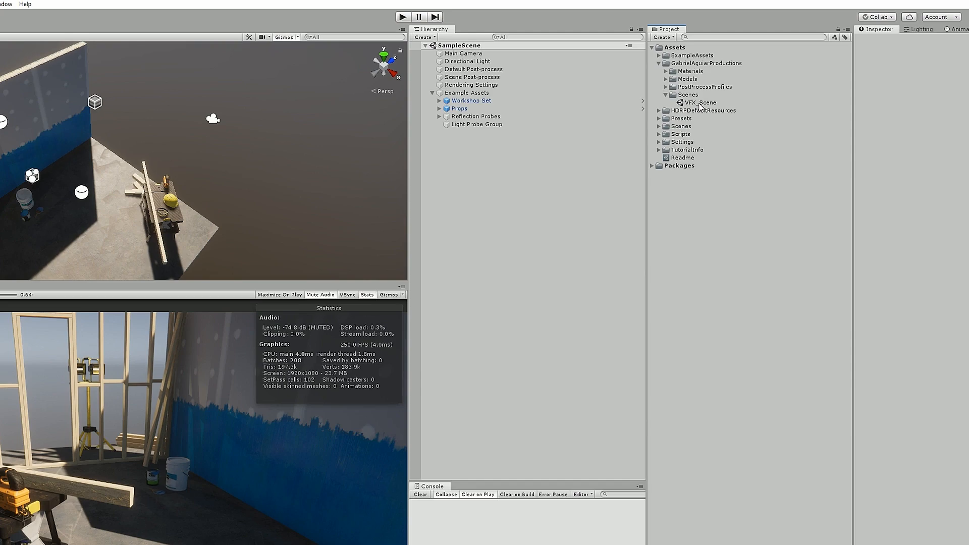
pyautogui.doubleClick(700, 103)
pyautogui.click(630, 85)
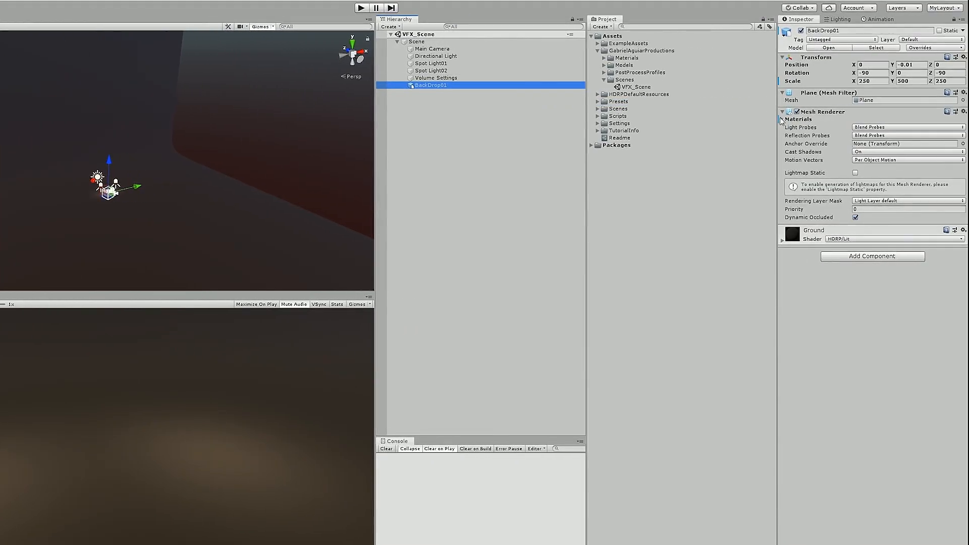
pyautogui.click(782, 120)
pyautogui.click(859, 136)
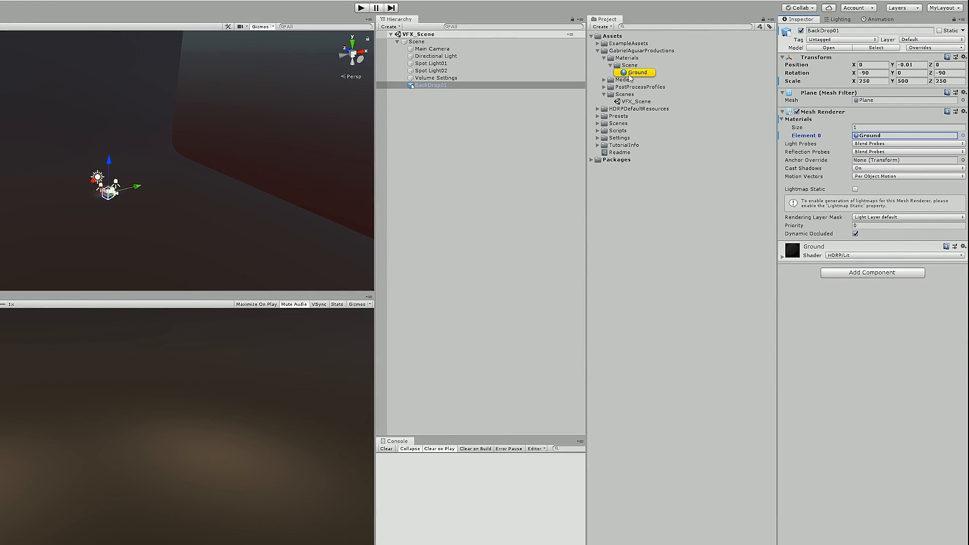
pyautogui.click(637, 72)
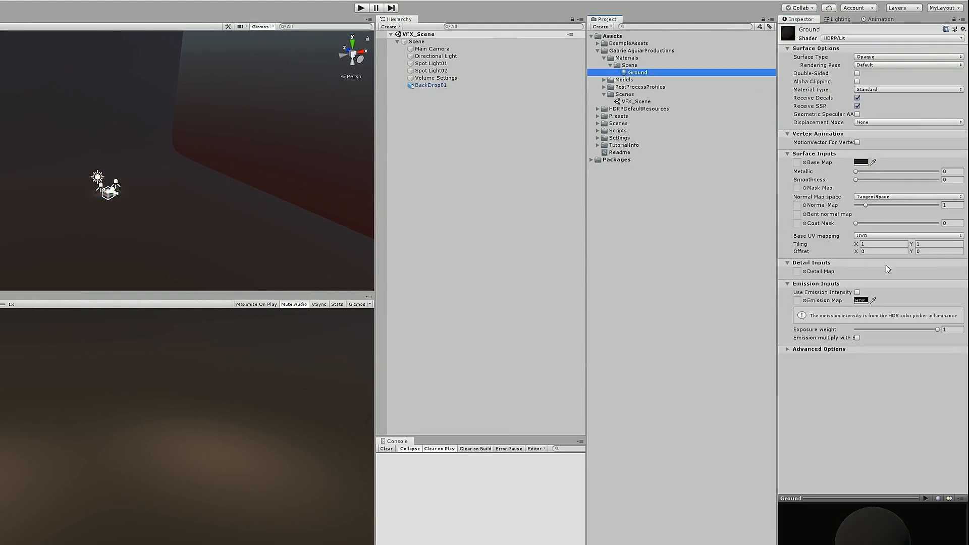
# Examine the scene's Directional Light, both spot lights and the Volume Settings object.
pyautogui.click(436, 56)
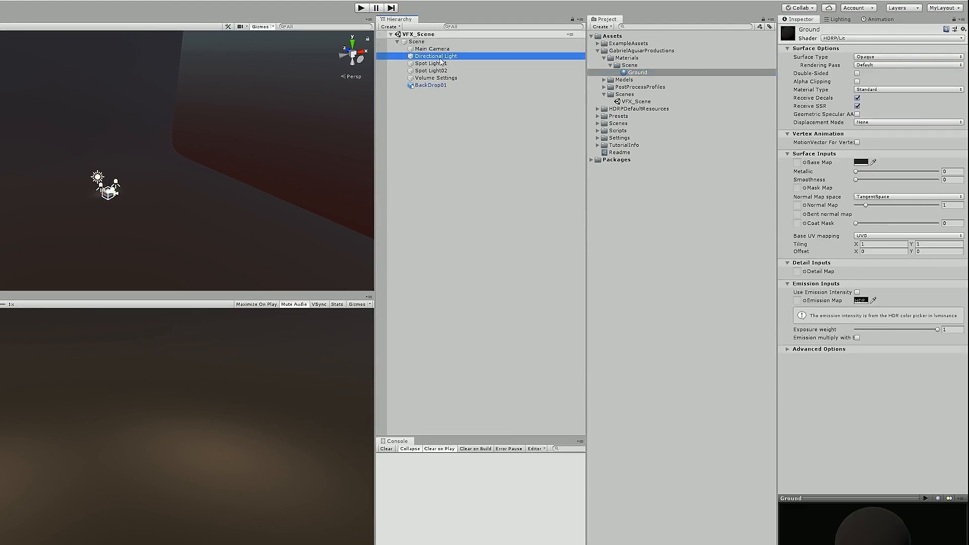
pyautogui.scroll(7, 156, 181)
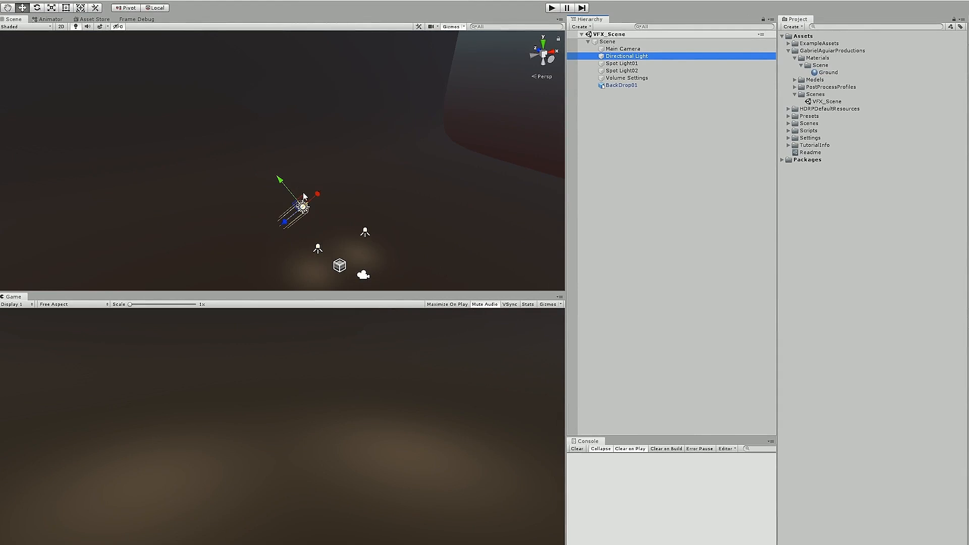
pyautogui.click(622, 63)
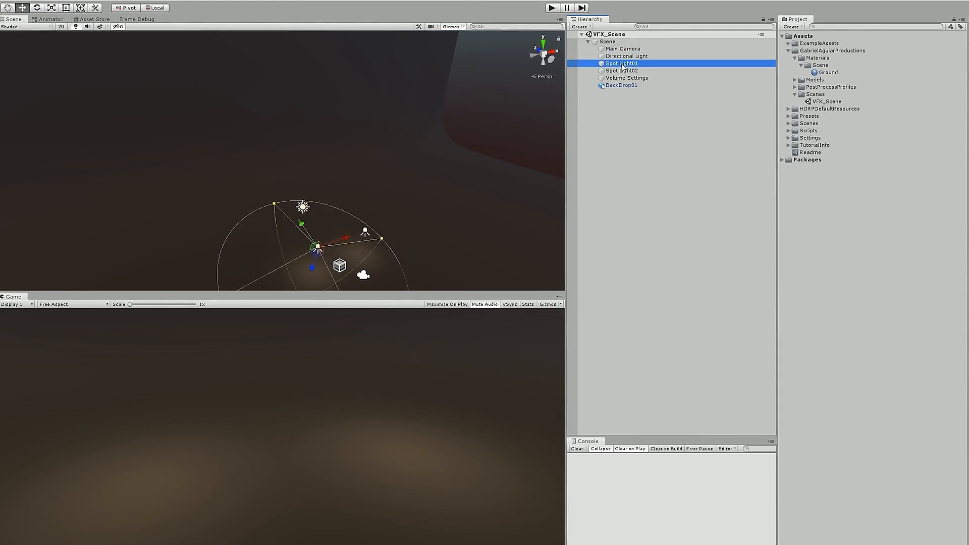
pyautogui.keyDown('shift'); pyautogui.click(621, 70); pyautogui.keyUp('shift')
pyautogui.scroll(-2, 380, 241)
pyautogui.scroll(5, 370, 232)
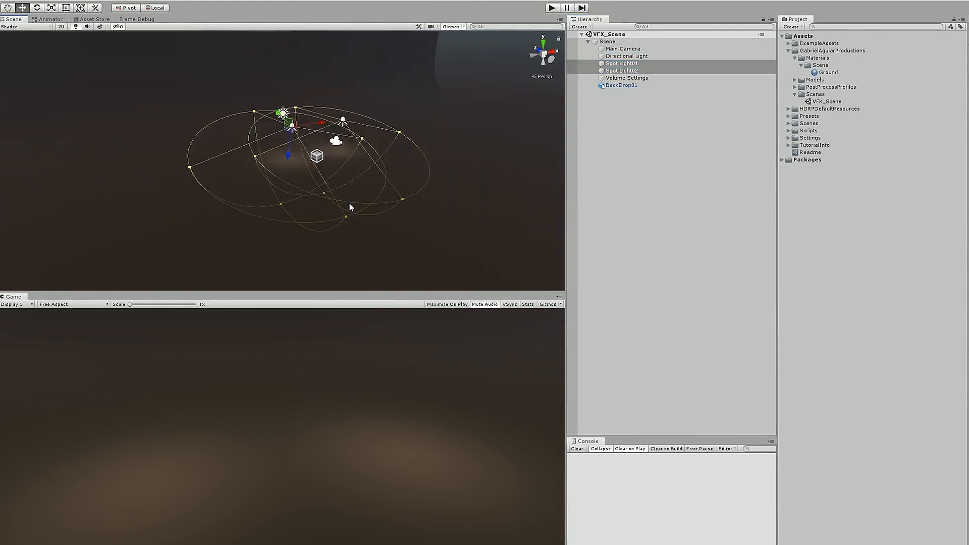
pyautogui.click(622, 78)
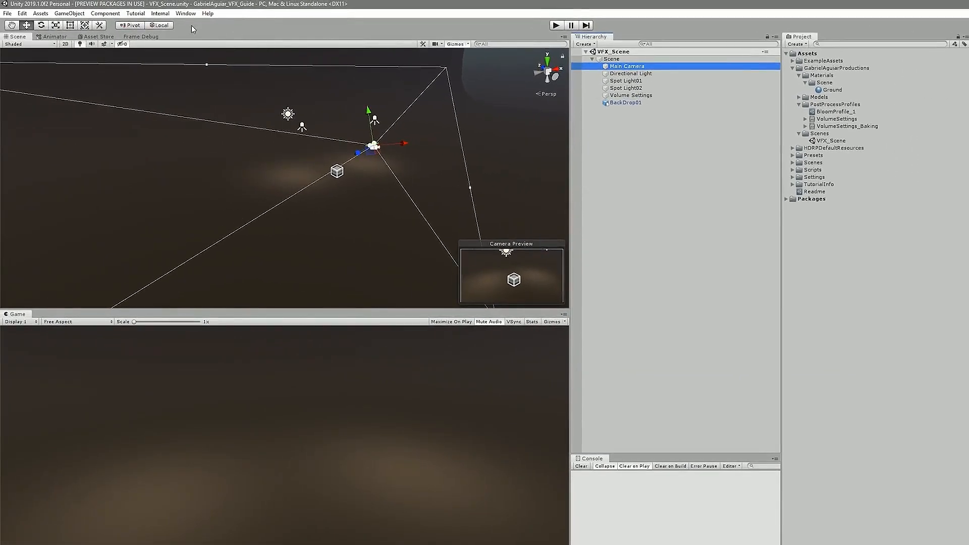
# Open the Package Manager and dock it alongside the Scene view.
pyautogui.click(186, 13)
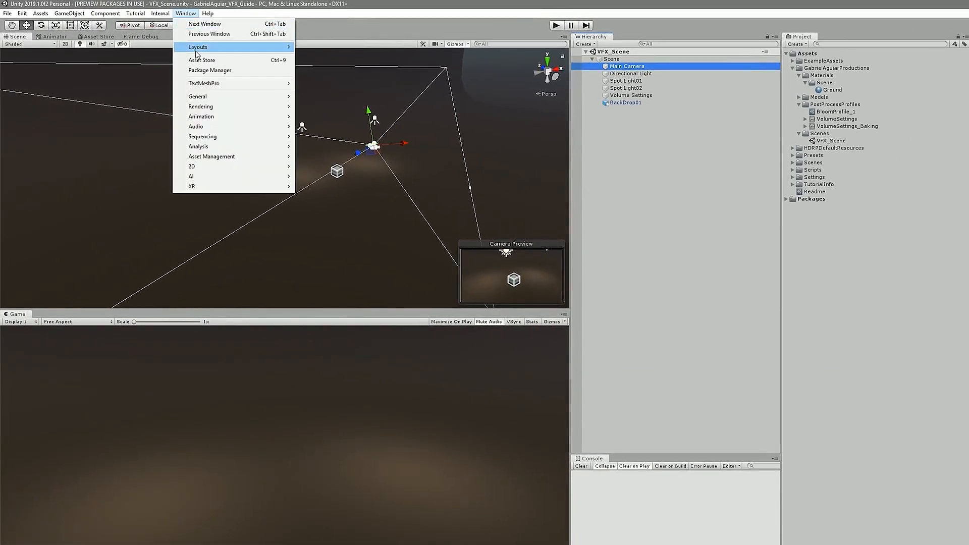
pyautogui.click(197, 70)
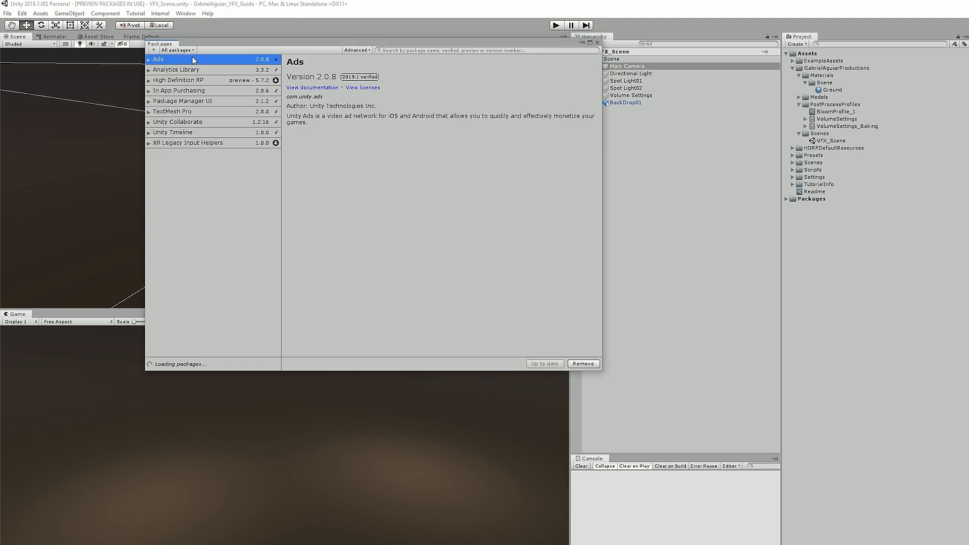
pyautogui.moveTo(169, 48); pyautogui.dragTo(173, 39)
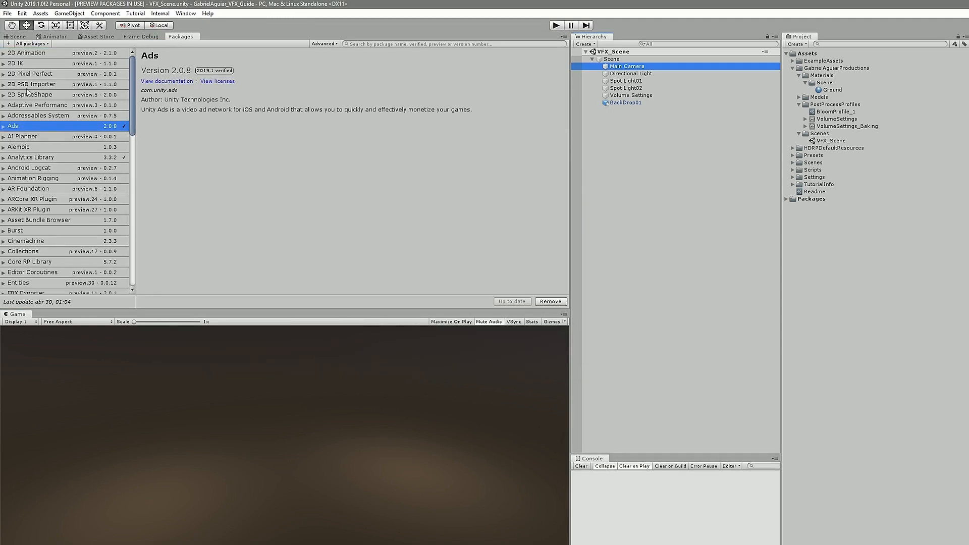
# Check the built-in packages, return to the list of all packages and install Post Processing 2.1.6.
pyautogui.click(42, 43)
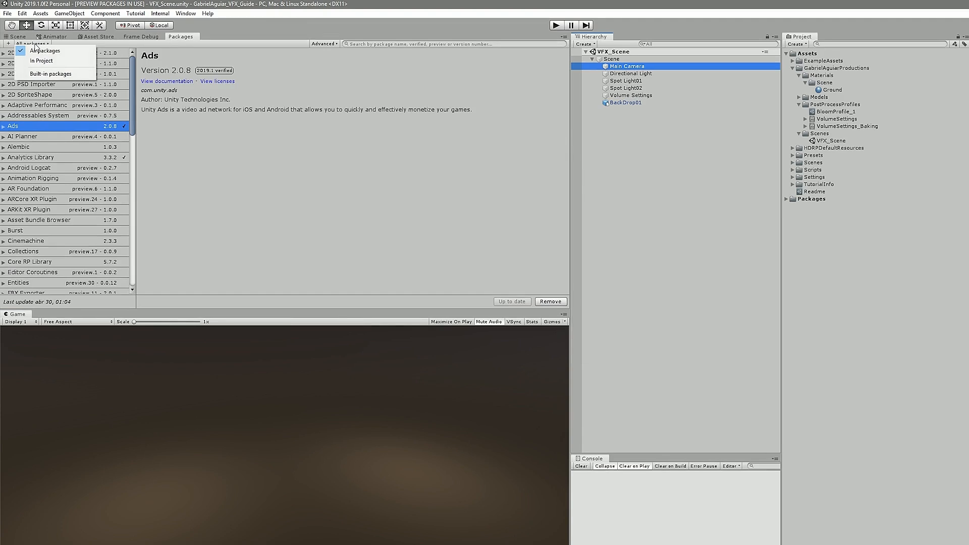
pyautogui.click(35, 74)
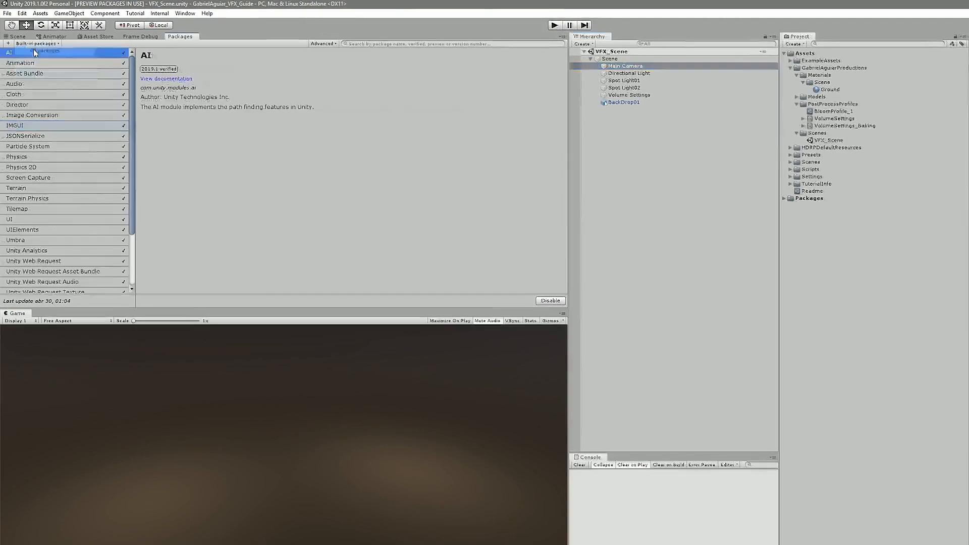
pyautogui.click(37, 44)
pyautogui.click(41, 50)
pyautogui.scroll(-10, 57, 233)
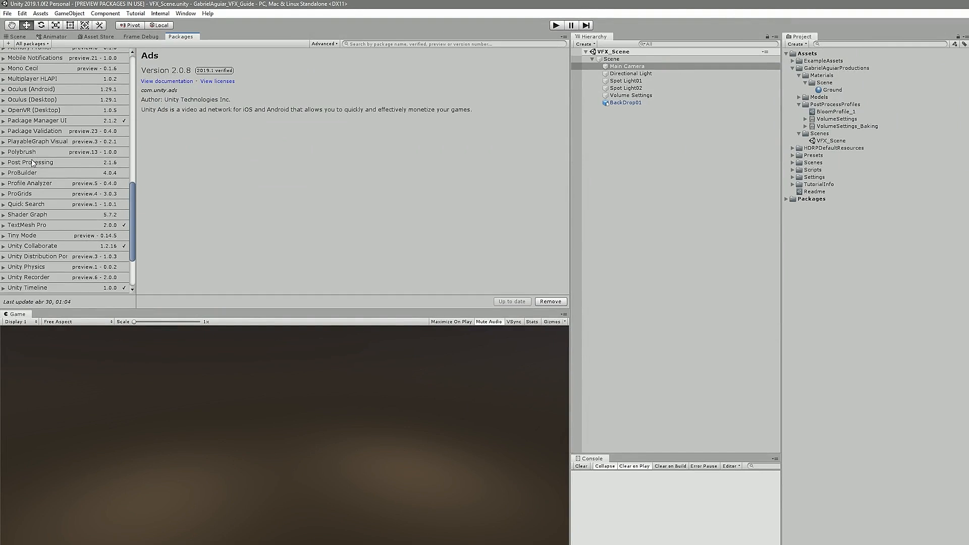
pyautogui.click(41, 164)
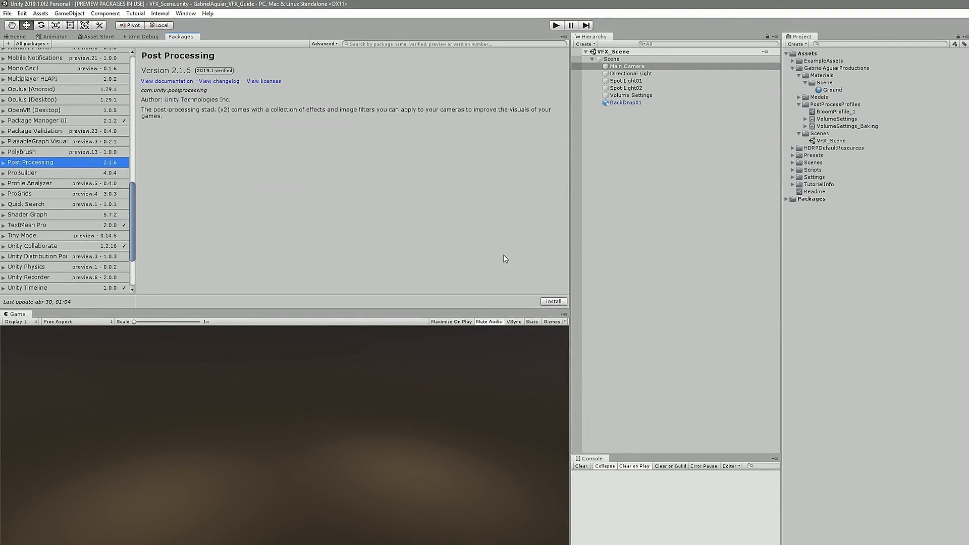
pyautogui.click(554, 301)
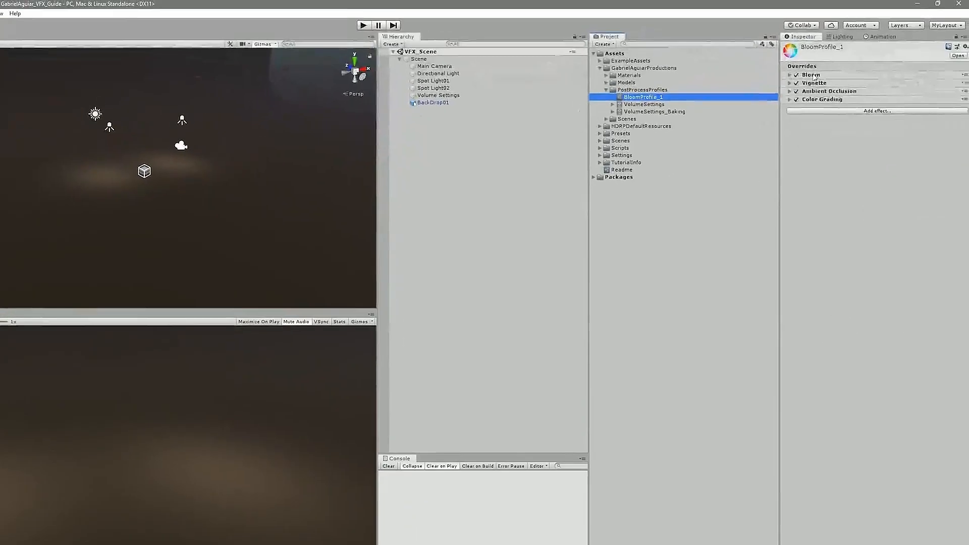
# Review the Bloom, Vignette and Ambient Occlusion overrides of the BloomProfile_1 post-processing profile.
pyautogui.click(807, 74)
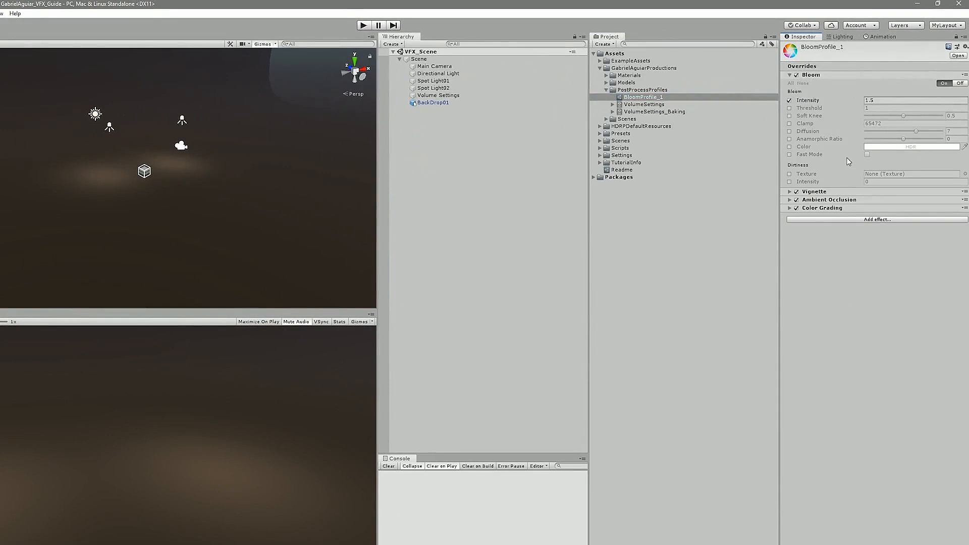
pyautogui.click(818, 192)
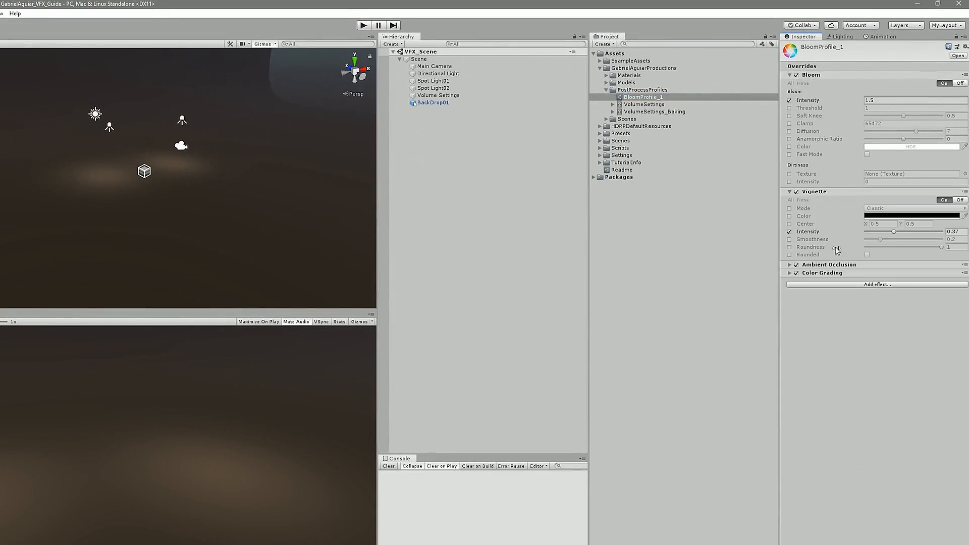
pyautogui.click(823, 267)
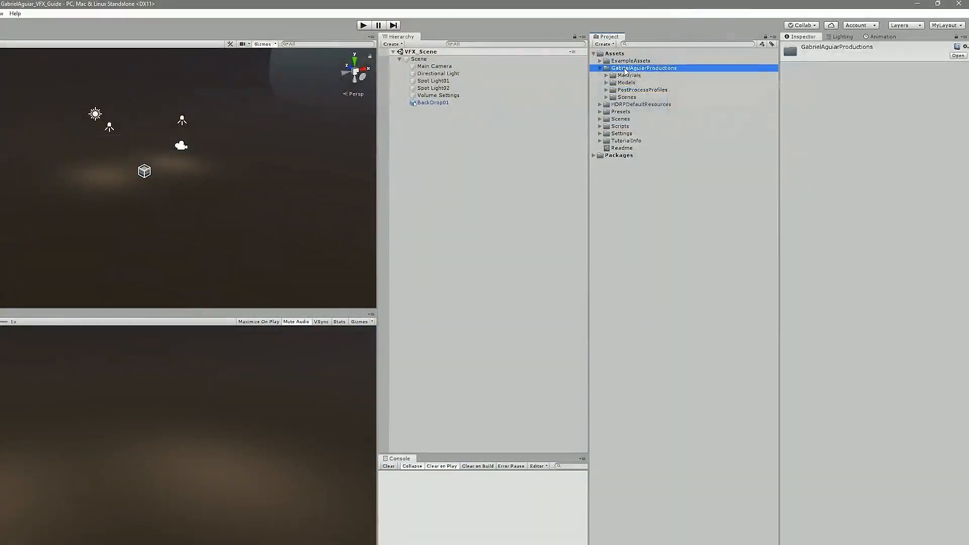
# Create a folder named Animations inside the imported main folder.
pyautogui.rightClick(627, 69)
pyautogui.moveTo(636, 75)
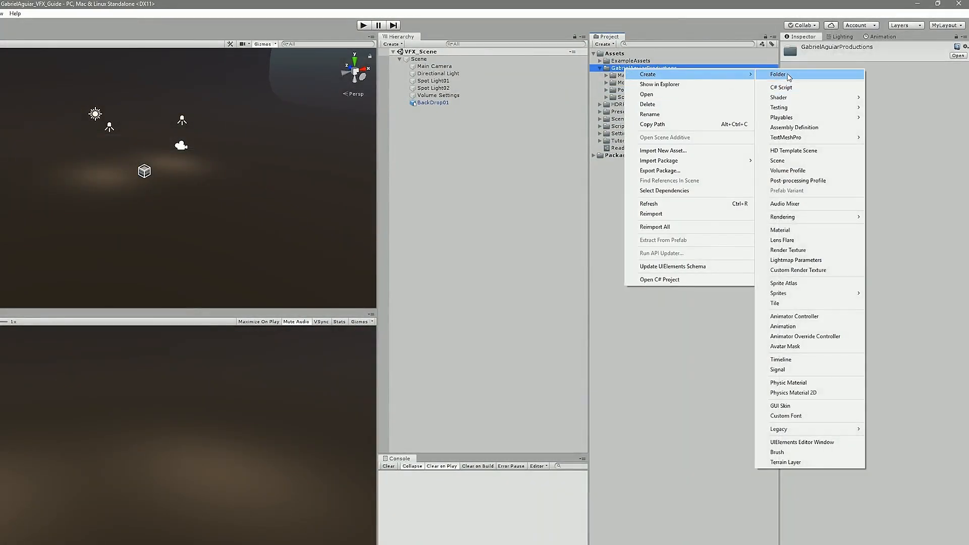
pyautogui.click(777, 74)
pyautogui.write('Animations')
pyautogui.press('Return')
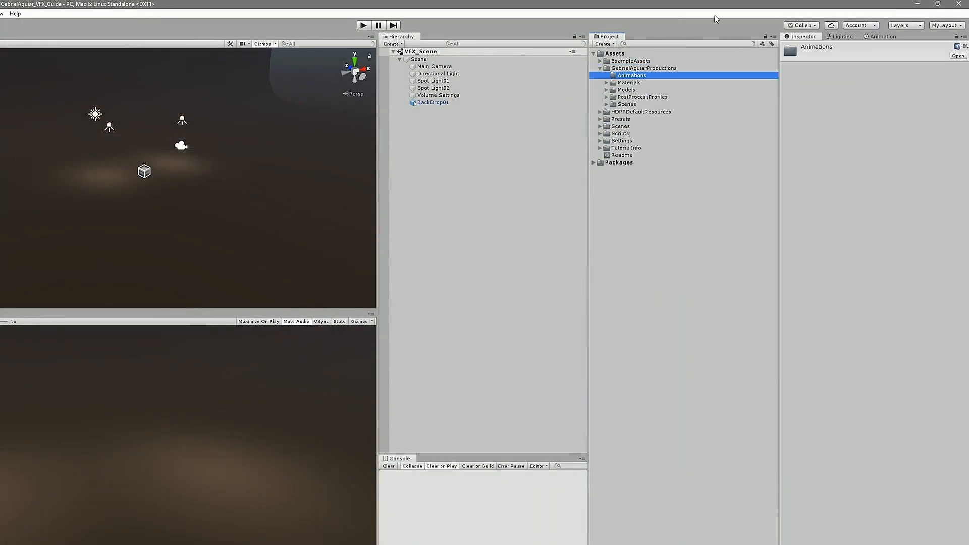
# Create a folder named Prefabs inside the imported main folder.
pyautogui.rightClick(627, 68)
pyautogui.moveTo(636, 69)
pyautogui.click(787, 69)
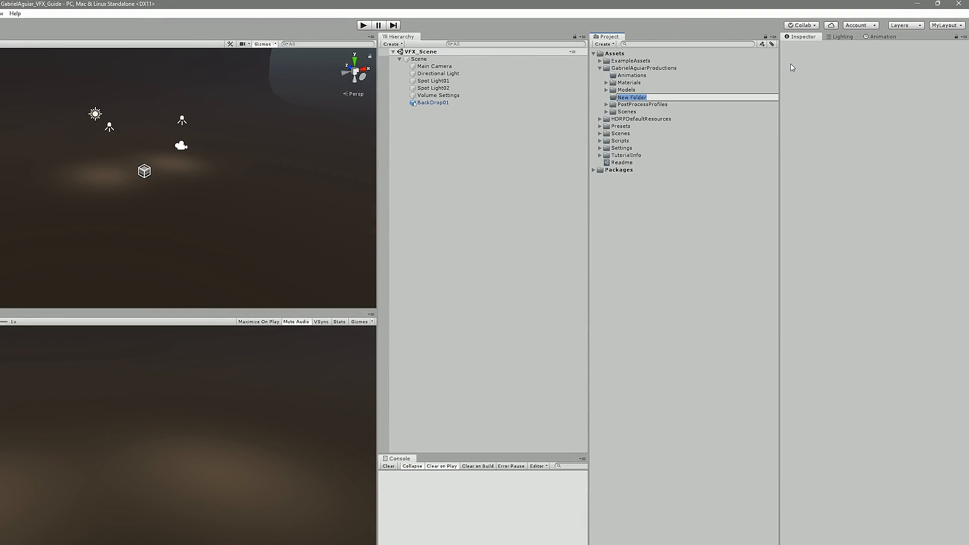
pyautogui.write('Prefabs')
pyautogui.press('Return')
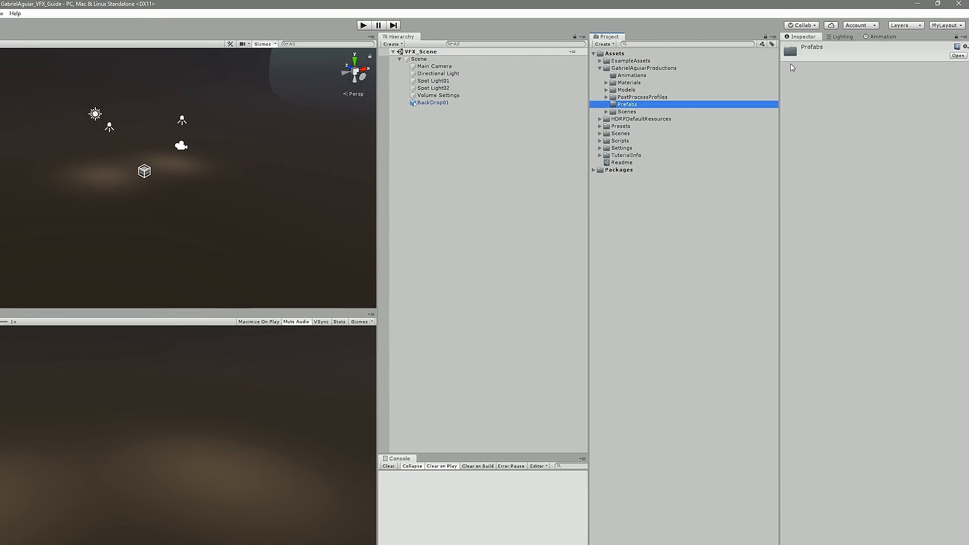
# Create a folder named Scripts inside the imported main folder.
pyautogui.rightClick(634, 67)
pyautogui.moveTo(656, 71)
pyautogui.click(787, 71)
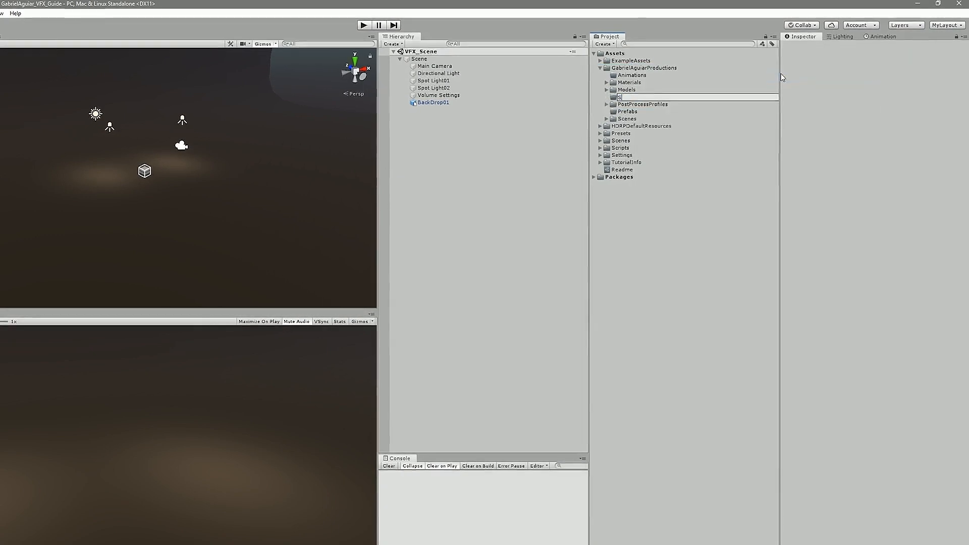
pyautogui.write('Scripts')
pyautogui.press('Return')
# Create a folder named Shaders inside the imported main folder.
pyautogui.click(641, 68)
pyautogui.rightClick(642, 71)
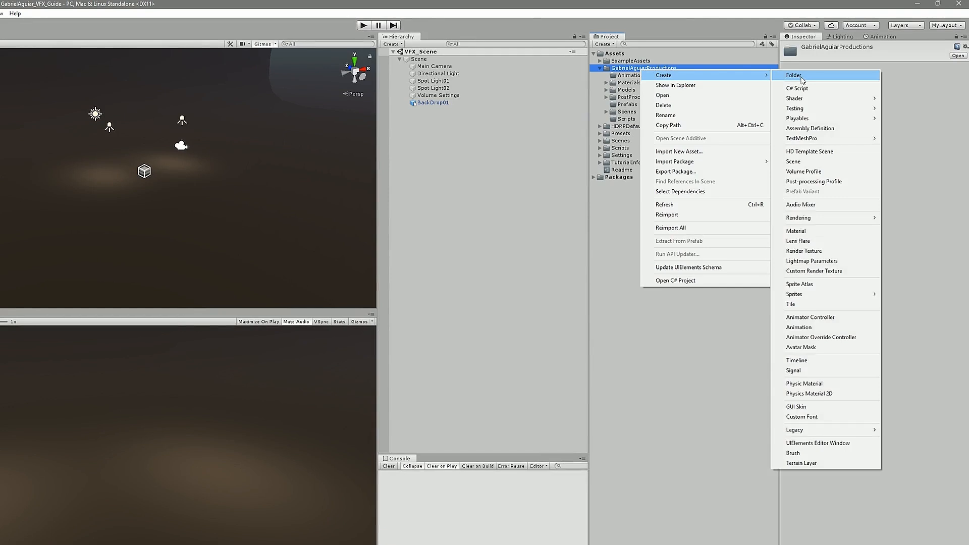
pyautogui.click(799, 76)
pyautogui.write('Shaders')
pyautogui.press('Return')
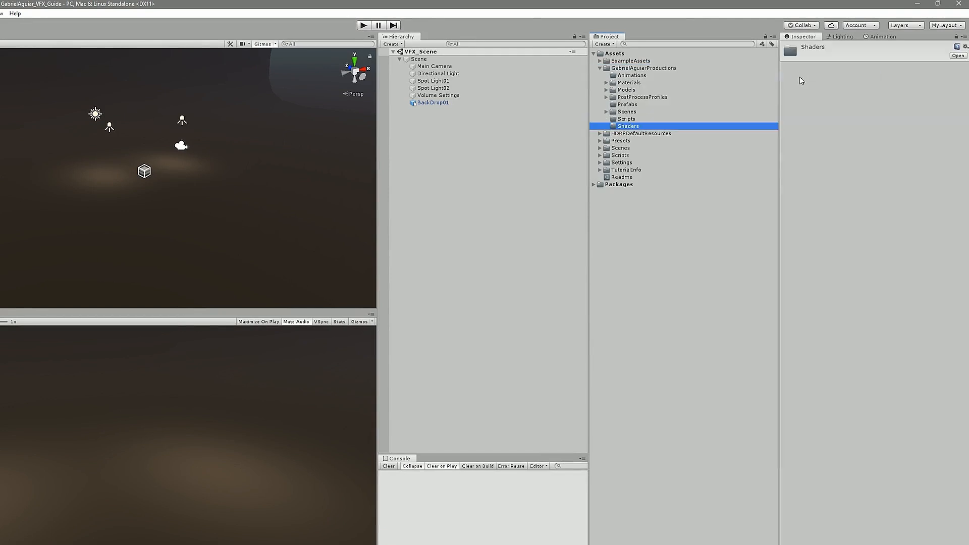
# Create a folder named Textures inside the imported main folder.
pyautogui.rightClick(668, 70)
pyautogui.moveTo(668, 74)
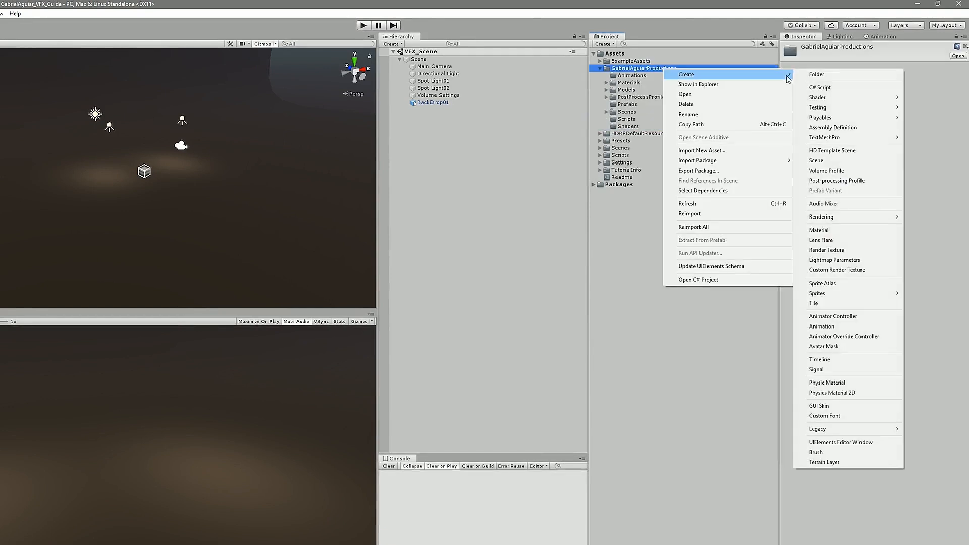
pyautogui.click(808, 75)
pyautogui.write('Textur')
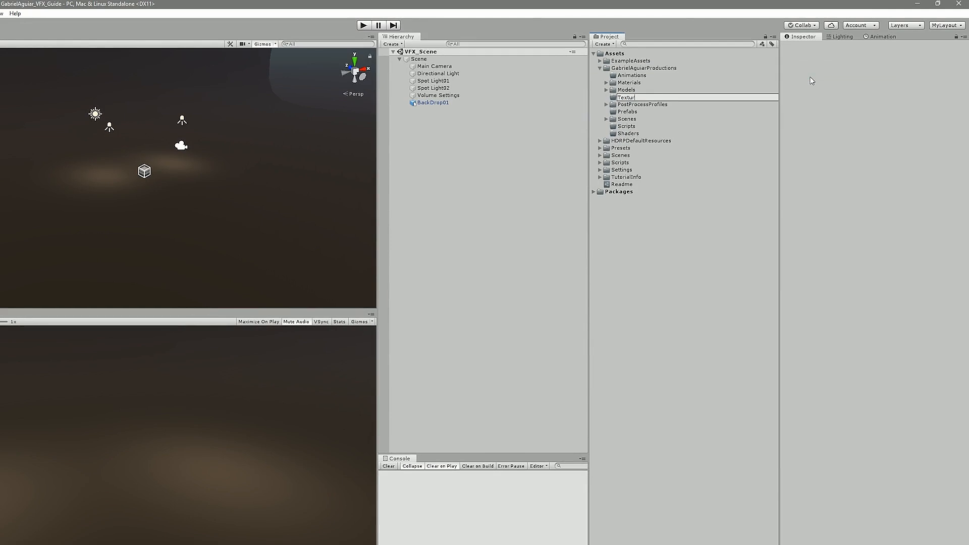
pyautogui.write('es')
pyautogui.press('Return')
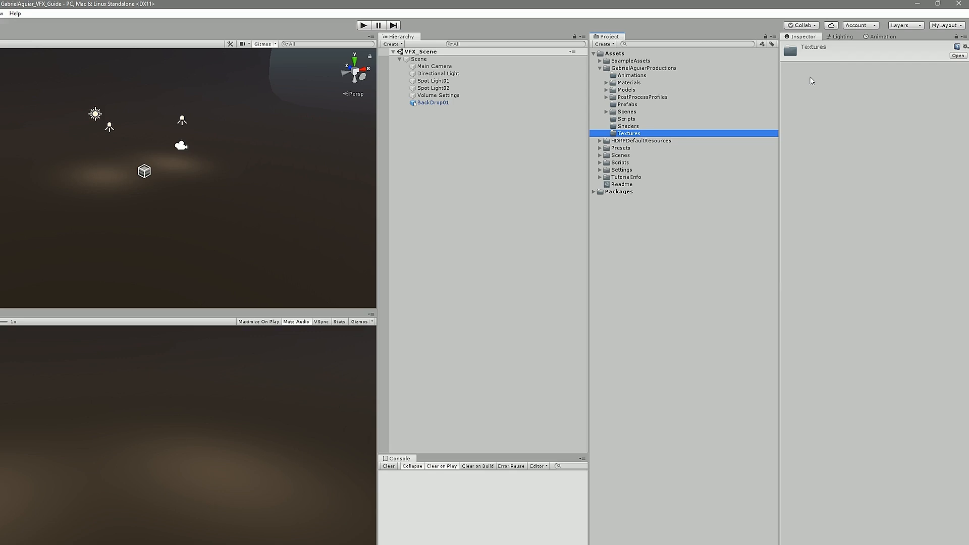
# Review the subfolders of the imported main folder and expand PostProcessProfiles to see its profiles.
pyautogui.click(635, 76)
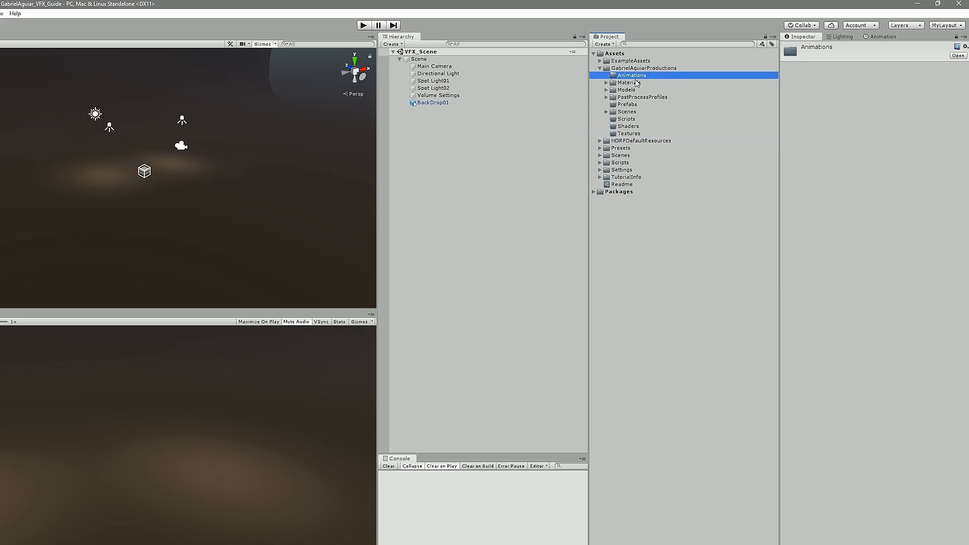
pyautogui.click(637, 83)
pyautogui.click(635, 90)
pyautogui.click(626, 105)
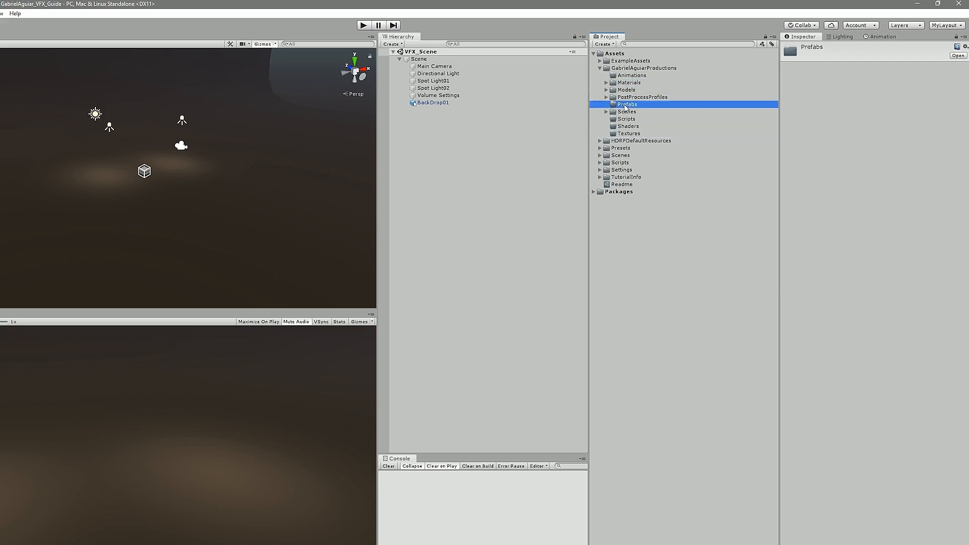
pyautogui.click(626, 111)
pyautogui.click(627, 119)
pyautogui.click(628, 127)
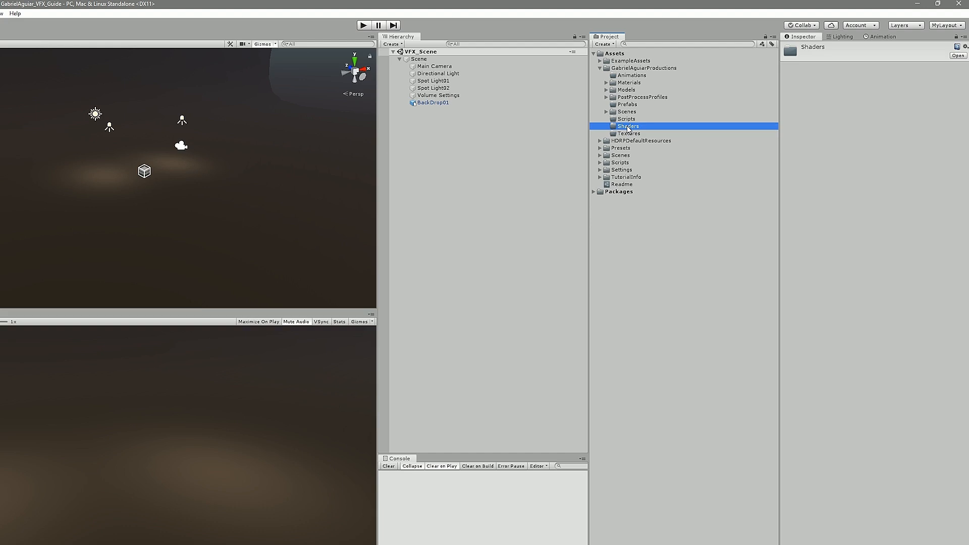
pyautogui.click(629, 133)
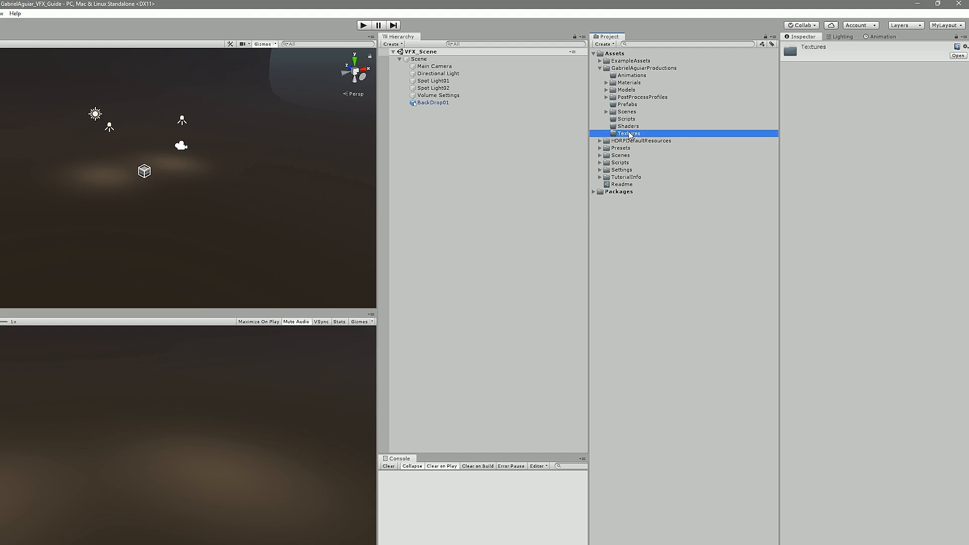
pyautogui.click(604, 98)
pyautogui.click(606, 97)
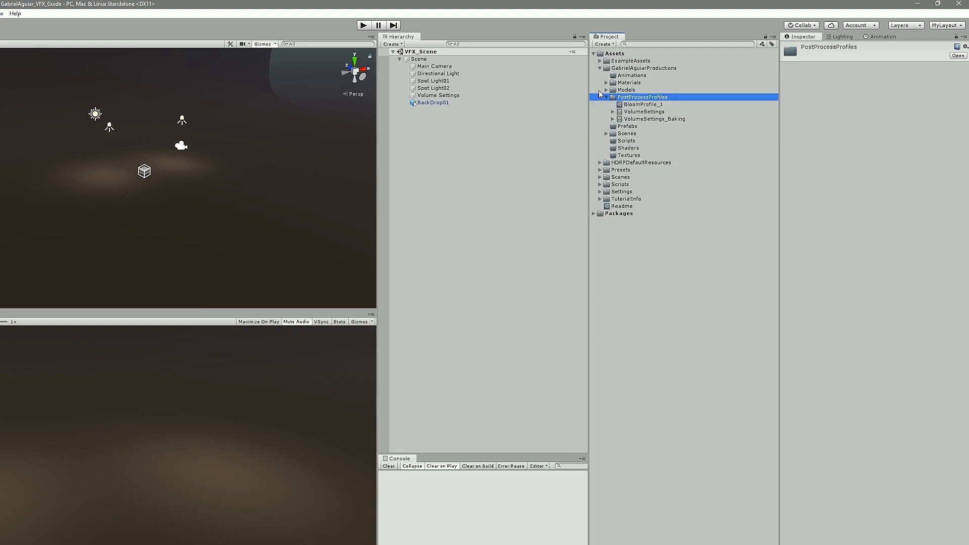
# Collapse PostProcessProfiles and look through the subfolders of the imported main folder from Animations to Textures.
pyautogui.click(606, 98)
pyautogui.click(626, 105)
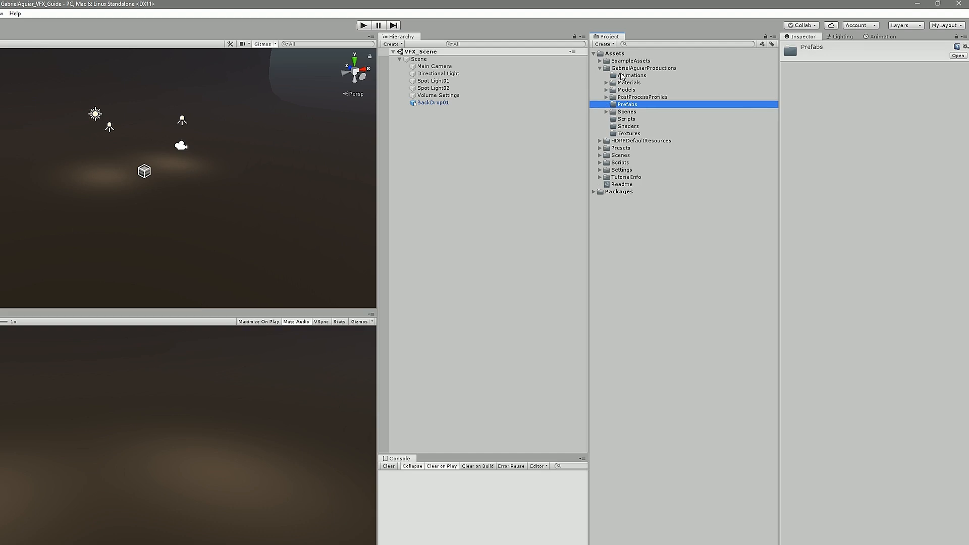
pyautogui.click(621, 75)
pyautogui.click(624, 83)
pyautogui.click(627, 89)
pyautogui.click(629, 104)
pyautogui.click(628, 112)
pyautogui.click(628, 119)
pyautogui.click(629, 126)
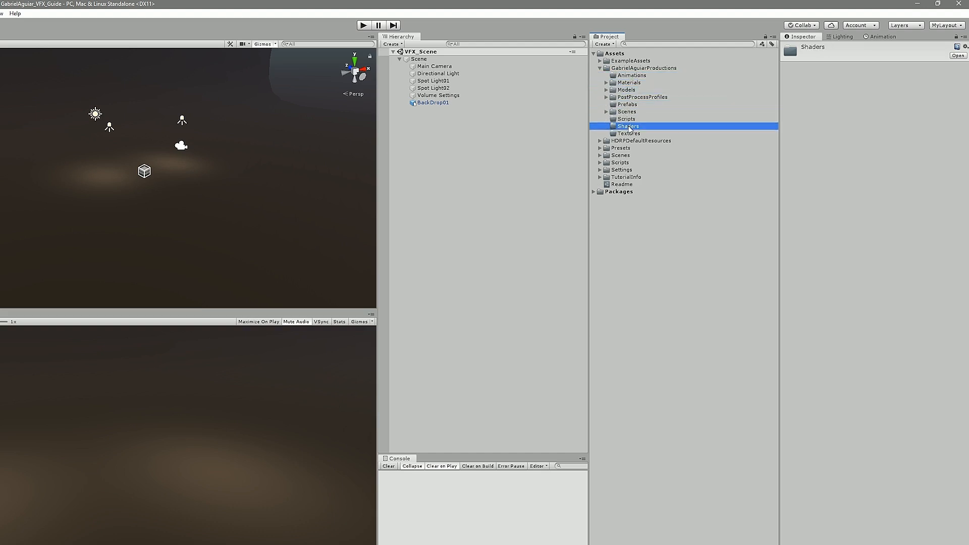
pyautogui.click(623, 134)
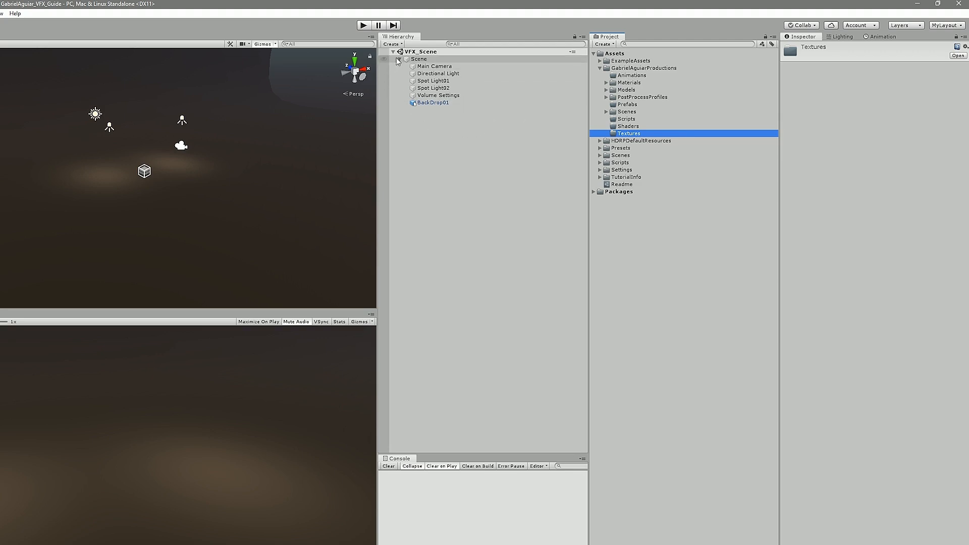
# Clear the folder selection and collapse the Scene object in the hierarchy.
pyautogui.click(444, 143)
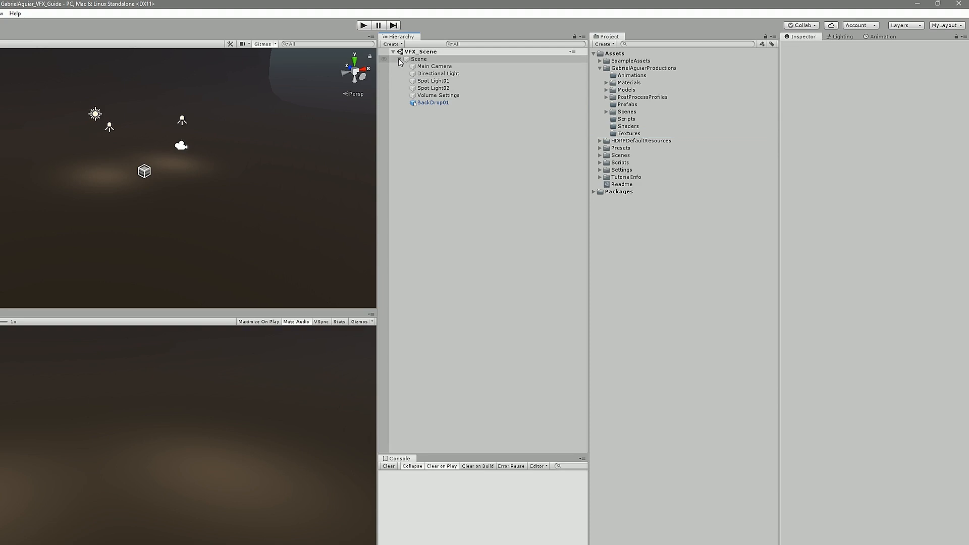
pyautogui.click(399, 60)
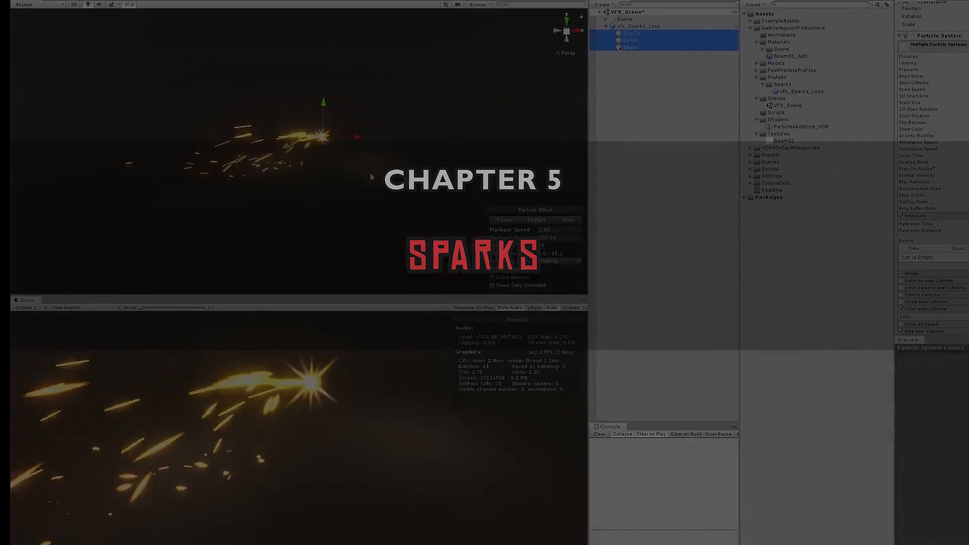
# Examine the finished looping sparks effect up close and replay the sparks hit effect several times.
pyautogui.scroll(12, 371, 176)
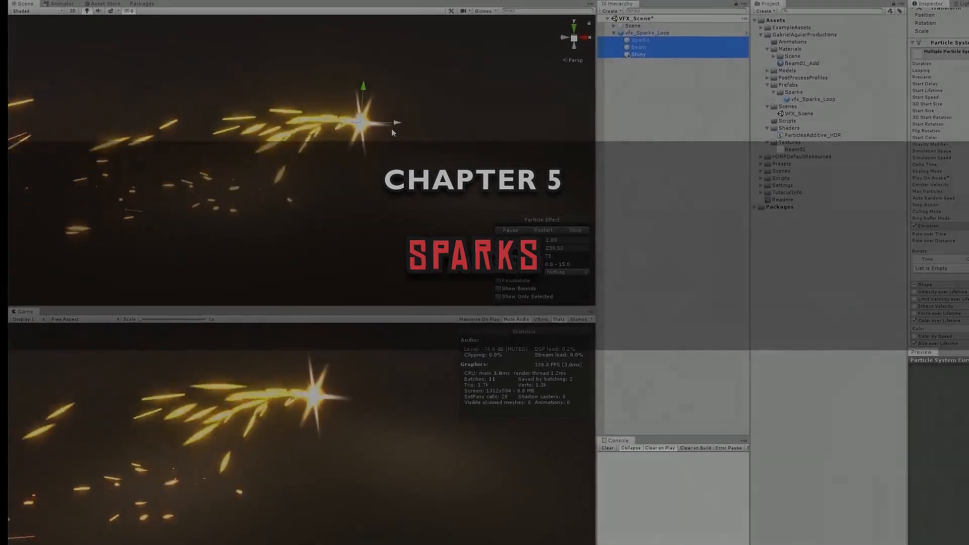
pyautogui.scroll(3, 392, 134)
pyautogui.moveTo(392, 135); pyautogui.dragTo(523, 153, button='middle')
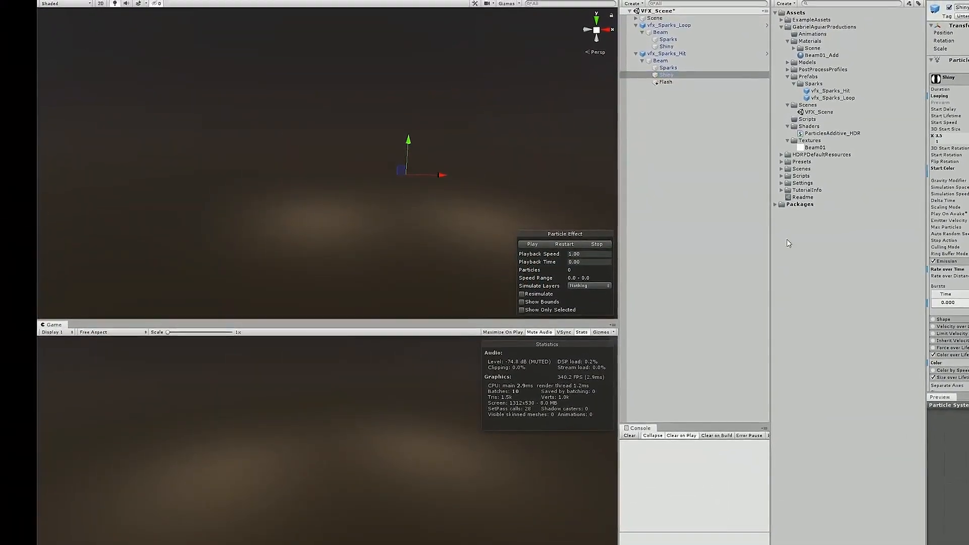
pyautogui.click(564, 245)
pyautogui.click(564, 245)
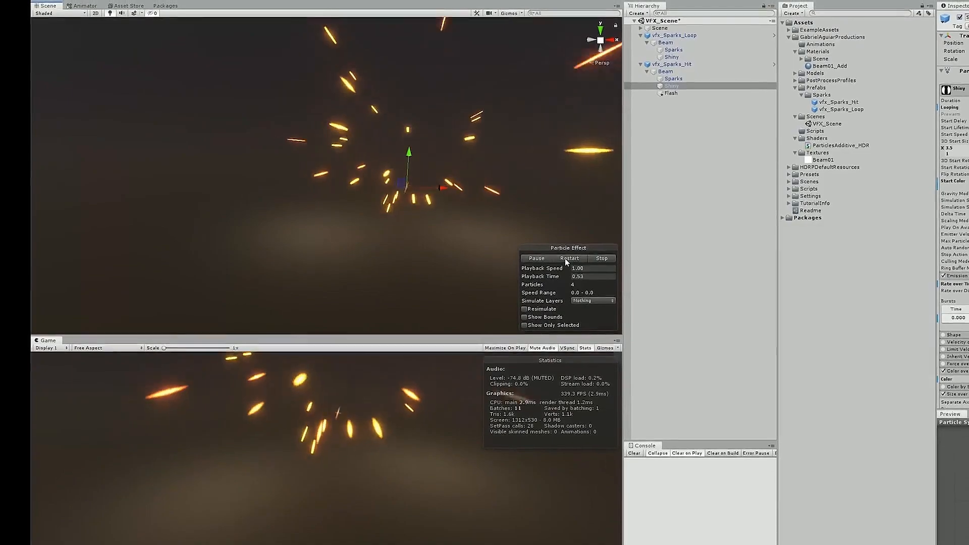
pyautogui.click(565, 259)
pyautogui.click(568, 258)
pyautogui.click(574, 257)
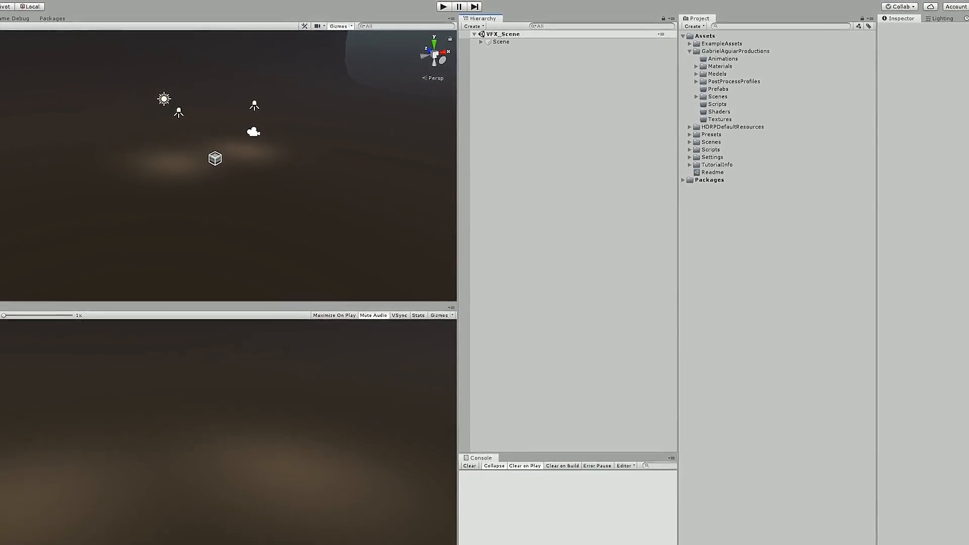
# Create an empty GameObject at the root of VFX_Scene and reset its transform.
pyautogui.rightClick(535, 87)
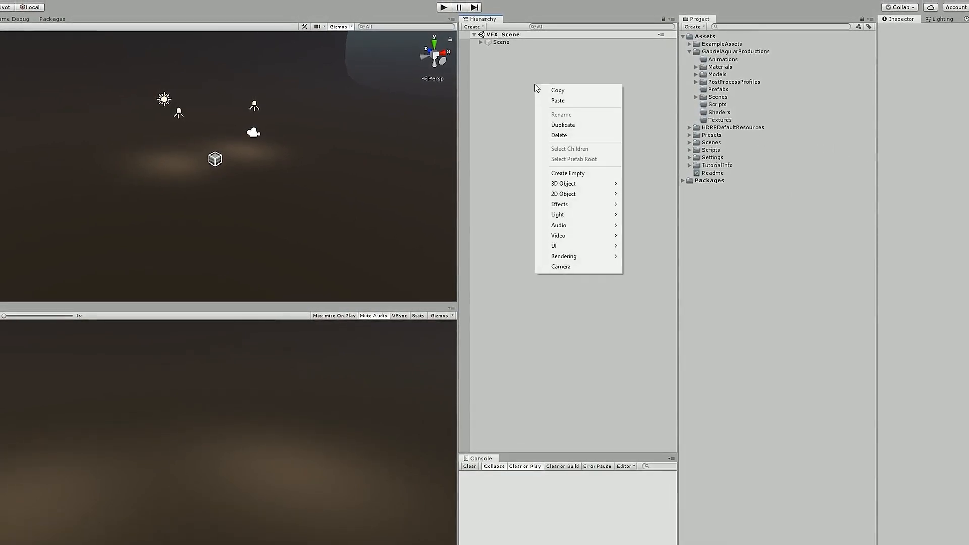
pyautogui.click(567, 174)
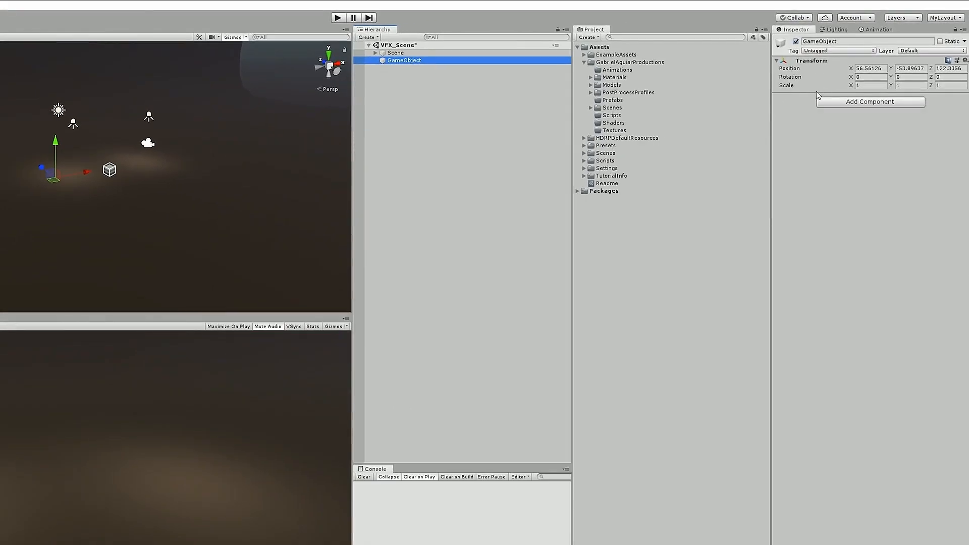
pyautogui.click(964, 60)
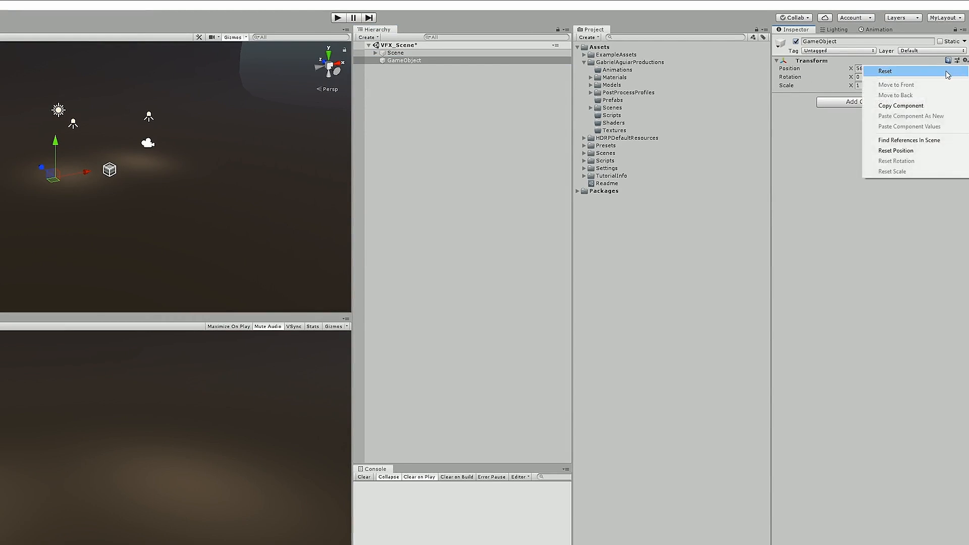
pyautogui.click(947, 73)
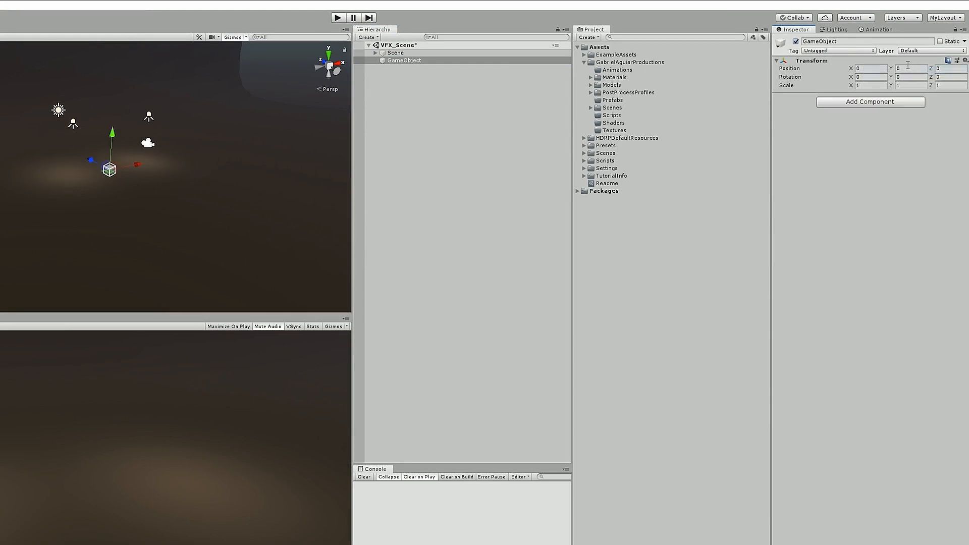
# Frame the new empty GameObject in the Scene view and hide the light, camera and volume icons.
pyautogui.doubleClick(404, 61)
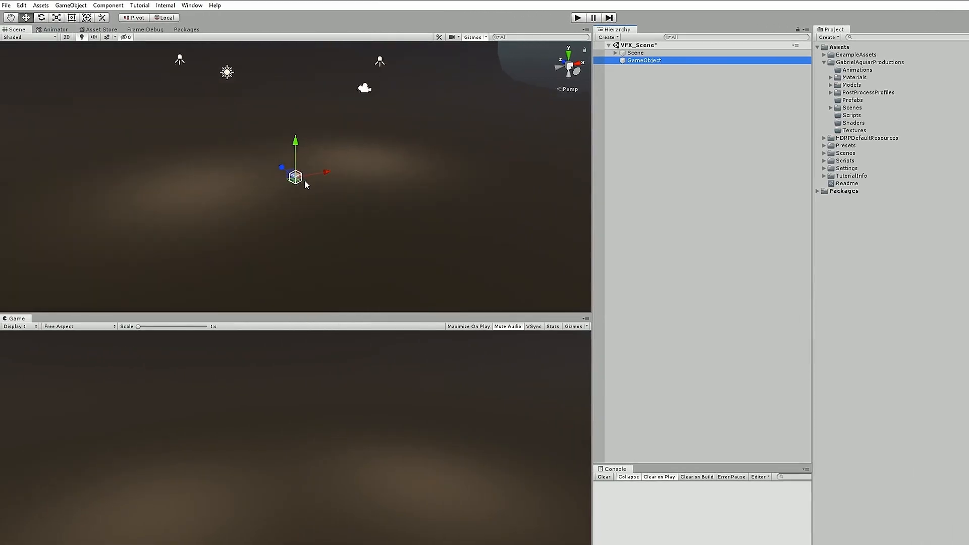
pyautogui.scroll(6, 305, 181)
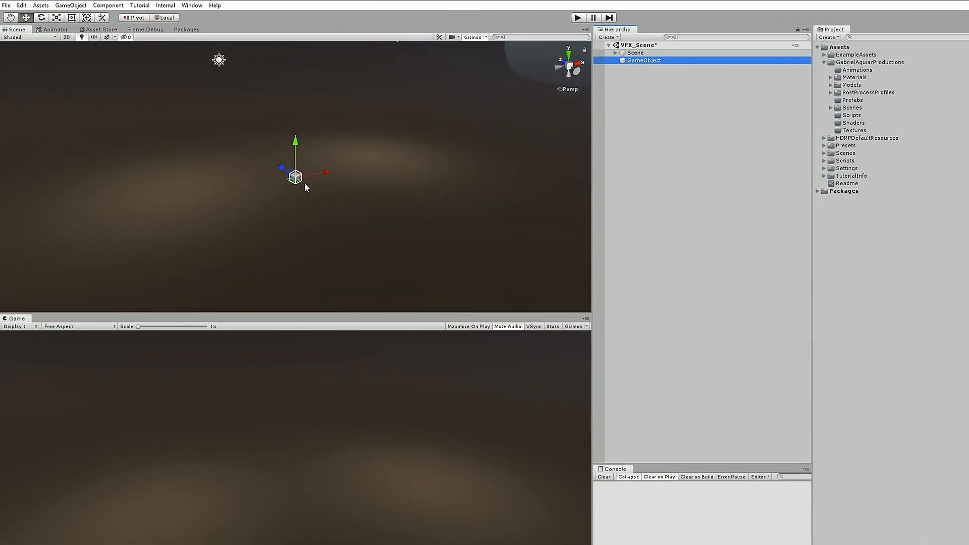
pyautogui.click(474, 38)
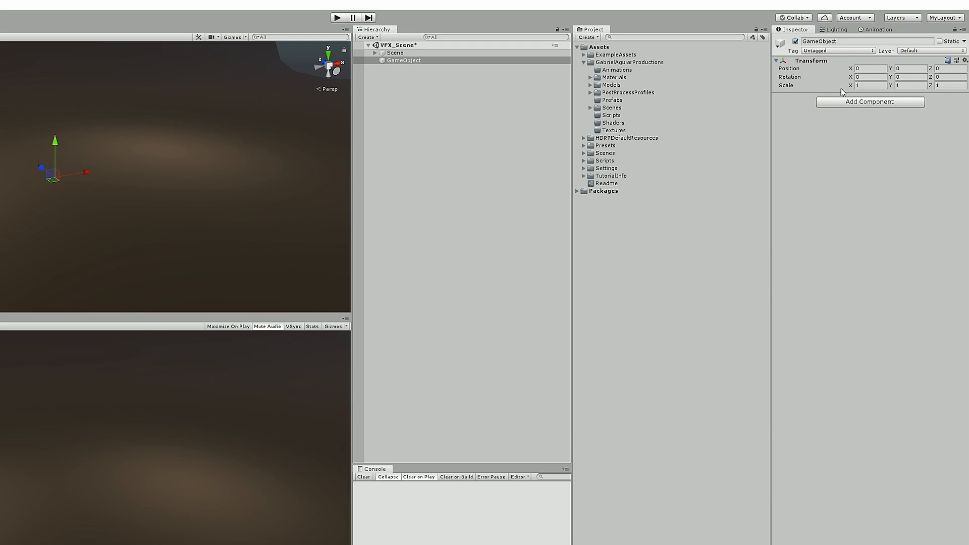
# Rename the empty GameObject as vfx_Sparks_Loop.
pyautogui.click(842, 102)
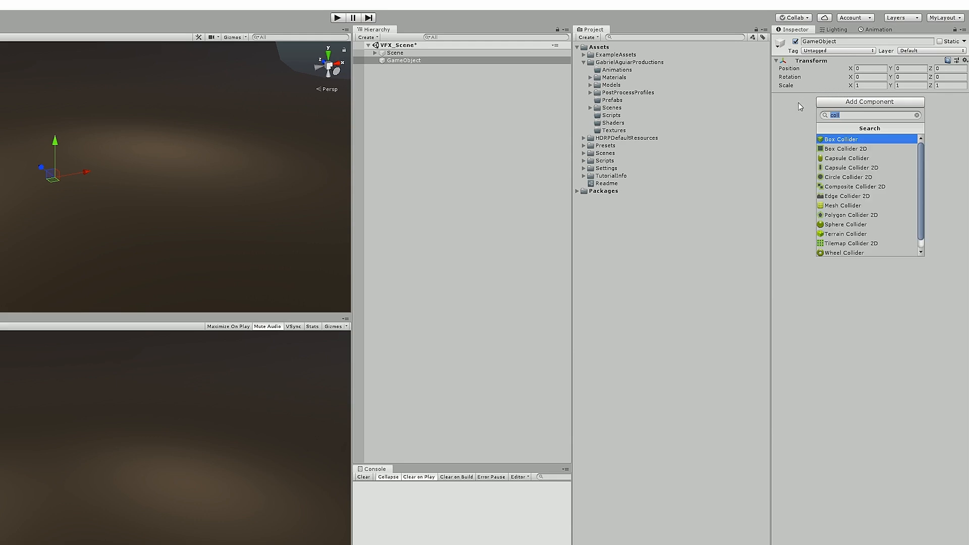
pyautogui.click(778, 123)
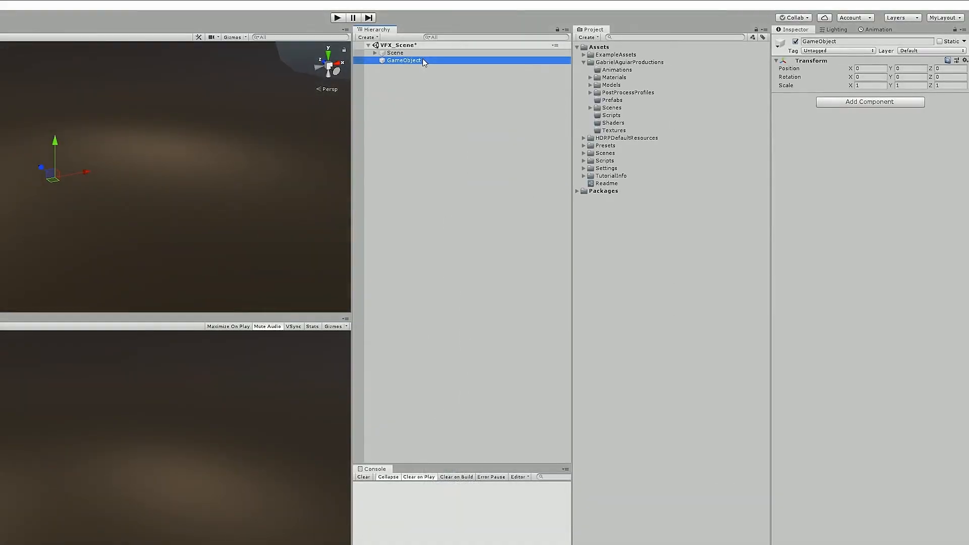
pyautogui.click(422, 60)
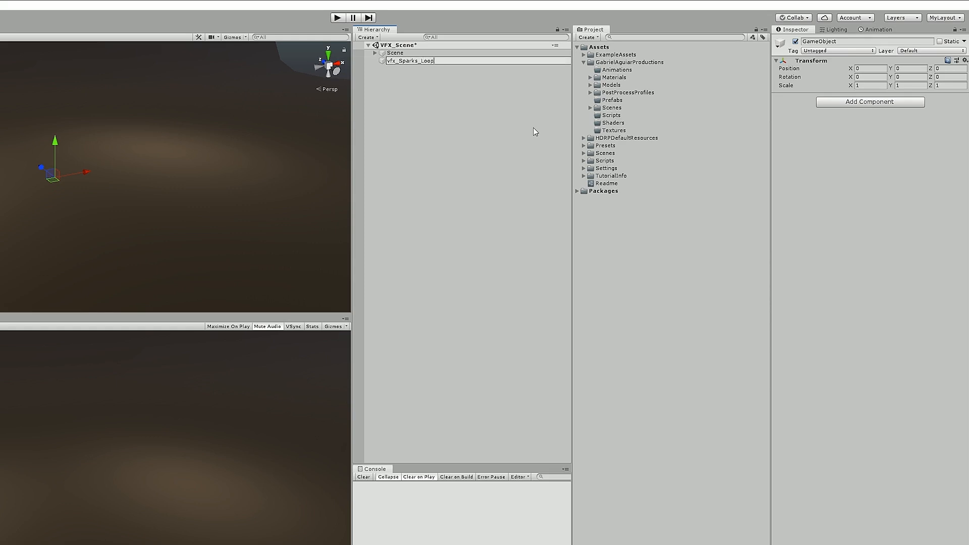
pyautogui.press('Return')
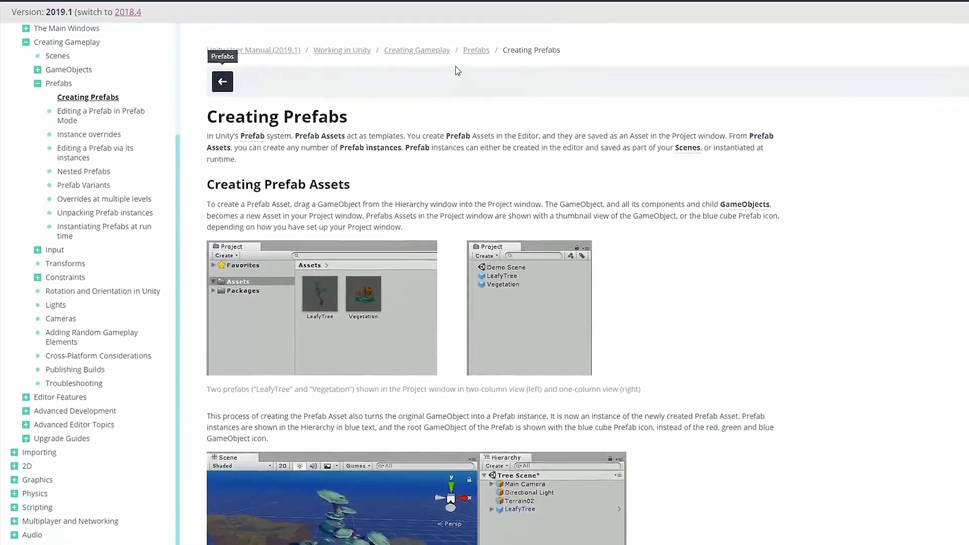
# Read the Creating Prefabs page of the Unity manual in the browser.
pyautogui.scroll(-3, 574, 282)
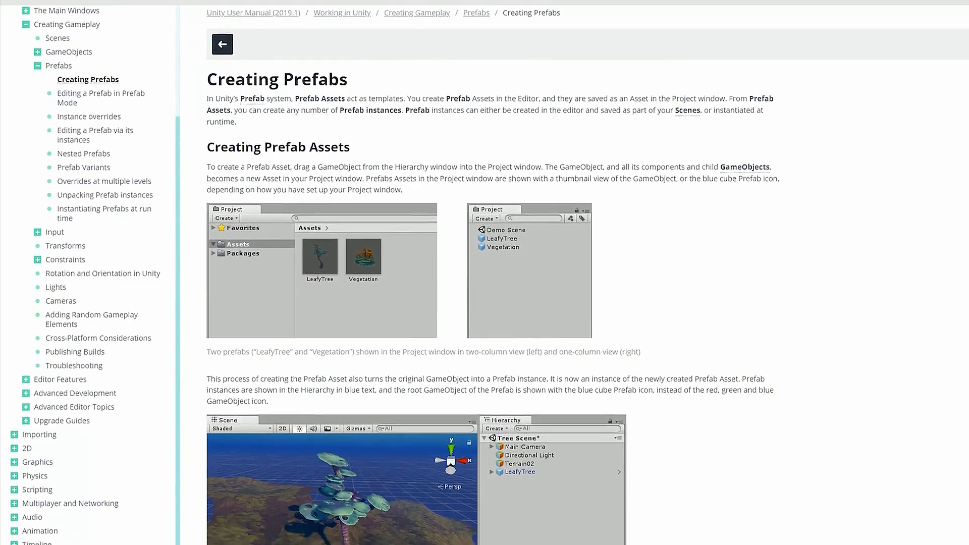
pyautogui.scroll(-3, 574, 282)
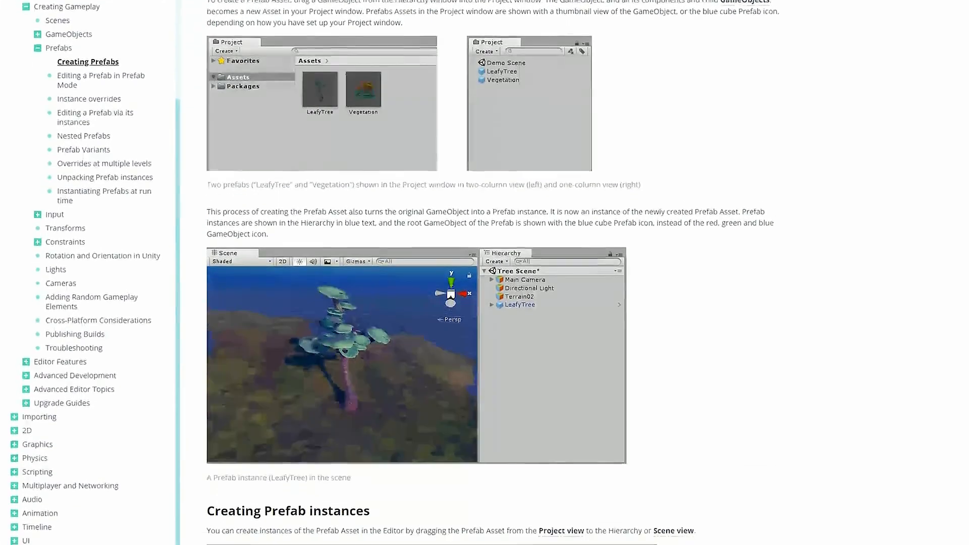
pyautogui.scroll(-3, 574, 283)
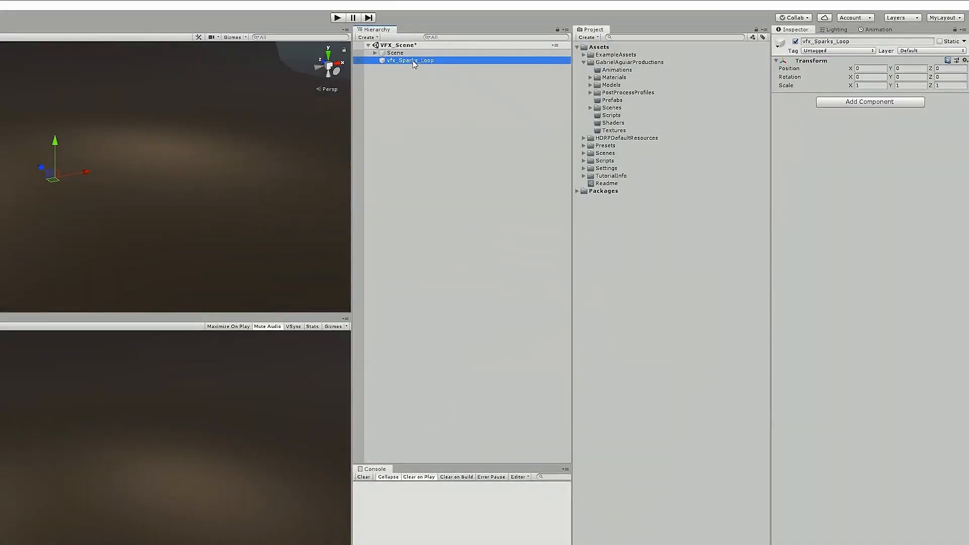
# Turn vfx_Sparks_Loop into a prefab stored in a new Sparks subfolder of the Prefabs folder.
pyautogui.moveTo(407, 59); pyautogui.dragTo(611, 104)
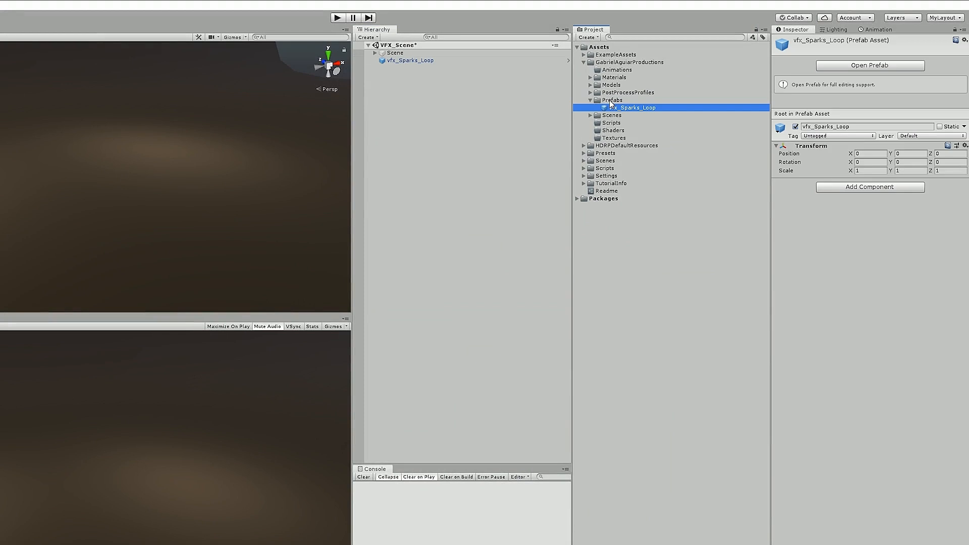
pyautogui.click(611, 101)
pyautogui.rightClick(611, 101)
pyautogui.moveTo(650, 104)
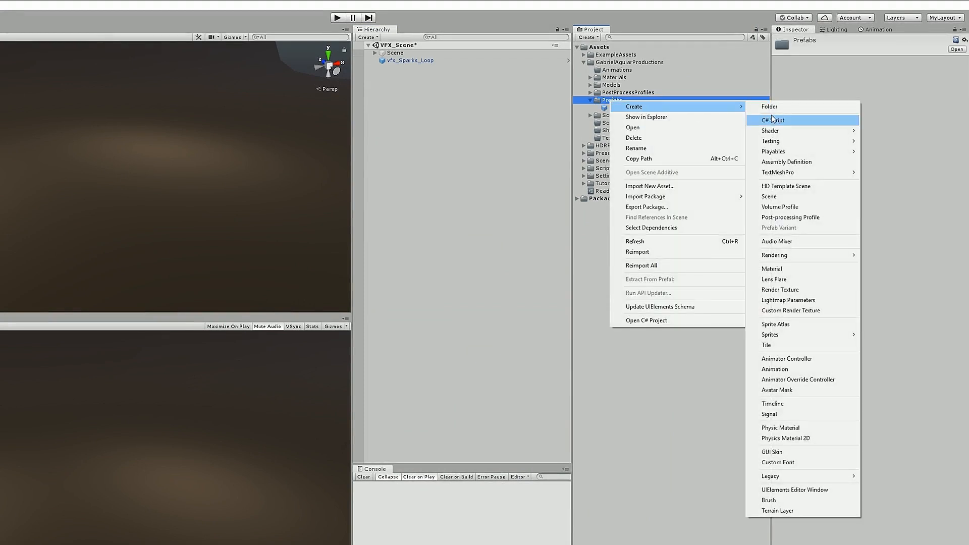
pyautogui.click(779, 108)
pyautogui.write('Spar')
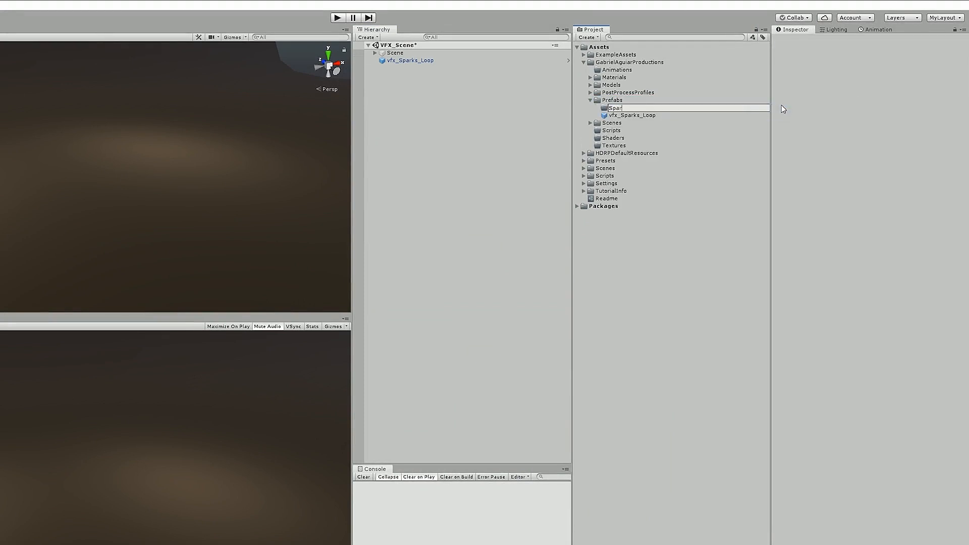
pyautogui.write('ks')
pyautogui.press('Return')
pyautogui.moveTo(642, 119); pyautogui.dragTo(619, 113)
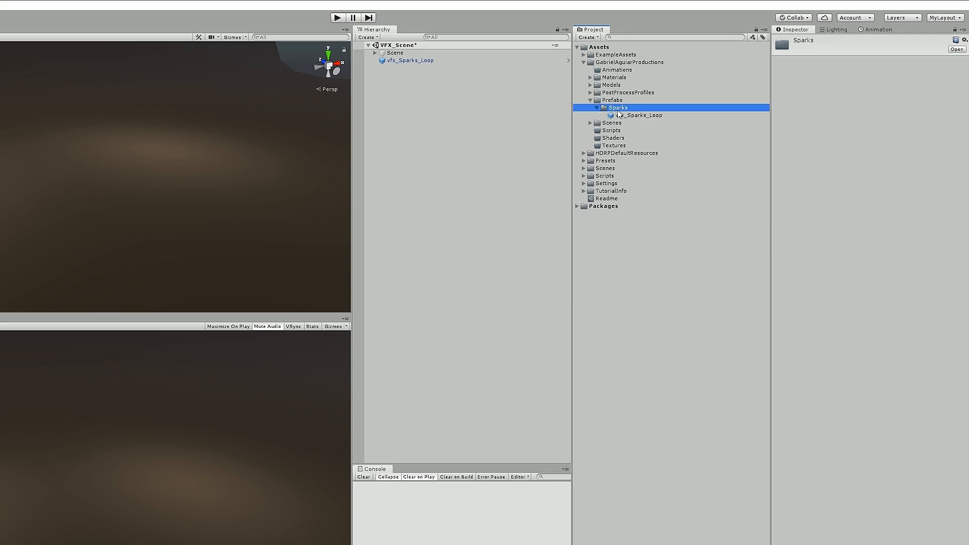
# Add a particle system as a child of vfx_Sparks_Loop and name it Sparks.
pyautogui.click(438, 62)
pyautogui.rightClick(409, 60)
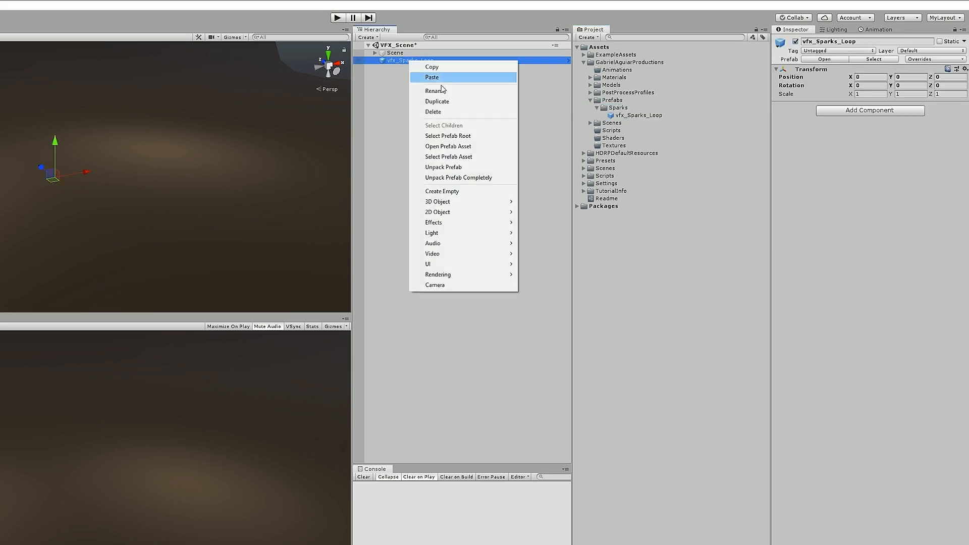
pyautogui.moveTo(453, 225)
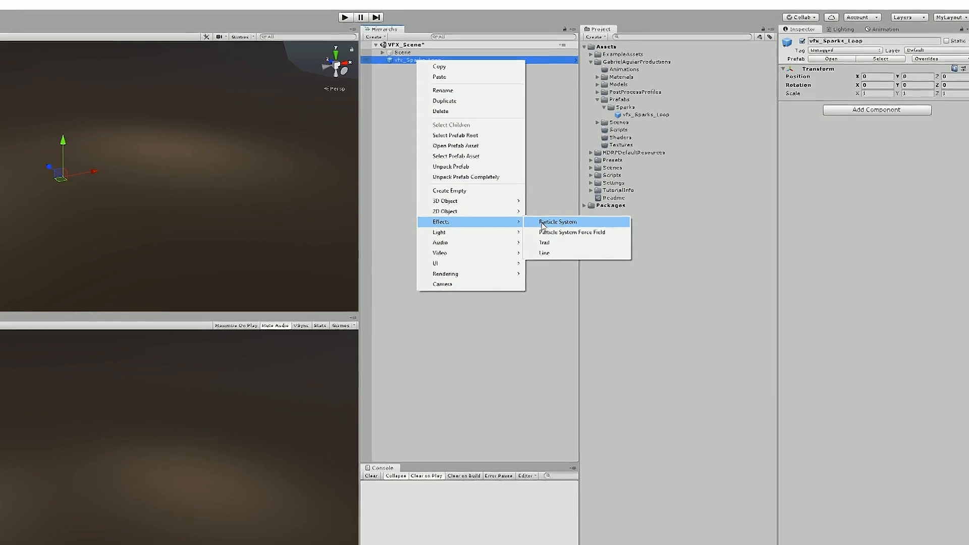
pyautogui.click(535, 224)
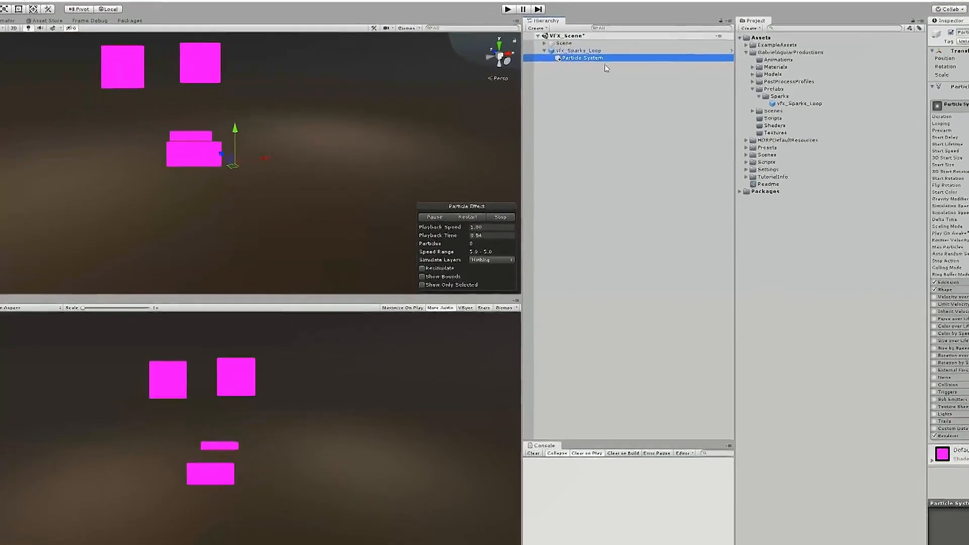
pyautogui.press('F2')
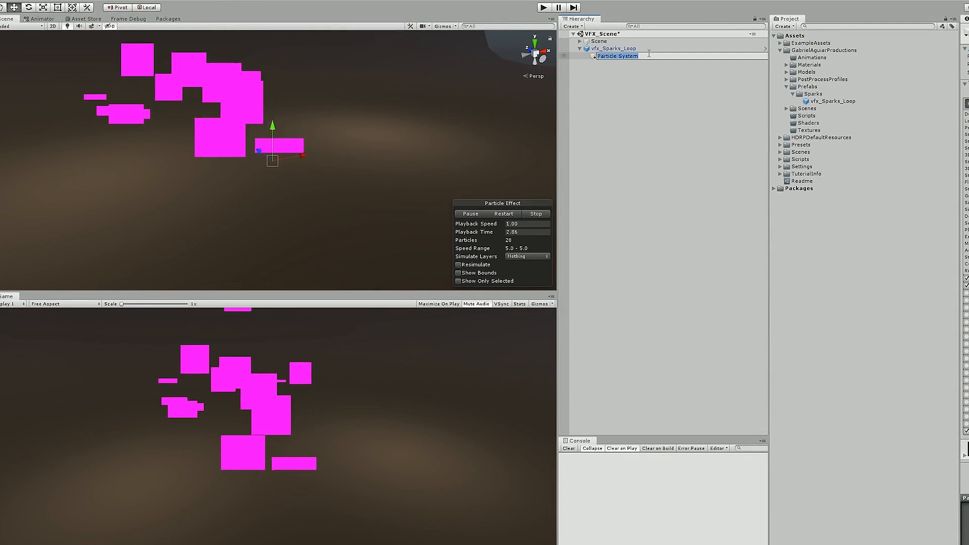
pyautogui.write('Sparks')
pyautogui.press('Return')
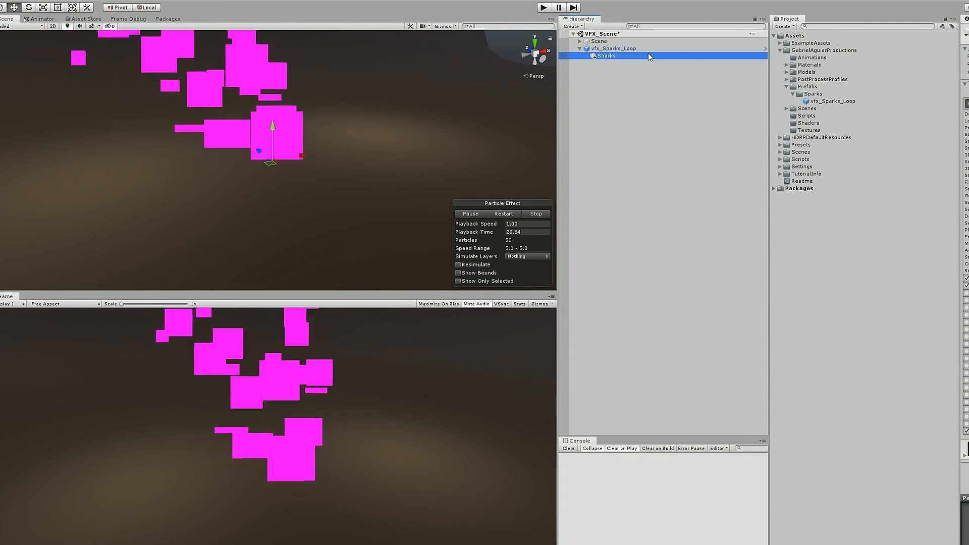
# Assign the Default-Particle material to the renderer of the Sparks particle system.
pyautogui.keyDown('alt'); pyautogui.moveTo(267, 129); pyautogui.dragTo(345, 106); pyautogui.keyUp('alt')
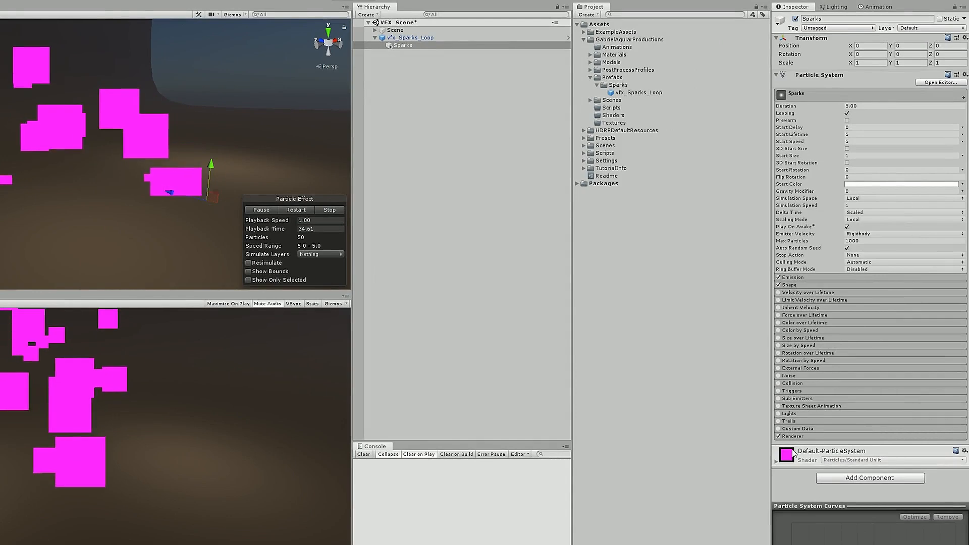
pyautogui.click(807, 436)
pyautogui.scroll(-6, 815, 420)
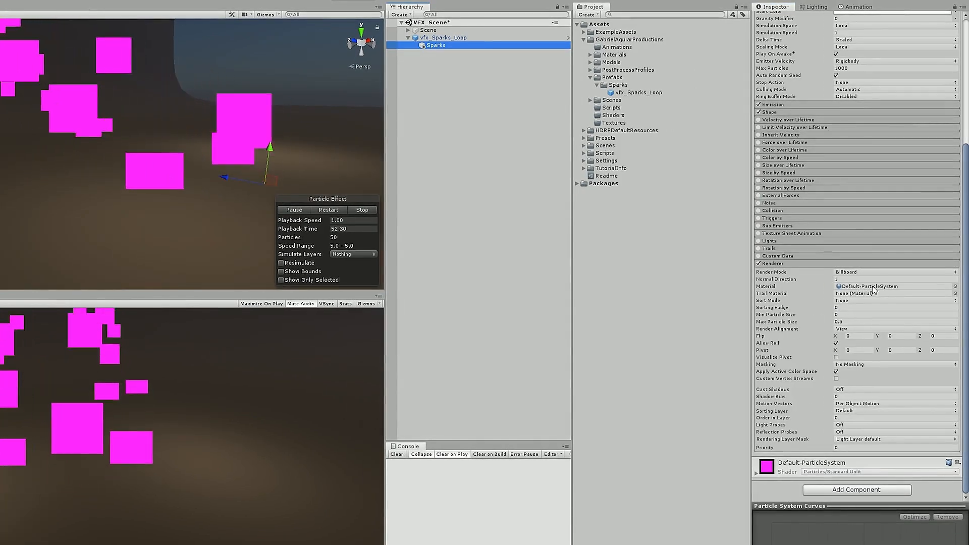
pyautogui.click(954, 287)
pyautogui.write('defa')
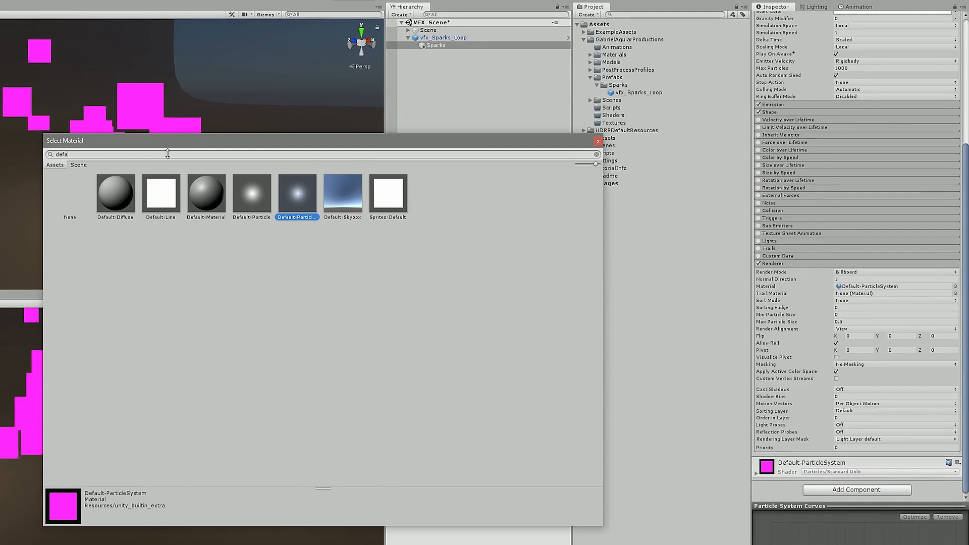
pyautogui.click(264, 195)
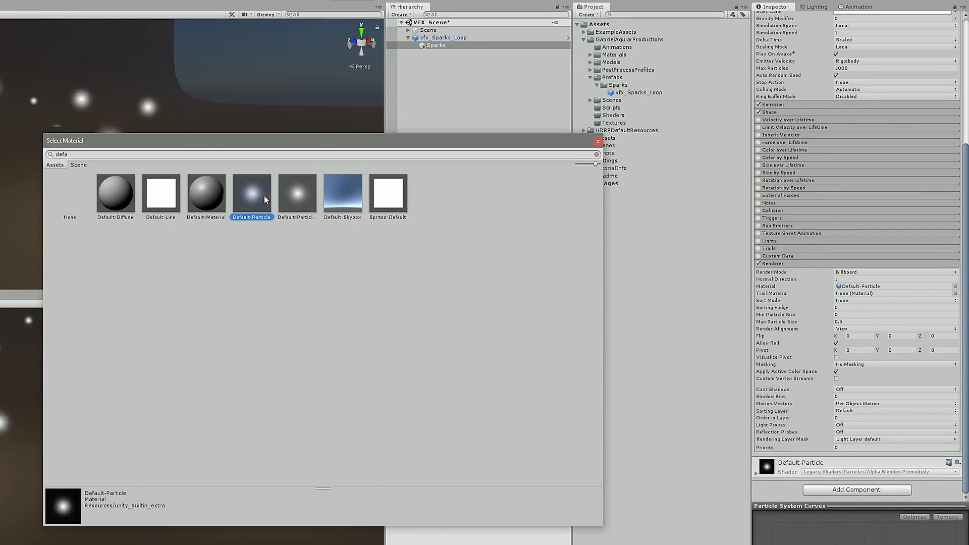
pyautogui.moveTo(212, 142); pyautogui.dragTo(234, 219)
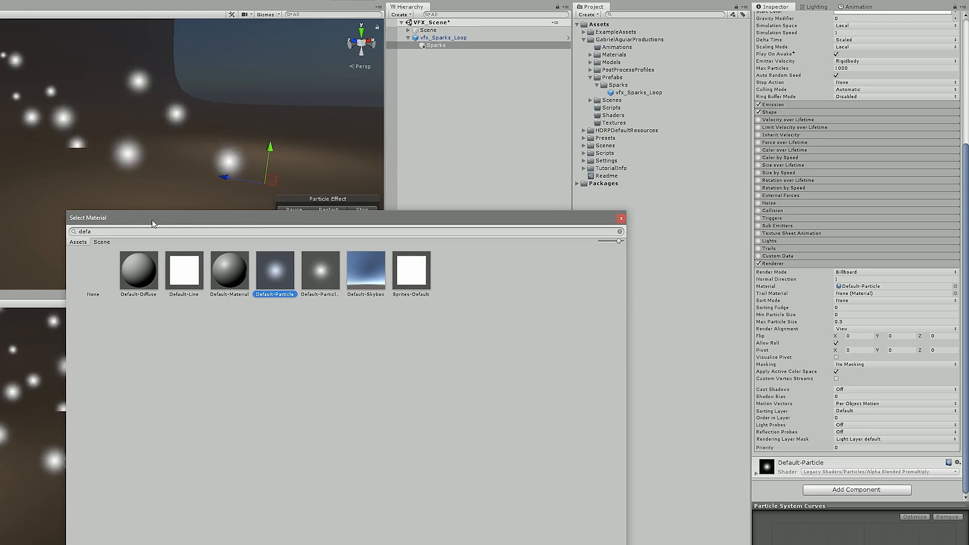
pyautogui.doubleClick(279, 267)
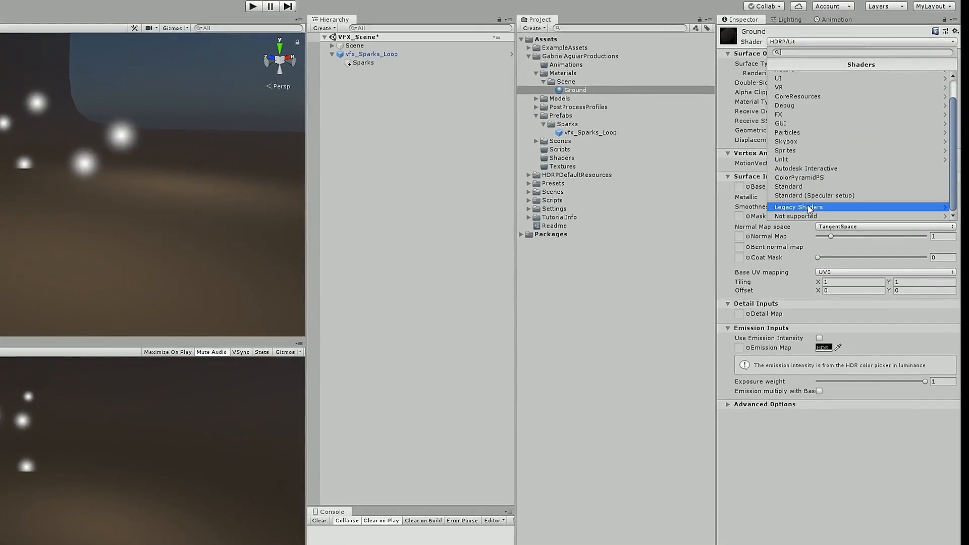
# Browse the particle shaders in the Legacy Shaders and Mobile categories for the Ground material without choosing one.
pyautogui.click(807, 205)
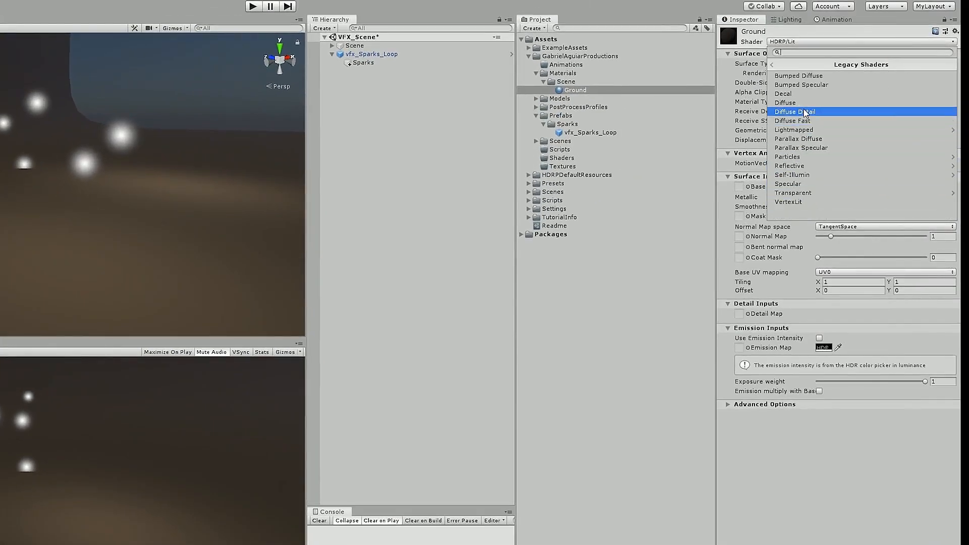
pyautogui.click(799, 157)
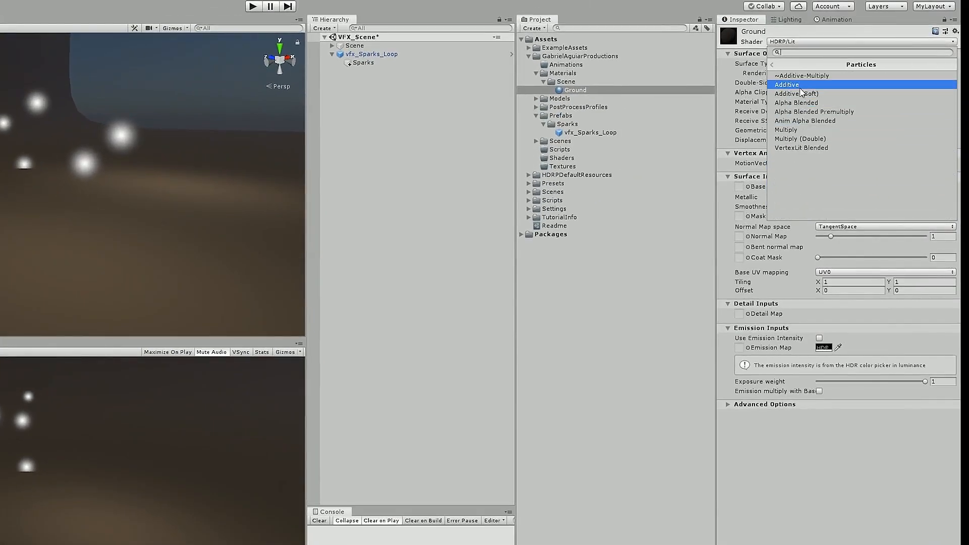
pyautogui.click(798, 65)
pyautogui.click(798, 65)
pyautogui.click(808, 88)
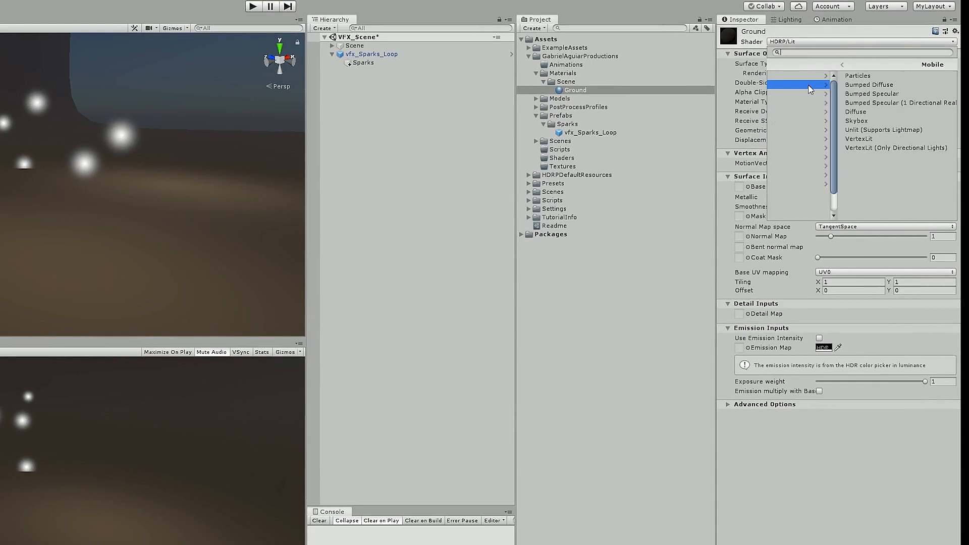
pyautogui.click(796, 76)
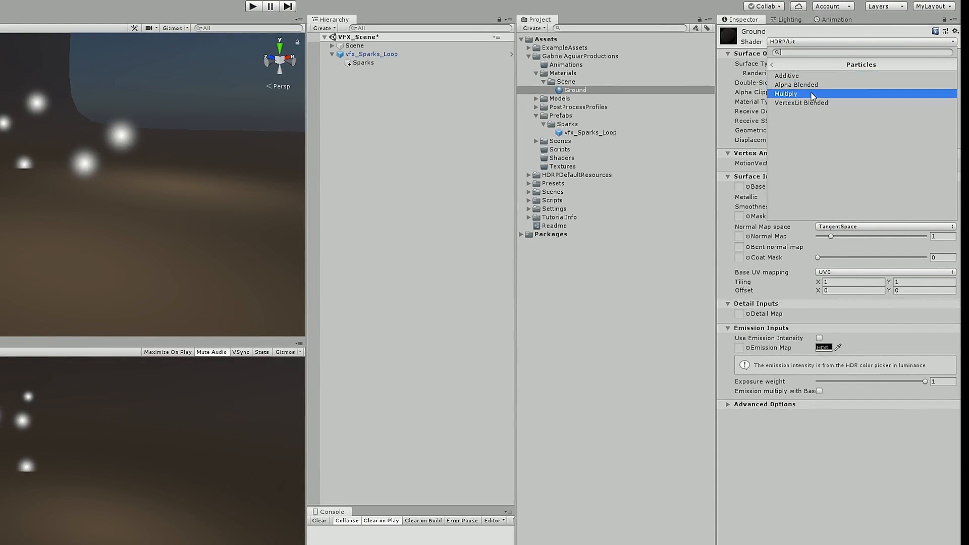
pyautogui.click(775, 66)
pyautogui.click(775, 65)
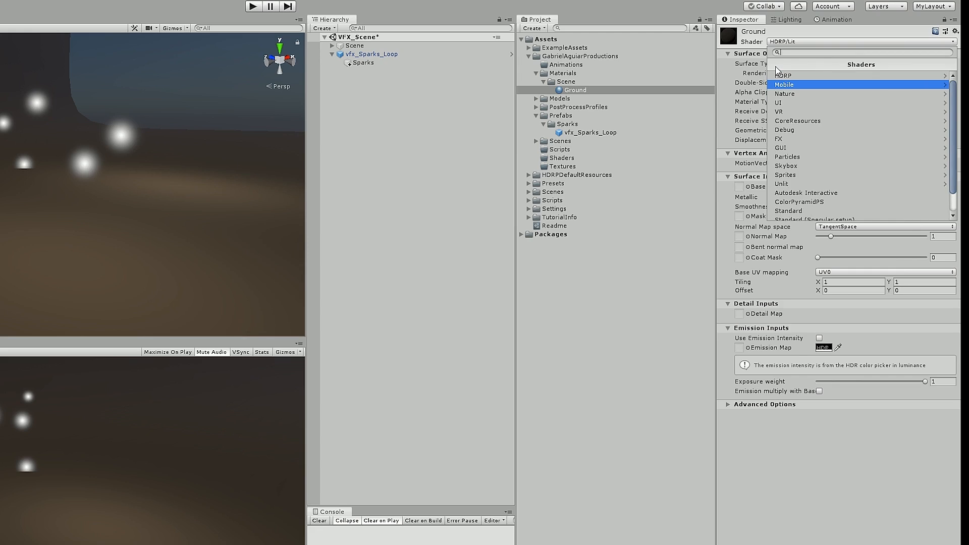
pyautogui.click(466, 126)
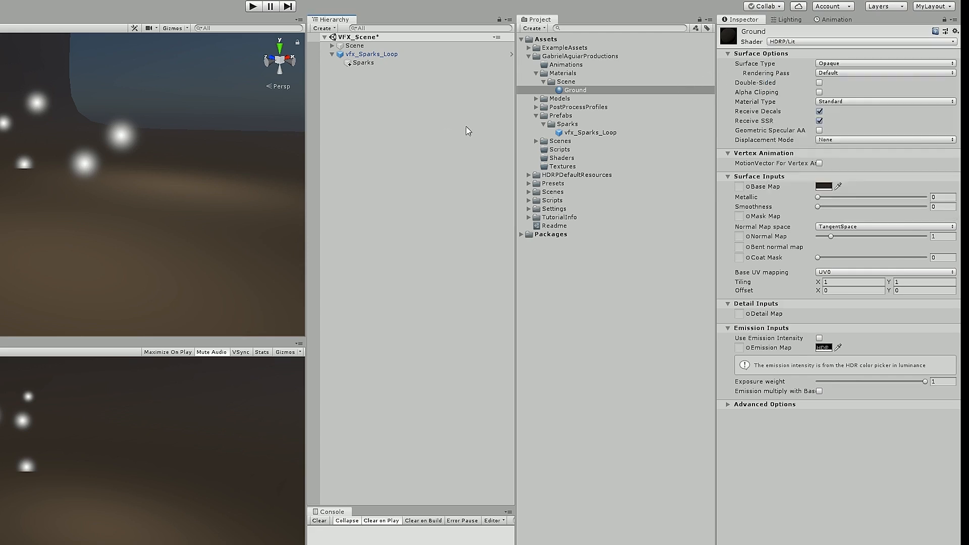
# Collapse the Scene folder under Materials and the Sparks folder under Prefabs.
pyautogui.click(543, 82)
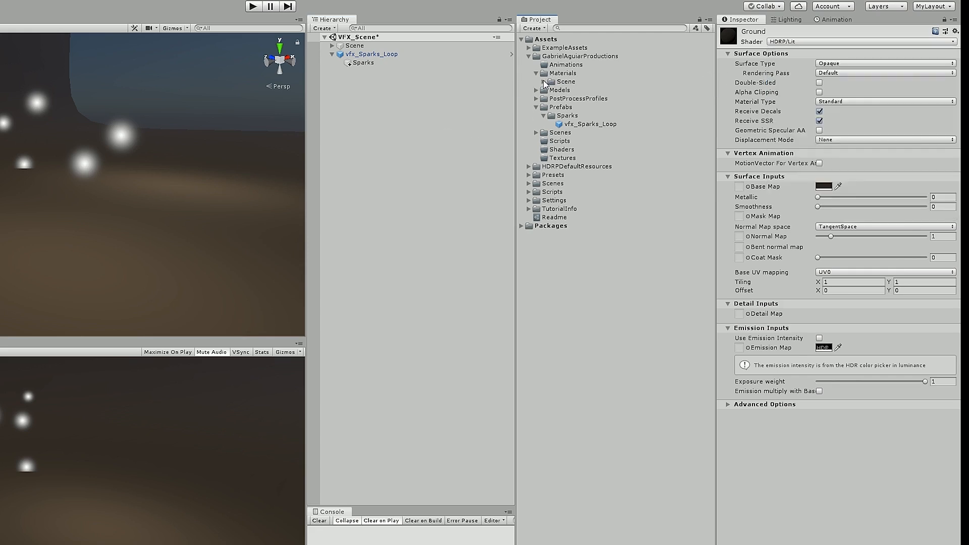
pyautogui.click(545, 118)
pyautogui.click(544, 116)
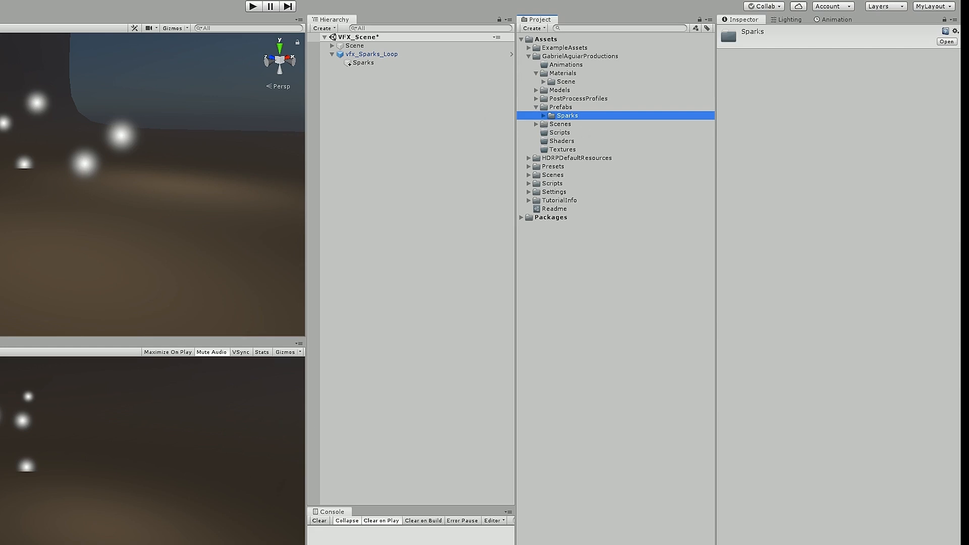
pyautogui.click(386, 114)
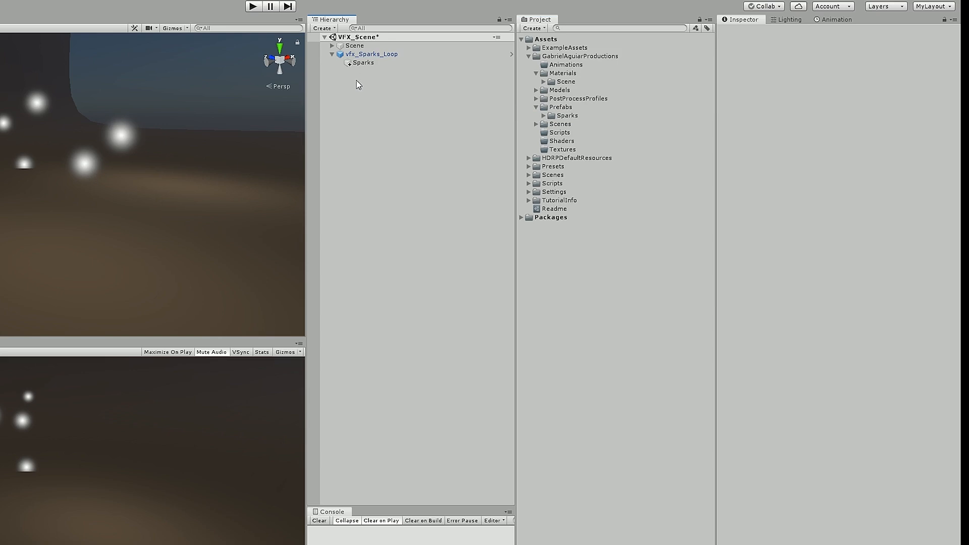
pyautogui.click(361, 65)
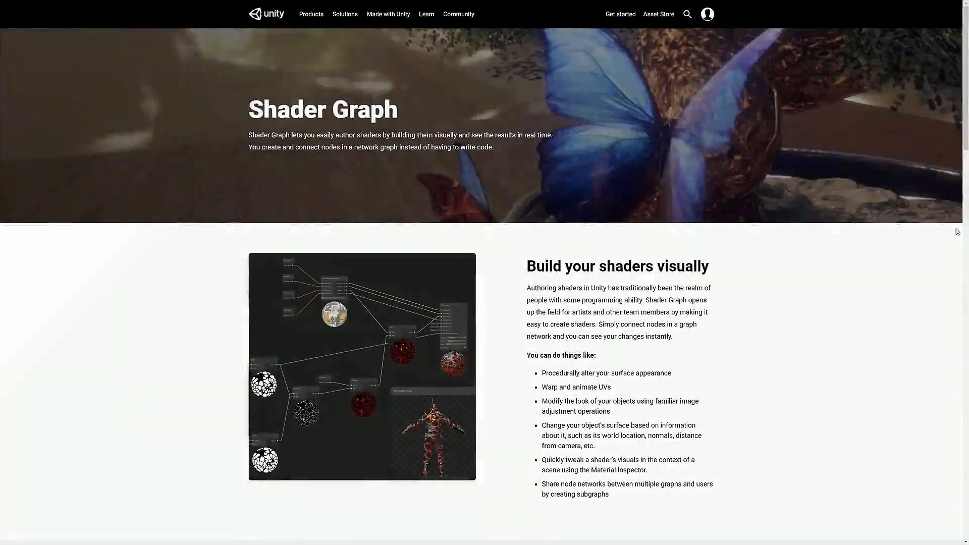
# Read the Shader Graph page on the Unity website, down to the section on customizing according to your vision.
pyautogui.scroll(-2, 958, 237)
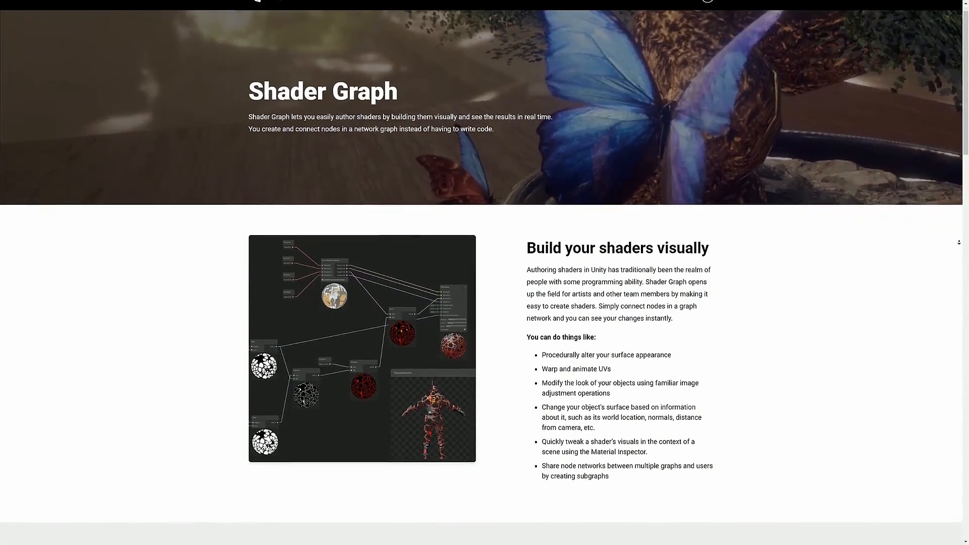
pyautogui.scroll(-2, 957, 245)
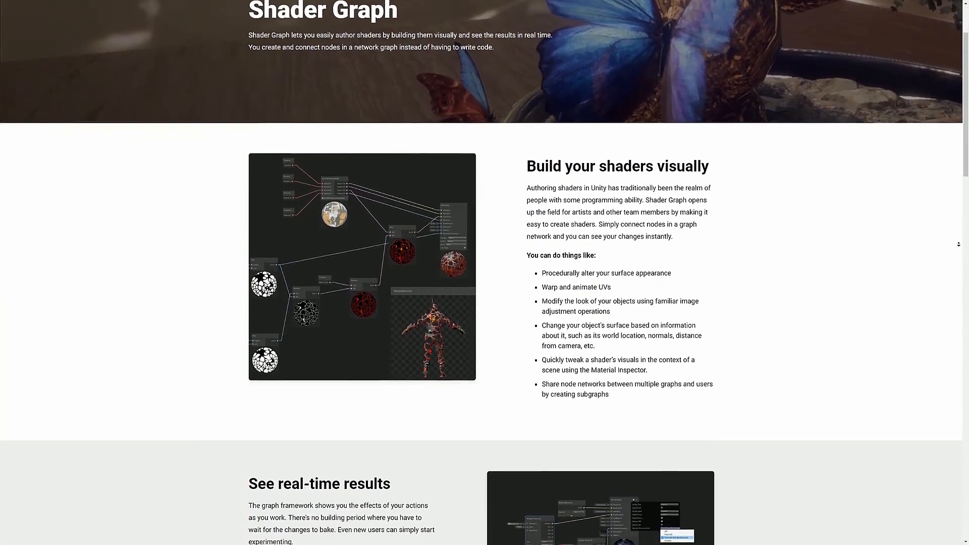
pyautogui.scroll(-2, 958, 244)
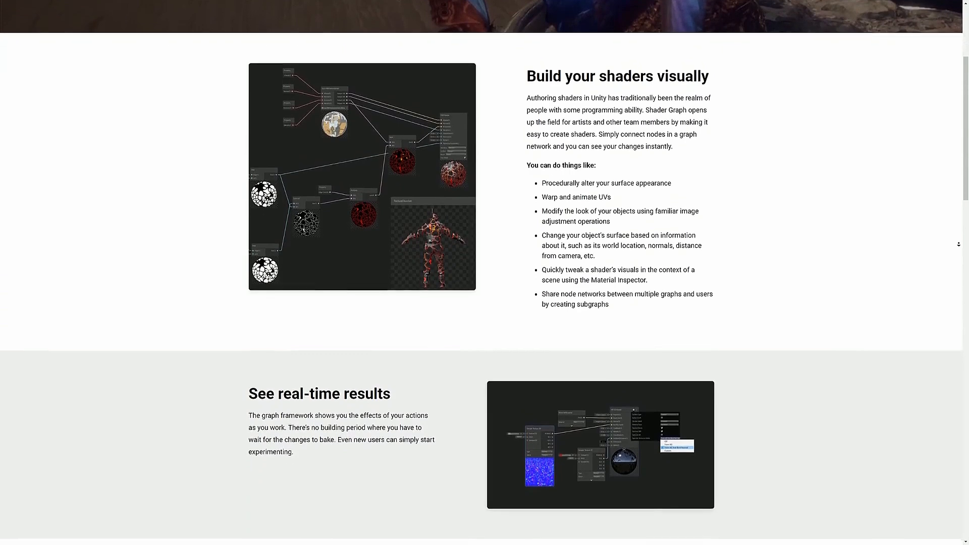
pyautogui.scroll(-2, 957, 244)
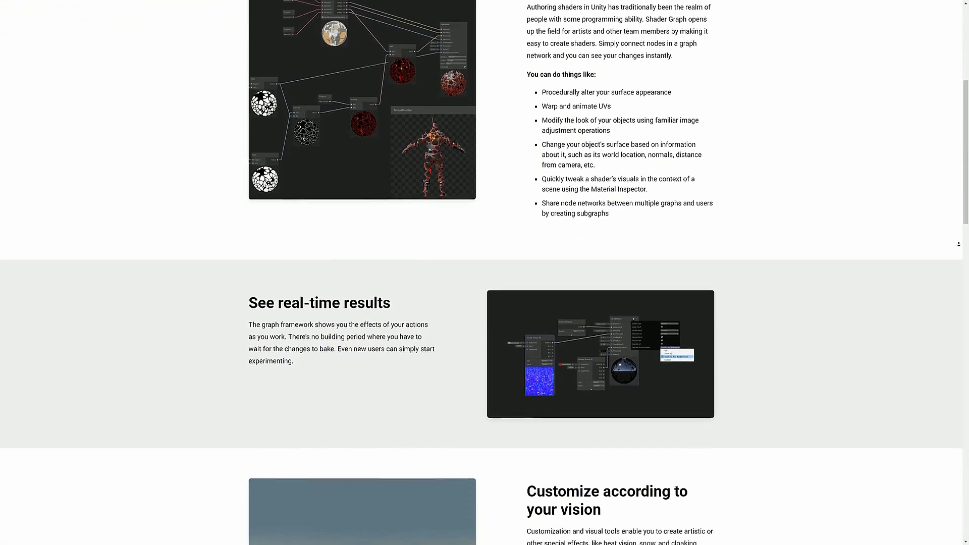
pyautogui.scroll(-2, 958, 244)
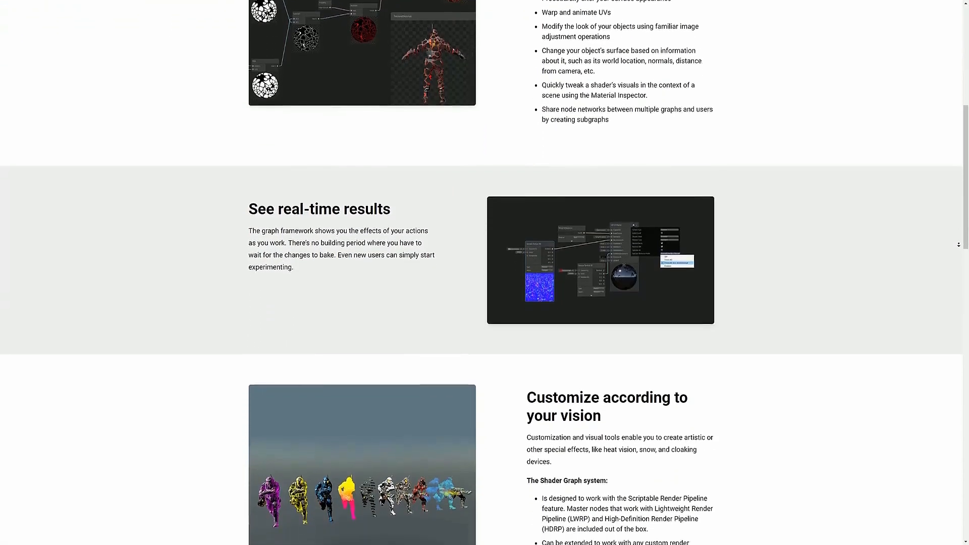
pyautogui.scroll(-3, 957, 247)
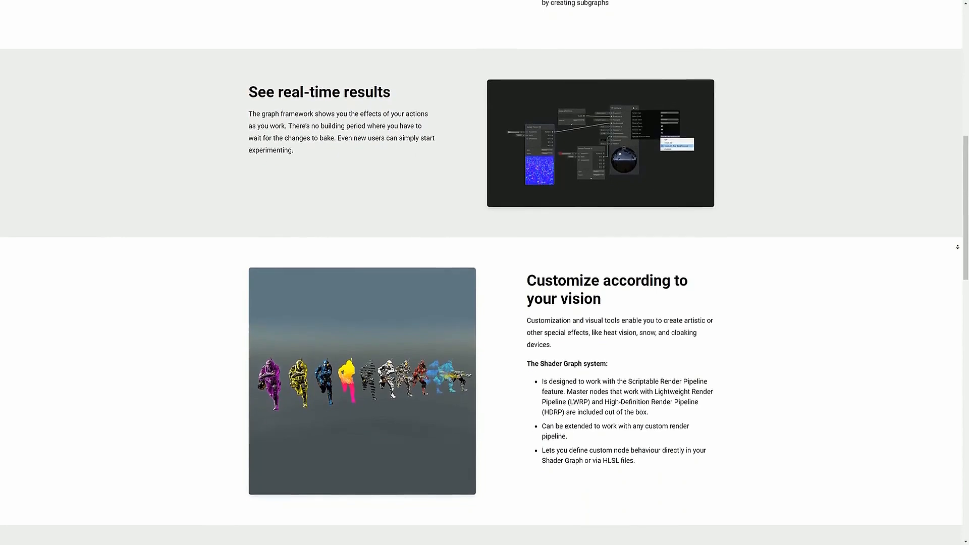
pyautogui.scroll(-2, 957, 246)
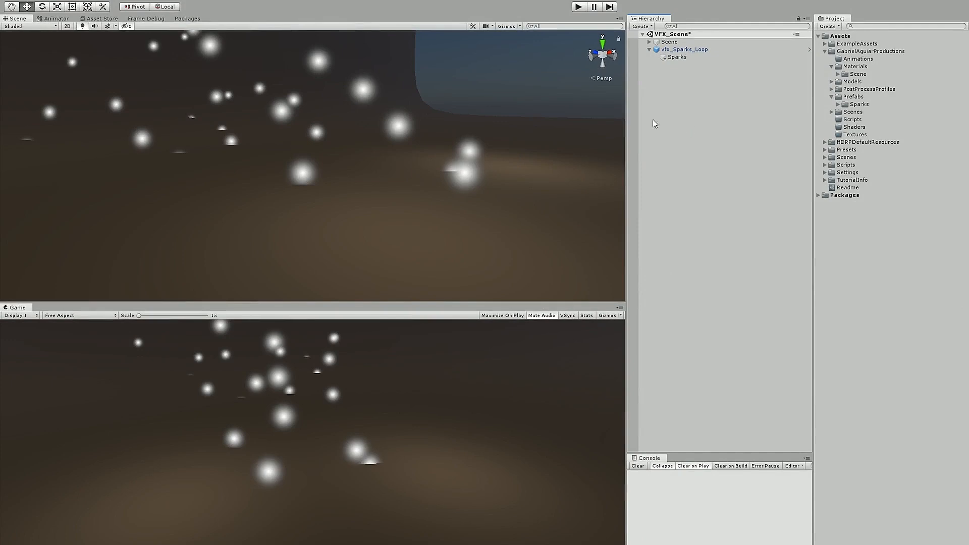
# Install the Shader Graph package, version 5.7.2, from the list of all packages.
pyautogui.click(182, 19)
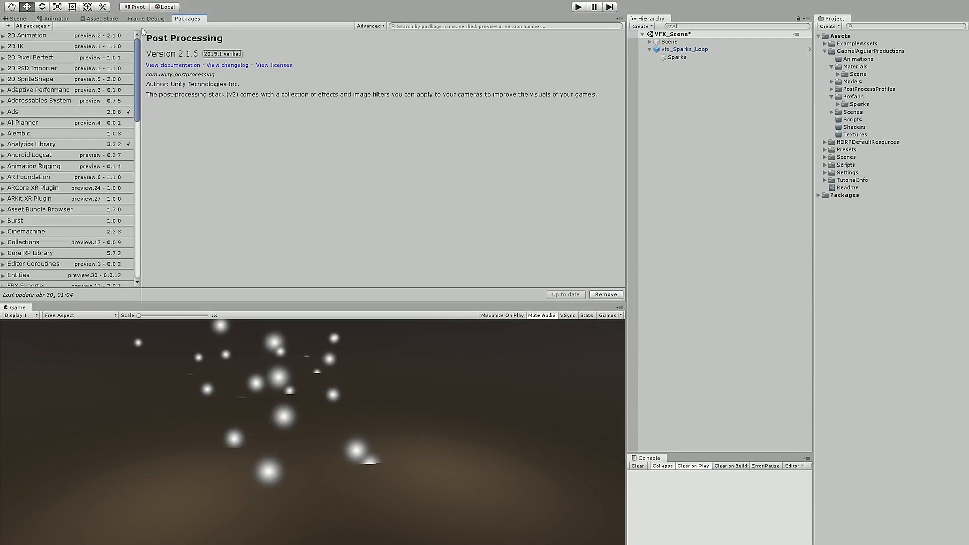
pyautogui.scroll(-12, 115, 185)
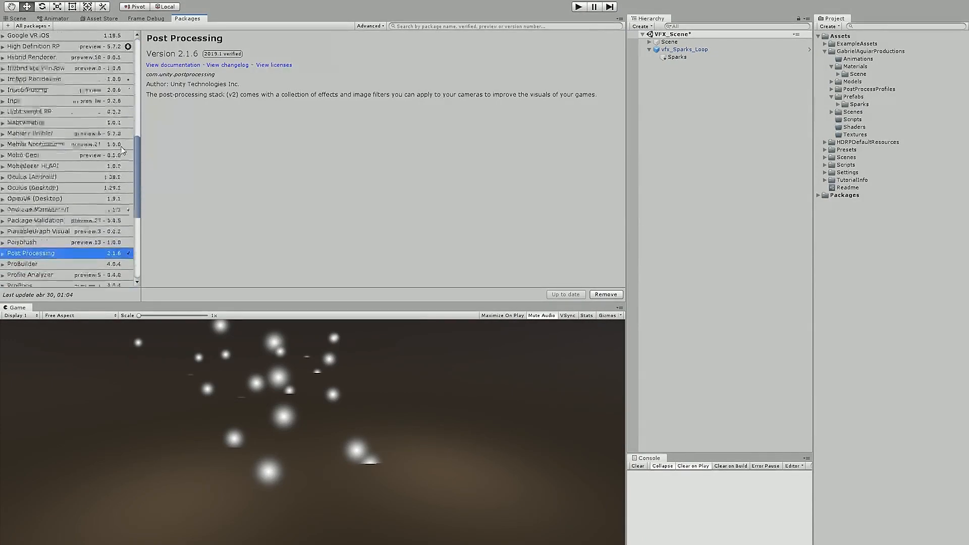
pyautogui.scroll(-6, 115, 185)
pyautogui.click(41, 152)
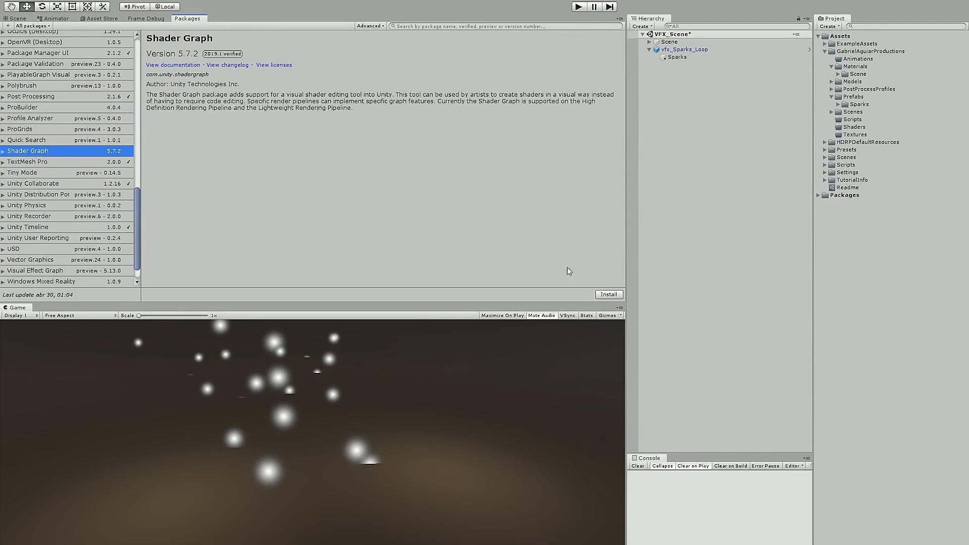
pyautogui.click(607, 295)
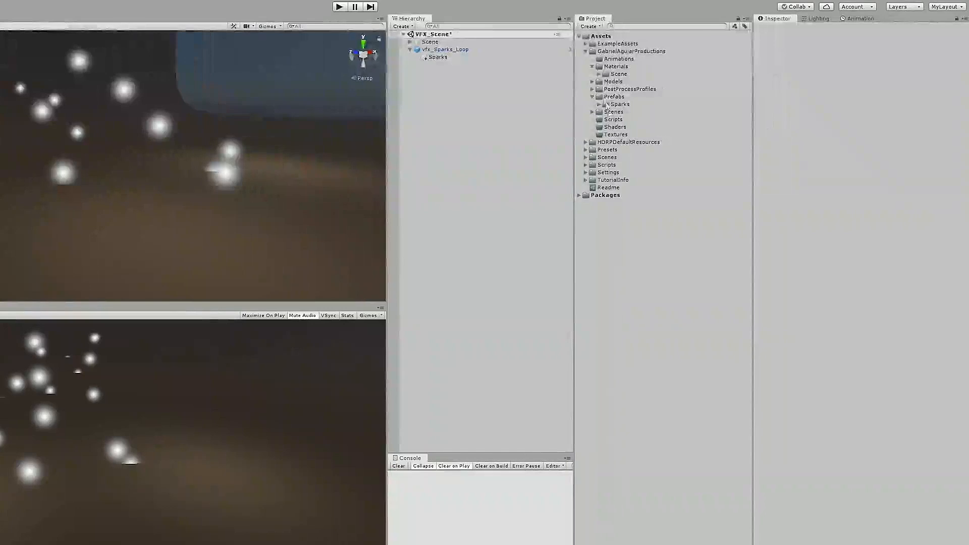
# Create an Unlit Graph shader named ParticlesAdditive_HDR in the Shaders folder.
pyautogui.click(592, 66)
pyautogui.click(592, 89)
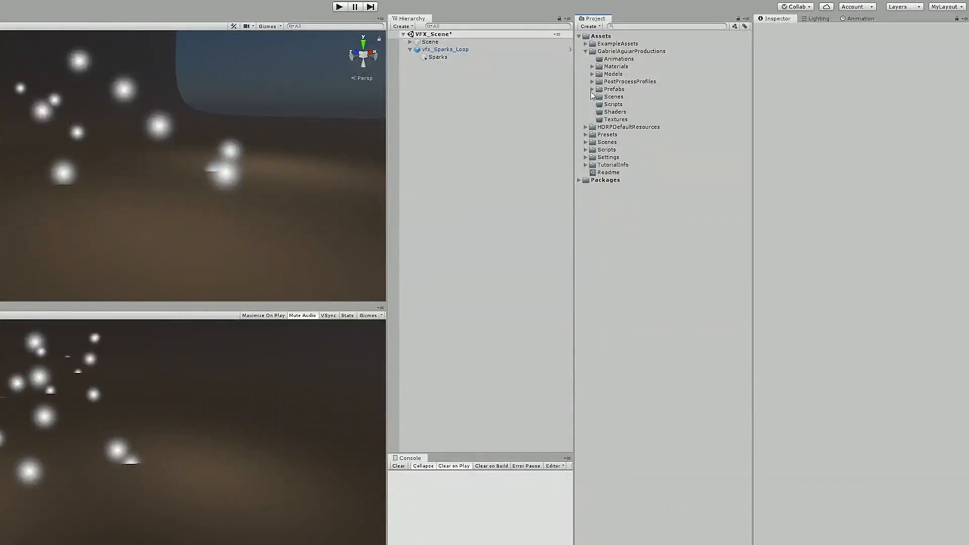
pyautogui.rightClick(610, 113)
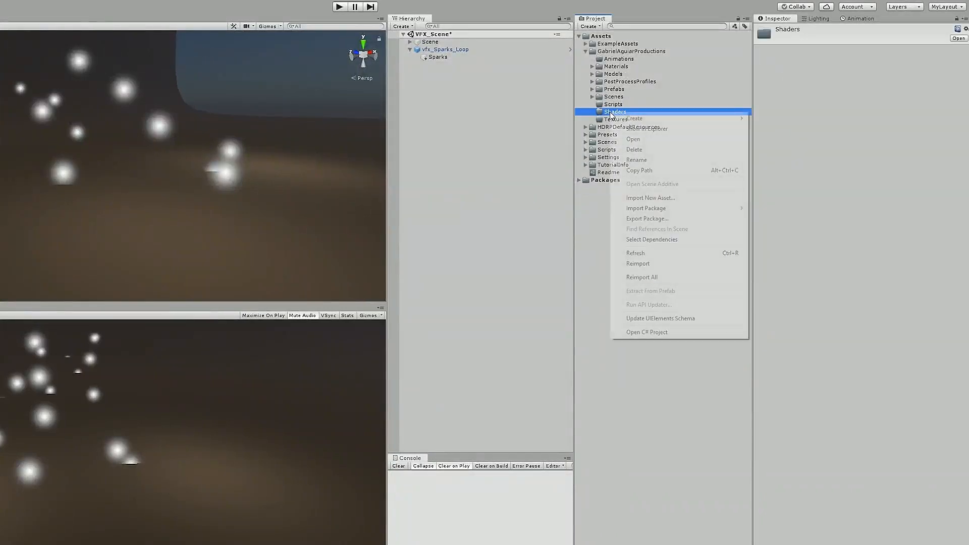
pyautogui.moveTo(673, 119)
pyautogui.moveTo(792, 142)
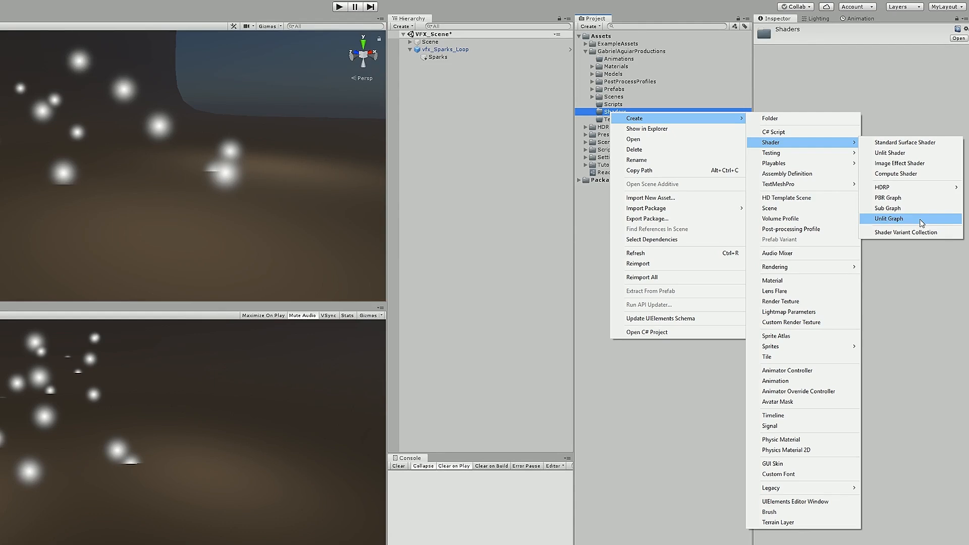
pyautogui.click(922, 223)
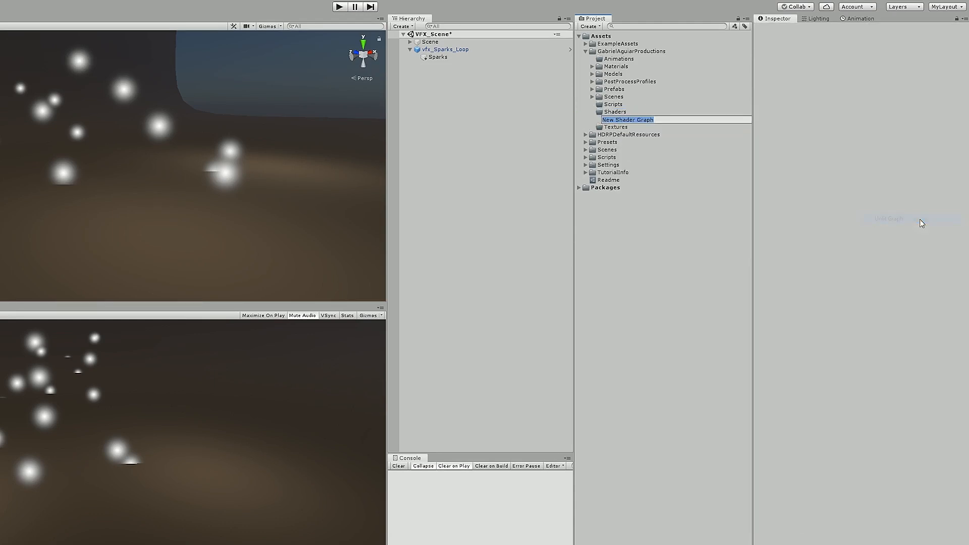
pyautogui.write('ParticlesAdditive_HDR')
pyautogui.press('Return')
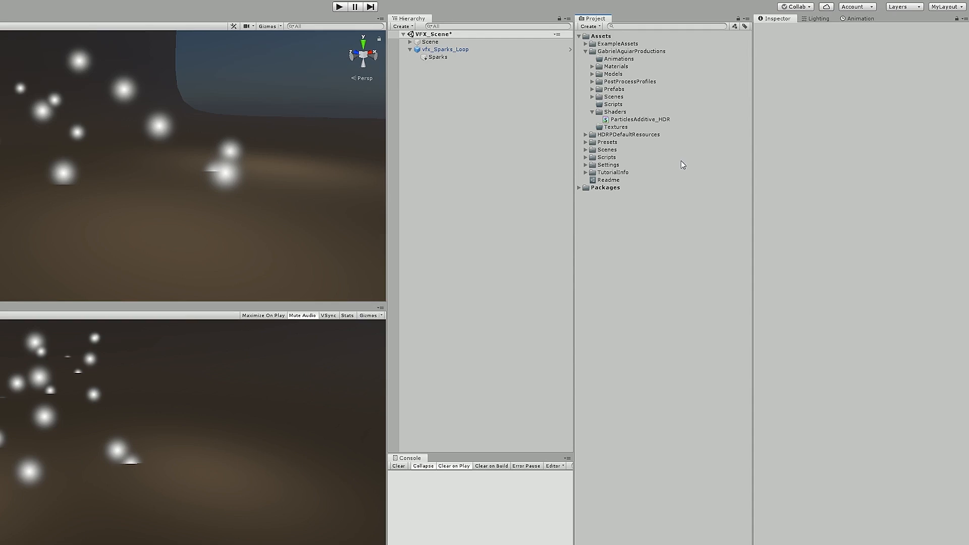
# Open the ParticlesAdditive_HDR shader graph for editing.
pyautogui.click(652, 121)
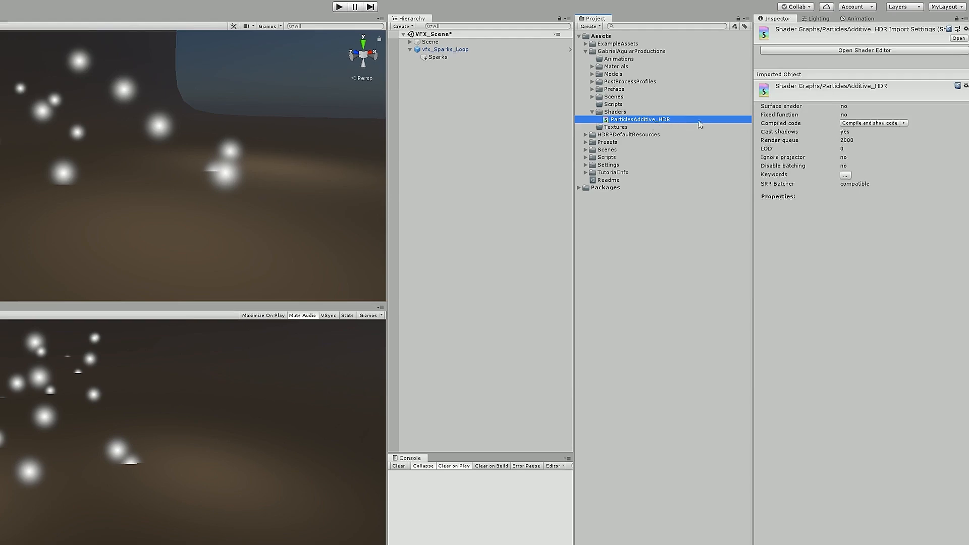
pyautogui.click(862, 50)
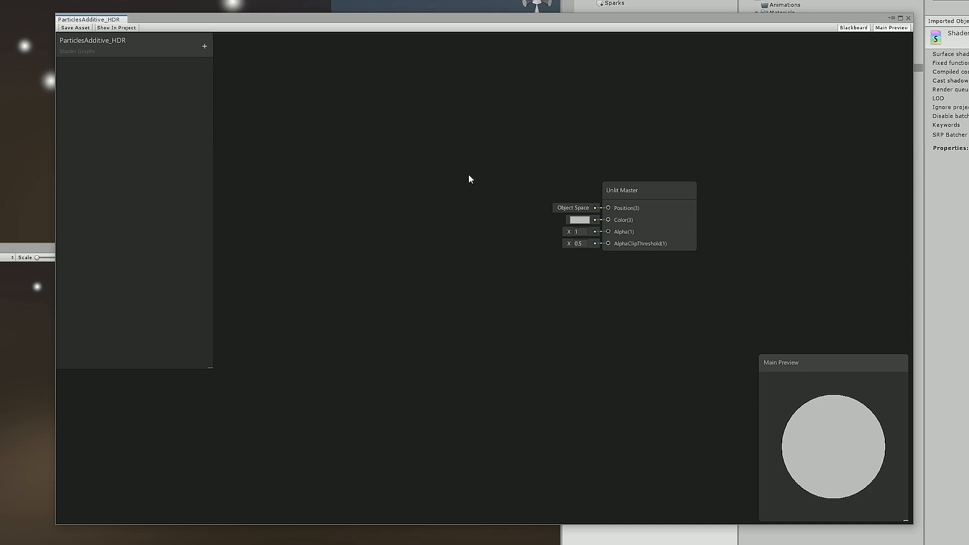
pyautogui.moveTo(469, 179); pyautogui.dragTo(445, 158, button='middle')
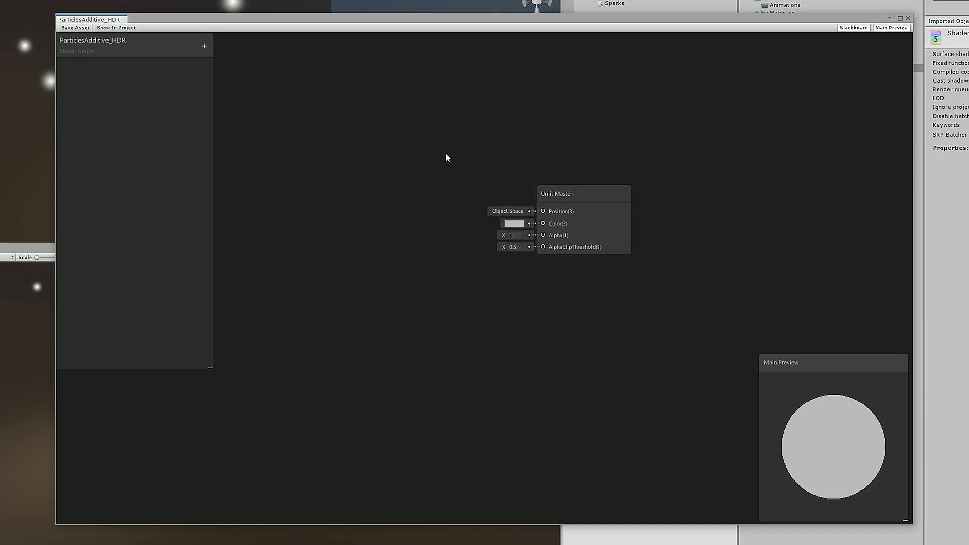
pyautogui.moveTo(586, 158); pyautogui.dragTo(372, 332)
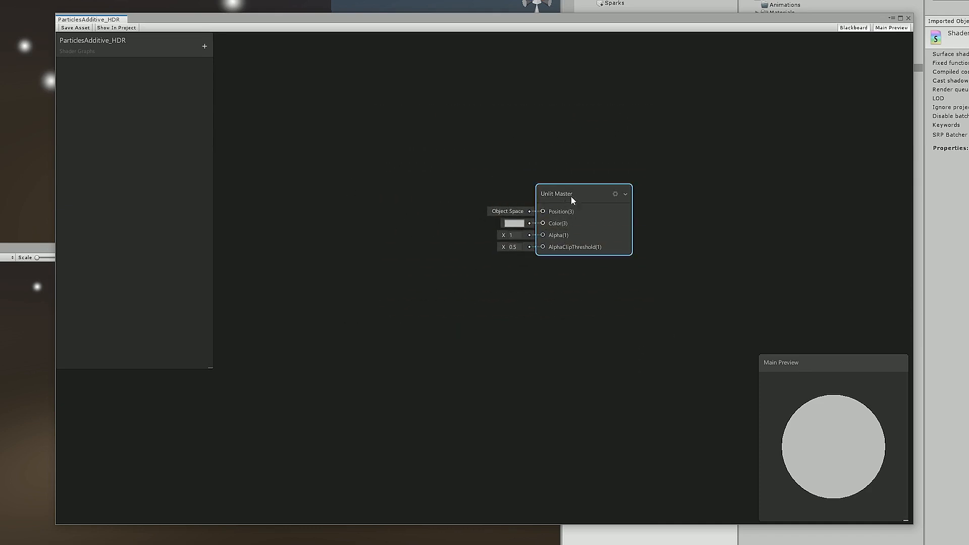
pyautogui.moveTo(578, 194); pyautogui.dragTo(578, 189)
pyautogui.click(566, 154)
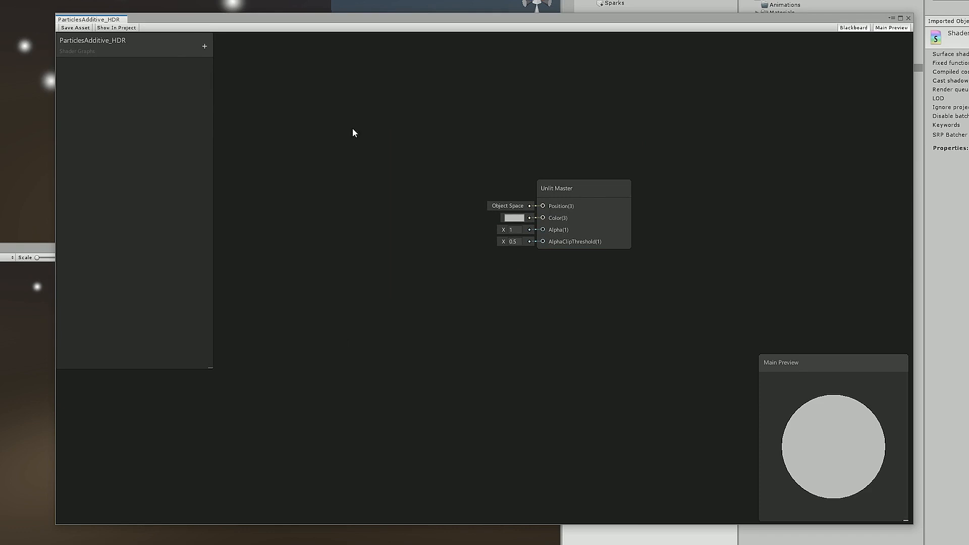
pyautogui.click(207, 47)
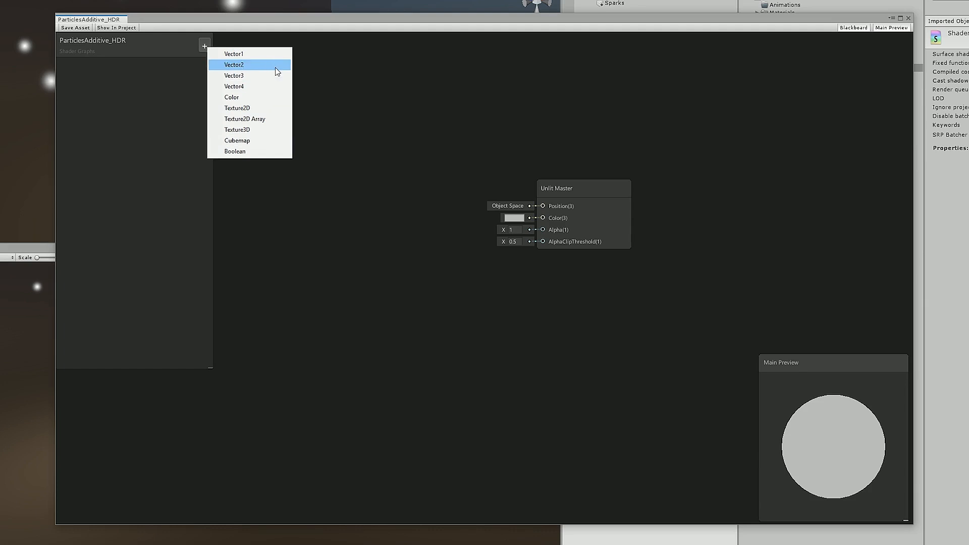
pyautogui.click(287, 222)
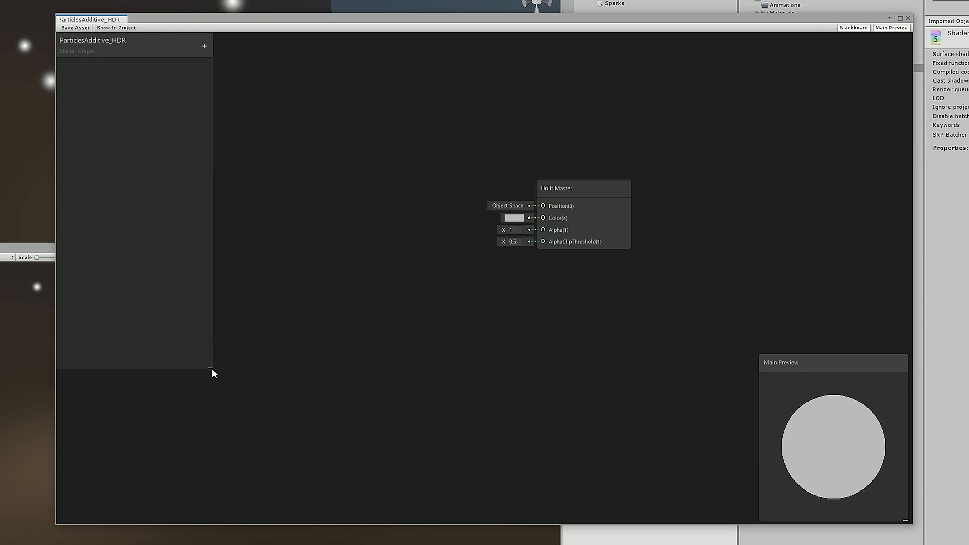
pyautogui.moveTo(212, 368); pyautogui.dragTo(217, 375)
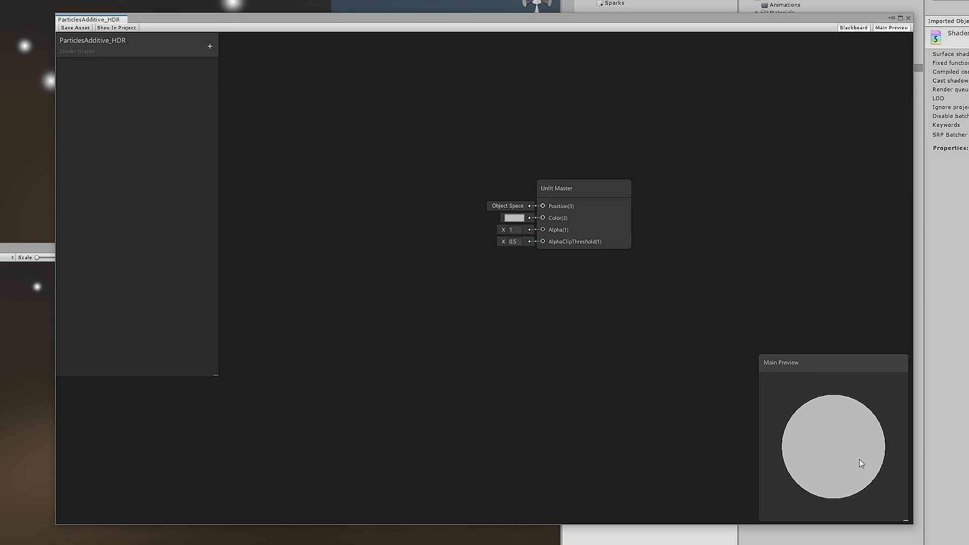
# Change the main preview mesh to a Quad and rotate it to an angled view.
pyautogui.rightClick(837, 432)
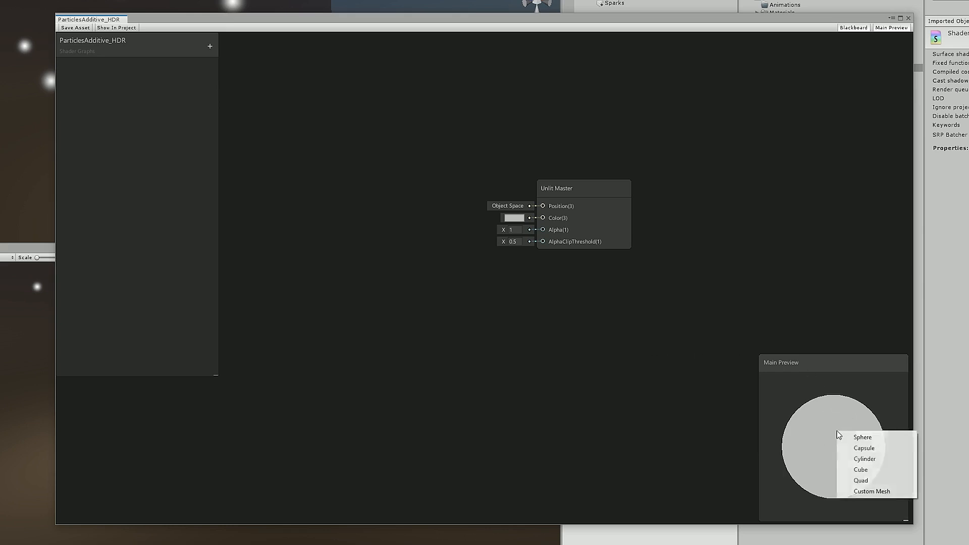
pyautogui.click(867, 480)
pyautogui.moveTo(868, 479); pyautogui.dragTo(857, 435)
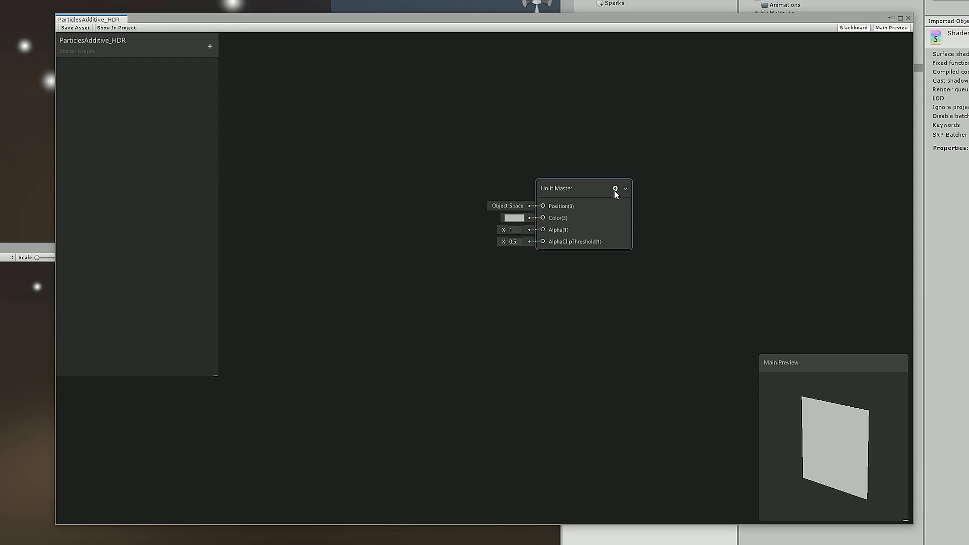
# Set the Unlit Master node's surface to Transparent and its blend mode to Additive.
pyautogui.click(615, 188)
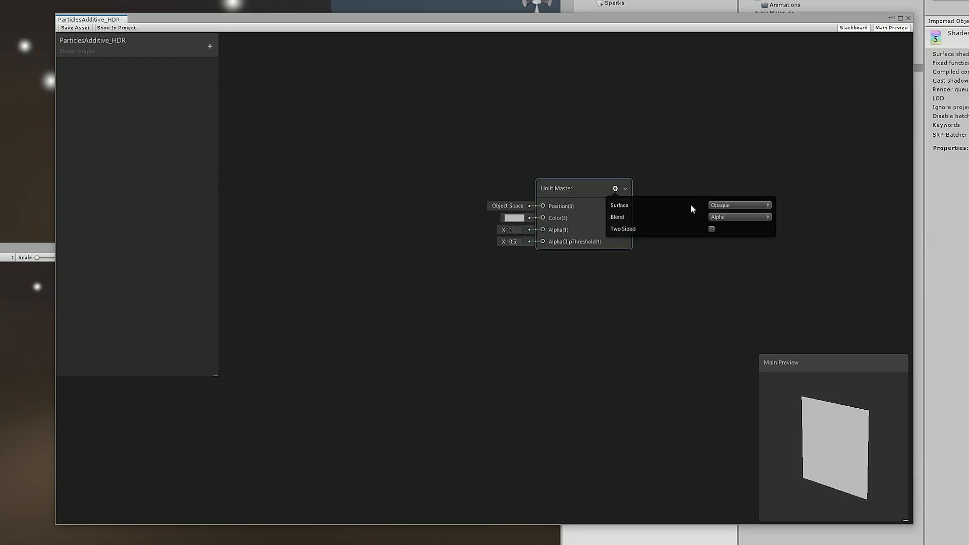
pyautogui.click(714, 206)
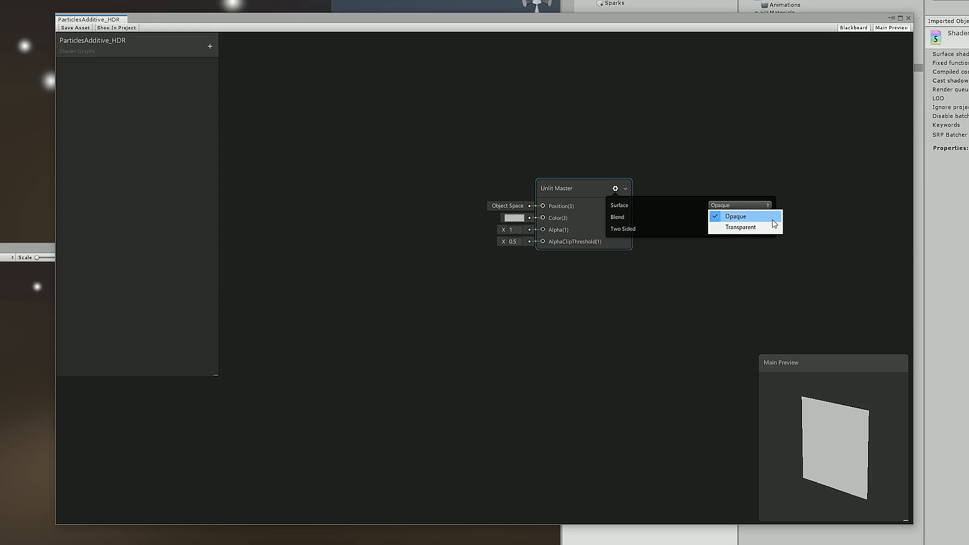
pyautogui.click(736, 227)
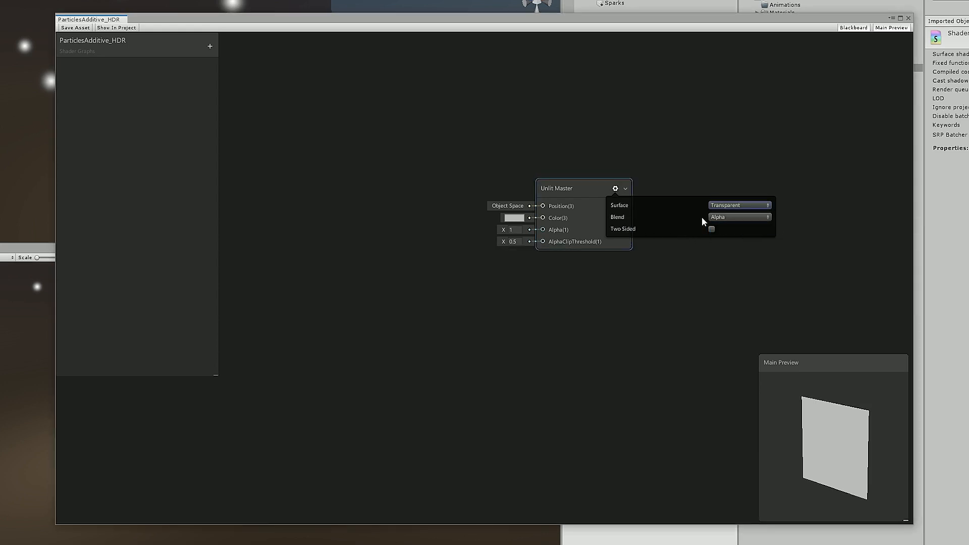
pyautogui.click(714, 218)
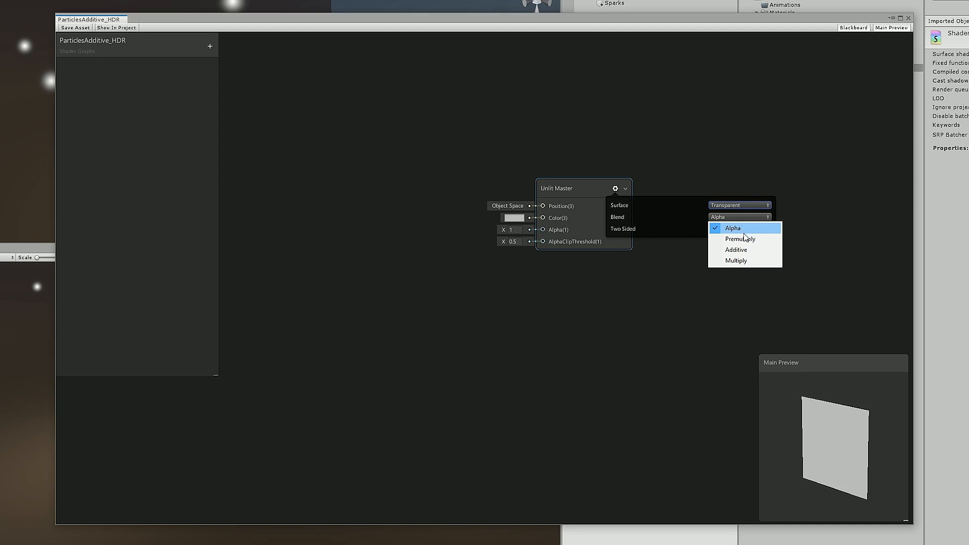
pyautogui.click(744, 250)
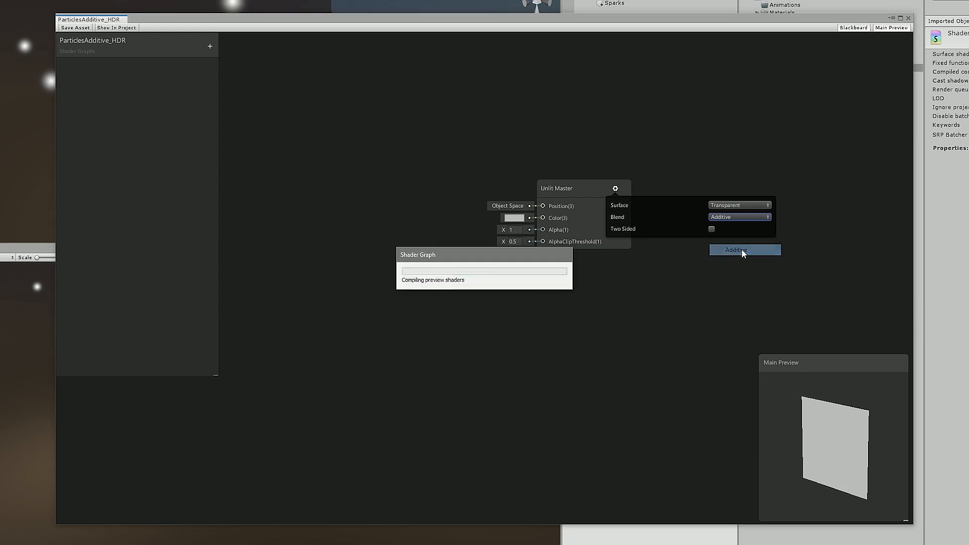
# Enable Two Sided on the Unlit Master node, comparing it on and off while rotating the preview quad.
pyautogui.click(711, 229)
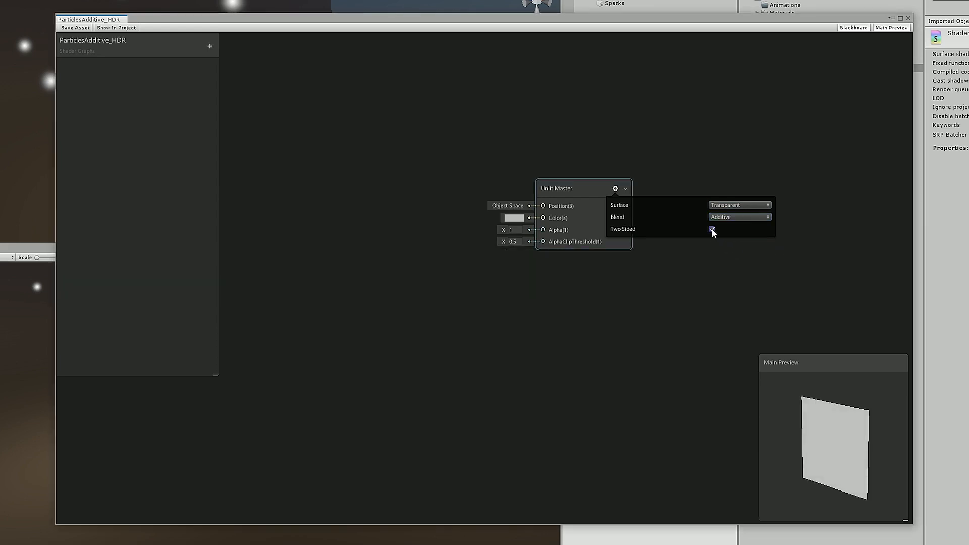
pyautogui.moveTo(865, 443); pyautogui.dragTo(828, 457)
pyautogui.click(711, 229)
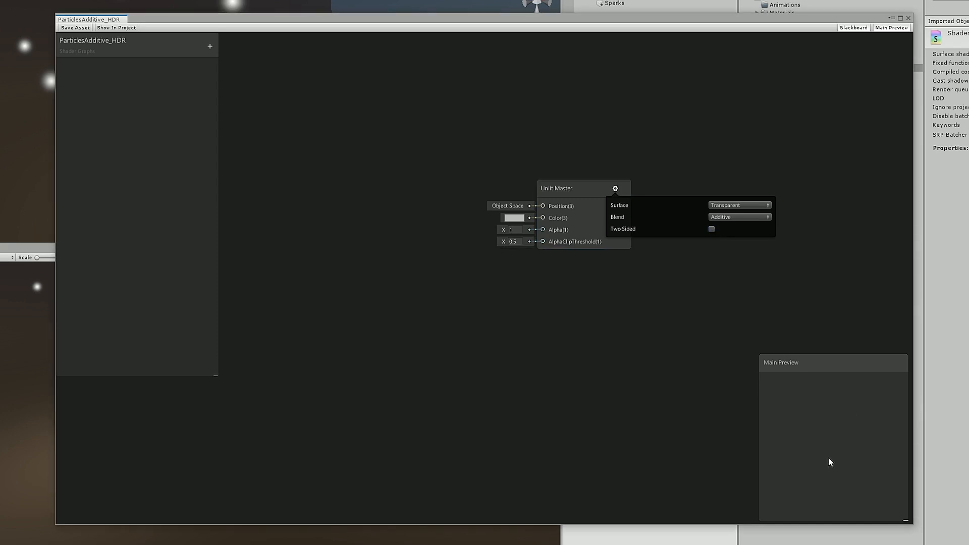
pyautogui.click(711, 229)
pyautogui.moveTo(834, 376); pyautogui.dragTo(873, 420)
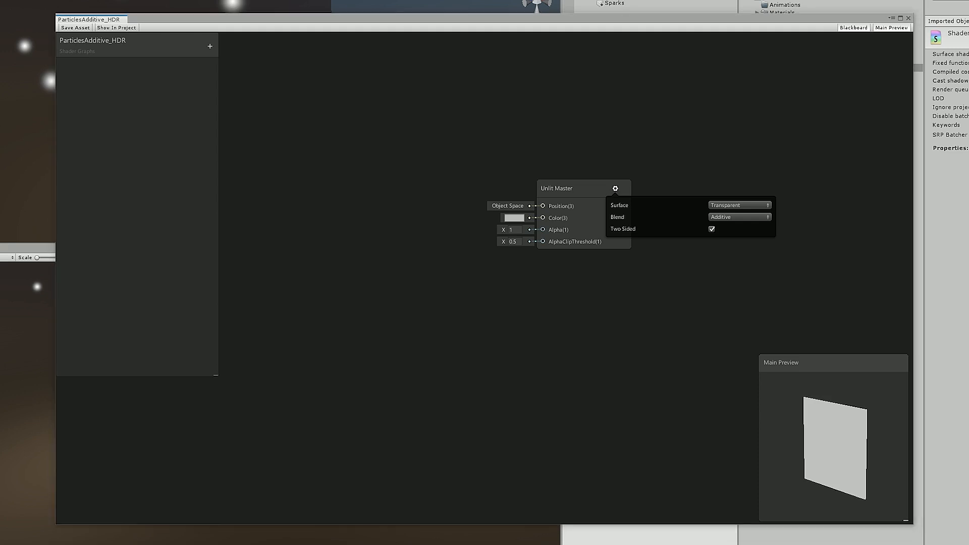
pyautogui.click(615, 188)
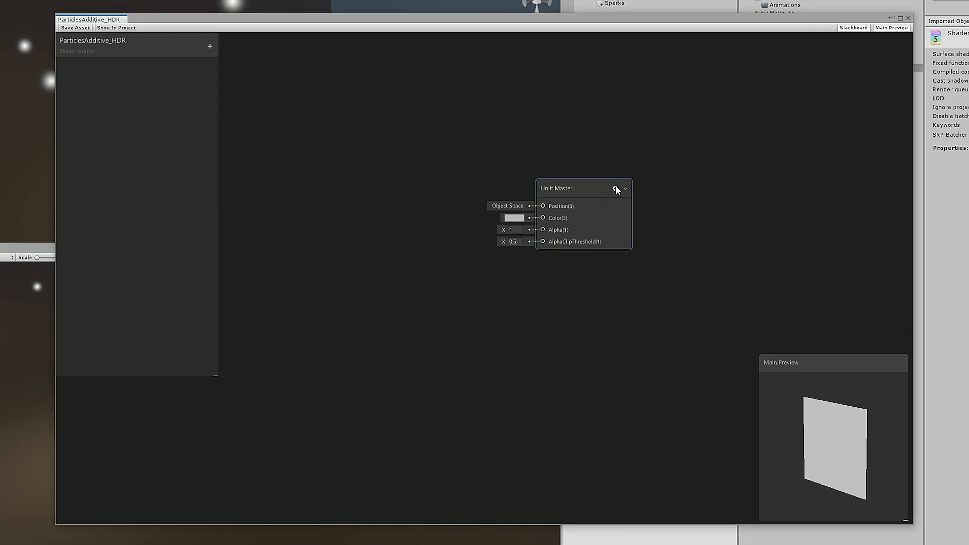
# Add a Texture2D property named MainTexture to the shader's blackboard.
pyautogui.moveTo(559, 185); pyautogui.dragTo(587, 177)
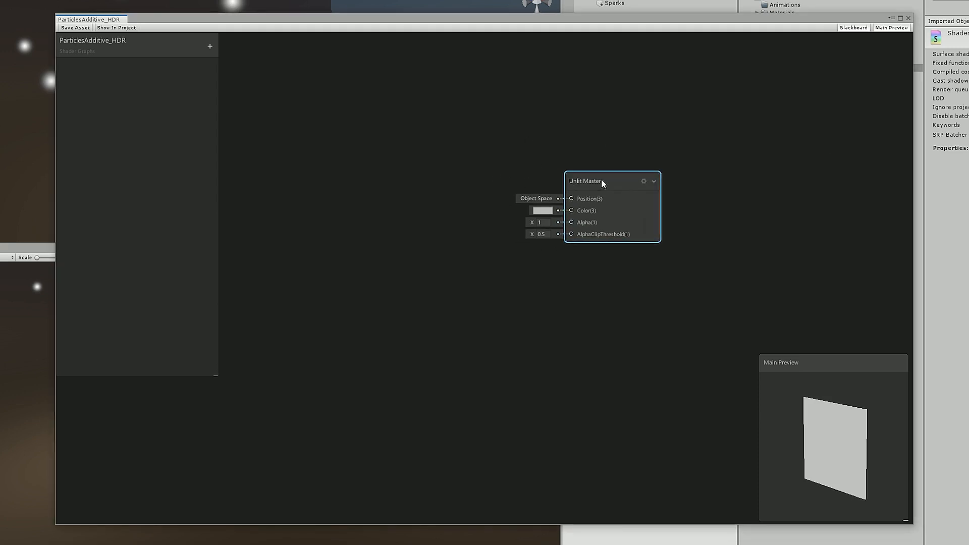
pyautogui.click(210, 46)
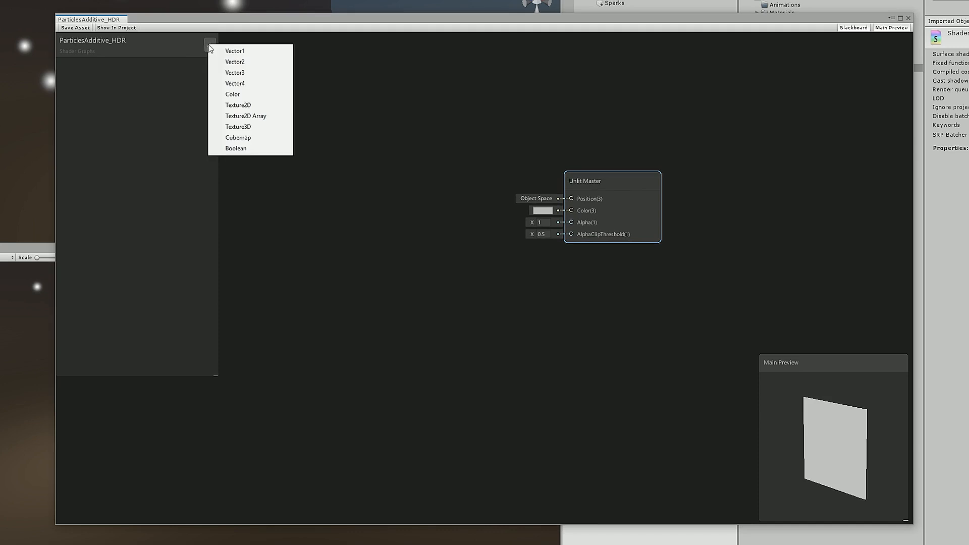
pyautogui.click(238, 105)
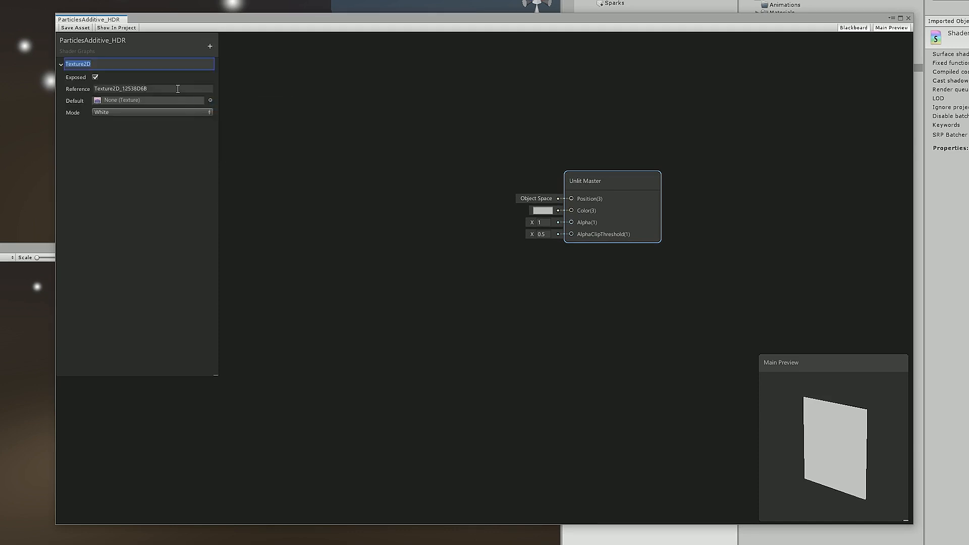
pyautogui.write('MainTexture')
pyautogui.press('Return')
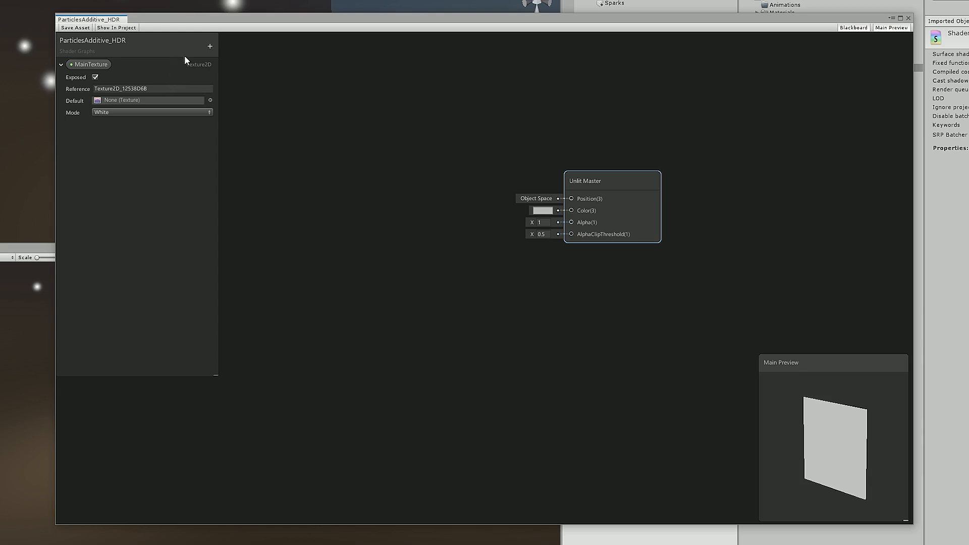
# Add a Color property with its default name and place it above MainTexture in the property list.
pyautogui.click(210, 47)
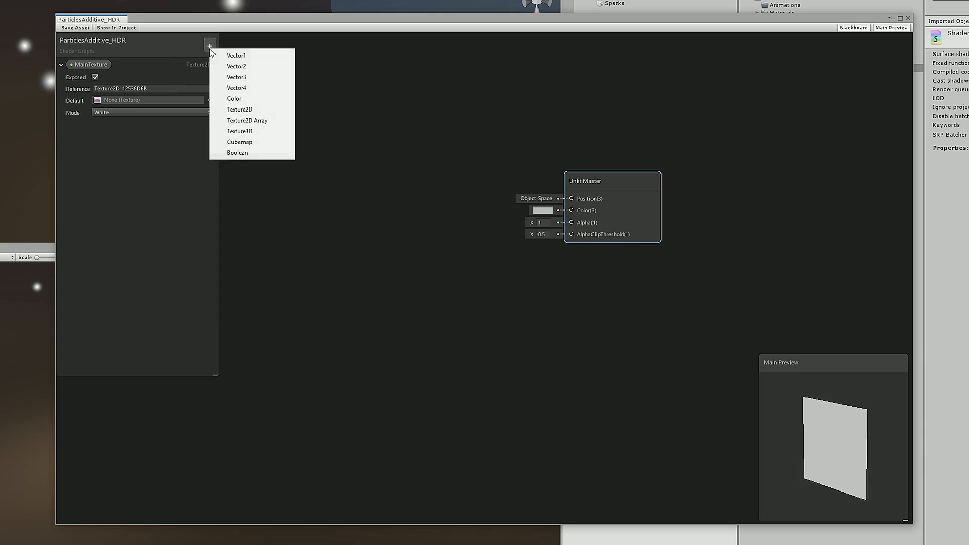
pyautogui.click(234, 99)
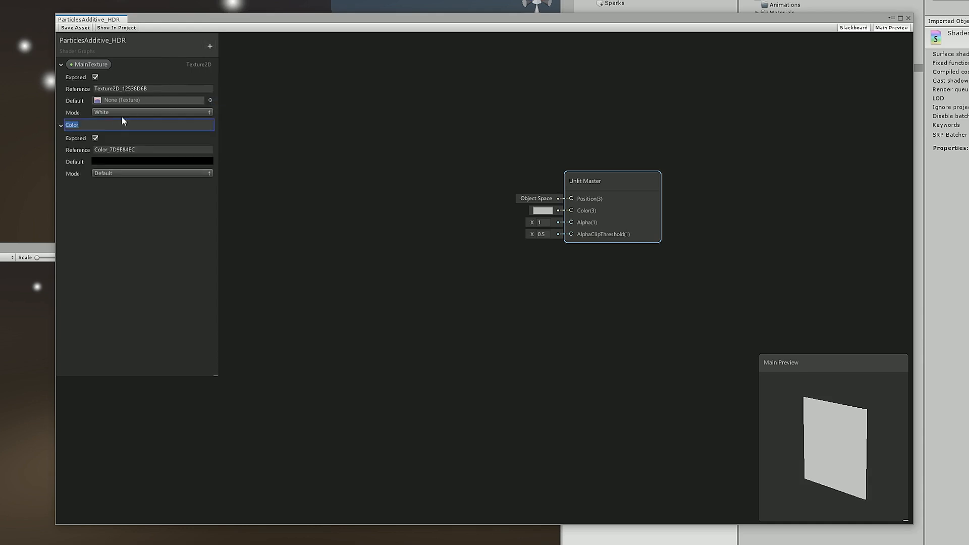
pyautogui.click(85, 207)
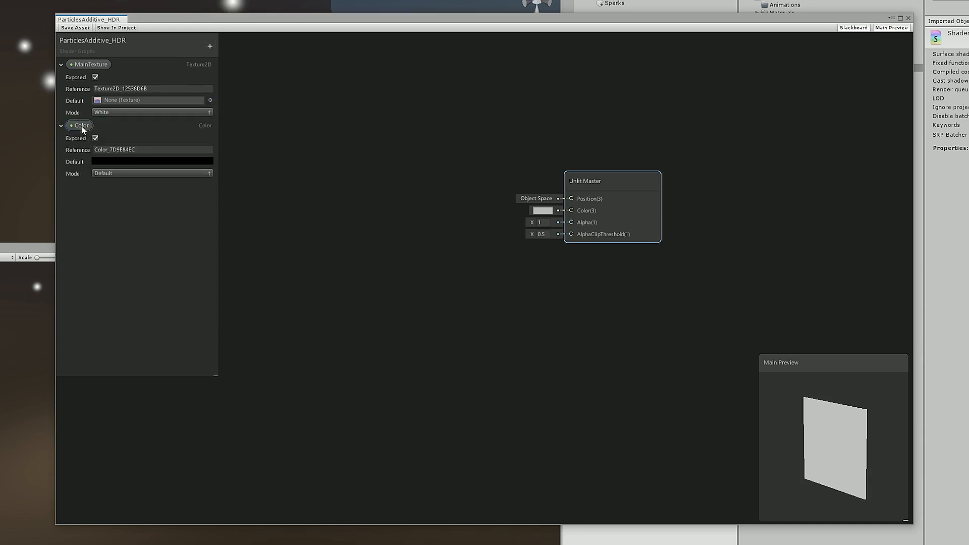
pyautogui.moveTo(82, 126); pyautogui.dragTo(82, 61)
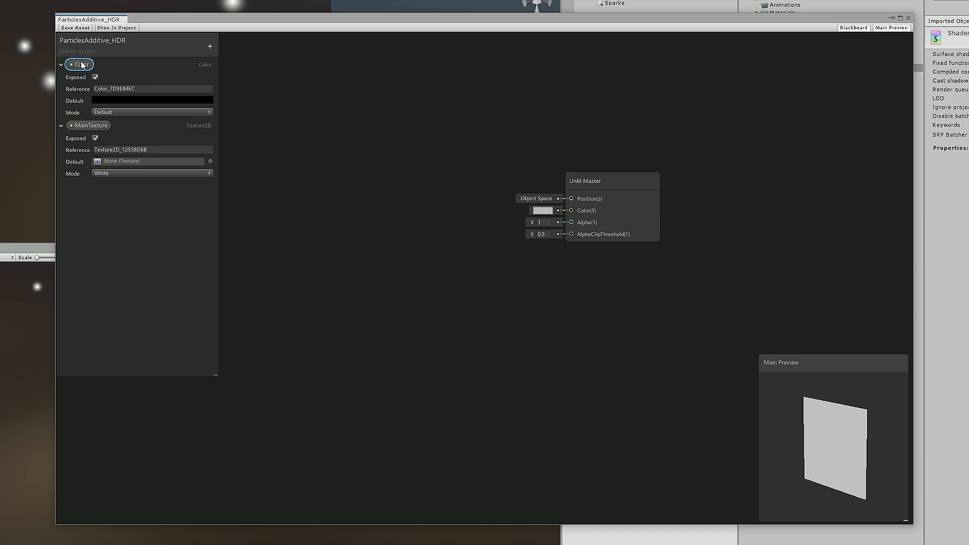
pyautogui.moveTo(91, 125); pyautogui.dragTo(88, 64)
# Switch the Color property to HDR mode and set its default to white with value 100, alpha 100 and intensity 0.
pyautogui.click(110, 111)
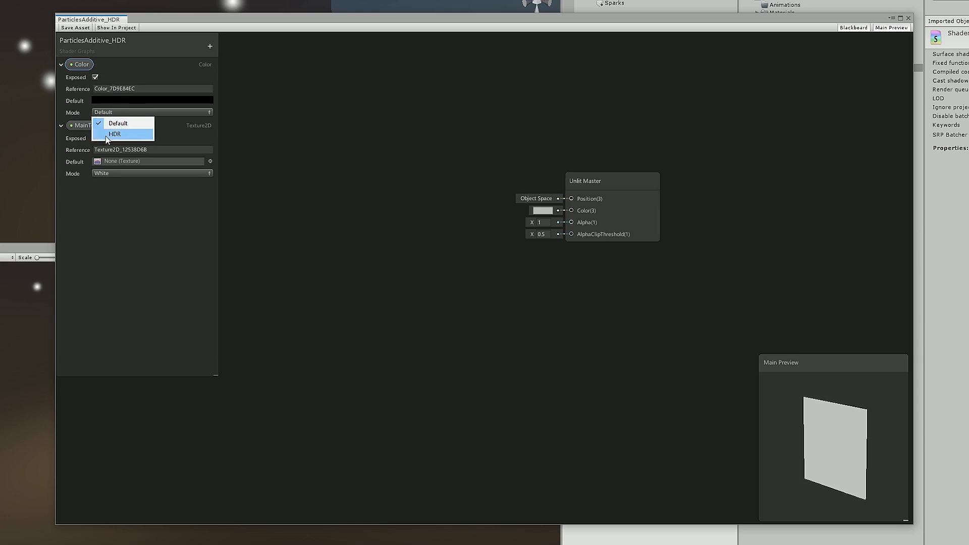
pyautogui.click(115, 134)
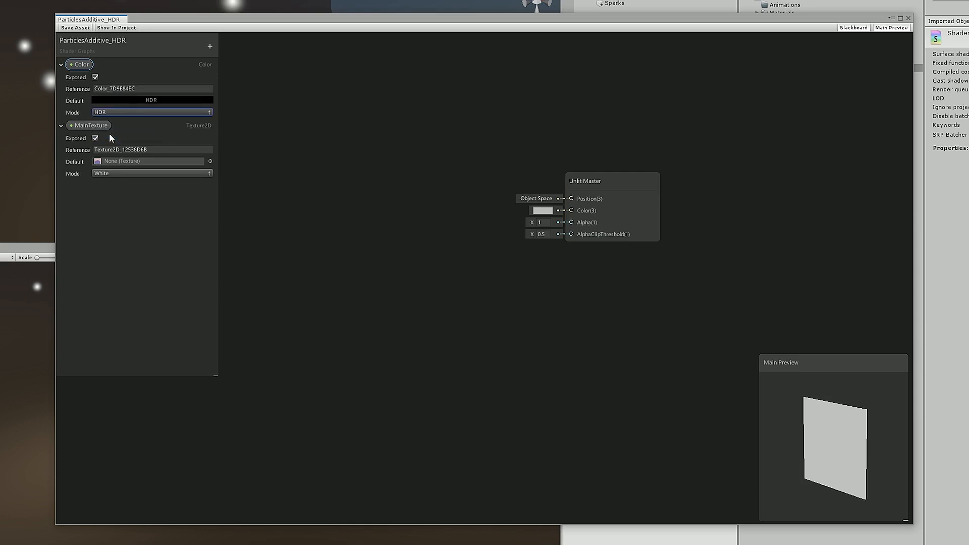
pyautogui.click(141, 100)
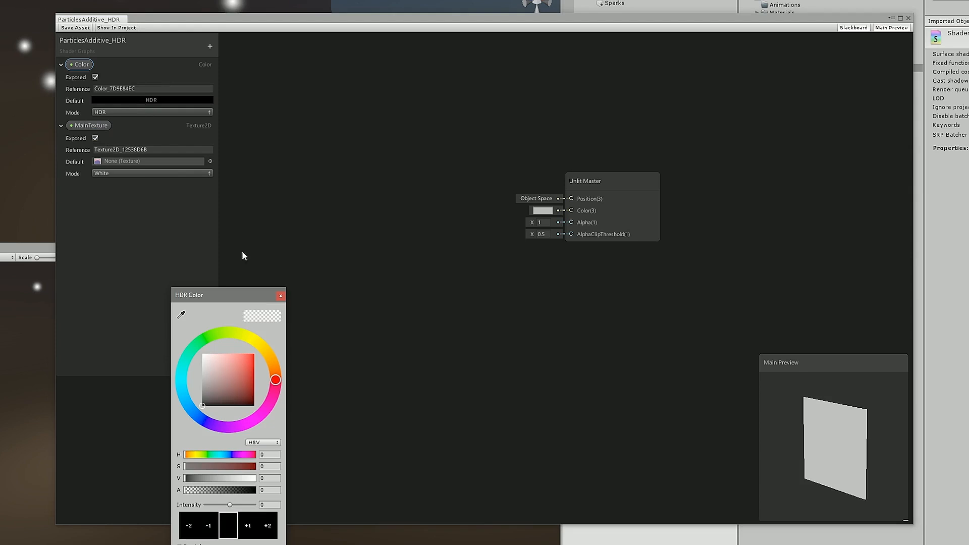
pyautogui.moveTo(249, 238); pyautogui.dragTo(386, 120)
pyautogui.moveTo(355, 195); pyautogui.dragTo(338, 169)
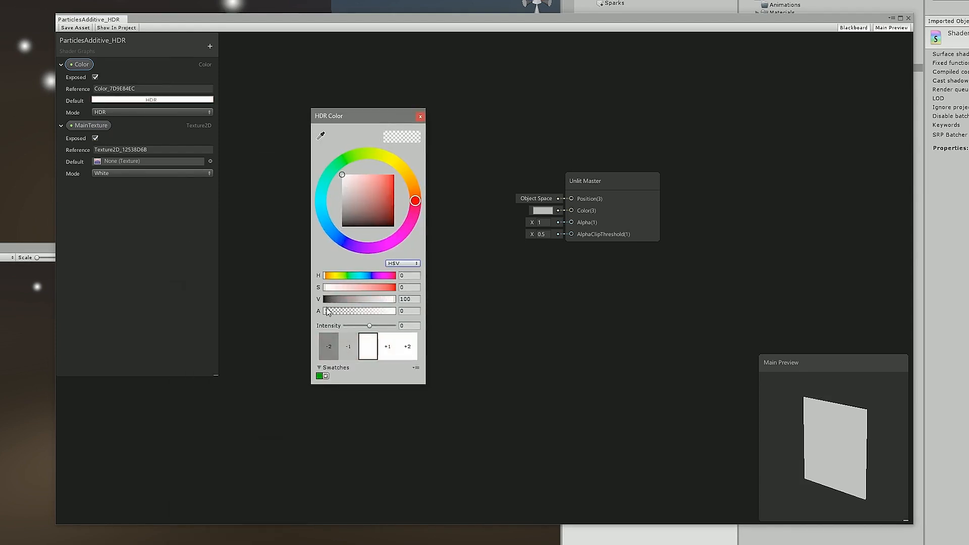
pyautogui.moveTo(326, 313); pyautogui.dragTo(408, 314)
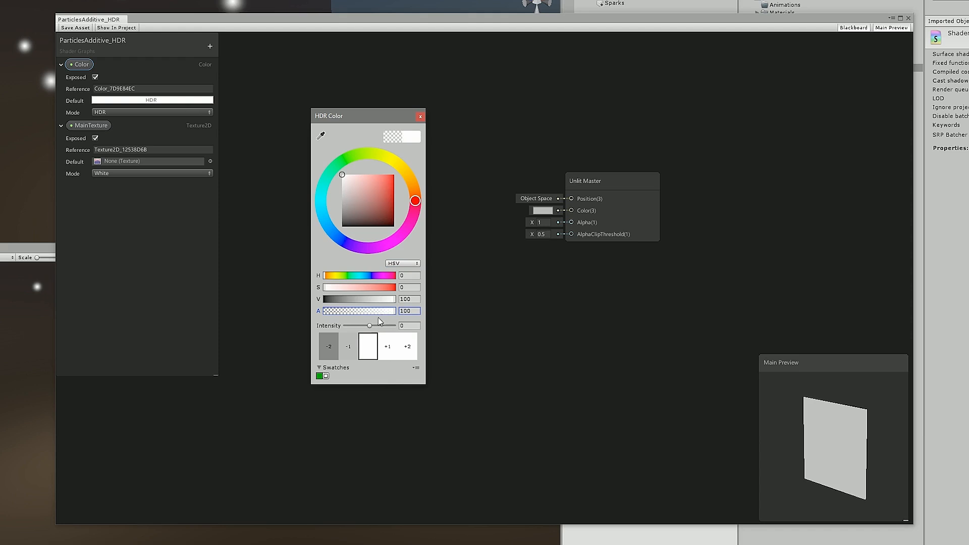
pyautogui.moveTo(370, 326); pyautogui.dragTo(377, 326)
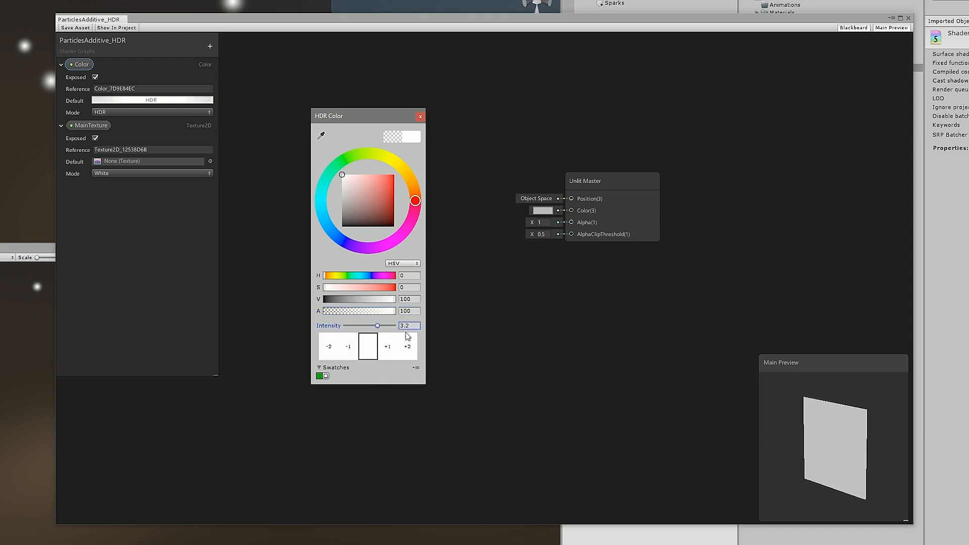
pyautogui.click(412, 327)
pyautogui.write('0')
pyautogui.click(419, 118)
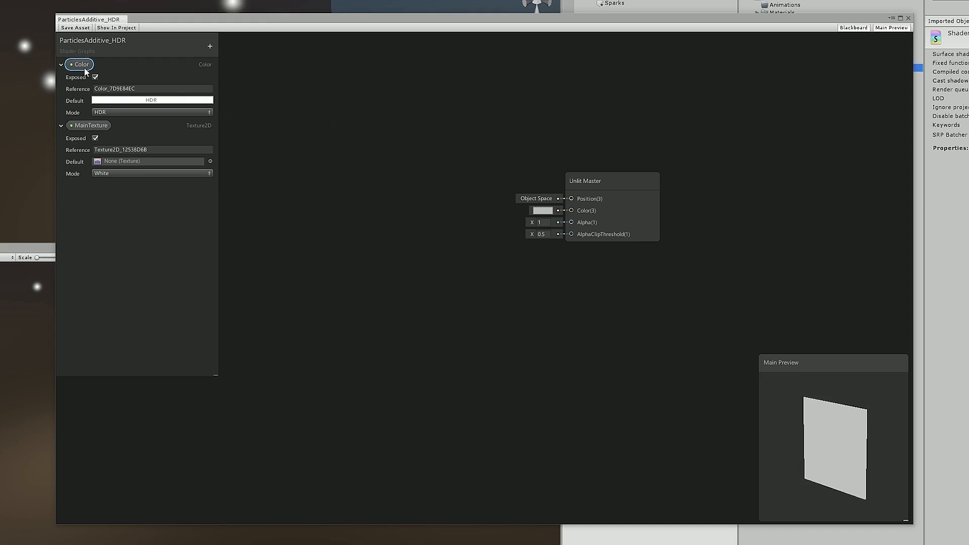
# Place the Color and MainTexture properties in the graph as nodes, with MainTexture below and to the left of Color.
pyautogui.moveTo(83, 67); pyautogui.dragTo(258, 111)
pyautogui.moveTo(310, 110); pyautogui.dragTo(310, 110)
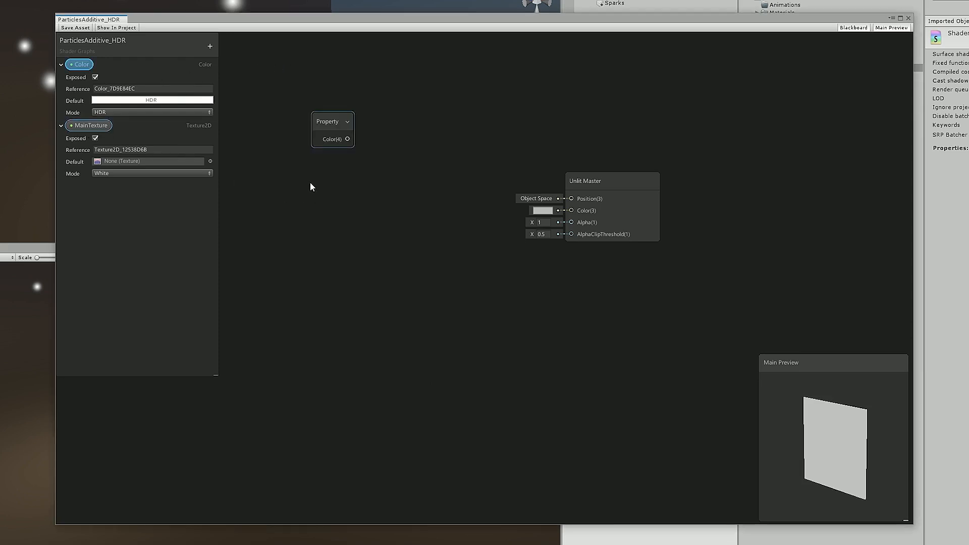
pyautogui.moveTo(88, 125); pyautogui.dragTo(311, 184)
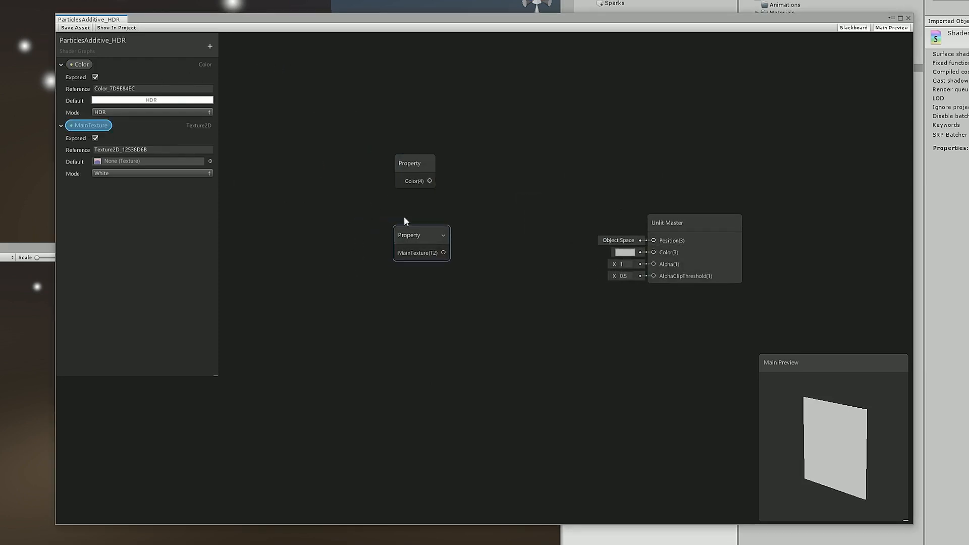
pyautogui.moveTo(417, 244); pyautogui.dragTo(380, 246)
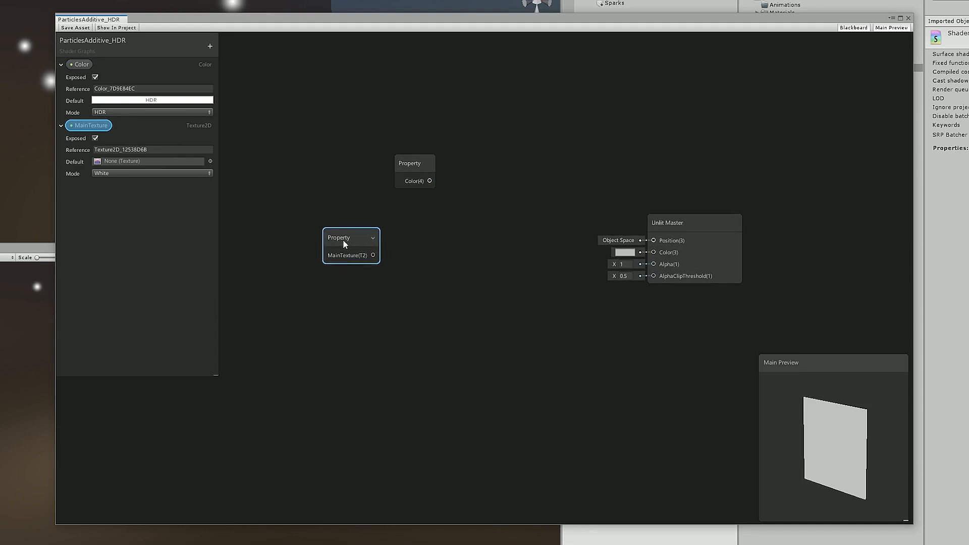
pyautogui.moveTo(344, 241); pyautogui.dragTo(333, 245)
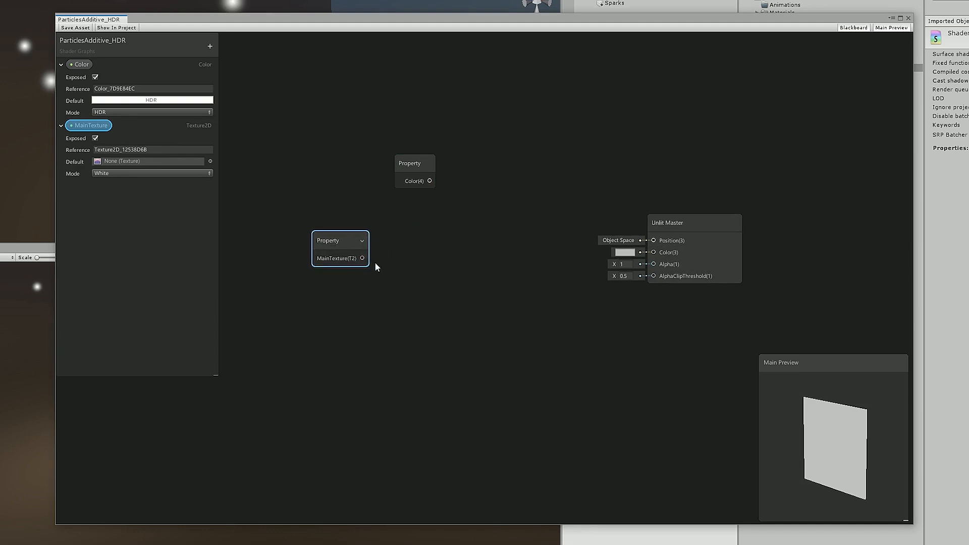
# Add a Sample Texture 2D node, feed MainTexture into its Texture input, and arrange both nodes below Color.
pyautogui.press('space')
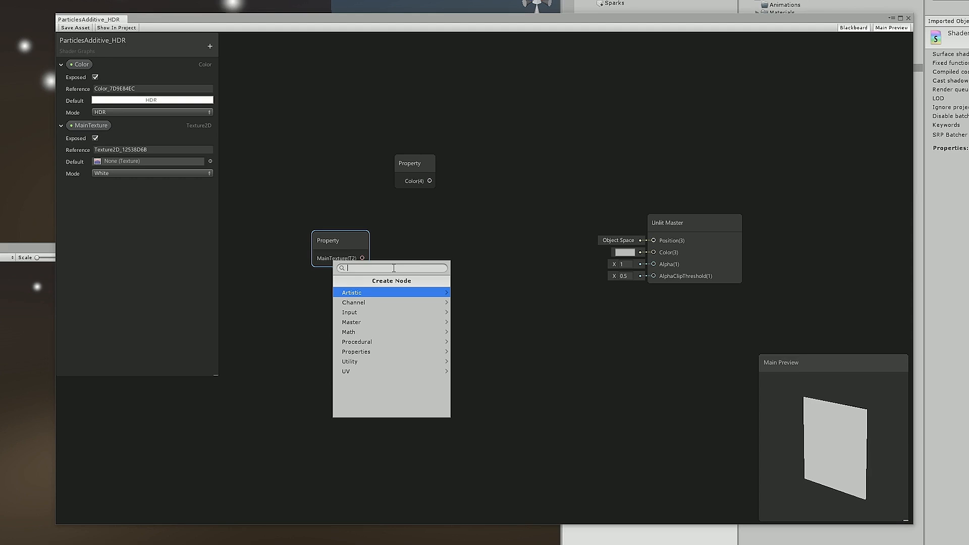
pyautogui.write('sample')
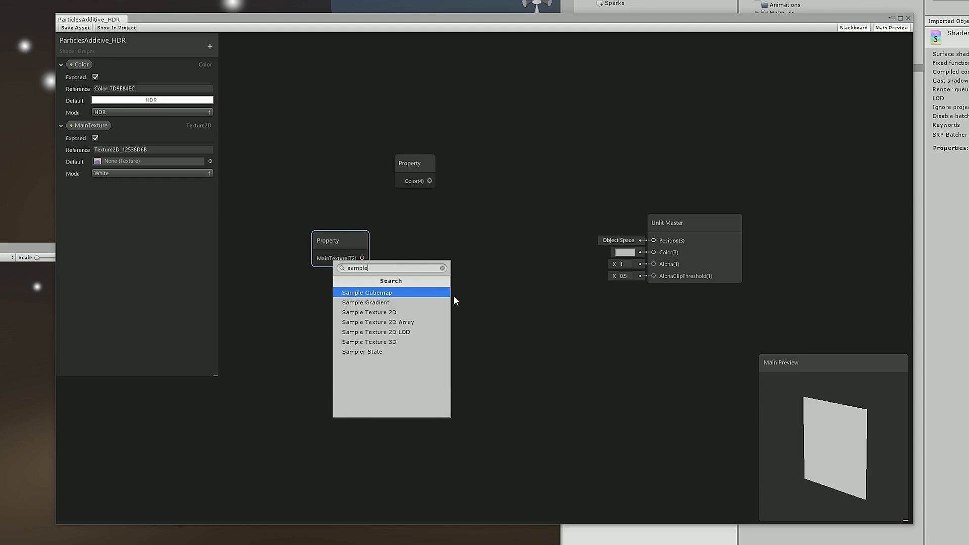
pyautogui.click(400, 315)
pyautogui.moveTo(447, 275); pyautogui.dragTo(456, 237)
pyautogui.click(341, 244)
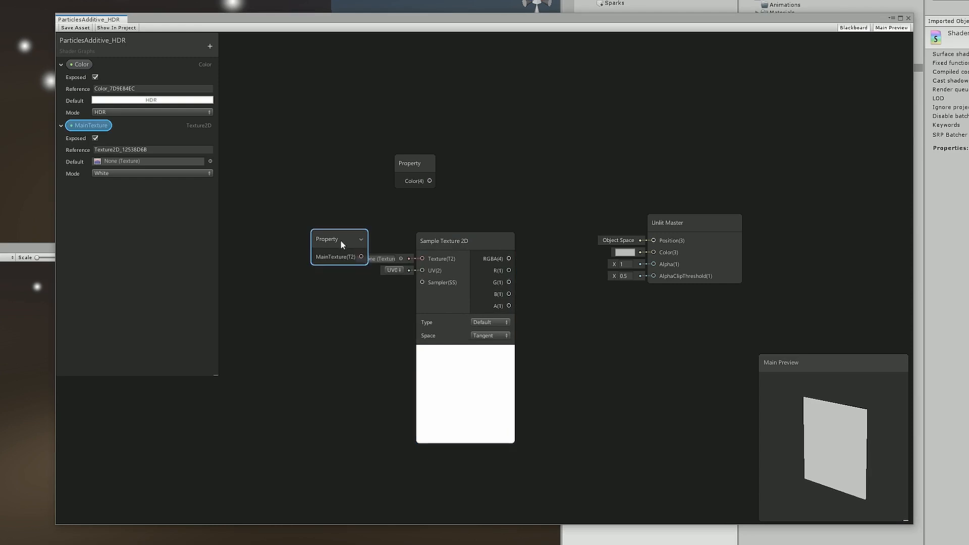
pyautogui.moveTo(356, 241); pyautogui.dragTo(424, 258)
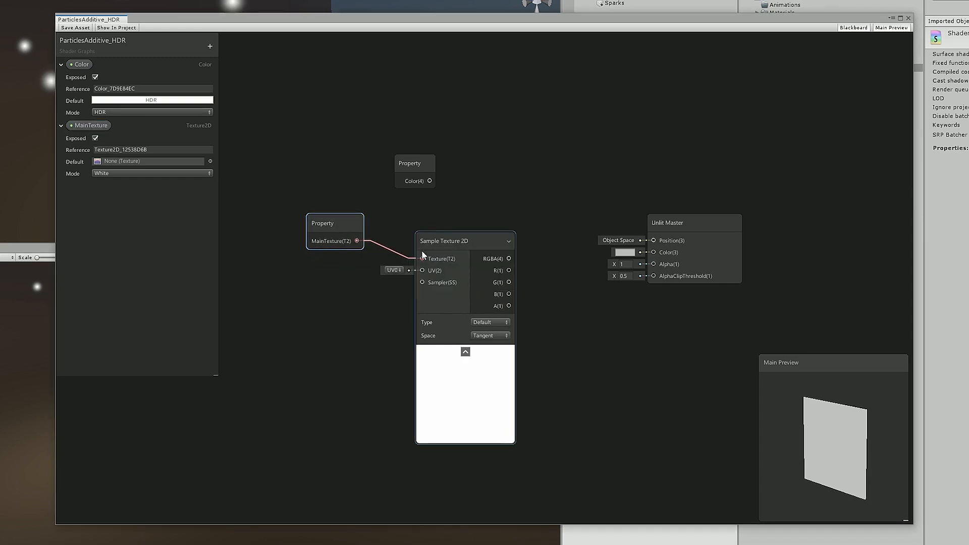
pyautogui.moveTo(341, 232); pyautogui.dragTo(362, 250)
pyautogui.moveTo(461, 212); pyautogui.dragTo(349, 259)
pyautogui.moveTo(457, 244); pyautogui.dragTo(395, 239)
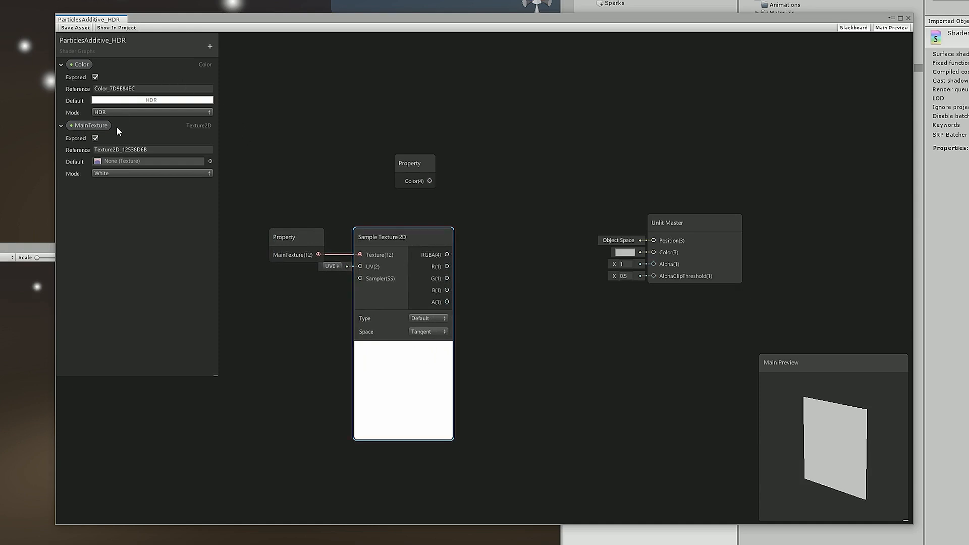
# Set the default texture of the MainTexture property to Default-Particle.
pyautogui.click(210, 161)
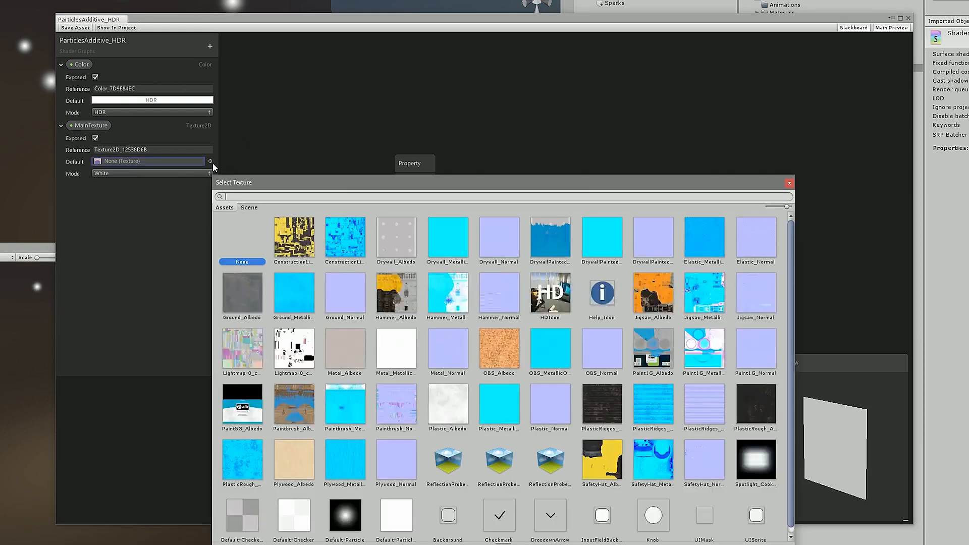
pyautogui.write('def')
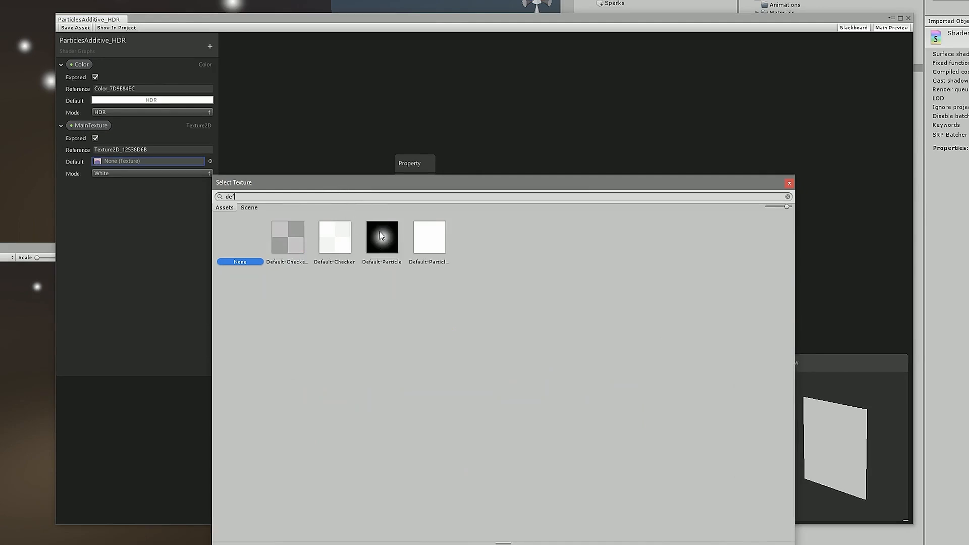
pyautogui.click(379, 233)
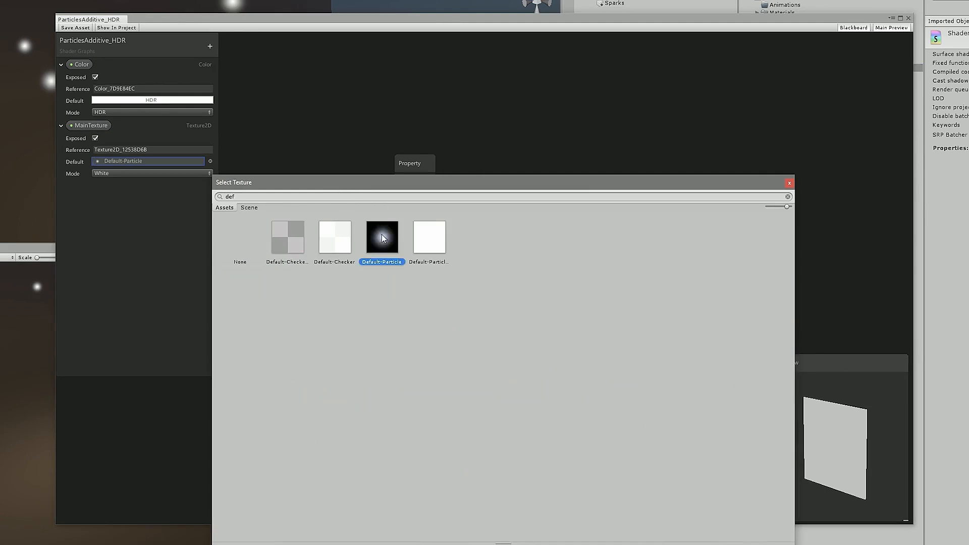
pyautogui.doubleClick(382, 235)
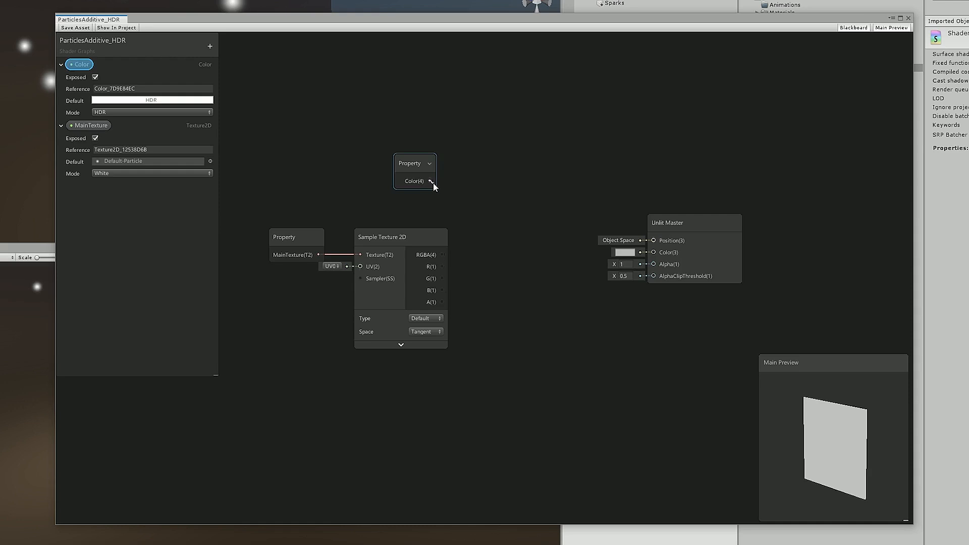
# Try feeding Color directly into the Unlit Master's Color input, check the property's HDR color, and remove the connection.
pyautogui.moveTo(430, 180); pyautogui.dragTo(654, 251)
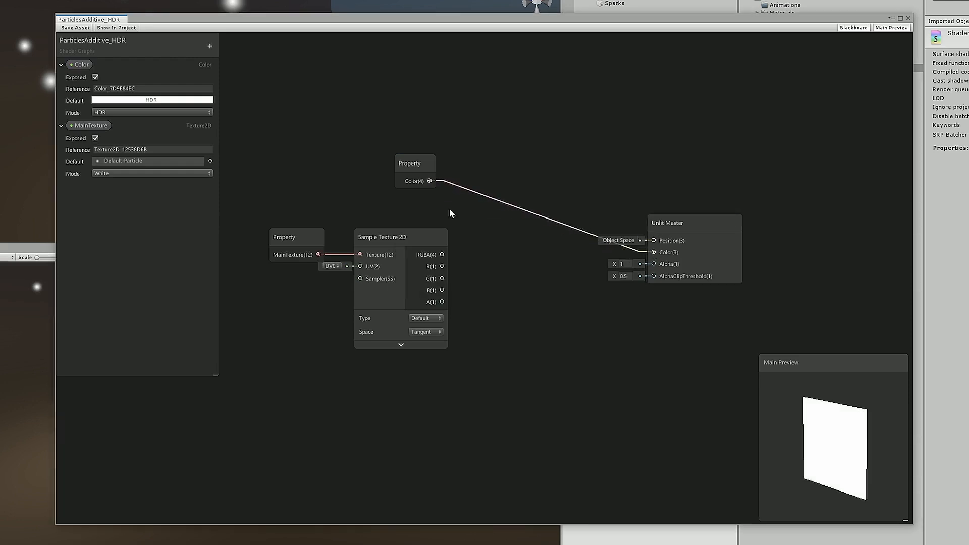
pyautogui.click(165, 102)
pyautogui.moveTo(390, 187); pyautogui.dragTo(339, 171)
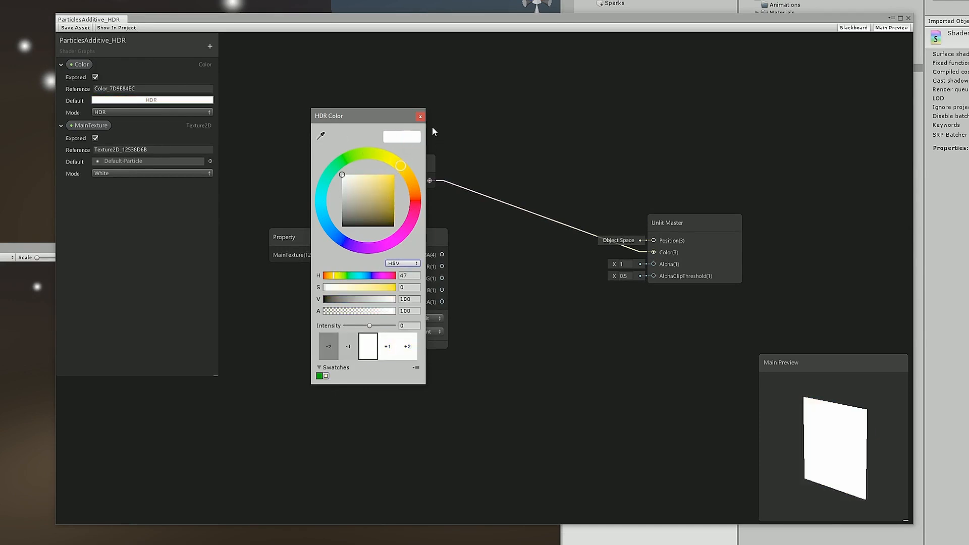
pyautogui.click(423, 117)
pyautogui.moveTo(531, 186); pyautogui.dragTo(513, 220)
pyautogui.press('Delete')
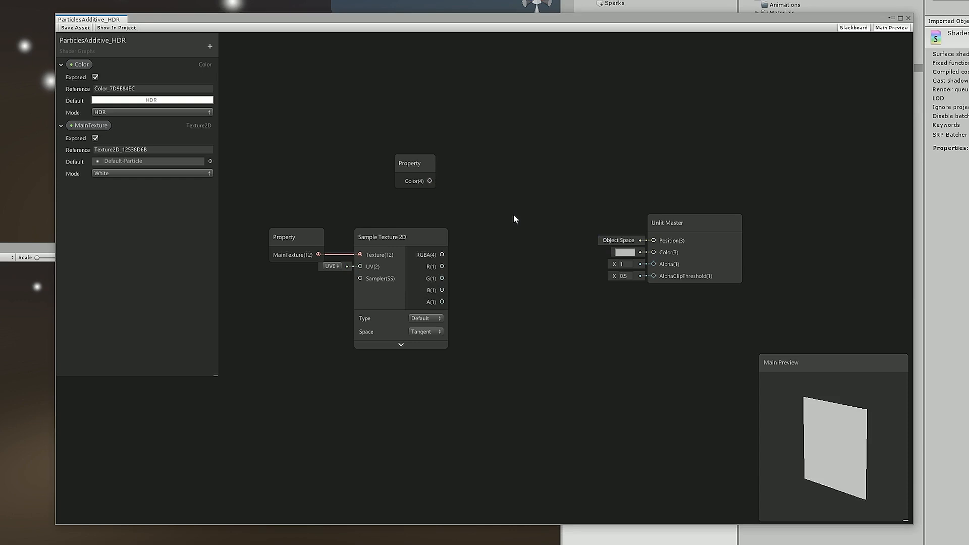
# Add a Multiply node with the Color property feeding input A and the Sample Texture 2D RGBA output feeding input B.
pyautogui.press('space')
pyautogui.write('mul')
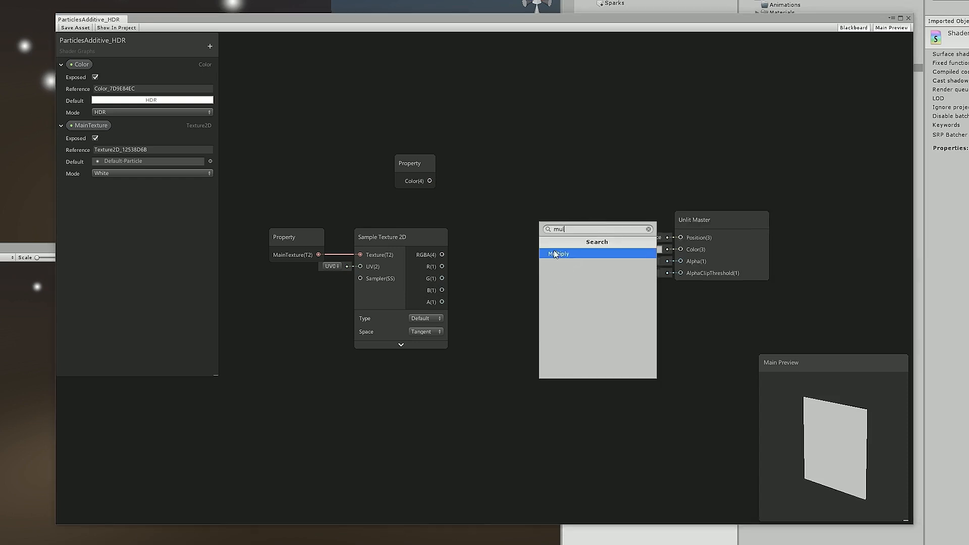
pyautogui.click(554, 252)
pyautogui.moveTo(636, 251); pyautogui.dragTo(543, 187)
pyautogui.moveTo(415, 167); pyautogui.dragTo(512, 202)
pyautogui.moveTo(441, 254); pyautogui.dragTo(512, 215)
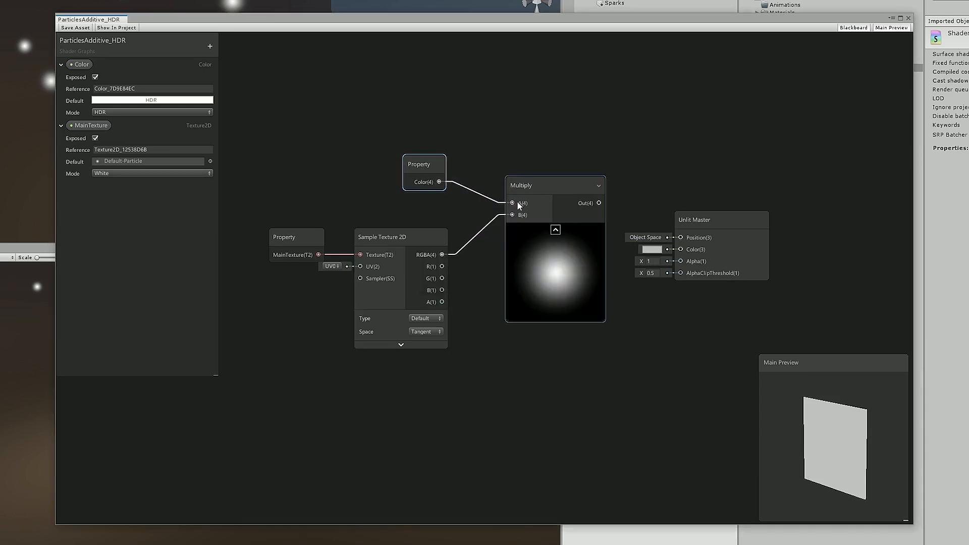
# Try an orange HDR default (hue 22, saturation 81, intensity 1) on the Color property and return it to white.
pyautogui.click(151, 101)
pyautogui.click(325, 376)
pyautogui.click(348, 355)
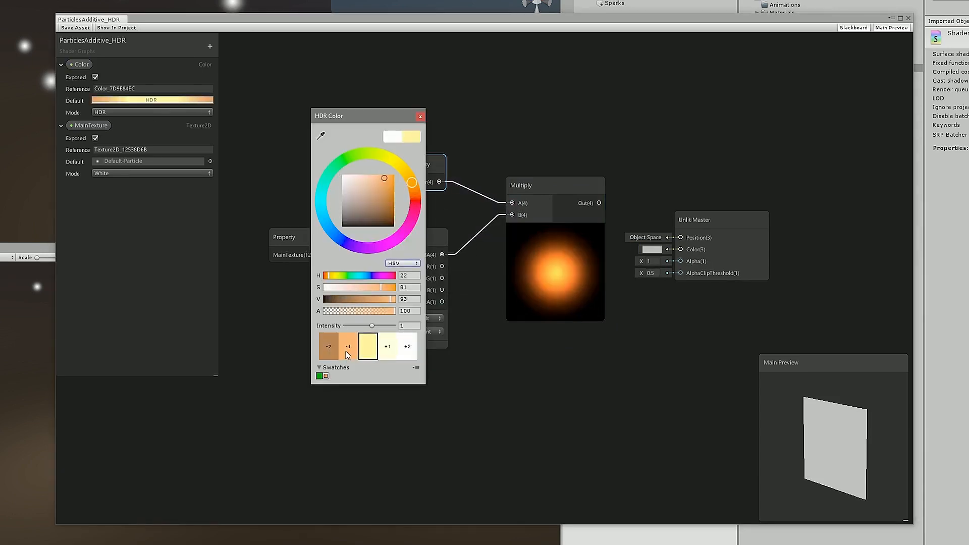
pyautogui.click(346, 352)
pyautogui.moveTo(376, 184); pyautogui.dragTo(280, 137)
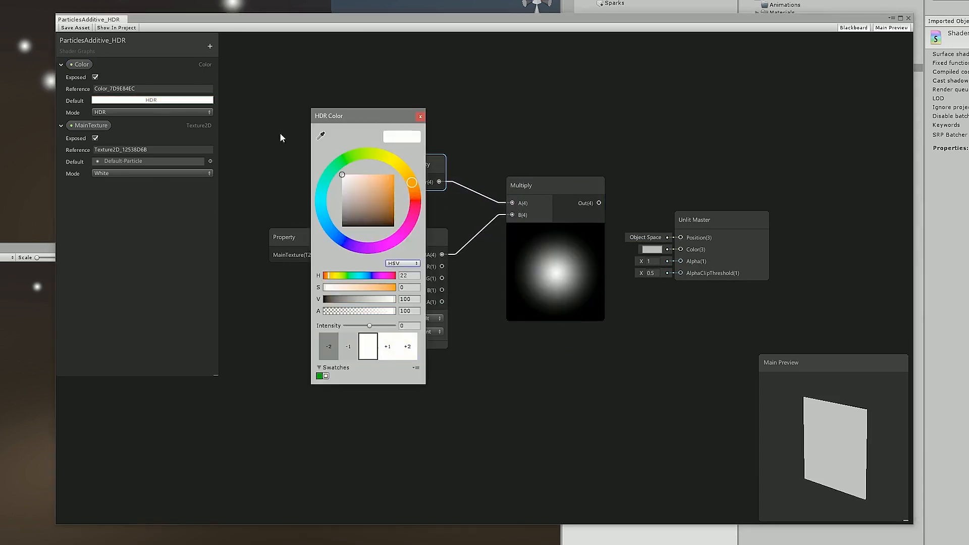
pyautogui.click(420, 117)
# Collapse the Multiply node's preview and connect its output to the Unlit Master's Color input.
pyautogui.click(557, 227)
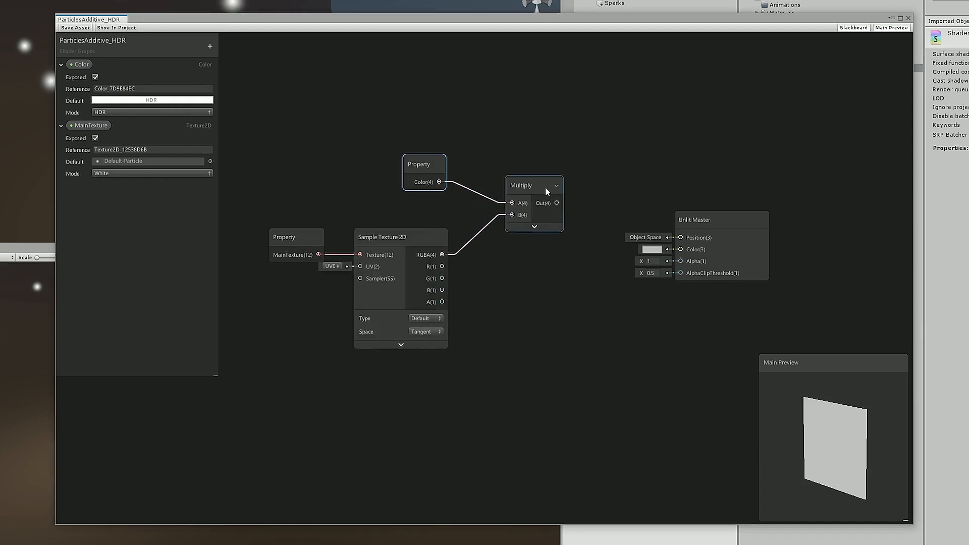
pyautogui.moveTo(545, 191); pyautogui.dragTo(680, 249)
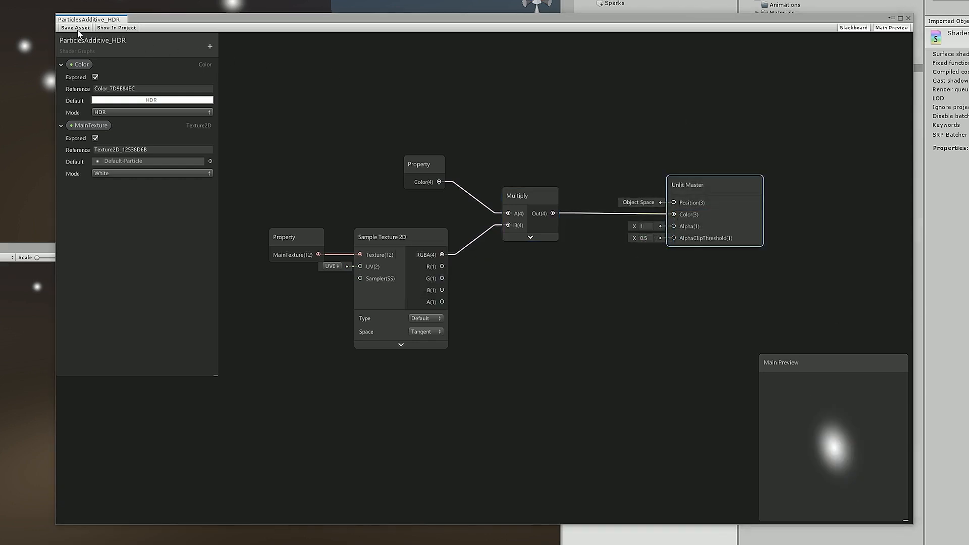
# Save the ParticlesAdditive_HDR shader asset and dock its graph window below the Scene view.
pyautogui.click(76, 28)
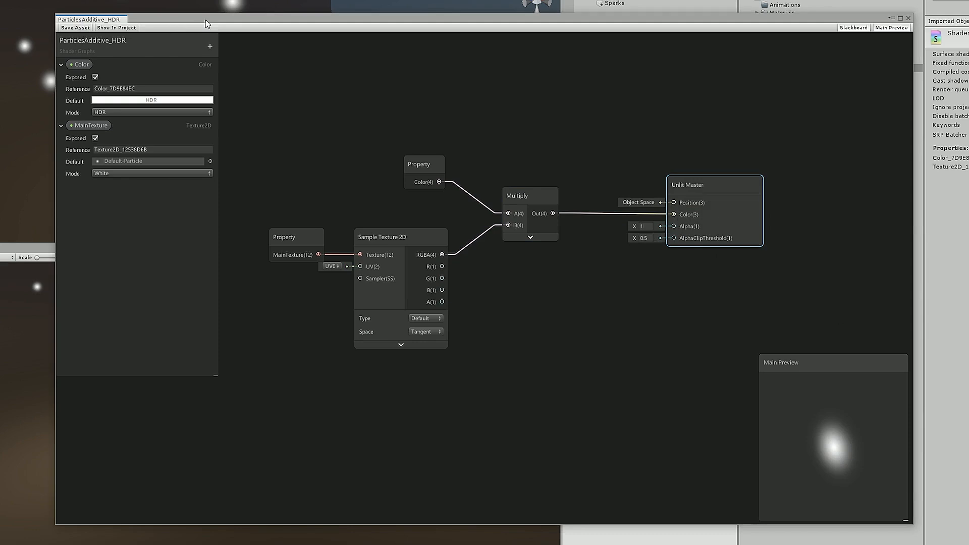
pyautogui.moveTo(205, 21); pyautogui.dragTo(218, 102)
pyautogui.moveTo(101, 107); pyautogui.dragTo(26, 242)
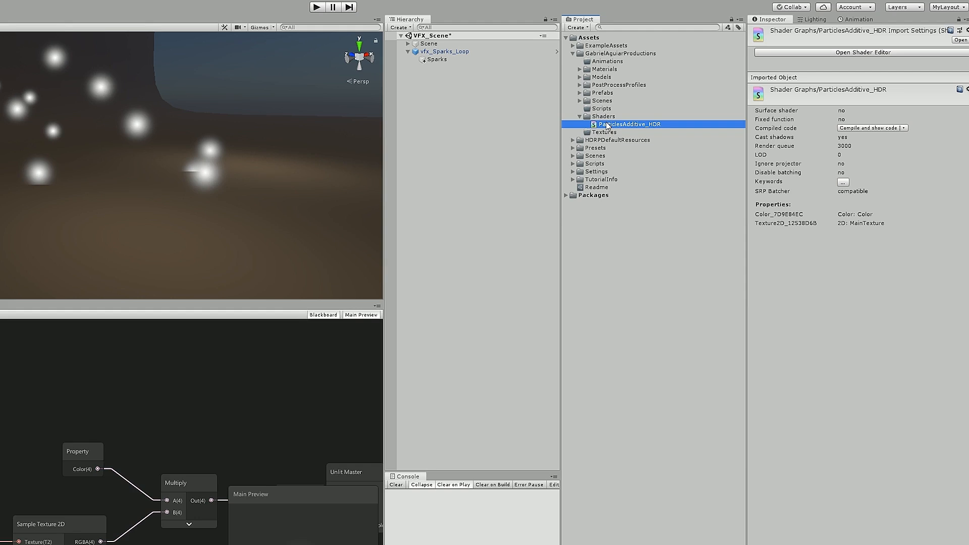
# Create a material from the ParticlesAdditive_HDR shader in the Shaders folder and name it DefaultParticle_HDR.
pyautogui.rightClick(609, 127)
pyautogui.moveTo(651, 132)
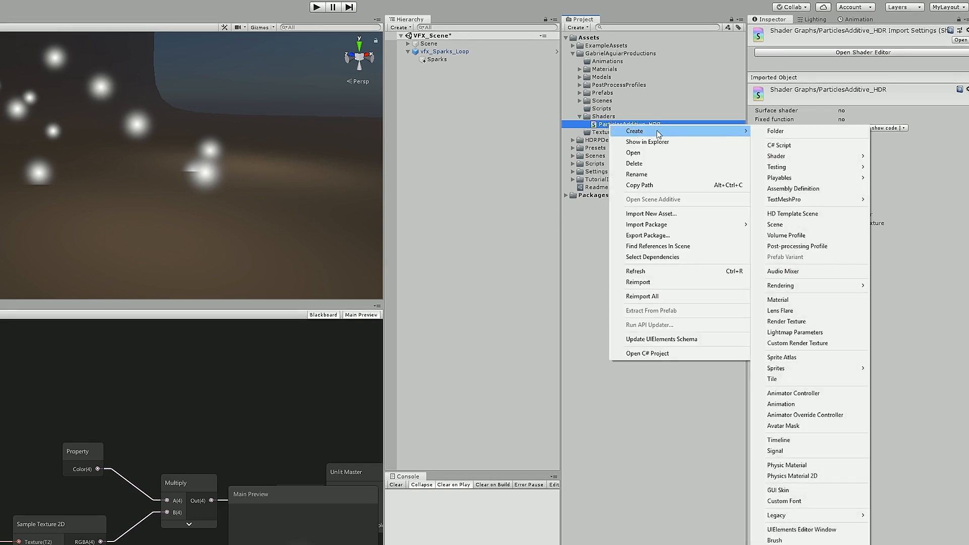
pyautogui.click(823, 302)
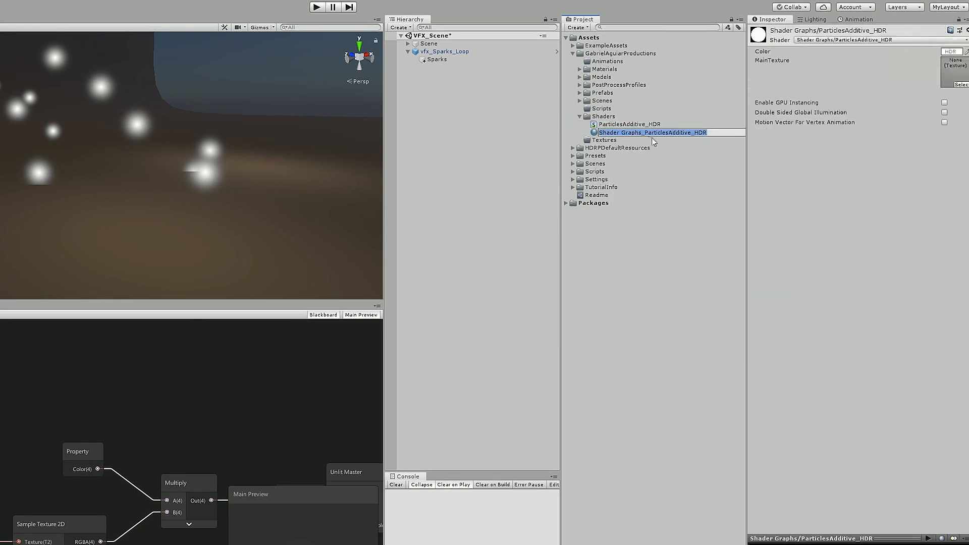
pyautogui.write('D')
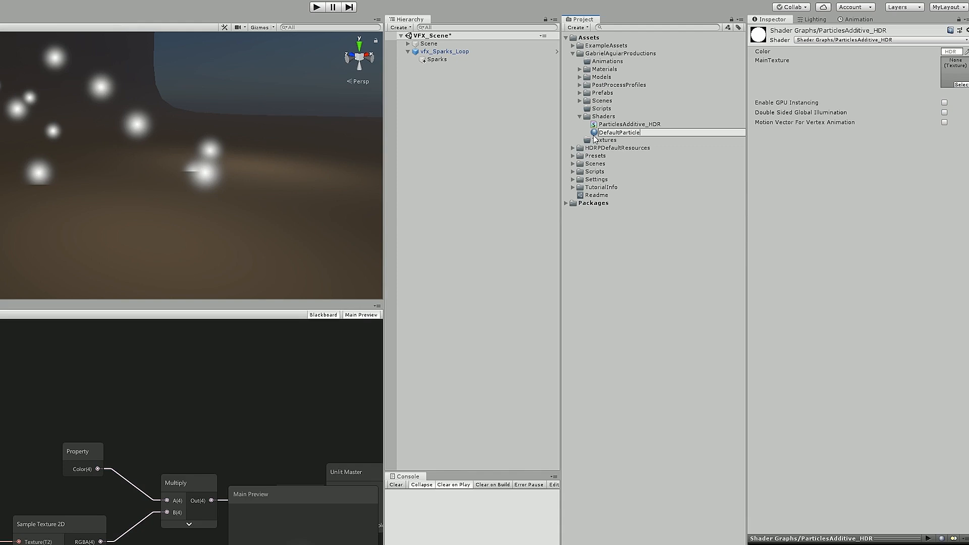
pyautogui.write('efaultParticle')
pyautogui.press('Return')
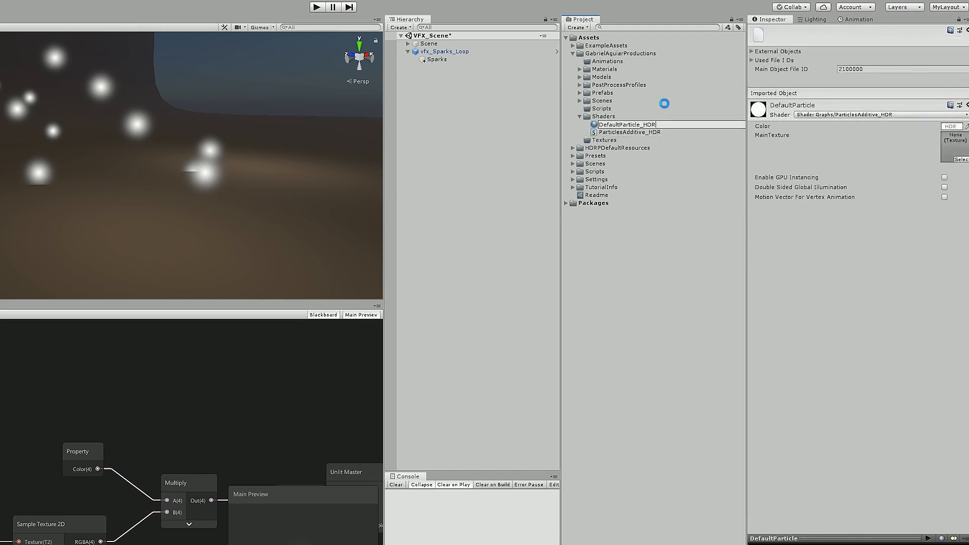
pyautogui.click(664, 103)
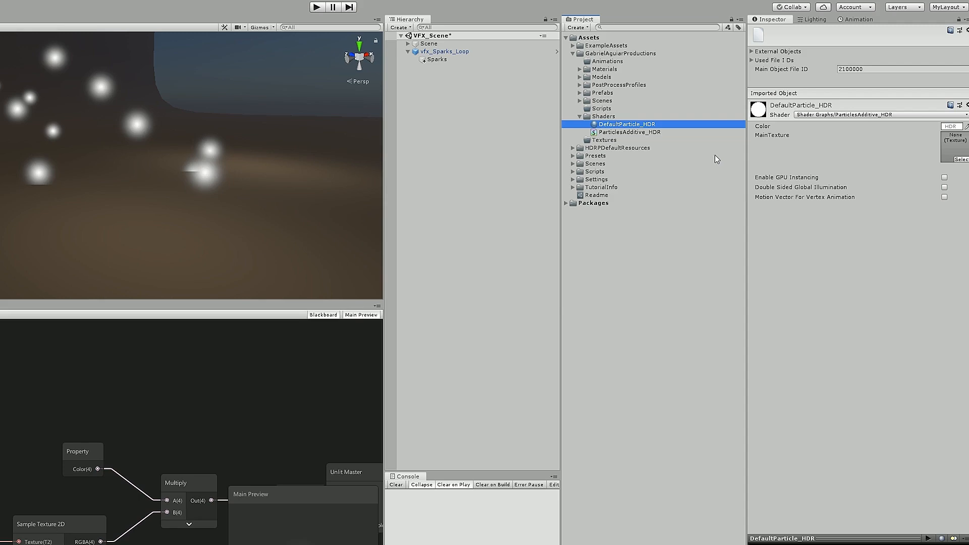
# Assign the DefaultParticle_HDR material to the renderer of the Sparks particle system.
pyautogui.click(437, 59)
pyautogui.moveTo(746, 256); pyautogui.dragTo(728, 256)
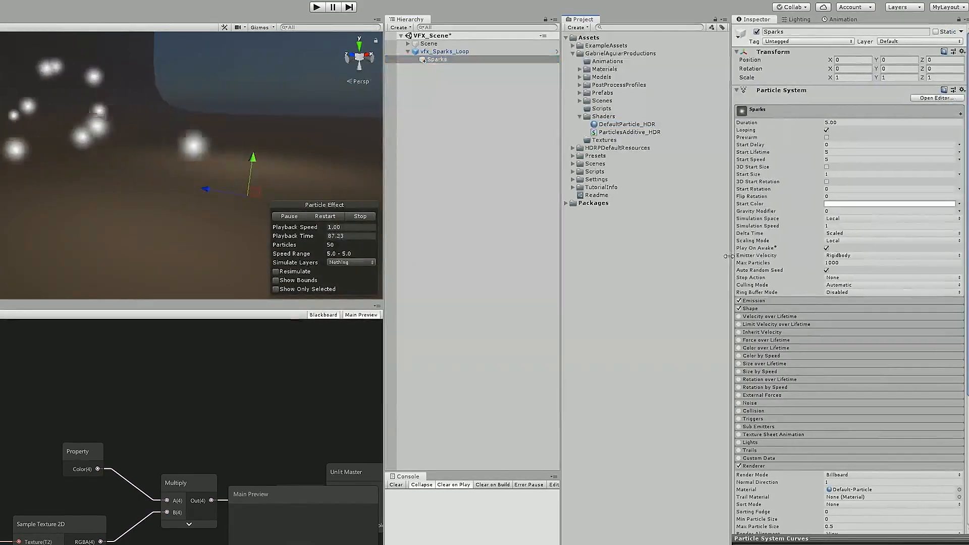
pyautogui.scroll(-5, 816, 345)
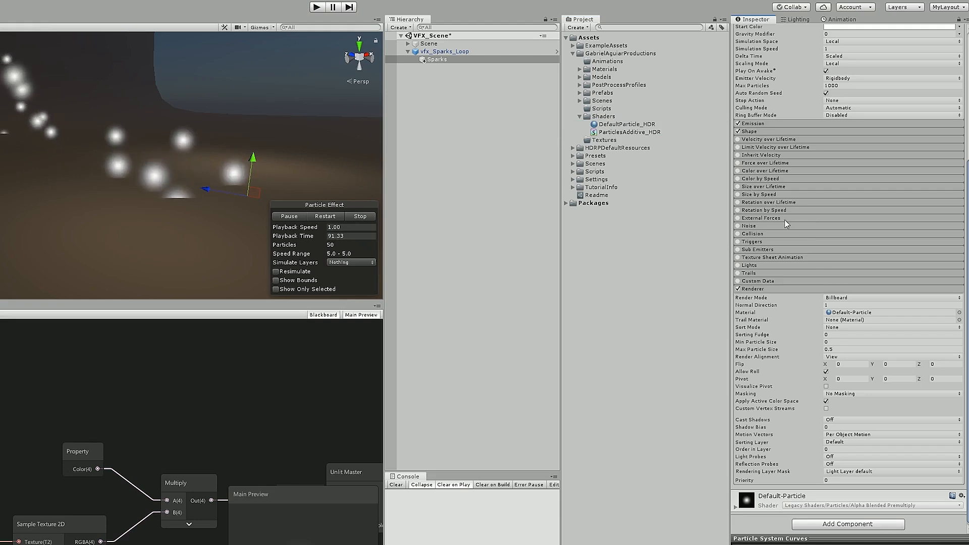
pyautogui.click(842, 313)
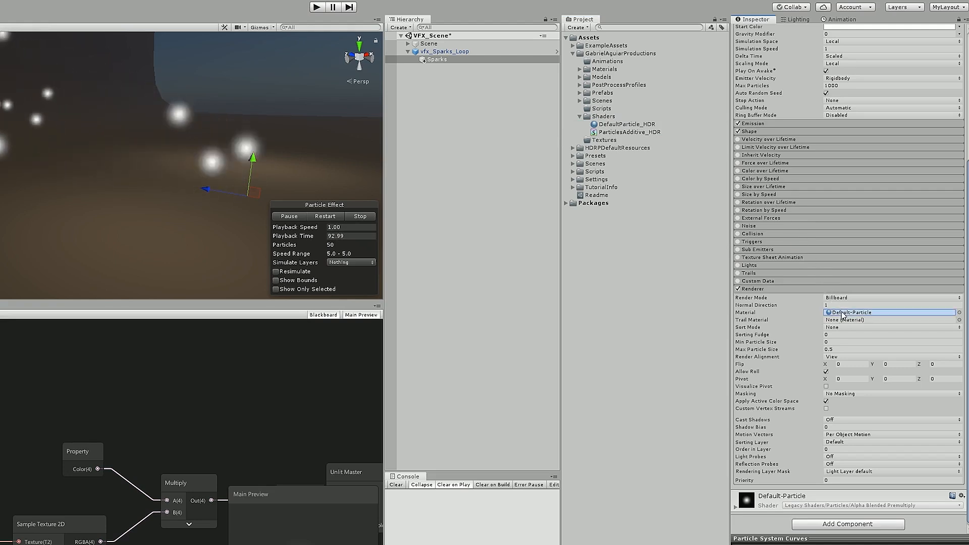
pyautogui.moveTo(842, 314); pyautogui.dragTo(842, 313)
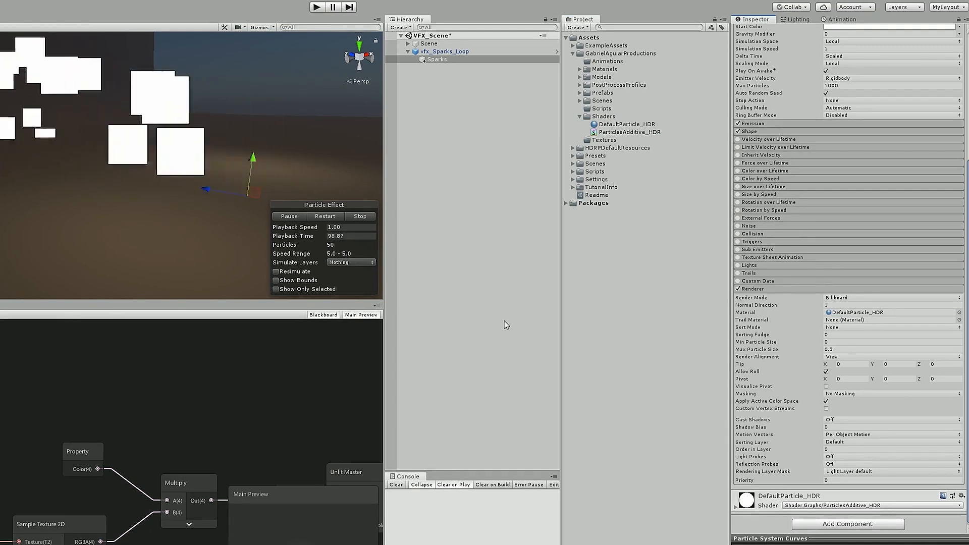
# Set the MainTexture of the DefaultParticle_HDR material to Default-Particle.
pyautogui.scroll(-2, 818, 339)
pyautogui.click(753, 504)
pyautogui.scroll(-4, 781, 464)
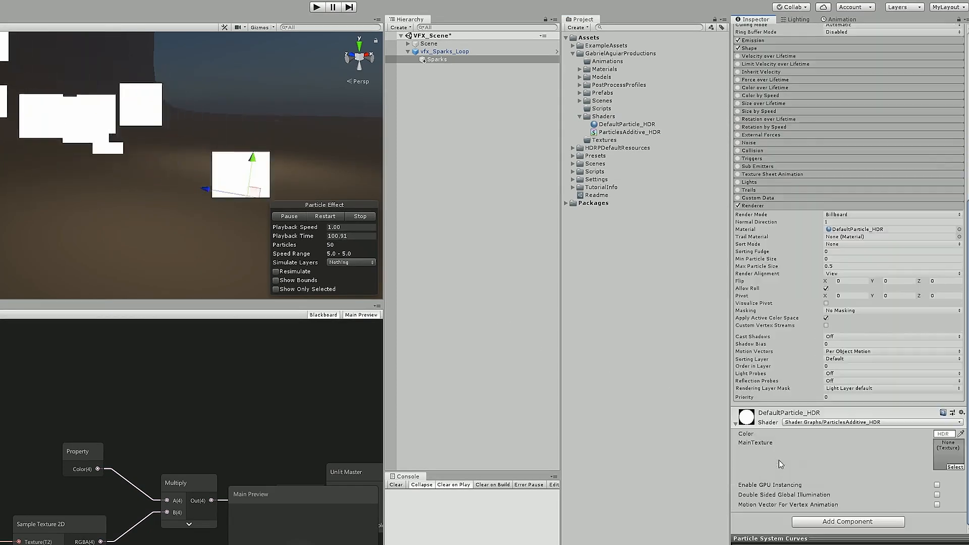
pyautogui.click(954, 467)
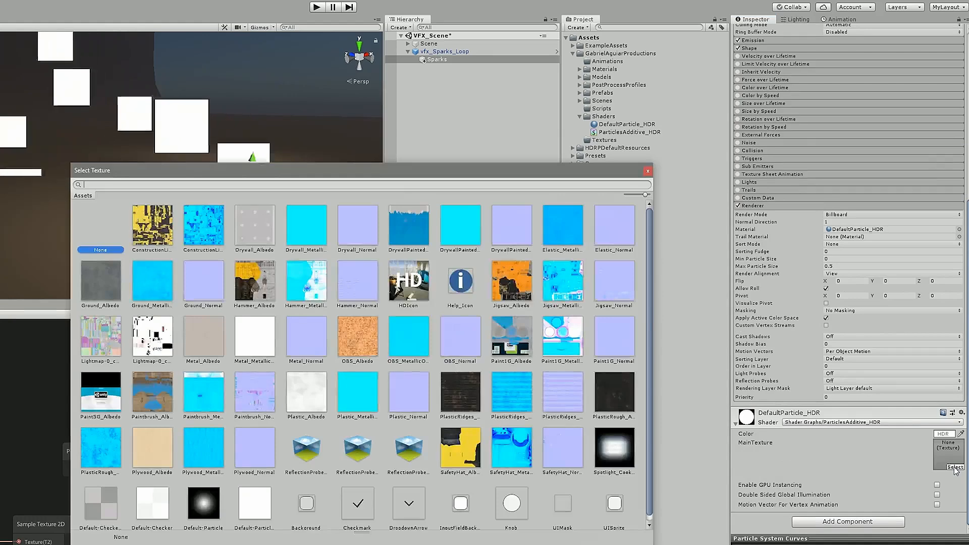
pyautogui.write('def')
pyautogui.click(241, 227)
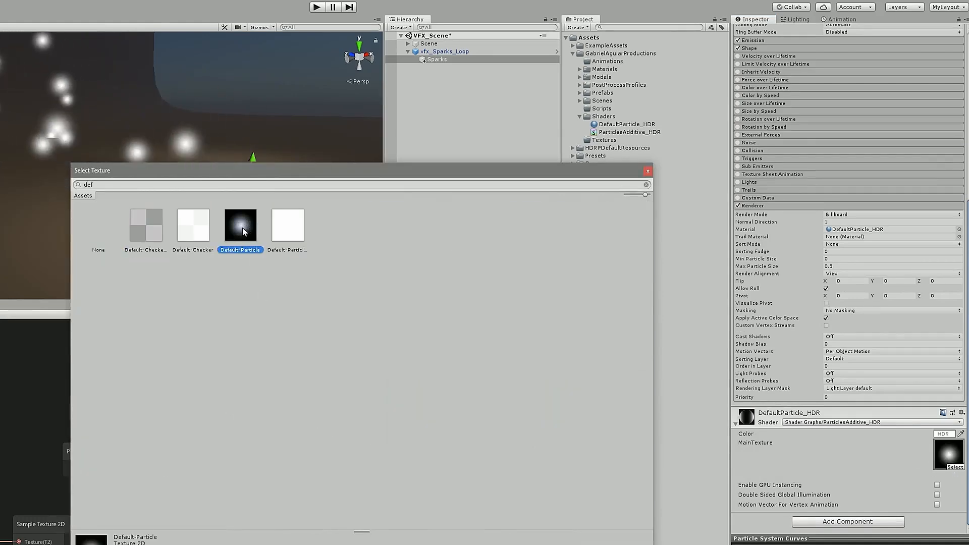
pyautogui.doubleClick(242, 228)
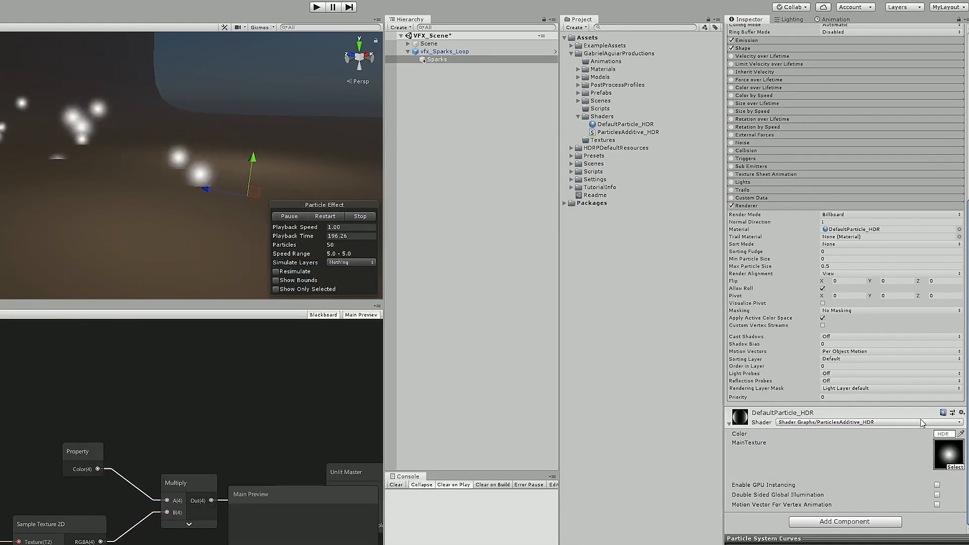
# Try an orange tint on the HDR color of the DefaultParticle_HDR material.
pyautogui.click(942, 433)
pyautogui.moveTo(179, 170); pyautogui.dragTo(434, 185)
pyautogui.click(459, 244)
pyautogui.click(486, 248)
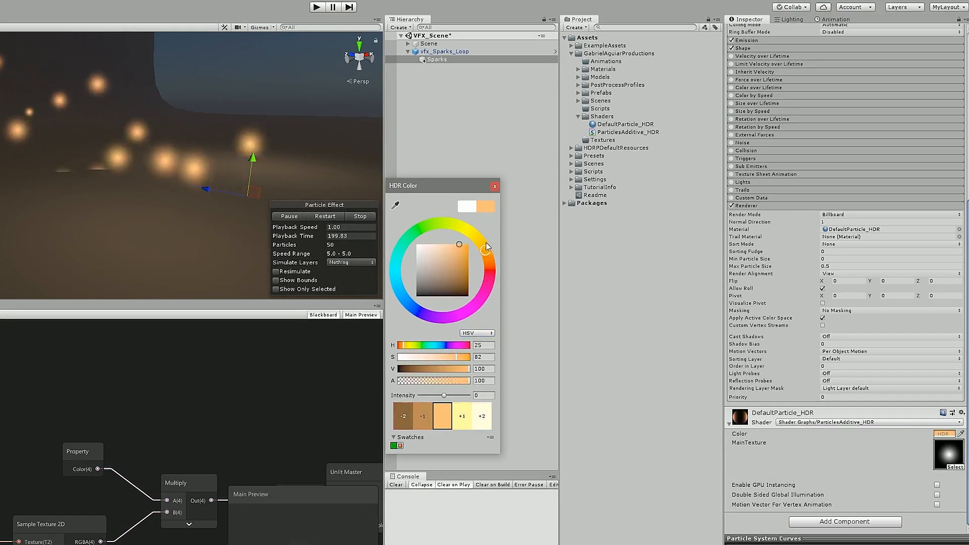
pyautogui.moveTo(486, 245); pyautogui.dragTo(489, 275)
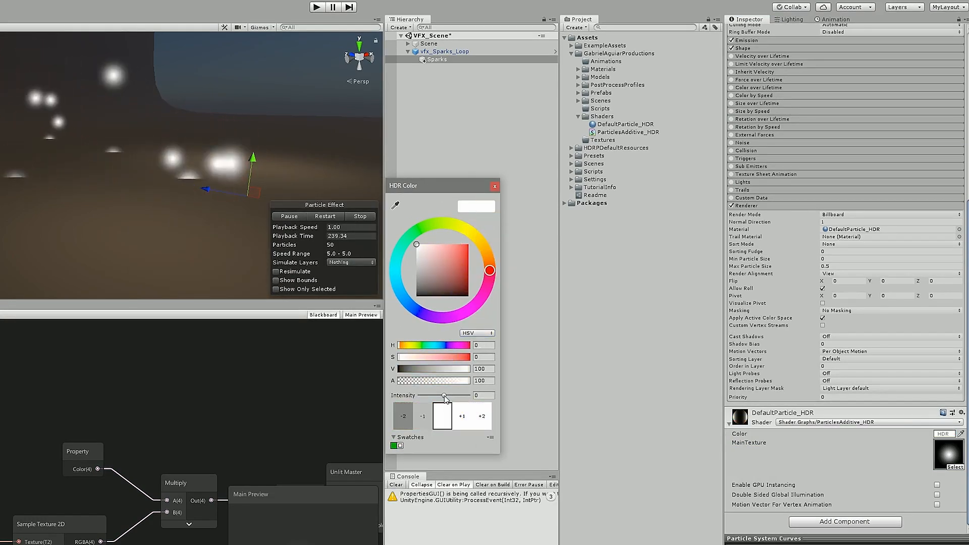
# Try different alpha levels, down to 0, on the DefaultParticle_HDR material's color.
pyautogui.moveTo(458, 379); pyautogui.dragTo(404, 385)
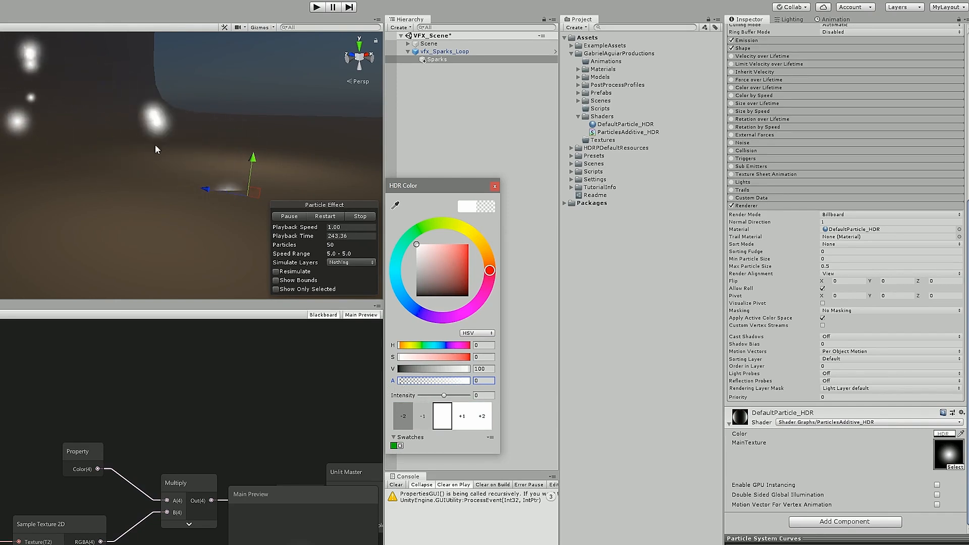
pyautogui.click(467, 379)
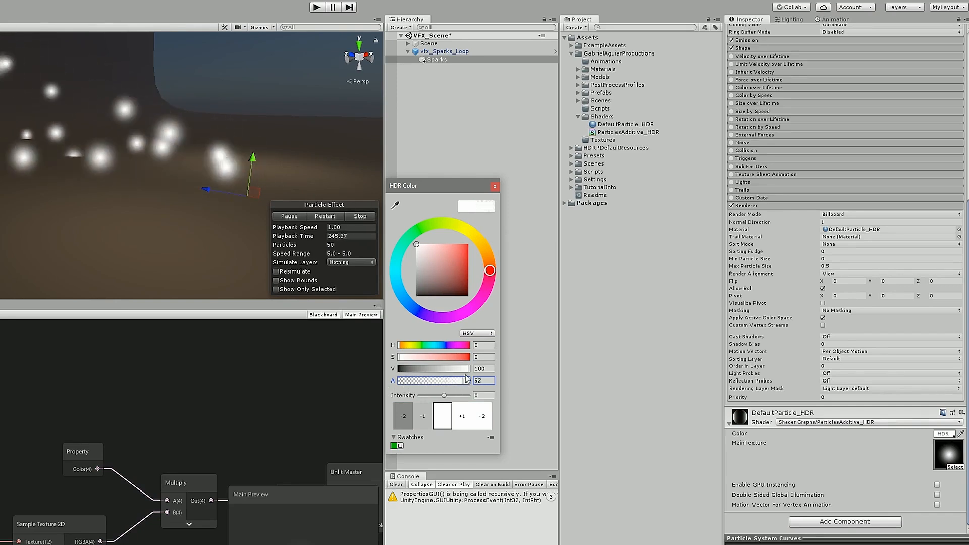
pyautogui.moveTo(466, 379); pyautogui.dragTo(520, 378)
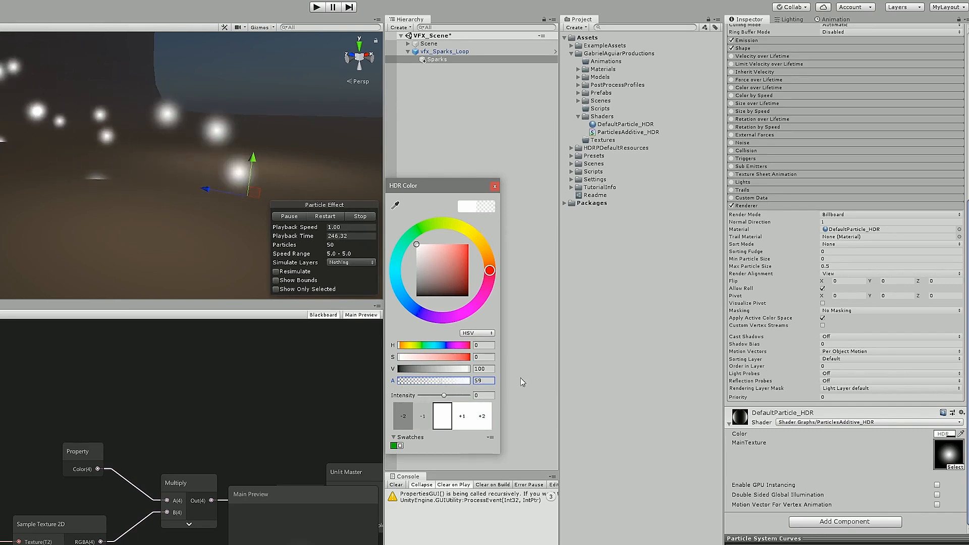
pyautogui.click(493, 187)
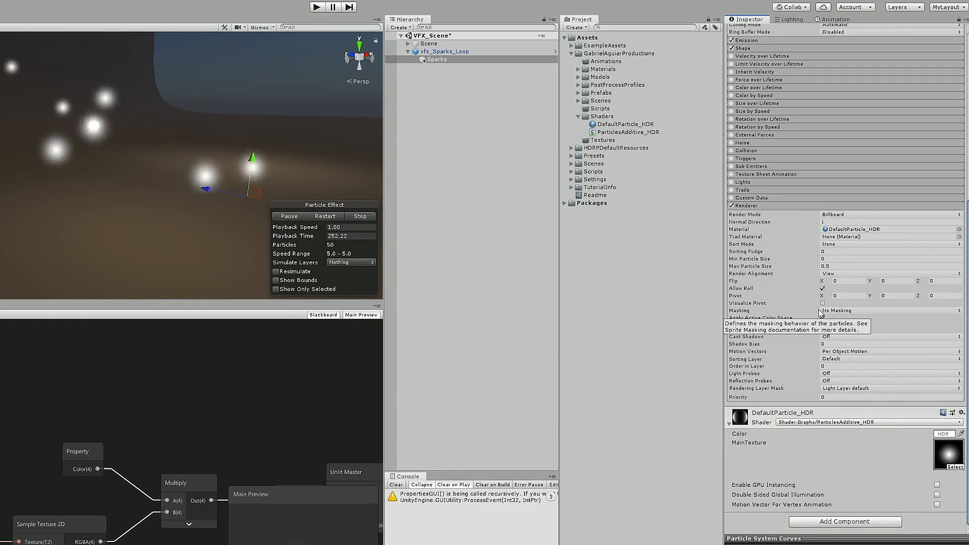
# Try a red and a yellow Start Color on the Sparks particle system to test whether the shader responds.
pyautogui.scroll(3, 822, 310)
pyautogui.scroll(6, 828, 309)
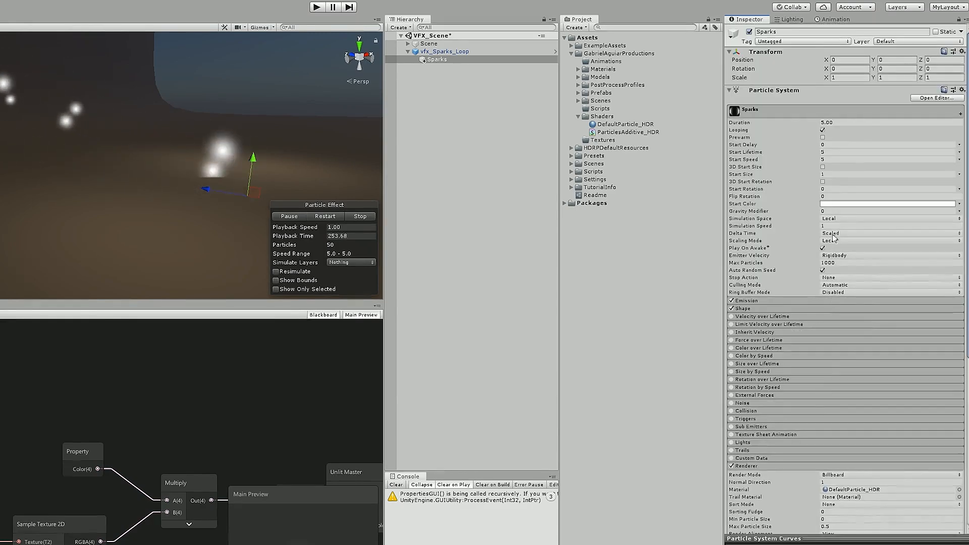
pyautogui.click(828, 204)
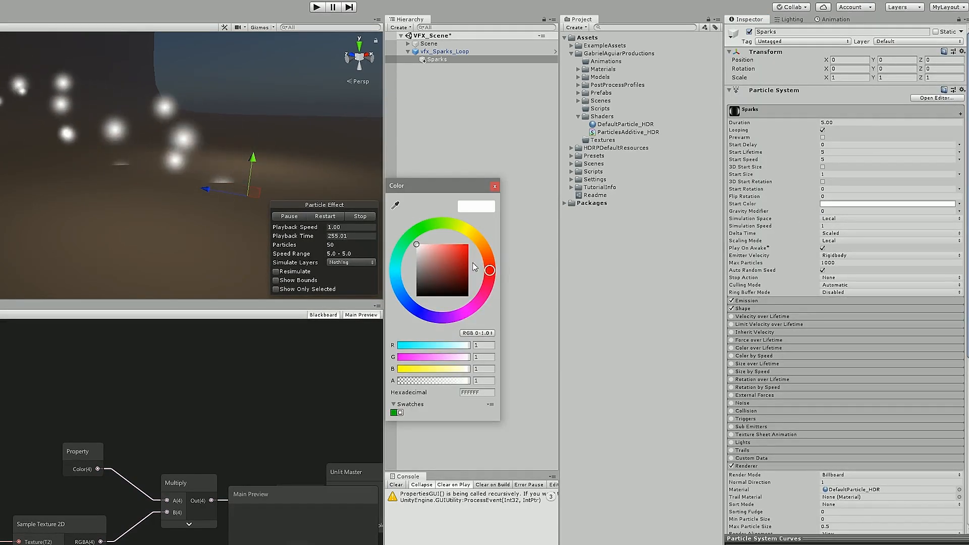
pyautogui.click(462, 240)
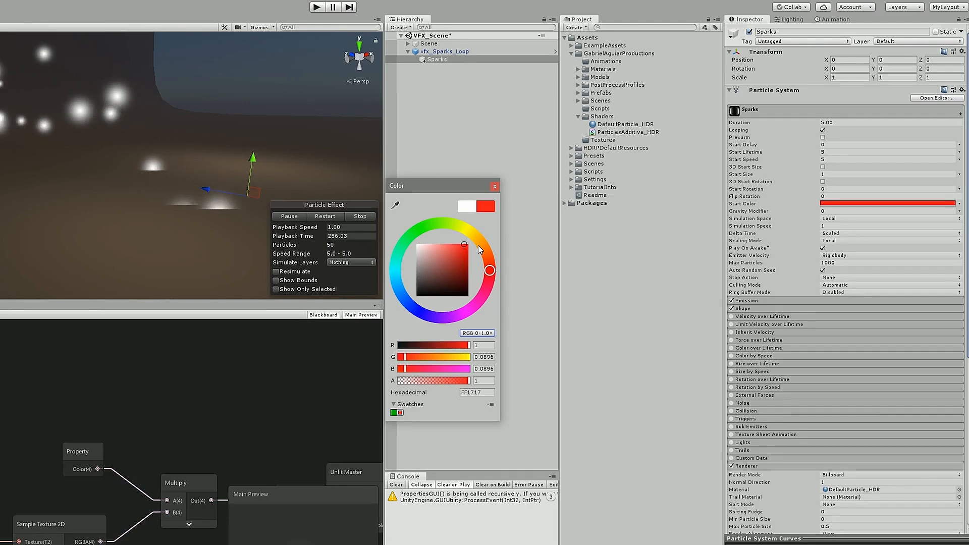
pyautogui.moveTo(479, 245); pyautogui.dragTo(462, 227)
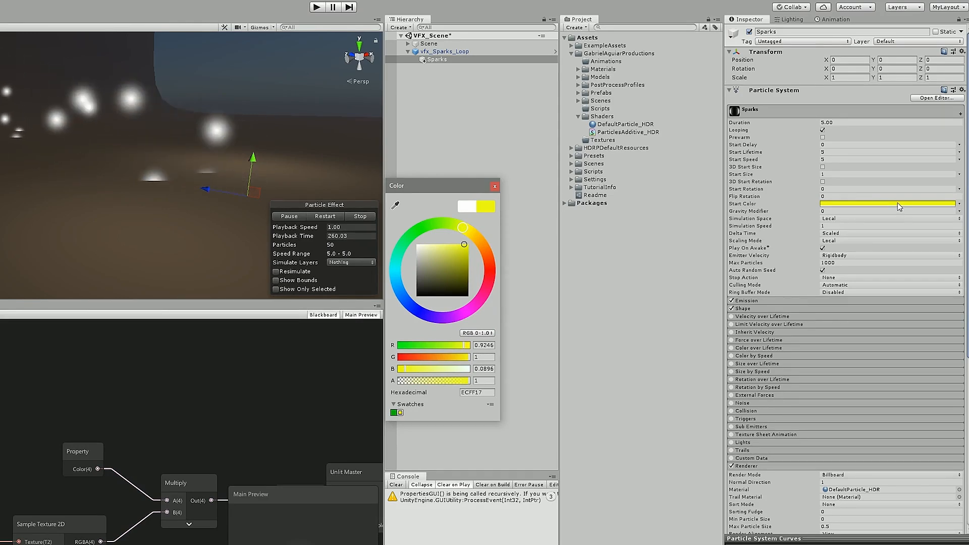
pyautogui.press('Escape')
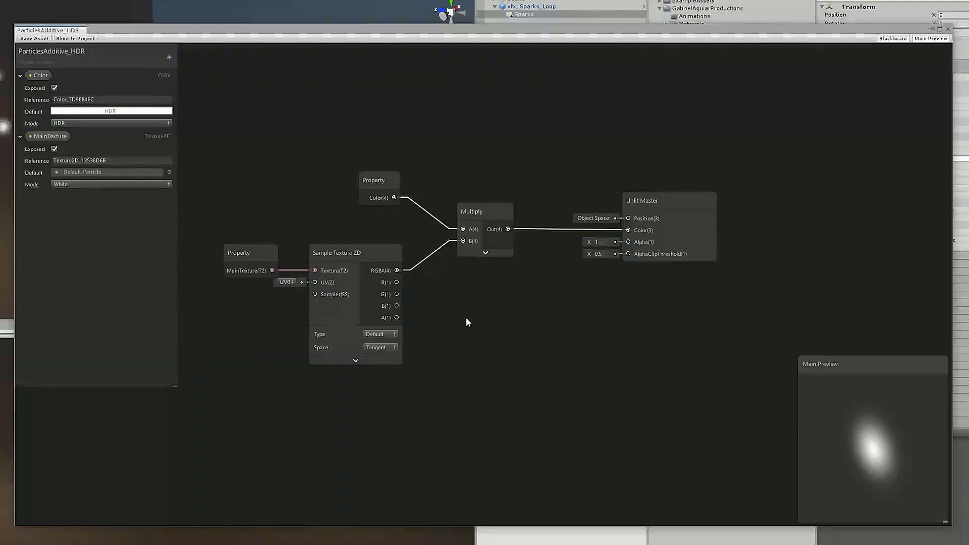
# Add a Vertex Color node to the ParticlesAdditive_HDR graph below the Multiply node and collapse its preview.
pyautogui.moveTo(510, 329); pyautogui.dragTo(498, 289, button='middle')
pyautogui.press('space')
pyautogui.write('vert')
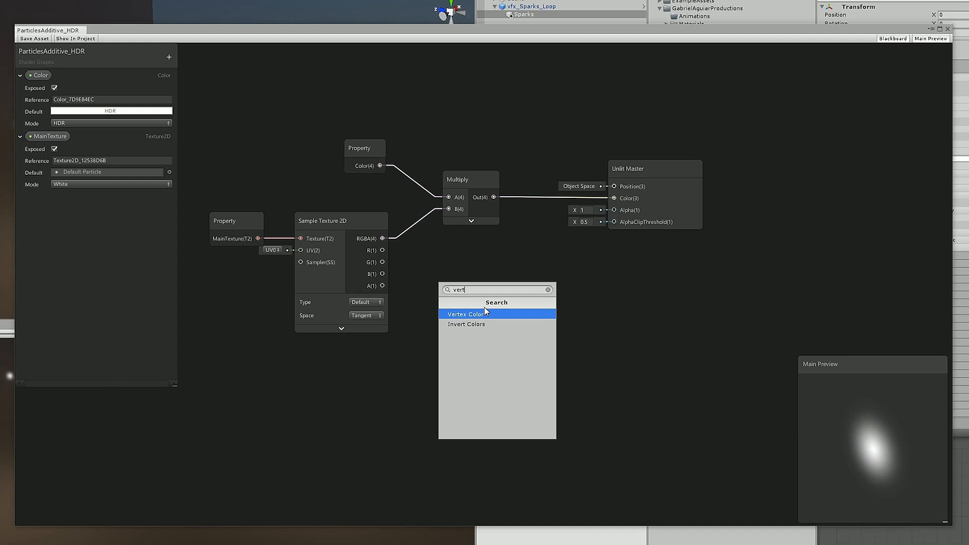
pyautogui.click(484, 310)
pyautogui.moveTo(515, 309); pyautogui.dragTo(468, 293)
pyautogui.click(494, 324)
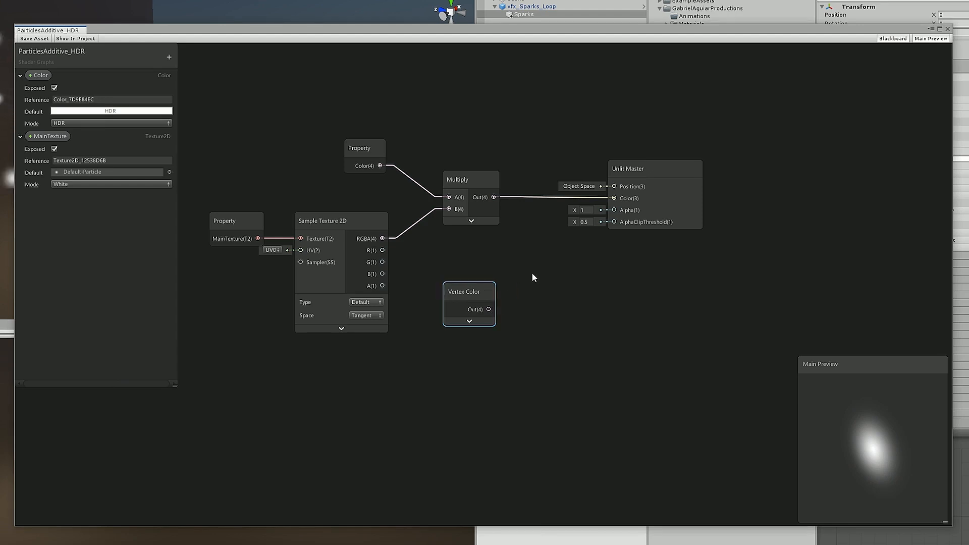
# Add a second Multiply node combining the first Multiply's output with Vertex Color, and connect it to the Unlit Master's Color.
pyautogui.press('space')
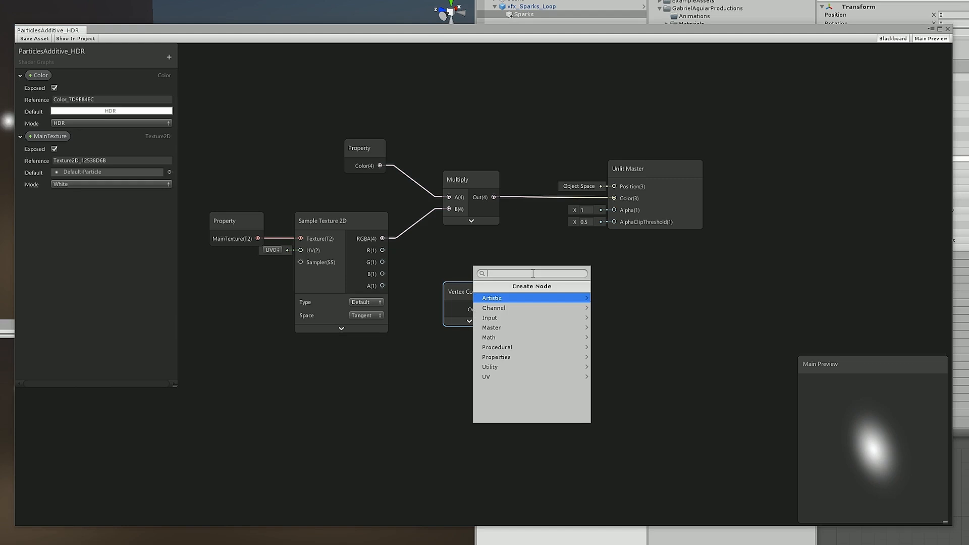
pyautogui.write('m')
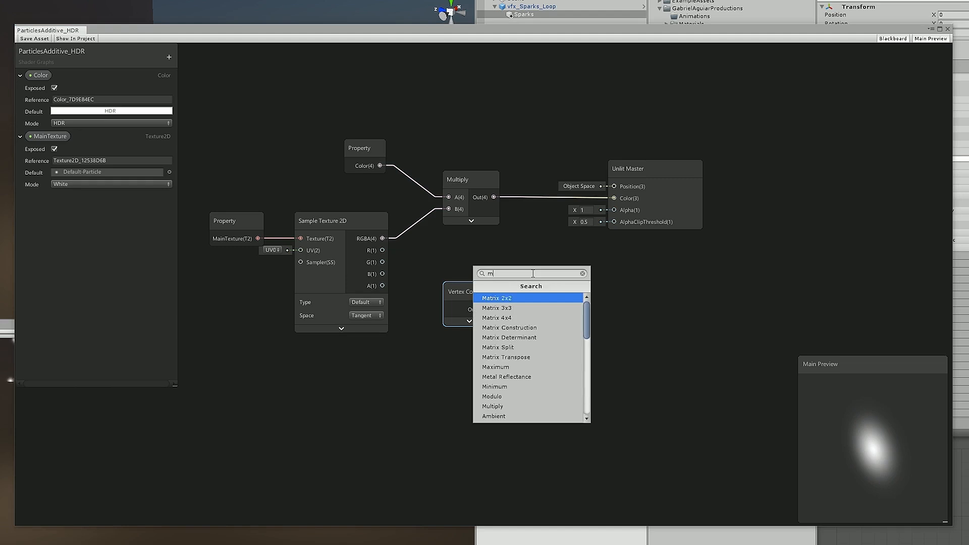
pyautogui.write('ul')
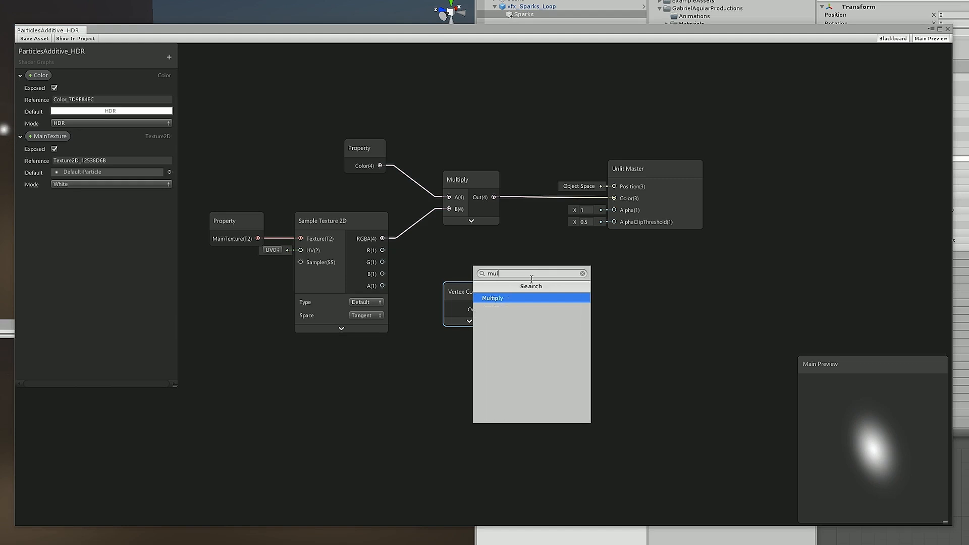
pyautogui.click(528, 297)
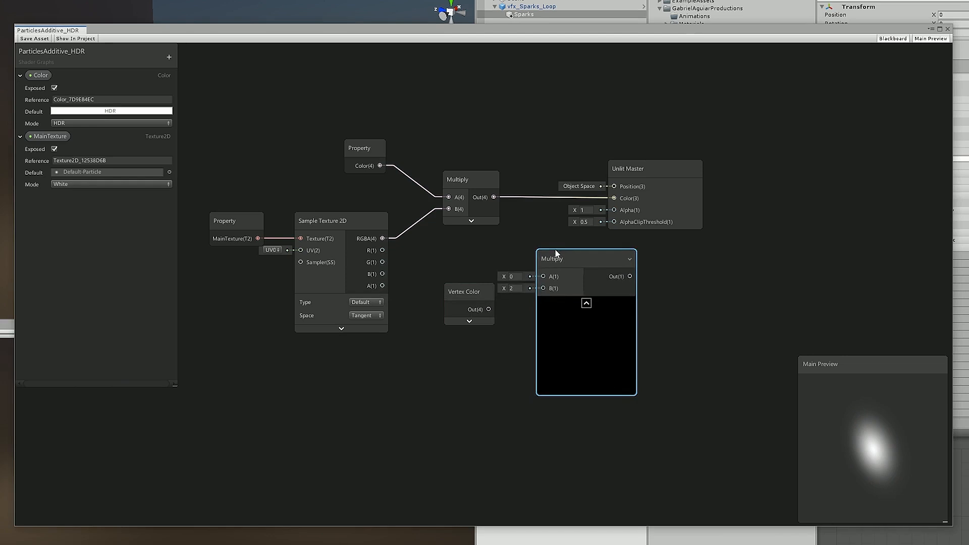
pyautogui.moveTo(494, 198); pyautogui.dragTo(544, 271)
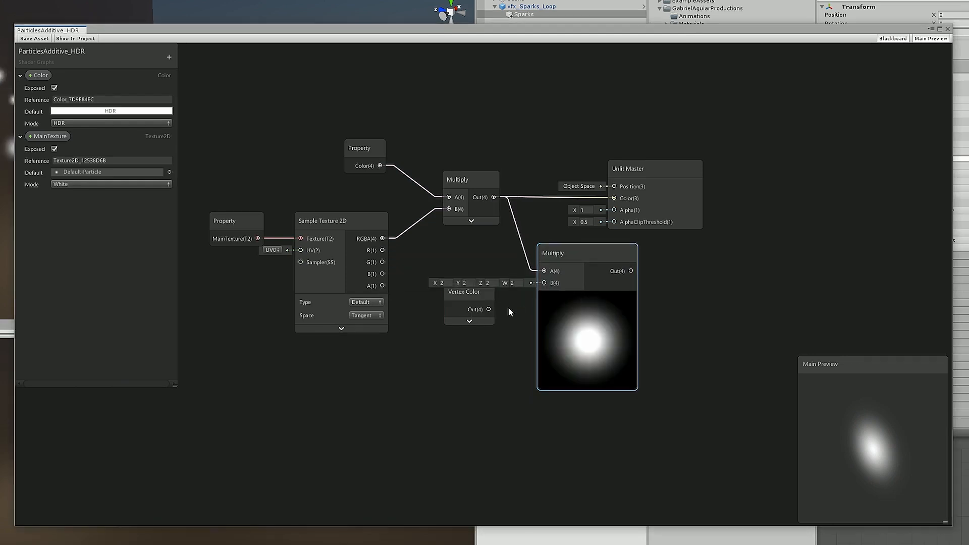
pyautogui.moveTo(488, 309); pyautogui.dragTo(614, 198)
pyautogui.click(585, 295)
# Arrange the Vertex Color, second Multiply and Unlit Master nodes neatly, leaving space before the master node.
pyautogui.moveTo(649, 172); pyautogui.dragTo(736, 169)
pyautogui.moveTo(463, 289); pyautogui.dragTo(469, 247)
pyautogui.moveTo(534, 245); pyautogui.dragTo(543, 211)
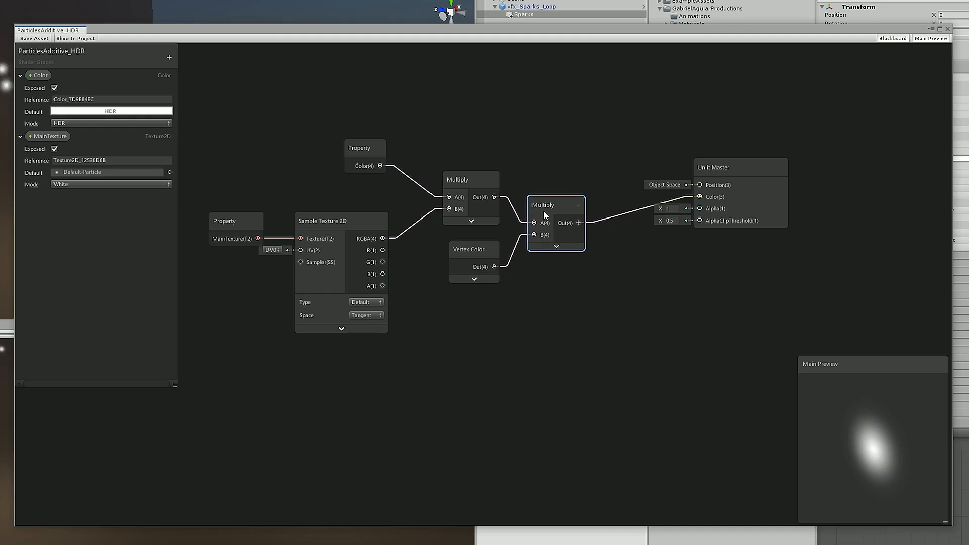
pyautogui.moveTo(739, 172); pyautogui.dragTo(763, 195)
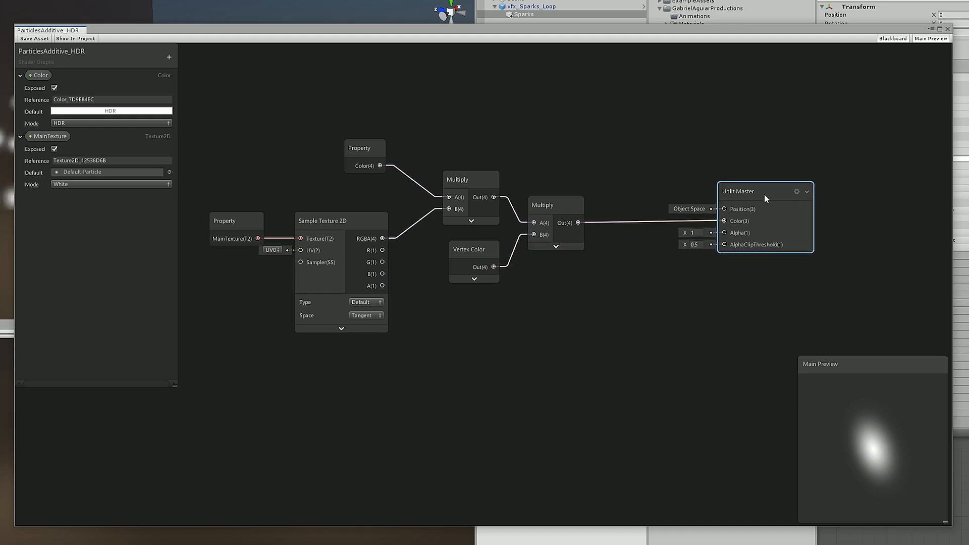
# Add a Split node fed by the second Multiply and connect its A output to the Unlit Master's Alpha.
pyautogui.moveTo(578, 222); pyautogui.dragTo(724, 244)
pyautogui.moveTo(624, 256); pyautogui.dragTo(623, 253)
pyautogui.write('spli')
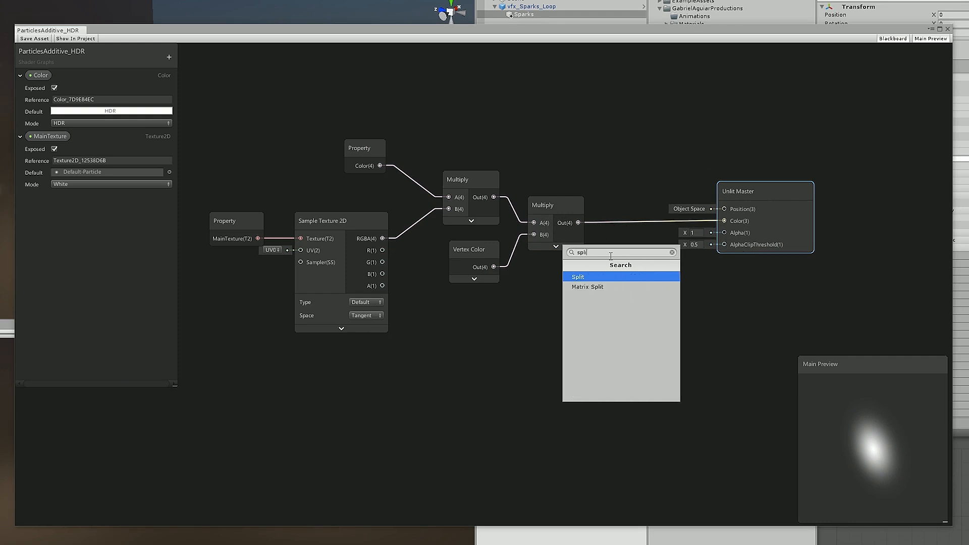
pyautogui.press('Return')
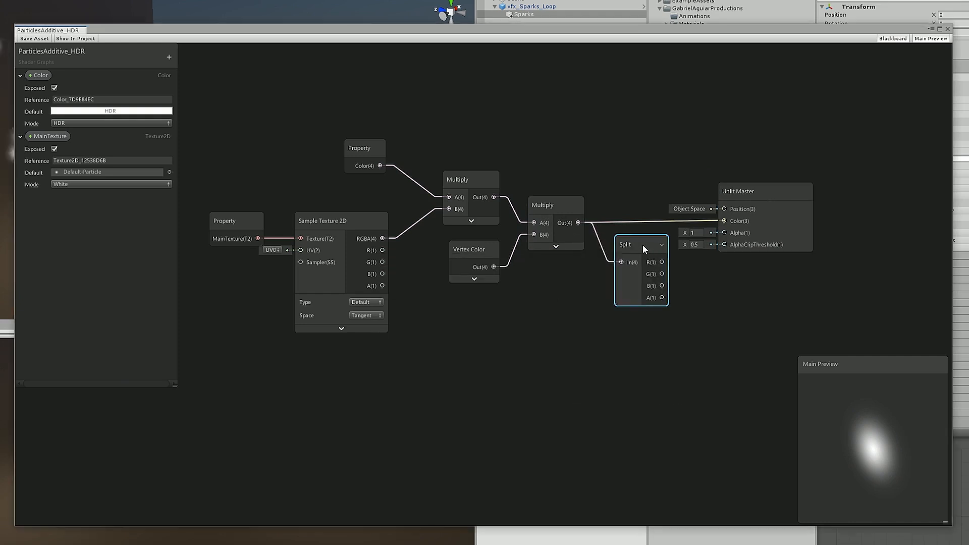
pyautogui.moveTo(643, 244)
pyautogui.mouseDown()
pyautogui.moveTo(629, 237)
pyautogui.moveTo(630, 250)
pyautogui.mouseUp()
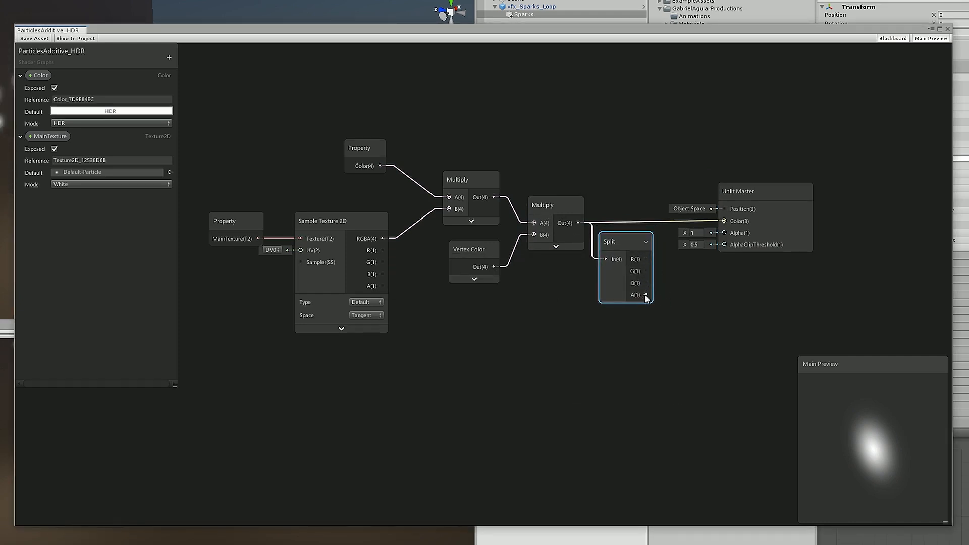
pyautogui.moveTo(647, 294); pyautogui.dragTo(725, 233)
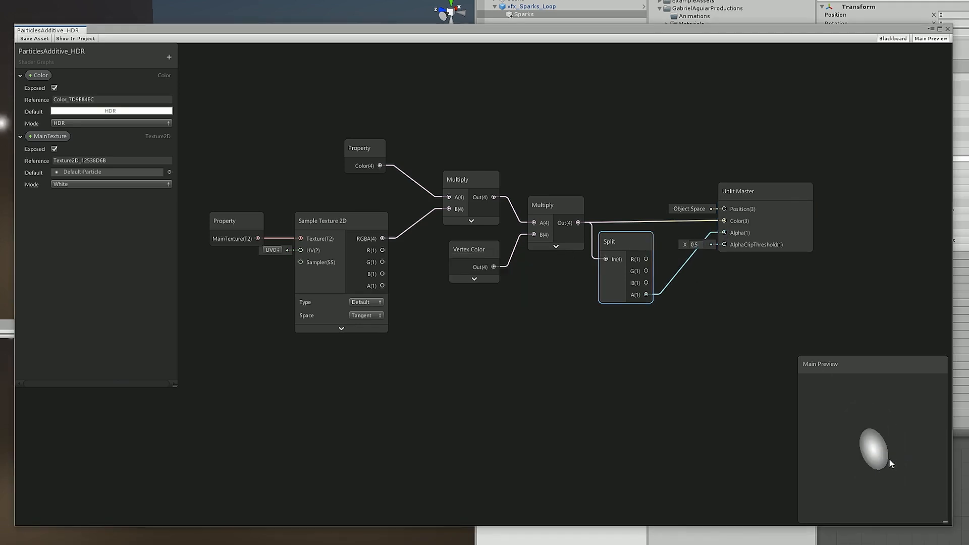
# Set the Unlit Master's AlphaClipThreshold to 0 and reposition the Main Preview.
pyautogui.scroll(3, 888, 446)
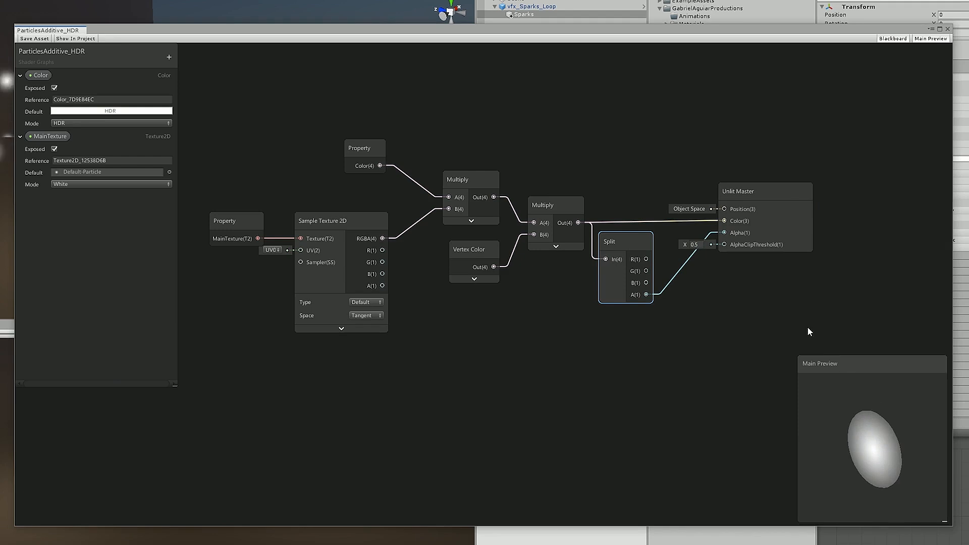
pyautogui.moveTo(863, 364); pyautogui.dragTo(832, 341)
pyautogui.scroll(-1, 851, 349)
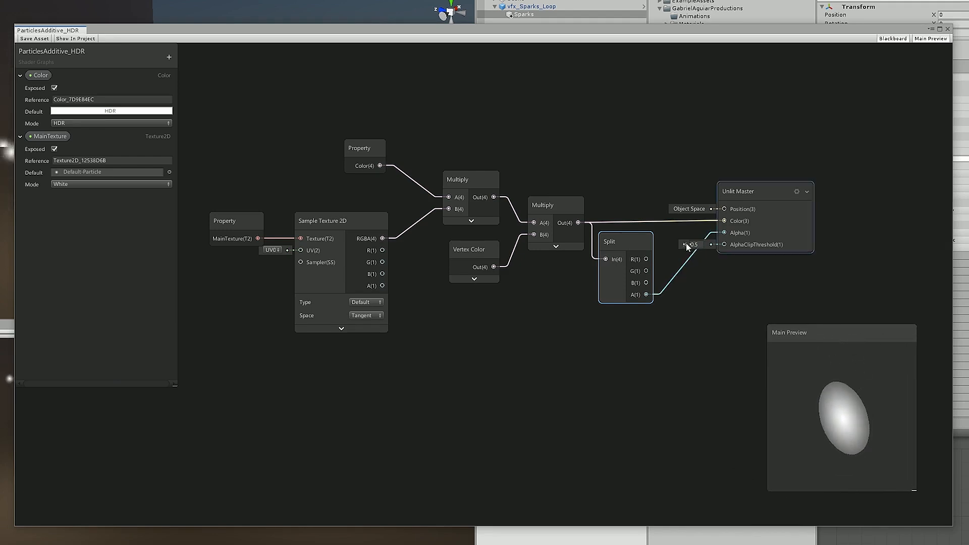
pyautogui.moveTo(684, 244); pyautogui.dragTo(683, 246)
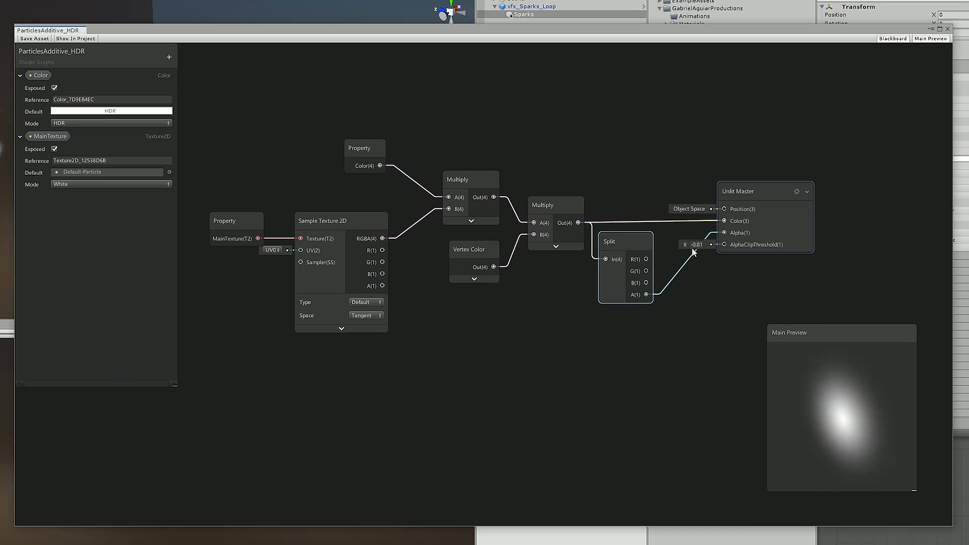
pyautogui.click(699, 244)
pyautogui.click(668, 242)
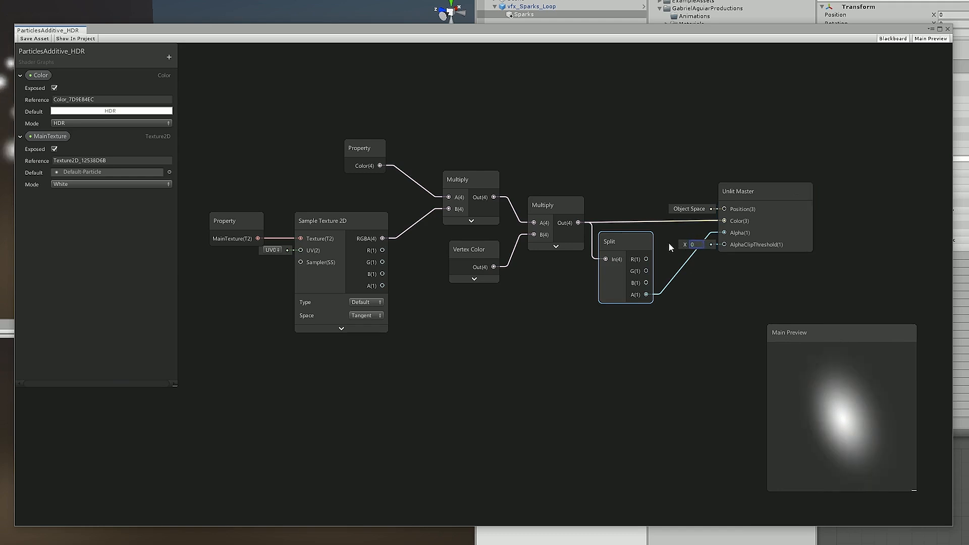
# Hide the Split node's unused ports and save the ParticlesAdditive_HDR shader asset.
pyautogui.click(644, 243)
pyautogui.scroll(-2, 671, 244)
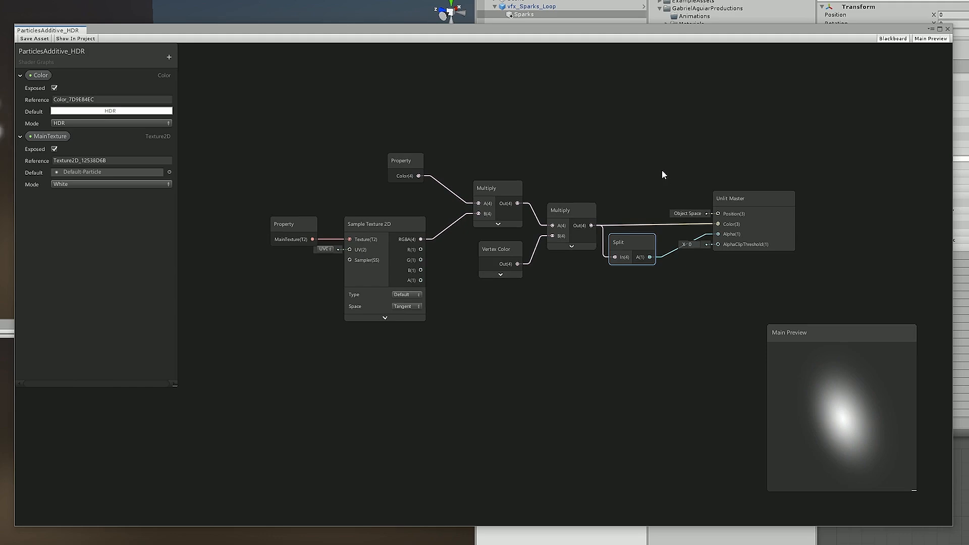
pyautogui.click(46, 36)
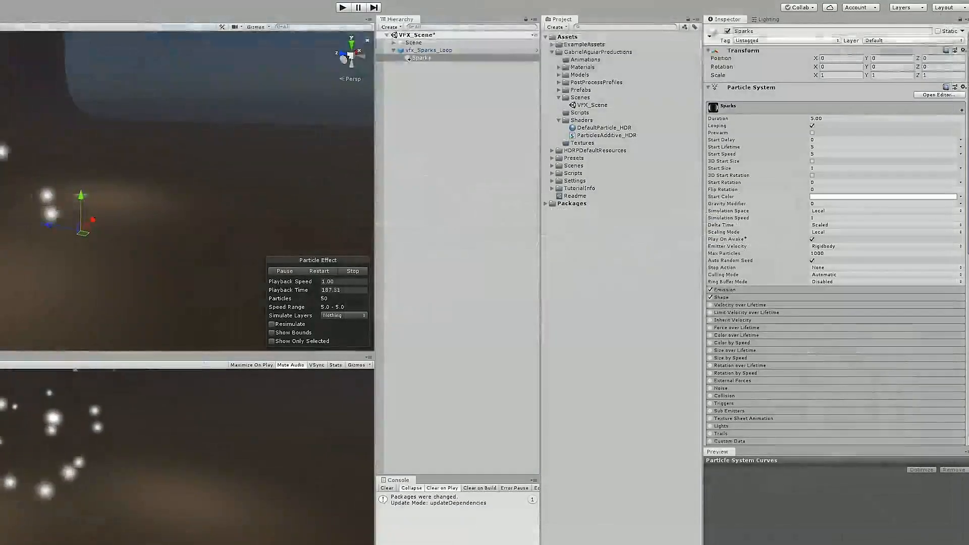
# Set the Start Color of the Sparks particle system to red FF3434.
pyautogui.click(838, 197)
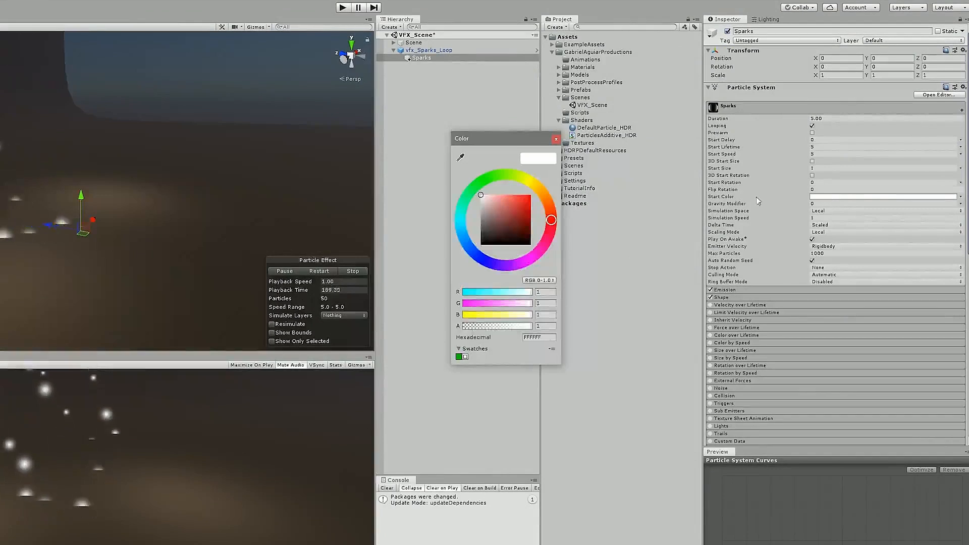
pyautogui.moveTo(523, 207); pyautogui.dragTo(527, 191)
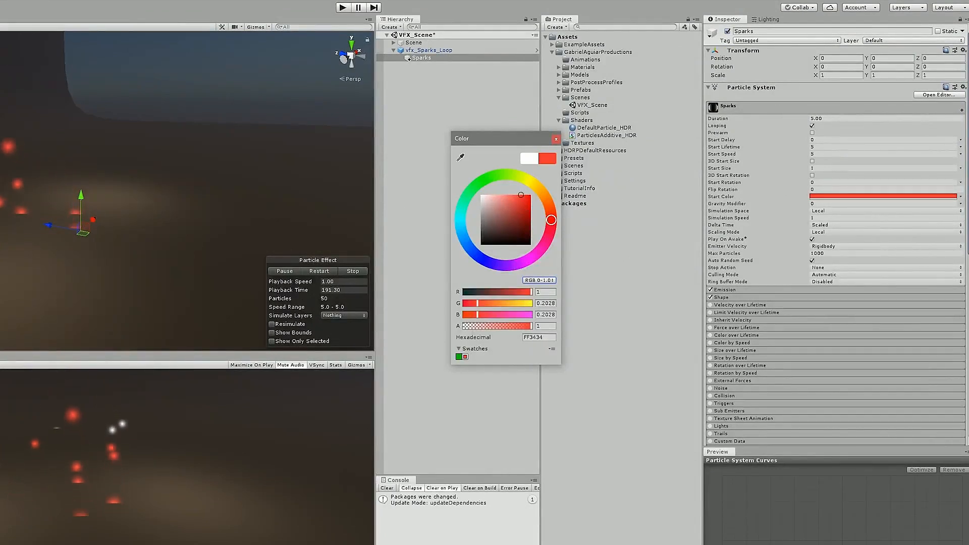
pyautogui.click(71, 218)
pyautogui.keyDown('alt'); pyautogui.moveTo(61, 216); pyautogui.dragTo(94, 214); pyautogui.keyUp('alt')
# Try yellow and orange Start Colors with alpha lowered to about 0.05 on the Sparks particle system.
pyautogui.click(858, 196)
pyautogui.click(532, 182)
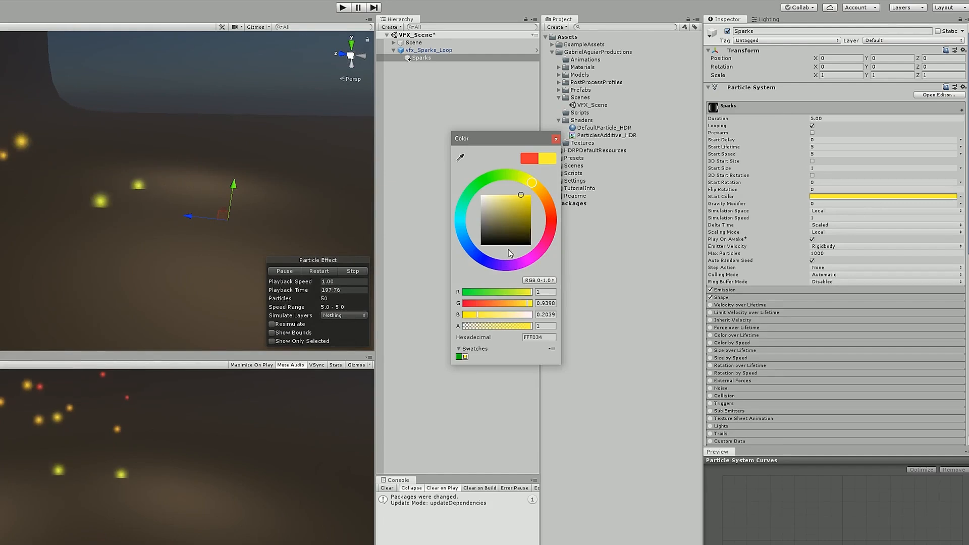
pyautogui.moveTo(529, 326); pyautogui.dragTo(468, 326)
pyautogui.click(544, 196)
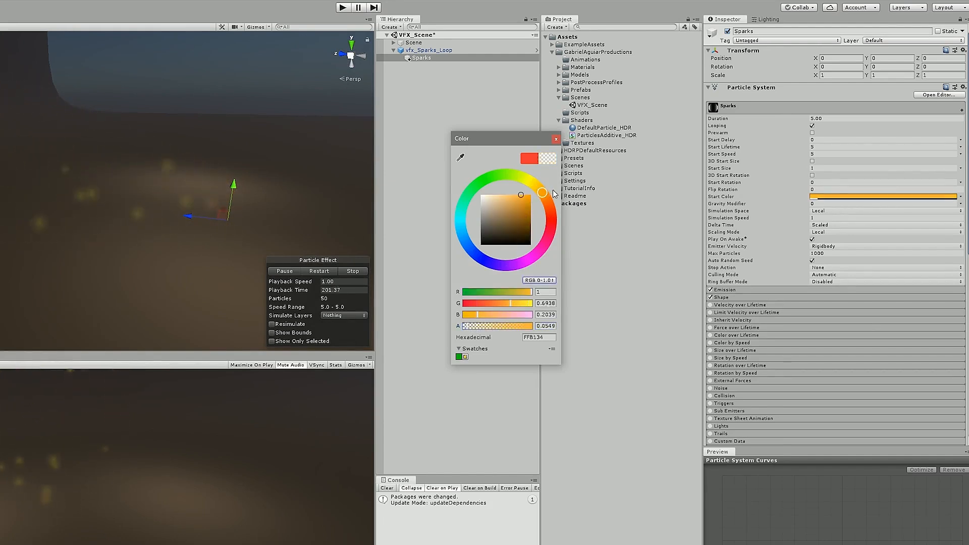
pyautogui.press('Escape')
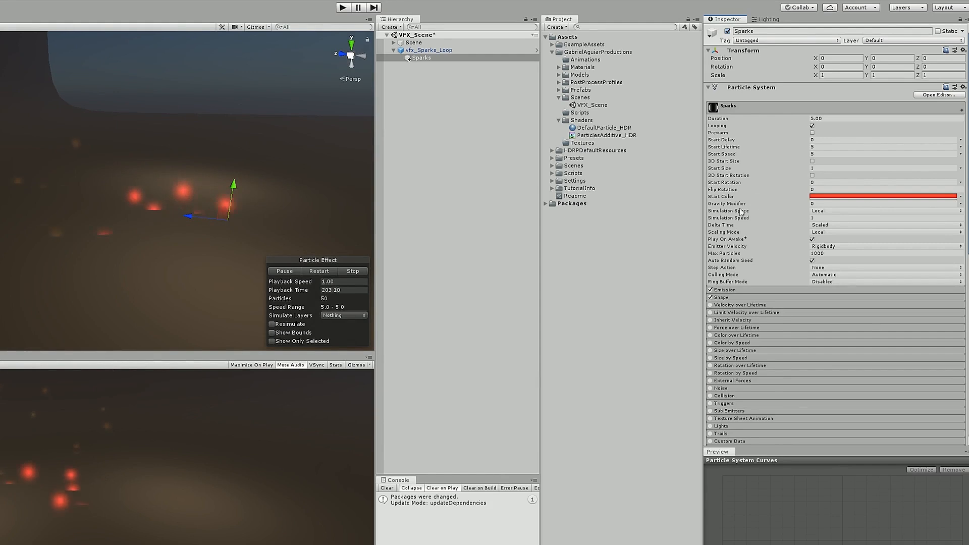
# Set the Start Color of the Sparks particle system to white.
pyautogui.click(824, 197)
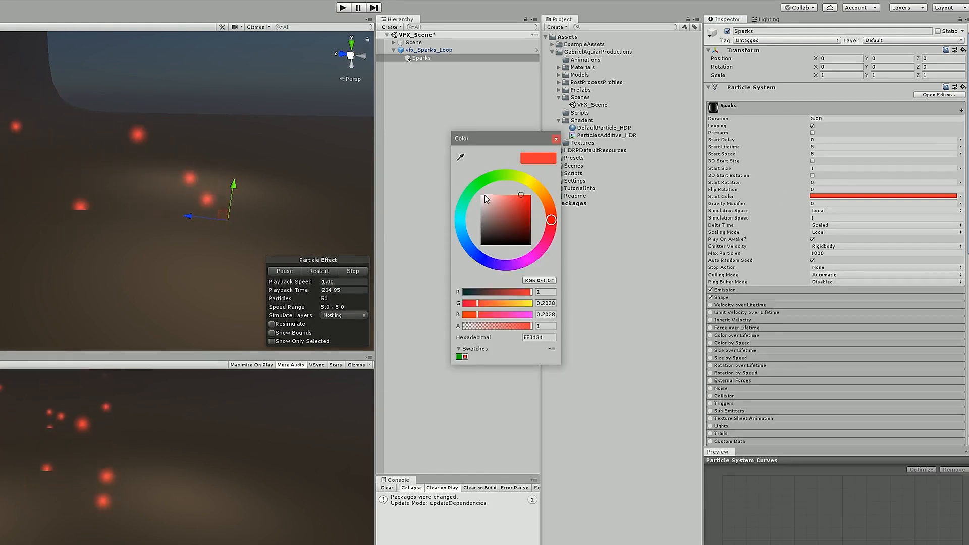
pyautogui.click(483, 195)
pyautogui.click(560, 144)
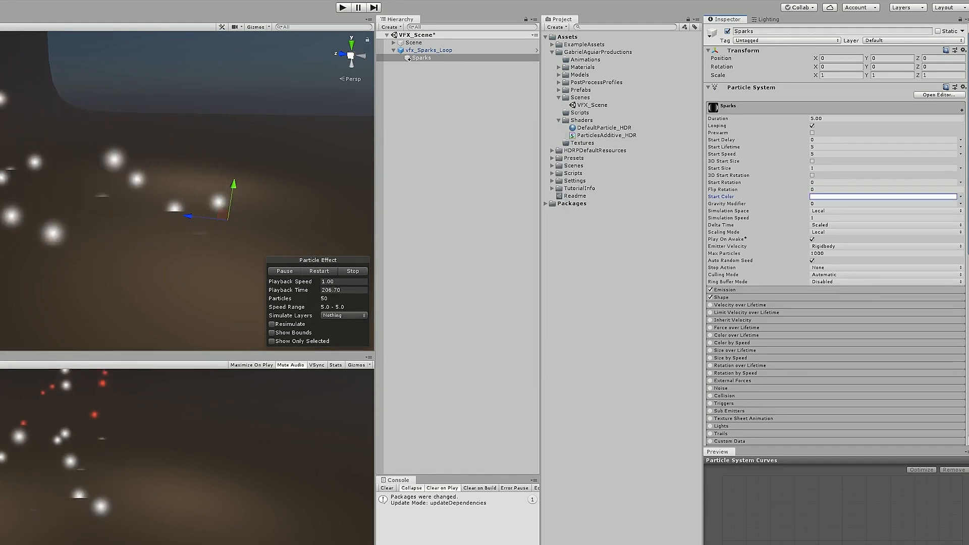
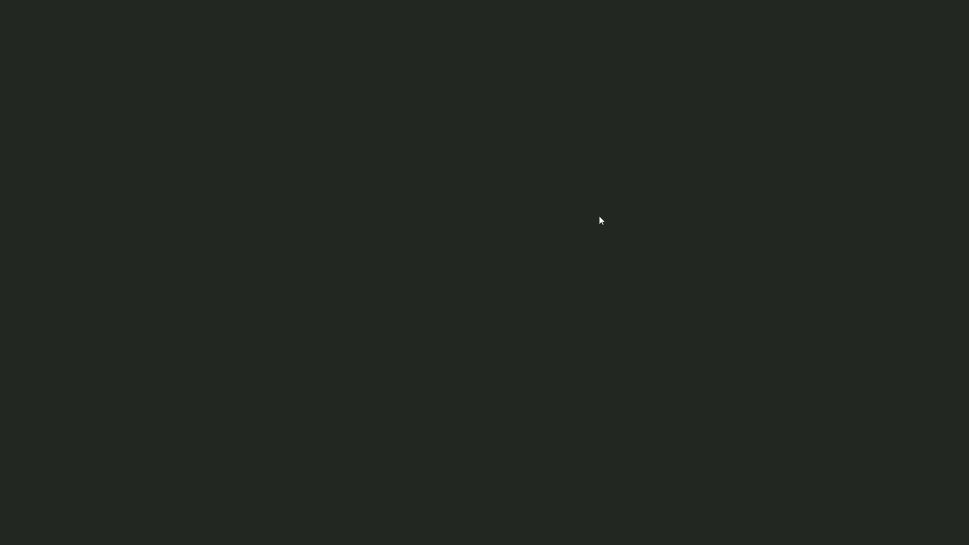
# Switch to Photoshop and create a document named Beam01, 1000 pixels wide and 1000 pixels high.
pyautogui.hotkey('ctrl', 'n')
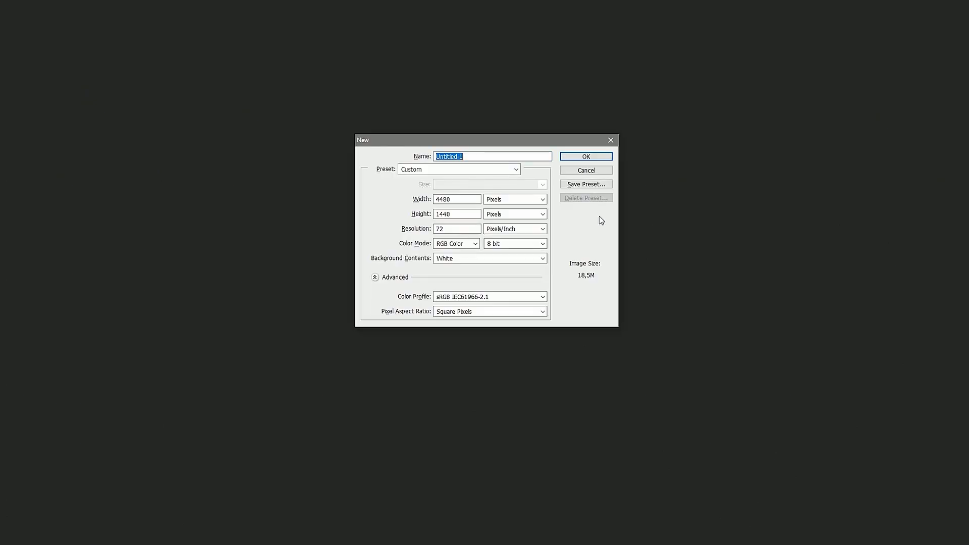
pyautogui.write('Beam01000')
pyautogui.press('Tab')
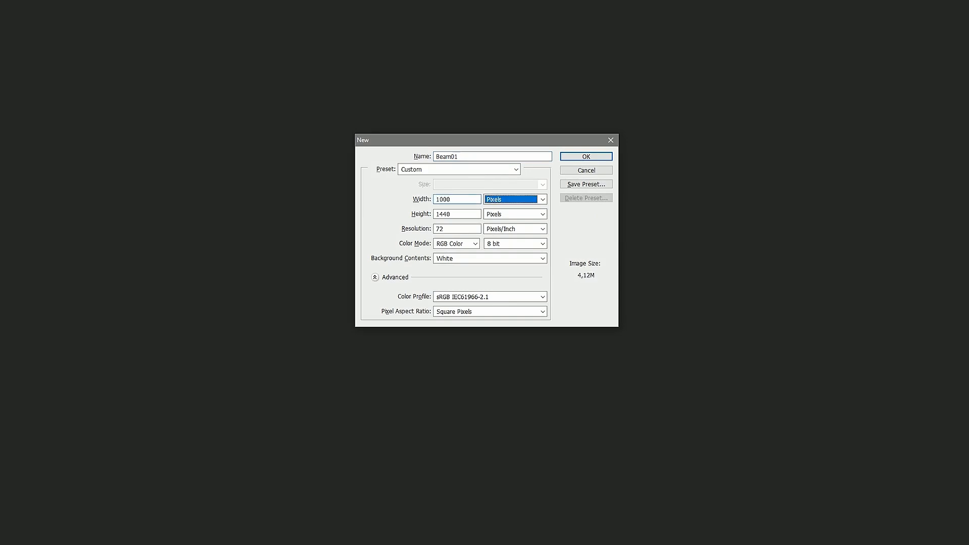
pyautogui.press('Tab')
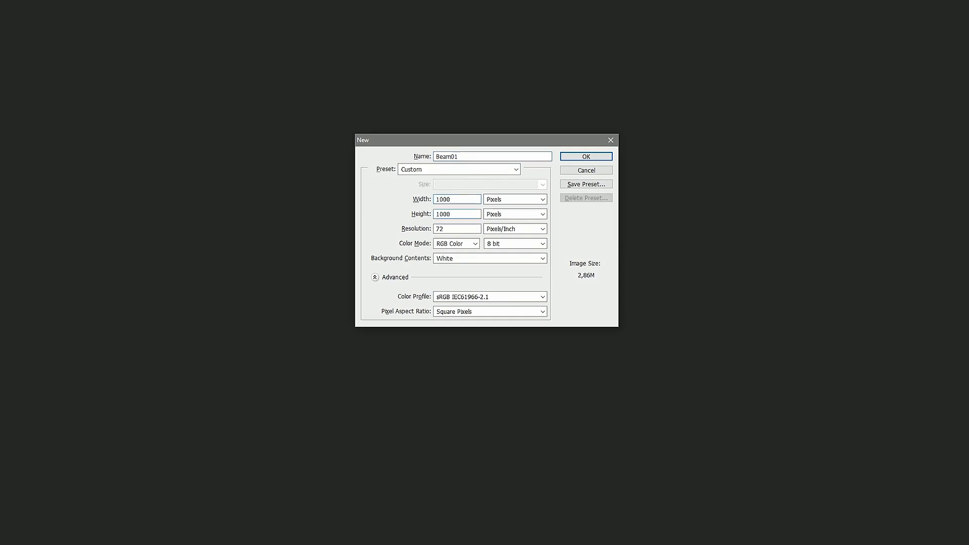
pyautogui.press('Return')
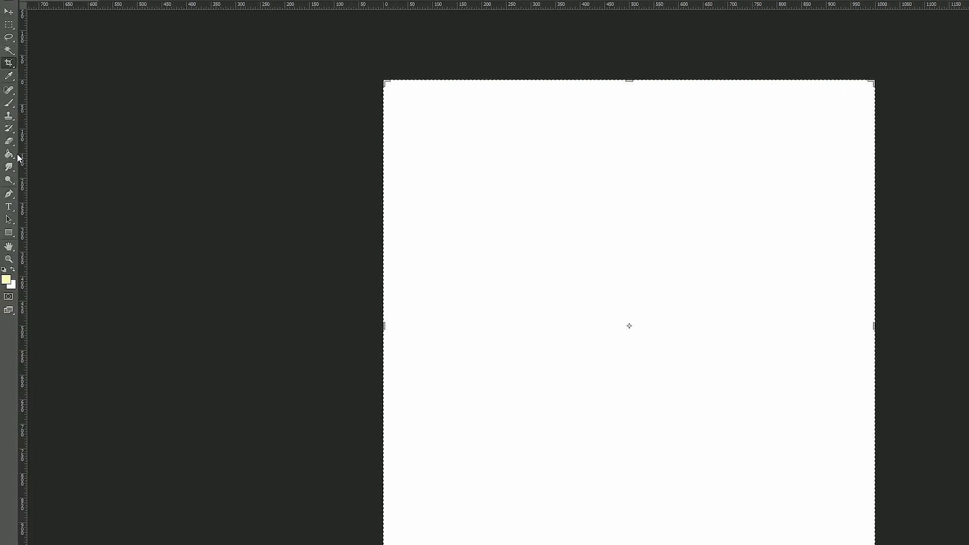
# Fill the white background with black 000000 and add a new empty layer above it.
pyautogui.click(16, 153)
pyautogui.click(6, 279)
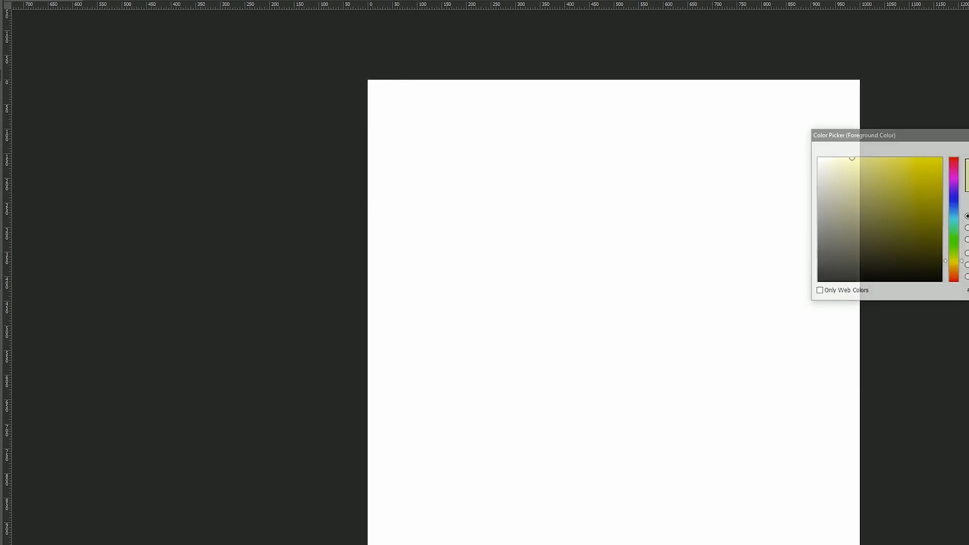
pyautogui.moveTo(774, 177); pyautogui.dragTo(641, 327)
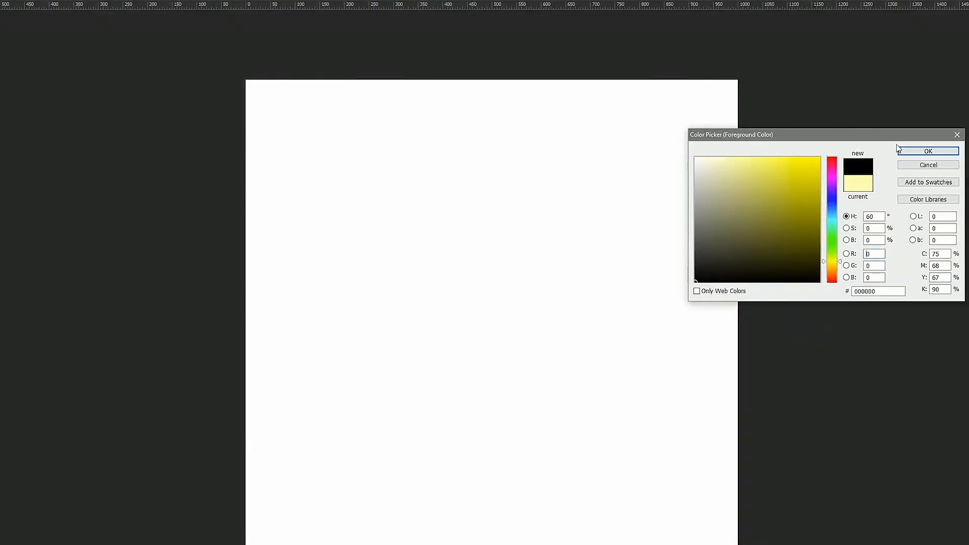
pyautogui.click(911, 152)
pyautogui.click(619, 175)
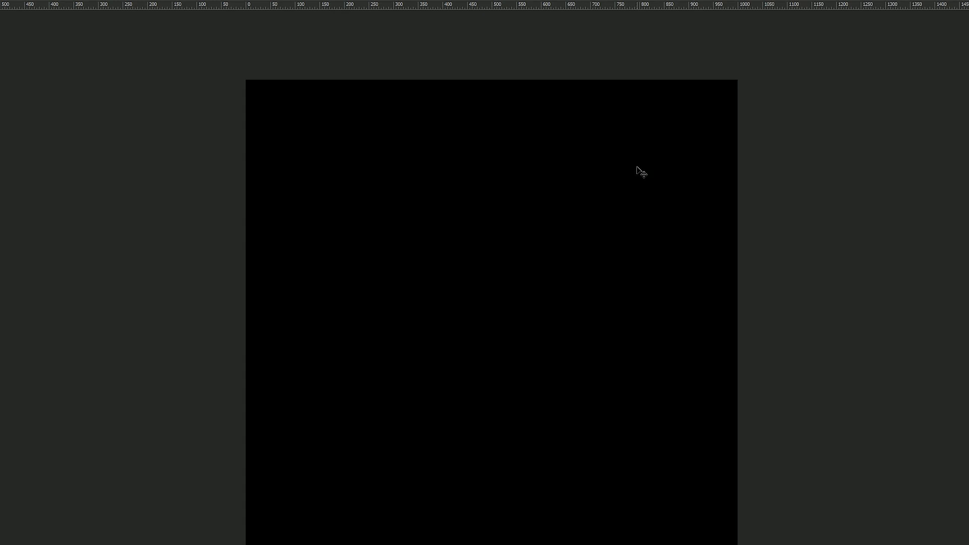
pyautogui.hotkey('ctrl', 'shift', 'n')
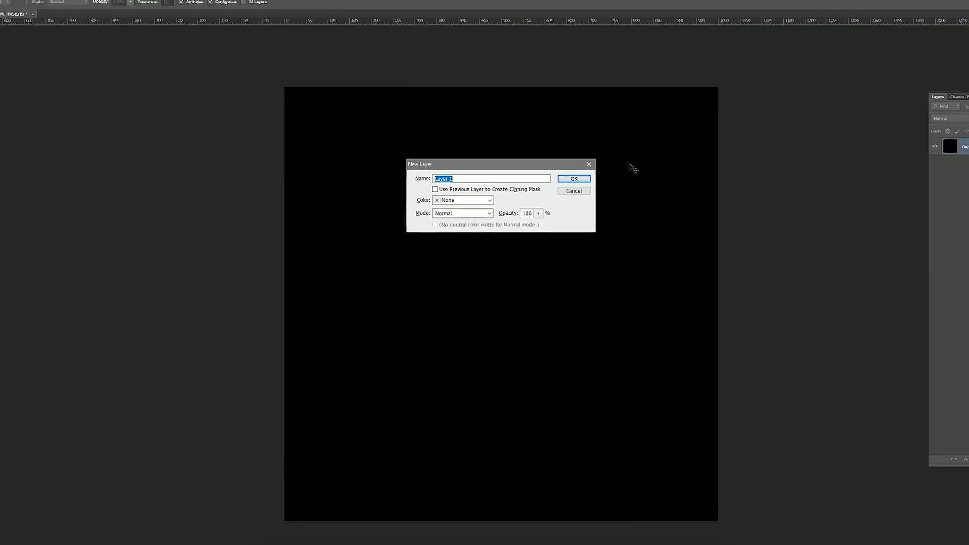
pyautogui.press('Return')
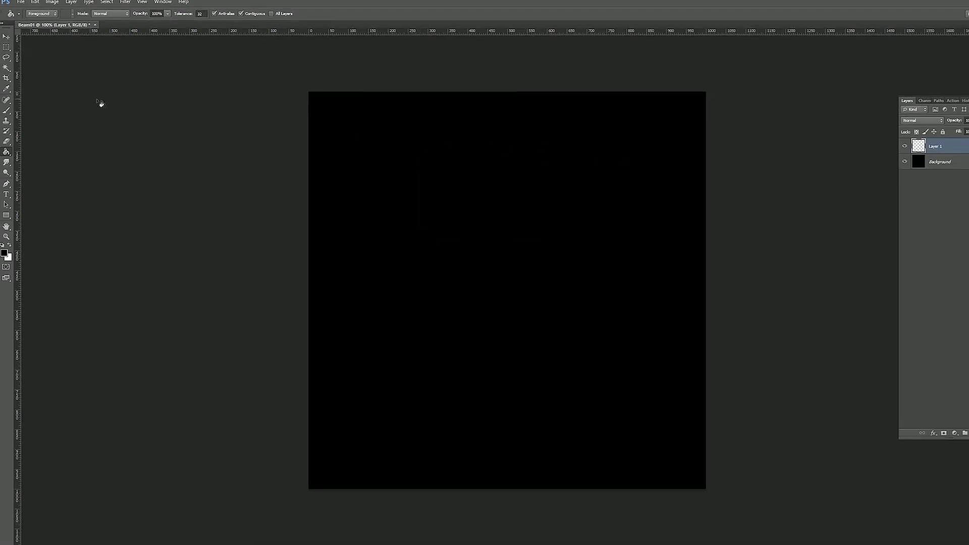
# Set up a soft Brush with 500 px size, 0% hardness and 100% opacity.
pyautogui.click(7, 112)
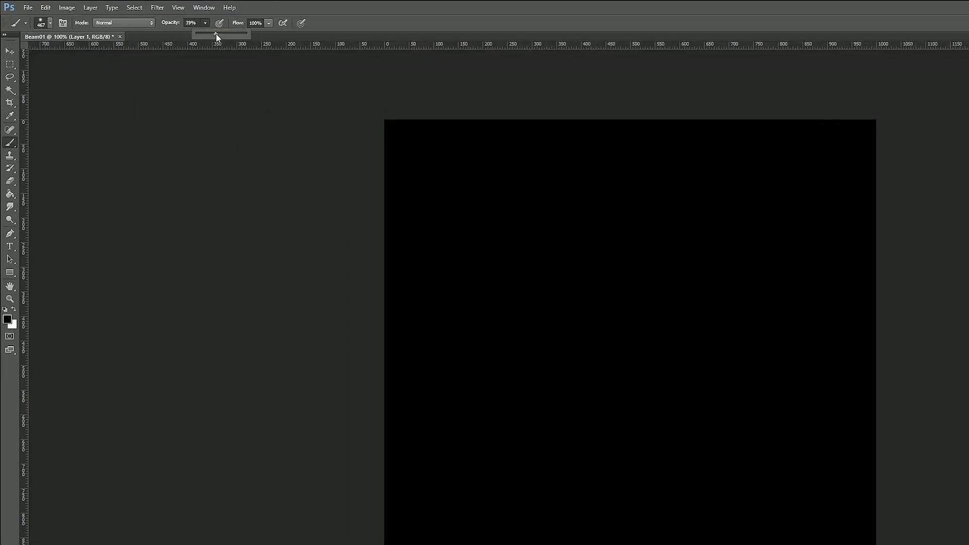
pyautogui.moveTo(216, 34); pyautogui.dragTo(206, 35)
pyautogui.click(49, 23)
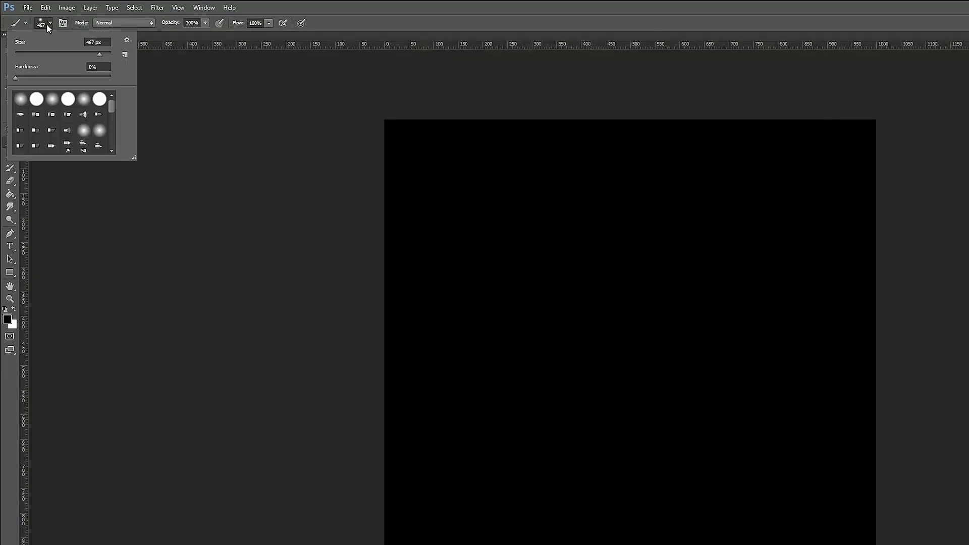
pyautogui.click(16, 78)
pyautogui.click(102, 43)
pyautogui.write('500')
pyautogui.press('Return')
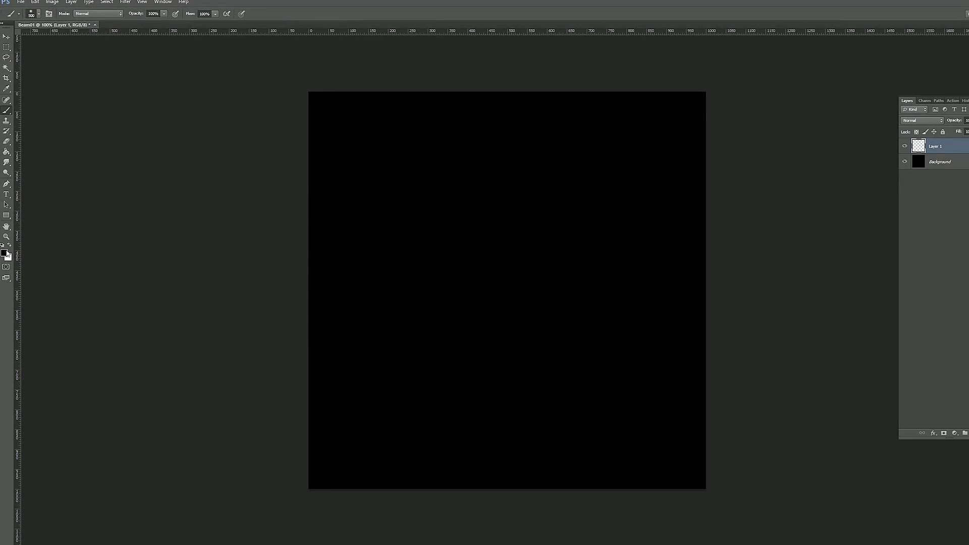
# Make the foreground colour white and paint one soft dab near the middle of the canvas on Layer 1.
pyautogui.click(5, 252)
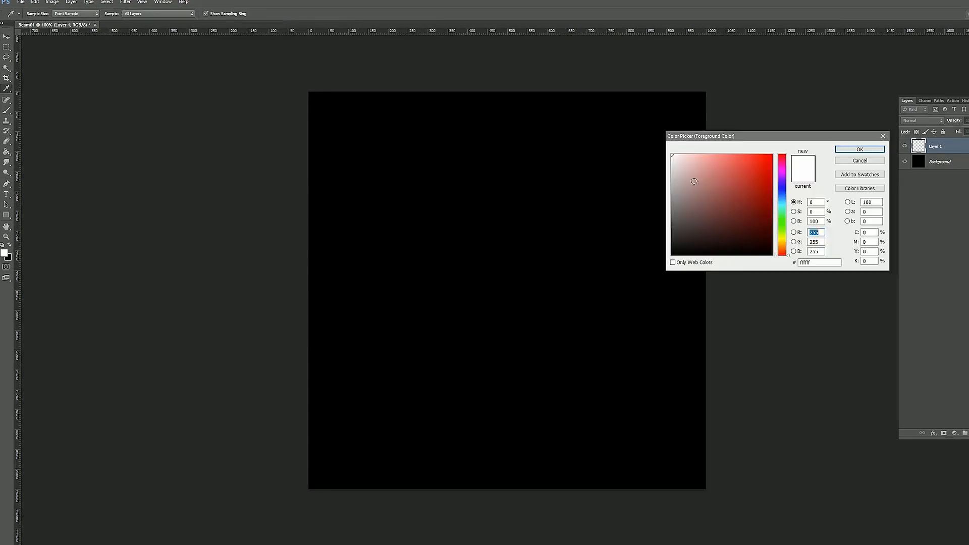
pyautogui.click(860, 150)
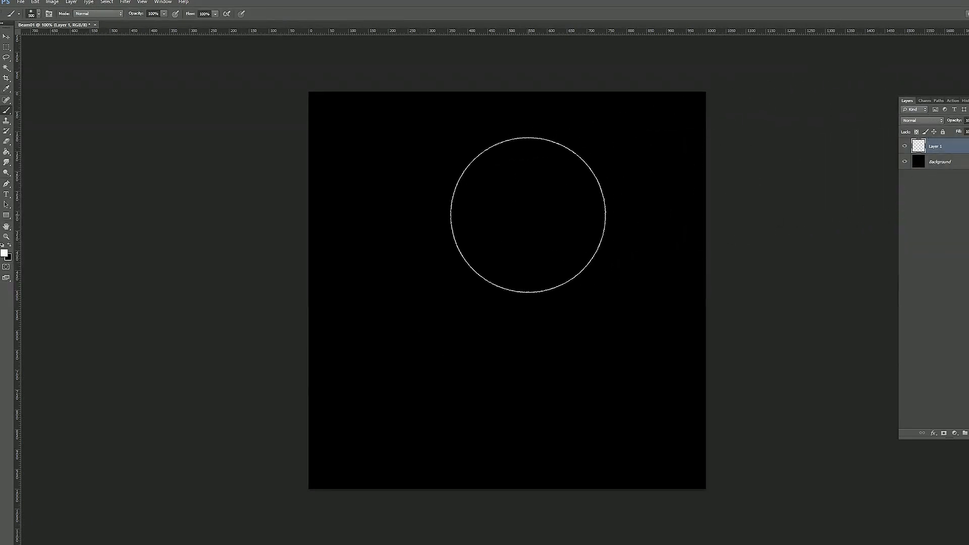
pyautogui.click(496, 291)
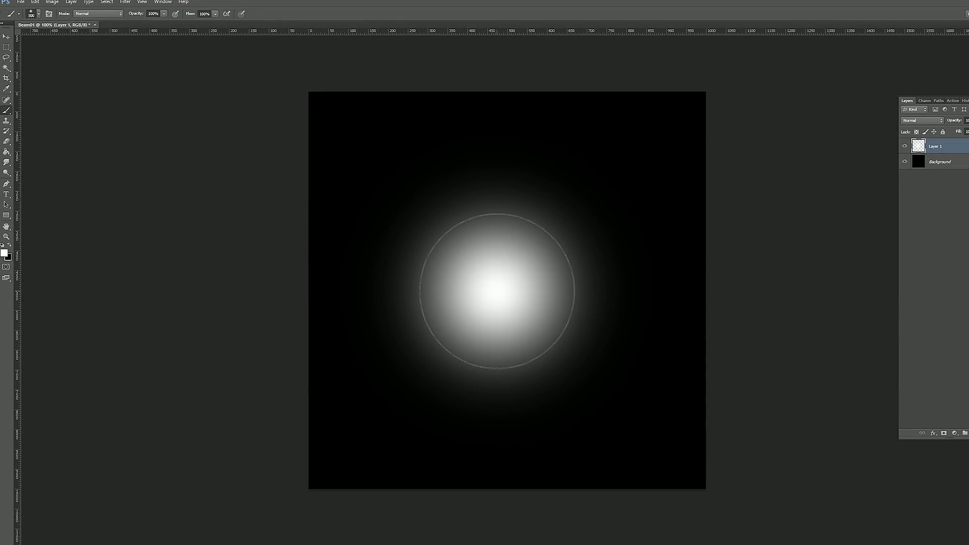
pyautogui.hotkey('ctrl', 't')
pyautogui.press('Escape')
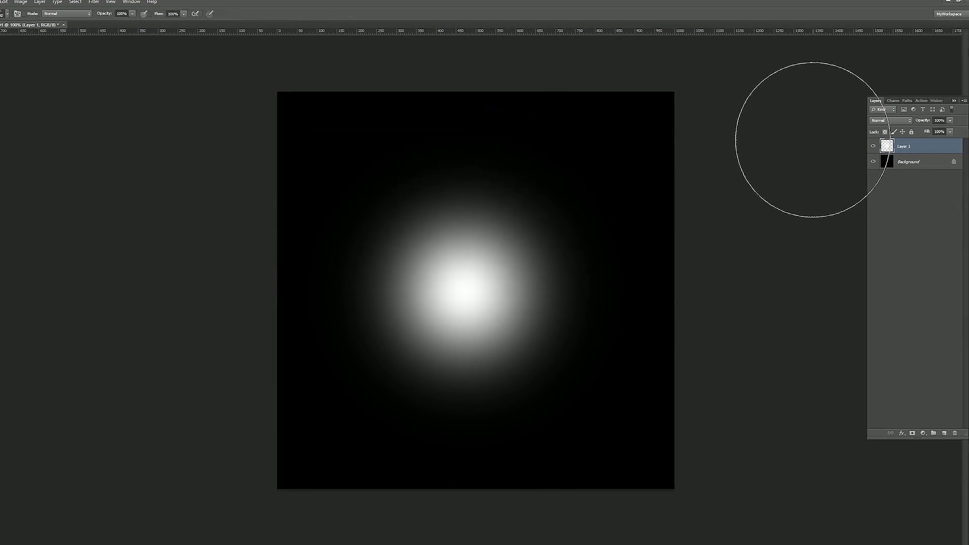
# Select Layer 1 together with the Background and align their horizontal centres.
pyautogui.press('v')
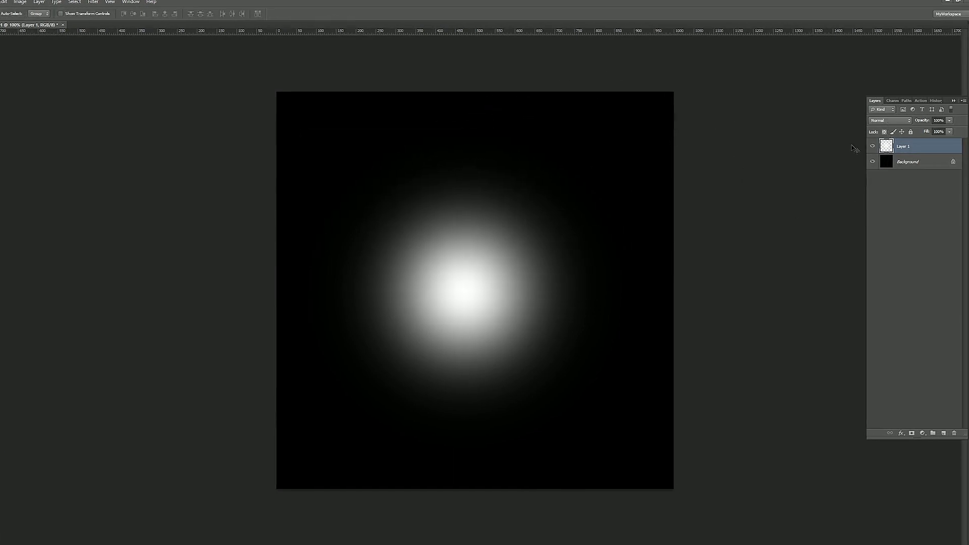
pyautogui.keyDown('shift'); pyautogui.click(912, 162); pyautogui.keyUp('shift')
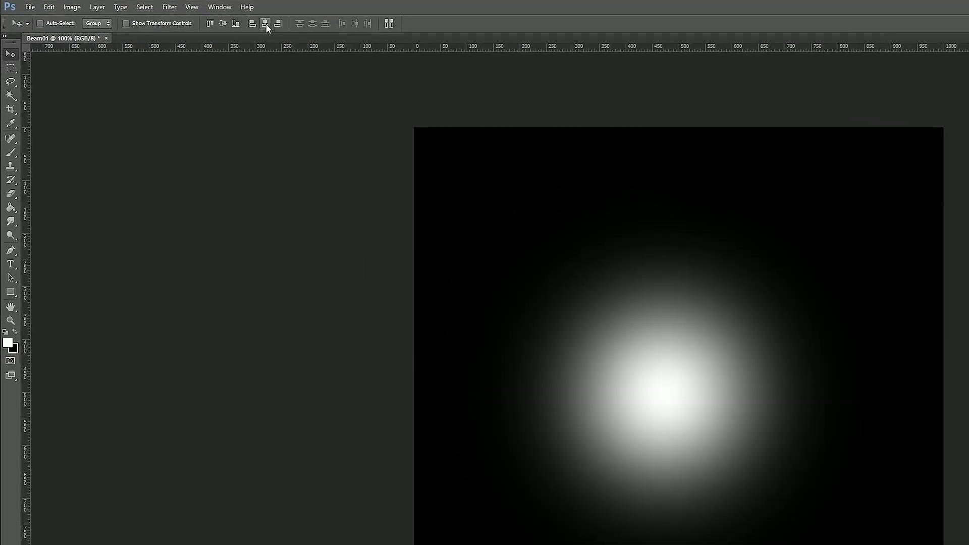
pyautogui.click(265, 23)
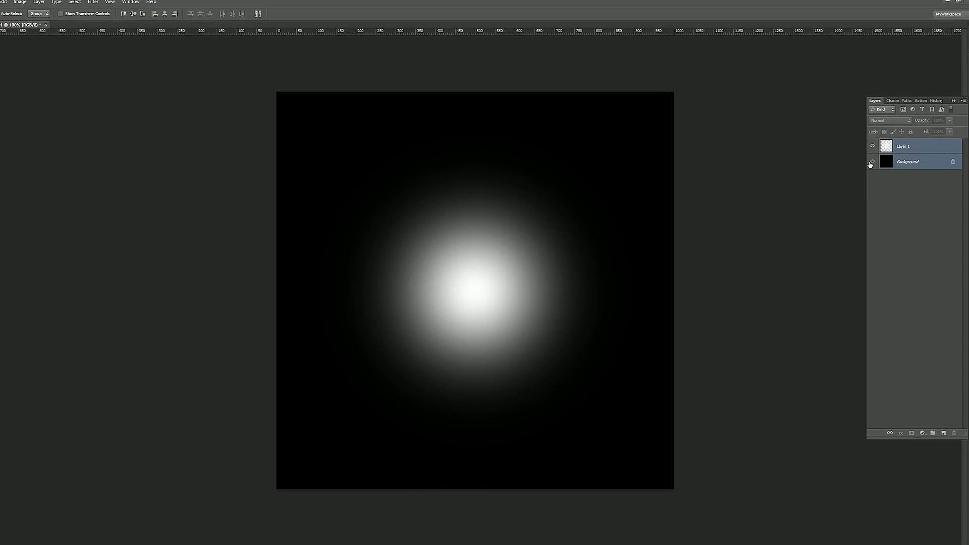
# Hide the black Background and save the glow as Beam01 in PNG format in the project's Textures folder.
pyautogui.click(871, 162)
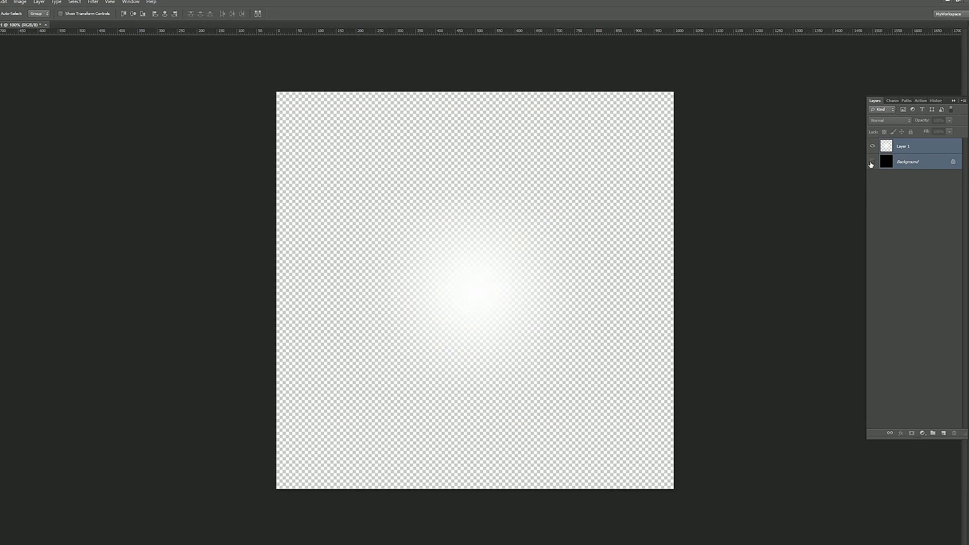
pyautogui.hotkey('ctrl', 'shift', 's')
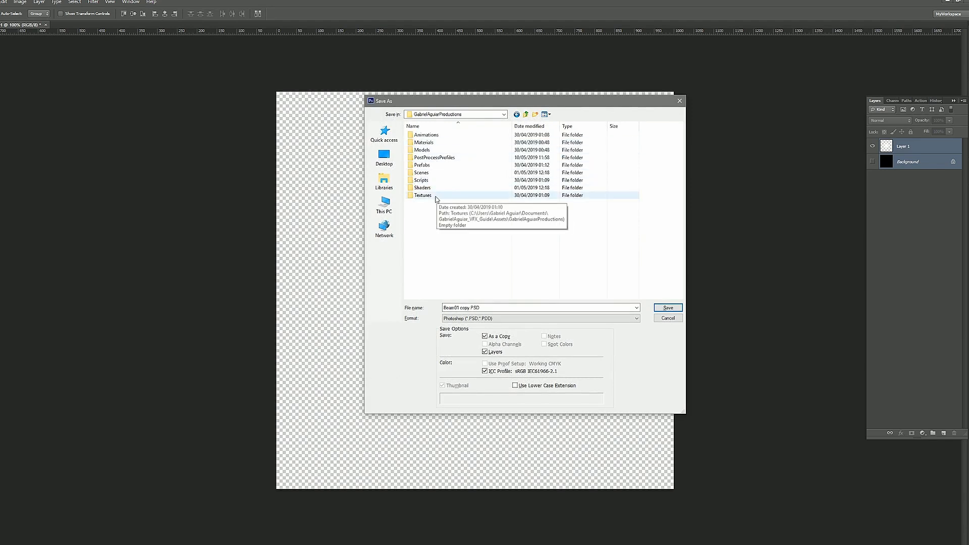
pyautogui.doubleClick(423, 196)
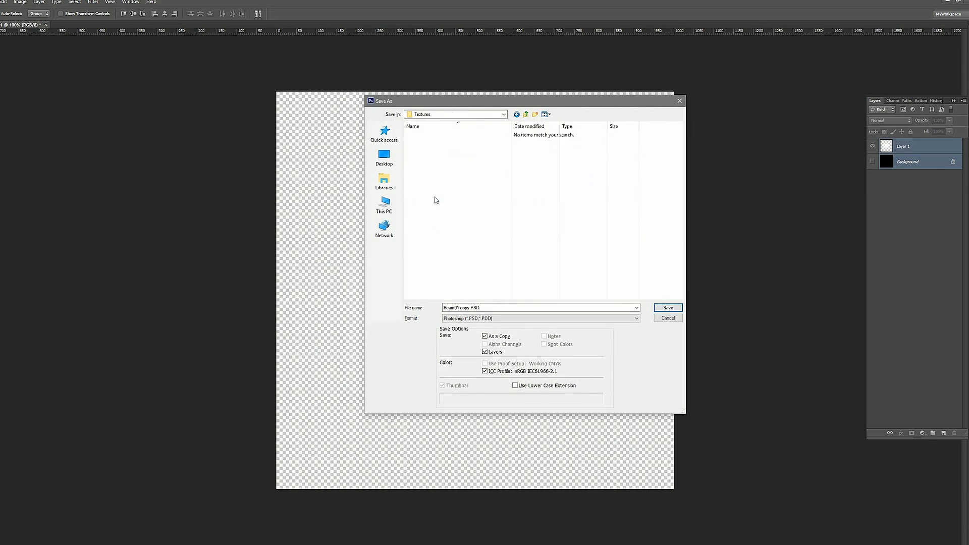
pyautogui.click(484, 308)
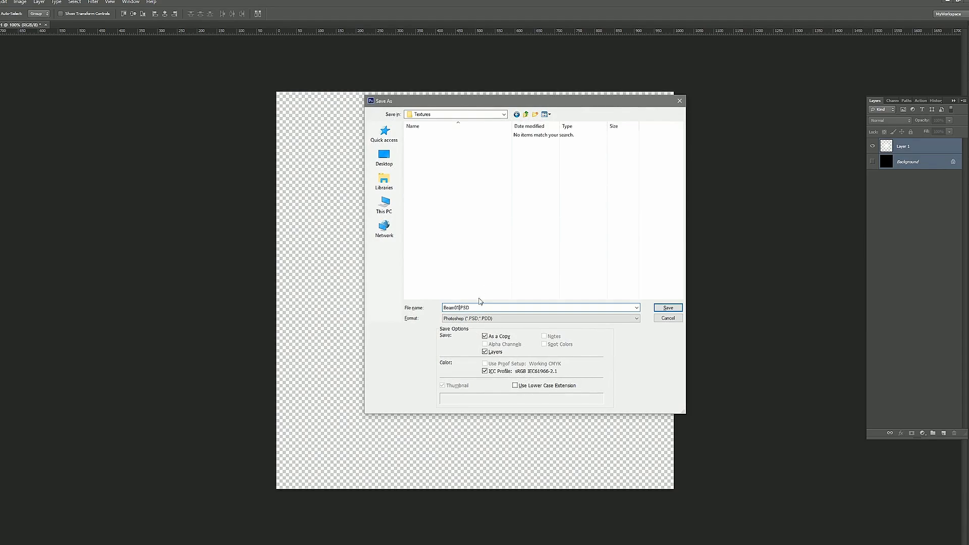
pyautogui.click(540, 318)
pyautogui.click(505, 397)
pyautogui.click(667, 308)
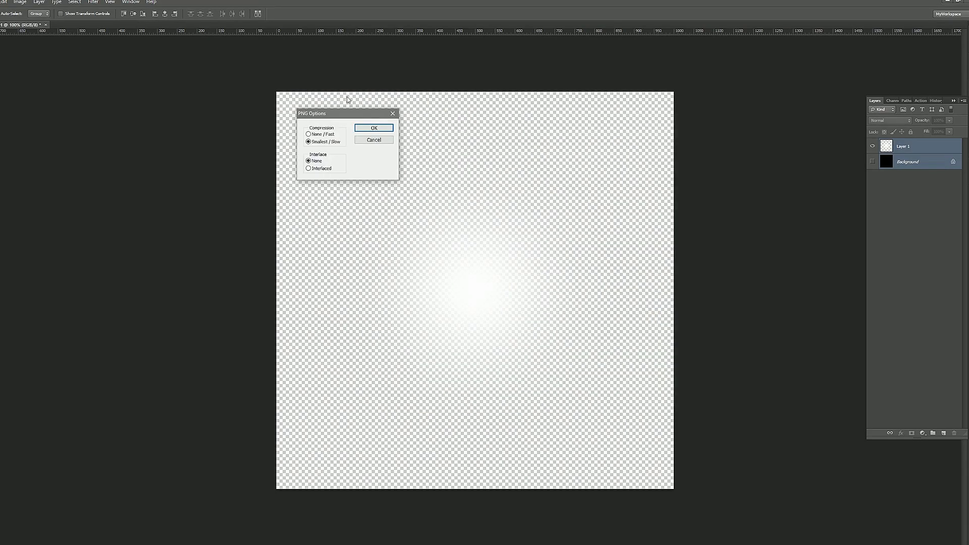
pyautogui.click(374, 128)
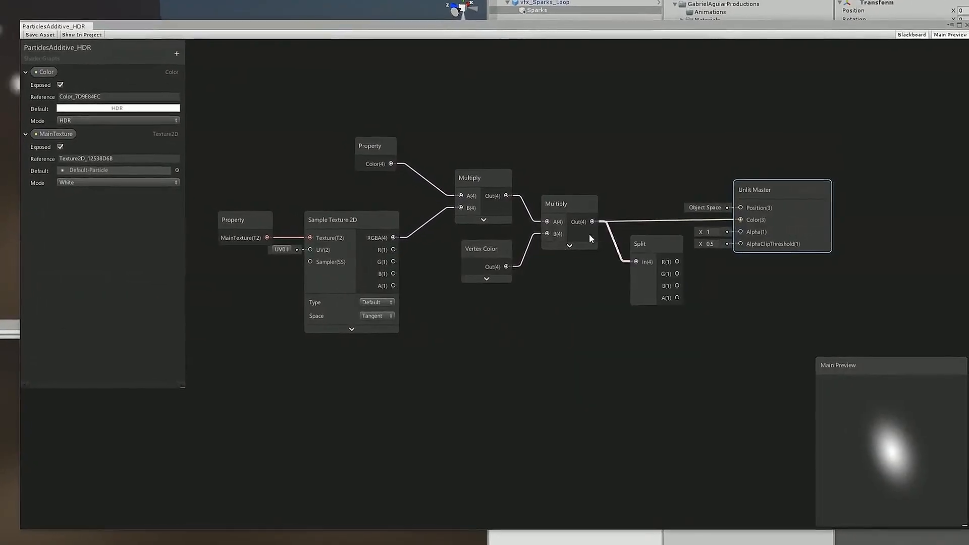
# In Unity's ParticlesAdditive_HDR graph, reposition the Split node and connect its A output to the Unlit Master's Alpha.
pyautogui.moveTo(656, 250); pyautogui.dragTo(638, 246)
pyautogui.moveTo(659, 293); pyautogui.dragTo(734, 241)
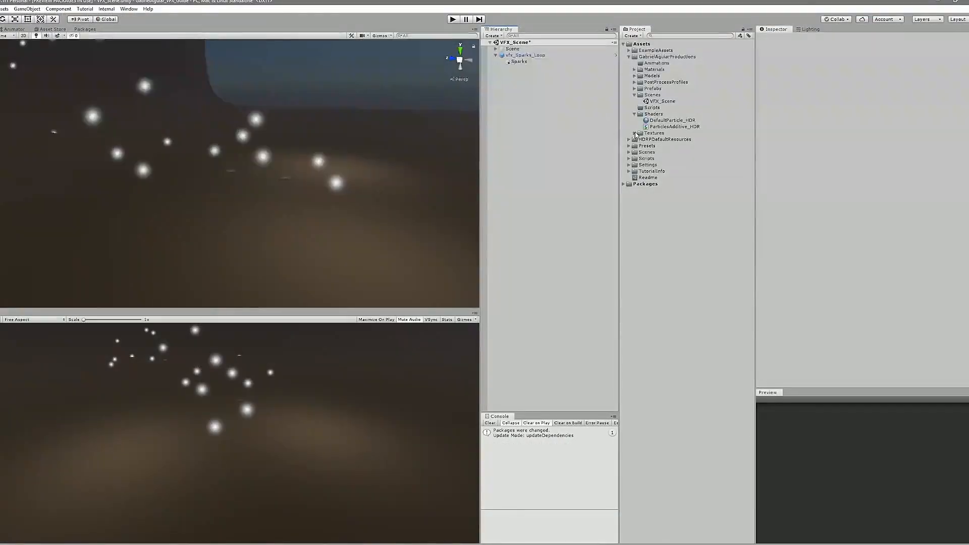
# Assign the Beam01 texture from the Textures folder as the MainTexture of the DefaultParticle_HDR material.
pyautogui.click(635, 133)
pyautogui.click(653, 139)
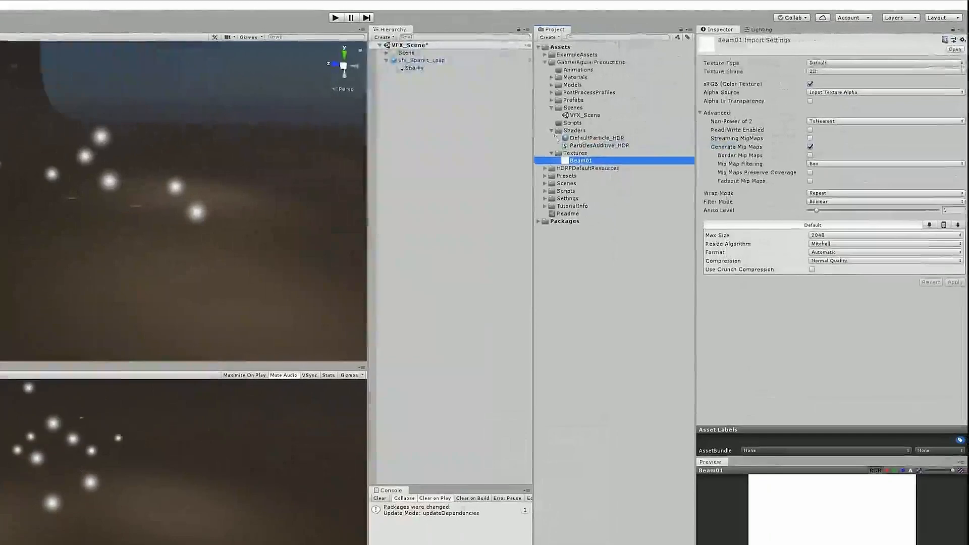
pyautogui.click(581, 139)
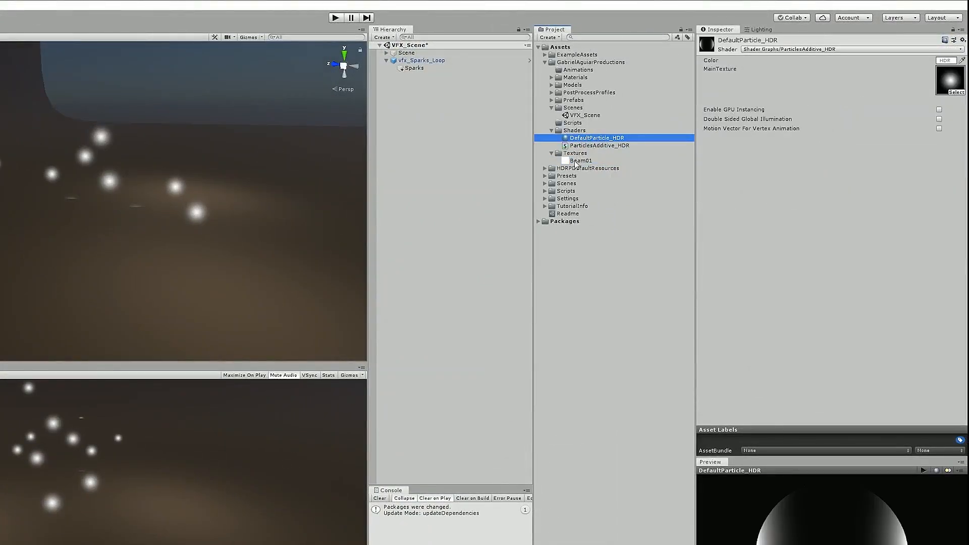
pyautogui.moveTo(574, 164); pyautogui.dragTo(951, 84)
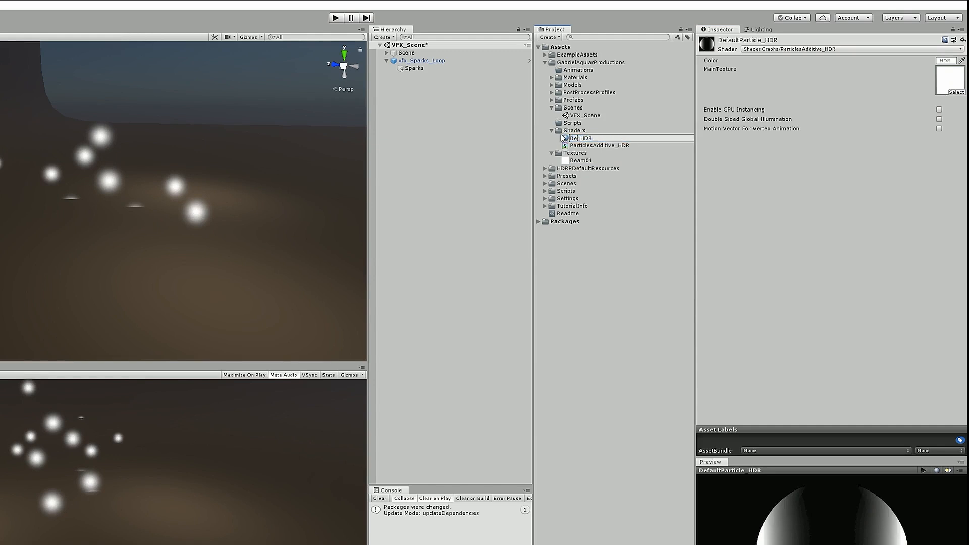
# Rename the DefaultParticle_HDR material to Beam01_Add and move it into the Materials folder.
pyautogui.press('Return')
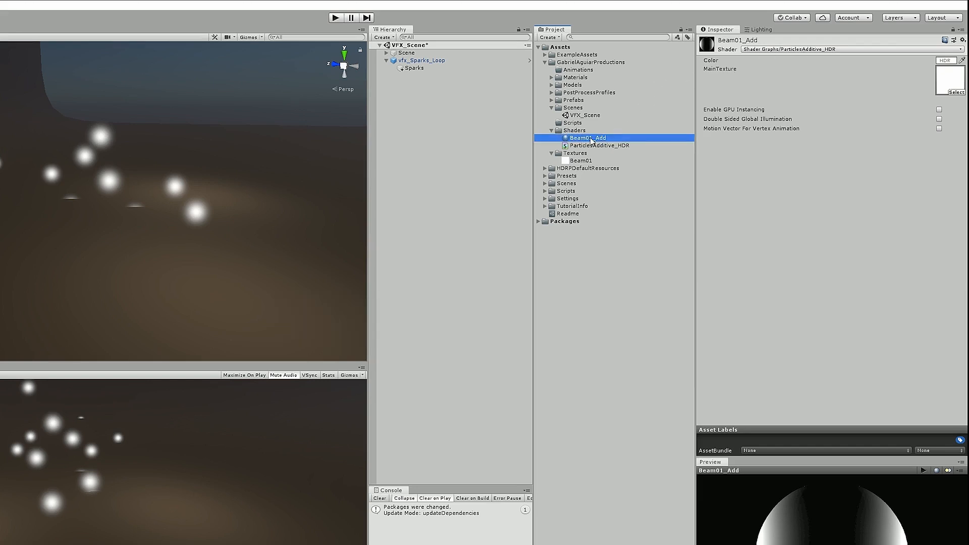
pyautogui.moveTo(568, 80); pyautogui.dragTo(567, 80)
pyautogui.click(551, 78)
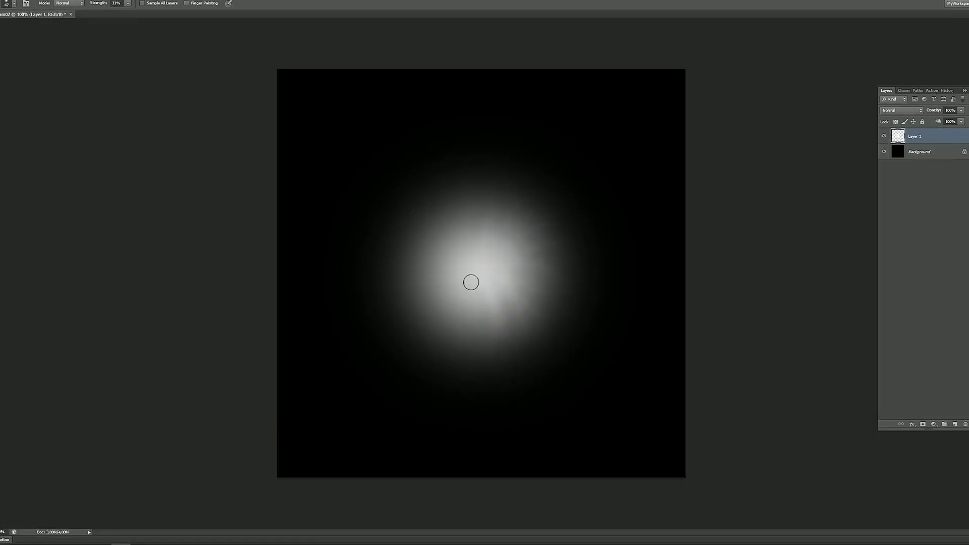
# Switch to the Beam02 document in Photoshop and smudge the white glow on Layer 1 into radial streaks around its centre.
pyautogui.moveTo(520, 247); pyautogui.dragTo(484, 275)
pyautogui.moveTo(424, 227); pyautogui.dragTo(535, 323)
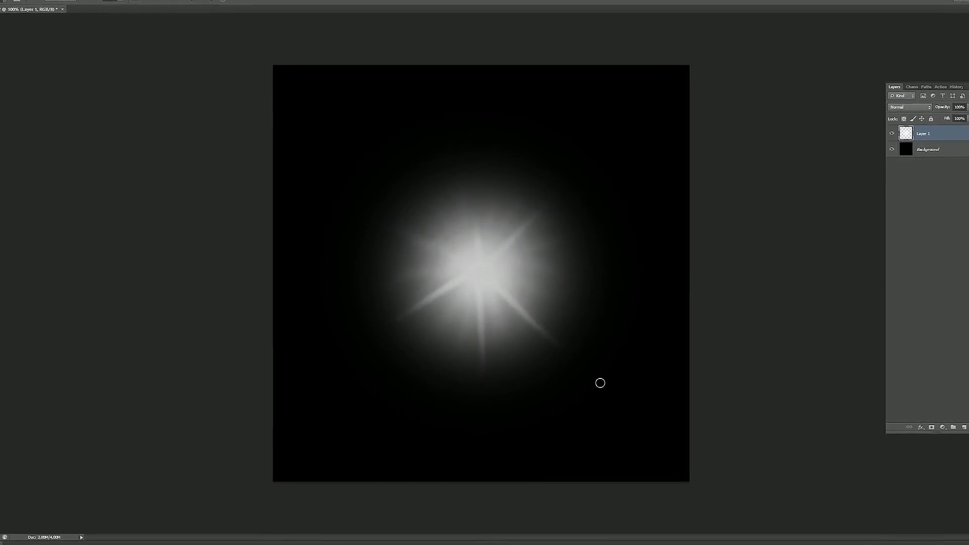
# Smudge a vertical streak out of the glow's centre and apply the Ripple filter at Medium size to Layer 1.
pyautogui.moveTo(480, 237); pyautogui.dragTo(482, 368)
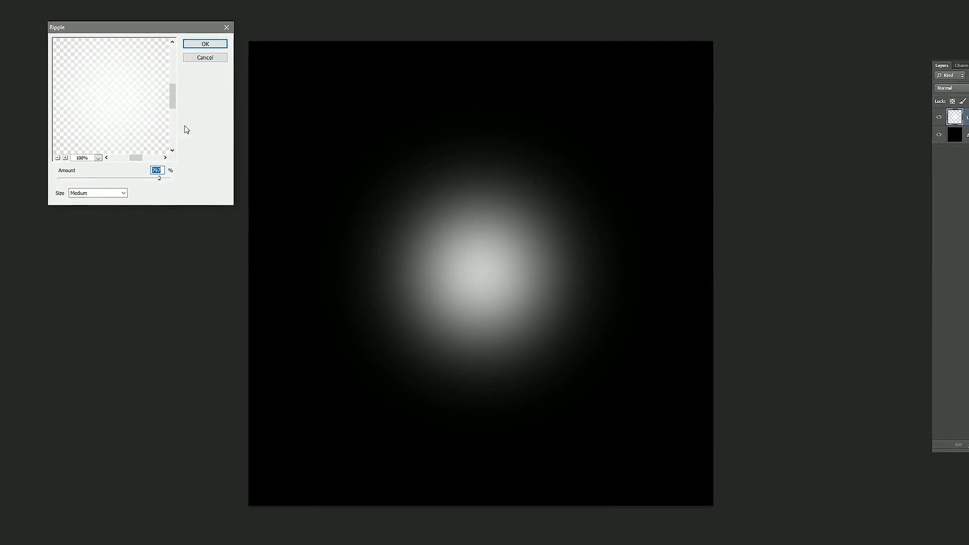
pyautogui.click(210, 45)
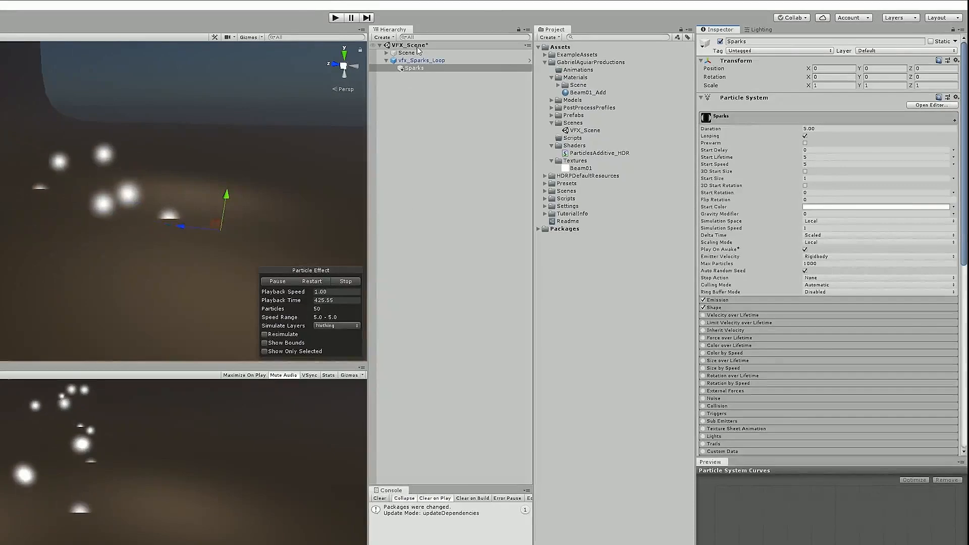
# Switch to Unity and raise the vfx_Sparks_Loop object to a Y position of about 1.89.
pyautogui.click(418, 62)
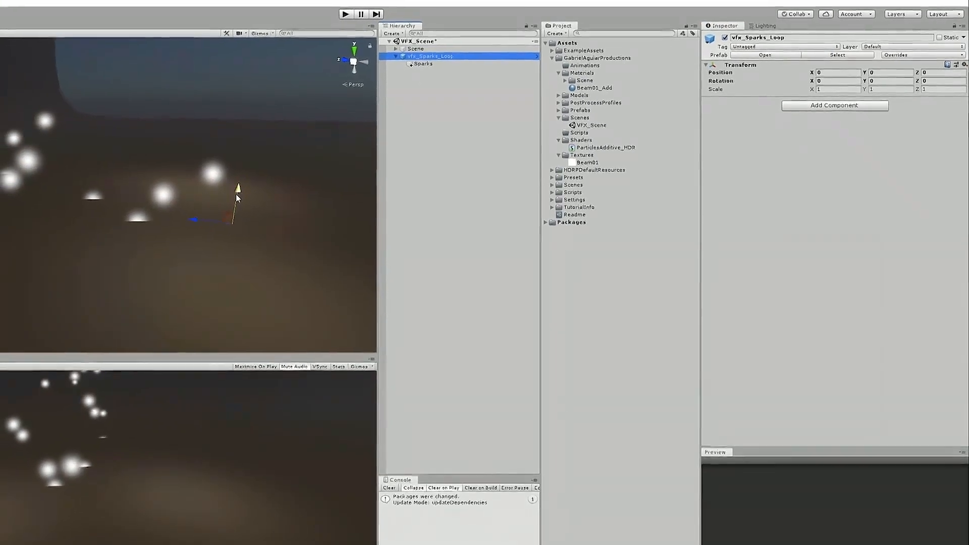
pyautogui.moveTo(246, 161); pyautogui.dragTo(253, 128)
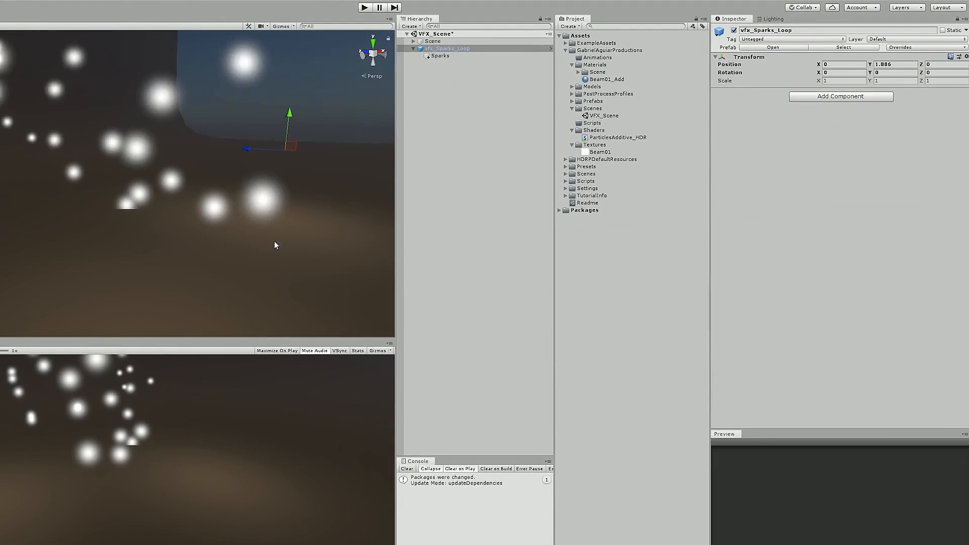
# Turn off Looping for the Sparks particle system and set its Duration to 1.
pyautogui.click(440, 56)
pyautogui.moveTo(309, 147)
pyautogui.keyDown('alt'); pyautogui.mouseDown()
pyautogui.moveTo(298, 153)
pyautogui.moveTo(318, 155)
pyautogui.mouseUp(); pyautogui.keyUp('alt')
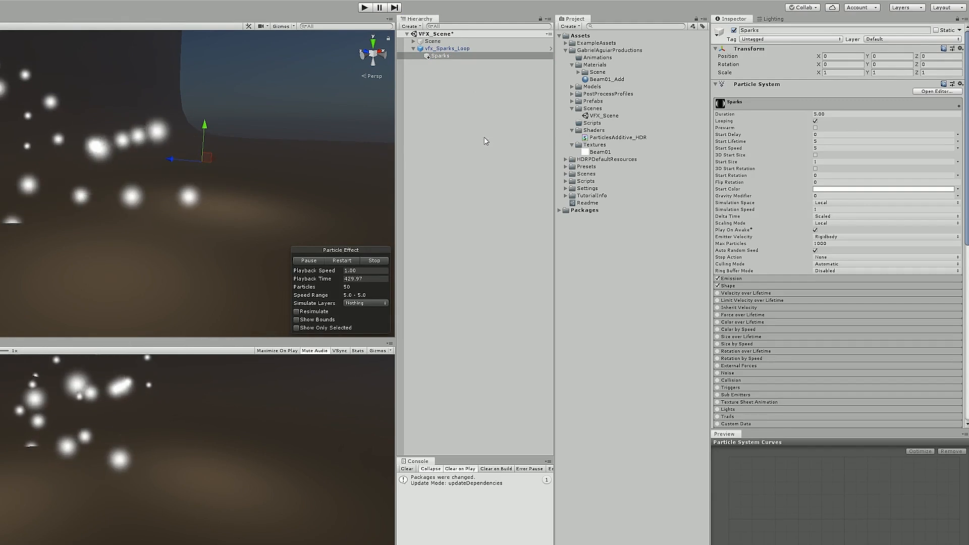
pyautogui.click(821, 120)
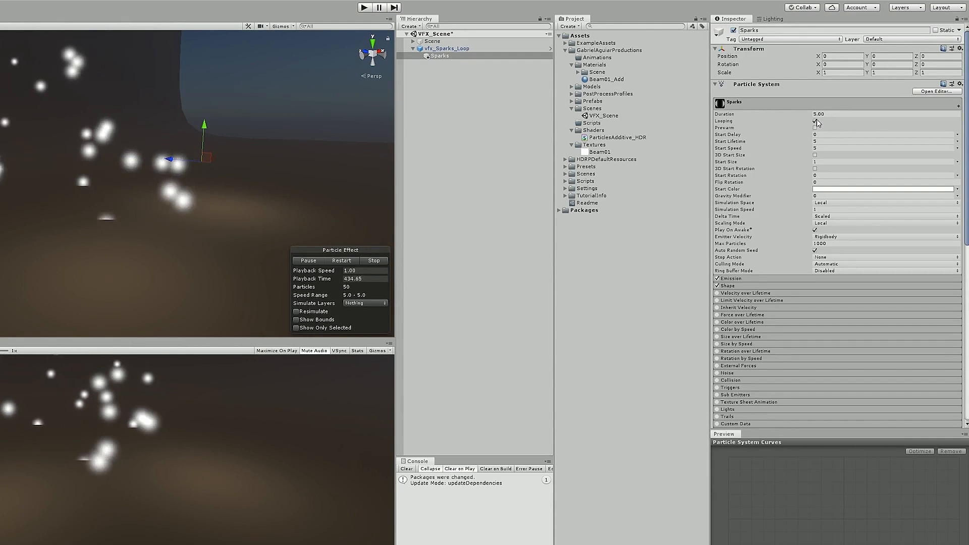
pyautogui.click(827, 113)
pyautogui.write('1')
pyautogui.press('Return')
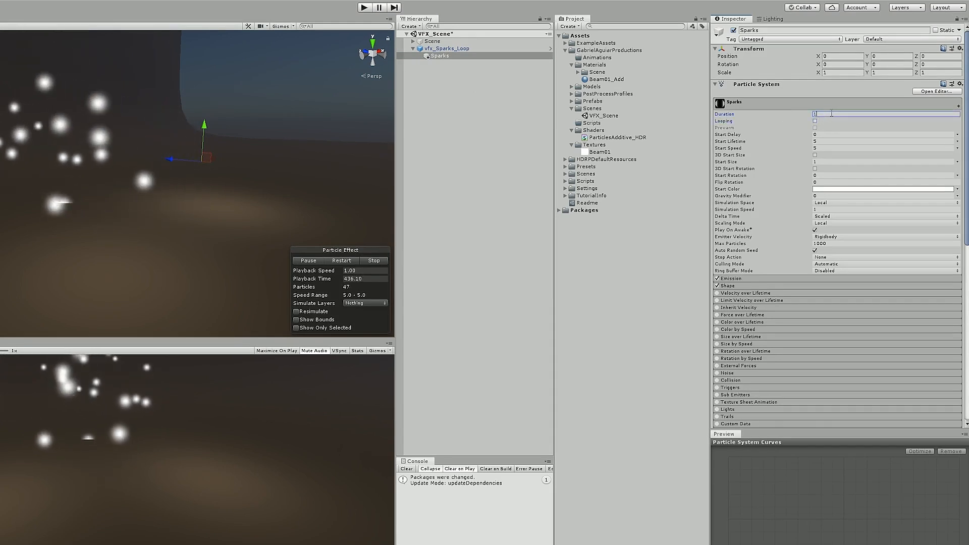
# Replay and scrub through the Sparks effect, turn Looping back on and restart the playback.
pyautogui.click(340, 260)
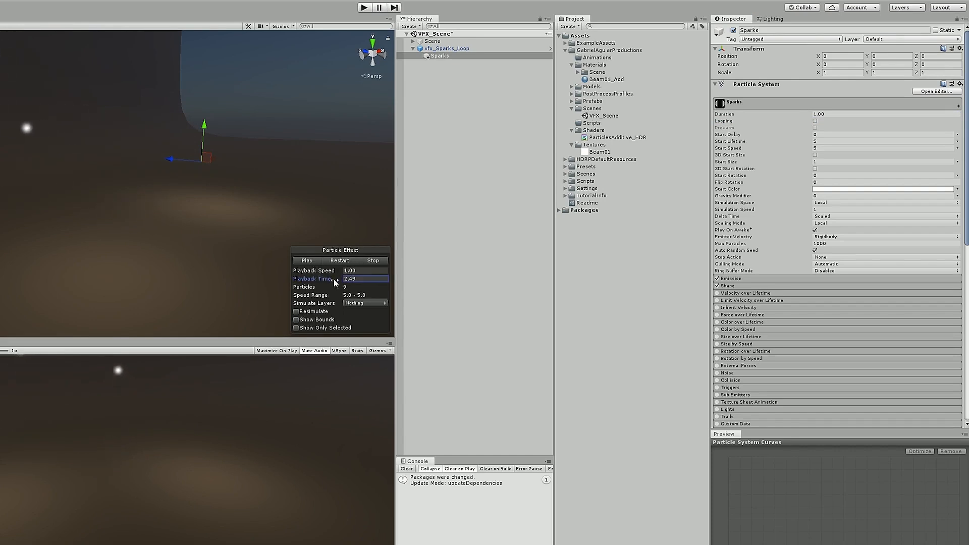
pyautogui.moveTo(75, 287); pyautogui.dragTo(151, 273)
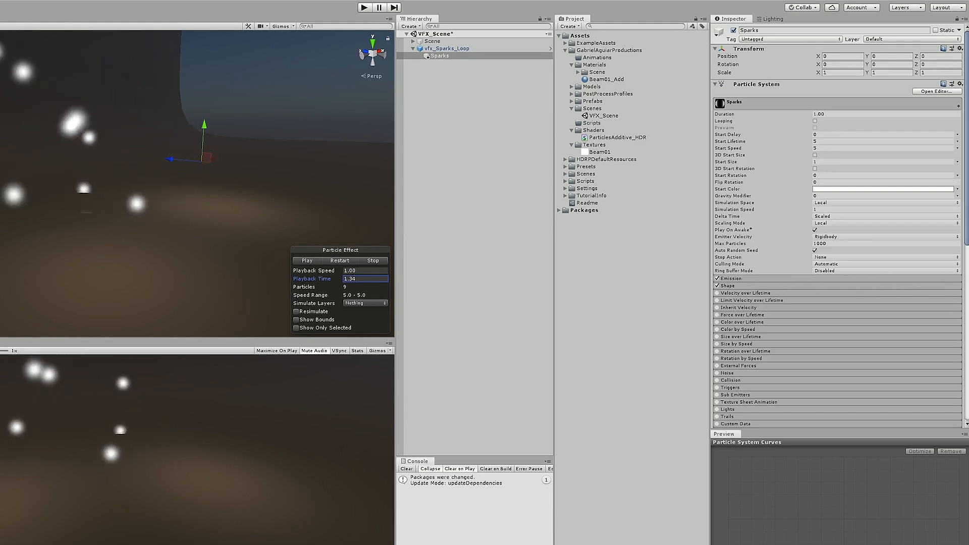
pyautogui.moveTo(0, 267); pyautogui.dragTo(31, 251)
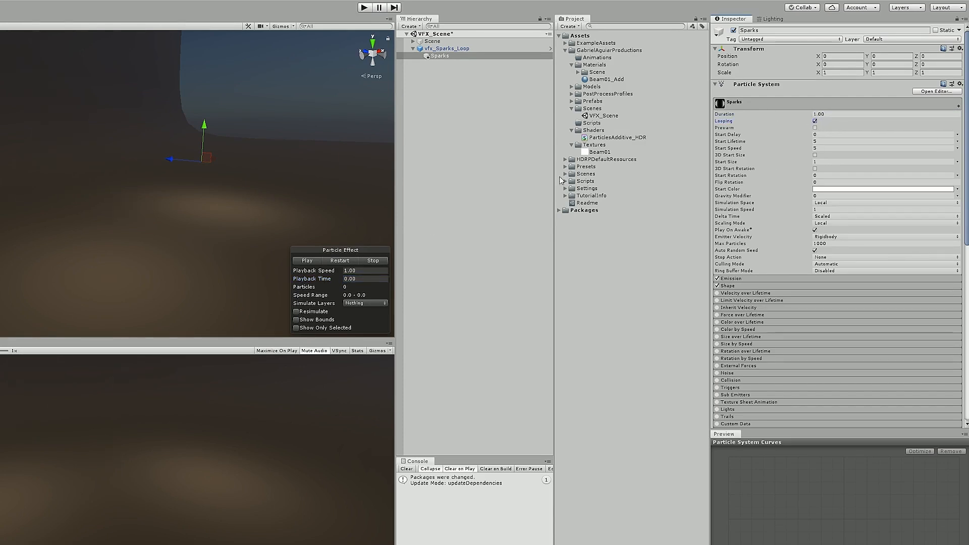
pyautogui.click(346, 260)
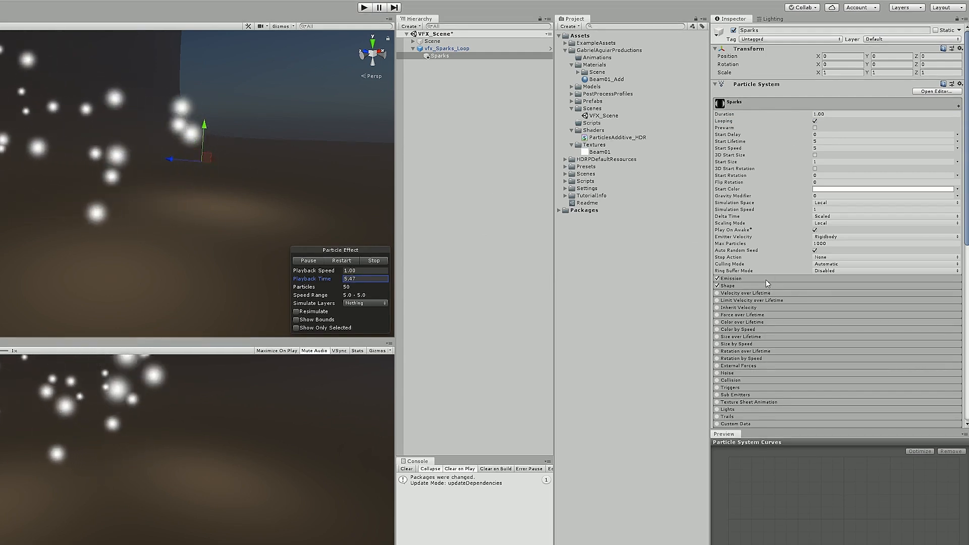
# Try an emission Rate over Time of 1 for Sparks and set it back to 10.
pyautogui.click(787, 278)
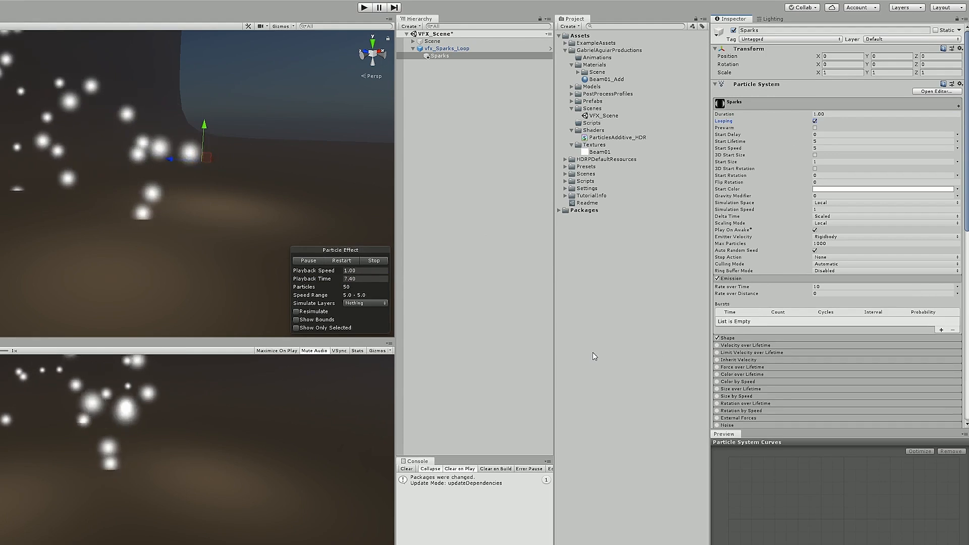
pyautogui.click(816, 286)
pyautogui.write('1')
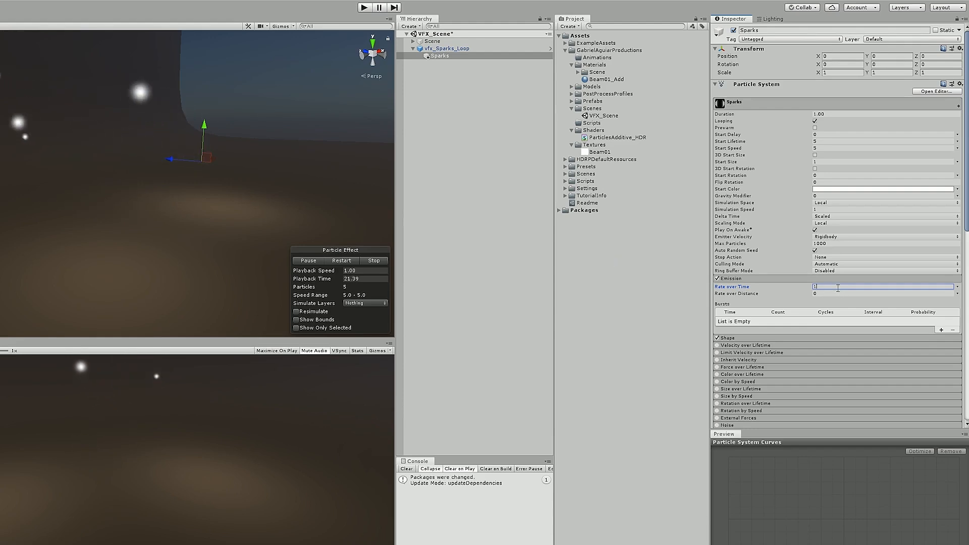
pyautogui.write('10')
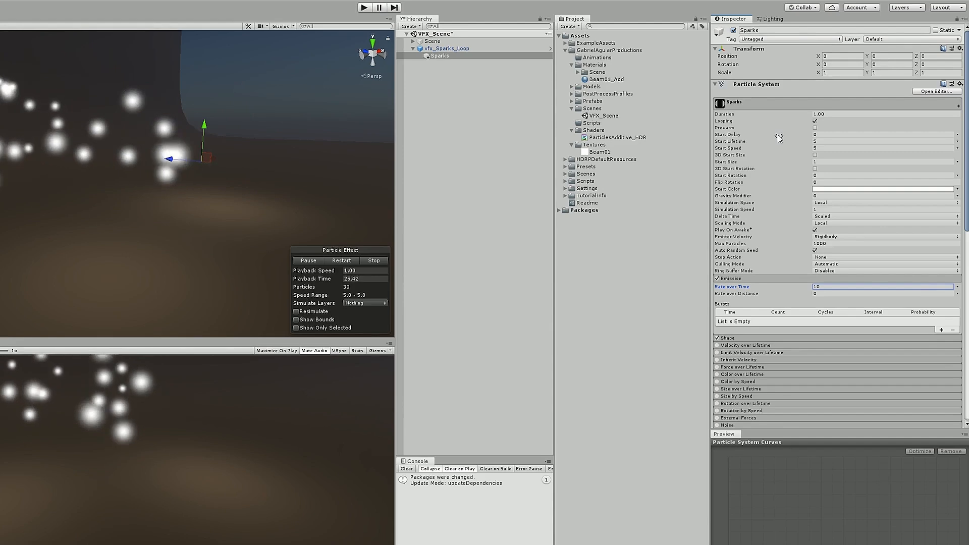
# Try a Start Delay of 2 for Sparks, replay the effect and reset the delay to 0.
pyautogui.click(822, 134)
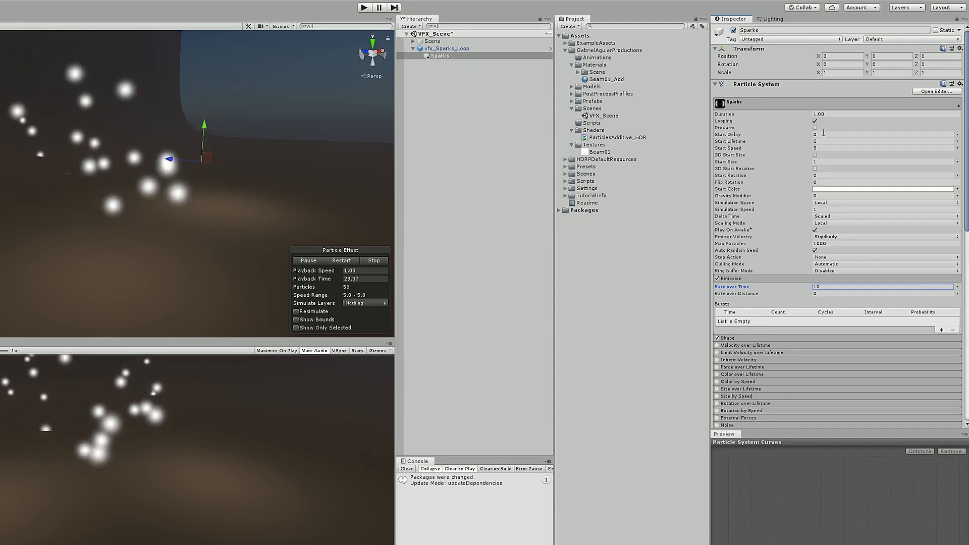
pyautogui.write('2')
pyautogui.click(335, 260)
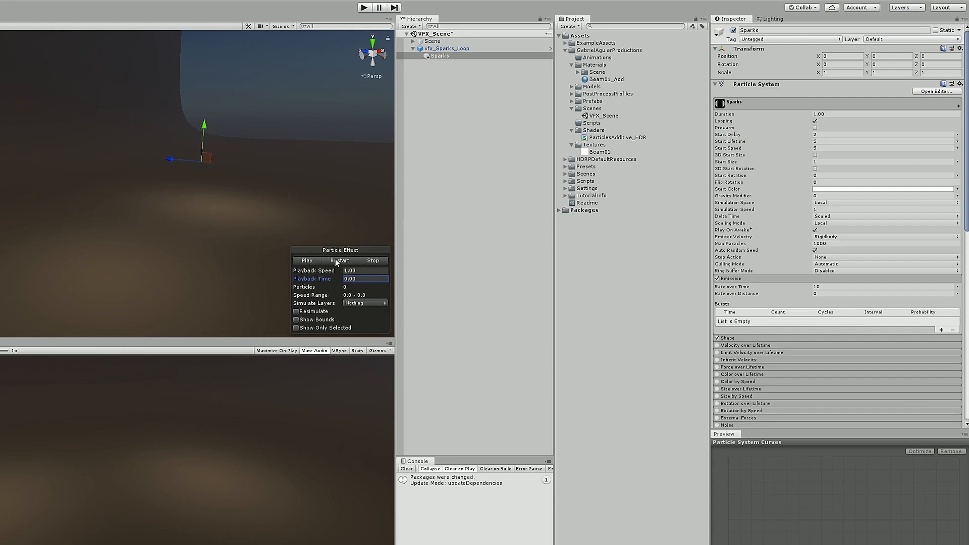
pyautogui.click(344, 279)
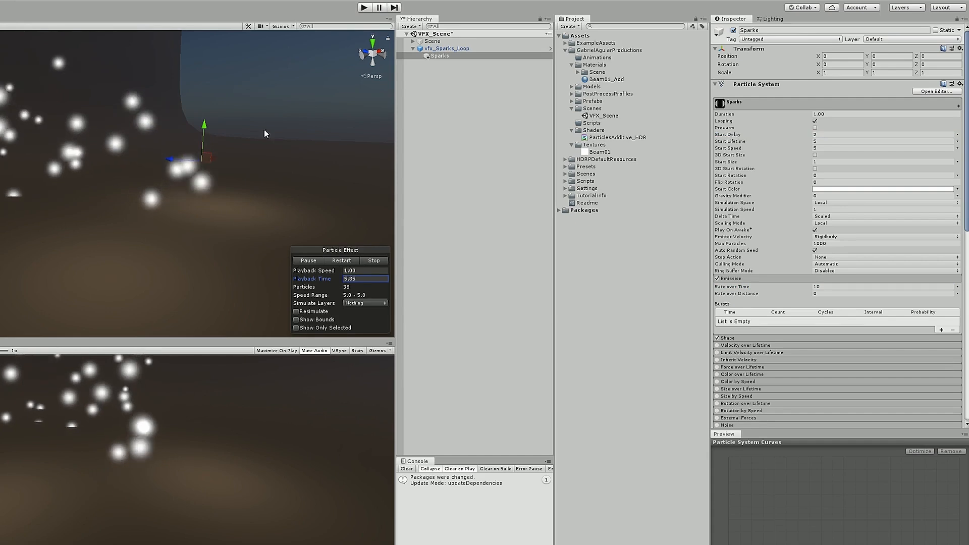
pyautogui.click(371, 260)
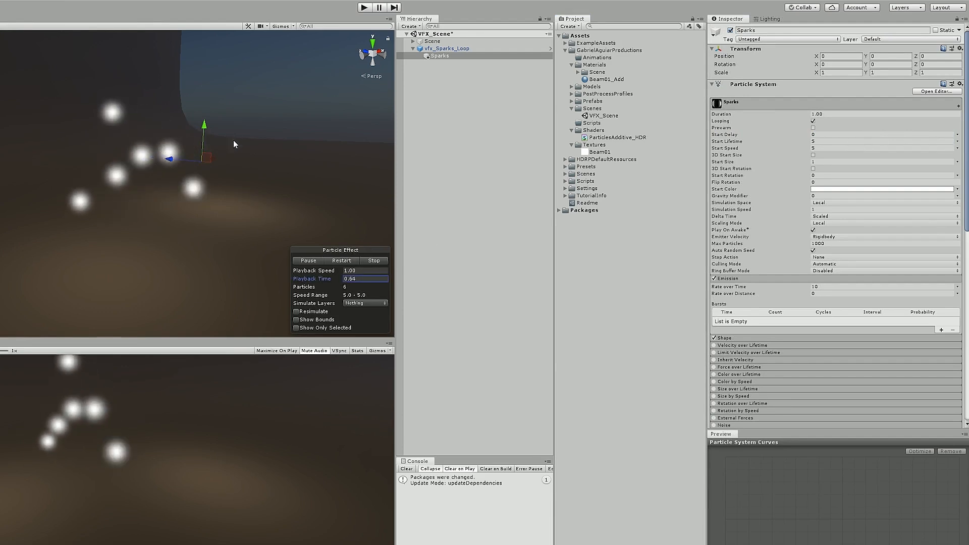
# Try a constant Start Lifetime of 0.5 for the Sparks particles.
pyautogui.click(824, 141)
pyautogui.write('.5')
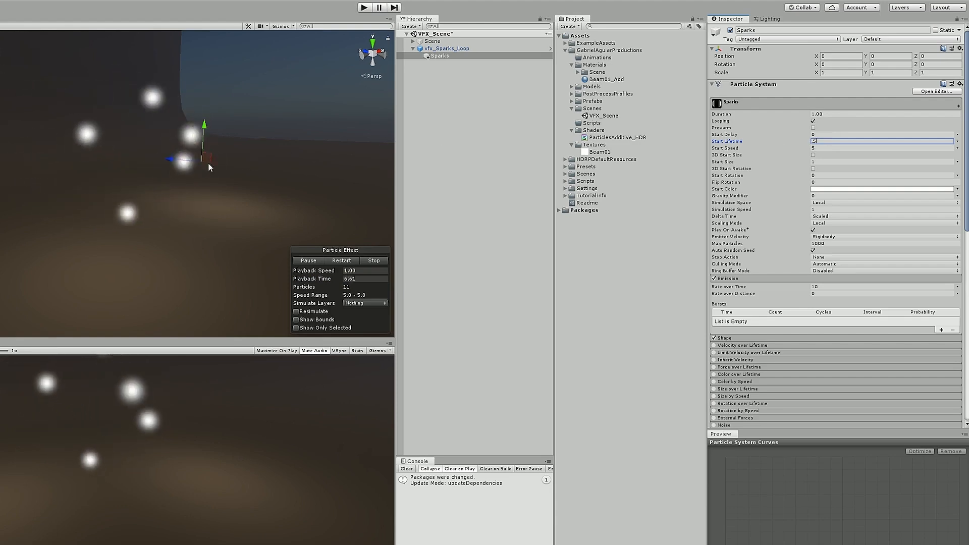
pyautogui.moveTo(179, 170); pyautogui.dragTo(249, 166, button='middle')
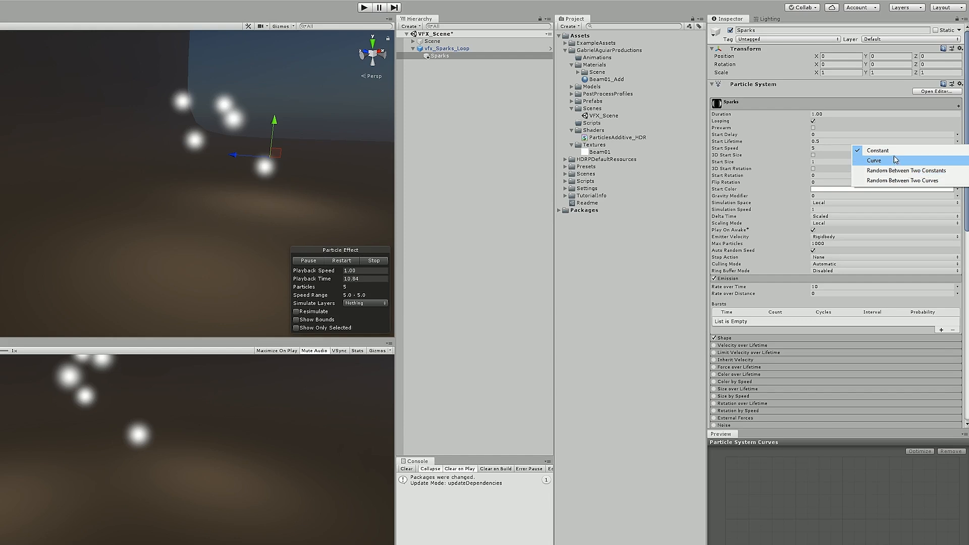
# Make the Sparks Start Lifetime random between the two constants 0.7 and 2.
pyautogui.click(949, 171)
pyautogui.click(839, 141)
pyautogui.write('5')
pyautogui.press('BackSpace')
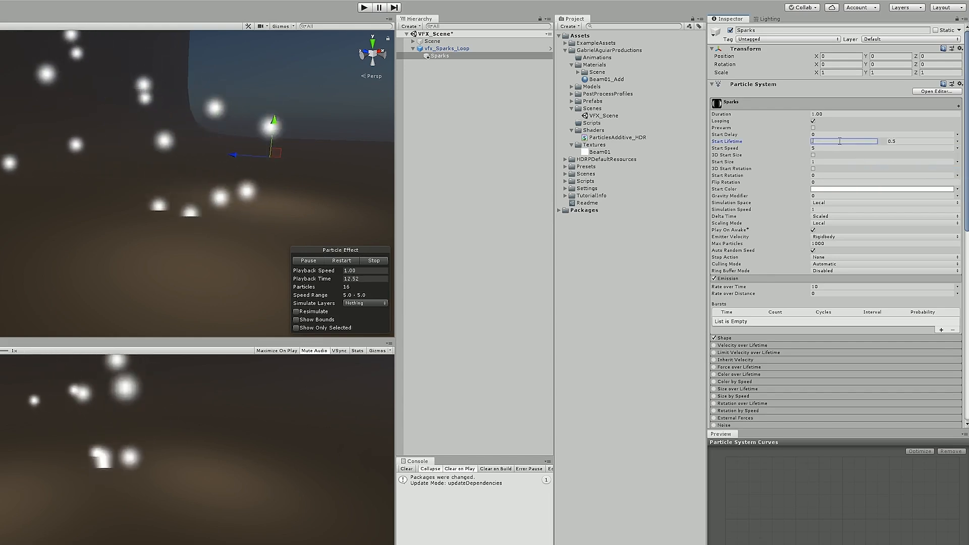
pyautogui.write('0.7')
pyautogui.click(899, 140)
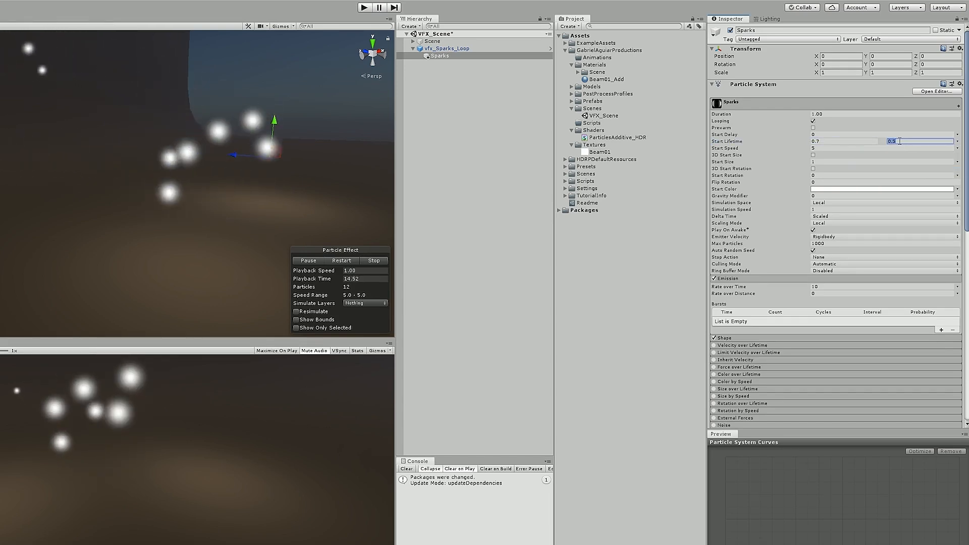
pyautogui.write('2')
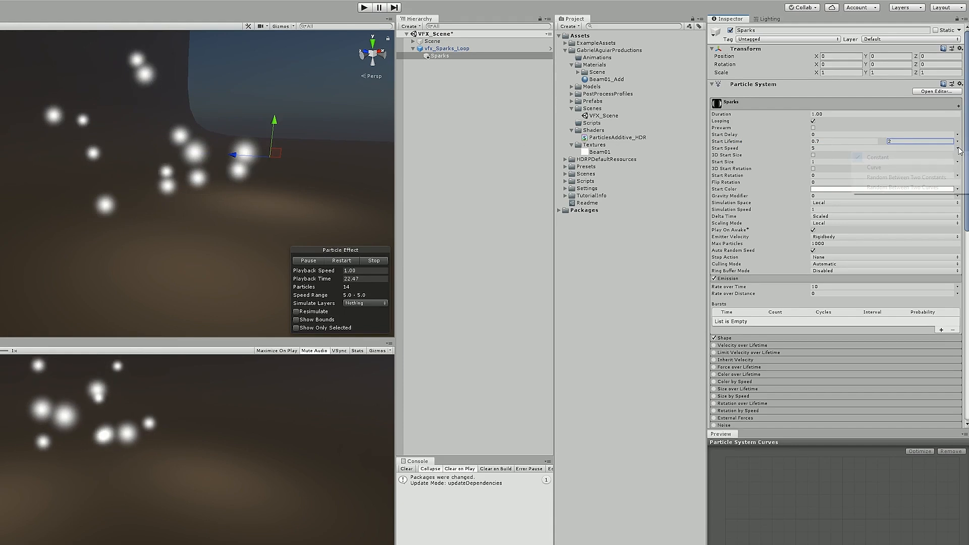
# Make the Sparks Start Speed random between the two constants 1 and 15.
pyautogui.click(957, 148)
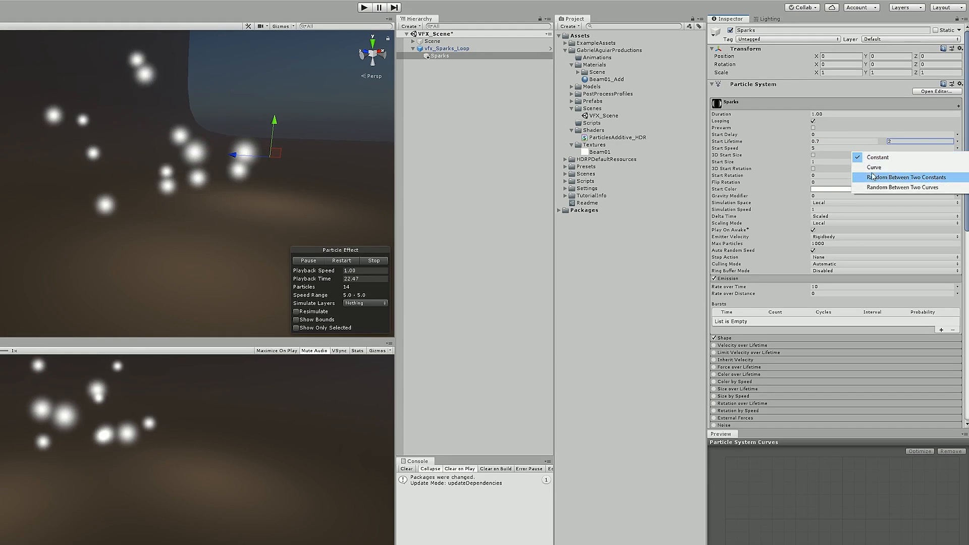
pyautogui.click(906, 178)
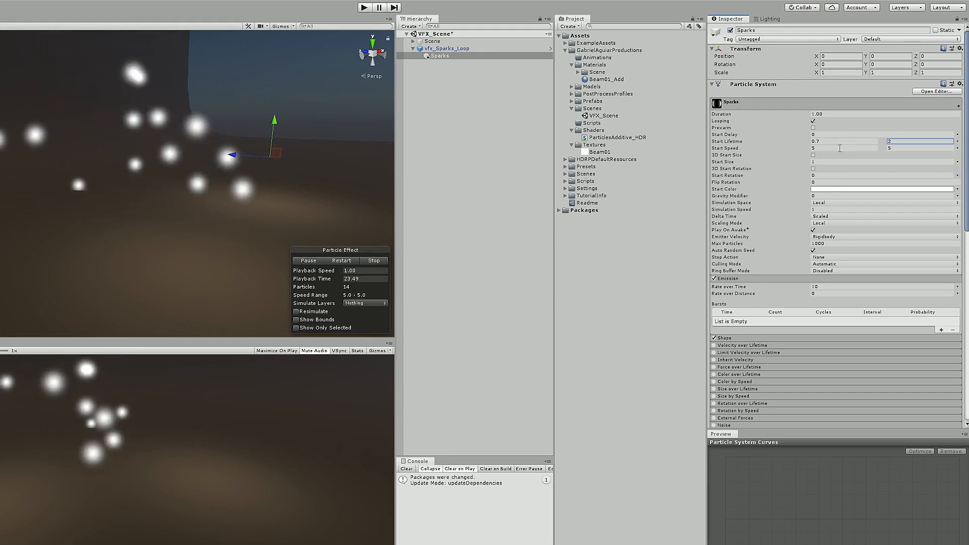
pyautogui.click(839, 148)
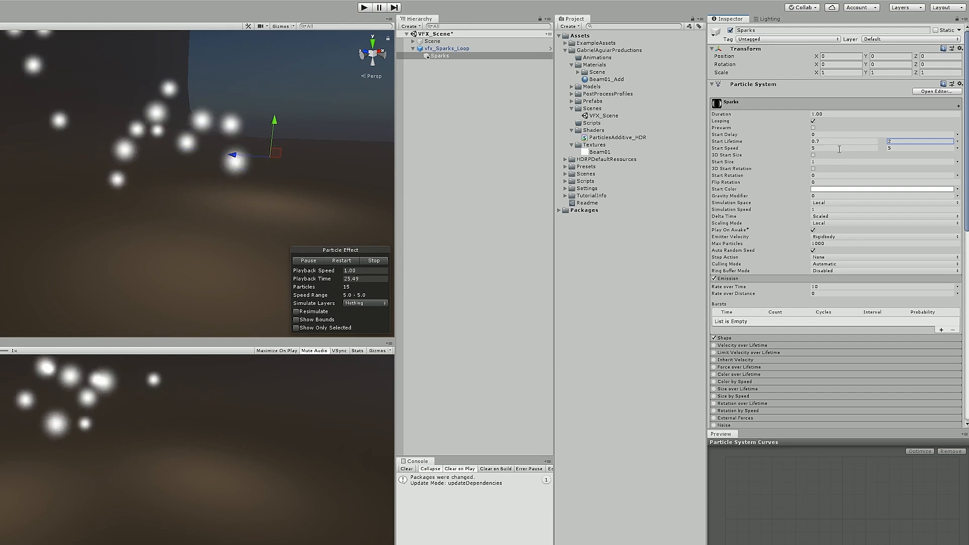
pyautogui.write('1')
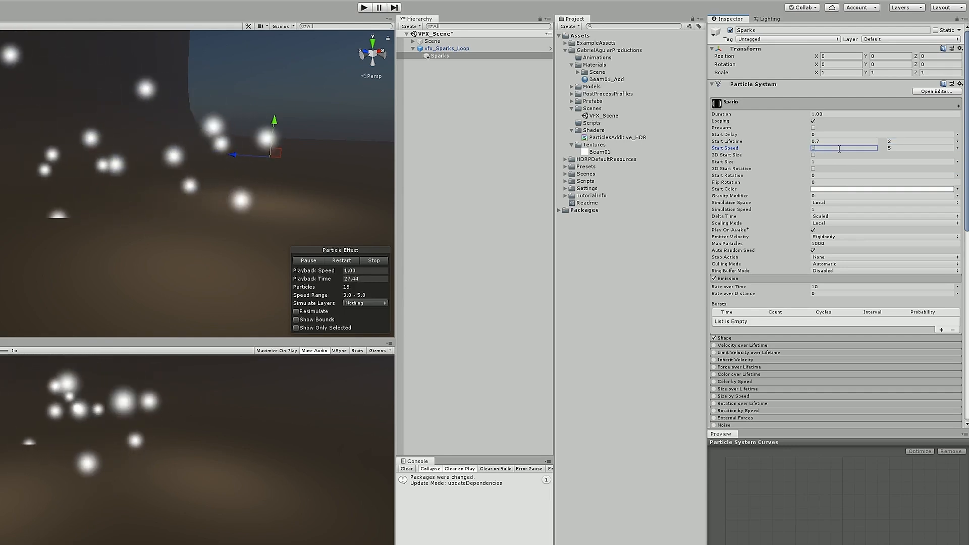
pyautogui.click(901, 148)
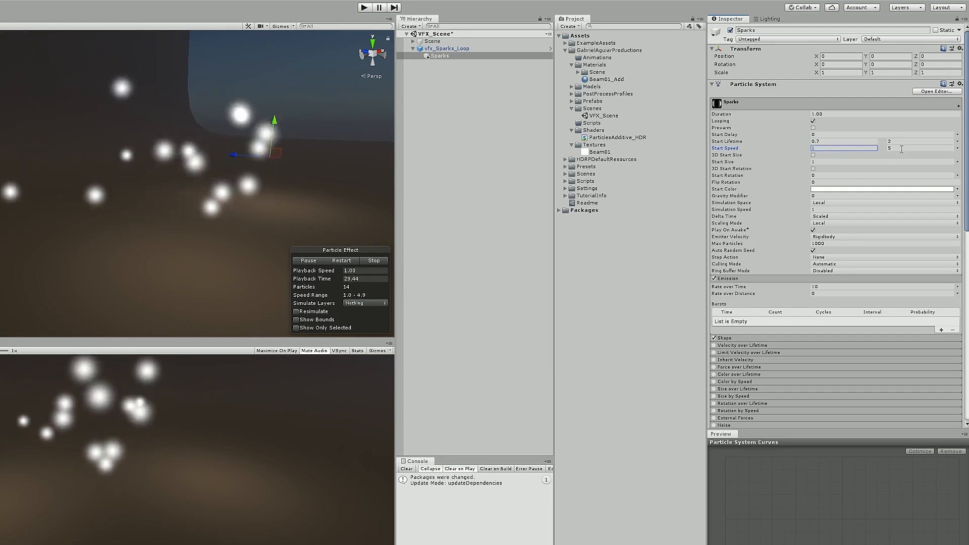
pyautogui.write('15')
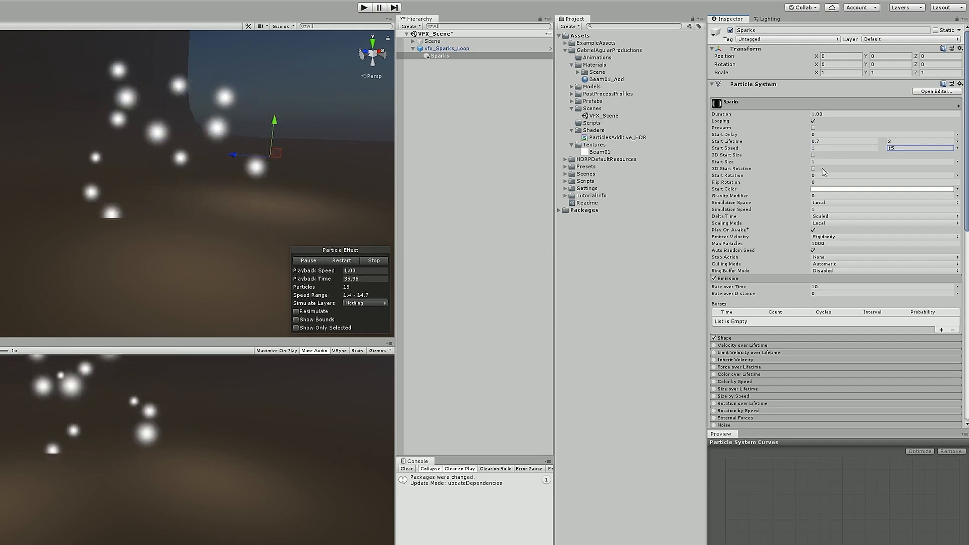
# Make the Sparks Start Size random between the two constants 0.1 and 0.3.
pyautogui.click(958, 161)
pyautogui.click(943, 191)
pyautogui.click(839, 162)
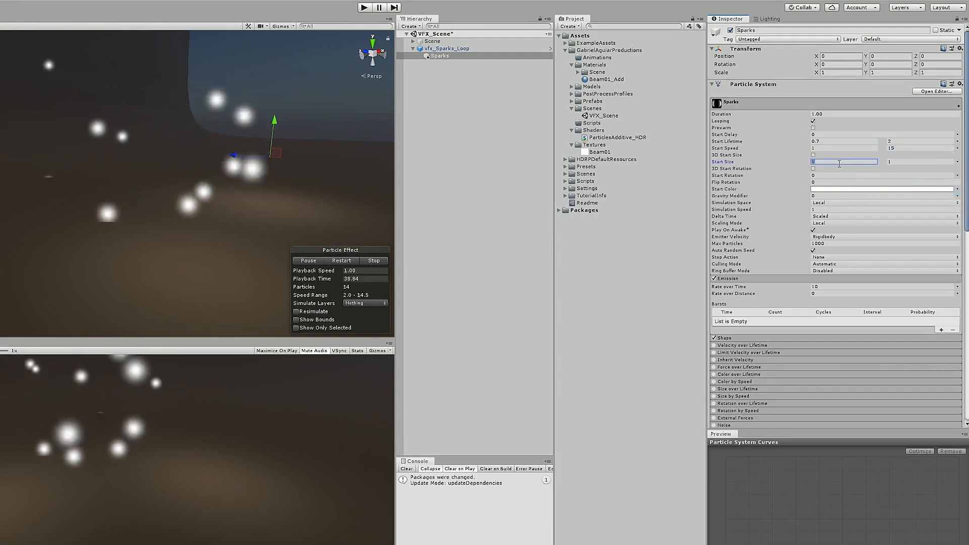
pyautogui.write('0.1')
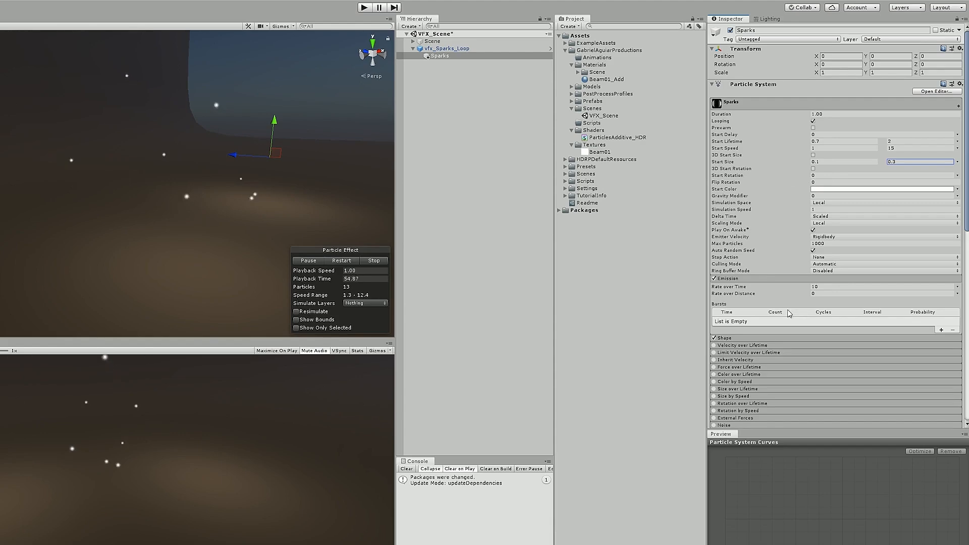
# Set the radius of the Sparks cone emitter shape to 0.1.
pyautogui.scroll(-6, 807, 314)
pyautogui.click(737, 175)
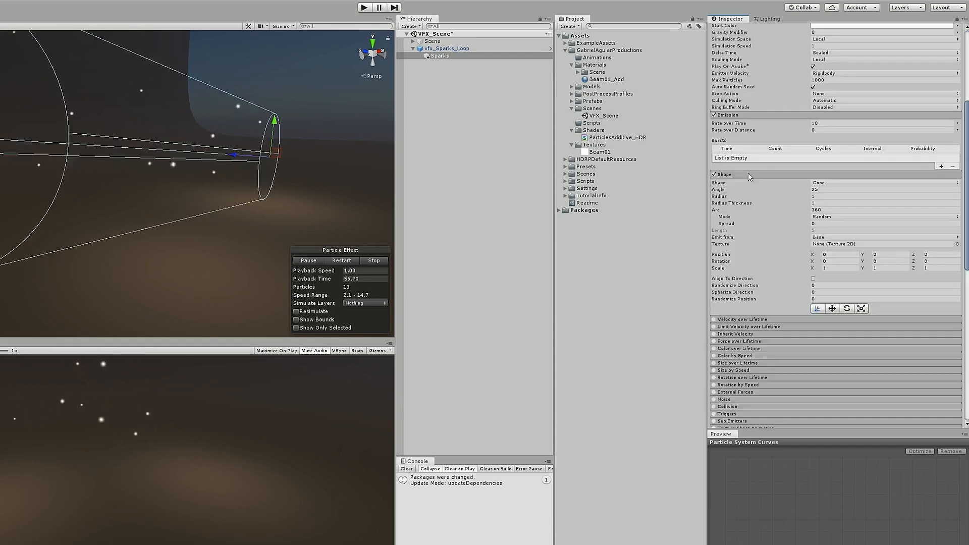
pyautogui.click(742, 174)
pyautogui.click(743, 176)
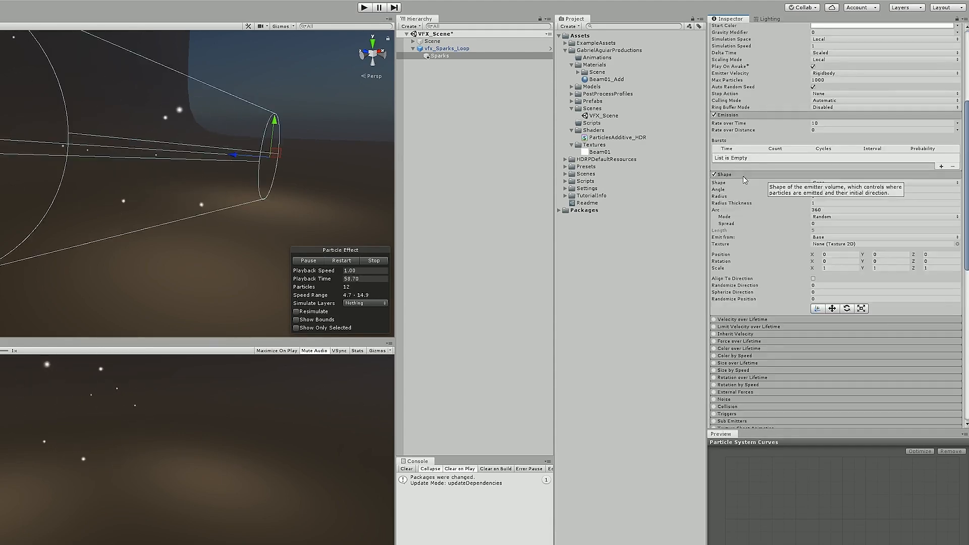
pyautogui.click(742, 177)
pyautogui.moveTo(252, 144); pyautogui.dragTo(234, 148, button='middle')
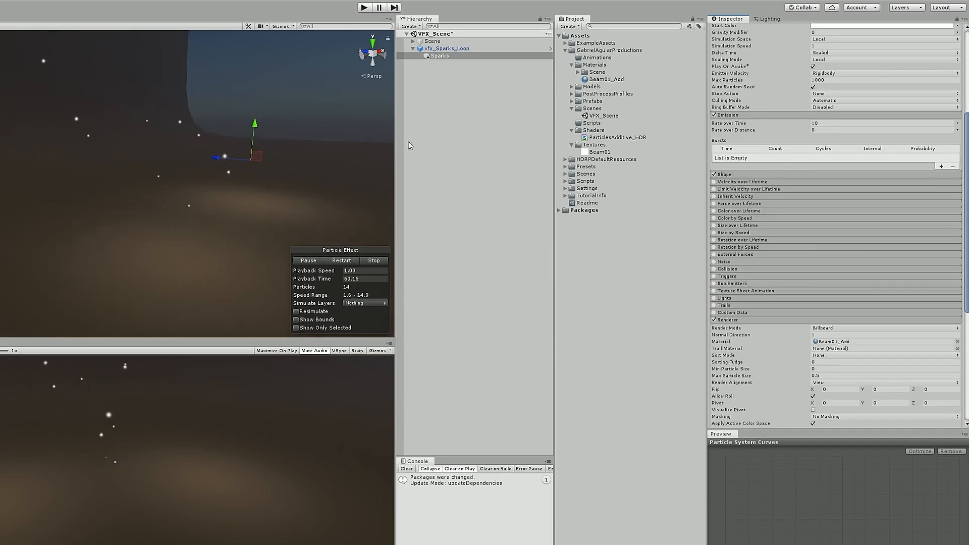
pyautogui.click(762, 174)
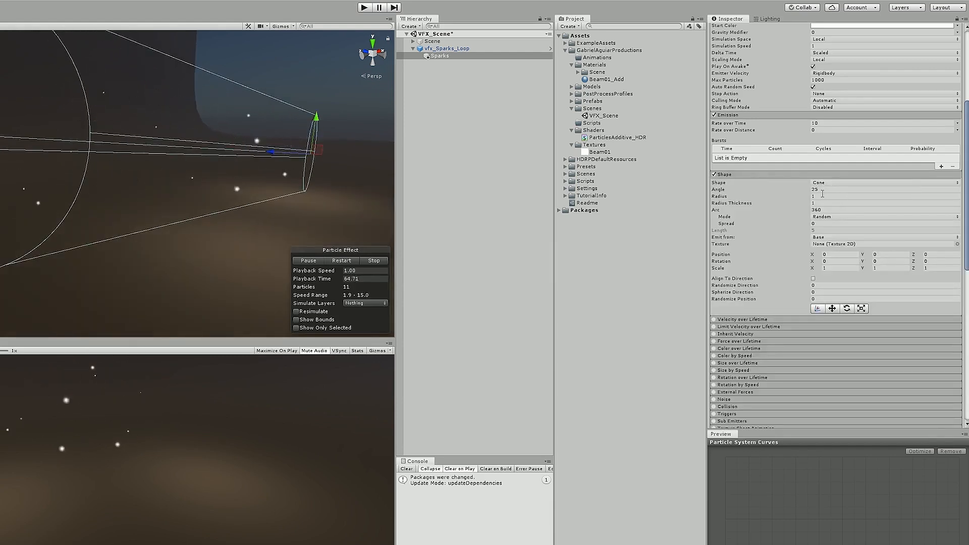
pyautogui.click(818, 195)
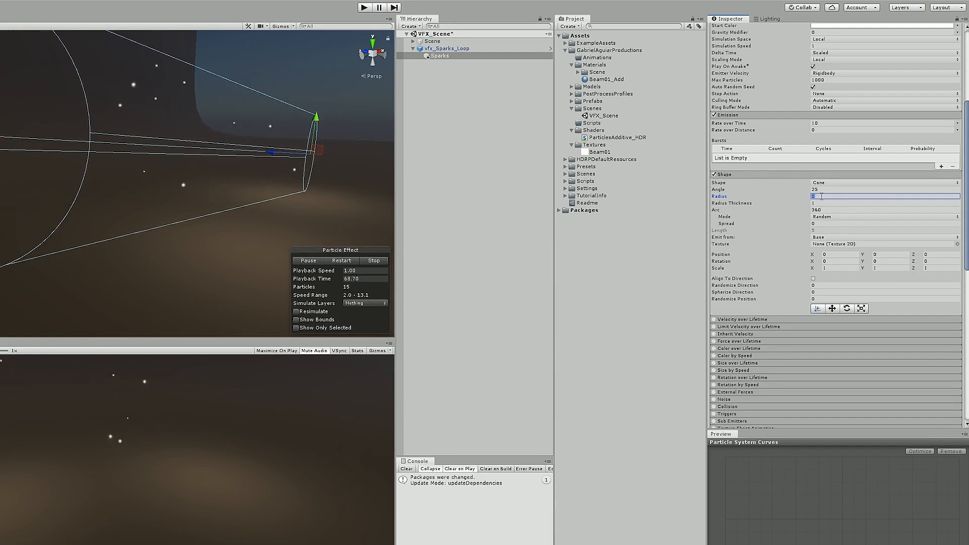
pyautogui.write('.2')
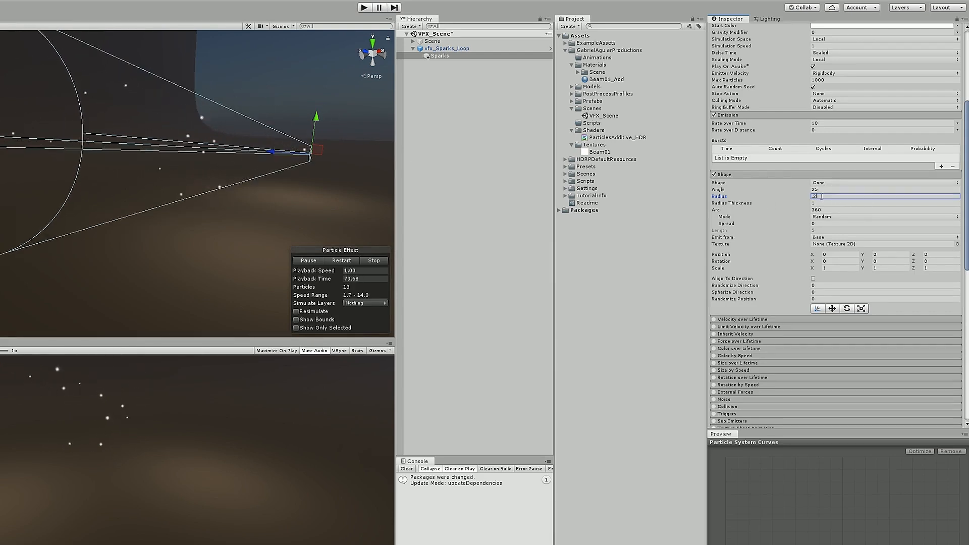
pyautogui.press('BackSpace')
pyautogui.write('1')
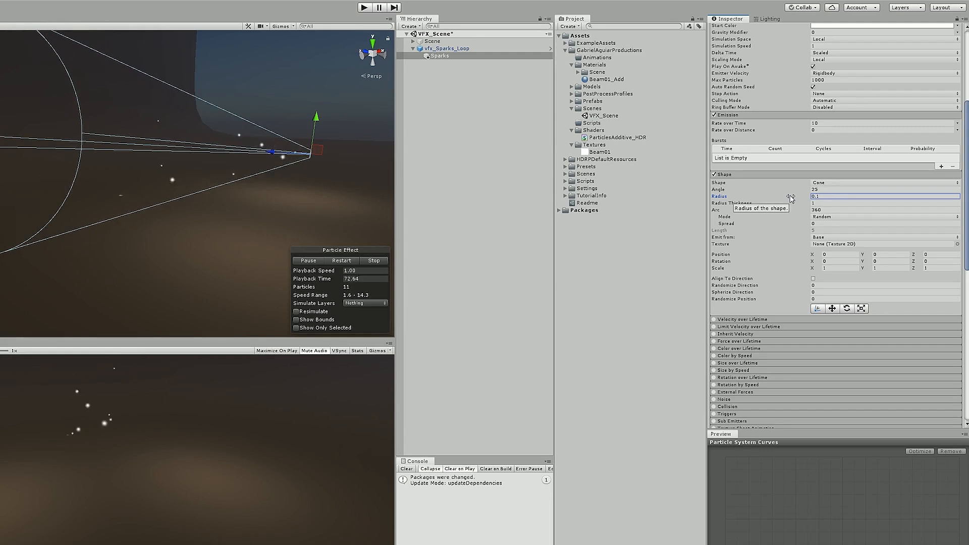
pyautogui.moveTo(299, 138); pyautogui.dragTo(264, 171, button='middle')
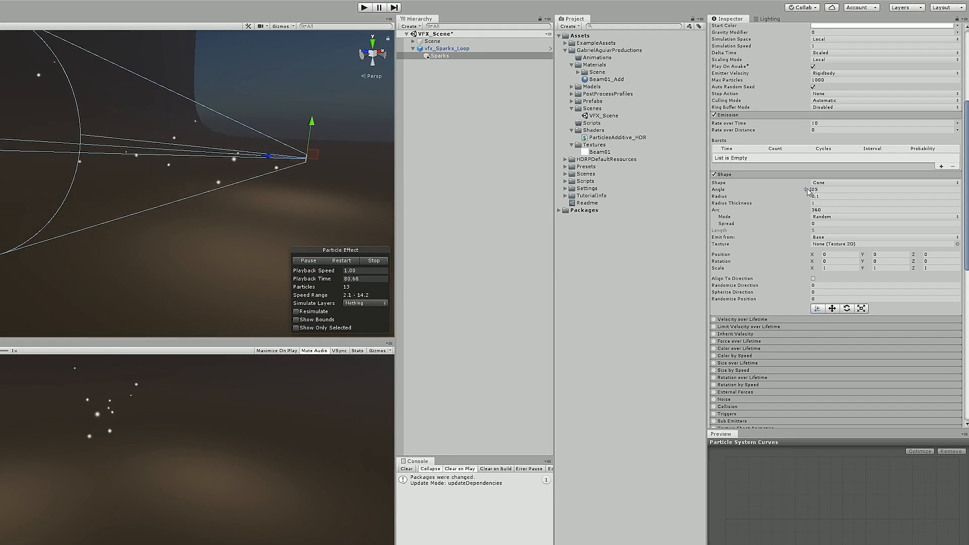
# Set the Sparks particle system's cone Shape angle to 20 and collapse the Shape module.
pyautogui.moveTo(807, 191); pyautogui.dragTo(13, 217)
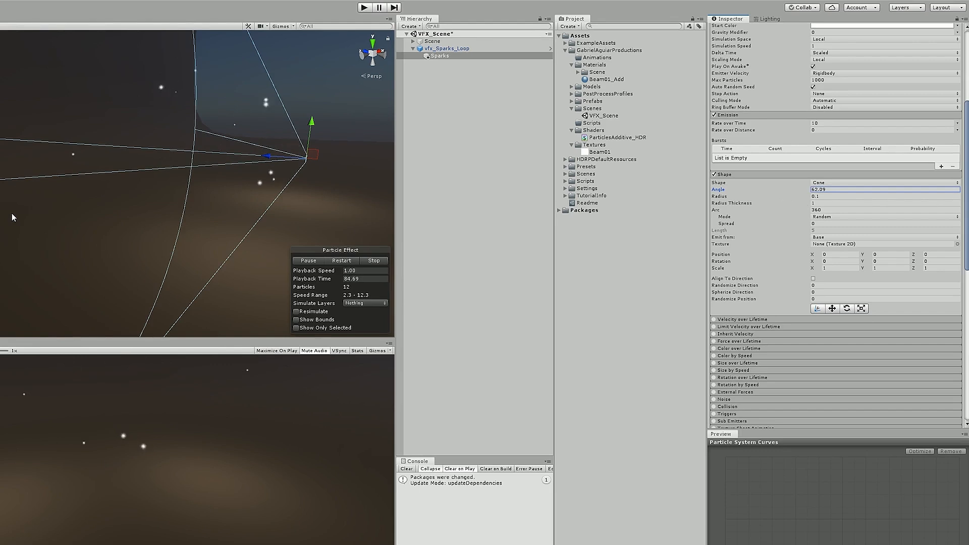
pyautogui.moveTo(11, 213); pyautogui.dragTo(752, 216)
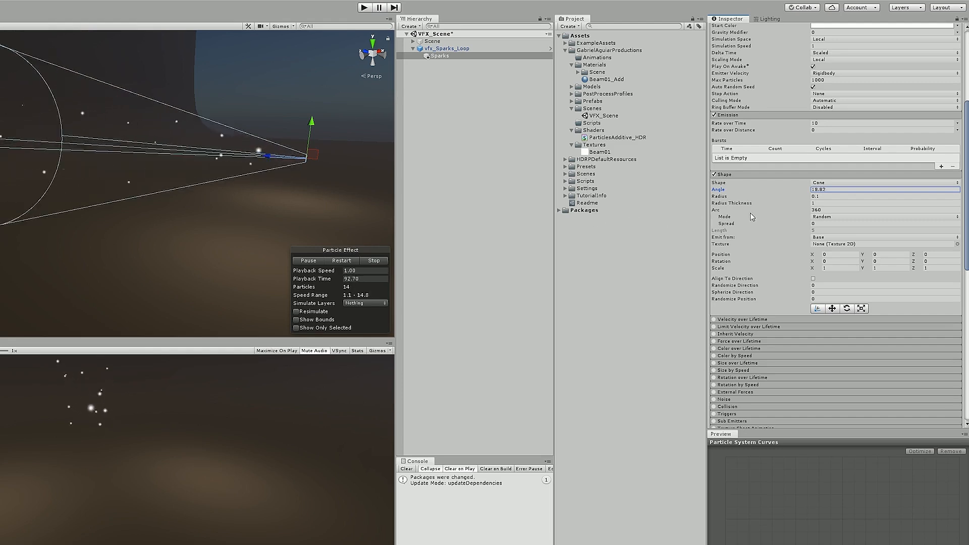
pyautogui.write('20')
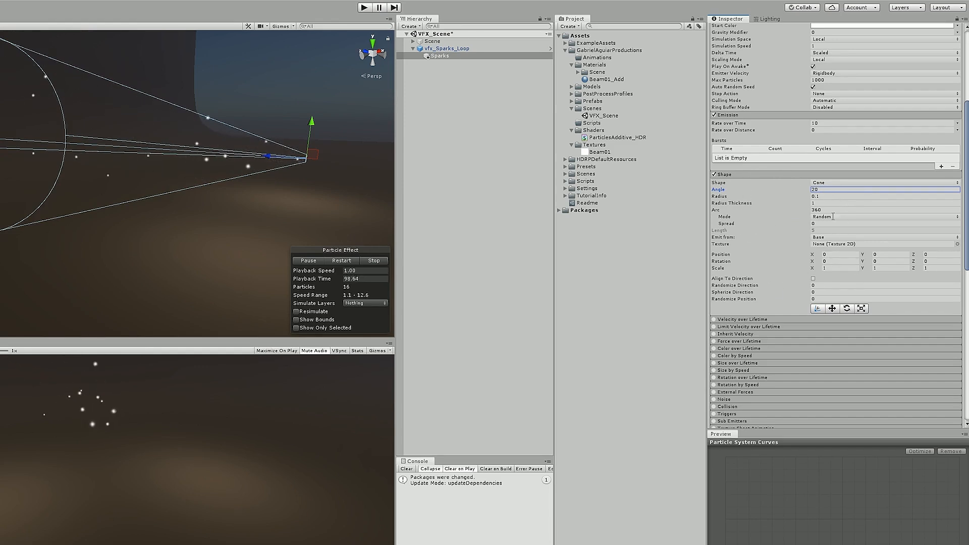
pyautogui.click(761, 175)
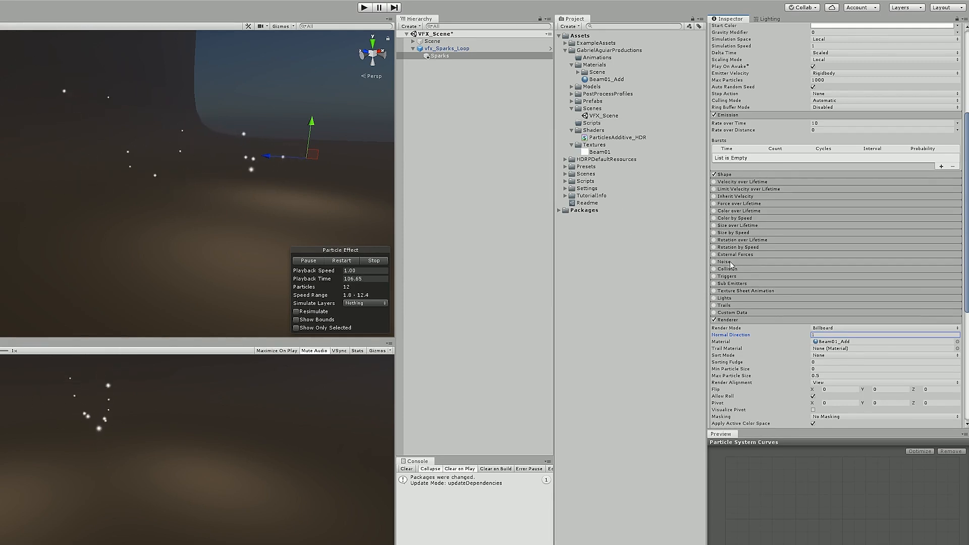
# Render the sparks as Stretched Billboard with Speed Scale 0.1 and Length Scale 1, consulting the web image results of welding sparks for reference.
pyautogui.scroll(-3, 728, 292)
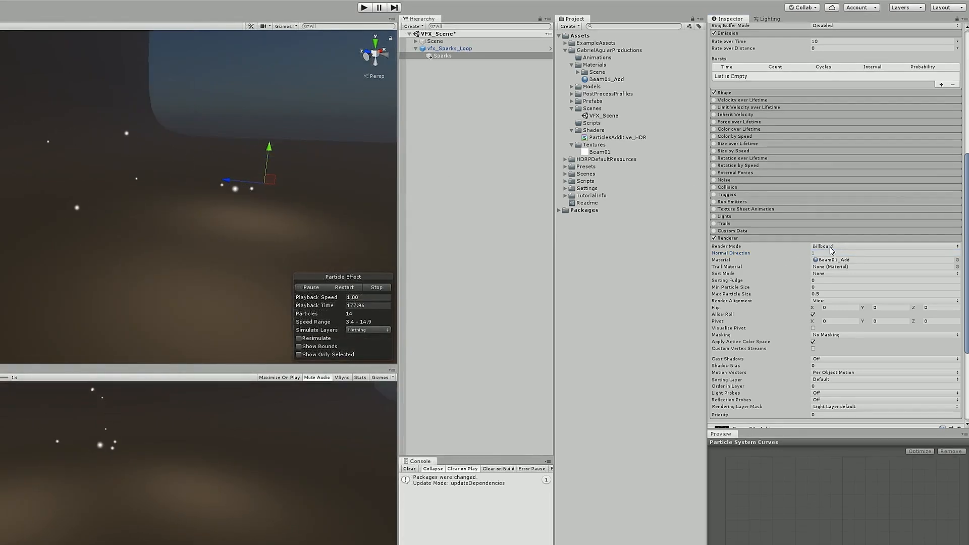
pyautogui.click(829, 247)
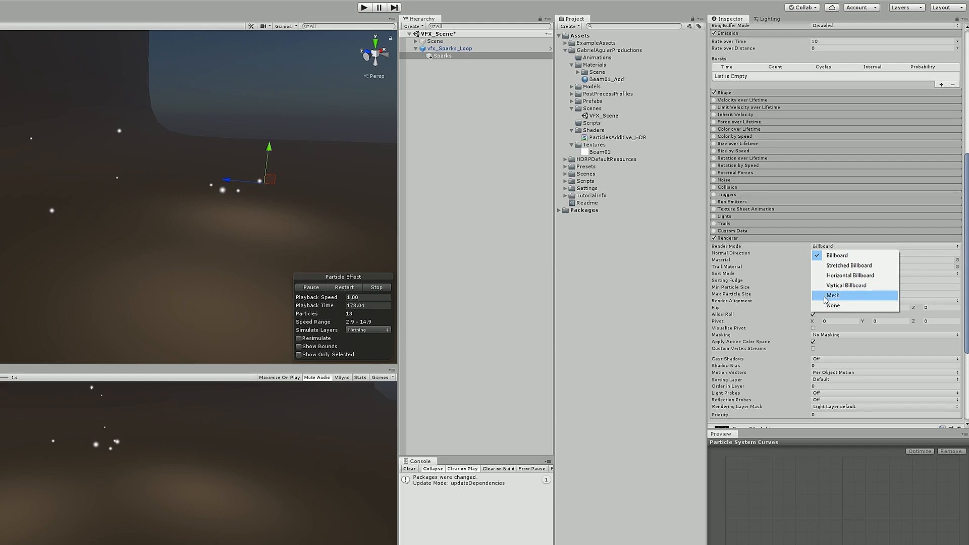
pyautogui.click(822, 269)
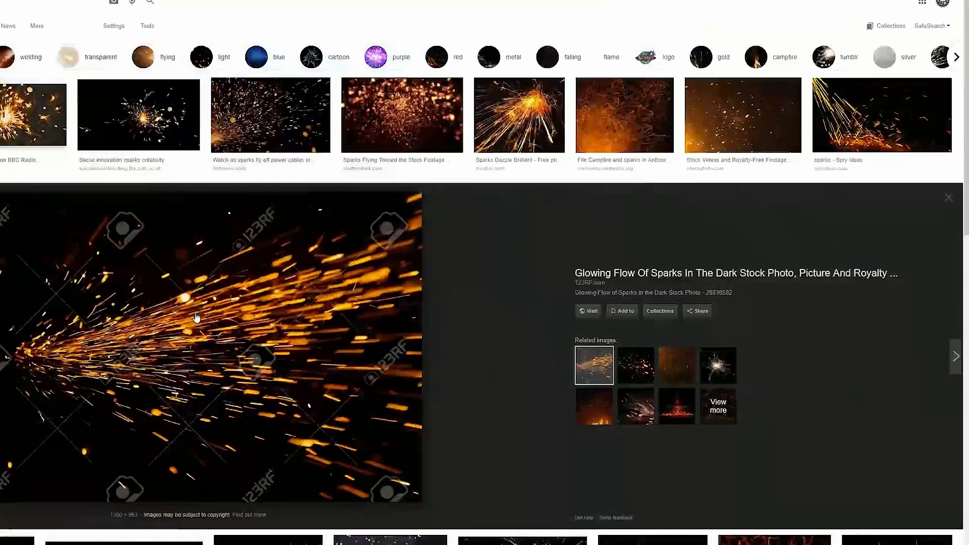
pyautogui.click(12, 59)
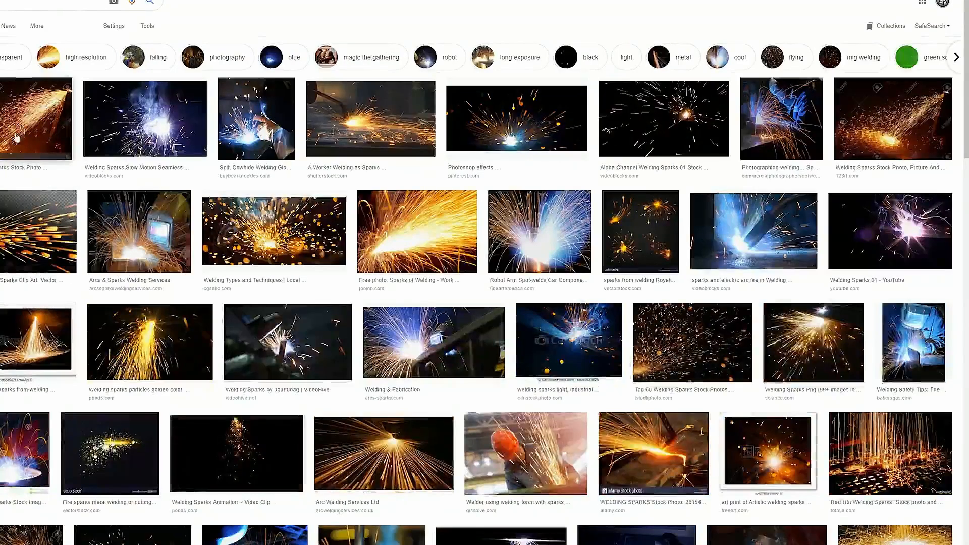
pyautogui.click(61, 102)
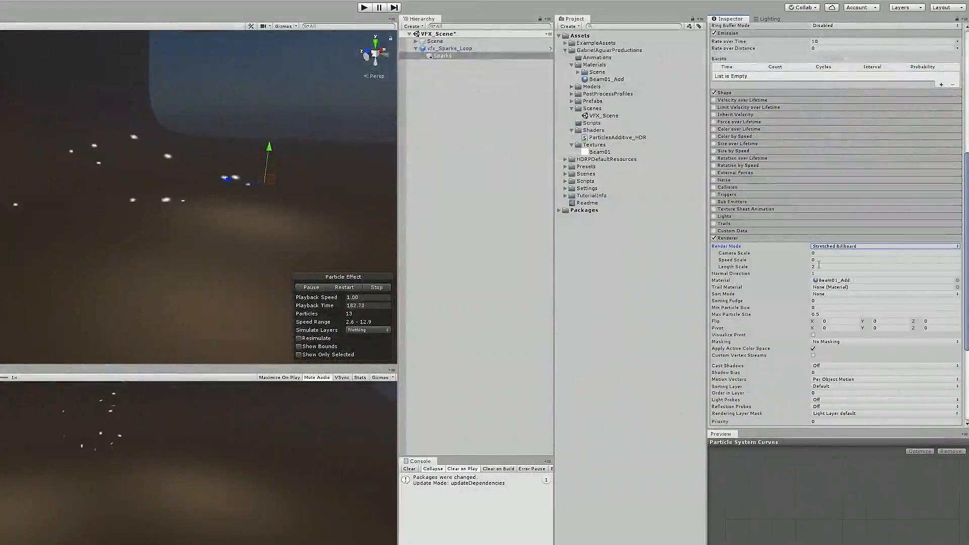
pyautogui.click(813, 259)
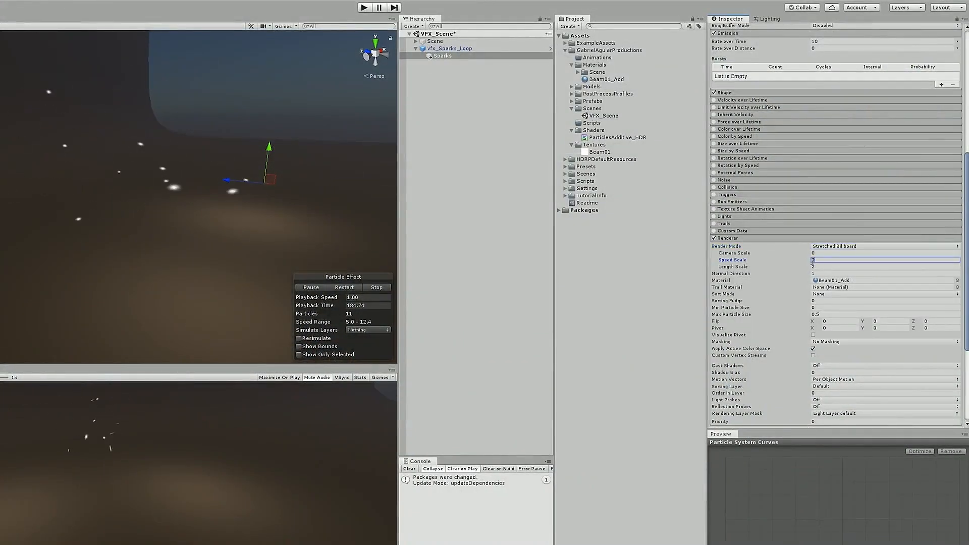
pyautogui.write('1')
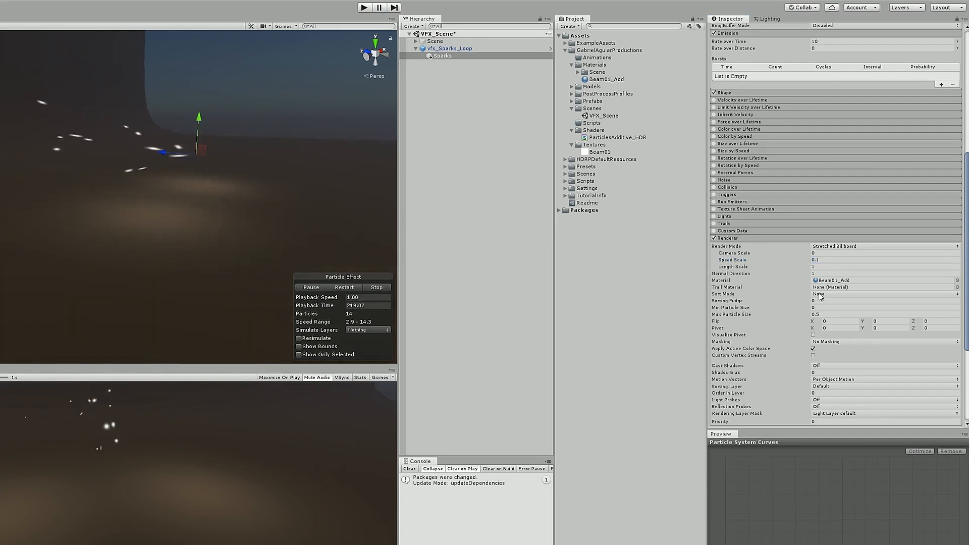
# Raise the renderer's Max Particle Size to 1, inspect the sparks up close, and try a value of .1.
pyautogui.click(821, 314)
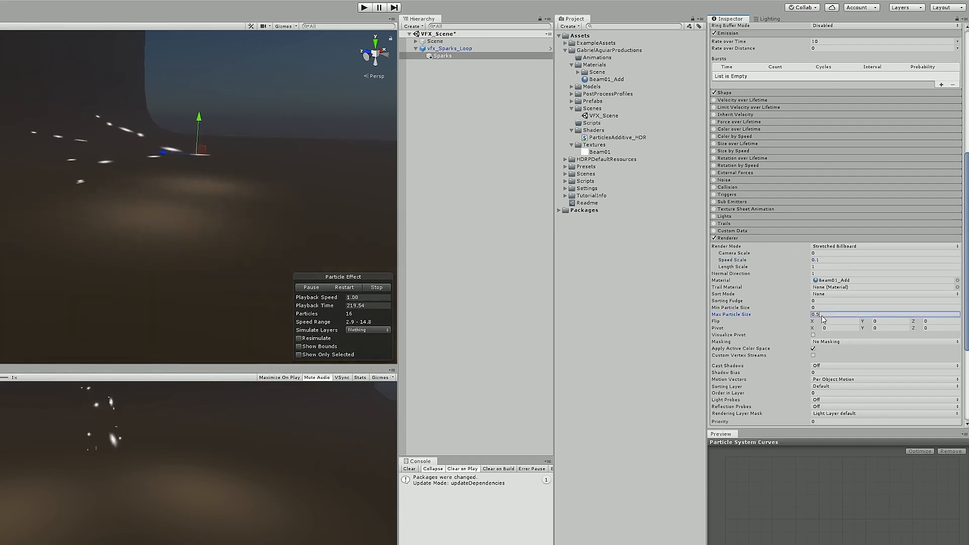
pyautogui.write('3')
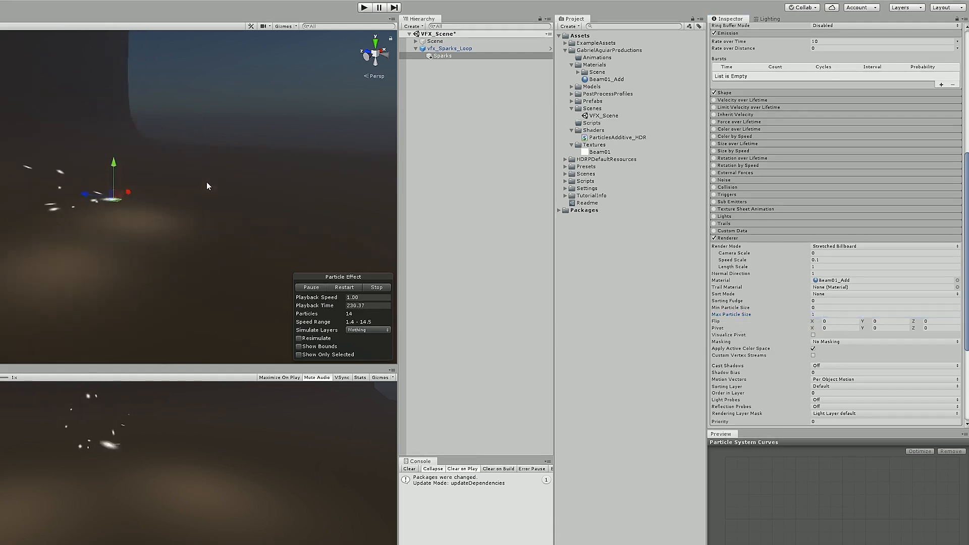
pyautogui.scroll(4, 208, 186)
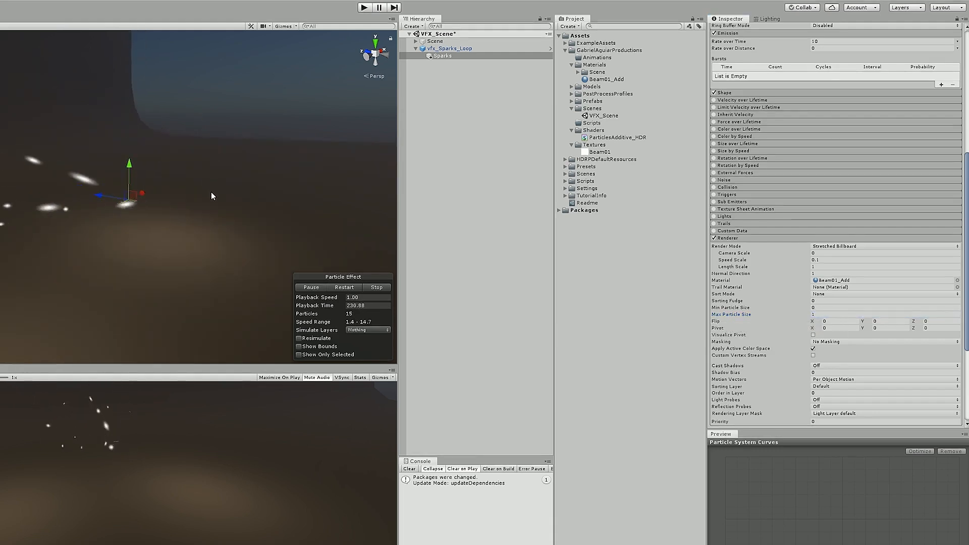
pyautogui.scroll(5, 211, 193)
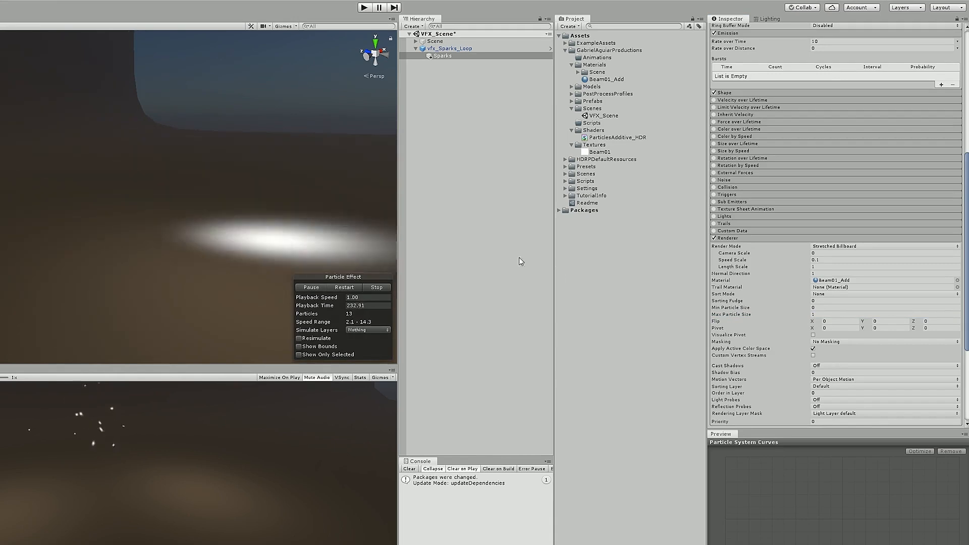
pyautogui.click(820, 315)
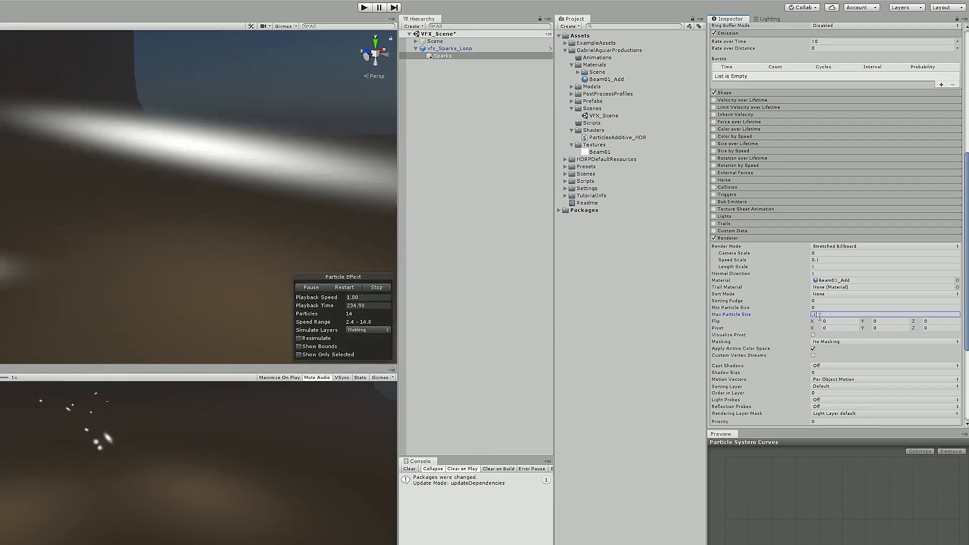
pyautogui.write('.1')
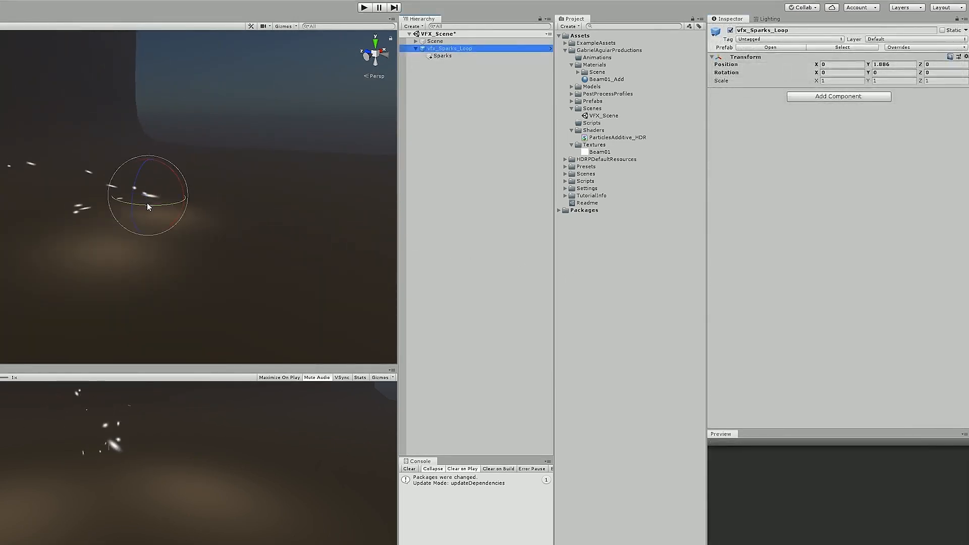
# Rotate the vfx_Sparks_Loop object to -90 on the Y axis.
pyautogui.moveTo(147, 202); pyautogui.dragTo(248, 203)
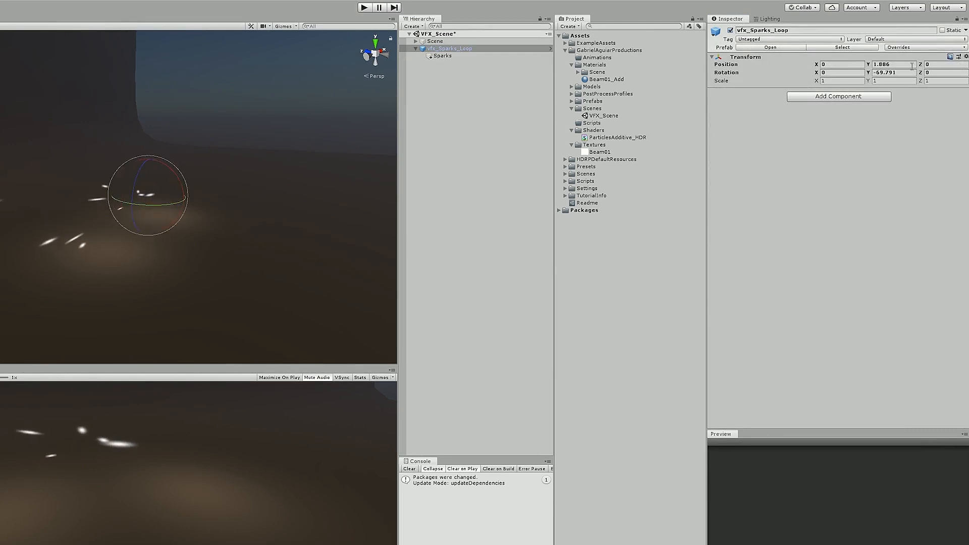
pyautogui.write('-90')
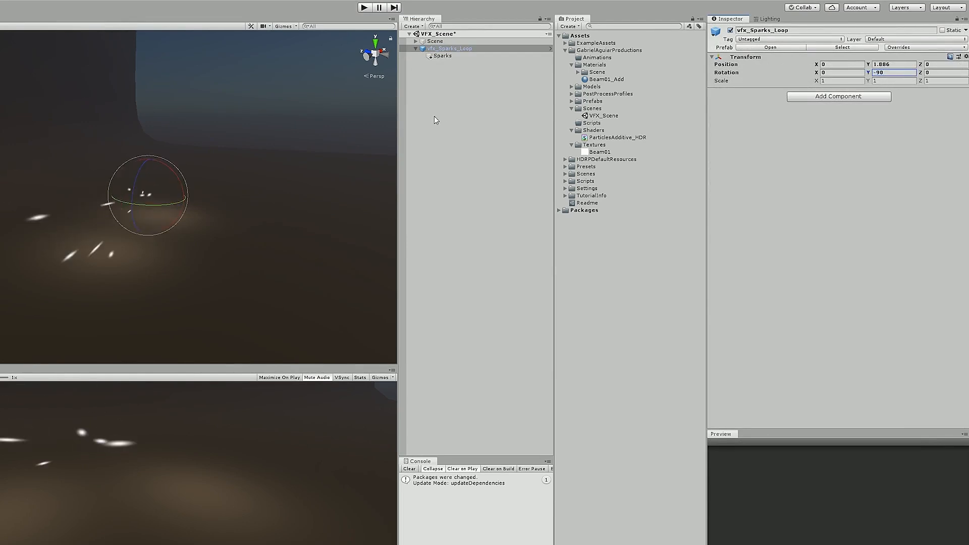
pyautogui.moveTo(285, 138); pyautogui.dragTo(113, 125, button='right')
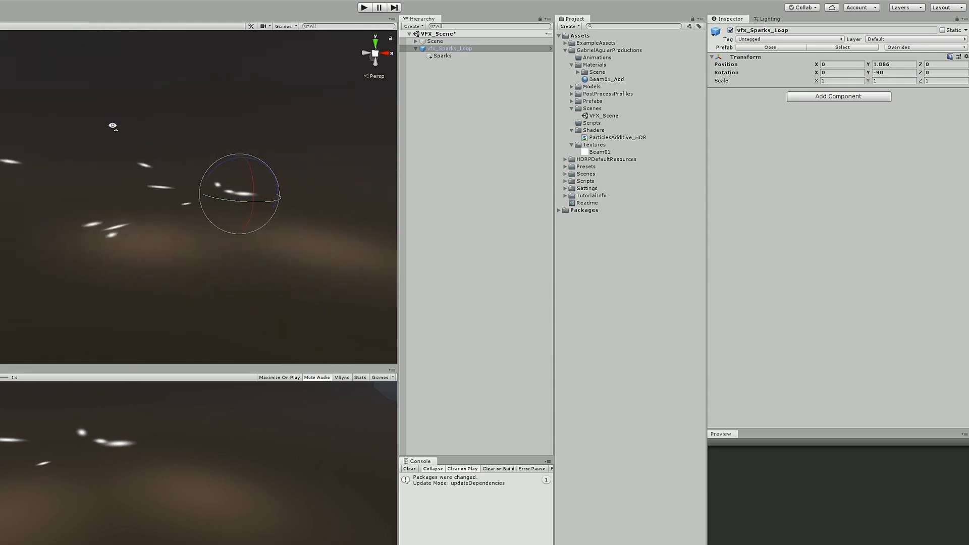
# Set the Sparks start size to range from 0.05 to 0.2 and the Gravity Modifier to 1.
pyautogui.click(439, 55)
pyautogui.moveTo(305, 149); pyautogui.dragTo(256, 199, button='right')
pyautogui.click(844, 162)
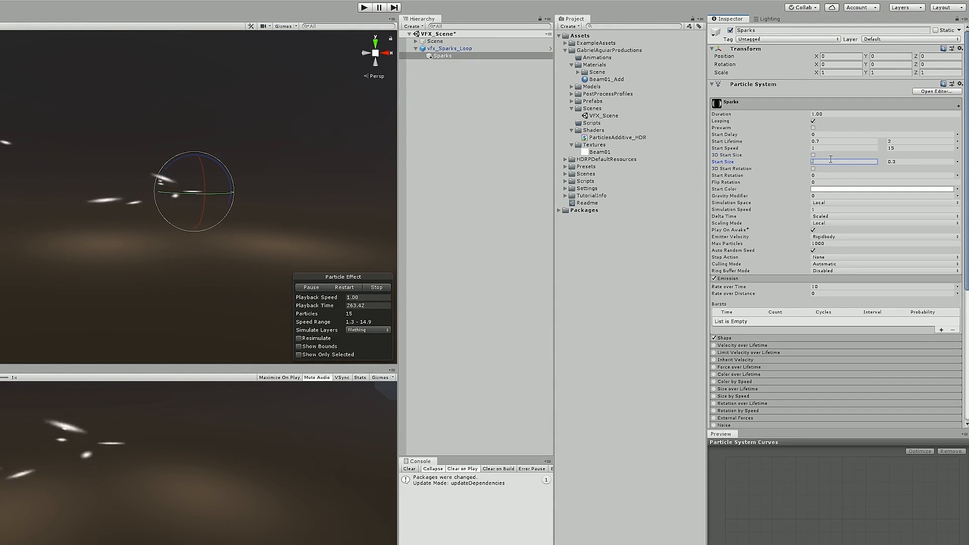
pyautogui.write('0.05')
pyautogui.click(901, 161)
pyautogui.write('0.2')
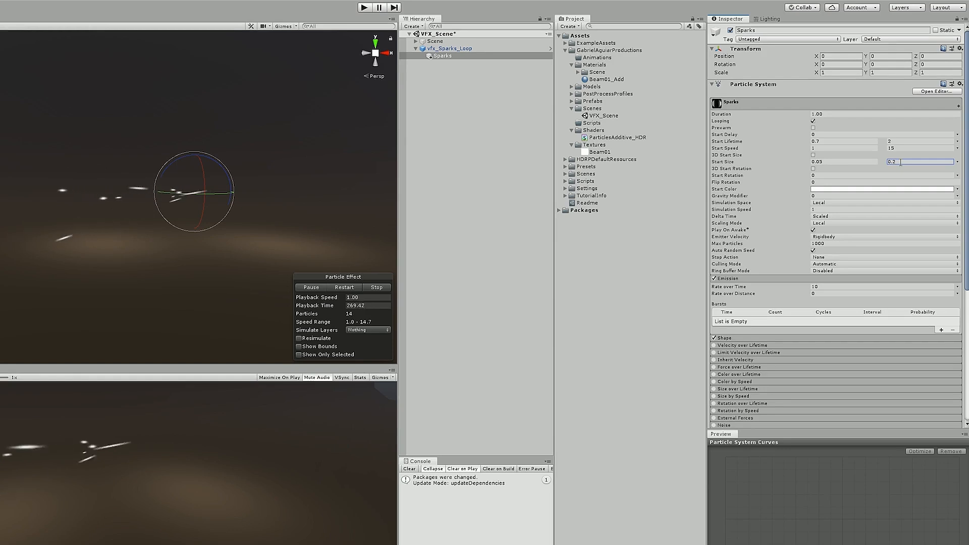
pyautogui.click(817, 195)
pyautogui.write('1')
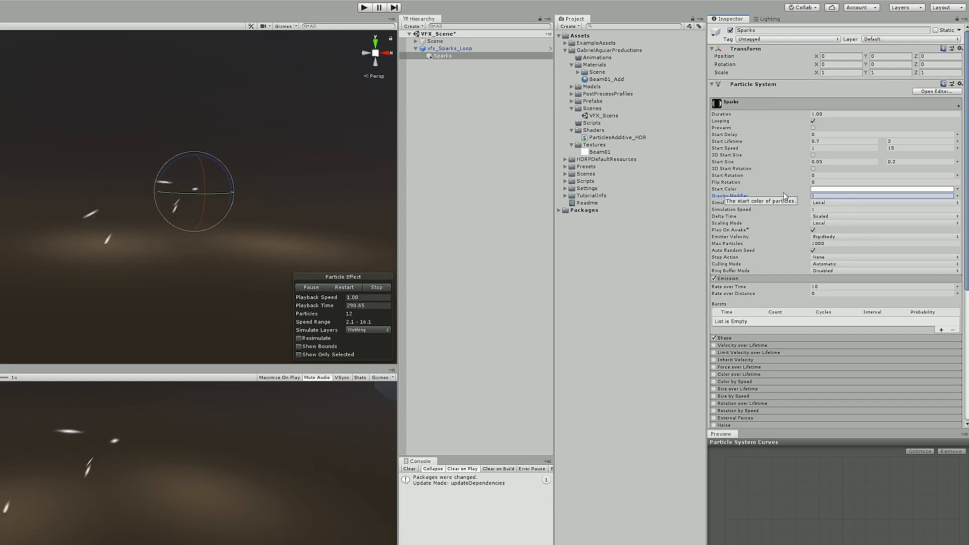
# Enable the Collision module on Sparks with the World type and bounds visualization turned off.
pyautogui.scroll(-5, 809, 271)
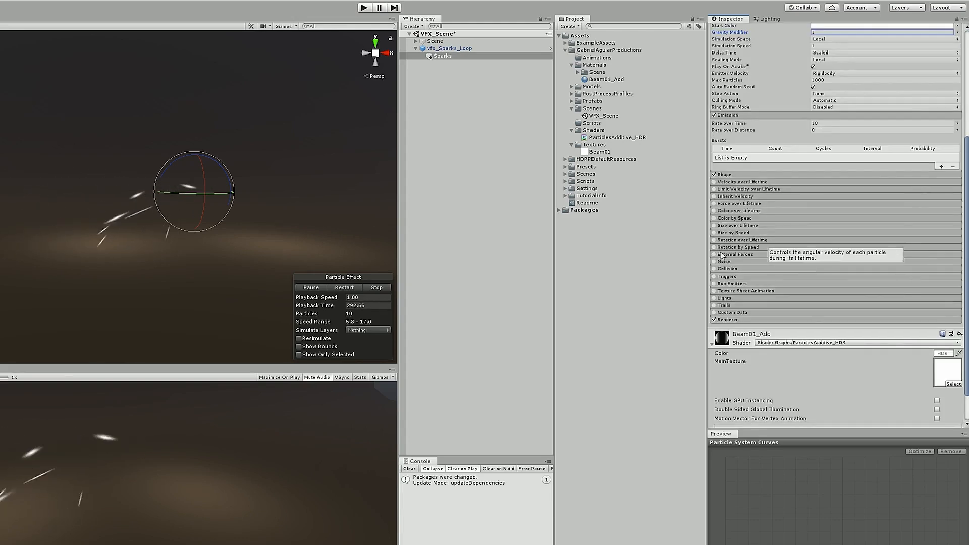
pyautogui.click(714, 269)
pyautogui.click(713, 268)
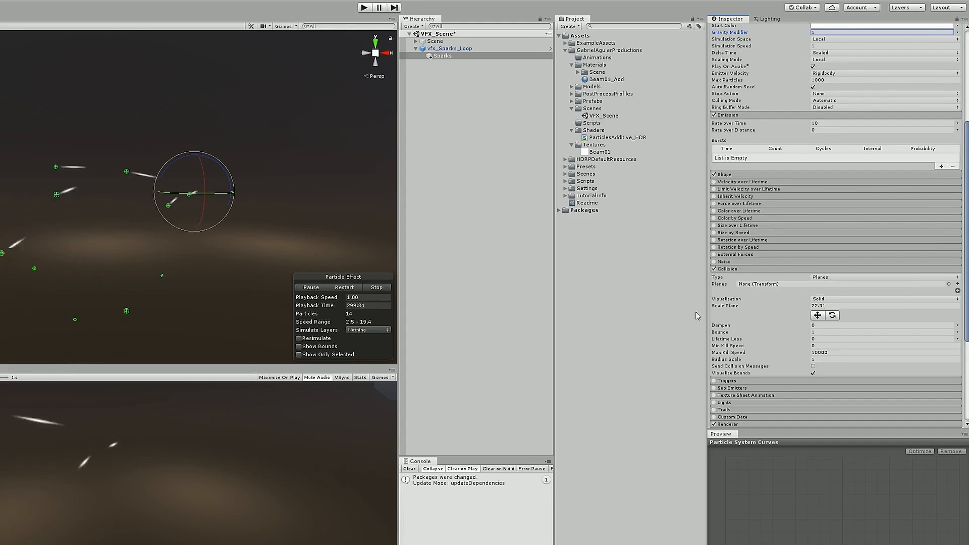
pyautogui.click(813, 373)
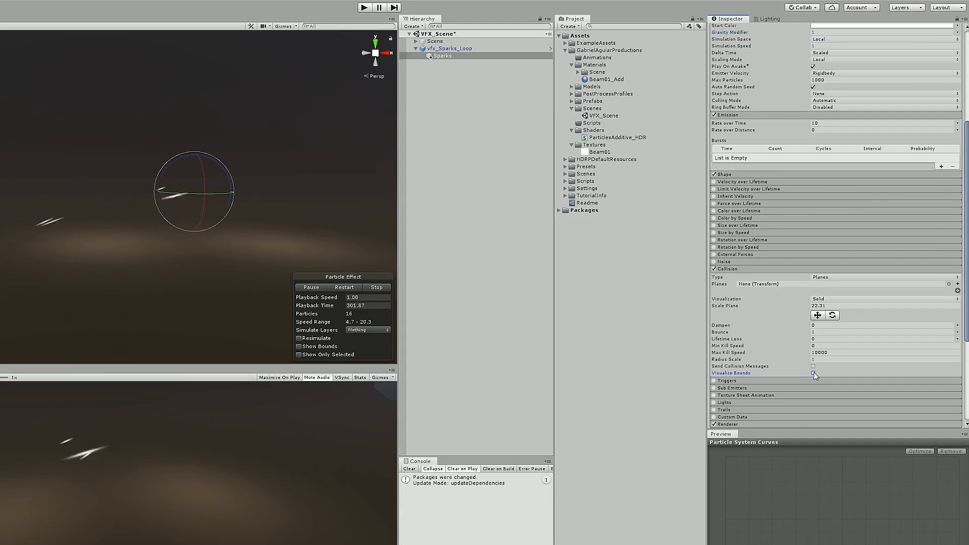
pyautogui.moveTo(240, 246); pyautogui.dragTo(321, 229, button='middle')
pyautogui.click(813, 373)
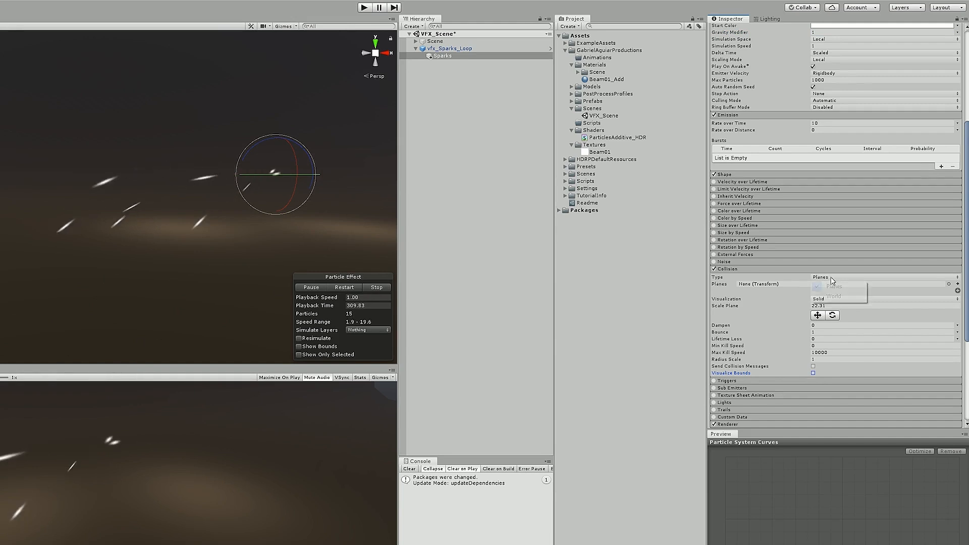
pyautogui.click(863, 277)
pyautogui.click(839, 295)
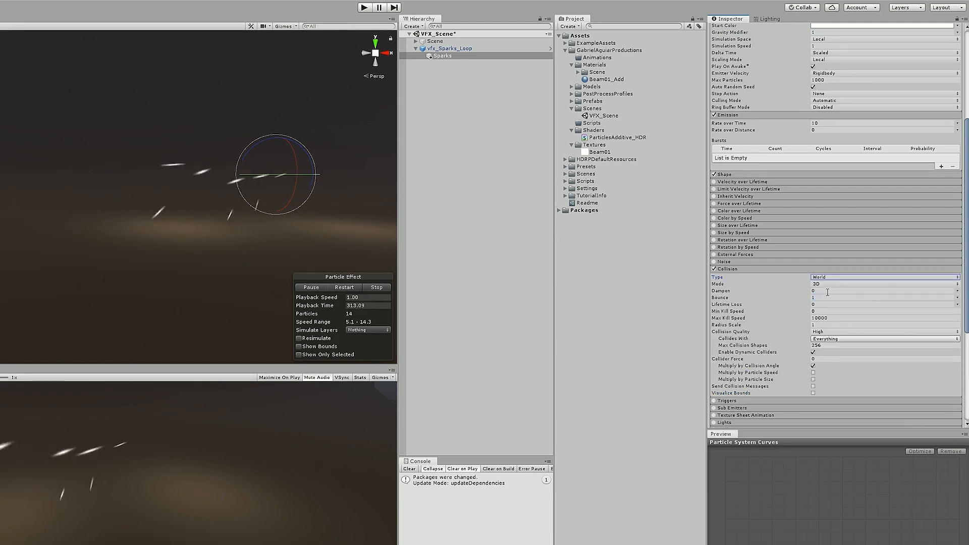
# Turn on Visualize Bounds for the collision and set both Dampen and Bounce to 0.5.
pyautogui.click(821, 298)
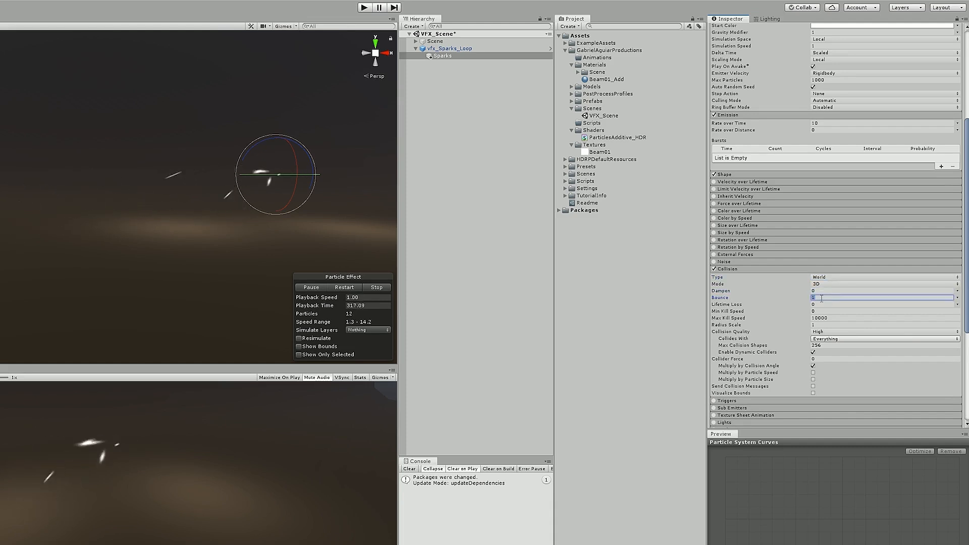
pyautogui.click(813, 393)
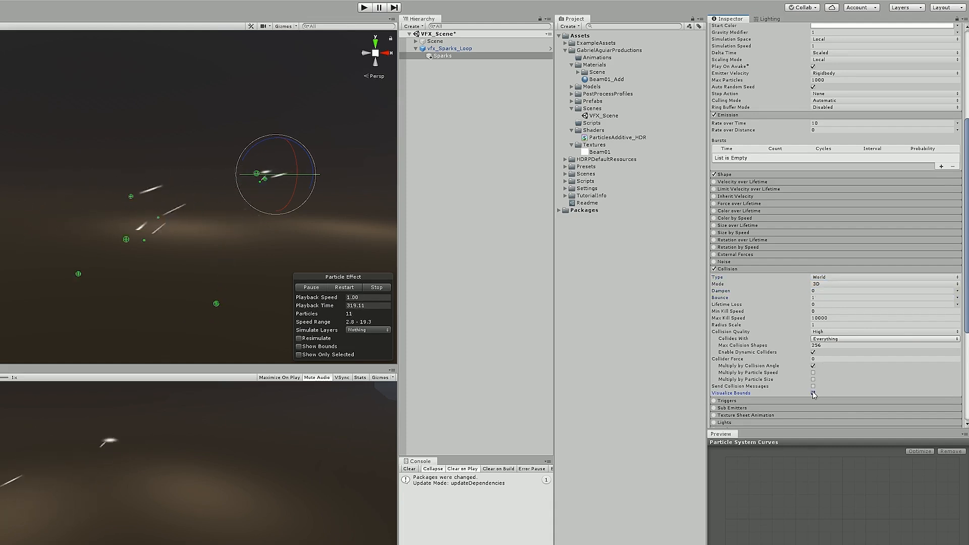
pyautogui.click(823, 292)
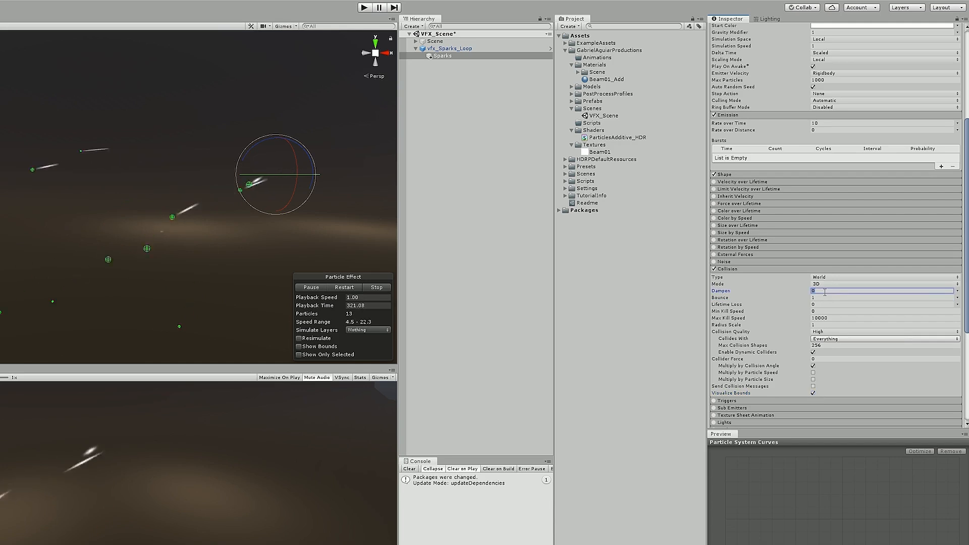
pyautogui.write('0.5')
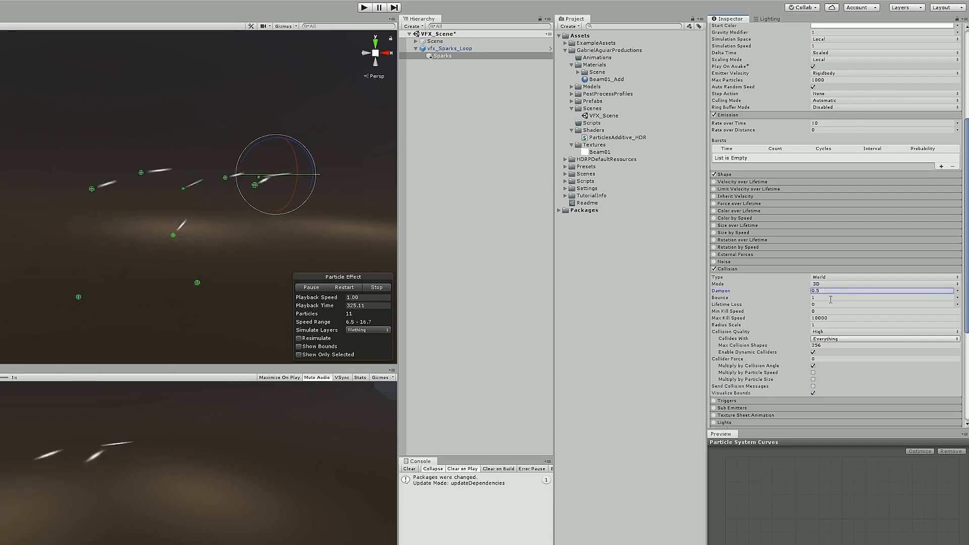
pyautogui.click(829, 298)
pyautogui.write('0.5')
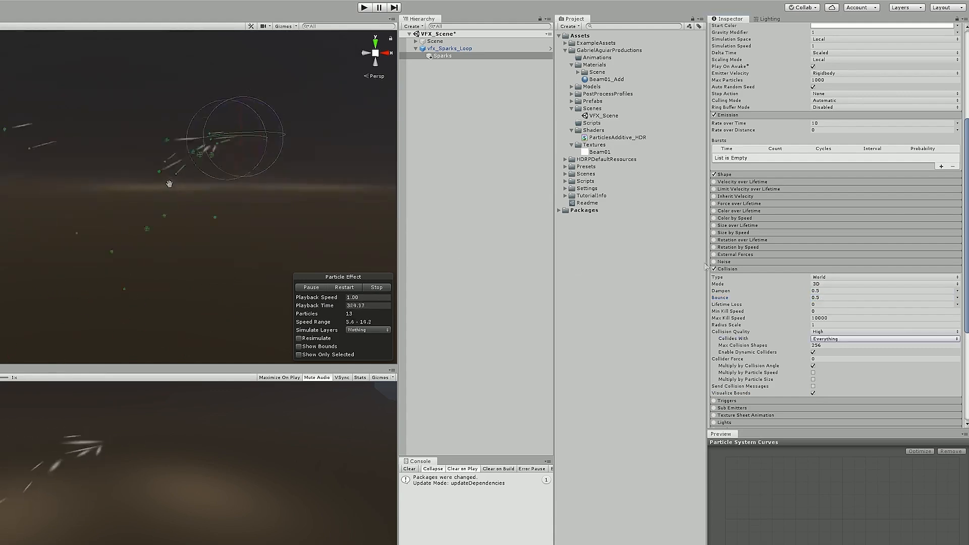
# Add a Box Collider component to the BackDrop01 ground object.
pyautogui.click(305, 214)
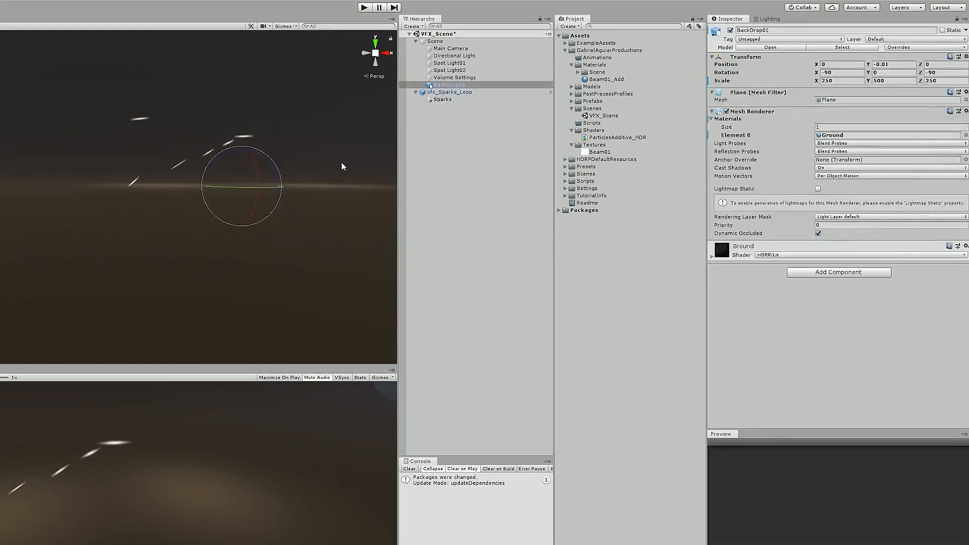
pyautogui.click(837, 272)
pyautogui.write('coll')
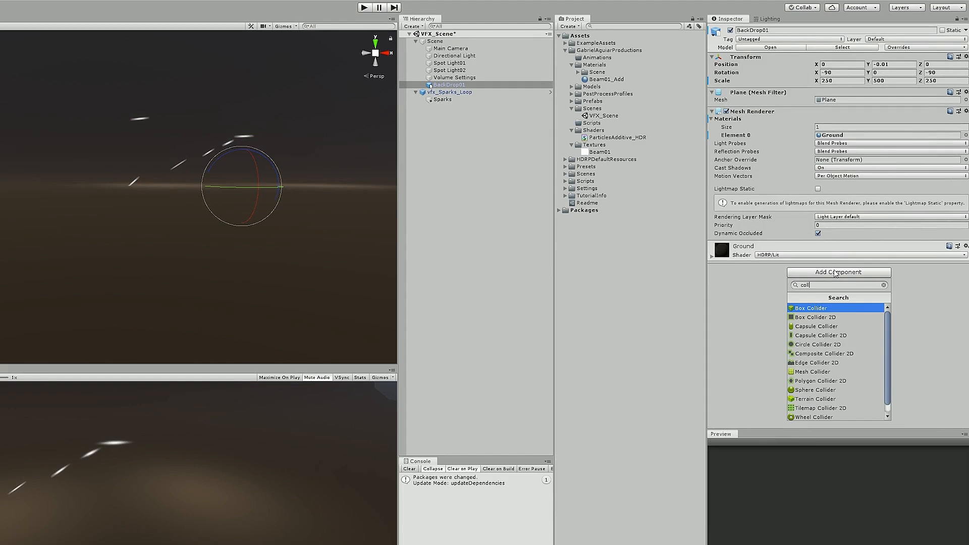
pyautogui.click(828, 310)
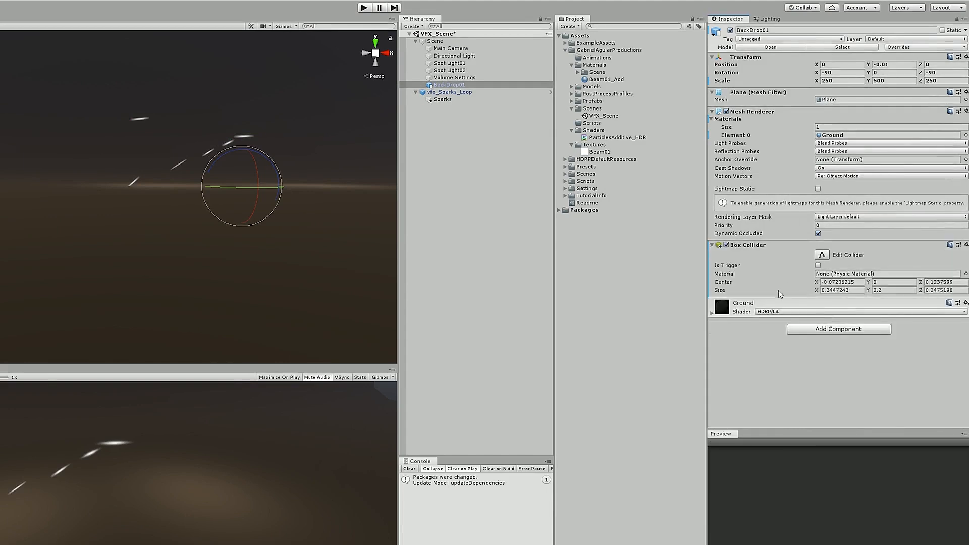
# Edit BackDrop01's Box Collider to a size of 0.34 × 0.2 × 0.001 and inspect it against the ground from different views.
pyautogui.click(827, 259)
pyautogui.scroll(-8, 281, 218)
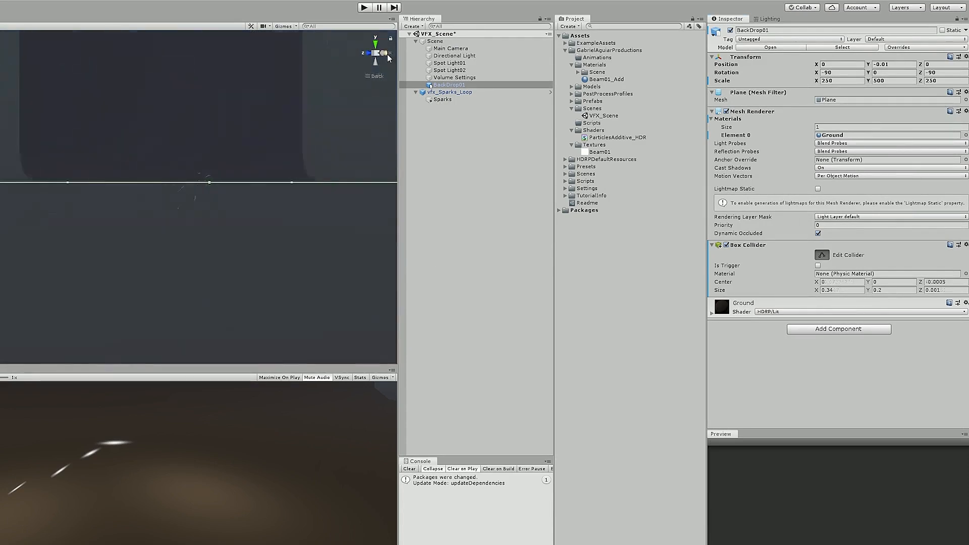
pyautogui.scroll(3, 240, 120)
pyautogui.moveTo(209, 180); pyautogui.dragTo(109, 202, button='middle')
pyautogui.scroll(10, 201, 184)
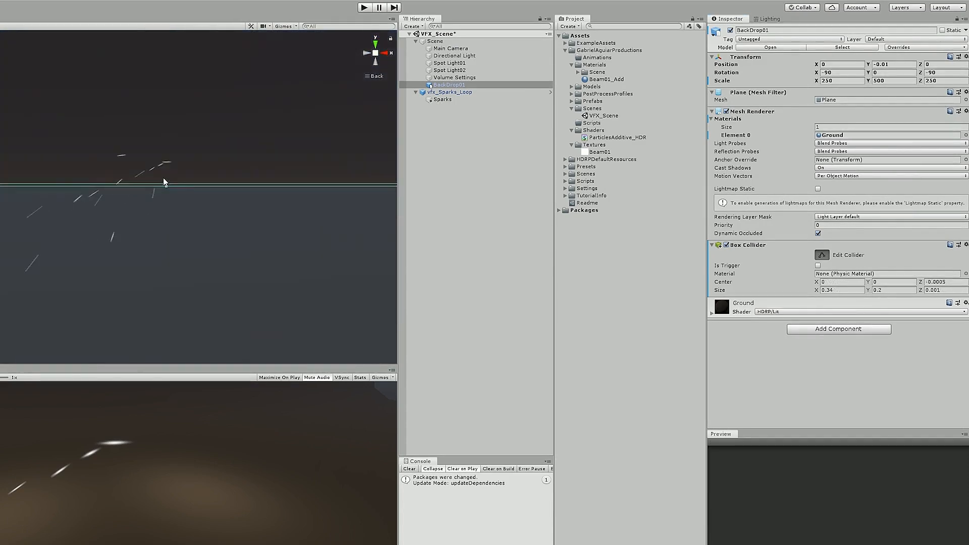
pyautogui.scroll(-4, 230, 177)
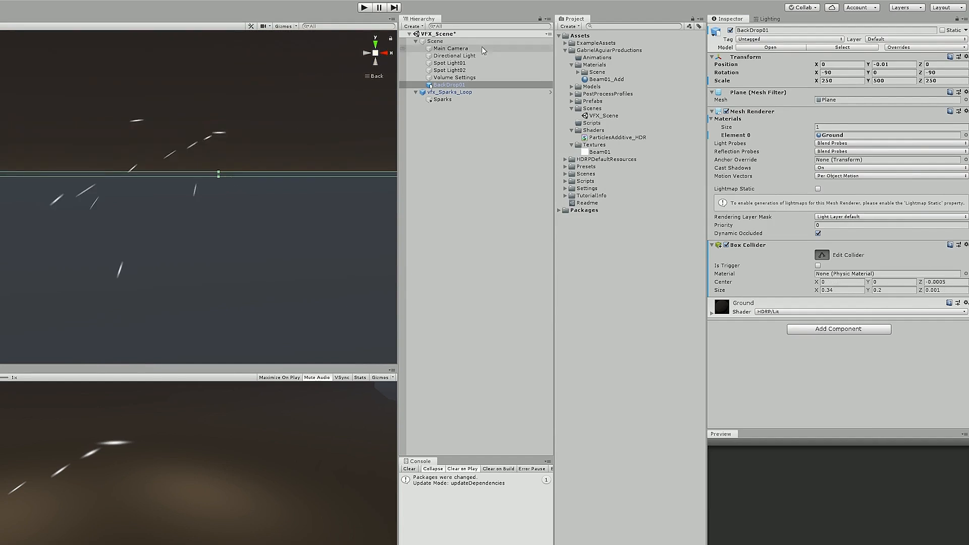
pyautogui.click(377, 52)
pyautogui.scroll(-12, 202, 136)
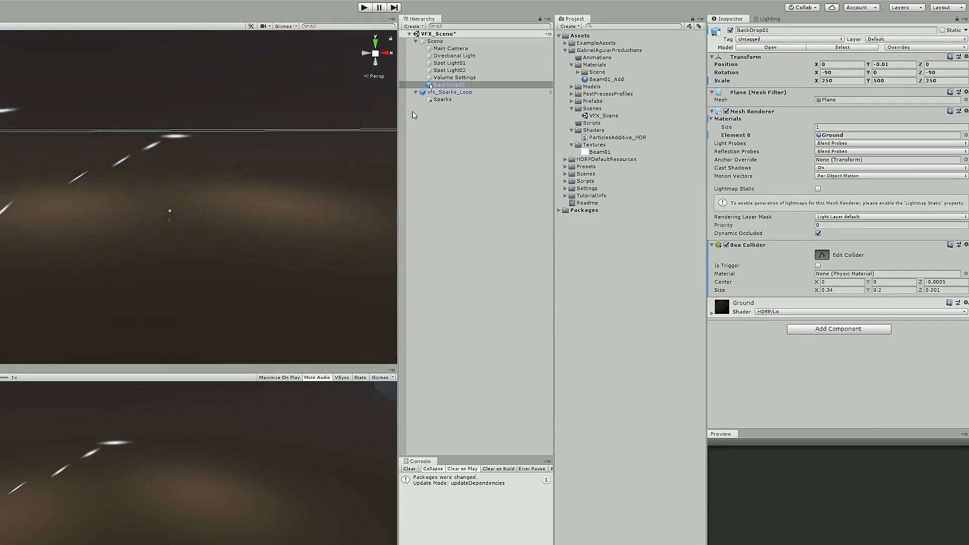
# Select and frame the Sparks particle system, checking its collisions with the ground and its Collision settings.
pyautogui.click(441, 99)
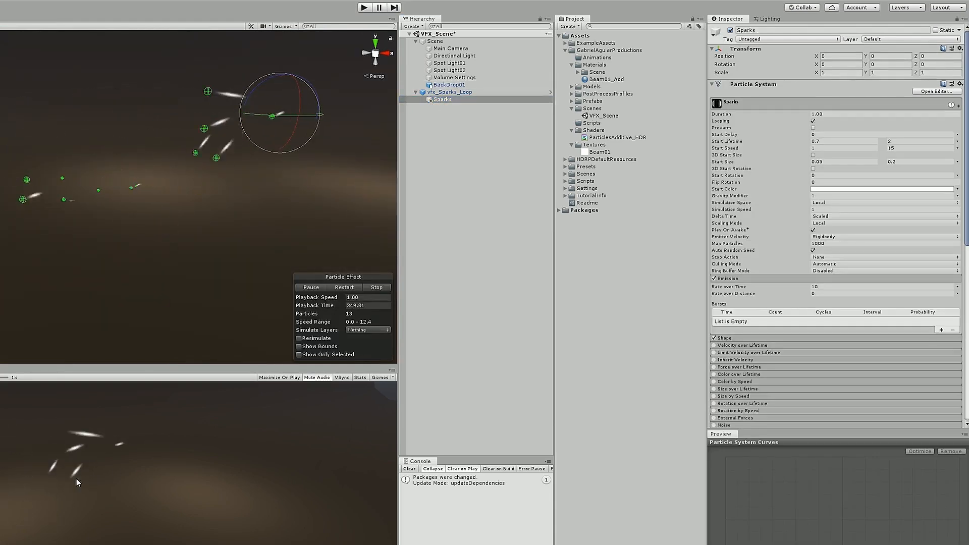
pyautogui.press('f')
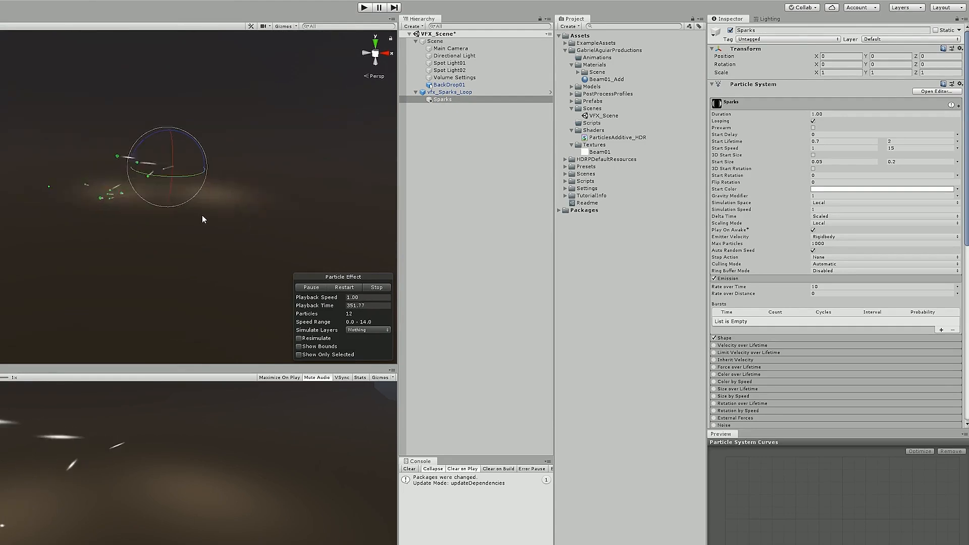
pyautogui.scroll(-12, 807, 283)
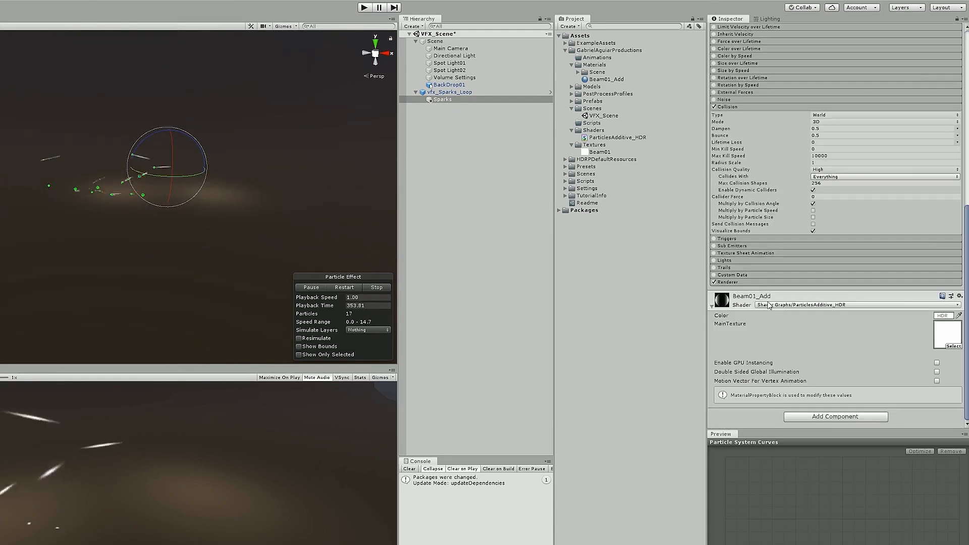
pyautogui.scroll(6, 814, 292)
# Try Bounce values of 1 and 2 in the Sparks Collision module, then restore Bounce to 0.5.
pyautogui.click(814, 291)
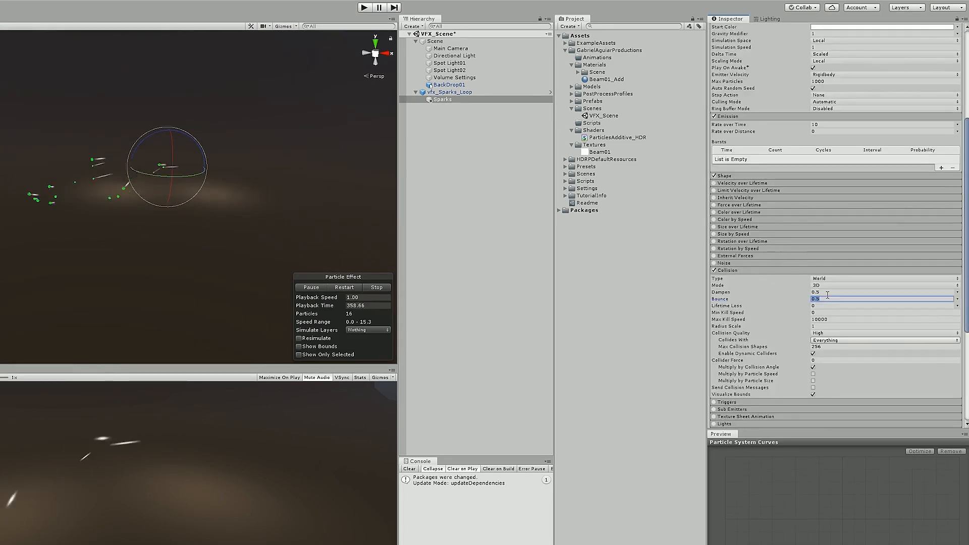
pyautogui.write('0.5')
pyautogui.press('Tab')
pyautogui.write('1')
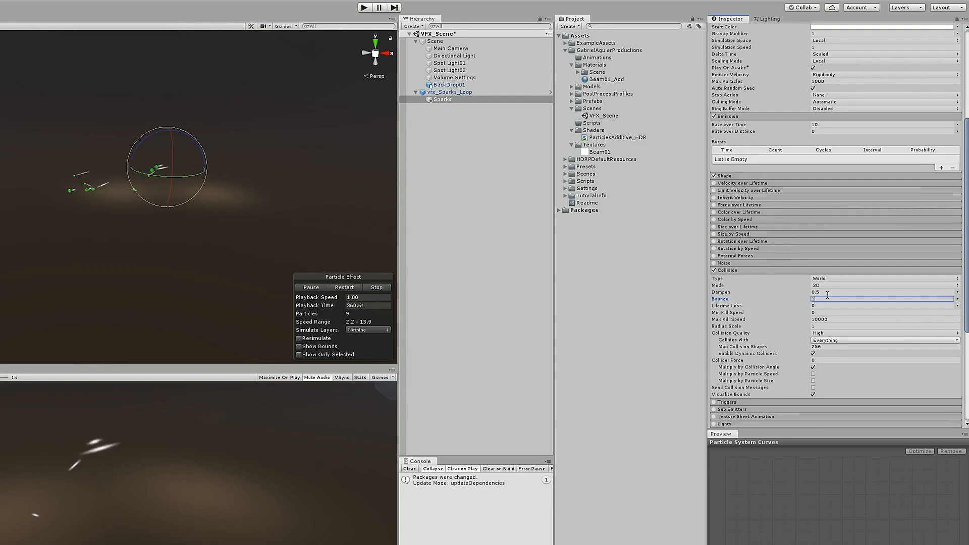
pyautogui.moveTo(117, 213); pyautogui.dragTo(151, 211, button='middle')
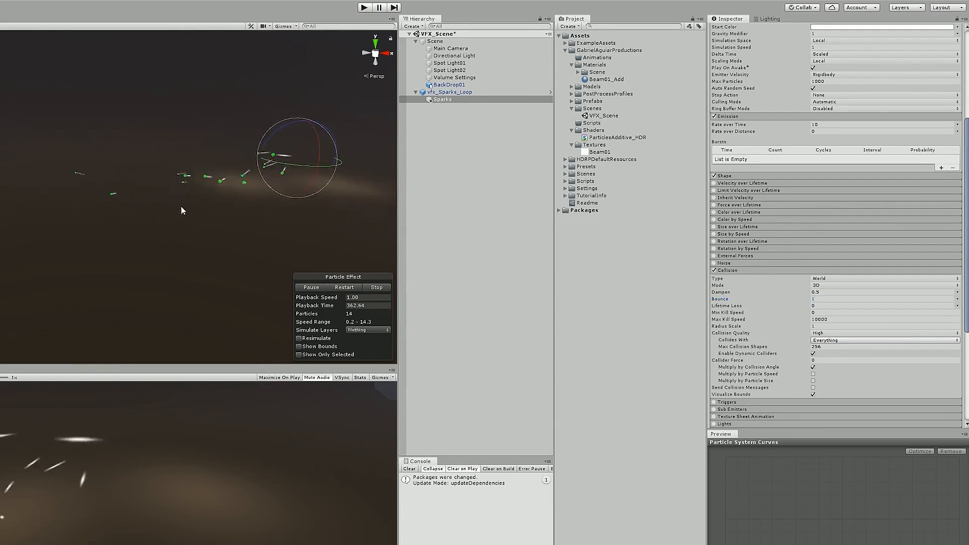
pyautogui.click(841, 298)
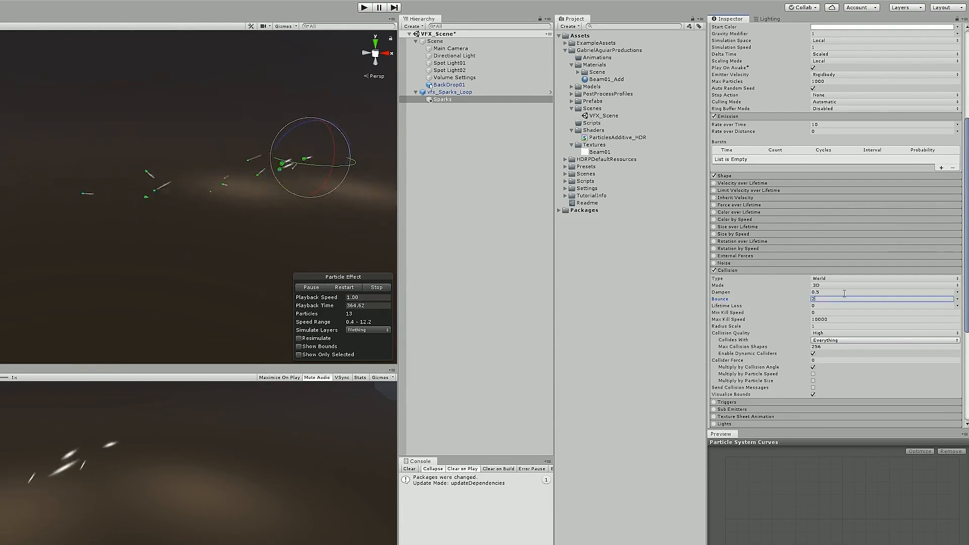
pyautogui.write('2')
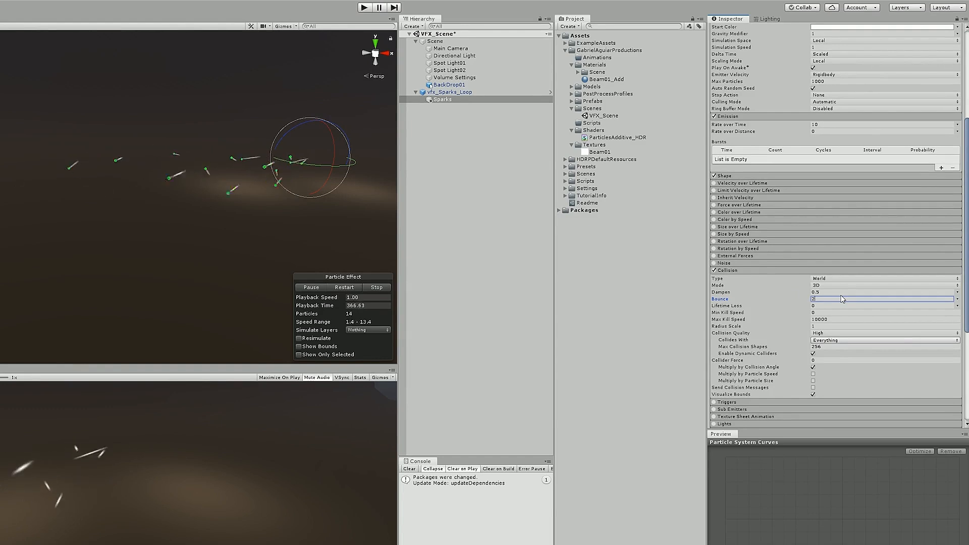
pyautogui.write('0.5')
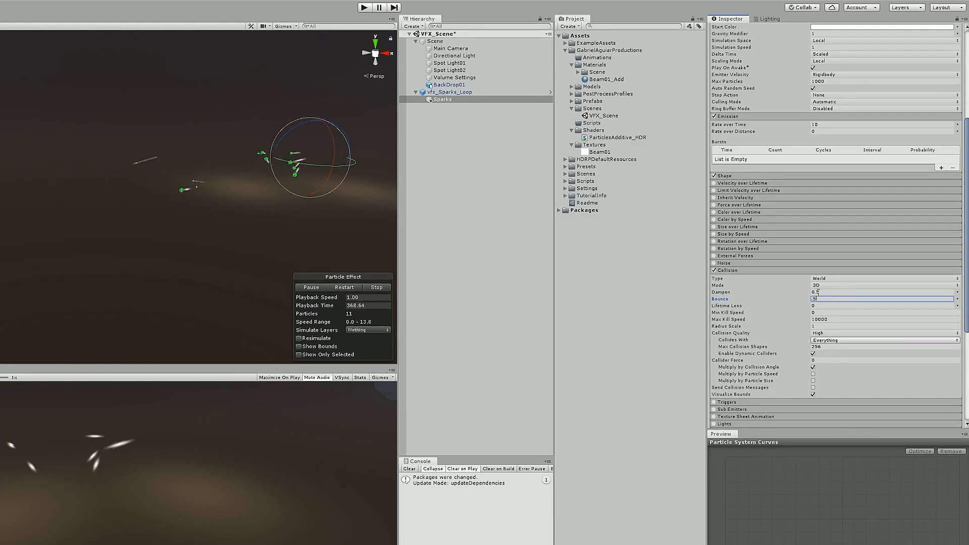
# Try Dampen values of 1 and 0 in the Sparks Collision module, then restore Dampen to 0.5.
pyautogui.click(825, 291)
pyautogui.write('1')
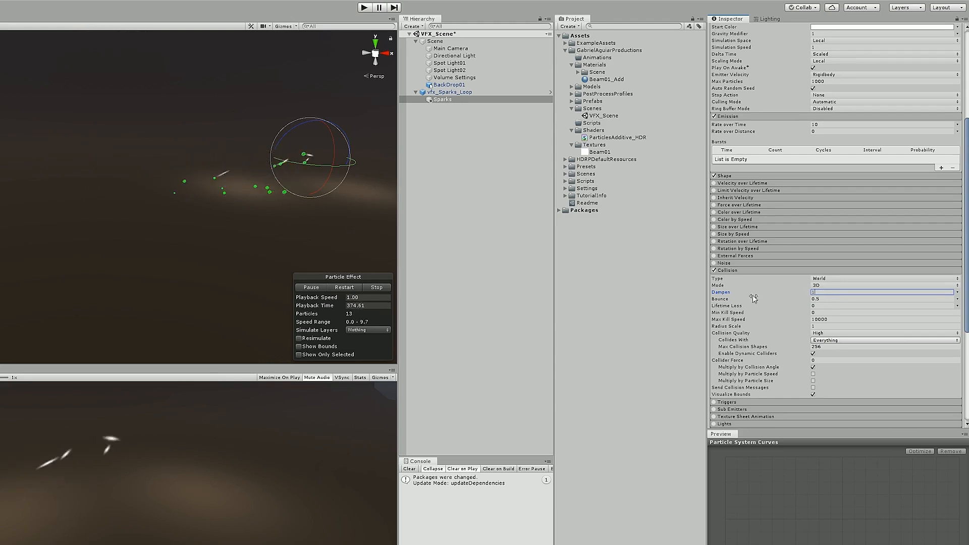
pyautogui.press('BackSpace')
pyautogui.write('0')
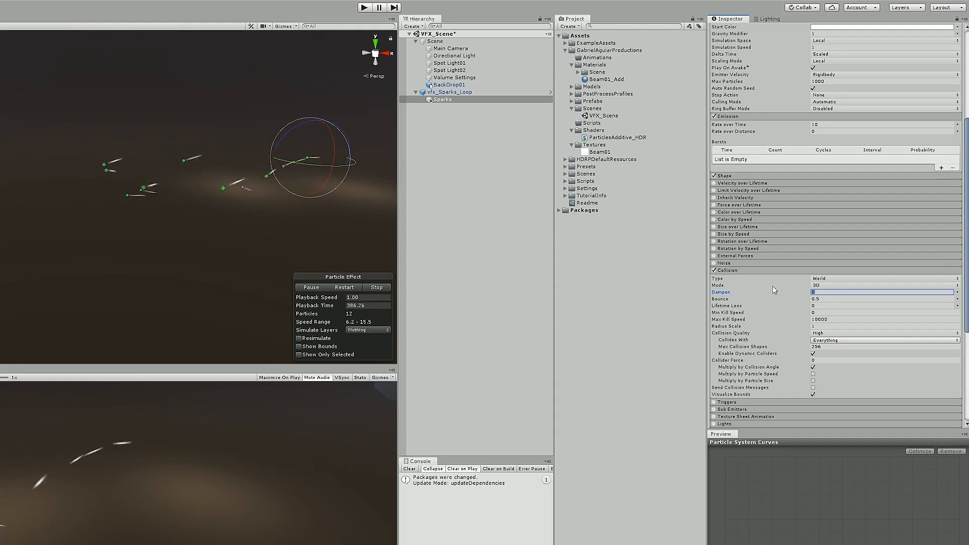
pyautogui.write('.5')
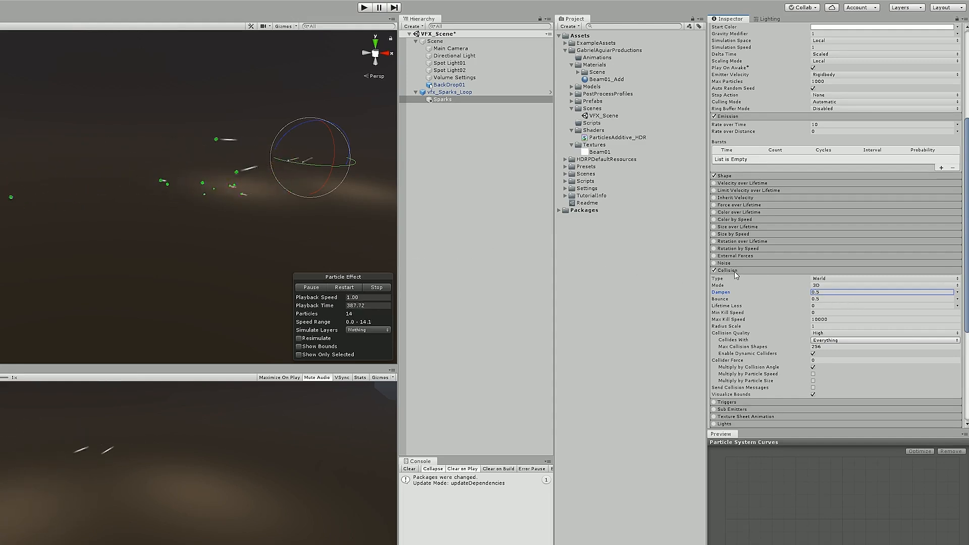
# Turn off Visualize Bounds for the Sparks collision and test a Lifetime Loss of 1 before resetting it to 0.
pyautogui.click(812, 395)
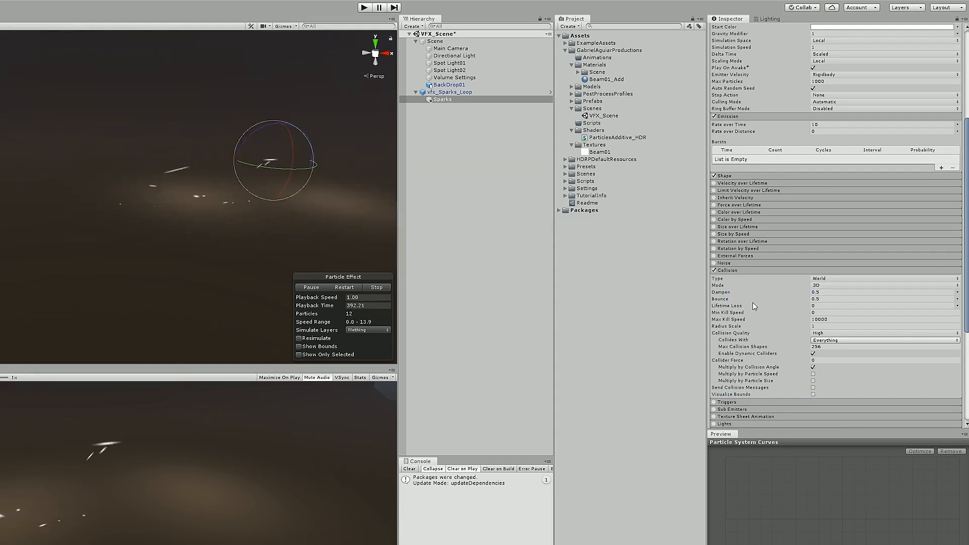
pyautogui.click(821, 307)
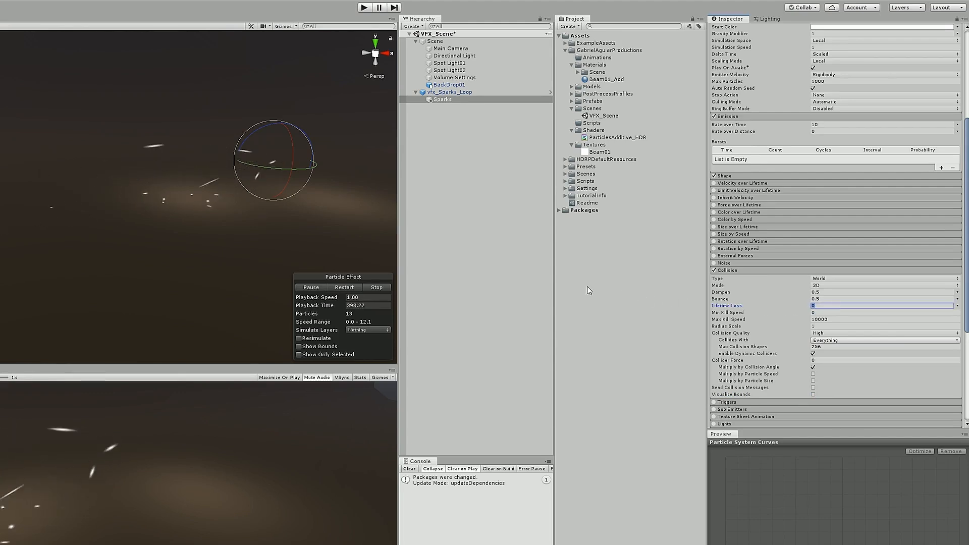
pyautogui.write('1')
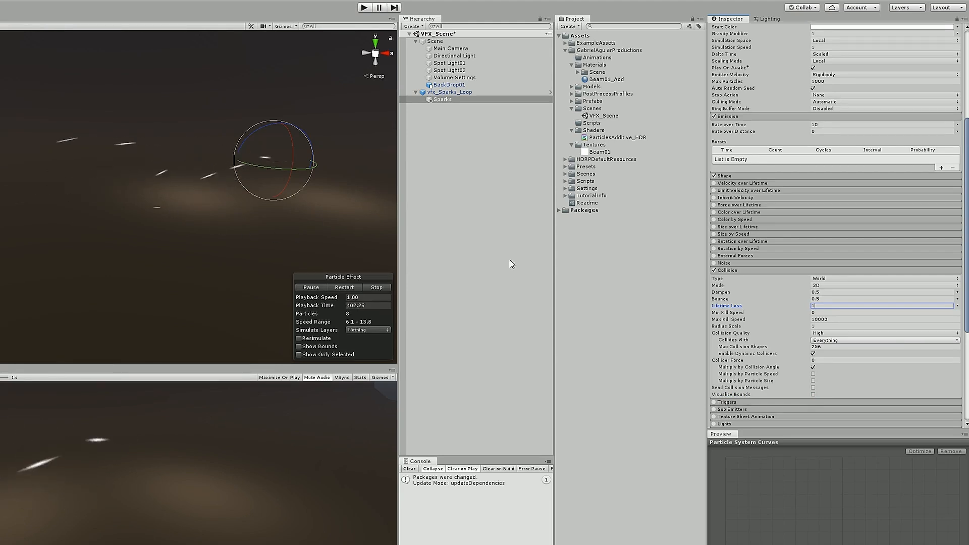
pyautogui.press('BackSpace')
pyautogui.write('0')
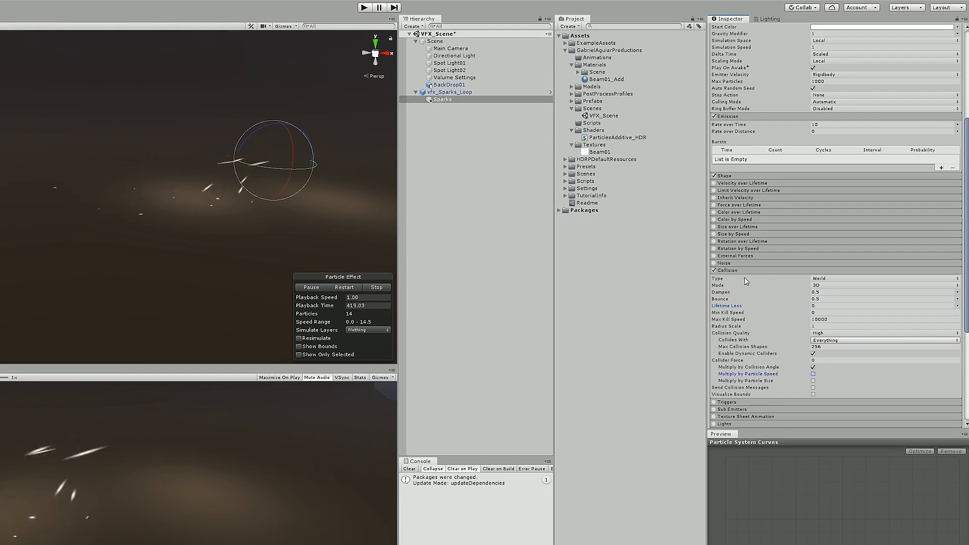
pyautogui.click(749, 270)
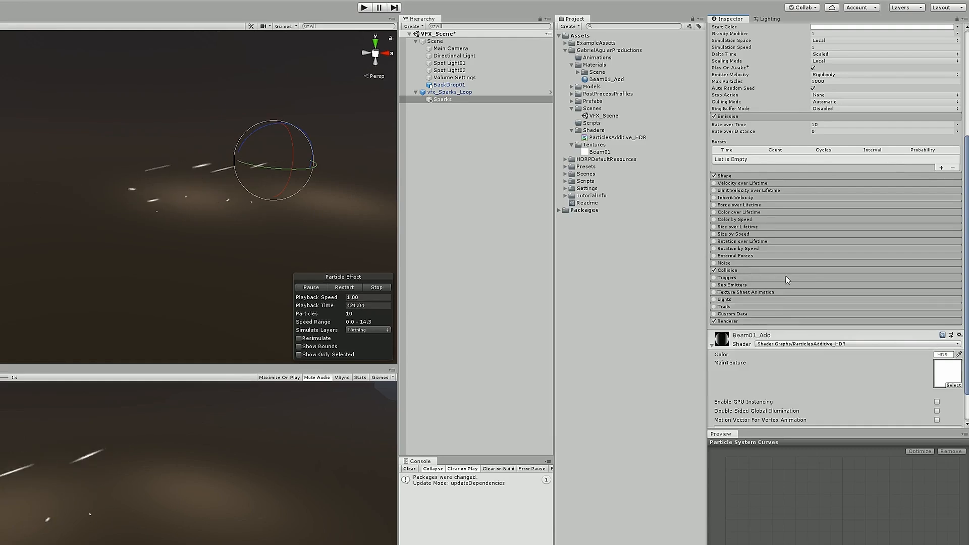
# Set the Sparks emission Rate over Time to 50 and collapse the Emission module.
pyautogui.scroll(5, 807, 247)
pyautogui.click(829, 287)
pyautogui.write('50')
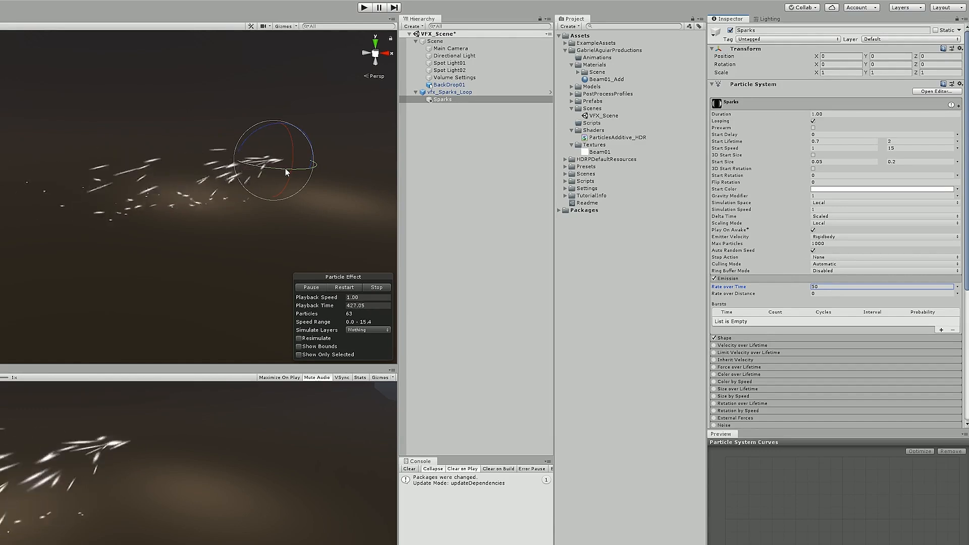
pyautogui.click(786, 280)
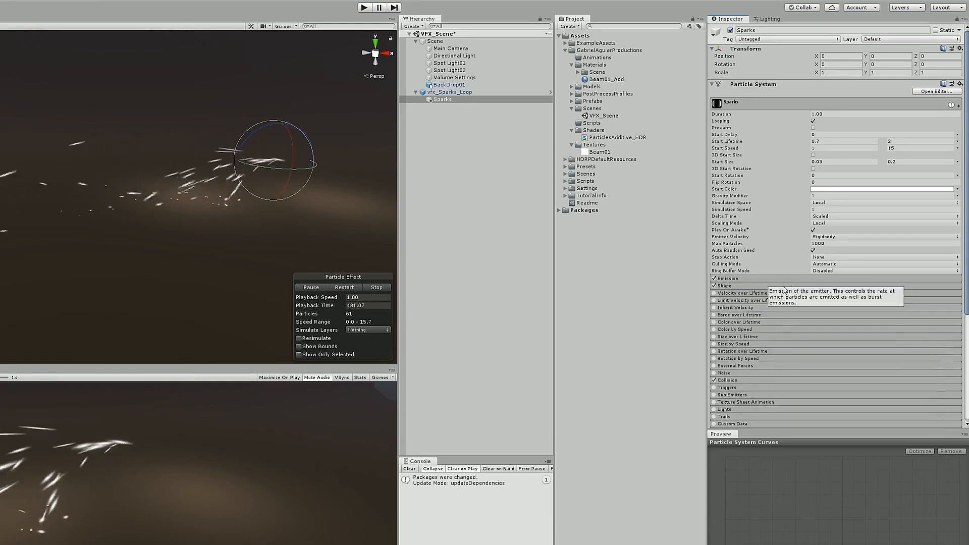
# Enable Color over Lifetime on Sparks and set the alpha of its gradient's end key to 255.
pyautogui.scroll(-3, 777, 312)
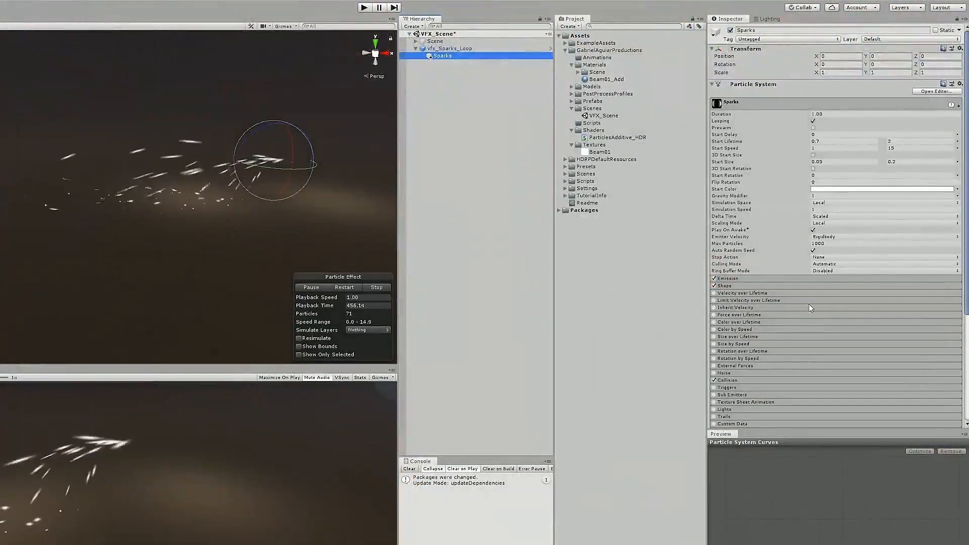
pyautogui.scroll(-3, 810, 307)
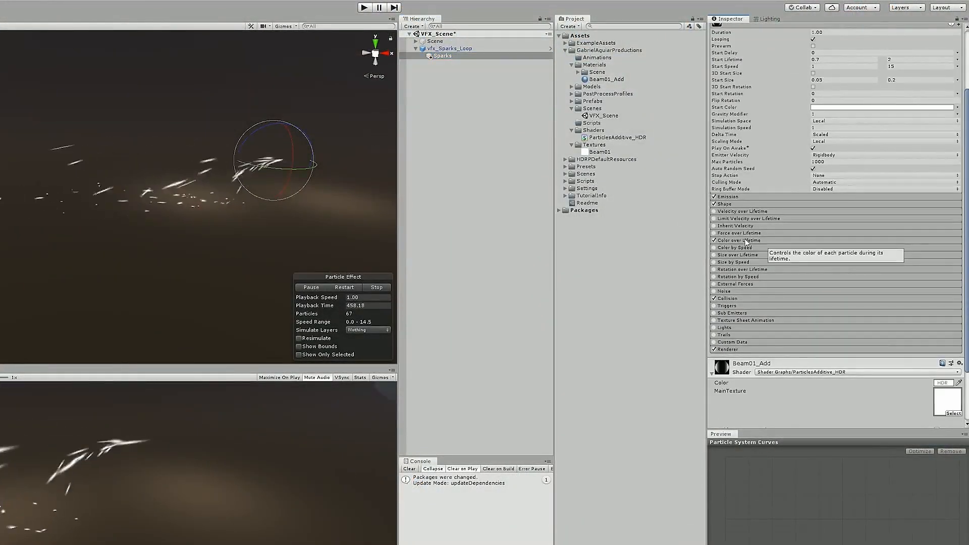
pyautogui.click(714, 240)
pyautogui.click(755, 240)
pyautogui.click(834, 249)
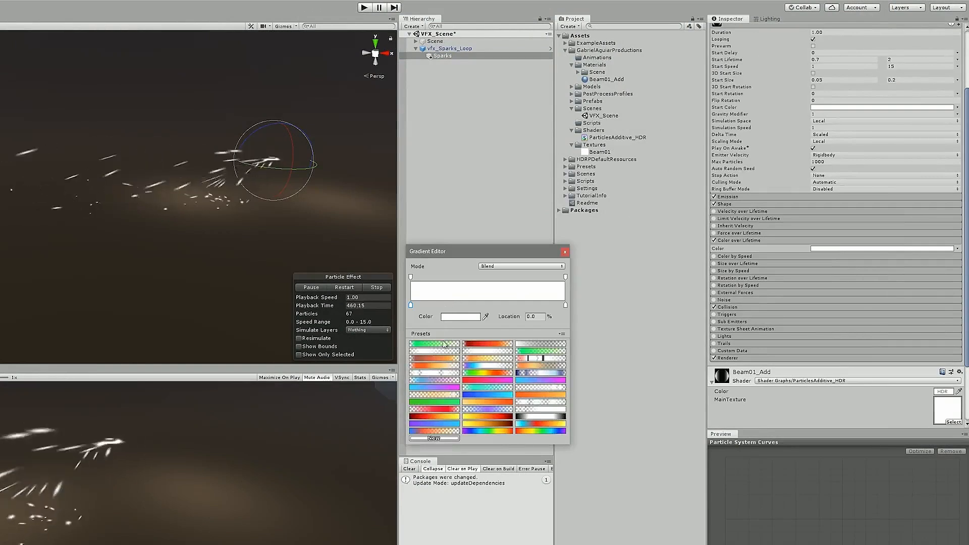
pyautogui.click(411, 277)
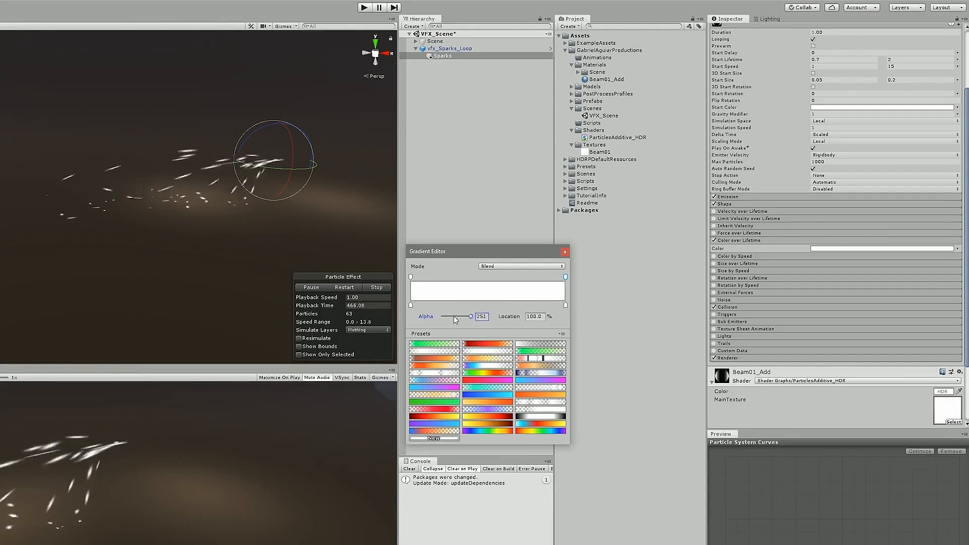
pyautogui.moveTo(456, 320); pyautogui.dragTo(523, 316)
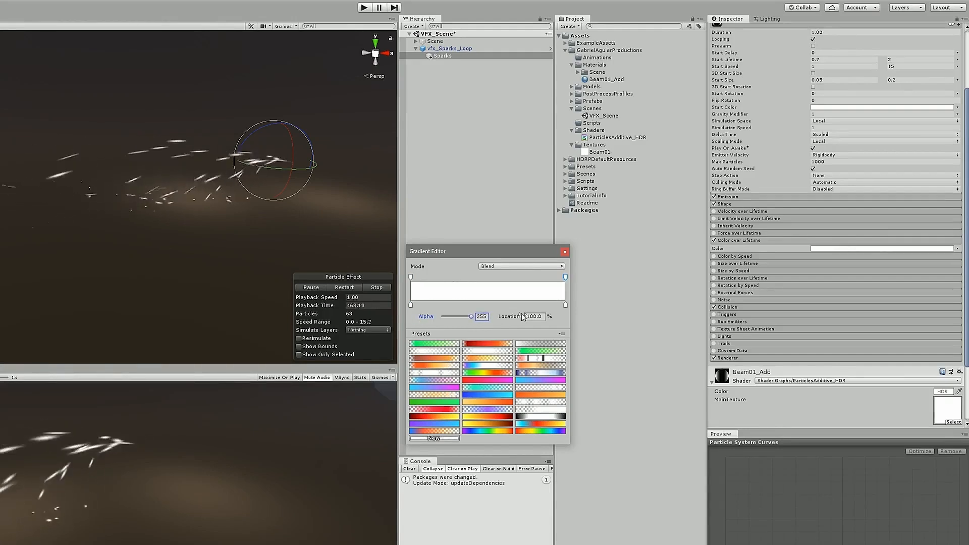
# Set the Sparks Color over Lifetime gradient's start color key to an orange with HSV 35, 85, 100.
pyautogui.click(410, 305)
pyautogui.click(459, 317)
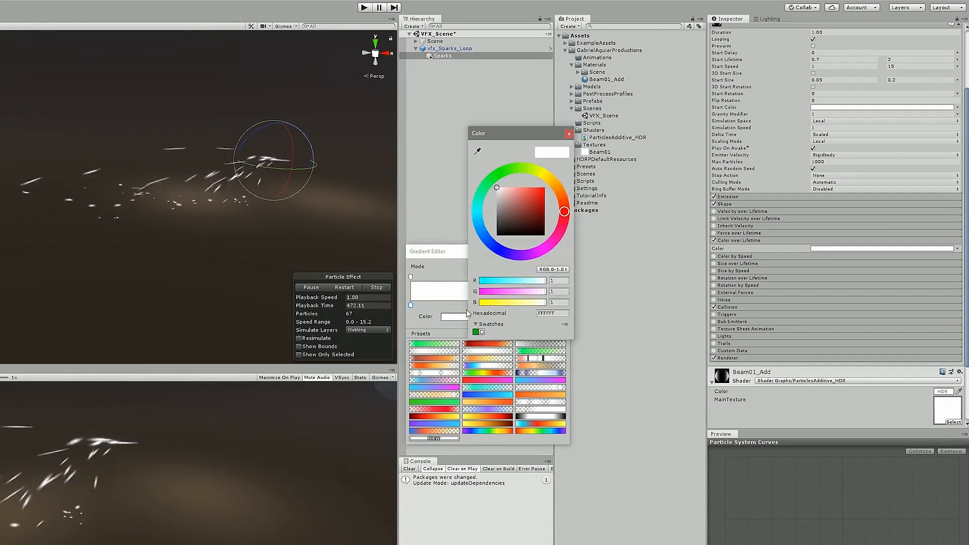
pyautogui.moveTo(563, 206); pyautogui.dragTo(538, 186)
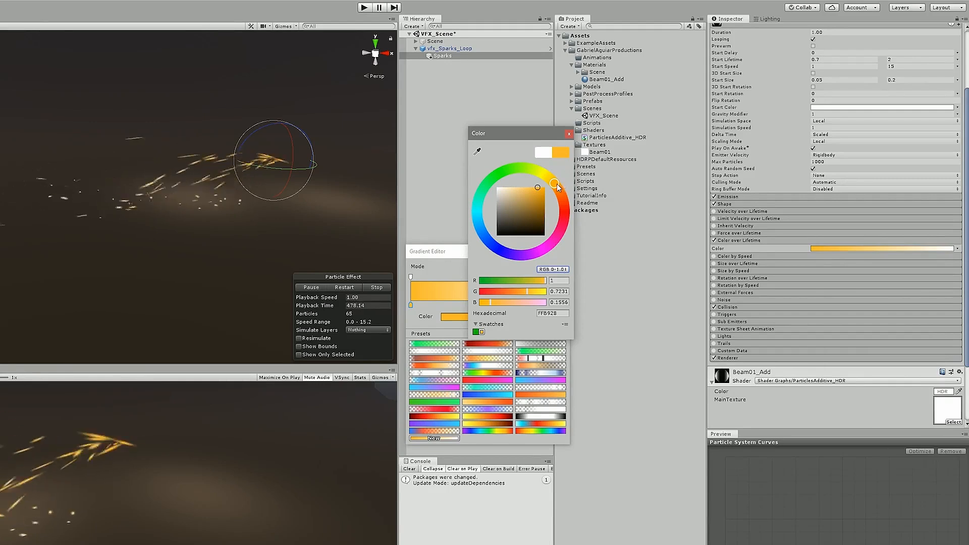
pyautogui.click(562, 271)
pyautogui.click(555, 299)
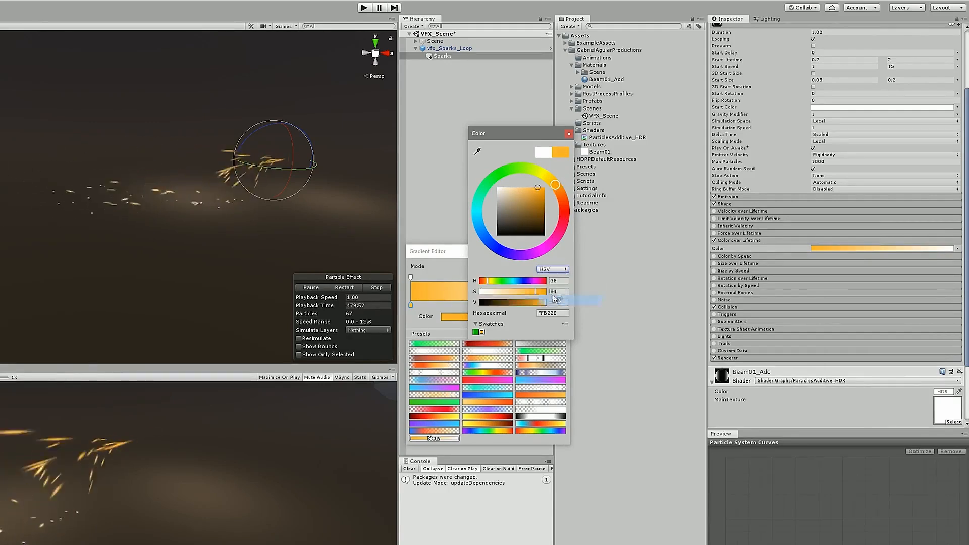
pyautogui.write('35')
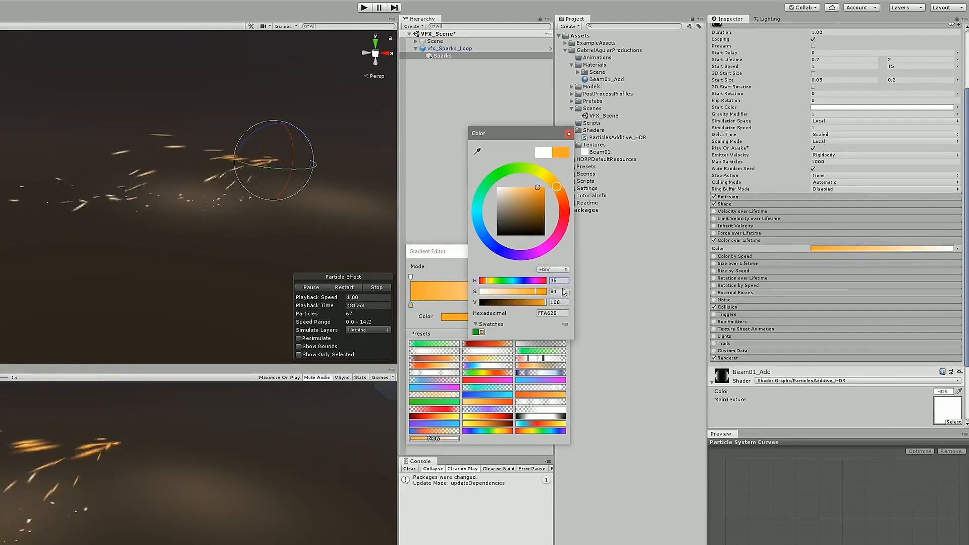
pyautogui.click(558, 292)
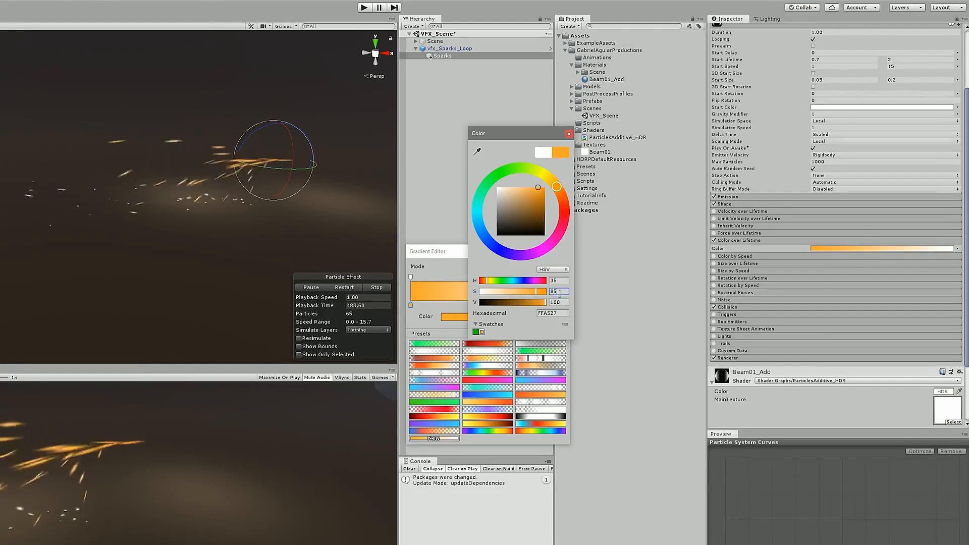
pyautogui.click(569, 134)
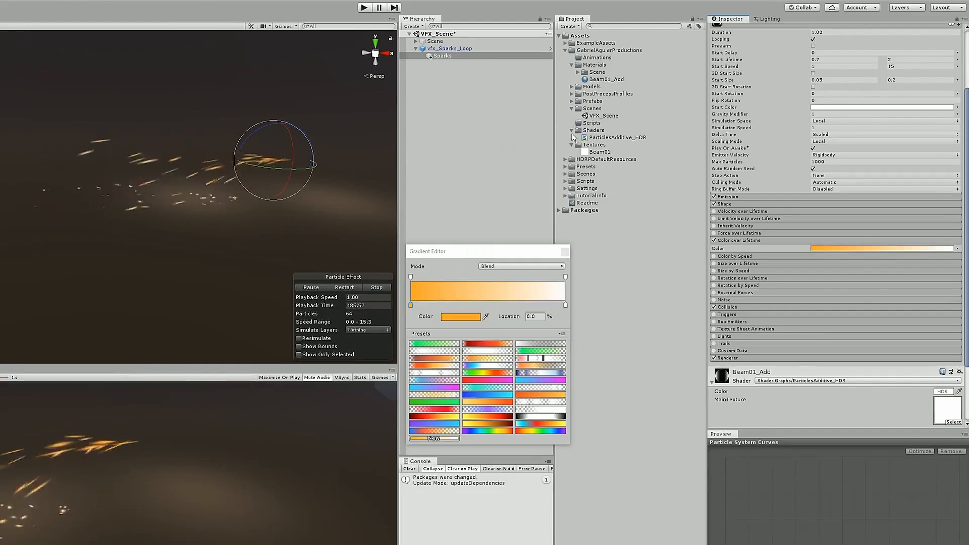
# Set the gradient's end color key to a red-orange with HSV 10, 80, 100.
pyautogui.click(565, 304)
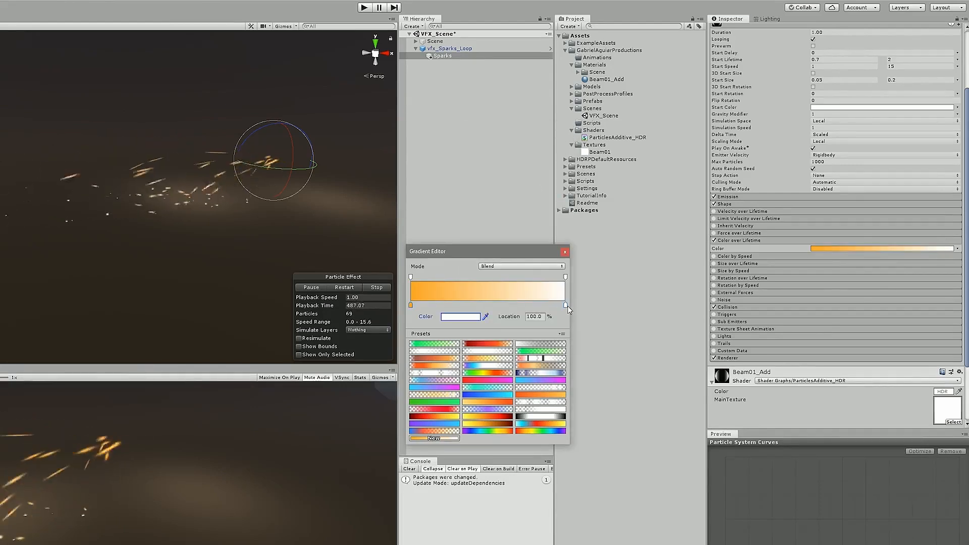
pyautogui.click(473, 318)
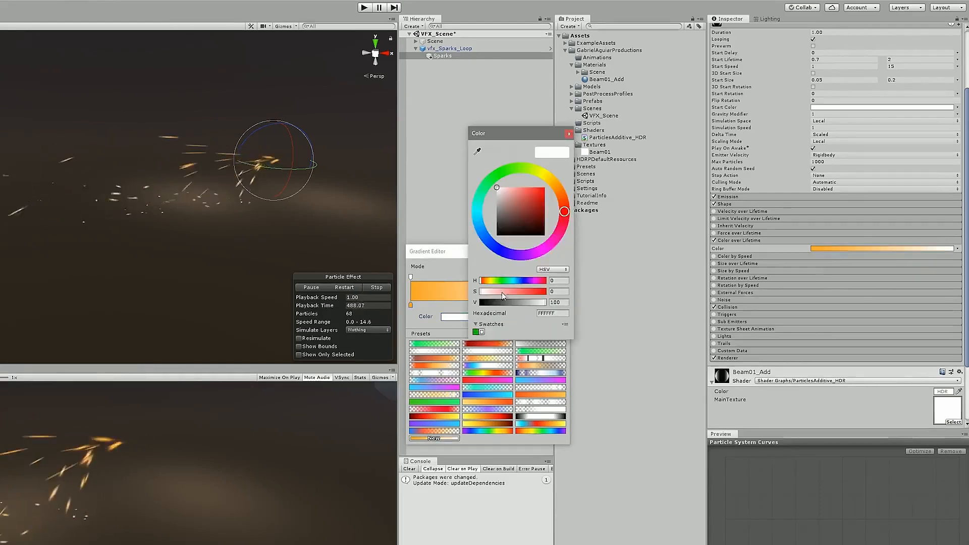
pyautogui.click(563, 279)
pyautogui.write('10')
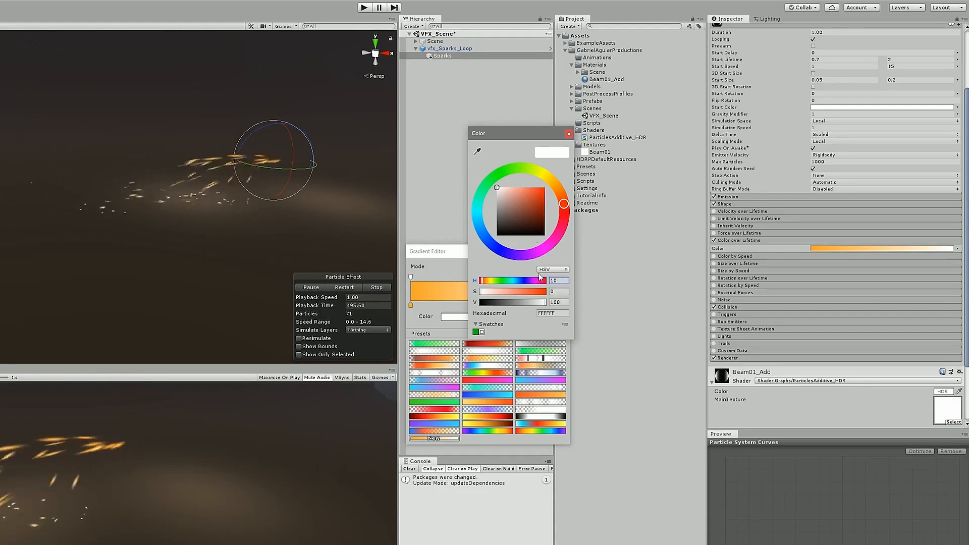
pyautogui.write('80')
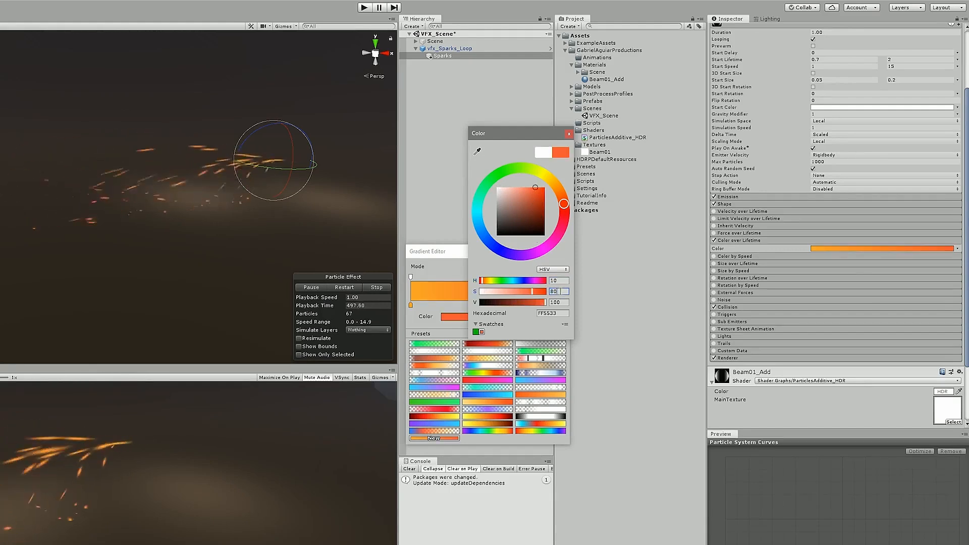
pyautogui.click(568, 134)
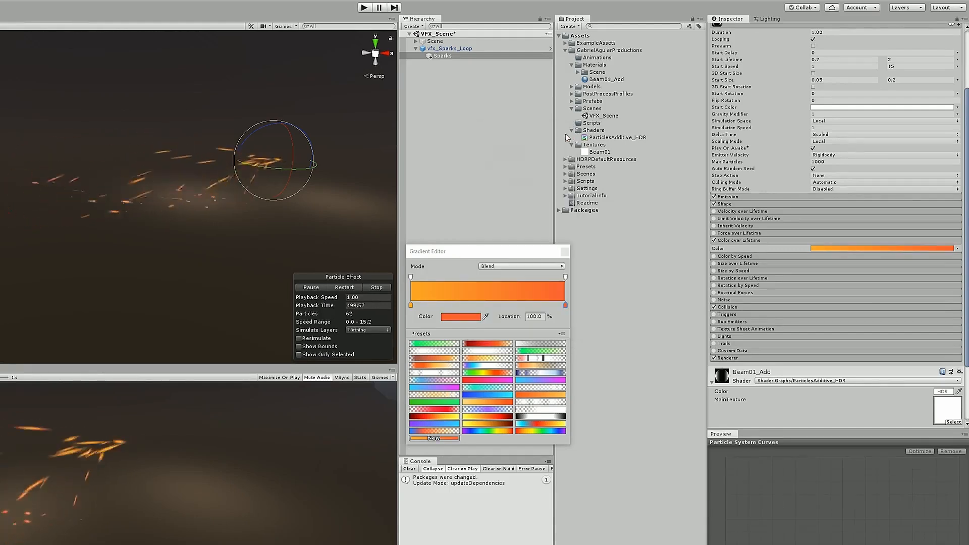
# Shift the gradient's start color key toward yellow-orange, to a hue of about 42.
pyautogui.click(410, 305)
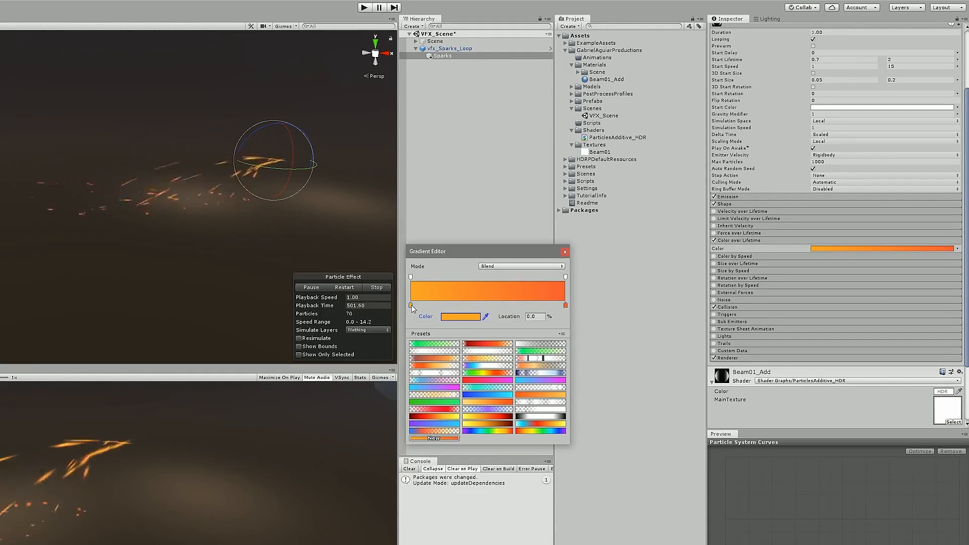
pyautogui.click(460, 317)
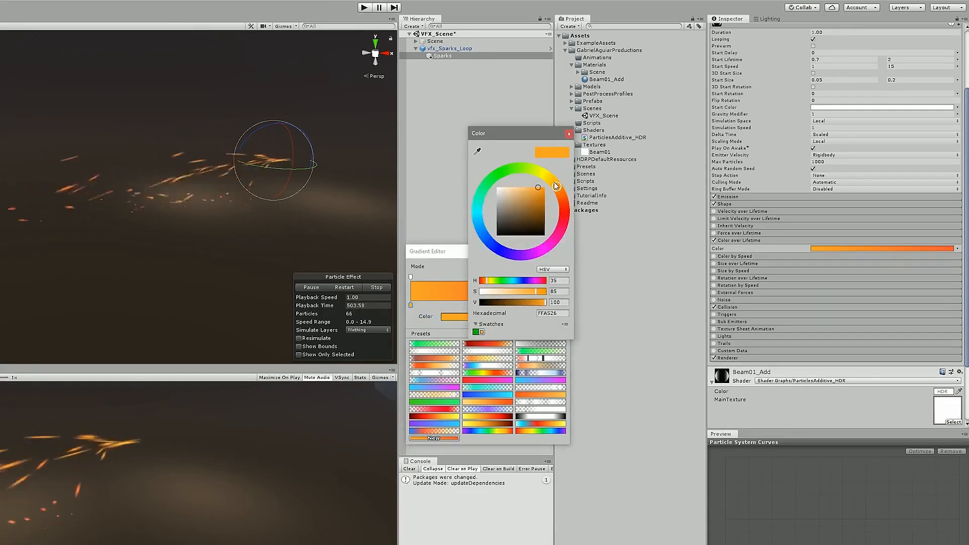
pyautogui.moveTo(555, 185); pyautogui.dragTo(555, 180)
pyautogui.click(569, 134)
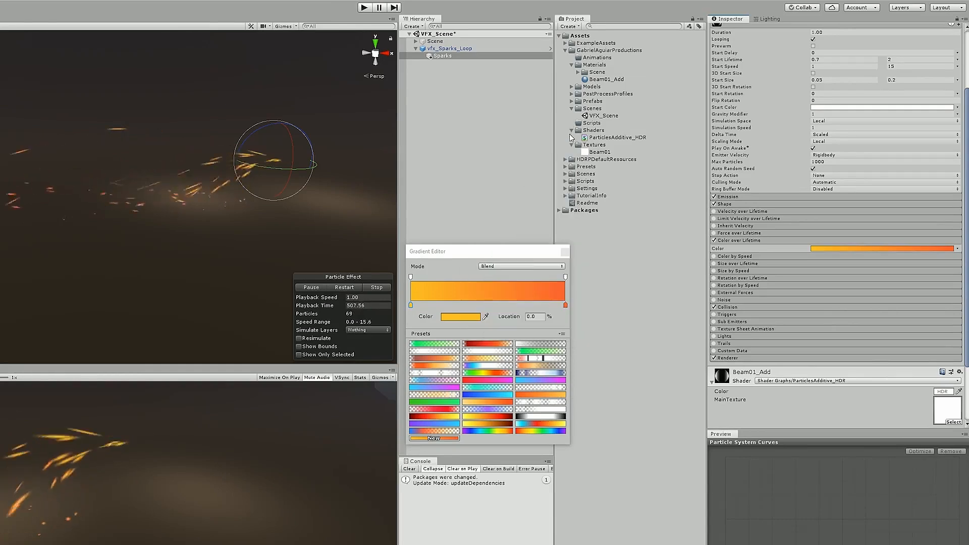
# Lower the alpha of the gradient's end key to 130 and close the gradient editor.
pyautogui.click(566, 276)
pyautogui.click(566, 277)
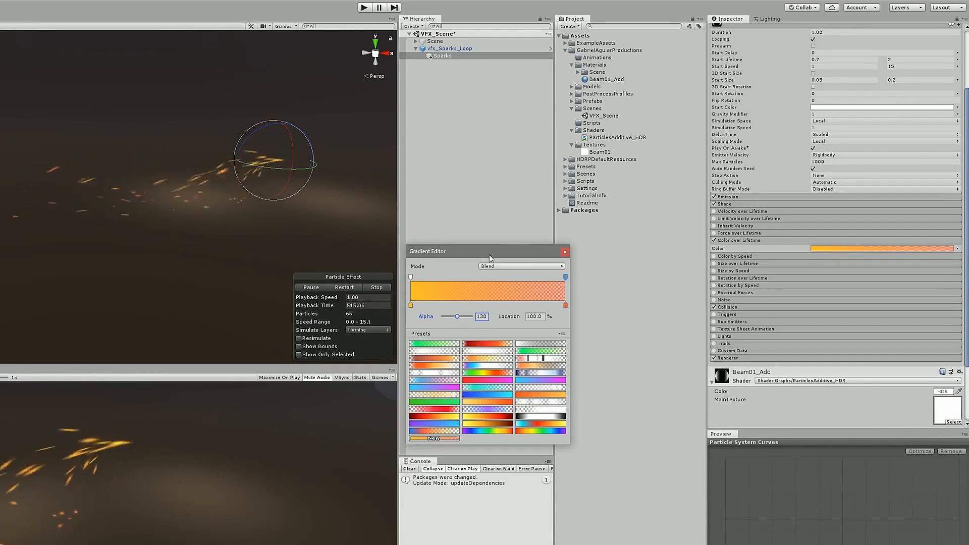
pyautogui.click(564, 251)
# Raise the HDR color intensity of the Beam01_Add material to 6.
pyautogui.scroll(-3, 816, 277)
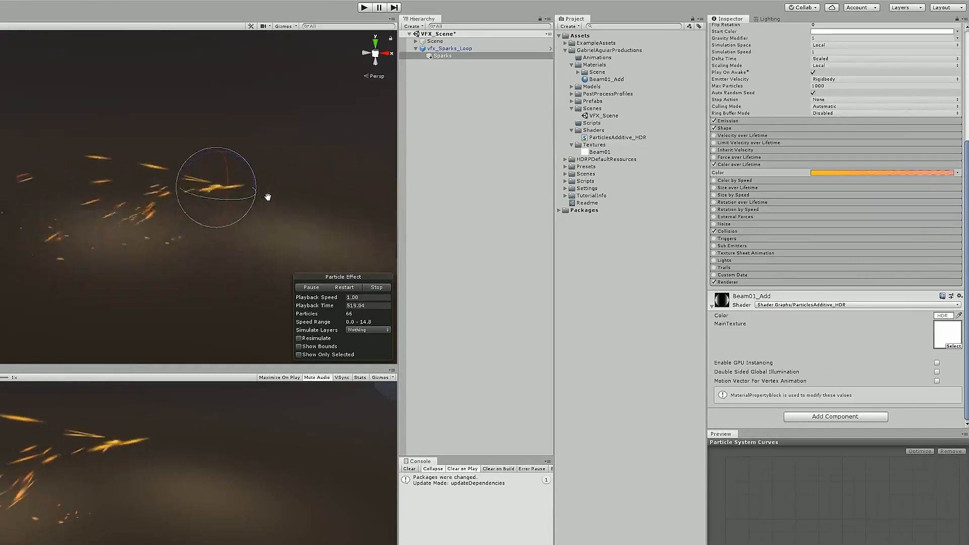
pyautogui.click(941, 315)
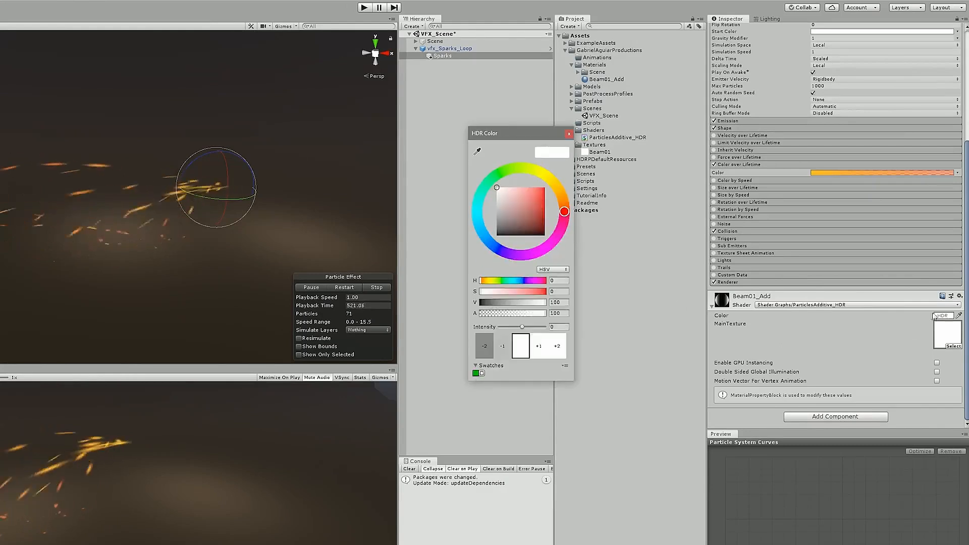
pyautogui.moveTo(525, 134); pyautogui.dragTo(469, 121)
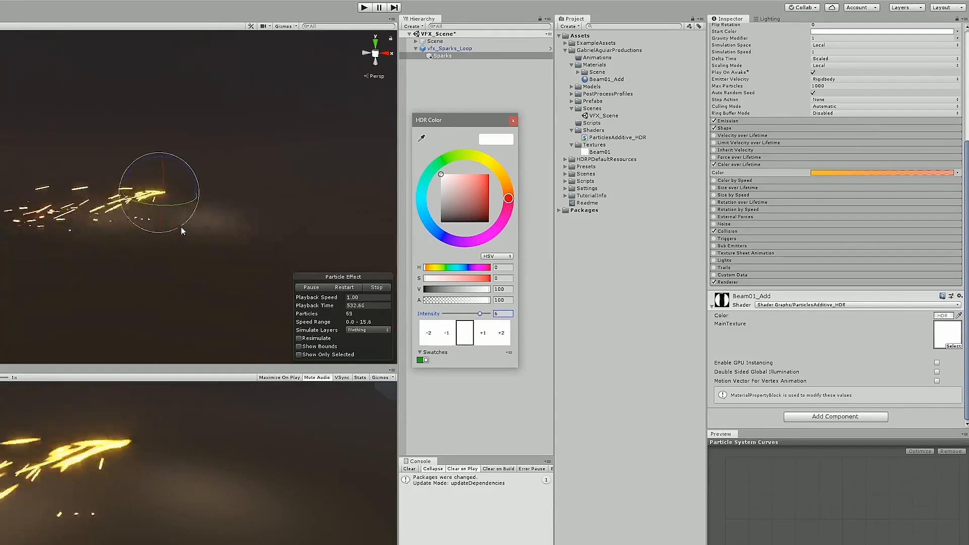
pyautogui.moveTo(444, 120); pyautogui.dragTo(472, 126)
# Set the Bloom intensity of the scene's Volume Settings to 0.2.
pyautogui.click(413, 41)
pyautogui.click(415, 41)
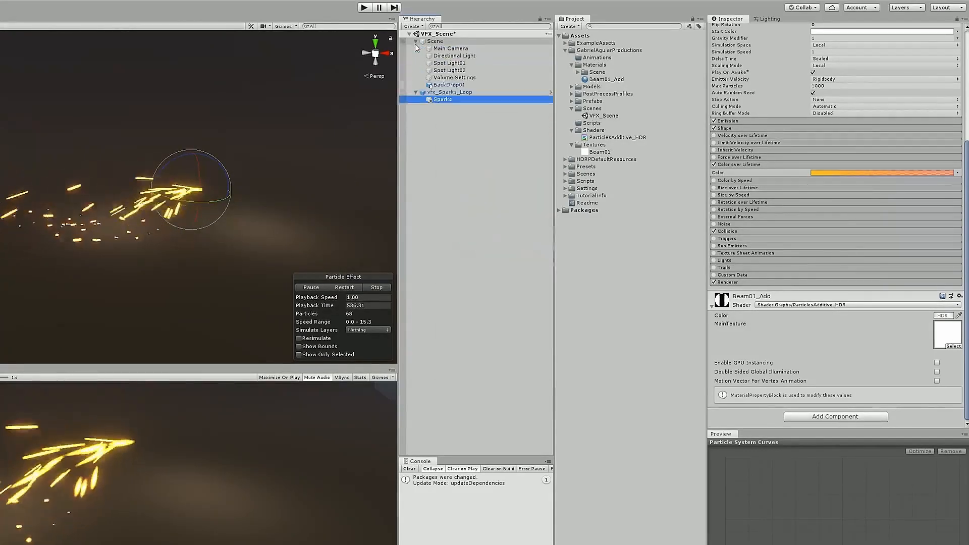
pyautogui.click(456, 78)
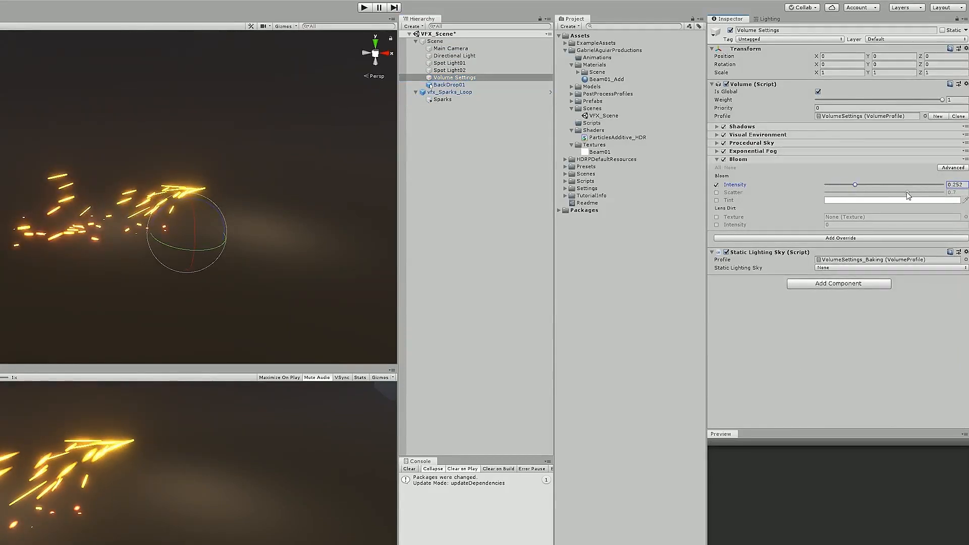
pyautogui.write('.2')
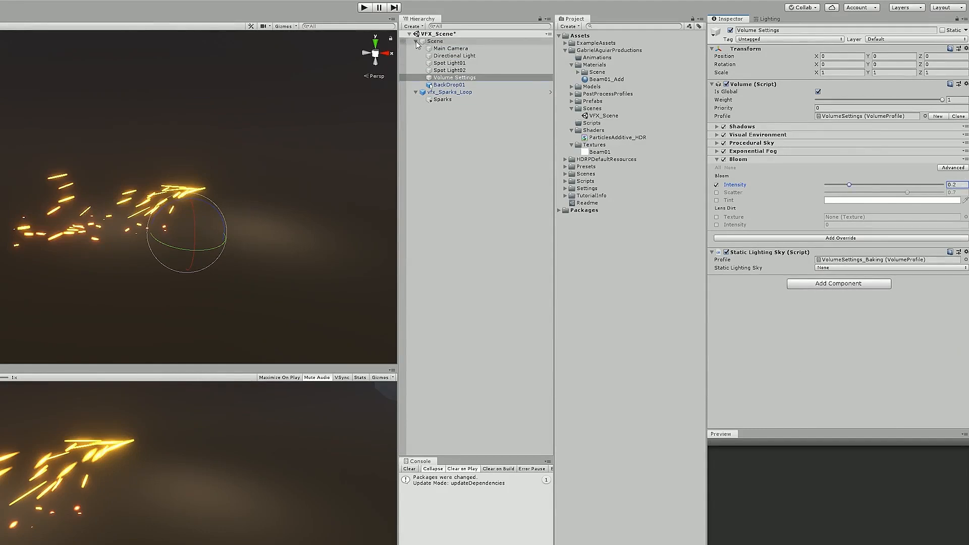
# Enable Size over Lifetime on Sparks and apply the curved preset that declines slowly from 1.0, then more steeply.
pyautogui.click(439, 55)
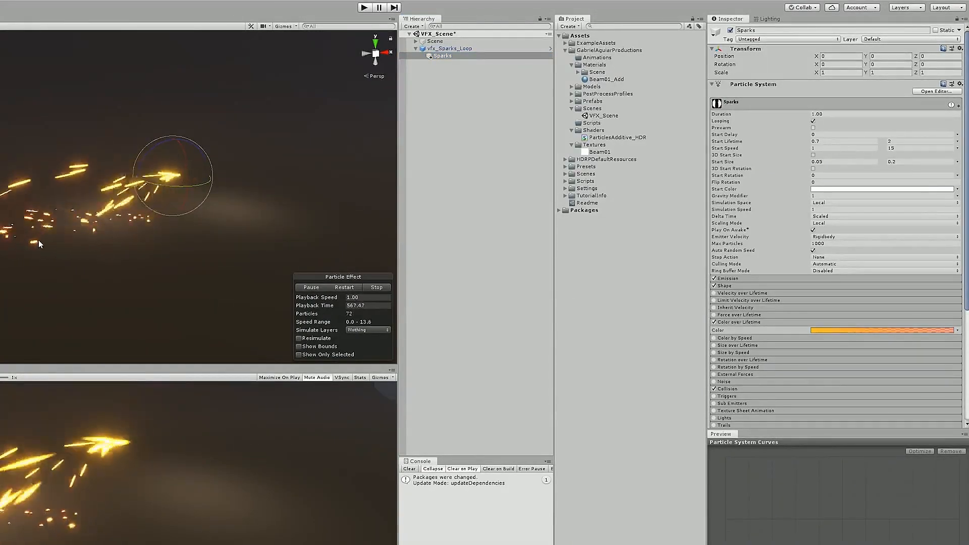
pyautogui.click(738, 322)
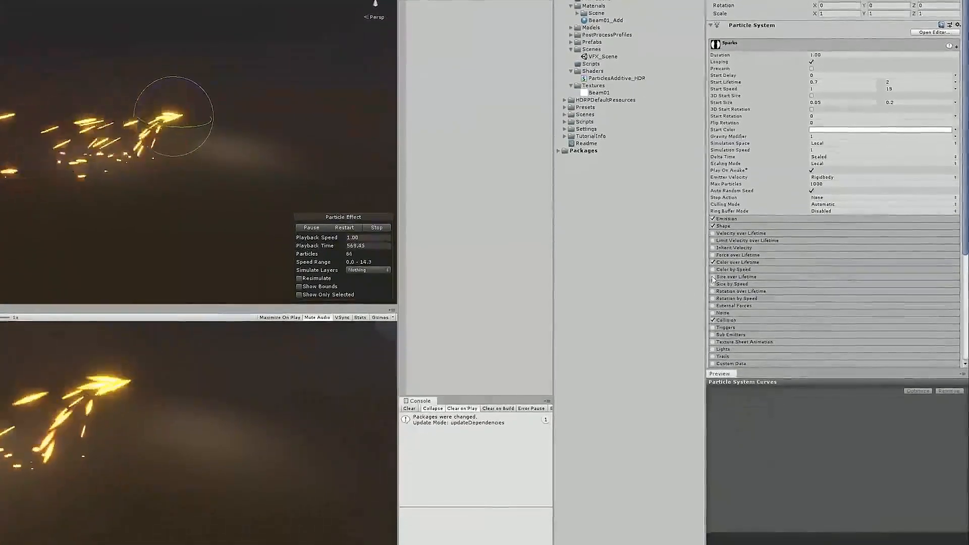
pyautogui.click(713, 337)
pyautogui.click(732, 276)
pyautogui.click(831, 293)
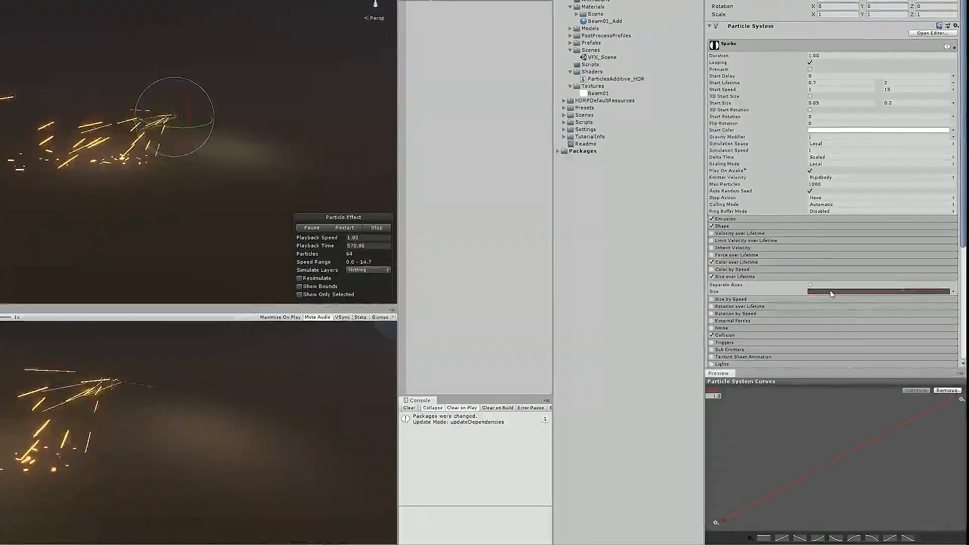
pyautogui.click(873, 538)
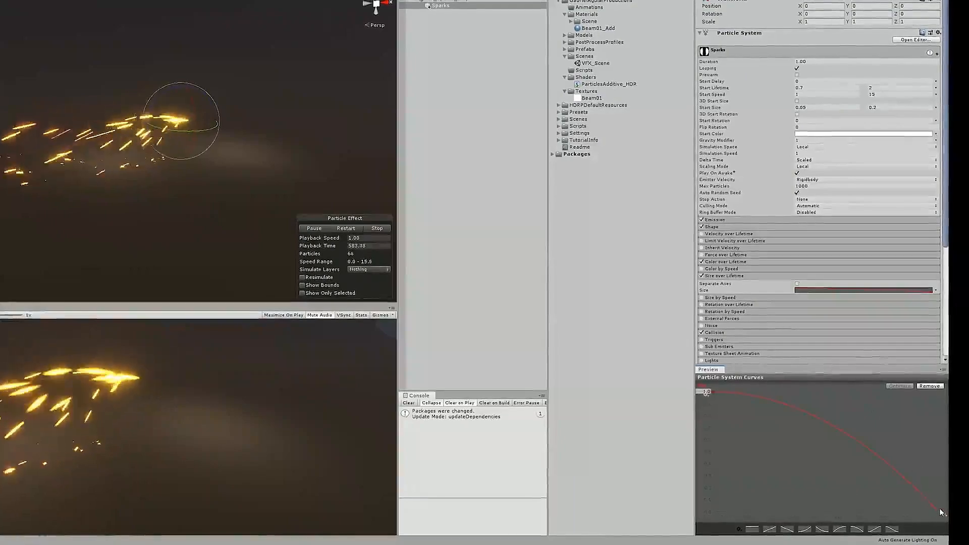
# Switch the Sparks Color over Lifetime to Random Between Two Gradients and copy the first gradient onto the second.
pyautogui.click(934, 266)
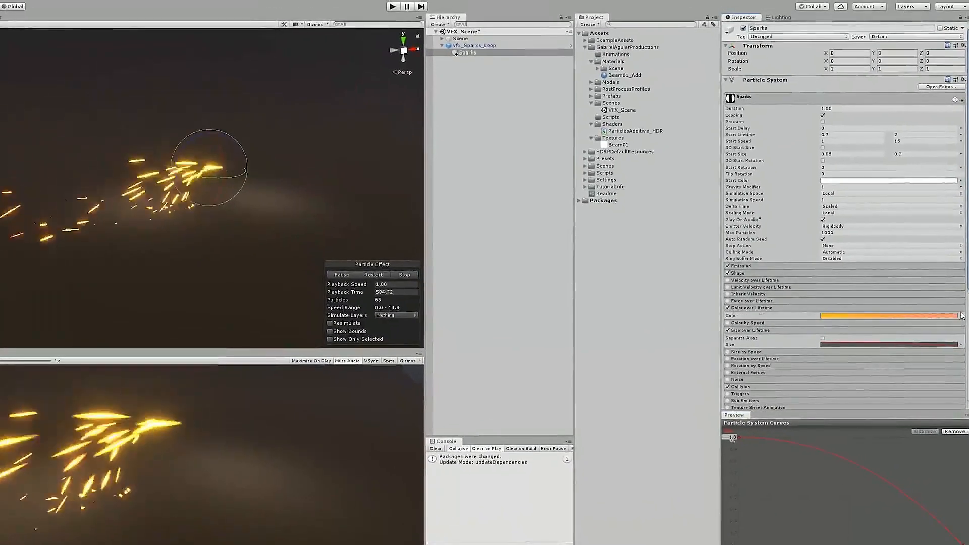
pyautogui.click(961, 316)
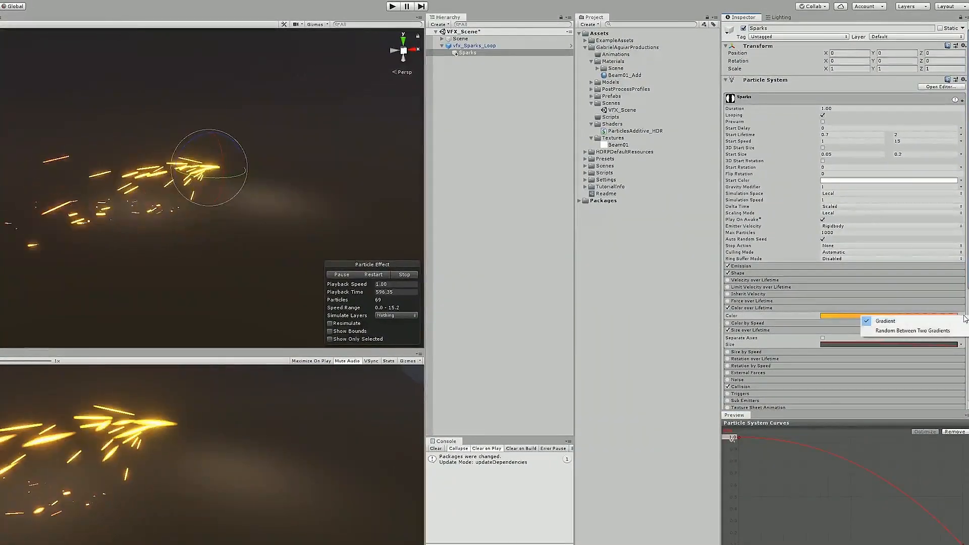
pyautogui.click(930, 331)
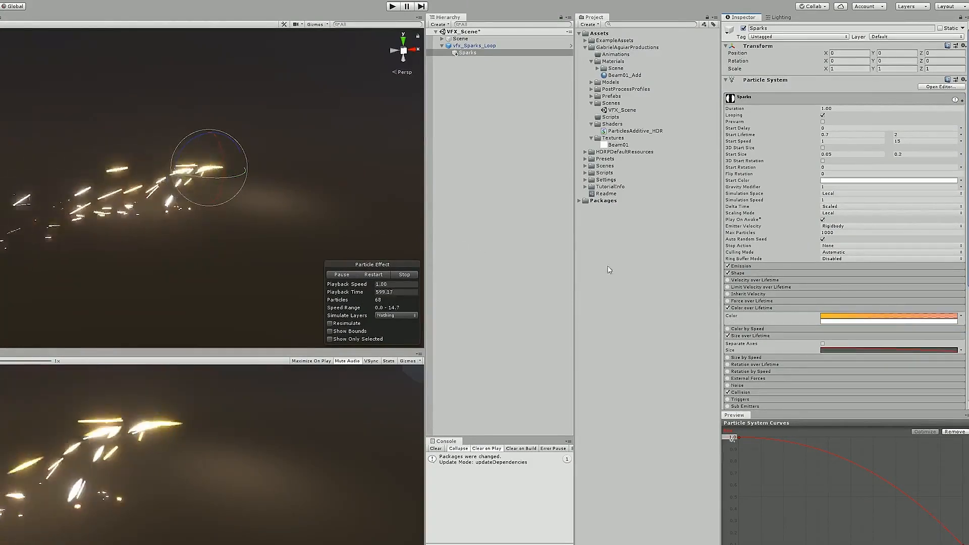
pyautogui.rightClick(890, 317)
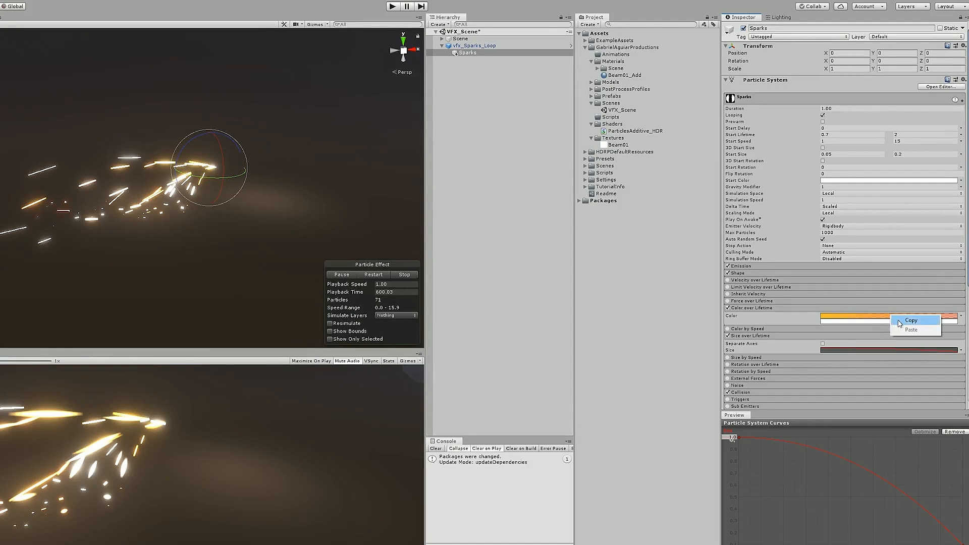
pyautogui.click(899, 321)
pyautogui.rightClick(858, 324)
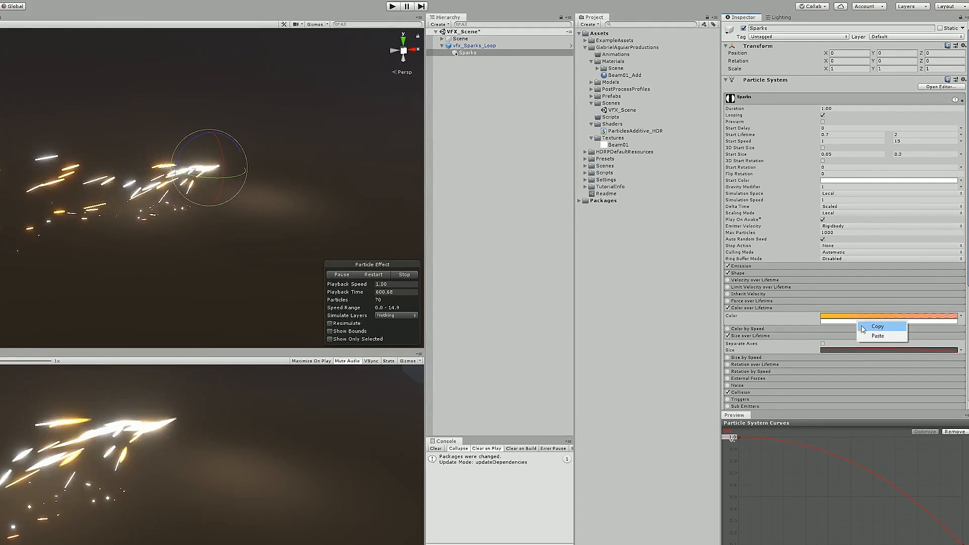
pyautogui.click(877, 336)
# Change the first gradient's start color key to a yellow with a hue of 51.
pyautogui.click(888, 317)
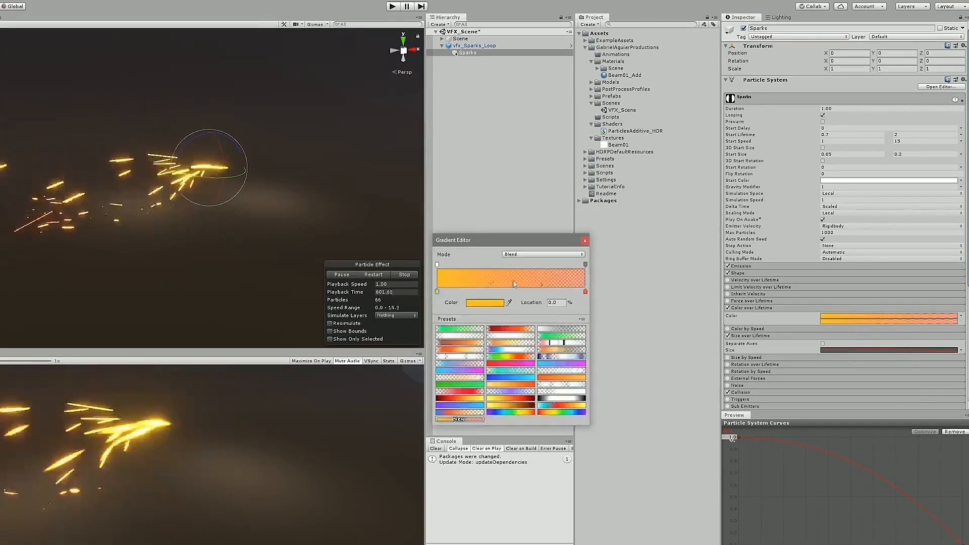
pyautogui.doubleClick(437, 293)
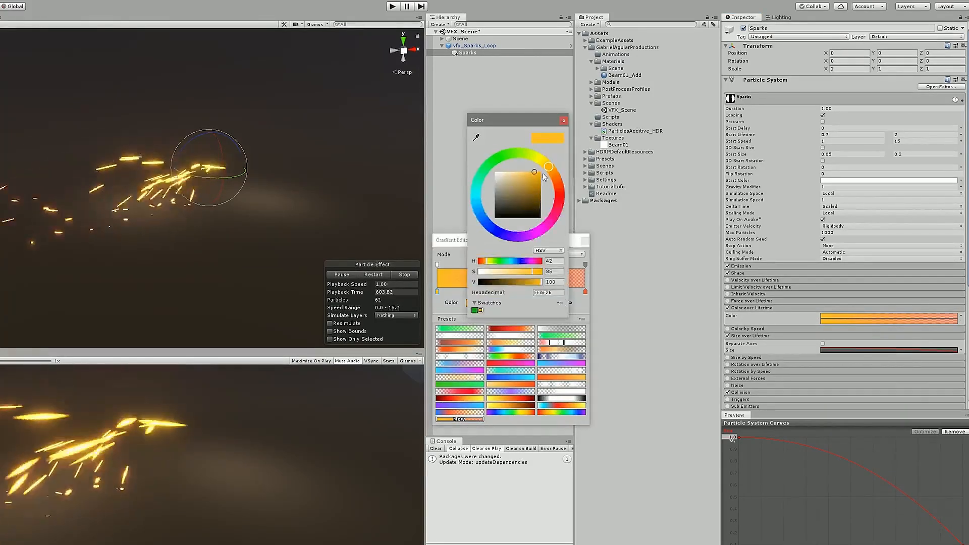
pyautogui.click(545, 164)
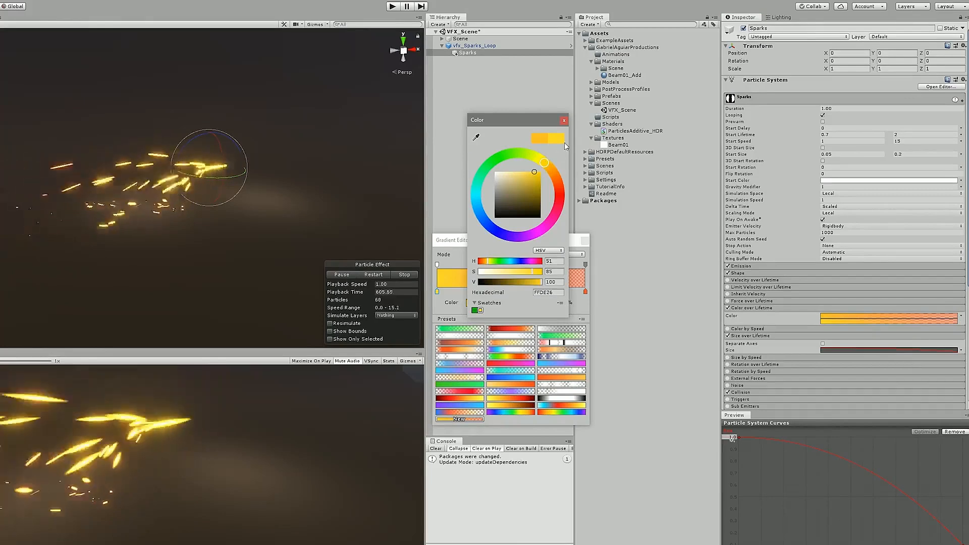
pyautogui.click(564, 120)
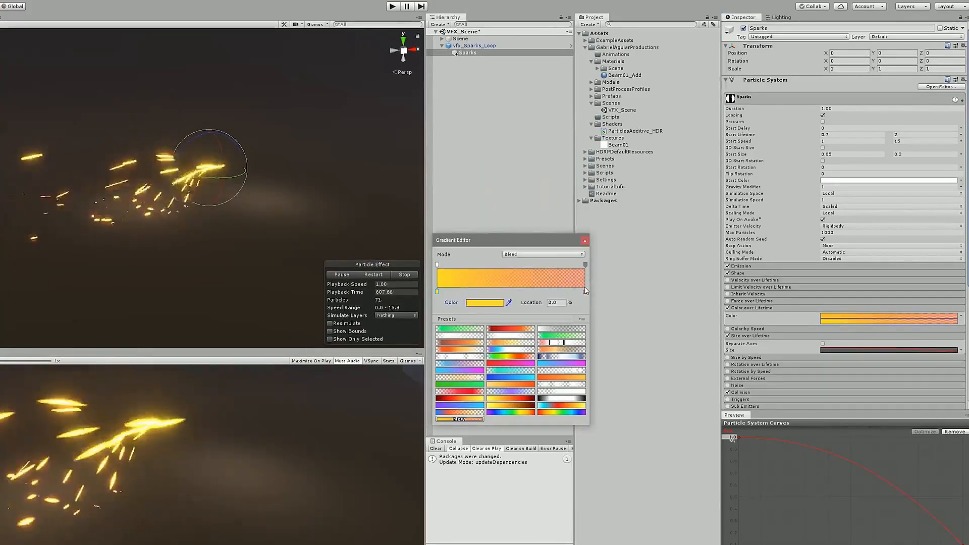
# Change the first gradient's end color key to a red with hue 2, saturation 83 and value 100.
pyautogui.click(585, 292)
pyautogui.click(485, 302)
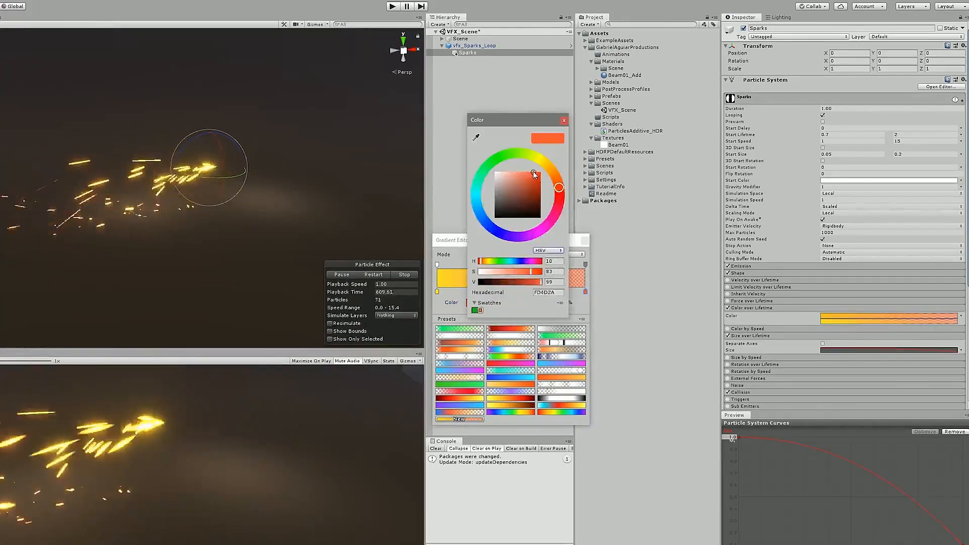
pyautogui.click(533, 171)
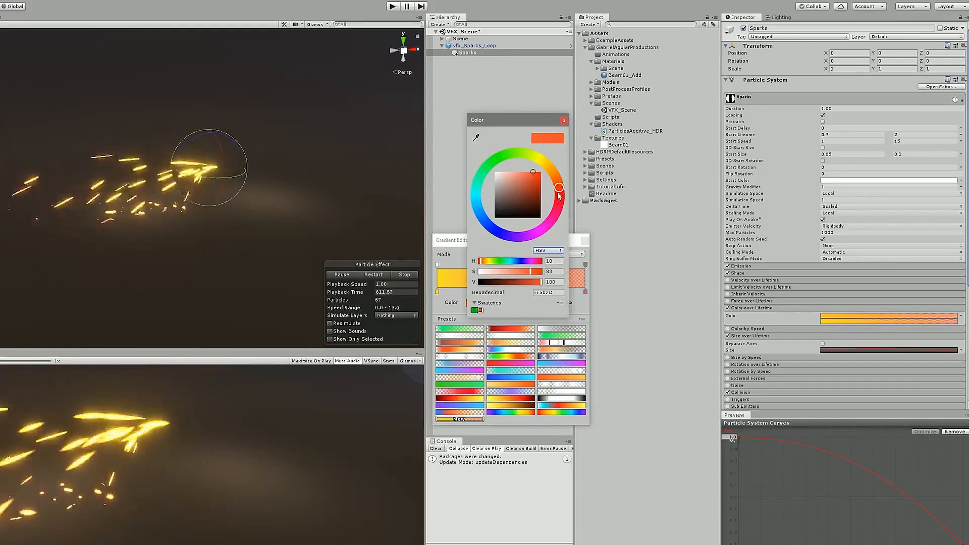
pyautogui.moveTo(561, 196); pyautogui.dragTo(561, 196)
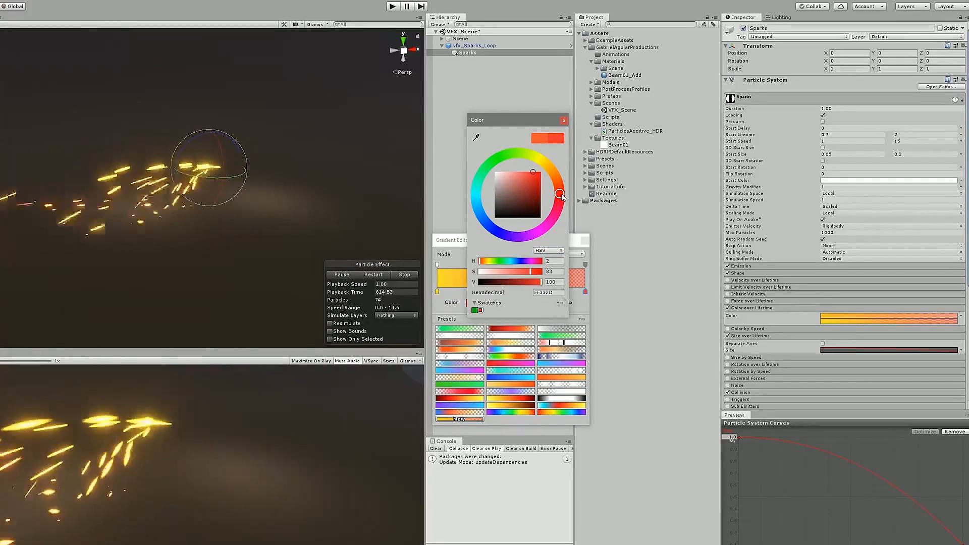
pyautogui.click(563, 120)
pyautogui.click(585, 240)
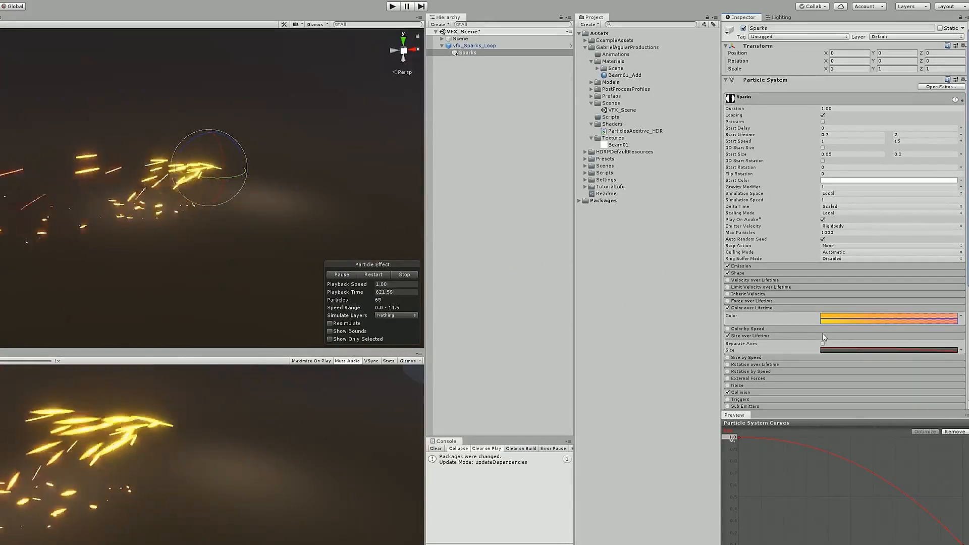
# Restart and stop the Sparks preview several times to examine how the emission starts without Prewarm.
pyautogui.moveTo(181, 221); pyautogui.dragTo(193, 219, button='middle')
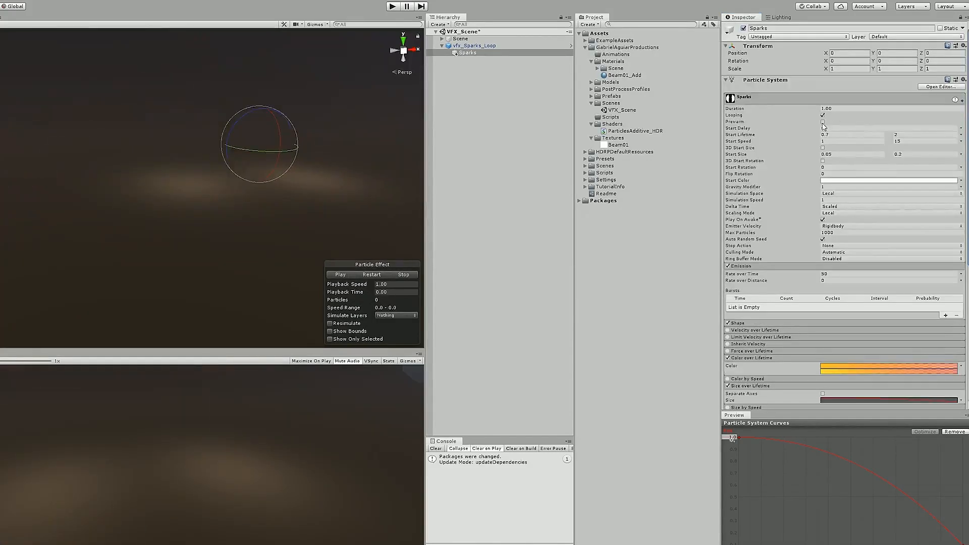
pyautogui.click(370, 274)
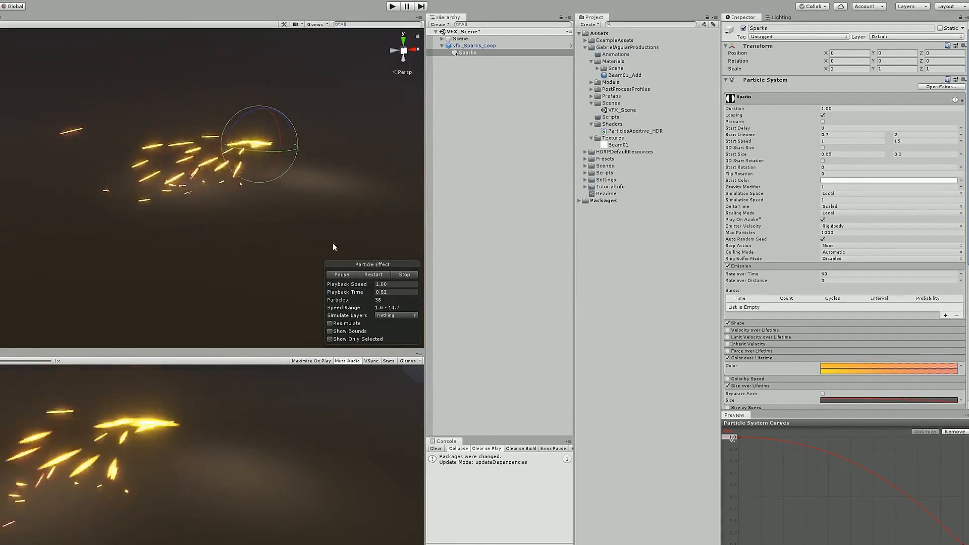
pyautogui.click(397, 276)
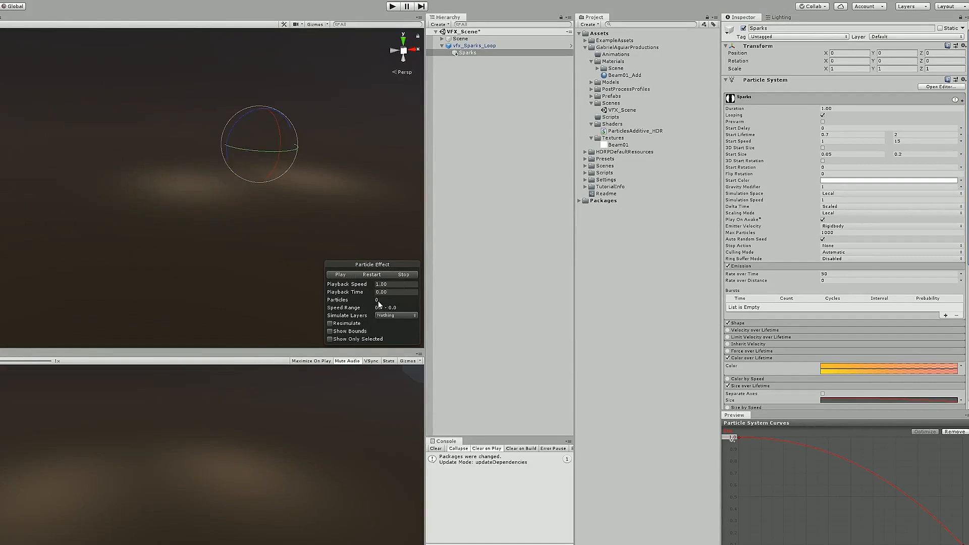
pyautogui.click(372, 274)
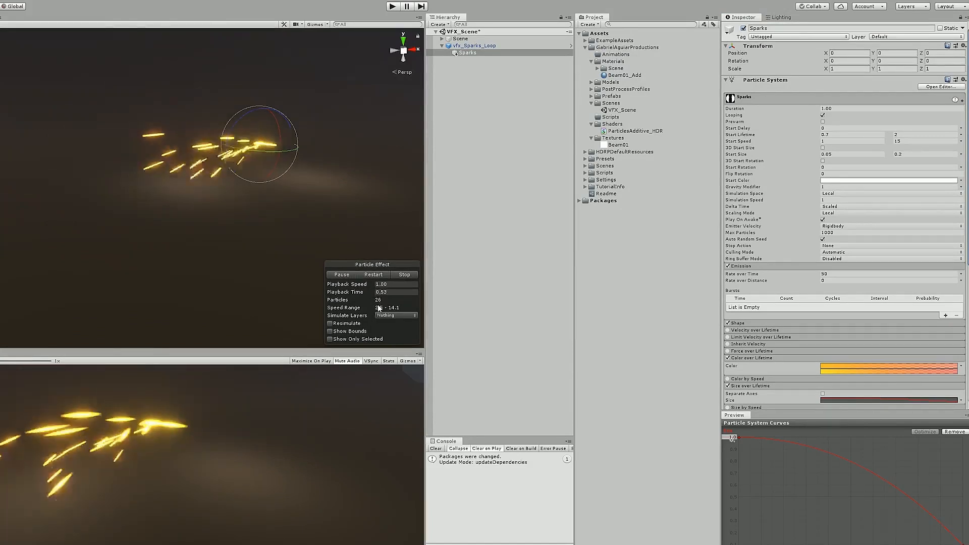
pyautogui.click(398, 275)
pyautogui.click(374, 274)
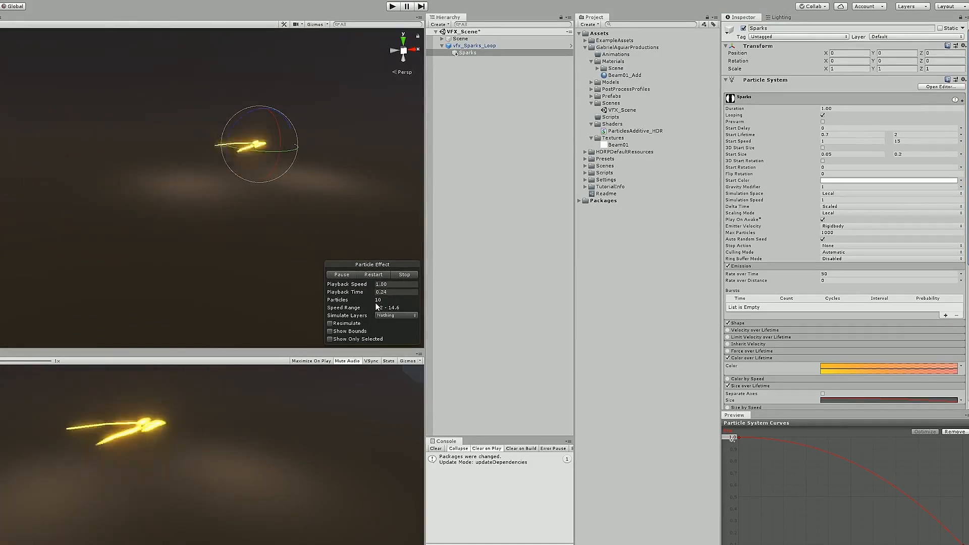
# Try Prewarm on Sparks, stopping and restarting the preview repeatedly to compare how the emission starts.
pyautogui.click(404, 274)
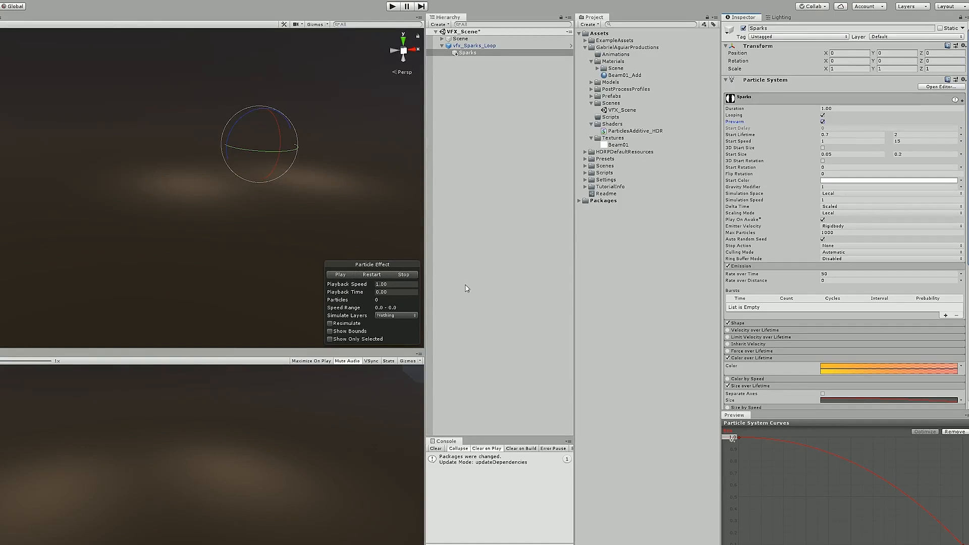
pyautogui.click(375, 274)
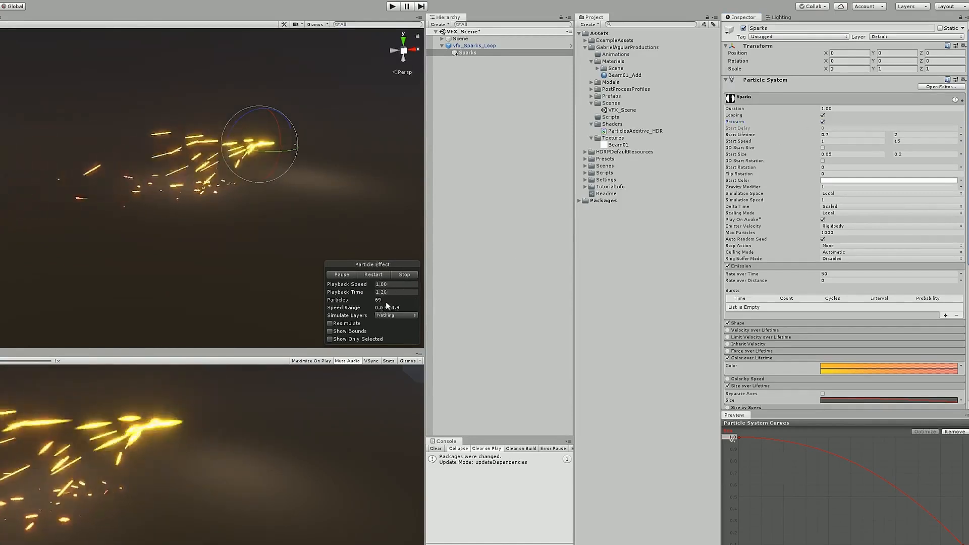
pyautogui.click(404, 274)
pyautogui.click(379, 275)
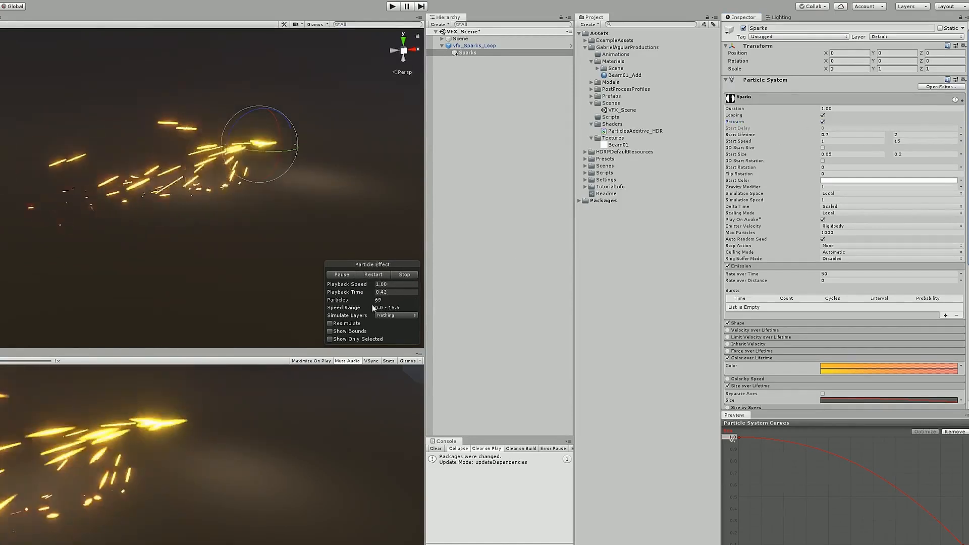
pyautogui.click(393, 275)
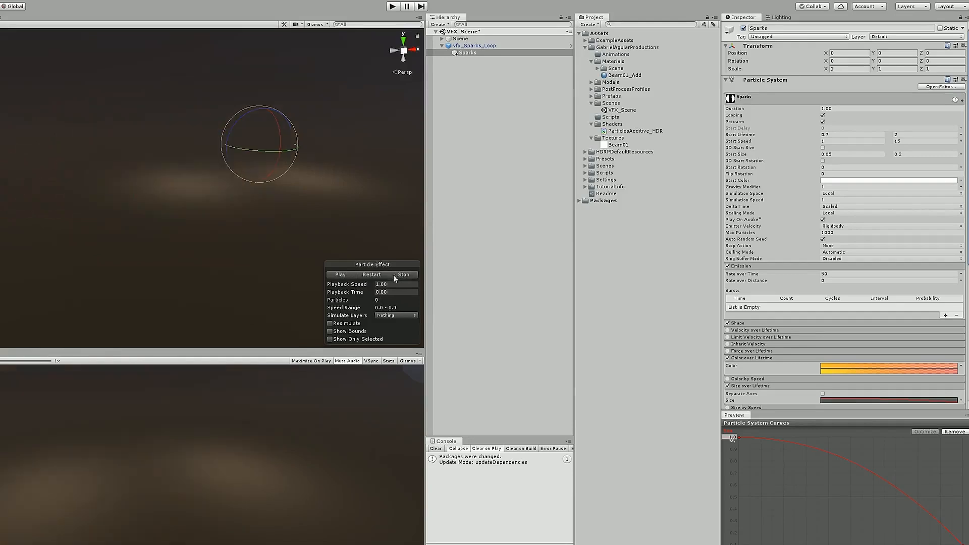
pyautogui.click(374, 275)
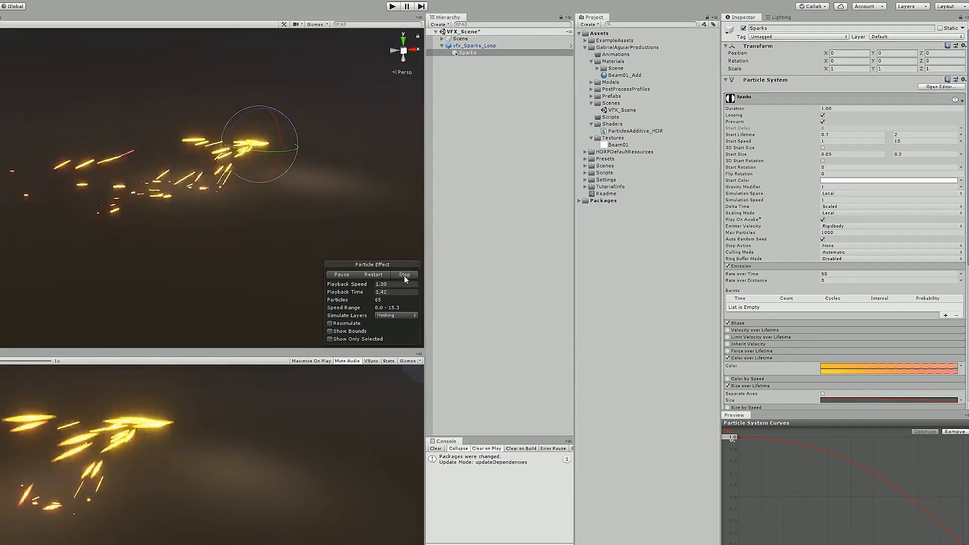
pyautogui.click(404, 276)
pyautogui.click(373, 274)
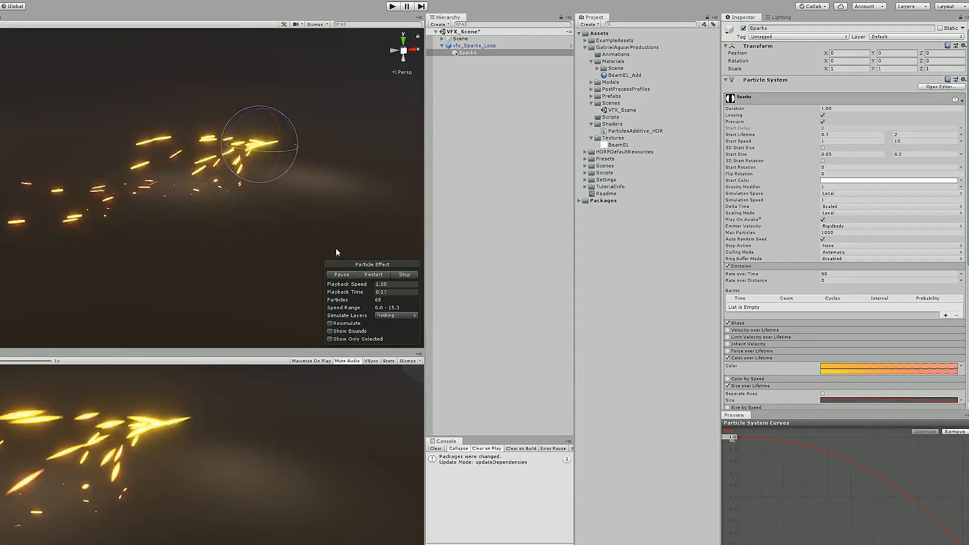
pyautogui.click(403, 275)
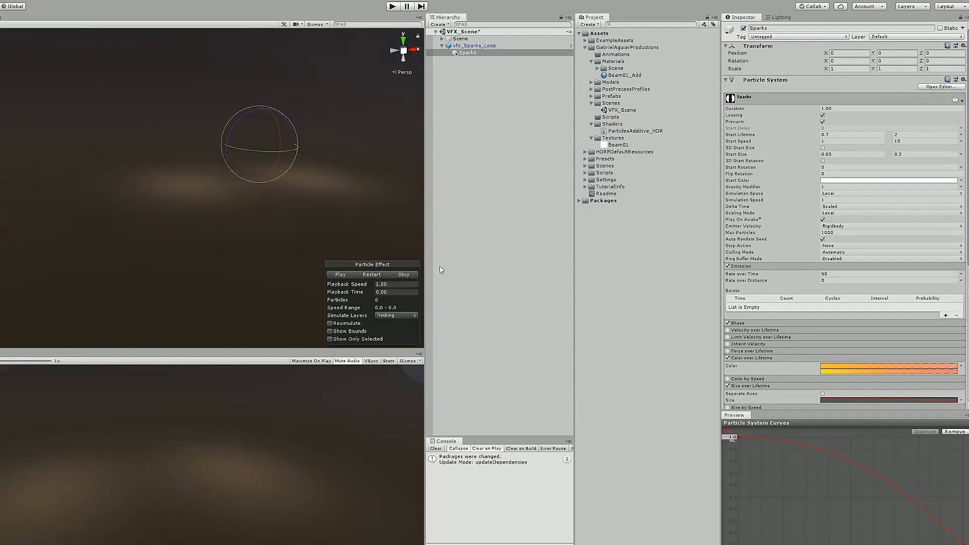
pyautogui.click(379, 275)
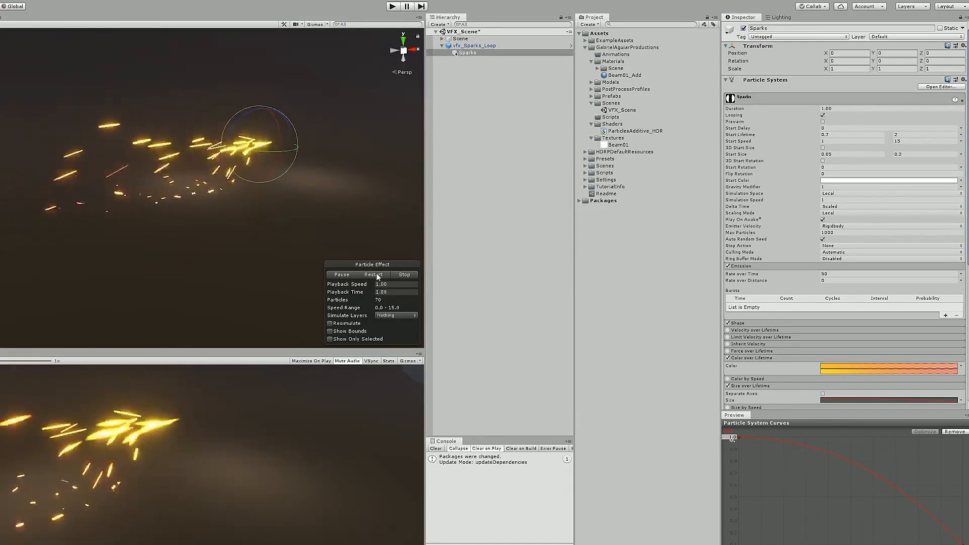
pyautogui.click(405, 275)
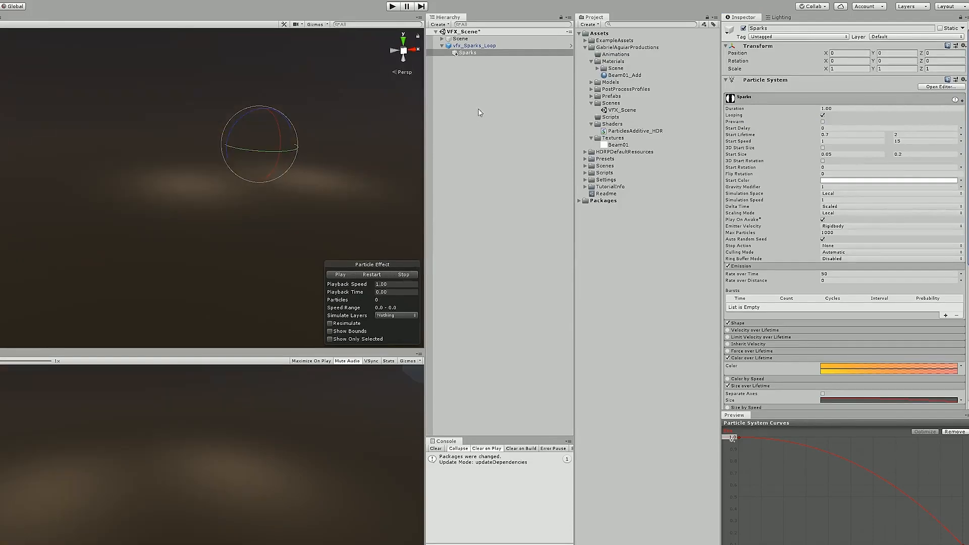
# Move the Sparks emitter in the scene to test how its particles follow, and undo the move.
pyautogui.click(468, 46)
pyautogui.click(468, 52)
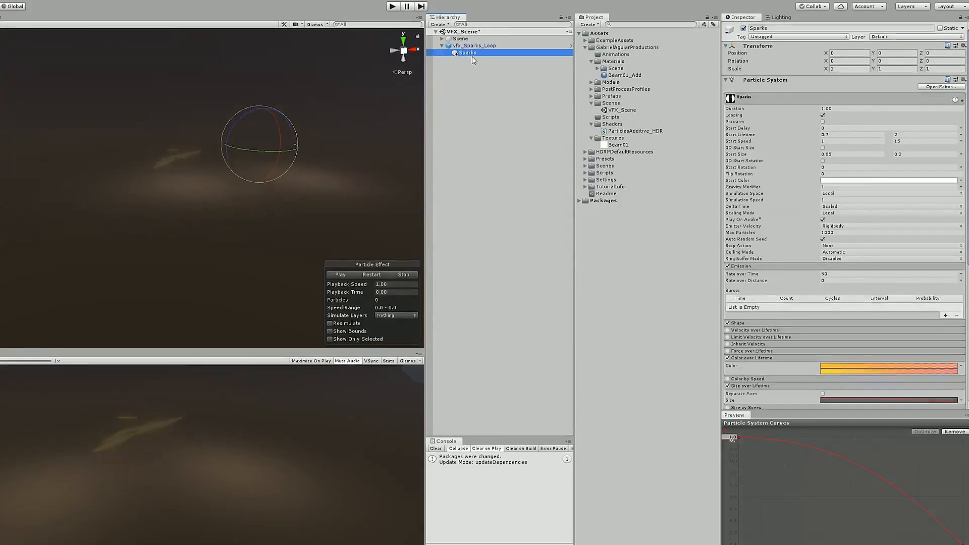
pyautogui.click(471, 46)
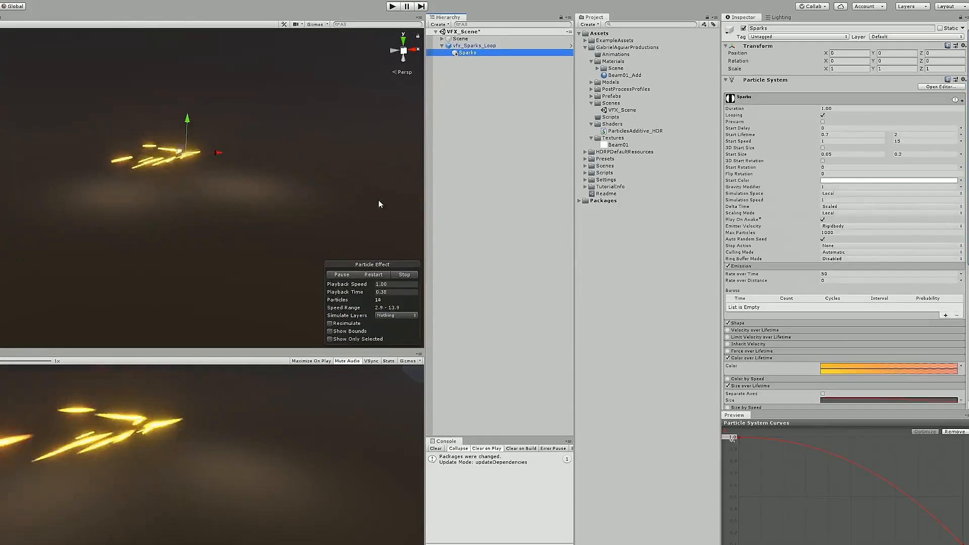
pyautogui.click(368, 269)
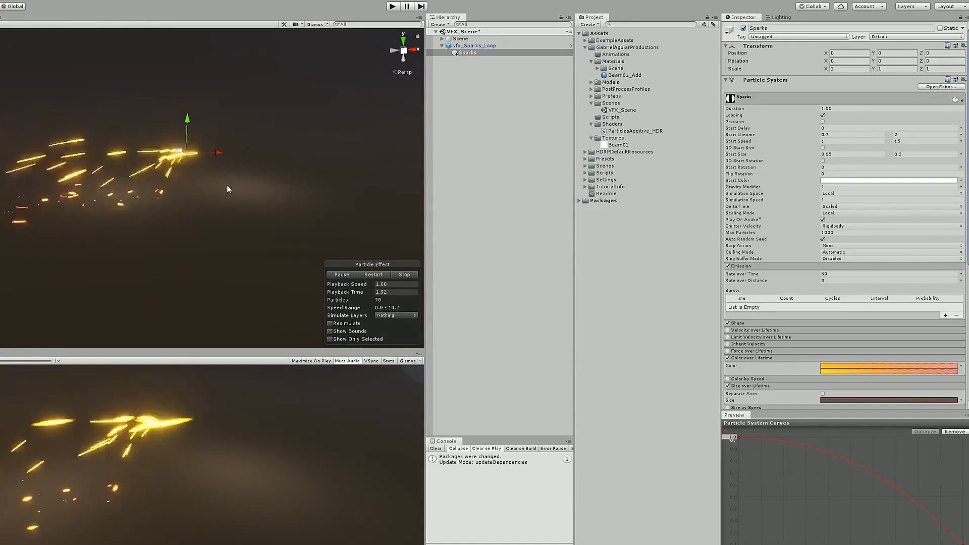
pyautogui.moveTo(215, 154); pyautogui.dragTo(189, 165)
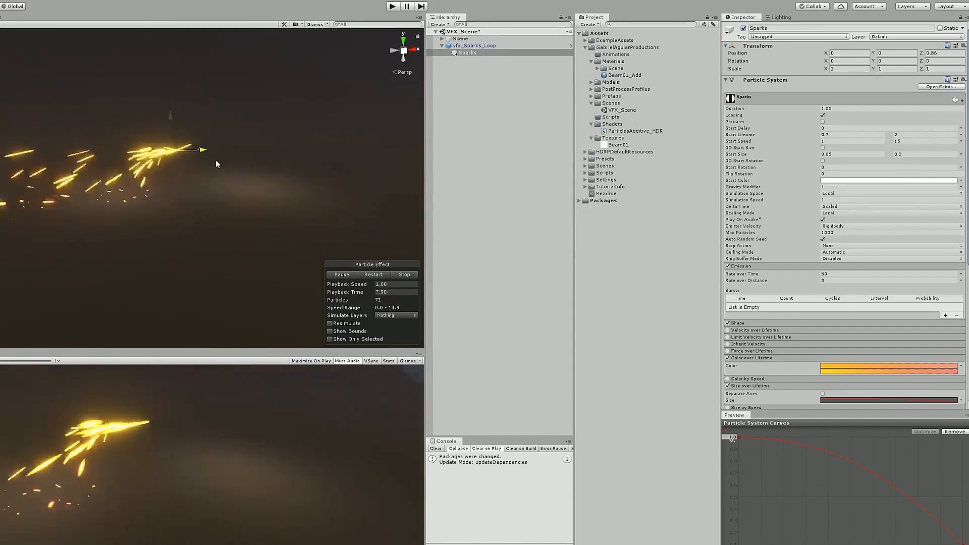
pyautogui.hotkey('ctrl', 'z')
pyautogui.hotkey('ctrl', 'z')
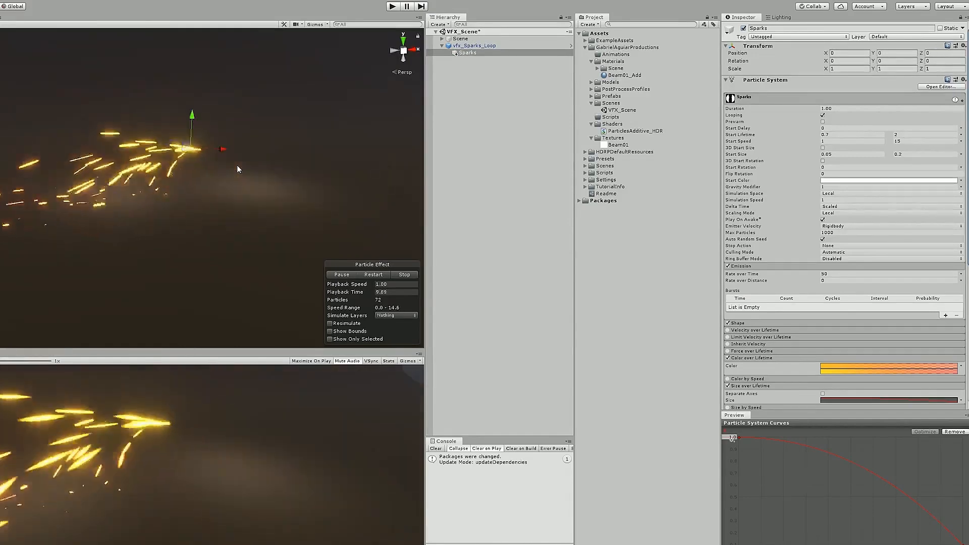
# Set the Sparks Simulation Space to World and move the effect back and forth along X to test the trailing particles.
pyautogui.click(834, 194)
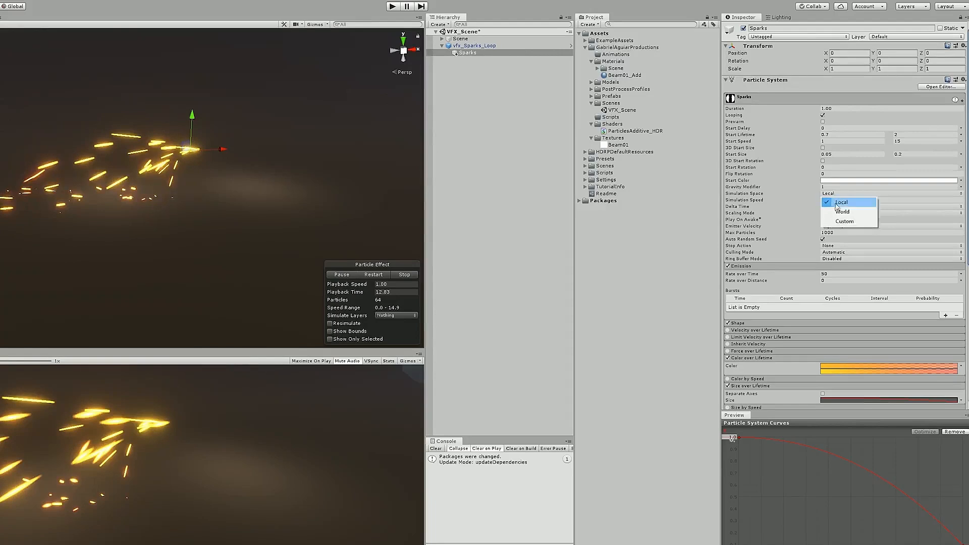
pyautogui.click(839, 212)
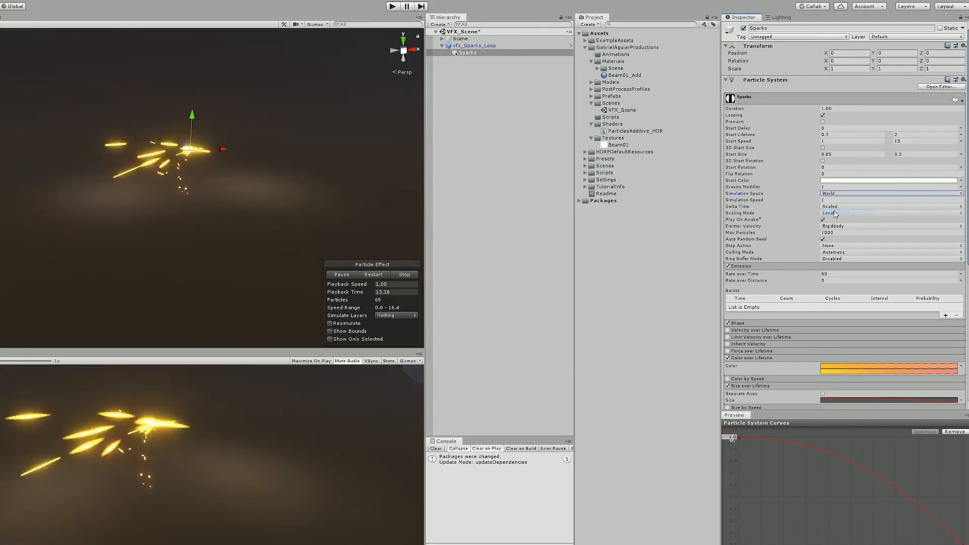
pyautogui.keyDown('ctrl'); pyautogui.click(462, 46); pyautogui.keyUp('ctrl')
pyautogui.moveTo(222, 150); pyautogui.dragTo(103, 149)
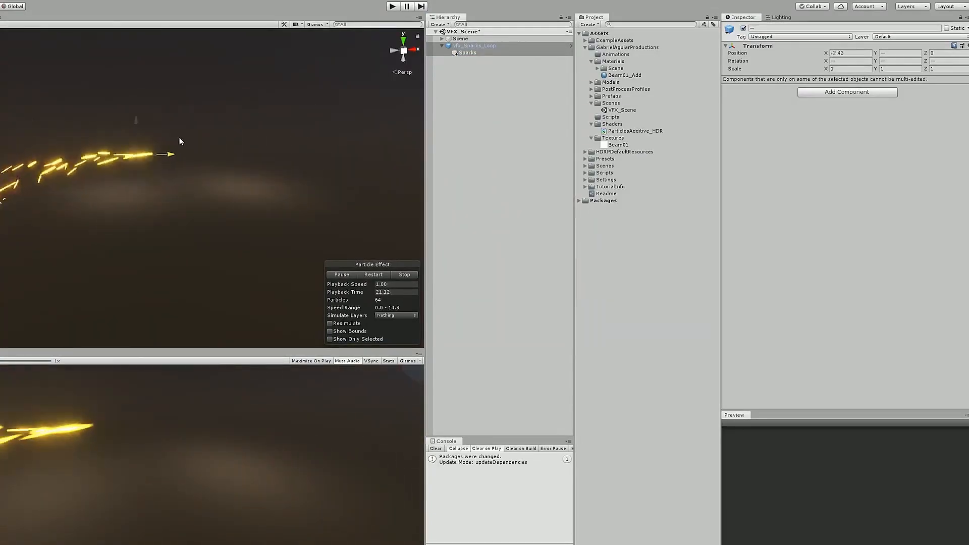
pyautogui.moveTo(180, 137); pyautogui.dragTo(6, 172)
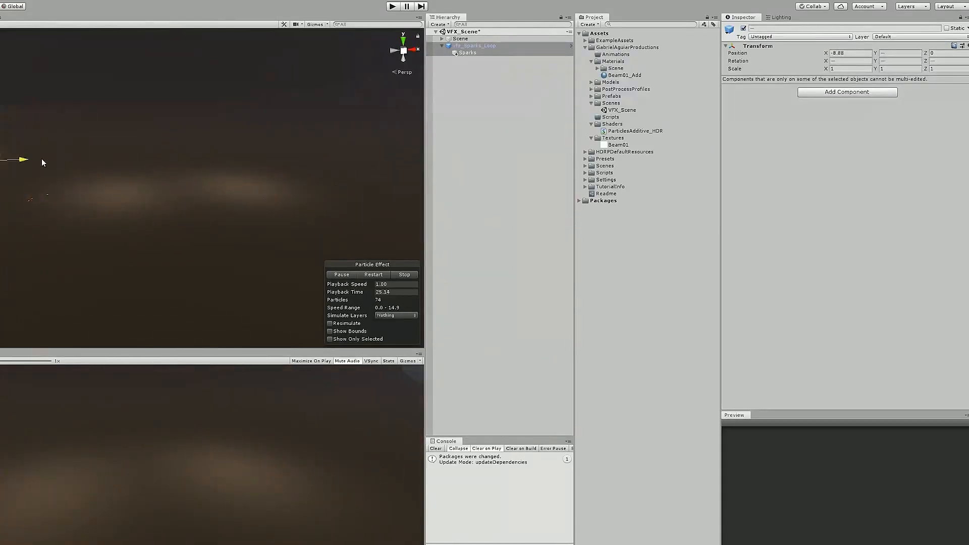
pyautogui.moveTo(90, 149); pyautogui.dragTo(415, 130)
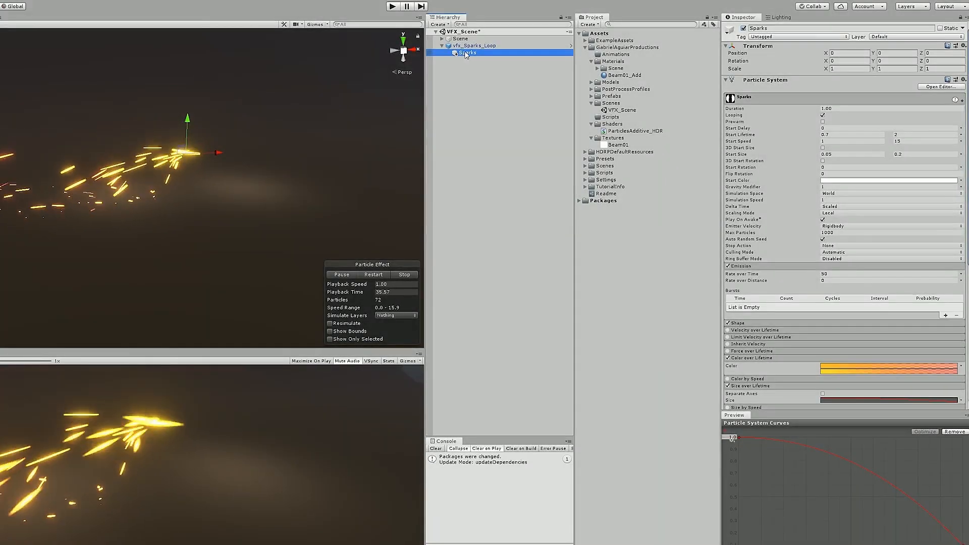
# Apply all overrides of vfx_Sparks_Loop to its prefab.
pyautogui.click(480, 47)
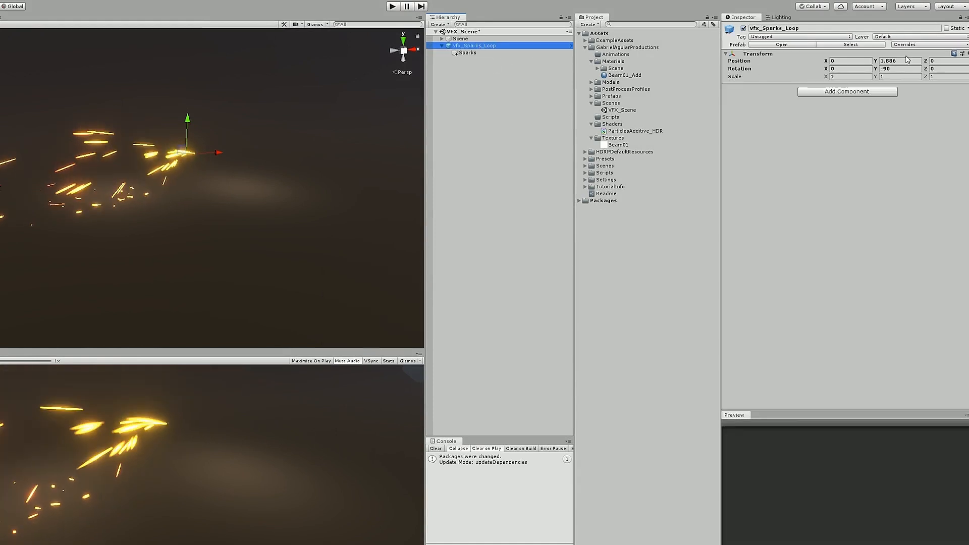
pyautogui.click(916, 44)
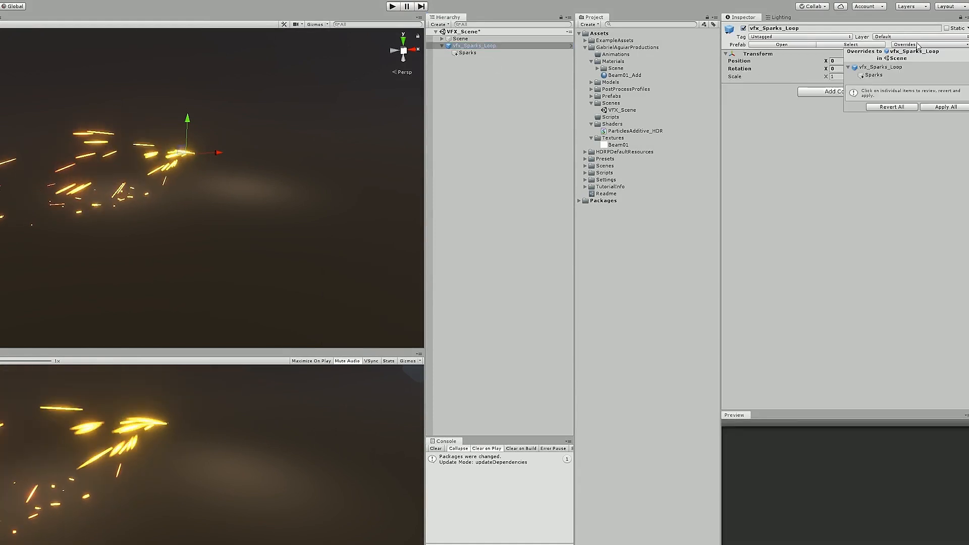
pyautogui.click(947, 106)
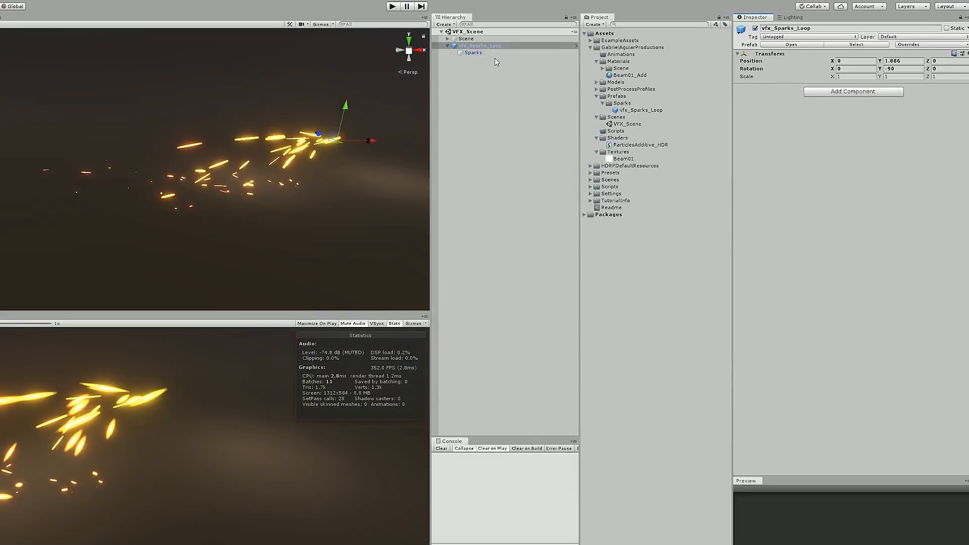
# Duplicate Sparks inside vfx_Sparks_Loop, rename the copy Beam and stop its preview.
pyautogui.click(489, 53)
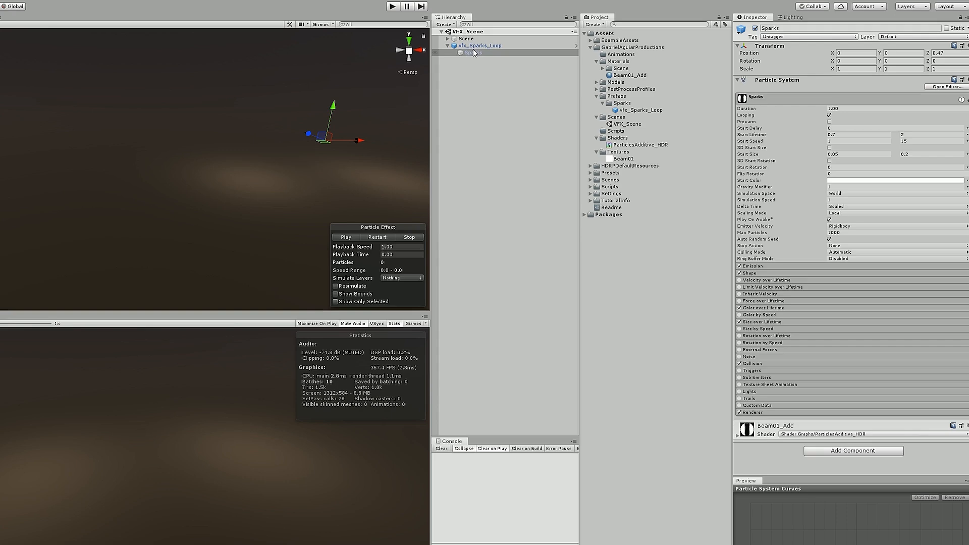
pyautogui.click(473, 53)
pyautogui.hotkey('ctrl', 'd')
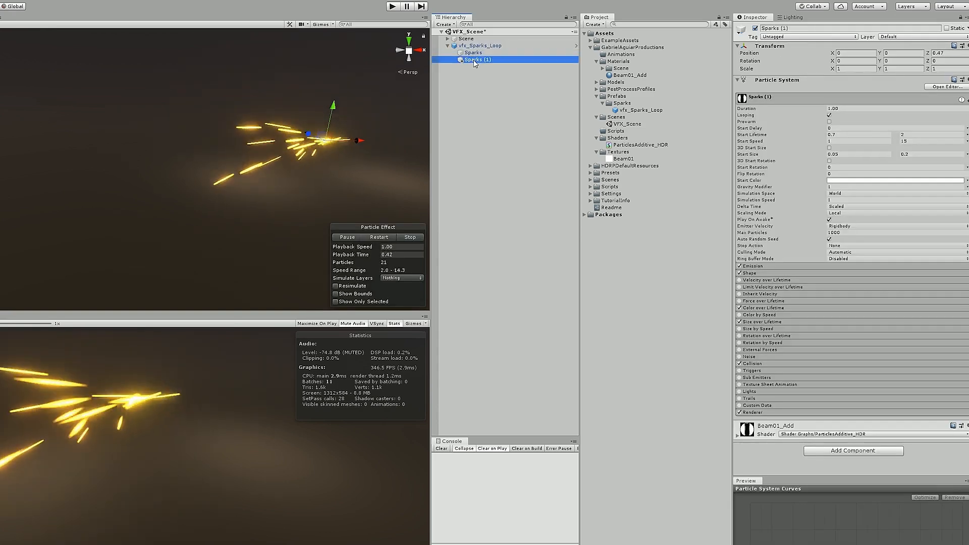
pyautogui.press('F2')
pyautogui.write('Beam')
pyautogui.press('Return')
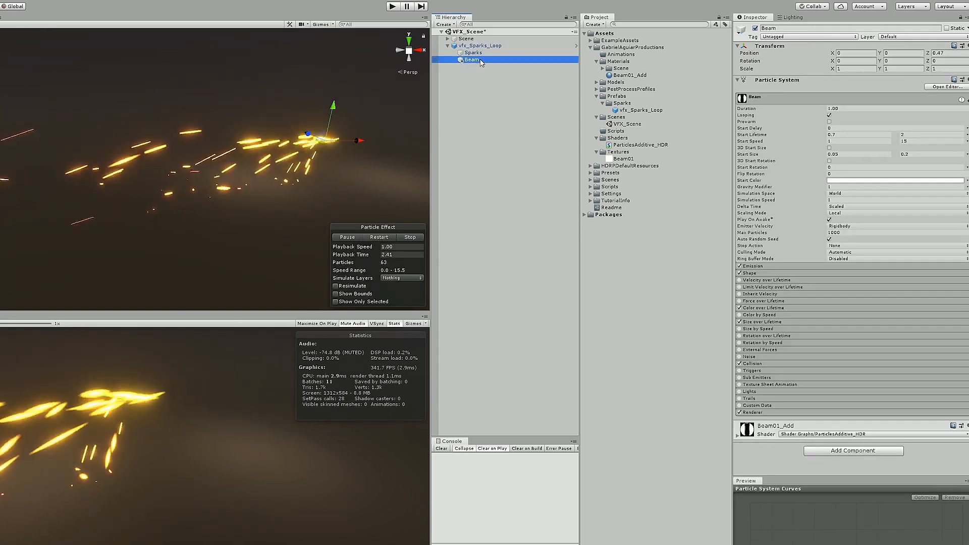
pyautogui.click(409, 237)
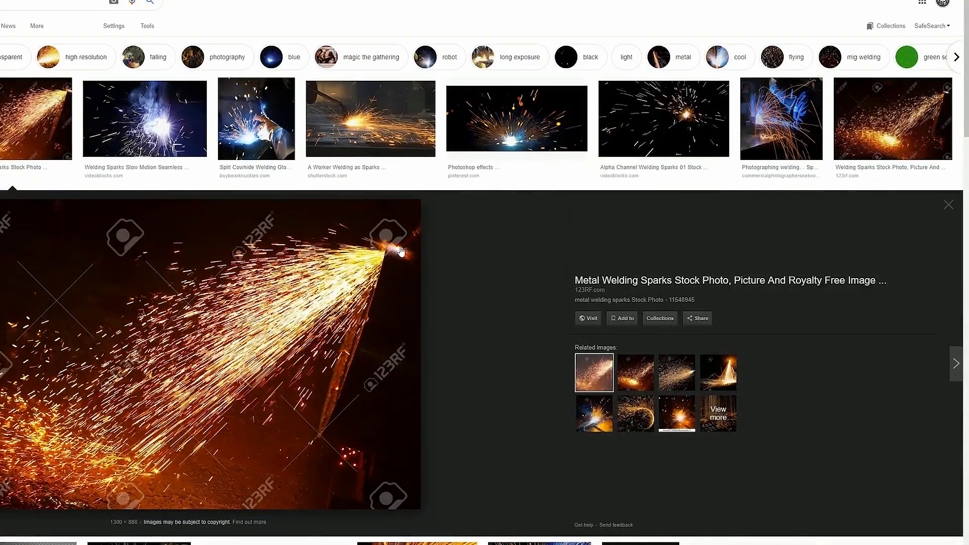
# Examine several welding spark photos in the image search results as reference for the bright core of the effect.
pyautogui.click(517, 119)
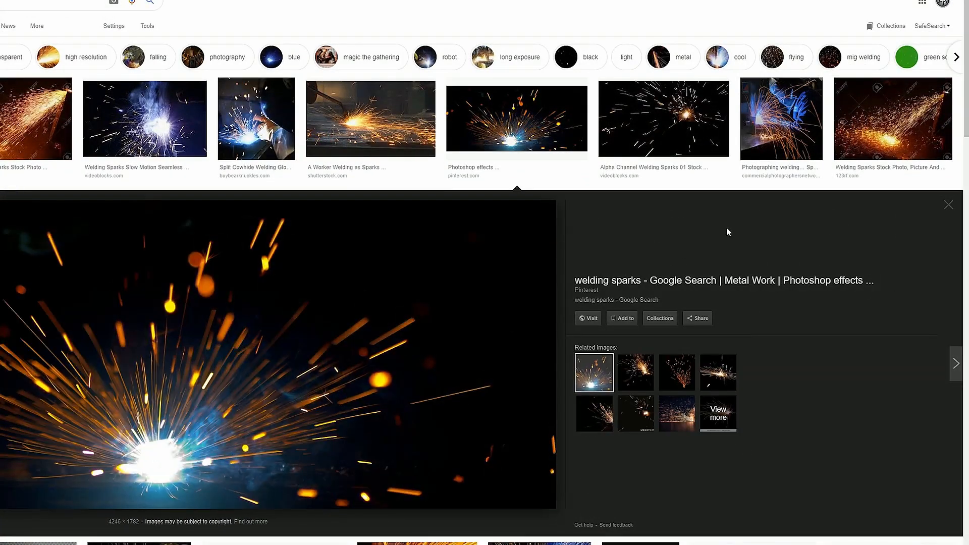
pyautogui.click(808, 129)
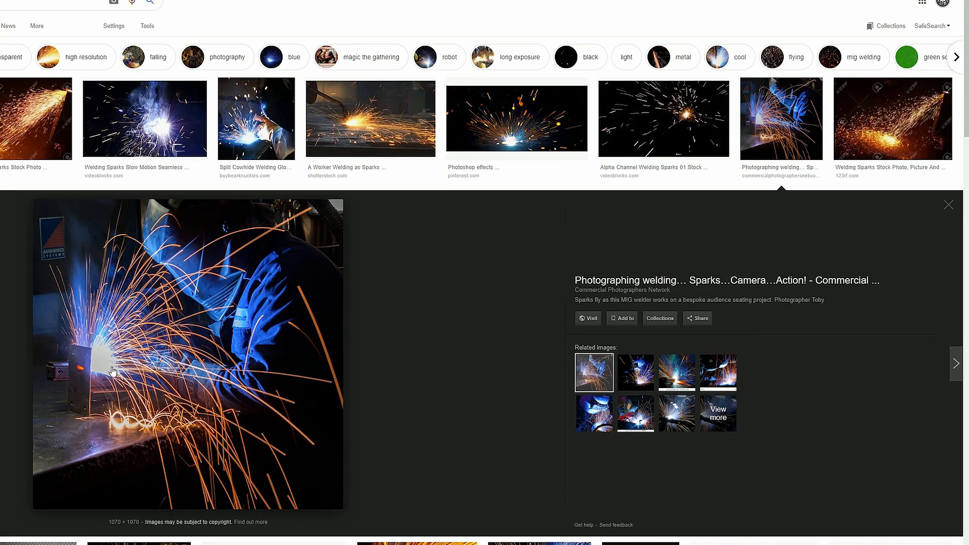
pyautogui.scroll(-5, 105, 413)
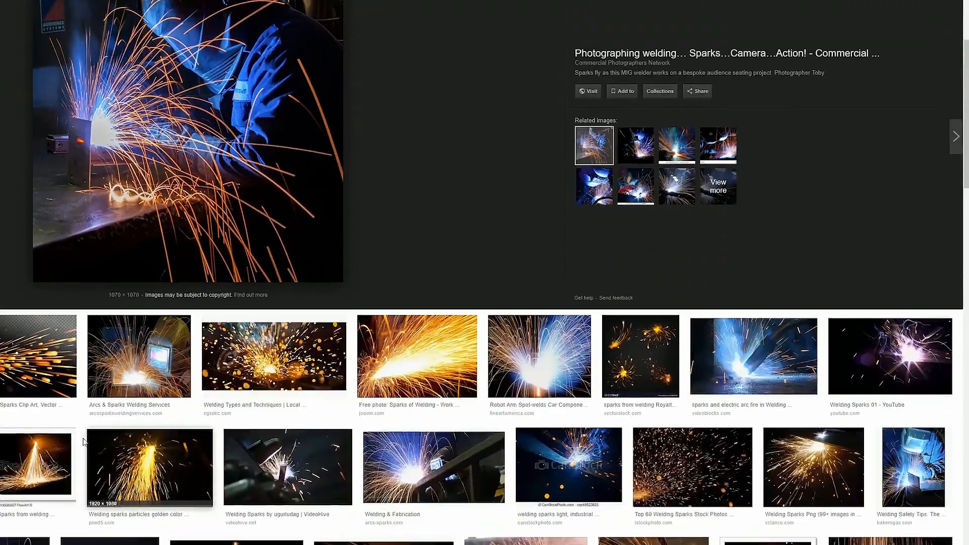
pyautogui.click(74, 443)
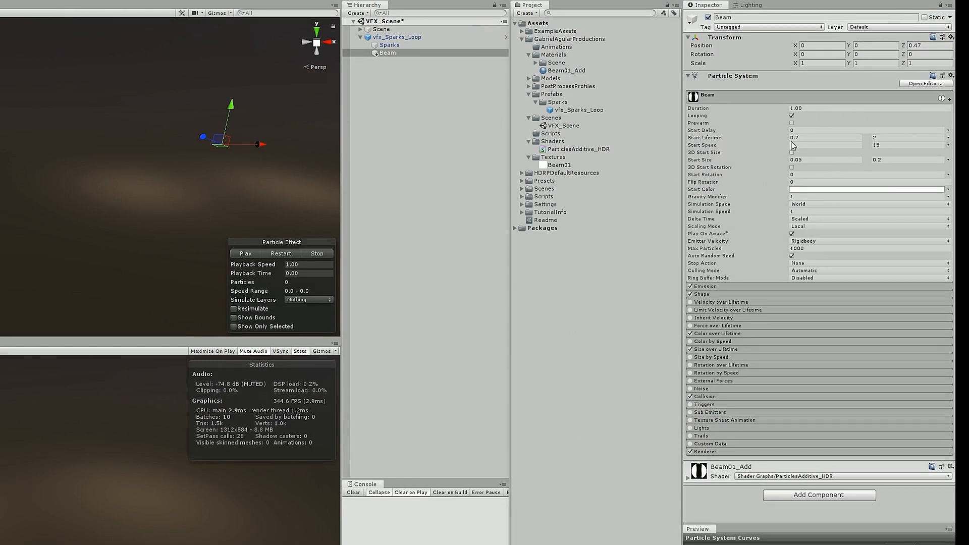
# Set the Beam's Start Lifetime to random between 0.2 and 0.5 and its Start Speed to a constant 0.
pyautogui.click(819, 138)
pyautogui.click(883, 137)
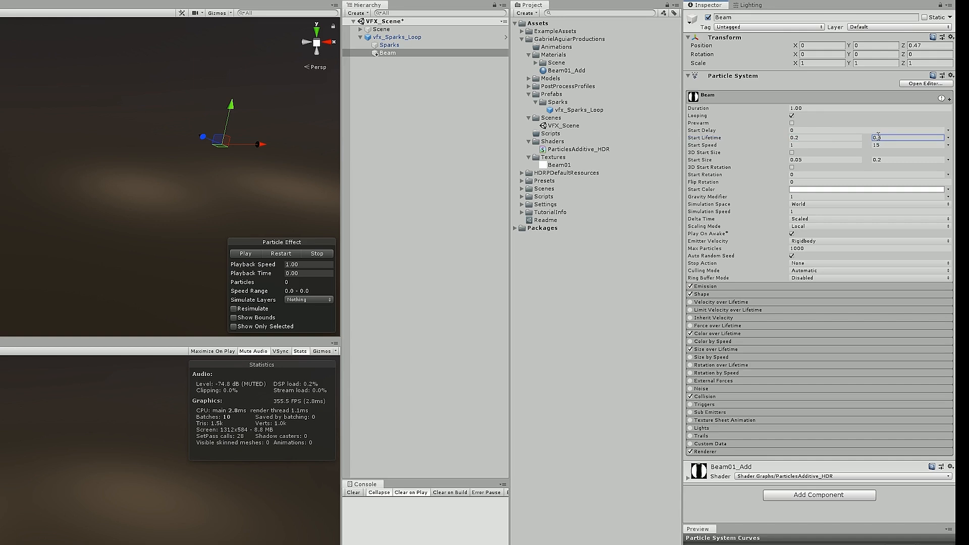
pyautogui.click(947, 145)
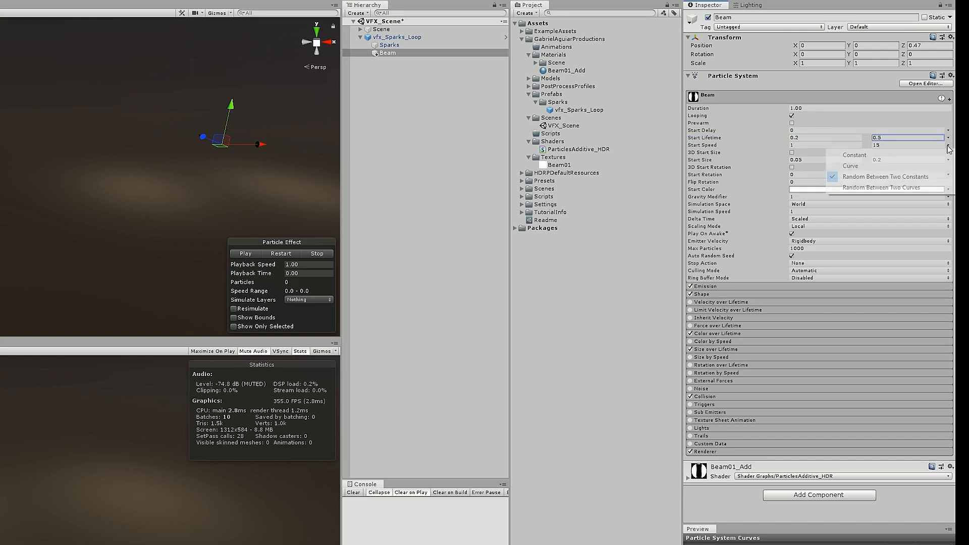
pyautogui.click(935, 159)
pyautogui.click(825, 145)
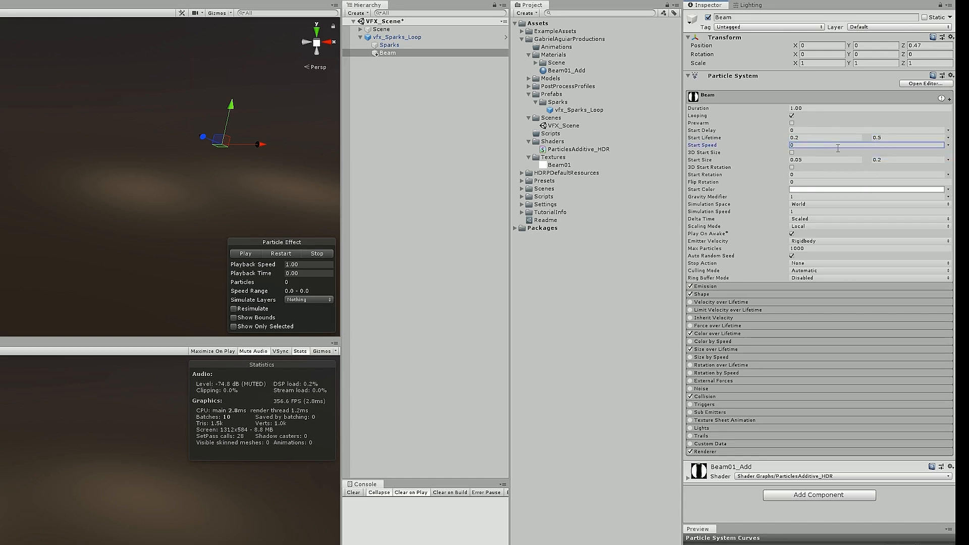
# Set the Beam's Start Size to random between 0.5 and 0.7, Gravity Modifier to 0 and Simulation Space to Local.
pyautogui.click(826, 162)
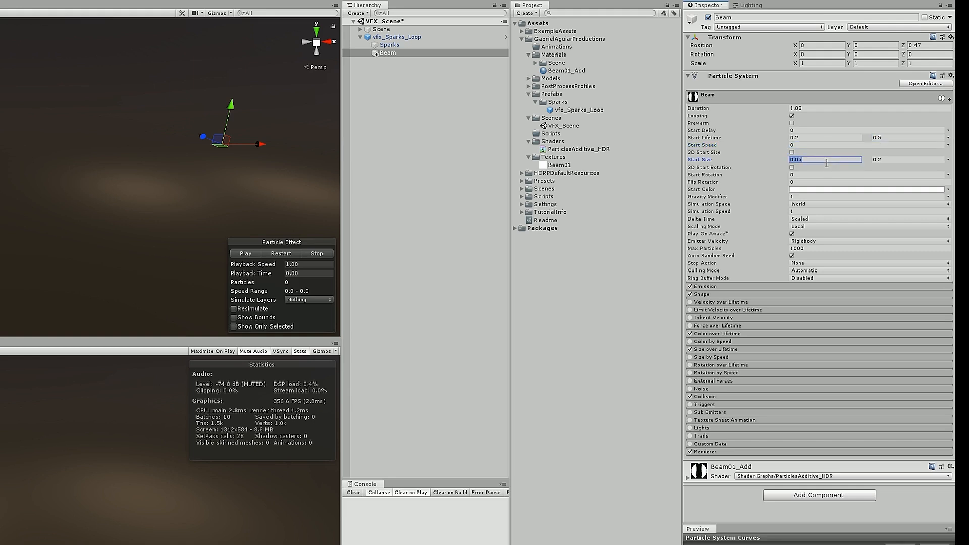
pyautogui.write('0.5')
pyautogui.click(883, 160)
pyautogui.write('0.7')
pyautogui.click(796, 197)
pyautogui.write('0')
pyautogui.click(816, 204)
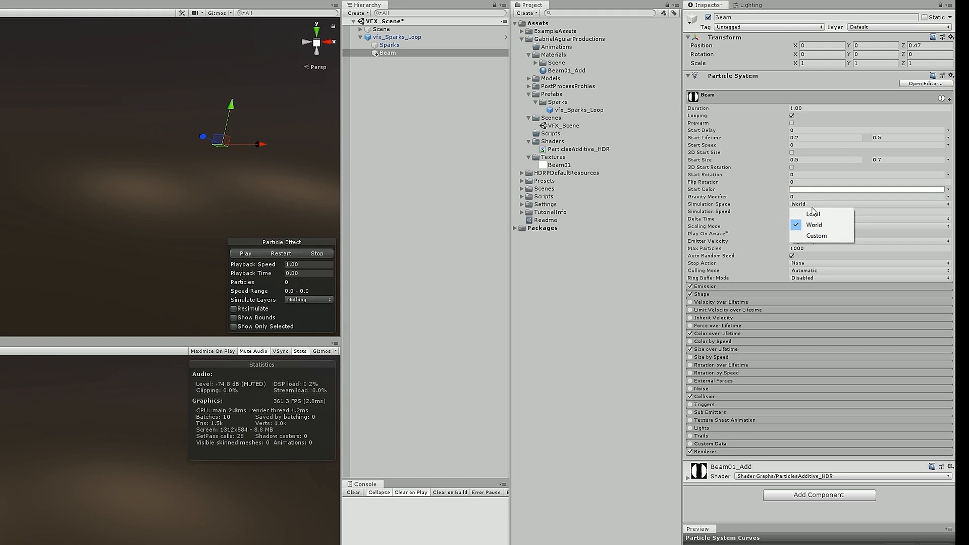
pyautogui.click(813, 215)
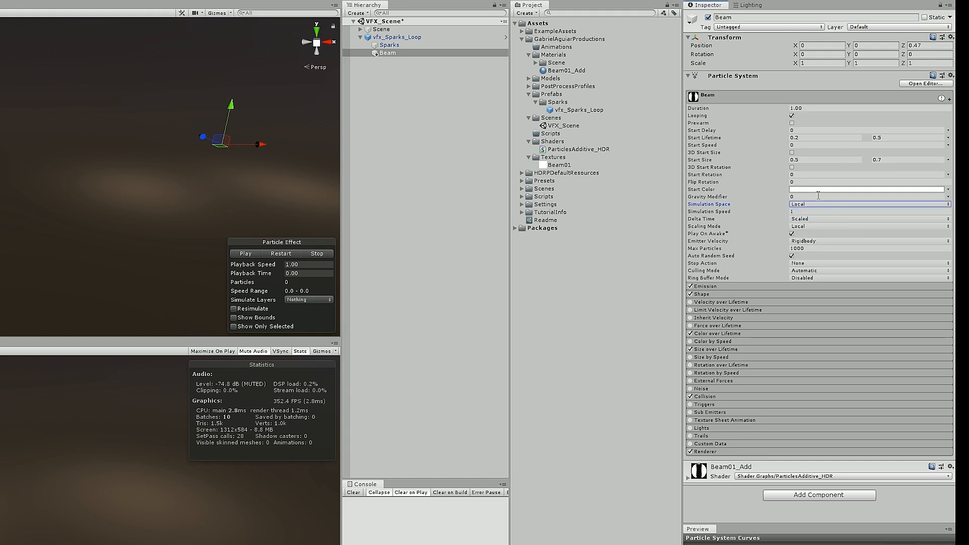
# Set the Beam's emission Rate over Time to 5.
pyautogui.click(758, 285)
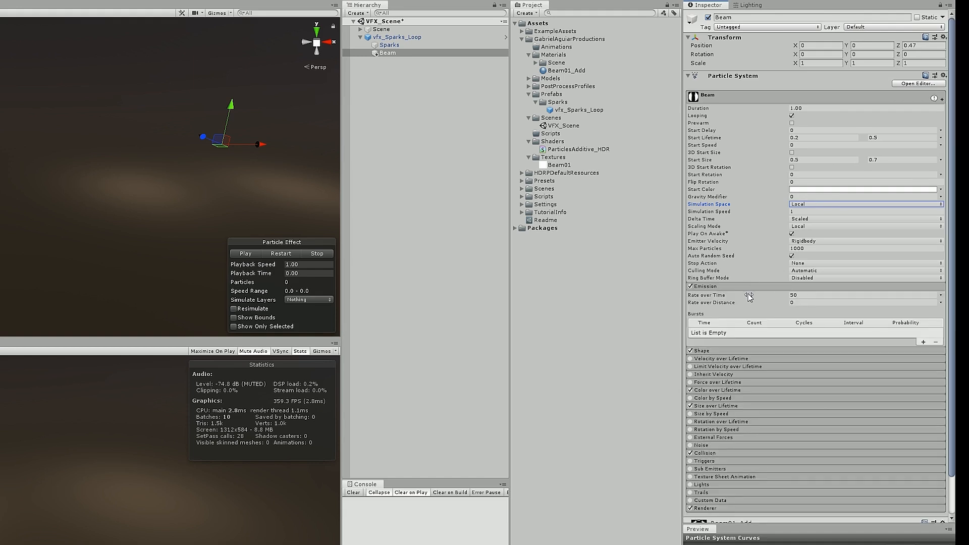
pyautogui.scroll(-2, 804, 280)
pyautogui.click(805, 254)
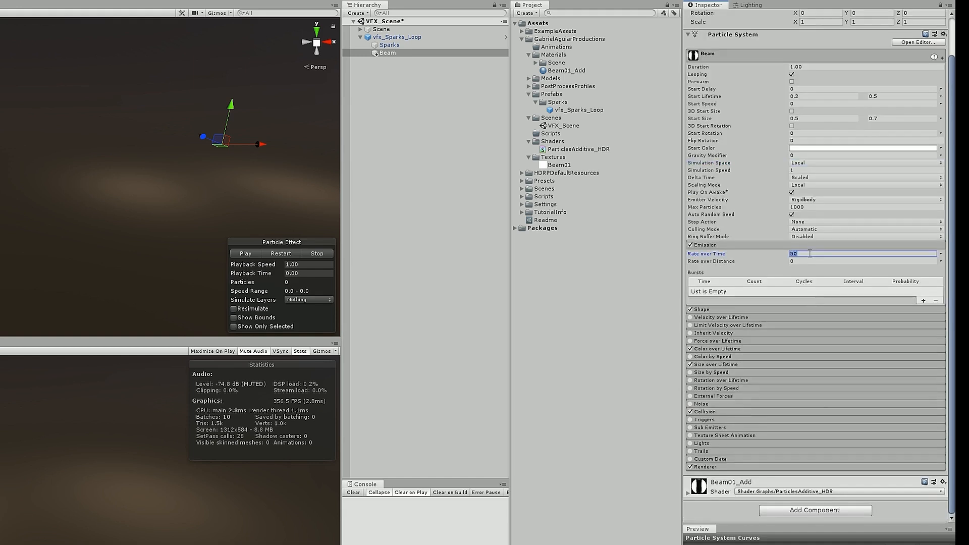
pyautogui.write('5')
pyautogui.click(717, 246)
# Disable the Beam's Shape, Color over Lifetime, Size over Lifetime and Collision modules and set its Render Mode to Billboard.
pyautogui.click(691, 294)
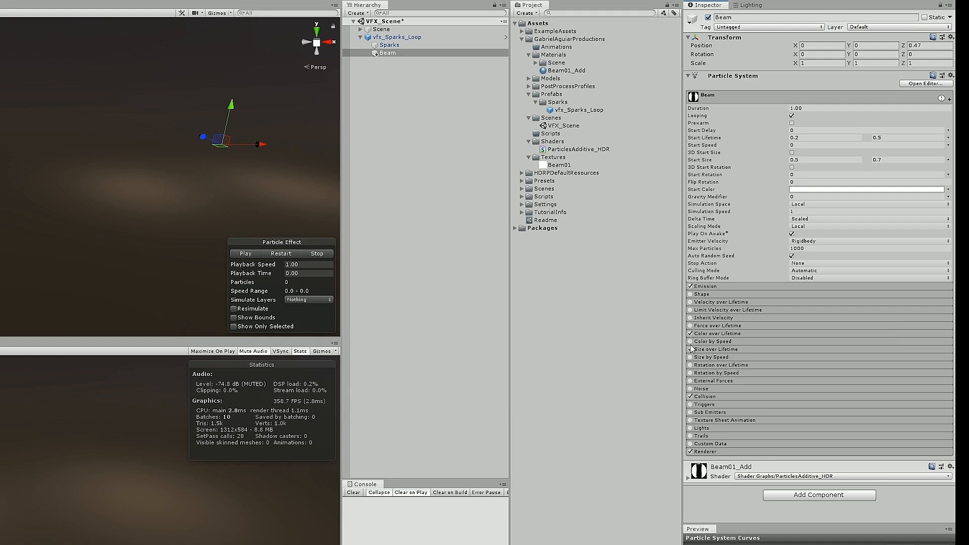
pyautogui.click(690, 397)
pyautogui.click(742, 451)
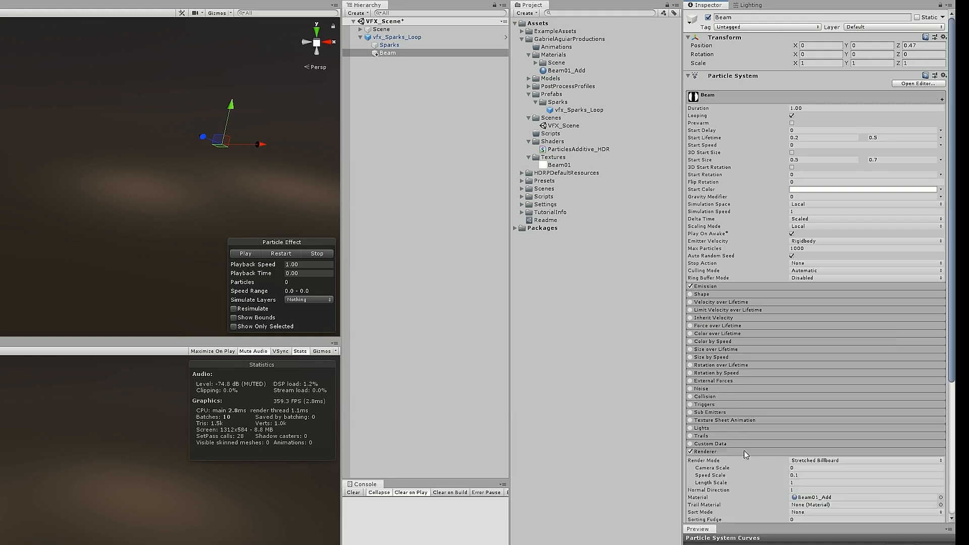
pyautogui.scroll(-6, 744, 450)
pyautogui.click(807, 276)
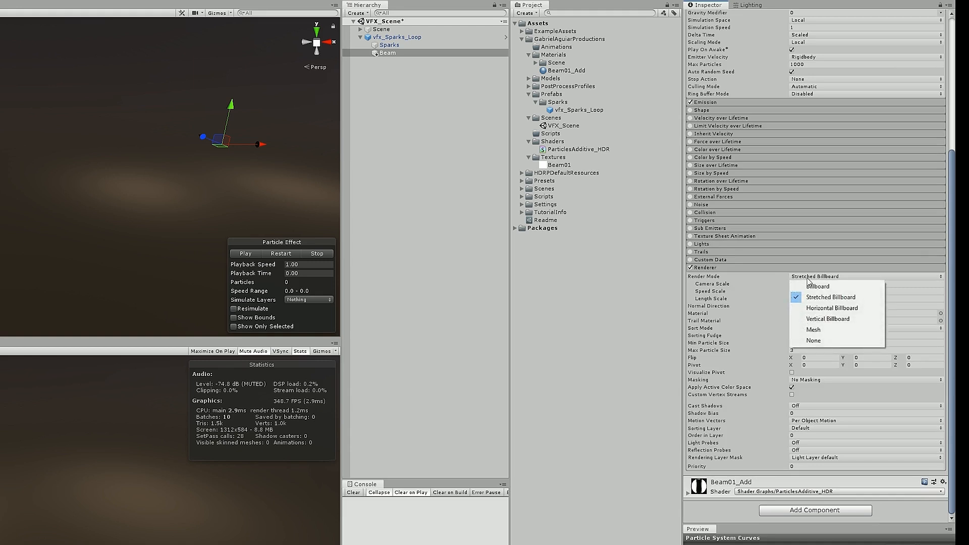
pyautogui.click(813, 286)
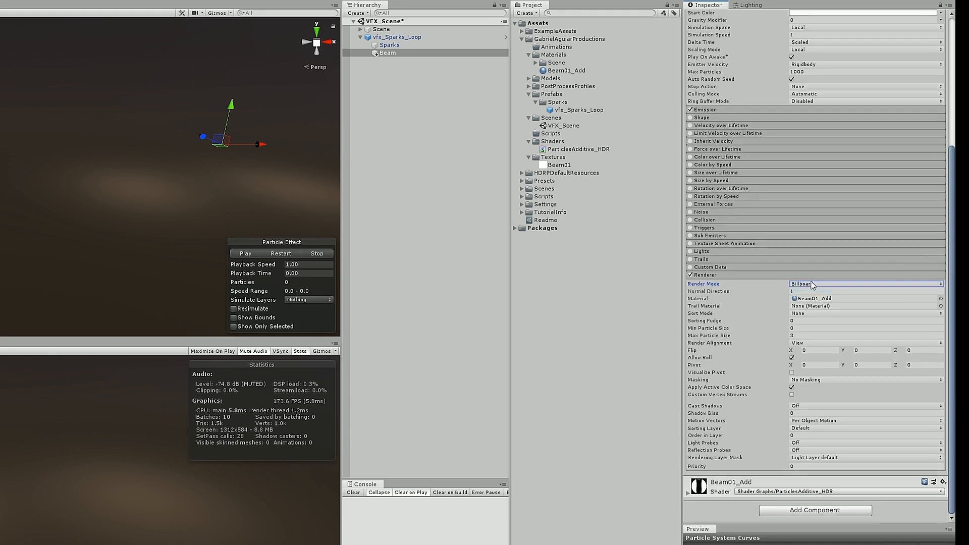
# Play the Beam preview in the scene and enable its Color over Lifetime module again.
pyautogui.click(297, 251)
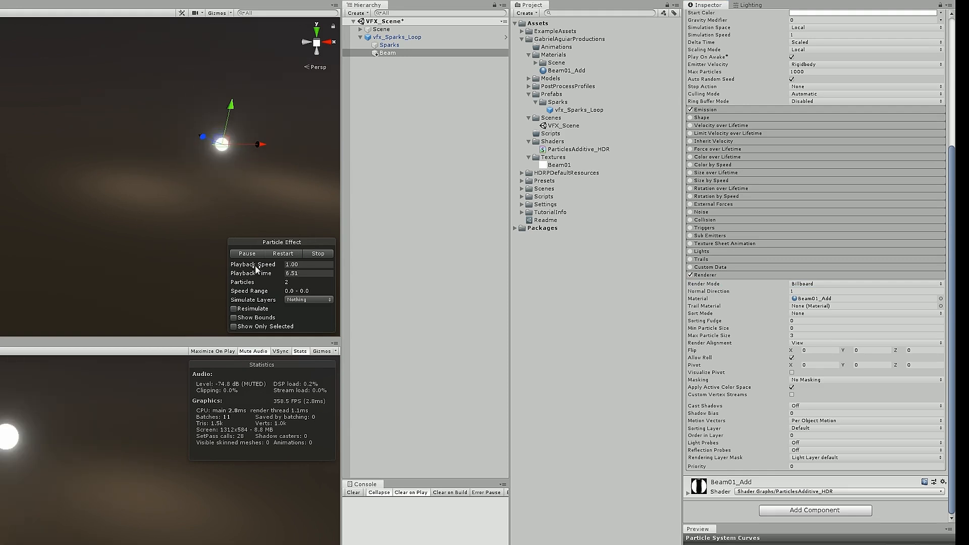
pyautogui.moveTo(263, 172)
pyautogui.mouseDown(button='middle')
pyautogui.moveTo(286, 167)
pyautogui.moveTo(255, 171)
pyautogui.mouseUp(button='middle')
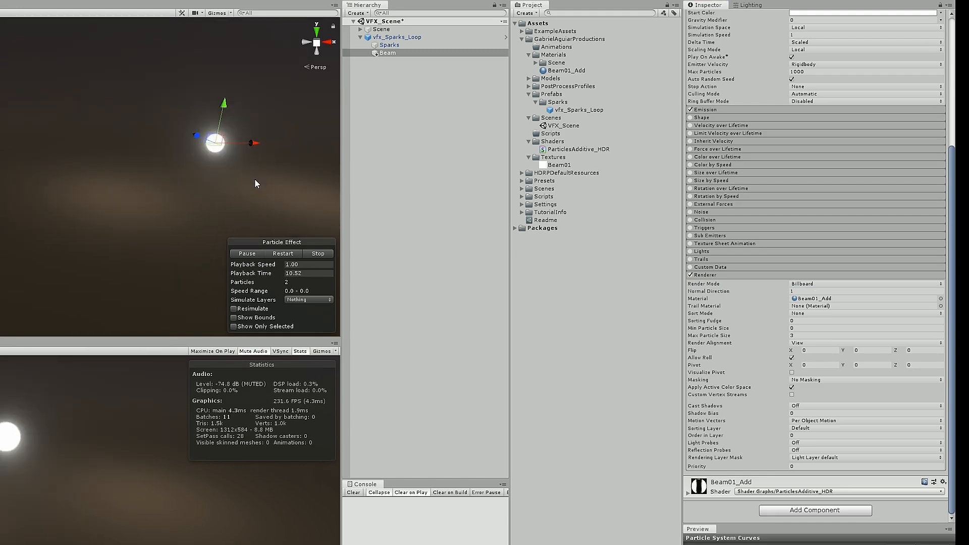
pyautogui.click(703, 157)
pyautogui.click(689, 157)
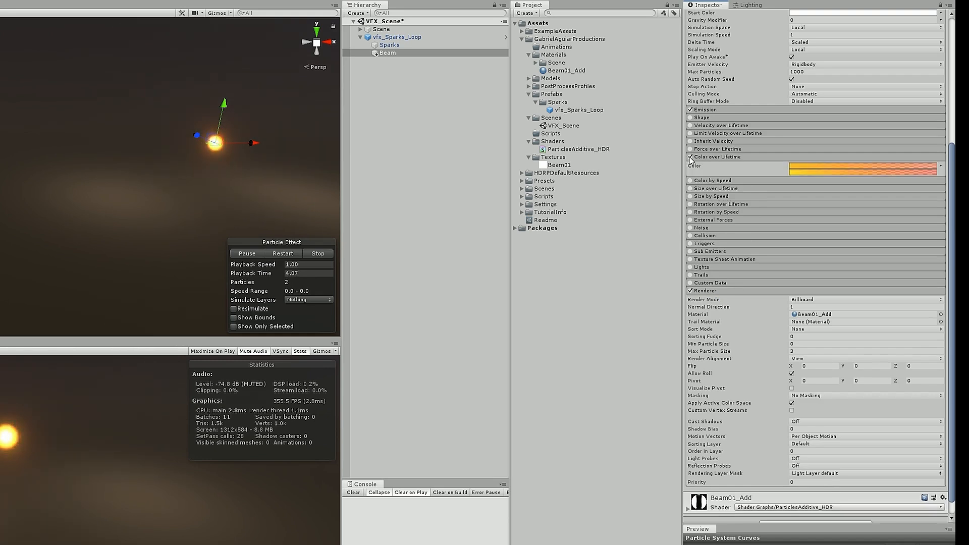
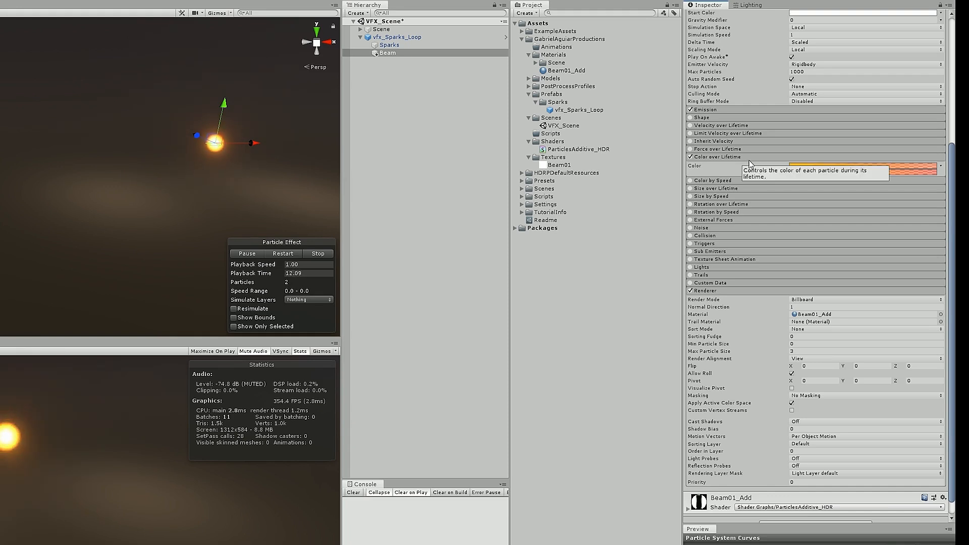
# Enable the Beam's Size over Lifetime, enlarge the curve editor and apply the flat preset to the Size curve.
pyautogui.click(690, 188)
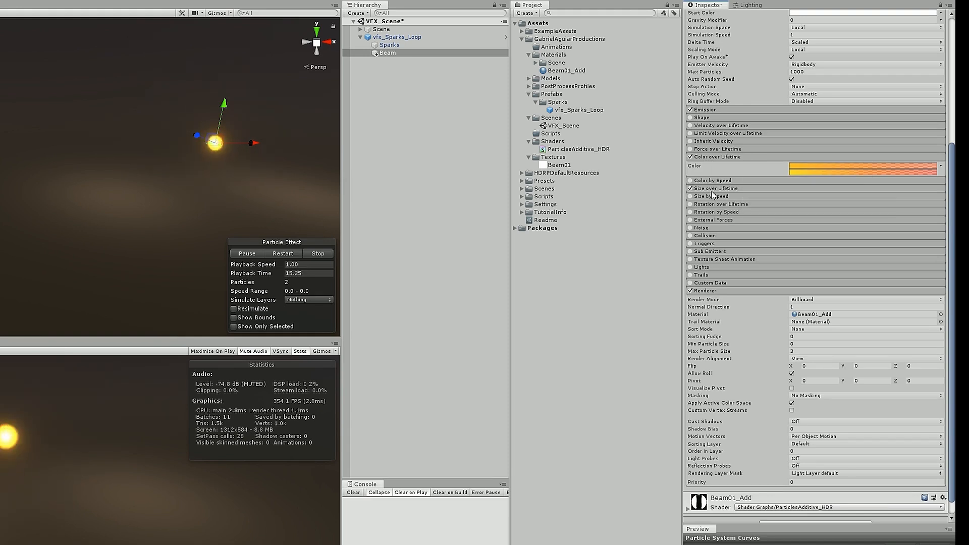
pyautogui.click(712, 190)
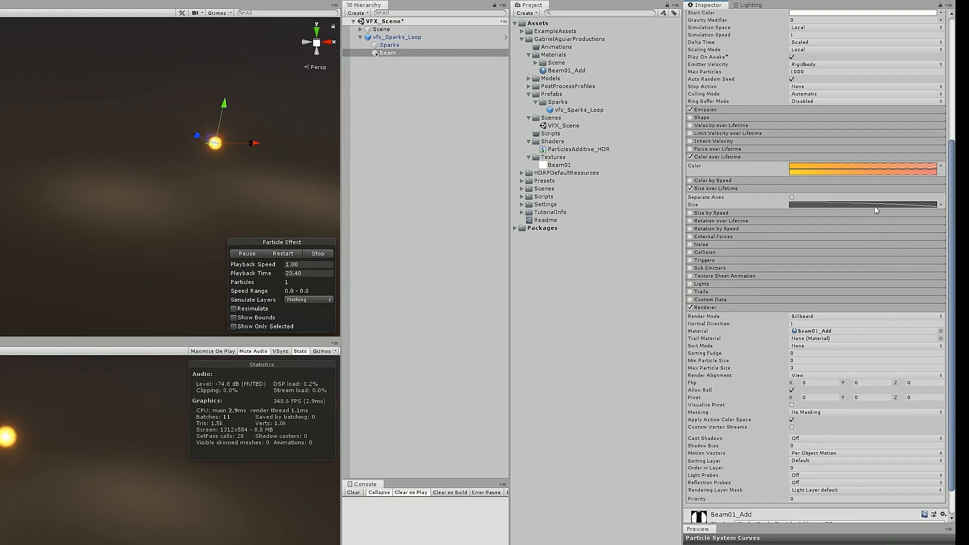
pyautogui.click(856, 204)
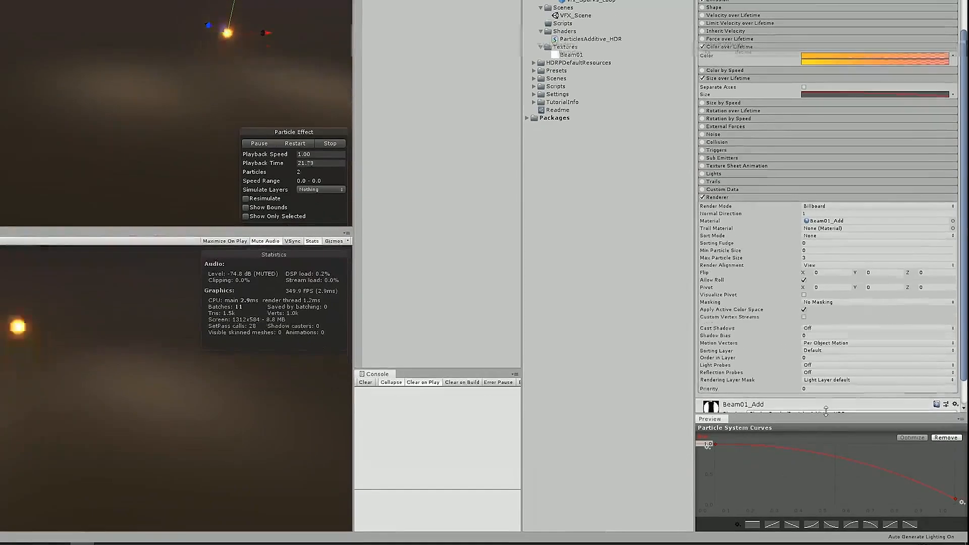
pyautogui.moveTo(813, 524); pyautogui.dragTo(804, 394)
pyautogui.moveTo(817, 284); pyautogui.dragTo(817, 275)
pyautogui.click(751, 525)
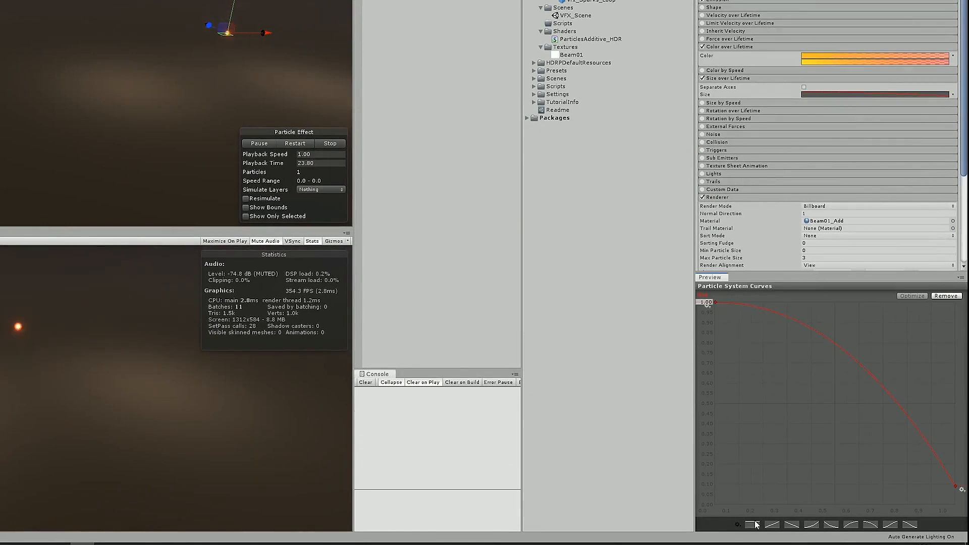
# Add five keys along the Beam's flat Size curve, alternating shallow dips below 1.0 with peaks at 1.0.
pyautogui.rightClick(742, 302)
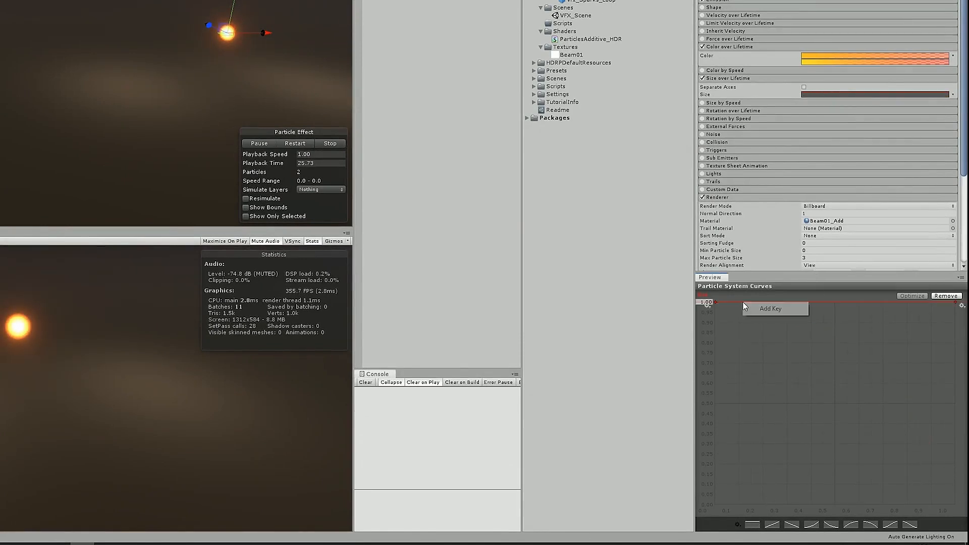
pyautogui.click(774, 307)
pyautogui.moveTo(742, 302); pyautogui.dragTo(906, 310)
pyautogui.rightClick(788, 317)
pyautogui.click(807, 322)
pyautogui.rightClick(811, 303)
pyautogui.click(835, 310)
pyautogui.rightClick(860, 310)
pyautogui.click(868, 316)
pyautogui.rightClick(905, 302)
pyautogui.click(912, 308)
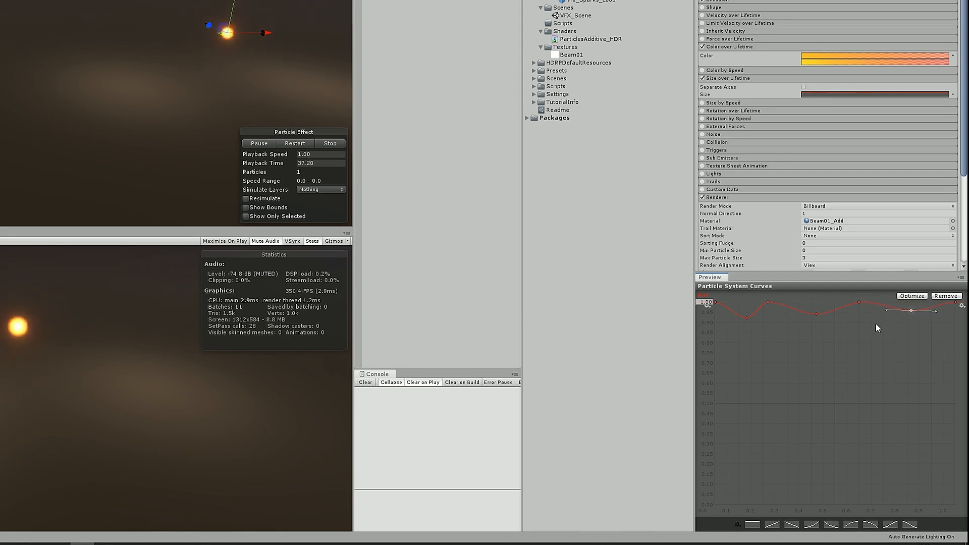
# Refine the wavy Size curve by adjusting the tangent of its second peak and lowering the middle dip slightly.
pyautogui.click(858, 301)
pyautogui.moveTo(834, 302); pyautogui.dragTo(839, 327)
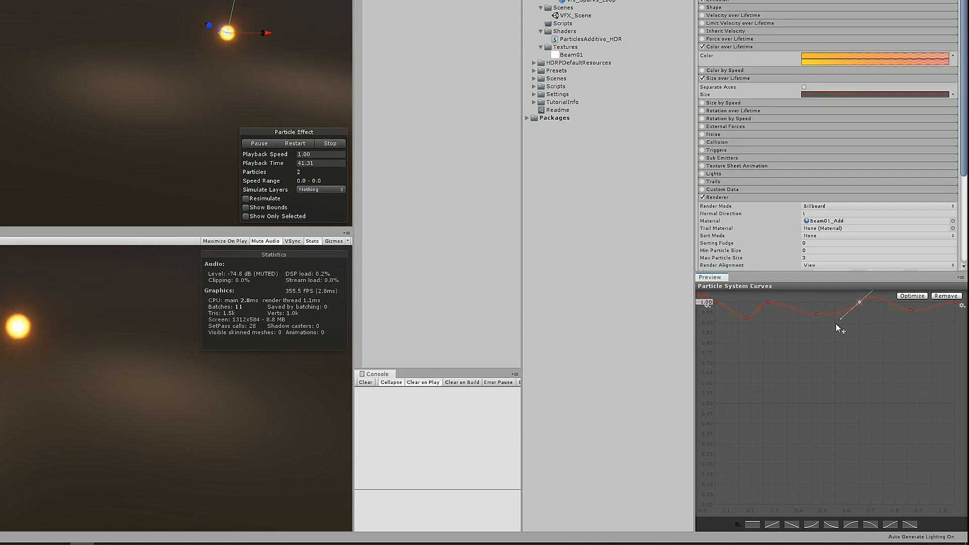
pyautogui.click(873, 341)
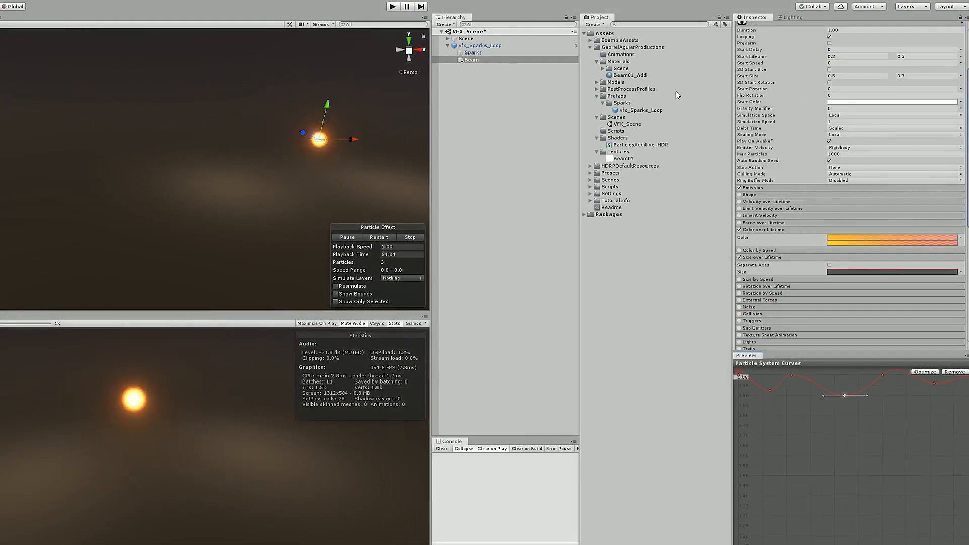
# Preview Sparks and Beam together and shift the Sparks emitter slightly along X relative to the Beam.
pyautogui.click(460, 60)
pyautogui.keyDown('ctrl'); pyautogui.click(461, 53); pyautogui.keyUp('ctrl')
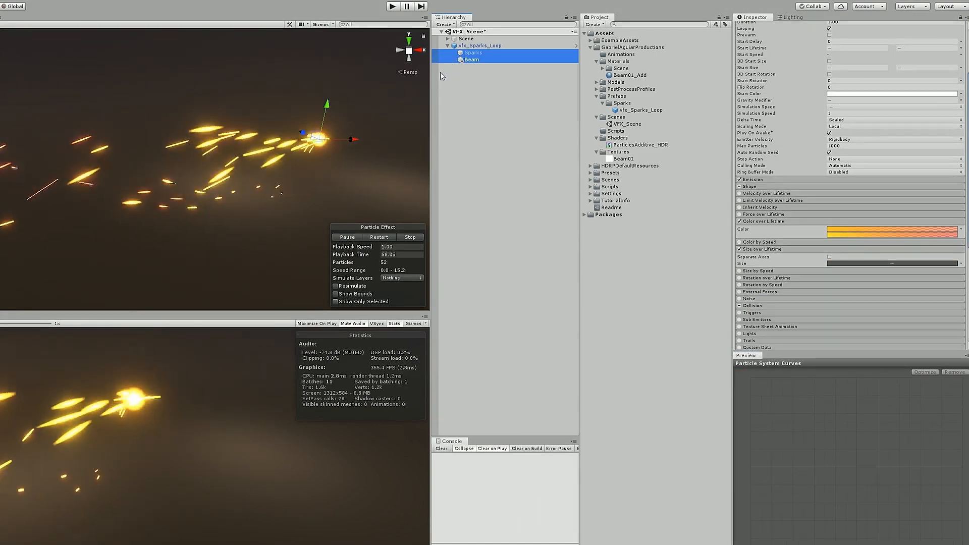
pyautogui.click(470, 53)
pyautogui.moveTo(360, 140); pyautogui.dragTo(349, 141)
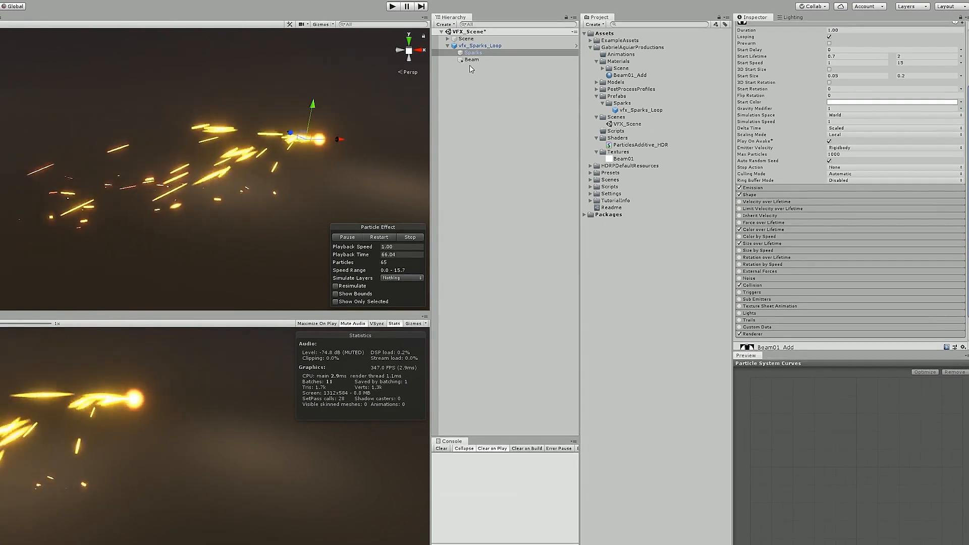
pyautogui.click(475, 60)
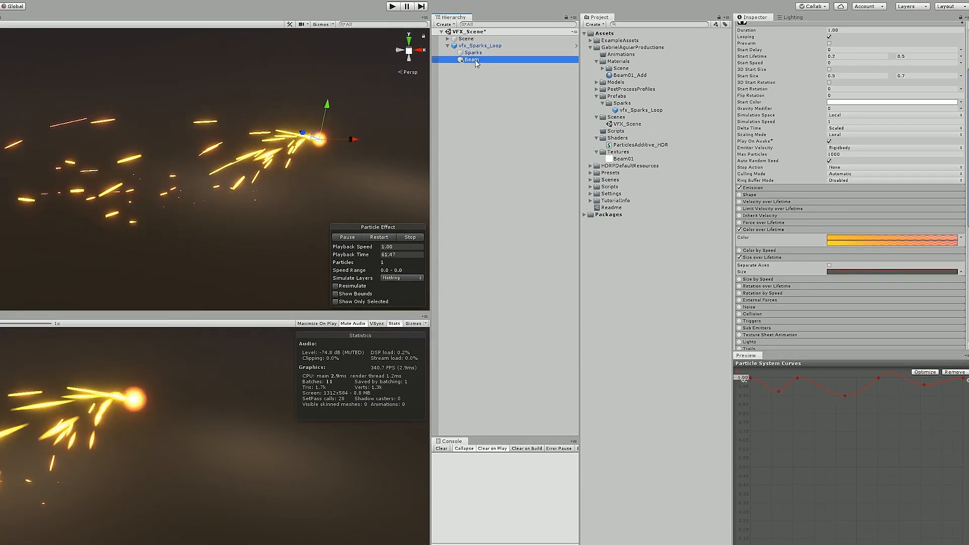
pyautogui.keyDown('ctrl'); pyautogui.click(478, 53); pyautogui.keyUp('ctrl')
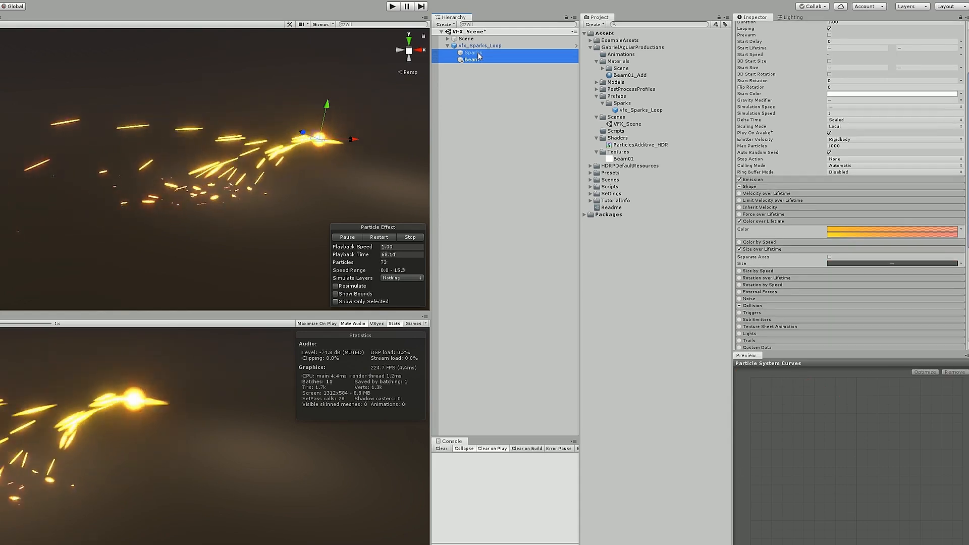
# Apply all overrides of vfx_Sparks_Loop, including the Beam and the Sparks transform, to its prefab.
pyautogui.click(479, 45)
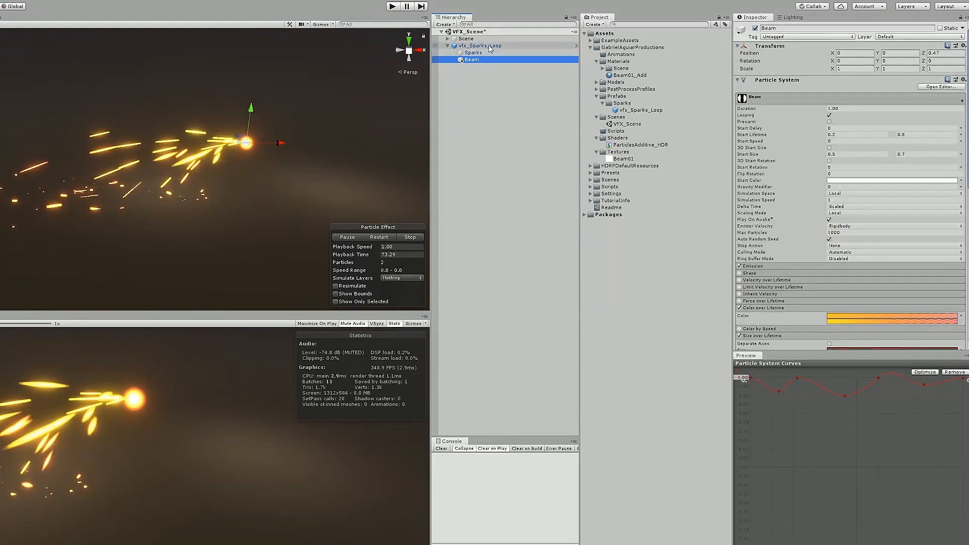
pyautogui.click(920, 47)
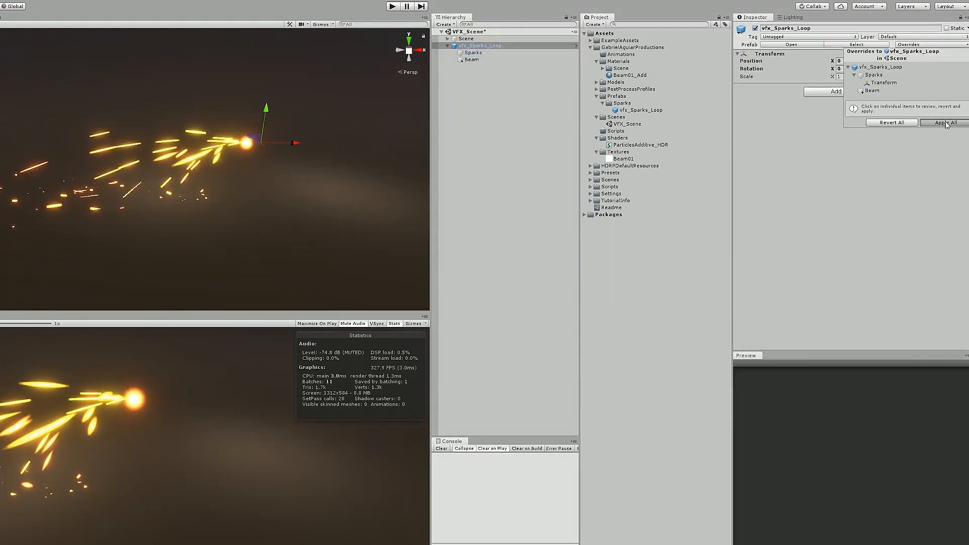
pyautogui.click(943, 124)
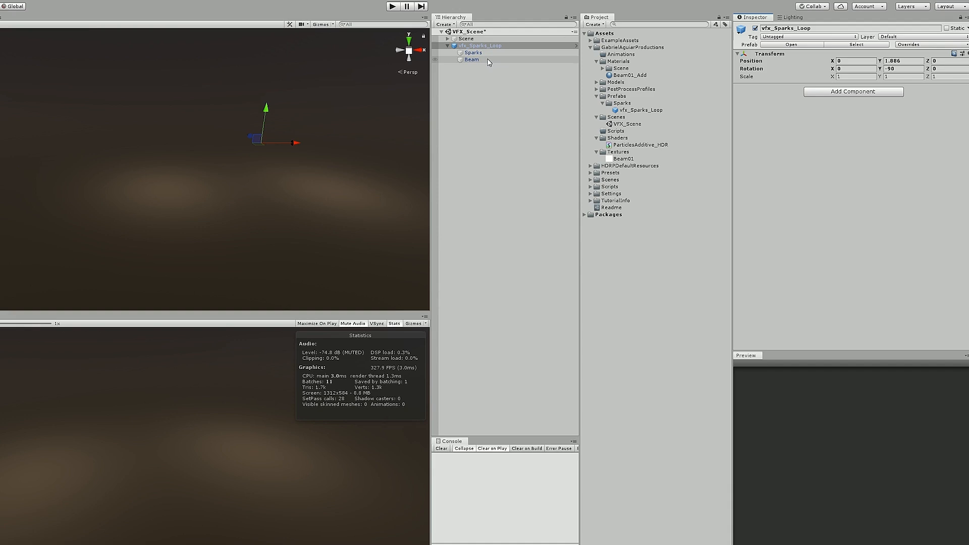
# Duplicate the Beam particle system inside vfx_Sparks_Loop and rename the copy Shiny.
pyautogui.click(472, 60)
pyautogui.hotkey('ctrl', 'd')
pyautogui.click(478, 67)
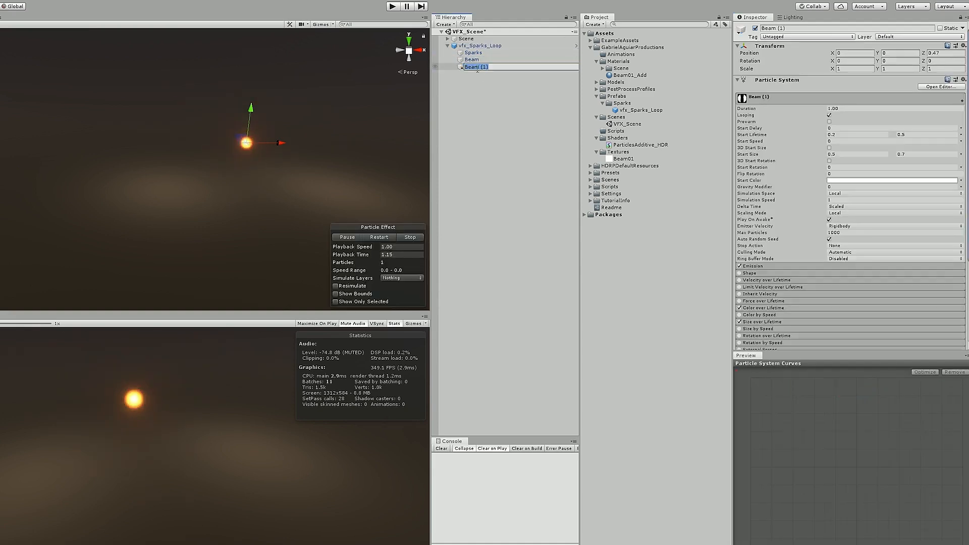
pyautogui.write('Shin')
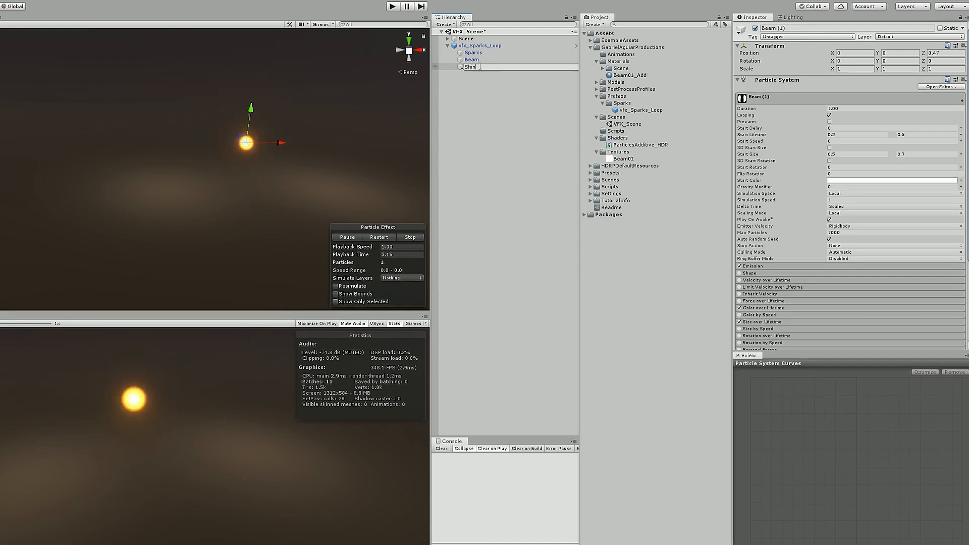
pyautogui.write('y')
pyautogui.press('Return')
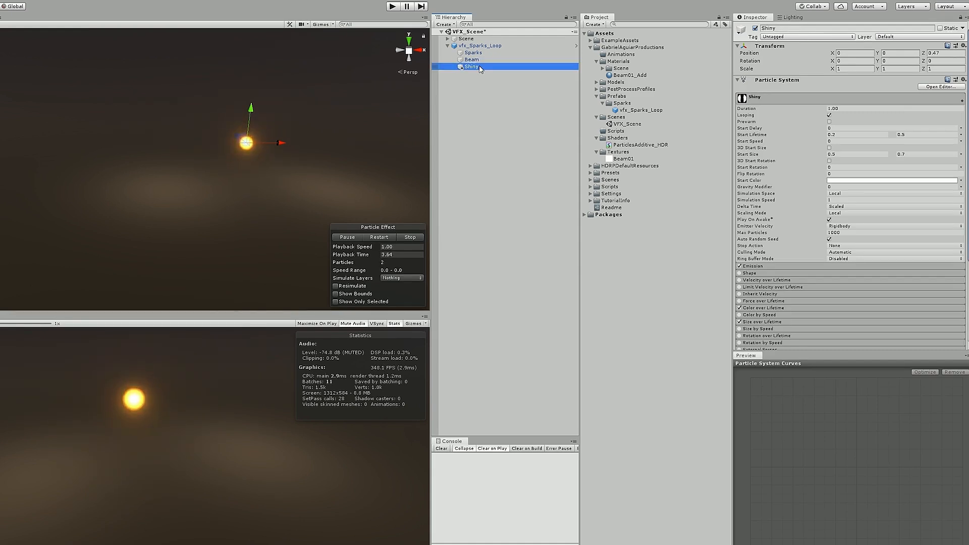
# Set Shiny's Start Lifetime to a random range between 0.3 and 0.6.
pyautogui.click(857, 135)
pyautogui.write('0.3')
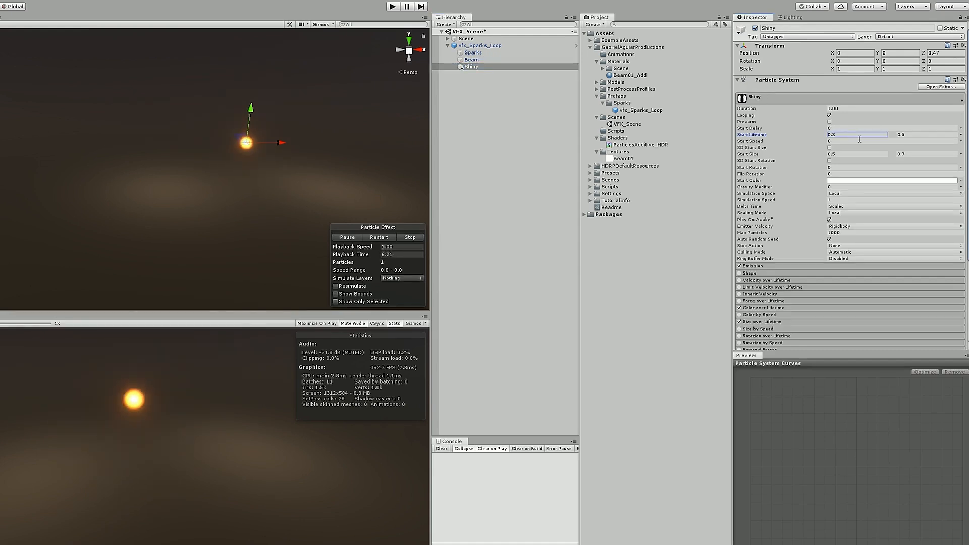
pyautogui.press('Tab')
pyautogui.write('0.6')
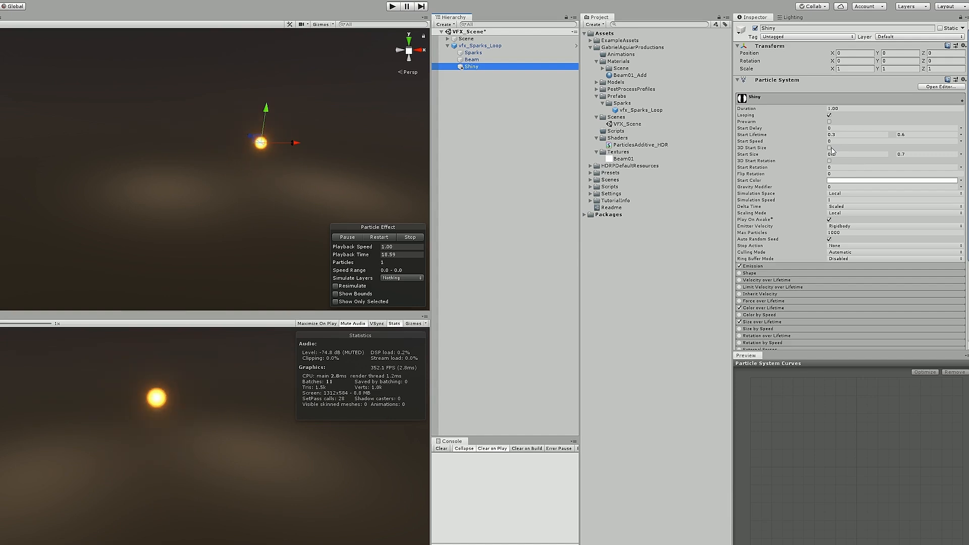
# Enable 3D Start Size on Shiny with constant values of 2.5 for X and 0.1 for Y.
pyautogui.click(829, 148)
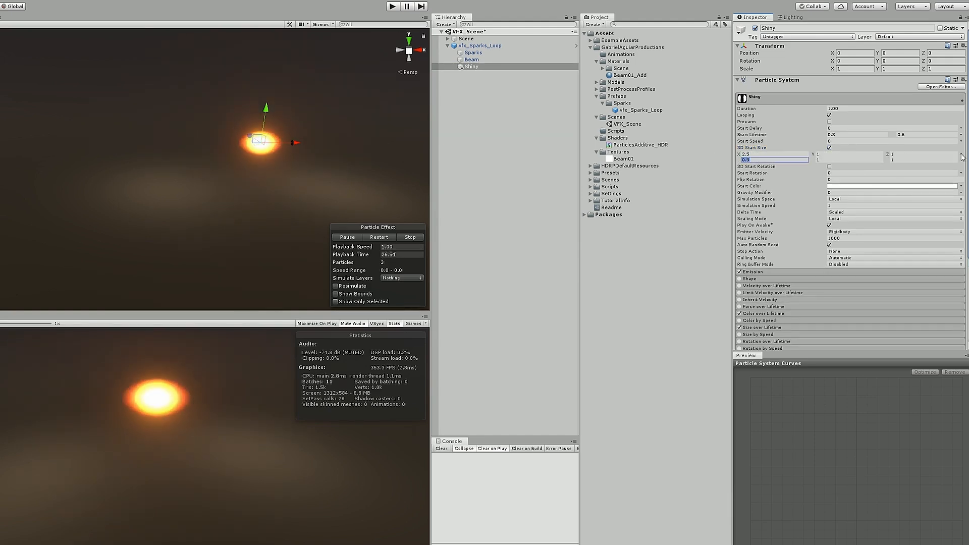
pyautogui.click(960, 154)
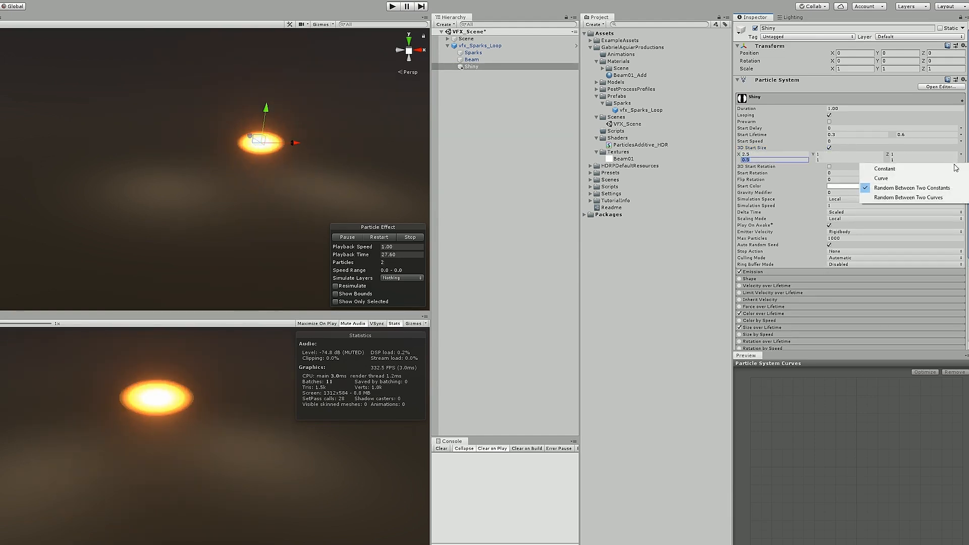
pyautogui.click(954, 168)
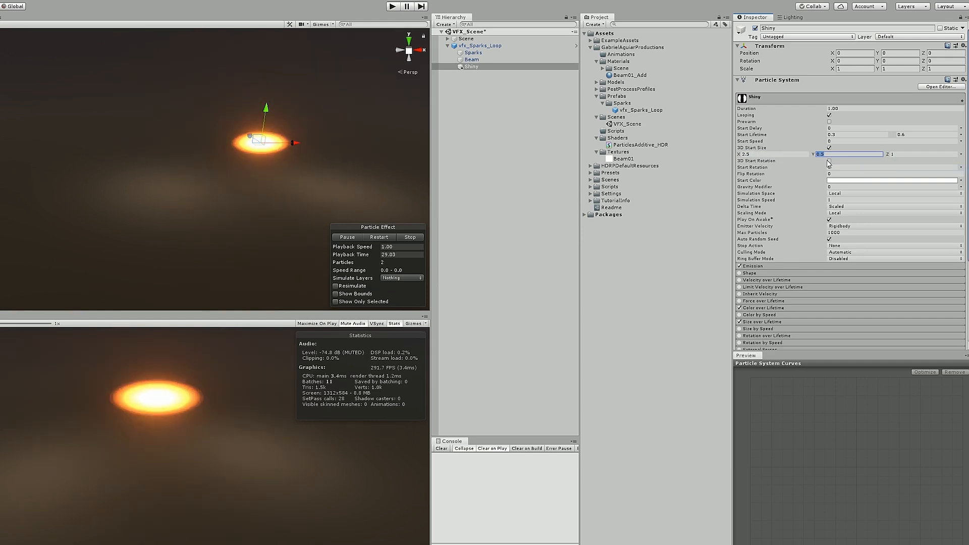
pyautogui.write('1')
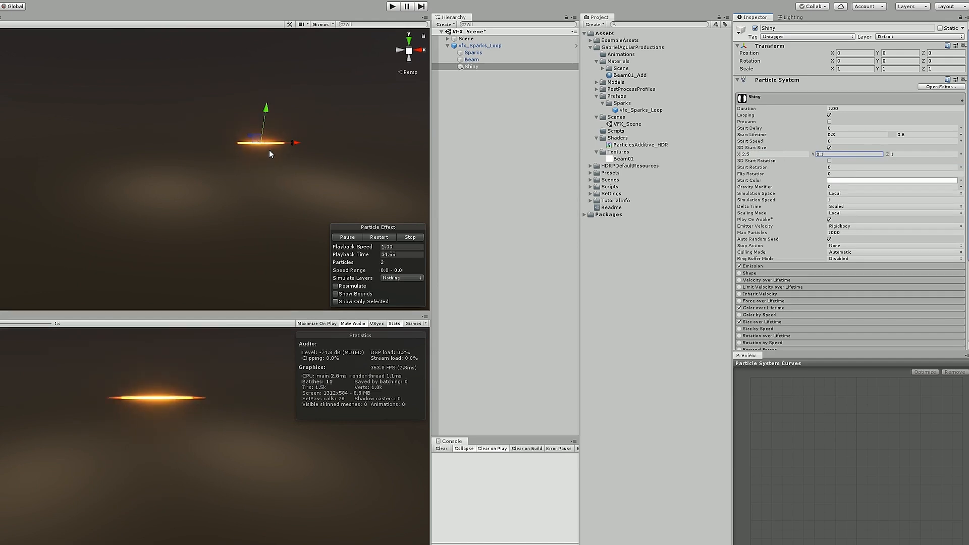
# Set Shiny's Start Rotation to random between the constants 360 and -360, and its Flip Rotation to 1.
pyautogui.click(960, 168)
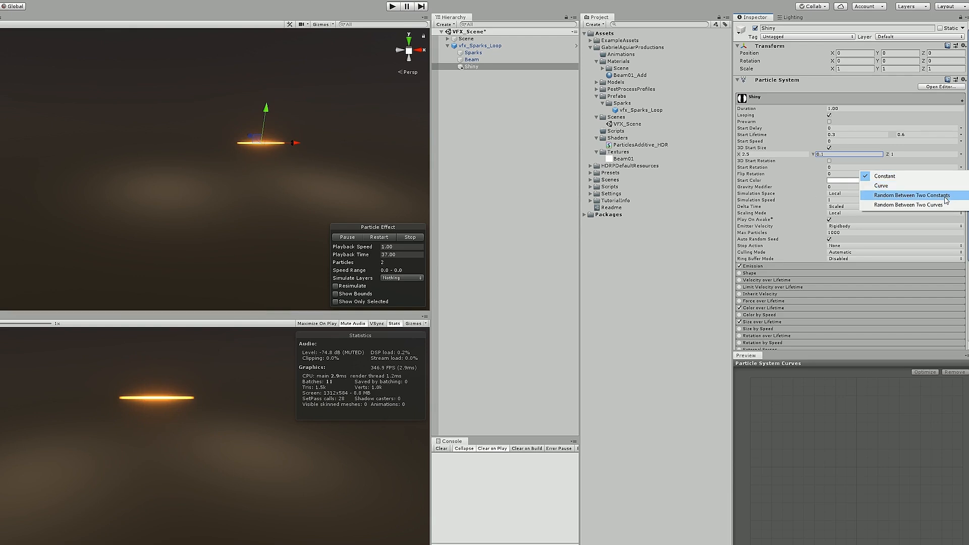
pyautogui.click(946, 197)
pyautogui.click(874, 167)
pyautogui.write('3')
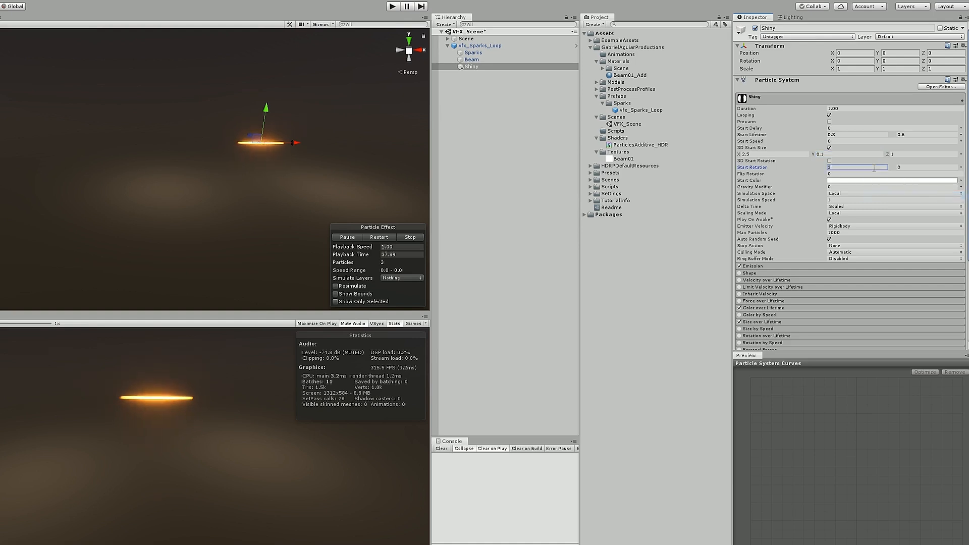
pyautogui.write('60')
pyautogui.click(913, 167)
pyautogui.write('-3')
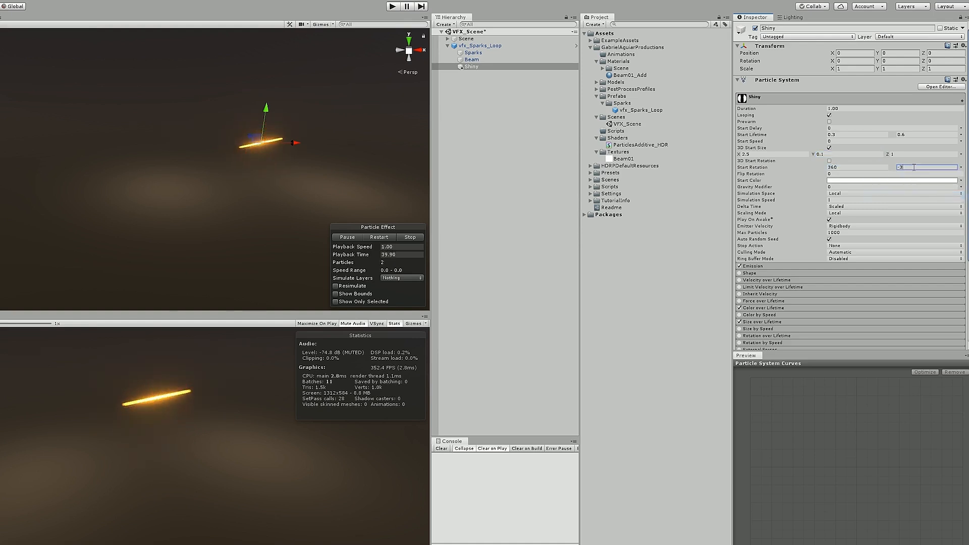
pyautogui.write('60')
pyautogui.click(859, 174)
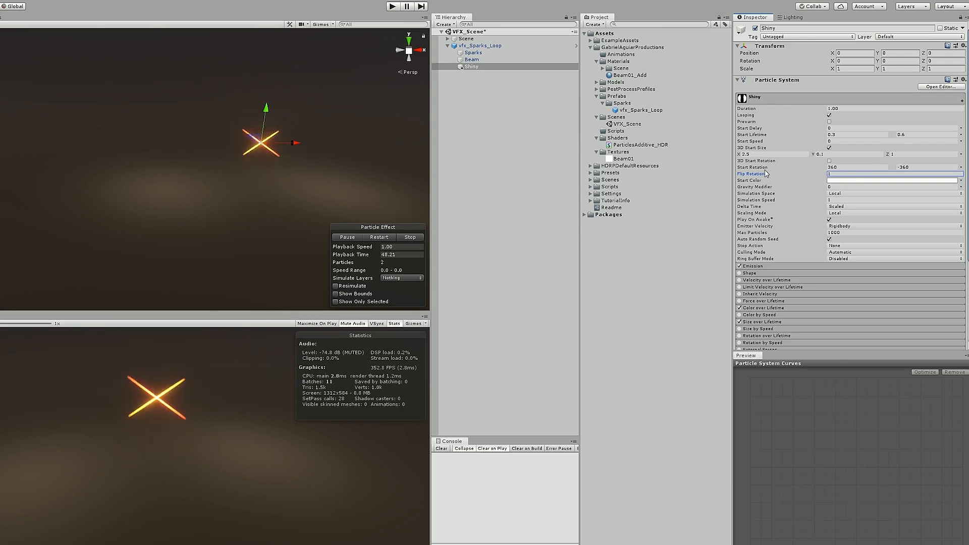
# Make Shiny's 3D Start Size random between two constants, with X from 2.5 to 1 and Y from 0.25 to 0.1.
pyautogui.click(961, 154)
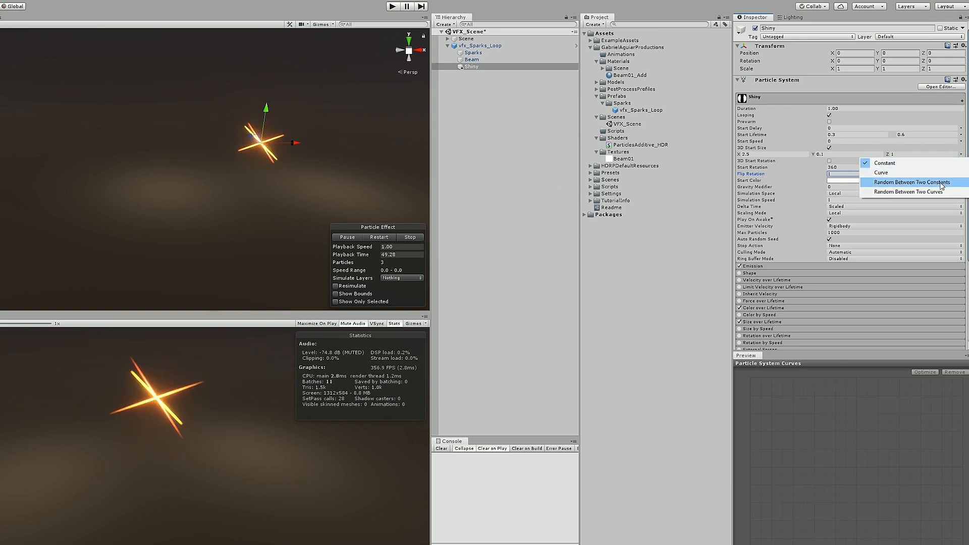
pyautogui.click(943, 182)
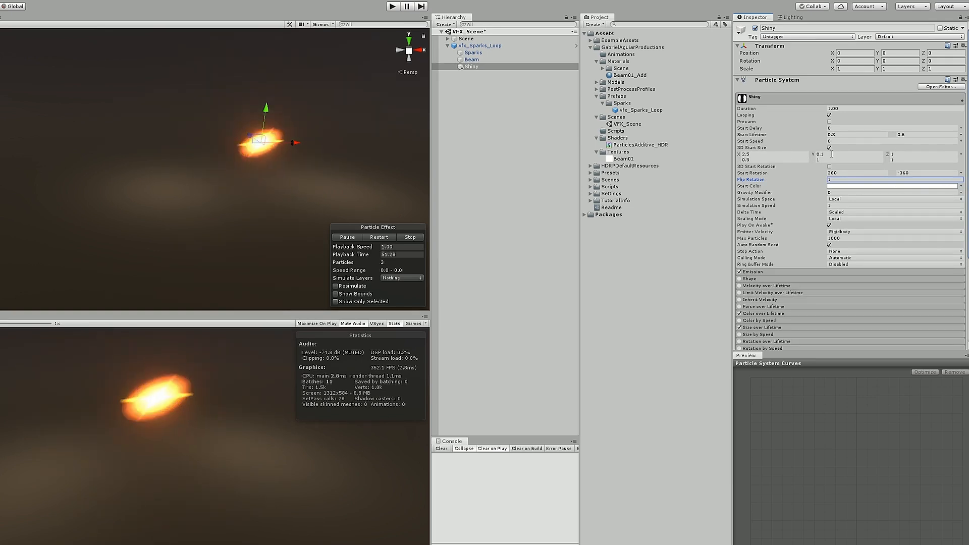
pyautogui.click(832, 153)
pyautogui.write('0.25')
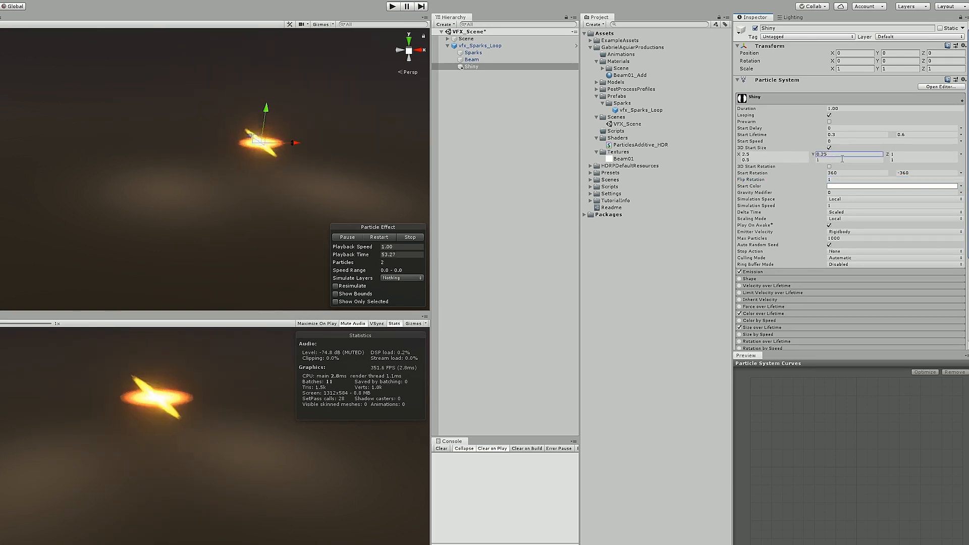
pyautogui.click(815, 160)
pyautogui.write('0.1')
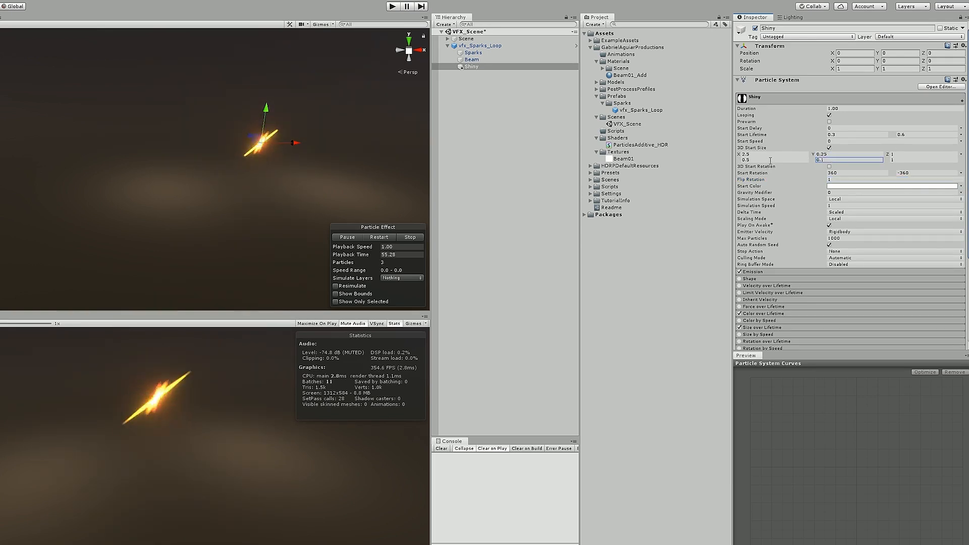
pyautogui.click(770, 160)
pyautogui.write('1')
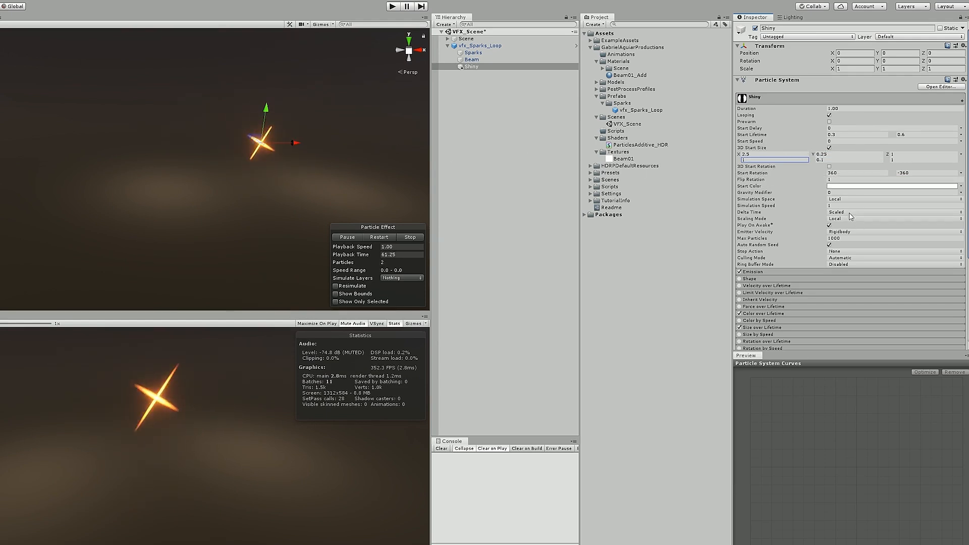
# Set Shiny's emission Rate over Time to 15.
pyautogui.scroll(-3, 833, 277)
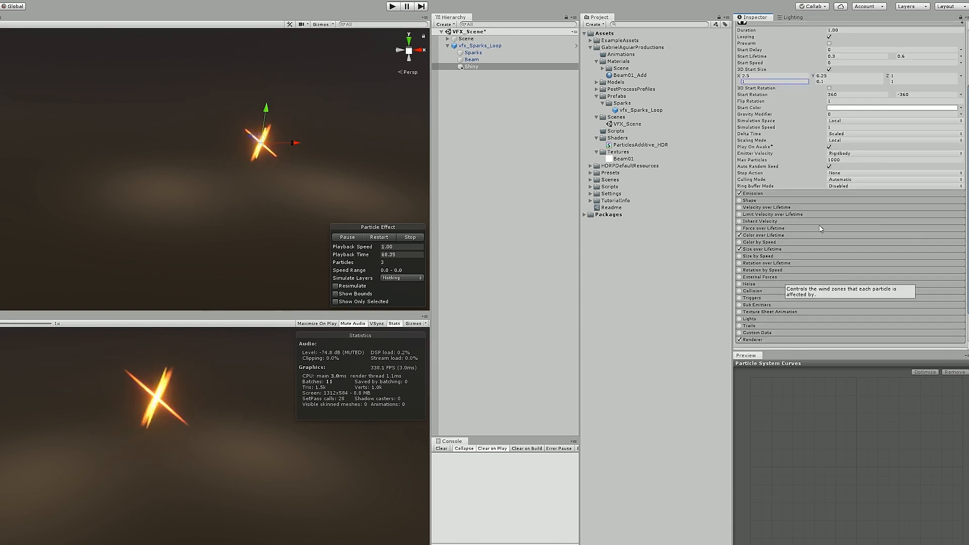
pyautogui.click(800, 193)
pyautogui.click(844, 200)
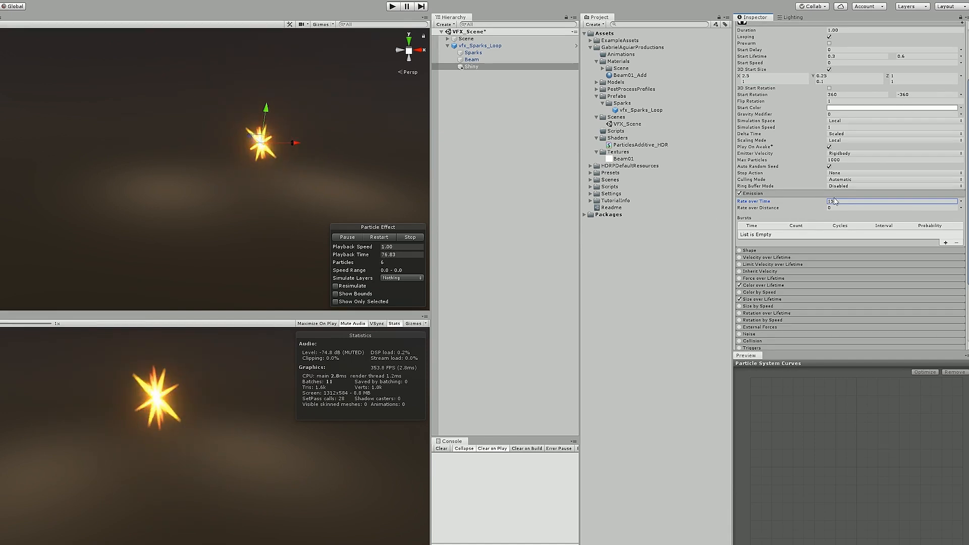
pyautogui.click(812, 194)
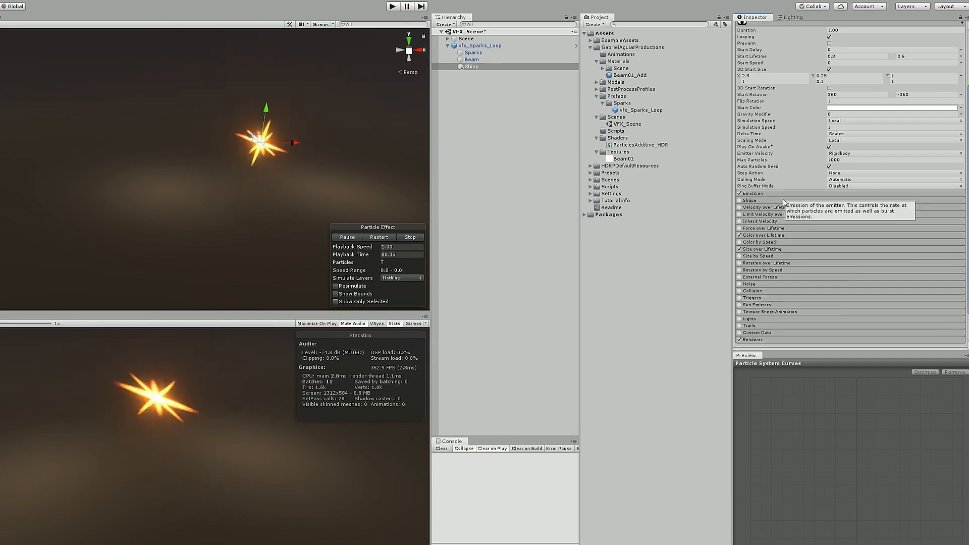
# Switch Shiny's Color over Lifetime to a single gradient with alpha 0 at both ends and 255 near 50%.
pyautogui.click(776, 235)
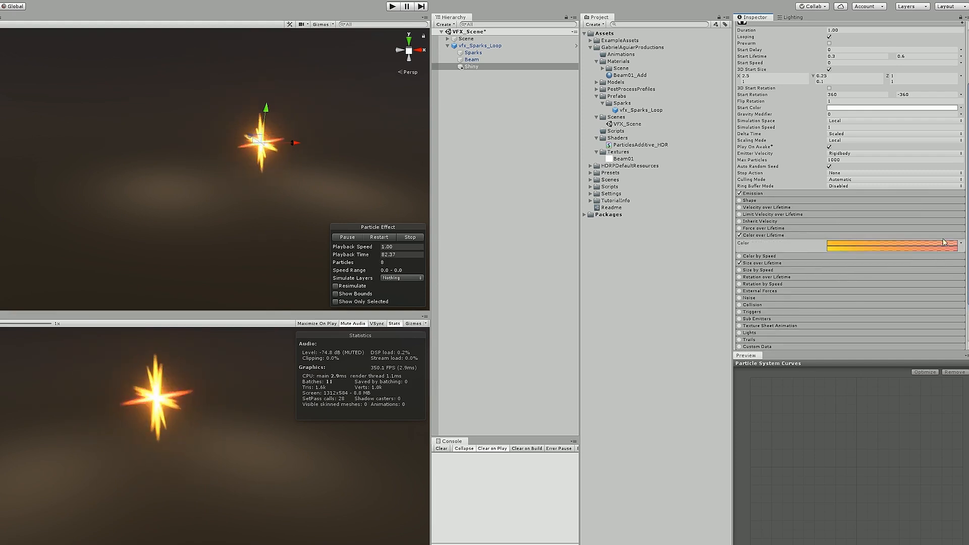
pyautogui.click(960, 246)
pyautogui.click(961, 248)
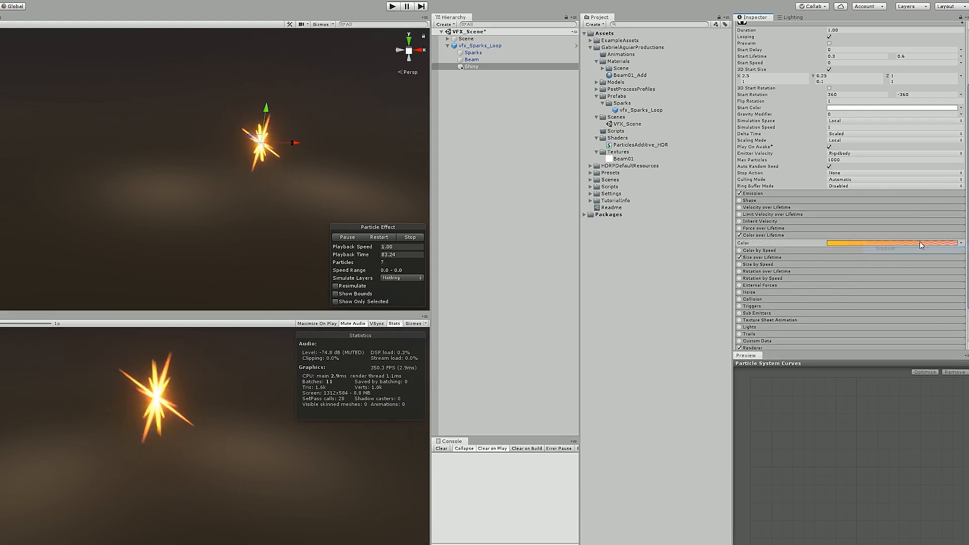
pyautogui.click(918, 243)
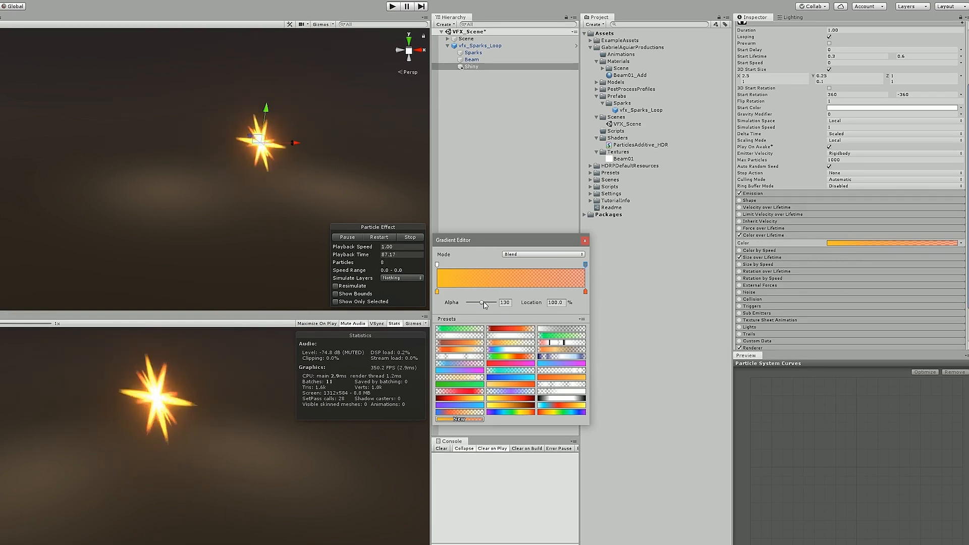
pyautogui.moveTo(484, 303); pyautogui.dragTo(454, 302)
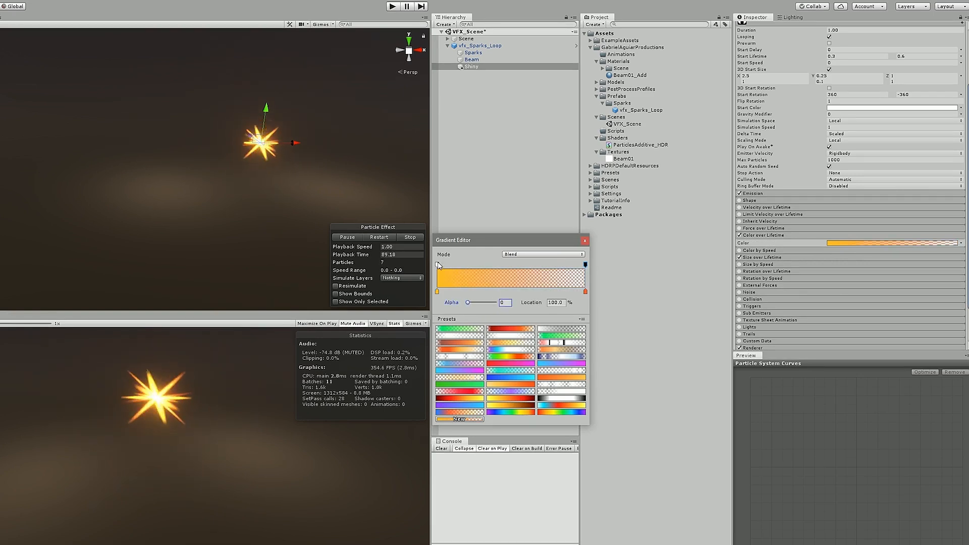
pyautogui.moveTo(438, 266); pyautogui.dragTo(507, 268)
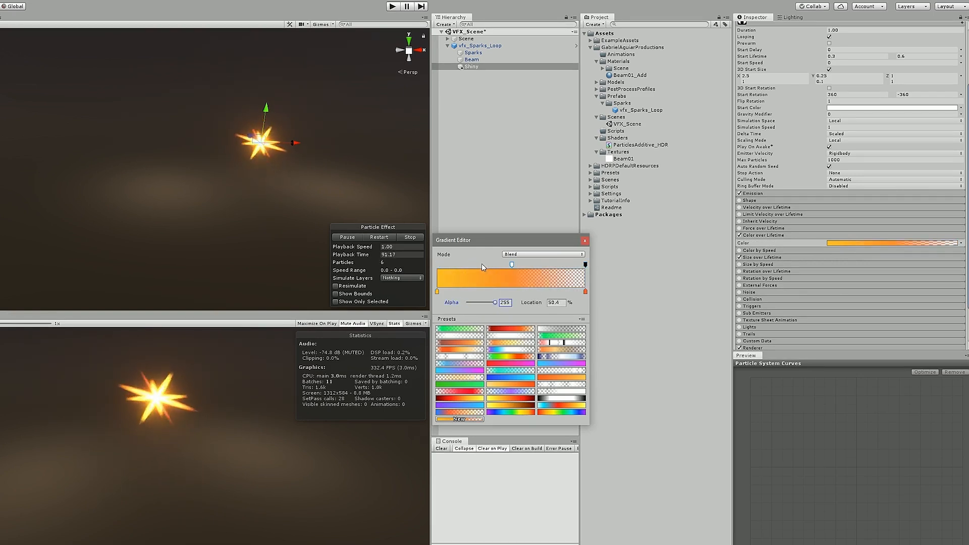
pyautogui.moveTo(494, 303); pyautogui.dragTo(455, 304)
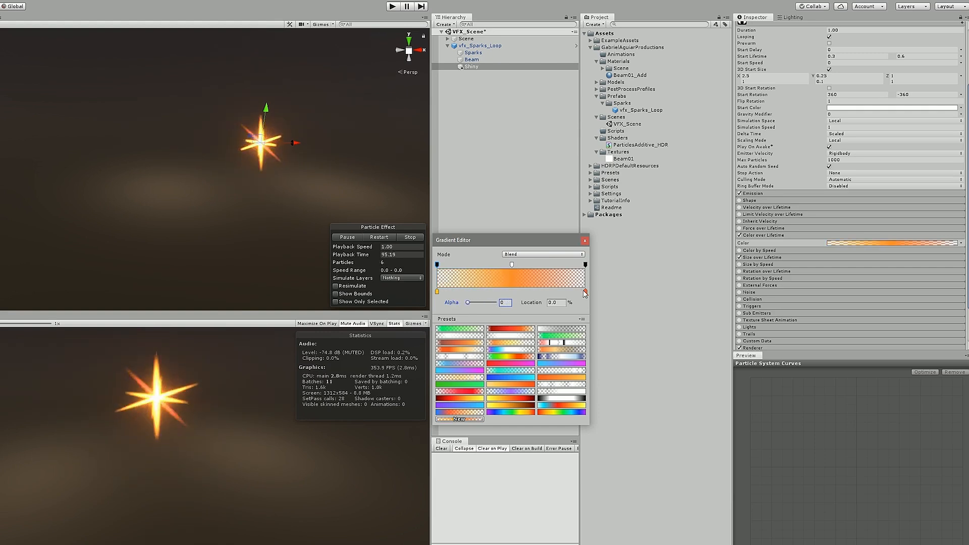
# Change both colour keys of Shiny's Color over Lifetime gradient to white (FFFFFF).
pyautogui.click(493, 304)
pyautogui.moveTo(512, 206); pyautogui.dragTo(490, 166)
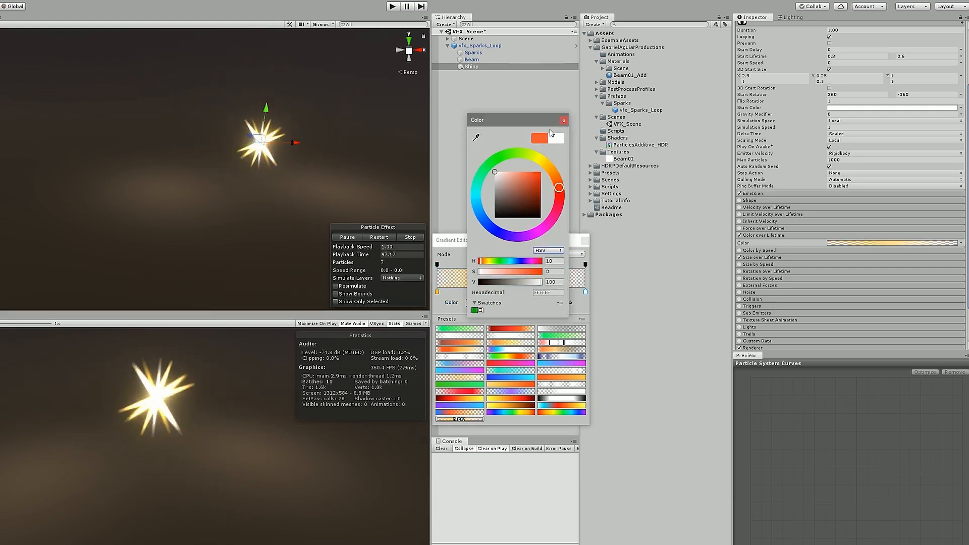
pyautogui.click(562, 119)
pyautogui.click(437, 292)
pyautogui.click(486, 303)
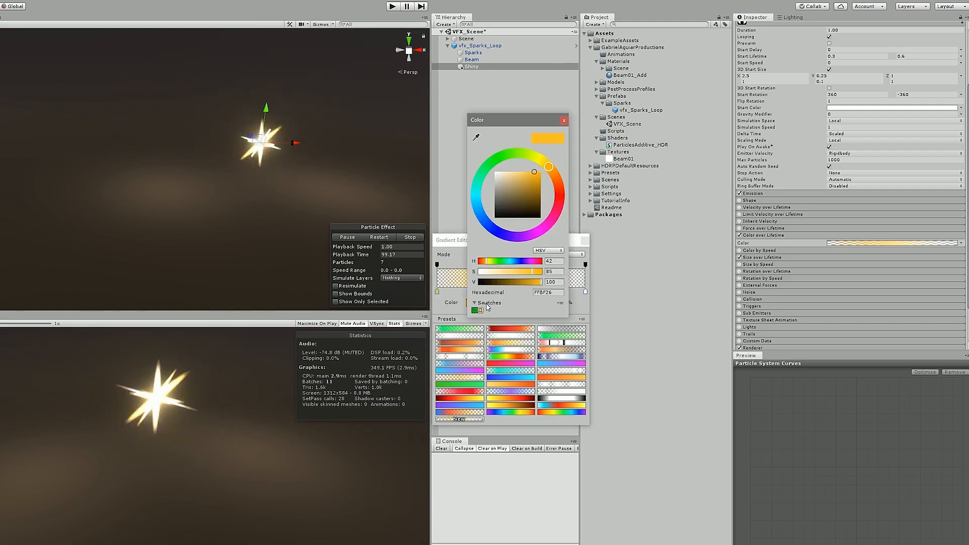
pyautogui.moveTo(514, 189); pyautogui.dragTo(486, 104)
pyautogui.click(564, 121)
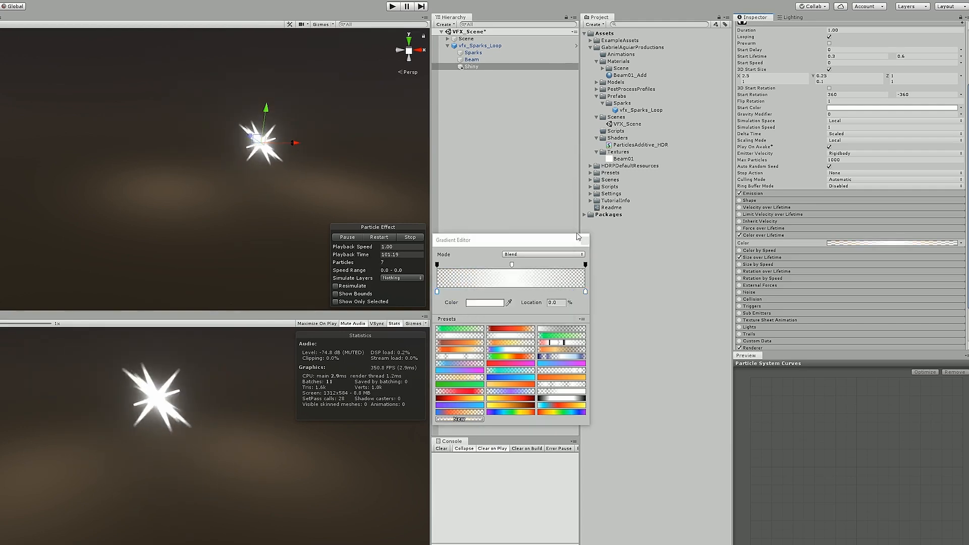
pyautogui.click(584, 240)
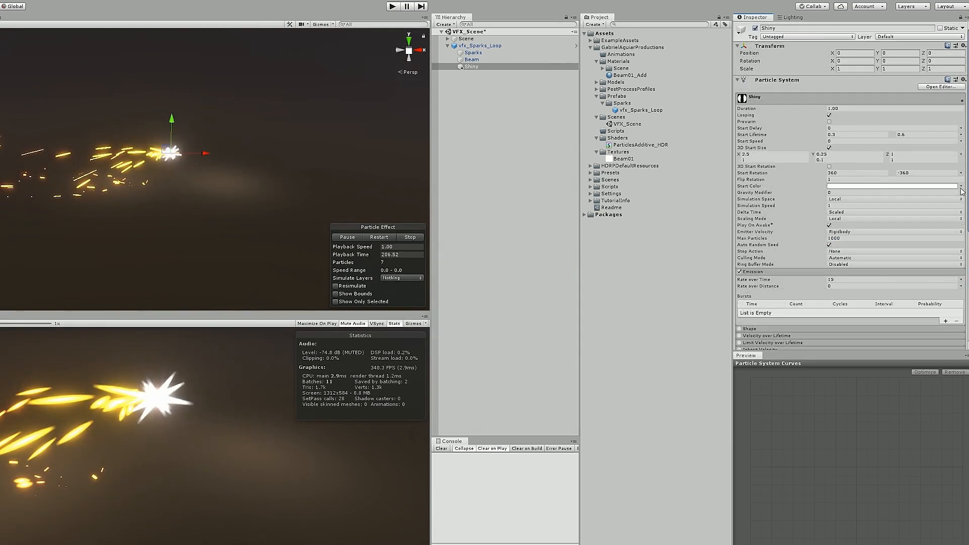
# Make Shiny's Start Color random between two colors, setting the first to orange FFB93B with alpha 14.
pyautogui.click(960, 186)
pyautogui.click(921, 212)
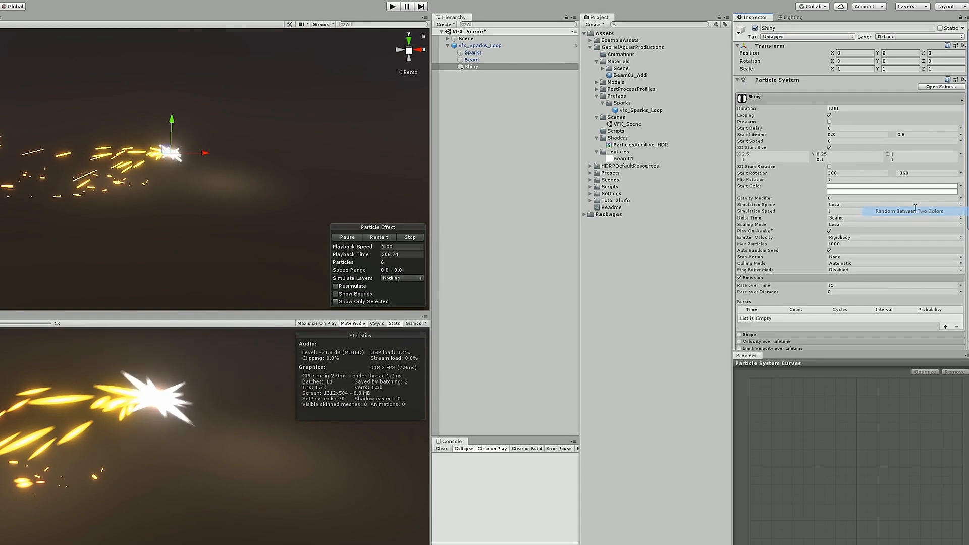
pyautogui.click(883, 188)
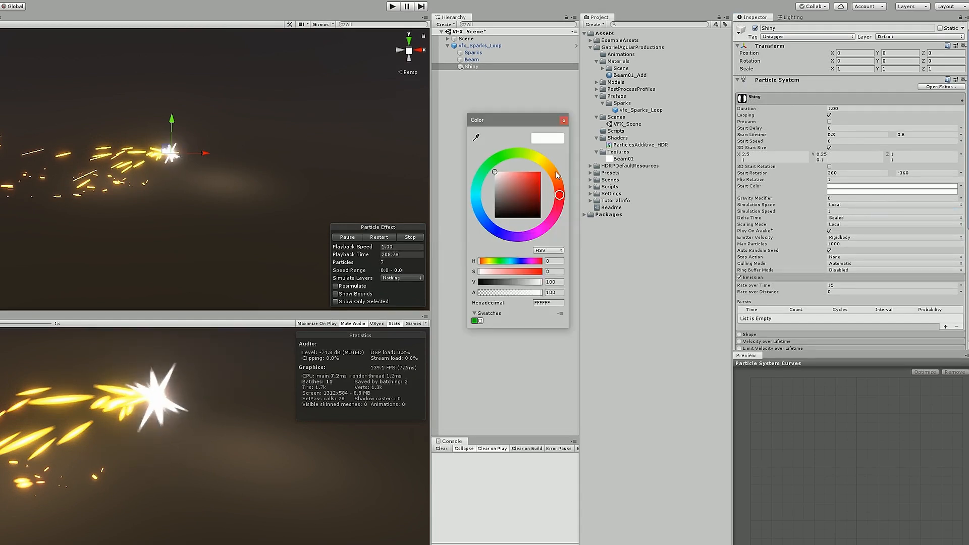
pyautogui.moveTo(557, 175); pyautogui.dragTo(550, 168)
pyautogui.click(528, 174)
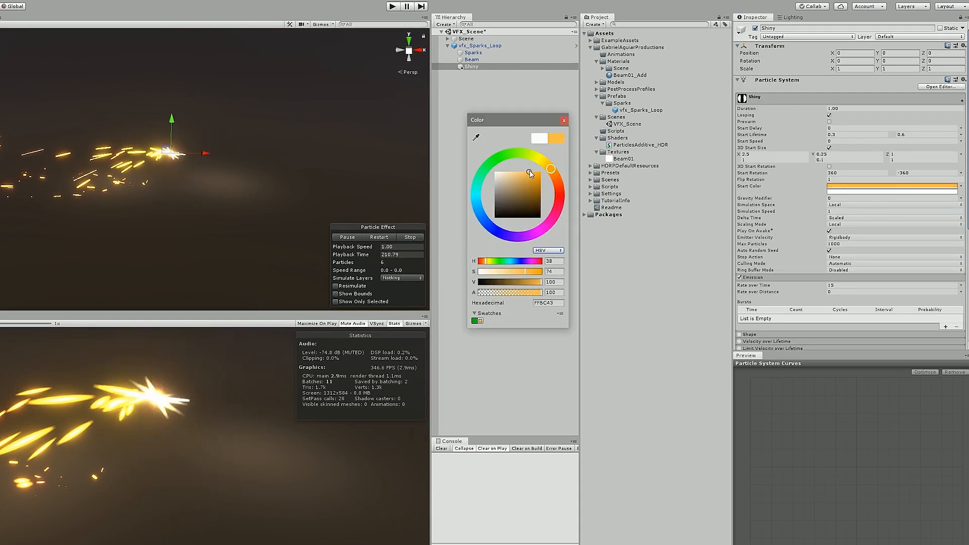
pyautogui.click(529, 170)
pyautogui.click(496, 293)
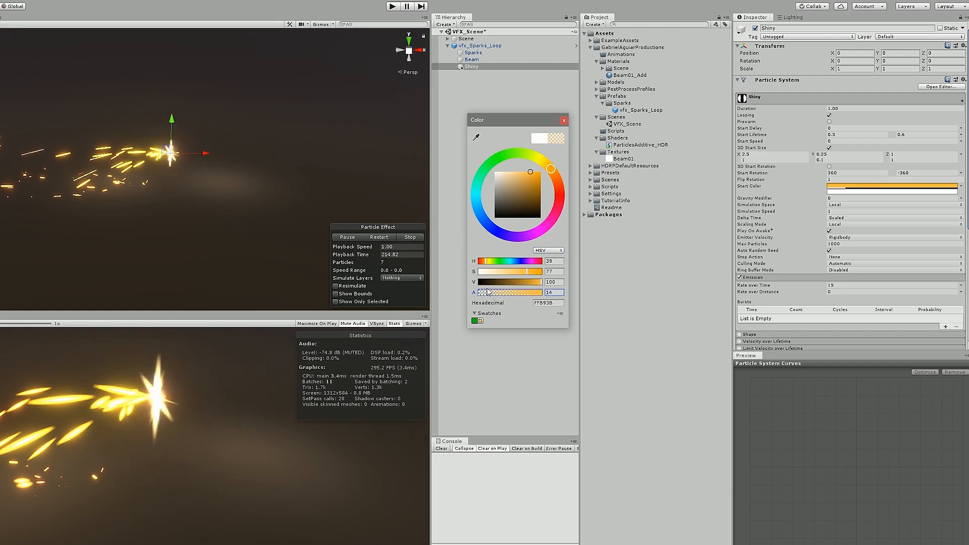
# Set Shiny's second Start Color to pale orange FFDCC9 with alpha 21.
pyautogui.click(858, 195)
pyautogui.moveTo(559, 194); pyautogui.dragTo(562, 186)
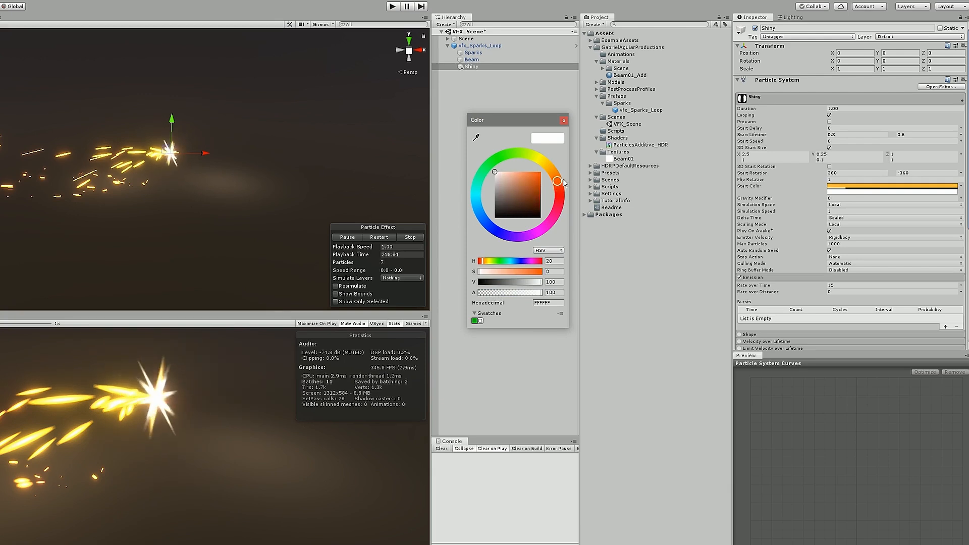
pyautogui.click(504, 174)
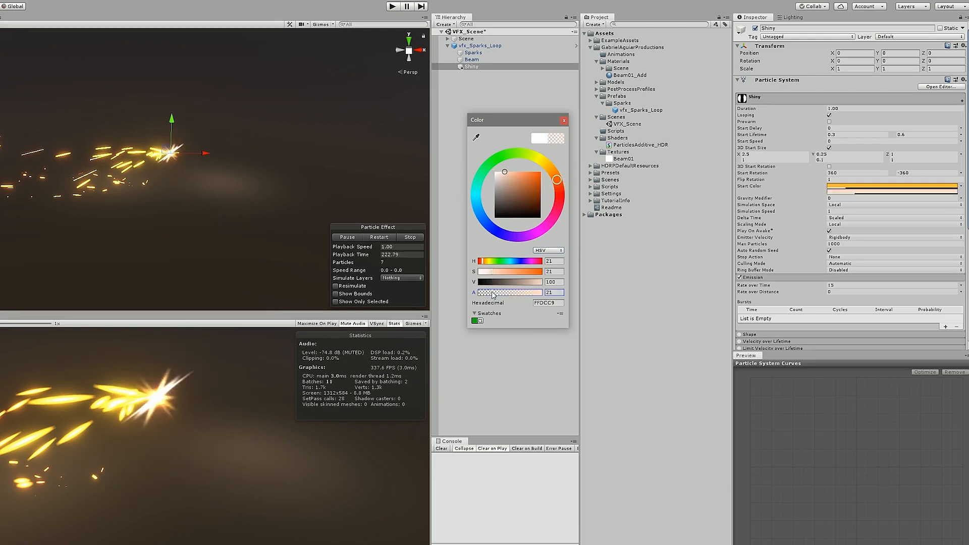
pyautogui.click(563, 120)
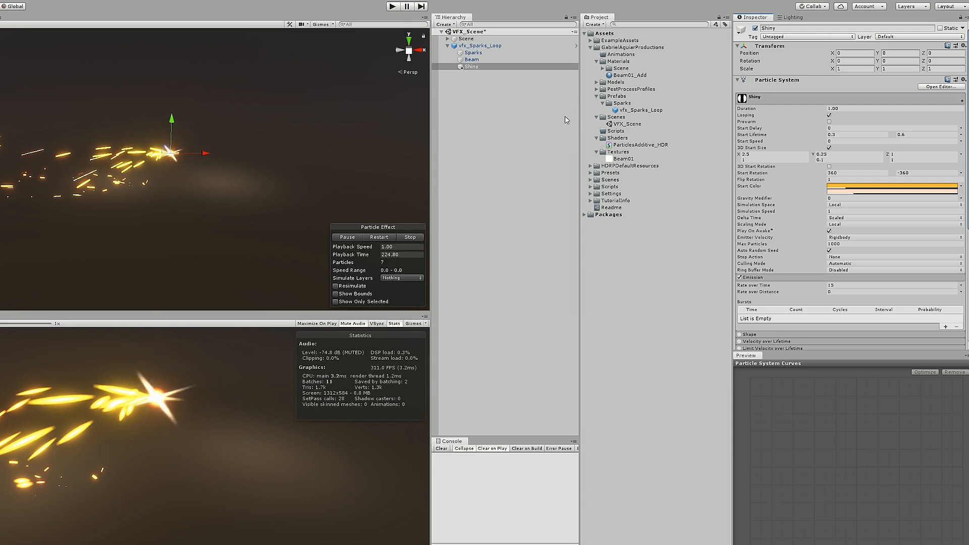
# Check Shiny's Size over Lifetime curve.
pyautogui.scroll(-4, 770, 218)
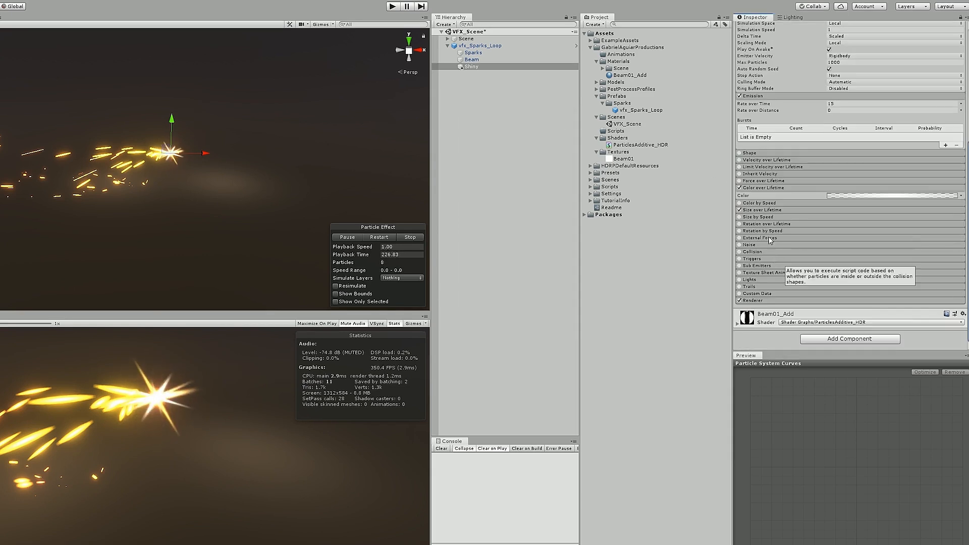
pyautogui.click(792, 210)
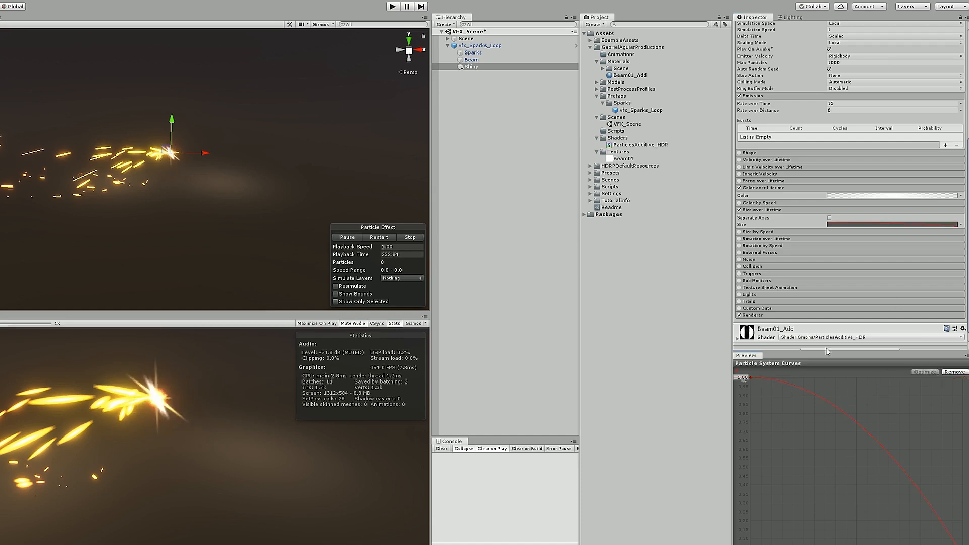
pyautogui.scroll(3, 843, 311)
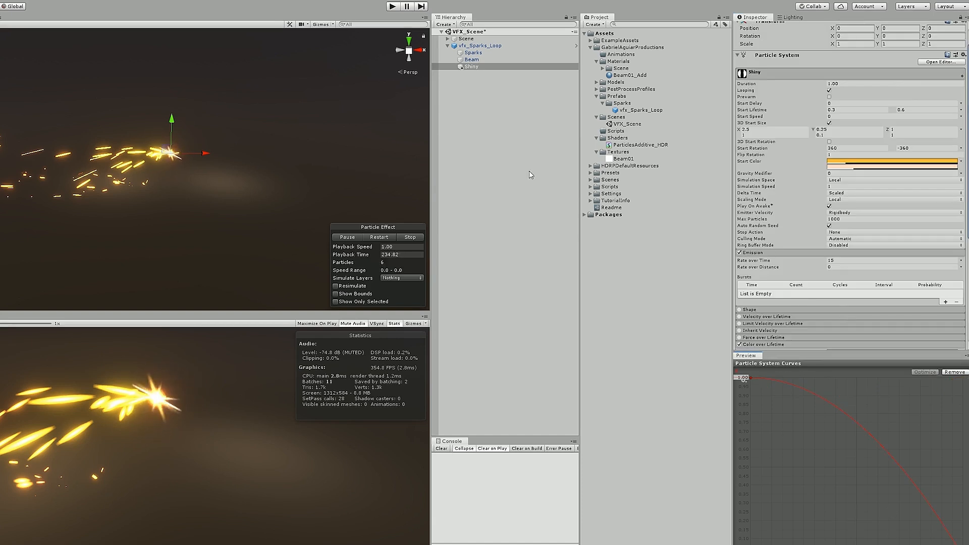
# Preview the Sparks, Beam and Shiny particle systems playing together up close in the scene.
pyautogui.keyDown('shift'); pyautogui.click(469, 54); pyautogui.keyUp('shift')
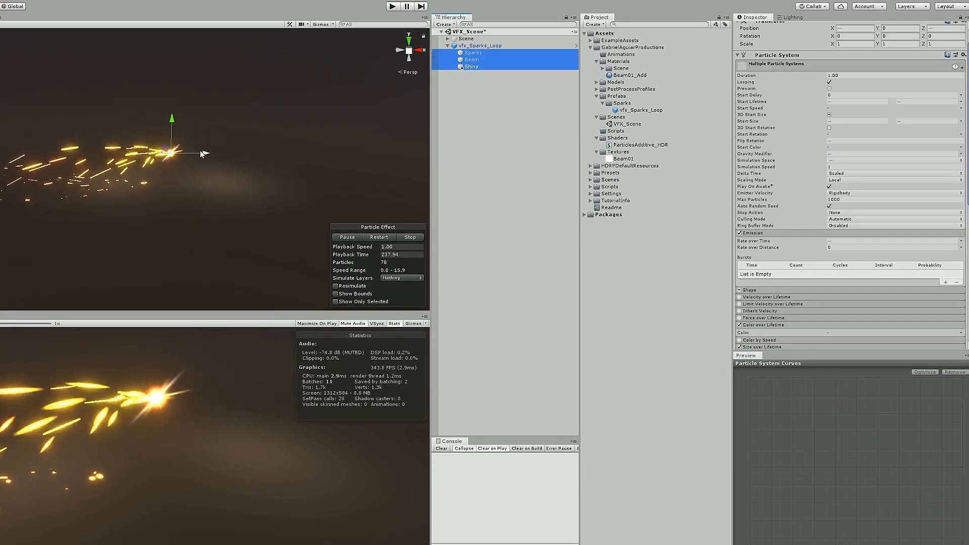
pyautogui.scroll(5, 204, 150)
pyautogui.scroll(4, 232, 138)
pyautogui.scroll(3, 232, 138)
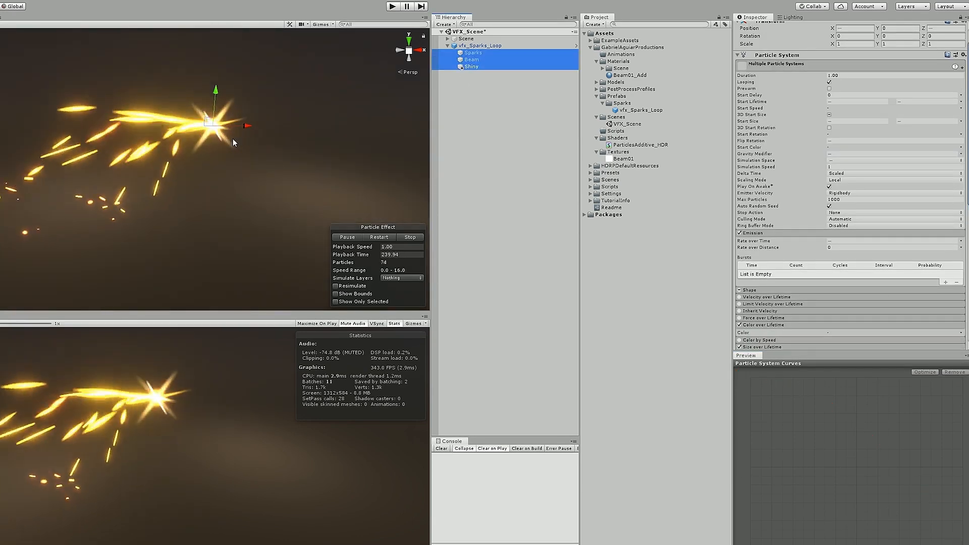
pyautogui.moveTo(288, 141); pyautogui.dragTo(351, 158, button='middle')
pyautogui.scroll(-2, 349, 170)
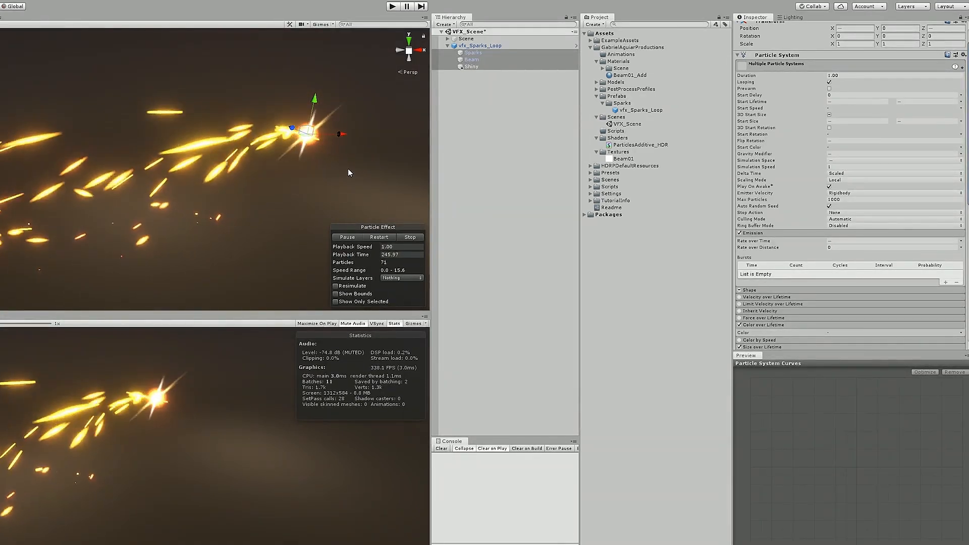
pyautogui.scroll(-1, 347, 169)
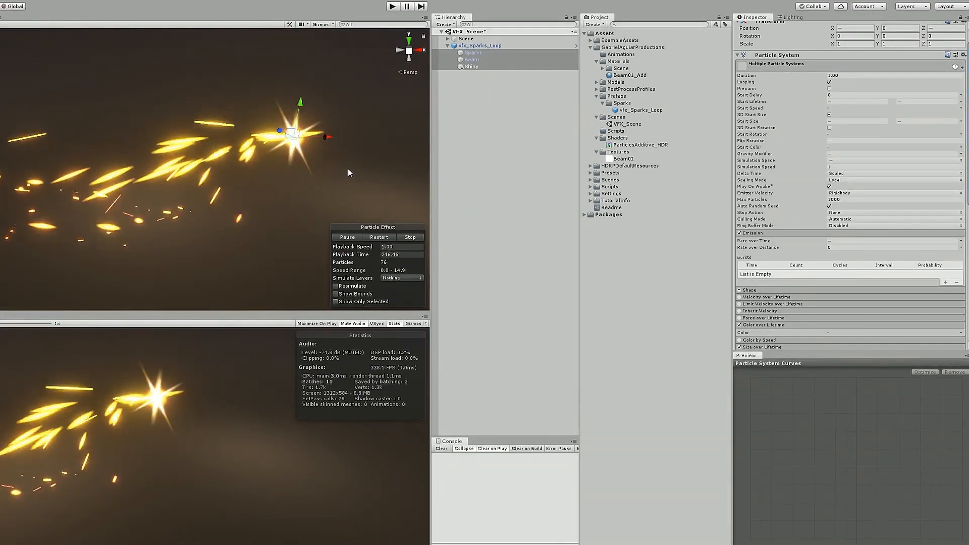
# Apply all overrides of the vfx_Sparks_Loop instance to its prefab.
pyautogui.click(474, 66)
pyautogui.click(486, 60)
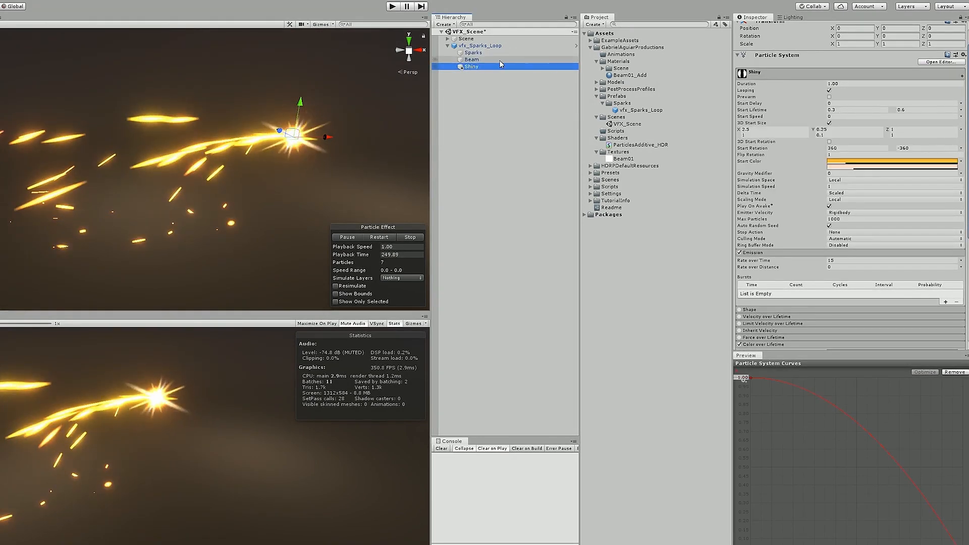
pyautogui.click(502, 47)
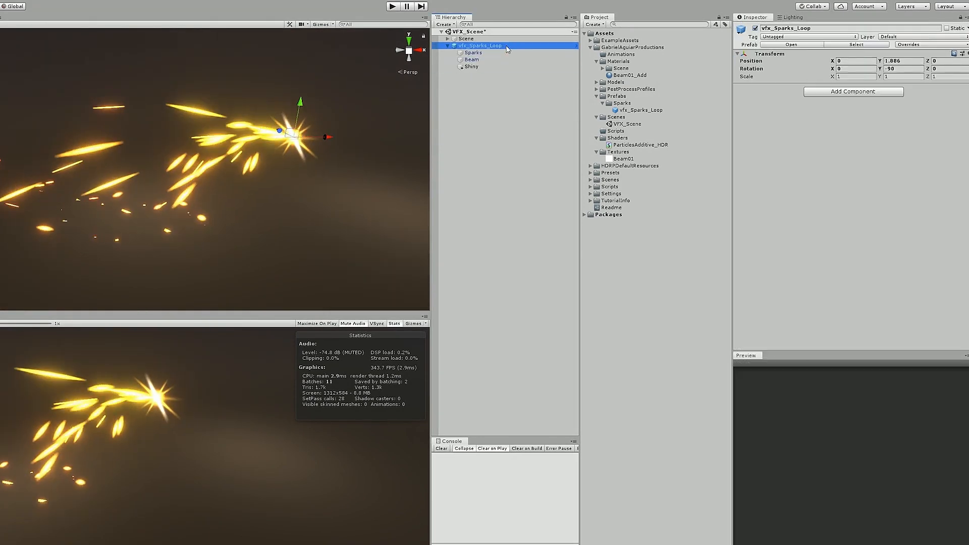
pyautogui.click(940, 45)
pyautogui.click(945, 147)
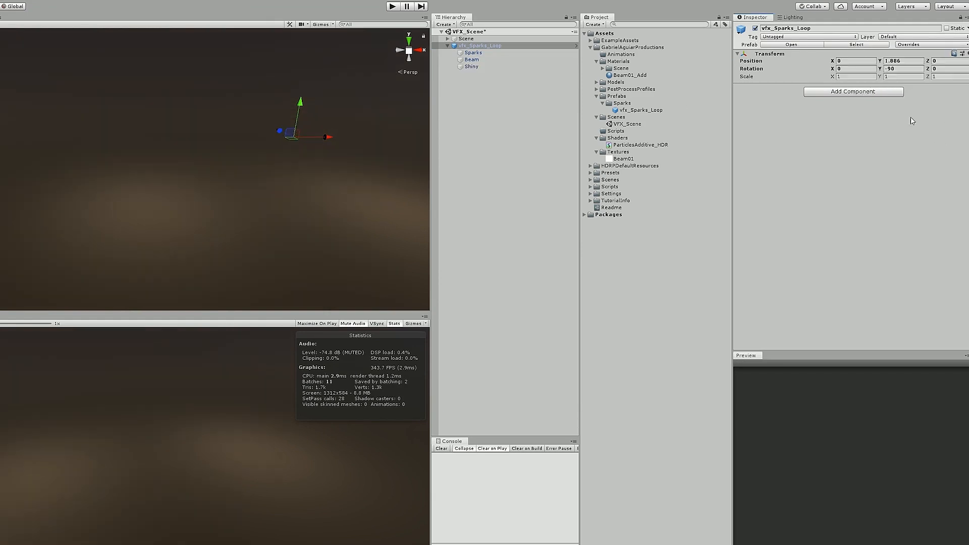
# Open the vfx_Sparks_Loop prefab, make Sparks and Shiny children of Beam, and return to the scene.
pyautogui.click(575, 45)
pyautogui.click(493, 90)
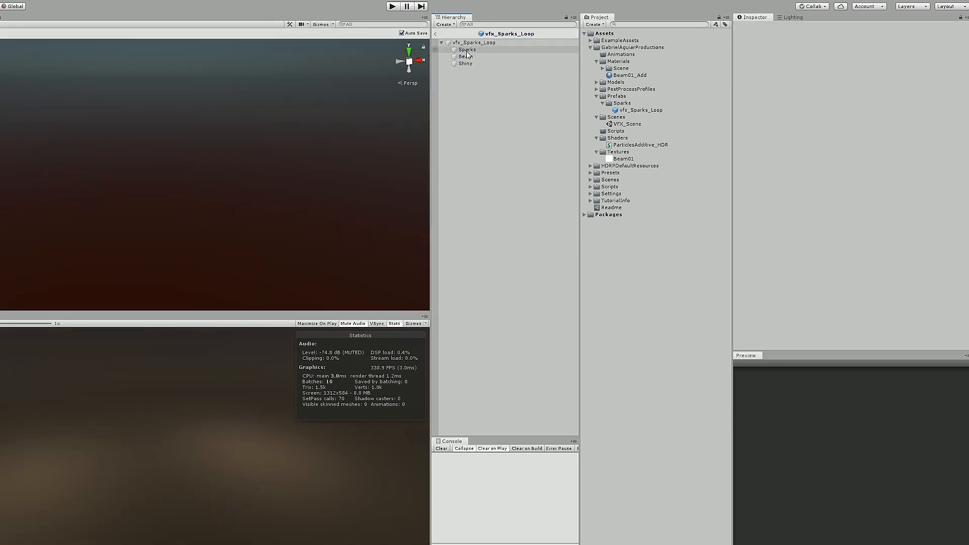
pyautogui.moveTo(465, 51); pyautogui.dragTo(465, 56)
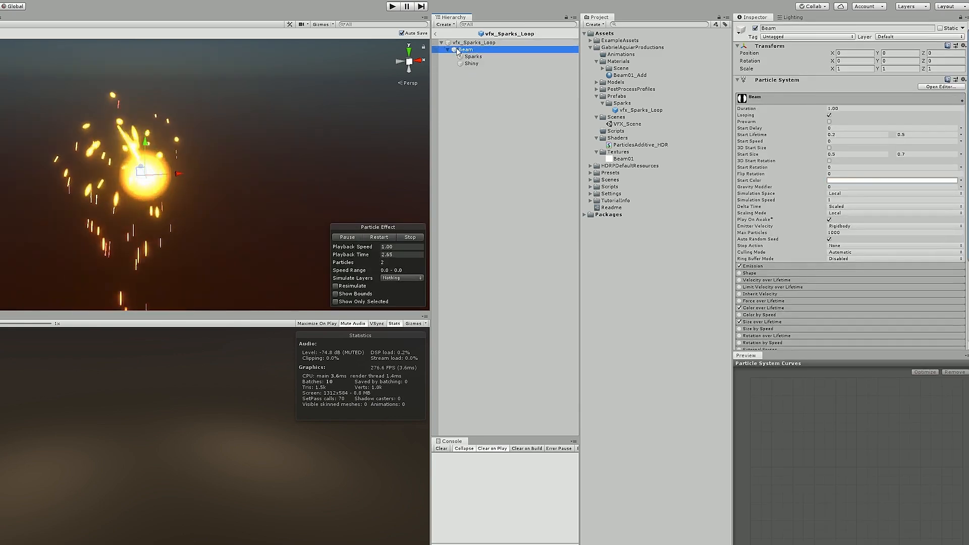
pyautogui.click(435, 34)
# Restart Beam's particle playback, test moving Beam along its horizontal axis, and undo the move.
pyautogui.click(471, 53)
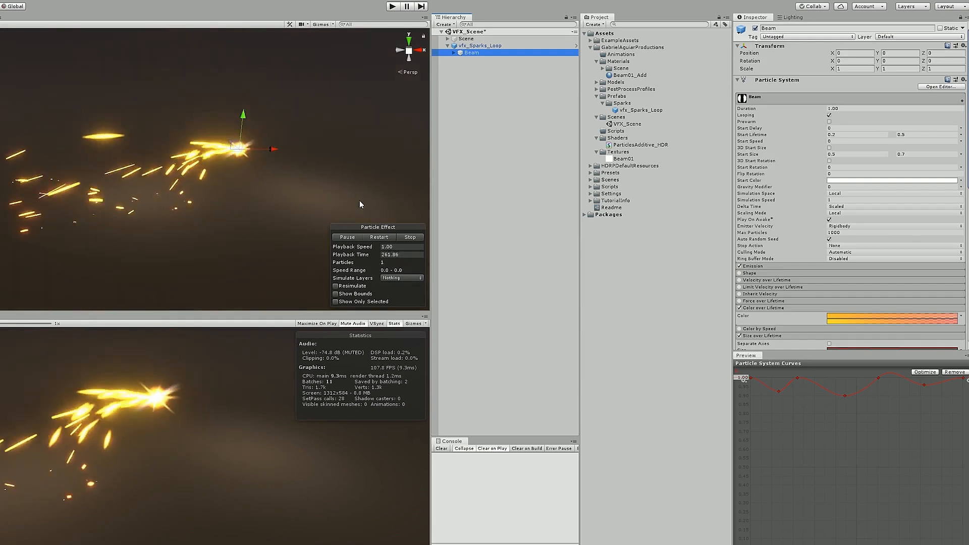
pyautogui.click(379, 237)
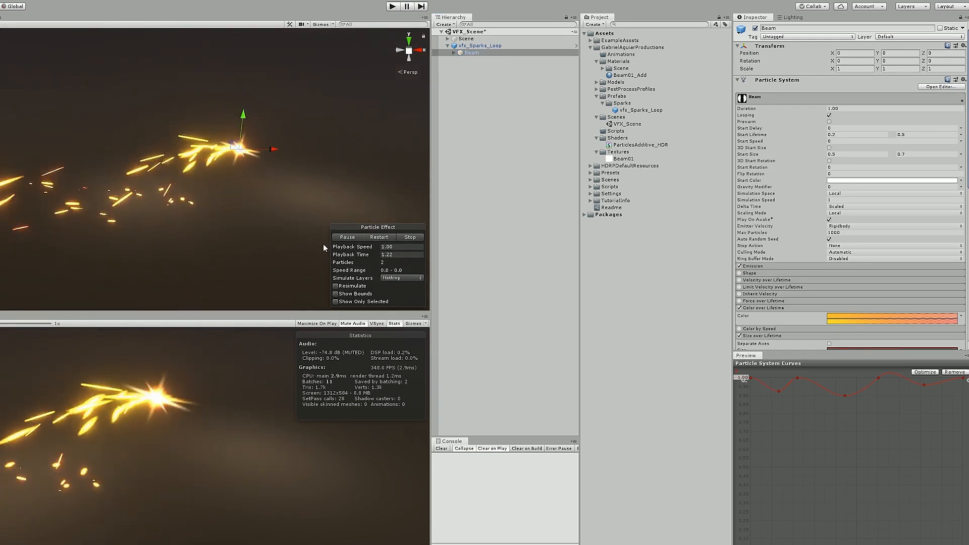
pyautogui.moveTo(254, 151); pyautogui.dragTo(168, 155)
pyautogui.hotkey('ctrl', 'z')
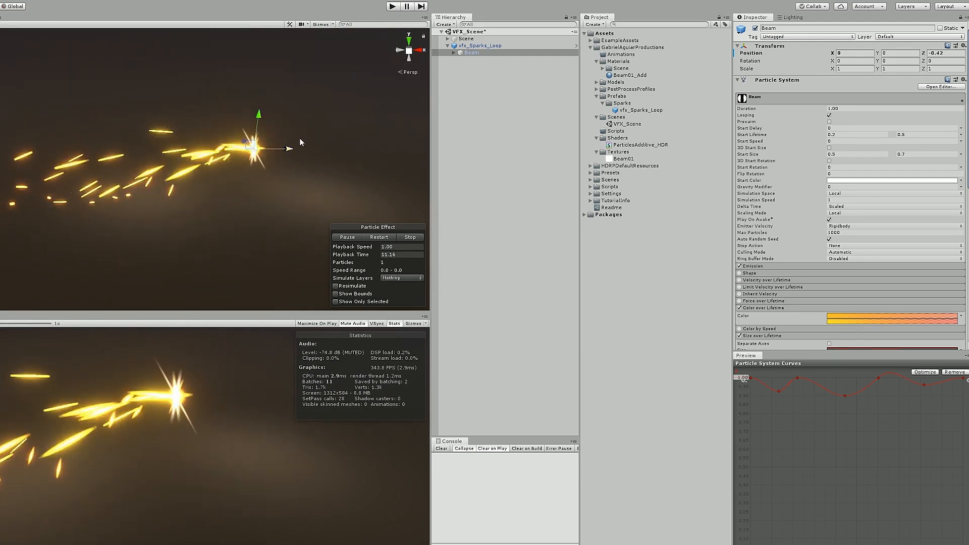
# Try Sparks' emission with Rate over Time 0 and Rate over Distance 5 by moving Beam back and forth.
pyautogui.click(453, 53)
pyautogui.click(466, 59)
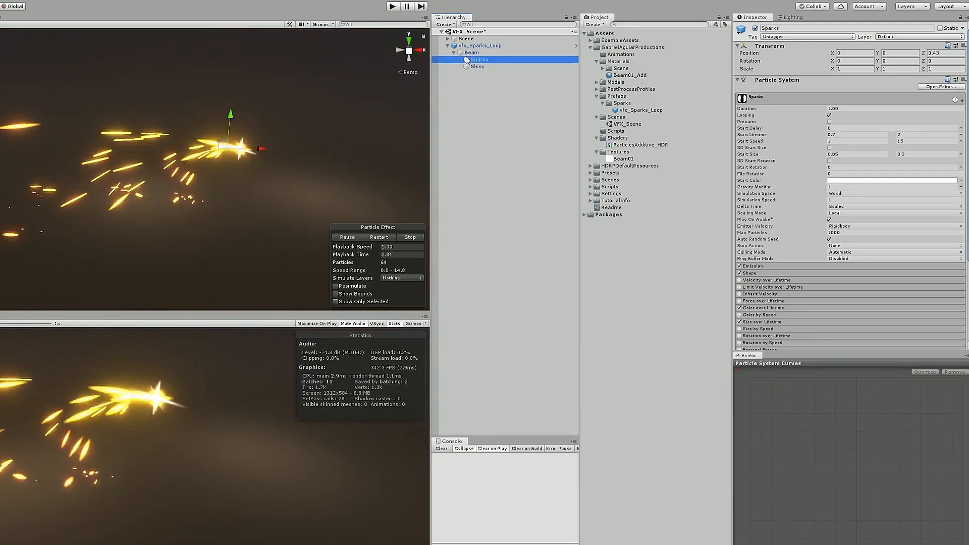
pyautogui.click(760, 265)
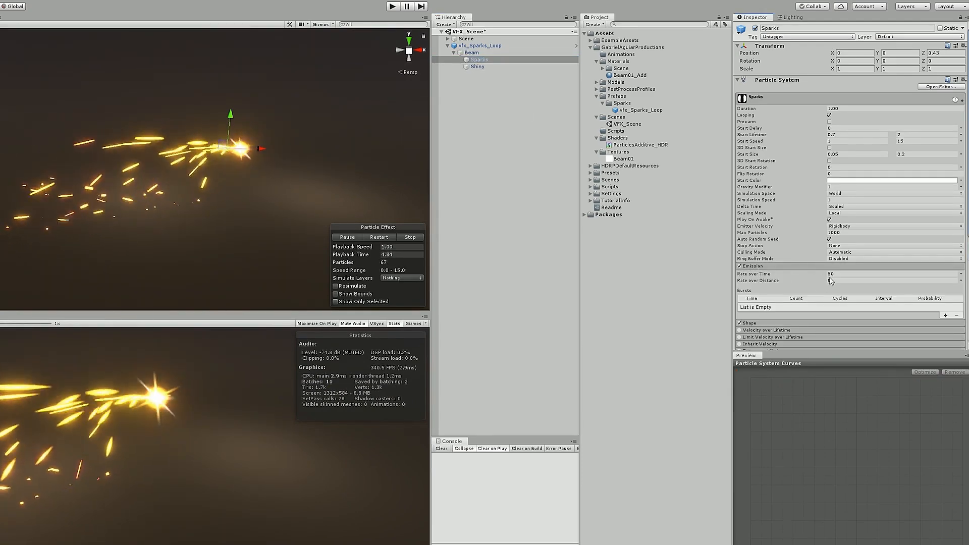
pyautogui.scroll(-3, 840, 266)
pyautogui.click(836, 196)
pyautogui.write('0')
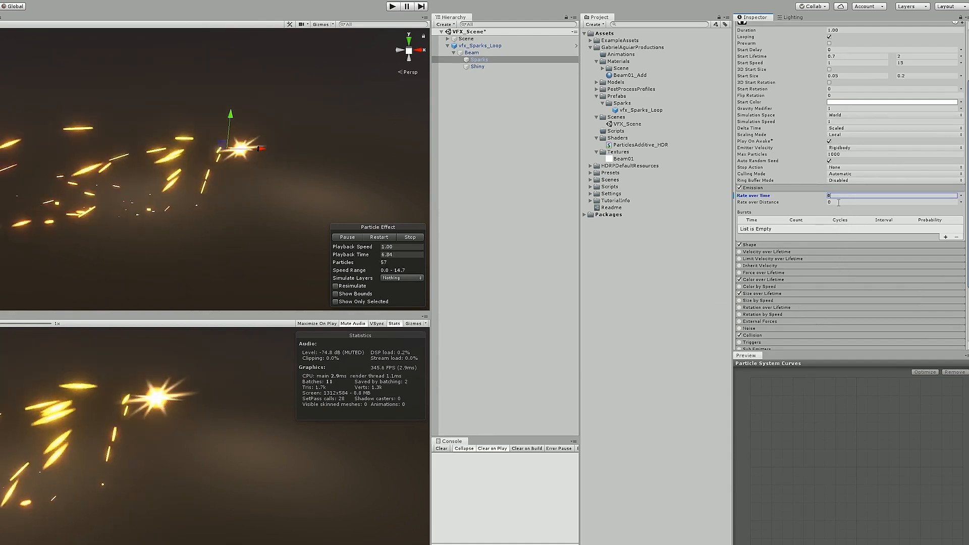
pyautogui.press('Tab')
pyautogui.write('5')
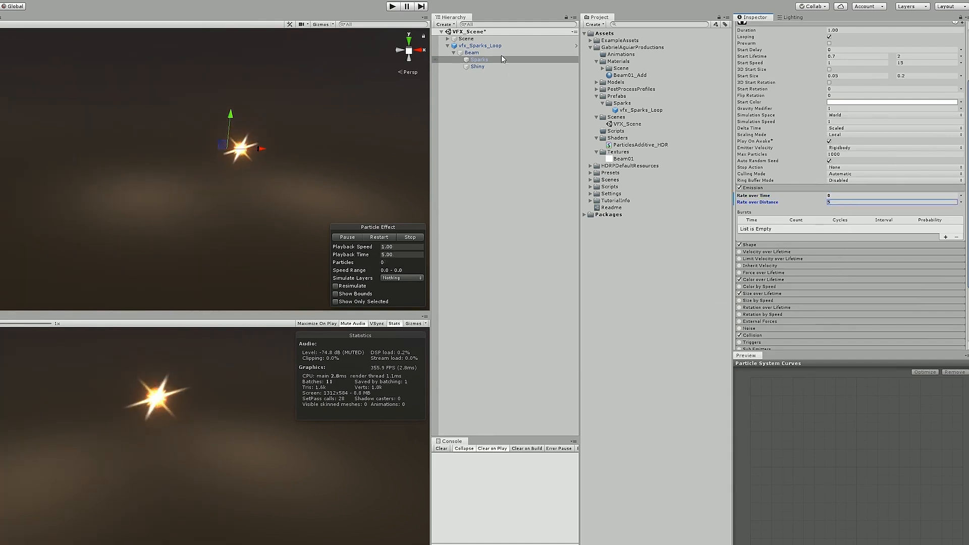
pyautogui.click(483, 53)
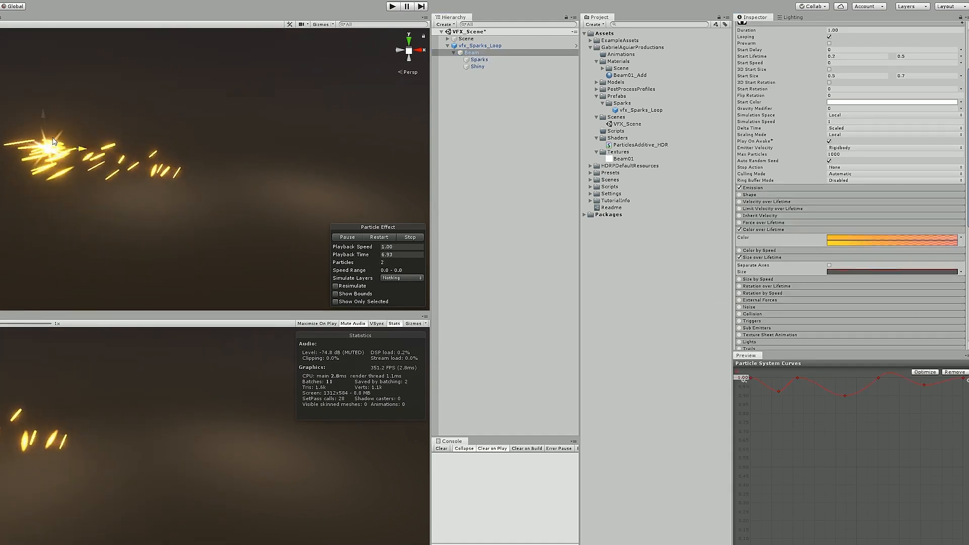
pyautogui.moveTo(54, 141); pyautogui.dragTo(208, 126)
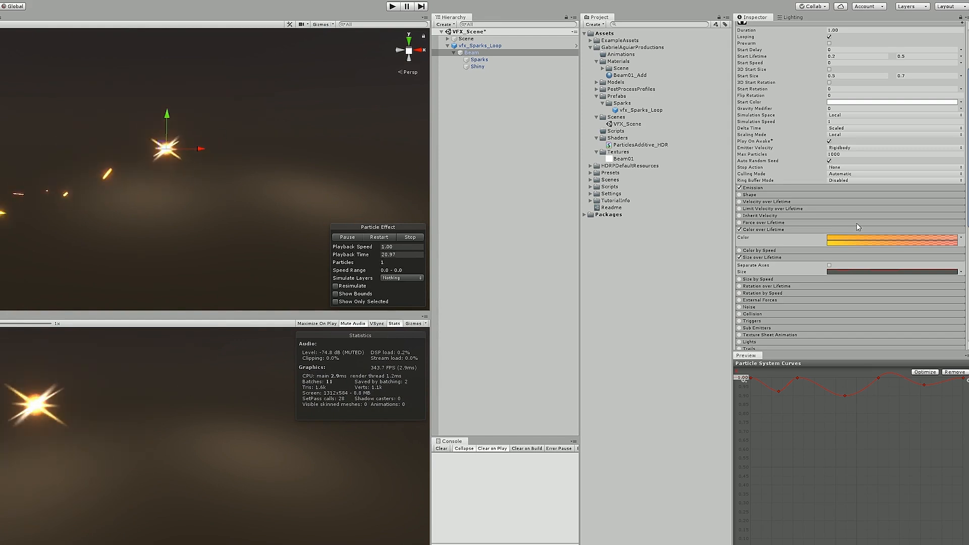
# Set Sparks' emission Rate over Distance back to 0, open its Rate over Time for editing, and restart playback.
pyautogui.click(491, 66)
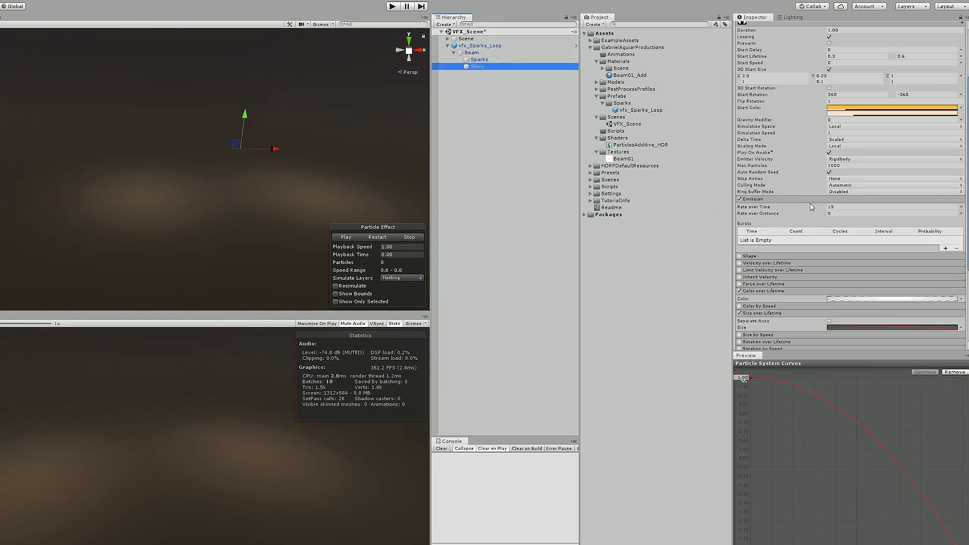
pyautogui.click(520, 59)
pyautogui.click(856, 195)
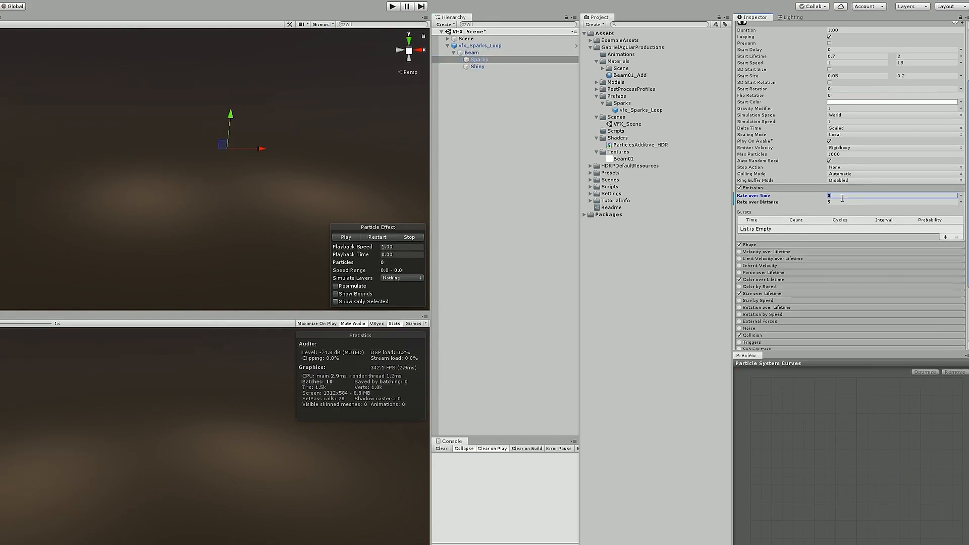
pyautogui.click(838, 202)
pyautogui.write('0')
pyautogui.click(837, 195)
pyautogui.click(383, 240)
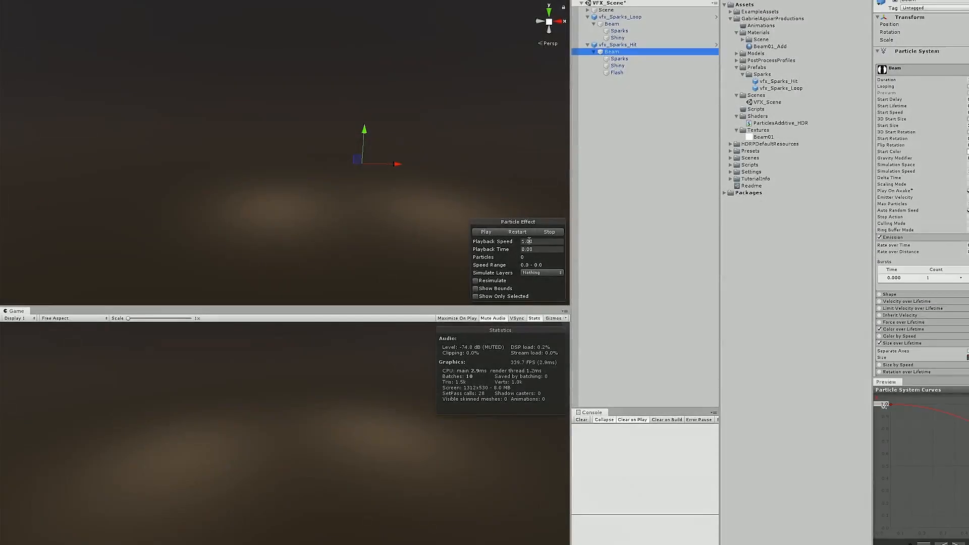
# Replay the vfx_Sparks_Hit effect from Beam several times to examine its burst of sparks.
pyautogui.click(525, 236)
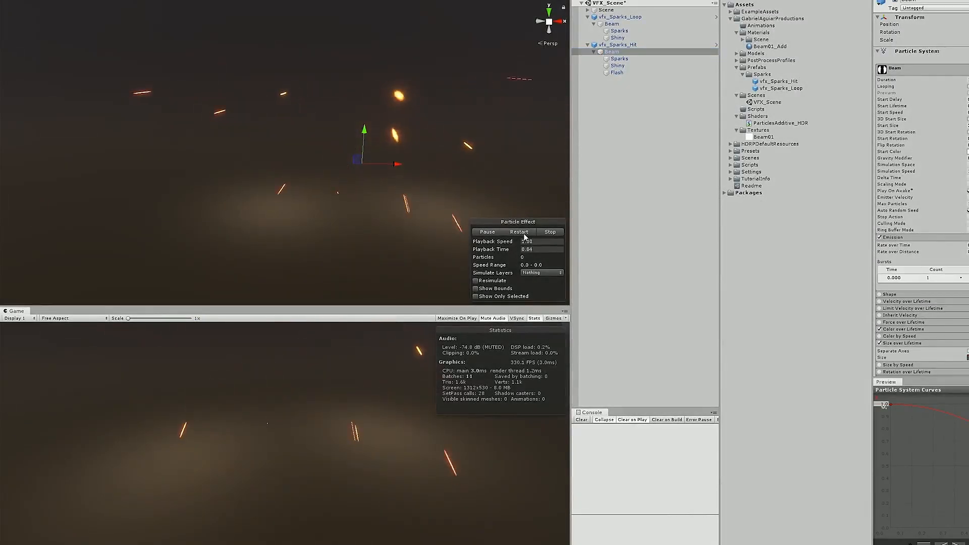
pyautogui.click(524, 234)
pyautogui.click(526, 233)
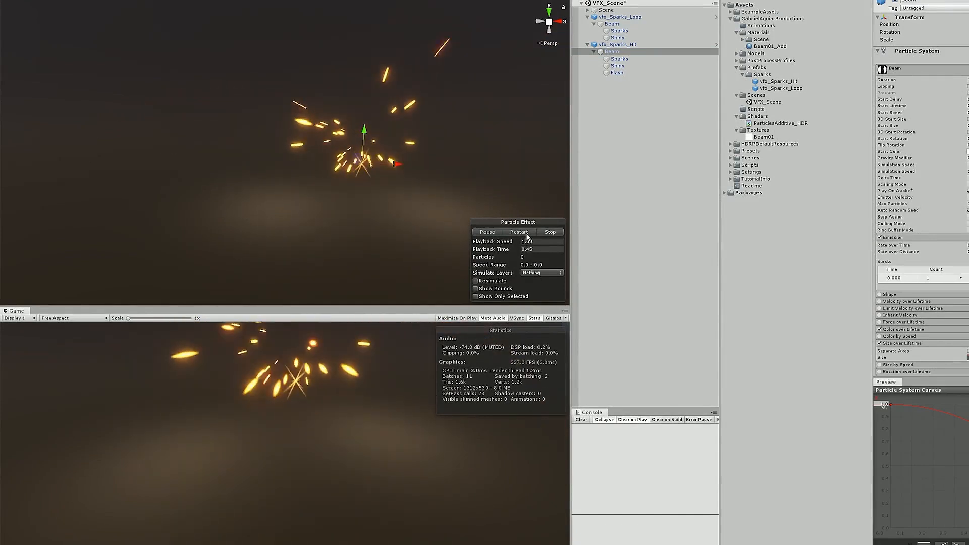
pyautogui.click(526, 234)
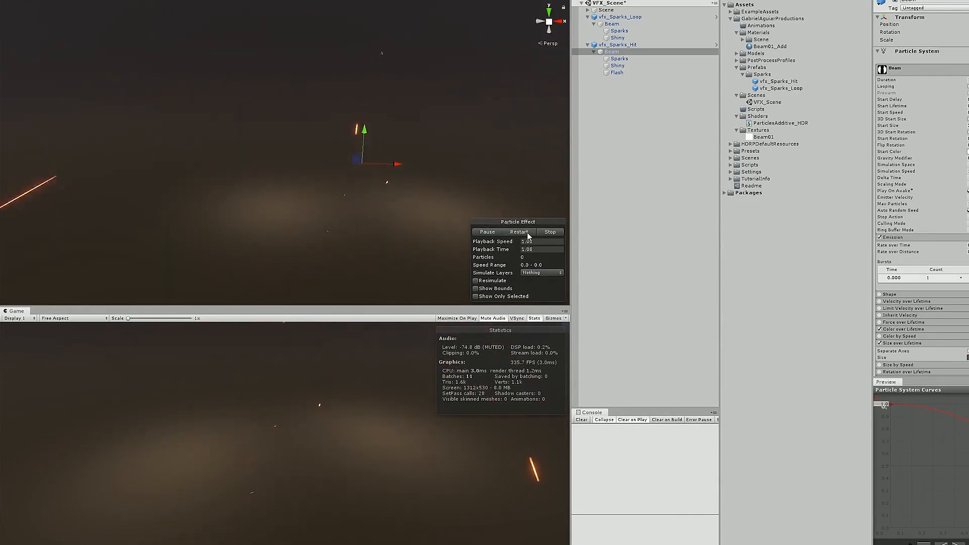
pyautogui.click(528, 234)
pyautogui.click(528, 234)
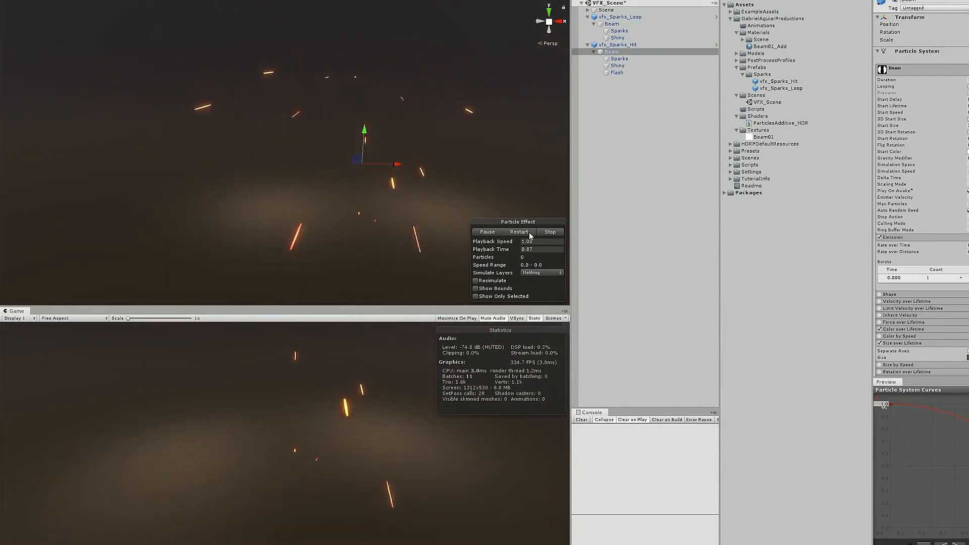
# Replay the vfx_Sparks_Hit effect once more from Beam.
pyautogui.click(528, 234)
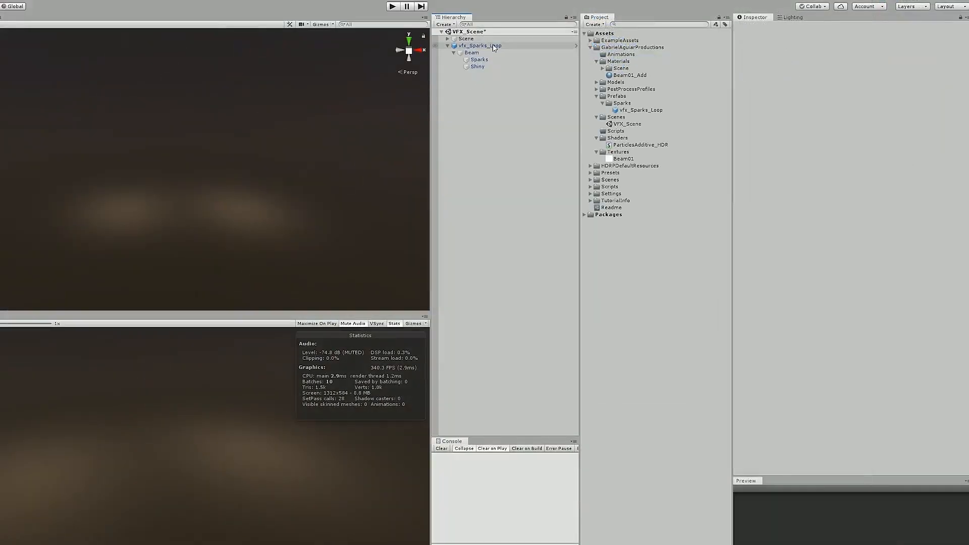
# Duplicate vfx_Sparks_Loop in the scene and rename the copy vfx_Sparks_Hit.
pyautogui.click(494, 46)
pyautogui.hotkey('ctrl', 'd')
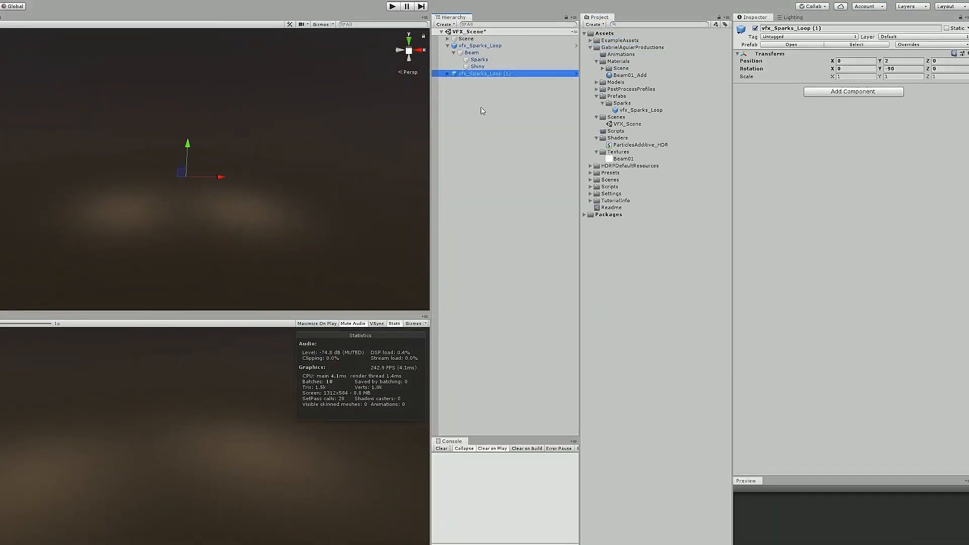
pyautogui.click(496, 73)
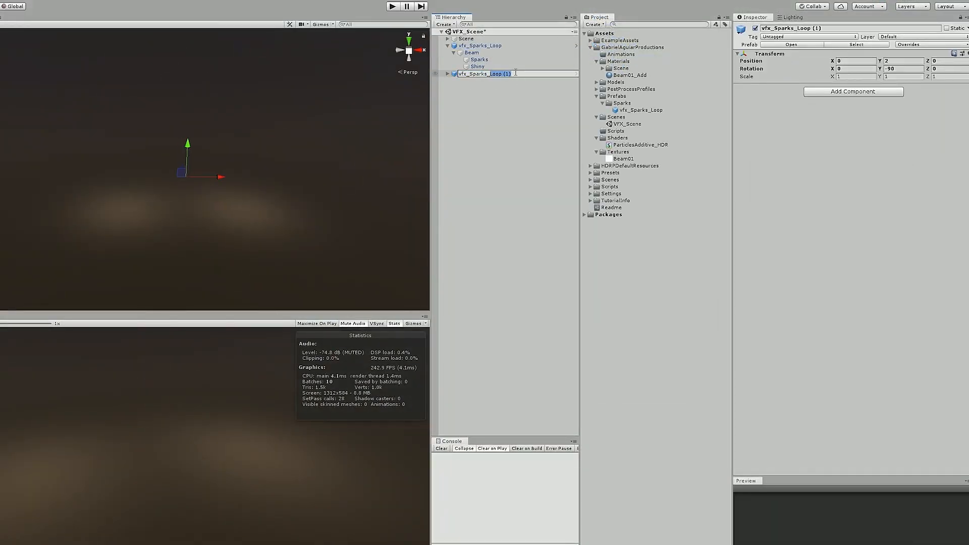
pyautogui.write('Hit')
pyautogui.press('Return')
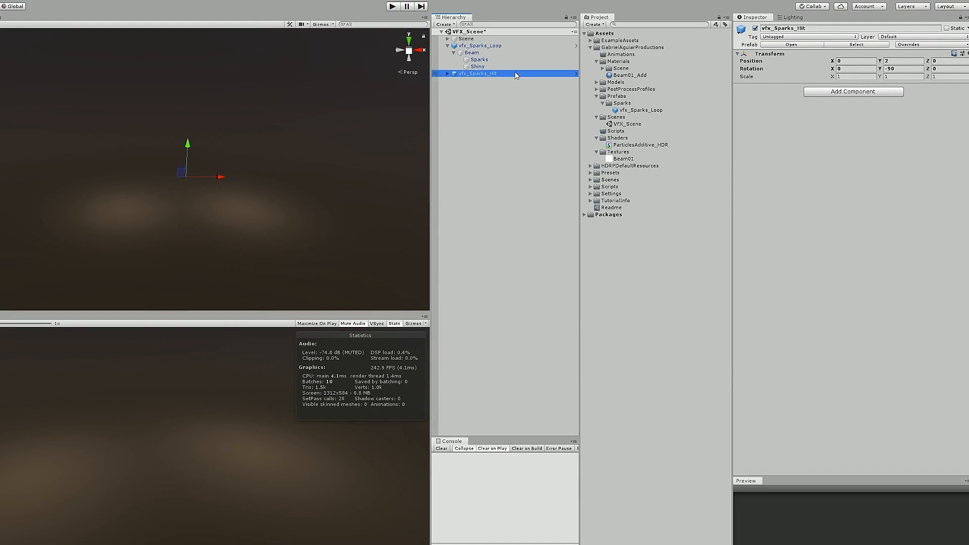
# Save vfx_Sparks_Hit as an original prefab in the Sparks prefab folder and expand its child objects.
pyautogui.moveTo(574, 101); pyautogui.dragTo(618, 105)
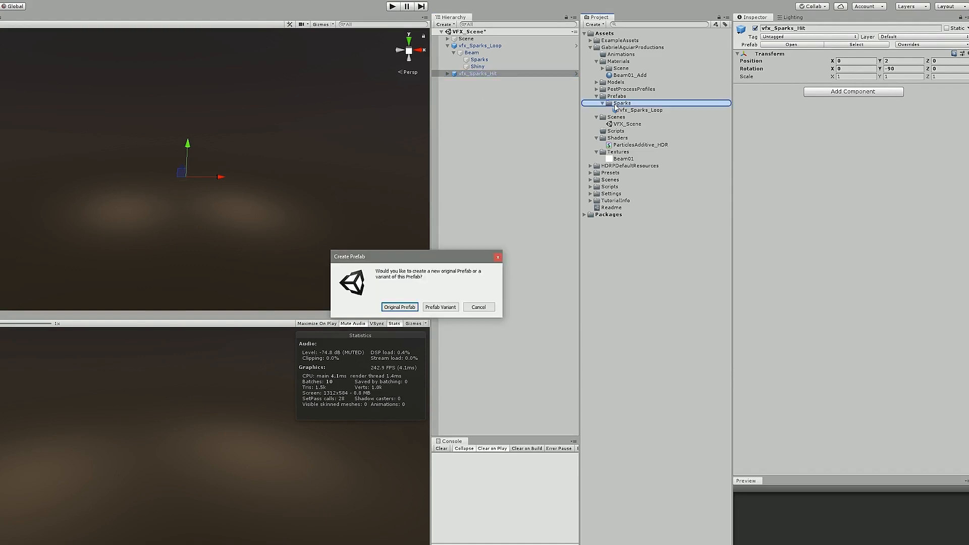
pyautogui.click(400, 307)
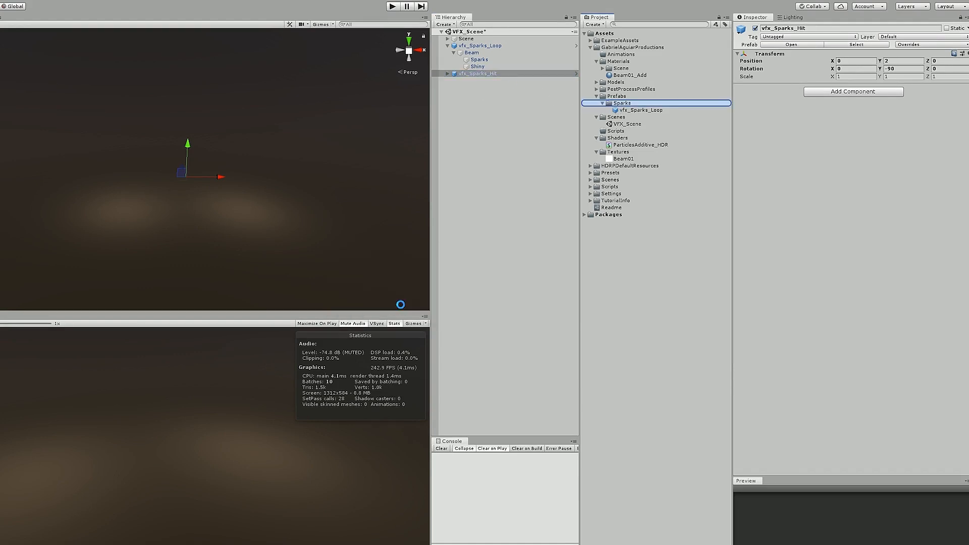
pyautogui.click(453, 81)
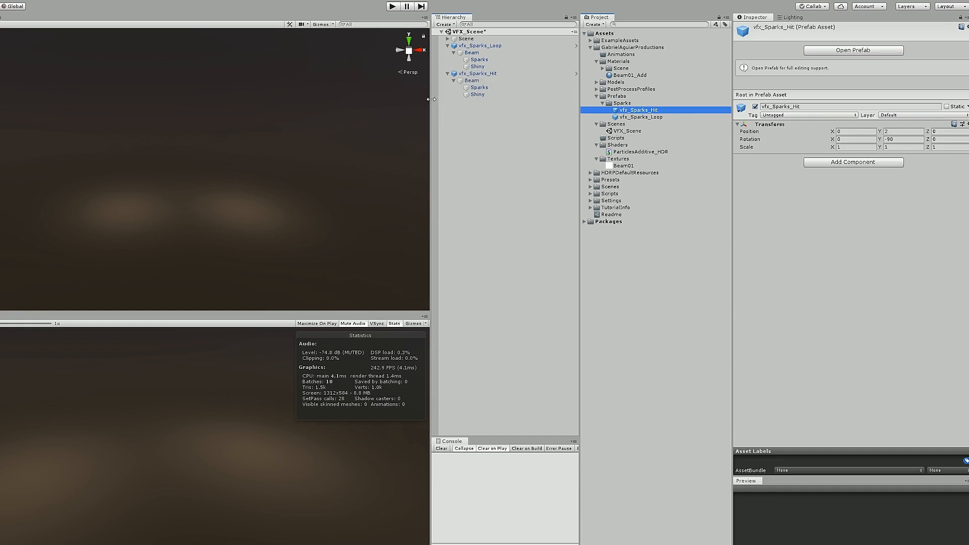
# Disable Looping and set emission Rate over Time to 0 for vfx_Sparks_Hit's Beam, Sparks and Shiny together, and restart playback.
pyautogui.click(472, 81)
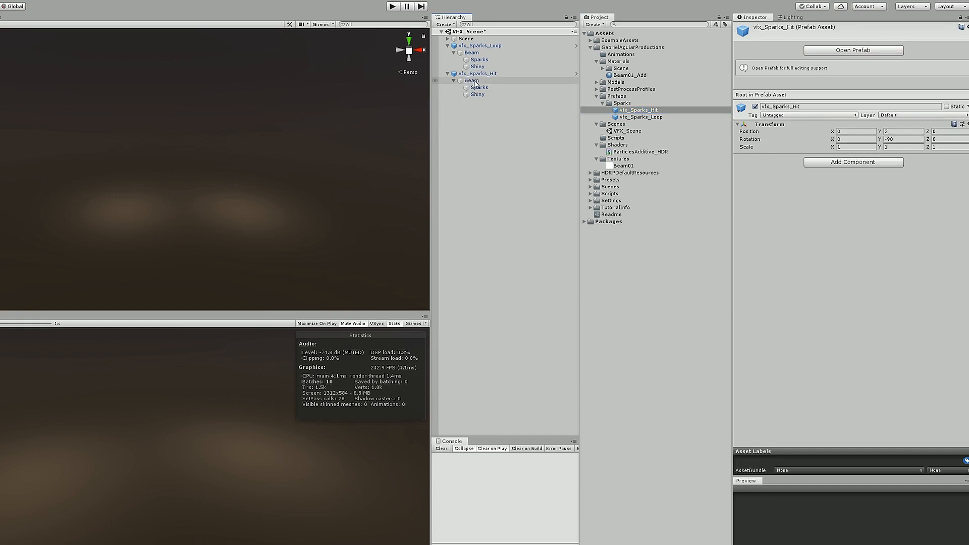
pyautogui.keyDown('shift'); pyautogui.click(477, 94); pyautogui.keyUp('shift')
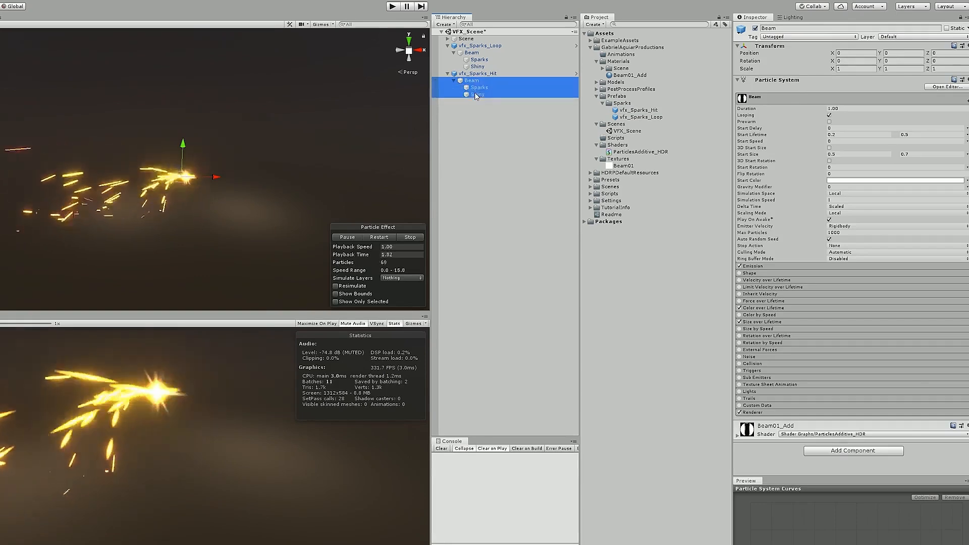
pyautogui.click(829, 106)
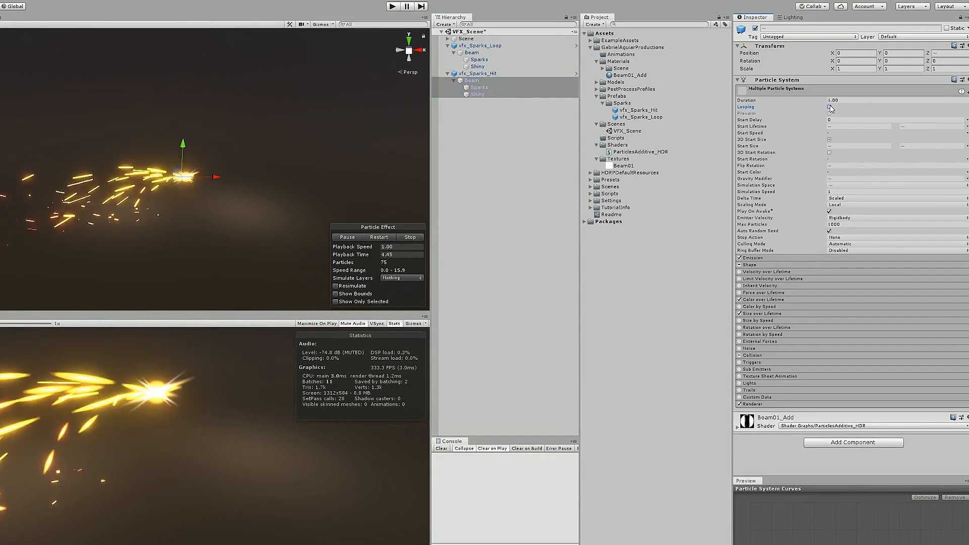
pyautogui.click(793, 258)
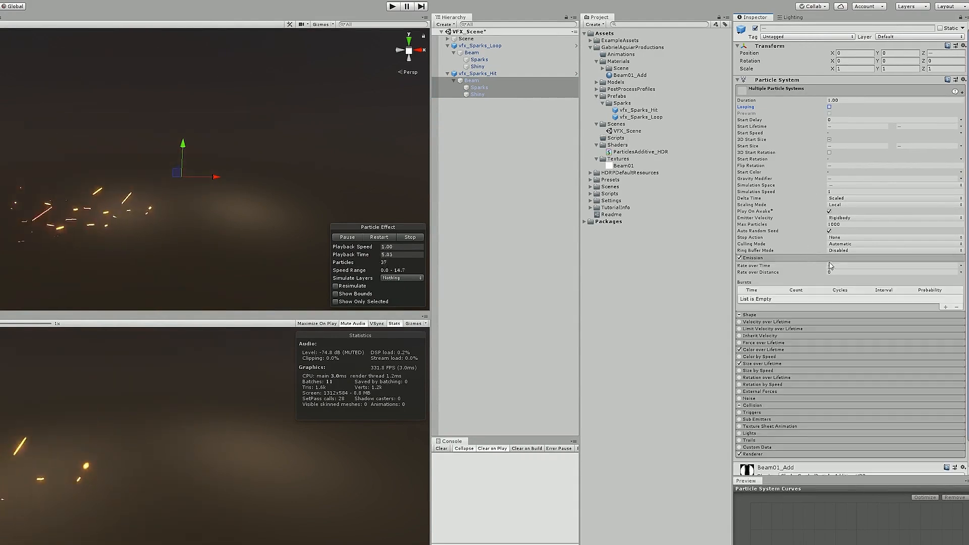
pyautogui.click(834, 265)
pyautogui.write('0')
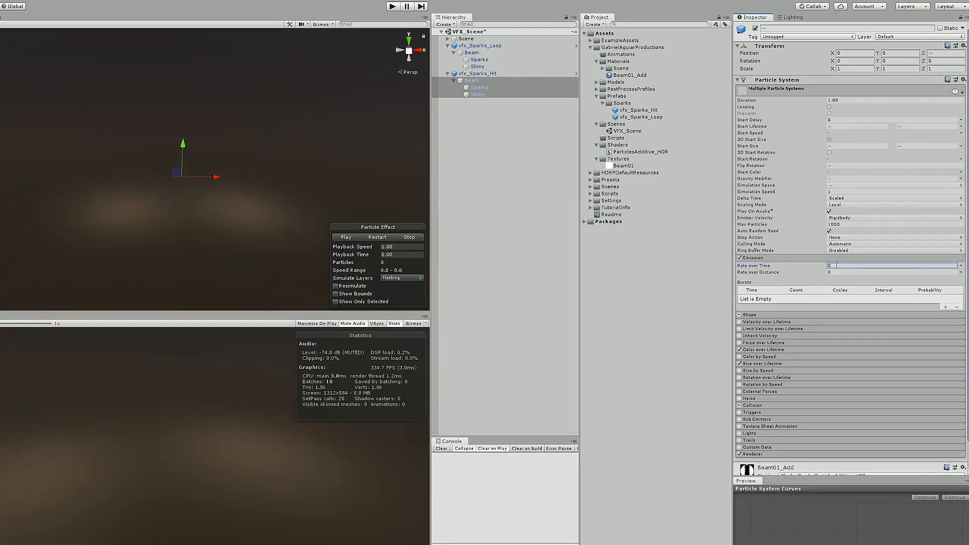
pyautogui.click(383, 238)
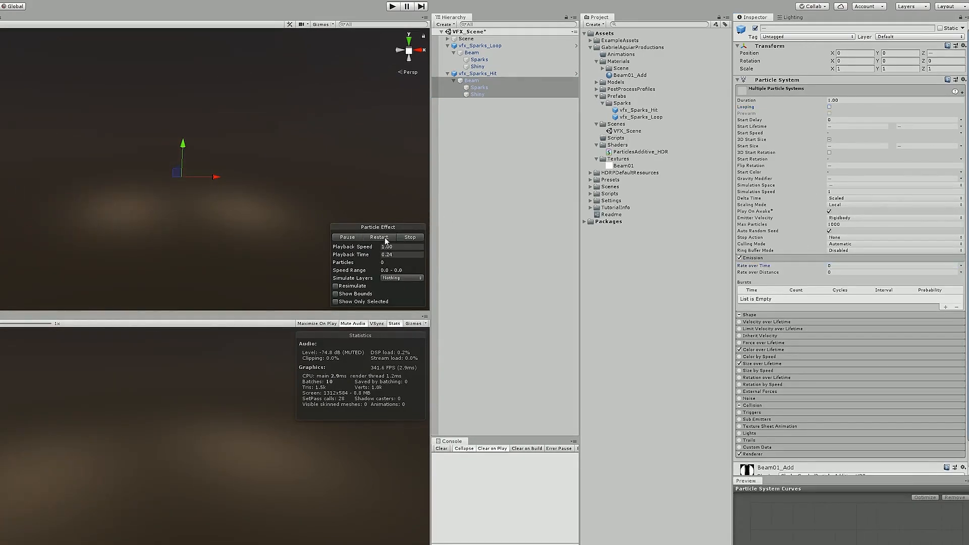
# Add an emission burst with a count of 1 to vfx_Sparks_Hit's Beam and replay it.
pyautogui.click(484, 80)
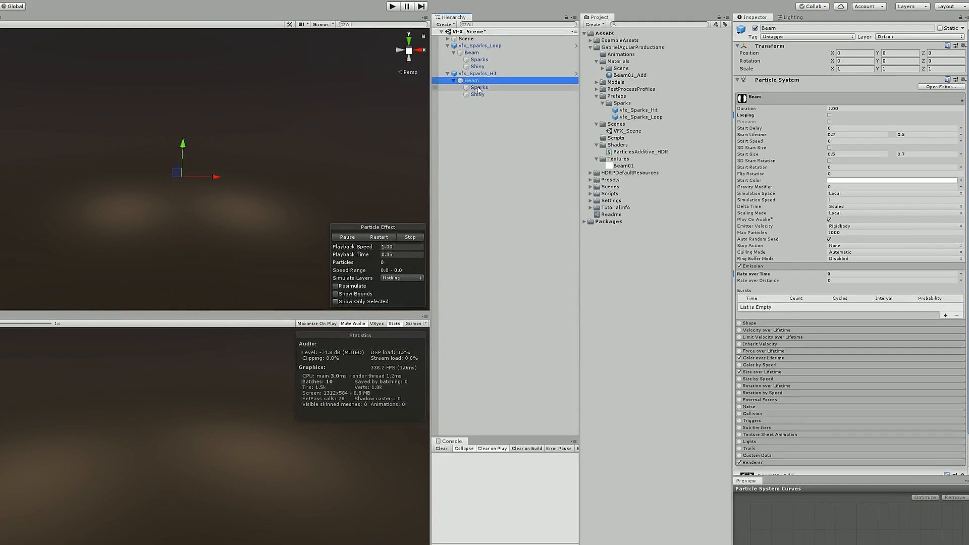
pyautogui.click(945, 316)
pyautogui.click(808, 306)
pyautogui.write('1')
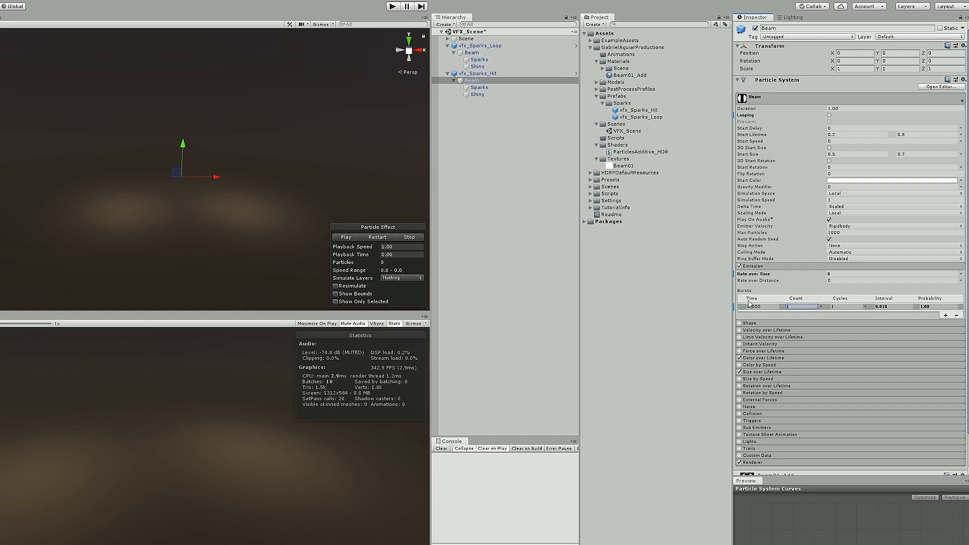
pyautogui.click(378, 237)
pyautogui.click(377, 237)
# Make Beam's Color over Lifetime a single gradient with end alpha 0, delete its orange end color key, and replay the effect.
pyautogui.click(786, 359)
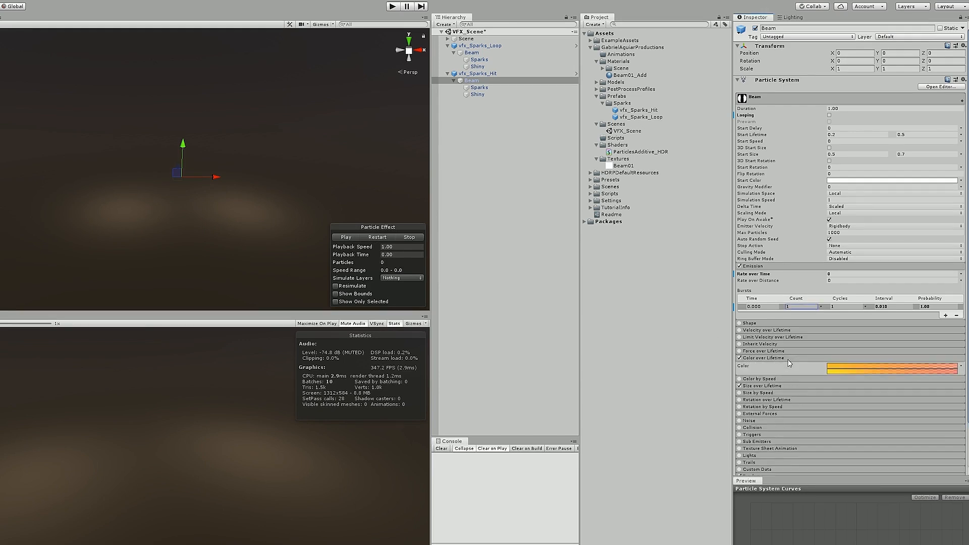
pyautogui.click(960, 365)
pyautogui.click(896, 374)
pyautogui.click(937, 365)
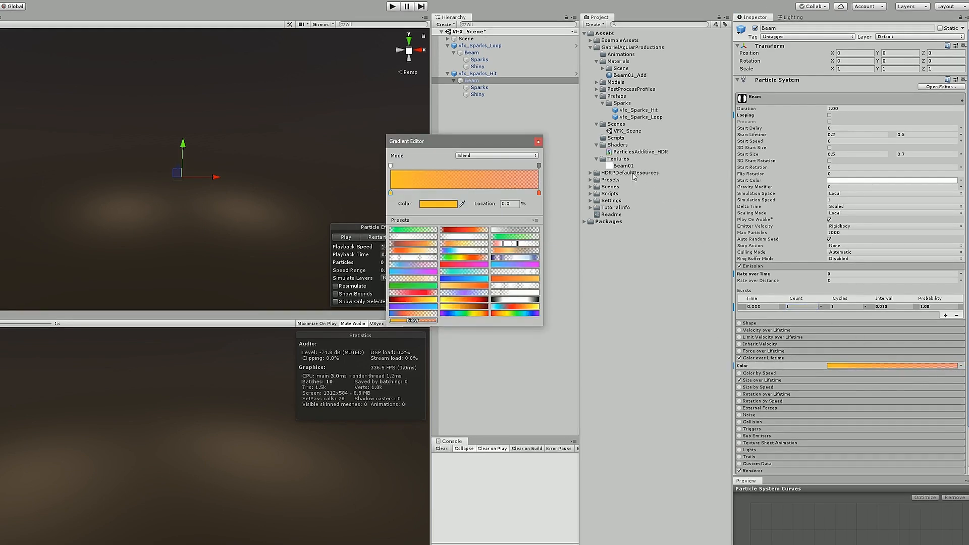
pyautogui.click(538, 166)
pyautogui.moveTo(433, 203); pyautogui.dragTo(309, 191)
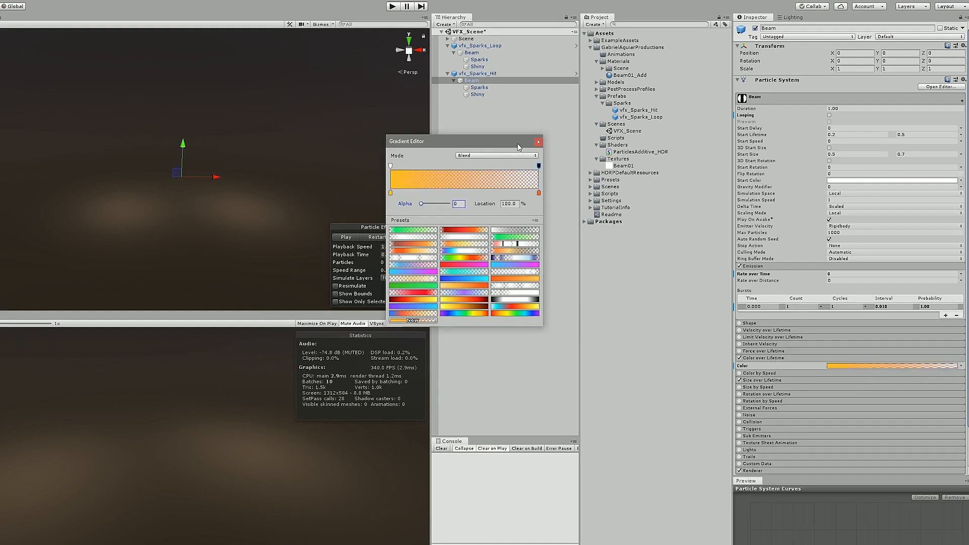
pyautogui.click(538, 192)
pyautogui.press('Delete')
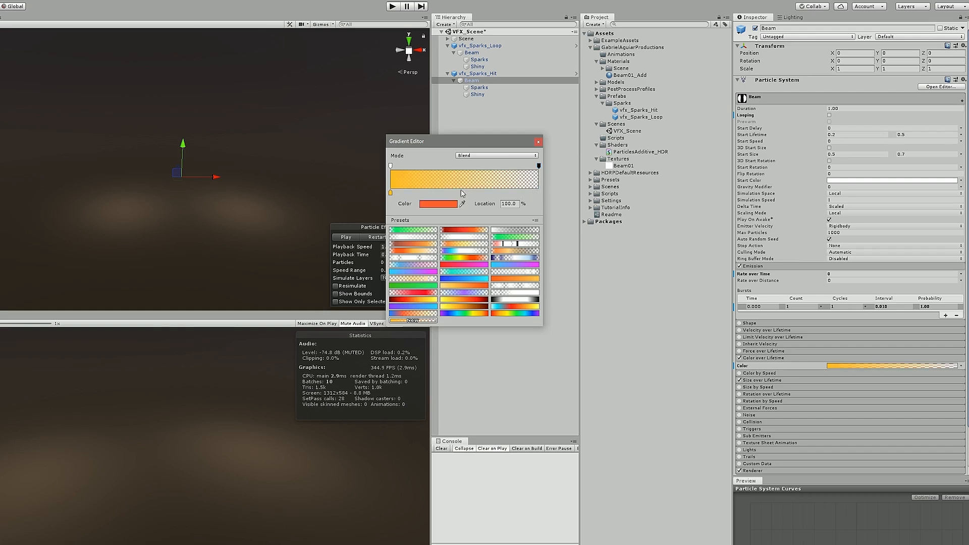
pyautogui.click(538, 142)
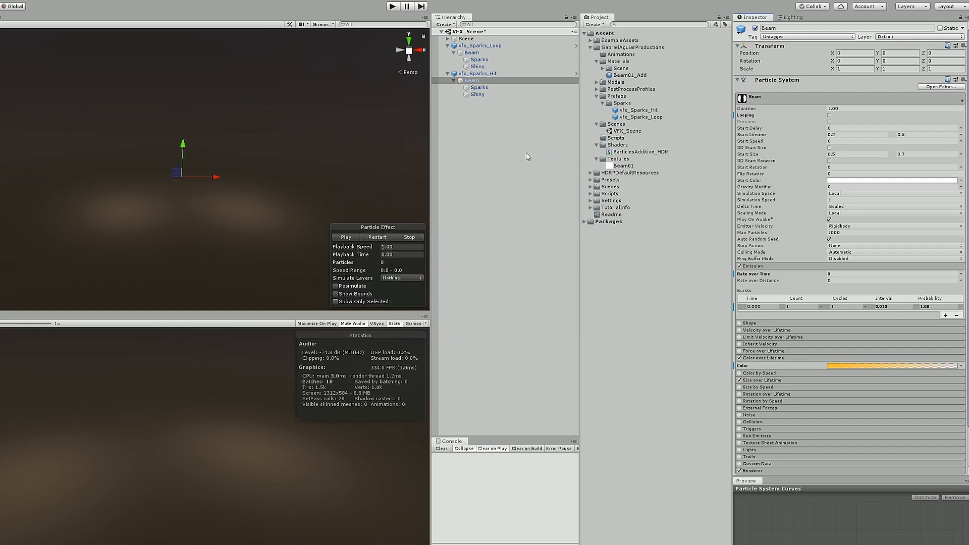
pyautogui.click(390, 238)
pyautogui.click(390, 238)
pyautogui.click(390, 238)
# Give Beam's Size over Lifetime the preset curve that falls from 1 to 0, slowly at first and steeper at the end, and replay.
pyautogui.click(767, 357)
pyautogui.click(767, 373)
pyautogui.scroll(-2, 825, 362)
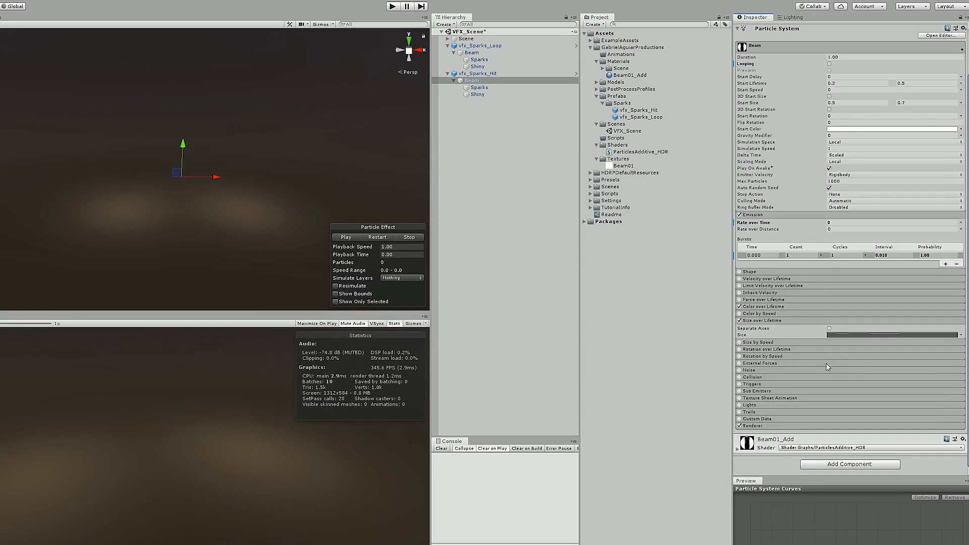
pyautogui.click(852, 334)
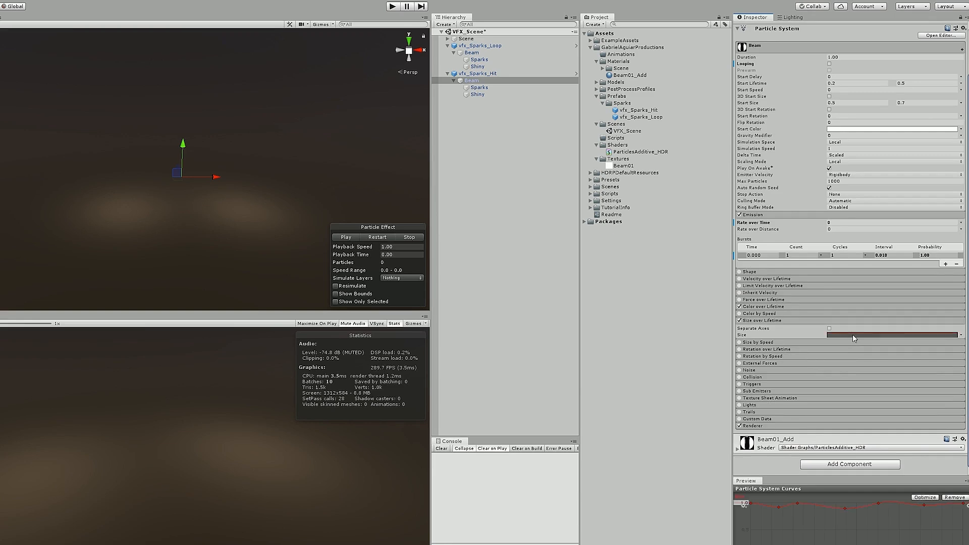
pyautogui.click(887, 528)
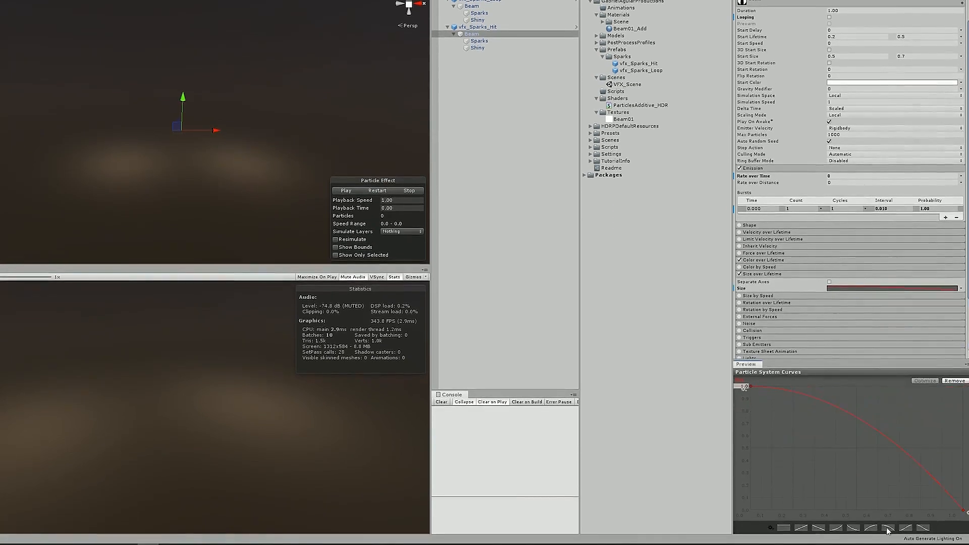
pyautogui.click(375, 190)
pyautogui.click(375, 189)
pyautogui.click(375, 190)
# Set the alpha of Beam's Start Color to 15 and replay the effect.
pyautogui.scroll(3, 846, 235)
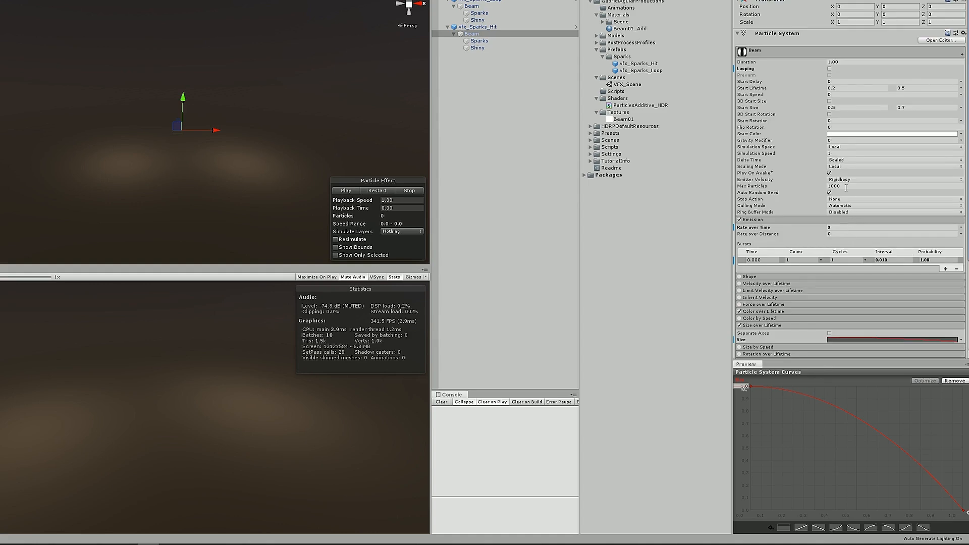
pyautogui.click(848, 134)
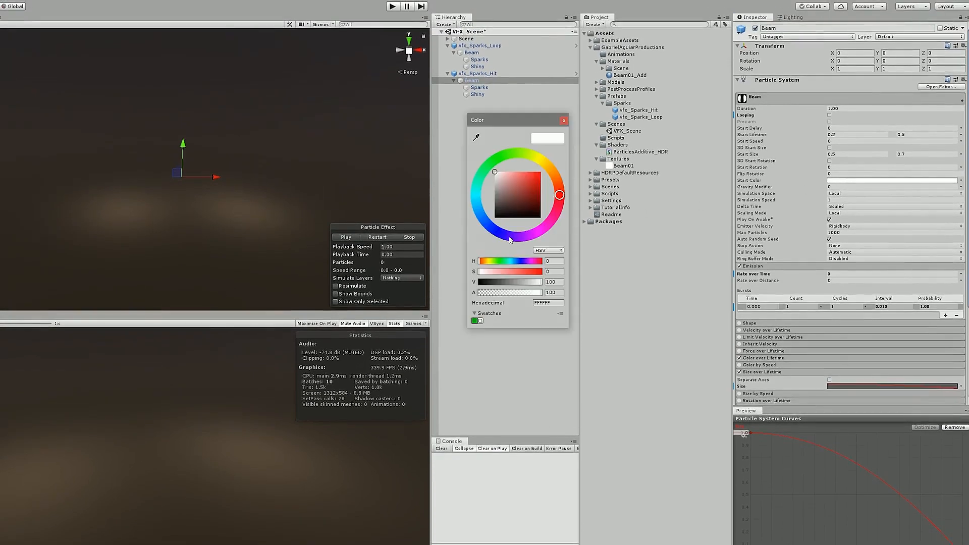
pyautogui.doubleClick(553, 293)
pyautogui.write('15')
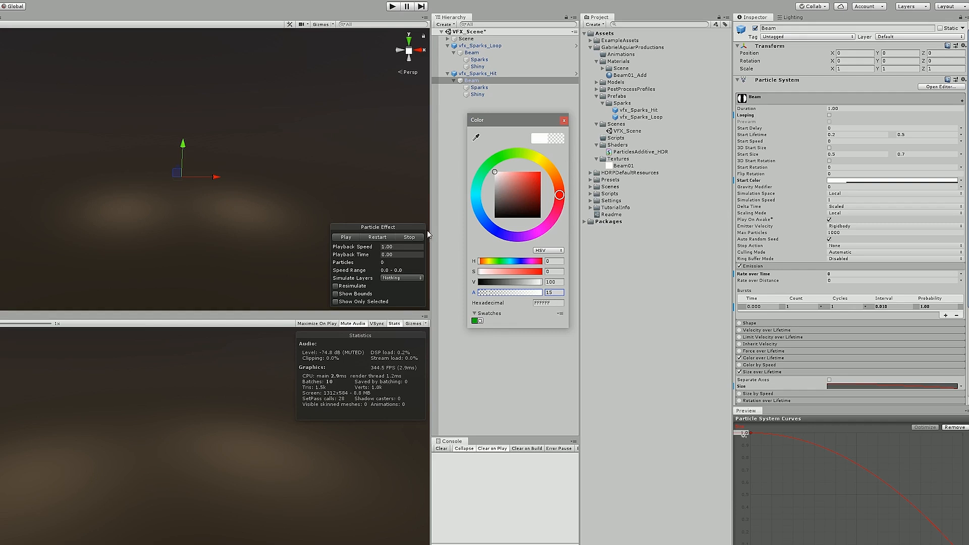
pyautogui.click(373, 235)
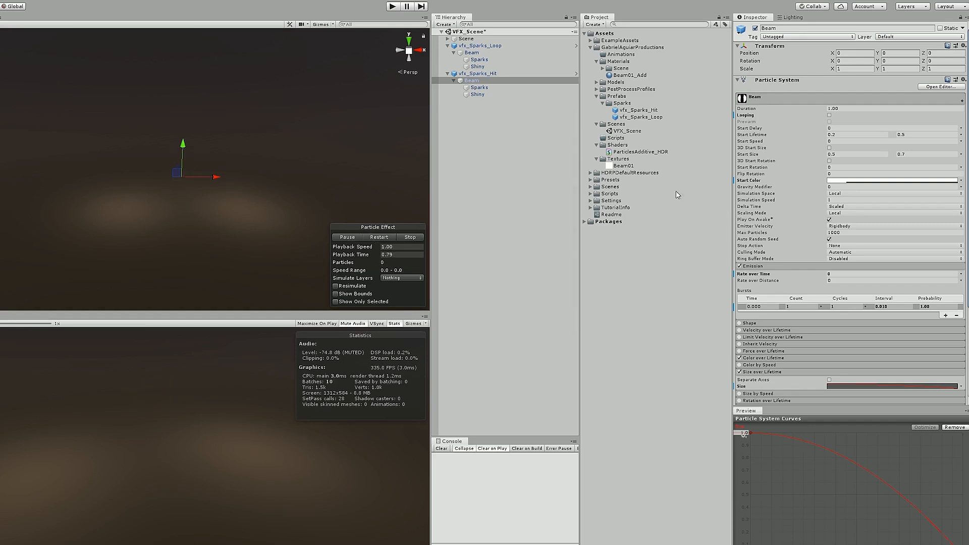
# Change Beam's Start Size to a constant of 2 and replay the effect several times.
pyautogui.click(961, 156)
pyautogui.click(941, 164)
pyautogui.click(857, 154)
pyautogui.write('2')
pyautogui.click(367, 241)
pyautogui.click(370, 240)
pyautogui.click(374, 239)
pyautogui.click(374, 239)
pyautogui.click(375, 239)
pyautogui.click(373, 236)
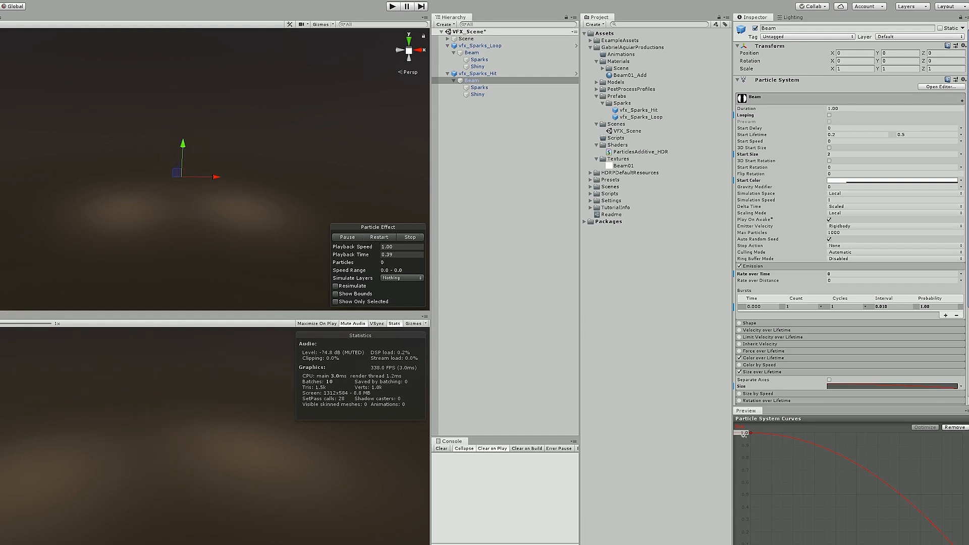
# Change Beam's Start Lifetime to a constant of 0.4 and replay the effect.
pyautogui.click(960, 135)
pyautogui.click(881, 141)
pyautogui.click(854, 135)
pyautogui.write('0.4')
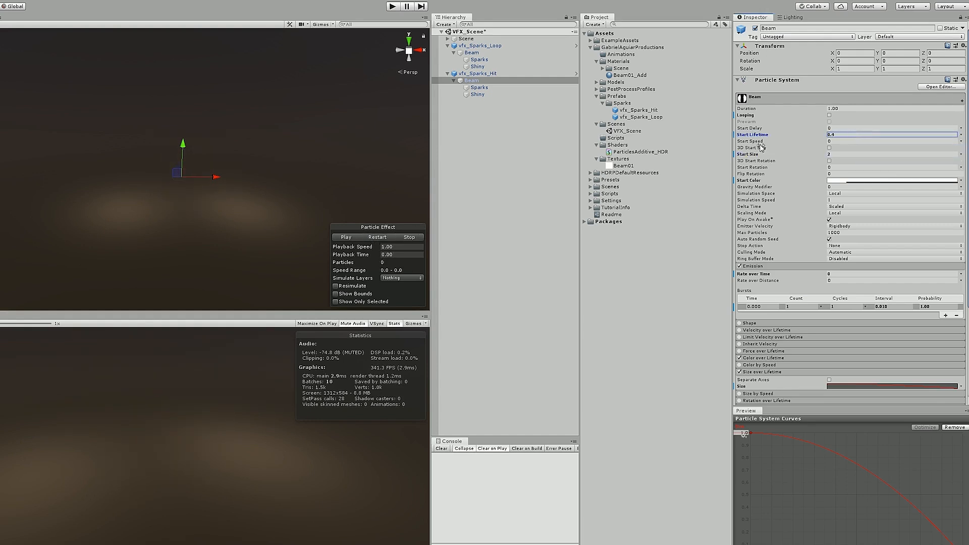
pyautogui.click(385, 237)
pyautogui.click(389, 236)
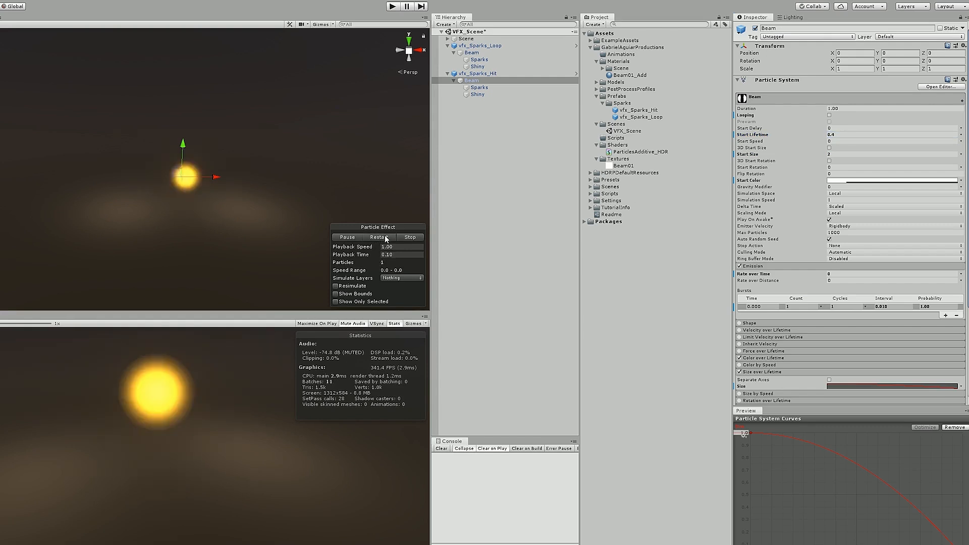
# Add an emission burst with a count of 30 to vfx_Sparks_Hit's Sparks and replay the effect.
pyautogui.click(484, 88)
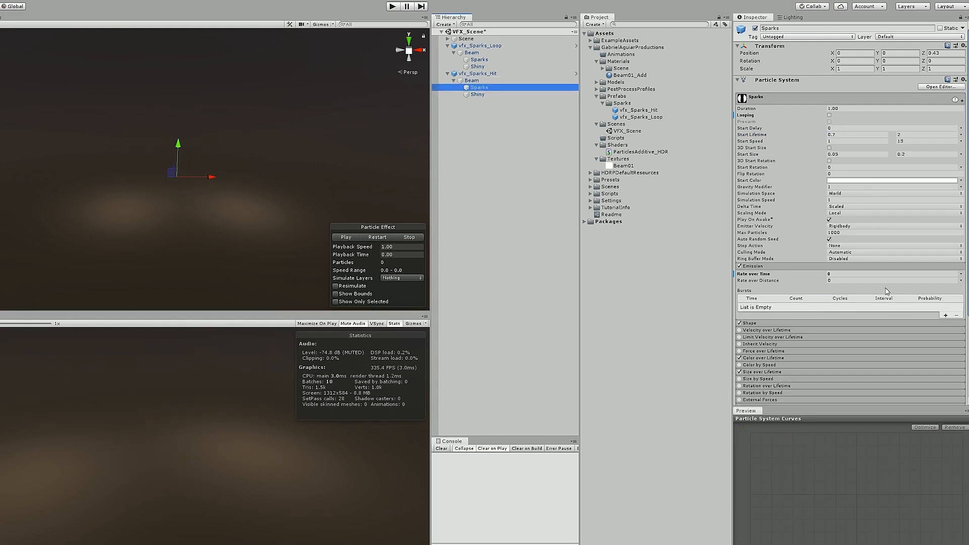
pyautogui.click(944, 316)
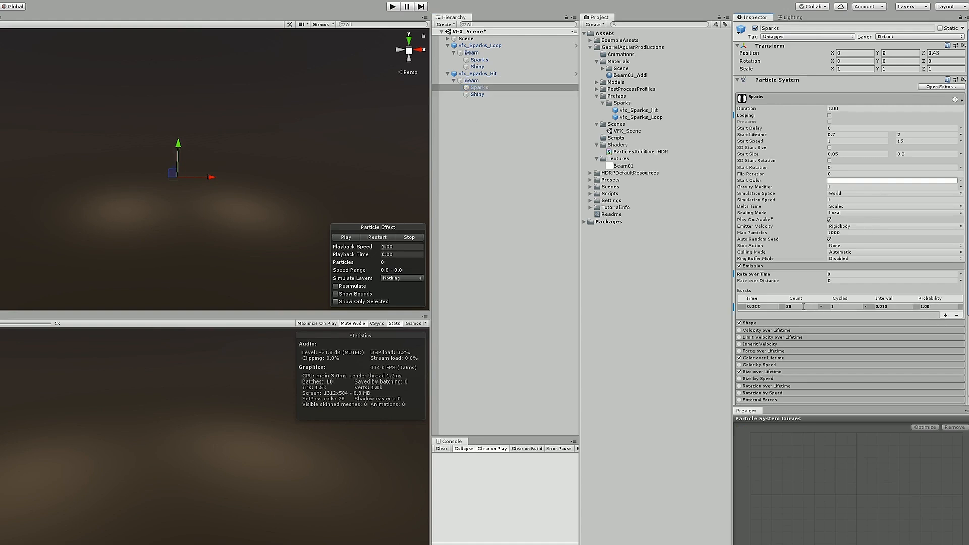
pyautogui.click(372, 236)
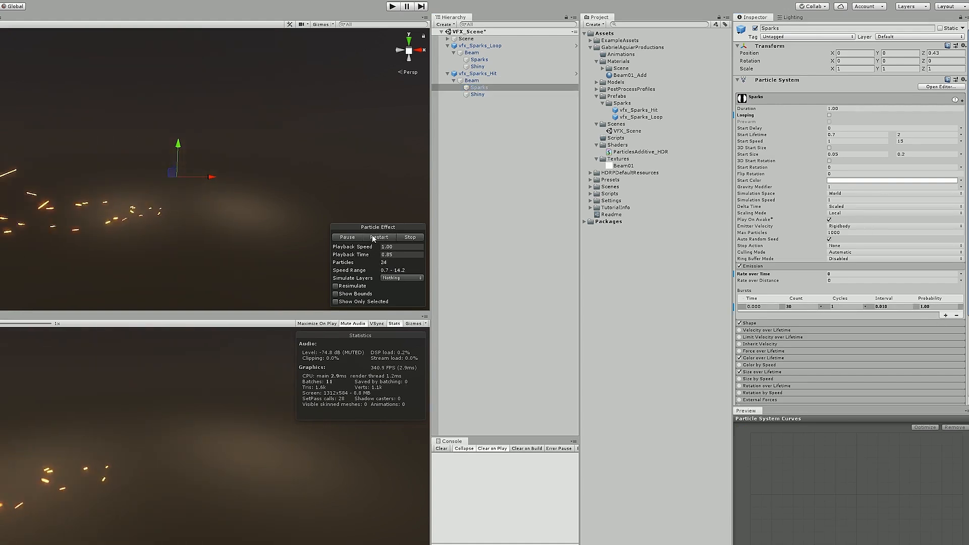
pyautogui.click(372, 236)
pyautogui.click(372, 237)
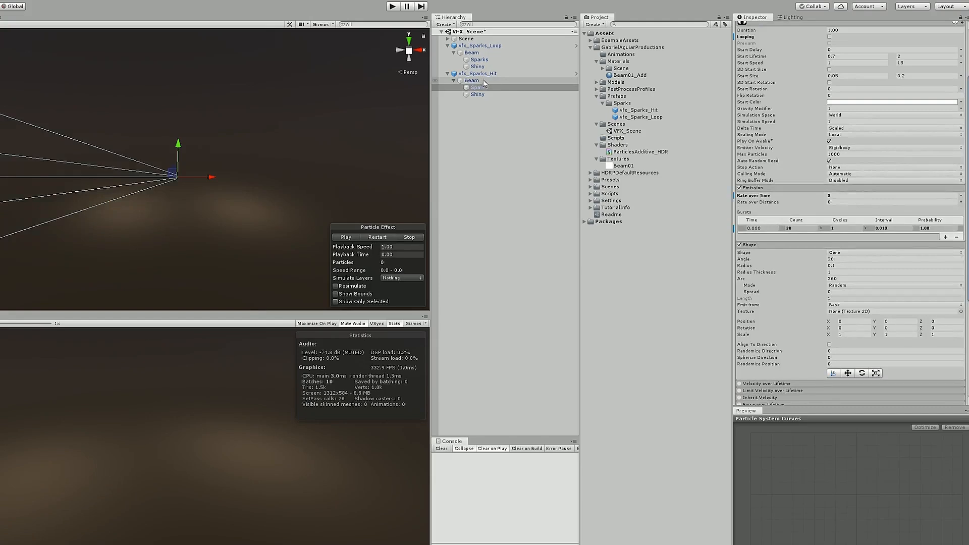
# Set the X rotation of vfx_Sparks_Hit's Beam to -90.
pyautogui.click(481, 81)
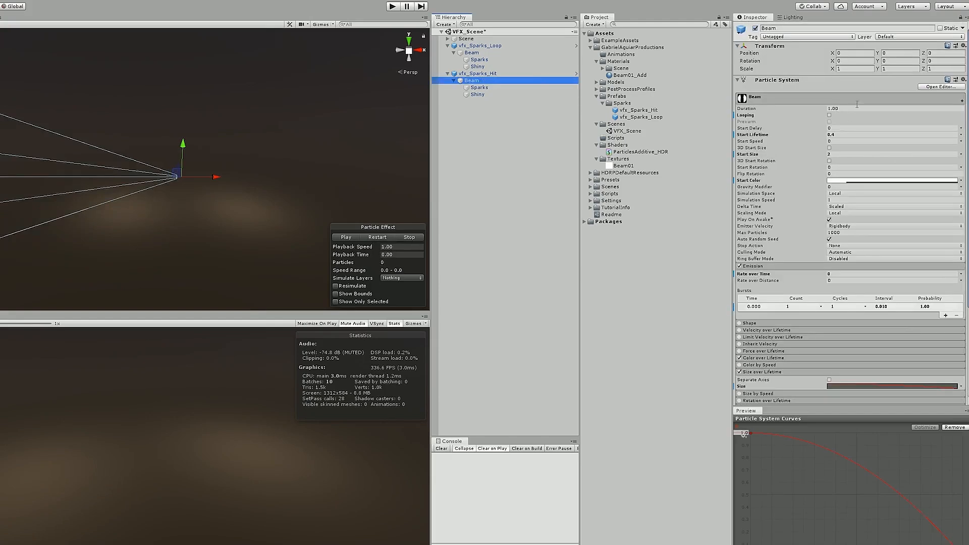
pyautogui.click(859, 60)
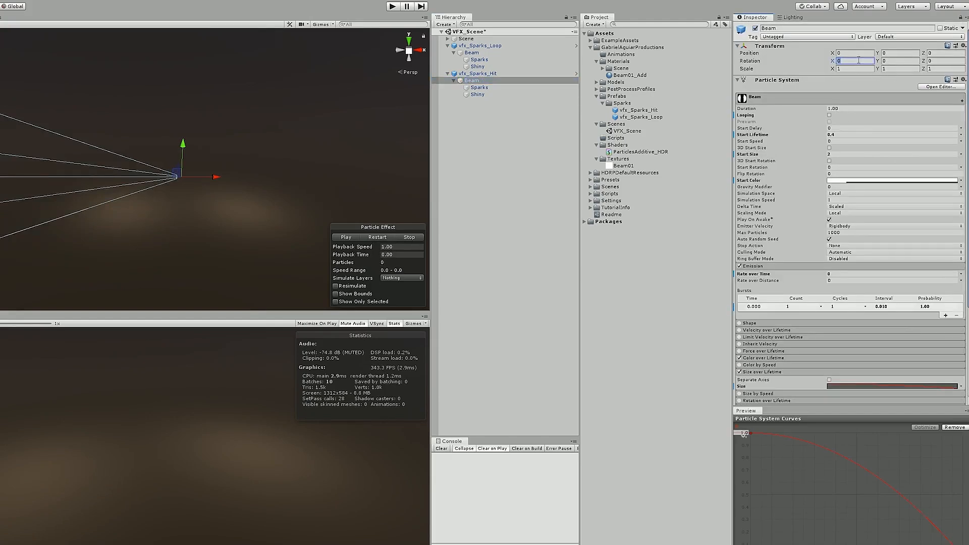
pyautogui.write('-90')
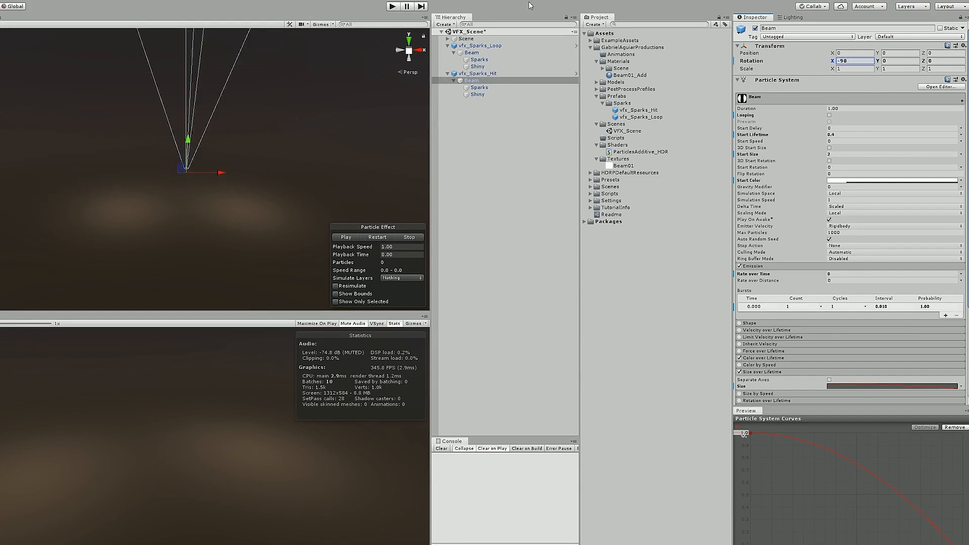
# Set the cone Shape angle of vfx_Sparks_Hit's Sparks to 60 and replay the effect.
pyautogui.click(479, 87)
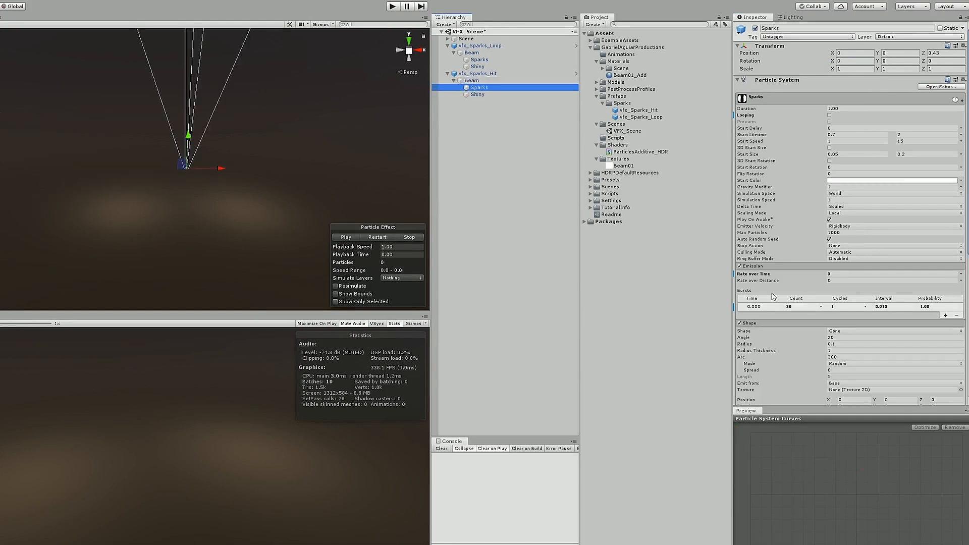
pyautogui.click(838, 337)
pyautogui.write('60')
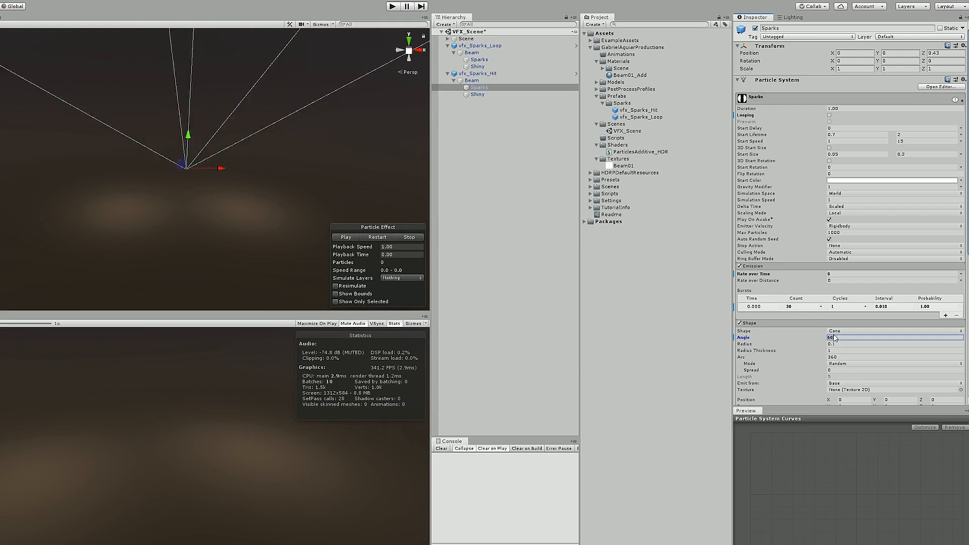
pyautogui.click(386, 239)
pyautogui.click(387, 239)
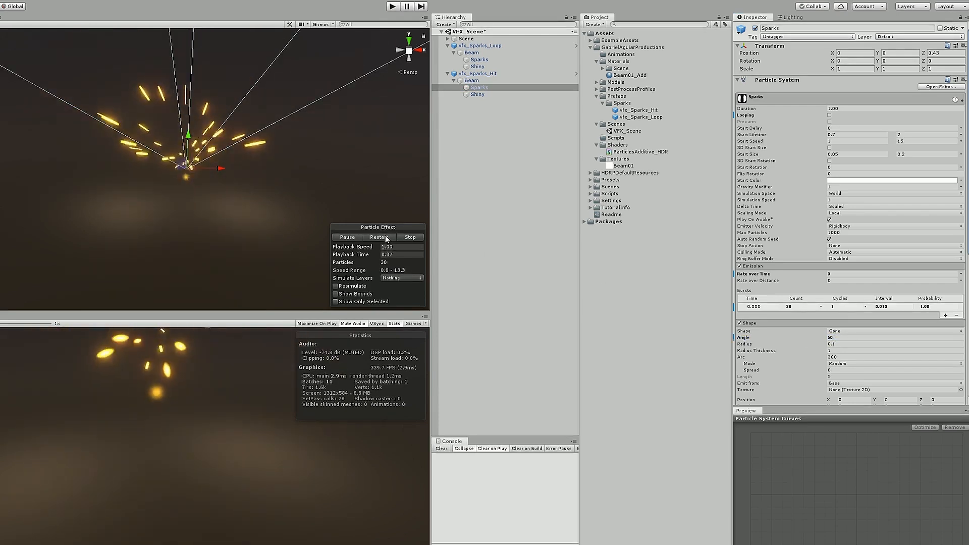
# Set the Z position of vfx_Sparks_Hit's Sparks to 0 and replay the effect.
pyautogui.click(944, 53)
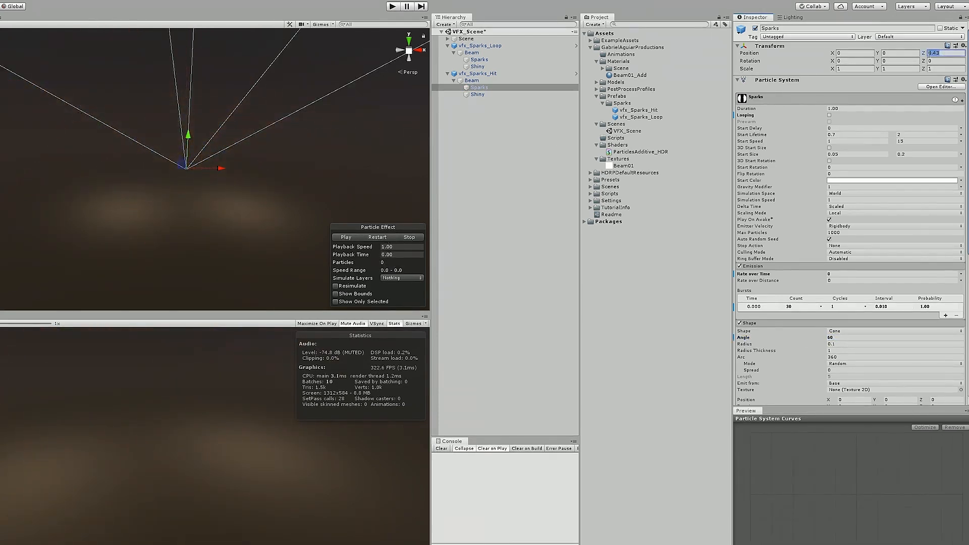
pyautogui.write('0')
pyautogui.press('Return')
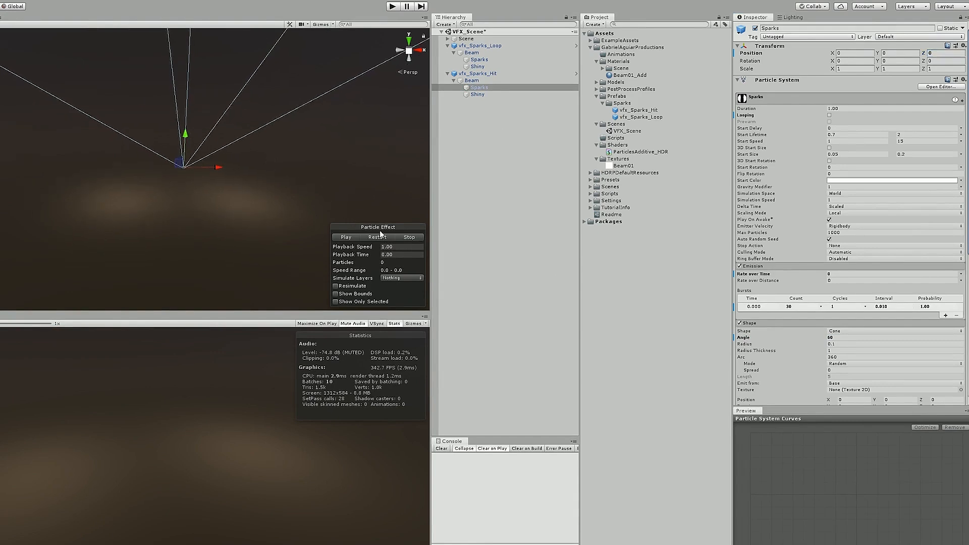
pyautogui.click(379, 237)
pyautogui.click(377, 237)
# Set the Start Lifetime of vfx_Sparks_Hit's Sparks between 0.5 and 1.5 and replay the effect.
pyautogui.click(908, 134)
pyautogui.write('1.4')
pyautogui.click(866, 135)
pyautogui.click(383, 237)
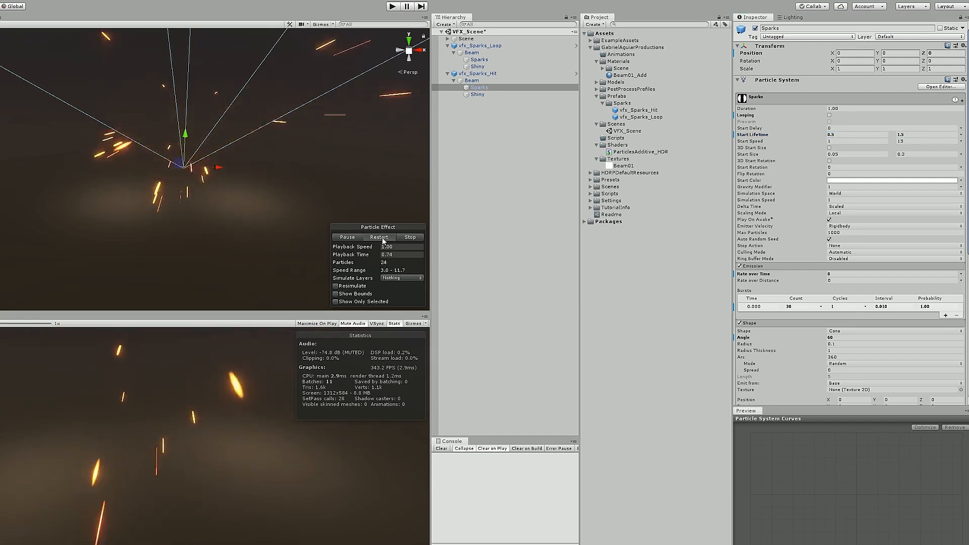
pyautogui.click(383, 236)
pyautogui.click(383, 236)
# Add an emission burst with a count of 10 to vfx_Sparks_Hit's Shiny.
pyautogui.click(477, 94)
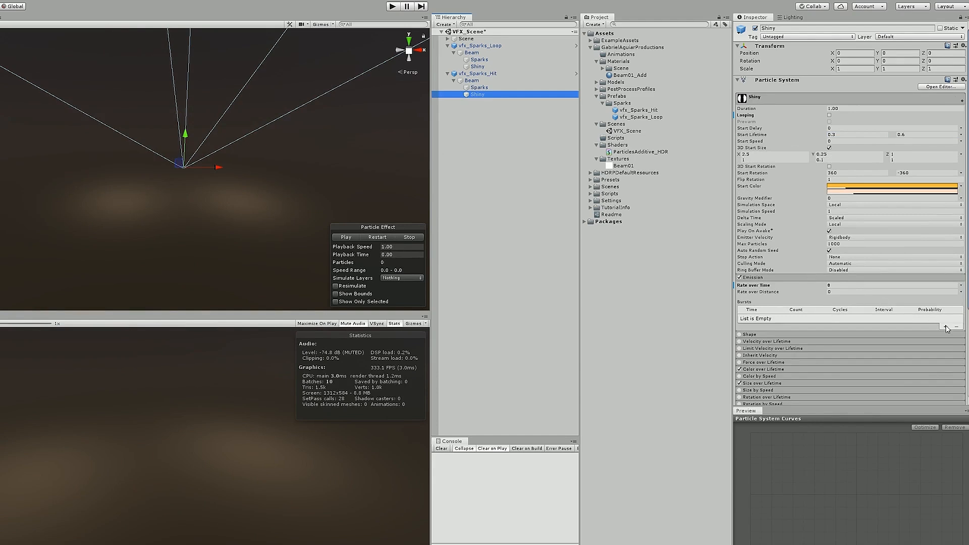
pyautogui.click(945, 326)
pyautogui.click(812, 318)
pyautogui.write('10')
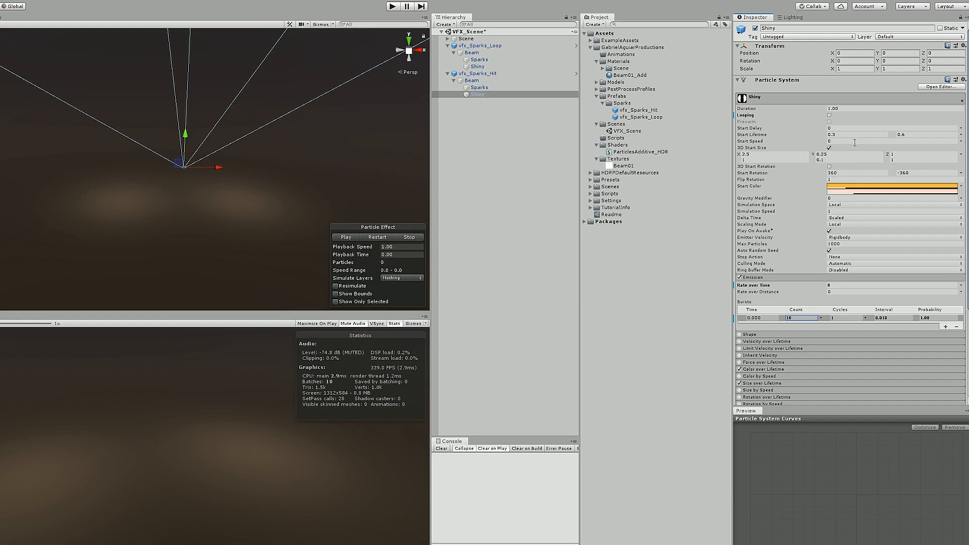
# Remove the starting transparent key from Shiny's Color over Lifetime gradient, move the opaque alpha key to about 4.7%, and replay the effect.
pyautogui.scroll(-3, 855, 143)
pyautogui.click(764, 250)
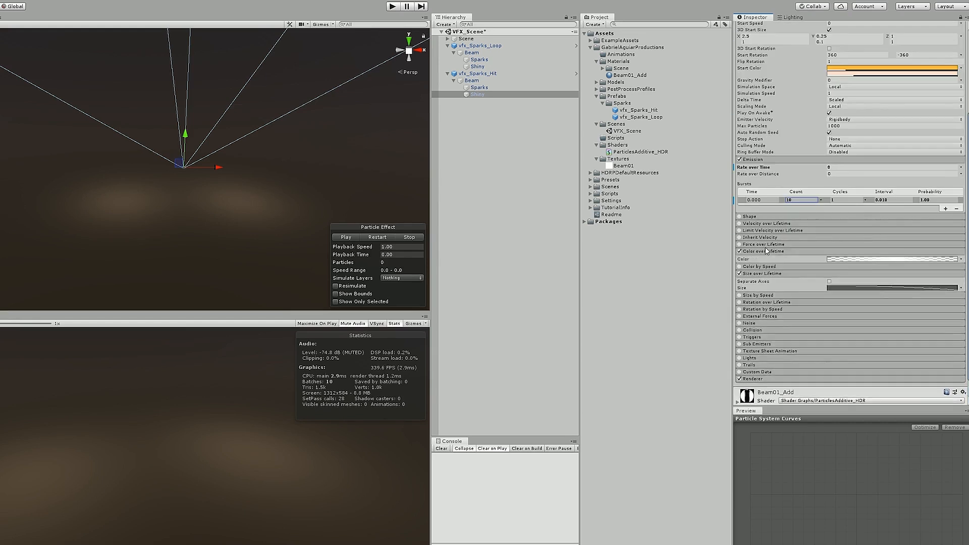
pyautogui.click(865, 261)
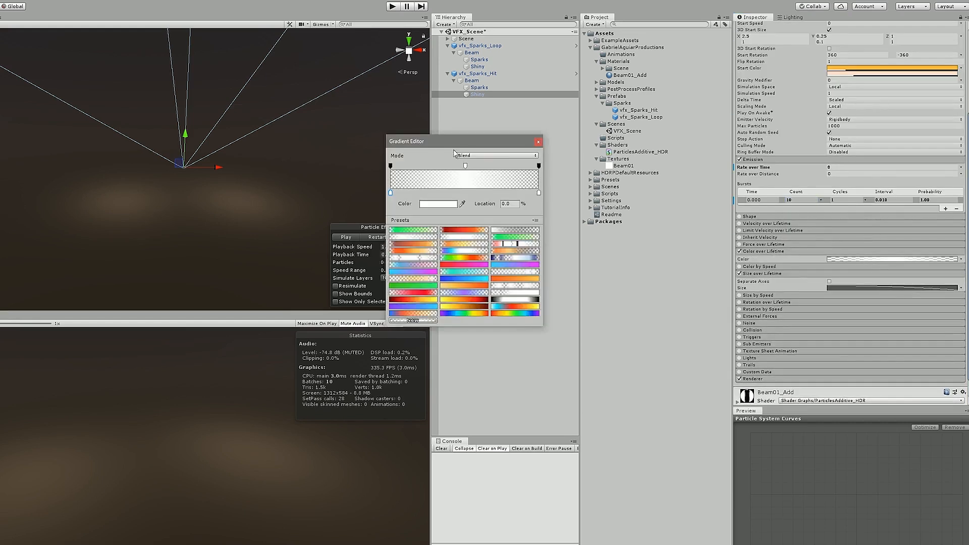
pyautogui.click(390, 165)
pyautogui.moveTo(465, 165); pyautogui.dragTo(397, 167)
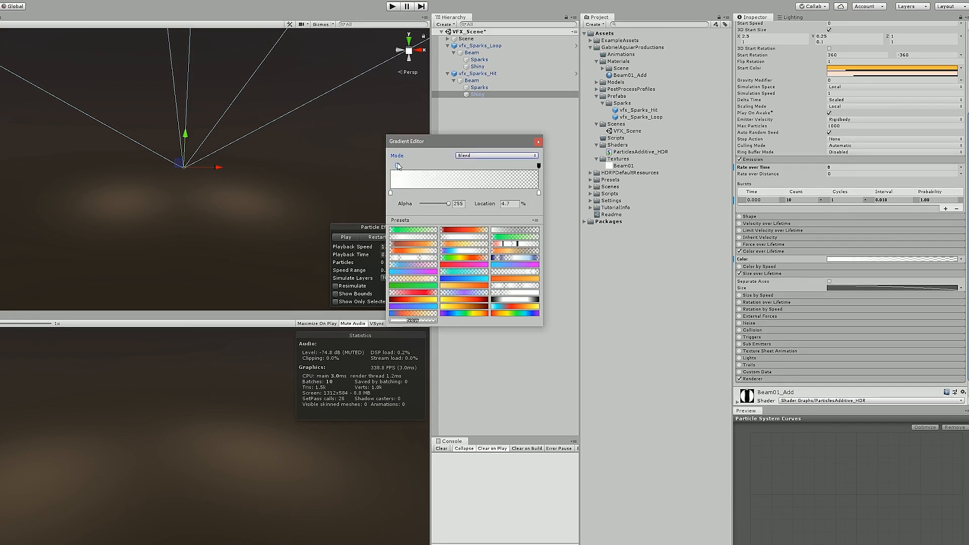
pyautogui.click(538, 143)
pyautogui.click(380, 238)
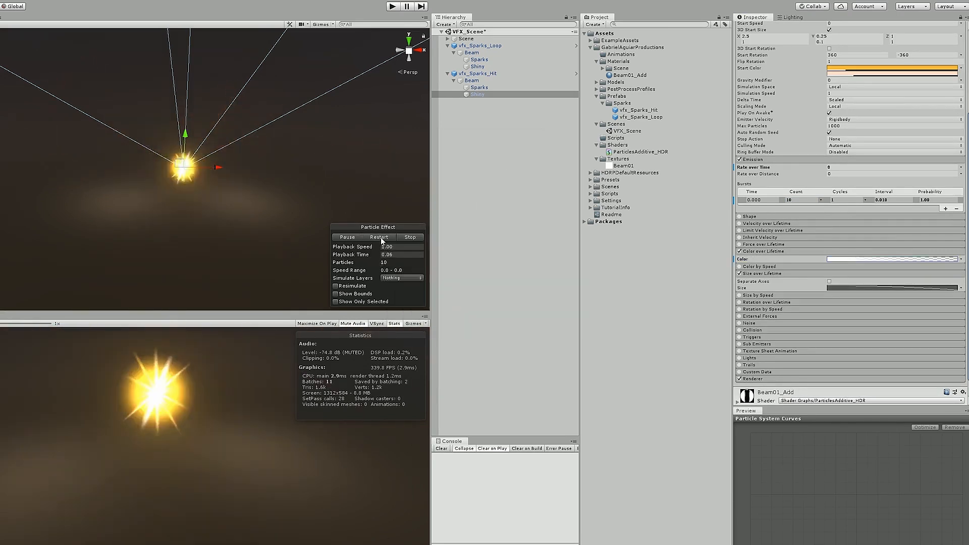
pyautogui.click(379, 238)
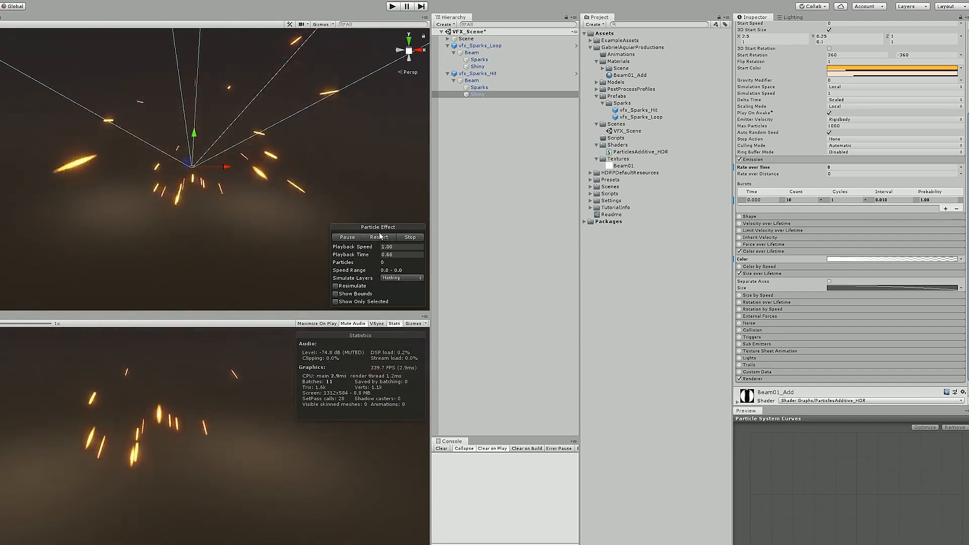
pyautogui.click(383, 239)
pyautogui.click(384, 239)
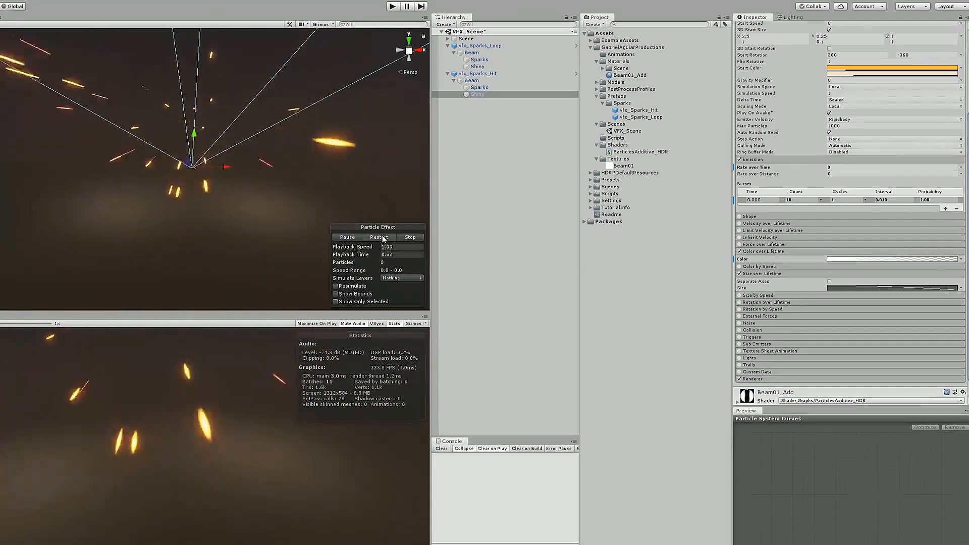
pyautogui.click(384, 239)
pyautogui.click(384, 239)
pyautogui.click(383, 239)
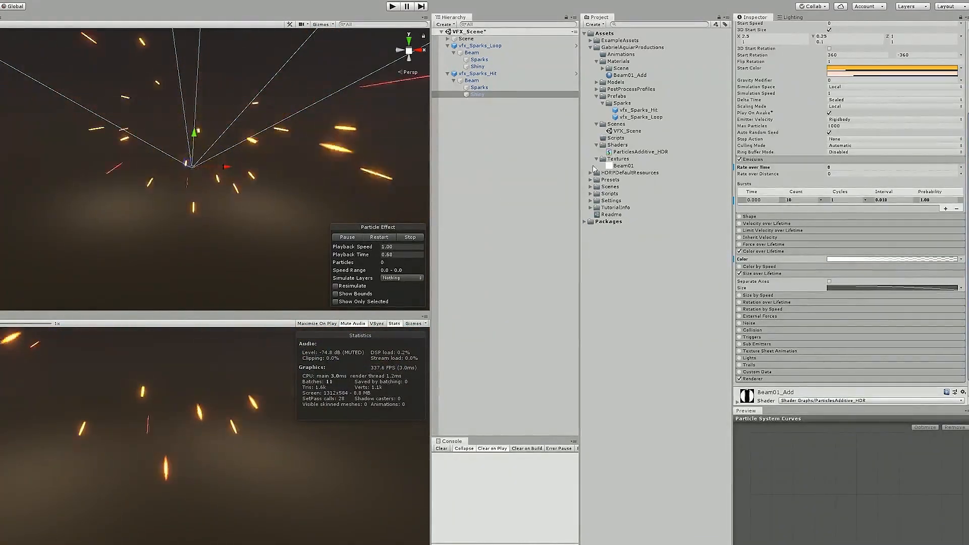
# Make Shiny's second Start Color a more saturated orange and replay the effect several times.
pyautogui.click(846, 73)
pyautogui.moveTo(510, 178); pyautogui.dragTo(519, 171)
pyautogui.click(383, 238)
pyautogui.click(383, 238)
pyautogui.click(383, 239)
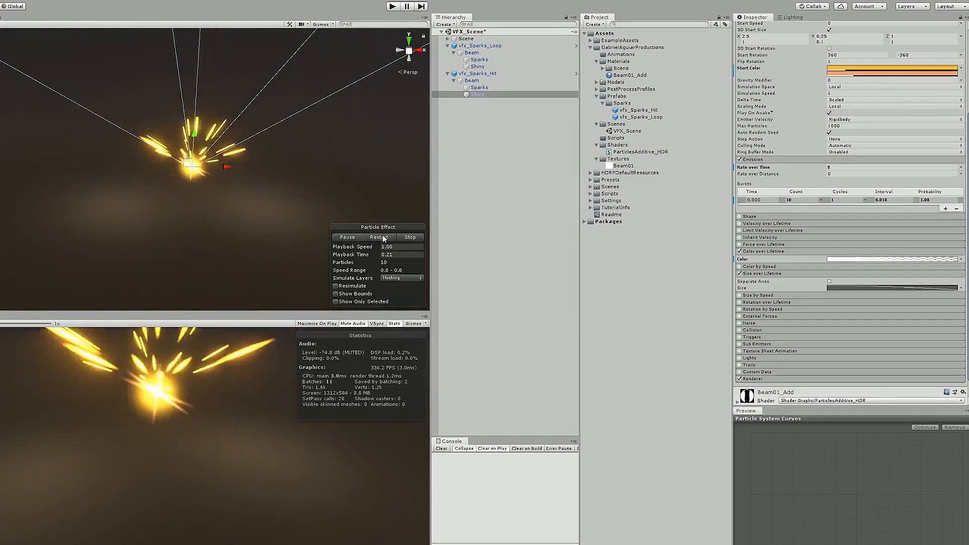
pyautogui.click(383, 239)
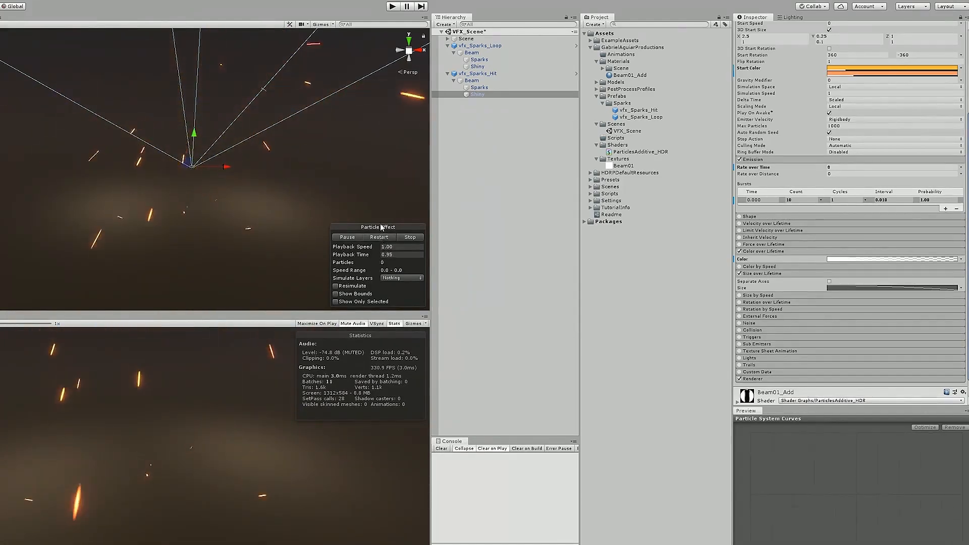
pyautogui.click(382, 238)
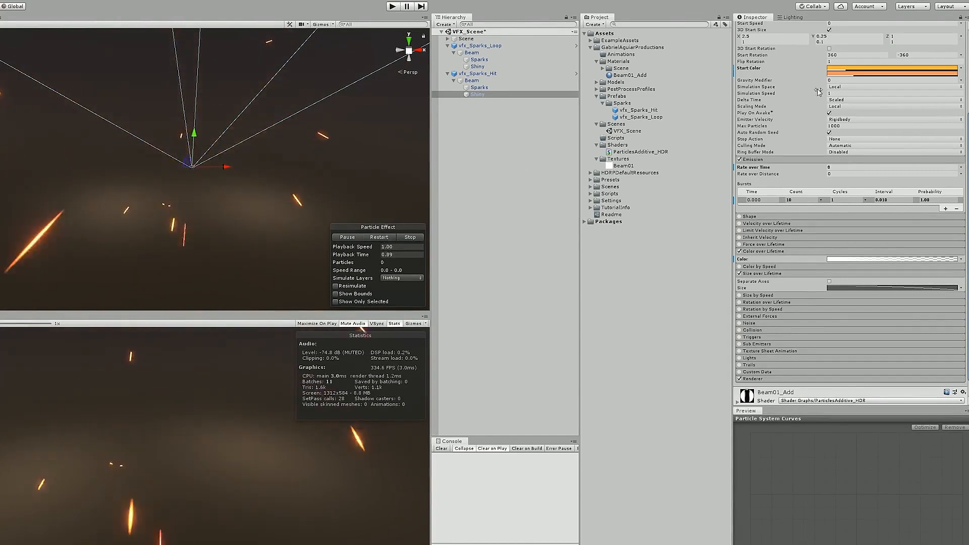
# Set the first X value of Shiny's 3D Start Size to 3.5.
pyautogui.scroll(5, 833, 75)
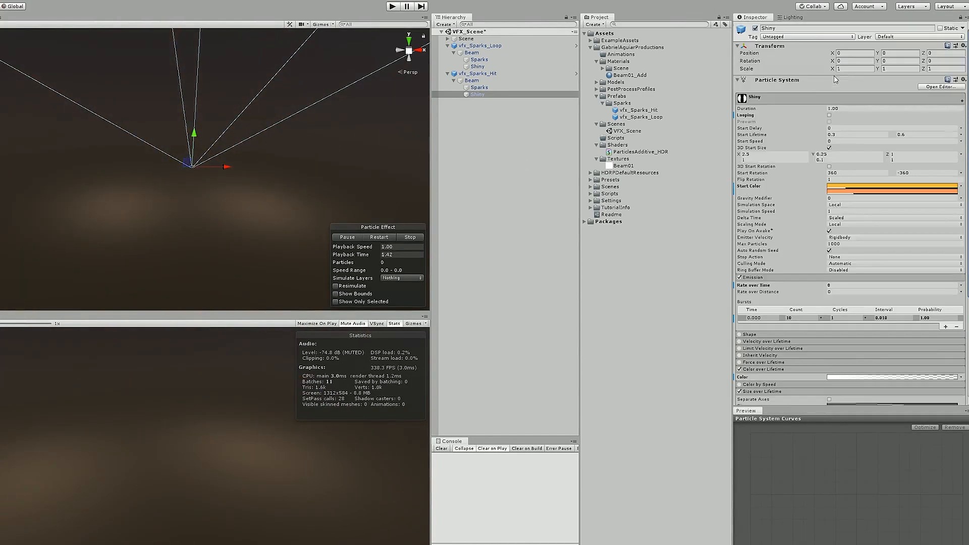
pyautogui.click(766, 153)
pyautogui.write('3.5')
pyautogui.press('Return')
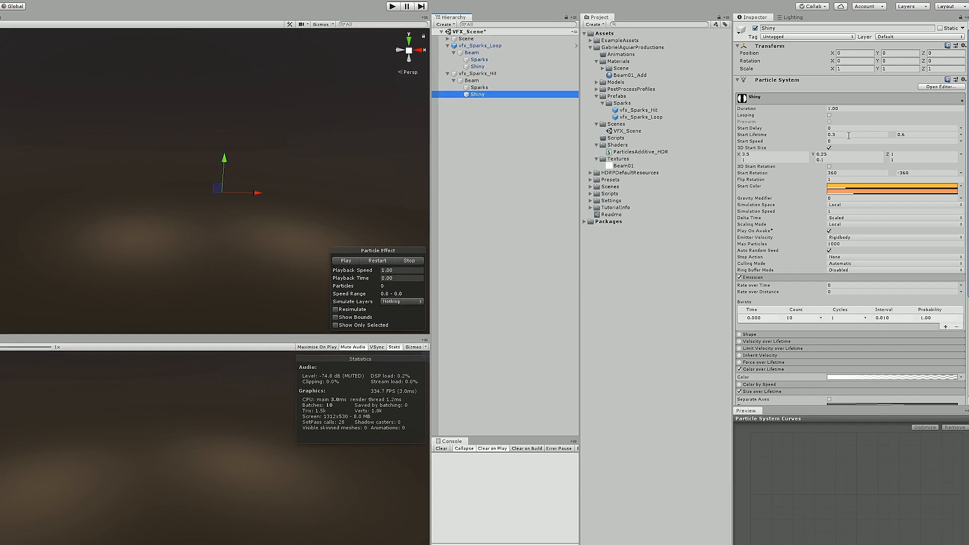
# Set Shiny's Start Lifetime between 0.2 and 0.4 and replay the effect from Shiny and from Beam.
pyautogui.click(848, 135)
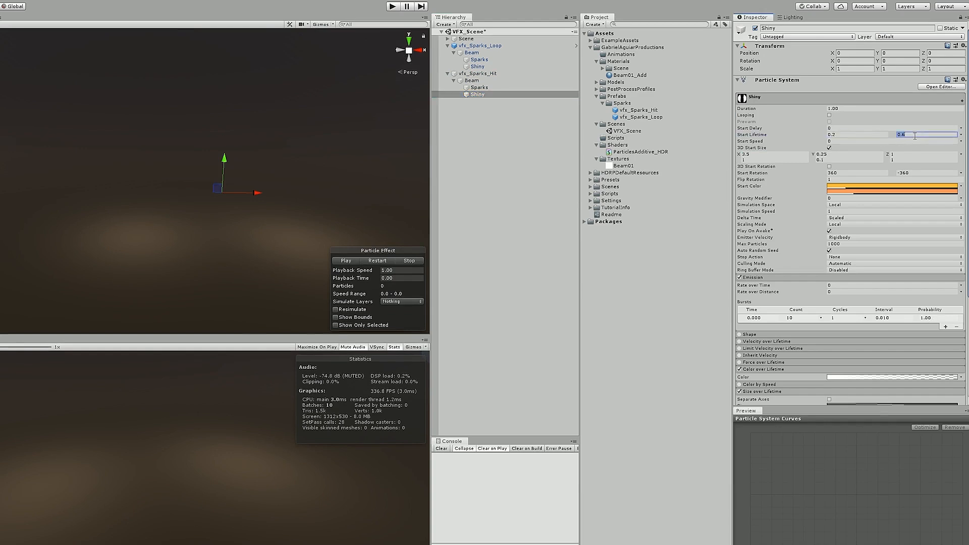
pyautogui.click(384, 260)
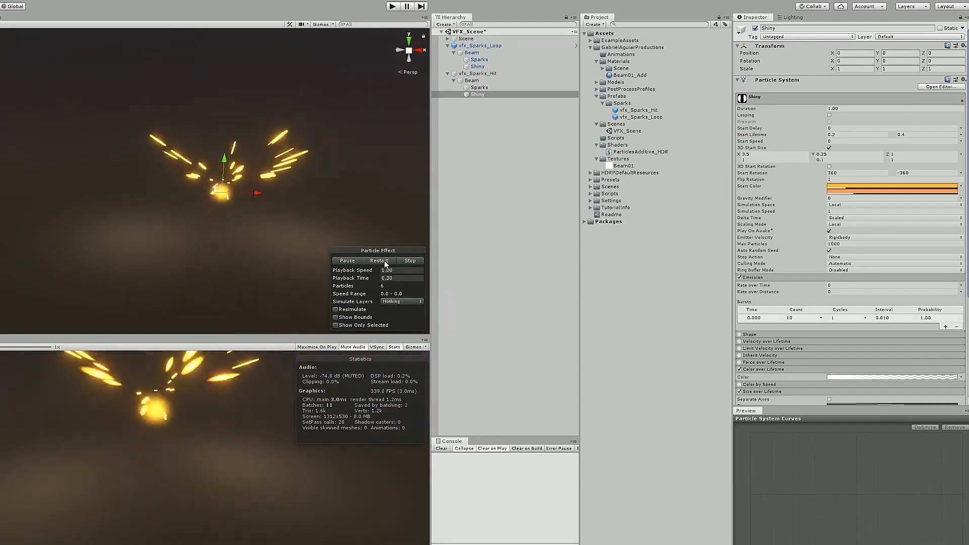
pyautogui.click(384, 261)
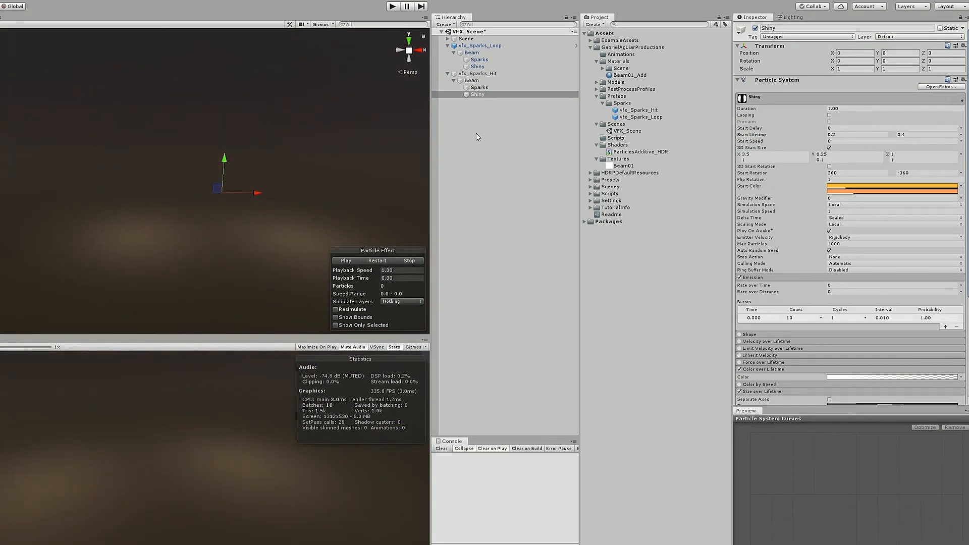
pyautogui.click(471, 80)
pyautogui.click(382, 261)
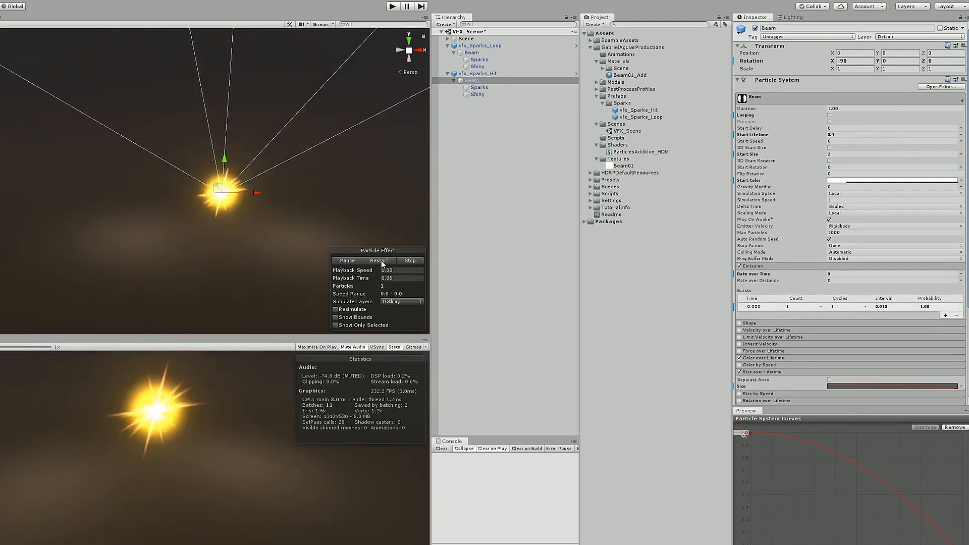
pyautogui.click(382, 263)
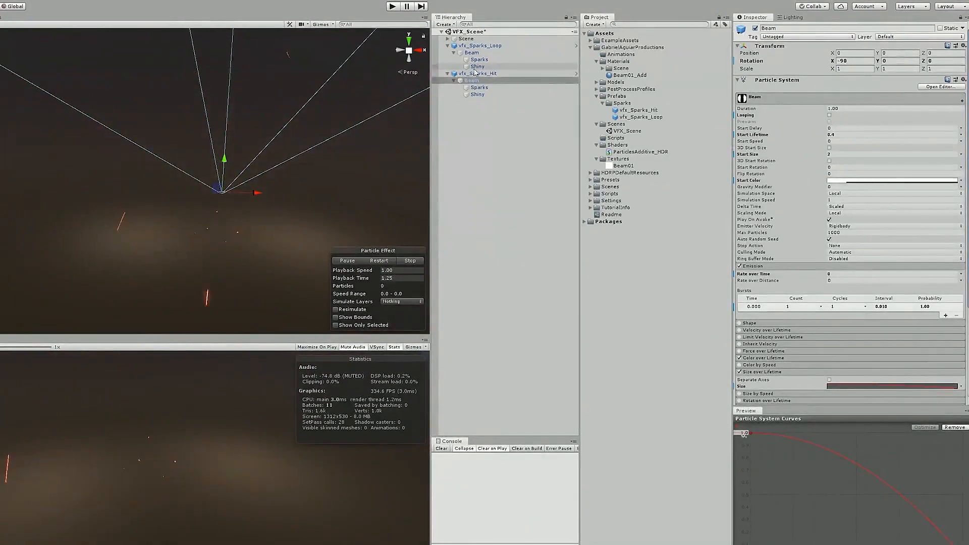
# Duplicate vfx_Sparks_Hit's Beam and delete the Sparks and Shiny children of the copy.
pyautogui.click(477, 73)
pyautogui.click(471, 80)
pyautogui.hotkey('ctrl', 'd')
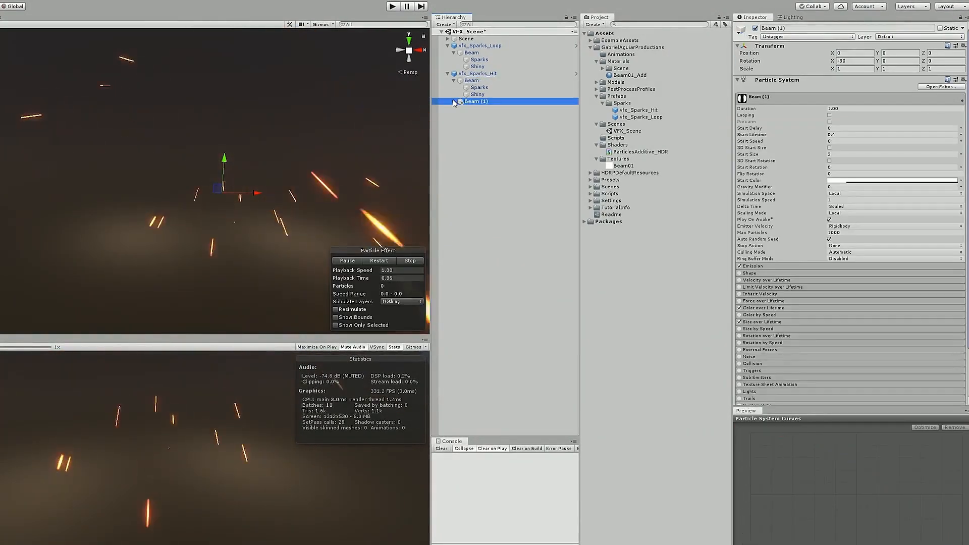
pyautogui.click(453, 102)
pyautogui.click(471, 109)
pyautogui.keyDown('shift'); pyautogui.click(475, 115); pyautogui.keyUp('shift')
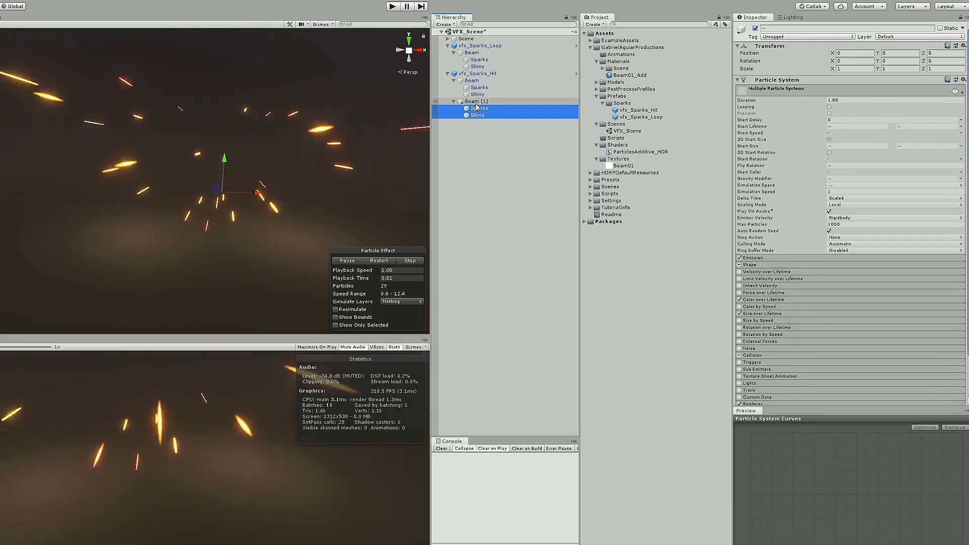
pyautogui.press('Delete')
# Rename the duplicated Beam in vfx_Sparks_Hit as Flash.
pyautogui.click(472, 103)
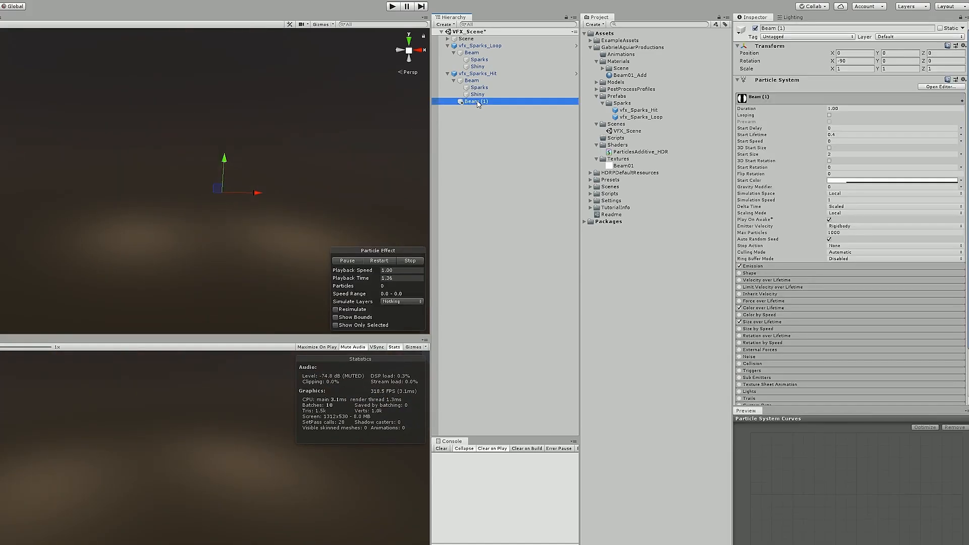
pyautogui.click(472, 101)
pyautogui.press('Return')
# Set Flash's Start Lifetime to 0.2 and its Start Size to 6.
pyautogui.click(844, 134)
pyautogui.write('0.2')
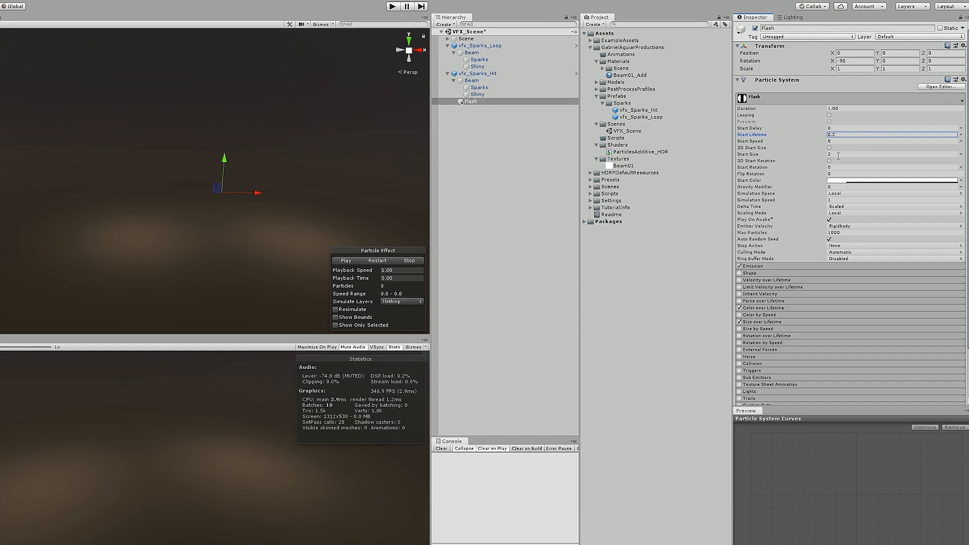
pyautogui.click(837, 155)
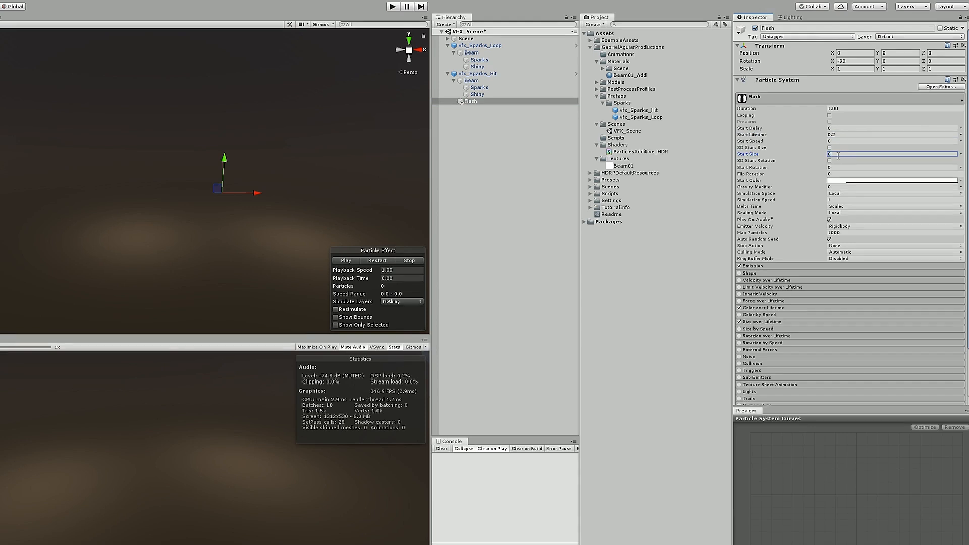
# Set the alpha of Flash's Start Color to 5 and replay the effect.
pyautogui.click(841, 181)
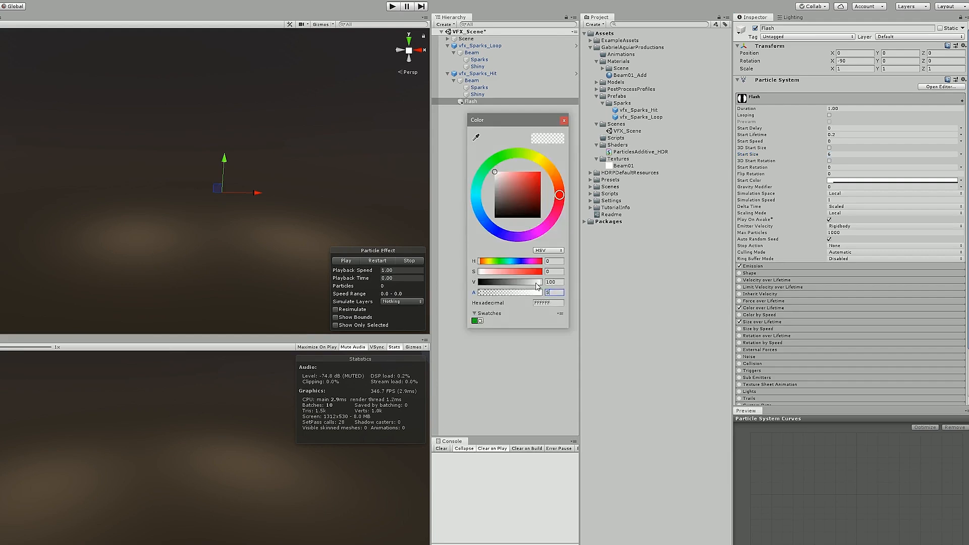
pyautogui.click(564, 121)
pyautogui.click(382, 262)
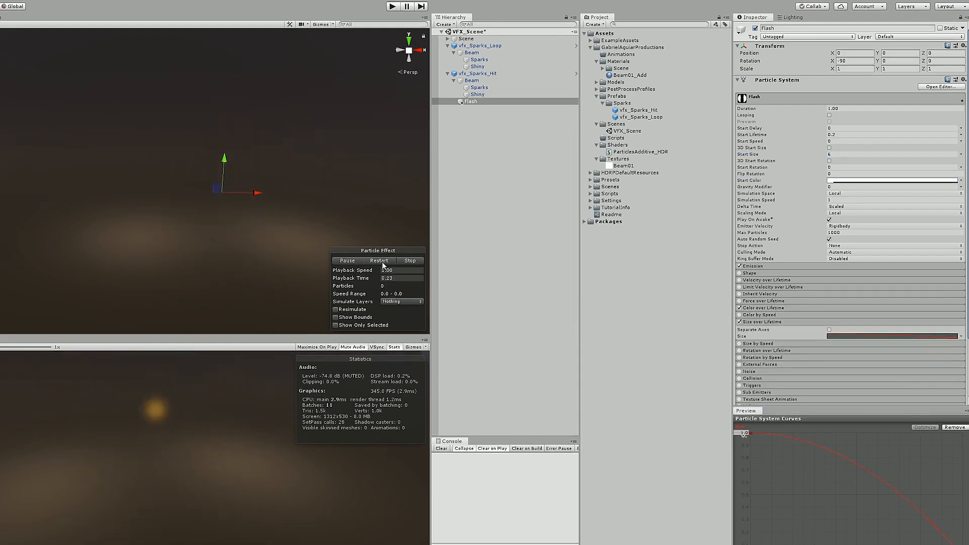
# Nest Flash under Beam in vfx_Sparks_Hit and replay the effect from Beam.
pyautogui.click(382, 262)
pyautogui.click(382, 263)
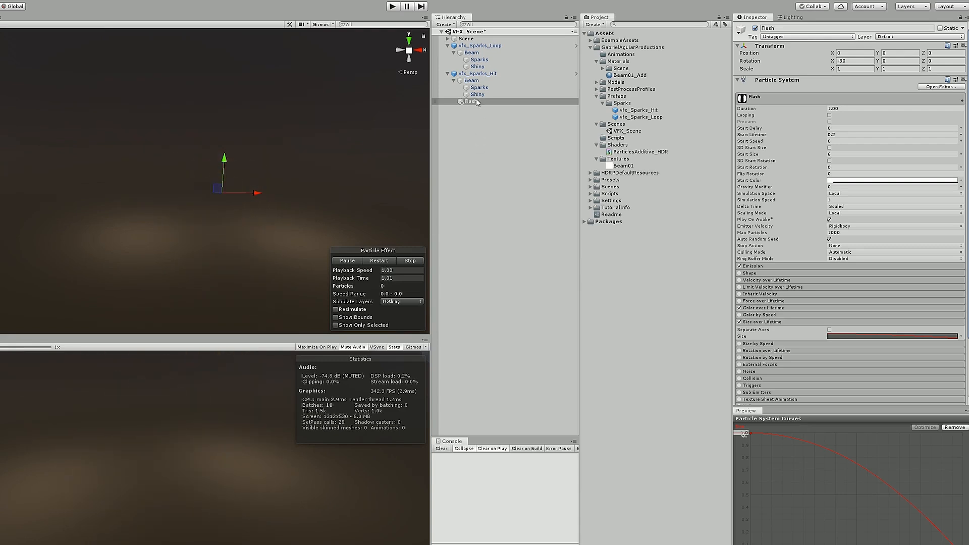
pyautogui.moveTo(474, 104); pyautogui.dragTo(470, 85)
pyautogui.click(391, 263)
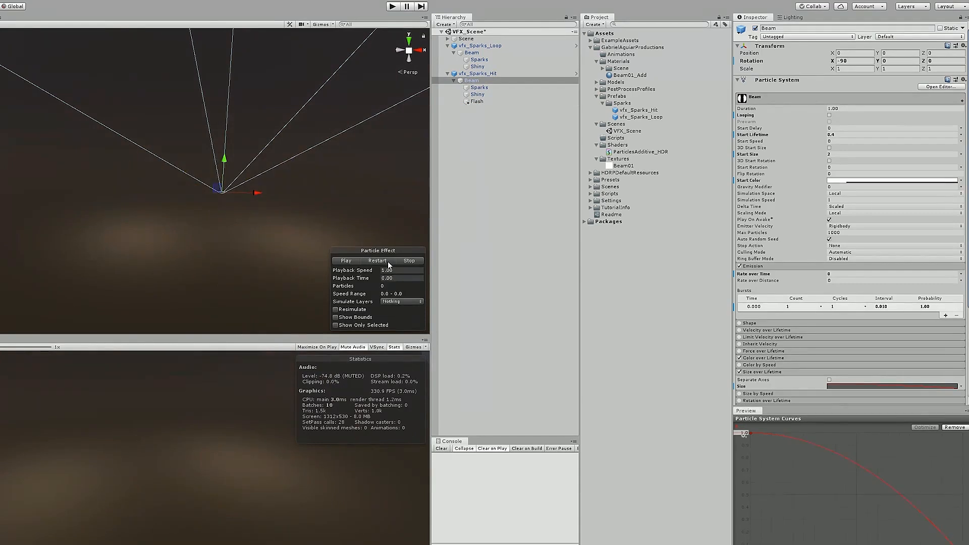
pyautogui.click(388, 262)
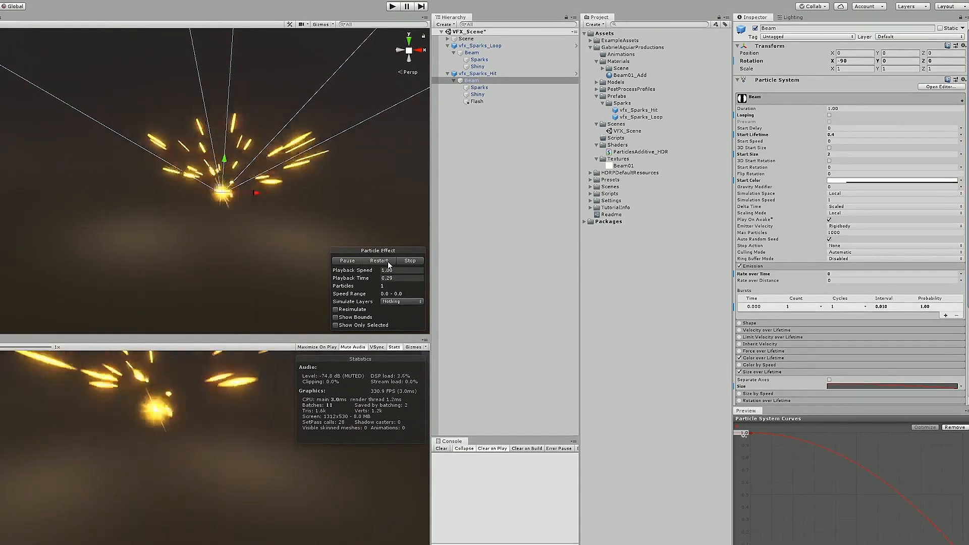
# Replay the vfx_Sparks_Hit burst several times to examine how Flash combines with Beam, Sparks and Shiny.
pyautogui.keyDown('shift'); pyautogui.click(496, 102); pyautogui.keyUp('shift')
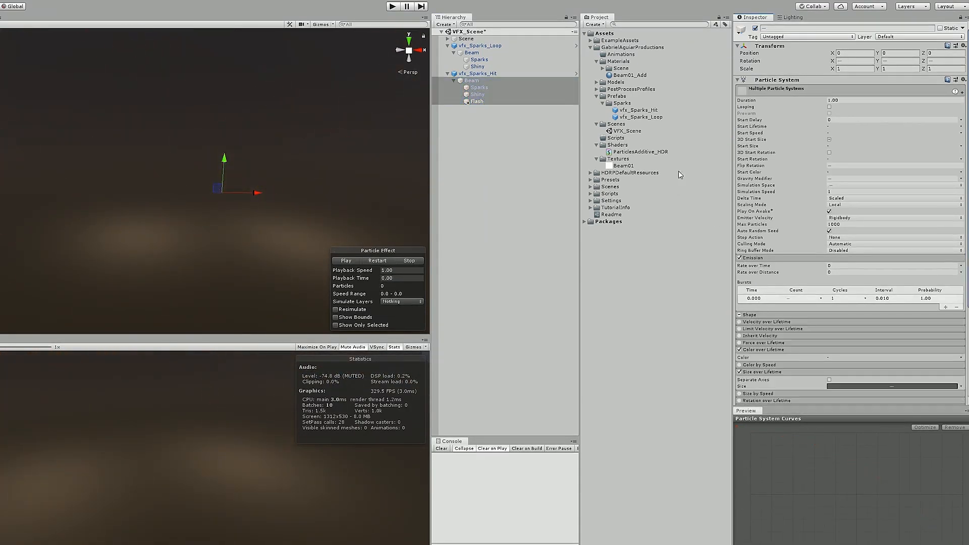
pyautogui.click(484, 80)
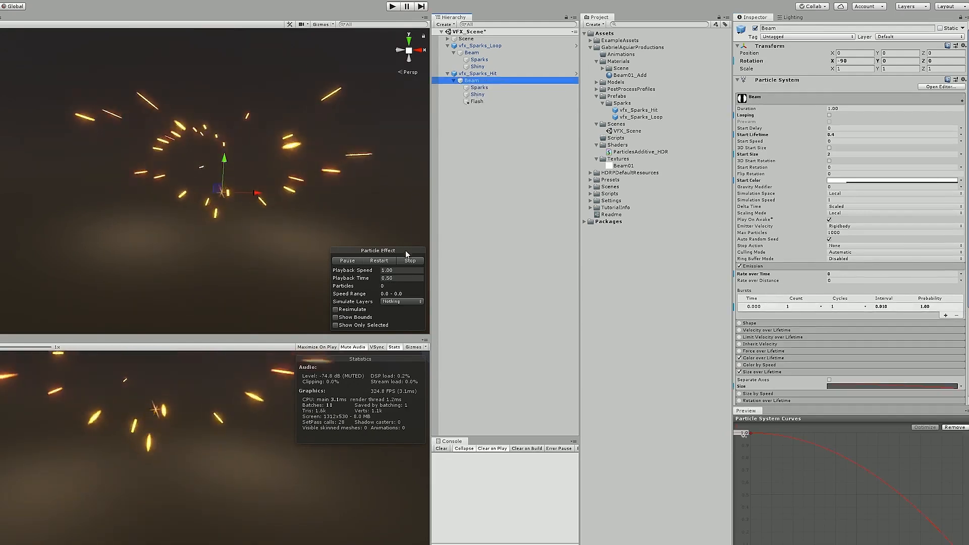
pyautogui.click(393, 261)
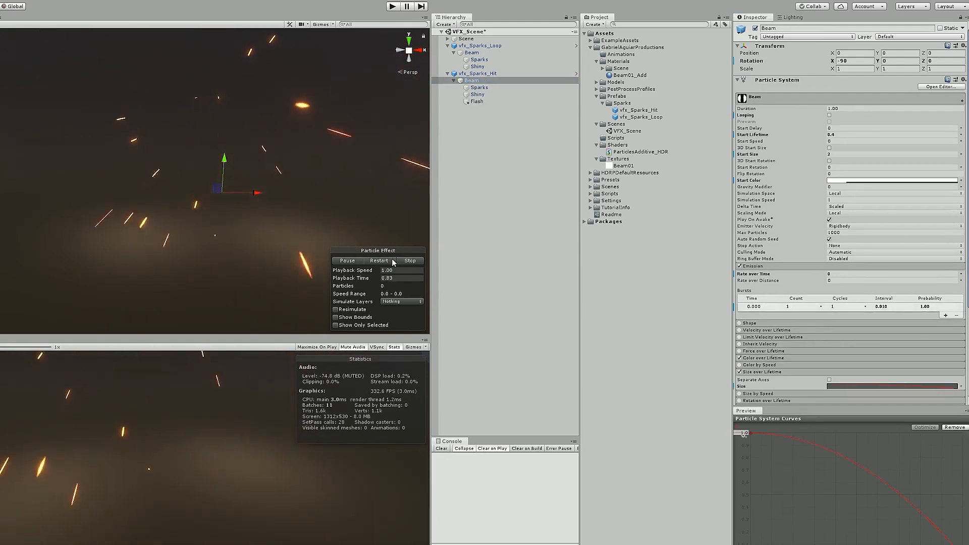
pyautogui.click(393, 262)
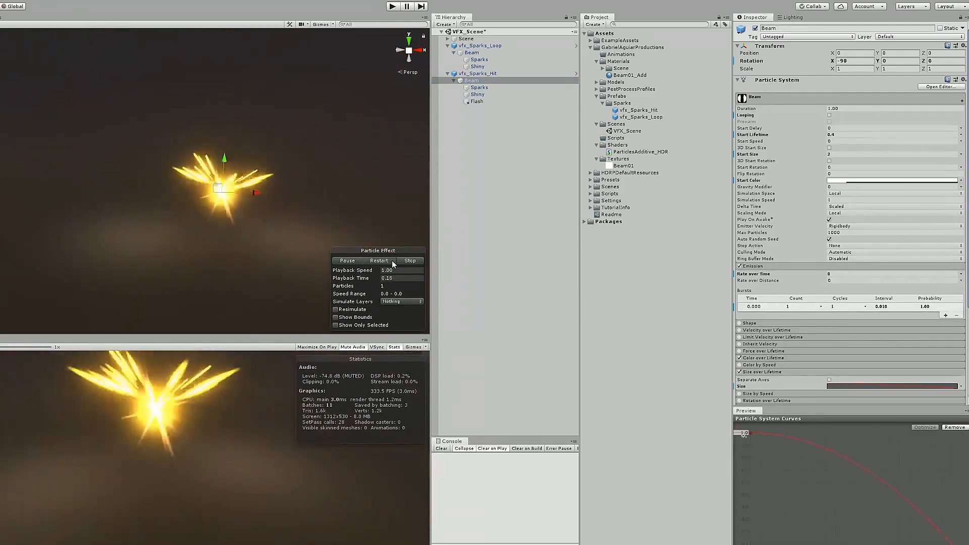
pyautogui.click(477, 94)
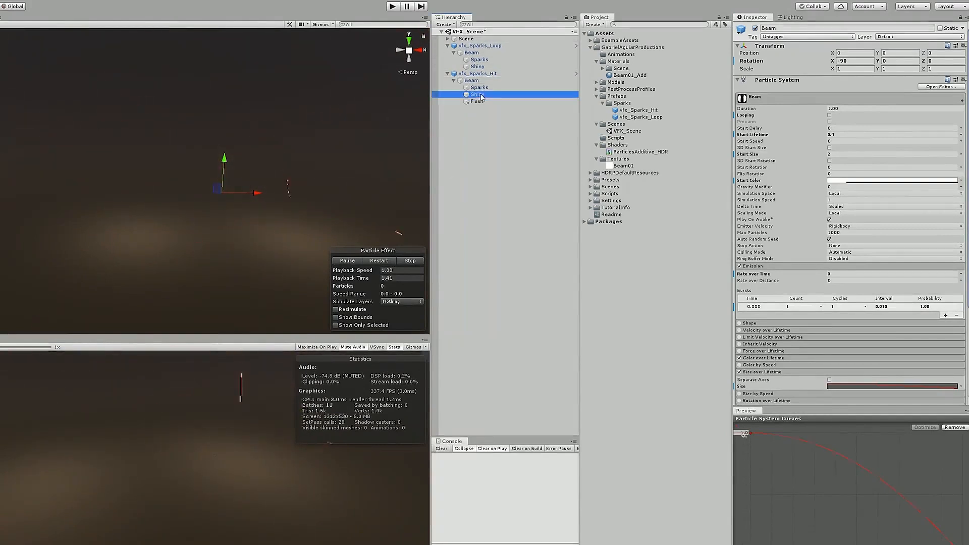
pyautogui.click(382, 261)
pyautogui.click(383, 264)
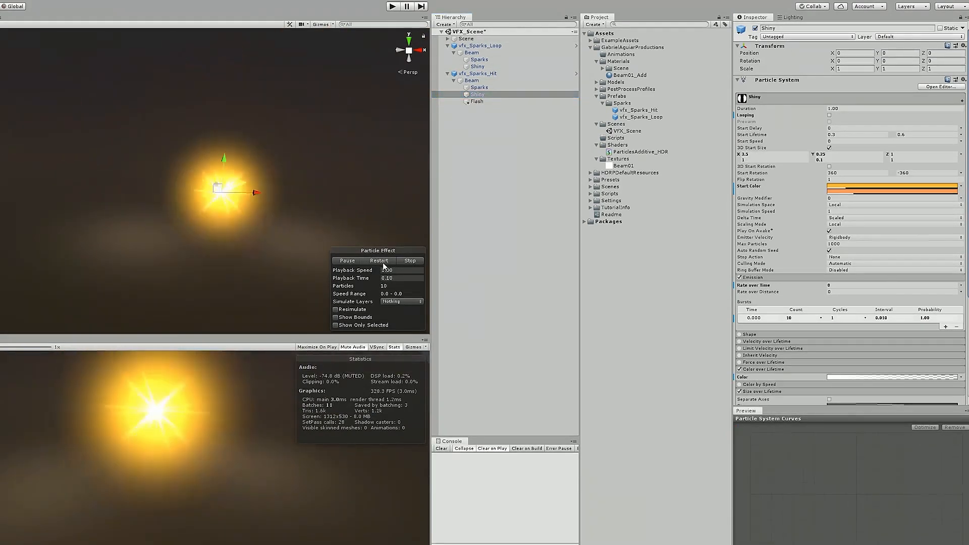
pyautogui.click(382, 261)
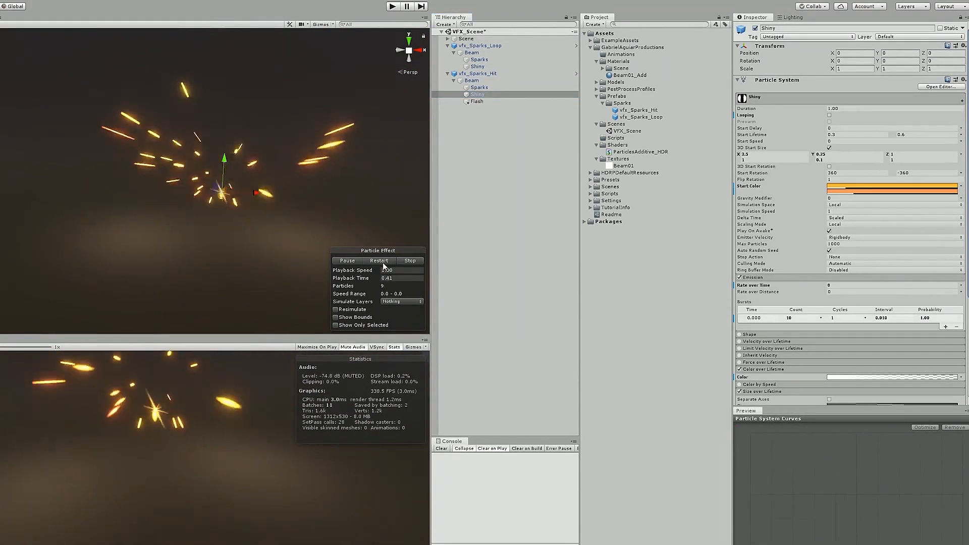
# Apply all overrides of the vfx_Sparks_Hit instance to its prefab.
pyautogui.click(498, 74)
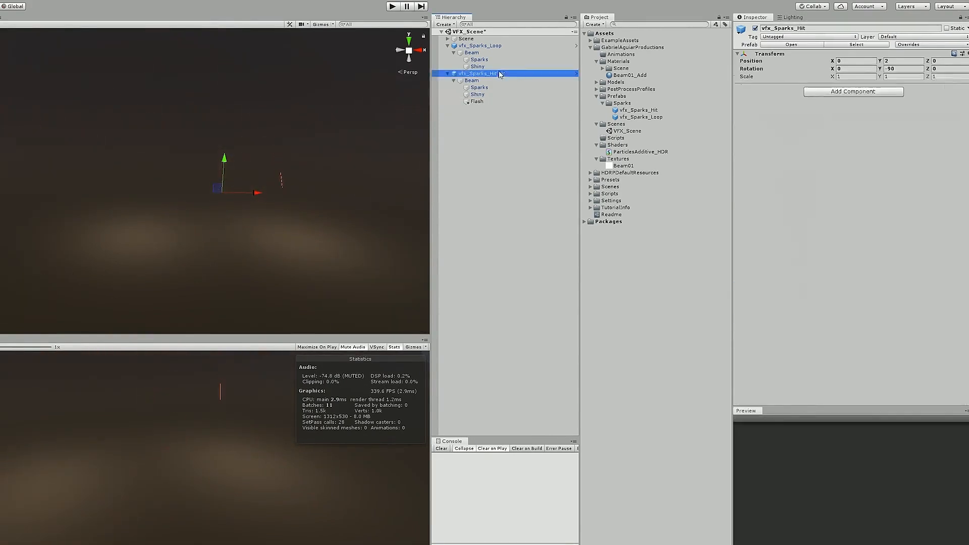
pyautogui.click(922, 46)
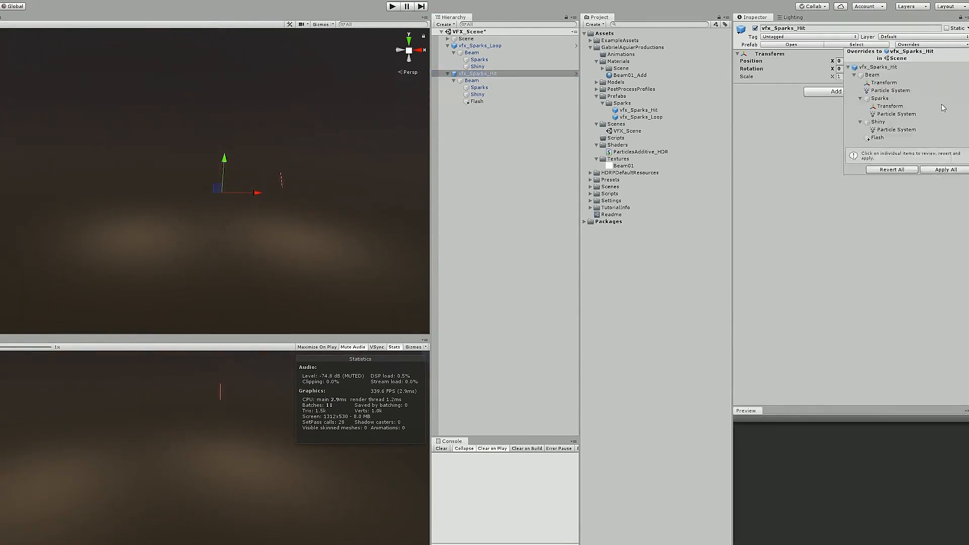
pyautogui.click(945, 170)
# Review the finished hit effect by replaying it repeatedly from Beam and going through its Sparks, Shiny and Flash children.
pyautogui.click(471, 52)
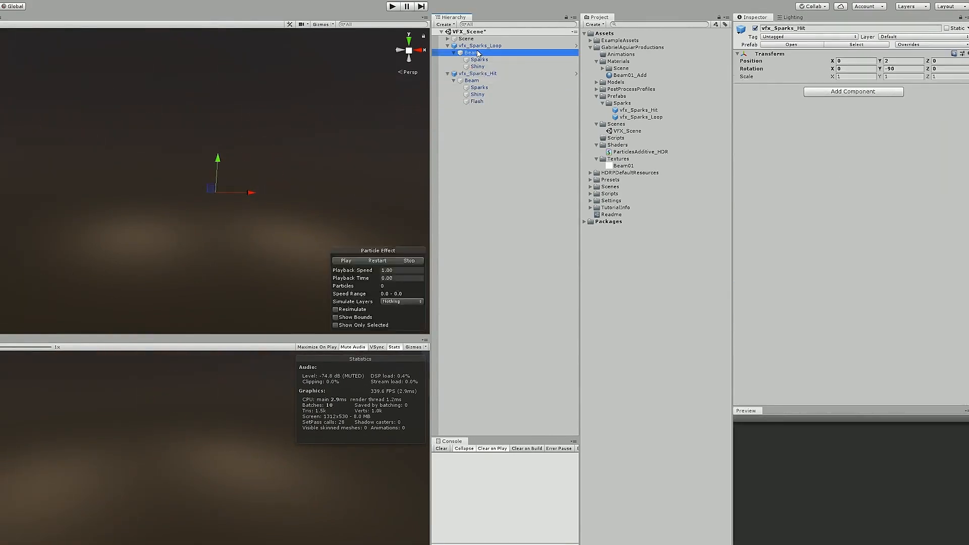
pyautogui.click(410, 260)
pyautogui.click(471, 80)
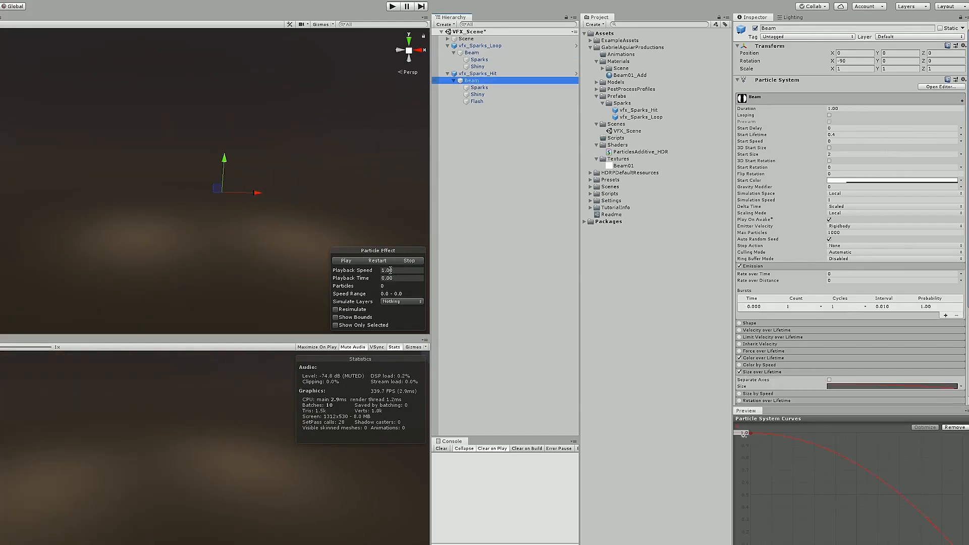
pyautogui.click(379, 261)
pyautogui.click(380, 260)
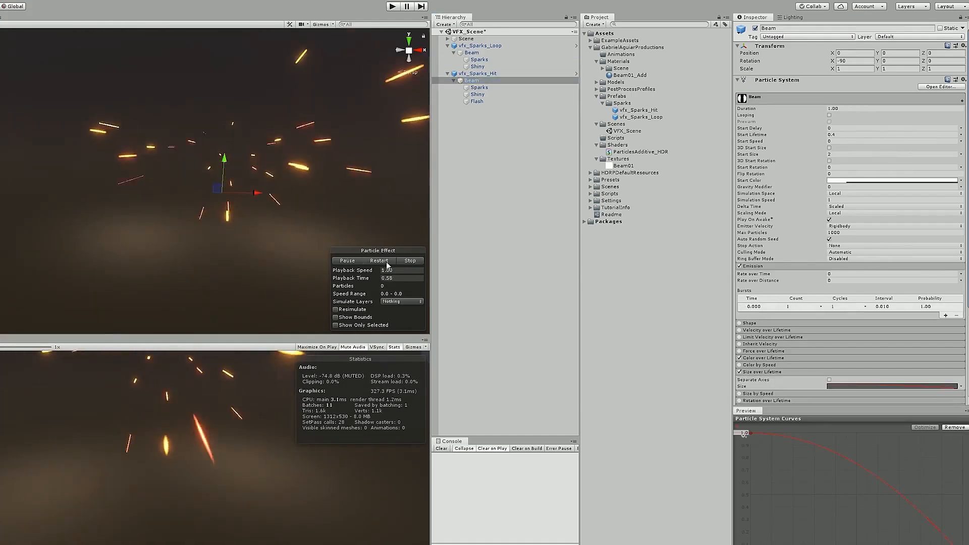
pyautogui.click(379, 261)
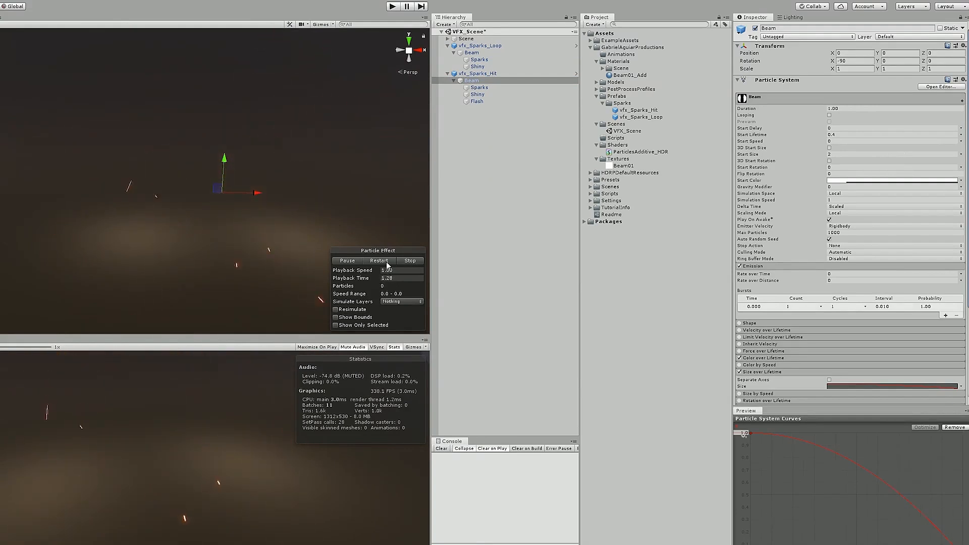
pyautogui.click(379, 260)
pyautogui.click(379, 261)
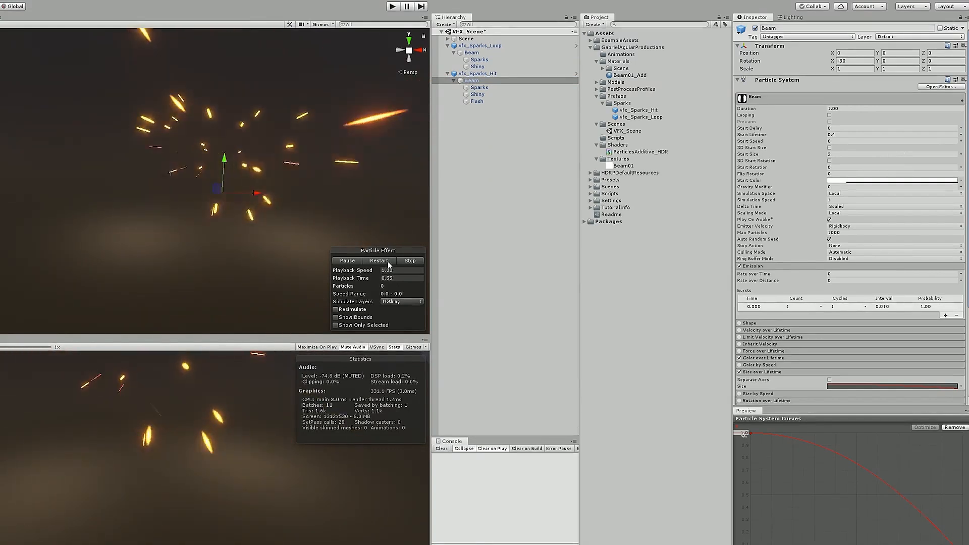
pyautogui.click(379, 261)
pyautogui.click(379, 261)
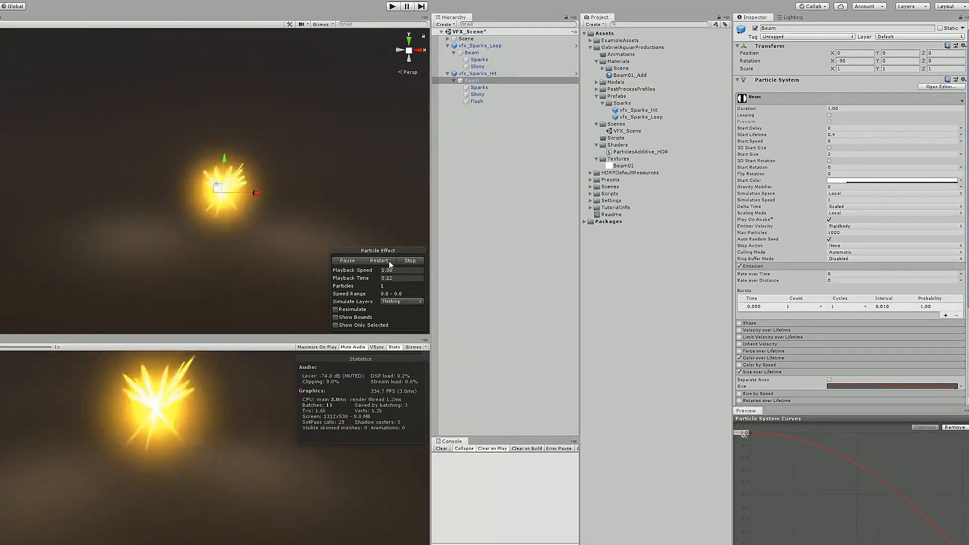
pyautogui.click(478, 88)
pyautogui.click(483, 95)
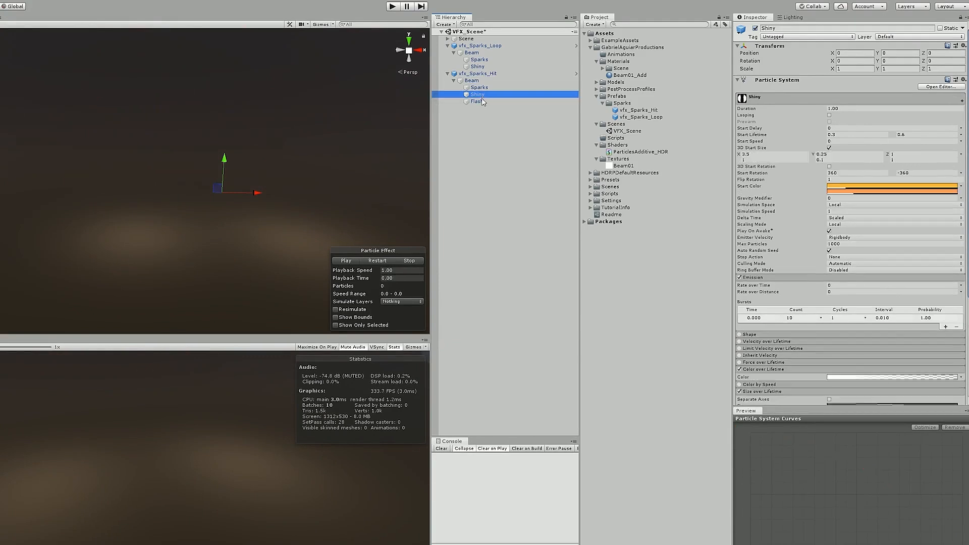
pyautogui.click(482, 101)
pyautogui.click(484, 81)
pyautogui.click(494, 75)
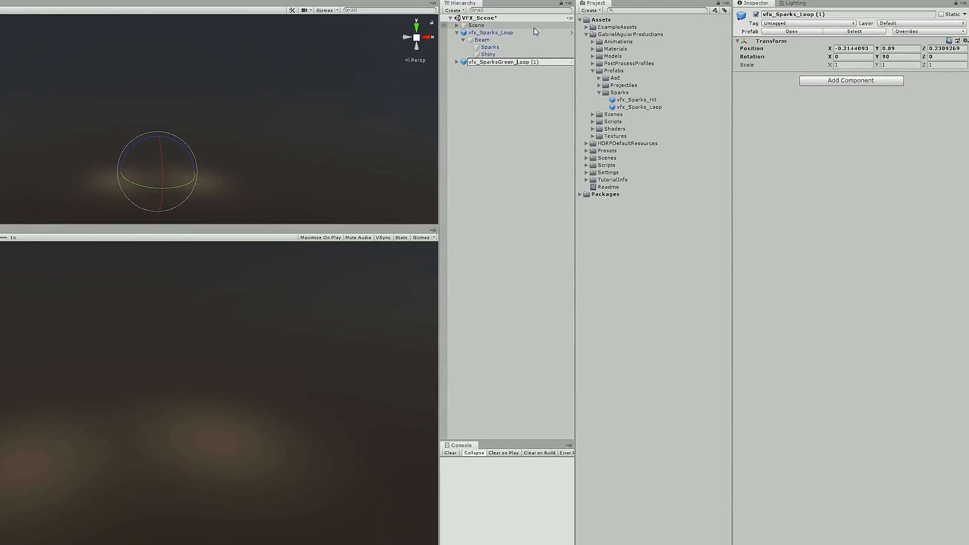
# Rename the duplicated vfx_Sparks_Loop as vfx_SparksGreen_Loop.
pyautogui.press('Return')
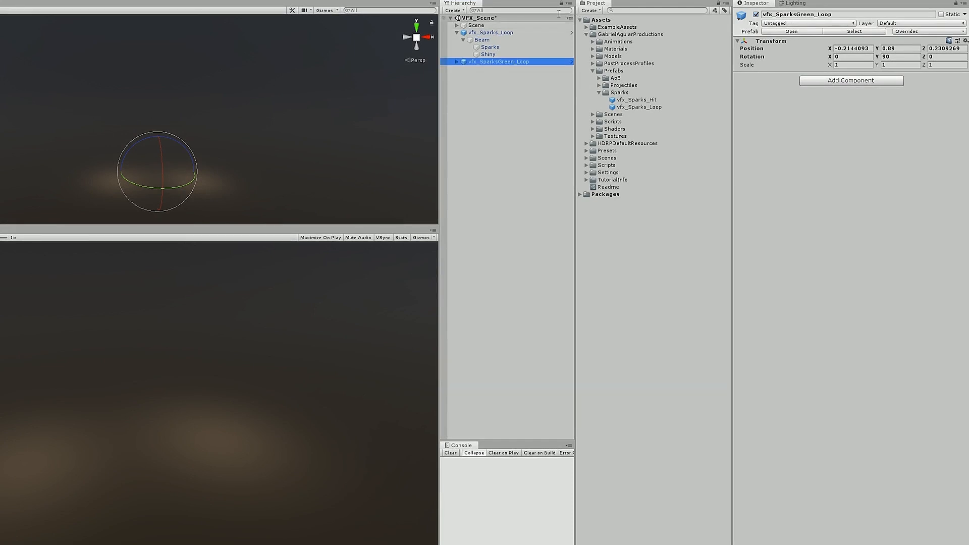
# Set the end colour of the upper Color over Lifetime gradient on vfx_SparksGreen_Loop's Beam to green (5CFF33).
pyautogui.click(466, 69)
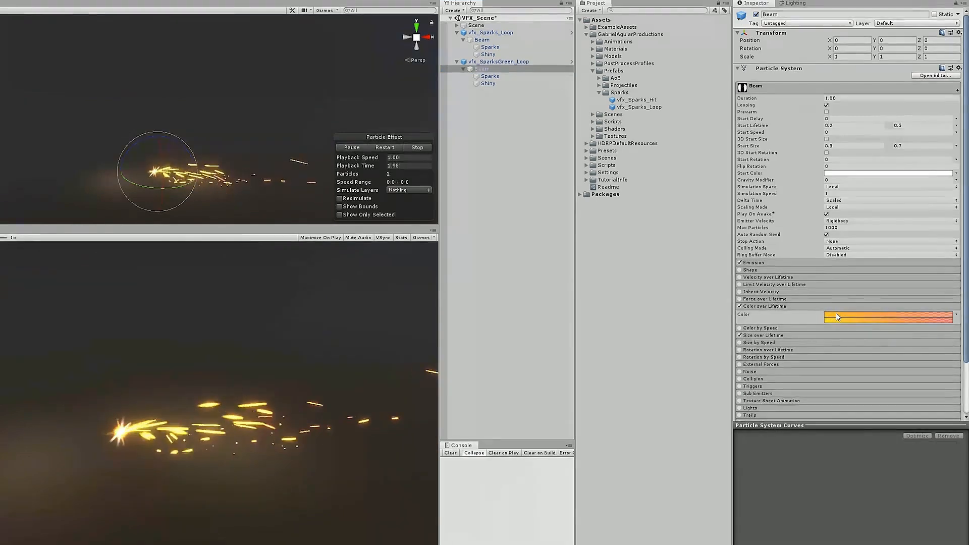
pyautogui.click(835, 316)
pyautogui.click(579, 196)
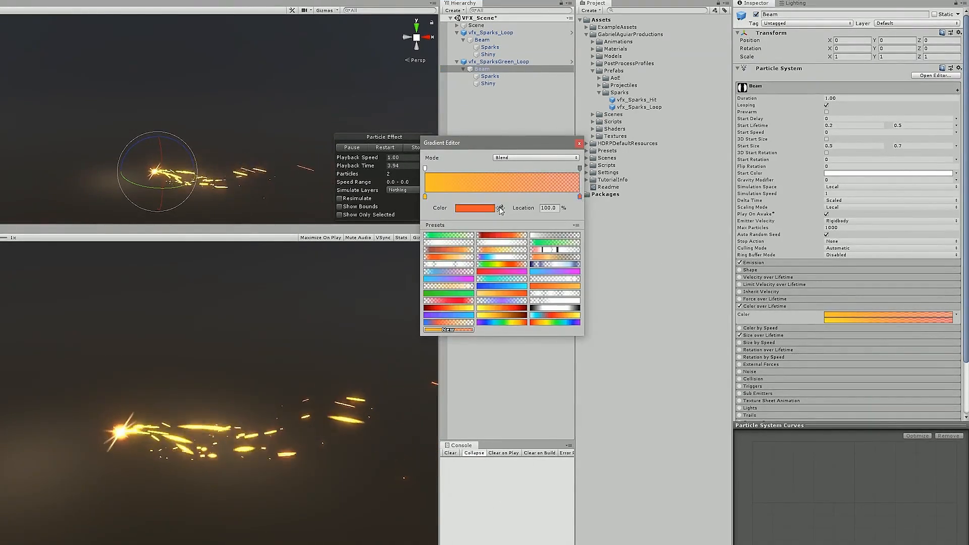
pyautogui.click(474, 207)
pyautogui.click(250, 112)
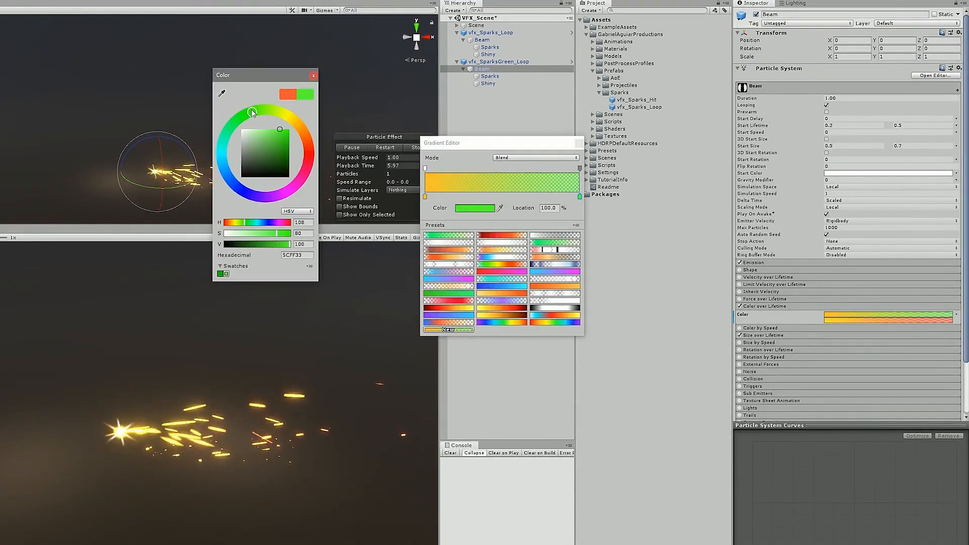
# Set the start colour of Beam's upper Color over Lifetime gradient to yellow-green (CFFF26) and close the gradient editor.
pyautogui.moveTo(425, 197); pyautogui.dragTo(425, 198)
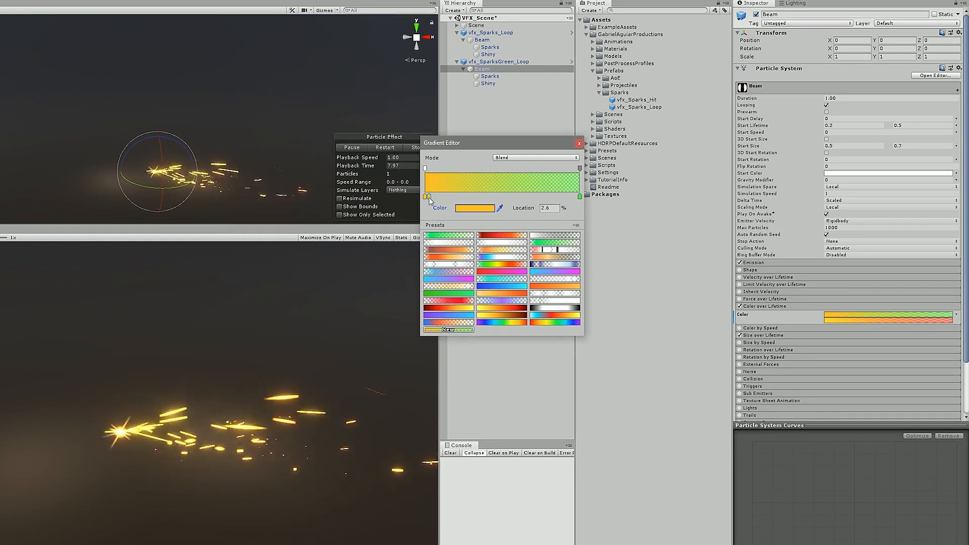
pyautogui.click(474, 207)
pyautogui.click(278, 110)
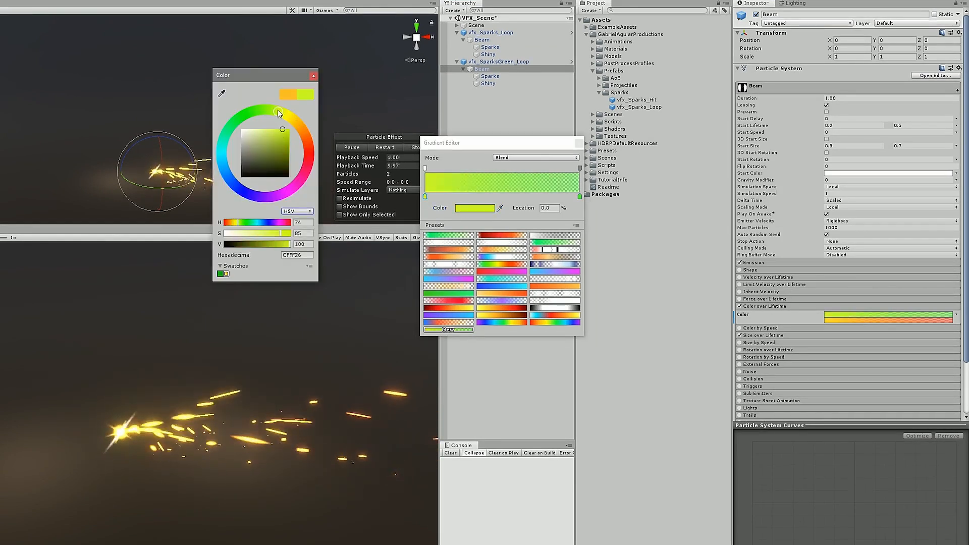
pyautogui.click(312, 77)
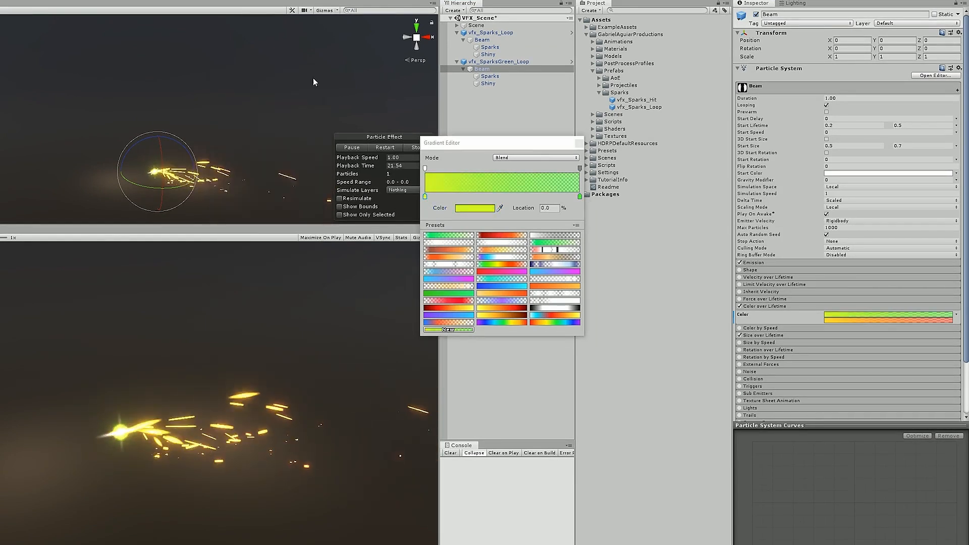
pyautogui.click(578, 143)
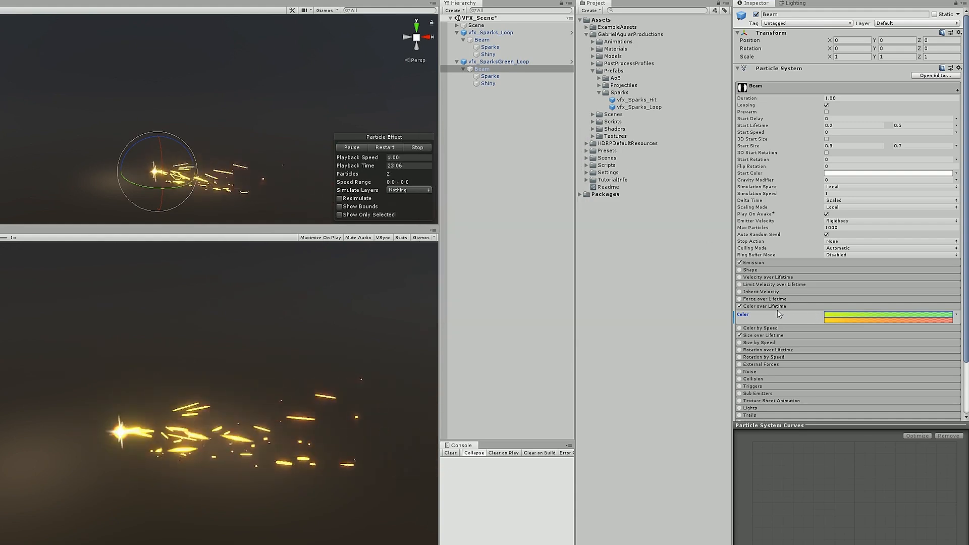
# Copy Beam's Color over Lifetime gradients and paste them onto the Color over Lifetime of Sparks in vfx_SparksGreen_Loop.
pyautogui.rightClick(831, 316)
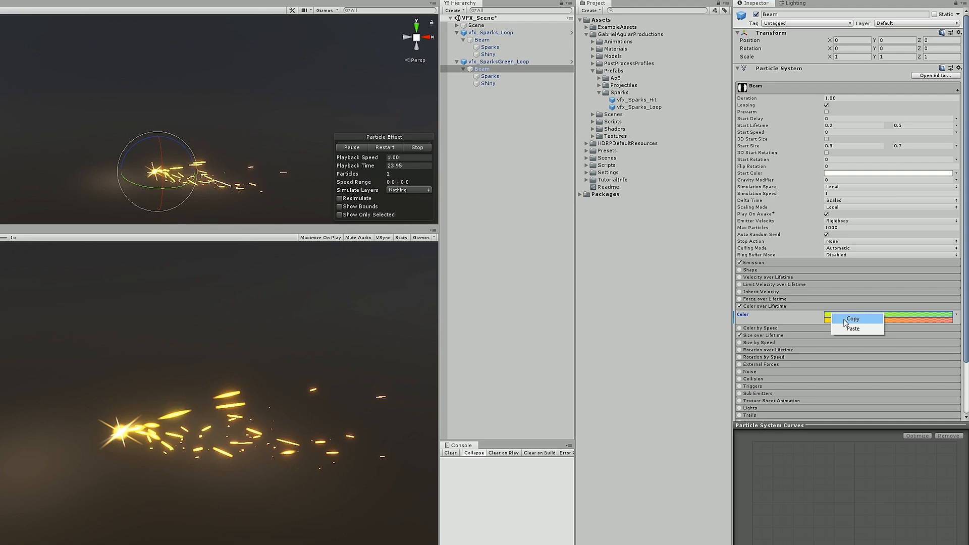
pyautogui.click(852, 319)
pyautogui.click(489, 75)
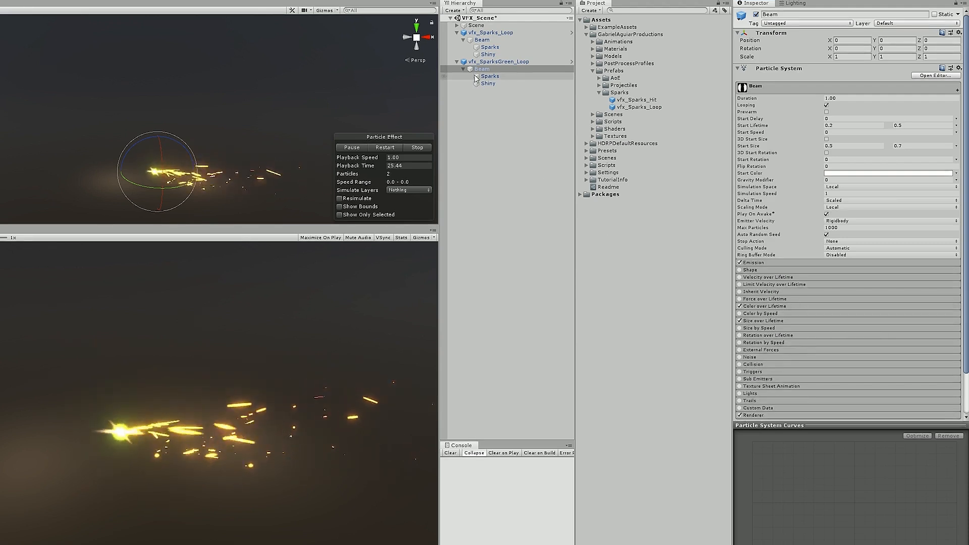
pyautogui.click(822, 305)
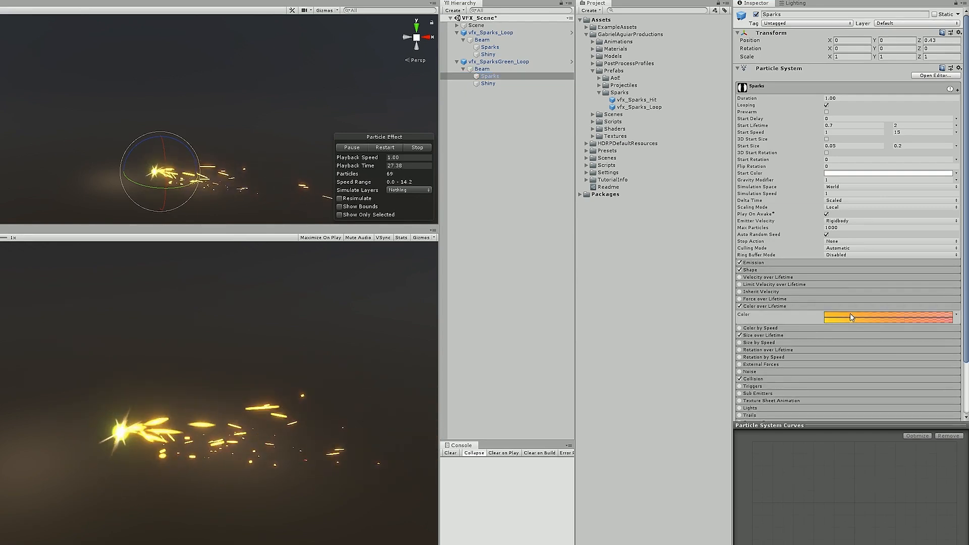
pyautogui.rightClick(851, 315)
pyautogui.click(869, 330)
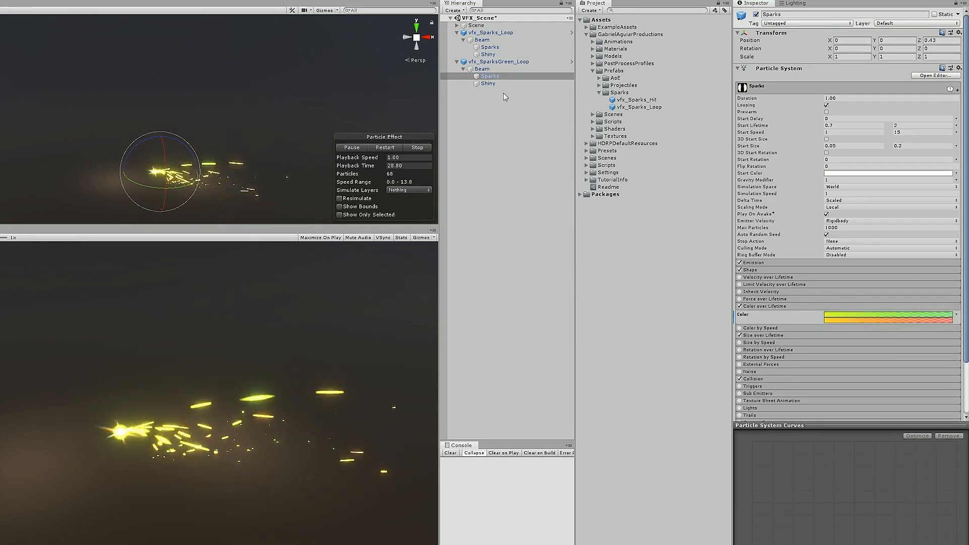
# Change the lower Start Color gradient of Shiny in vfx_SparksGreen_Loop to a light green.
pyautogui.click(489, 84)
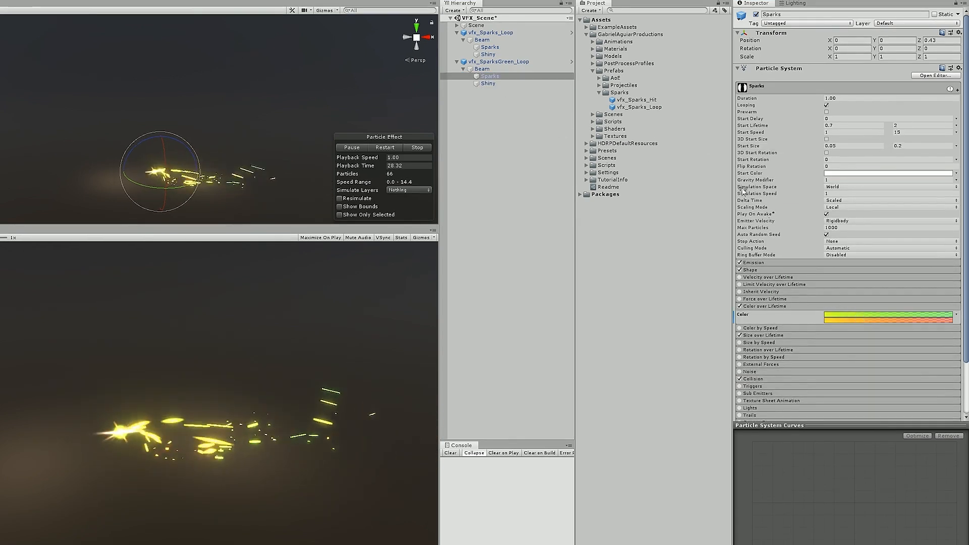
pyautogui.click(492, 84)
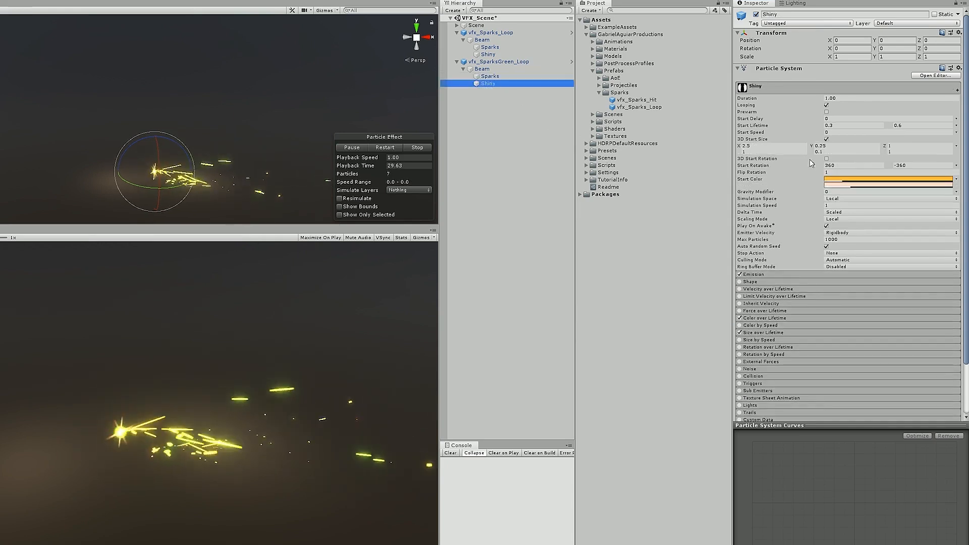
pyautogui.click(837, 184)
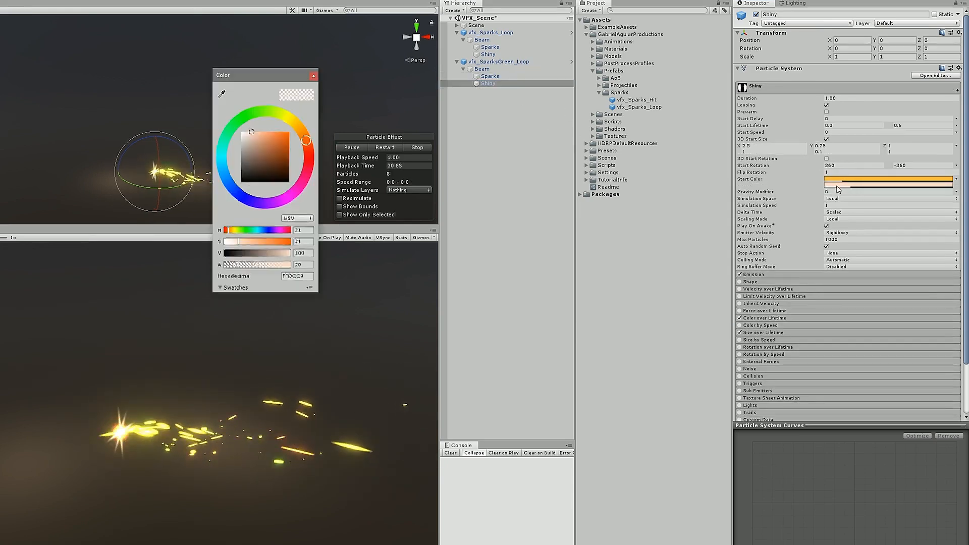
pyautogui.click(270, 110)
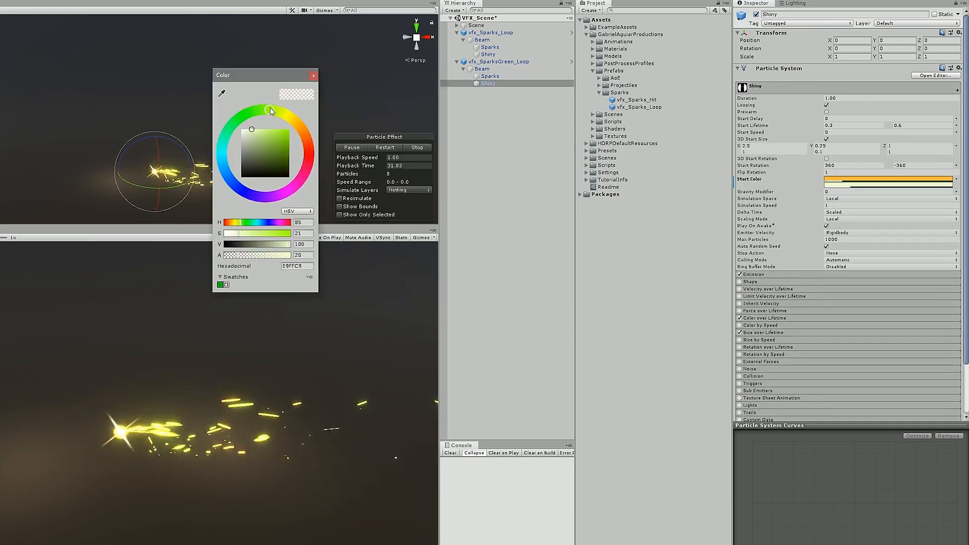
pyautogui.click(313, 76)
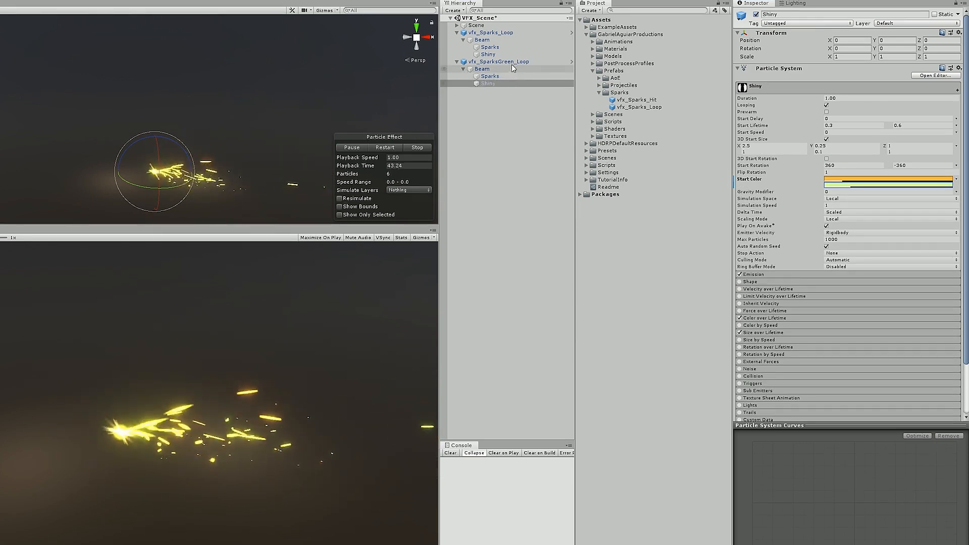
# Save vfx_SparksGreen_Loop as an original prefab in the Sparks prefab folder.
pyautogui.moveTo(512, 61); pyautogui.dragTo(616, 95)
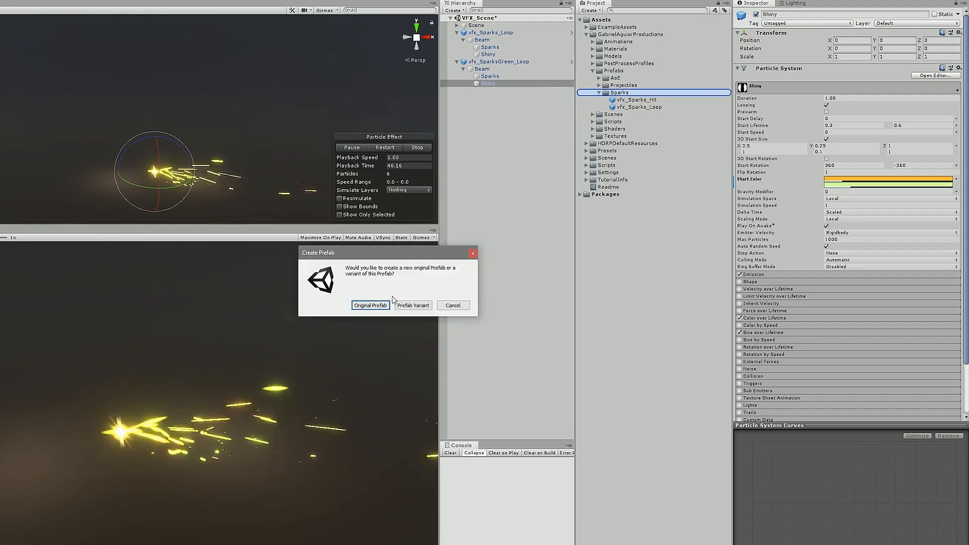
pyautogui.click(372, 306)
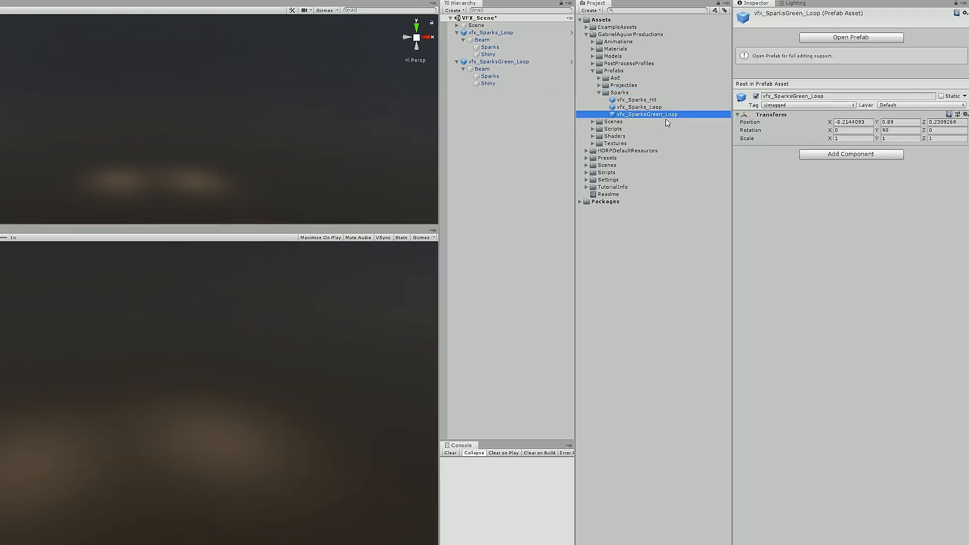
# Duplicate vfx_SparksGreen_Loop in the scene and rename the copy as vfx_SparksBlue_Loop.
pyautogui.moveTo(526, 134); pyautogui.dragTo(525, 133)
pyautogui.press('F2')
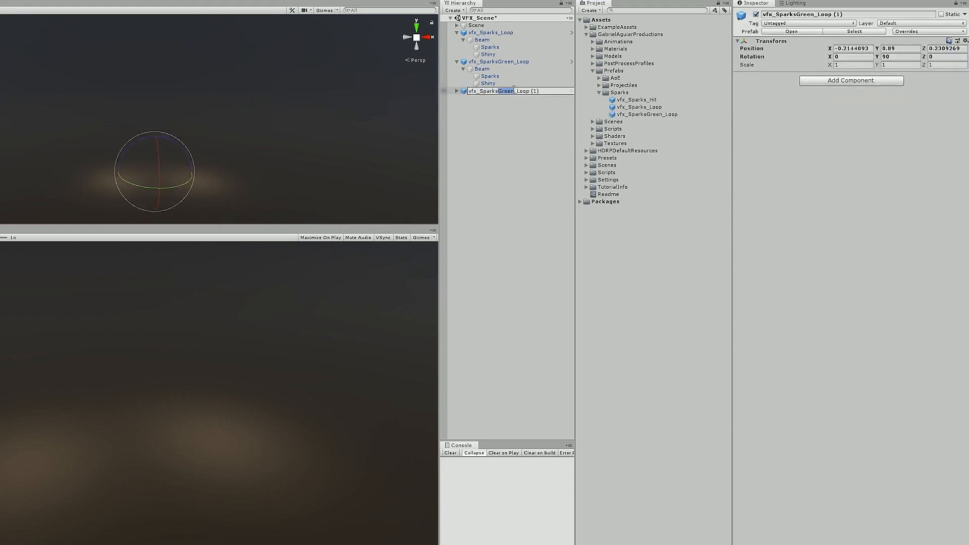
pyautogui.press('BackSpace')
pyautogui.press('BackSpace')
pyautogui.press('BackSpace')
pyautogui.press('BackSpace')
pyautogui.press('Return')
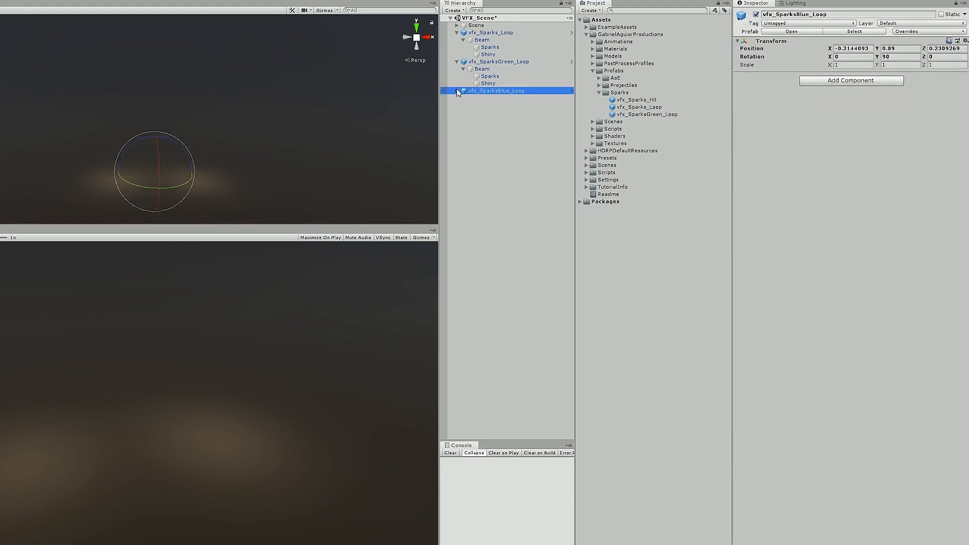
# Set the end colour of the upper Color over Lifetime gradient on vfx_SparksBlue_Loop's Beam to blue (3383FF).
pyautogui.click(462, 98)
pyautogui.click(761, 304)
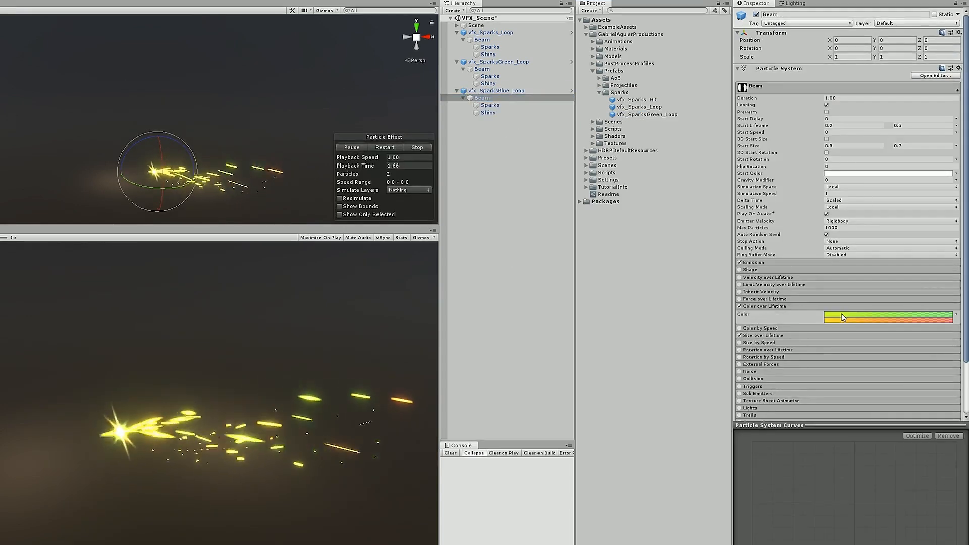
pyautogui.click(841, 314)
pyautogui.doubleClick(580, 196)
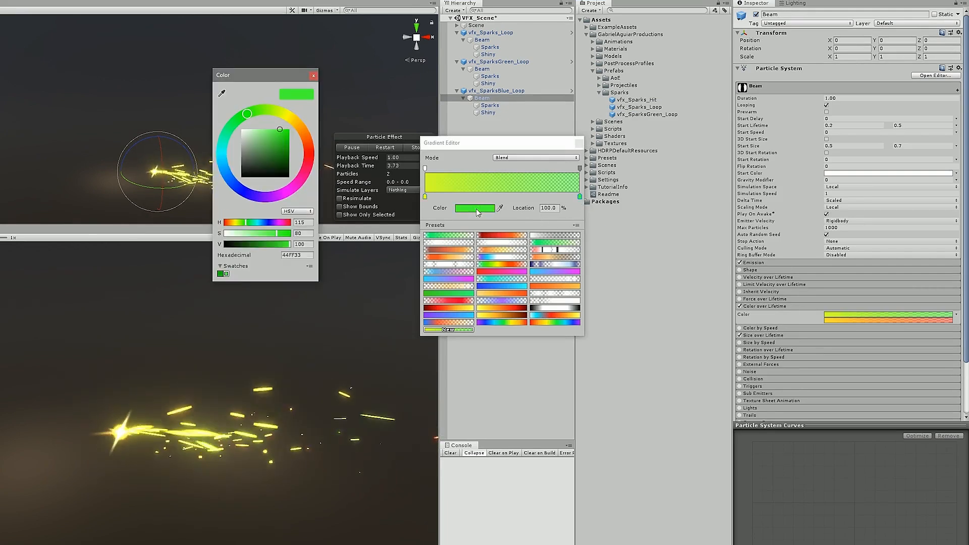
pyautogui.moveTo(223, 149); pyautogui.dragTo(217, 193)
# Set the start colour of Beam's upper Color over Lifetime gradient to light blue.
pyautogui.doubleClick(425, 196)
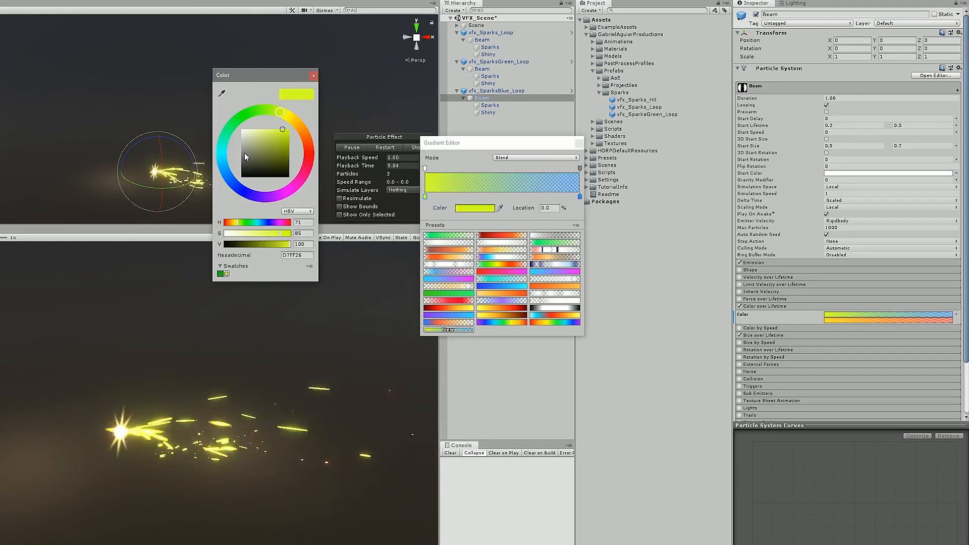
pyautogui.moveTo(222, 155); pyautogui.dragTo(216, 164)
pyautogui.click(313, 76)
# Shift the end colour of Beam's upper Color over Lifetime gradient to a deeper blue.
pyautogui.doubleClick(580, 196)
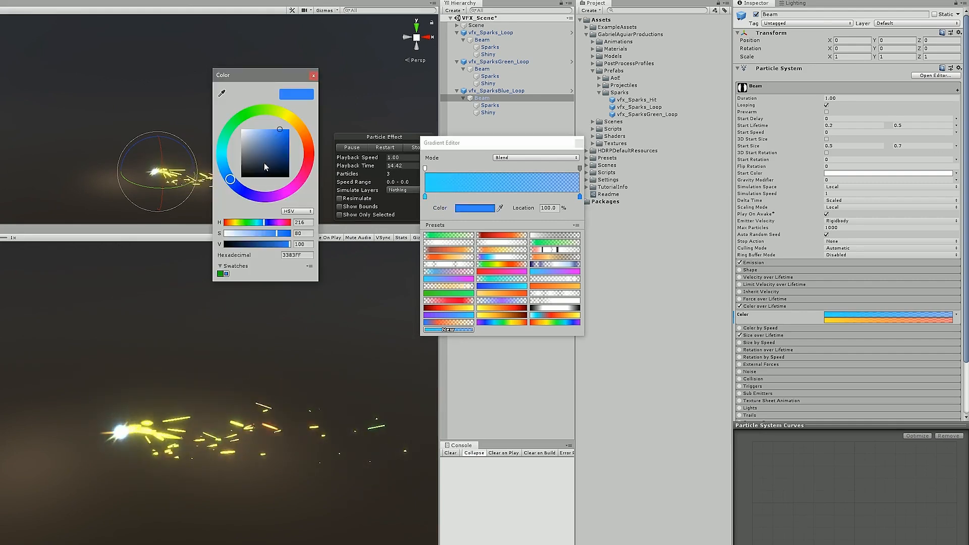
pyautogui.click(235, 187)
pyautogui.click(314, 76)
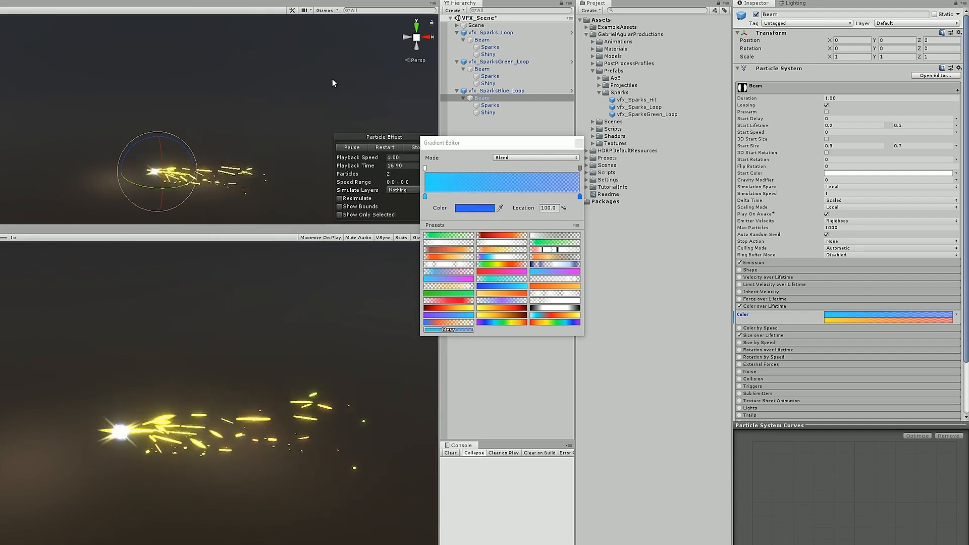
# Copy the blue color-over-lifetime gradient from vfx_SparksBlue_Loop's Beam onto the first color gradient of its Sparks system.
pyautogui.click(578, 142)
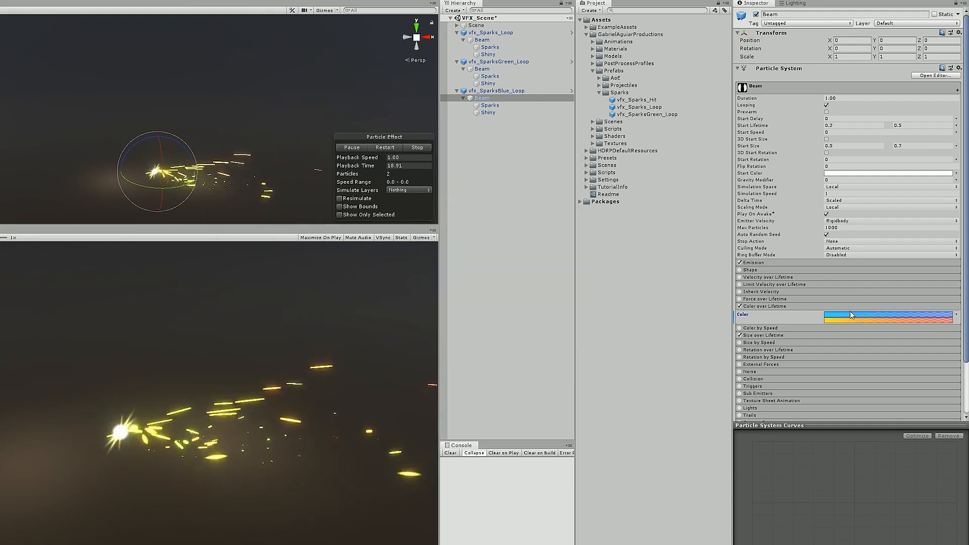
pyautogui.rightClick(848, 316)
pyautogui.click(868, 317)
pyautogui.click(489, 105)
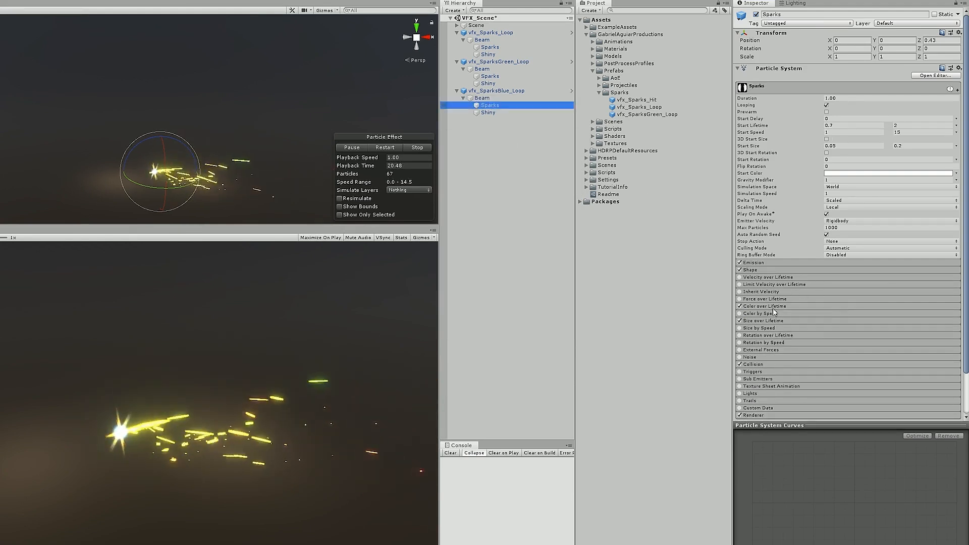
pyautogui.rightClick(834, 320)
pyautogui.click(853, 330)
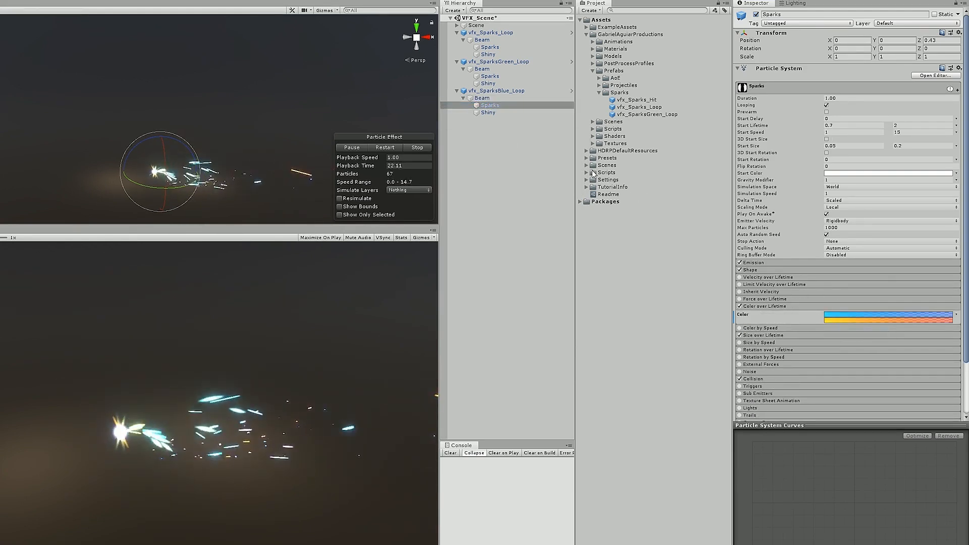
# Change the second start color of the Shiny system in vfx_SparksBlue_Loop to light blue.
pyautogui.click(488, 112)
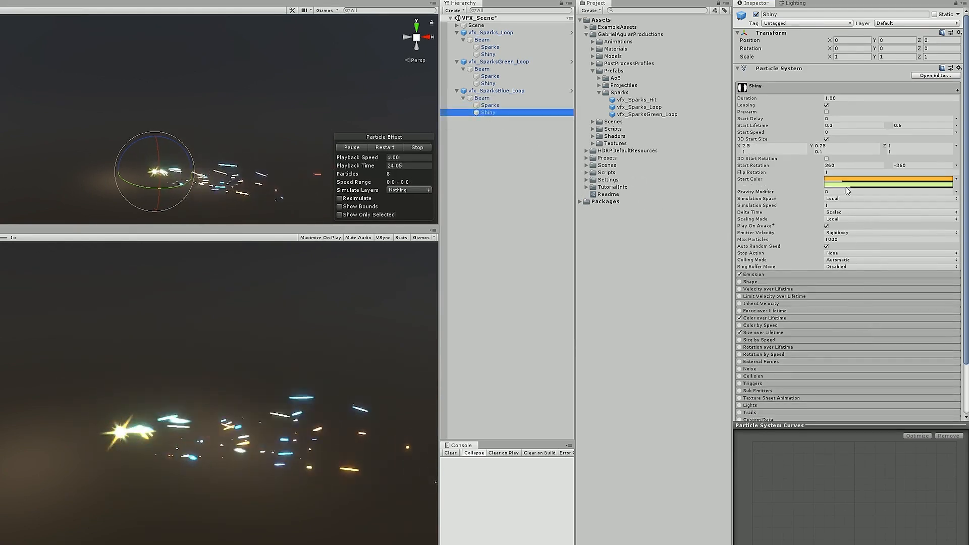
pyautogui.click(845, 186)
pyautogui.click(223, 163)
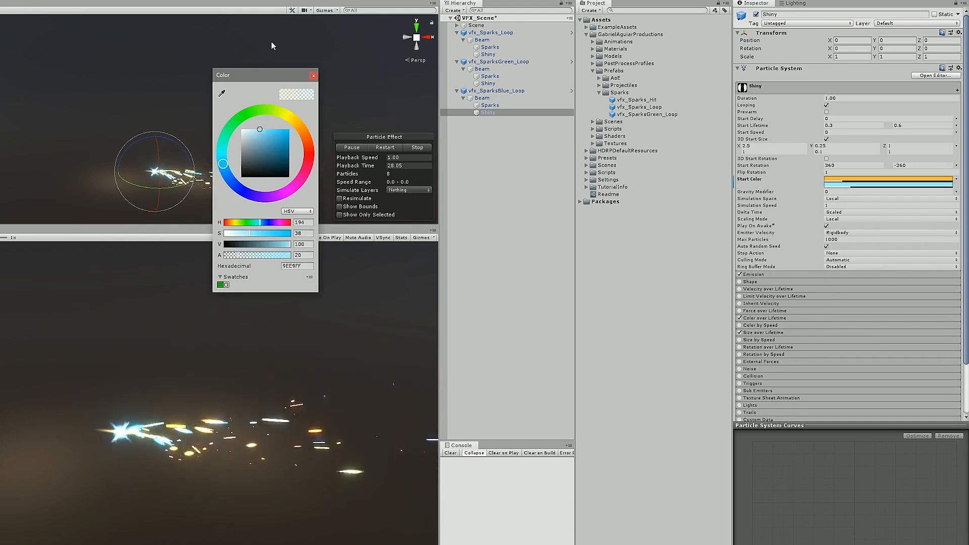
pyautogui.click(314, 76)
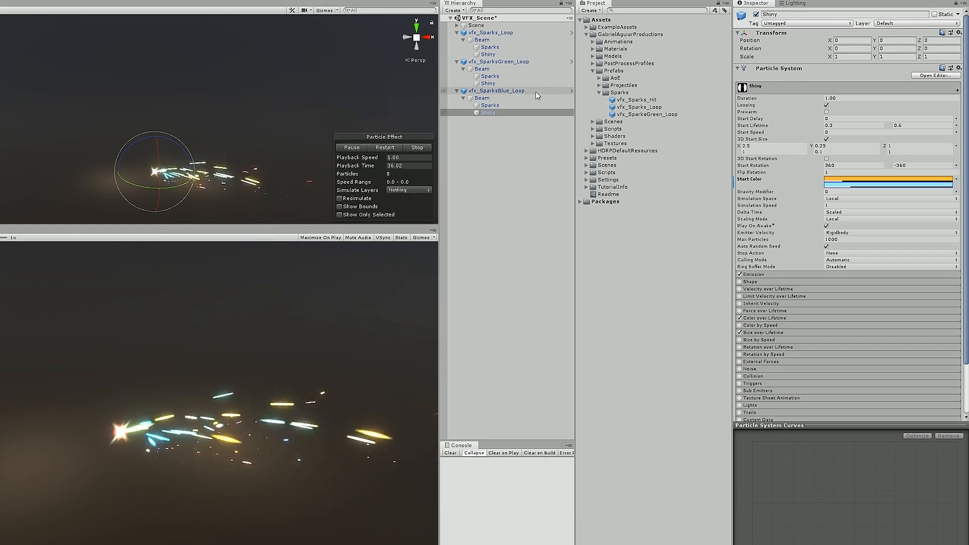
# Save vfx_SparksBlue_Loop as a new original prefab in the Sparks prefabs folder.
pyautogui.click(512, 91)
pyautogui.moveTo(513, 93); pyautogui.dragTo(621, 91)
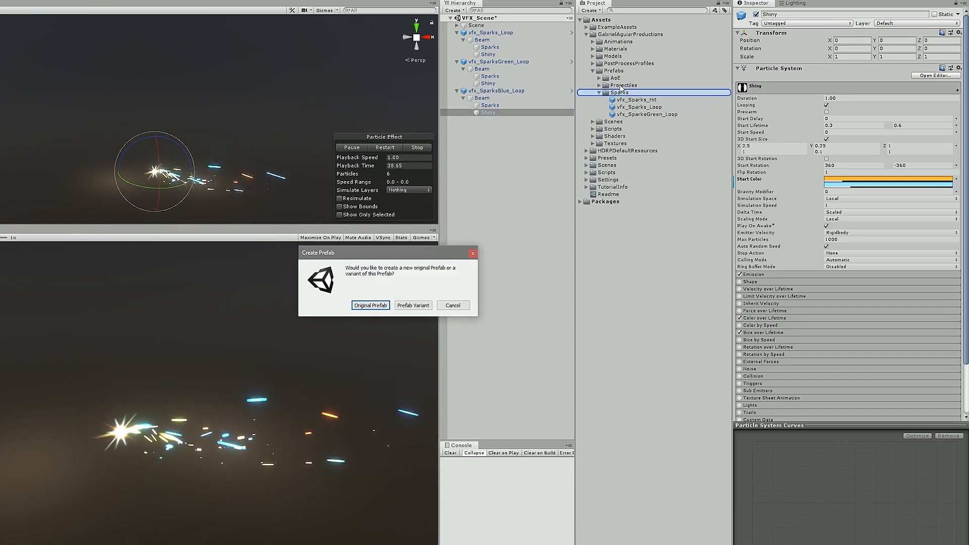
pyautogui.click(385, 306)
# Add the vfx_Sparks_Hit prefab to the scene and rename the instance vfx_SparksGreen_Hit.
pyautogui.moveTo(637, 99); pyautogui.dragTo(467, 148)
pyautogui.click(498, 120)
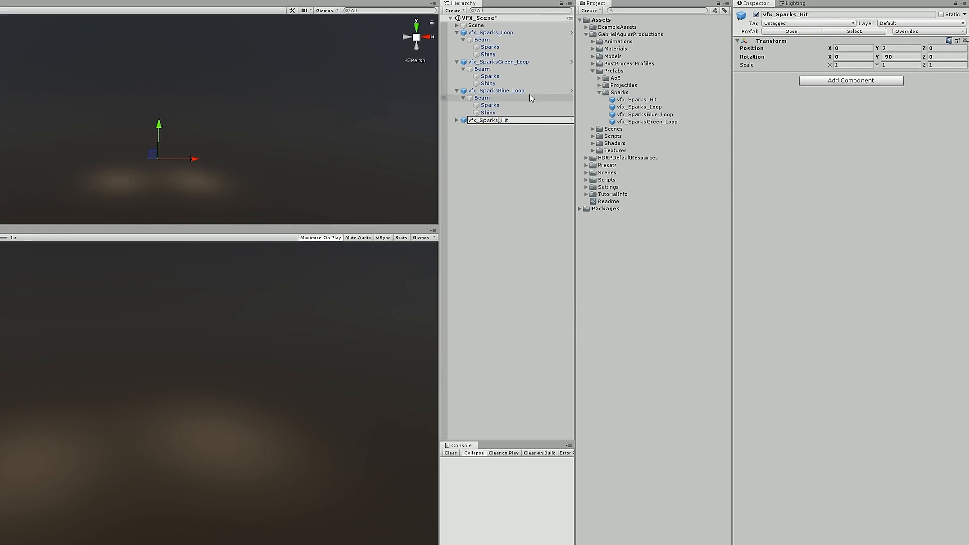
pyautogui.write('Grn')
pyautogui.write('een')
pyautogui.press('Return')
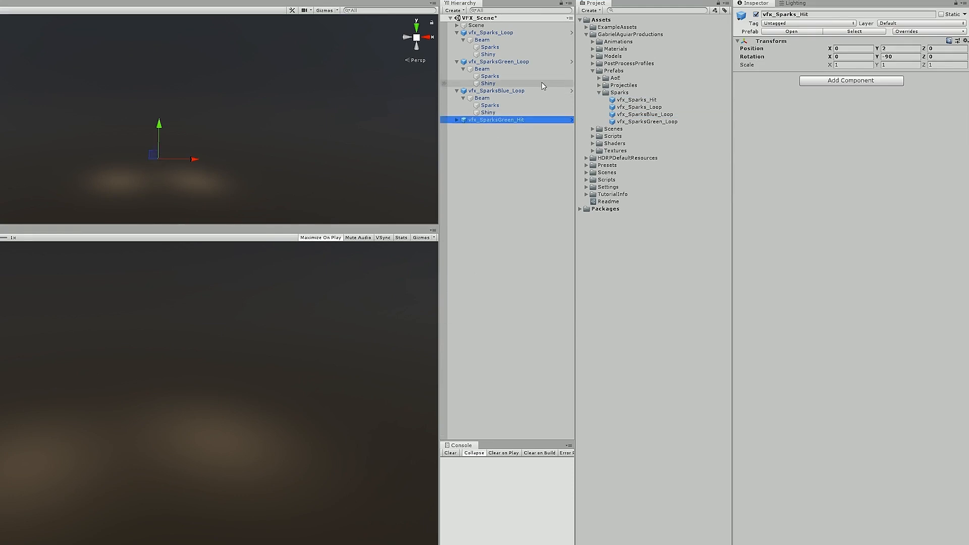
# Save vfx_SparksGreen_Hit as a new original prefab in the Sparks prefabs folder.
pyautogui.moveTo(495, 120); pyautogui.dragTo(620, 97)
pyautogui.click(361, 305)
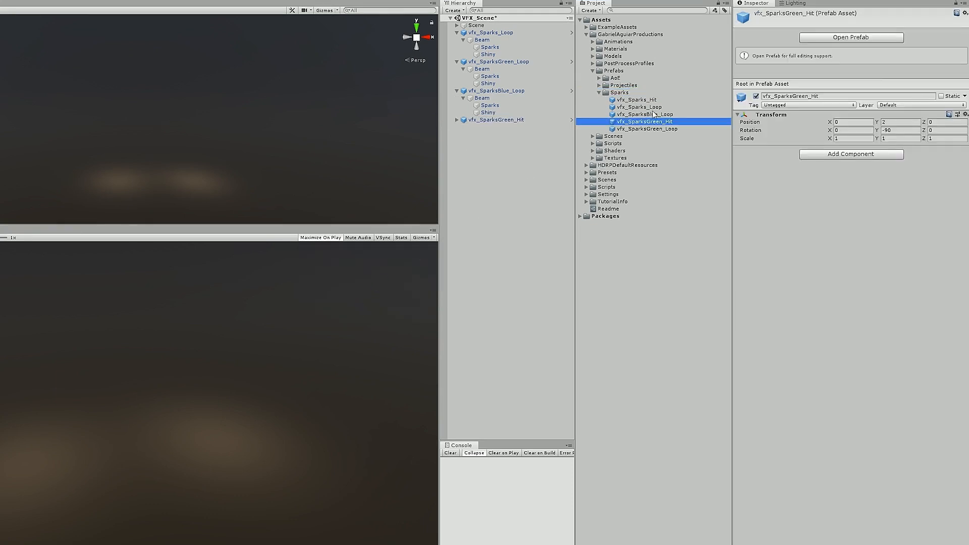
# Copy the green lifetime gradient from vfx_SparksGreen_Loop's Beam onto the second gradient of vfx_SparksGreen_Hit's Beam, and fade its end to transparent.
pyautogui.click(481, 69)
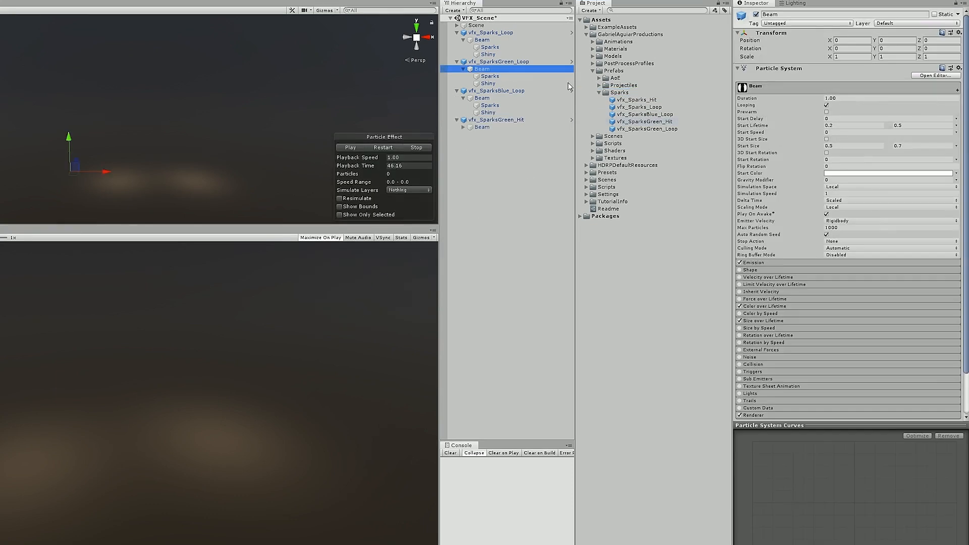
pyautogui.click(783, 312)
pyautogui.click(782, 307)
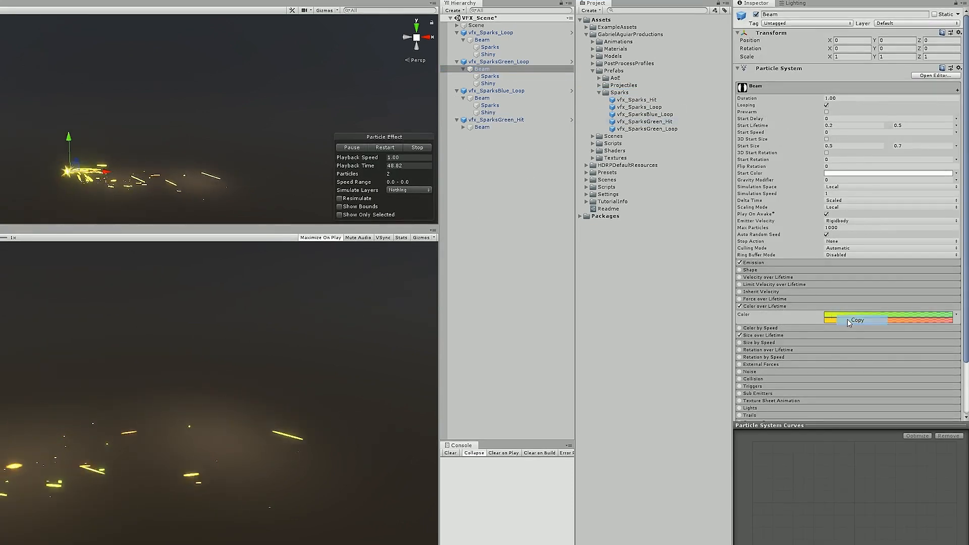
pyautogui.click(482, 126)
pyautogui.click(463, 126)
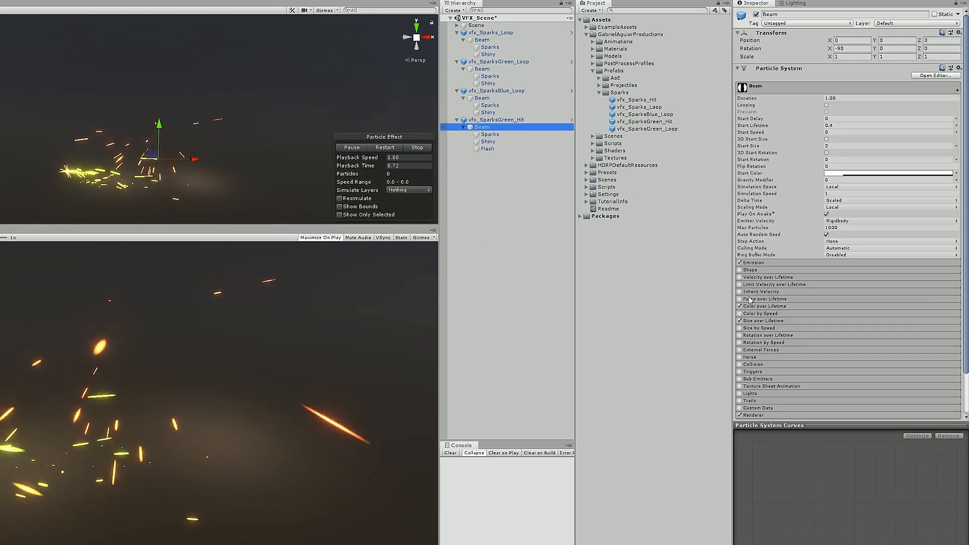
pyautogui.click(802, 307)
pyautogui.click(956, 315)
pyautogui.click(893, 331)
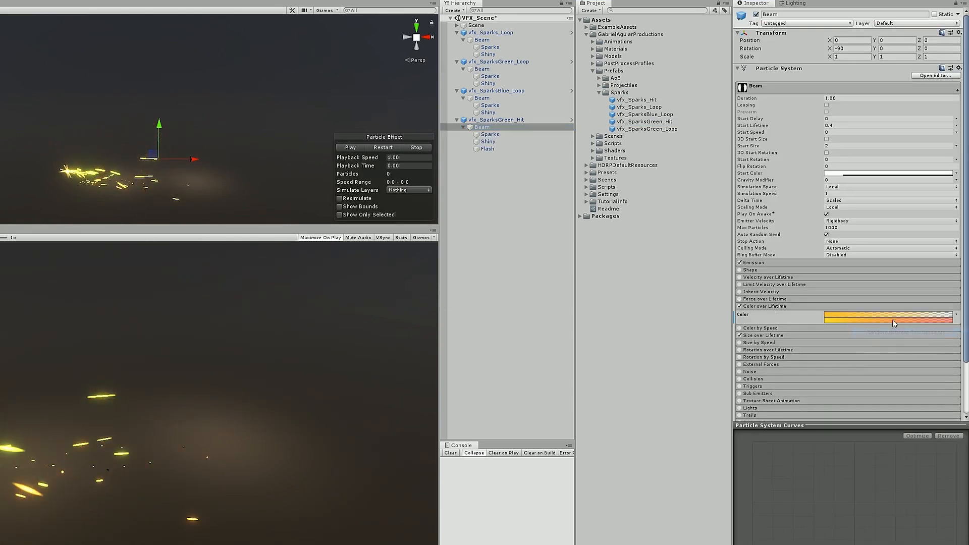
pyautogui.click(865, 321)
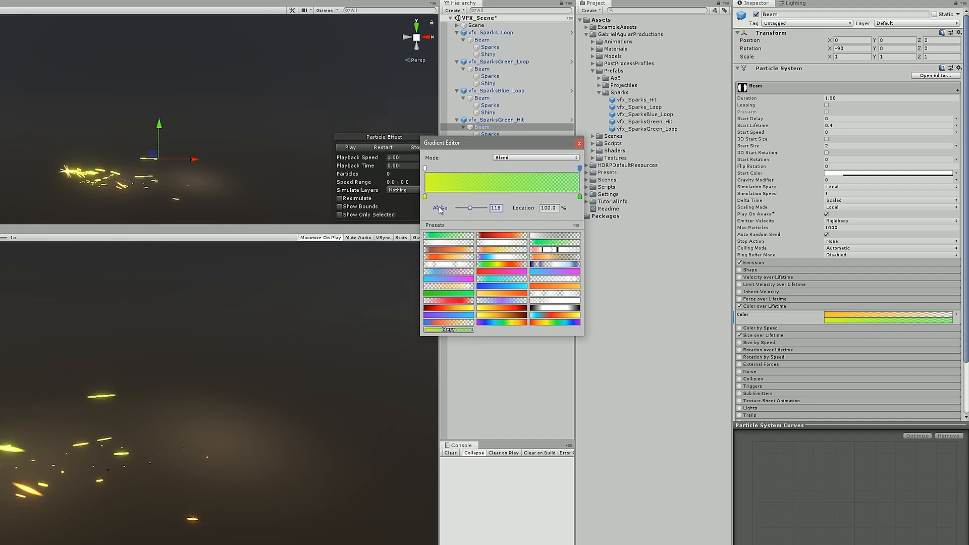
pyautogui.click(580, 143)
# Paste the green gradient onto the first color-over-lifetime gradient of the Sparks system in vfx_SparksGreen_Hit.
pyautogui.click(489, 134)
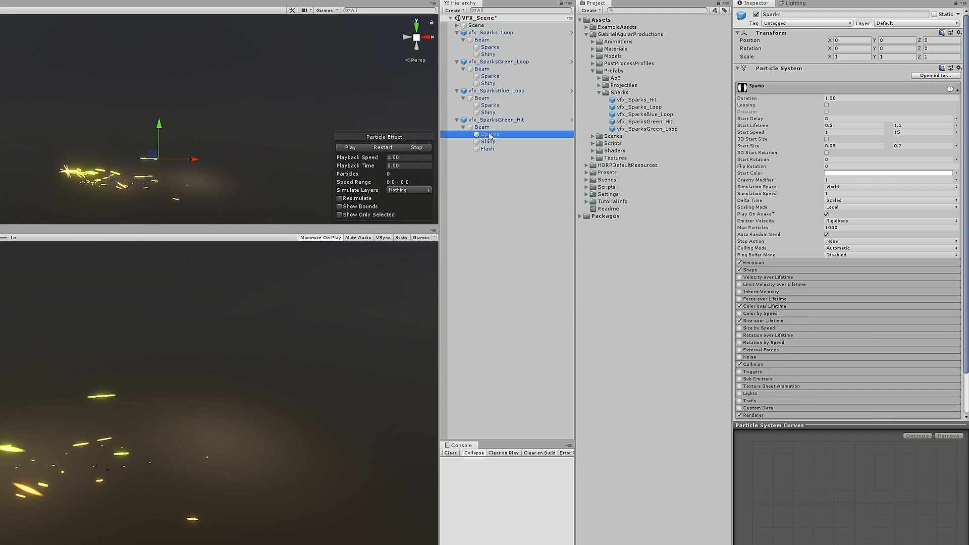
pyautogui.click(804, 306)
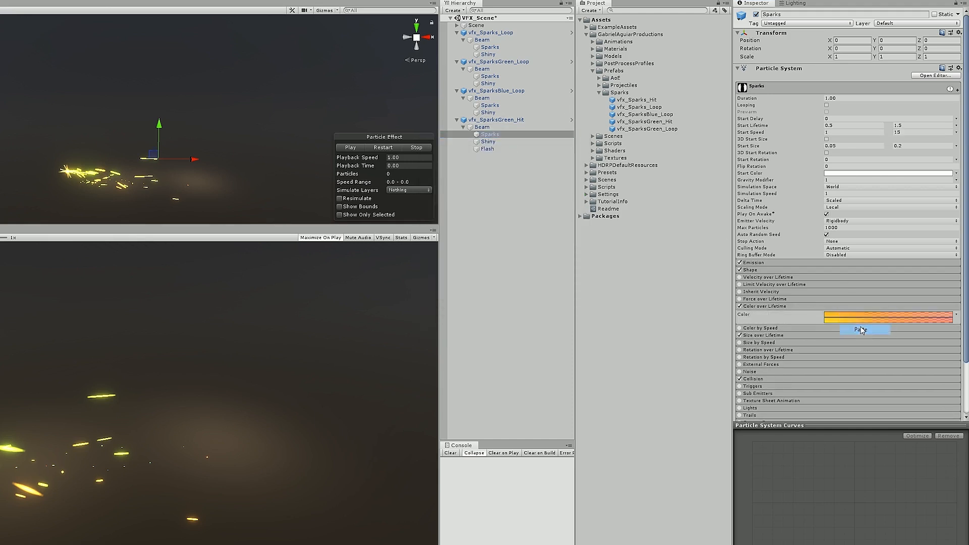
# Change the second start color of Shiny in vfx_SparksGreen_Hit to a yellow-green of about BCFF60.
pyautogui.click(488, 142)
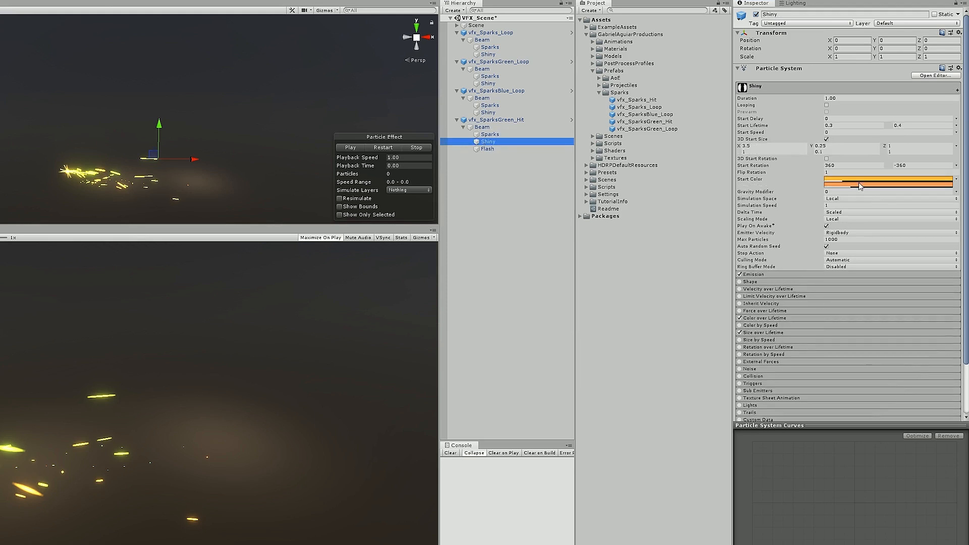
pyautogui.click(850, 187)
pyautogui.click(275, 110)
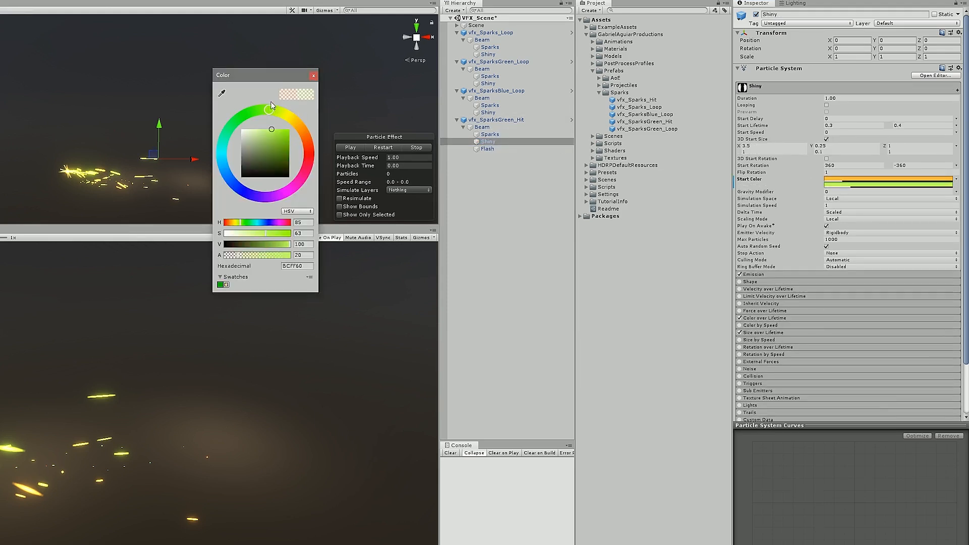
pyautogui.click(311, 76)
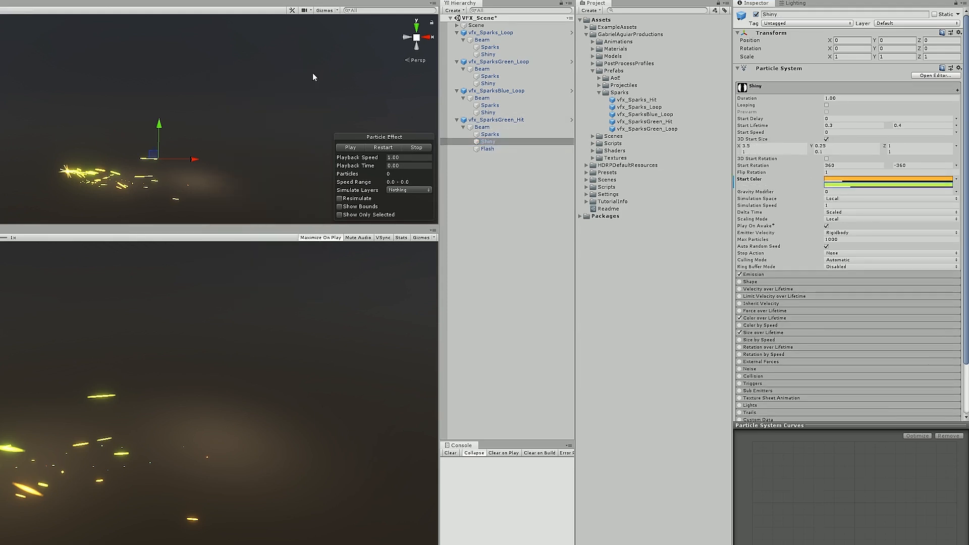
# Recolor the end of Flash's color-over-lifetime gradient to green, with its color key moved slightly inward, and replay the hit effect.
pyautogui.click(485, 150)
pyautogui.click(771, 306)
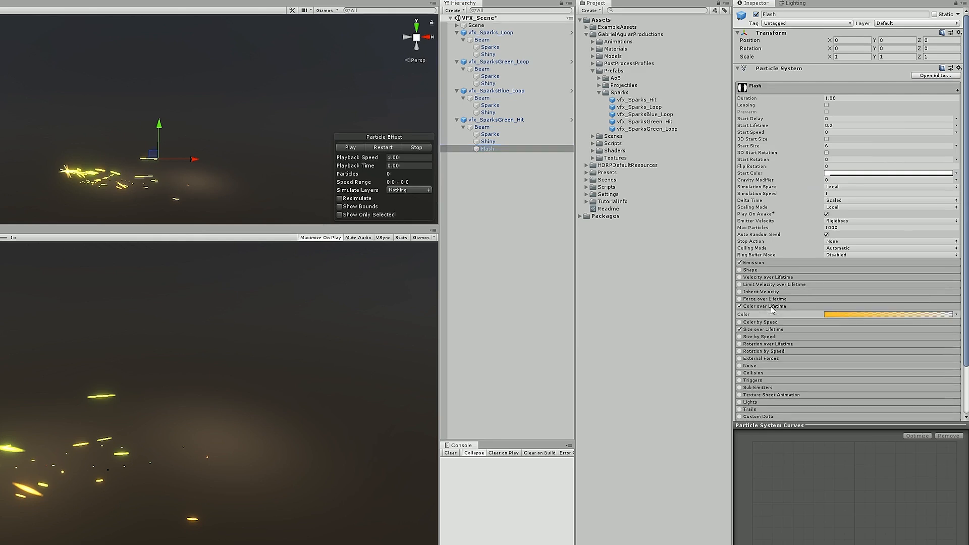
pyautogui.click(835, 315)
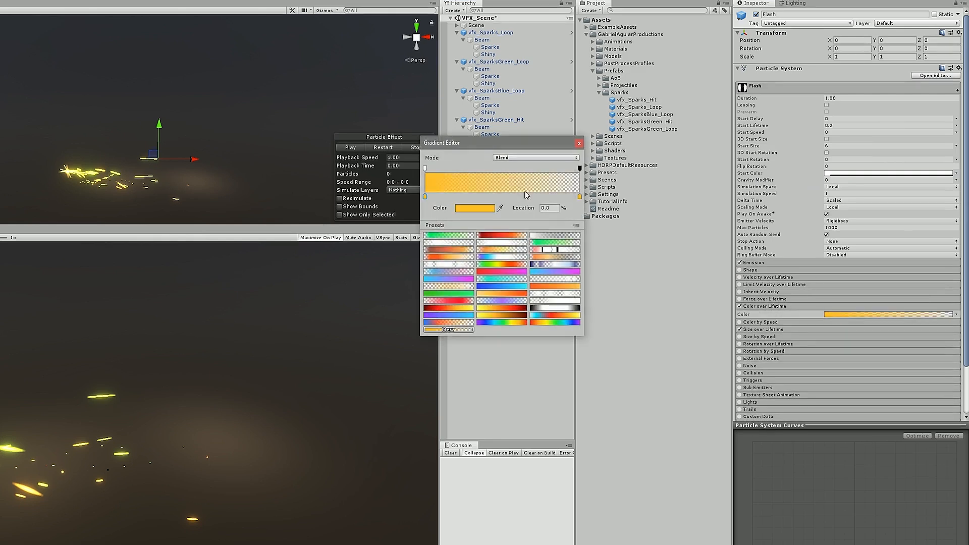
pyautogui.click(474, 208)
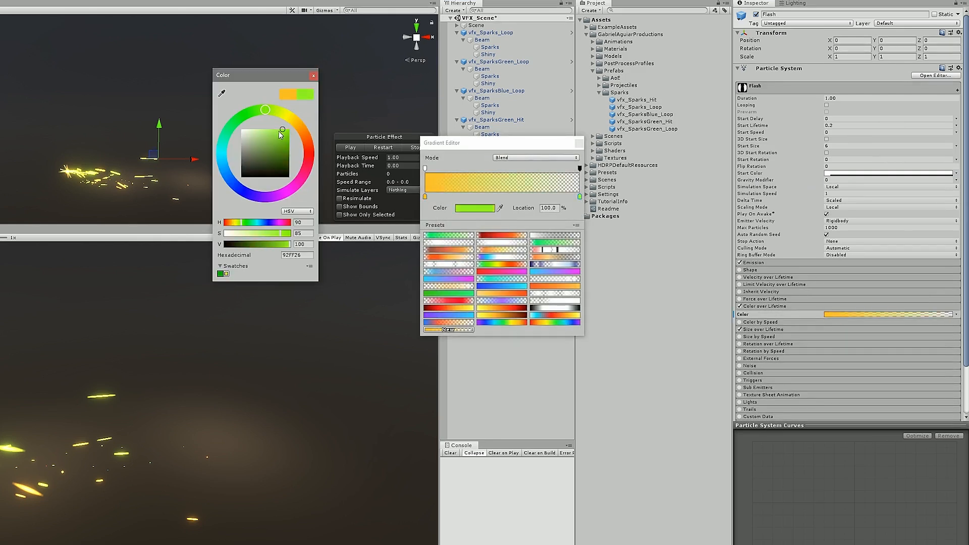
pyautogui.moveTo(580, 194); pyautogui.dragTo(558, 192)
pyautogui.click(578, 143)
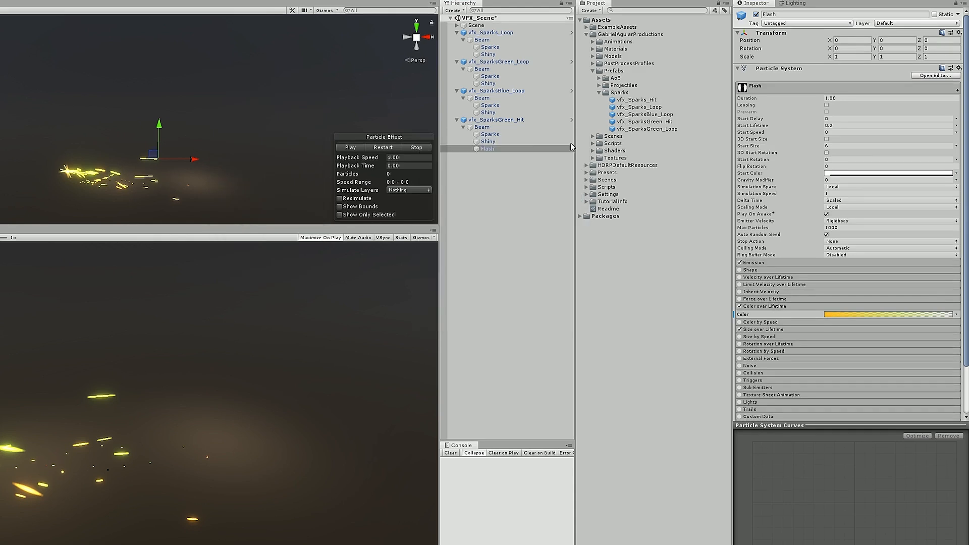
pyautogui.click(383, 148)
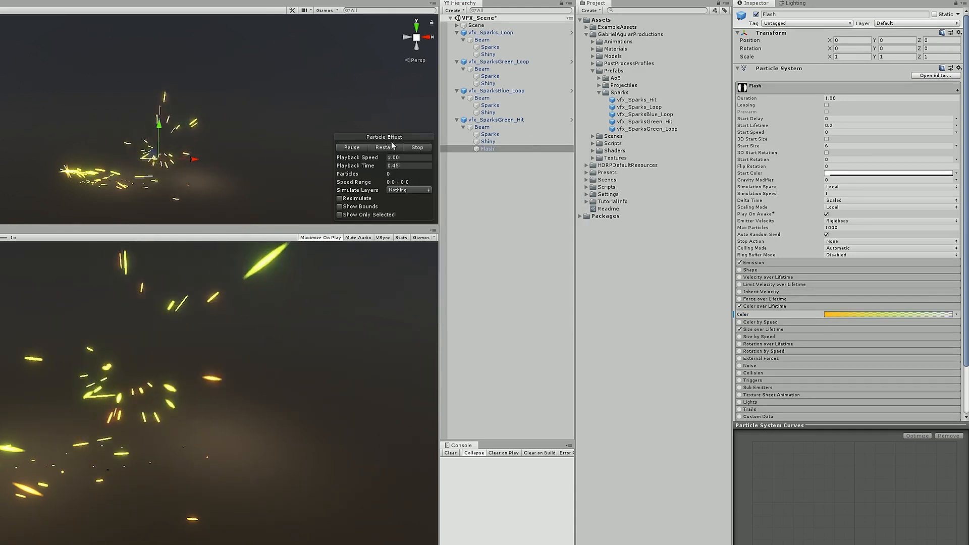
# Apply all overrides of vfx_SparksGreen_Hit to its prefab.
pyautogui.click(495, 122)
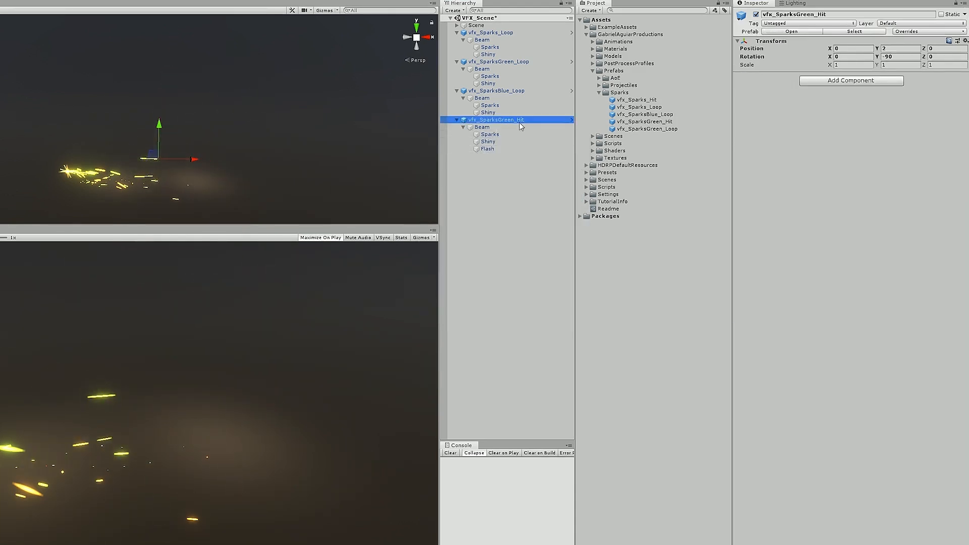
pyautogui.click(914, 32)
pyautogui.click(941, 153)
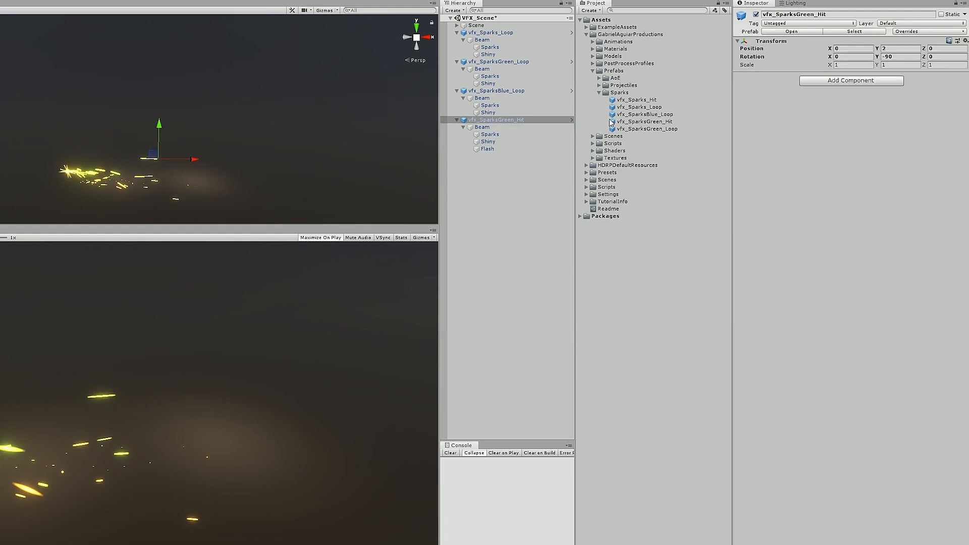
# Duplicate vfx_SparksGreen_Hit, rename the copy vfx_SparksBlue_Hit and expand it to reach its Beam.
pyautogui.hotkey('ctrl', 'd')
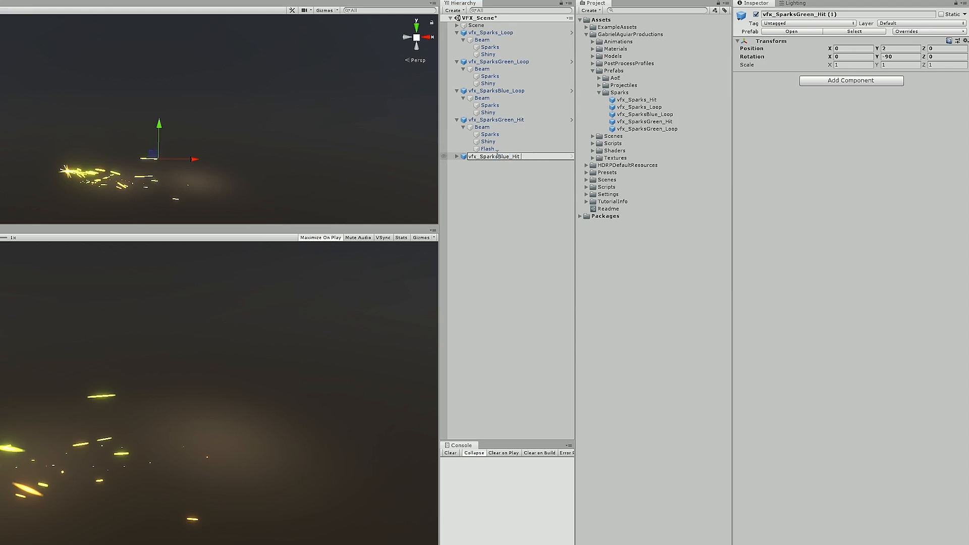
pyautogui.click(466, 163)
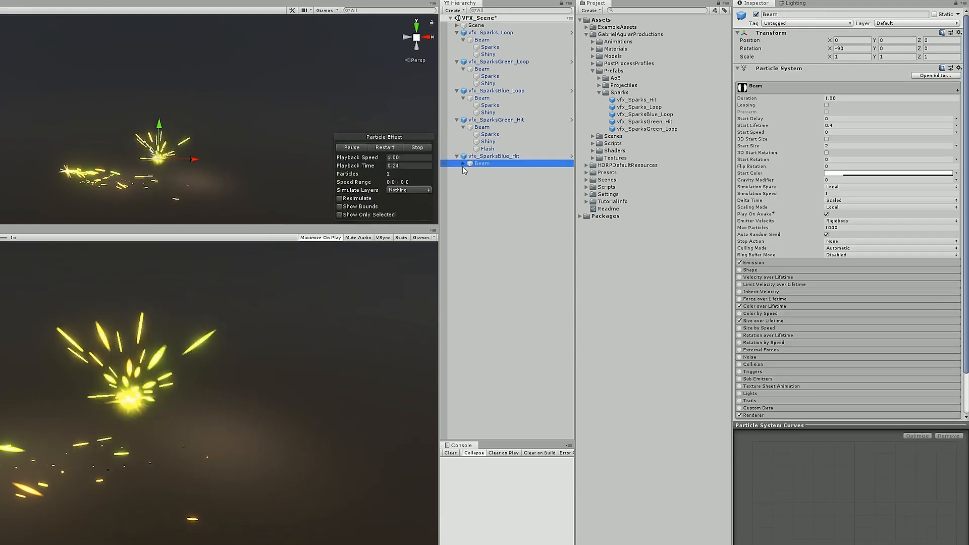
# Copy the blue gradient from vfx_SparksBlue_Loop's Beam onto the second gradient of vfx_SparksBlue_Hit's Beam, and set its end alpha to 0.
pyautogui.click(489, 99)
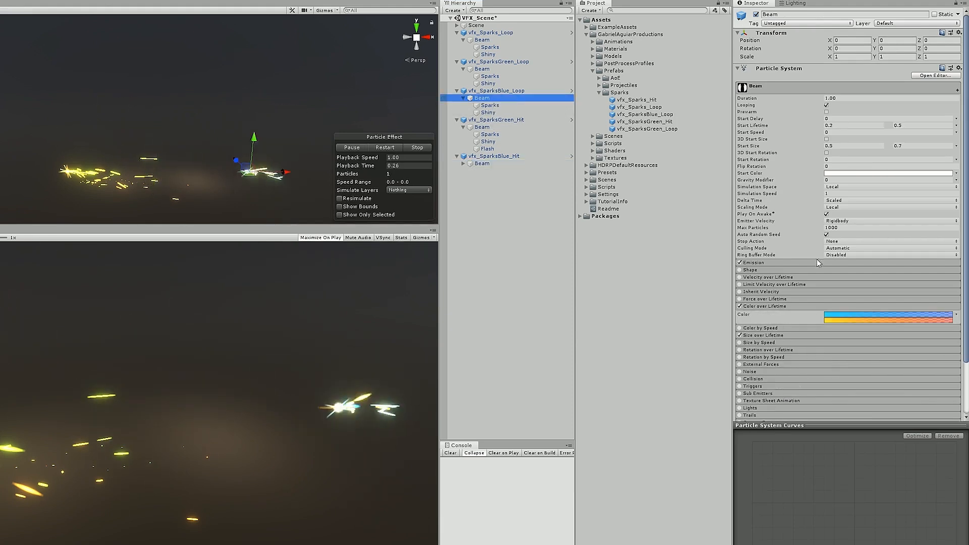
pyautogui.click(474, 163)
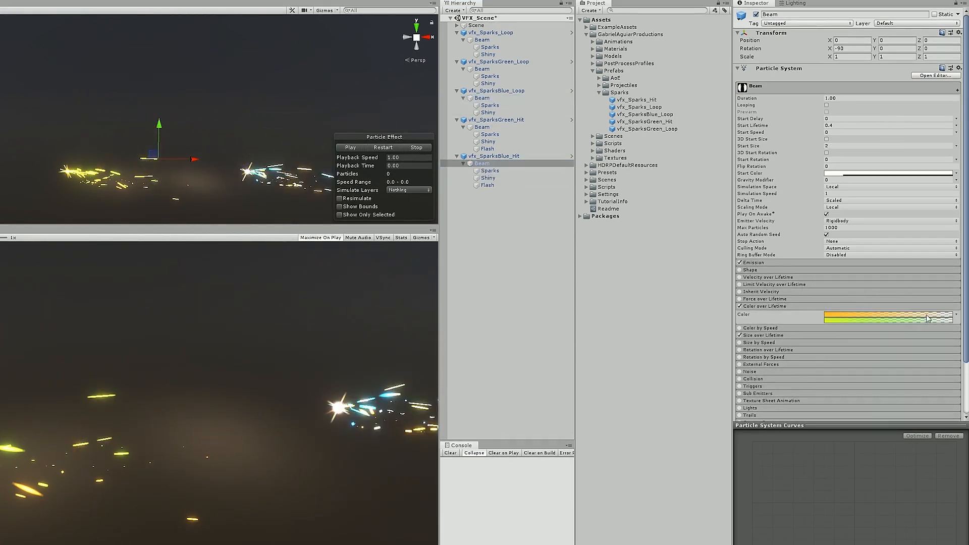
pyautogui.click(931, 321)
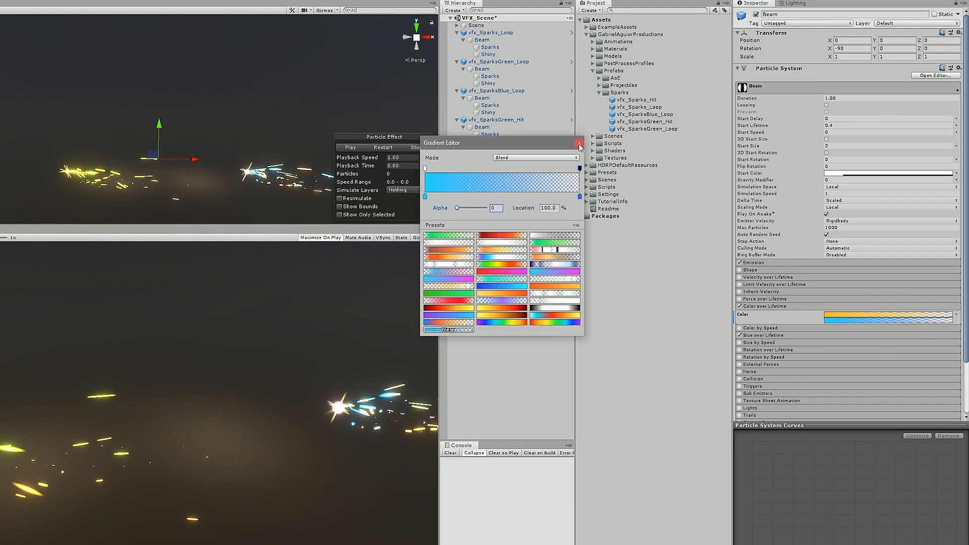
# Paste the blue gradient onto the first color-over-lifetime gradient of the Sparks system in vfx_SparksBlue_Hit.
pyautogui.click(489, 171)
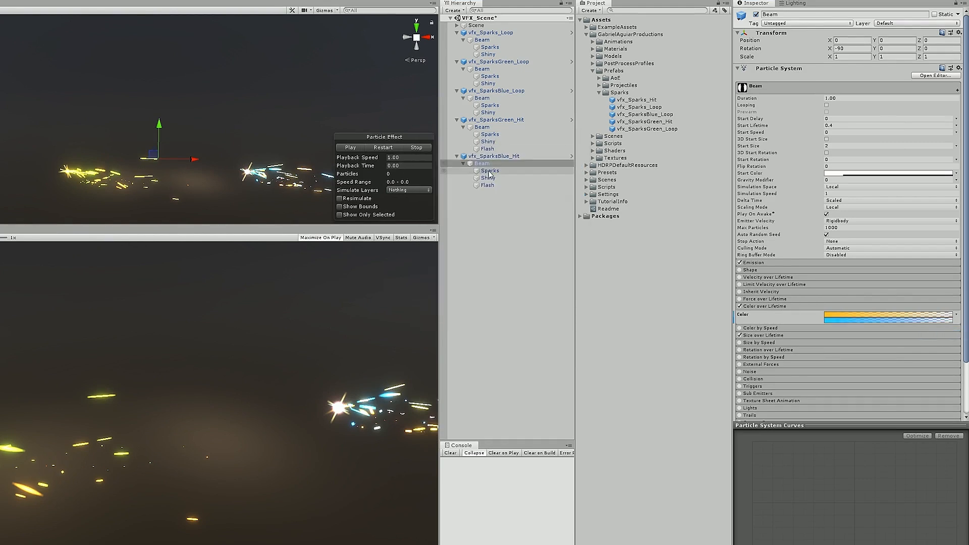
pyautogui.click(783, 308)
pyautogui.rightClick(840, 322)
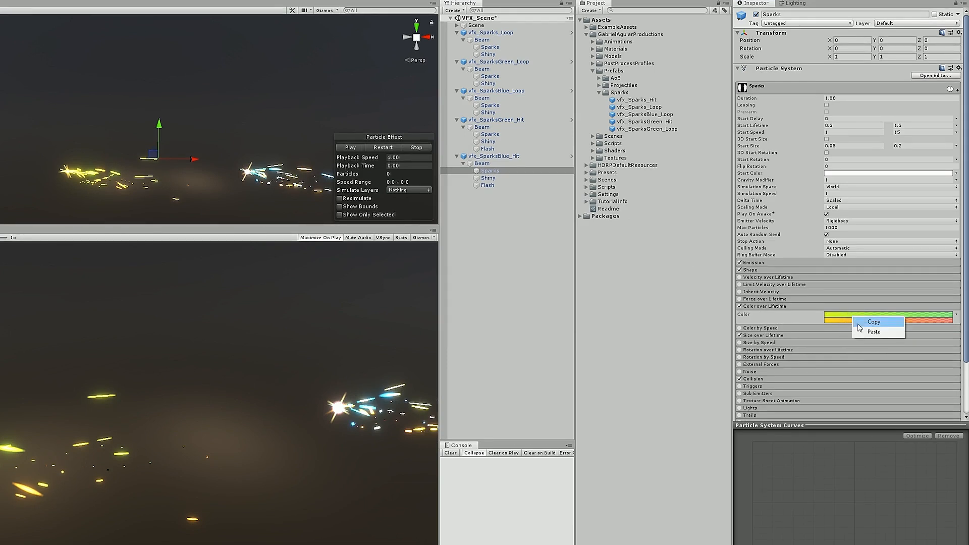
pyautogui.click(868, 331)
# Set the second start color of vfx_SparksBlue_Hit's Shiny system to light blue, hex 60D6FF.
pyautogui.click(488, 178)
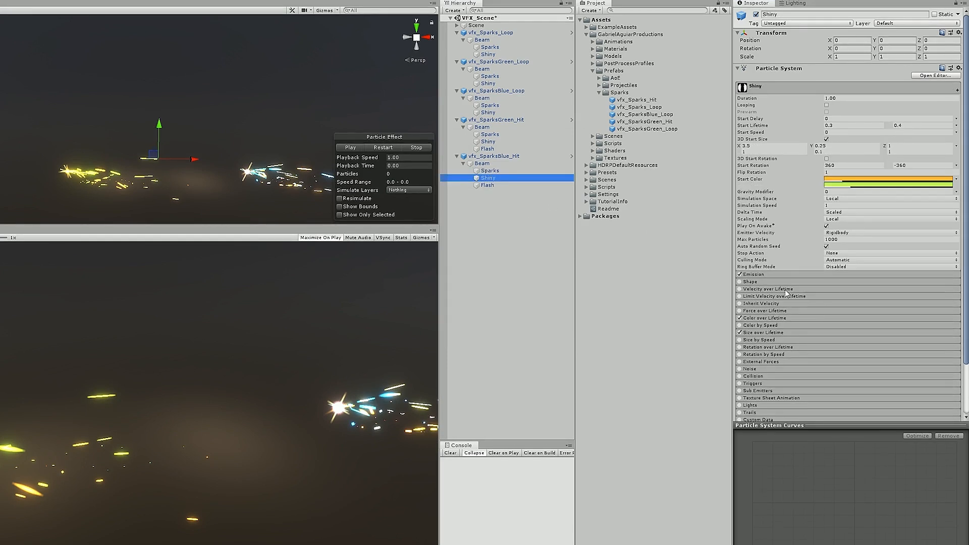
pyautogui.click(831, 187)
pyautogui.moveTo(235, 129); pyautogui.dragTo(193, 172)
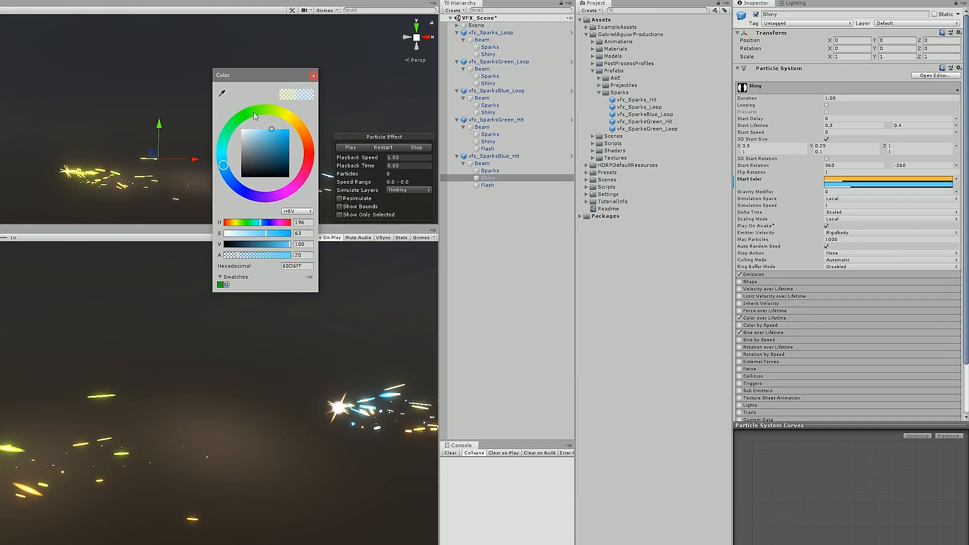
pyautogui.click(313, 75)
# Change the end color key of the color-over-lifetime gradient to blue on the Flash system in vfx_SparksBlue_Hit.
pyautogui.click(488, 187)
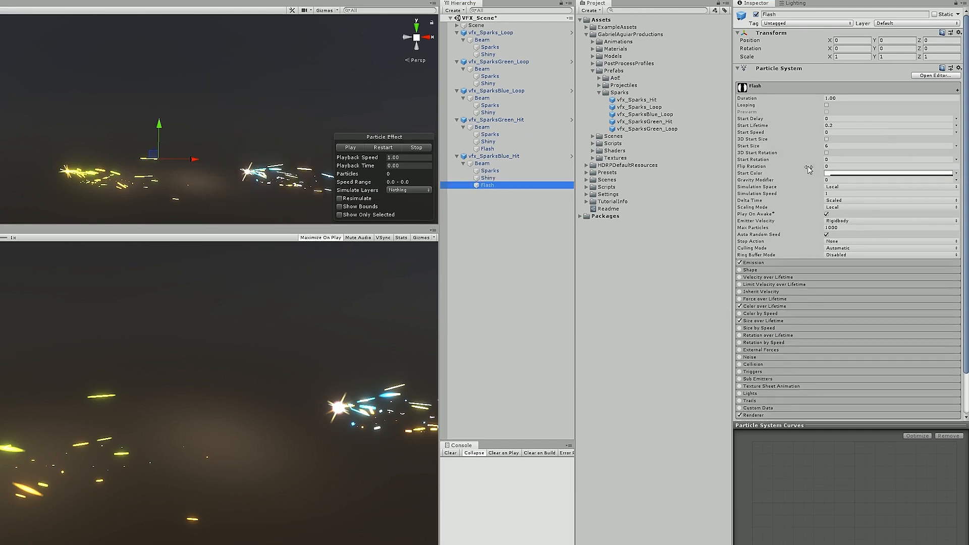
pyautogui.click(772, 306)
pyautogui.click(847, 314)
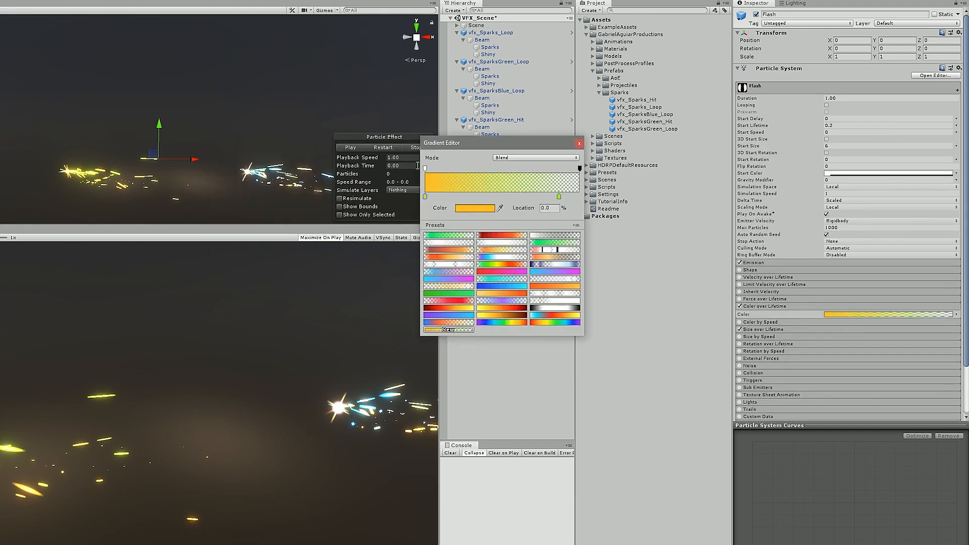
pyautogui.click(484, 208)
pyautogui.moveTo(215, 167); pyautogui.dragTo(216, 181)
pyautogui.click(312, 75)
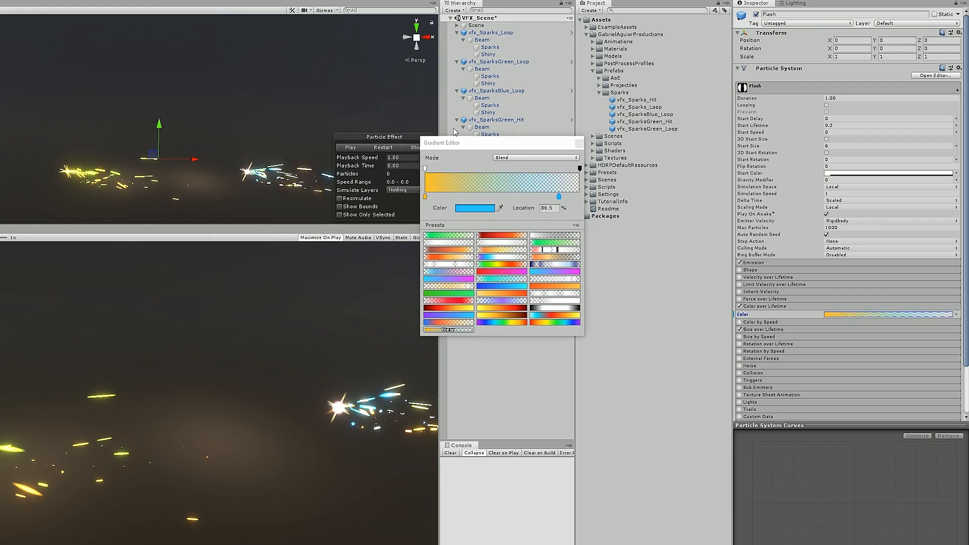
pyautogui.click(580, 143)
# Replay the vfx_SparksBlue_Hit effect several times to check its blue sparks and flash.
pyautogui.click(381, 148)
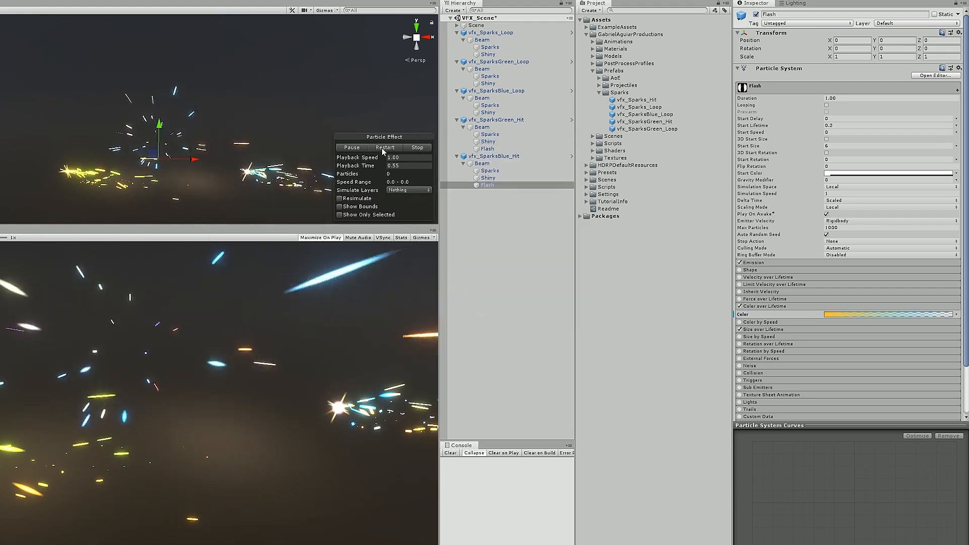
pyautogui.click(382, 147)
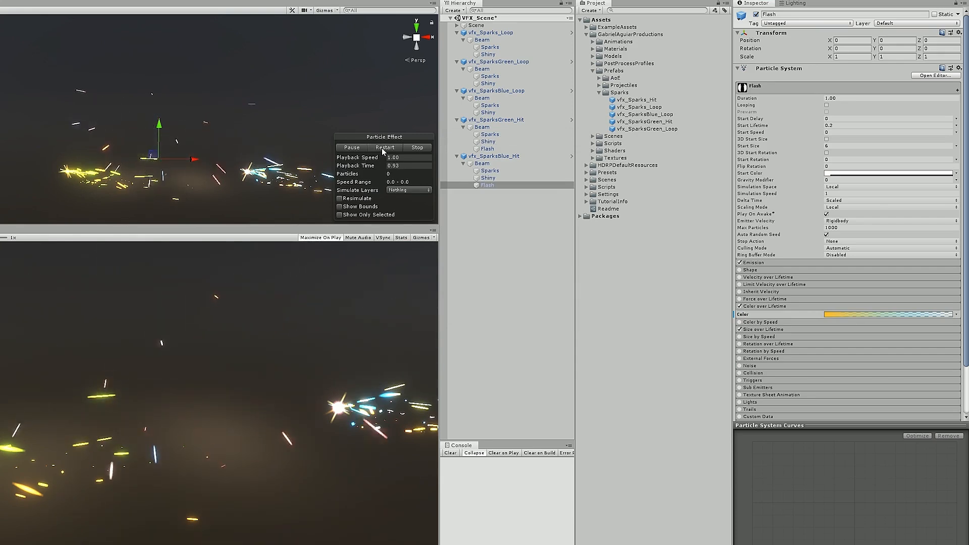
pyautogui.click(382, 147)
pyautogui.click(382, 147)
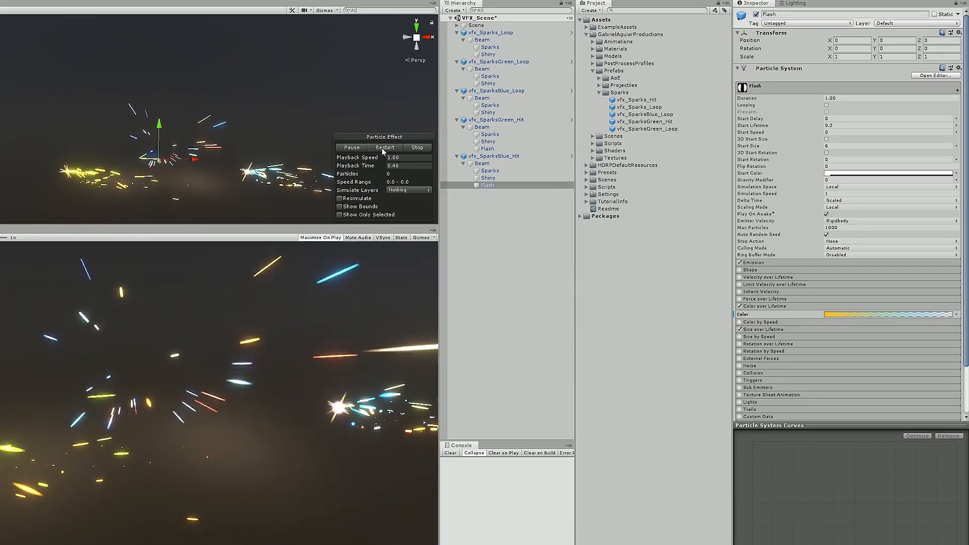
pyautogui.click(382, 147)
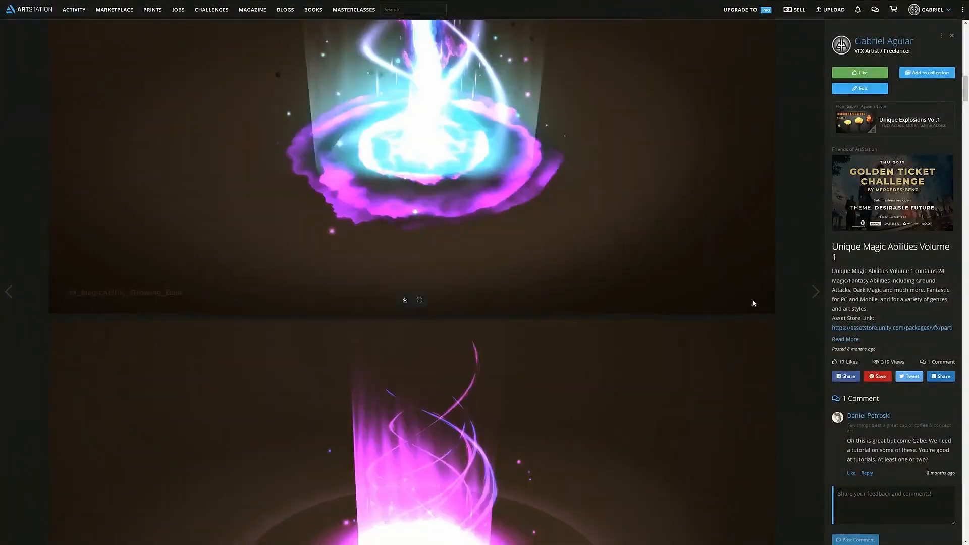
# View the Unique Magic Abilities Volume 1 images on ArtStation, and replay the vfx_AreaOfEffect_v1 effect in Unity.
pyautogui.scroll(-20, 755, 308)
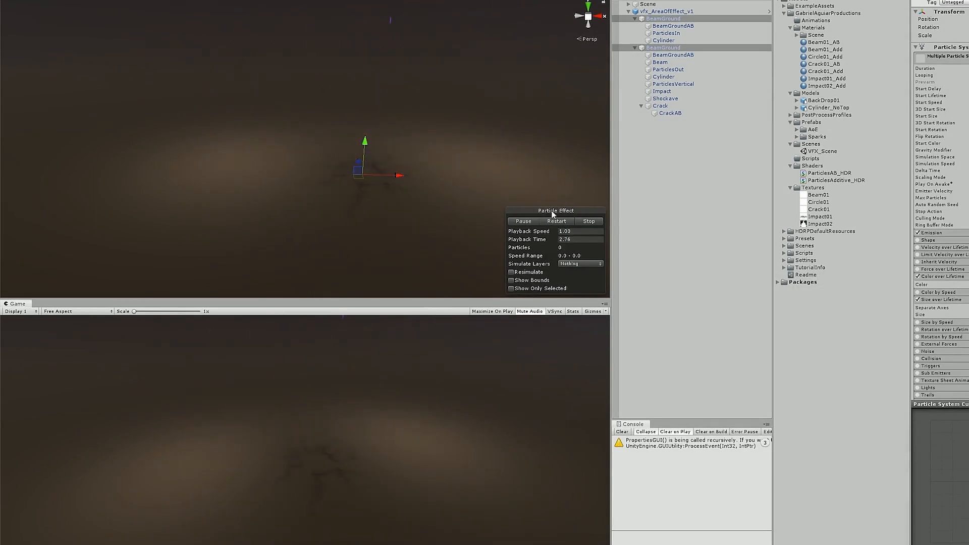
pyautogui.click(549, 219)
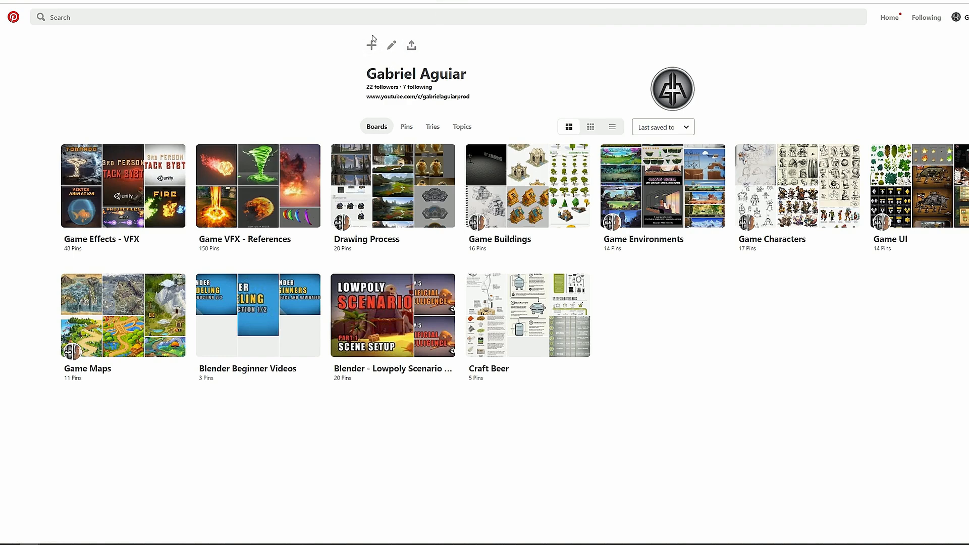
# Search Pinterest for "game effects" and look through the resulting pins for effect references.
pyautogui.click(229, 18)
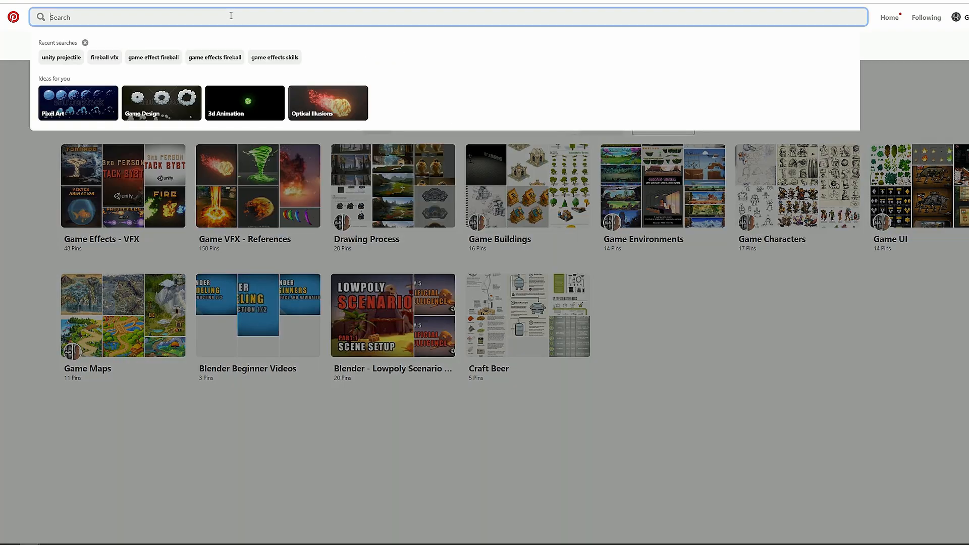
pyautogui.write('game effects')
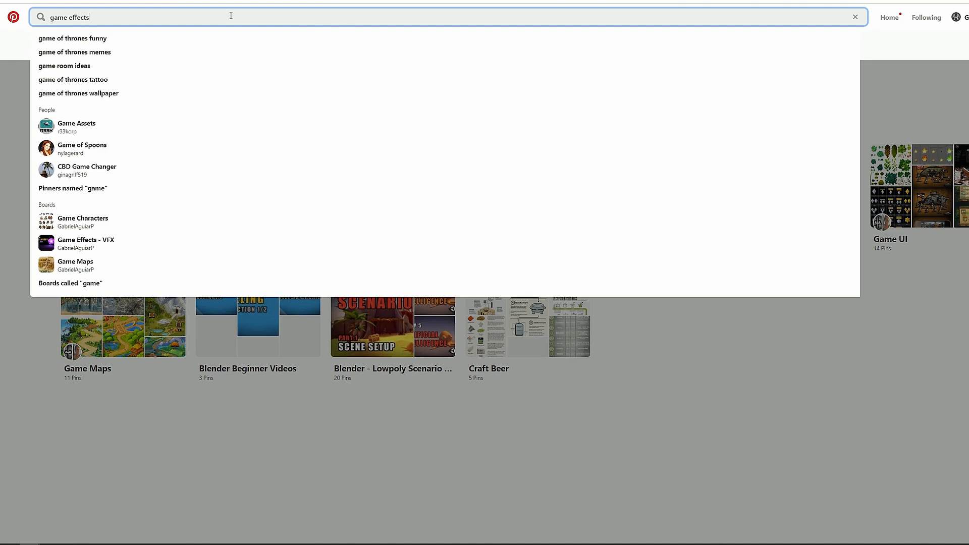
pyautogui.press('Return')
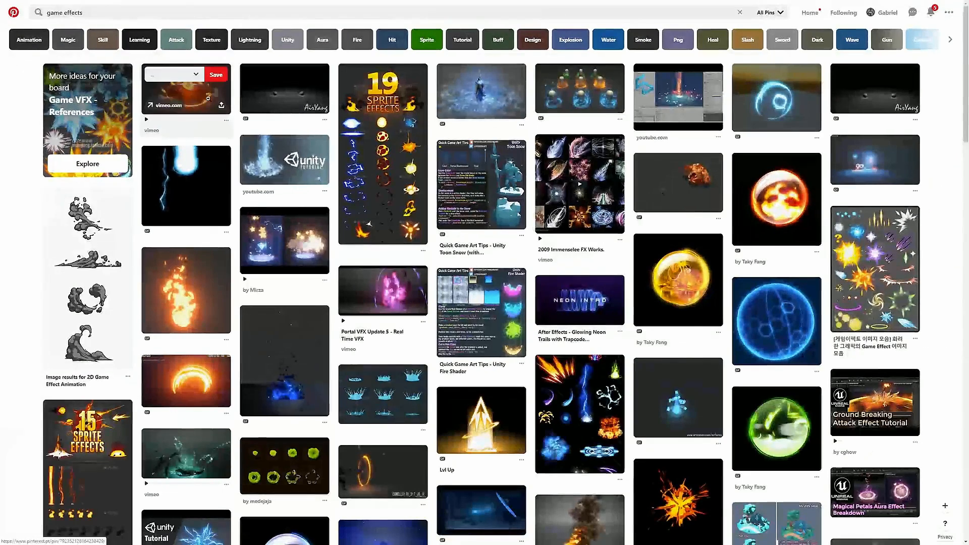
pyautogui.scroll(-2, 184, 201)
pyautogui.scroll(2, 185, 194)
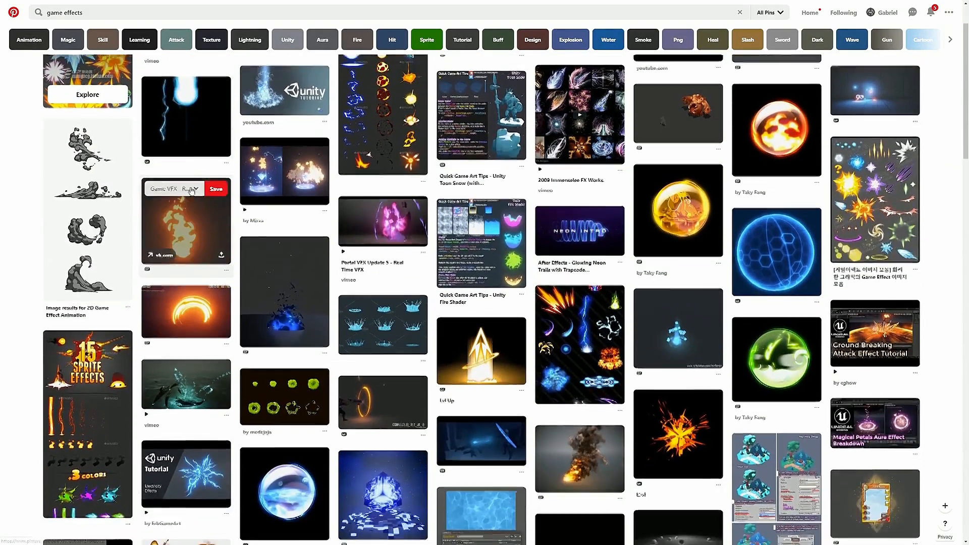
pyautogui.scroll(-5, 264, 295)
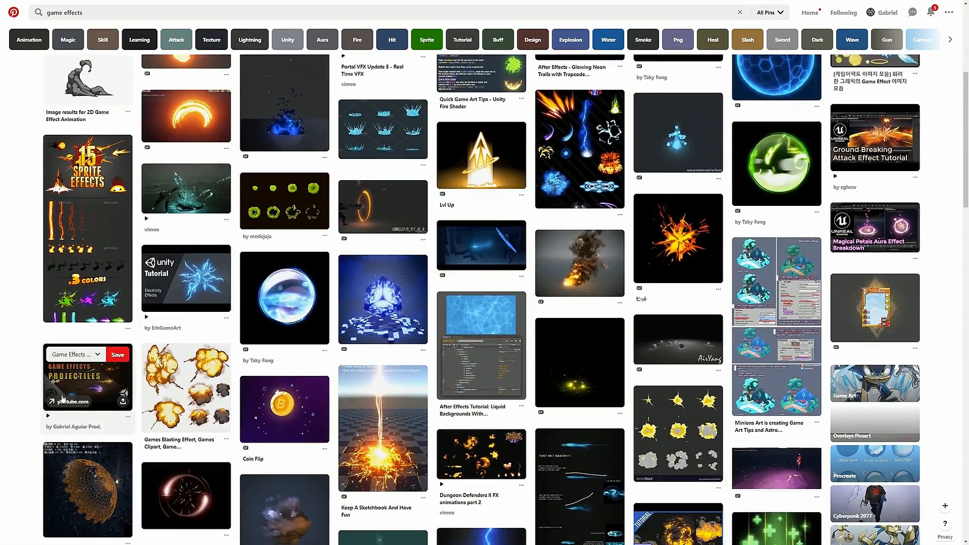
pyautogui.scroll(-2, 63, 398)
pyautogui.scroll(-1, 575, 263)
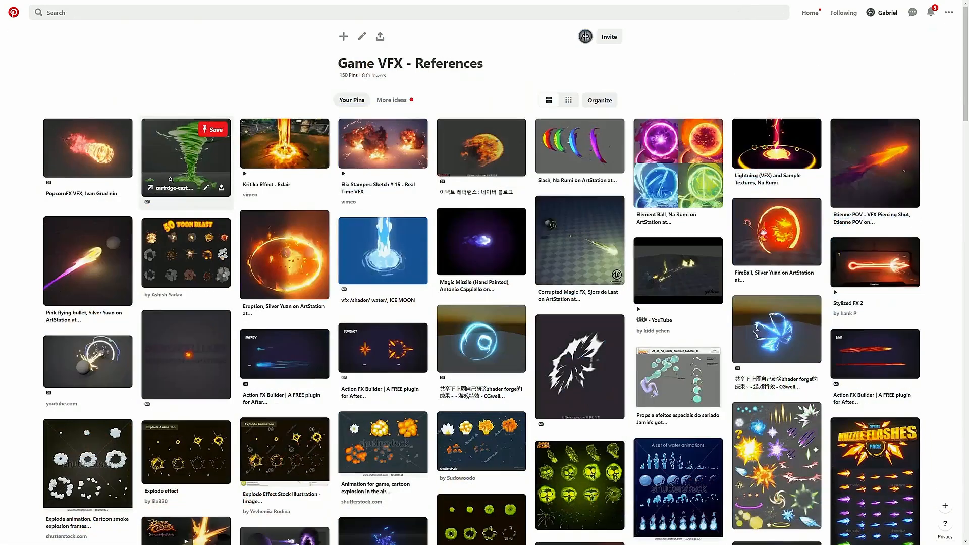
# Look through the pins saved on the Game VFX - References board for effect ideas.
pyautogui.scroll(-4, 186, 166)
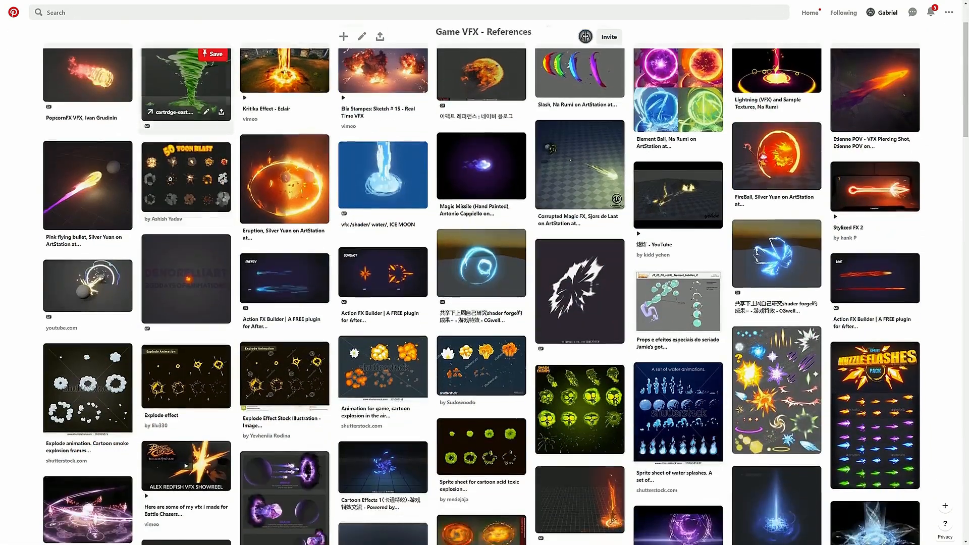
pyautogui.scroll(-2, 170, 179)
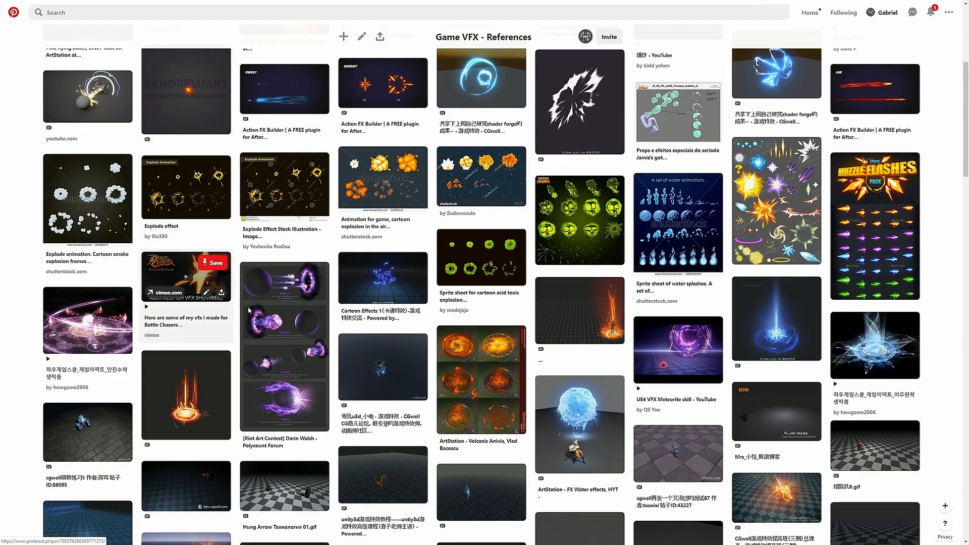
pyautogui.scroll(-1, 382, 365)
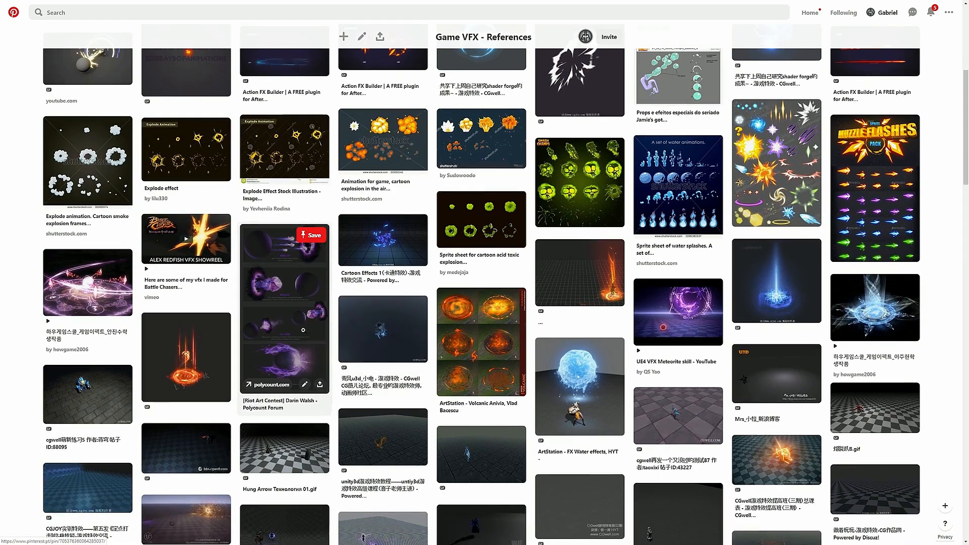
pyautogui.scroll(-2, 283, 303)
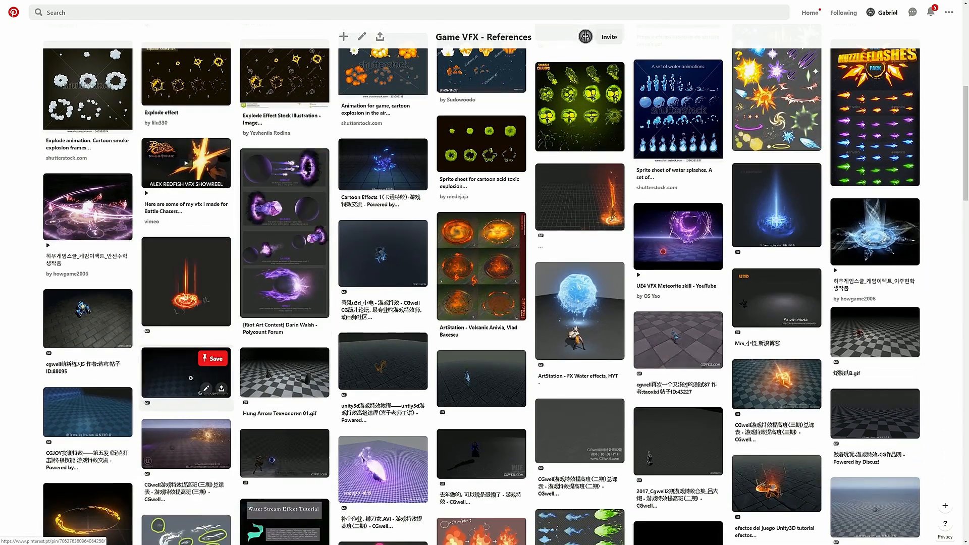
pyautogui.click(170, 295)
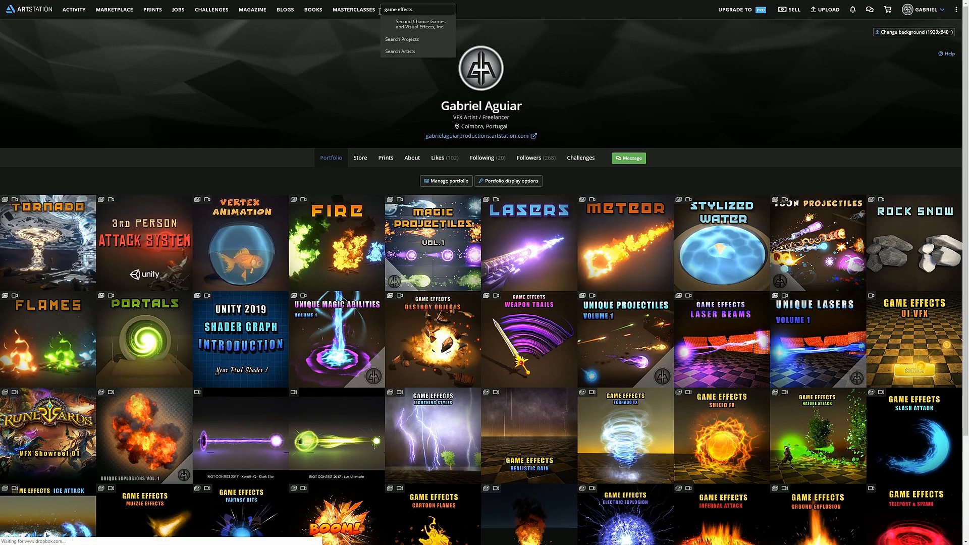
# Search ArtStation for "game effects", and view the images of the Unique Magic Abilities Volume 1 artwork.
pyautogui.press('Return')
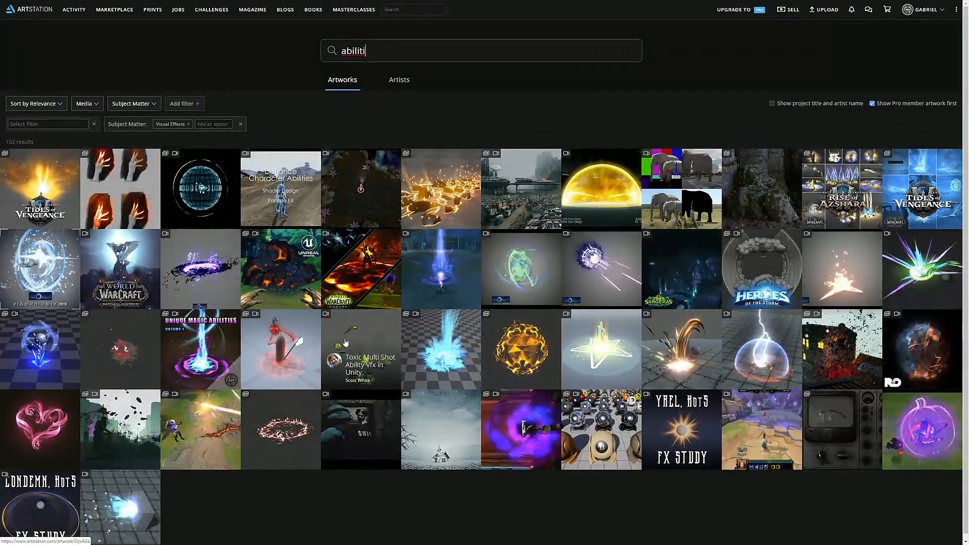
pyautogui.click(201, 333)
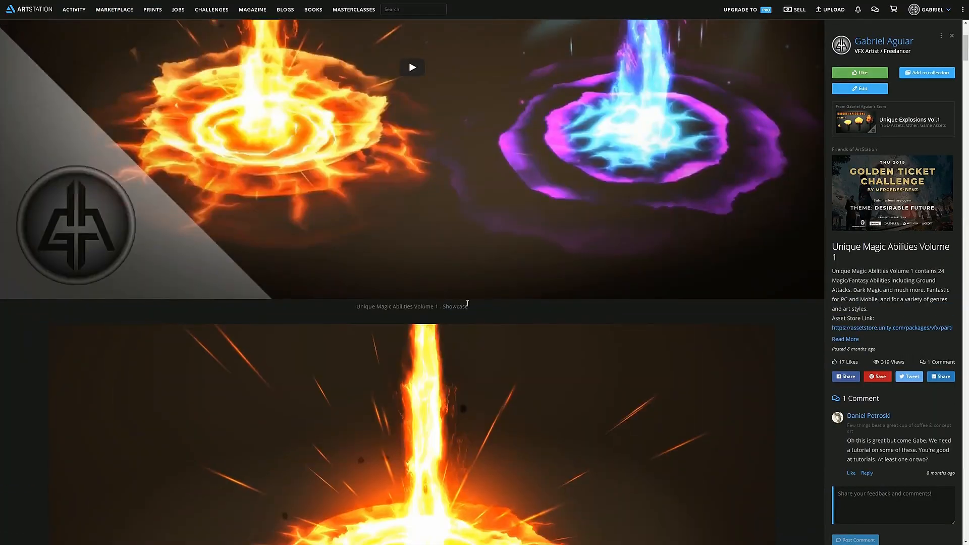
pyautogui.scroll(-20, 646, 304)
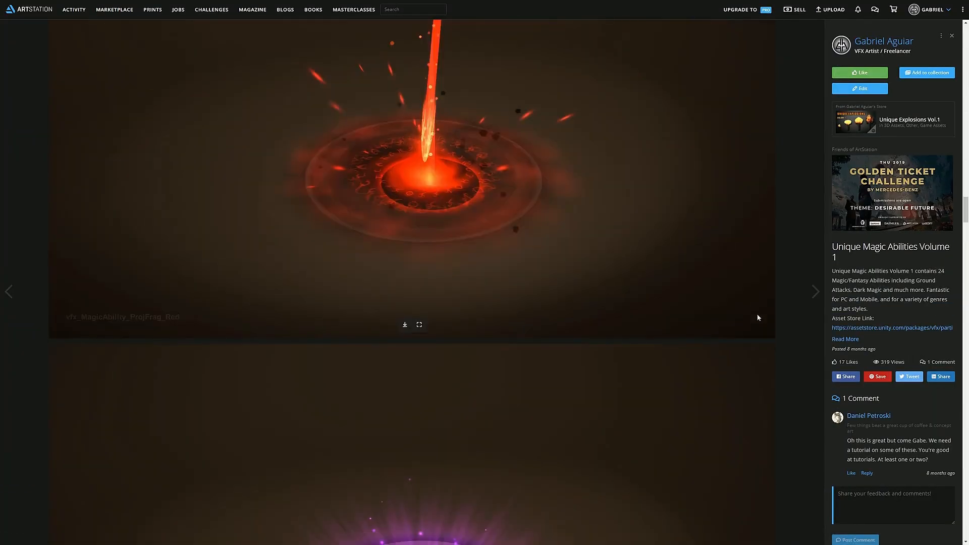
pyautogui.scroll(-20, 756, 317)
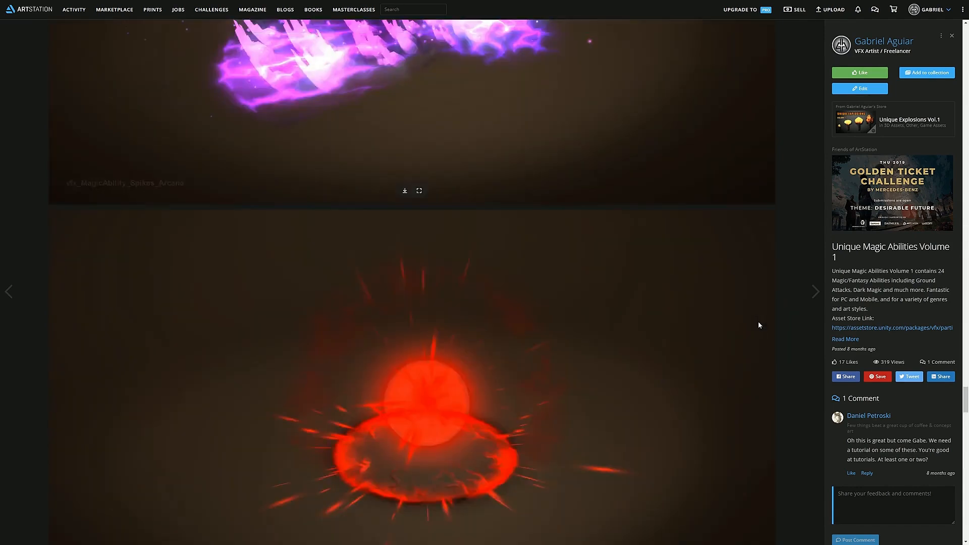
pyautogui.press('Escape')
# Show the artworks liked by the ArtStation profile and look through them for VFX references.
pyautogui.click(434, 159)
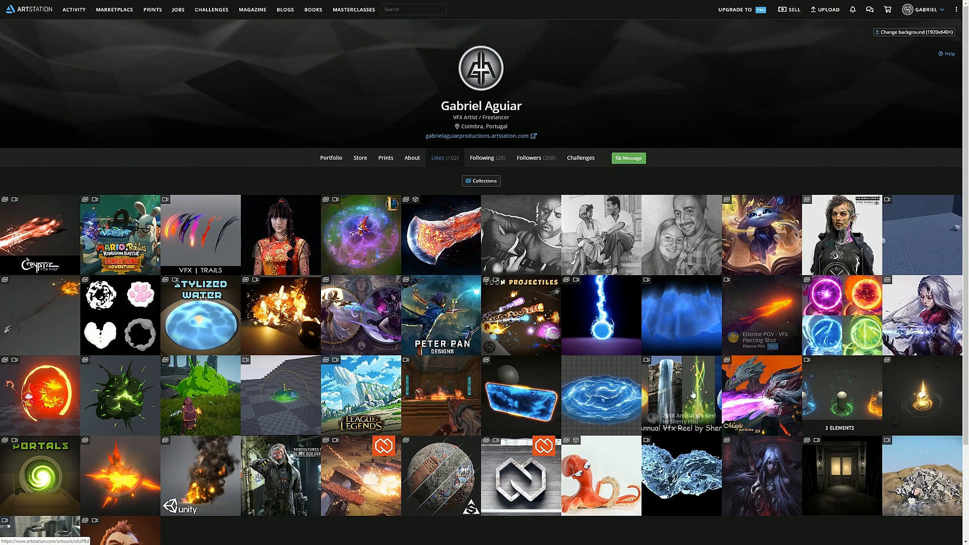
pyautogui.scroll(-1, 648, 446)
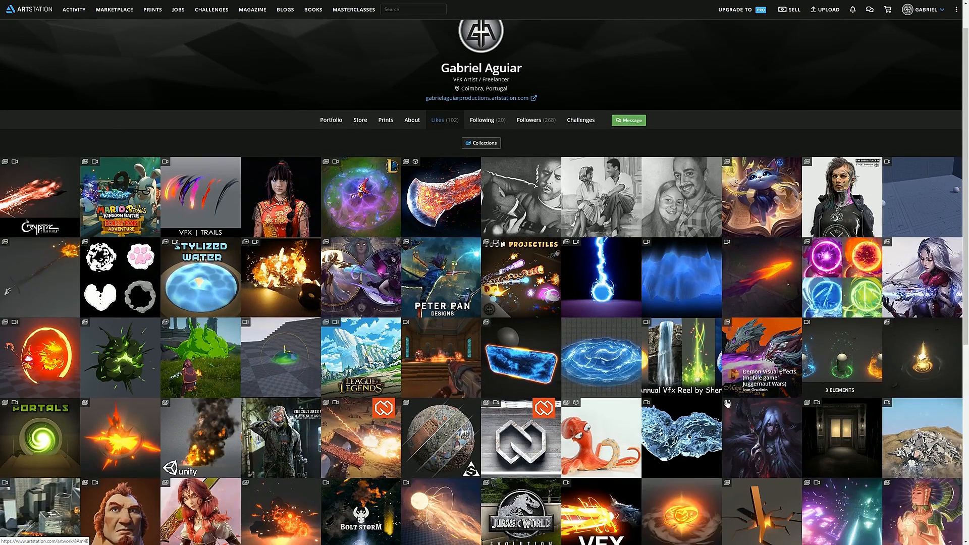
pyautogui.scroll(-2, 727, 402)
pyautogui.scroll(-1, 165, 372)
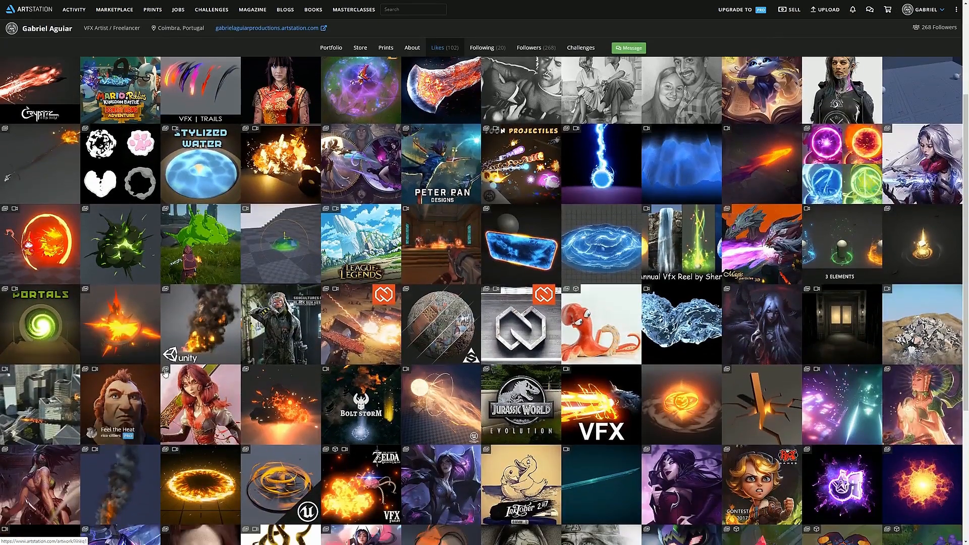
# Open the Loot Drops VFX Vol1 artwork from the likes and examine it and the following explosion and impact artworks.
pyautogui.click(917, 232)
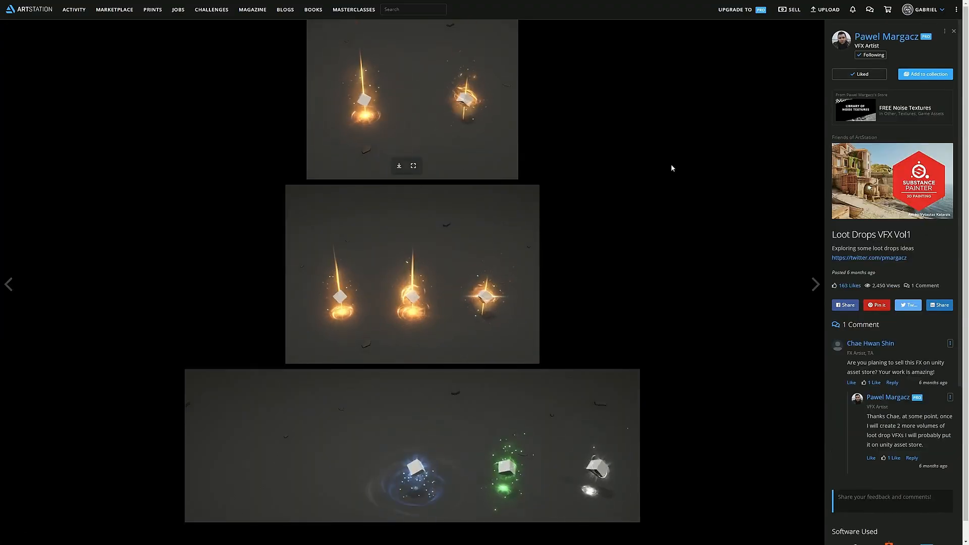
pyautogui.scroll(-1, 670, 164)
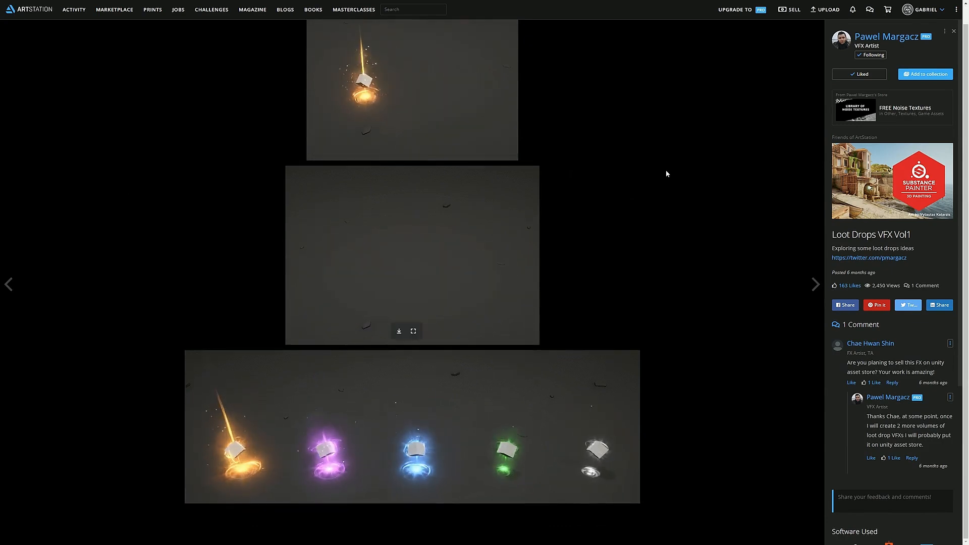
pyautogui.press('Right')
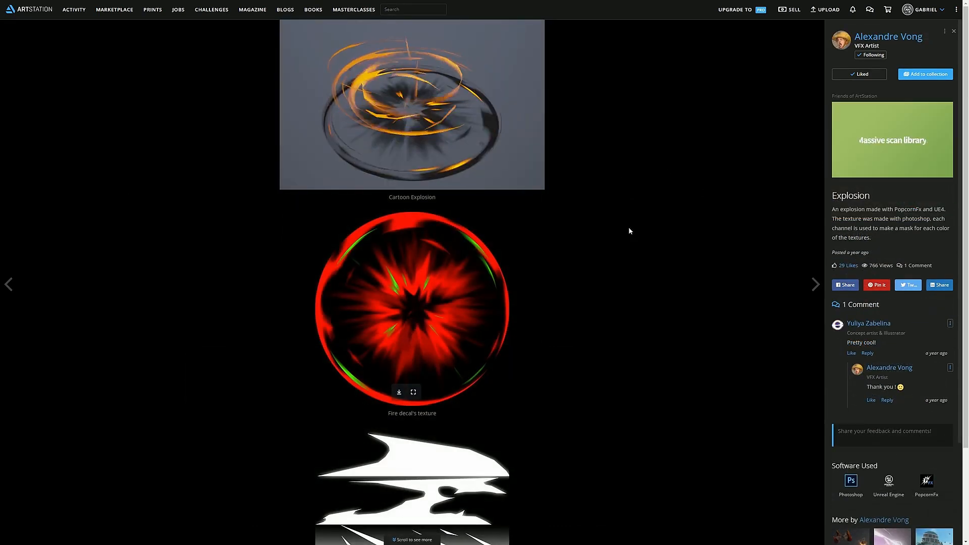
pyautogui.press('Right')
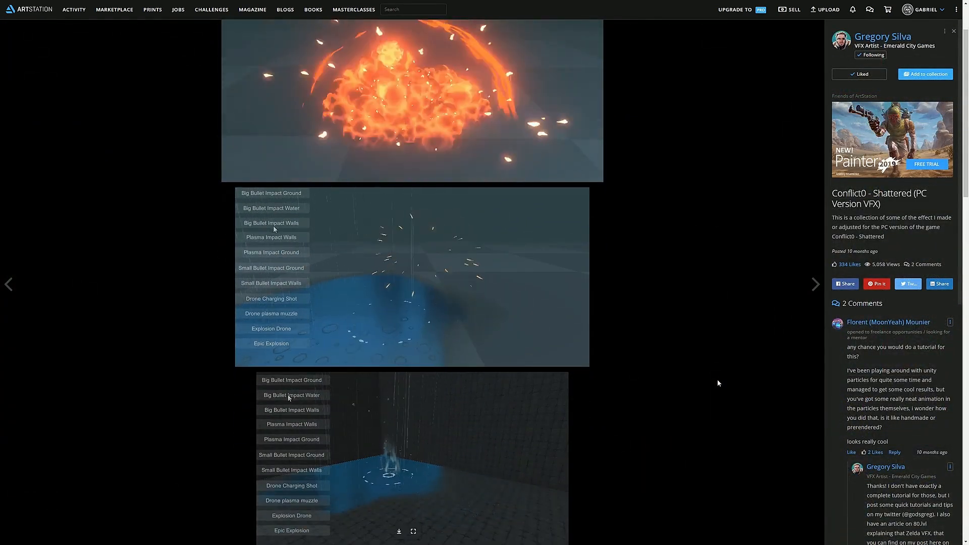
pyautogui.scroll(-1, 717, 383)
pyautogui.scroll(-5, 717, 387)
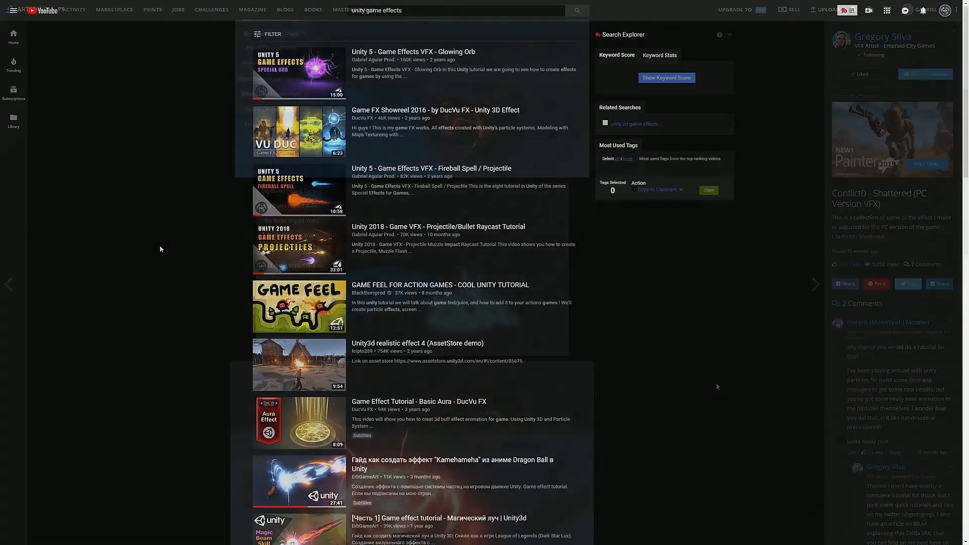
# Switch to the YouTube results for "unity game effects" and collapse the Search Explorer.
pyautogui.click(729, 35)
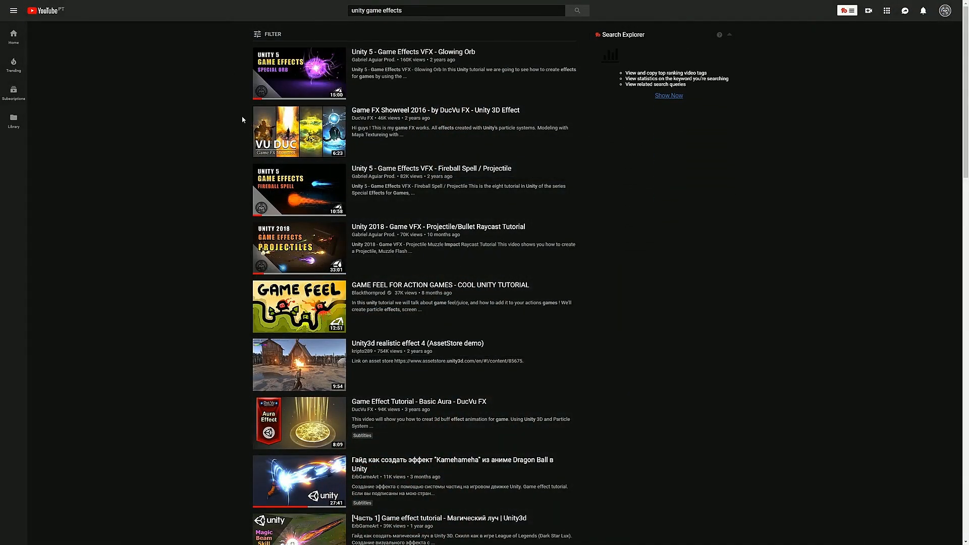
# Look through the YouTube results for "unity game effects" for VFX references and tutorials.
pyautogui.scroll(-2, 220, 155)
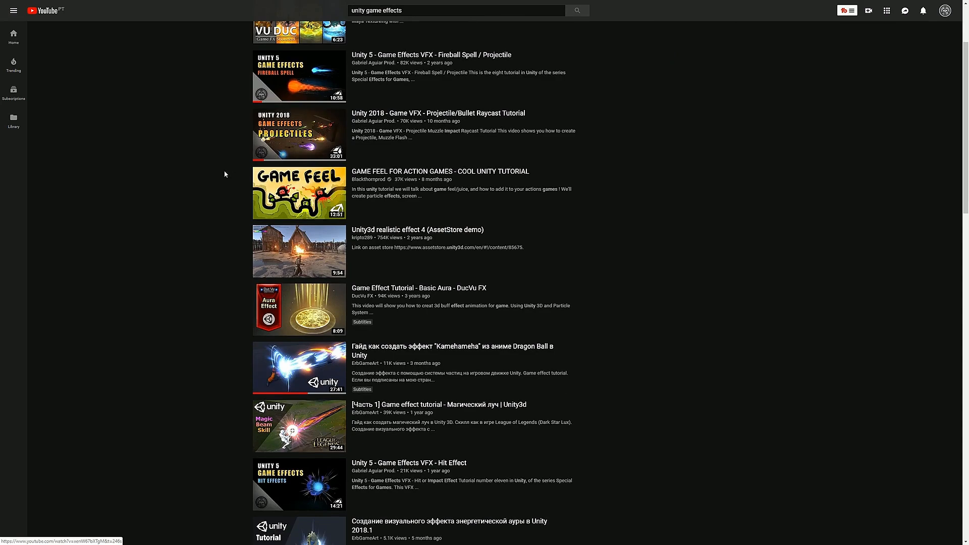
pyautogui.scroll(-6, 208, 176)
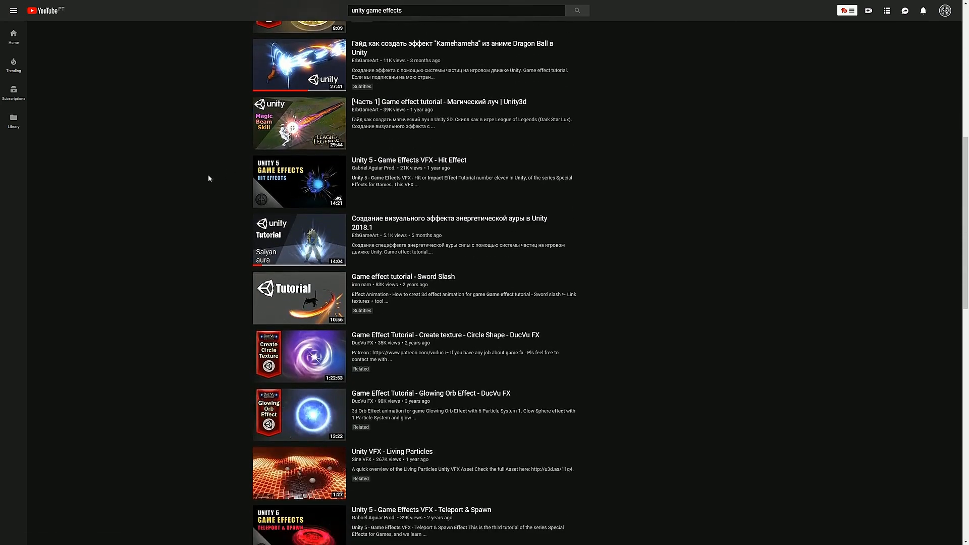
pyautogui.scroll(-7, 209, 178)
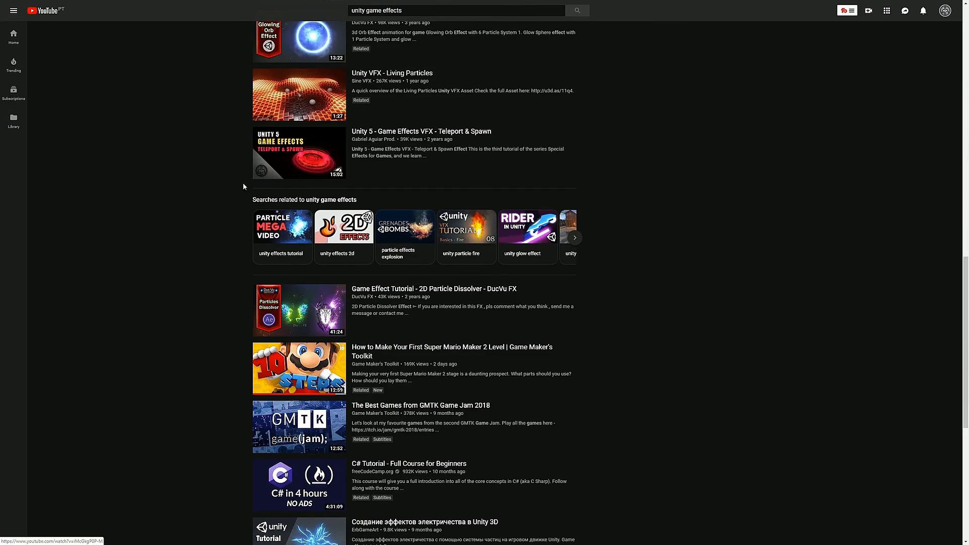
pyautogui.scroll(-6, 218, 217)
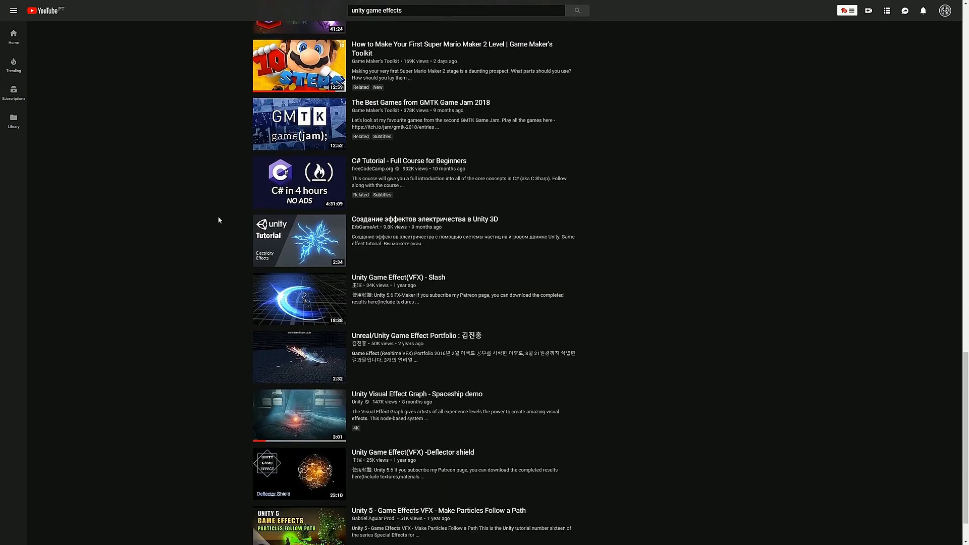
pyautogui.scroll(-8, 219, 220)
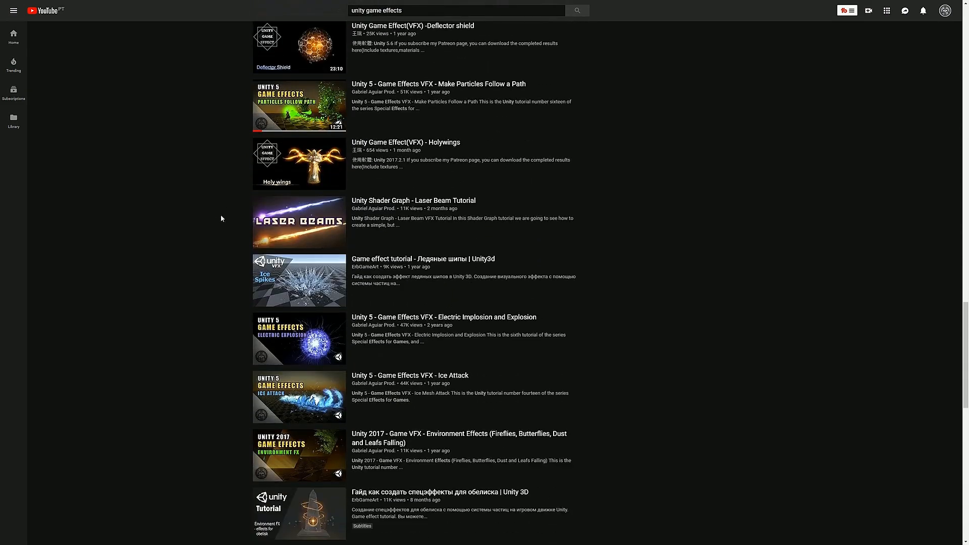
pyautogui.scroll(-4, 221, 263)
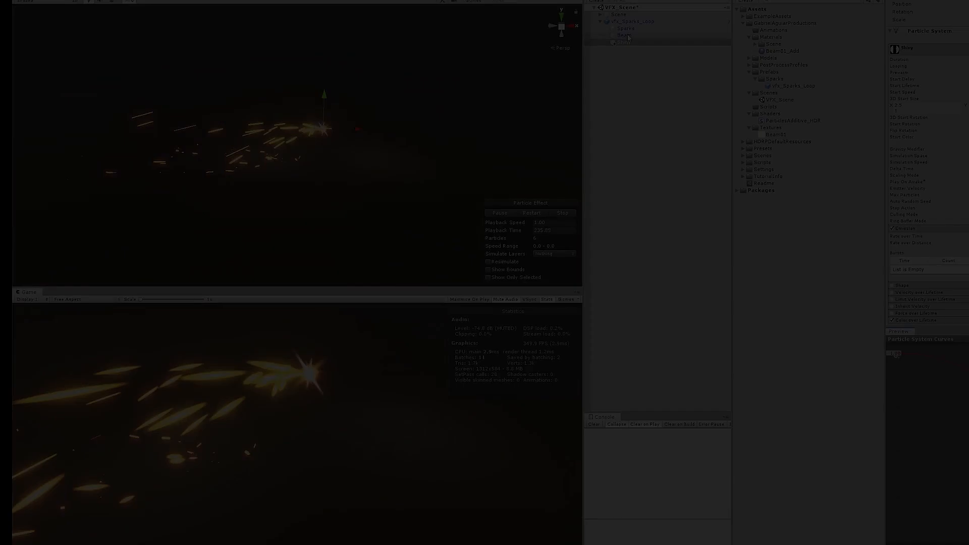
# Select the Sparks, Beam and Shiny particle systems of vfx_Sparks_Loop in Unity and examine the looping effect up close.
pyautogui.keyDown('shift'); pyautogui.click(628, 29); pyautogui.keyUp('shift')
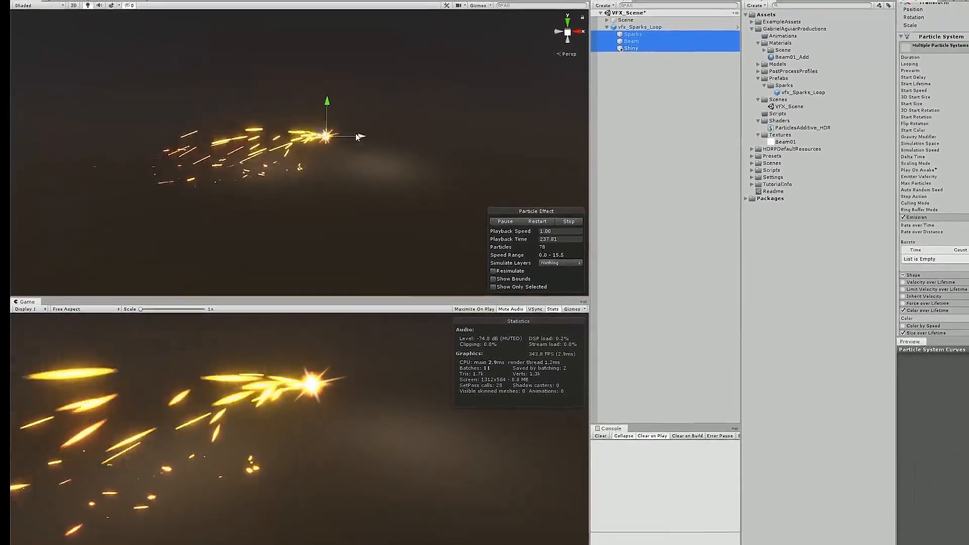
pyautogui.scroll(3, 358, 135)
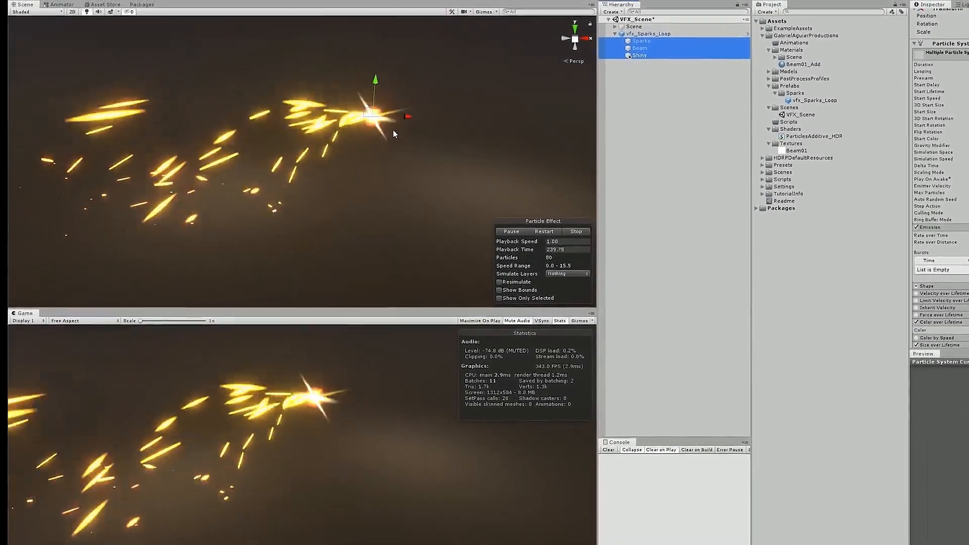
pyautogui.moveTo(434, 137); pyautogui.dragTo(516, 145, button='middle')
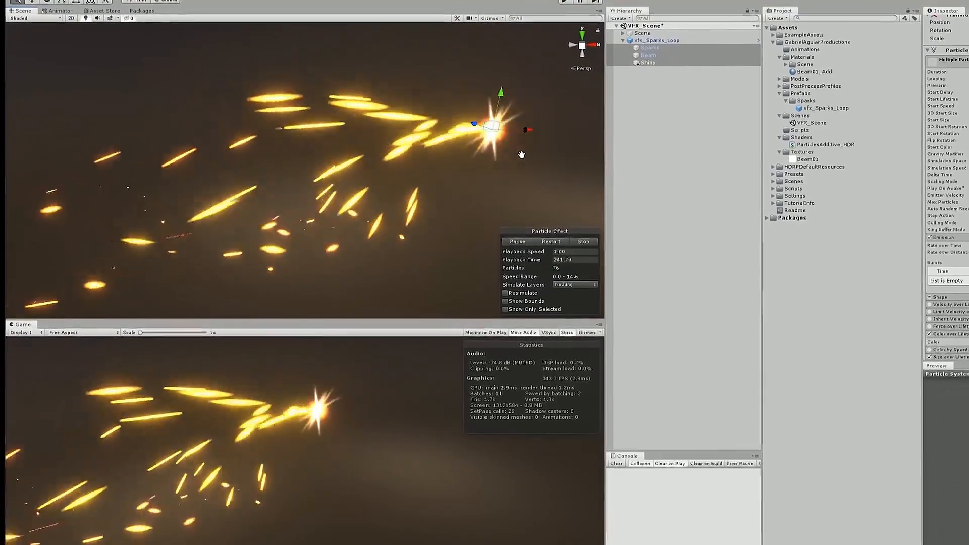
pyautogui.scroll(-2, 520, 172)
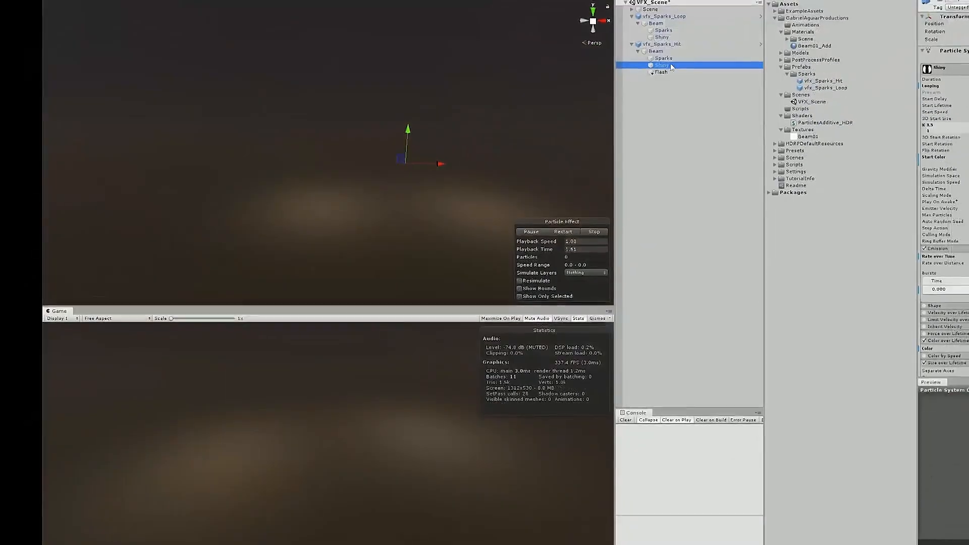
# Stop and replay the vfx_Sparks_Hit effect several times to examine its burst of sparks.
pyautogui.click(594, 232)
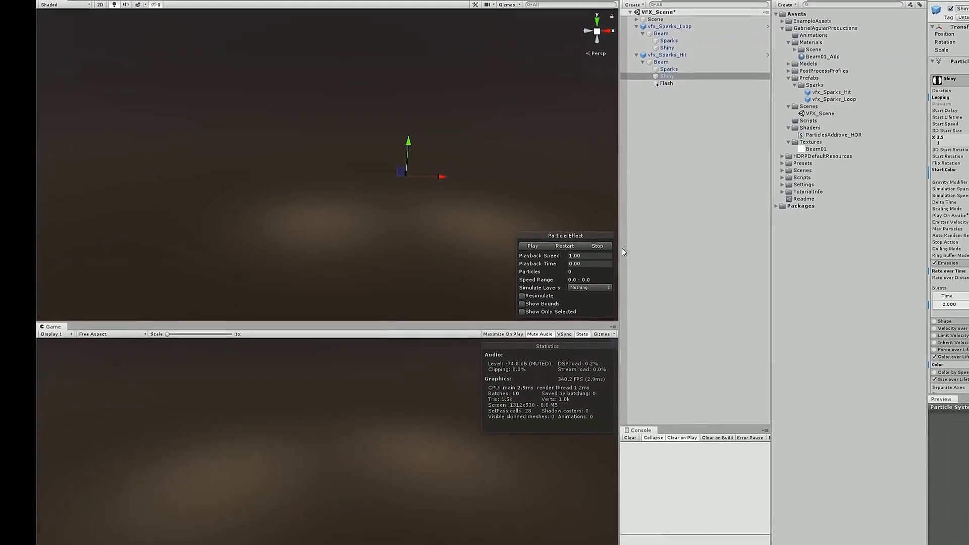
pyautogui.click(564, 246)
pyautogui.click(563, 246)
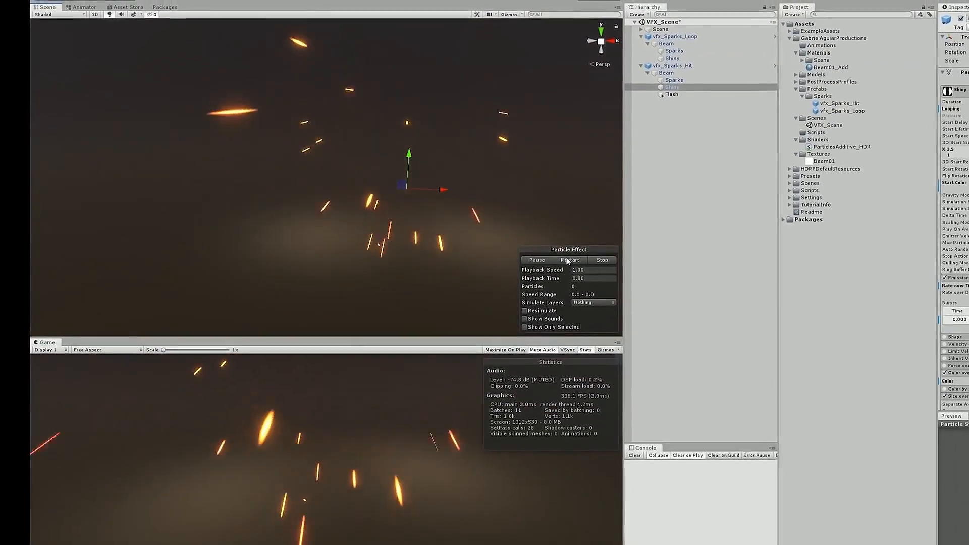
pyautogui.click(566, 258)
pyautogui.click(566, 259)
pyautogui.click(566, 258)
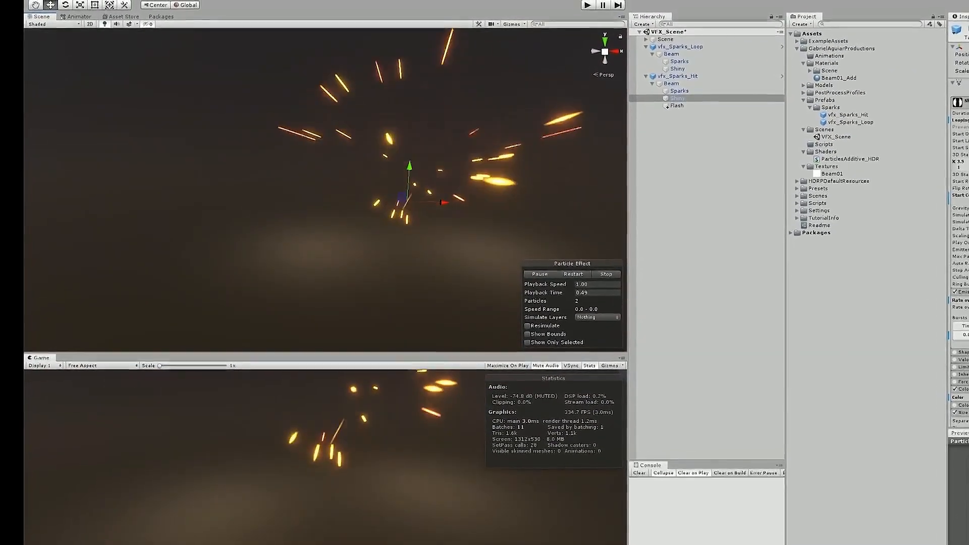
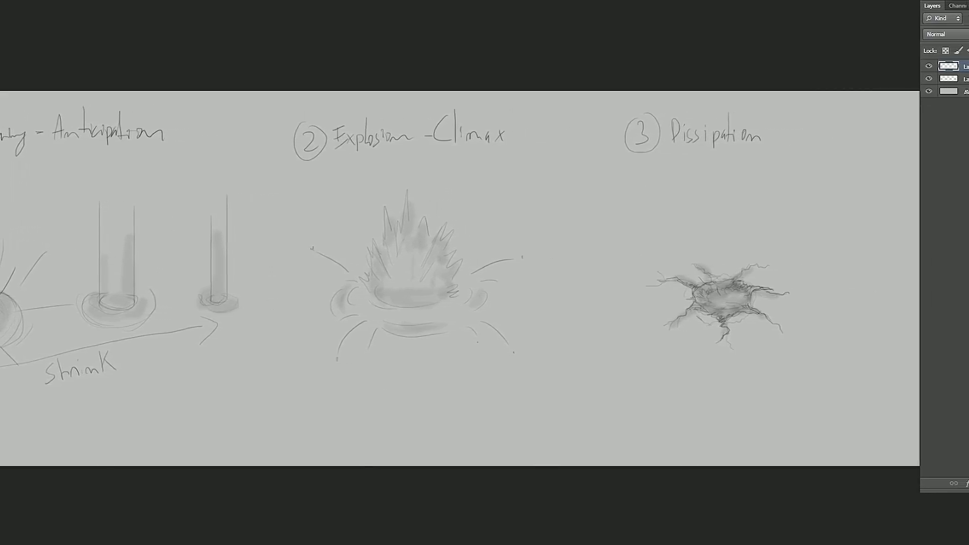
# In Photoshop, create a new document named Sketch02_AoE, 4480 x 1440 pixels at 72 pixels/inch with a white background.
pyautogui.hotkey('ctrl', 'e')
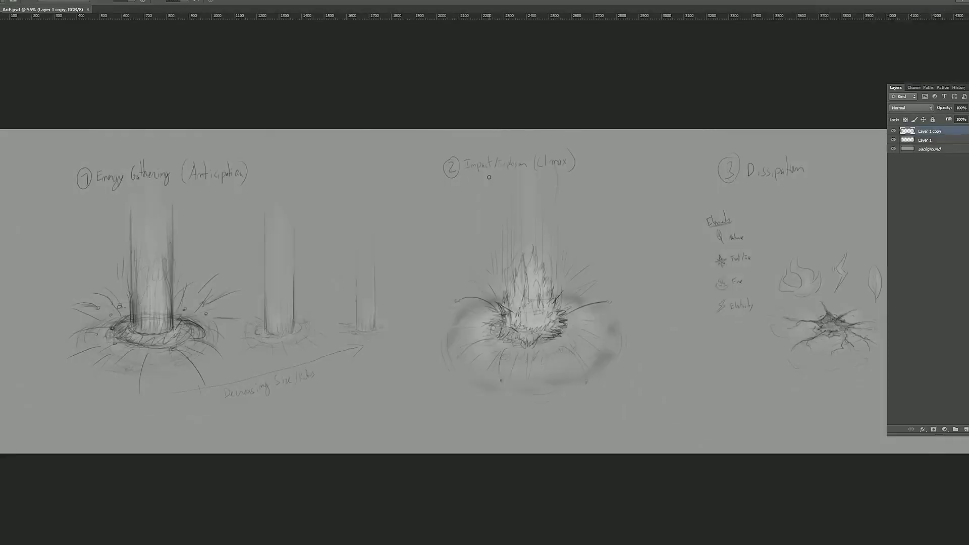
pyautogui.hotkey('ctrl', 'n')
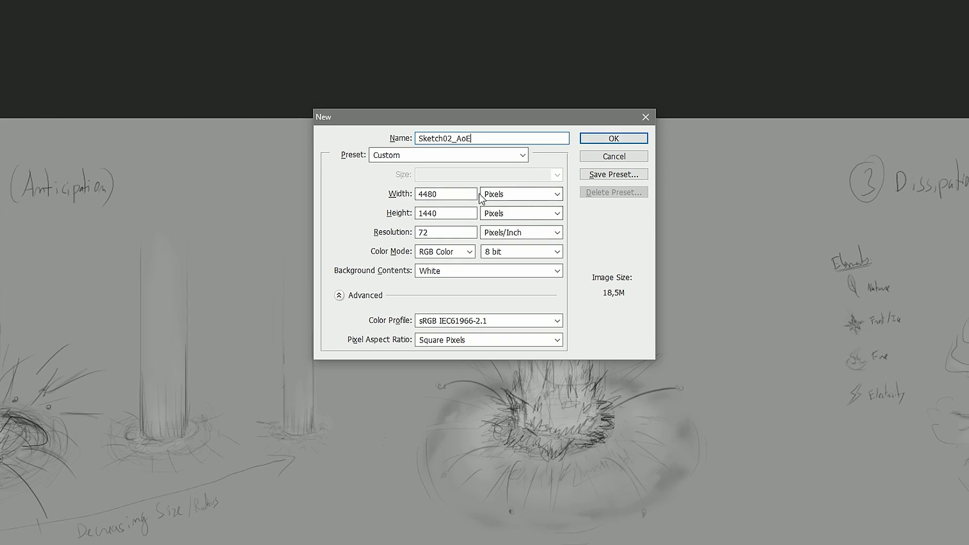
pyautogui.click(613, 139)
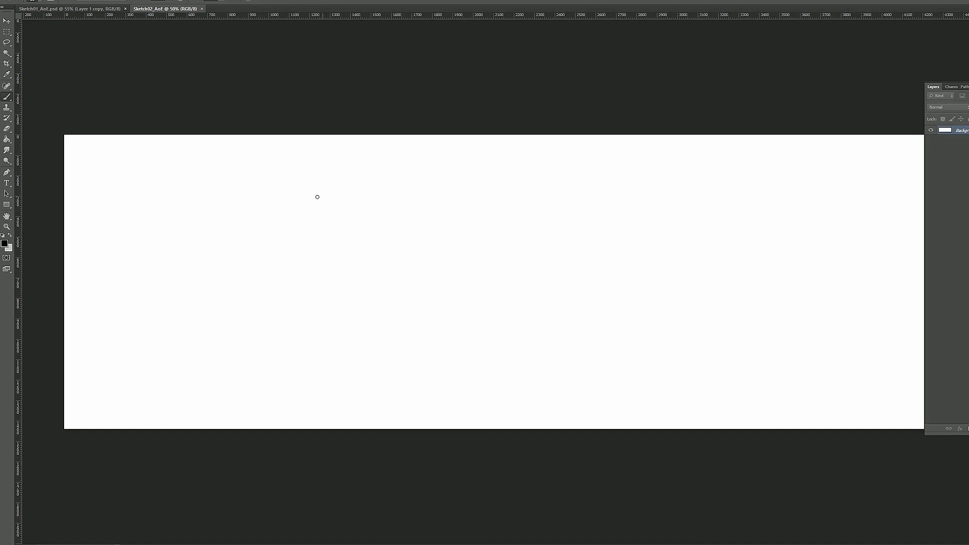
# Fill the background with light grey #bbbbbb and add a new layer above it.
pyautogui.click(8, 144)
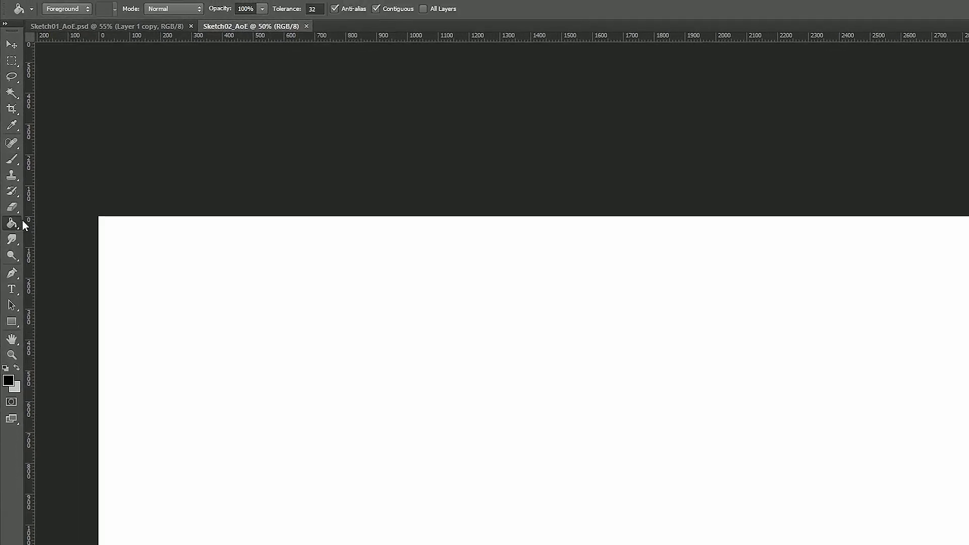
pyautogui.click(10, 384)
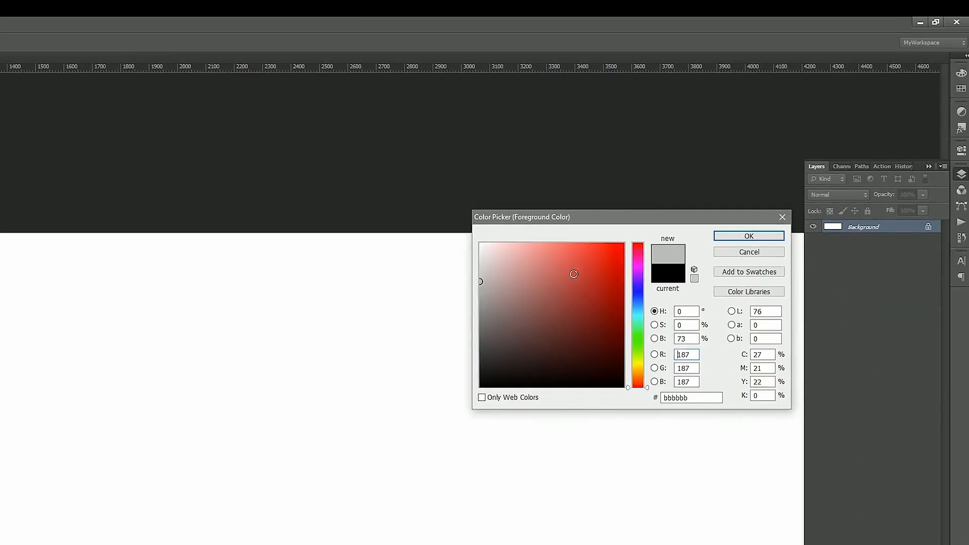
pyautogui.click(750, 239)
pyautogui.click(585, 301)
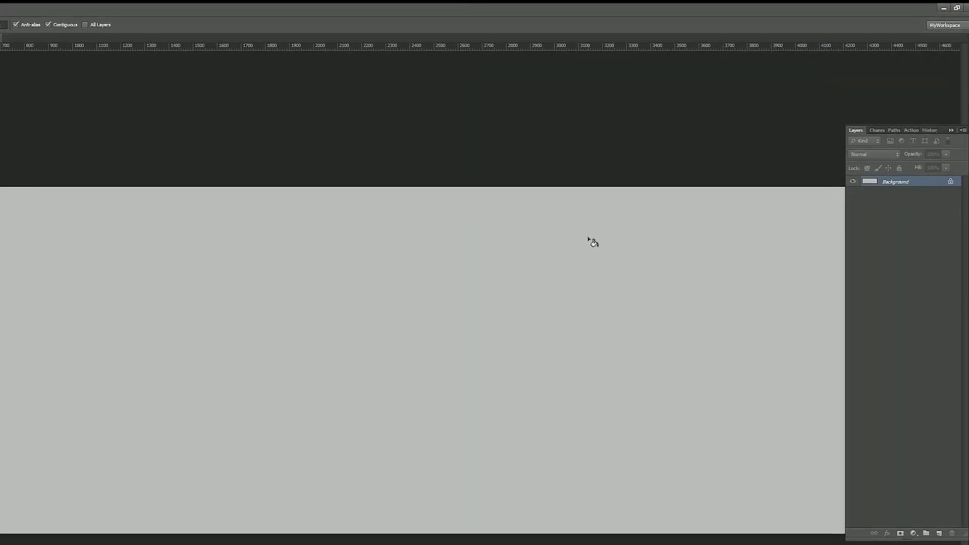
pyautogui.hotkey('ctrl', 'shift', 'n')
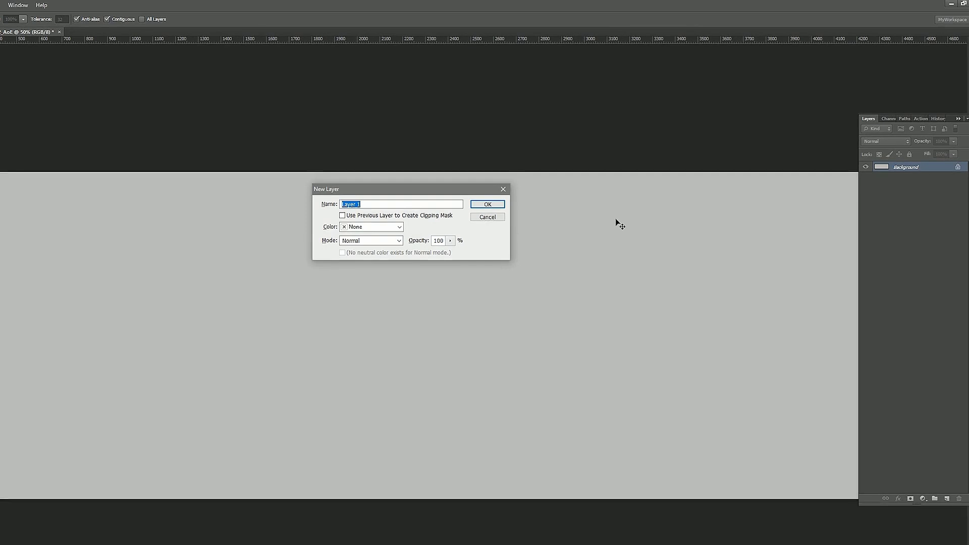
pyautogui.press('Return')
# Set up the Brush tool with 35% opacity and a size of 2 px.
pyautogui.press('b')
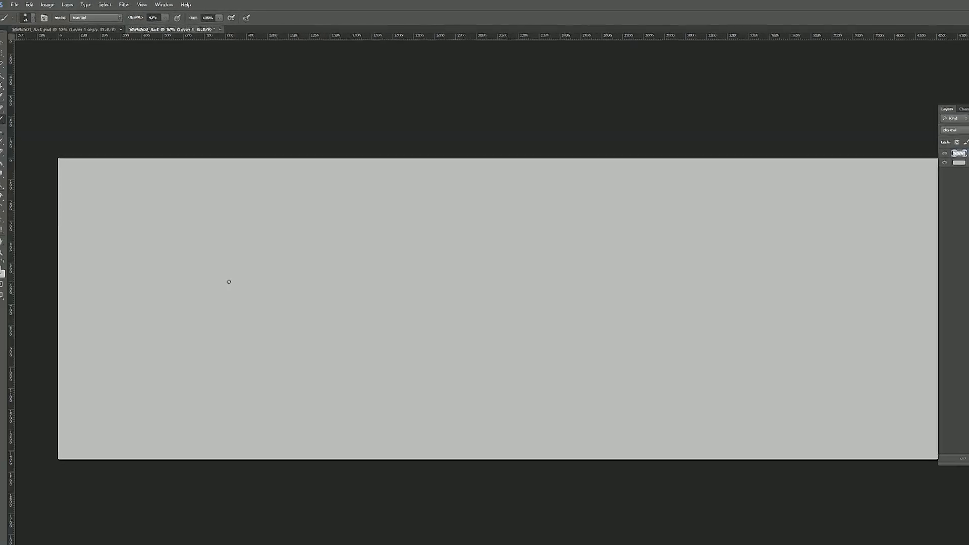
pyautogui.keyDown('ctrl'); pyautogui.click(213, 291); pyautogui.keyUp('ctrl')
pyautogui.moveTo(236, 304)
pyautogui.mouseDown()
pyautogui.moveTo(350, 256)
pyautogui.moveTo(338, 287)
pyautogui.mouseUp()
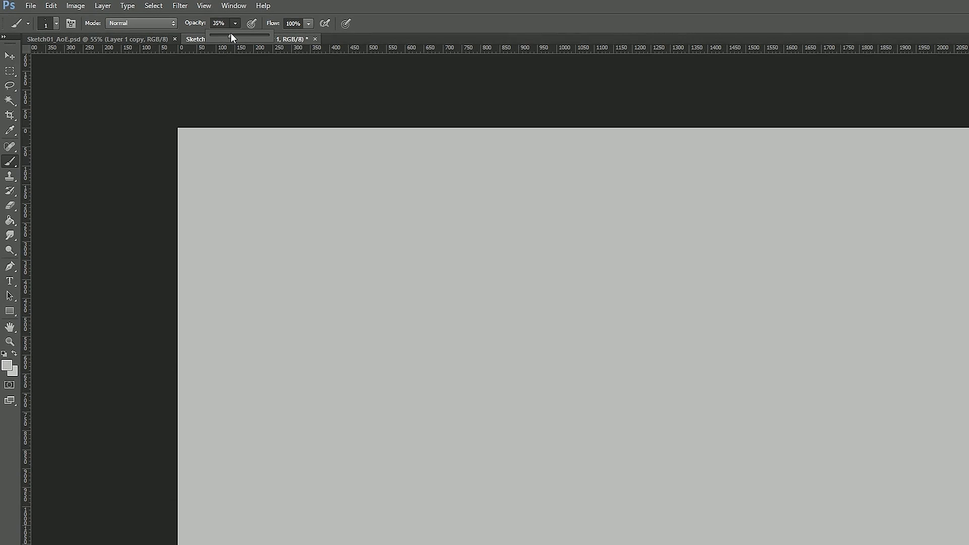
pyautogui.click(57, 24)
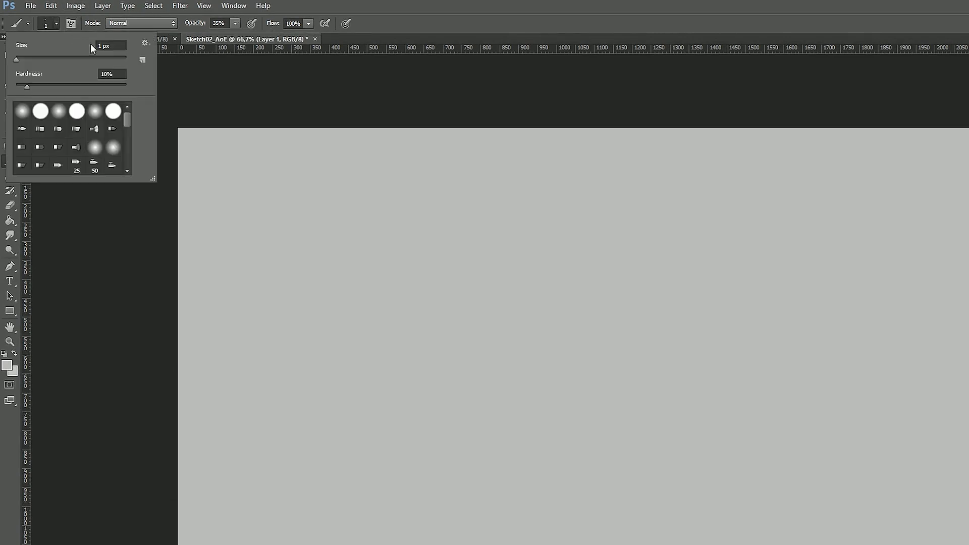
pyautogui.click(123, 46)
pyautogui.moveTo(123, 46); pyautogui.dragTo(97, 46)
pyautogui.write('2')
pyautogui.press('Return')
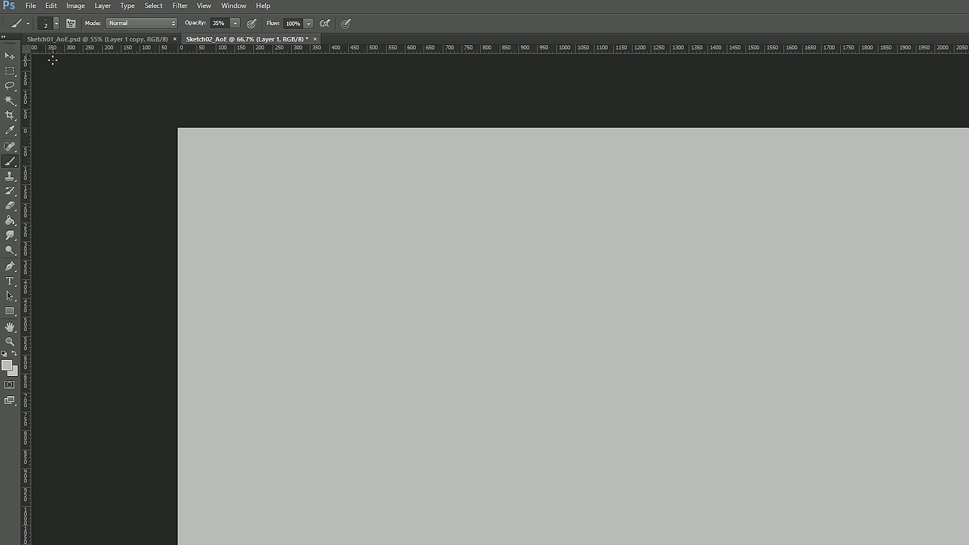
# Set the foreground colour to black for sketching.
pyautogui.click(7, 366)
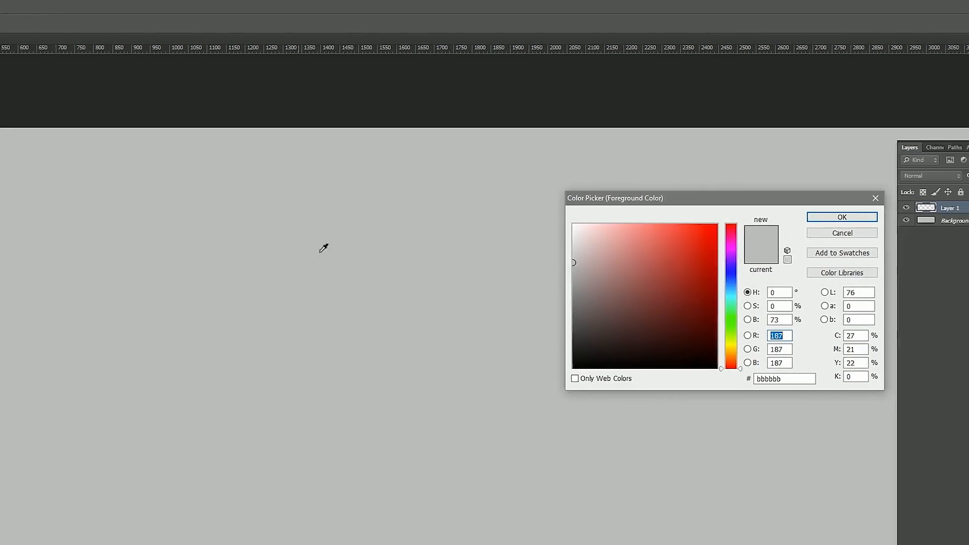
pyautogui.moveTo(589, 338); pyautogui.dragTo(569, 372)
pyautogui.click(862, 218)
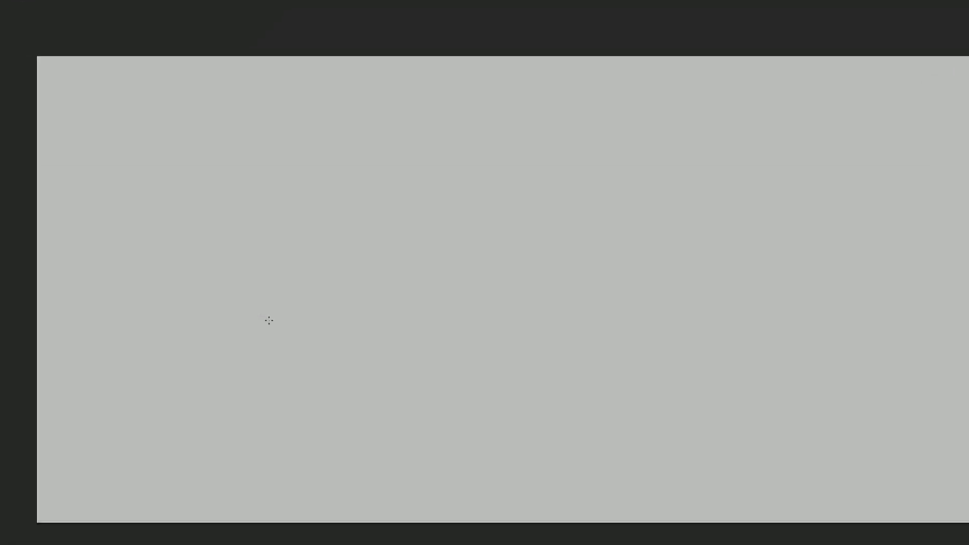
# Sketch the first effect stage with an elliptical base ring, two vertical beam edges above it and curved lines radiating around it.
pyautogui.moveTo(335, 299)
pyautogui.mouseDown()
pyautogui.moveTo(346, 309)
pyautogui.moveTo(319, 322)
pyautogui.moveTo(290, 308)
pyautogui.mouseUp()
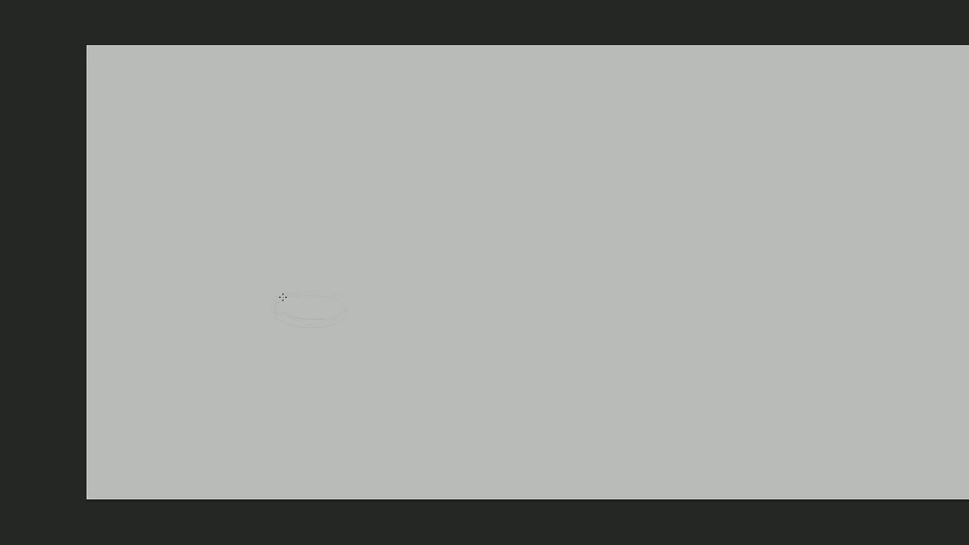
pyautogui.moveTo(275, 302); pyautogui.dragTo(290, 316)
pyautogui.moveTo(275, 305); pyautogui.dragTo(275, 119)
pyautogui.hotkey('ctrl', 'z')
pyautogui.moveTo(276, 302); pyautogui.dragTo(276, 154)
pyautogui.moveTo(347, 304); pyautogui.dragTo(346, 134)
pyautogui.moveTo(203, 253); pyautogui.dragTo(249, 295)
pyautogui.moveTo(191, 314); pyautogui.dragTo(253, 311)
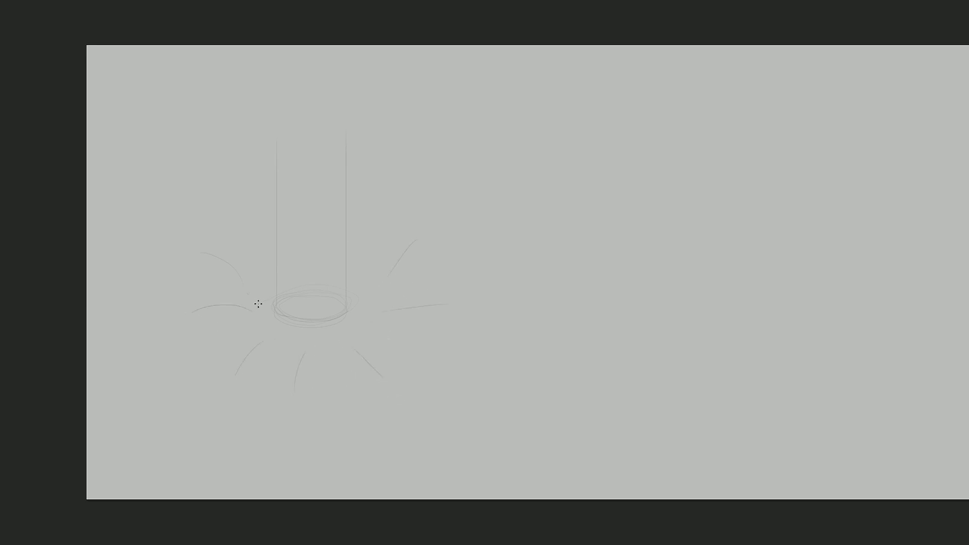
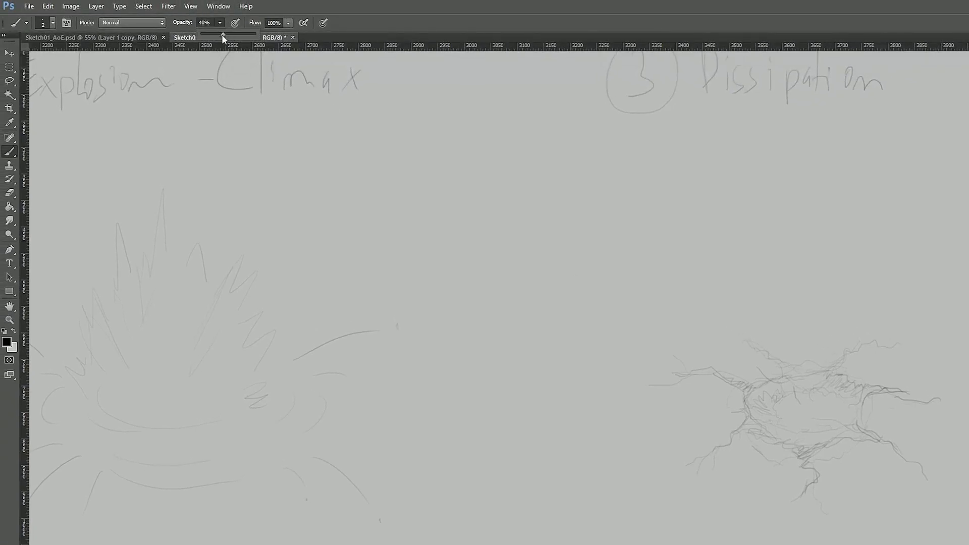
# Set the brush to 4% opacity and about 94 px, and softly shade the explosion sketch.
pyautogui.moveTo(205, 34); pyautogui.dragTo(202, 35)
pyautogui.click(53, 23)
pyautogui.moveTo(17, 56); pyautogui.dragTo(39, 56)
pyautogui.click(359, 4)
pyautogui.moveTo(367, 362)
pyautogui.keyDown('alt'); pyautogui.mouseDown(button='right')
pyautogui.moveTo(380, 360)
pyautogui.moveTo(384, 295)
pyautogui.mouseUp(button='right'); pyautogui.keyUp('alt')
pyautogui.moveTo(861, 396)
pyautogui.mouseDown()
pyautogui.moveTo(962, 341)
pyautogui.moveTo(938, 340)
pyautogui.mouseUp()
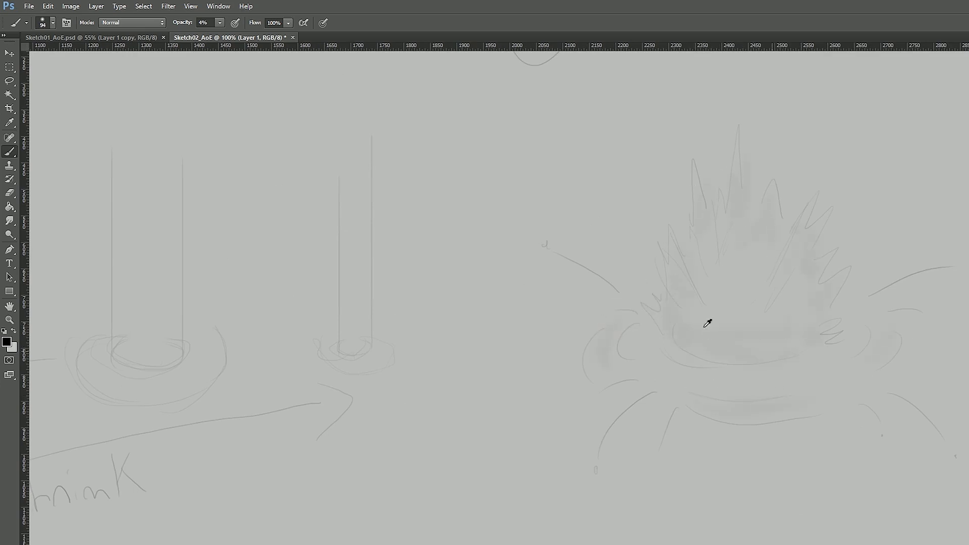
# Softly shade the large energy beam and the shrinking beams beside it, including their base rings.
pyautogui.moveTo(715, 281)
pyautogui.mouseDown()
pyautogui.moveTo(748, 400)
pyautogui.moveTo(948, 371)
pyautogui.mouseUp()
pyautogui.moveTo(35, 426); pyautogui.dragTo(534, 408)
pyautogui.moveTo(596, 126); pyautogui.dragTo(609, 404)
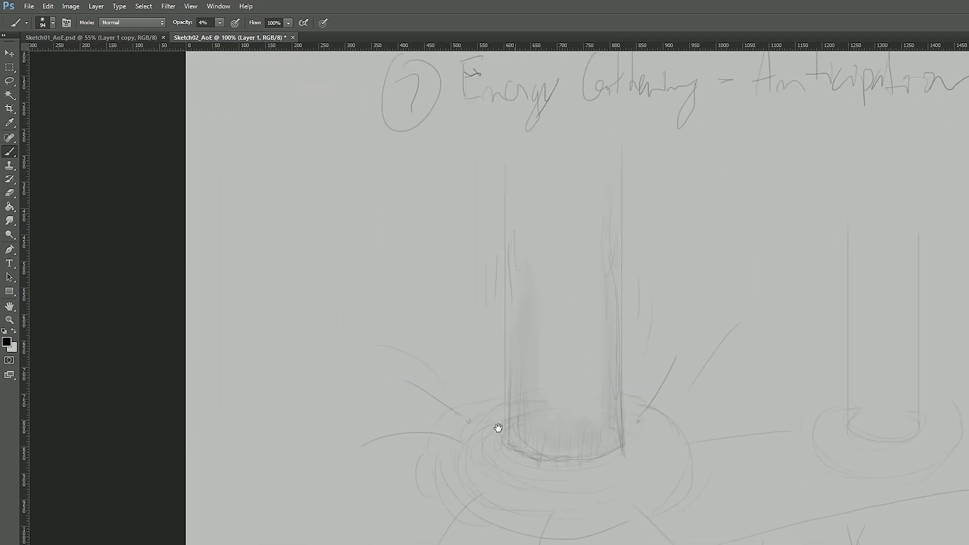
pyautogui.moveTo(497, 428); pyautogui.dragTo(597, 473)
pyautogui.moveTo(908, 295)
pyautogui.mouseDown()
pyautogui.moveTo(888, 397)
pyautogui.moveTo(899, 436)
pyautogui.mouseUp()
# Reduce the brush size and shade the cracked crater of the dissipation stage.
pyautogui.hotkey('ctrl', '-')
pyautogui.moveTo(853, 331); pyautogui.dragTo(328, 390)
pyautogui.moveTo(887, 341); pyautogui.dragTo(791, 320)
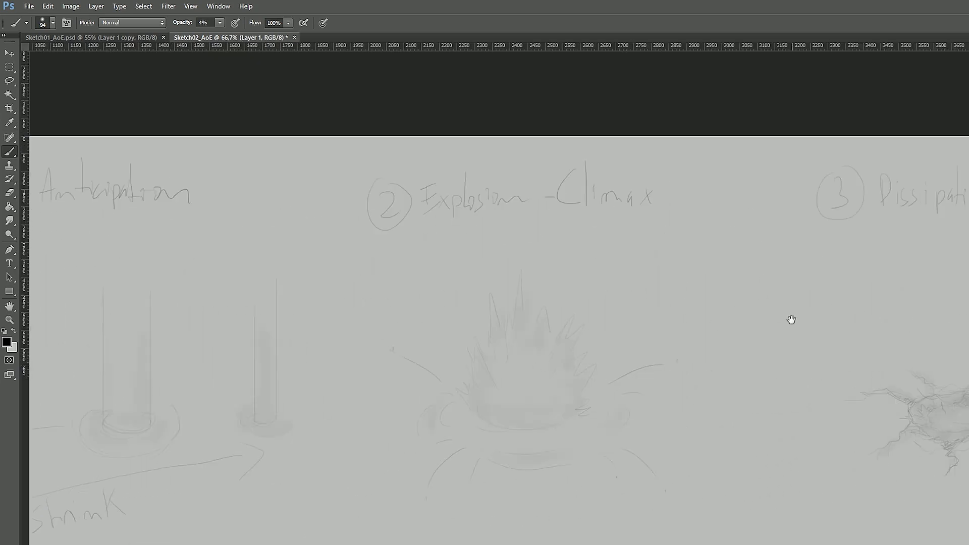
pyautogui.keyDown('alt'); pyautogui.moveTo(839, 301); pyautogui.dragTo(812, 303, button='right'); pyautogui.keyUp('alt')
pyautogui.moveTo(572, 418); pyautogui.dragTo(811, 393)
pyautogui.hotkey('ctrl', '-')
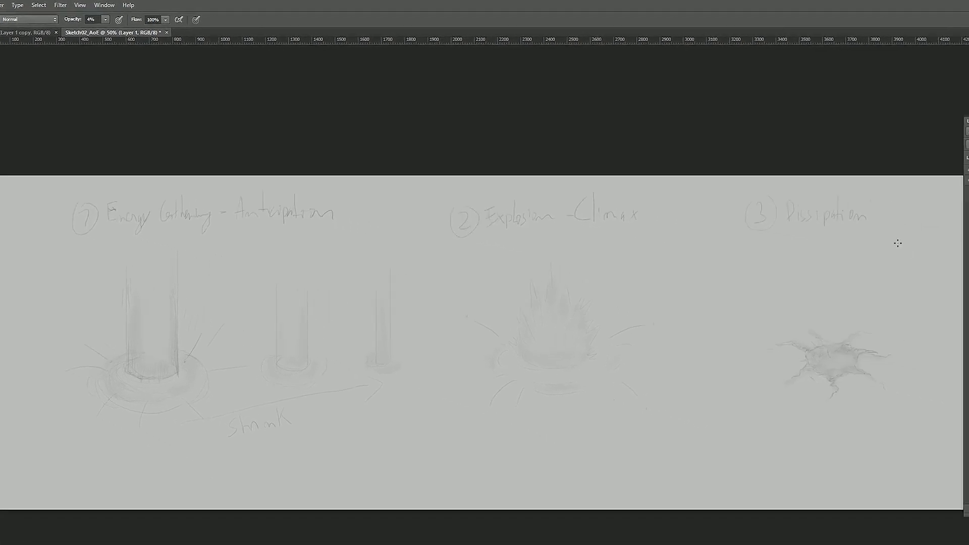
# Duplicate the sketch layer and merge the copy with the original to darken its lines.
pyautogui.rightClick(894, 158)
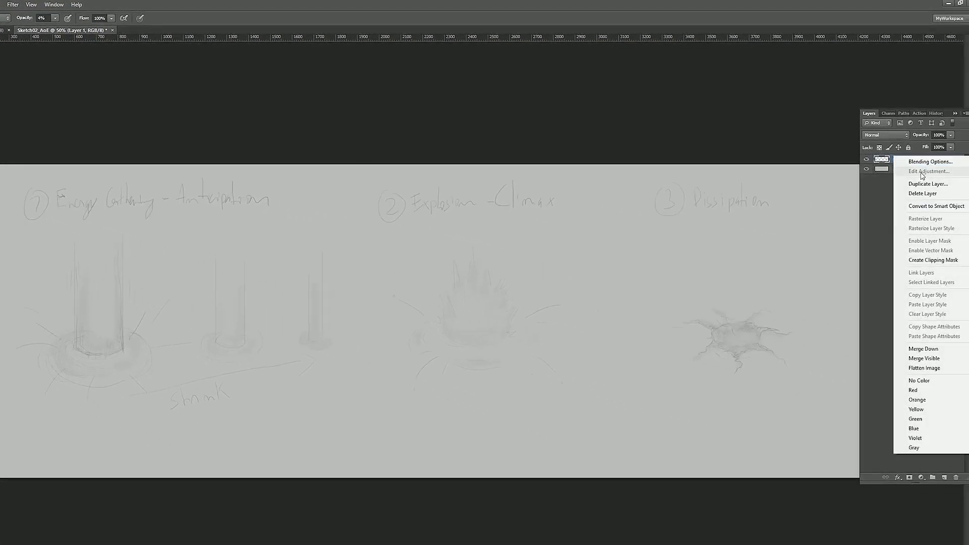
pyautogui.click(921, 184)
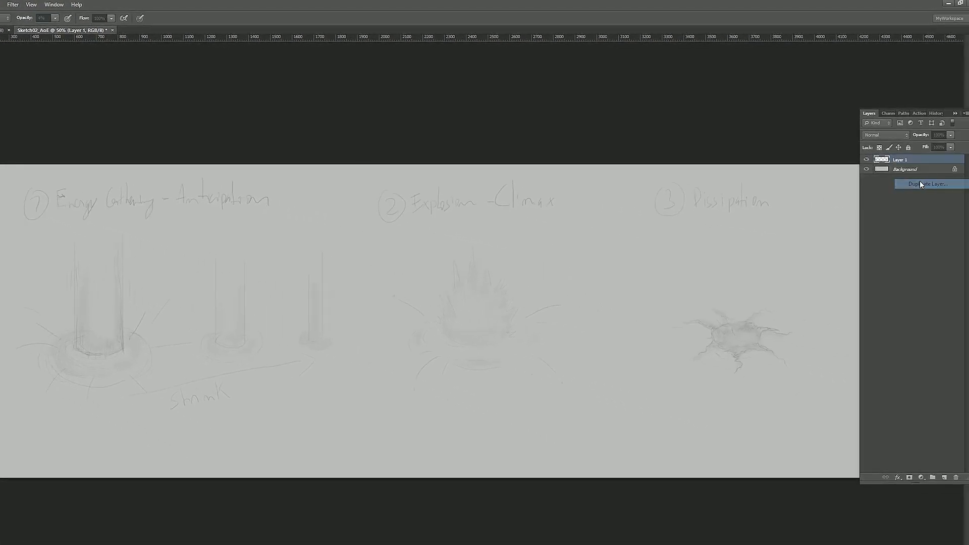
pyautogui.keyDown('shift'); pyautogui.click(917, 170); pyautogui.keyUp('shift')
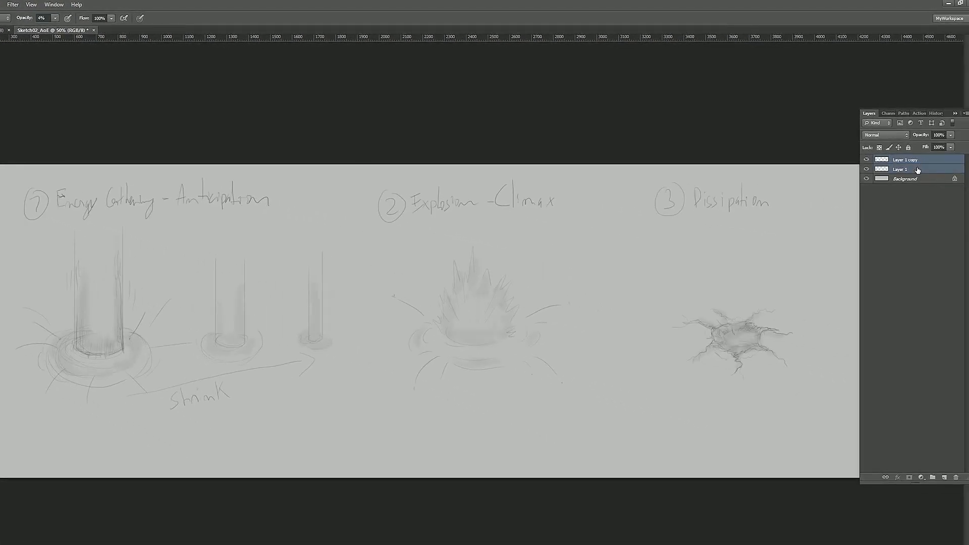
pyautogui.hotkey('ctrl', 'e')
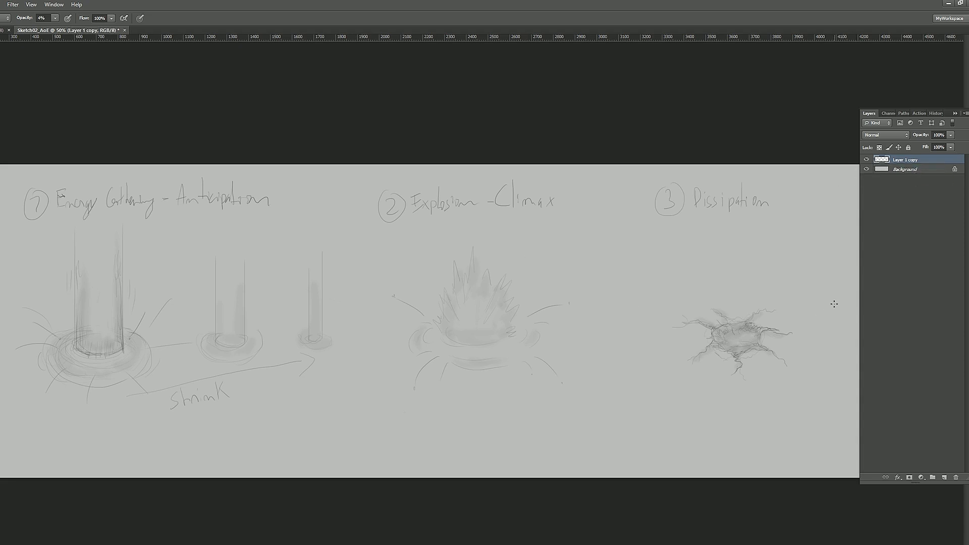
pyautogui.rightClick(919, 160)
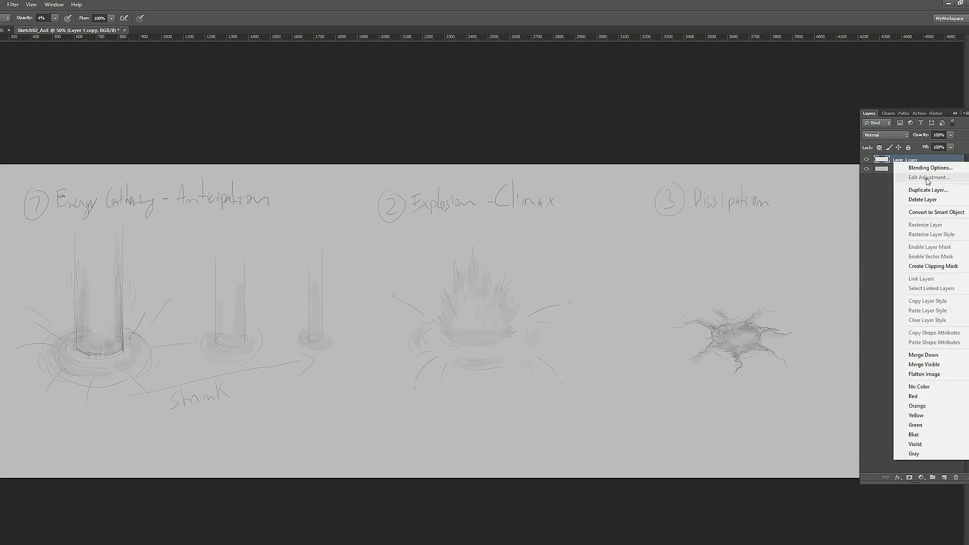
pyautogui.click(925, 186)
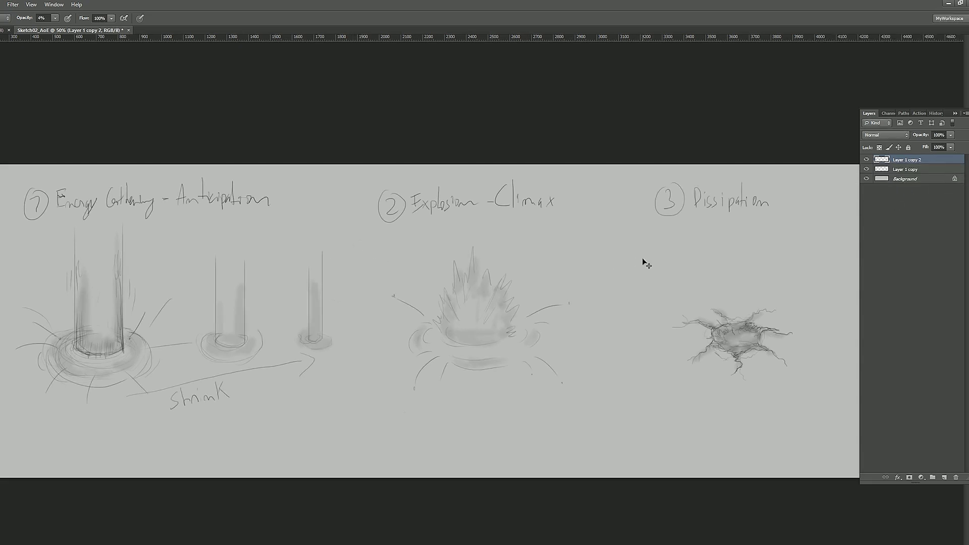
pyautogui.hotkey('ctrl', 'z')
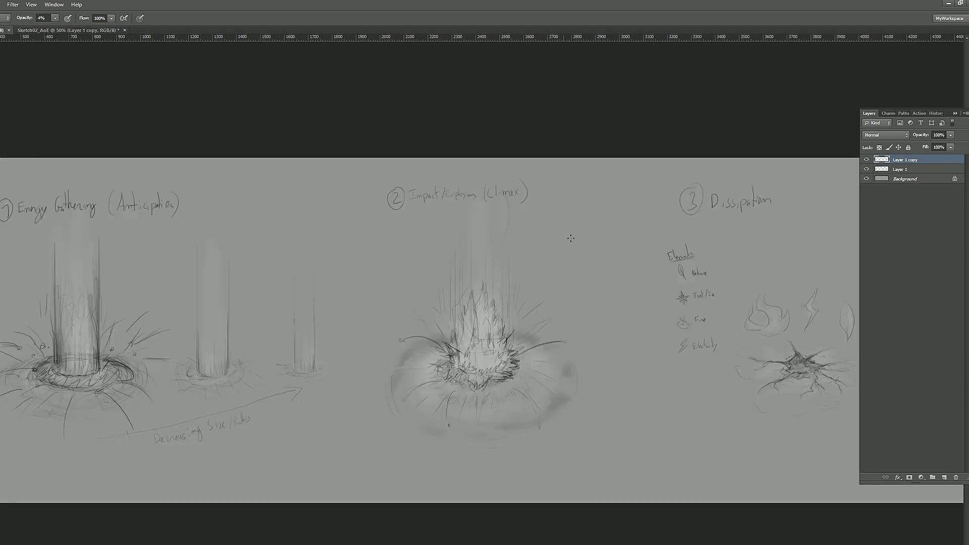
# Examine the more detailed AoE sketch, including its element list, the dissipation crater and the climax explosion.
pyautogui.moveTo(571, 238); pyautogui.dragTo(380, 193)
pyautogui.keyDown('alt'); pyautogui.scroll(10, 515, 232); pyautogui.keyUp('alt')
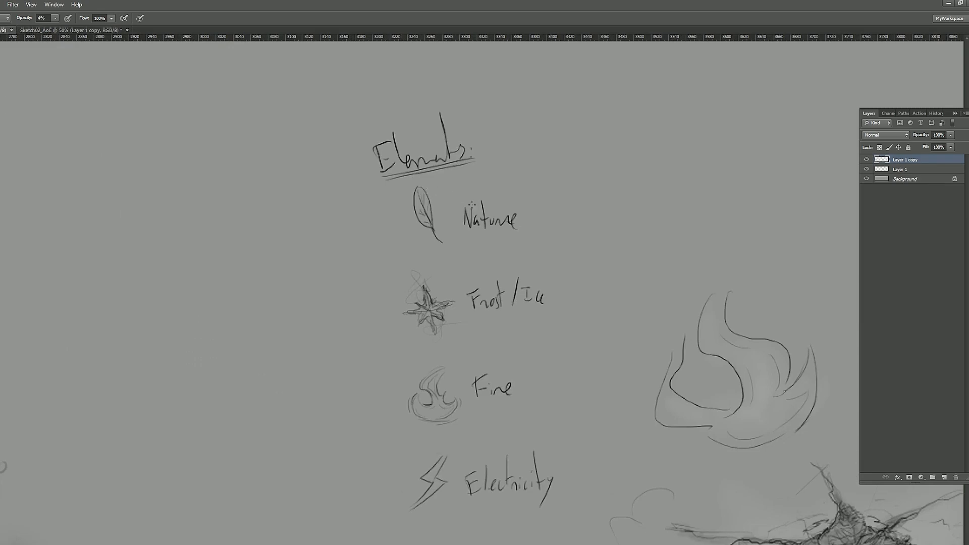
pyautogui.moveTo(454, 328); pyautogui.dragTo(421, 276)
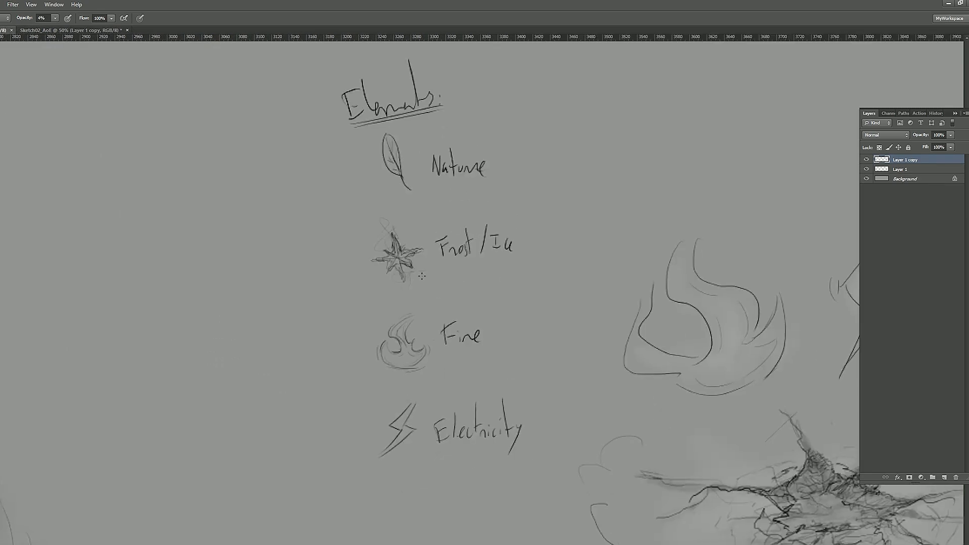
pyautogui.moveTo(475, 363); pyautogui.dragTo(454, 292)
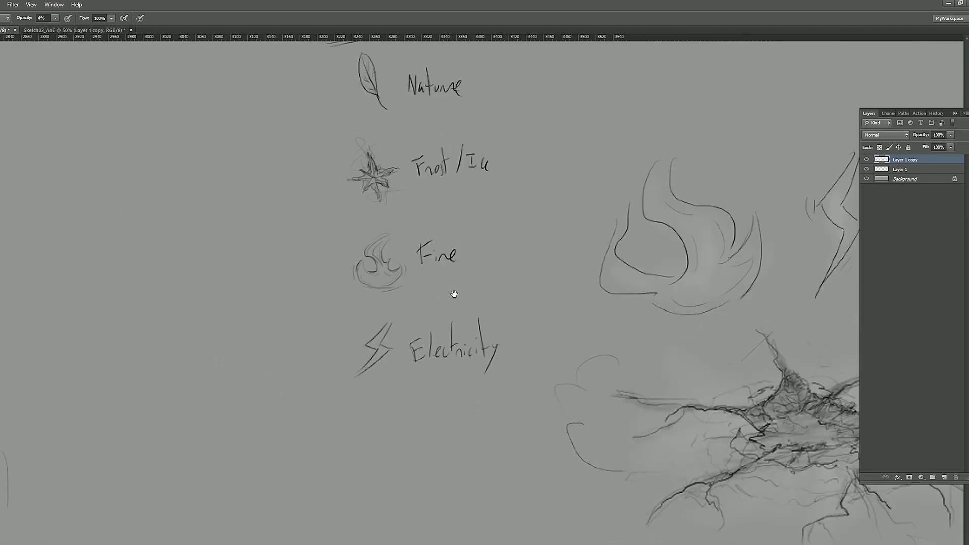
pyautogui.keyDown('alt'); pyautogui.scroll(-5, 465, 363); pyautogui.keyUp('alt')
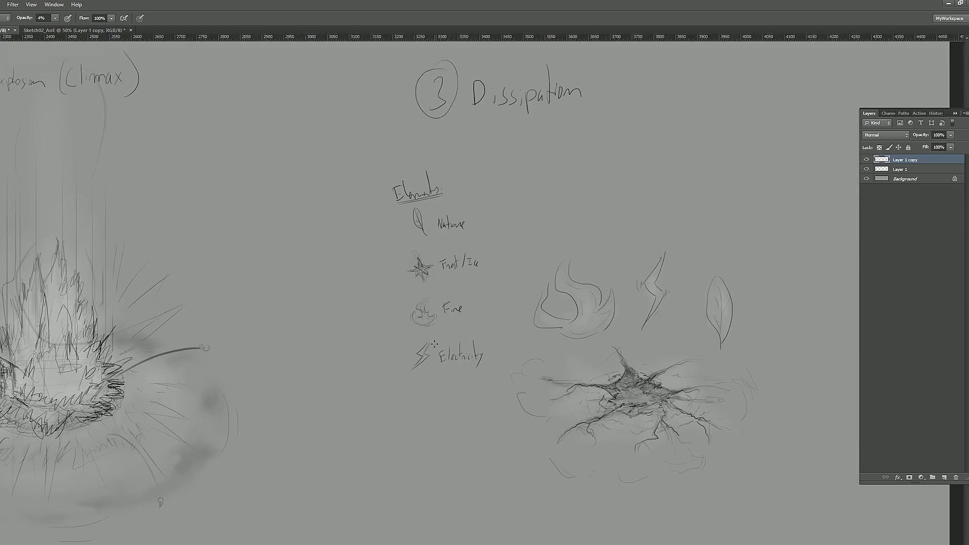
pyautogui.keyDown('alt'); pyautogui.scroll(-3, 456, 364); pyautogui.keyUp('alt')
pyautogui.keyDown('alt'); pyautogui.scroll(3, 169, 324); pyautogui.keyUp('alt')
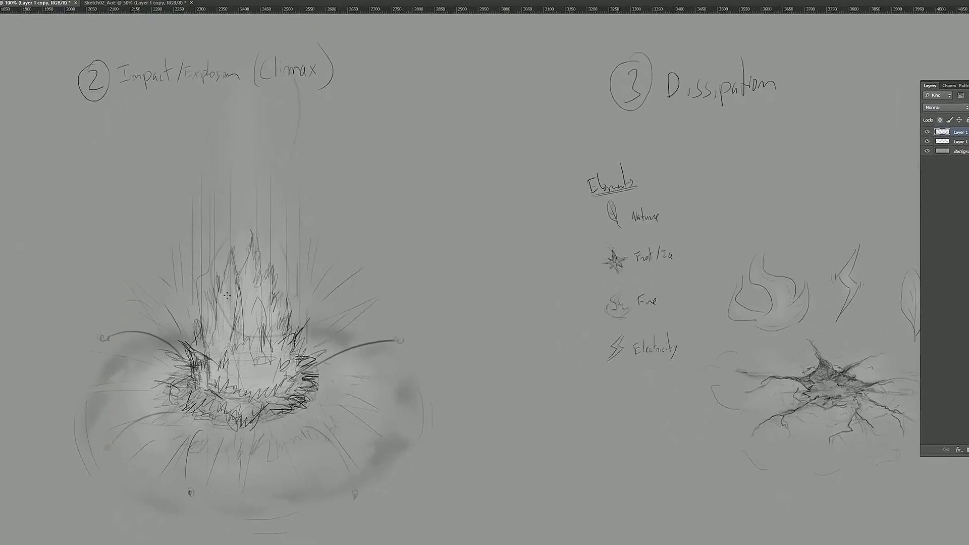
pyautogui.moveTo(256, 242); pyautogui.dragTo(296, 233)
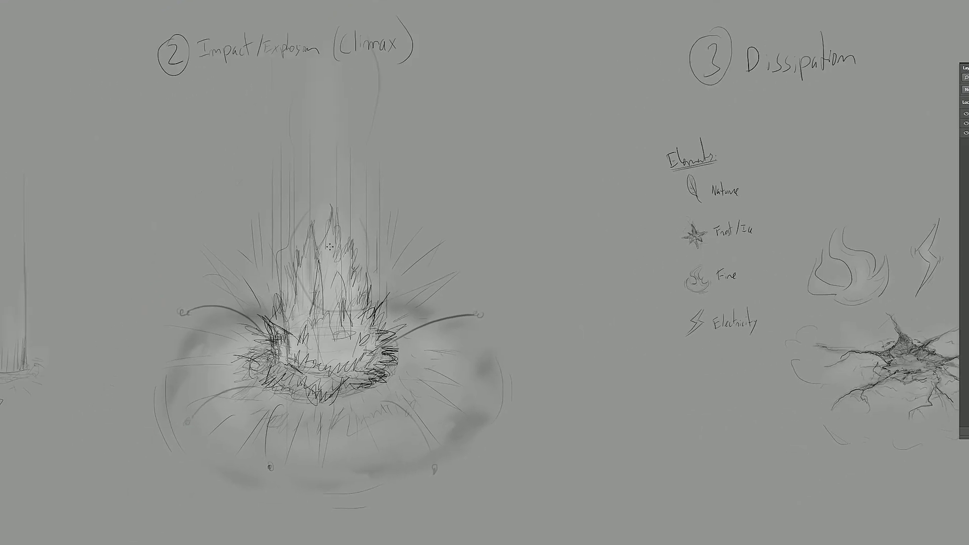
# Try sketching jagged lightning arcs shooting out of the climax explosion.
pyautogui.moveTo(327, 237)
pyautogui.mouseDown()
pyautogui.moveTo(349, 214)
pyautogui.moveTo(324, 143)
pyautogui.moveTo(295, 127)
pyautogui.mouseUp()
pyautogui.moveTo(283, 267)
pyautogui.mouseDown()
pyautogui.moveTo(268, 297)
pyautogui.moveTo(176, 229)
pyautogui.mouseUp()
pyautogui.moveTo(357, 276); pyautogui.dragTo(483, 169)
pyautogui.moveTo(371, 248); pyautogui.dragTo(381, 232)
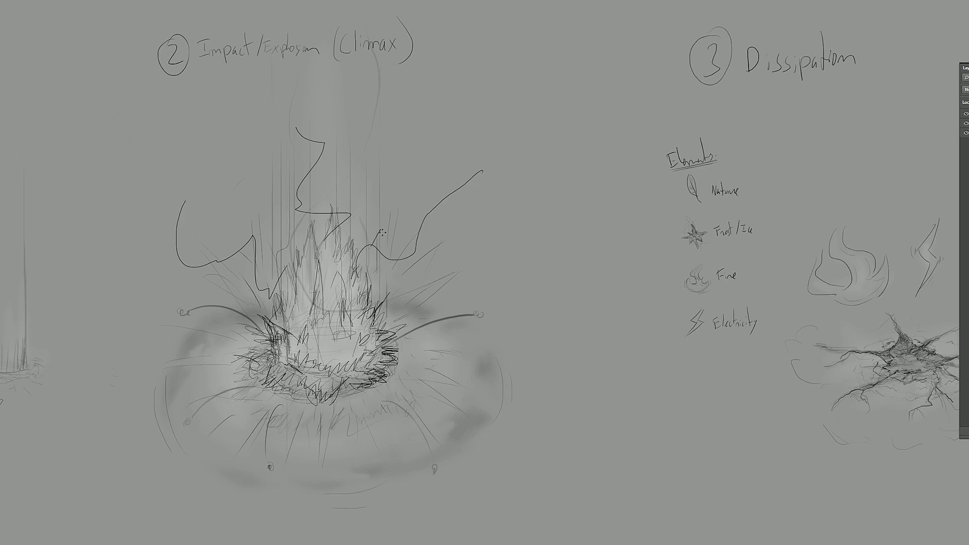
pyautogui.hotkey('ctrl', 'z')
pyautogui.hotkey('ctrl', 'z')
pyautogui.hotkey('ctrl', 'z')
pyautogui.hotkey('ctrl', 'z')
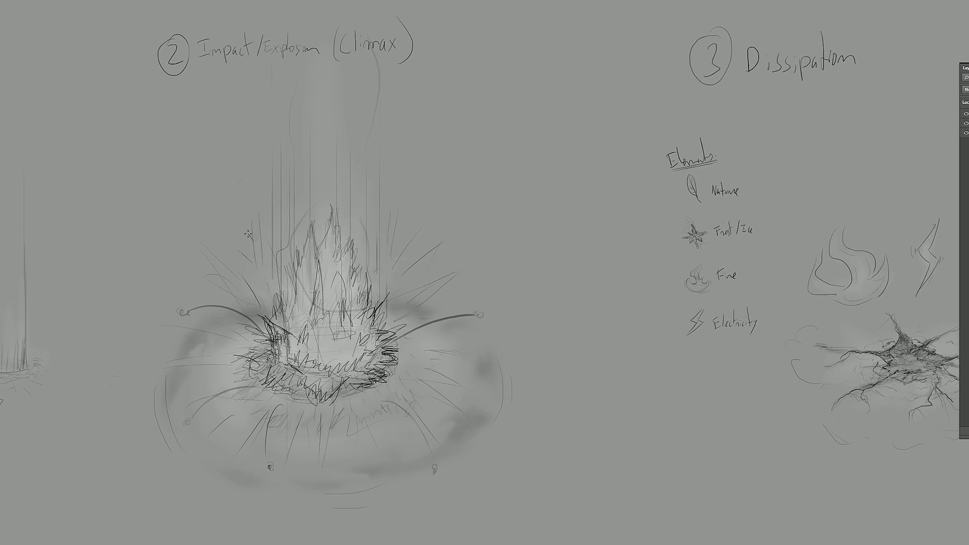
pyautogui.moveTo(248, 234); pyautogui.dragTo(249, 235)
pyautogui.moveTo(379, 228); pyautogui.dragTo(380, 222)
pyautogui.moveTo(415, 266); pyautogui.dragTo(395, 287)
pyautogui.hotkey('ctrl', 'z')
pyautogui.hotkey('ctrl', 'z')
pyautogui.hotkey('ctrl', 'z')
# Review the anticipation stage of the detailed sketch and return to the lighter AoE sketch.
pyautogui.moveTo(310, 200); pyautogui.dragTo(528, 171)
pyautogui.moveTo(324, 216); pyautogui.dragTo(560, 179)
pyautogui.moveTo(324, 200)
pyautogui.mouseDown()
pyautogui.moveTo(567, 189)
pyautogui.moveTo(562, 212)
pyautogui.moveTo(539, 218)
pyautogui.mouseUp()
pyautogui.keyDown('alt'); pyautogui.scroll(-2, 445, 162); pyautogui.keyUp('alt')
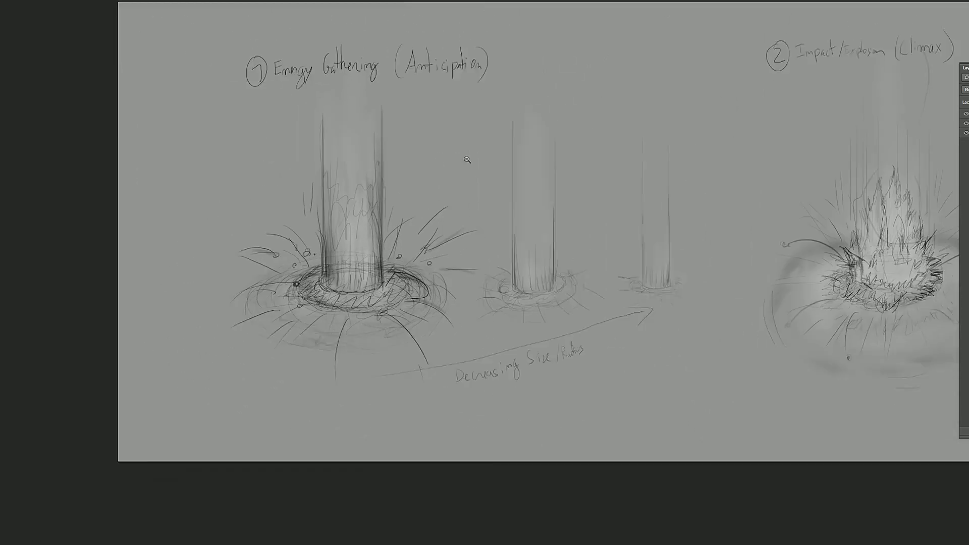
pyautogui.moveTo(607, 177); pyautogui.dragTo(343, 190)
pyautogui.moveTo(527, 138); pyautogui.dragTo(232, 153)
pyautogui.moveTo(540, 153); pyautogui.dragTo(366, 167)
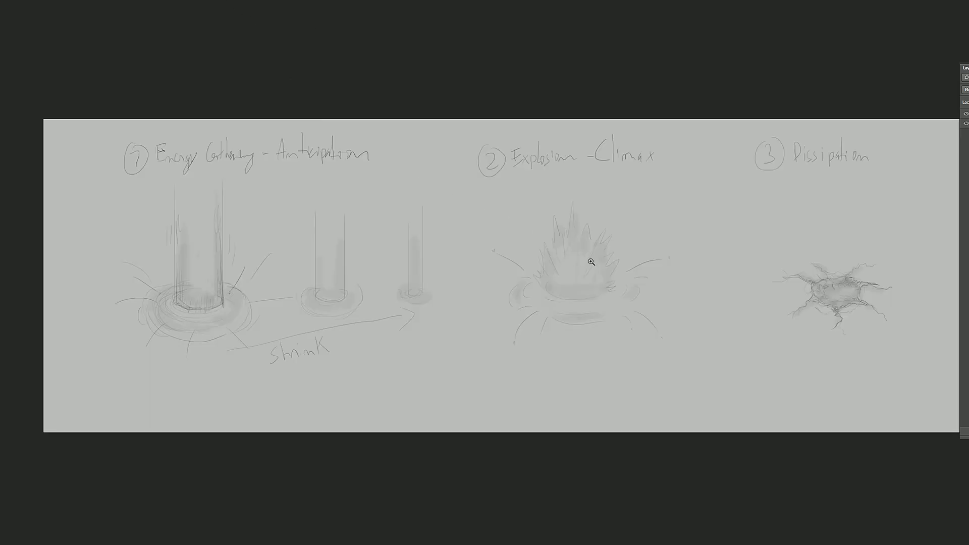
# Try darkening the light sketch's background with Hue/Saturation by lowering its lightness to -6.
pyautogui.click(591, 262)
pyautogui.moveTo(537, 245); pyautogui.dragTo(615, 237)
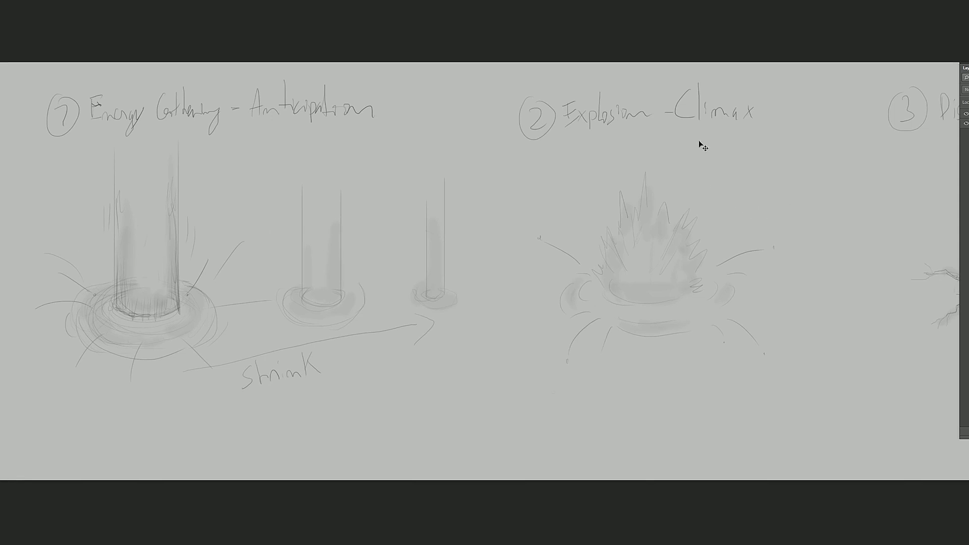
pyautogui.hotkey('ctrl', 'u')
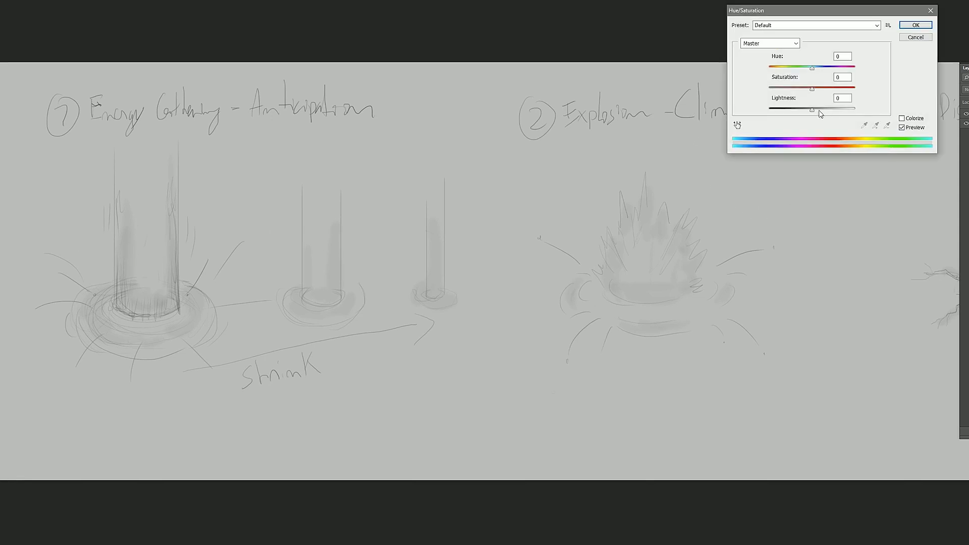
pyautogui.moveTo(811, 108)
pyautogui.mouseDown()
pyautogui.moveTo(798, 108)
pyautogui.moveTo(831, 108)
pyautogui.moveTo(810, 106)
pyautogui.mouseUp()
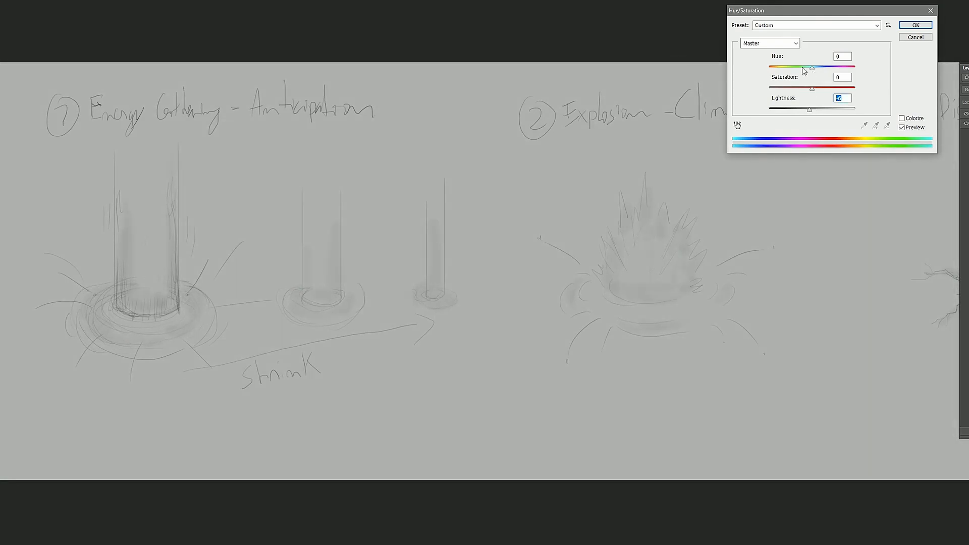
pyautogui.moveTo(811, 69); pyautogui.dragTo(804, 69)
pyautogui.press('Return')
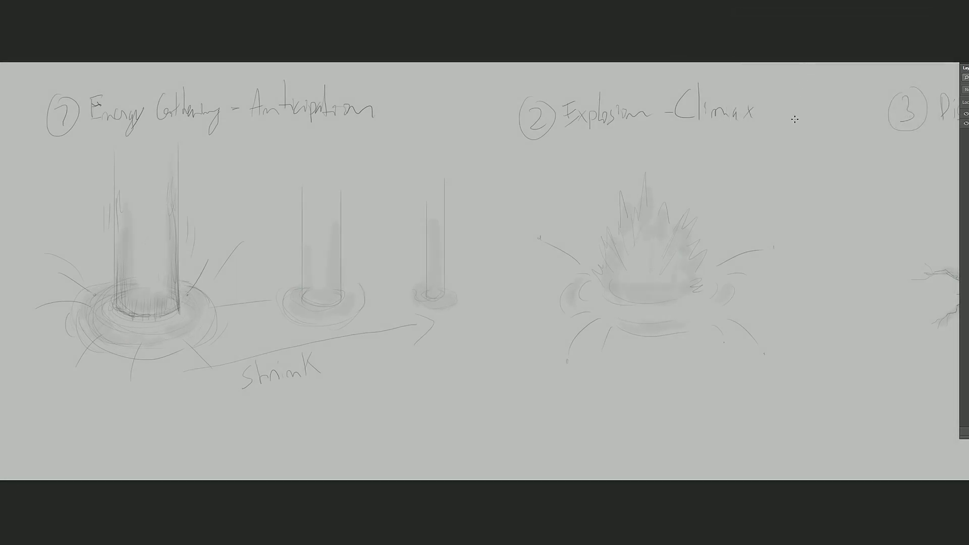
pyautogui.keyDown('alt'); pyautogui.scroll(-2, 546, 267); pyautogui.keyUp('alt')
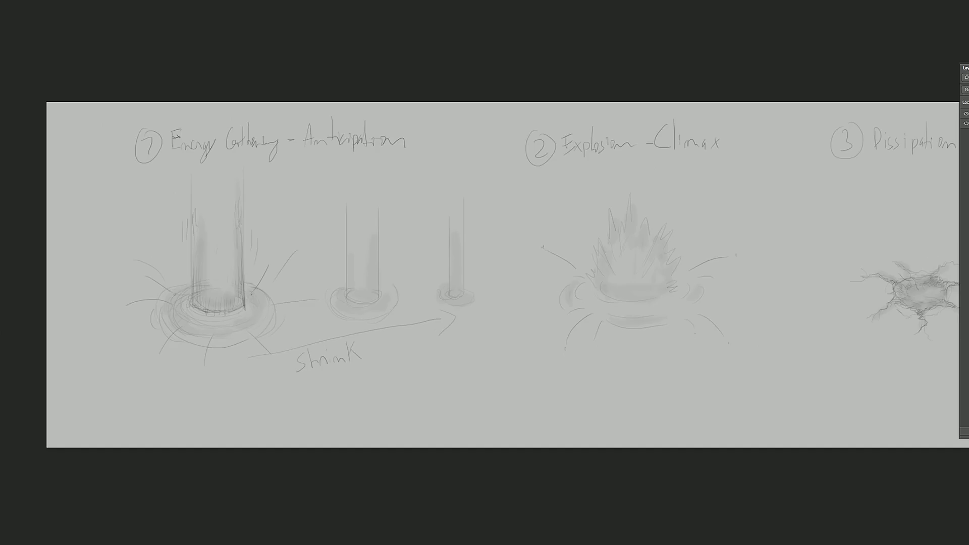
pyautogui.hotkey('ctrl', 'j')
pyautogui.keyDown('alt'); pyautogui.scroll(-1, 812, 254); pyautogui.keyUp('alt')
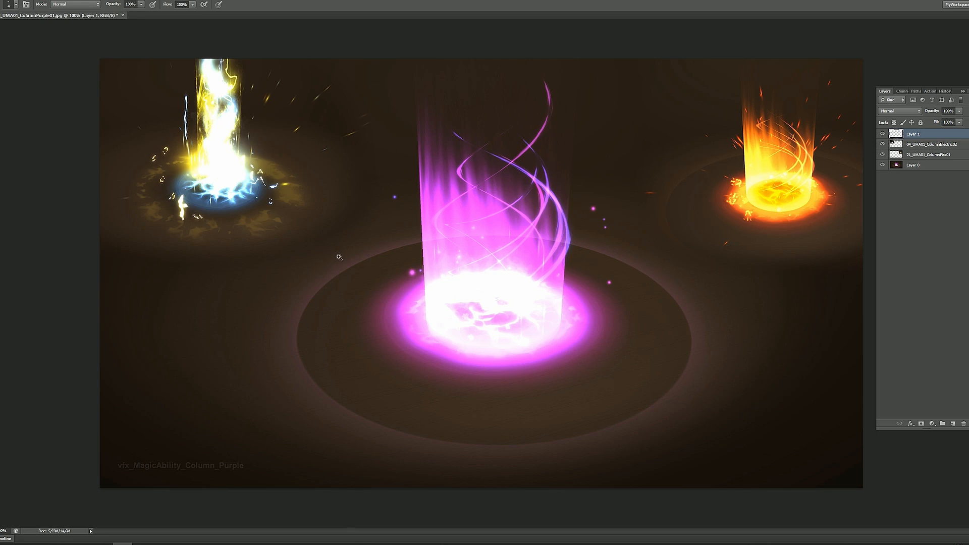
# In the magic column reference image, circle the small sparks beside the columns and the ground area around the purple column.
pyautogui.moveTo(339, 257); pyautogui.dragTo(341, 253)
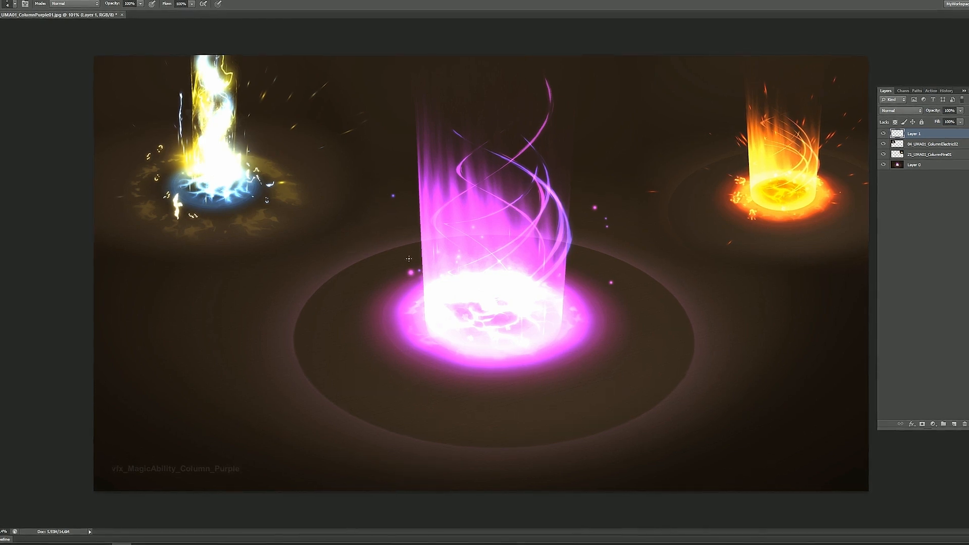
pyautogui.moveTo(392, 187); pyautogui.dragTo(391, 193)
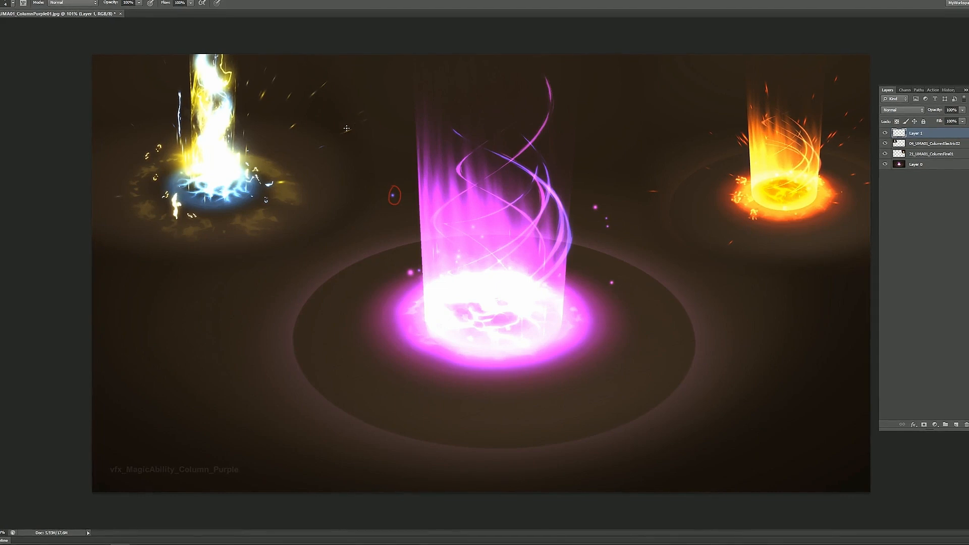
pyautogui.moveTo(323, 79); pyautogui.dragTo(325, 81)
pyautogui.moveTo(299, 120); pyautogui.dragTo(292, 134)
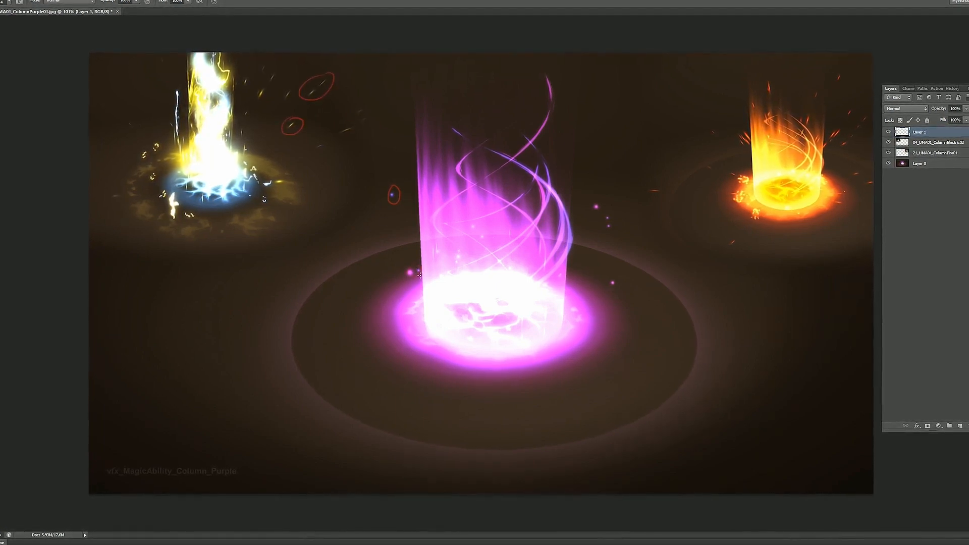
pyautogui.moveTo(383, 273)
pyautogui.mouseDown()
pyautogui.moveTo(354, 333)
pyautogui.moveTo(441, 395)
pyautogui.moveTo(637, 353)
pyautogui.moveTo(502, 233)
pyautogui.moveTo(357, 293)
pyautogui.mouseUp()
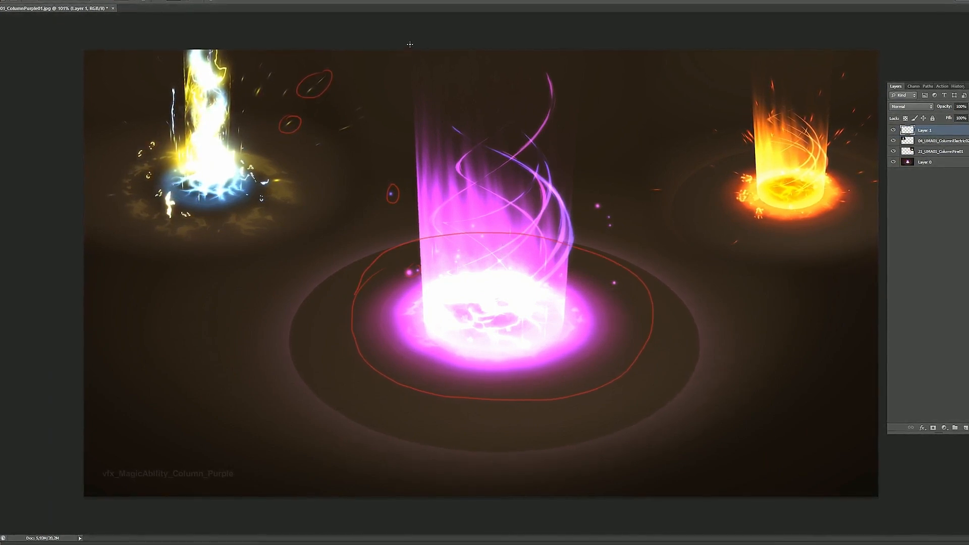
# Outline the purple column and write "3D MESH" beside it, with arrows from the column and its spiral streak.
pyautogui.moveTo(410, 44)
pyautogui.mouseDown()
pyautogui.moveTo(389, 250)
pyautogui.moveTo(447, 364)
pyautogui.moveTo(613, 246)
pyautogui.moveTo(619, 68)
pyautogui.moveTo(618, 81)
pyautogui.moveTo(638, 67)
pyautogui.moveTo(630, 78)
pyautogui.mouseUp()
pyautogui.moveTo(648, 60)
pyautogui.mouseDown()
pyautogui.moveTo(649, 73)
pyautogui.moveTo(691, 69)
pyautogui.mouseUp()
pyautogui.moveTo(690, 54)
pyautogui.mouseDown()
pyautogui.moveTo(699, 52)
pyautogui.moveTo(699, 68)
pyautogui.moveTo(718, 67)
pyautogui.mouseUp()
pyautogui.moveTo(725, 47); pyautogui.dragTo(722, 64)
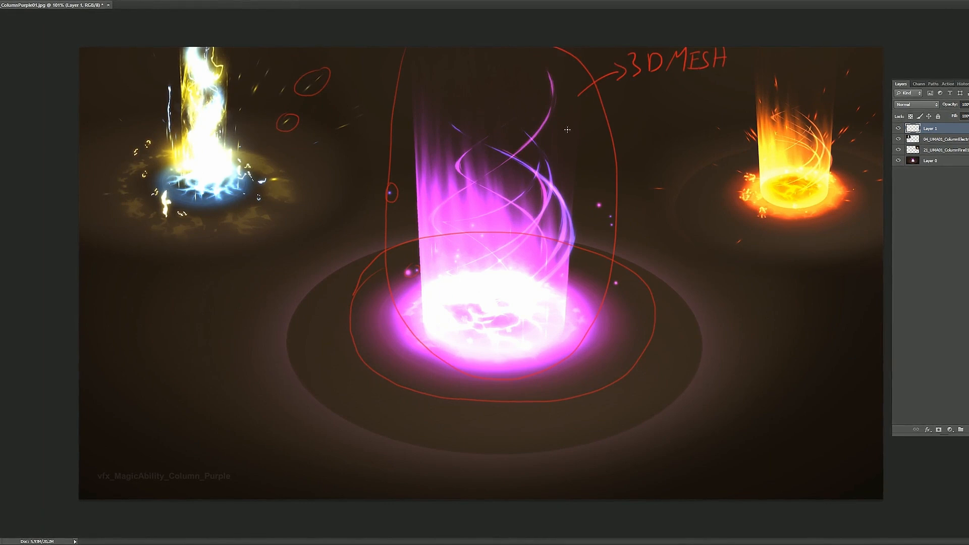
pyautogui.moveTo(542, 130)
pyautogui.mouseDown()
pyautogui.moveTo(561, 140)
pyautogui.moveTo(628, 87)
pyautogui.moveTo(631, 100)
pyautogui.mouseUp()
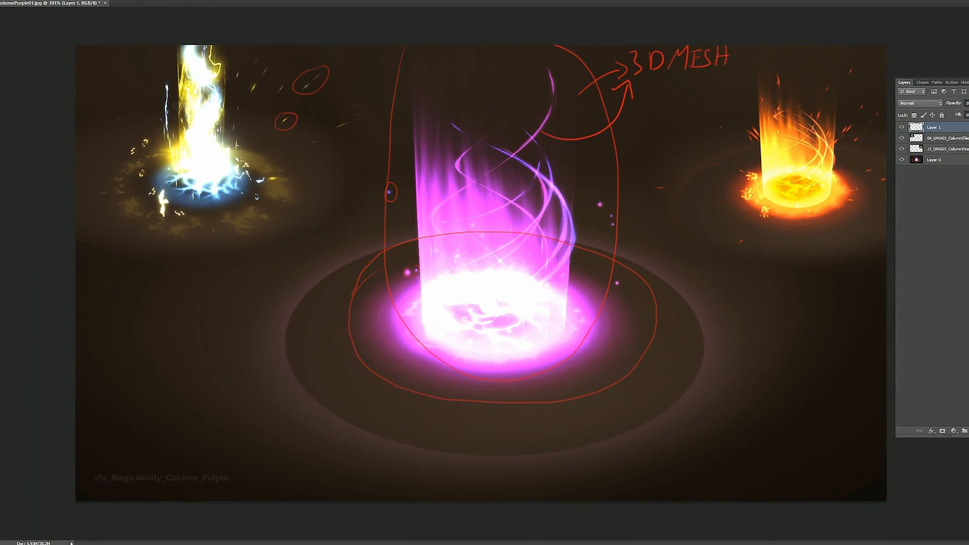
# Circle the electric column's glowing blue base and label it "Crack Texture" with an arrow.
pyautogui.keyDown('alt'); pyautogui.scroll(3, 181, 171); pyautogui.keyUp('alt')
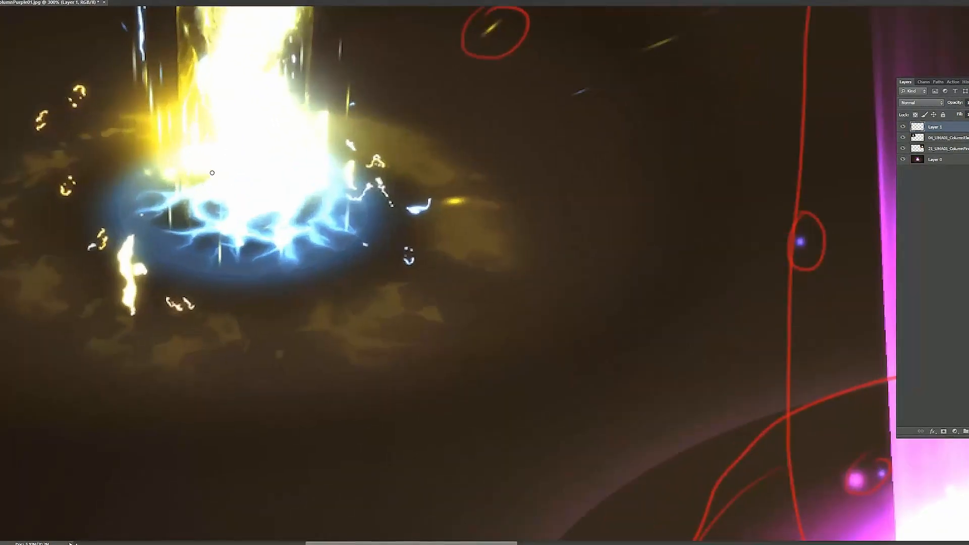
pyautogui.moveTo(189, 168); pyautogui.dragTo(171, 202)
pyautogui.moveTo(175, 281)
pyautogui.mouseDown()
pyautogui.moveTo(342, 218)
pyautogui.moveTo(166, 169)
pyautogui.mouseUp()
pyautogui.moveTo(166, 208); pyautogui.dragTo(291, 399)
pyautogui.moveTo(259, 378)
pyautogui.mouseDown()
pyautogui.moveTo(284, 410)
pyautogui.moveTo(306, 380)
pyautogui.mouseUp()
pyautogui.moveTo(280, 444); pyautogui.dragTo(249, 310)
pyautogui.moveTo(174, 307)
pyautogui.mouseDown()
pyautogui.moveTo(200, 354)
pyautogui.moveTo(248, 302)
pyautogui.moveTo(316, 303)
pyautogui.moveTo(352, 339)
pyautogui.moveTo(363, 311)
pyautogui.mouseUp()
pyautogui.moveTo(363, 317); pyautogui.dragTo(412, 330)
pyautogui.keyDown('alt'); pyautogui.scroll(-2, 391, 274); pyautogui.keyUp('alt')
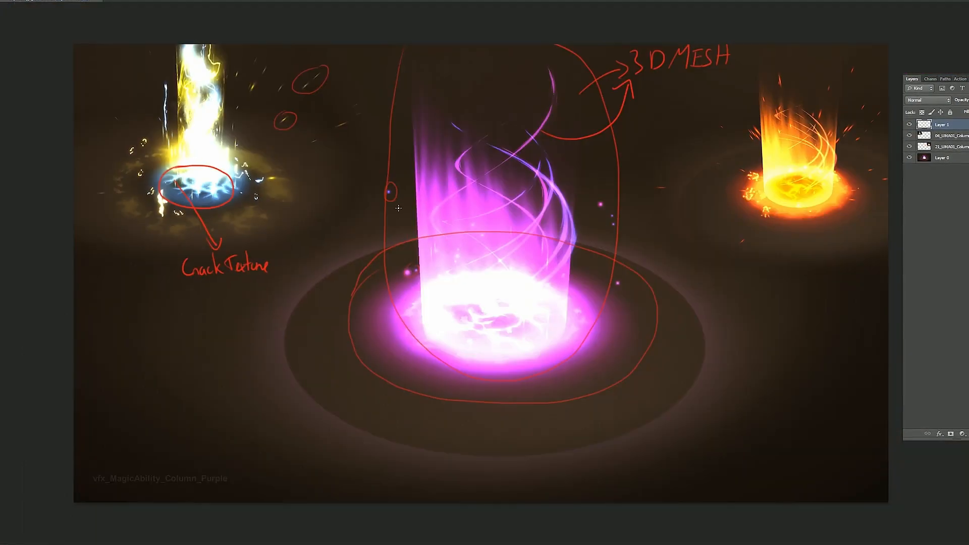
# Draw lines from the circled sparks and write the label "Particles" between them.
pyautogui.moveTo(310, 82); pyautogui.dragTo(321, 129)
pyautogui.moveTo(287, 122); pyautogui.dragTo(330, 153)
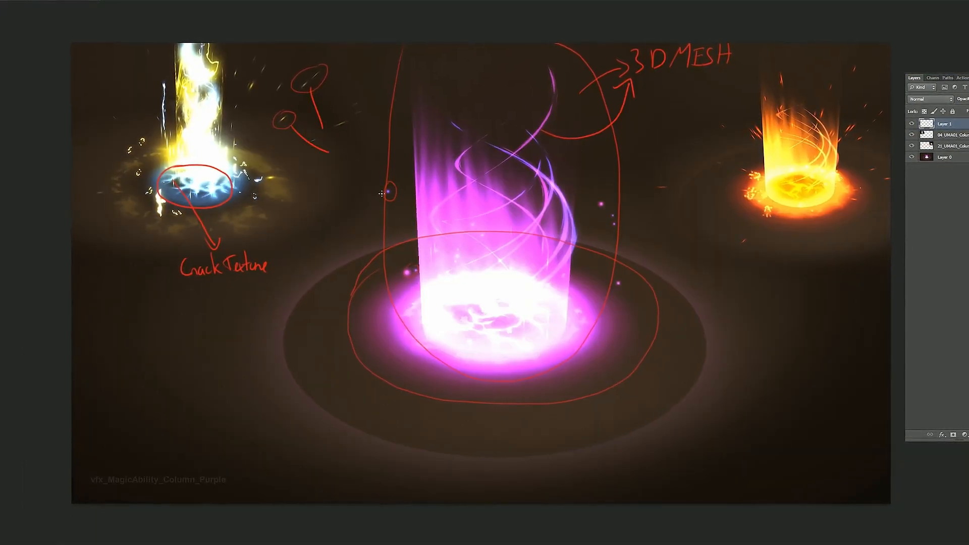
pyautogui.moveTo(387, 191); pyautogui.dragTo(349, 187)
pyautogui.moveTo(297, 163); pyautogui.dragTo(306, 192)
pyautogui.moveTo(298, 165); pyautogui.dragTo(302, 182)
pyautogui.moveTo(319, 181); pyautogui.dragTo(329, 190)
pyautogui.moveTo(333, 168); pyautogui.dragTo(334, 190)
pyautogui.moveTo(327, 175); pyautogui.dragTo(339, 173)
pyautogui.moveTo(340, 174)
pyautogui.mouseDown()
pyautogui.moveTo(342, 187)
pyautogui.moveTo(357, 181)
pyautogui.mouseUp()
pyautogui.moveTo(361, 150); pyautogui.dragTo(378, 178)
pyautogui.moveTo(389, 151); pyautogui.dragTo(385, 178)
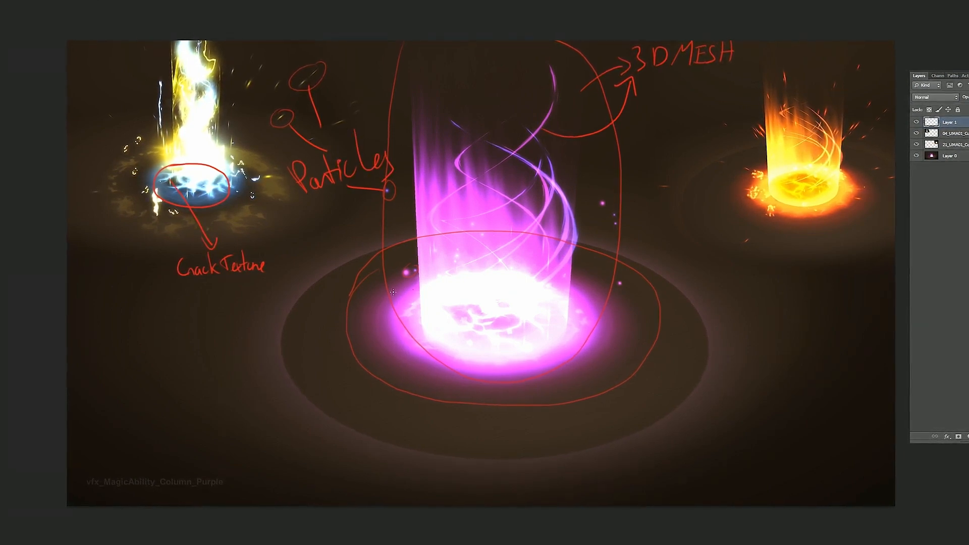
# Write the label "Shockwave" and connect it with arrows to the purple column's glowing ring and the larger dark circle.
pyautogui.moveTo(377, 317)
pyautogui.mouseDown()
pyautogui.moveTo(307, 337)
pyautogui.moveTo(323, 348)
pyautogui.mouseUp()
pyautogui.moveTo(206, 363); pyautogui.dragTo(190, 398)
pyautogui.moveTo(204, 348); pyautogui.dragTo(206, 396)
pyautogui.moveTo(207, 385); pyautogui.dragTo(218, 393)
pyautogui.moveTo(228, 376); pyautogui.dragTo(240, 392)
pyautogui.moveTo(249, 348); pyautogui.dragTo(247, 388)
pyautogui.moveTo(257, 367)
pyautogui.mouseDown()
pyautogui.moveTo(259, 388)
pyautogui.moveTo(303, 356)
pyautogui.mouseUp()
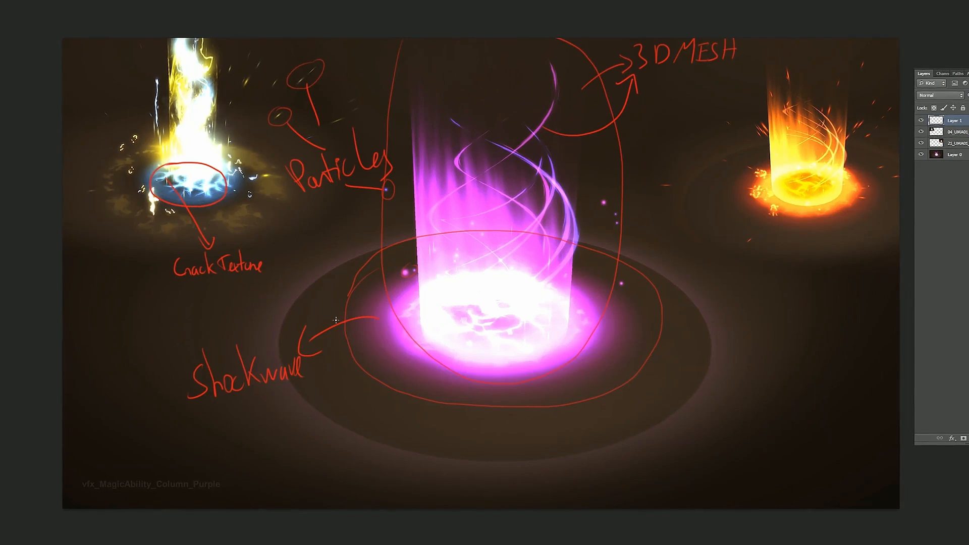
pyautogui.moveTo(329, 423)
pyautogui.mouseDown()
pyautogui.moveTo(313, 443)
pyautogui.moveTo(219, 418)
pyautogui.mouseUp()
pyautogui.moveTo(206, 429); pyautogui.dragTo(236, 422)
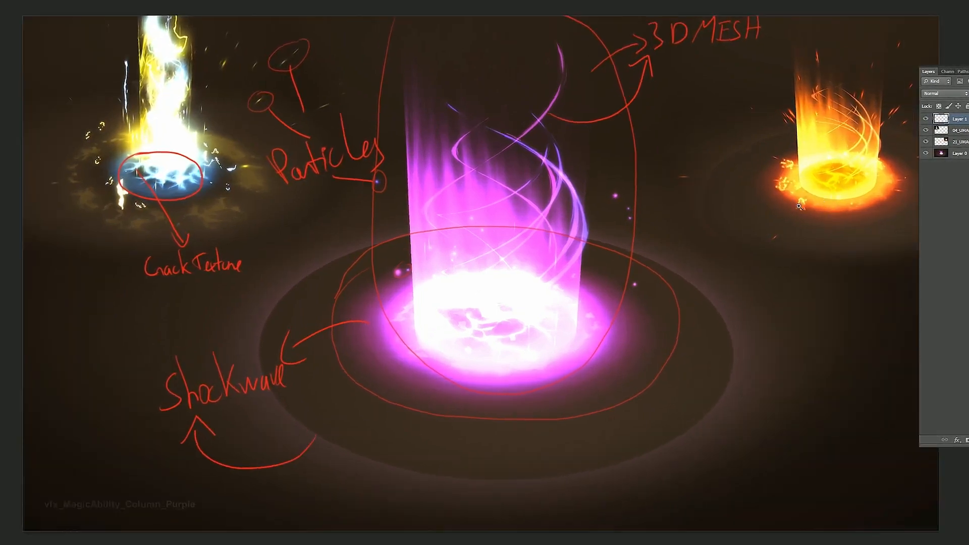
# Draw a line from the glowing ground at the orange column's base and handwrite a component label beneath it.
pyautogui.keyDown('ctrl'); pyautogui.moveTo(799, 206); pyautogui.dragTo(848, 205); pyautogui.keyUp('ctrl')
pyautogui.moveTo(745, 194); pyautogui.dragTo(746, 193)
pyautogui.moveTo(710, 245)
pyautogui.mouseDown()
pyautogui.moveTo(667, 287)
pyautogui.moveTo(684, 289)
pyautogui.mouseUp()
pyautogui.moveTo(500, 335)
pyautogui.mouseDown()
pyautogui.moveTo(502, 372)
pyautogui.moveTo(518, 326)
pyautogui.mouseUp()
pyautogui.moveTo(494, 360); pyautogui.dragTo(517, 351)
pyautogui.moveTo(528, 372)
pyautogui.mouseDown()
pyautogui.moveTo(535, 360)
pyautogui.moveTo(557, 375)
pyautogui.mouseUp()
pyautogui.moveTo(565, 324); pyautogui.dragTo(569, 375)
pyautogui.moveTo(582, 362); pyautogui.dragTo(608, 383)
pyautogui.moveTo(617, 319)
pyautogui.mouseDown()
pyautogui.moveTo(624, 374)
pyautogui.moveTo(659, 373)
pyautogui.mouseUp()
pyautogui.moveTo(665, 372); pyautogui.dragTo(705, 377)
# Draw two arrows from the orange column's mesh and curved streaks toward the "3D MESH" label.
pyautogui.moveTo(683, 320)
pyautogui.keyDown('ctrl'); pyautogui.mouseDown()
pyautogui.moveTo(664, 330)
pyautogui.moveTo(652, 290)
pyautogui.mouseUp(); pyautogui.keyUp('ctrl')
pyautogui.moveTo(793, 106)
pyautogui.mouseDown()
pyautogui.moveTo(752, 107)
pyautogui.moveTo(730, 85)
pyautogui.mouseUp()
pyautogui.moveTo(724, 96); pyautogui.dragTo(741, 89)
pyautogui.moveTo(781, 146)
pyautogui.mouseDown()
pyautogui.moveTo(696, 103)
pyautogui.moveTo(694, 85)
pyautogui.mouseUp()
pyautogui.moveTo(686, 94); pyautogui.dragTo(699, 94)
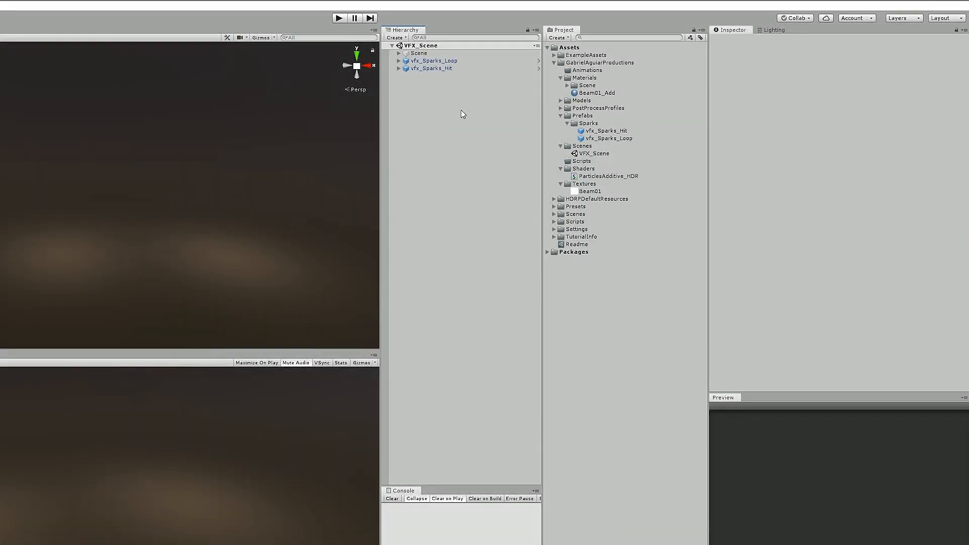
# Switch to Unity and delete vfx_Sparks_Loop and vfx_Sparks_Hit from VFX_Scene.
pyautogui.click(431, 68)
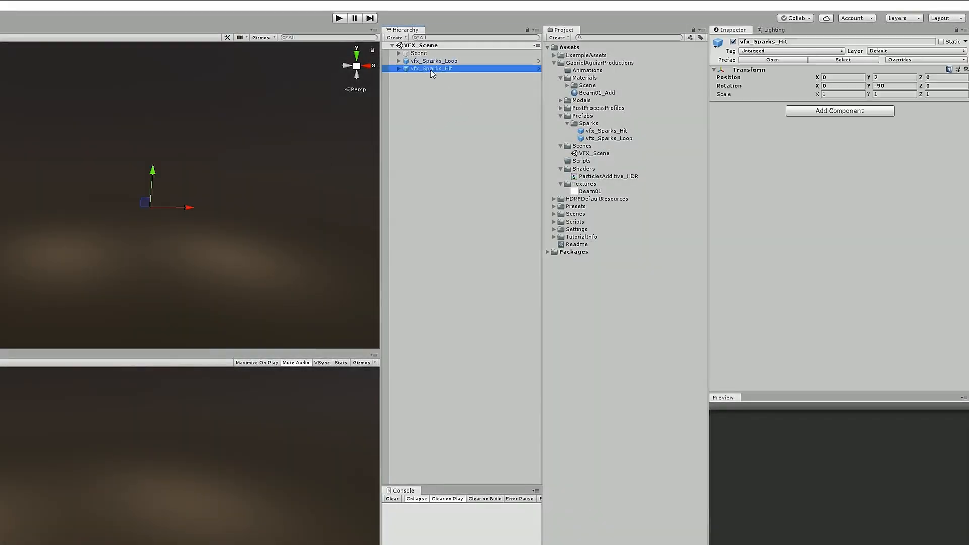
pyautogui.keyDown('shift'); pyautogui.click(433, 61); pyautogui.keyUp('shift')
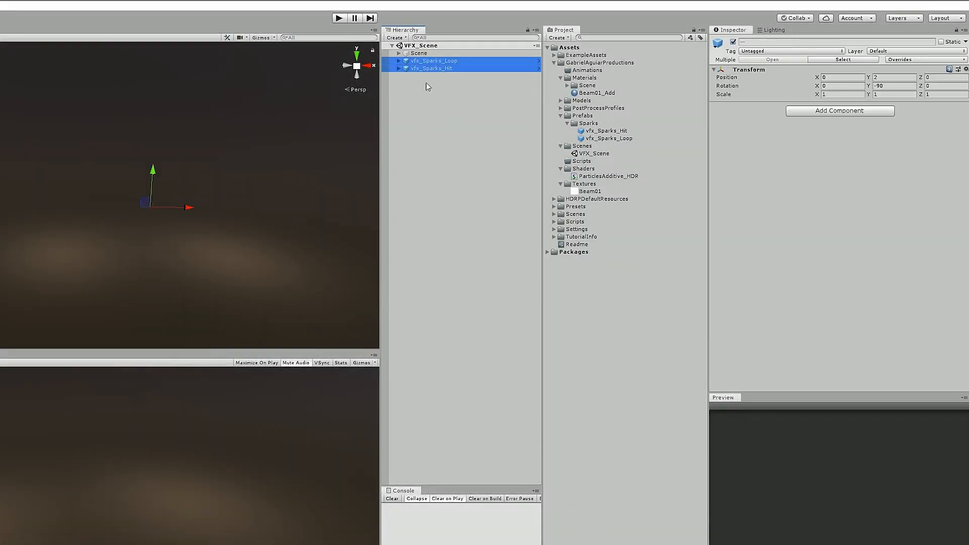
pyautogui.press('Delete')
# Create an empty object named vfx_AreaOfEffect_v1 in the scene and reset its transform.
pyautogui.rightClick(423, 80)
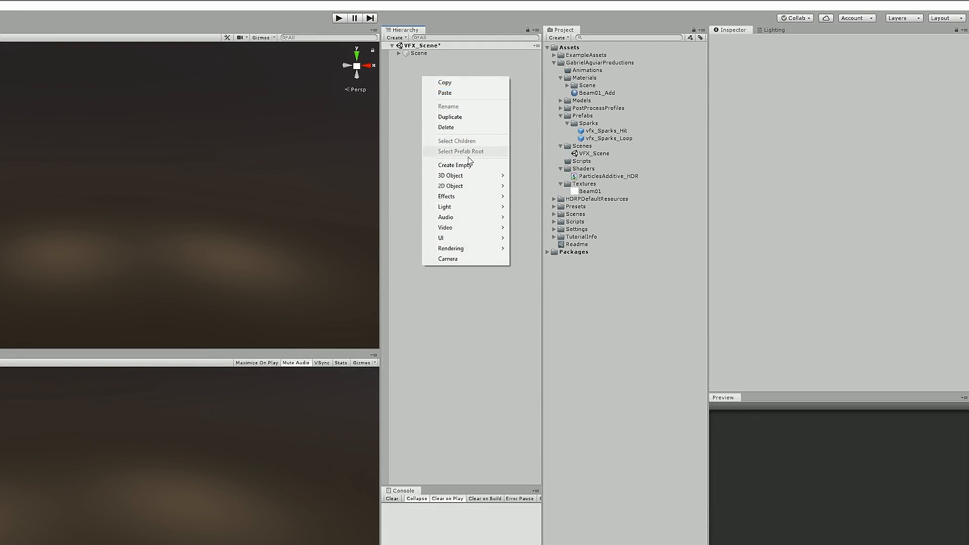
pyautogui.click(454, 165)
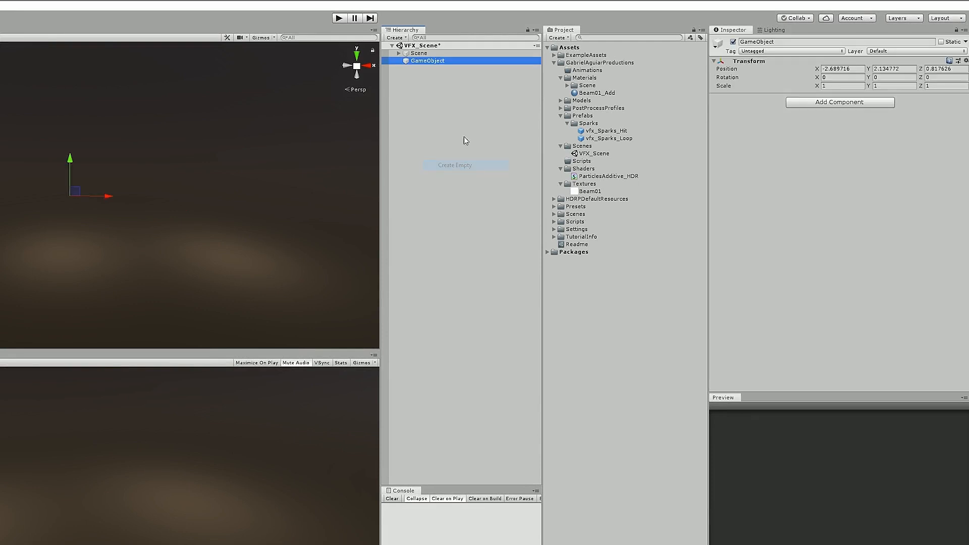
pyautogui.click(436, 64)
pyautogui.write('vfx')
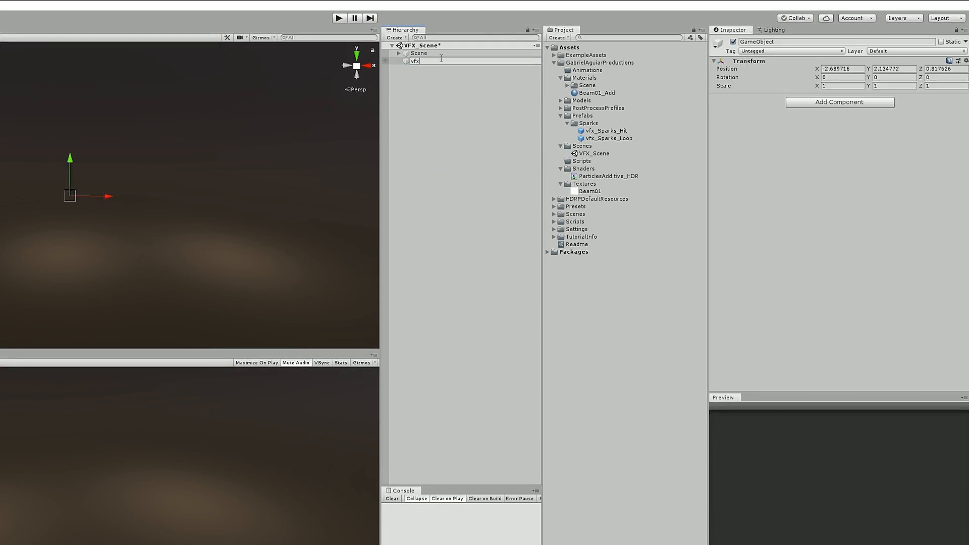
pyautogui.write('_AreaOfEffect_v1')
pyautogui.press('Return')
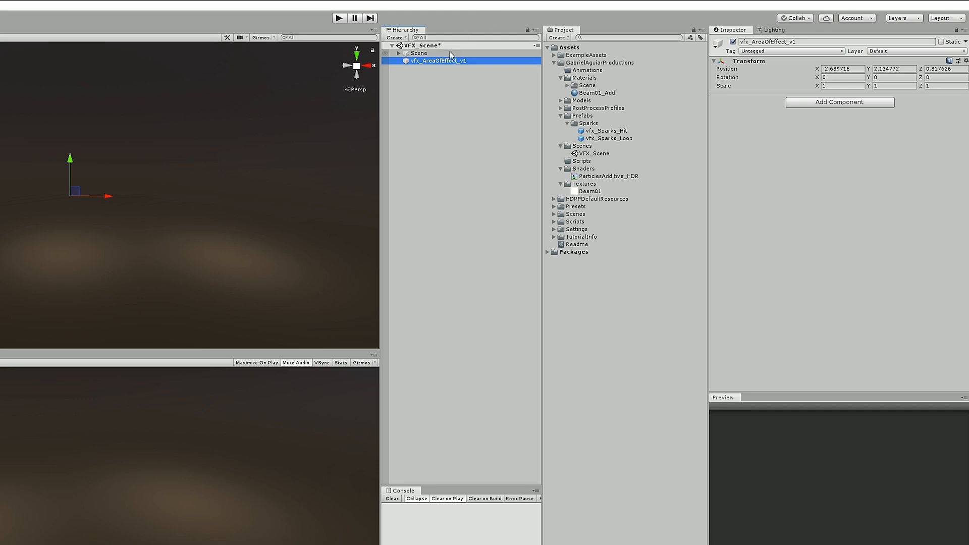
pyautogui.click(965, 61)
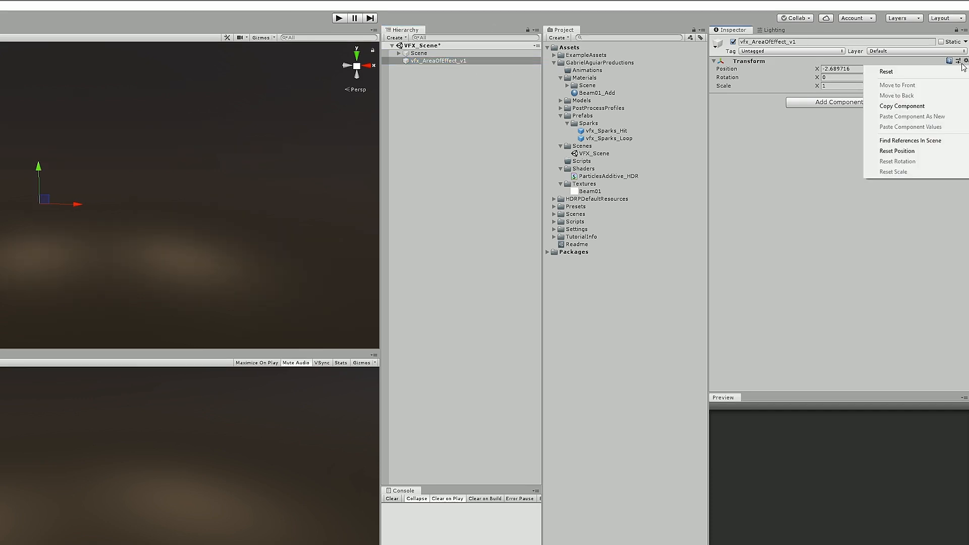
pyautogui.click(922, 72)
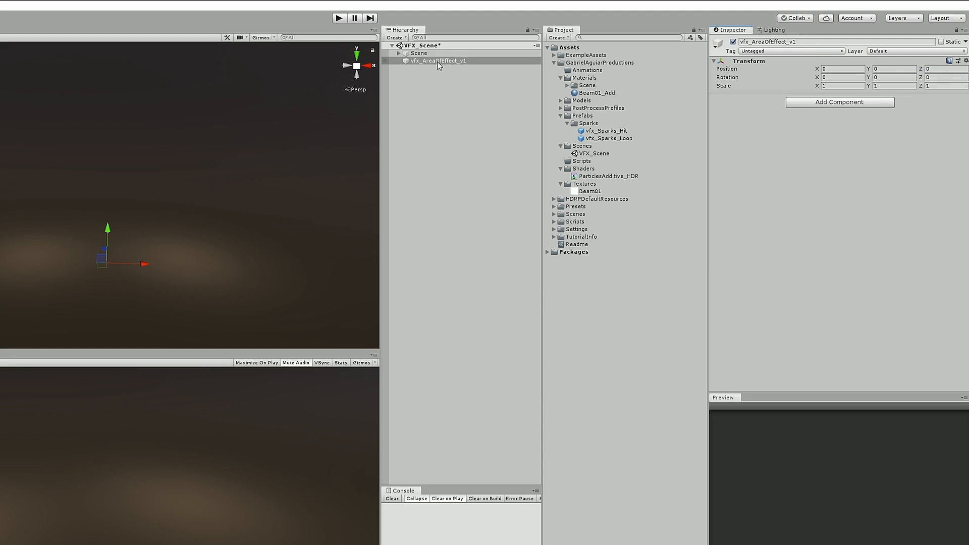
# Make vfx_AreaOfEffect_v1 a prefab and store it in a new AoE folder inside Prefabs.
pyautogui.moveTo(437, 62); pyautogui.dragTo(576, 115)
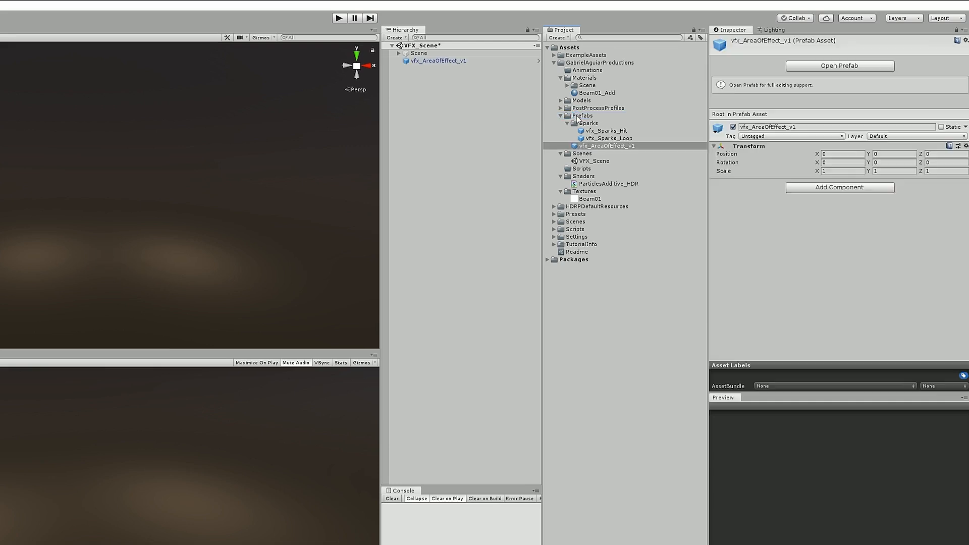
pyautogui.click(567, 123)
pyautogui.rightClick(577, 117)
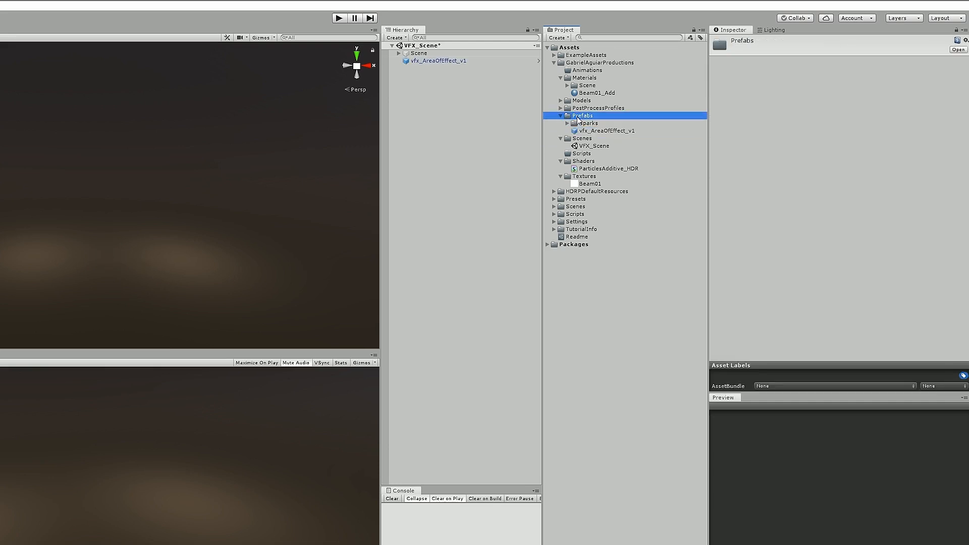
pyautogui.moveTo(595, 122)
pyautogui.click(744, 125)
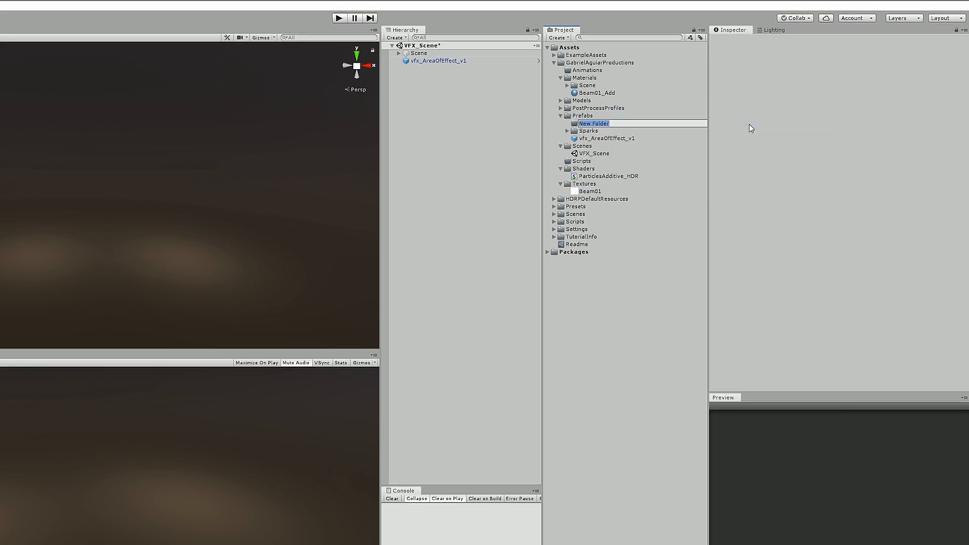
pyautogui.write('AoE')
pyautogui.press('Return')
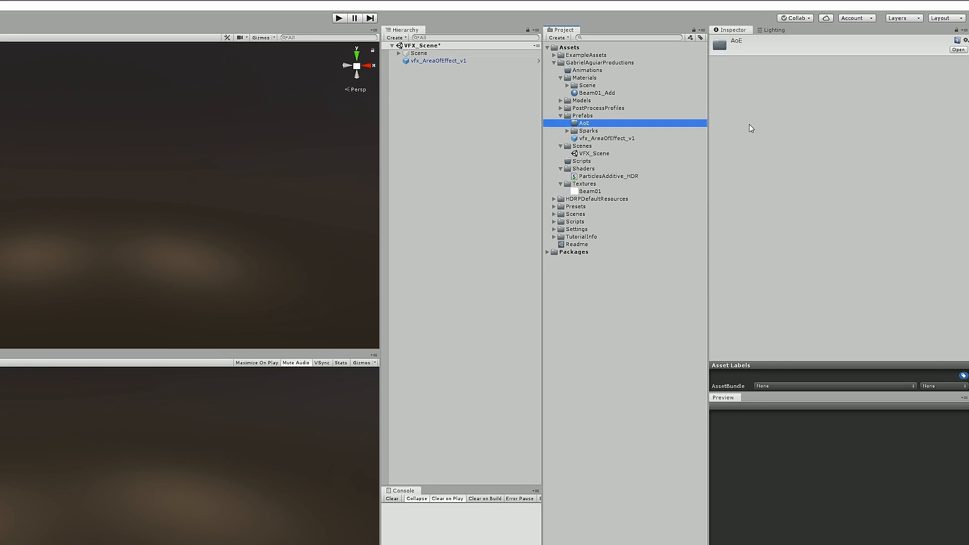
pyautogui.click(614, 139)
pyautogui.moveTo(614, 139); pyautogui.dragTo(584, 123)
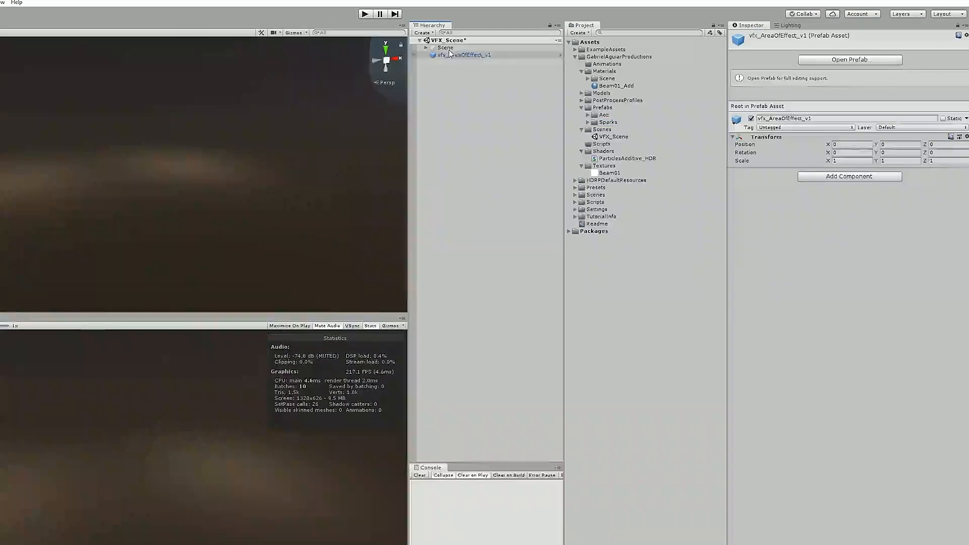
# Add a particle system named BeamGround as a child of vfx_AreaOfEffect_v1.
pyautogui.click(459, 55)
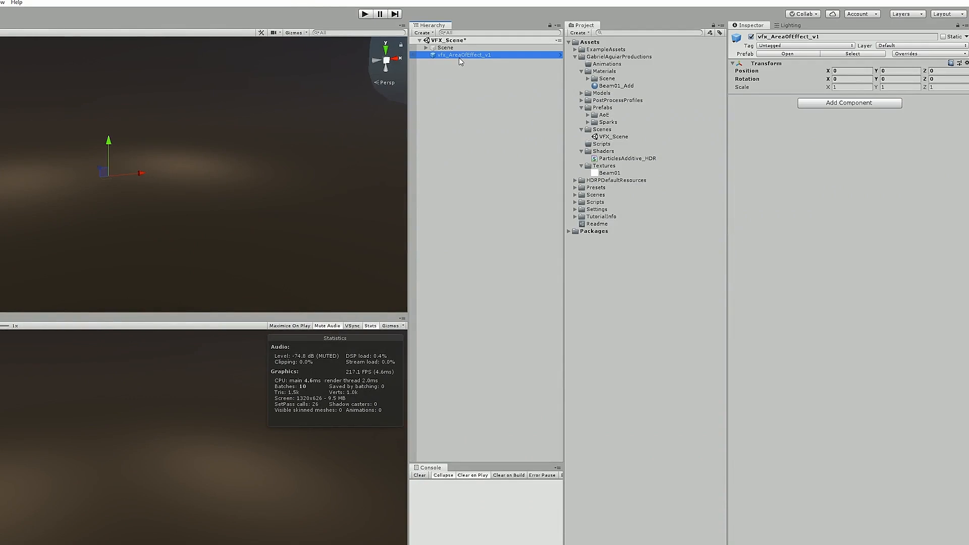
pyautogui.rightClick(435, 56)
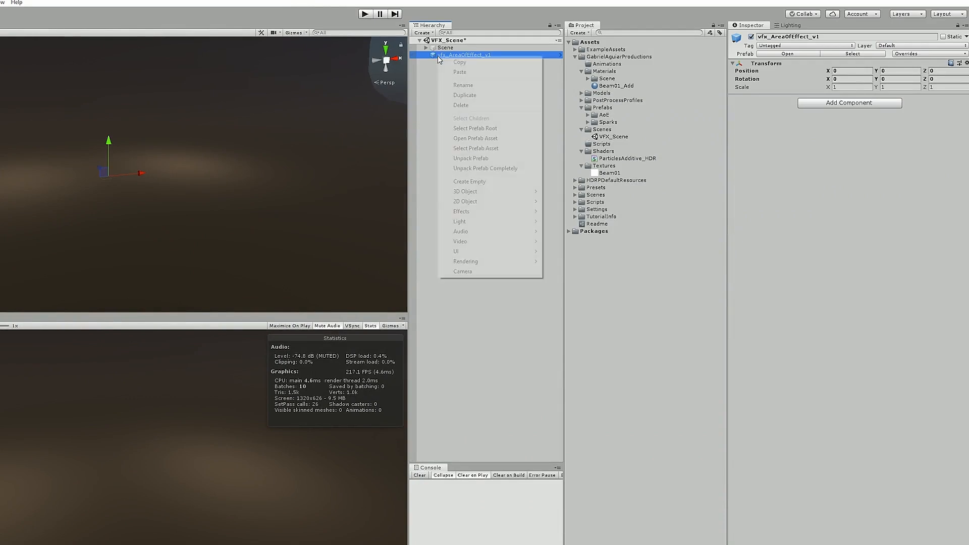
pyautogui.moveTo(466, 216)
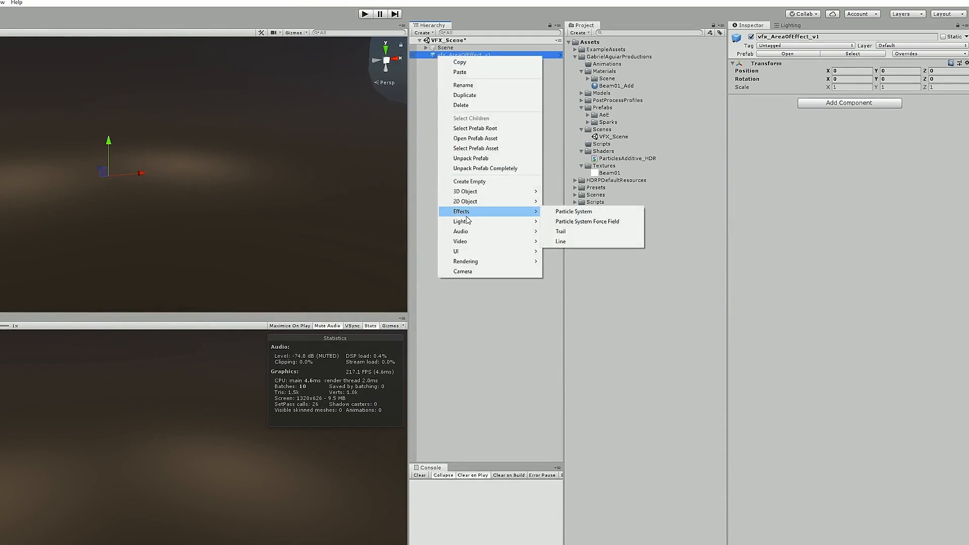
pyautogui.click(553, 216)
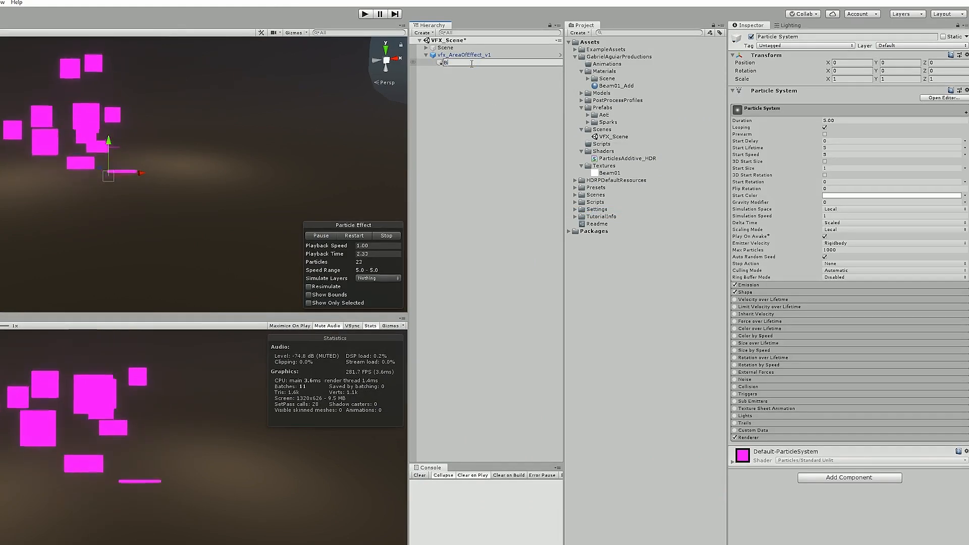
pyautogui.write('BeamGround')
pyautogui.press('Return')
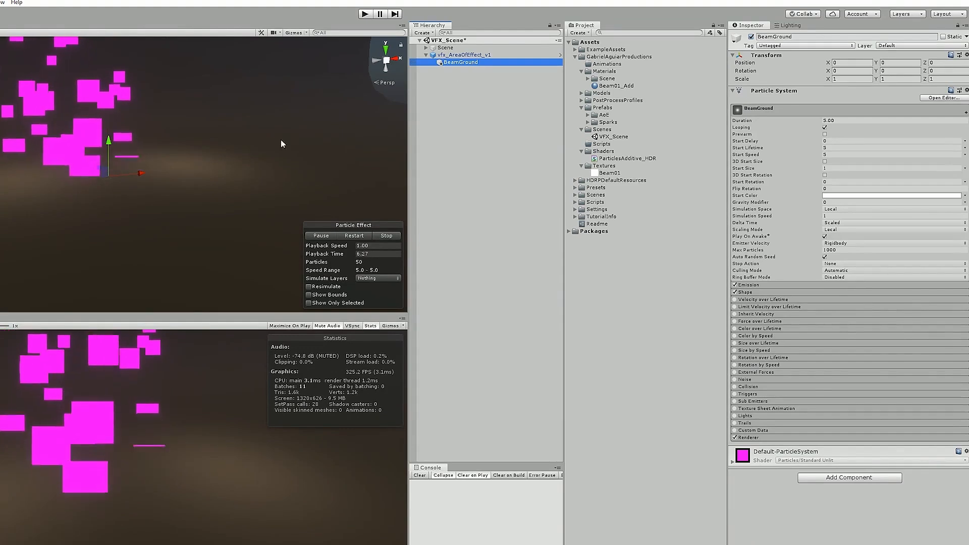
# Disable looping on BeamGround, set Start Lifetime 1, Start Speed 0 and Start Size 7, and preview the effect briefly.
pyautogui.moveTo(146, 164); pyautogui.dragTo(252, 177, button='middle')
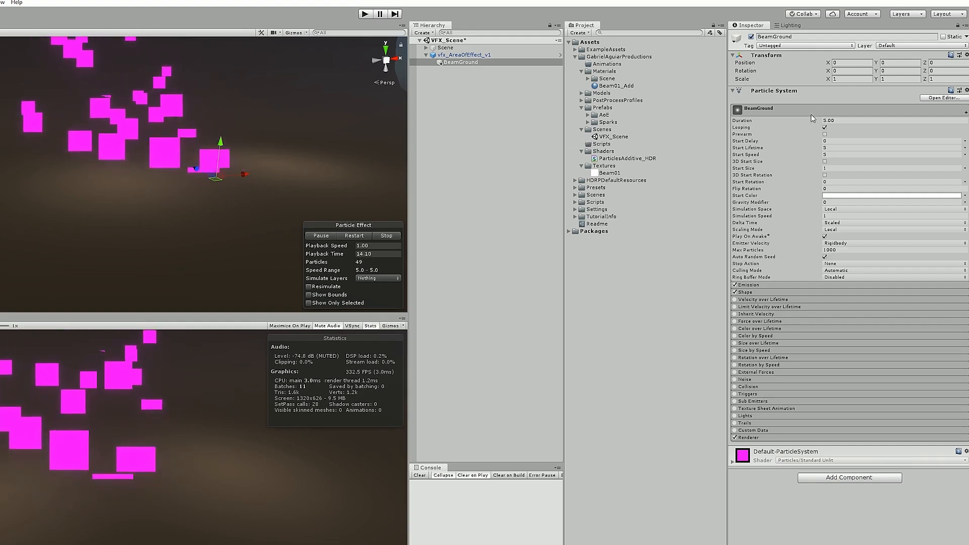
pyautogui.click(824, 128)
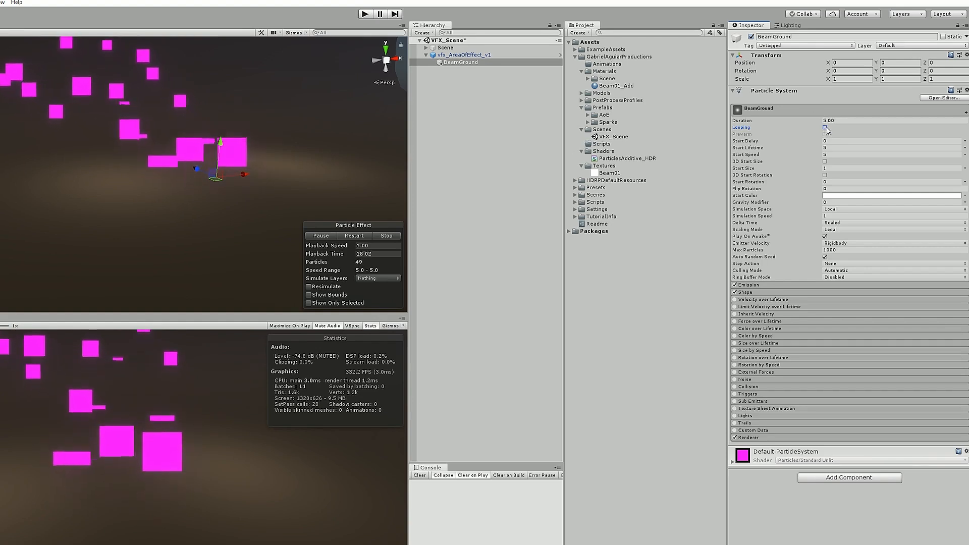
pyautogui.click(830, 148)
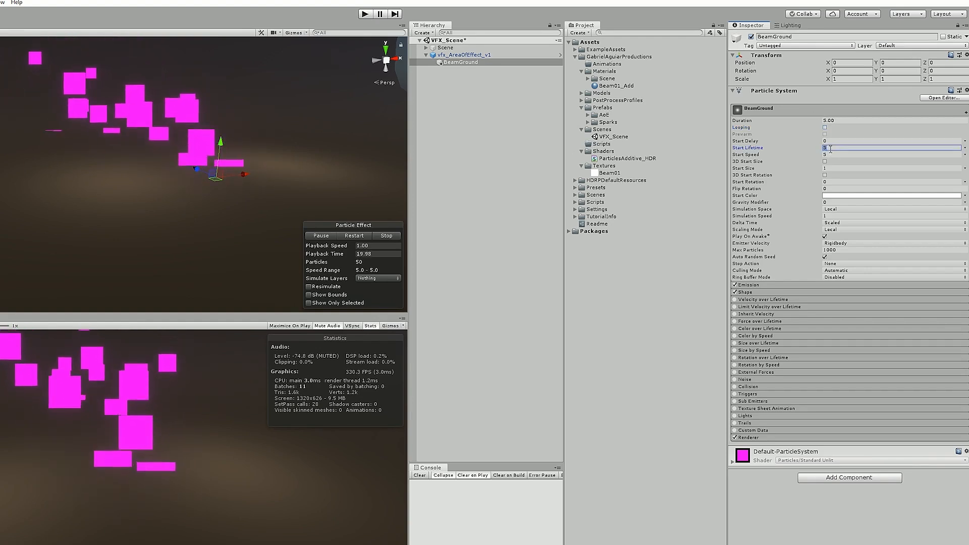
pyautogui.write('1')
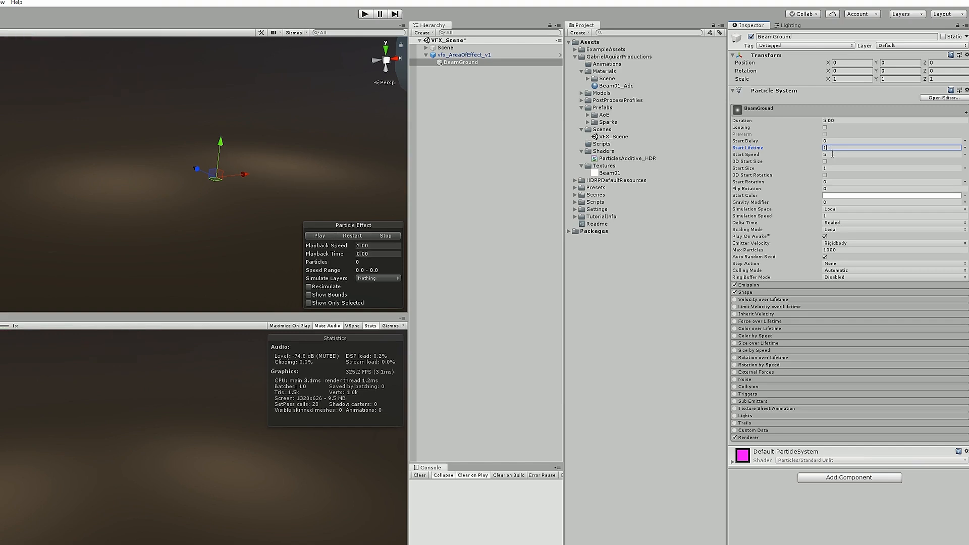
pyautogui.click(833, 154)
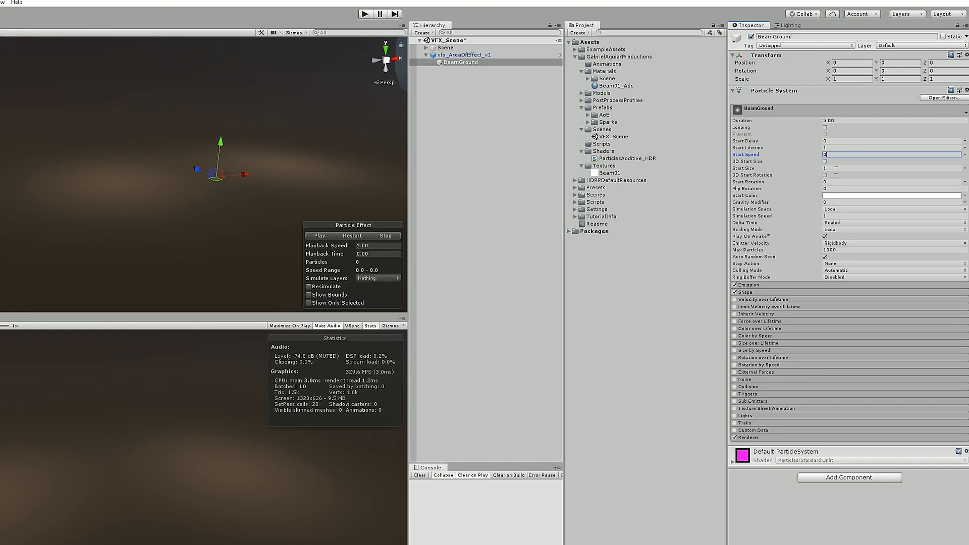
pyautogui.click(835, 169)
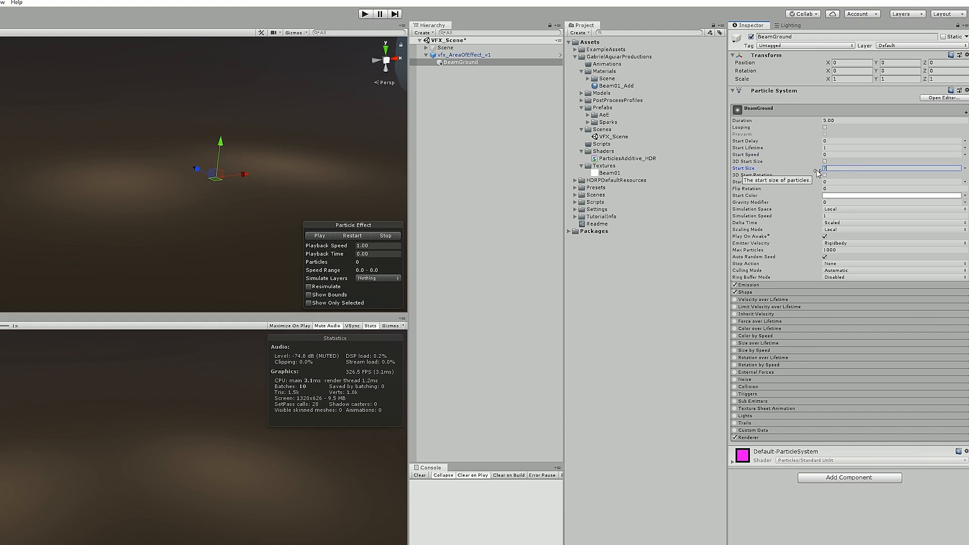
pyautogui.write('7')
pyautogui.click(347, 235)
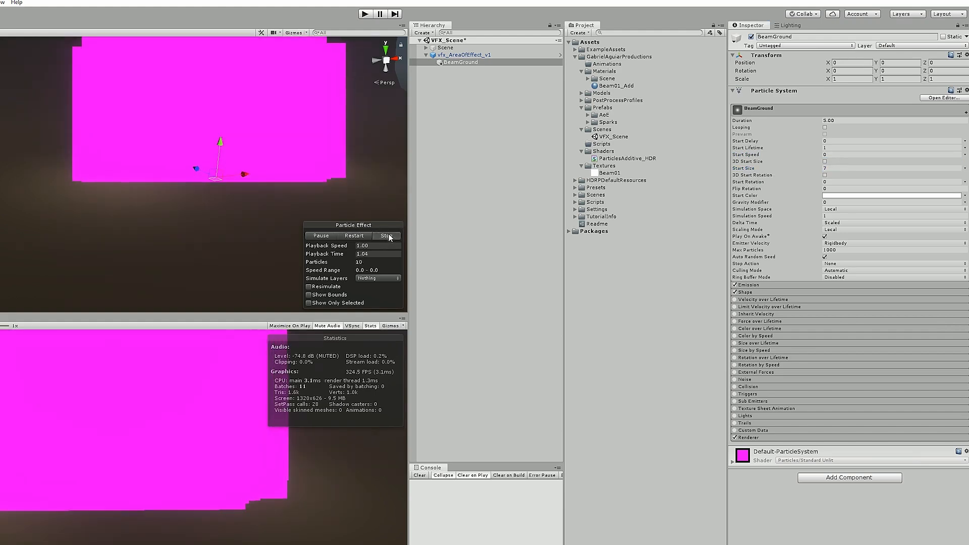
pyautogui.click(387, 236)
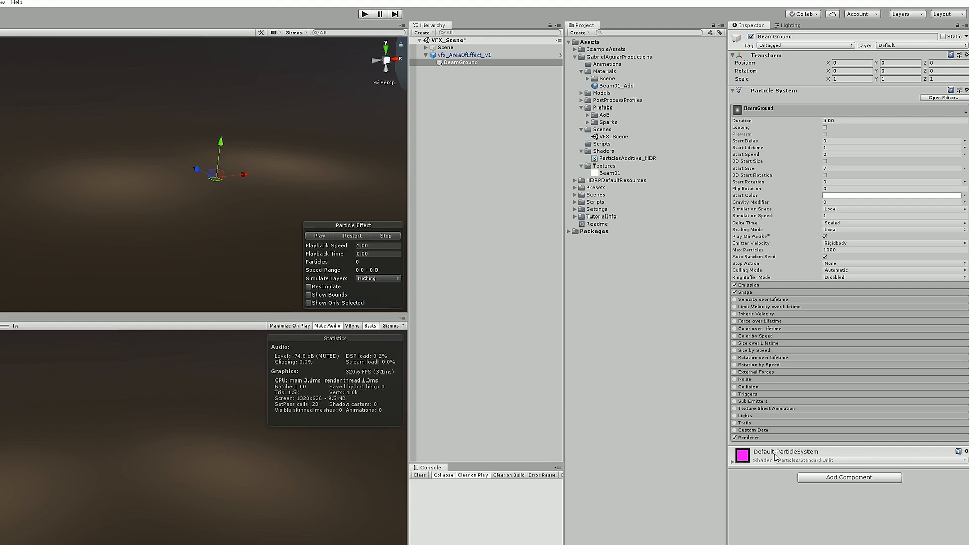
# Assign the Beam01_Add material to BeamGround's renderer and play the effect.
pyautogui.click(784, 438)
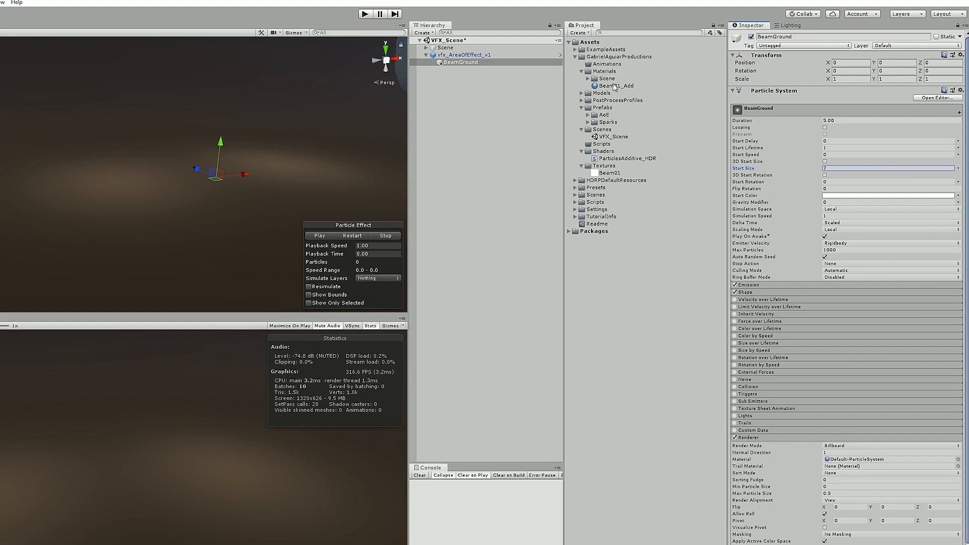
pyautogui.moveTo(614, 88); pyautogui.dragTo(848, 461)
pyautogui.scroll(-3, 847, 461)
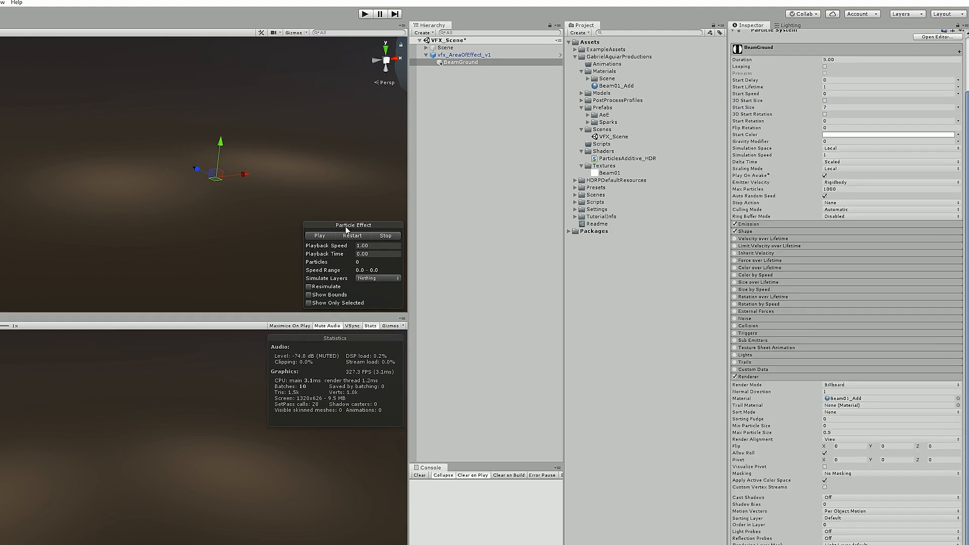
pyautogui.click(317, 233)
# Set Max Particle Size to 3 in BeamGround's renderer settings and check the glow up close.
pyautogui.keyDown('alt'); pyautogui.moveTo(303, 151); pyautogui.dragTo(538, 261); pyautogui.keyUp('alt')
pyautogui.press('s')
pyautogui.moveTo(538, 257); pyautogui.dragTo(551, 280, button='right')
pyautogui.press('w')
pyautogui.keyDown('alt'); pyautogui.moveTo(550, 280); pyautogui.dragTo(378, 177); pyautogui.keyUp('alt')
pyautogui.press('s')
pyautogui.moveTo(378, 178); pyautogui.dragTo(340, 132, button='right')
pyautogui.press('w')
pyautogui.click(842, 431)
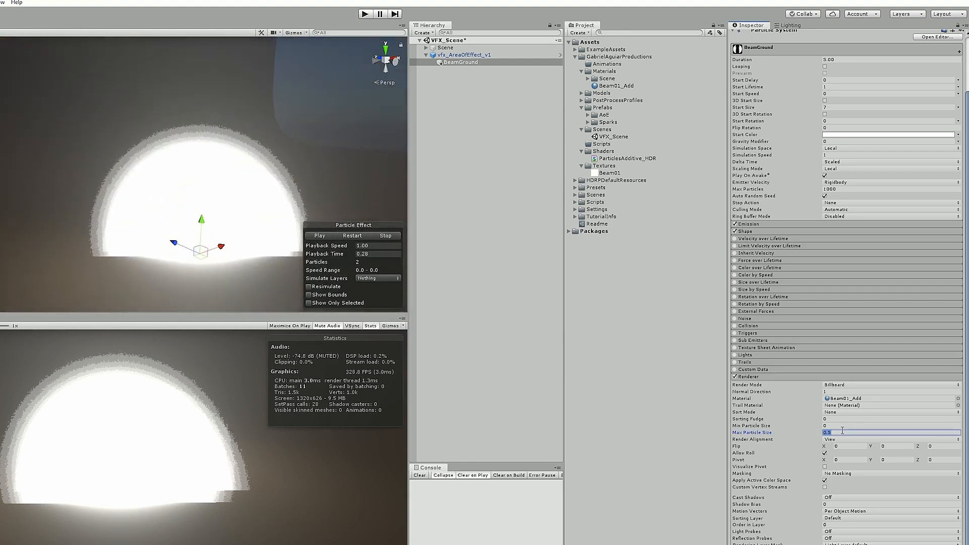
pyautogui.write('3')
pyautogui.press('s')
pyautogui.moveTo(266, 179); pyautogui.dragTo(241, 191, button='right')
pyautogui.press('w')
pyautogui.press('s')
pyautogui.press('w')
pyautogui.press('d')
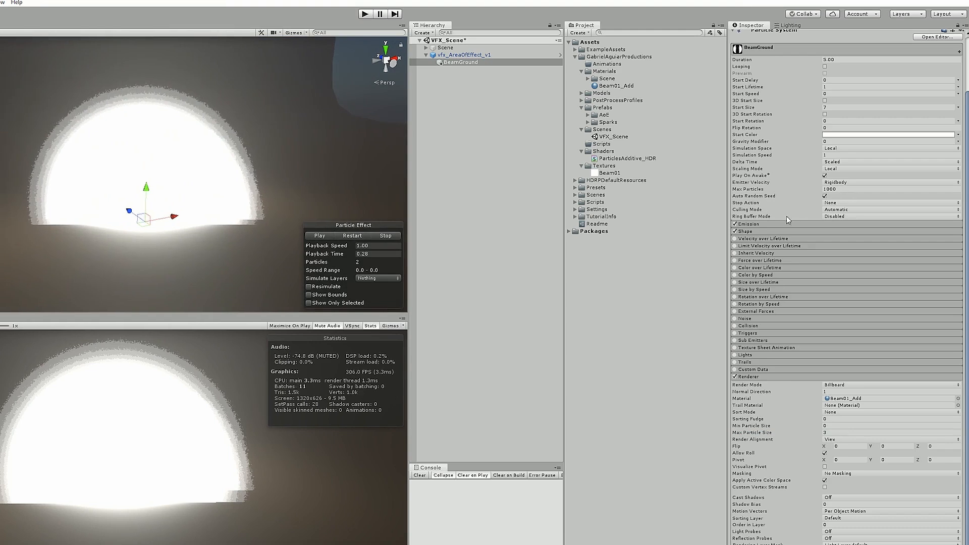
# Set BeamGround's emission Rate over Time to 0, add a burst at time 0 with Count 1, and play the effect.
pyautogui.click(750, 224)
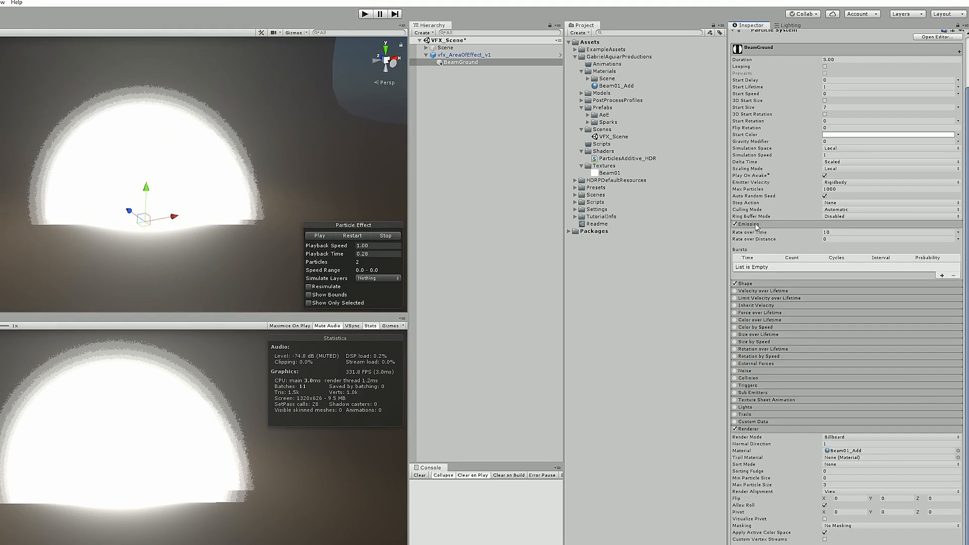
pyautogui.scroll(3, 757, 228)
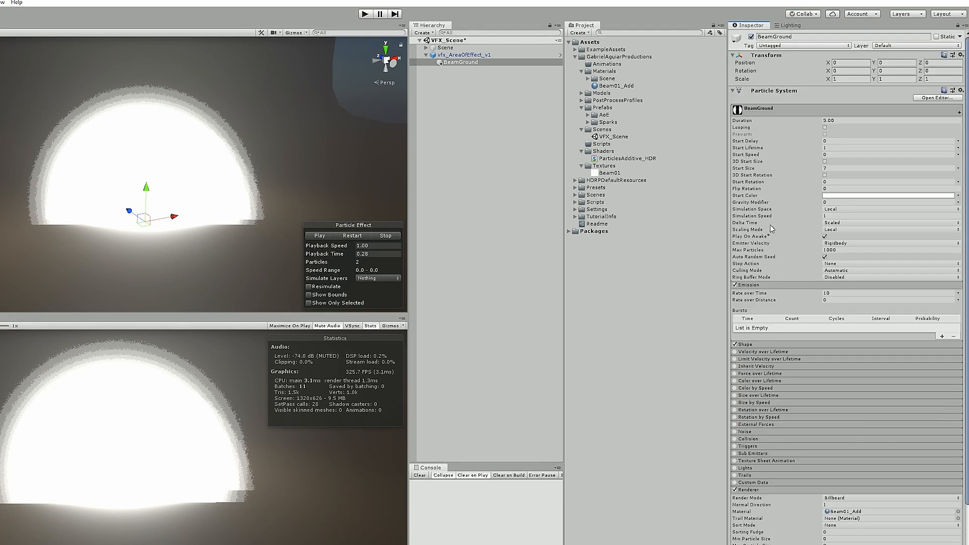
pyautogui.click(839, 293)
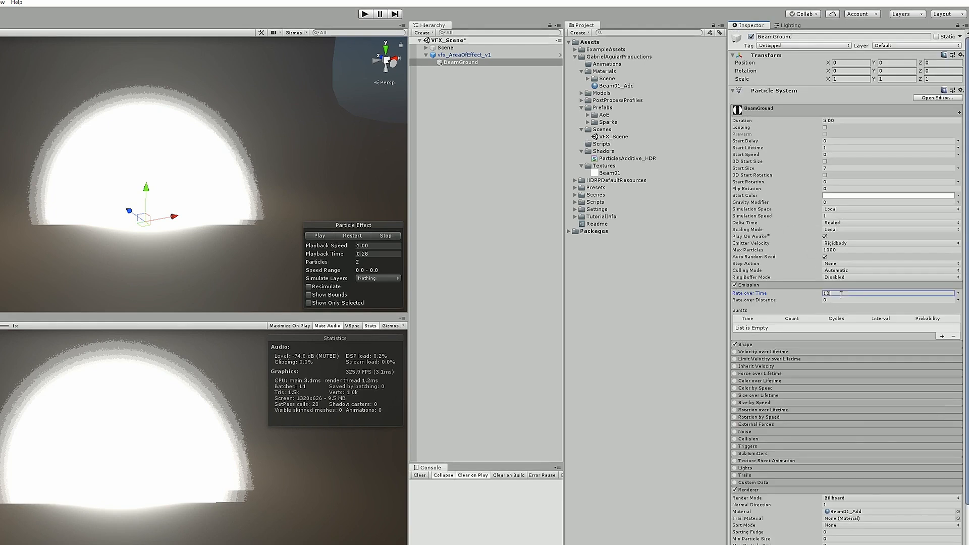
pyautogui.click(941, 337)
pyautogui.click(799, 327)
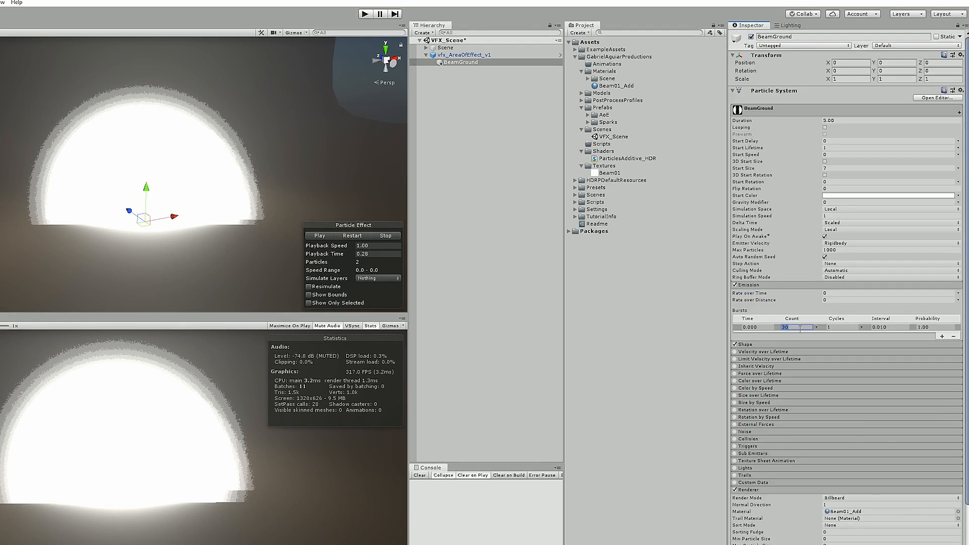
pyautogui.click(319, 235)
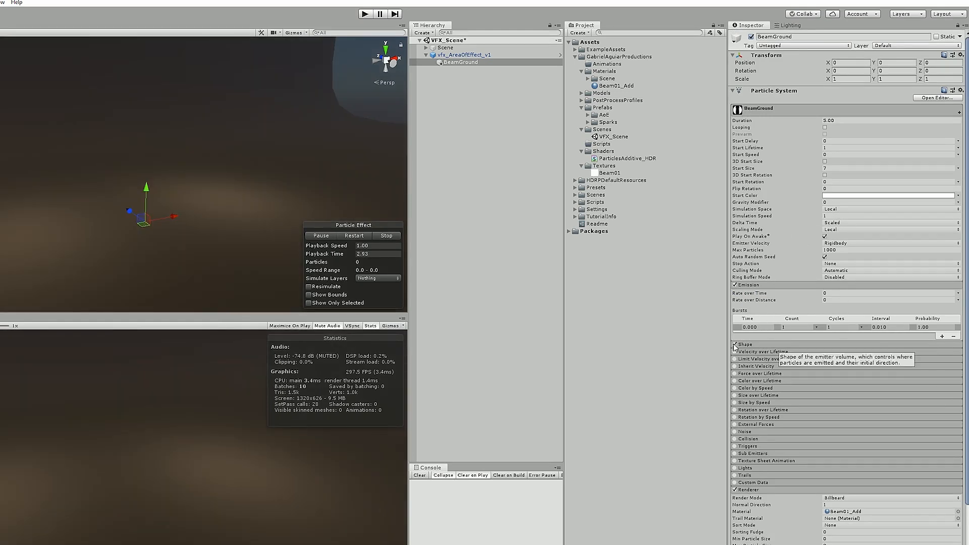
# Disable BeamGround's Shape module, restart the effect and pause it while the particle is showing.
pyautogui.click(767, 286)
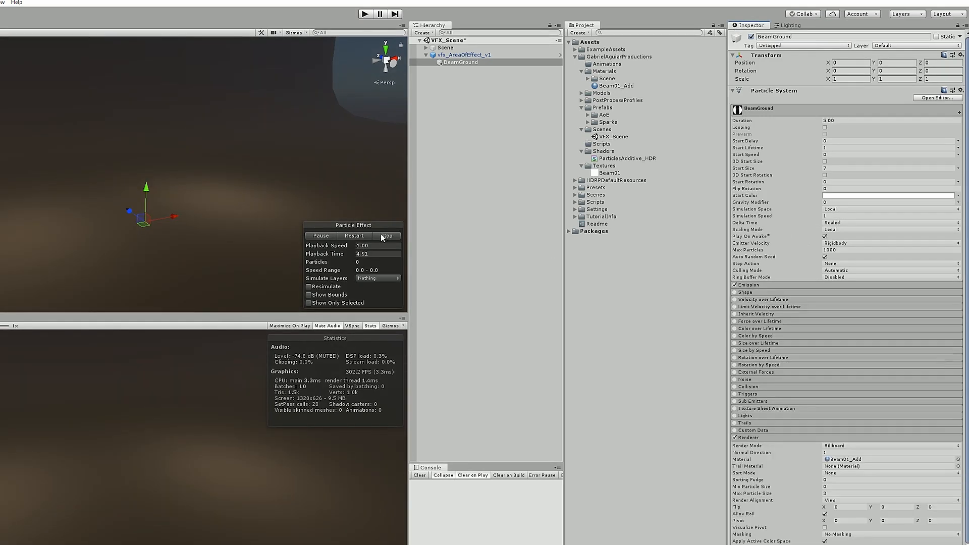
pyautogui.click(347, 237)
pyautogui.click(354, 235)
pyautogui.click(323, 236)
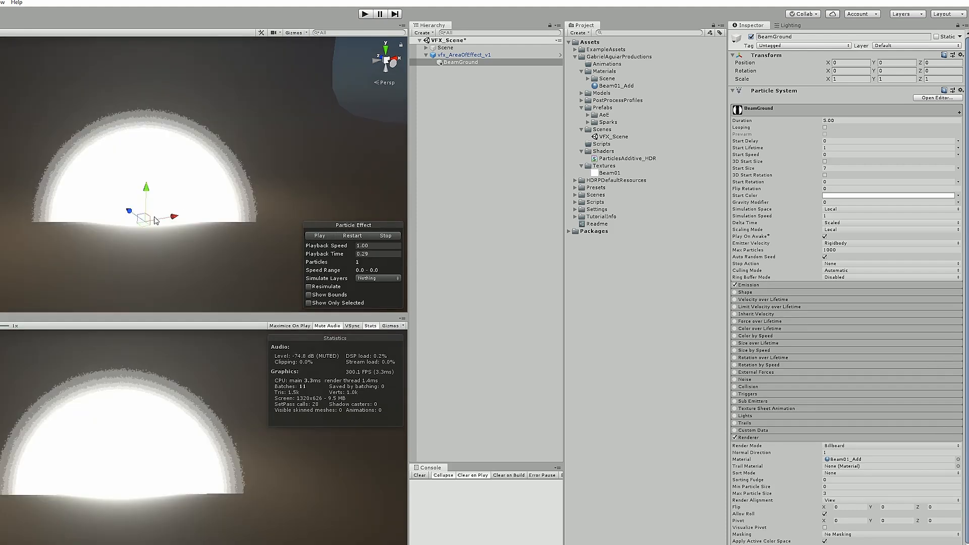
# Set the Render Mode in BeamGround's renderer to Horizontal Billboard.
pyautogui.scroll(-3, 804, 384)
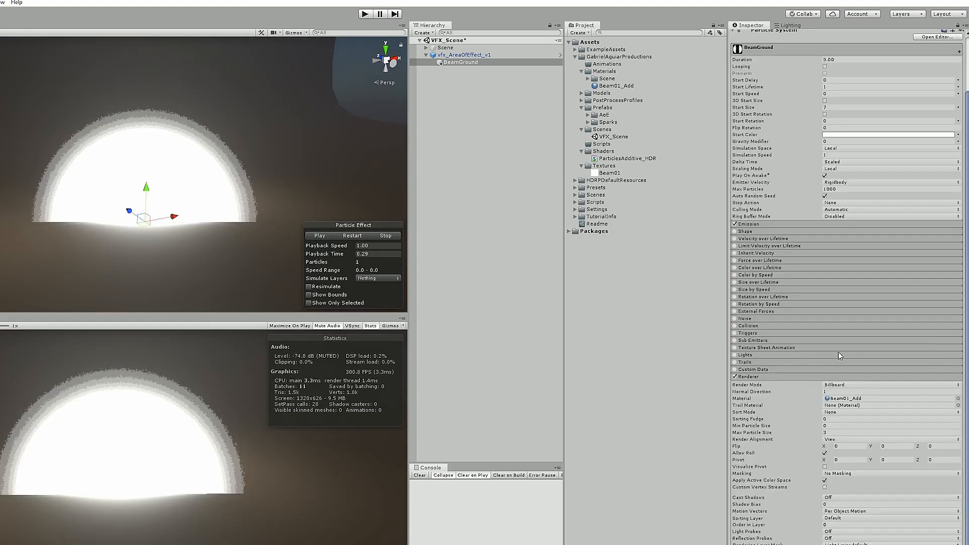
pyautogui.click(851, 386)
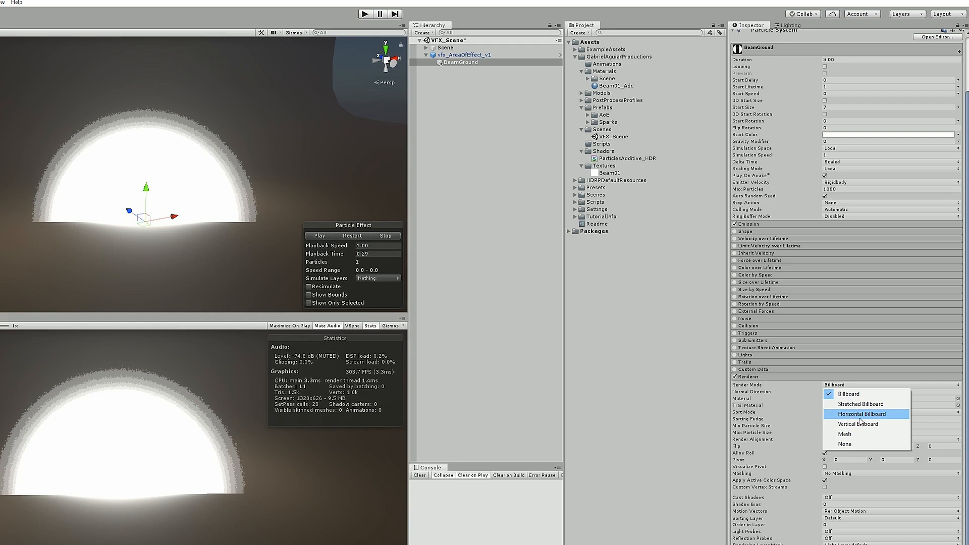
pyautogui.click(844, 415)
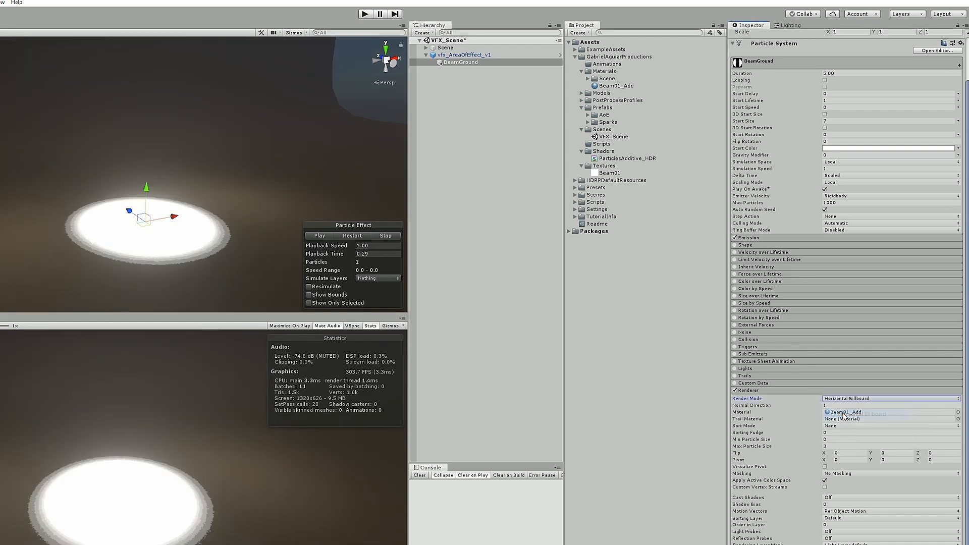
# Try the Vertical Billboard render mode for comparison and switch back to Horizontal Billboard.
pyautogui.click(865, 399)
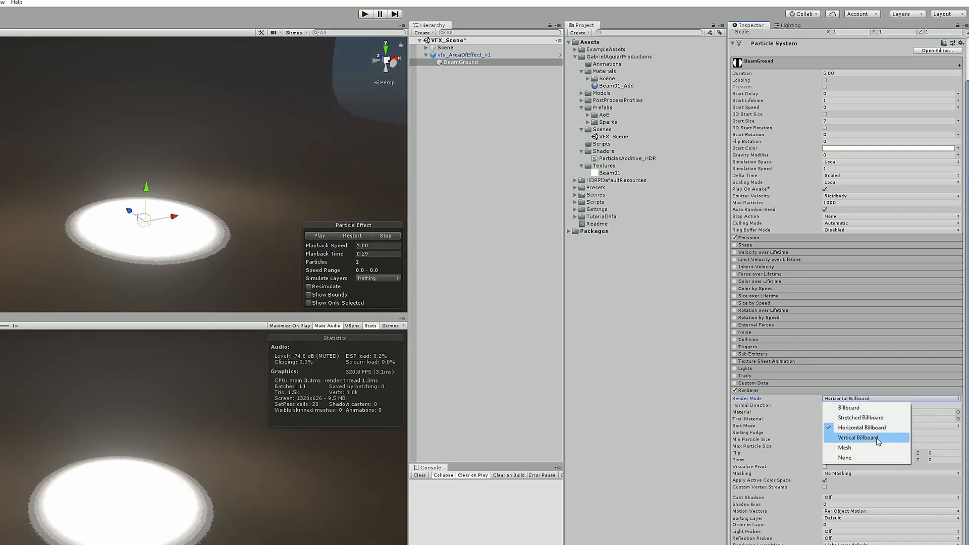
pyautogui.click(877, 439)
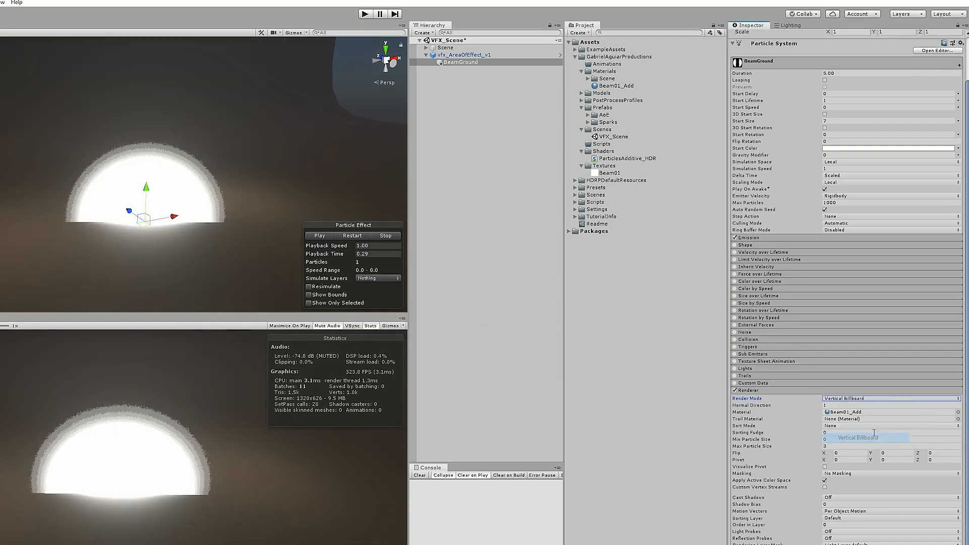
pyautogui.click(839, 400)
pyautogui.click(863, 428)
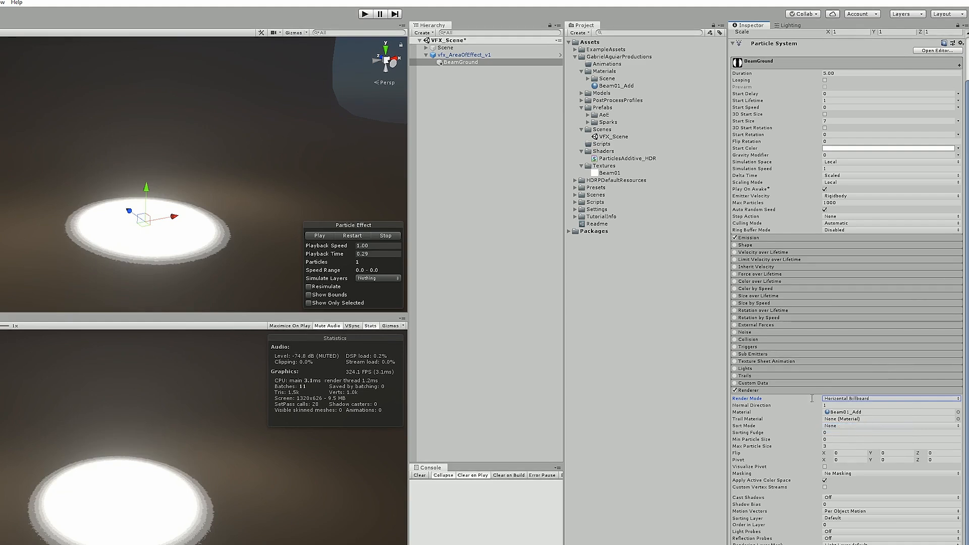
# Lower the alpha of BeamGround's Start Color to about half, and replay and stop the effect.
pyautogui.moveTo(170, 195); pyautogui.dragTo(205, 222, button='middle')
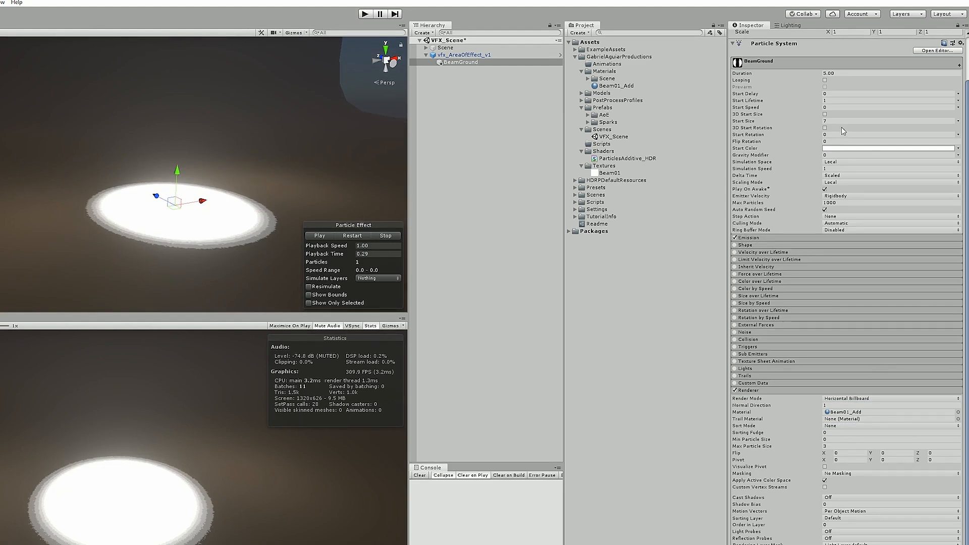
pyautogui.click(870, 152)
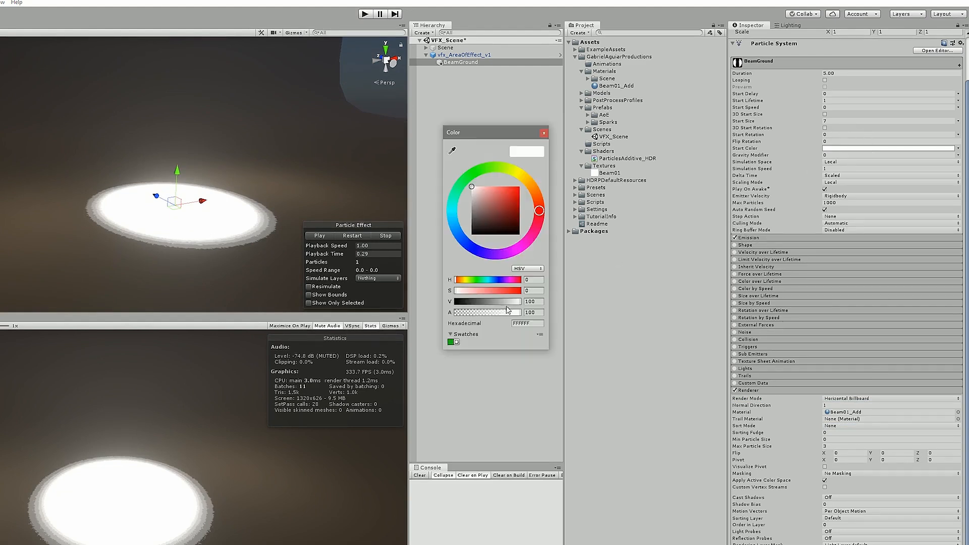
pyautogui.click(486, 313)
pyautogui.click(367, 235)
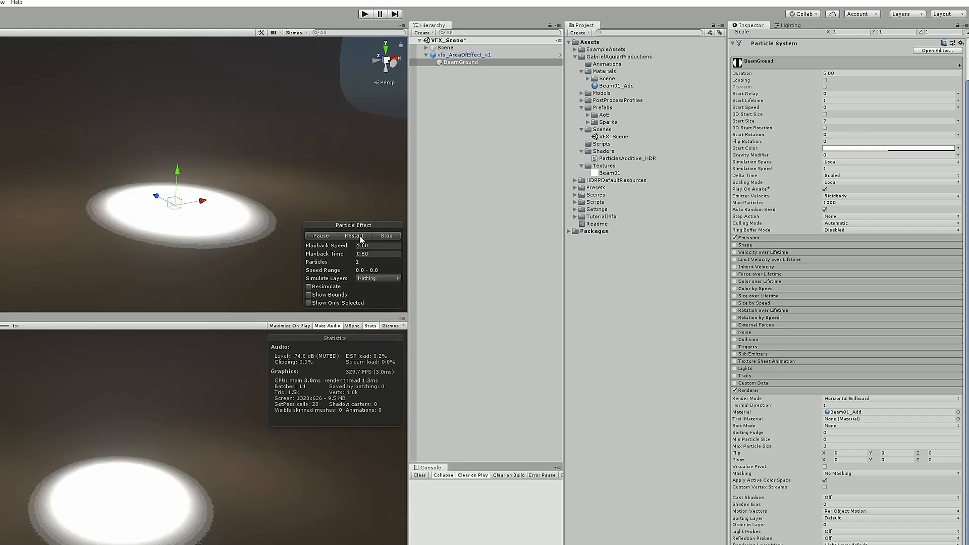
pyautogui.click(391, 236)
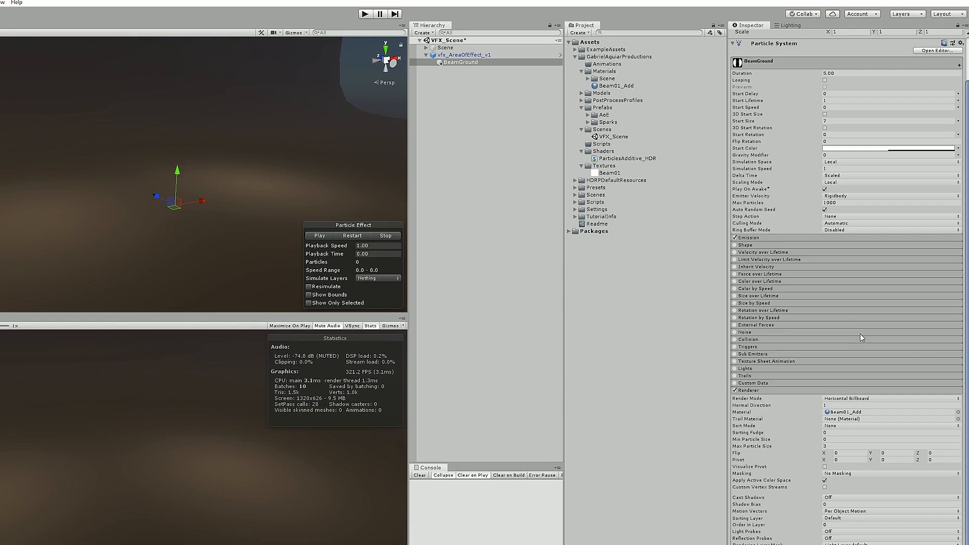
# Enable Color over Lifetime on BeamGround and set the gradient's starting alpha to 0.
pyautogui.click(735, 281)
pyautogui.click(761, 283)
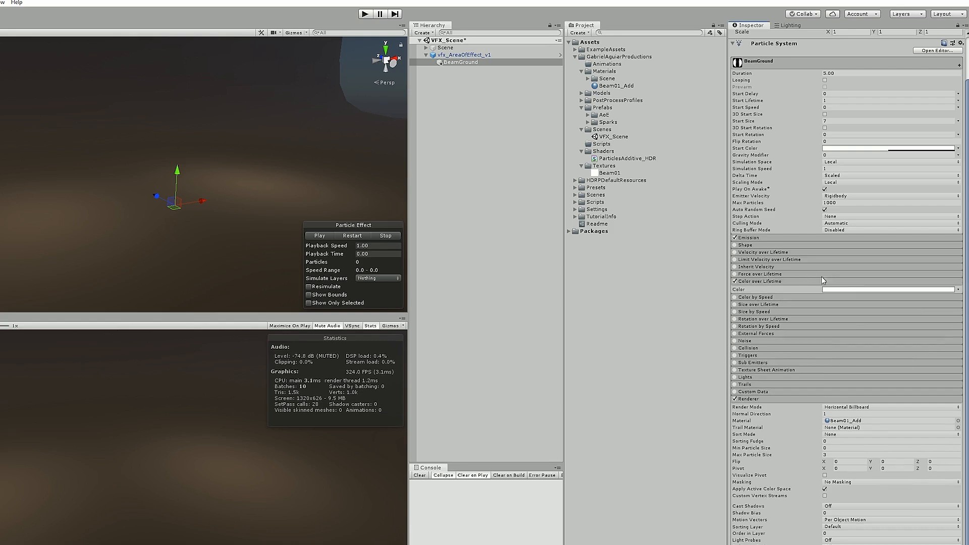
pyautogui.click(865, 290)
pyautogui.moveTo(435, 158); pyautogui.dragTo(501, 167)
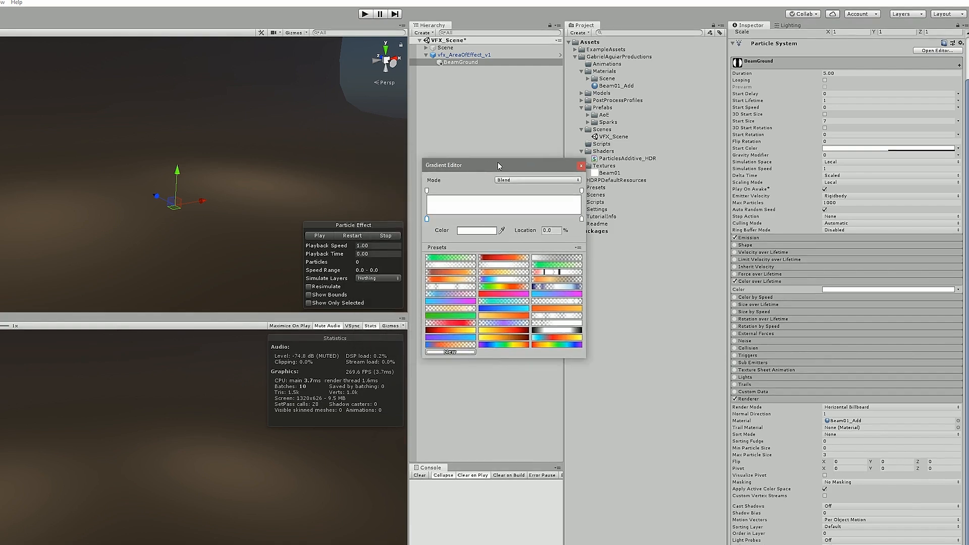
pyautogui.click(427, 191)
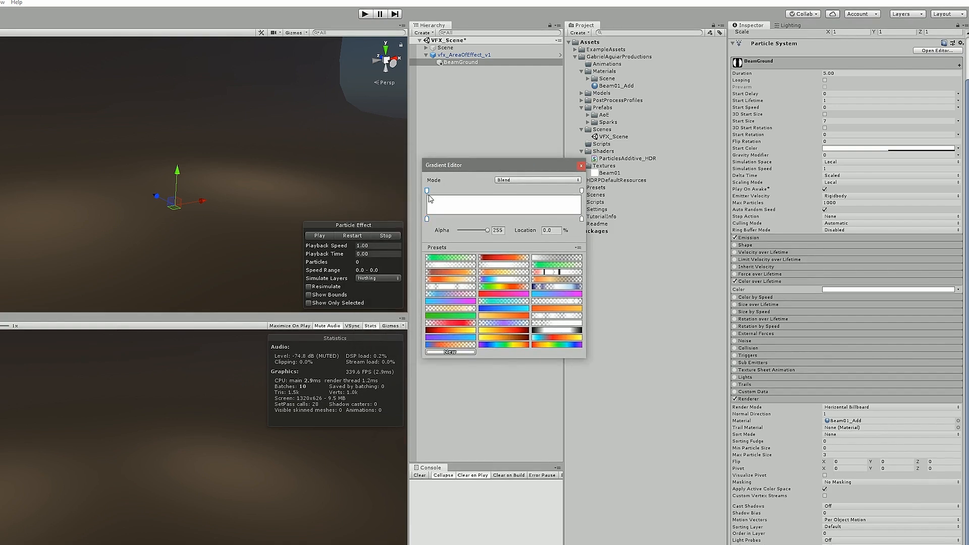
pyautogui.moveTo(488, 230); pyautogui.dragTo(424, 225)
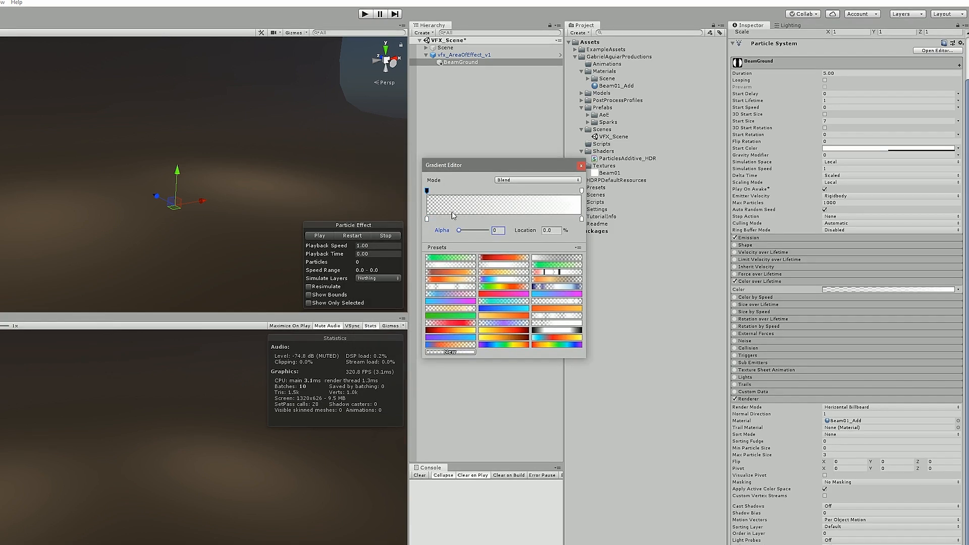
# Add an opaque alpha key at 90% of the gradient and set the alpha at its end to 0.
pyautogui.click(582, 192)
pyautogui.moveTo(582, 192); pyautogui.dragTo(568, 192)
pyautogui.click(581, 192)
pyautogui.click(566, 191)
pyautogui.click(553, 230)
pyautogui.write('90')
pyautogui.moveTo(487, 231); pyautogui.dragTo(357, 240)
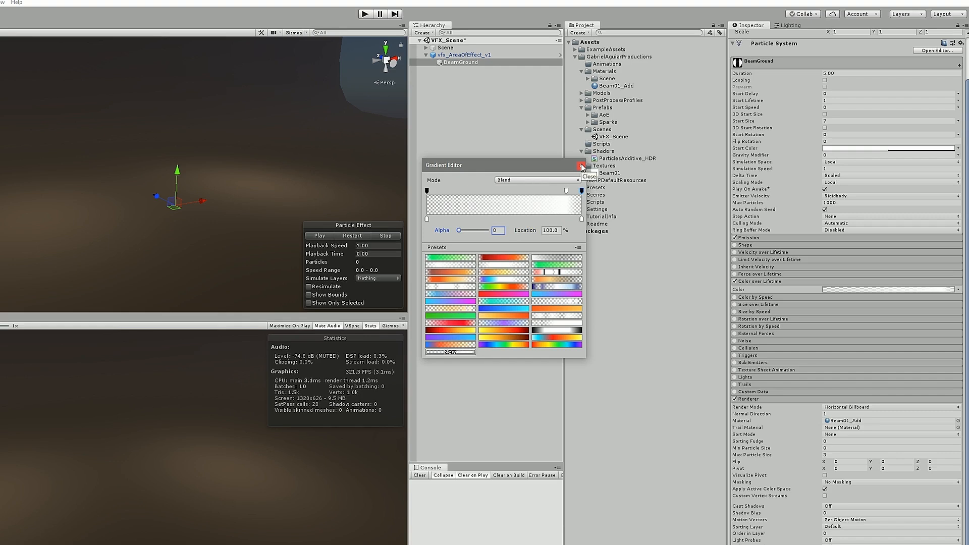
# Replay the effect to check the fade, stop it and collapse the Color over Lifetime settings.
pyautogui.click(354, 237)
pyautogui.click(353, 237)
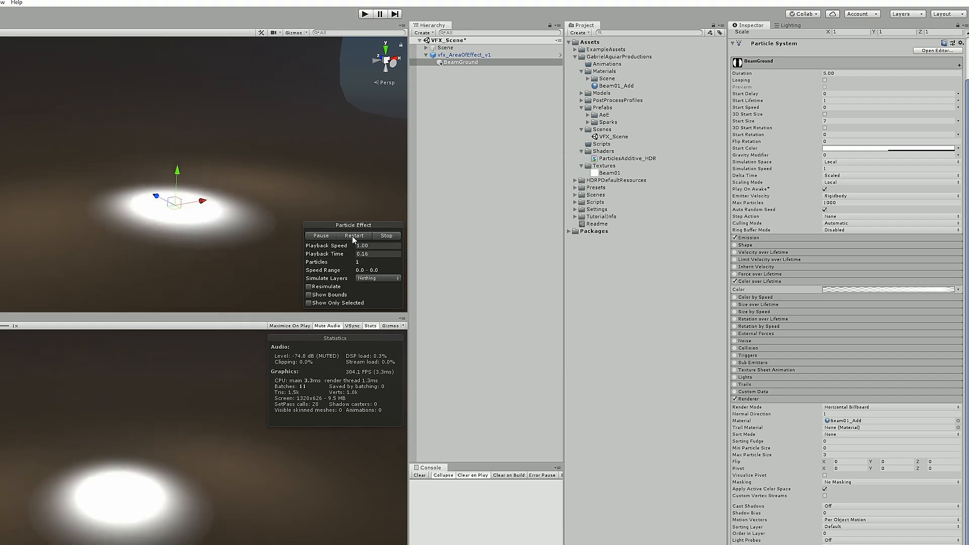
pyautogui.click(353, 236)
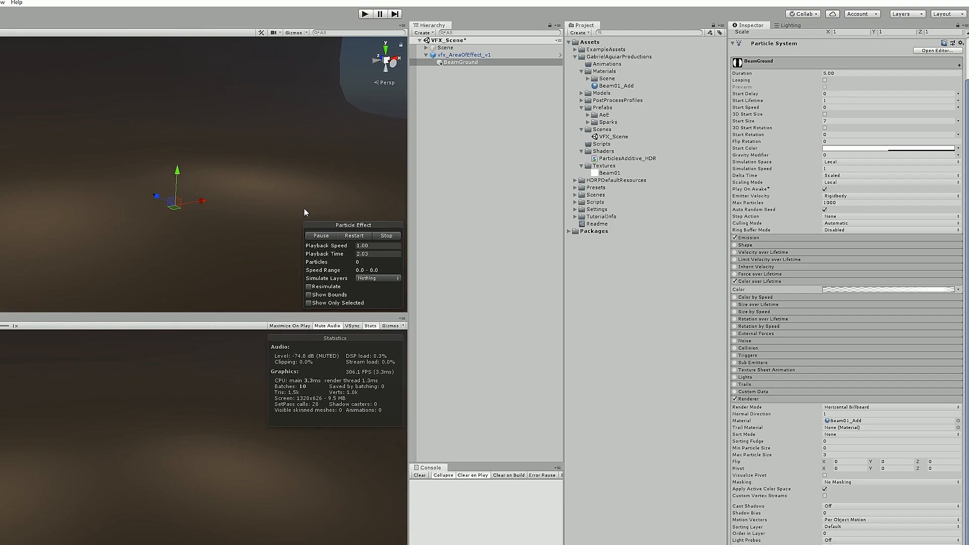
pyautogui.moveTo(305, 208); pyautogui.dragTo(312, 204, button='middle')
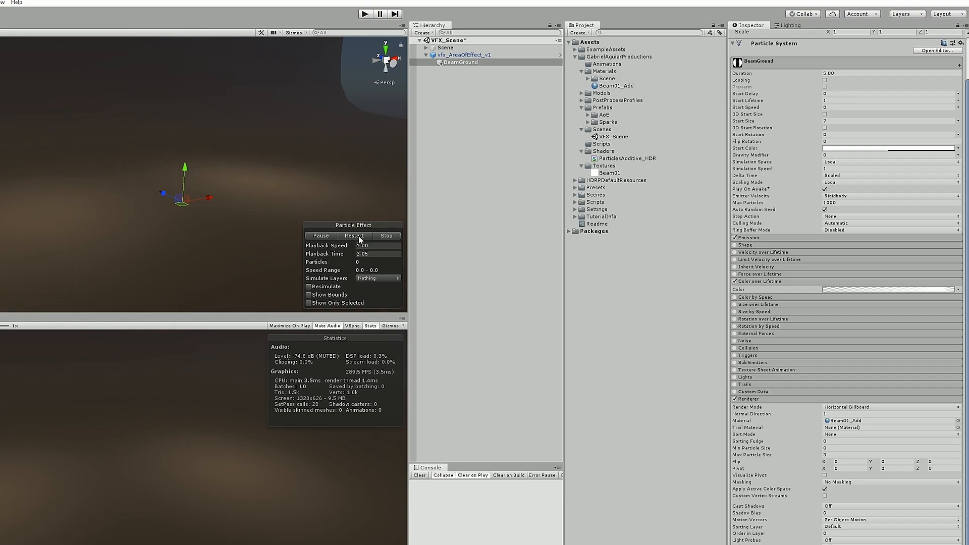
pyautogui.click(806, 280)
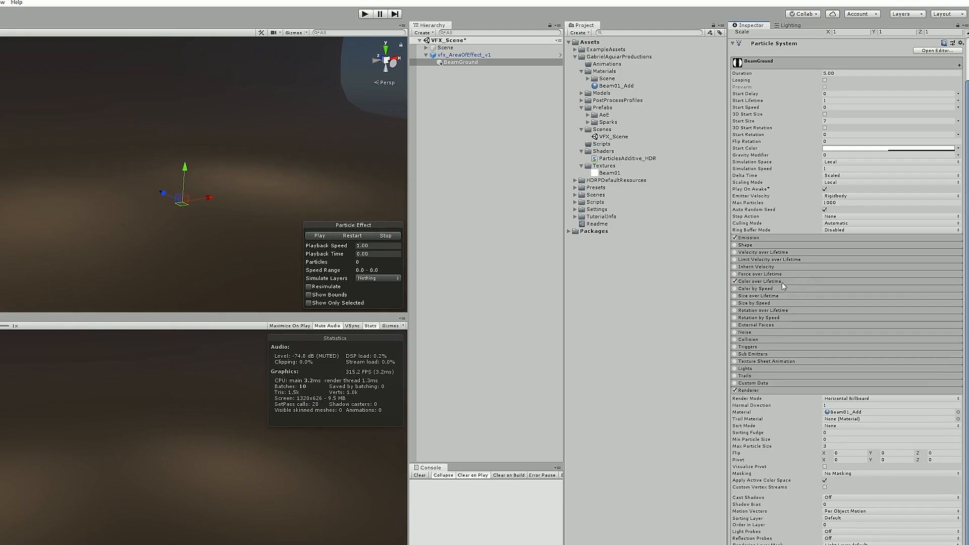
# Enable Size over Lifetime with the preset curve that falls from 1 to 0 and steepens toward the end, and replay the effect.
pyautogui.click(735, 296)
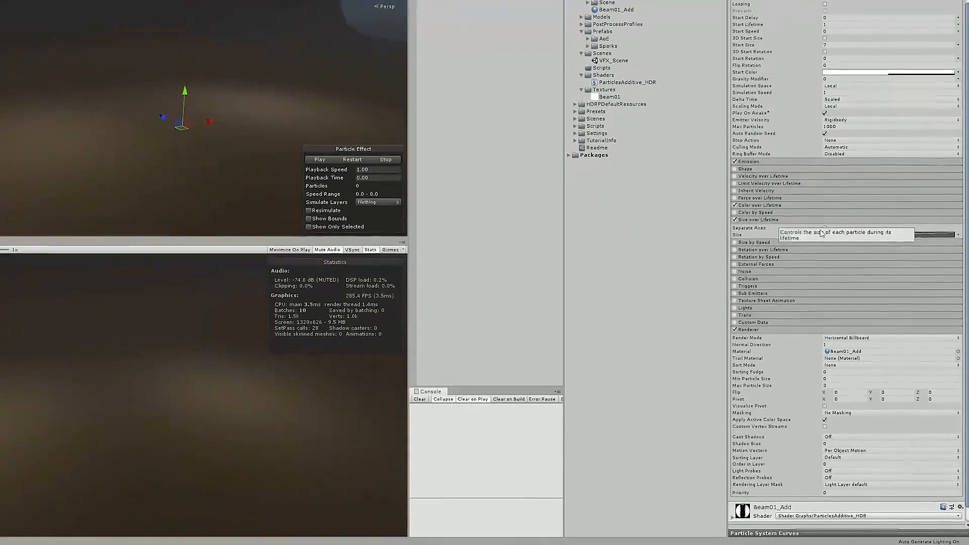
pyautogui.click(934, 237)
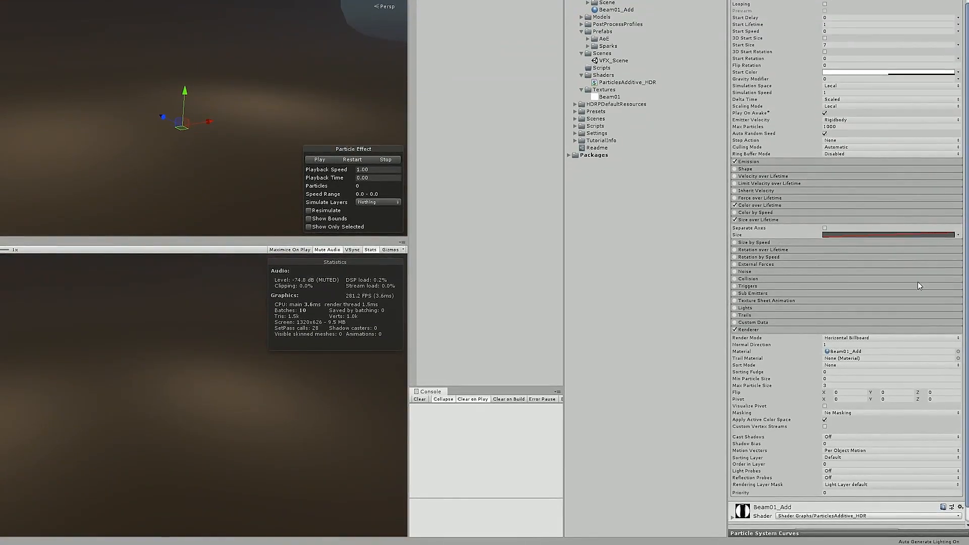
pyautogui.moveTo(845, 533); pyautogui.dragTo(837, 378)
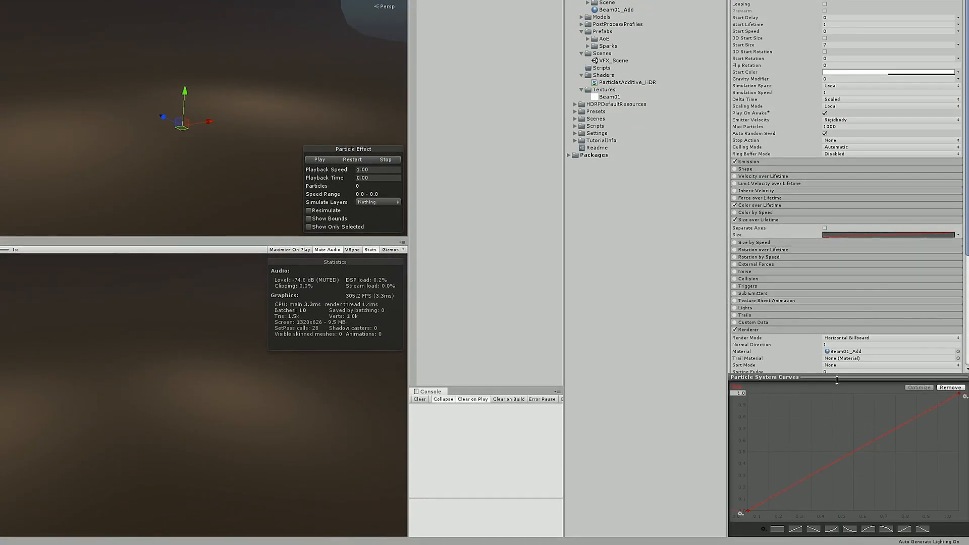
pyautogui.click(886, 529)
pyautogui.click(348, 159)
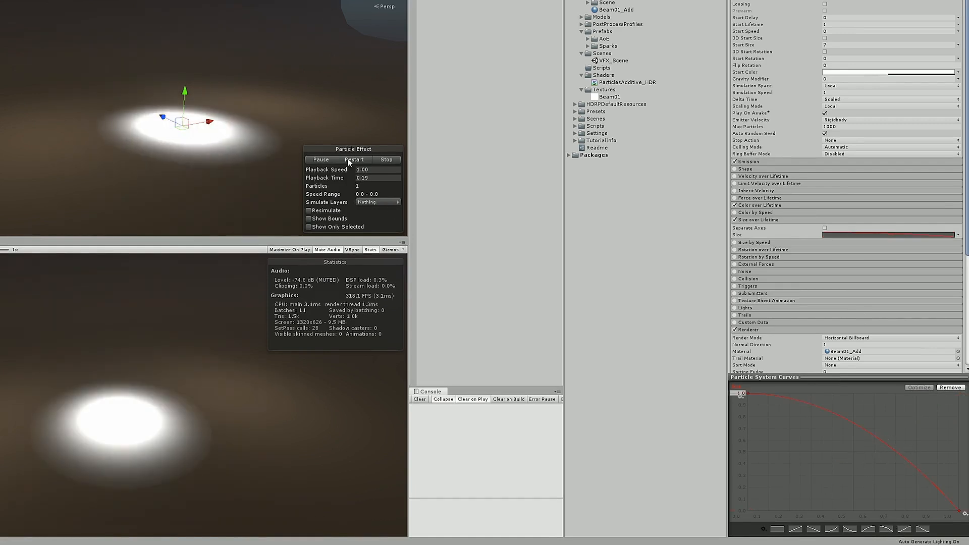
pyautogui.click(350, 159)
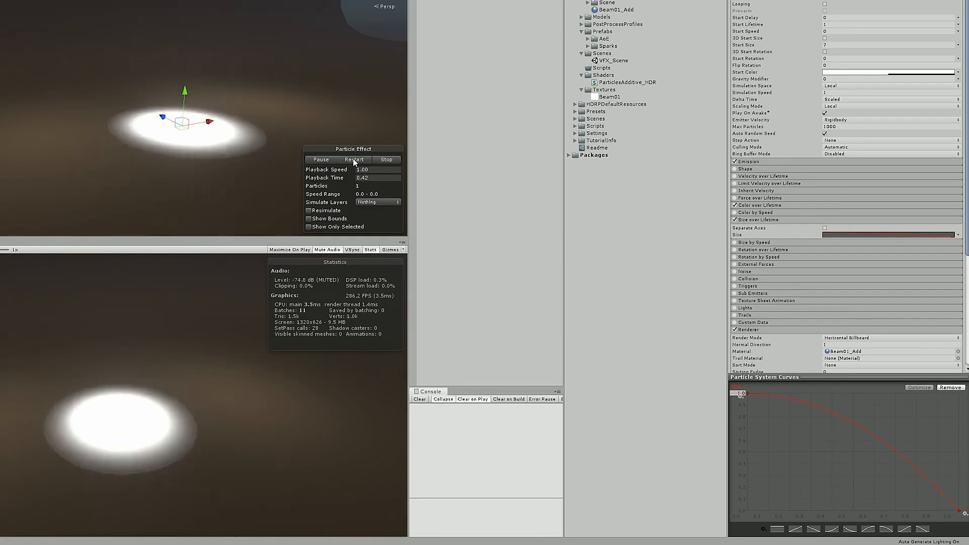
# Raise the end key of the size curve to about 0.1 and replay the effect to check the shrinking glow.
pyautogui.click(959, 511)
pyautogui.moveTo(959, 512); pyautogui.dragTo(962, 499)
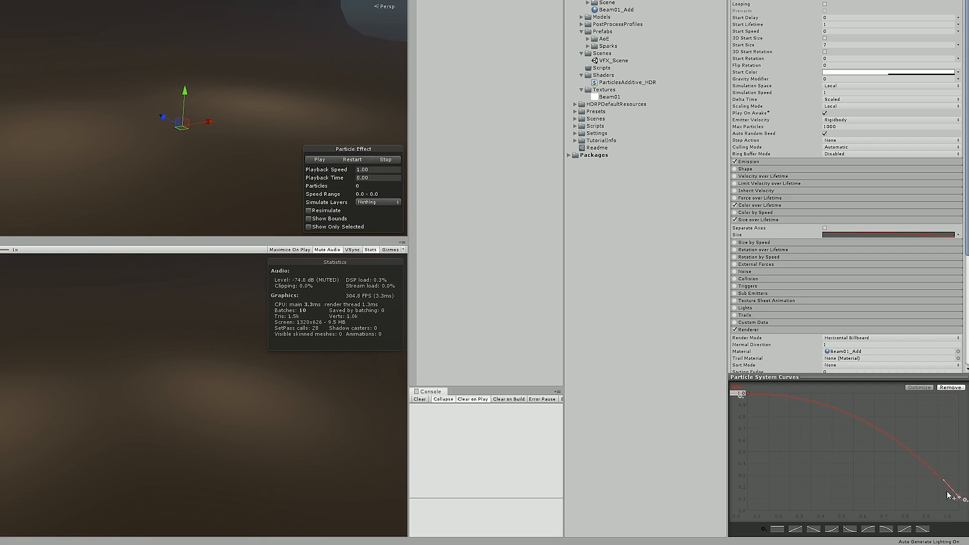
pyautogui.click(352, 160)
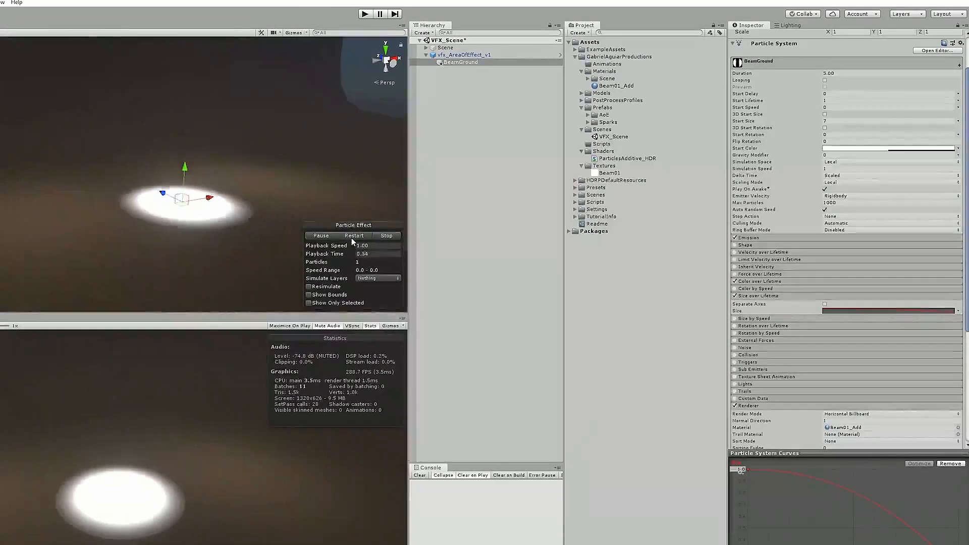
pyautogui.click(352, 236)
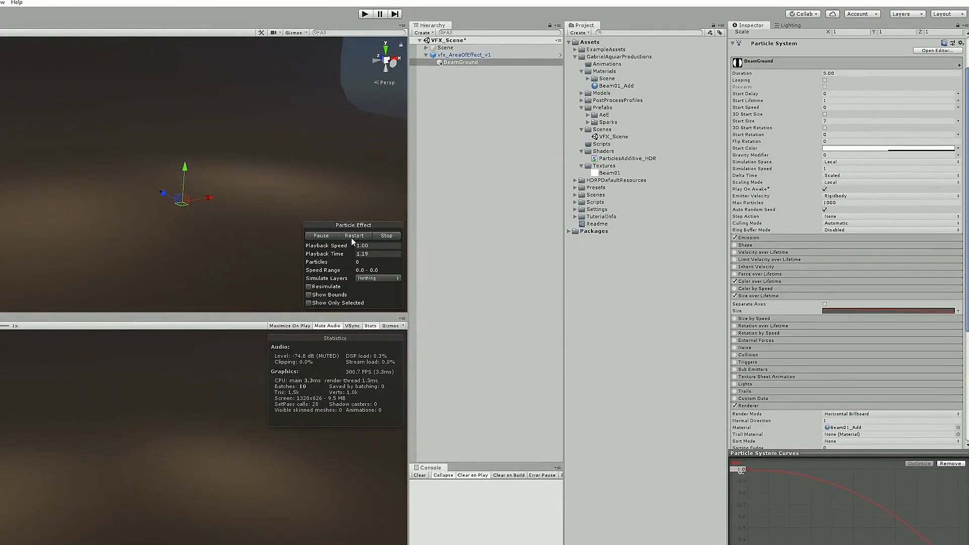
pyautogui.click(349, 237)
pyautogui.click(467, 60)
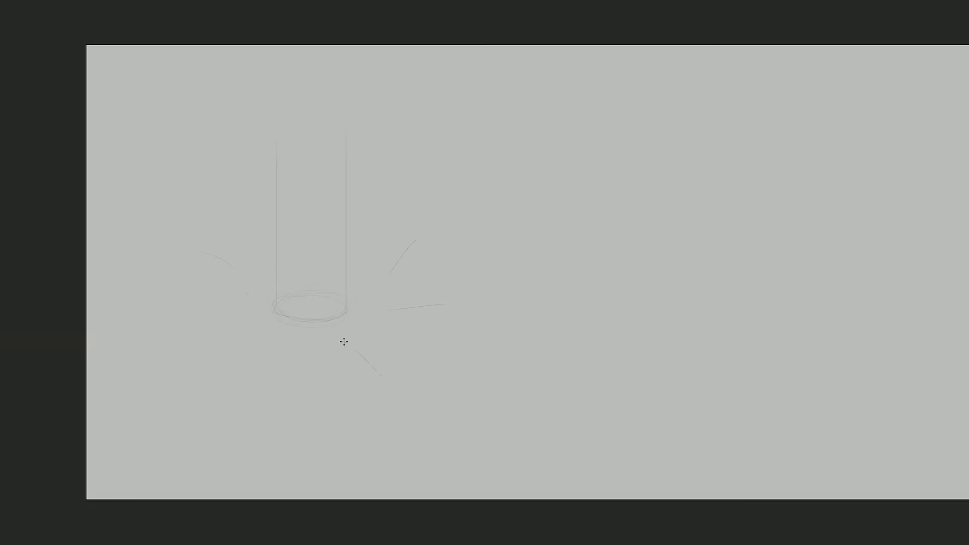
# Sketch more short radial strokes below and to the left of the beam's base in the concept drawing.
pyautogui.moveTo(306, 349); pyautogui.dragTo(295, 390)
pyautogui.moveTo(261, 343); pyautogui.dragTo(236, 374)
pyautogui.moveTo(193, 312); pyautogui.dragTo(250, 309)
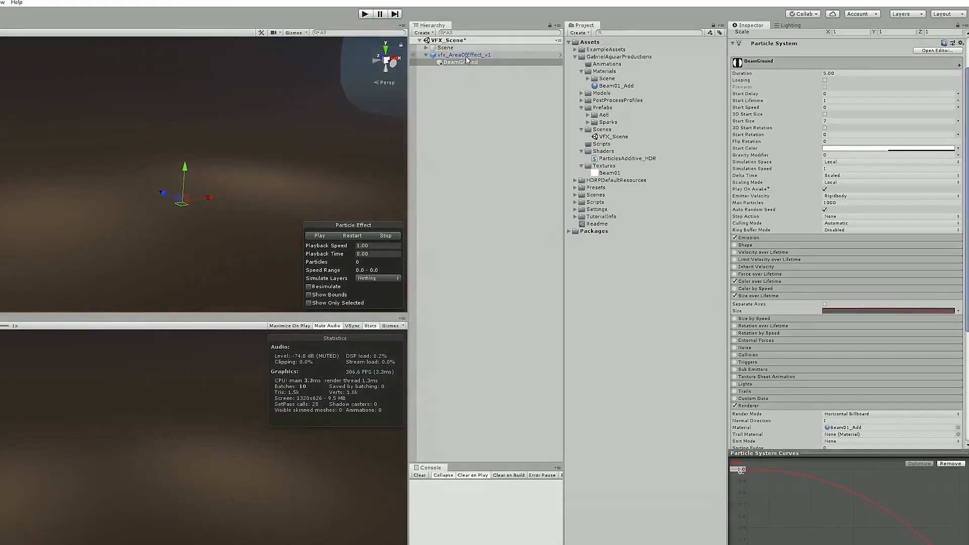
# Duplicate the BeamGround particle system and rename the copy ParticlesIn.
pyautogui.click(474, 62)
pyautogui.hotkey('ctrl', 'd')
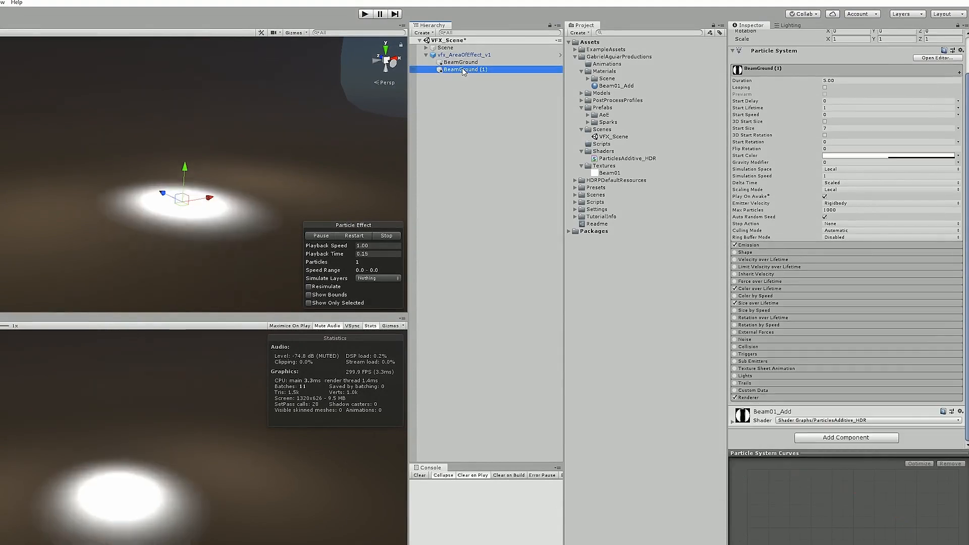
pyautogui.write('Pa')
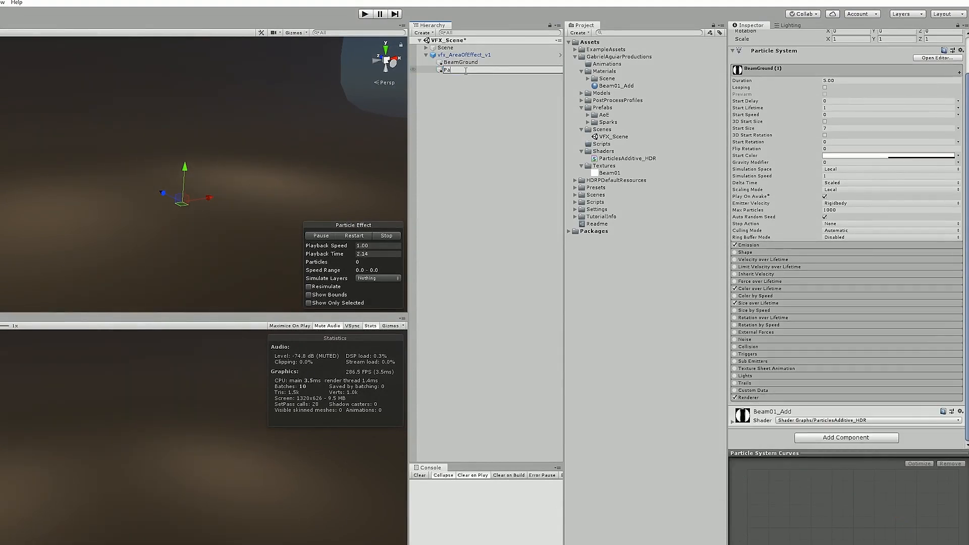
pyautogui.write('rticlesIn')
pyautogui.press('Return')
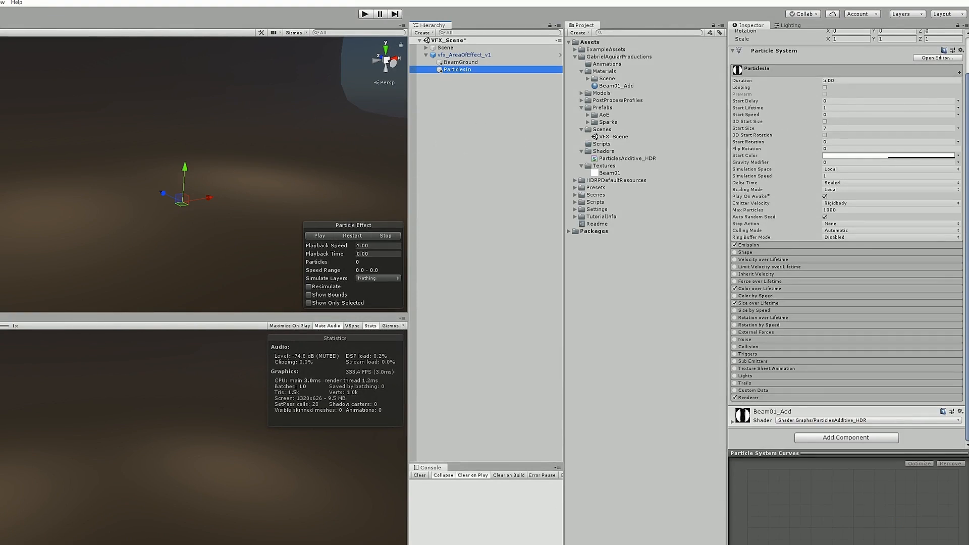
# Make the Start Lifetime of ParticlesIn random between the constants 0.2 and 0.25.
pyautogui.click(958, 107)
pyautogui.click(858, 134)
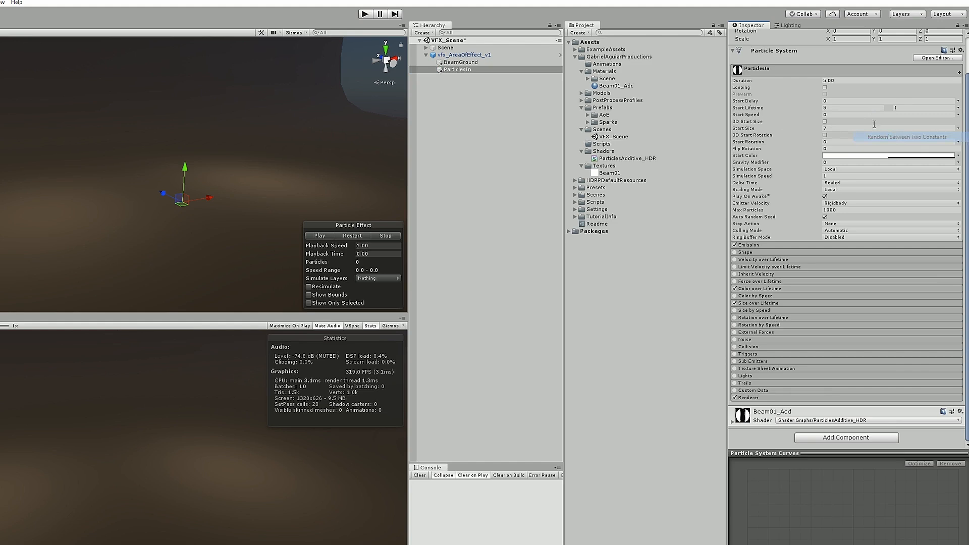
pyautogui.click(844, 107)
pyautogui.write('0.2')
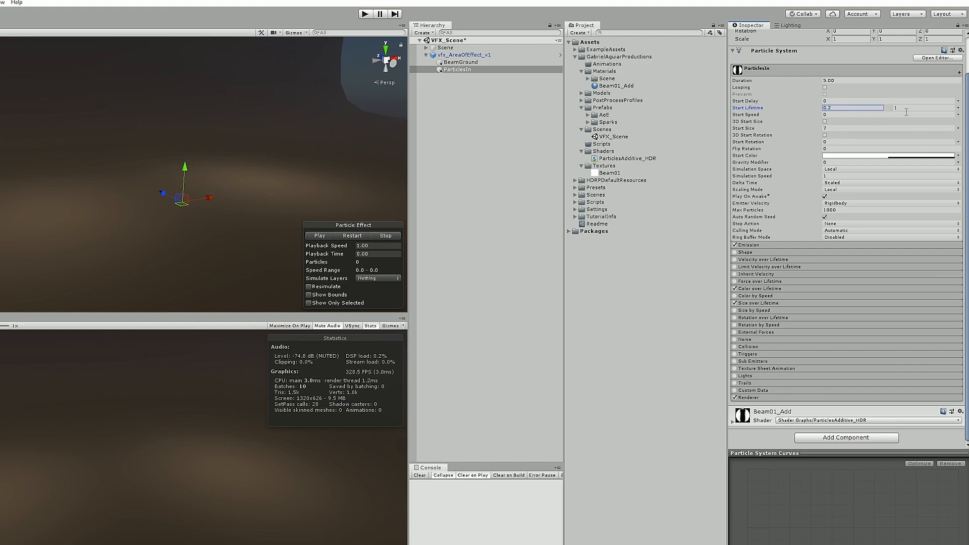
pyautogui.click(908, 109)
pyautogui.press('Return')
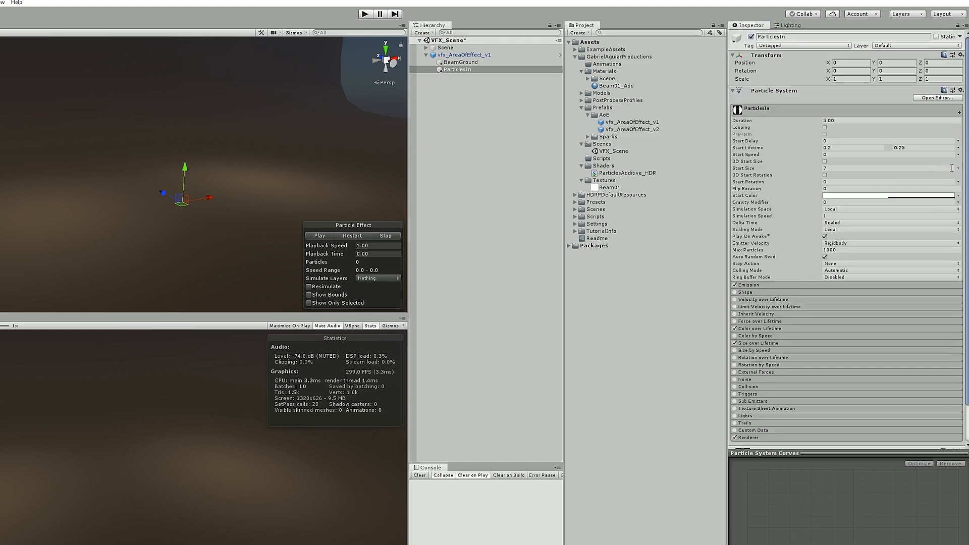
# Make the Start Size of ParticlesIn random between the constants 0.05 and 0.18.
pyautogui.click(958, 168)
pyautogui.click(903, 197)
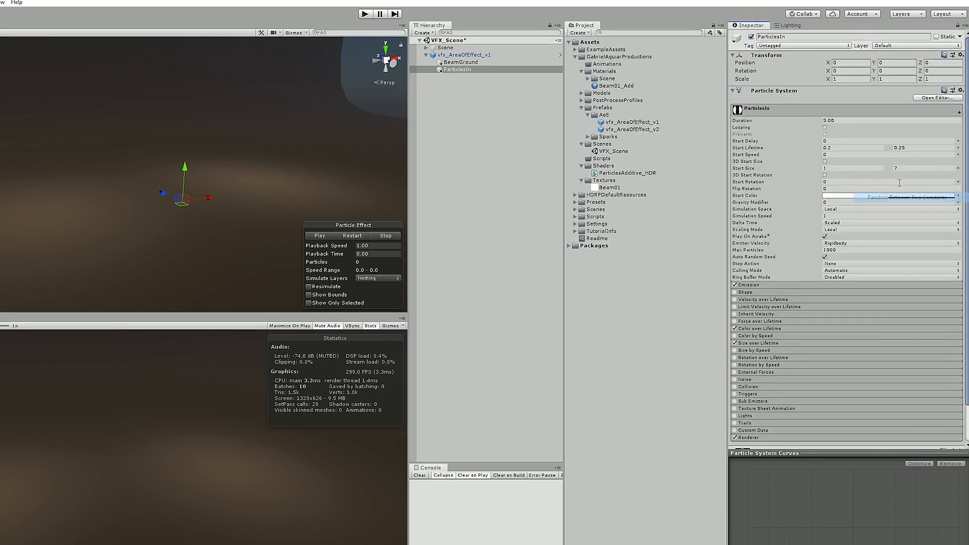
pyautogui.doubleClick(868, 168)
pyautogui.write('.0')
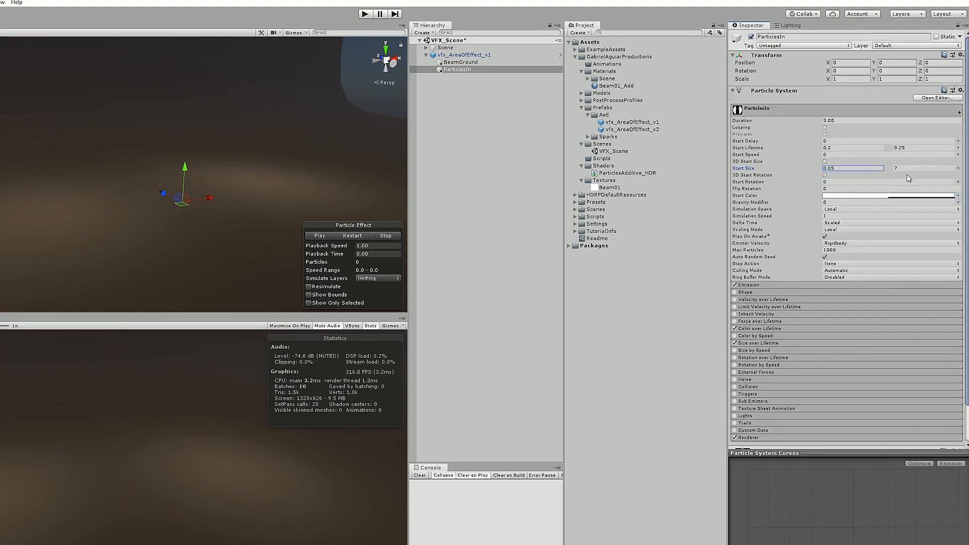
pyautogui.write('5')
pyautogui.click(918, 168)
# Set the emission Rate over Time to 75, remove the burst entry and replay the effect.
pyautogui.click(785, 286)
pyautogui.click(832, 295)
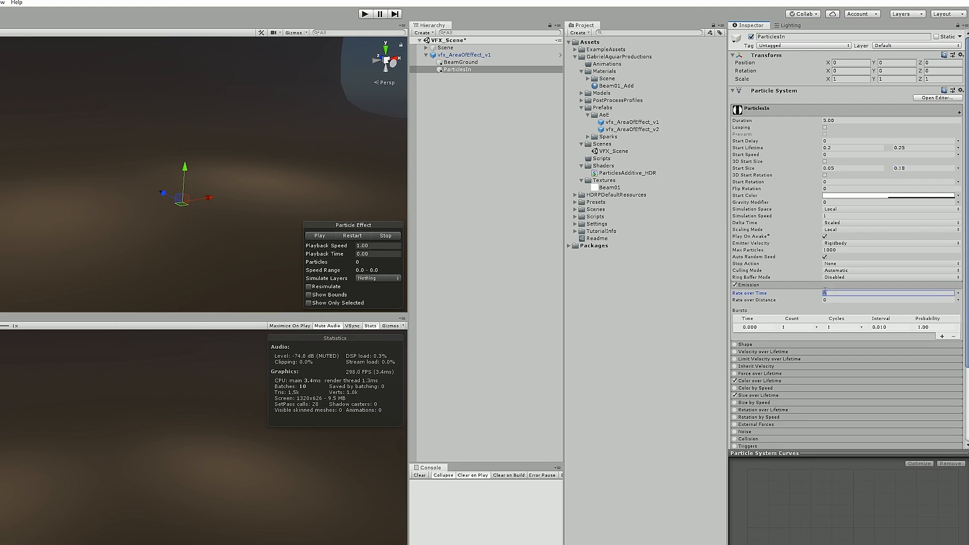
pyautogui.write('75')
pyautogui.click(799, 327)
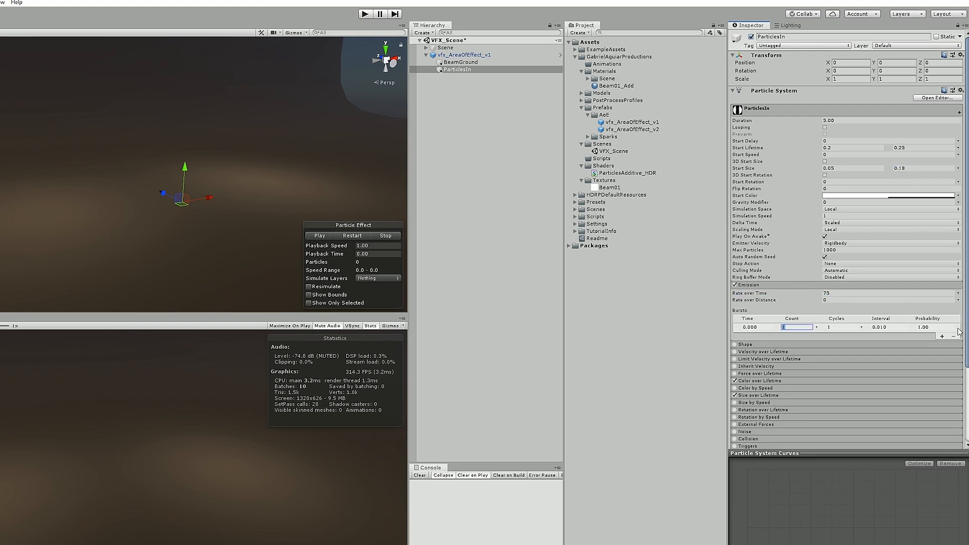
pyautogui.click(952, 336)
pyautogui.click(352, 238)
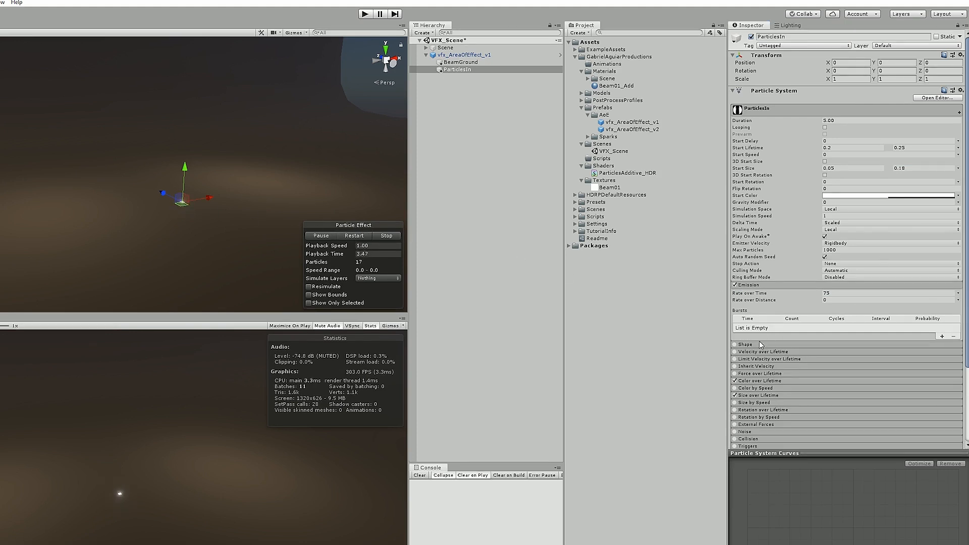
pyautogui.click(762, 285)
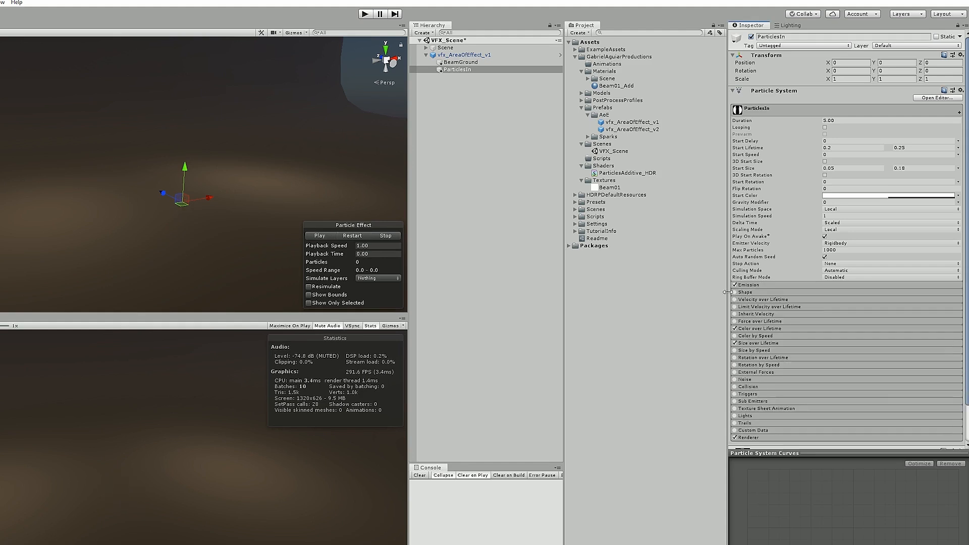
# Enable the Shape module, set the Duration to 0.75 and replay the effect.
pyautogui.click(741, 292)
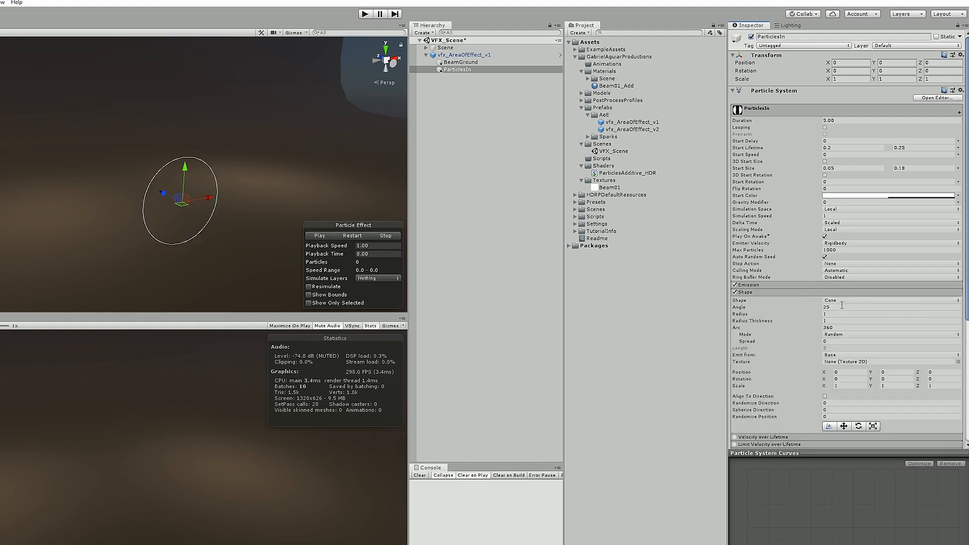
pyautogui.click(360, 236)
pyautogui.click(394, 236)
pyautogui.click(841, 120)
pyautogui.write('0.75')
pyautogui.click(345, 245)
pyautogui.click(355, 237)
pyautogui.click(355, 237)
# Change the emitter shape to Hemisphere and set the X rotation of ParticlesIn to -90.
pyautogui.click(842, 301)
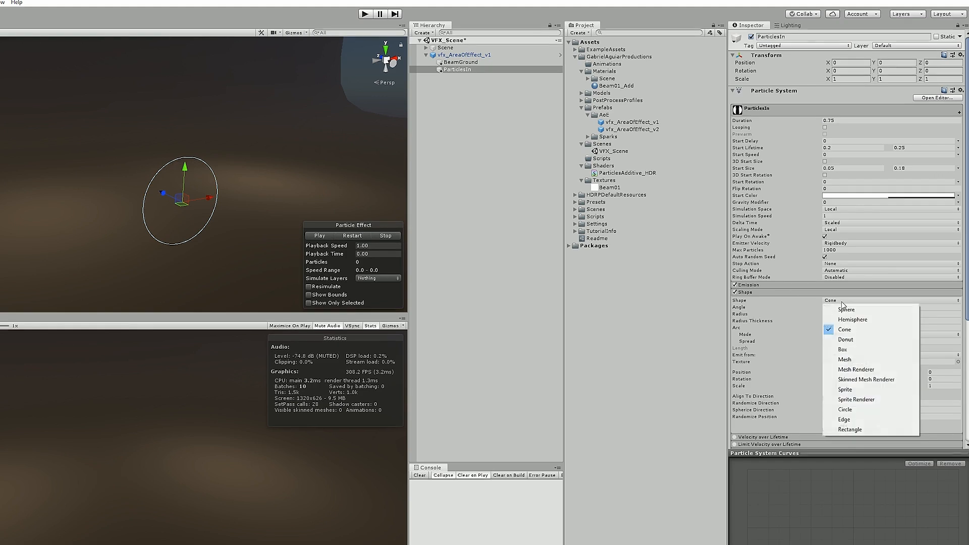
pyautogui.click(853, 319)
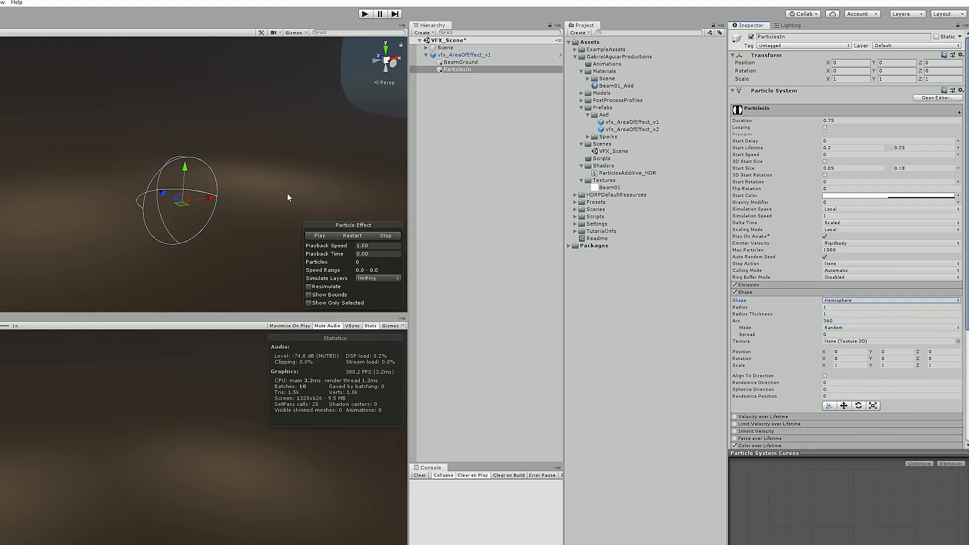
pyautogui.moveTo(286, 193); pyautogui.dragTo(388, 168, button='middle')
pyautogui.moveTo(388, 167); pyautogui.dragTo(436, 186, button='right')
pyautogui.press('w')
pyautogui.press('s')
pyautogui.press('a')
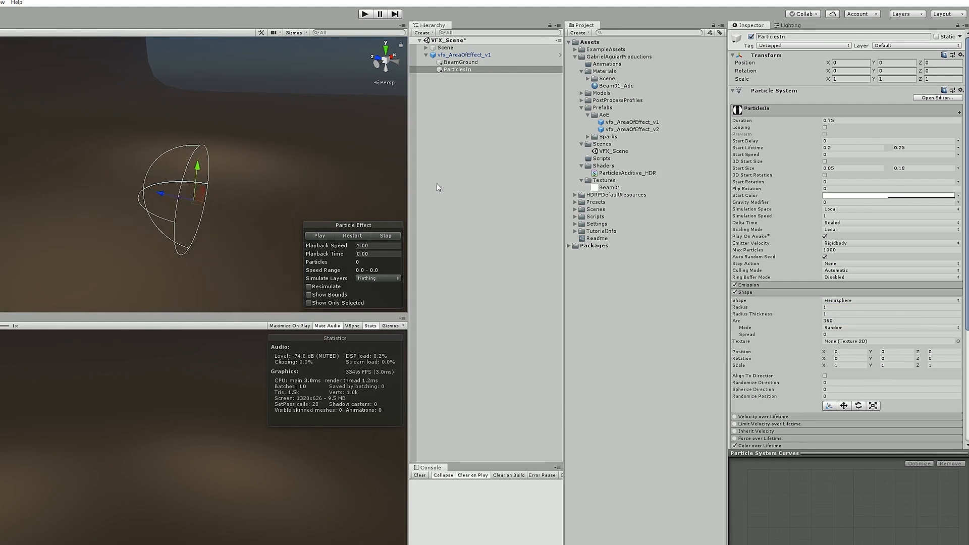
pyautogui.click(851, 71)
pyautogui.write('-90')
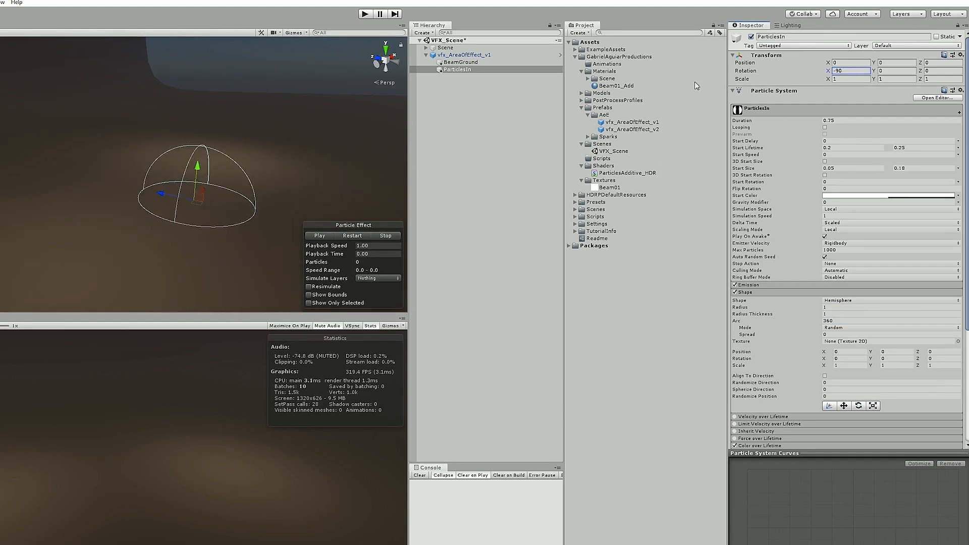
# Replay the effect to check the hemisphere emission and collapse the Shape settings.
pyautogui.click(354, 236)
pyautogui.click(355, 236)
pyautogui.click(354, 236)
pyautogui.click(773, 293)
# Set the particles' Render Mode to Stretched Billboard with a Speed Scale of 0.05.
pyautogui.scroll(-2, 774, 297)
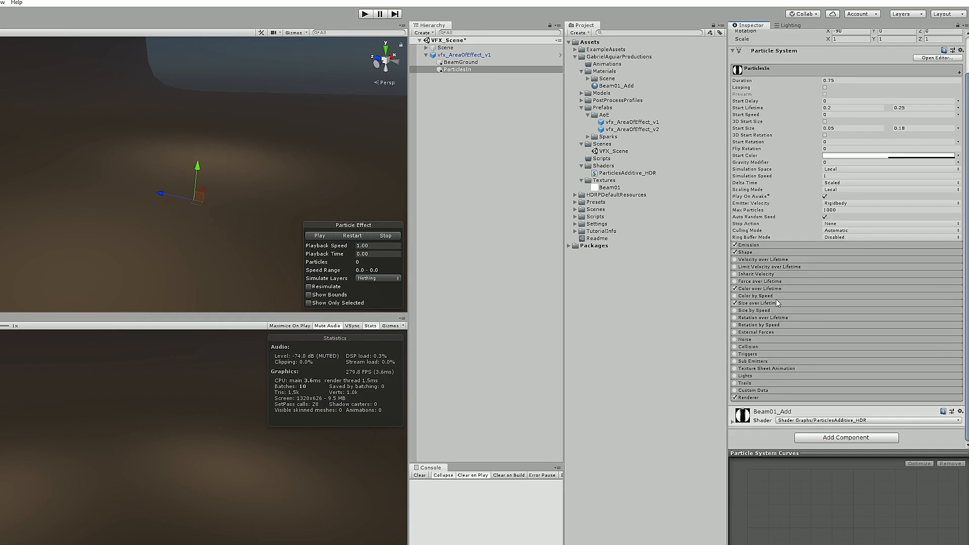
pyautogui.click(764, 397)
pyautogui.scroll(-4, 834, 396)
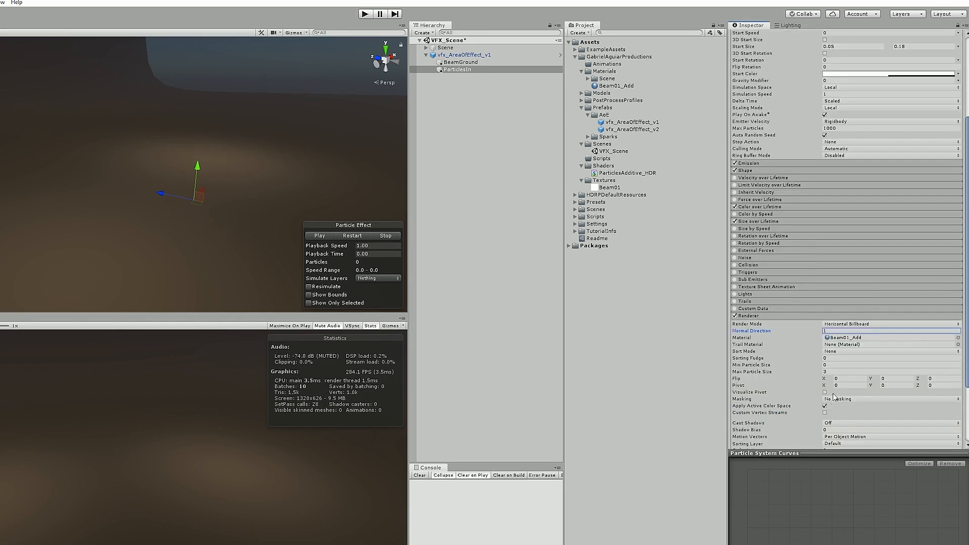
pyautogui.click(846, 325)
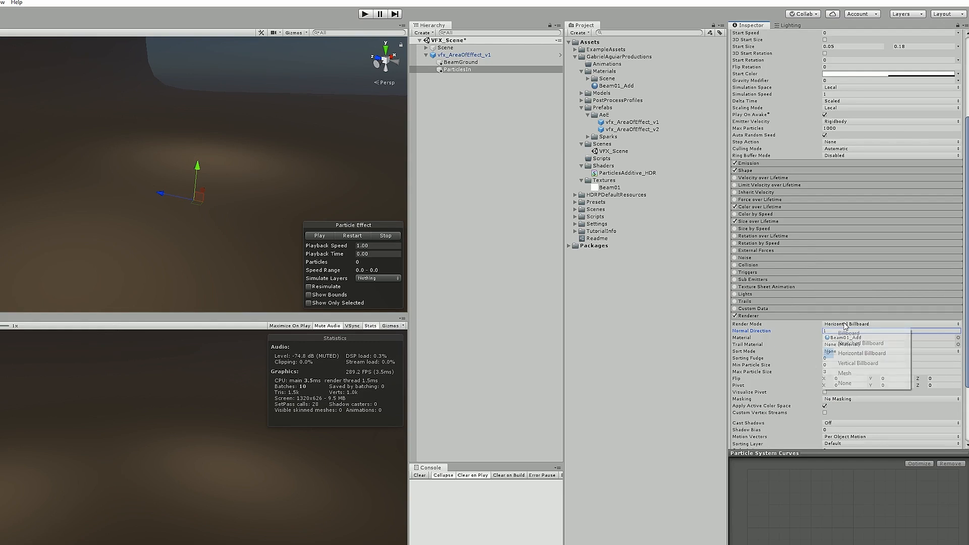
pyautogui.click(860, 343)
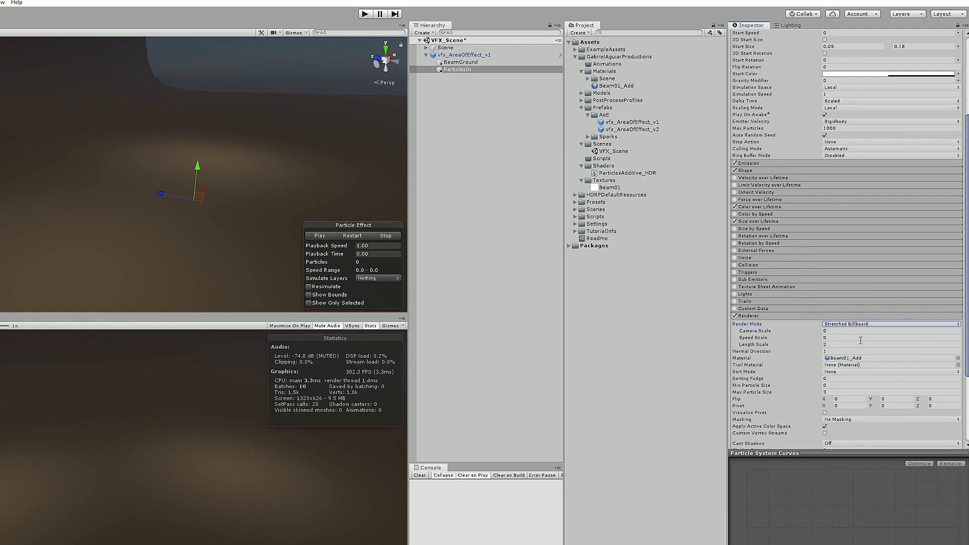
pyautogui.click(847, 337)
pyautogui.write('0.05')
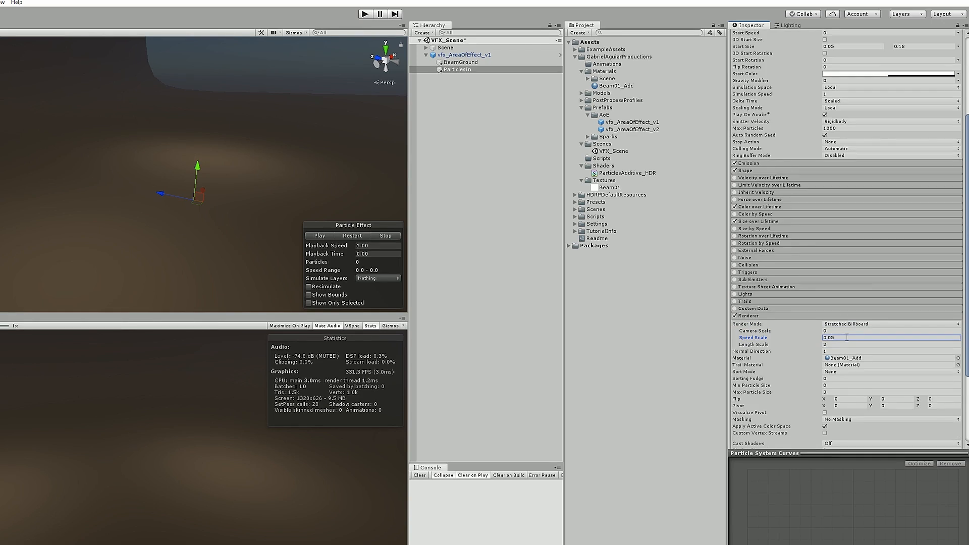
# Replay the effect to check the stretched particles, stop it and collapse the Renderer settings.
pyautogui.click(352, 236)
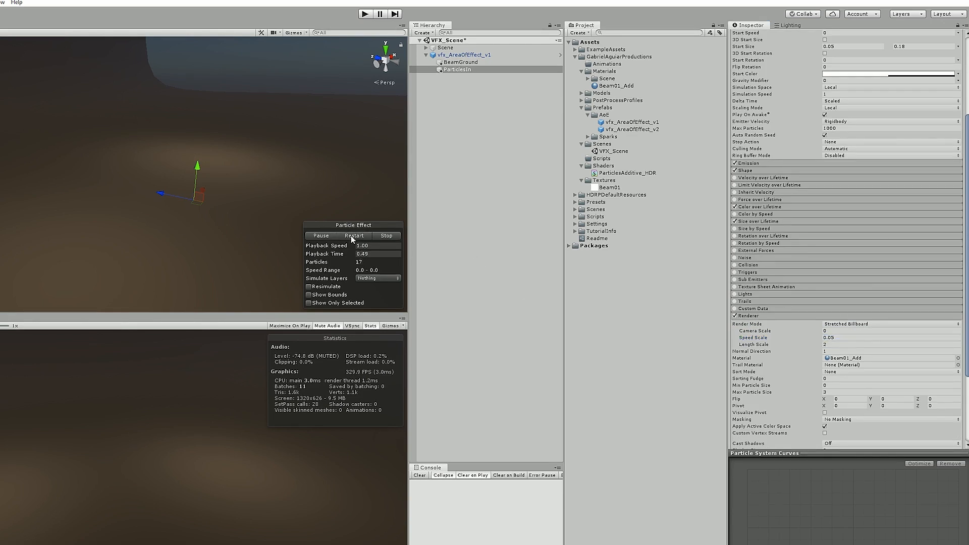
pyautogui.click(341, 238)
pyautogui.click(386, 236)
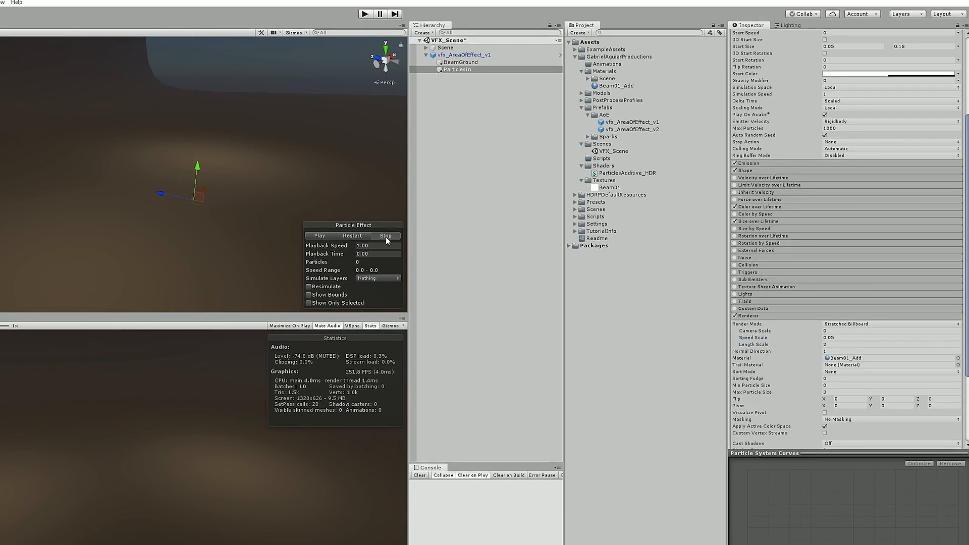
pyautogui.click(785, 316)
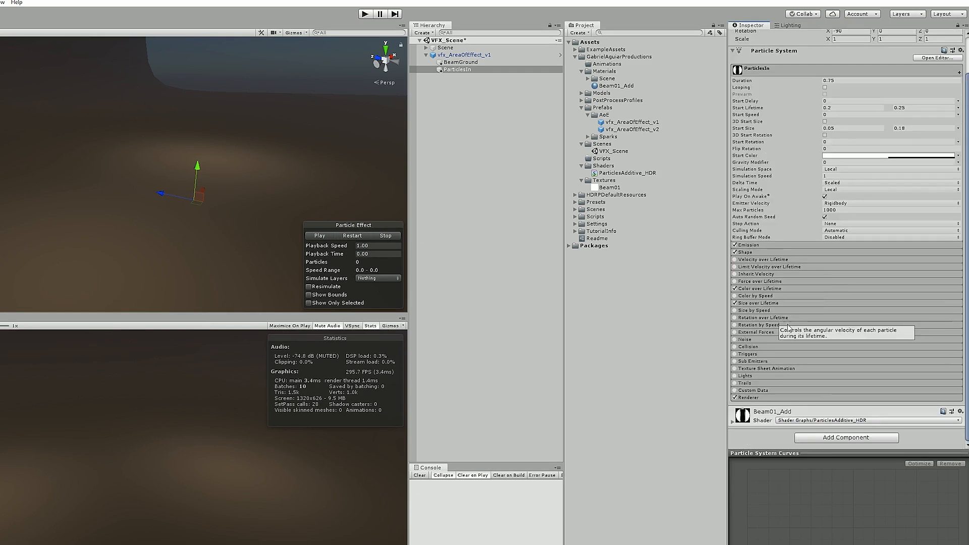
# Try a Start Speed of 15 on ParticlesIn and replay the effect.
pyautogui.click(829, 114)
pyautogui.write('15')
pyautogui.click(362, 237)
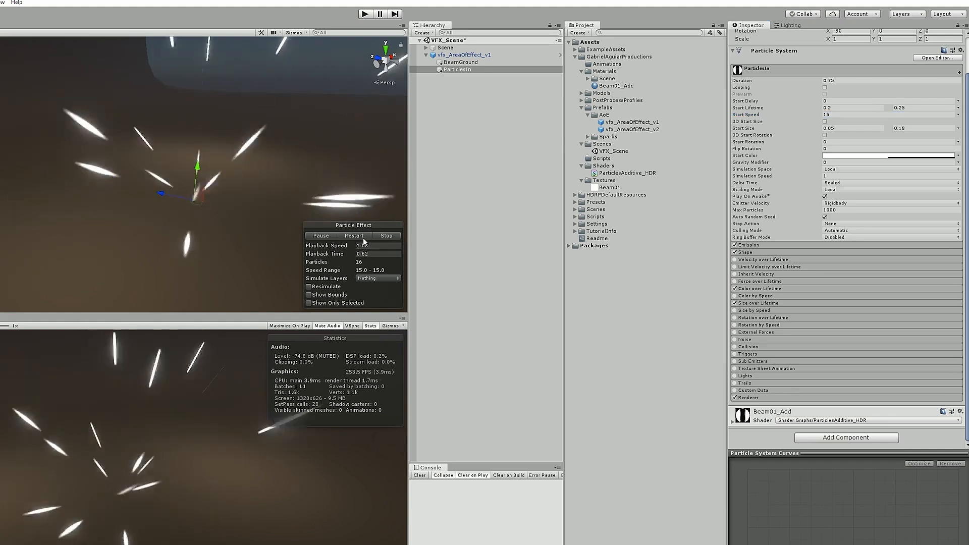
pyautogui.click(363, 237)
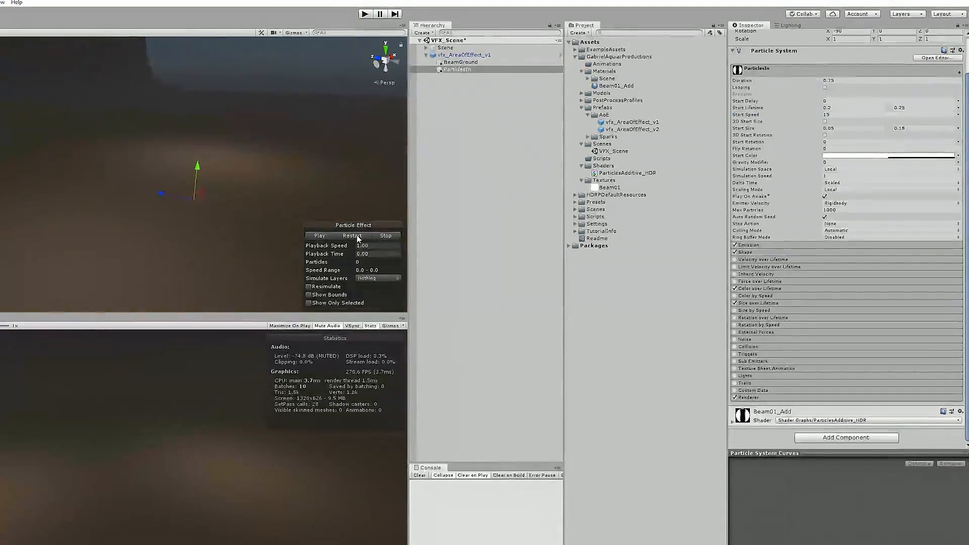
# Set the Start Speed of ParticlesIn to -15, replay the effect to check the particle direction, and stop it.
pyautogui.click(840, 114)
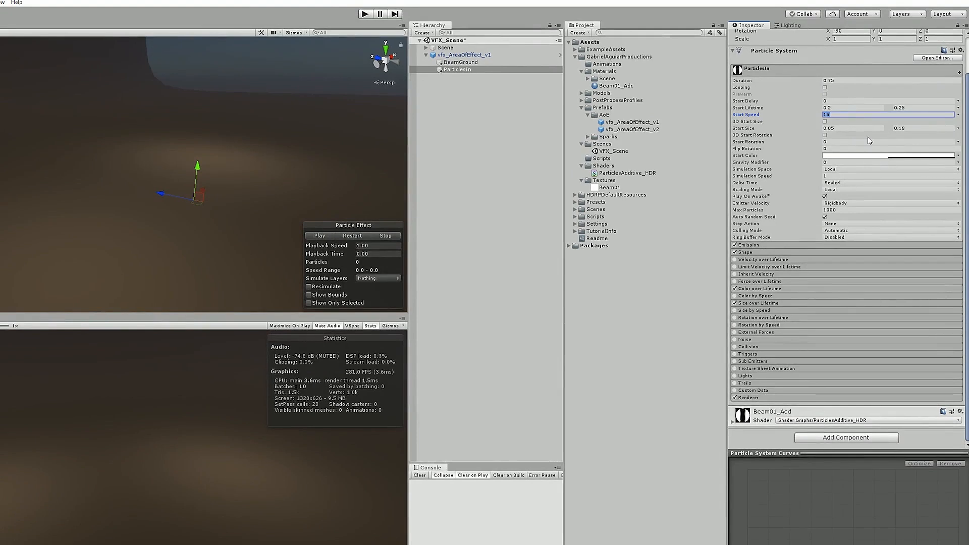
pyautogui.write('-1')
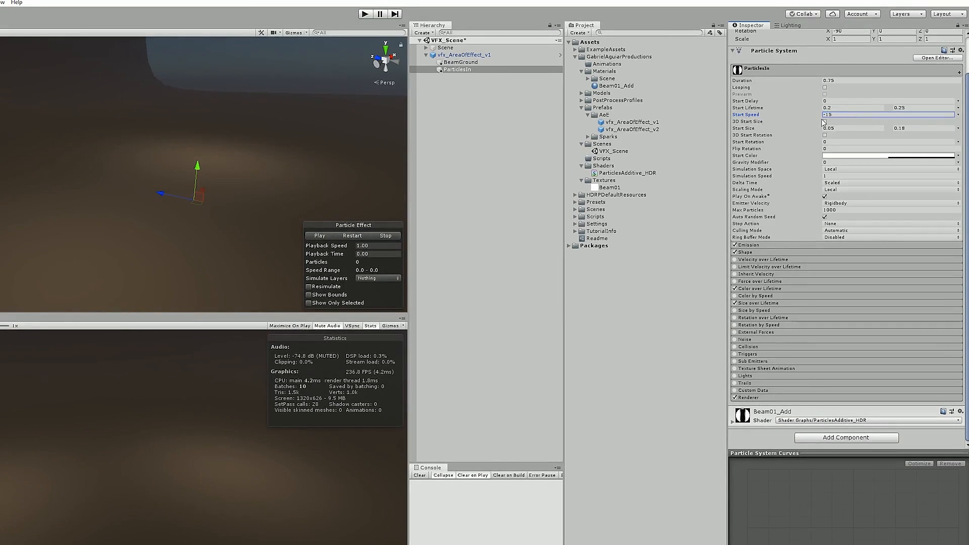
pyautogui.click(355, 235)
pyautogui.click(356, 236)
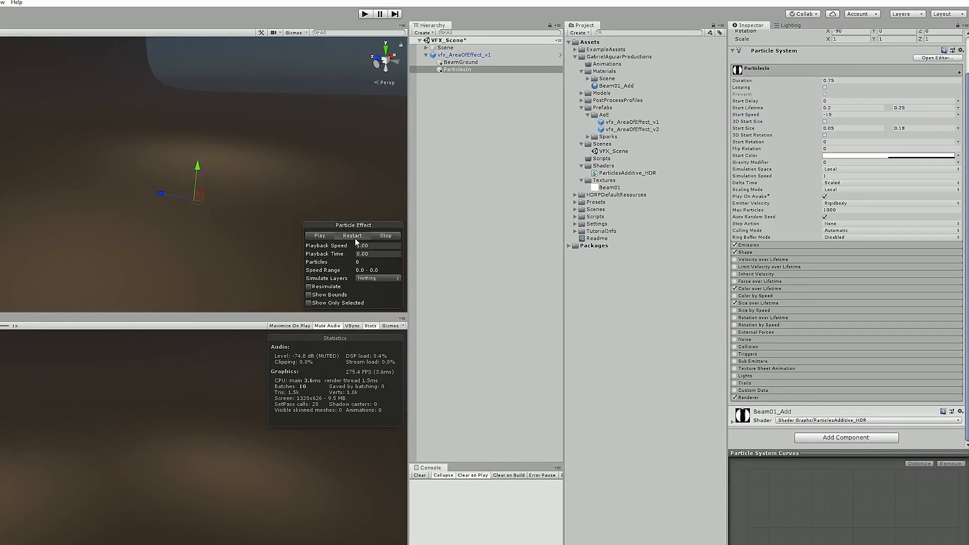
pyautogui.click(355, 239)
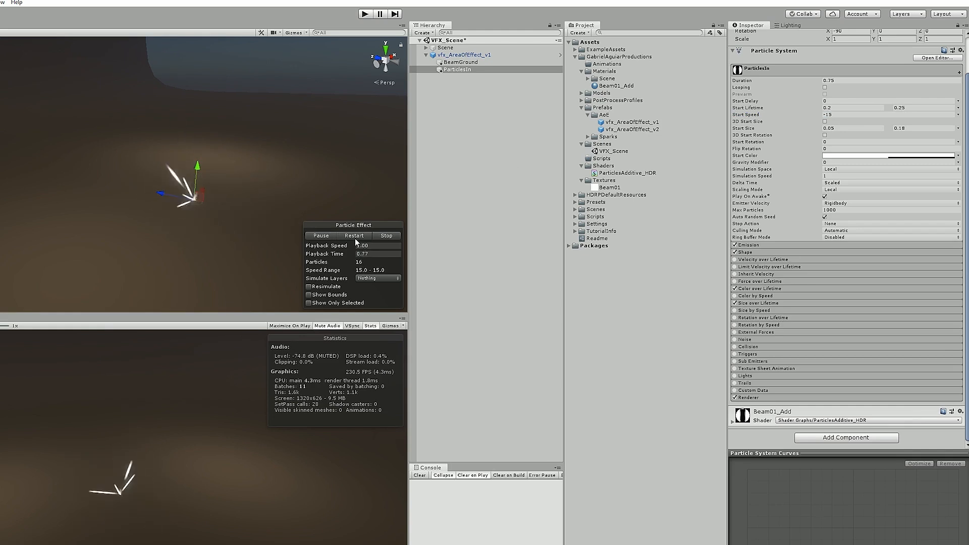
pyautogui.click(356, 240)
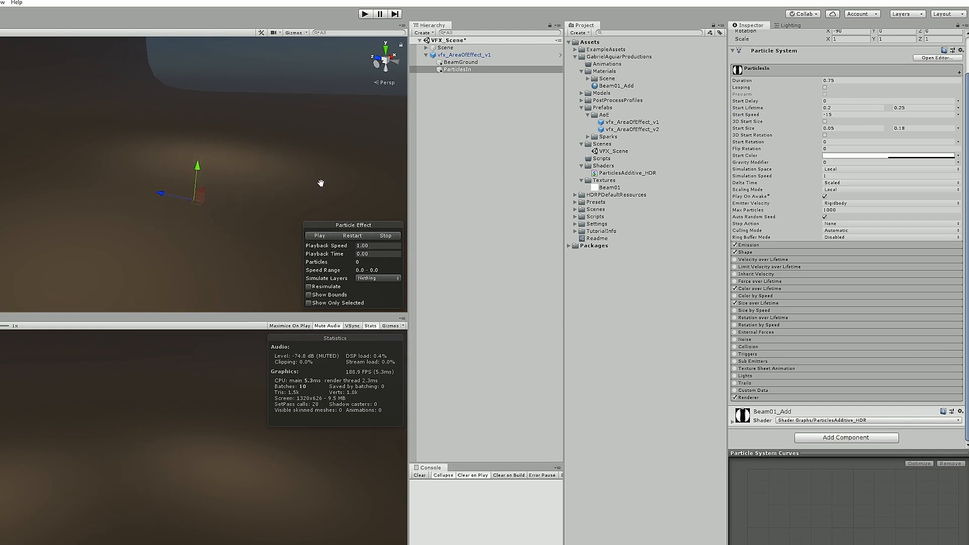
pyautogui.moveTo(322, 182); pyautogui.dragTo(338, 171, button='middle')
pyautogui.click(366, 237)
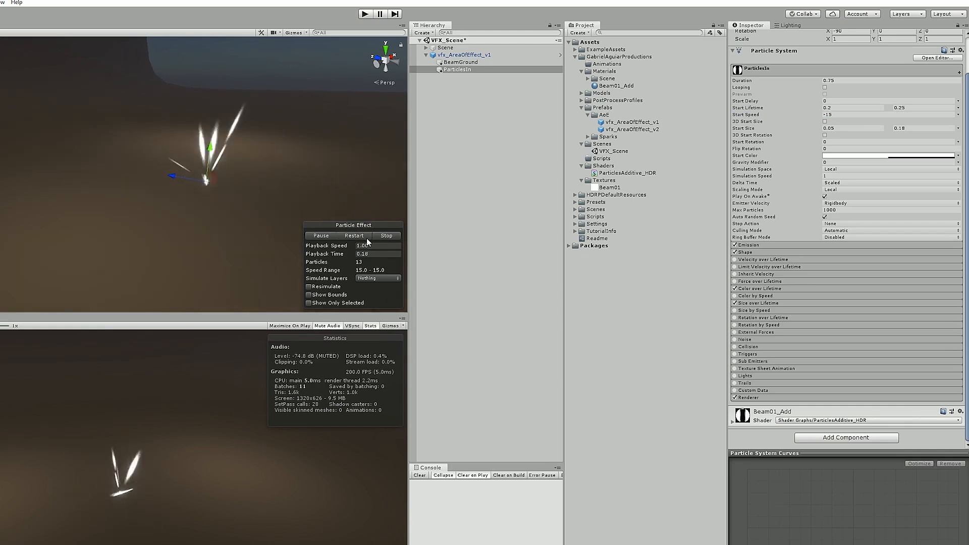
pyautogui.click(383, 237)
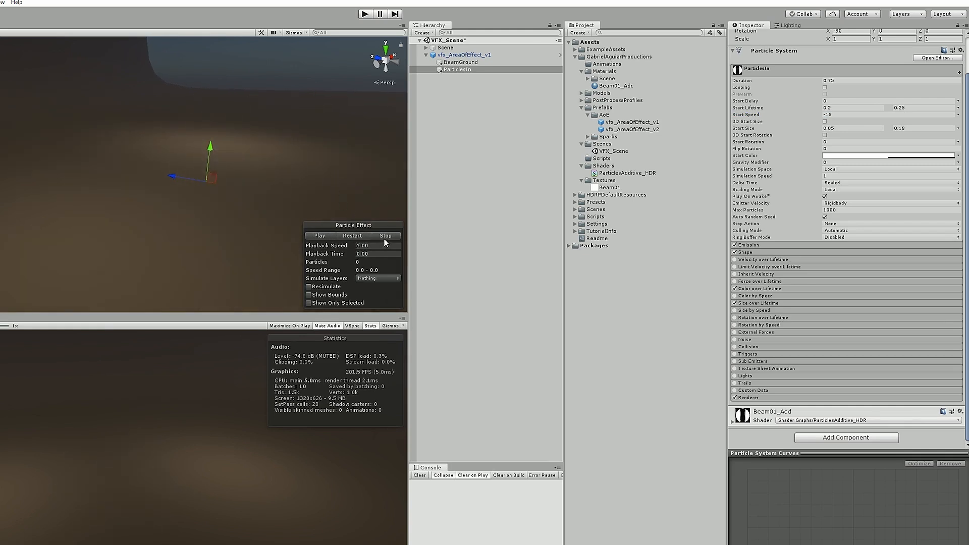
# Expand the Shape settings of ParticlesIn and replay BeamGround and ParticlesIn together to compare their spread.
pyautogui.click(751, 252)
pyautogui.keyDown('ctrl'); pyautogui.click(460, 62); pyautogui.keyUp('ctrl')
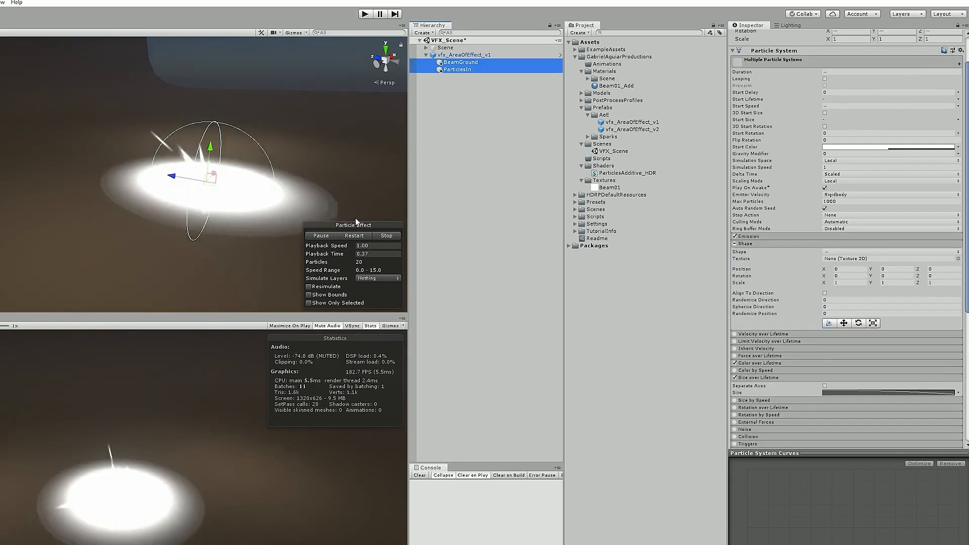
pyautogui.click(366, 241)
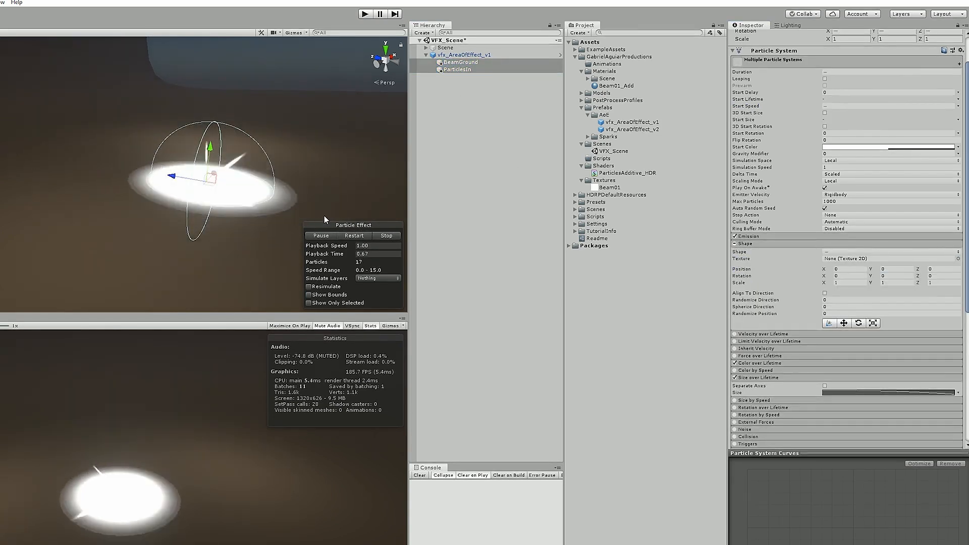
# Set the Shape Radius of ParticlesIn to 2 and replay its particles to check the wider spread.
pyautogui.click(468, 69)
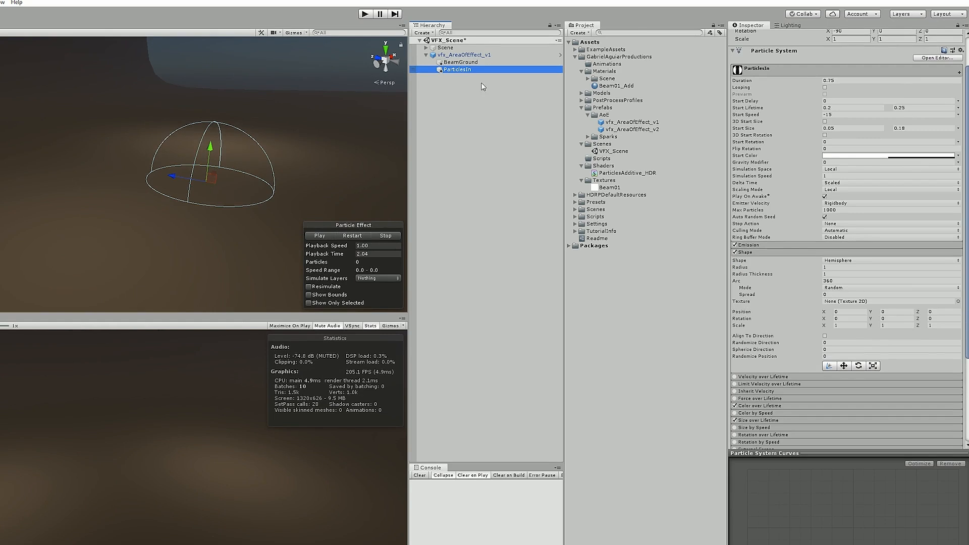
pyautogui.click(830, 268)
pyautogui.write('2')
pyautogui.click(360, 237)
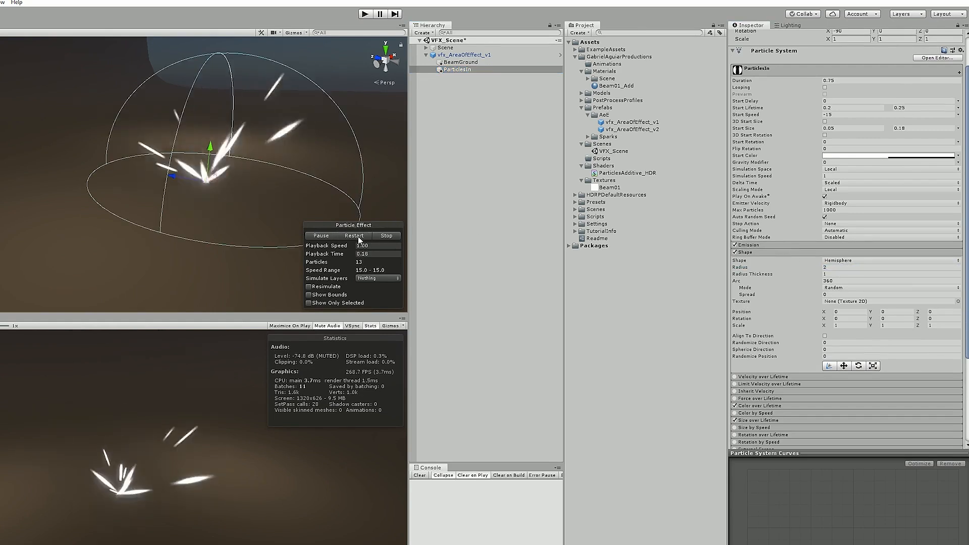
pyautogui.click(359, 240)
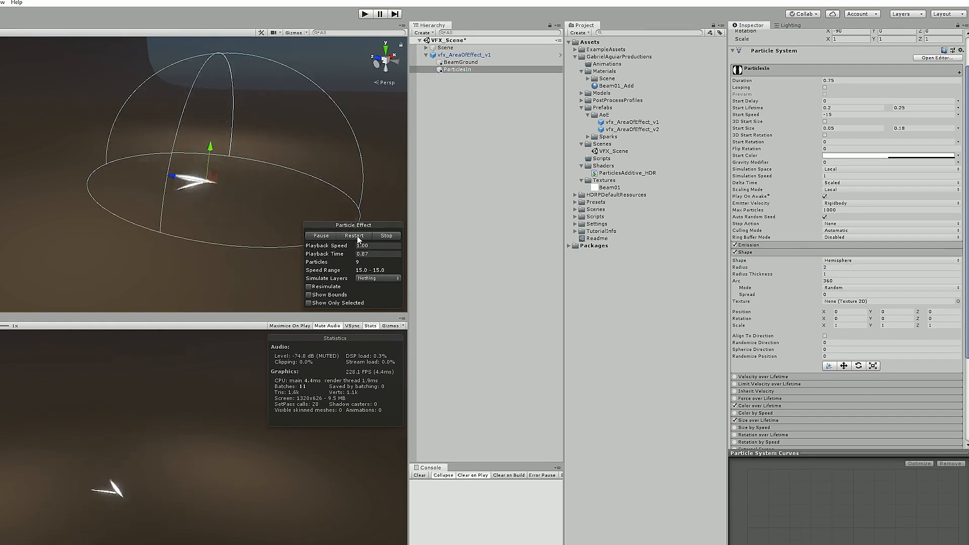
pyautogui.click(359, 239)
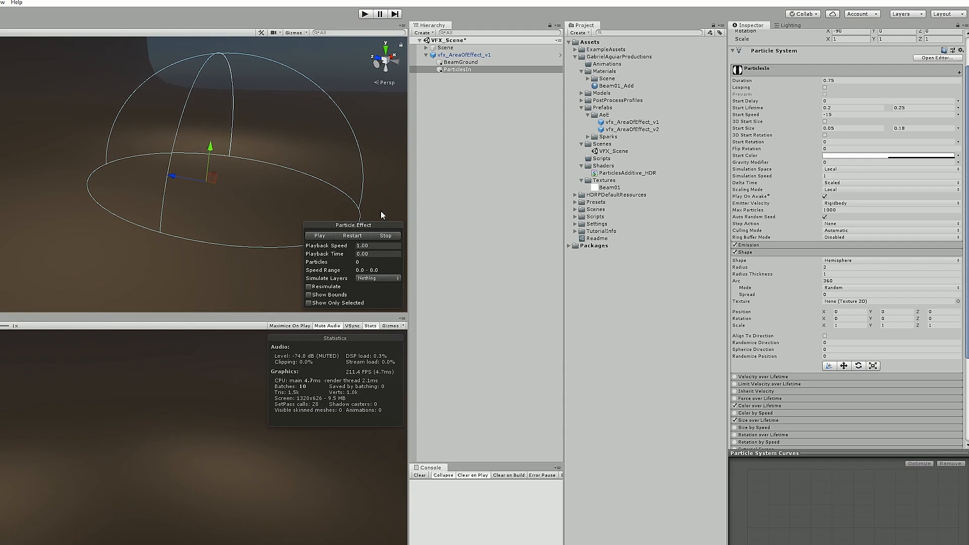
# Change the Start Speed of ParticlesIn to a Curve falling from about -2 at the start to -15 at the end.
pyautogui.click(958, 115)
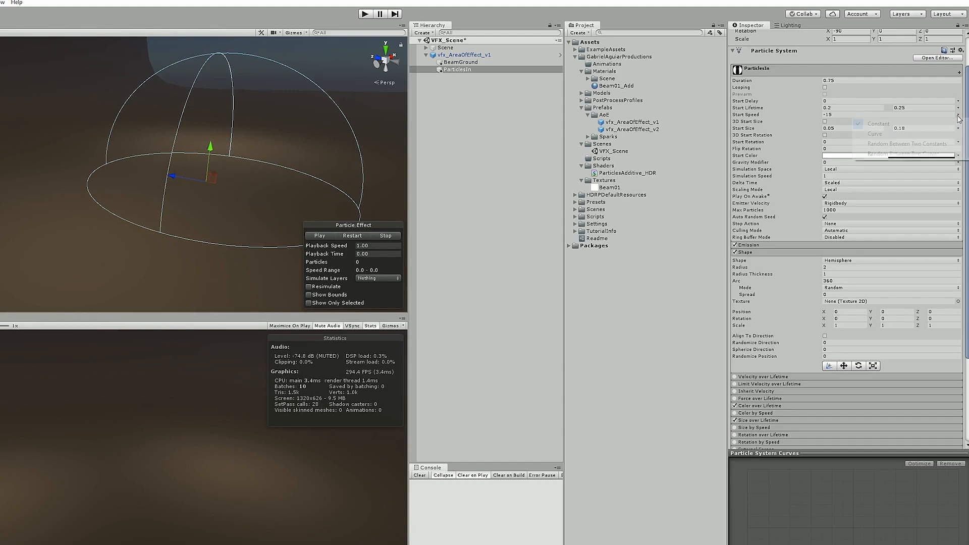
pyautogui.click(891, 134)
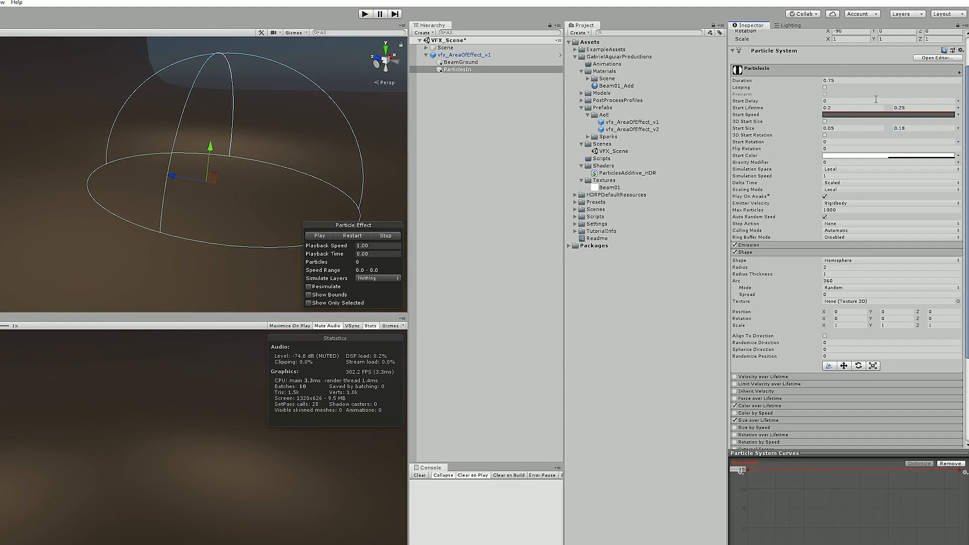
pyautogui.moveTo(812, 401); pyautogui.dragTo(810, 382)
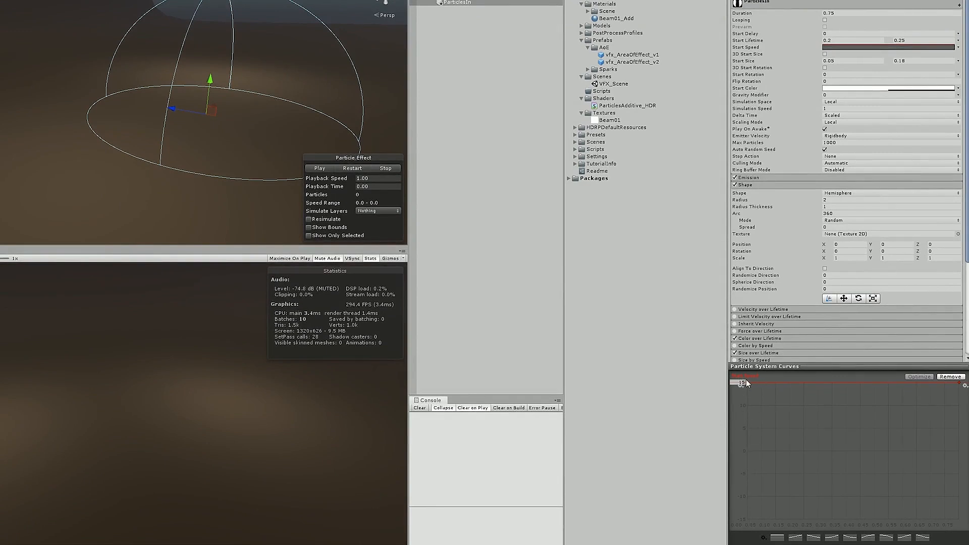
pyautogui.moveTo(746, 382); pyautogui.dragTo(745, 411)
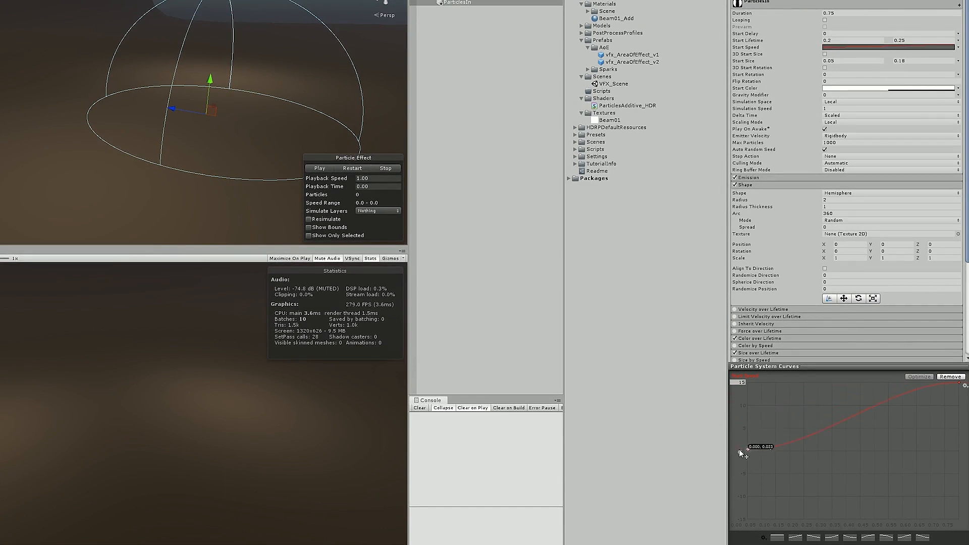
pyautogui.moveTo(739, 449); pyautogui.dragTo(737, 458)
pyautogui.moveTo(958, 384); pyautogui.dragTo(959, 518)
# Replay ParticlesIn several times to check how the particles speed up toward the center, and stop the playback.
pyautogui.click(345, 170)
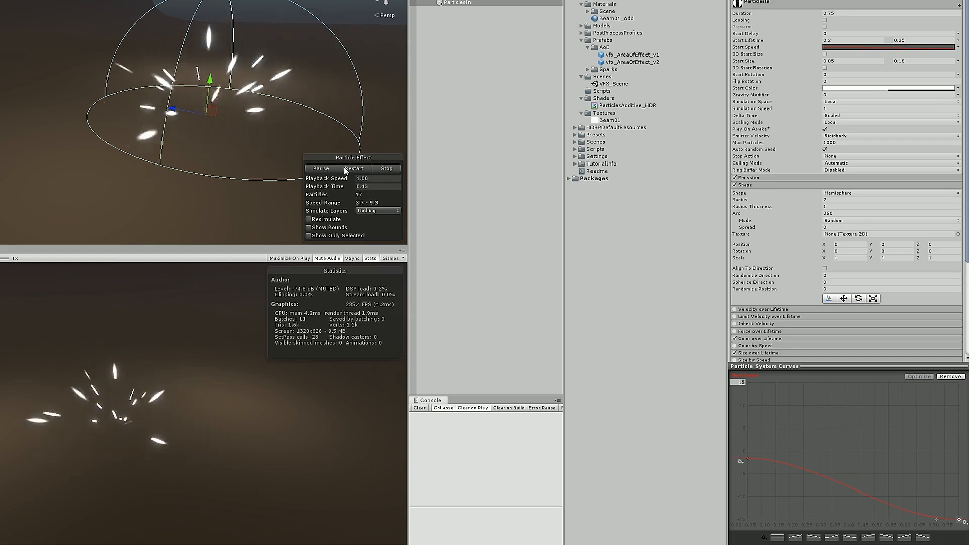
pyautogui.click(345, 170)
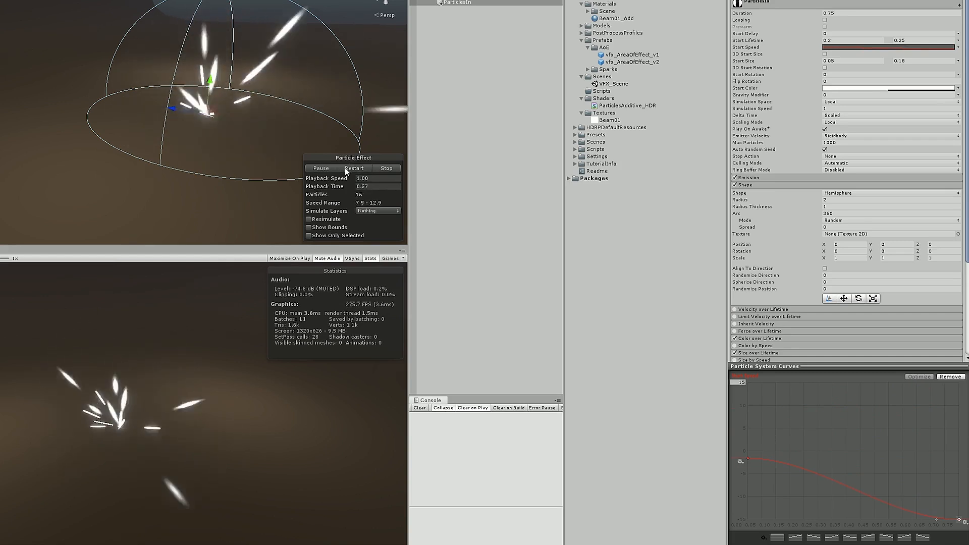
pyautogui.click(350, 168)
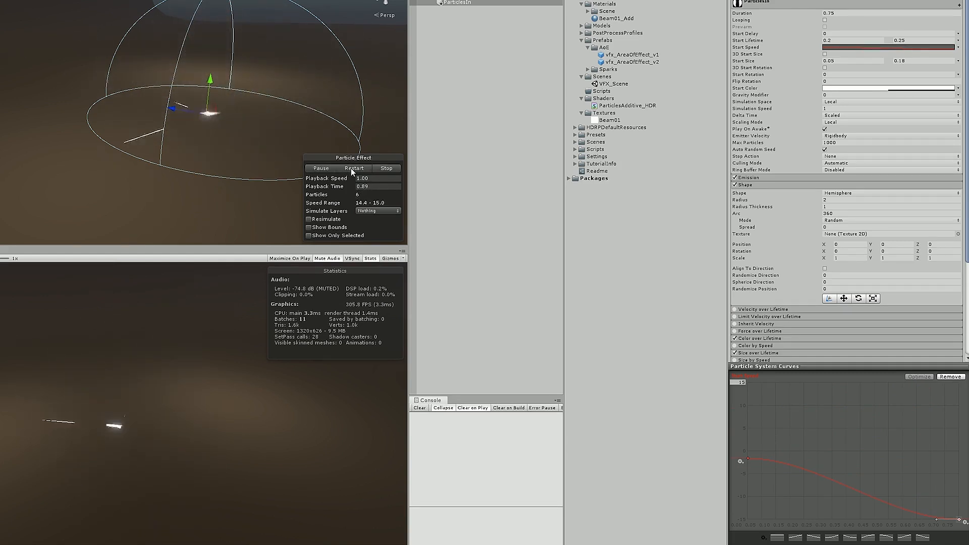
pyautogui.click(350, 168)
pyautogui.click(350, 168)
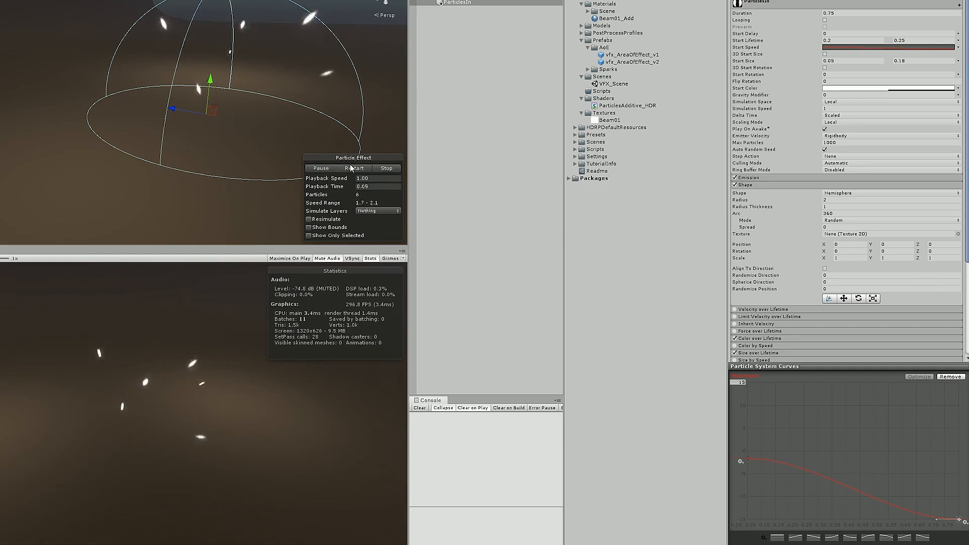
pyautogui.click(350, 165)
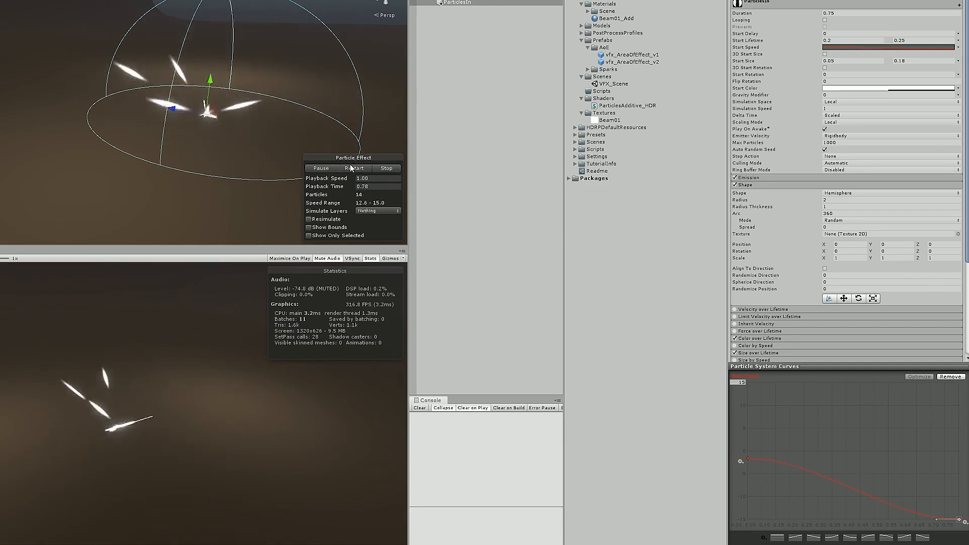
pyautogui.click(349, 165)
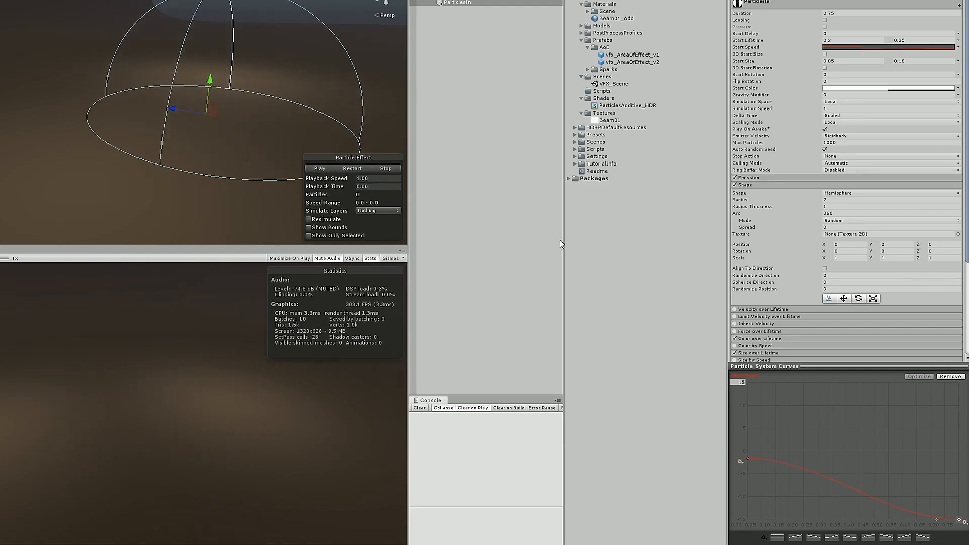
# Set the Start Speed to Random Between Two Curves, with the upper curve falling from just below zero to about -9.
pyautogui.click(957, 48)
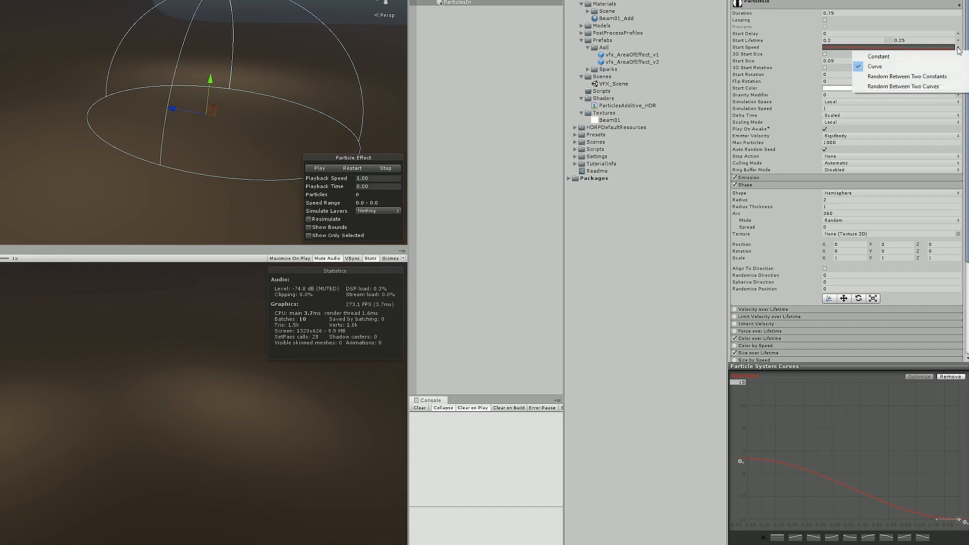
pyautogui.click(929, 86)
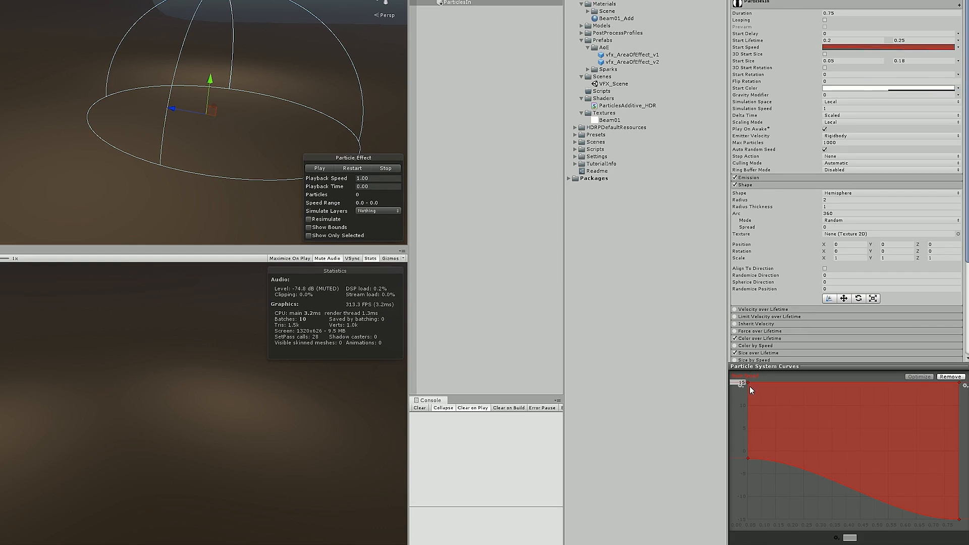
pyautogui.moveTo(750, 387); pyautogui.dragTo(743, 456)
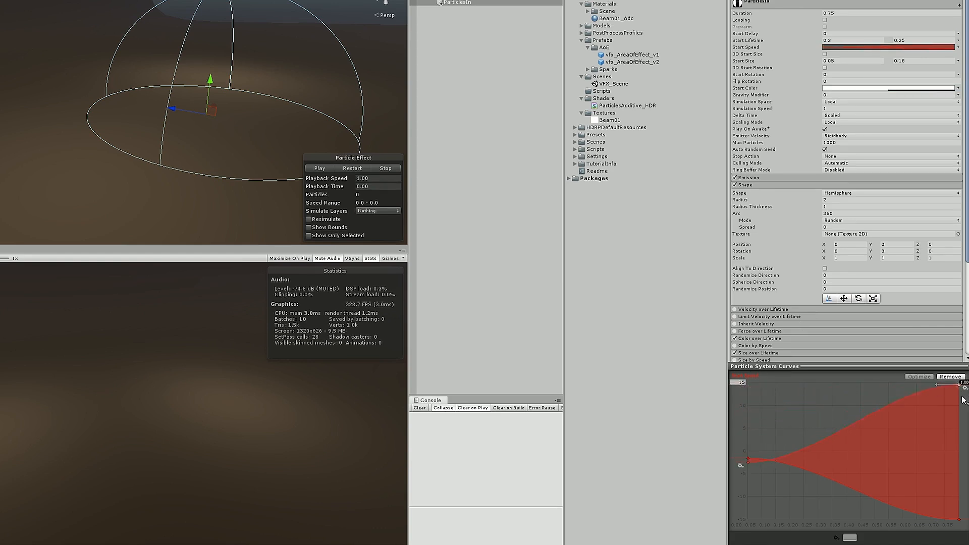
pyautogui.moveTo(959, 383); pyautogui.dragTo(960, 500)
pyautogui.moveTo(747, 459); pyautogui.dragTo(746, 455)
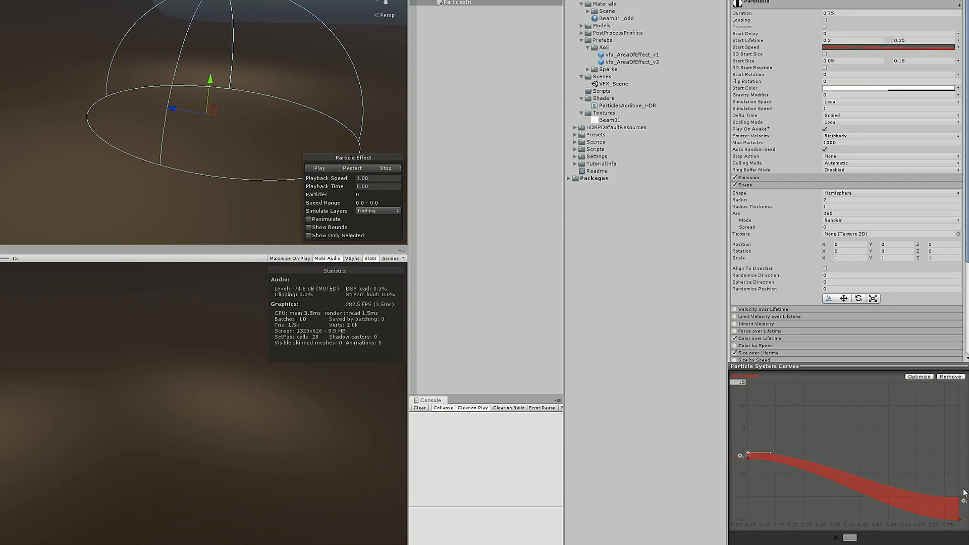
pyautogui.moveTo(959, 496); pyautogui.dragTo(959, 493)
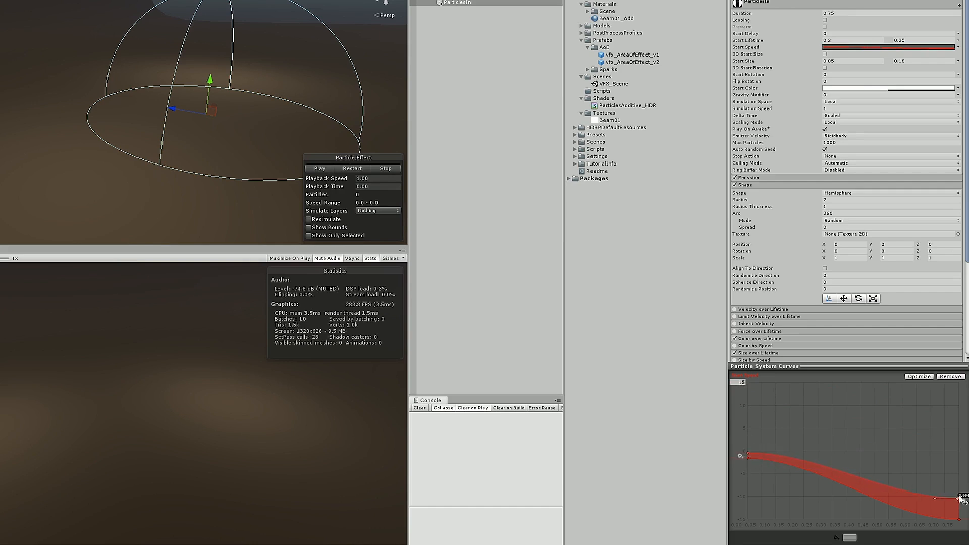
# Replay ParticlesIn to check the randomized inward speeds, and stop the playback.
pyautogui.click(347, 167)
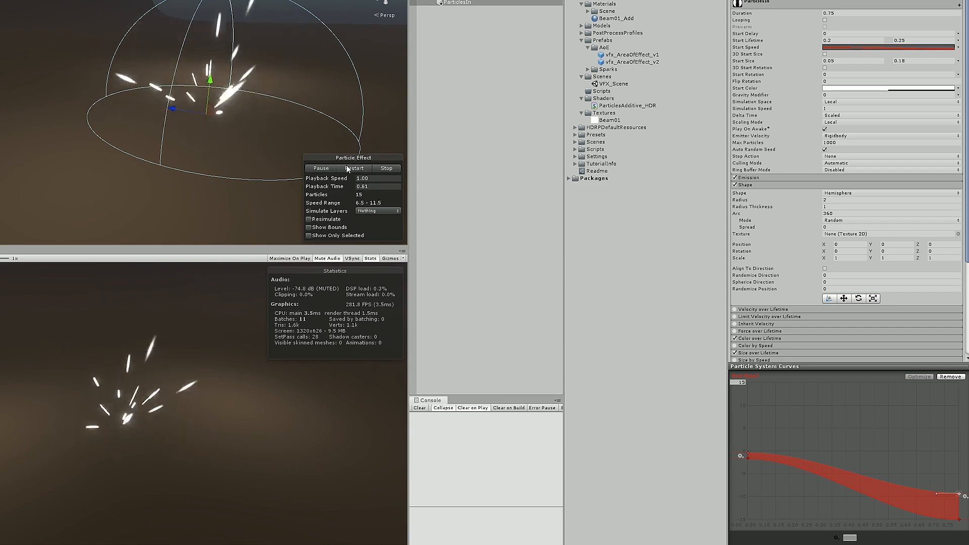
pyautogui.click(347, 167)
pyautogui.click(347, 166)
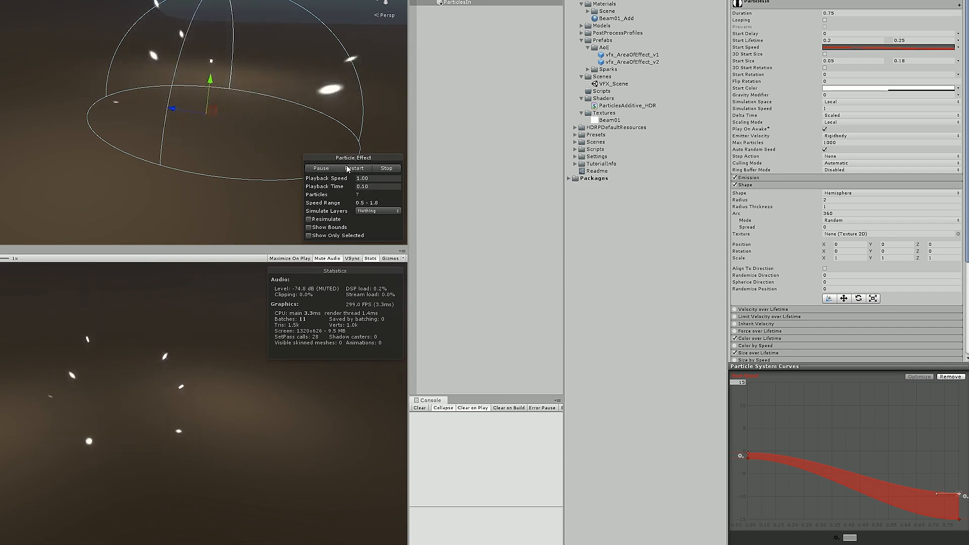
pyautogui.click(347, 167)
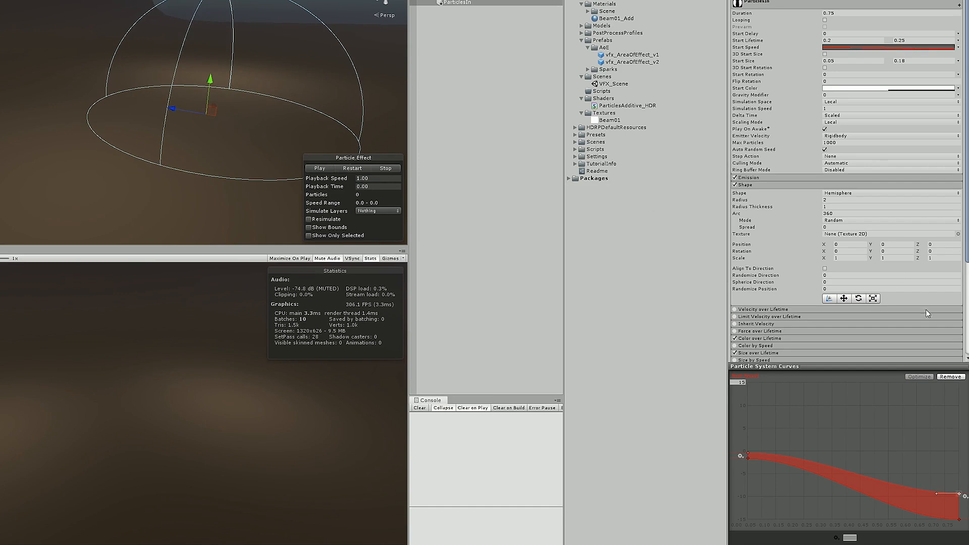
# Apply the rising preset curve that flattens toward 1.0 to Size over Lifetime of ParticlesIn, and replay it together with BeamGround.
pyautogui.moveTo(871, 364); pyautogui.dragTo(874, 429)
pyautogui.scroll(-3, 845, 345)
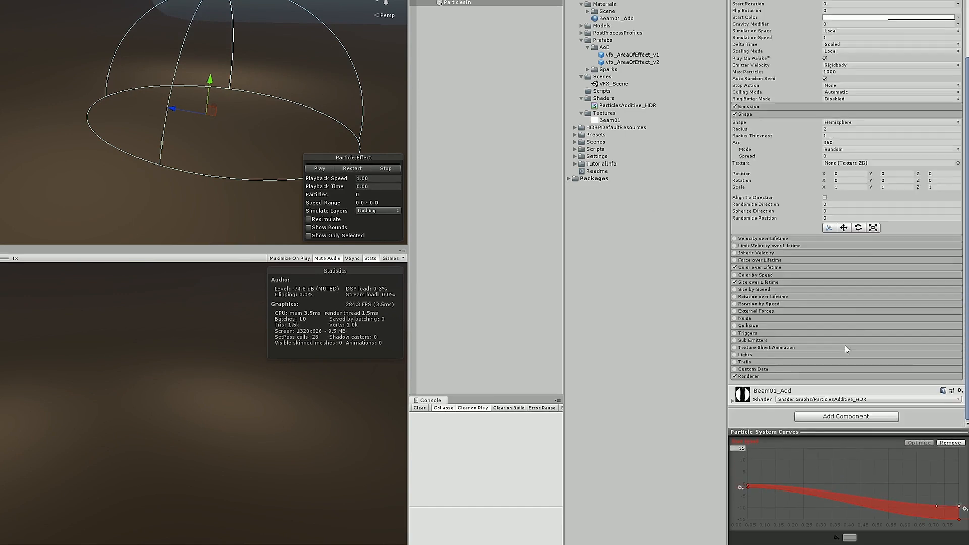
pyautogui.click(762, 282)
pyautogui.click(845, 297)
pyautogui.scroll(-1, 846, 354)
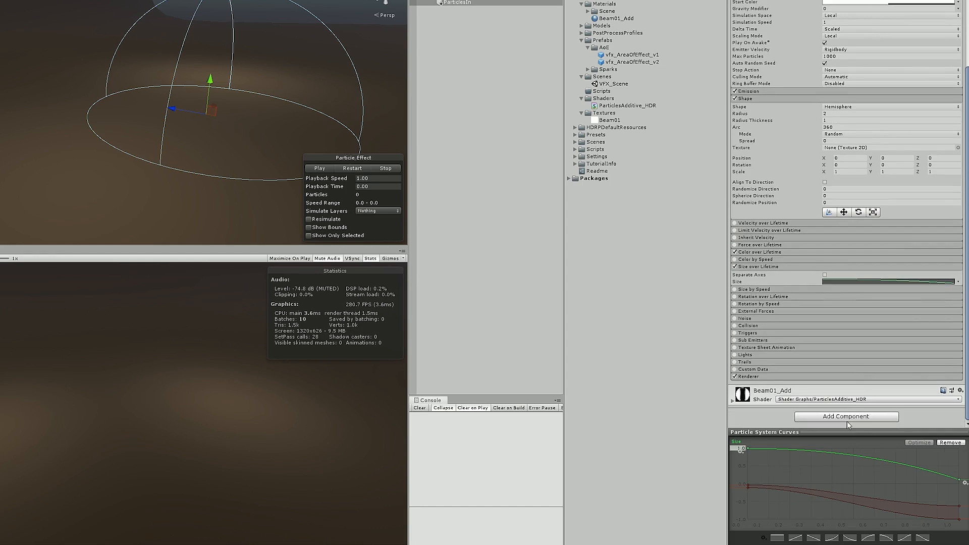
pyautogui.moveTo(816, 428); pyautogui.dragTo(804, 362)
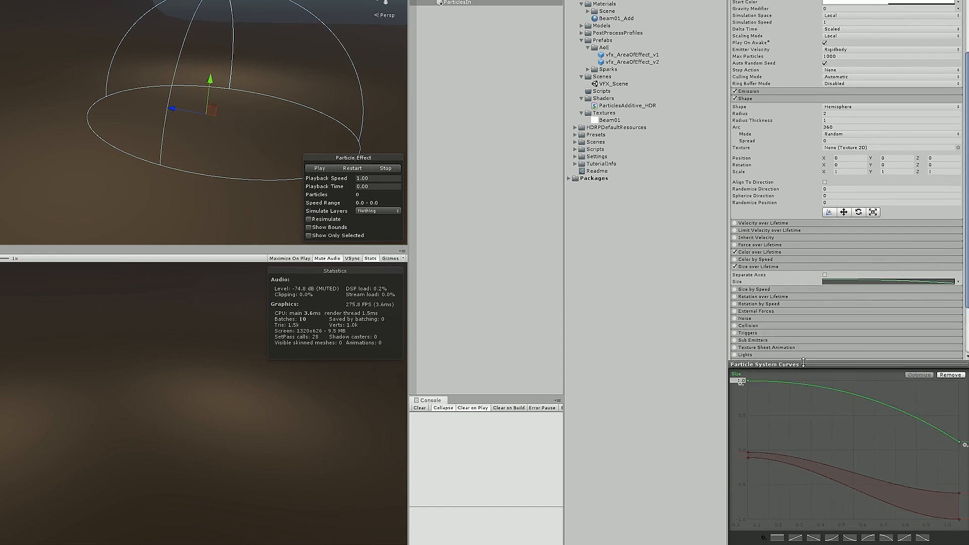
pyautogui.click(871, 539)
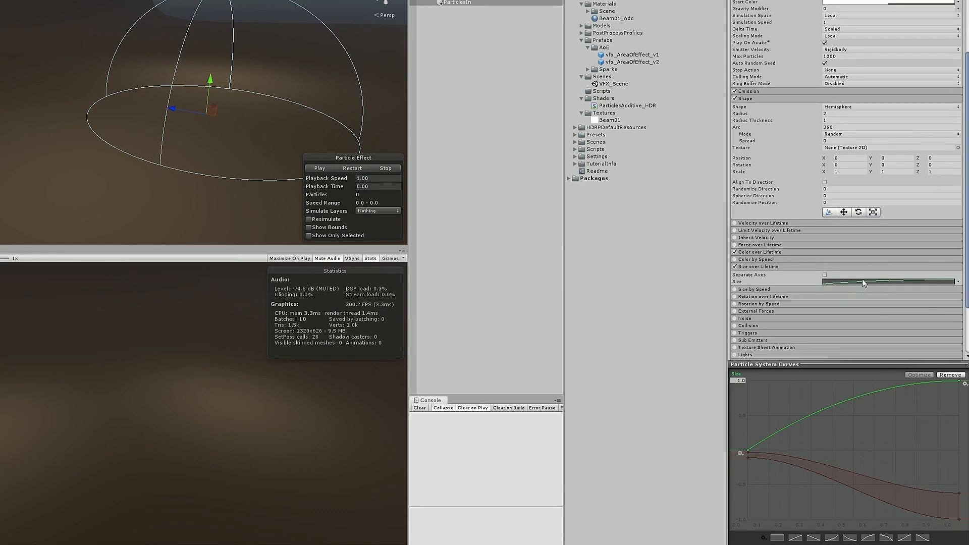
pyautogui.click(349, 166)
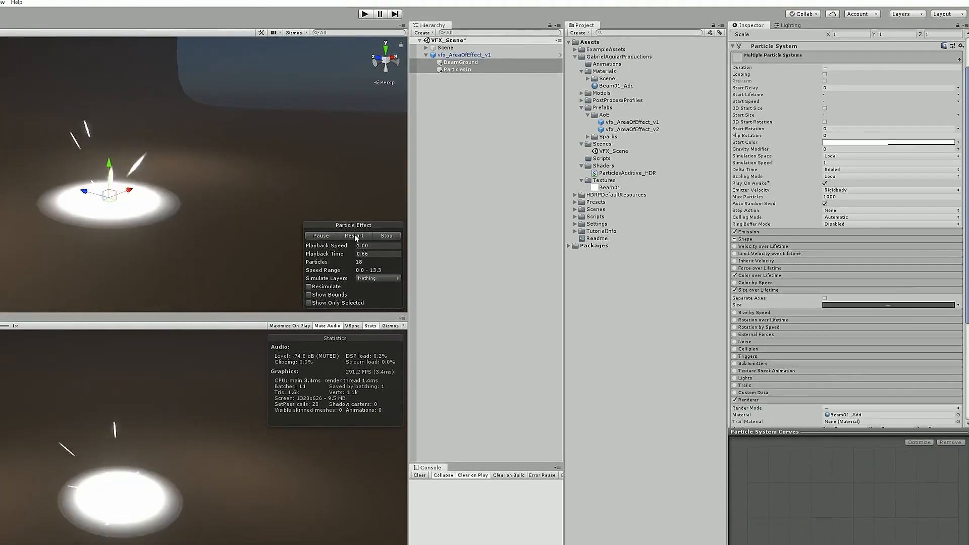
pyautogui.click(355, 236)
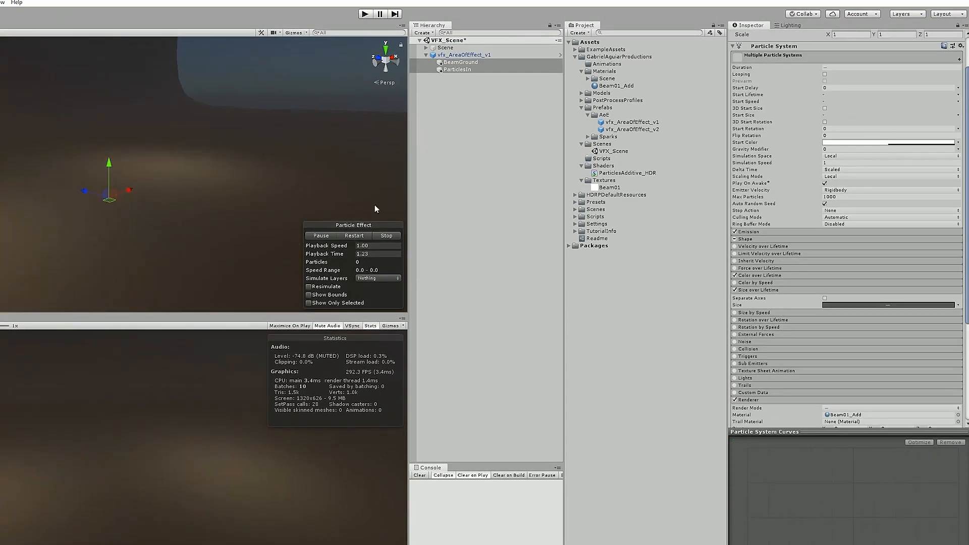
# Make ParticlesIn a child of BeamGround and replay the whole effect from BeamGround.
pyautogui.click(474, 77)
pyautogui.moveTo(456, 69); pyautogui.dragTo(460, 63)
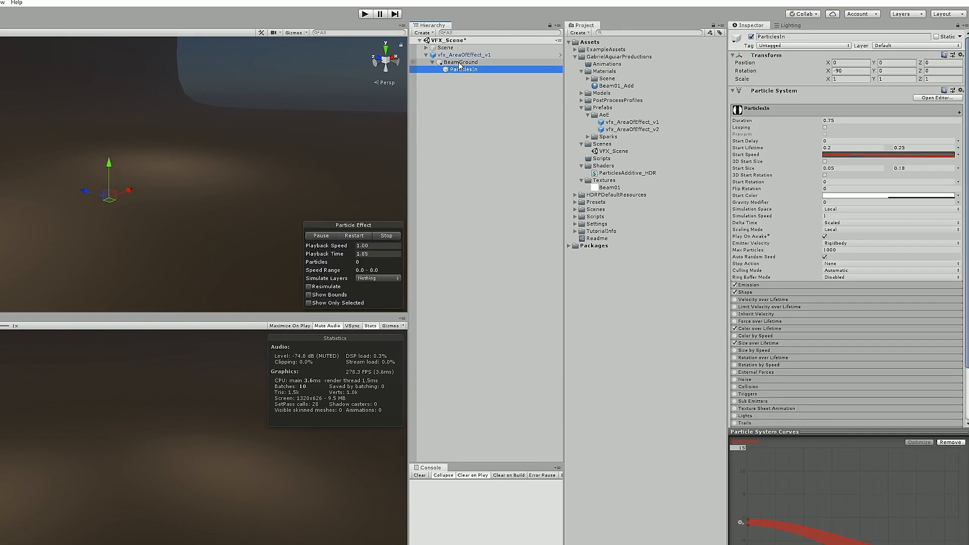
pyautogui.click(460, 62)
pyautogui.click(355, 237)
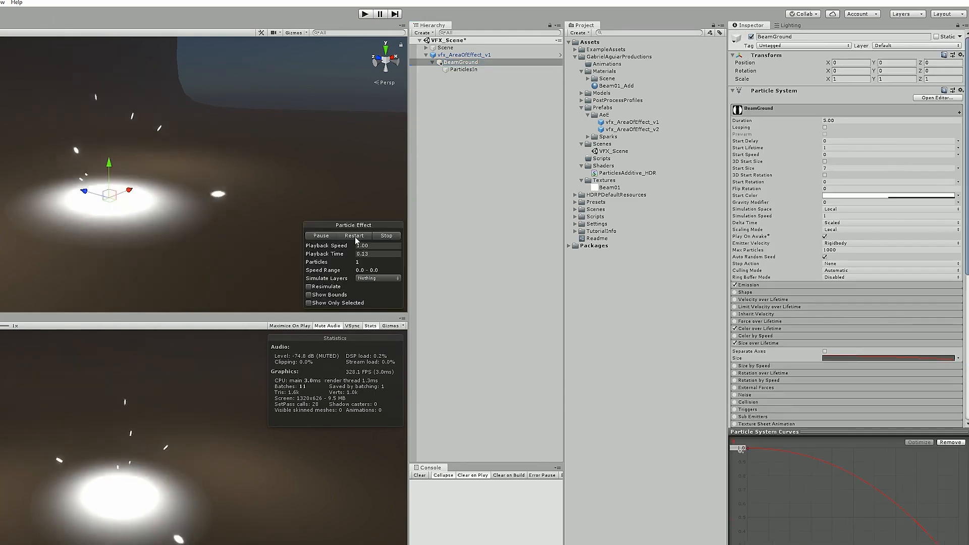
pyautogui.click(356, 237)
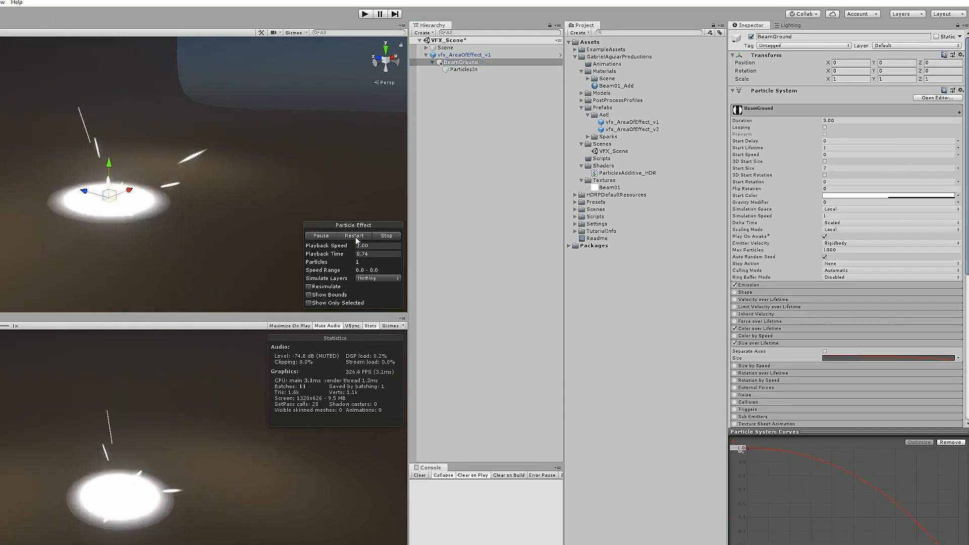
# Set the Start Color of ParticlesIn to Random Between Two Colors, with the first color magenta E42BF3 at alpha 84.
pyautogui.click(476, 70)
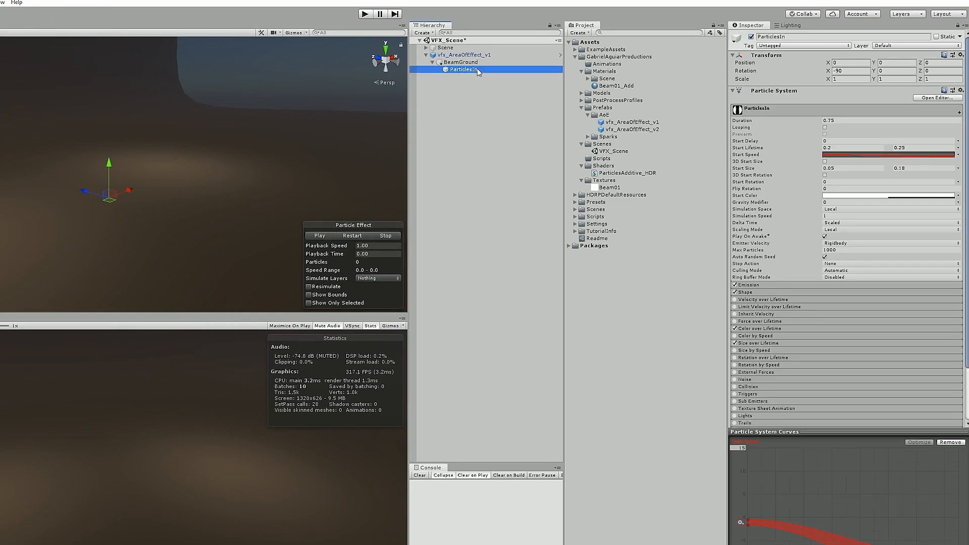
pyautogui.click(958, 196)
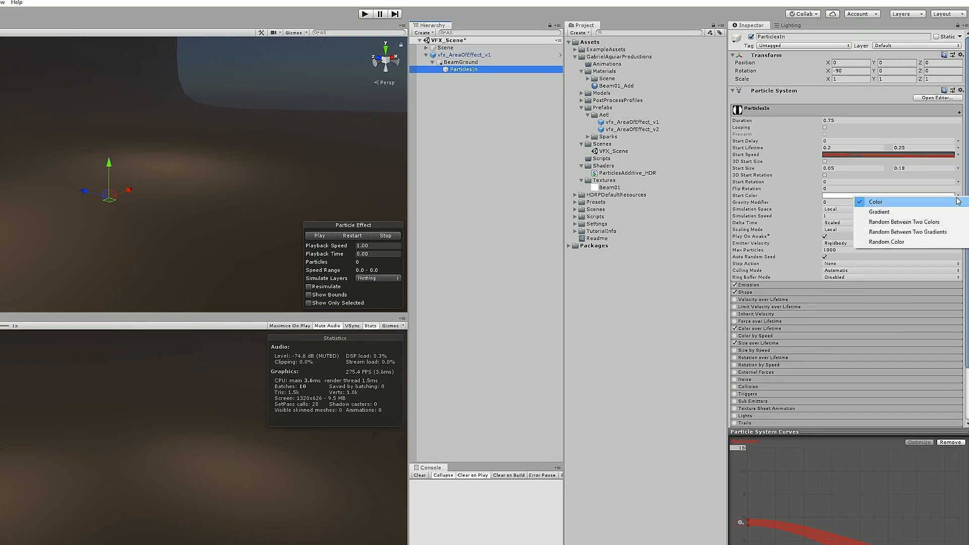
pyautogui.click(936, 221)
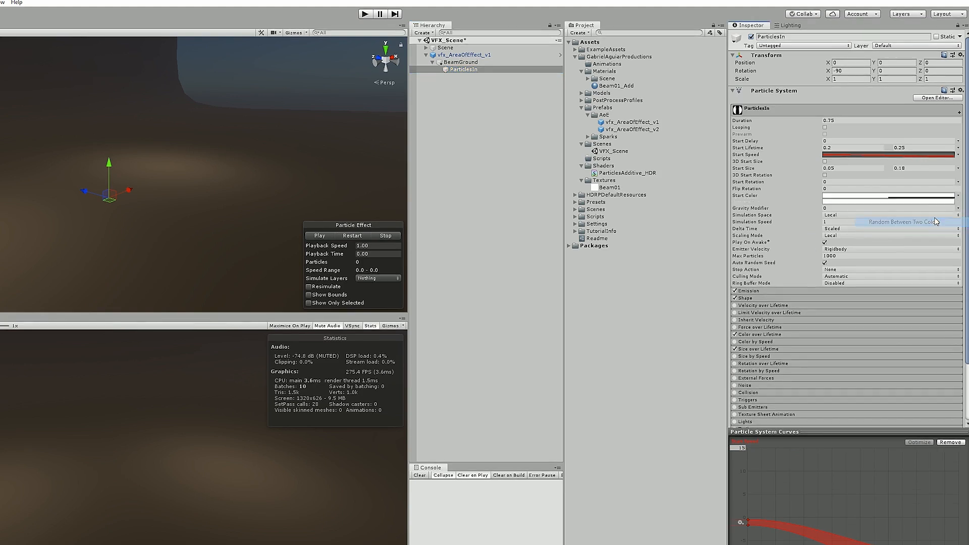
pyautogui.click(898, 202)
pyautogui.moveTo(502, 313); pyautogui.dragTo(462, 313)
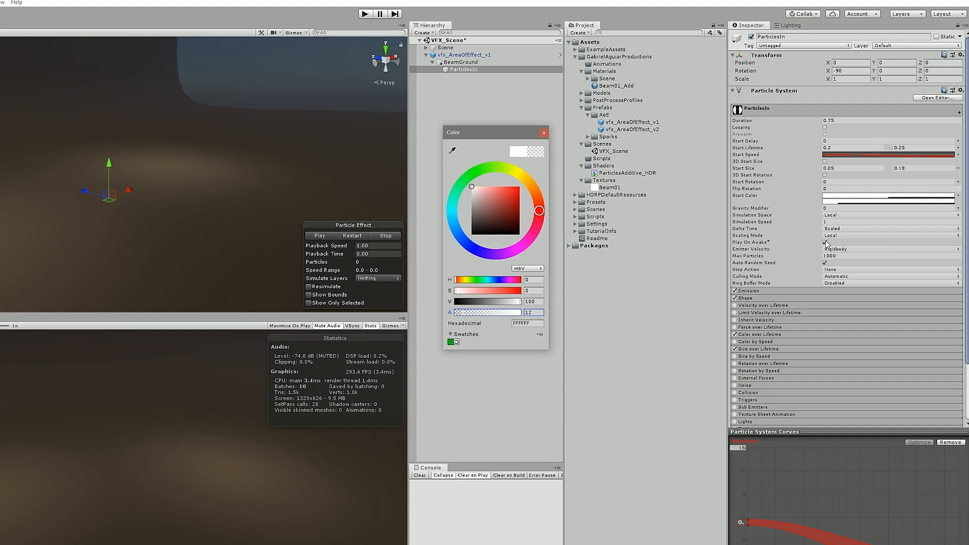
pyautogui.click(508, 316)
pyautogui.moveTo(509, 315); pyautogui.dragTo(510, 314)
pyautogui.moveTo(535, 228); pyautogui.dragTo(515, 252)
pyautogui.moveTo(507, 190); pyautogui.dragTo(511, 189)
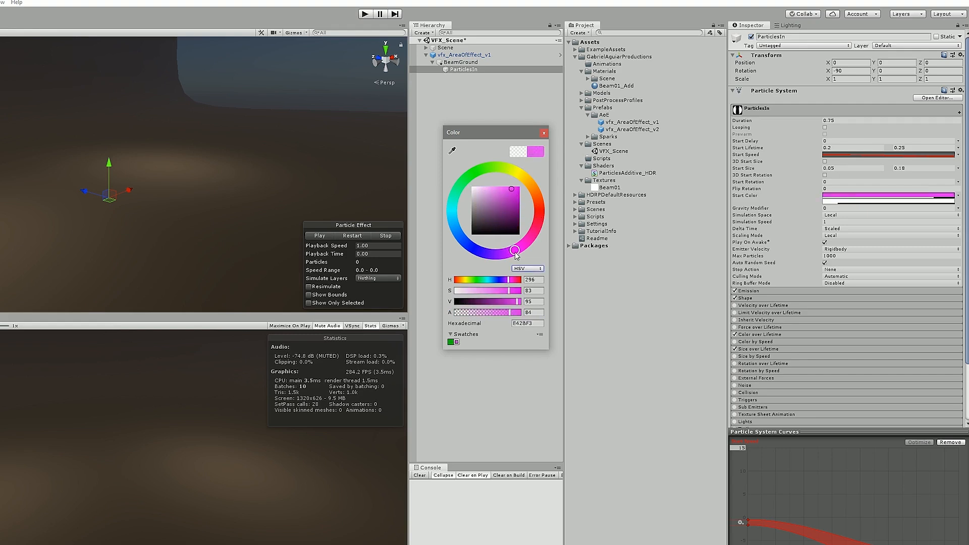
# Set the second Start Color of ParticlesIn to a purple around A22DE0 and replay the effect.
pyautogui.click(849, 203)
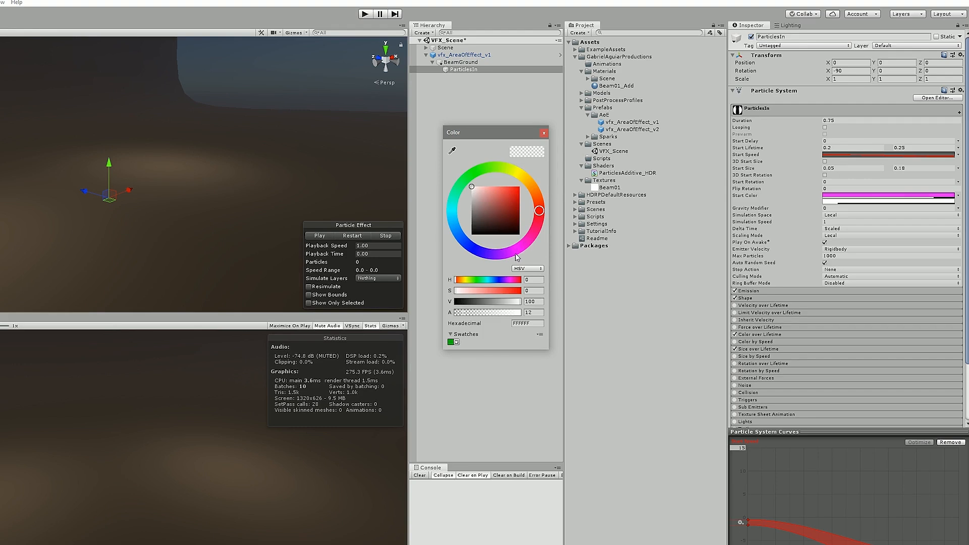
pyautogui.moveTo(516, 257); pyautogui.dragTo(504, 248)
pyautogui.moveTo(510, 189); pyautogui.dragTo(511, 193)
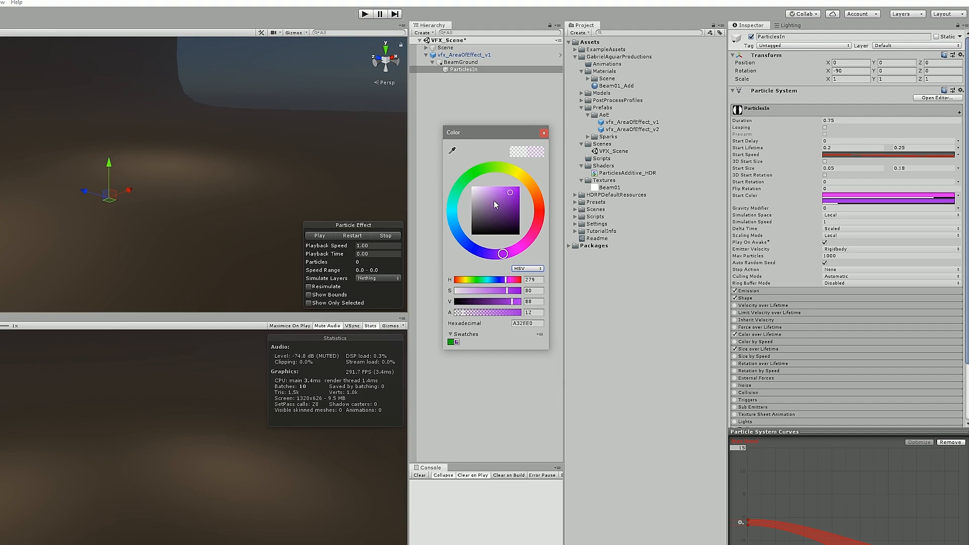
pyautogui.click(371, 230)
pyautogui.click(336, 237)
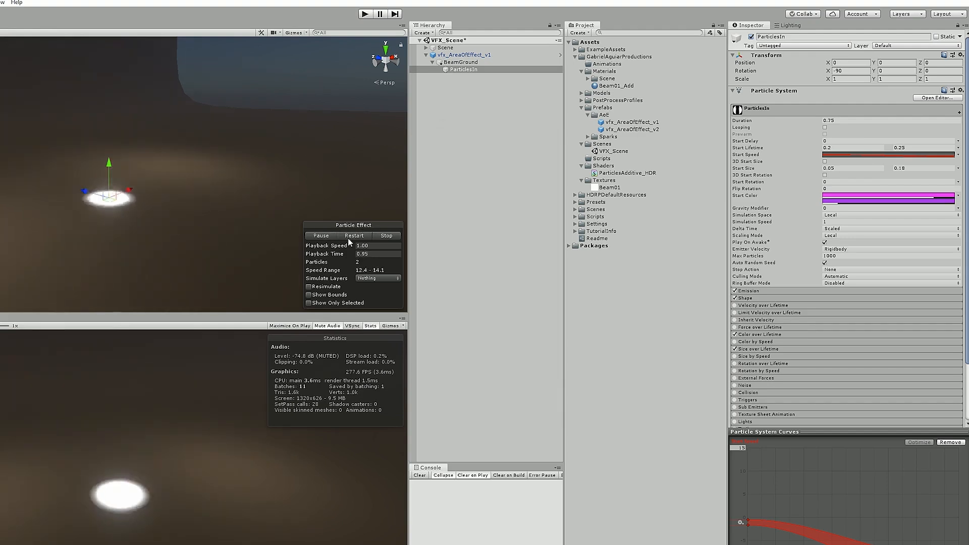
pyautogui.click(336, 237)
# Shift the second Start Color of ParticlesIn toward violet, 822DE0, and replay the effect.
pyautogui.click(890, 201)
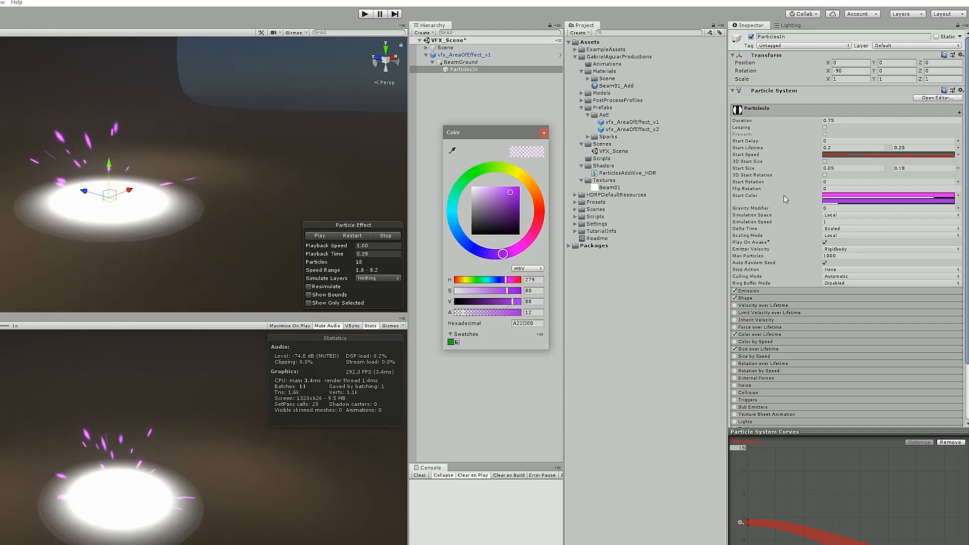
pyautogui.moveTo(499, 253); pyautogui.dragTo(495, 252)
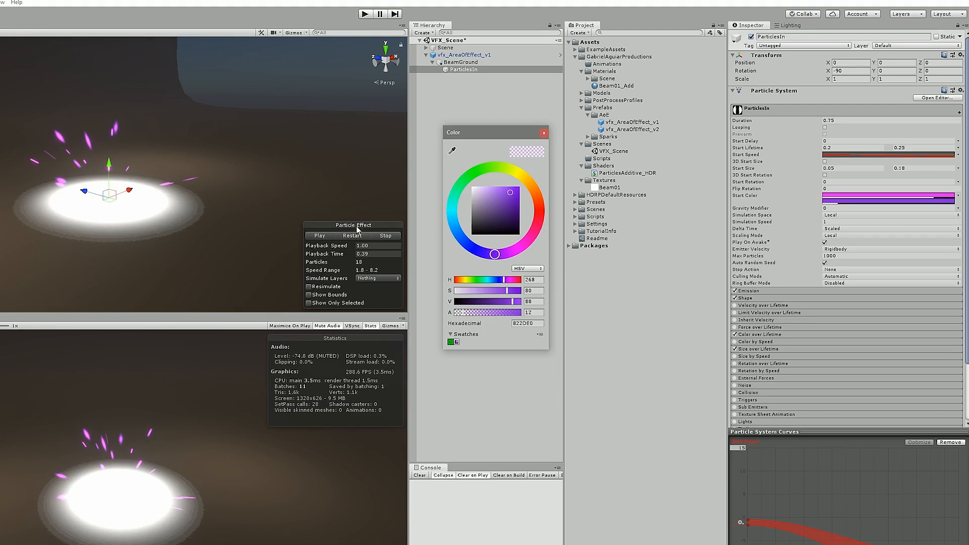
pyautogui.click(330, 235)
pyautogui.click(330, 235)
pyautogui.click(346, 236)
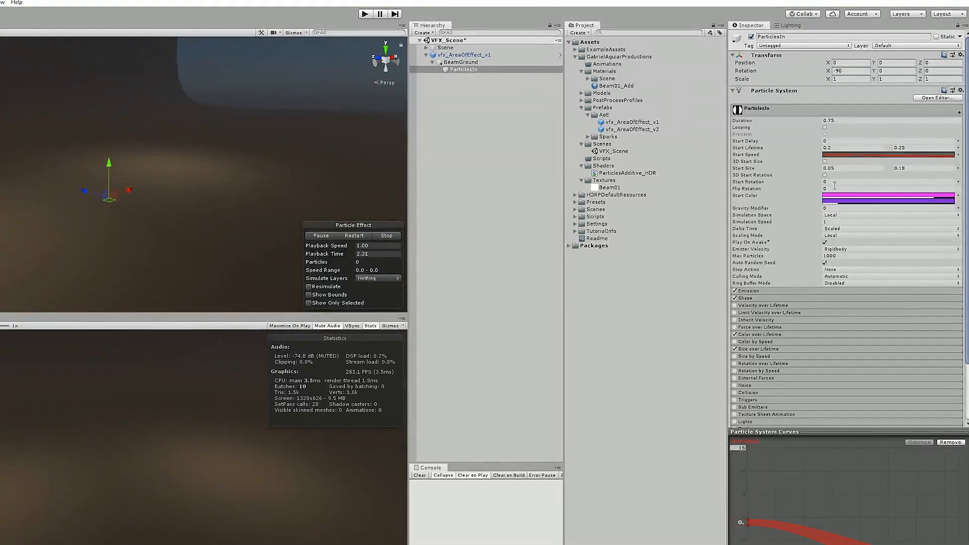
# Copy the magenta Start Color from ParticlesIn to BeamGround, set its alpha to 50 and replay the effect.
pyautogui.click(852, 203)
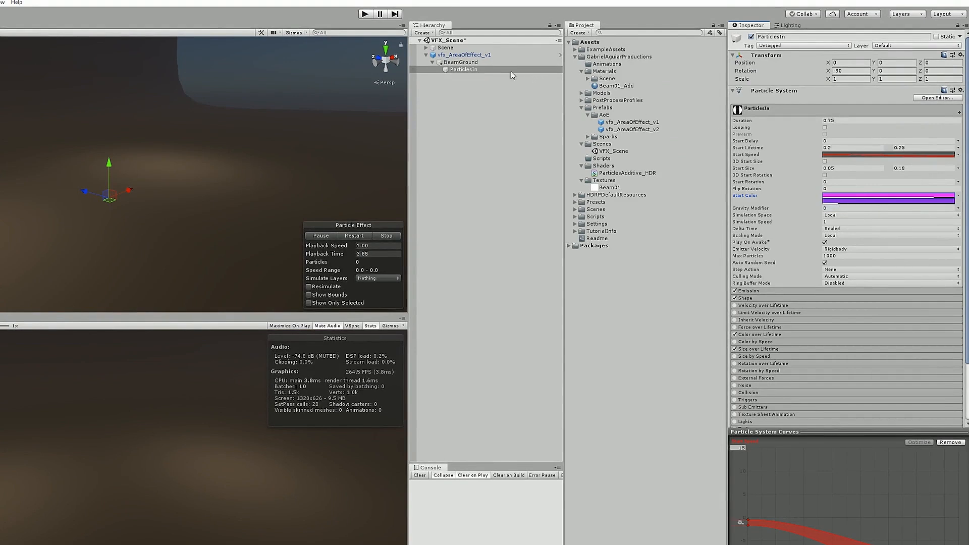
pyautogui.click(477, 62)
pyautogui.rightClick(827, 197)
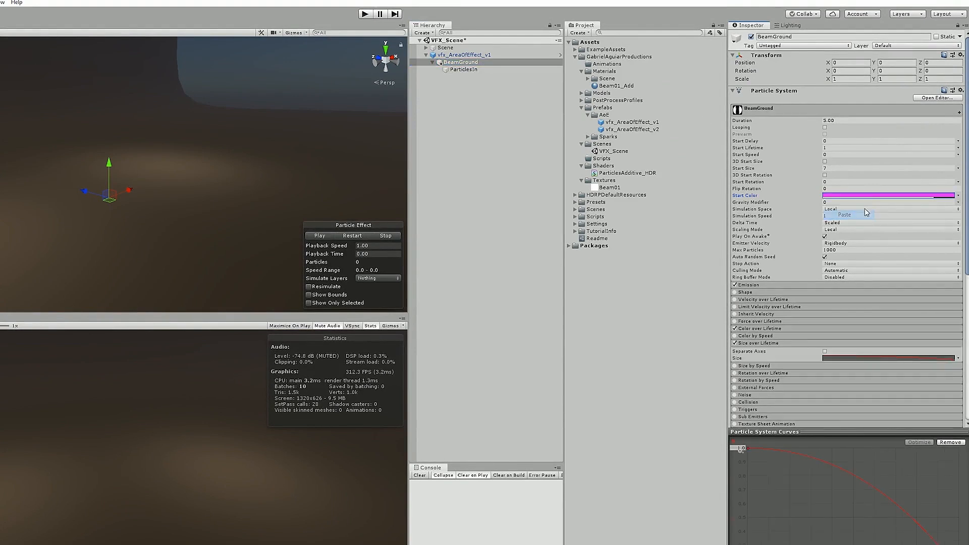
pyautogui.click(876, 196)
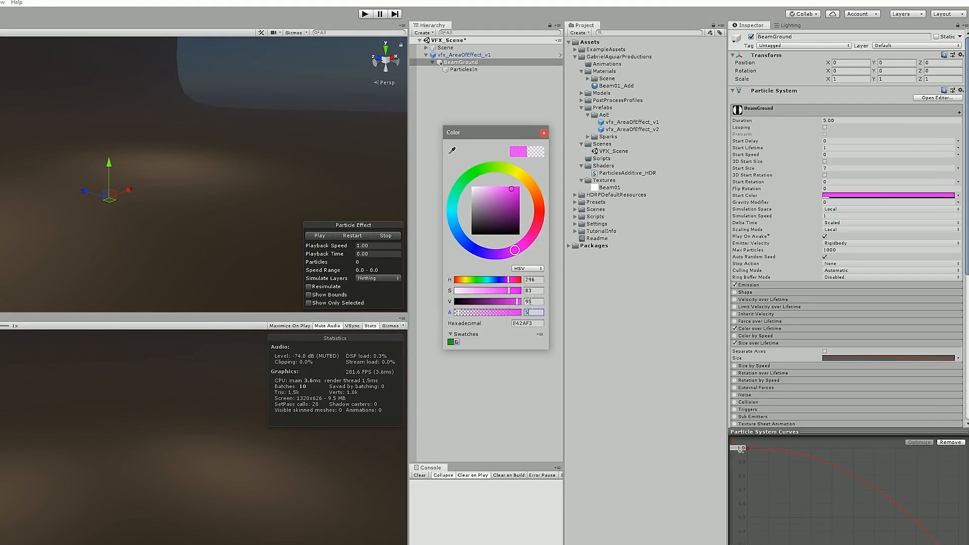
pyautogui.click(353, 236)
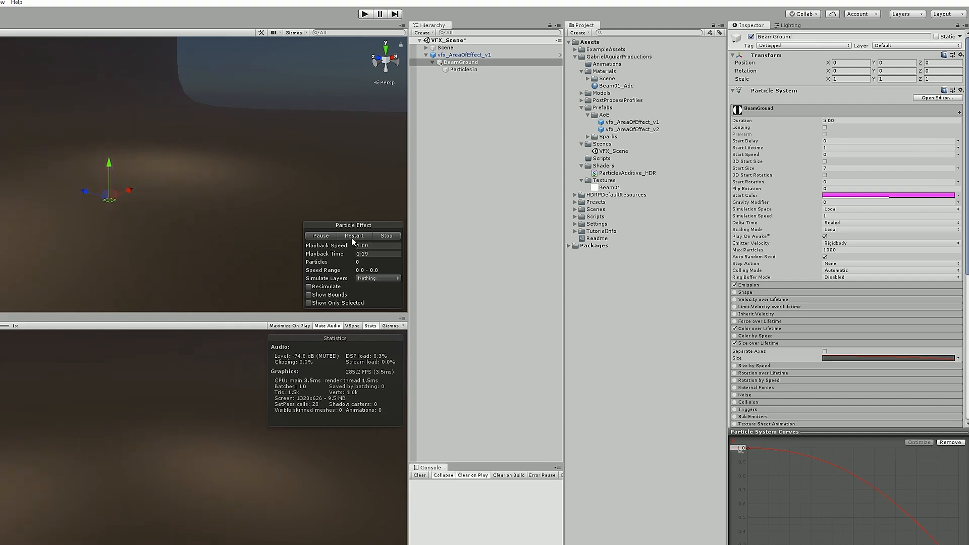
pyautogui.click(353, 236)
# Lighten BeamGround's Start Color to a paler pink and replay the effect from a slightly different view.
pyautogui.click(858, 196)
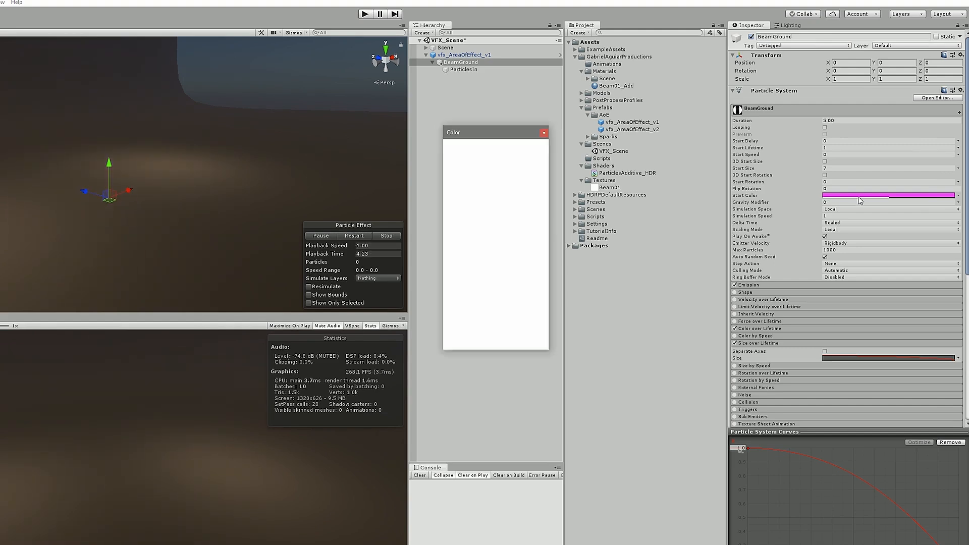
pyautogui.click(511, 207)
pyautogui.moveTo(511, 209); pyautogui.dragTo(446, 195)
pyautogui.click(370, 236)
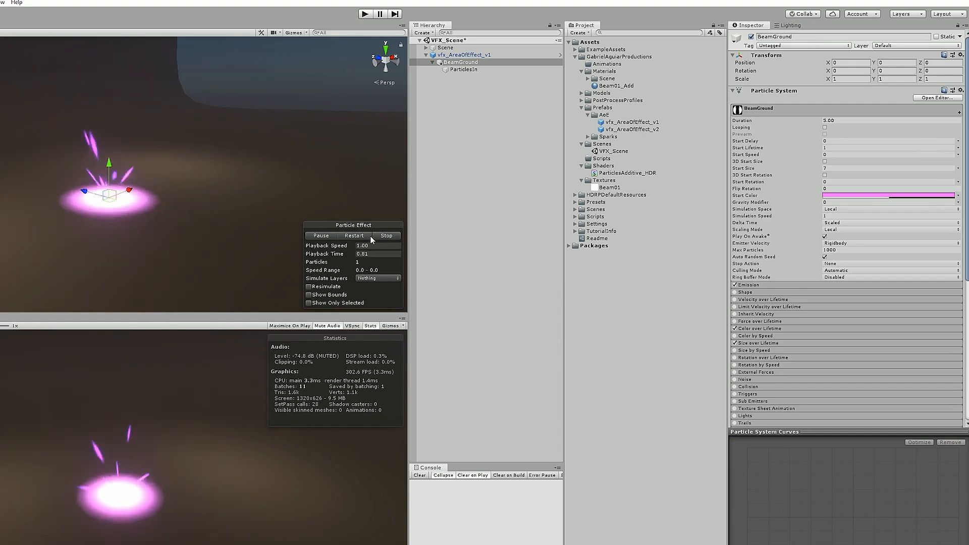
pyautogui.click(370, 236)
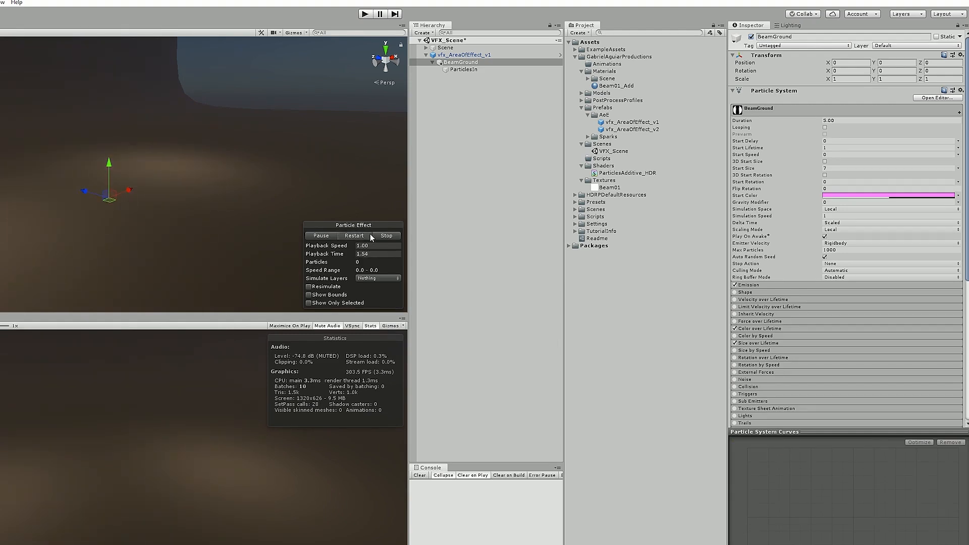
pyautogui.click(370, 235)
pyautogui.keyDown('alt'); pyautogui.moveTo(177, 195); pyautogui.dragTo(268, 208); pyautogui.keyUp('alt')
pyautogui.click(353, 237)
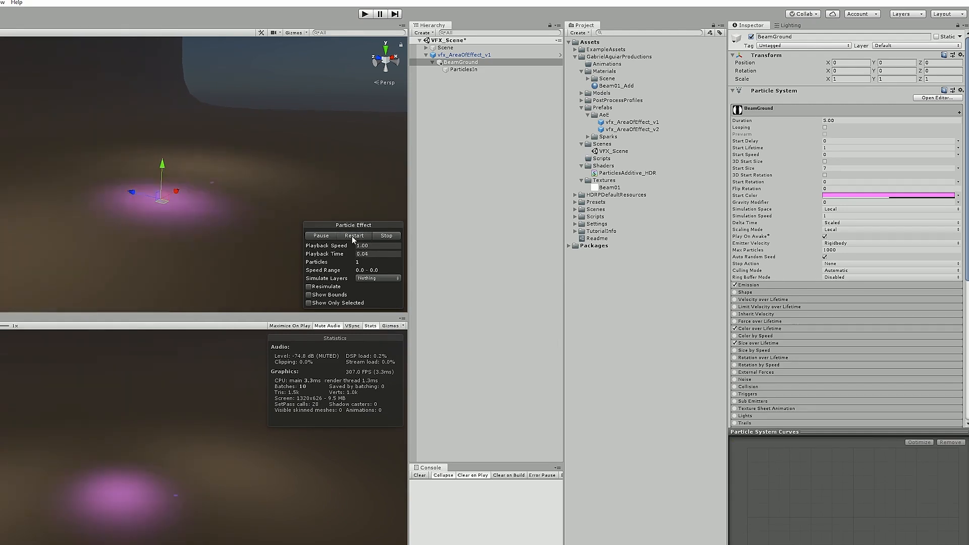
# Set BeamGround's Start Color to the darker magenta BF28C8 and replay the effect.
pyautogui.click(888, 195)
pyautogui.moveTo(494, 192); pyautogui.dragTo(511, 197)
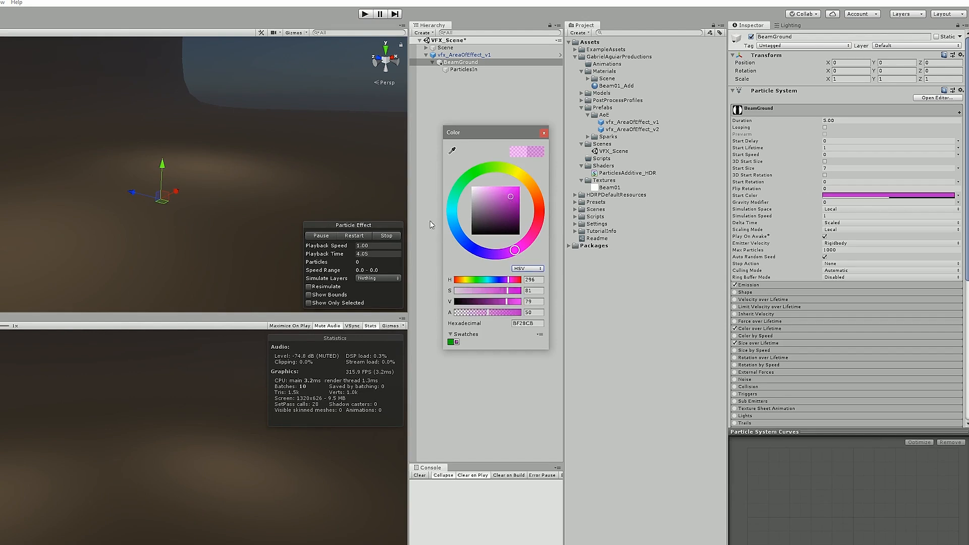
pyautogui.click(364, 237)
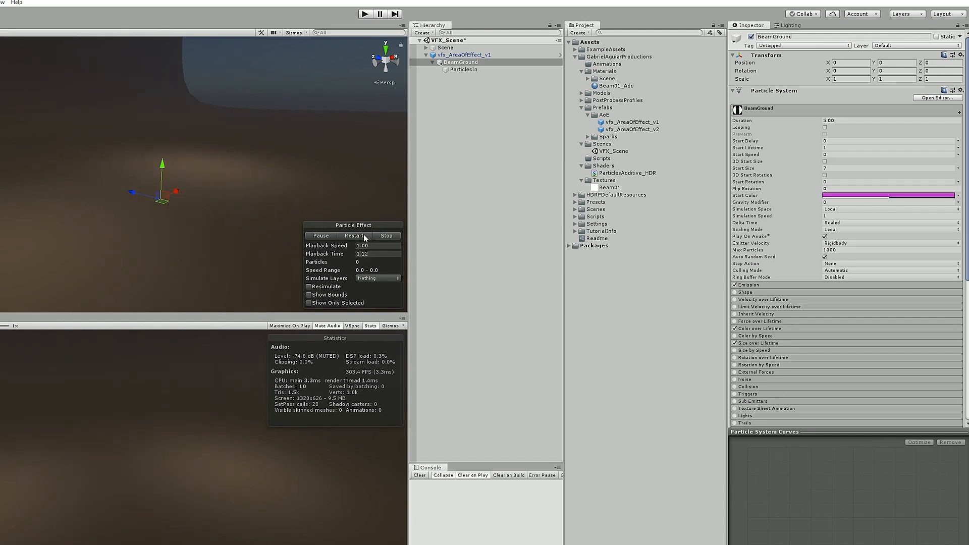
pyautogui.click(365, 236)
# Apply all overrides of vfx_AreaOfEffect_v1 to its prefab.
pyautogui.click(489, 56)
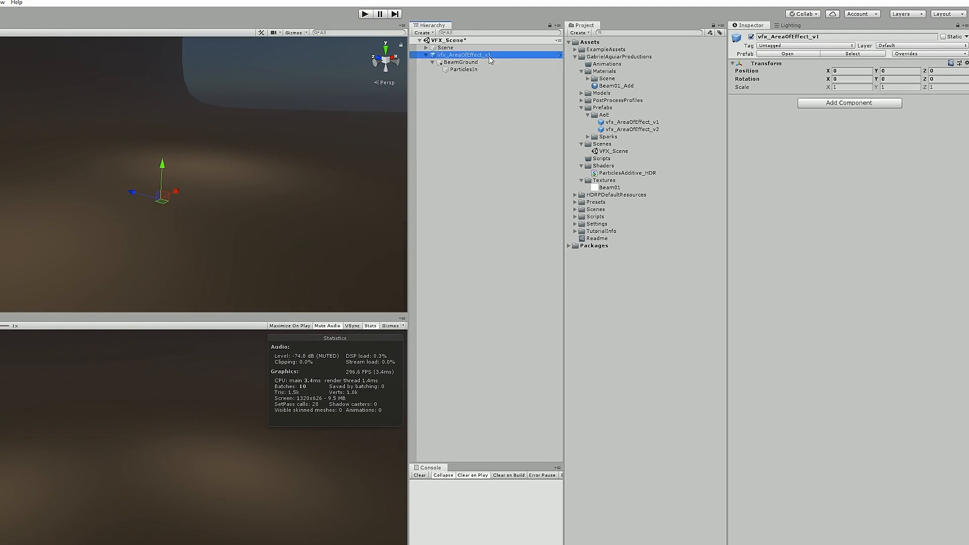
pyautogui.click(899, 54)
pyautogui.click(953, 122)
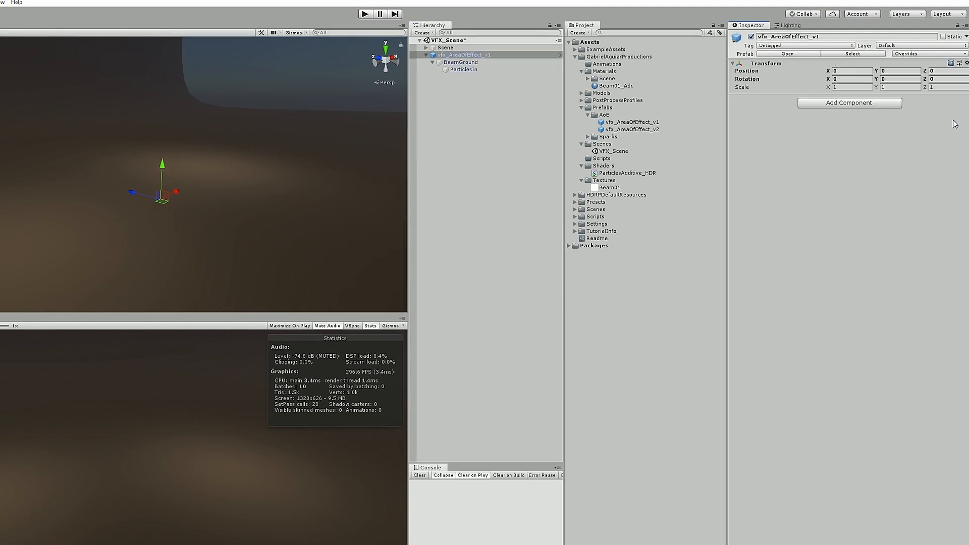
# Duplicate BeamGround within vfx_AreaOfEffect_v1 and delete the ParticlesIn child from the copy.
pyautogui.click(461, 62)
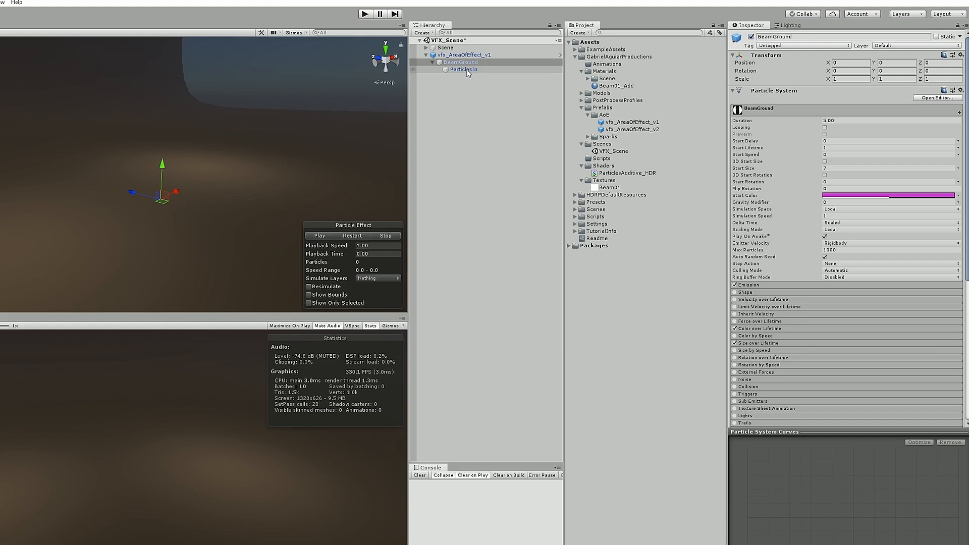
pyautogui.click(461, 63)
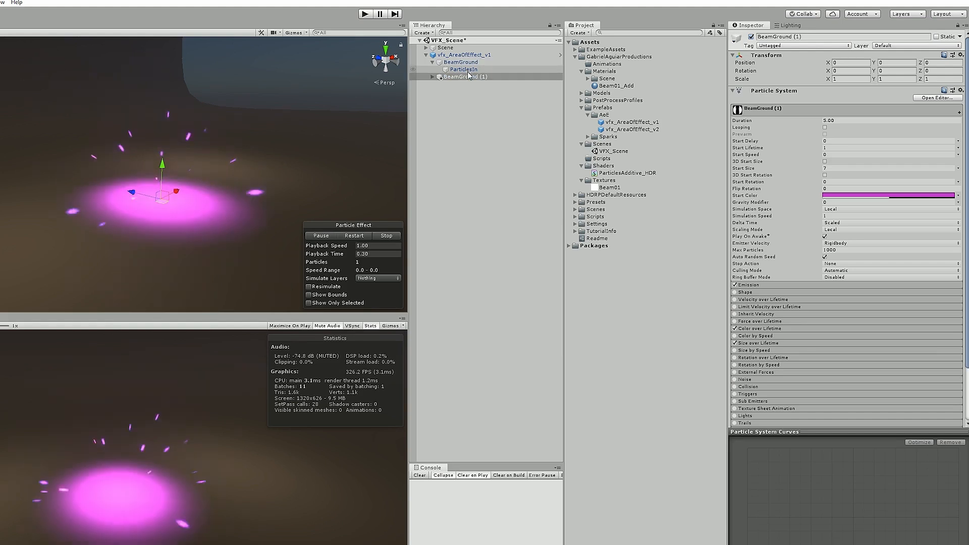
pyautogui.hotkey('ctrl', 'd')
pyautogui.click(449, 84)
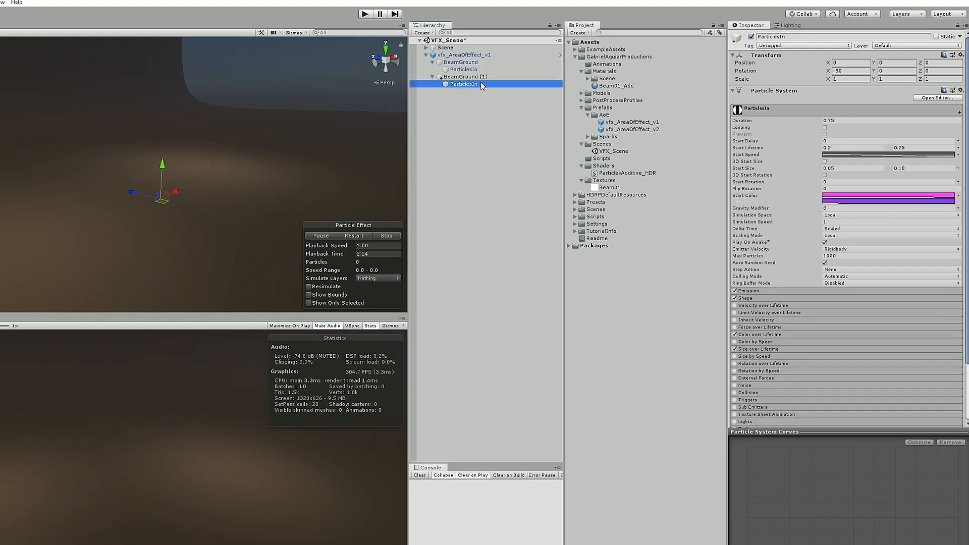
pyautogui.press('Delete')
# Rename the BeamGround copy to BeamGround, without the number suffix, and set its Start Delay to 1.2.
pyautogui.click(486, 78)
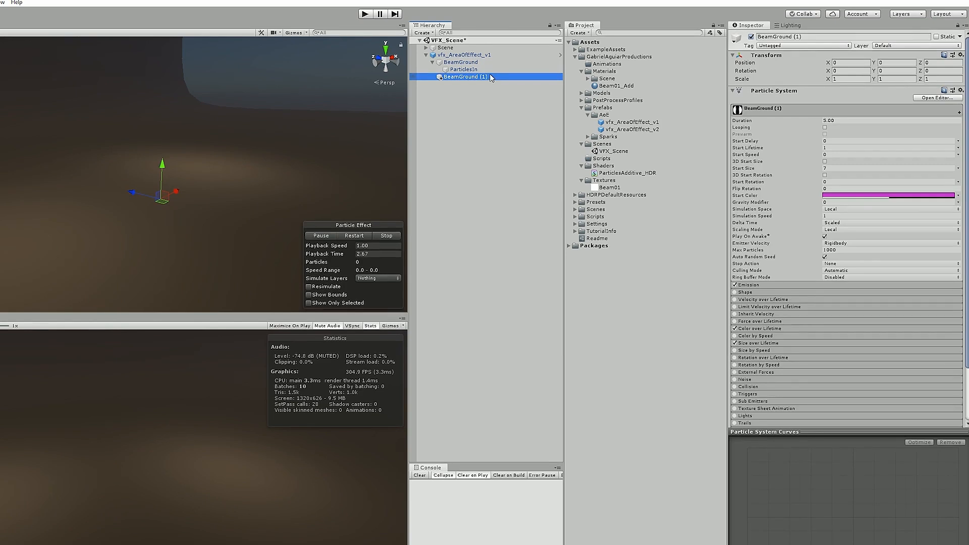
pyautogui.press('F2')
pyautogui.moveTo(490, 77); pyautogui.dragTo(478, 78)
pyautogui.press('BackSpace')
pyautogui.press('Return')
pyautogui.click(834, 140)
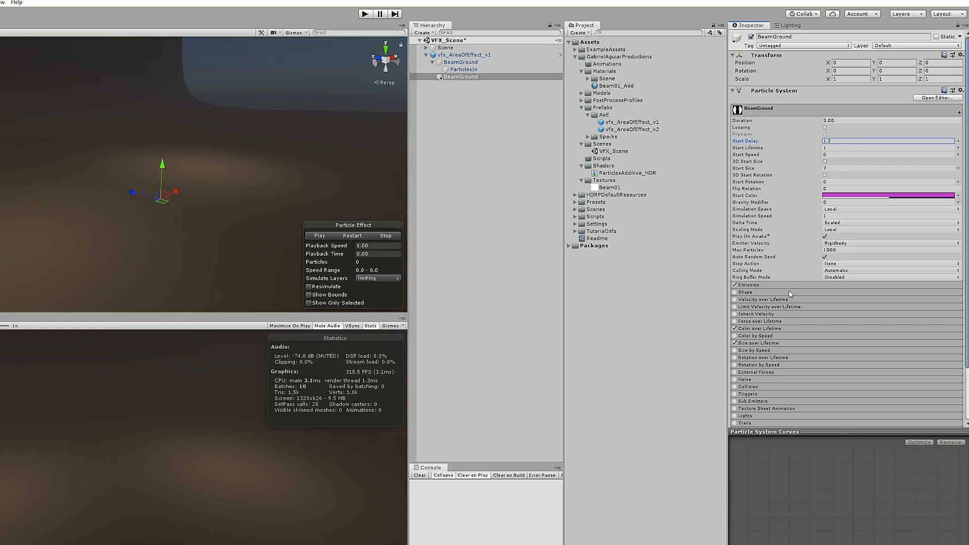
# Make the copy's Color over Lifetime gradient fade out from alpha 255 at 0%, deleting the transparent key at the start.
pyautogui.scroll(-3, 790, 287)
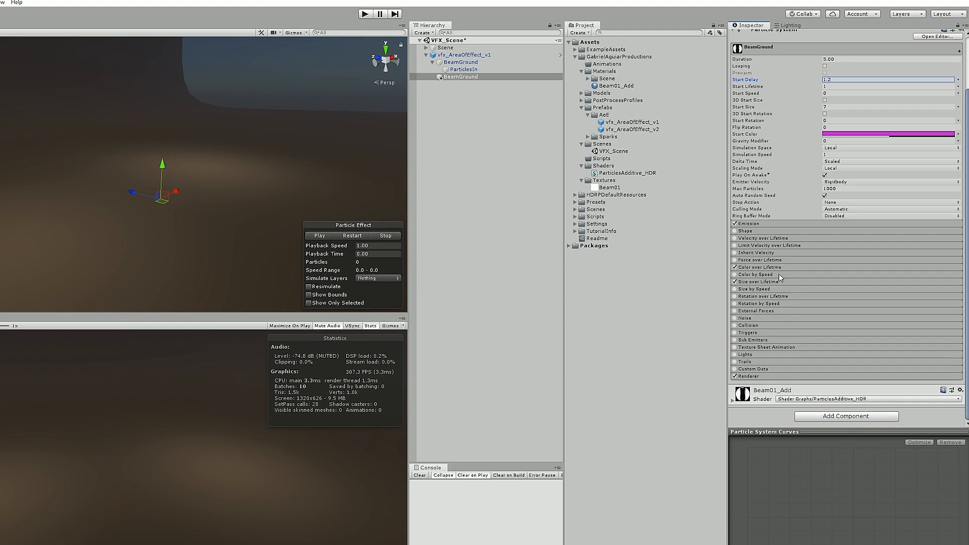
pyautogui.click(783, 268)
pyautogui.click(837, 276)
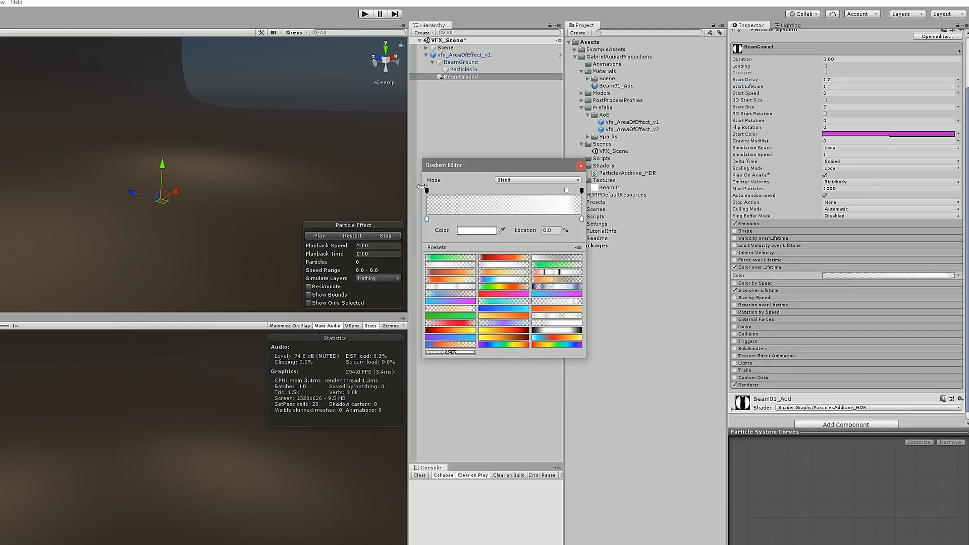
pyautogui.click(427, 191)
pyautogui.press('Delete')
pyautogui.moveTo(566, 191); pyautogui.dragTo(425, 187)
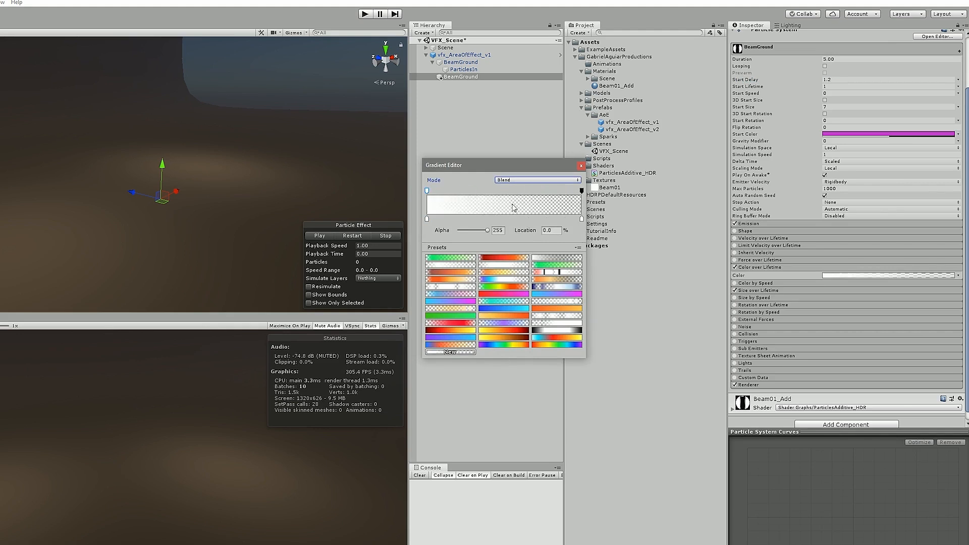
# Set the end color of the copy's Color over Lifetime gradient to black, 000000.
pyautogui.click(582, 219)
pyautogui.click(487, 232)
pyautogui.moveTo(487, 232); pyautogui.dragTo(459, 237)
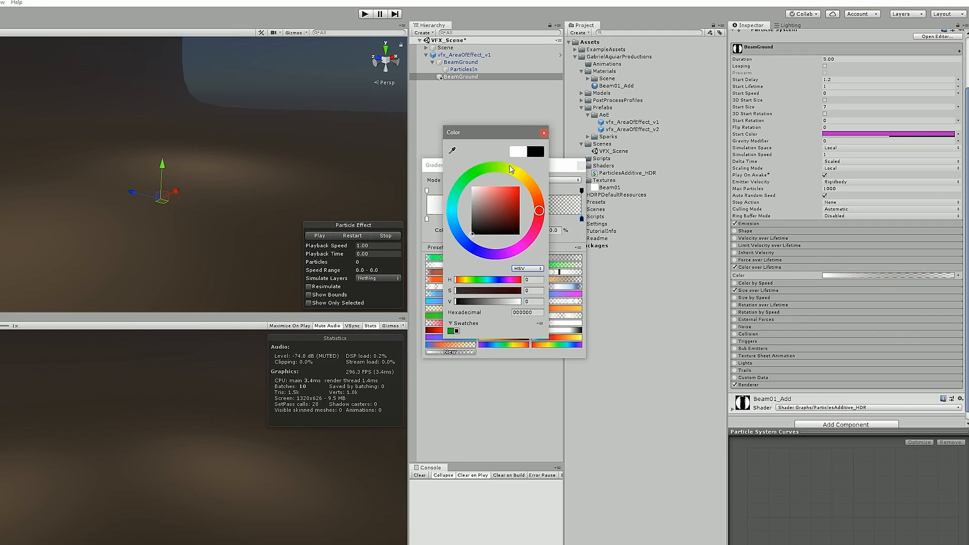
pyautogui.click(542, 133)
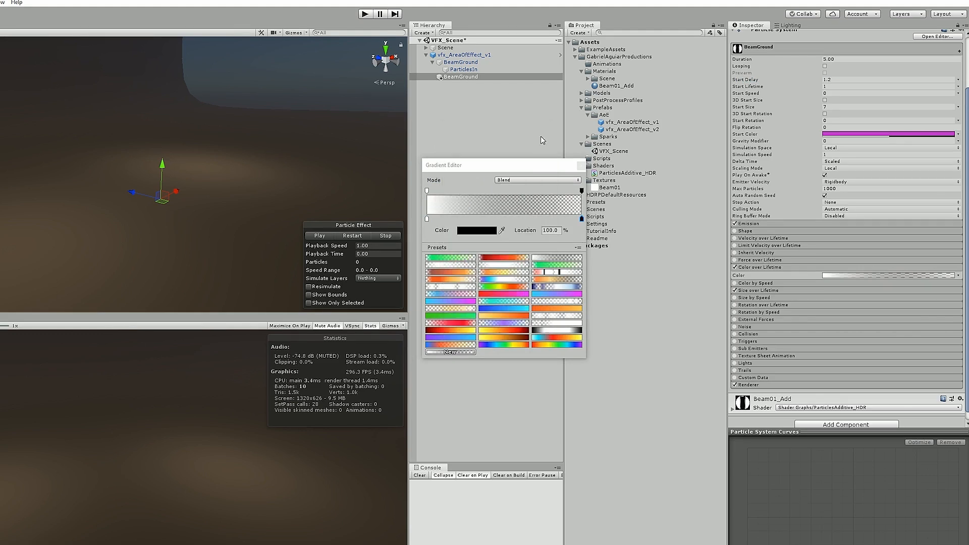
pyautogui.click(580, 166)
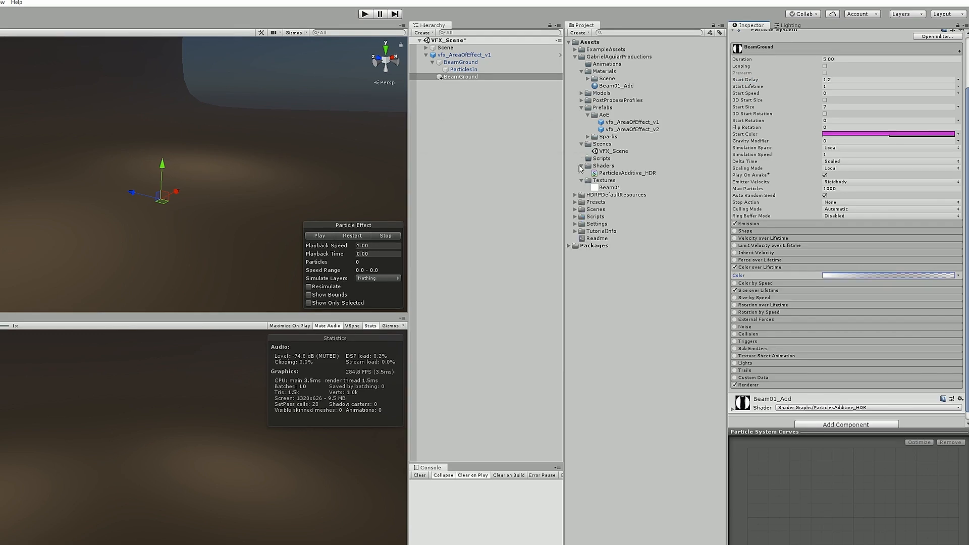
# Raise the start of the copy's Size over Lifetime curve to about 0.8 and preview the delayed beam.
pyautogui.click(782, 290)
pyautogui.click(782, 290)
pyautogui.click(757, 291)
pyautogui.click(850, 304)
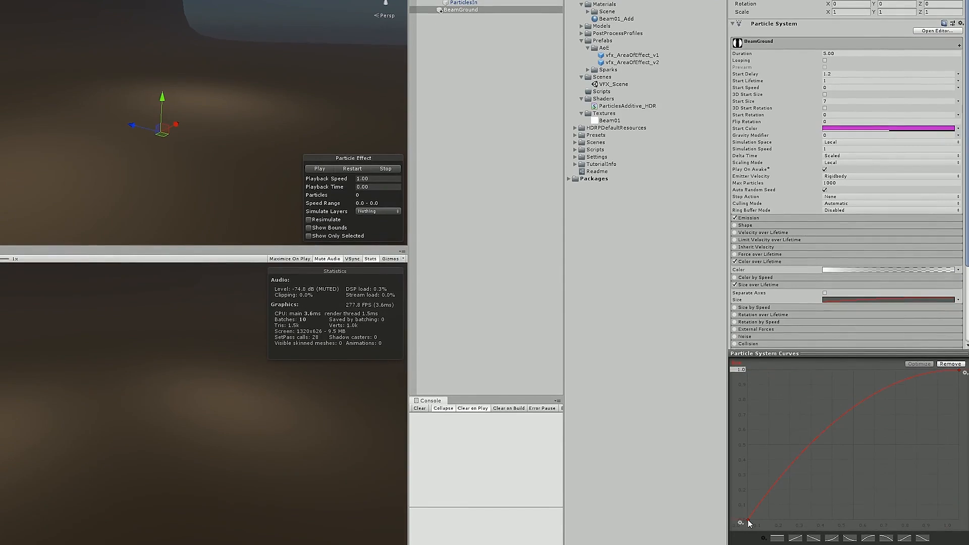
pyautogui.moveTo(747, 519); pyautogui.dragTo(731, 404)
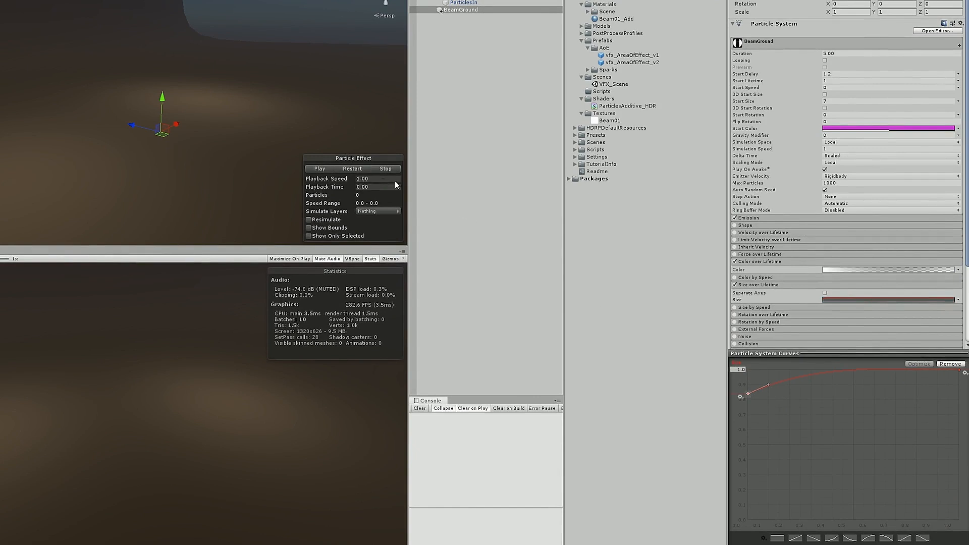
pyautogui.click(320, 168)
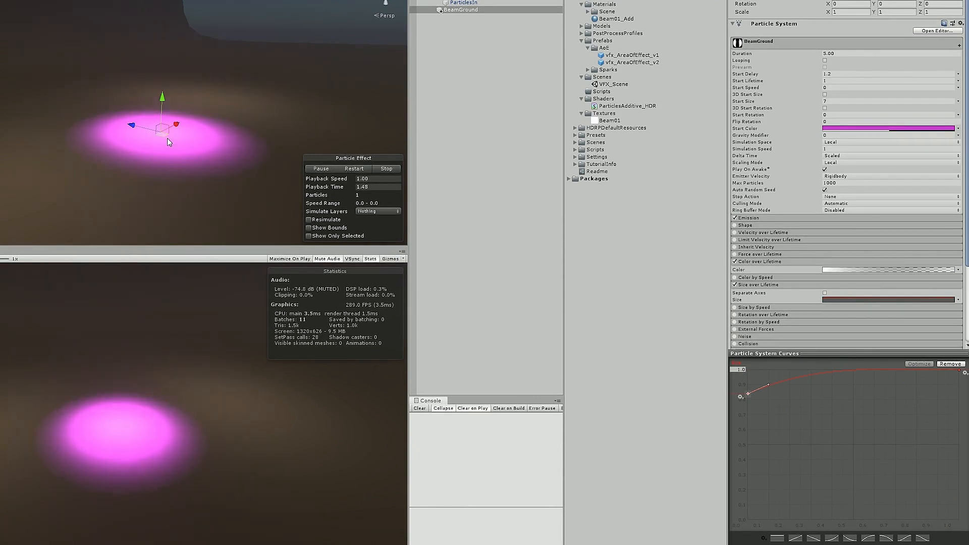
pyautogui.moveTo(199, 142); pyautogui.dragTo(220, 146, button='middle')
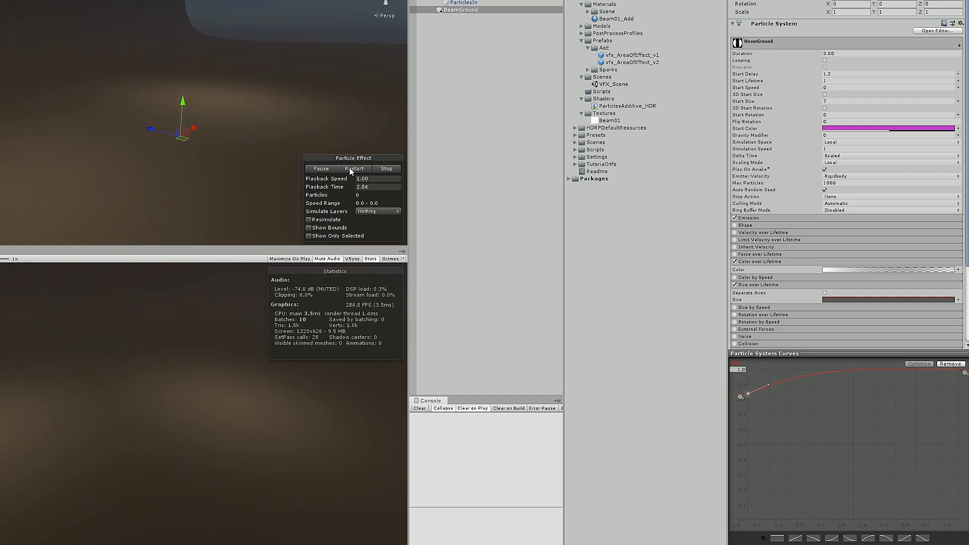
# Duplicate ParticlesIn, move the copy out of the BeamGround hierarchy, and rename it ParticlesOut.
pyautogui.click(484, 3)
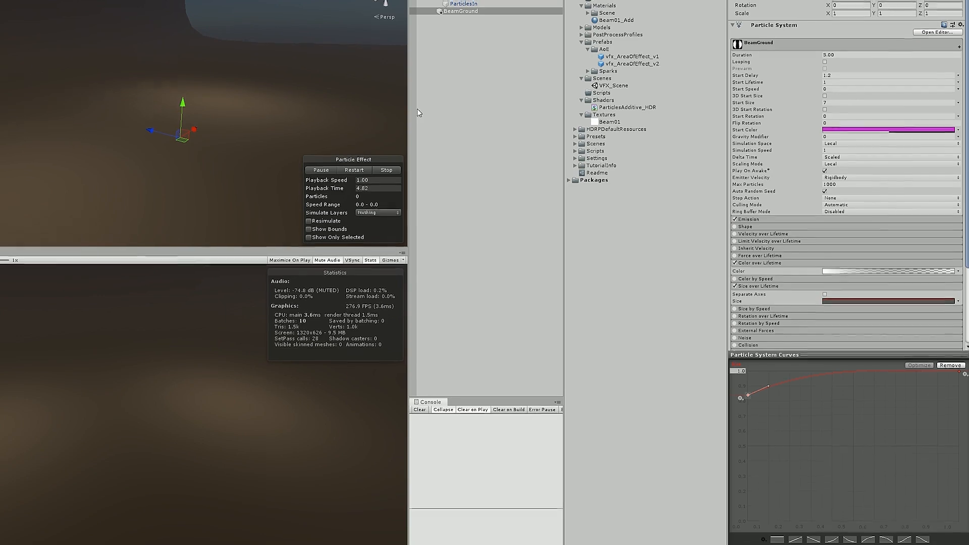
pyautogui.hotkey('ctrl', 'd')
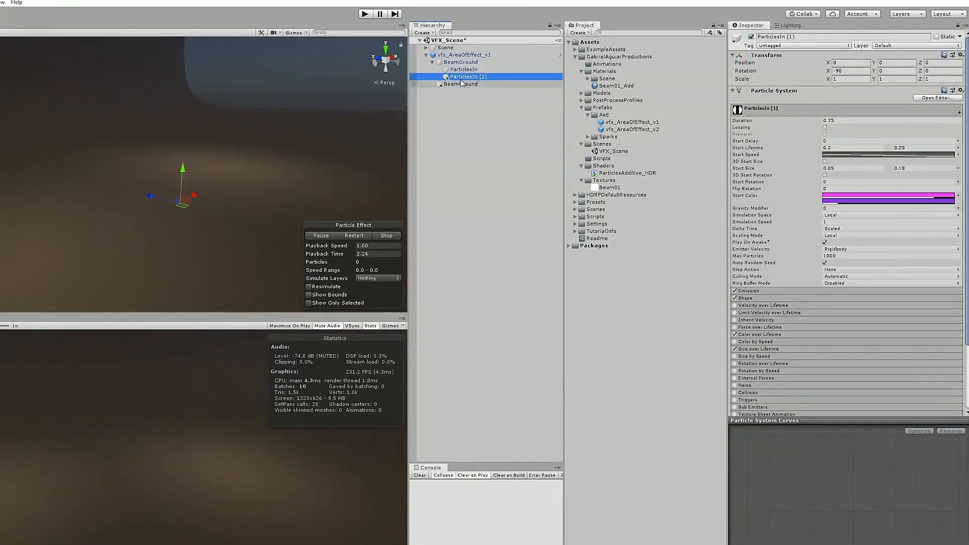
pyautogui.moveTo(463, 79); pyautogui.dragTo(471, 92)
pyautogui.press('F2')
pyautogui.write('ParticlesOut')
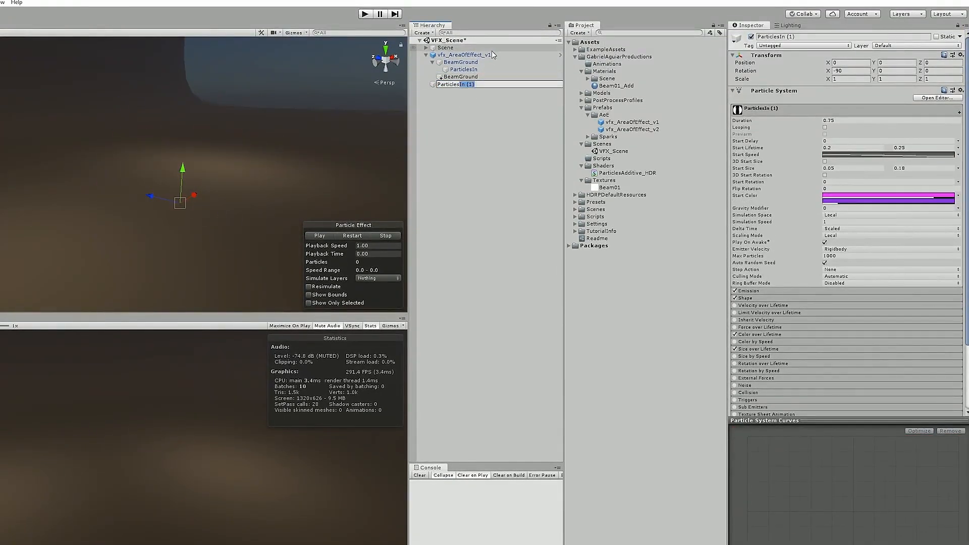
pyautogui.press('Return')
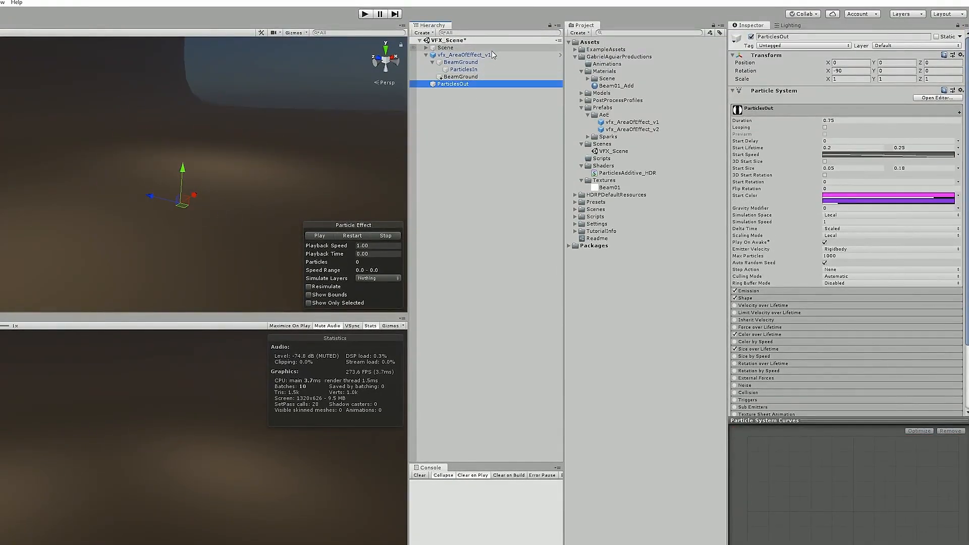
# Set ParticlesOut's Start Delay to 1.2 and its random Start Lifetime range to 0.4–0.9.
pyautogui.click(846, 139)
pyautogui.write('1.2')
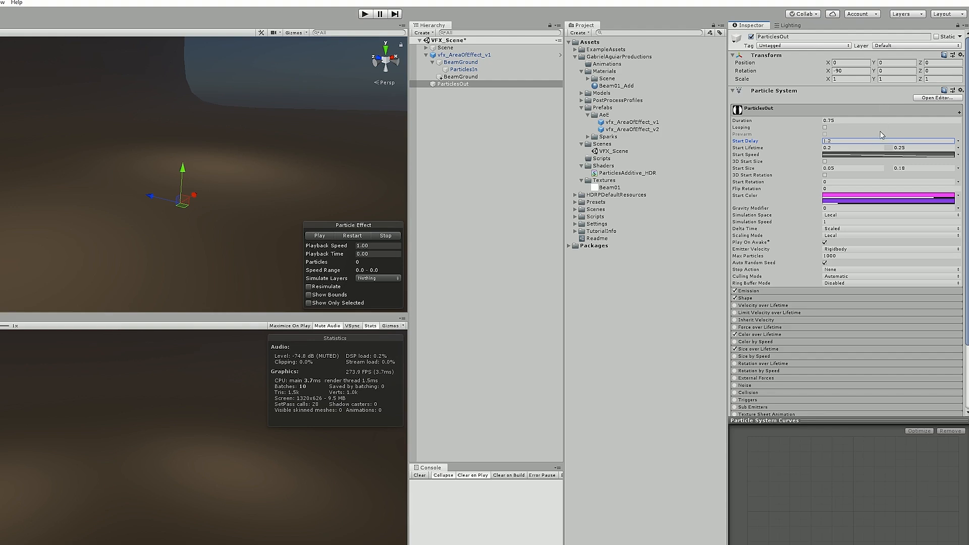
pyautogui.click(837, 148)
pyautogui.press('BackSpace')
pyautogui.click(922, 148)
pyautogui.write('.9')
# Switch ParticlesOut's Start Speed to Random Between Two Constants, with a minimum of 2 and a maximum of 15.
pyautogui.click(958, 154)
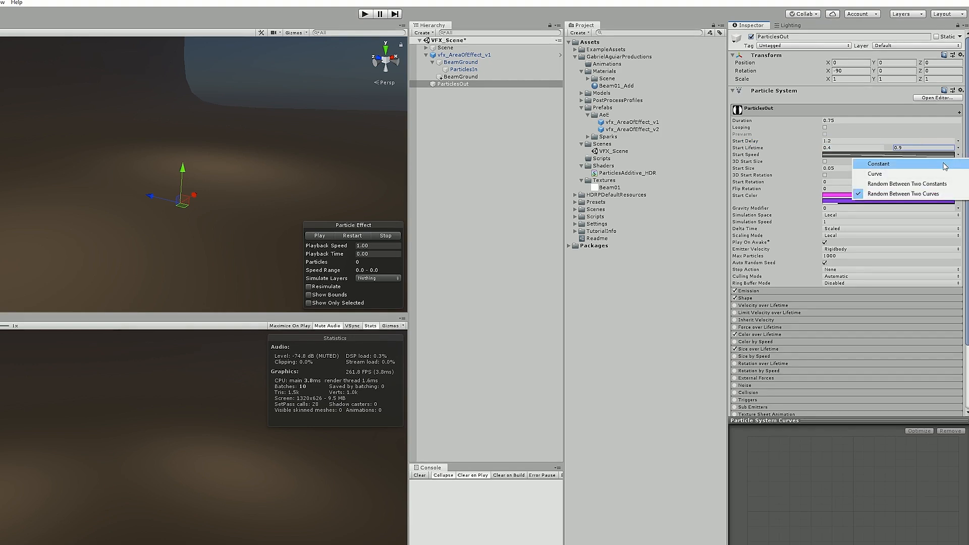
pyautogui.click(920, 185)
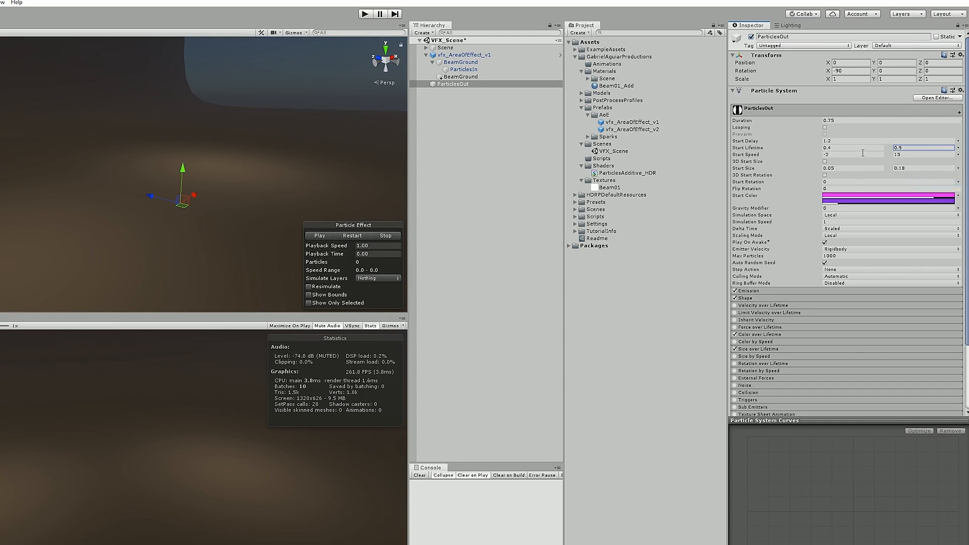
pyautogui.click(863, 154)
pyautogui.write('2')
# Set ParticlesOut's Rate over Time to 0, add a burst with a random count between 20 and 25, and preview it.
pyautogui.click(764, 291)
pyautogui.click(872, 298)
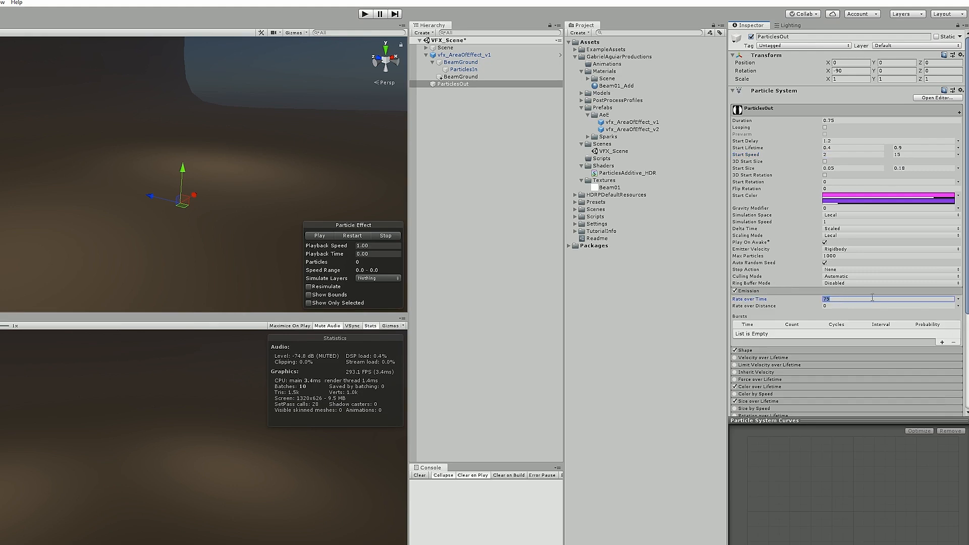
pyautogui.click(941, 342)
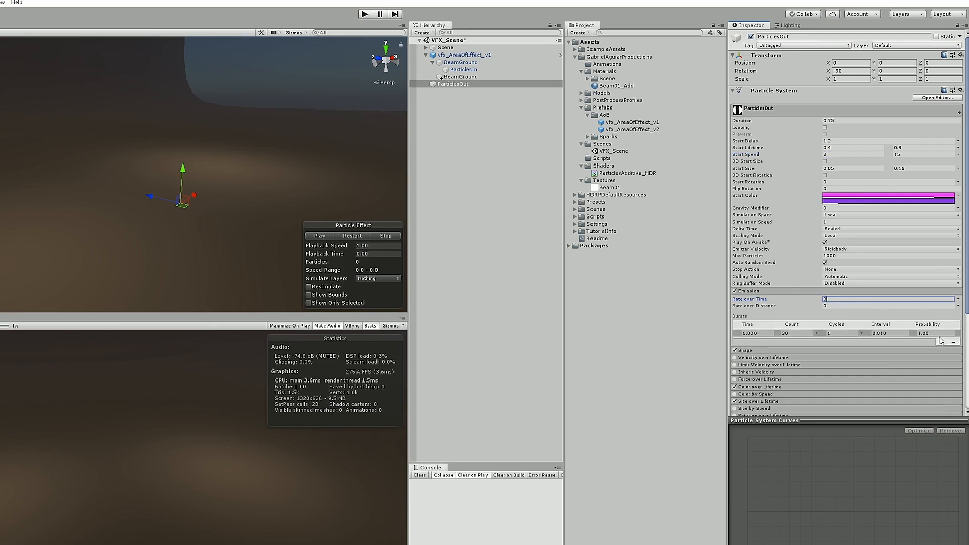
pyautogui.click(817, 333)
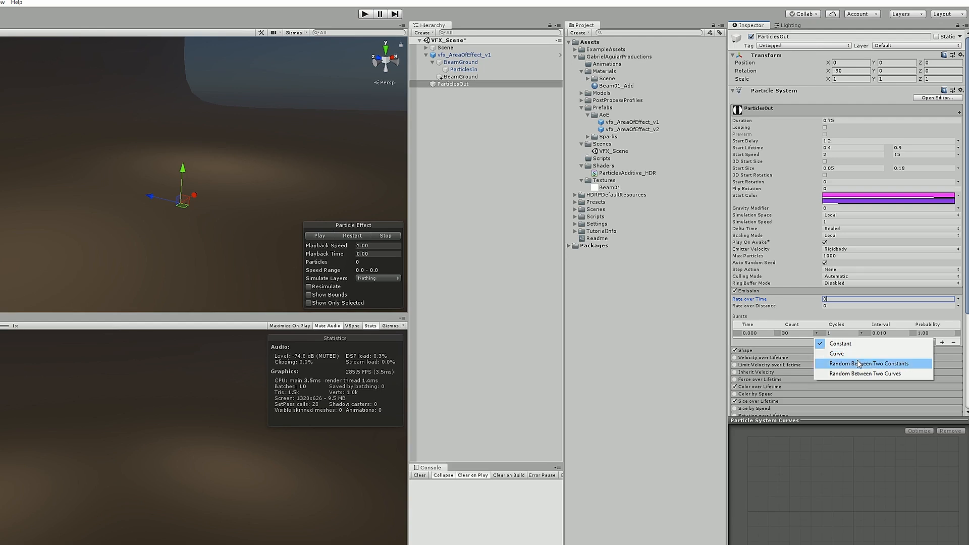
pyautogui.click(858, 364)
pyautogui.click(788, 333)
pyautogui.write('20')
pyautogui.click(807, 333)
pyautogui.write('25')
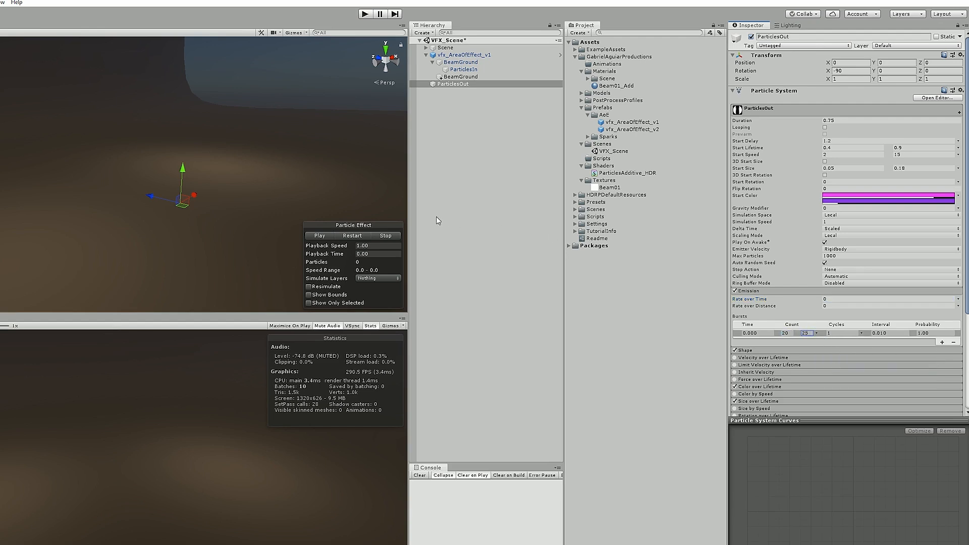
pyautogui.click(353, 237)
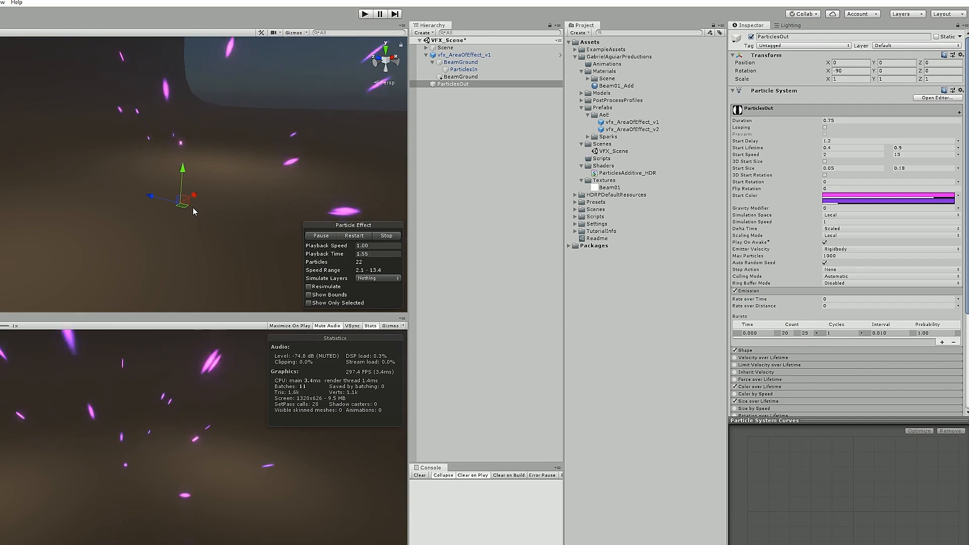
pyautogui.click(361, 236)
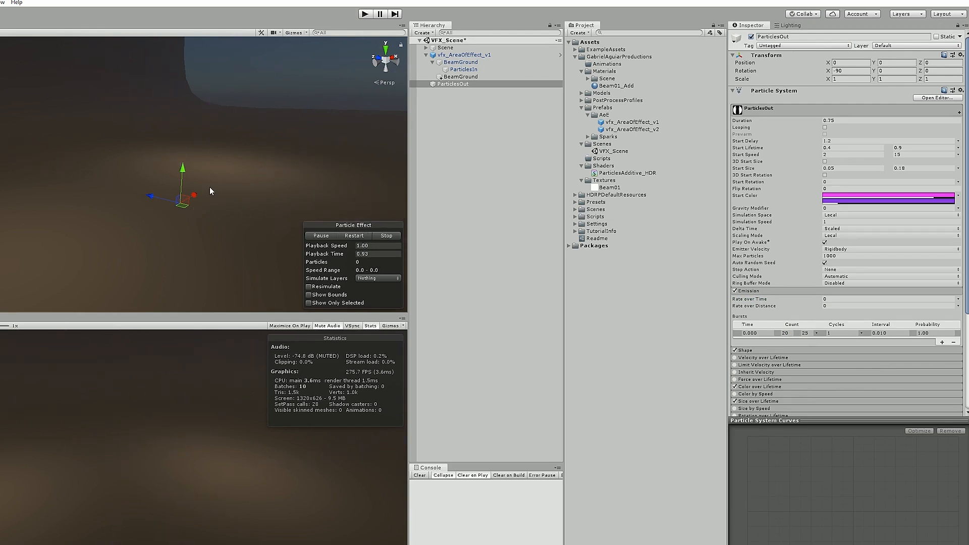
# Set the radius of ParticlesOut's hemisphere emitter shape to 0.5 and replay the effect.
pyautogui.click(752, 352)
pyautogui.click(831, 367)
pyautogui.write('0.5')
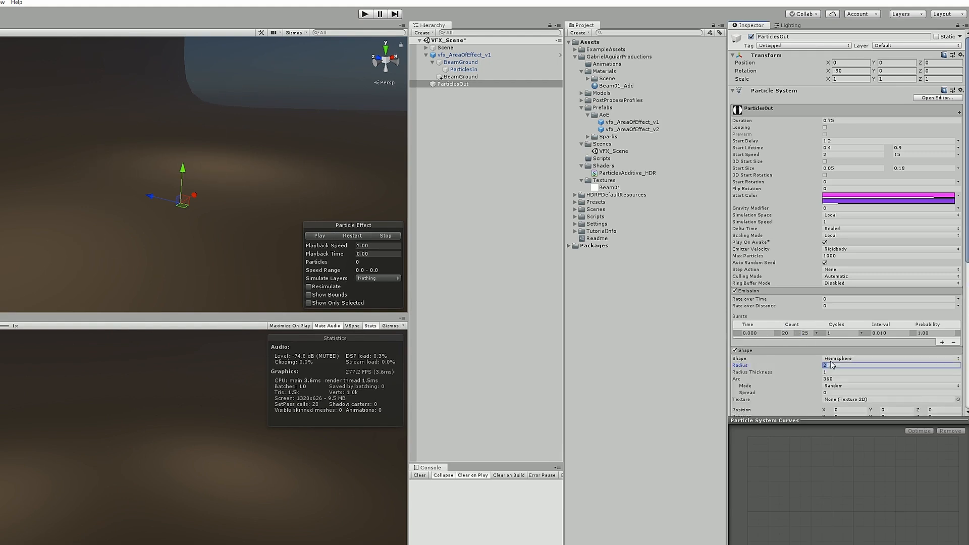
pyautogui.click(353, 235)
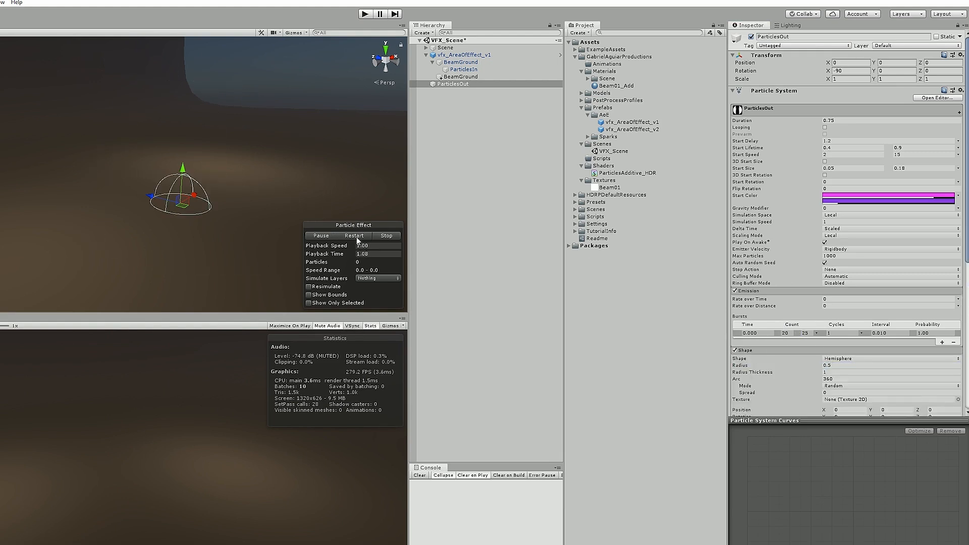
pyautogui.click(357, 241)
pyautogui.click(782, 351)
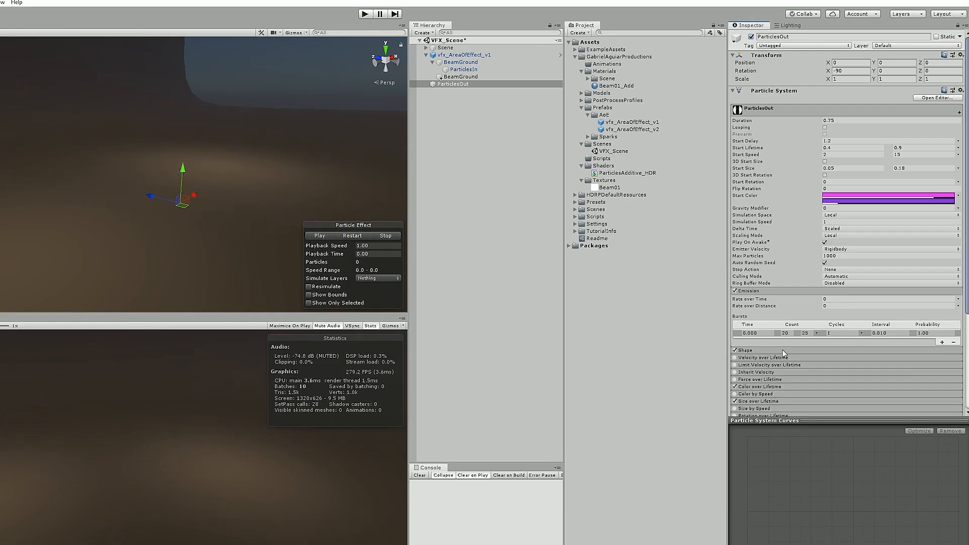
# Give ParticlesOut's Size over Lifetime a falling curve preset from 1 to about 0.2 at the end, and preview it.
pyautogui.scroll(-5, 782, 349)
pyautogui.click(759, 256)
pyautogui.click(754, 279)
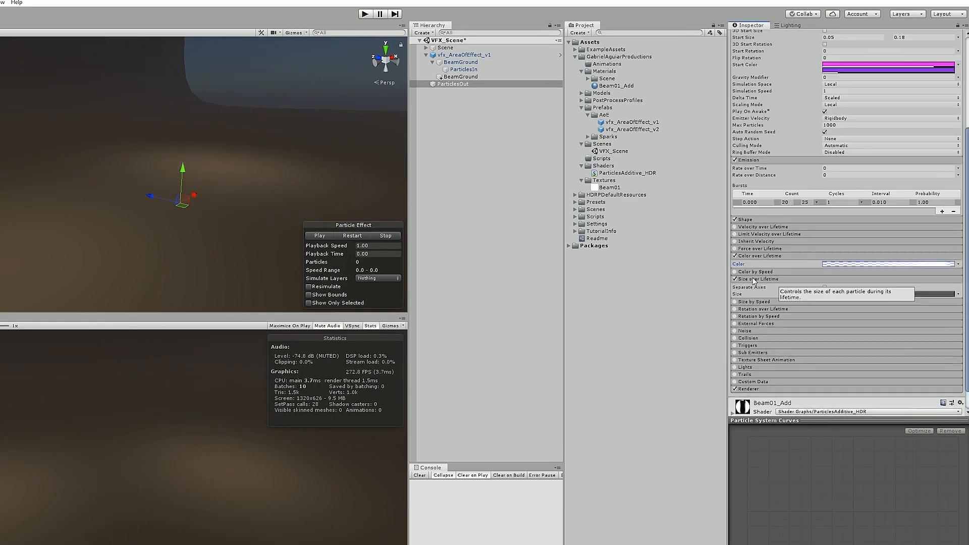
pyautogui.click(871, 295)
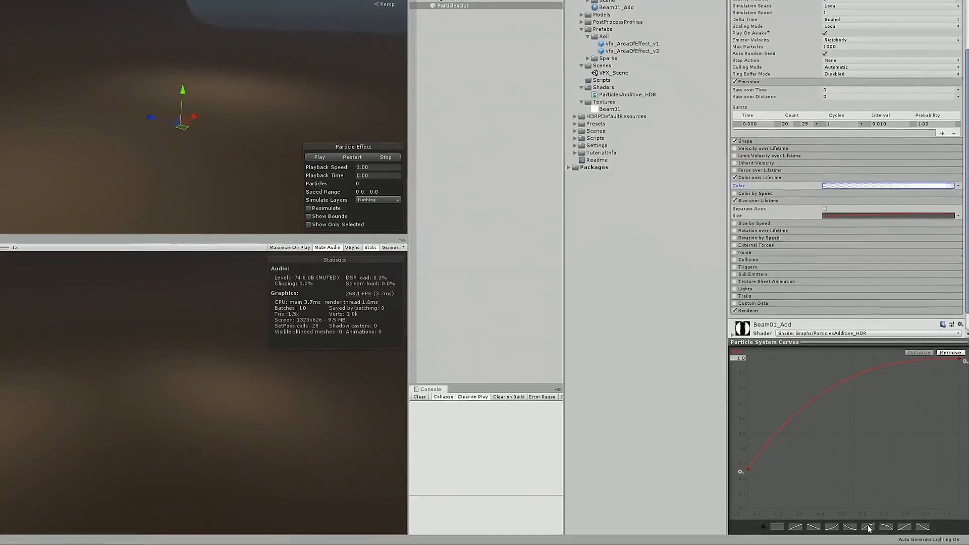
pyautogui.click(887, 526)
pyautogui.moveTo(959, 508); pyautogui.dragTo(964, 483)
pyautogui.click(343, 157)
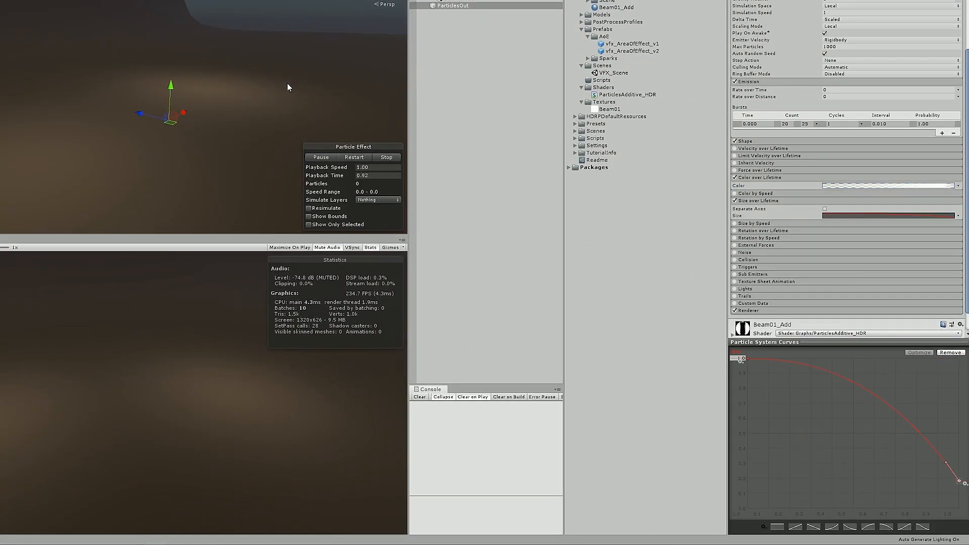
# Delete the transparent start key in ParticlesOut's Color over Lifetime gradient, move the opaque key to the start, and replay the particles.
pyautogui.click(866, 186)
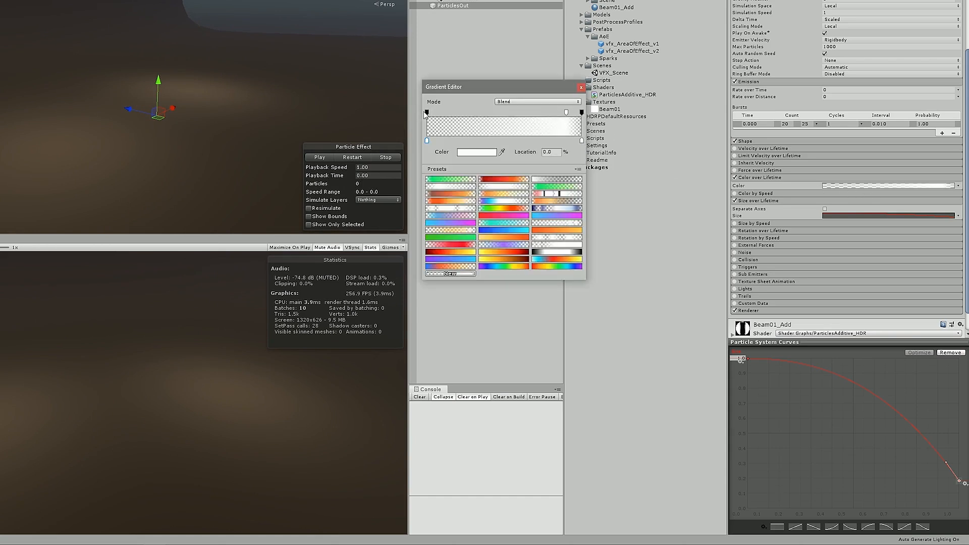
pyautogui.moveTo(425, 112); pyautogui.dragTo(429, 132)
pyautogui.moveTo(567, 114); pyautogui.dragTo(426, 118)
pyautogui.click(347, 160)
pyautogui.click(348, 159)
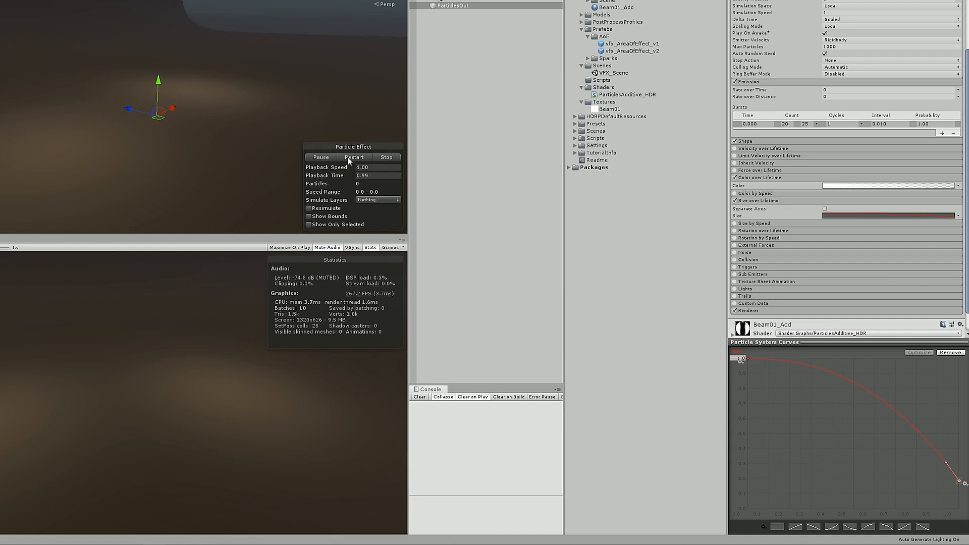
pyautogui.click(348, 160)
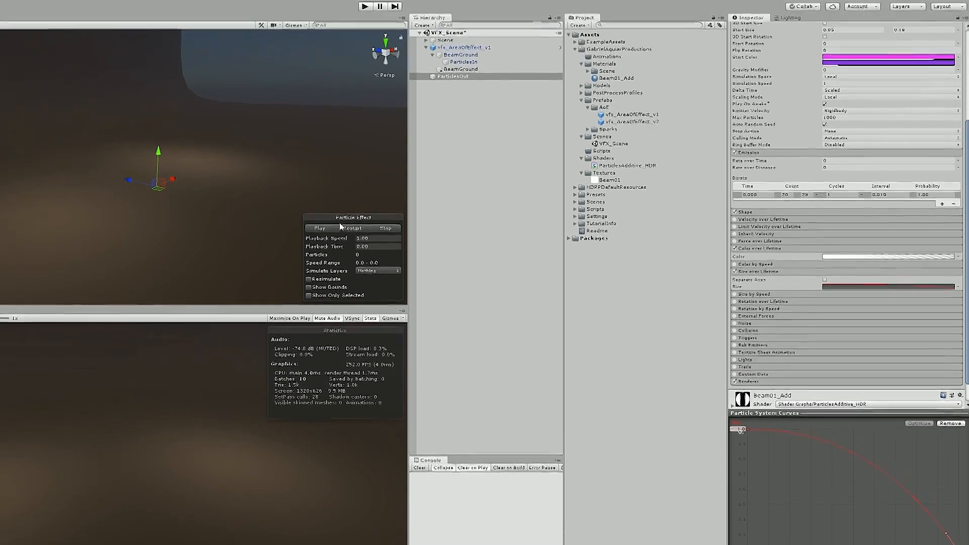
# Change ParticlesOut's emitter shape to Circle and replay the burst.
pyautogui.click(782, 220)
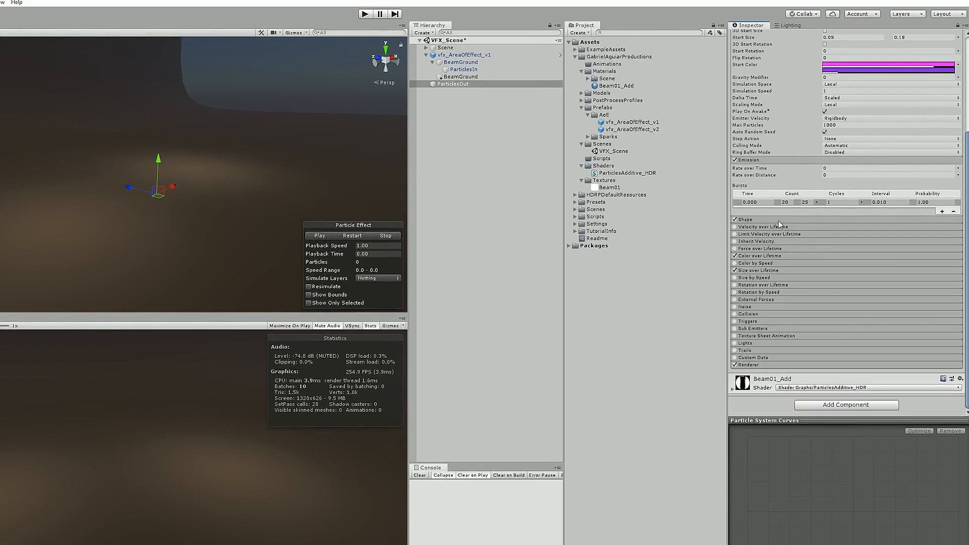
pyautogui.click(830, 228)
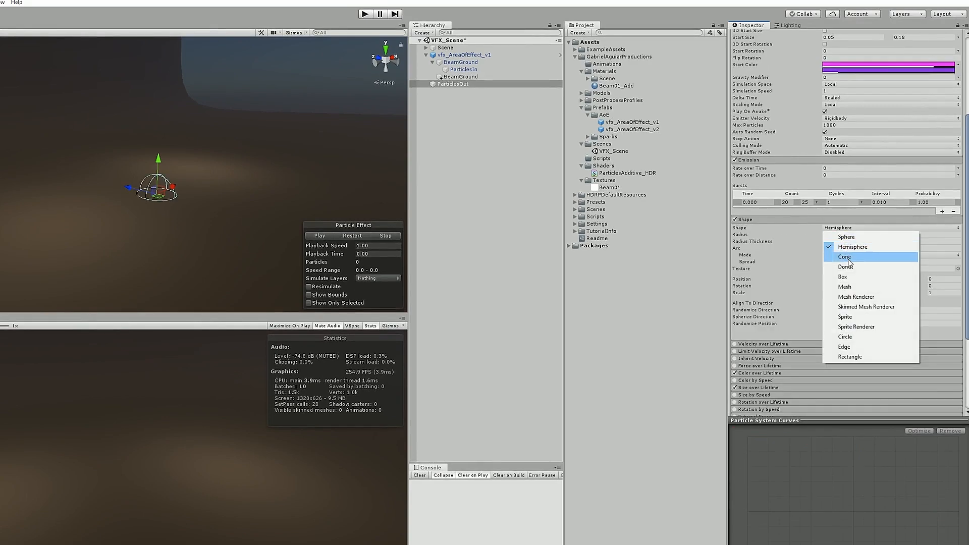
pyautogui.click(846, 336)
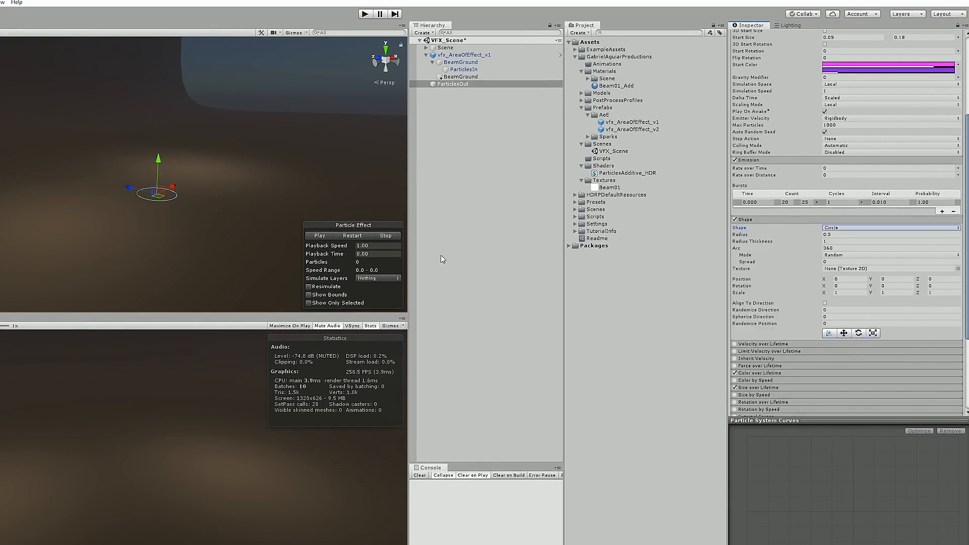
pyautogui.click(353, 237)
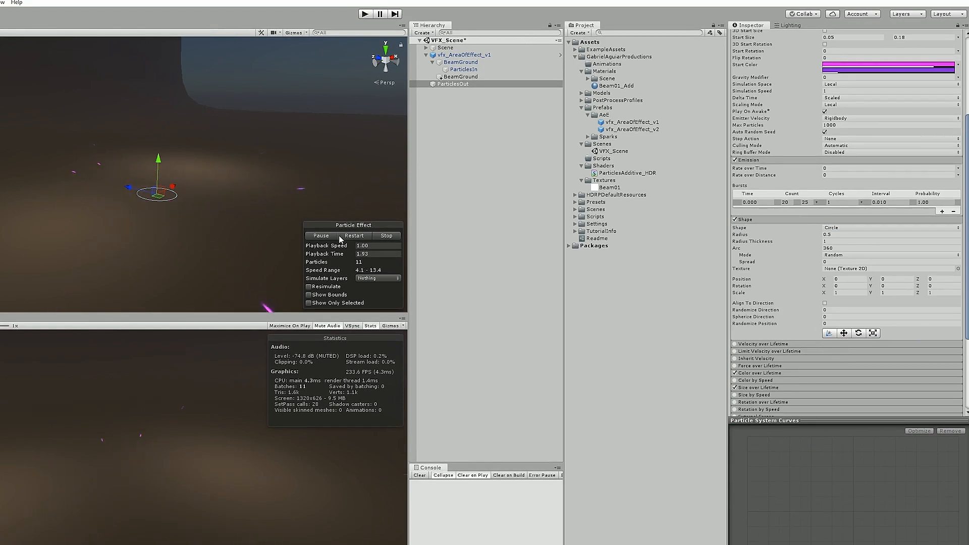
pyautogui.click(354, 236)
# Parent ParticlesOut to the delayed BeamGround copy and play both BeamGround systems together to check the combined effect.
pyautogui.moveTo(448, 85); pyautogui.dragTo(460, 77)
pyautogui.keyDown('ctrl'); pyautogui.click(460, 64); pyautogui.keyUp('ctrl')
pyautogui.click(356, 235)
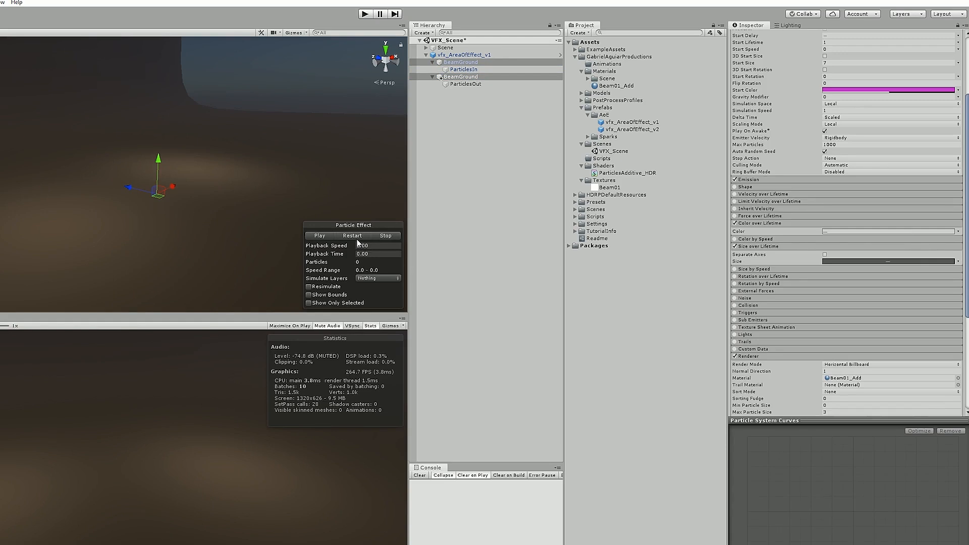
pyautogui.click(357, 240)
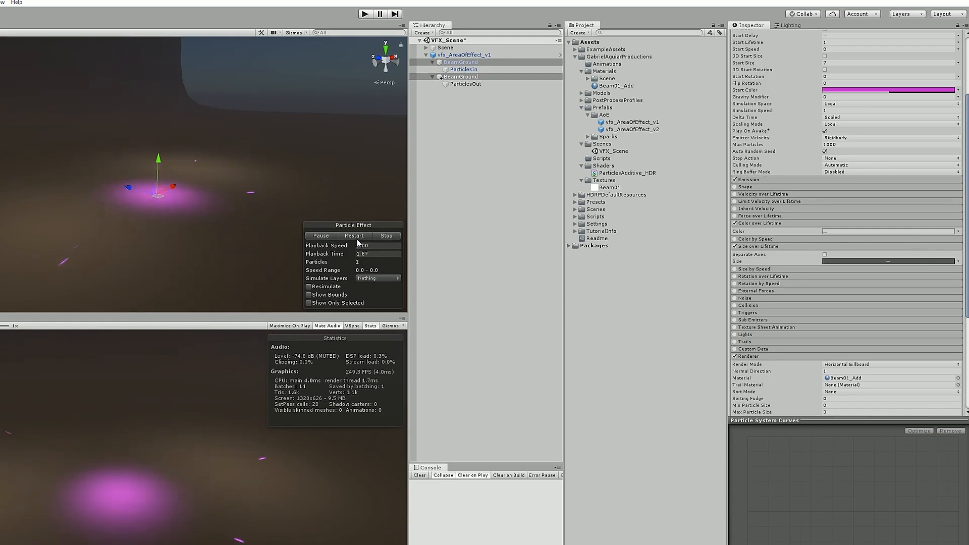
pyautogui.click(356, 241)
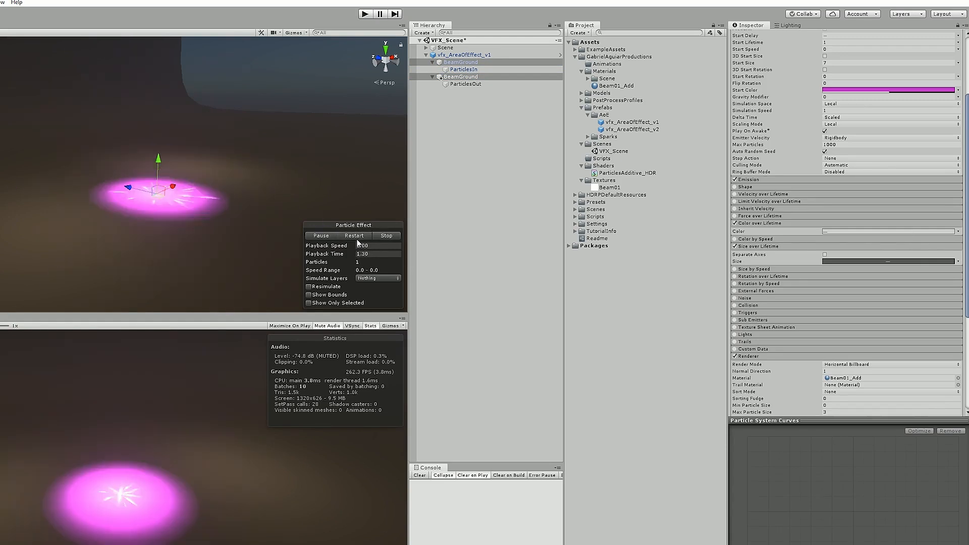
pyautogui.click(357, 239)
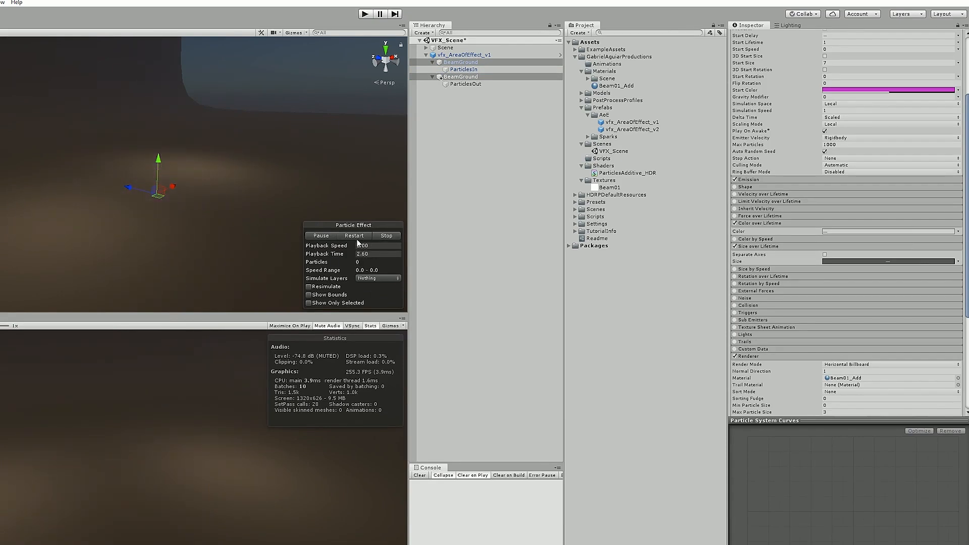
pyautogui.click(356, 239)
pyautogui.click(354, 236)
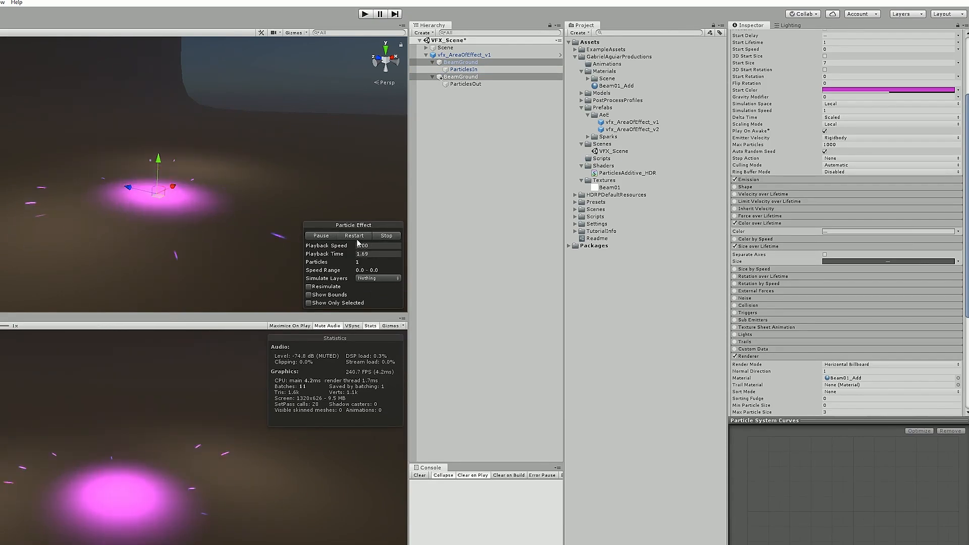
# Replay both BeamGround systems together, then stop the preview and clear the selection.
pyautogui.click(354, 236)
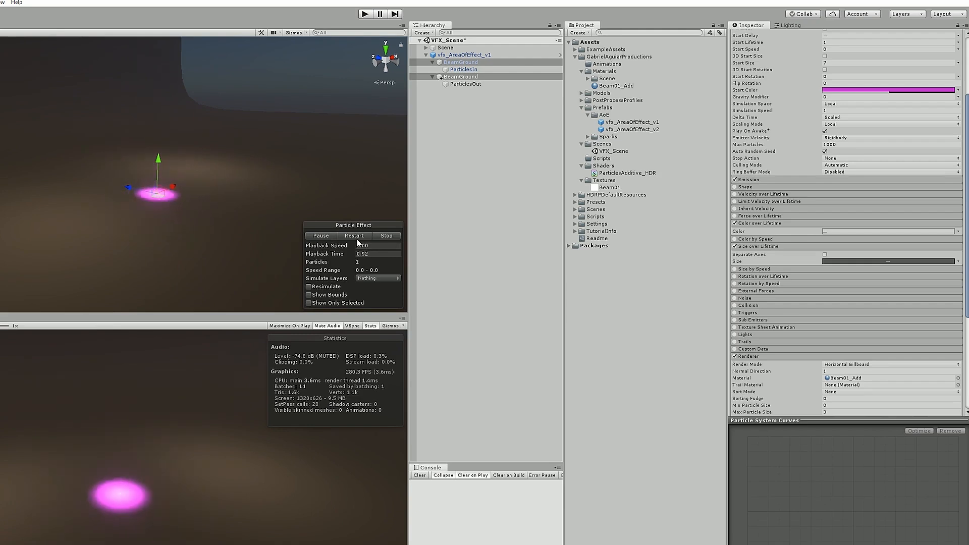
pyautogui.click(387, 236)
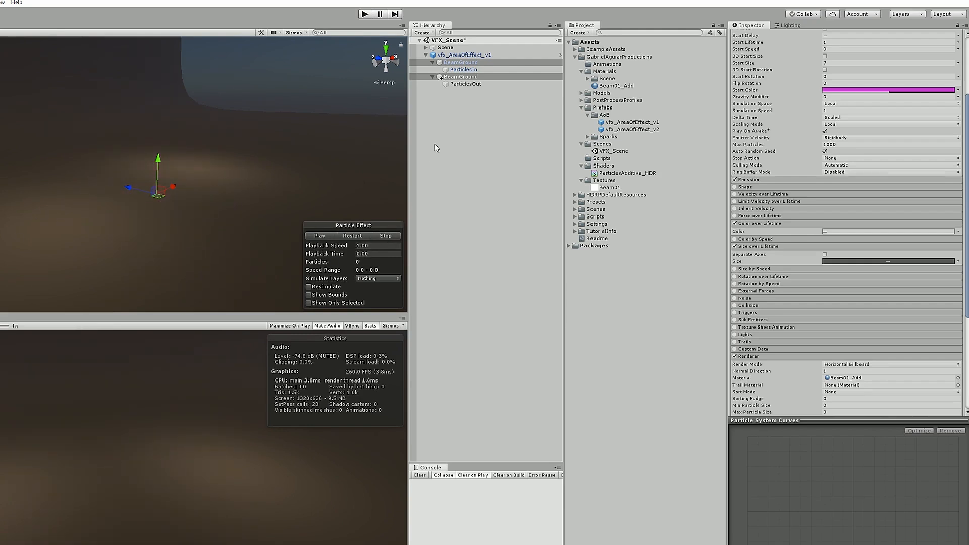
pyautogui.click(459, 94)
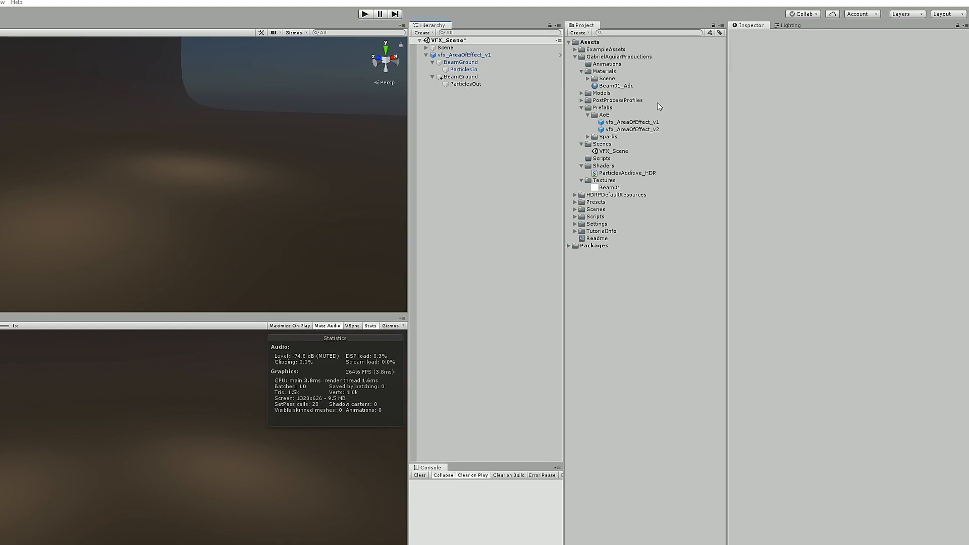
# Duplicate the delayed BeamGround with its ParticlesOut child, and delete the ParticlesOut copy inside the duplicate.
pyautogui.click(459, 77)
pyautogui.hotkey('ctrl', 'd')
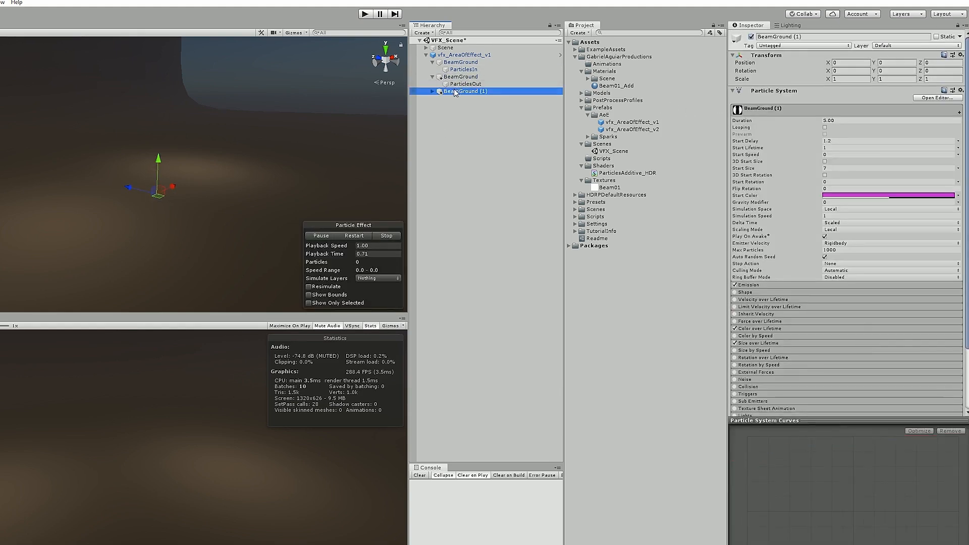
pyautogui.click(433, 93)
pyautogui.click(462, 99)
pyautogui.press('Delete')
# Rename the duplicated BeamGround as Beam.
pyautogui.click(477, 93)
pyautogui.press('F2')
pyautogui.moveTo(488, 93); pyautogui.dragTo(463, 92)
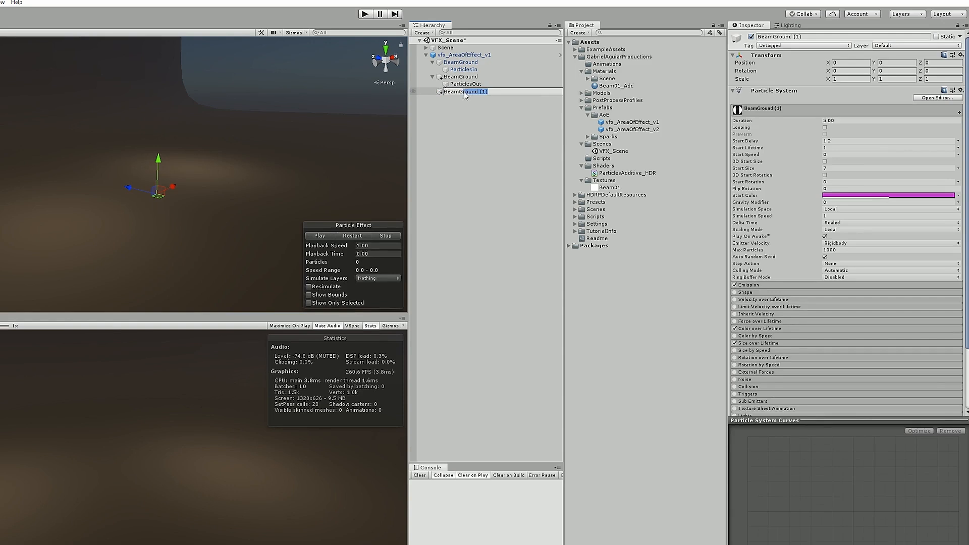
pyautogui.press('BackSpace')
pyautogui.press('Return')
# Replay the Beam particle system and expand its Renderer module settings.
pyautogui.scroll(-3, 277, 149)
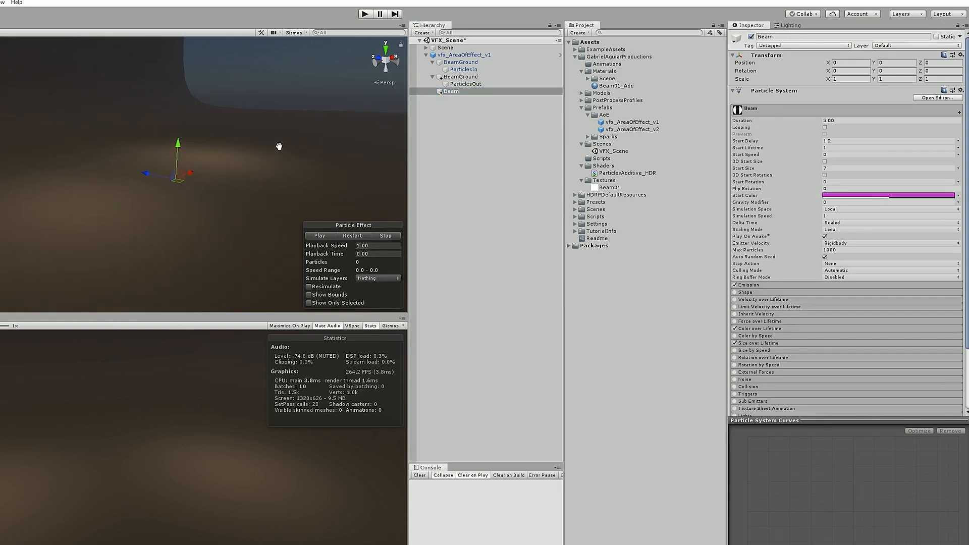
pyautogui.click(354, 237)
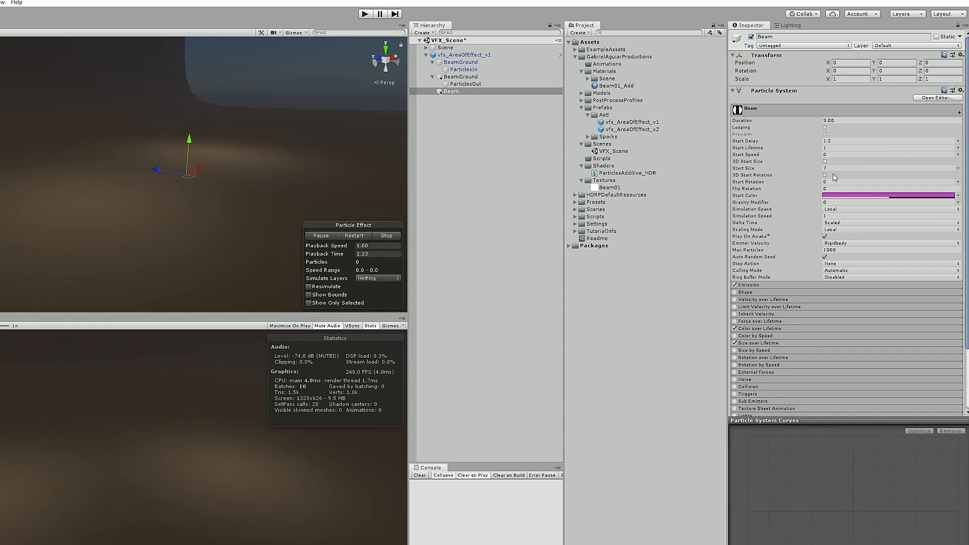
pyautogui.scroll(-3, 824, 300)
pyautogui.click(777, 365)
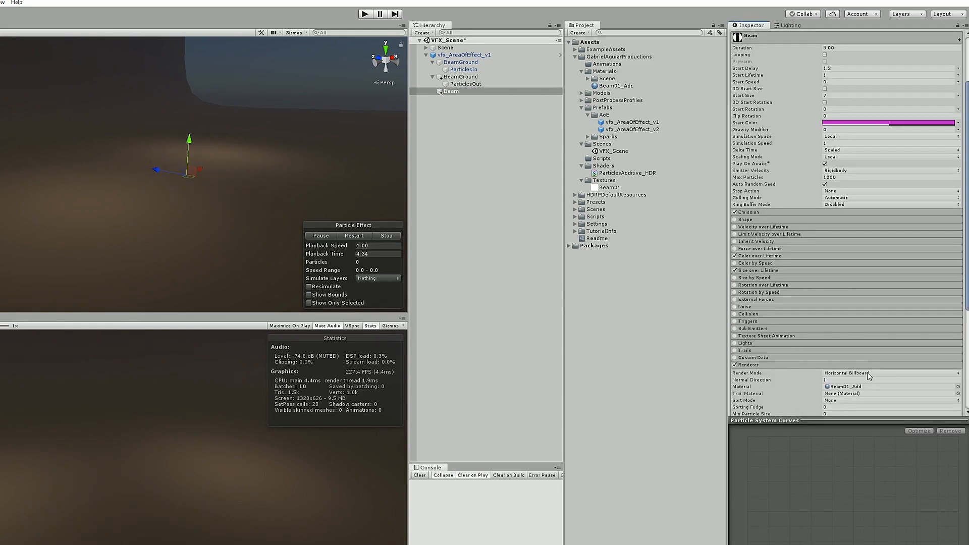
# Set the Beam particle system's render mode to Billboard and its start lifetime to 0.2.
pyautogui.scroll(-7, 787, 328)
pyautogui.click(847, 210)
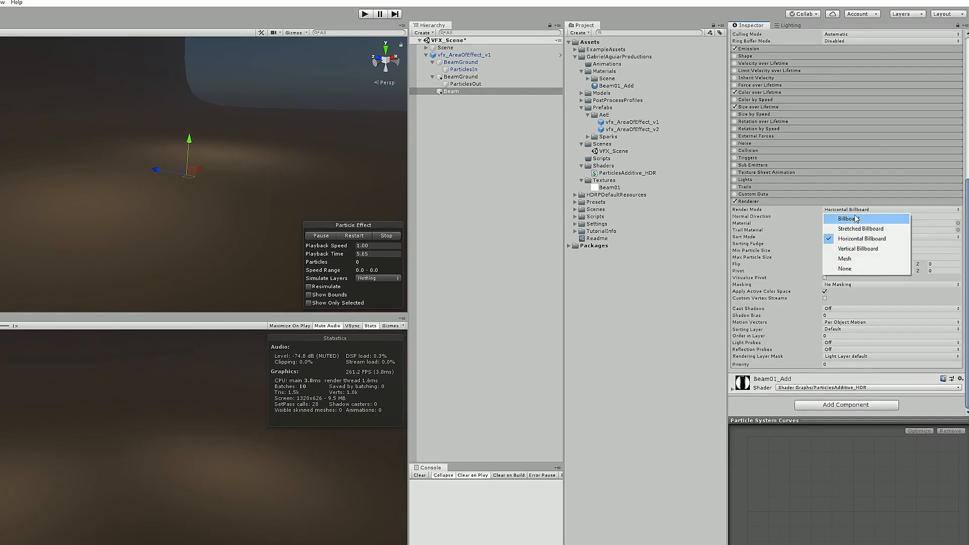
pyautogui.click(849, 218)
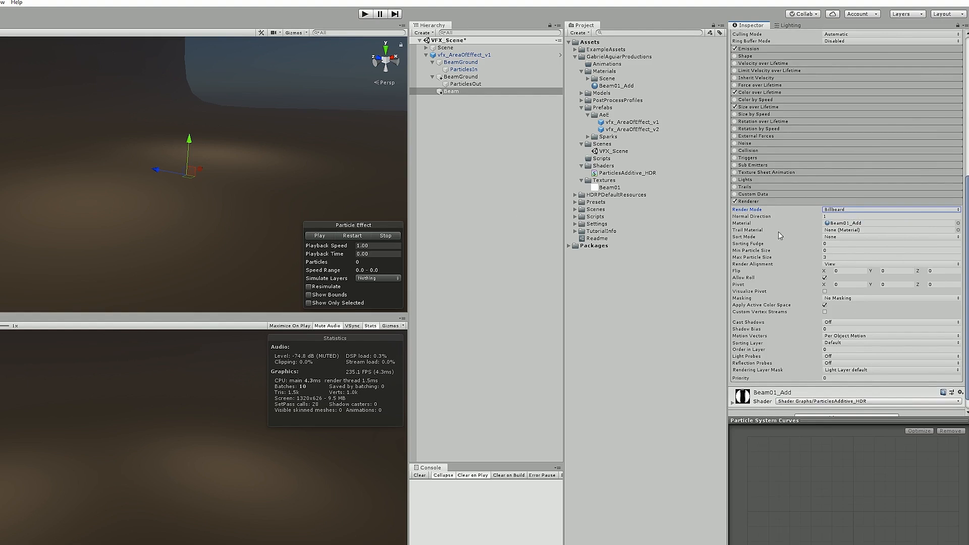
pyautogui.scroll(10, 779, 234)
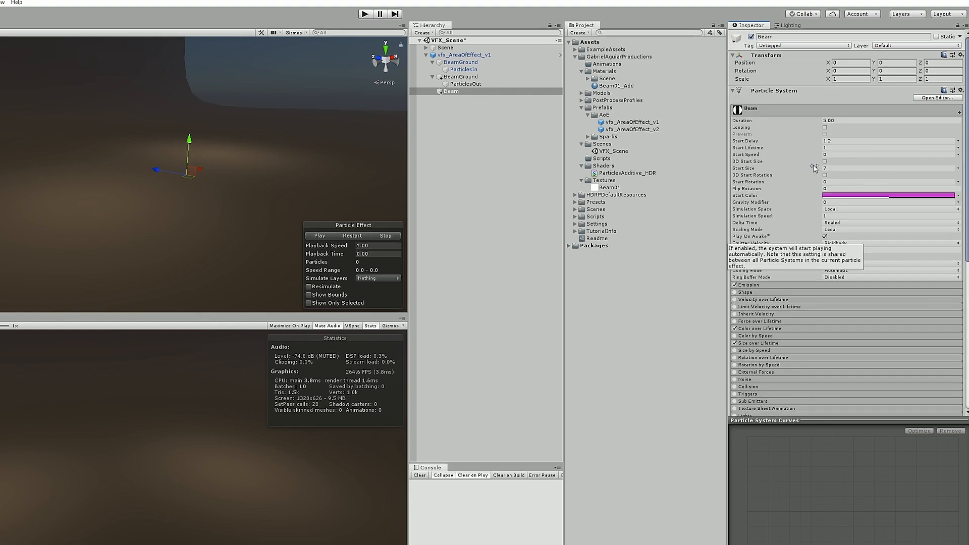
pyautogui.click(837, 148)
pyautogui.write('0.2')
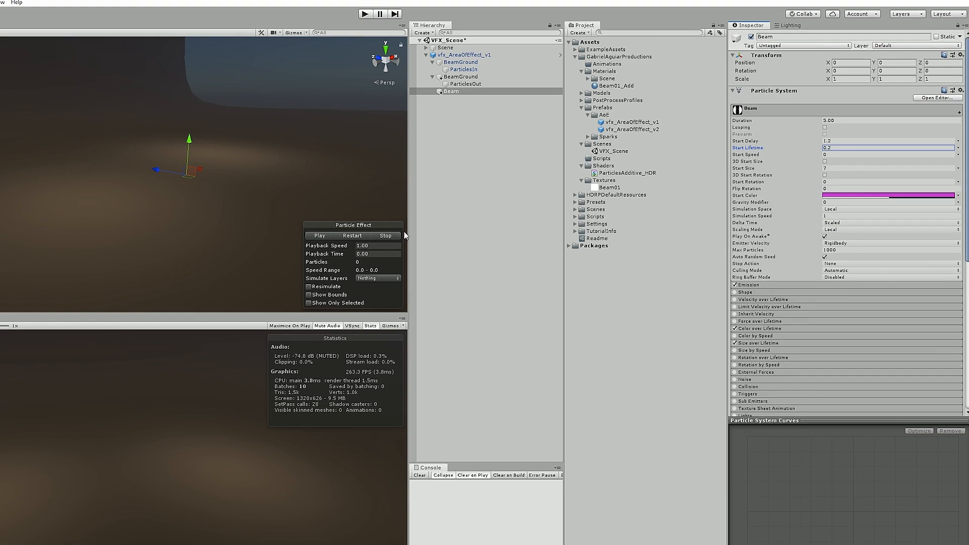
pyautogui.click(353, 236)
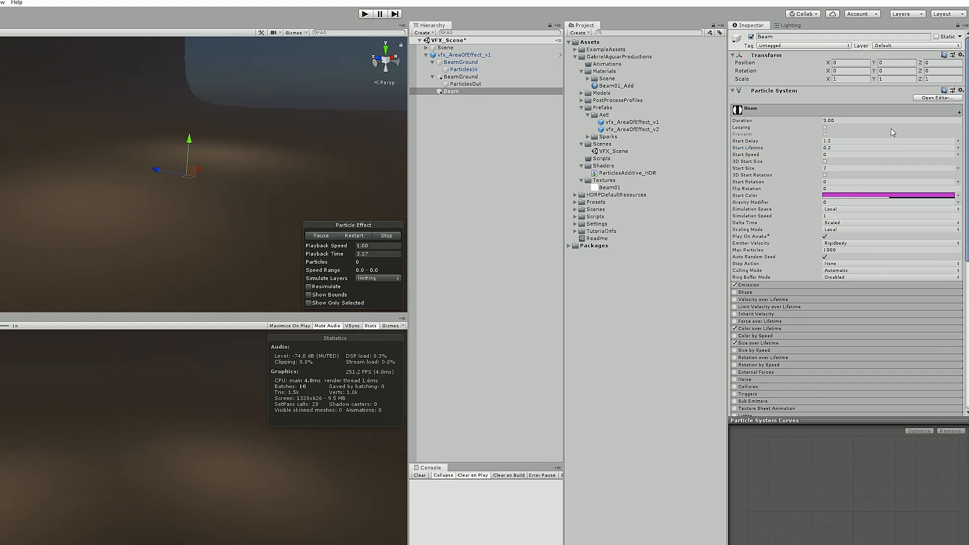
# Set the Beam's Y position to 0.5 and its start size to 5, and replay the effect.
pyautogui.click(886, 64)
pyautogui.write('5')
pyautogui.click(847, 168)
pyautogui.click(322, 236)
pyautogui.click(352, 235)
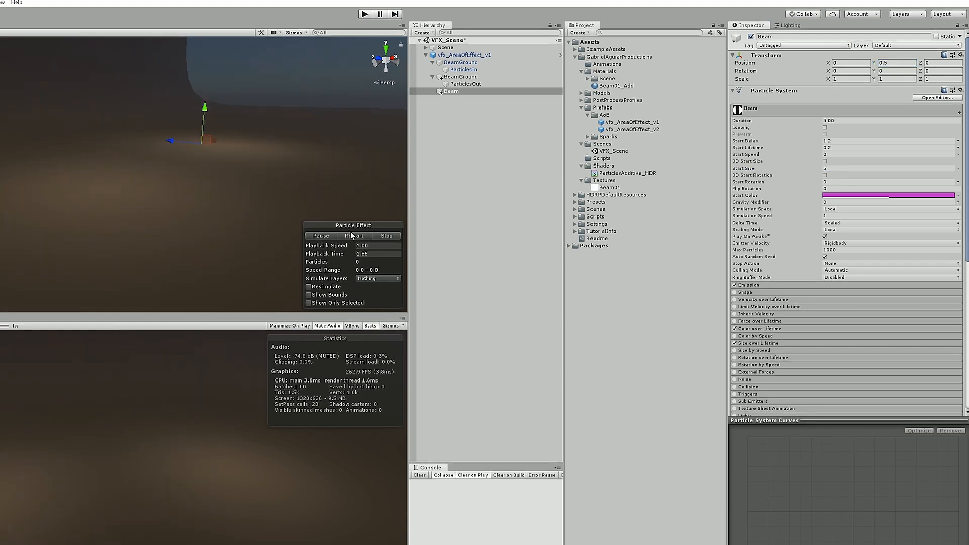
# Change the Beam's Size over Lifetime curve to a straight decrease from 1 to 0 and replay the effect.
pyautogui.click(787, 285)
pyautogui.click(787, 284)
pyautogui.scroll(-3, 802, 314)
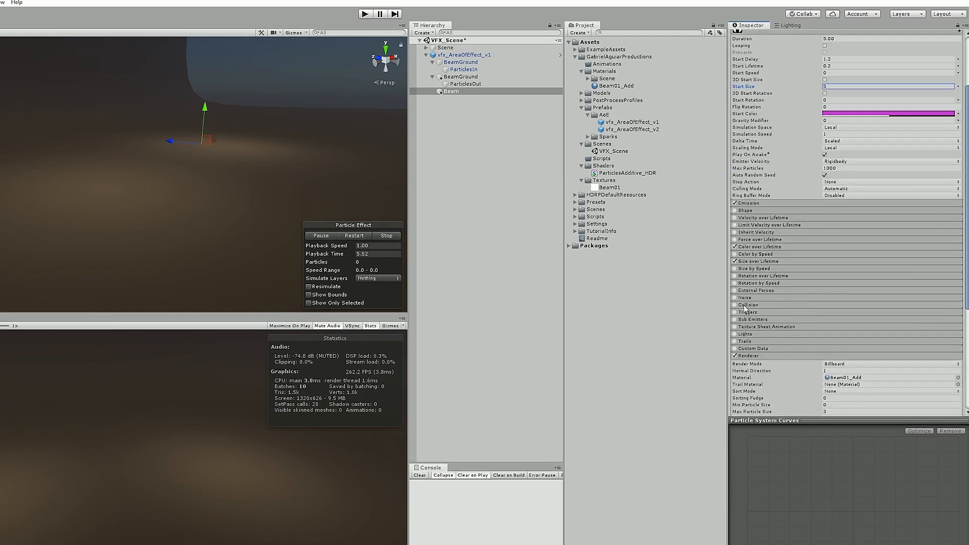
pyautogui.click(759, 263)
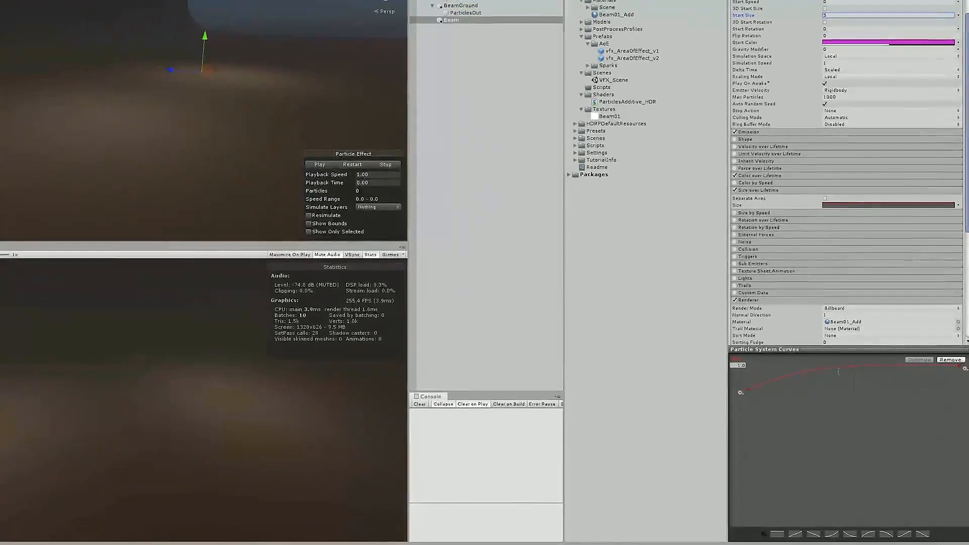
pyautogui.click(816, 534)
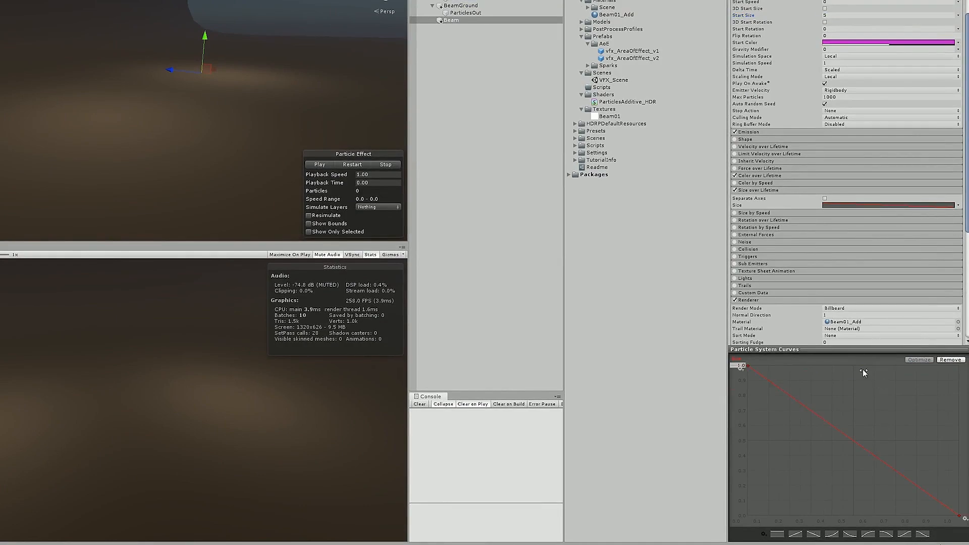
pyautogui.click(352, 166)
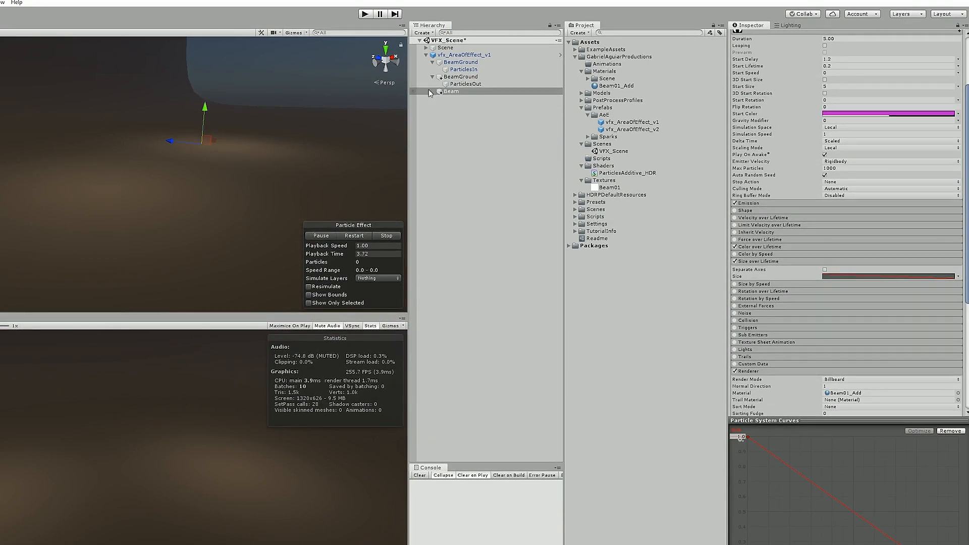
# Make Beam a child of the second BeamGround and replay both BeamGround effects together.
pyautogui.moveTo(449, 92); pyautogui.dragTo(467, 80)
pyautogui.click(464, 76)
pyautogui.keyDown('ctrl'); pyautogui.click(463, 62); pyautogui.keyUp('ctrl')
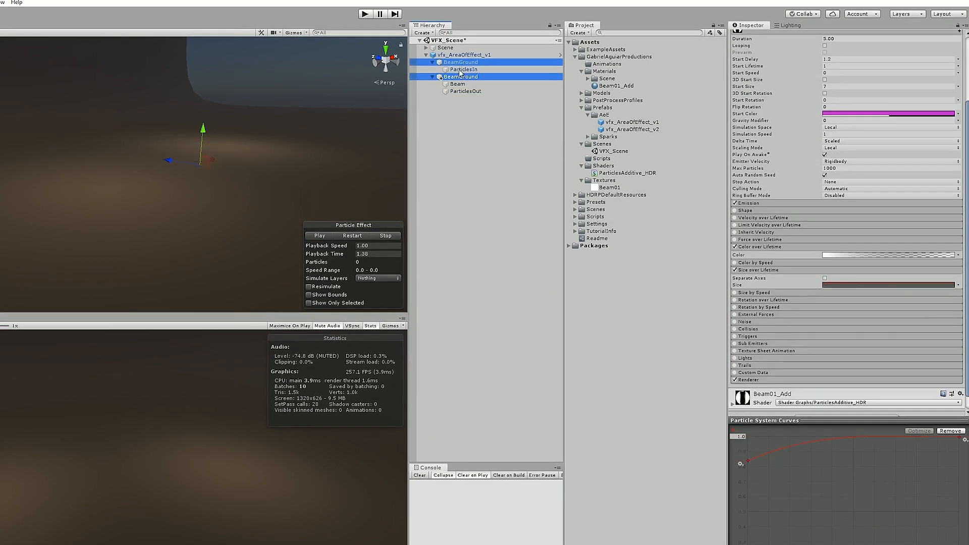
pyautogui.click(383, 236)
pyautogui.click(349, 235)
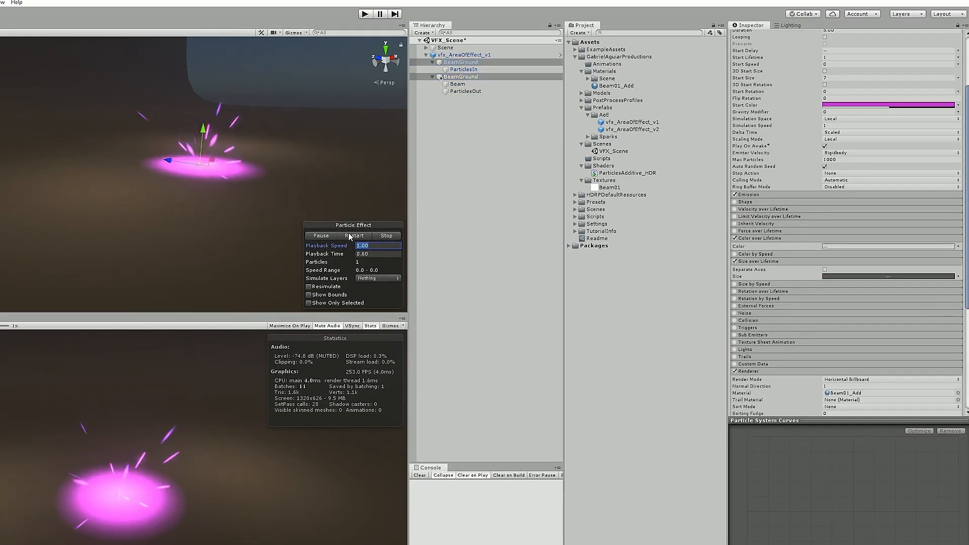
pyautogui.click(350, 235)
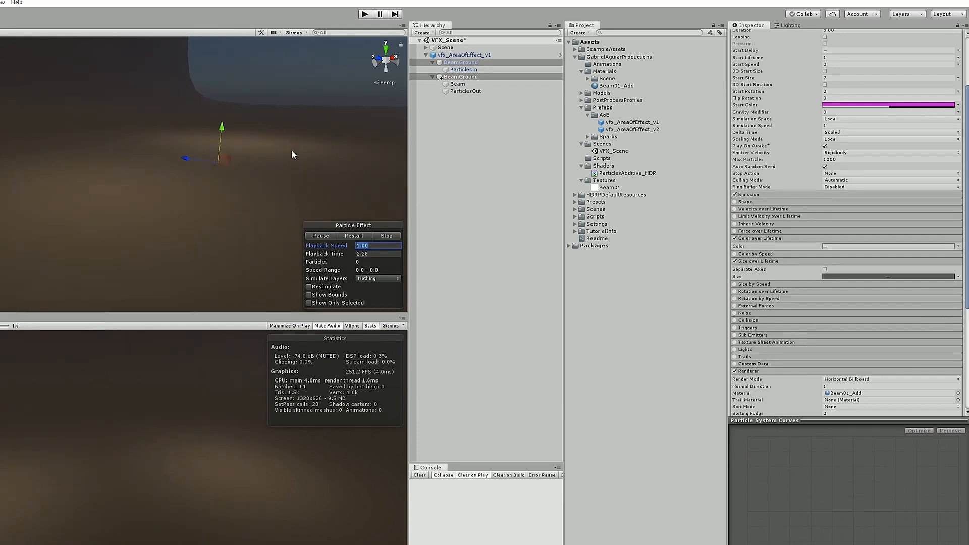
# Change the ParticlesOut emitter shape to Hemisphere and replay both BeamGround effects to check the burst.
pyautogui.click(465, 91)
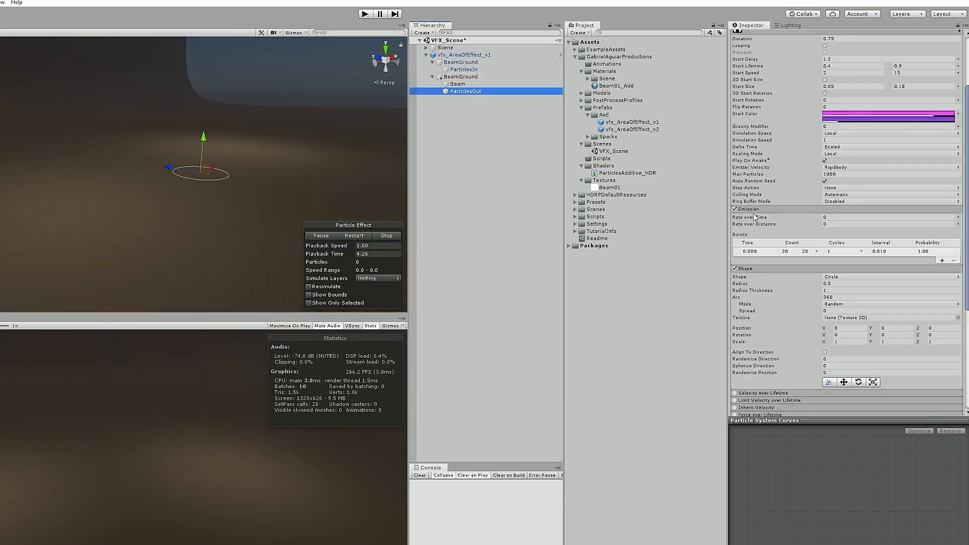
pyautogui.click(849, 277)
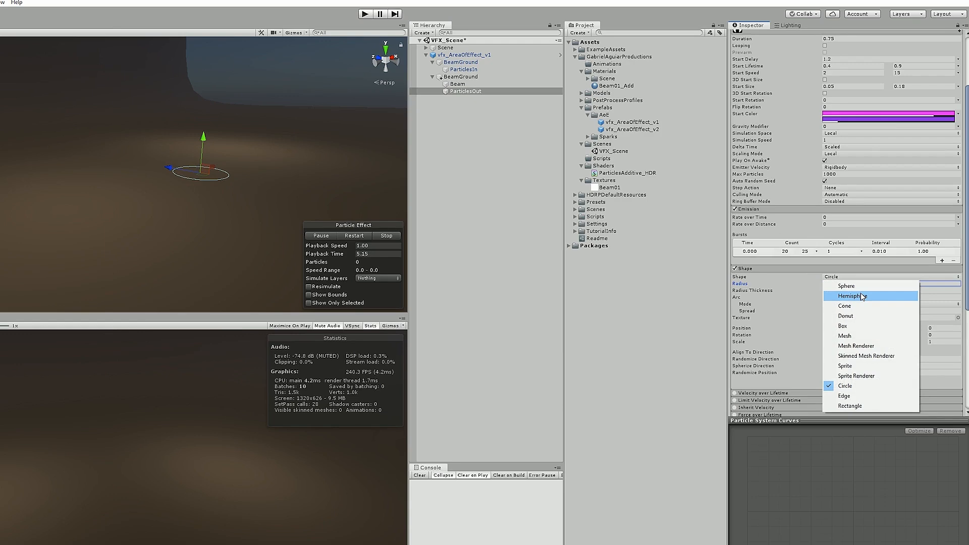
pyautogui.click(853, 297)
pyautogui.click(460, 76)
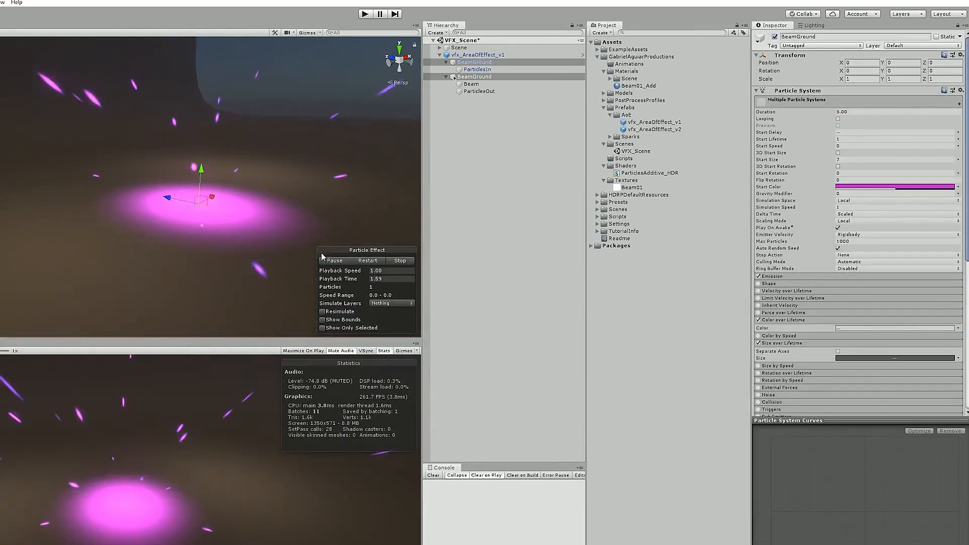
pyautogui.moveTo(266, 206); pyautogui.dragTo(275, 221, button='middle')
pyautogui.click(356, 261)
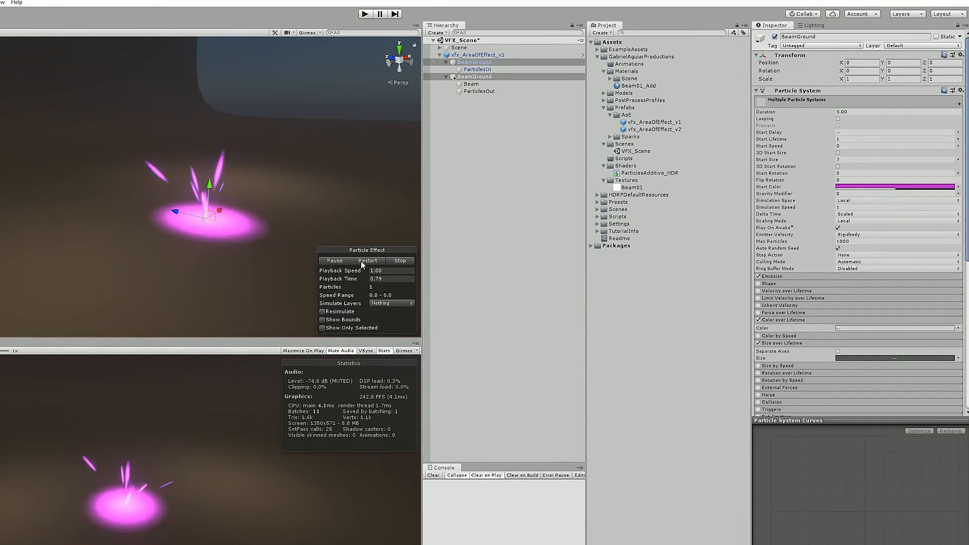
pyautogui.click(359, 261)
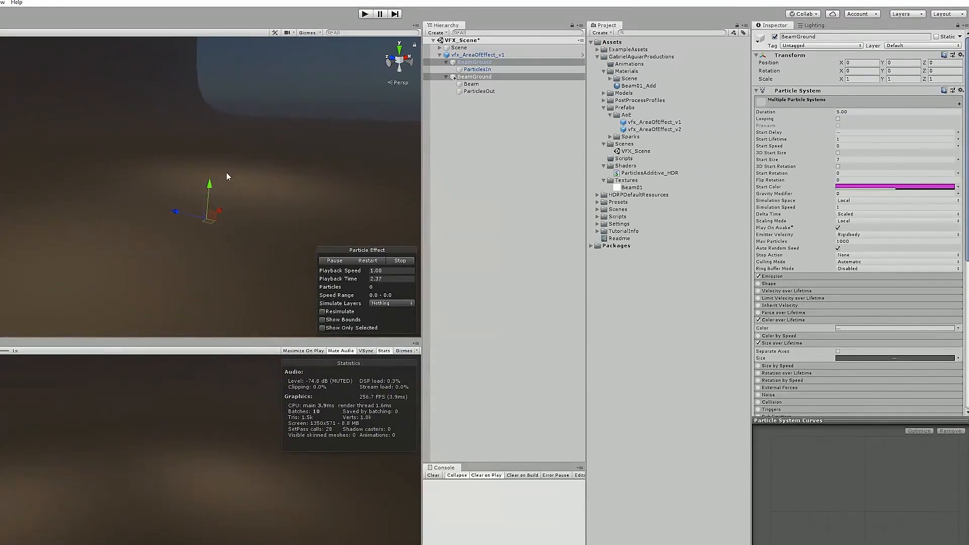
pyautogui.click(366, 262)
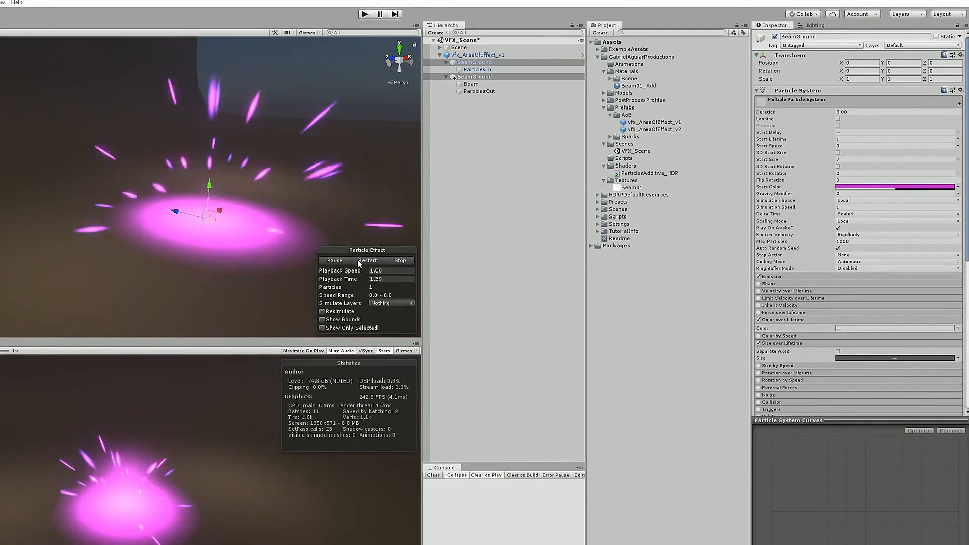
# Apply all overrides of vfx_AreaOfEffect_v1 to its prefab.
pyautogui.click(455, 121)
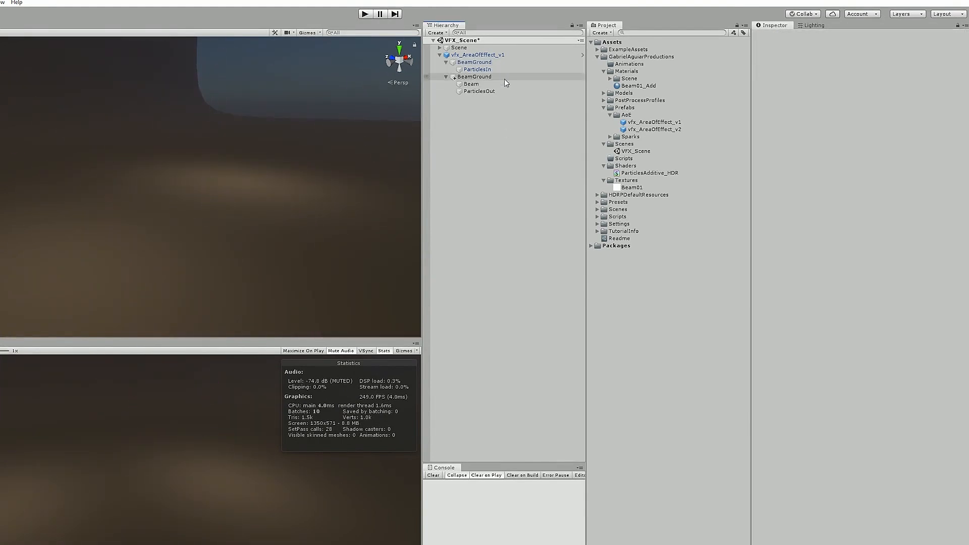
pyautogui.click(499, 55)
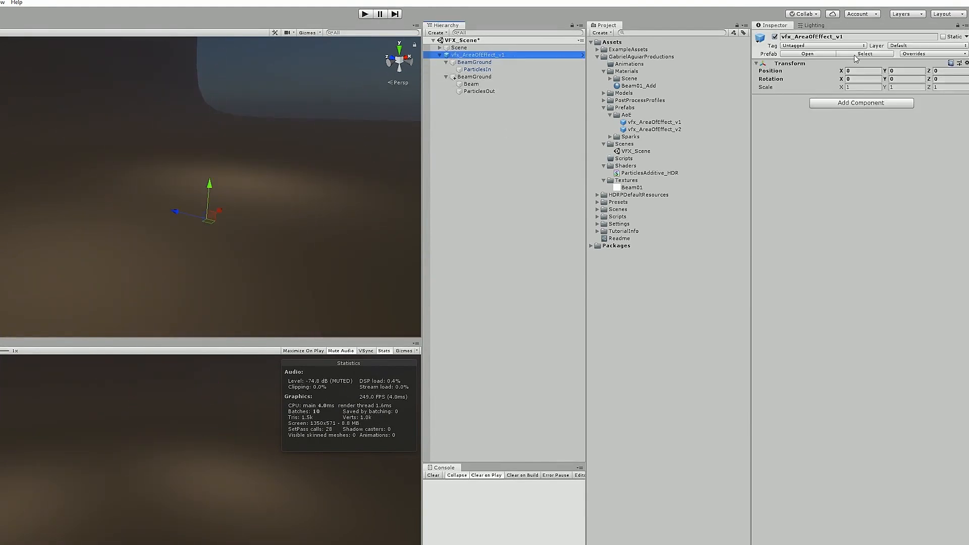
pyautogui.click(922, 53)
pyautogui.click(952, 120)
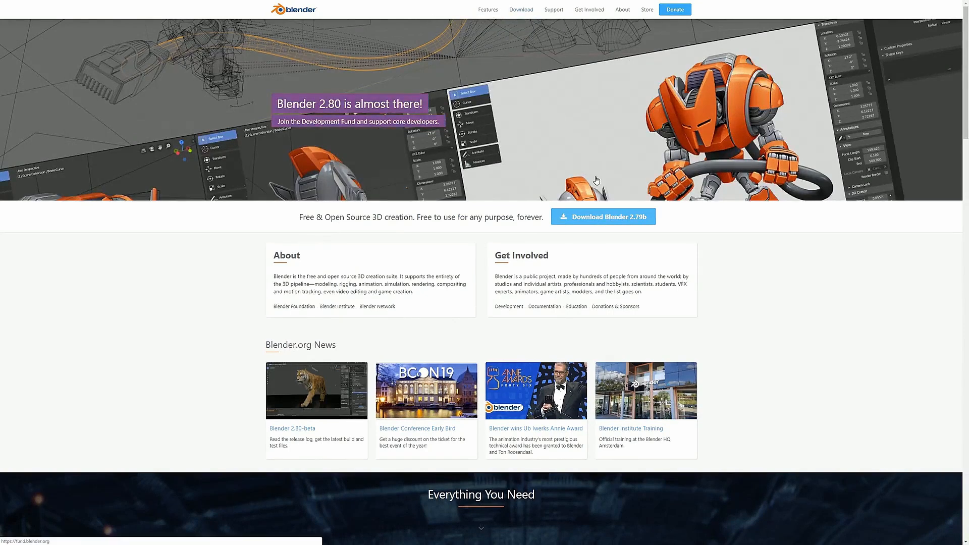
# Download the Windows 64-bit installer of Blender 2.79b from the Blender website.
pyautogui.click(521, 10)
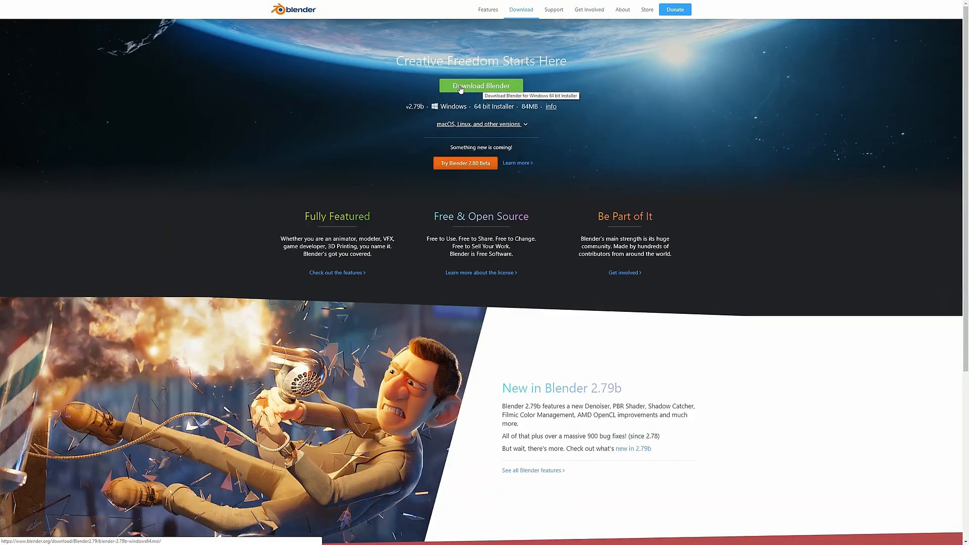
pyautogui.click(460, 89)
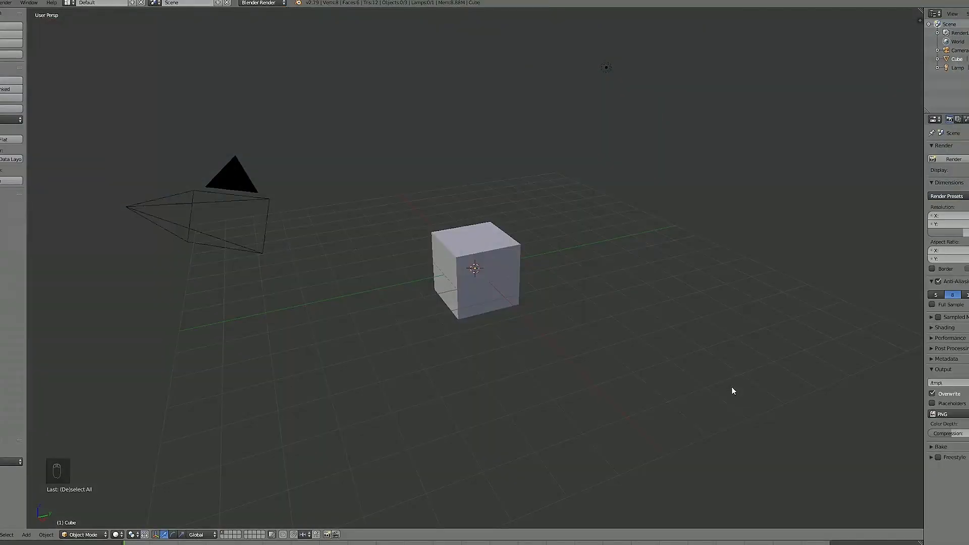
# In Blender, delete the default camera, cube and lamp from the scene.
pyautogui.press('a')
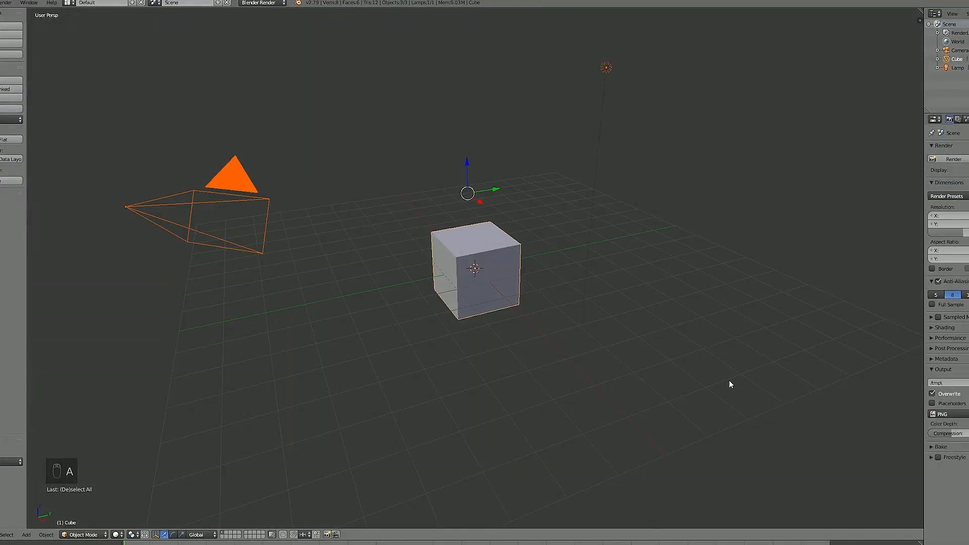
pyautogui.press('Delete')
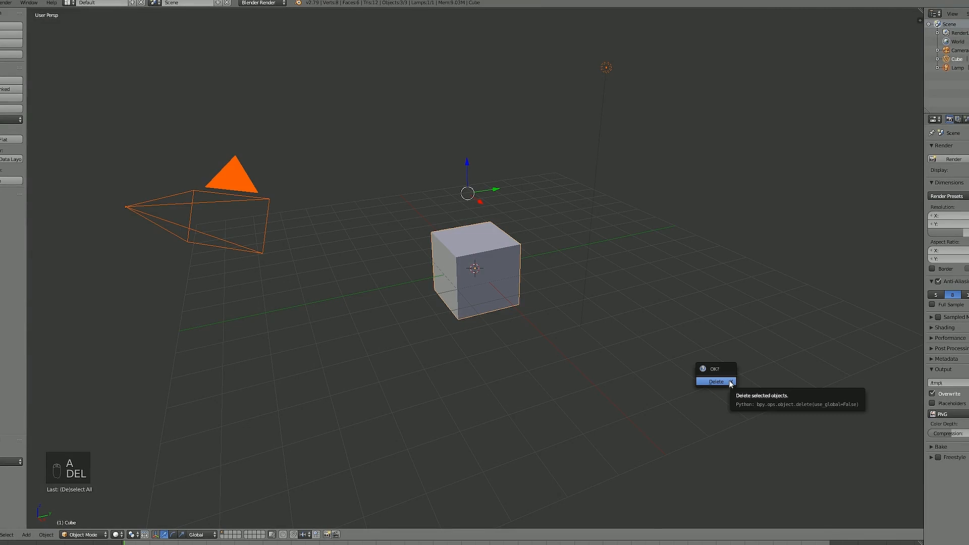
pyautogui.click(730, 383)
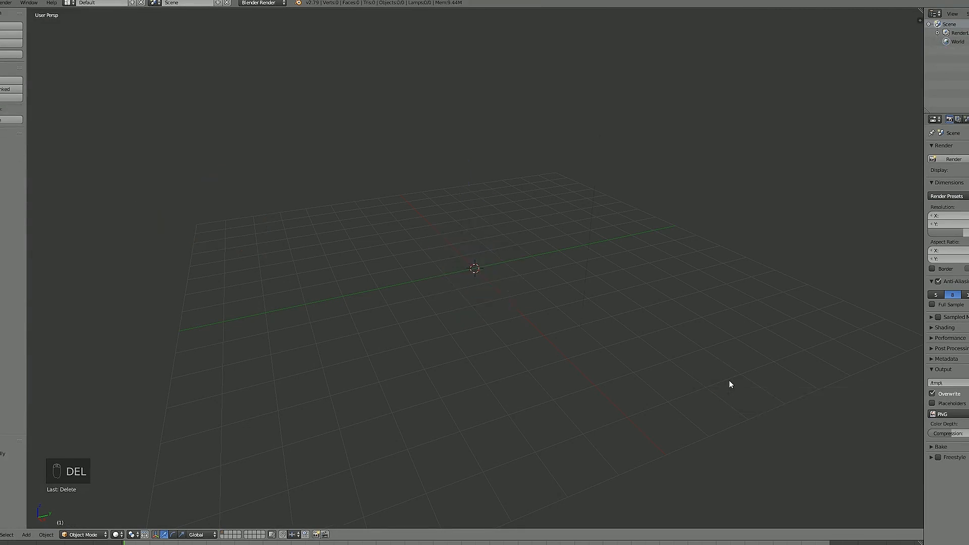
# Add a cylinder mesh at the origin of the empty scene.
pyautogui.hotkey('shift', 'a')
pyautogui.moveTo(534, 238)
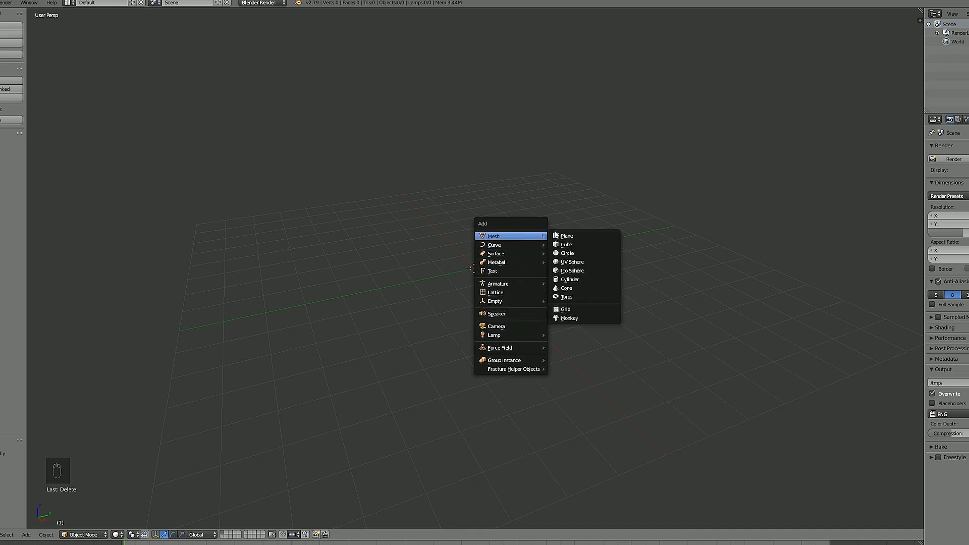
pyautogui.click(571, 279)
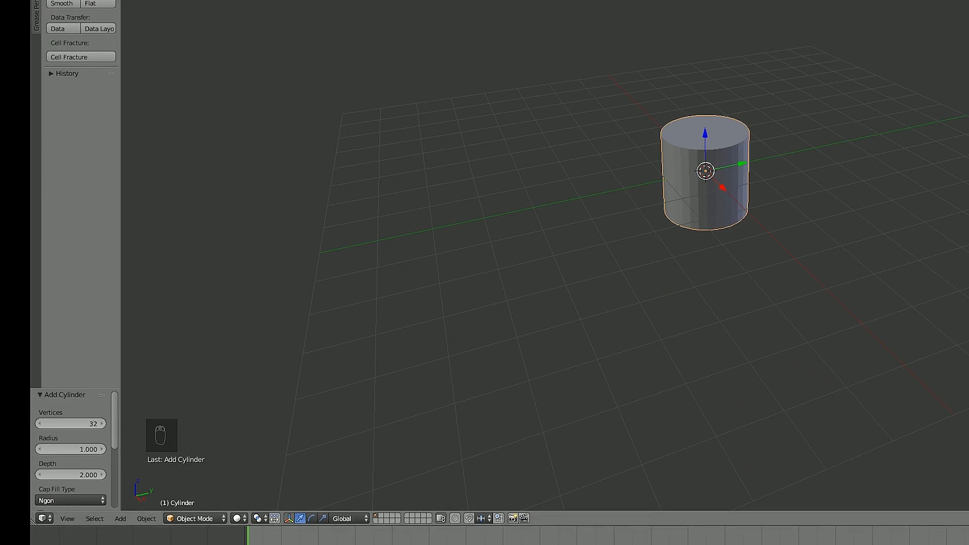
# Set the new cylinder's vertex count to 8.
pyautogui.click(80, 425)
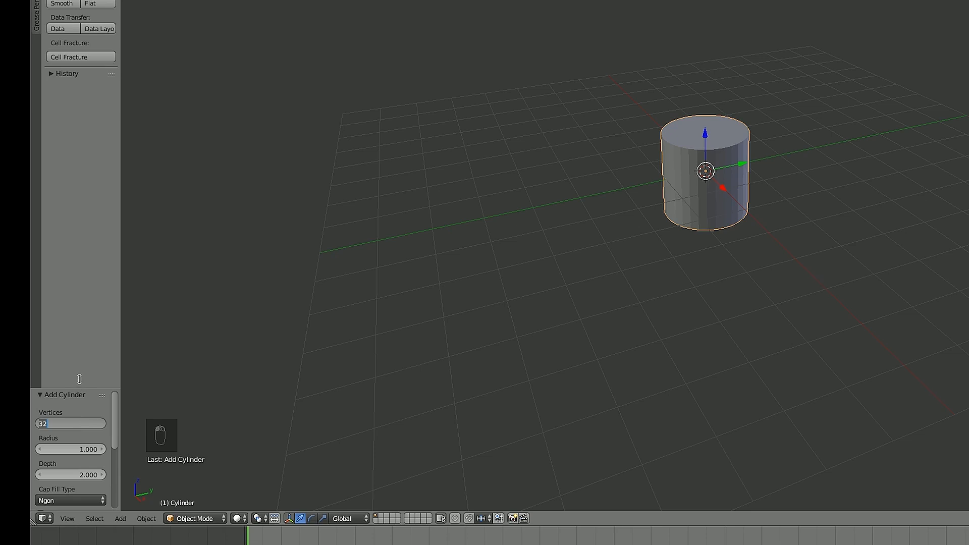
pyautogui.write('8')
pyautogui.press('Return')
# Set the new cylinder's vertex count to 16.
pyautogui.click(71, 421)
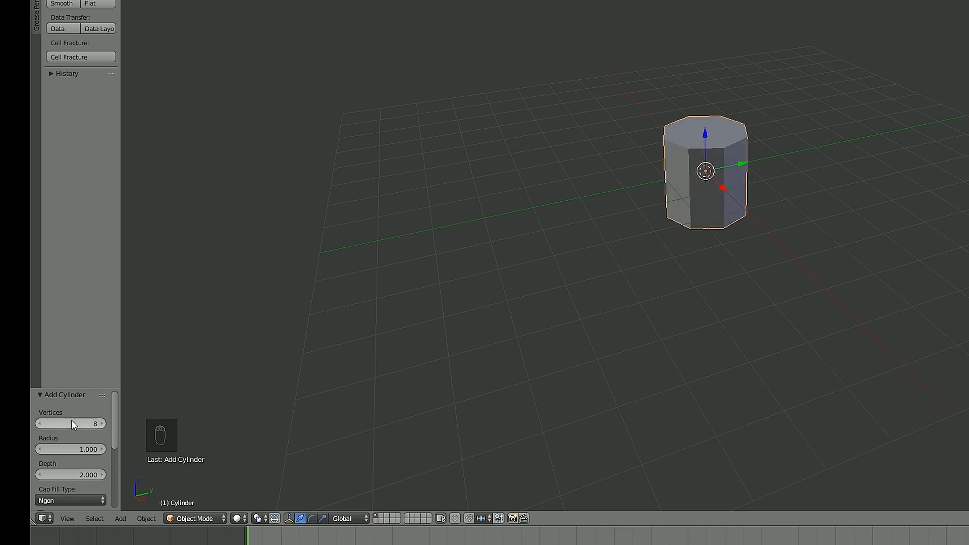
pyautogui.write('16')
pyautogui.press('Return')
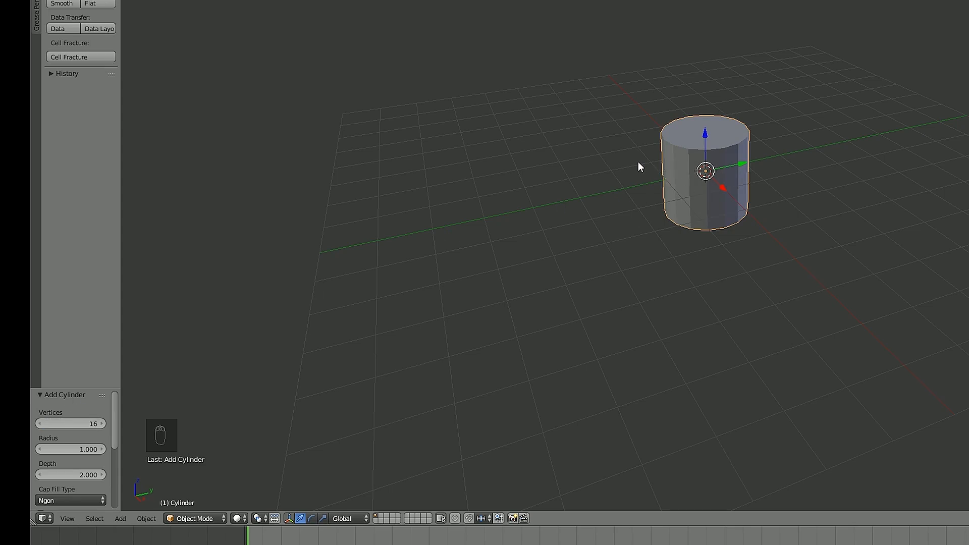
# Enter Edit Mode on the cylinder and switch the mesh selection mode to Face.
pyautogui.moveTo(452, 311)
pyautogui.mouseDown(button='middle')
pyautogui.moveTo(469, 313)
pyautogui.moveTo(467, 295)
pyautogui.moveTo(445, 306)
pyautogui.mouseUp(button='middle')
pyautogui.scroll(2, 472, 274)
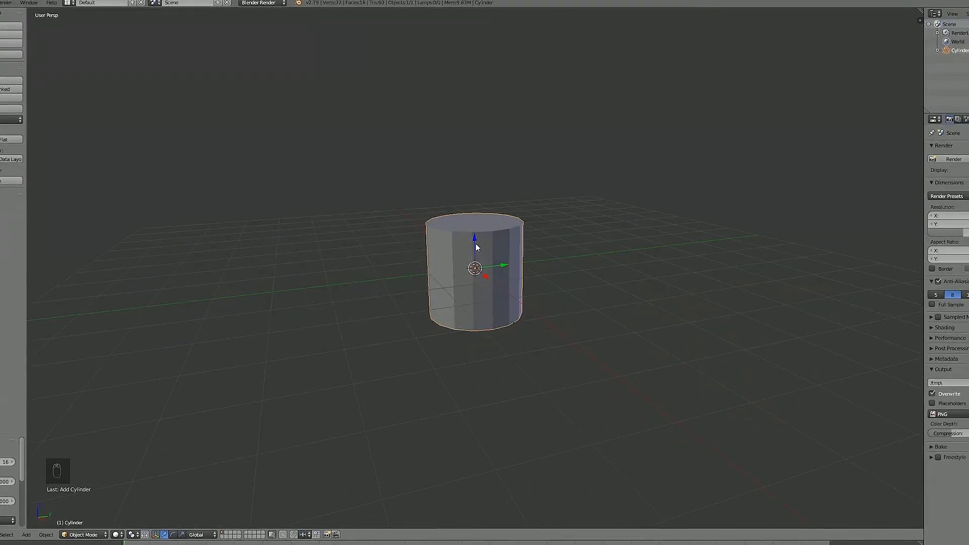
pyautogui.press('Tab')
pyautogui.rightClick(476, 245)
pyautogui.hotkey('ctrl', 'Tab')
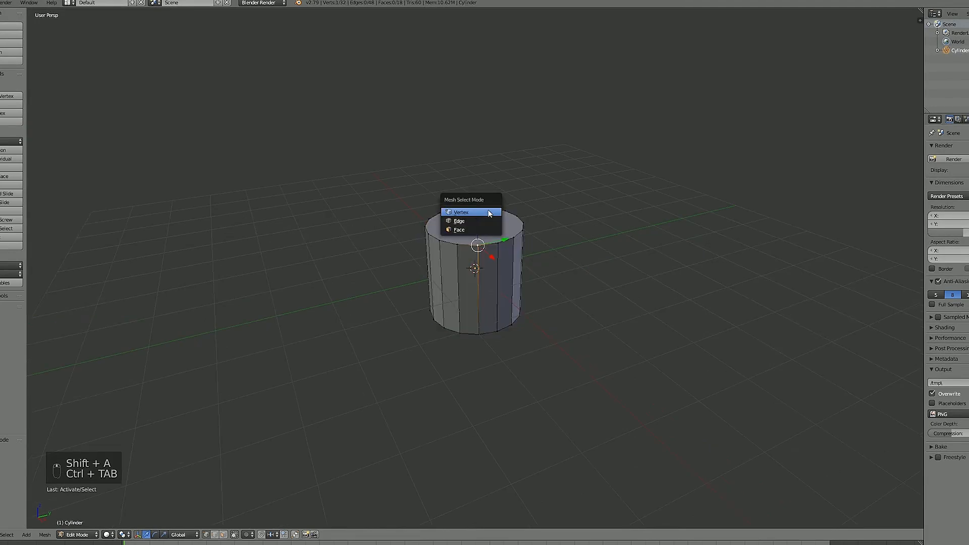
pyautogui.click(461, 230)
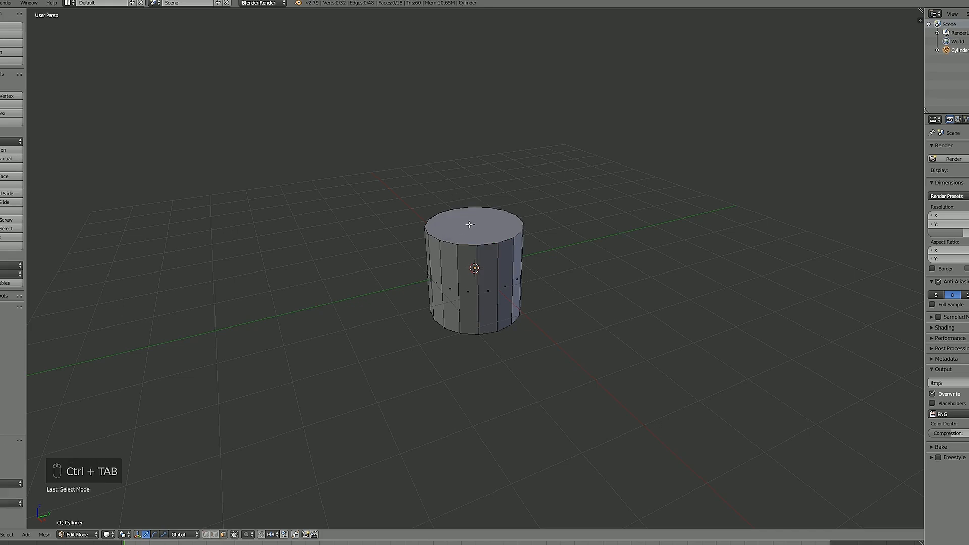
# Delete the top and bottom cap faces of the cylinder, leaving only its side wall.
pyautogui.rightClick(469, 222)
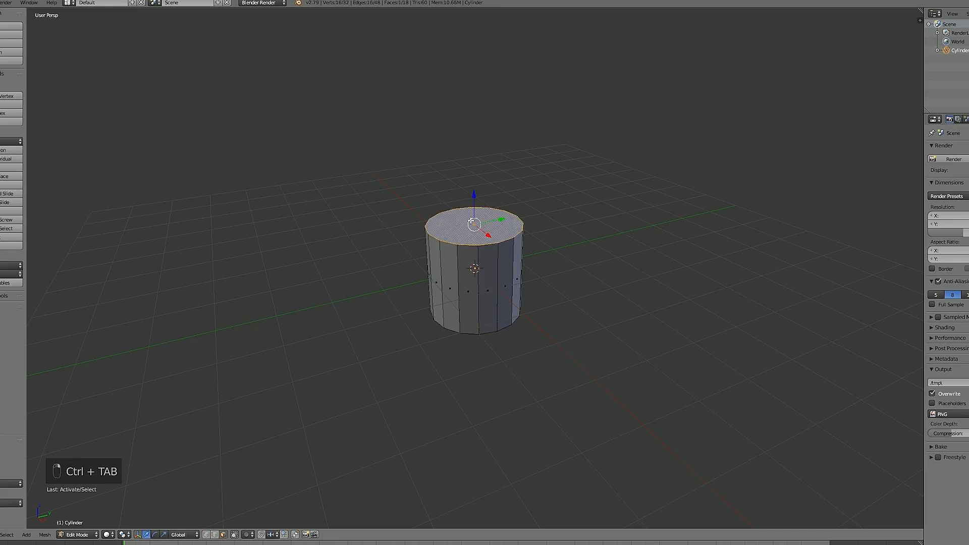
pyautogui.press('Delete')
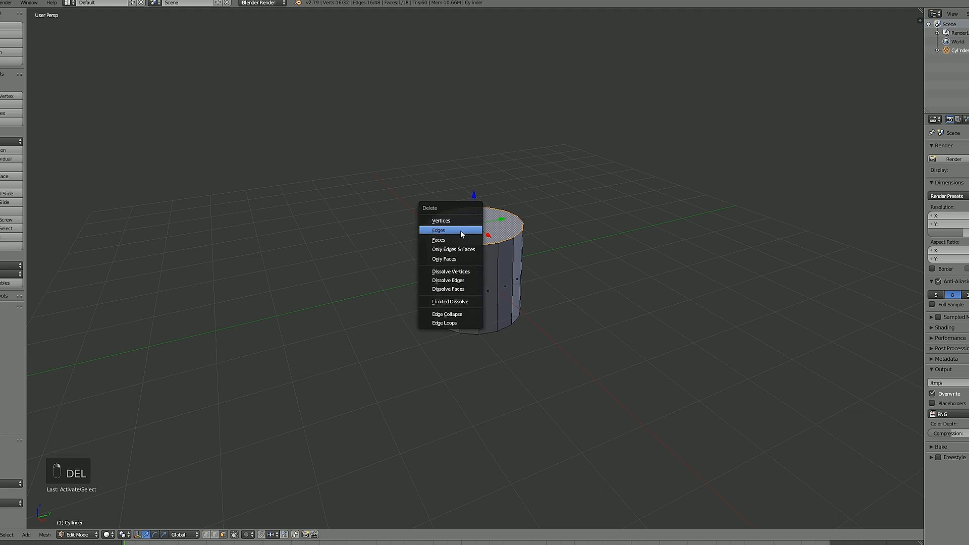
pyautogui.click(451, 240)
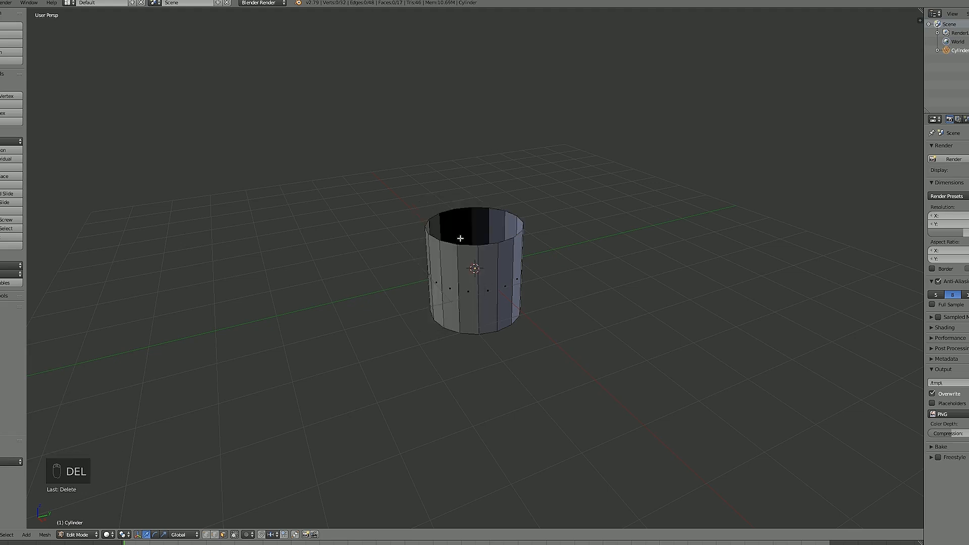
pyautogui.moveTo(451, 240); pyautogui.dragTo(486, 288, button='middle')
pyautogui.press('Delete')
pyautogui.click(469, 286)
pyautogui.press('Tab')
pyautogui.press('Tab')
pyautogui.hotkey('shift', 'Tab')
pyautogui.hotkey('shift', 'Tab')
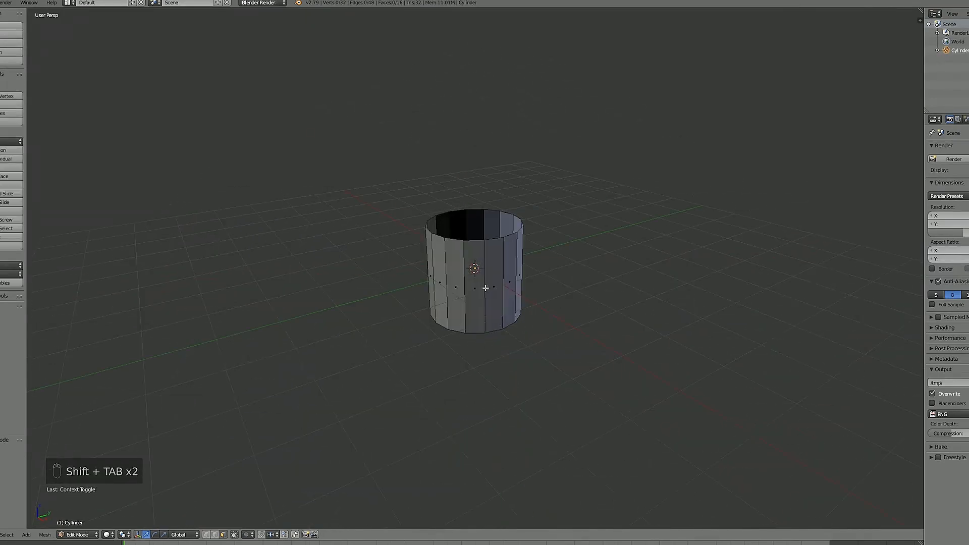
# Switch to Vertex selection mode and snap the 3D cursor to the centre of the cylinder's bottom edge loop.
pyautogui.hotkey('ctrl', 'Tab')
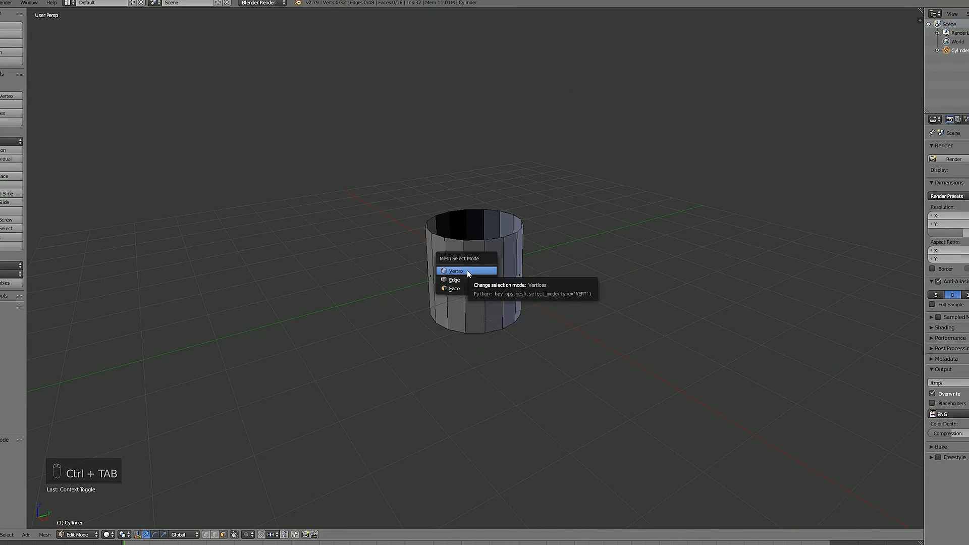
pyautogui.click(467, 271)
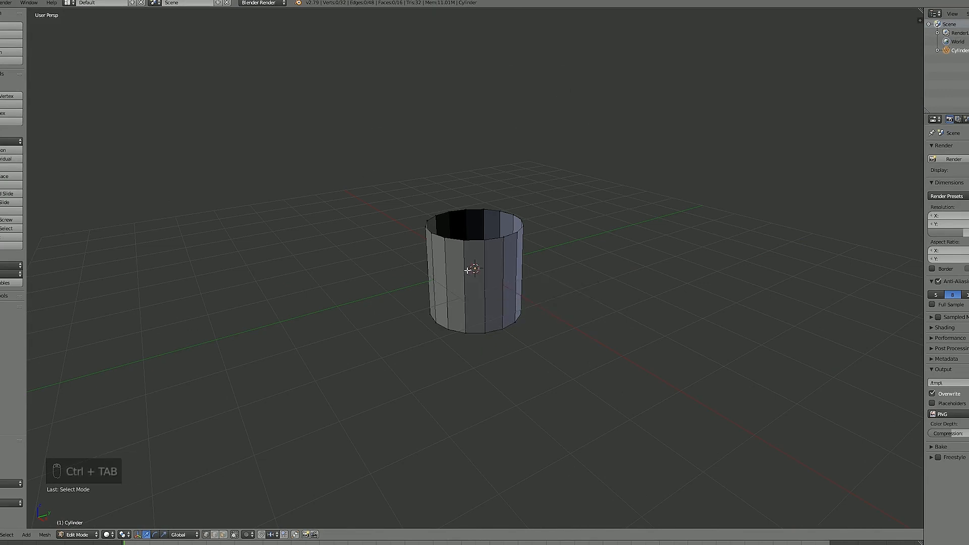
pyautogui.keyDown('alt'); pyautogui.rightClick(476, 332); pyautogui.keyUp('alt')
pyautogui.moveTo(476, 334); pyautogui.dragTo(480, 301, button='middle')
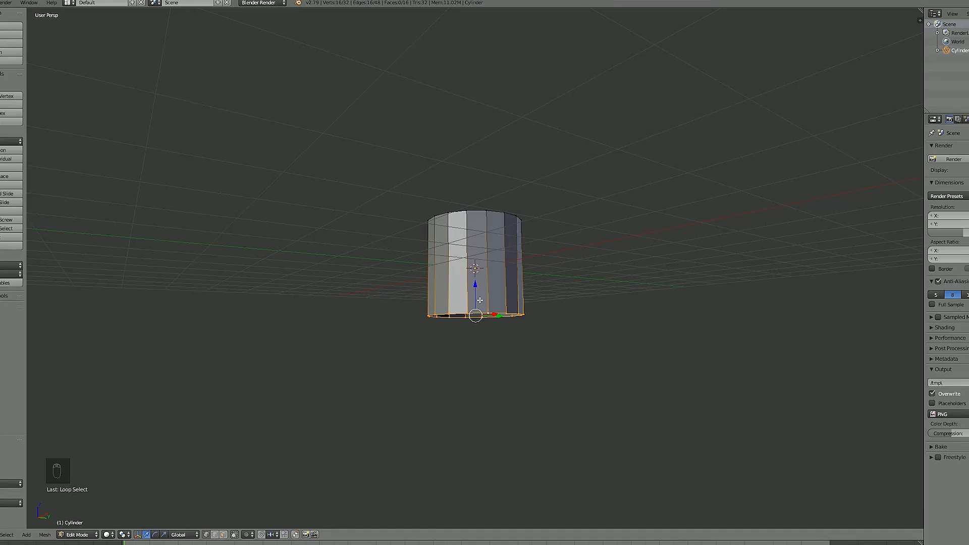
pyautogui.hotkey('shift', 's')
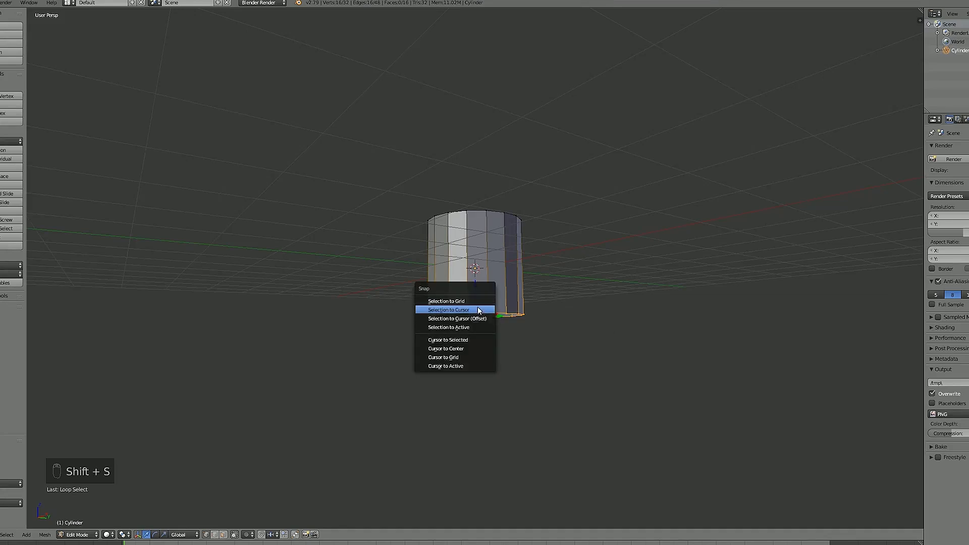
pyautogui.click(466, 342)
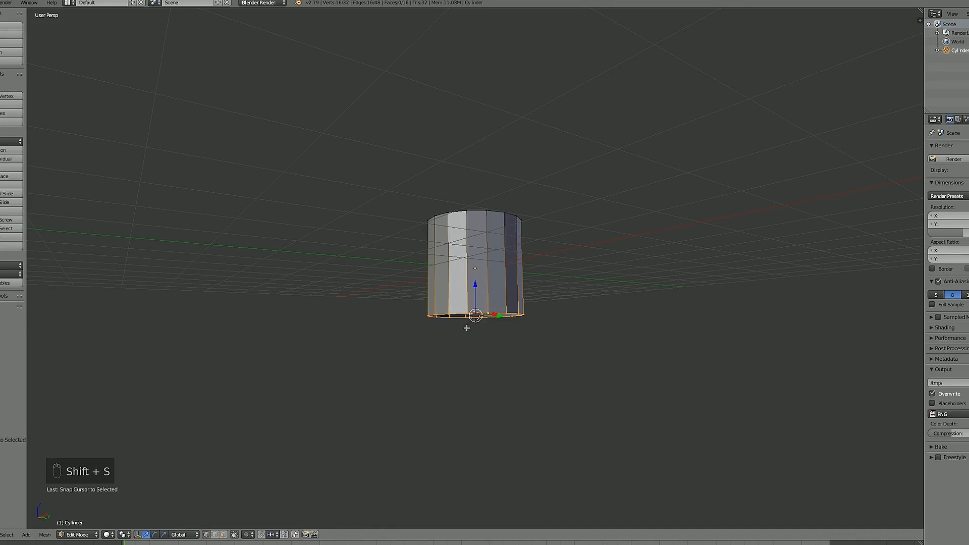
pyautogui.moveTo(465, 326)
pyautogui.mouseDown(button='middle')
pyautogui.moveTo(473, 336)
pyautogui.moveTo(467, 309)
pyautogui.mouseUp(button='middle')
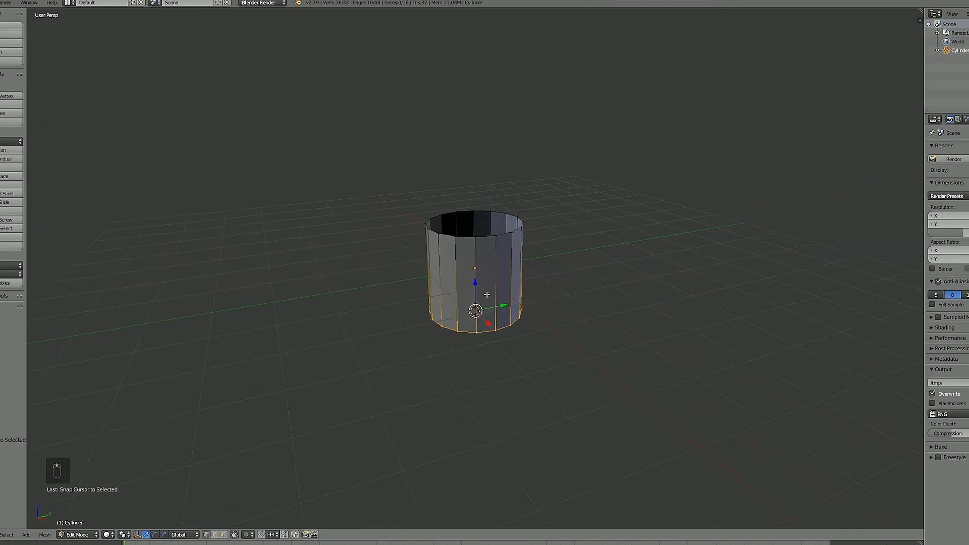
# Return to Object Mode and set the cylinder's origin to the 3D cursor.
pyautogui.press('Tab')
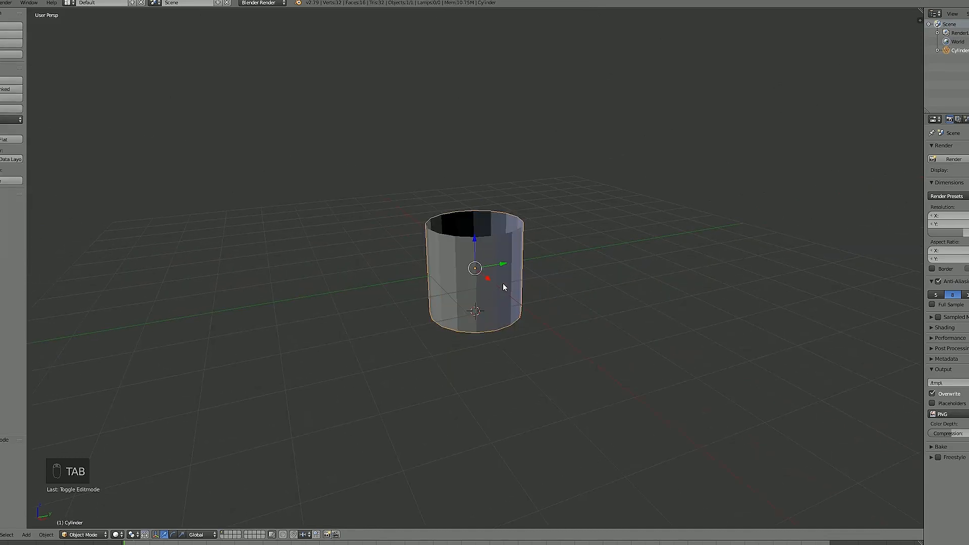
pyautogui.hotkey('ctrl', 'alt', 'shift', 'c')
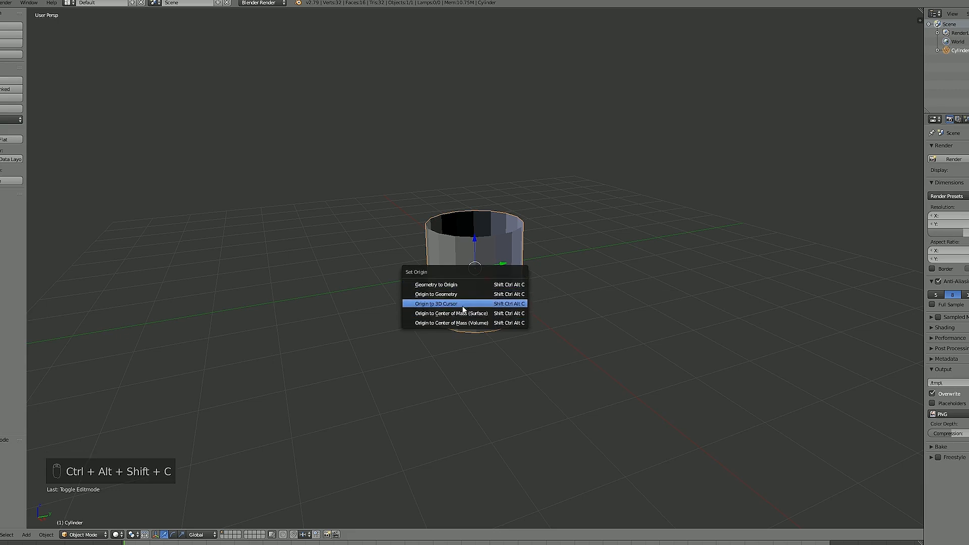
pyautogui.click(463, 309)
pyautogui.moveTo(473, 314); pyautogui.dragTo(506, 335, button='middle')
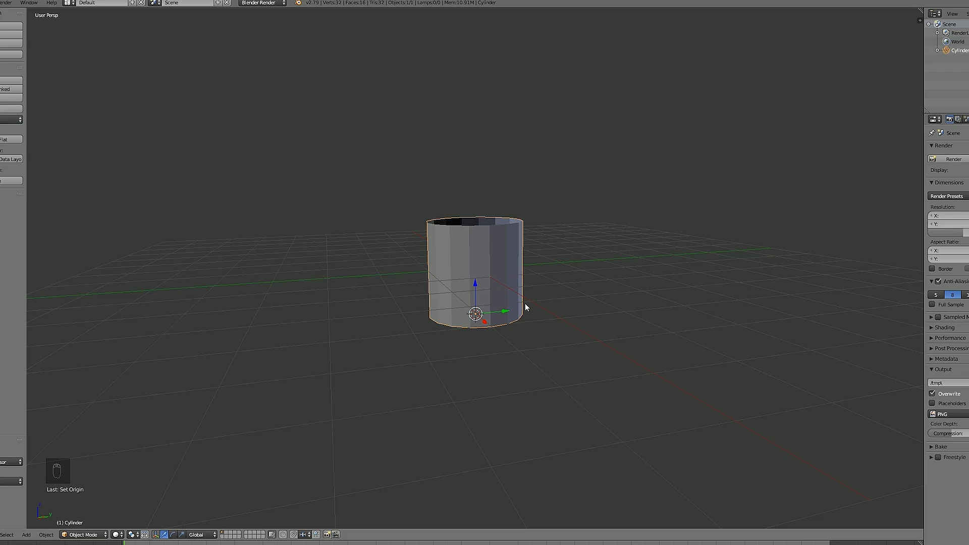
# In Edit Mode, select only the cylinder's top edge loop and move it up 1 unit along the Z axis.
pyautogui.press('Tab')
pyautogui.moveTo(525, 307); pyautogui.dragTo(478, 239, button='middle')
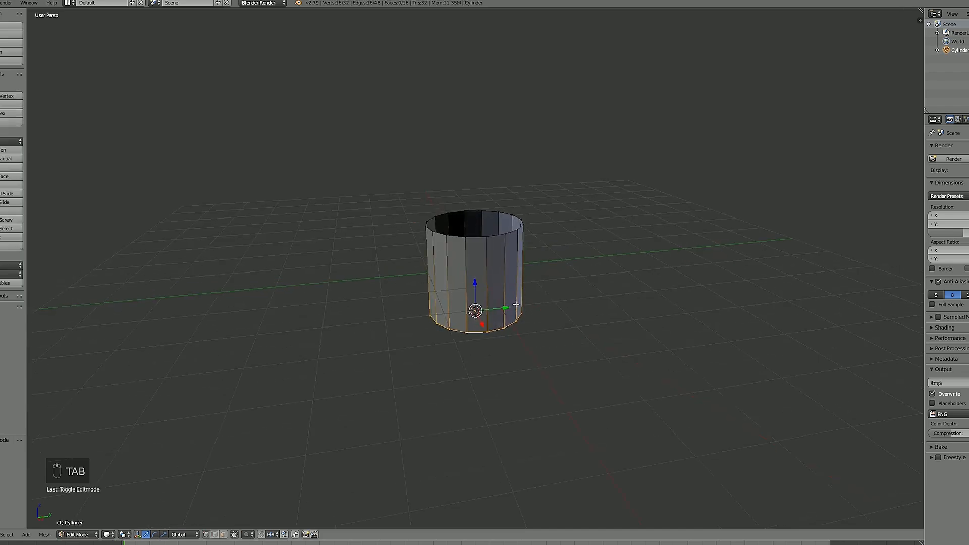
pyautogui.press('a')
pyautogui.press('a')
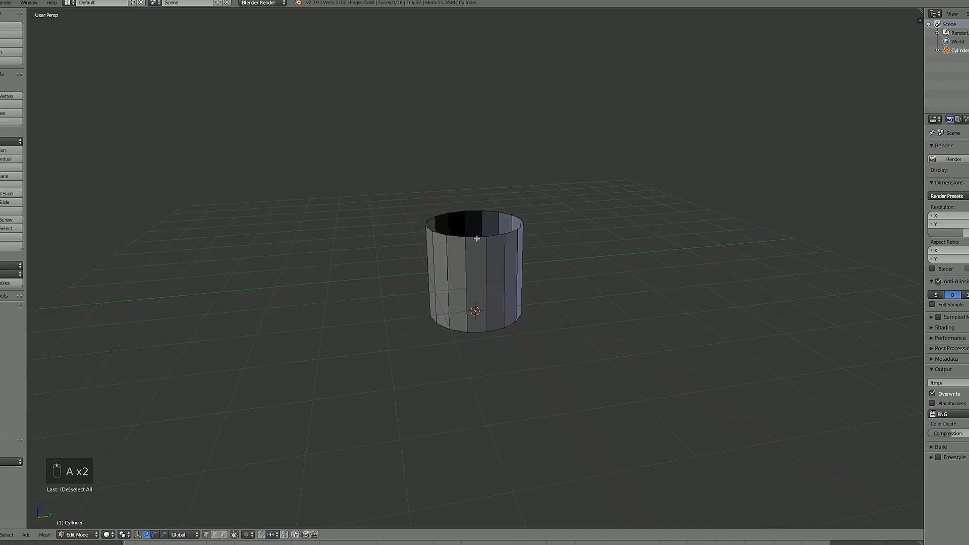
pyautogui.keyDown('alt'); pyautogui.rightClick(479, 238); pyautogui.keyUp('alt')
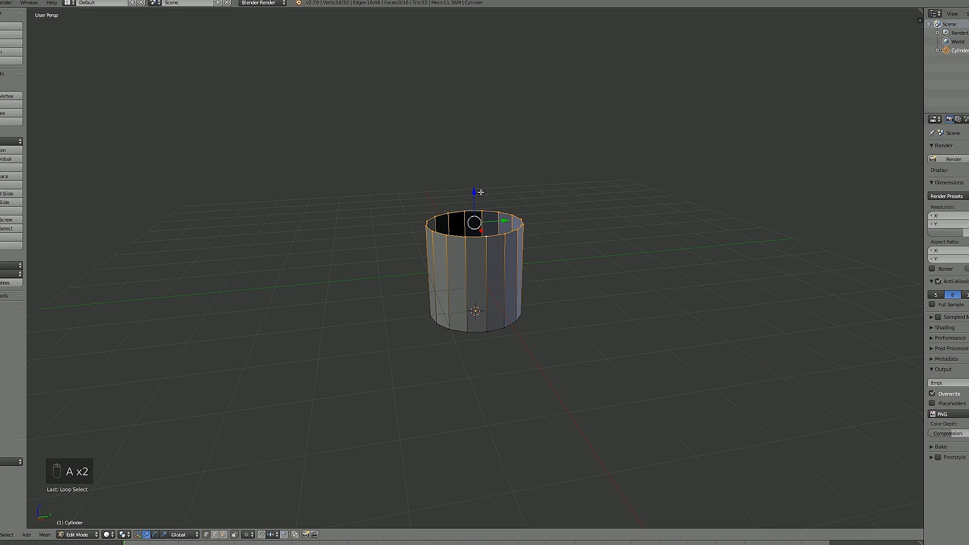
pyautogui.press('g')
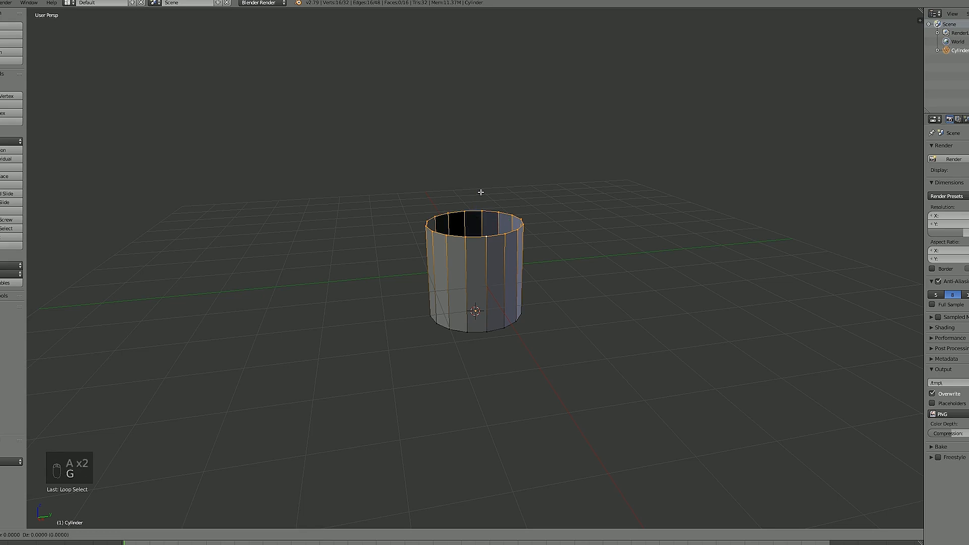
pyautogui.press('z')
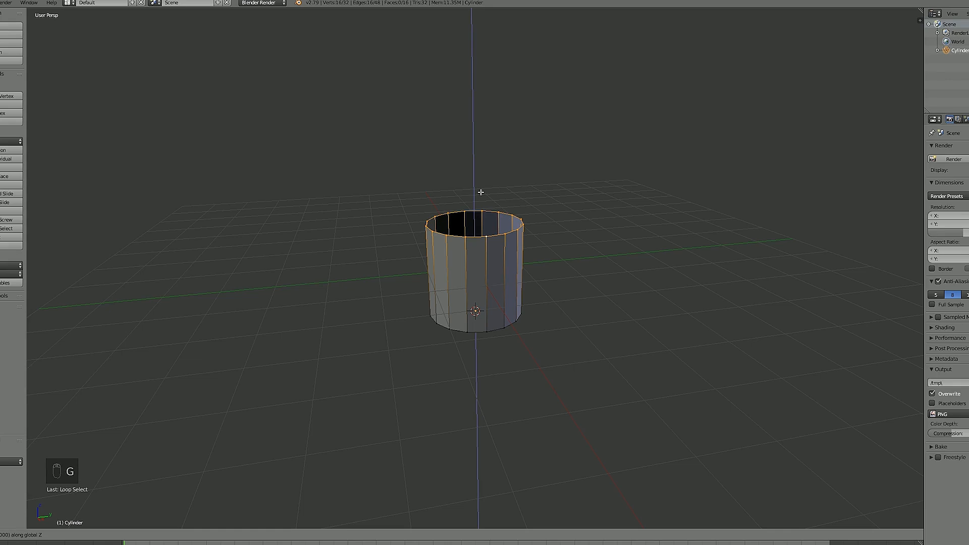
pyautogui.write('1')
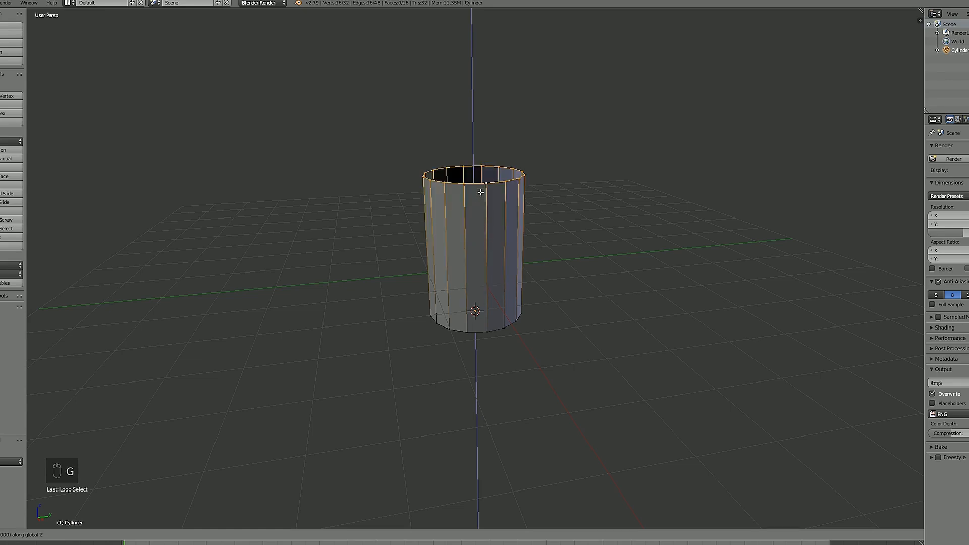
pyautogui.press('Return')
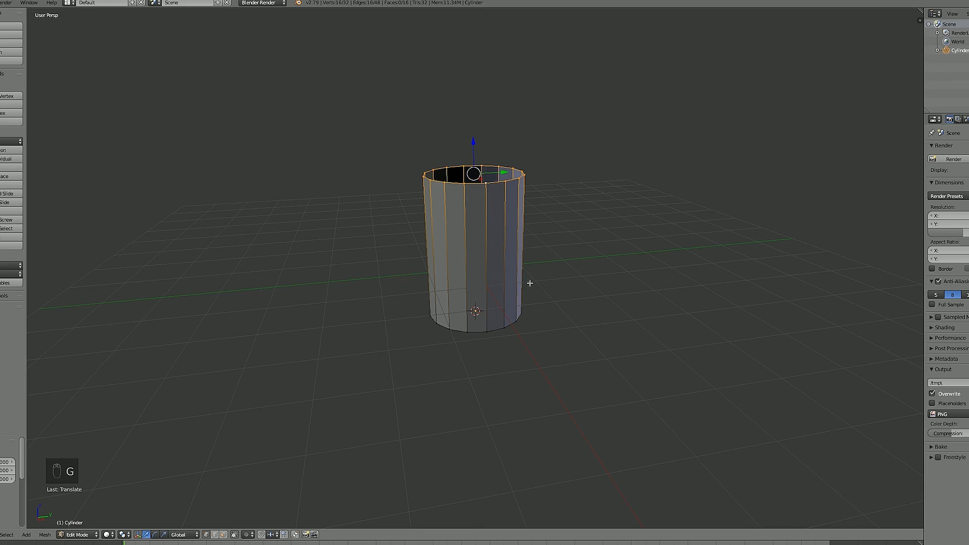
pyautogui.moveTo(529, 284); pyautogui.dragTo(625, 255, button='middle')
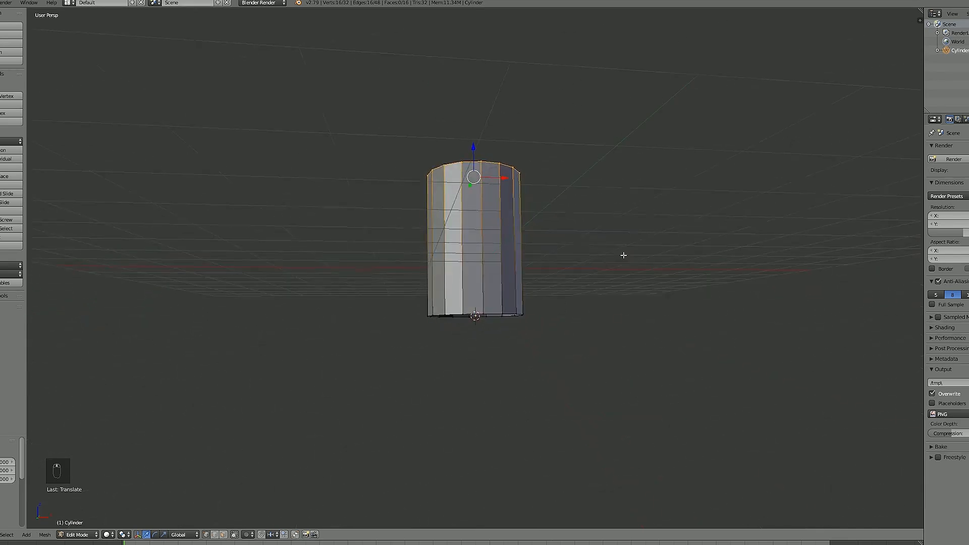
# Leave Edit Mode and rename the cylinder object as Cylinder_NoTop.
pyautogui.press('Tab')
pyautogui.moveTo(582, 288); pyautogui.dragTo(470, 303, button='middle')
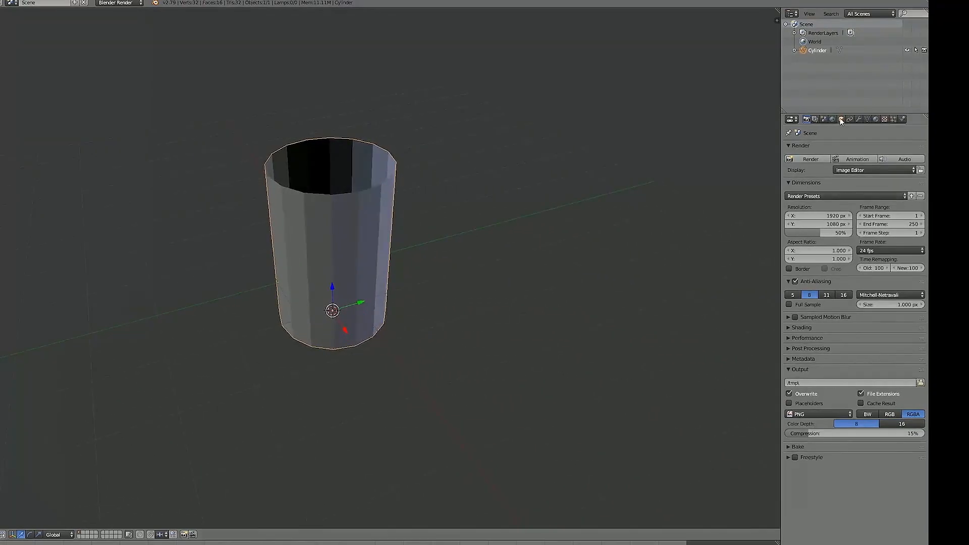
pyautogui.click(841, 119)
pyautogui.click(817, 148)
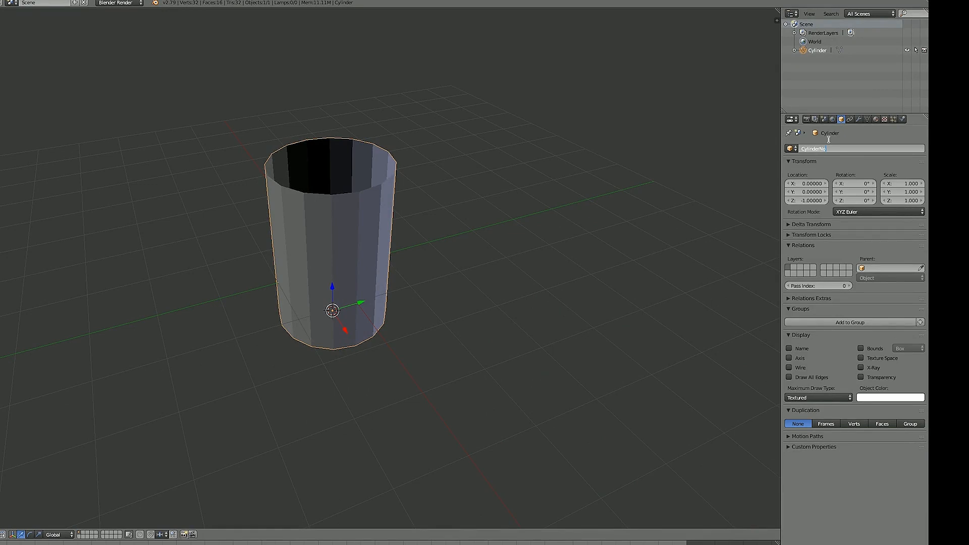
pyautogui.write('_NoTop')
pyautogui.press('Return')
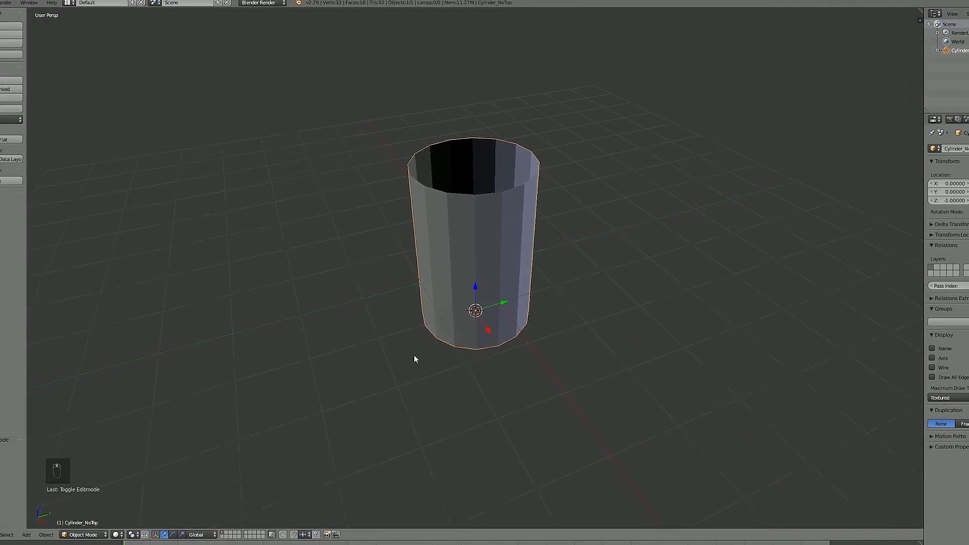
# Enter Edit Mode on the renamed cylinder, deselect everything and switch the mesh selection mode to Edge.
pyautogui.press('Tab')
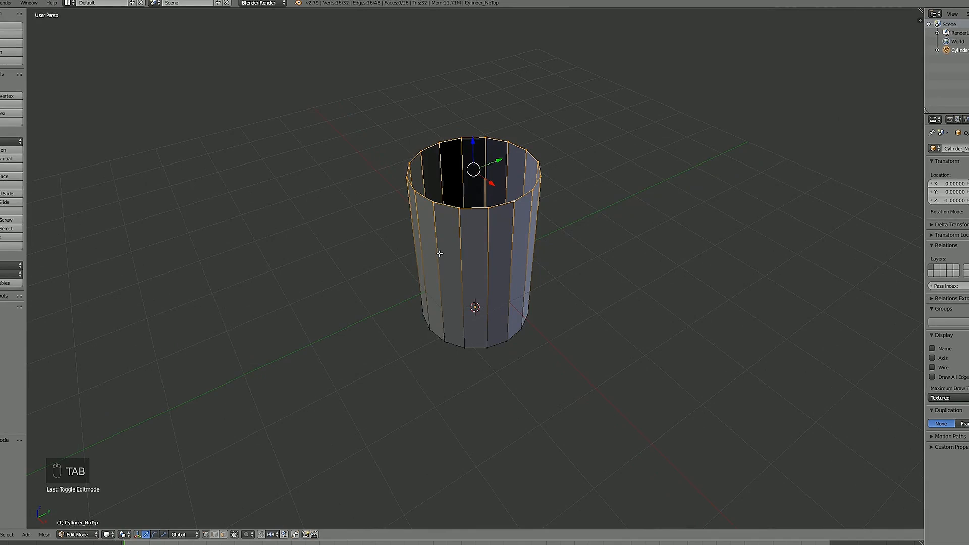
pyautogui.moveTo(441, 255); pyautogui.dragTo(440, 272, button='middle')
pyautogui.press('a')
pyautogui.press('a')
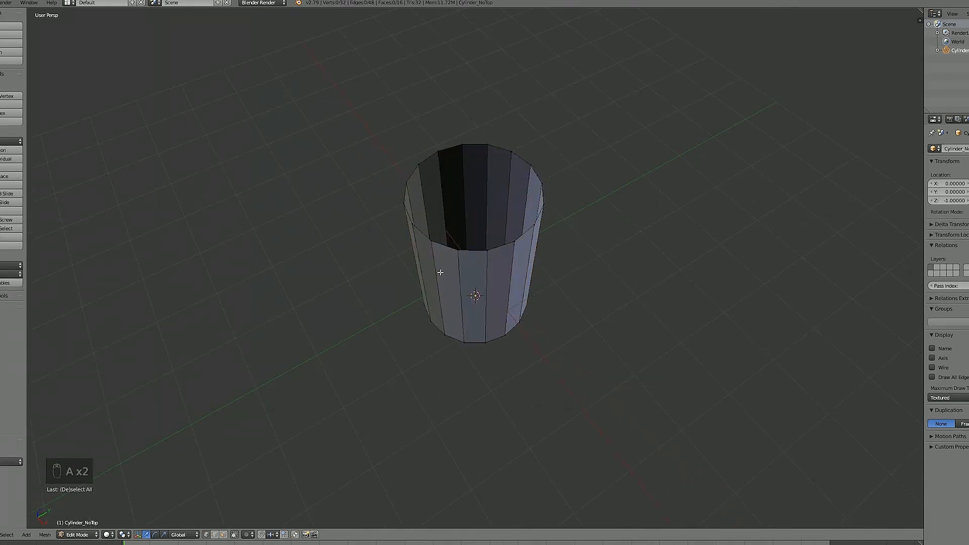
pyautogui.moveTo(440, 272); pyautogui.dragTo(469, 245, button='middle')
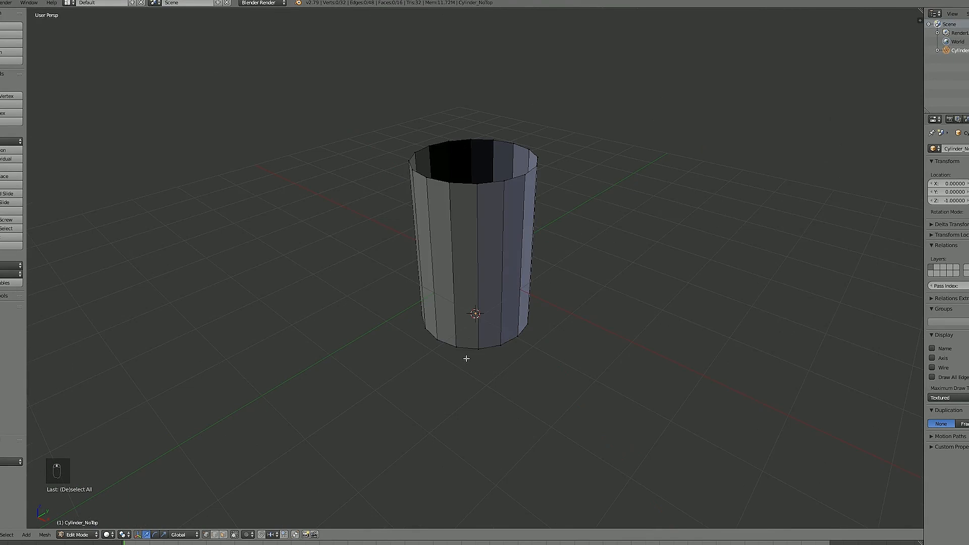
pyautogui.moveTo(465, 353); pyautogui.dragTo(469, 337, button='middle')
pyautogui.hotkey('ctrl', 'Tab')
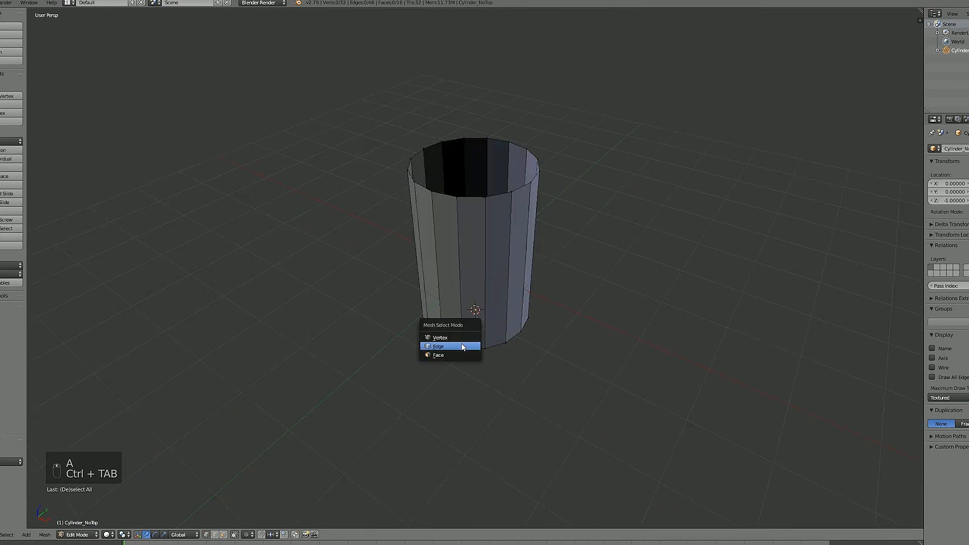
pyautogui.click(462, 345)
# Mark the bottom edge loop, one vertical side edge and the top edge loop as seams, and clear the selection.
pyautogui.keyDown('alt'); pyautogui.rightClick(470, 348); pyautogui.keyUp('alt')
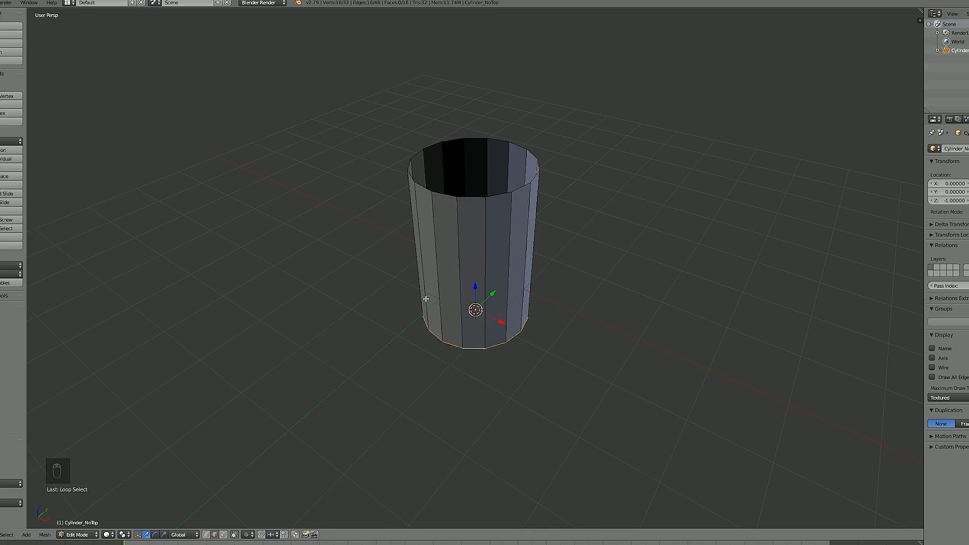
pyautogui.keyDown('shift'); pyautogui.rightClick(433, 251); pyautogui.keyUp('shift')
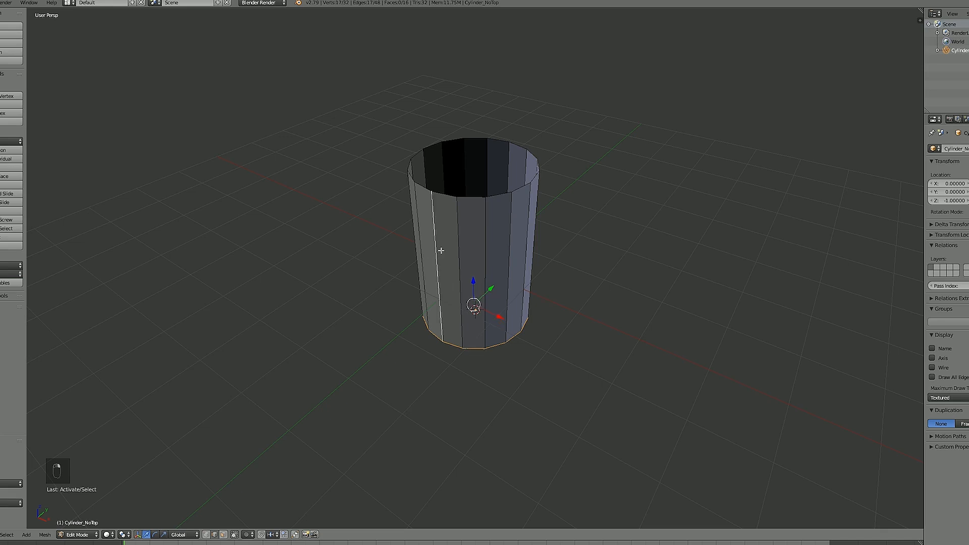
pyautogui.keyDown('alt'); pyautogui.keyDown('shift'); pyautogui.rightClick(440, 194); pyautogui.keyUp('shift'); pyautogui.keyUp('alt')
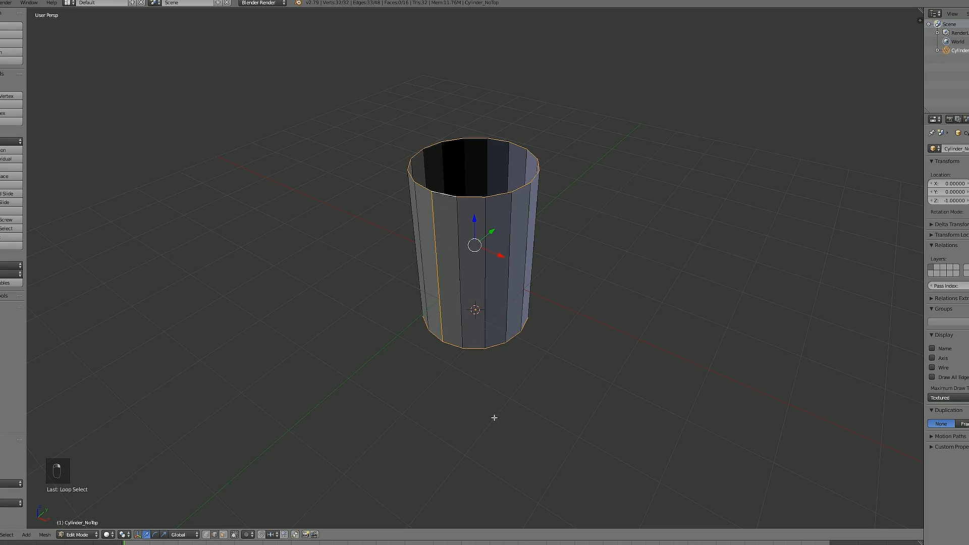
pyautogui.moveTo(493, 417)
pyautogui.mouseDown(button='middle')
pyautogui.moveTo(475, 401)
pyautogui.moveTo(504, 452)
pyautogui.moveTo(491, 424)
pyautogui.mouseUp(button='middle')
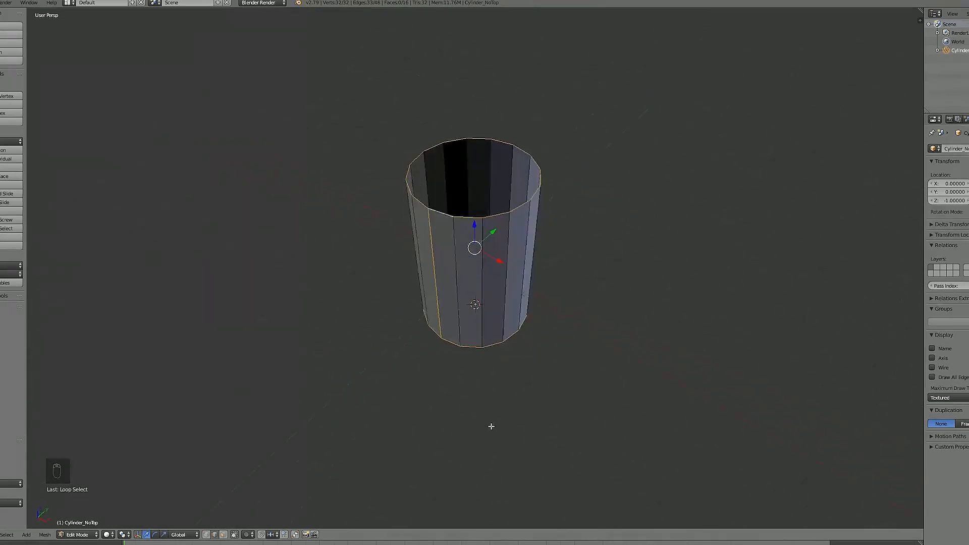
pyautogui.hotkey('ctrl', 'e')
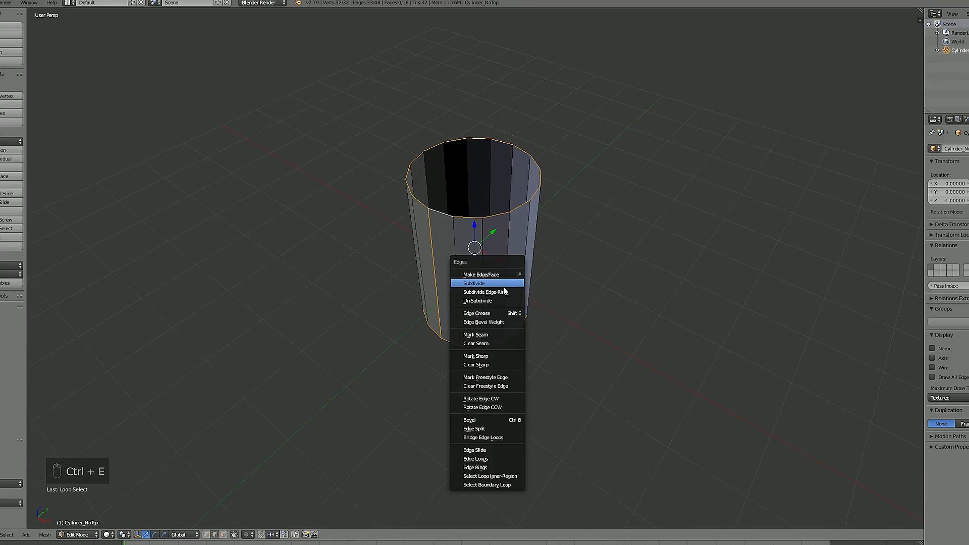
pyautogui.click(487, 334)
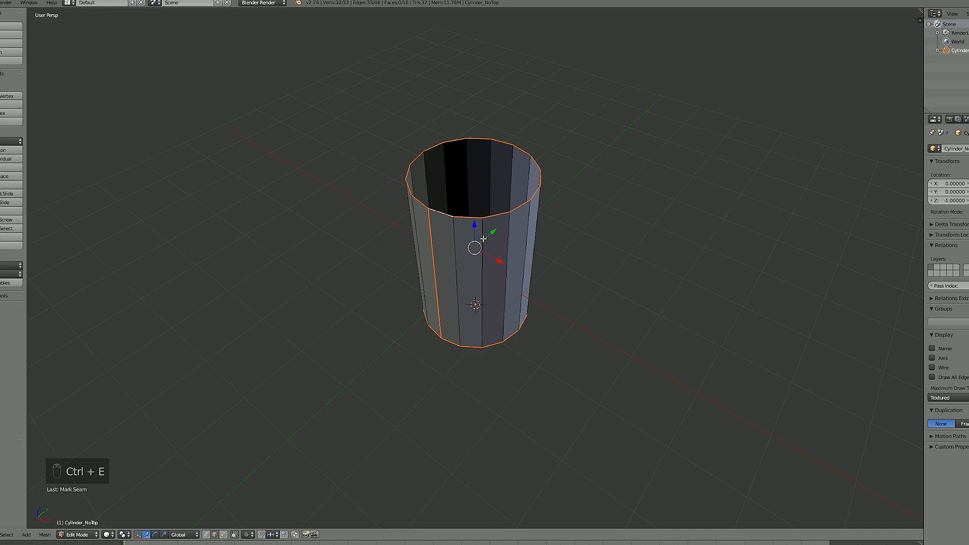
pyautogui.press('a')
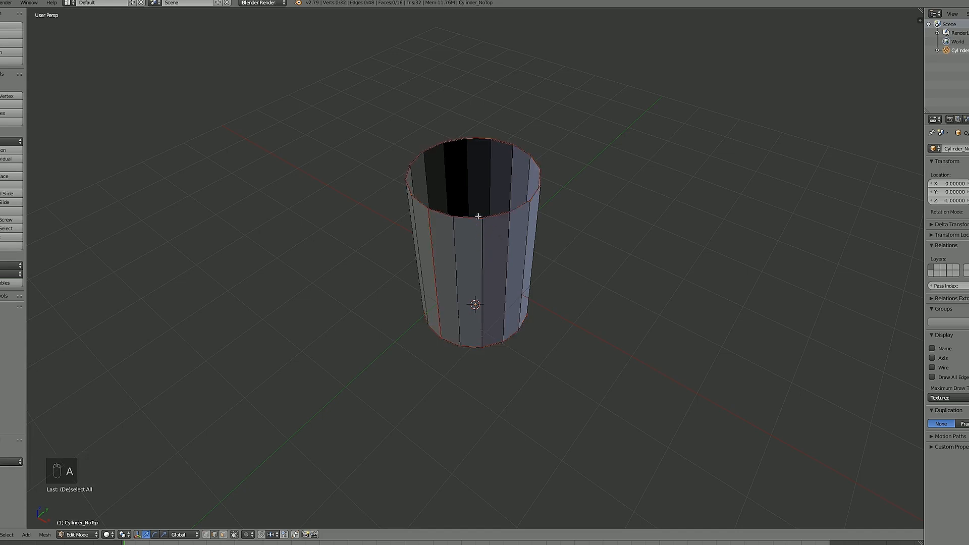
# Select the whole cylinder mesh and unwrap its UVs with the standard Unwrap method.
pyautogui.scroll(3, 470, 192)
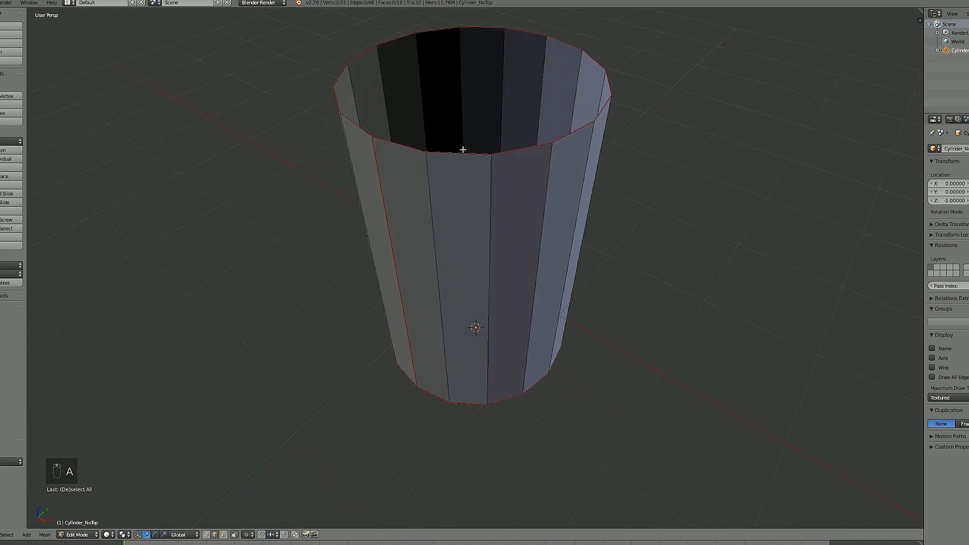
pyautogui.scroll(-2, 434, 172)
pyautogui.press('a')
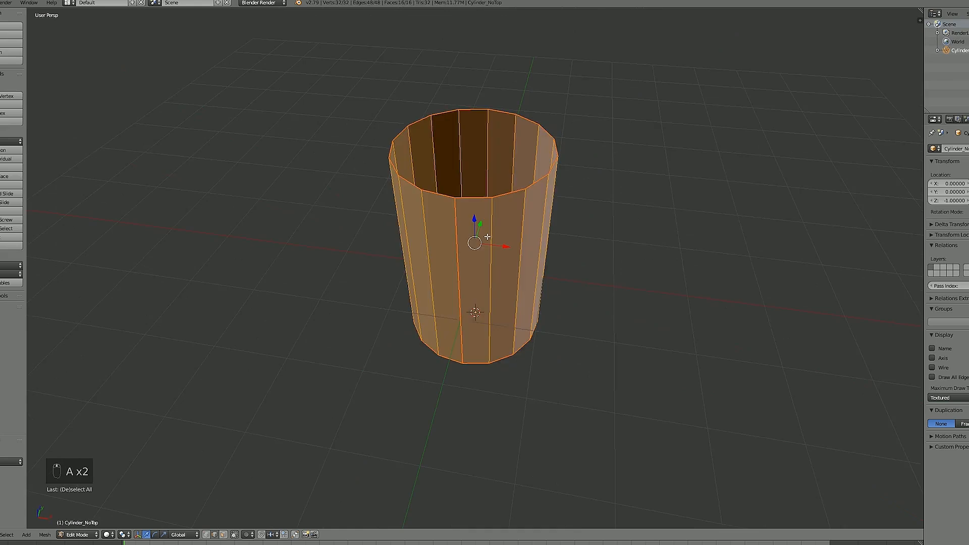
pyautogui.press('u')
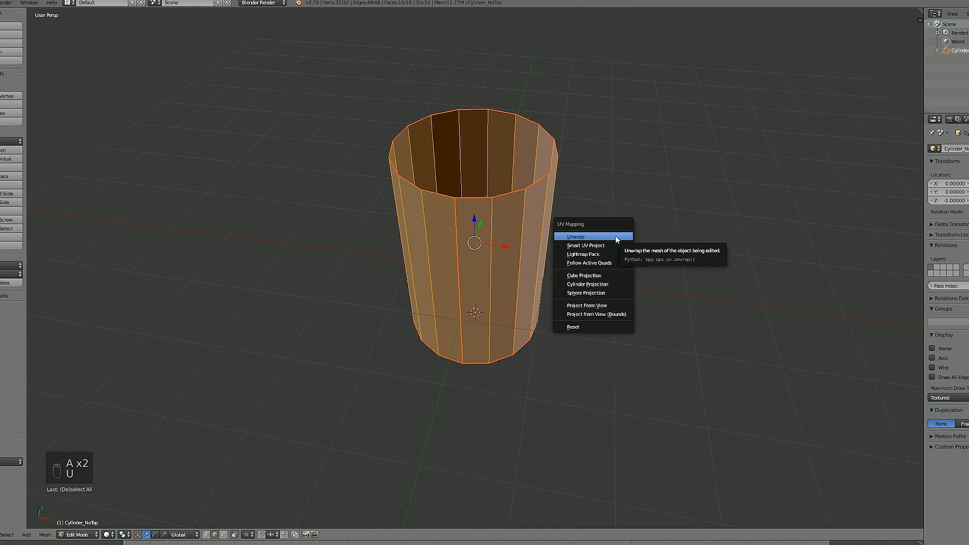
pyautogui.click(582, 237)
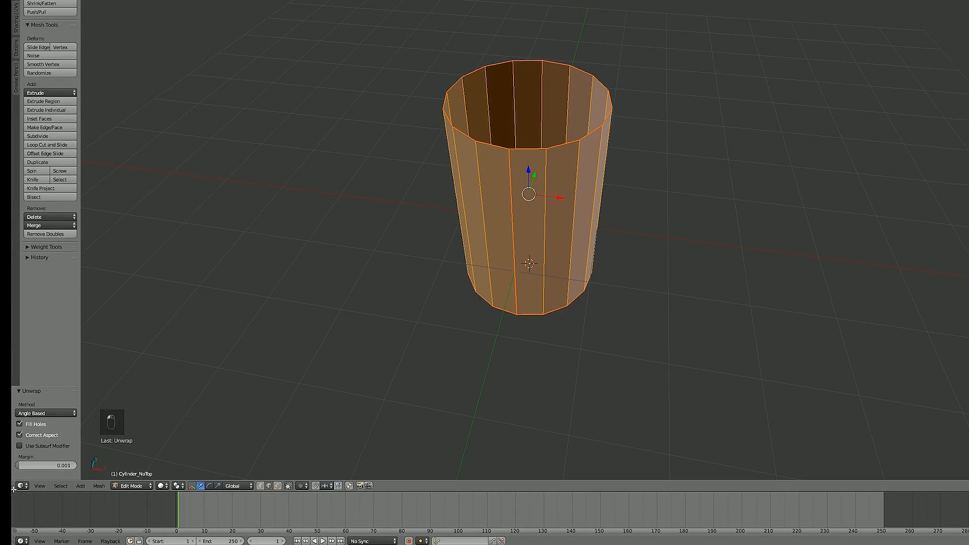
# Split the 3D view, make the new area a UV/Image Editor and turn on syncing between UV and mesh selection.
pyautogui.moveTo(13, 488); pyautogui.dragTo(363, 468)
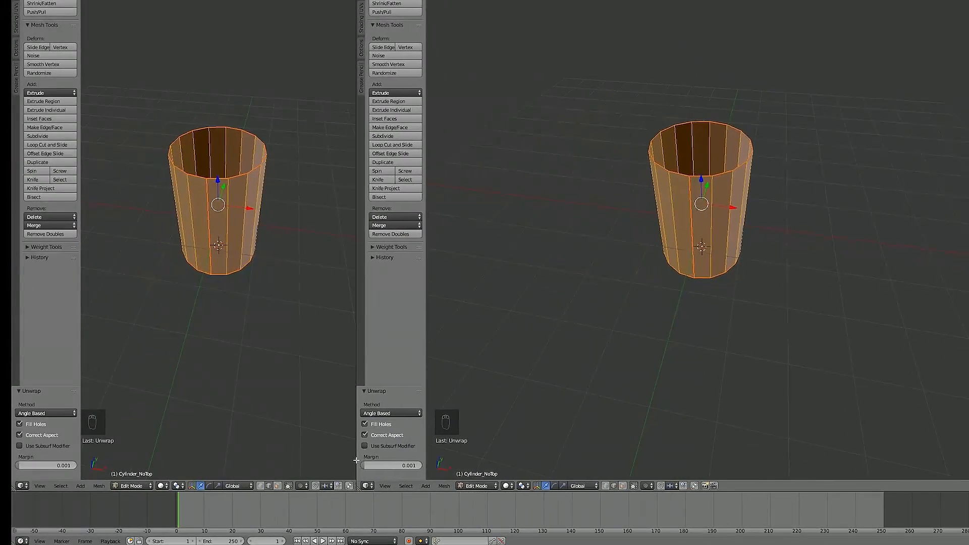
pyautogui.click(21, 485)
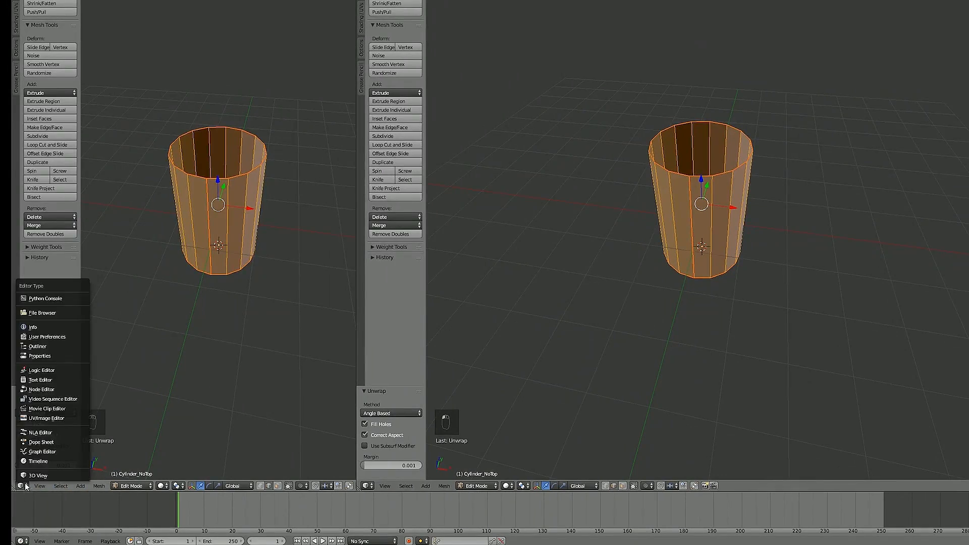
pyautogui.click(53, 421)
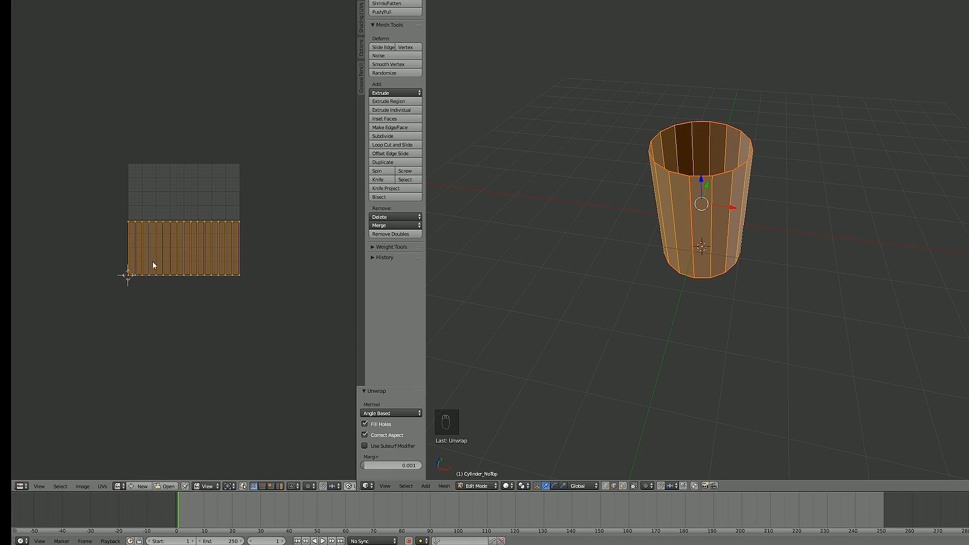
pyautogui.scroll(4, 168, 253)
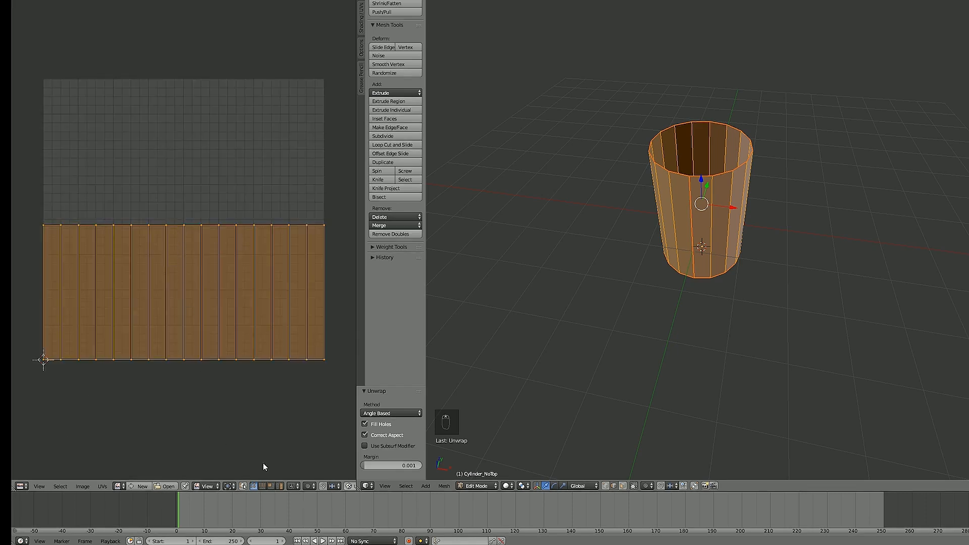
pyautogui.click(246, 487)
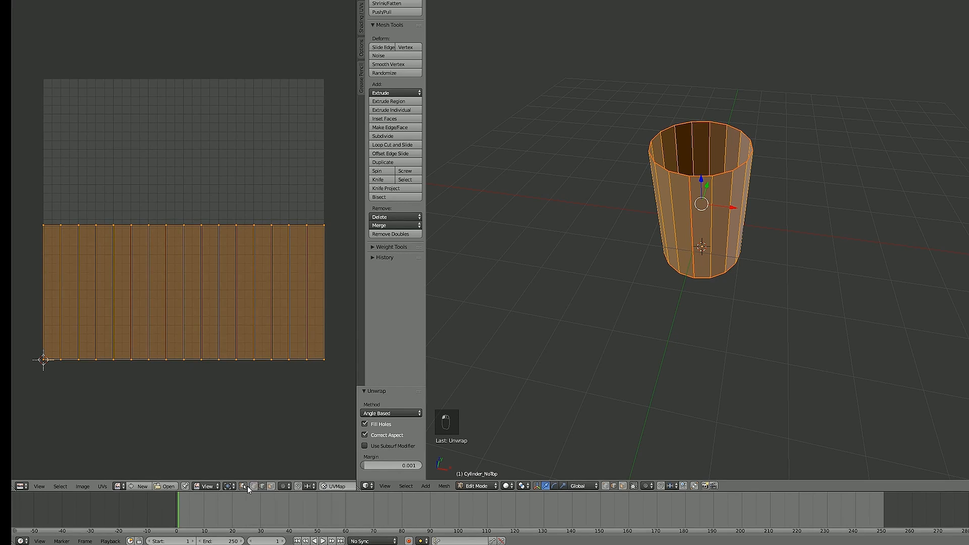
# Box-select the top row of UV vertices, move it up about 0.516 along Y to fill the UV square, and leave Edit Mode.
pyautogui.press('a')
pyautogui.press('a')
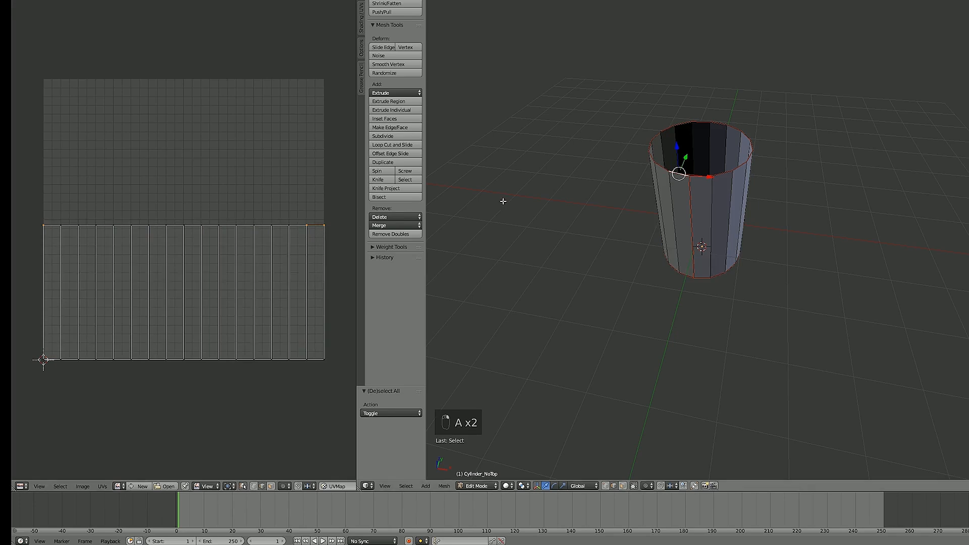
pyautogui.moveTo(648, 223); pyautogui.dragTo(687, 215, button='middle')
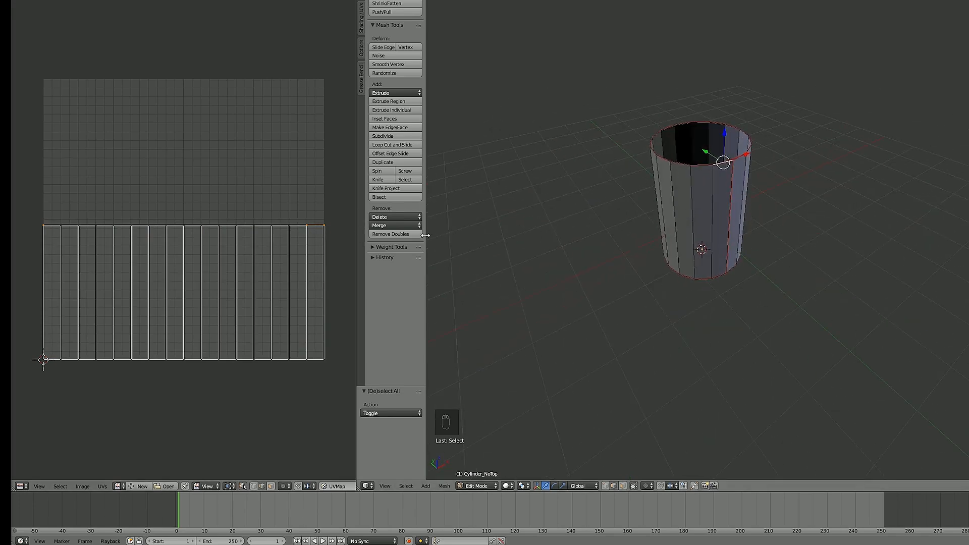
pyautogui.press('a')
pyautogui.press('b')
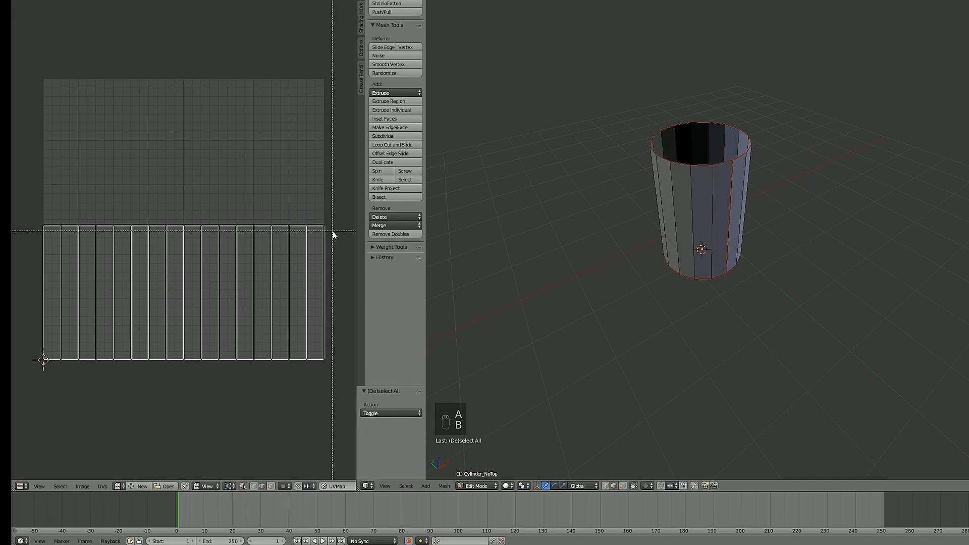
pyautogui.moveTo(338, 235); pyautogui.dragTo(35, 205)
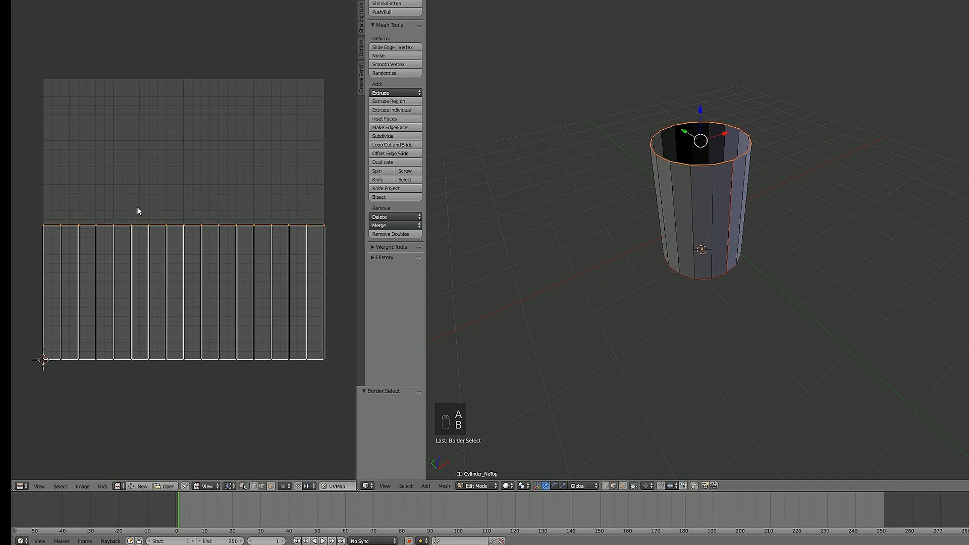
pyautogui.press('g')
pyautogui.press('y')
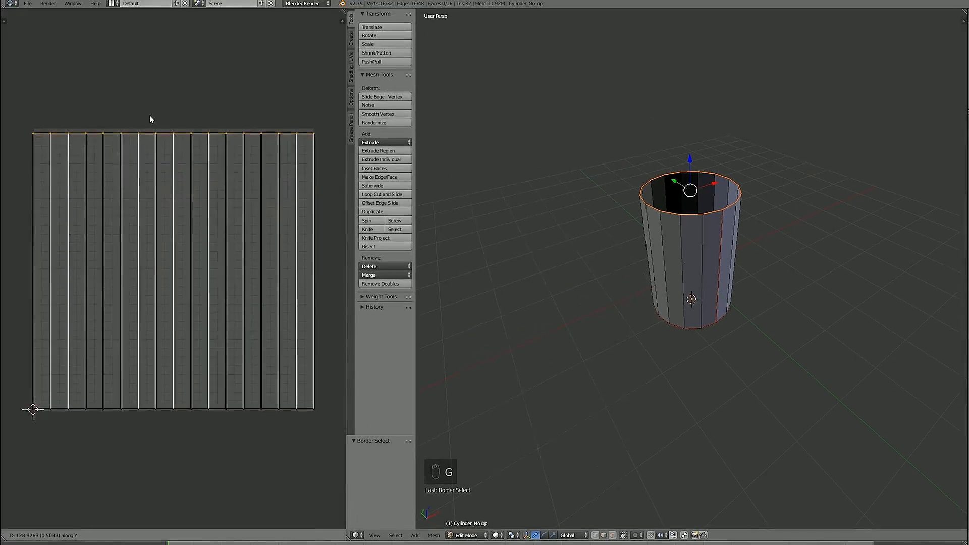
pyautogui.click(153, 116)
pyautogui.scroll(6, 202, 260)
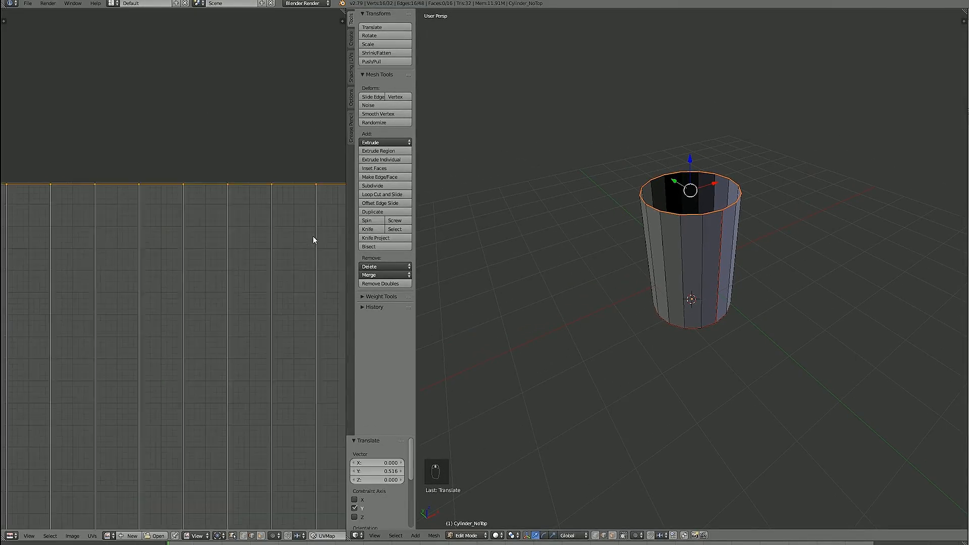
pyautogui.scroll(-3, 300, 256)
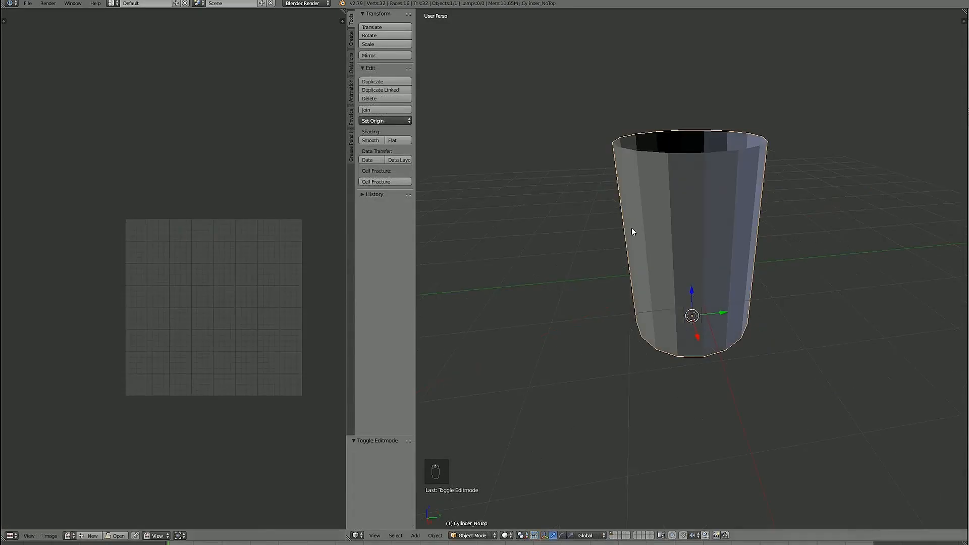
# Save the file as CylinderNoTop.blend in the Elements folder inside Unity Game Effects - Beginner to Intermediate.
pyautogui.hotkey('ctrl', 'shift', 's')
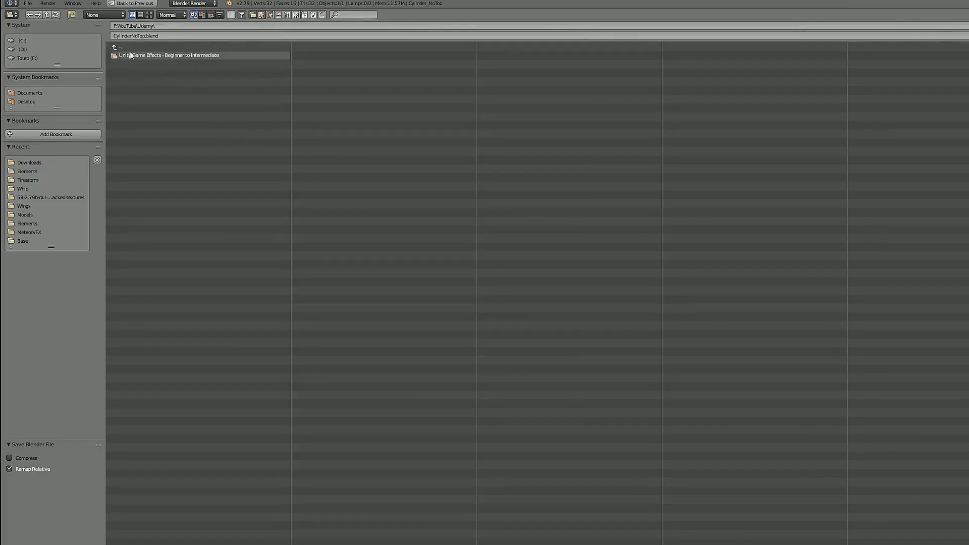
pyautogui.doubleClick(130, 54)
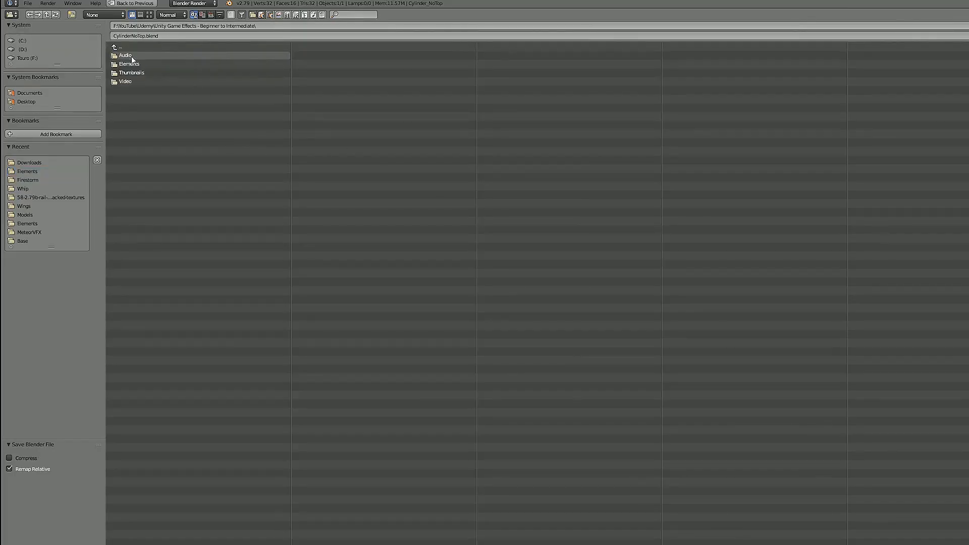
pyautogui.doubleClick(137, 61)
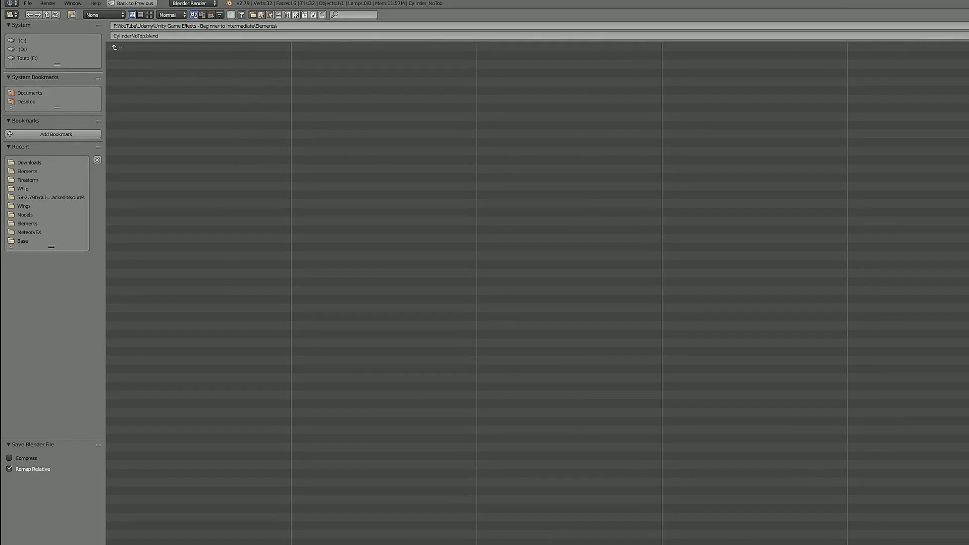
pyautogui.press('Return')
pyautogui.moveTo(671, 253); pyautogui.dragTo(597, 316, button='middle')
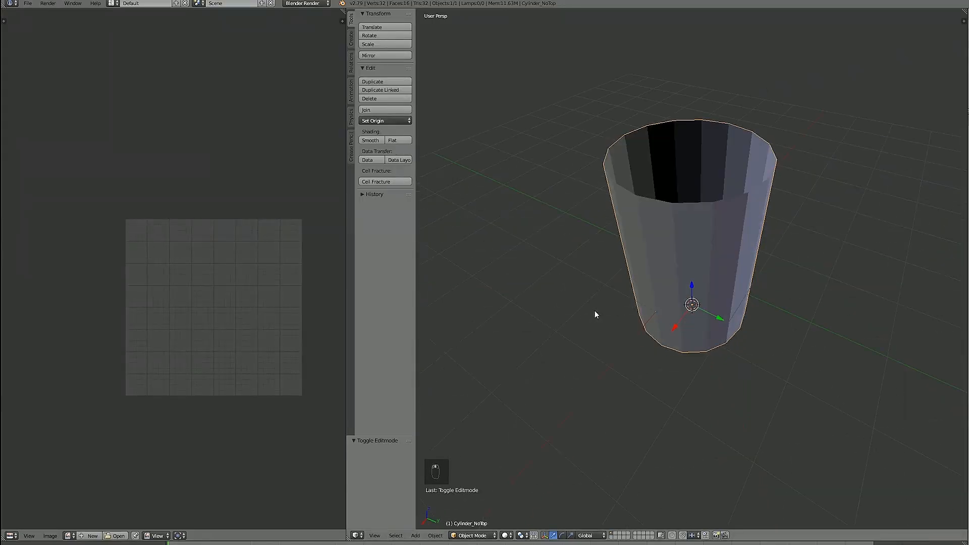
# Export the cylinder to the Elements folder as Cylinder_NoTop.fbx, limited to selected objects and the Mesh object type.
pyautogui.click(27, 4)
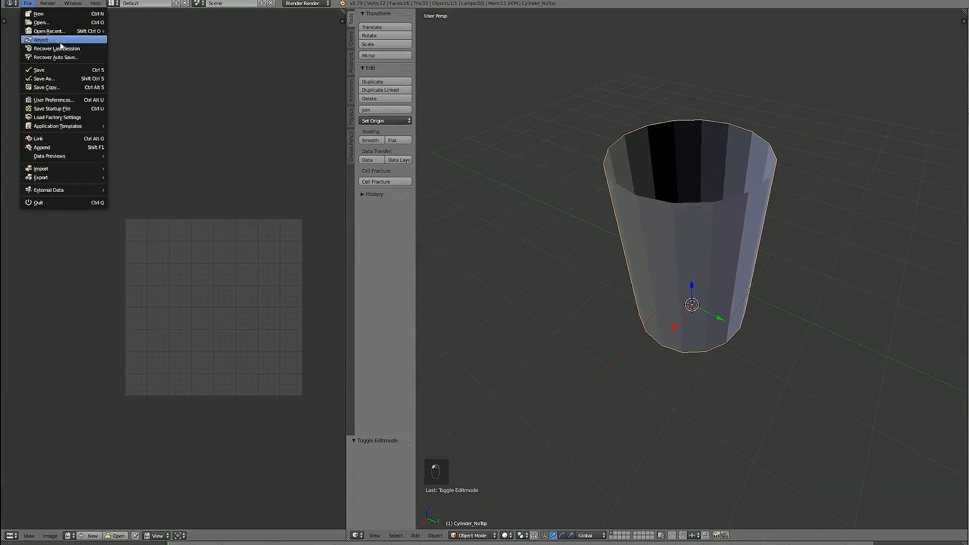
pyautogui.moveTo(65, 177)
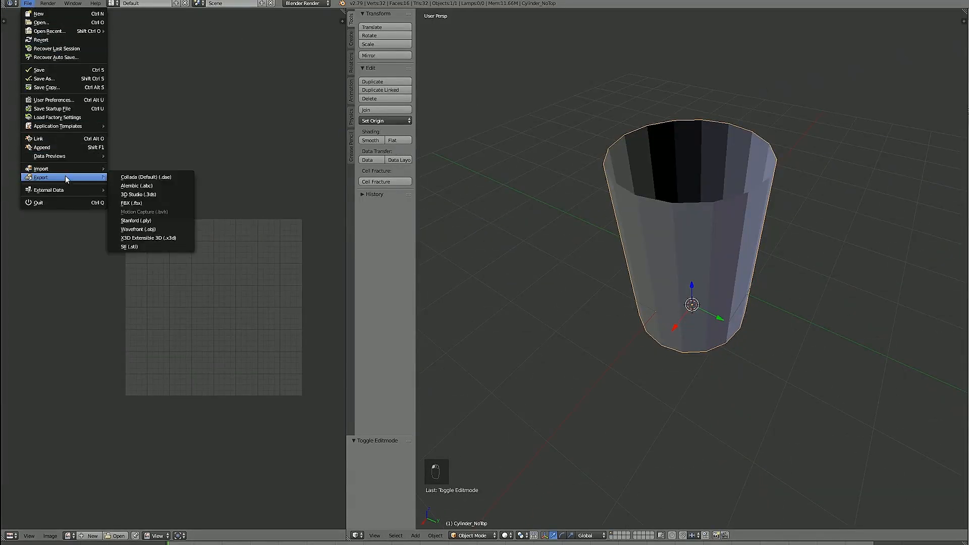
pyautogui.click(138, 205)
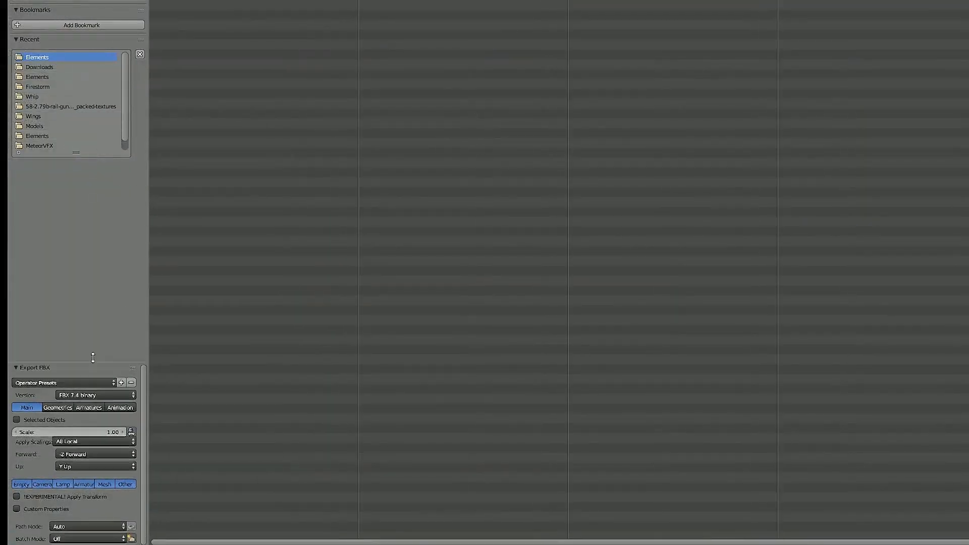
pyautogui.moveTo(93, 357); pyautogui.dragTo(96, 241)
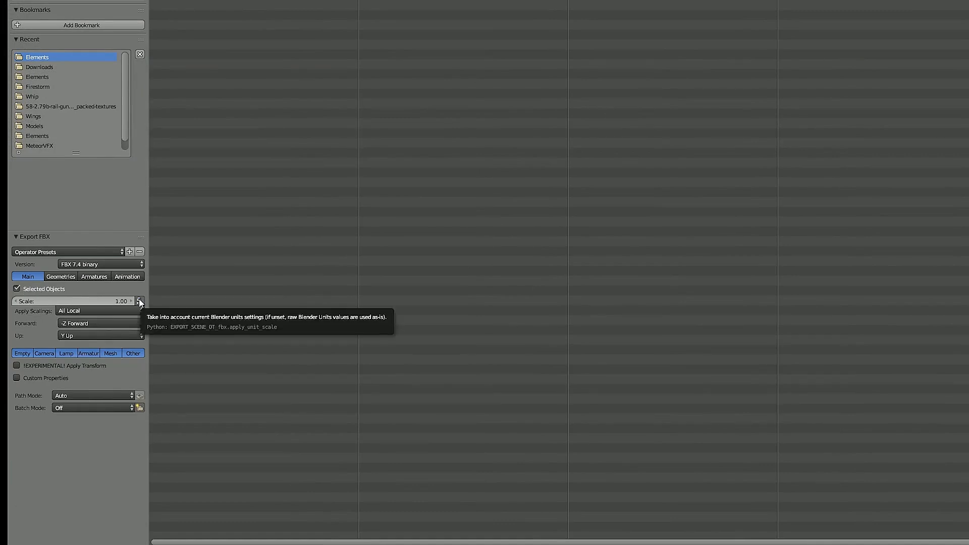
pyautogui.click(111, 353)
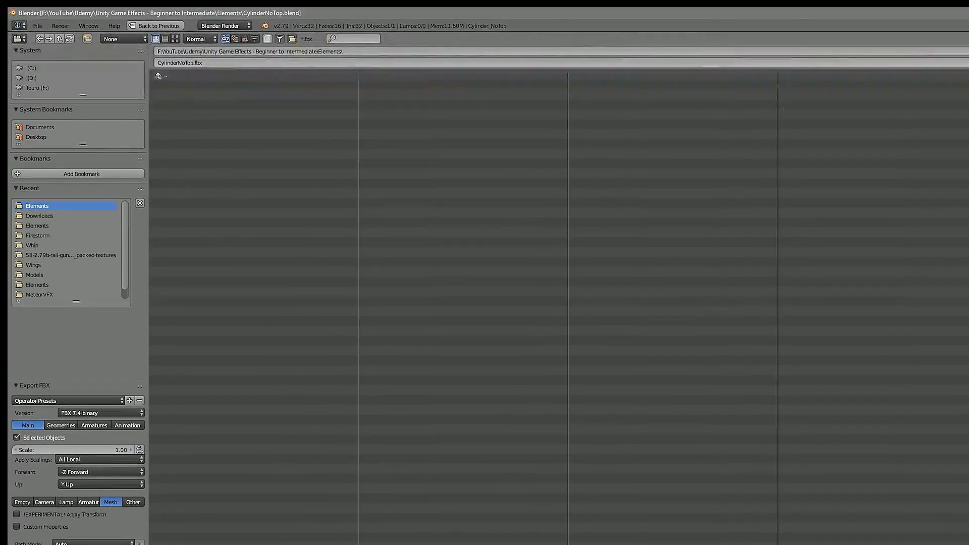
pyautogui.click(179, 63)
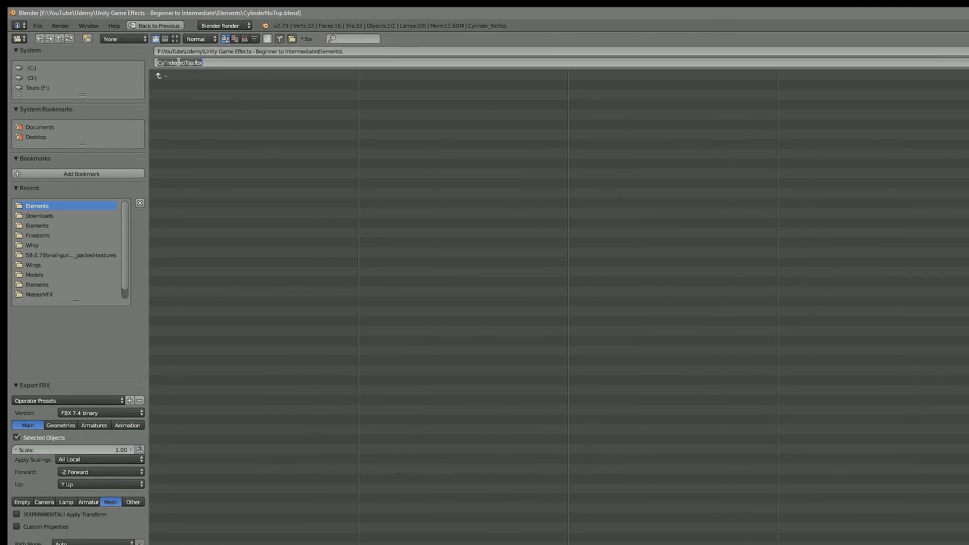
pyautogui.click(178, 62)
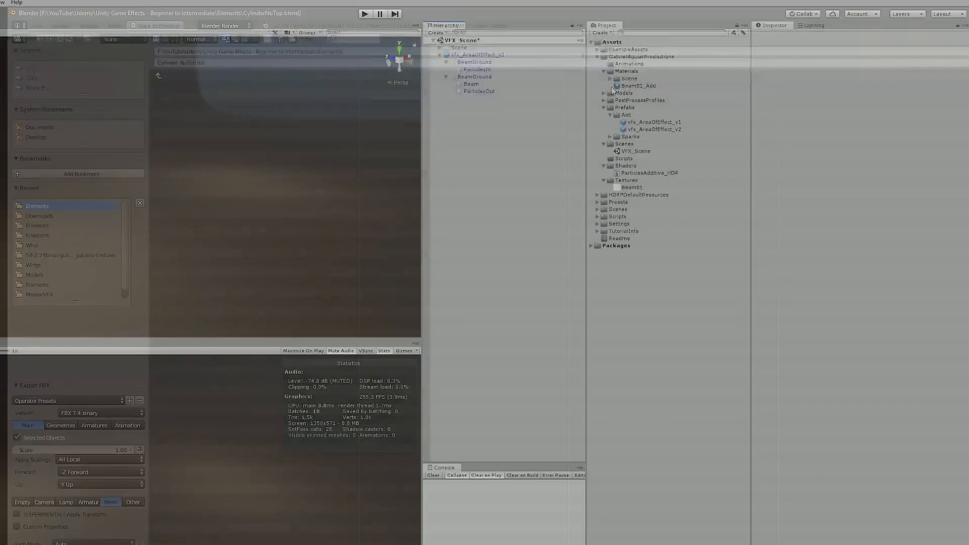
# Switch to Unity and examine the materials, animation and model import settings of Cylinder_NoTop in the Models folder.
pyautogui.click(602, 93)
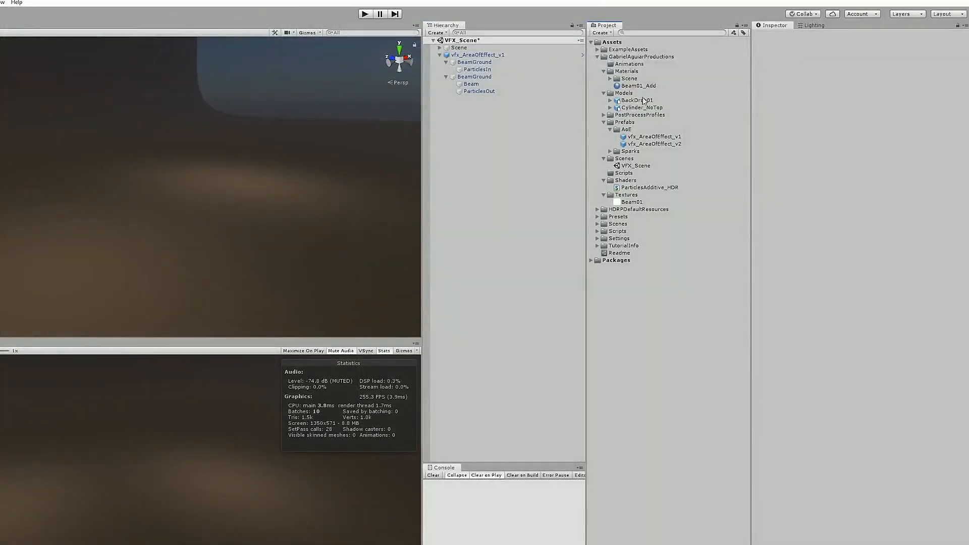
pyautogui.click(643, 107)
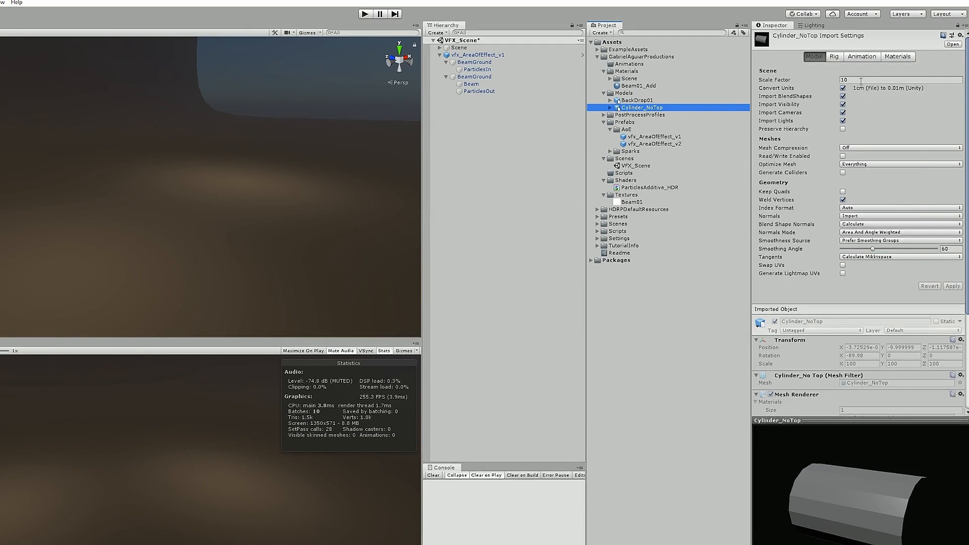
pyautogui.click(910, 58)
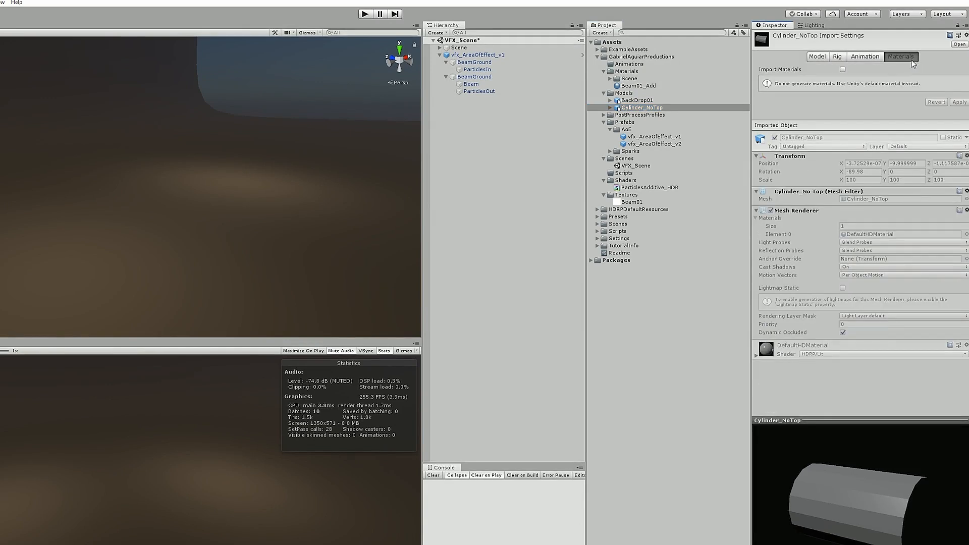
pyautogui.click(856, 59)
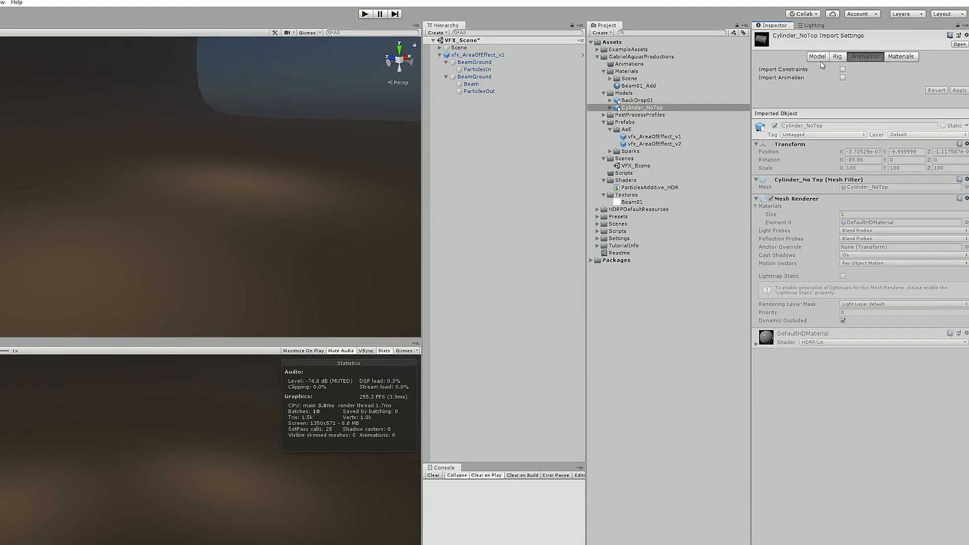
pyautogui.click(817, 57)
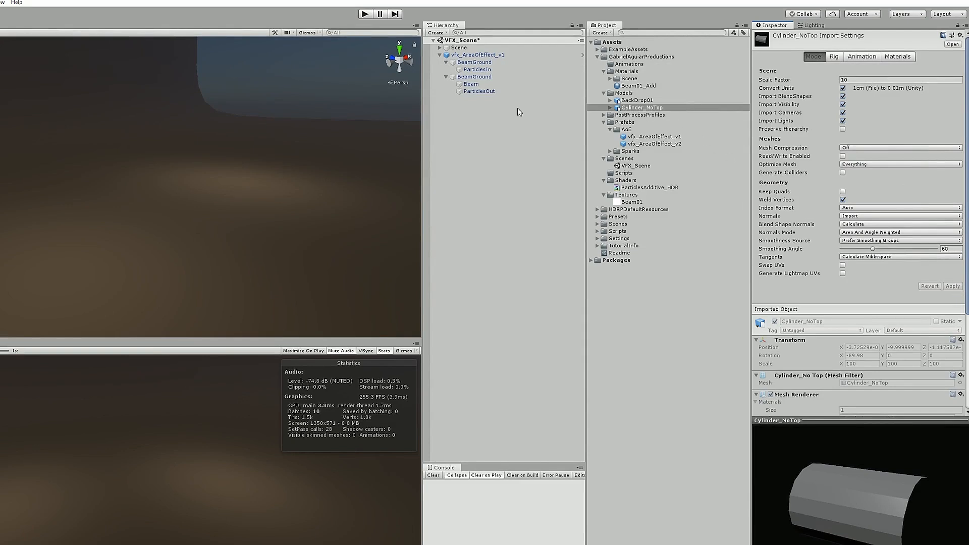
# Hide the Game view statistics and select the first BeamGround particle system under vfx_AreaOfEffect_v1.
pyautogui.click(509, 118)
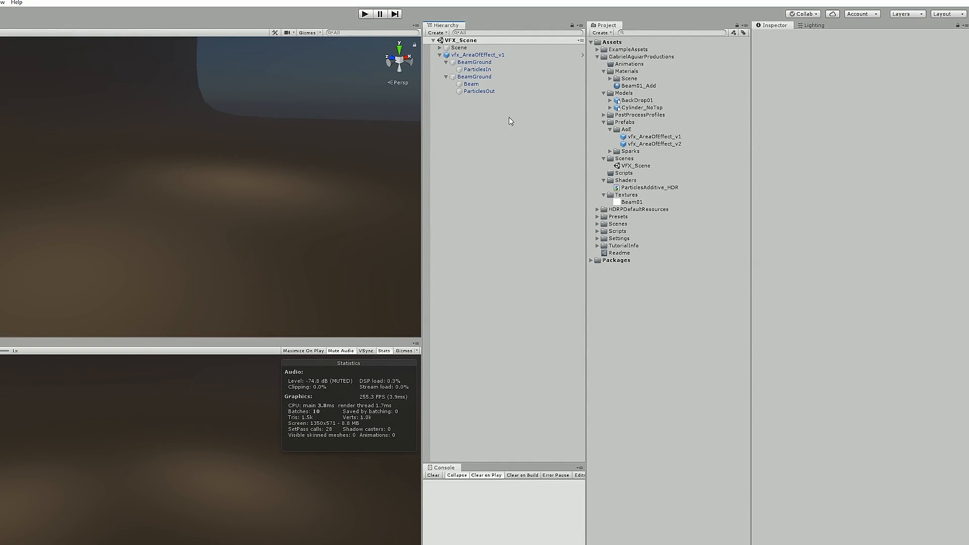
pyautogui.click(384, 350)
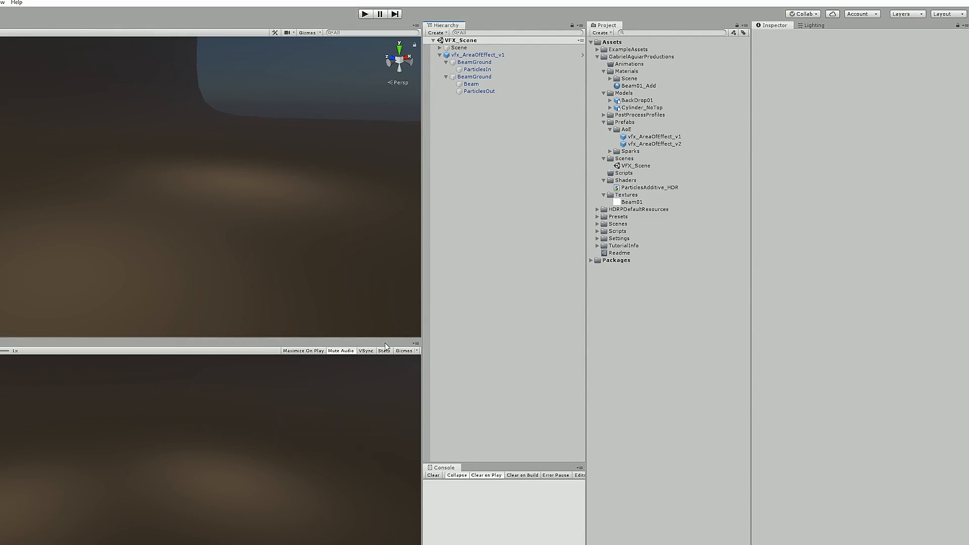
pyautogui.click(496, 62)
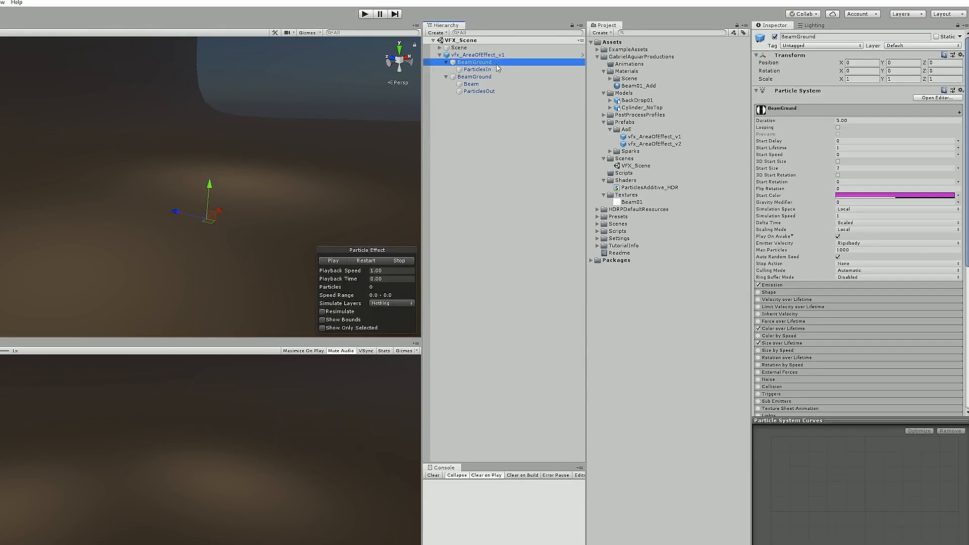
# Duplicate the first BeamGround particle system and delete the copy's ParticlesIn child.
pyautogui.hotkey('ctrl', 'd')
pyautogui.click(462, 106)
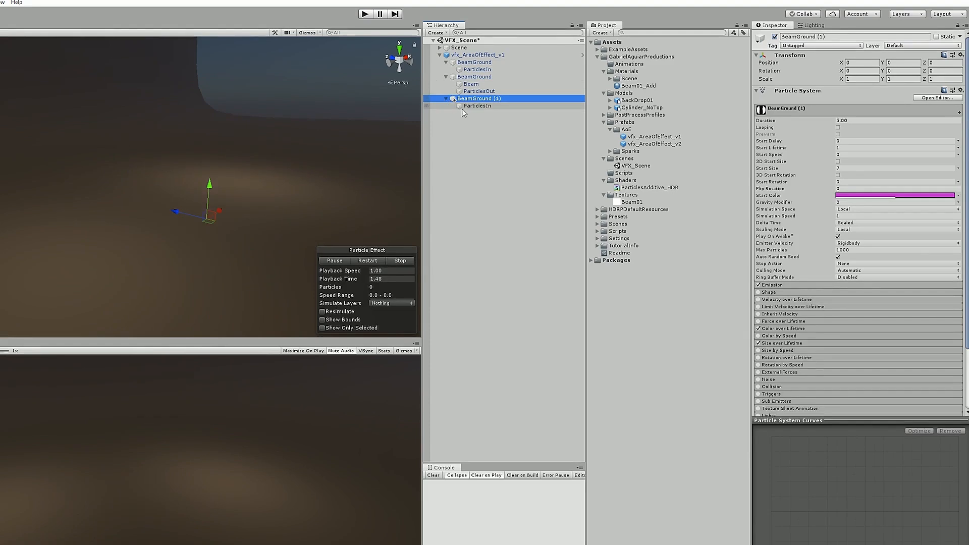
pyautogui.press('Delete')
# Rename the duplicated BeamGround particle system as Cylinder.
pyautogui.click(500, 98)
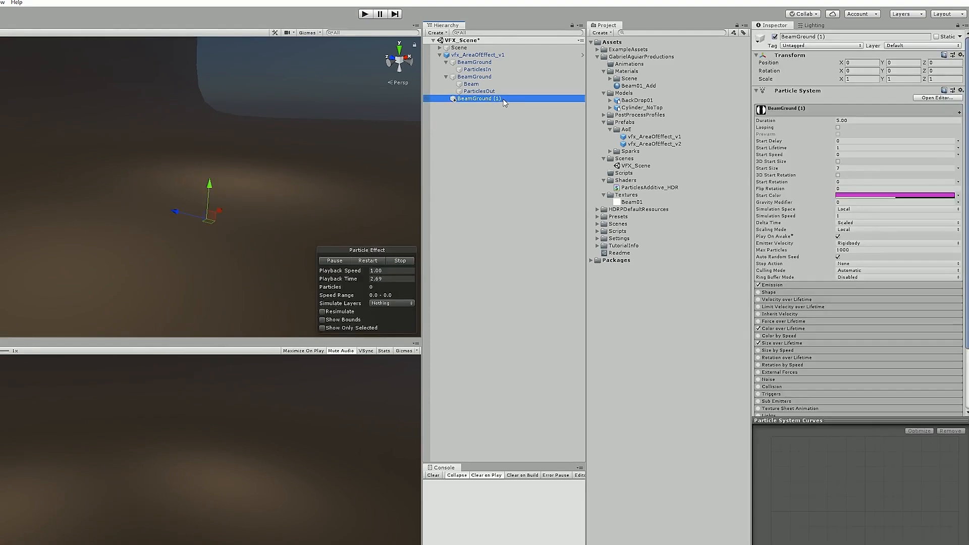
pyautogui.press('F2')
pyautogui.write('Cylinder')
pyautogui.press('Return')
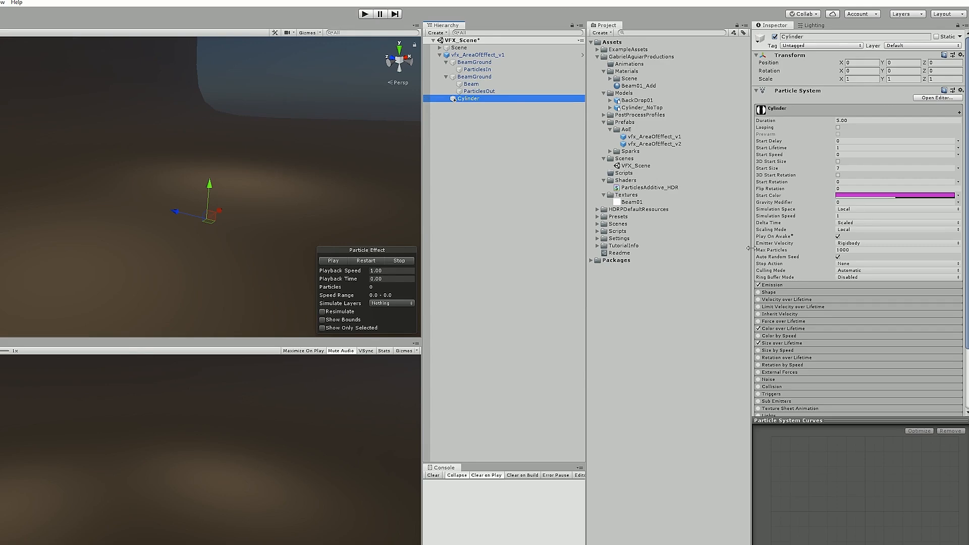
# Set the Cylinder particle system's render mode to Mesh and assign the Cylinder_NoTop mesh from the Models folder.
pyautogui.moveTo(750, 248); pyautogui.dragTo(745, 248)
pyautogui.scroll(-5, 839, 298)
pyautogui.click(809, 365)
pyautogui.scroll(-4, 890, 309)
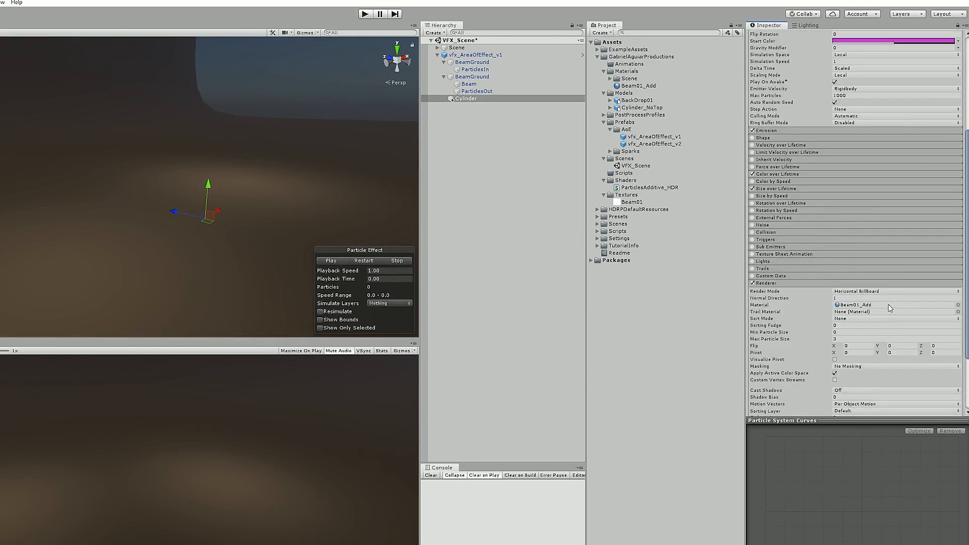
pyautogui.moveTo(848, 424); pyautogui.dragTo(847, 534)
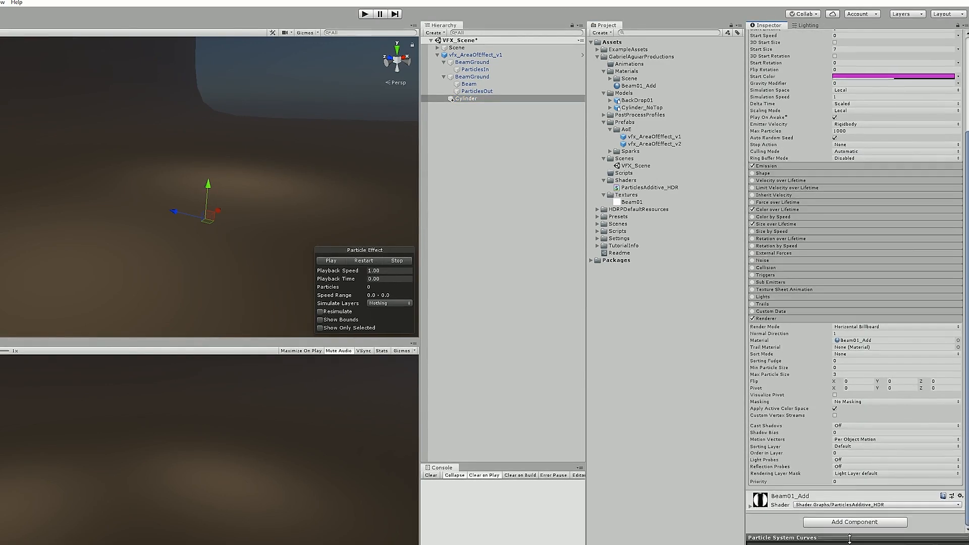
pyautogui.click(858, 327)
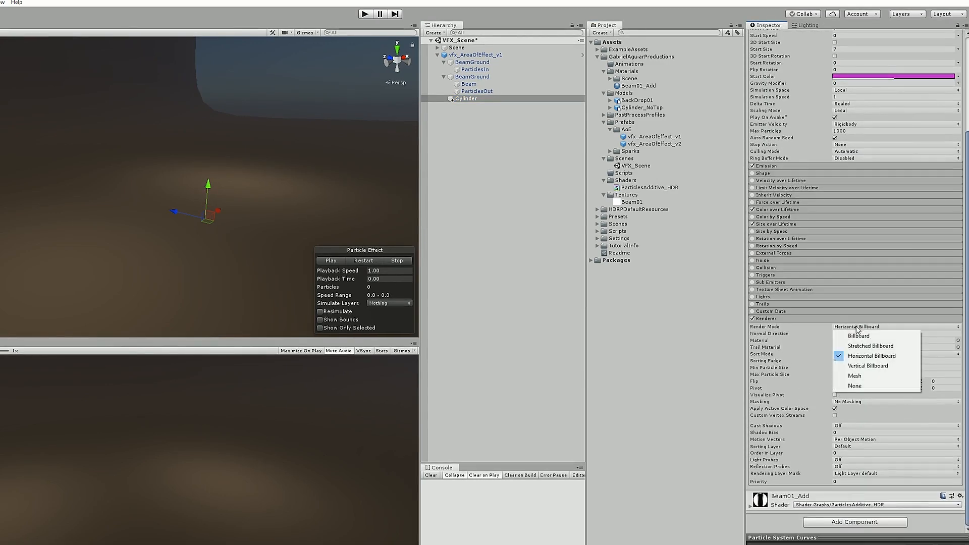
pyautogui.click(868, 377)
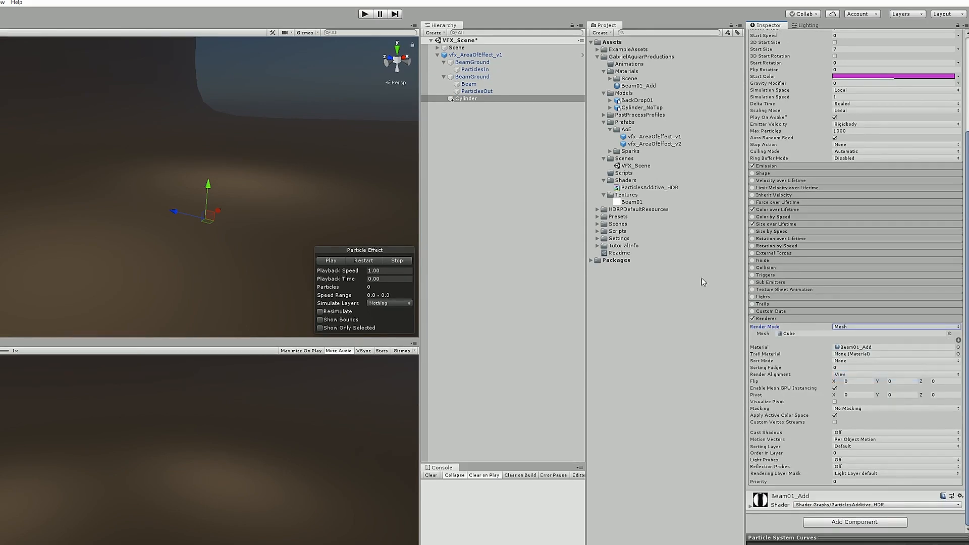
pyautogui.click(610, 107)
pyautogui.moveTo(645, 115); pyautogui.dragTo(806, 335)
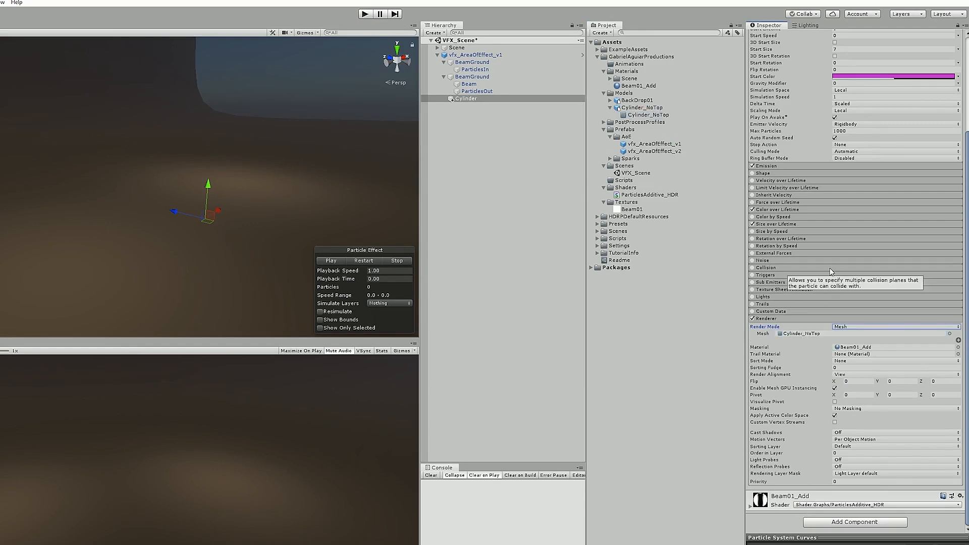
# Replay the Cylinder effect and pause it while its particle is alive to examine the mesh orientation.
pyautogui.click(363, 261)
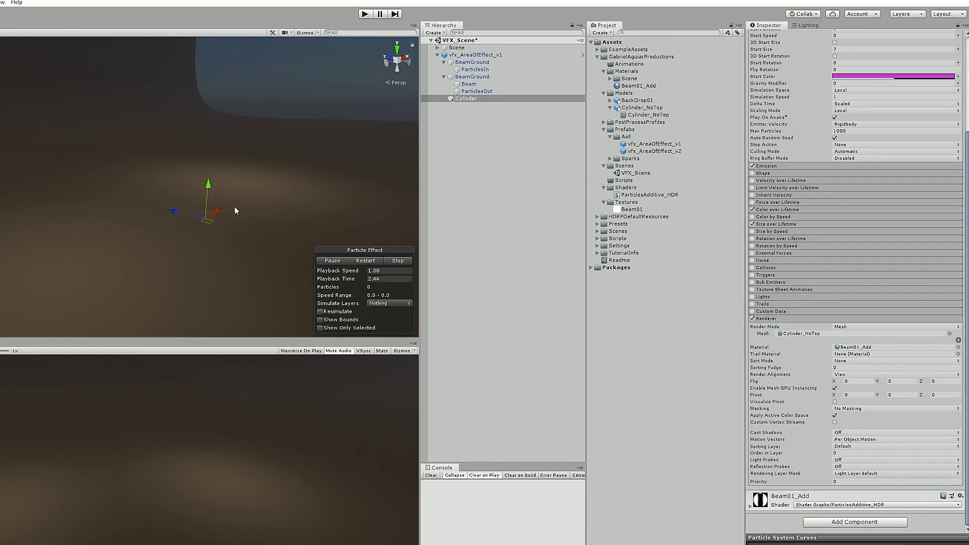
pyautogui.click(367, 261)
pyautogui.click(329, 261)
pyautogui.moveTo(254, 210); pyautogui.dragTo(220, 223, button='right')
pyautogui.press('q')
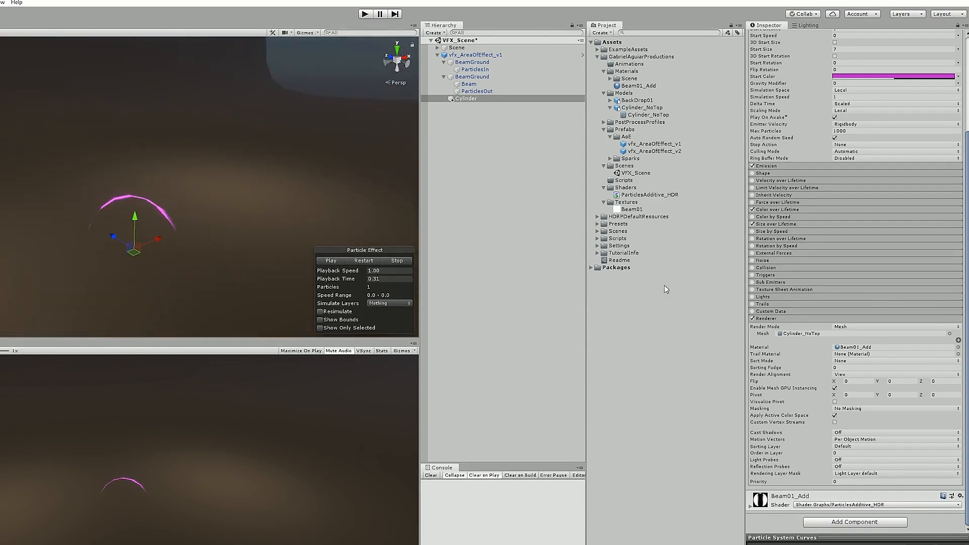
# Set the Cylinder's render alignment to Local and inspect the mesh from another angle in the scene.
pyautogui.click(852, 374)
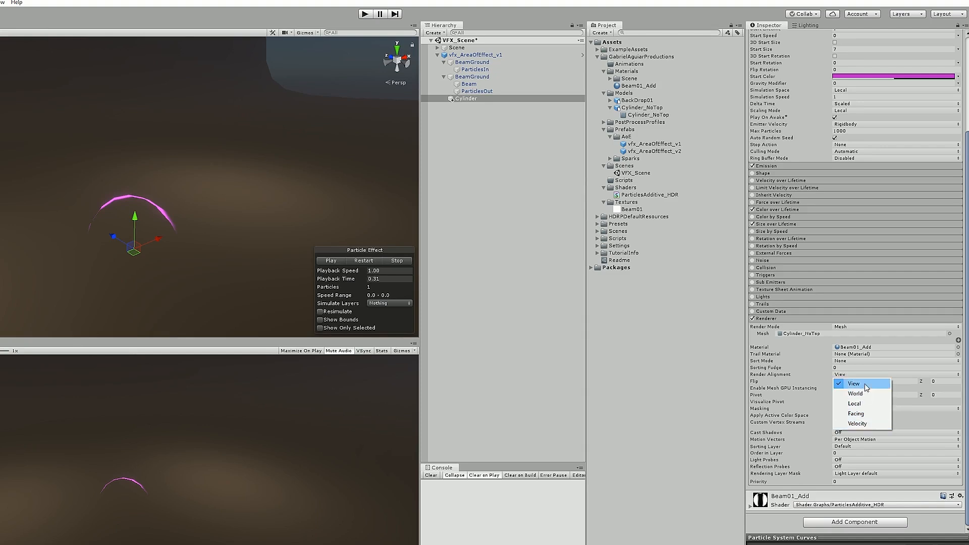
pyautogui.click(857, 404)
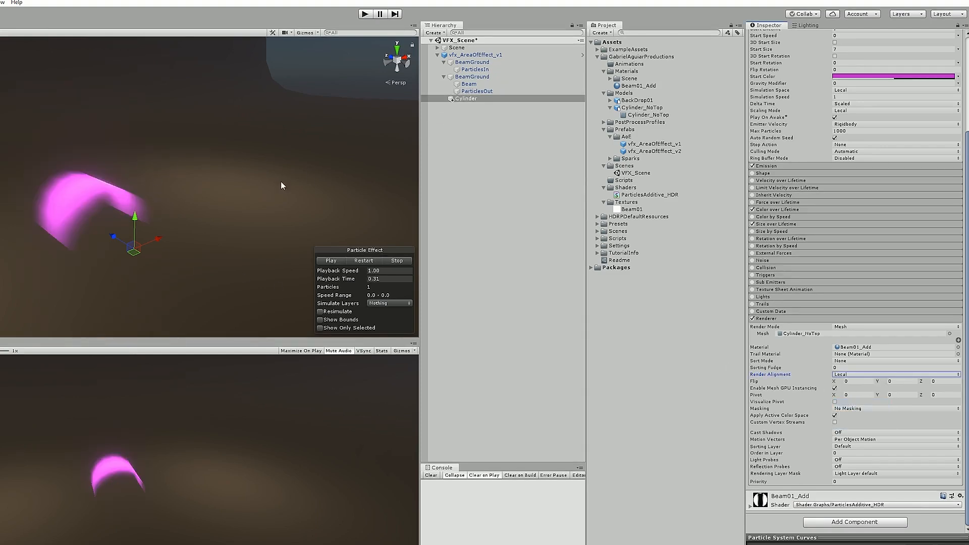
pyautogui.moveTo(281, 181); pyautogui.dragTo(338, 214, button='right')
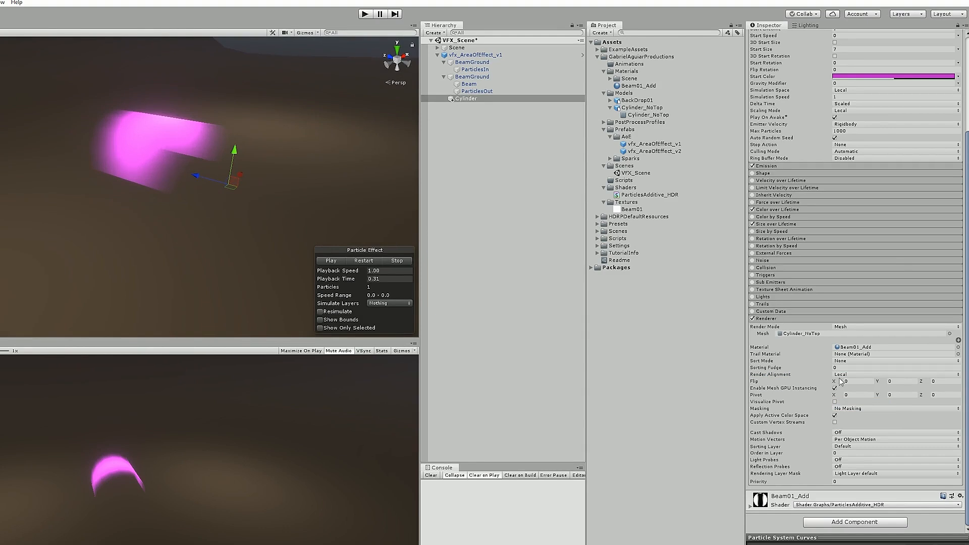
# Try the World render alignment on the Cylinder with a test rotation in the scene.
pyautogui.click(848, 374)
pyautogui.click(857, 392)
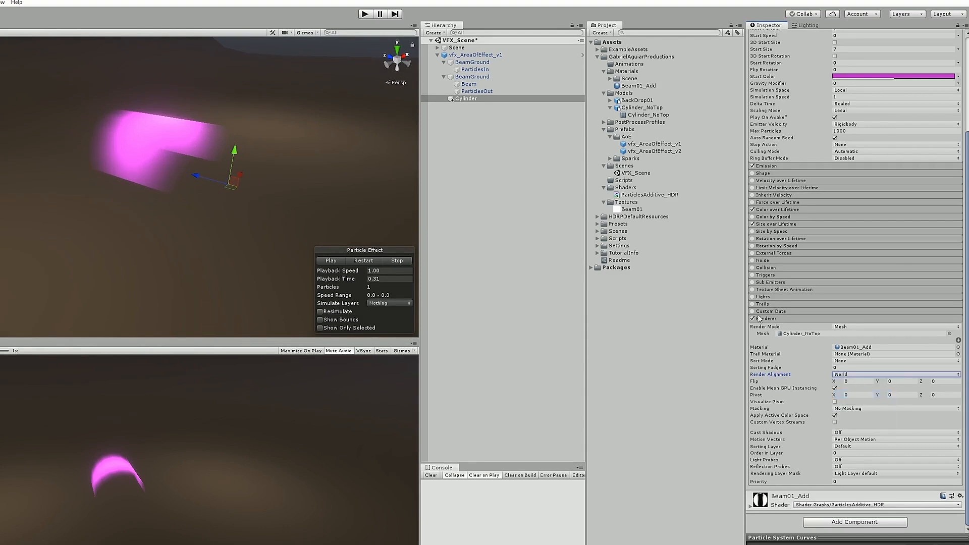
pyautogui.press('e')
pyautogui.moveTo(222, 200); pyautogui.dragTo(258, 178)
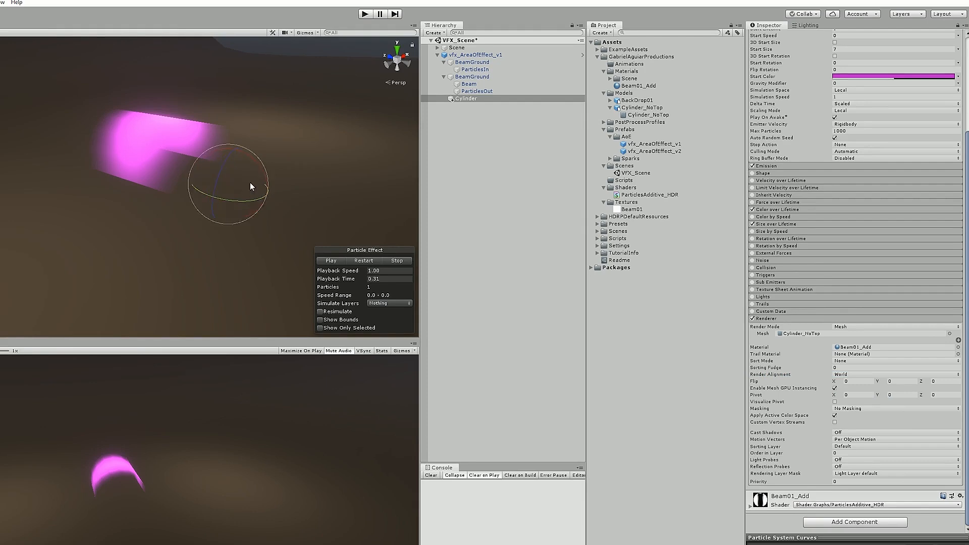
# Return the Cylinder's render alignment to Local, test rotating it in the scene, and undo the test rotation.
pyautogui.click(847, 374)
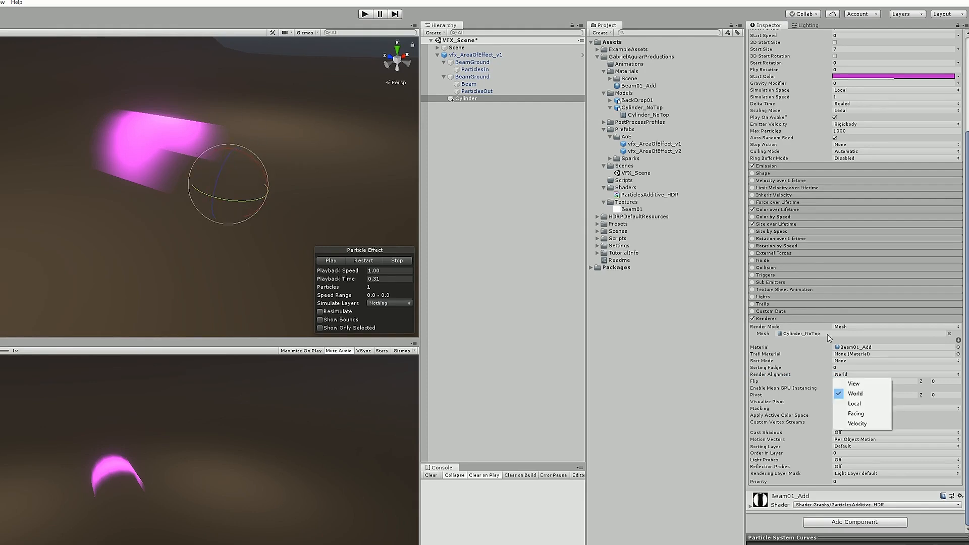
pyautogui.click(854, 404)
pyautogui.moveTo(254, 200); pyautogui.dragTo(276, 199)
pyautogui.hotkey('ctrl', 'z')
# Set the Cylinder's X rotation to -90 and inspect the upright mesh in the scene.
pyautogui.scroll(5, 804, 172)
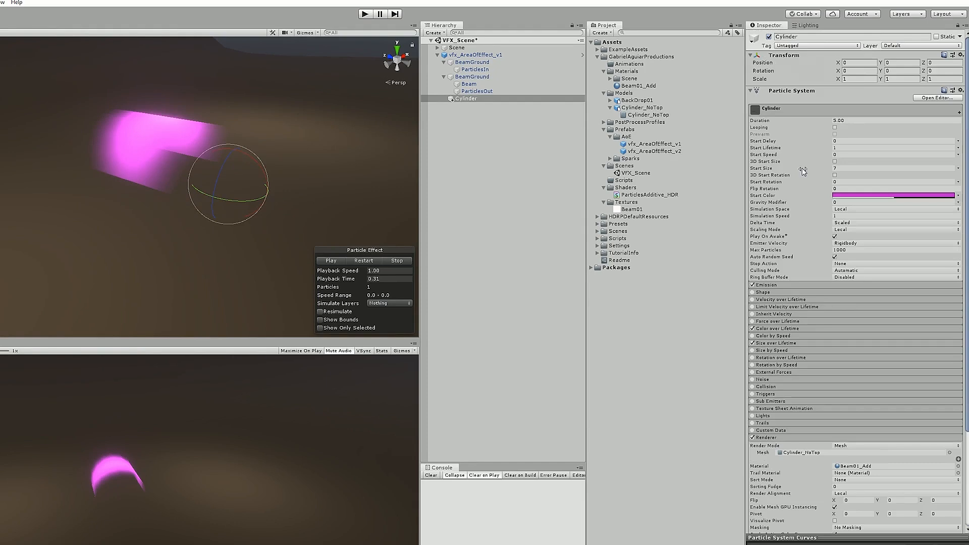
pyautogui.click(866, 71)
pyautogui.write('-90')
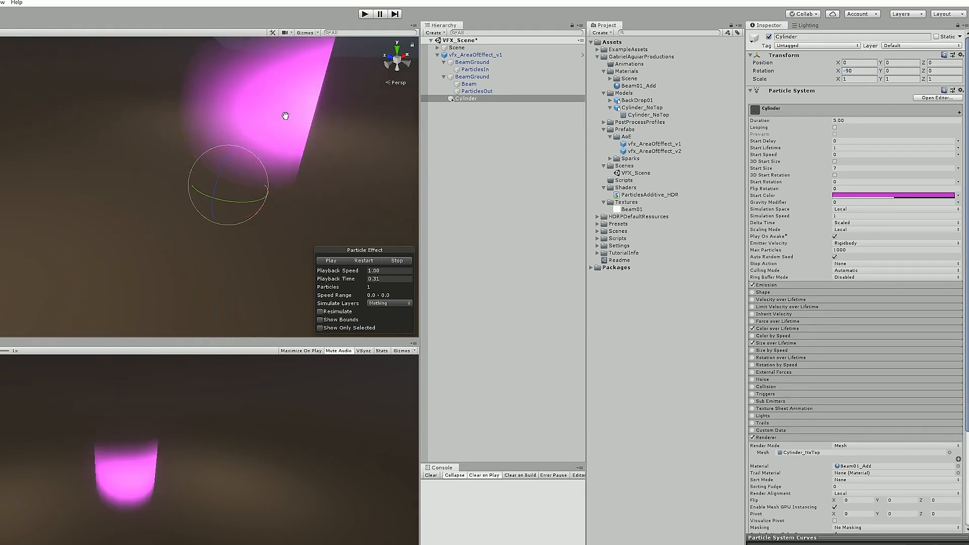
pyautogui.moveTo(285, 116); pyautogui.dragTo(235, 97, button='middle')
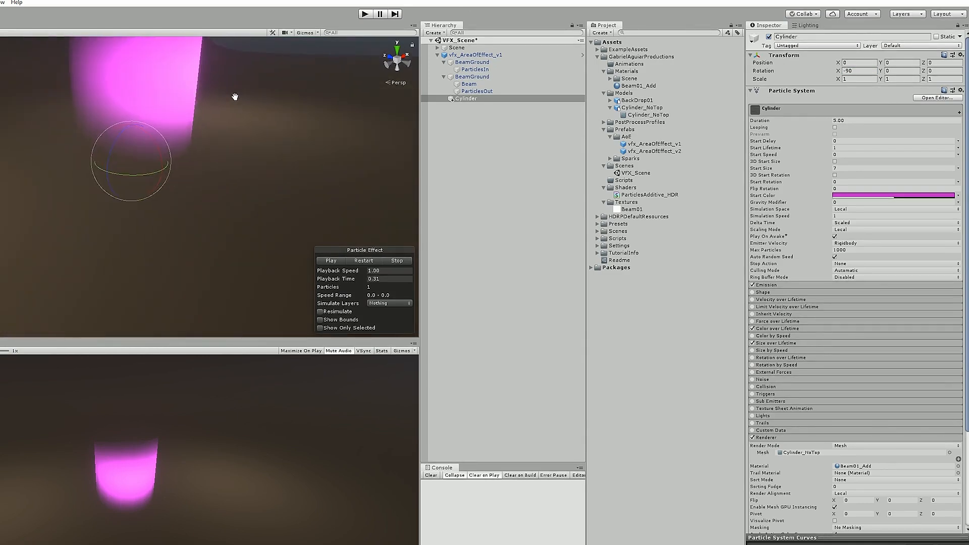
pyautogui.press('w')
pyautogui.moveTo(148, 119); pyautogui.dragTo(158, 187, button='middle')
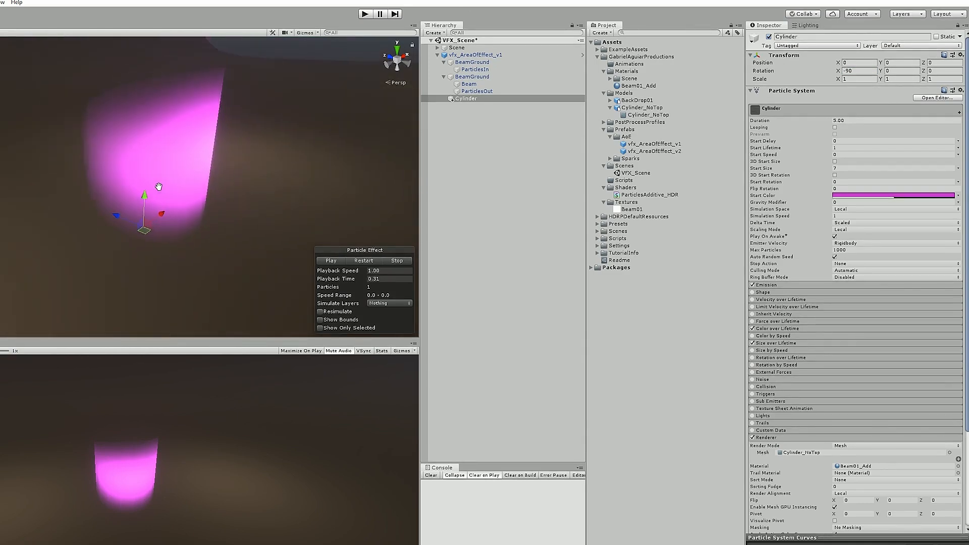
pyautogui.moveTo(293, 336); pyautogui.dragTo(295, 340)
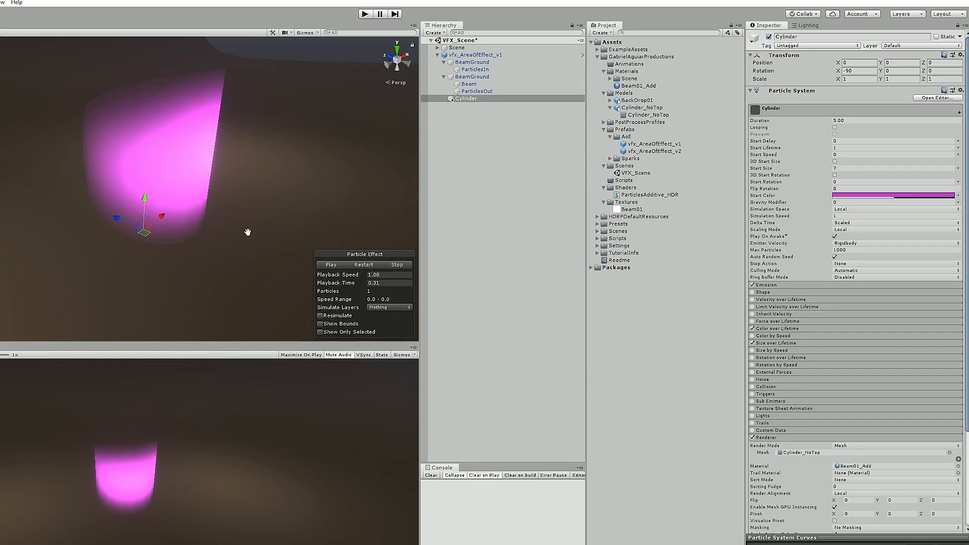
pyautogui.moveTo(247, 232); pyautogui.dragTo(277, 225, button='middle')
pyautogui.moveTo(277, 225); pyautogui.dragTo(268, 231, button='middle')
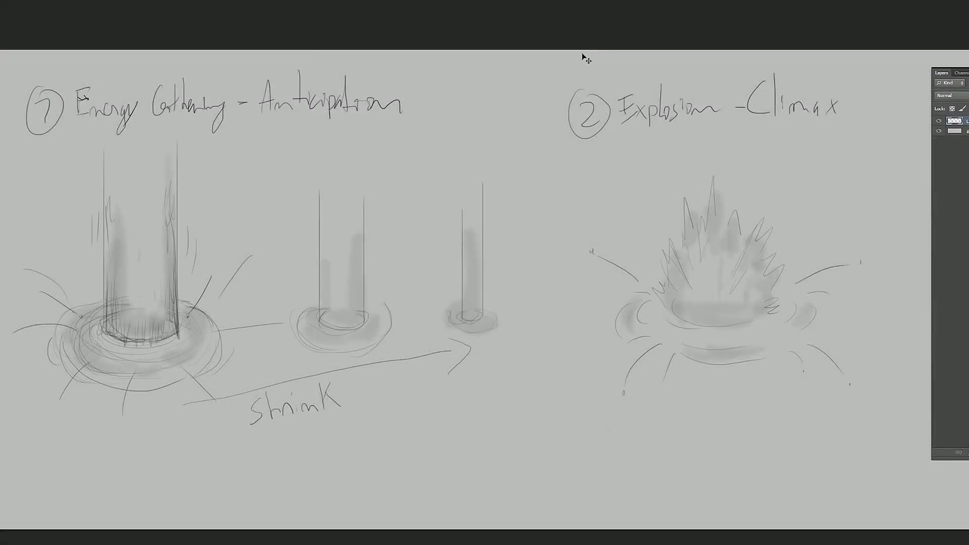
# Switch to Photoshop and create a new document named Impact01, 1000 by 1000 pixels.
pyautogui.hotkey('ctrl', 'n')
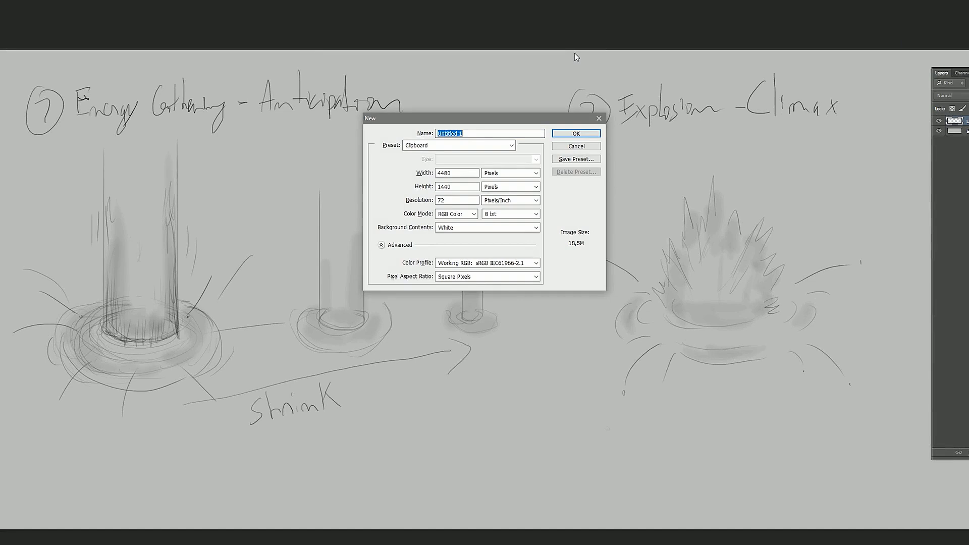
pyautogui.write('Impact01')
pyautogui.press('Tab')
pyautogui.press('Tab')
pyautogui.write('1000')
pyautogui.press('Tab')
pyautogui.write('1000')
pyautogui.press('Return')
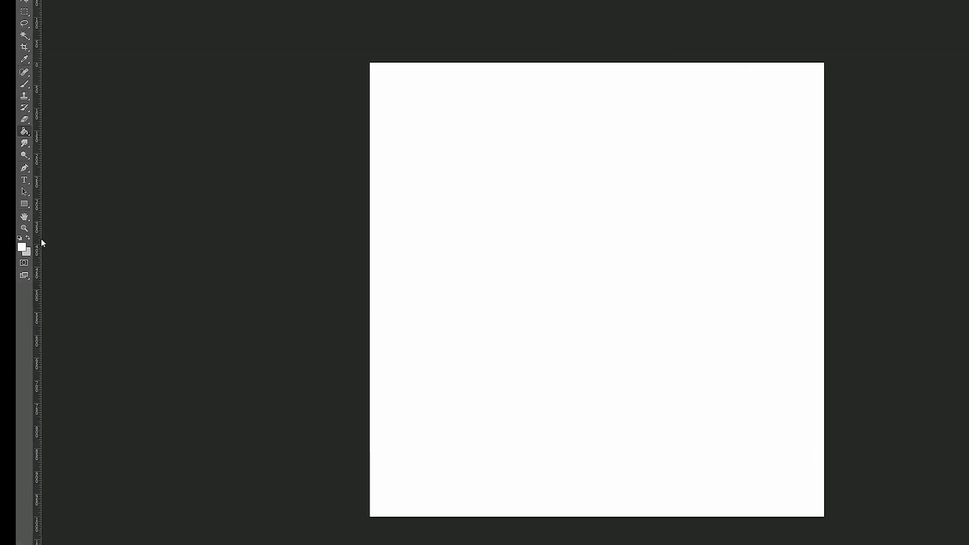
# Fill the Impact01 background with black (000000) and add a new empty layer above it.
pyautogui.click(22, 246)
pyautogui.moveTo(803, 229); pyautogui.dragTo(733, 289)
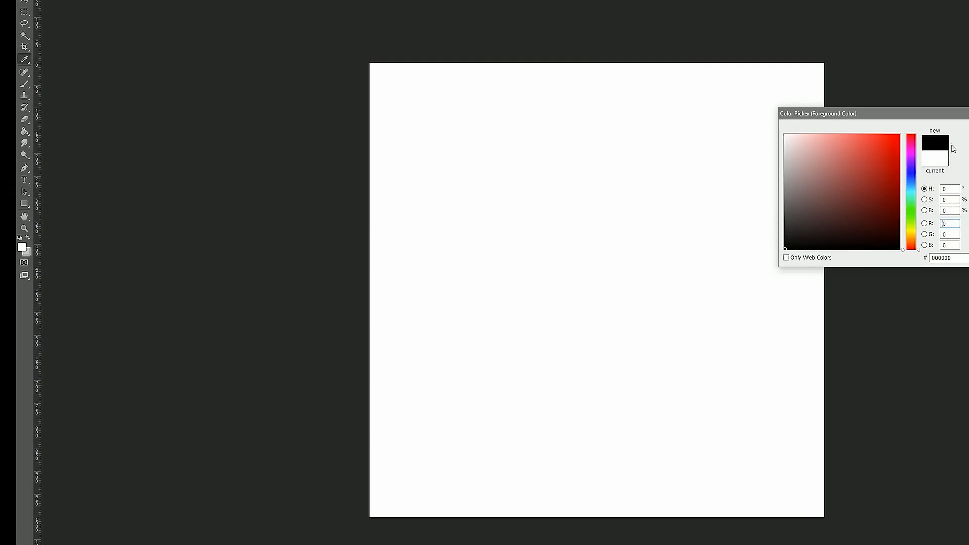
pyautogui.click(968, 136)
pyautogui.click(663, 171)
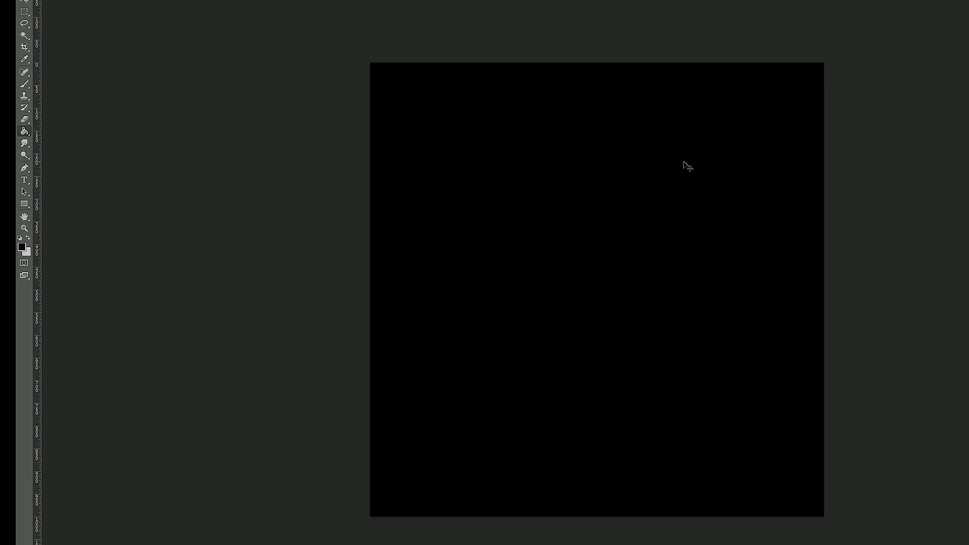
pyautogui.hotkey('ctrl', 'shift', 'n')
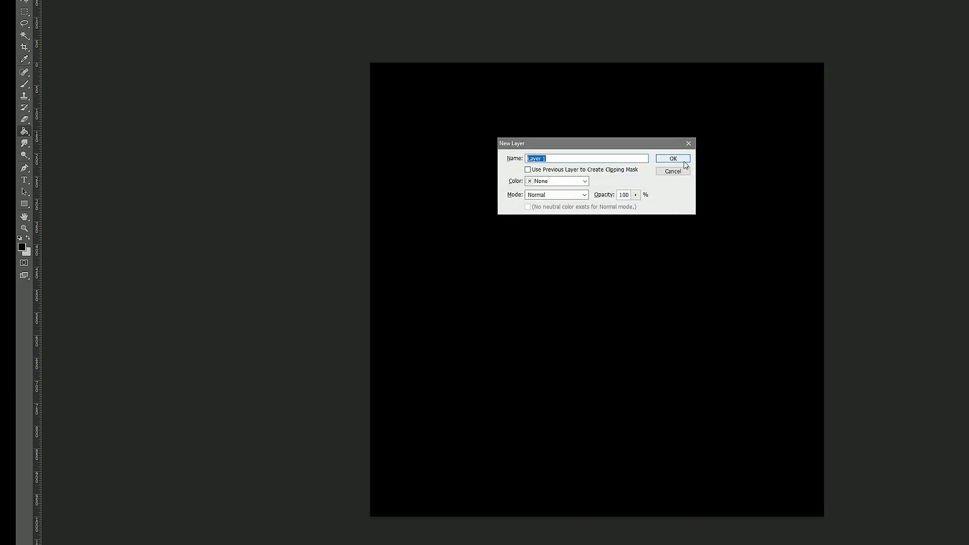
pyautogui.click(684, 162)
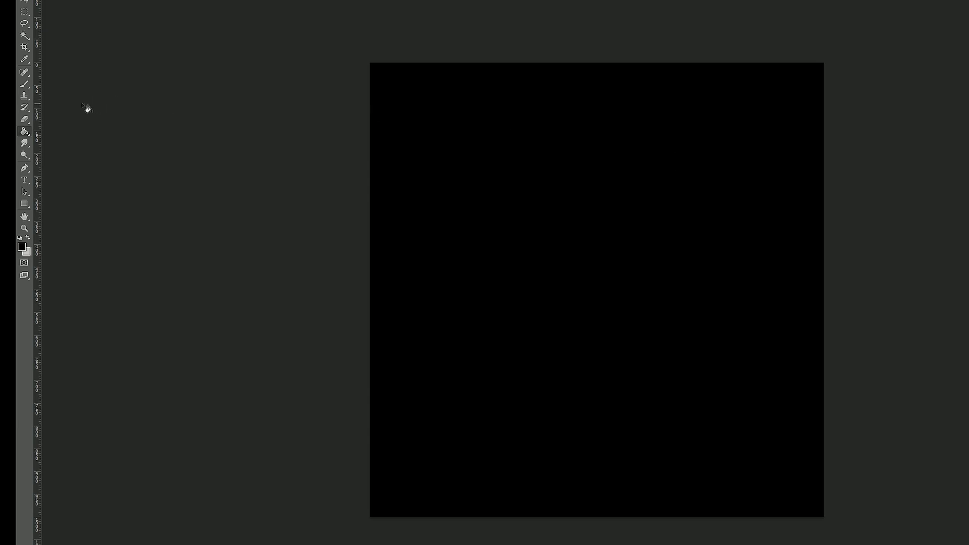
# Choose the Brush tool and set the foreground colour to white.
pyautogui.click(31, 85)
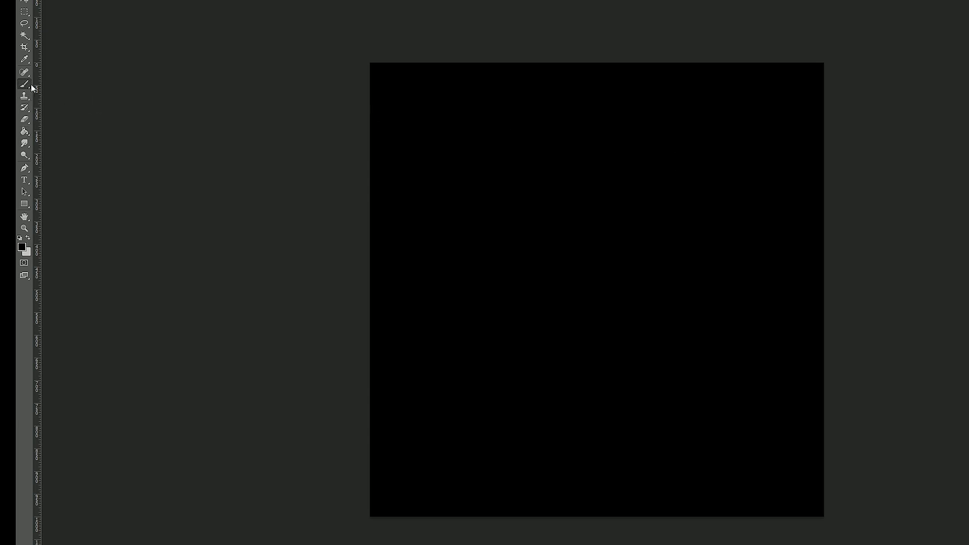
pyautogui.click(24, 248)
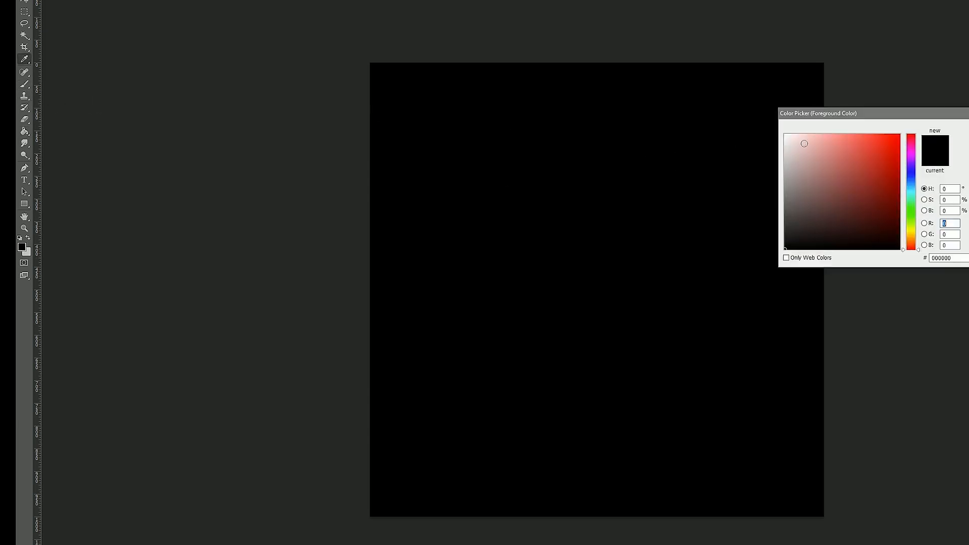
pyautogui.moveTo(802, 143); pyautogui.dragTo(796, 97)
pyautogui.press('Return')
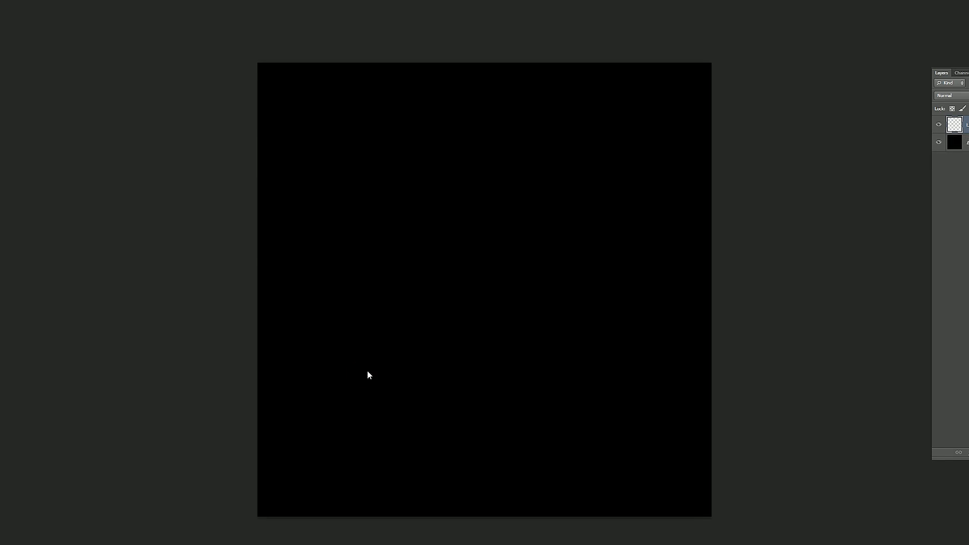
# Set the brush to a 271 px size with 0% hardness and check its opacity, size and hardness settings.
pyautogui.keyDown('alt'); pyautogui.moveTo(367, 374); pyautogui.dragTo(494, 243, button='right'); pyautogui.keyUp('alt')
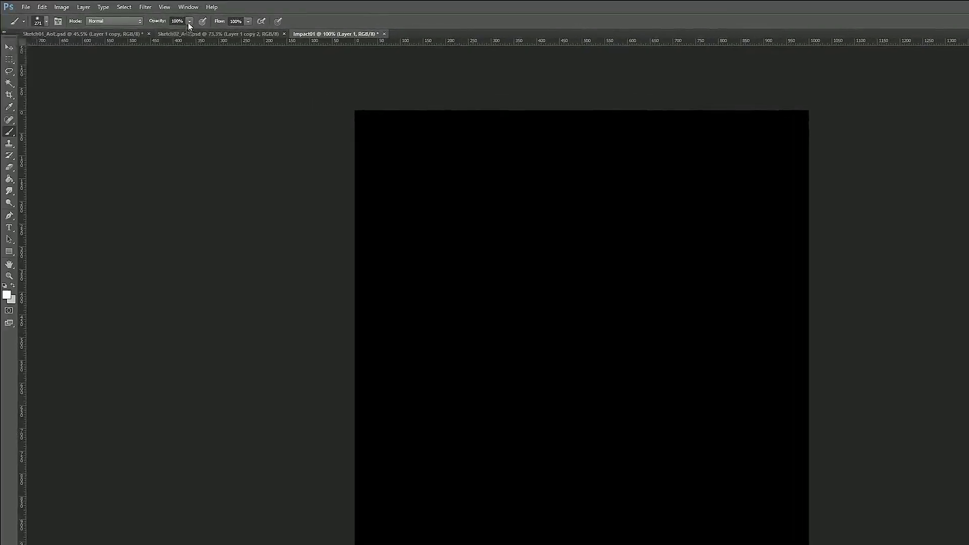
pyautogui.click(189, 21)
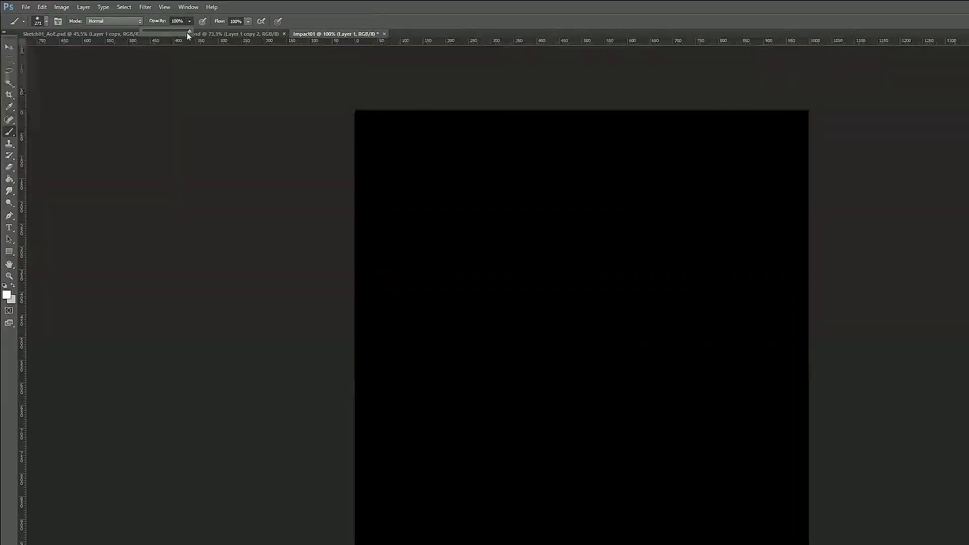
pyautogui.click(46, 21)
pyautogui.click(46, 21)
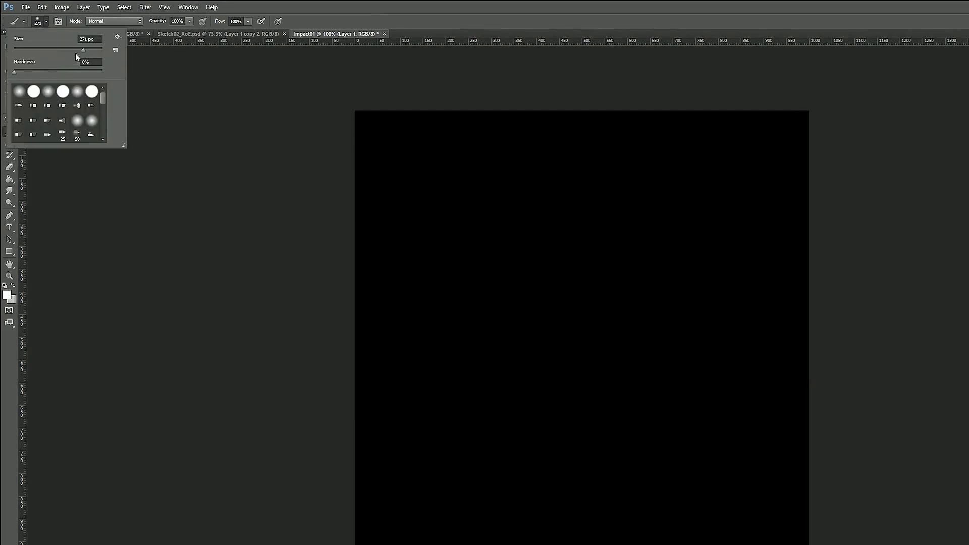
pyautogui.click(348, 23)
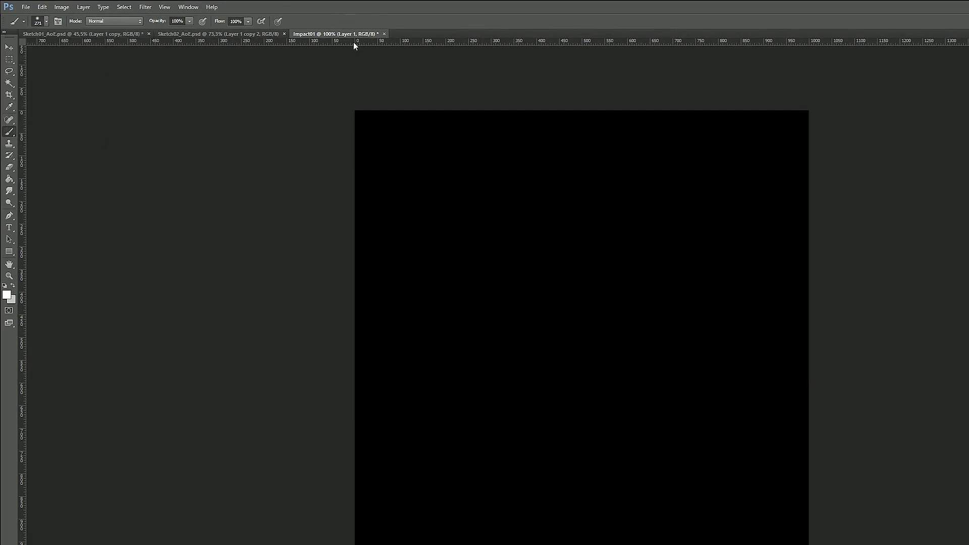
# Paint a soft white band across the lower third of the black canvas using a large soft brush.
pyautogui.moveTo(370, 523)
pyautogui.keyDown('alt'); pyautogui.mouseDown(button='right')
pyautogui.moveTo(401, 521)
pyautogui.moveTo(408, 507)
pyautogui.mouseUp(button='right'); pyautogui.keyUp('alt')
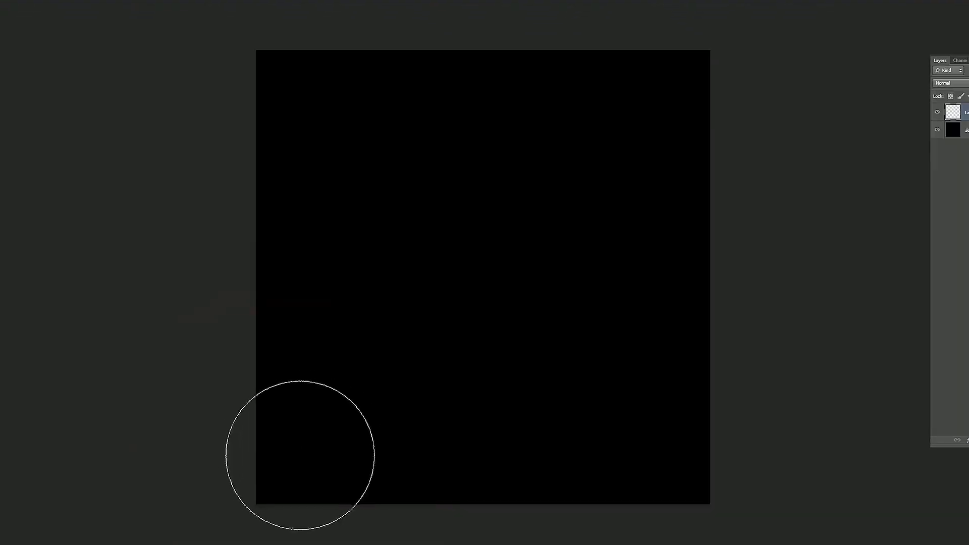
pyautogui.moveTo(276, 443)
pyautogui.mouseDown()
pyautogui.moveTo(268, 447)
pyautogui.moveTo(620, 467)
pyautogui.moveTo(850, 455)
pyautogui.moveTo(143, 515)
pyautogui.mouseUp()
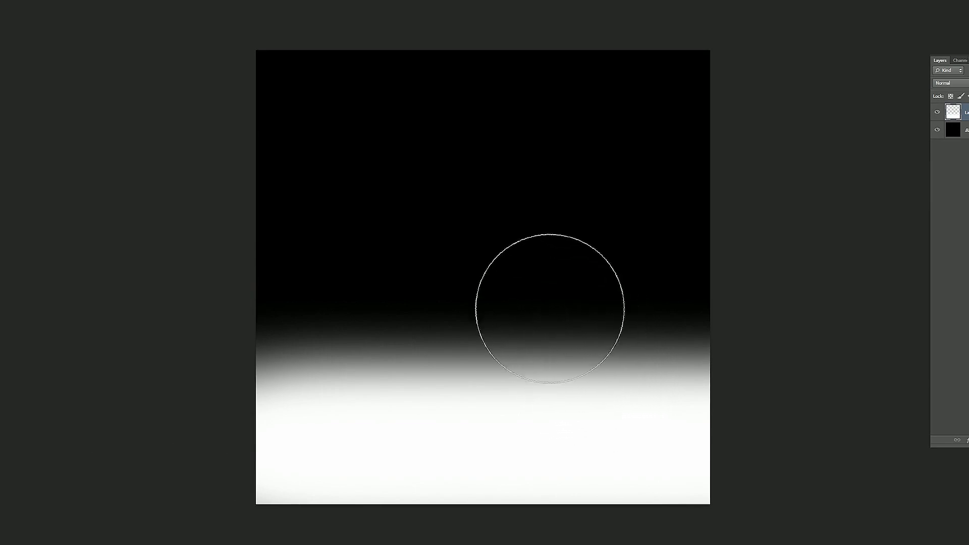
pyautogui.keyDown('alt'); pyautogui.moveTo(411, 213); pyautogui.dragTo(346, 228, button='right'); pyautogui.keyUp('alt')
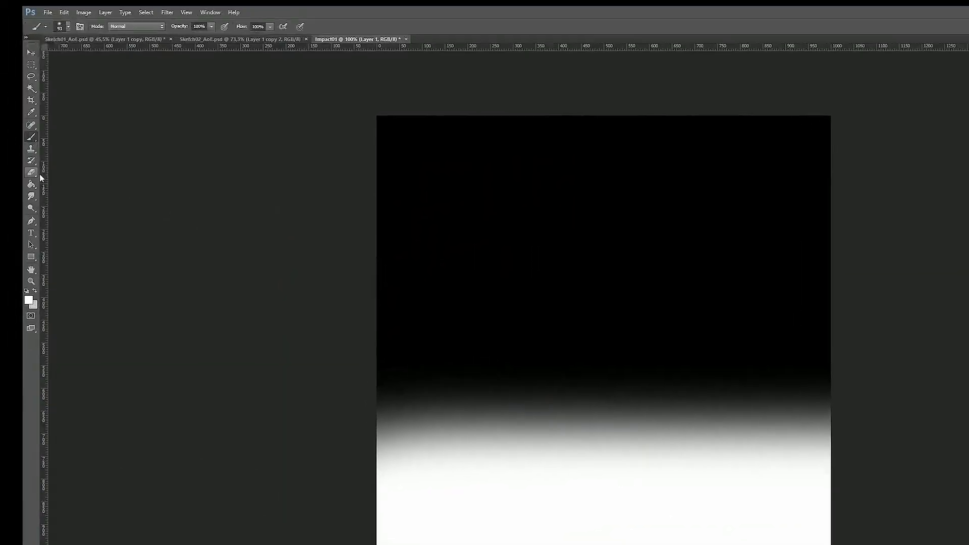
# Smudge the white band's upper edge with short downward strokes from the canvas's left side to its centre, using the Smudge tool.
pyautogui.click(33, 200)
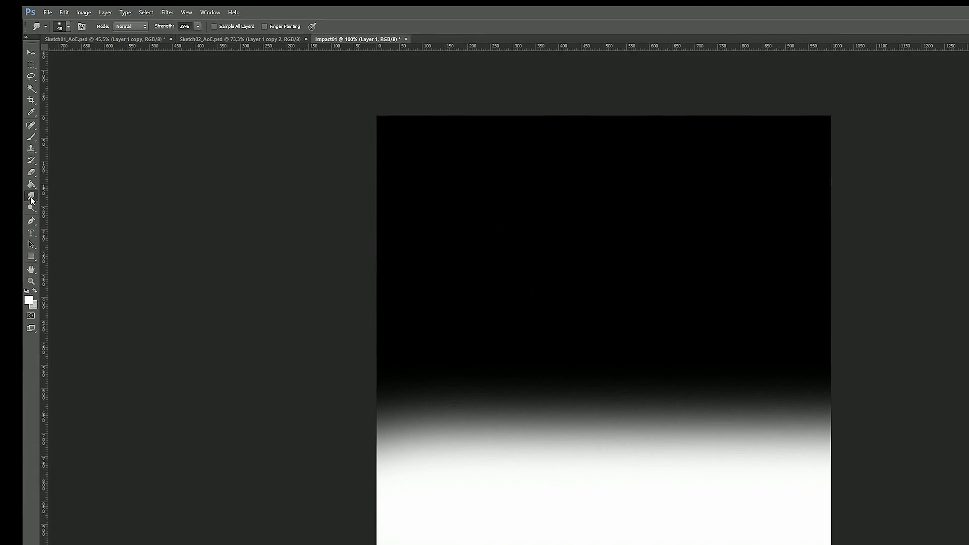
pyautogui.keyDown('alt'); pyautogui.moveTo(439, 346); pyautogui.dragTo(445, 344, button='right'); pyautogui.keyUp('alt')
pyautogui.moveTo(432, 355); pyautogui.dragTo(400, 461)
pyautogui.moveTo(318, 291); pyautogui.dragTo(291, 391)
pyautogui.moveTo(323, 310); pyautogui.dragTo(290, 398)
pyautogui.moveTo(353, 283); pyautogui.dragTo(327, 398)
pyautogui.moveTo(380, 302)
pyautogui.mouseDown()
pyautogui.moveTo(364, 399)
pyautogui.moveTo(391, 403)
pyautogui.mouseUp()
pyautogui.moveTo(429, 301)
pyautogui.mouseDown()
pyautogui.moveTo(420, 400)
pyautogui.moveTo(455, 400)
pyautogui.mouseUp()
pyautogui.moveTo(511, 305); pyautogui.dragTo(531, 389)
pyautogui.moveTo(561, 308); pyautogui.dragTo(590, 401)
pyautogui.moveTo(605, 310); pyautogui.dragTo(643, 402)
pyautogui.hotkey('ctrl', 'alt', 'z')
pyautogui.hotkey('ctrl', 'alt', 'z')
pyautogui.hotkey('ctrl', 'alt', 'z')
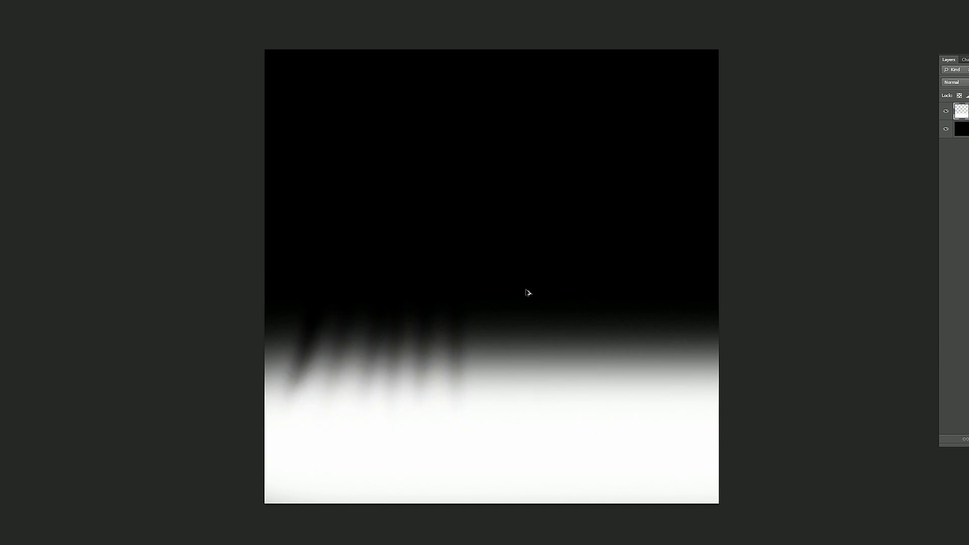
# Smudge the white band's upper edge downward with slanted strokes from the centre across to the canvas's right edge.
pyautogui.moveTo(476, 300)
pyautogui.mouseDown()
pyautogui.moveTo(474, 399)
pyautogui.moveTo(502, 388)
pyautogui.mouseUp()
pyautogui.moveTo(526, 305); pyautogui.dragTo(538, 389)
pyautogui.moveTo(565, 307)
pyautogui.mouseDown()
pyautogui.moveTo(598, 400)
pyautogui.moveTo(622, 398)
pyautogui.mouseUp()
pyautogui.moveTo(619, 309); pyautogui.dragTo(653, 393)
pyautogui.moveTo(661, 318); pyautogui.dragTo(693, 393)
pyautogui.moveTo(680, 318); pyautogui.dragTo(700, 391)
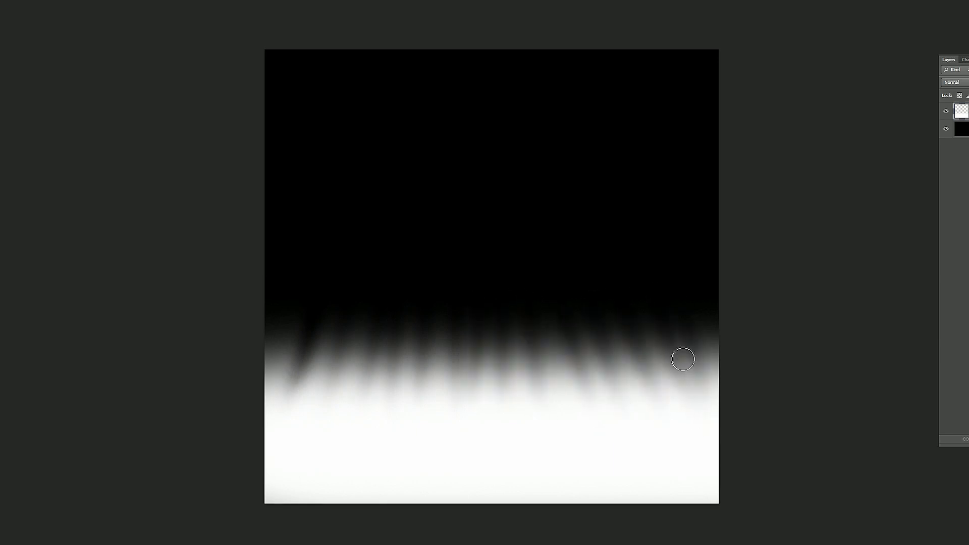
# Pull deeper black spikes down into the white band at the left and centre, using a slightly larger smudge brush.
pyautogui.keyDown('alt'); pyautogui.moveTo(343, 349); pyautogui.dragTo(357, 347, button='right'); pyautogui.keyUp('alt')
pyautogui.moveTo(345, 285); pyautogui.dragTo(332, 392)
pyautogui.moveTo(346, 310); pyautogui.dragTo(331, 406)
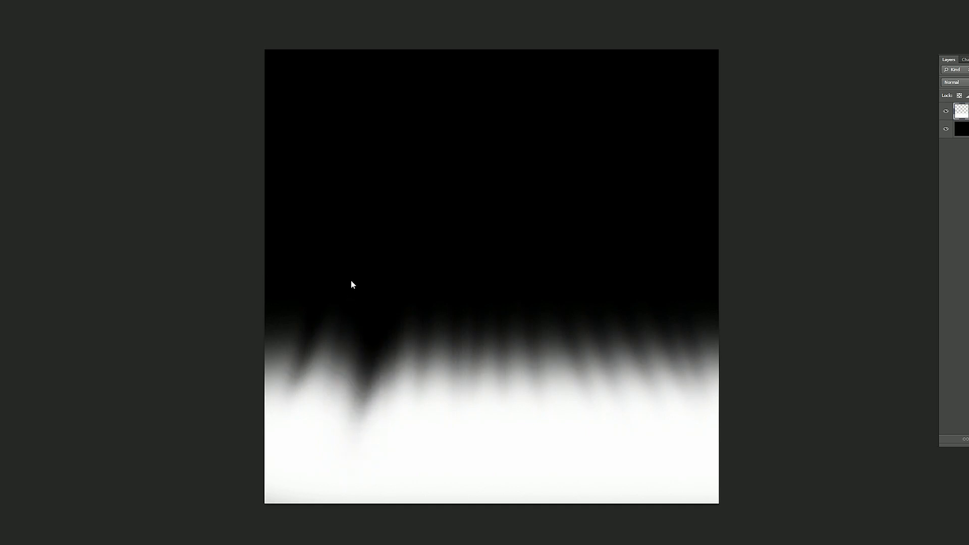
pyautogui.moveTo(350, 283); pyautogui.dragTo(327, 421)
pyautogui.moveTo(409, 293); pyautogui.dragTo(429, 389)
pyautogui.moveTo(419, 303)
pyautogui.mouseDown()
pyautogui.moveTo(428, 395)
pyautogui.moveTo(443, 406)
pyautogui.mouseUp()
pyautogui.moveTo(474, 298); pyautogui.dragTo(494, 387)
pyautogui.moveTo(484, 313); pyautogui.dragTo(500, 403)
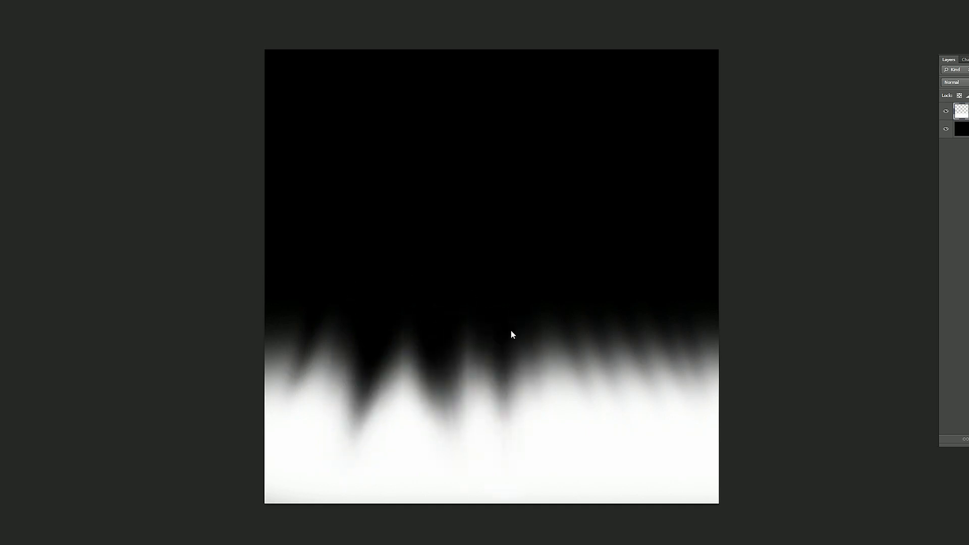
pyautogui.moveTo(517, 312); pyautogui.dragTo(535, 396)
pyautogui.moveTo(551, 325); pyautogui.dragTo(549, 419)
pyautogui.moveTo(551, 343); pyautogui.dragTo(546, 427)
# Sharpen and lengthen the black spikes from centre to left with a smaller smudge brush.
pyautogui.keyDown('alt'); pyautogui.moveTo(562, 354); pyautogui.dragTo(547, 355, button='right'); pyautogui.keyUp('alt')
pyautogui.moveTo(555, 350); pyautogui.dragTo(565, 437)
pyautogui.moveTo(504, 348); pyautogui.dragTo(502, 470)
pyautogui.moveTo(455, 361); pyautogui.dragTo(436, 439)
pyautogui.moveTo(438, 354)
pyautogui.mouseDown()
pyautogui.moveTo(423, 483)
pyautogui.moveTo(427, 434)
pyautogui.mouseUp()
pyautogui.moveTo(364, 364); pyautogui.dragTo(351, 423)
pyautogui.moveTo(315, 361); pyautogui.dragTo(322, 409)
# Smudge slanted black spikes down into the right part of the white band.
pyautogui.moveTo(595, 314); pyautogui.dragTo(627, 438)
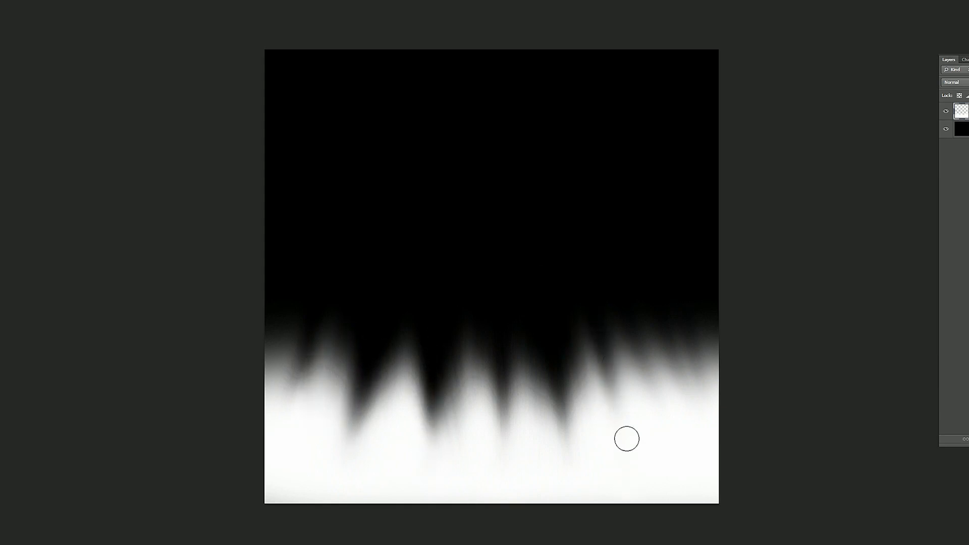
pyautogui.moveTo(612, 314); pyautogui.dragTo(650, 418)
pyautogui.moveTo(621, 342); pyautogui.dragTo(662, 432)
pyautogui.moveTo(646, 313); pyautogui.dragTo(679, 418)
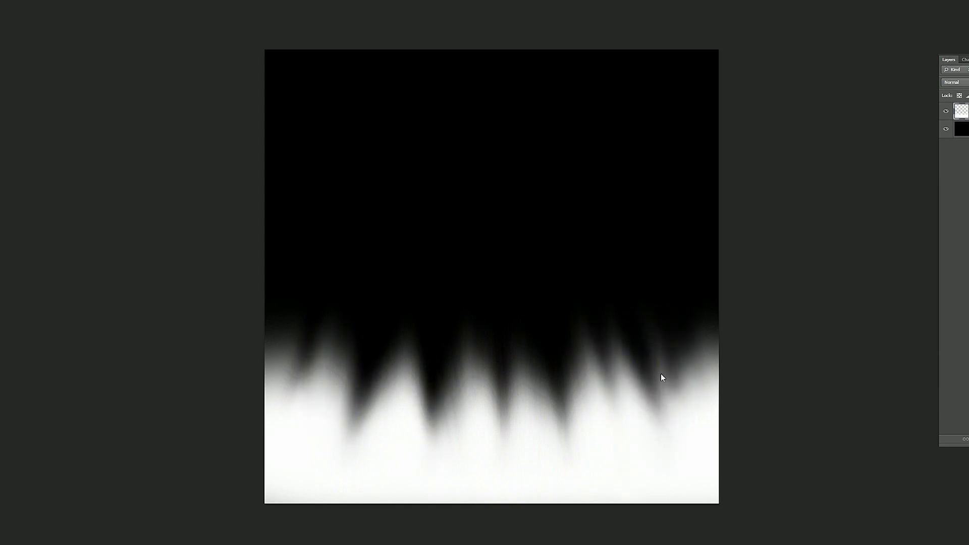
pyautogui.moveTo(662, 374); pyautogui.dragTo(673, 429)
# Smudge a deep black spike near the canvas's left edge and narrow the white peak beside it.
pyautogui.moveTo(274, 281); pyautogui.dragTo(288, 447)
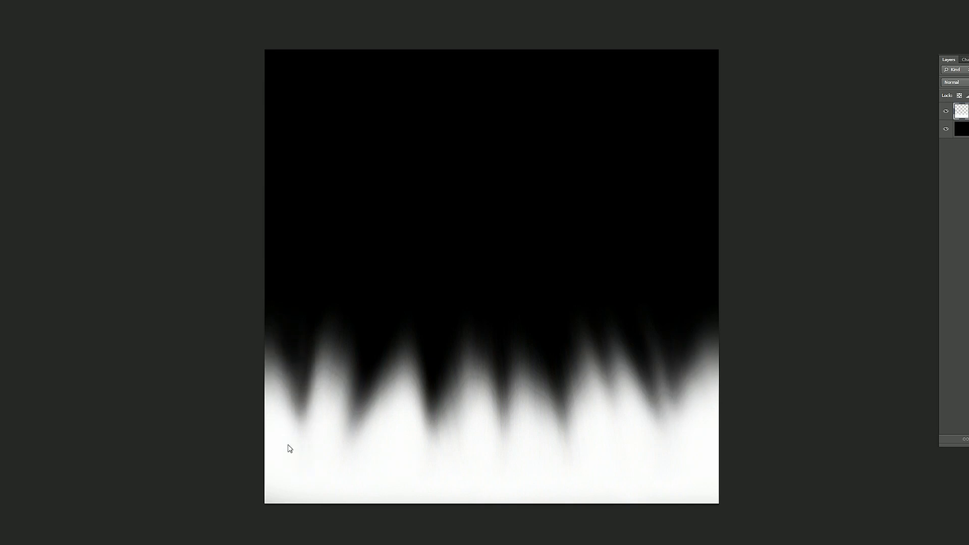
pyautogui.moveTo(324, 356); pyautogui.dragTo(349, 420)
pyautogui.keyDown('alt'); pyautogui.moveTo(376, 357); pyautogui.dragTo(355, 358, button='right'); pyautogui.keyUp('alt')
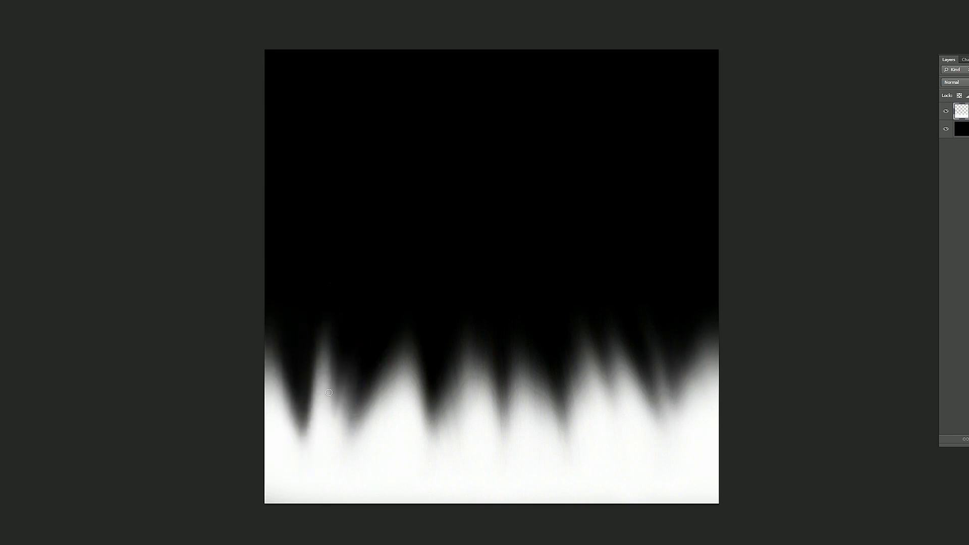
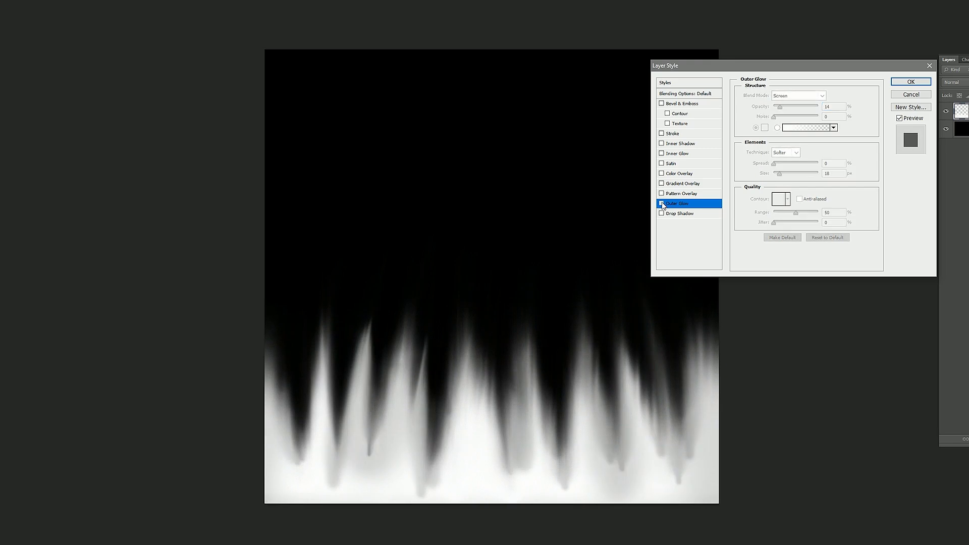
# Enable Outer Glow on the painted layer and apply the layer style.
pyautogui.click(662, 204)
pyautogui.click(661, 203)
pyautogui.click(661, 203)
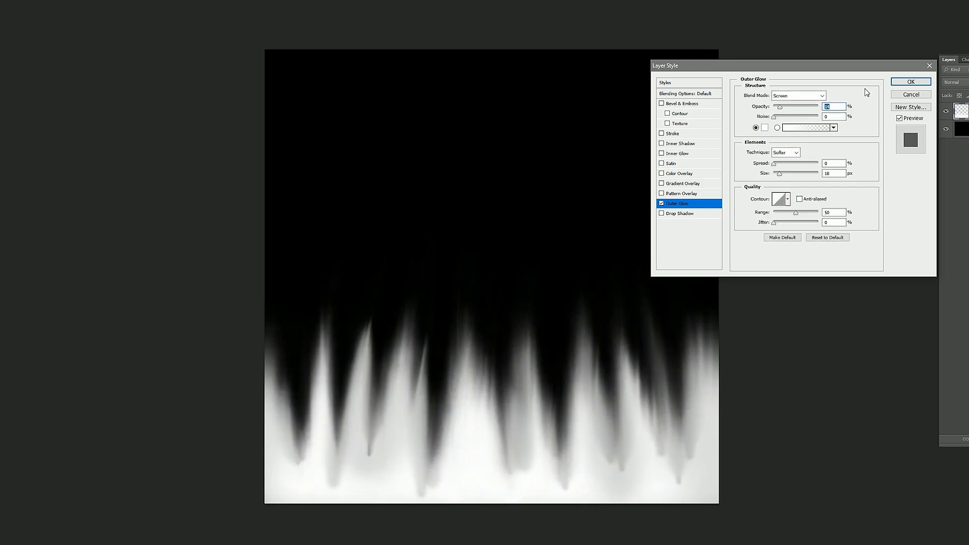
pyautogui.click(895, 82)
# Adjust the size of a large soft brush and lightly fade the white spikes.
pyautogui.hotkey('ctrl', '-')
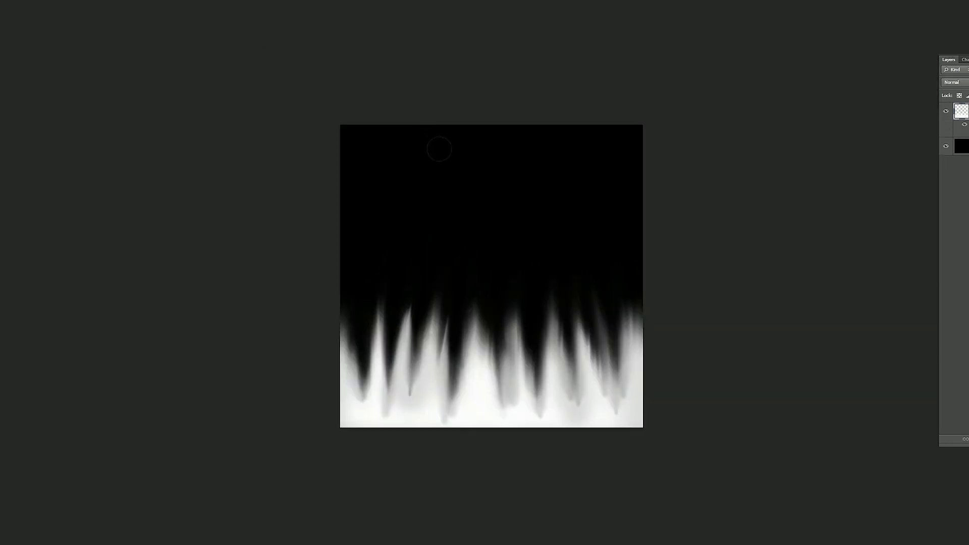
pyautogui.moveTo(451, 183)
pyautogui.keyDown('alt'); pyautogui.mouseDown(button='right')
pyautogui.moveTo(483, 180)
pyautogui.moveTo(486, 169)
pyautogui.mouseUp(button='right'); pyautogui.keyUp('alt')
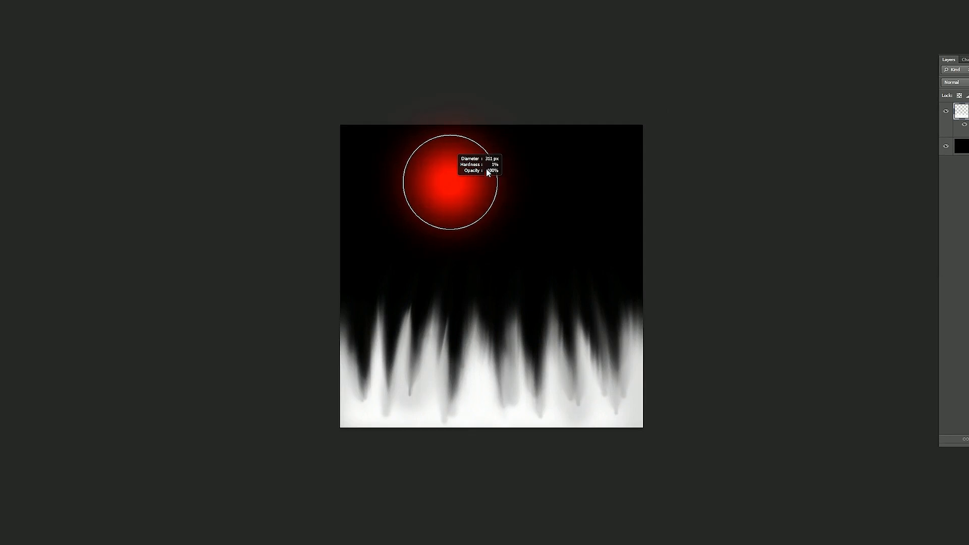
pyautogui.moveTo(487, 84)
pyautogui.keyDown('alt'); pyautogui.mouseDown(button='right')
pyautogui.moveTo(506, 64)
pyautogui.moveTo(560, 66)
pyautogui.mouseUp(button='right'); pyautogui.keyUp('alt')
pyautogui.keyDown('alt'); pyautogui.moveTo(489, 201); pyautogui.dragTo(509, 198, button='right'); pyautogui.keyUp('alt')
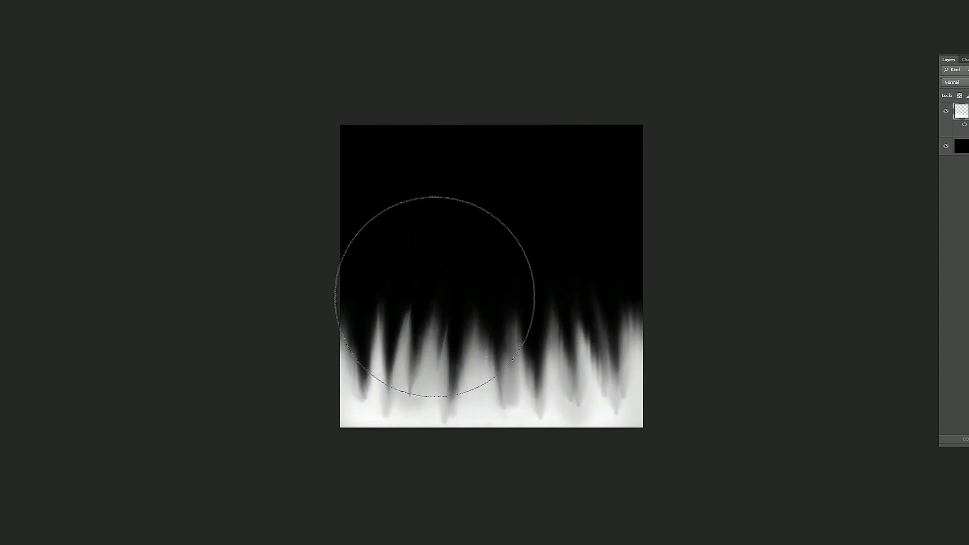
pyautogui.keyDown('alt'); pyautogui.moveTo(552, 218); pyautogui.dragTo(513, 219, button='right'); pyautogui.keyUp('alt')
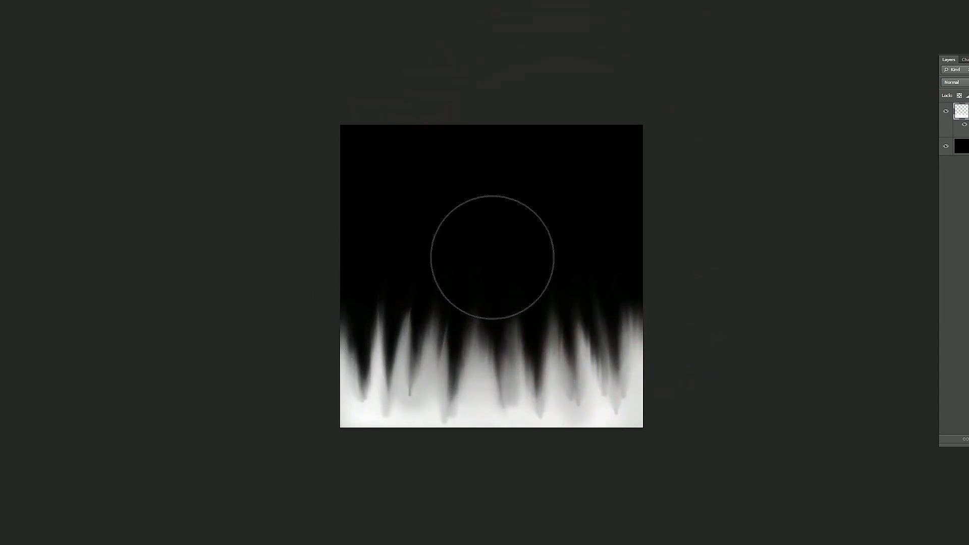
pyautogui.keyDown('alt'); pyautogui.moveTo(534, 220); pyautogui.dragTo(465, 242, button='right'); pyautogui.keyUp('alt')
pyautogui.keyDown('alt'); pyautogui.moveTo(403, 217); pyautogui.dragTo(524, 212, button='right'); pyautogui.keyUp('alt')
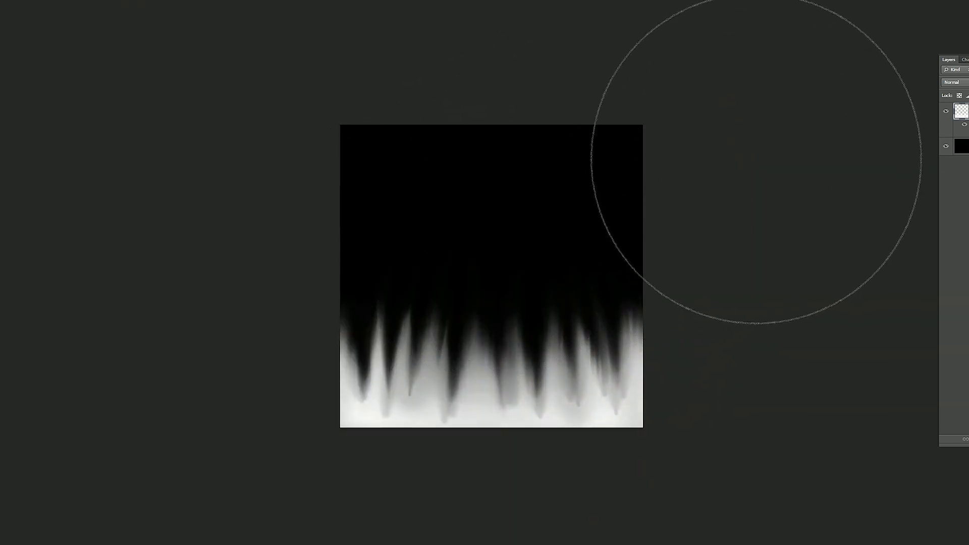
pyautogui.keyDown('alt'); pyautogui.moveTo(584, 173); pyautogui.dragTo(509, 177, button='right'); pyautogui.keyUp('alt')
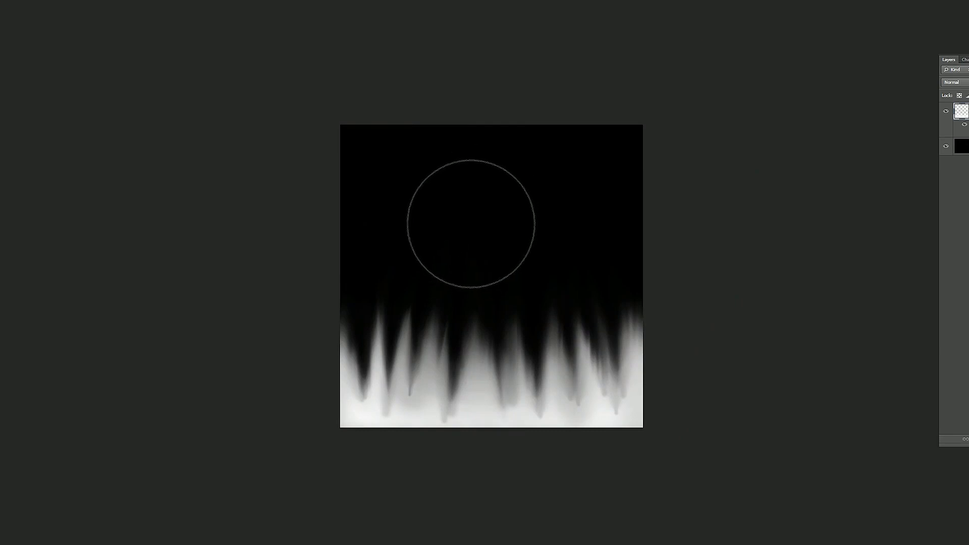
# Smudge thin dark and light streaks at the centre, the left edge and right of centre with a small brush.
pyautogui.keyDown('alt'); pyautogui.moveTo(434, 199); pyautogui.dragTo(369, 174, button='right'); pyautogui.keyUp('alt')
pyautogui.hotkey('ctrl', '0')
pyautogui.moveTo(477, 348); pyautogui.dragTo(474, 451)
pyautogui.moveTo(491, 427); pyautogui.dragTo(490, 360)
pyautogui.moveTo(470, 355); pyautogui.dragTo(469, 482)
pyautogui.moveTo(282, 483); pyautogui.dragTo(276, 379)
pyautogui.moveTo(278, 465); pyautogui.dragTo(277, 381)
pyautogui.moveTo(556, 471); pyautogui.dragTo(550, 388)
pyautogui.moveTo(552, 434)
pyautogui.mouseDown()
pyautogui.moveTo(553, 388)
pyautogui.moveTo(526, 376)
pyautogui.mouseUp()
pyautogui.moveTo(529, 481); pyautogui.dragTo(528, 373)
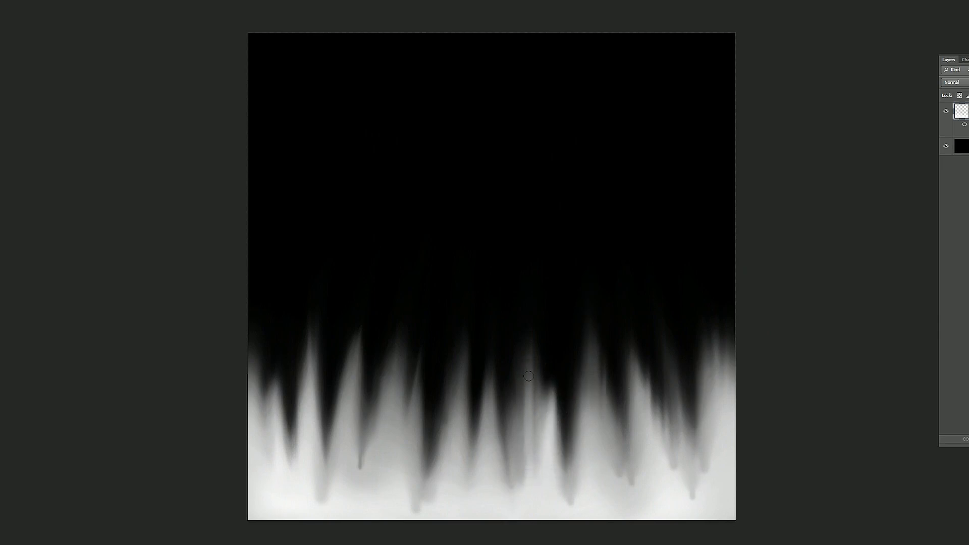
# Smudge thin white streaks upward through the spikes from the centre towards the left side.
pyautogui.moveTo(515, 497); pyautogui.dragTo(509, 390)
pyautogui.moveTo(486, 487)
pyautogui.mouseDown()
pyautogui.moveTo(490, 403)
pyautogui.moveTo(455, 403)
pyautogui.mouseUp()
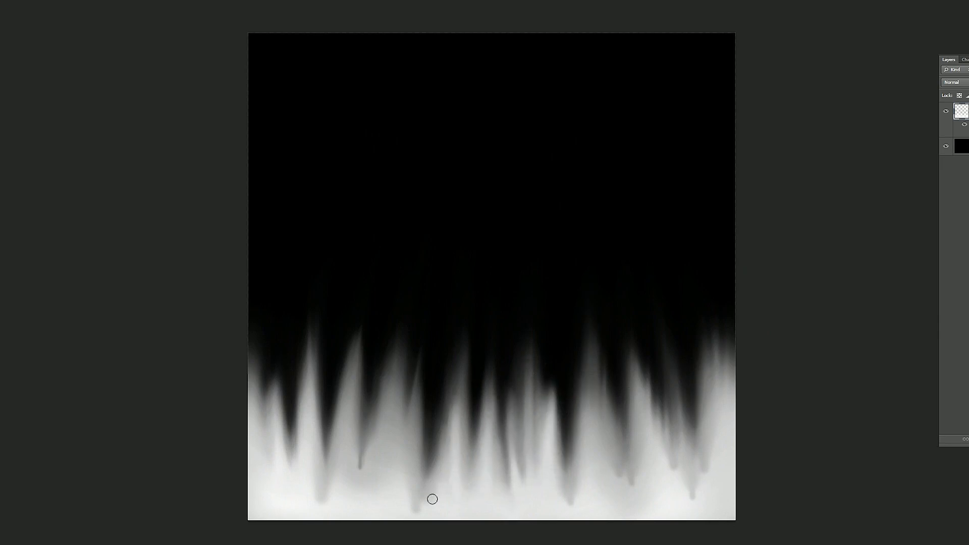
pyautogui.moveTo(409, 492)
pyautogui.mouseDown()
pyautogui.moveTo(412, 386)
pyautogui.moveTo(391, 387)
pyautogui.mouseUp()
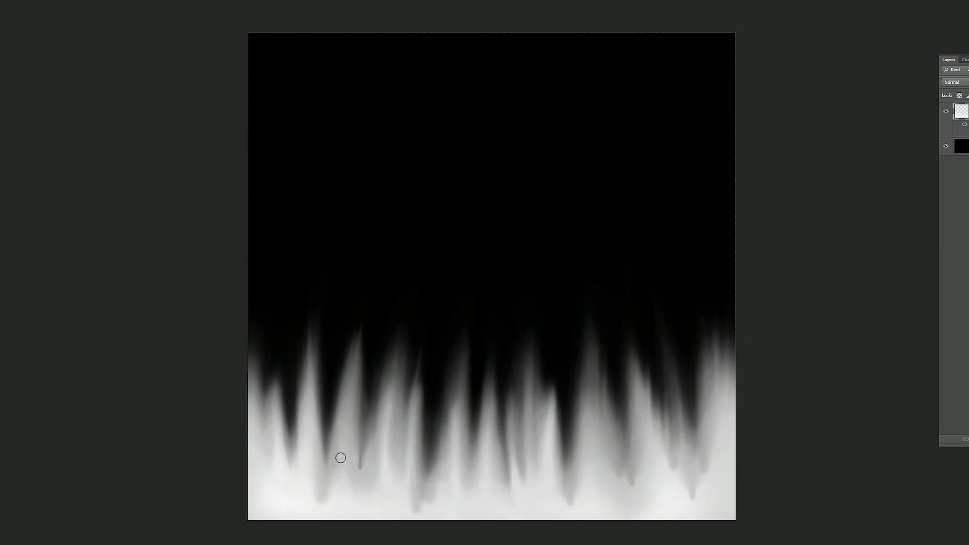
pyautogui.moveTo(339, 487); pyautogui.dragTo(360, 363)
# Smudge white streaks upward through the spikes in the right half of the texture.
pyautogui.moveTo(719, 437); pyautogui.dragTo(716, 350)
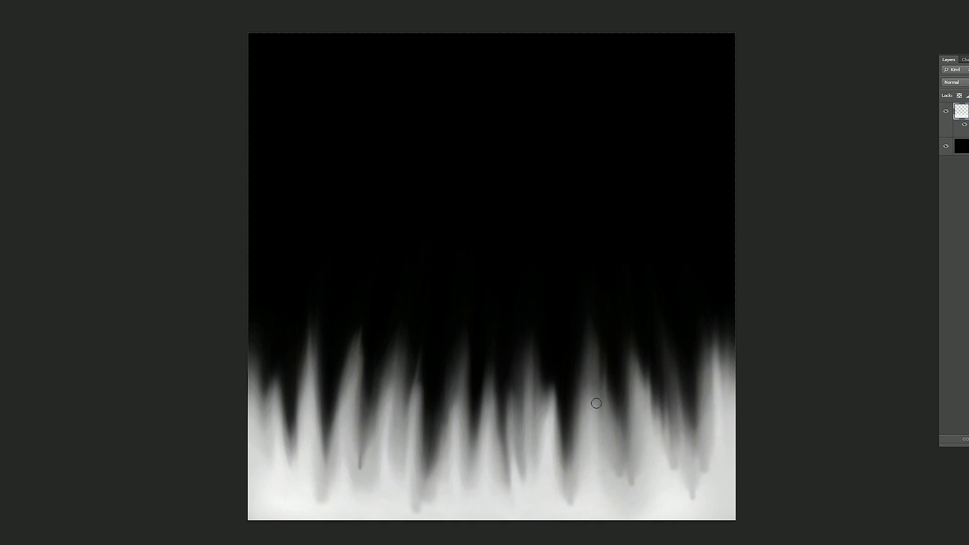
pyautogui.moveTo(595, 403); pyautogui.dragTo(594, 376)
pyautogui.moveTo(603, 488); pyautogui.dragTo(591, 380)
pyautogui.moveTo(598, 488); pyautogui.dragTo(589, 389)
pyautogui.moveTo(658, 502); pyautogui.dragTo(648, 398)
# Save the texture as a PSD copy over the existing Impact01 file in the Elements folder.
pyautogui.keyDown('alt'); pyautogui.click(614, 342); pyautogui.keyUp('alt')
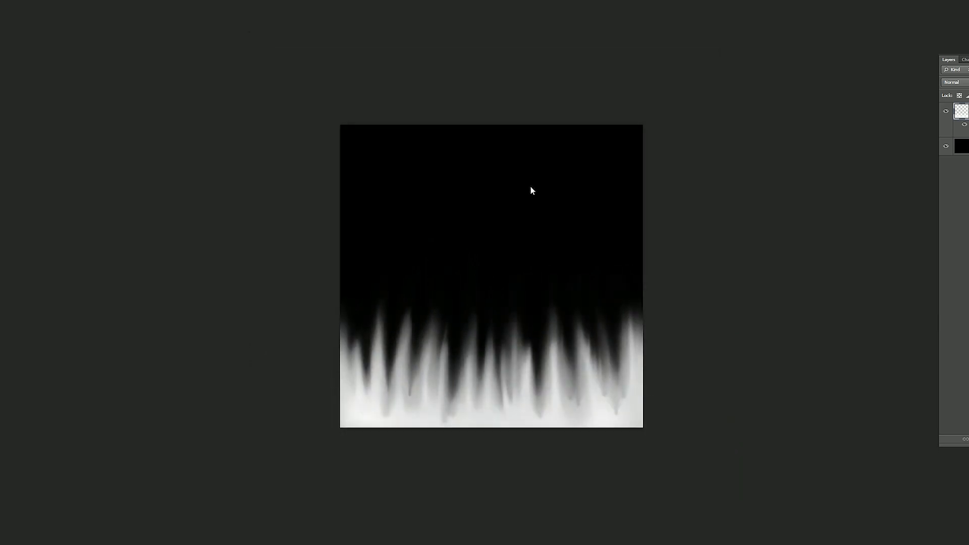
pyautogui.hotkey('ctrl', 'alt', 's')
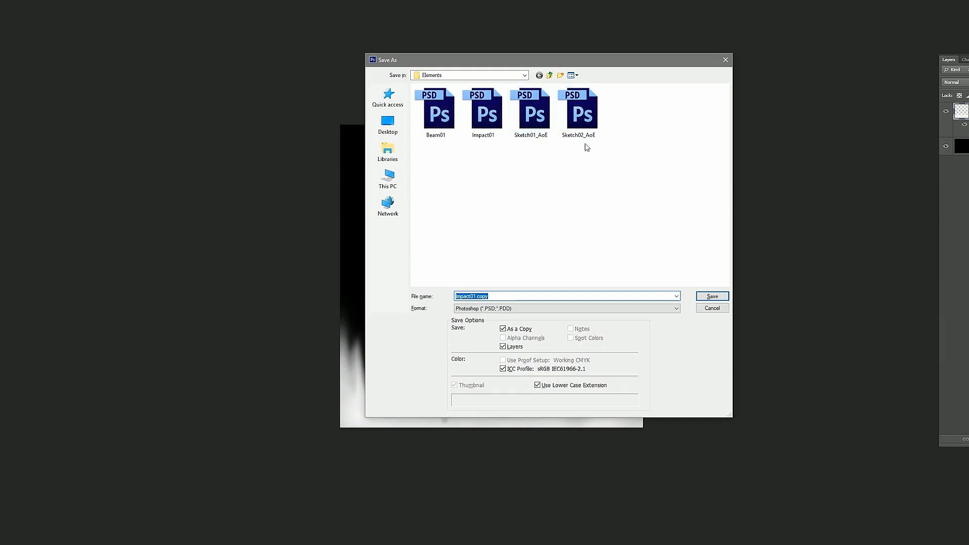
pyautogui.click(482, 110)
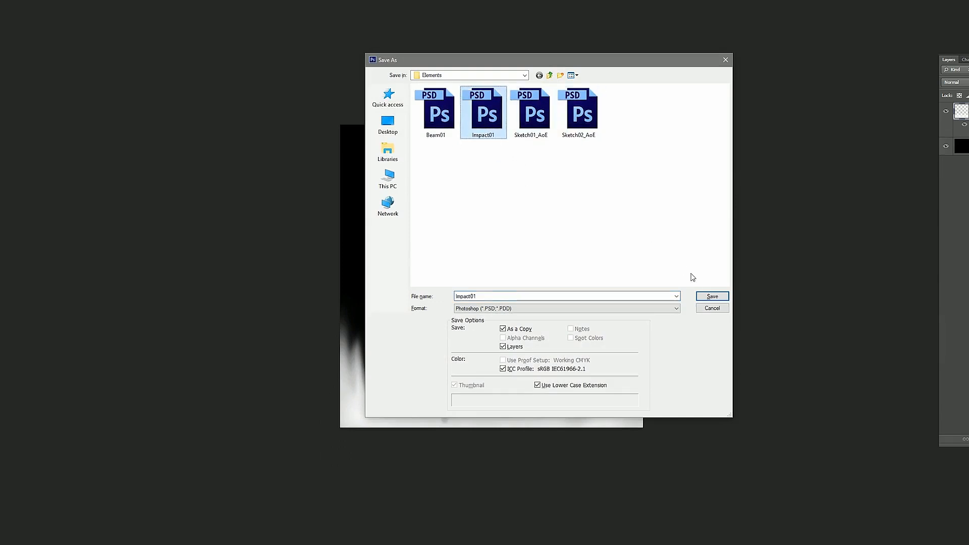
pyautogui.click(702, 295)
pyautogui.click(468, 175)
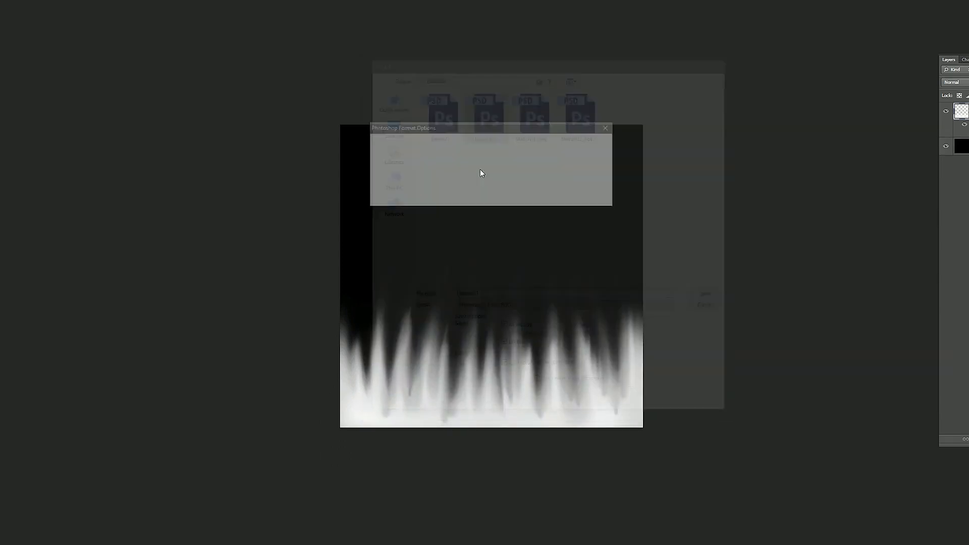
pyautogui.click(588, 145)
# Hide the black background layer and save the transparent texture as a PNG over Impact01 in the Elements folder.
pyautogui.click(946, 148)
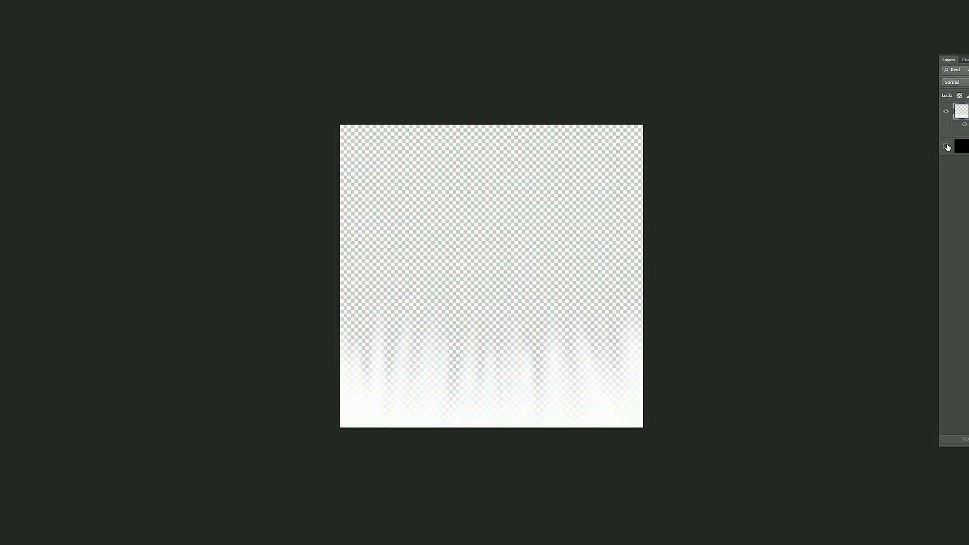
pyautogui.hotkey('ctrl', 'shift', 's')
pyautogui.click(483, 307)
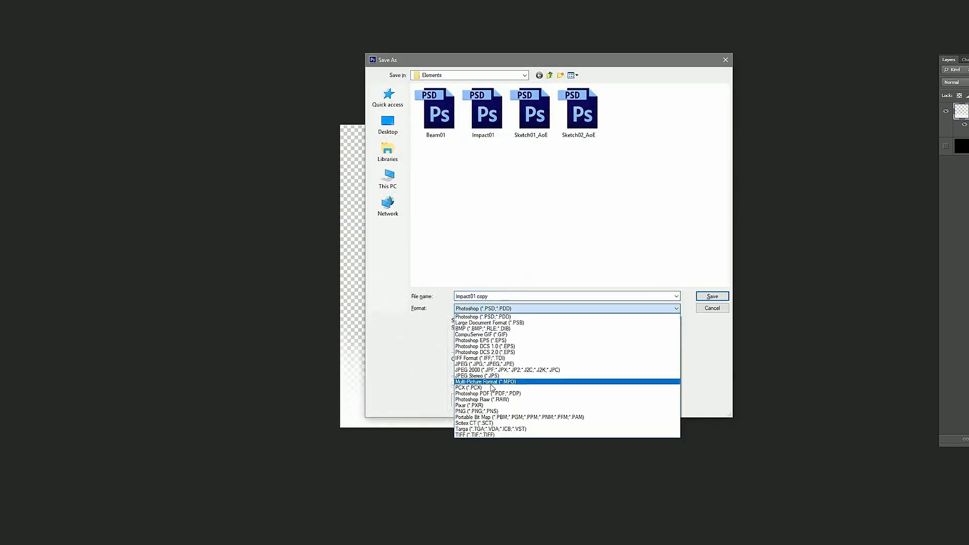
pyautogui.click(483, 415)
pyautogui.click(446, 121)
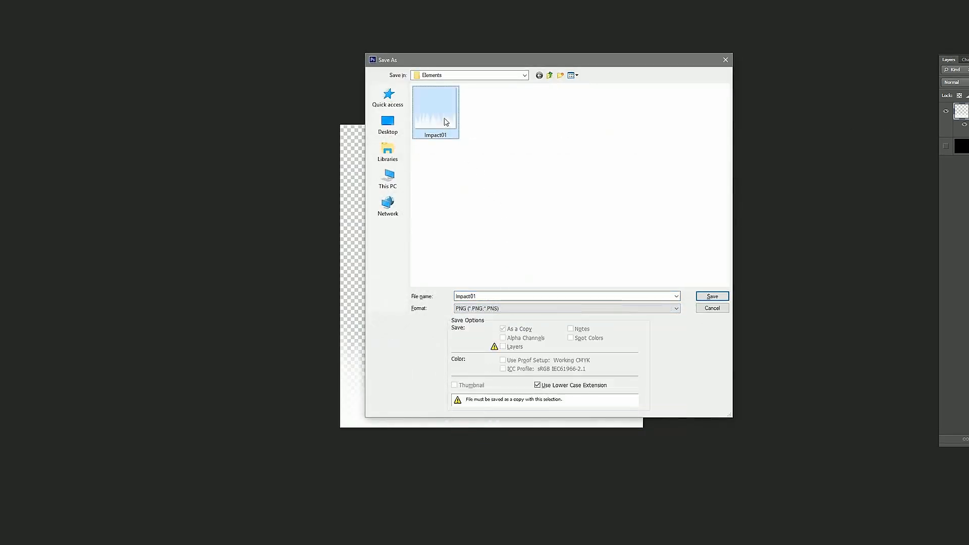
pyautogui.click(707, 295)
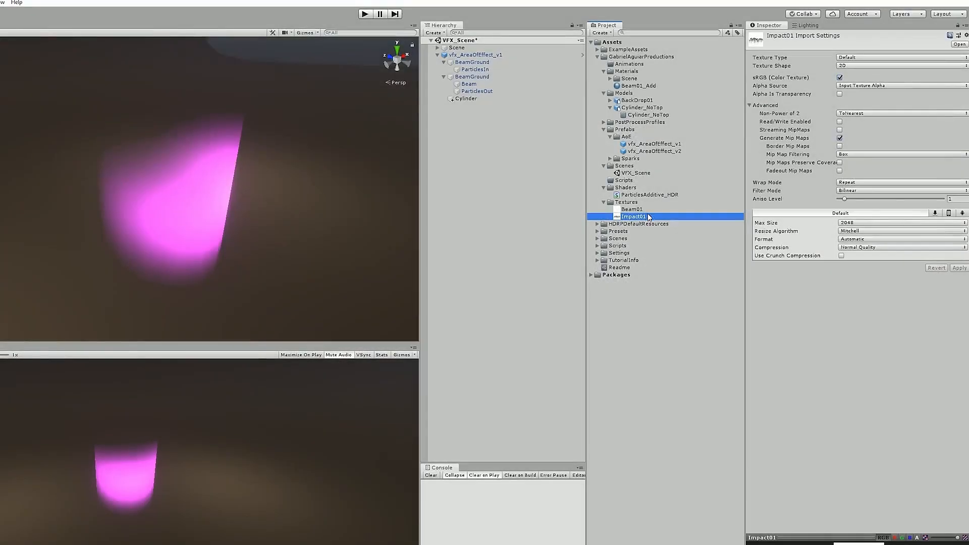
# Duplicate the Beam01_Add material and rename the copy Impact01_Add.
pyautogui.click(650, 85)
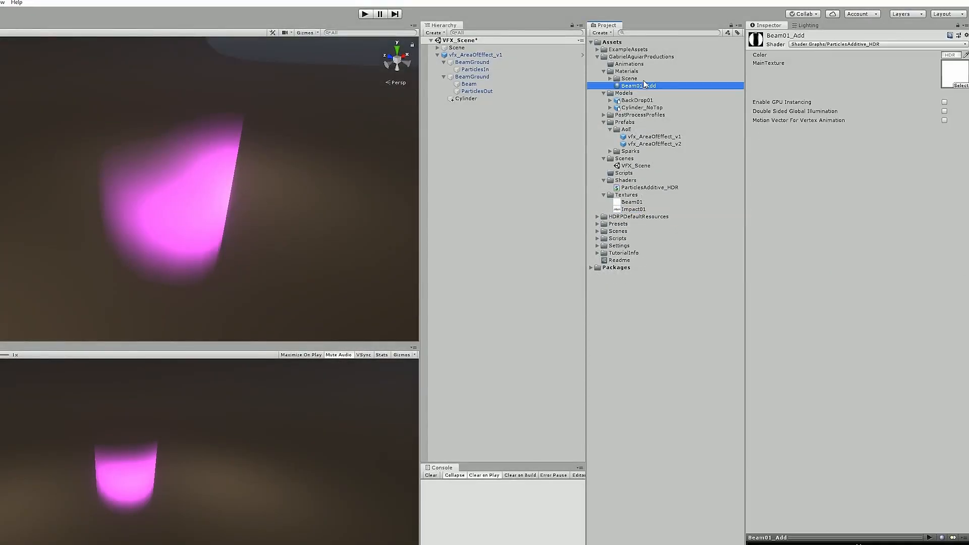
pyautogui.click(610, 129)
pyautogui.hotkey('ctrl', 'd')
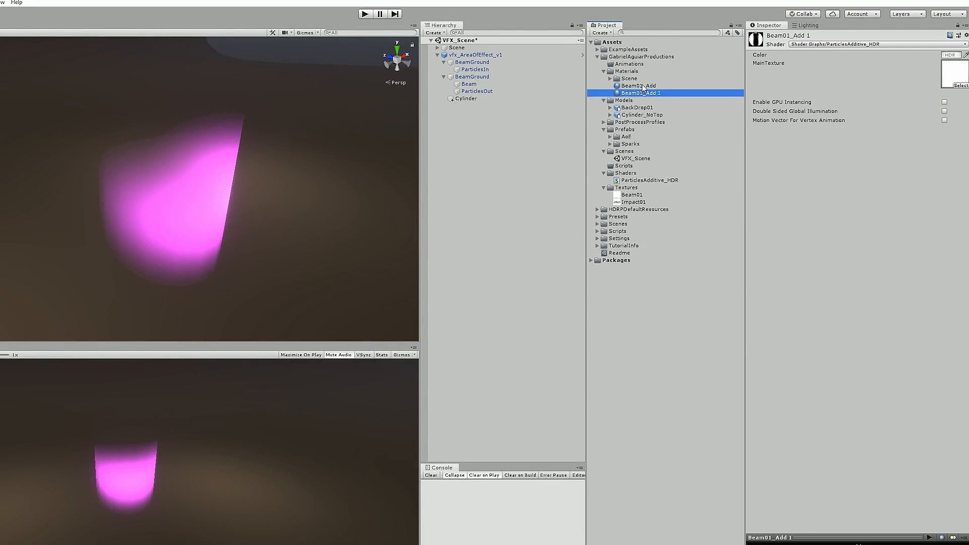
pyautogui.press('F2')
pyautogui.click(660, 93)
pyautogui.press('BackSpace')
pyautogui.press('BackSpace')
pyautogui.moveTo(657, 94); pyautogui.dragTo(622, 98)
pyautogui.write('Impac')
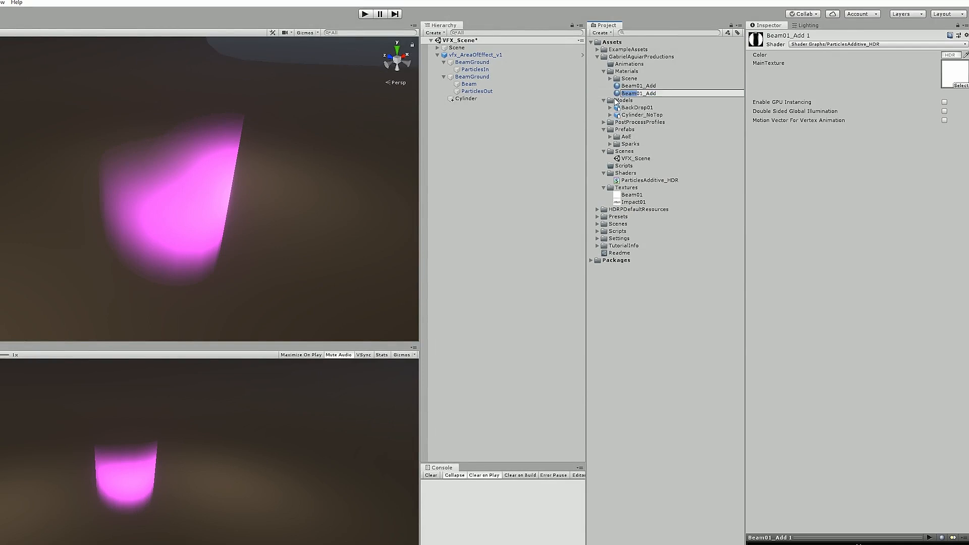
pyautogui.press('Return')
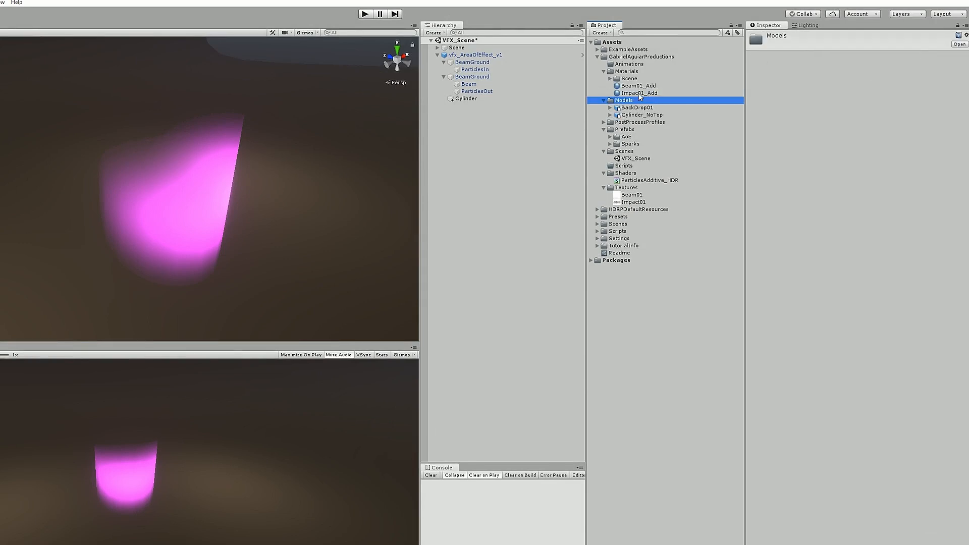
pyautogui.click(640, 92)
pyautogui.write('t')
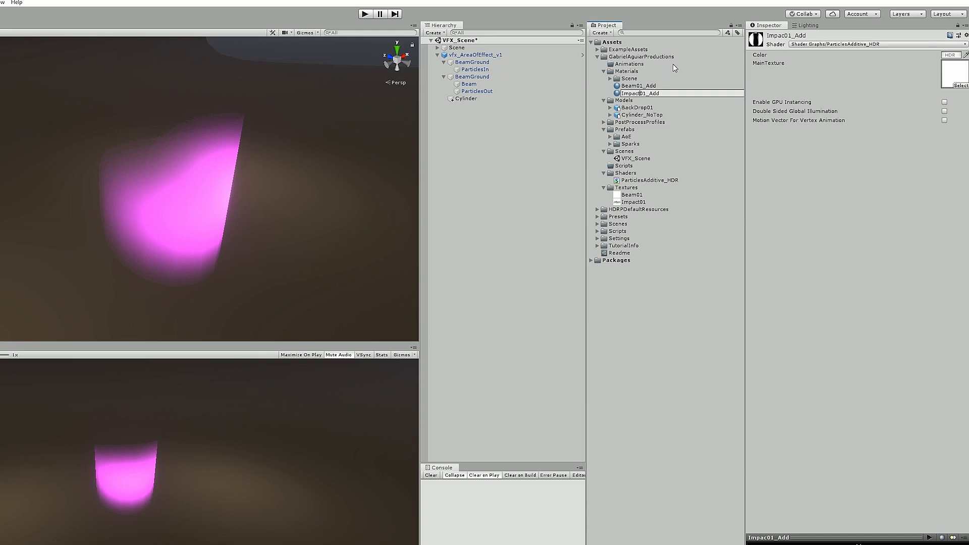
pyautogui.press('Return')
# Set Impact01 as the MainTexture of Impact01_Add and assign that material to the Cylinder particle system's renderer.
pyautogui.moveTo(634, 202); pyautogui.dragTo(956, 75)
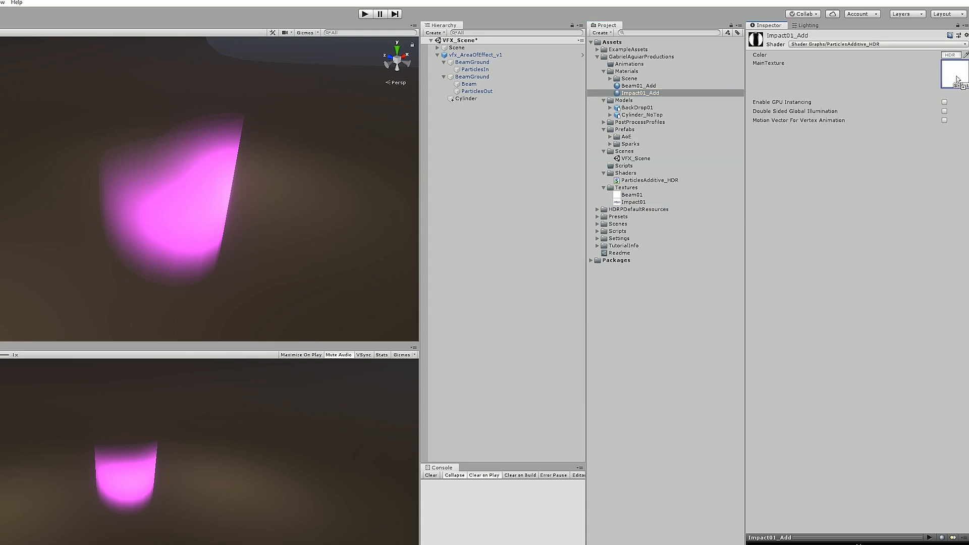
pyautogui.click(466, 99)
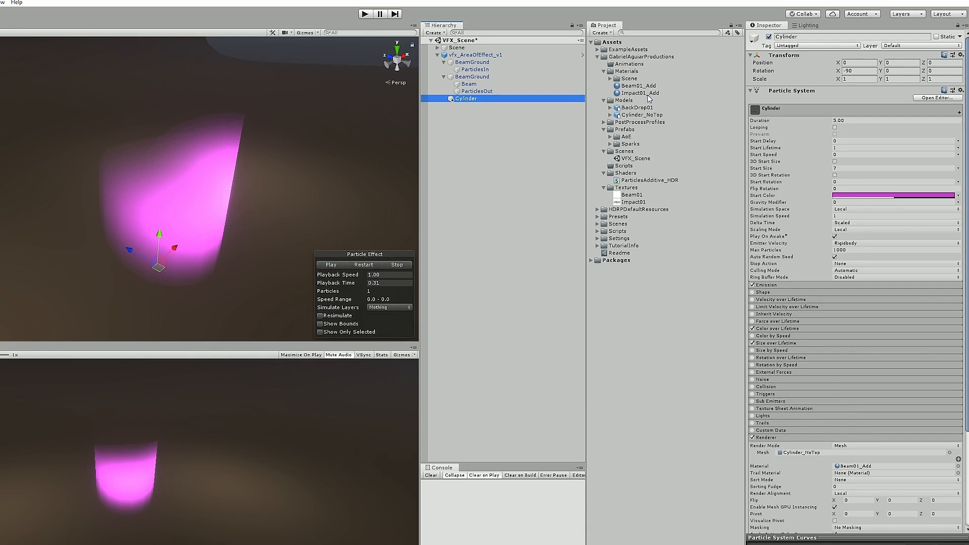
pyautogui.moveTo(647, 95); pyautogui.dragTo(859, 467)
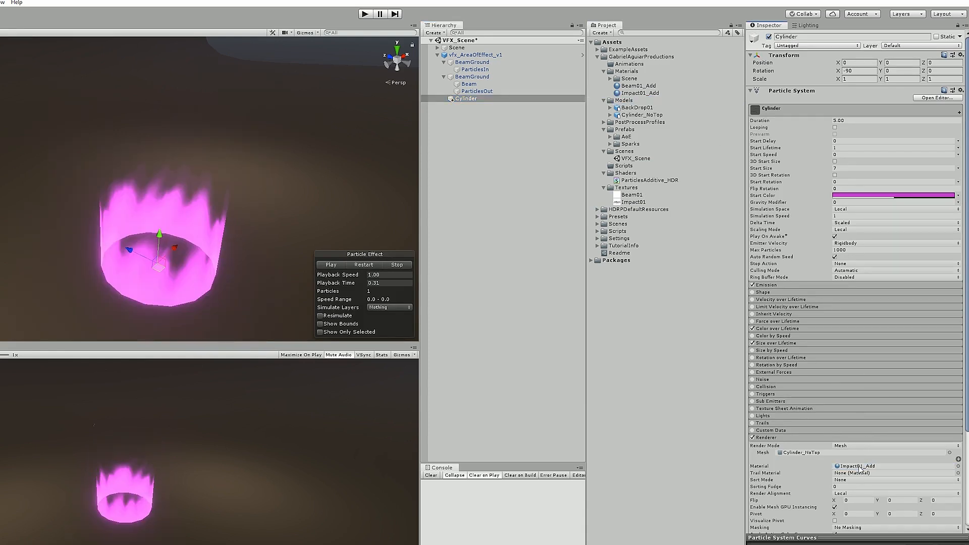
pyautogui.moveTo(315, 272); pyautogui.dragTo(240, 148, button='middle')
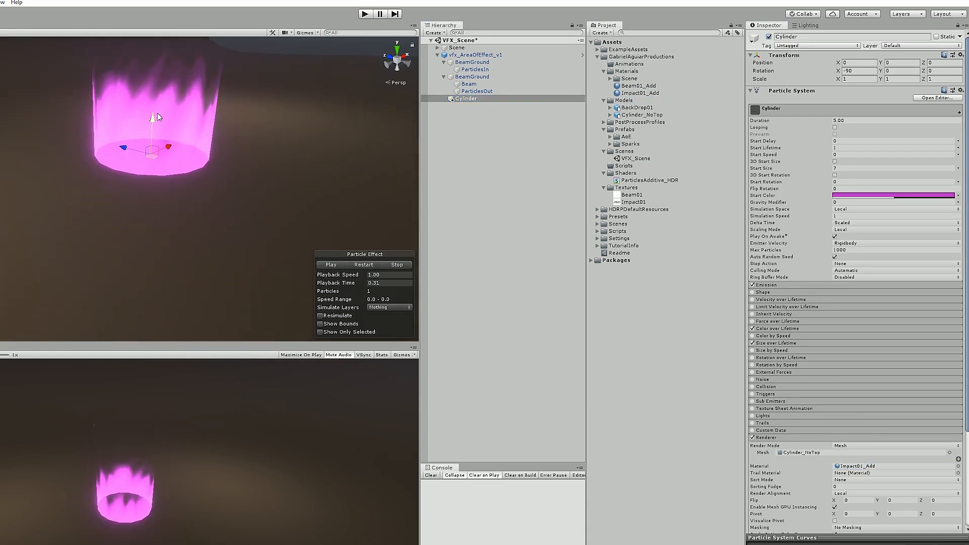
pyautogui.moveTo(157, 117); pyautogui.dragTo(151, 228, button='middle')
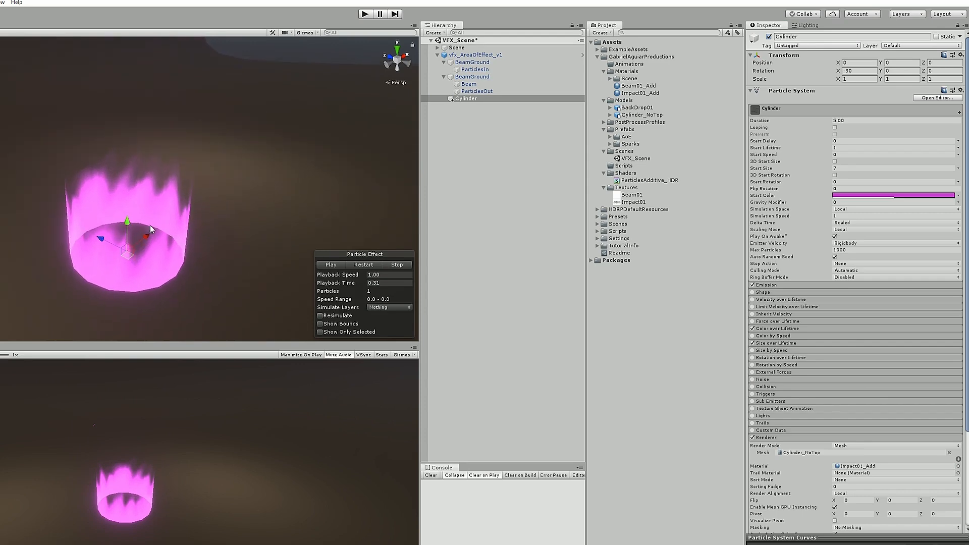
# Enable 3D Start Size on the Cylinder particle system, set X and Y to 10, and replay the effect.
pyautogui.moveTo(745, 195); pyautogui.dragTo(719, 195)
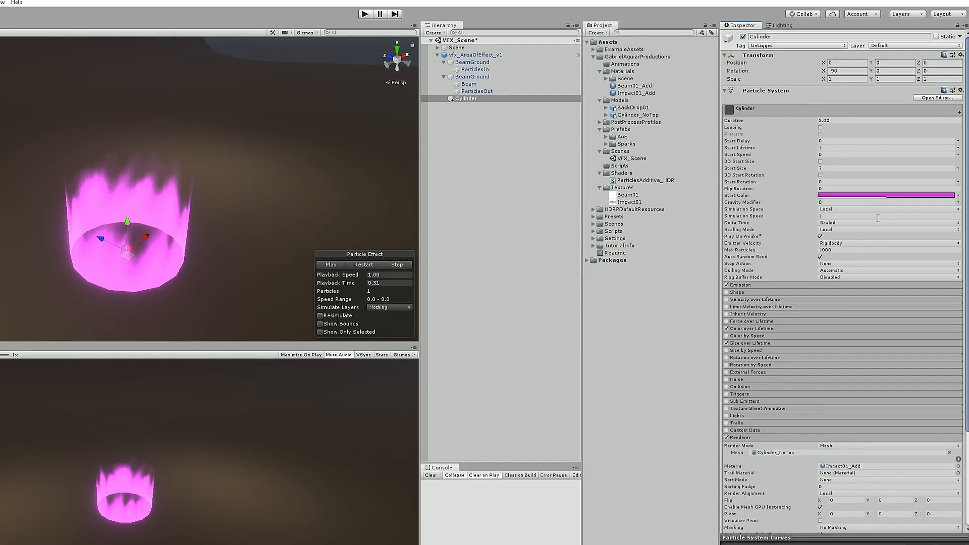
pyautogui.click(819, 161)
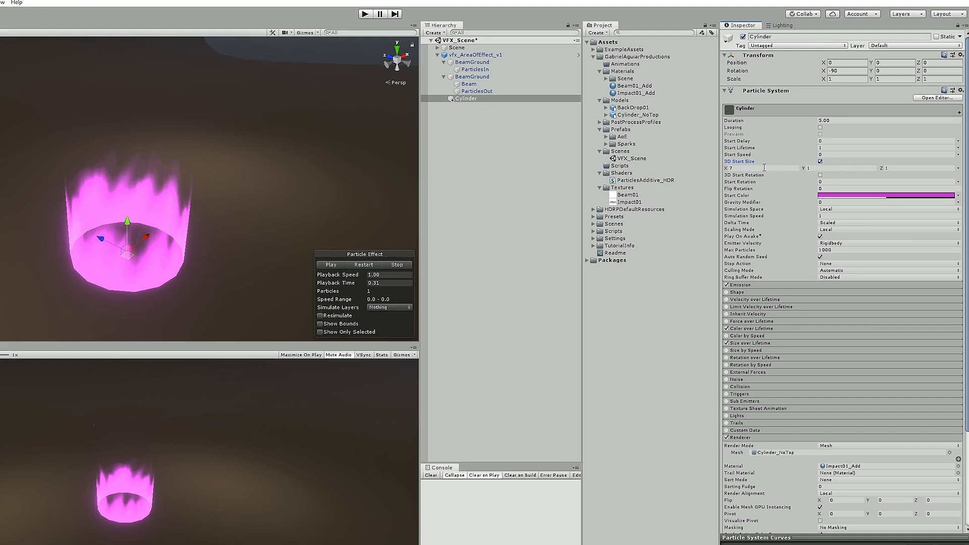
pyautogui.click(764, 167)
pyautogui.write('10')
pyautogui.click(822, 169)
pyautogui.write('10')
pyautogui.click(356, 264)
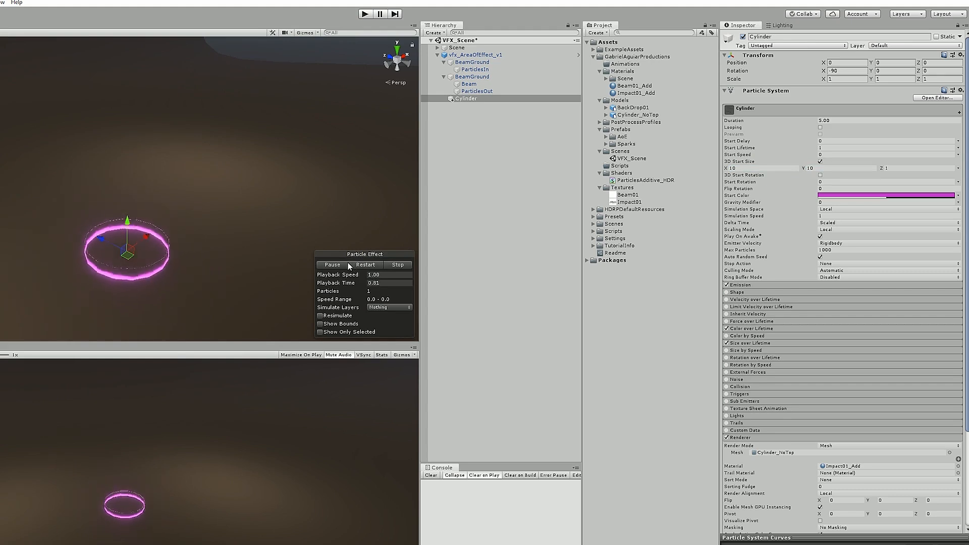
pyautogui.click(359, 266)
pyautogui.click(327, 266)
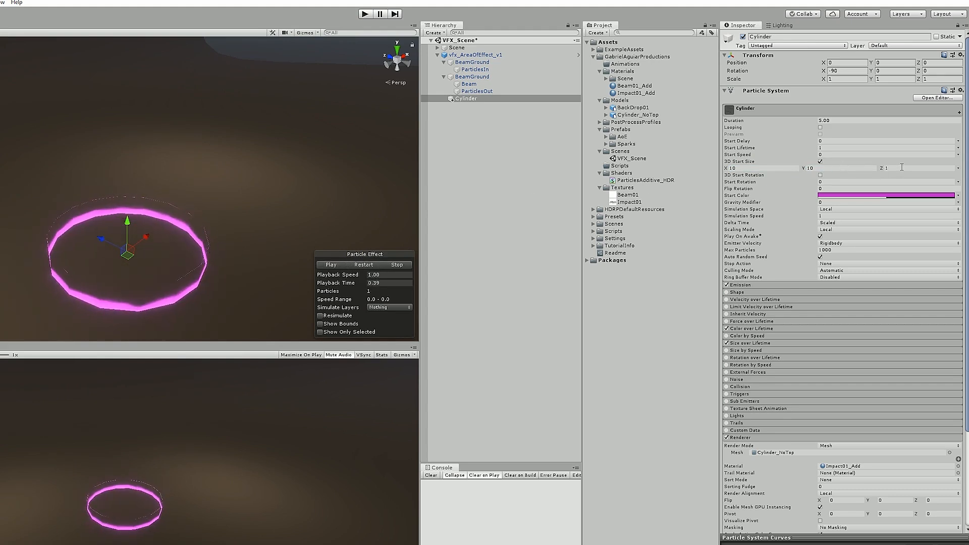
# Set the Cylinder's Z start size to 20 and replay the effect, pausing it partway.
pyautogui.click(902, 168)
pyautogui.click(359, 264)
pyautogui.click(336, 265)
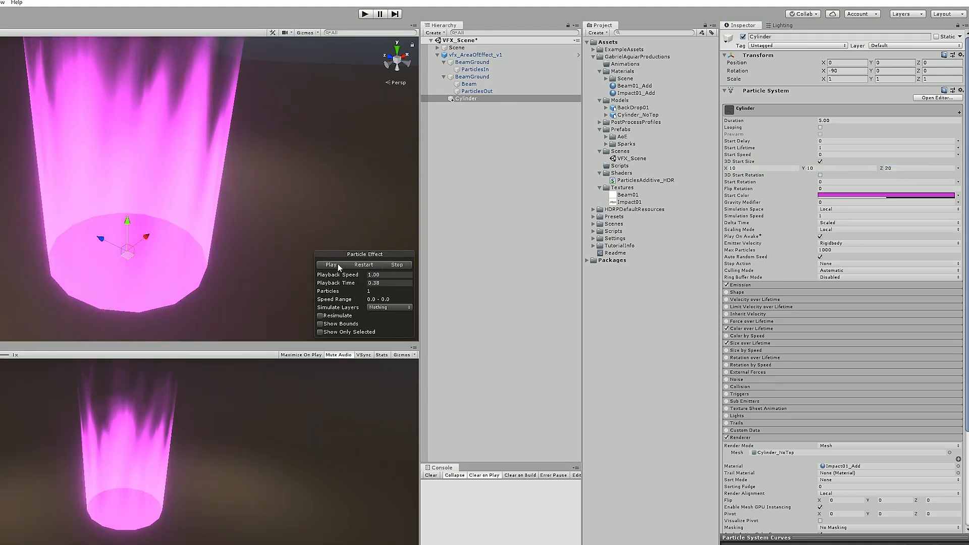
pyautogui.click(360, 264)
pyautogui.click(344, 264)
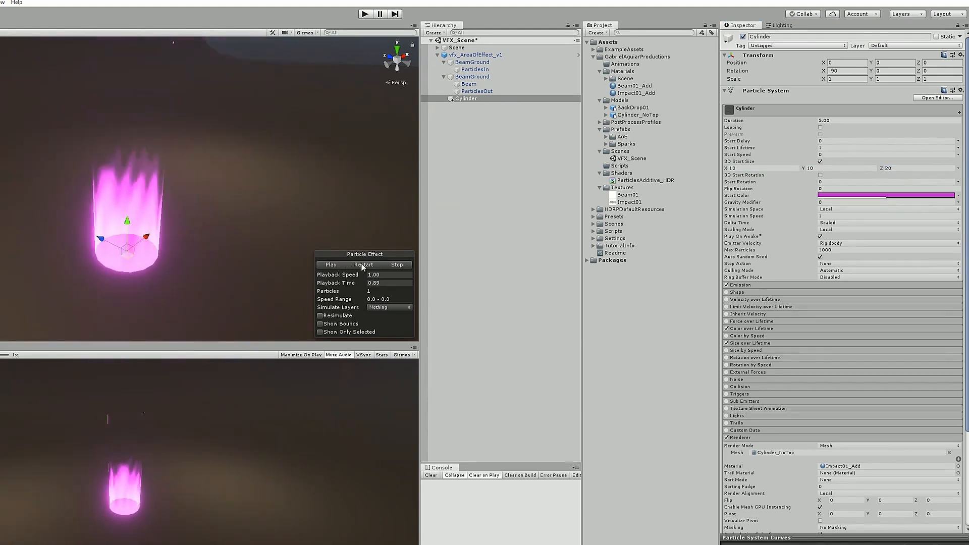
pyautogui.click(361, 266)
pyautogui.click(331, 265)
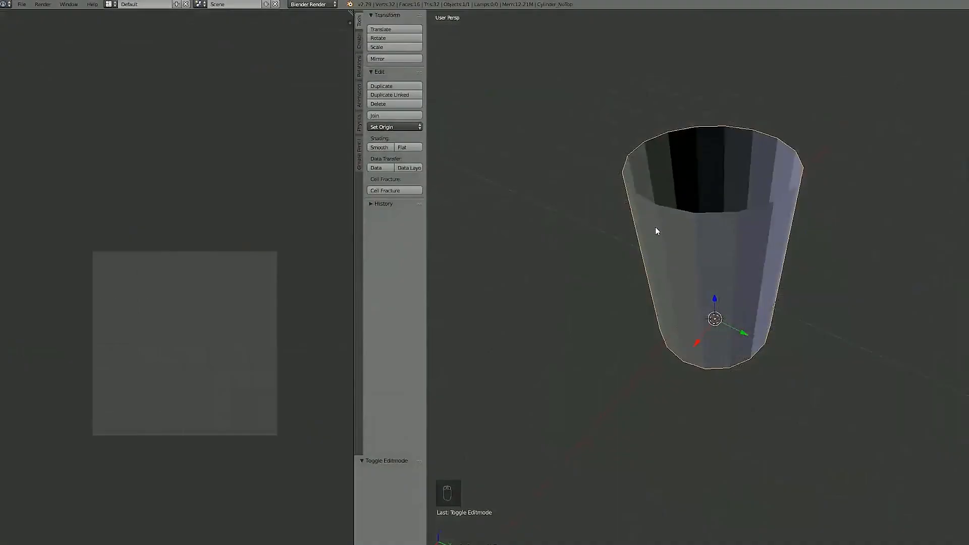
# In Blender, select the whole cylinder mesh in Edit Mode and examine the upper edge of its UV layout.
pyautogui.press('Tab')
pyautogui.moveTo(650, 226); pyautogui.dragTo(680, 172, button='middle')
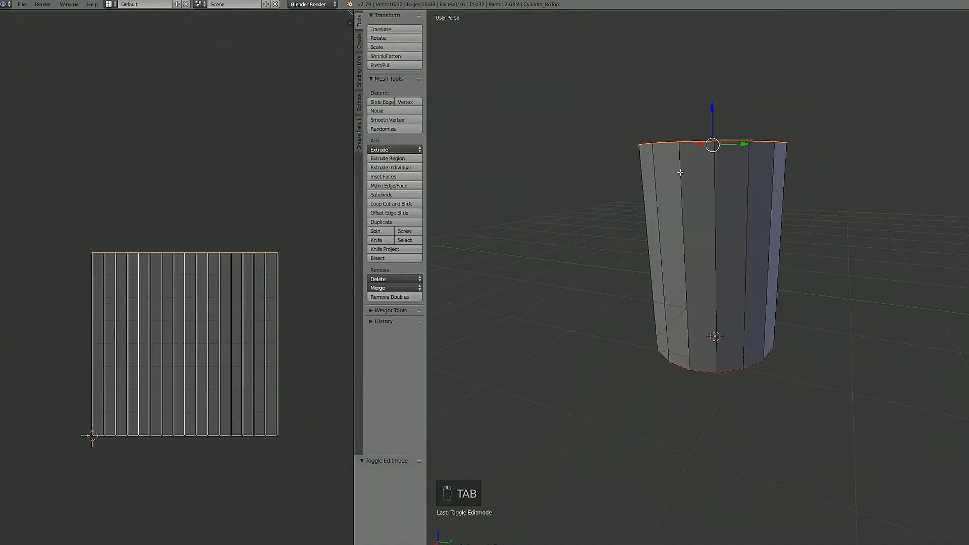
pyautogui.press('a')
pyautogui.press('a')
pyautogui.press('a')
pyautogui.press('a')
pyautogui.scroll(4, 309, 229)
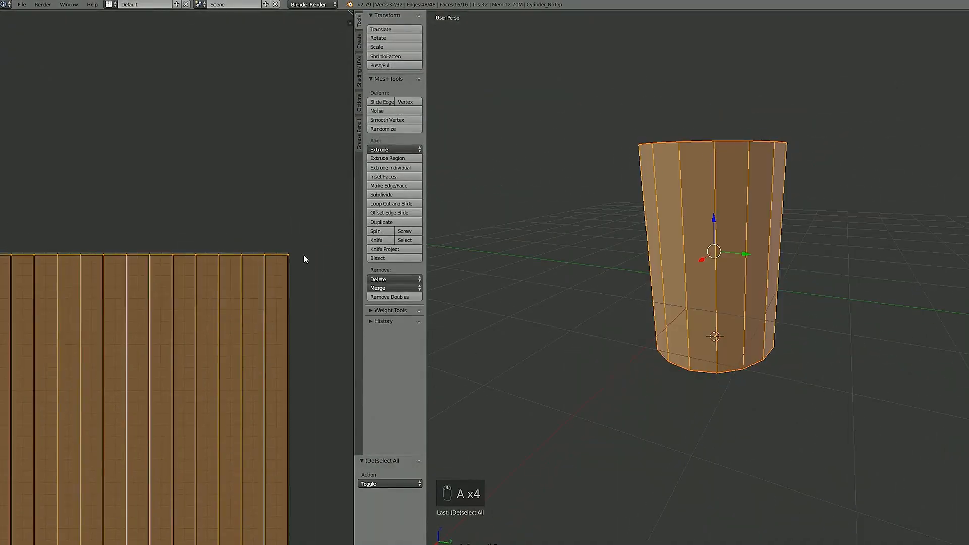
pyautogui.scroll(2, 304, 260)
pyautogui.scroll(-3, 304, 259)
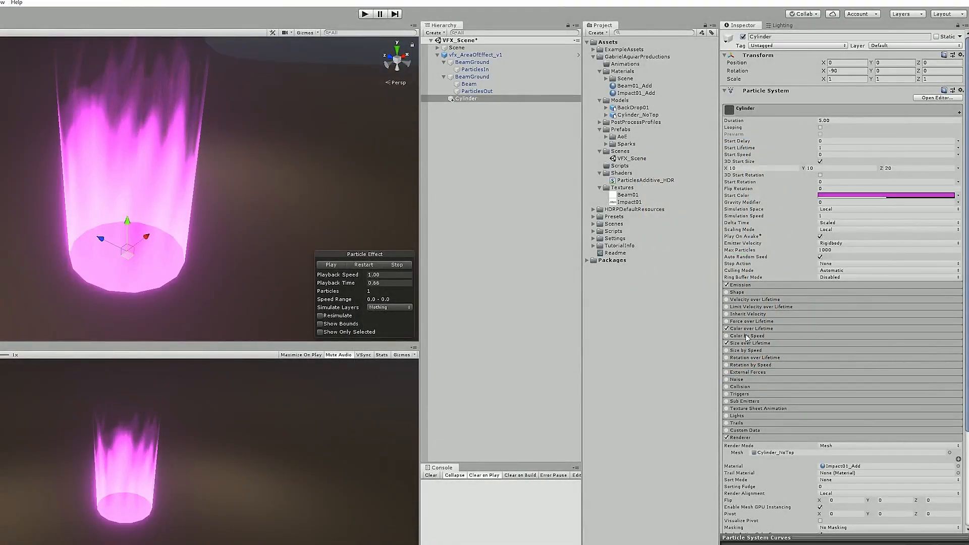
# Enable separate axes in the Cylinder's Size over Lifetime and copy the X curve to the Y axis.
pyautogui.click(740, 343)
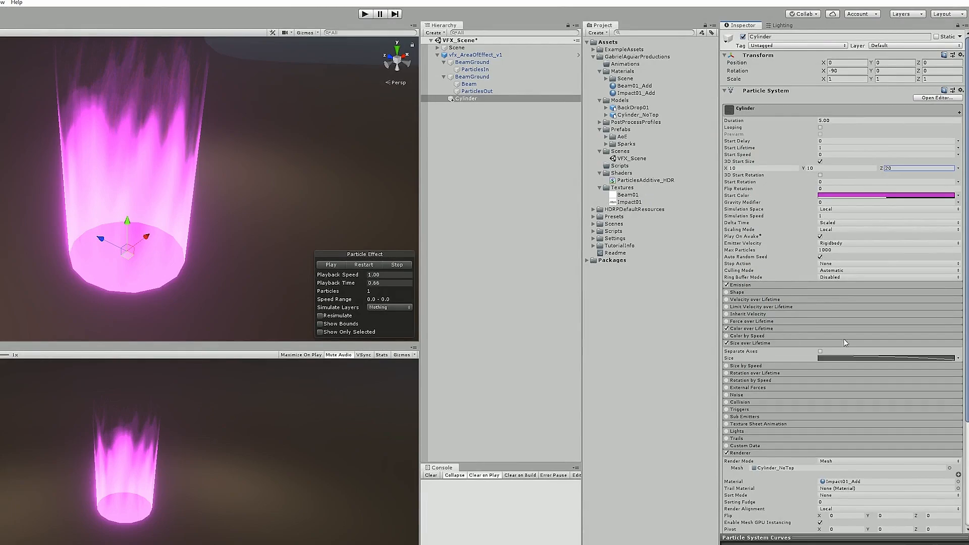
pyautogui.click(819, 352)
pyautogui.scroll(-4, 821, 313)
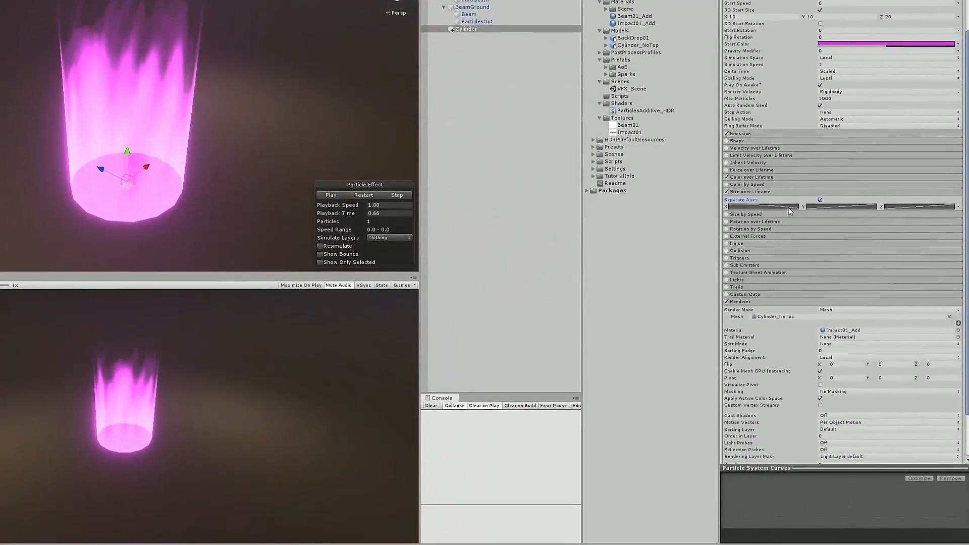
pyautogui.click(787, 217)
pyautogui.moveTo(812, 379); pyautogui.dragTo(805, 374)
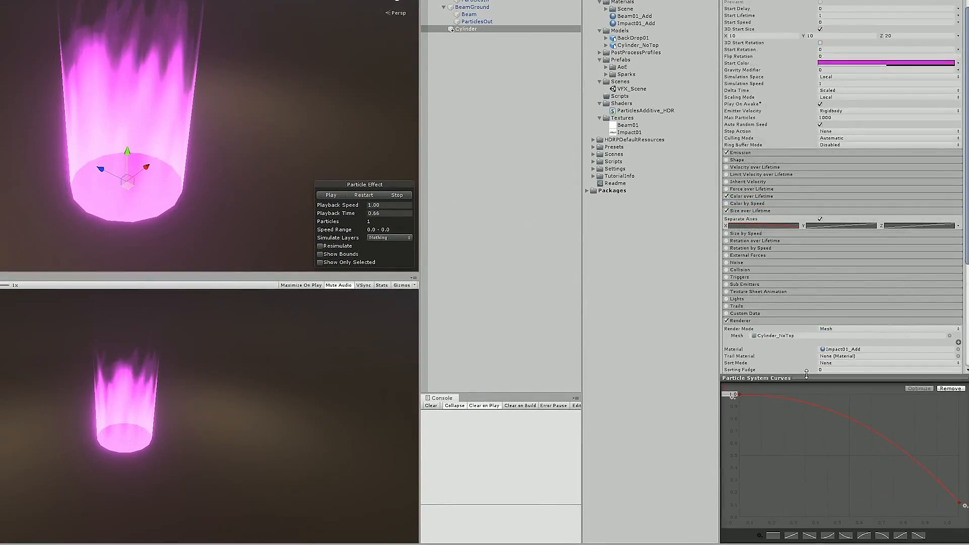
pyautogui.rightClick(778, 227)
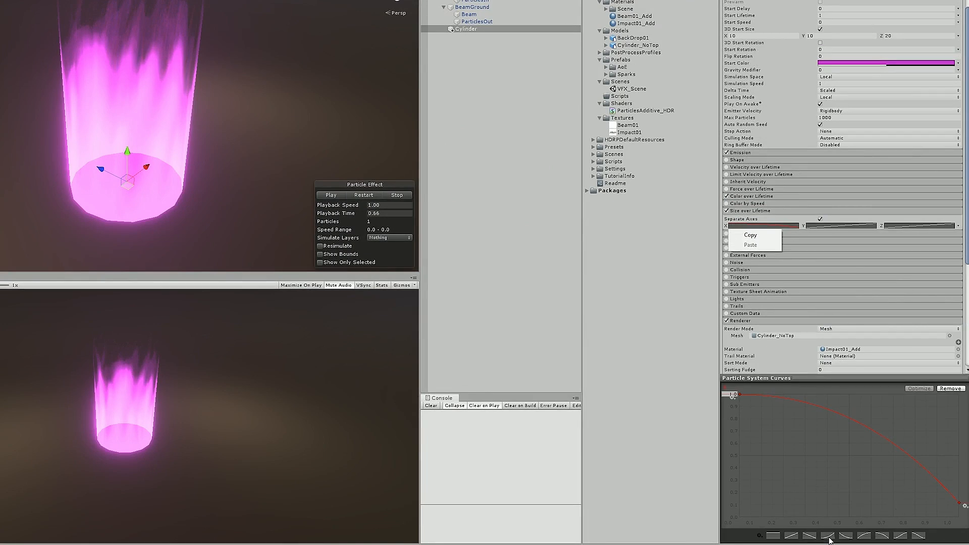
pyautogui.click(751, 235)
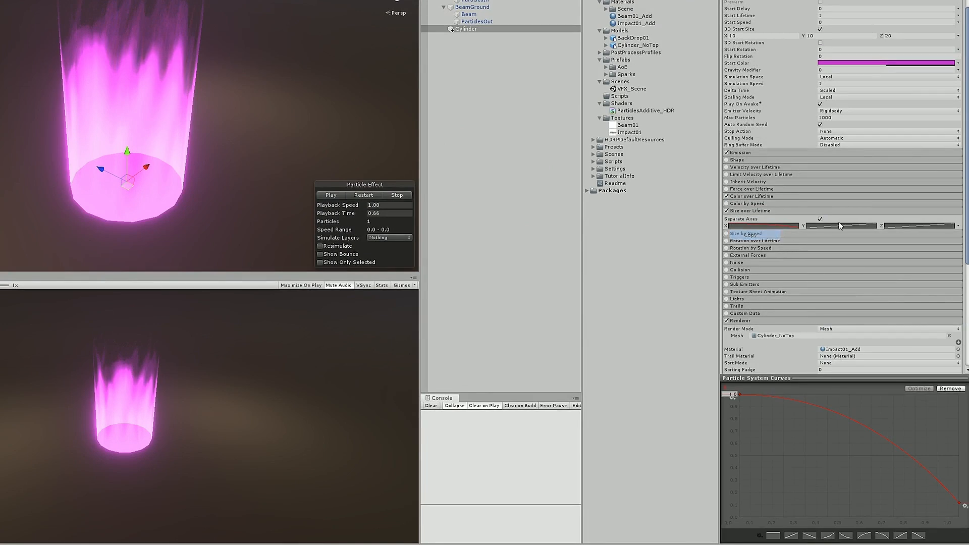
pyautogui.rightClick(840, 225)
# Set the Z-axis Size over Lifetime curve to a constant 1.0 and replay the effect.
pyautogui.click(909, 231)
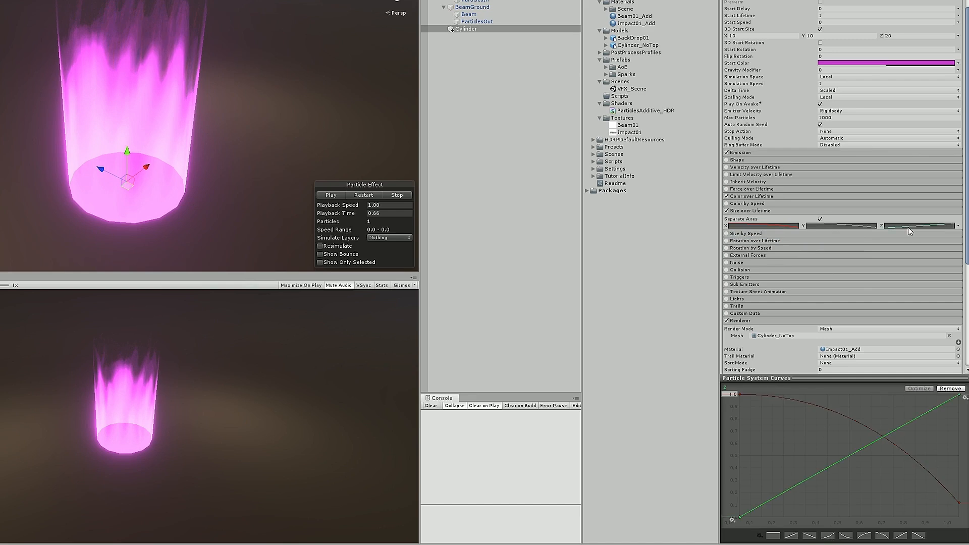
pyautogui.click(779, 536)
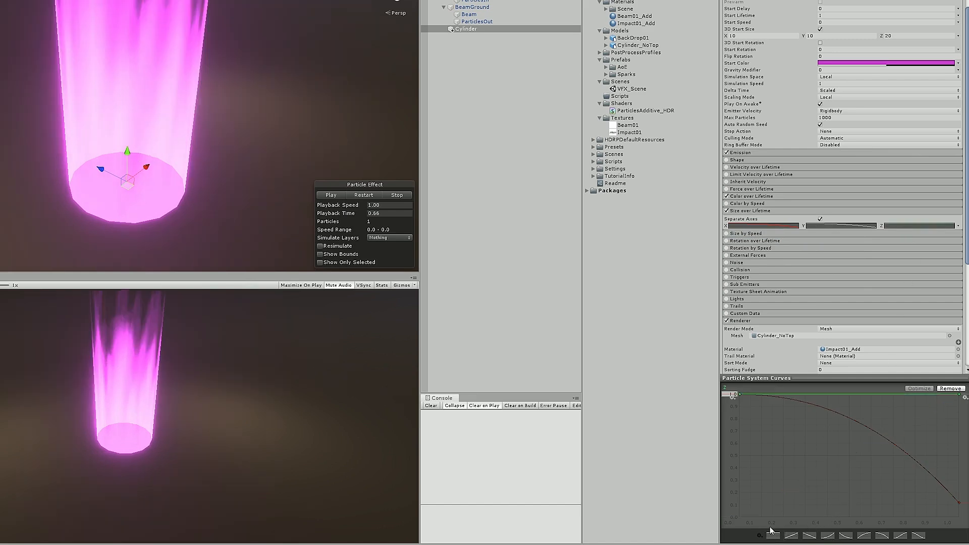
pyautogui.click(375, 197)
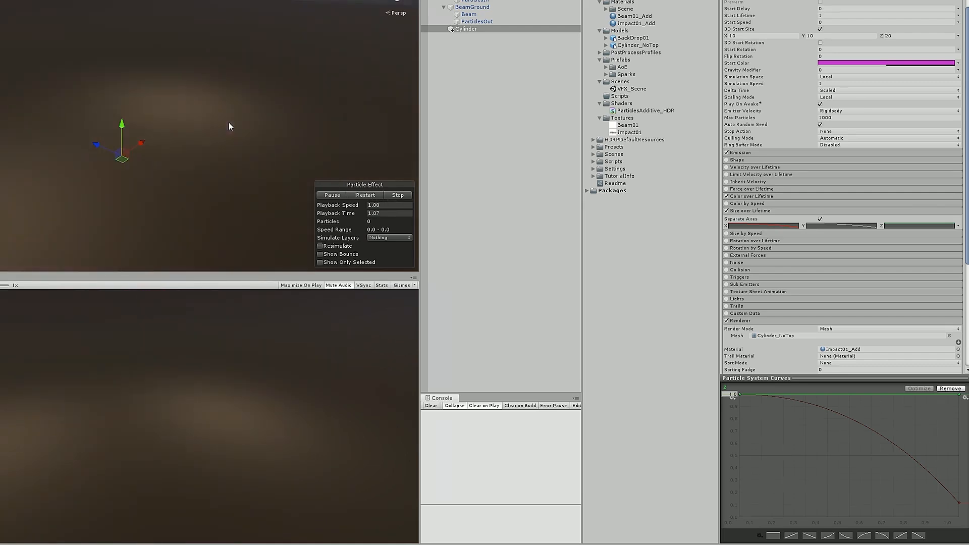
pyautogui.click(369, 195)
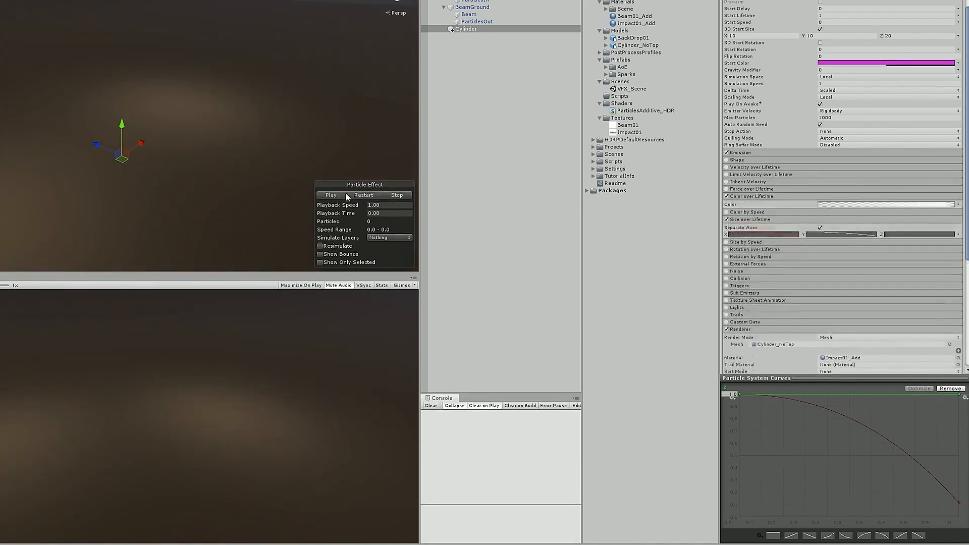
pyautogui.click(360, 194)
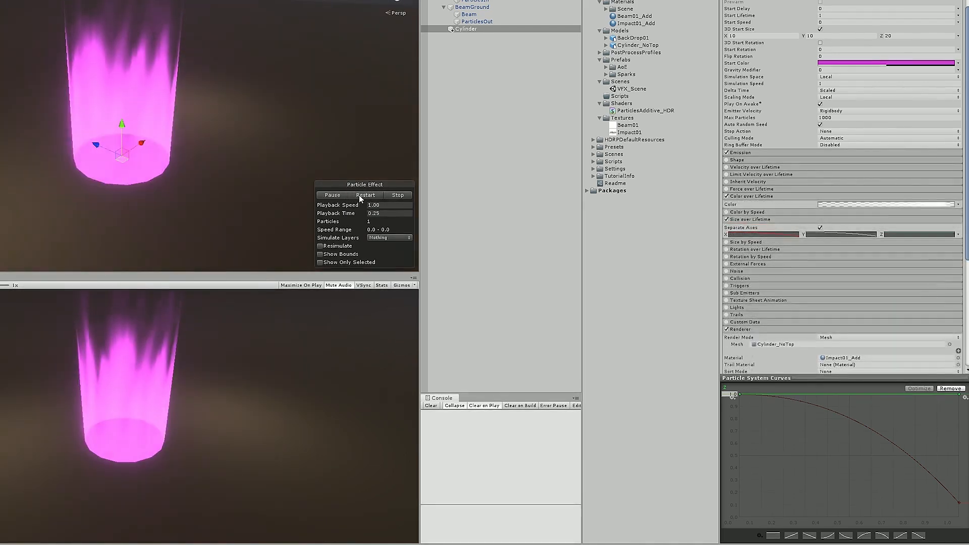
# Enable Rotation over Lifetime on the Cylinder with an angular velocity of 360 and replay the effect.
pyautogui.click(732, 250)
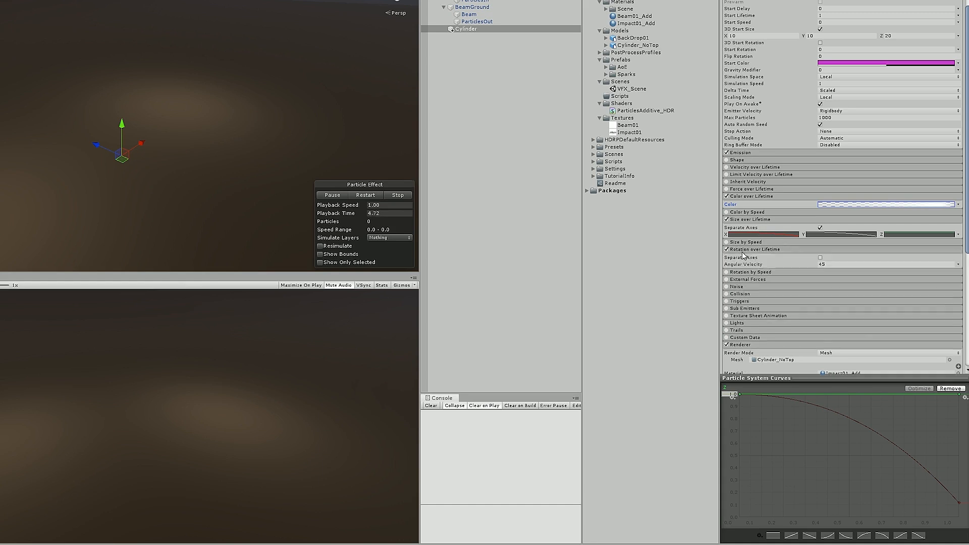
pyautogui.click(835, 262)
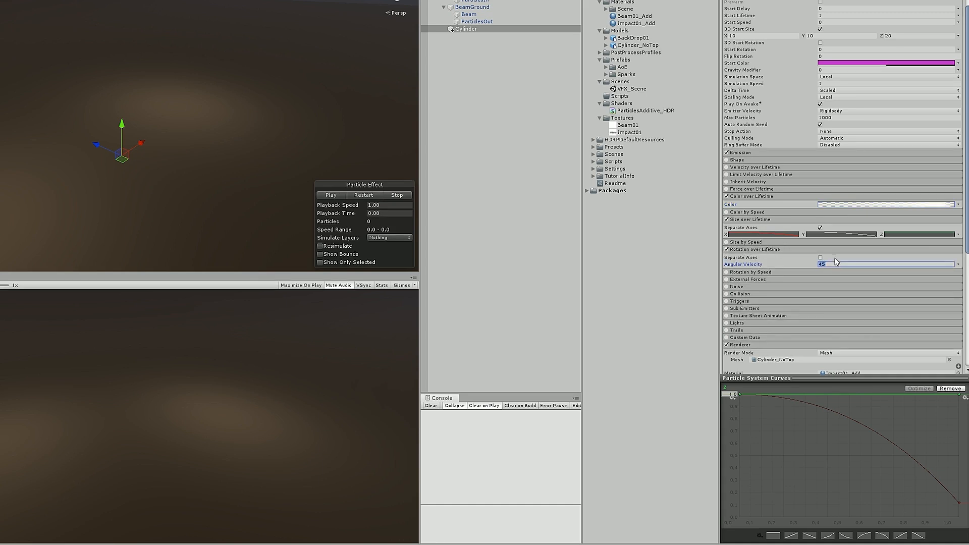
pyautogui.write('360')
pyautogui.click(359, 196)
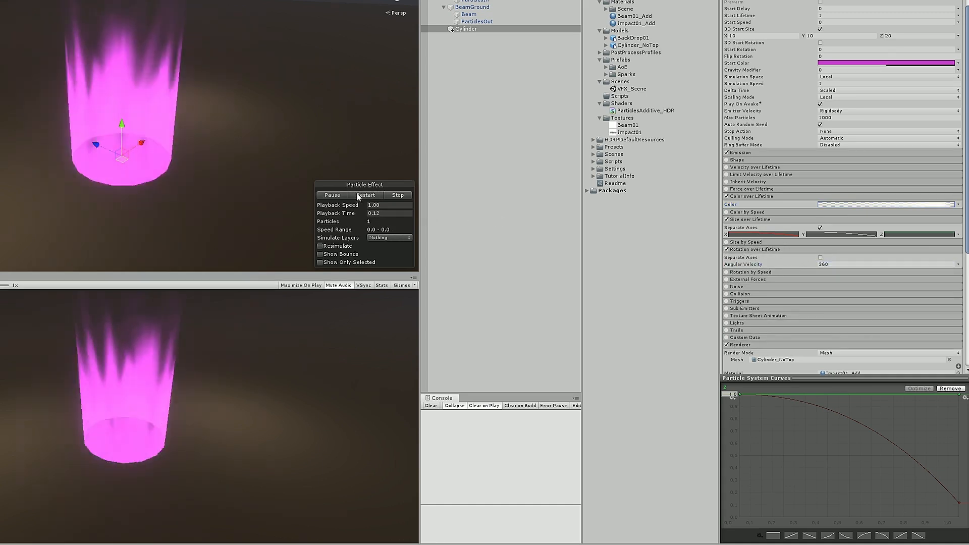
pyautogui.click(358, 196)
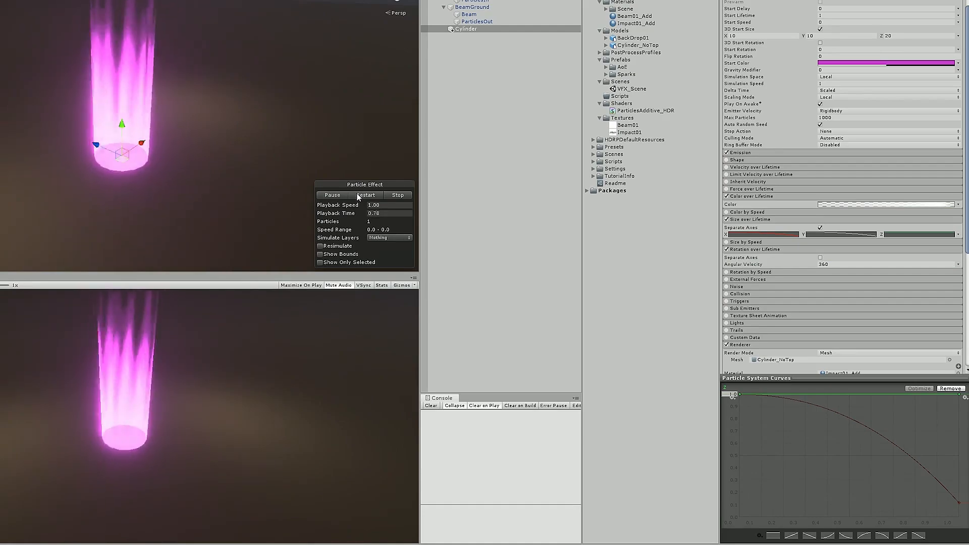
pyautogui.click(358, 196)
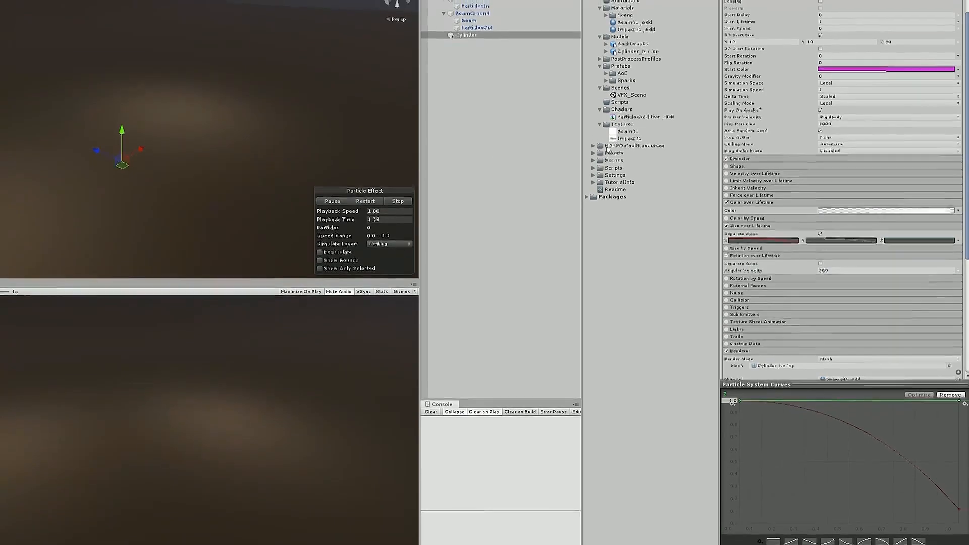
# Make the Cylinder a child of the first BeamGround and replay the combined effect several times.
pyautogui.moveTo(466, 64)
pyautogui.mouseDown()
pyautogui.moveTo(469, 19)
pyautogui.moveTo(473, 63)
pyautogui.mouseUp()
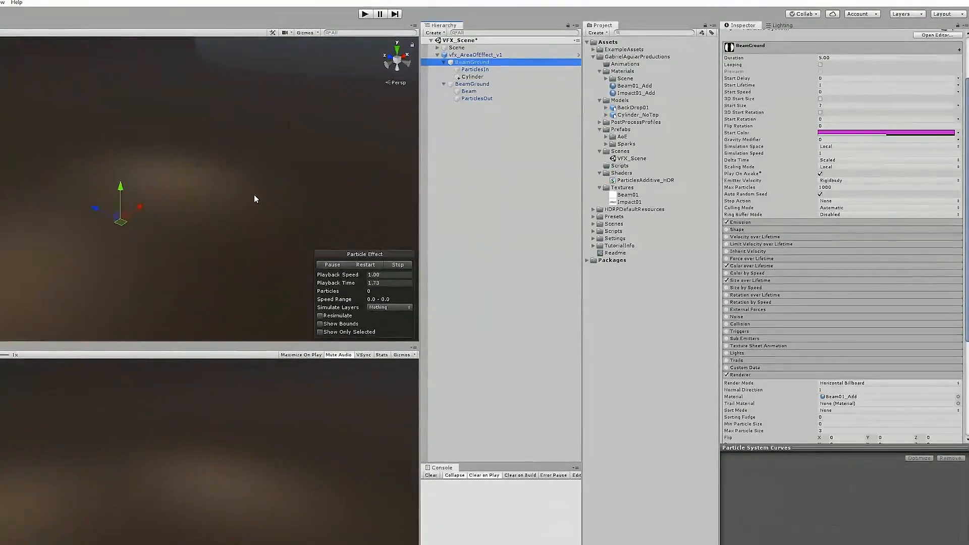
pyautogui.moveTo(255, 198); pyautogui.dragTo(333, 197, button='middle')
pyautogui.click(366, 264)
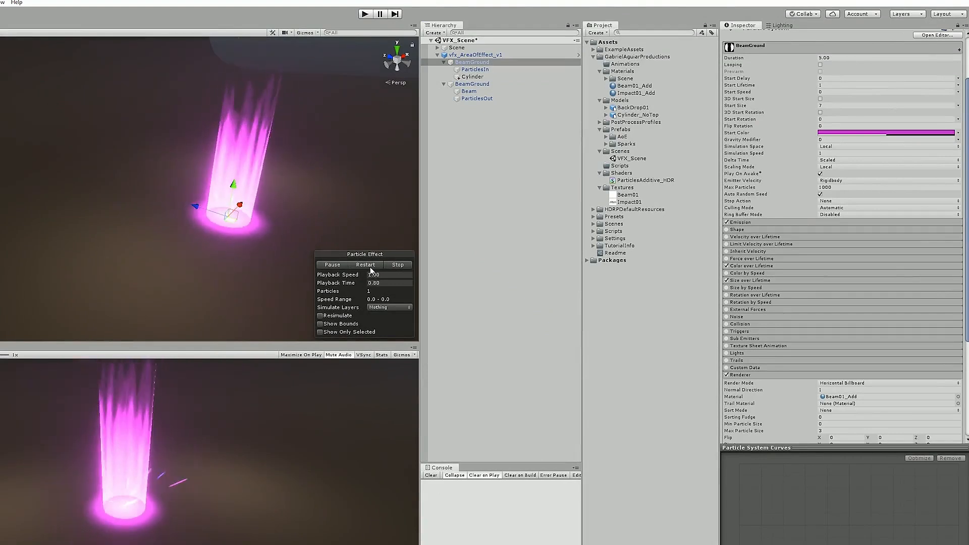
pyautogui.click(370, 268)
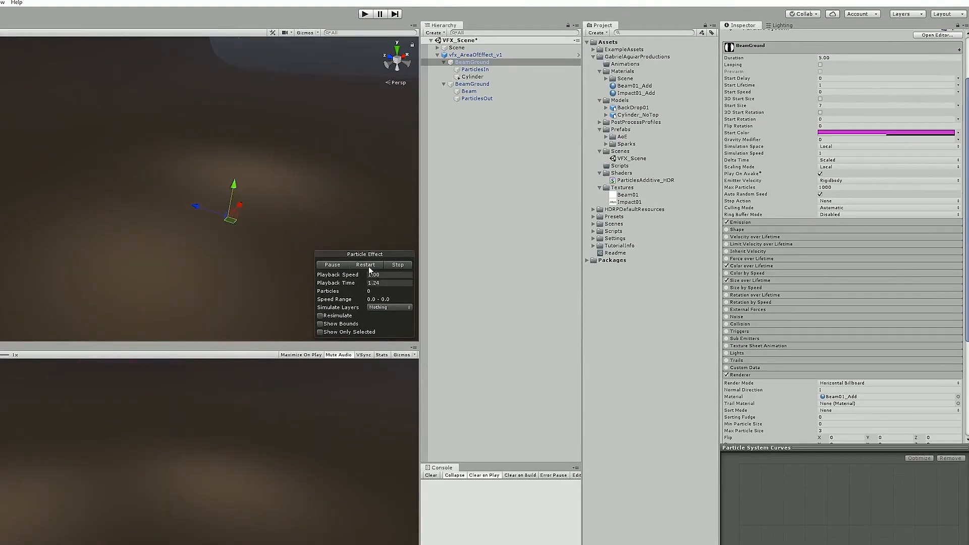
pyautogui.click(370, 268)
pyautogui.click(370, 268)
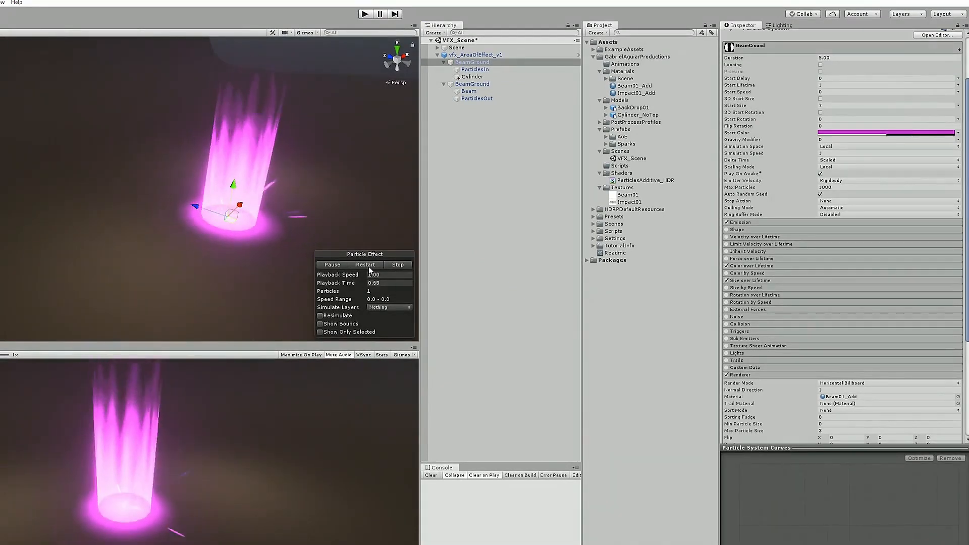
pyautogui.click(369, 268)
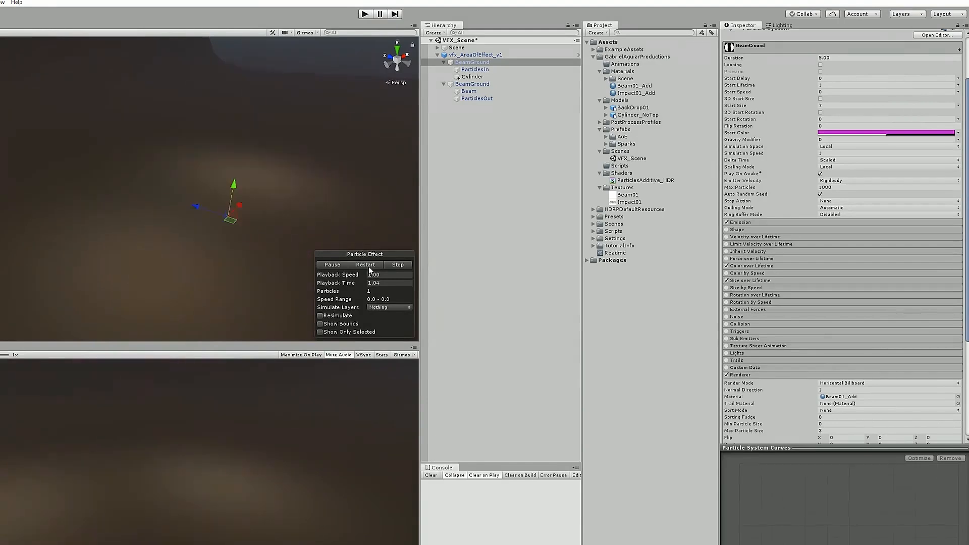
pyautogui.click(369, 268)
pyautogui.click(369, 268)
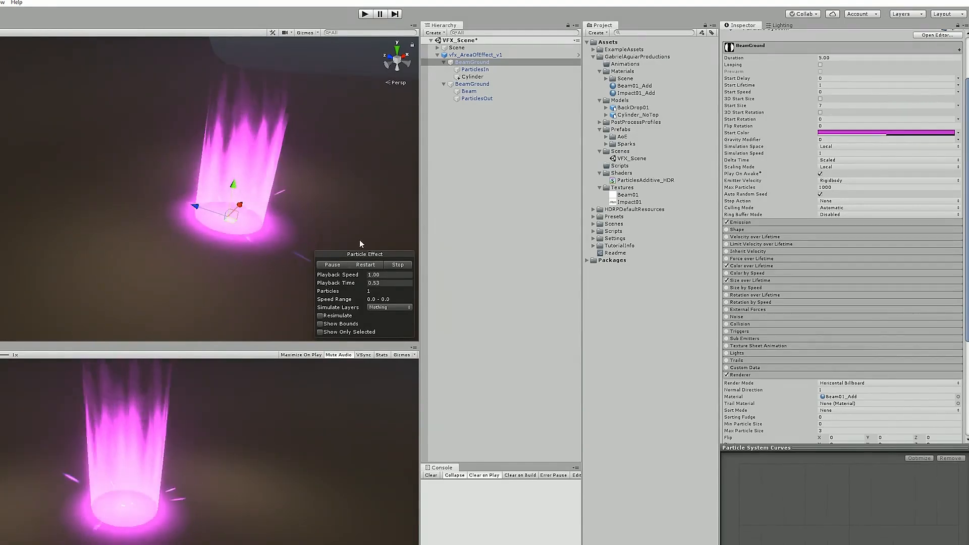
pyautogui.click(376, 266)
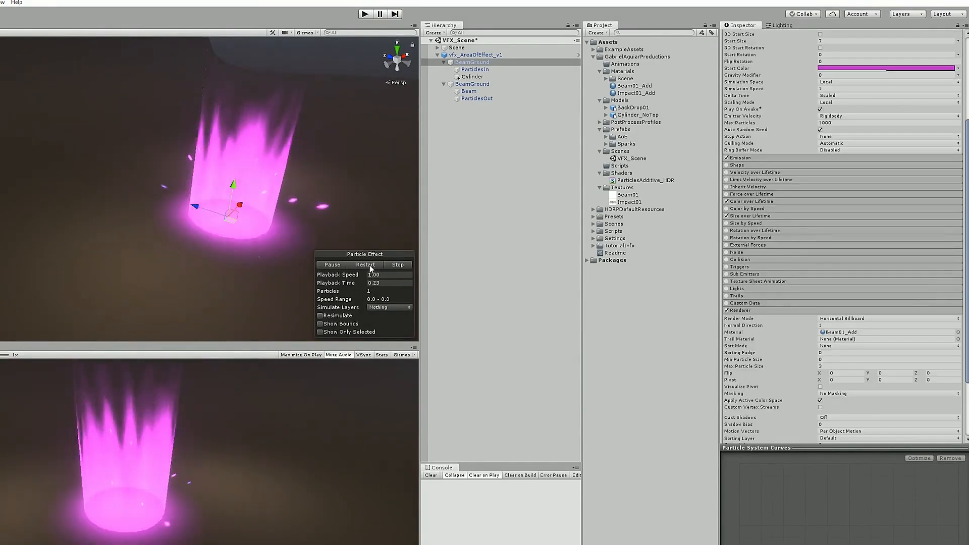
# Apply all overrides of vfx_AreaOfEffect_v1 to its prefab.
pyautogui.click(515, 54)
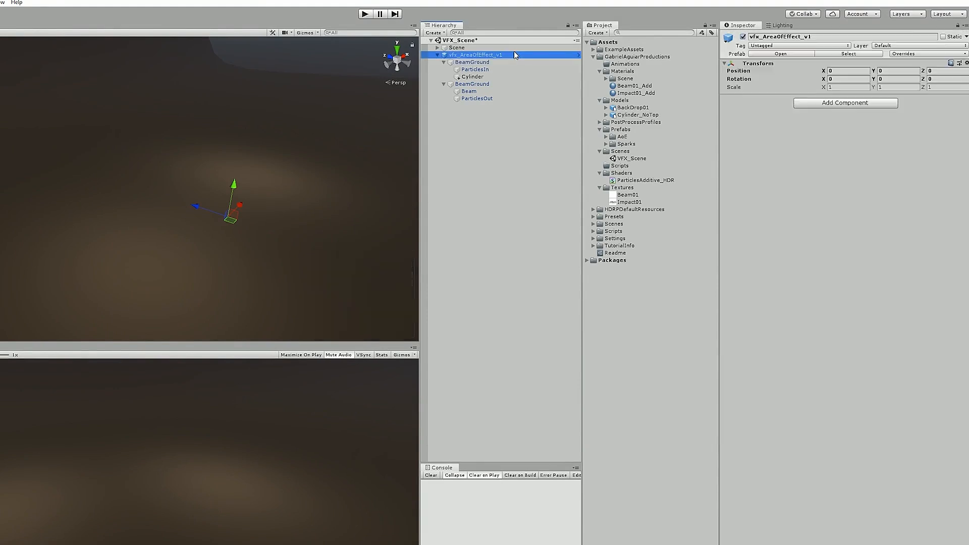
pyautogui.click(937, 54)
pyautogui.click(942, 127)
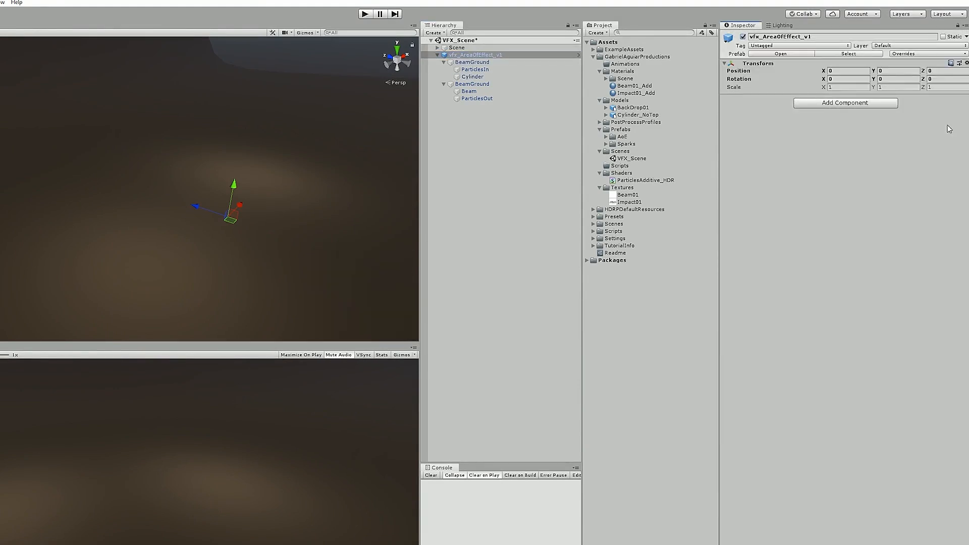
# Duplicate the Cylinder, place the copy under the second BeamGround after ParticlesOut, and rename it Cylinder.
pyautogui.click(486, 75)
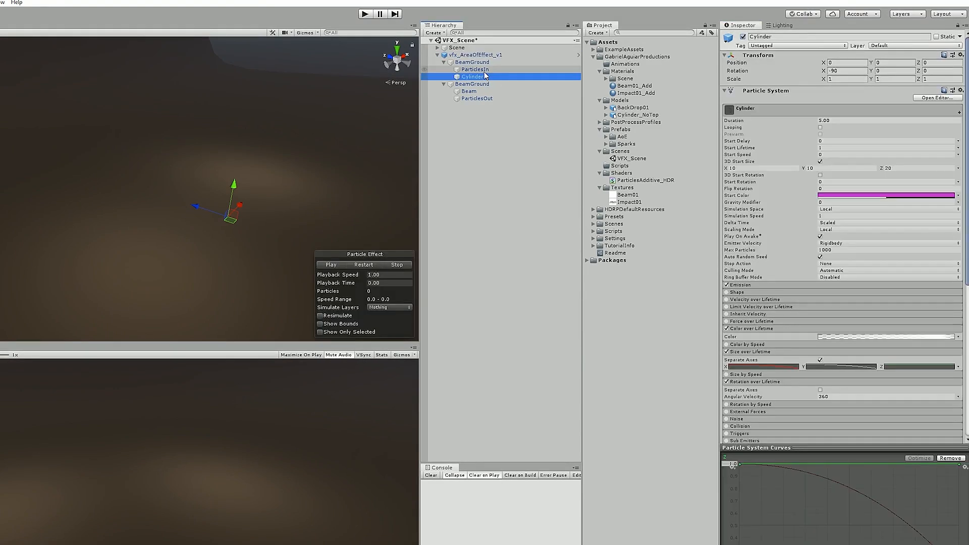
pyautogui.hotkey('ctrl', 'd')
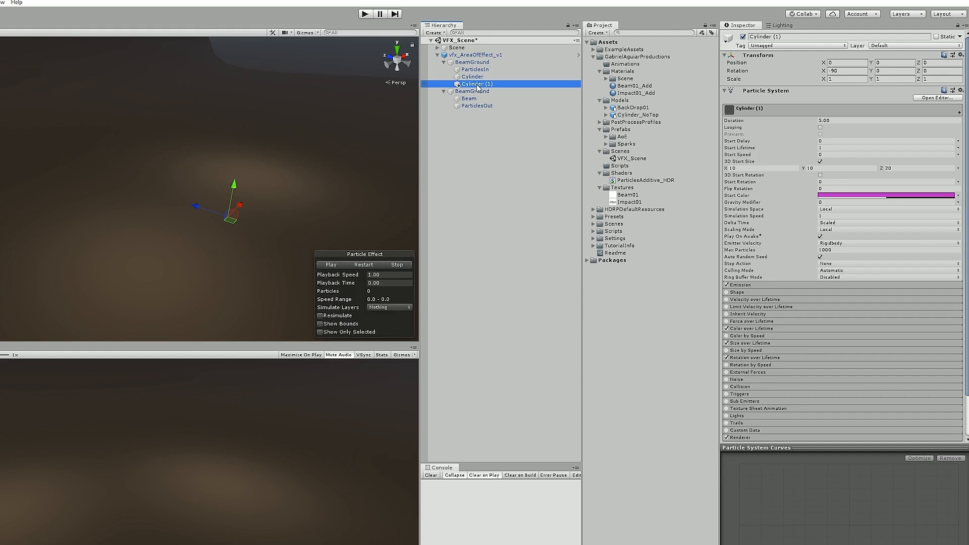
pyautogui.moveTo(476, 85); pyautogui.dragTo(484, 107)
pyautogui.click(496, 107)
pyautogui.press('BackSpace')
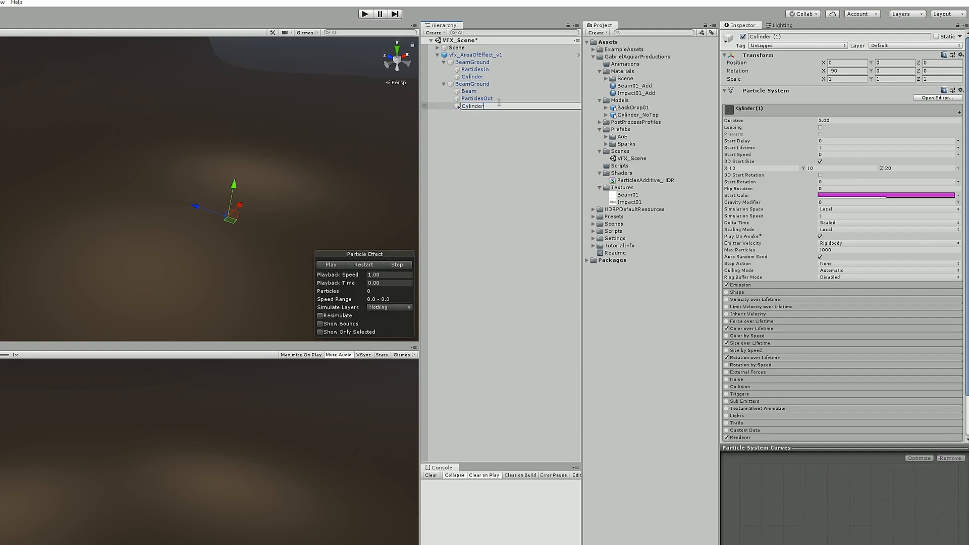
pyautogui.press('Return')
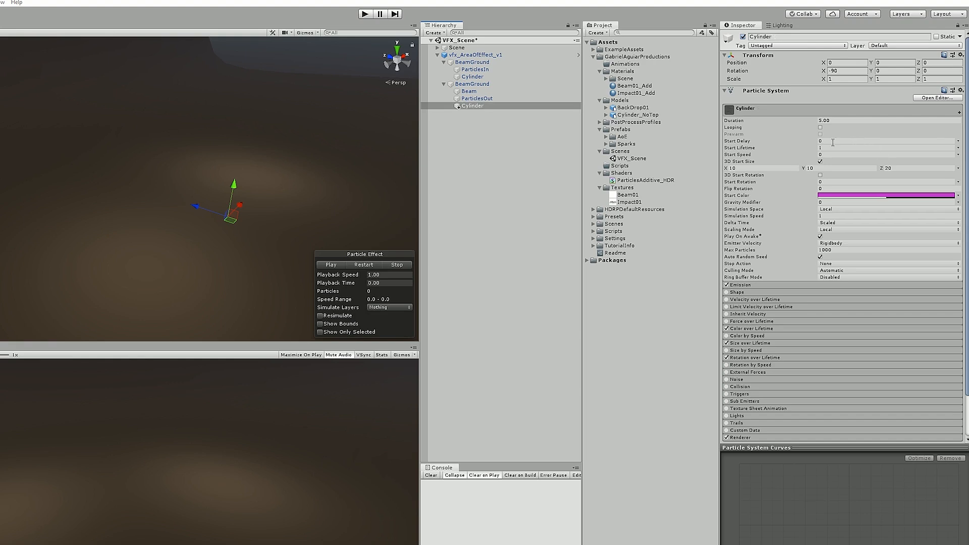
# Set the second Cylinder's Start Delay to 1.2 and its Start Lifetime to 0.5.
pyautogui.click(833, 142)
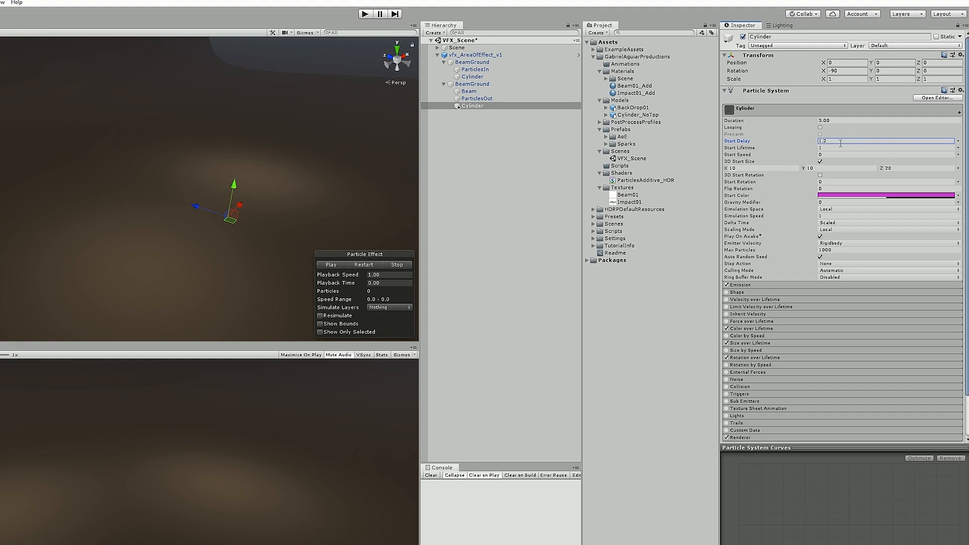
pyautogui.click(834, 147)
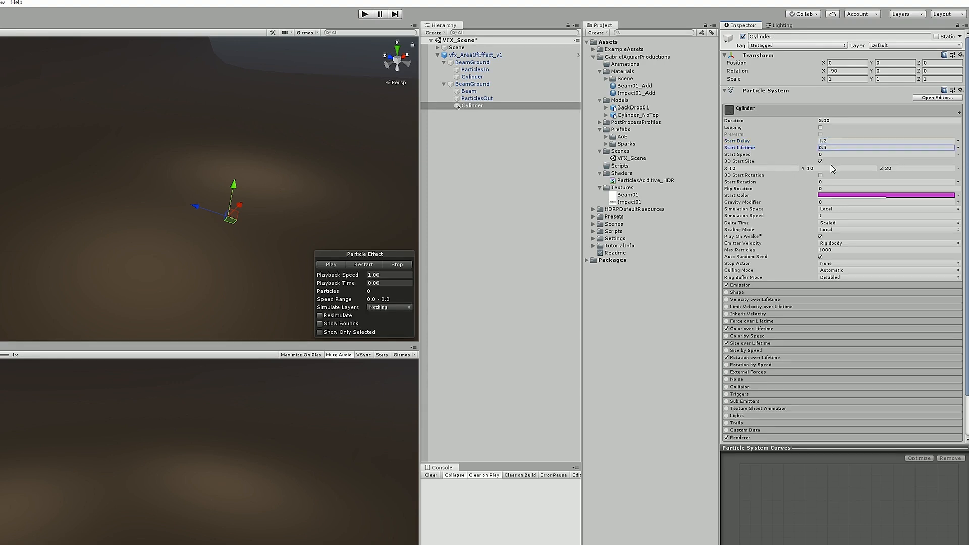
# Set the second Cylinder's X and Y Size over Lifetime curves to constant 1.0 and Z to a rising ease-out curve, and replay it.
pyautogui.scroll(-3, 805, 344)
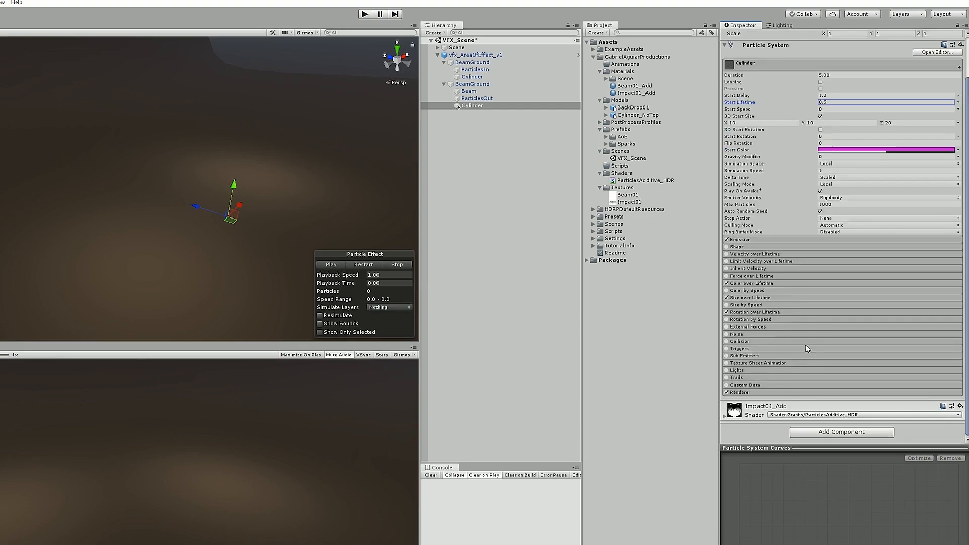
pyautogui.click(749, 298)
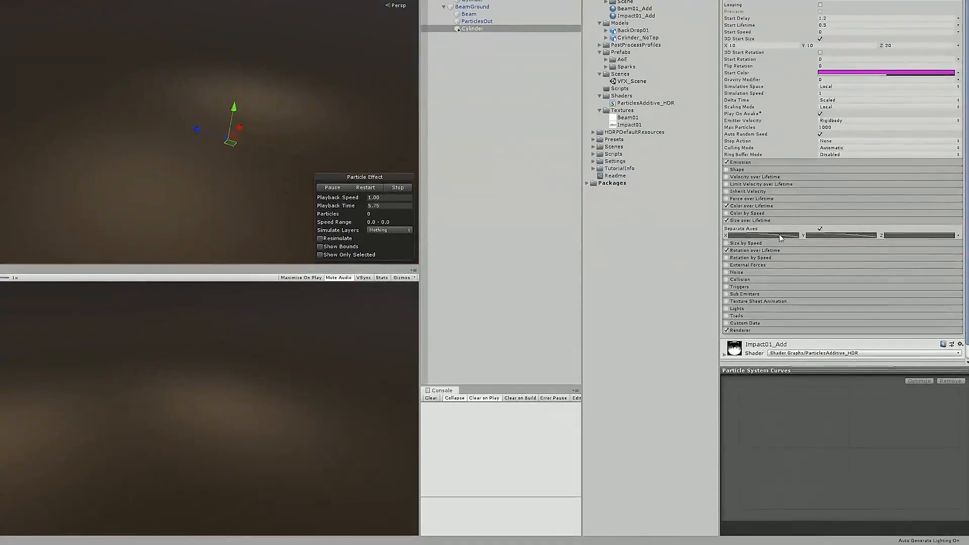
pyautogui.click(780, 236)
pyautogui.click(774, 528)
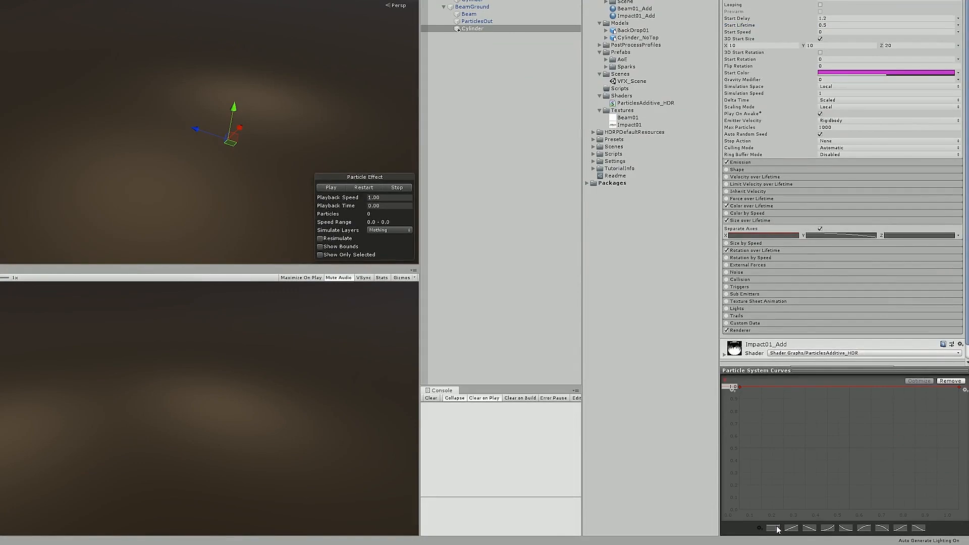
pyautogui.click(830, 236)
pyautogui.click(771, 528)
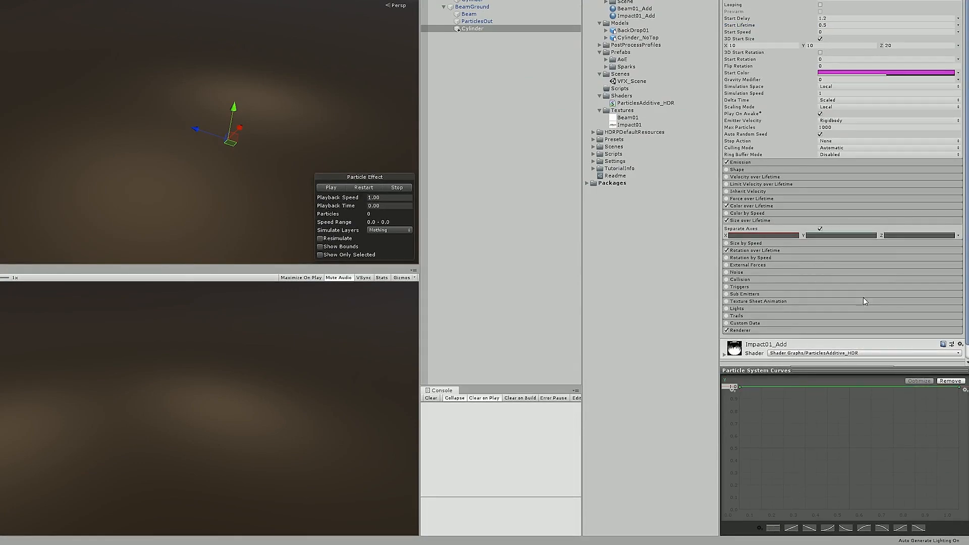
pyautogui.click(906, 235)
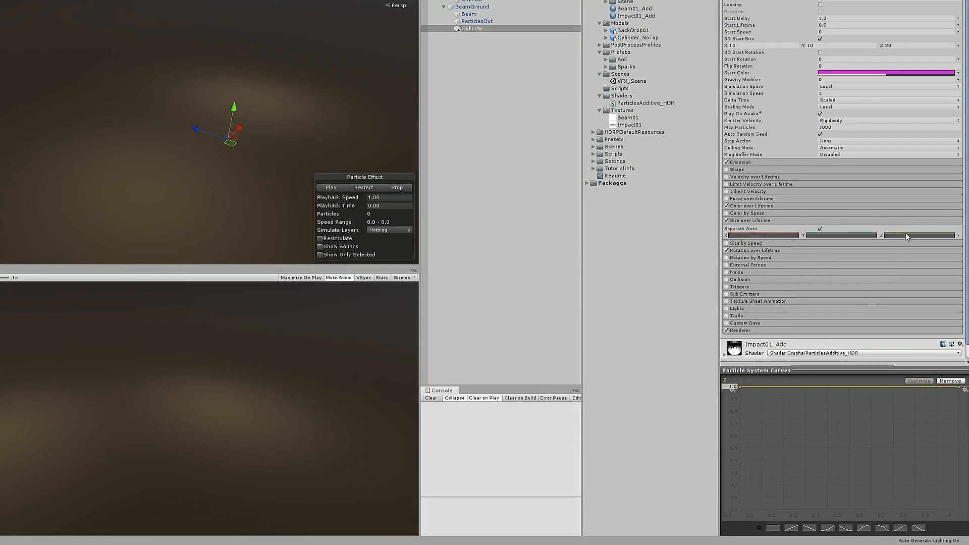
pyautogui.click(864, 528)
pyautogui.click(362, 188)
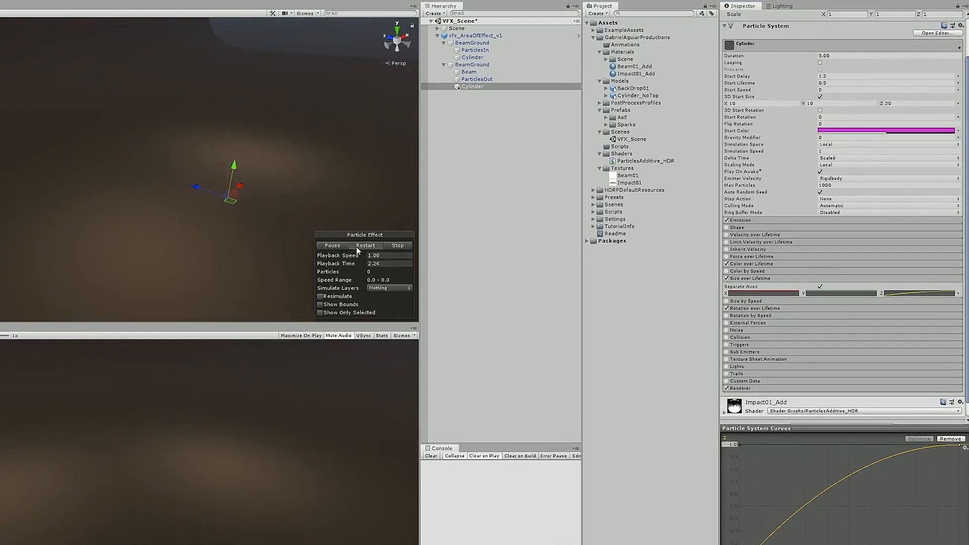
pyautogui.click(394, 245)
# Make the Color over Lifetime gradient start fully opaque by deleting the transparent start key and moving the opaque key to 0%, and replay the effect.
pyautogui.click(815, 265)
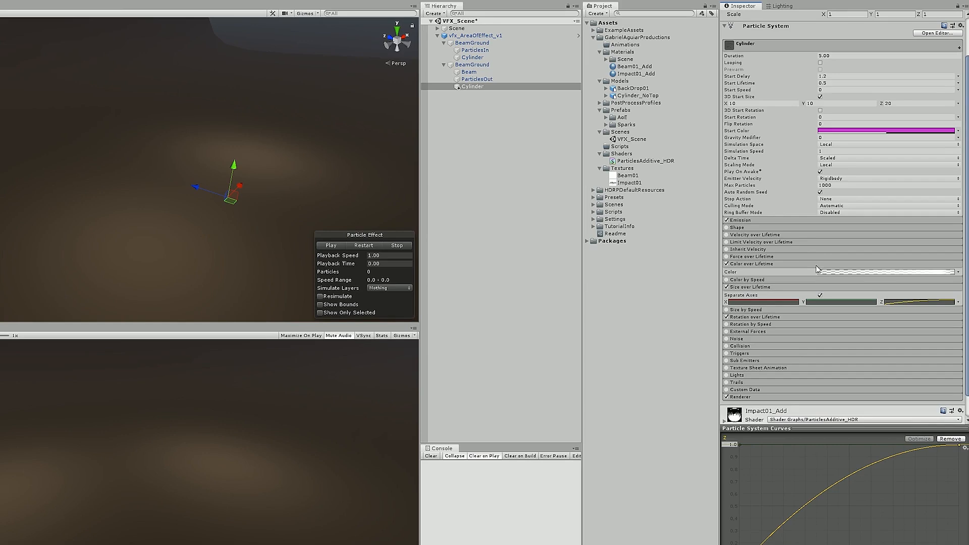
pyautogui.click(858, 271)
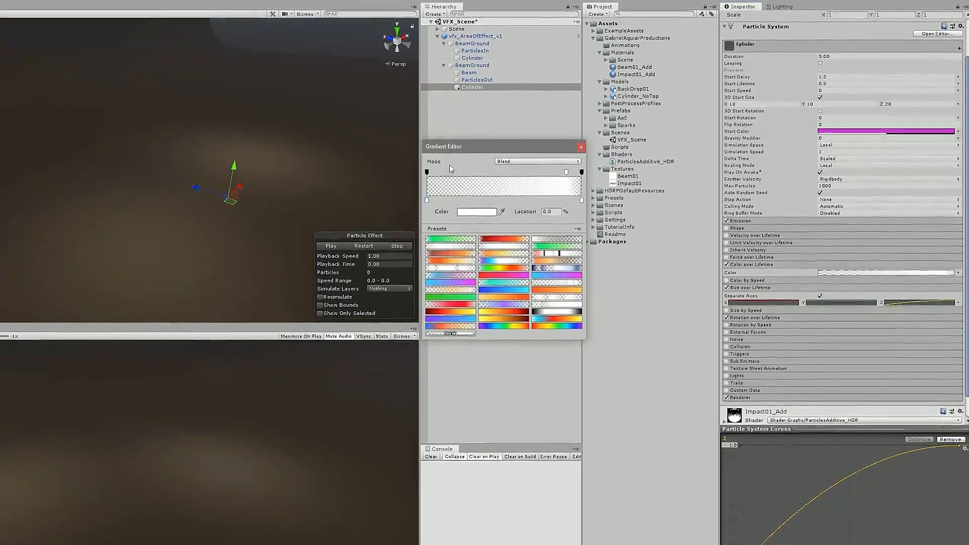
pyautogui.click(427, 172)
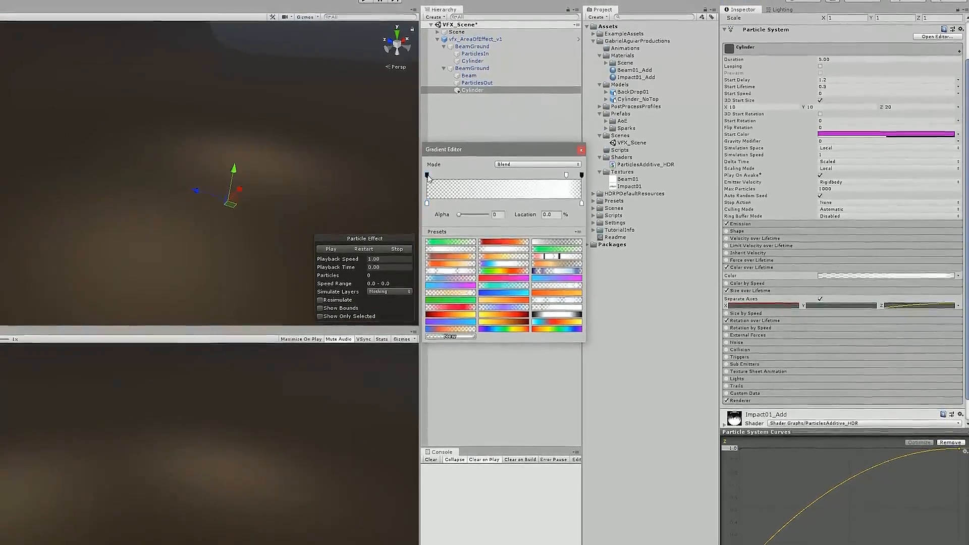
pyautogui.press('Delete')
pyautogui.moveTo(566, 177); pyautogui.dragTo(422, 183)
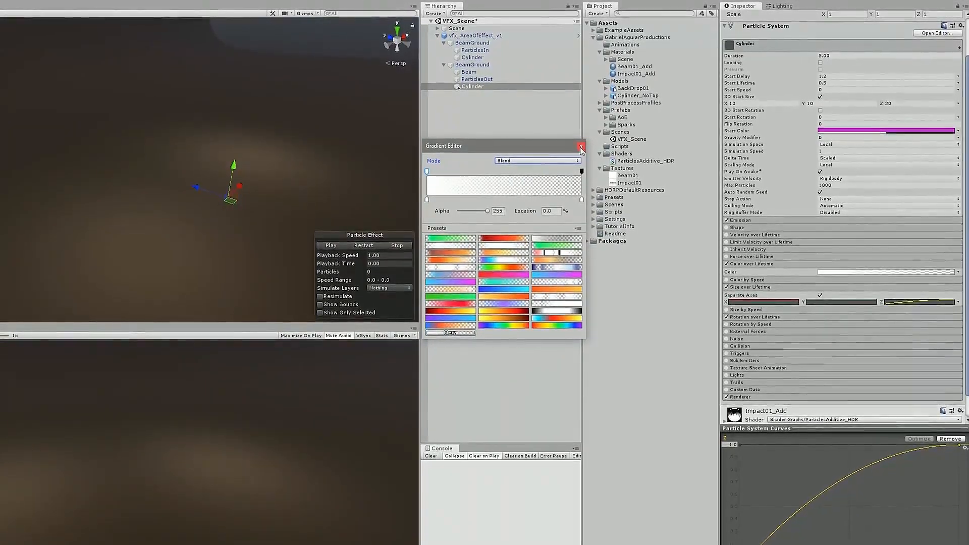
pyautogui.click(407, 211)
pyautogui.click(354, 246)
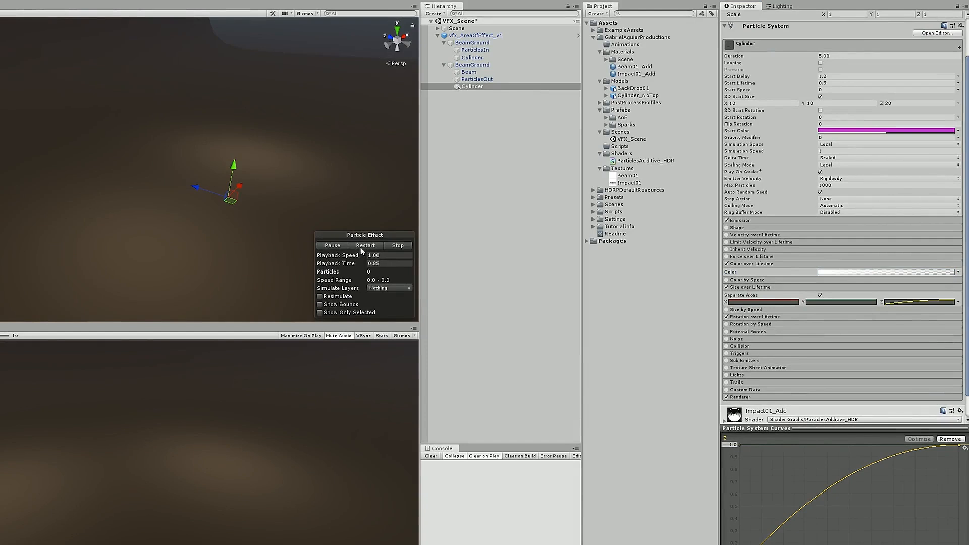
pyautogui.click(361, 247)
pyautogui.click(361, 247)
# Darken the Color over Lifetime gradient's end color key at 100% and replay the effect.
pyautogui.click(835, 272)
pyautogui.click(581, 200)
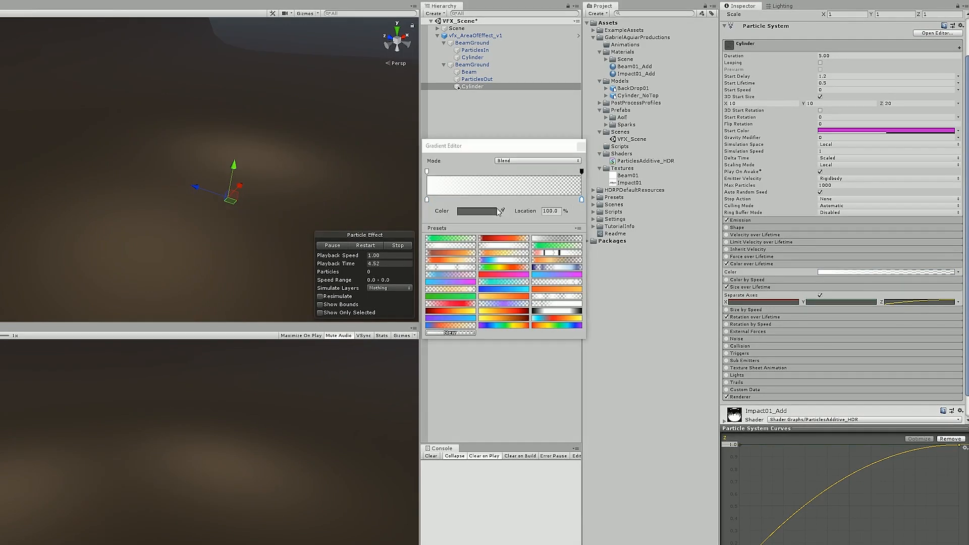
pyautogui.click(487, 211)
pyautogui.click(355, 245)
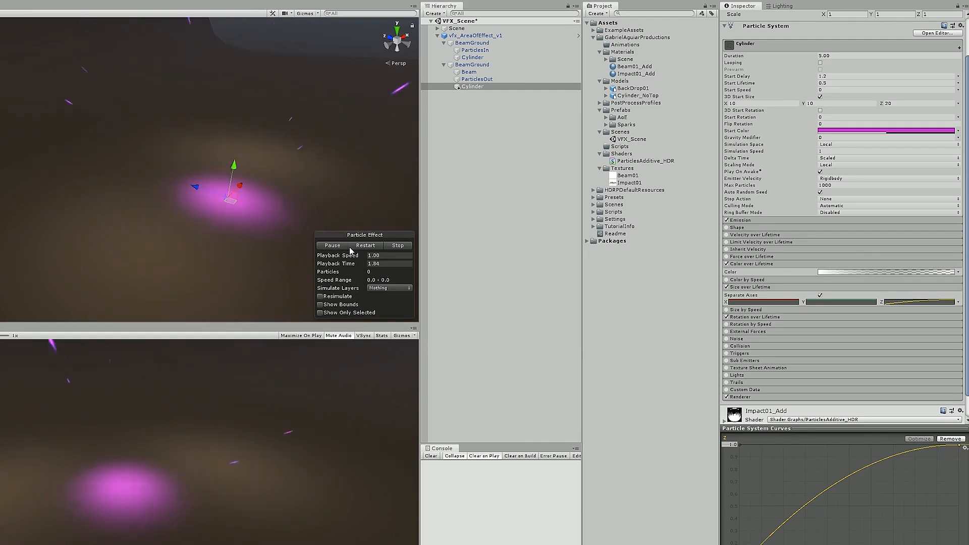
pyautogui.click(356, 246)
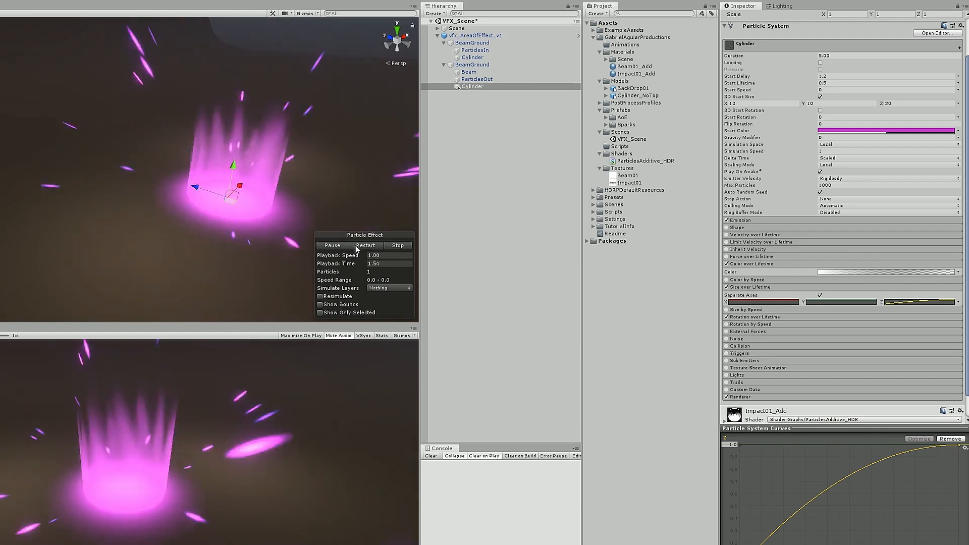
pyautogui.click(356, 247)
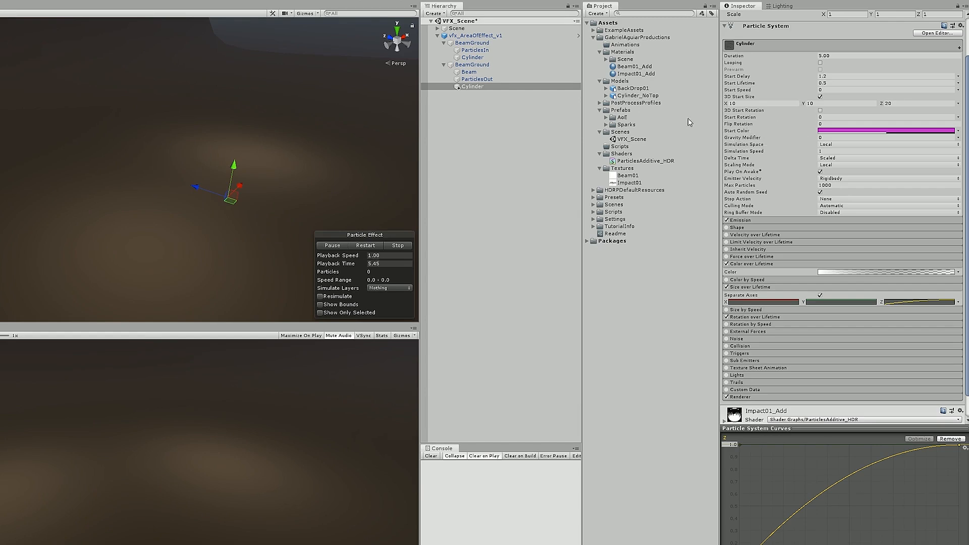
# Set the second Cylinder's Z start size to 25 and replay the effect.
pyautogui.click(903, 103)
pyautogui.write('25')
pyautogui.click(363, 245)
pyautogui.click(365, 245)
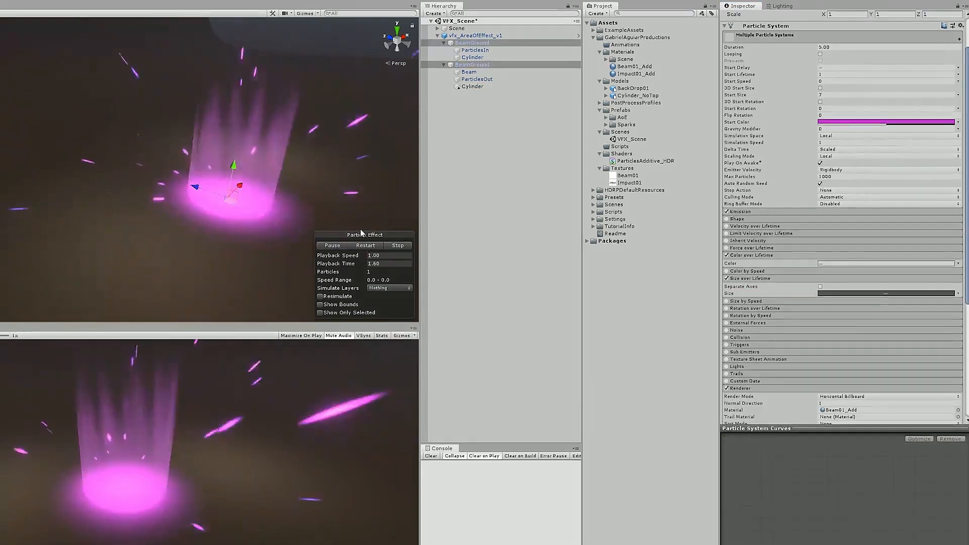
# Enlarge the Game view, replay both BeamGround systems together to examine the full effect, and stop the playback.
pyautogui.click(370, 245)
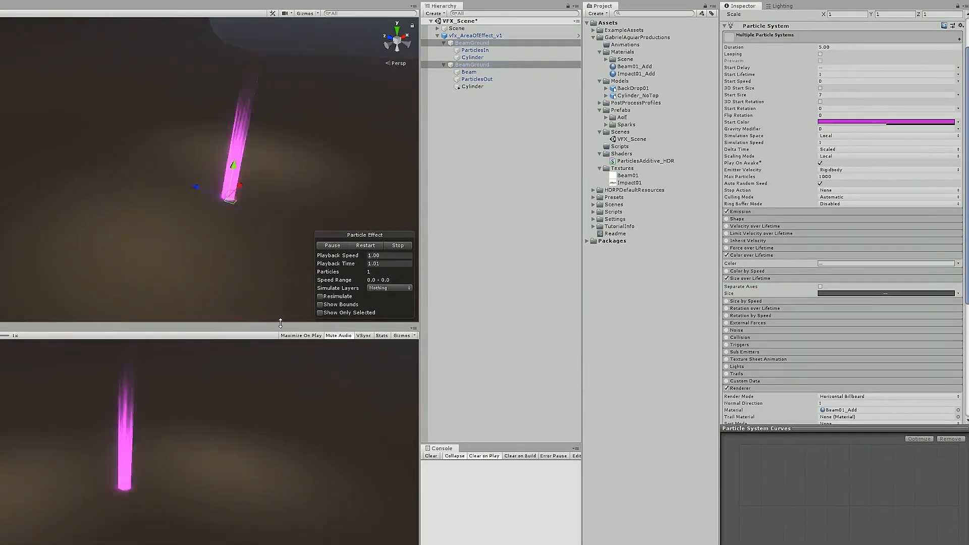
pyautogui.moveTo(283, 323); pyautogui.dragTo(309, 238)
pyautogui.click(373, 164)
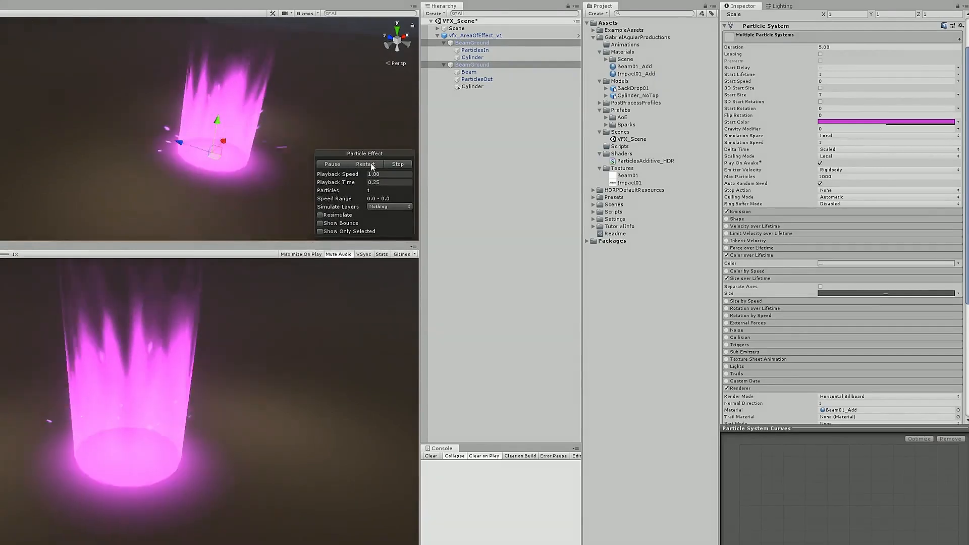
pyautogui.click(397, 164)
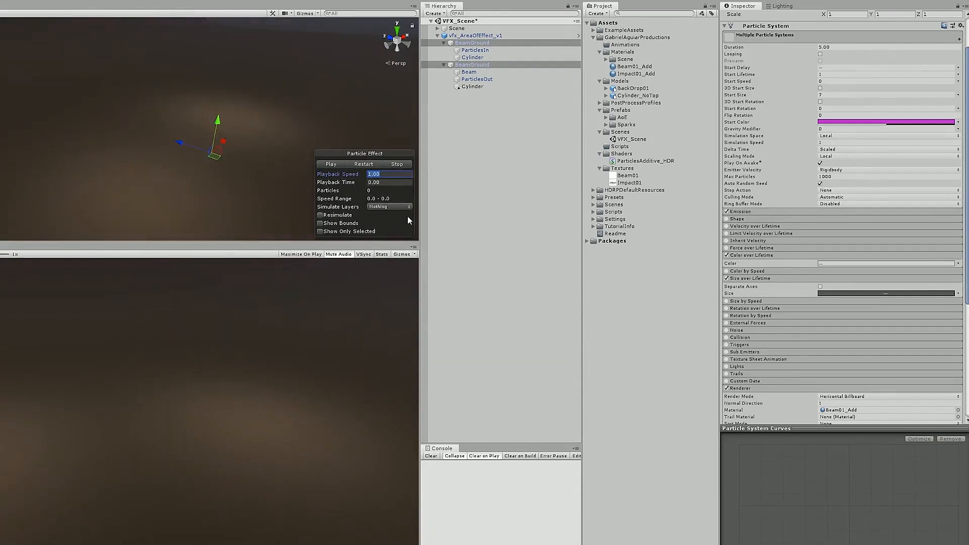
# Apply all overrides on vfx_AreaOfEffect_v1 to save the new Cylinder emitter into the prefab.
pyautogui.click(465, 36)
pyautogui.click(914, 35)
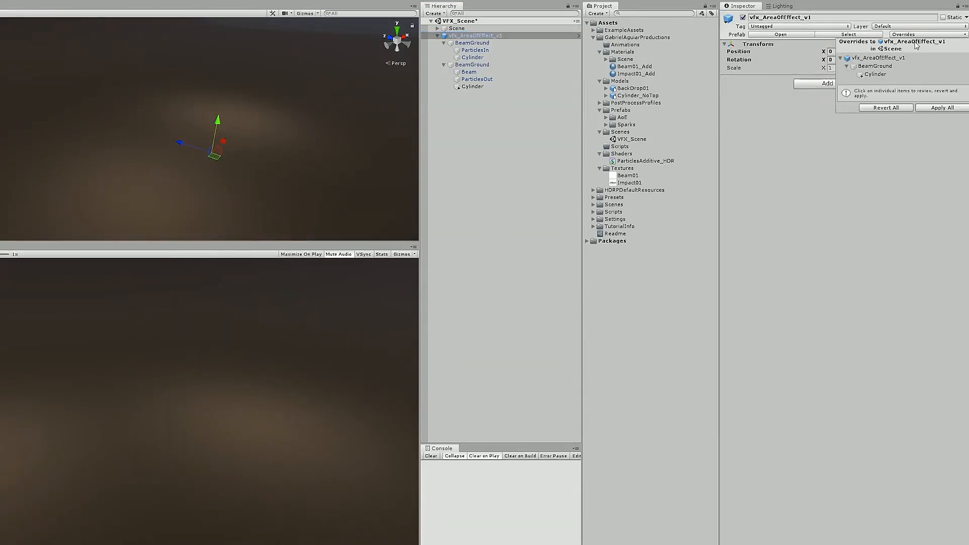
pyautogui.click(924, 108)
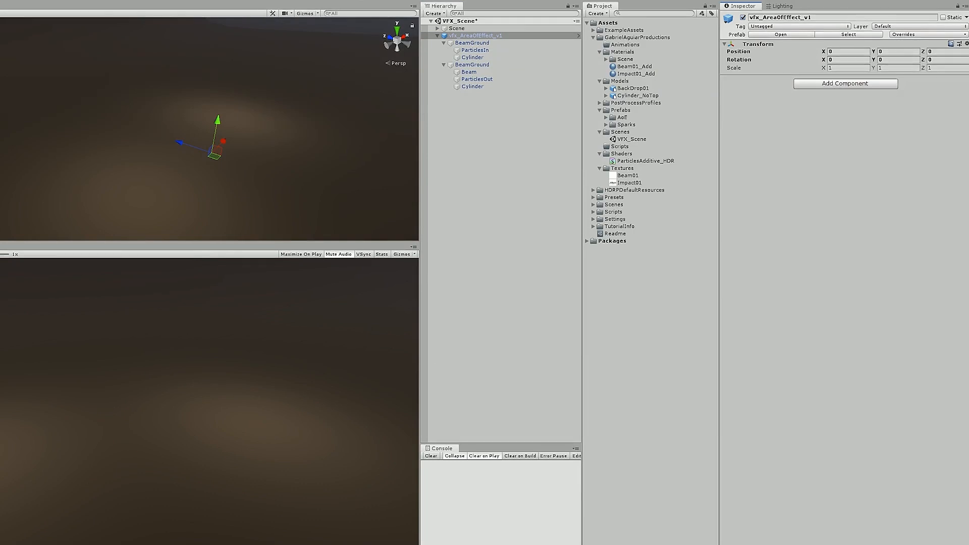
# Select ParticlesOut, enlarge the Scene view and replay the effect to examine it from a lower angle.
pyautogui.click(489, 80)
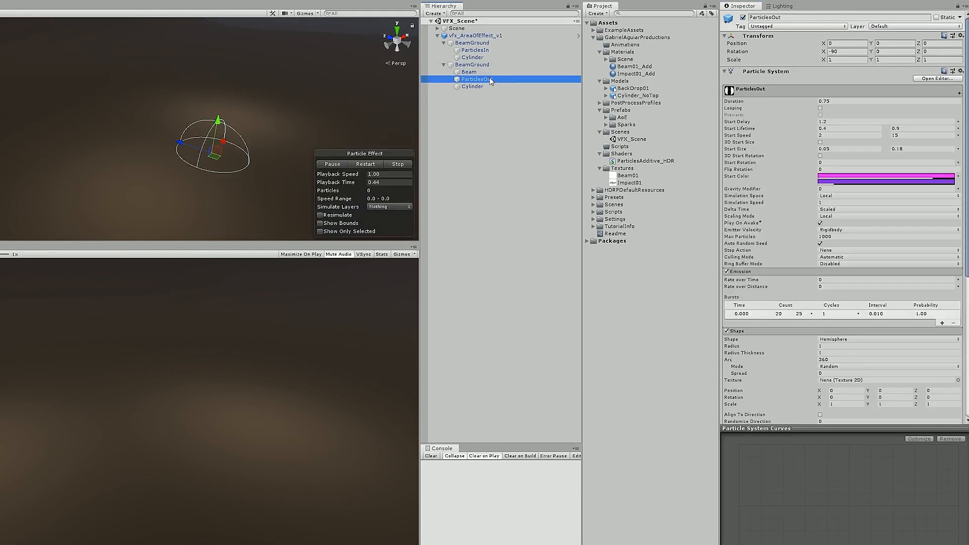
pyautogui.click(367, 164)
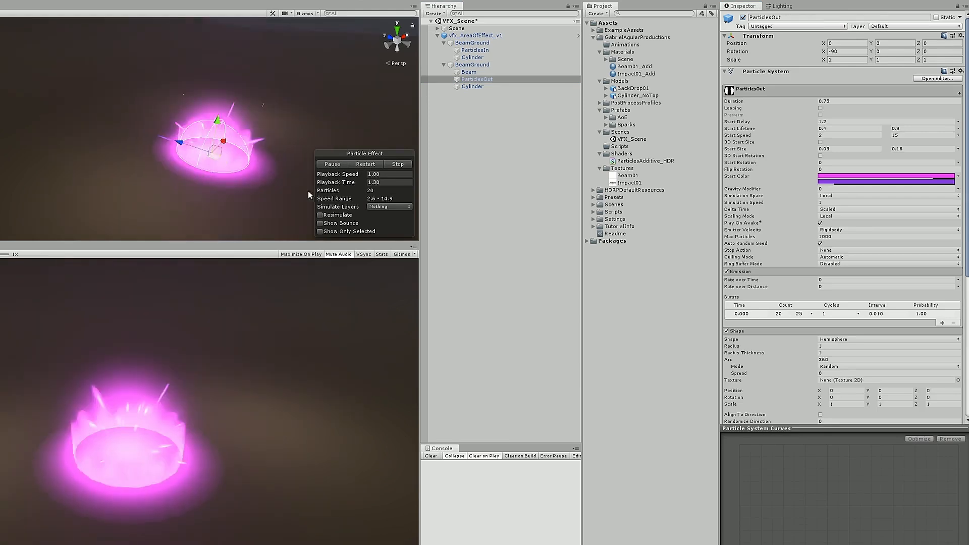
pyautogui.moveTo(278, 246); pyautogui.dragTo(292, 323)
pyautogui.click(360, 233)
pyautogui.click(368, 224)
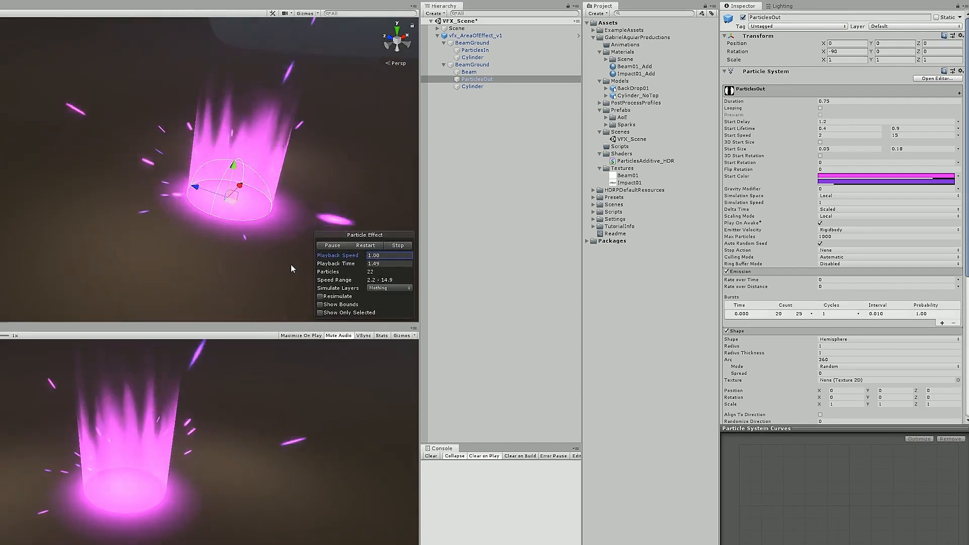
pyautogui.moveTo(318, 225); pyautogui.dragTo(240, 244, button='middle')
pyautogui.moveTo(259, 287); pyautogui.dragTo(283, 272, button='middle')
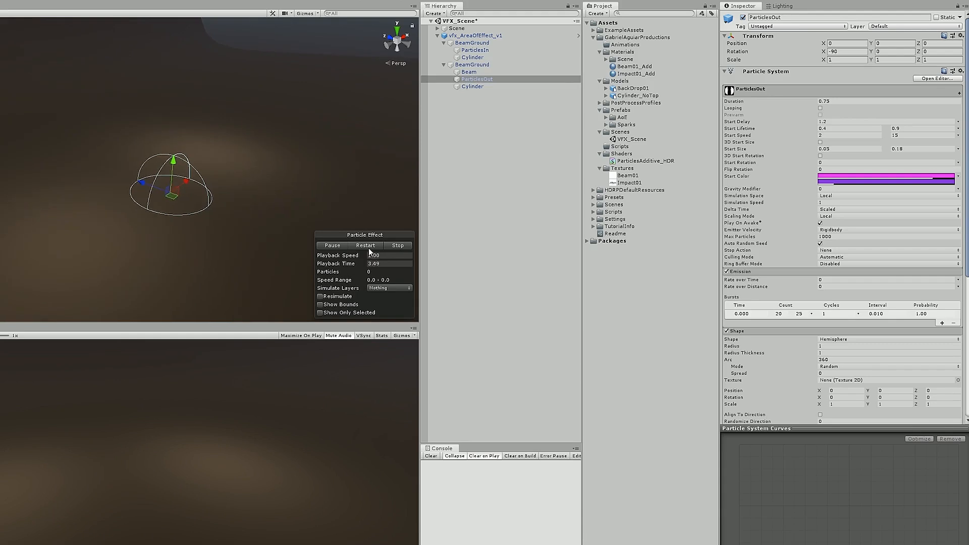
pyautogui.moveTo(253, 199); pyautogui.dragTo(227, 156, button='right')
pyautogui.press('q')
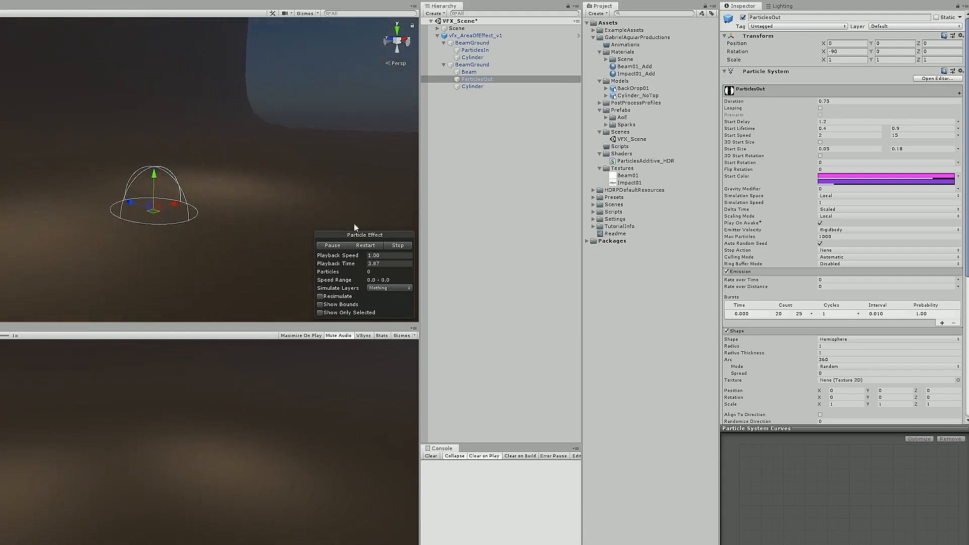
# Duplicate the ParticlesOut emitter in the second BeamGround and rename the copy ParticlesVertical.
pyautogui.click(468, 72)
pyautogui.click(469, 79)
pyautogui.hotkey('ctrl', 'd')
pyautogui.click(489, 99)
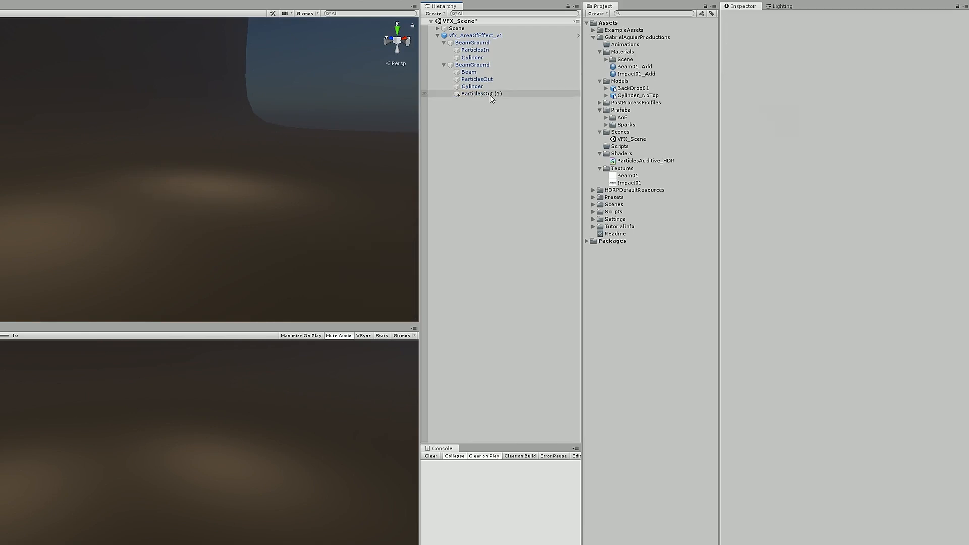
pyautogui.click(483, 94)
pyautogui.click(484, 94)
pyautogui.write('ParticlesVert')
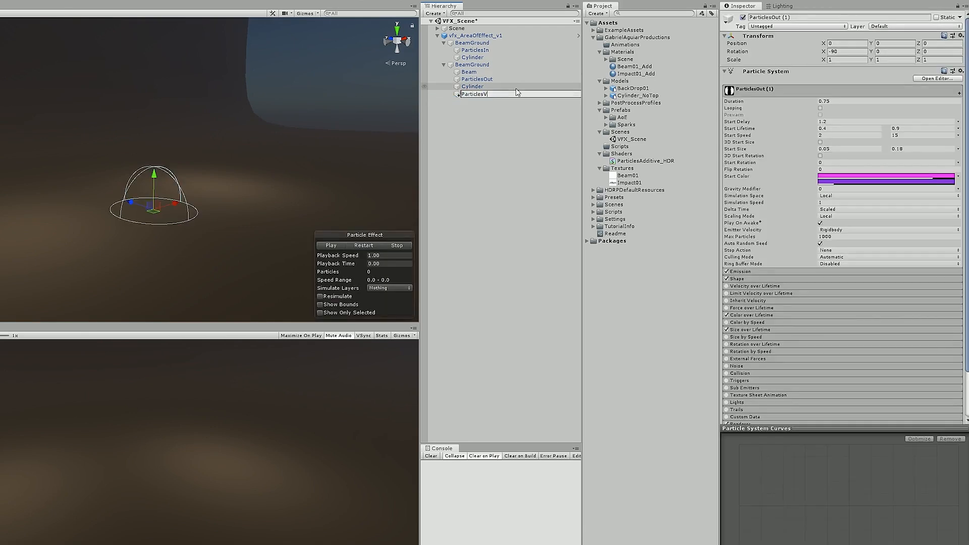
pyautogui.write('ical')
pyautogui.press('Return')
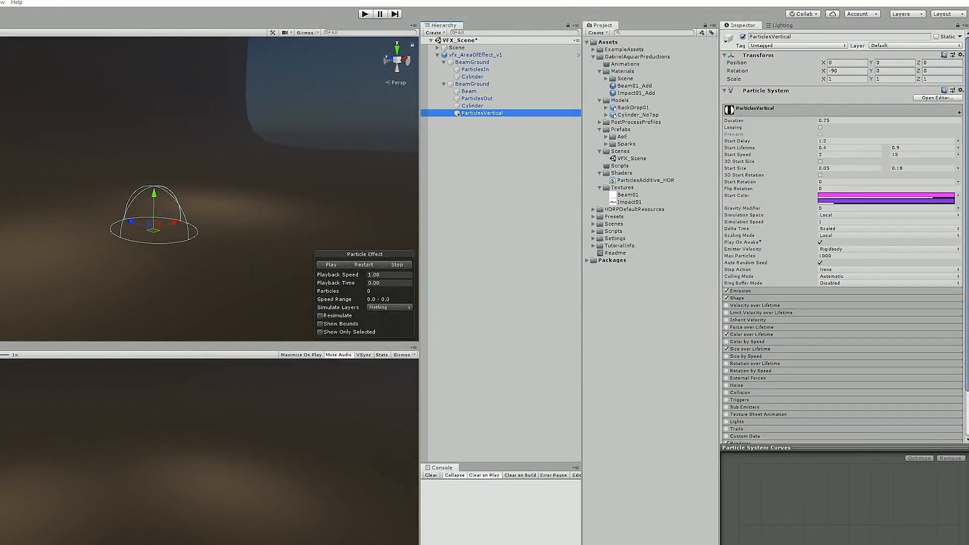
# Set ParticlesVertical's start lifetime to 0.8–1.8, start speed to 0.5–7 and start size to 0.01–0.1.
pyautogui.click(853, 148)
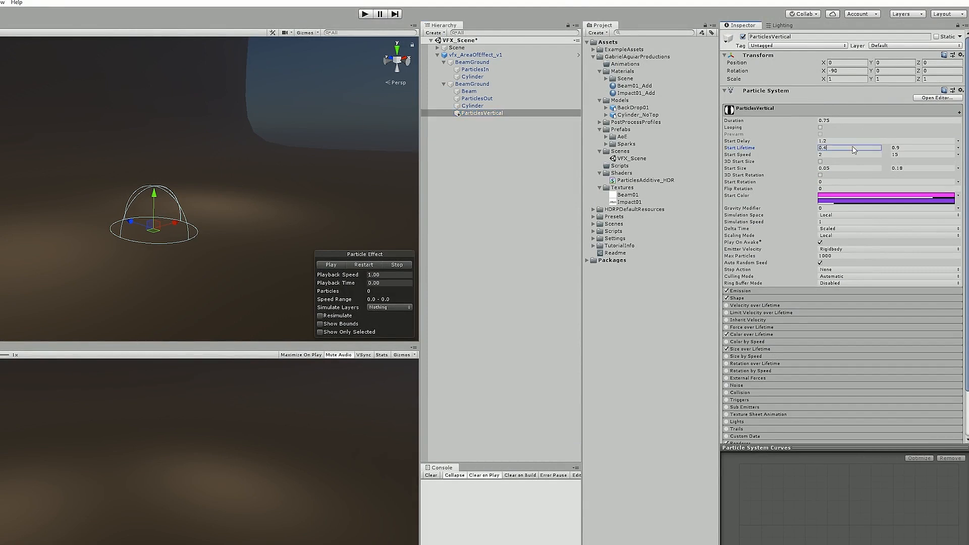
pyautogui.write('.8')
pyautogui.click(911, 147)
pyautogui.click(866, 154)
pyautogui.write('.5')
pyautogui.click(913, 154)
pyautogui.click(849, 168)
pyautogui.write('.')
pyautogui.click(903, 167)
# Change ParticlesVertical's emitter shape to Cone with an angle of 0 and replay the effect.
pyautogui.scroll(-3, 856, 273)
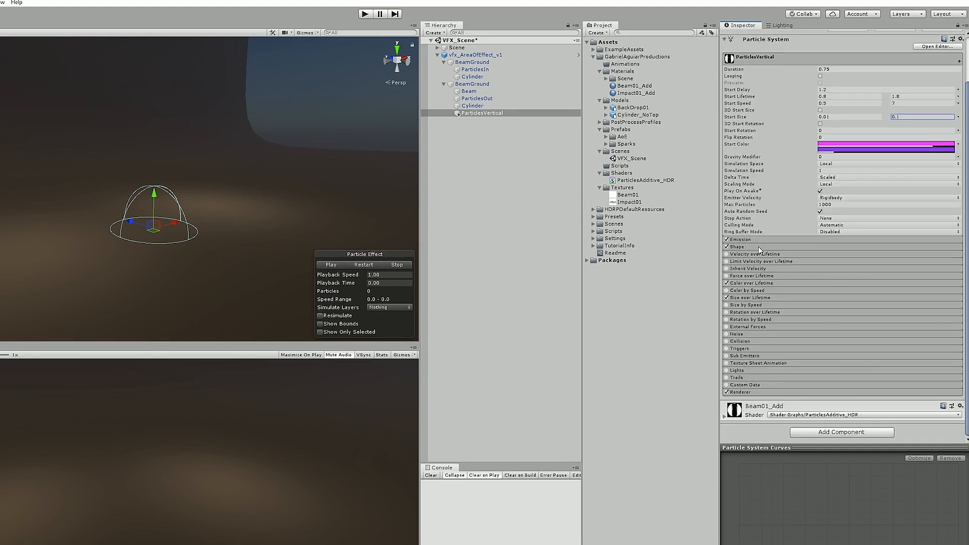
pyautogui.click(759, 247)
pyautogui.click(838, 255)
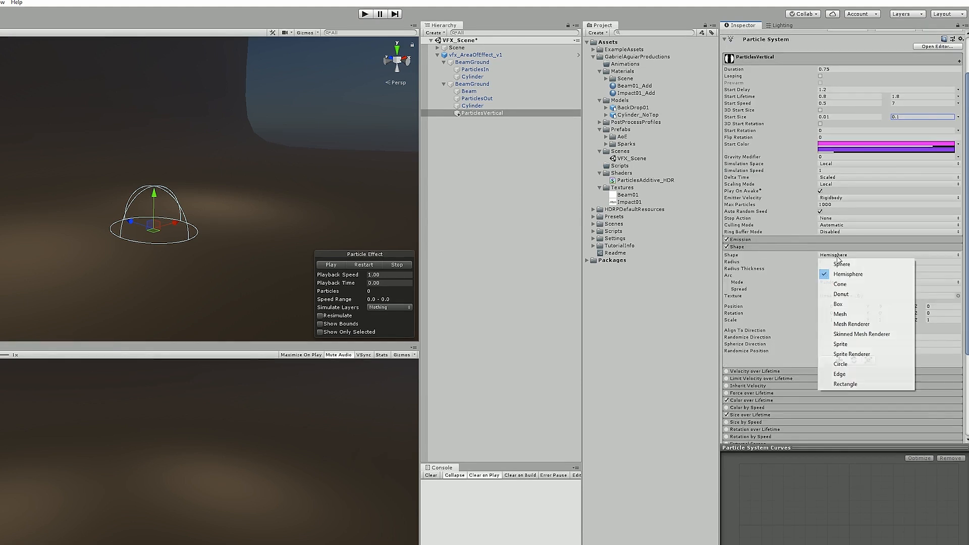
pyautogui.click(850, 284)
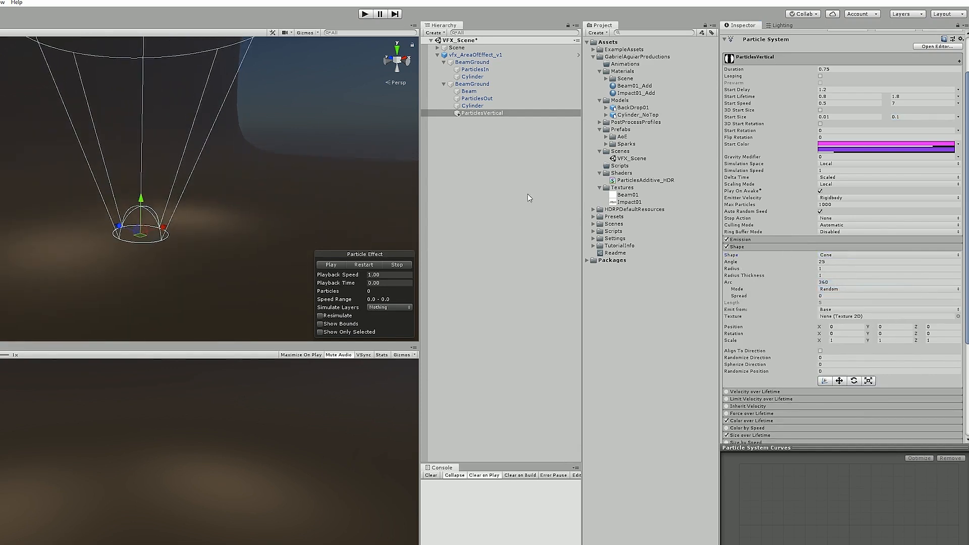
pyautogui.click(835, 262)
pyautogui.write('0')
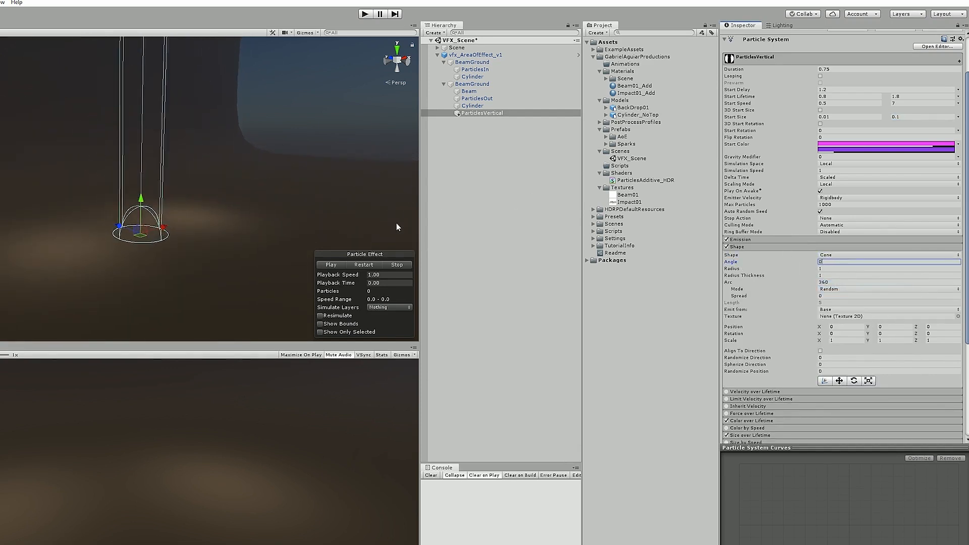
pyautogui.click(374, 266)
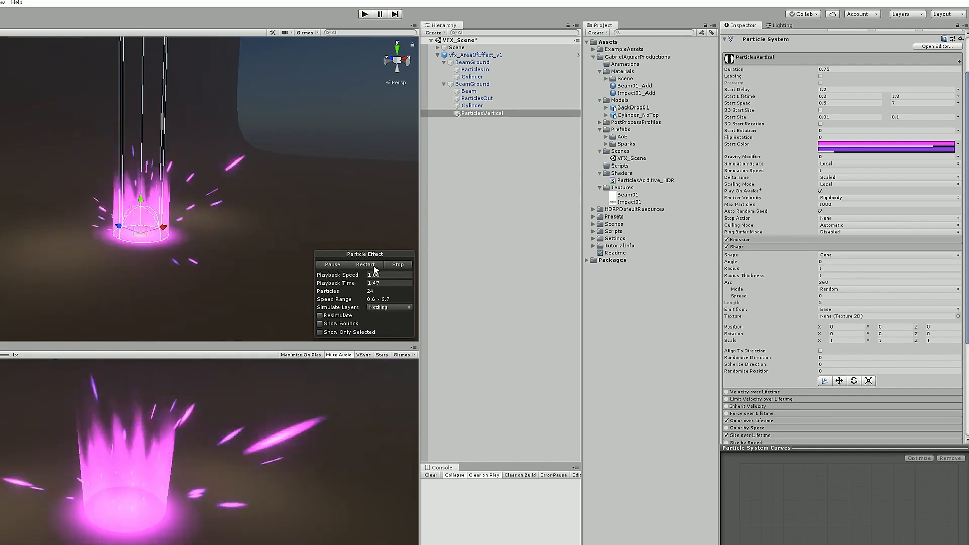
pyautogui.click(373, 266)
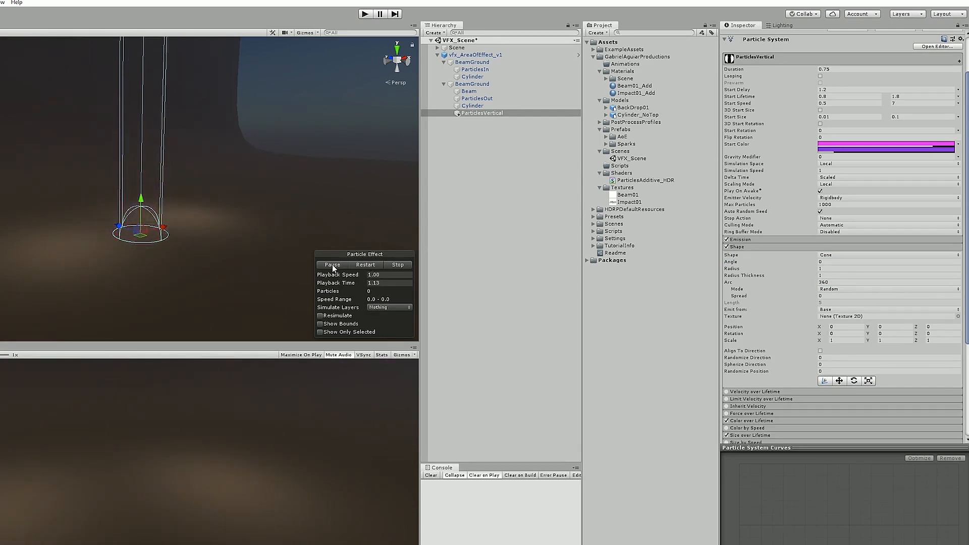
# Collapse the open Shape settings and replay both BeamGround systems together to examine the whole effect with the vertical particles.
pyautogui.click(733, 248)
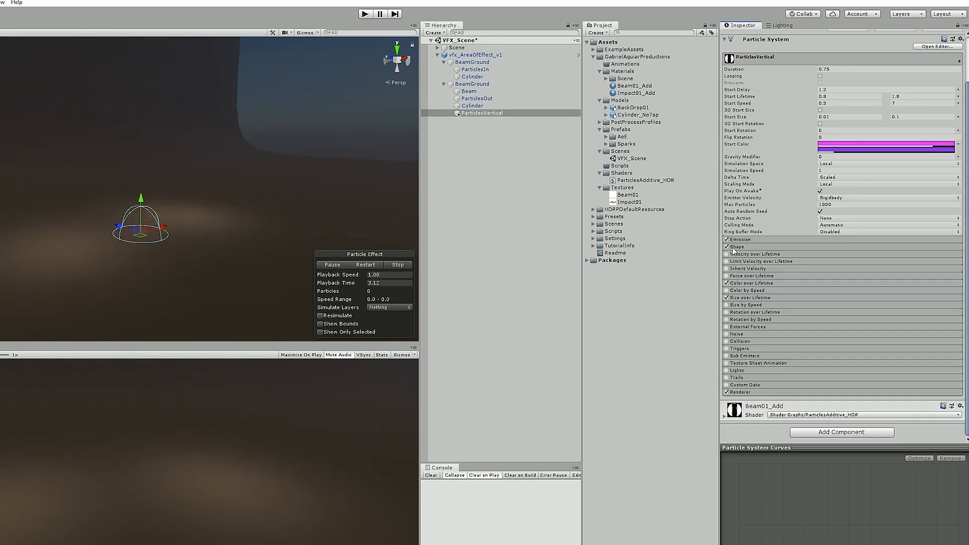
pyautogui.click(477, 98)
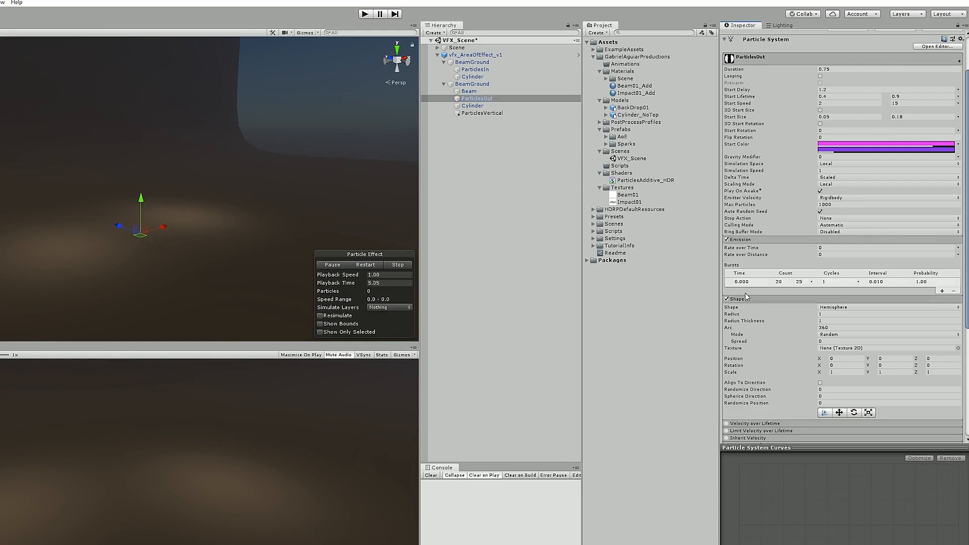
pyautogui.click(742, 298)
pyautogui.click(472, 83)
pyautogui.keyDown('ctrl'); pyautogui.click(472, 62); pyautogui.keyUp('ctrl')
pyautogui.click(364, 266)
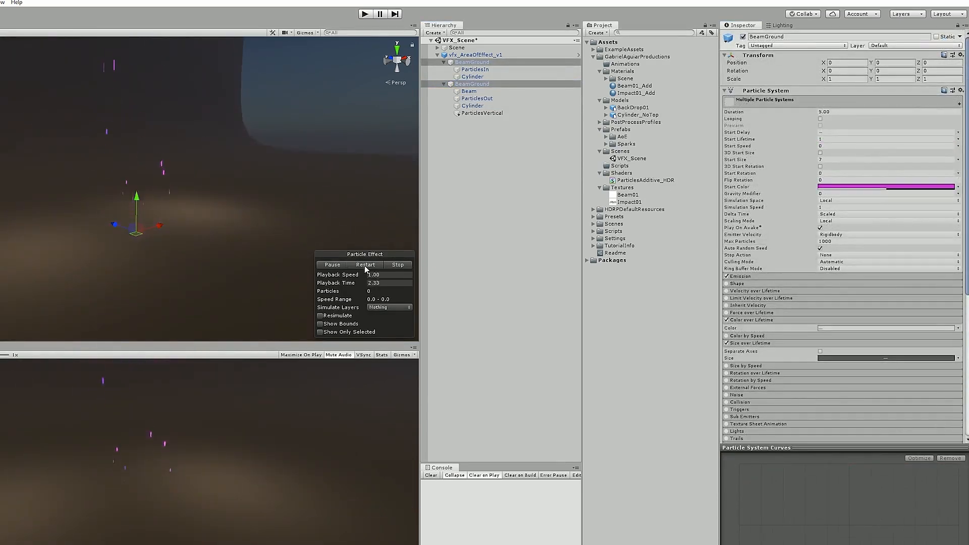
pyautogui.click(364, 265)
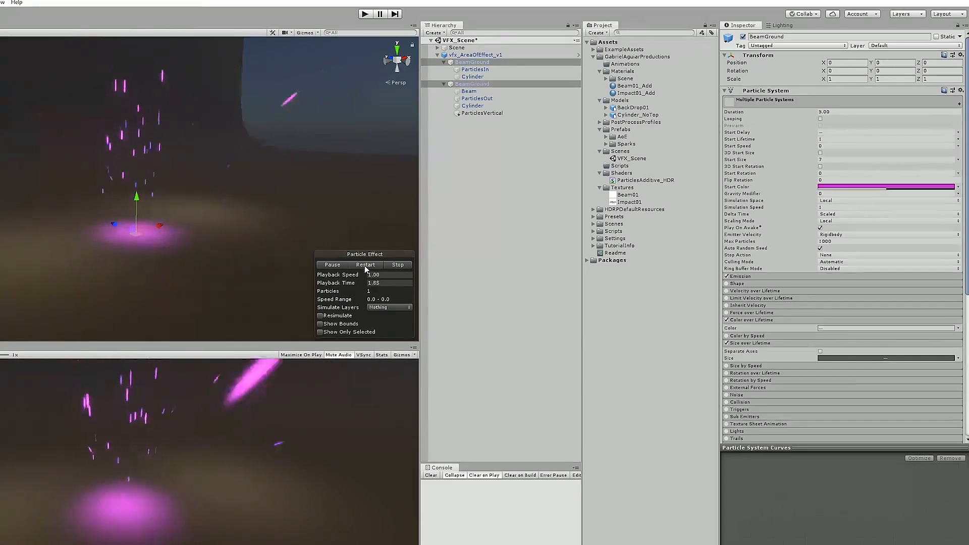
pyautogui.click(365, 266)
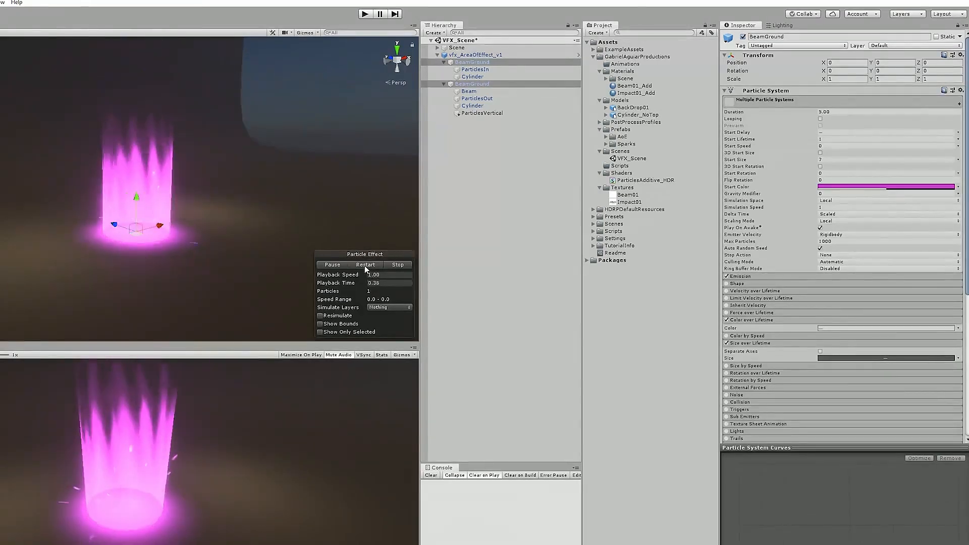
pyautogui.click(333, 265)
pyautogui.click(334, 266)
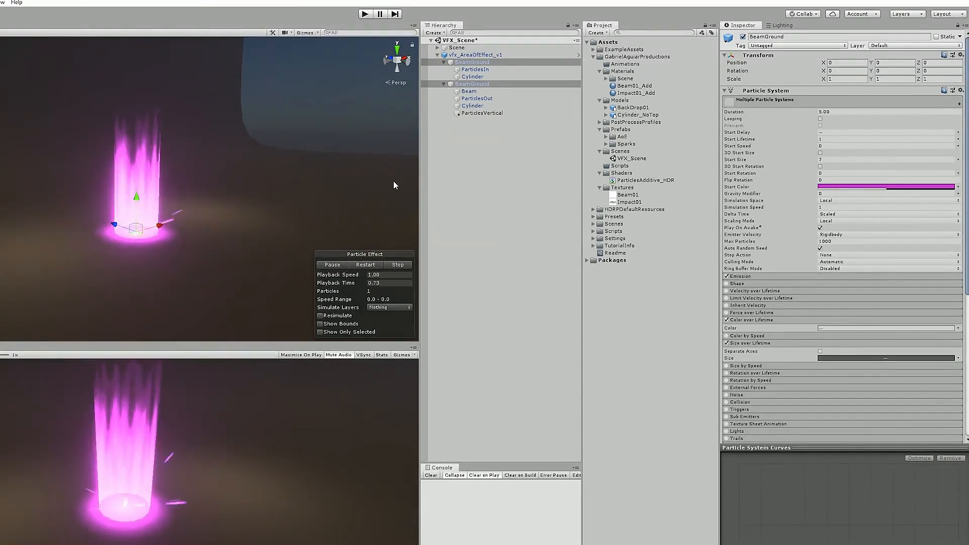
# Set ParticlesVertical's Shape radius thickness to 0, pause the effect during the burst and inspect the emission ring from above.
pyautogui.click(478, 113)
pyautogui.click(736, 299)
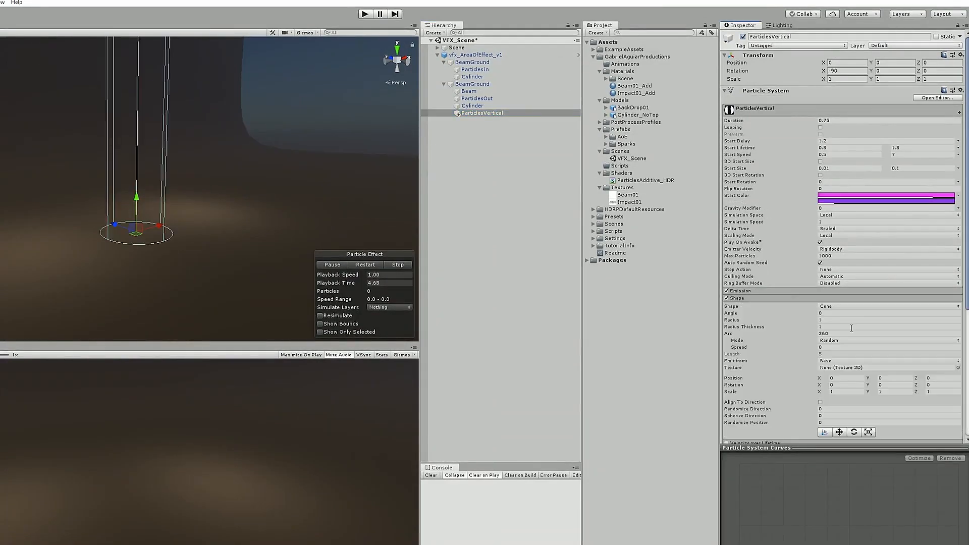
pyautogui.click(364, 265)
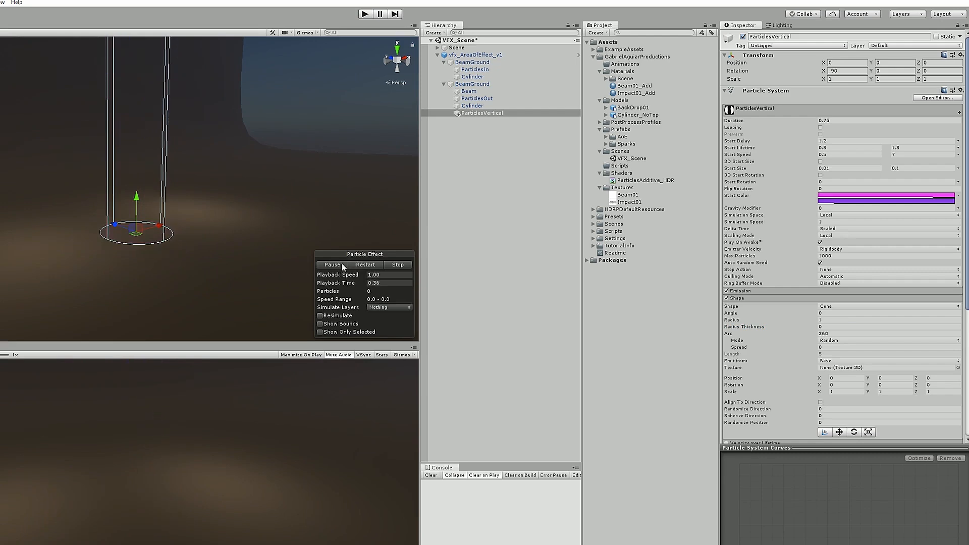
pyautogui.click(332, 266)
pyautogui.moveTo(185, 164); pyautogui.dragTo(163, 332, button='right')
pyautogui.press('w')
pyautogui.press('s')
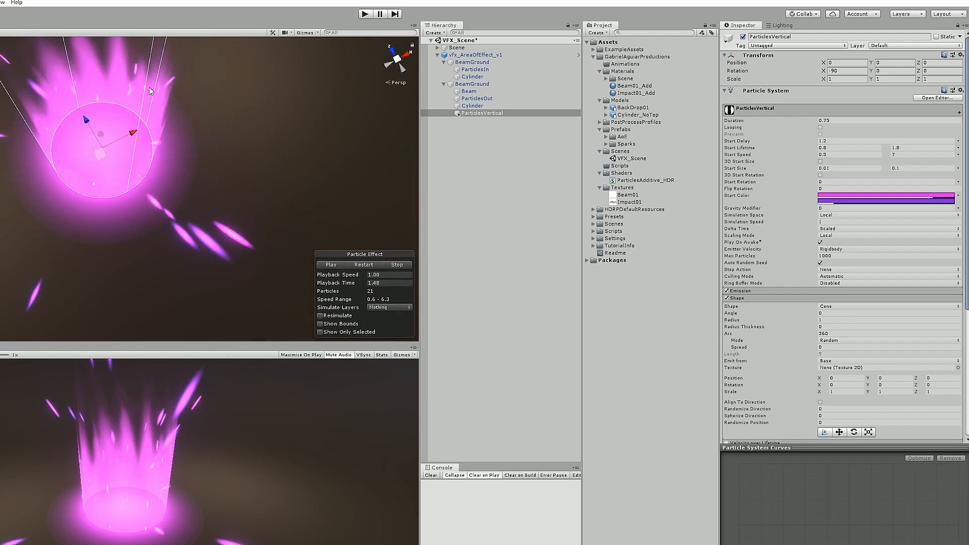
pyautogui.moveTo(155, 142); pyautogui.dragTo(166, 12, button='right')
pyautogui.press('q')
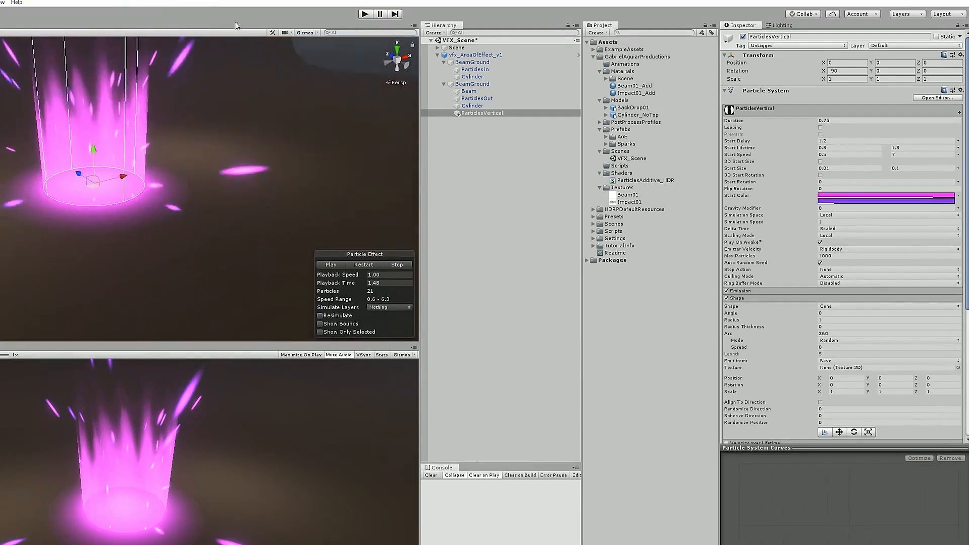
# Set ParticlesVertical's radius thickness to 0.21, replay the effect and collapse the Shape settings.
pyautogui.moveTo(812, 327); pyautogui.dragTo(819, 328)
pyautogui.moveTo(82, 192); pyautogui.dragTo(83, 194, button='right')
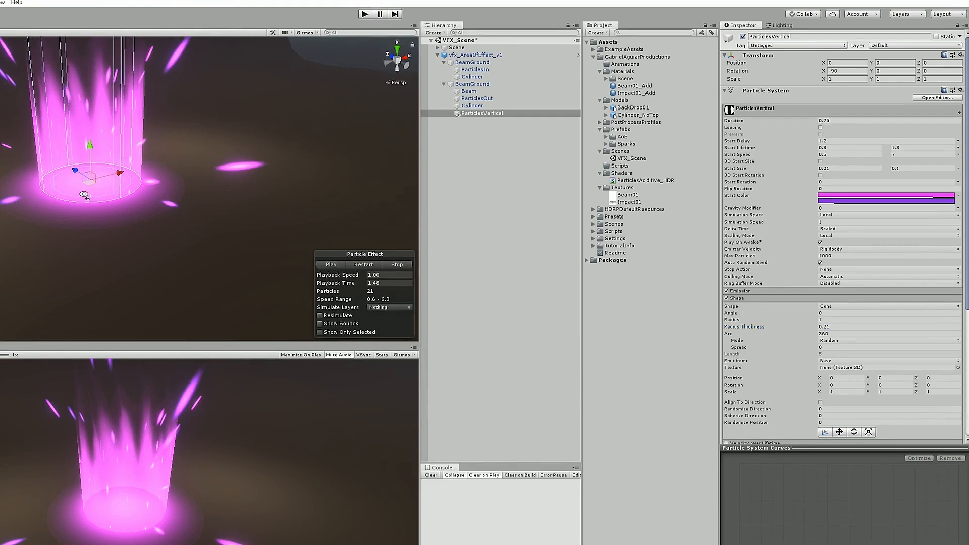
pyautogui.scroll(8, 94, 200)
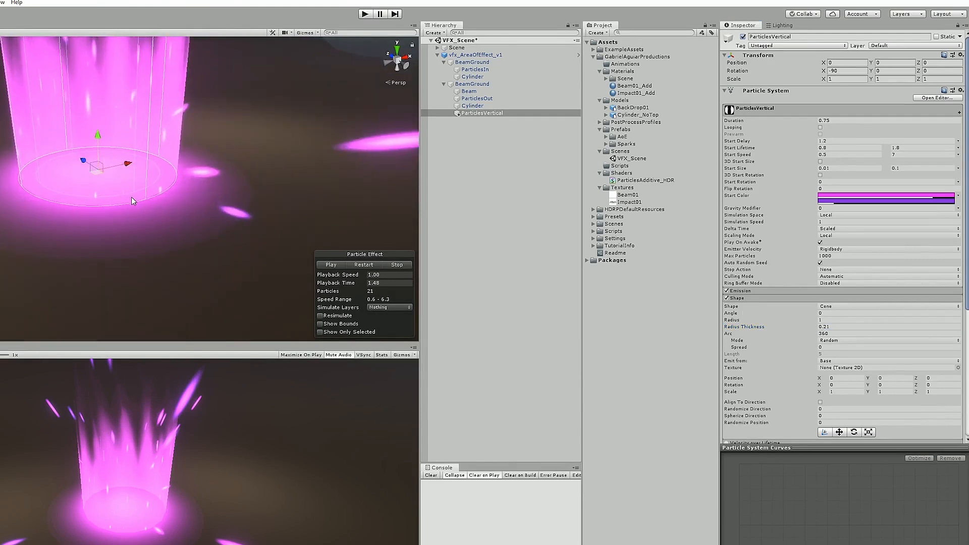
pyautogui.click(373, 265)
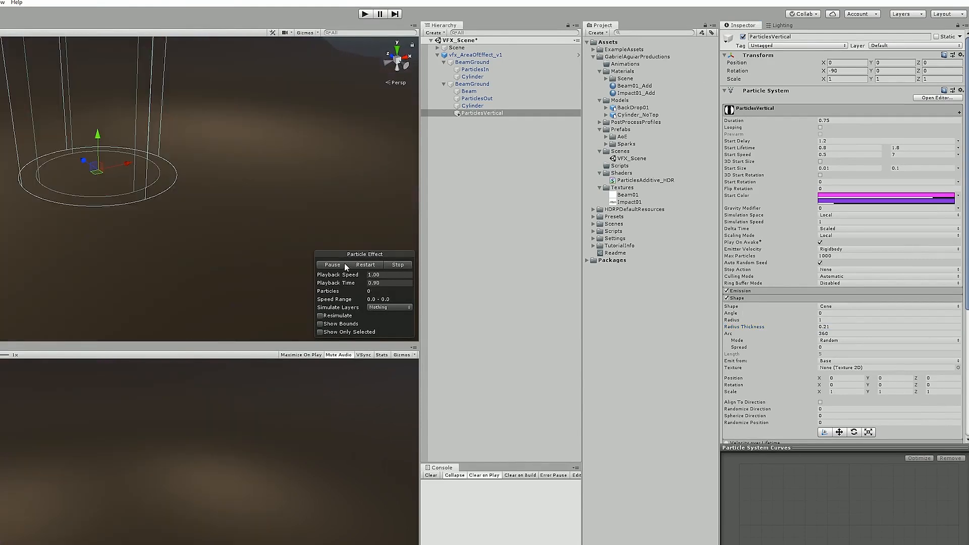
pyautogui.scroll(-8, 204, 216)
pyautogui.moveTo(179, 191); pyautogui.dragTo(190, 145, button='right')
pyautogui.click(764, 298)
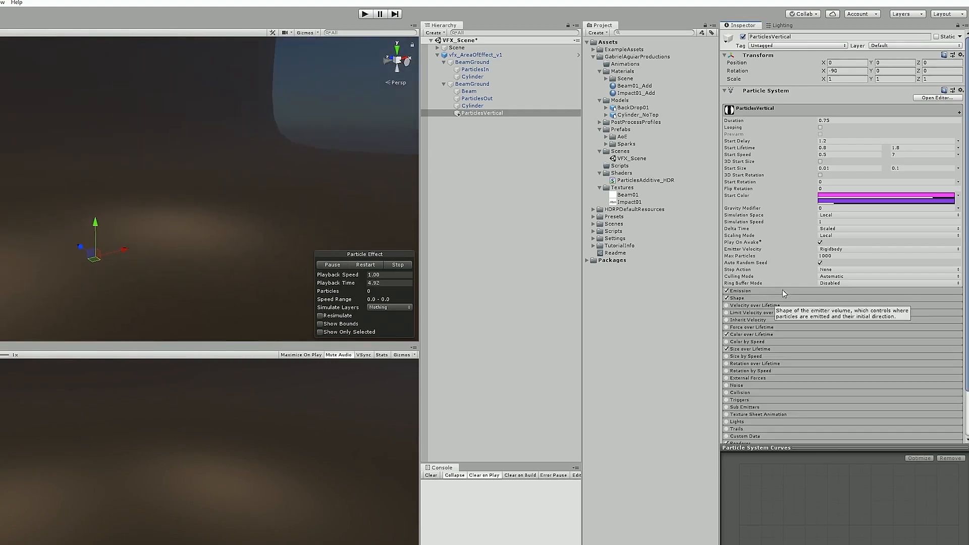
pyautogui.scroll(-3, 801, 326)
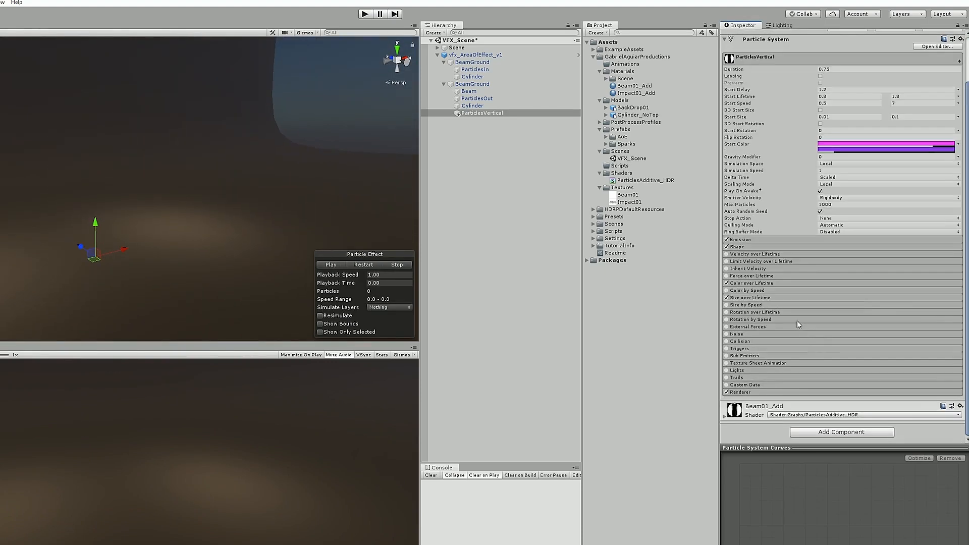
# Replay both BeamGround systems together to check the vertical particles within the full effect.
pyautogui.click(472, 84)
pyautogui.keyDown('ctrl'); pyautogui.click(472, 62); pyautogui.keyUp('ctrl')
pyautogui.click(332, 265)
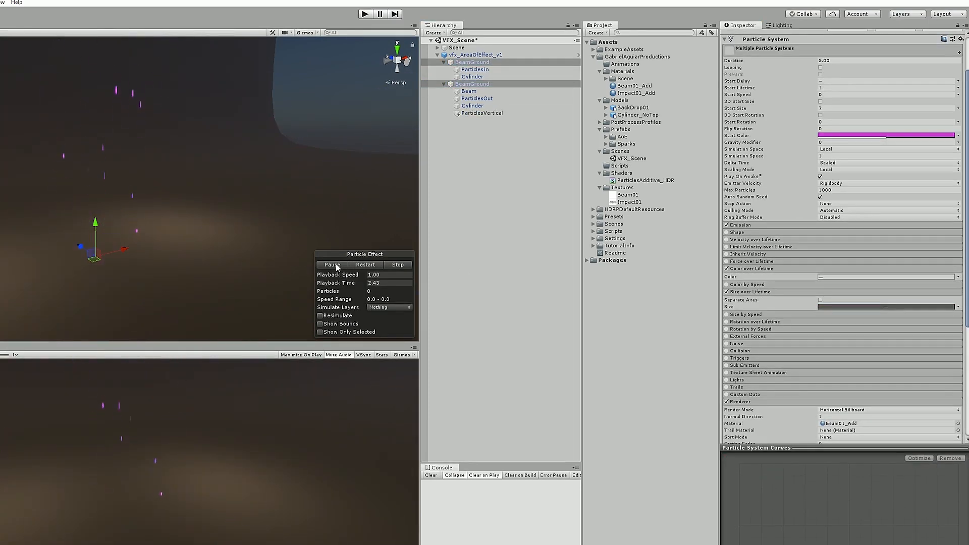
pyautogui.click(364, 266)
# Apply all overrides on vfx_AreaOfEffect_v1 to save ParticlesVertical into the prefab, and clear the selection.
pyautogui.click(475, 54)
pyautogui.click(928, 54)
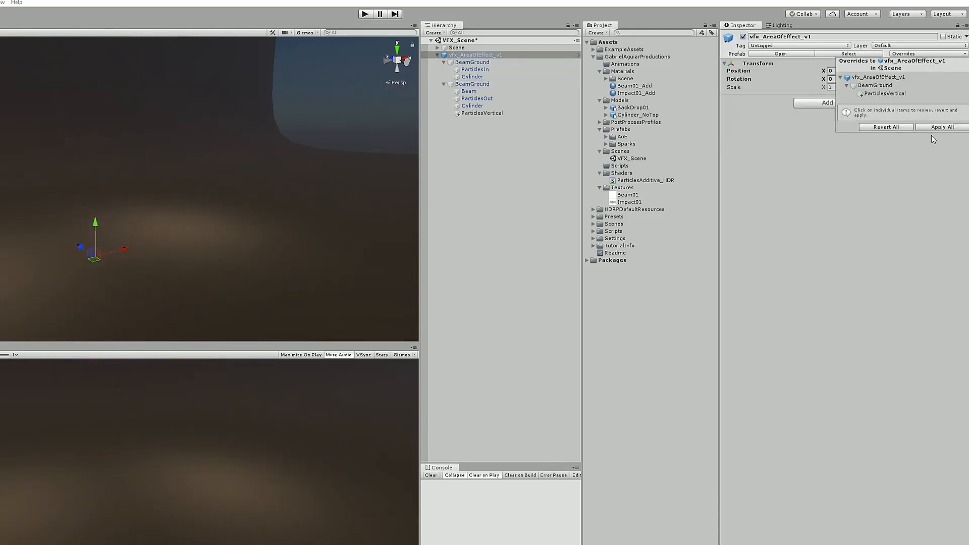
pyautogui.click(933, 129)
pyautogui.click(531, 134)
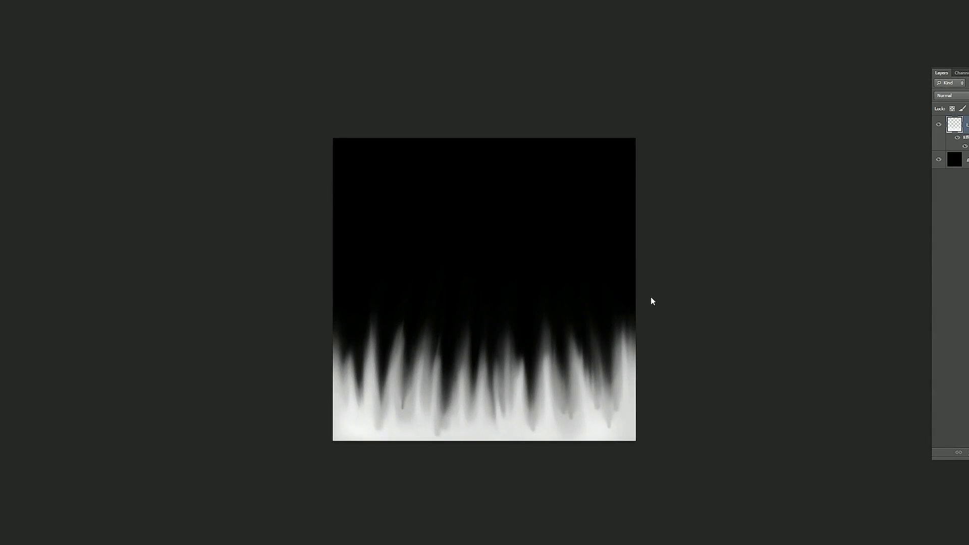
# Switch to Photoshop and create a 1000 × 1000 pixel RGB document named Impact02.
pyautogui.hotkey('ctrl', 'n')
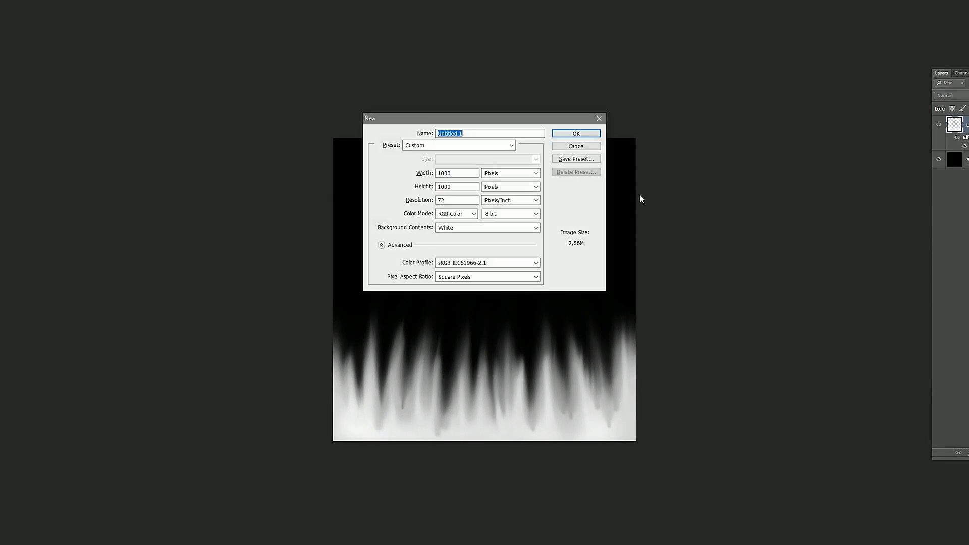
pyautogui.write('Impact023')
pyautogui.click(567, 134)
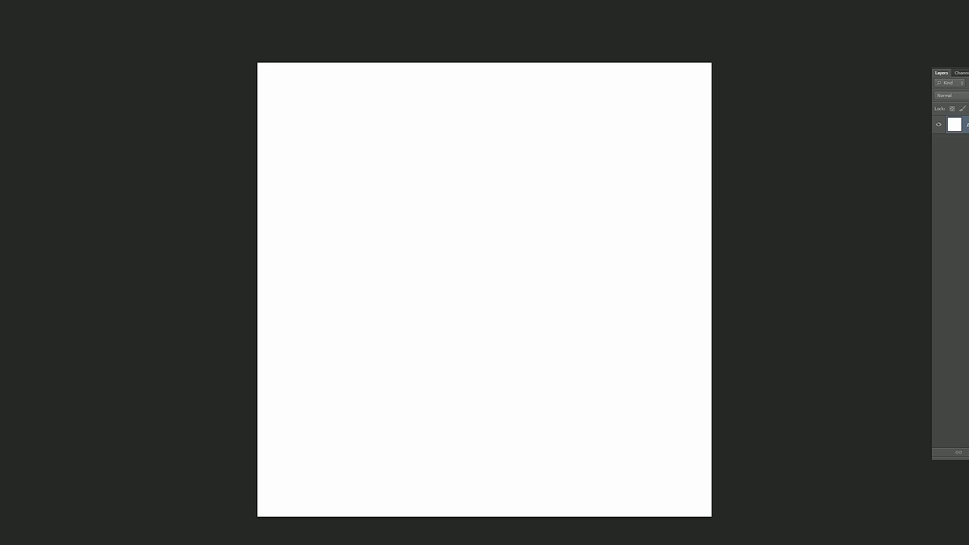
# Fill the Impact02 background with black and add a new empty layer above it.
pyautogui.moveTo(698, 227); pyautogui.dragTo(570, 301)
pyautogui.click(876, 130)
pyautogui.hotkey('alt', 'BackSpace')
pyautogui.hotkey('ctrl', 'shift', 'n')
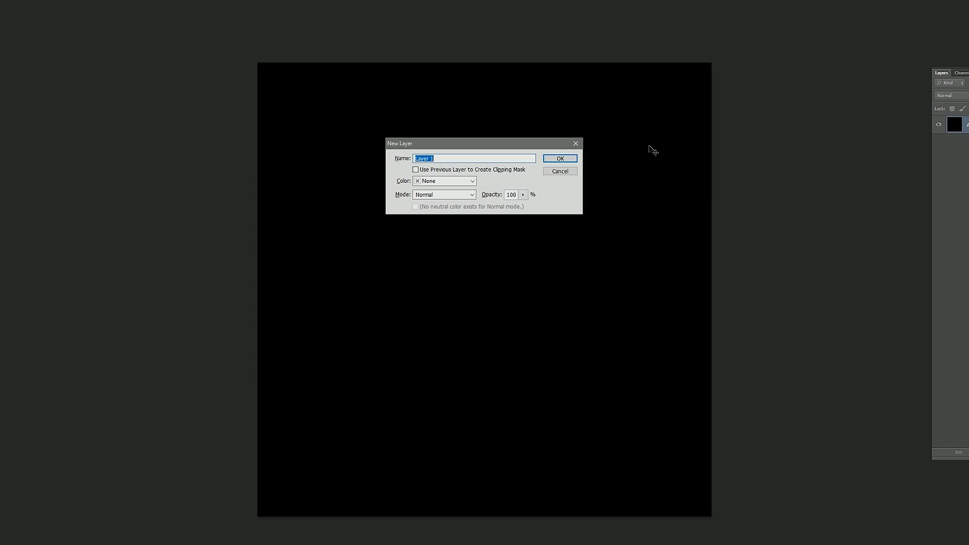
pyautogui.press('Return')
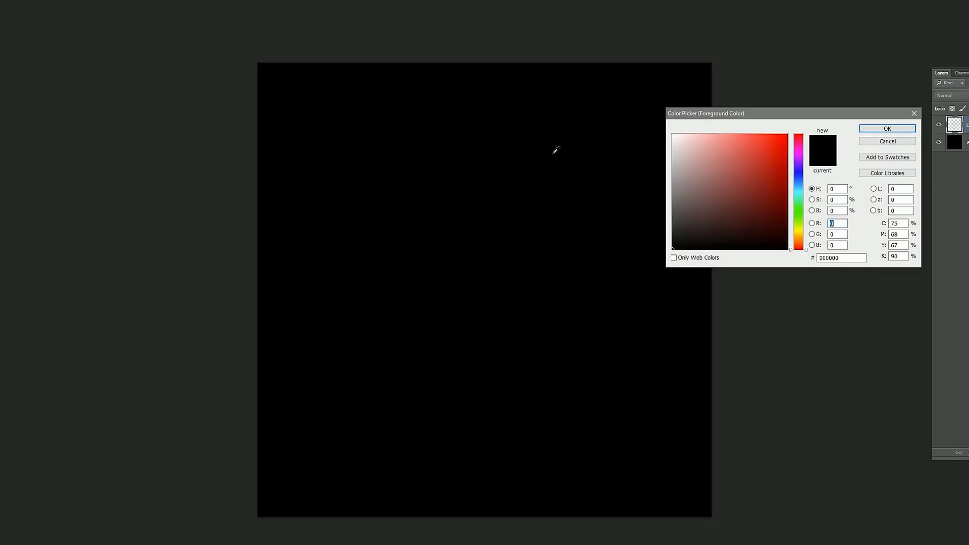
# Set the foreground color to white and lower the Brush tool's opacity.
pyautogui.moveTo(692, 146); pyautogui.dragTo(656, 130)
pyautogui.click(877, 129)
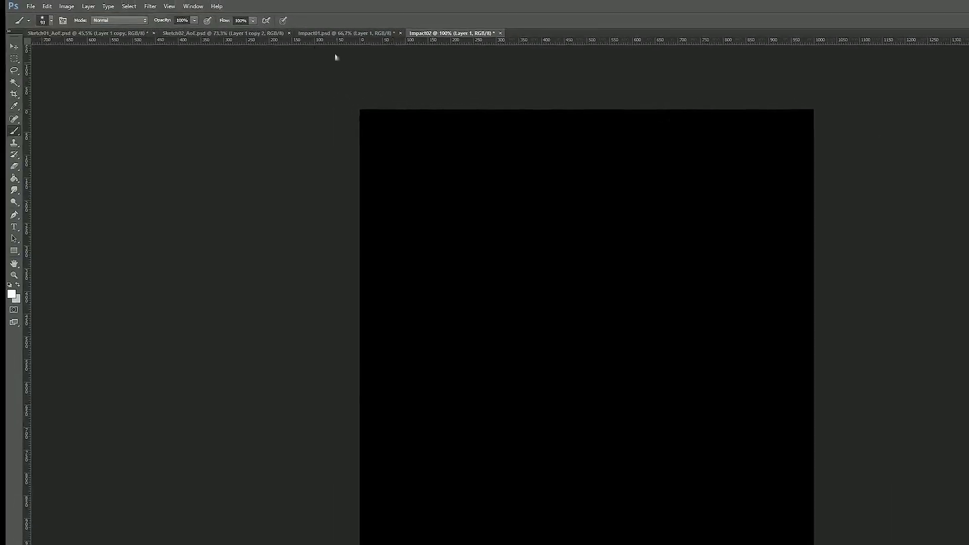
pyautogui.moveTo(193, 21); pyautogui.dragTo(155, 33)
pyautogui.click(347, 20)
# Paint the faint base of an impact burst in full-screen view, with a tall central spike, shorter side spikes and a wide bottom.
pyautogui.press('f')
pyautogui.press('f')
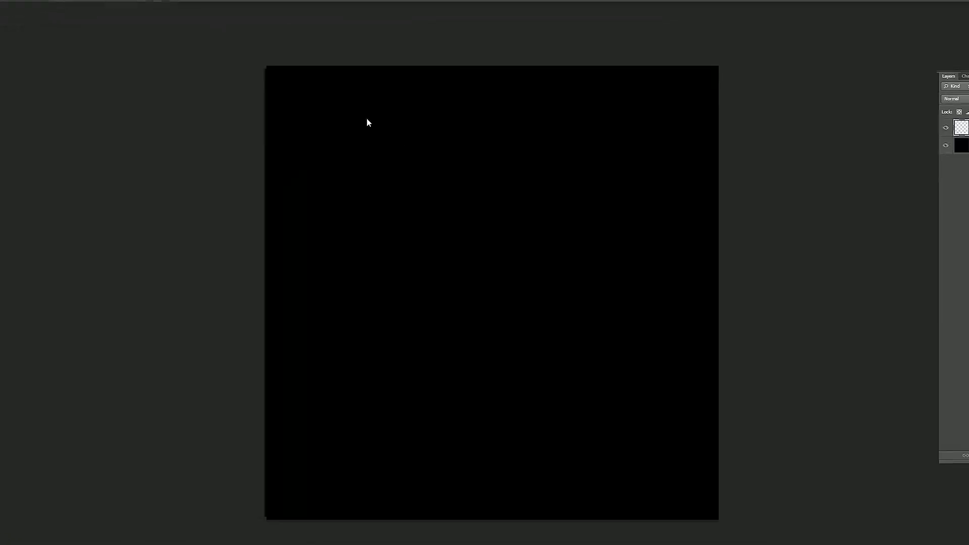
pyautogui.moveTo(459, 325)
pyautogui.keyDown('alt'); pyautogui.mouseDown(button='right')
pyautogui.moveTo(474, 324)
pyautogui.moveTo(432, 325)
pyautogui.moveTo(426, 225)
pyautogui.moveTo(408, 341)
pyautogui.mouseUp(button='right'); pyautogui.keyUp('alt')
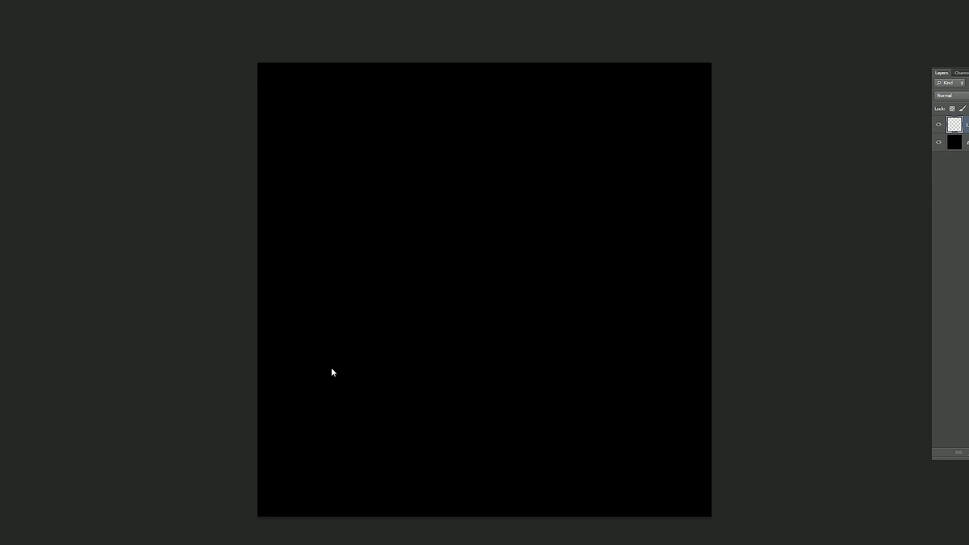
pyautogui.moveTo(332, 372)
pyautogui.mouseDown()
pyautogui.moveTo(354, 397)
pyautogui.moveTo(363, 377)
pyautogui.moveTo(337, 295)
pyautogui.moveTo(437, 367)
pyautogui.moveTo(452, 258)
pyautogui.moveTo(478, 232)
pyautogui.moveTo(478, 357)
pyautogui.moveTo(495, 320)
pyautogui.moveTo(498, 364)
pyautogui.moveTo(575, 318)
pyautogui.moveTo(545, 389)
pyautogui.moveTo(599, 420)
pyautogui.moveTo(425, 412)
pyautogui.moveTo(394, 427)
pyautogui.moveTo(532, 424)
pyautogui.moveTo(410, 418)
pyautogui.moveTo(342, 400)
pyautogui.moveTo(363, 407)
pyautogui.moveTo(338, 298)
pyautogui.moveTo(396, 301)
pyautogui.moveTo(423, 376)
pyautogui.mouseUp()
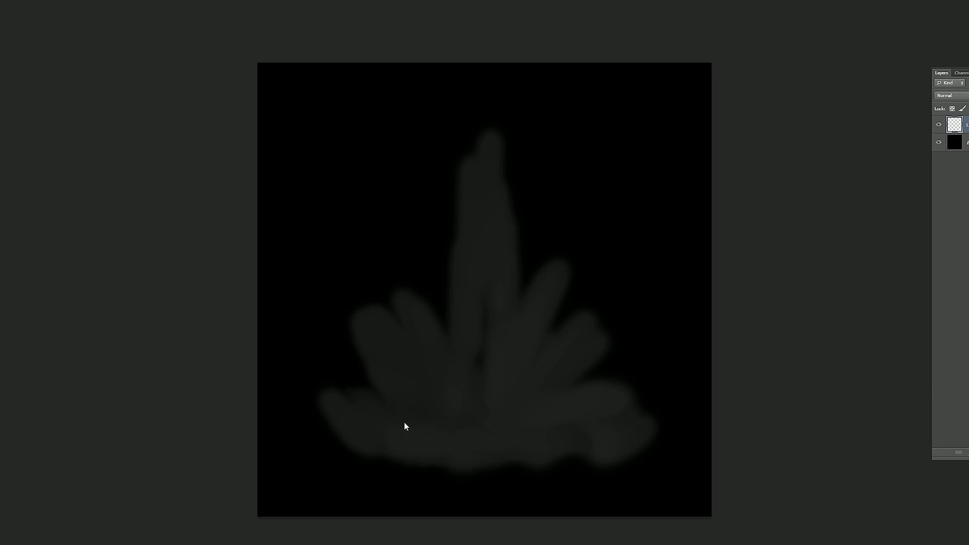
pyautogui.moveTo(404, 426)
pyautogui.mouseDown()
pyautogui.moveTo(455, 451)
pyautogui.moveTo(514, 442)
pyautogui.mouseUp()
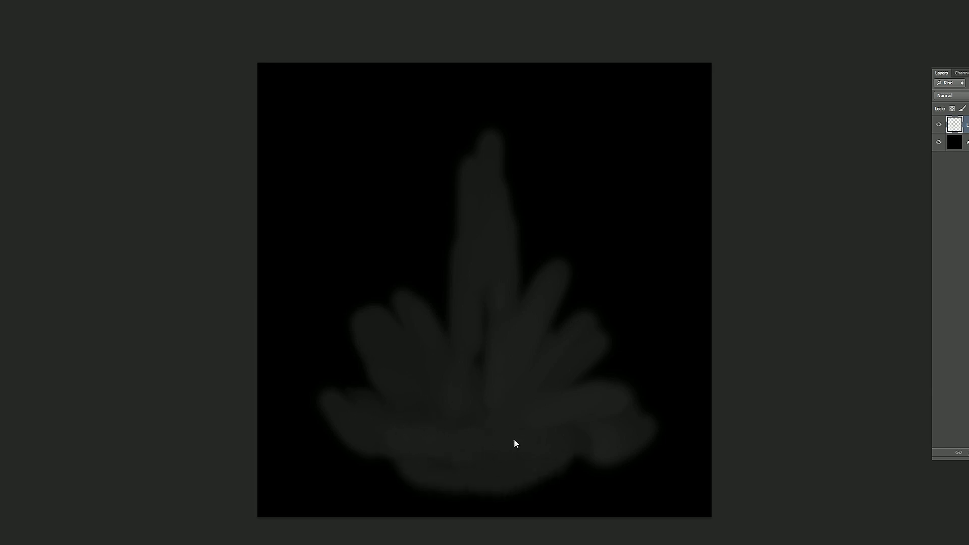
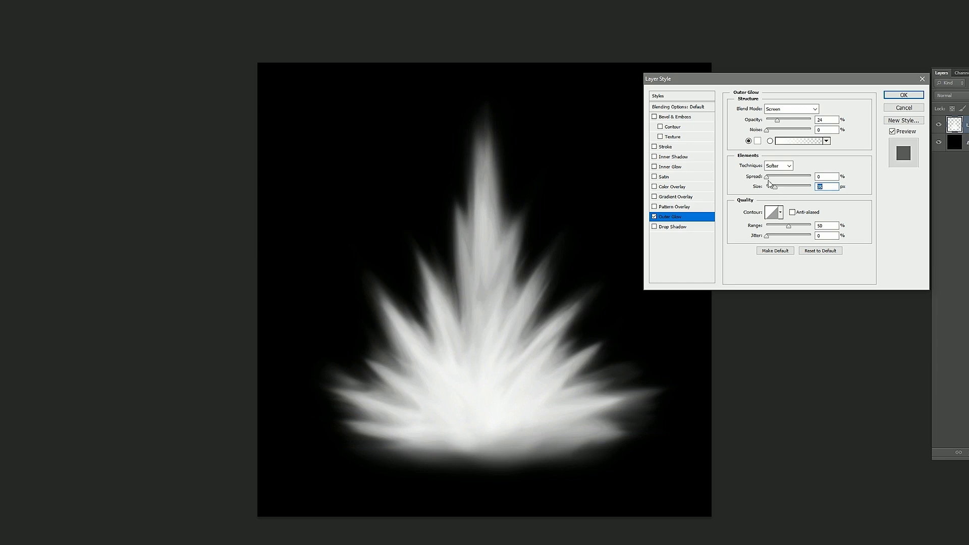
# Apply a Screen-mode Outer Glow at 24% opacity to the burst layer and save the document as Impact02 in PSD format.
pyautogui.click(904, 95)
pyautogui.hotkey('ctrl', 's')
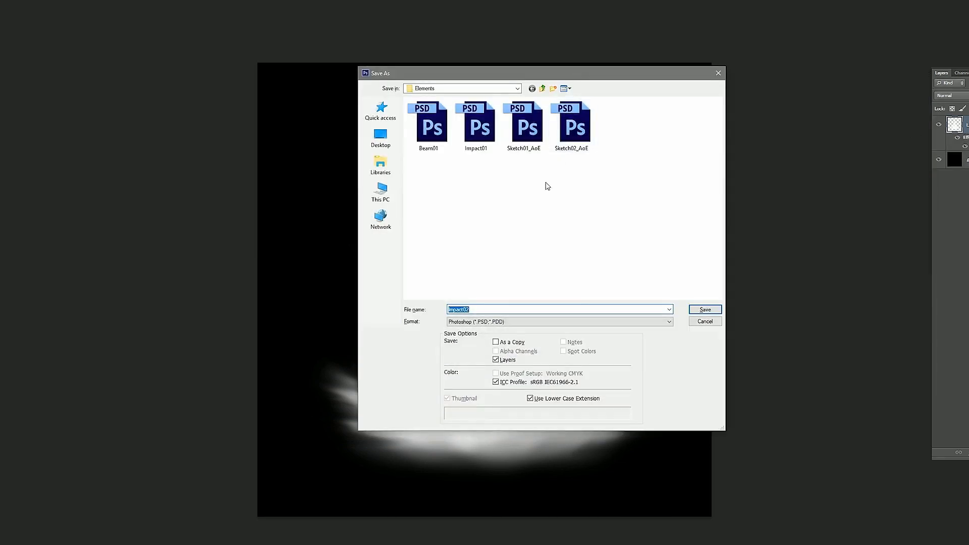
pyautogui.click(705, 310)
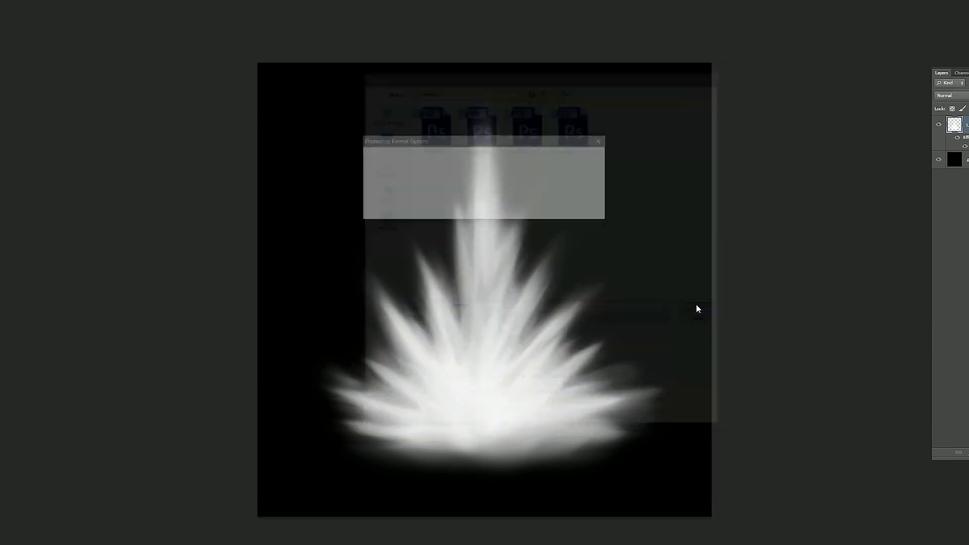
pyautogui.press('Return')
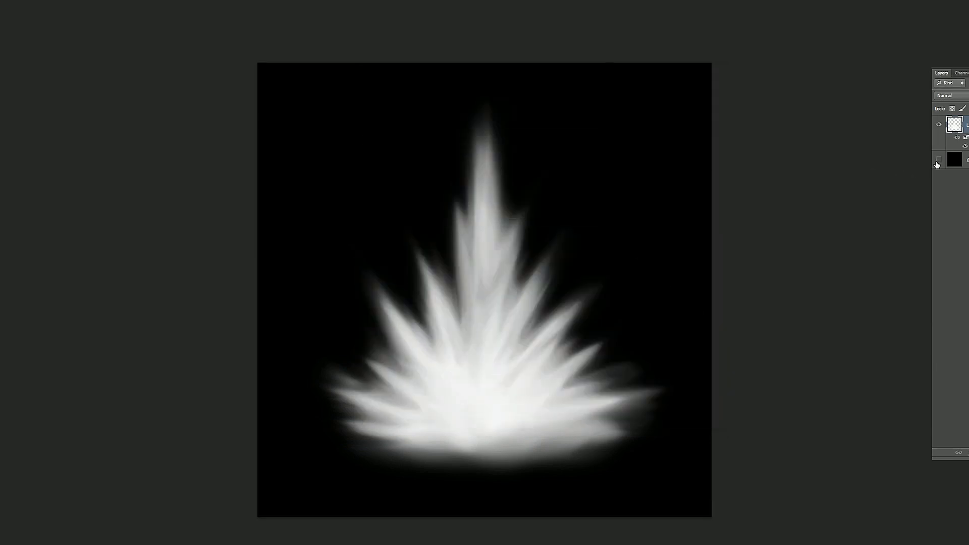
# Hide the black background layer and save the transparent burst as a PNG named Impact02 in the Elements folder.
pyautogui.click(937, 160)
pyautogui.hotkey('ctrl', 'shift', 's')
pyautogui.click(559, 321)
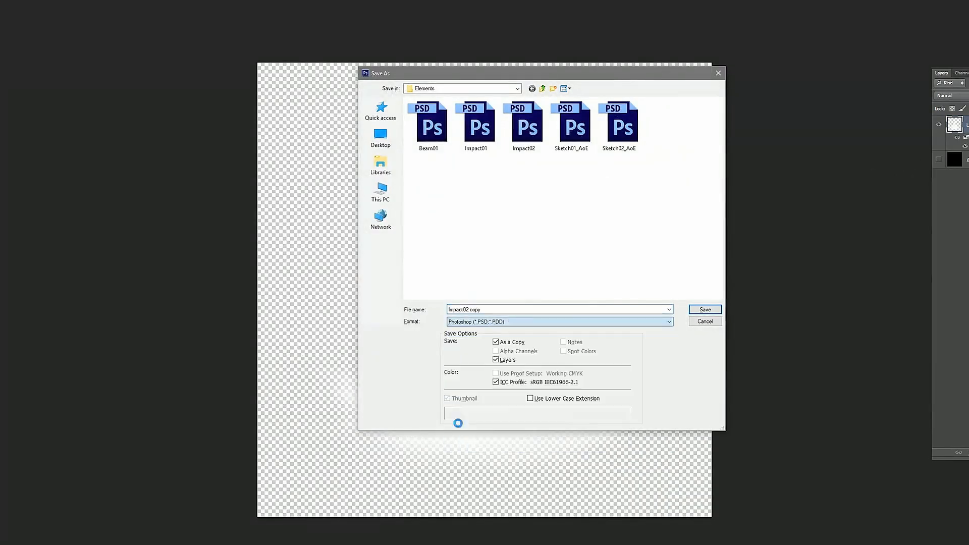
pyautogui.click(458, 423)
pyautogui.press('End')
pyautogui.press('Left')
pyautogui.press('Left')
pyautogui.press('Left')
pyautogui.press('Left')
pyautogui.press('BackSpace')
pyautogui.press('BackSpace')
pyautogui.press('BackSpace')
pyautogui.press('BackSpace')
pyautogui.press('BackSpace')
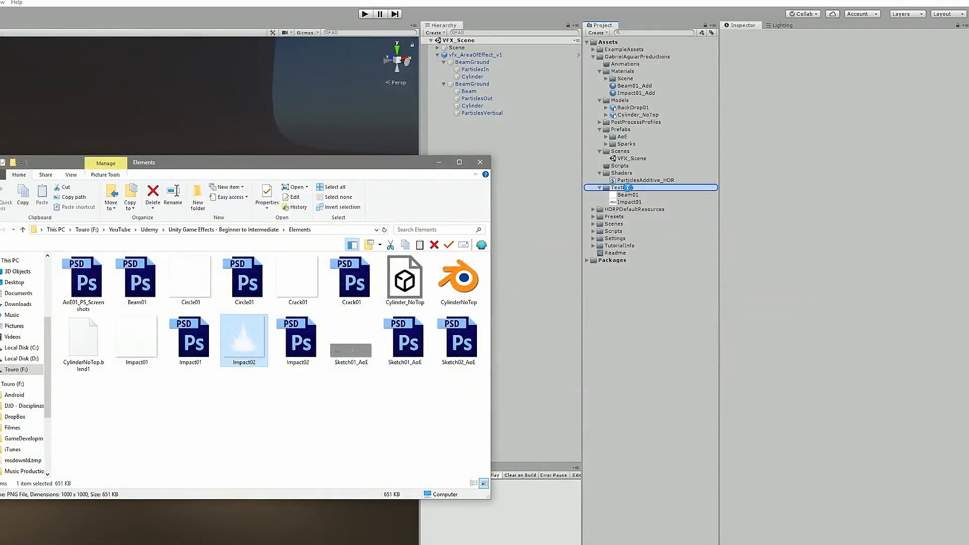
# Import the Impact02 PNG into the Unity project's Textures folder and close the file browser.
pyautogui.moveTo(627, 187); pyautogui.dragTo(627, 187)
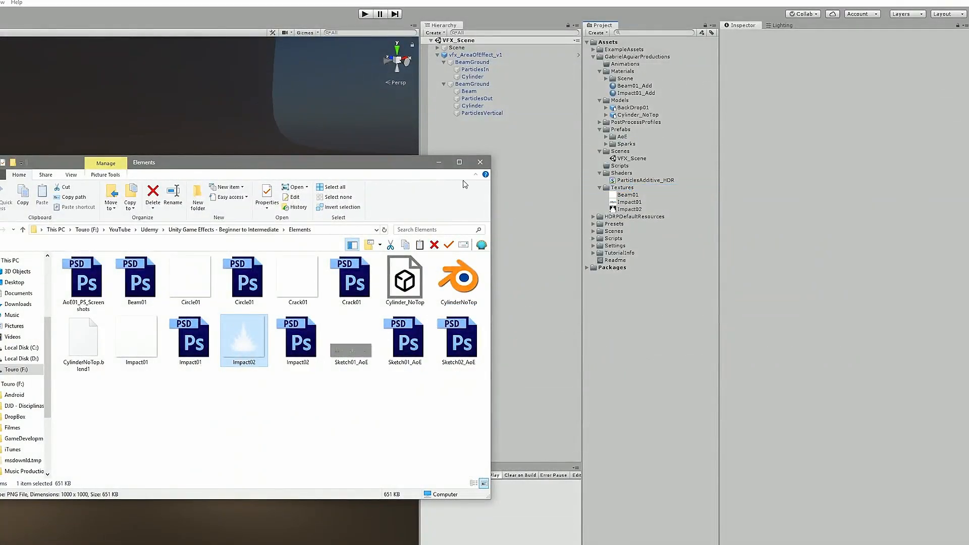
pyautogui.click(480, 162)
# Duplicate the Impact01_Add material as Impact02_Add and assign the Impact02 texture as its MainTexture.
pyautogui.click(647, 95)
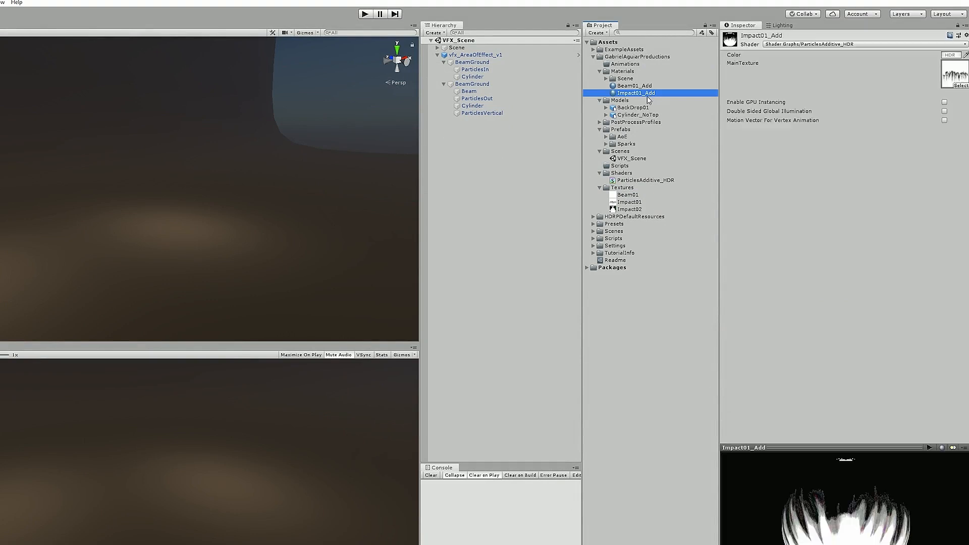
pyautogui.hotkey('ctrl', 'd')
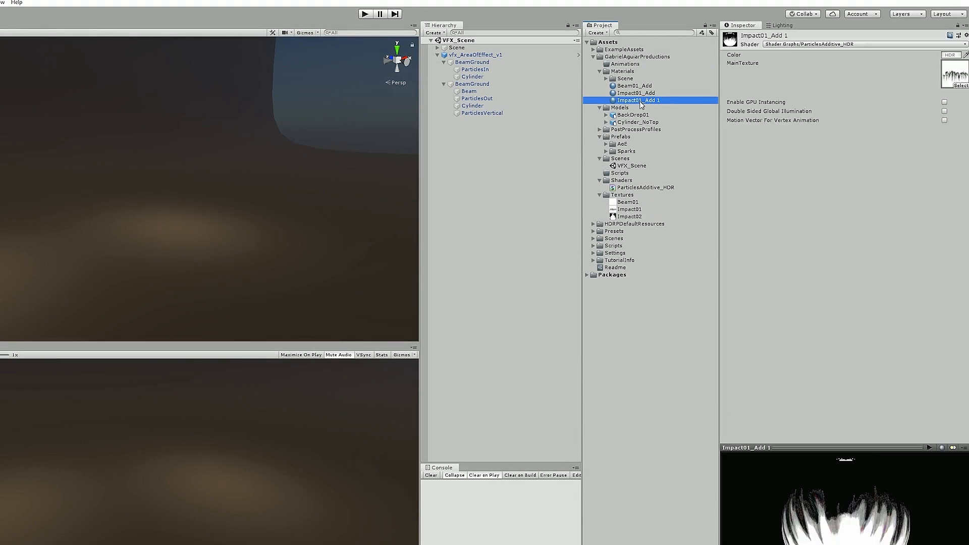
pyautogui.click(640, 101)
pyautogui.press('BackSpace')
pyautogui.write('2')
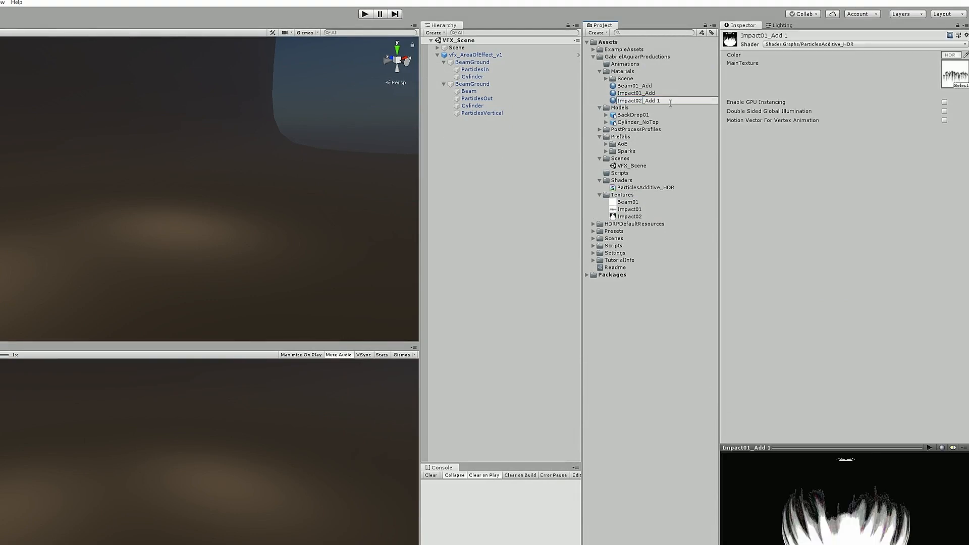
pyautogui.doubleClick(658, 101)
pyautogui.press('Return')
pyautogui.moveTo(630, 216); pyautogui.dragTo(958, 75)
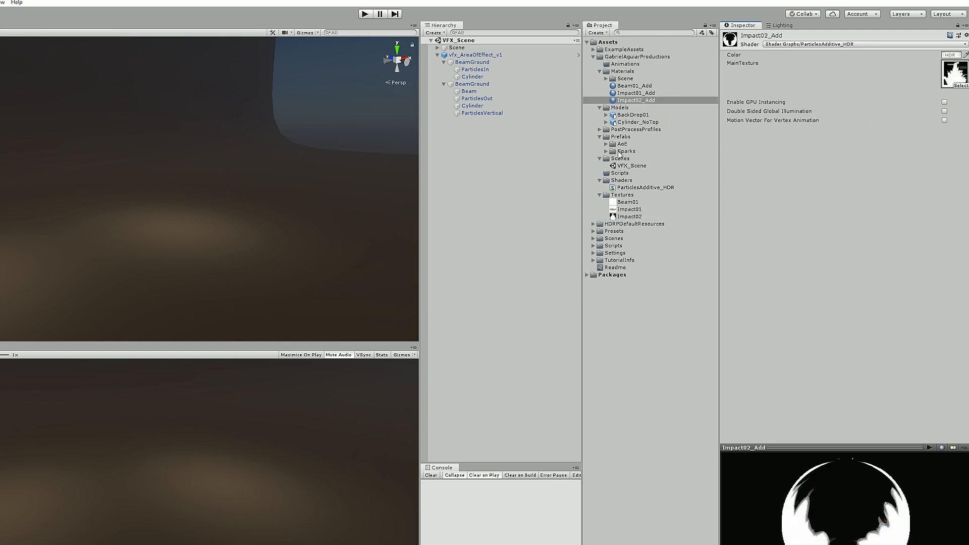
# Duplicate the Beam particle system, name the copy Impact and place it at the scene root.
pyautogui.click(482, 92)
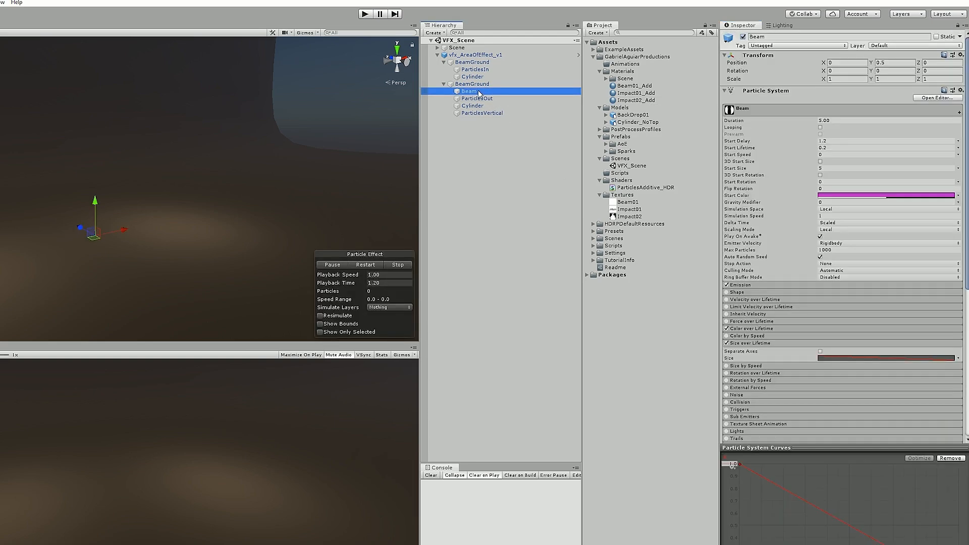
pyautogui.hotkey('ctrl', 'd')
pyautogui.press('F2')
pyautogui.write('Impa')
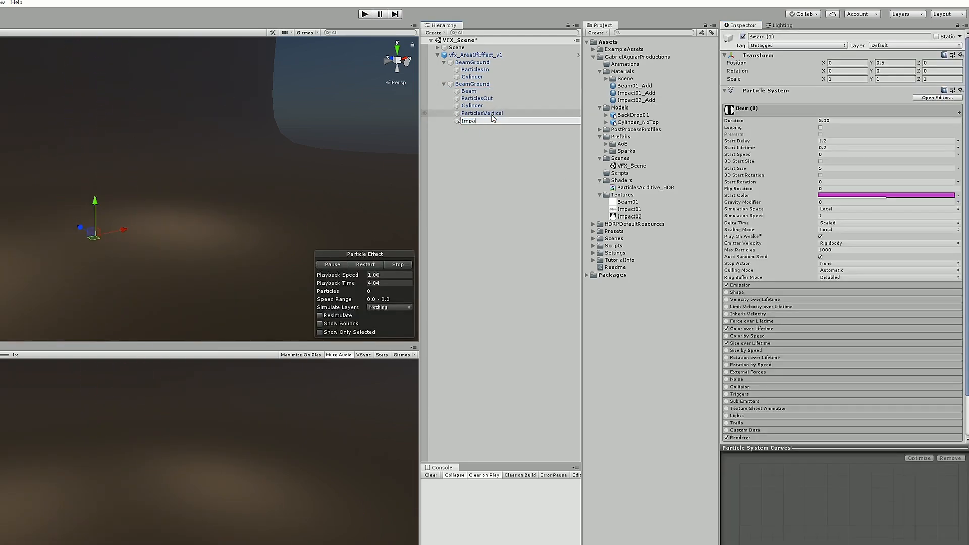
pyautogui.write('ct')
pyautogui.press('Return')
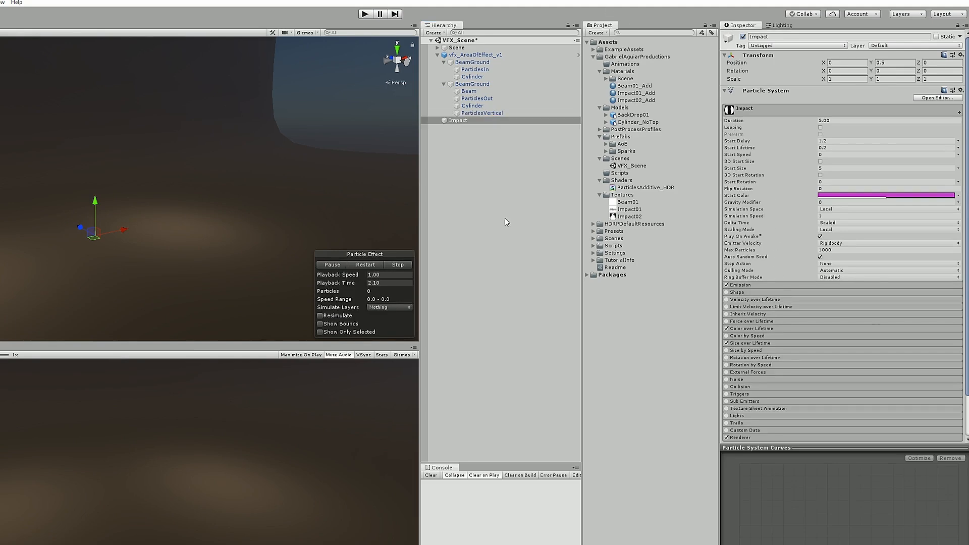
# Assign the Impact02_Add material to the Impact particle system's Renderer.
pyautogui.scroll(-3, 809, 379)
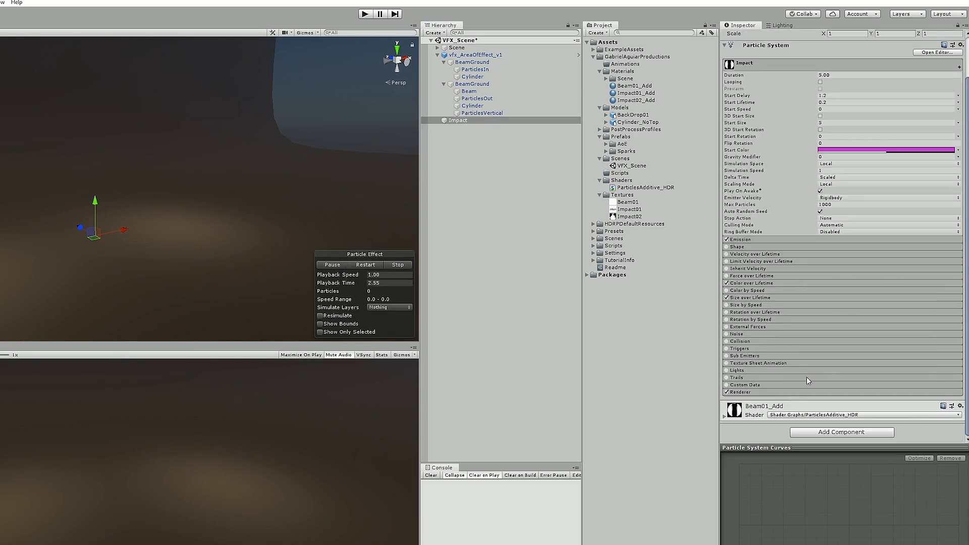
pyautogui.click(763, 392)
pyautogui.scroll(-3, 763, 394)
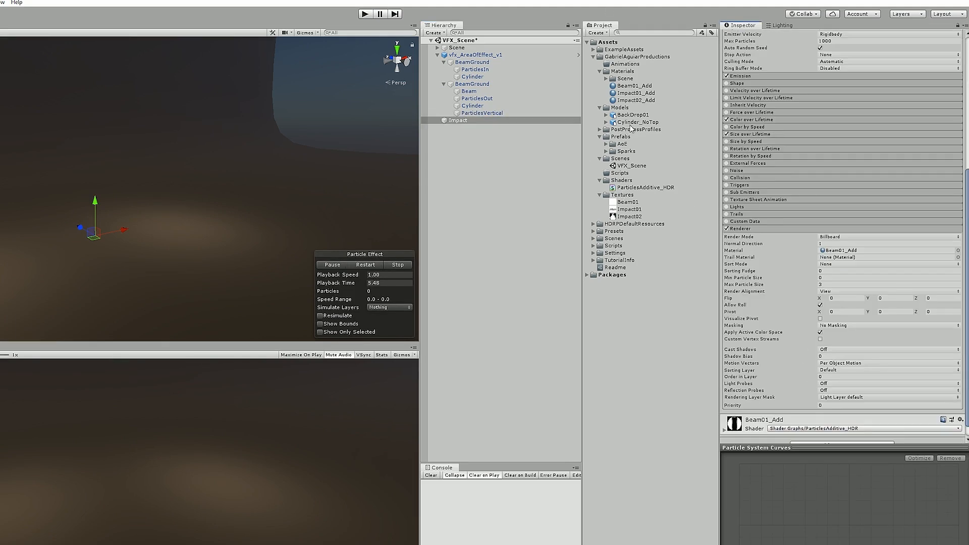
pyautogui.moveTo(636, 100); pyautogui.dragTo(834, 252)
# Pause the Impact effect during its burst and inspect the sprite up close in the scene.
pyautogui.click(341, 264)
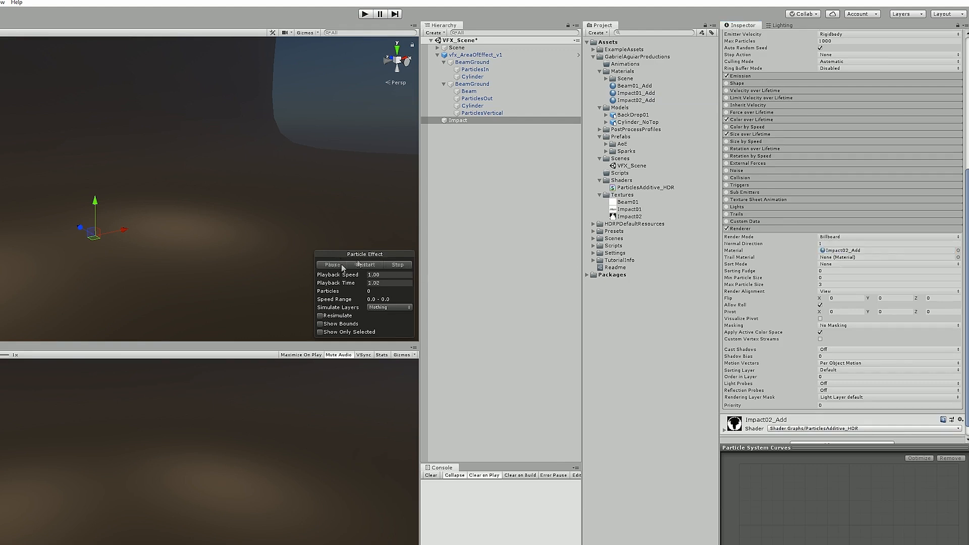
pyautogui.press('f')
pyautogui.moveTo(325, 196); pyautogui.dragTo(325, 209, button='middle')
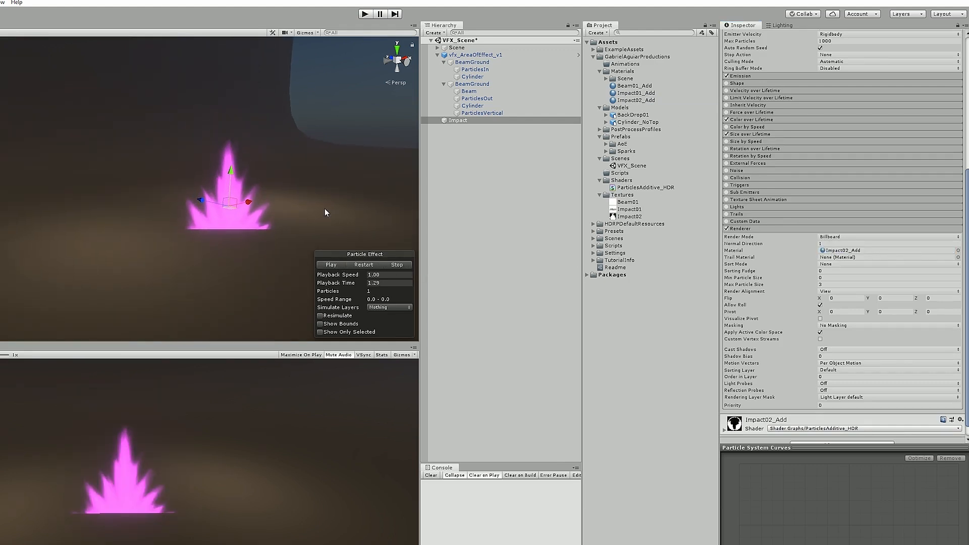
pyautogui.moveTo(325, 208); pyautogui.dragTo(346, 200, button='right')
pyautogui.scroll(3, 339, 200)
pyautogui.moveTo(240, 183); pyautogui.dragTo(251, 124)
# Set Impact's Position Y to 0.
pyautogui.scroll(6, 827, 128)
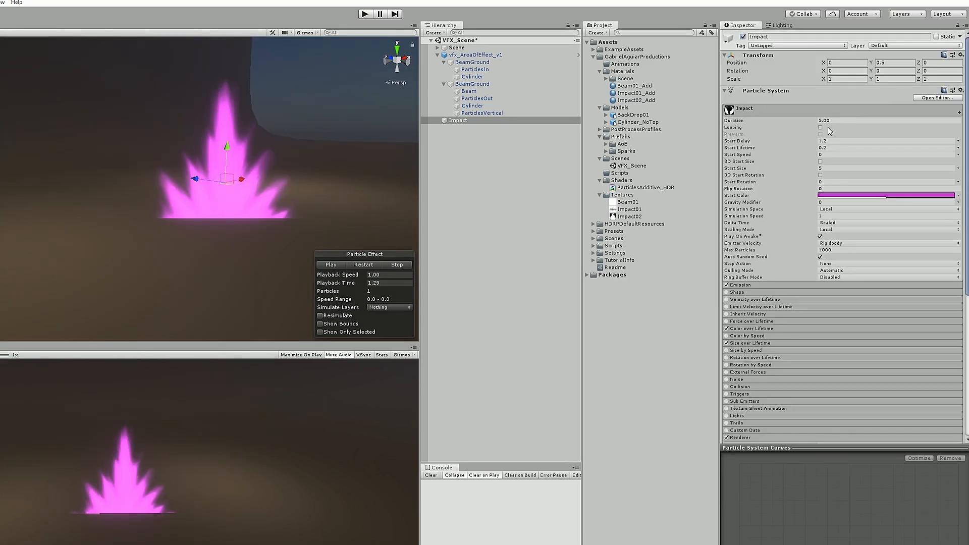
pyautogui.click(897, 63)
pyautogui.write('0')
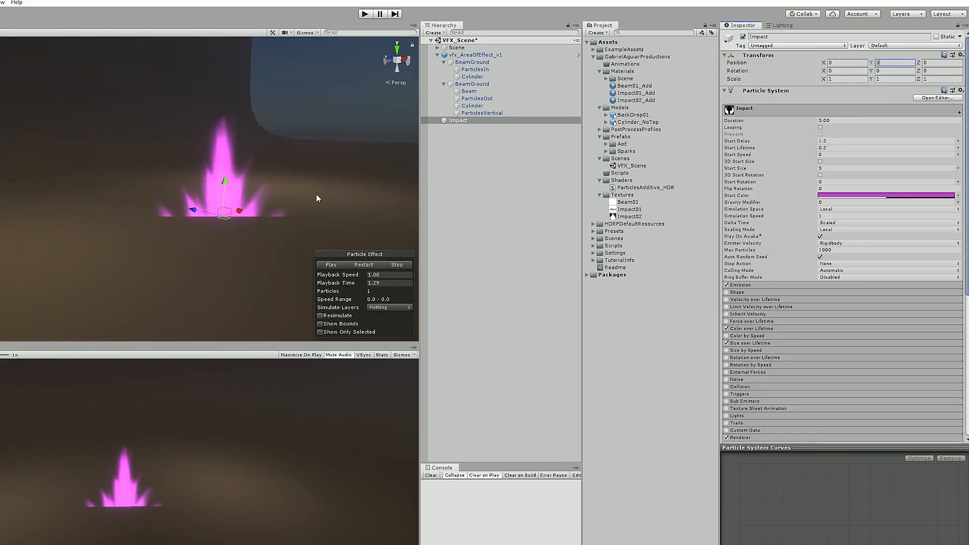
# Set the Impact Renderer's Pivot Y to 0.4, trying 0.2 and 0.3 on the way.
pyautogui.scroll(-10, 782, 321)
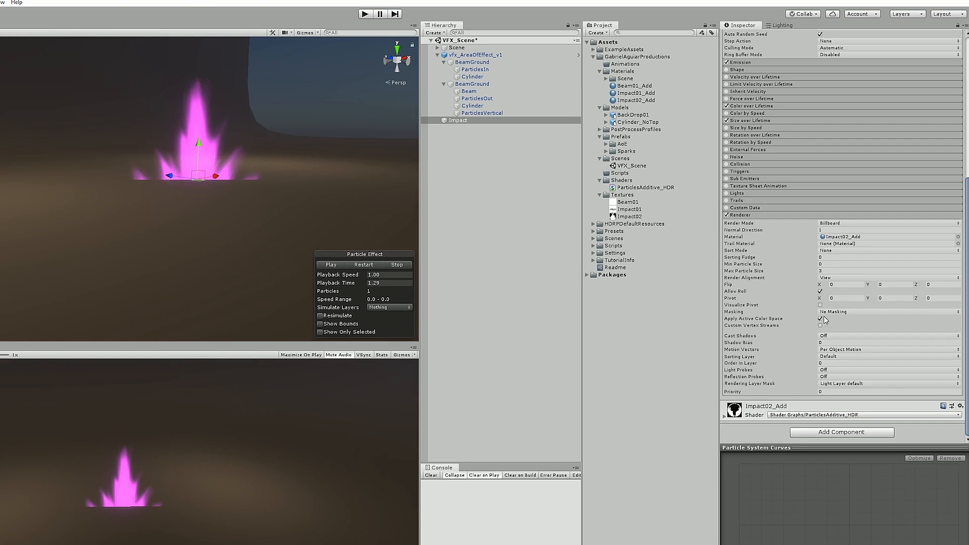
pyautogui.click(891, 297)
pyautogui.write('.2')
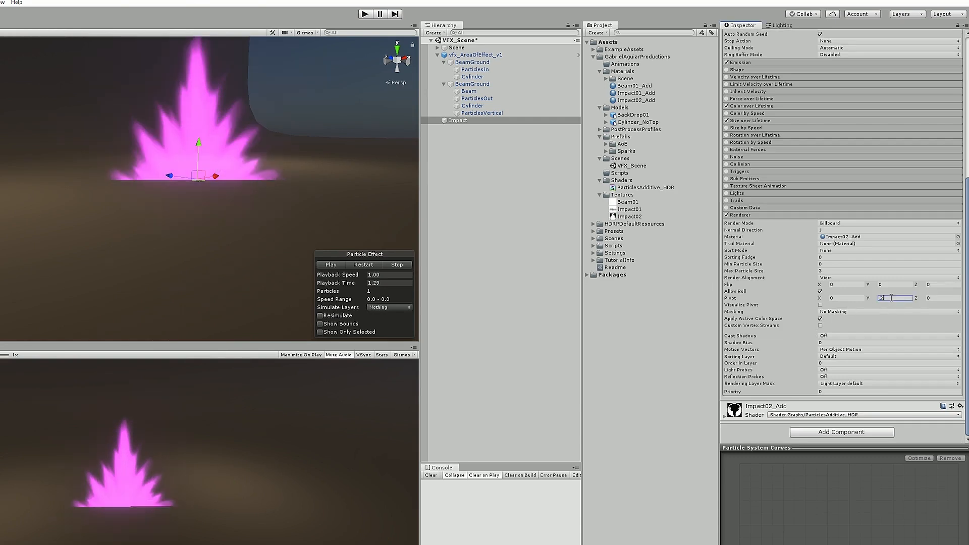
pyautogui.press('BackSpace')
pyautogui.write('3')
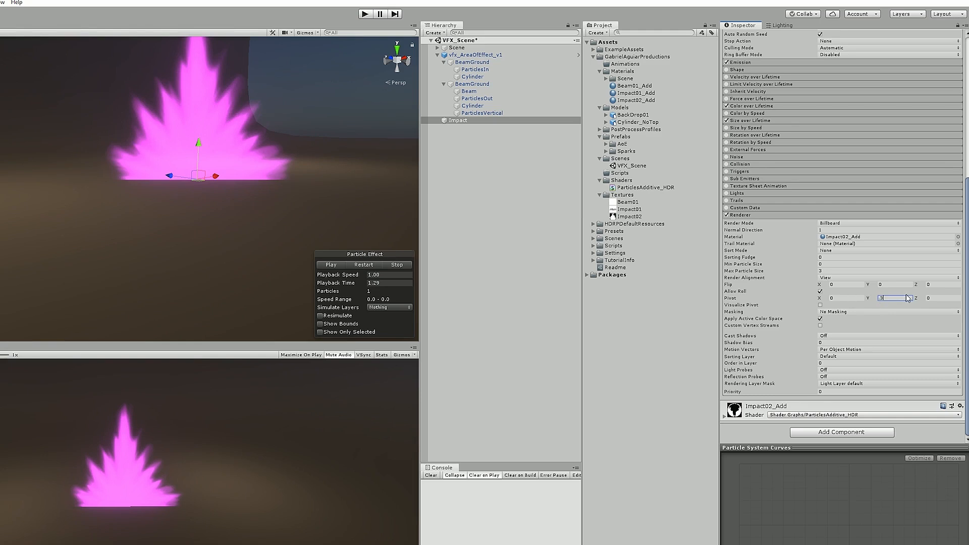
pyautogui.press('BackSpace')
pyautogui.write('4')
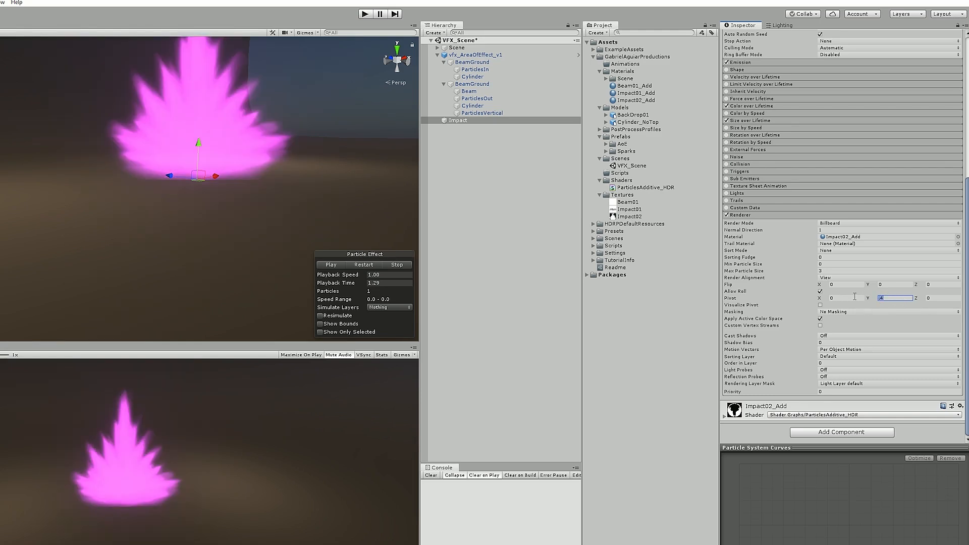
# Compare Pivot Y values of 0.35 and 0.37, return it to 0.4 and replay the Impact effect.
pyautogui.write('35')
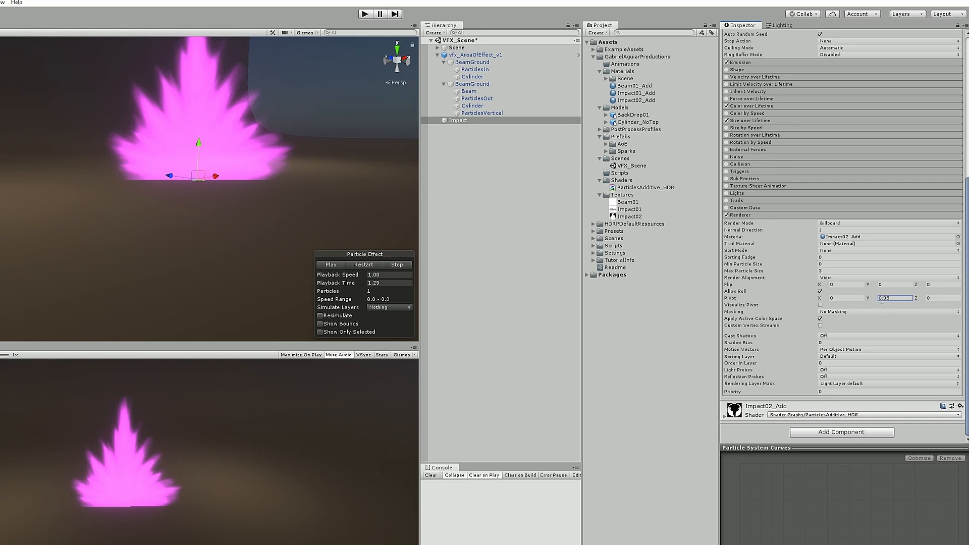
pyautogui.press('BackSpace')
pyautogui.press('BackSpace')
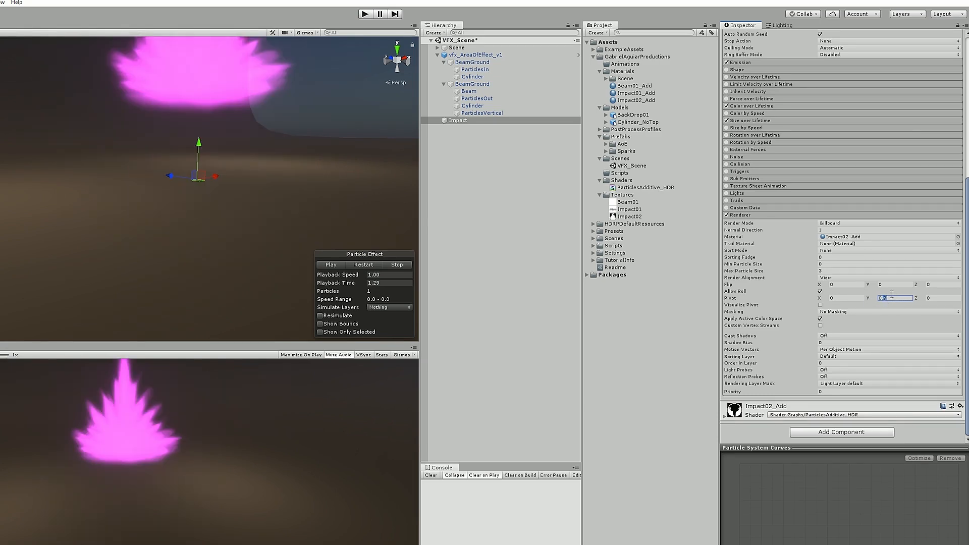
pyautogui.write('3')
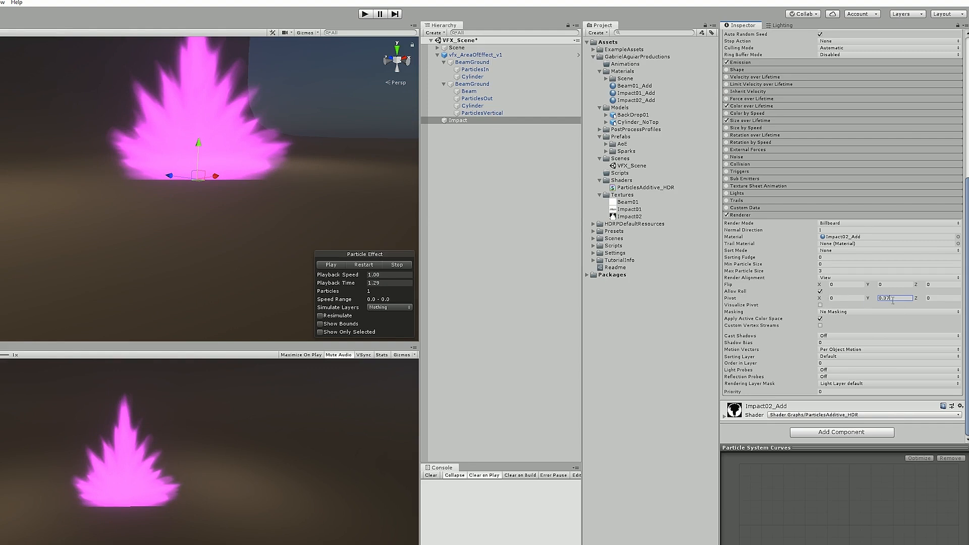
pyautogui.press('BackSpace')
pyautogui.press('BackSpace')
pyautogui.write('4')
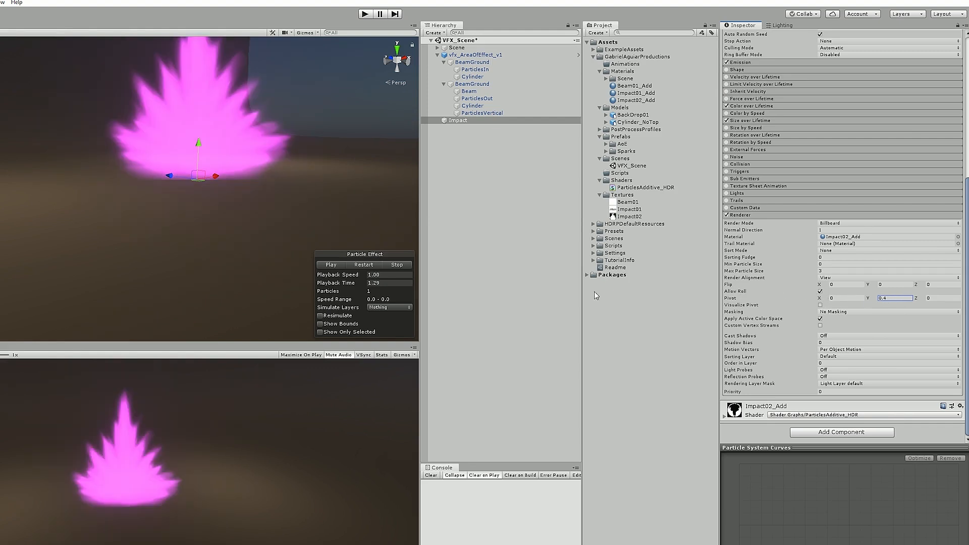
pyautogui.click(363, 264)
pyautogui.click(363, 264)
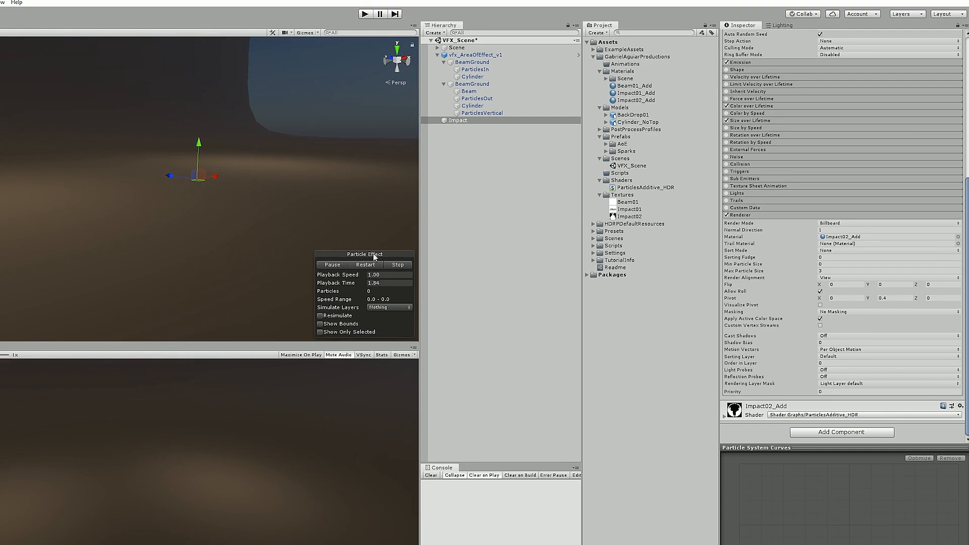
# Set Impact's Emission burst count to Random Between Two Constants, 4 and 5, and play the effect.
pyautogui.scroll(10, 886, 274)
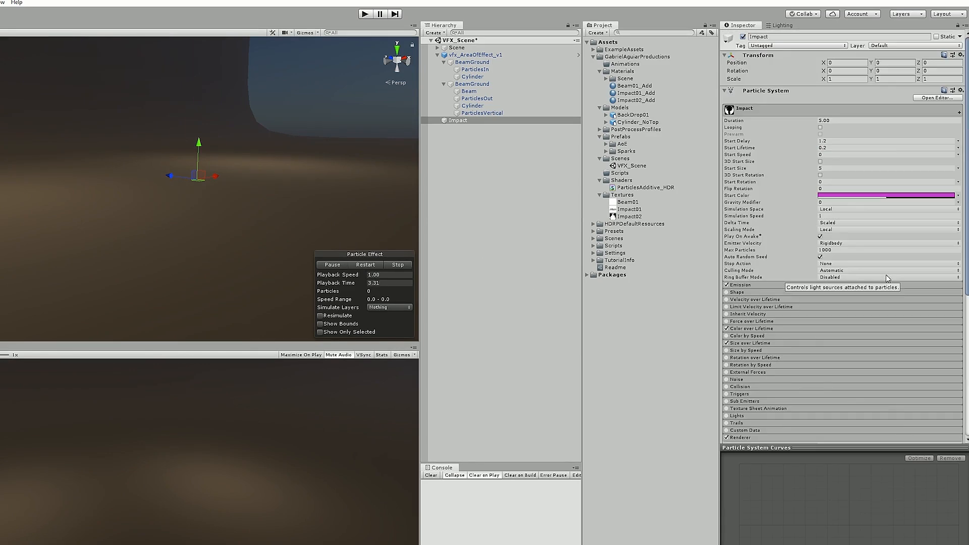
pyautogui.click(775, 284)
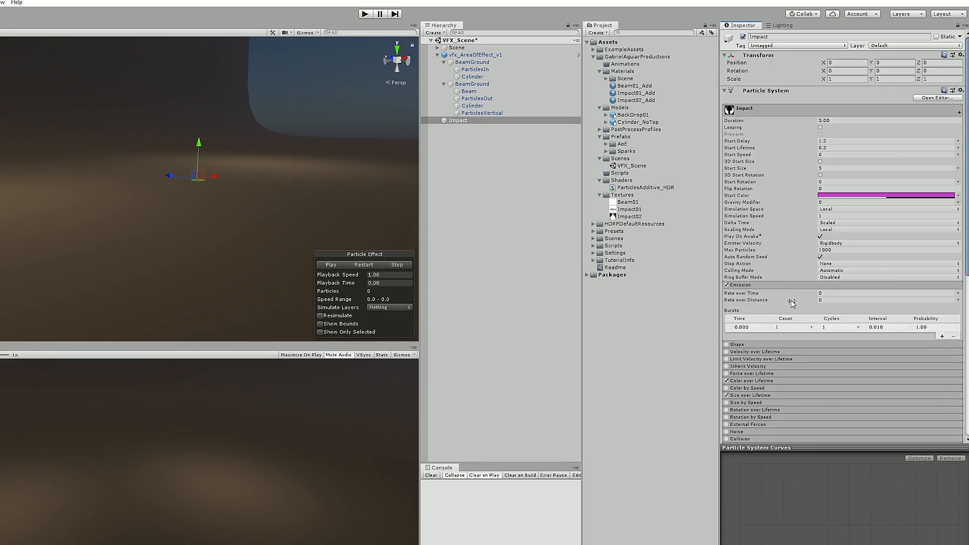
pyautogui.click(811, 327)
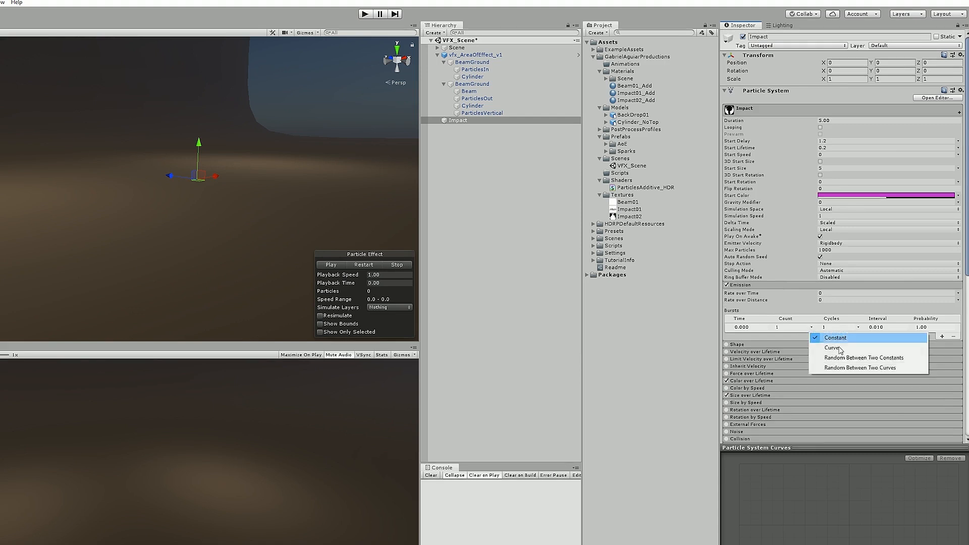
pyautogui.click(858, 359)
pyautogui.click(779, 327)
pyautogui.write('4')
pyautogui.click(803, 327)
pyautogui.write('5')
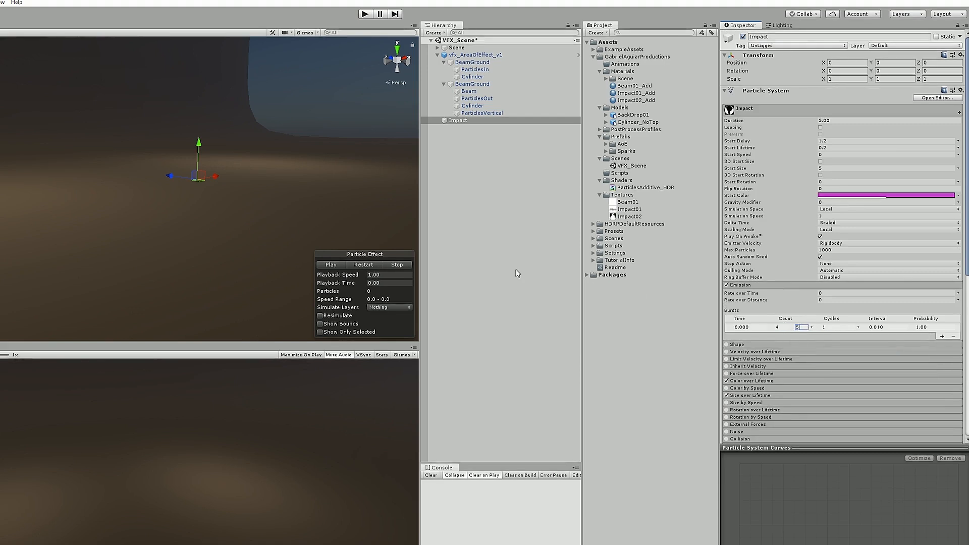
pyautogui.click(329, 266)
# Enable 3D Start Rotation on Impact with Random Between Two Constants, using 360 and 0 for Y.
pyautogui.click(820, 175)
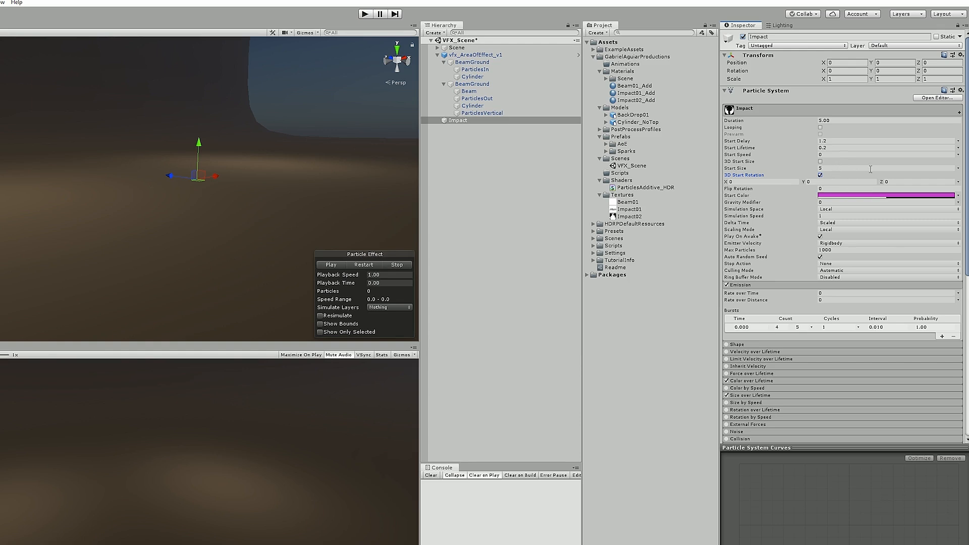
pyautogui.click(958, 182)
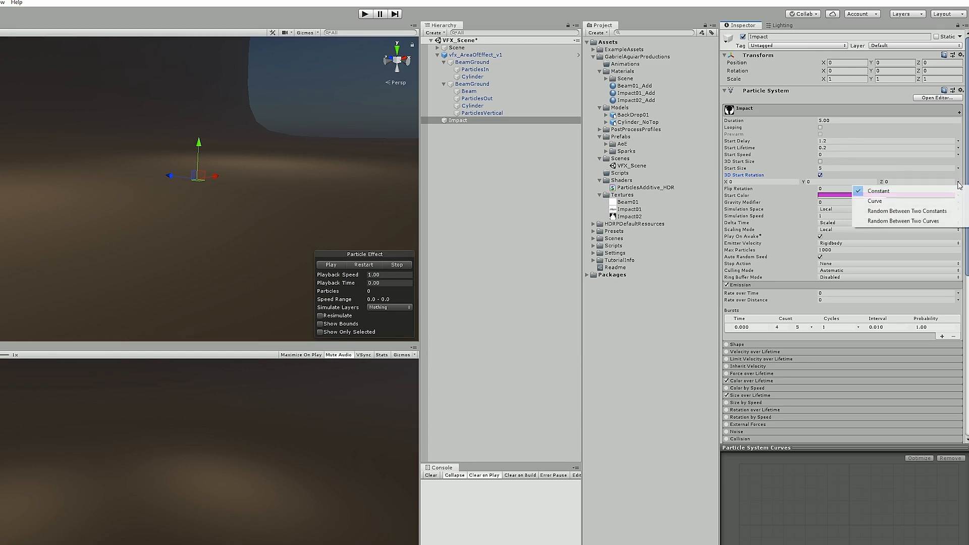
pyautogui.click(941, 212)
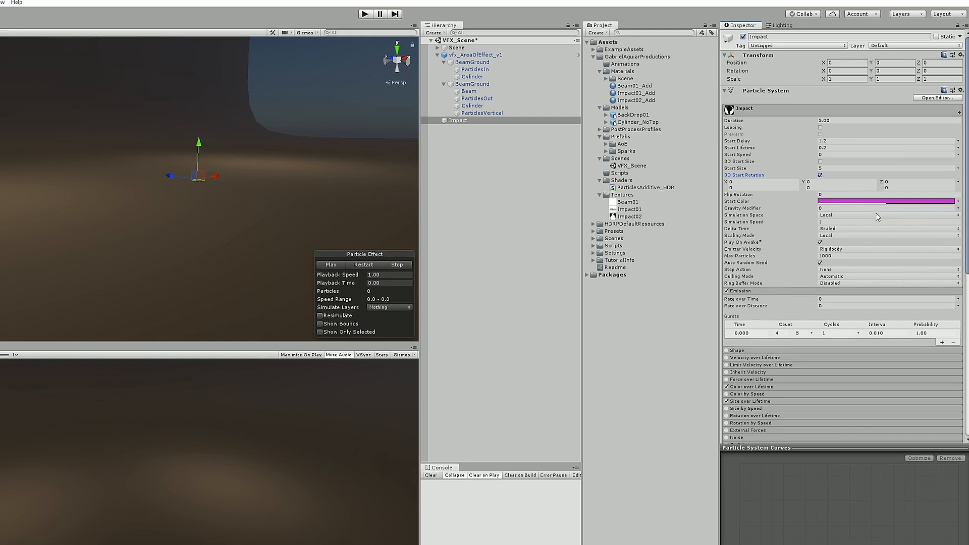
pyautogui.click(823, 185)
pyautogui.click(825, 181)
# Replay and pause the Impact burst and orbit around it to check the random rotation of its sprites.
pyautogui.click(357, 265)
pyautogui.click(357, 265)
pyautogui.click(343, 267)
pyautogui.click(365, 265)
pyautogui.click(343, 267)
pyautogui.click(337, 263)
pyautogui.keyDown('alt'); pyautogui.moveTo(277, 176); pyautogui.dragTo(279, 234); pyautogui.keyUp('alt')
pyautogui.click(368, 267)
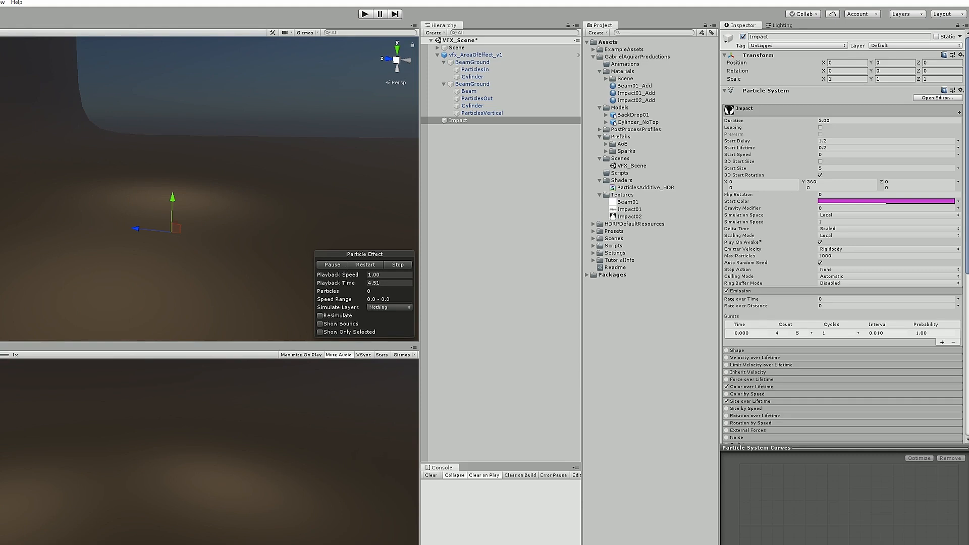
# Enable 3D Start Size with Random Between Two Constants, using X 4 and 3 and Y 6 and 4, and replay the effect.
pyautogui.click(819, 162)
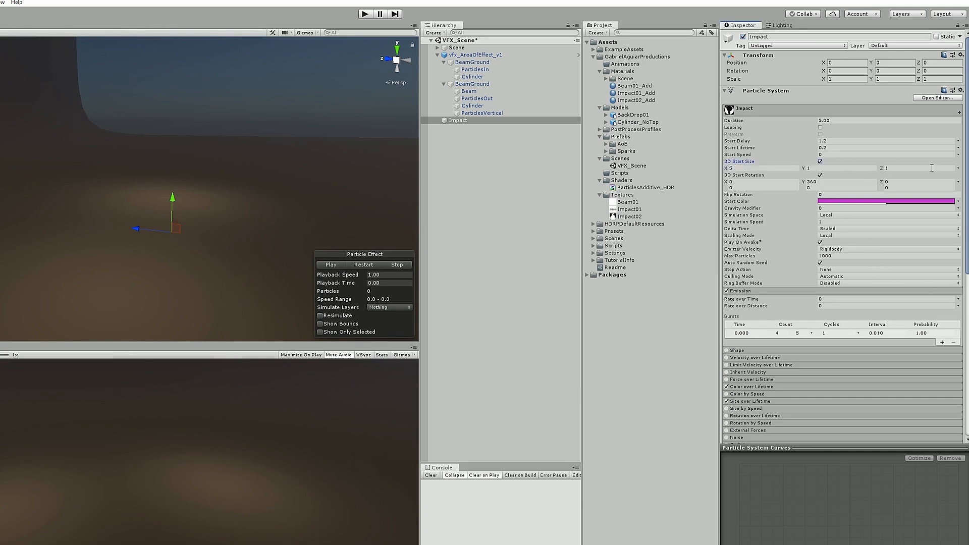
pyautogui.click(958, 168)
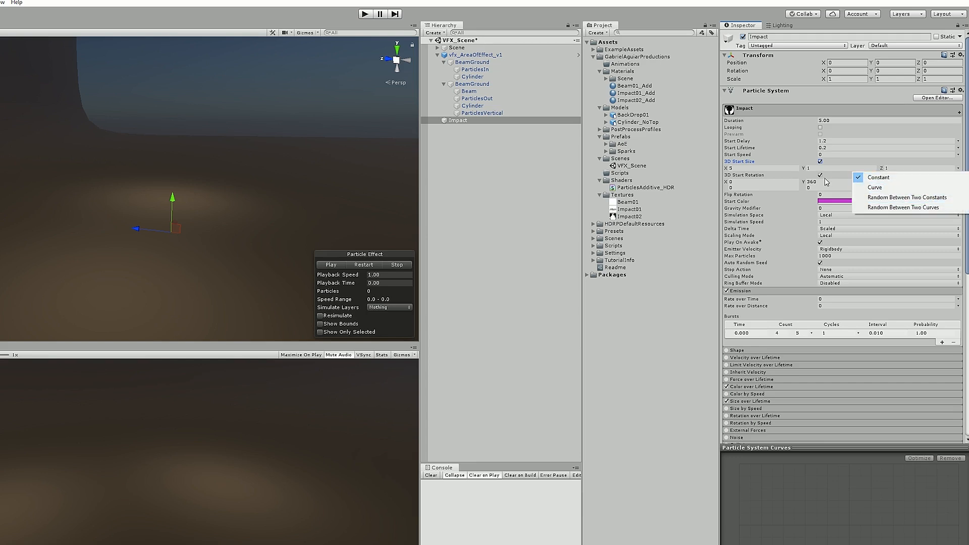
pyautogui.click(888, 197)
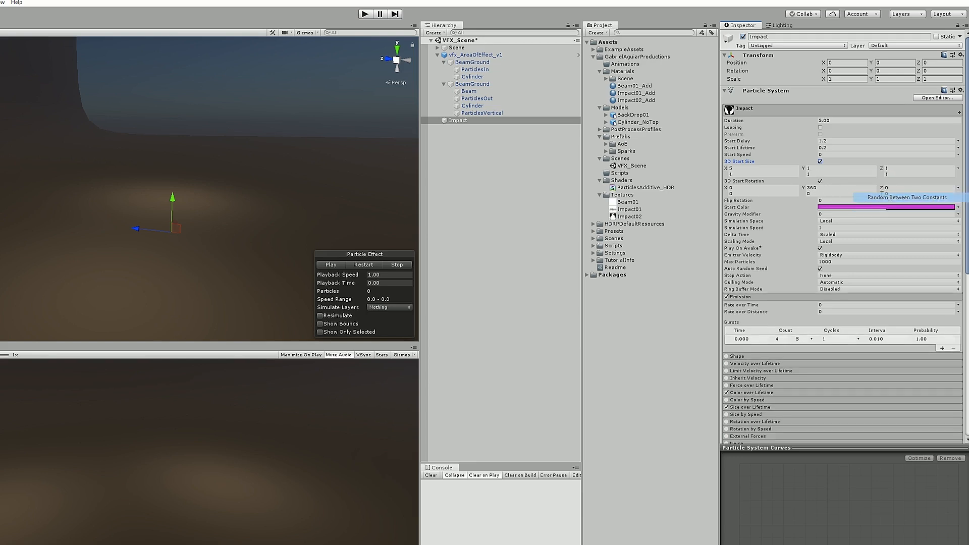
pyautogui.click(759, 169)
pyautogui.write('4')
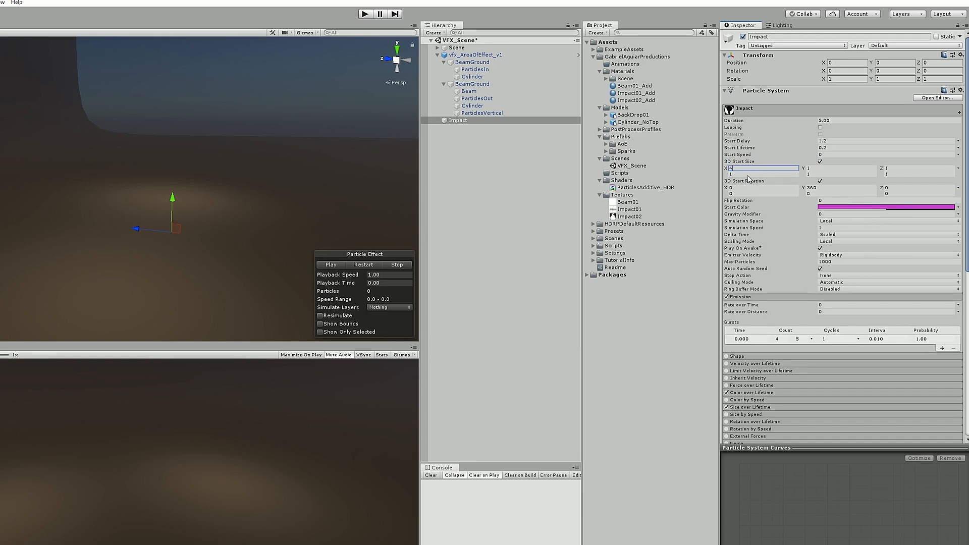
pyautogui.click(752, 174)
pyautogui.write('3')
pyautogui.click(818, 169)
pyautogui.write('6')
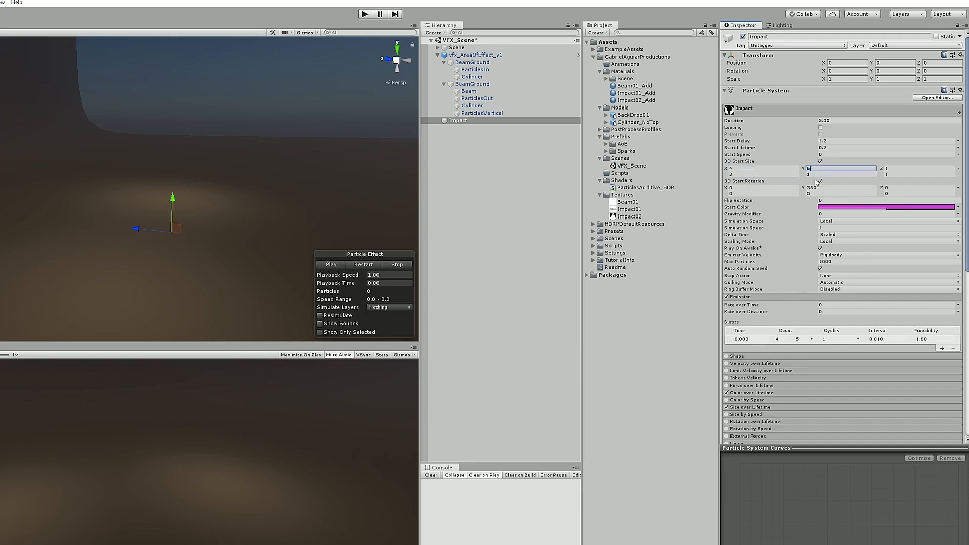
pyautogui.click(821, 174)
pyautogui.click(374, 267)
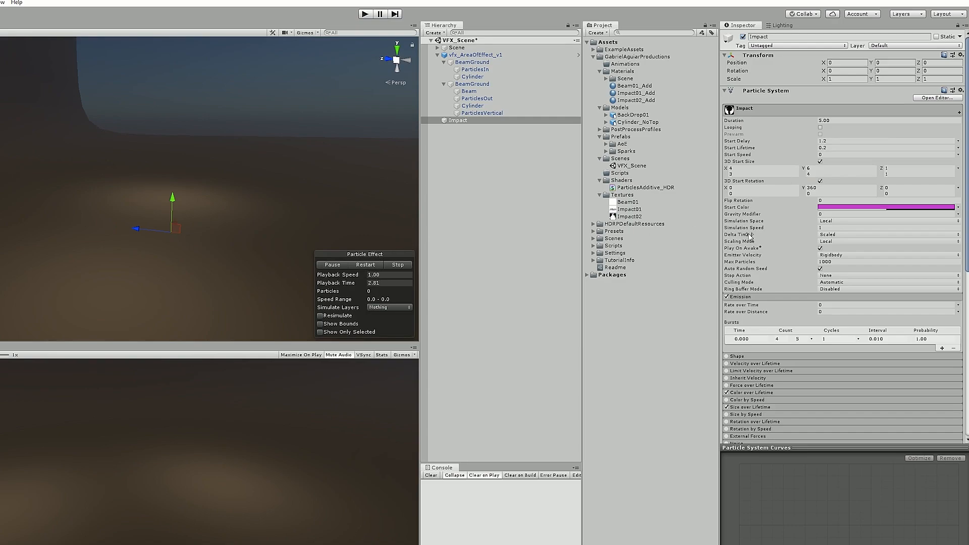
# Change Impact's Size over Lifetime to a curved descending preset that drops faster near the end, and replay the effect.
pyautogui.scroll(-5, 787, 250)
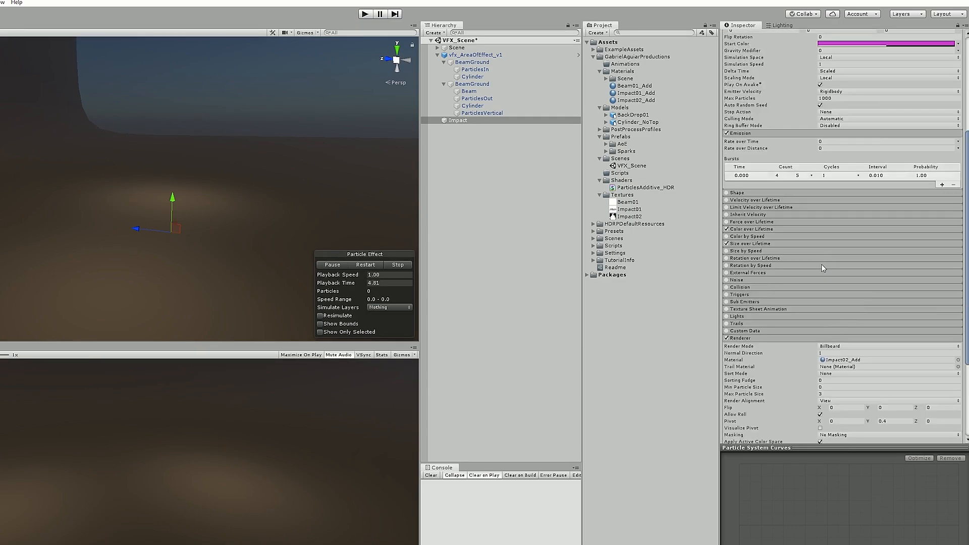
pyautogui.click(797, 245)
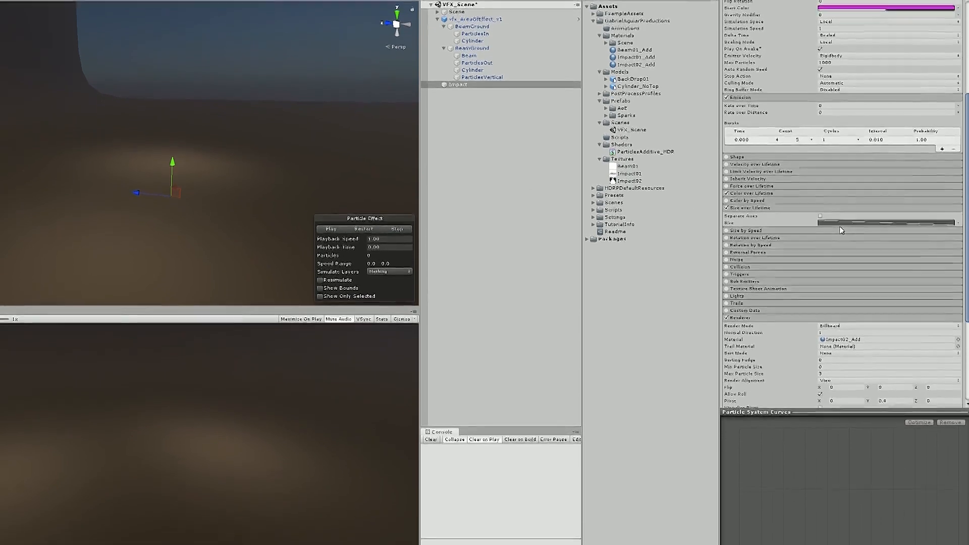
pyautogui.click(840, 224)
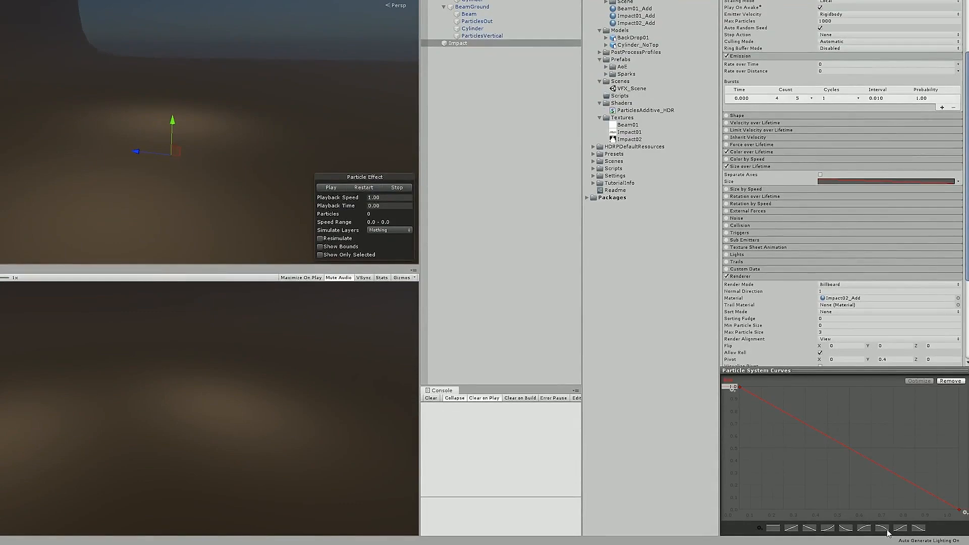
pyautogui.click(886, 531)
pyautogui.click(369, 189)
pyautogui.click(770, 166)
# Make Impact a child of the second BeamGround, alongside Beam and ParticlesVertical.
pyautogui.scroll(-4, 779, 211)
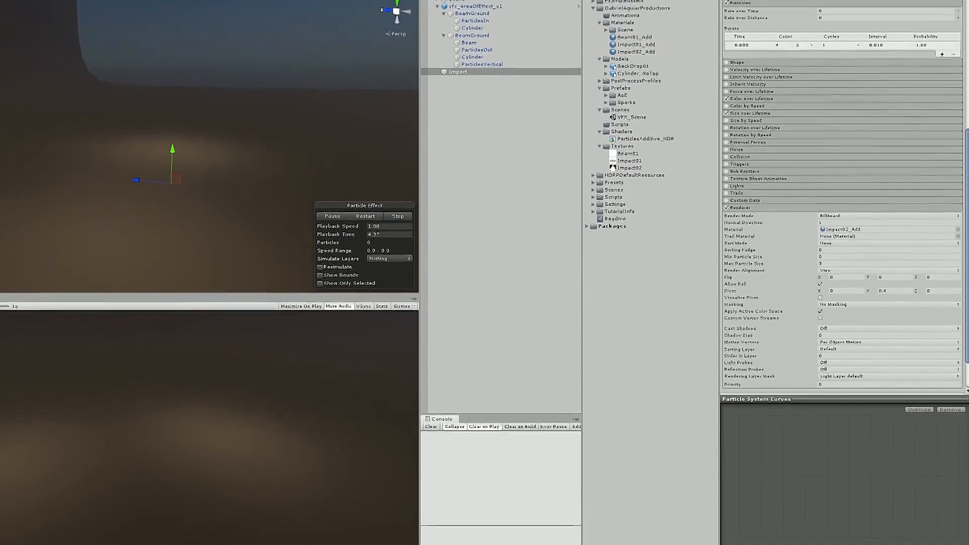
pyautogui.moveTo(457, 72); pyautogui.dragTo(474, 37)
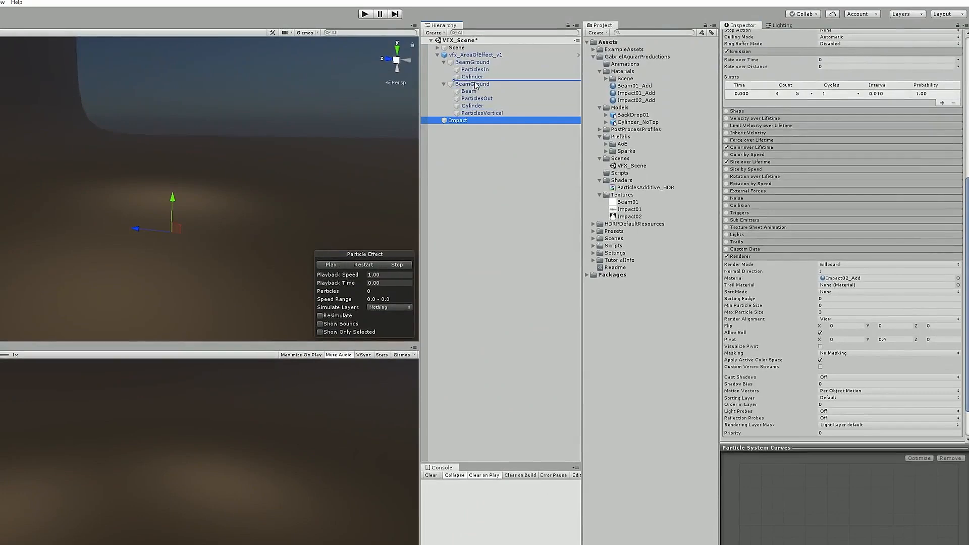
pyautogui.moveTo(476, 86); pyautogui.dragTo(476, 85)
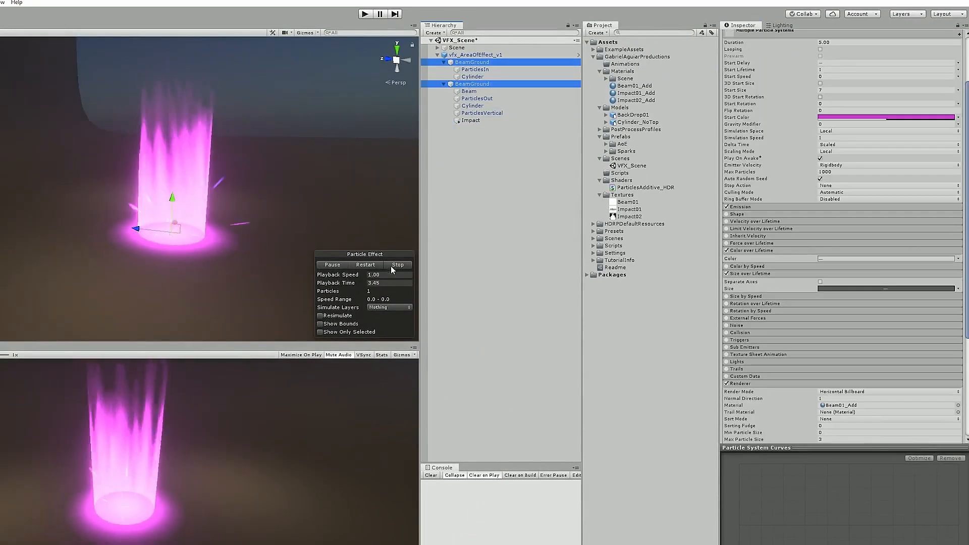
# Replay both BeamGround phases together several times and pause around the impact to check its timing.
pyautogui.click(365, 265)
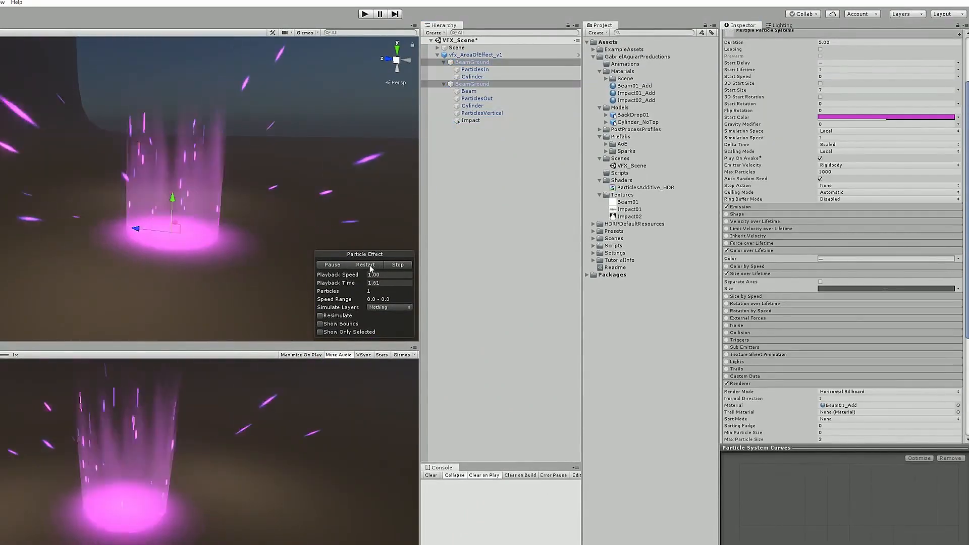
pyautogui.click(358, 264)
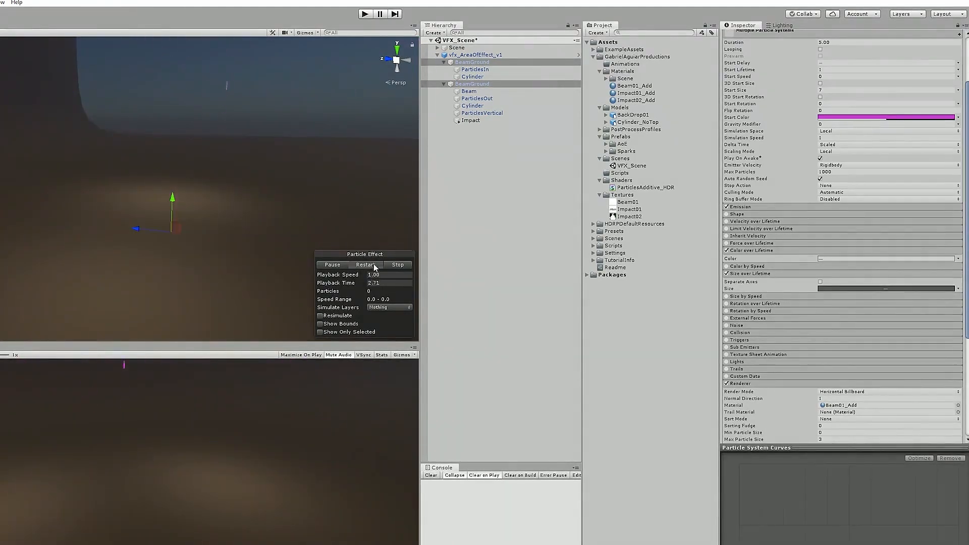
pyautogui.click(373, 265)
pyautogui.click(355, 266)
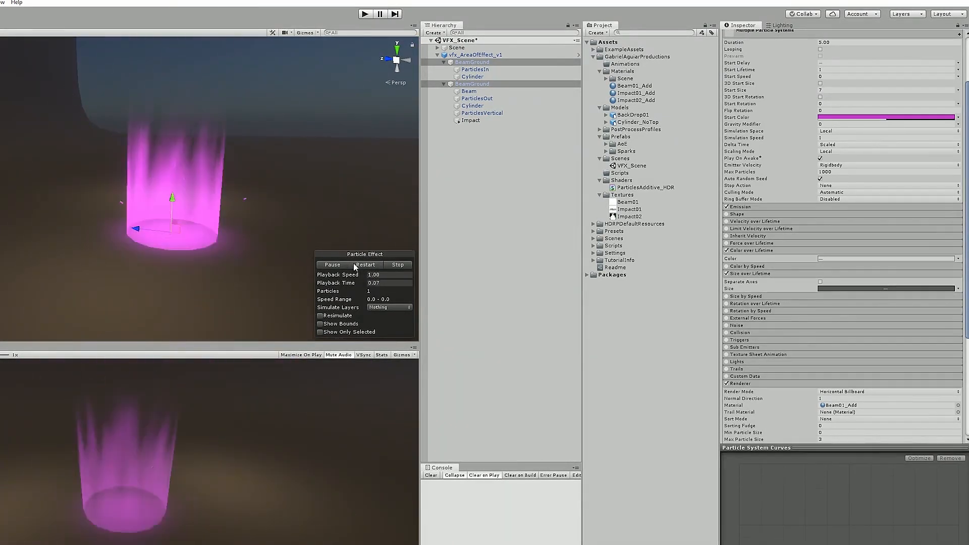
pyautogui.click(323, 266)
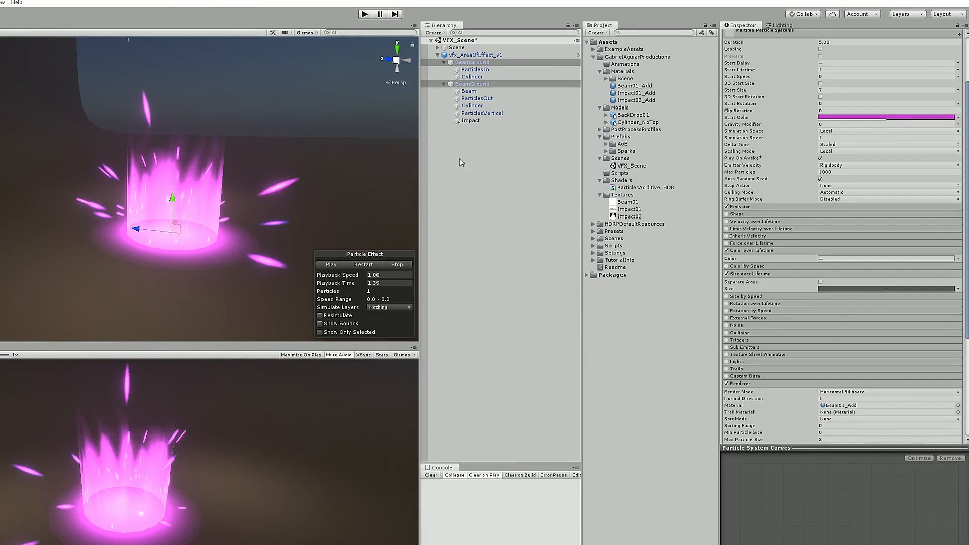
# Switch Impact's Start Color to Random Between Two Colors and copy its magenta into the second color.
pyautogui.click(560, 121)
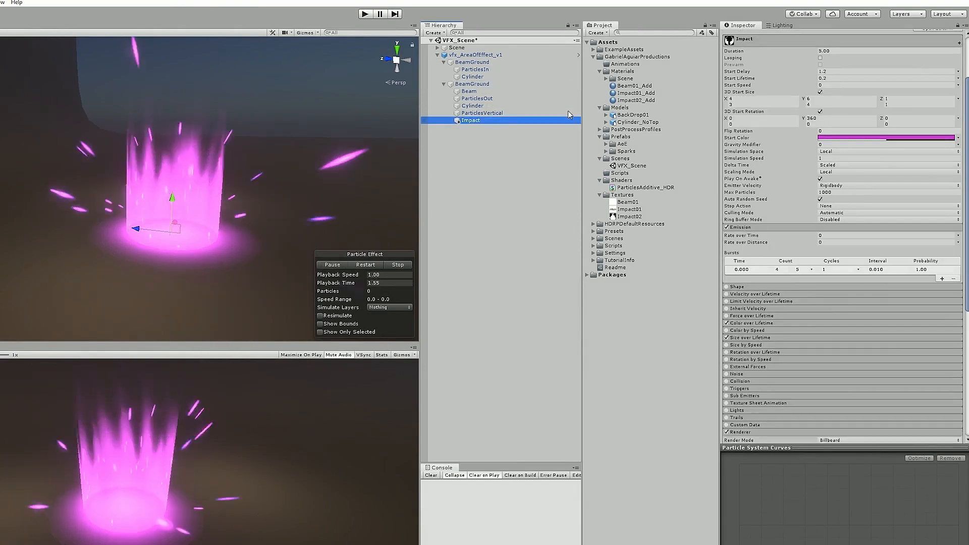
pyautogui.click(956, 139)
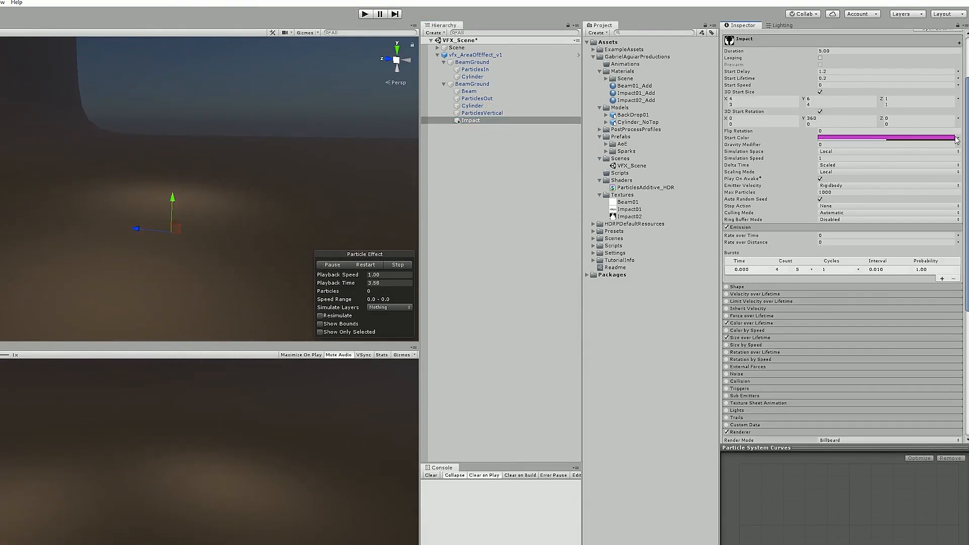
pyautogui.click(956, 140)
pyautogui.click(934, 162)
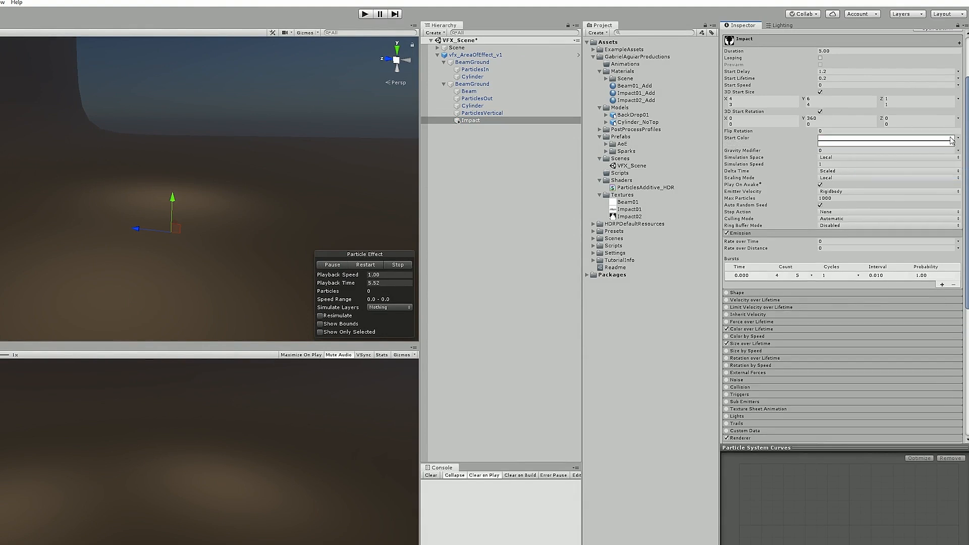
pyautogui.hotkey('ctrl', 'z')
pyautogui.click(957, 138)
pyautogui.click(943, 161)
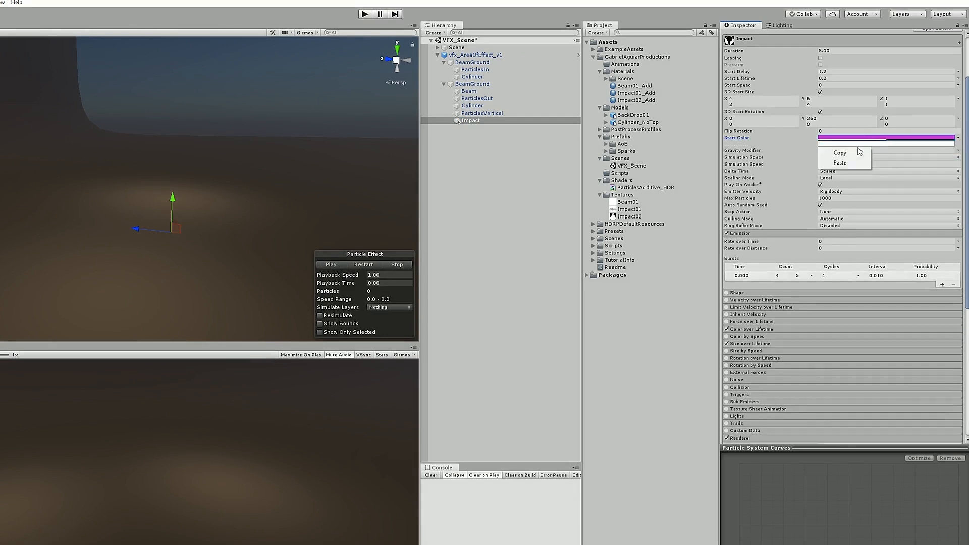
pyautogui.click(853, 161)
# Set the alpha of one of Impact's start colors to 40 and shift its hue slightly toward purple with a slightly lighter shade.
pyautogui.click(879, 144)
pyautogui.click(537, 313)
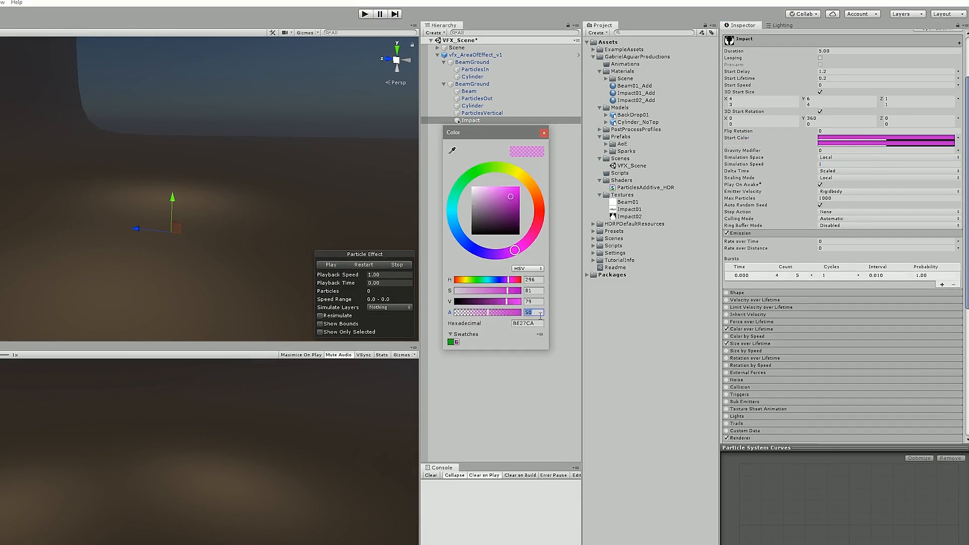
pyautogui.write('40')
pyautogui.click(508, 194)
pyautogui.moveTo(506, 250); pyautogui.dragTo(506, 255)
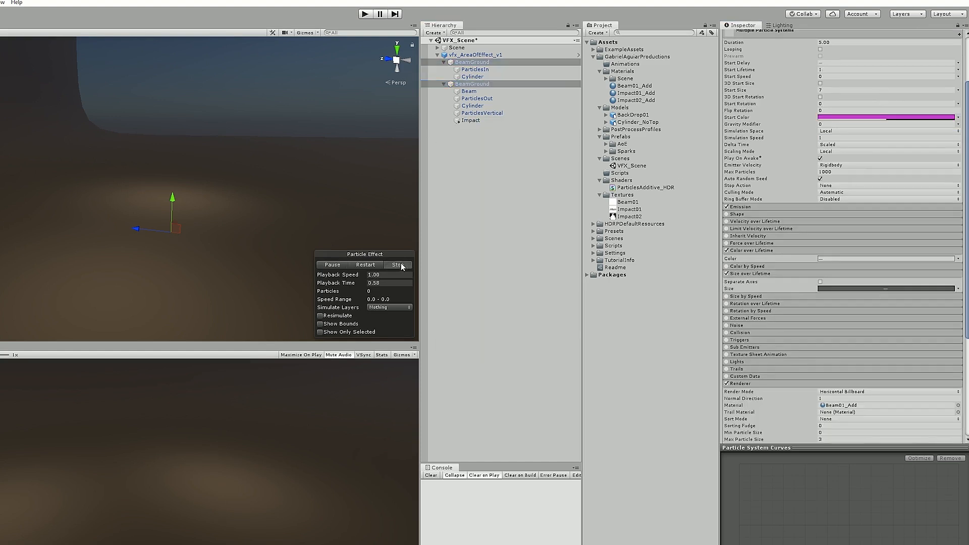
# Replay both BeamGround phases together repeatedly to check the impact's color variation.
pyautogui.click(372, 265)
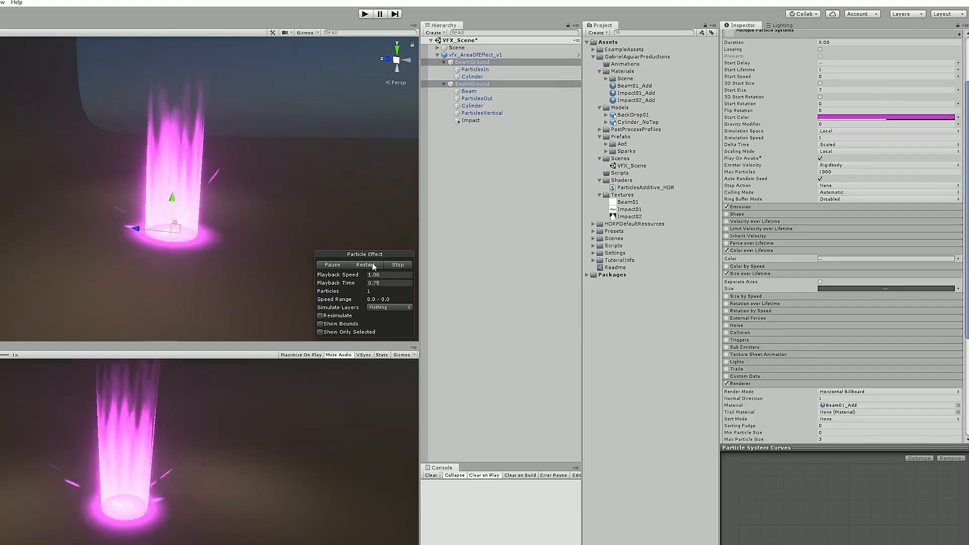
pyautogui.click(368, 262)
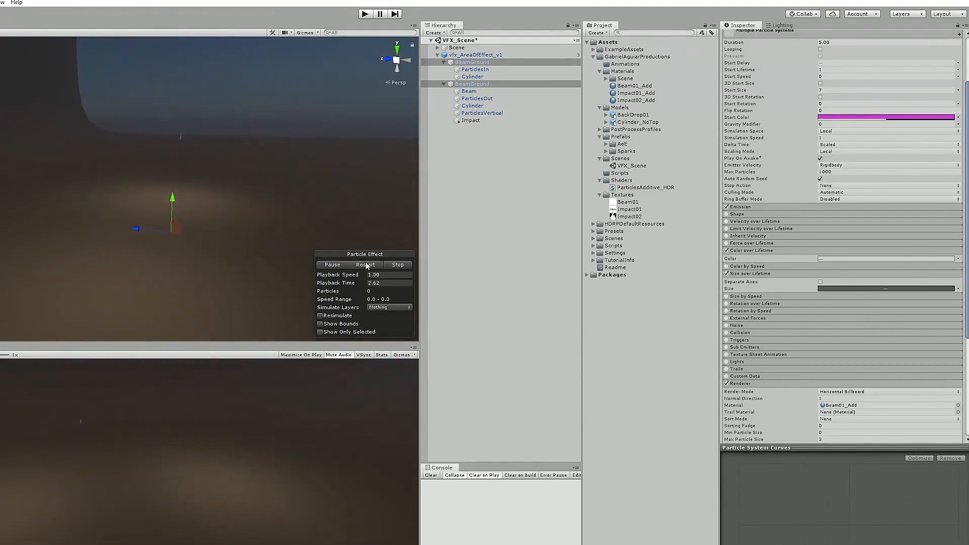
pyautogui.click(367, 265)
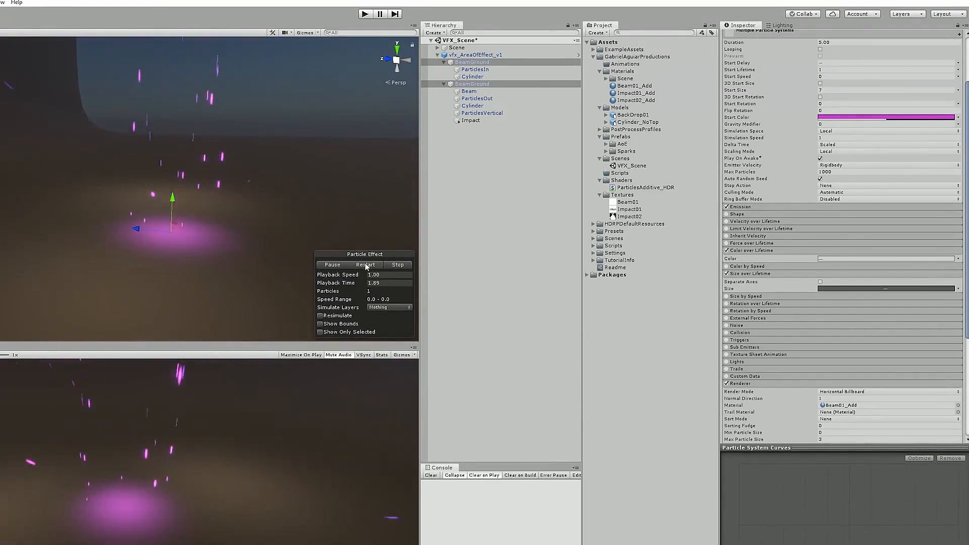
pyautogui.click(365, 264)
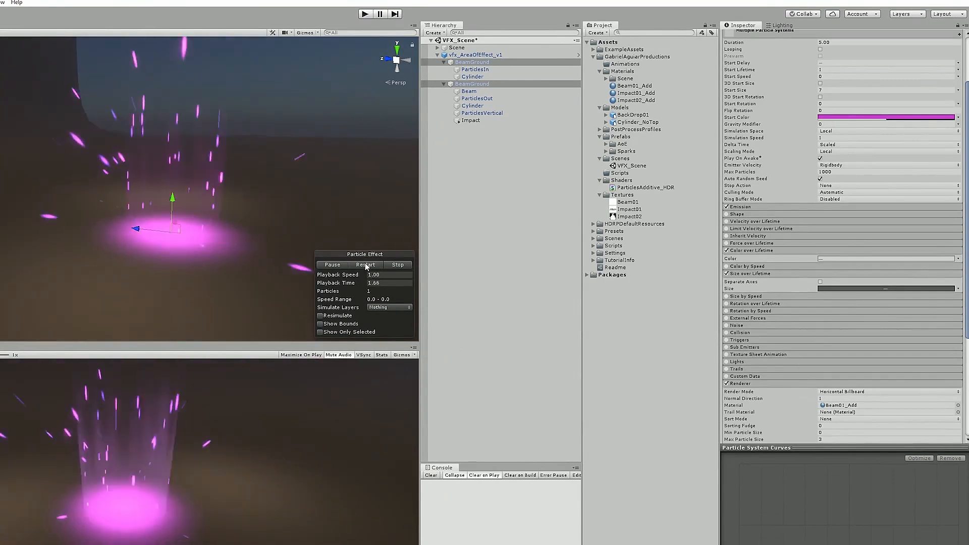
# Apply the overrides of the vfx_AreaOfEffect_v1 instance to its prefab.
pyautogui.click(507, 54)
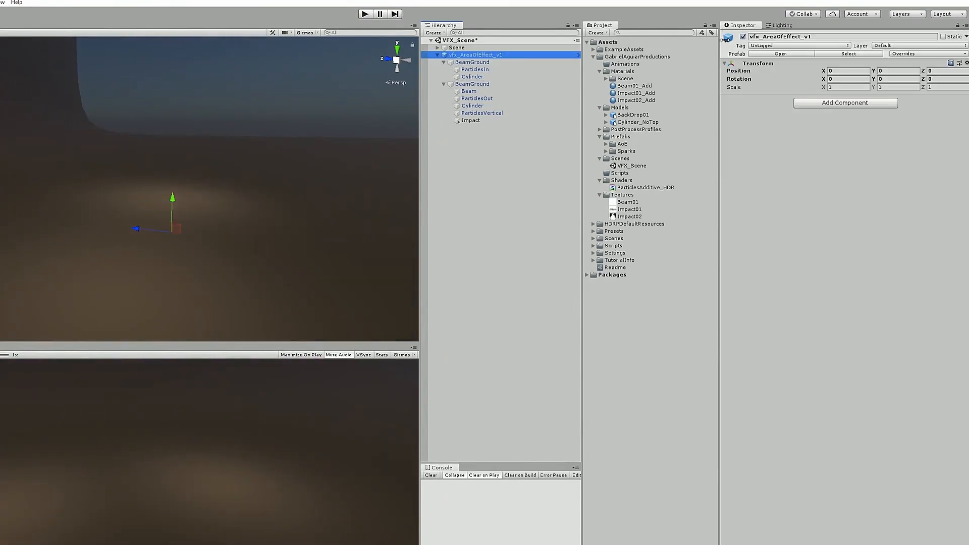
pyautogui.click(892, 54)
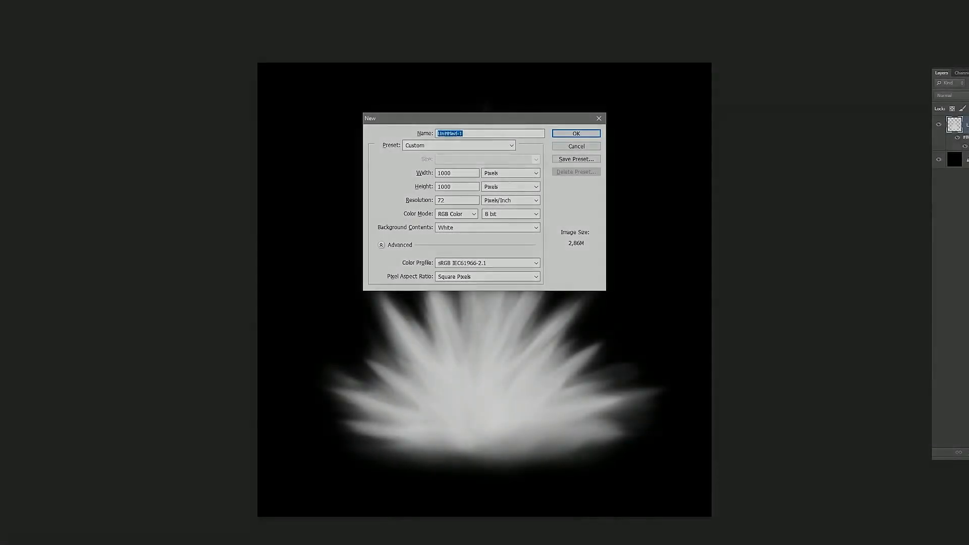
# In Photoshop, create a new 1000 × 1000 pixel document named Circle01 with a white background.
pyautogui.write('Circle')
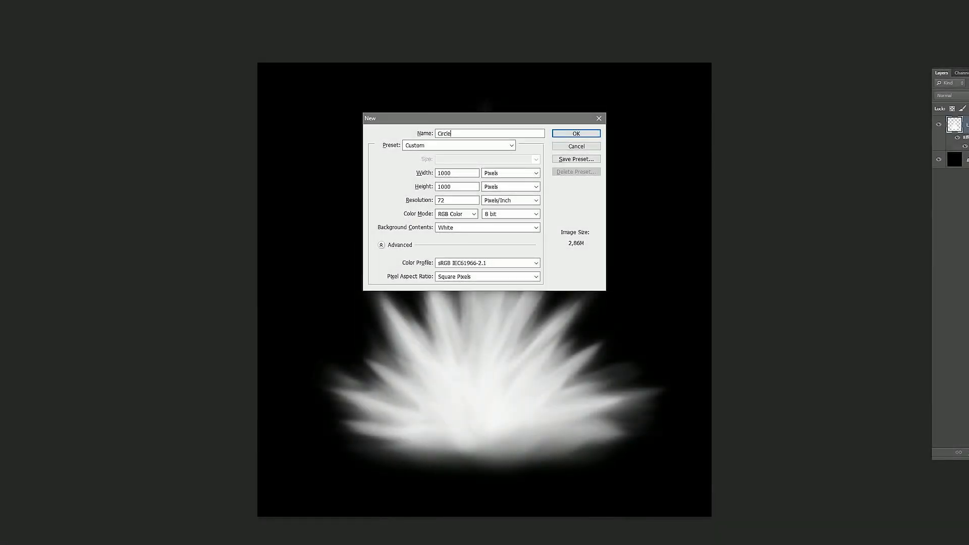
pyautogui.write("'")
pyautogui.press('Tab')
pyautogui.press('Tab')
pyautogui.press('Tab')
pyautogui.press('Return')
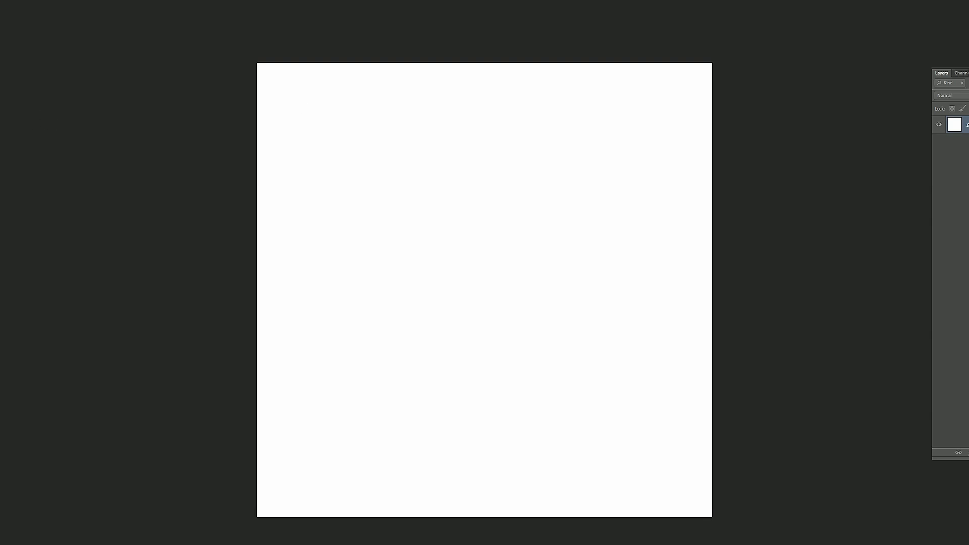
# Fill the background with black (000000) and add a new empty layer above it.
pyautogui.moveTo(755, 182); pyautogui.dragTo(585, 312)
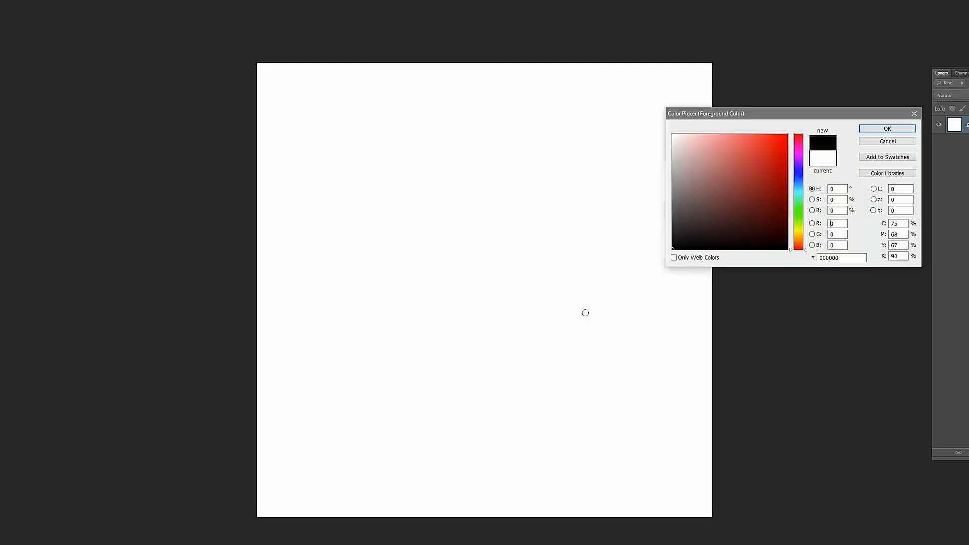
pyautogui.click(869, 130)
pyautogui.hotkey('alt', 'BackSpace')
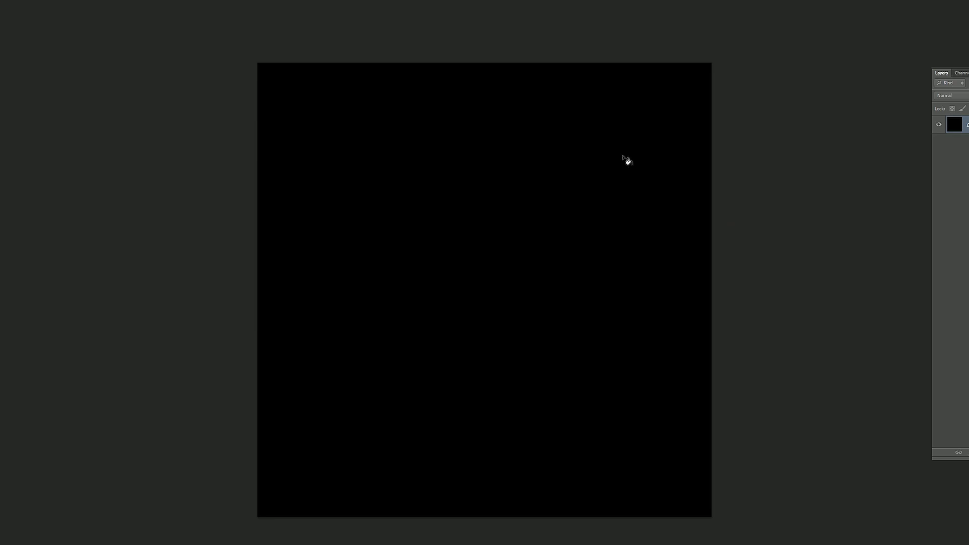
pyautogui.hotkey('ctrl', 'shift', 'n')
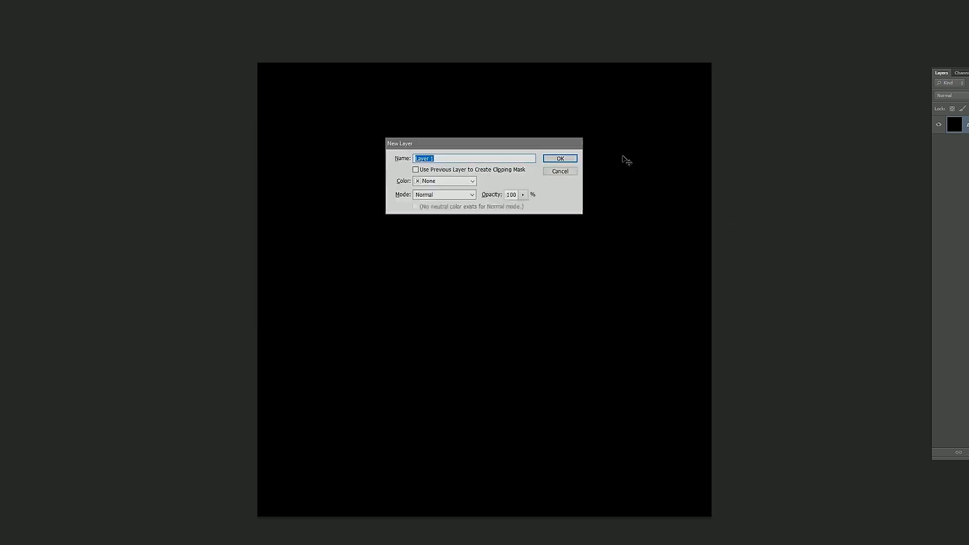
pyautogui.press('Return')
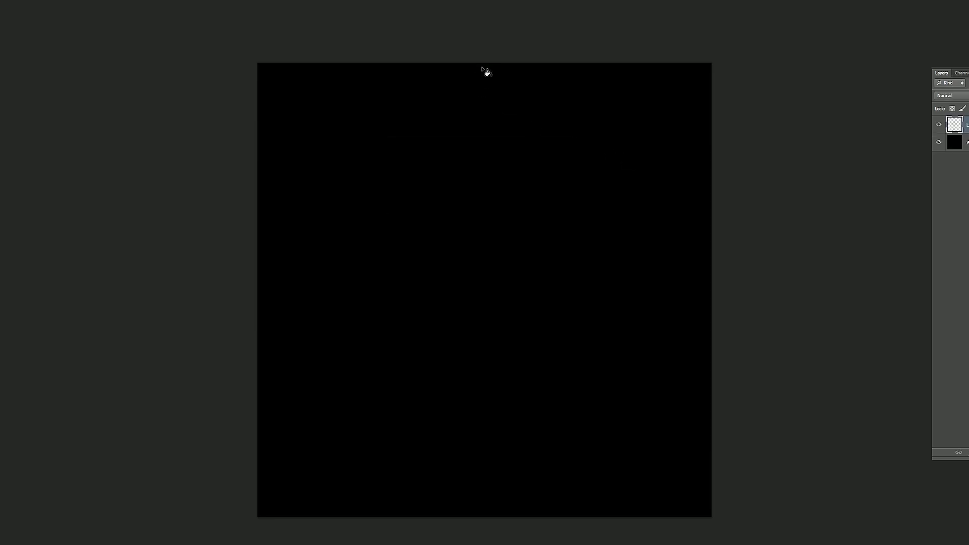
# Place a vertical guide through the canvas centre and a horizontal guide at 500 px.
pyautogui.press('f')
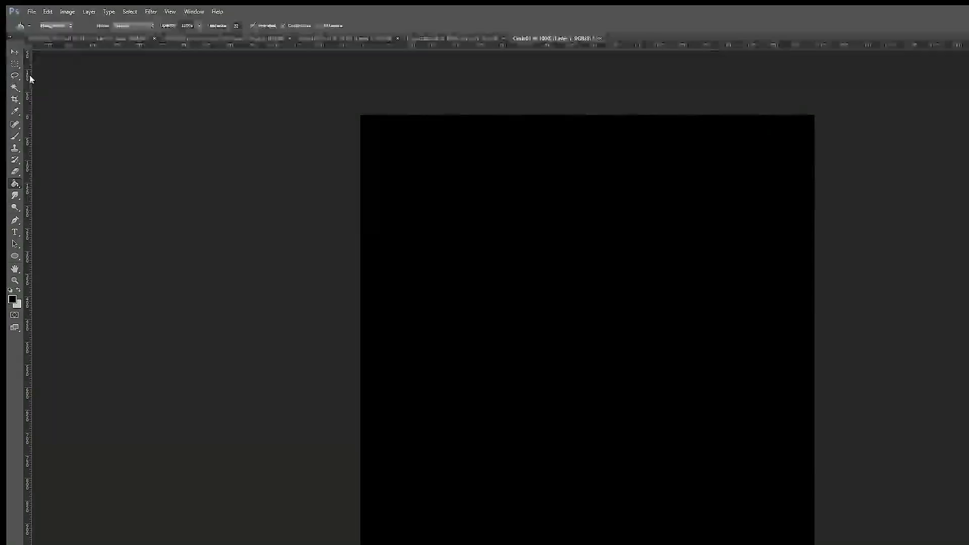
pyautogui.moveTo(30, 80); pyautogui.dragTo(587, 110)
pyautogui.moveTo(584, 47); pyautogui.dragTo(549, 342)
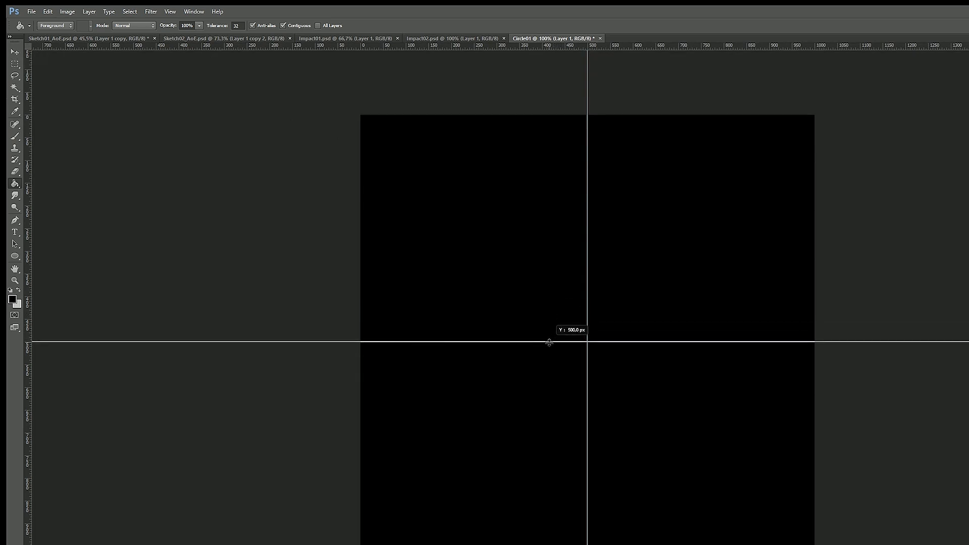
# Draw a circular path about 640 px in diameter, centred on the guide intersection, using the Ellipse tool in Path mode.
pyautogui.click(14, 256)
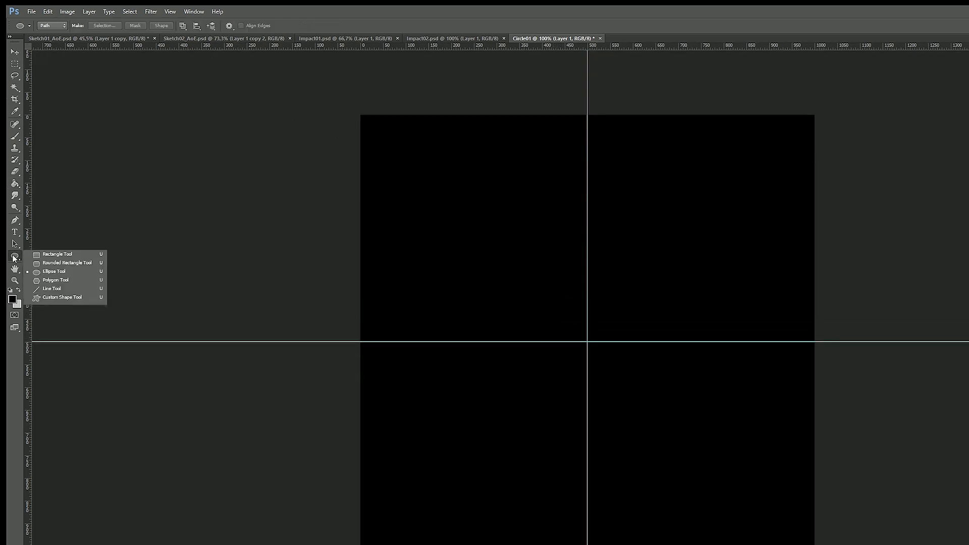
pyautogui.click(52, 275)
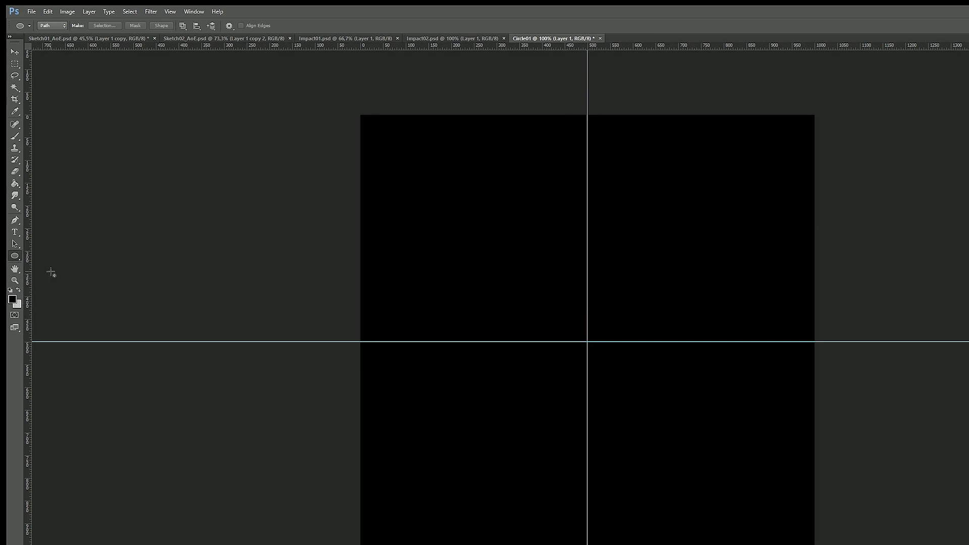
pyautogui.click(55, 24)
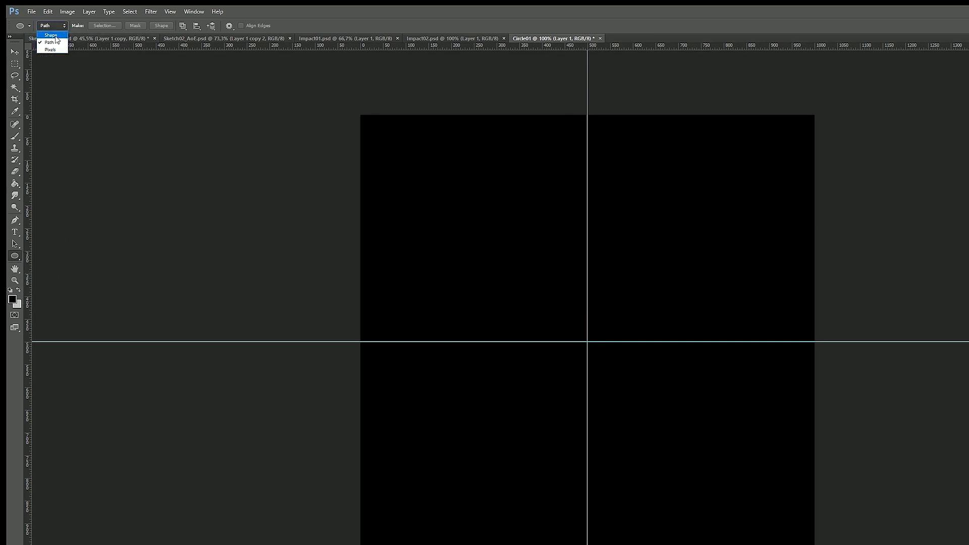
pyautogui.click(51, 34)
pyautogui.click(53, 25)
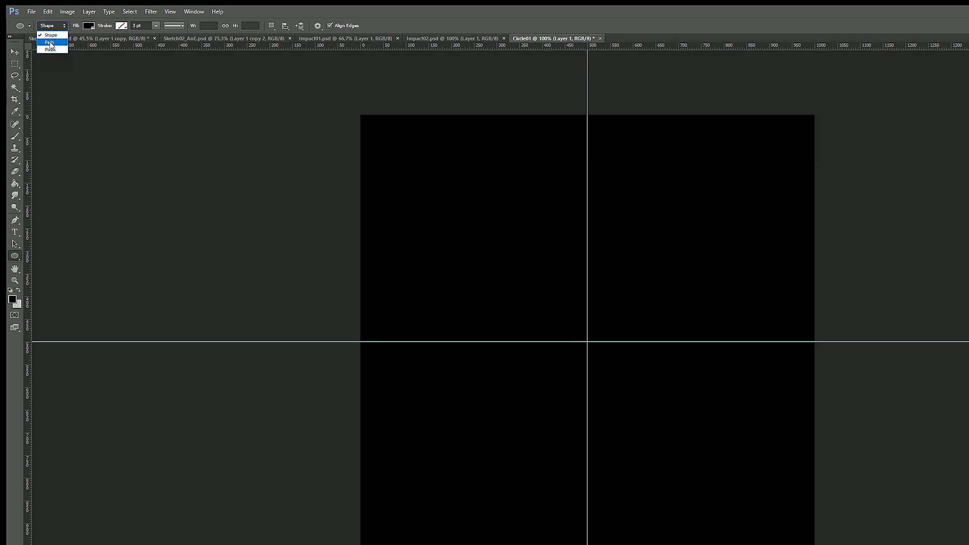
pyautogui.click(50, 42)
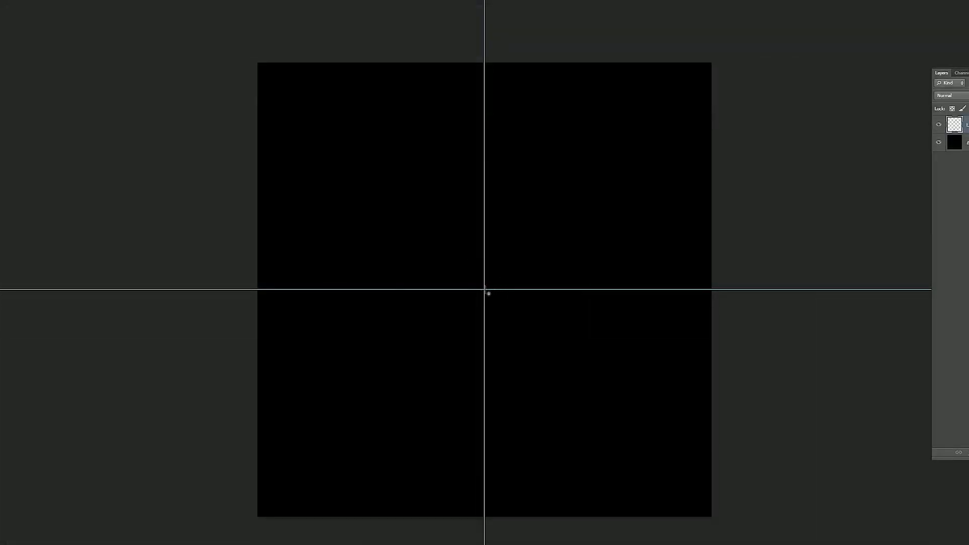
pyautogui.keyDown('shift'); pyautogui.moveTo(484, 290); pyautogui.dragTo(339, 128); pyautogui.keyUp('shift')
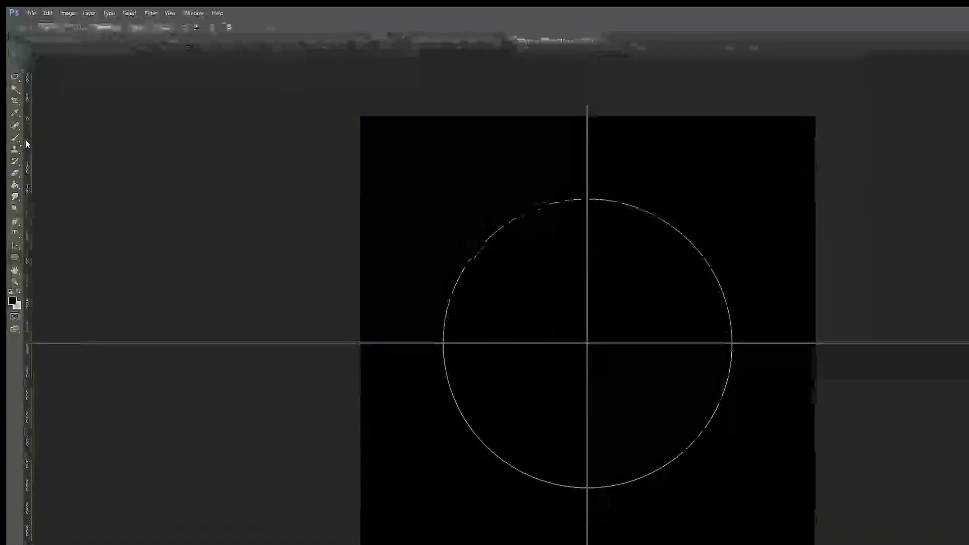
# Set the foreground colour to white (ffffff) and the Brush tool's opacity to 65%.
pyautogui.click(16, 303)
pyautogui.moveTo(878, 213); pyautogui.dragTo(729, 159)
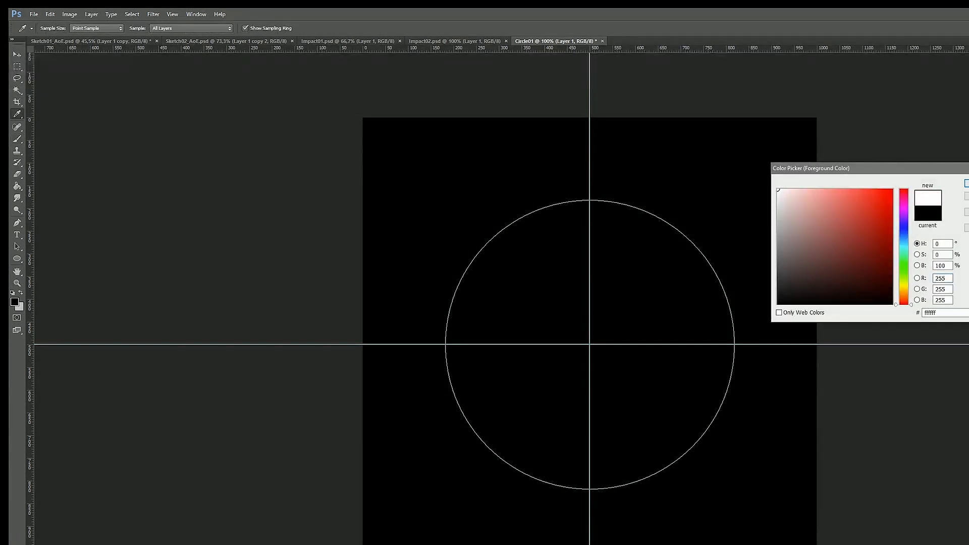
pyautogui.press('Return')
pyautogui.press('b')
pyautogui.moveTo(190, 28); pyautogui.dragTo(165, 28)
pyautogui.write('65')
pyautogui.press('Return')
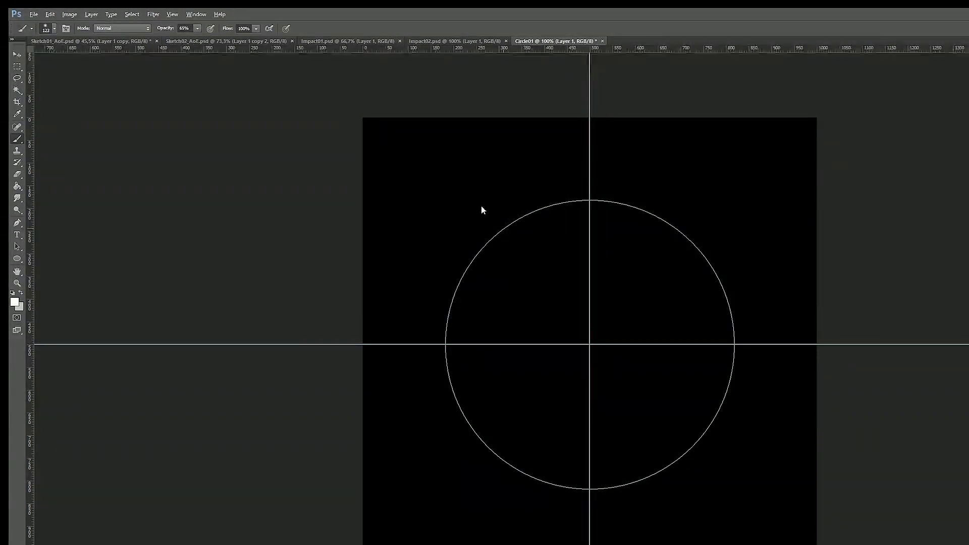
# Adjust the brush tip and stroke the circular path with the Brush, without simulated pressure.
pyautogui.keyDown('alt'); pyautogui.moveTo(503, 228); pyautogui.dragTo(505, 227, button='right'); pyautogui.keyUp('alt')
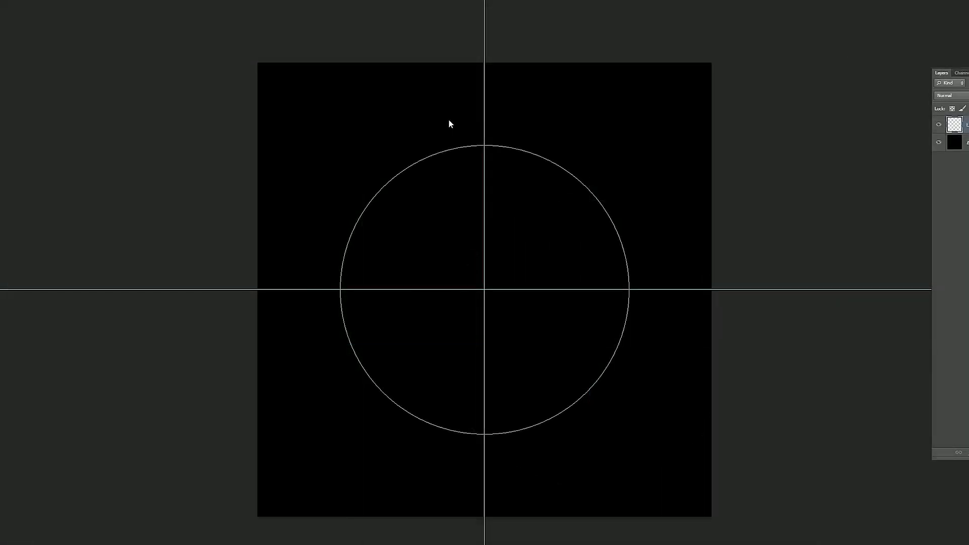
pyautogui.rightClick(450, 150)
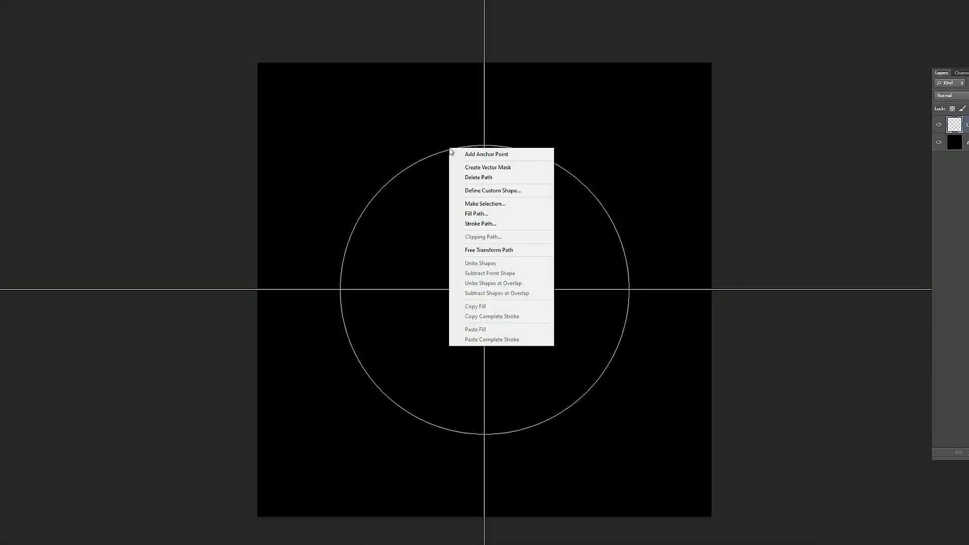
pyautogui.click(489, 224)
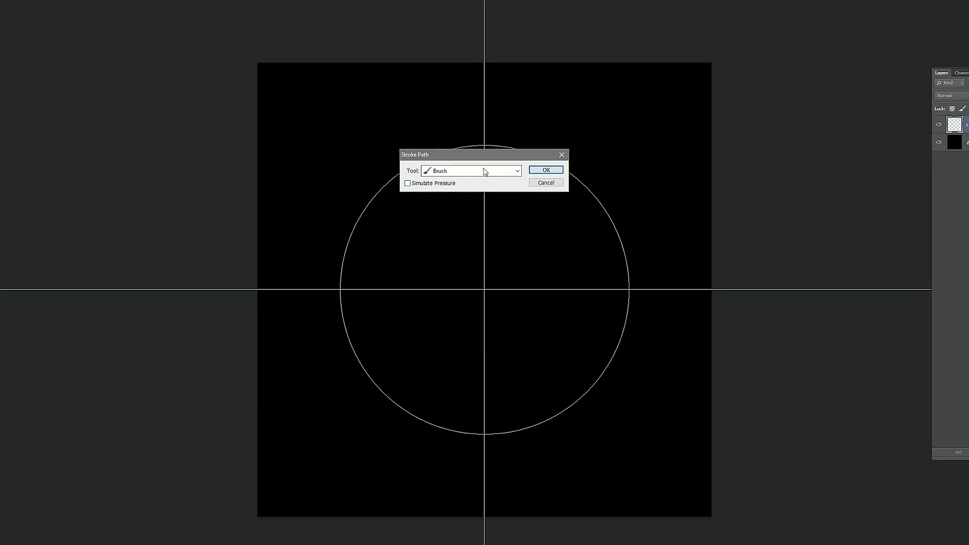
pyautogui.click(545, 172)
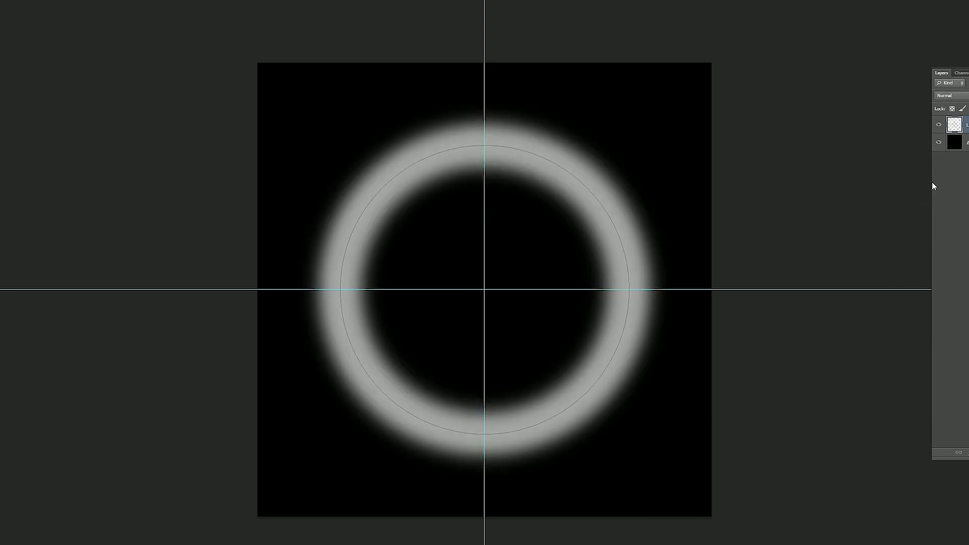
# Dismiss the path outline and remove both guides from the canvas.
pyautogui.click(946, 169)
pyautogui.click(966, 127)
pyautogui.moveTo(483, 80); pyautogui.dragTo(2, 94)
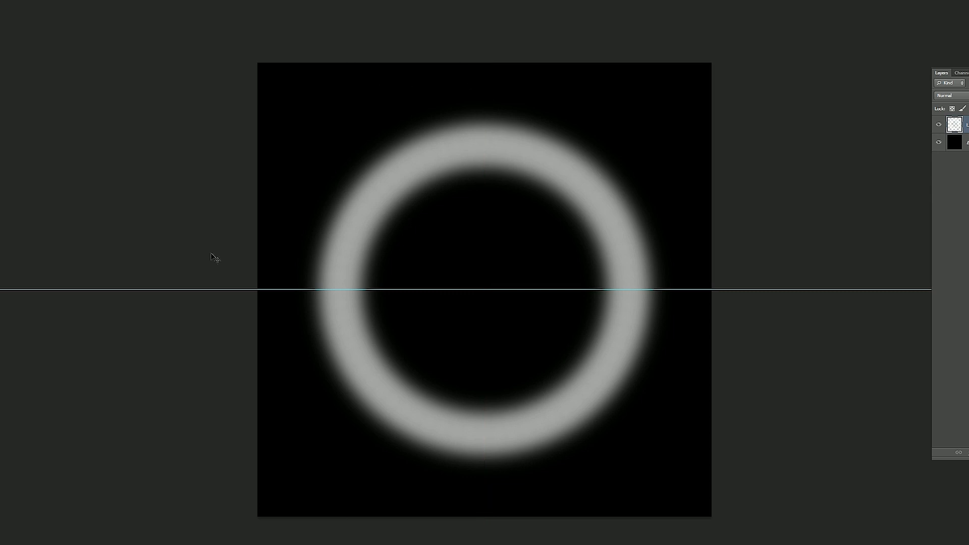
pyautogui.moveTo(217, 289); pyautogui.dragTo(222, 1)
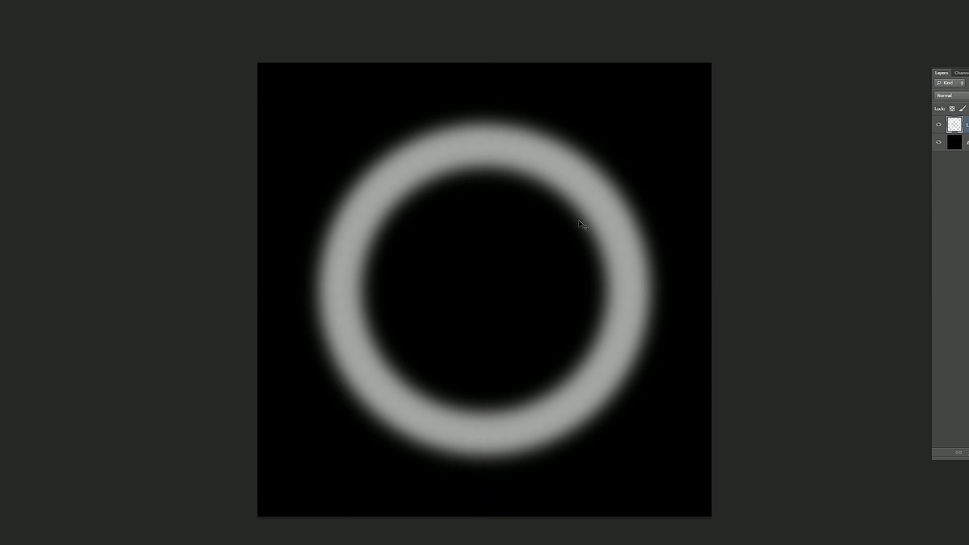
pyautogui.hotkey('ctrl', '-')
pyautogui.hotkey('ctrl', '+')
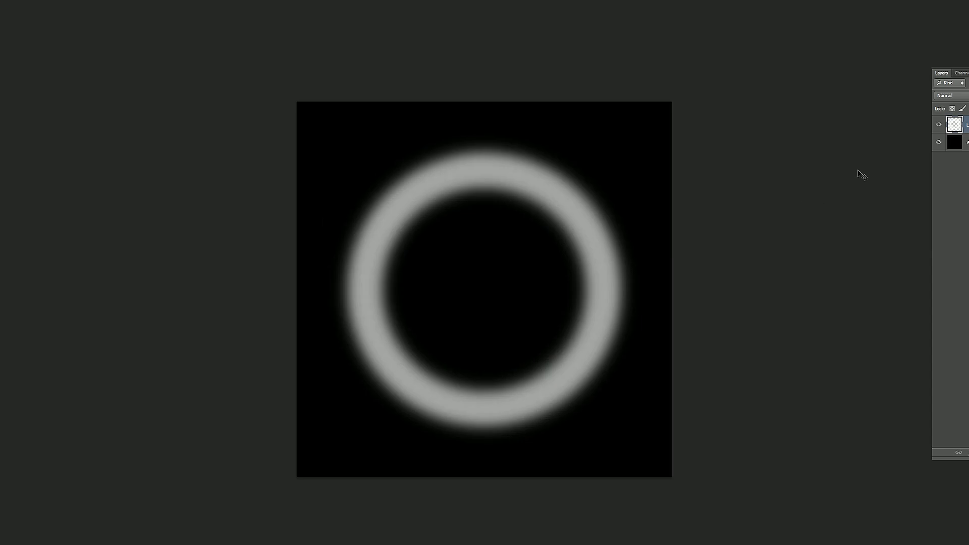
# Add a white Outer Glow to the ring layer with 18% opacity and a size of 76 px.
pyautogui.doubleClick(965, 124)
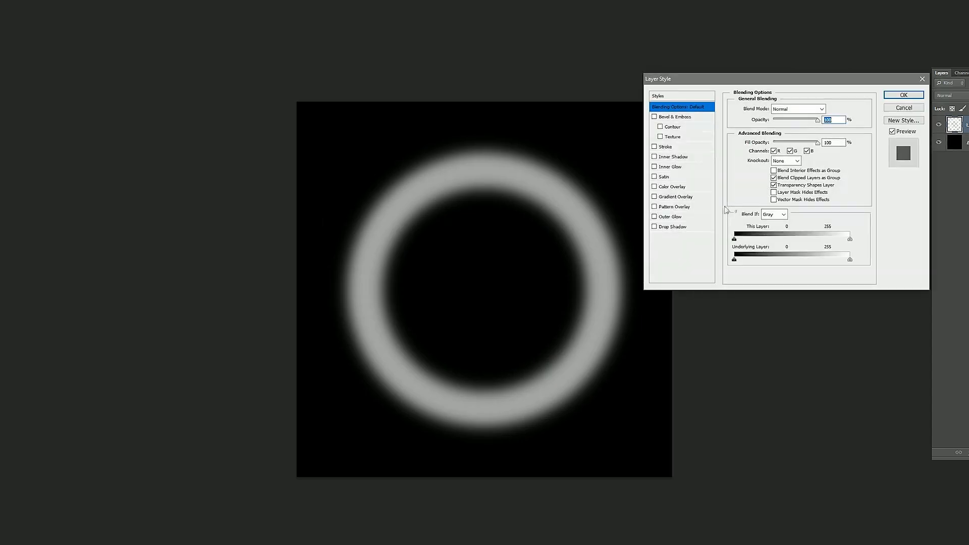
pyautogui.click(678, 217)
pyautogui.click(757, 141)
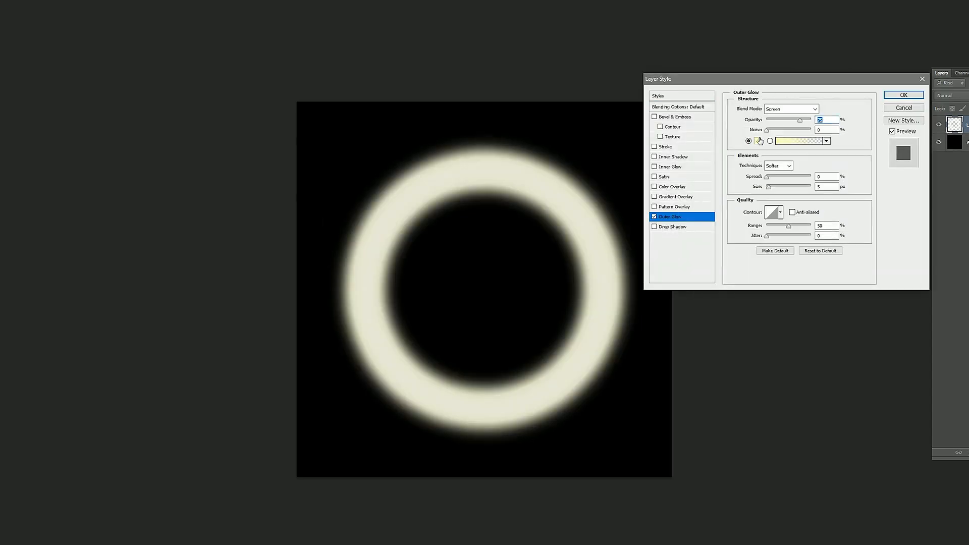
pyautogui.moveTo(747, 146); pyautogui.dragTo(627, 122)
pyautogui.click(863, 130)
pyautogui.moveTo(800, 120); pyautogui.dragTo(776, 125)
pyautogui.moveTo(769, 187); pyautogui.dragTo(784, 186)
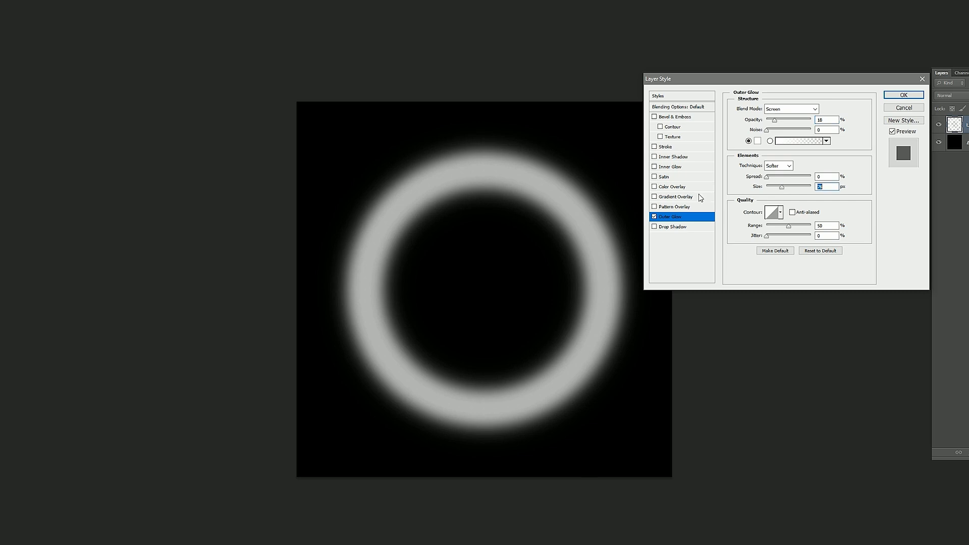
pyautogui.click(654, 217)
pyautogui.click(654, 217)
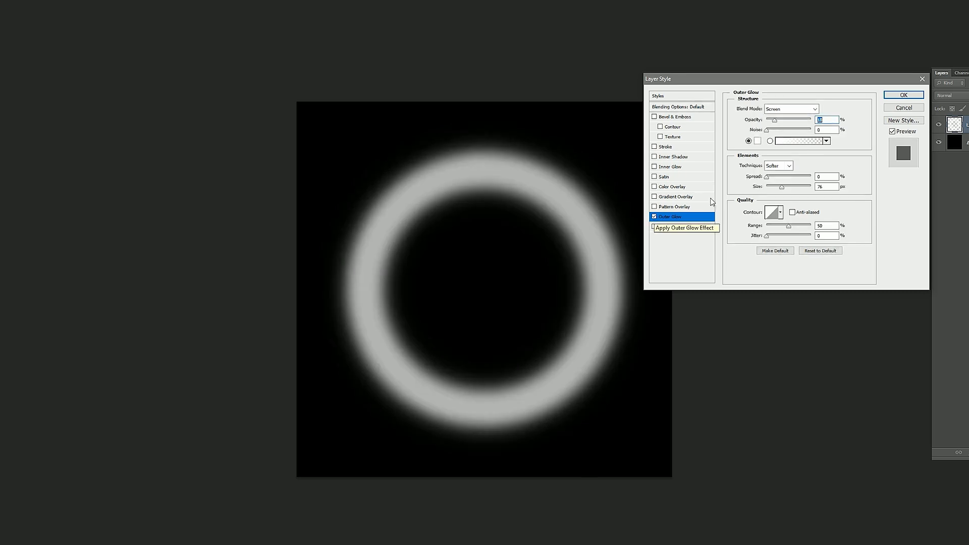
pyautogui.click(903, 96)
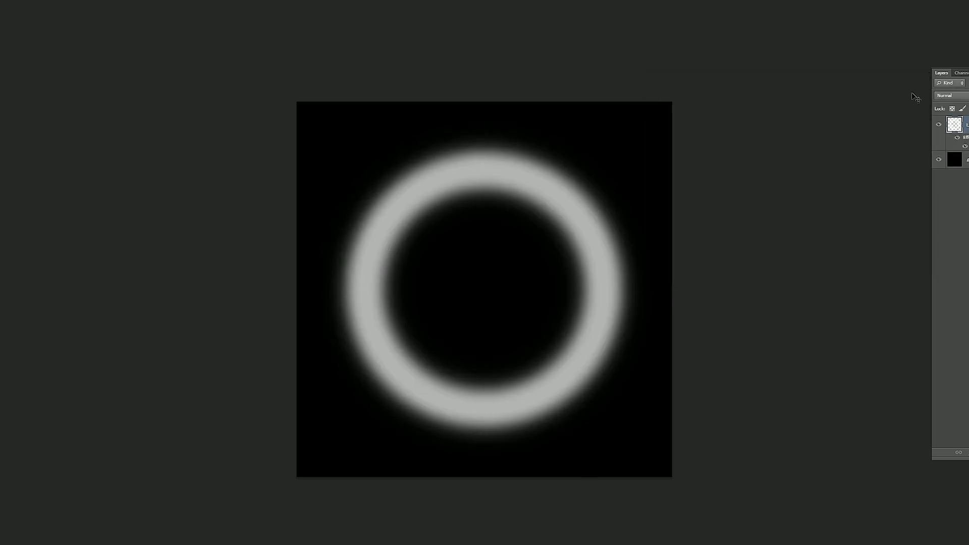
# Save the document as the Photoshop file Circle01 in the Elements folder.
pyautogui.keyDown('alt'); pyautogui.scroll(-7, 801, 141); pyautogui.keyUp('alt')
pyautogui.hotkey('ctrl', 's')
pyautogui.click(705, 309)
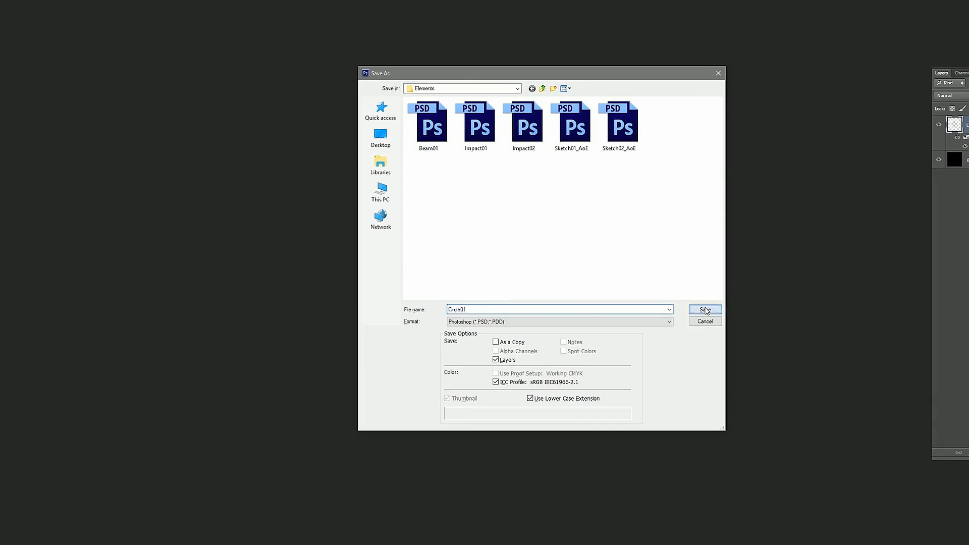
pyautogui.click(585, 156)
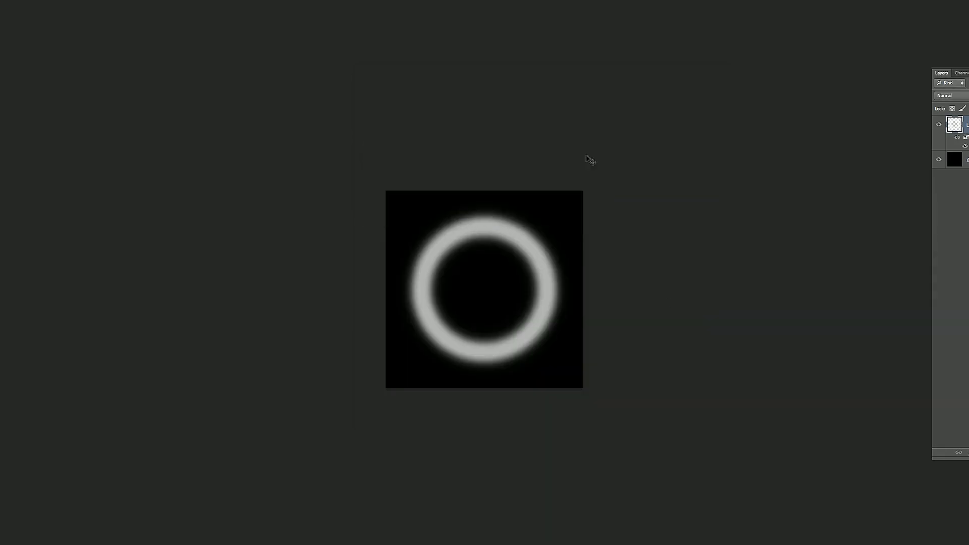
# Hide the black background layer and save the ring as a PNG named Circle01 in the Elements folder.
pyautogui.click(939, 160)
pyautogui.hotkey('ctrl', 'shift', 's')
pyautogui.click(484, 321)
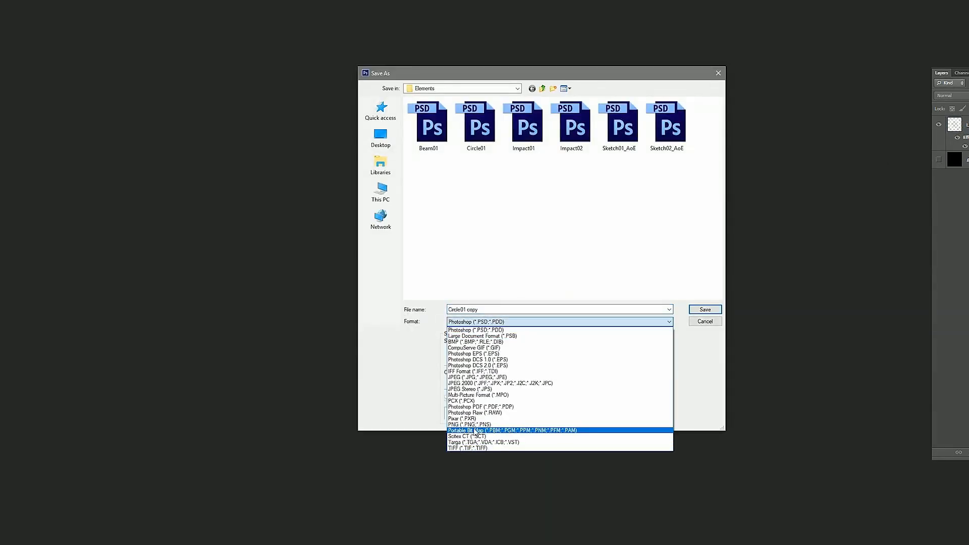
pyautogui.click(476, 425)
pyautogui.press('Left')
pyautogui.press('Left')
pyautogui.press('Left')
pyautogui.press('Left')
pyautogui.press('BackSpace')
pyautogui.press('BackSpace')
pyautogui.press('BackSpace')
pyautogui.press('BackSpace')
pyautogui.press('BackSpace')
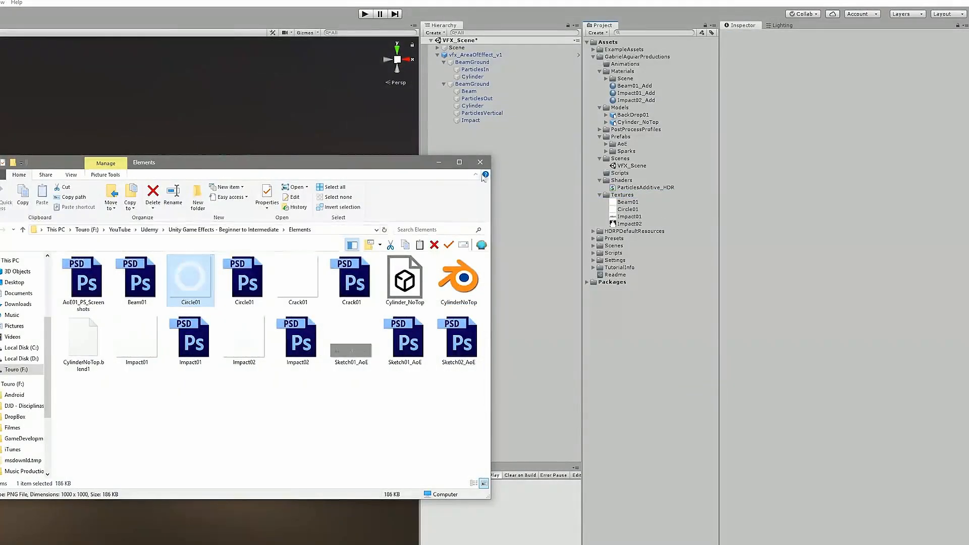
# Minimize the Elements folder window to return to the Unity project.
pyautogui.click(438, 162)
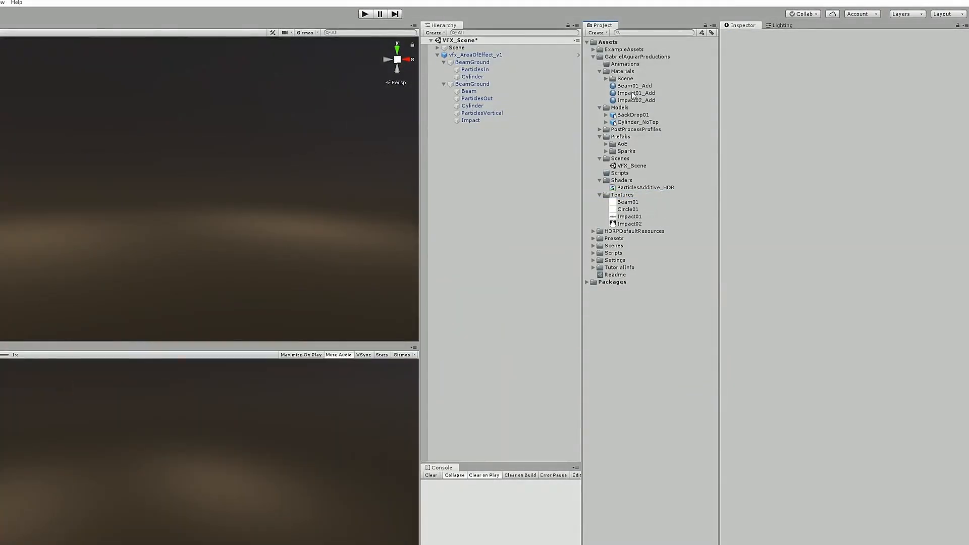
# Duplicate the Impact01_Add material as Circle01_Add and assign the Circle01 texture as its MainTexture.
pyautogui.click(644, 93)
pyautogui.hotkey('ctrl', 'd')
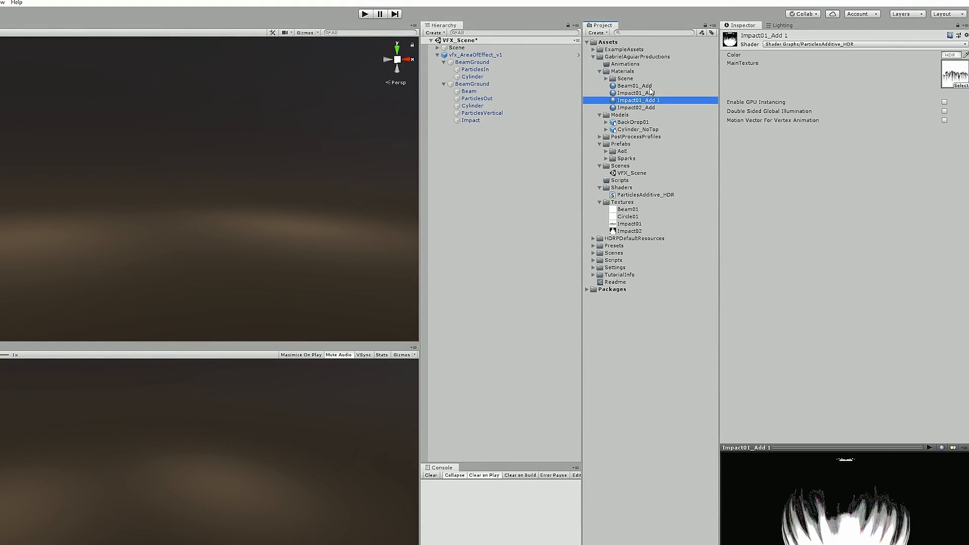
pyautogui.click(647, 101)
pyautogui.moveTo(660, 101); pyautogui.dragTo(594, 104)
pyautogui.write('Circle')
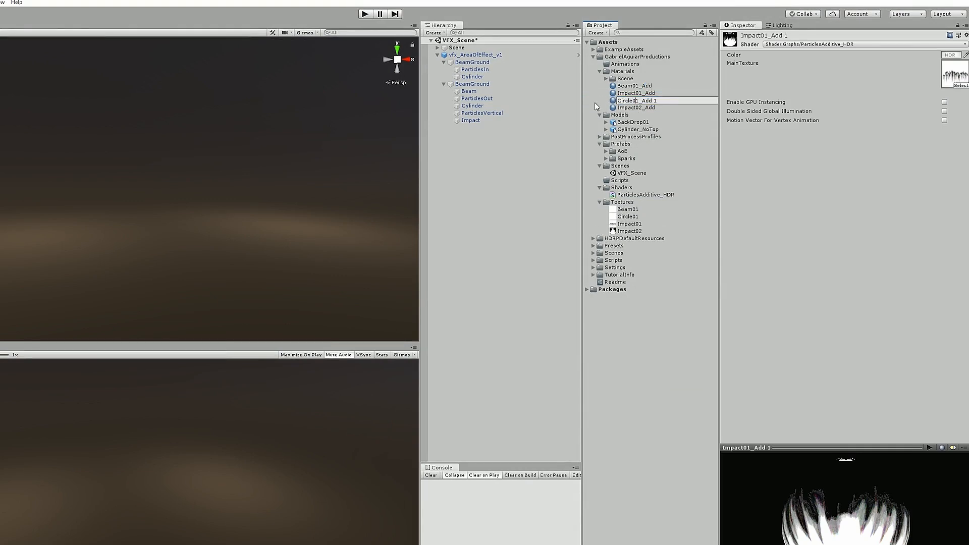
pyautogui.press('BackSpace')
pyautogui.press('BackSpace')
pyautogui.press('Return')
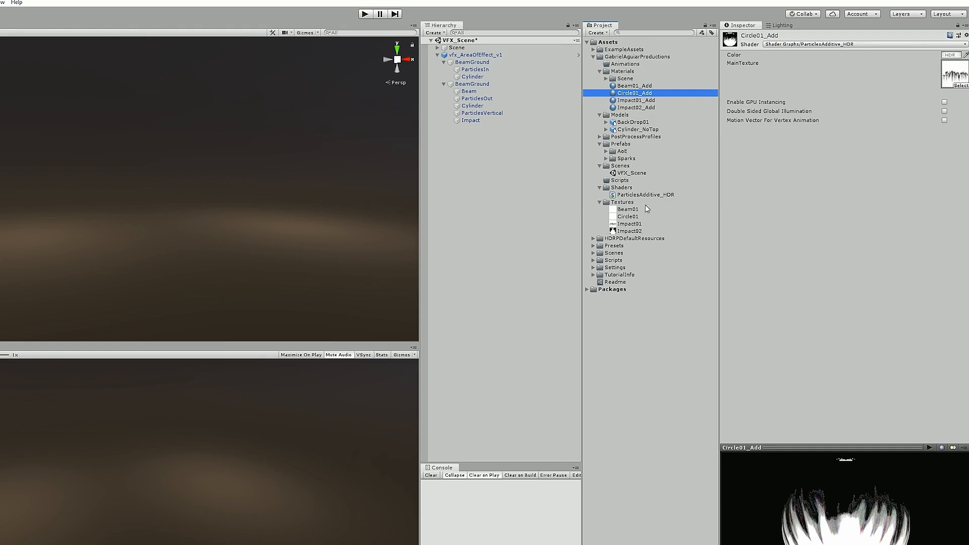
pyautogui.moveTo(630, 215); pyautogui.dragTo(939, 80)
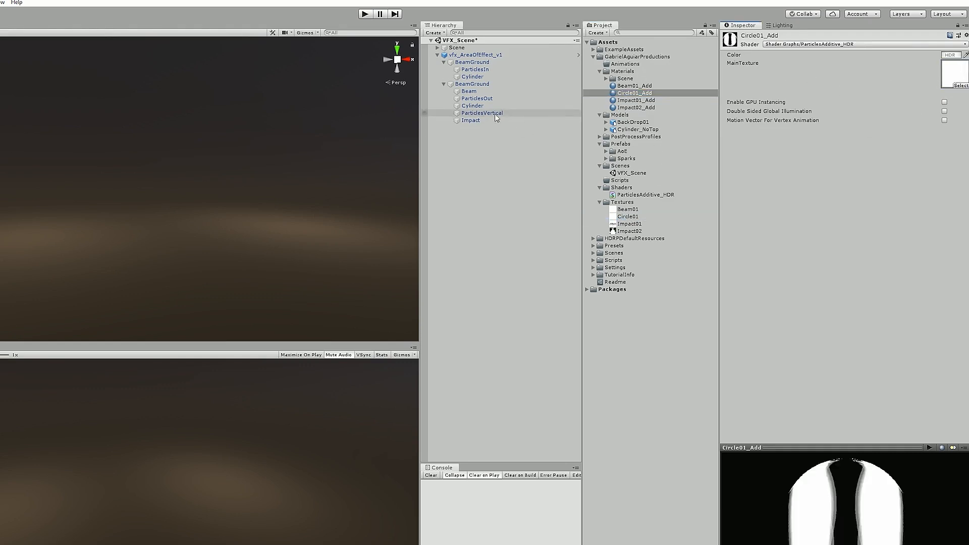
# Duplicate the Beam particle system, move the copy out of the prefab to the scene root, and rename it Shockave.
pyautogui.click(476, 92)
pyautogui.hotkey('ctrl', 'd')
pyautogui.click(479, 121)
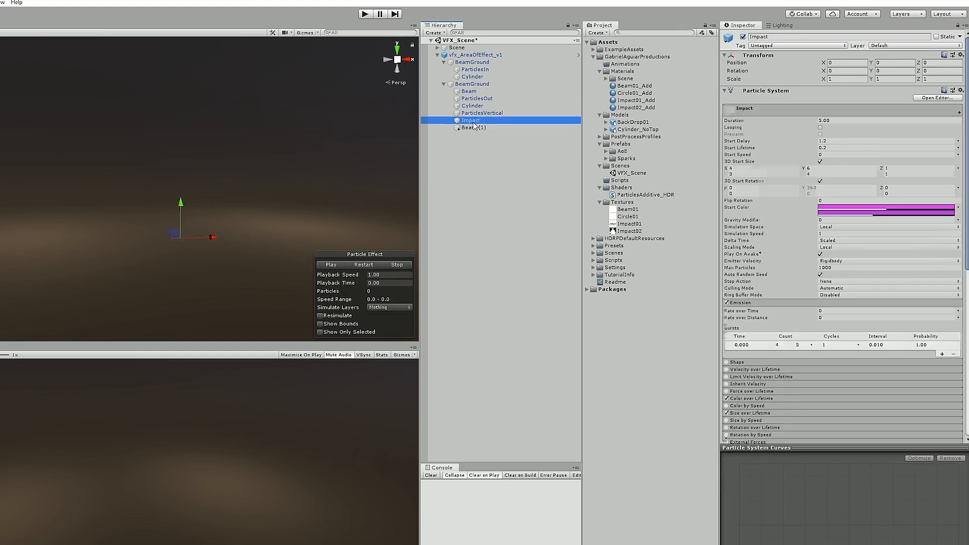
pyautogui.click(477, 129)
pyautogui.moveTo(476, 128); pyautogui.dragTo(466, 135)
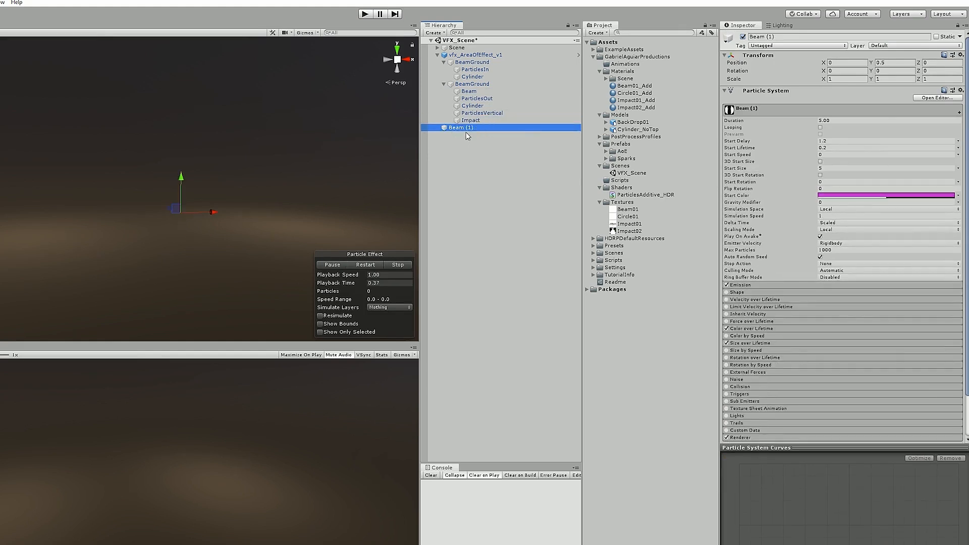
pyautogui.press('F2')
pyautogui.write('Shockwave')
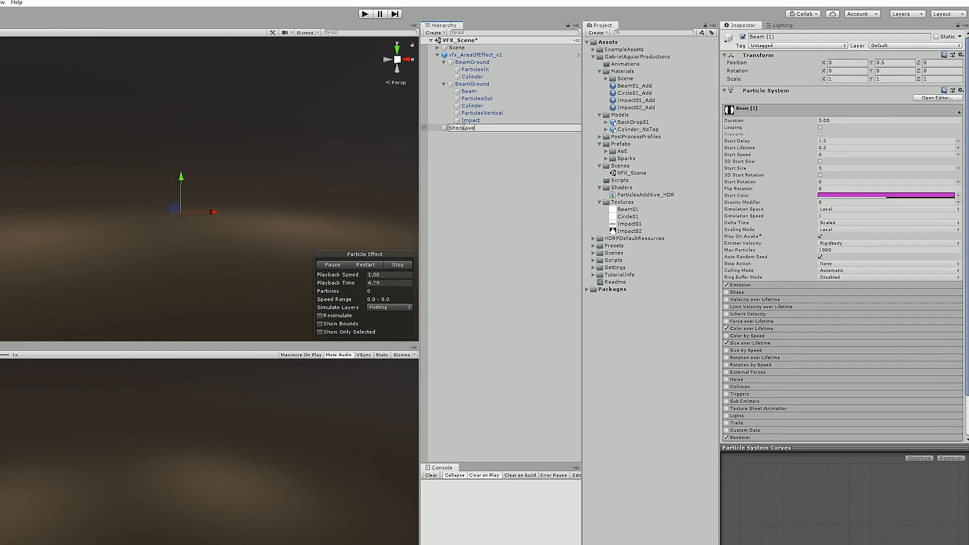
pyautogui.press('Return')
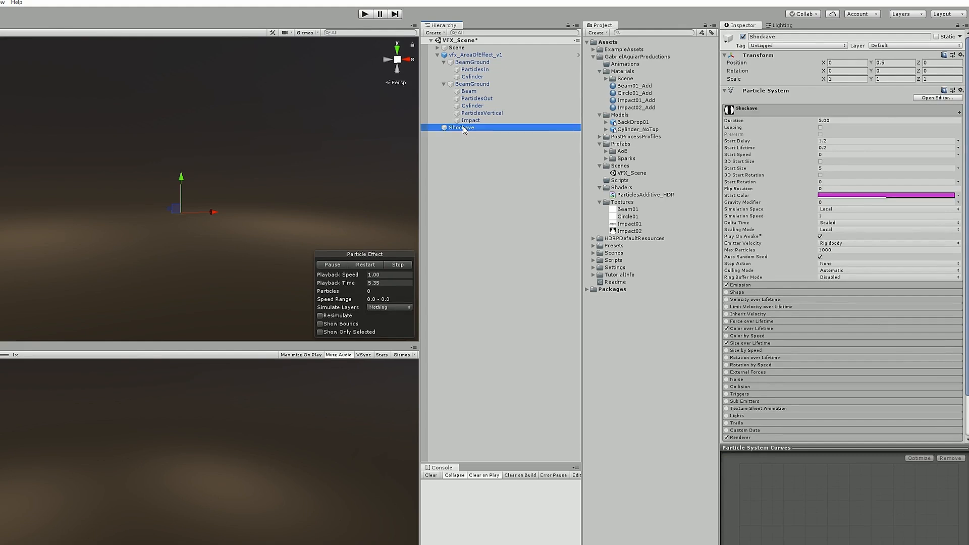
# Set the Shockave's Y position to 0 and configure its renderer as Horizontal Billboard with the Circle01_Add material.
pyautogui.click(891, 63)
pyautogui.write('0')
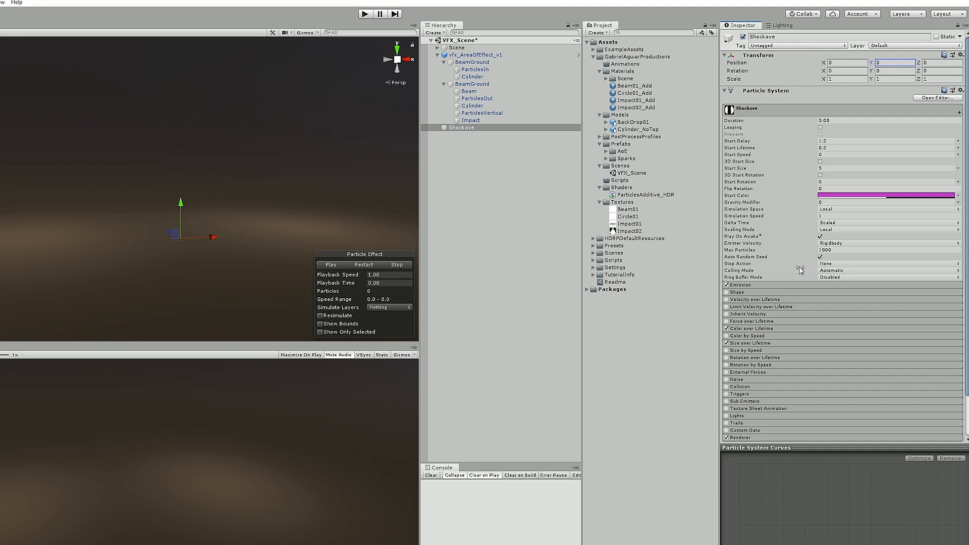
pyautogui.scroll(-8, 802, 273)
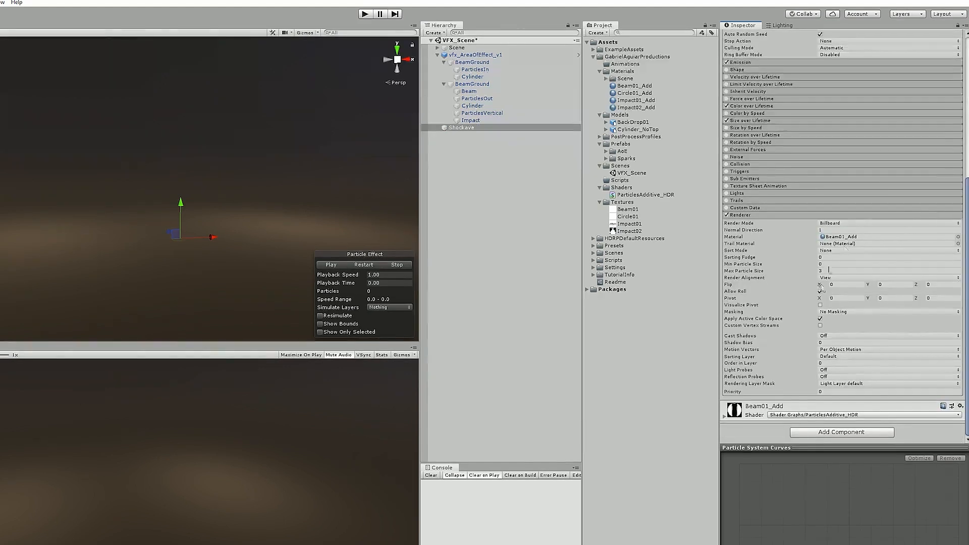
pyautogui.click(848, 223)
pyautogui.click(848, 252)
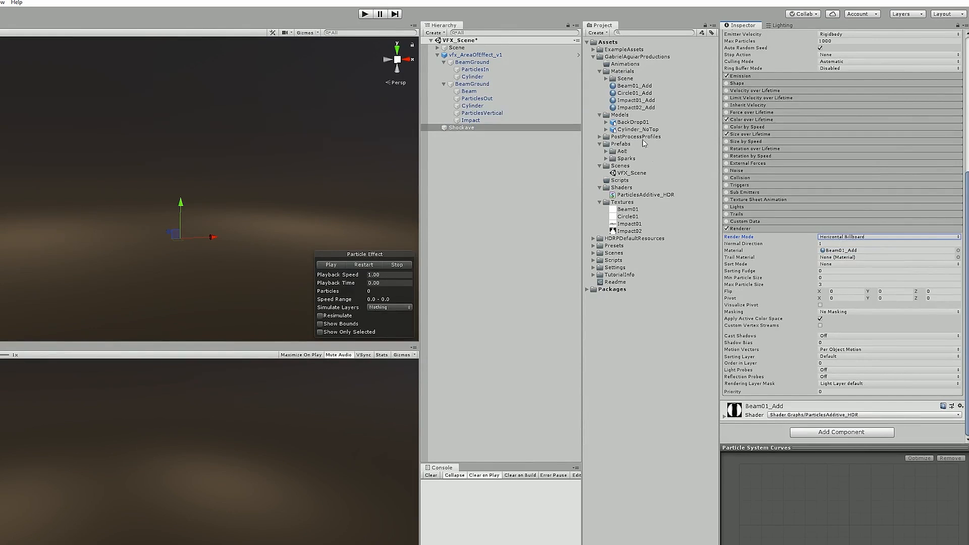
pyautogui.moveTo(633, 96); pyautogui.dragTo(851, 256)
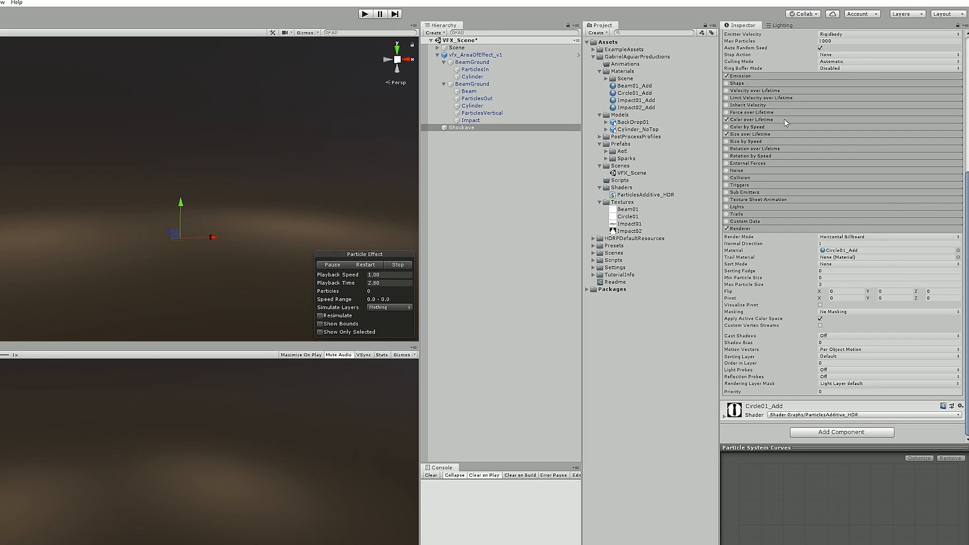
# Inspect the Shockave's Size over Lifetime curve and replay the particle effect.
pyautogui.click(749, 132)
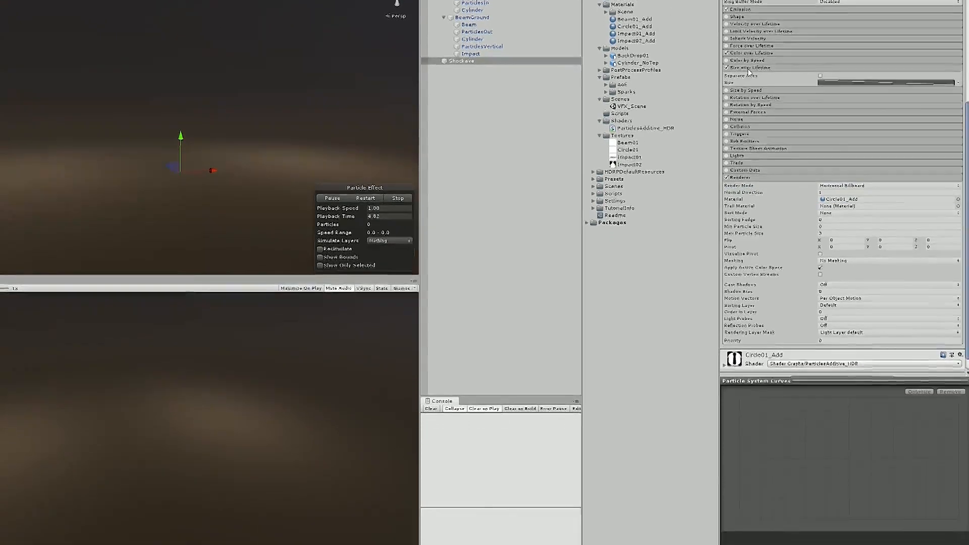
pyautogui.click(831, 70)
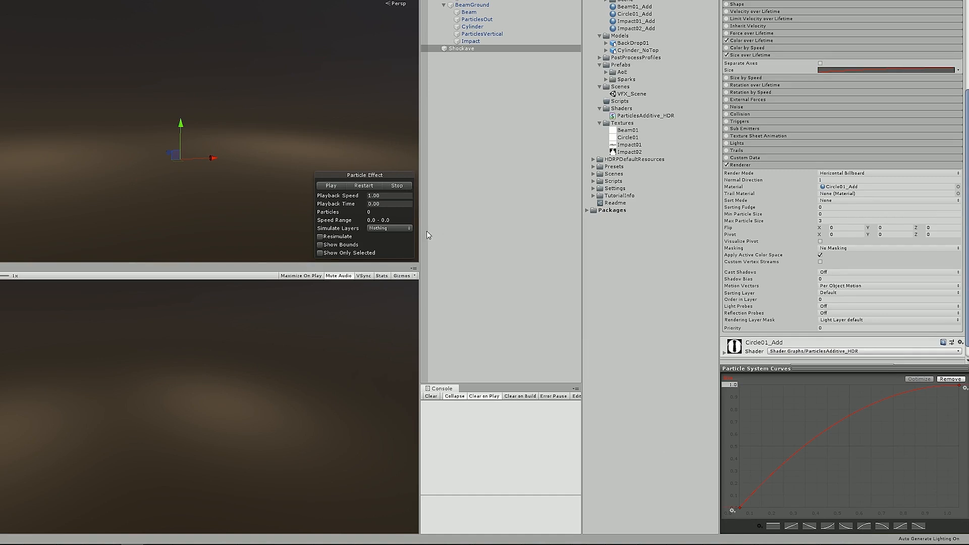
pyautogui.click(359, 185)
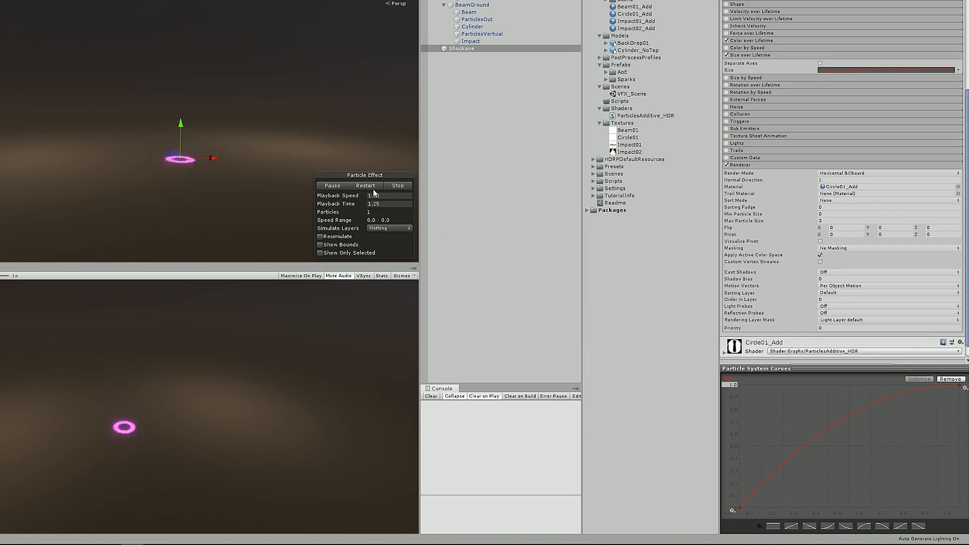
# Set the Shockave's start size to 14 and parent it to the BeamGround that contains Beam and Impact.
pyautogui.scroll(5, 808, 153)
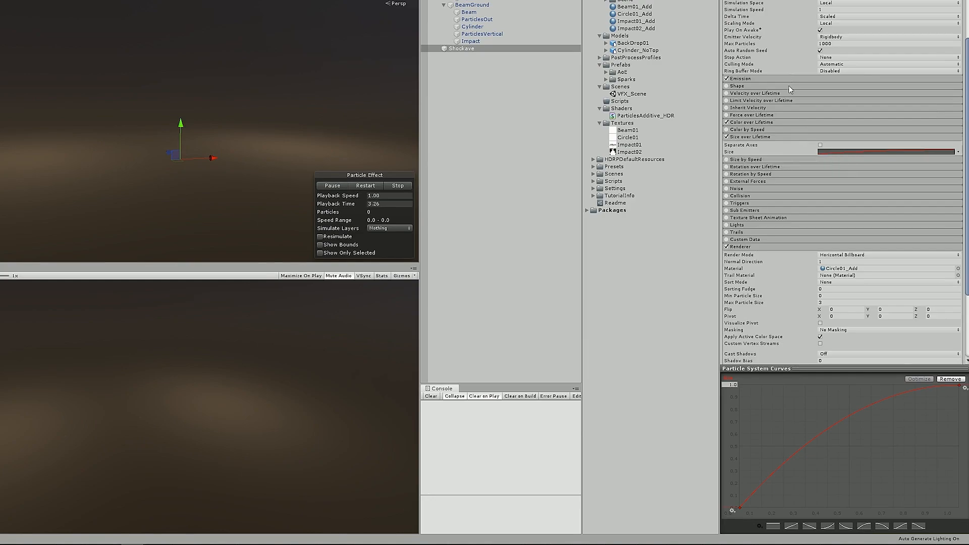
pyautogui.scroll(5, 803, 134)
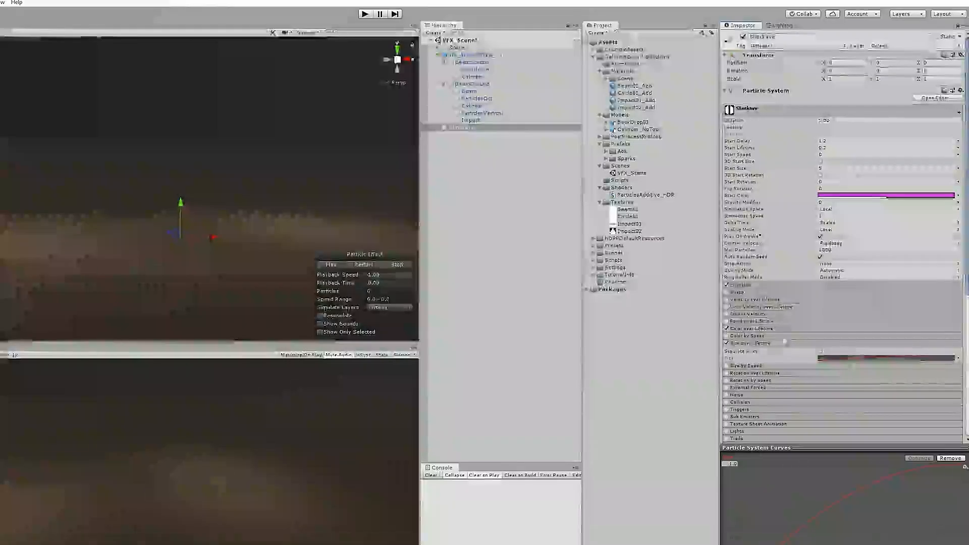
pyautogui.click(750, 264)
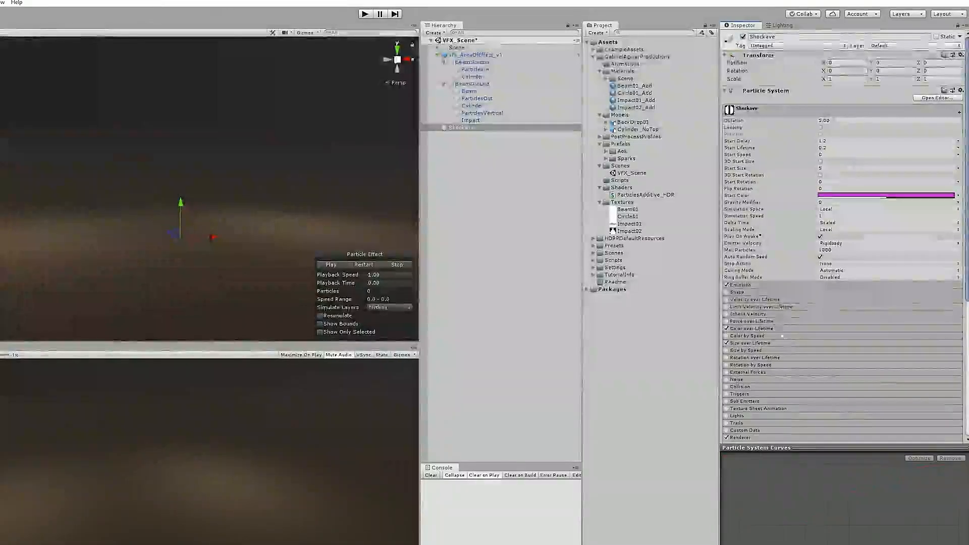
pyautogui.click(831, 168)
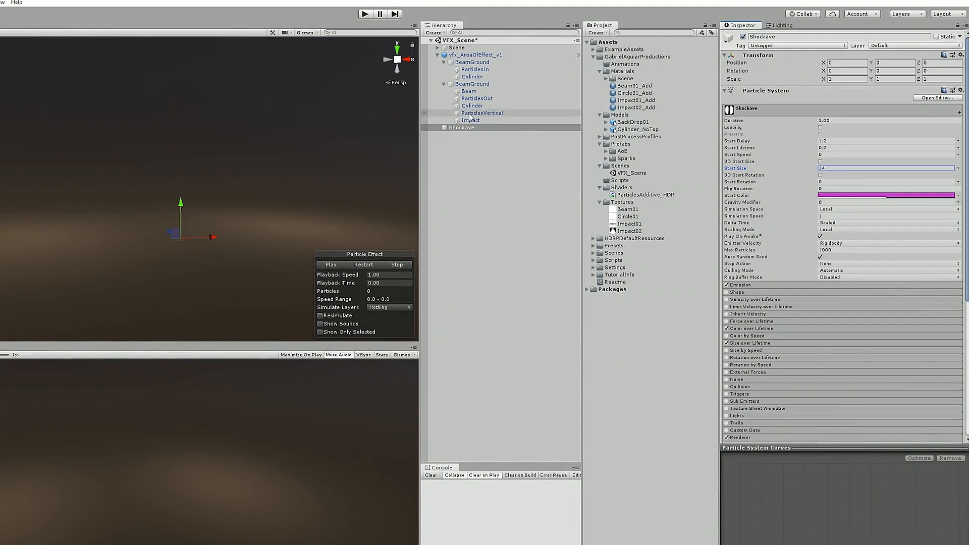
pyautogui.moveTo(462, 127); pyautogui.dragTo(488, 86)
# Select both BeamGround systems and replay the combined effect to check the shockwave.
pyautogui.click(488, 85)
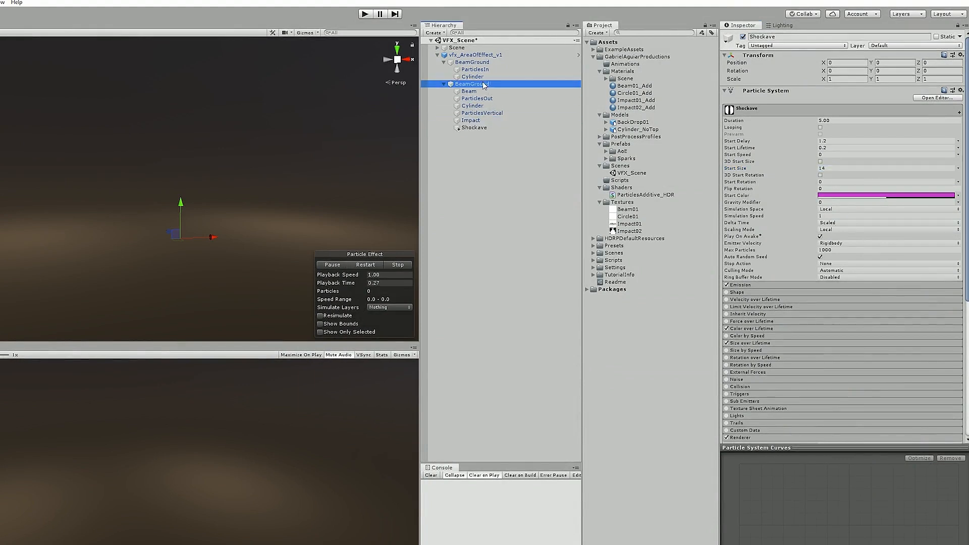
pyautogui.keyDown('ctrl'); pyautogui.click(492, 62); pyautogui.keyUp('ctrl')
pyautogui.click(394, 266)
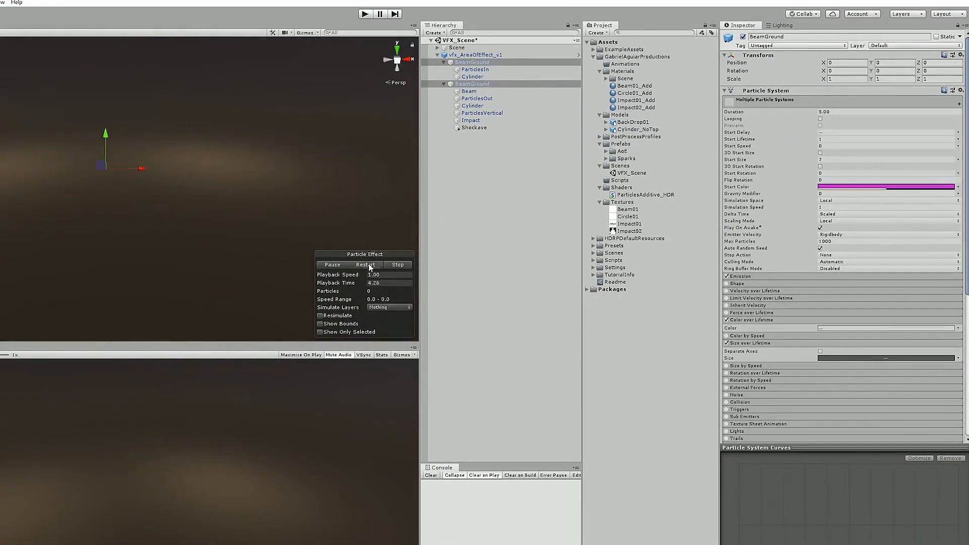
pyautogui.click(349, 264)
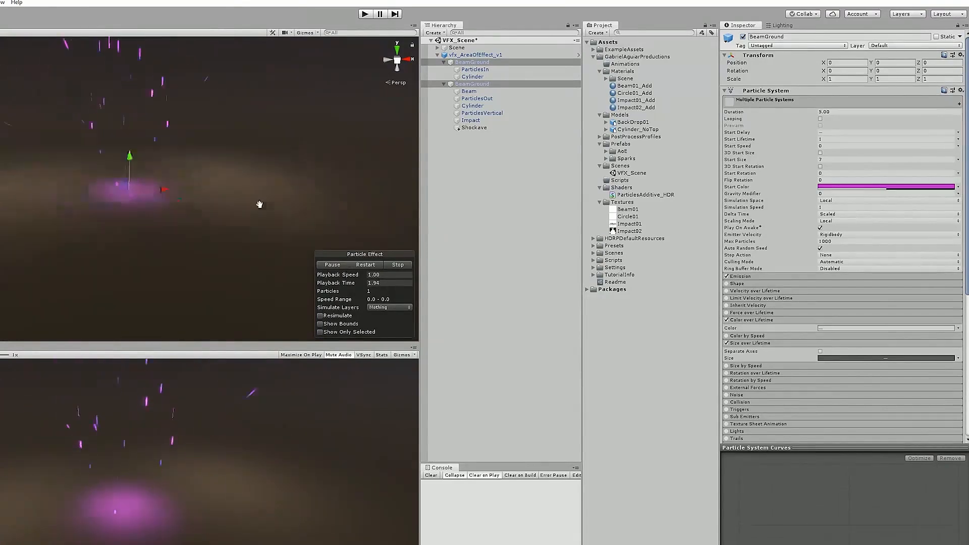
pyautogui.click(362, 266)
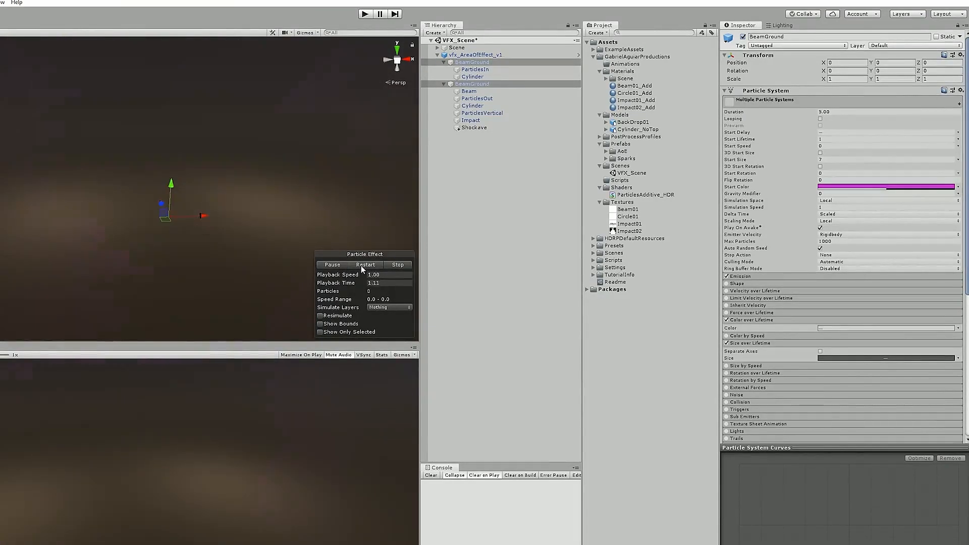
pyautogui.click(361, 265)
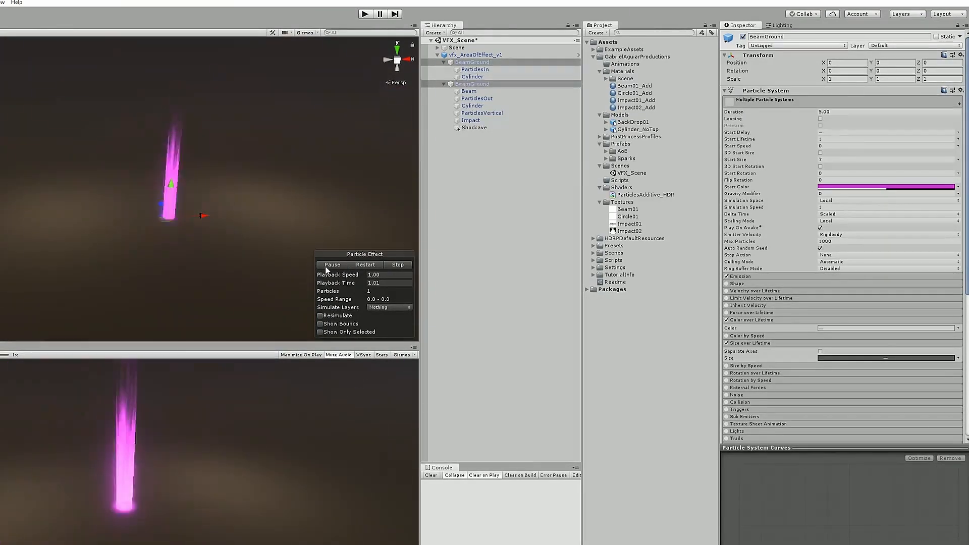
# Darken one of the Shockave's start colors to an HSV value of 37 and replay the effect.
pyautogui.click(475, 127)
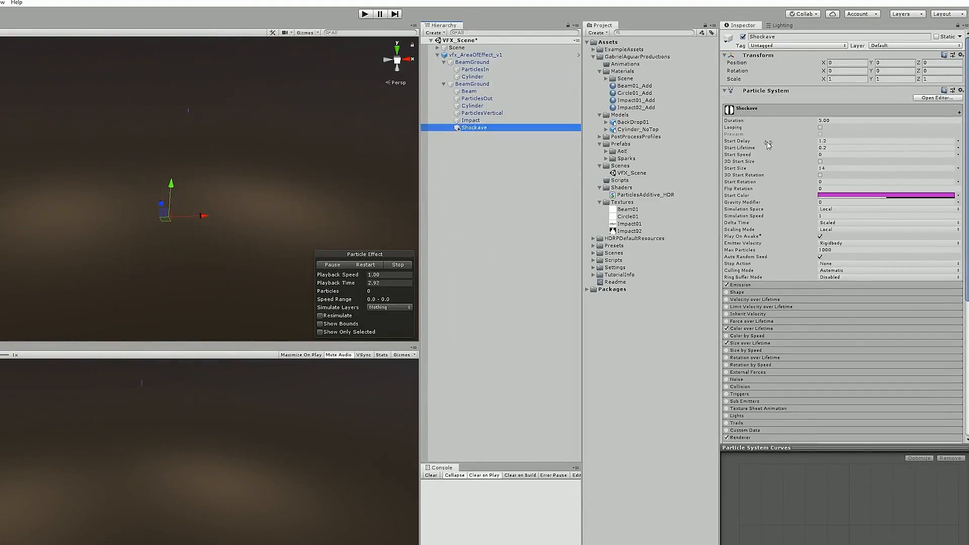
pyautogui.click(877, 198)
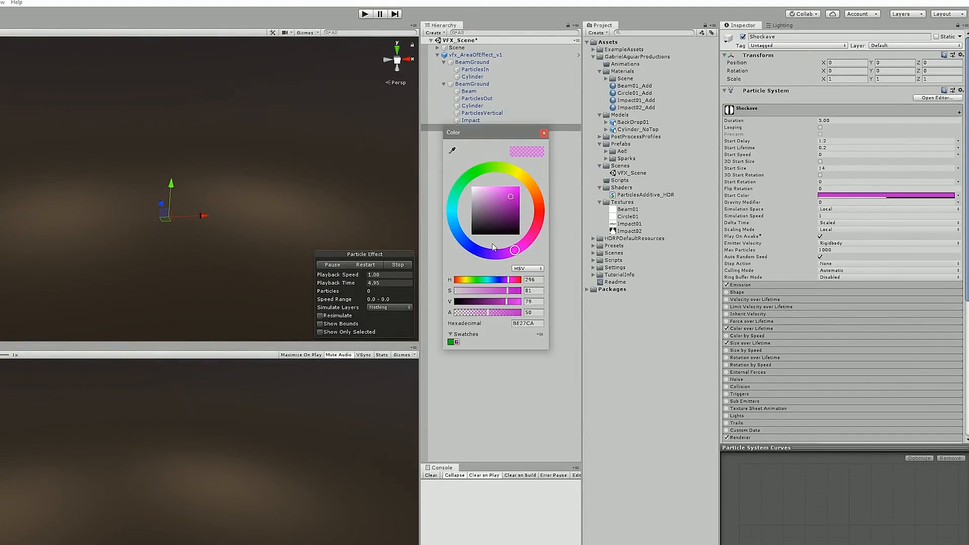
pyautogui.moveTo(502, 304); pyautogui.dragTo(483, 303)
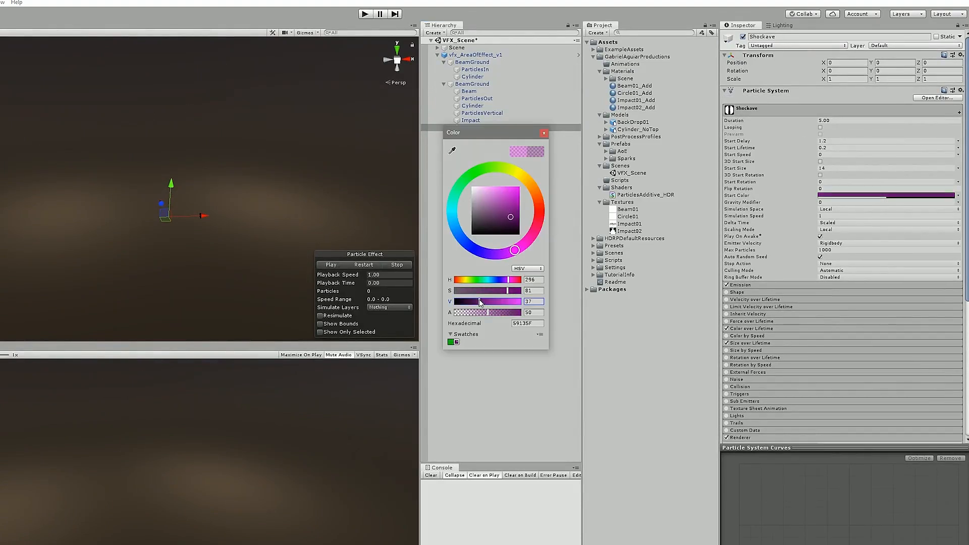
pyautogui.click(361, 264)
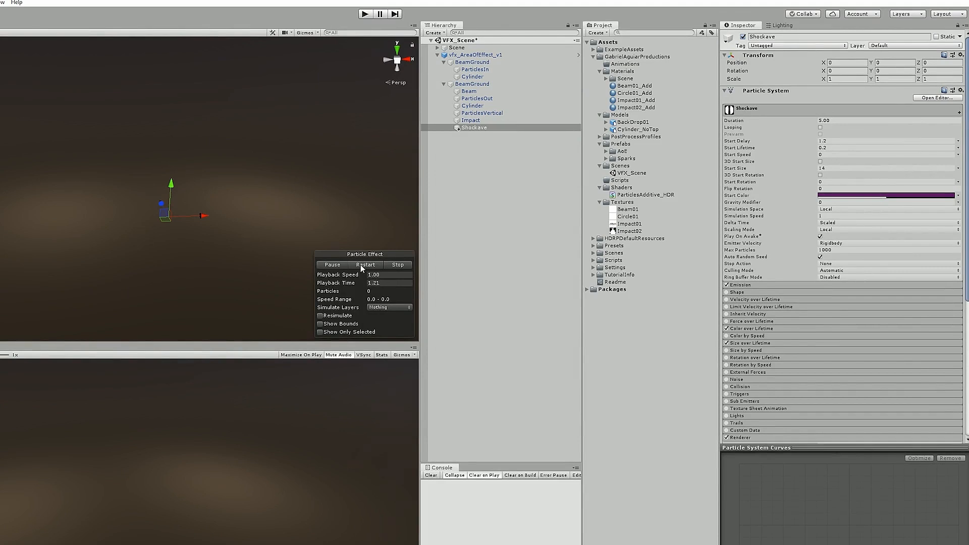
pyautogui.click(360, 264)
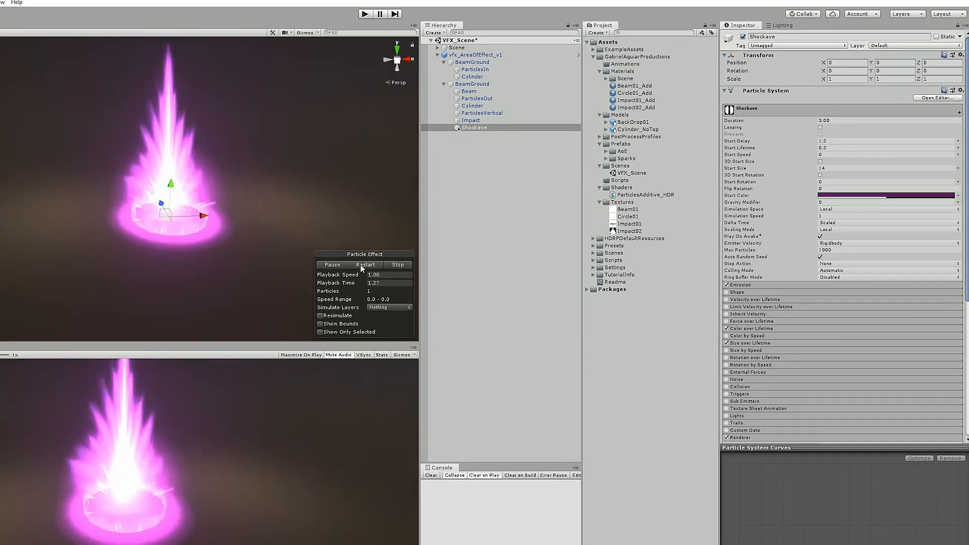
pyautogui.click(390, 264)
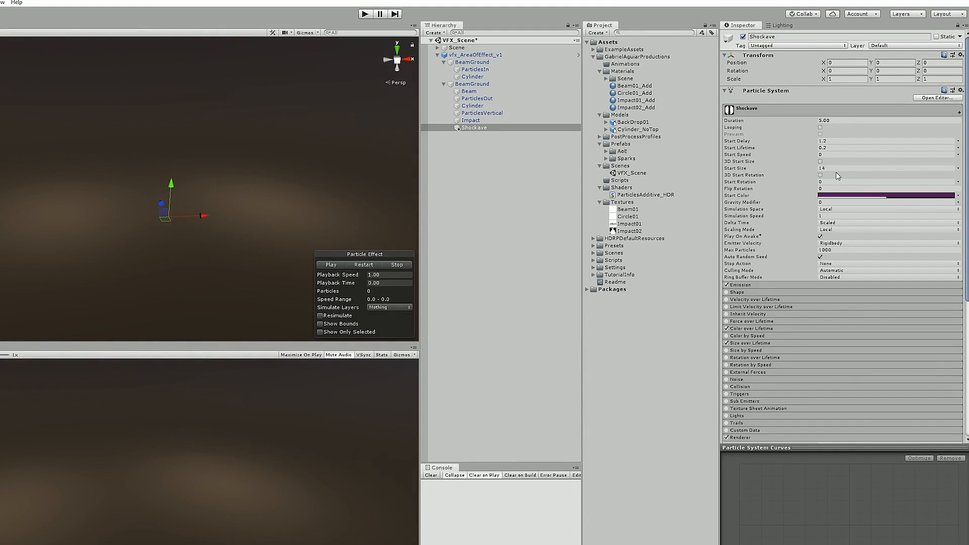
# Try a start lifetime of 0.5 on the Shockave and replay the effect.
pyautogui.click(907, 148)
pyautogui.click(363, 265)
pyautogui.click(360, 265)
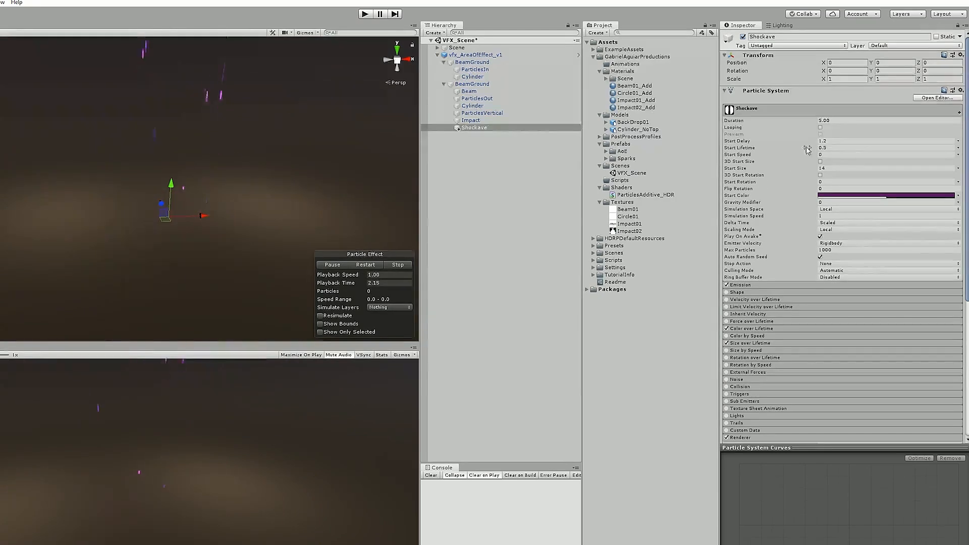
# Set the Shockave's start lifetime to 0.2 and replay the full effect with both BeamGround systems.
pyautogui.click(830, 148)
pyautogui.write('.2')
pyautogui.click(359, 264)
pyautogui.click(362, 264)
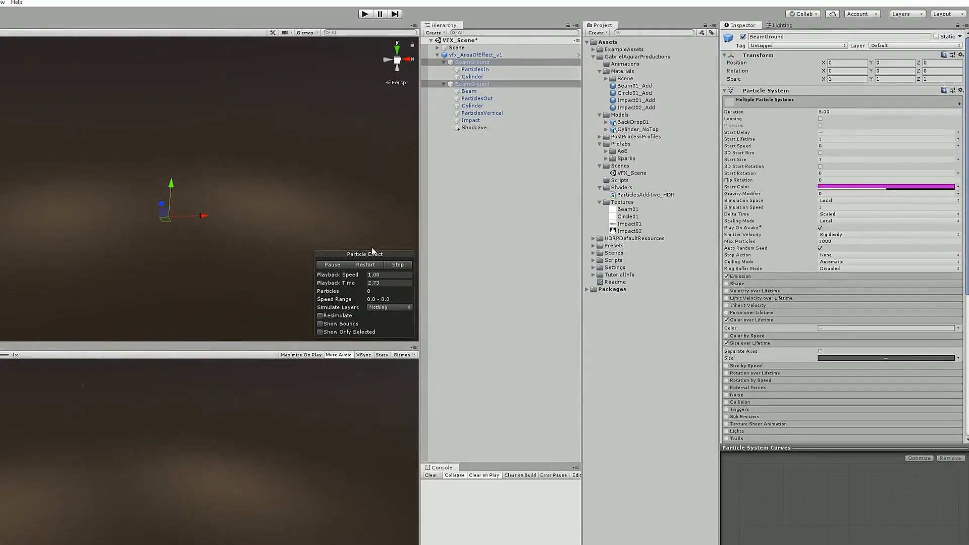
pyautogui.click(362, 264)
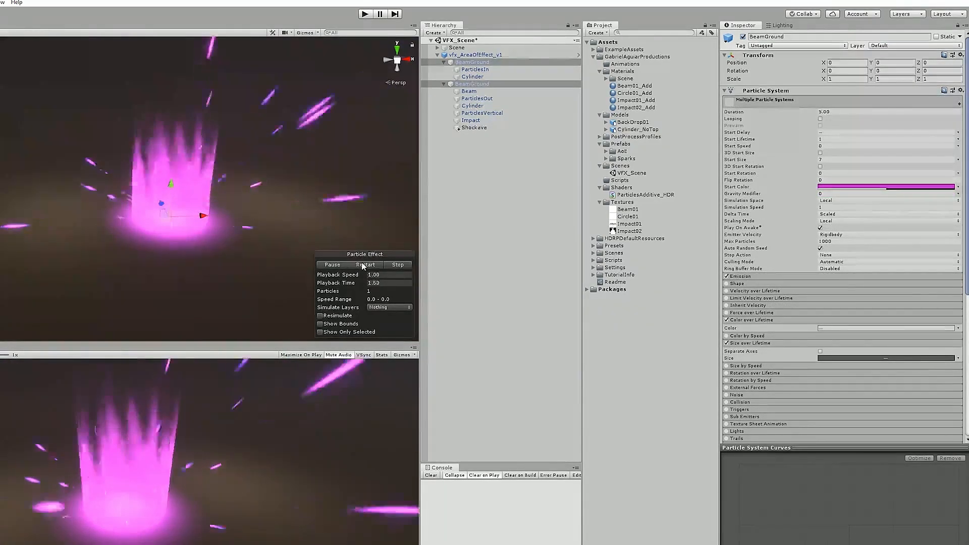
# Apply all overrides of the vfx_AreaOfEffect_v1 instance to its prefab.
pyautogui.click(497, 54)
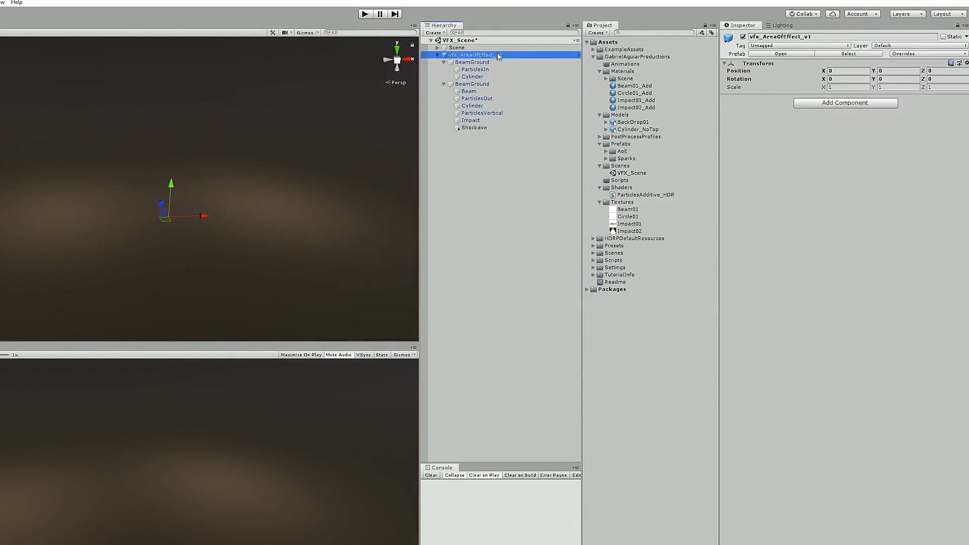
pyautogui.click(908, 53)
pyautogui.click(936, 128)
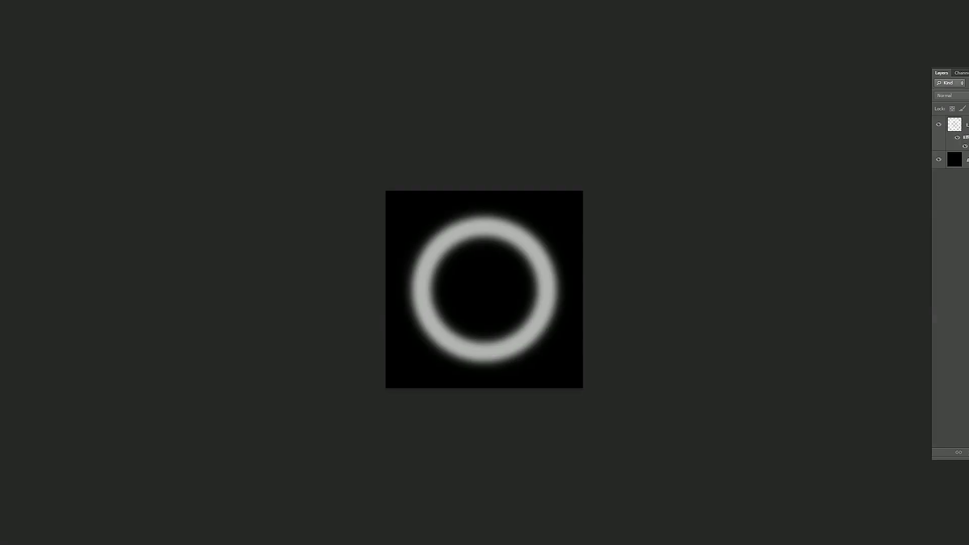
# Create a new 1000 × 1000 pixel document named Crack01 at 72 pixels/inch with a white background.
pyautogui.hotkey('ctrl', 'n')
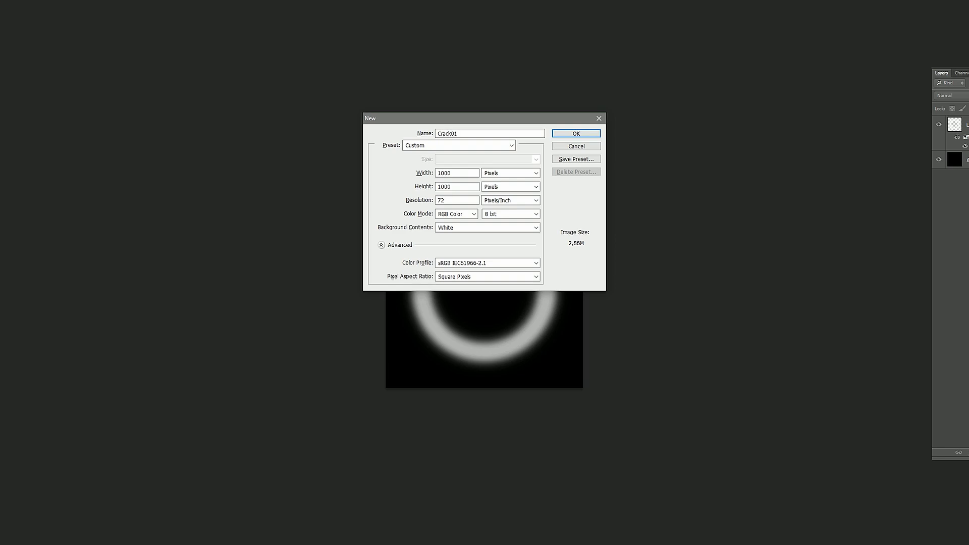
pyautogui.click(574, 134)
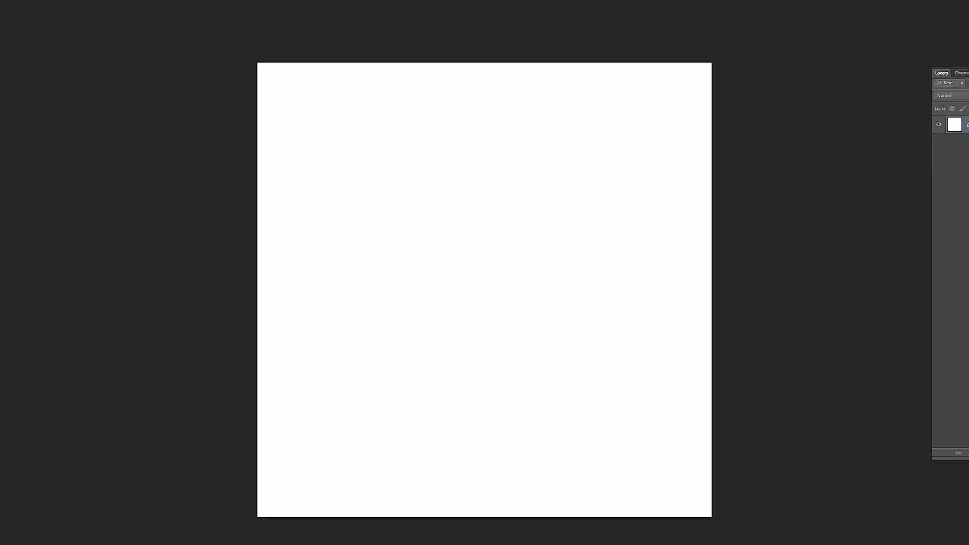
# Fill the Crack01 background with black (000000) and add a new empty layer above it.
pyautogui.click(1, 230)
pyautogui.moveTo(710, 190); pyautogui.dragTo(630, 272)
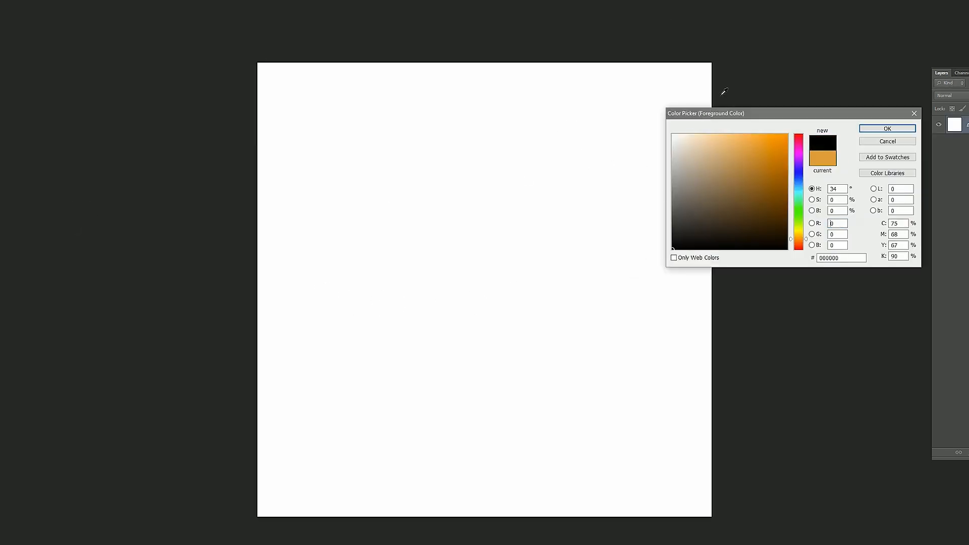
pyautogui.moveTo(722, 114); pyautogui.dragTo(326, 214)
pyautogui.click(489, 225)
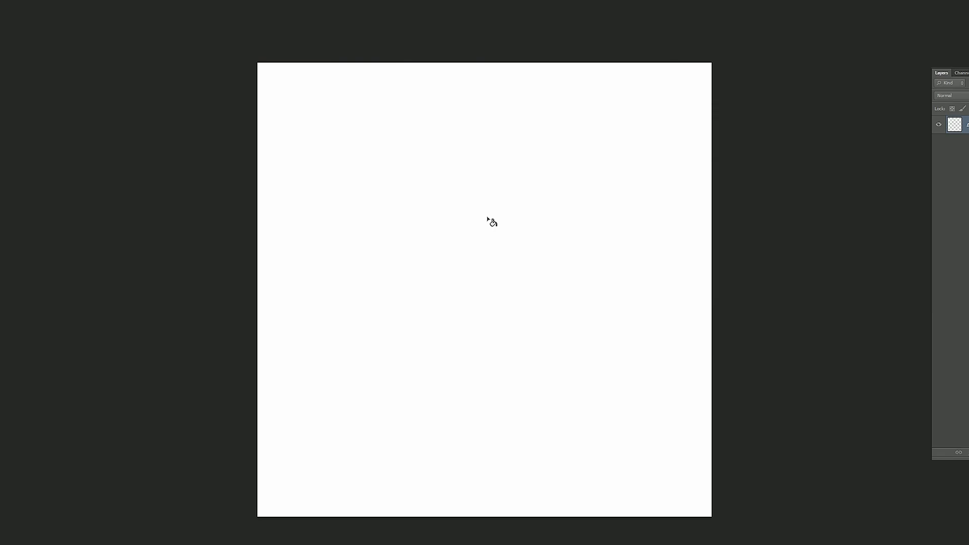
pyautogui.click(485, 211)
pyautogui.hotkey('ctrl', 'shift', 'n')
pyautogui.press('Return')
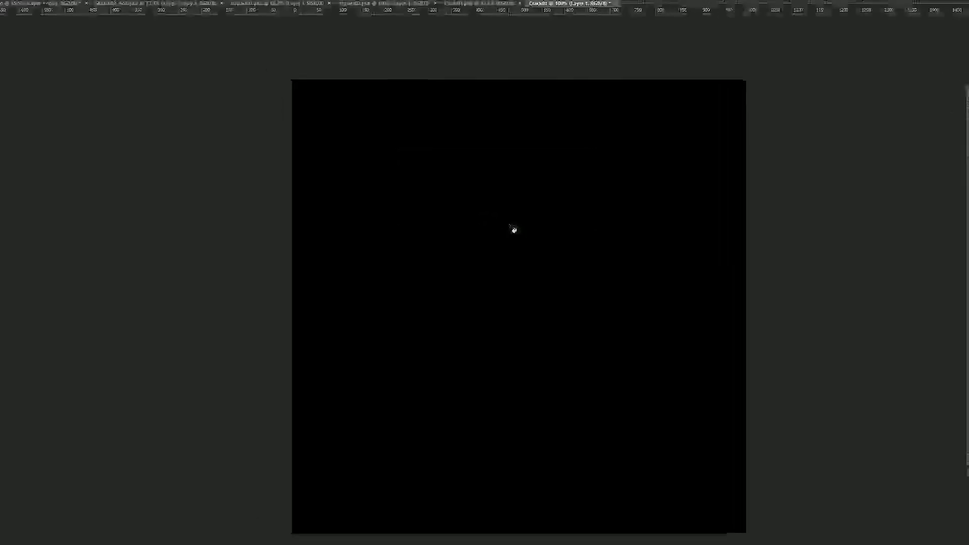
# Set the foreground color to white and switch to the Brush tool with a low opacity.
pyautogui.click(8, 295)
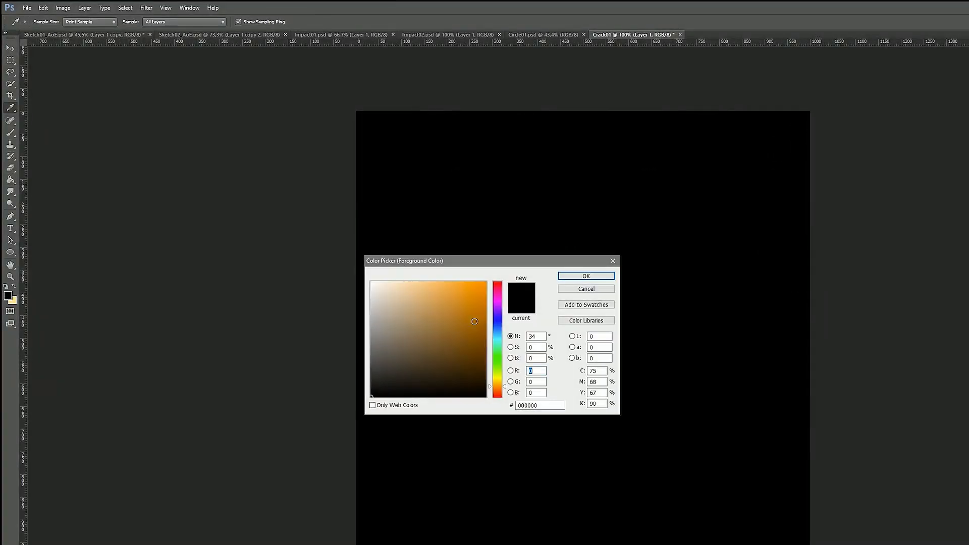
pyautogui.click(372, 284)
pyautogui.click(575, 275)
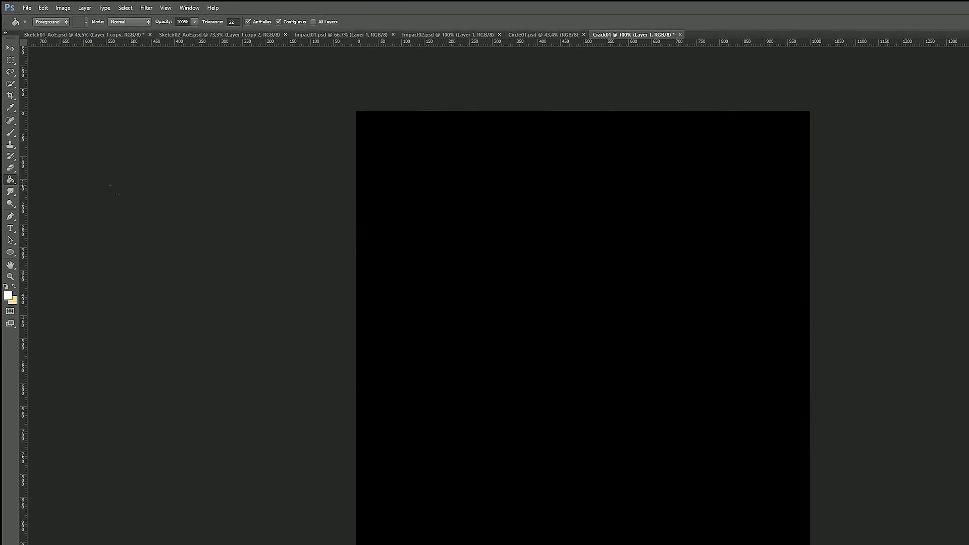
pyautogui.click(10, 133)
pyautogui.click(191, 22)
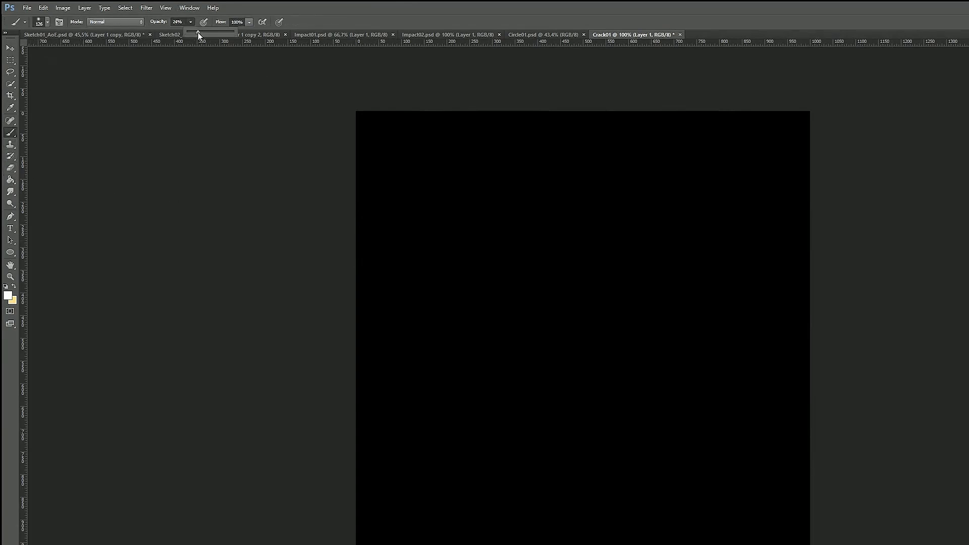
pyautogui.moveTo(198, 32); pyautogui.dragTo(195, 31)
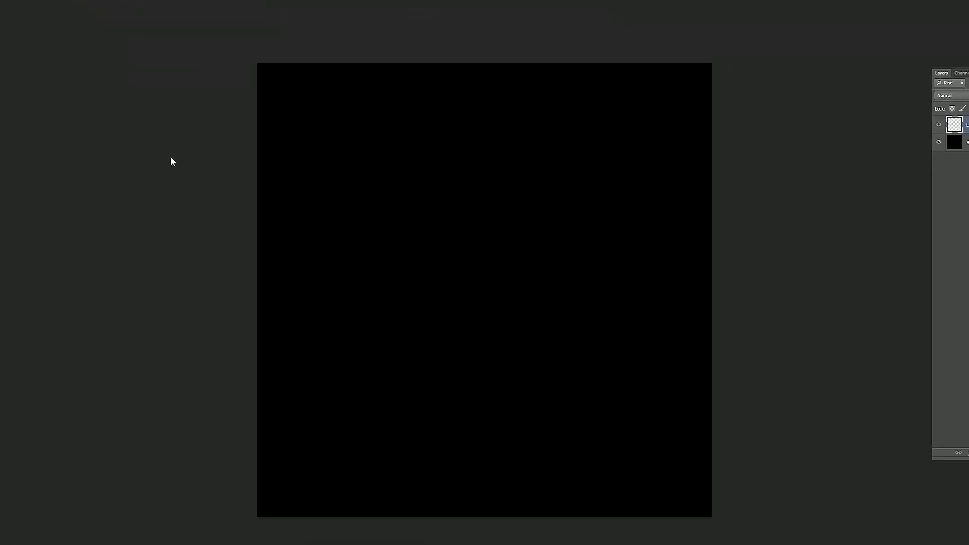
# Rough in faint, wavy crack lines radiating in all directions from the canvas center with a small soft brush.
pyautogui.keyDown('alt'); pyautogui.moveTo(450, 217); pyautogui.dragTo(430, 225, button='right'); pyautogui.keyUp('alt')
pyautogui.keyDown('ctrl'); pyautogui.click(437, 240); pyautogui.keyUp('ctrl')
pyautogui.keyDown('alt'); pyautogui.click(460, 234); pyautogui.keyUp('alt')
pyautogui.moveTo(439, 249); pyautogui.dragTo(367, 177)
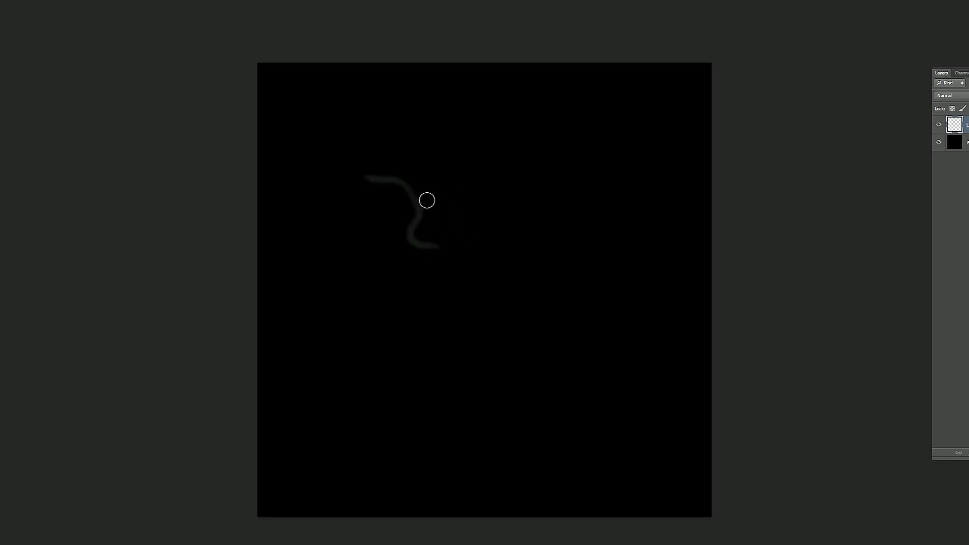
pyautogui.moveTo(445, 243); pyautogui.dragTo(458, 162)
pyautogui.moveTo(442, 244); pyautogui.dragTo(515, 172)
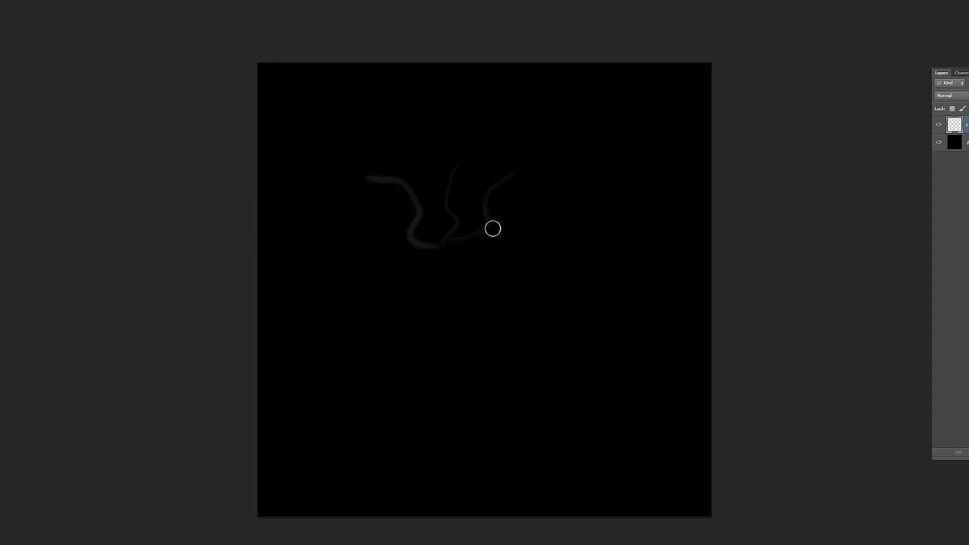
pyautogui.moveTo(480, 244); pyautogui.dragTo(586, 259)
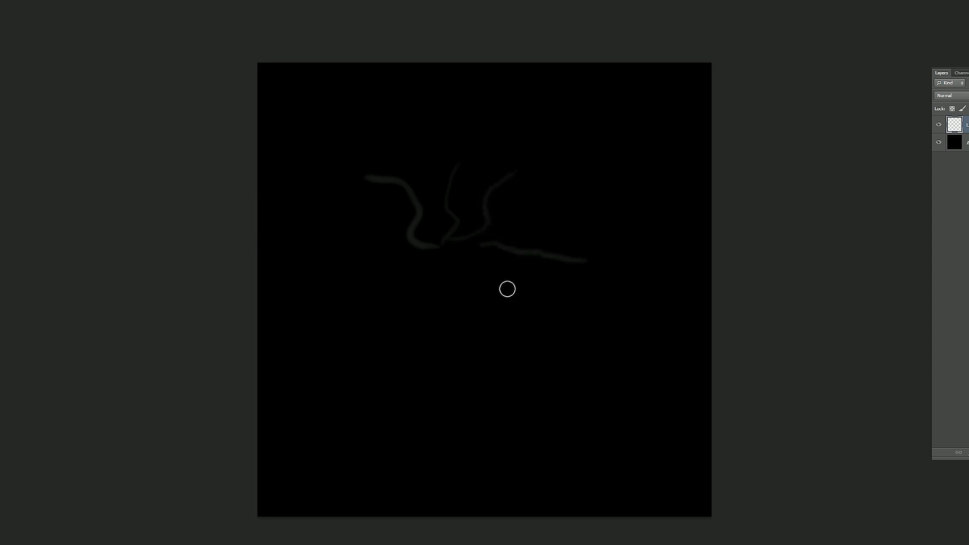
pyautogui.moveTo(506, 286); pyautogui.dragTo(608, 397)
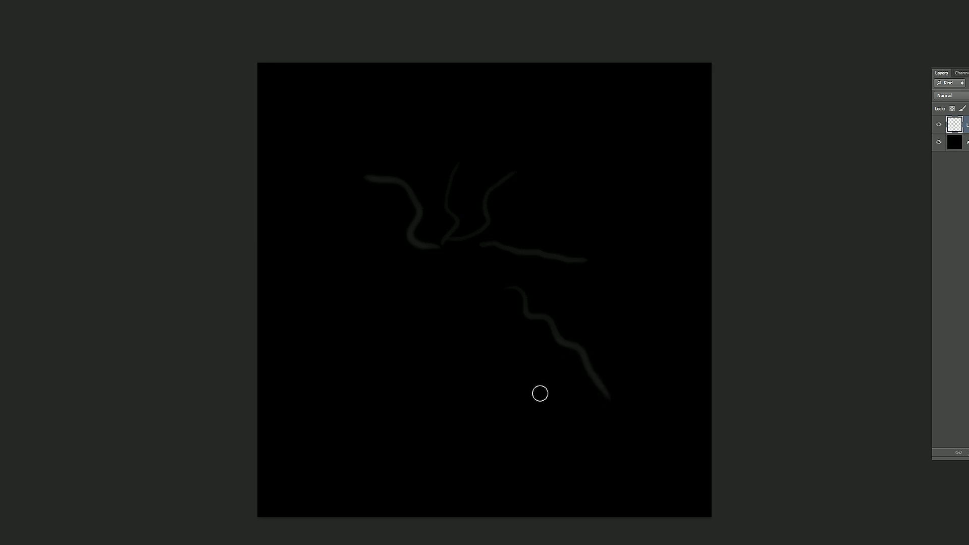
pyautogui.moveTo(453, 306); pyautogui.dragTo(474, 413)
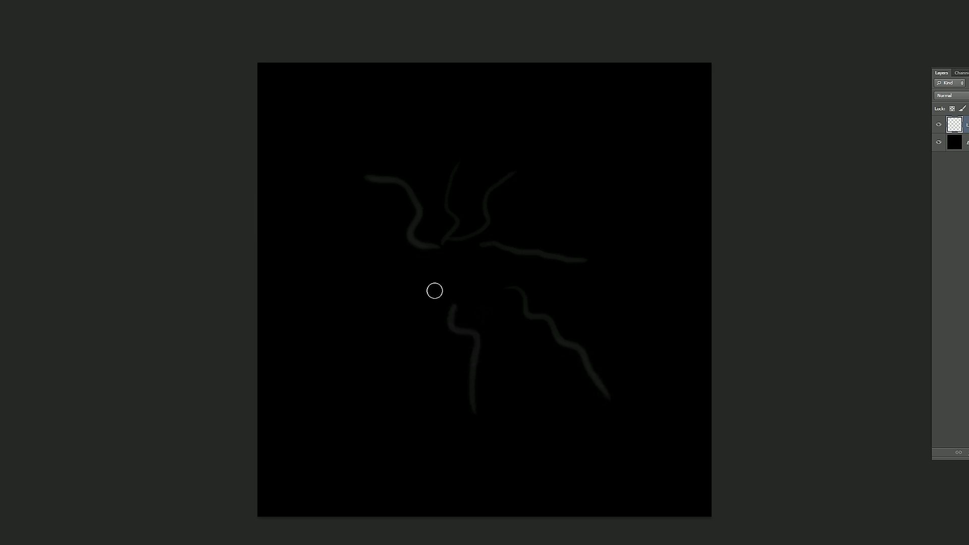
pyautogui.moveTo(435, 291); pyautogui.dragTo(365, 352)
pyautogui.moveTo(420, 285); pyautogui.dragTo(335, 314)
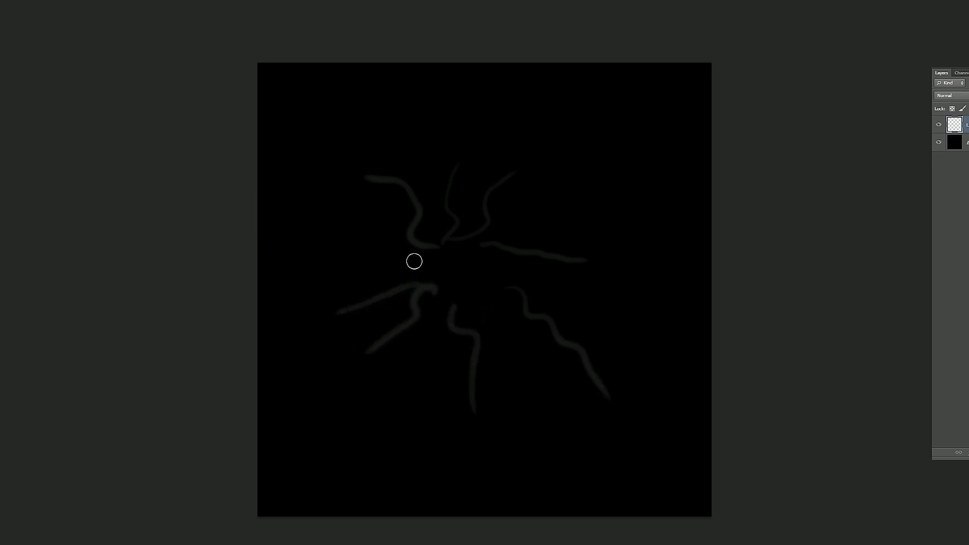
pyautogui.moveTo(422, 260); pyautogui.dragTo(375, 259)
pyautogui.moveTo(490, 252); pyautogui.dragTo(580, 181)
# Paint a thin, irregular ring joining the inner ends of the cracks, plus short connecting lines around it, using a smaller brush.
pyautogui.press('z')
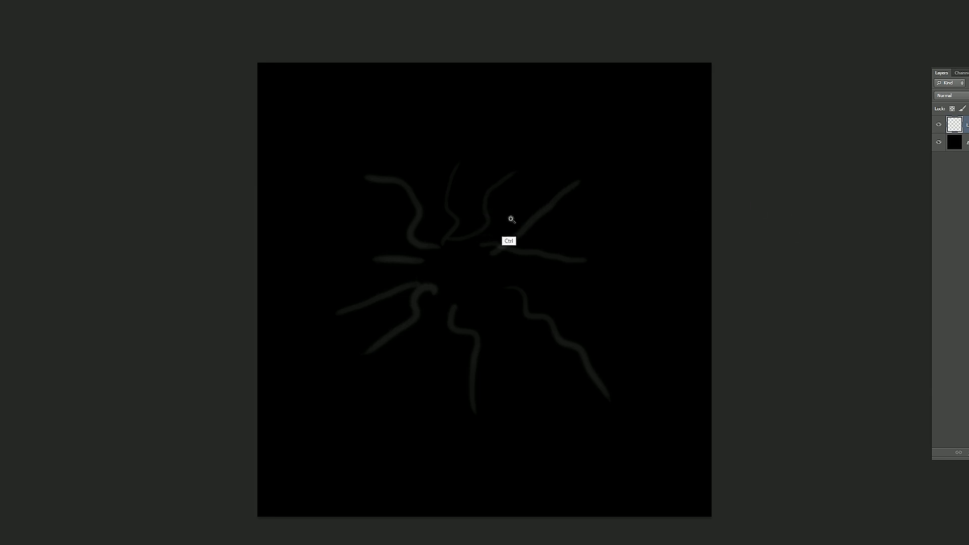
pyautogui.click(523, 227)
pyautogui.keyDown('alt'); pyautogui.moveTo(368, 267); pyautogui.dragTo(353, 266, button='right'); pyautogui.keyUp('alt')
pyautogui.moveTo(313, 301)
pyautogui.mouseDown()
pyautogui.moveTo(358, 257)
pyautogui.moveTo(402, 256)
pyautogui.moveTo(448, 272)
pyautogui.moveTo(475, 320)
pyautogui.moveTo(438, 385)
pyautogui.moveTo(381, 386)
pyautogui.moveTo(319, 348)
pyautogui.moveTo(374, 363)
pyautogui.moveTo(300, 387)
pyautogui.moveTo(366, 428)
pyautogui.moveTo(503, 416)
pyautogui.mouseUp()
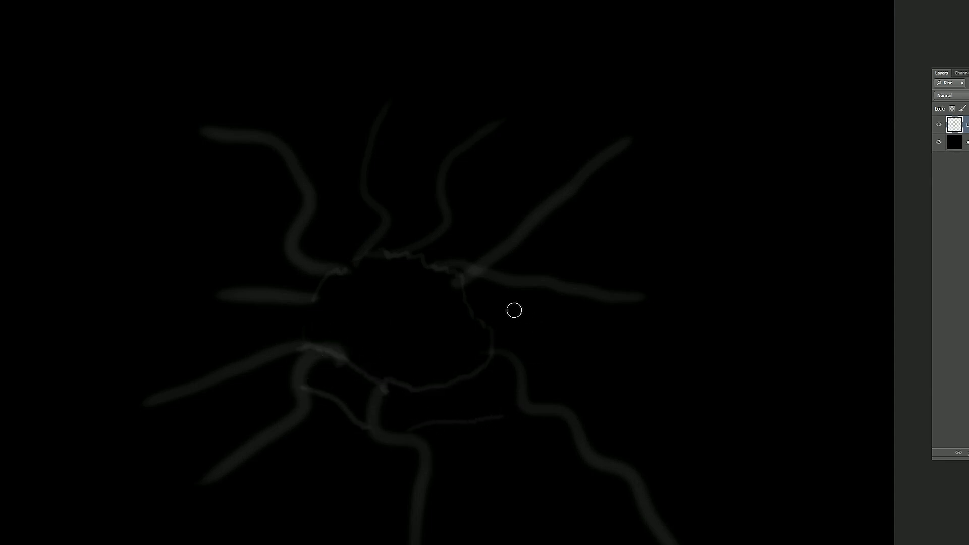
pyautogui.moveTo(523, 296); pyautogui.dragTo(533, 335)
pyautogui.moveTo(451, 231); pyautogui.dragTo(474, 246)
pyautogui.moveTo(405, 230); pyautogui.dragTo(376, 225)
pyautogui.moveTo(312, 244); pyautogui.dragTo(281, 262)
pyautogui.moveTo(293, 303)
pyautogui.mouseDown()
pyautogui.moveTo(271, 331)
pyautogui.moveTo(268, 292)
pyautogui.mouseUp()
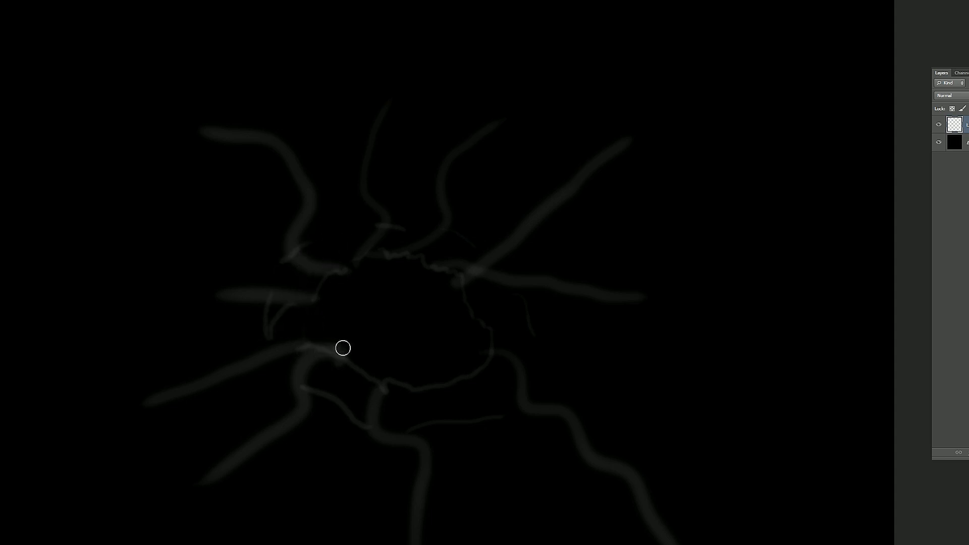
# Trace brighter jagged strokes over the lower-left cracks where they meet the ring, using a finer brush.
pyautogui.moveTo(318, 351)
pyautogui.keyDown('ctrl'); pyautogui.mouseDown()
pyautogui.moveTo(324, 357)
pyautogui.moveTo(410, 259)
pyautogui.mouseUp(); pyautogui.keyUp('ctrl')
pyautogui.keyDown('alt'); pyautogui.scroll(4, 411, 258); pyautogui.keyUp('alt')
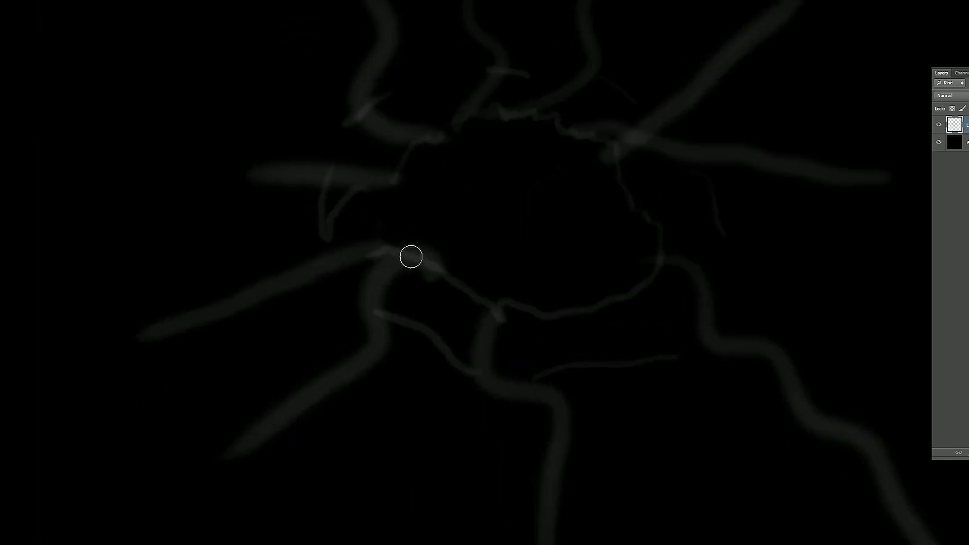
pyautogui.keyDown('alt'); pyautogui.moveTo(408, 256); pyautogui.dragTo(400, 261, button='right'); pyautogui.keyUp('alt')
pyautogui.moveTo(426, 260)
pyautogui.mouseDown()
pyautogui.moveTo(382, 281)
pyautogui.moveTo(422, 263)
pyautogui.moveTo(371, 235)
pyautogui.moveTo(378, 242)
pyautogui.moveTo(309, 275)
pyautogui.mouseUp()
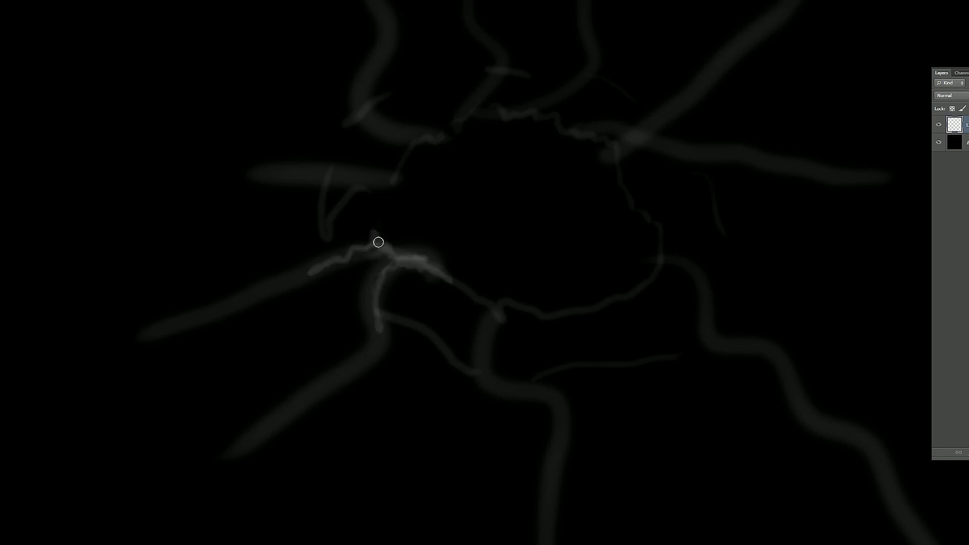
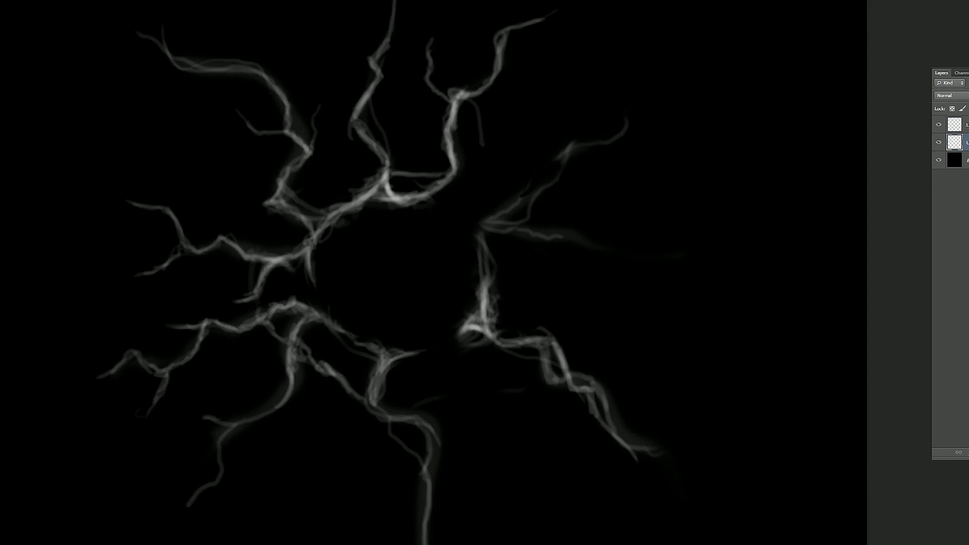
# Merge the two crack layers into one and toggle the merged layer's visibility to check it.
pyautogui.hotkey('alt', 'shift', ']')
pyautogui.hotkey('ctrl', 'e')
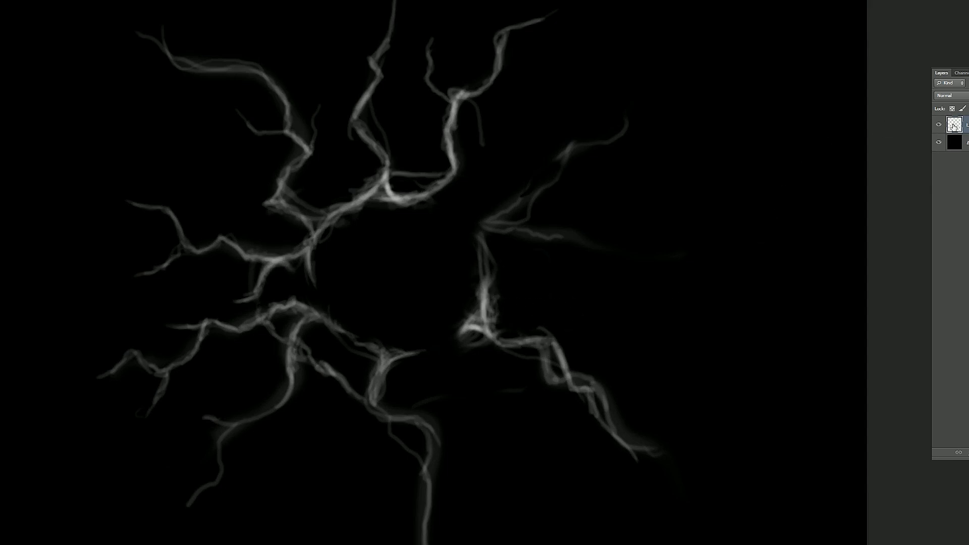
pyautogui.click(939, 126)
pyautogui.click(940, 125)
# Paint jagged branches and offshoots along the cracks right of the ring, thickening their shared junction.
pyautogui.moveTo(493, 225)
pyautogui.mouseDown()
pyautogui.moveTo(478, 235)
pyautogui.moveTo(519, 214)
pyautogui.moveTo(558, 177)
pyautogui.moveTo(568, 151)
pyautogui.moveTo(552, 180)
pyautogui.moveTo(484, 222)
pyautogui.moveTo(683, 267)
pyautogui.mouseUp()
pyautogui.moveTo(505, 229); pyautogui.dragTo(499, 285)
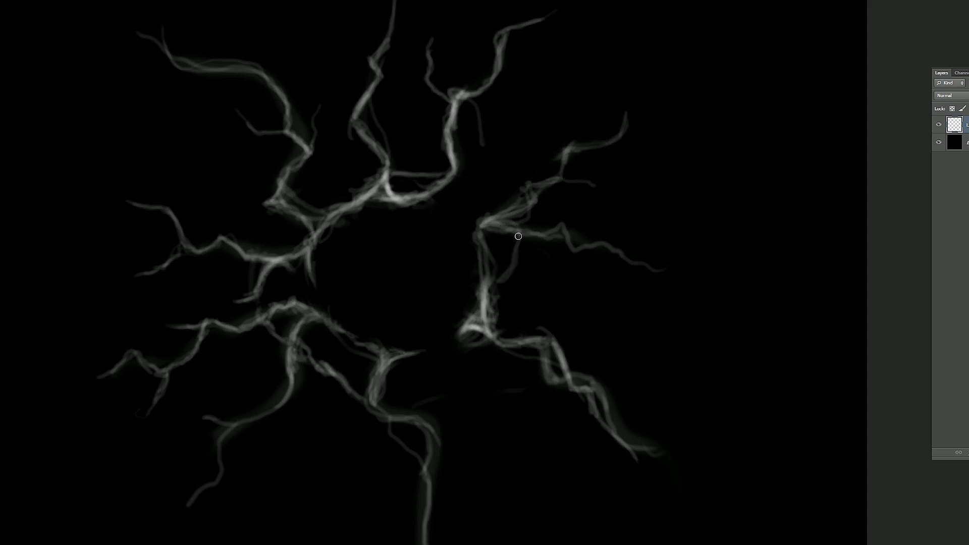
pyautogui.moveTo(506, 229)
pyautogui.mouseDown()
pyautogui.moveTo(448, 329)
pyautogui.moveTo(452, 341)
pyautogui.moveTo(474, 330)
pyautogui.mouseUp()
pyautogui.moveTo(458, 245); pyautogui.dragTo(479, 232)
# Add short faint crack spurs pointing from the ring into its empty center.
pyautogui.moveTo(387, 361); pyautogui.dragTo(382, 306)
pyautogui.keyDown('alt'); pyautogui.moveTo(388, 336); pyautogui.dragTo(393, 337, button='right'); pyautogui.keyUp('alt')
pyautogui.moveTo(383, 314)
pyautogui.mouseDown()
pyautogui.moveTo(387, 359)
pyautogui.moveTo(387, 298)
pyautogui.mouseUp()
pyautogui.moveTo(306, 250); pyautogui.dragTo(346, 257)
pyautogui.moveTo(391, 201); pyautogui.dragTo(399, 236)
pyautogui.moveTo(478, 230); pyautogui.dragTo(433, 256)
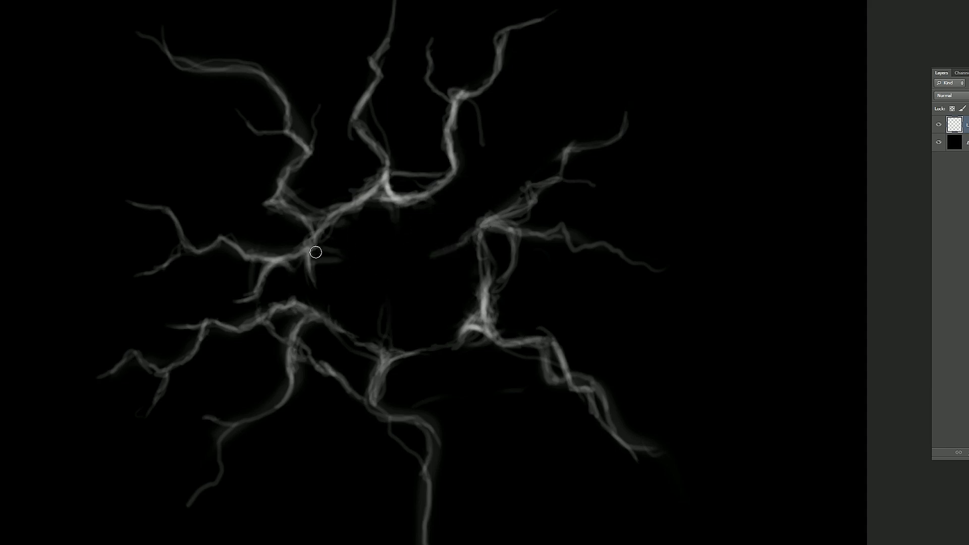
pyautogui.moveTo(313, 252)
pyautogui.mouseDown()
pyautogui.moveTo(386, 260)
pyautogui.moveTo(462, 238)
pyautogui.moveTo(398, 259)
pyautogui.mouseUp()
# Rework the inward spurs around the ring, shortening them toward the surrounding cracks.
pyautogui.press('x')
pyautogui.moveTo(479, 322)
pyautogui.mouseDown()
pyautogui.moveTo(376, 279)
pyautogui.moveTo(380, 242)
pyautogui.mouseUp()
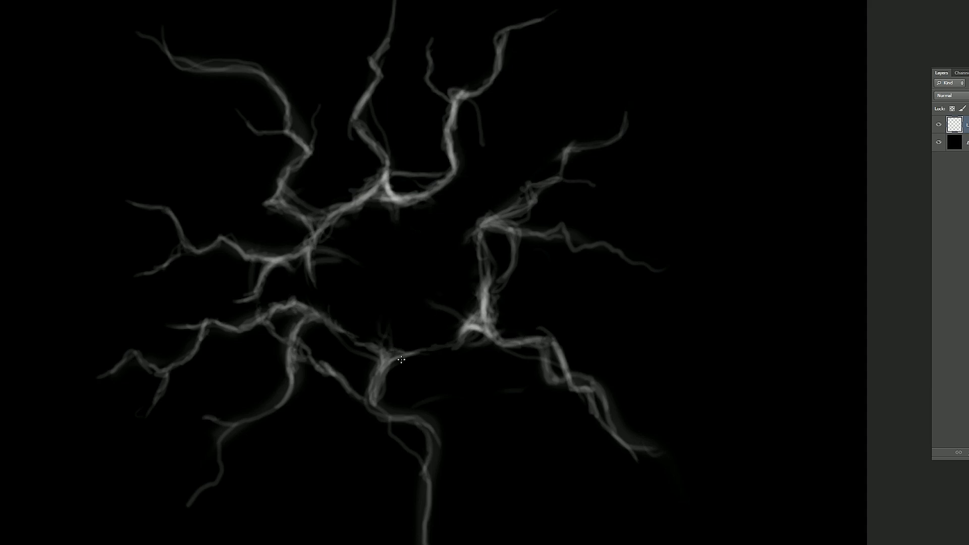
pyautogui.moveTo(391, 338); pyautogui.dragTo(382, 292)
pyautogui.moveTo(352, 261); pyautogui.dragTo(330, 248)
pyautogui.moveTo(446, 309)
pyautogui.mouseDown()
pyautogui.moveTo(416, 300)
pyautogui.moveTo(384, 313)
pyautogui.mouseUp()
# Reshape the long bottom crack into a zigzag with a tapered tip and touch up the lower-left crack's end.
pyautogui.moveTo(441, 422)
pyautogui.mouseDown()
pyautogui.moveTo(430, 387)
pyautogui.moveTo(443, 454)
pyautogui.moveTo(436, 529)
pyautogui.mouseUp()
pyautogui.moveTo(441, 451)
pyautogui.mouseDown()
pyautogui.moveTo(440, 348)
pyautogui.moveTo(423, 353)
pyautogui.mouseUp()
pyautogui.moveTo(436, 420); pyautogui.dragTo(417, 468)
pyautogui.moveTo(425, 442)
pyautogui.mouseDown()
pyautogui.moveTo(413, 404)
pyautogui.moveTo(422, 287)
pyautogui.mouseUp()
pyautogui.moveTo(375, 238)
pyautogui.mouseDown()
pyautogui.moveTo(415, 398)
pyautogui.moveTo(415, 478)
pyautogui.mouseUp()
pyautogui.moveTo(290, 189); pyautogui.dragTo(180, 357)
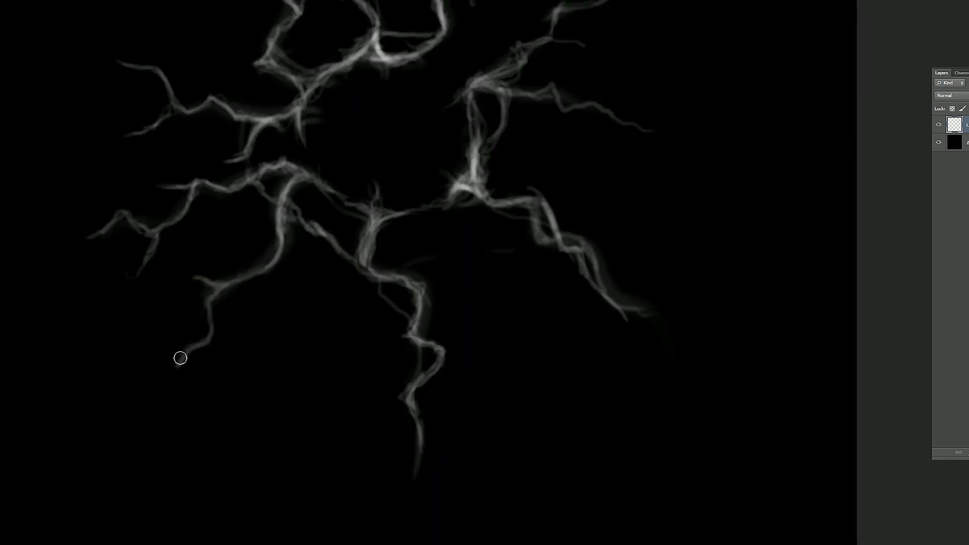
# Reinforce the left and lower-left cracks with extra strokes where they join the central ring.
pyautogui.moveTo(220, 287); pyautogui.dragTo(303, 181)
pyautogui.moveTo(280, 122); pyautogui.dragTo(302, 146)
pyautogui.moveTo(305, 176)
pyautogui.mouseDown()
pyautogui.moveTo(346, 205)
pyautogui.moveTo(403, 223)
pyautogui.mouseUp()
pyautogui.moveTo(352, 261); pyautogui.dragTo(257, 178)
pyautogui.moveTo(285, 136)
pyautogui.mouseDown()
pyautogui.moveTo(283, 212)
pyautogui.moveTo(338, 132)
pyautogui.moveTo(437, 108)
pyautogui.moveTo(435, 144)
pyautogui.moveTo(464, 212)
pyautogui.mouseUp()
# Adjust the brush size, add small faint marks inside the ring, and review the whole texture.
pyautogui.press(']')
pyautogui.press(']')
pyautogui.press(']')
pyautogui.press('[')
pyautogui.press('[')
pyautogui.press('[')
pyautogui.press('[')
pyautogui.moveTo(445, 276); pyautogui.dragTo(407, 274)
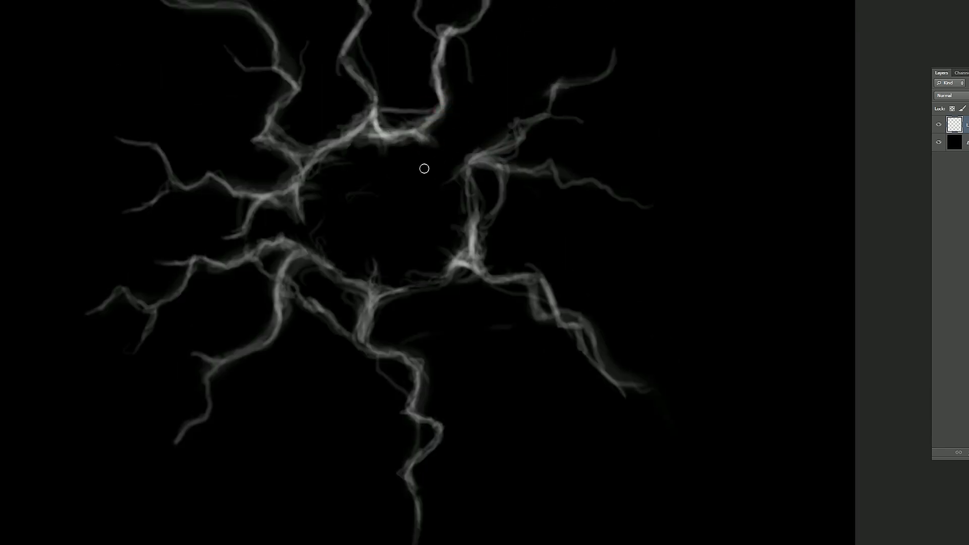
pyautogui.press(']')
pyautogui.press(']')
pyautogui.press(']')
pyautogui.hotkey('ctrl', '0')
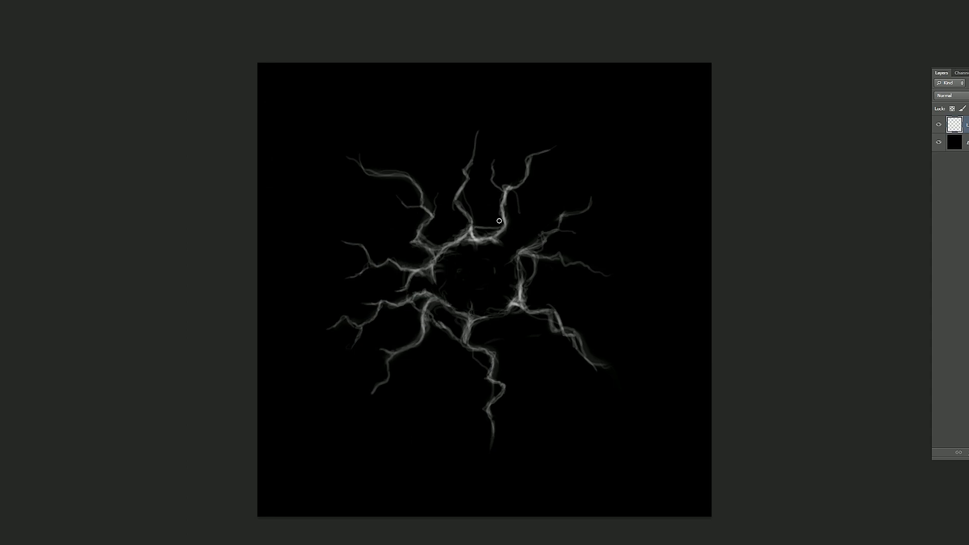
# Thicken the cracks right of the ring and add fine offshoots around the right and lower-right branches.
pyautogui.hotkey('ctrl', '+')
pyautogui.hotkey('ctrl', '+')
pyautogui.moveTo(638, 169); pyautogui.dragTo(539, 264)
pyautogui.moveTo(481, 293)
pyautogui.mouseDown()
pyautogui.moveTo(522, 304)
pyautogui.moveTo(488, 370)
pyautogui.mouseUp()
pyautogui.moveTo(479, 398); pyautogui.dragTo(545, 429)
pyautogui.moveTo(397, 490); pyautogui.dragTo(413, 478)
pyautogui.moveTo(548, 438)
pyautogui.mouseDown()
pyautogui.moveTo(524, 464)
pyautogui.moveTo(528, 448)
pyautogui.mouseUp()
pyautogui.moveTo(543, 415); pyautogui.dragTo(540, 371)
pyautogui.moveTo(521, 297)
pyautogui.mouseDown()
pyautogui.moveTo(551, 347)
pyautogui.moveTo(567, 302)
pyautogui.mouseUp()
pyautogui.moveTo(563, 294); pyautogui.dragTo(598, 314)
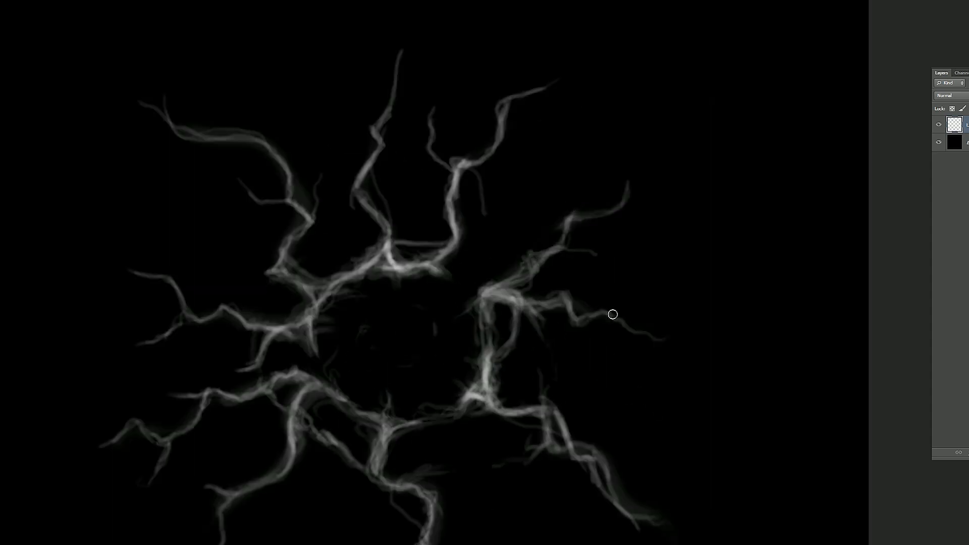
# Paint a thick curved crack linking the upper-left branch to the top of the ring, redoing the first stroke.
pyautogui.hotkey('ctrl', '0')
pyautogui.moveTo(401, 176)
pyautogui.mouseDown()
pyautogui.moveTo(442, 232)
pyautogui.moveTo(461, 236)
pyautogui.moveTo(451, 251)
pyautogui.mouseUp()
pyautogui.keyDown('alt'); pyautogui.scroll(3, 449, 221); pyautogui.keyUp('alt')
pyautogui.moveTo(408, 225); pyautogui.dragTo(458, 255)
pyautogui.hotkey('ctrl', 'z')
pyautogui.moveTo(409, 225); pyautogui.dragTo(478, 259)
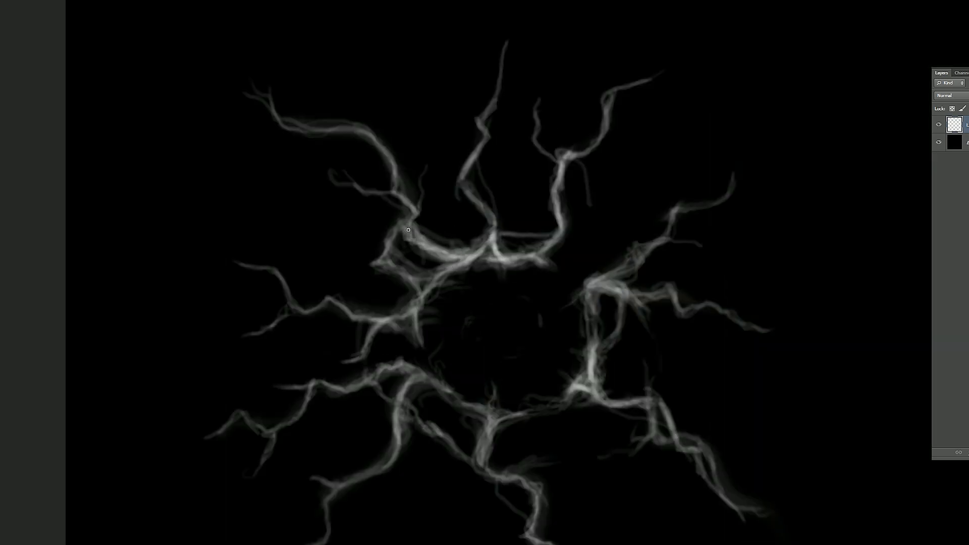
pyautogui.hotkey('ctrl', '0')
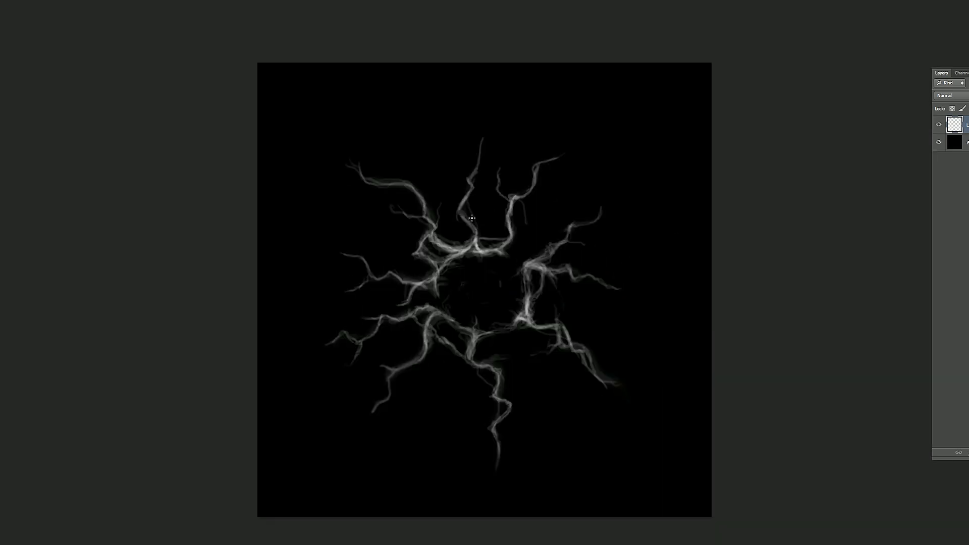
# Thicken the top center crack and add thin side offshoots along its length and near its base.
pyautogui.moveTo(474, 188); pyautogui.dragTo(487, 121)
pyautogui.keyDown('alt'); pyautogui.scroll(3, 471, 189); pyautogui.keyUp('alt')
pyautogui.moveTo(465, 154); pyautogui.dragTo(482, 144)
pyautogui.moveTo(512, 265)
pyautogui.mouseDown()
pyautogui.moveTo(490, 316)
pyautogui.moveTo(541, 234)
pyautogui.mouseUp()
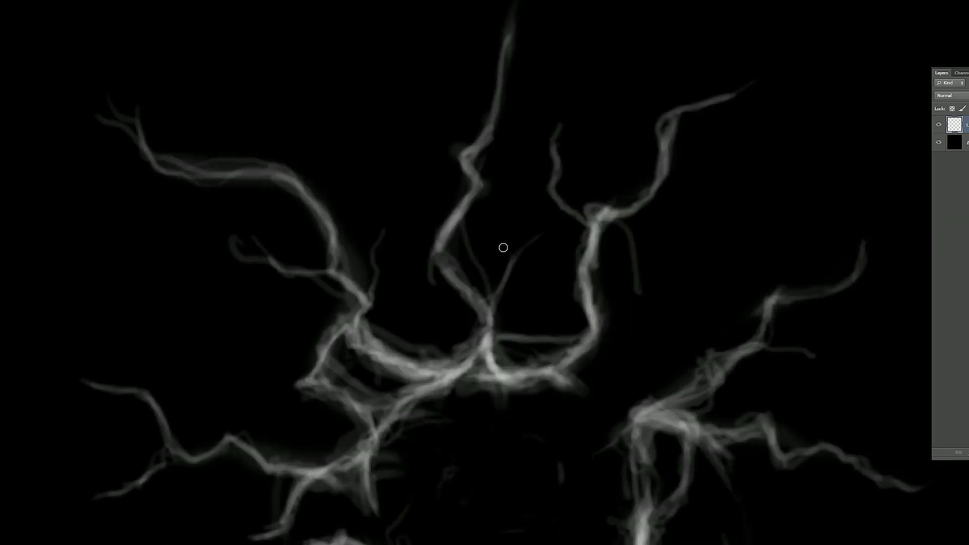
pyautogui.moveTo(465, 188); pyautogui.dragTo(433, 112)
pyautogui.moveTo(469, 167)
pyautogui.mouseDown()
pyautogui.moveTo(418, 104)
pyautogui.moveTo(448, 248)
pyautogui.mouseUp()
pyautogui.moveTo(465, 293); pyautogui.dragTo(445, 366)
pyautogui.moveTo(485, 187); pyautogui.dragTo(475, 314)
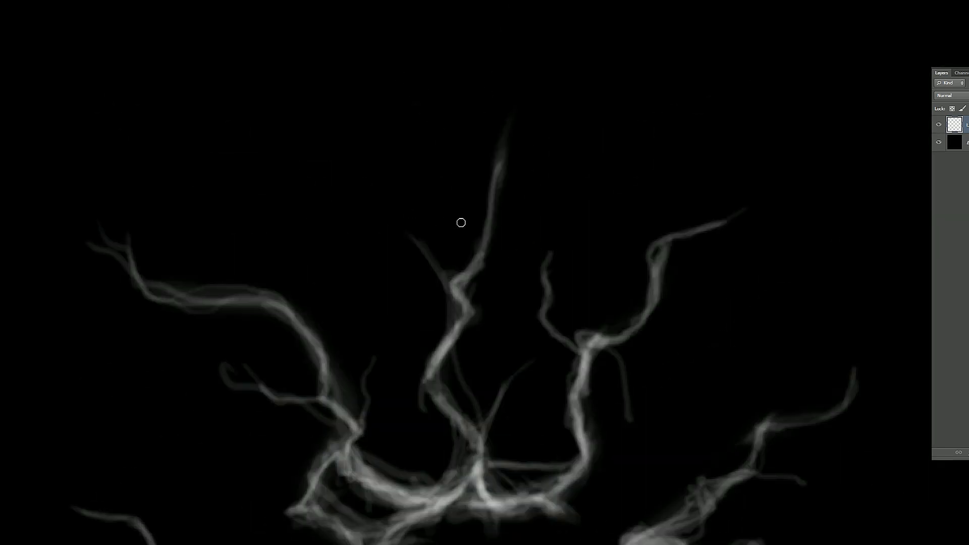
# Erase the top center crack's straight tip and repaint it as a longer, bent tip reaching higher.
pyautogui.press('e')
pyautogui.moveTo(490, 209); pyautogui.dragTo(504, 130)
pyautogui.press('b')
pyautogui.moveTo(484, 192); pyautogui.dragTo(507, 62)
pyautogui.moveTo(526, 132); pyautogui.dragTo(487, 191)
pyautogui.moveTo(483, 235); pyautogui.dragTo(522, 87)
pyautogui.keyDown('alt'); pyautogui.scroll(-3, 515, 184); pyautogui.keyUp('alt')
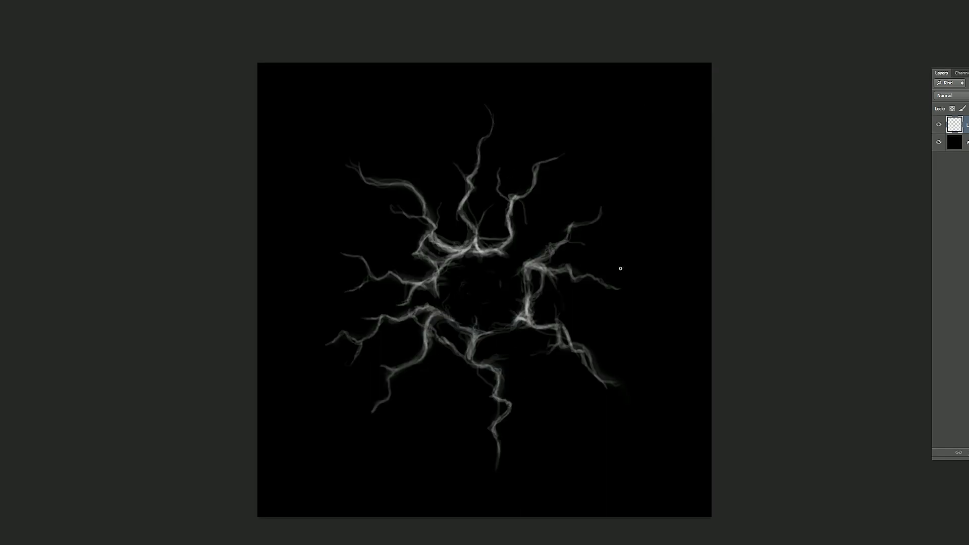
# Clean up and extend the outer tips of the left and right cracks with fine, faint strokes.
pyautogui.press('e')
pyautogui.moveTo(326, 293); pyautogui.dragTo(346, 291)
pyautogui.press('b')
pyautogui.moveTo(345, 291); pyautogui.dragTo(322, 290)
pyautogui.keyDown('ctrl'); pyautogui.moveTo(823, 201); pyautogui.dragTo(826, 197); pyautogui.keyUp('ctrl')
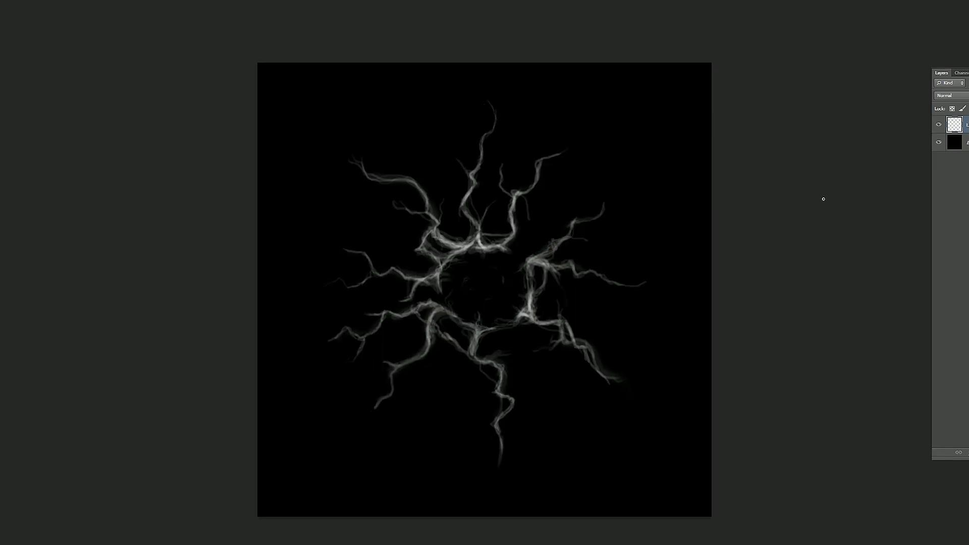
# Add an Outer Glow to the crack layer in white (ffffff) with a size of 24 px and reduced opacity.
pyautogui.doubleClick(954, 125)
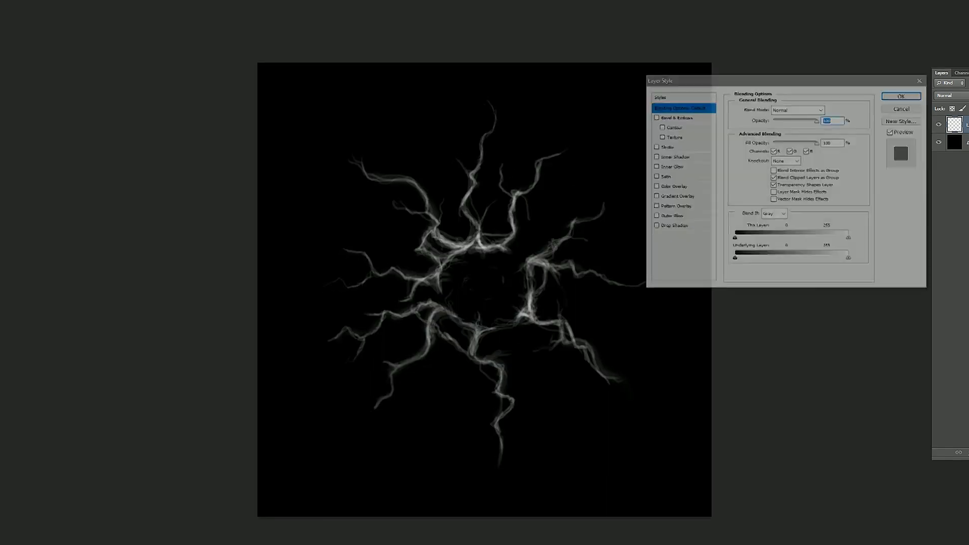
pyautogui.moveTo(778, 77); pyautogui.dragTo(821, 174)
pyautogui.click(687, 320)
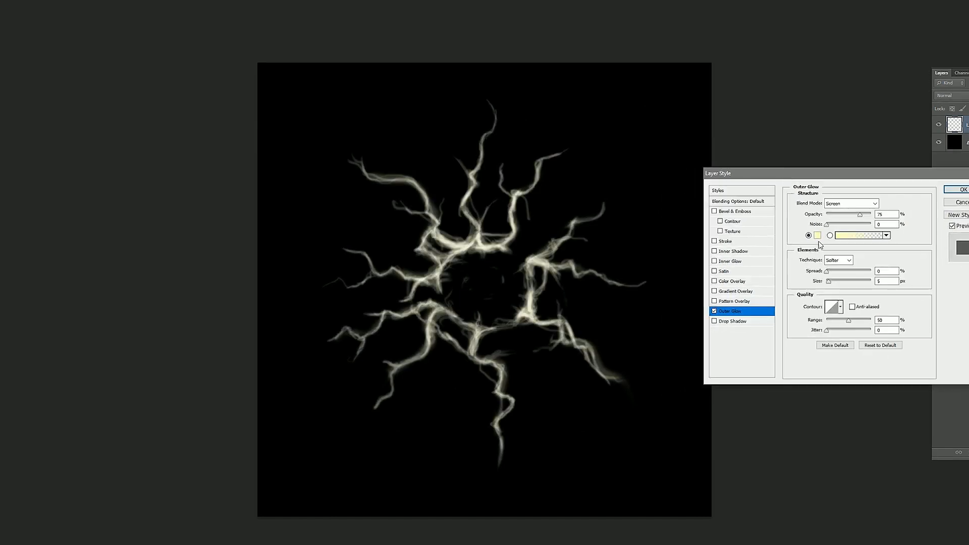
pyautogui.click(818, 236)
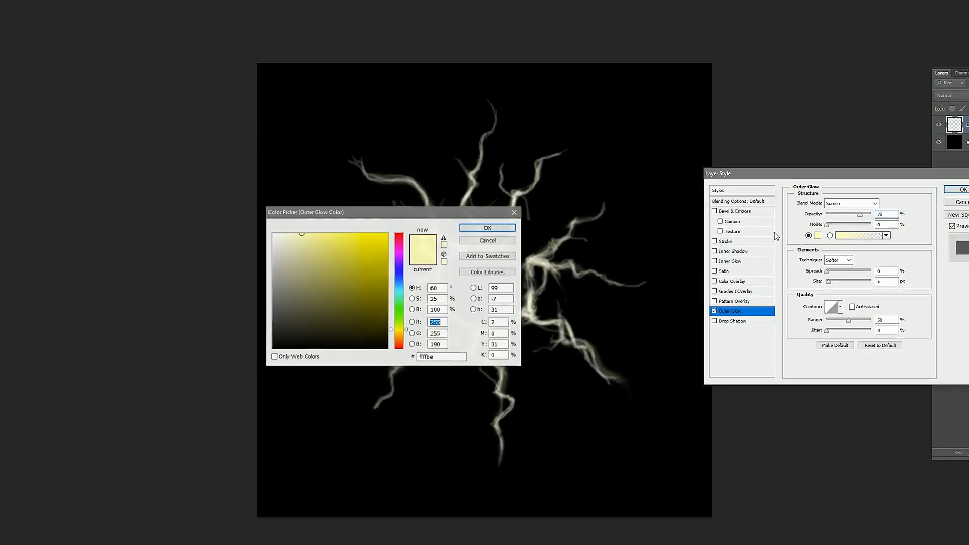
pyautogui.write('ffffff')
pyautogui.moveTo(353, 219); pyautogui.dragTo(780, 77)
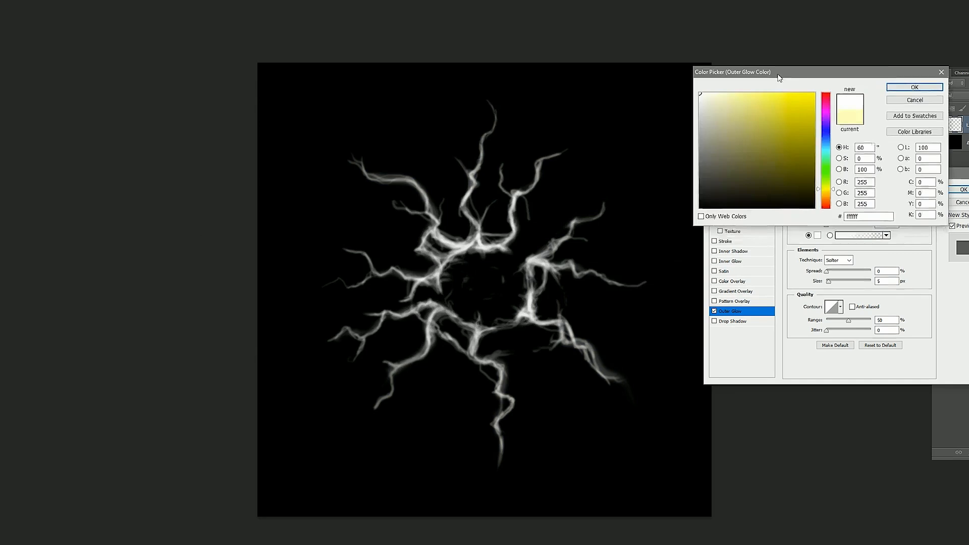
pyautogui.click(908, 88)
pyautogui.moveTo(832, 281); pyautogui.dragTo(828, 283)
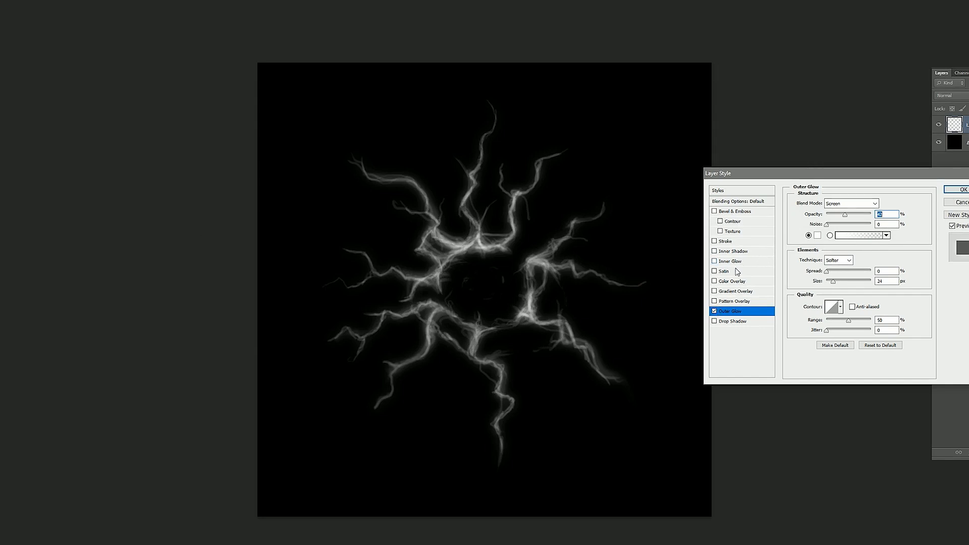
pyautogui.click(955, 189)
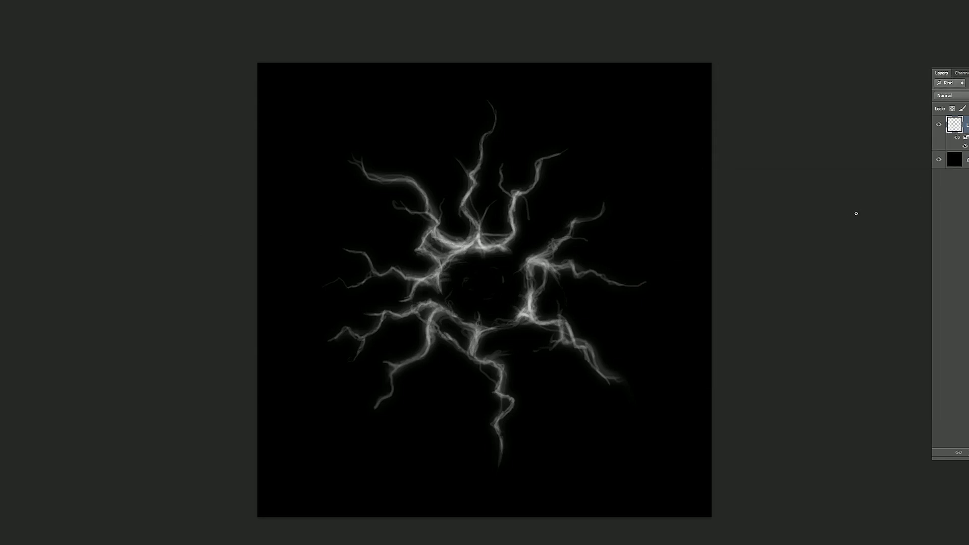
# Hide the black background layer and save the crack artwork as a PNG copy named Crack01.png in the Elements folder.
pyautogui.keyDown('alt'); pyautogui.scroll(-8, 682, 358); pyautogui.keyUp('alt')
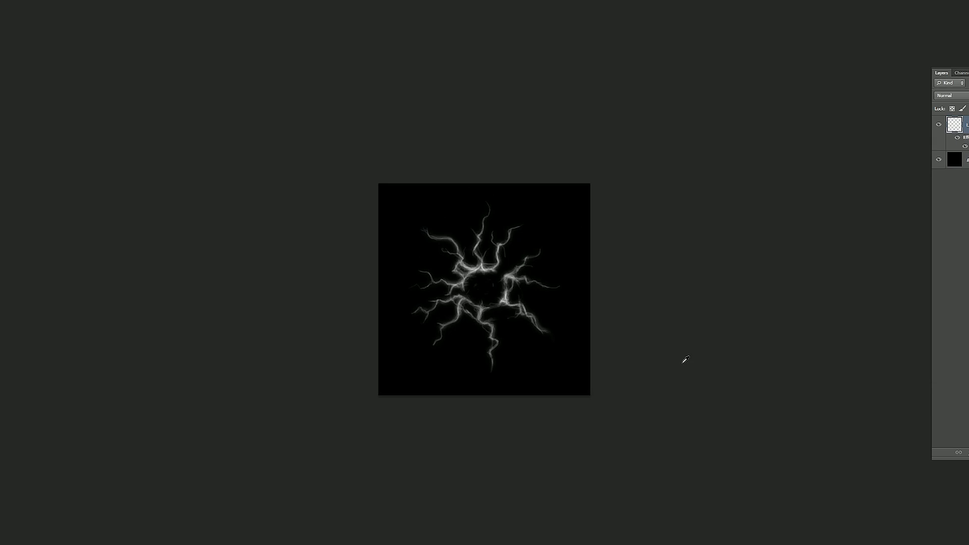
pyautogui.keyDown('alt'); pyautogui.scroll(5, 684, 360); pyautogui.keyUp('alt')
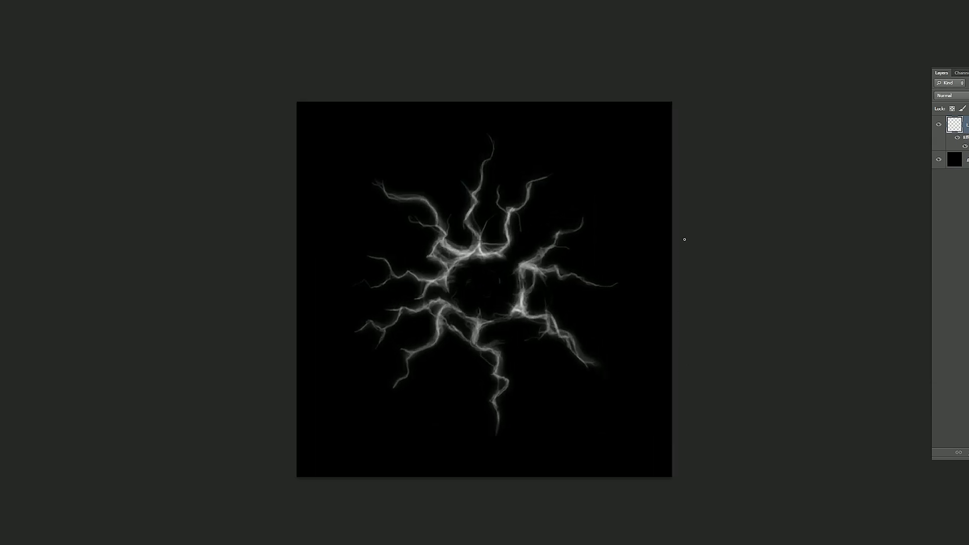
pyautogui.click(939, 159)
pyautogui.hotkey('ctrl', 'shift', 's')
pyautogui.click(484, 321)
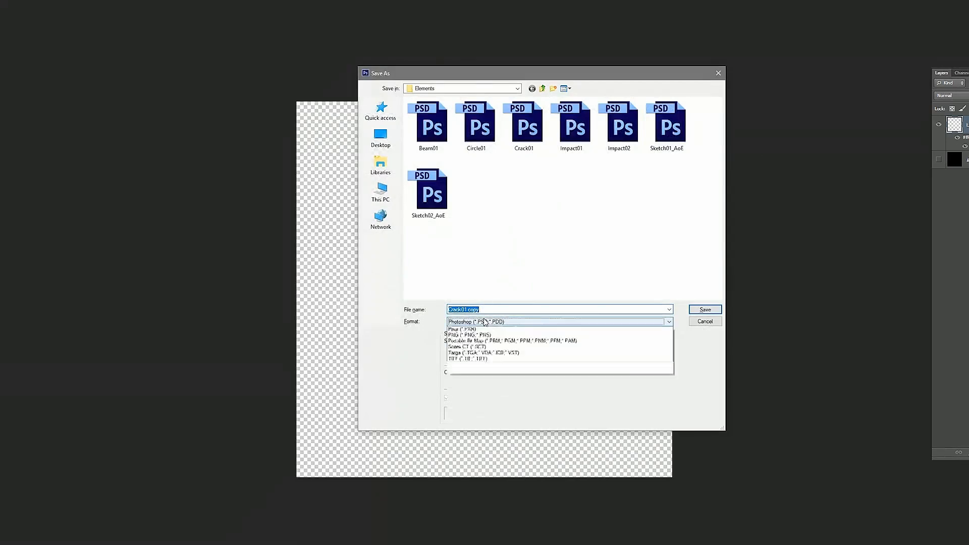
pyautogui.click(473, 425)
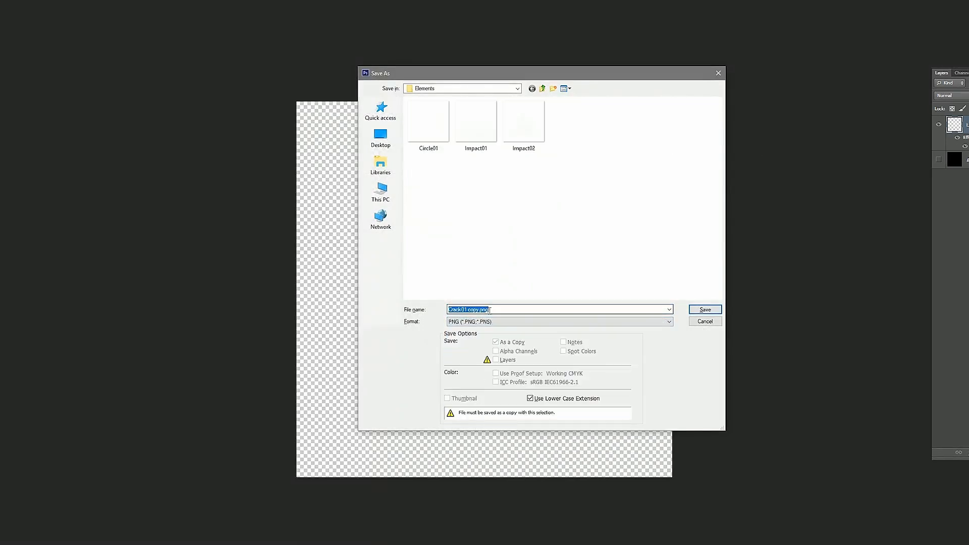
pyautogui.press('BackSpace')
pyautogui.press('BackSpace')
pyautogui.press('BackSpace')
pyautogui.press('BackSpace')
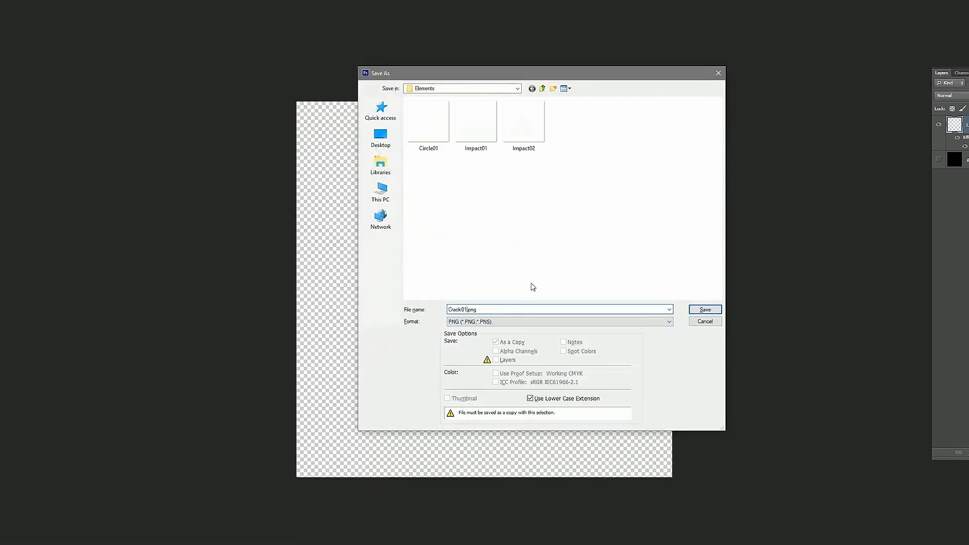
pyautogui.click(549, 250)
pyautogui.click(690, 310)
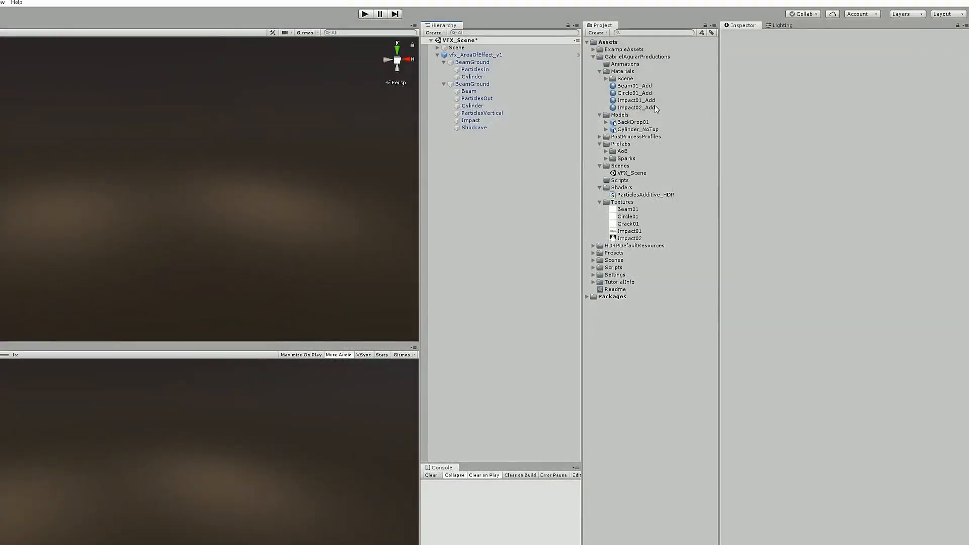
# In Unity, duplicate the Circle01_Add material as Crack01_Add and assign the Crack01 texture as its MainTexture.
pyautogui.click(651, 94)
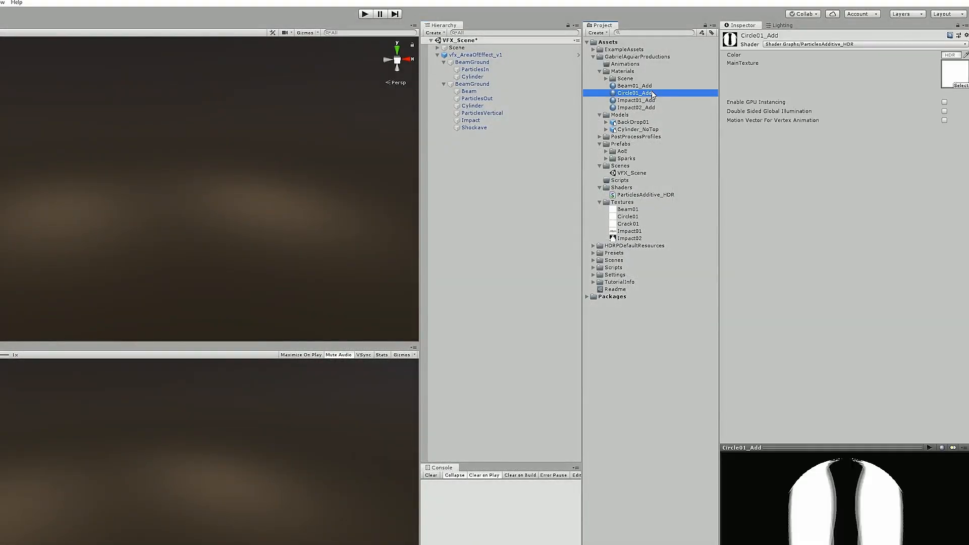
pyautogui.hotkey('ctrl', 'd')
pyautogui.click(636, 101)
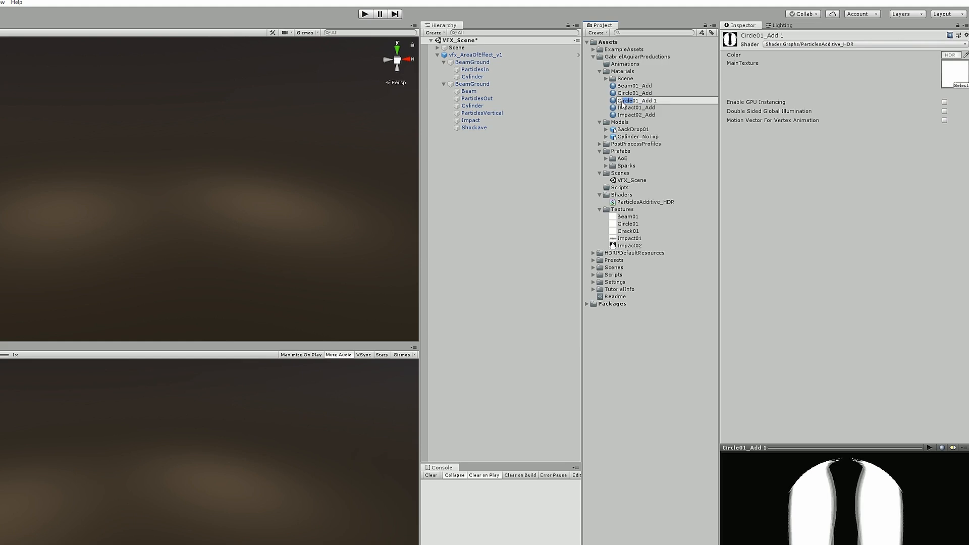
pyautogui.write('Crack')
pyautogui.press('End')
pyautogui.press('BackSpace')
pyautogui.press('BackSpace')
pyautogui.press('Return')
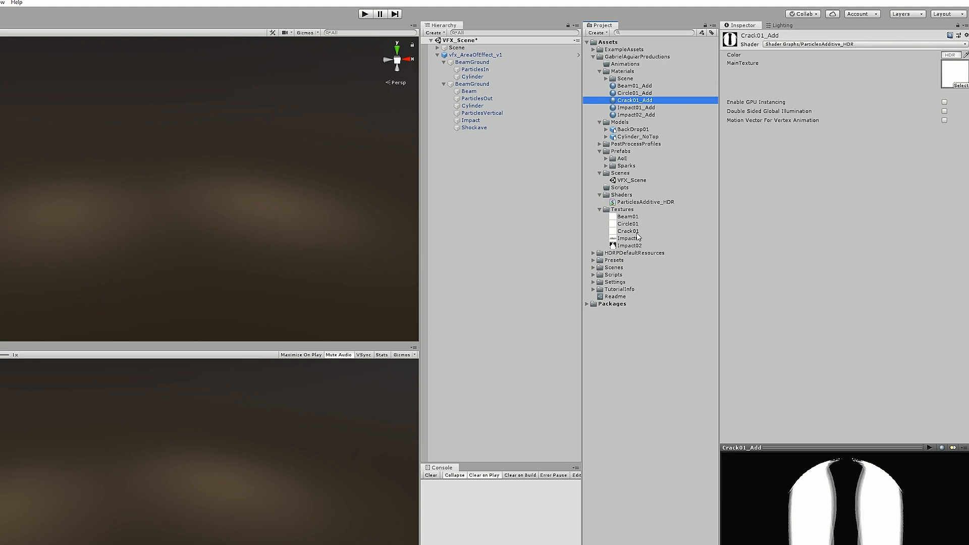
pyautogui.moveTo(638, 233); pyautogui.dragTo(957, 73)
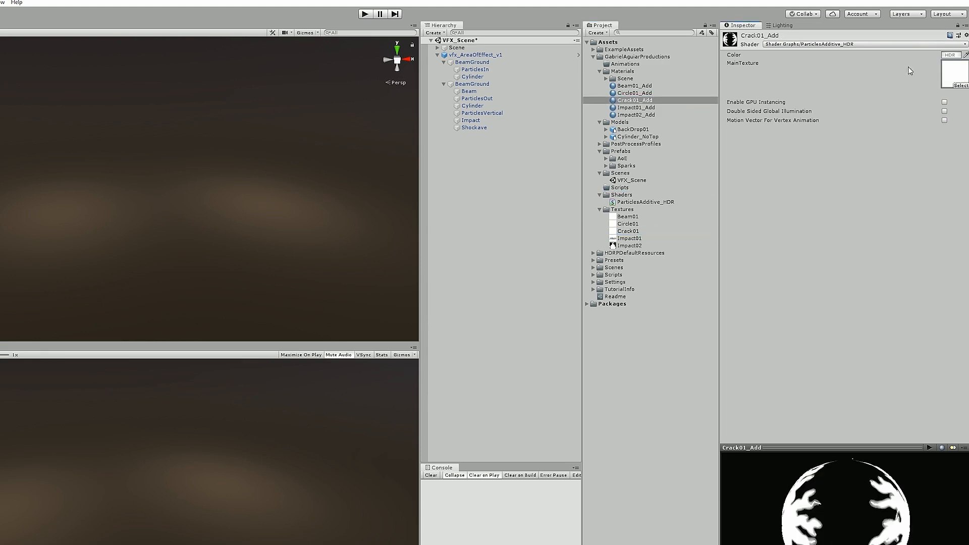
# Duplicate the Shockave particle system, rename the copy Crack, and move it out of the vfx_AreaOfEffect_v1 hierarchy.
pyautogui.click(474, 127)
pyautogui.hotkey('ctrl', 'd')
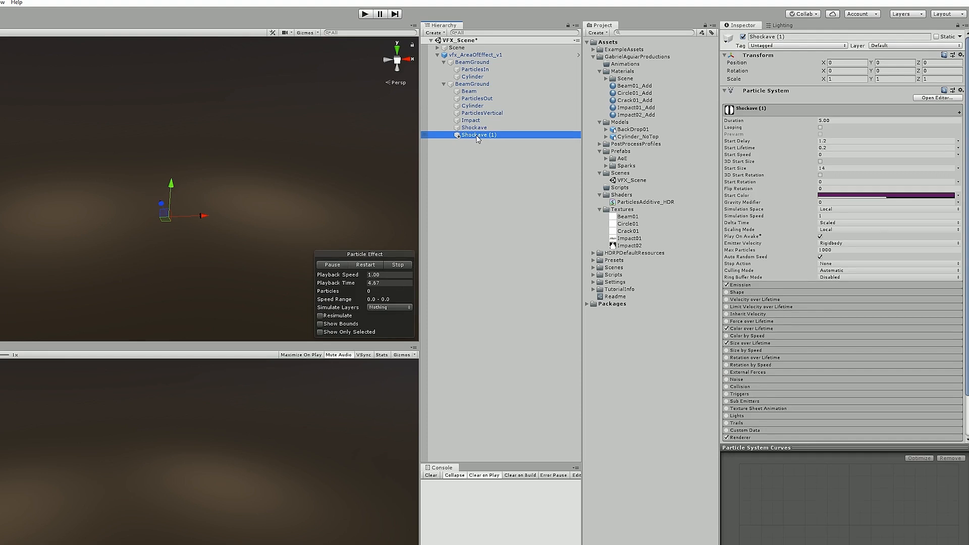
pyautogui.click(476, 136)
pyautogui.write('Cr')
pyautogui.press('Return')
pyautogui.moveTo(476, 140); pyautogui.dragTo(463, 151)
# Assign the Crack01_Add material to the Crack particle system's Renderer.
pyautogui.scroll(-3, 809, 376)
pyautogui.click(804, 393)
pyautogui.scroll(-6, 873, 377)
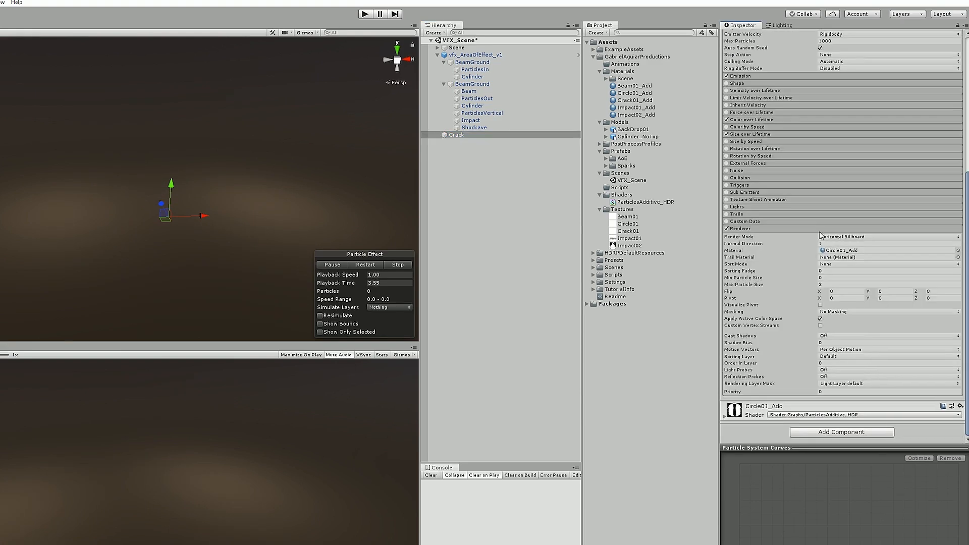
pyautogui.moveTo(631, 100); pyautogui.dragTo(845, 252)
# Disable Size over Lifetime on Crack, set Start Lifetime to 1.5 and Start Size to 6, and replay the effect.
pyautogui.scroll(5, 757, 166)
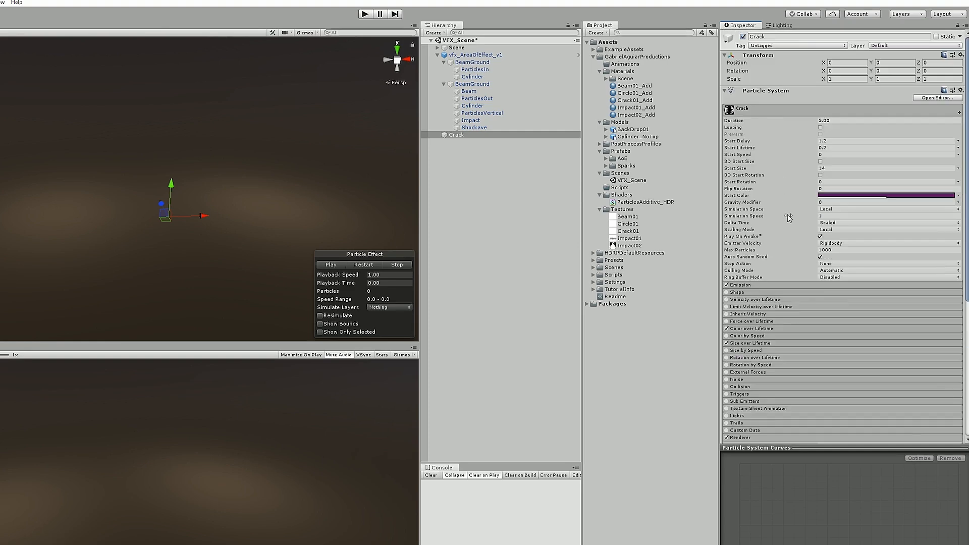
pyautogui.scroll(-4, 760, 352)
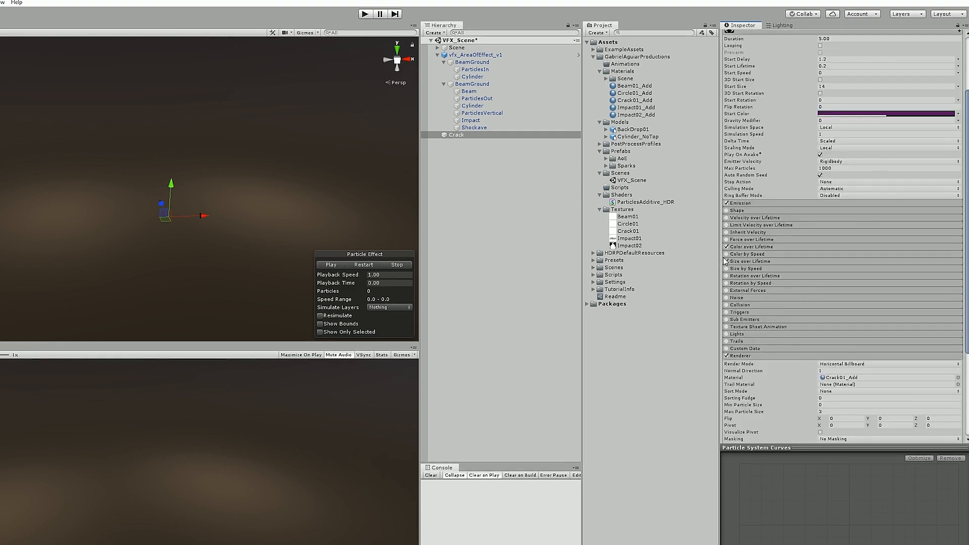
pyautogui.scroll(4, 827, 135)
pyautogui.click(831, 148)
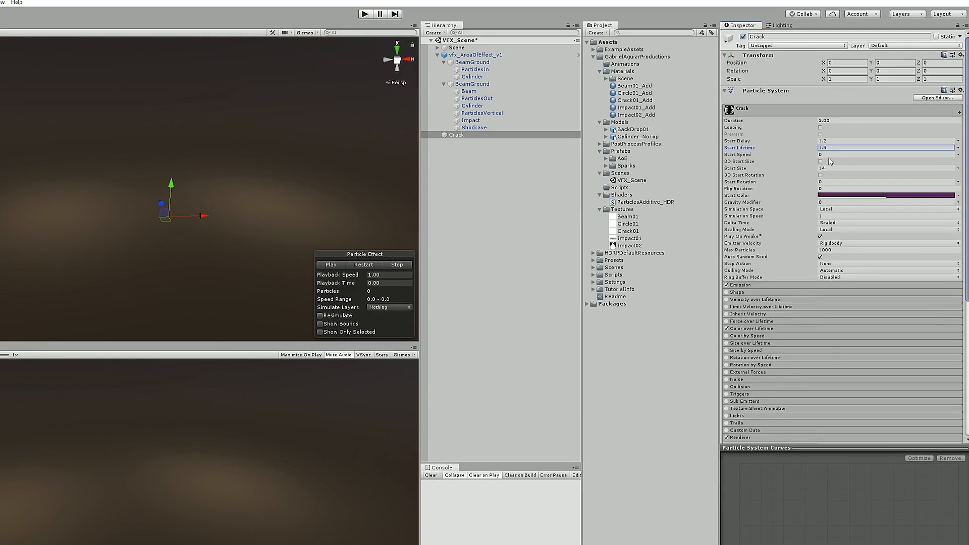
pyautogui.click(844, 169)
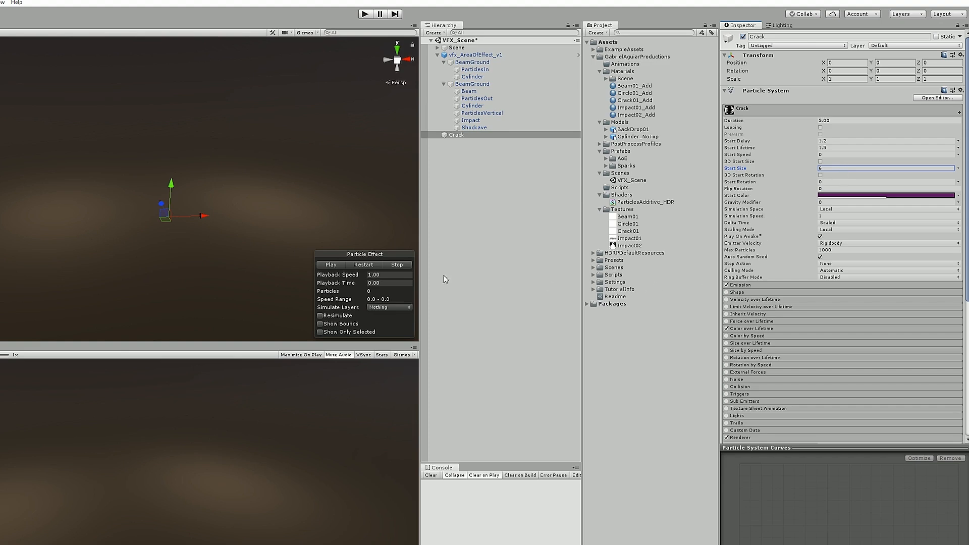
pyautogui.click(357, 266)
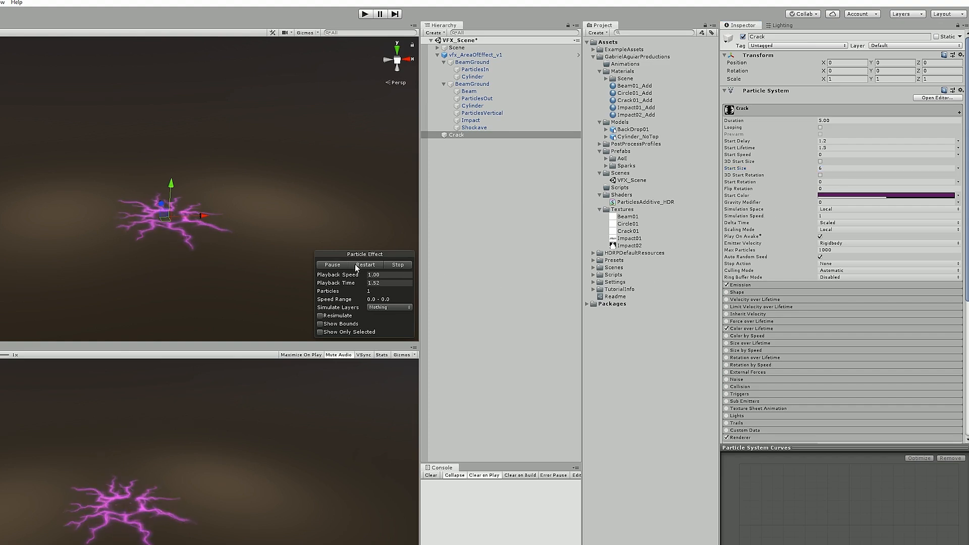
pyautogui.click(356, 266)
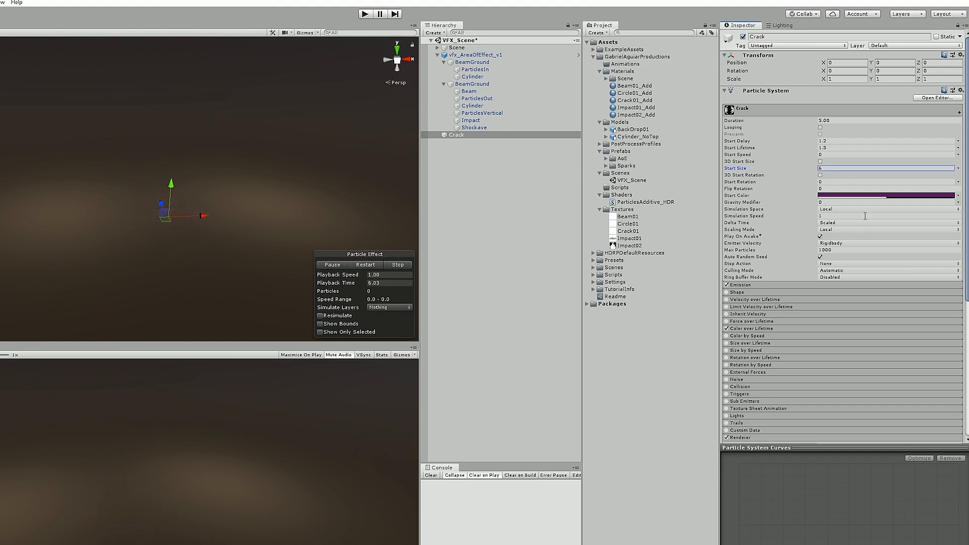
# Brighten Crack's start color to magenta CF2ADD with an HSV value of 87, replaying the effect while adjusting it.
pyautogui.click(878, 196)
pyautogui.moveTo(493, 299); pyautogui.dragTo(515, 302)
pyautogui.click(357, 266)
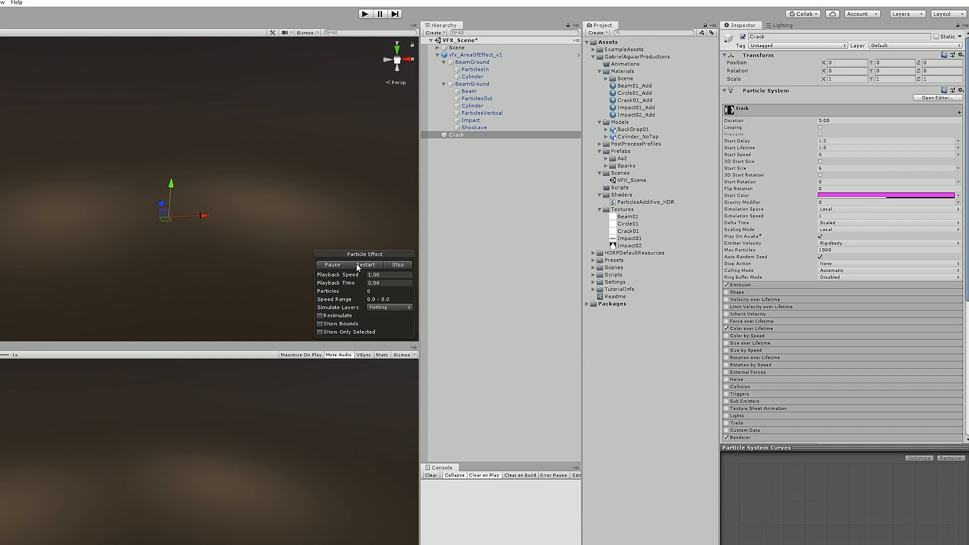
pyautogui.click(357, 265)
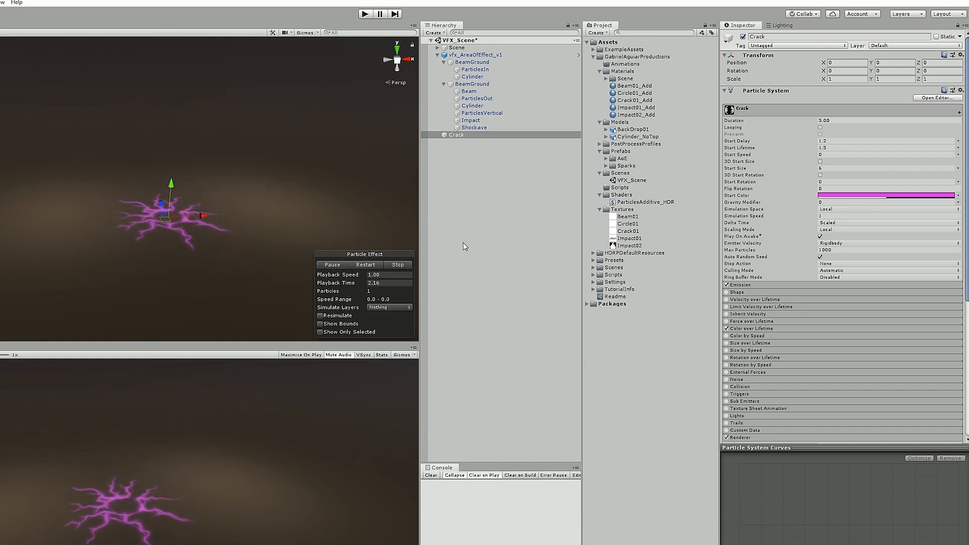
pyautogui.click(835, 196)
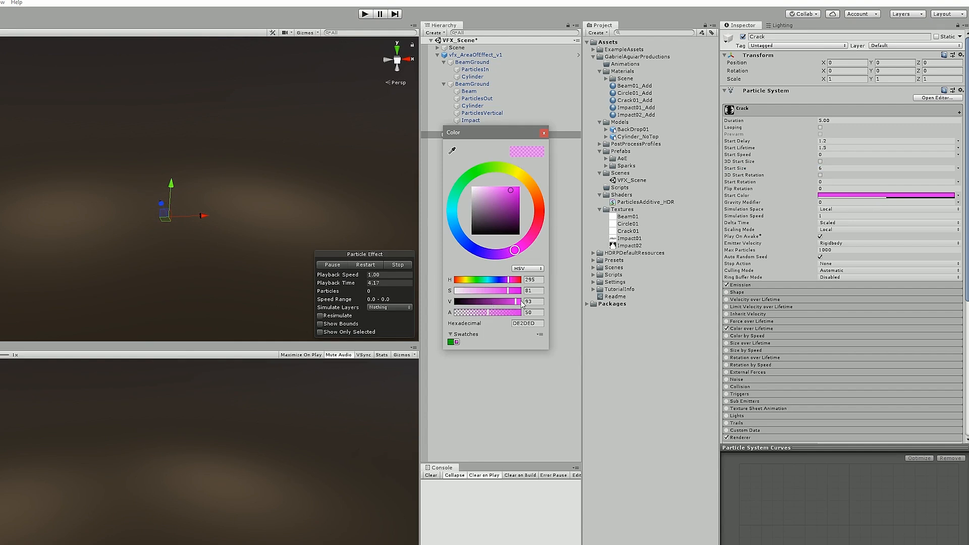
pyautogui.moveTo(522, 301); pyautogui.dragTo(512, 300)
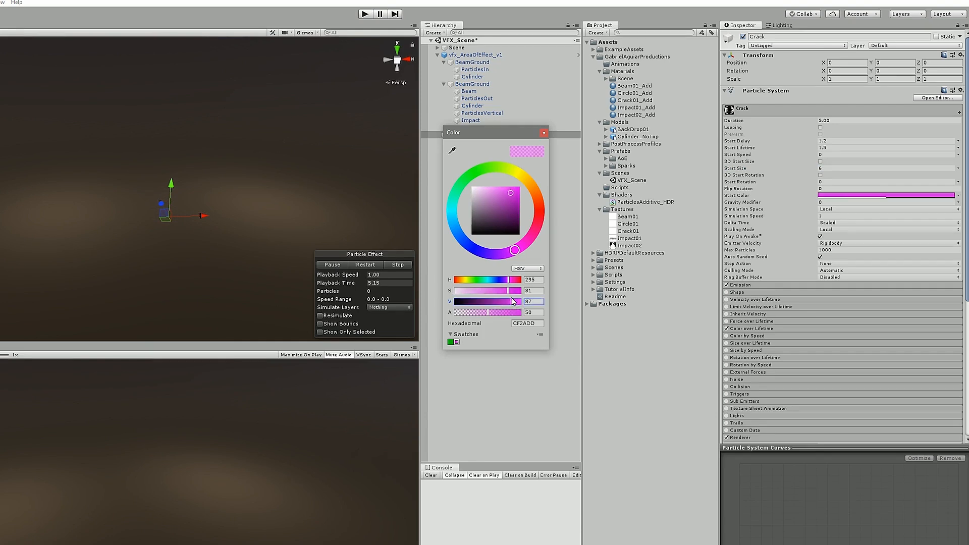
pyautogui.click(544, 133)
# Nest Crack under the second BeamGround and replay both BeamGround systems together.
pyautogui.moveTo(462, 135); pyautogui.dragTo(499, 85)
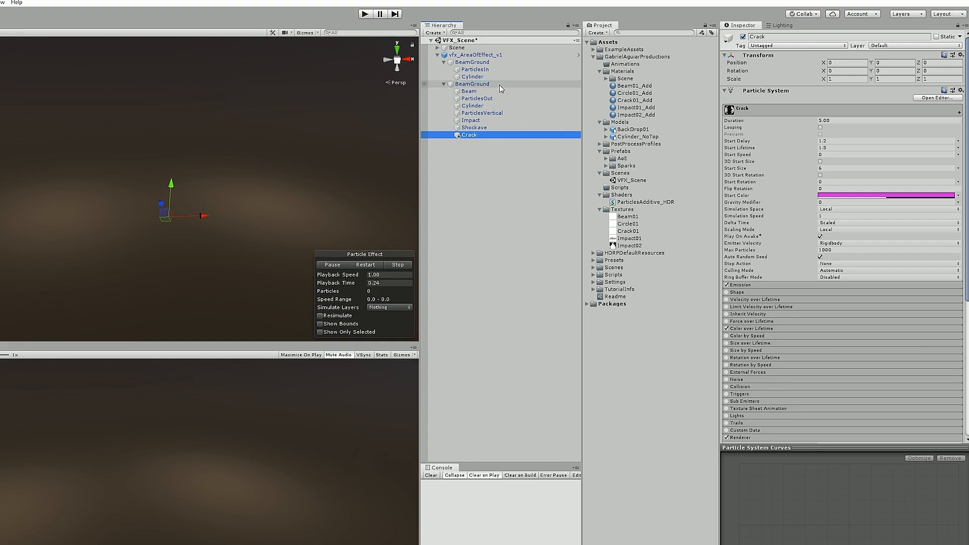
pyautogui.click(494, 84)
pyautogui.click(501, 57)
pyautogui.keyDown('ctrl'); pyautogui.click(490, 62); pyautogui.keyUp('ctrl')
pyautogui.keyDown('ctrl'); pyautogui.click(488, 56); pyautogui.keyUp('ctrl')
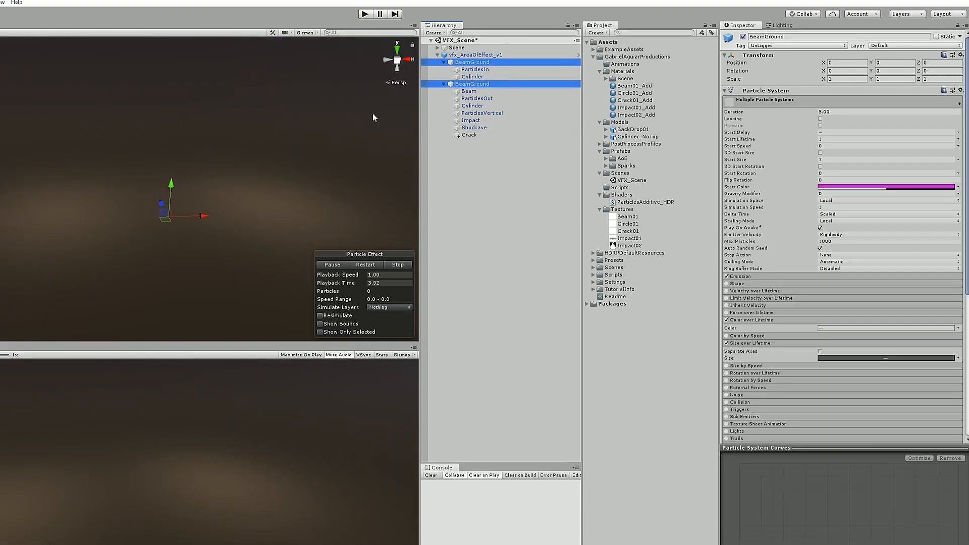
pyautogui.scroll(3, 252, 224)
pyautogui.click(362, 265)
pyautogui.click(362, 265)
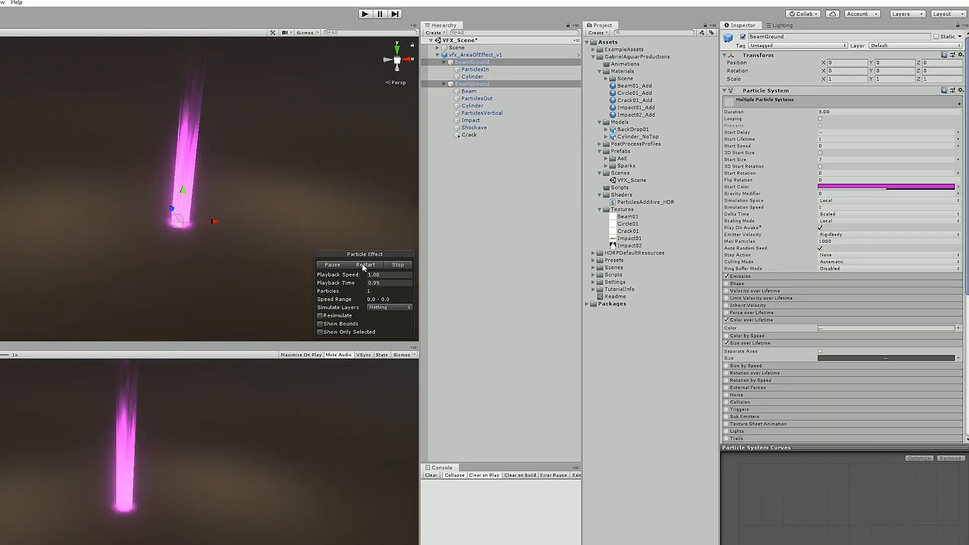
pyautogui.click(362, 265)
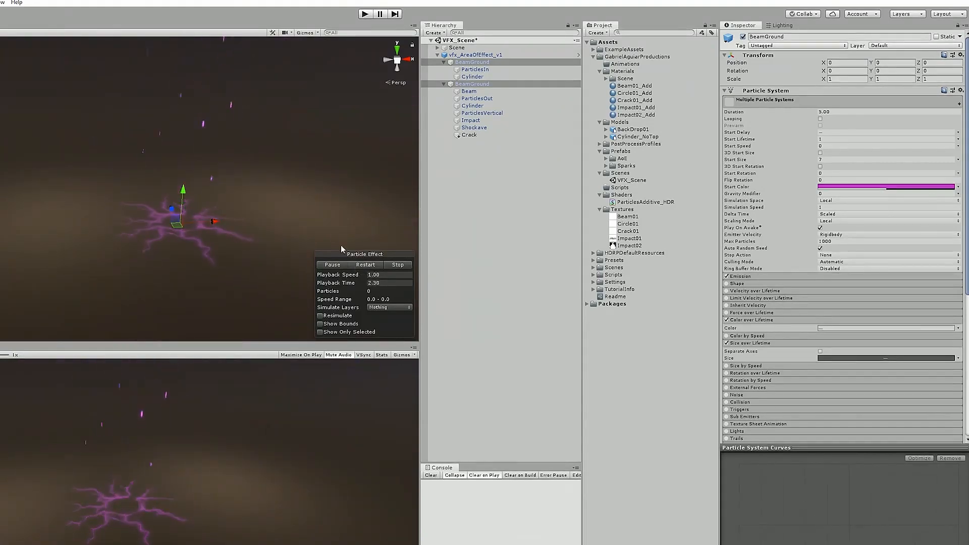
# Replay the whole effect with the Crack system selected to check how the ground cracks appear and fade.
pyautogui.moveTo(317, 220); pyautogui.dragTo(301, 201, button='right')
pyautogui.moveTo(301, 202); pyautogui.dragTo(305, 198, button='right')
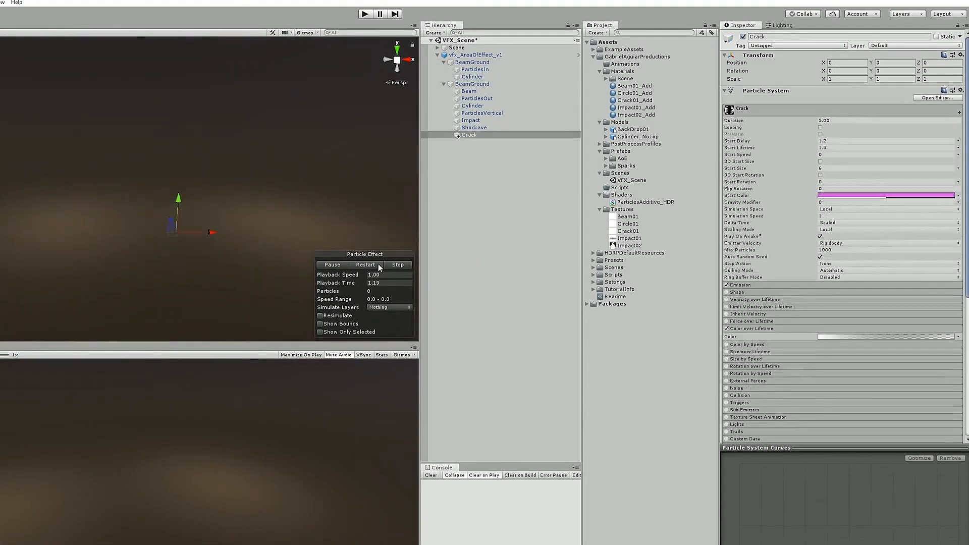
pyautogui.click(377, 263)
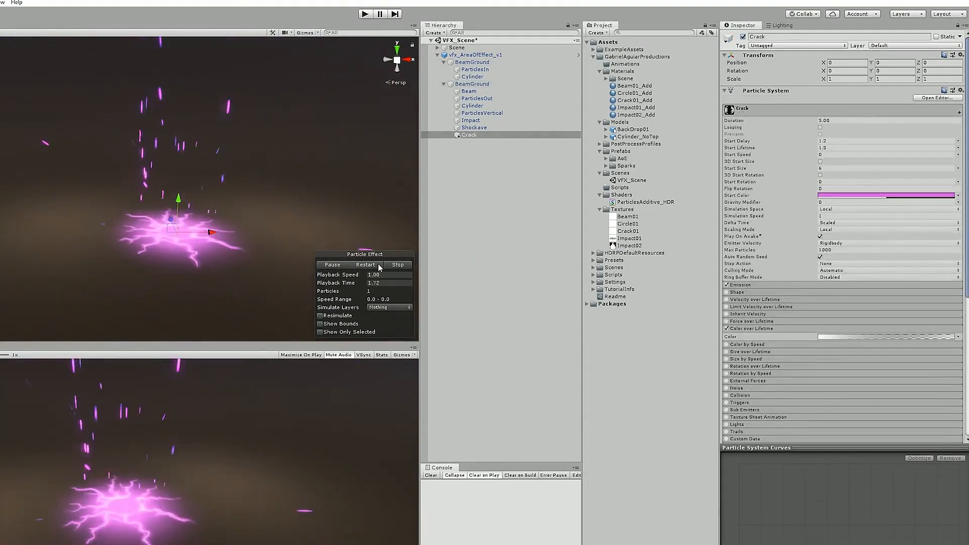
pyautogui.click(378, 263)
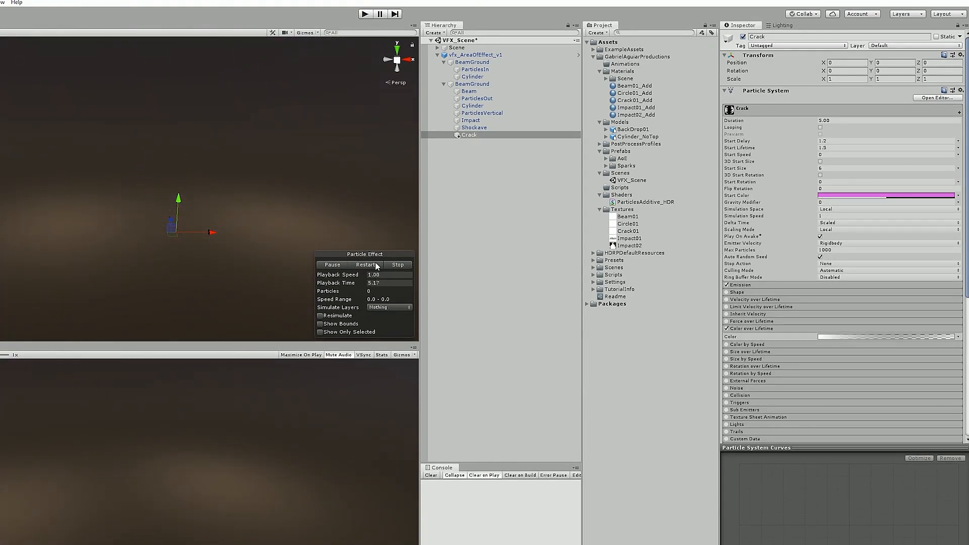
# Randomize Crack's Start Rotation between two constants, 360 and -360, and set Flip Rotation to 1.
pyautogui.click(957, 182)
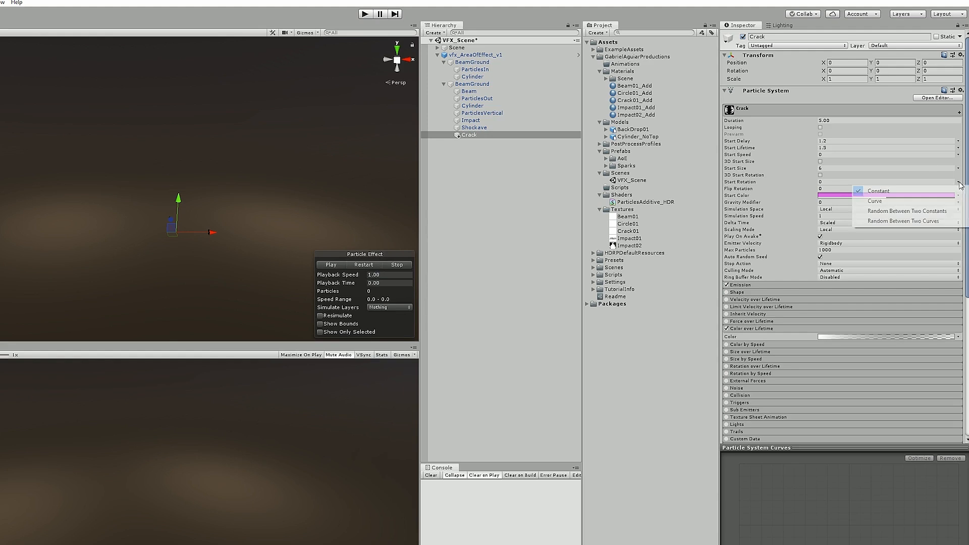
pyautogui.click(941, 210)
pyautogui.click(865, 182)
pyautogui.write('36')
pyautogui.click(901, 180)
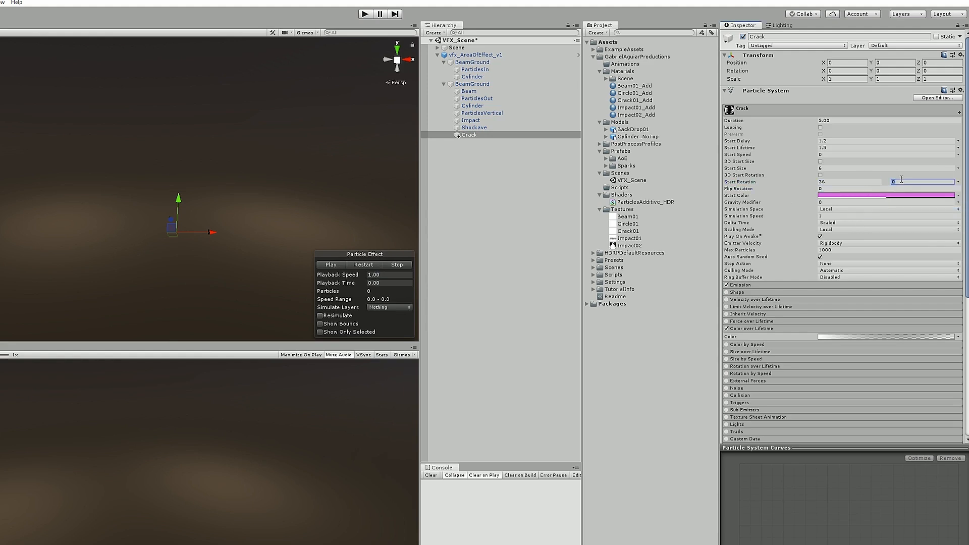
pyautogui.click(853, 181)
pyautogui.write('0')
pyautogui.click(903, 180)
pyautogui.click(901, 189)
pyautogui.write('1')
# Randomize Crack's Start Size between two constants, 6 and 6.5, and replay the system to check the variation.
pyautogui.click(958, 170)
pyautogui.click(880, 198)
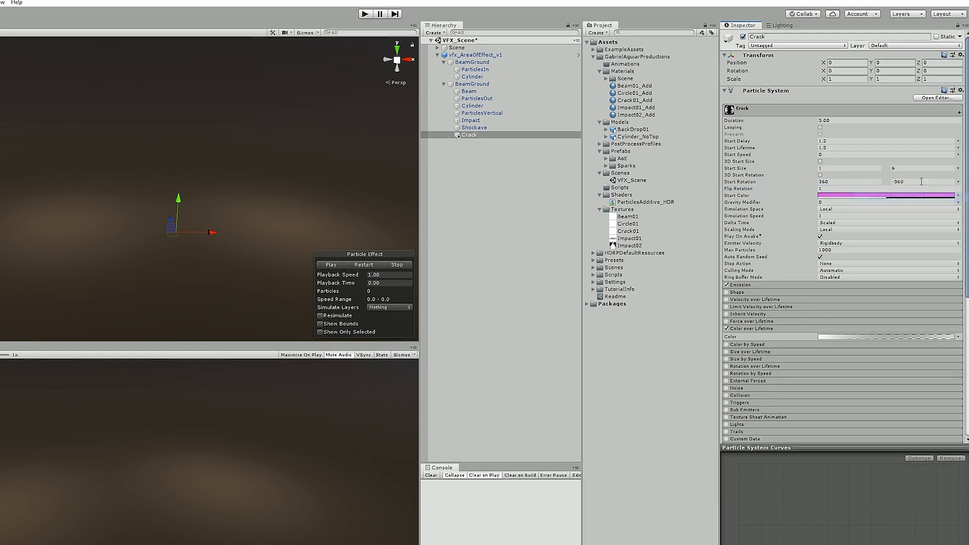
pyautogui.click(867, 175)
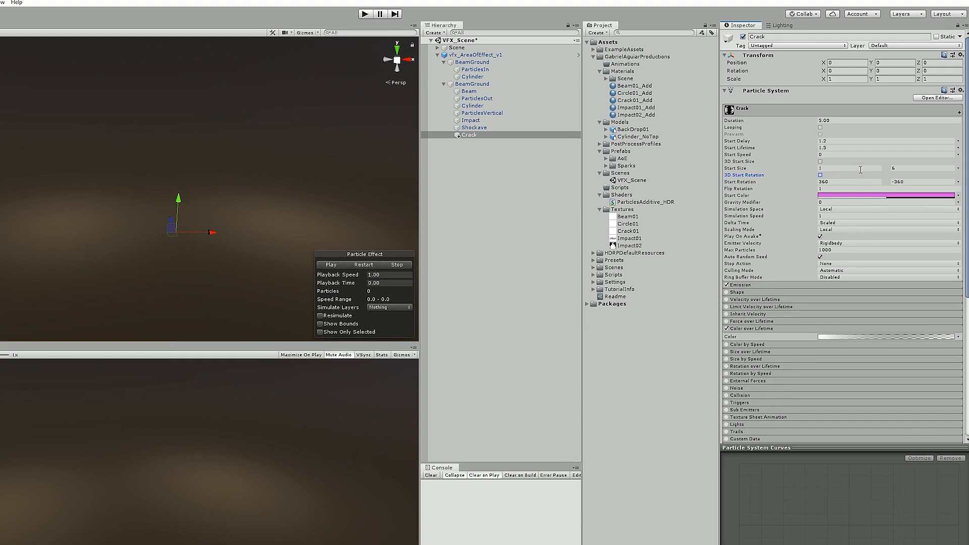
pyautogui.click(860, 170)
pyautogui.write('6')
pyautogui.click(913, 168)
pyautogui.click(364, 267)
pyautogui.click(362, 268)
pyautogui.click(363, 267)
pyautogui.scroll(-6, 745, 282)
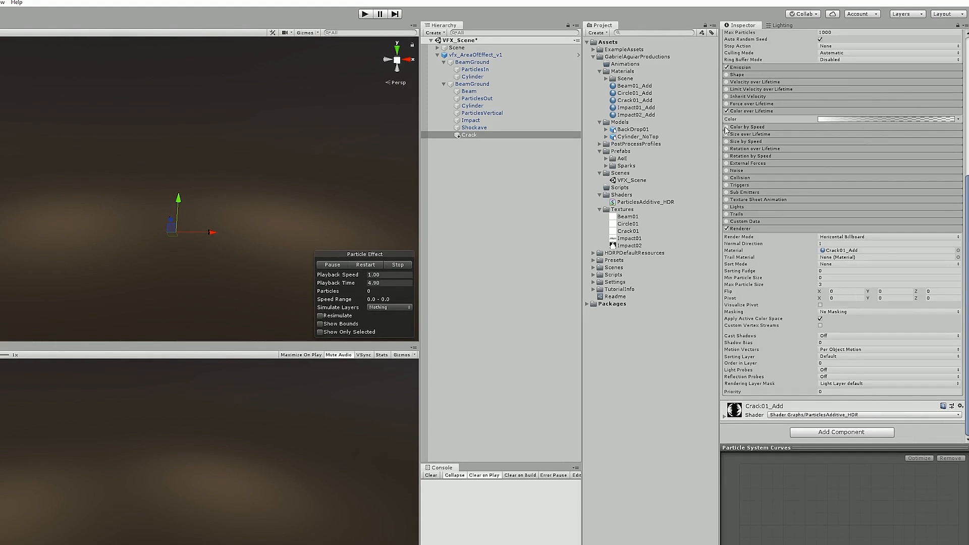
# Apply all overrides on vfx_AreaOfEffect_v1 to its prefab and clear the selection.
pyautogui.click(514, 55)
pyautogui.click(924, 53)
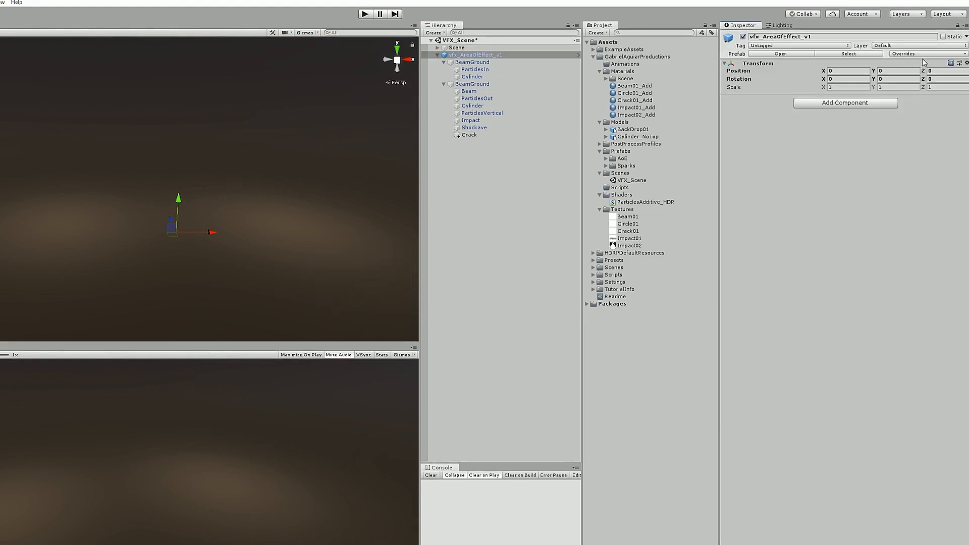
pyautogui.click(938, 153)
pyautogui.click(523, 168)
# Replay both BeamGround systems together several times to check the ground cracks within the full effect.
pyautogui.click(482, 63)
pyautogui.keyDown('ctrl'); pyautogui.click(478, 84); pyautogui.keyUp('ctrl')
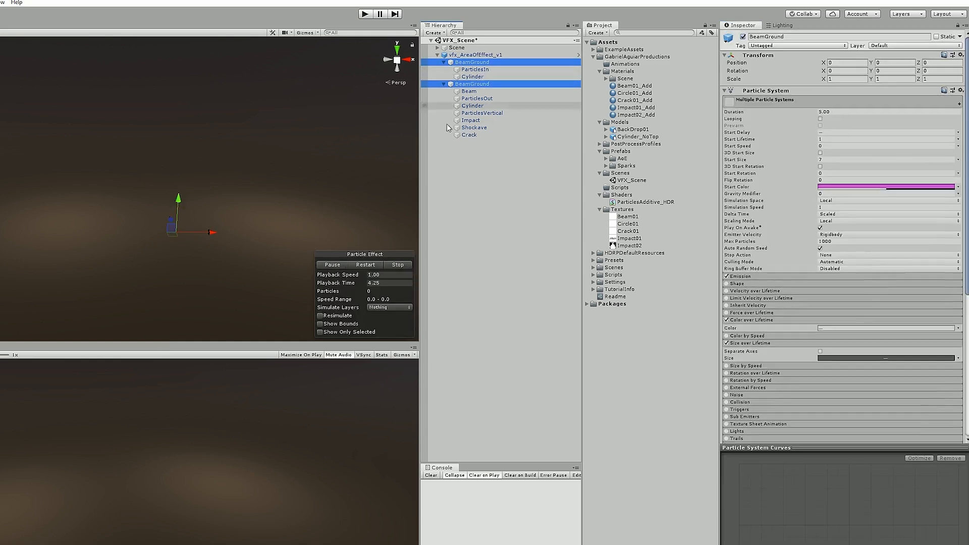
pyautogui.click(390, 266)
pyautogui.click(370, 266)
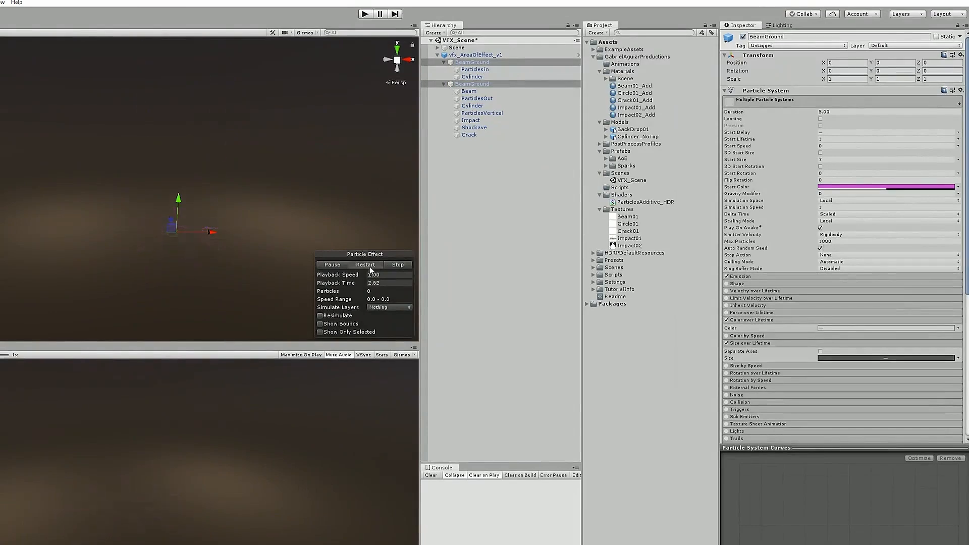
pyautogui.click(370, 268)
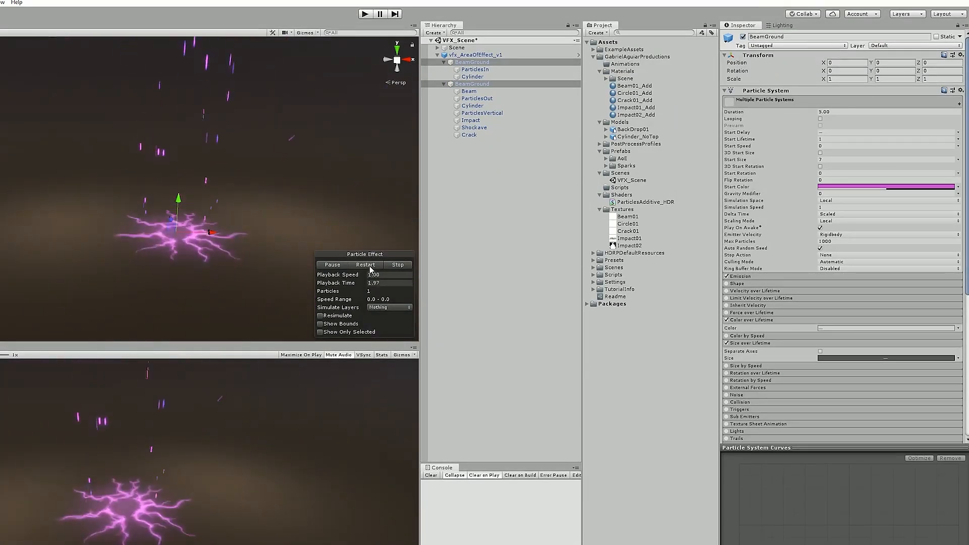
pyautogui.click(480, 153)
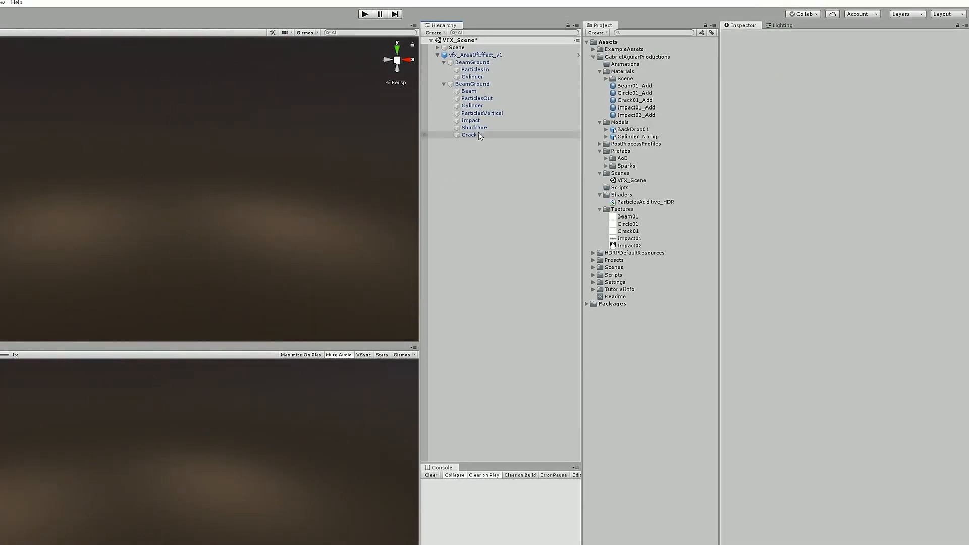
pyautogui.click(372, 266)
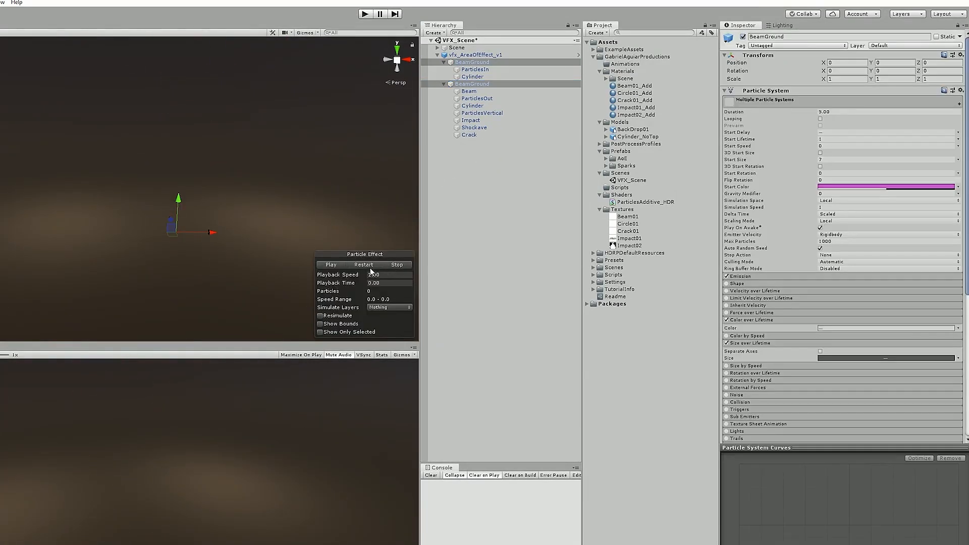
pyautogui.click(370, 268)
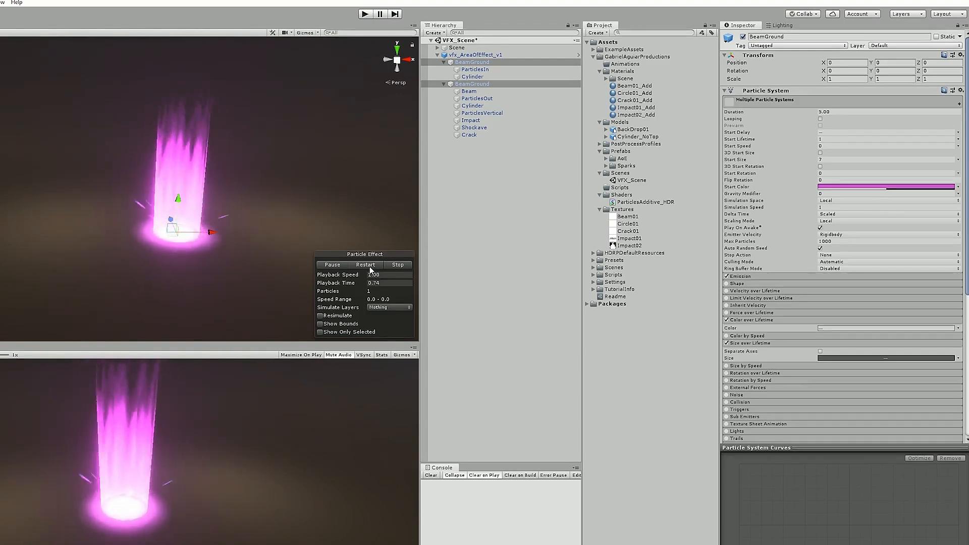
pyautogui.click(370, 267)
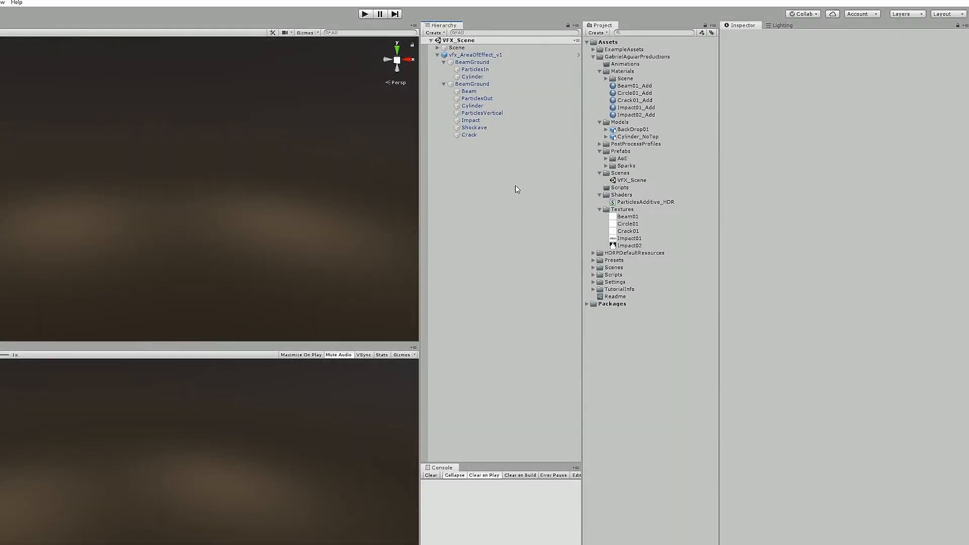
# Duplicate the ParticlesAdditive_HDR shader and name the copy ParticlesAB_HDR.
pyautogui.click(618, 203)
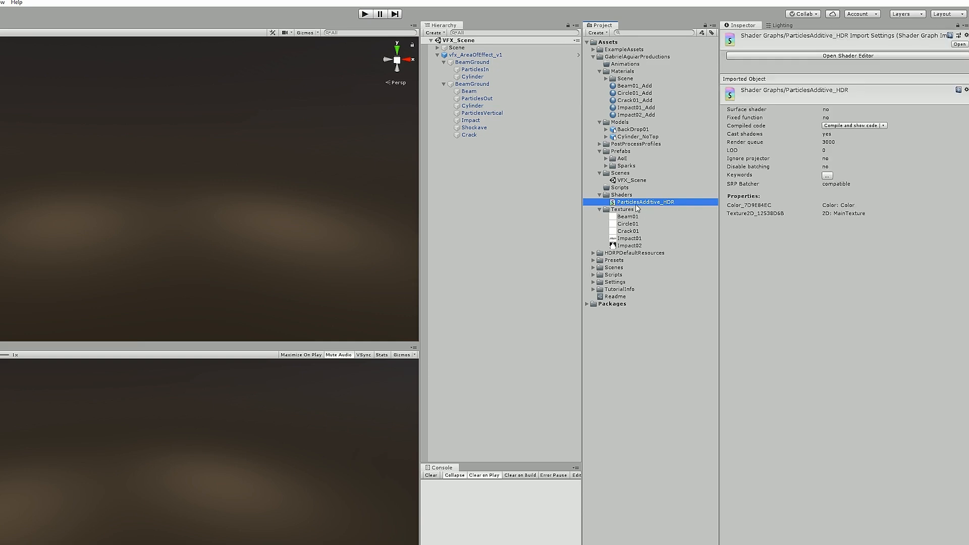
pyautogui.doubleClick(637, 205)
pyautogui.click(658, 209)
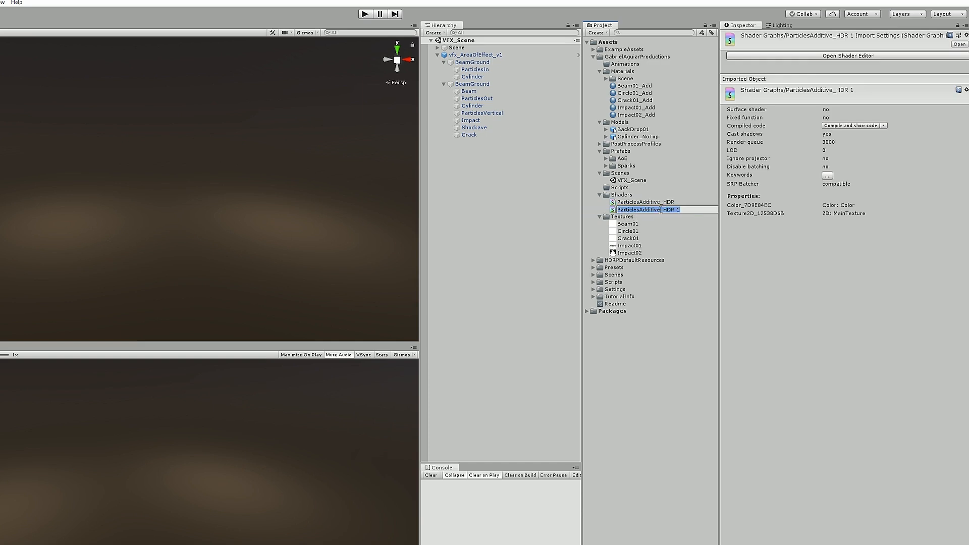
pyautogui.doubleClick(645, 210)
pyautogui.write('B')
pyautogui.press('BackSpace')
pyautogui.press('BackSpace')
pyautogui.press('Return')
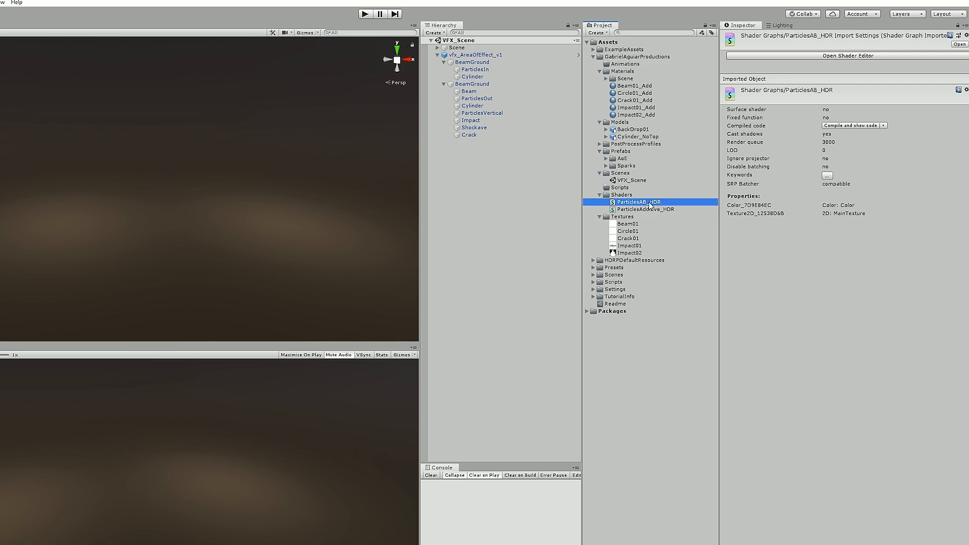
# Set the Unlit Master node's Blend mode to Alpha in the ParticlesAB_HDR graph and close the shader editor.
pyautogui.doubleClick(649, 204)
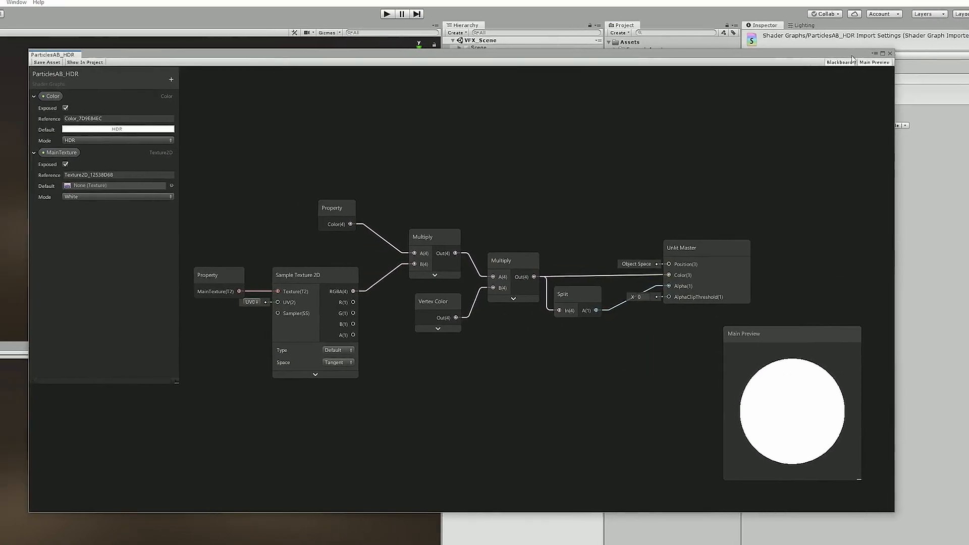
pyautogui.moveTo(580, 204); pyautogui.dragTo(542, 165, button='middle')
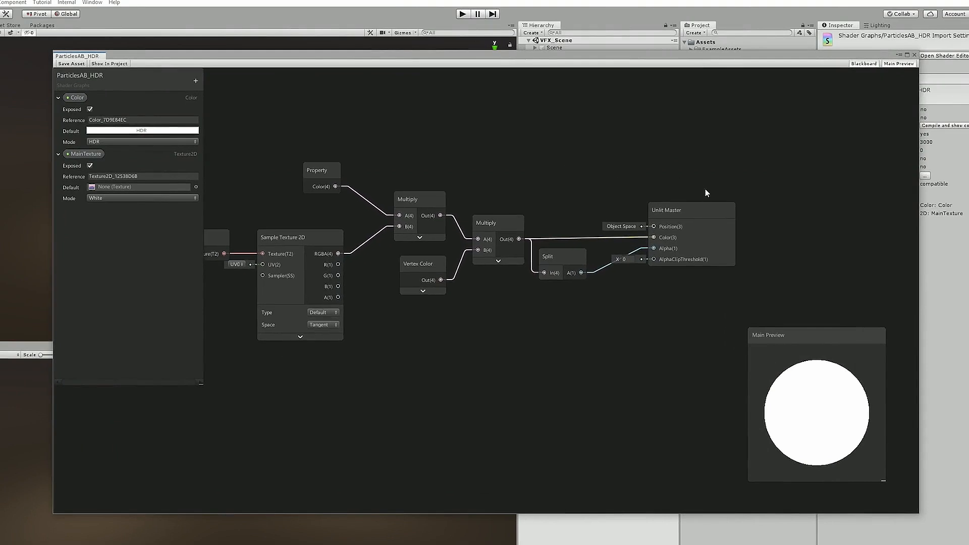
pyautogui.click(720, 211)
pyautogui.click(824, 237)
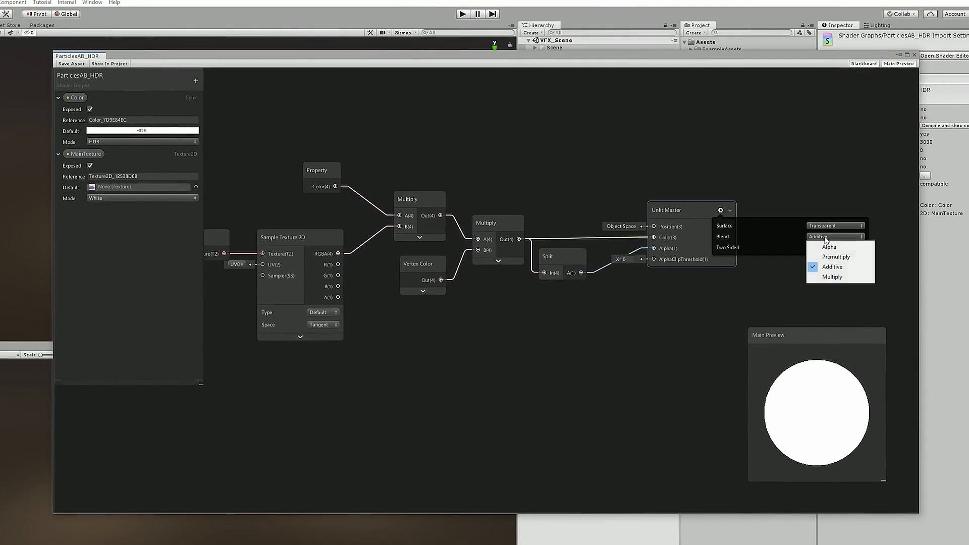
pyautogui.click(835, 247)
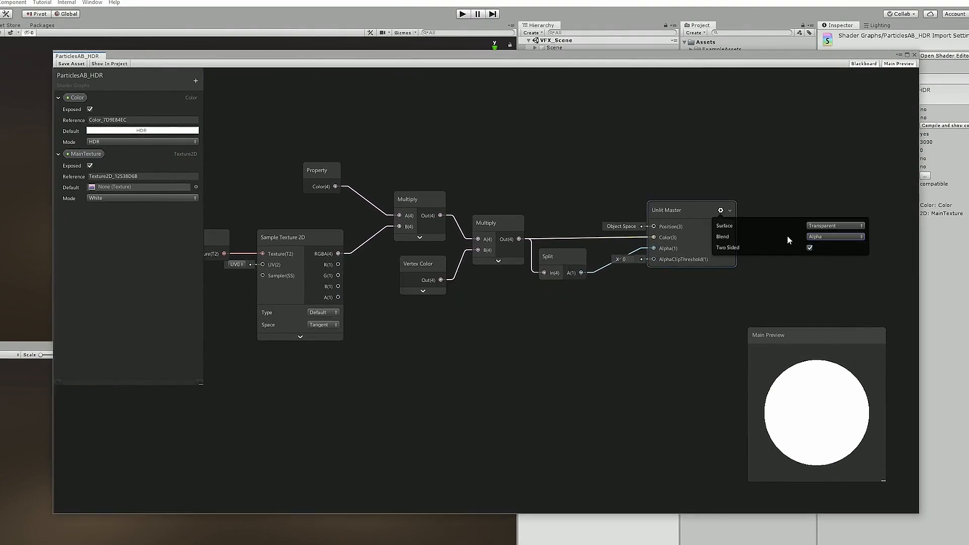
pyautogui.click(720, 210)
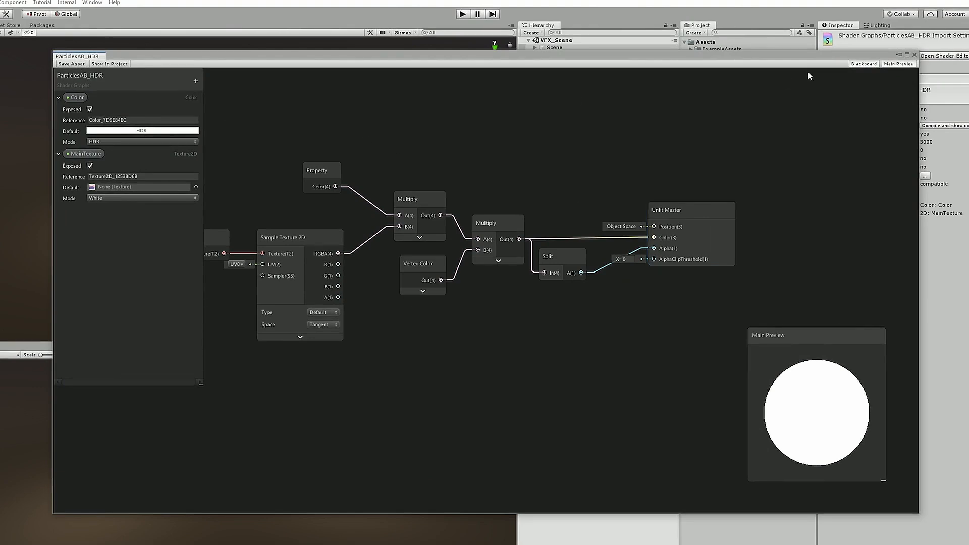
pyautogui.click(913, 55)
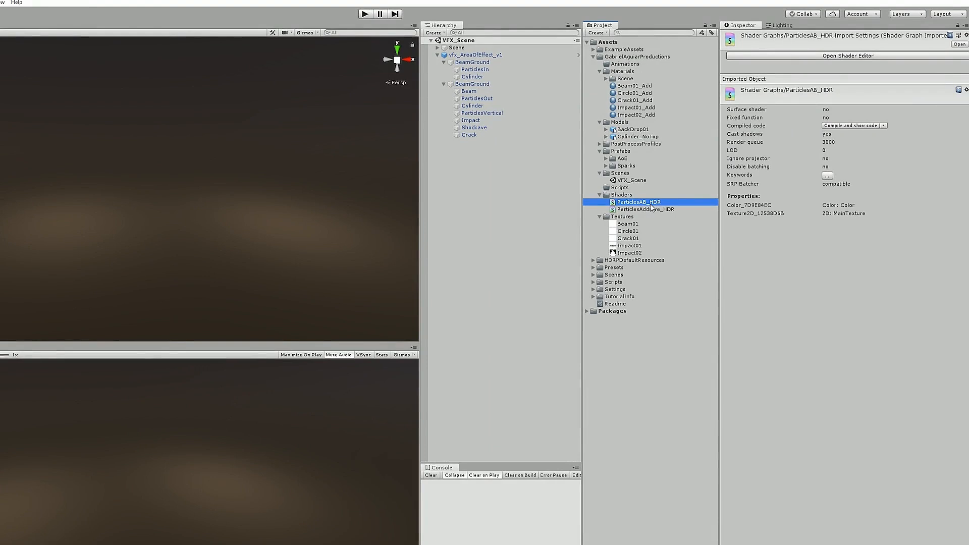
# Create a material named Crack01_AB from the ParticlesAB_HDR shader and move it into the Materials folder.
pyautogui.rightClick(651, 205)
pyautogui.moveTo(674, 210)
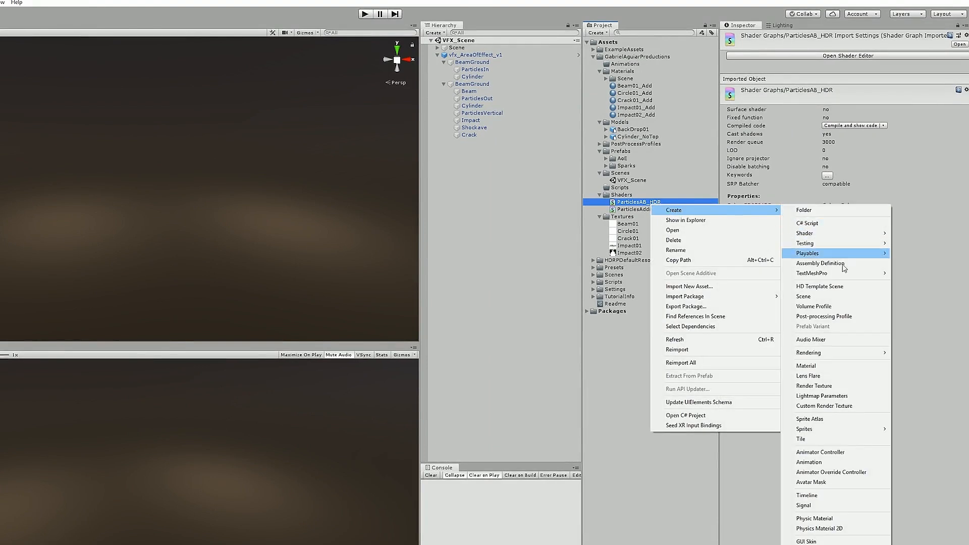
pyautogui.click(813, 365)
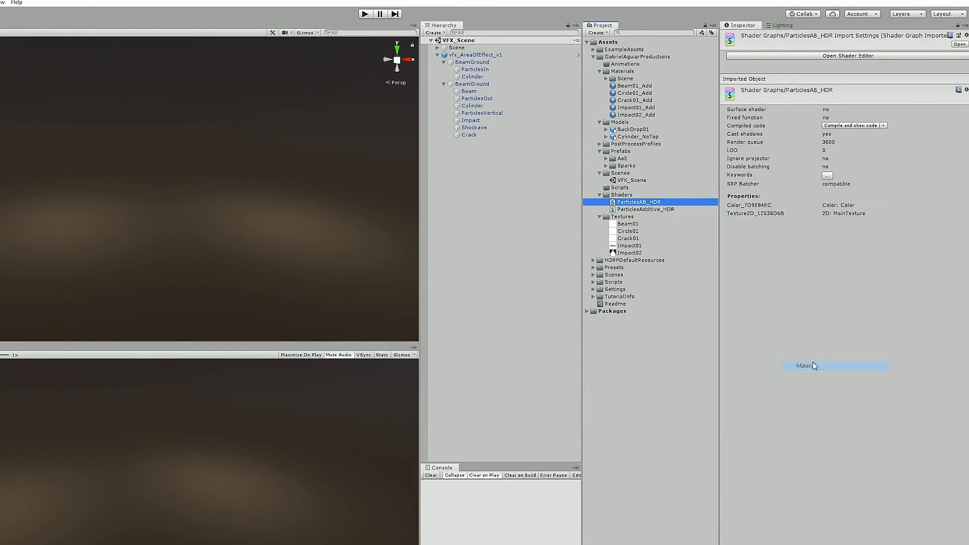
pyautogui.write('Crack0')
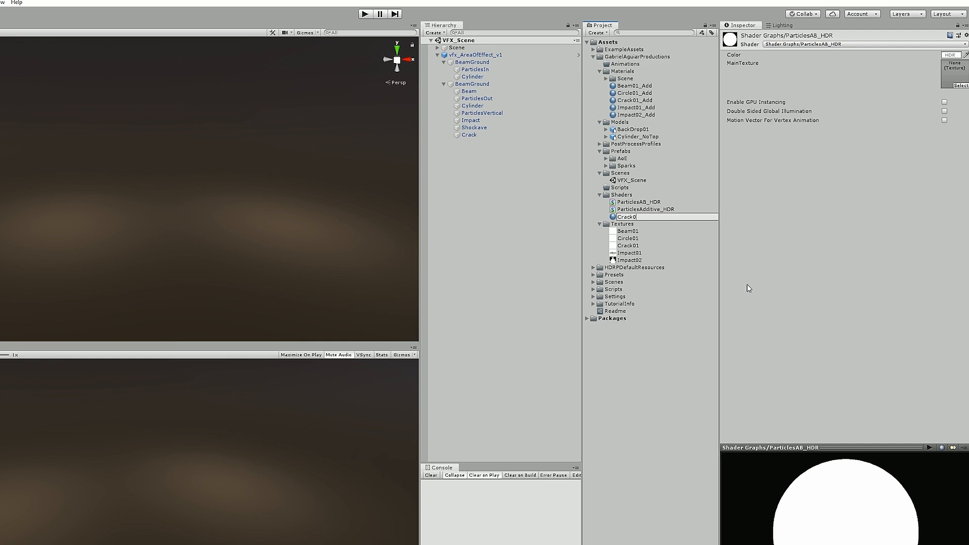
pyautogui.write('1_AB')
pyautogui.press('Return')
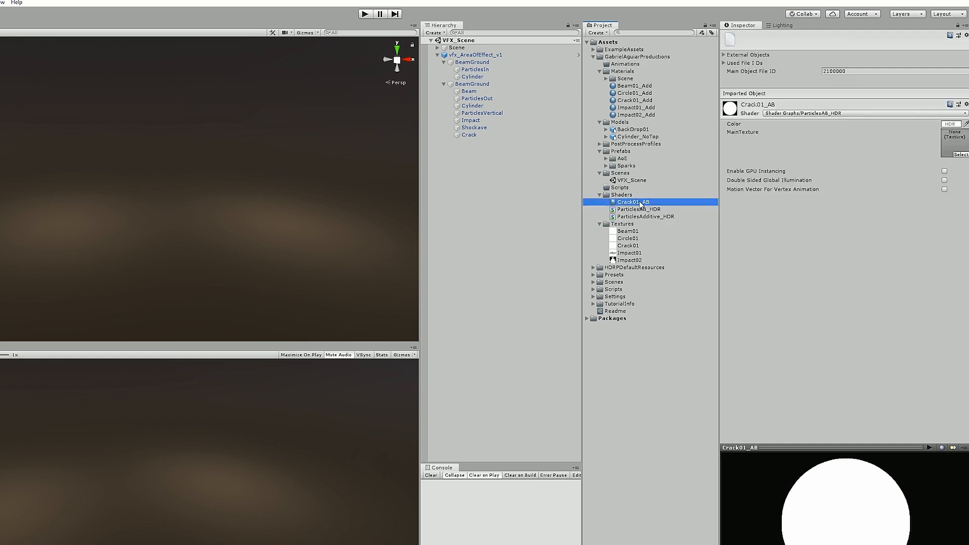
pyautogui.moveTo(639, 204); pyautogui.dragTo(648, 109)
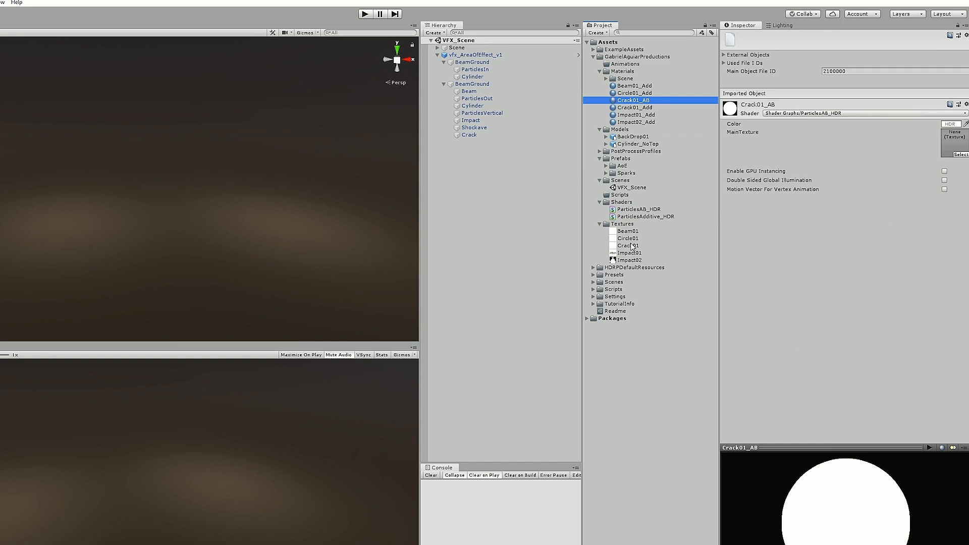
# Assign the Crack01 texture as the MainTexture of the Crack01_AB material.
pyautogui.moveTo(629, 248); pyautogui.dragTo(634, 100)
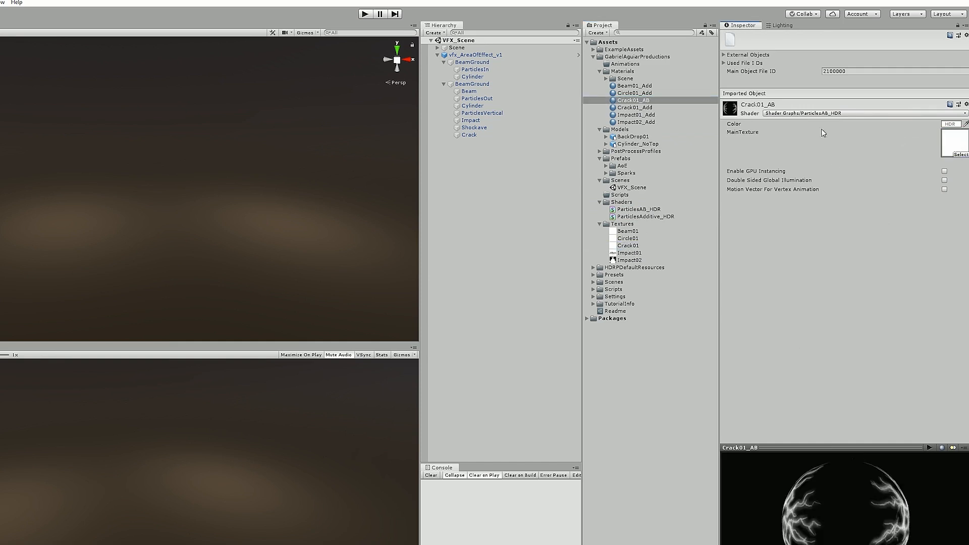
pyautogui.click(641, 94)
pyautogui.click(641, 100)
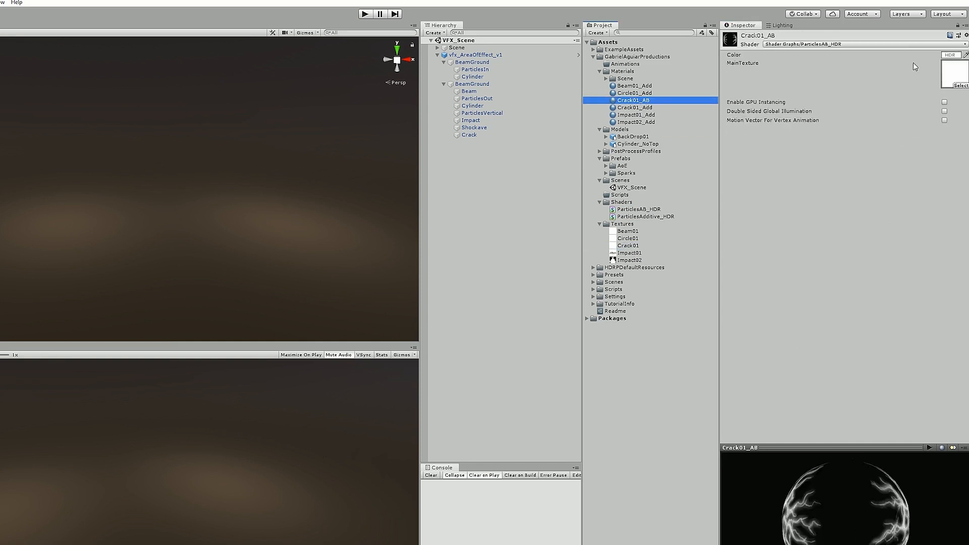
# Duplicate the Crack particle system and name the copy CrackAB.
pyautogui.click(487, 136)
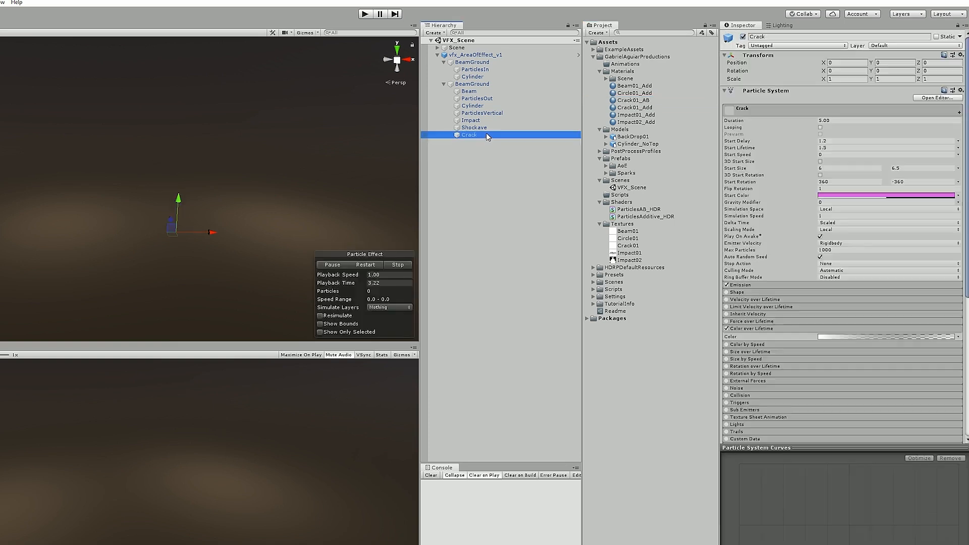
pyautogui.hotkey('ctrl', 'd')
pyautogui.press('F2')
pyautogui.write('CrackAB')
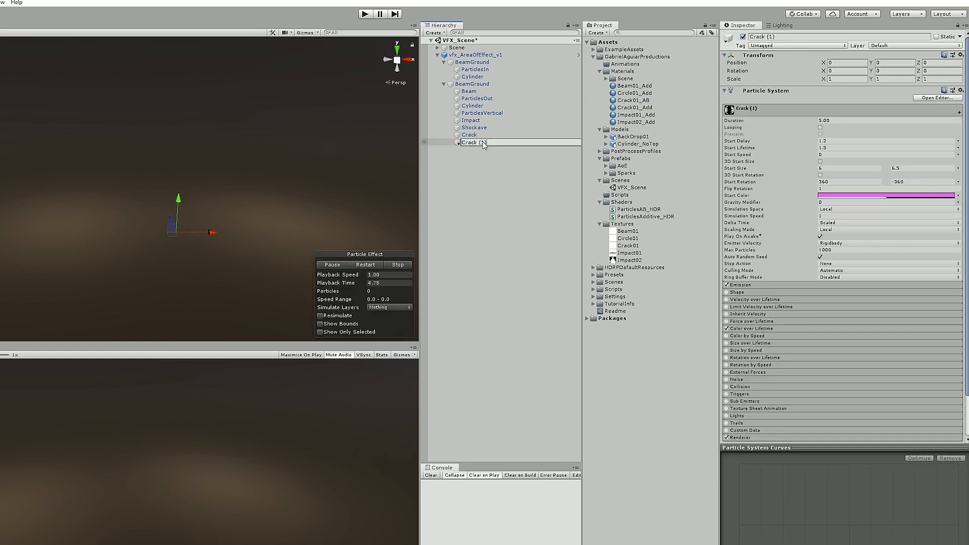
pyautogui.press('Return')
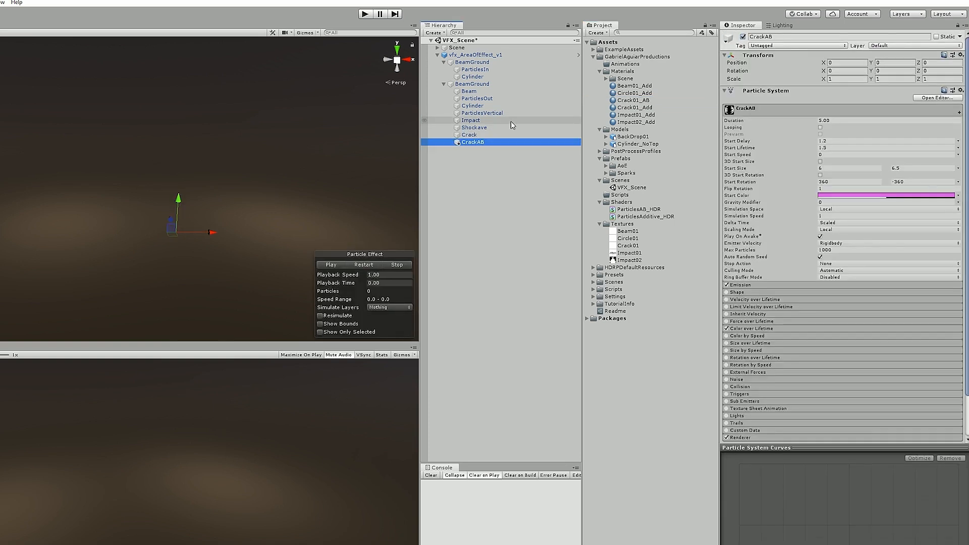
# Move CrackAB out of the effect's hierarchy to the scene root and replay it on its own.
pyautogui.click(471, 135)
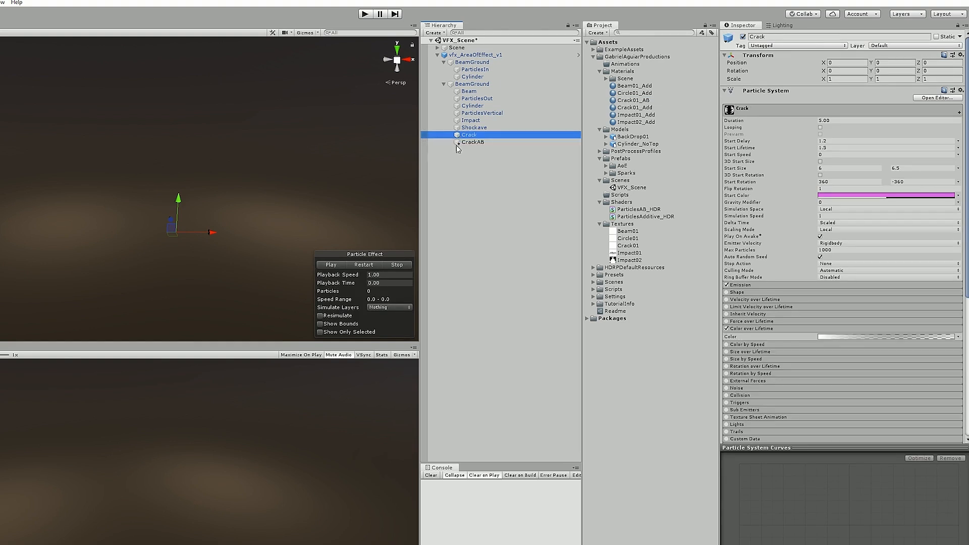
pyautogui.click(458, 144)
pyautogui.moveTo(457, 144); pyautogui.dragTo(455, 151)
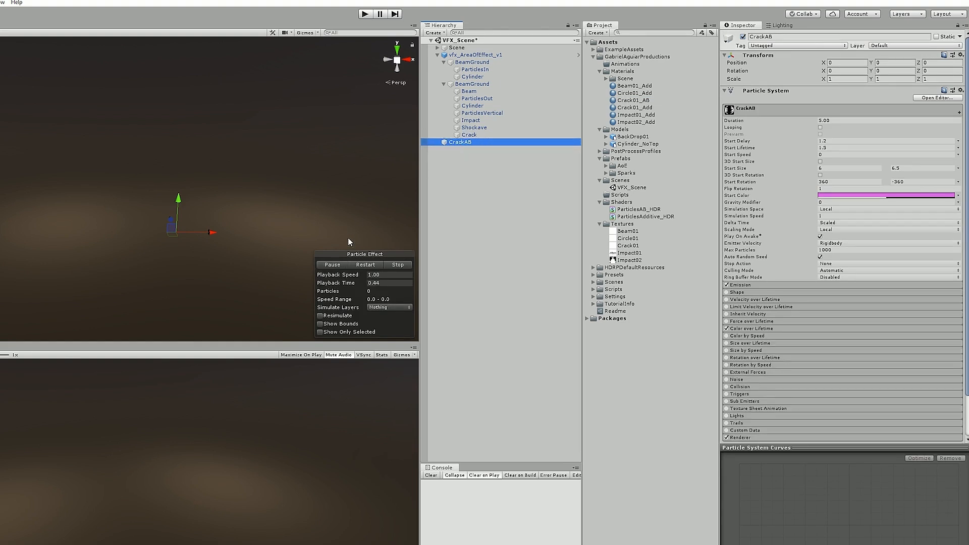
pyautogui.click(366, 265)
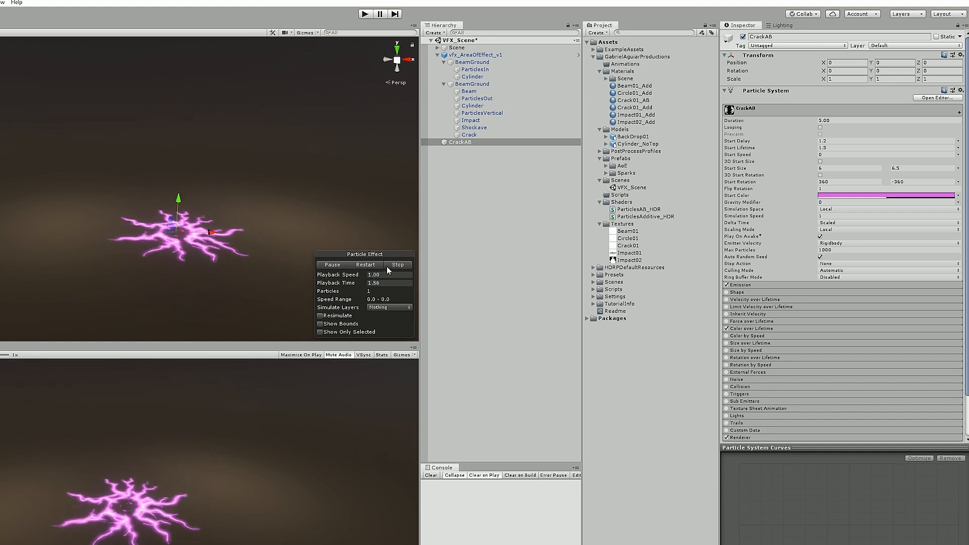
# Assign the Crack01_AB material to CrackAB's renderer and replay the system to view the result up close.
pyautogui.click(403, 265)
pyautogui.scroll(-3, 784, 267)
pyautogui.click(780, 392)
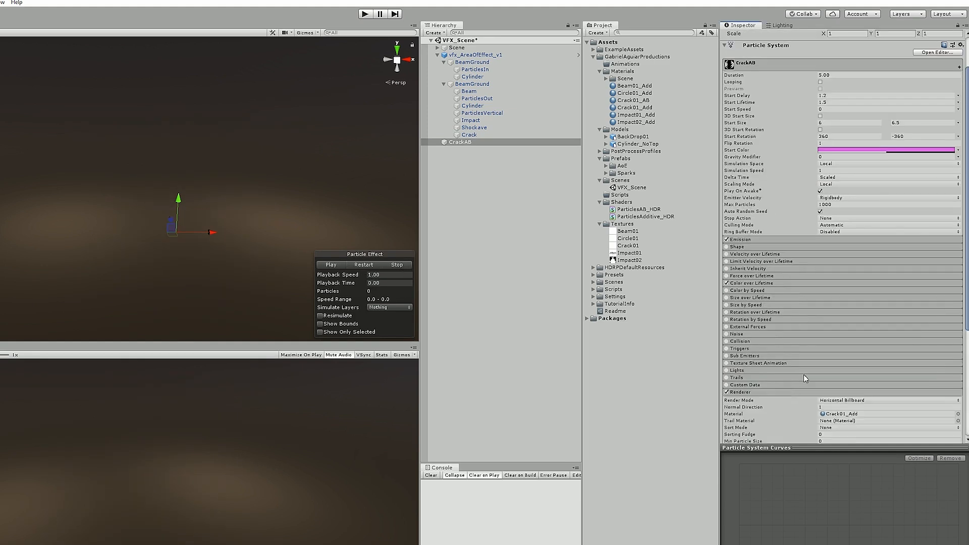
pyautogui.scroll(-5, 803, 364)
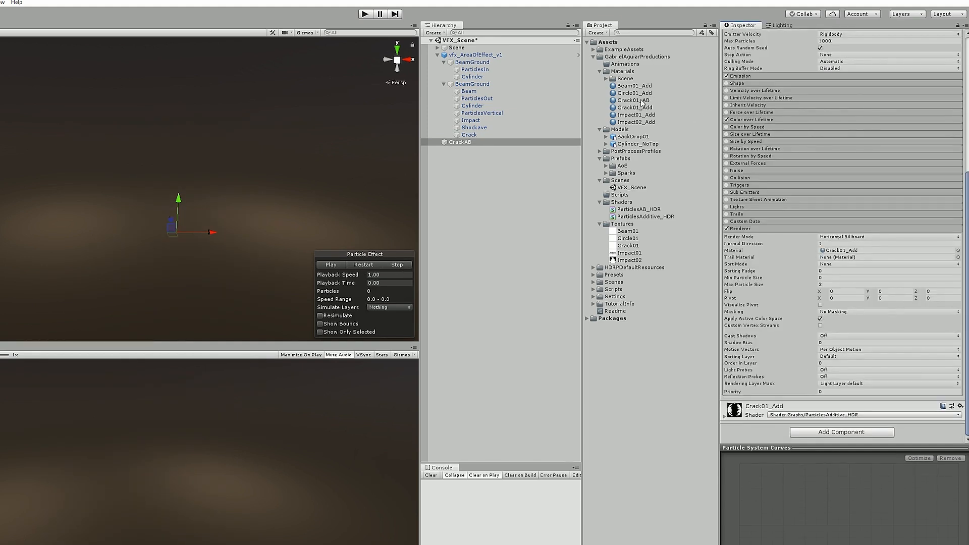
pyautogui.moveTo(641, 103); pyautogui.dragTo(840, 250)
pyautogui.click(326, 265)
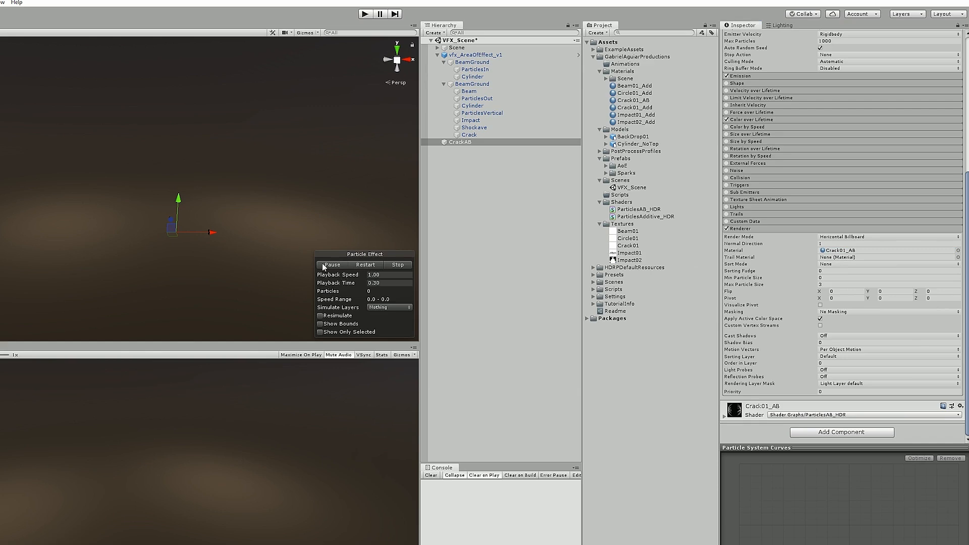
pyautogui.click(323, 267)
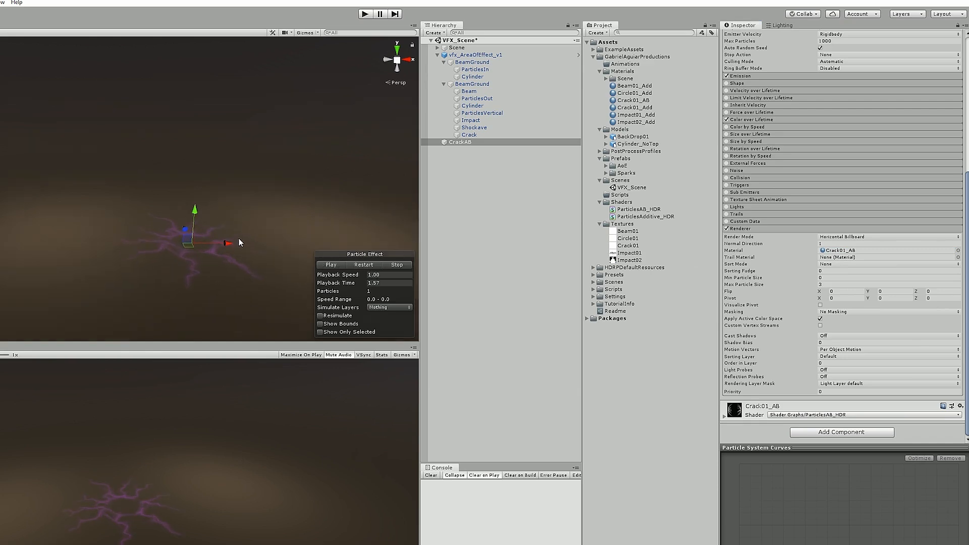
pyautogui.keyDown('alt'); pyautogui.moveTo(238, 238); pyautogui.dragTo(293, 273); pyautogui.keyUp('alt')
pyautogui.scroll(3, 294, 273)
pyautogui.scroll(-1, 295, 273)
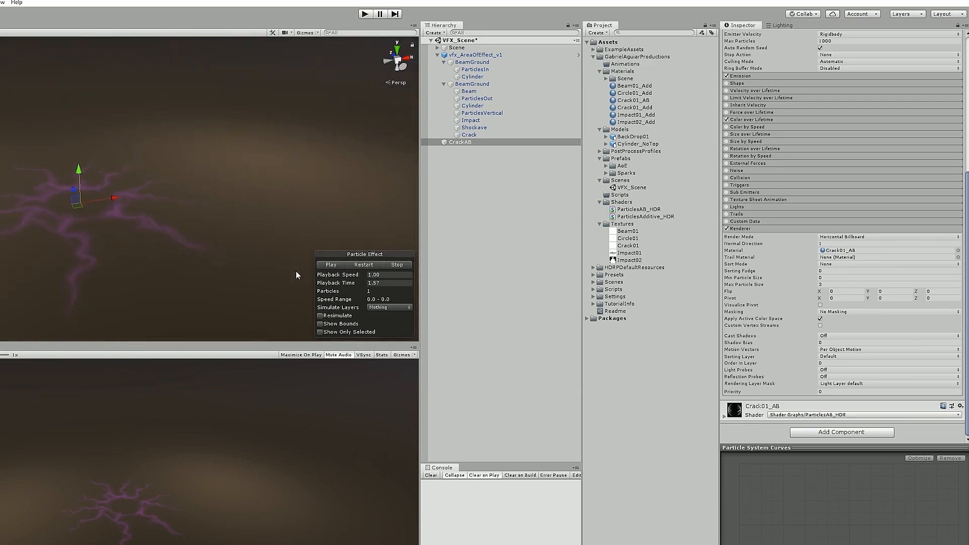
# Set CrackAB's start color to fully opaque black and replay the particles.
pyautogui.scroll(7, 735, 199)
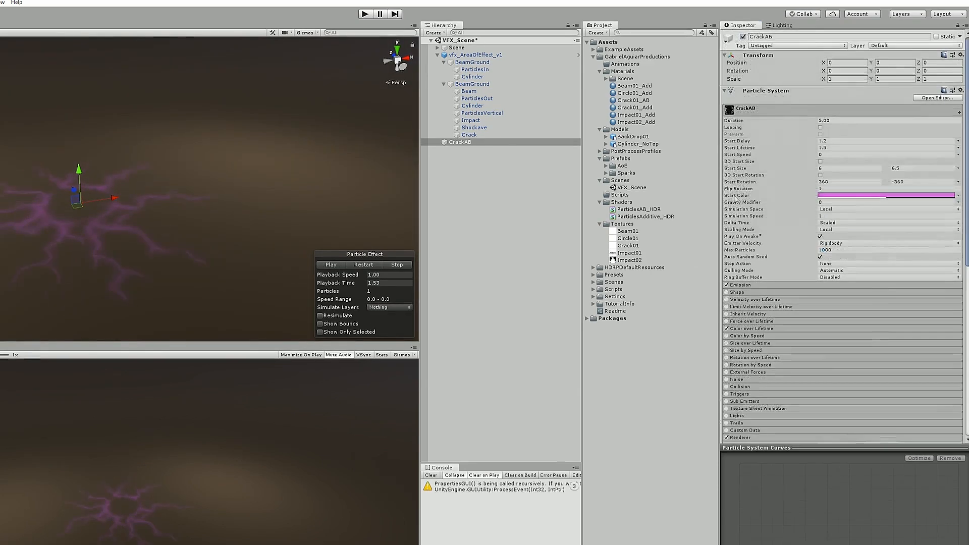
pyautogui.click(843, 197)
pyautogui.moveTo(482, 208); pyautogui.dragTo(551, 259)
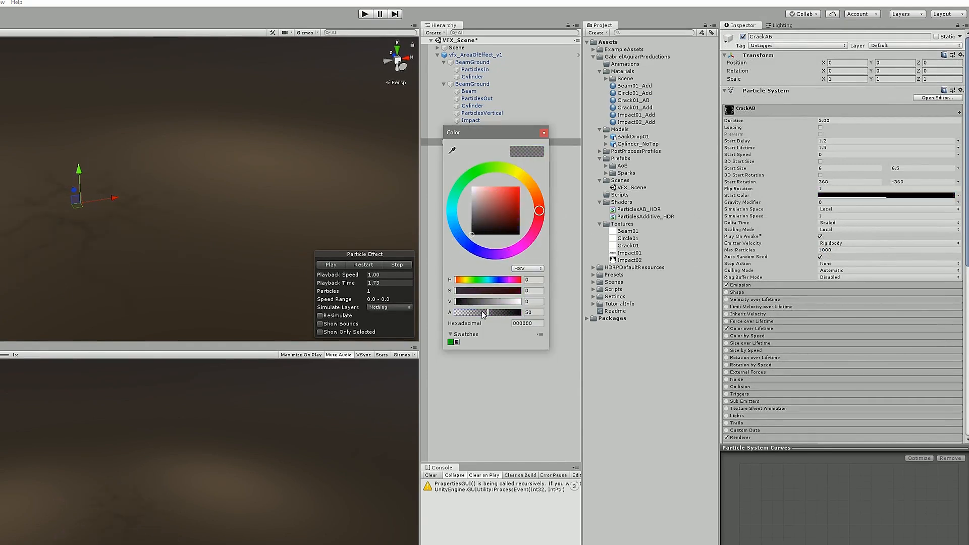
pyautogui.moveTo(481, 311); pyautogui.dragTo(588, 276)
pyautogui.click(368, 268)
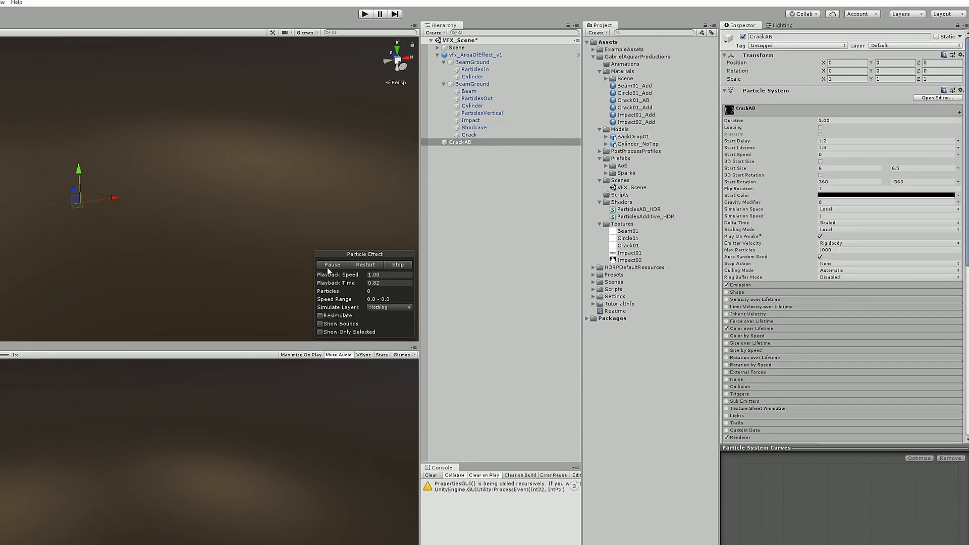
pyautogui.click(328, 270)
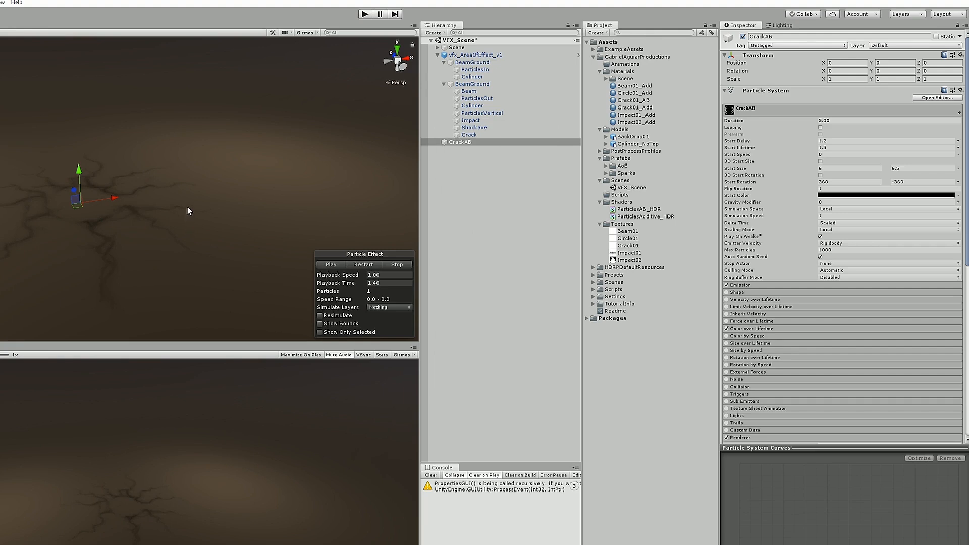
pyautogui.moveTo(187, 206); pyautogui.dragTo(174, 233, button='right')
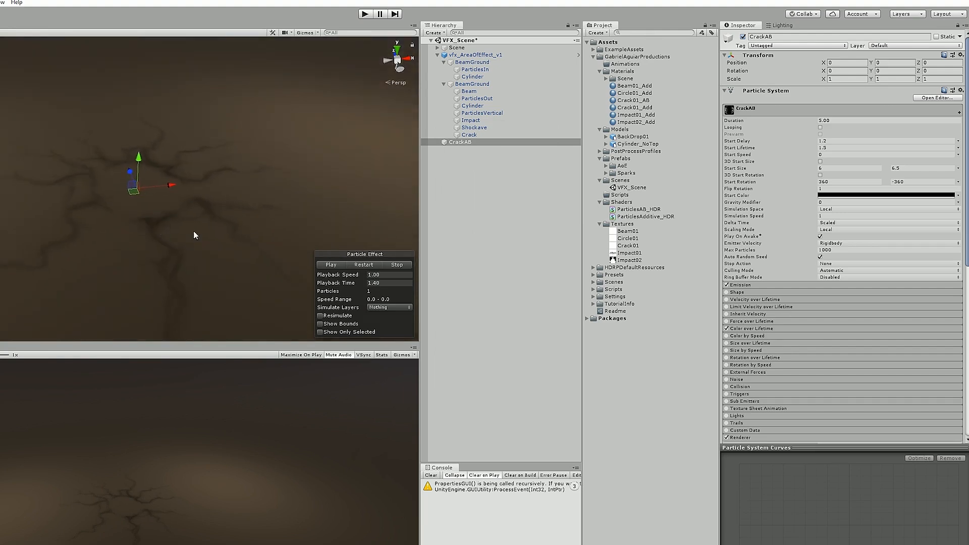
# Change CrackAB's start rotation to a constant 0 and set its flip rotation to 0.
pyautogui.click(740, 284)
pyautogui.moveTo(300, 220); pyautogui.dragTo(249, 252, button='right')
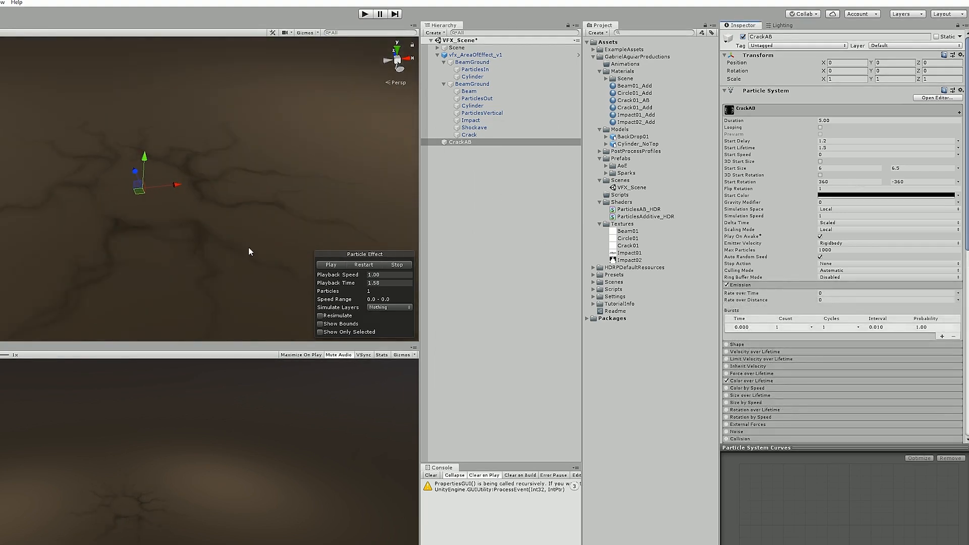
pyautogui.click(957, 182)
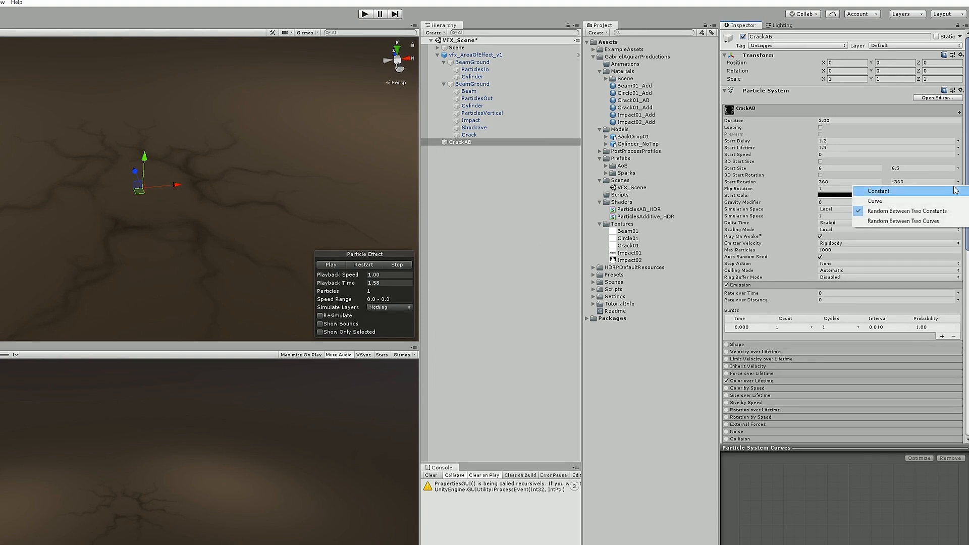
pyautogui.click(952, 190)
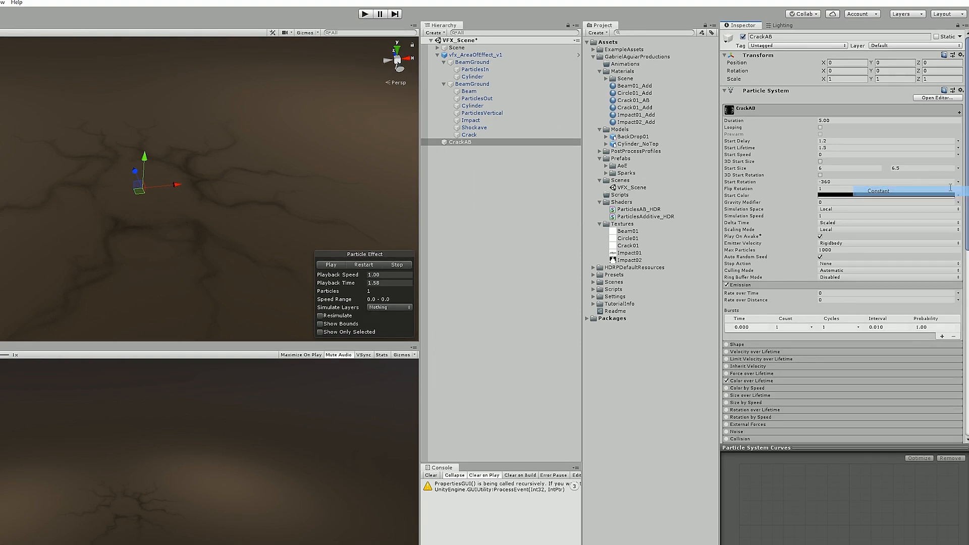
pyautogui.click(842, 182)
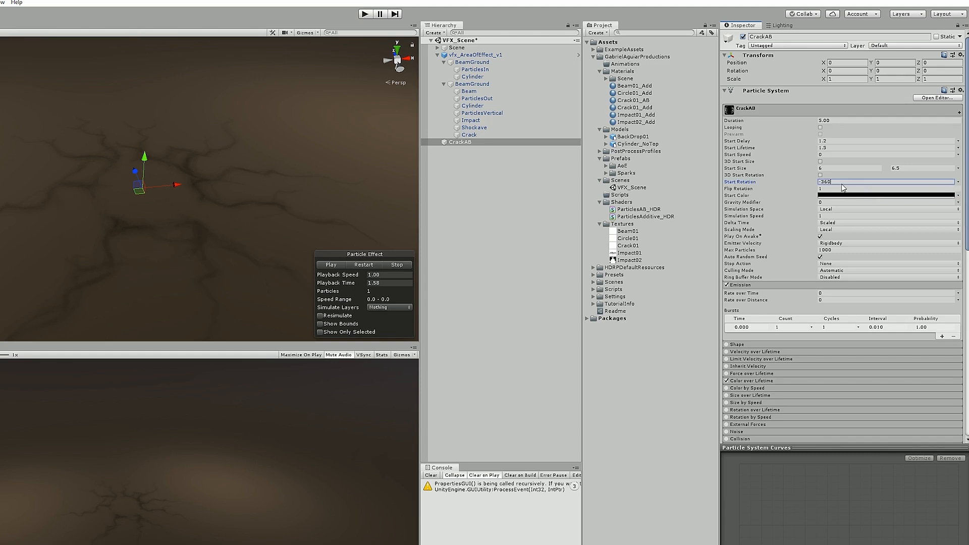
pyautogui.write('0')
pyautogui.click(839, 188)
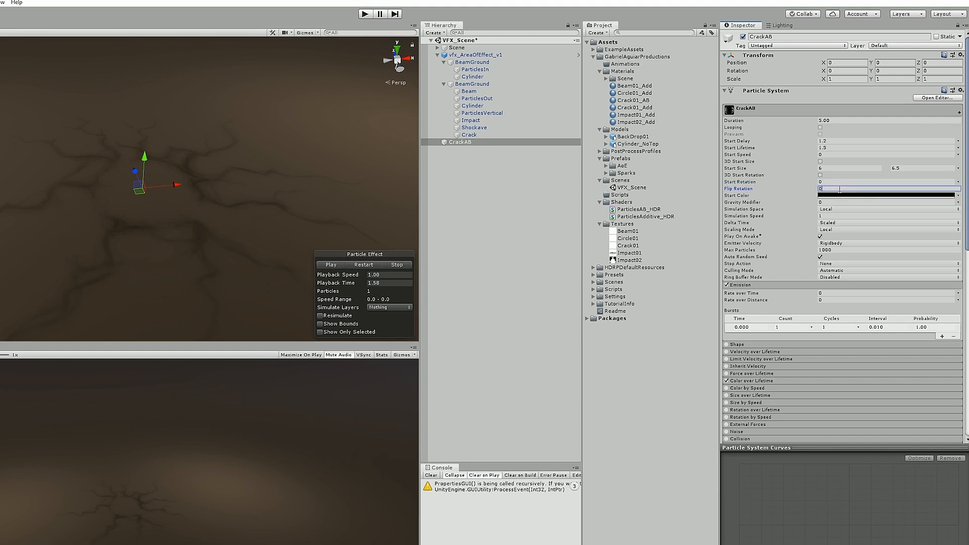
# Set CrackAB's emission burst count to 2 and replay the particles.
pyautogui.click(787, 328)
pyautogui.write('2')
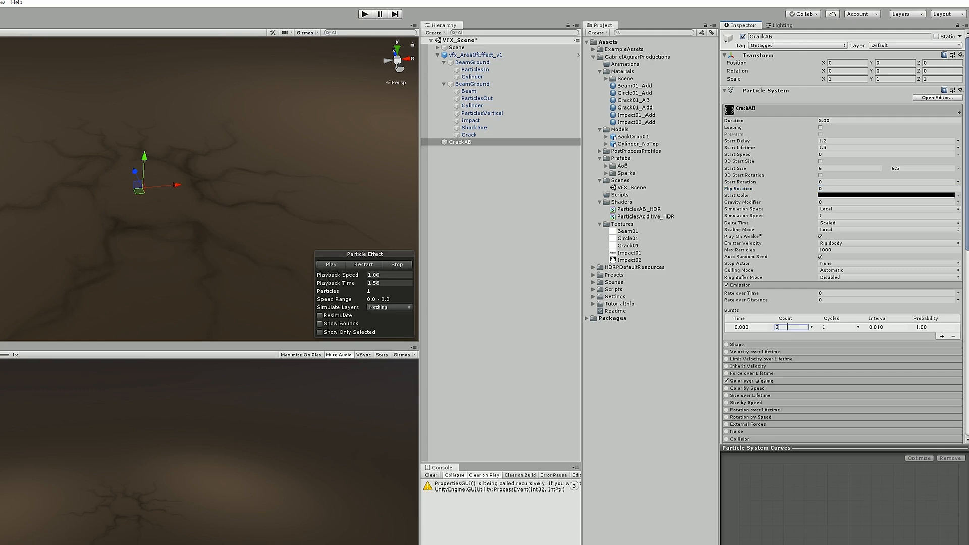
pyautogui.click(323, 263)
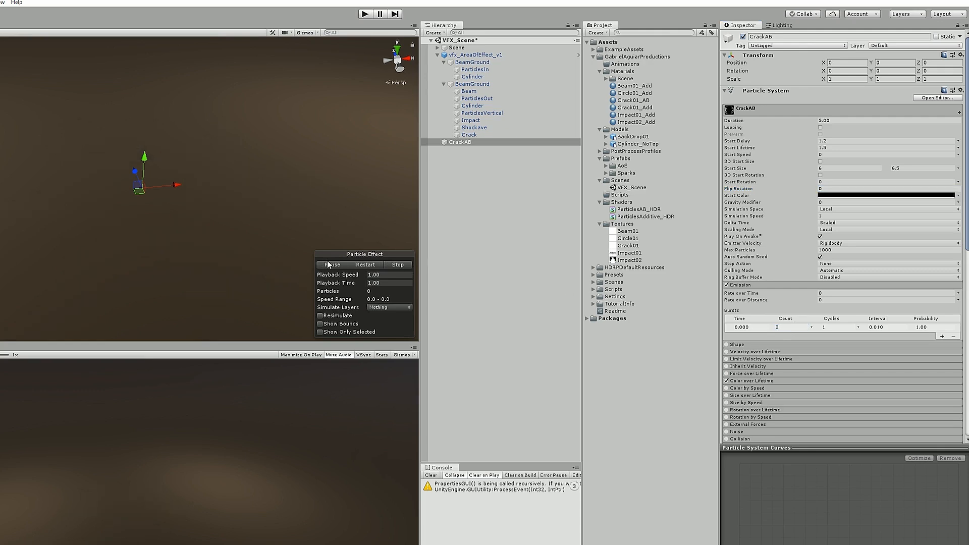
pyautogui.click(328, 264)
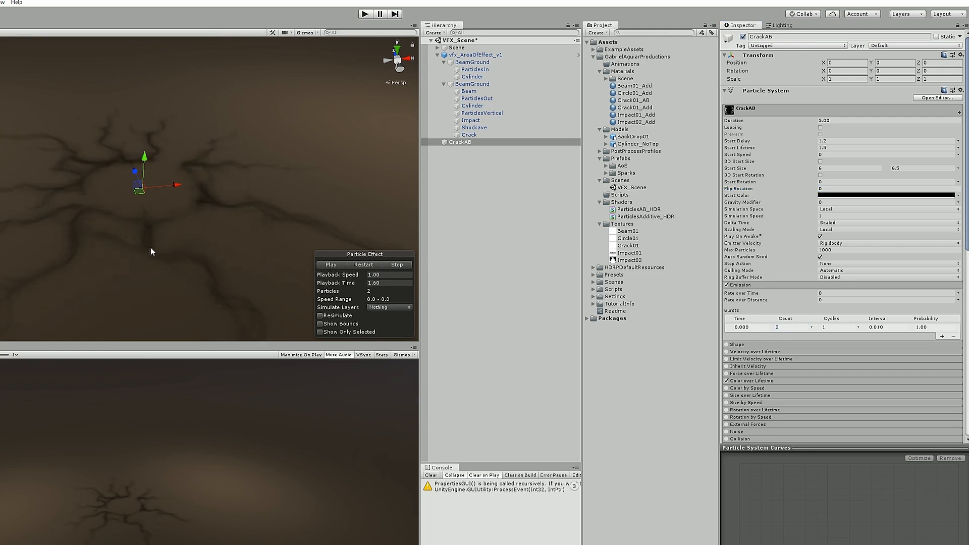
# Change CrackAB's start size from a random range to a constant 6.5 and replay it.
pyautogui.click(958, 168)
pyautogui.click(873, 175)
pyautogui.click(841, 169)
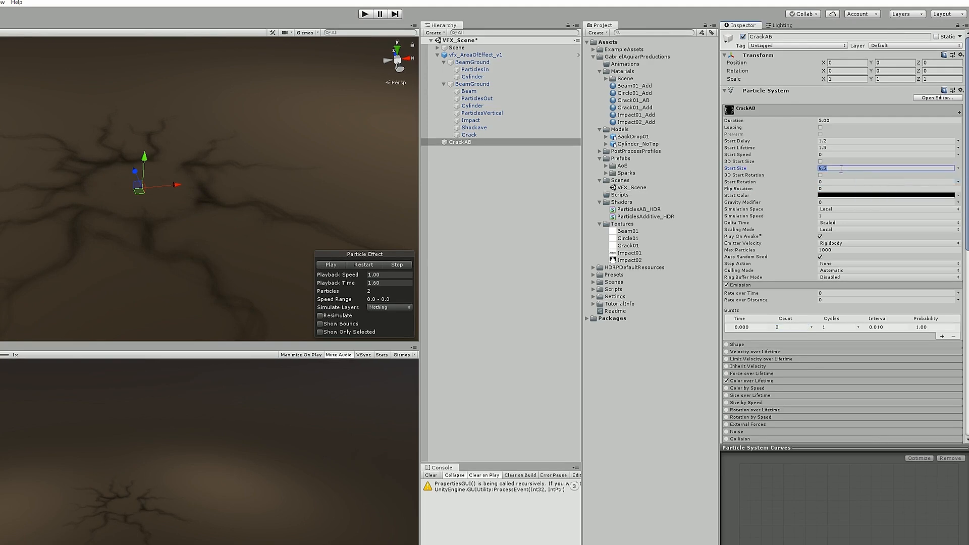
pyautogui.click(356, 264)
# Enable Sub Emitters on the Crack particle system and assign CrackAB as its Birth sub emitter, accepting the reparenting.
pyautogui.click(479, 134)
pyautogui.scroll(-10, 840, 282)
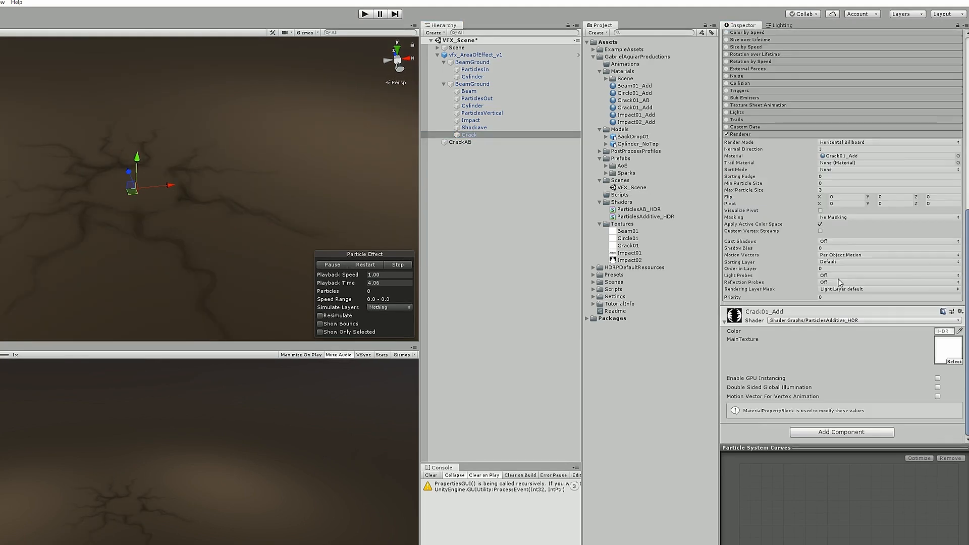
pyautogui.scroll(5, 770, 196)
pyautogui.click(727, 262)
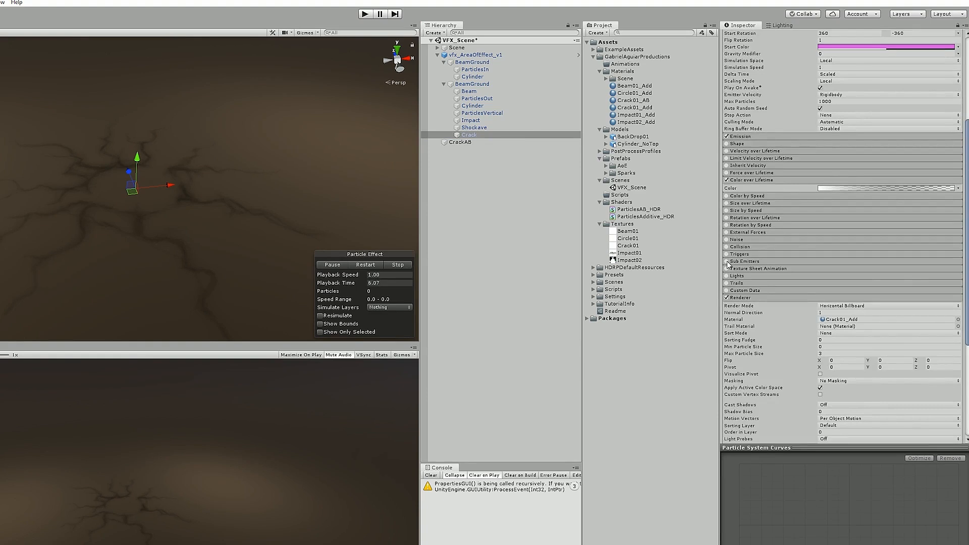
pyautogui.click(753, 262)
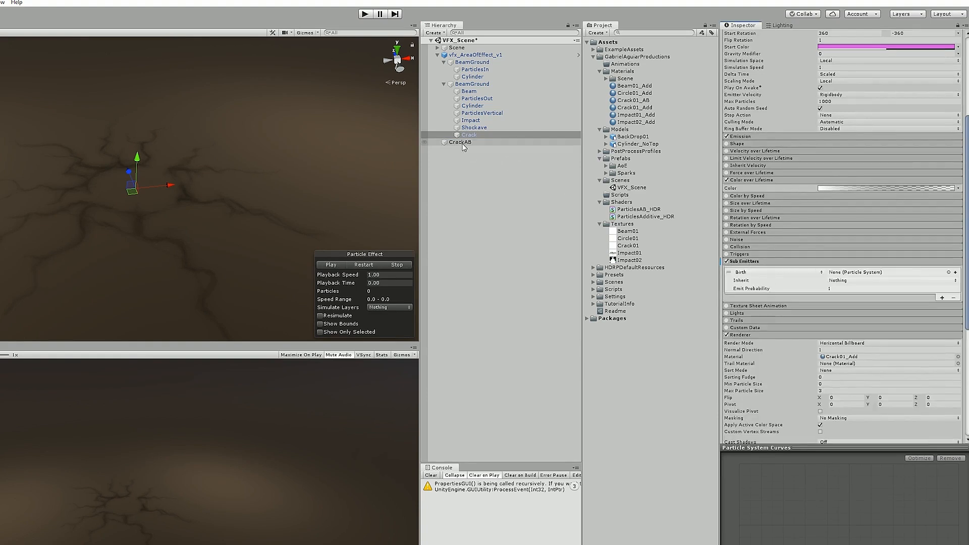
pyautogui.moveTo(461, 146); pyautogui.dragTo(839, 277)
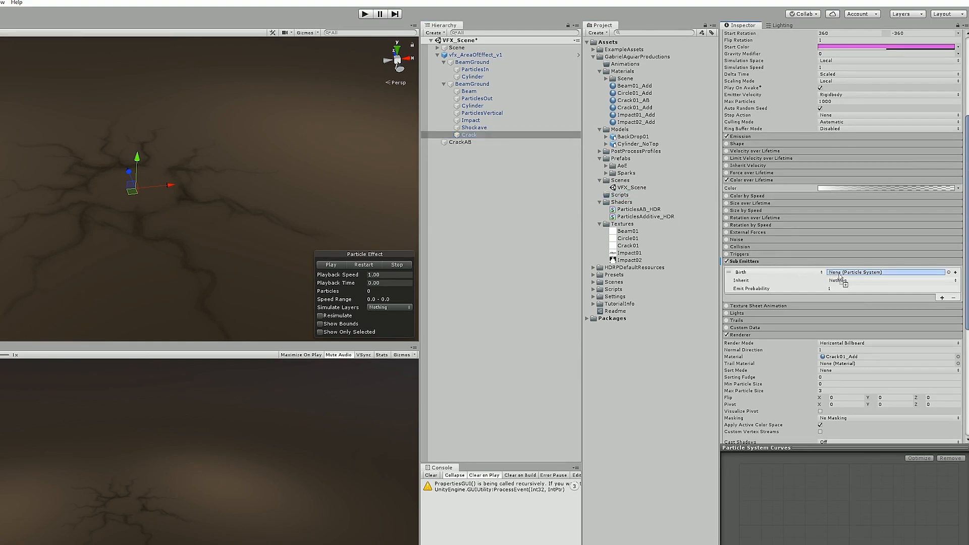
pyautogui.moveTo(839, 278); pyautogui.dragTo(840, 279)
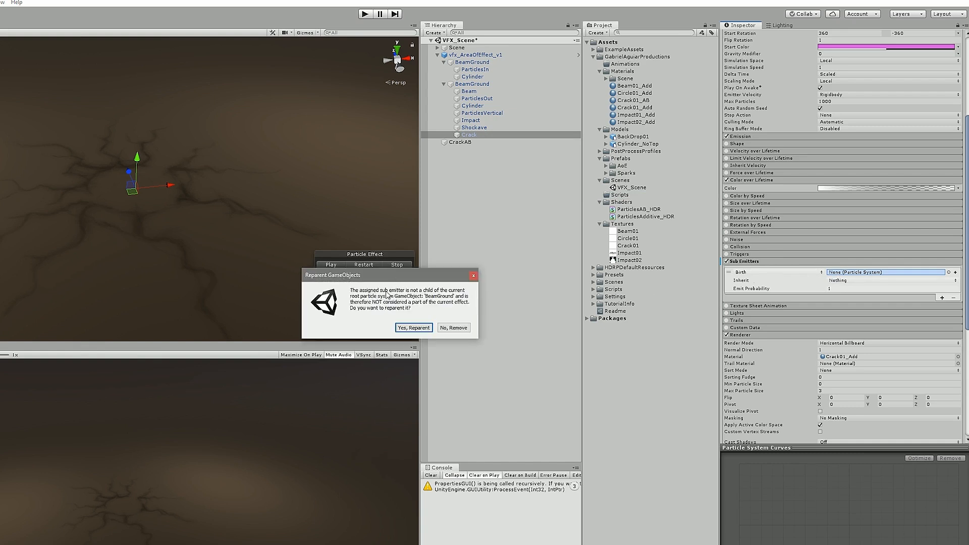
pyautogui.click(404, 328)
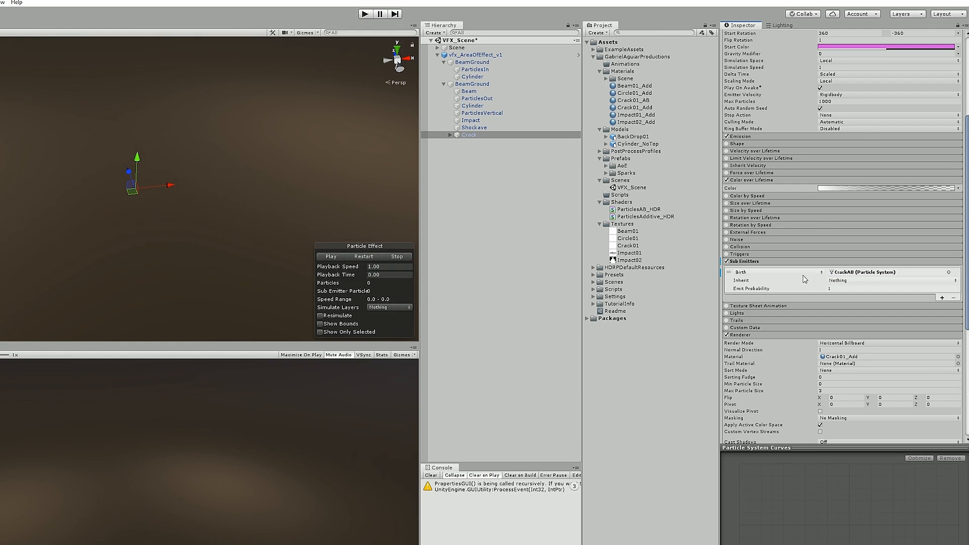
# Keep the CrackAB sub emitter triggered on Birth and make it inherit Size and Rotation.
pyautogui.click(789, 276)
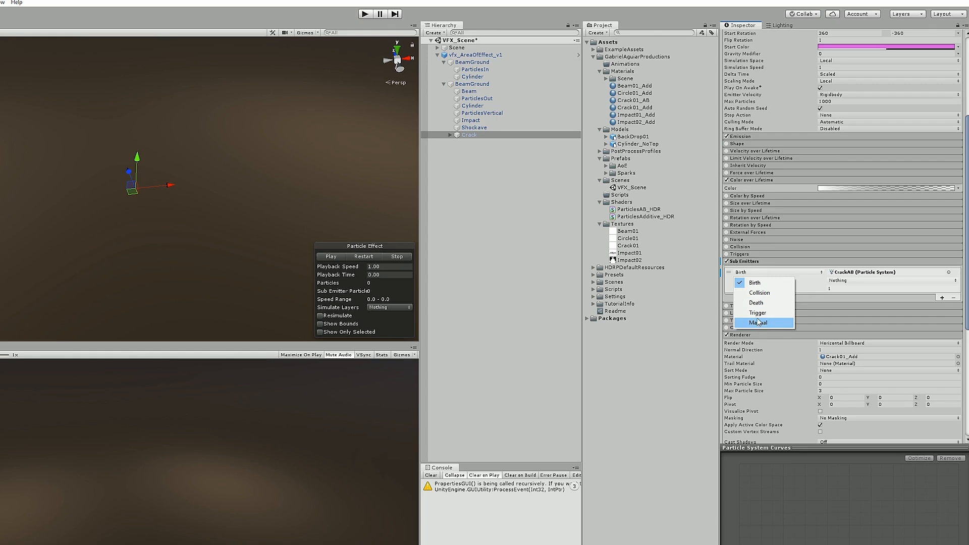
pyautogui.click(755, 283)
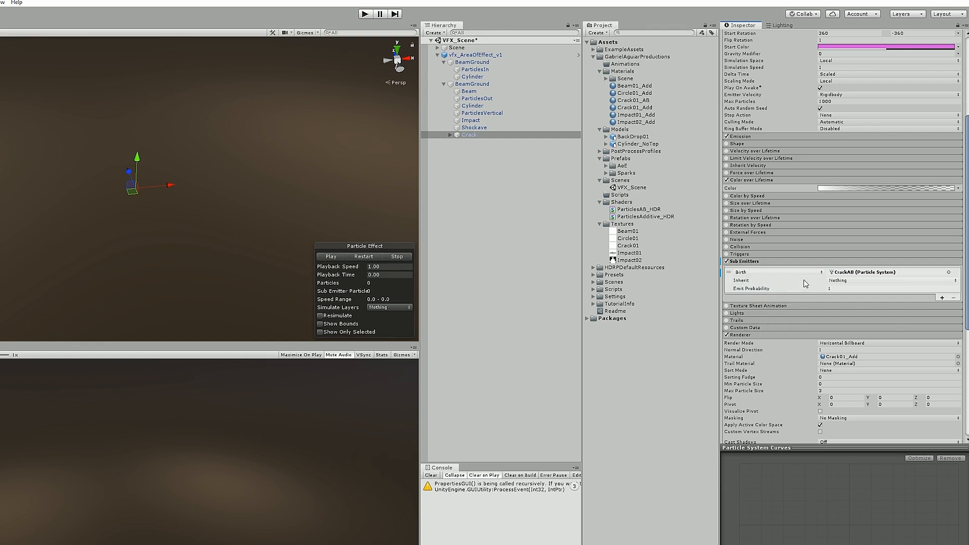
pyautogui.click(835, 281)
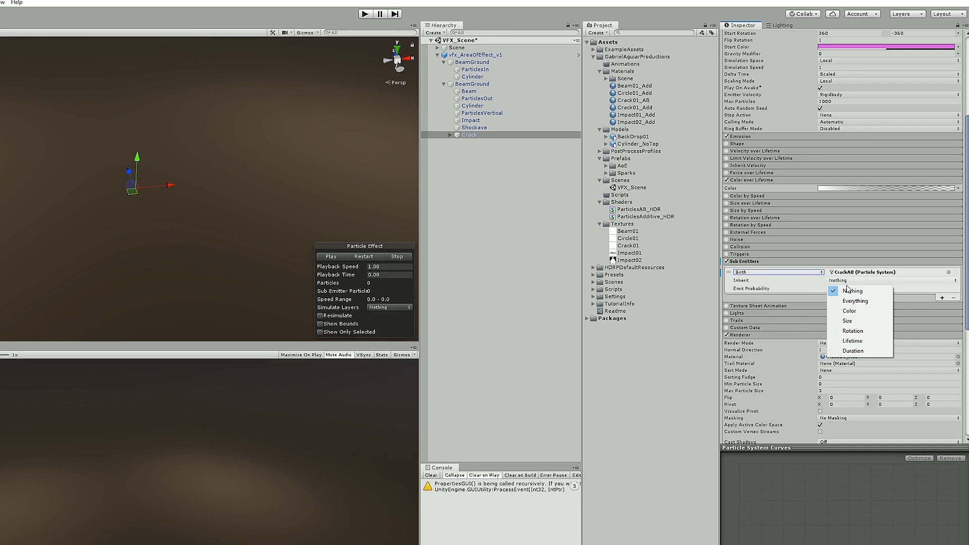
pyautogui.click(849, 321)
pyautogui.click(843, 281)
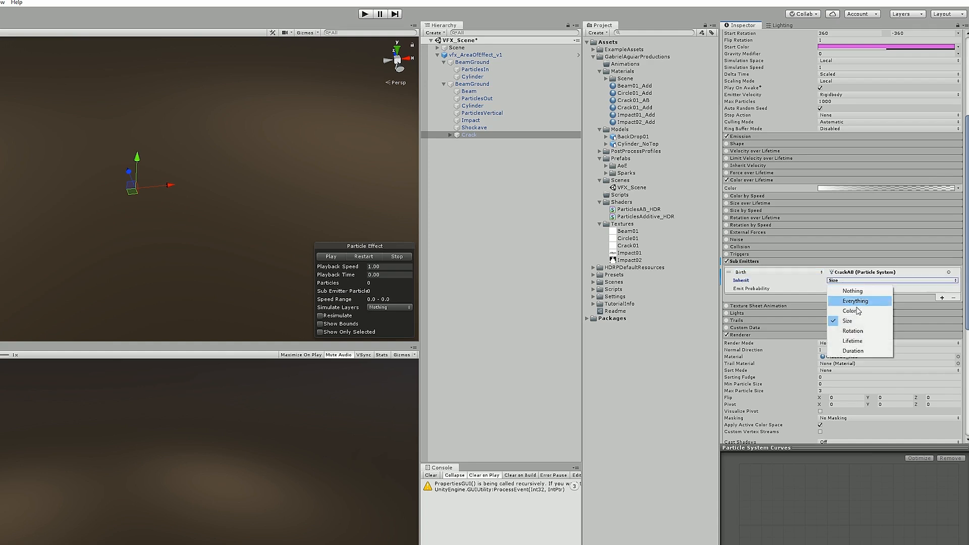
pyautogui.click(853, 329)
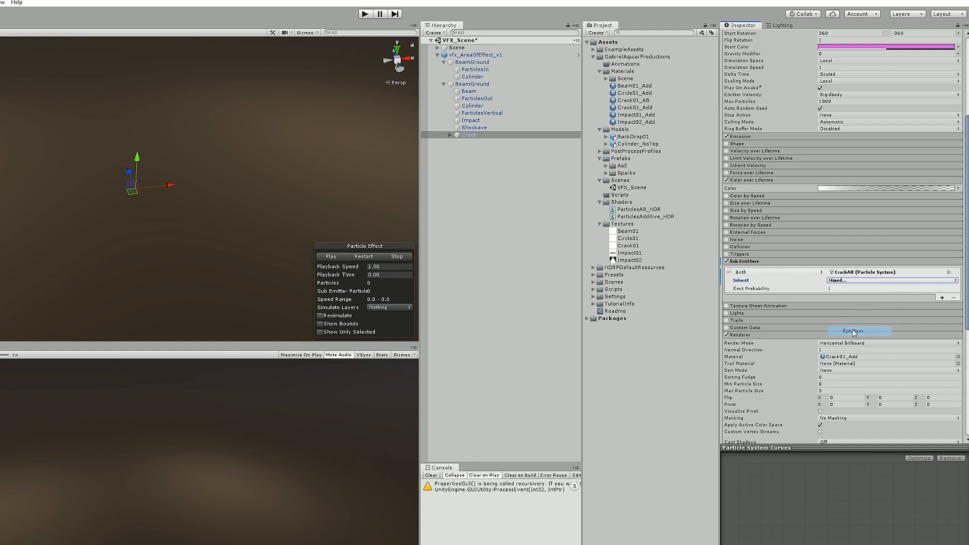
pyautogui.click(840, 281)
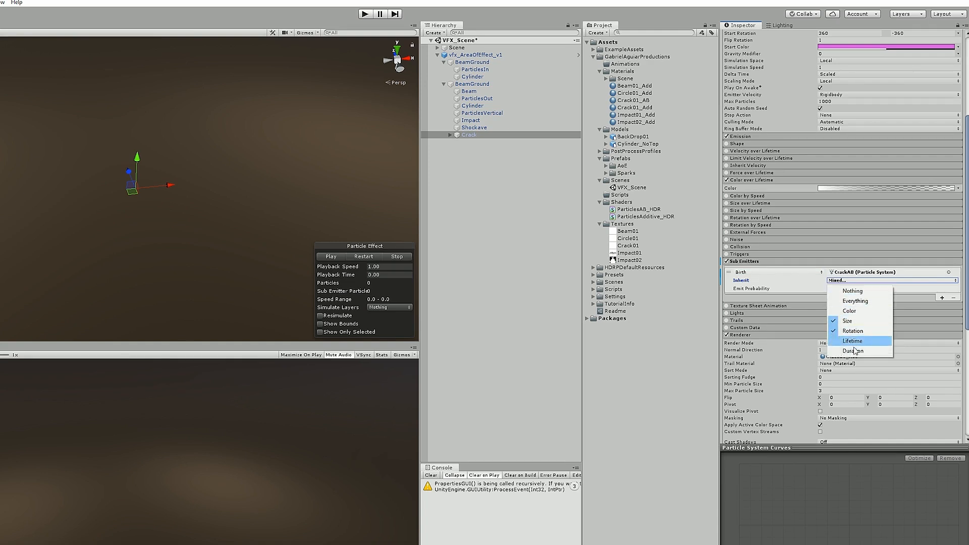
# Expand Crack in the hierarchy and replay the effect to check the CrackAB sub emitter's timing.
pyautogui.click(449, 137)
pyautogui.click(449, 136)
pyautogui.click(333, 258)
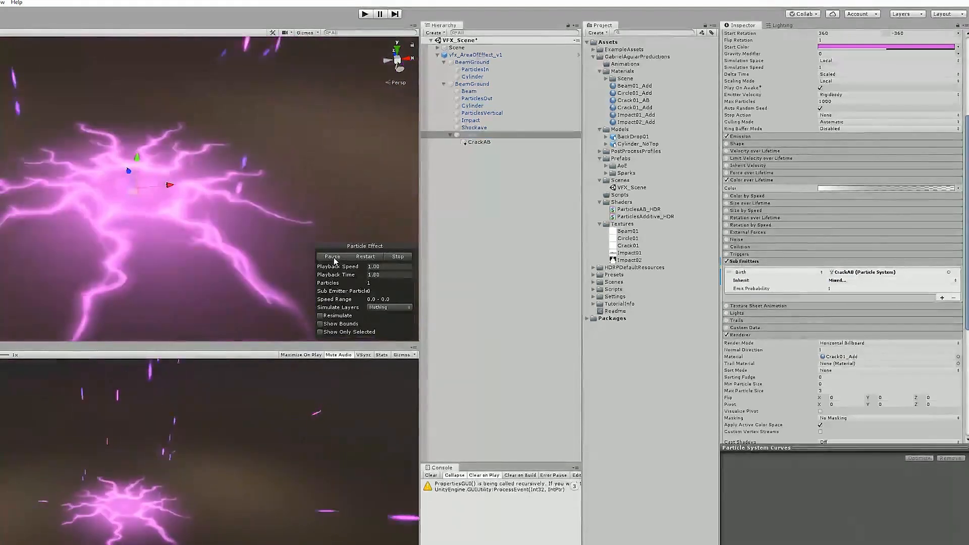
pyautogui.click(333, 258)
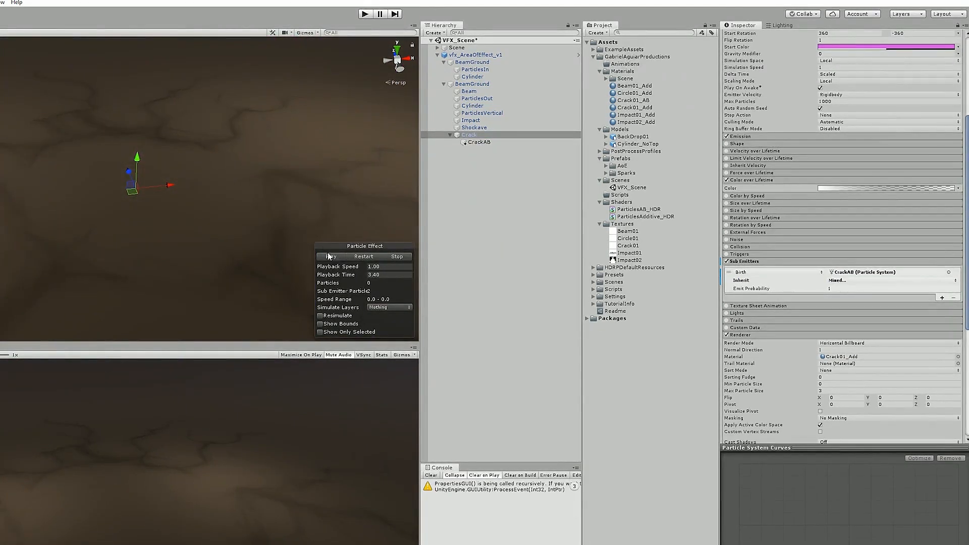
# Set the start delay of the CrackAB sub emitter to 0.
pyautogui.click(477, 142)
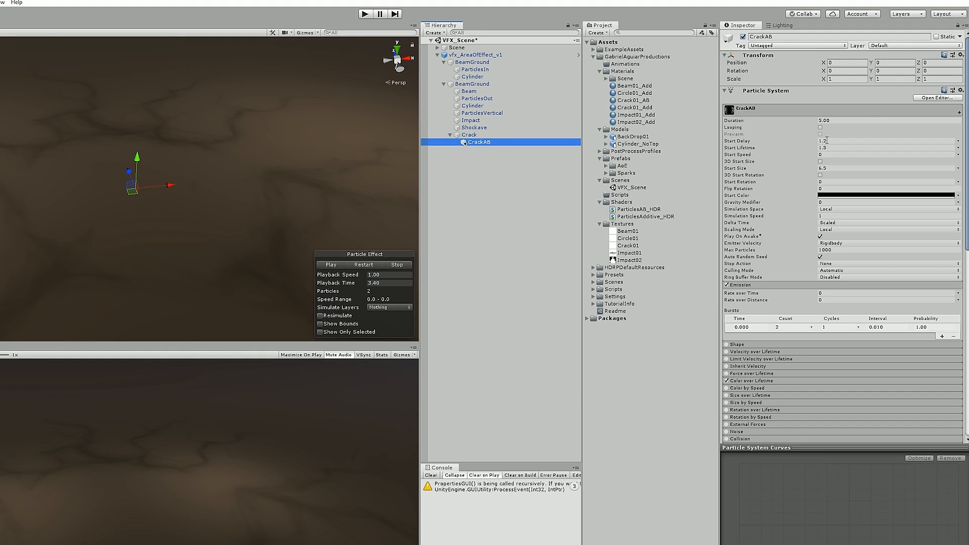
pyautogui.click(826, 141)
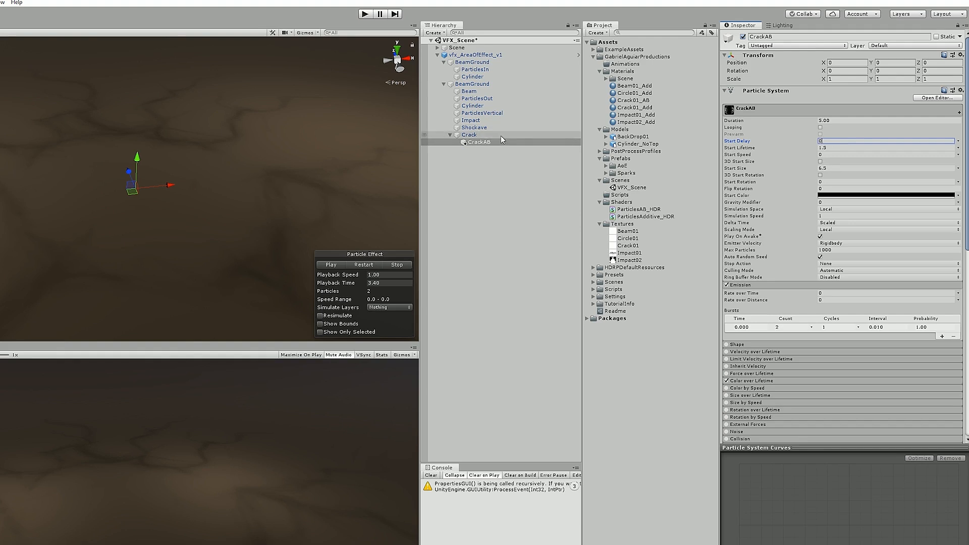
# Set CrackAB's start size to a constant 1 and its start lifetime to 3.
pyautogui.moveTo(346, 167); pyautogui.dragTo(335, 168, button='middle')
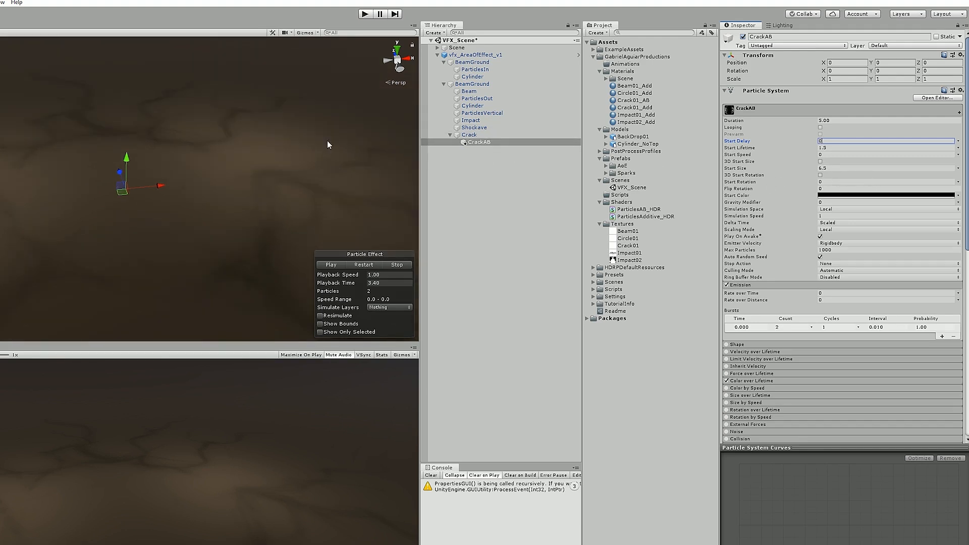
pyautogui.scroll(-8, 323, 144)
pyautogui.scroll(3, 197, 188)
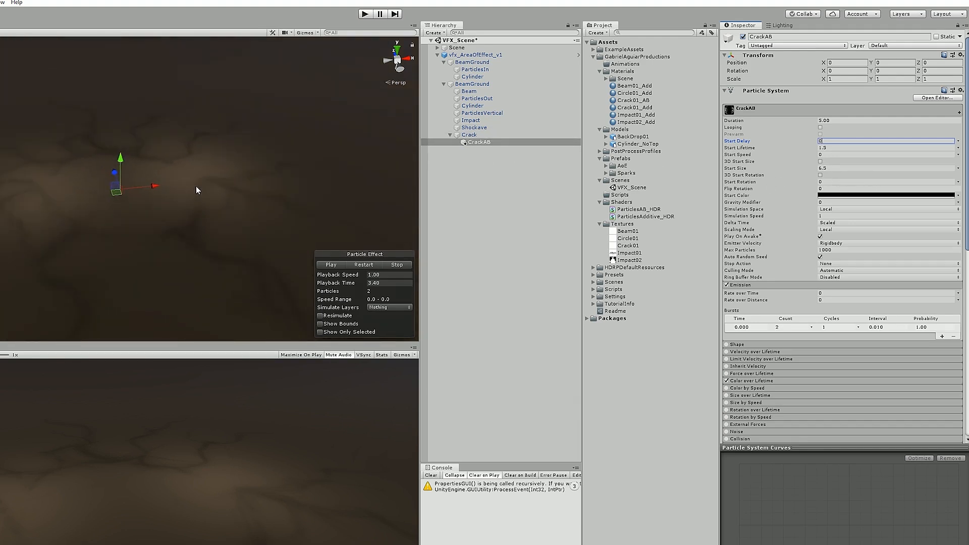
pyautogui.click(958, 168)
pyautogui.click(877, 177)
pyautogui.click(854, 167)
pyautogui.write('1')
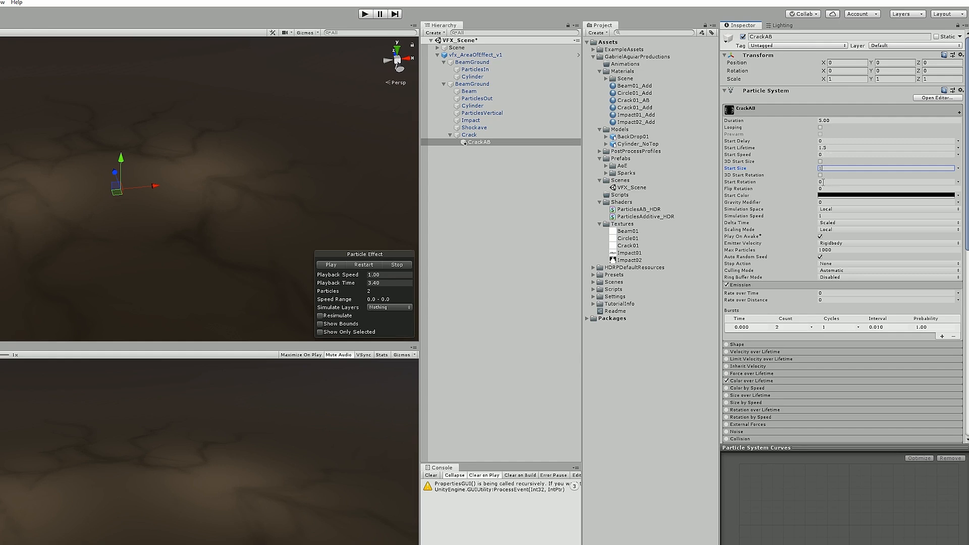
pyautogui.click(836, 148)
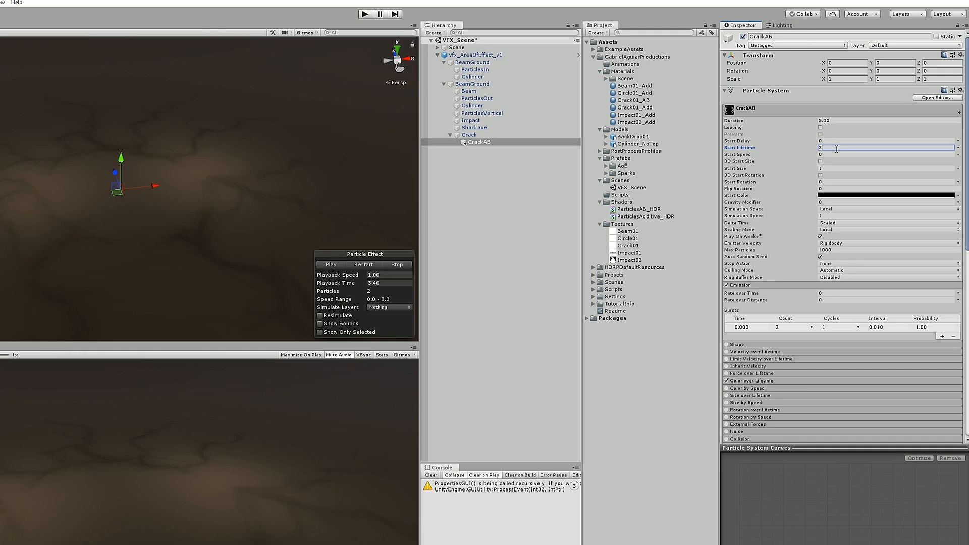
# Replay the effect, pausing it mid-way to inspect how CrackAB sits against the glowing crack up close.
pyautogui.click(340, 265)
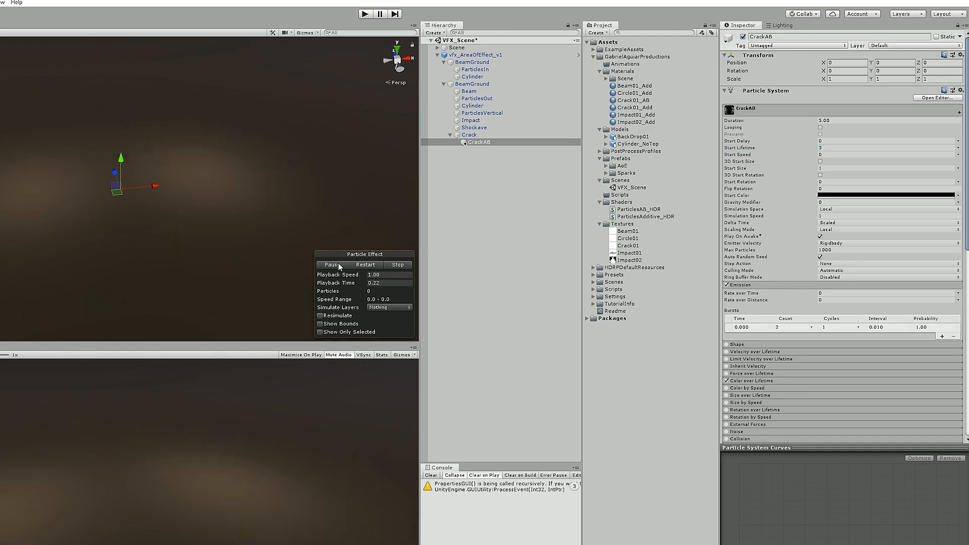
pyautogui.click(336, 266)
pyautogui.scroll(5, 174, 201)
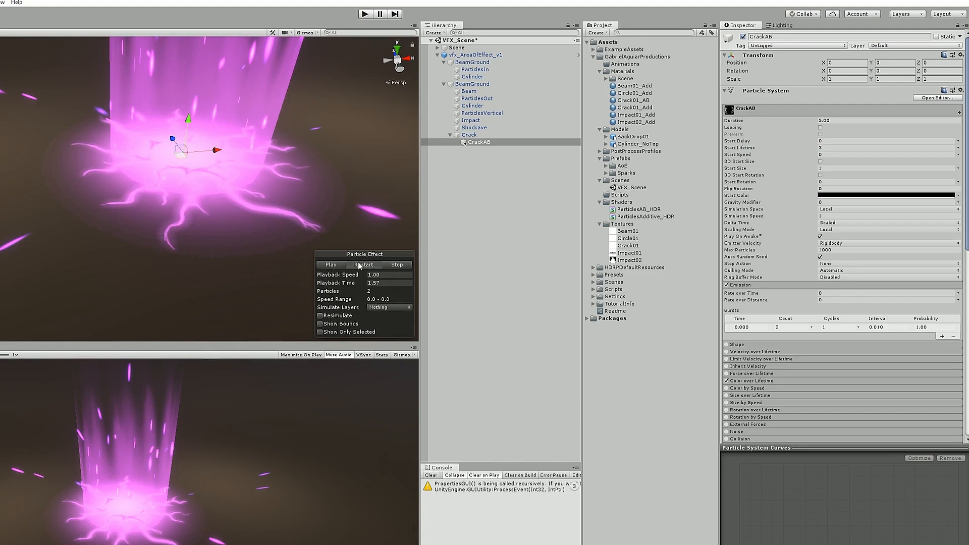
pyautogui.click(340, 266)
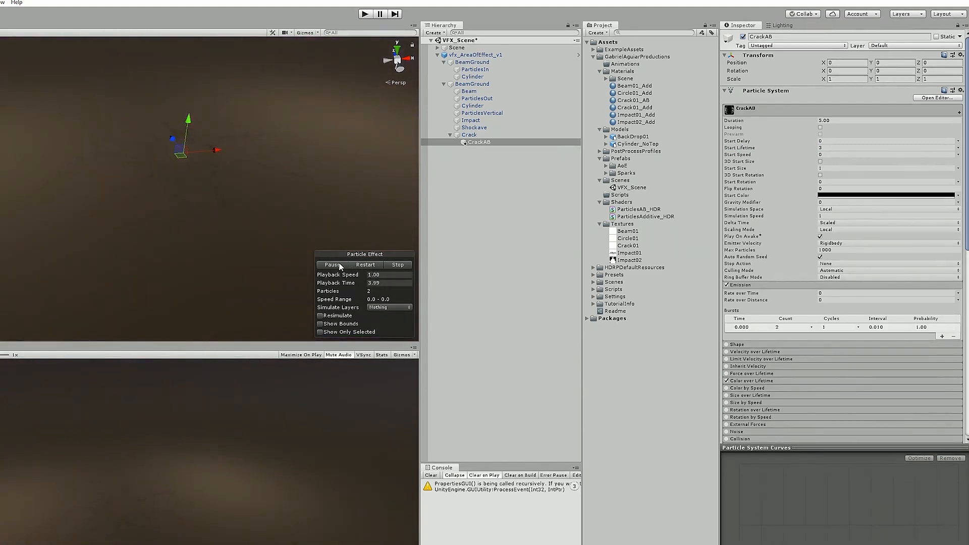
# Set CrackAB's order in layer to -1, comparing it with 0 on the paused effect, and replay.
pyautogui.scroll(-10, 794, 254)
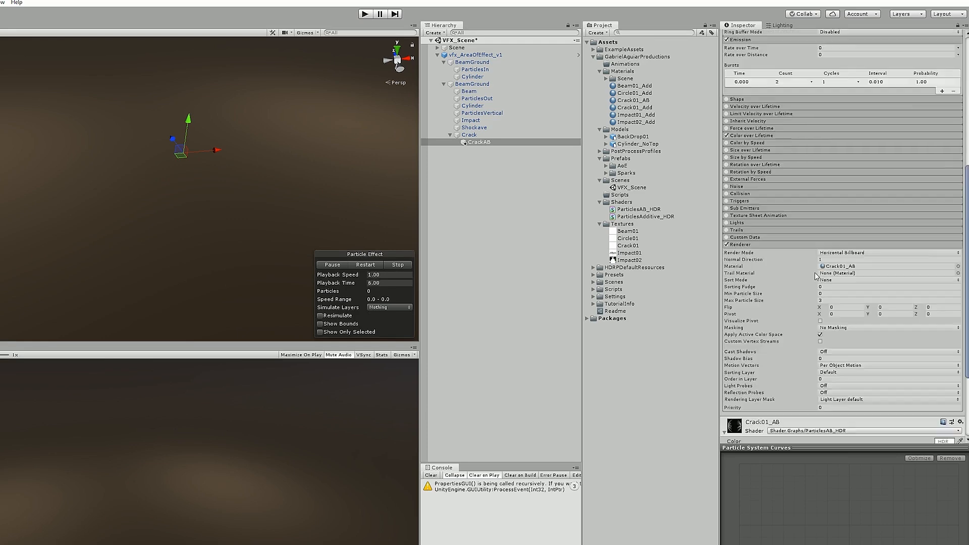
pyautogui.click(343, 266)
pyautogui.click(341, 265)
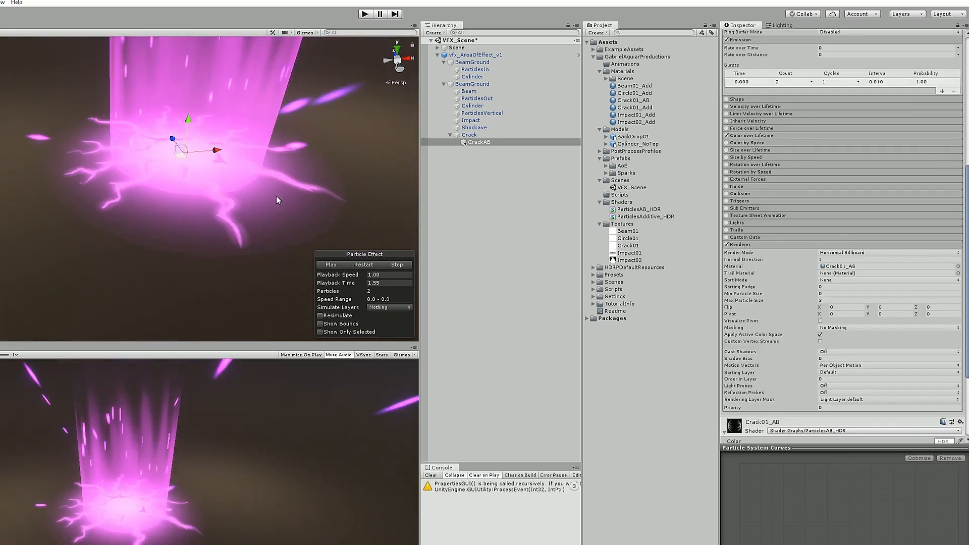
pyautogui.click(821, 378)
pyautogui.write('-1')
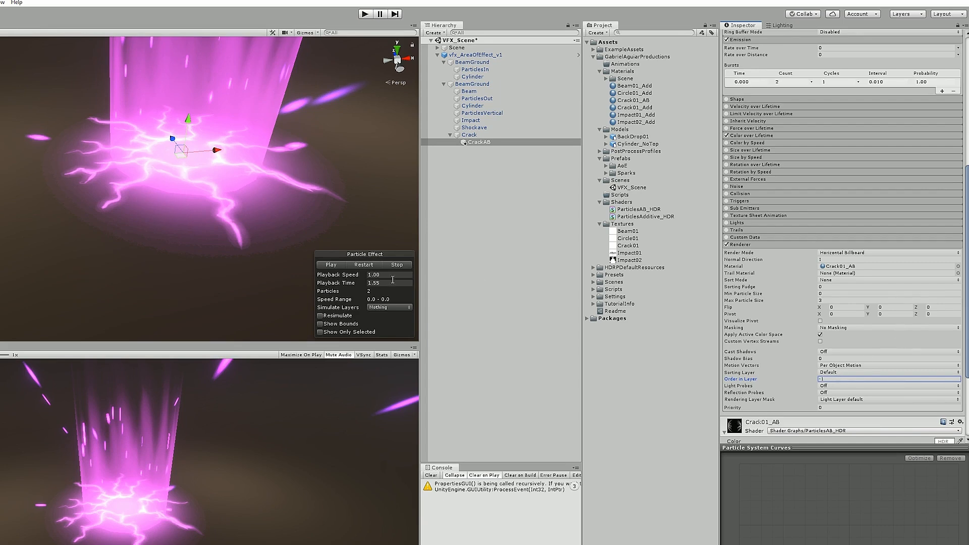
pyautogui.write('0')
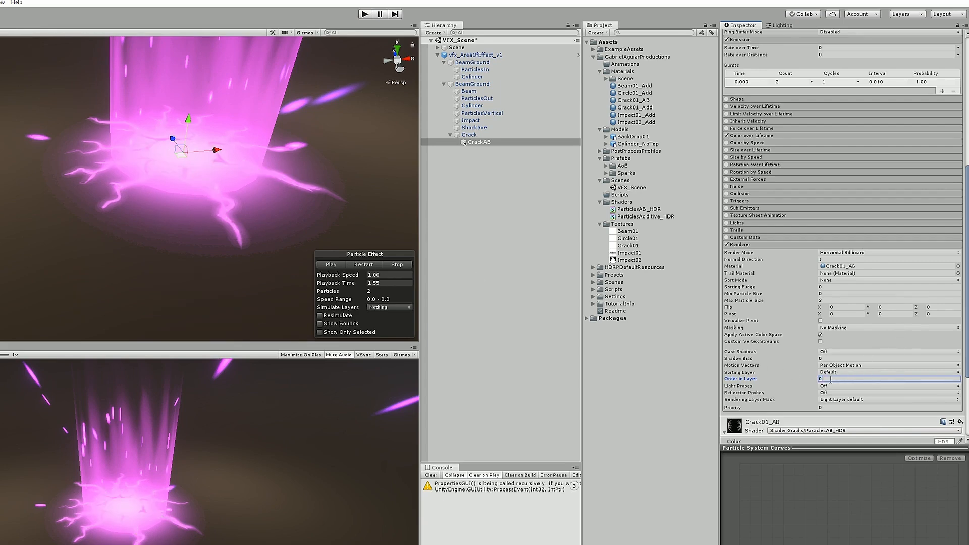
pyautogui.write('-1')
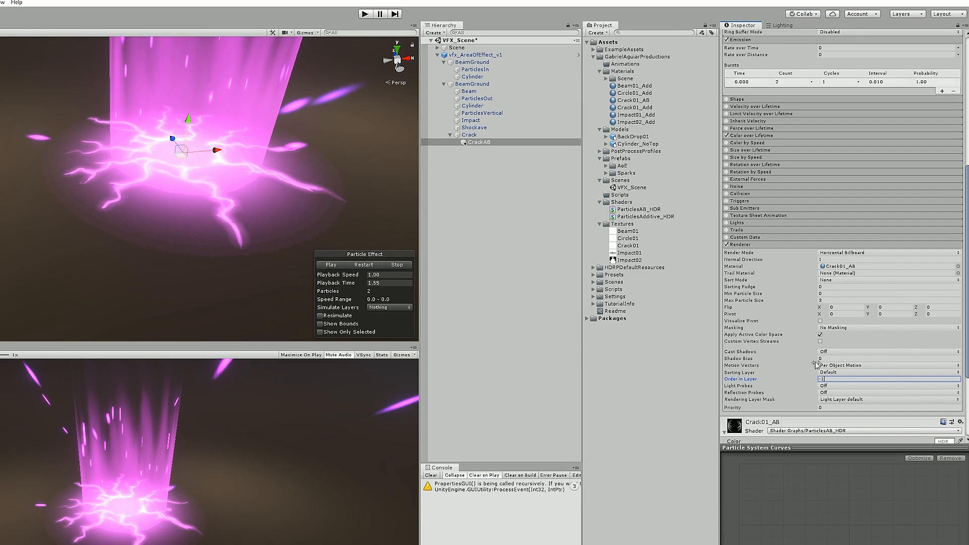
pyautogui.click(364, 264)
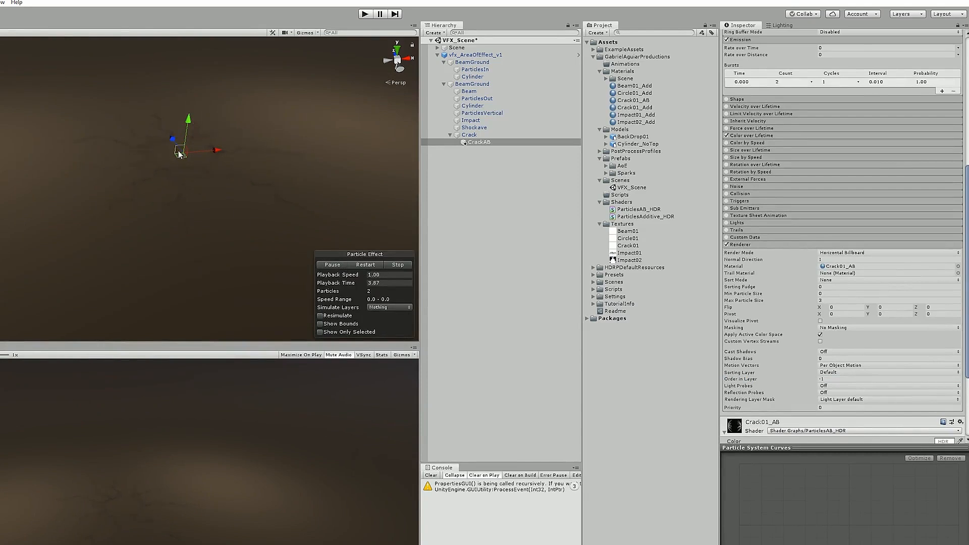
# In CrackAB's Color over Lifetime gradient, delete the black end colour key, shift the opaque alpha key about 30% along, and replay the effect.
pyautogui.click(758, 139)
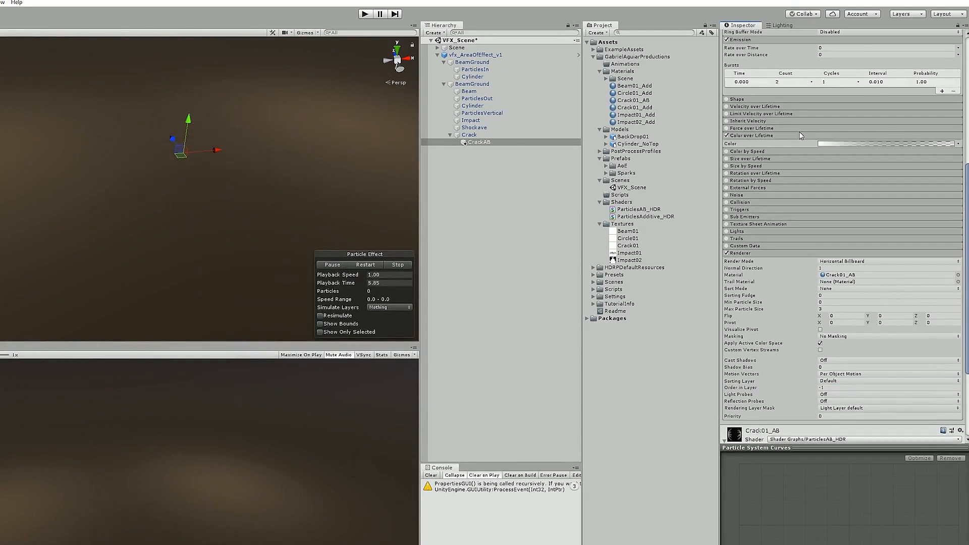
pyautogui.click(821, 144)
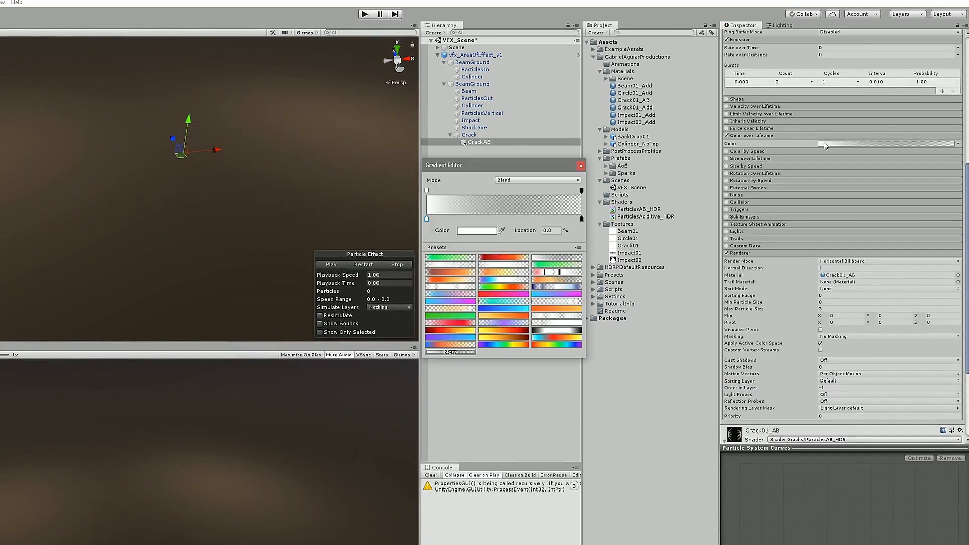
pyautogui.click(581, 219)
pyautogui.press('Delete')
pyautogui.moveTo(428, 193); pyautogui.dragTo(473, 191)
pyautogui.click(371, 263)
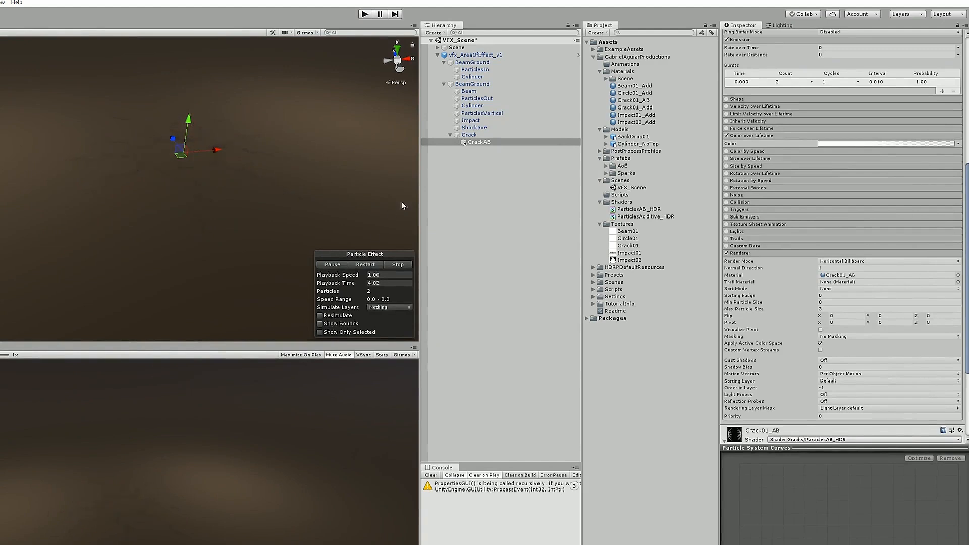
# Try a start size of 1.05 for CrackAB, then settle on 1.025, replaying the effect after each change.
pyautogui.scroll(8, 819, 203)
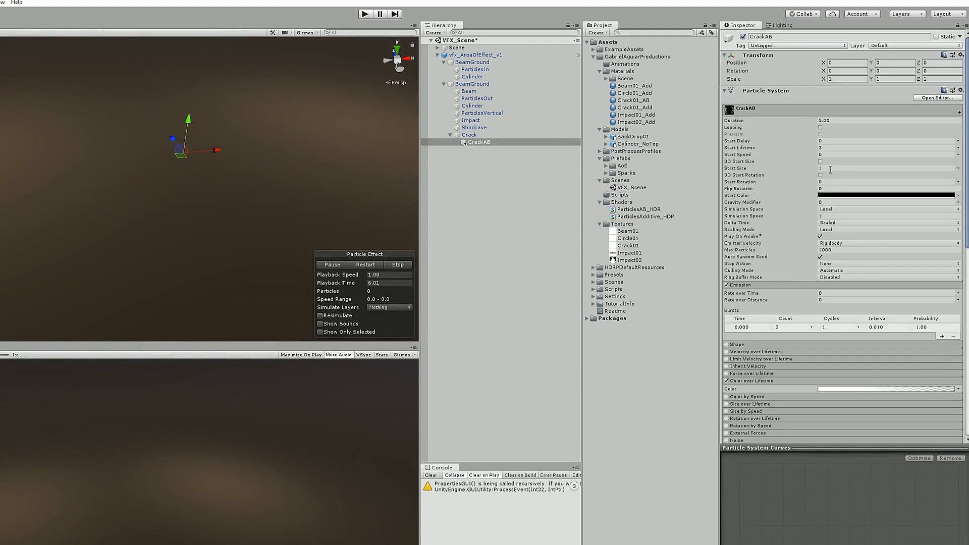
pyautogui.click(917, 168)
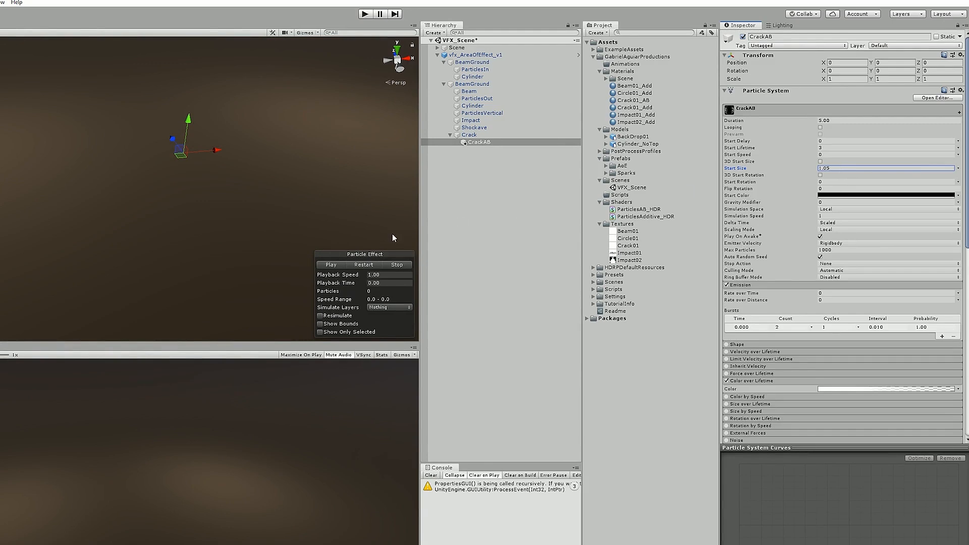
pyautogui.click(356, 268)
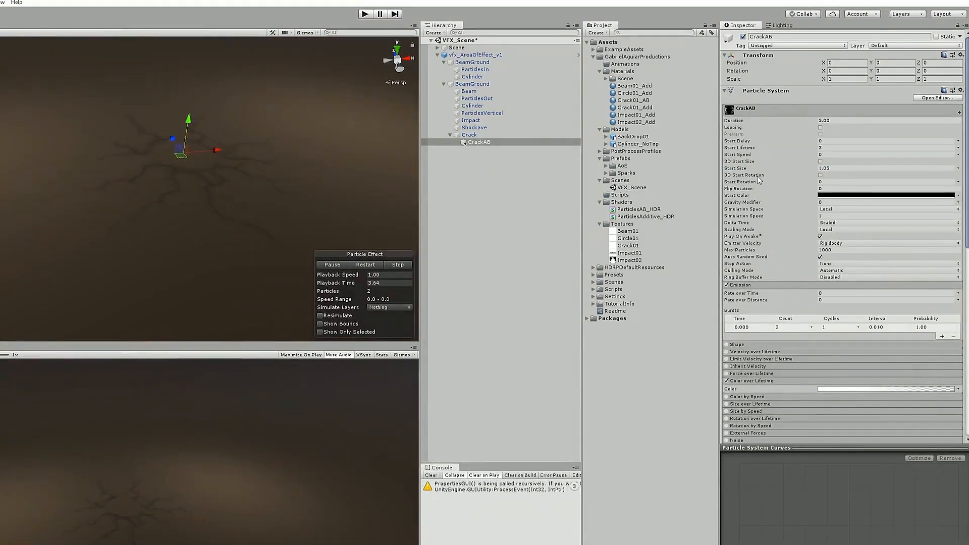
pyautogui.click(827, 169)
pyautogui.write('1.025')
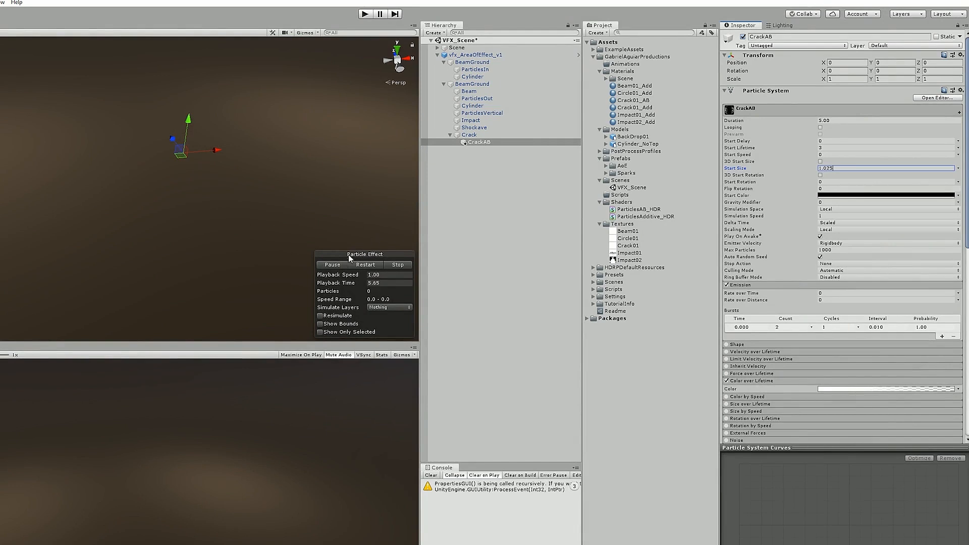
pyautogui.click(364, 266)
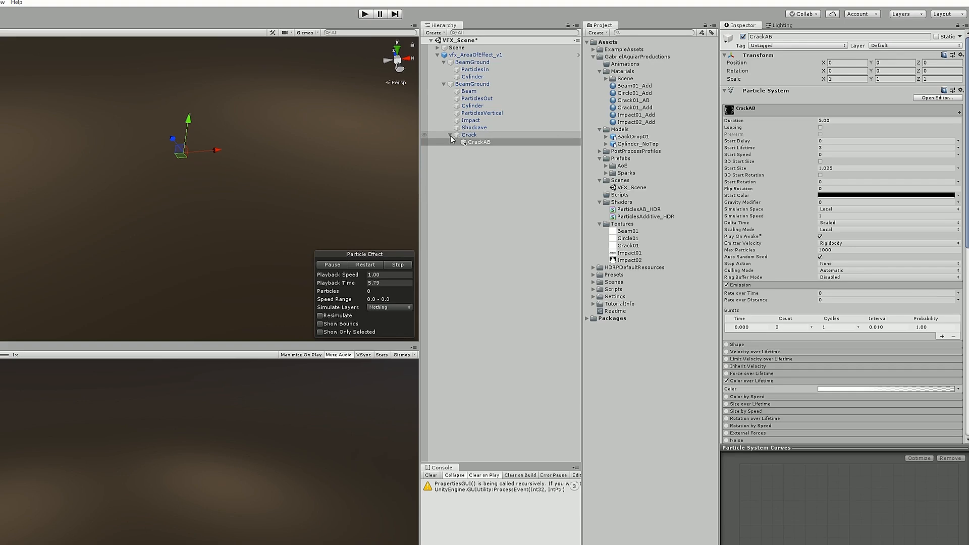
# Review CrackAB's settings, then select both BeamGround systems and replay the whole effect from a new viewing angle.
pyautogui.scroll(-5, 807, 228)
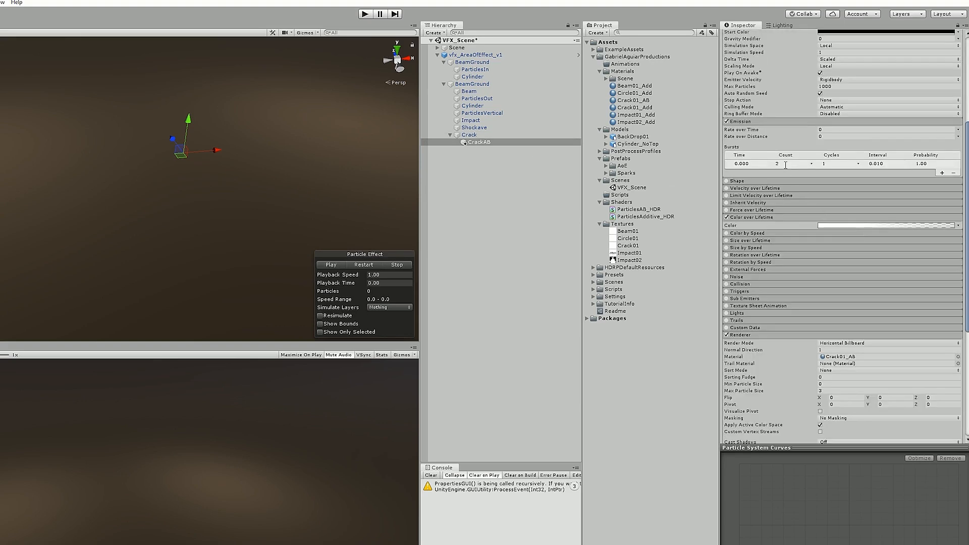
pyautogui.scroll(-6, 786, 166)
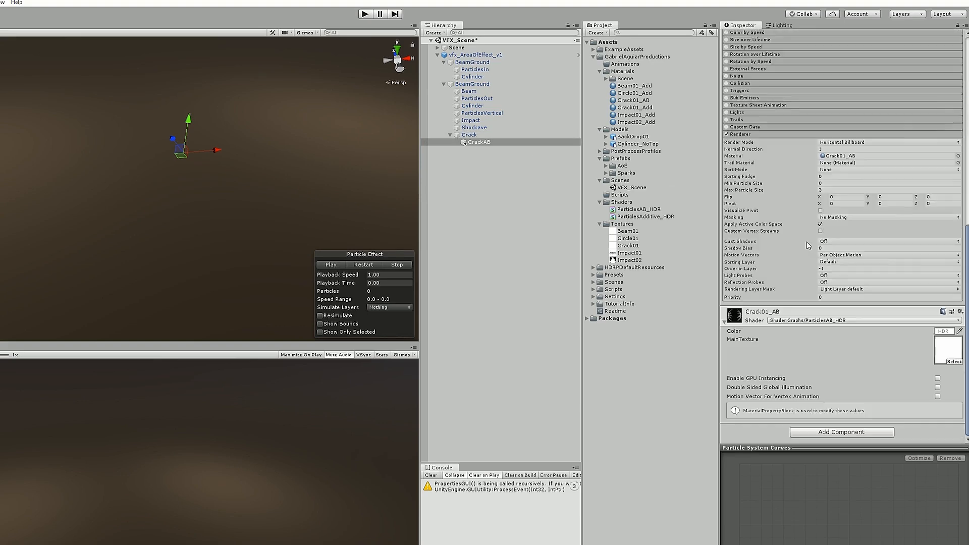
pyautogui.scroll(7, 746, 250)
pyautogui.click(472, 84)
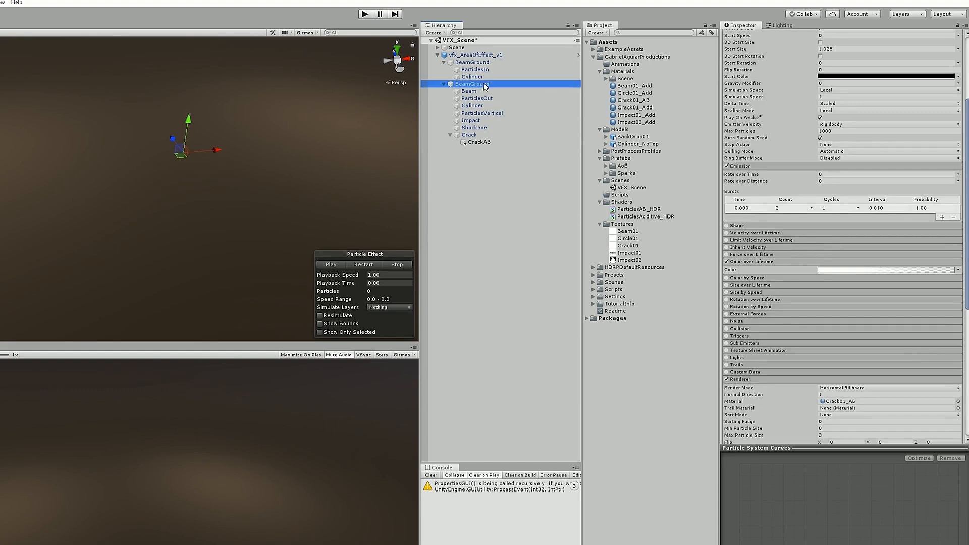
pyautogui.keyDown('ctrl'); pyautogui.click(470, 61); pyautogui.keyUp('ctrl')
pyautogui.moveTo(313, 96); pyautogui.dragTo(271, 90, button='right')
pyautogui.click(363, 265)
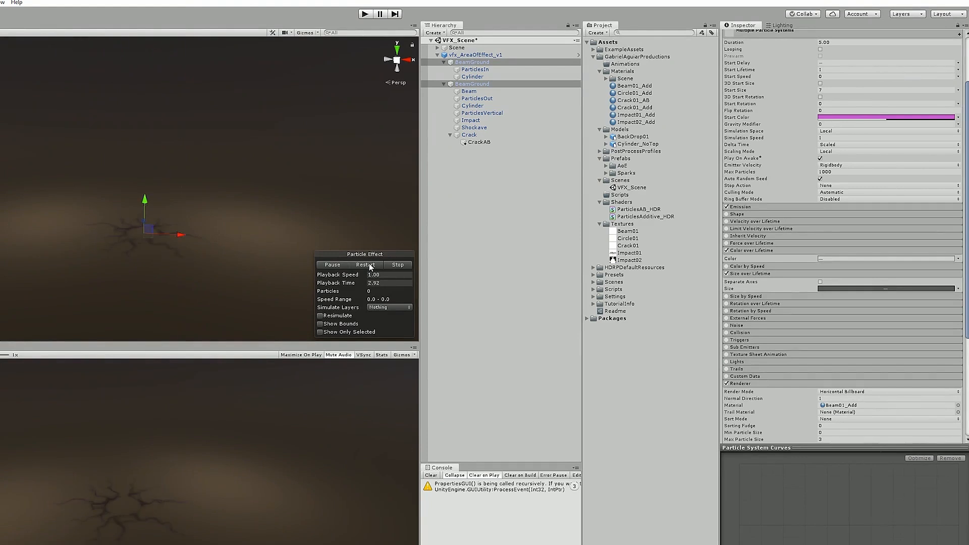
pyautogui.moveTo(204, 235); pyautogui.dragTo(212, 248, button='right')
# Set the burst count of the CrackAB particle system to 1.
pyautogui.click(479, 141)
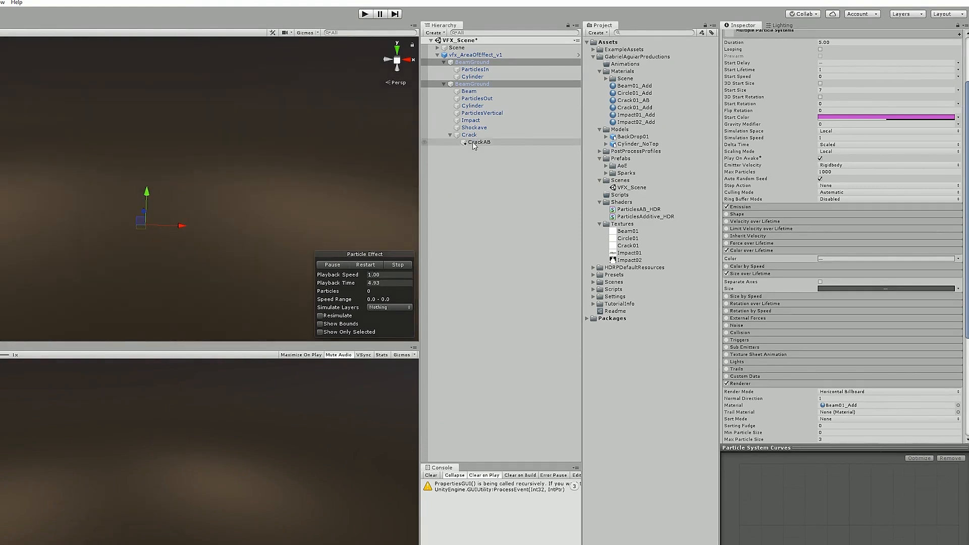
pyautogui.click(792, 257)
pyautogui.write('1')
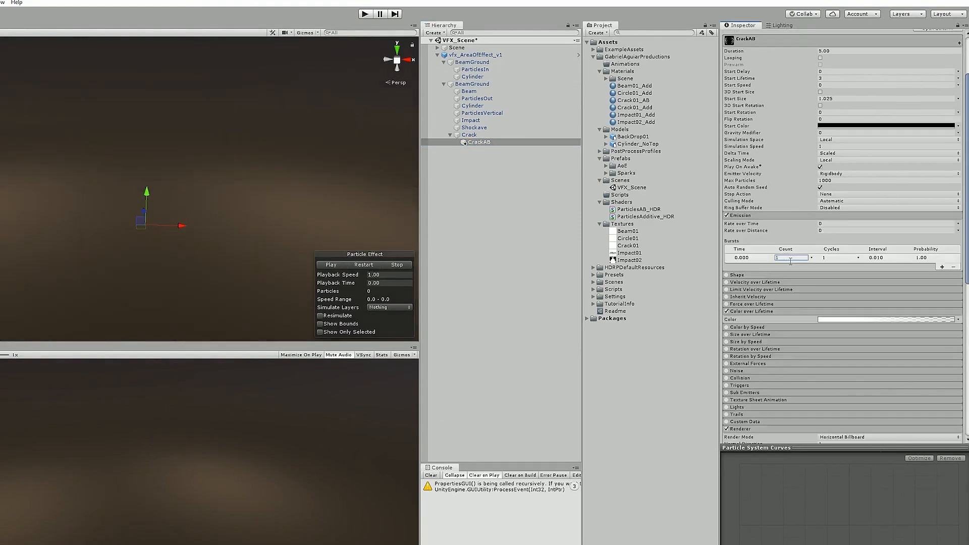
# Select both BeamGround systems, replay the whole effect to check the dark crack, and stop playback.
pyautogui.click(472, 84)
pyautogui.keyDown('ctrl'); pyautogui.click(472, 62); pyautogui.keyUp('ctrl')
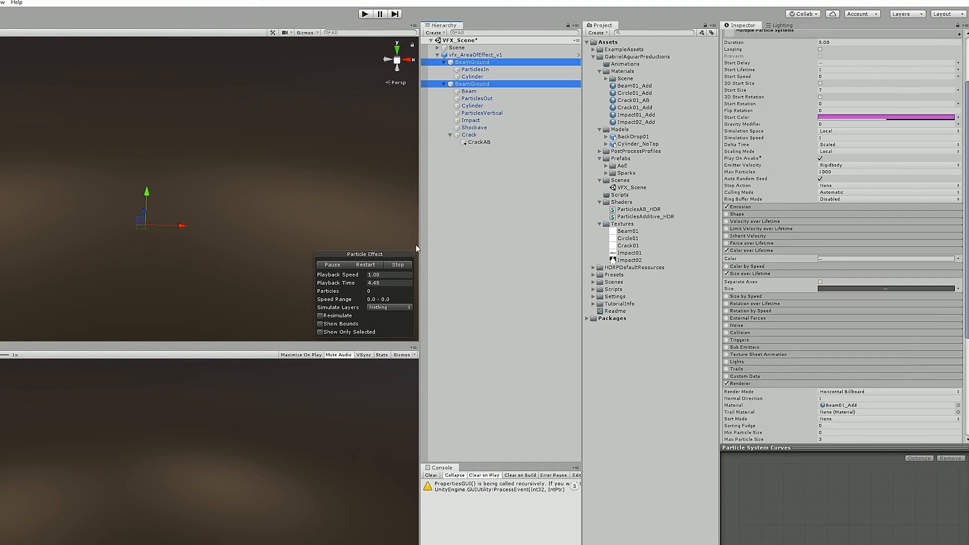
pyautogui.click(380, 265)
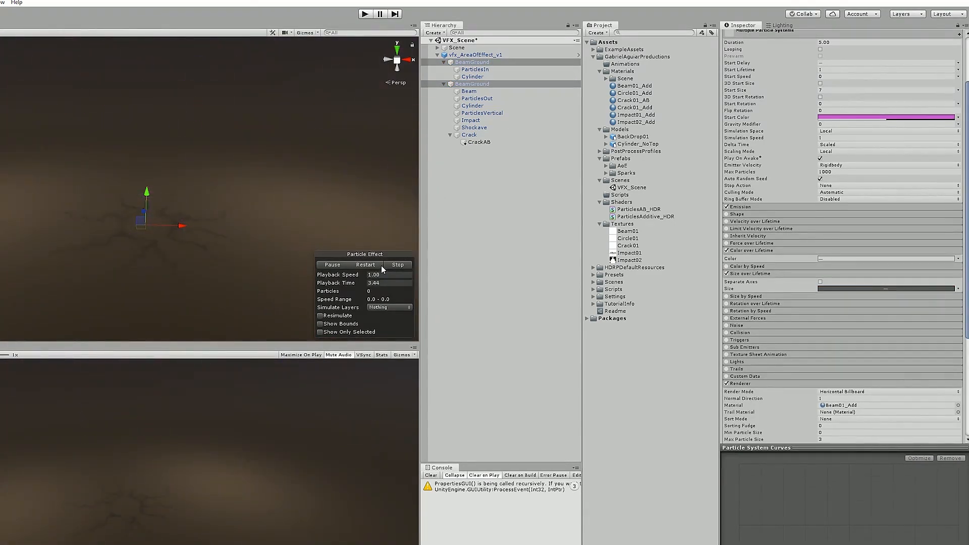
pyautogui.click(381, 265)
pyautogui.click(396, 264)
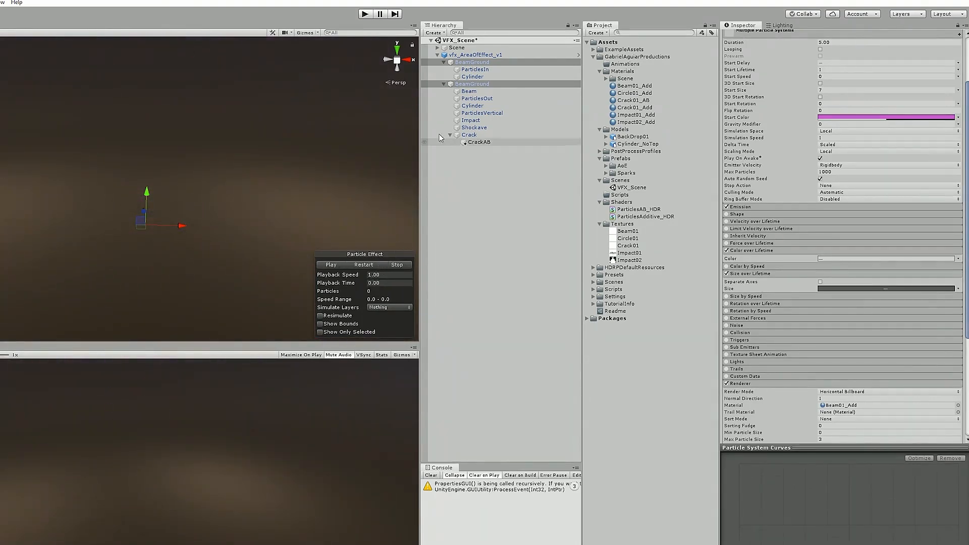
# Duplicate the first BeamGround system and delete the copy's ParticlesIn and Cylinder children.
pyautogui.click(453, 185)
pyautogui.click(510, 62)
pyautogui.hotkey('ctrl', 'd')
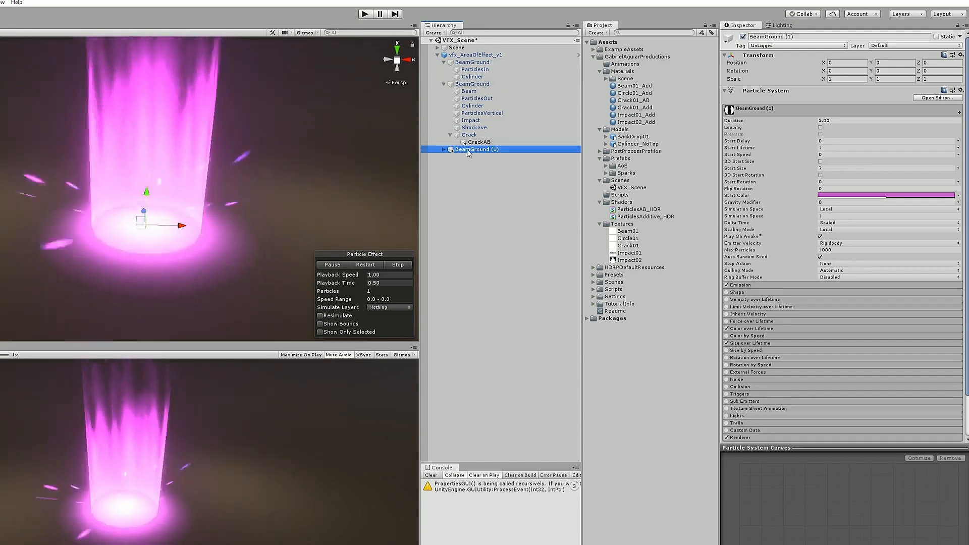
pyautogui.click(443, 150)
pyautogui.click(469, 157)
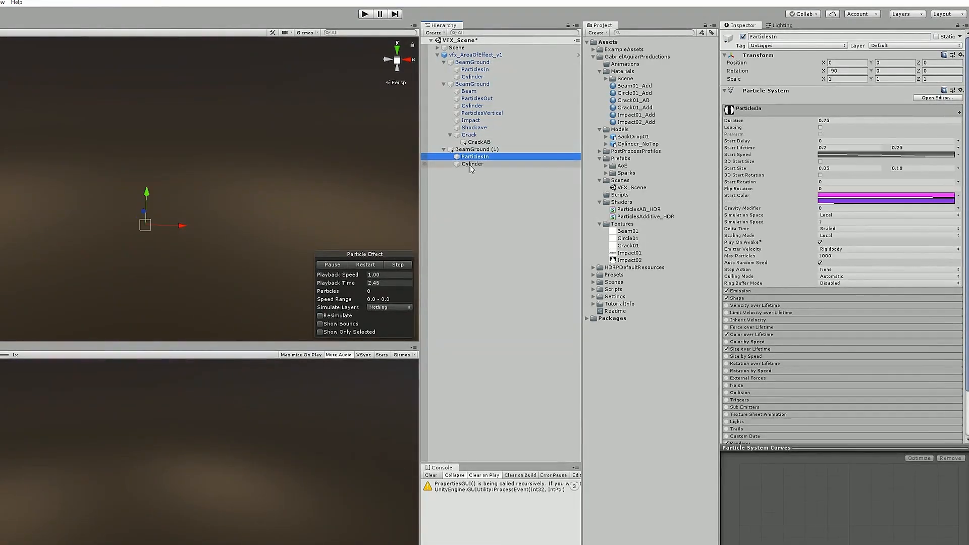
pyautogui.keyDown('shift'); pyautogui.click(470, 164); pyautogui.keyUp('shift')
pyautogui.press('Delete')
# Rename the duplicated ground beam system BeamGroundAB.
pyautogui.click(476, 149)
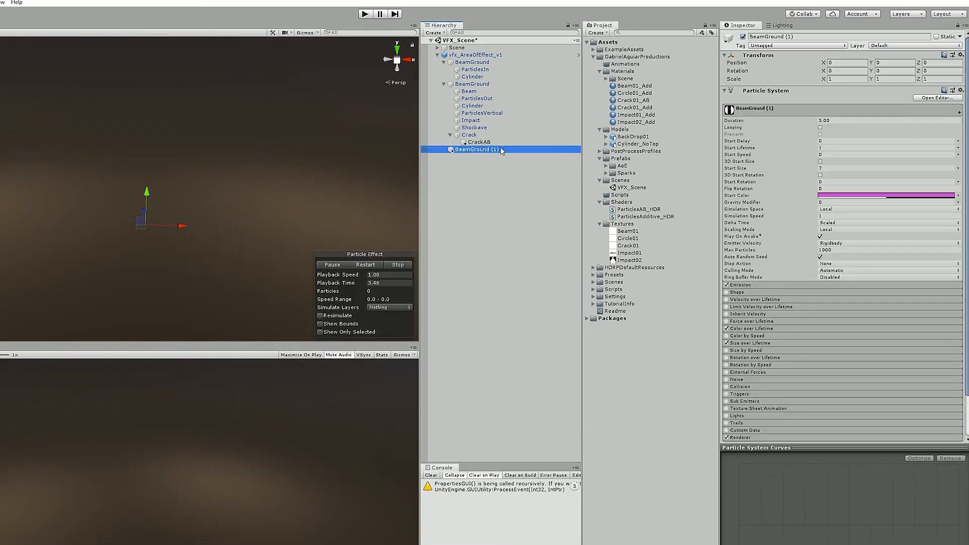
pyautogui.click(499, 149)
pyautogui.moveTo(494, 147); pyautogui.dragTo(491, 149)
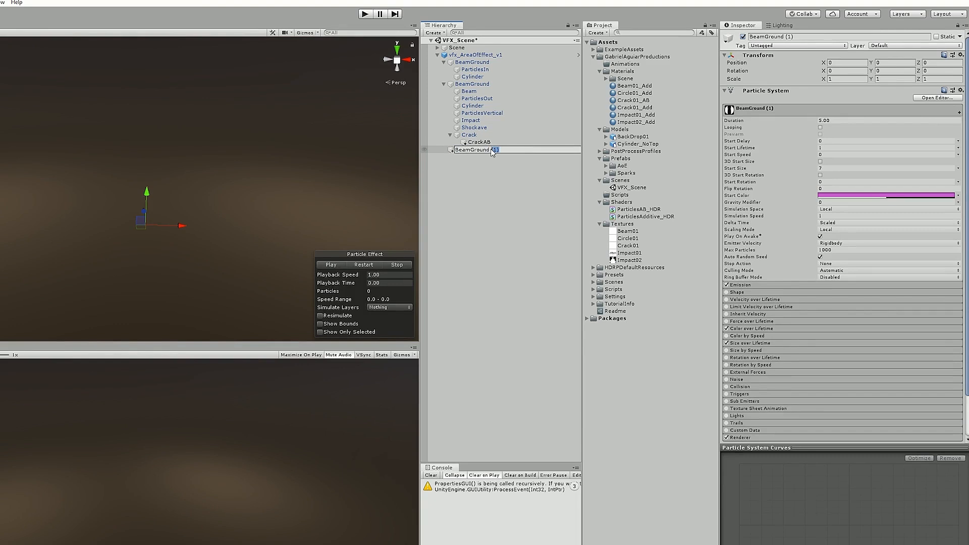
pyautogui.write('AB')
pyautogui.press('Return')
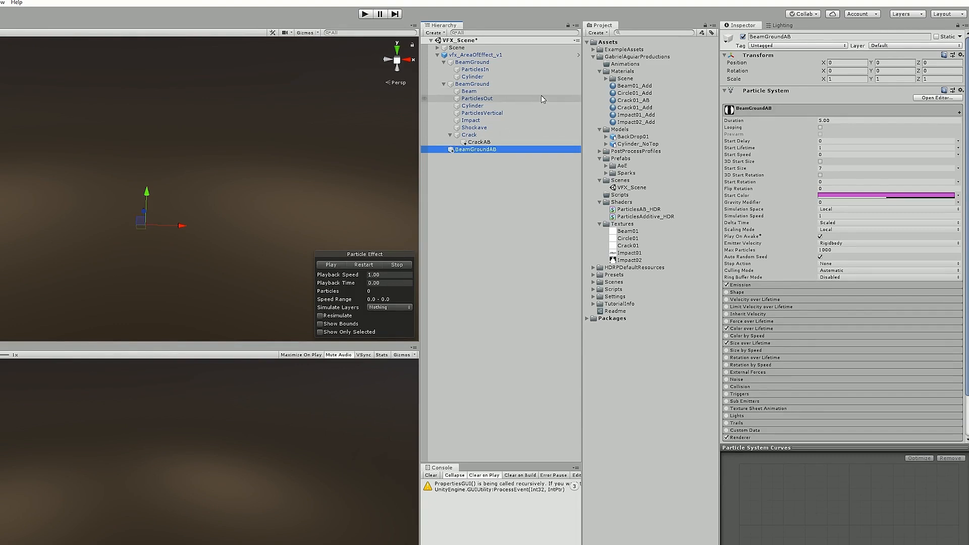
# Set BeamGroundAB's start color to fully opaque black and its start size to 15.
pyautogui.click(863, 195)
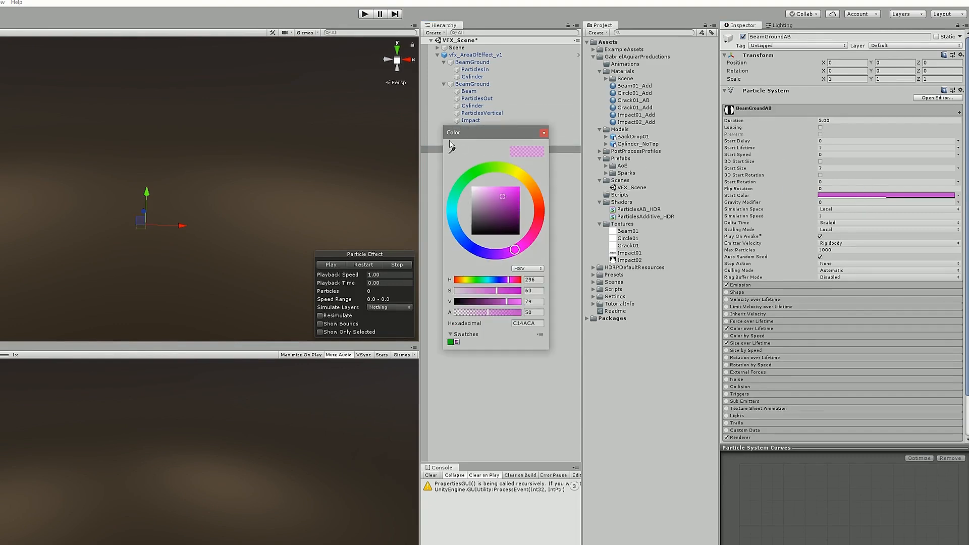
pyautogui.moveTo(499, 301); pyautogui.dragTo(444, 300)
pyautogui.moveTo(499, 313); pyautogui.dragTo(599, 313)
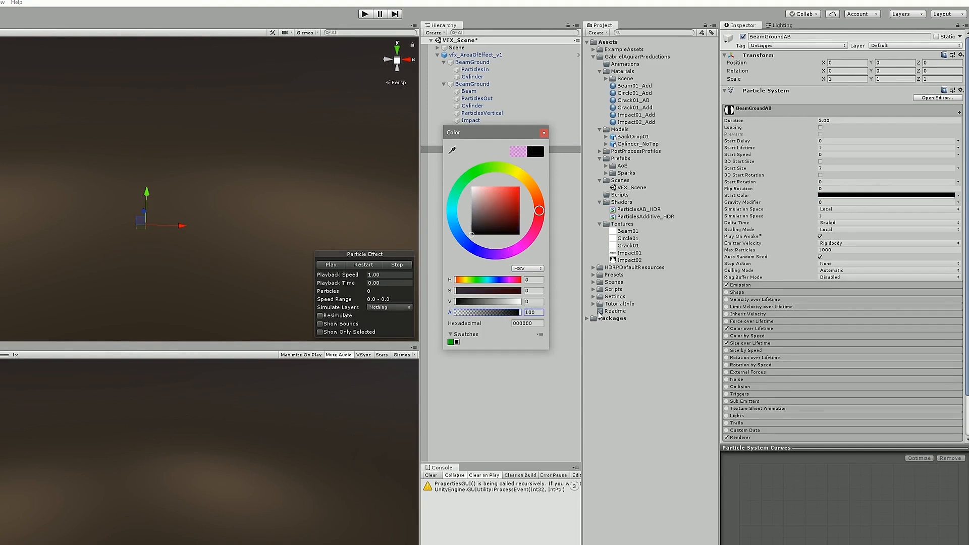
pyautogui.click(543, 133)
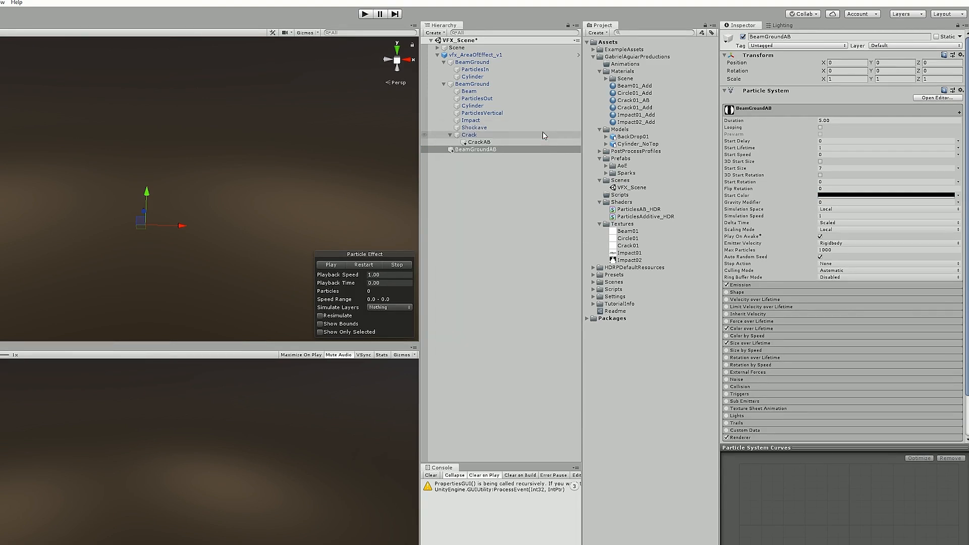
pyautogui.click(825, 168)
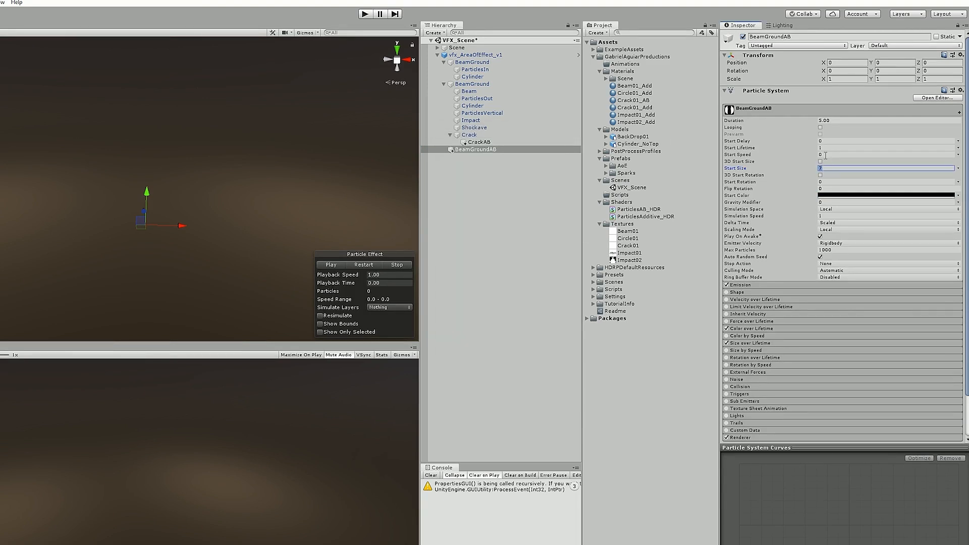
pyautogui.scroll(-3, 864, 292)
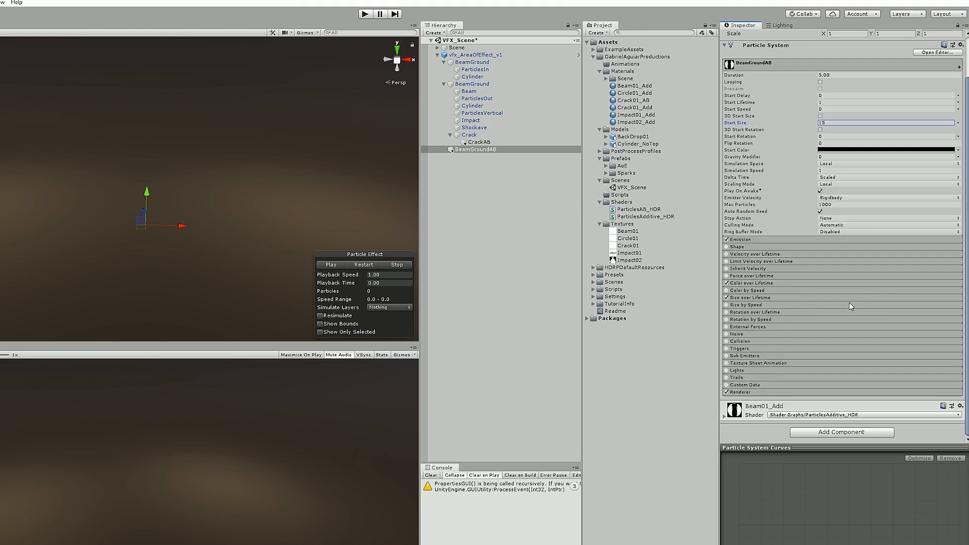
# Locate the Beam01_Add material used by BeamGroundAB's renderer, duplicate it, and rename the copy Beam01_AB.
pyautogui.click(773, 392)
pyautogui.scroll(-5, 773, 392)
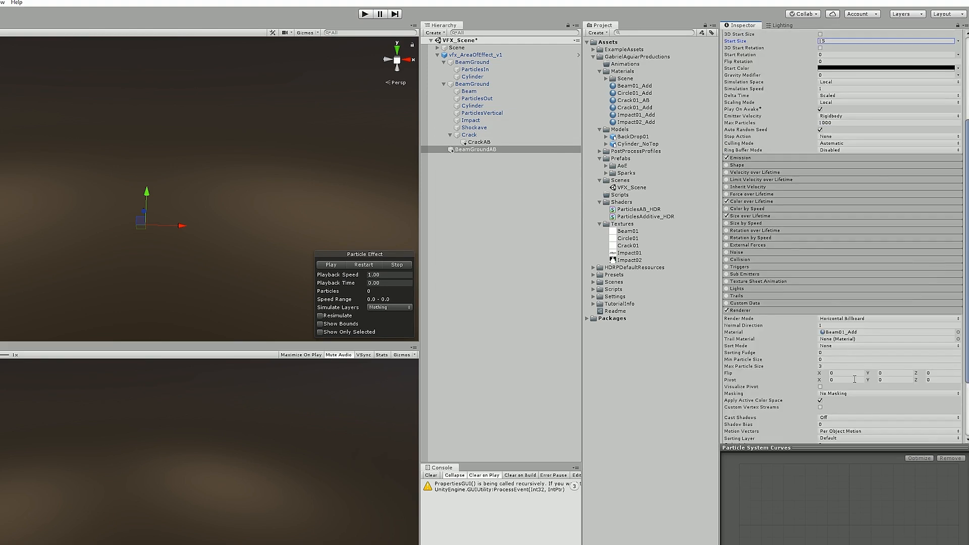
pyautogui.click(837, 332)
pyautogui.click(640, 87)
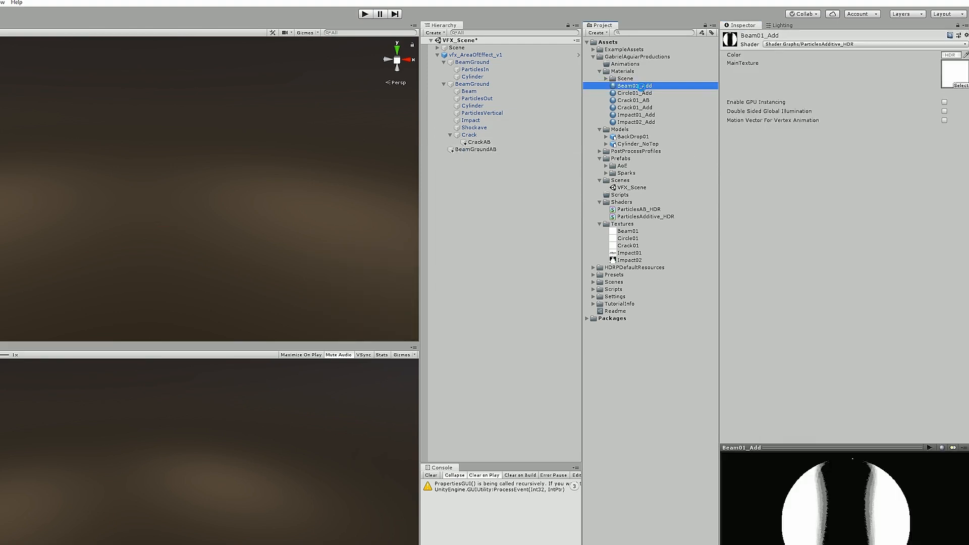
pyautogui.hotkey('ctrl', 'd')
pyautogui.click(643, 93)
pyautogui.click(674, 94)
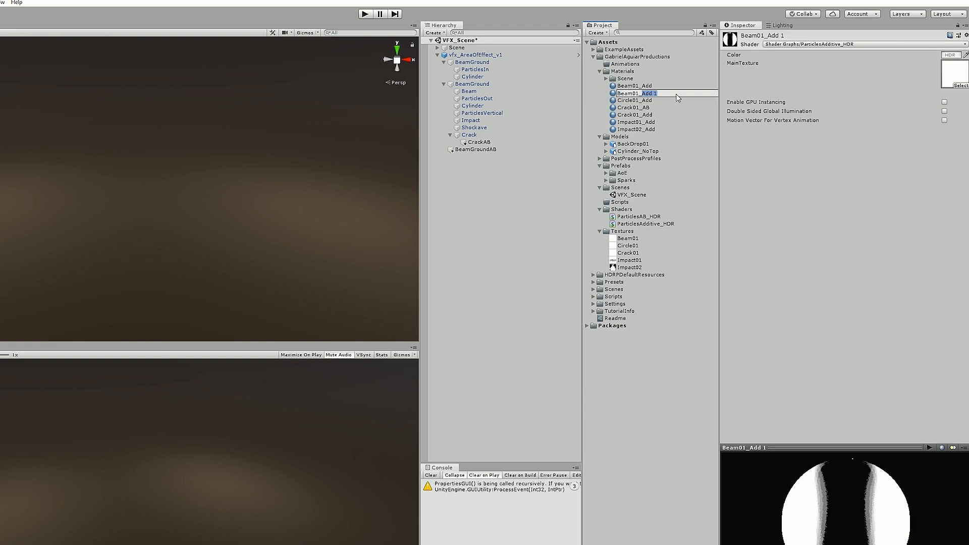
pyautogui.press('BackSpace')
pyautogui.press('BackSpace')
pyautogui.press('BackSpace')
pyautogui.press('BackSpace')
pyautogui.write('B')
pyautogui.press('Return')
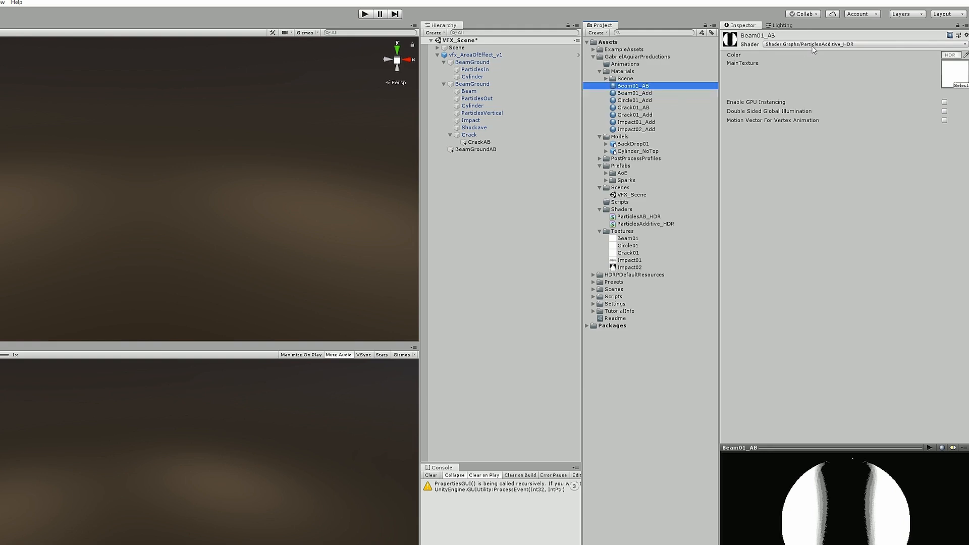
# Switch the Beam01_AB material to the ParticlesAB_HDR shader from the Shader Graphs category.
pyautogui.click(814, 44)
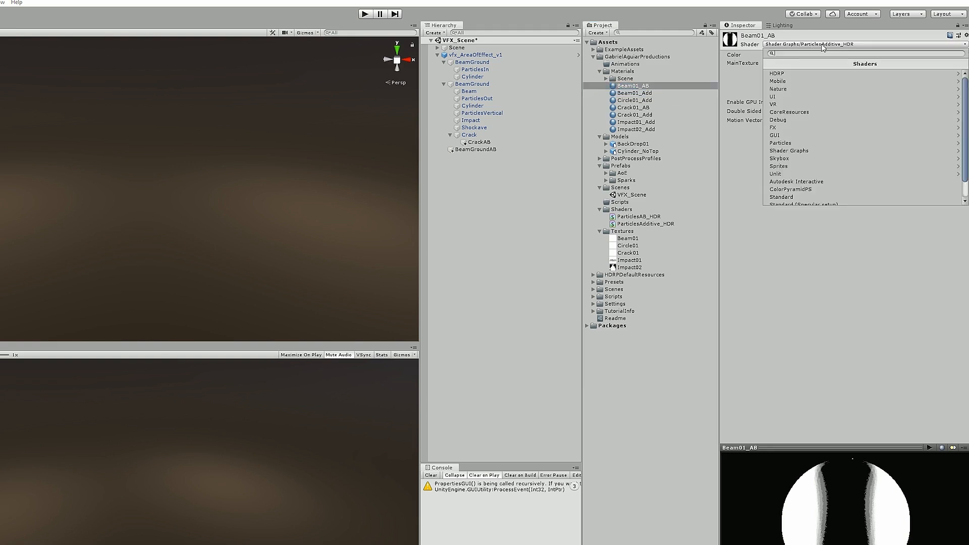
pyautogui.click(796, 152)
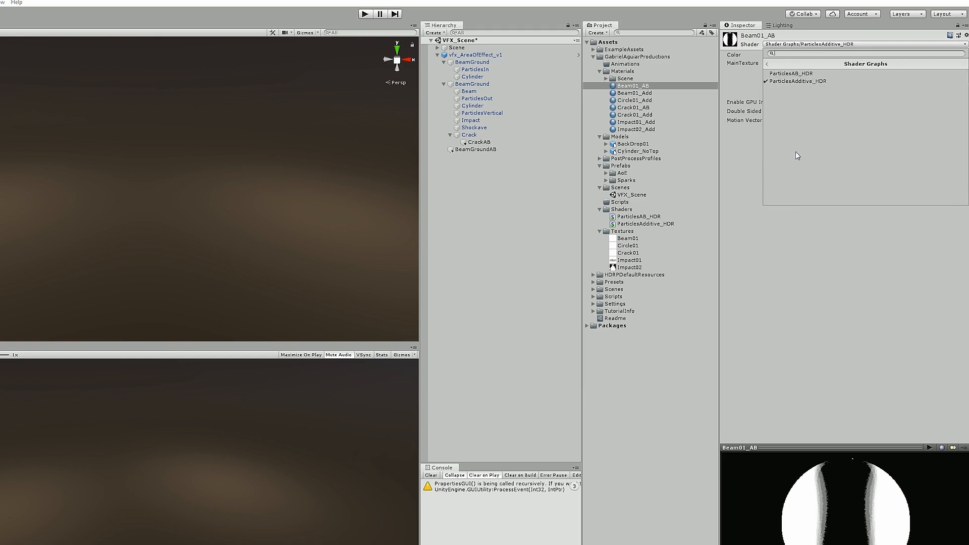
pyautogui.click(808, 76)
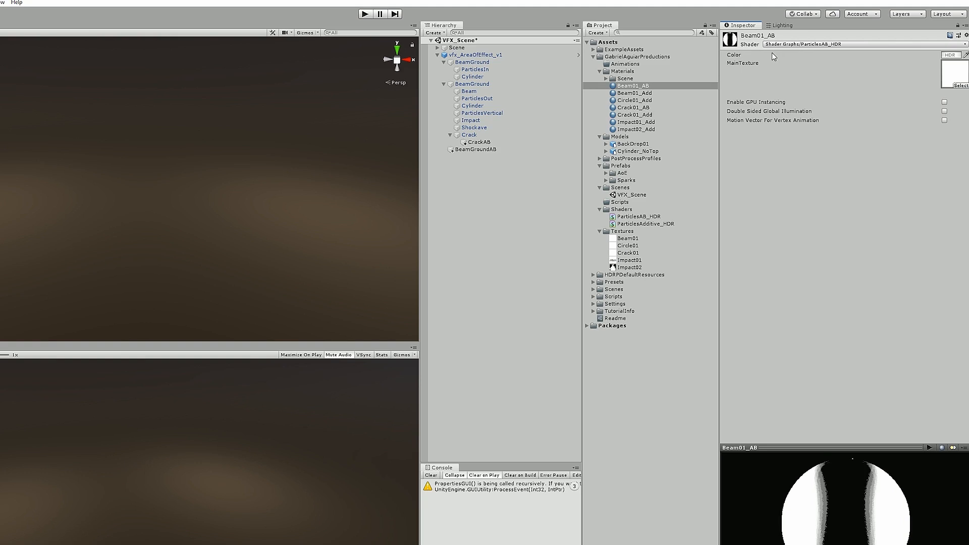
pyautogui.click(798, 46)
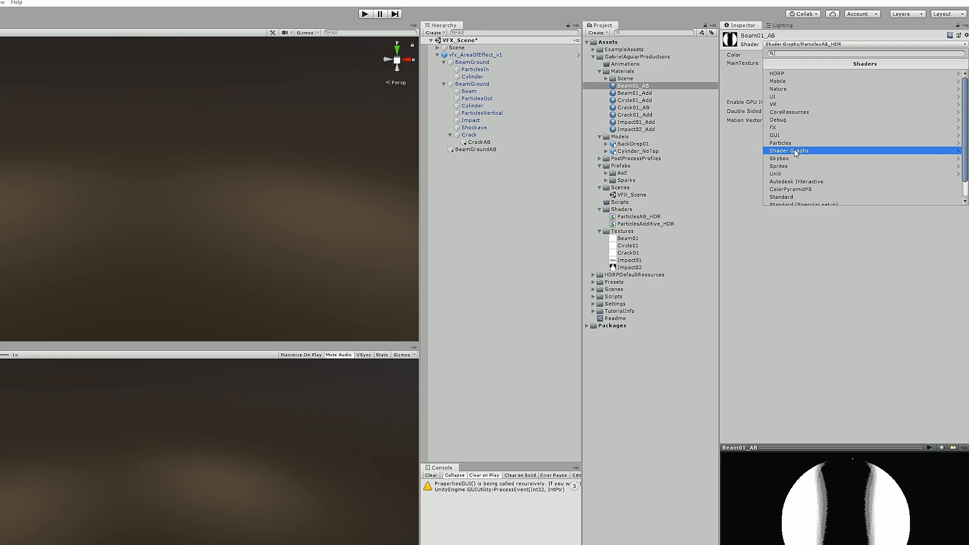
pyautogui.click(732, 145)
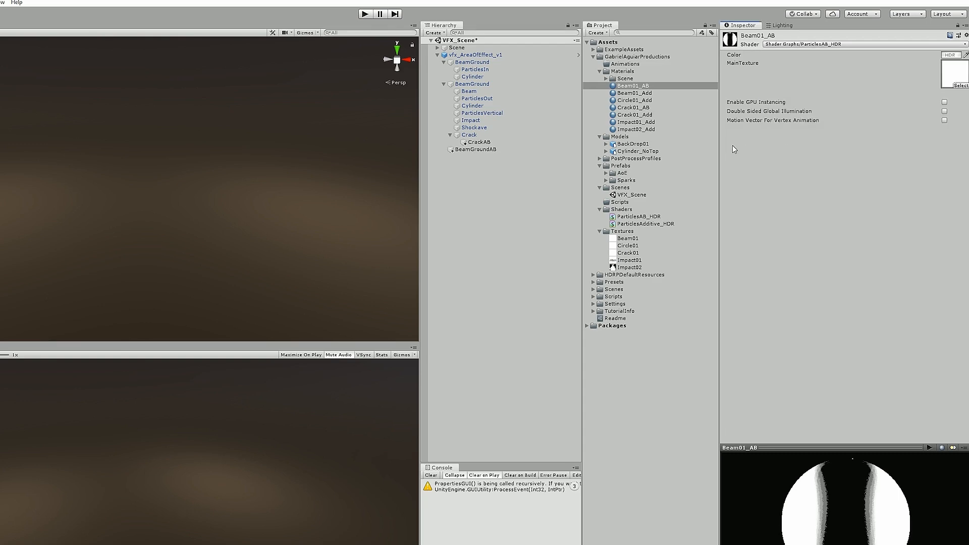
# Change the ParticlesAB_HDR shader graph's category path to SG_GAP, save the asset, and close the graph.
pyautogui.doubleClick(637, 217)
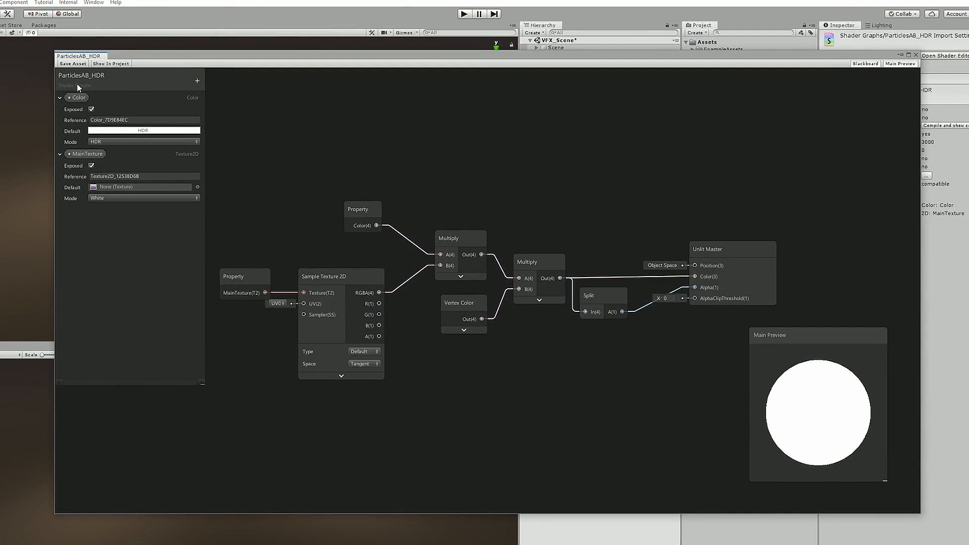
pyautogui.doubleClick(78, 86)
pyautogui.moveTo(88, 88); pyautogui.dragTo(49, 94)
pyautogui.write('G_GAP')
pyautogui.press('Return')
pyautogui.click(86, 64)
pyautogui.click(916, 56)
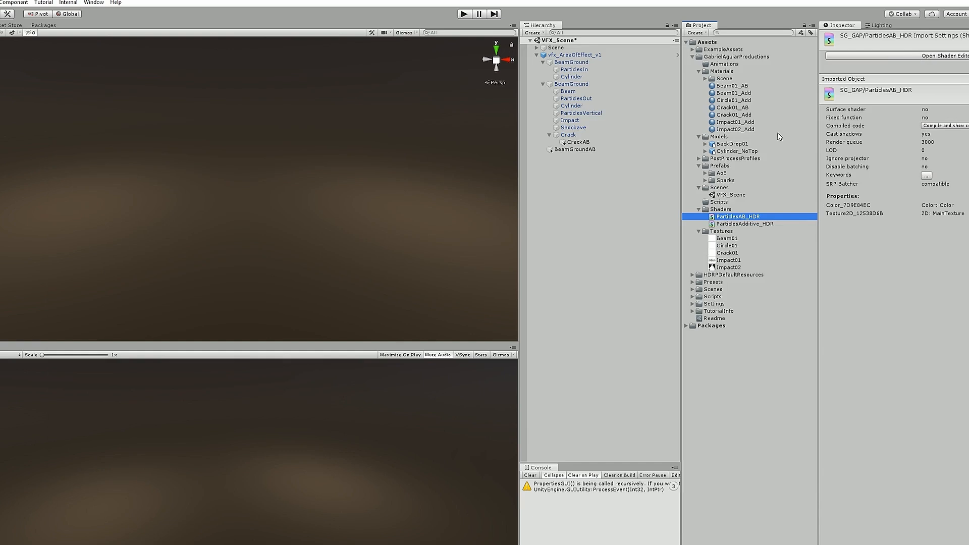
# Change the ParticlesAdditive_HDR shader graph's category path to SG_GAP, save the asset, and close the graph.
pyautogui.click(735, 224)
pyautogui.doubleClick(712, 224)
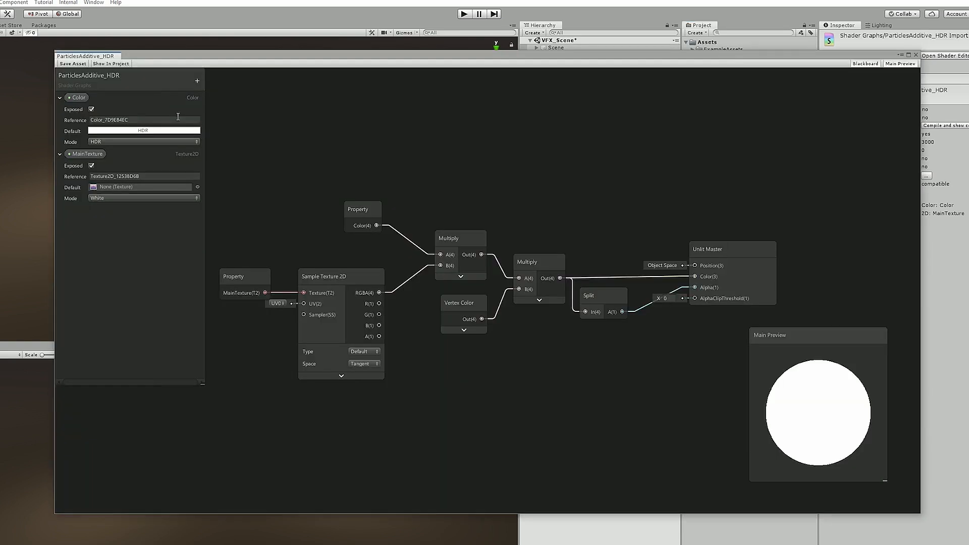
pyautogui.doubleClick(95, 86)
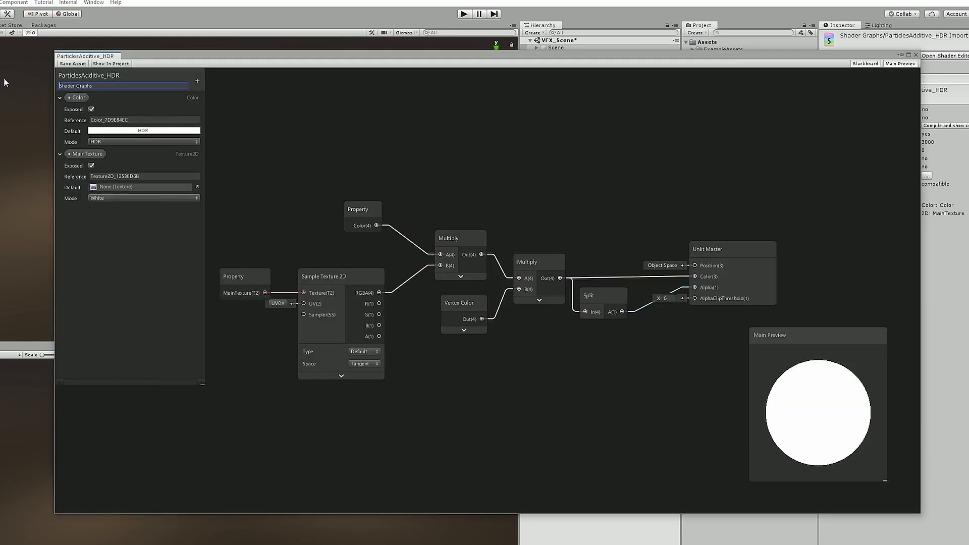
pyautogui.write('SG_GAP')
pyautogui.press('Delete')
pyautogui.press('Delete')
pyautogui.press('Delete')
pyautogui.press('Delete')
pyautogui.press('Delete')
pyautogui.press('Delete')
pyautogui.press('Delete')
pyautogui.press('Delete')
pyautogui.press('Delete')
pyautogui.press('Delete')
pyautogui.press('Delete')
pyautogui.press('Delete')
pyautogui.press('Delete')
pyautogui.press('Return')
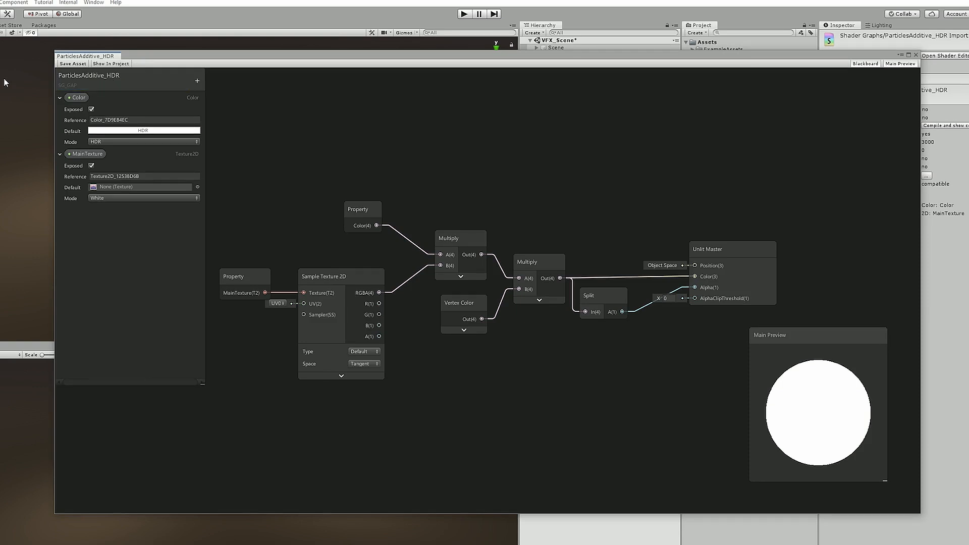
pyautogui.click(64, 62)
pyautogui.click(916, 54)
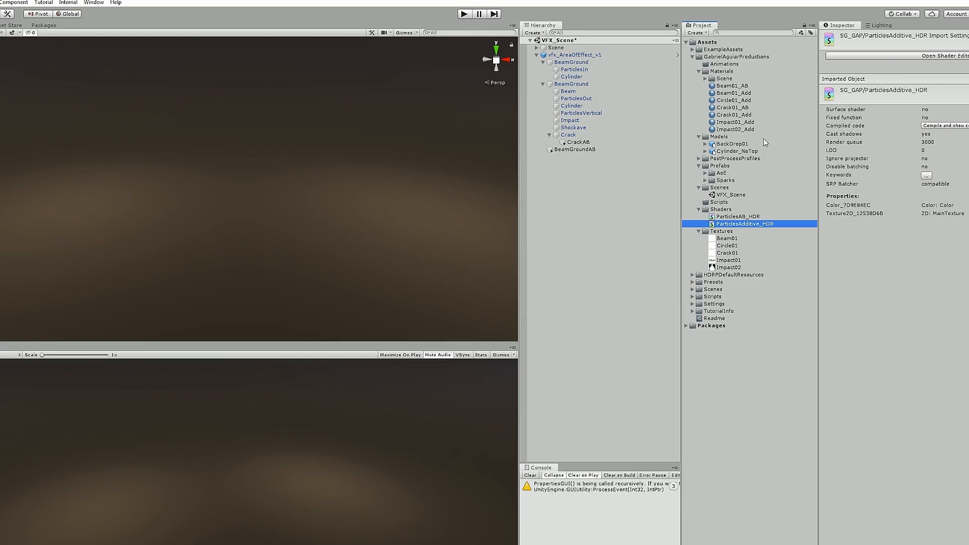
# Check the SG_GAP category in the list of shaders available to the Beam01_AB material.
pyautogui.click(731, 85)
pyautogui.click(898, 44)
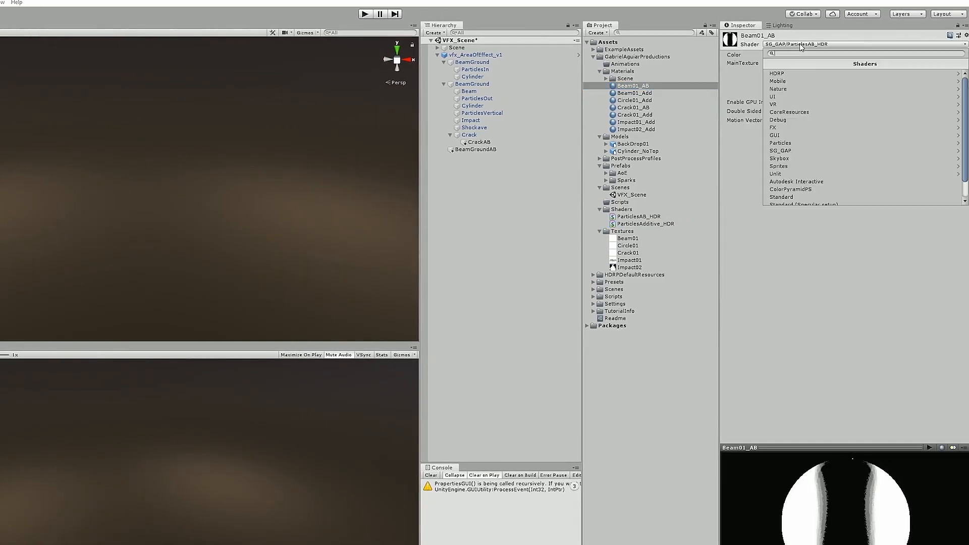
pyautogui.click(792, 151)
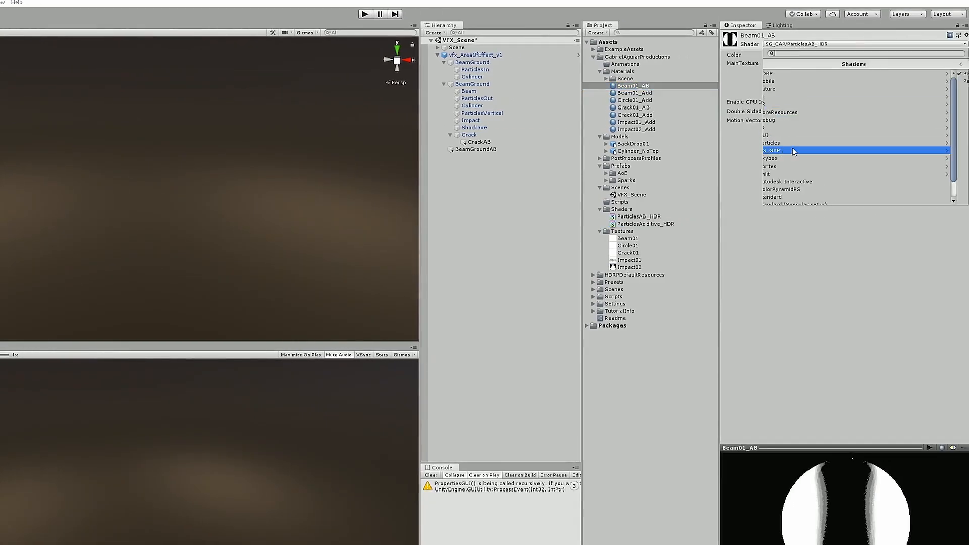
pyautogui.click(792, 64)
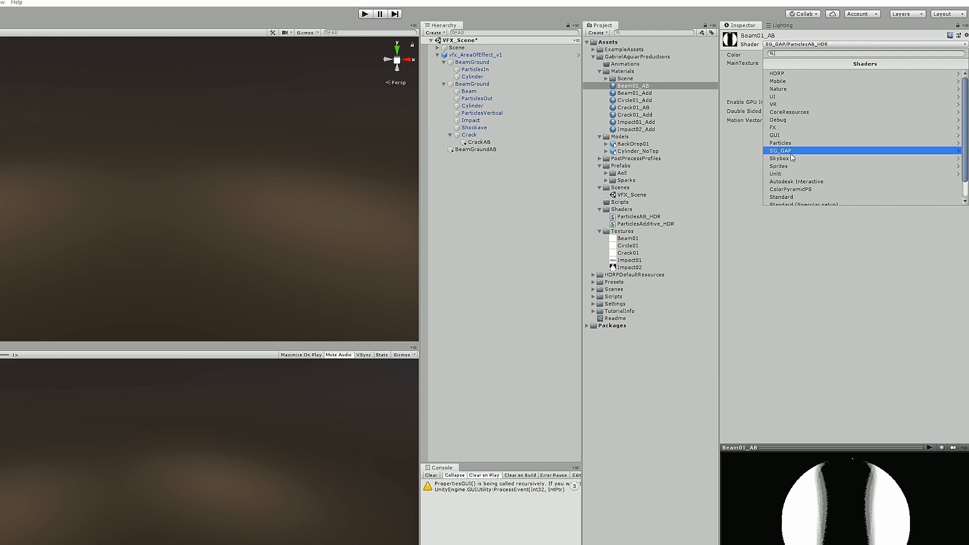
pyautogui.click(790, 151)
pyautogui.click(703, 134)
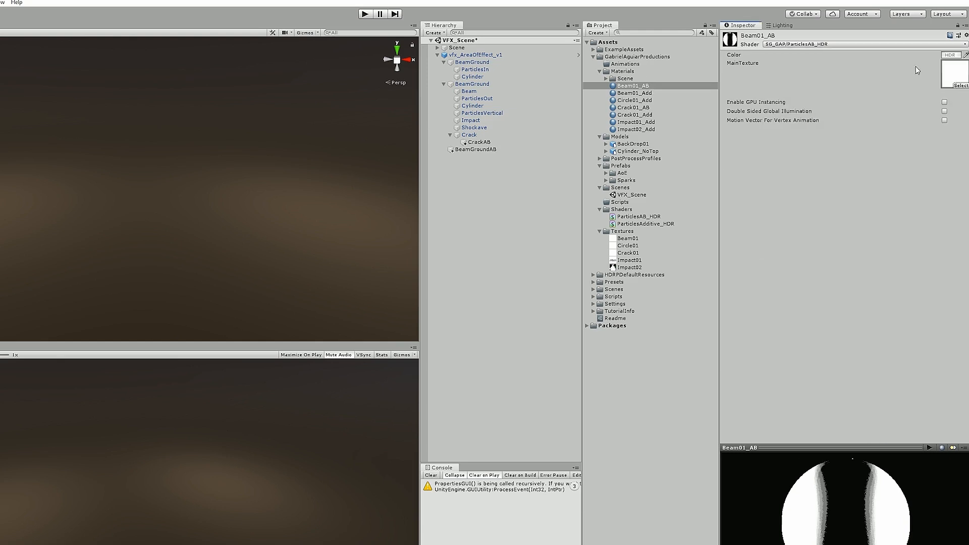
# Set the Beam01_AB material's HDR color to pure white with an intensity of 0.
pyautogui.click(946, 55)
pyautogui.click(530, 326)
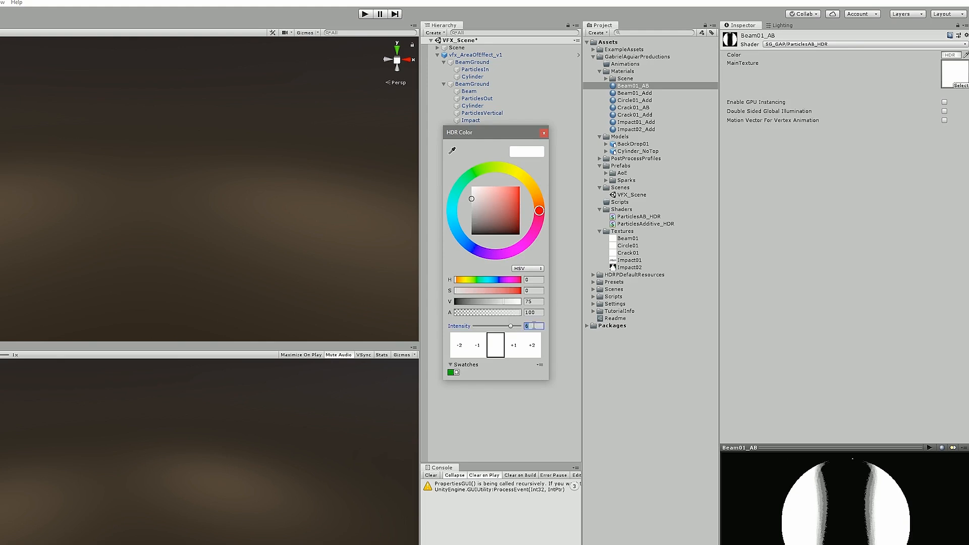
pyautogui.write('0')
pyautogui.moveTo(478, 198); pyautogui.dragTo(389, 147)
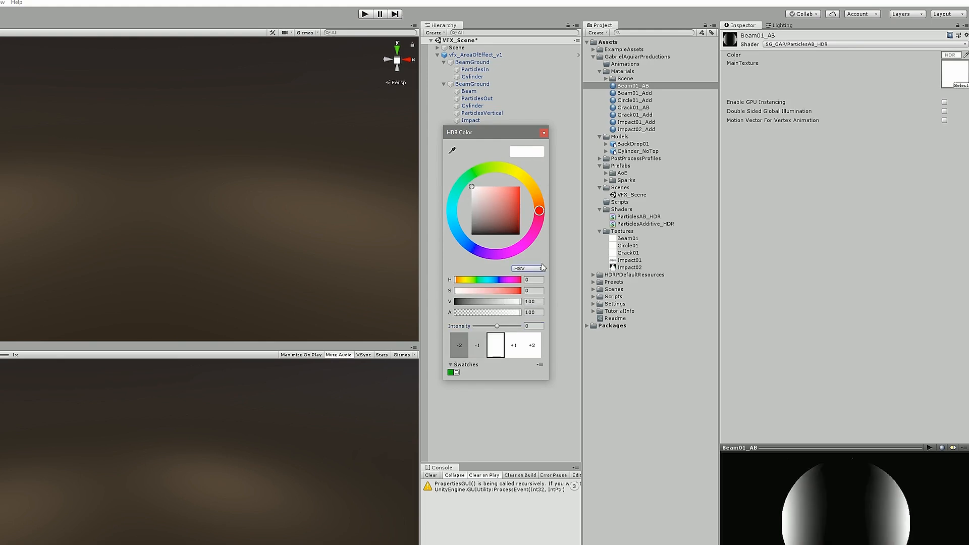
pyautogui.click(543, 132)
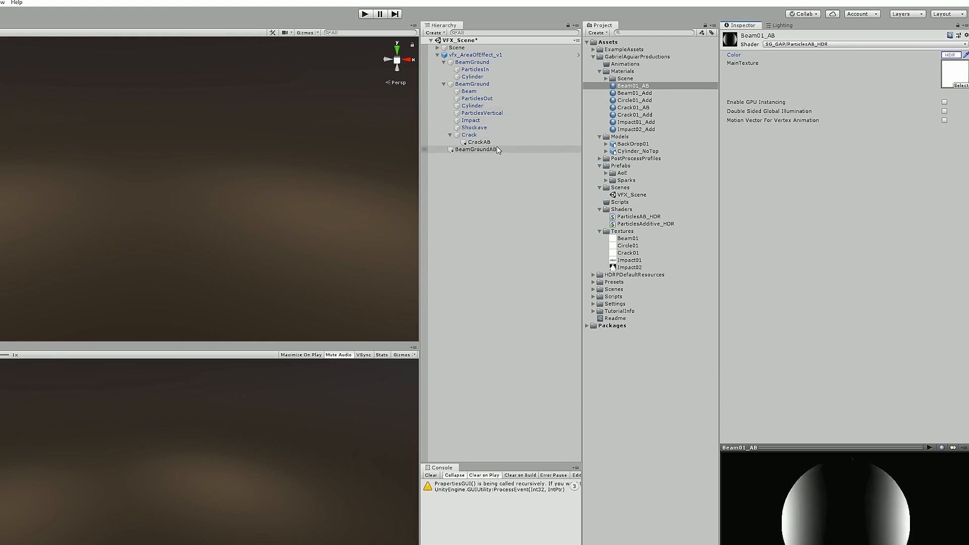
# Assign the Beam01_AB material to BeamGroundAB's renderer and replay the particle effect.
pyautogui.click(476, 150)
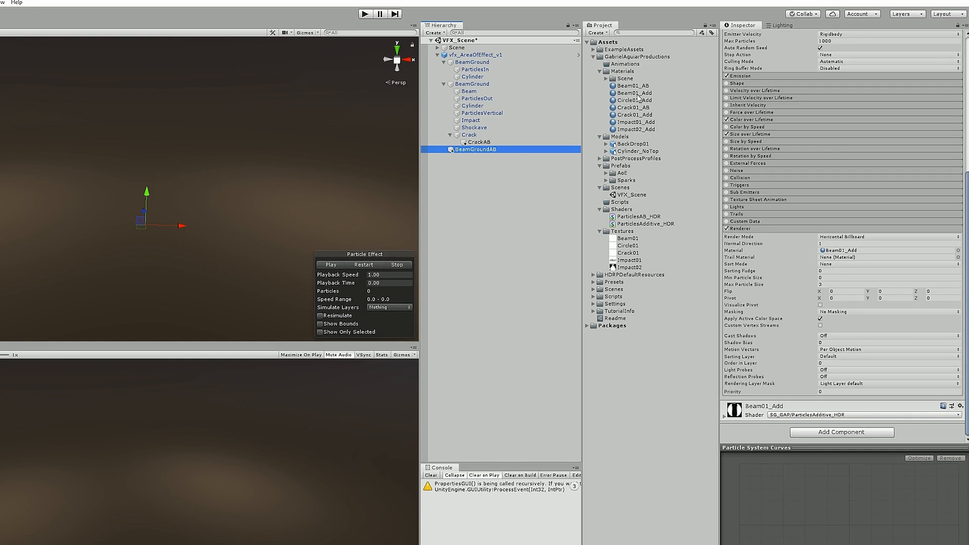
pyautogui.moveTo(640, 87); pyautogui.dragTo(847, 250)
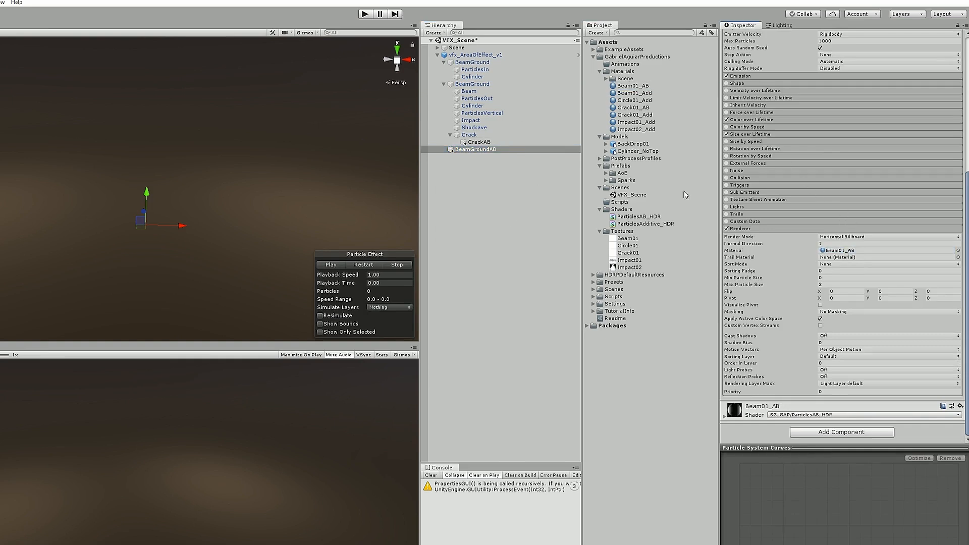
pyautogui.click(342, 263)
pyautogui.click(362, 264)
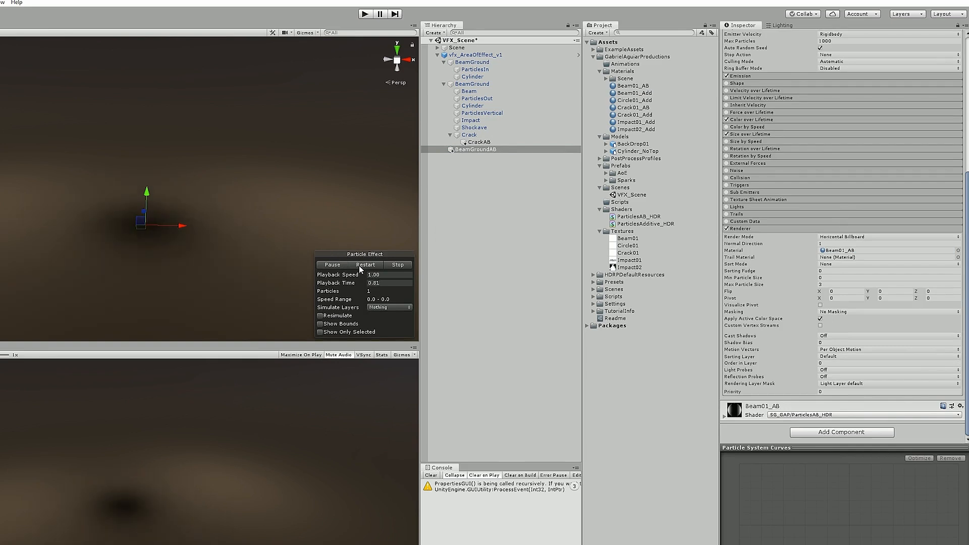
pyautogui.scroll(8, 836, 263)
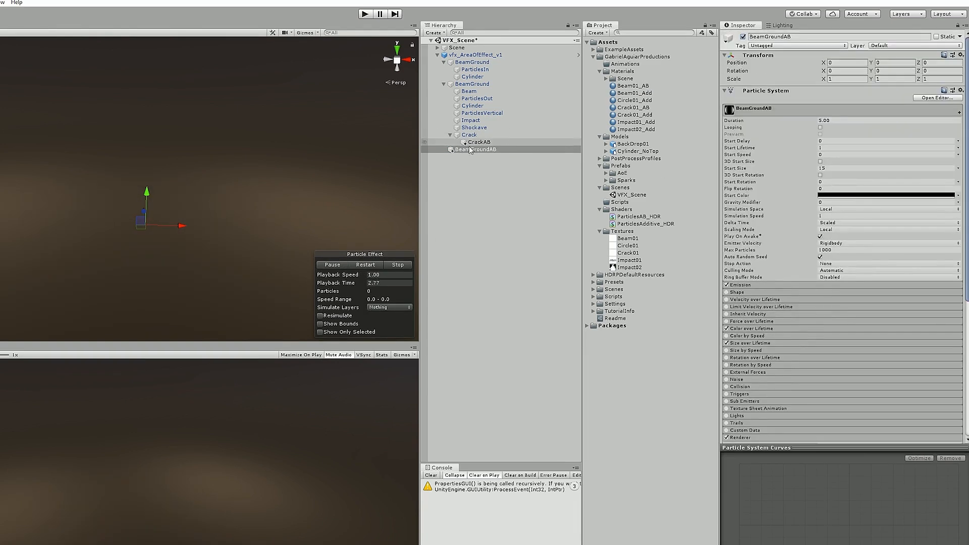
# Try to move BeamGroundAB below the first BeamGround, and apply all overrides of vfx_AreaOfEffect_v1 to its prefab.
pyautogui.moveTo(469, 150); pyautogui.dragTo(470, 67)
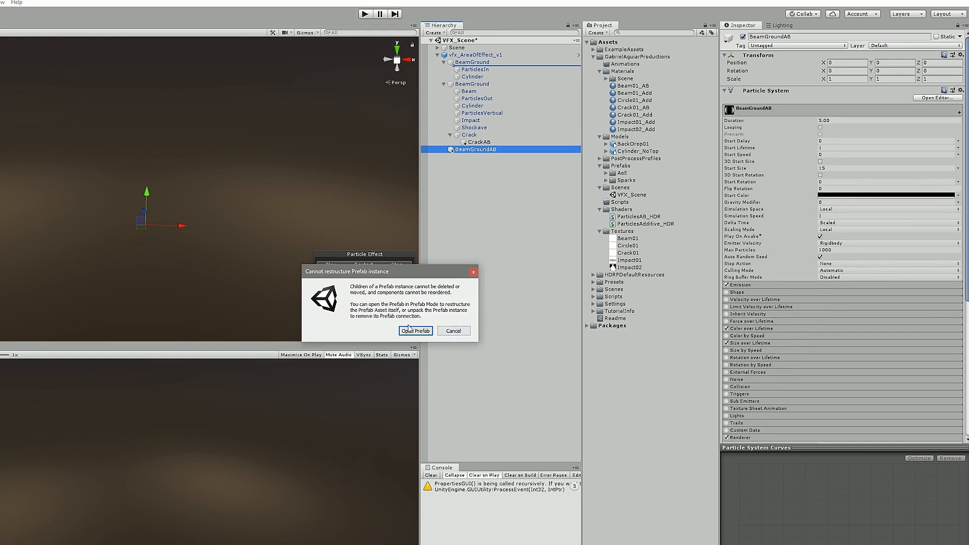
pyautogui.click(453, 330)
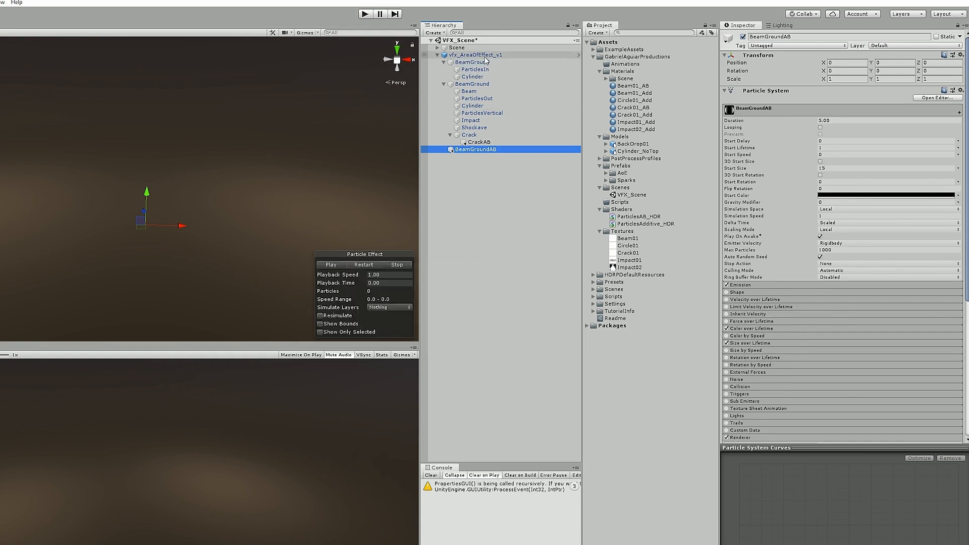
pyautogui.click(485, 55)
pyautogui.click(903, 54)
pyautogui.click(941, 152)
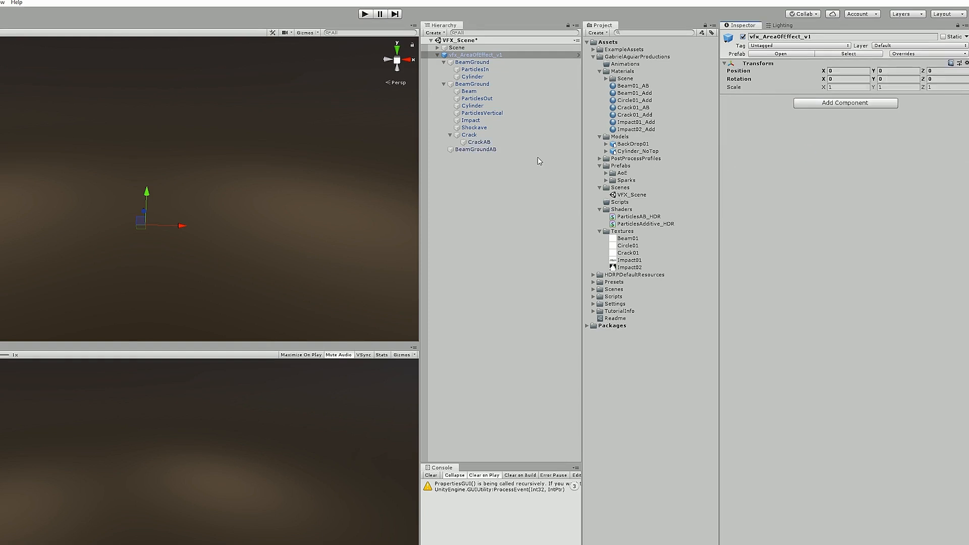
# Try again to reorder BeamGroundAB within the vfx_AreaOfEffect_v1 hierarchy.
pyautogui.moveTo(476, 150); pyautogui.dragTo(455, 151)
pyautogui.click(457, 331)
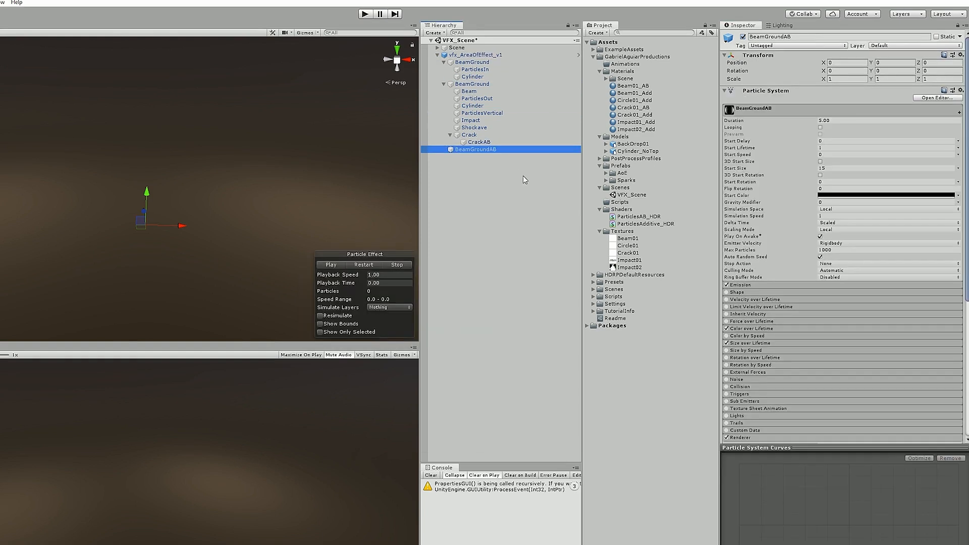
# Open the vfx_AreaOfEffect_v1 prefab, move BeamGroundAB to the first child of the first BeamGround, and return to the scene.
pyautogui.click(577, 55)
pyautogui.moveTo(469, 146); pyautogui.dragTo(479, 62)
pyautogui.click(425, 43)
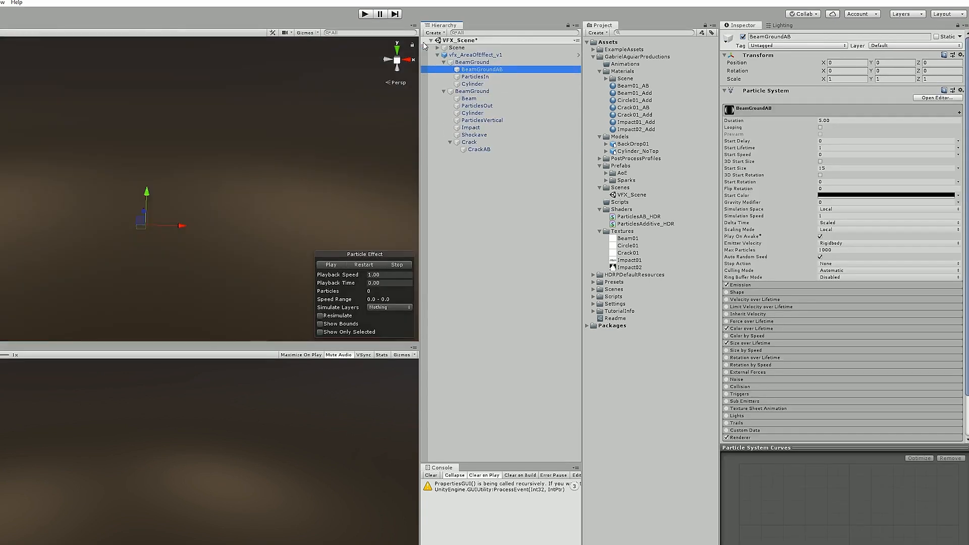
# Replay the particle effect and toggle BeamGroundAB off and on to compare the ground glow with and without it.
pyautogui.click(374, 264)
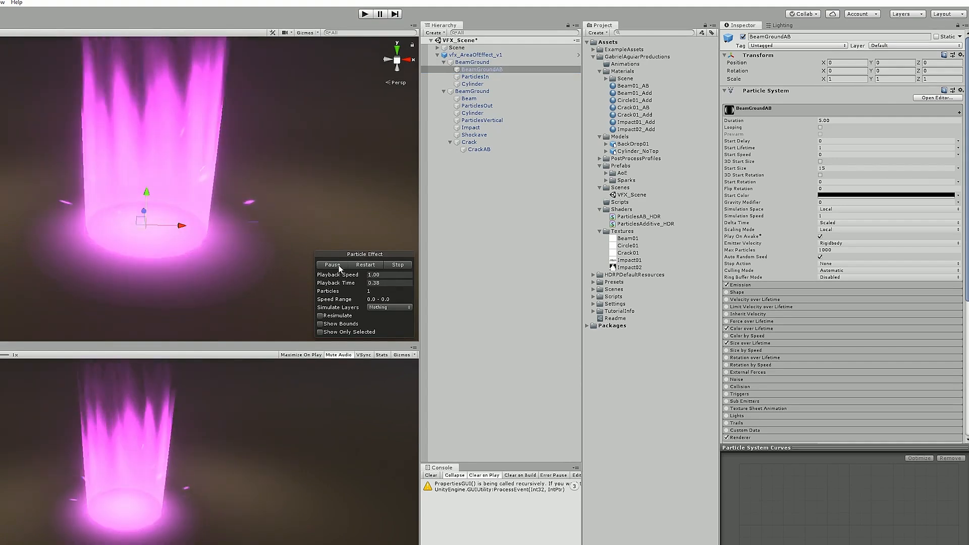
pyautogui.scroll(-3, 219, 184)
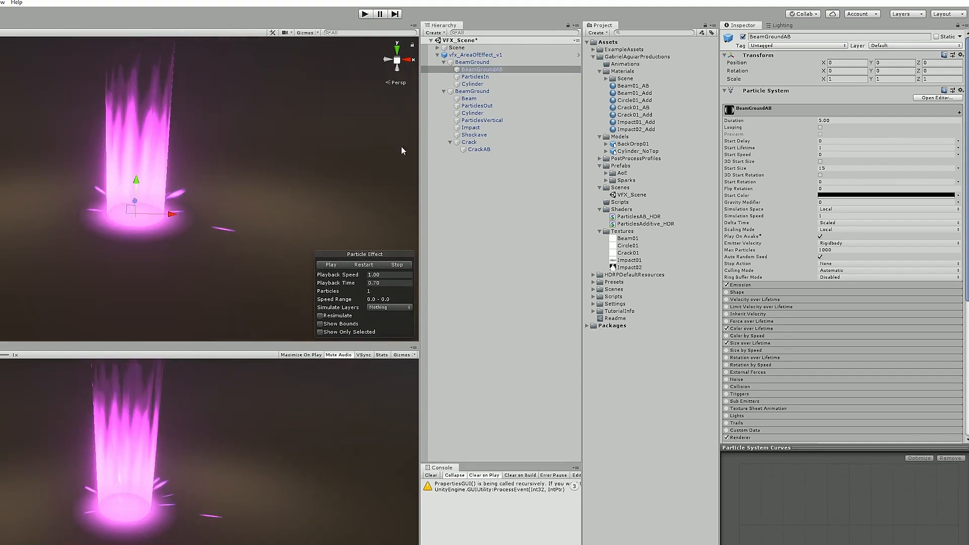
pyautogui.click(742, 37)
pyautogui.click(742, 37)
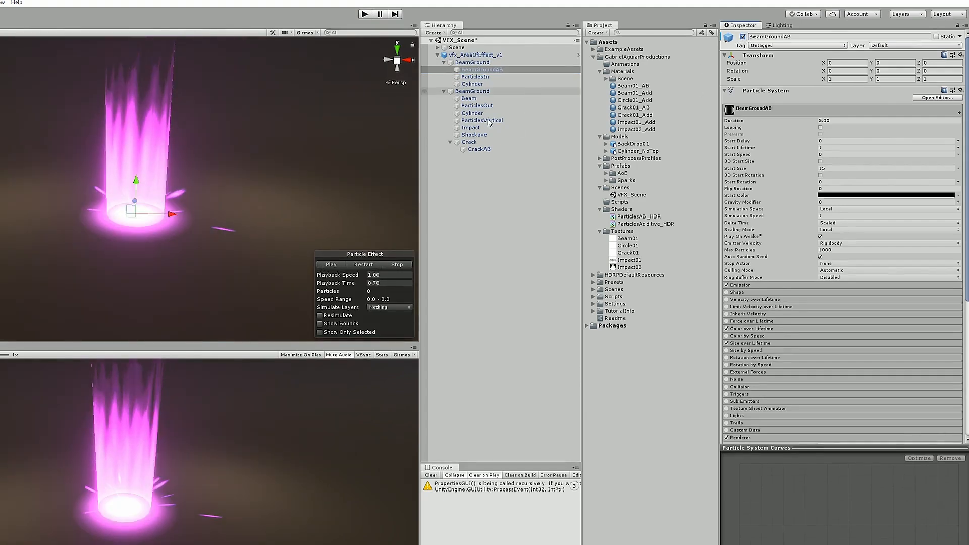
pyautogui.click(357, 265)
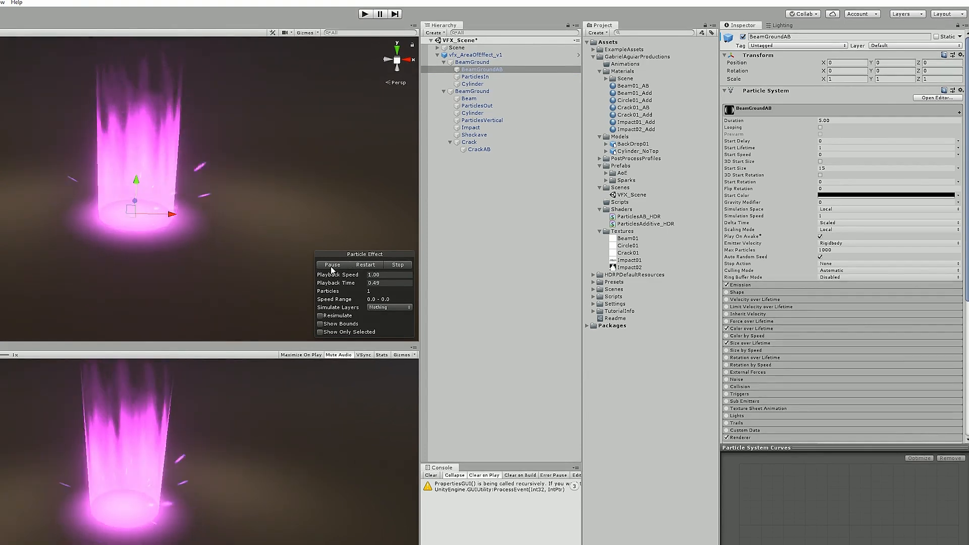
# Set BeamGroundAB's renderer Order in Layer to -1 and play the effect.
pyautogui.scroll(-5, 764, 286)
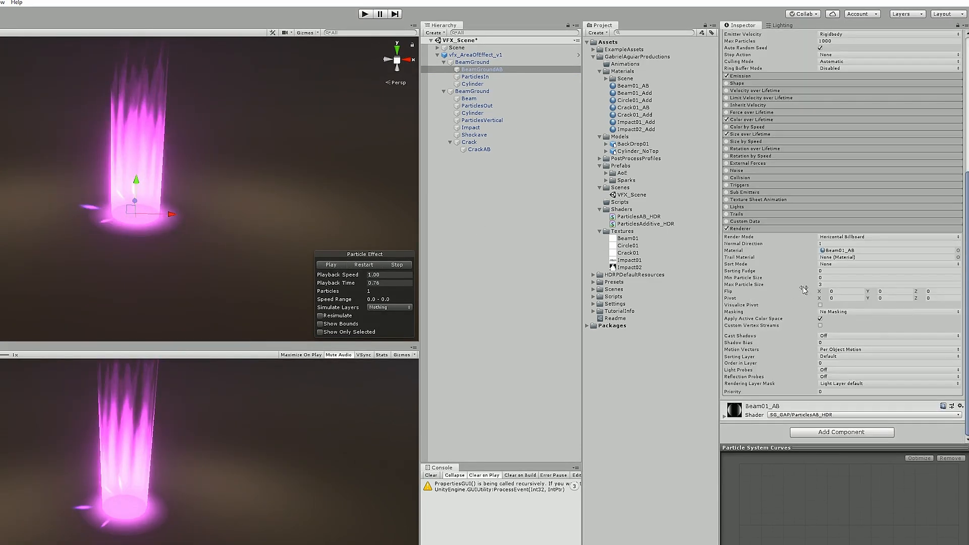
pyautogui.click(834, 363)
pyautogui.write('-1')
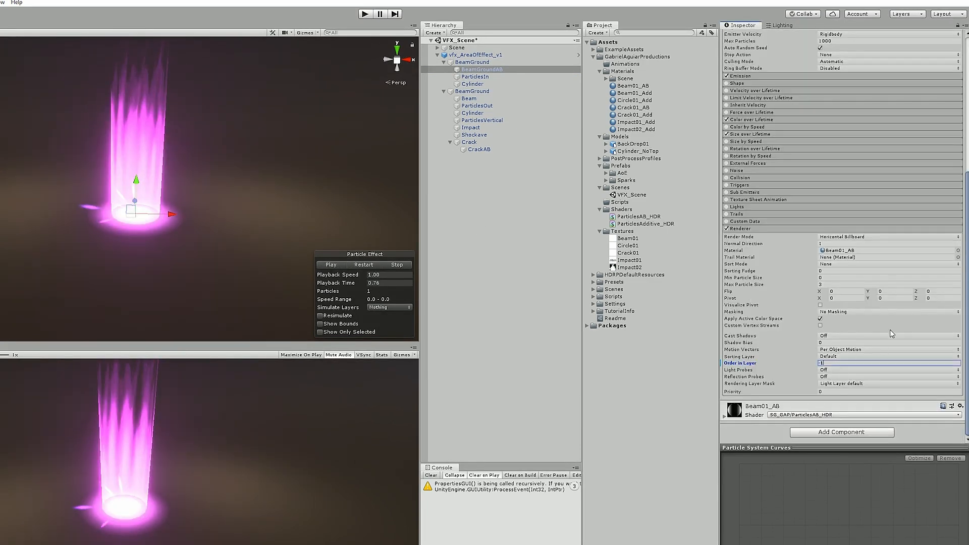
pyautogui.click(331, 265)
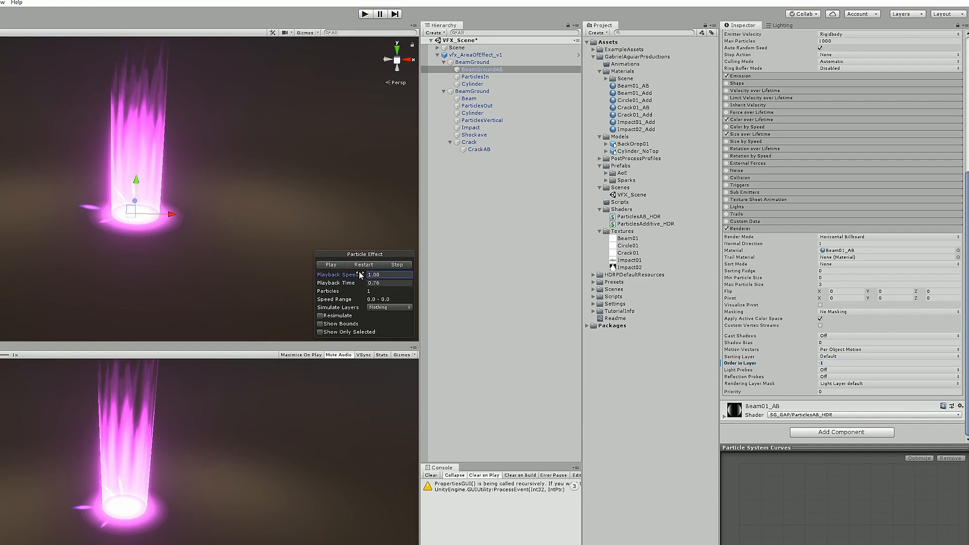
pyautogui.click(331, 264)
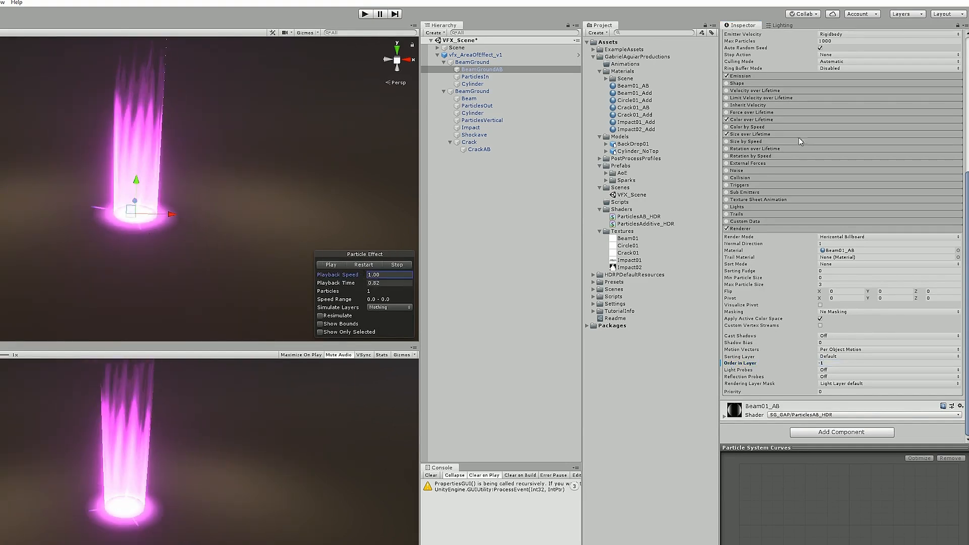
# Toggle BeamGroundAB off and on and resume the effect to check the black layer's influence.
pyautogui.scroll(10, 802, 141)
pyautogui.click(743, 37)
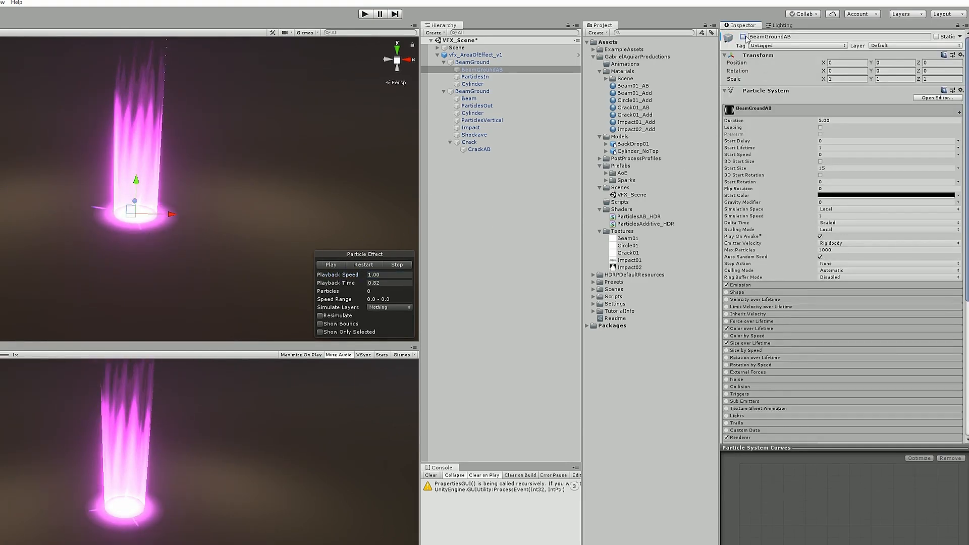
pyautogui.click(327, 266)
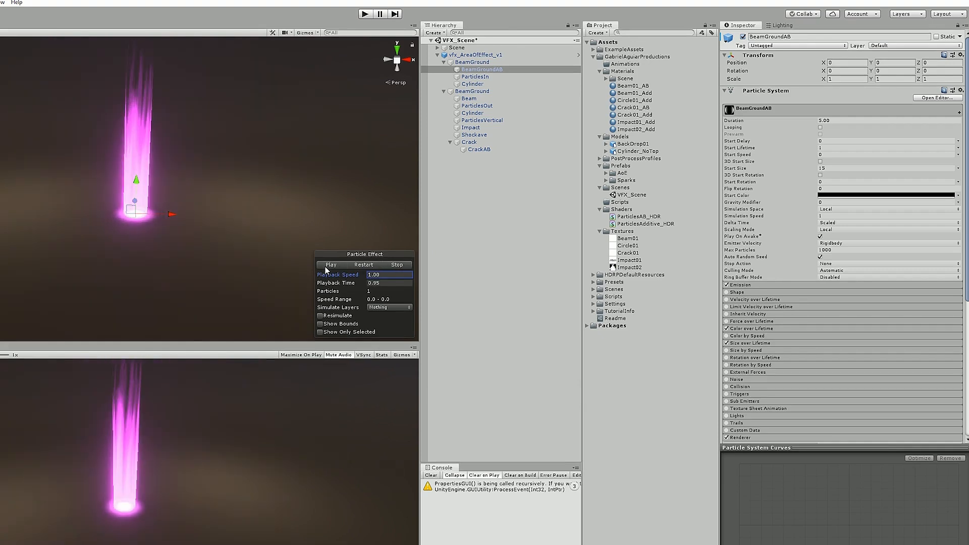
# Set BeamGroundAB's Start Size to 20 and replay the effect several times.
pyautogui.click(824, 168)
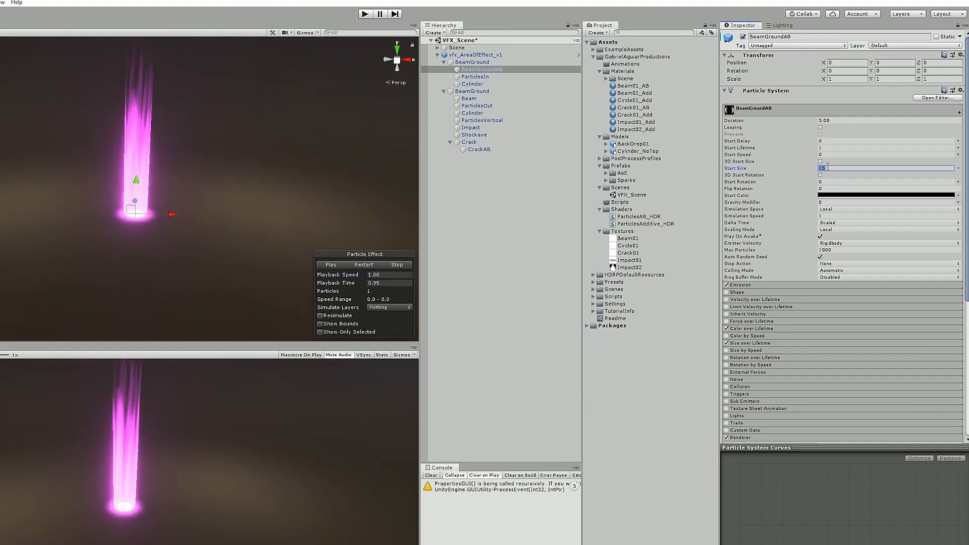
pyautogui.write('20')
pyautogui.click(356, 265)
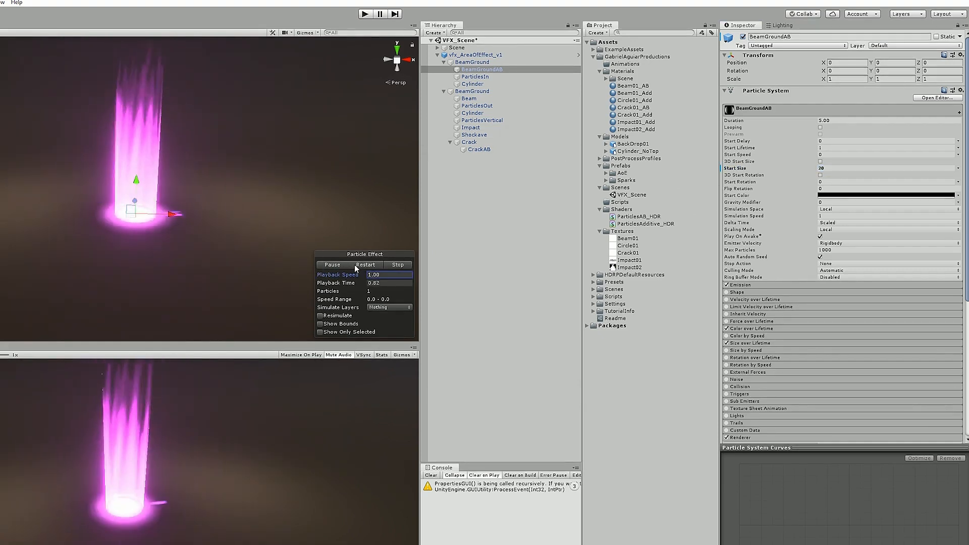
pyautogui.click(354, 264)
pyautogui.click(355, 265)
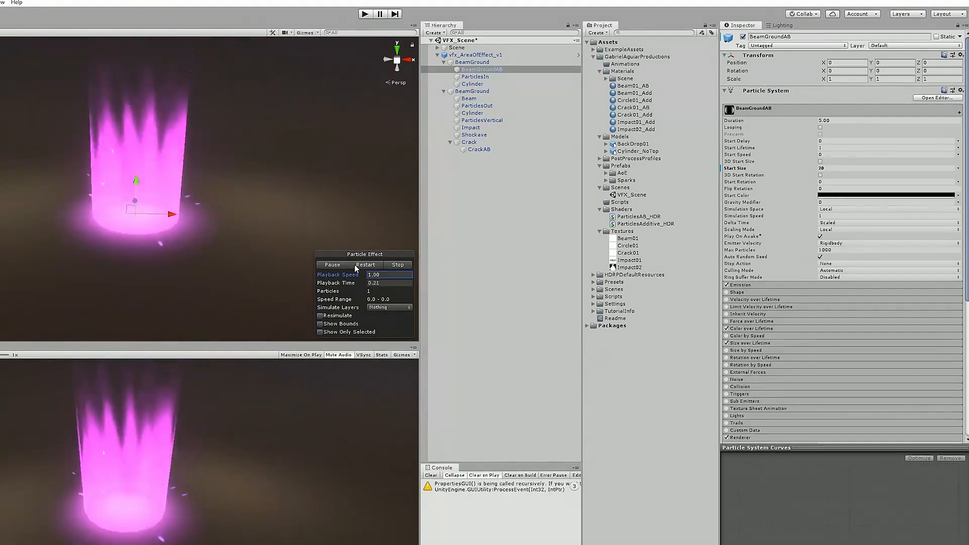
pyautogui.click(355, 266)
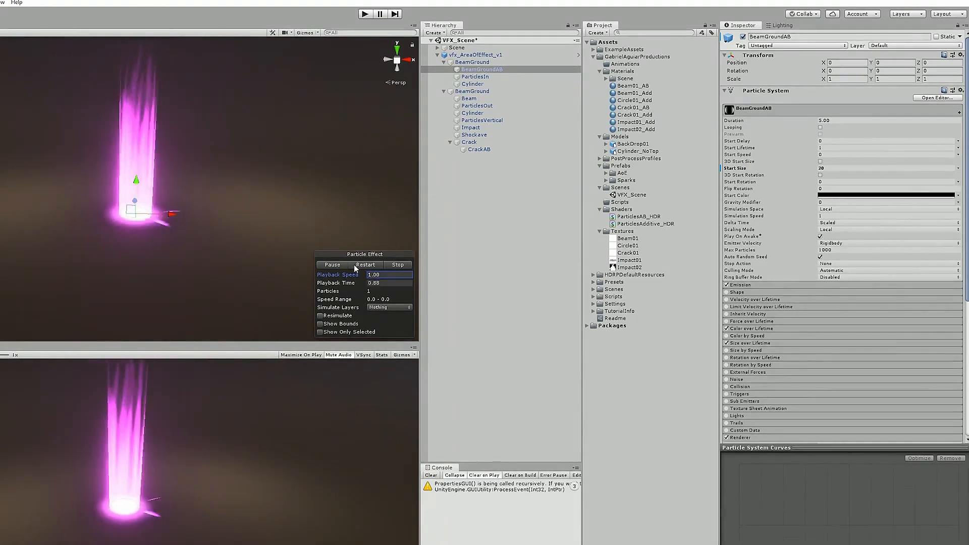
pyautogui.click(355, 266)
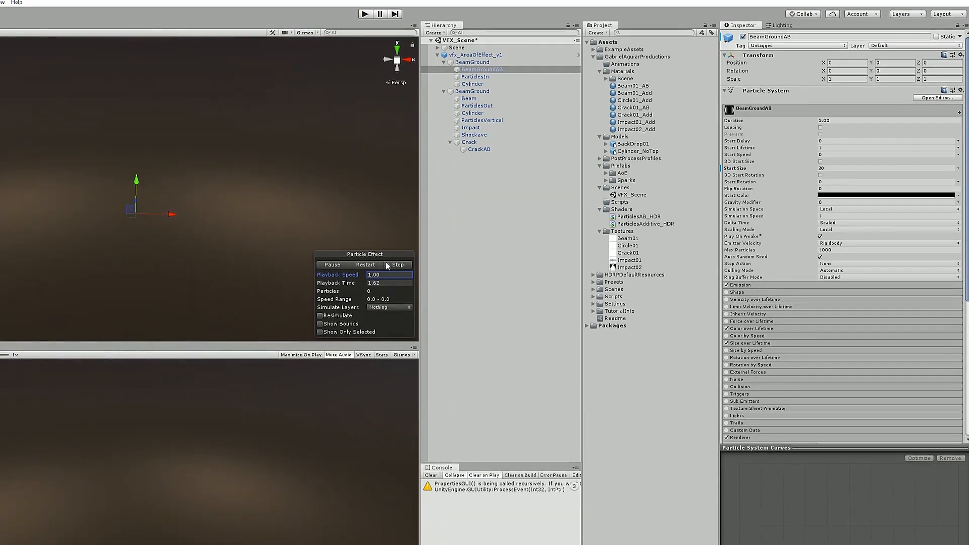
# Duplicate the second BeamGround and delete all child particle systems from the copy.
pyautogui.click(472, 91)
pyautogui.hotkey('ctrl', 'd')
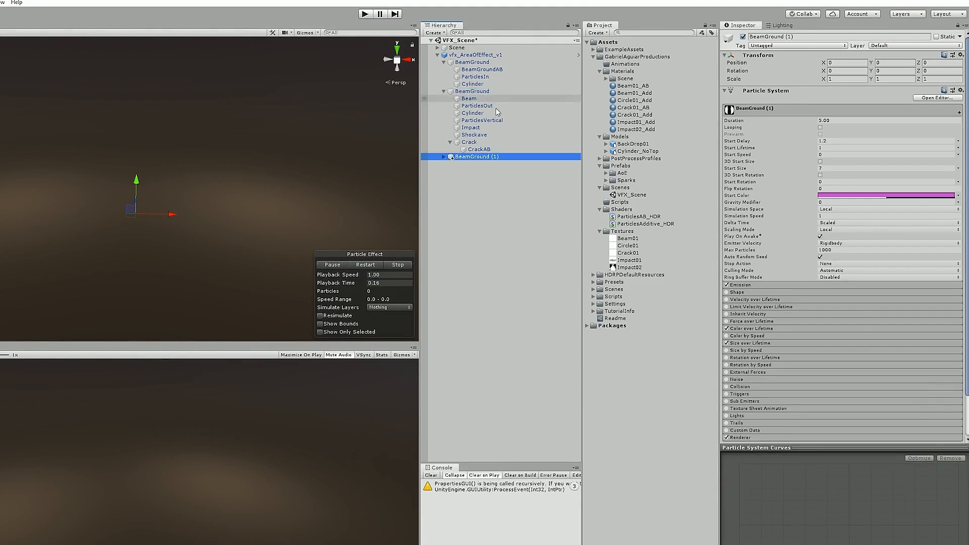
pyautogui.click(444, 156)
pyautogui.click(469, 163)
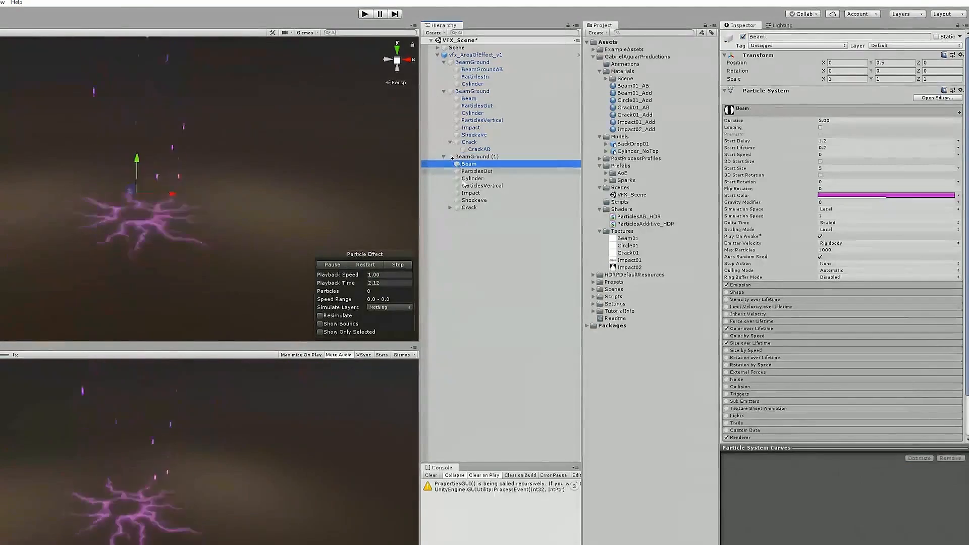
pyautogui.keyDown('shift'); pyautogui.click(462, 208); pyautogui.keyUp('shift')
pyautogui.press('Delete')
# Rename the duplicated BeamGround (1) as BeamGroundAB.
pyautogui.click(484, 159)
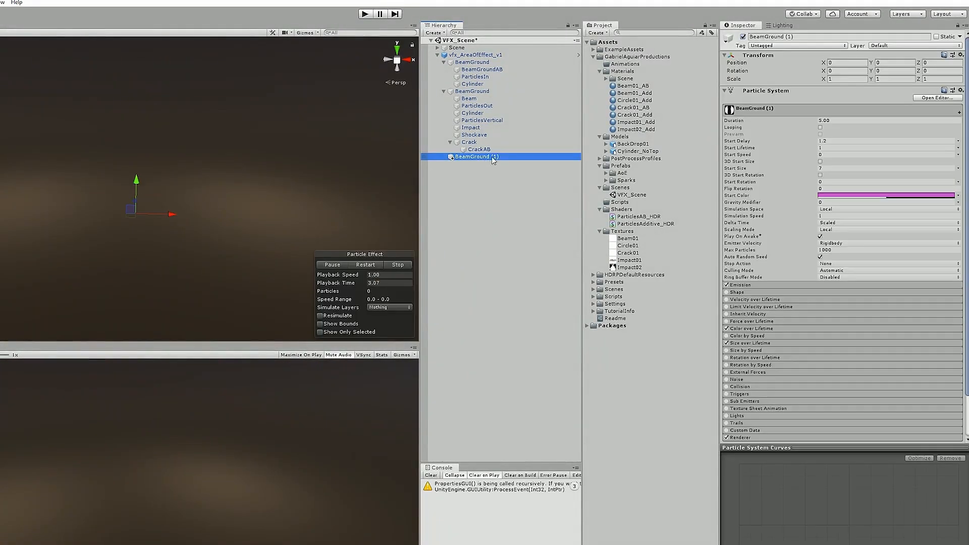
pyautogui.press('F2')
pyautogui.moveTo(500, 157); pyautogui.dragTo(489, 157)
pyautogui.write('AB')
pyautogui.press('Return')
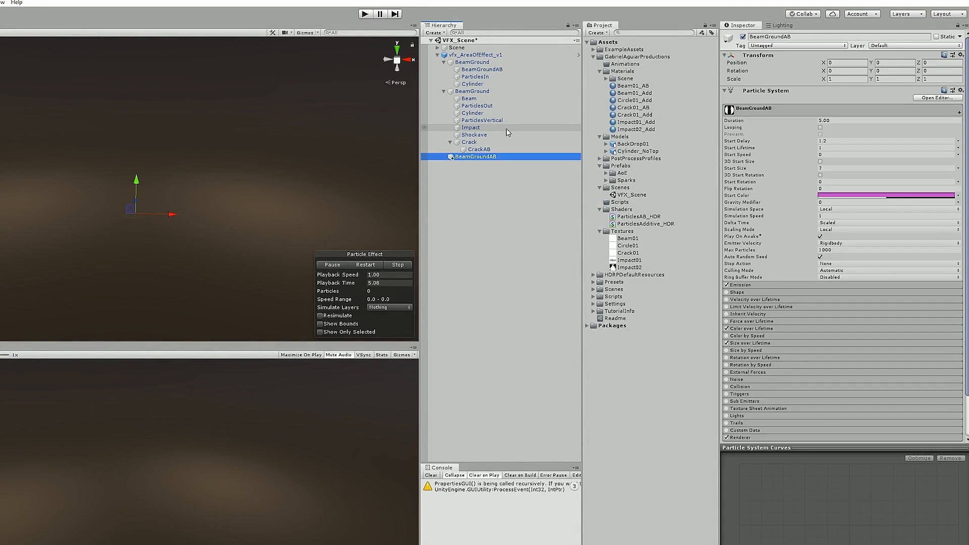
# Assign the Beam01_AB material to the new BeamGroundAB's renderer and set its Order in Layer to -1.
pyautogui.scroll(-3, 826, 271)
pyautogui.click(782, 391)
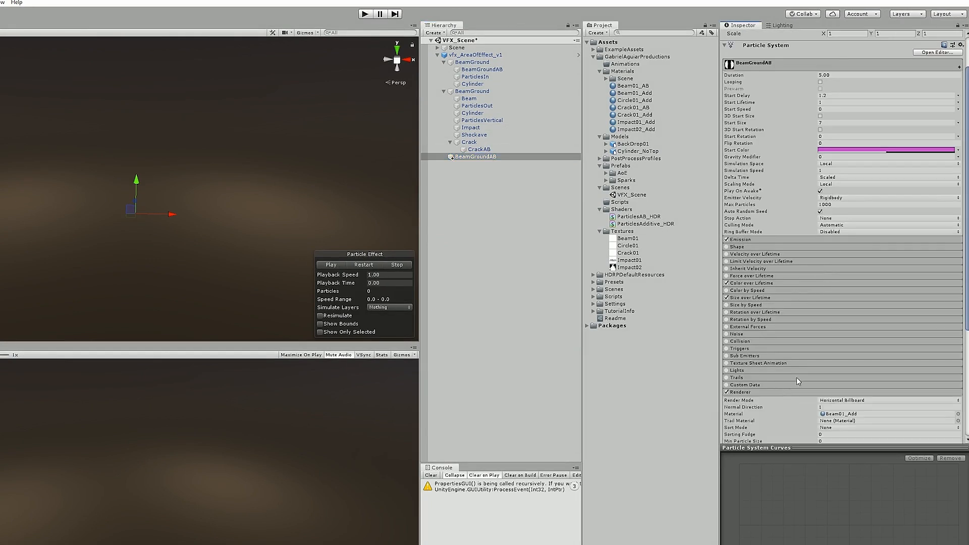
pyautogui.scroll(-5, 797, 382)
pyautogui.click(847, 250)
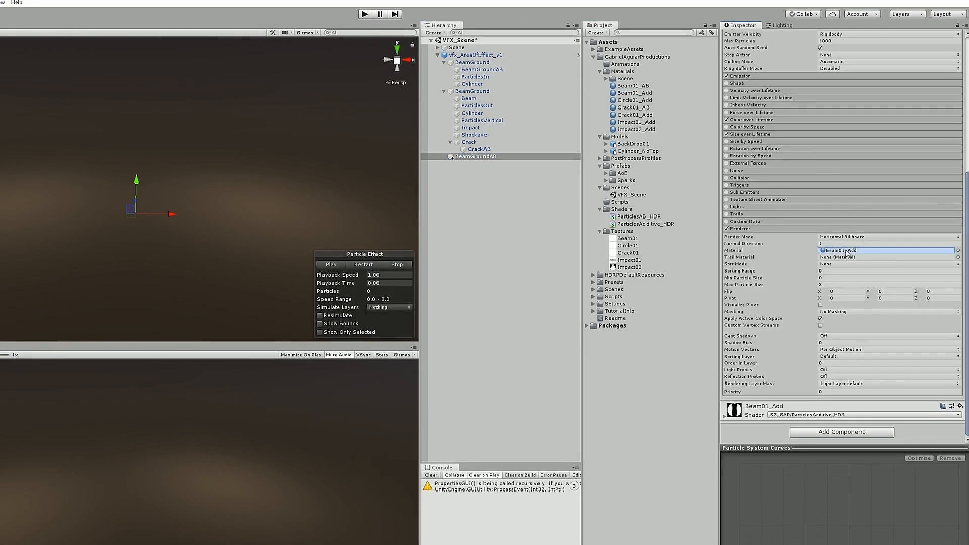
pyautogui.moveTo(847, 251); pyautogui.dragTo(848, 253)
pyautogui.click(830, 363)
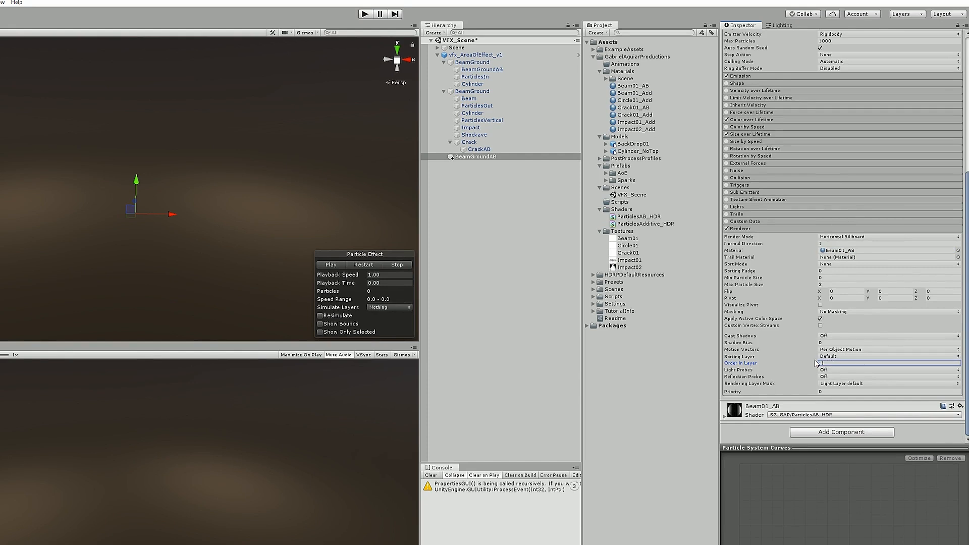
pyautogui.write('1')
pyautogui.press('Return')
# Set the new BeamGroundAB's Start Size to 15, Start Lifetime to 2 and Start Color to black.
pyautogui.scroll(10, 768, 329)
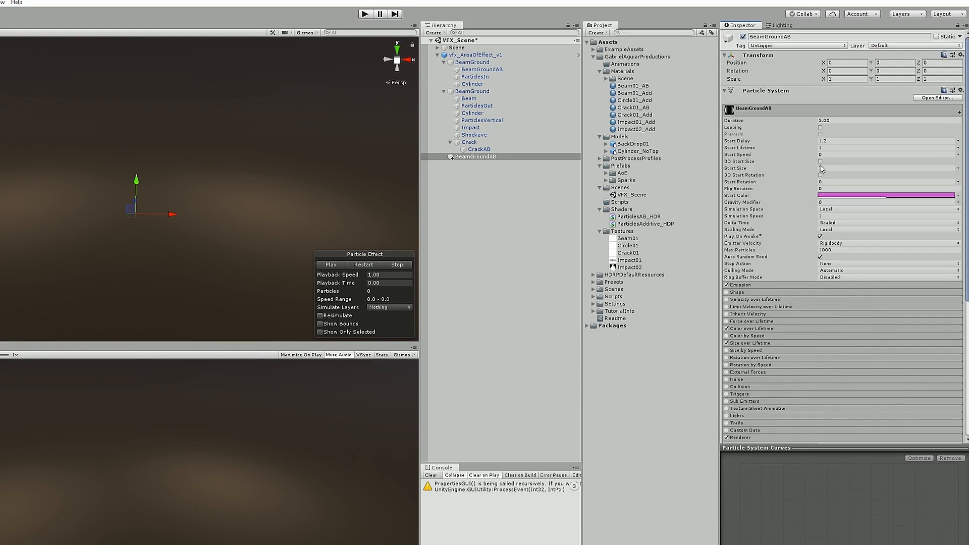
pyautogui.click(821, 168)
pyautogui.click(839, 147)
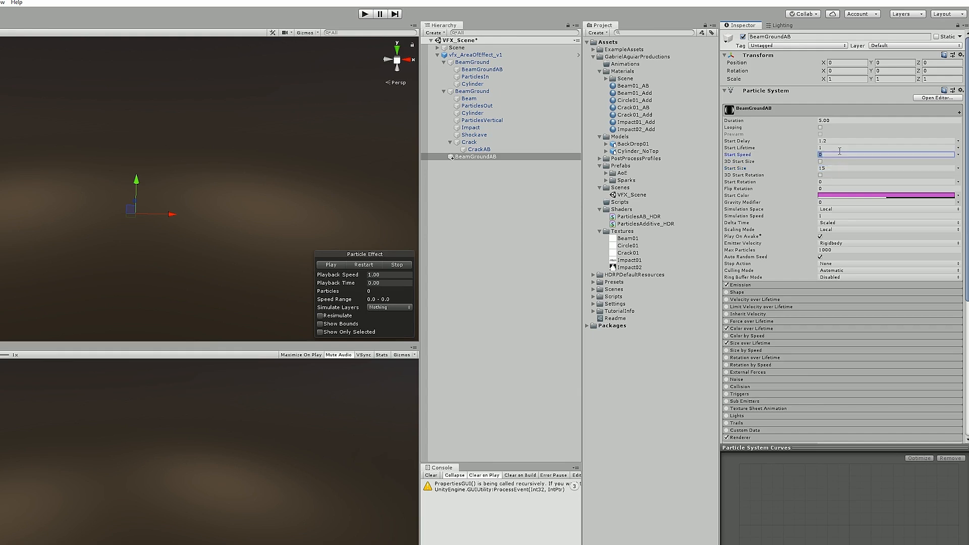
pyautogui.click(846, 195)
pyautogui.moveTo(493, 197); pyautogui.dragTo(540, 309)
pyautogui.click(545, 132)
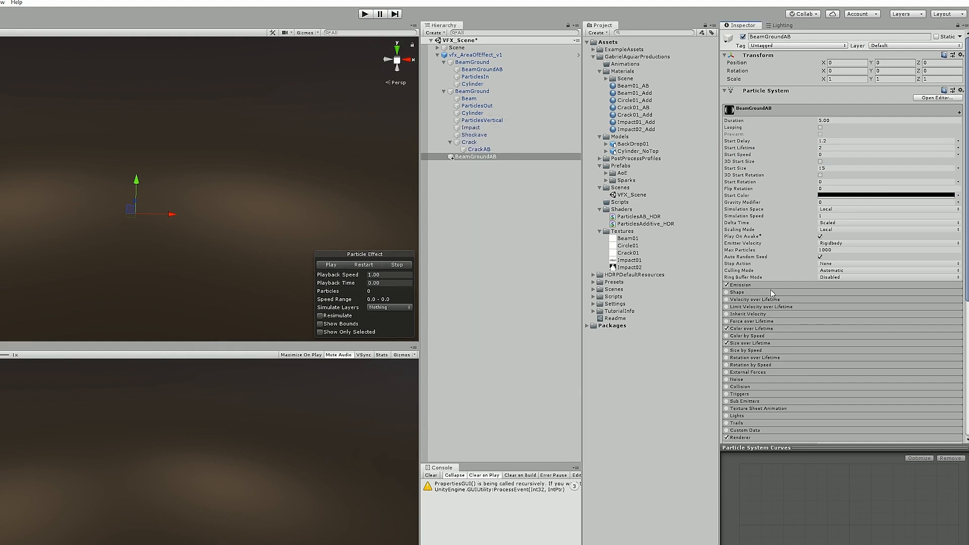
# Try to move the new BeamGroundAB into the second BeamGround, and apply all overrides of vfx_AreaOfEffect_v1 to its prefab.
pyautogui.moveTo(466, 157); pyautogui.dragTo(473, 95)
pyautogui.click(453, 331)
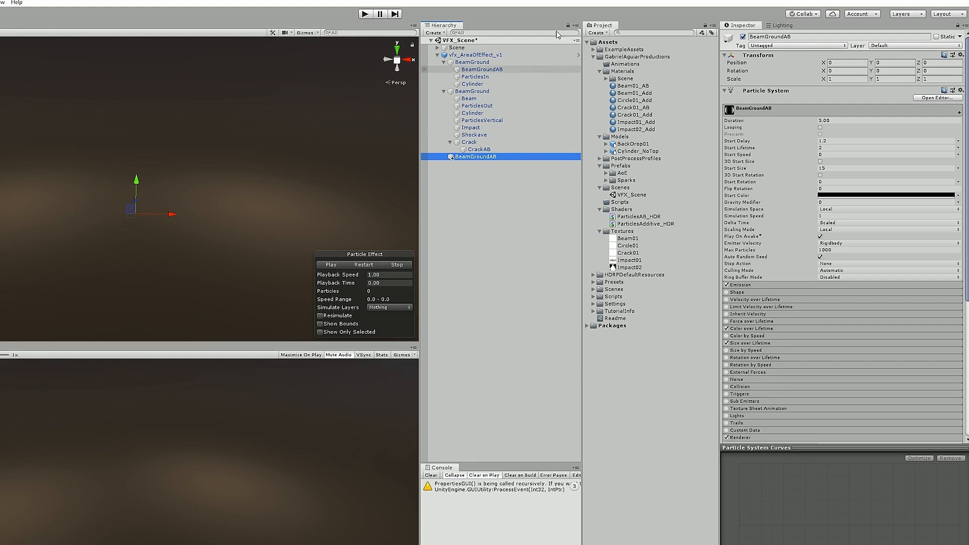
pyautogui.click(574, 55)
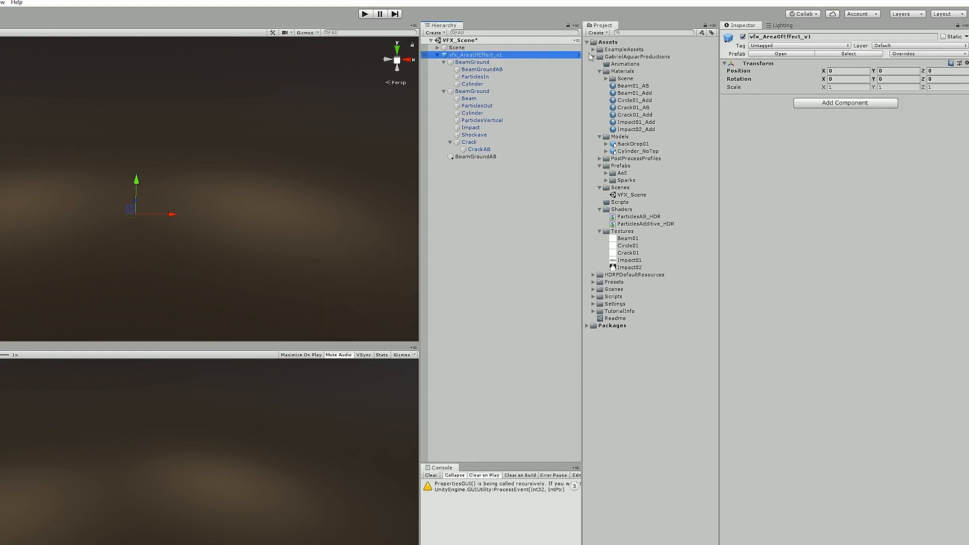
pyautogui.click(921, 54)
pyautogui.click(950, 153)
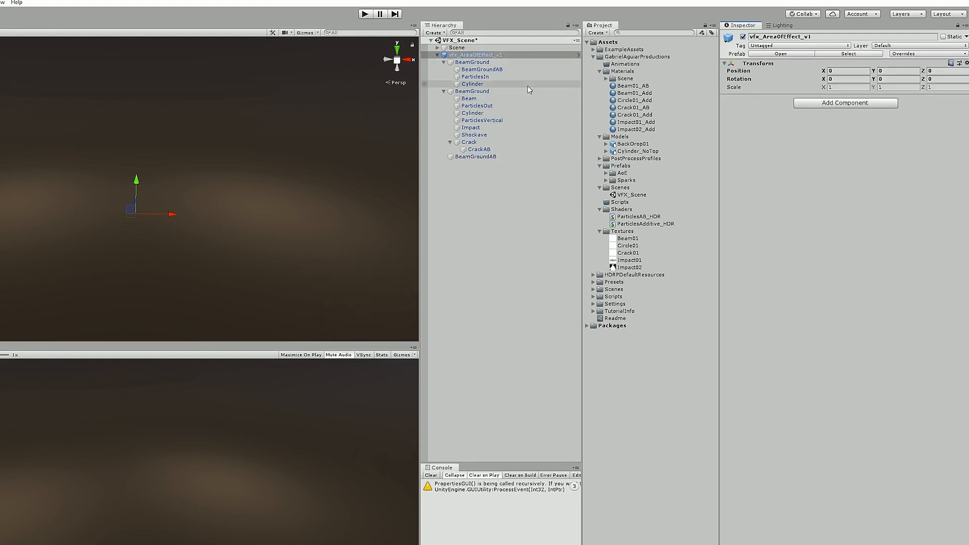
# Open the vfx_AreaOfEffect_v1 prefab, make the new BeamGroundAB the second BeamGround's first child, and return to the scene.
pyautogui.click(576, 55)
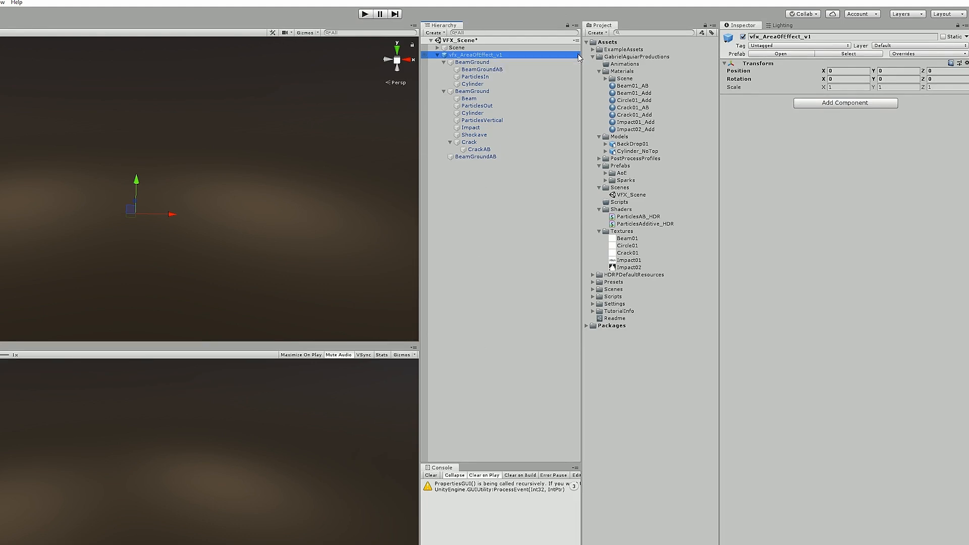
pyautogui.click(577, 55)
pyautogui.moveTo(469, 153); pyautogui.dragTo(464, 93)
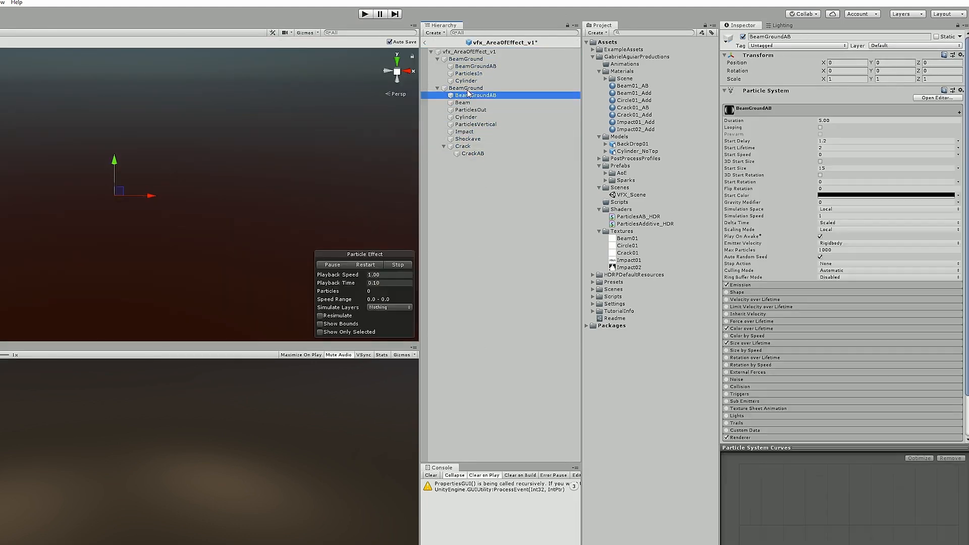
pyautogui.click(426, 44)
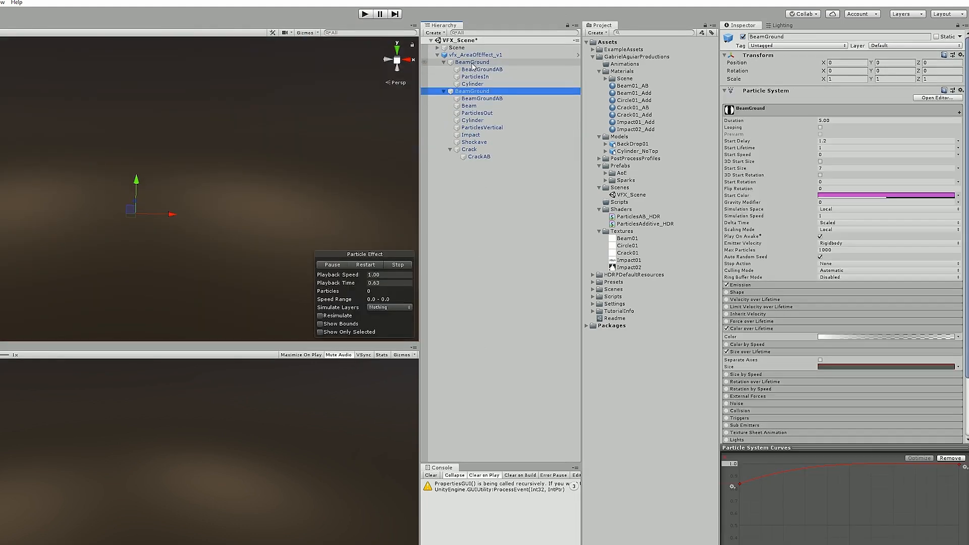
# Pause the effect during the impact and toggle the second BeamGround's BeamGroundAB to compare the result.
pyautogui.click(336, 265)
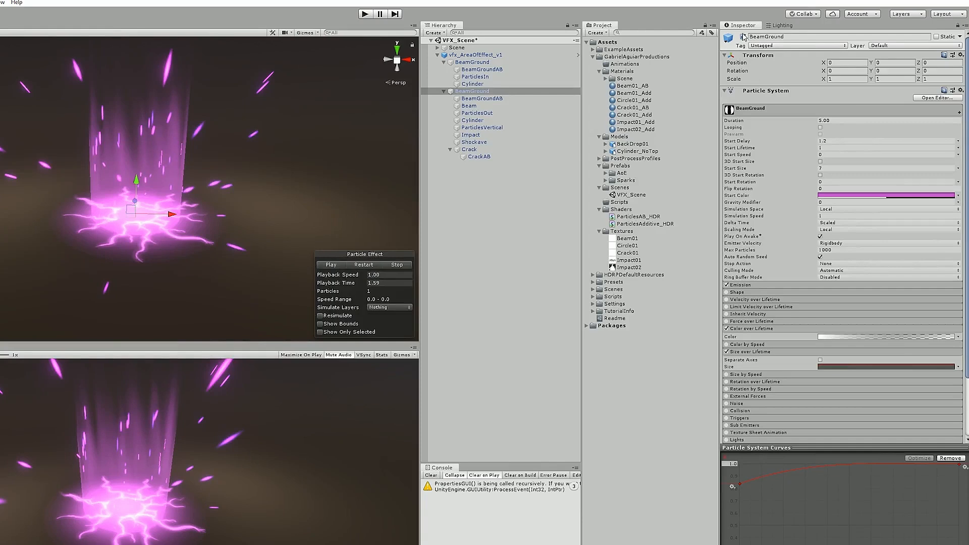
pyautogui.click(497, 92)
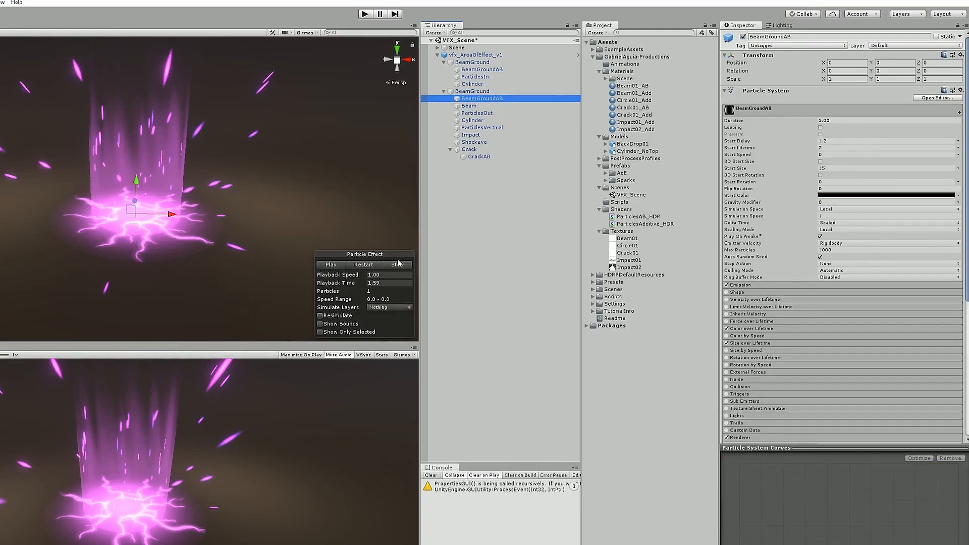
pyautogui.click(743, 37)
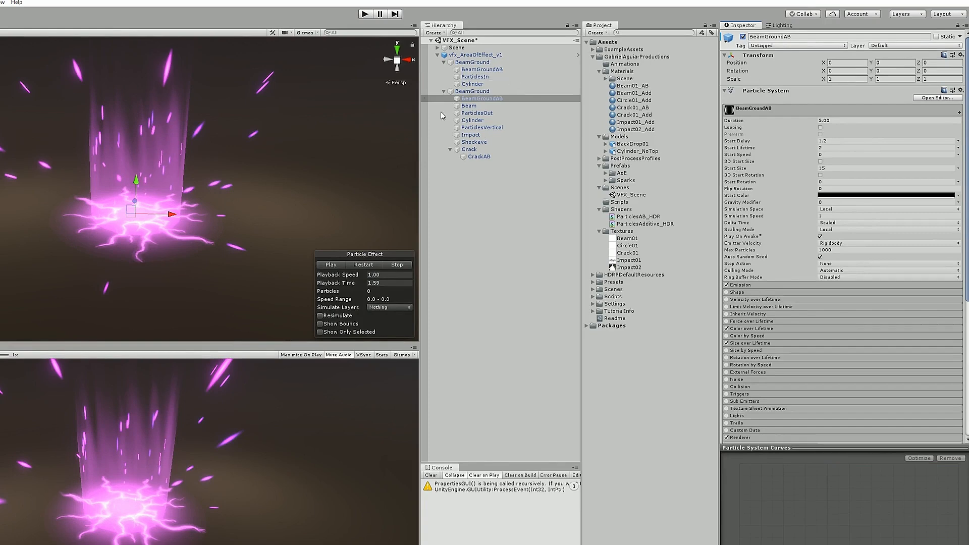
# Replay the whole effect several times with both BeamGround systems selected to review the result, and stop the playback.
pyautogui.click(356, 264)
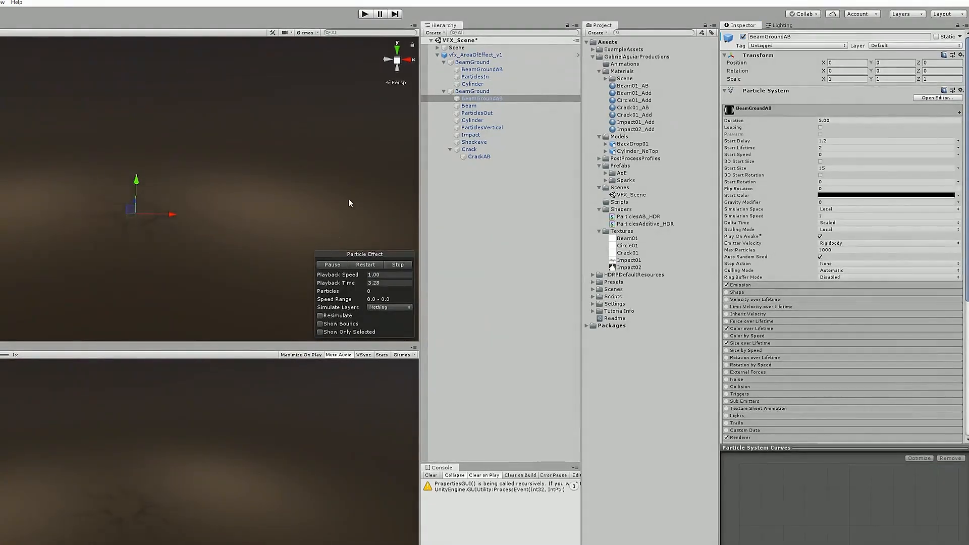
pyautogui.click(469, 92)
pyautogui.keyDown('ctrl'); pyautogui.click(472, 62); pyautogui.keyUp('ctrl')
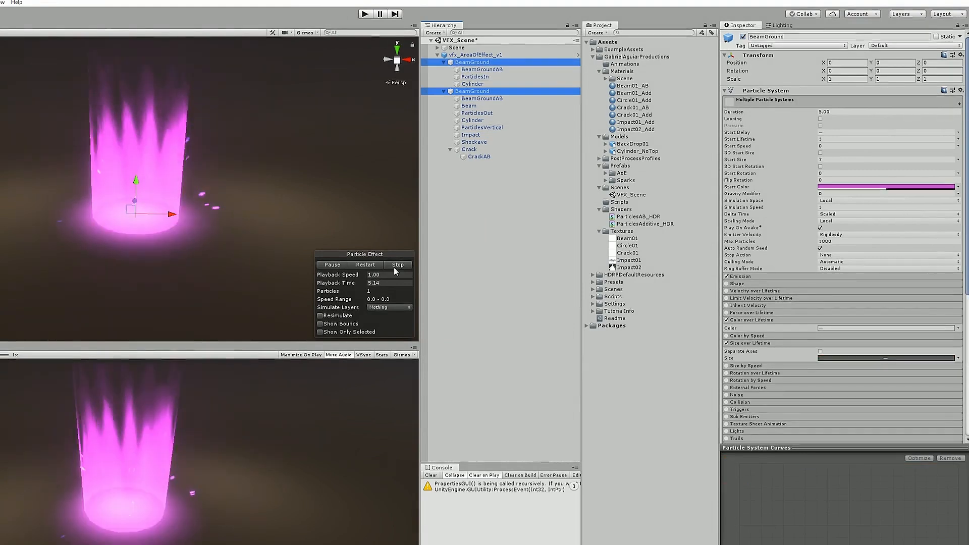
pyautogui.click(371, 263)
pyautogui.moveTo(215, 168); pyautogui.dragTo(235, 171, button='middle')
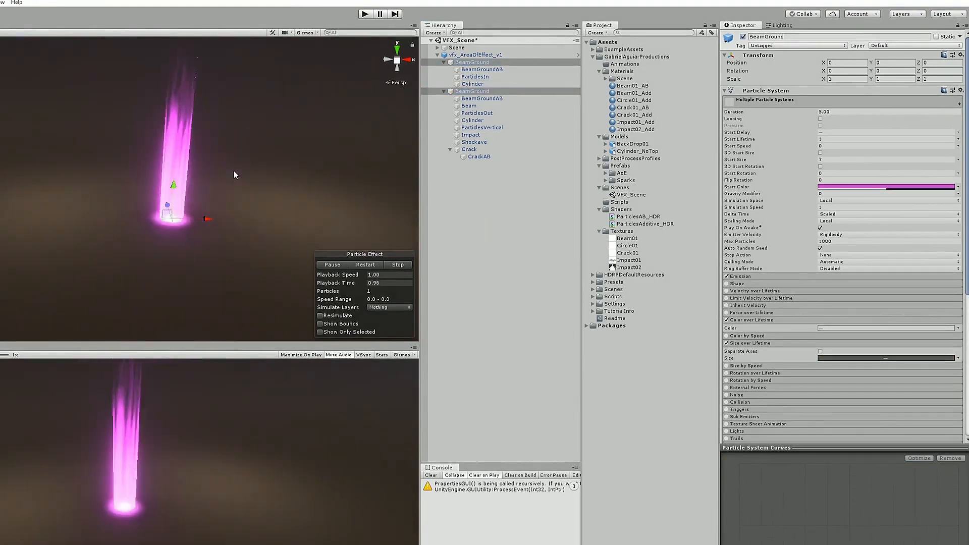
pyautogui.click(364, 263)
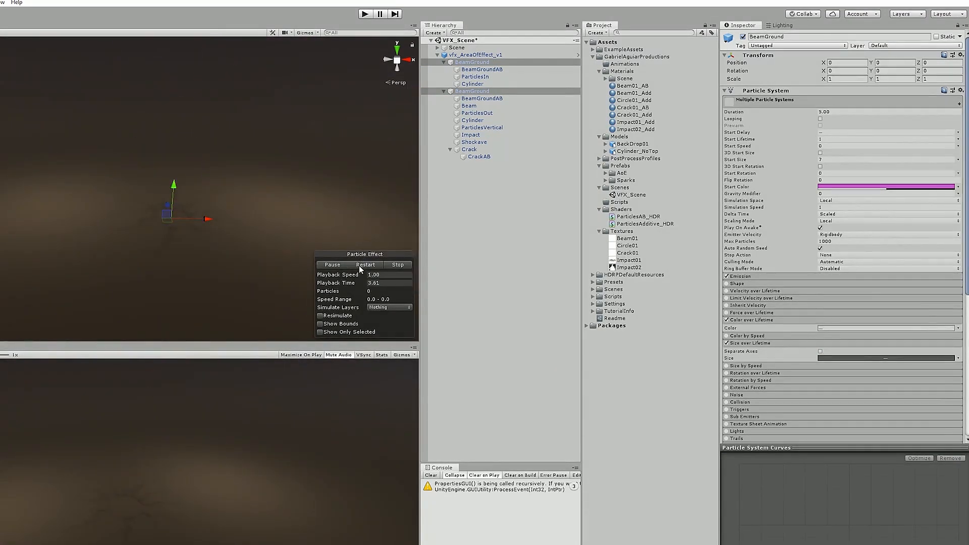
pyautogui.click(359, 265)
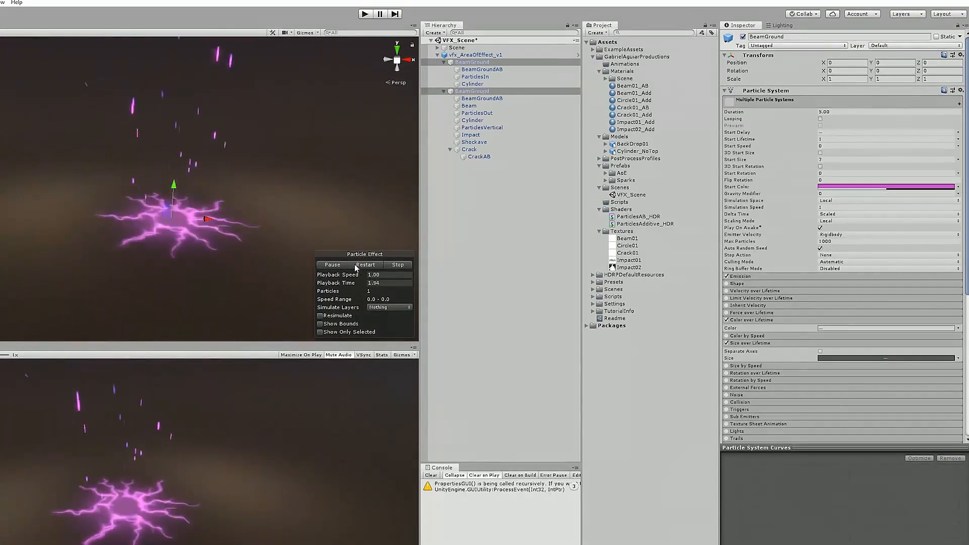
pyautogui.click(392, 265)
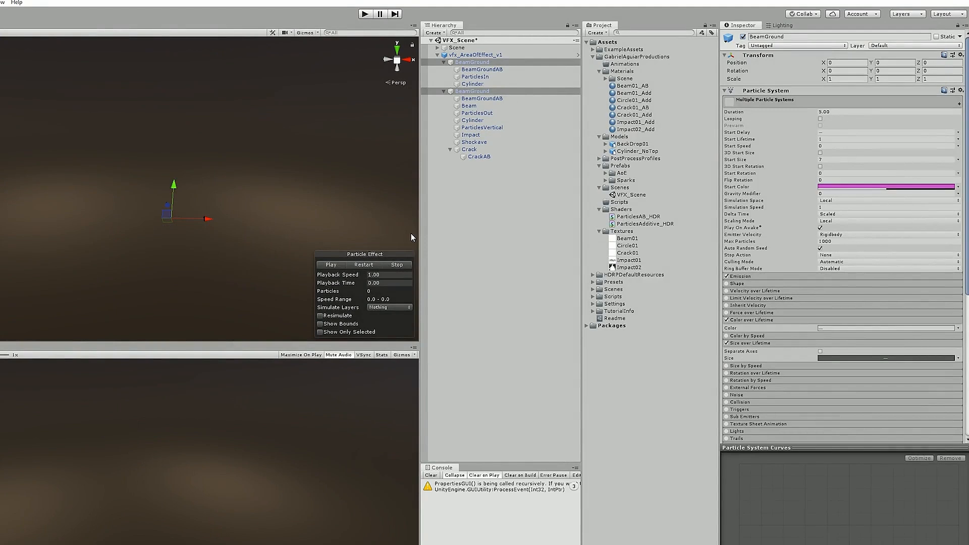
# Apply all overrides of vfx_AreaOfEffect_v1 to its prefab.
pyautogui.click(474, 54)
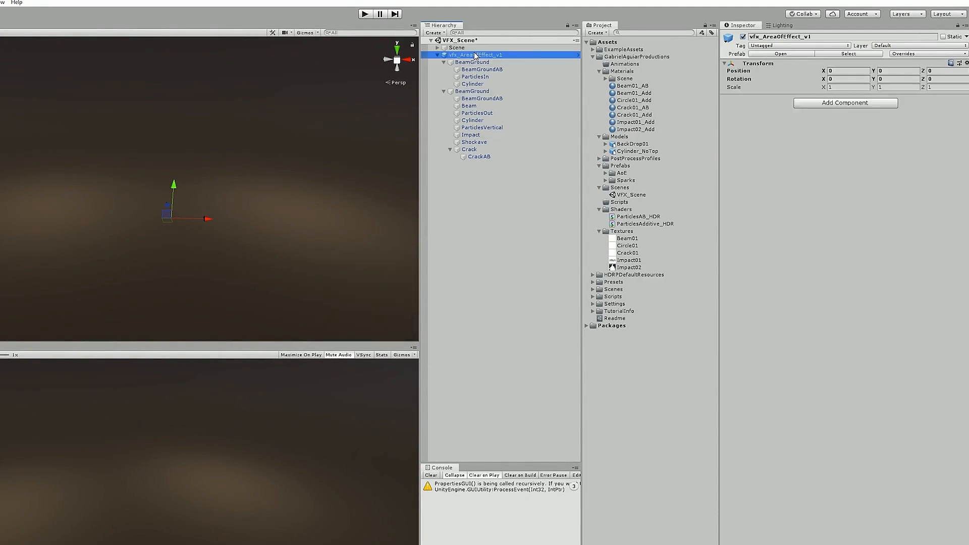
pyautogui.click(924, 52)
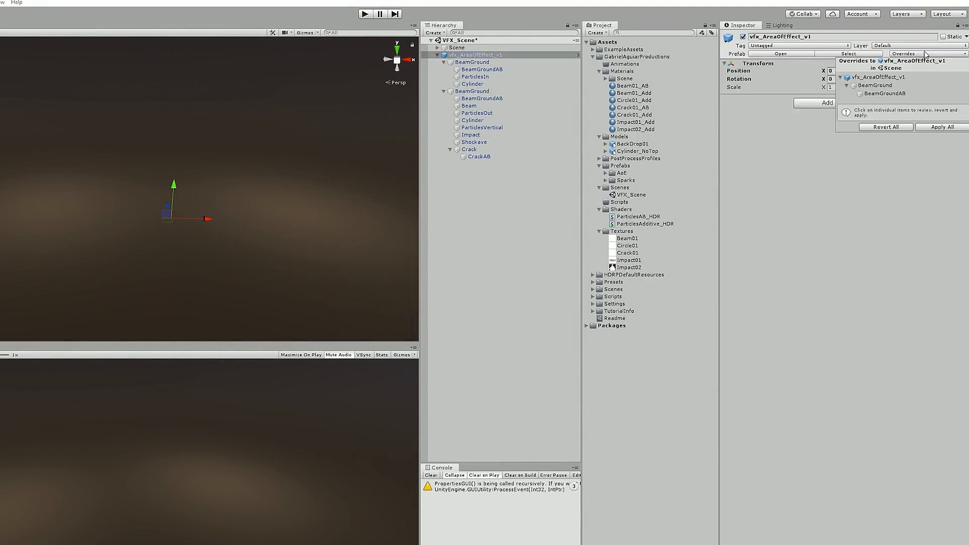
pyautogui.click(937, 127)
pyautogui.click(508, 208)
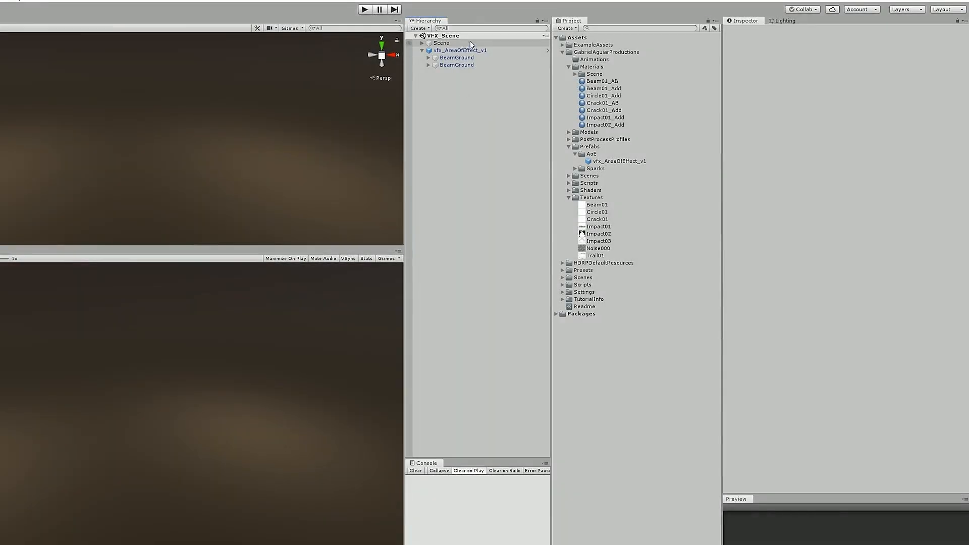
# Rename the vfx_AreaOfEffect_v1 object in the scene to vfx_AreaOfEffect_Arcane_v1.
pyautogui.click(482, 50)
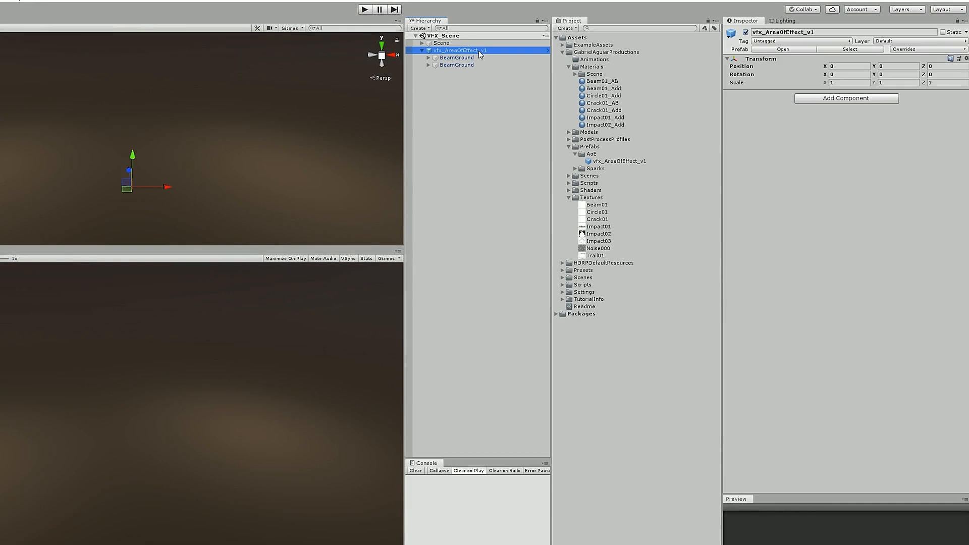
pyautogui.press('F2')
pyautogui.click(480, 51)
pyautogui.write('Arcan')
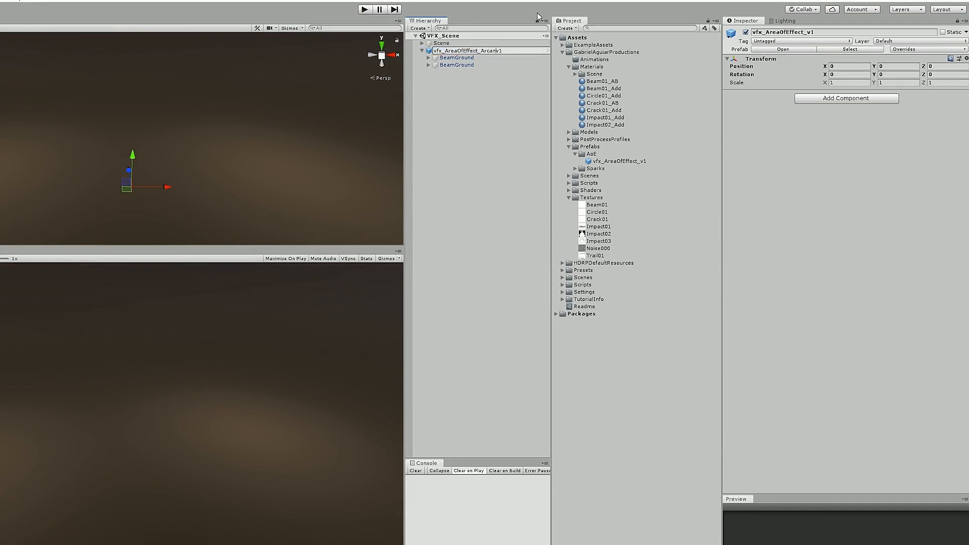
pyautogui.write('e_')
pyautogui.press('Return')
# Rename the second BeamGround system to BeamImpact.
pyautogui.click(458, 65)
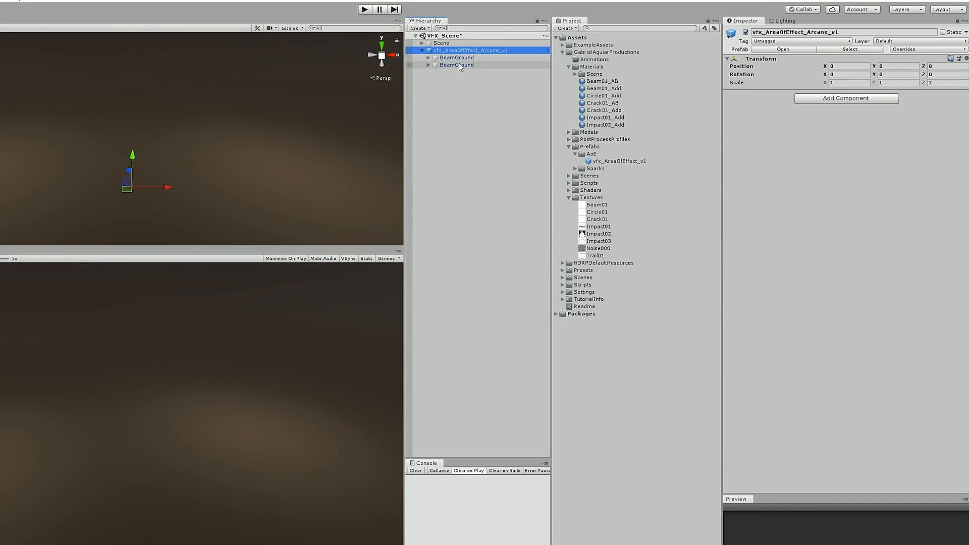
pyautogui.press('F2')
pyautogui.write('BeamImp')
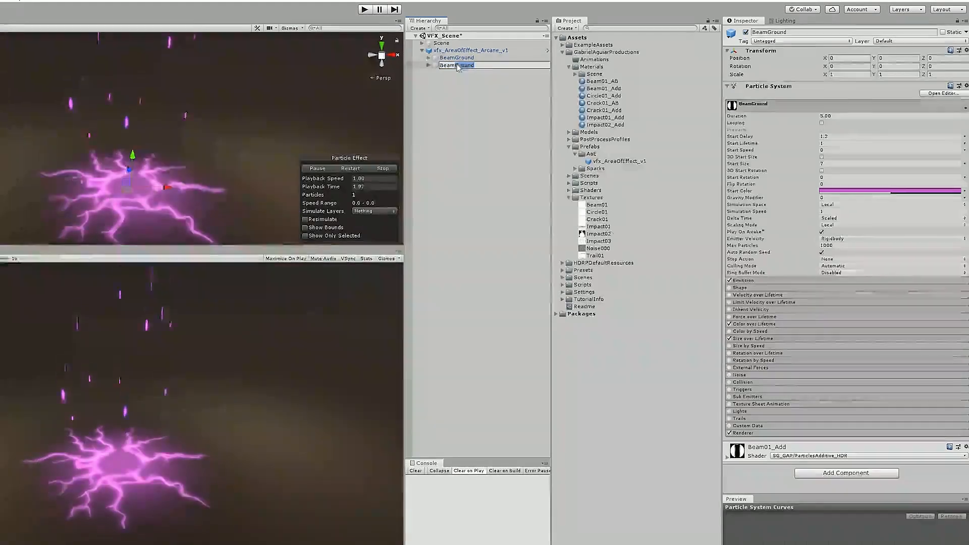
pyautogui.write('act')
pyautogui.press('Return')
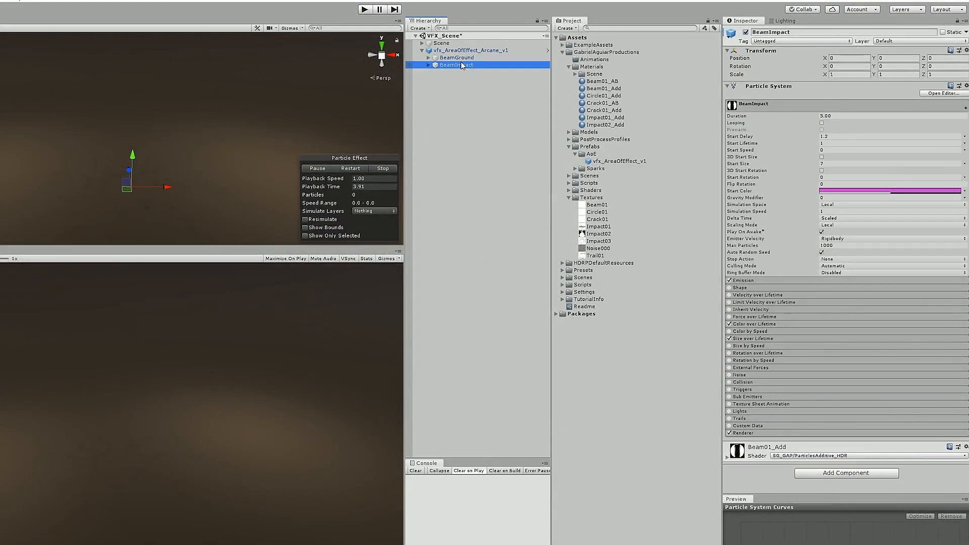
# Apply all overrides of vfx_AreaOfEffect_Arcane_v1 to its prefab.
pyautogui.click(497, 50)
pyautogui.click(913, 50)
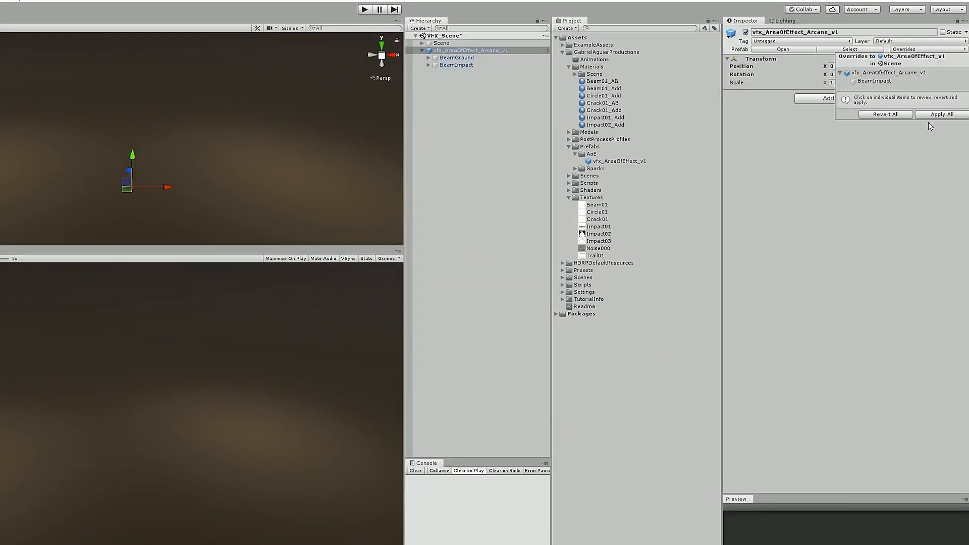
pyautogui.click(942, 118)
pyautogui.click(530, 86)
# Duplicate vfx_AreaOfEffect_Arcane_v1 and rename the copy vfx_AreaOfEffect_Fire_v1.
pyautogui.click(505, 52)
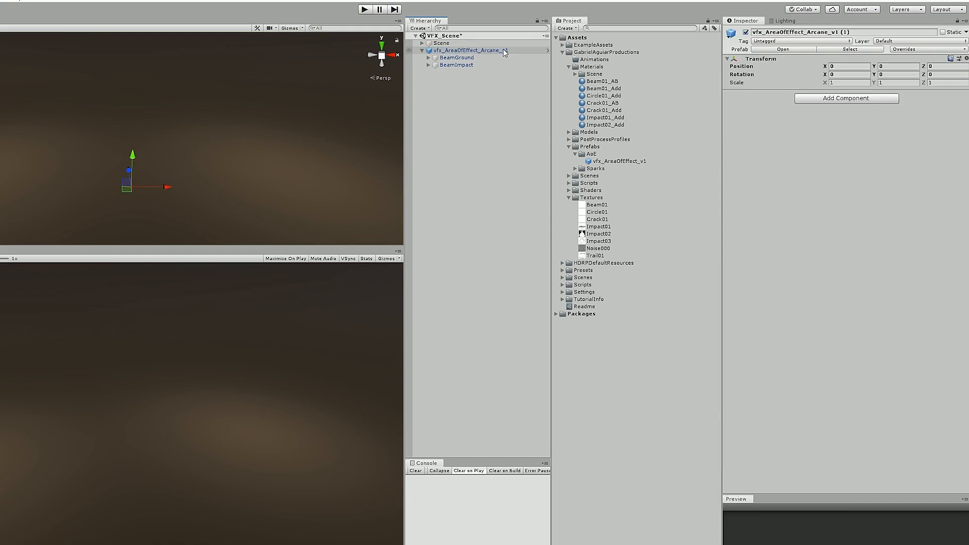
pyautogui.hotkey('ctrl', 'd')
pyautogui.press('F2')
pyautogui.moveTo(499, 73); pyautogui.dragTo(484, 73)
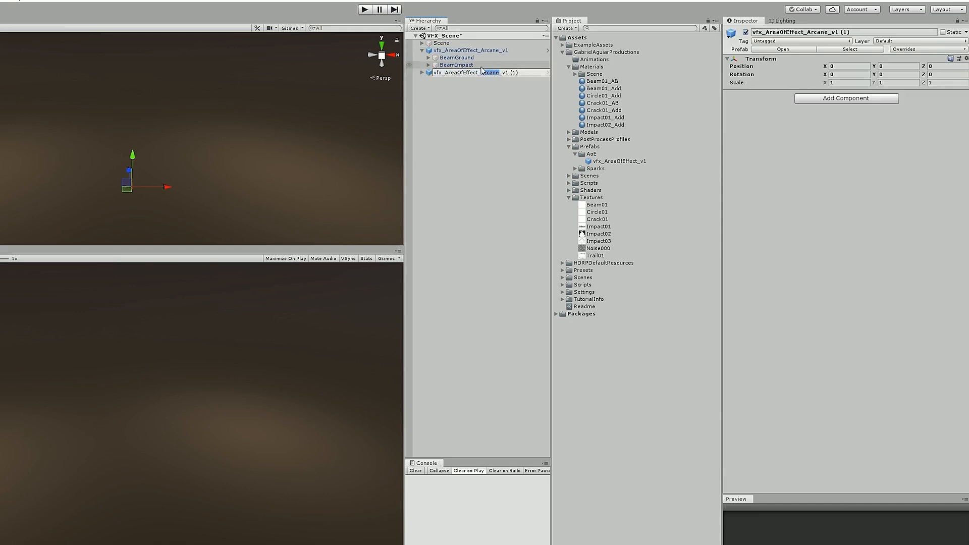
pyautogui.write('Fi')
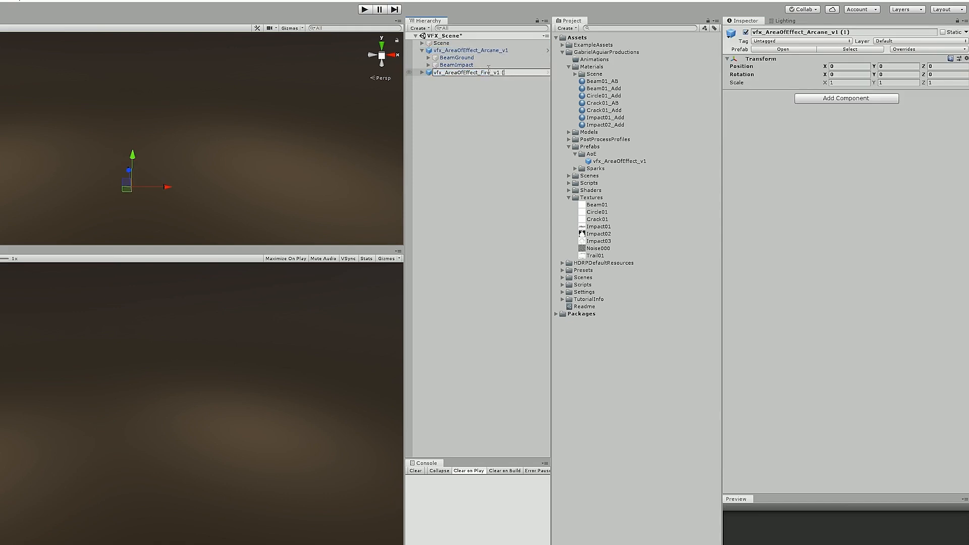
pyautogui.press('Return')
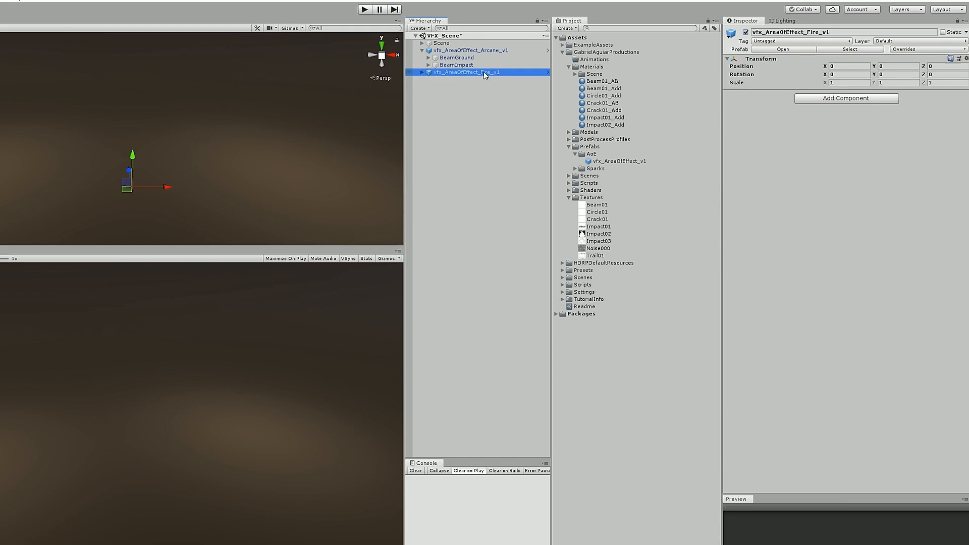
# Save vfx_AreaOfEffect_Fire_v1 as an original prefab in the AoE folder and delete the Arcane version from the scene.
pyautogui.moveTo(483, 74); pyautogui.dragTo(607, 157)
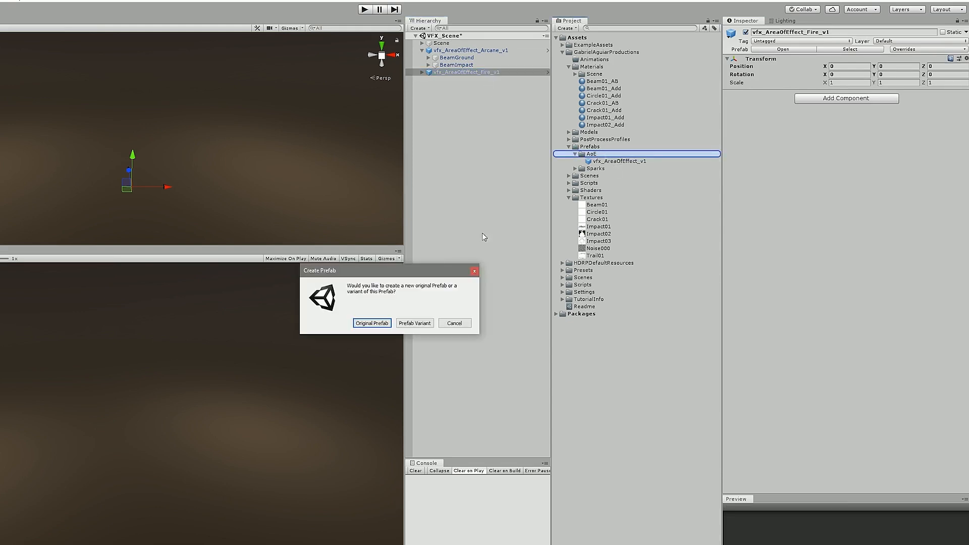
pyautogui.click(374, 323)
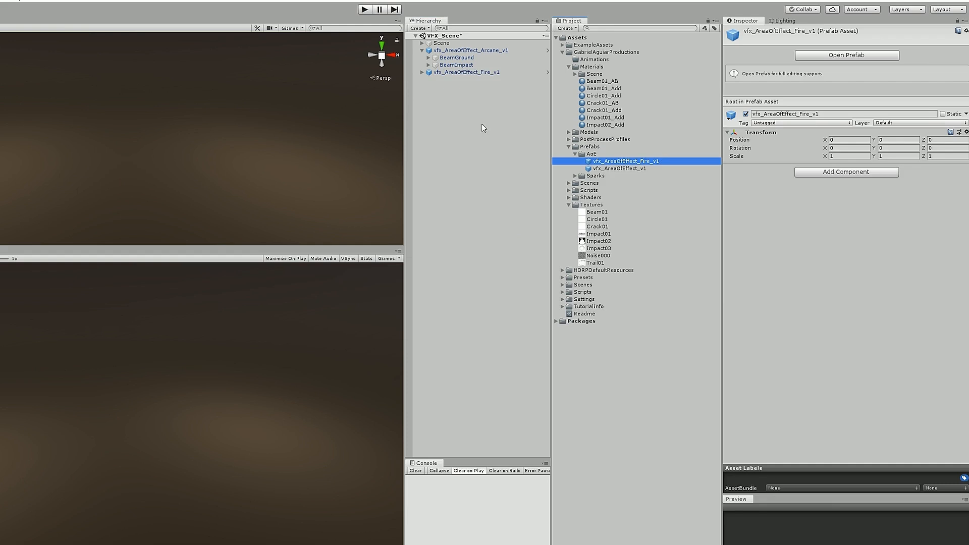
pyautogui.click(478, 47)
pyautogui.press('Delete')
# Set the Start Color of the Fire effect's BeamGround to orange and replay the effect.
pyautogui.click(438, 53)
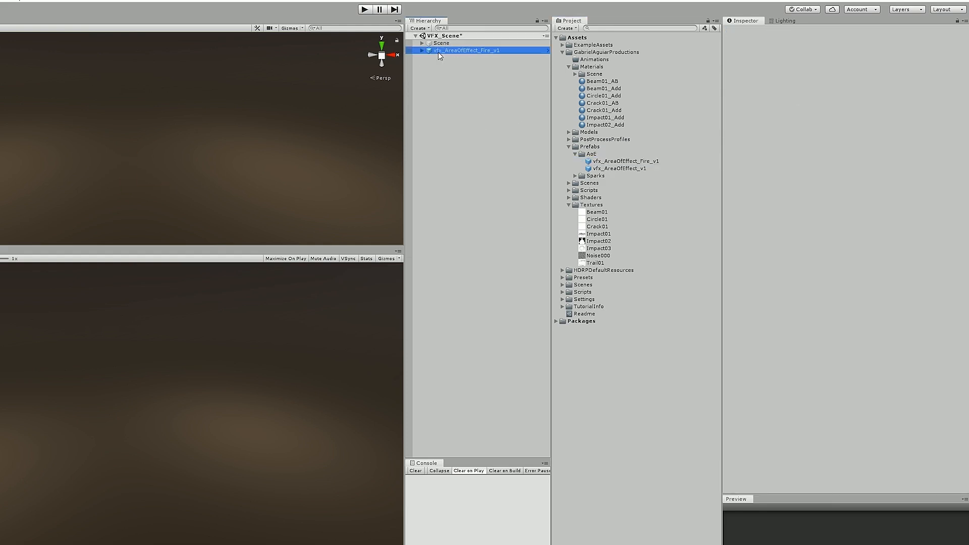
pyautogui.click(422, 50)
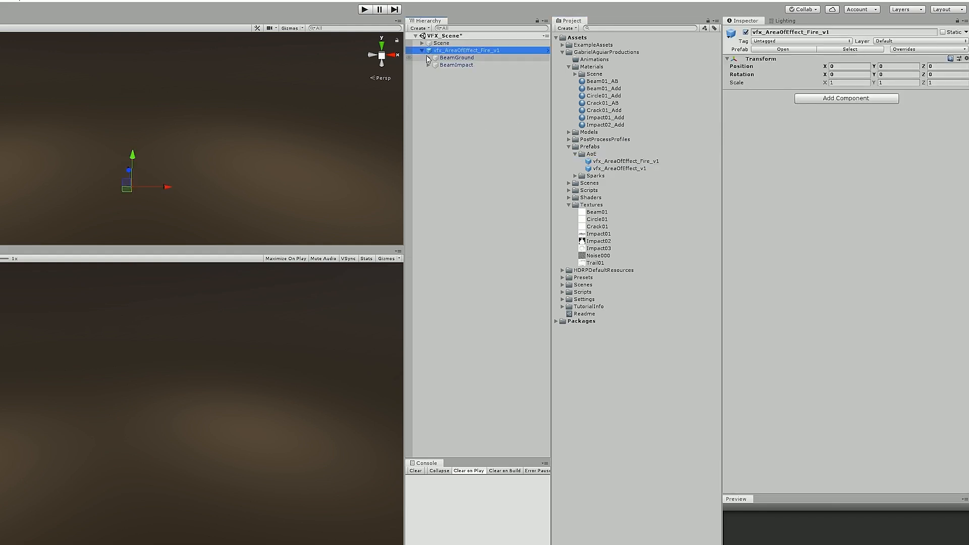
pyautogui.click(428, 57)
pyautogui.click(449, 58)
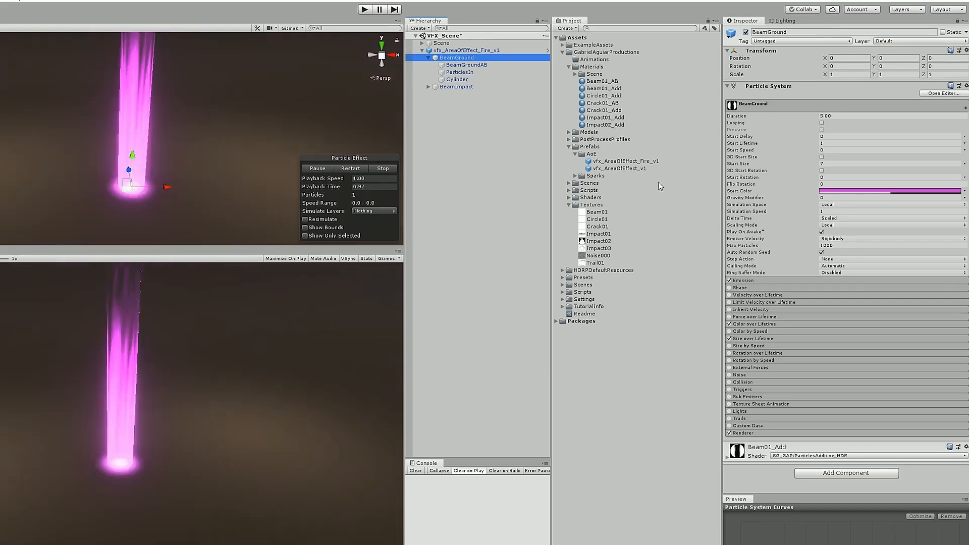
pyautogui.click(849, 192)
pyautogui.moveTo(541, 210); pyautogui.dragTo(546, 190)
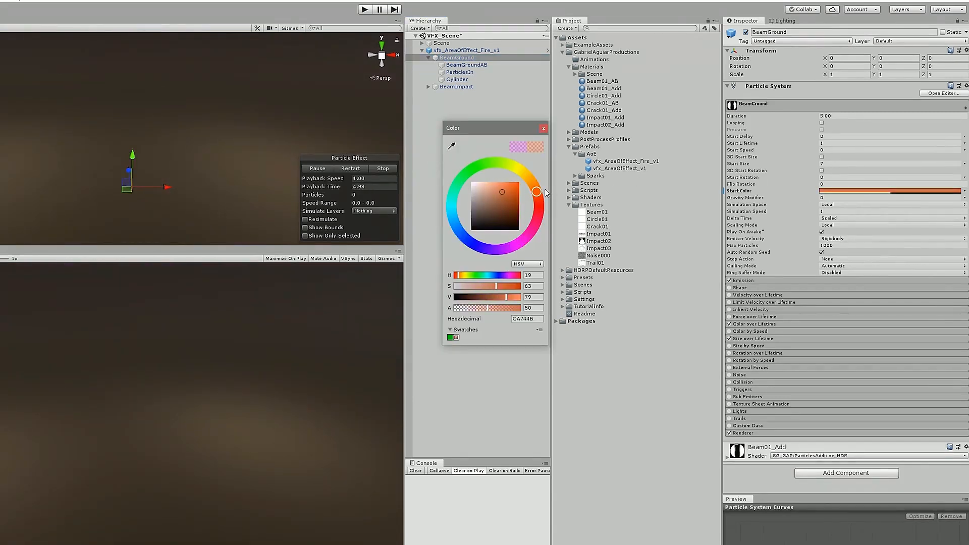
pyautogui.click(357, 168)
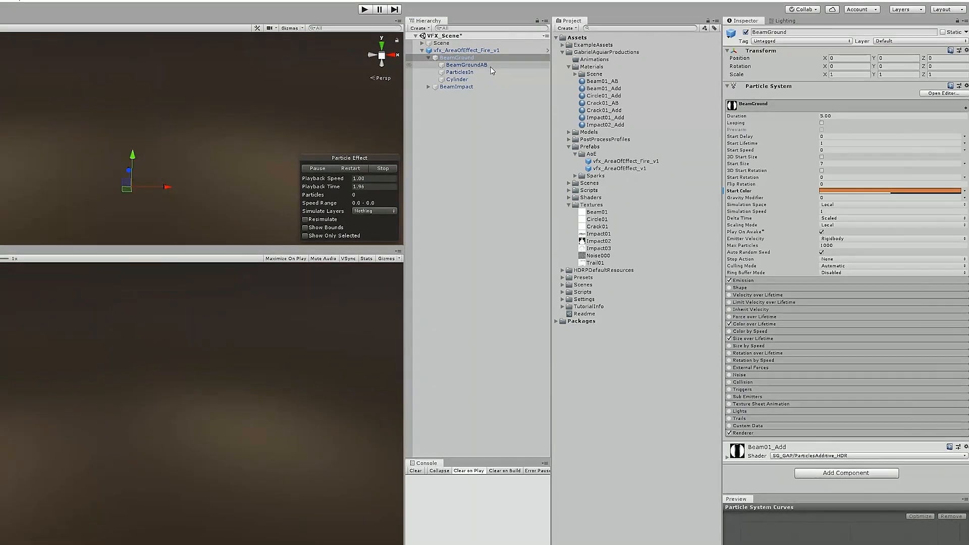
# Set the Start Color of BeamGround's Cylinder to orange-red and replay the effect to check it.
pyautogui.click(457, 79)
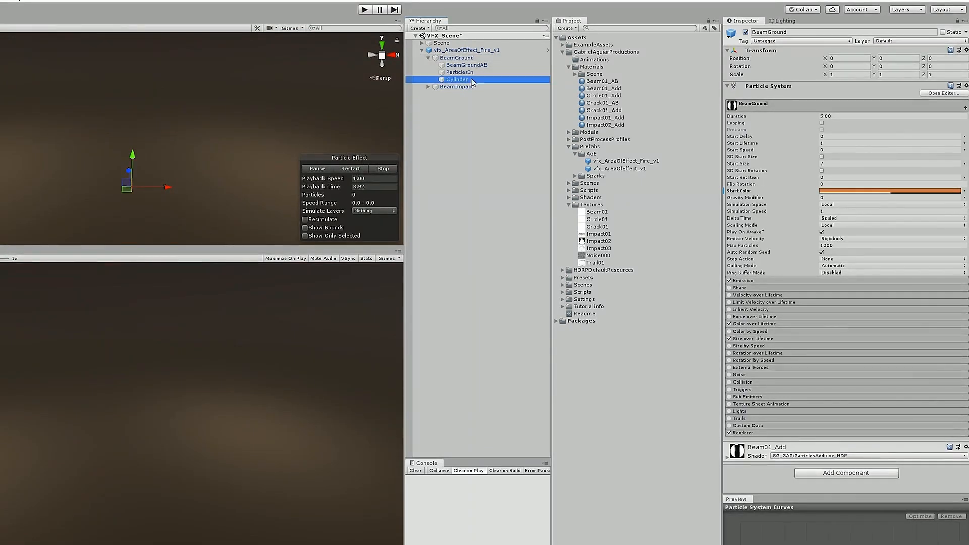
pyautogui.click(890, 191)
pyautogui.moveTo(539, 206); pyautogui.dragTo(551, 193)
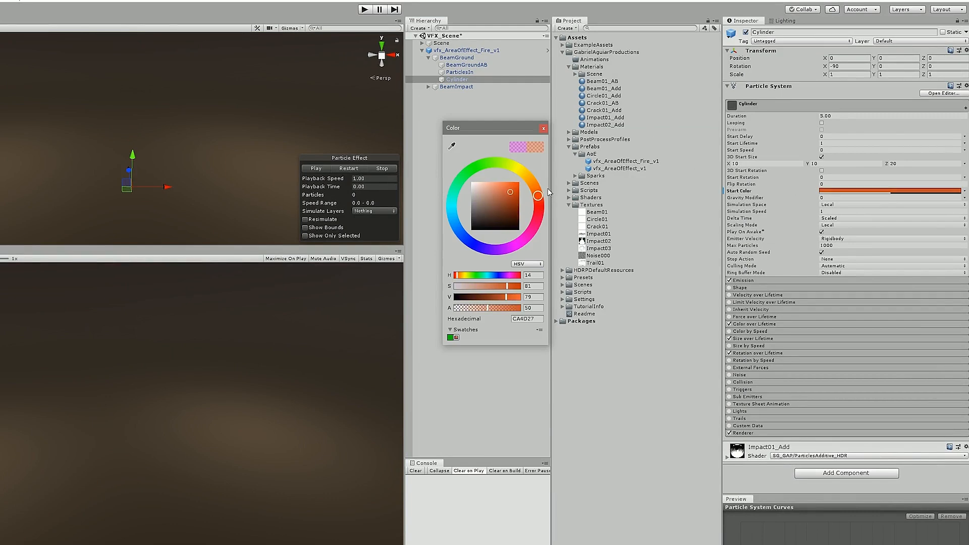
pyautogui.click(344, 167)
pyautogui.click(344, 167)
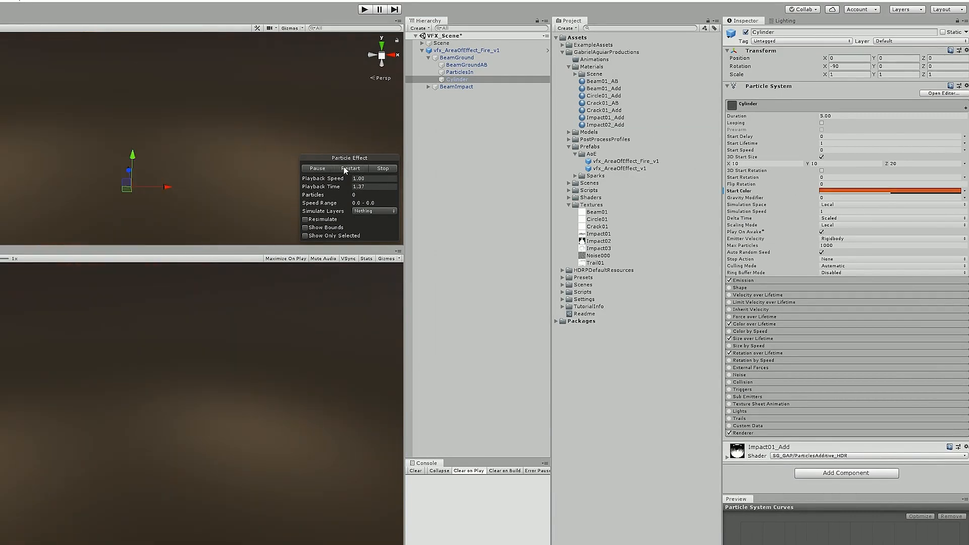
pyautogui.click(343, 166)
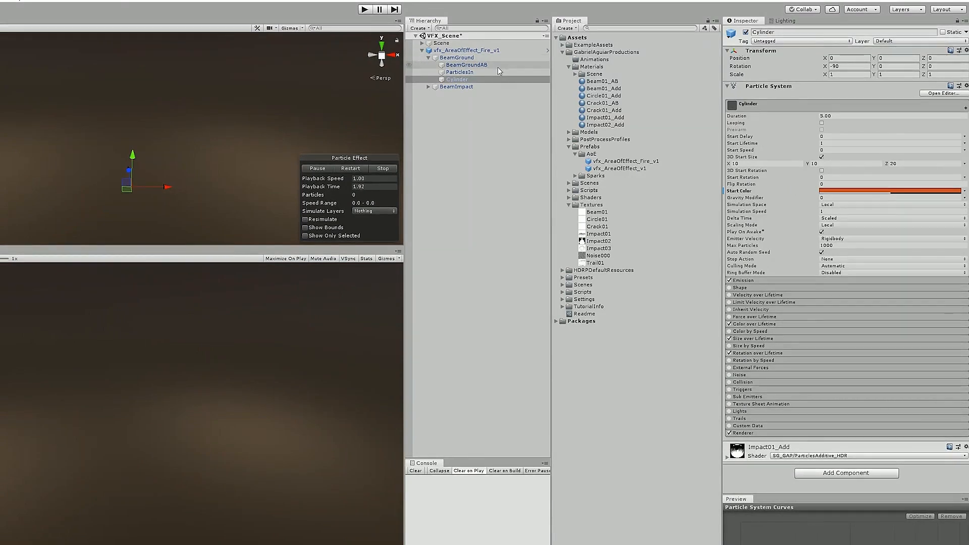
# Set the first Start Color of BeamGround's ParticlesIn to a yellowish orange.
pyautogui.click(477, 72)
pyautogui.click(833, 190)
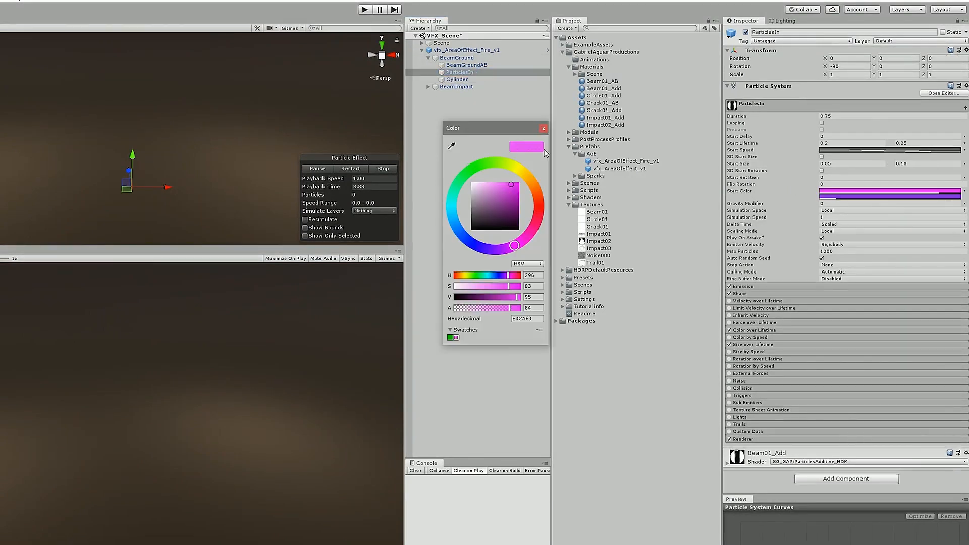
pyautogui.click(833, 190)
pyautogui.click(833, 190)
pyautogui.moveTo(538, 200); pyautogui.dragTo(549, 176)
# Set the second Start Color of ParticlesIn to orange-red E05E2D with an alpha of 68.
pyautogui.click(822, 197)
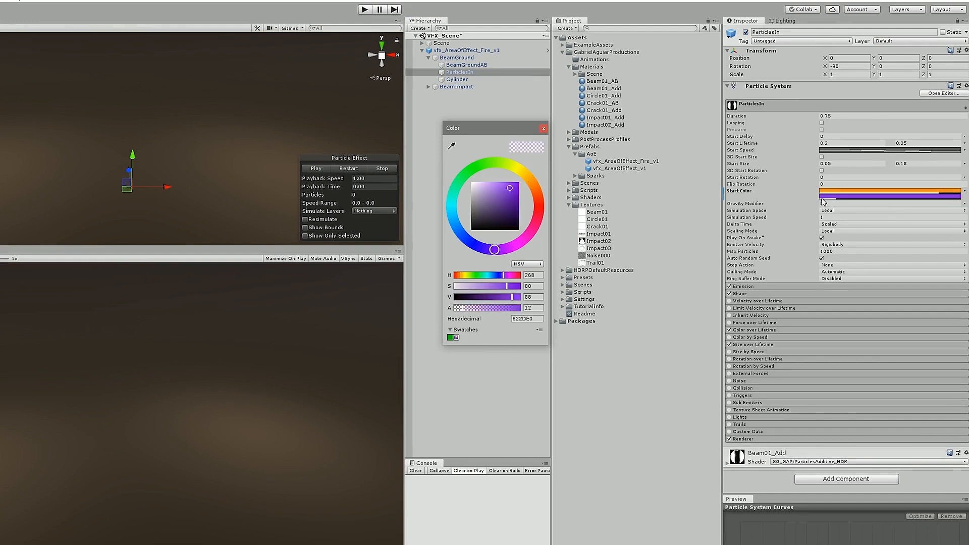
pyautogui.click(543, 195)
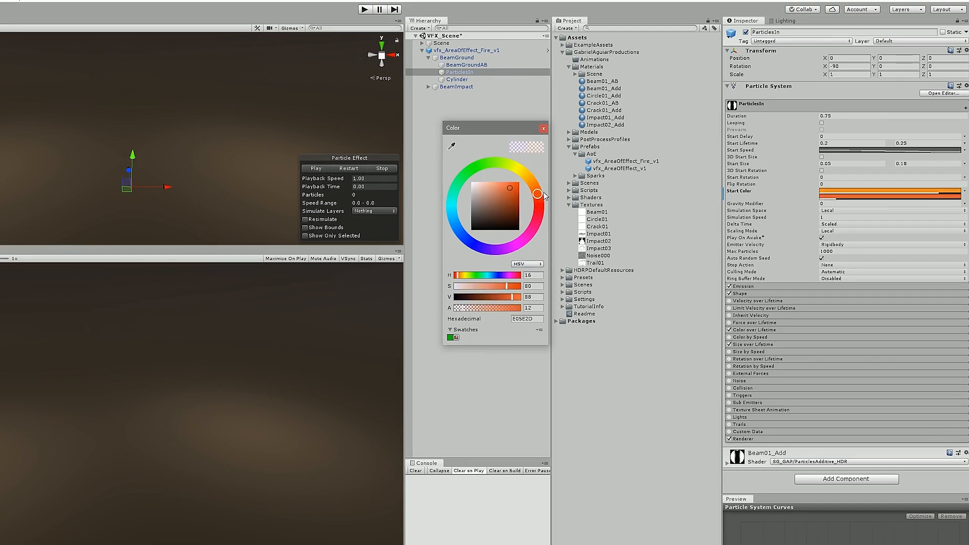
pyautogui.moveTo(469, 308); pyautogui.dragTo(498, 306)
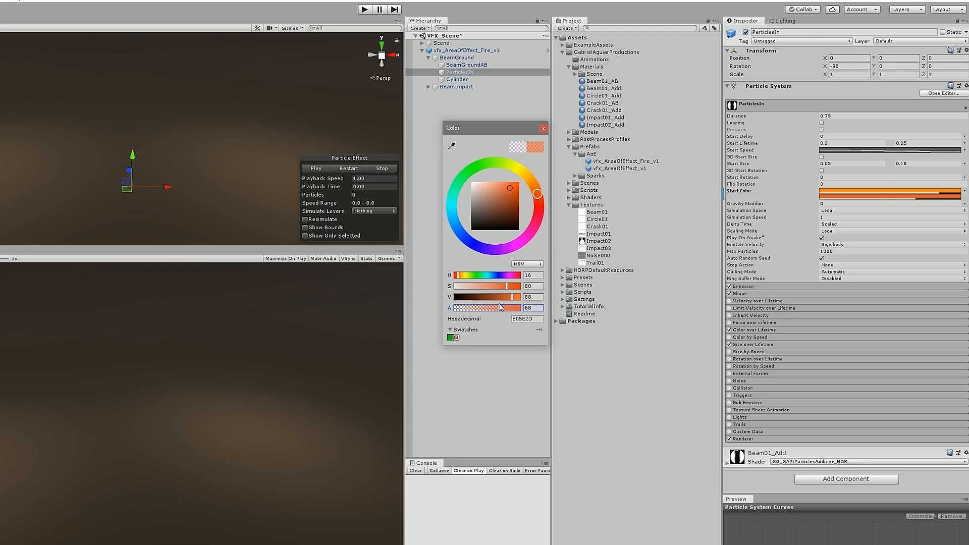
# Replay the fire area-of-effect several times to check the ParticlesIn colors.
pyautogui.click(339, 168)
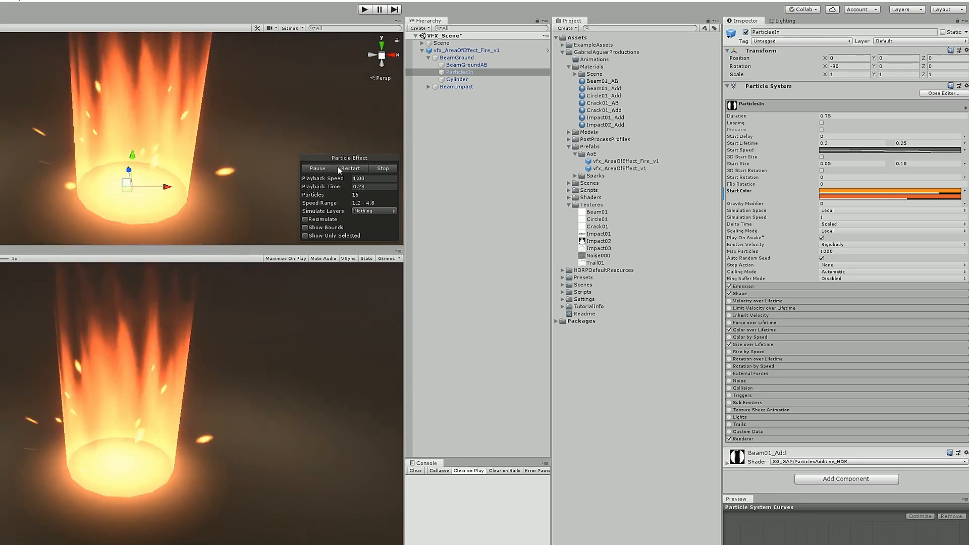
pyautogui.click(339, 168)
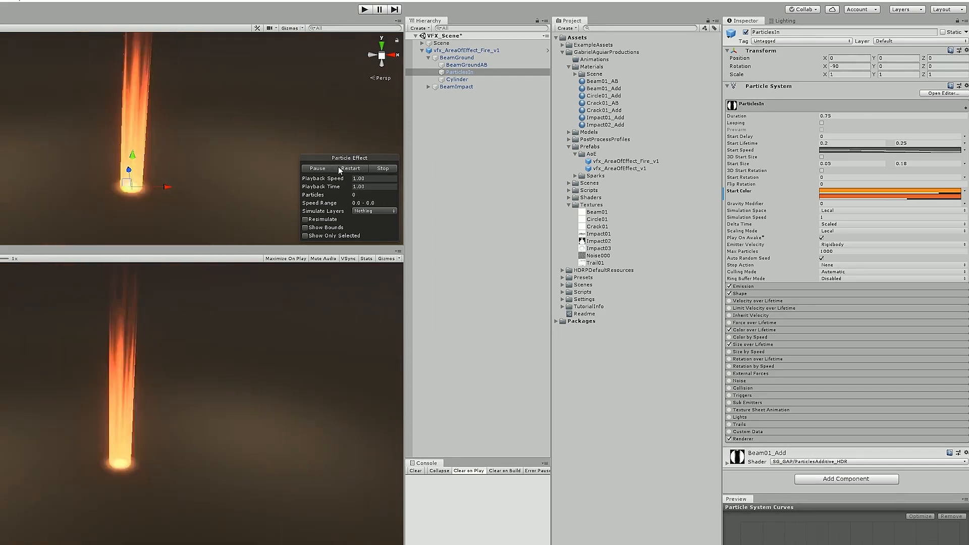
pyautogui.click(339, 168)
pyautogui.click(340, 169)
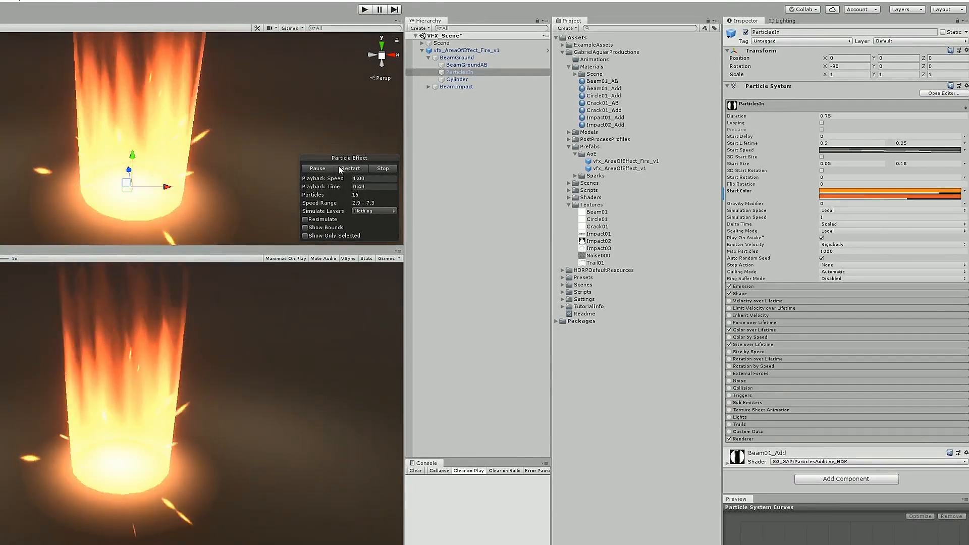
pyautogui.click(347, 167)
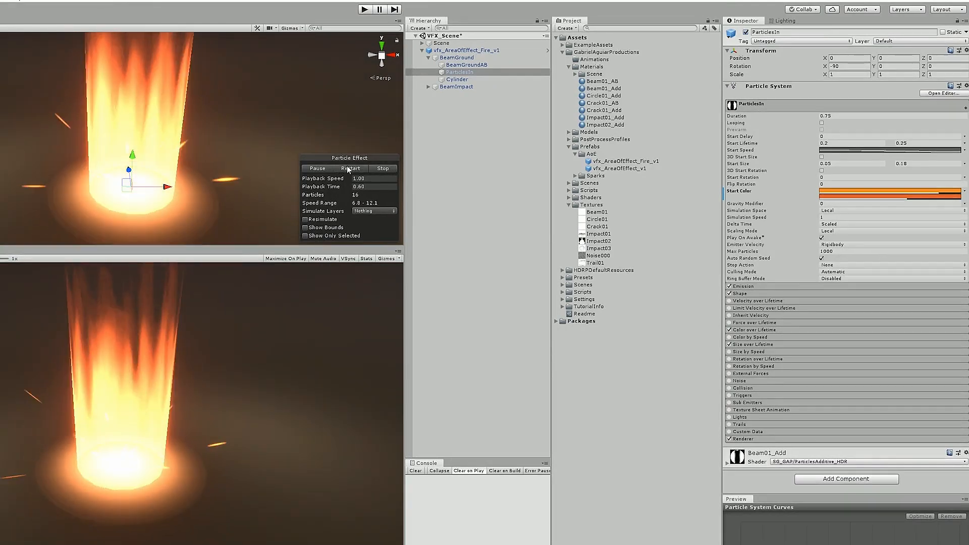
# Brighten BeamGround's orange start color to a lighter, slightly less saturated orange.
pyautogui.click(455, 58)
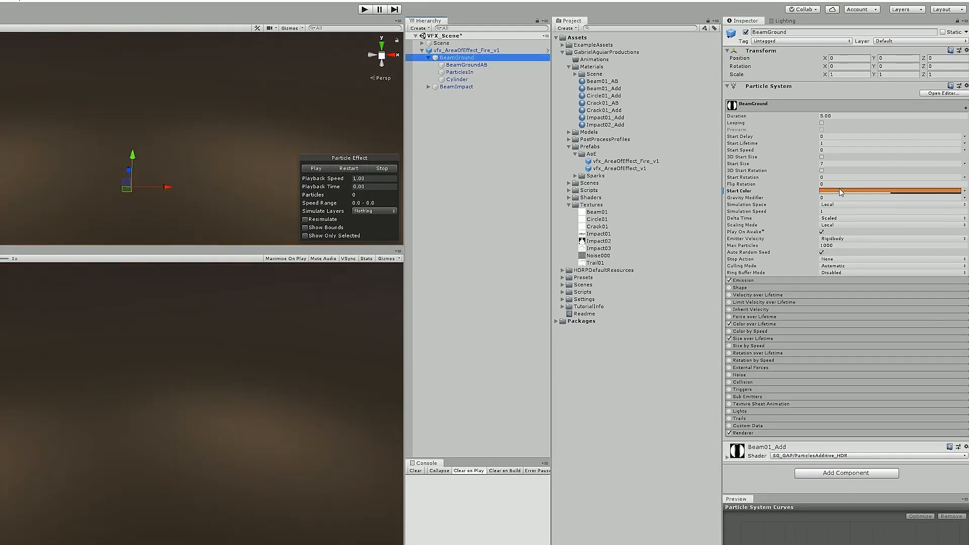
pyautogui.click(825, 191)
pyautogui.moveTo(506, 186); pyautogui.dragTo(503, 181)
# Replay the effect repeatedly to check how the brighter BeamGround color looks.
pyautogui.click(352, 167)
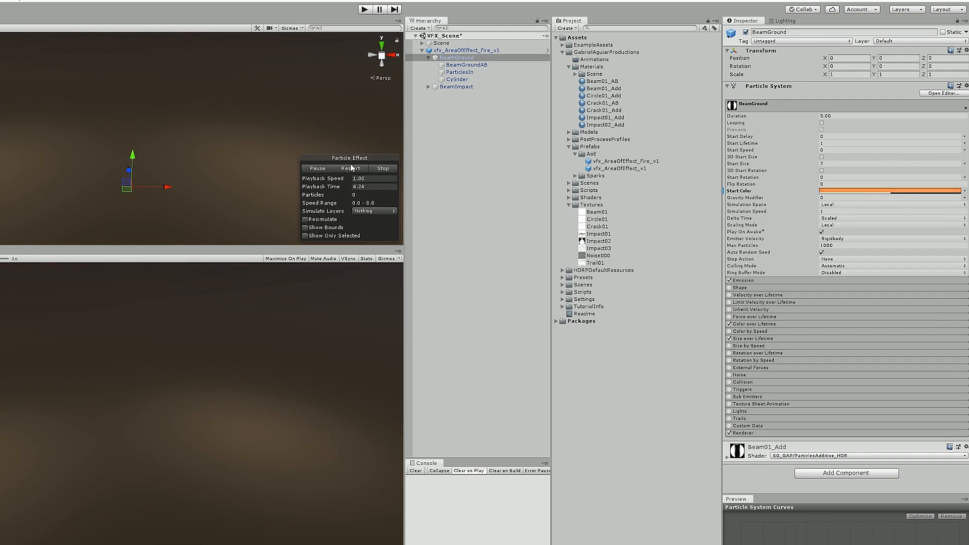
pyautogui.click(354, 169)
pyautogui.click(353, 169)
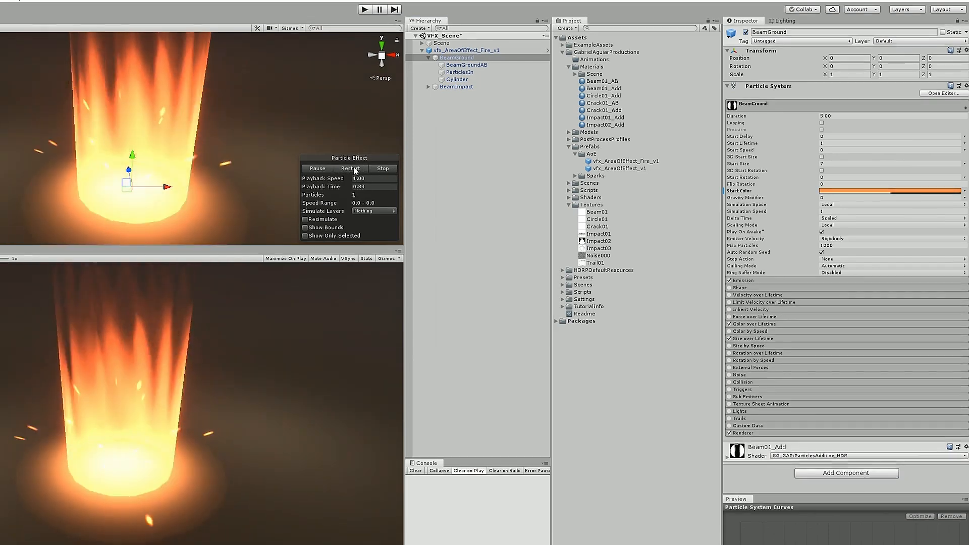
pyautogui.click(353, 169)
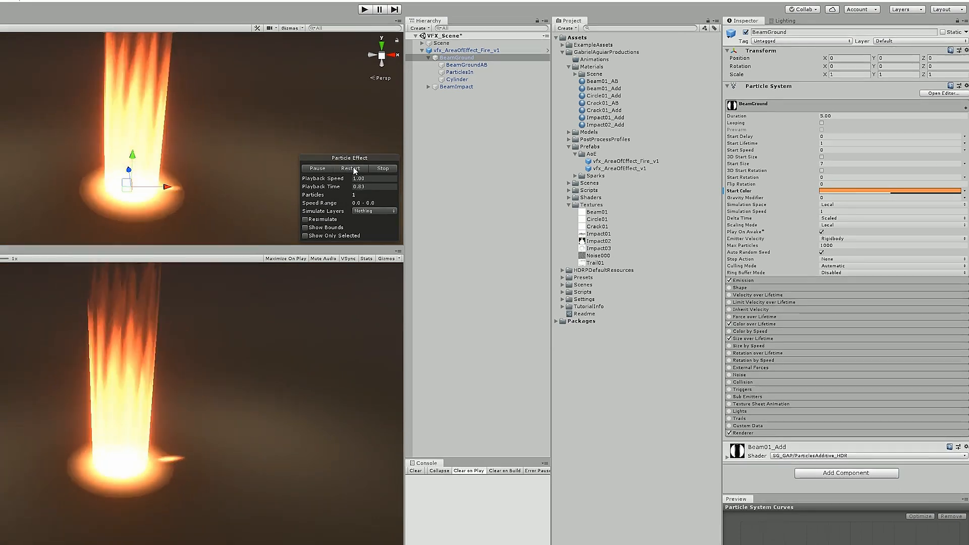
pyautogui.click(354, 169)
pyautogui.click(357, 169)
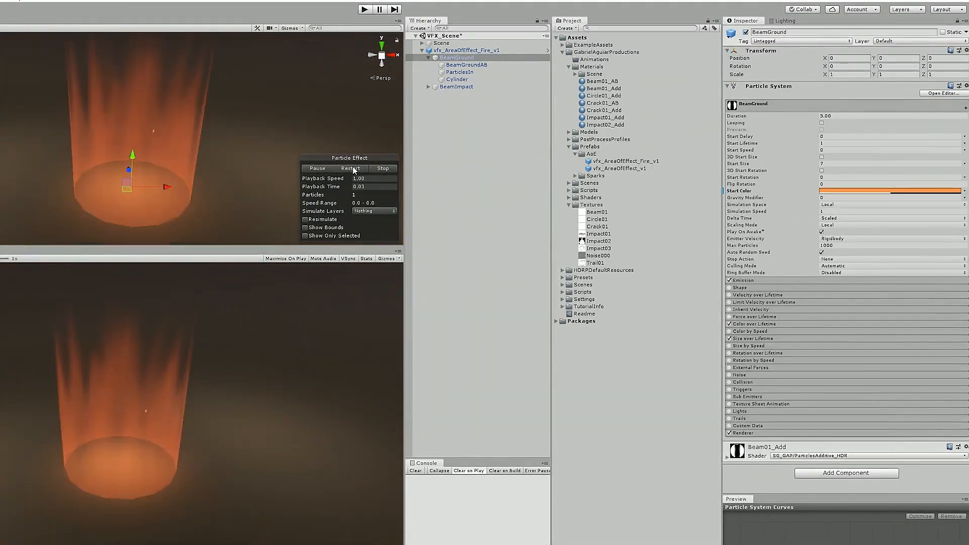
pyautogui.click(355, 169)
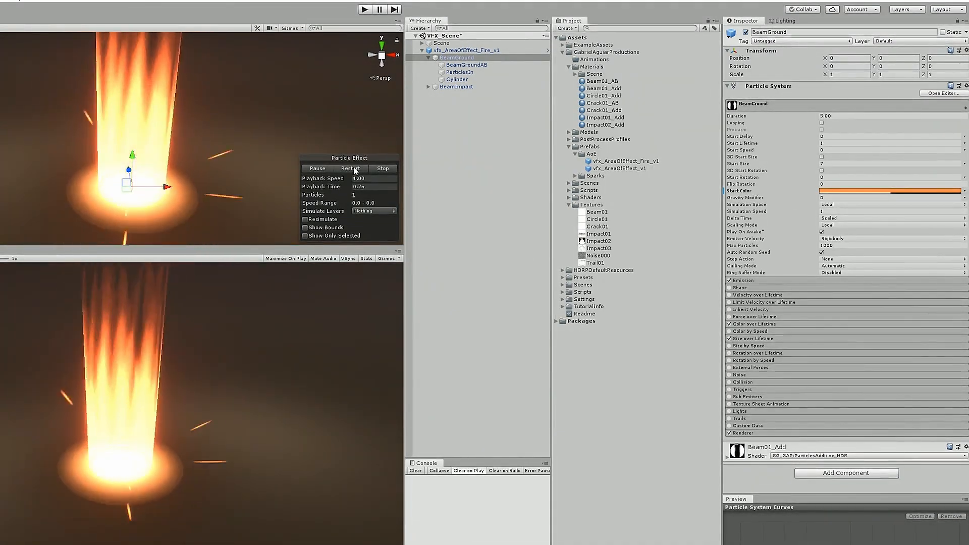
# Copy BeamGround's orange start color to the start colors of BeamImpact and its child Beam.
pyautogui.rightClick(833, 191)
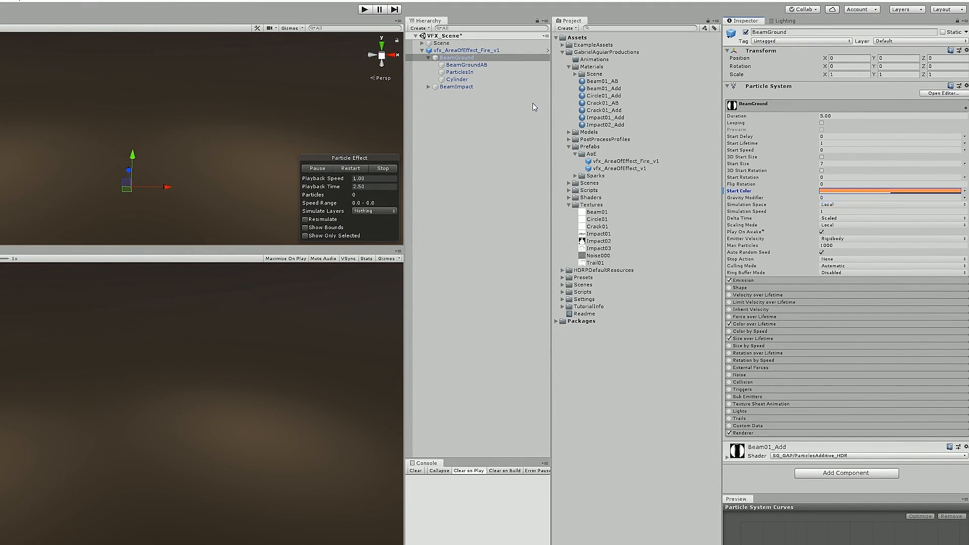
pyautogui.click(457, 86)
pyautogui.rightClick(840, 191)
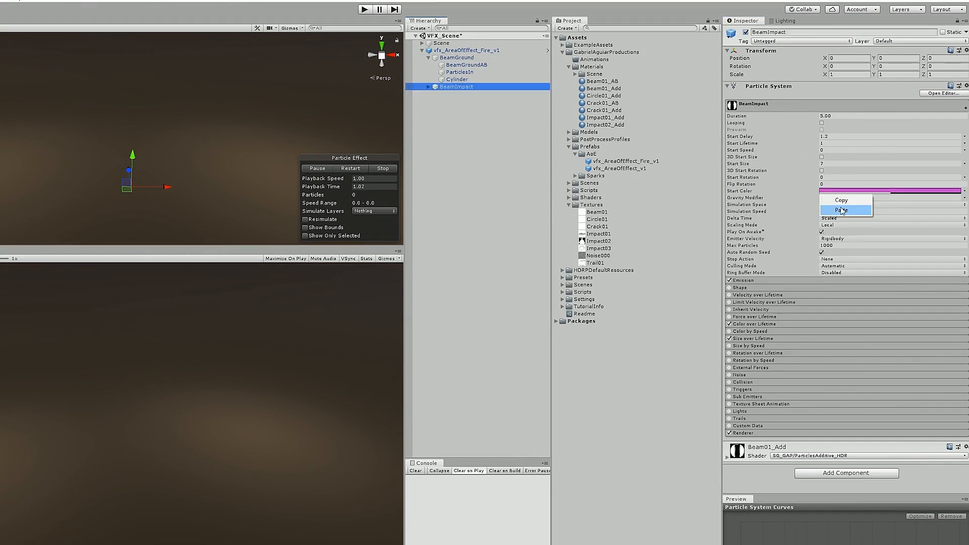
pyautogui.click(843, 208)
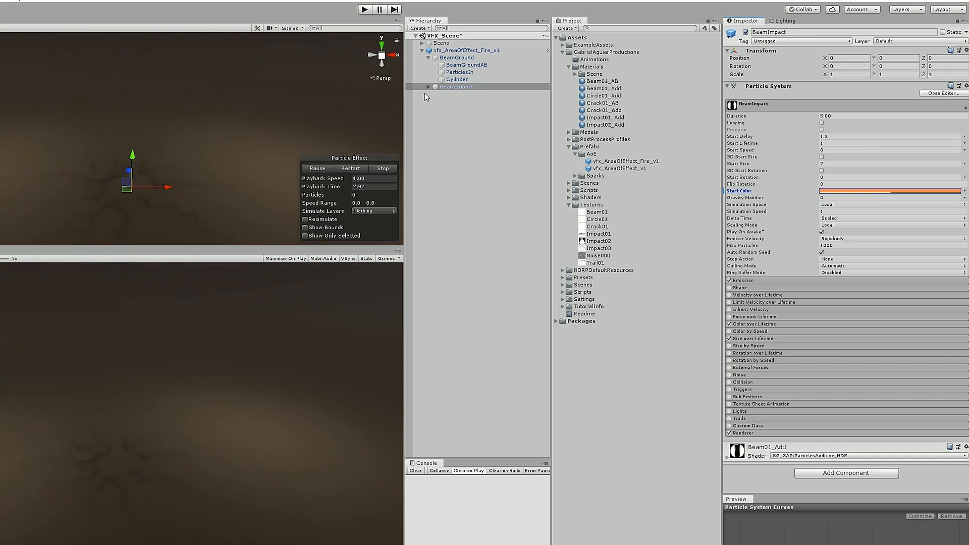
pyautogui.click(427, 87)
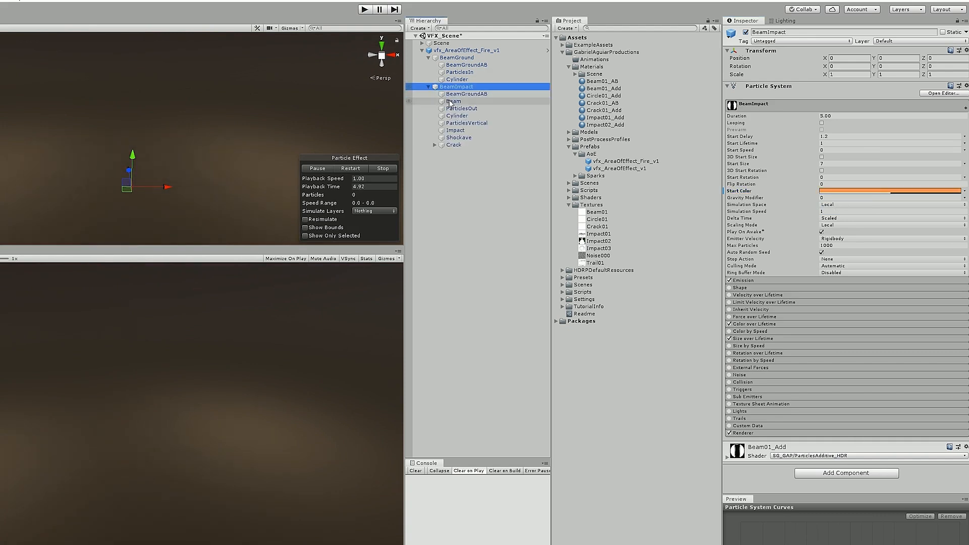
pyautogui.click(450, 101)
pyautogui.rightClick(834, 194)
pyautogui.click(837, 211)
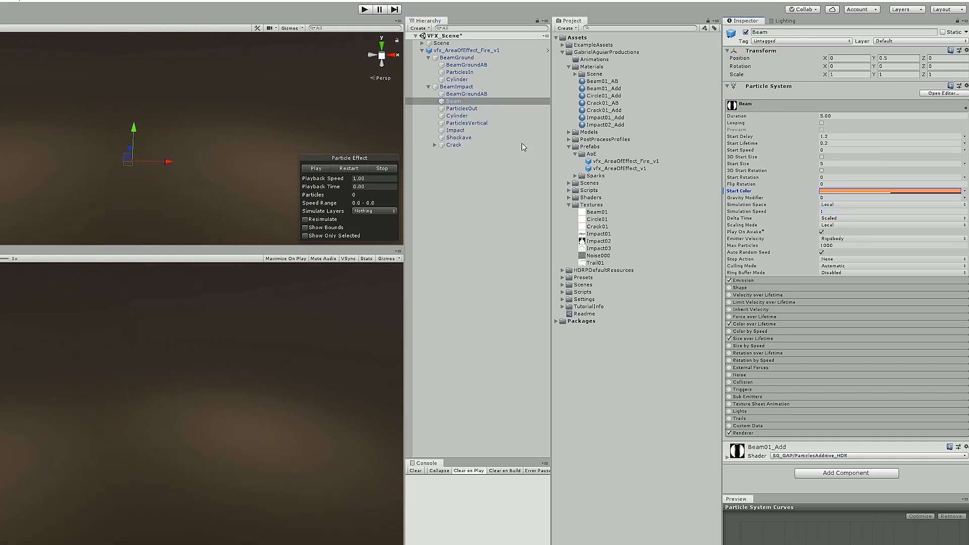
# Copy the first of ParticlesIn's two start colors to the first start color of ParticlesOut.
pyautogui.click(464, 71)
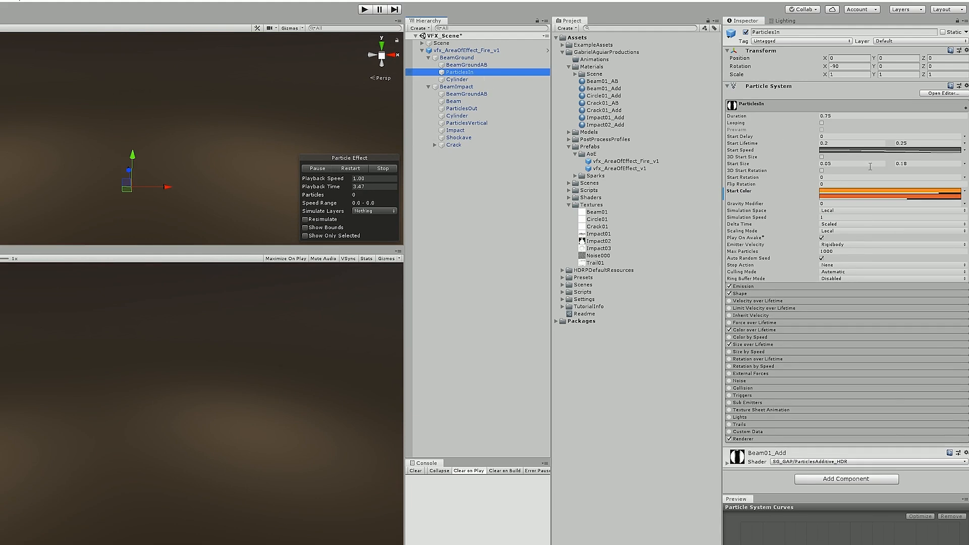
pyautogui.rightClick(853, 194)
pyautogui.click(850, 211)
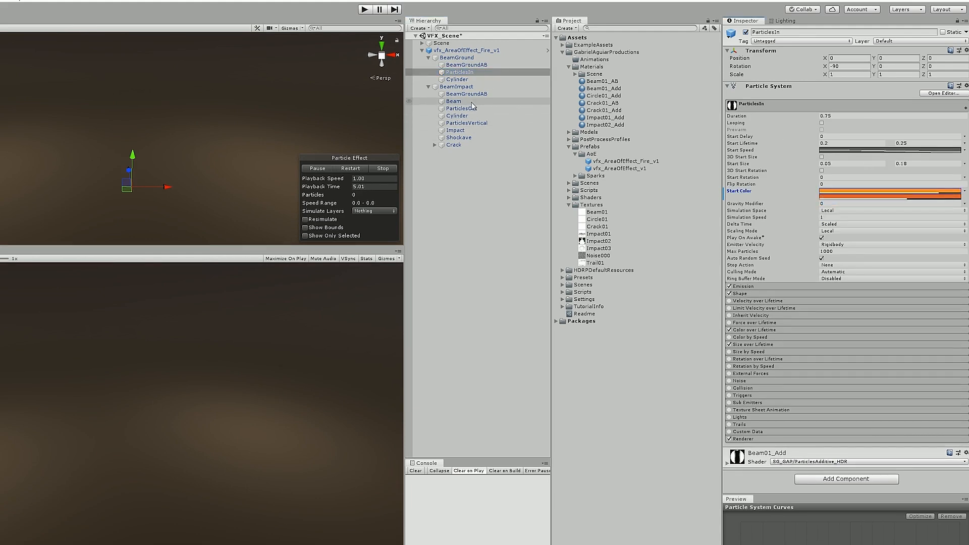
pyautogui.click(461, 108)
pyautogui.rightClick(845, 191)
pyautogui.click(851, 211)
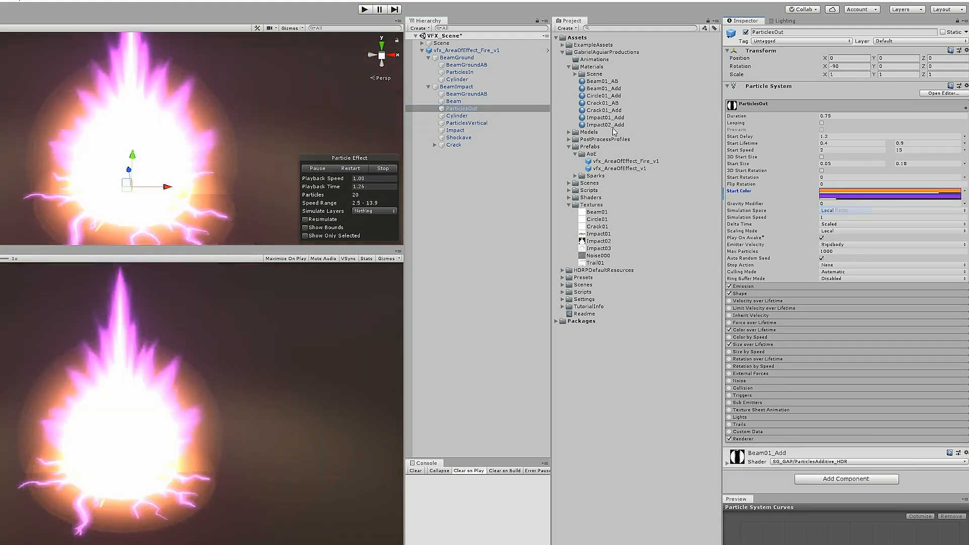
# Copy ParticlesIn's second start color to the second start color of ParticlesOut.
pyautogui.click(477, 72)
pyautogui.rightClick(845, 192)
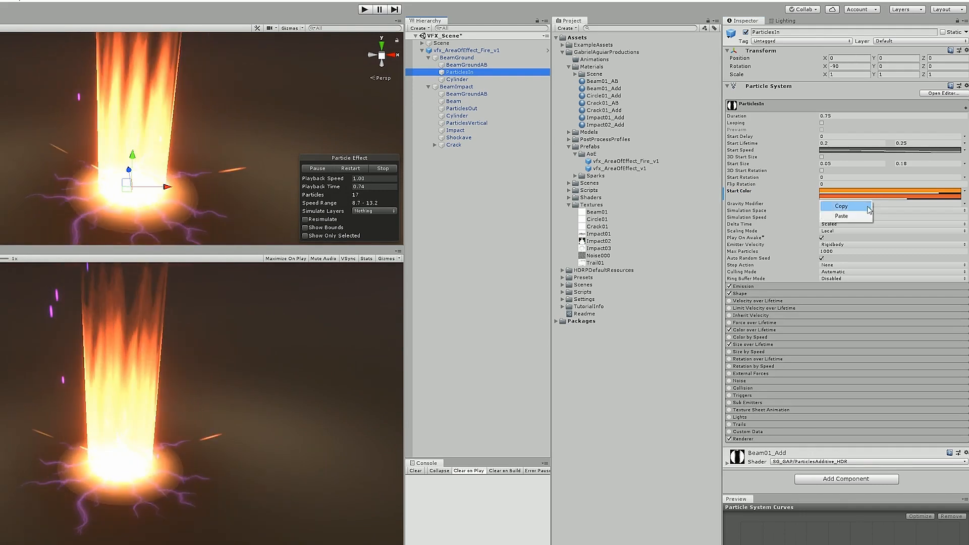
pyautogui.click(850, 211)
pyautogui.click(489, 109)
pyautogui.rightClick(846, 191)
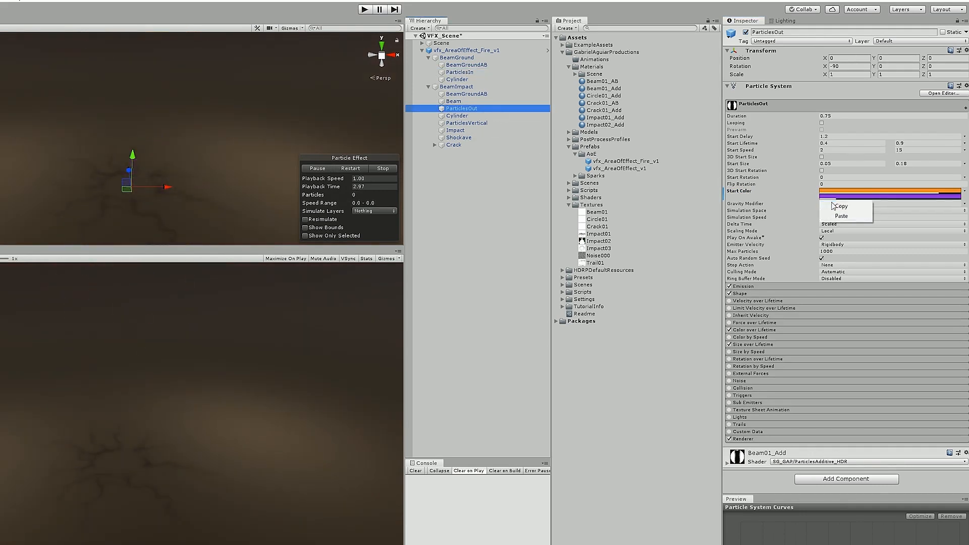
pyautogui.click(850, 211)
# Copy the start color of BeamGround's Cylinder to the Cylinder under BeamImpact.
pyautogui.click(456, 80)
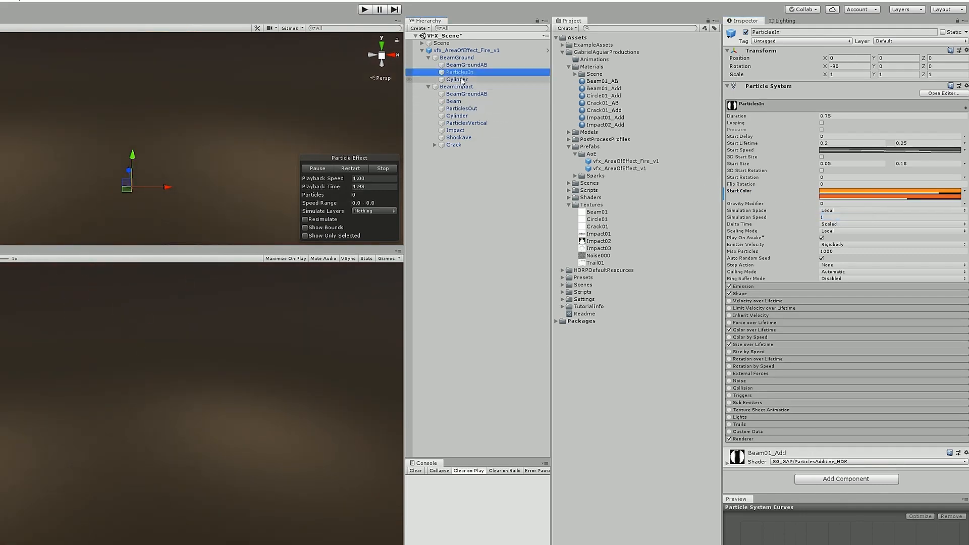
pyautogui.rightClick(830, 192)
pyautogui.click(841, 210)
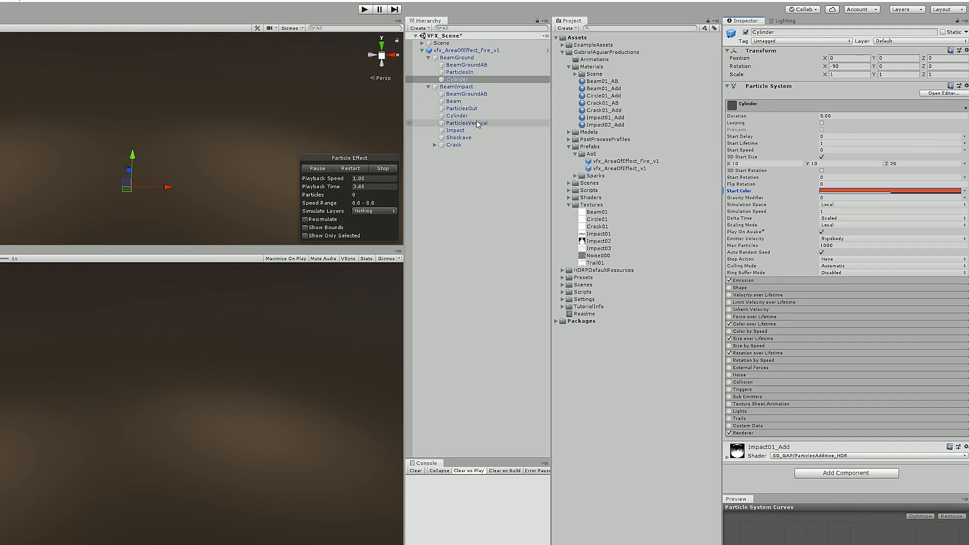
pyautogui.click(456, 116)
pyautogui.rightClick(848, 191)
pyautogui.click(850, 210)
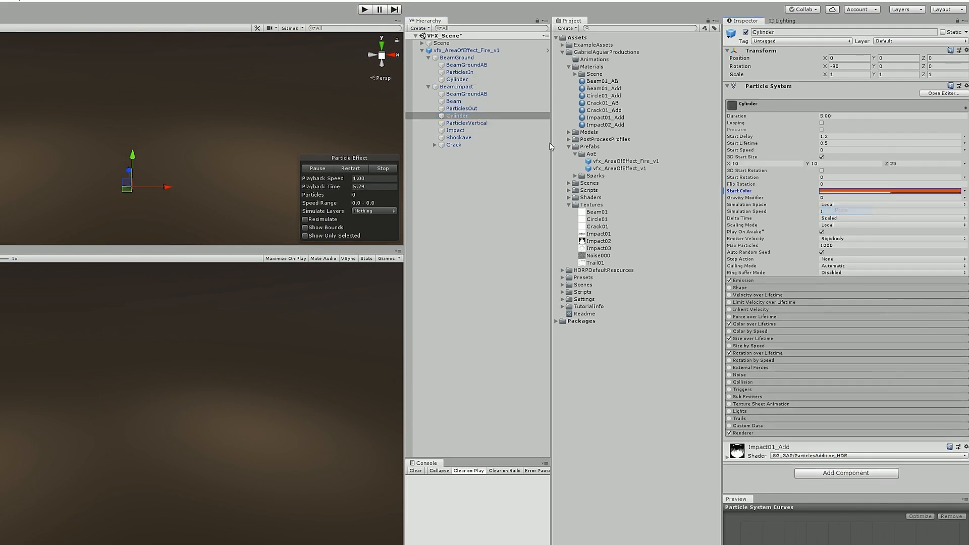
# Copy the first start color of ParticlesOut to the first start color of ParticlesVertical.
pyautogui.click(479, 109)
pyautogui.rightClick(846, 194)
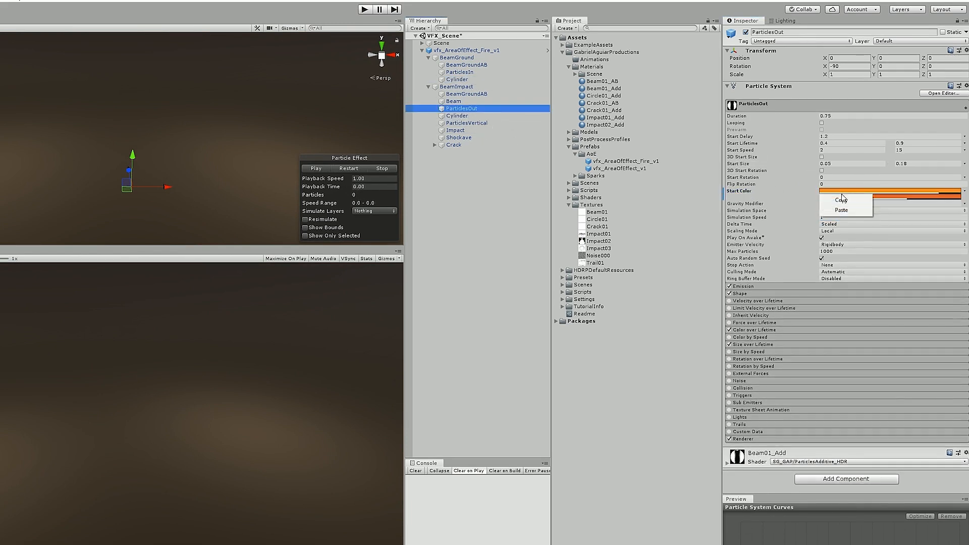
pyautogui.click(849, 210)
pyautogui.click(466, 122)
pyautogui.rightClick(846, 194)
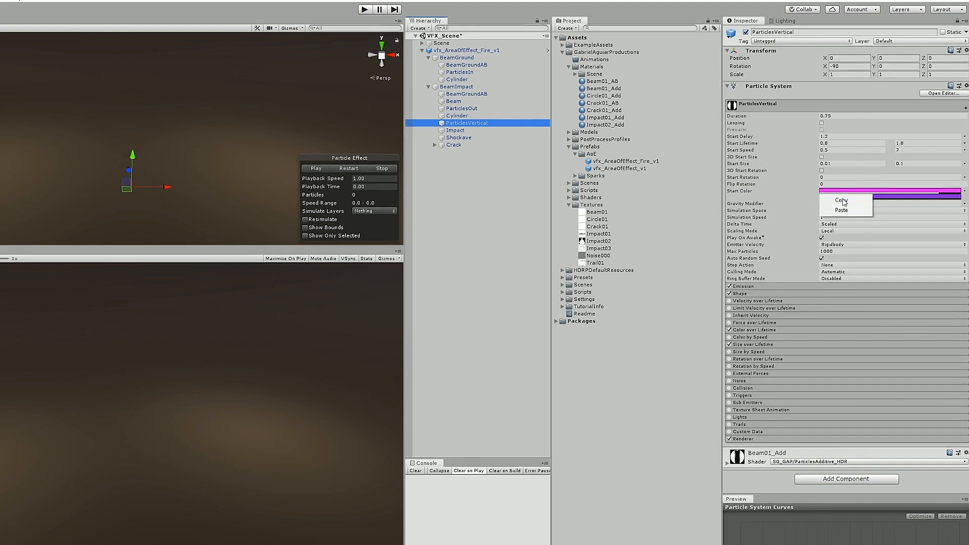
pyautogui.click(850, 210)
# Copy the second start color of ParticlesOut to the second start color of ParticlesVertical.
pyautogui.click(518, 109)
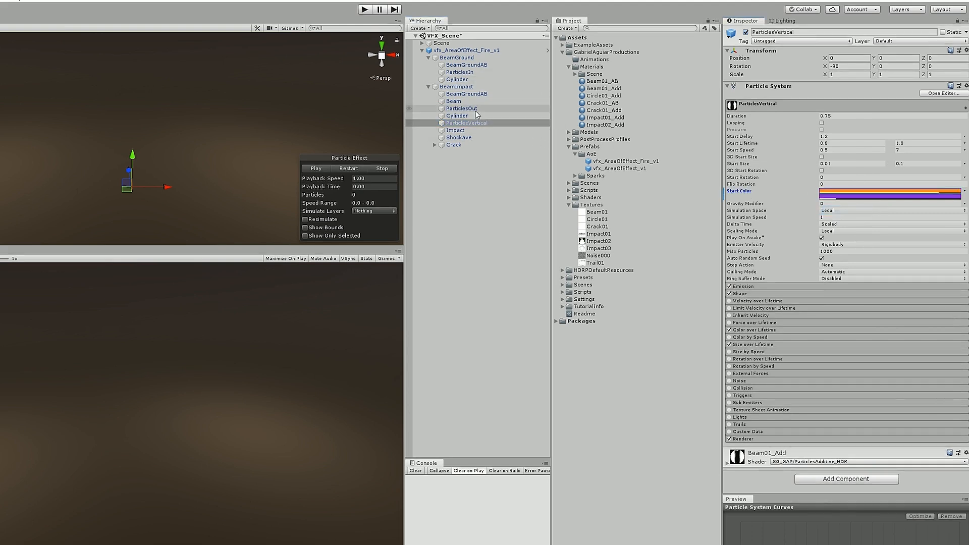
pyautogui.rightClick(838, 195)
pyautogui.click(850, 209)
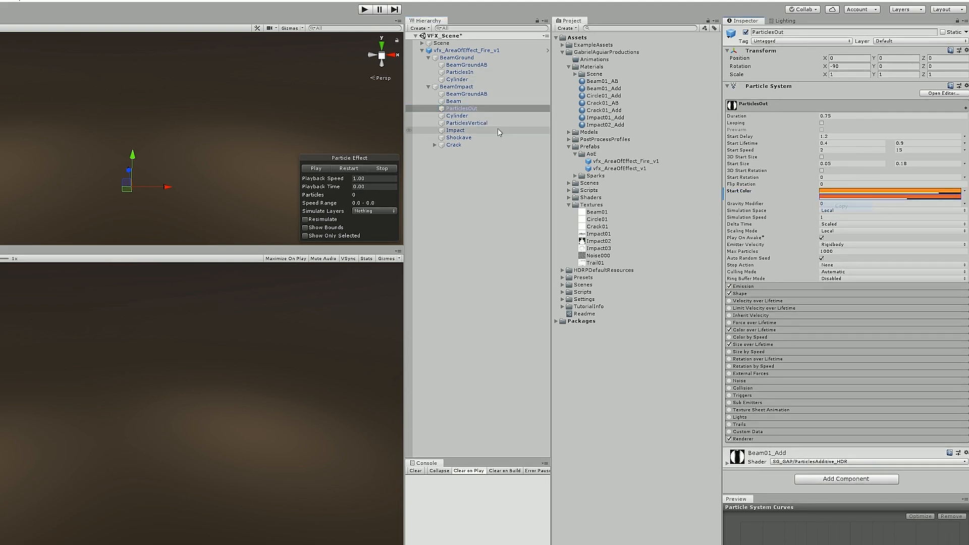
pyautogui.click(494, 123)
pyautogui.click(846, 216)
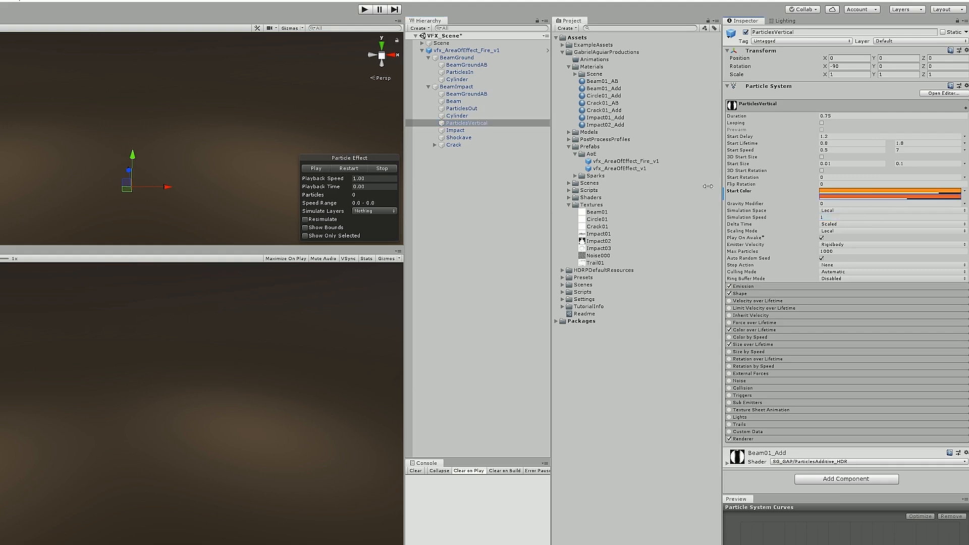
# Copy Beam's orange start color to the first of Impact's two start colors.
pyautogui.click(461, 101)
pyautogui.rightClick(833, 191)
pyautogui.click(841, 212)
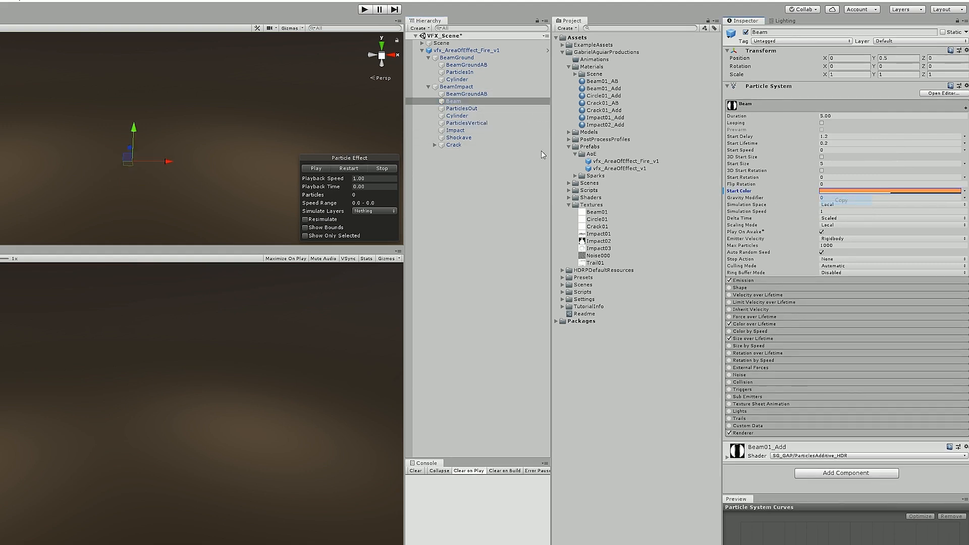
pyautogui.click(468, 130)
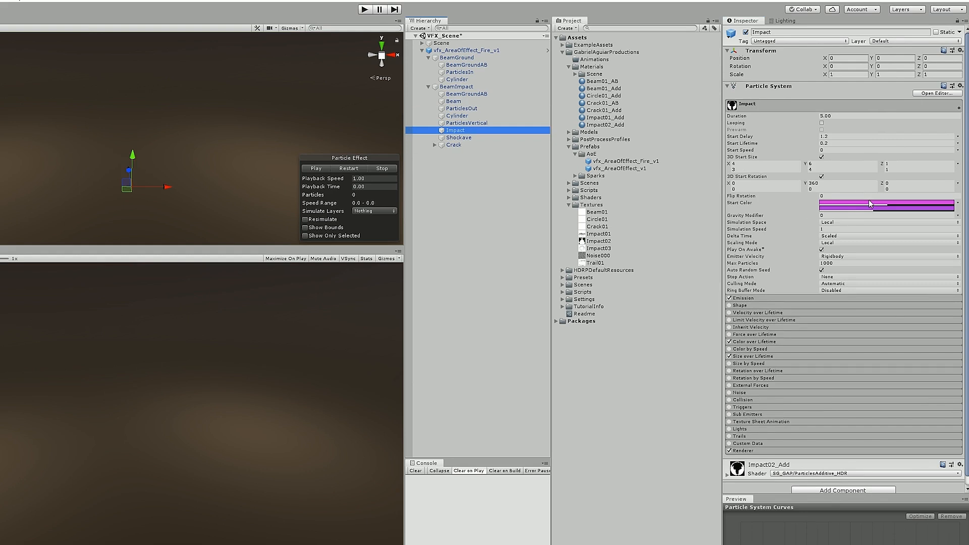
pyautogui.rightClick(868, 203)
pyautogui.click(844, 222)
# Change Impact's second start color to orange with hue 19 (DB6A35).
pyautogui.click(851, 209)
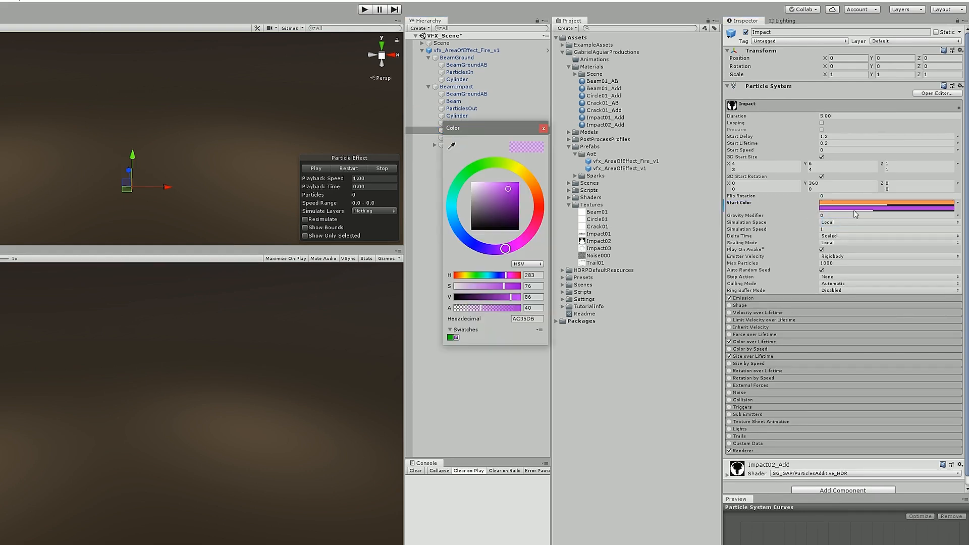
pyautogui.click(536, 192)
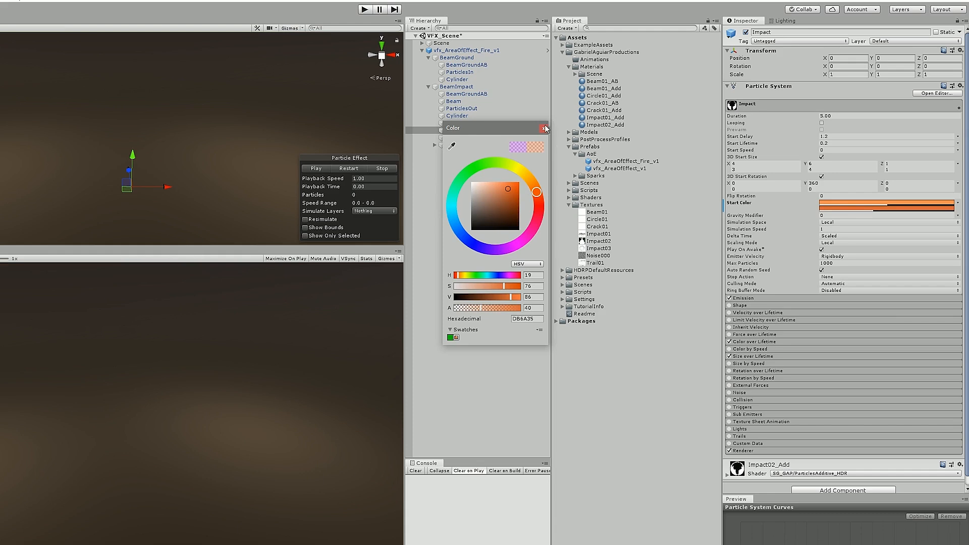
pyautogui.click(544, 127)
# Change the Shockave start color to a dark orange with hue 19 (5F2A12).
pyautogui.click(457, 138)
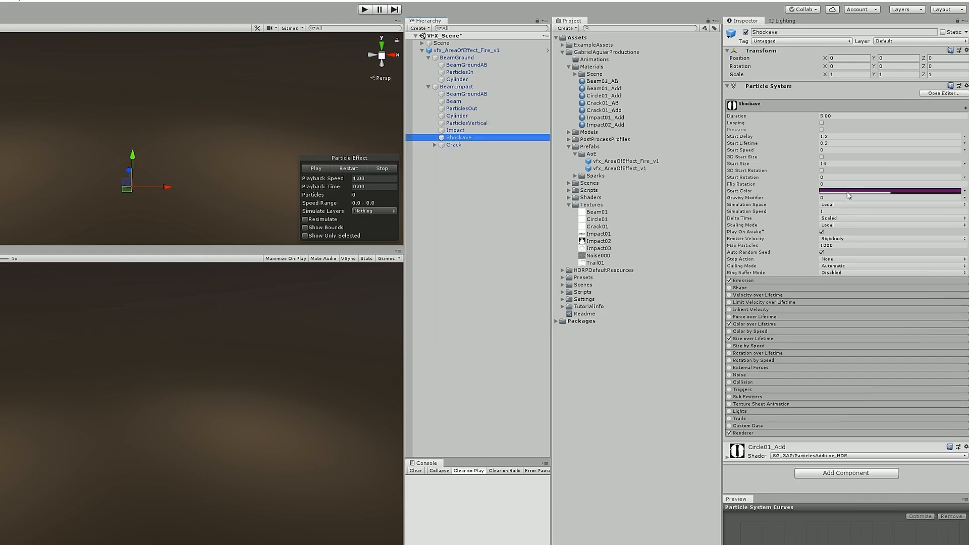
pyautogui.click(849, 193)
pyautogui.click(539, 182)
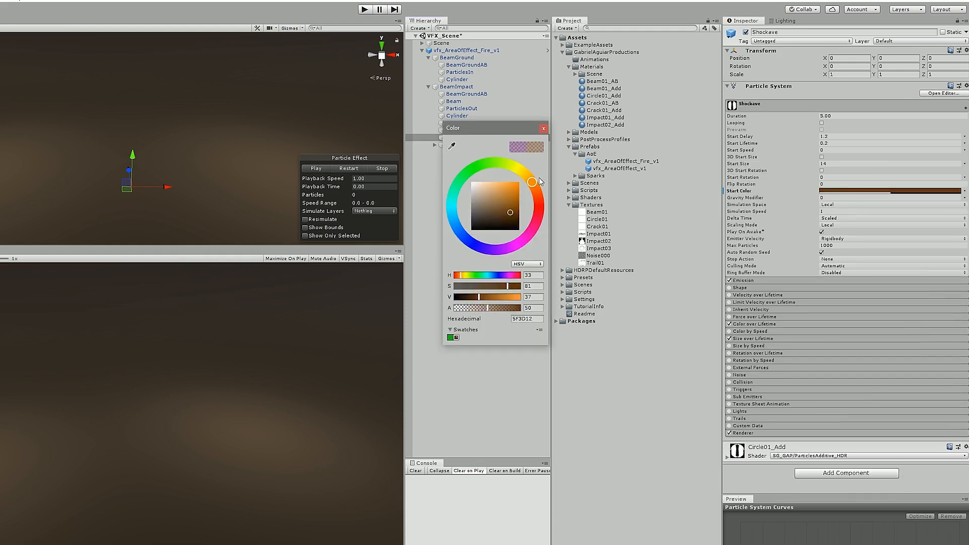
pyautogui.moveTo(540, 182); pyautogui.dragTo(545, 187)
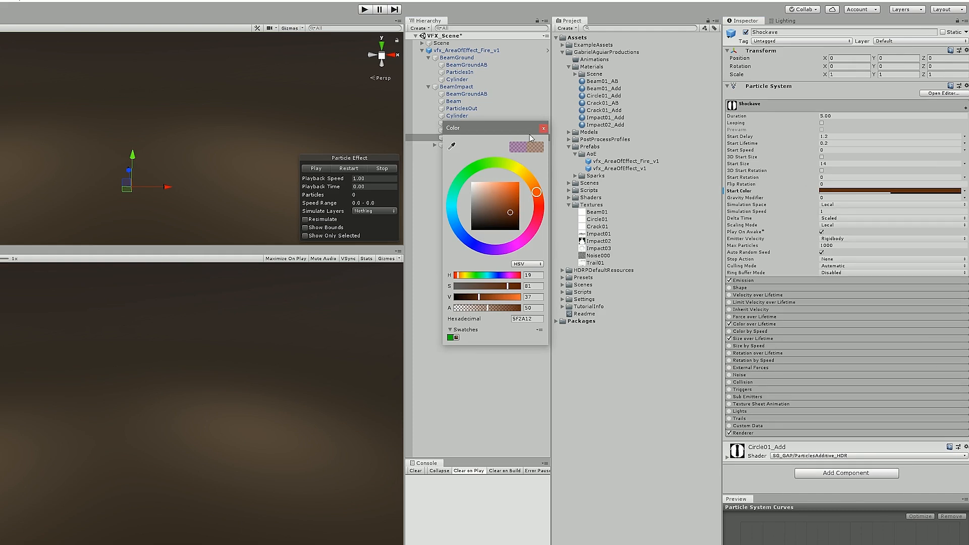
# Change Crack's start color to a bright orange with hue 18 (FF804A) and replay the effect.
pyautogui.click(543, 128)
pyautogui.click(457, 144)
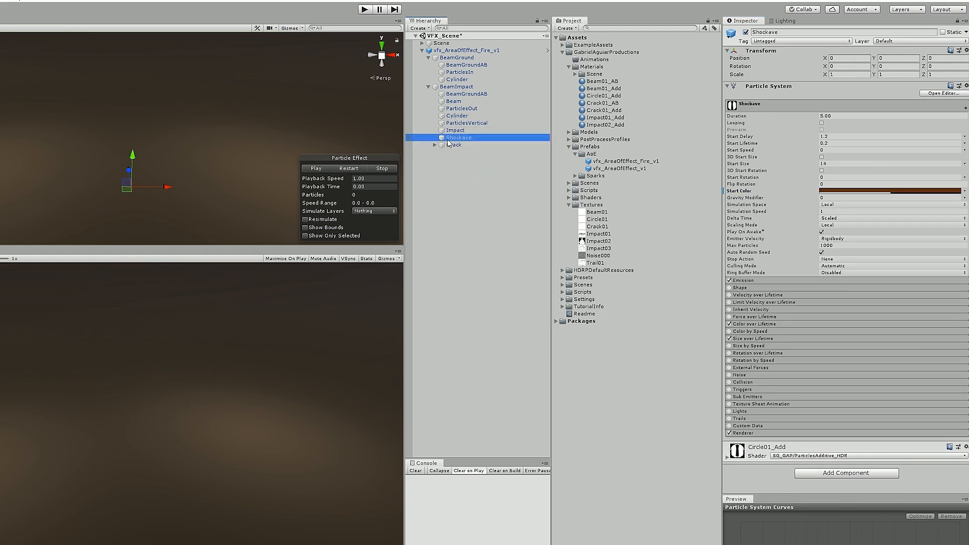
pyautogui.click(827, 192)
pyautogui.click(538, 199)
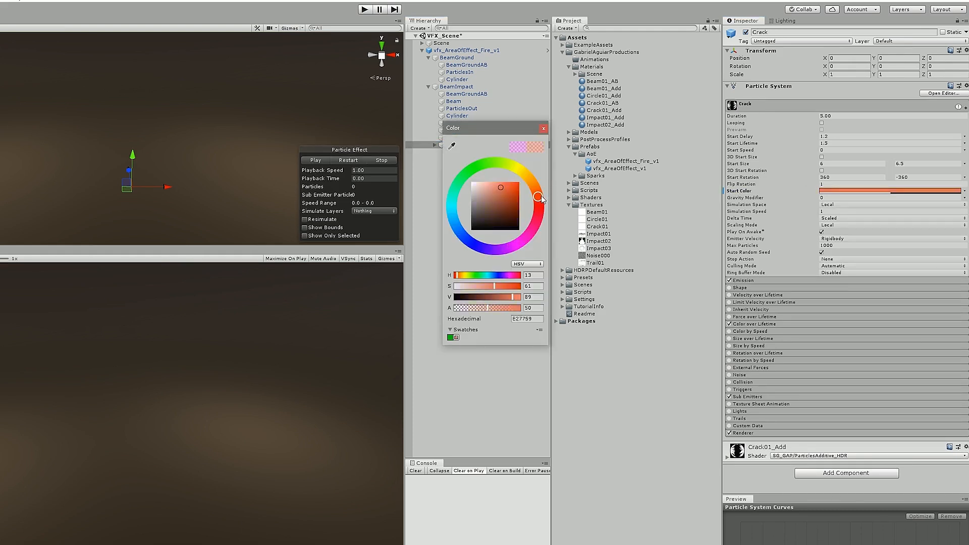
pyautogui.click(353, 161)
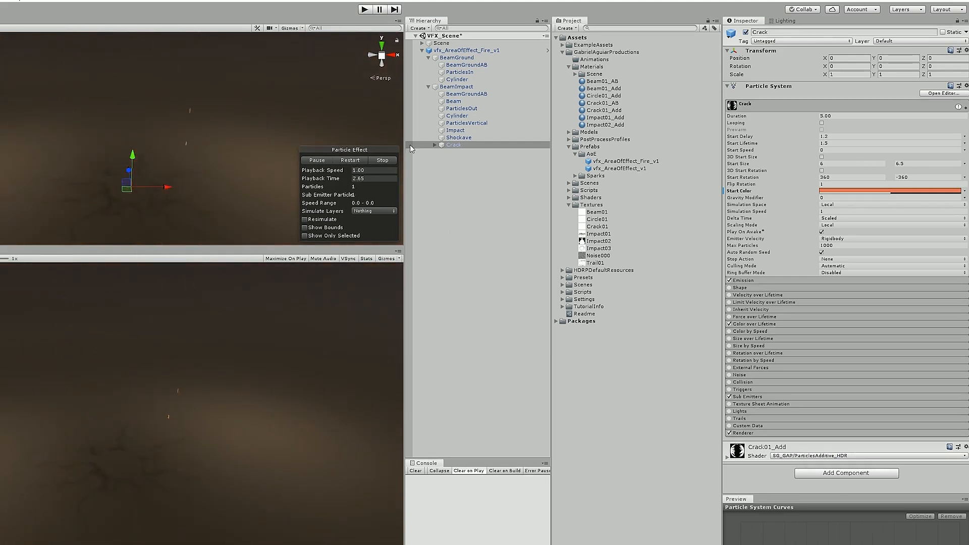
pyautogui.click(868, 192)
pyautogui.moveTo(501, 187); pyautogui.dragTo(537, 193)
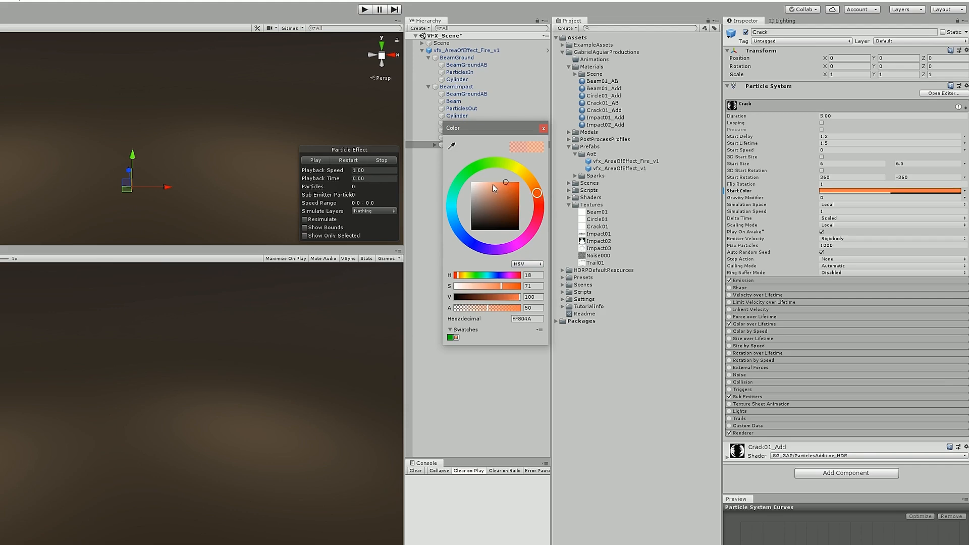
pyautogui.click(361, 162)
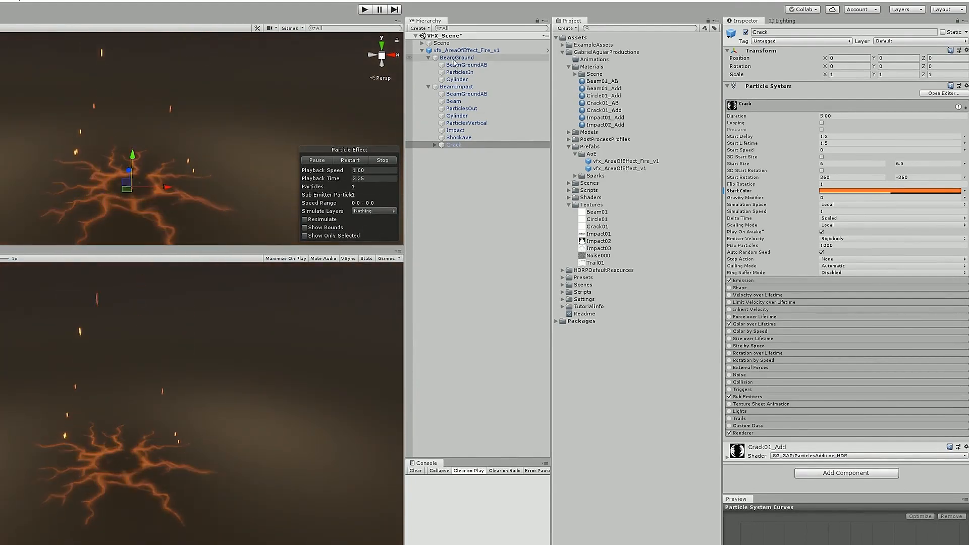
# Collapse the BeamGround and BeamImpact groups and replay both systems together to check the complete recolored effect.
pyautogui.click(428, 87)
pyautogui.click(428, 58)
pyautogui.click(450, 58)
pyautogui.keyDown('shift'); pyautogui.click(450, 65); pyautogui.keyUp('shift')
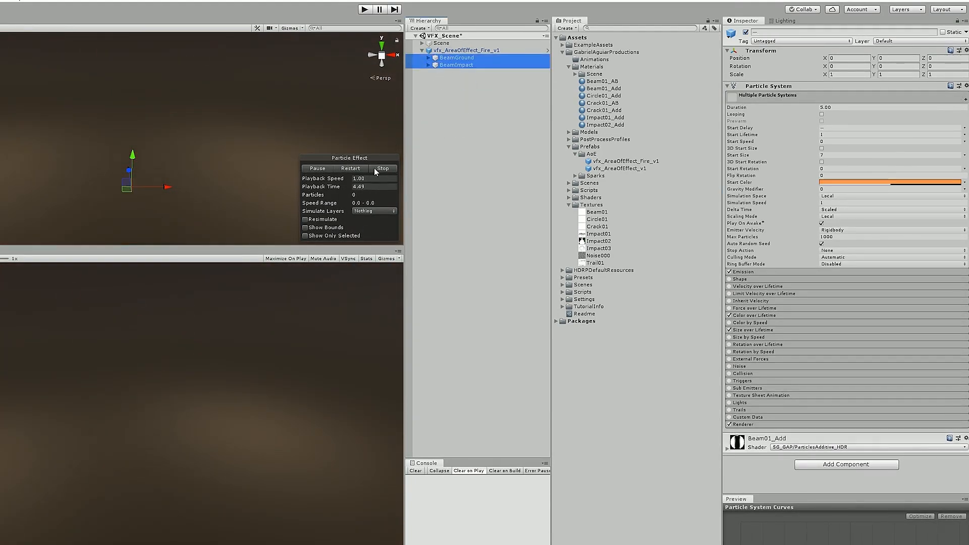
pyautogui.click(350, 169)
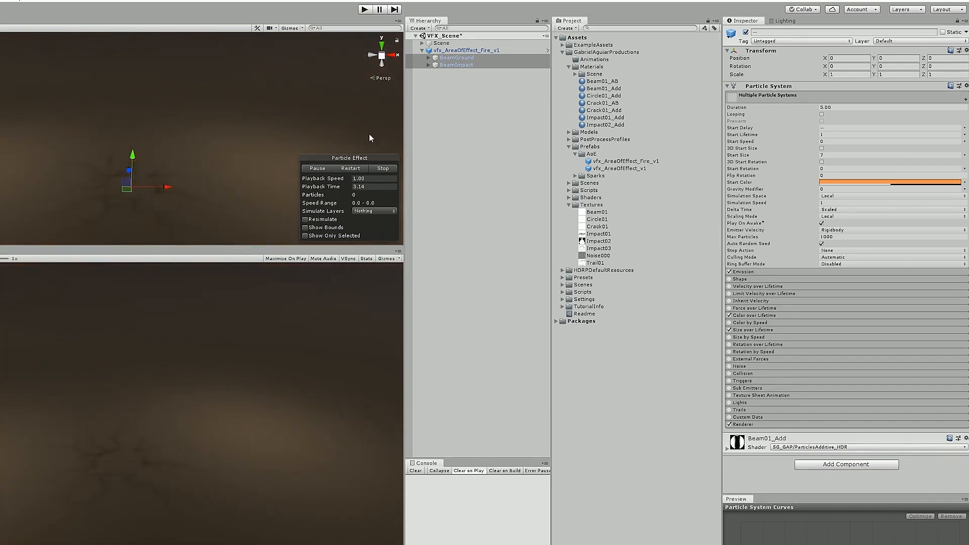
# Apply all overrides of the vfx_AreaOfEffect_Fire_v1 instance to its prefab.
pyautogui.click(481, 51)
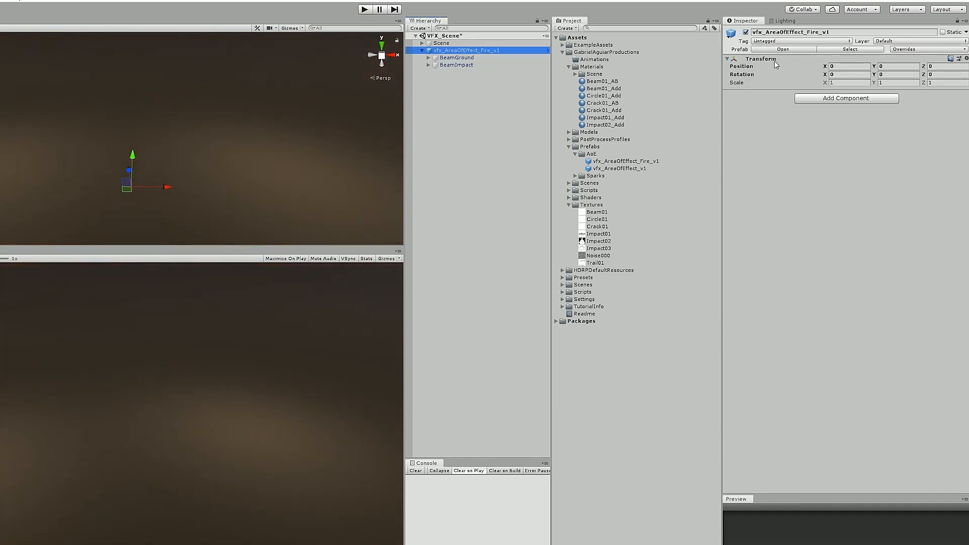
pyautogui.click(909, 49)
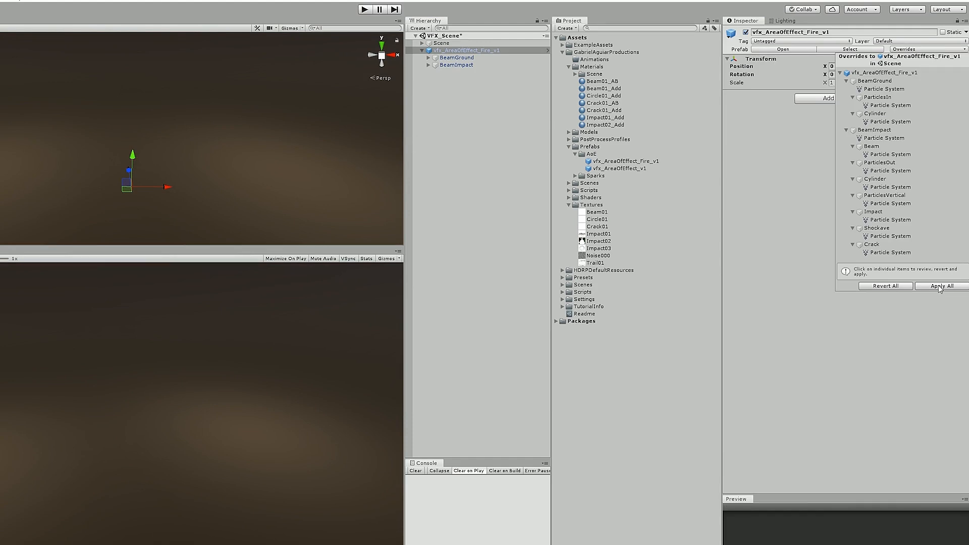
pyautogui.click(937, 285)
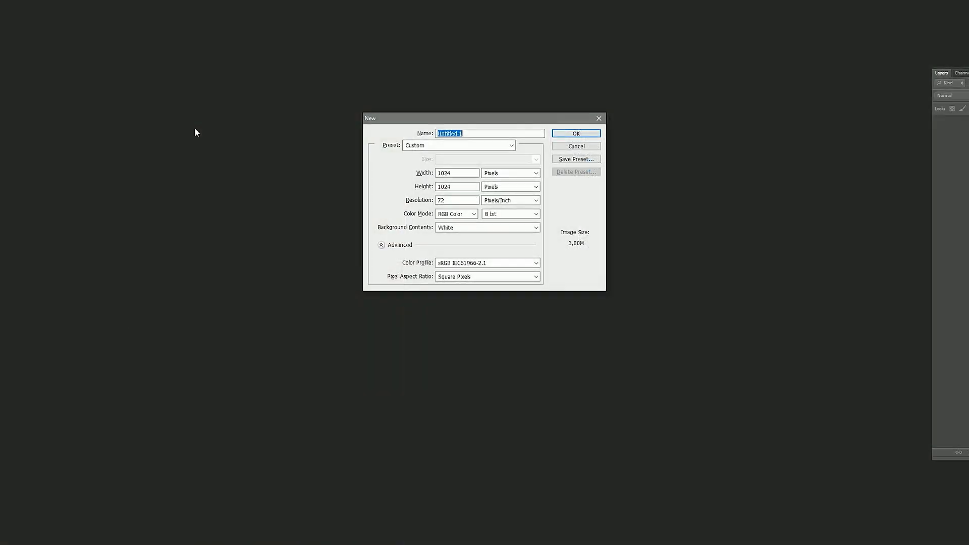
# In Photoshop, create a new 1024 x 1024 pixel RGB document named Flame02.
pyautogui.write('Flam')
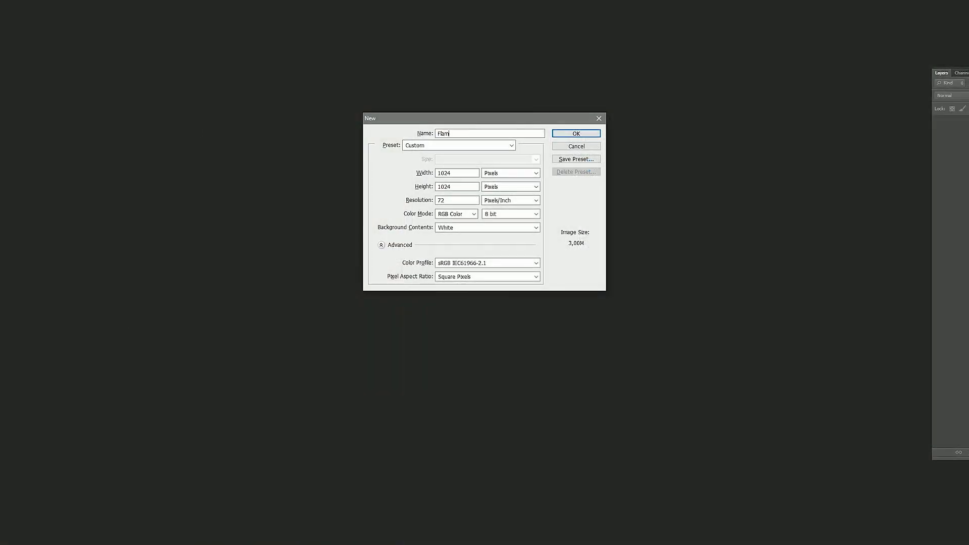
pyautogui.write('e02')
pyautogui.press('Return')
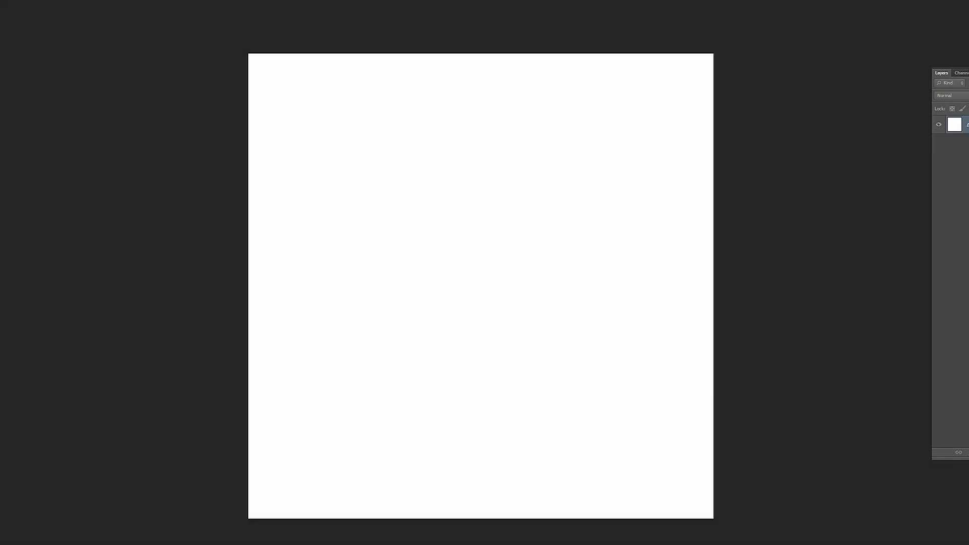
# Set the foreground color to black (000000) and fill the white background with it.
pyautogui.press('n')
pyautogui.moveTo(706, 201); pyautogui.dragTo(670, 251)
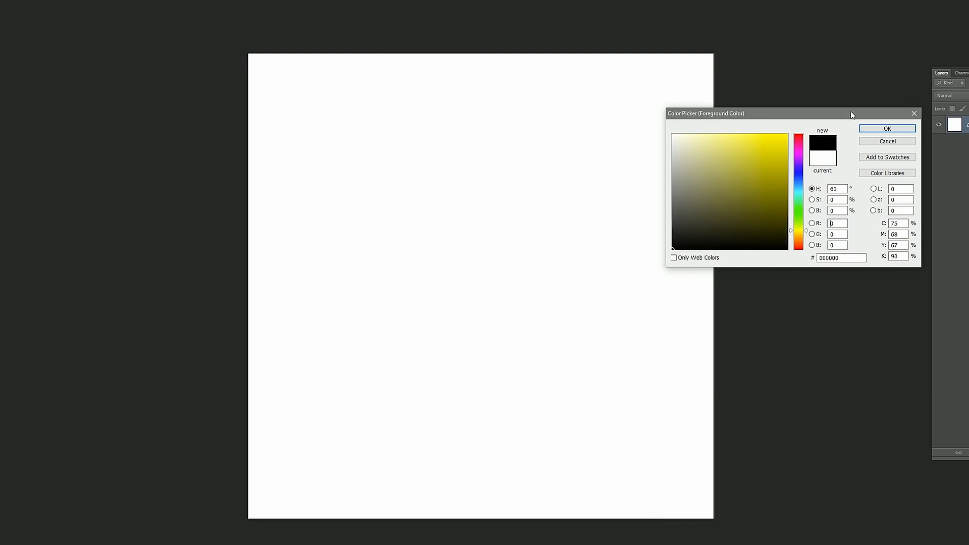
pyautogui.click(887, 129)
pyautogui.hotkey('alt', 'BackSpace')
# Add a new layer above the black background and pick a gray foreground color for the Brush tool.
pyautogui.hotkey('ctrl', 'shift', 'n')
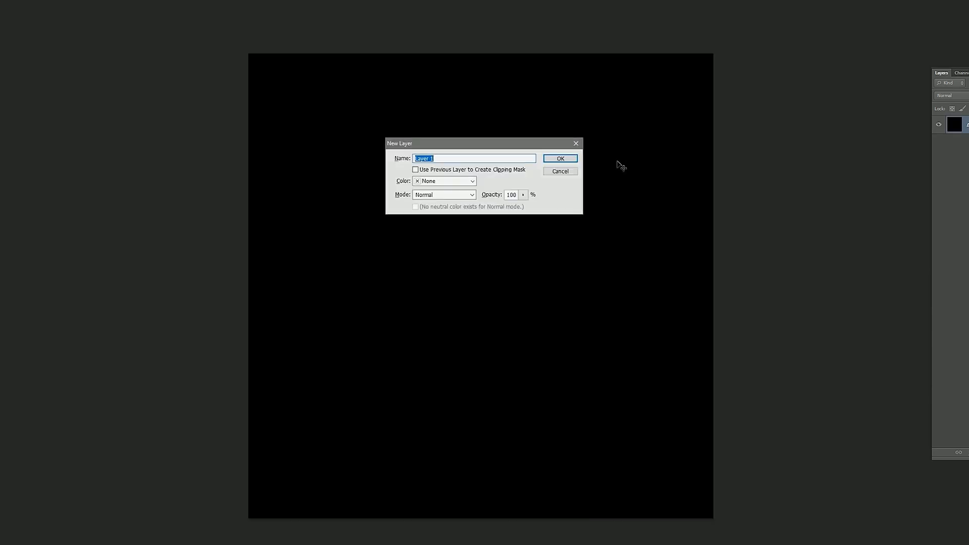
pyautogui.press('Return')
pyautogui.press('b')
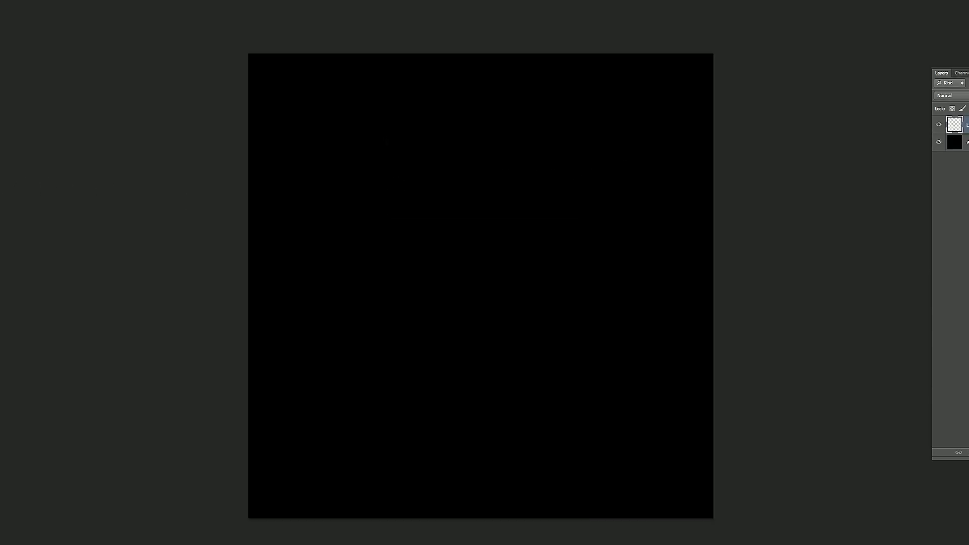
pyautogui.press('n')
pyautogui.click(676, 136)
pyautogui.click(864, 132)
# Paint a soft dark gray S-shaped flame silhouette and carve a rounded hollow into its lower left edge.
pyautogui.moveTo(434, 119)
pyautogui.mouseDown()
pyautogui.moveTo(348, 203)
pyautogui.moveTo(404, 266)
pyautogui.moveTo(415, 318)
pyautogui.moveTo(494, 350)
pyautogui.moveTo(409, 229)
pyautogui.moveTo(409, 139)
pyautogui.mouseUp()
pyautogui.moveTo(444, 376)
pyautogui.mouseDown()
pyautogui.moveTo(377, 377)
pyautogui.moveTo(437, 348)
pyautogui.mouseUp()
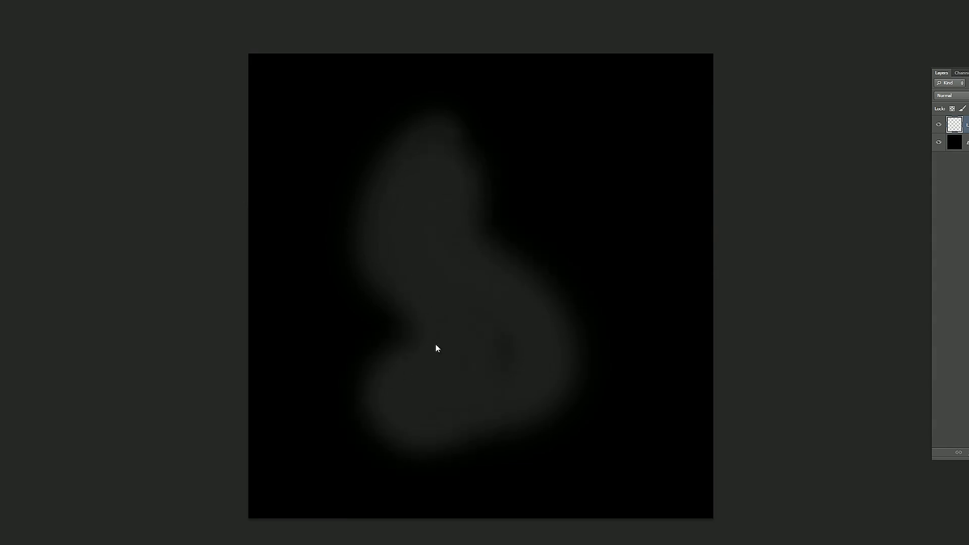
pyautogui.moveTo(411, 123)
pyautogui.mouseDown()
pyautogui.moveTo(470, 63)
pyautogui.moveTo(412, 110)
pyautogui.mouseUp()
pyautogui.moveTo(493, 255)
pyautogui.mouseDown()
pyautogui.moveTo(525, 368)
pyautogui.moveTo(470, 445)
pyautogui.mouseUp()
pyautogui.moveTo(384, 313)
pyautogui.mouseDown()
pyautogui.moveTo(359, 316)
pyautogui.moveTo(331, 339)
pyautogui.moveTo(366, 387)
pyautogui.mouseUp()
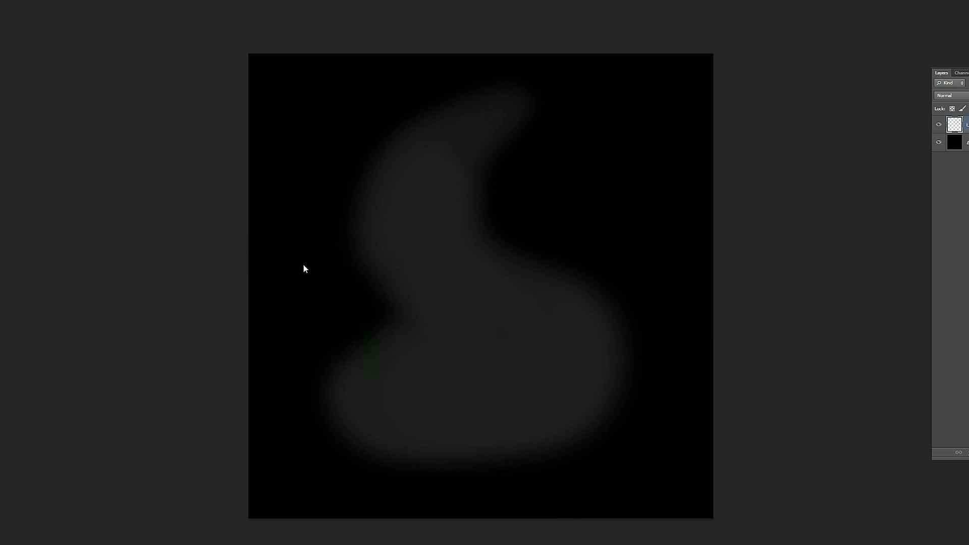
pyautogui.moveTo(304, 268); pyautogui.dragTo(350, 294)
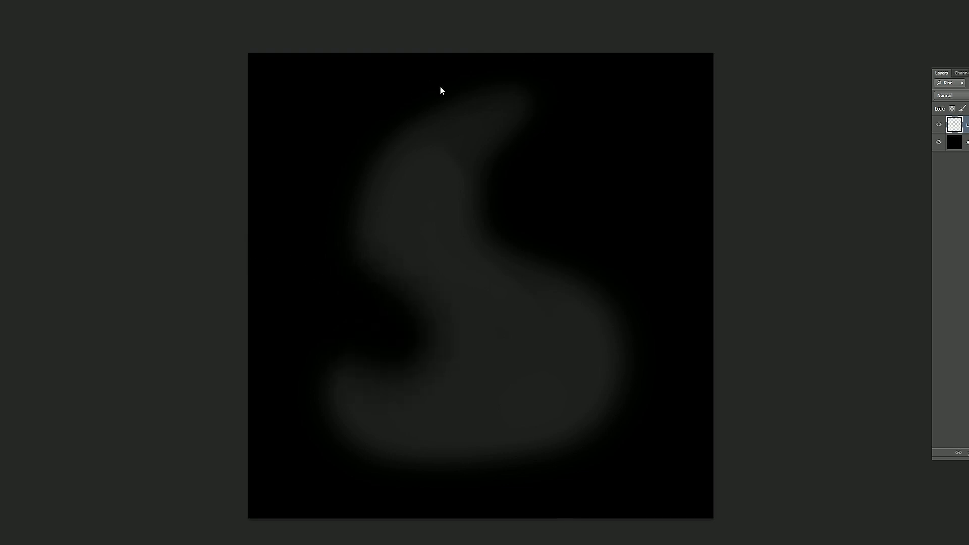
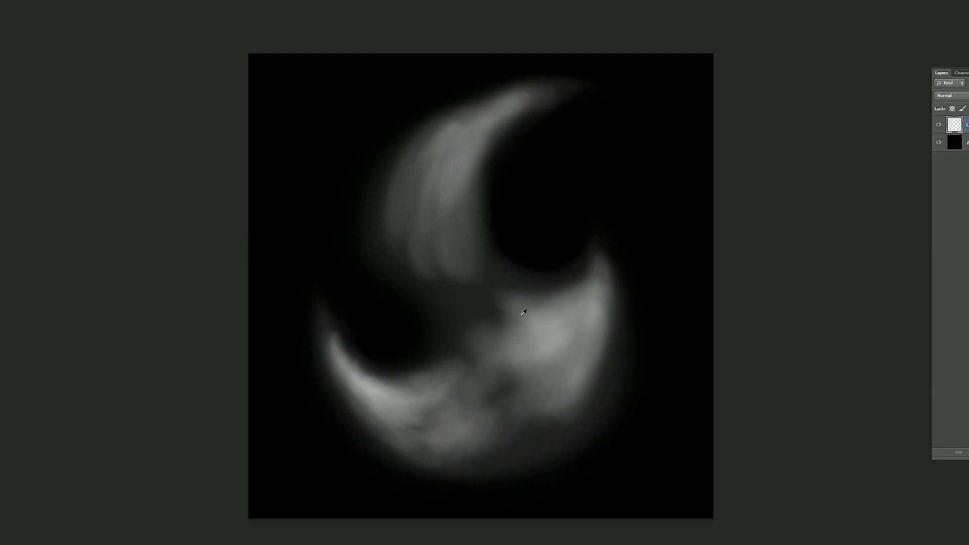
# Brighten the flame with lighter gray strokes along its curved upper tongue, left tip and rounded base.
pyautogui.moveTo(387, 178)
pyautogui.mouseDown()
pyautogui.moveTo(495, 281)
pyautogui.moveTo(456, 331)
pyautogui.moveTo(530, 394)
pyautogui.moveTo(411, 402)
pyautogui.moveTo(437, 305)
pyautogui.moveTo(466, 103)
pyautogui.moveTo(461, 353)
pyautogui.moveTo(433, 379)
pyautogui.moveTo(570, 266)
pyautogui.moveTo(522, 291)
pyautogui.mouseUp()
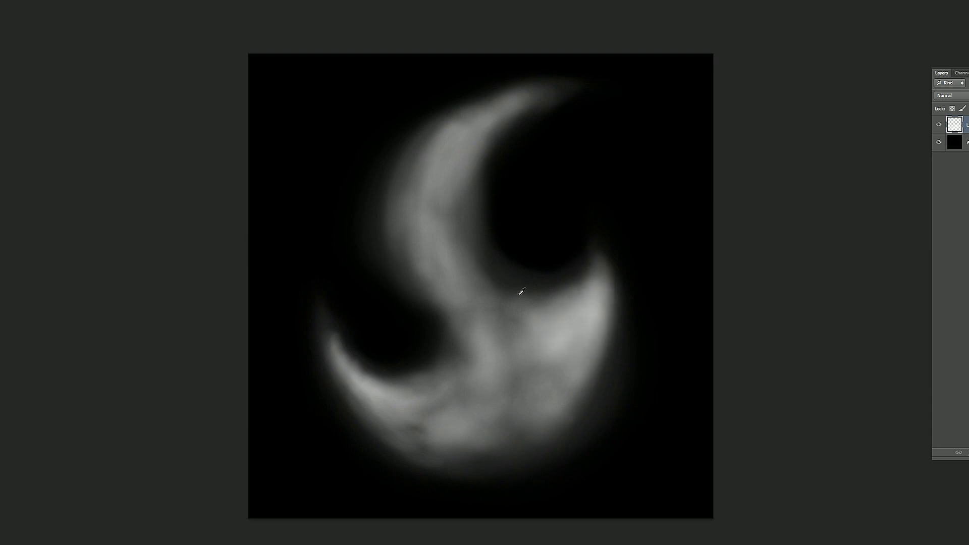
pyautogui.keyDown('alt'); pyautogui.click(369, 381); pyautogui.keyUp('alt')
pyautogui.moveTo(346, 365)
pyautogui.mouseDown()
pyautogui.moveTo(423, 417)
pyautogui.moveTo(409, 428)
pyautogui.mouseUp()
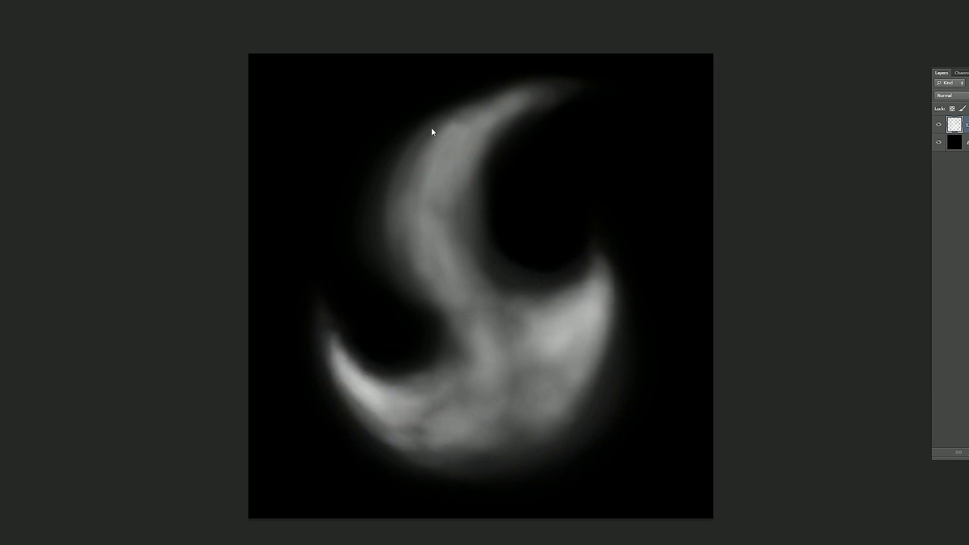
pyautogui.moveTo(436, 217)
pyautogui.mouseDown()
pyautogui.moveTo(456, 95)
pyautogui.moveTo(406, 273)
pyautogui.moveTo(444, 152)
pyautogui.moveTo(442, 278)
pyautogui.moveTo(503, 268)
pyautogui.moveTo(467, 399)
pyautogui.moveTo(493, 363)
pyautogui.moveTo(474, 385)
pyautogui.moveTo(492, 347)
pyautogui.moveTo(444, 404)
pyautogui.moveTo(509, 367)
pyautogui.moveTo(557, 320)
pyautogui.moveTo(523, 343)
pyautogui.mouseUp()
pyautogui.moveTo(522, 430); pyautogui.dragTo(329, 330)
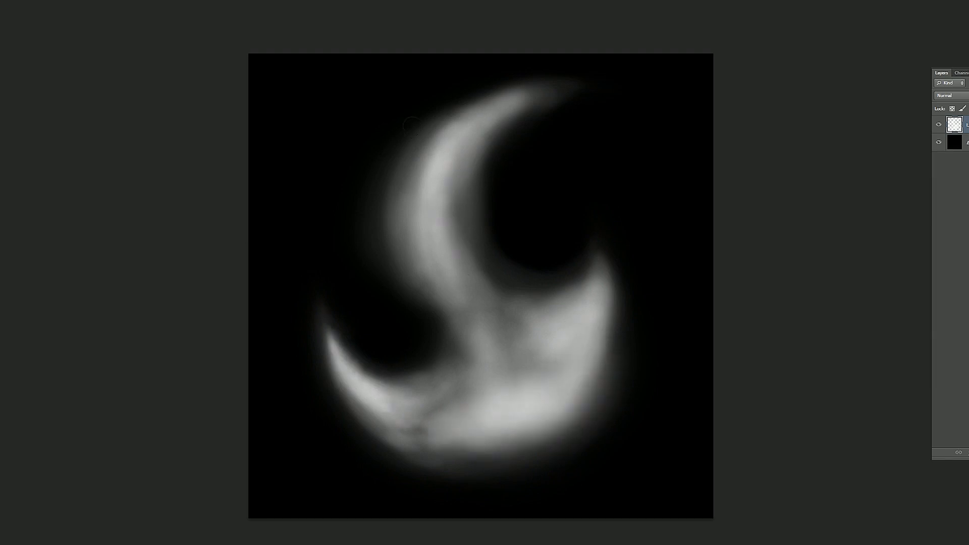
# Paint three dark crescent hollows inside the flame, one in the upper tongue and two in the base.
pyautogui.moveTo(452, 160)
pyautogui.keyDown('alt'); pyautogui.mouseDown(button='right')
pyautogui.moveTo(397, 182)
pyautogui.moveTo(410, 184)
pyautogui.mouseUp(button='right'); pyautogui.keyUp('alt')
pyautogui.keyDown('alt'); pyautogui.moveTo(424, 231); pyautogui.dragTo(435, 230, button='right'); pyautogui.keyUp('alt')
pyautogui.moveTo(522, 317)
pyautogui.mouseDown()
pyautogui.moveTo(525, 359)
pyautogui.moveTo(494, 322)
pyautogui.moveTo(531, 323)
pyautogui.moveTo(459, 332)
pyautogui.moveTo(431, 374)
pyautogui.moveTo(411, 382)
pyautogui.moveTo(444, 338)
pyautogui.moveTo(424, 373)
pyautogui.moveTo(485, 320)
pyautogui.moveTo(522, 336)
pyautogui.mouseUp()
pyautogui.keyDown('alt'); pyautogui.moveTo(426, 173); pyautogui.dragTo(430, 171, button='right'); pyautogui.keyUp('alt')
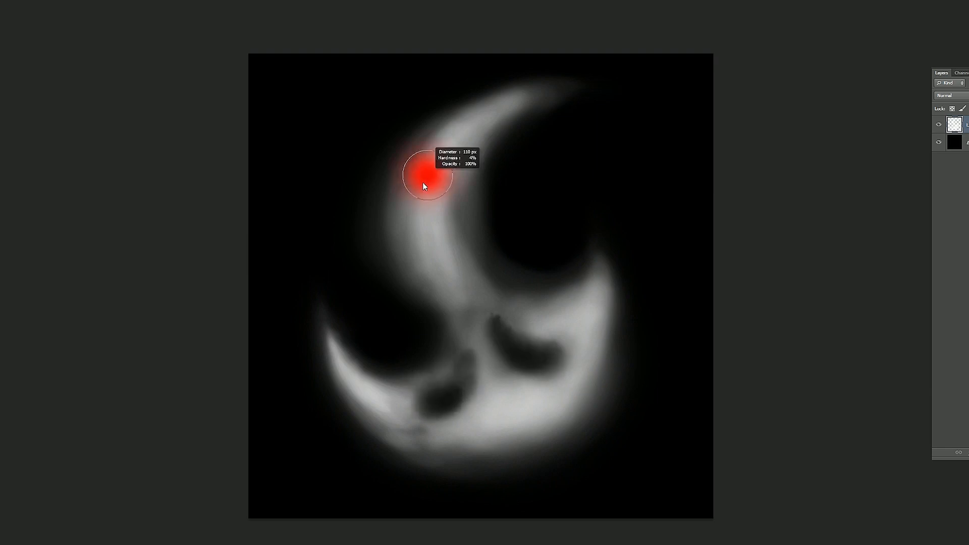
pyautogui.moveTo(415, 174); pyautogui.dragTo(402, 216)
pyautogui.moveTo(405, 165)
pyautogui.mouseDown()
pyautogui.moveTo(431, 264)
pyautogui.moveTo(414, 177)
pyautogui.moveTo(427, 162)
pyautogui.mouseUp()
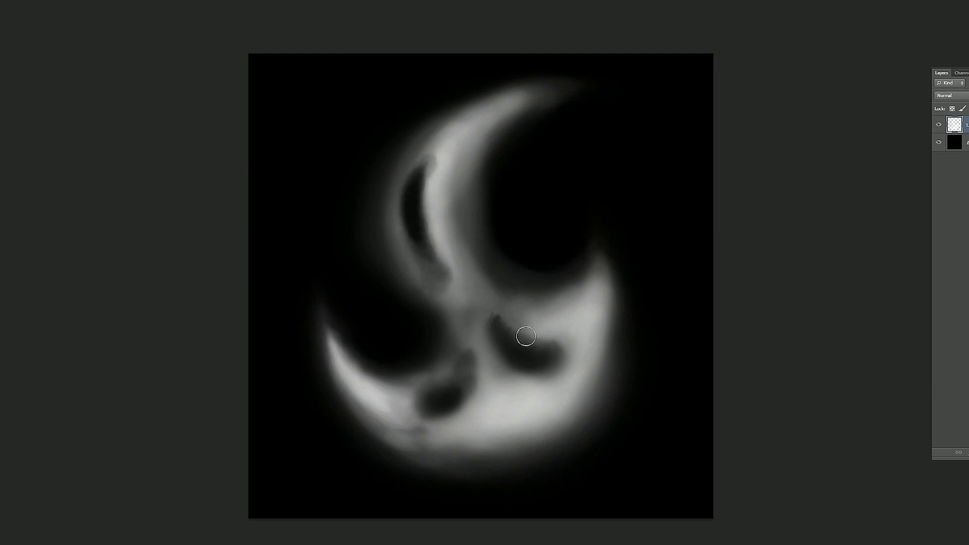
pyautogui.moveTo(557, 353); pyautogui.dragTo(559, 359)
pyautogui.moveTo(466, 360)
pyautogui.mouseDown()
pyautogui.moveTo(409, 396)
pyautogui.moveTo(456, 395)
pyautogui.mouseUp()
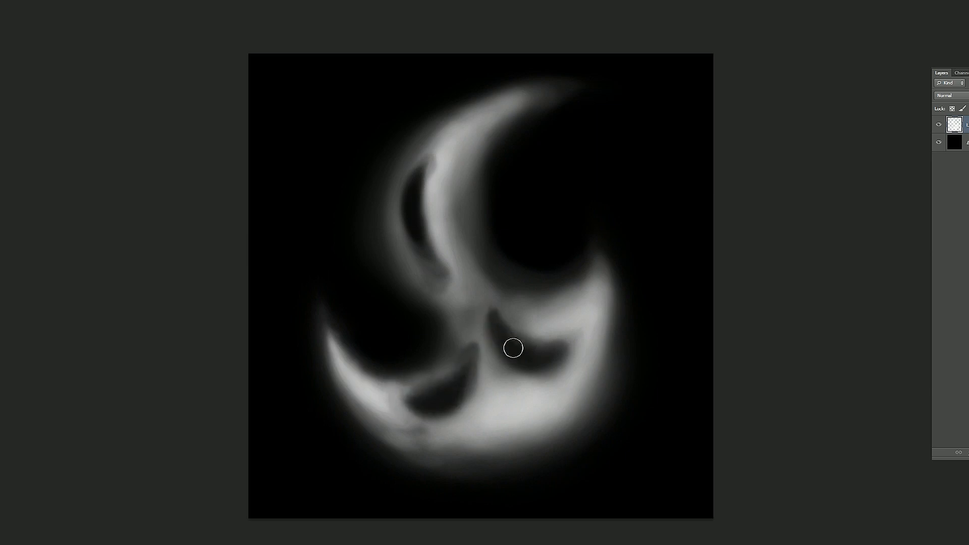
# Blend the lower end of the upper tongue's dark hollow into the flame with a soft gray brush.
pyautogui.keyDown('alt'); pyautogui.click(509, 319); pyautogui.keyUp('alt')
pyautogui.keyDown('alt'); pyautogui.click(509, 318); pyautogui.keyUp('alt')
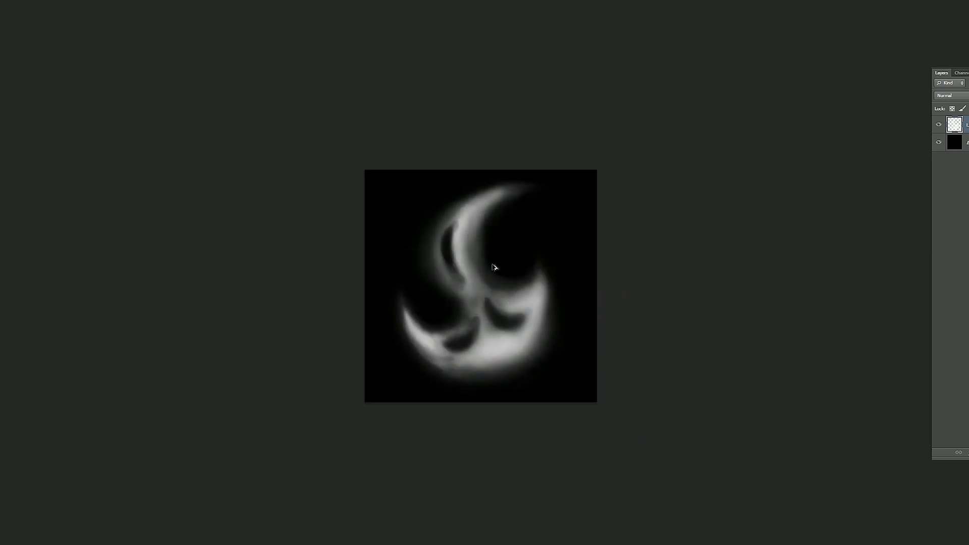
pyautogui.click(490, 273)
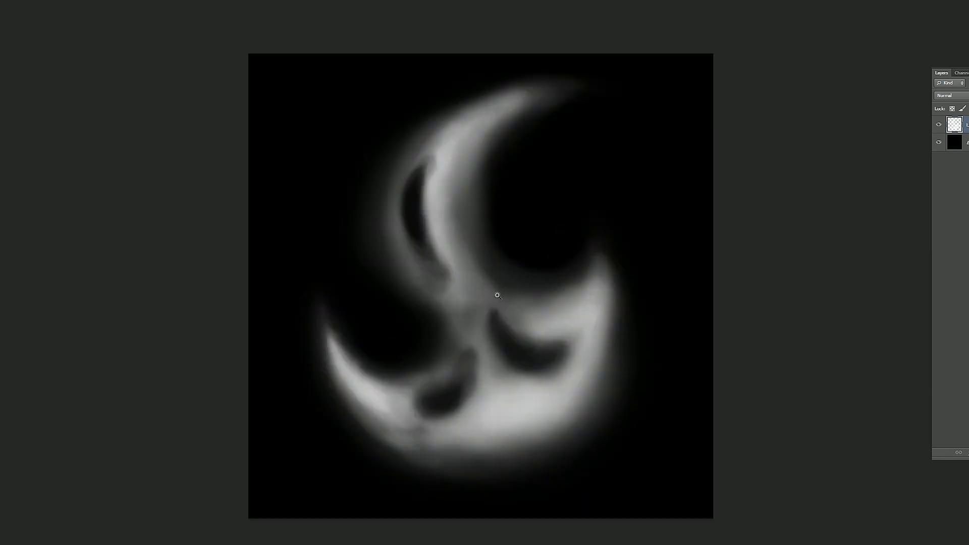
pyautogui.click(492, 288)
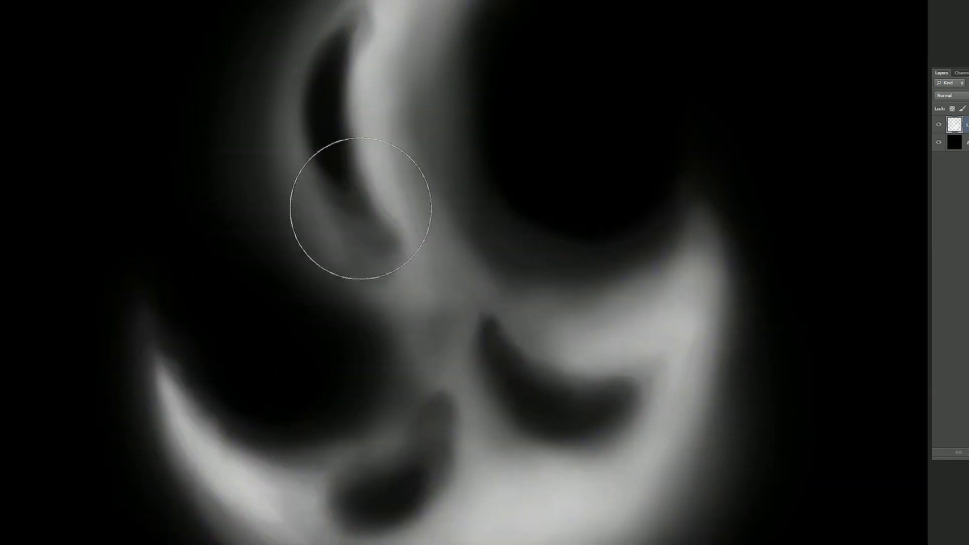
pyautogui.moveTo(379, 131); pyautogui.dragTo(387, 223)
pyautogui.moveTo(363, 107); pyautogui.dragTo(348, 206)
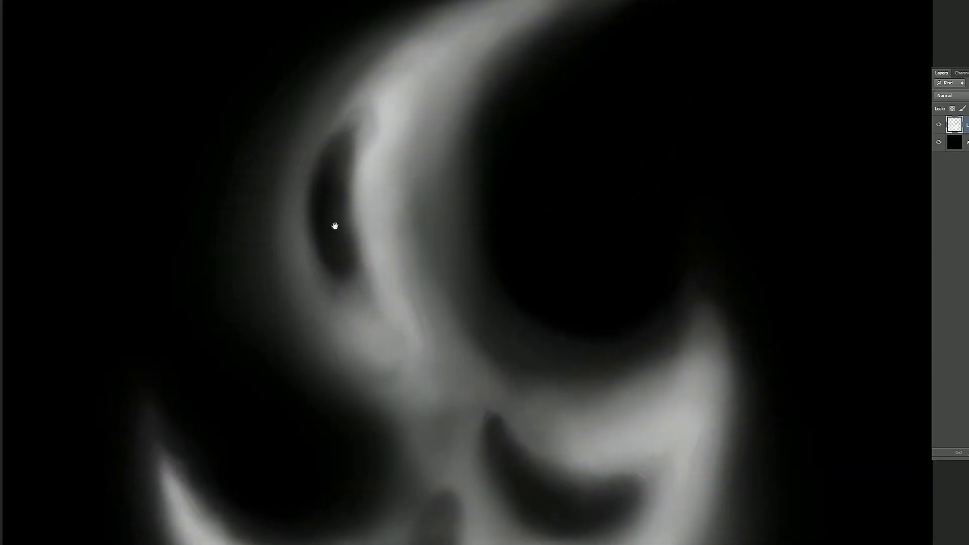
# Soften the two dark hollows in the flame's base with lighter gray strokes over their edges.
pyautogui.moveTo(442, 396); pyautogui.dragTo(383, 242)
pyautogui.moveTo(427, 267); pyautogui.dragTo(487, 316)
pyautogui.moveTo(545, 297)
pyautogui.mouseDown()
pyautogui.moveTo(469, 277)
pyautogui.moveTo(459, 298)
pyautogui.moveTo(560, 343)
pyautogui.moveTo(552, 353)
pyautogui.mouseUp()
pyautogui.moveTo(297, 426); pyautogui.dragTo(358, 394)
pyautogui.moveTo(373, 378); pyautogui.dragTo(369, 328)
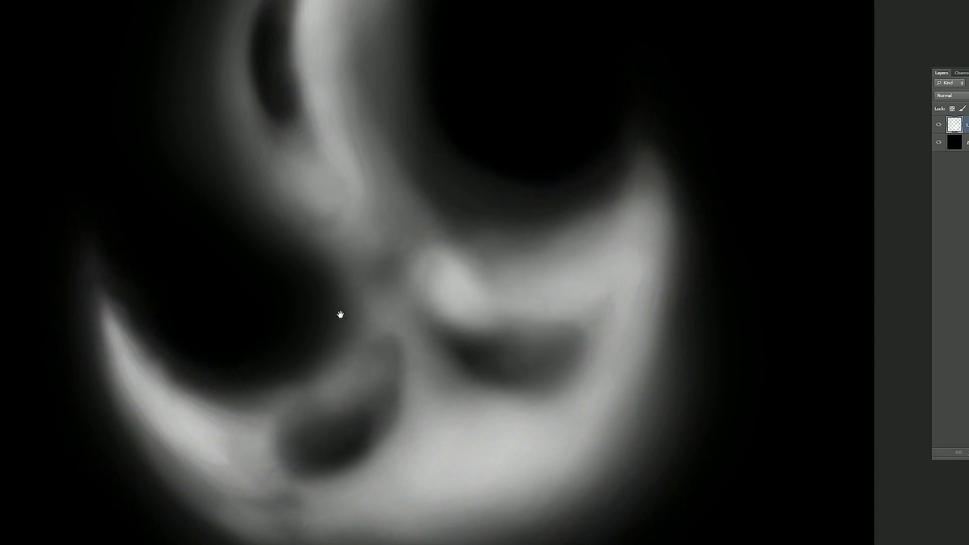
# Lighten the hollow in the upper tongue and the lower left hollow further with soft gray strokes.
pyautogui.hotkey('ctrl', '0')
pyautogui.moveTo(419, 227)
pyautogui.mouseDown()
pyautogui.moveTo(424, 158)
pyautogui.moveTo(413, 221)
pyautogui.mouseUp()
pyautogui.moveTo(432, 401); pyautogui.dragTo(461, 386)
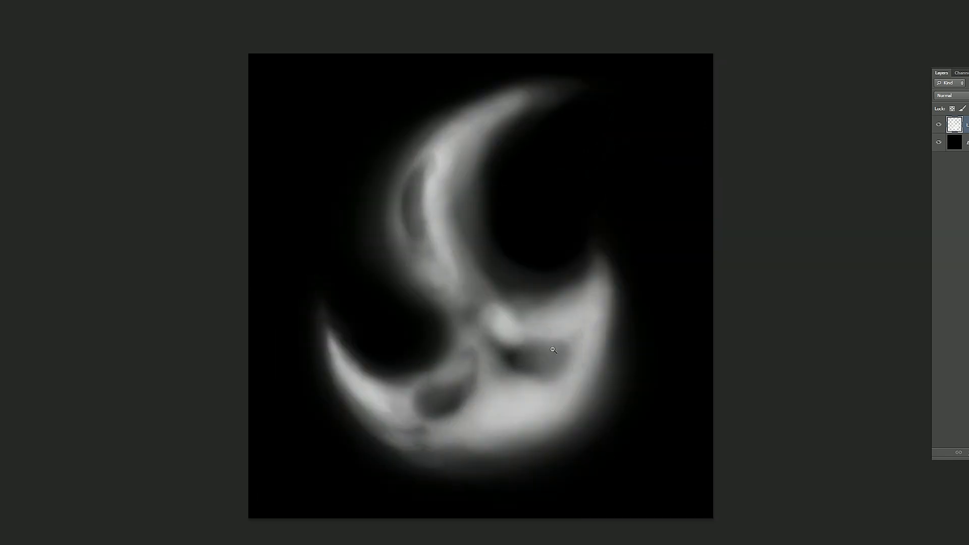
pyautogui.hotkey('ctrl', '-')
# Add an Outer Glow style to the flame's Layer 1 and set the glow color to white.
pyautogui.doubleClick(928, 138)
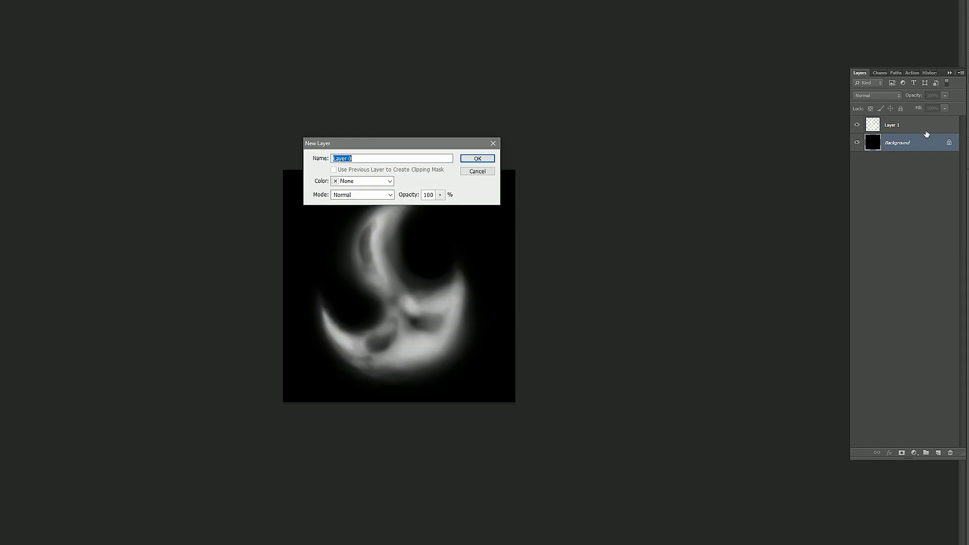
pyautogui.press('Escape')
pyautogui.click(921, 127)
pyautogui.doubleClick(920, 128)
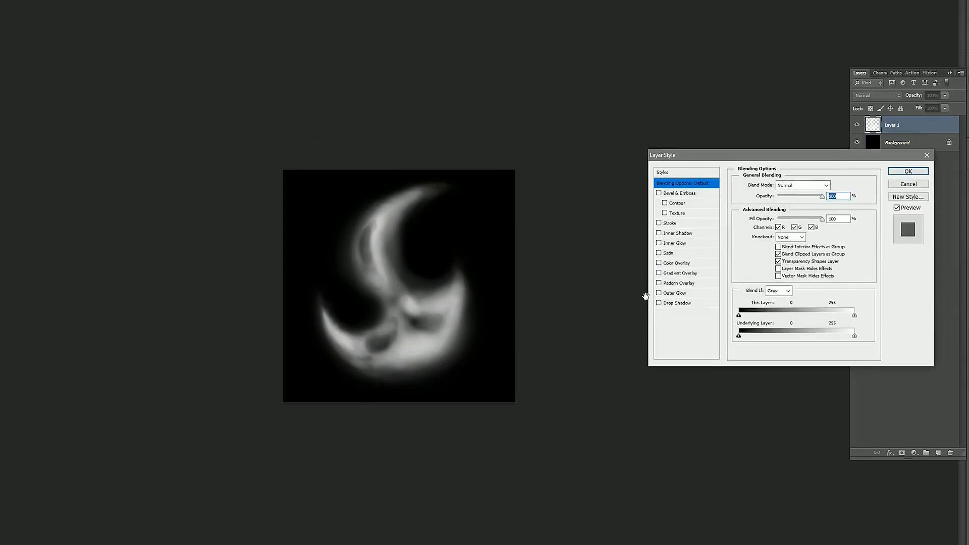
pyautogui.click(682, 293)
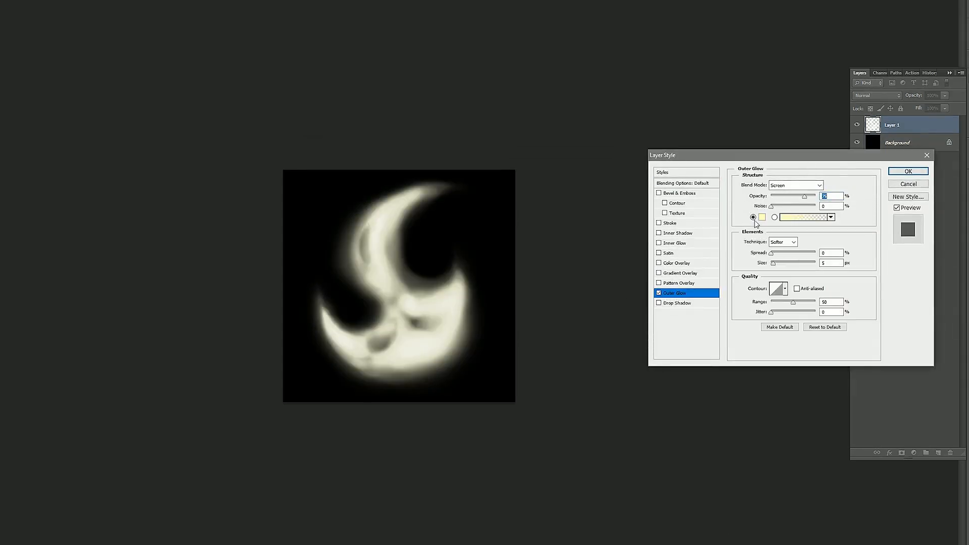
pyautogui.click(761, 217)
pyautogui.moveTo(630, 151); pyautogui.dragTo(596, 83)
pyautogui.click(806, 127)
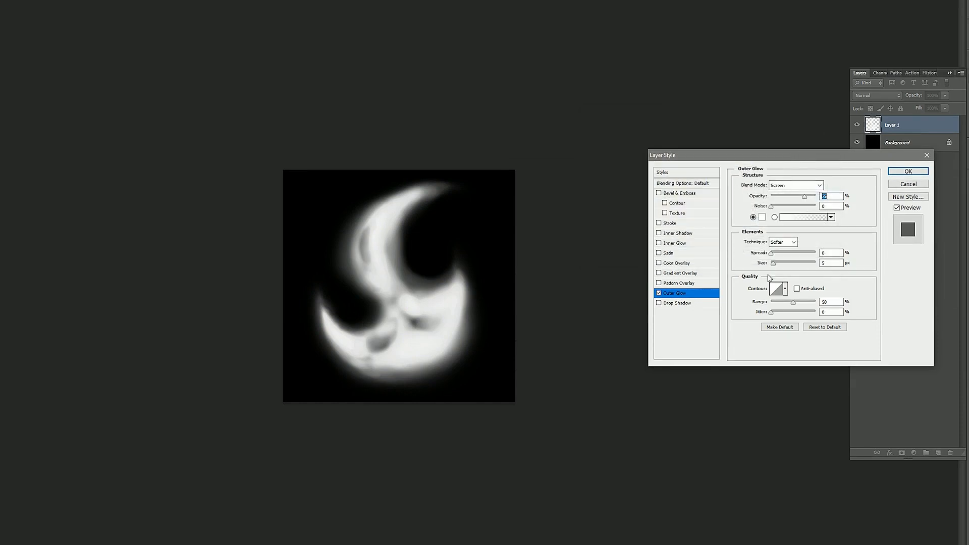
# Set the Outer Glow's opacity to 26% and its size to 125 px and apply the layer style.
pyautogui.moveTo(772, 262)
pyautogui.mouseDown()
pyautogui.moveTo(802, 263)
pyautogui.moveTo(788, 262)
pyautogui.mouseUp()
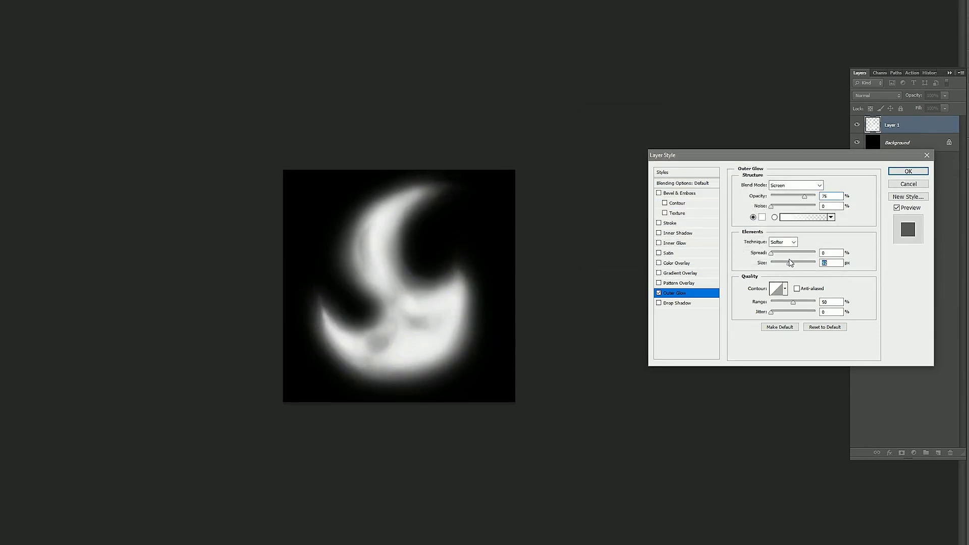
pyautogui.moveTo(804, 196); pyautogui.dragTo(782, 197)
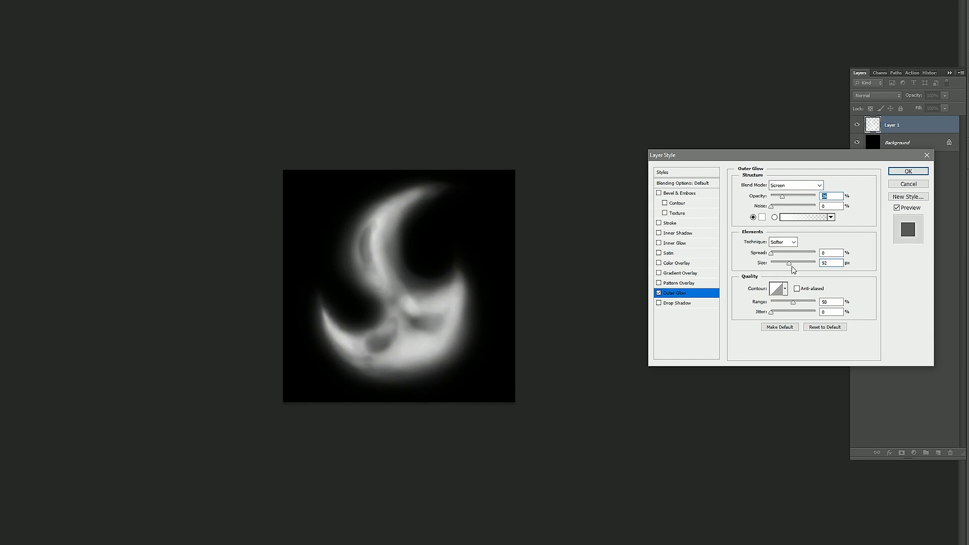
pyautogui.moveTo(789, 263); pyautogui.dragTo(795, 263)
pyautogui.click(895, 173)
# Scale the flame down slightly about its center in two passes to leave more margin around the glow.
pyautogui.hotkey('ctrl', 't')
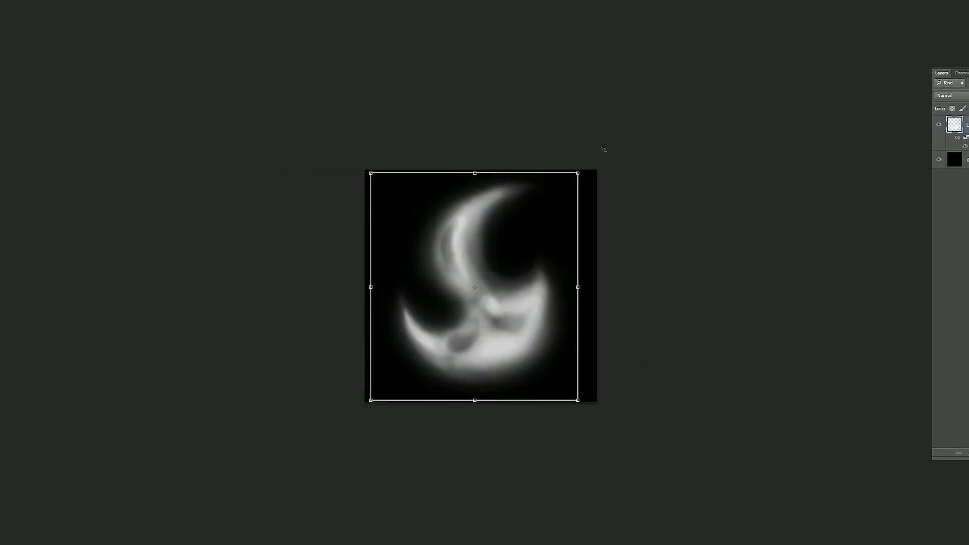
pyautogui.keyDown('alt'); pyautogui.keyDown('shift'); pyautogui.moveTo(581, 173); pyautogui.dragTo(574, 177); pyautogui.keyUp('shift'); pyautogui.keyUp('alt')
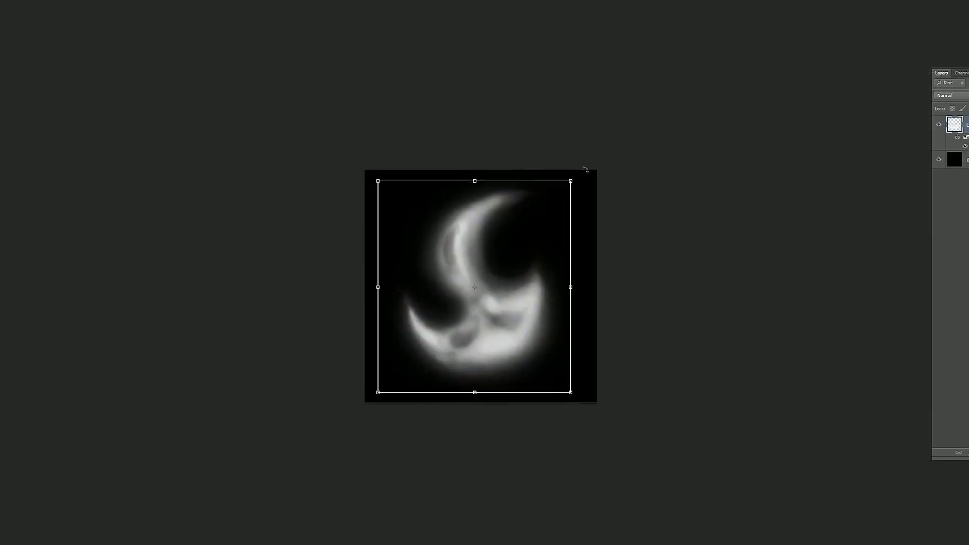
pyautogui.press('Return')
pyautogui.keyDown('alt'); pyautogui.scroll(2, 575, 106); pyautogui.keyUp('alt')
pyautogui.keyDown('alt'); pyautogui.scroll(1, 508, 57); pyautogui.keyUp('alt')
pyautogui.hotkey('ctrl', 't')
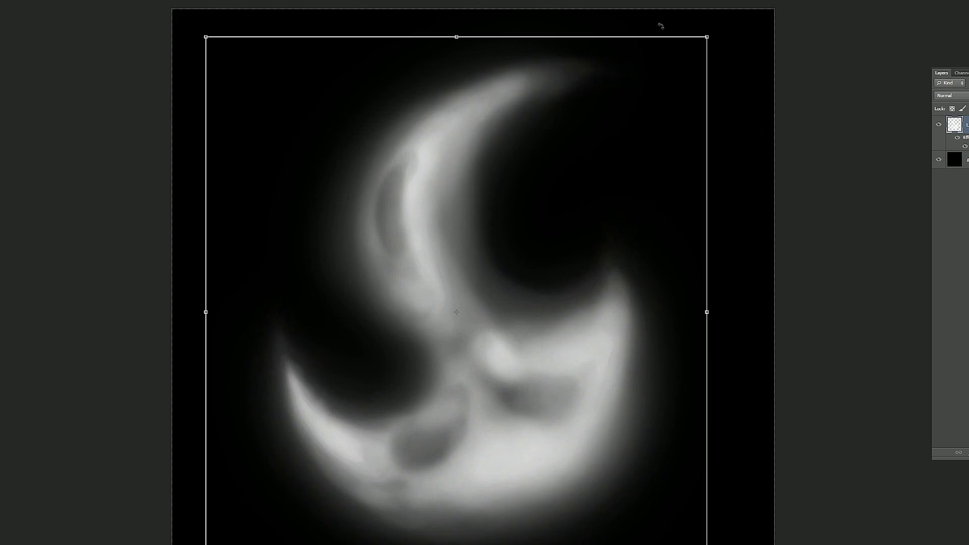
pyautogui.keyDown('alt'); pyautogui.keyDown('shift'); pyautogui.moveTo(707, 37); pyautogui.dragTo(695, 47); pyautogui.keyUp('shift'); pyautogui.keyUp('alt')
pyautogui.press('Return')
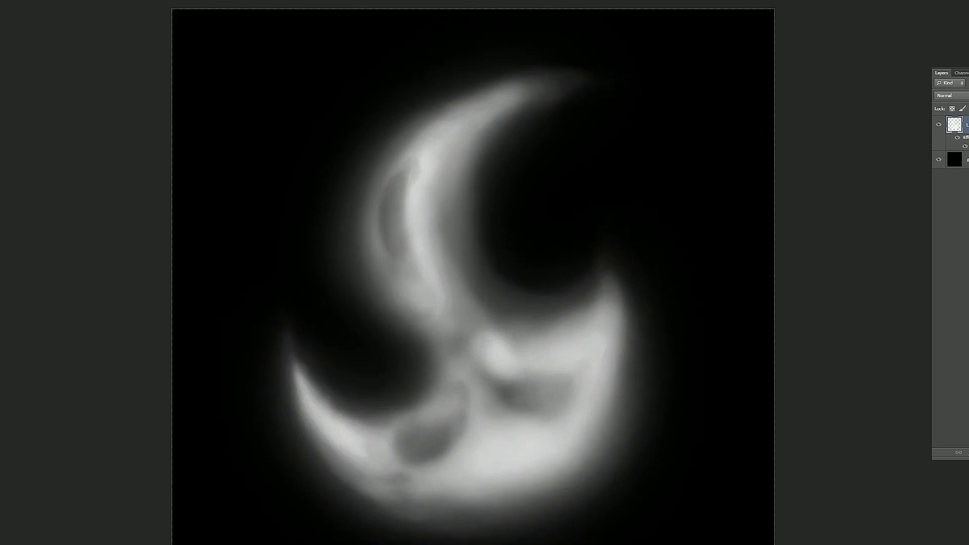
# Reduce the Outer Glow size to 46 px and compare the flame with and without the glow before applying it.
pyautogui.doubleClick(968, 146)
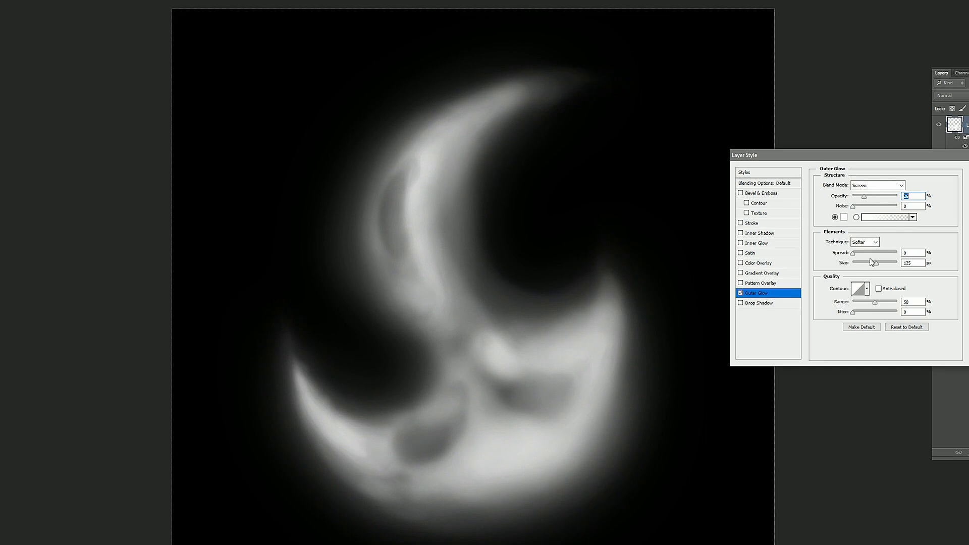
pyautogui.moveTo(873, 262); pyautogui.dragTo(863, 262)
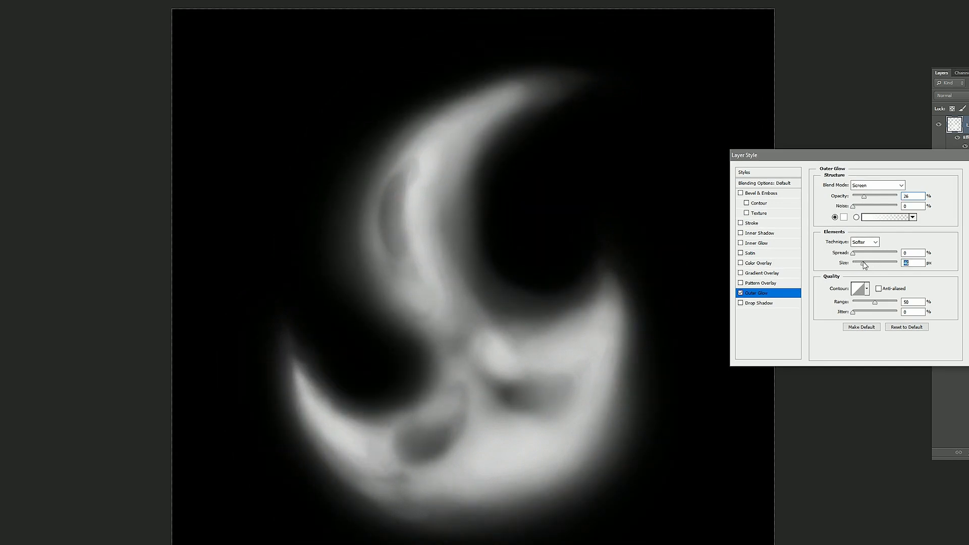
pyautogui.click(741, 294)
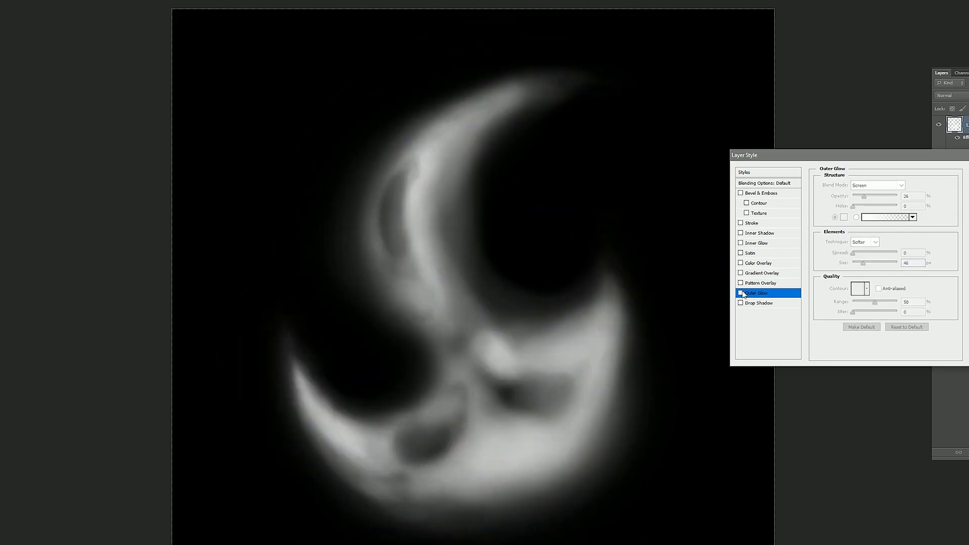
pyautogui.click(740, 293)
pyautogui.press('Return')
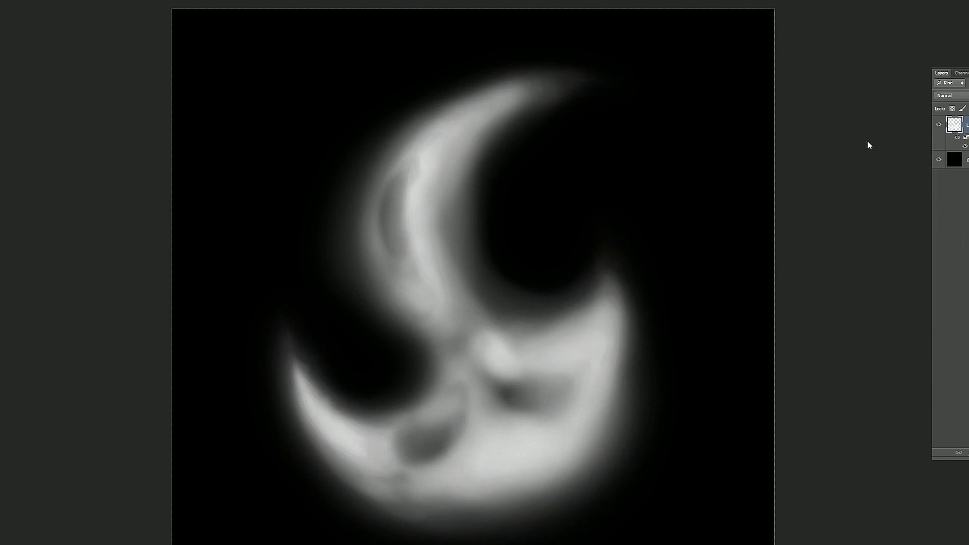
# Save the flame document as a Photoshop file named Flame02 with maximized compatibility.
pyautogui.hotkey('ctrl', 's')
pyautogui.click(629, 272)
pyautogui.click(715, 309)
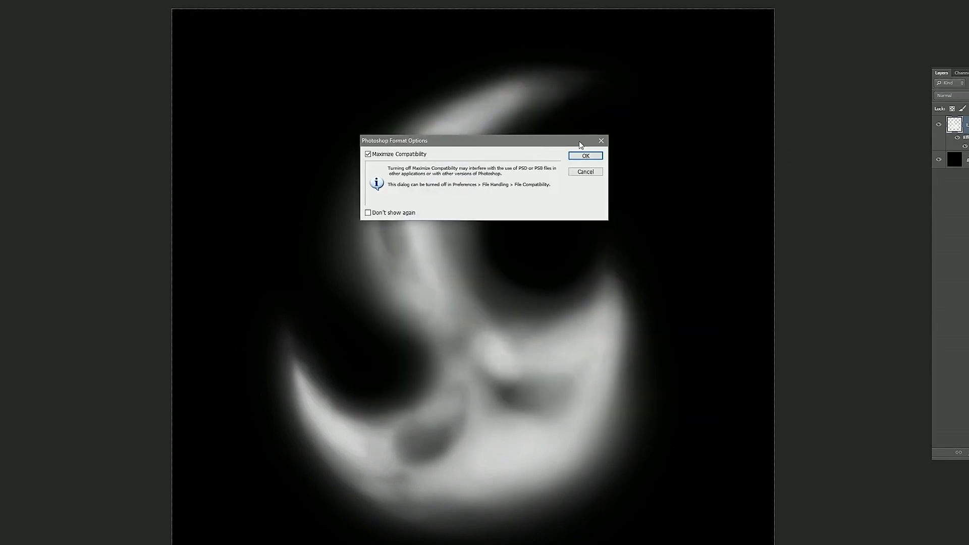
pyautogui.click(584, 156)
# Hide the black background, save a PNG copy as Flame02, and import it into the Textures folder in Unity.
pyautogui.click(938, 160)
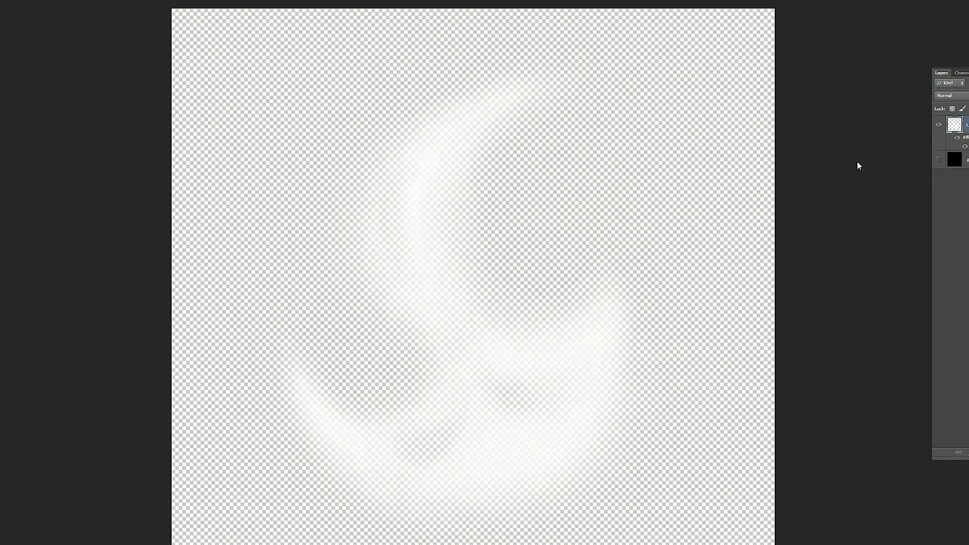
pyautogui.hotkey('ctrl', 'shift', 's')
pyautogui.click(540, 322)
pyautogui.click(465, 424)
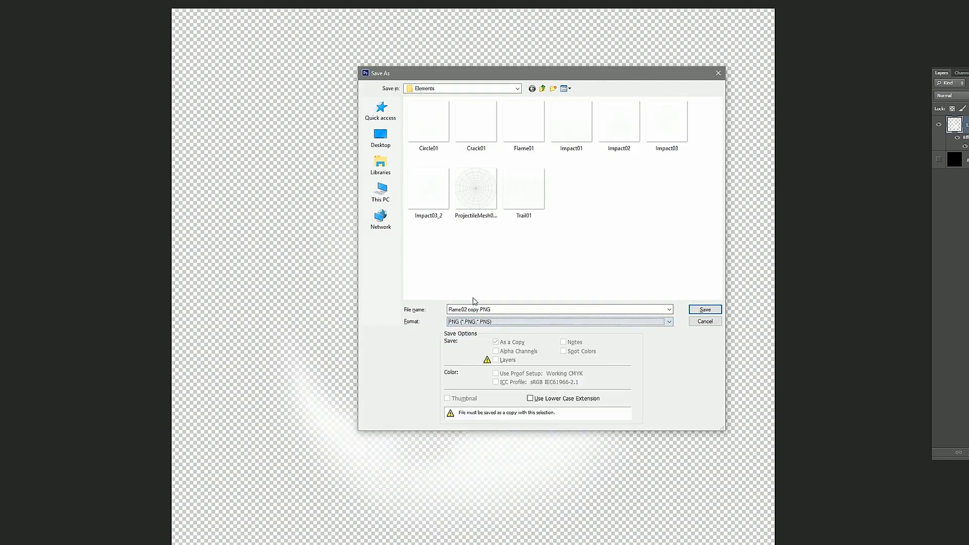
pyautogui.tripleClick(484, 309)
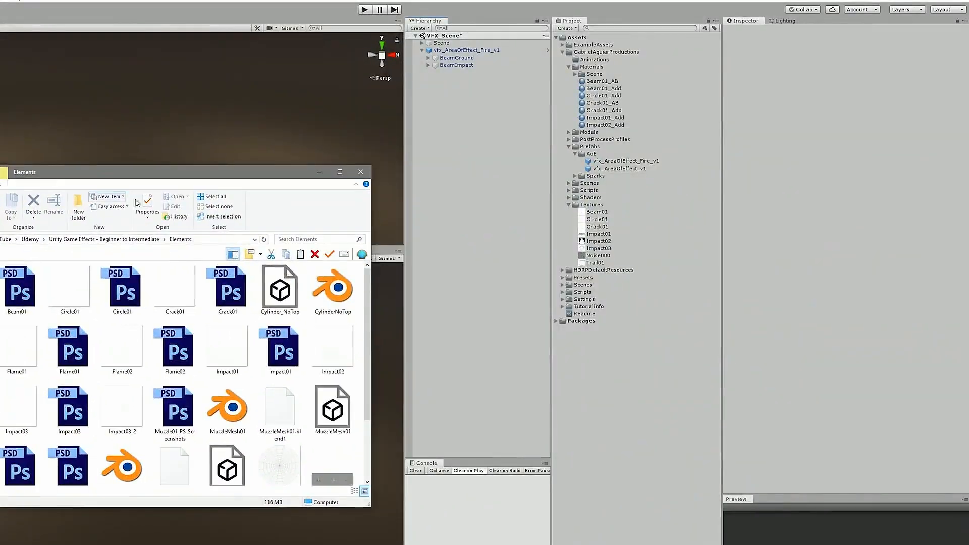
pyautogui.moveTo(122, 348); pyautogui.dragTo(585, 205)
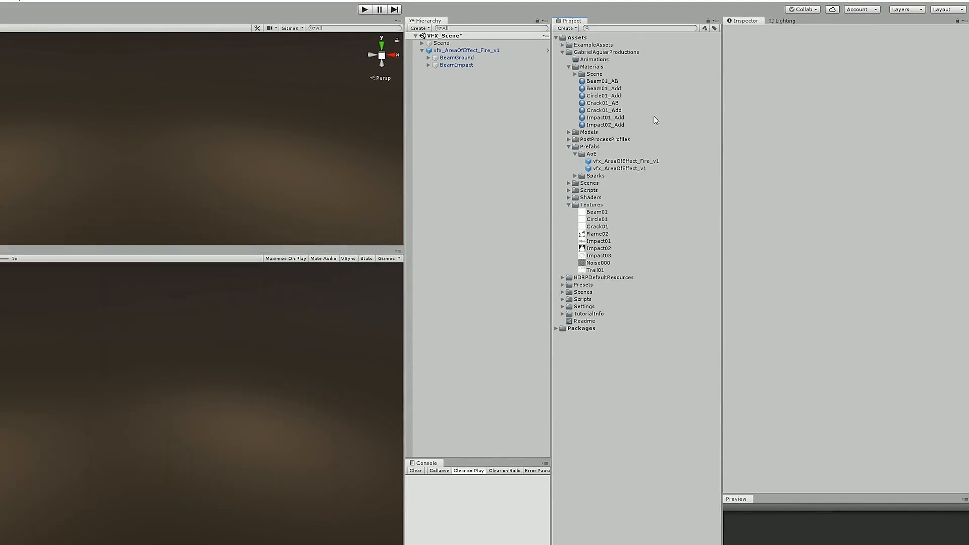
# Duplicate the Beam01_Add material as Flame01_Add and assign the new flame texture, renamed Flame01, as its MainTexture.
pyautogui.click(604, 88)
pyautogui.hotkey('ctrl', 'd')
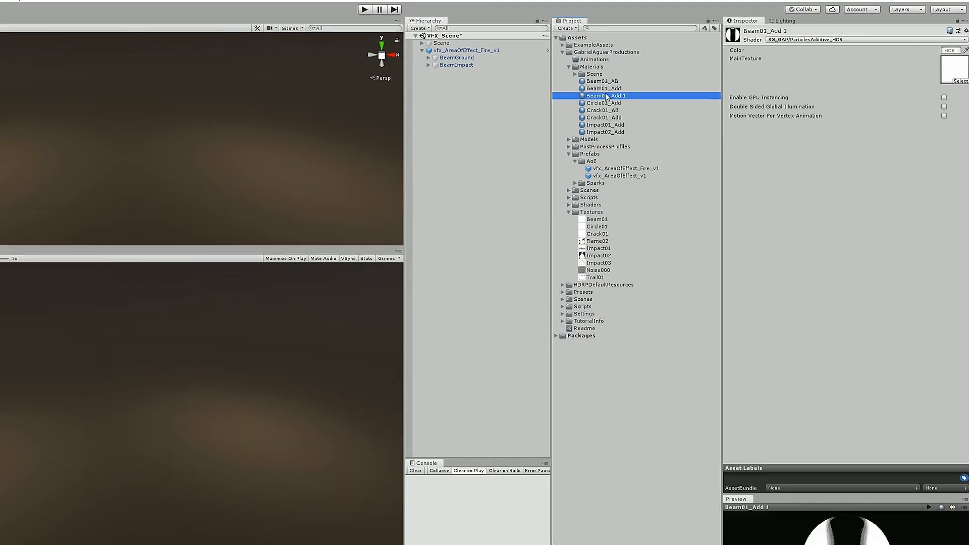
pyautogui.press('F2')
pyautogui.moveTo(605, 95); pyautogui.dragTo(577, 99)
pyautogui.write('Flame')
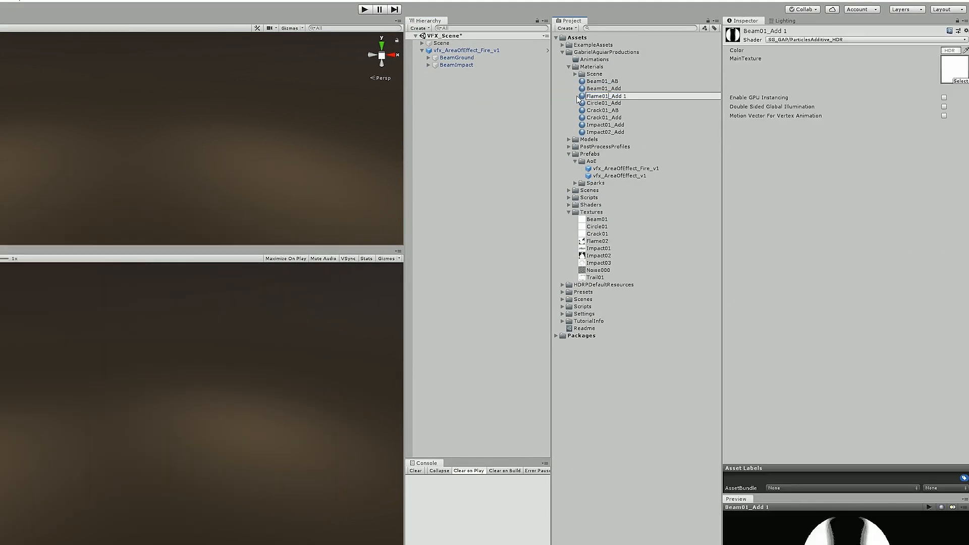
pyautogui.press('Delete')
pyautogui.press('Return')
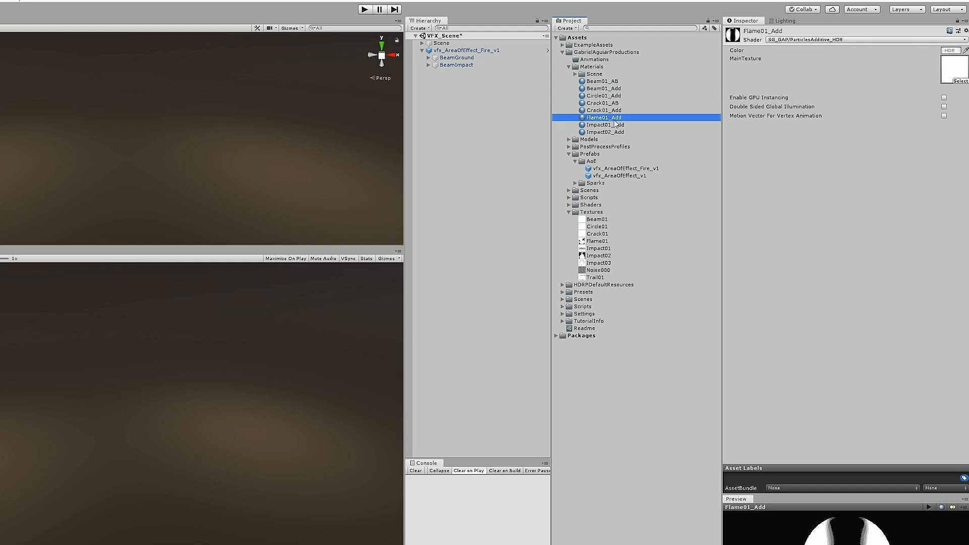
pyautogui.moveTo(601, 245); pyautogui.dragTo(953, 70)
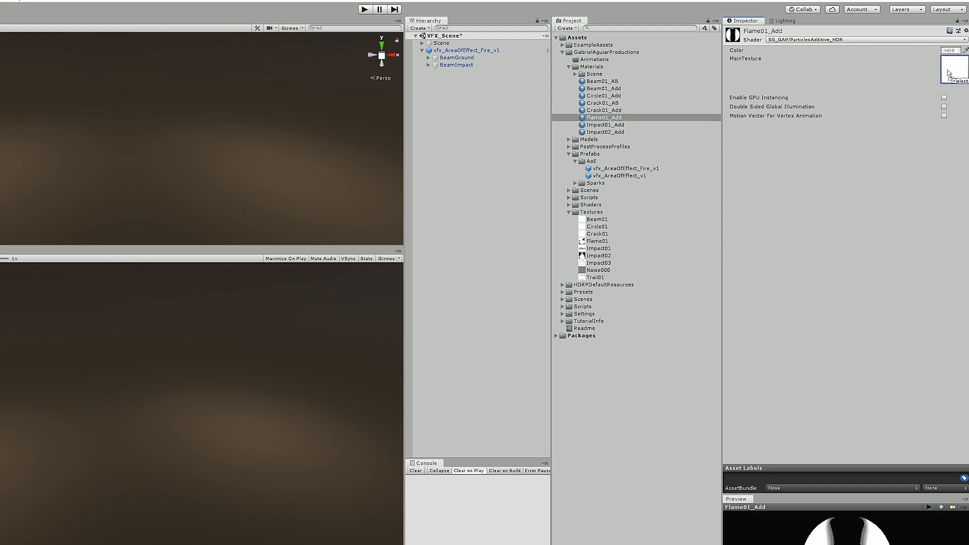
# Duplicate the ParticlesIn system under BeamGround and rename the copy FireIn.
pyautogui.click(428, 58)
pyautogui.click(454, 57)
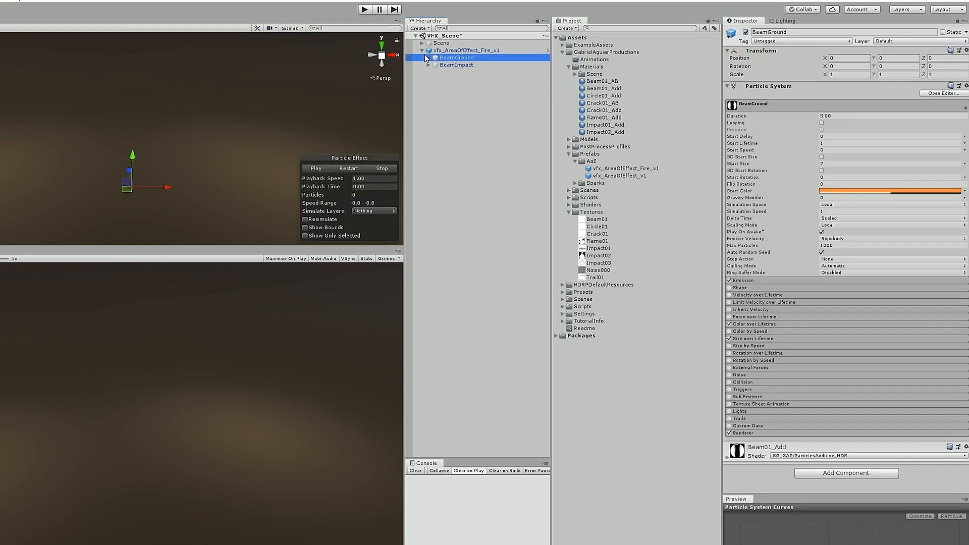
pyautogui.click(448, 72)
pyautogui.hotkey('ctrl', 'd')
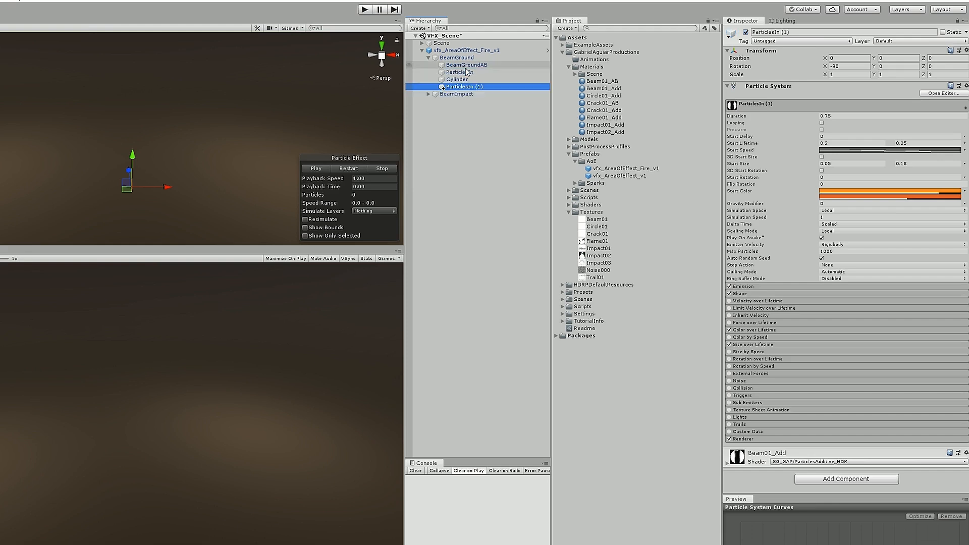
pyautogui.press('F2')
pyautogui.write('FireIn')
pyautogui.press('Return')
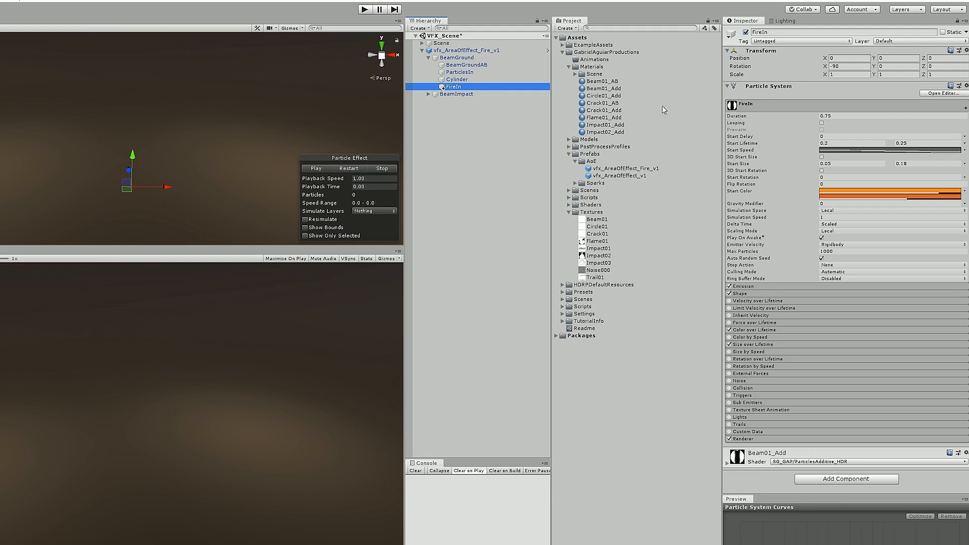
# Set FireIn's Start Size to 0.3–0.8, Start Rotation to random between 360 and -360, and Flip Rotation to 1, and play the effect.
pyautogui.click(841, 164)
pyautogui.click(919, 163)
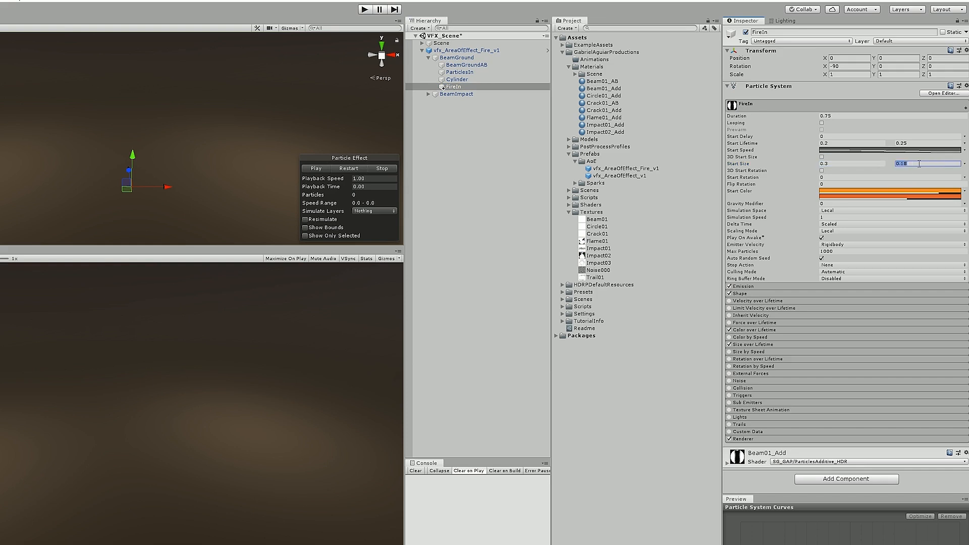
pyautogui.click(964, 178)
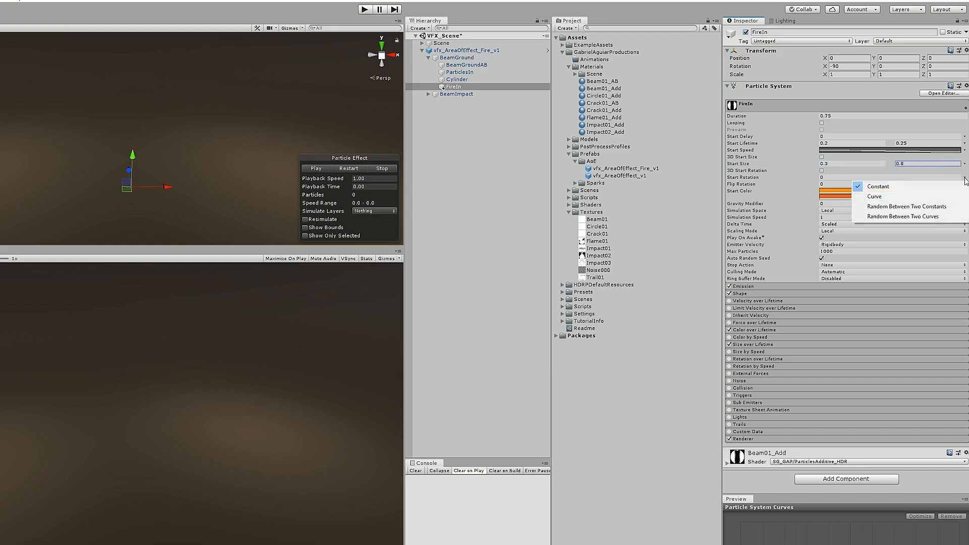
pyautogui.click(892, 207)
pyautogui.click(865, 178)
pyautogui.write('360')
pyautogui.click(903, 177)
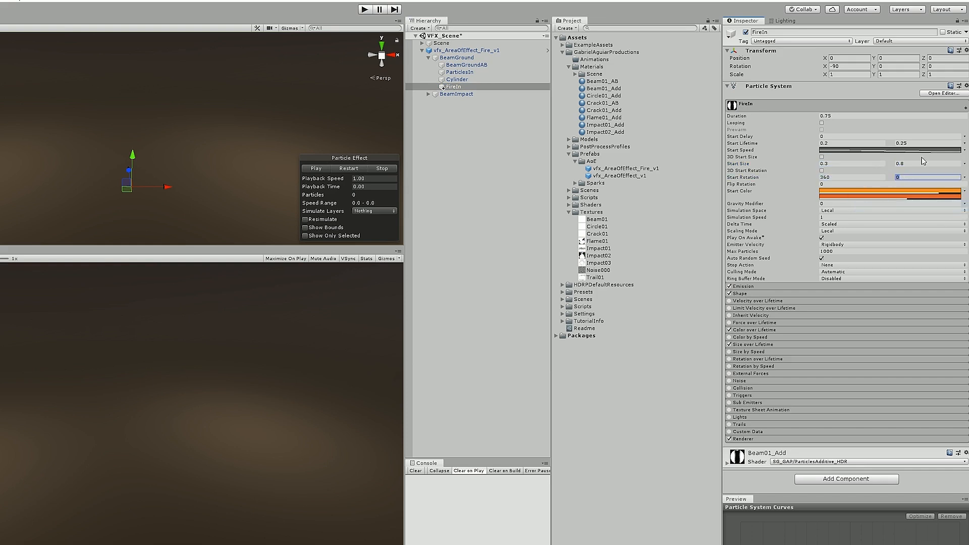
pyautogui.click(867, 183)
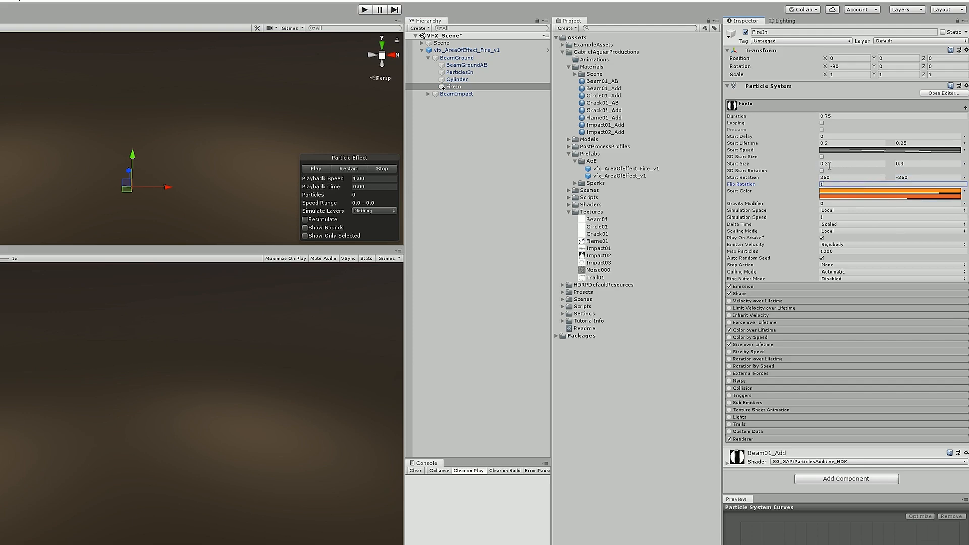
pyautogui.click(337, 168)
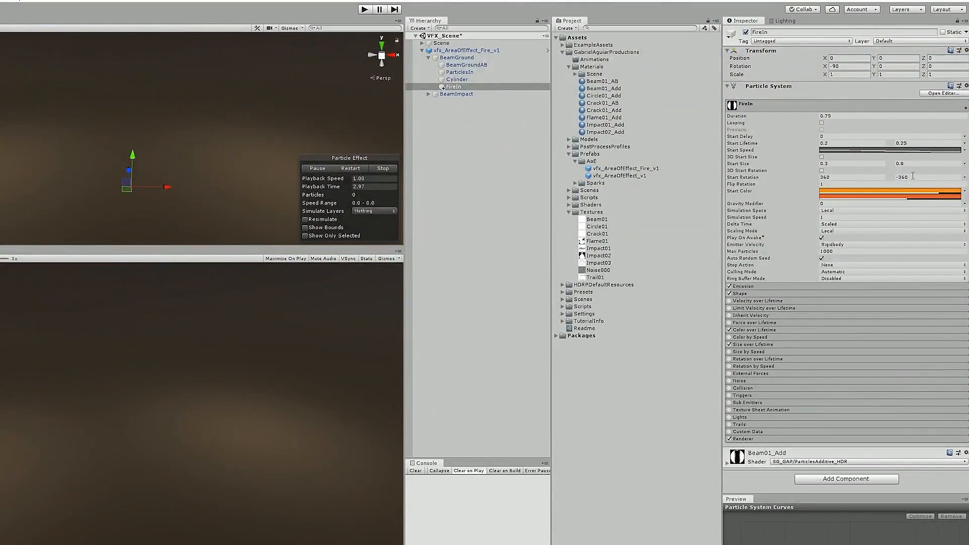
# Assign the Flame01_Add material to FireIn's renderer, set Render Mode to Billboard, and replay the effect.
pyautogui.click(782, 439)
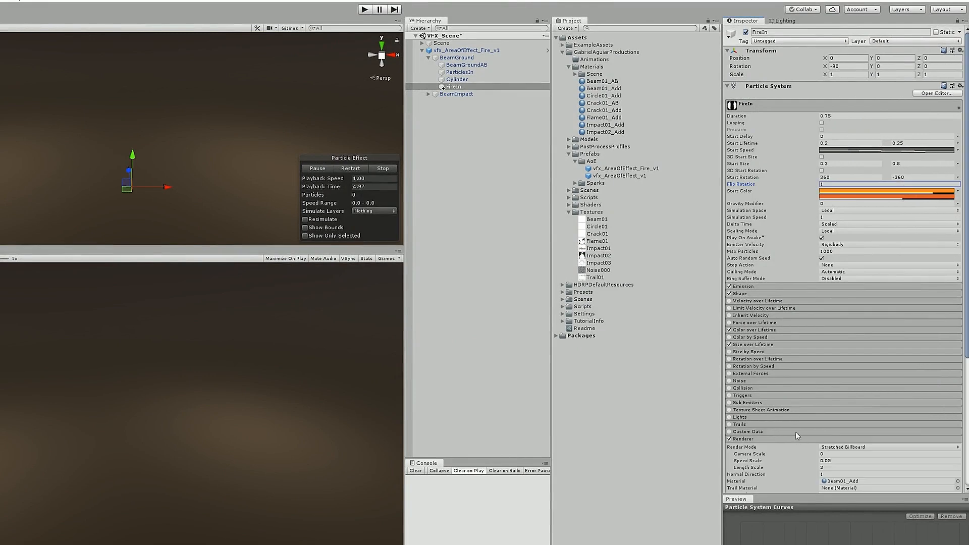
pyautogui.scroll(-5, 793, 384)
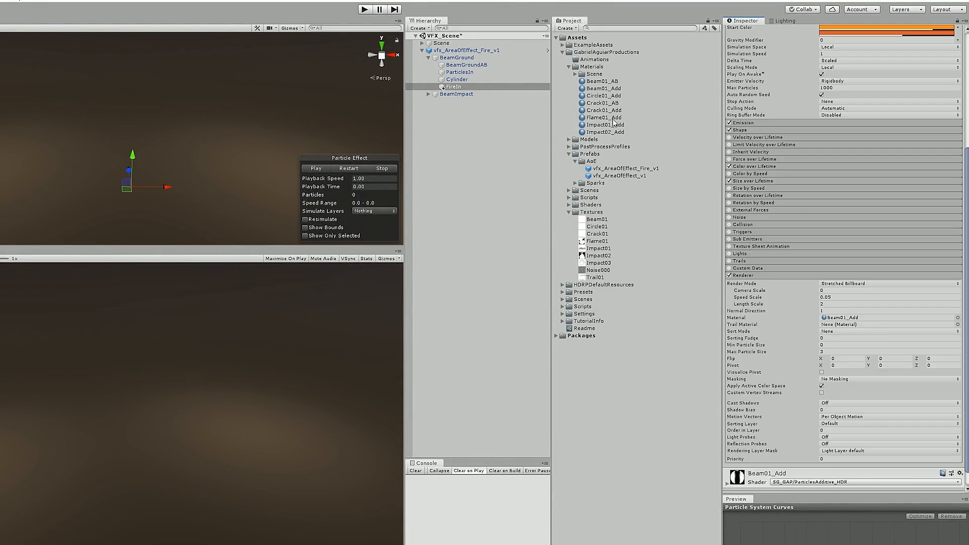
pyautogui.moveTo(612, 120); pyautogui.dragTo(842, 317)
pyautogui.click(849, 284)
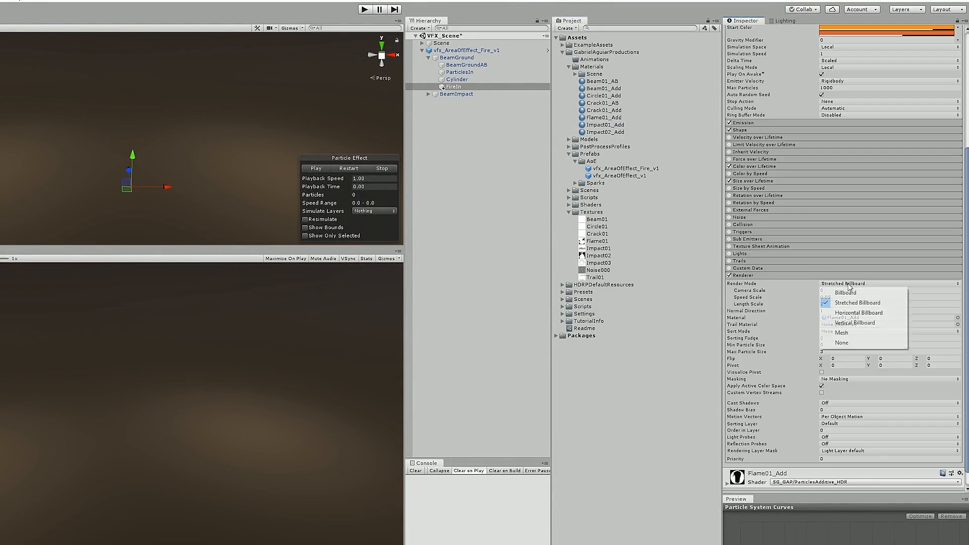
pyautogui.click(845, 293)
pyautogui.scroll(4, 840, 278)
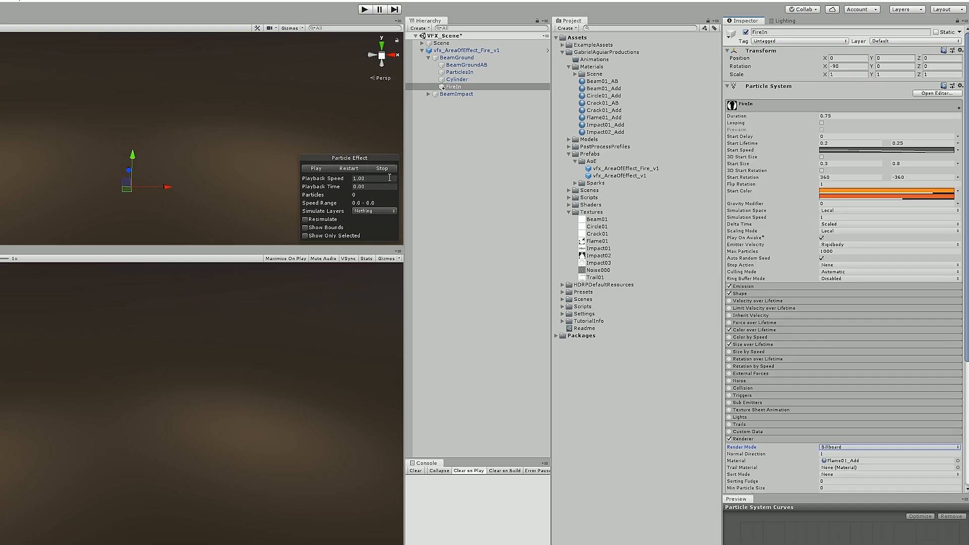
pyautogui.click(347, 165)
pyautogui.click(349, 165)
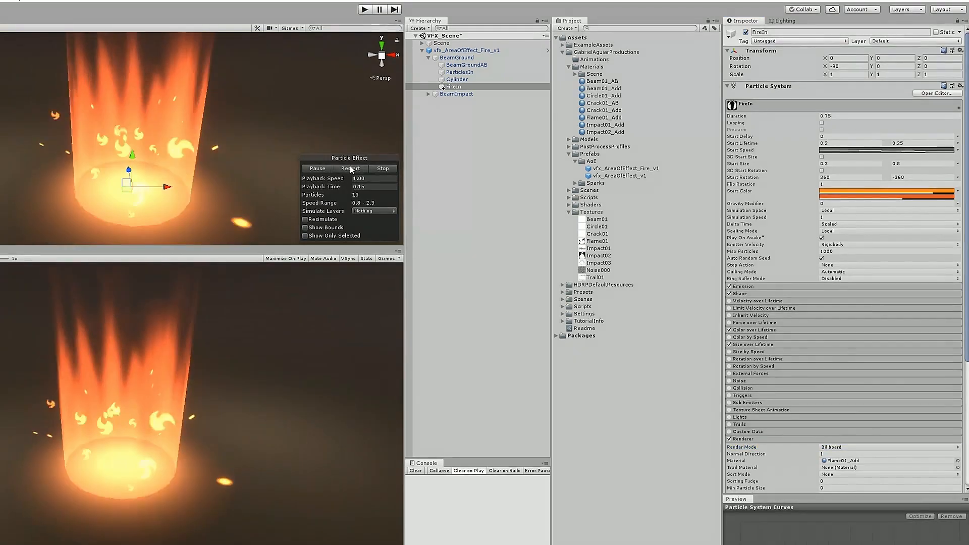
pyautogui.click(349, 168)
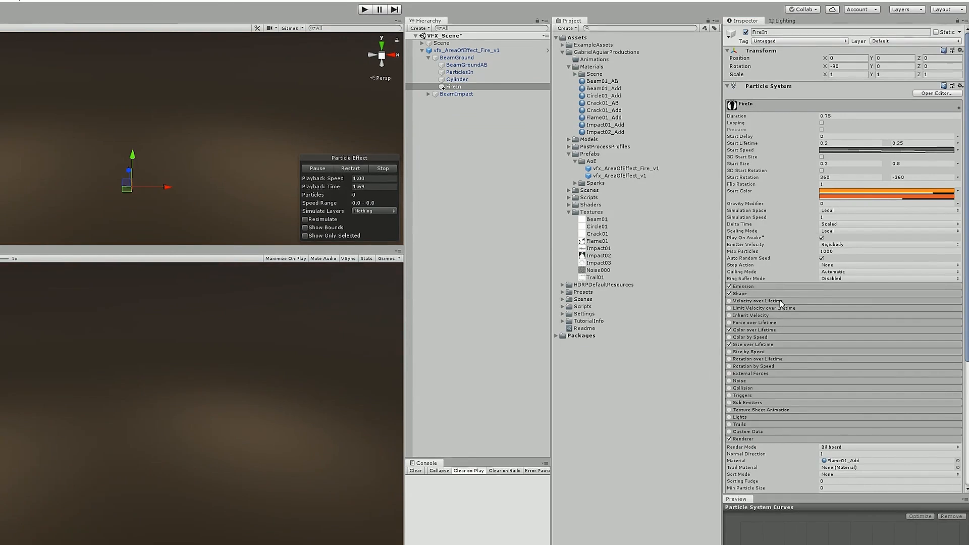
# Change FireIn's emitter shape to Circle.
pyautogui.click(802, 294)
pyautogui.click(842, 302)
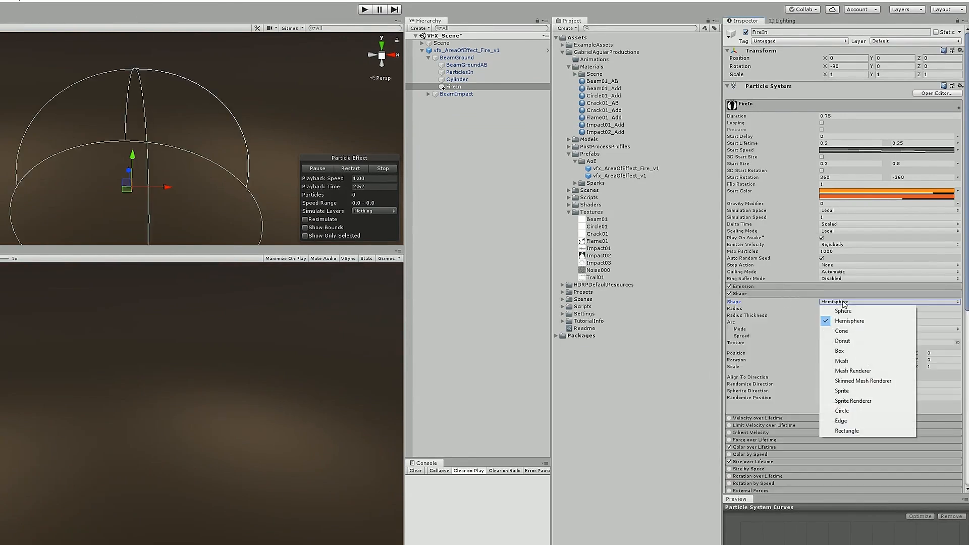
pyautogui.click(842, 411)
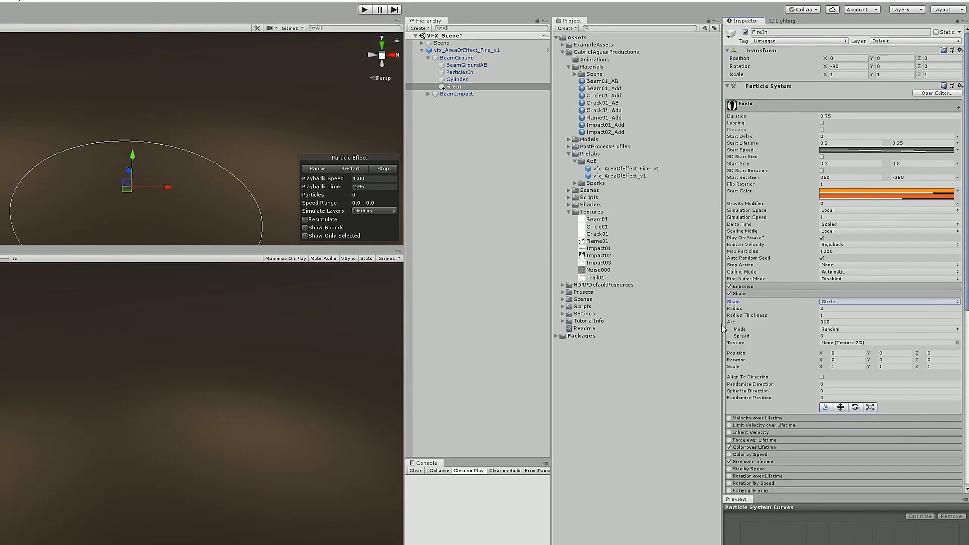
# Raise the FireIn system by setting its Position Y to 0.3.
pyautogui.click(889, 57)
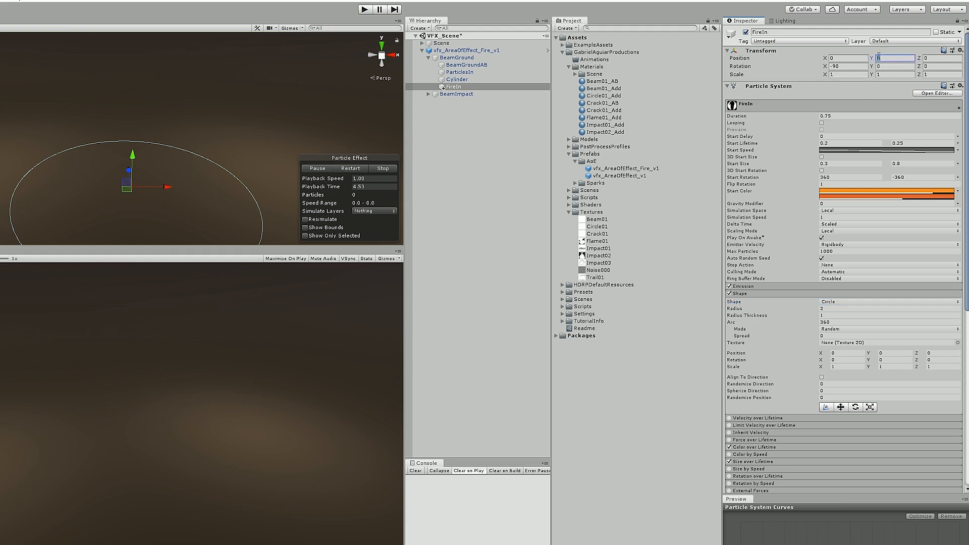
pyautogui.write('.3')
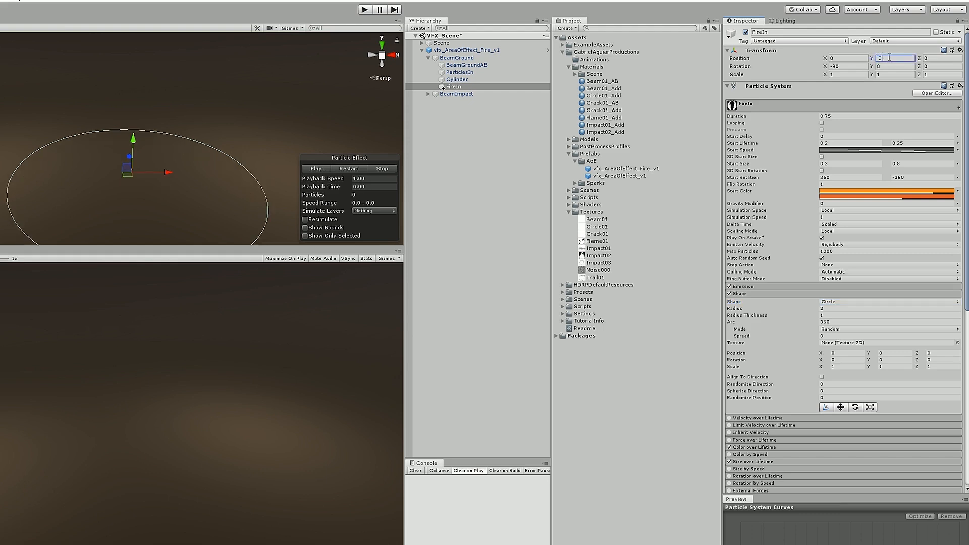
pyautogui.moveTo(207, 199); pyautogui.dragTo(212, 160, button='middle')
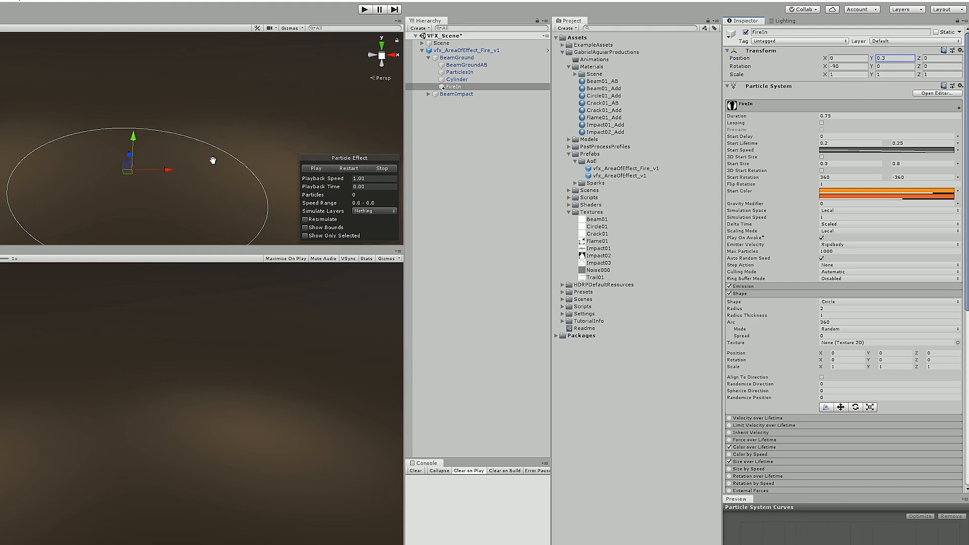
pyautogui.click(356, 170)
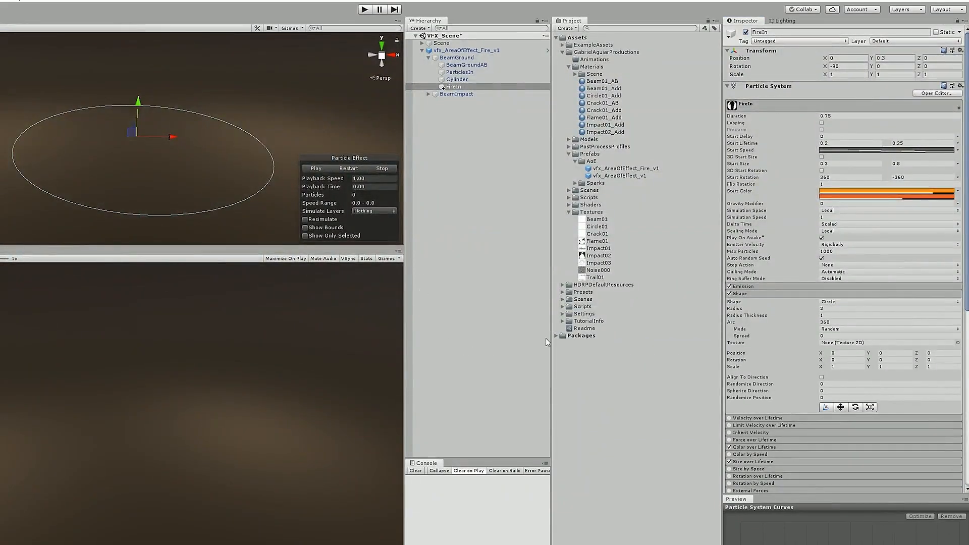
# Set FireIn's circle emitter Radius to 1.75 and Radius Thickness to 0.1, and replay the effect.
pyautogui.click(834, 308)
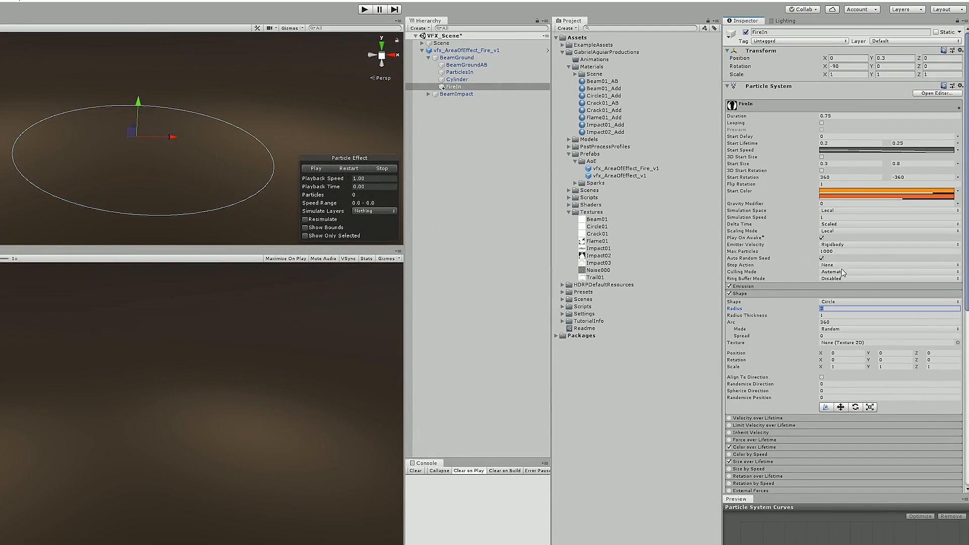
pyautogui.write('1')
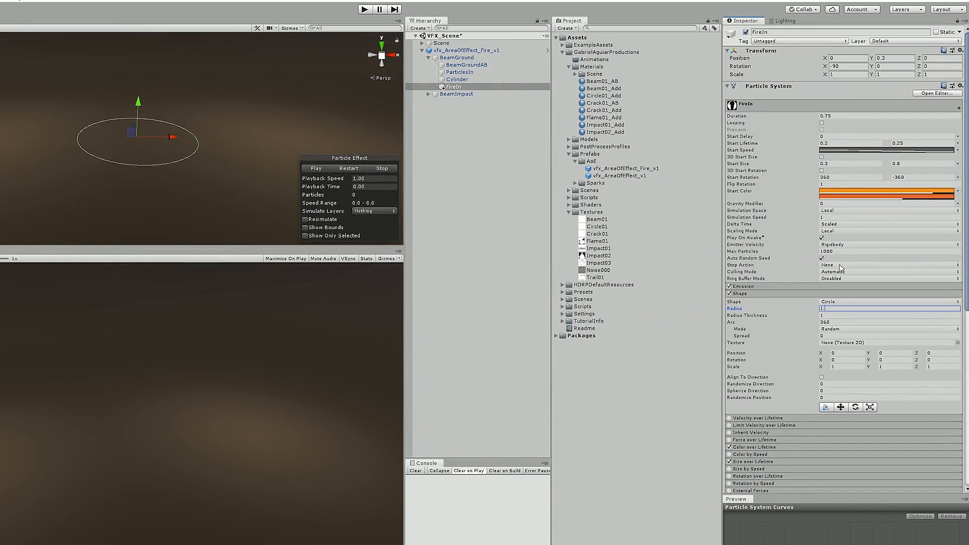
pyautogui.write('.75')
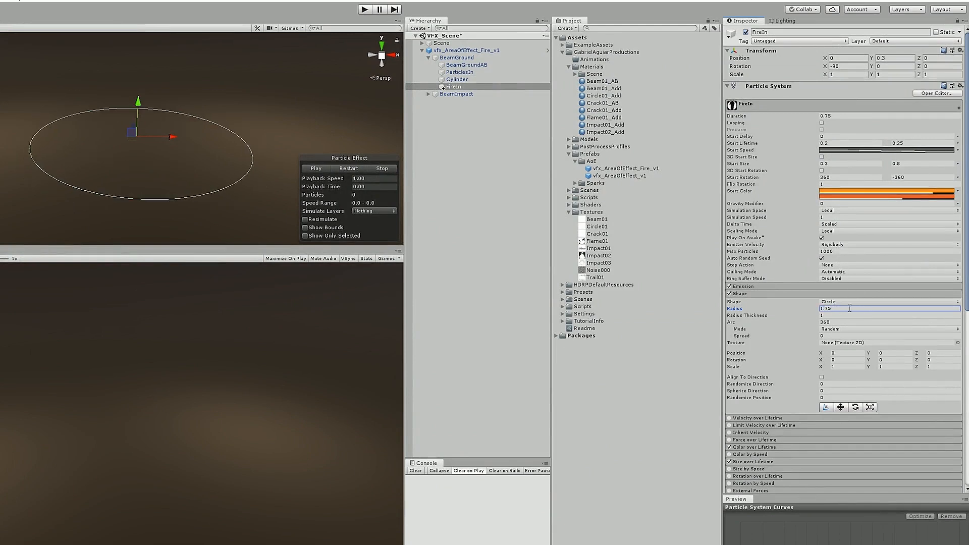
pyautogui.click(841, 314)
pyautogui.write('.1')
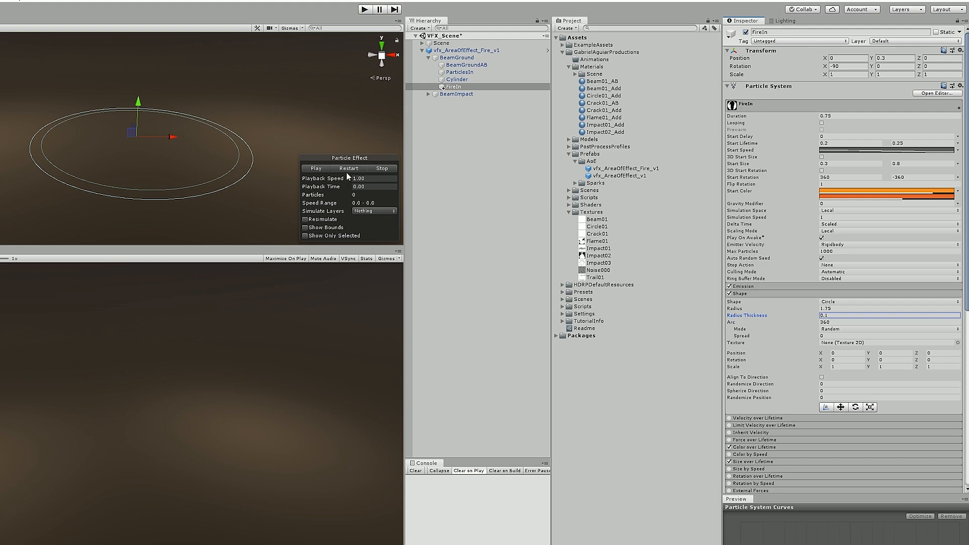
pyautogui.click(350, 168)
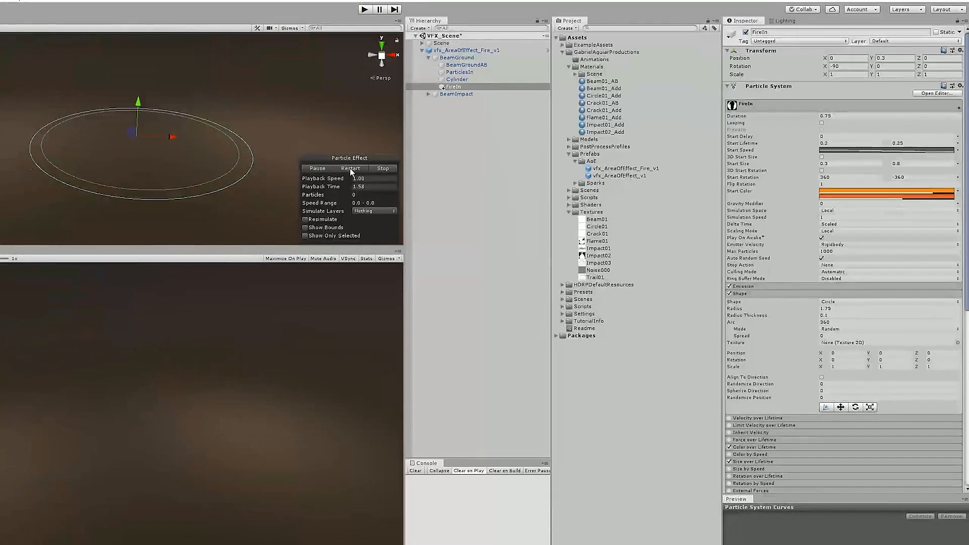
# Set FireIn's emission Rate over Time to 30 and replay the effect.
pyautogui.click(804, 285)
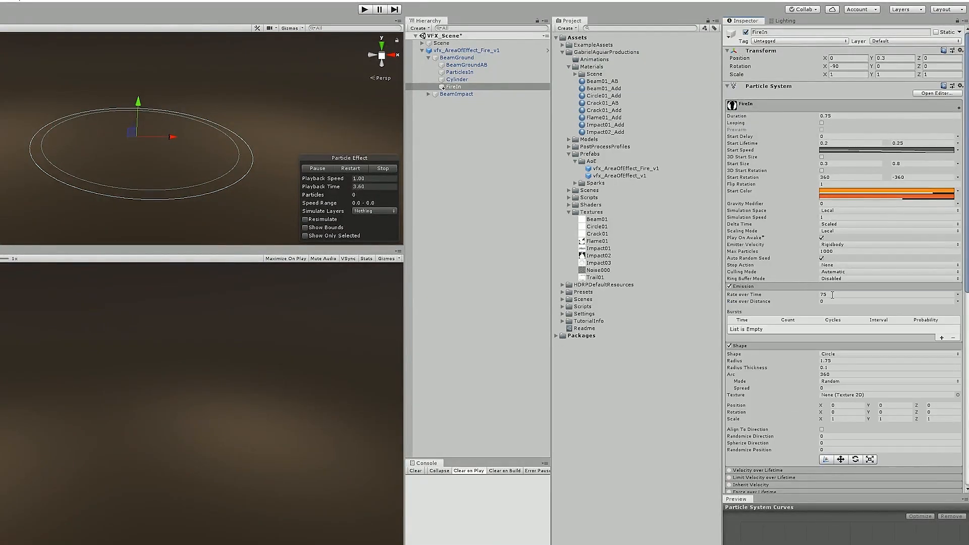
pyautogui.click(834, 294)
pyautogui.click(345, 169)
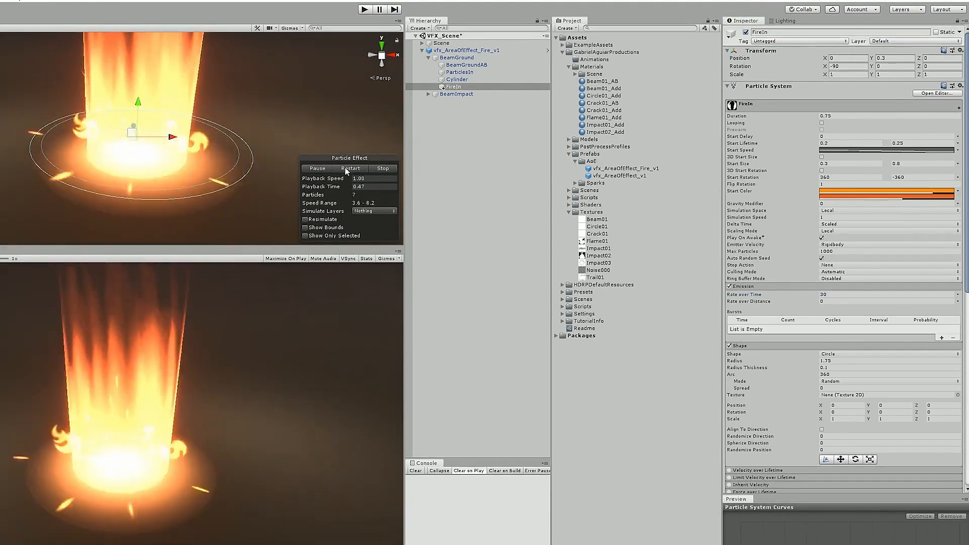
pyautogui.click(346, 170)
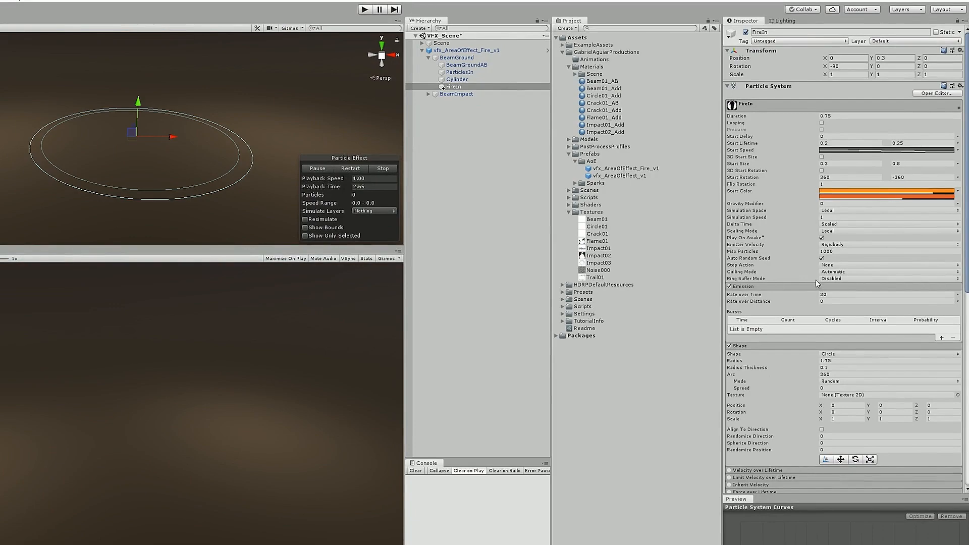
# Set the range of FireIn's Start Speed curve to 10 in an enlarged curve preview, and replay the effect several times.
pyautogui.click(794, 285)
pyautogui.click(789, 293)
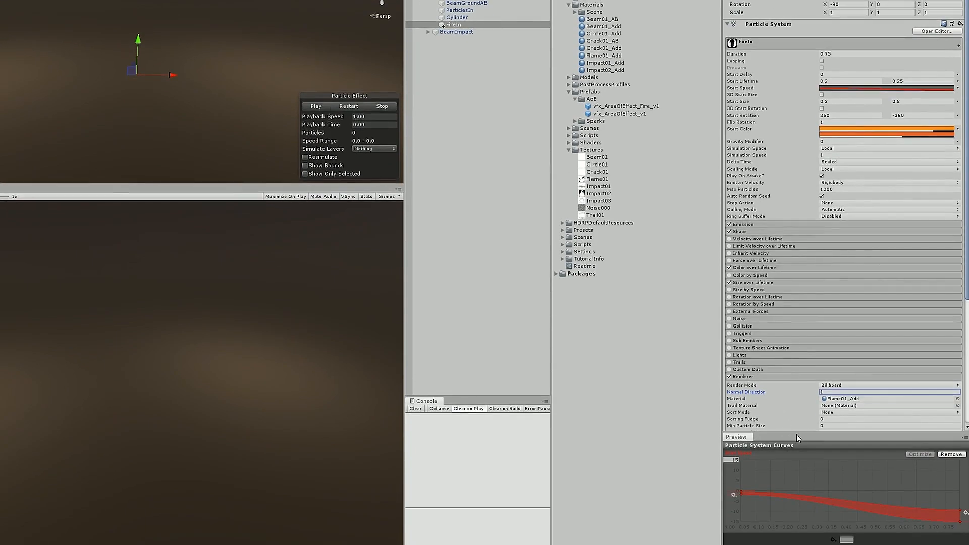
pyautogui.moveTo(797, 433); pyautogui.dragTo(809, 381)
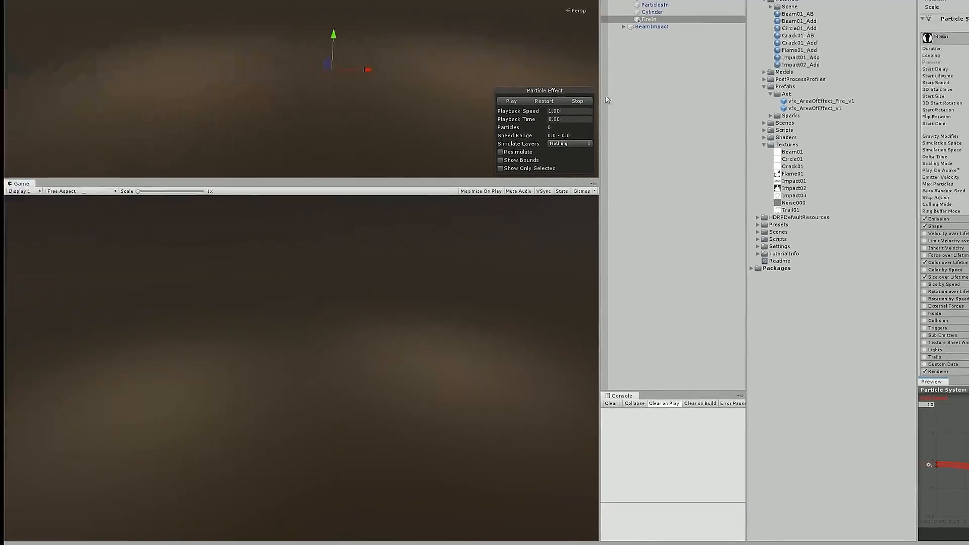
pyautogui.click(359, 108)
pyautogui.click(553, 102)
pyautogui.click(553, 102)
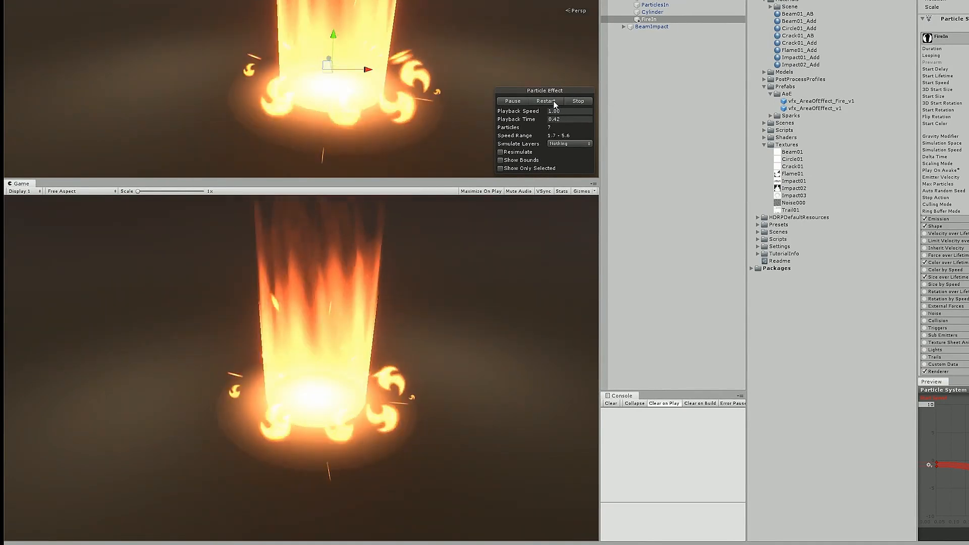
pyautogui.click(553, 102)
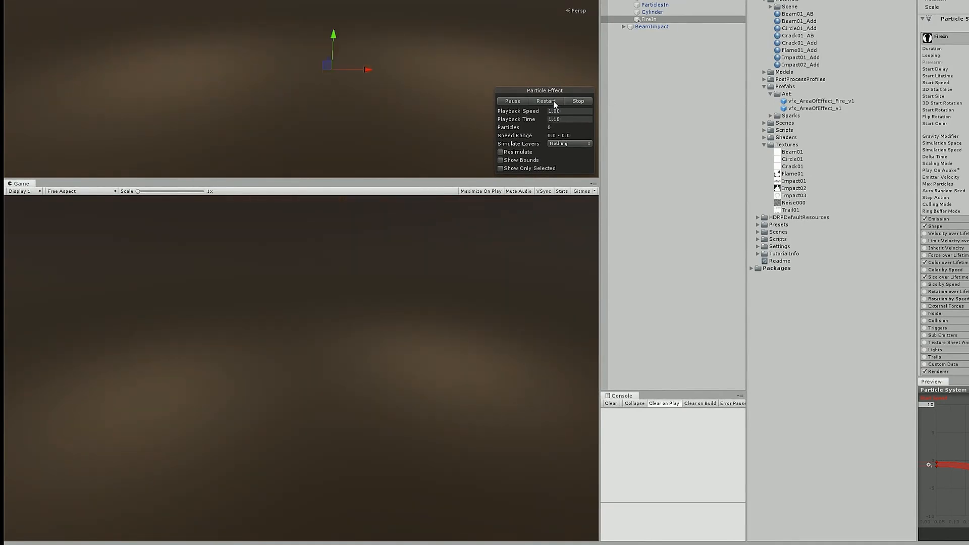
pyautogui.click(554, 103)
pyautogui.click(553, 104)
# Enable Rotation over Lifetime on FireIn with Angular Velocity random between the constants 90 and -90, and replay the effect.
pyautogui.scroll(-4, 943, 252)
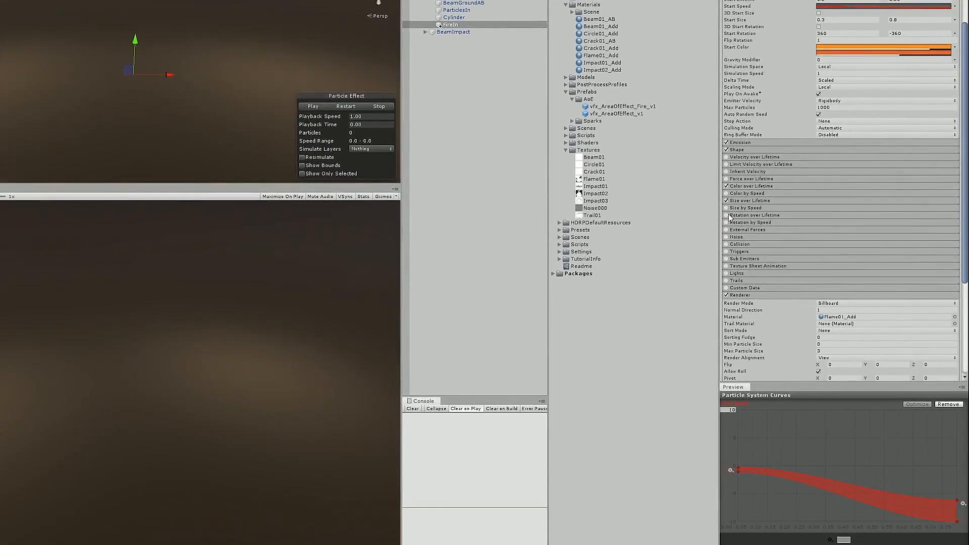
pyautogui.click(726, 215)
pyautogui.click(954, 230)
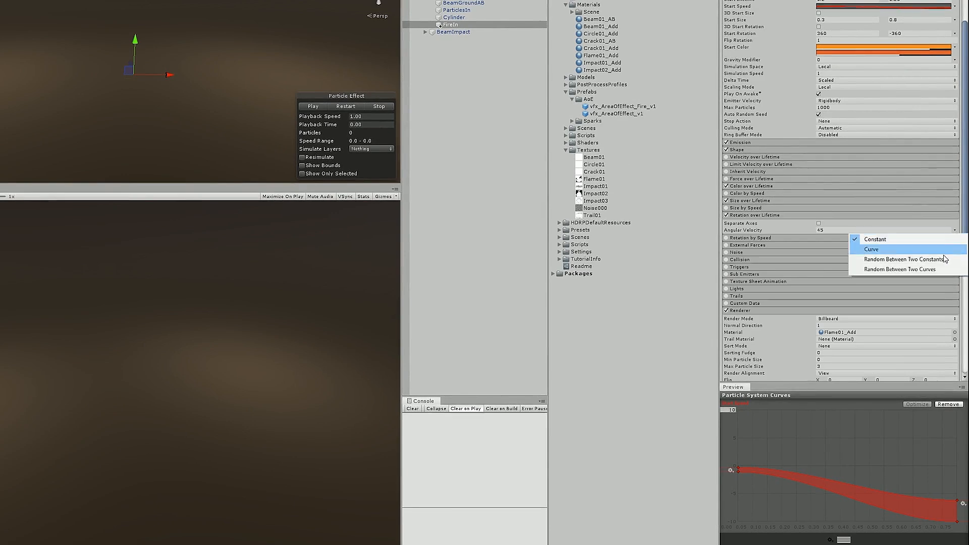
pyautogui.click(903, 259)
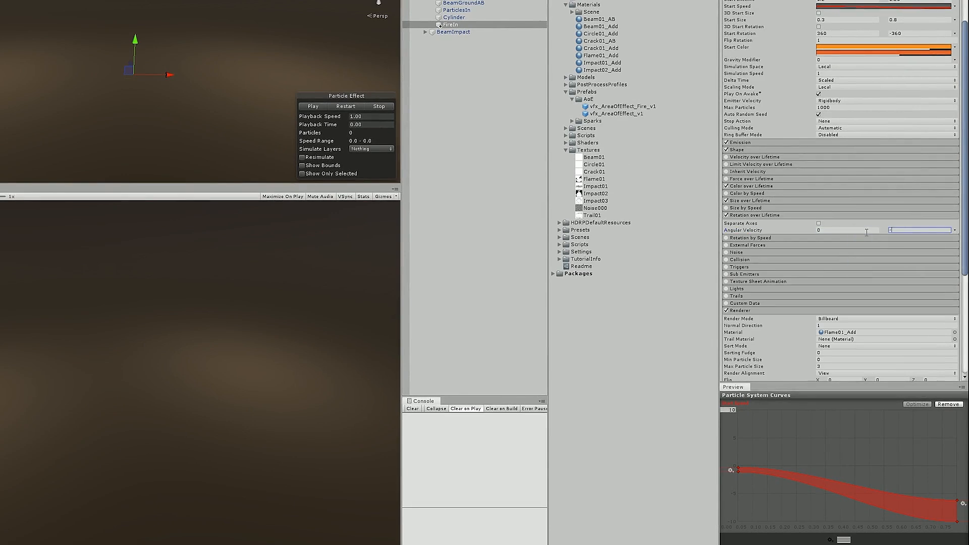
pyautogui.click(863, 232)
pyautogui.click(919, 230)
pyautogui.write('-90')
pyautogui.scroll(-5, 915, 239)
pyautogui.click(338, 109)
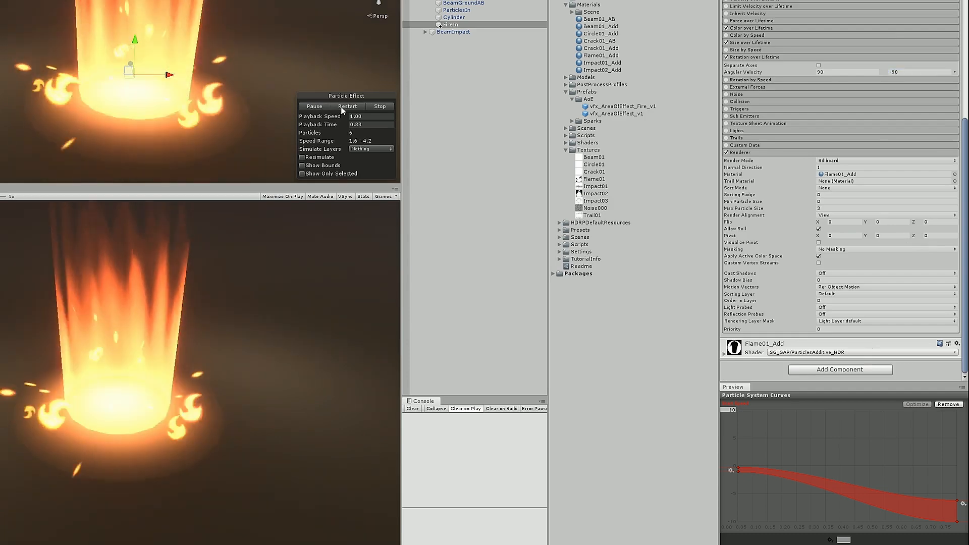
pyautogui.click(345, 107)
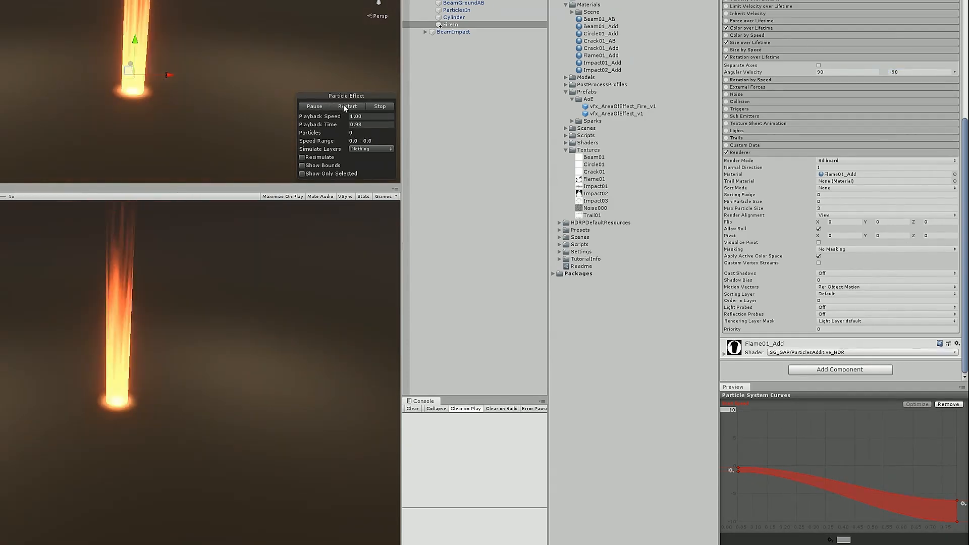
pyautogui.click(345, 108)
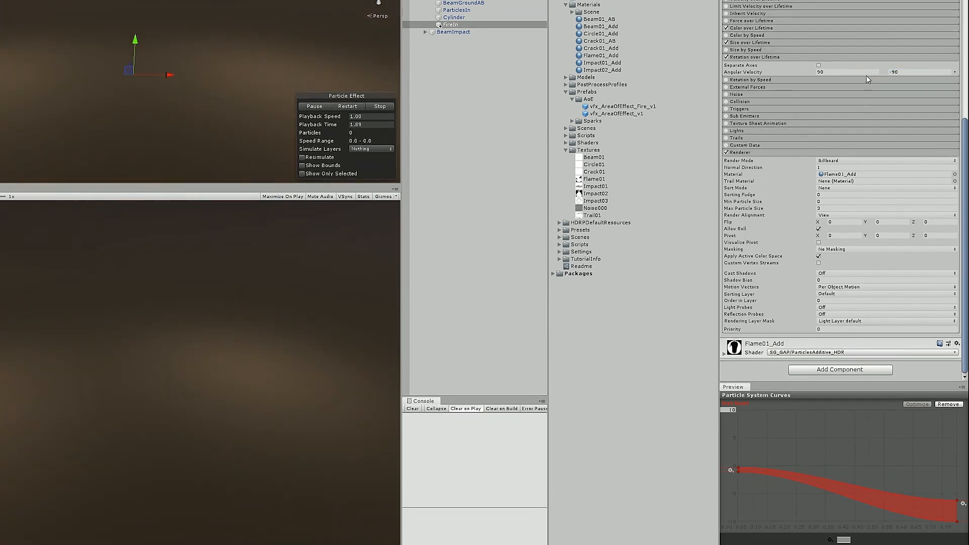
# Set the first Angular Velocity constant of FireIn to 360 and replay the effect several times.
pyautogui.click(863, 73)
pyautogui.write('360')
pyautogui.click(359, 109)
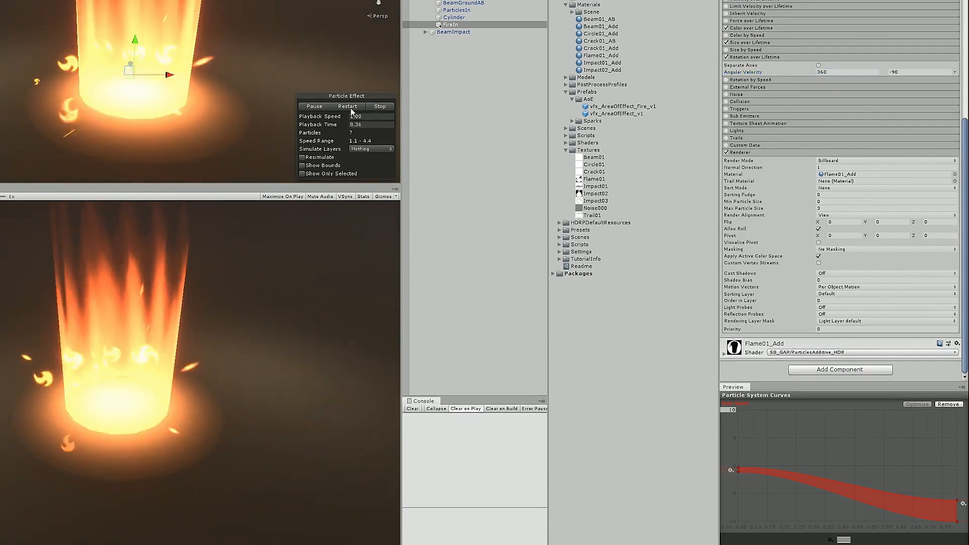
pyautogui.click(352, 109)
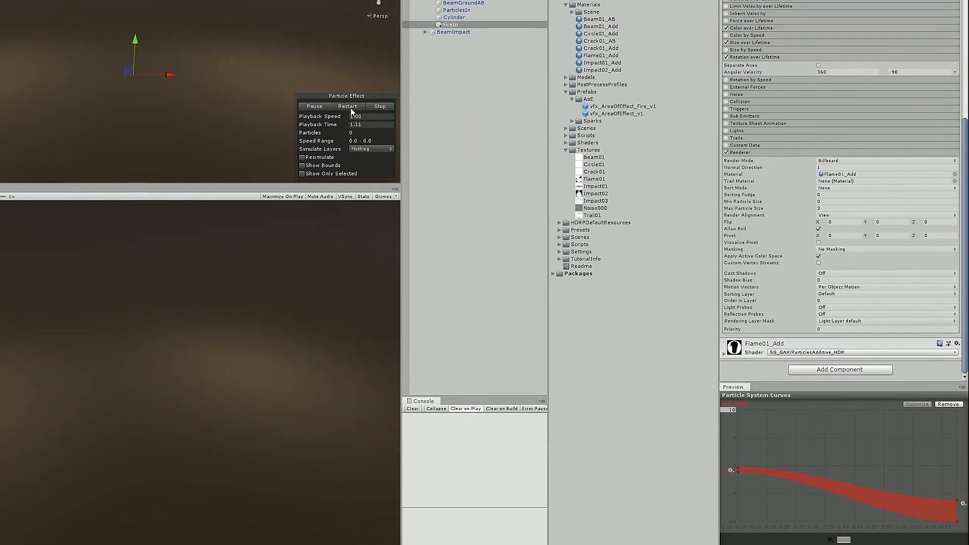
pyautogui.click(352, 109)
pyautogui.click(352, 109)
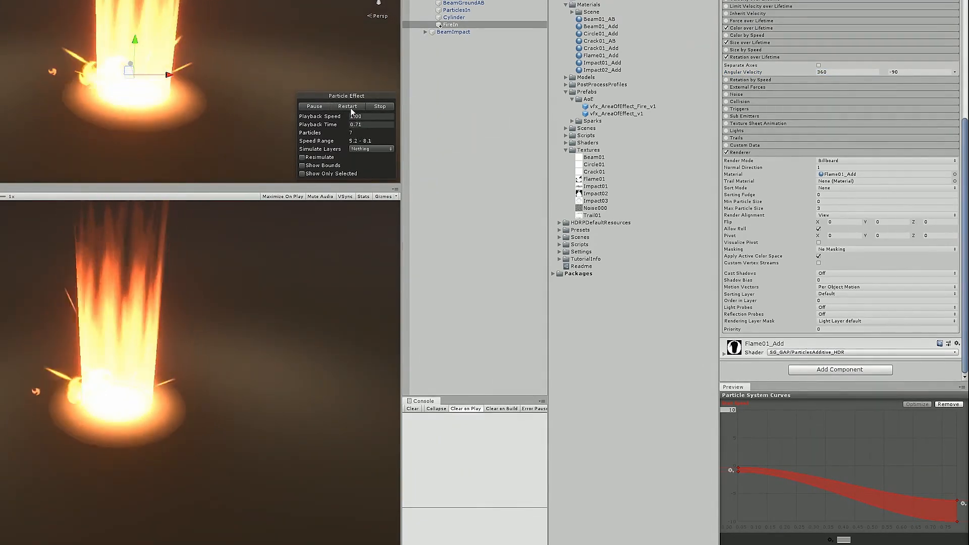
pyautogui.click(352, 109)
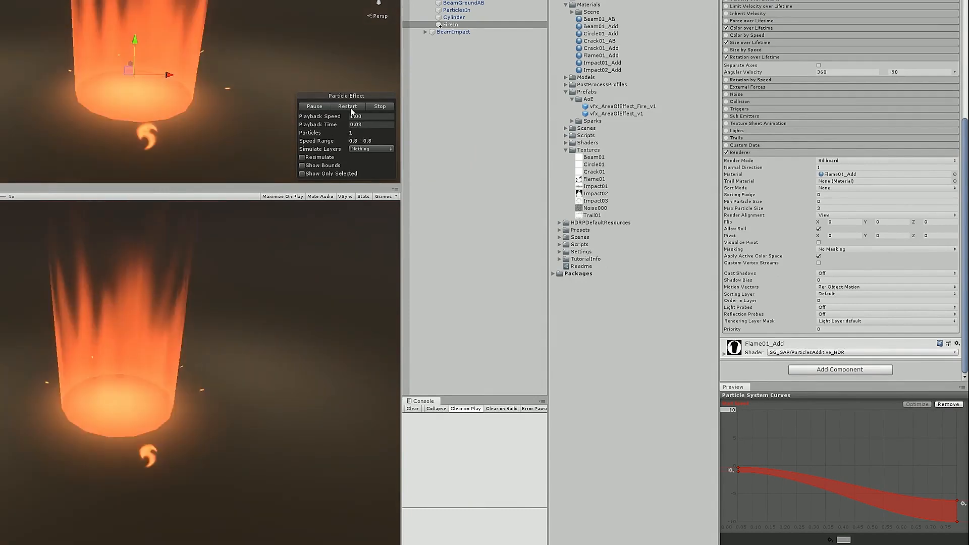
# Duplicate the FireIn system, place the copy under BeamImpact, and rename it FireOut.
pyautogui.click(452, 25)
pyautogui.hotkey('ctrl', 'd')
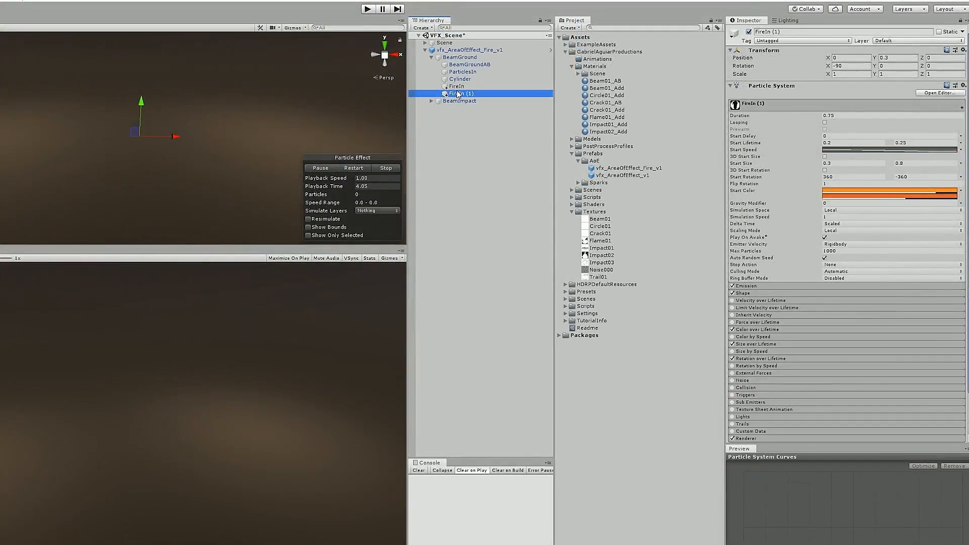
pyautogui.moveTo(458, 93); pyautogui.dragTo(458, 102)
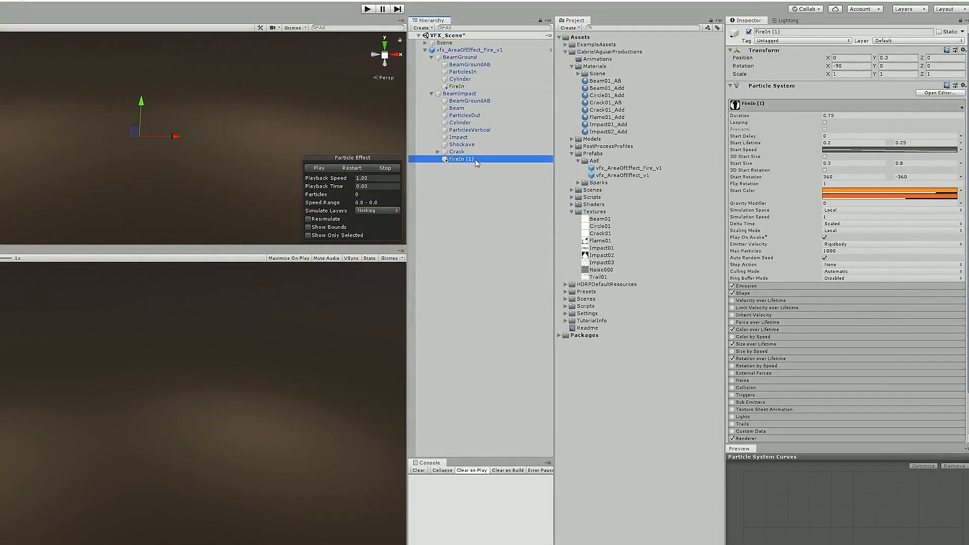
pyautogui.click(459, 160)
pyautogui.write('FireO')
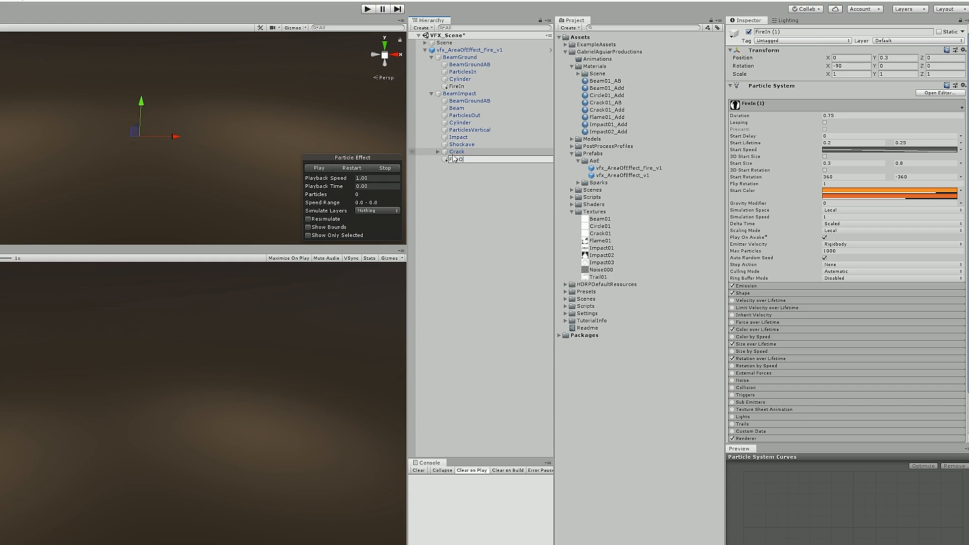
pyautogui.write('ut')
# Check the Crack system's Start Delay and set FireOut's Start Delay to 1.2 to match.
pyautogui.click(453, 155)
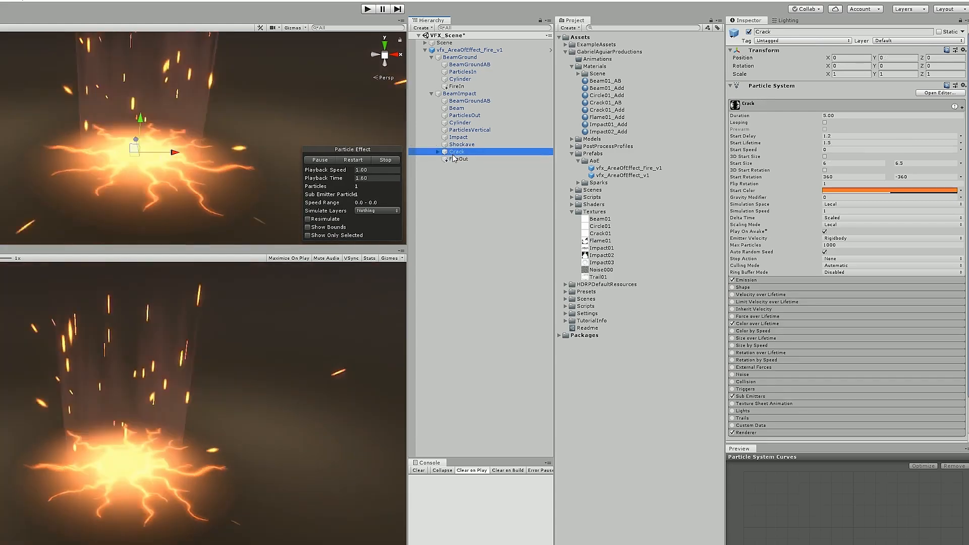
pyautogui.click(455, 158)
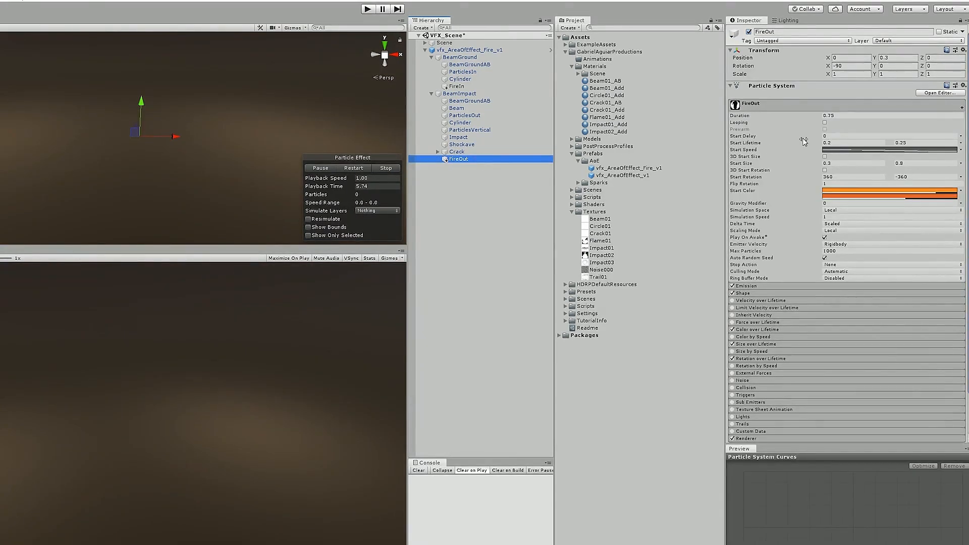
pyautogui.click(834, 136)
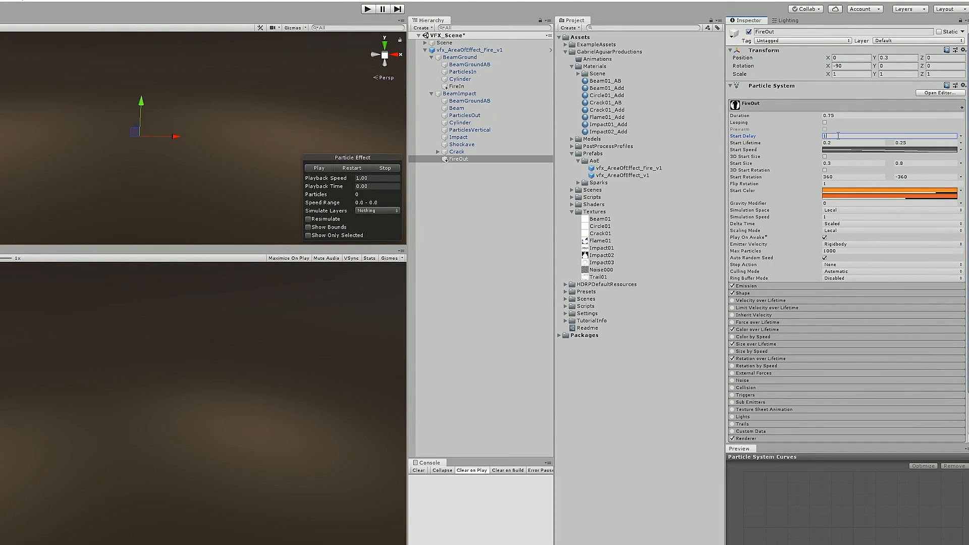
pyautogui.press('Return')
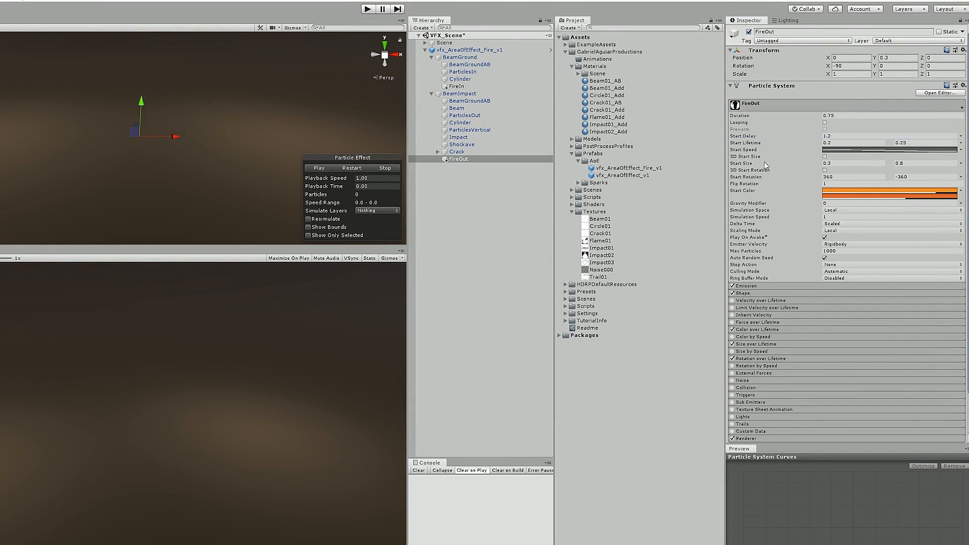
# Set FireOut's emission Rate over Time to 0 and add a burst entry.
pyautogui.click(784, 286)
pyautogui.click(841, 294)
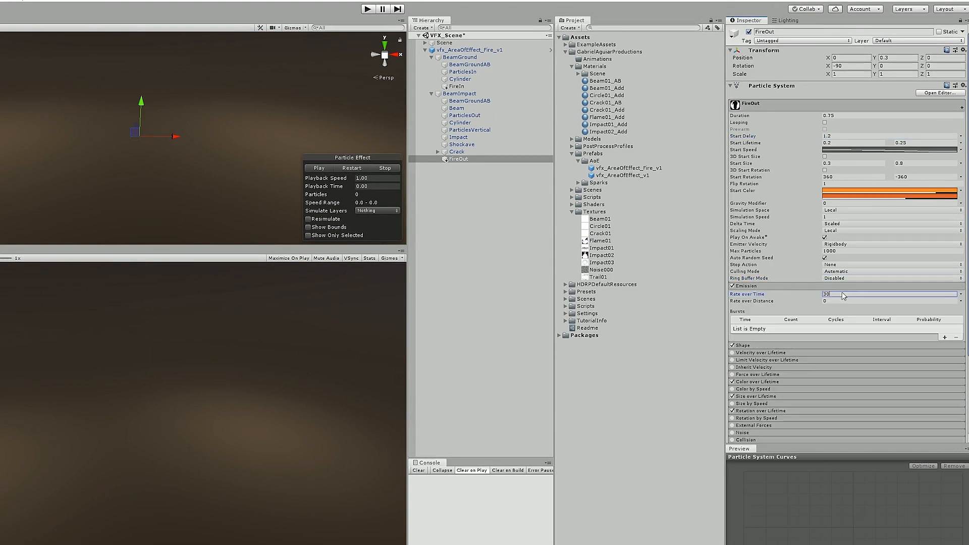
pyautogui.write('0')
pyautogui.click(944, 337)
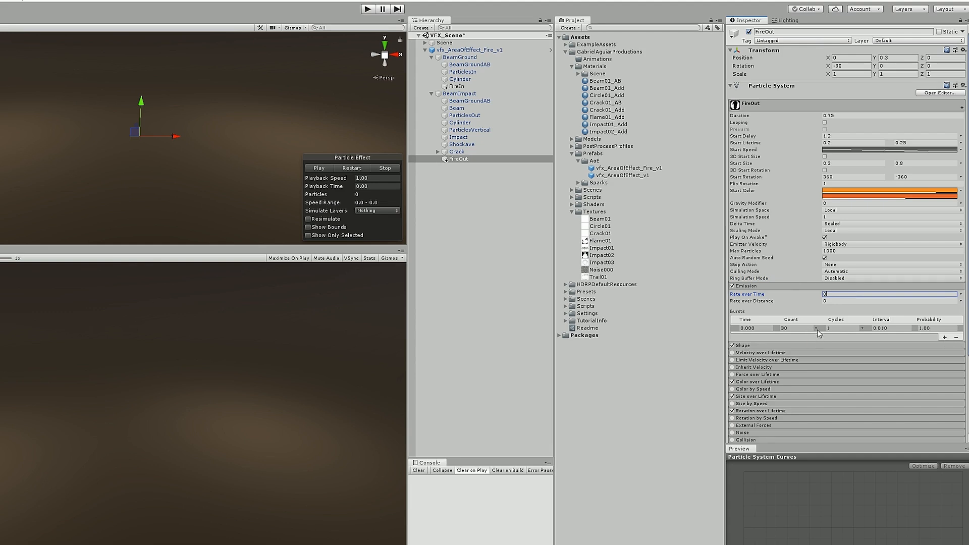
# Make FireOut's burst Count random between 5 and 7, and set the second Start Lifetime constant to 0.5.
pyautogui.click(815, 329)
pyautogui.click(843, 359)
pyautogui.click(784, 329)
pyautogui.write('5')
pyautogui.click(806, 328)
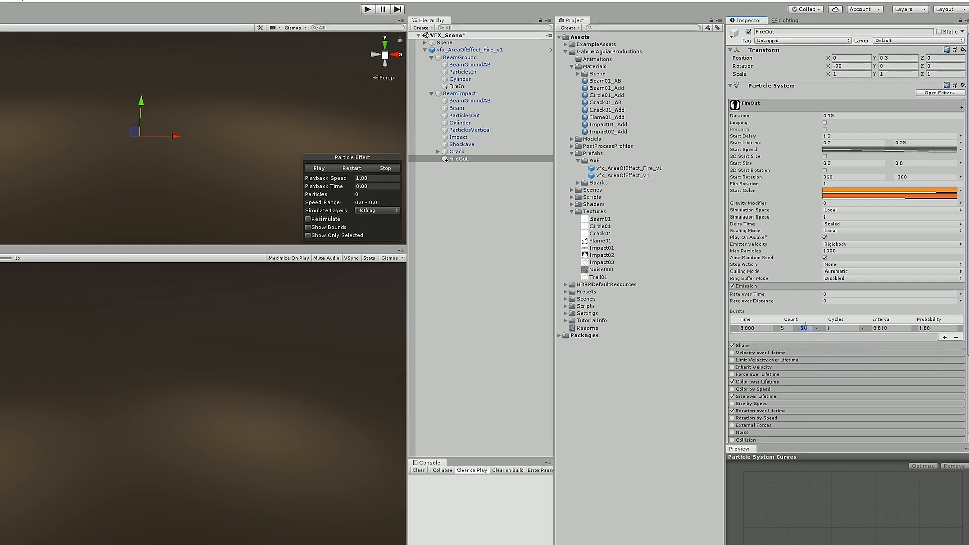
pyautogui.press('BackSpace')
pyautogui.write('7')
pyautogui.click(910, 144)
pyautogui.write('0.5')
# Reshape FireOut's Start Speed curves into a positive range that decreases over time, with the curve scale set to 5.
pyautogui.click(893, 152)
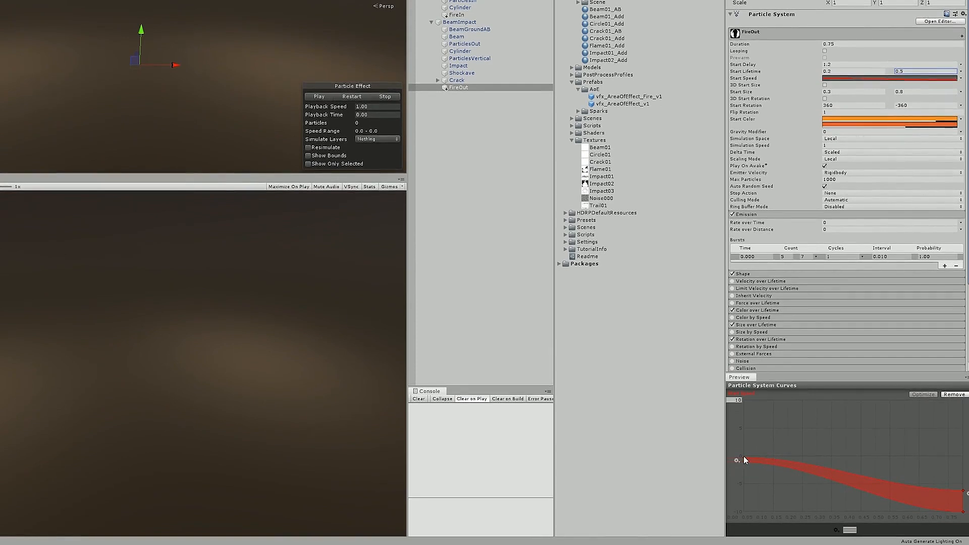
pyautogui.moveTo(744, 458); pyautogui.dragTo(742, 424)
pyautogui.moveTo(744, 462); pyautogui.dragTo(741, 422)
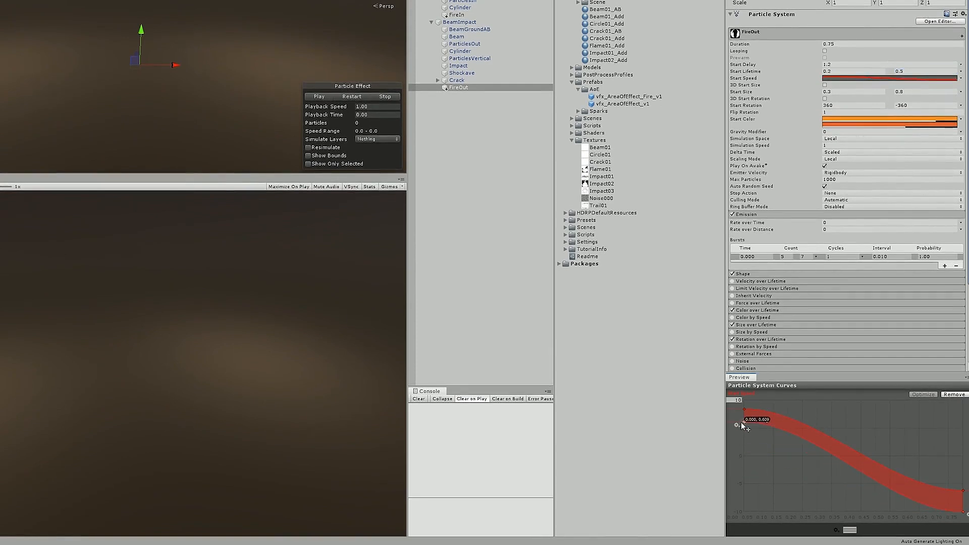
pyautogui.moveTo(963, 490); pyautogui.dragTo(962, 444)
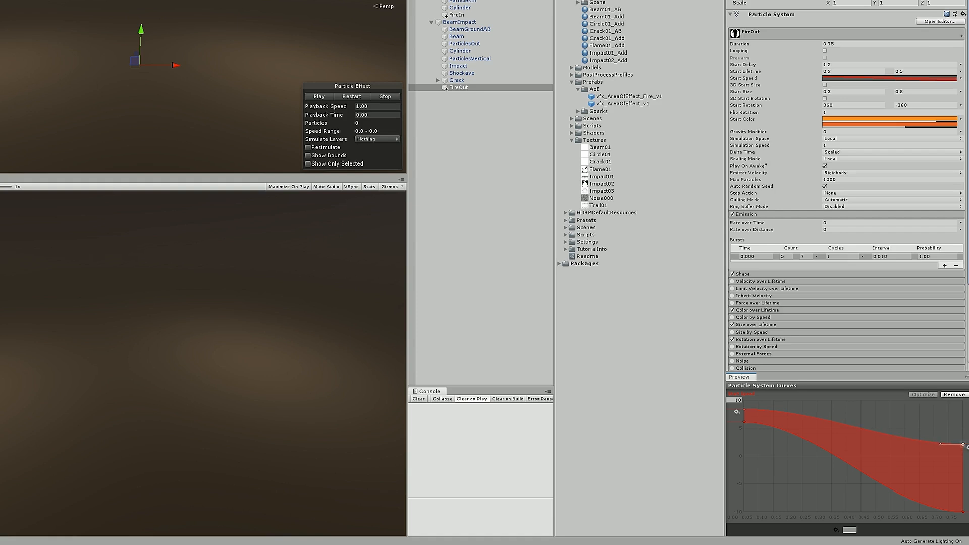
pyautogui.moveTo(962, 511); pyautogui.dragTo(963, 453)
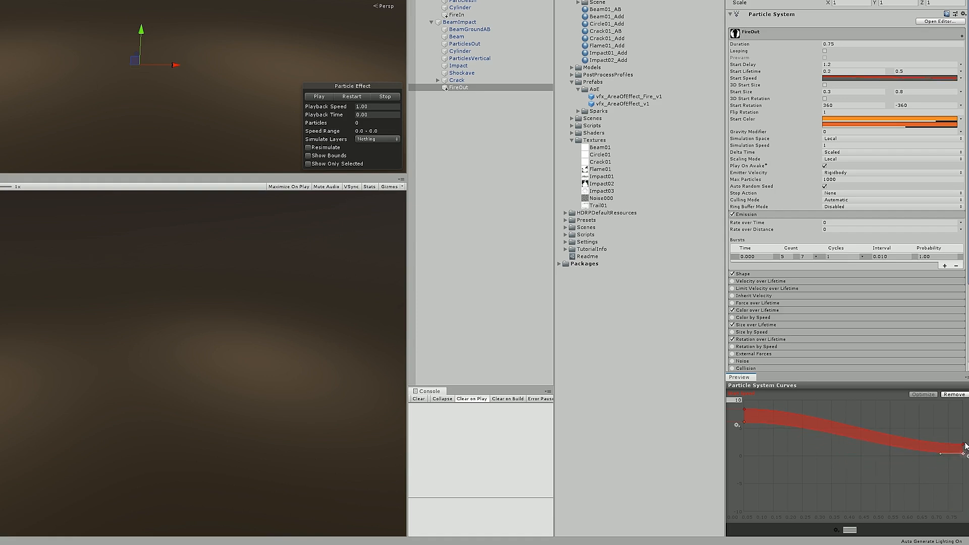
pyautogui.moveTo(741, 437); pyautogui.dragTo(743, 446)
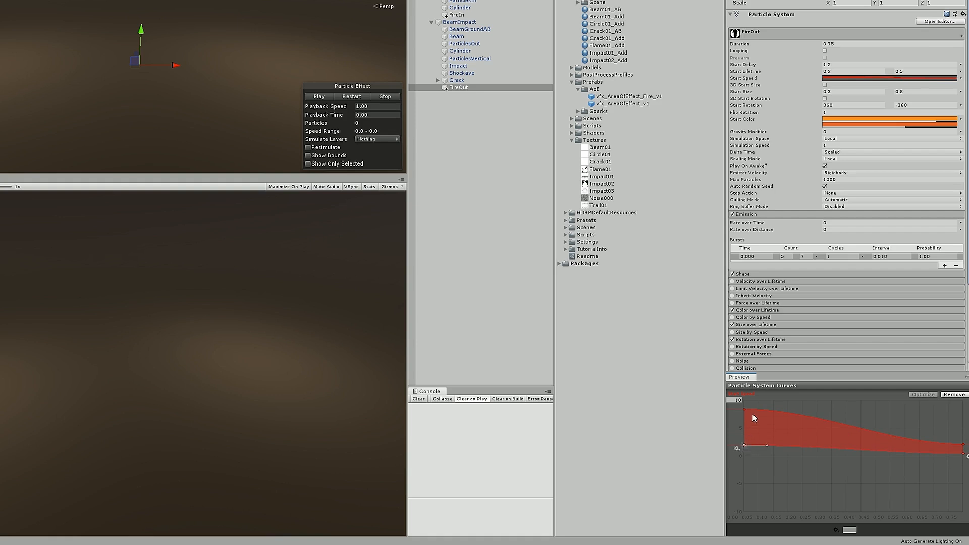
pyautogui.moveTo(747, 411); pyautogui.dragTo(744, 406)
pyautogui.click(738, 400)
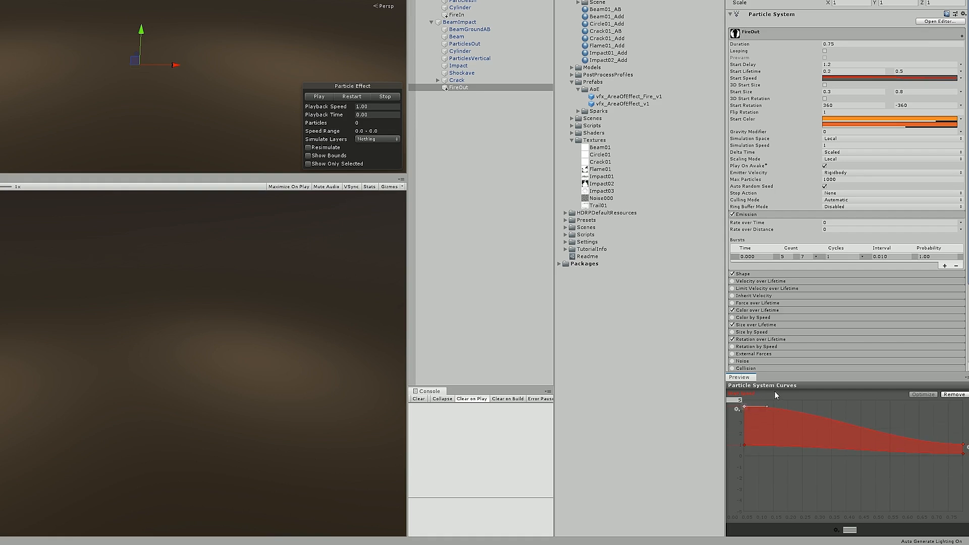
pyautogui.press('Return')
pyautogui.click(355, 96)
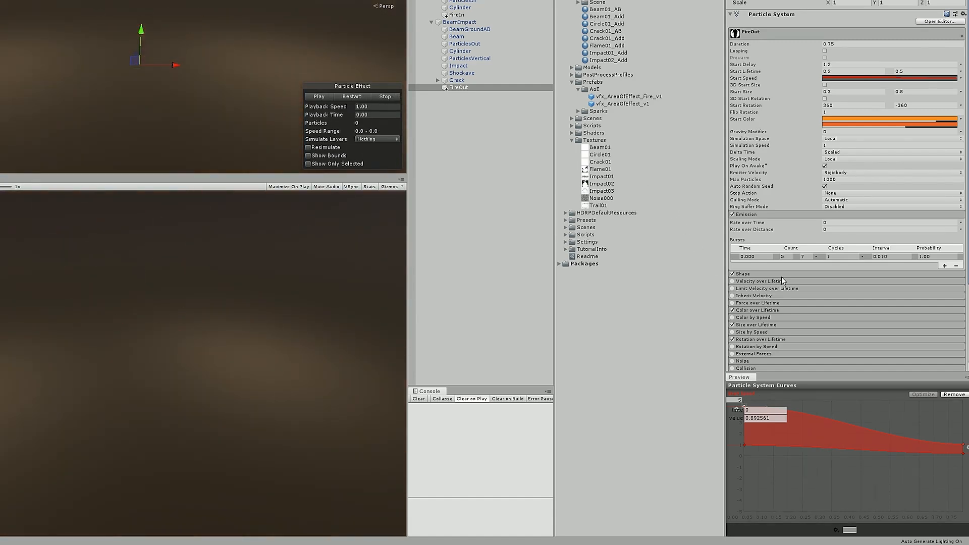
# Set the radius of FireOut's circle emission shape to 1 and replay the effect.
pyautogui.click(782, 275)
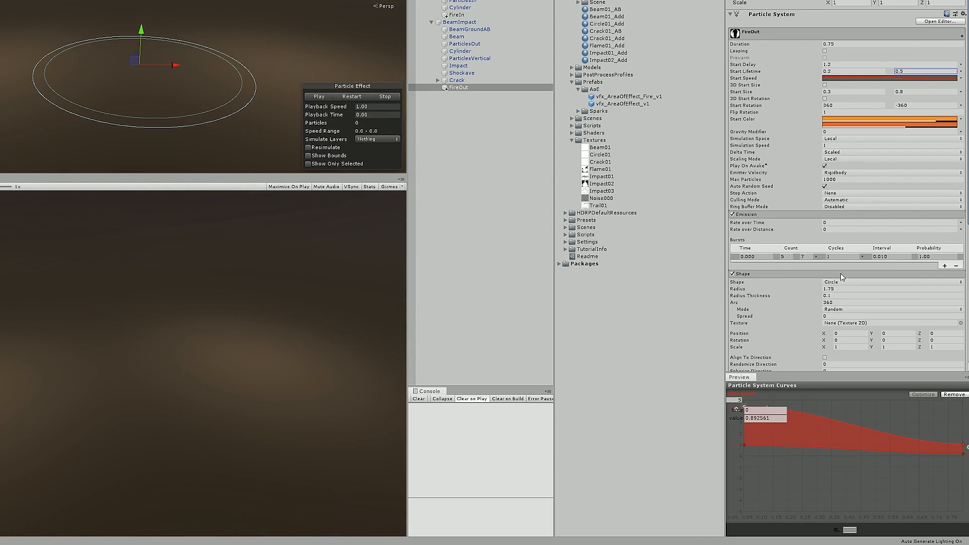
pyautogui.click(842, 291)
pyautogui.write('1')
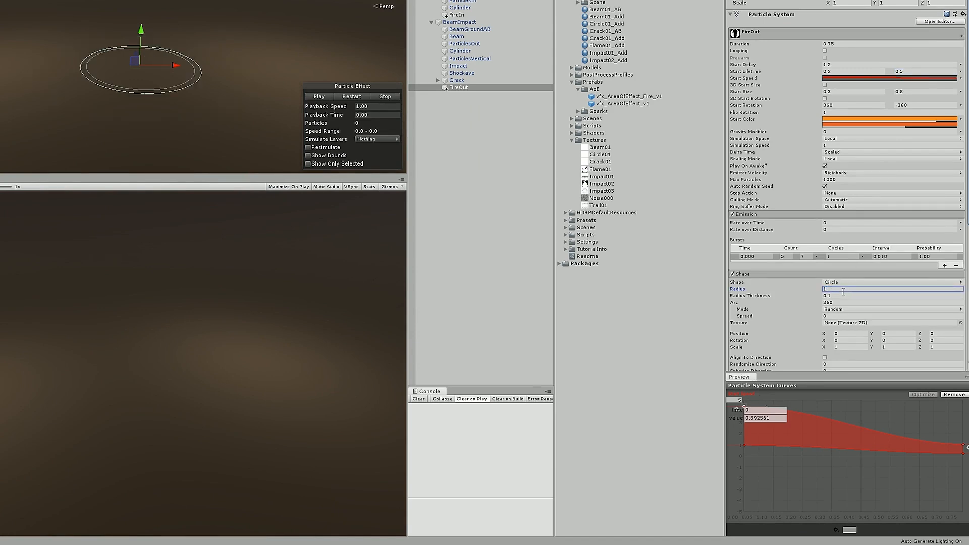
pyautogui.click(360, 97)
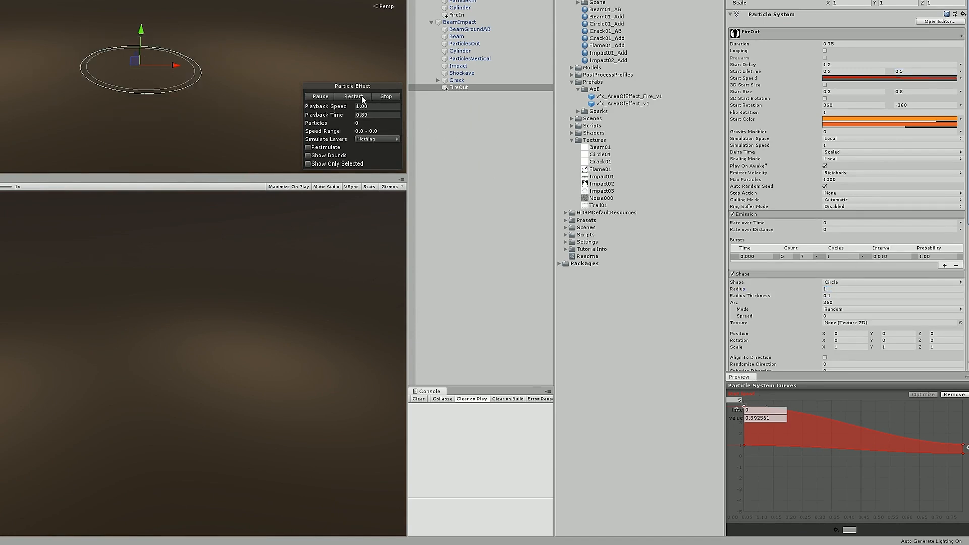
pyautogui.click(362, 96)
pyautogui.click(323, 97)
pyautogui.scroll(-5, 774, 217)
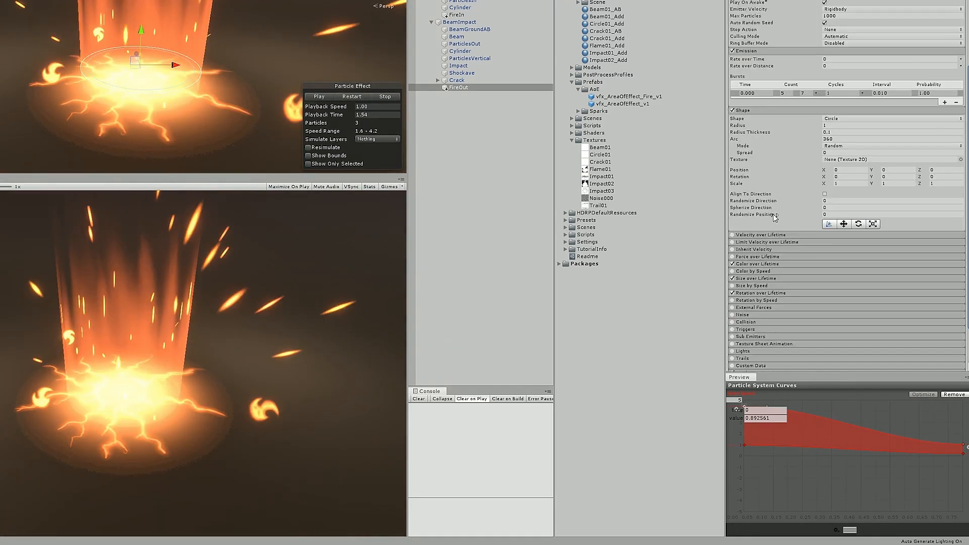
pyautogui.click(776, 111)
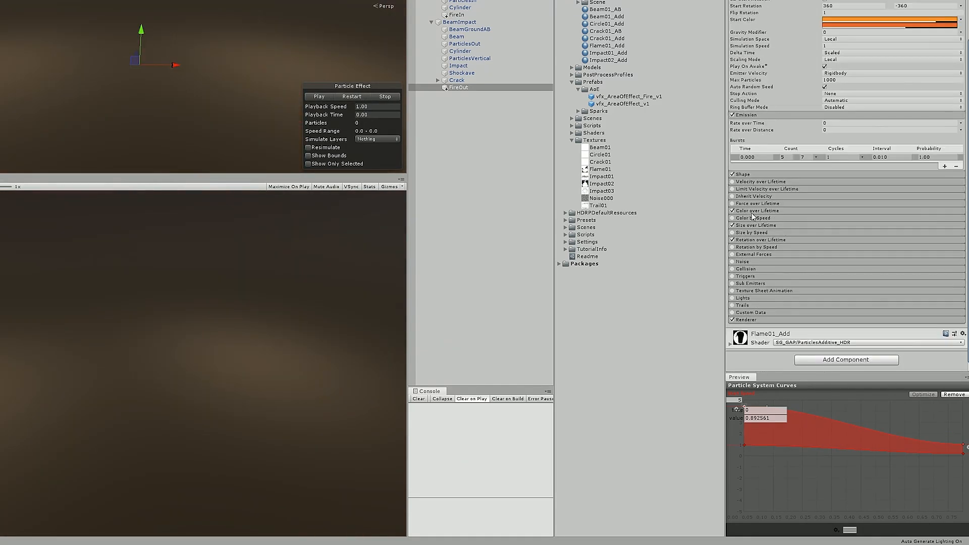
# Move the opaque alpha key of FireOut's Color over Lifetime gradient close to the gradient's start.
pyautogui.click(752, 212)
pyautogui.click(831, 219)
pyautogui.click(569, 115)
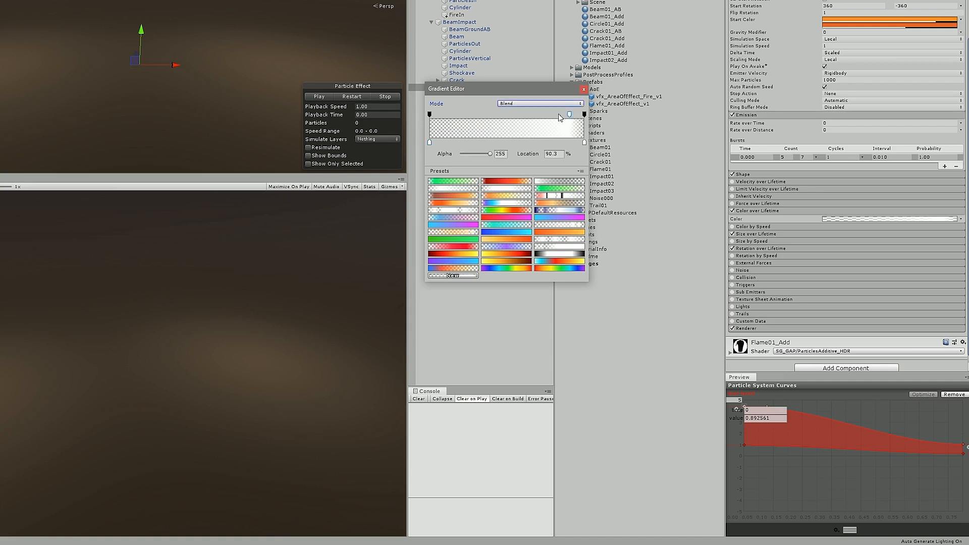
pyautogui.moveTo(558, 115); pyautogui.dragTo(444, 117)
pyautogui.click(584, 90)
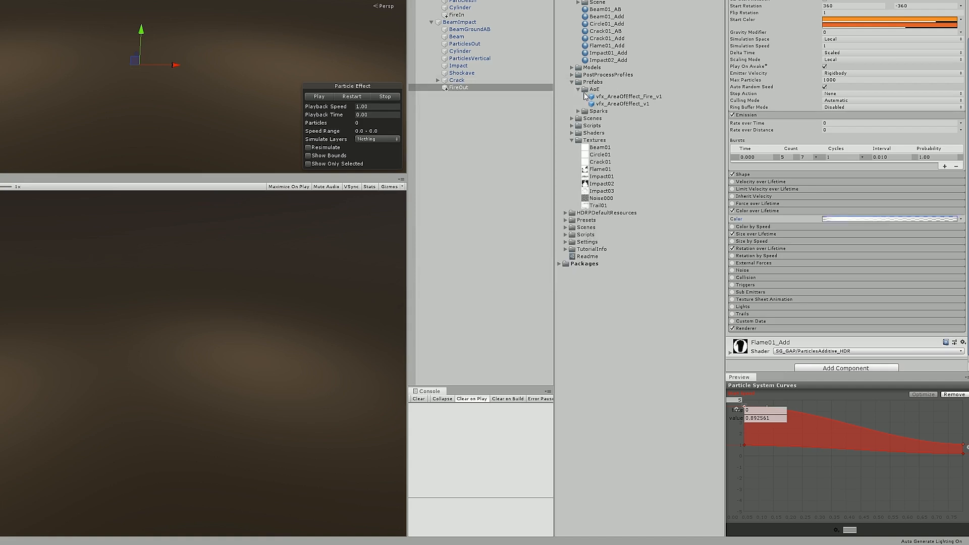
# Reshape FireOut's Size over Lifetime curve by raising its starting size and adjusting its end key, and replay the effect.
pyautogui.click(798, 233)
pyautogui.click(841, 249)
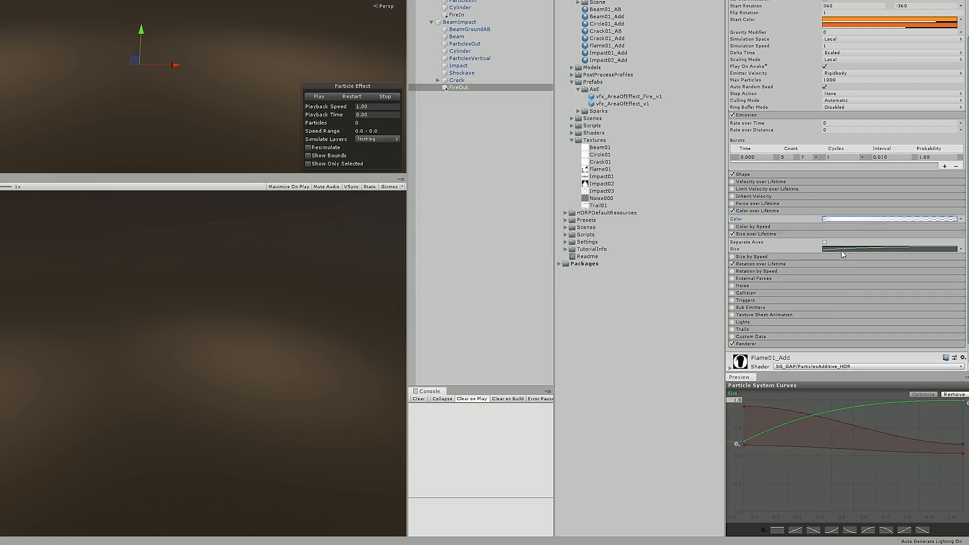
pyautogui.moveTo(744, 441); pyautogui.dragTo(744, 413)
pyautogui.moveTo(963, 401); pyautogui.dragTo(942, 430)
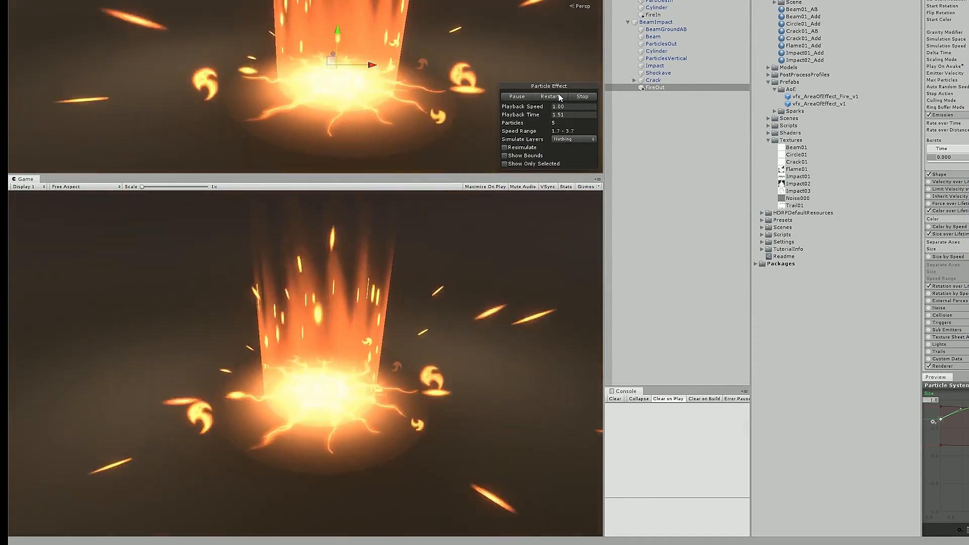
pyautogui.click(549, 96)
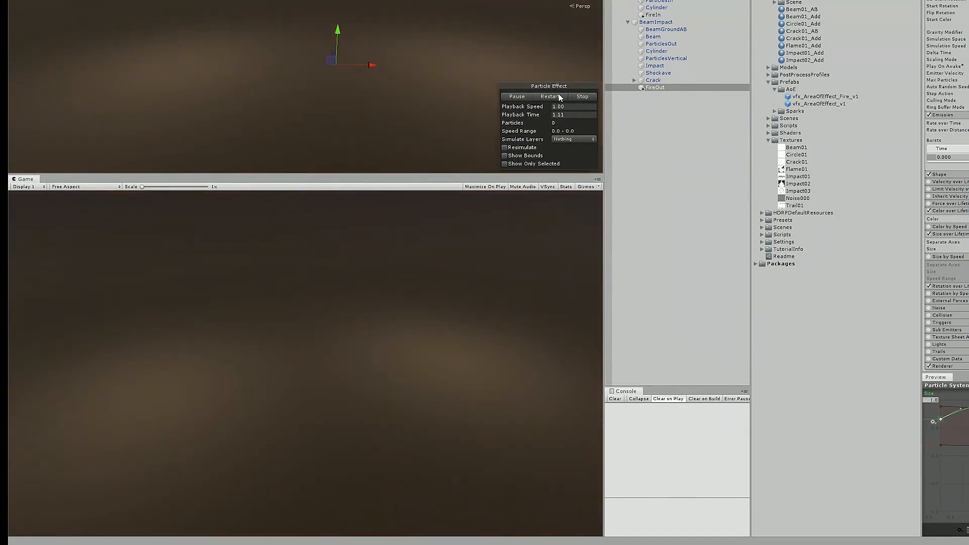
pyautogui.click(558, 95)
# Replay the whole effect from BeamImpact several times to examine how the FireOut flames burst outward.
pyautogui.click(614, 22)
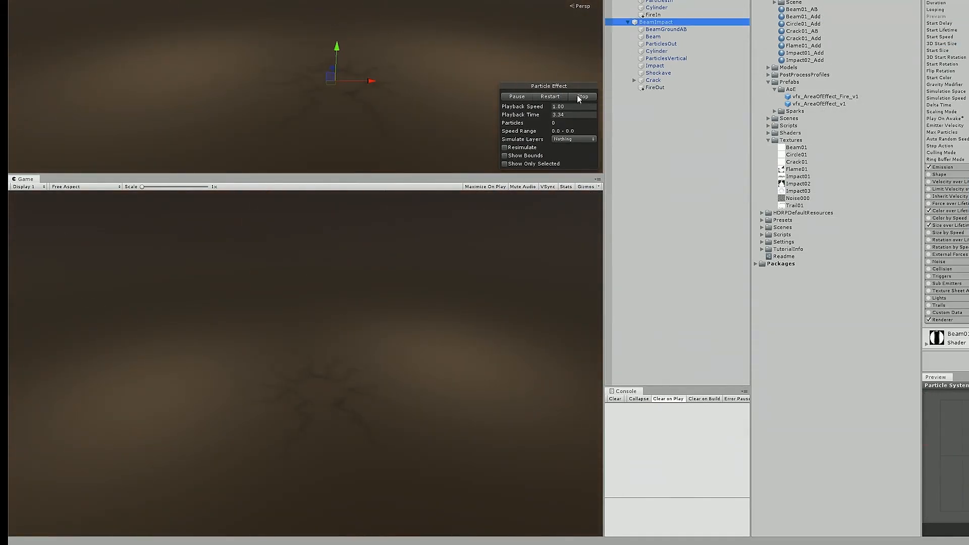
pyautogui.click(578, 96)
pyautogui.click(555, 94)
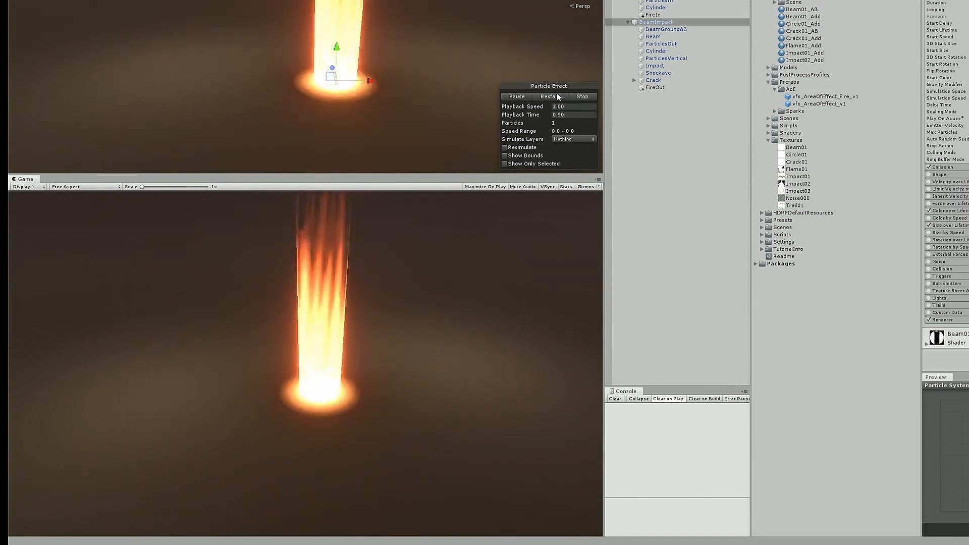
pyautogui.click(559, 95)
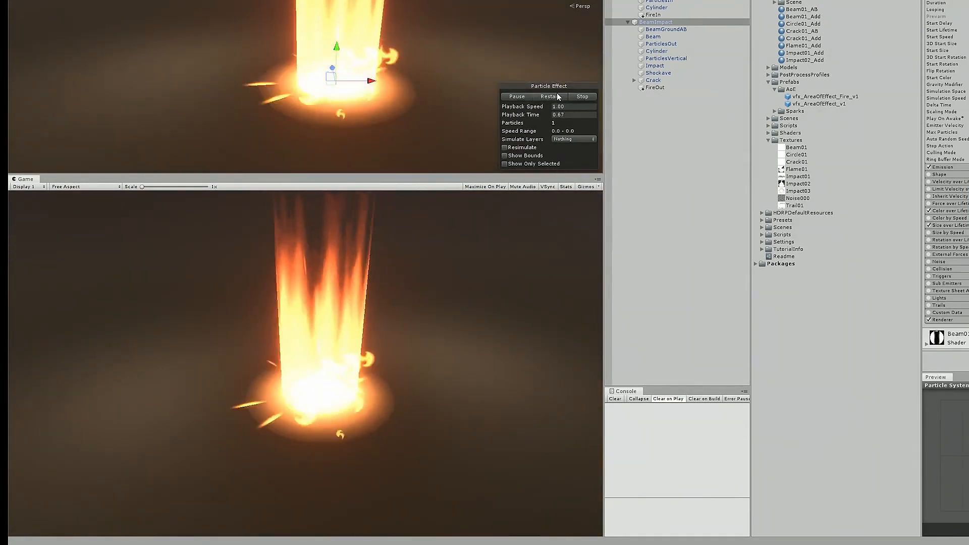
pyautogui.click(558, 96)
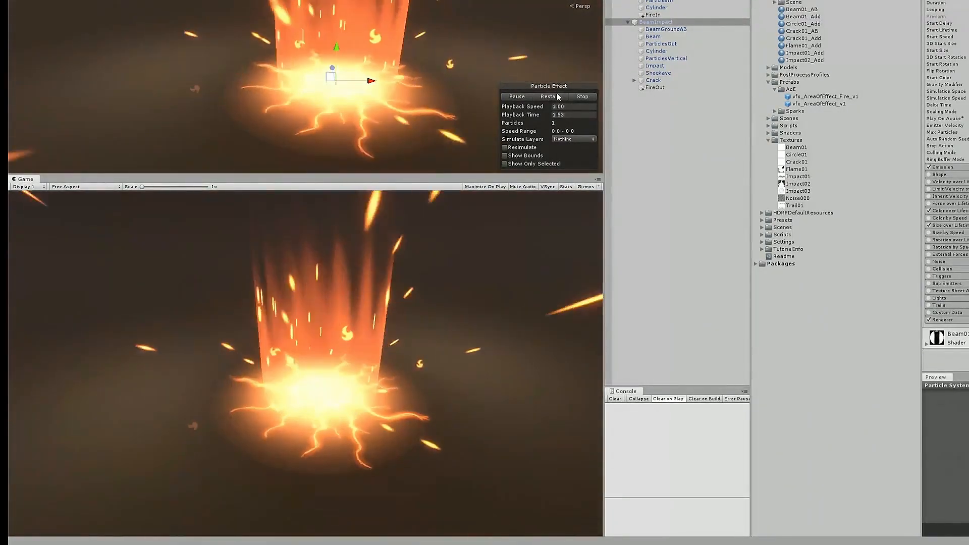
pyautogui.click(585, 96)
pyautogui.click(639, 130)
pyautogui.click(655, 22)
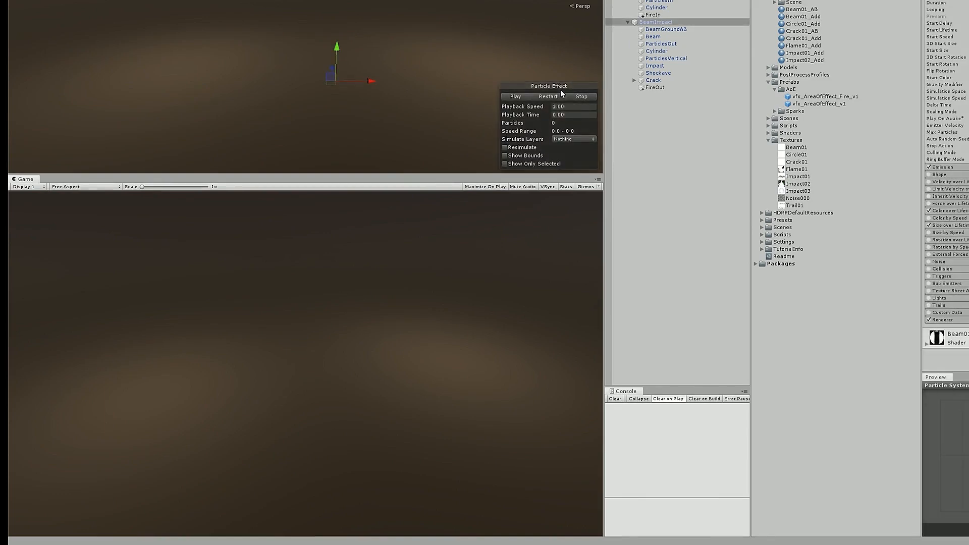
pyautogui.click(556, 95)
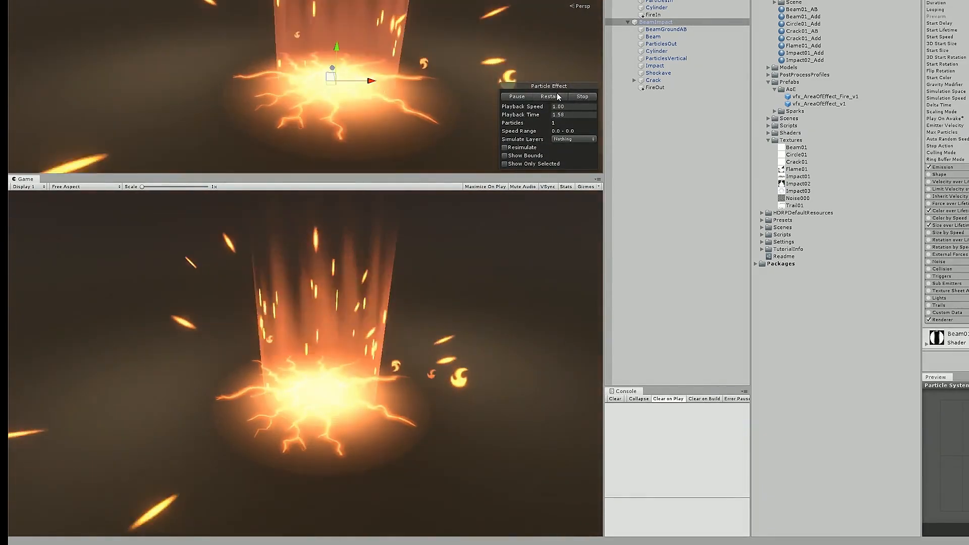
pyautogui.click(557, 96)
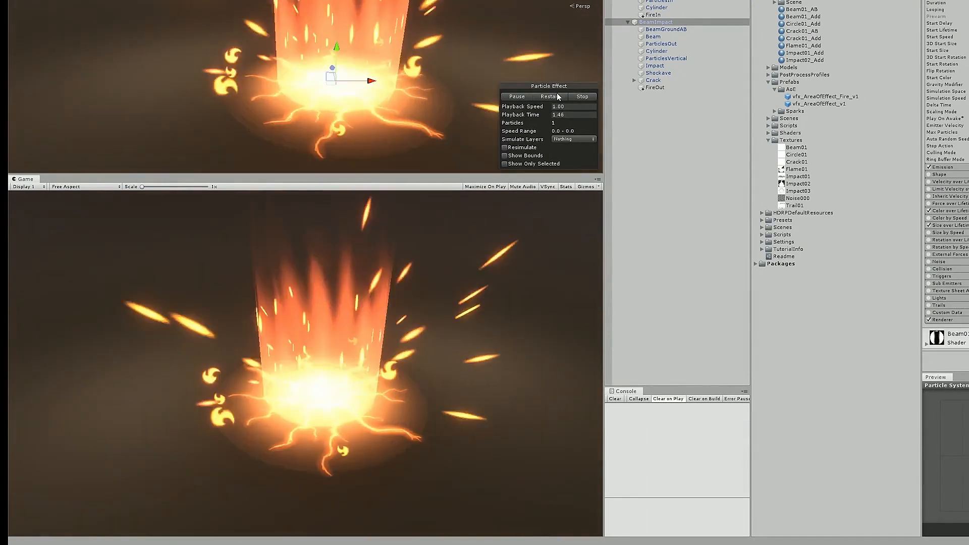
pyautogui.click(558, 96)
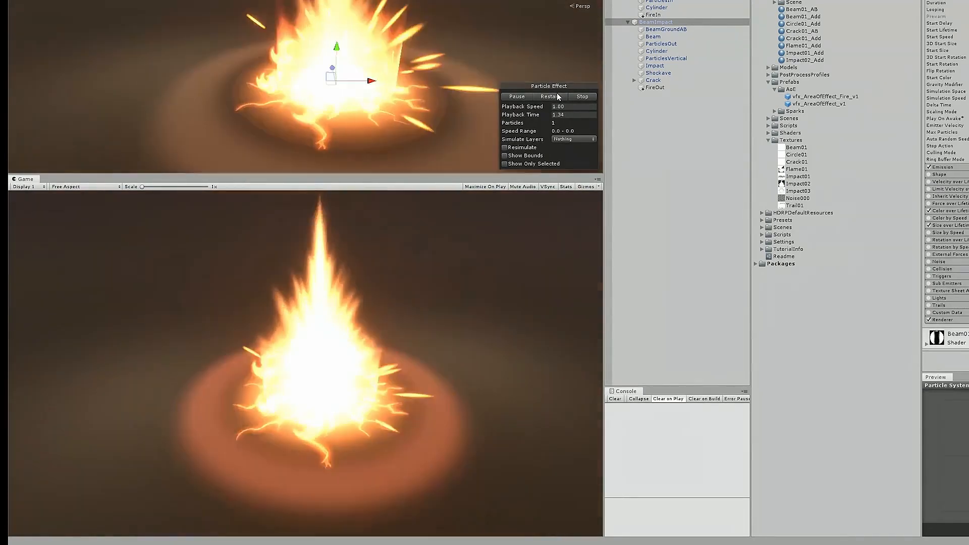
pyautogui.click(558, 96)
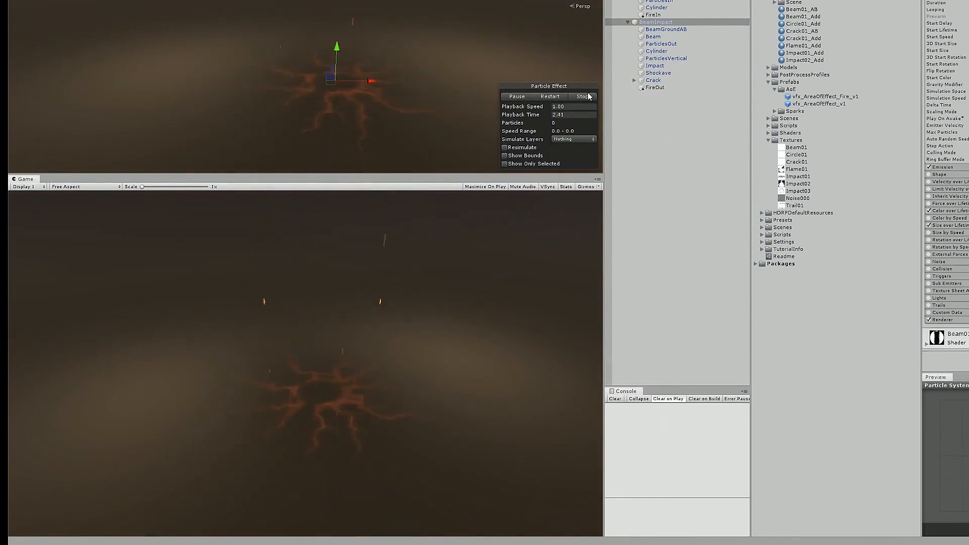
pyautogui.click(634, 136)
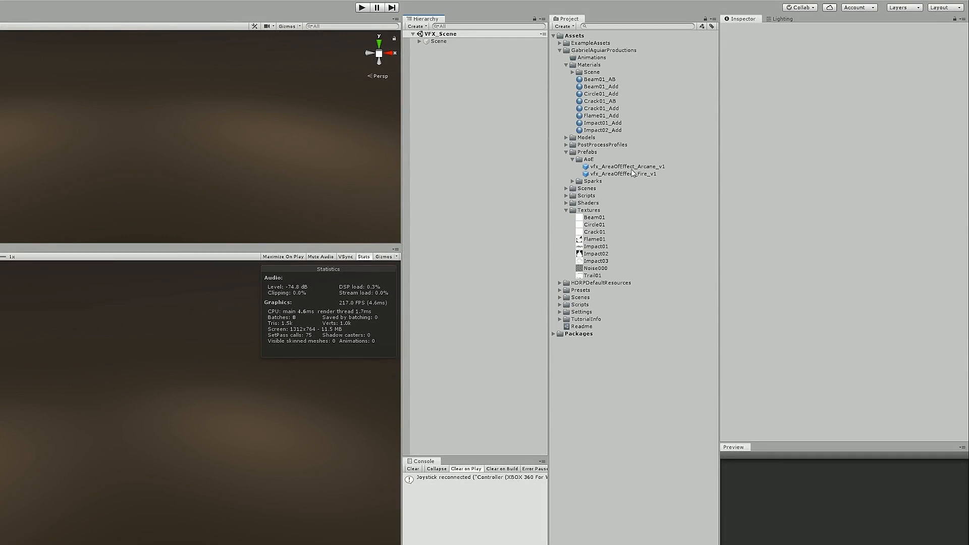
# Create the original prefab vfx_AreaOfEffect_Nature_v1 in the AoE folder from a renamed scene copy of vfx_AreaOfEffect_Arcane_v1.
pyautogui.moveTo(631, 168); pyautogui.dragTo(494, 76)
pyautogui.click(494, 48)
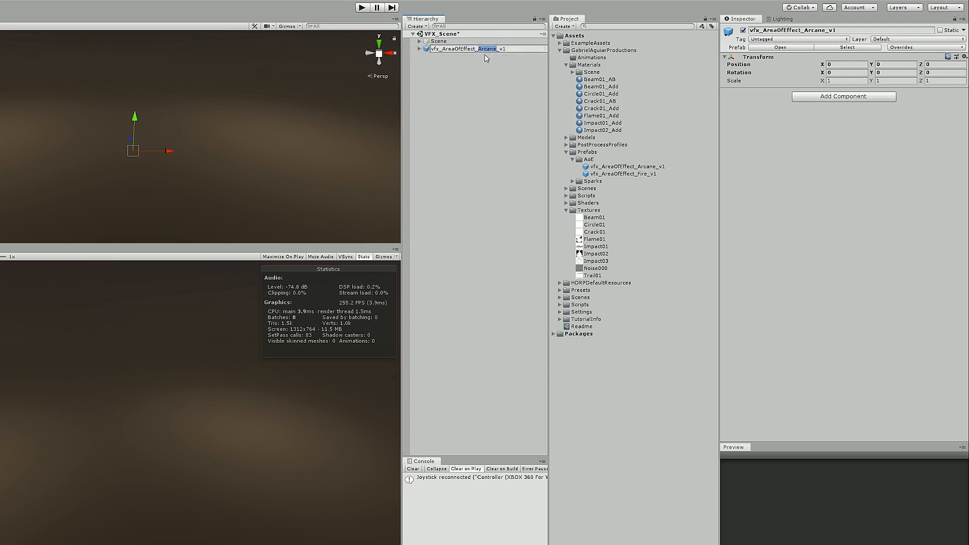
pyautogui.write('Nature')
pyautogui.press('Return')
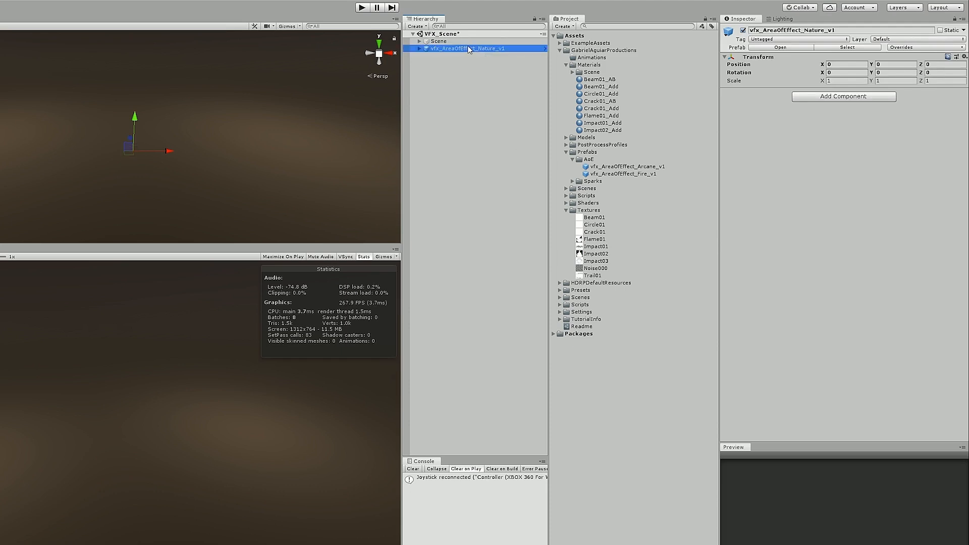
pyautogui.moveTo(472, 49); pyautogui.dragTo(597, 162)
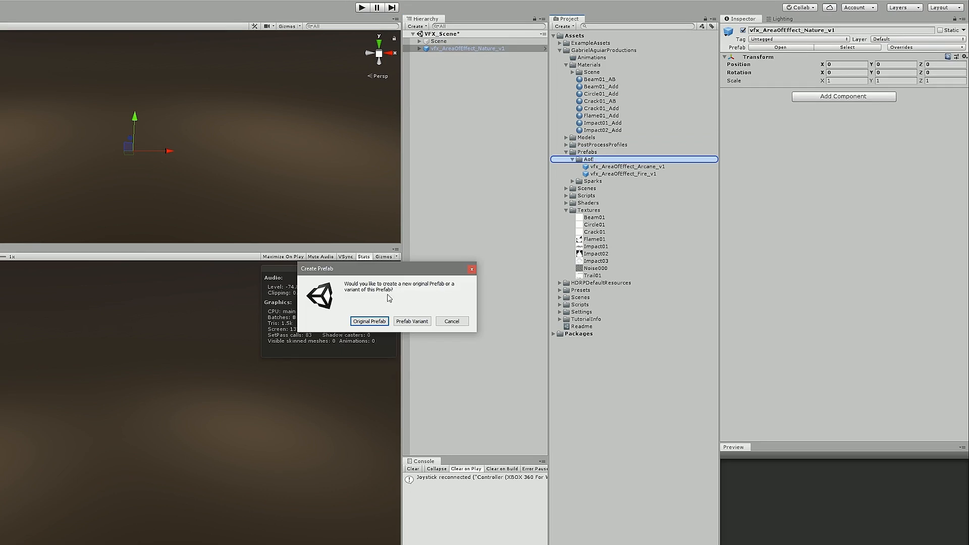
pyautogui.click(368, 317)
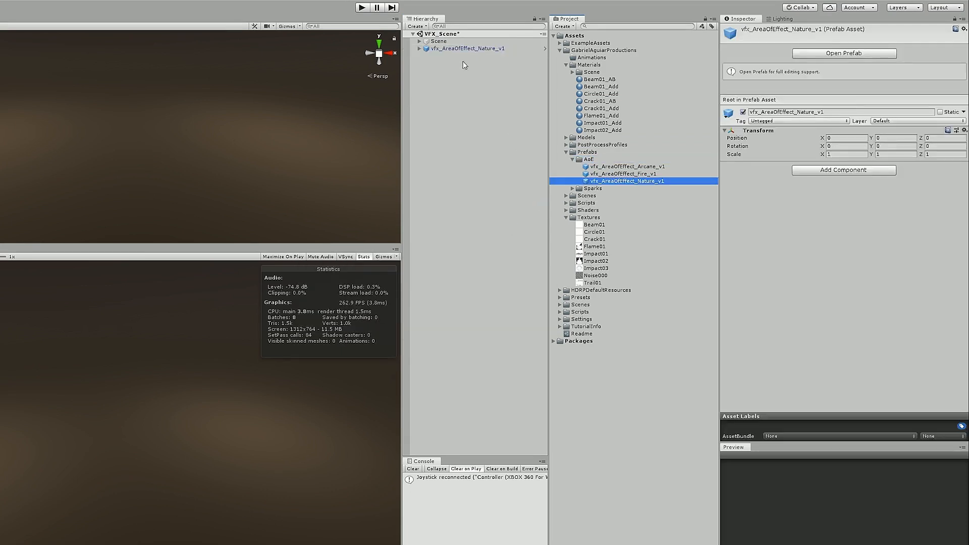
# Set the Start Color of the Nature effect's BeamGround system to green 87CA4B and replay the effect.
pyautogui.click(419, 49)
pyautogui.click(425, 55)
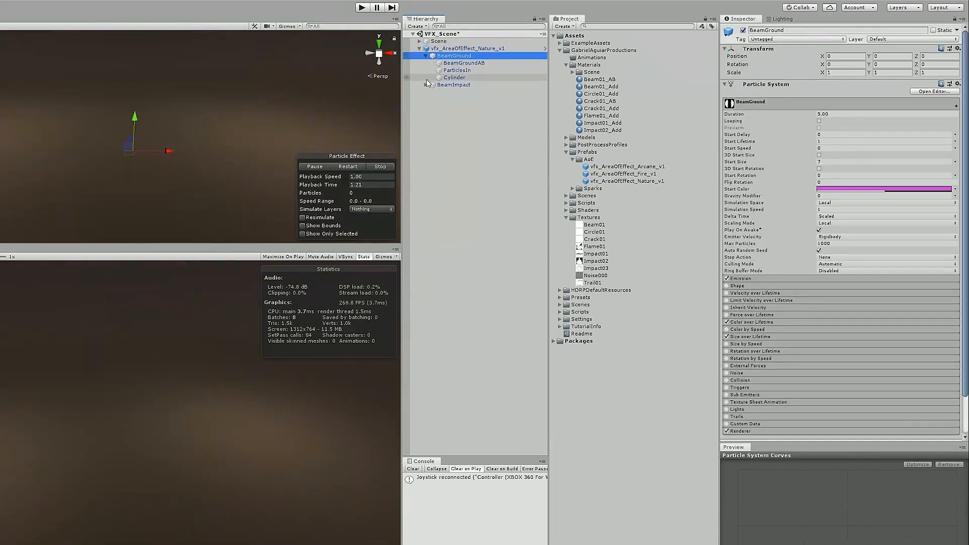
pyautogui.click(868, 189)
pyautogui.moveTo(511, 232); pyautogui.dragTo(492, 159)
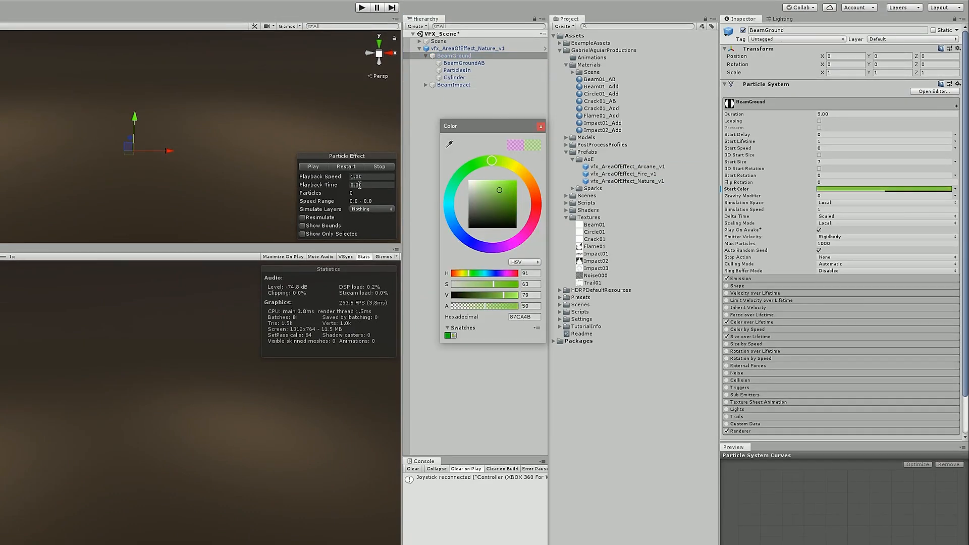
pyautogui.click(348, 171)
pyautogui.click(347, 170)
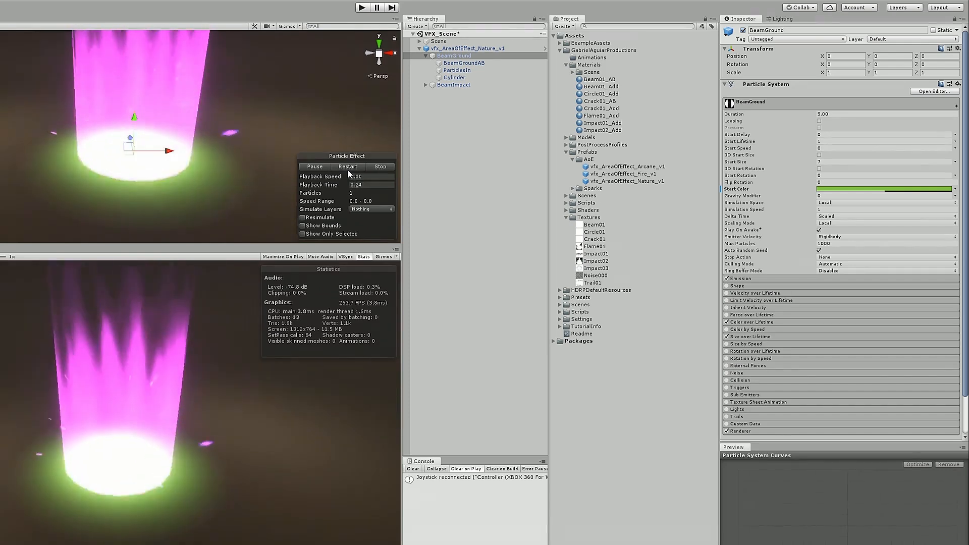
# Set the two Start Colors of BeamGround's ParticlesIn system to greens A9F32B and 6DE02D, with alpha 63 on the second.
pyautogui.click(460, 71)
pyautogui.click(834, 189)
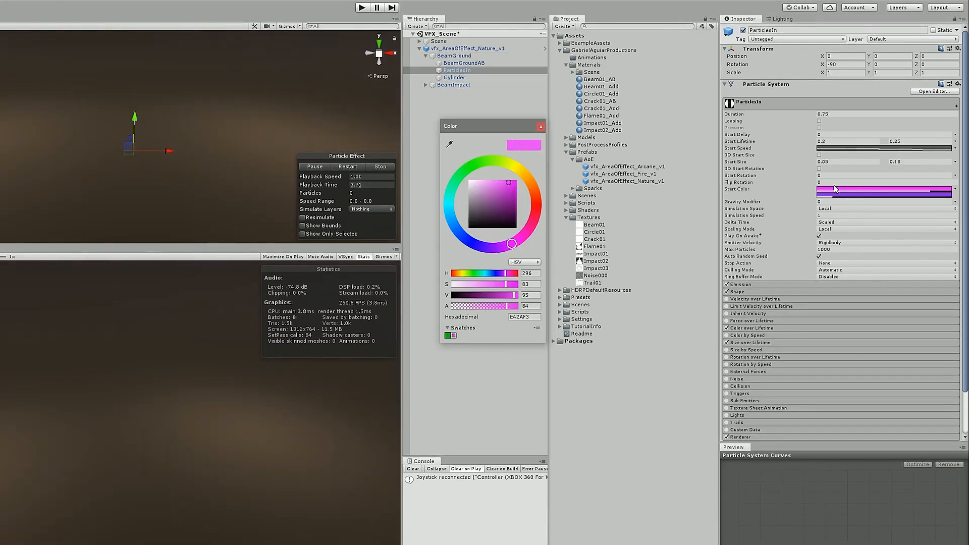
pyautogui.click(499, 162)
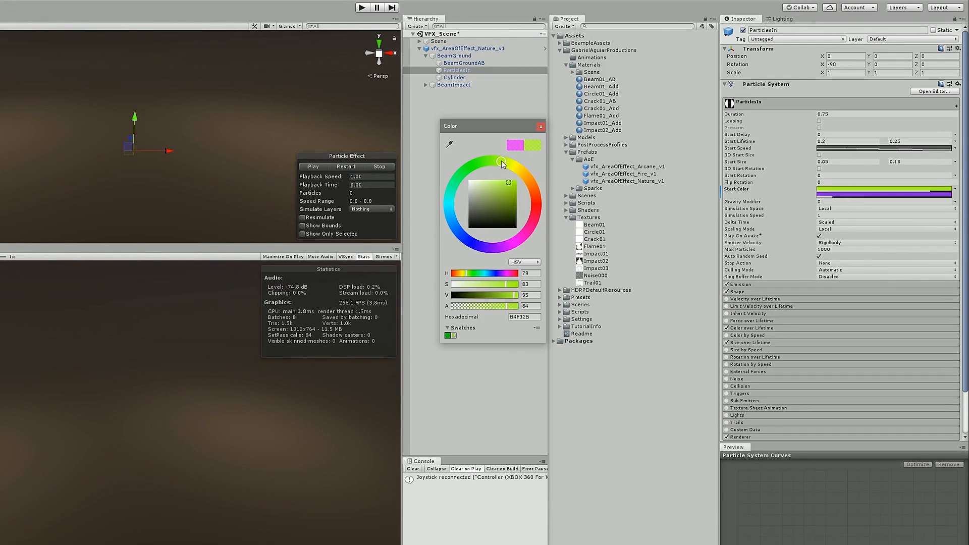
pyautogui.moveTo(501, 161); pyautogui.dragTo(498, 161)
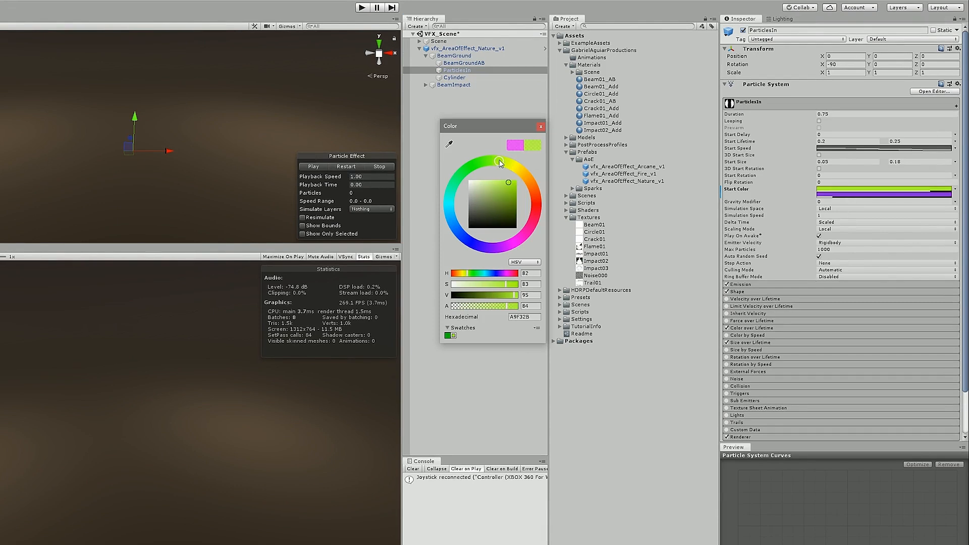
pyautogui.click(540, 127)
pyautogui.click(896, 196)
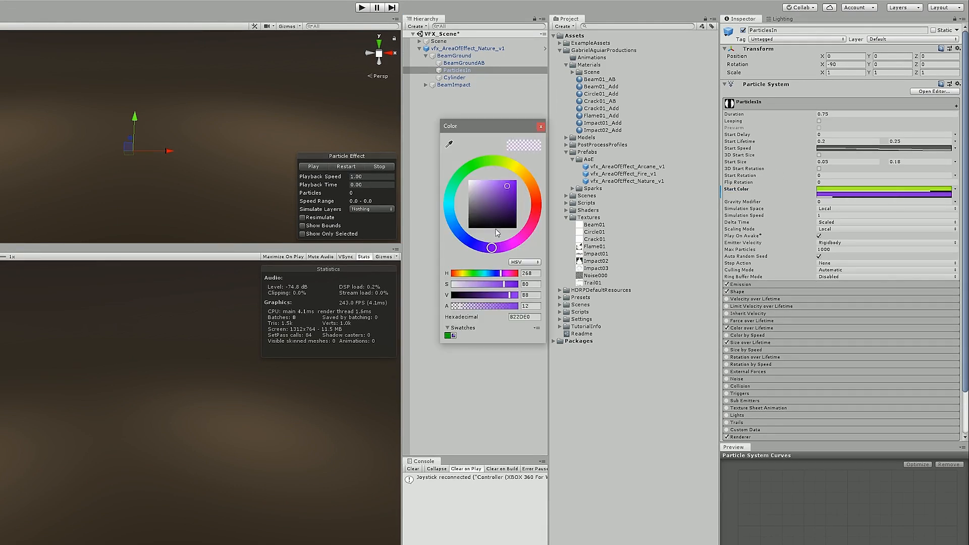
pyautogui.click(492, 305)
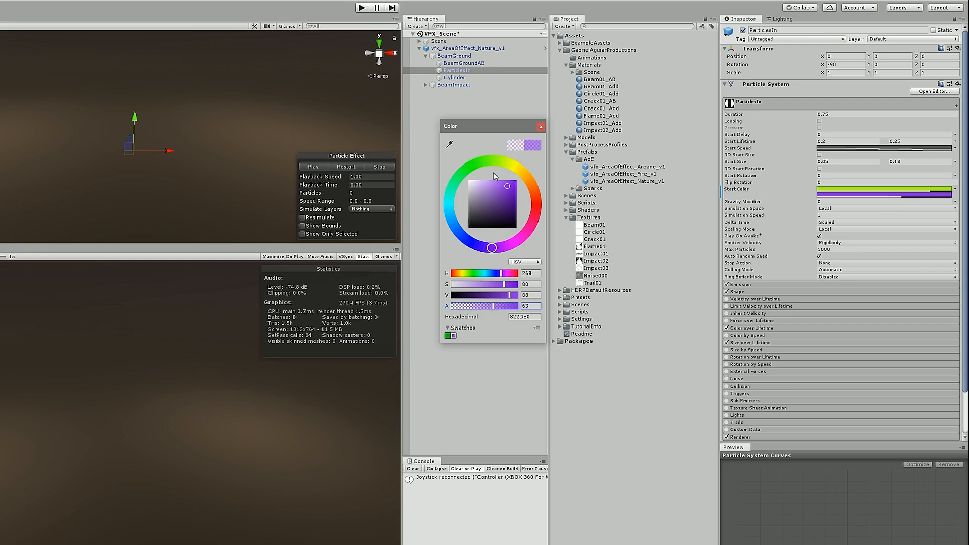
pyautogui.moveTo(498, 165); pyautogui.dragTo(485, 156)
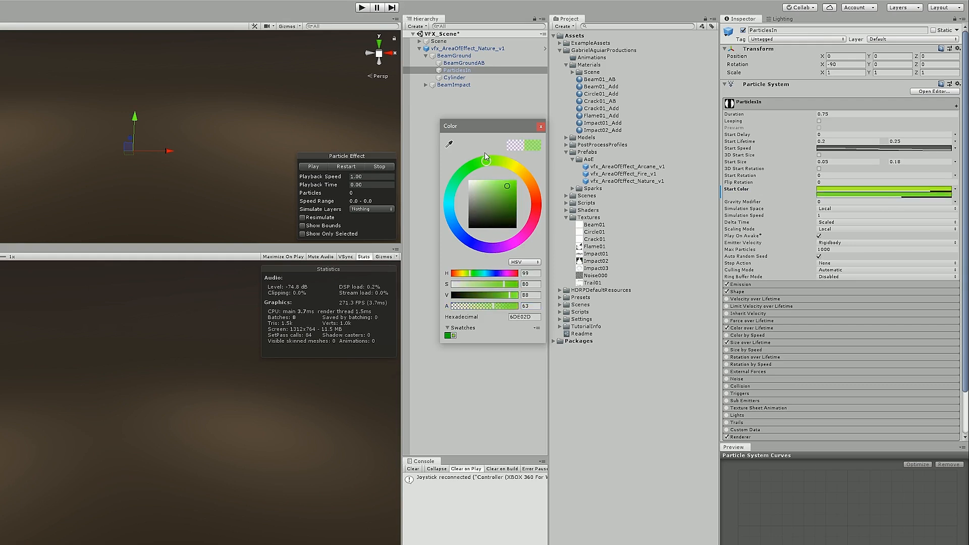
pyautogui.click(538, 125)
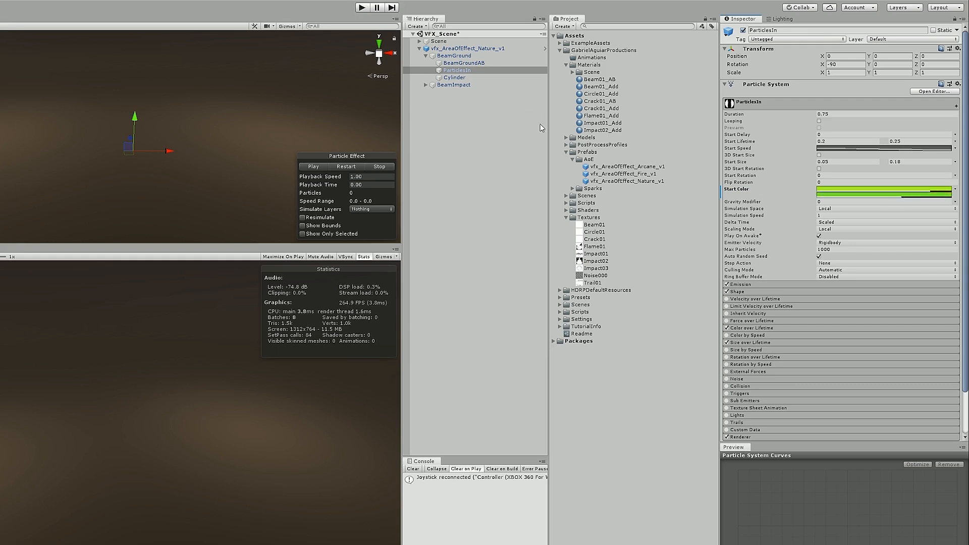
# Shift the Start Color of BeamGround's Cylinder system to green and replay the ground beam effect.
pyautogui.click(480, 78)
pyautogui.click(873, 188)
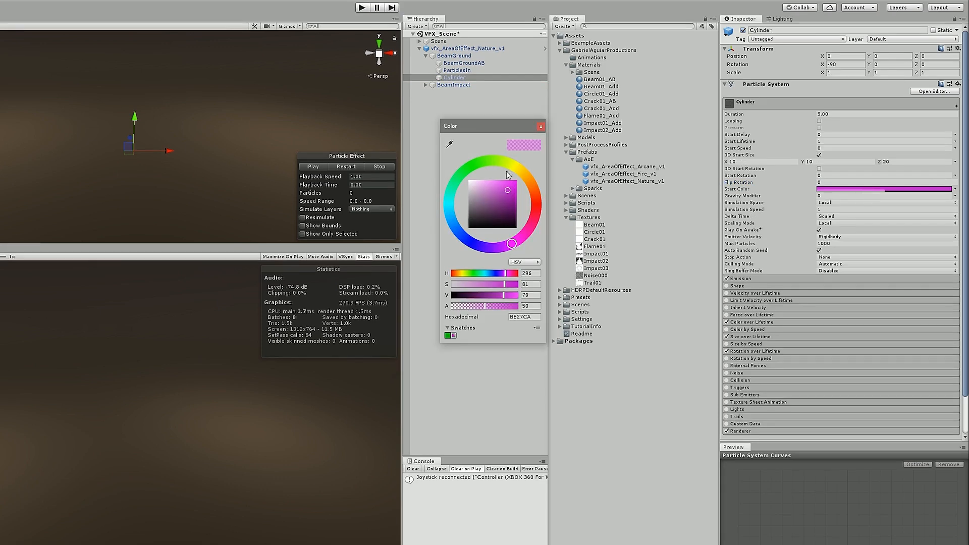
pyautogui.moveTo(489, 158); pyautogui.dragTo(483, 158)
pyautogui.click(346, 160)
pyautogui.click(347, 165)
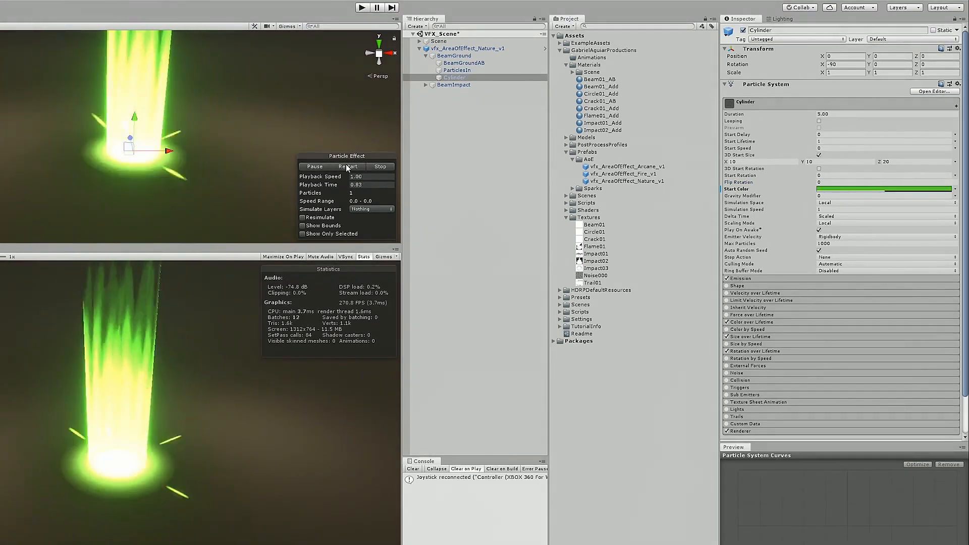
pyautogui.click(359, 167)
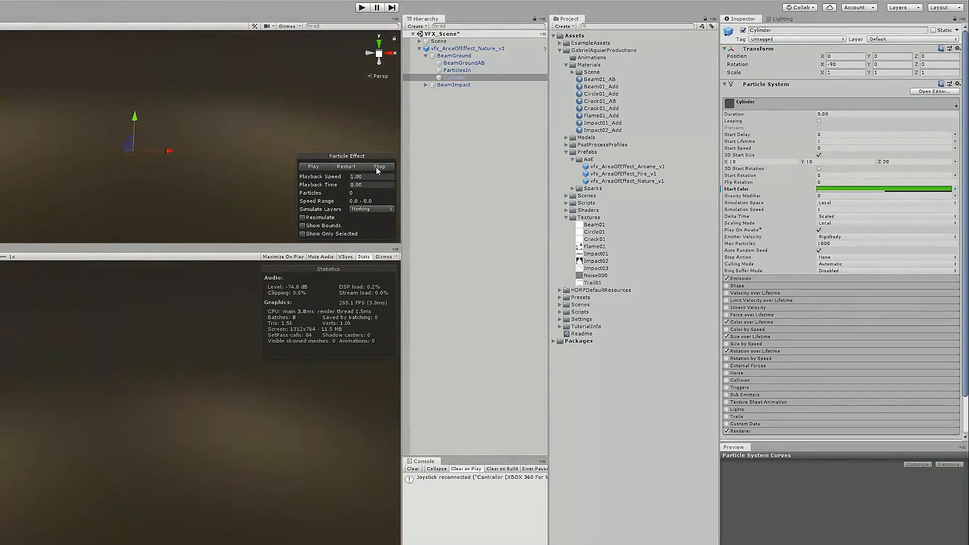
pyautogui.click(361, 167)
pyautogui.click(383, 165)
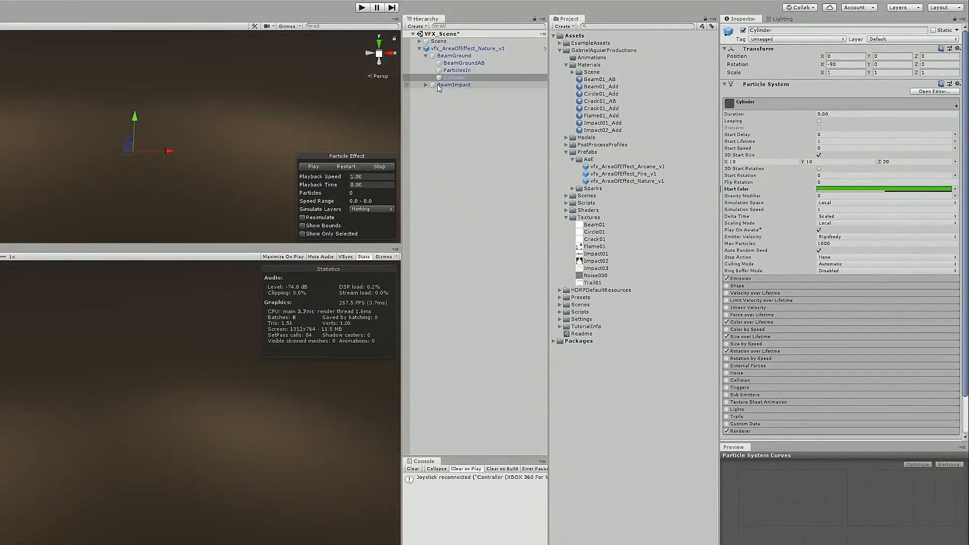
# Copy BeamGround's green Start Color onto both the BeamImpact and Beam systems.
pyautogui.click(453, 56)
pyautogui.rightClick(869, 194)
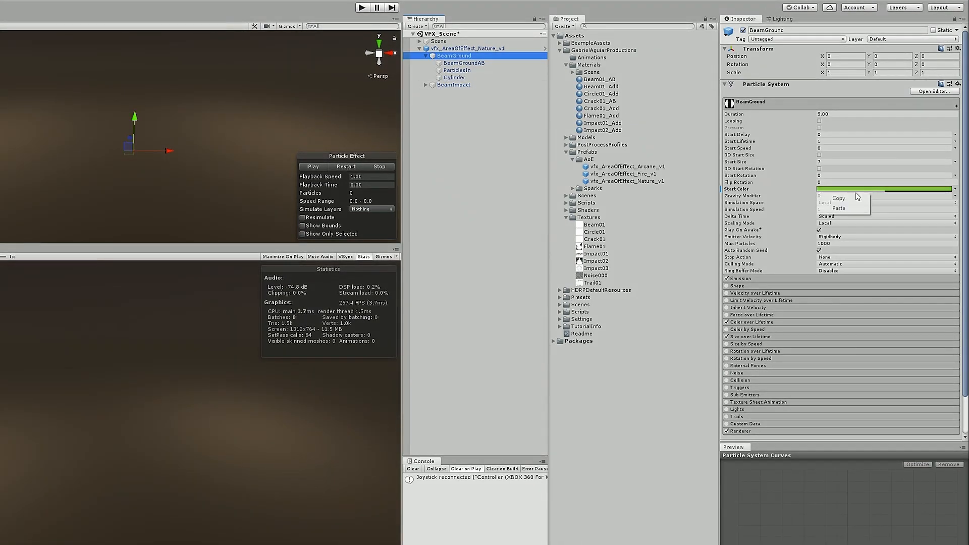
pyautogui.click(845, 197)
pyautogui.click(426, 85)
pyautogui.click(453, 85)
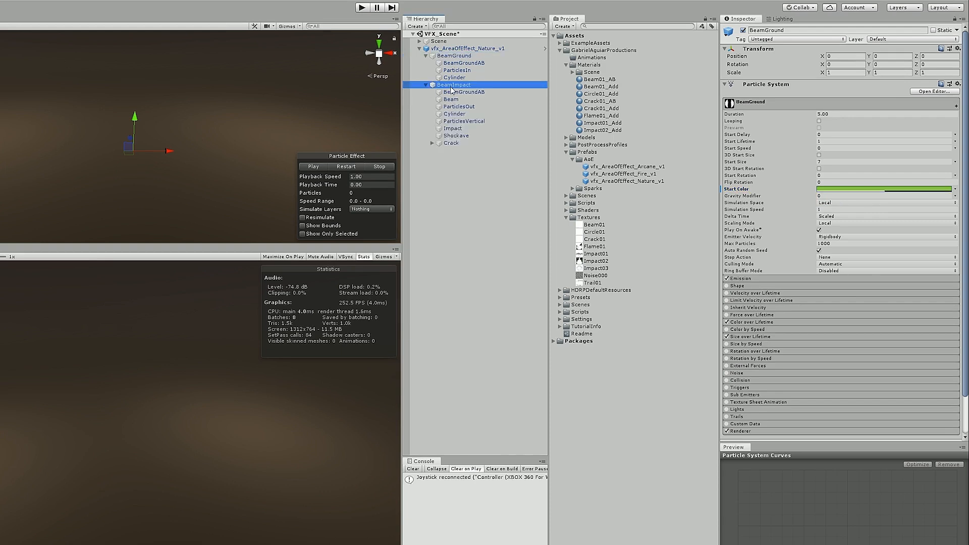
pyautogui.keyDown('ctrl'); pyautogui.click(451, 100); pyautogui.keyUp('ctrl')
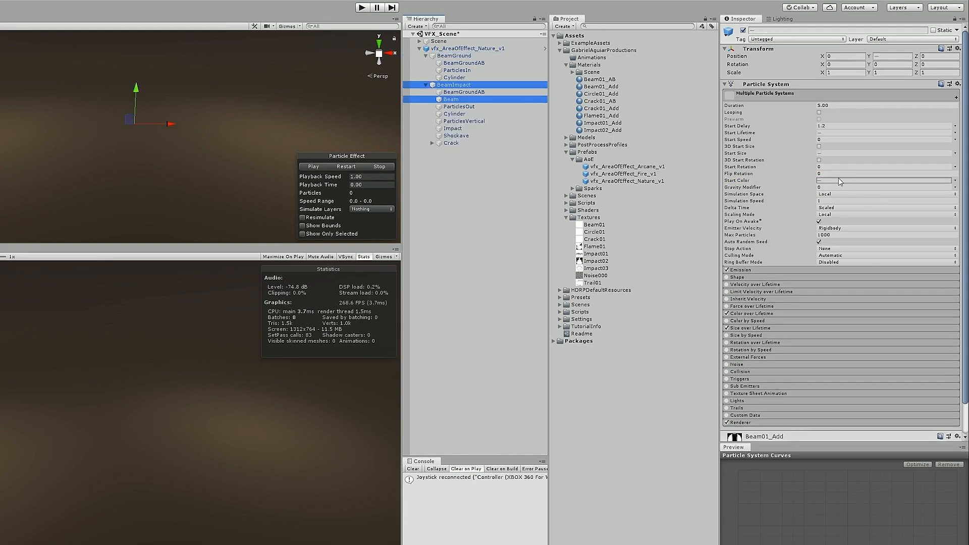
pyautogui.rightClick(839, 180)
pyautogui.click(838, 200)
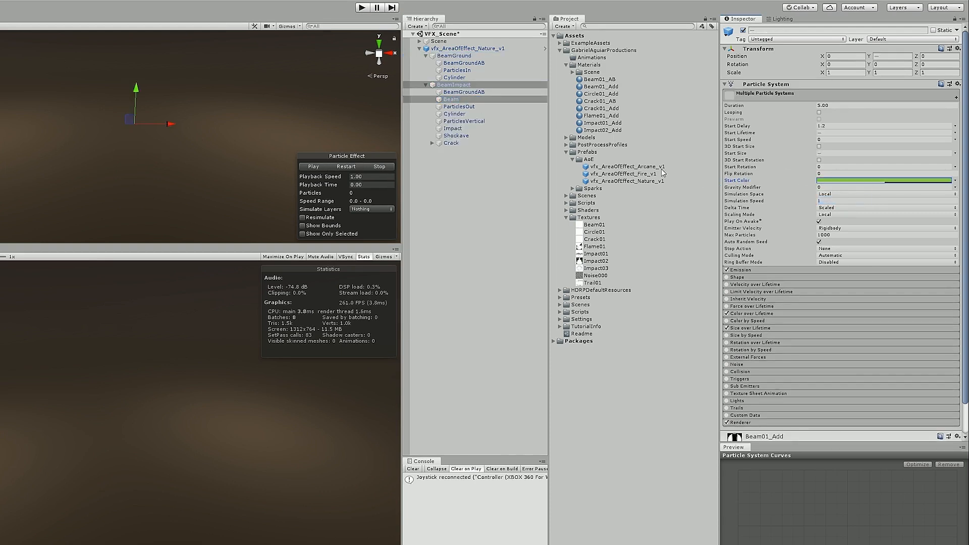
# Copy the first Start Color of ParticlesIn onto the first Start Color of ParticlesOut and ParticlesVertical.
pyautogui.click(481, 70)
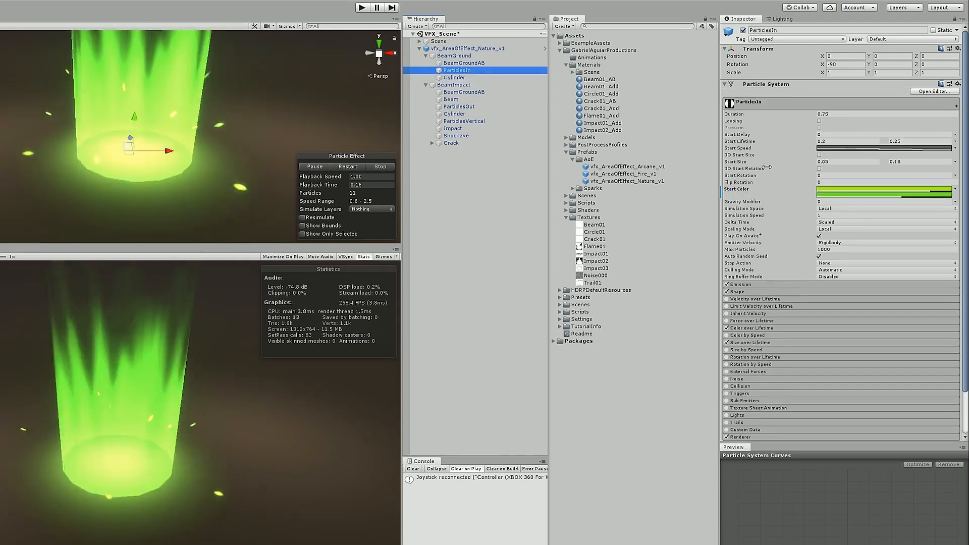
pyautogui.click(459, 106)
pyautogui.keyDown('ctrl'); pyautogui.click(463, 121); pyautogui.keyUp('ctrl')
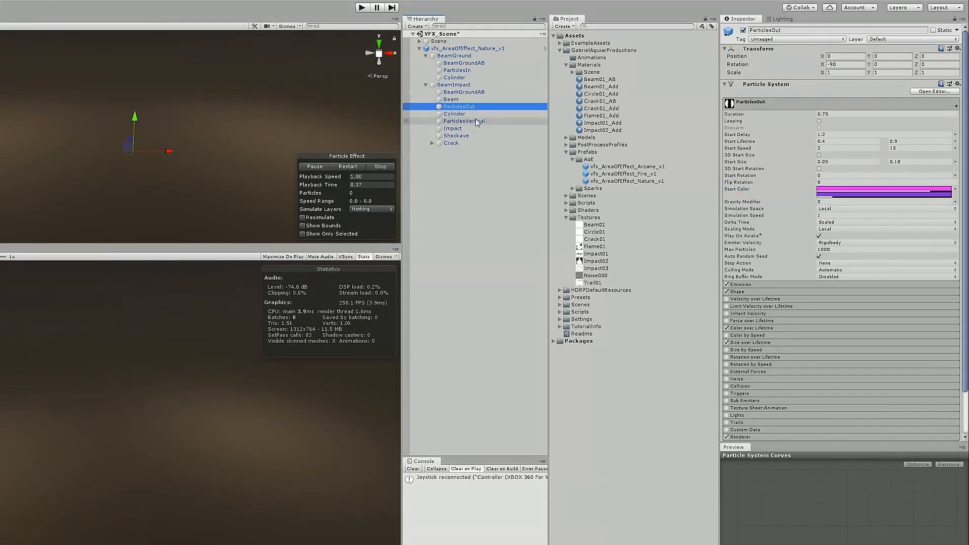
pyautogui.rightClick(833, 183)
pyautogui.click(837, 200)
# Copy the second Start Color of ParticlesIn onto the second Start Color of ParticlesOut and ParticlesVertical.
pyautogui.click(457, 70)
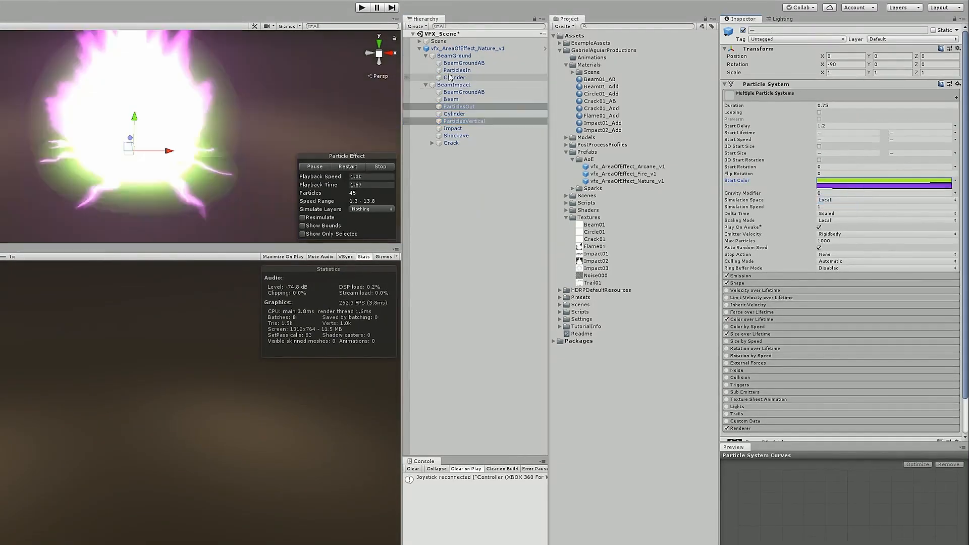
pyautogui.rightClick(834, 198)
pyautogui.click(840, 203)
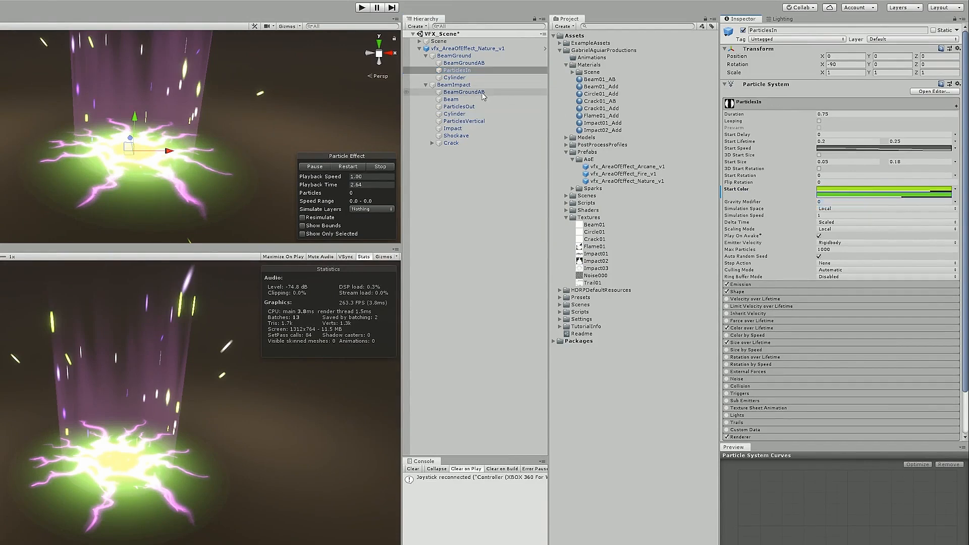
pyautogui.click(458, 107)
pyautogui.keyDown('ctrl'); pyautogui.click(464, 121); pyautogui.keyUp('ctrl')
pyautogui.rightClick(833, 184)
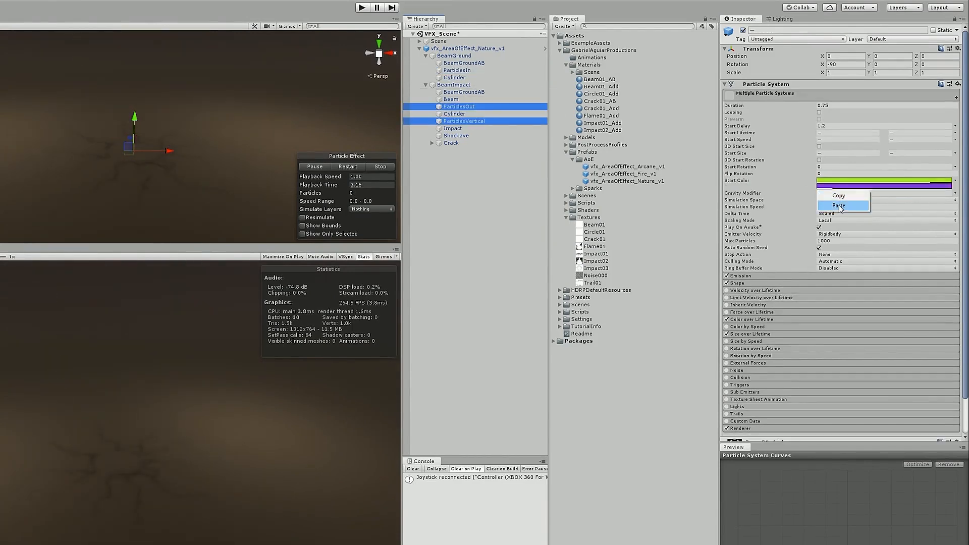
pyautogui.click(837, 200)
# Copy the Start Color of BeamGround's Cylinder onto the Cylinder system under BeamImpact.
pyautogui.click(454, 77)
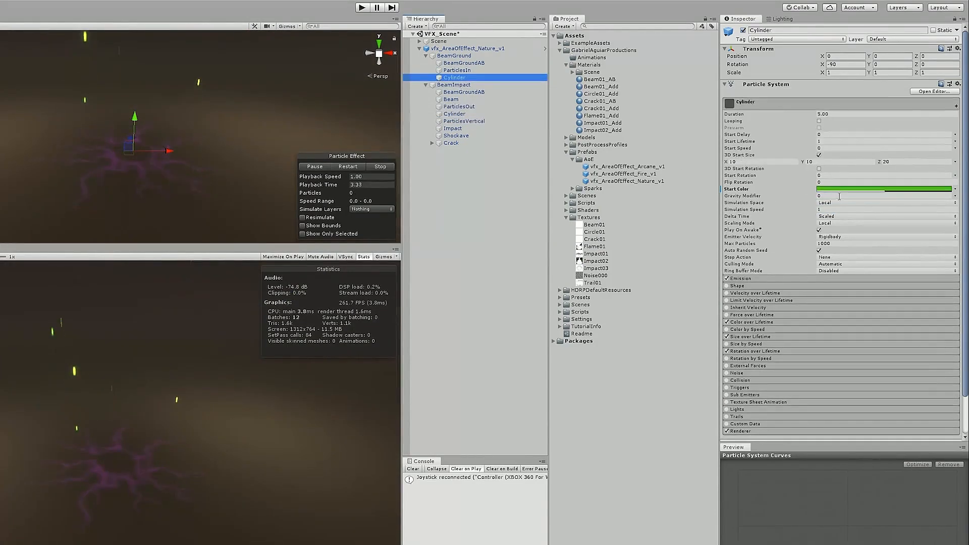
pyautogui.rightClick(840, 190)
pyautogui.click(839, 198)
pyautogui.click(454, 114)
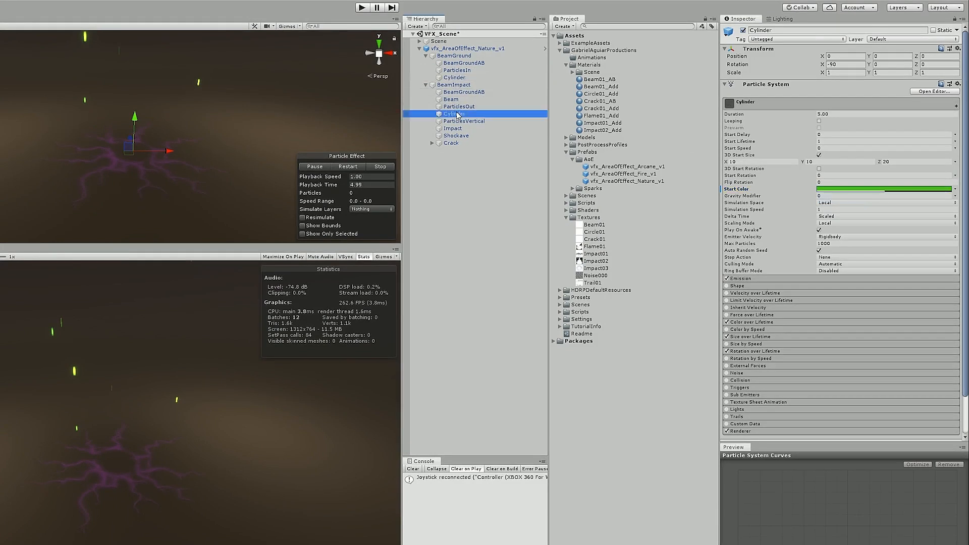
pyautogui.rightClick(818, 189)
pyautogui.click(832, 203)
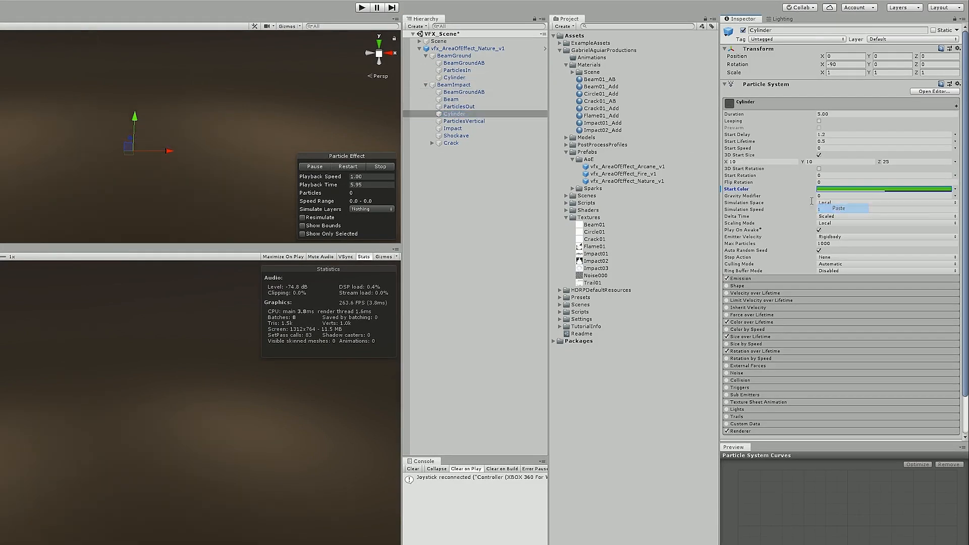
# Copy Beam's Start Color onto both Start Colors of the Impact system and shift the second one to green 69CA4B.
pyautogui.click(450, 99)
pyautogui.rightClick(830, 194)
pyautogui.click(835, 210)
pyautogui.click(453, 128)
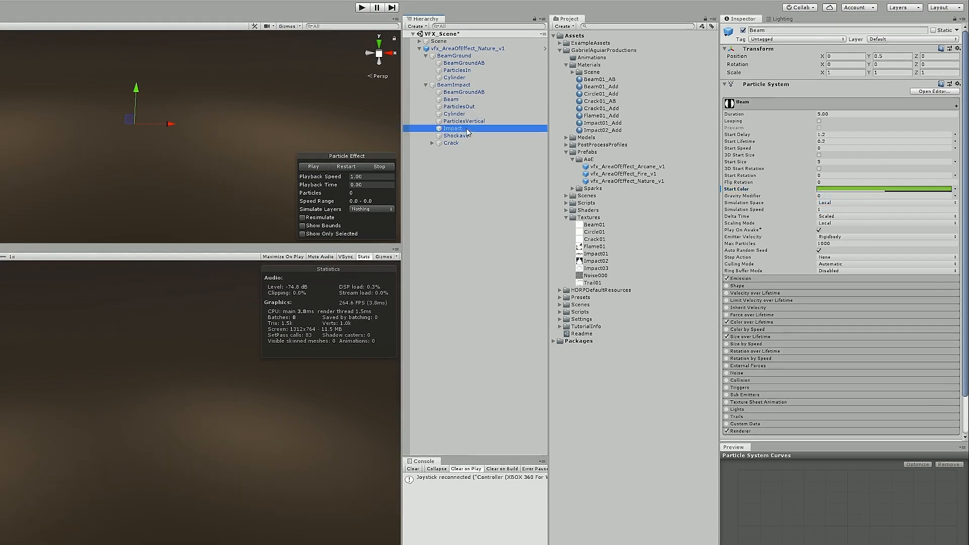
pyautogui.rightClick(863, 204)
pyautogui.click(852, 220)
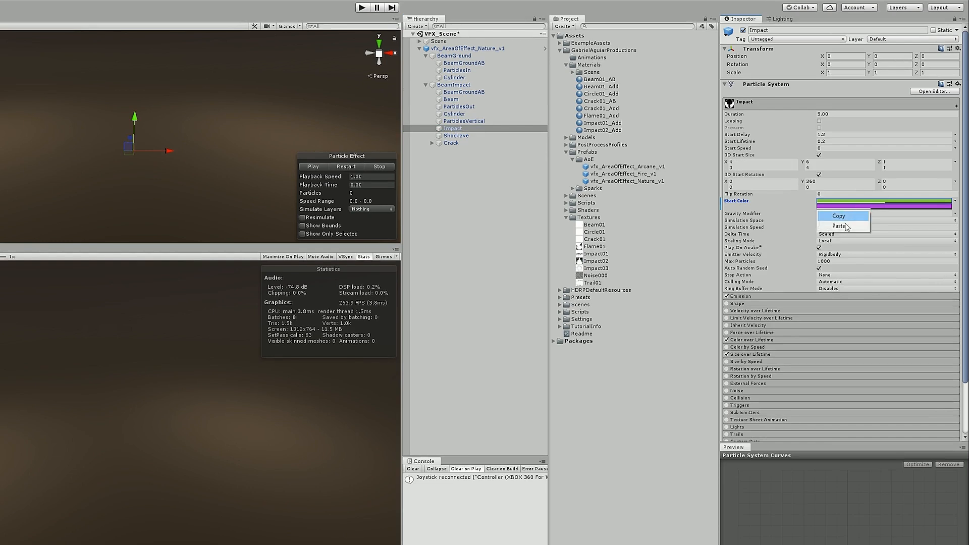
pyautogui.click(846, 226)
pyautogui.click(851, 206)
pyautogui.moveTo(501, 162); pyautogui.dragTo(474, 161)
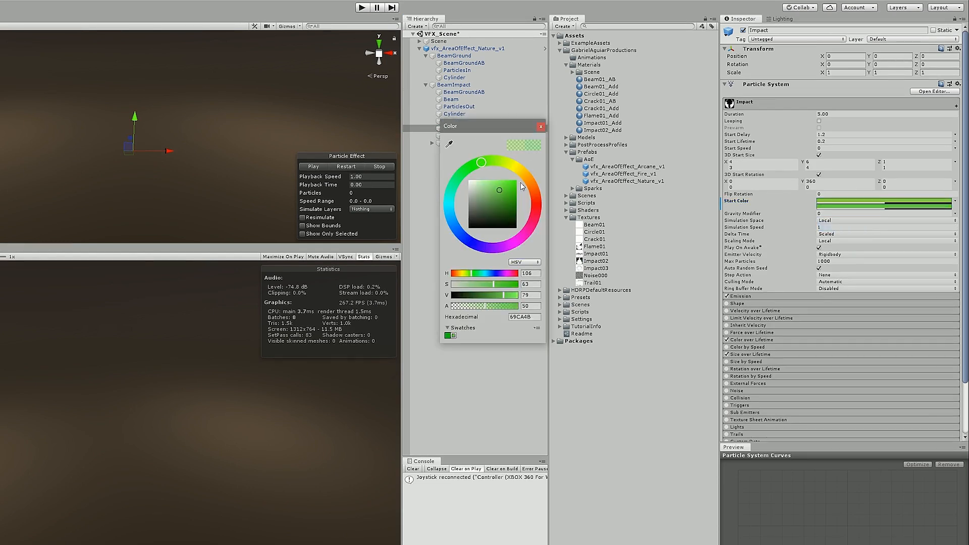
pyautogui.click(540, 126)
# Set the Start Color of the Shockave system to dark green 3E5F12 and replay the effect.
pyautogui.click(475, 136)
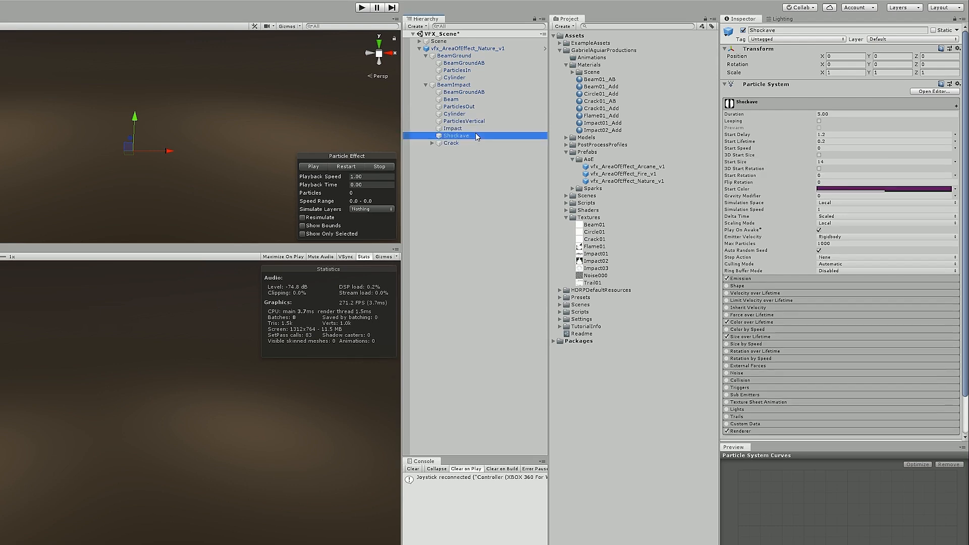
pyautogui.click(835, 189)
pyautogui.moveTo(516, 163); pyautogui.dragTo(495, 155)
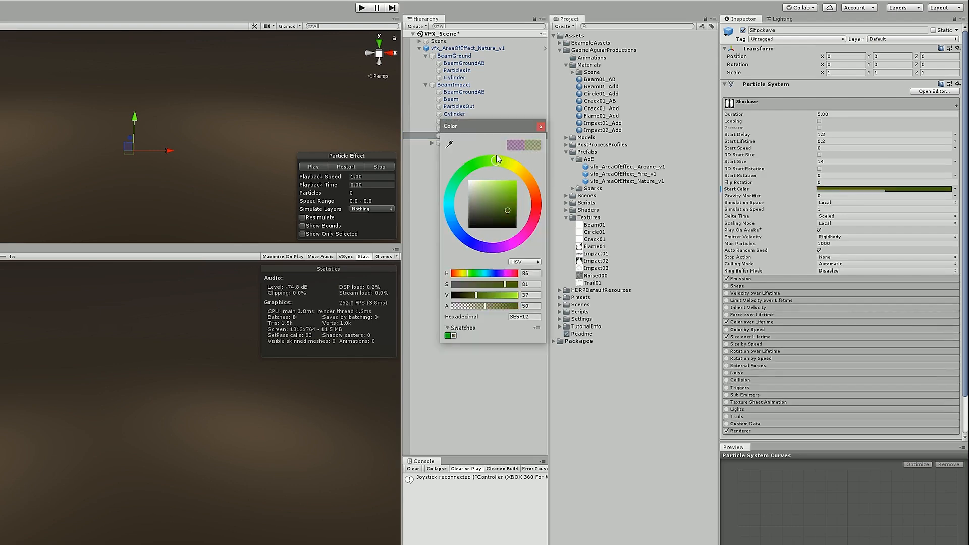
pyautogui.click(348, 168)
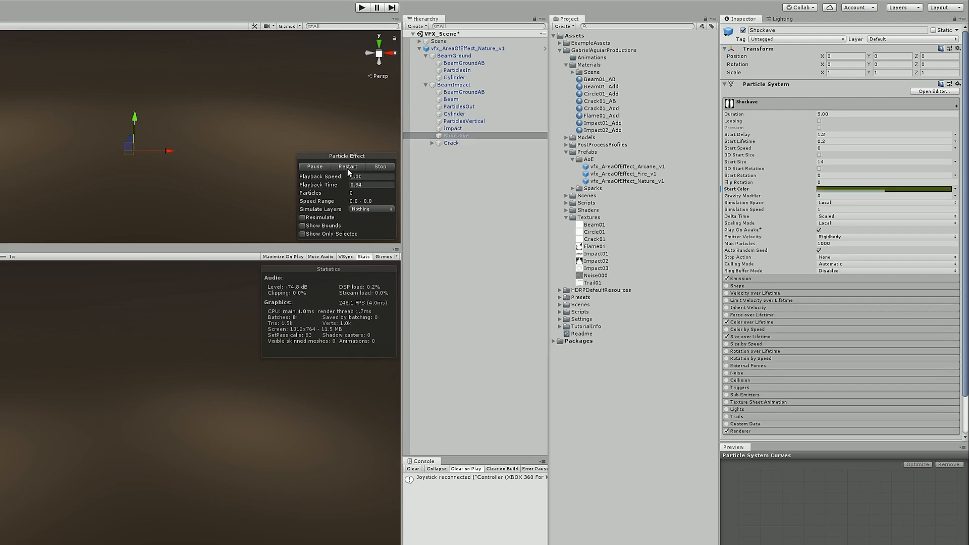
# Set the Start Color of the Crack system to yellow-green BBE259.
pyautogui.click(443, 144)
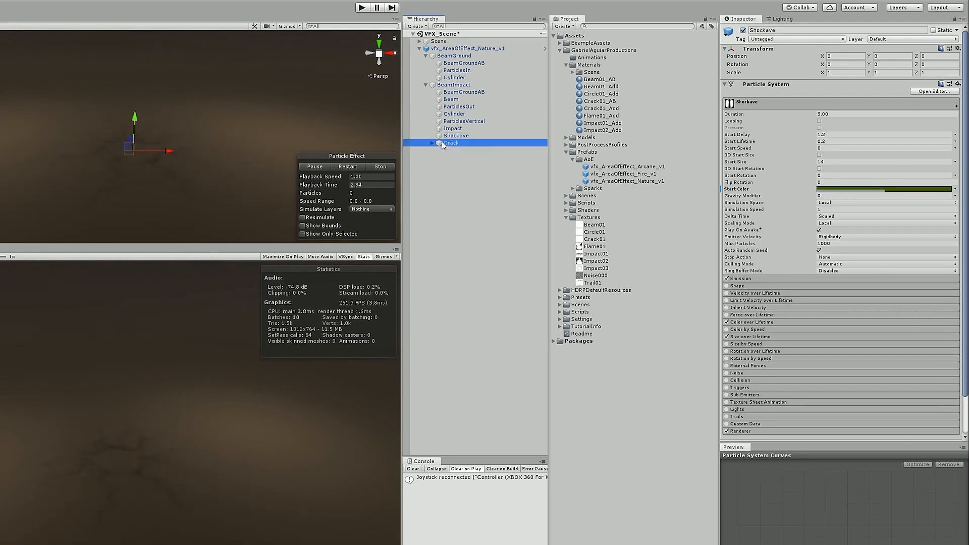
pyautogui.click(830, 189)
pyautogui.moveTo(488, 163); pyautogui.dragTo(503, 162)
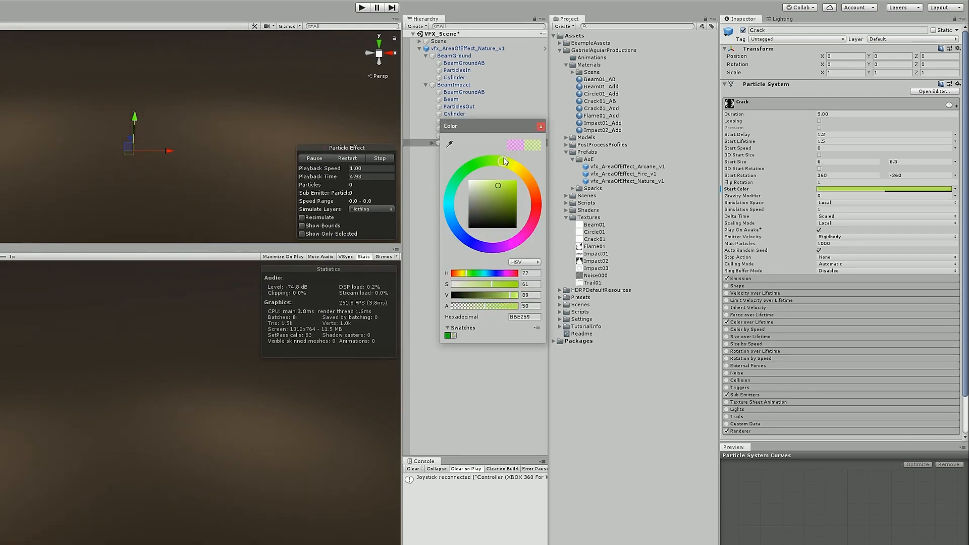
pyautogui.click(437, 144)
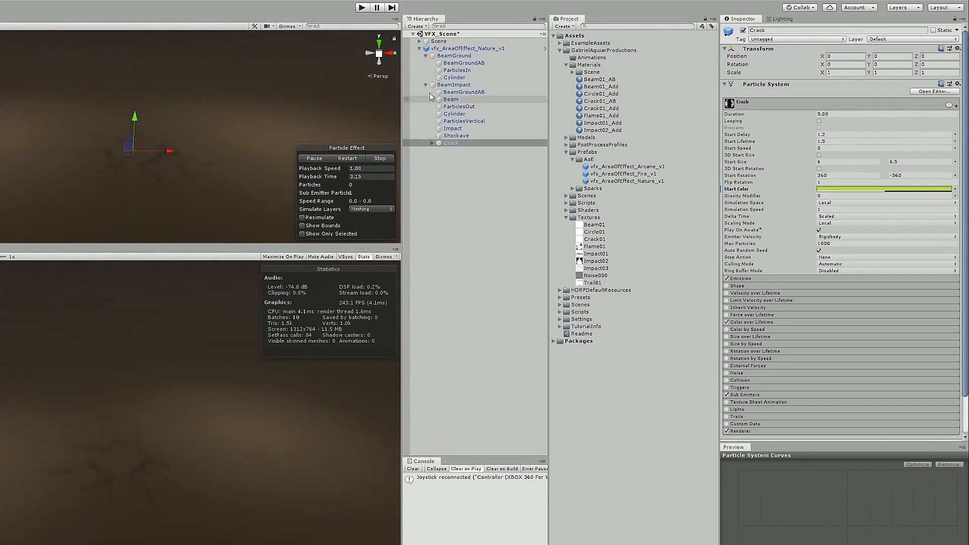
# Replay the whole Nature effect from BeamGround and BeamImpact together to examine the recoloured particles.
pyautogui.click(442, 84)
pyautogui.keyDown('ctrl'); pyautogui.click(457, 63); pyautogui.keyUp('ctrl')
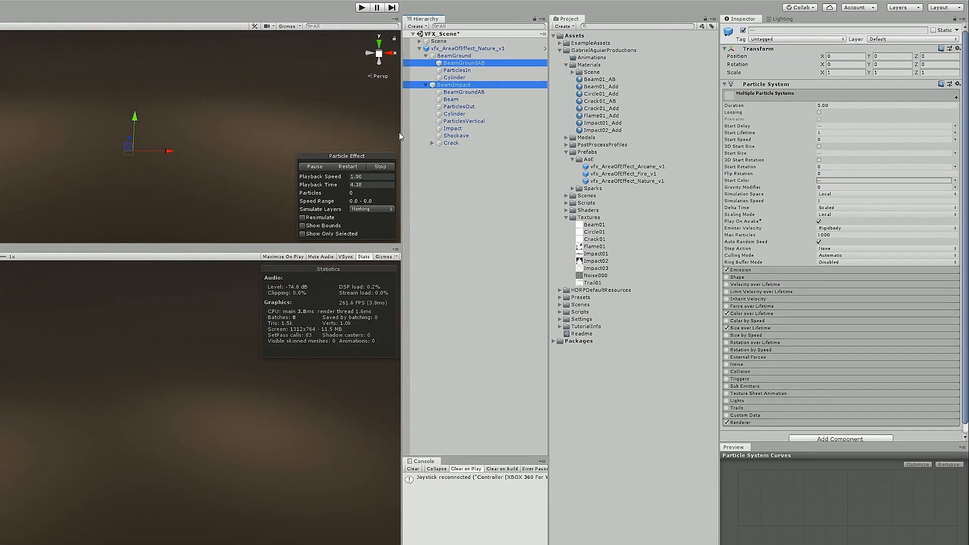
pyautogui.click(460, 56)
pyautogui.keyDown('ctrl'); pyautogui.click(455, 85); pyautogui.keyUp('ctrl')
pyautogui.click(378, 167)
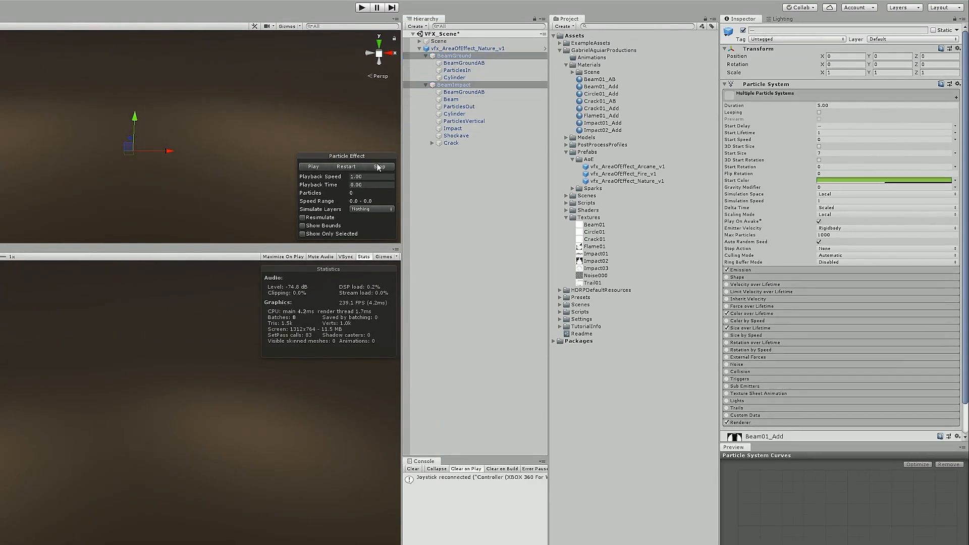
pyautogui.click(341, 167)
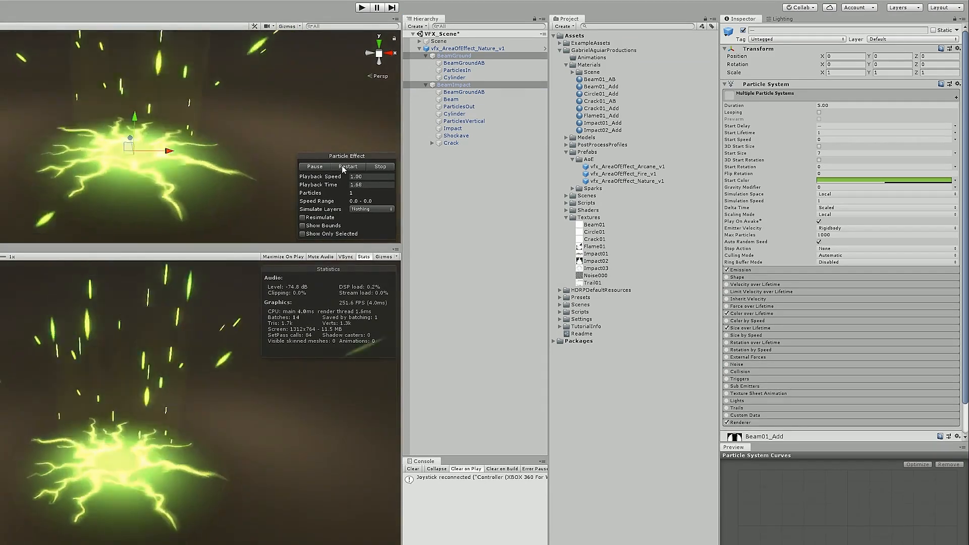
# Restart the Nature effect twice more to review the beam and impact playback at full speed.
pyautogui.click(342, 168)
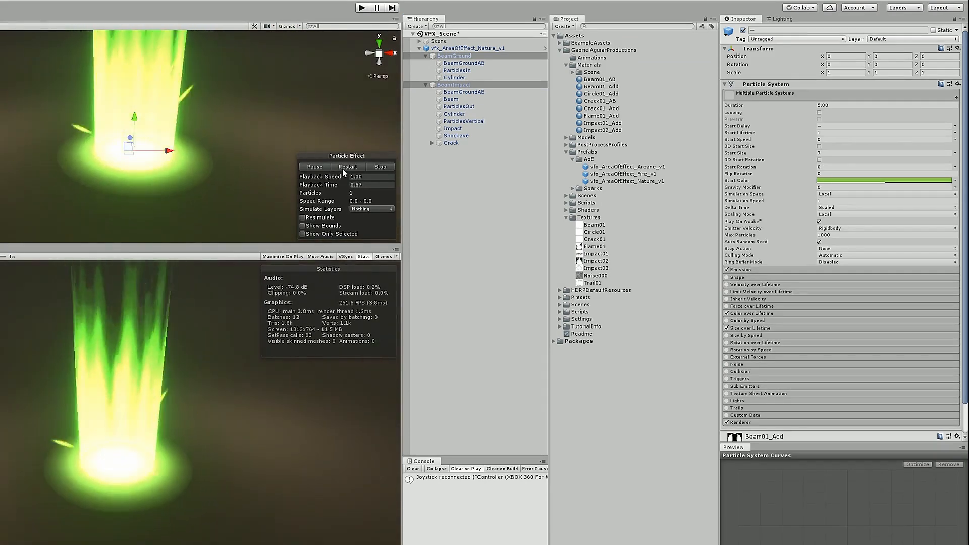
pyautogui.click(342, 169)
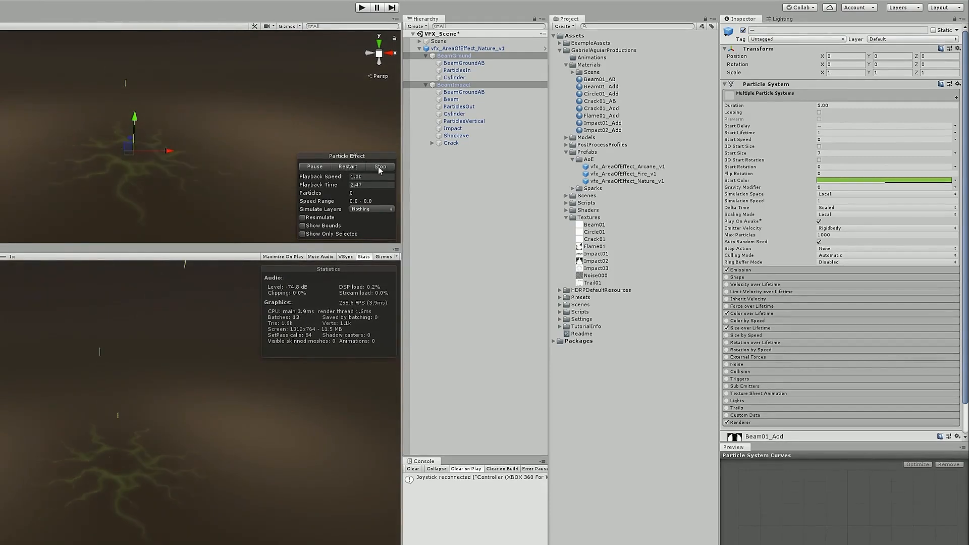
pyautogui.click(474, 177)
# Duplicate the ParticlesIn system under BeamGround and rename the copy LeafsIn.
pyautogui.click(457, 70)
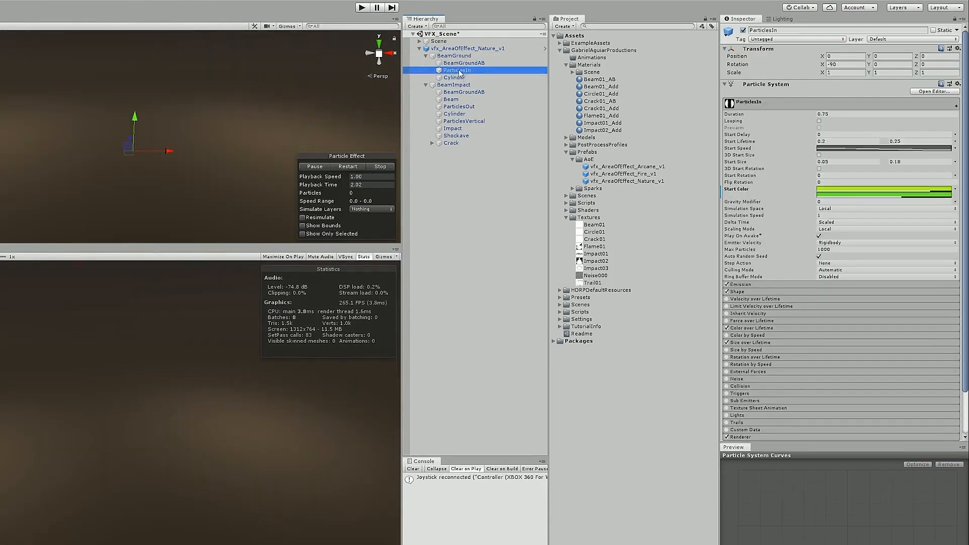
pyautogui.hotkey('ctrl', 'd')
pyautogui.click(465, 86)
pyautogui.moveTo(465, 86); pyautogui.dragTo(447, 86)
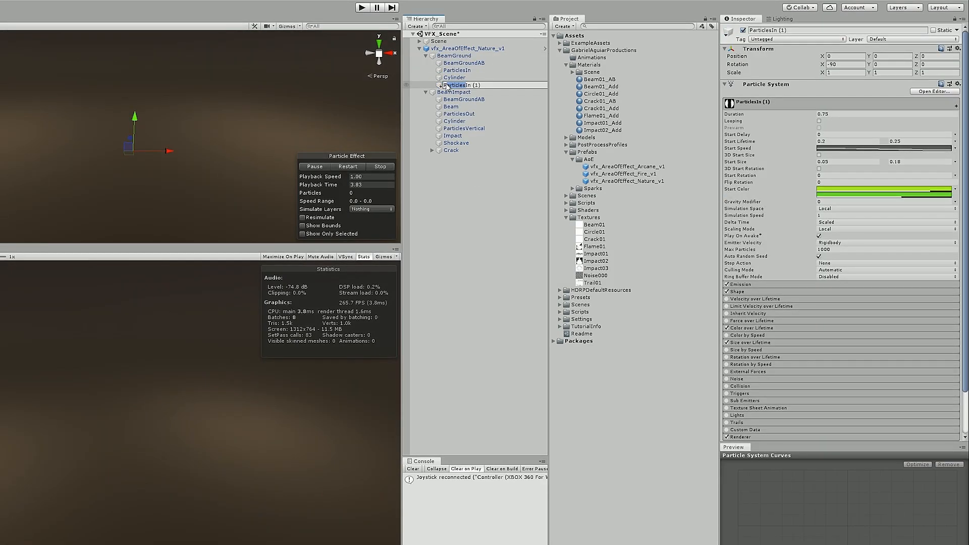
pyautogui.write('LeafsIn')
pyautogui.press('Return')
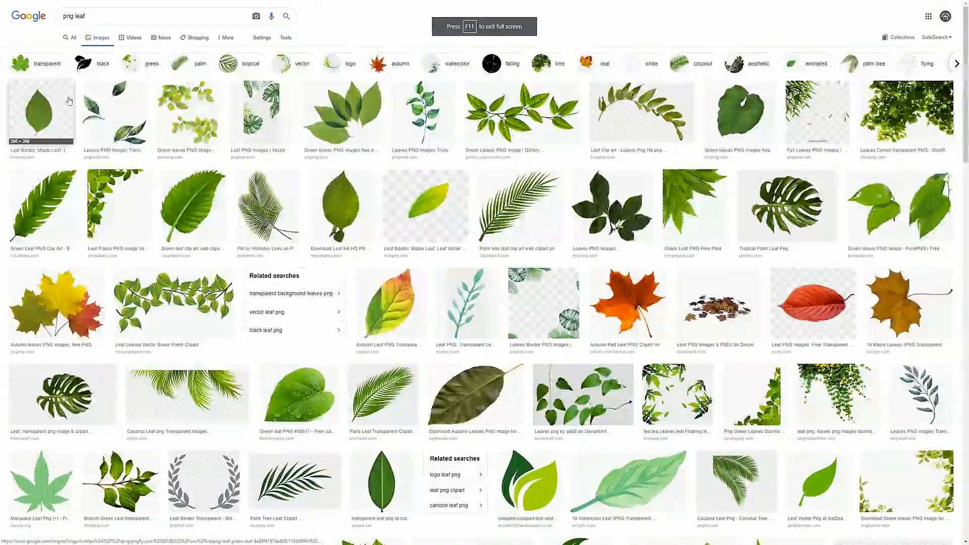
# Switch to the browser and examine single green leaf pictures in the "png leaf" image results as shape reference.
pyautogui.click(69, 100)
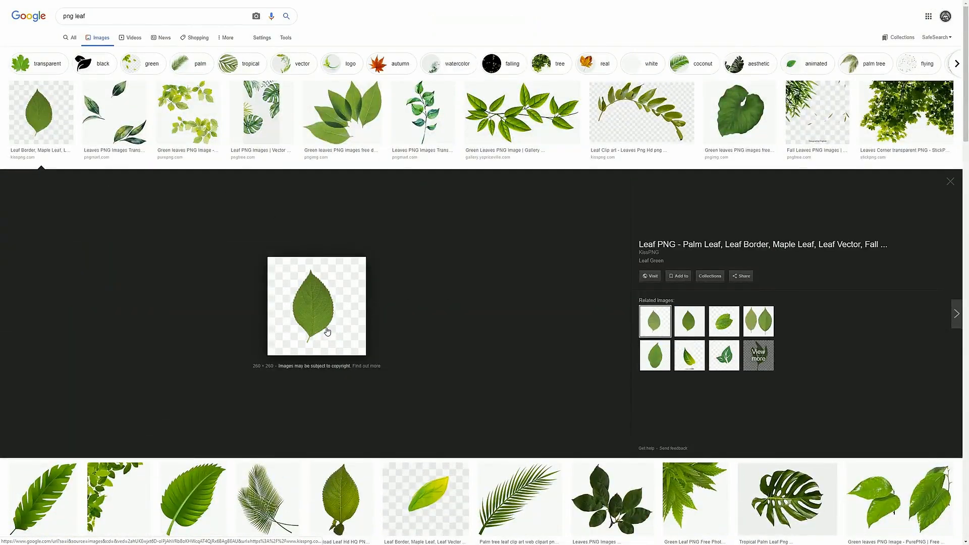
pyautogui.click(648, 344)
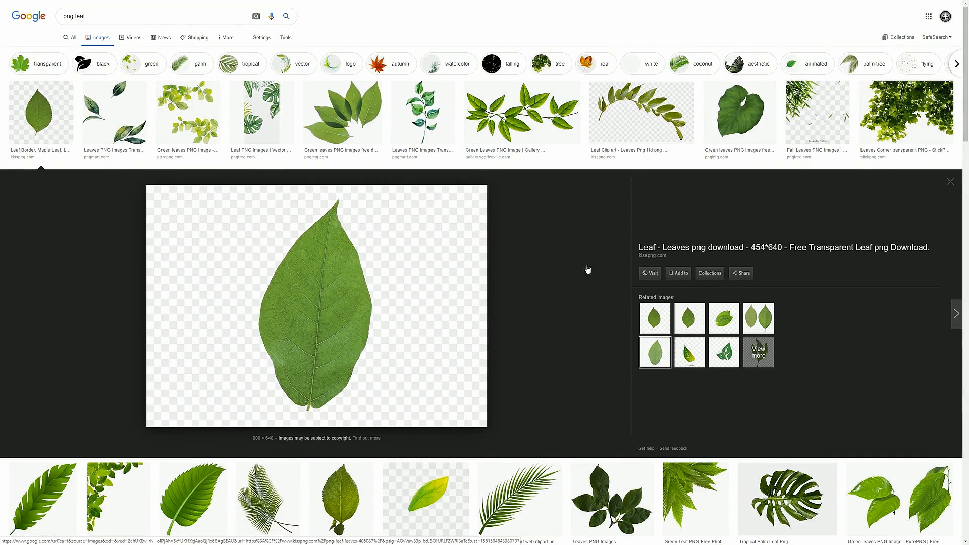
pyautogui.click(689, 317)
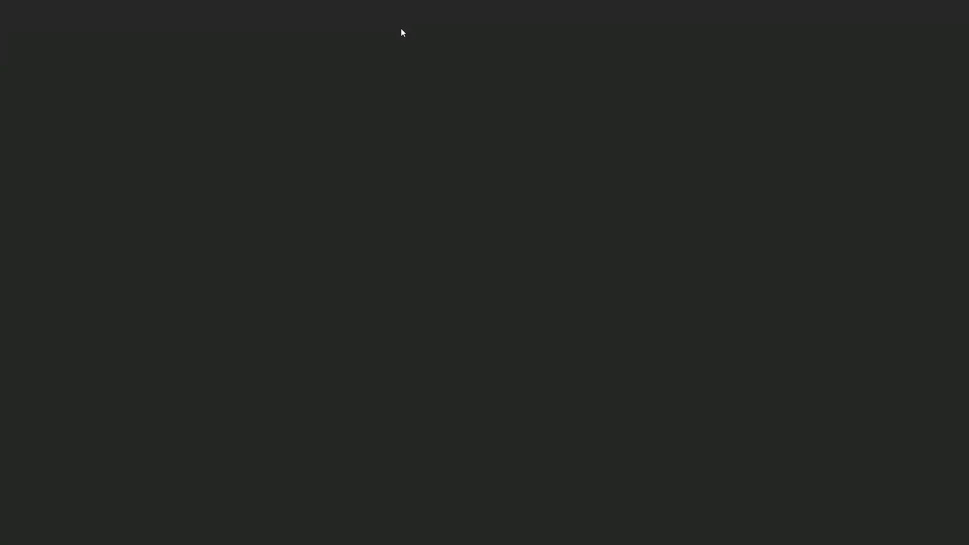
# Switch to Photoshop and create a document named Leaf01, 1024 x 1024 pixels, 72 pixels/inch, RGB with a white background.
pyautogui.hotkey('ctrl', 'n')
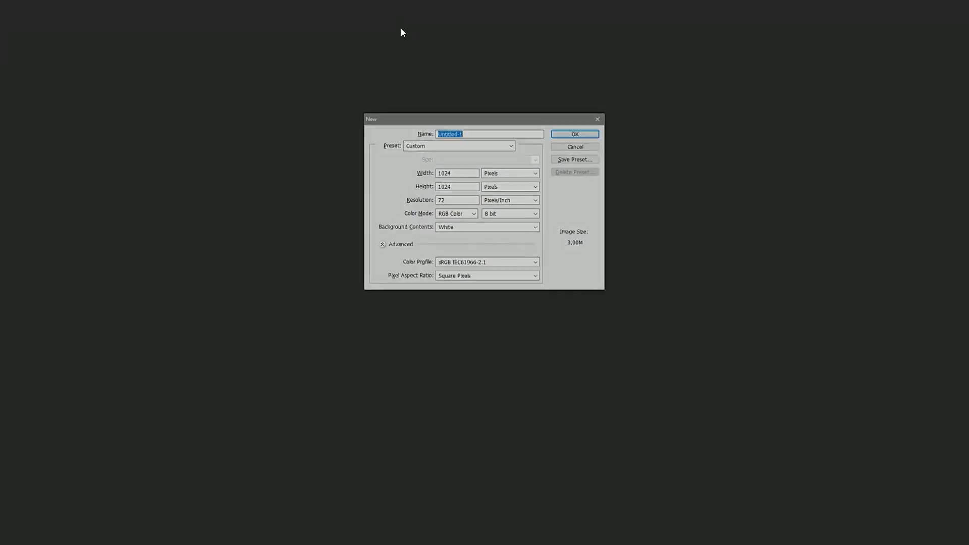
pyautogui.write('Leaf01')
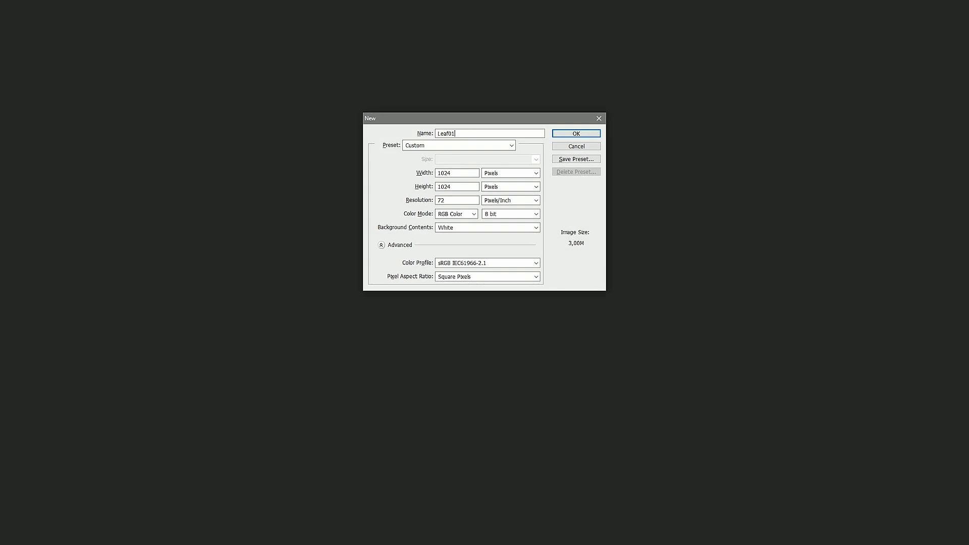
pyautogui.press('Tab')
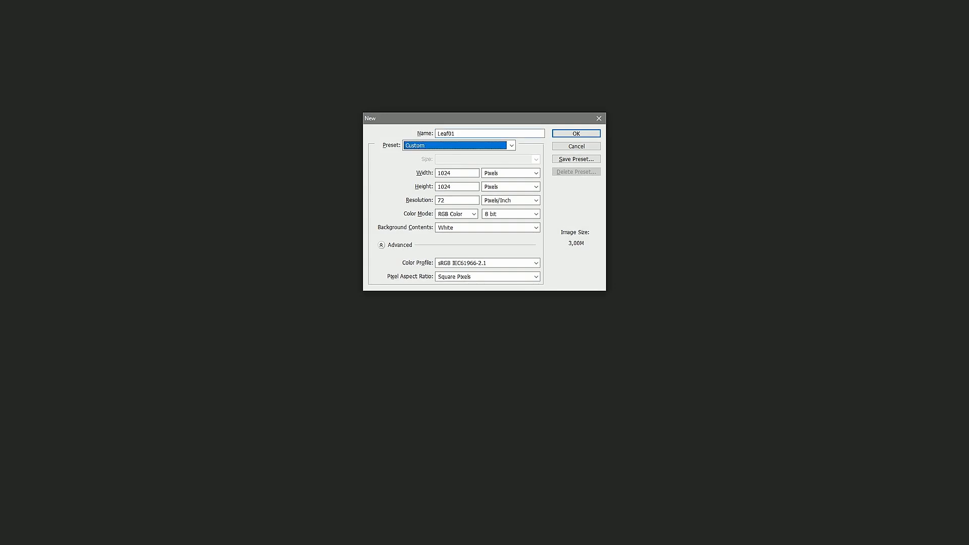
pyautogui.press('Tab')
pyautogui.press('Tab')
pyautogui.press('Tab')
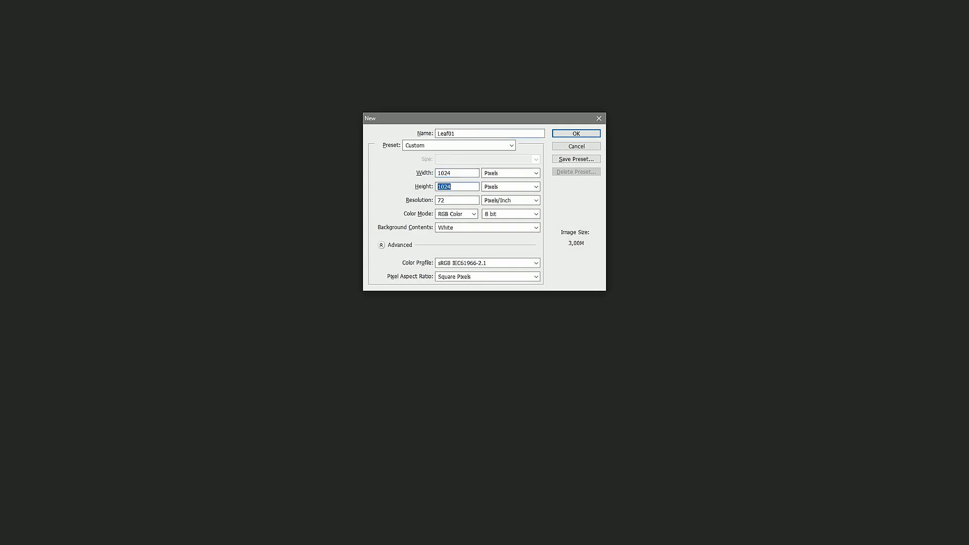
pyautogui.press('Return')
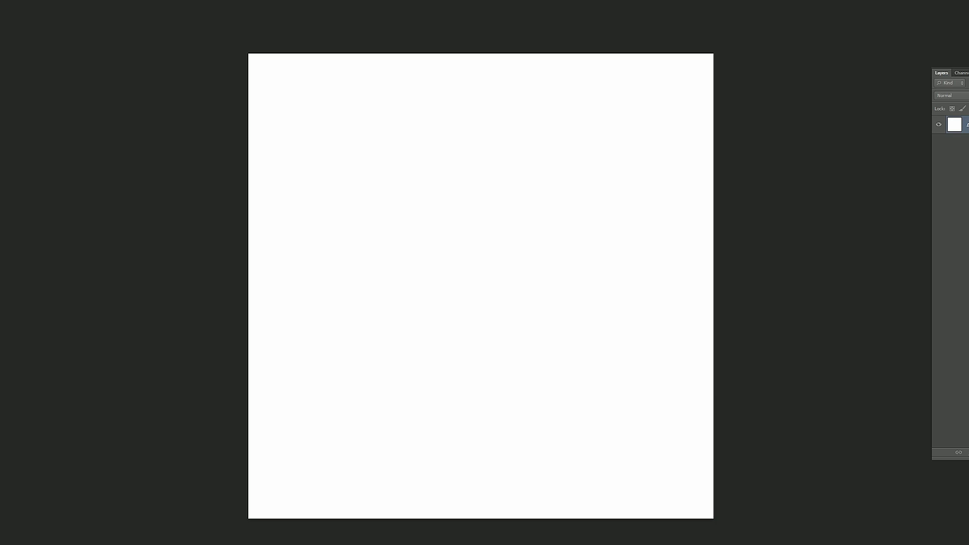
# Fill the background with black and add a new layer above it.
pyautogui.moveTo(679, 217); pyautogui.dragTo(651, 265)
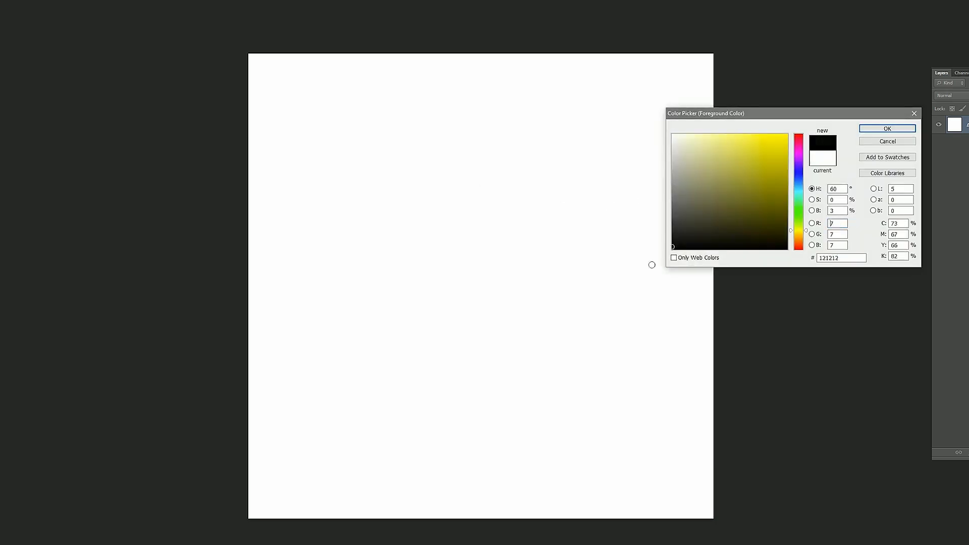
pyautogui.click(869, 129)
pyautogui.click(571, 172)
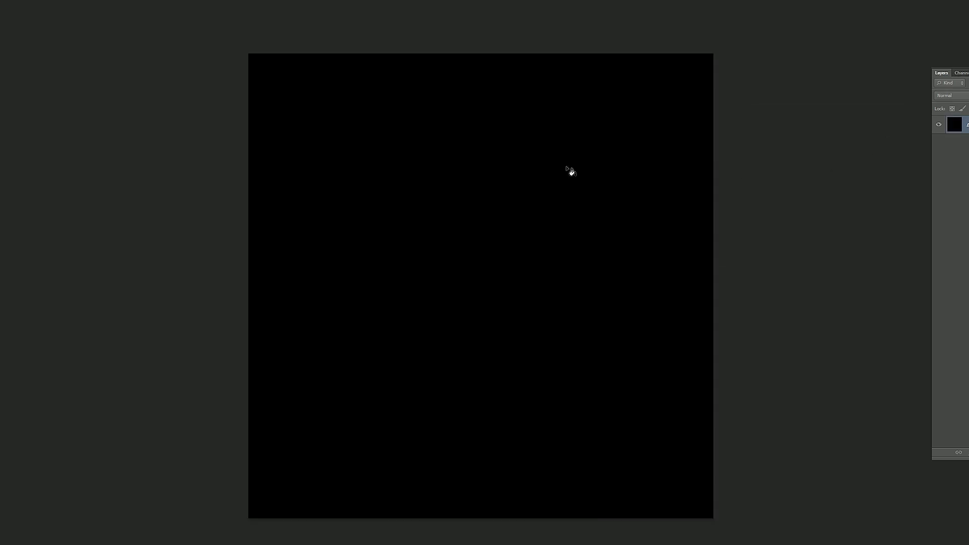
pyautogui.hotkey('ctrl', 'shift', 'n')
pyautogui.press('Return')
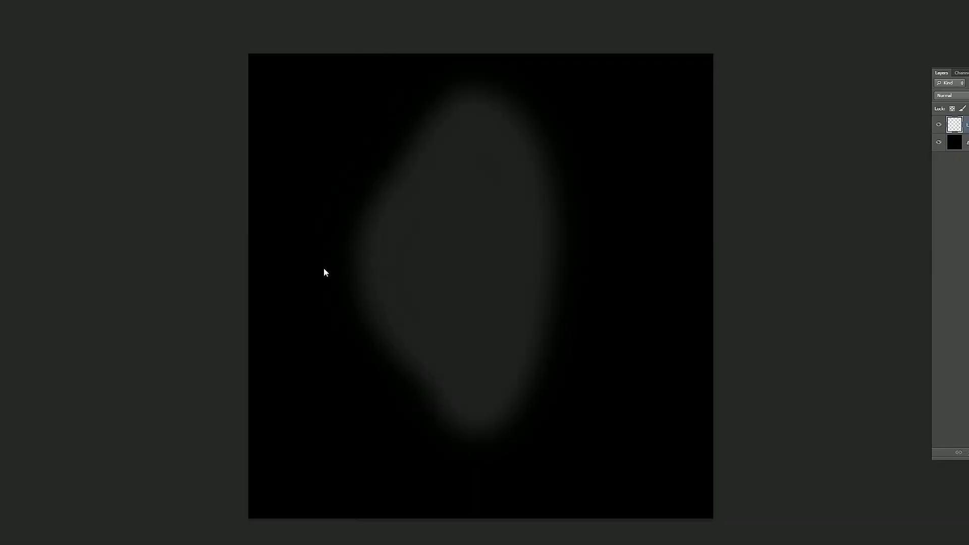
# Reshape the dark grey leaf blob into a narrower, more even oval that tapers at its lower end.
pyautogui.moveTo(308, 74)
pyautogui.mouseDown()
pyautogui.moveTo(294, 255)
pyautogui.moveTo(308, 293)
pyautogui.mouseUp()
pyautogui.moveTo(332, 59)
pyautogui.mouseDown()
pyautogui.moveTo(315, 174)
pyautogui.moveTo(331, 297)
pyautogui.moveTo(429, 414)
pyautogui.mouseUp()
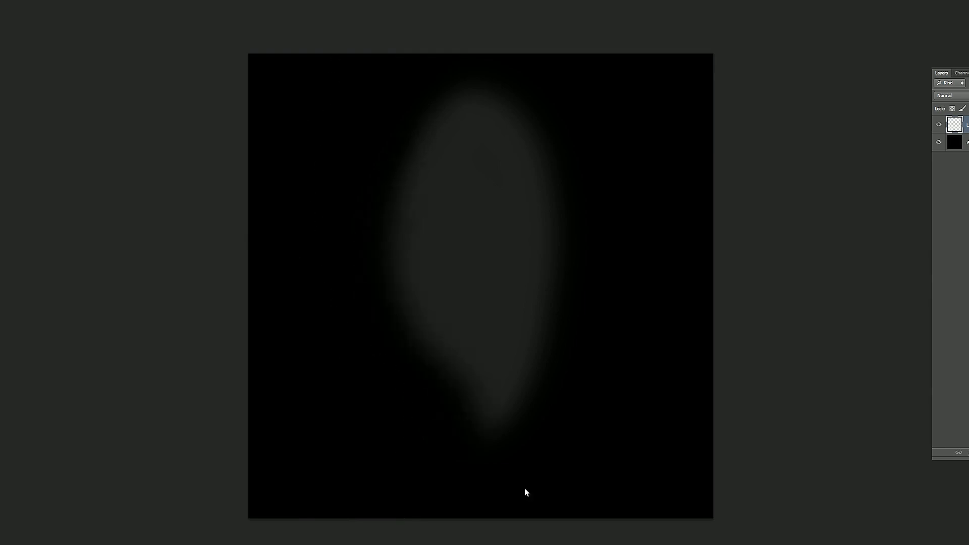
pyautogui.moveTo(420, 455); pyautogui.dragTo(572, 294)
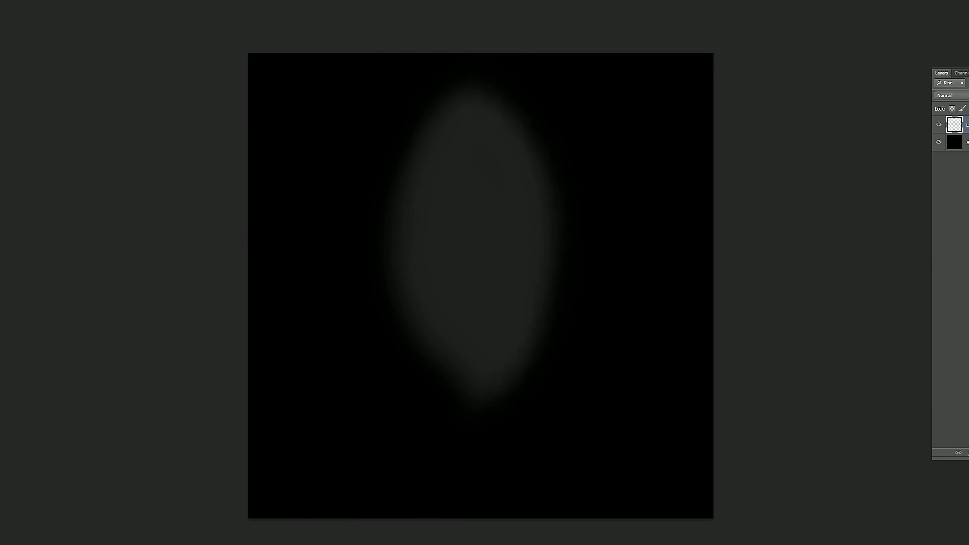
# Free-transform the leaf shape to move it down toward the middle of the canvas.
pyautogui.hotkey('ctrl', 't')
pyautogui.moveTo(522, 217); pyautogui.dragTo(525, 256)
pyautogui.press('Return')
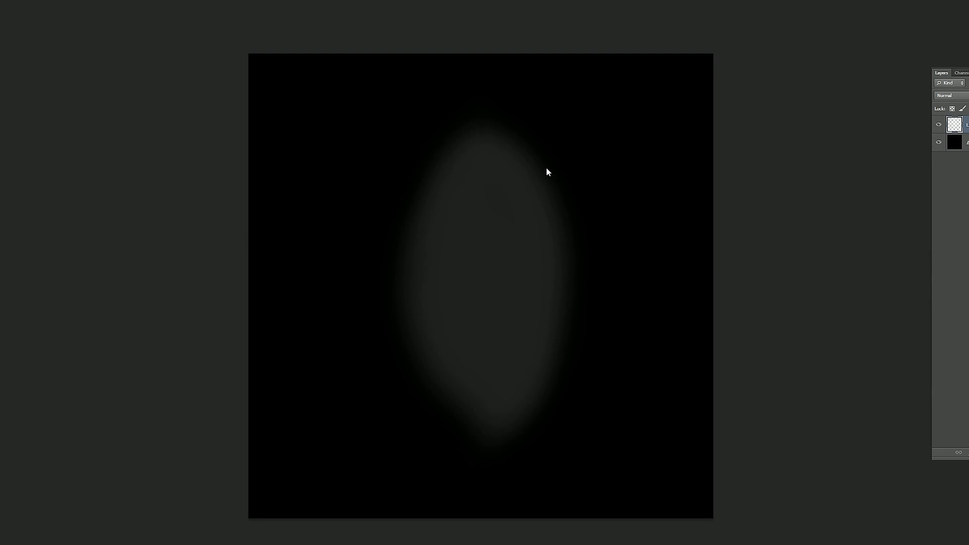
# Add a thin stem at the leaf's lower end and a pointed tip at its upper end, adjusting the brush size.
pyautogui.keyDown('alt'); pyautogui.scroll(1, 455, 366); pyautogui.keyUp('alt')
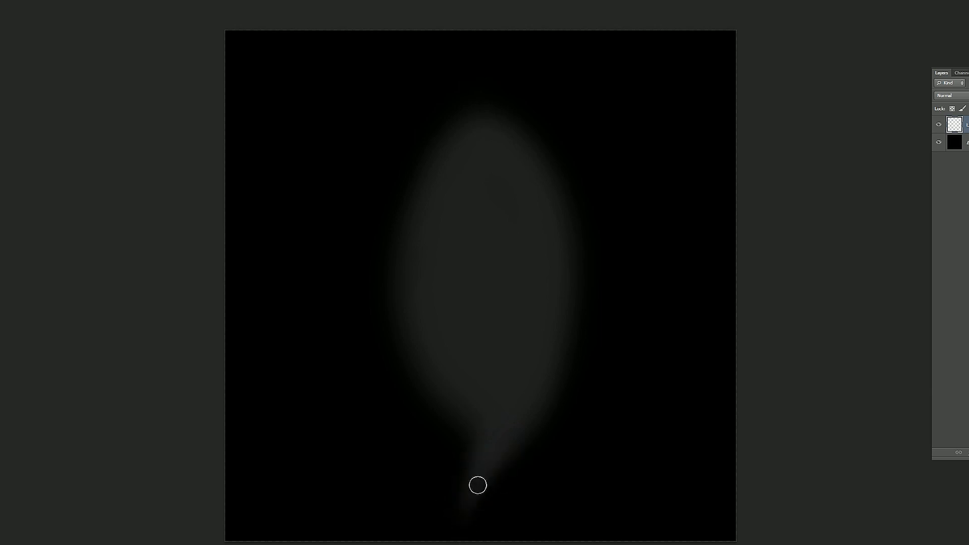
pyautogui.moveTo(403, 479)
pyautogui.keyDown('alt'); pyautogui.mouseDown(button='right')
pyautogui.moveTo(384, 475)
pyautogui.moveTo(393, 477)
pyautogui.mouseUp(button='right'); pyautogui.keyUp('alt')
pyautogui.moveTo(480, 135)
pyautogui.keyDown('alt'); pyautogui.mouseDown(button='right')
pyautogui.moveTo(492, 137)
pyautogui.moveTo(481, 128)
pyautogui.mouseUp(button='right'); pyautogui.keyUp('alt')
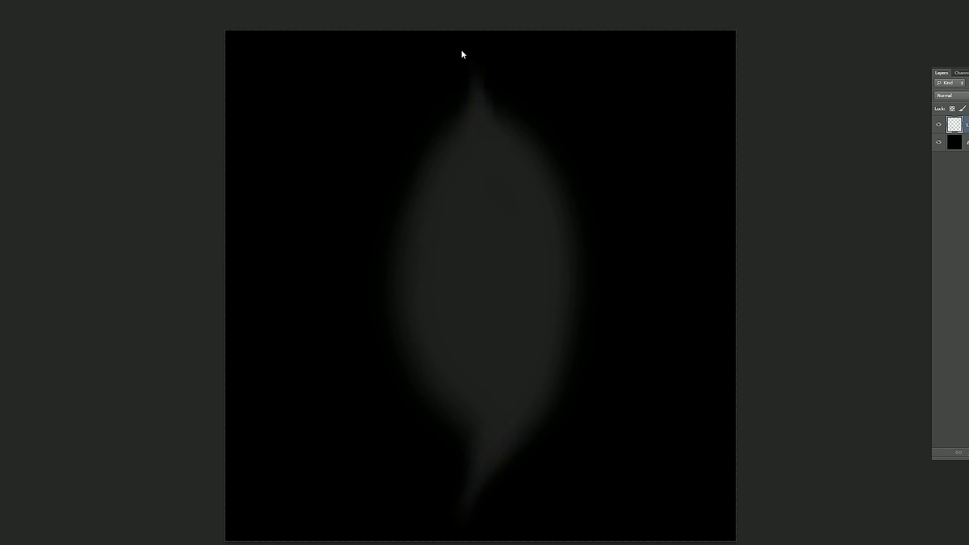
# Stroke soft serrations outward and upward along the leaf's whole left edge with a small soft brush.
pyautogui.scroll(4, 432, 162)
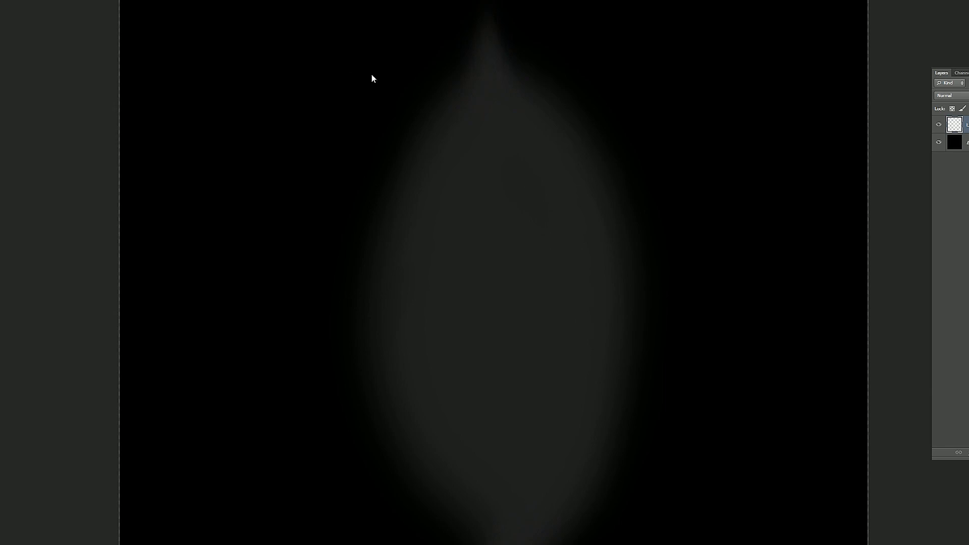
pyautogui.keyDown('alt'); pyautogui.moveTo(433, 111); pyautogui.dragTo(418, 105, button='right'); pyautogui.keyUp('alt')
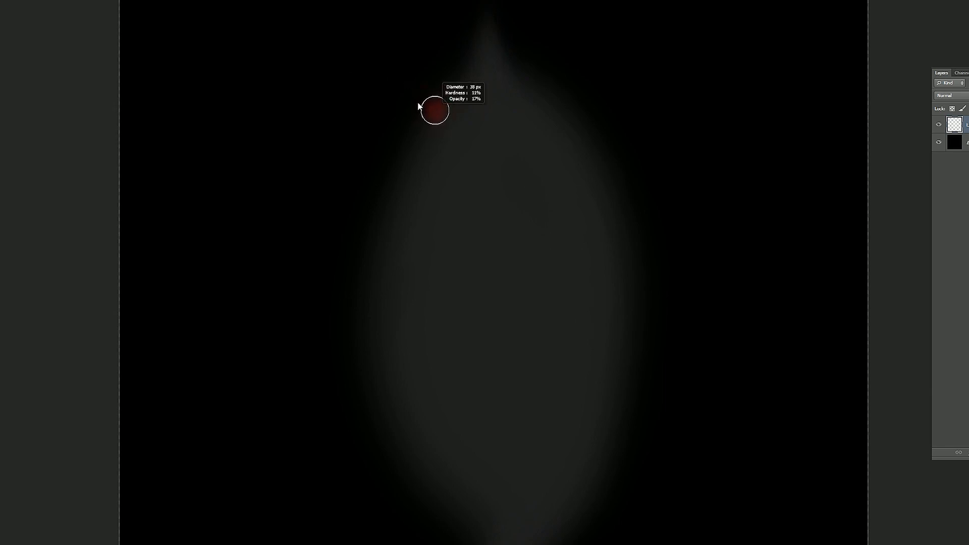
pyautogui.keyDown('alt'); pyautogui.moveTo(445, 163); pyautogui.dragTo(428, 161, button='right'); pyautogui.keyUp('alt')
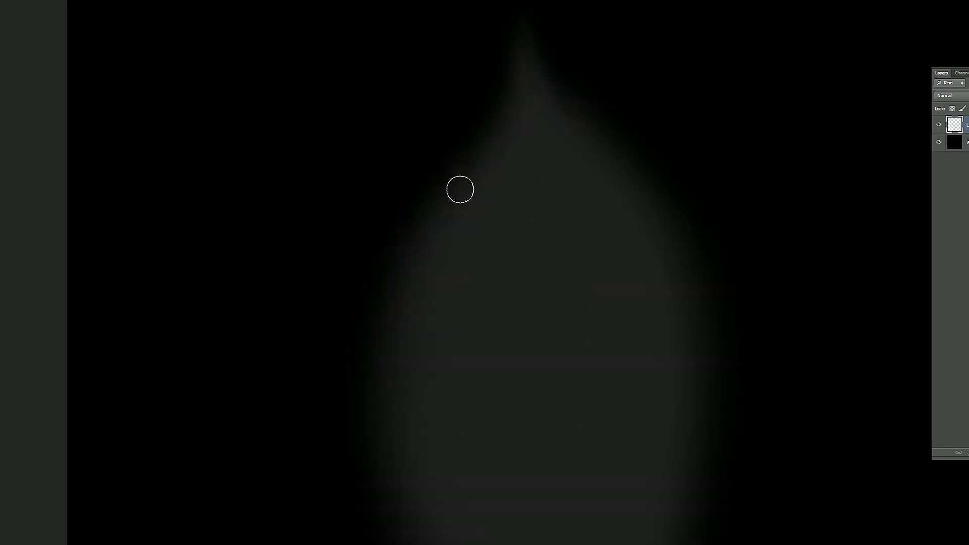
pyautogui.moveTo(459, 190); pyautogui.dragTo(452, 88)
pyautogui.moveTo(457, 207); pyautogui.dragTo(447, 120)
pyautogui.moveTo(420, 273); pyautogui.dragTo(352, 179)
pyautogui.moveTo(384, 418); pyautogui.dragTo(318, 319)
pyautogui.moveTo(404, 487); pyautogui.dragTo(359, 307)
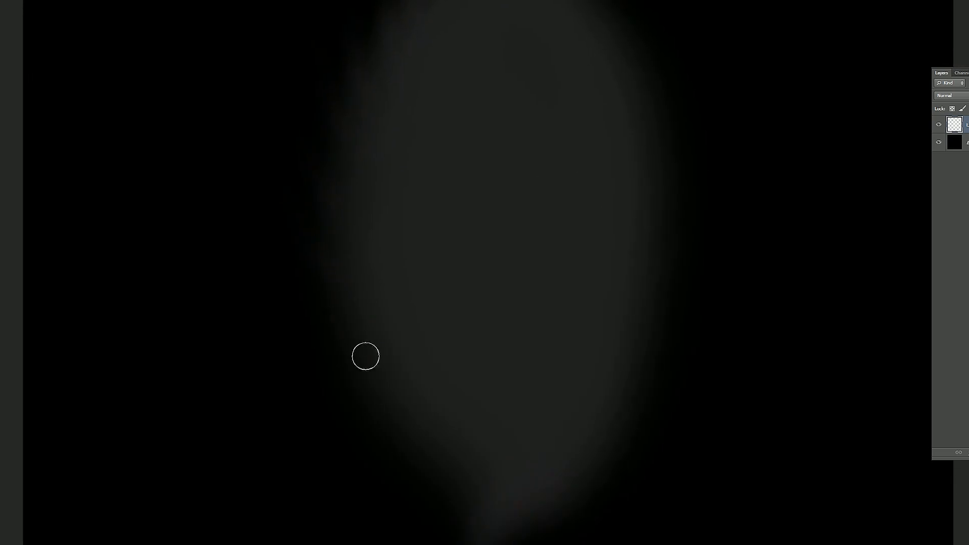
pyautogui.moveTo(365, 356); pyautogui.dragTo(352, 336)
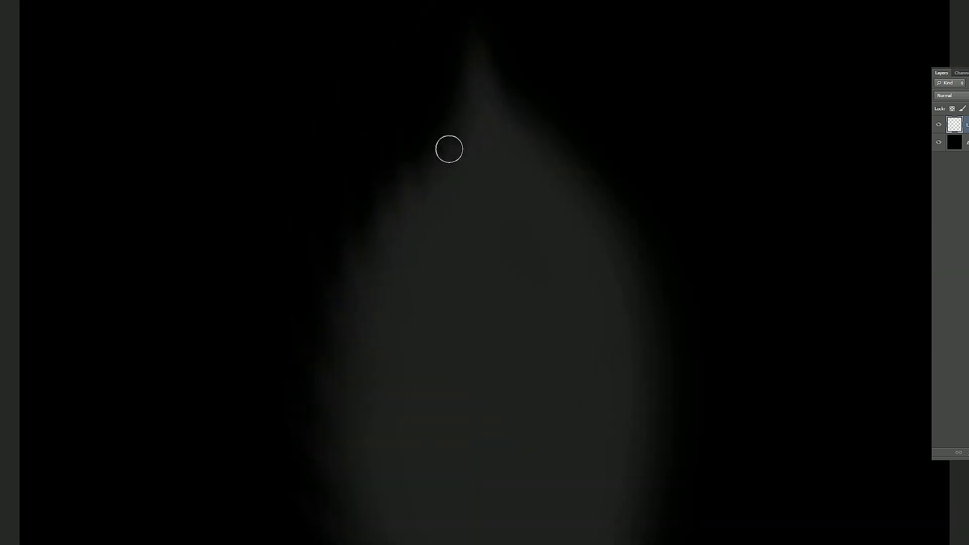
# Go over the leaf's upper-left edge near the tip again to add more serrations.
pyautogui.moveTo(463, 106); pyautogui.dragTo(471, 219)
pyautogui.moveTo(461, 211); pyautogui.dragTo(449, 125)
pyautogui.moveTo(428, 238); pyautogui.dragTo(435, 181)
pyautogui.moveTo(504, 179); pyautogui.dragTo(471, 149)
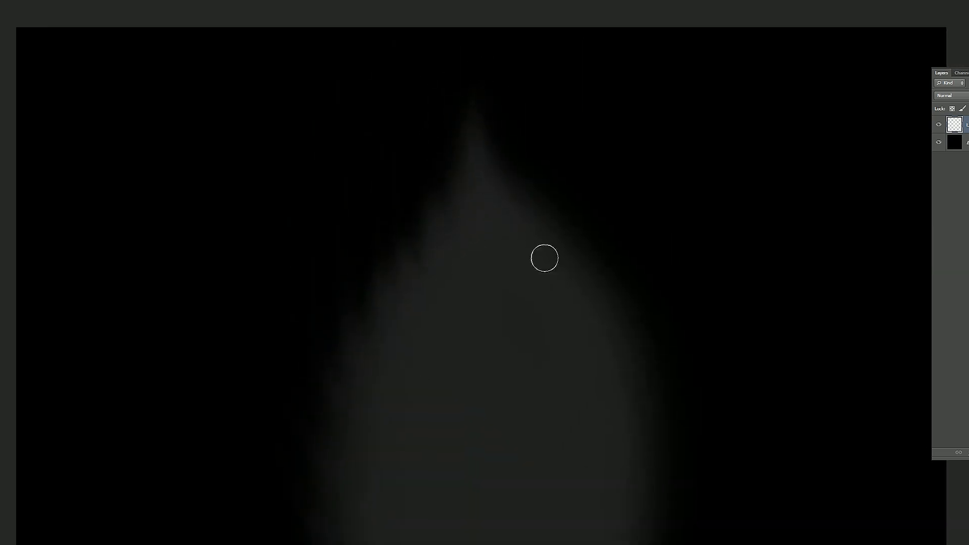
# Stroke matching serrations outward and upward along the leaf's right edge.
pyautogui.moveTo(507, 256); pyautogui.dragTo(528, 174)
pyautogui.moveTo(536, 276); pyautogui.dragTo(551, 197)
pyautogui.moveTo(583, 327)
pyautogui.mouseDown()
pyautogui.moveTo(608, 282)
pyautogui.moveTo(599, 253)
pyautogui.mouseUp()
pyautogui.moveTo(626, 411); pyautogui.dragTo(657, 265)
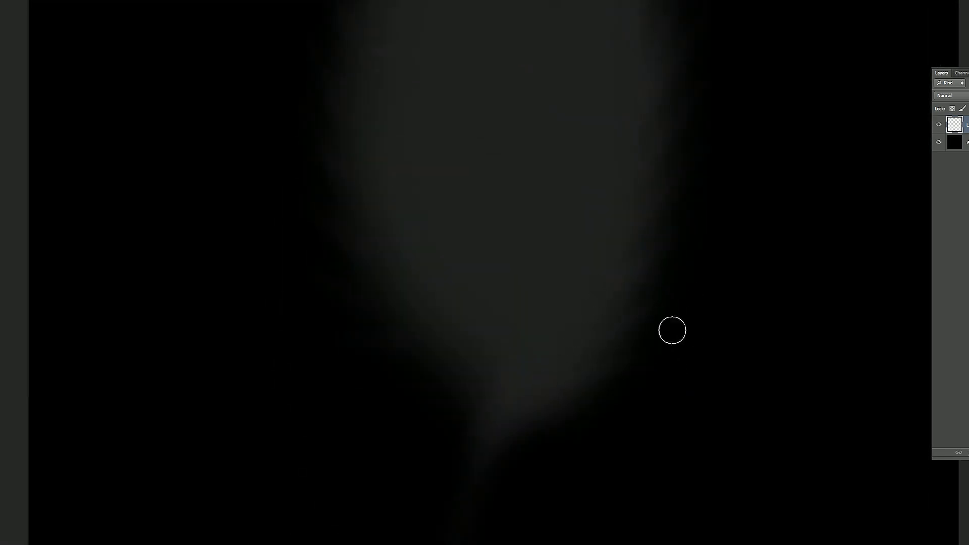
# Refine the serrations on both edges of the leaf with a smaller brush.
pyautogui.keyDown('alt'); pyautogui.moveTo(577, 318); pyautogui.dragTo(569, 328, button='right'); pyautogui.keyUp('alt')
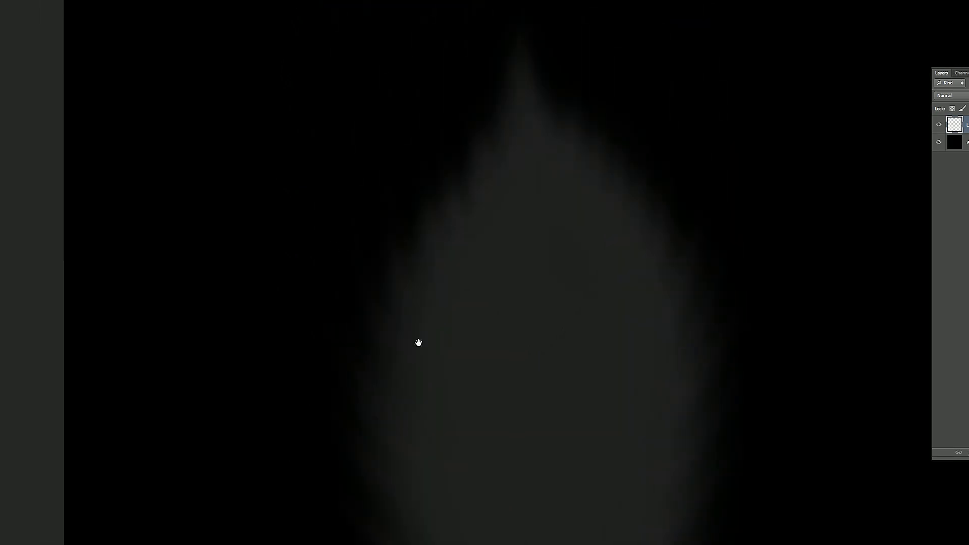
pyautogui.moveTo(426, 196); pyautogui.dragTo(426, 321)
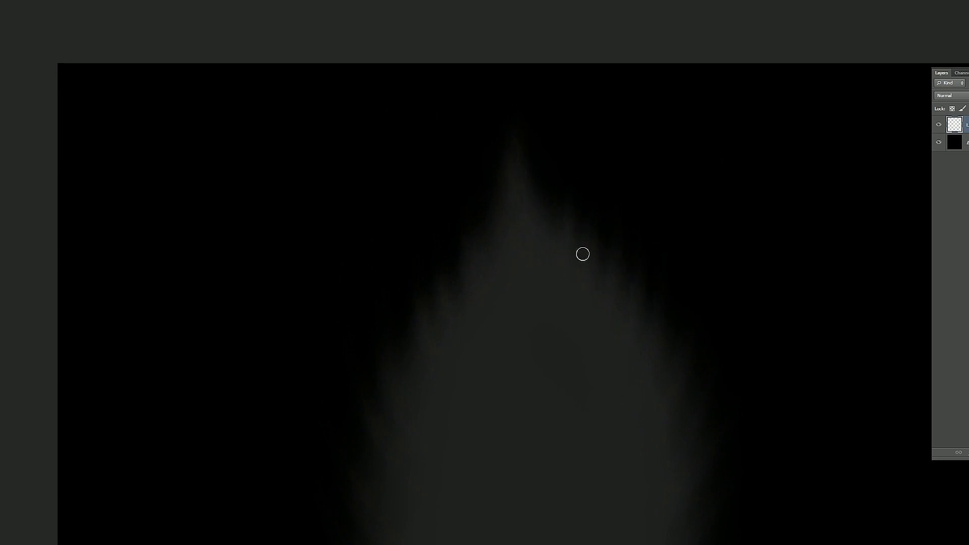
pyautogui.moveTo(677, 448); pyautogui.dragTo(631, 219)
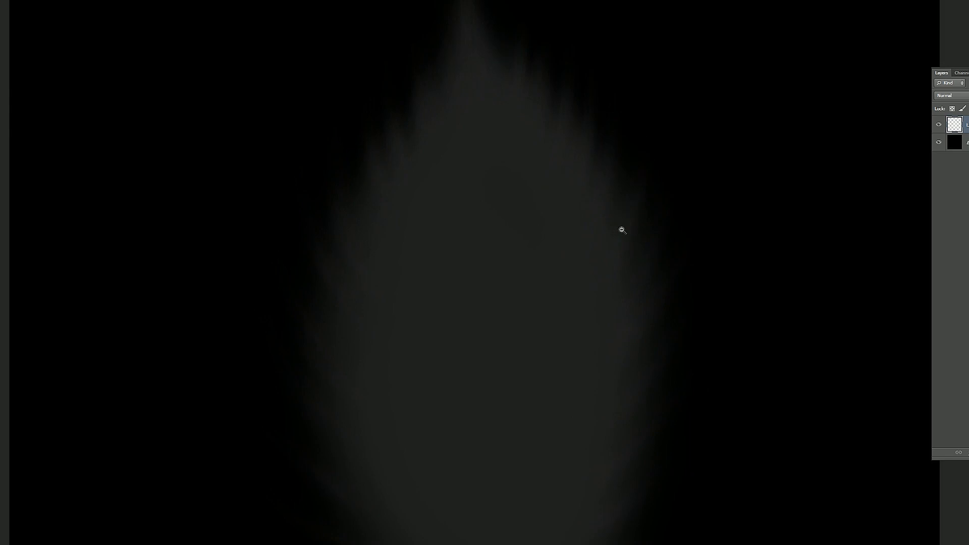
# Paint a lighter curved midrib from the stem to the tip and side veins branching upward on the leaf's left half.
pyautogui.keyDown('alt'); pyautogui.click(621, 230); pyautogui.keyUp('alt')
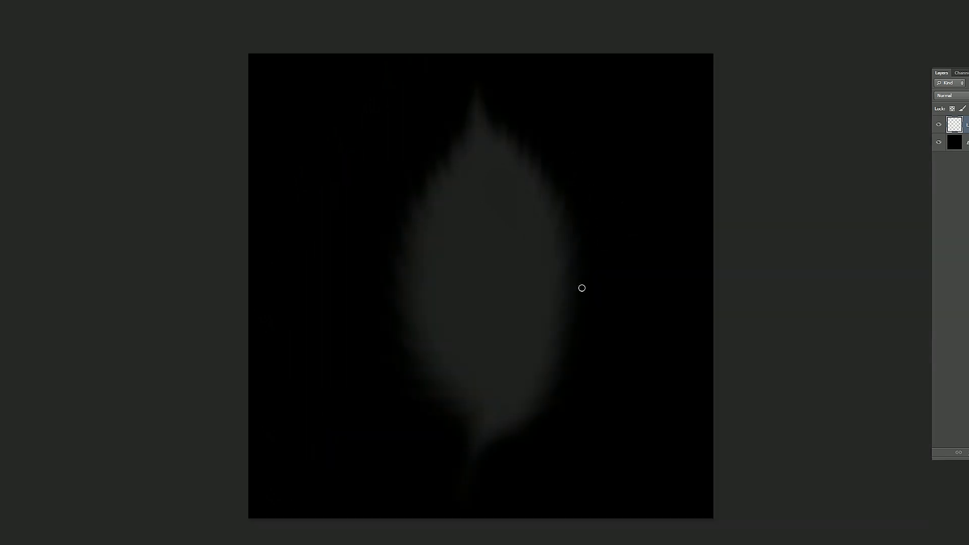
pyautogui.moveTo(480, 438)
pyautogui.mouseDown()
pyautogui.moveTo(500, 385)
pyautogui.moveTo(494, 209)
pyautogui.mouseUp()
pyautogui.moveTo(492, 406)
pyautogui.mouseDown()
pyautogui.moveTo(445, 367)
pyautogui.moveTo(446, 312)
pyautogui.mouseUp()
pyautogui.moveTo(503, 333)
pyautogui.mouseDown()
pyautogui.moveTo(456, 290)
pyautogui.moveTo(448, 238)
pyautogui.mouseUp()
pyautogui.moveTo(500, 265)
pyautogui.mouseDown()
pyautogui.moveTo(457, 222)
pyautogui.moveTo(457, 186)
pyautogui.mouseUp()
pyautogui.moveTo(497, 212); pyautogui.dragTo(481, 107)
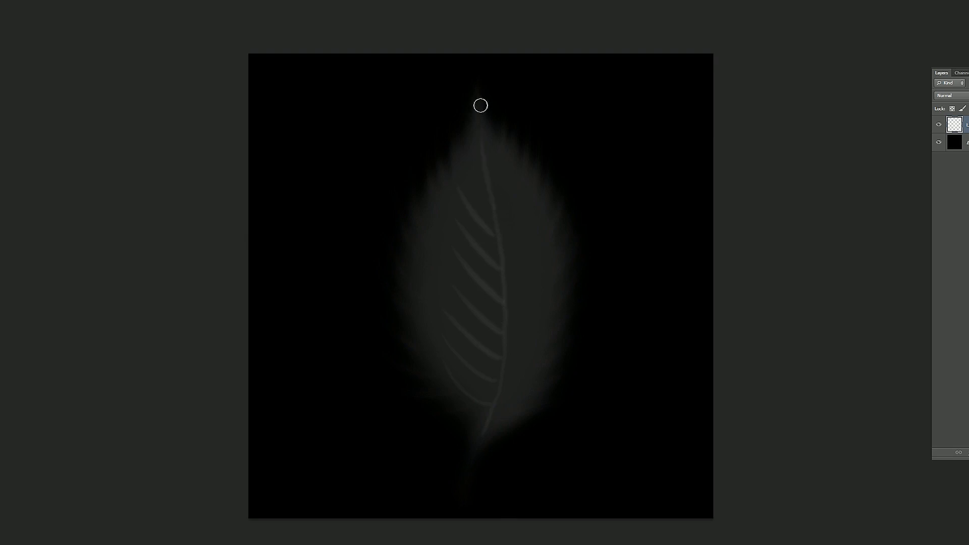
pyautogui.moveTo(494, 211); pyautogui.dragTo(478, 189)
# Paint side veins branching upward from the midrib on the leaf's right half and restroke the lowest vein on the left.
pyautogui.moveTo(499, 221); pyautogui.dragTo(514, 178)
pyautogui.hotkey('ctrl', 'z')
pyautogui.moveTo(499, 235); pyautogui.dragTo(516, 179)
pyautogui.moveTo(504, 257); pyautogui.dragTo(529, 201)
pyautogui.moveTo(514, 277); pyautogui.dragTo(533, 242)
pyautogui.moveTo(511, 323); pyautogui.dragTo(551, 275)
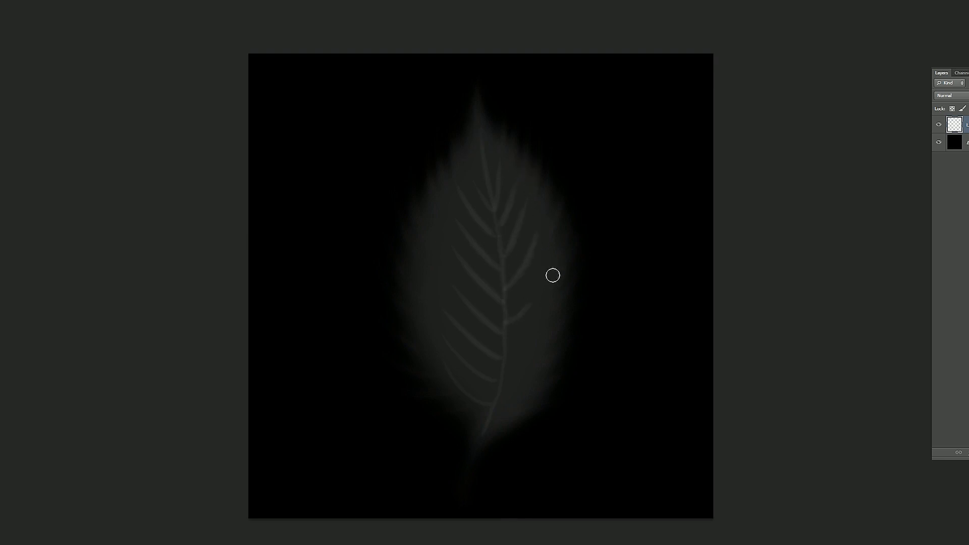
pyautogui.moveTo(512, 318); pyautogui.dragTo(552, 271)
pyautogui.moveTo(508, 347); pyautogui.dragTo(542, 315)
pyautogui.moveTo(502, 373); pyautogui.dragTo(533, 344)
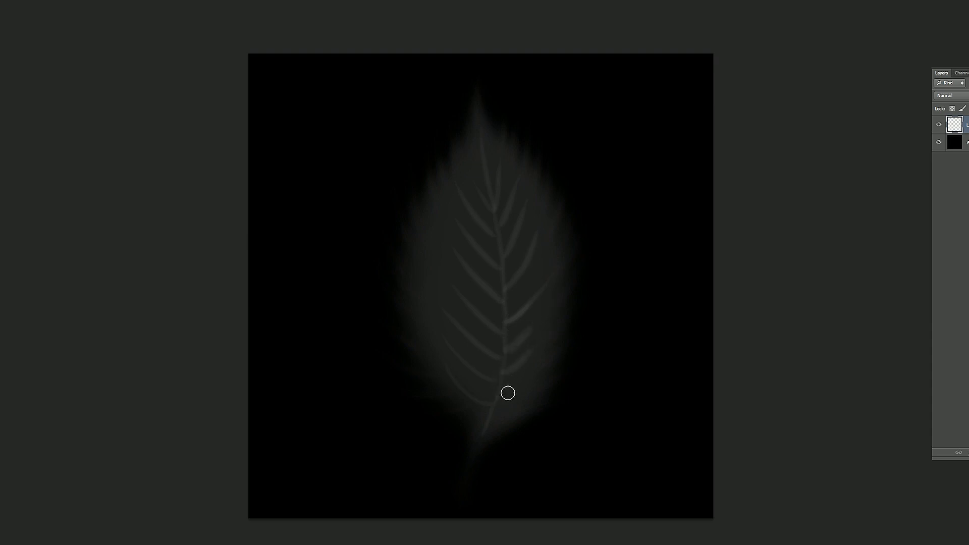
pyautogui.moveTo(500, 396); pyautogui.dragTo(533, 379)
pyautogui.moveTo(491, 405); pyautogui.dragTo(442, 354)
# Thicken and lighten the midrib with a smaller brush, from the stem's end up to the leaf's tip.
pyautogui.keyDown('ctrl'); pyautogui.rightClick(477, 366); pyautogui.keyUp('ctrl')
pyautogui.click(500, 343)
pyautogui.keyDown('ctrl'); pyautogui.click(500, 353); pyautogui.keyUp('ctrl')
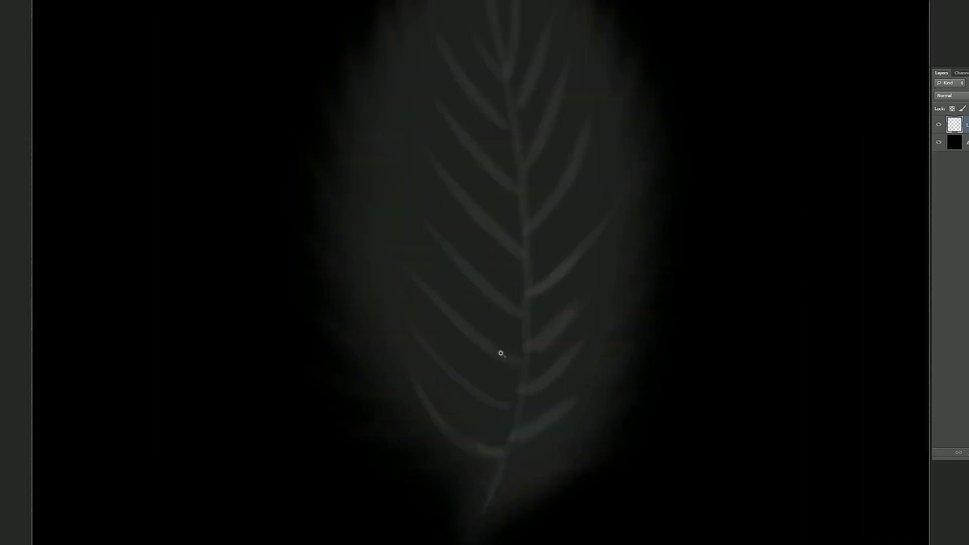
pyautogui.keyDown('alt'); pyautogui.moveTo(497, 376); pyautogui.dragTo(490, 377, button='right'); pyautogui.keyUp('alt')
pyautogui.moveTo(461, 495); pyautogui.dragTo(451, 377)
pyautogui.moveTo(426, 474); pyautogui.dragTo(491, 314)
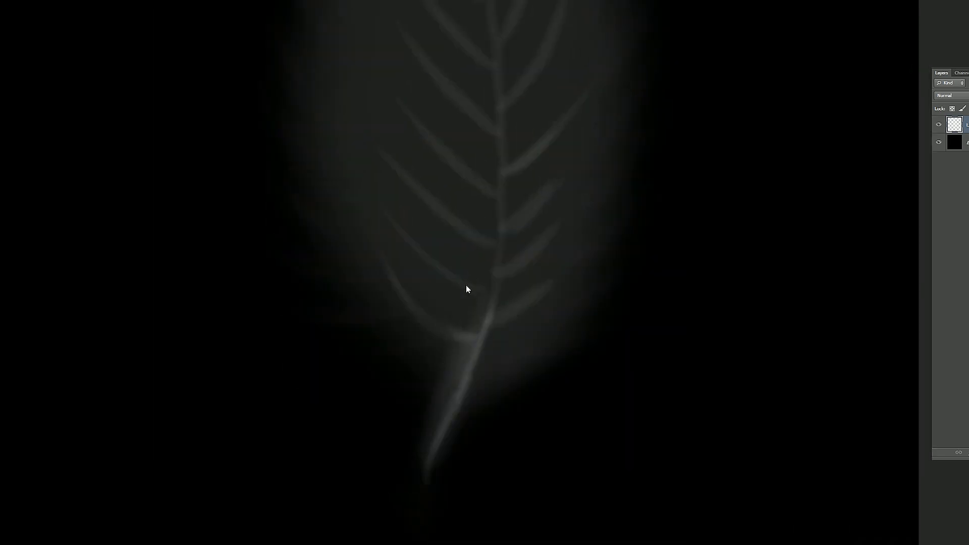
pyautogui.moveTo(469, 282); pyautogui.dragTo(490, 216)
pyautogui.moveTo(503, 130); pyautogui.dragTo(486, 305)
pyautogui.moveTo(458, 417)
pyautogui.mouseDown()
pyautogui.moveTo(463, 218)
pyautogui.moveTo(452, 89)
pyautogui.mouseUp()
pyautogui.moveTo(455, 75)
pyautogui.mouseDown()
pyautogui.moveTo(464, 190)
pyautogui.moveTo(437, 67)
pyautogui.mouseUp()
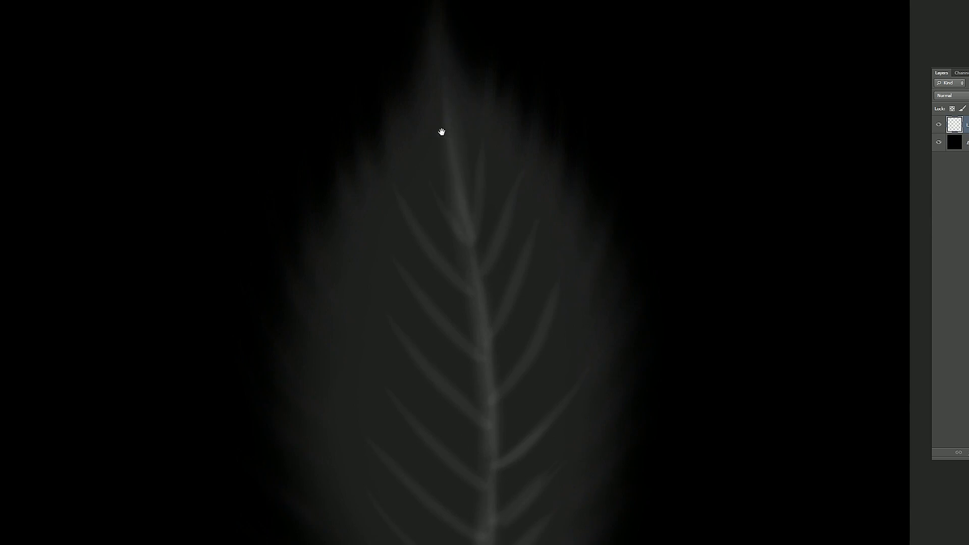
pyautogui.moveTo(441, 132); pyautogui.dragTo(427, 41)
# Broaden and brighten the side veins on the leaf's left half, working from the tip down toward the stem.
pyautogui.moveTo(468, 244); pyautogui.dragTo(424, 181)
pyautogui.moveTo(472, 291); pyautogui.dragTo(395, 174)
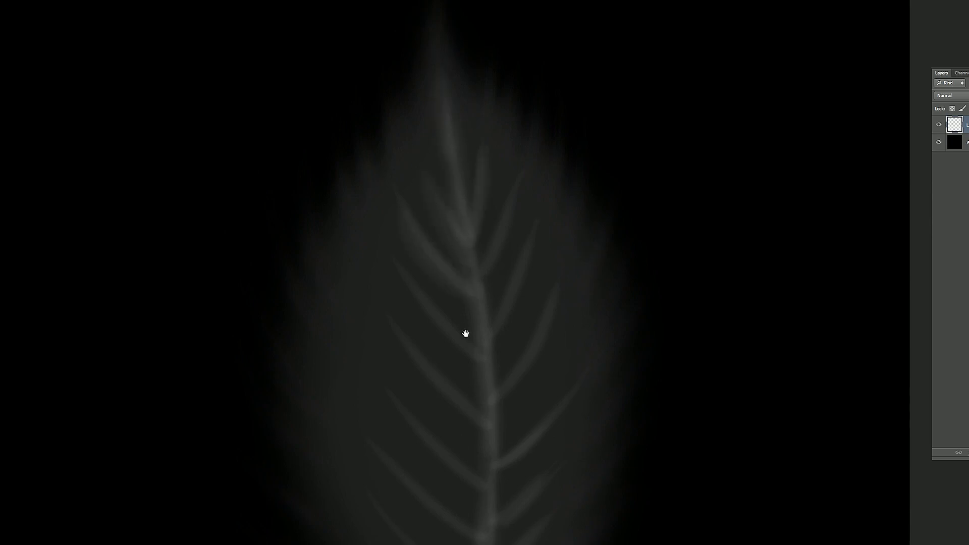
pyautogui.moveTo(475, 354); pyautogui.dragTo(401, 269)
pyautogui.moveTo(478, 427); pyautogui.dragTo(397, 335)
pyautogui.moveTo(479, 477); pyautogui.dragTo(386, 293)
pyautogui.moveTo(391, 307); pyautogui.dragTo(301, 217)
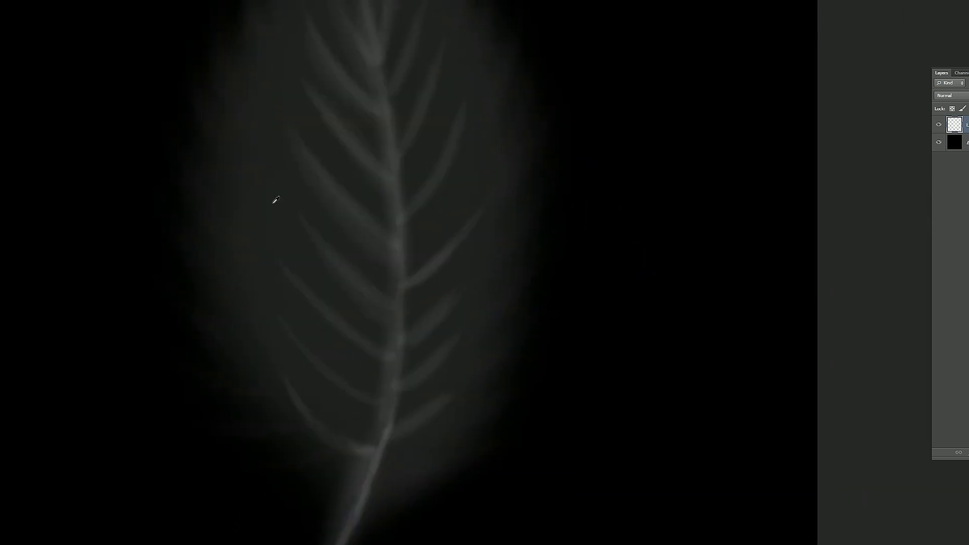
pyautogui.moveTo(373, 344); pyautogui.dragTo(279, 233)
pyautogui.moveTo(367, 349); pyautogui.dragTo(269, 243)
pyautogui.moveTo(376, 397); pyautogui.dragTo(294, 307)
pyautogui.hotkey('ctrl', '0')
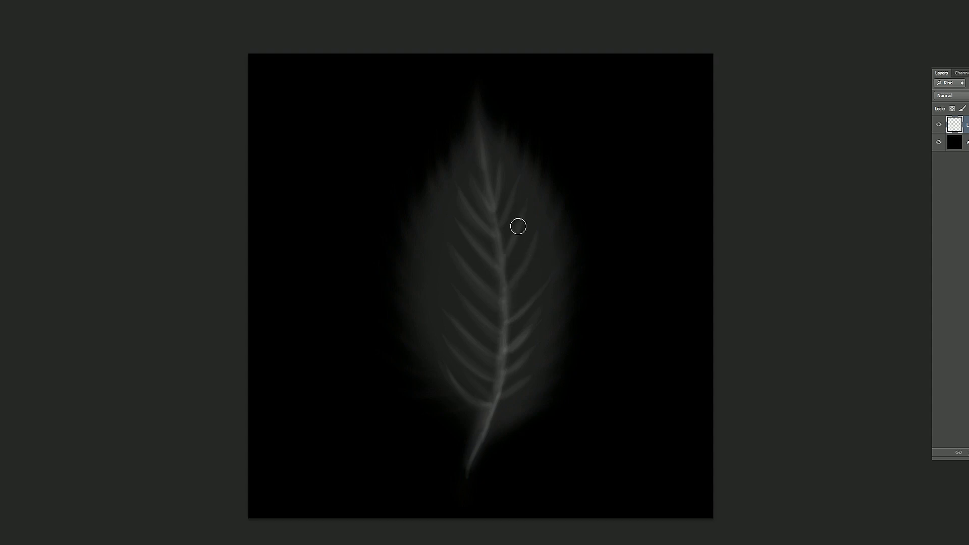
# Lighten the leaf's body with a larger soft brush, mainly along the left half and between the veins.
pyautogui.keyDown('alt'); pyautogui.moveTo(489, 268); pyautogui.dragTo(515, 259, button='right'); pyautogui.keyUp('alt')
pyautogui.moveTo(443, 364)
pyautogui.mouseDown()
pyautogui.moveTo(422, 294)
pyautogui.moveTo(413, 177)
pyautogui.moveTo(429, 177)
pyautogui.mouseUp()
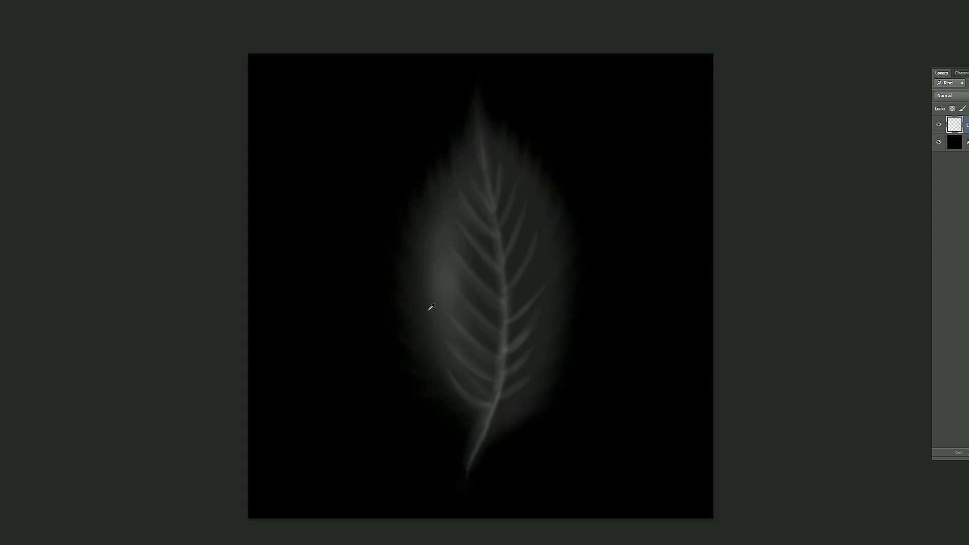
pyautogui.moveTo(429, 310)
pyautogui.mouseDown()
pyautogui.moveTo(437, 326)
pyautogui.moveTo(469, 214)
pyautogui.moveTo(476, 221)
pyautogui.mouseUp()
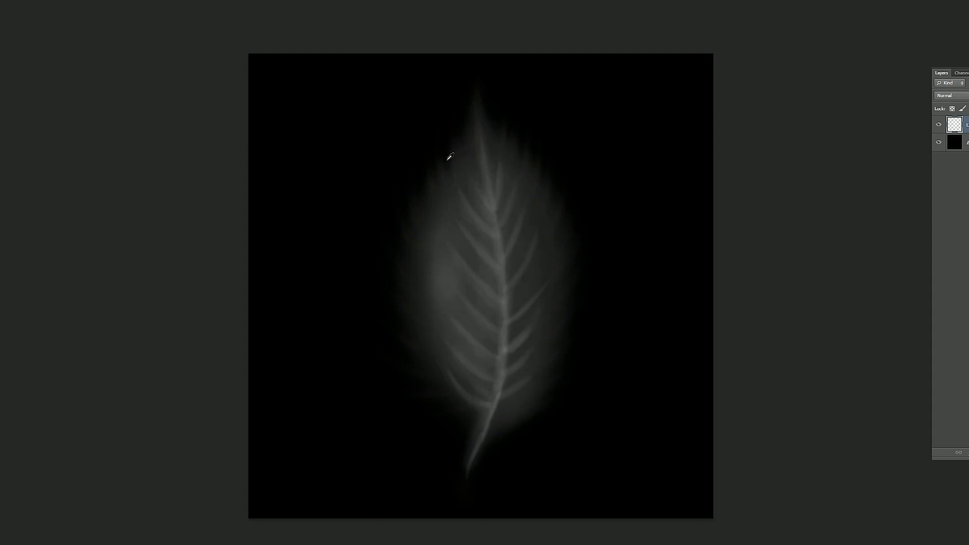
pyautogui.moveTo(478, 271)
pyautogui.mouseDown()
pyautogui.moveTo(491, 199)
pyautogui.moveTo(485, 319)
pyautogui.mouseUp()
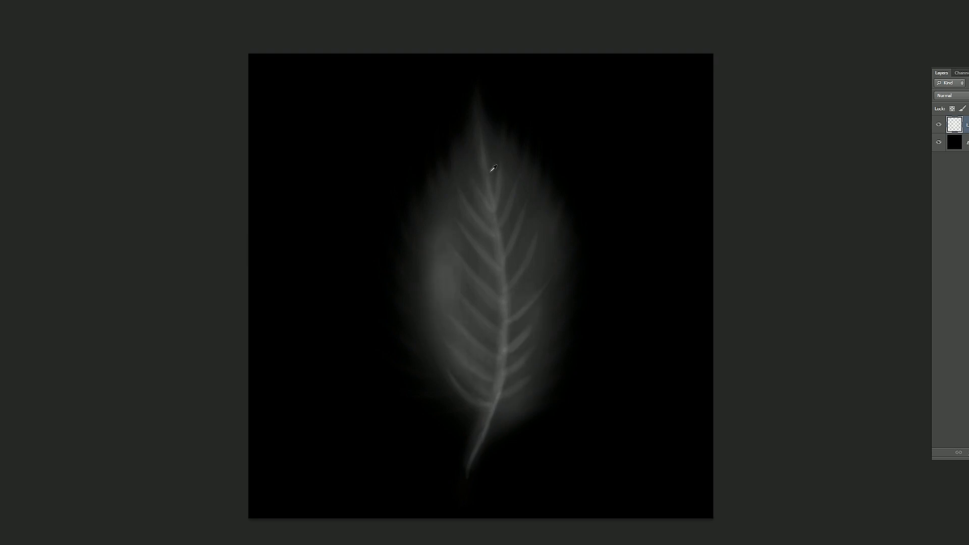
# Extend the side veins with thin strokes and add fine wisps along the leaf's outer edges.
pyautogui.click(490, 207)
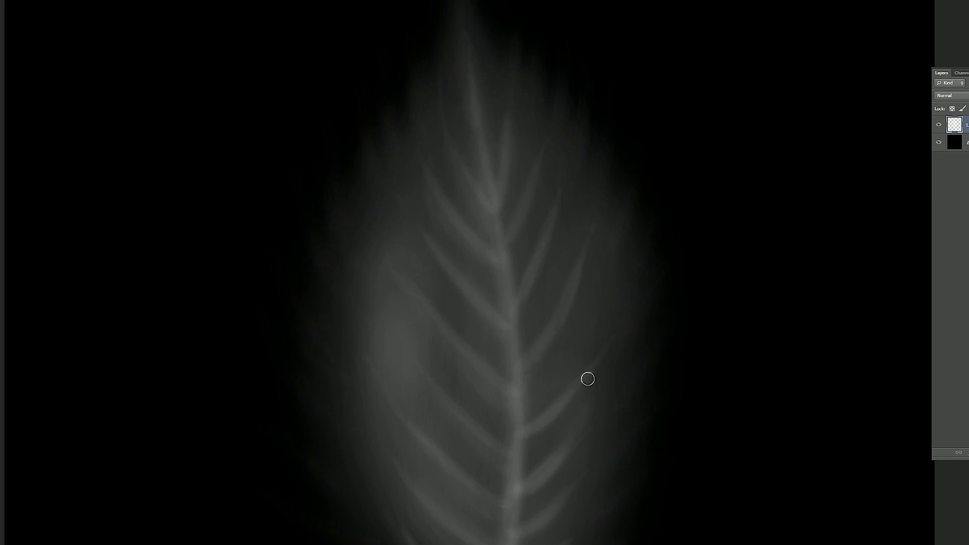
pyautogui.scroll(-5, 545, 267)
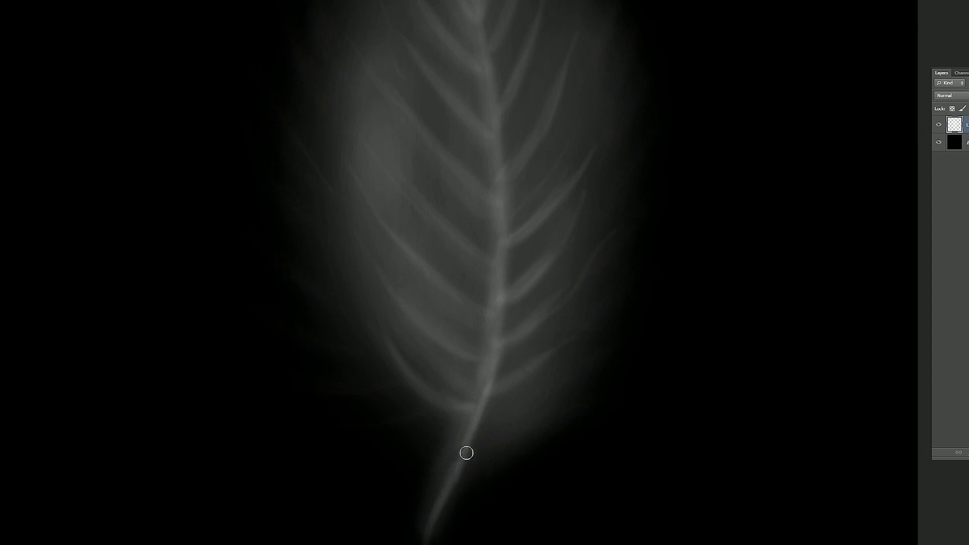
pyautogui.moveTo(528, 518); pyautogui.dragTo(339, 422)
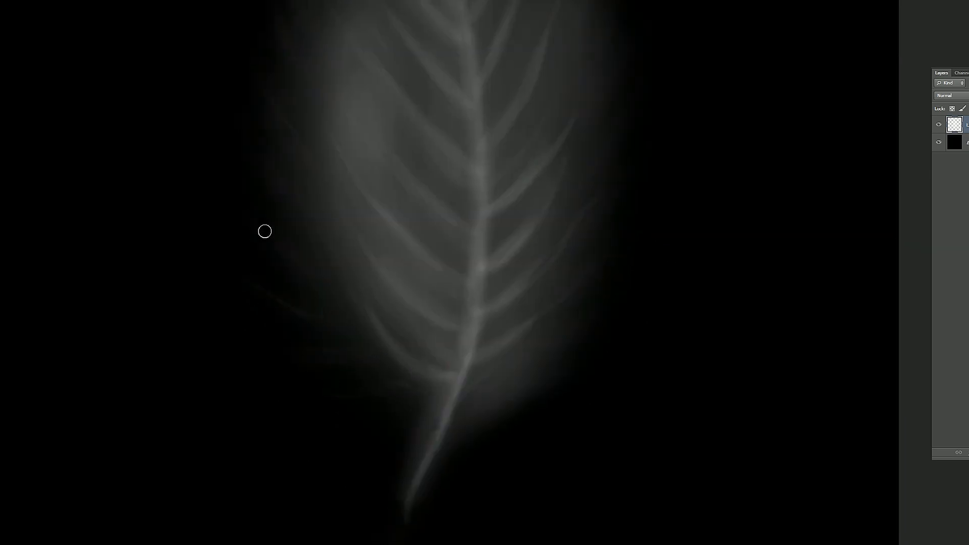
pyautogui.moveTo(294, 203); pyautogui.dragTo(380, 458)
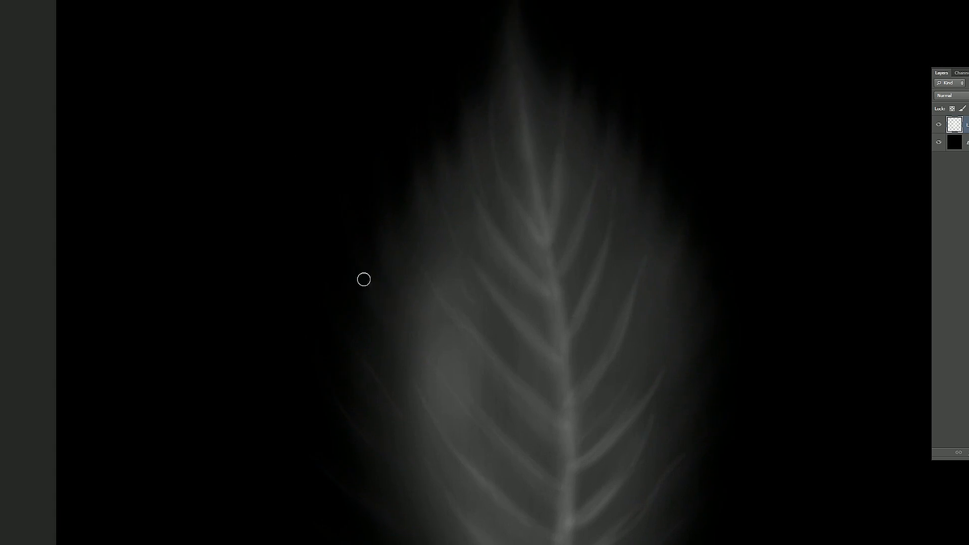
pyautogui.moveTo(527, 113)
pyautogui.mouseDown()
pyautogui.moveTo(515, 185)
pyautogui.moveTo(516, 89)
pyautogui.mouseUp()
# Add an Outer Glow layer style to the leaf layer with its color set to white (ffffff).
pyautogui.hotkey('ctrl', '-')
pyautogui.hotkey('ctrl', '-')
pyautogui.hotkey('ctrl', '-')
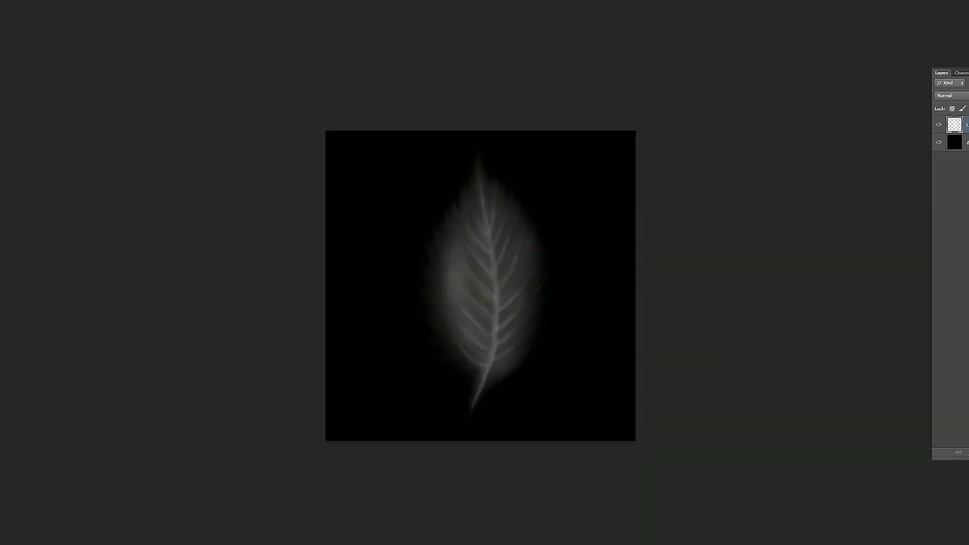
pyautogui.doubleClick(956, 126)
pyautogui.click(755, 293)
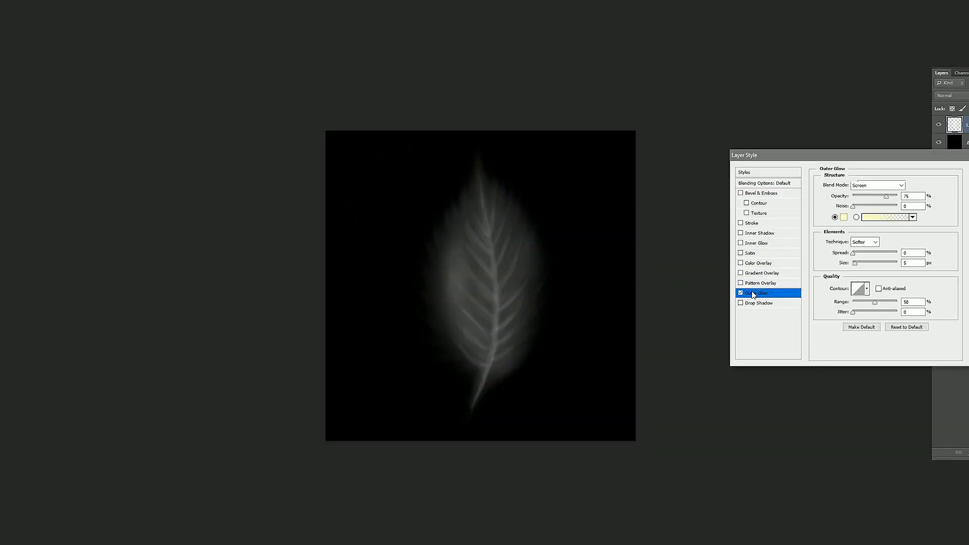
pyautogui.click(844, 217)
pyautogui.moveTo(698, 134); pyautogui.dragTo(666, 99)
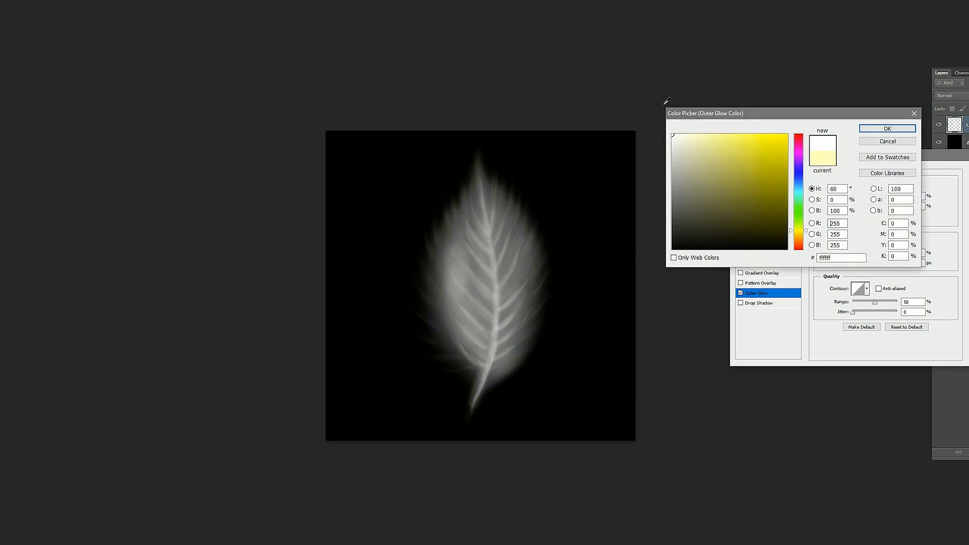
pyautogui.click(884, 128)
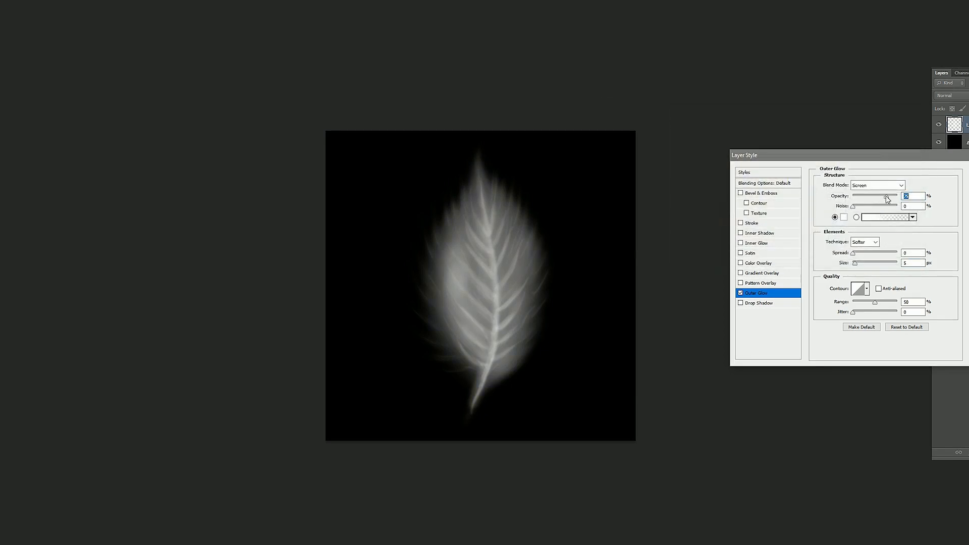
# Set the glow's opacity to 34% and size to 1 px, compare the leaf without the glow, and apply the style.
pyautogui.moveTo(886, 197); pyautogui.dragTo(867, 198)
pyautogui.click(740, 294)
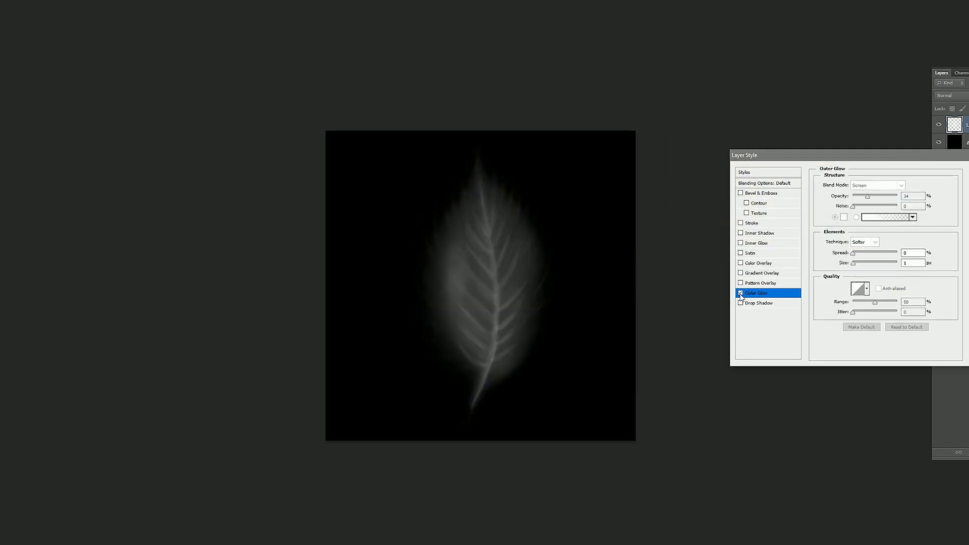
pyautogui.click(740, 294)
pyautogui.press('Return')
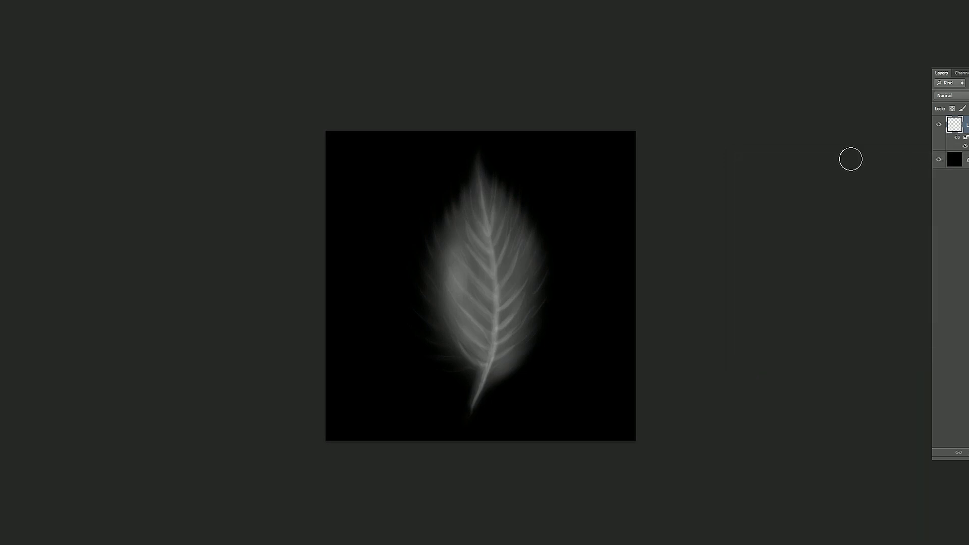
# Hide the black background layer and save a PNG copy of the leaf named Leaf01.
pyautogui.click(939, 160)
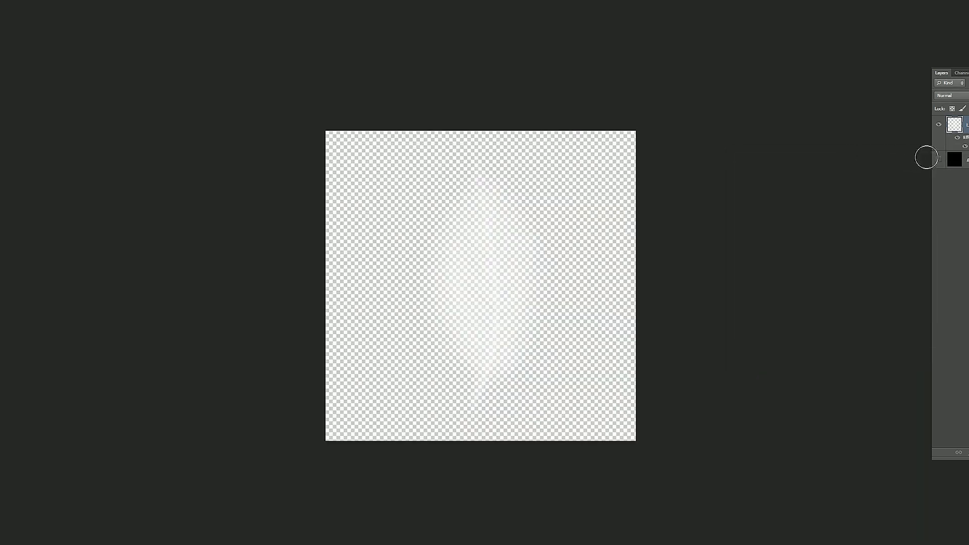
pyautogui.hotkey('ctrl', 'alt', 's')
pyautogui.click(477, 322)
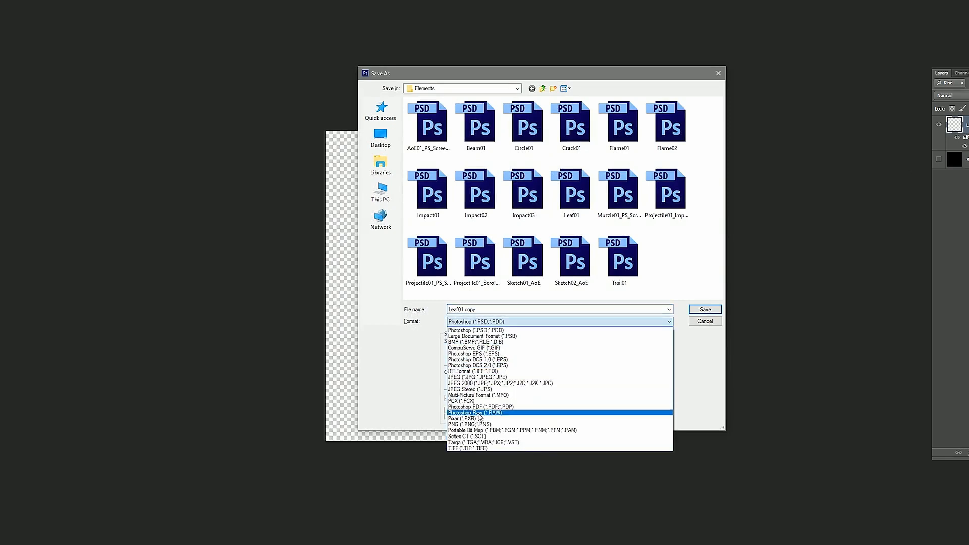
pyautogui.click(504, 430)
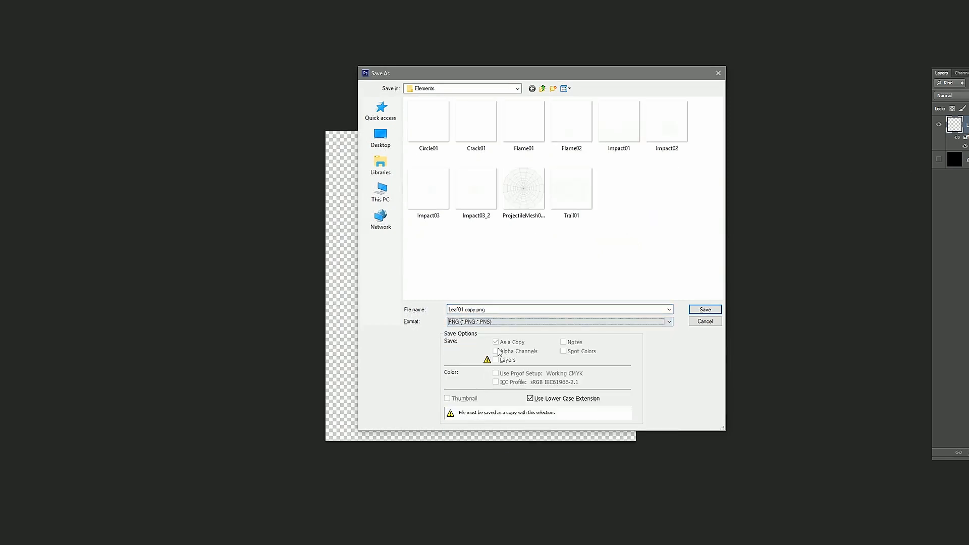
pyautogui.click(478, 309)
pyautogui.press('BackSpace')
pyautogui.press('BackSpace')
pyautogui.press('BackSpace')
pyautogui.press('BackSpace')
pyautogui.press('BackSpace')
pyautogui.press('Delete')
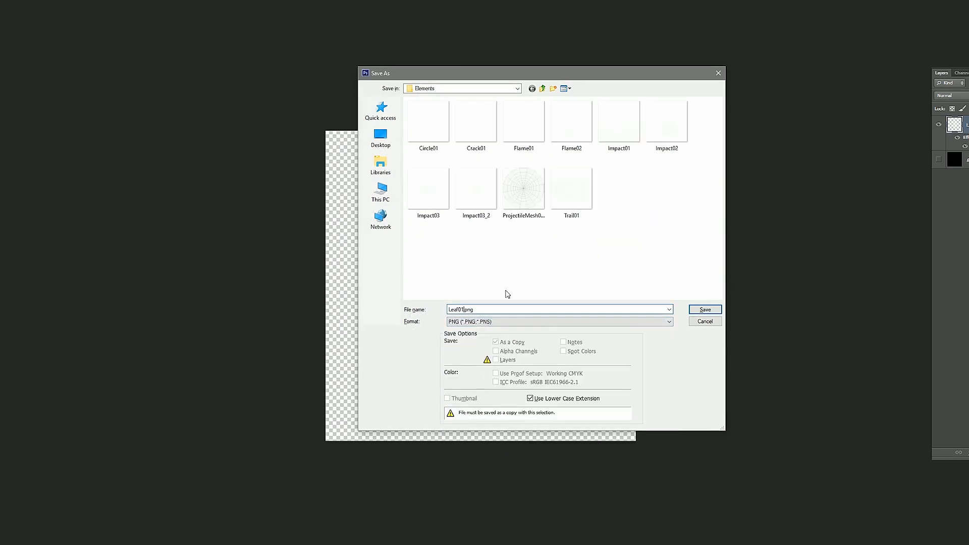
pyautogui.click(704, 309)
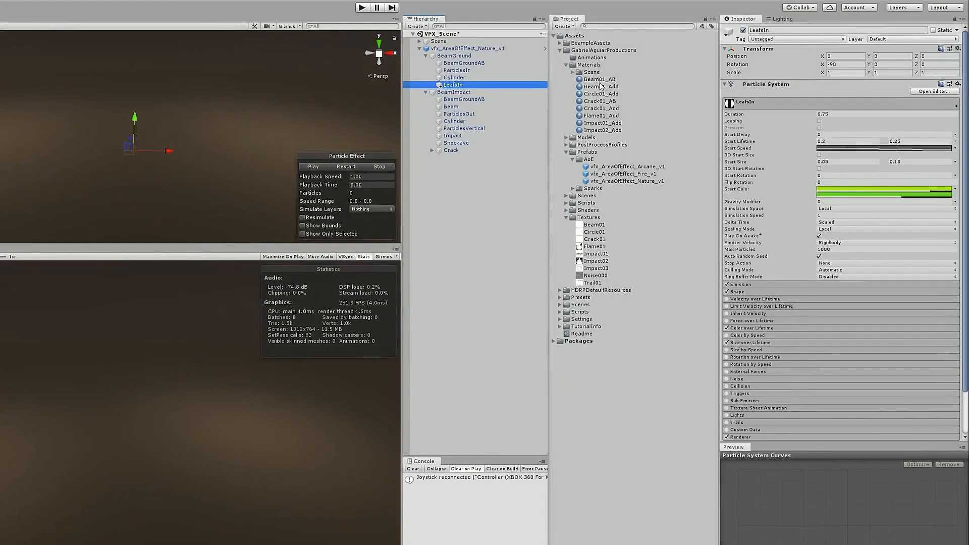
# Switch to Unity, duplicate the Beam01_Add material as Leaf01_Add, and assign the Leaf01 texture as its MainTexture.
pyautogui.click(602, 87)
pyautogui.hotkey('ctrl', 'd')
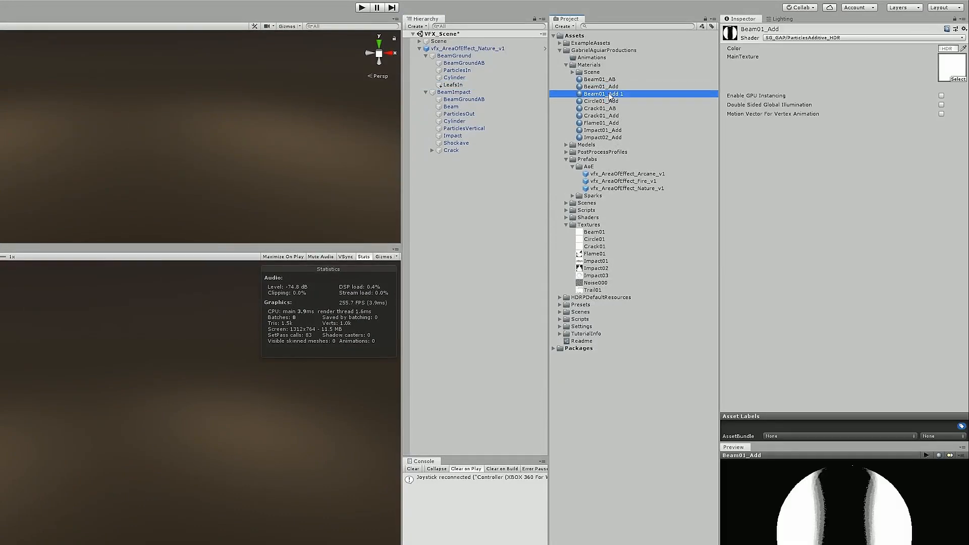
pyautogui.click(600, 96)
pyautogui.moveTo(598, 95); pyautogui.dragTo(582, 95)
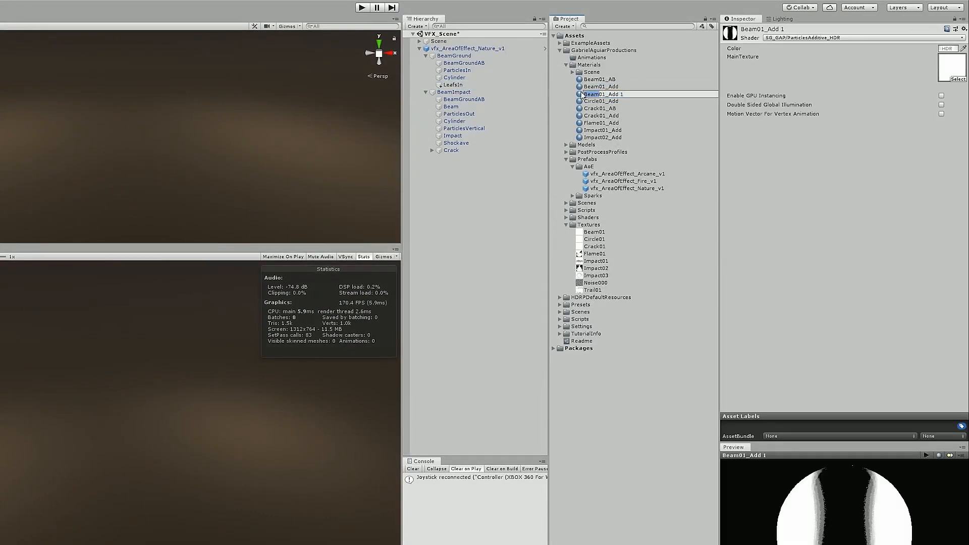
pyautogui.write('Leaf')
pyautogui.press('Return')
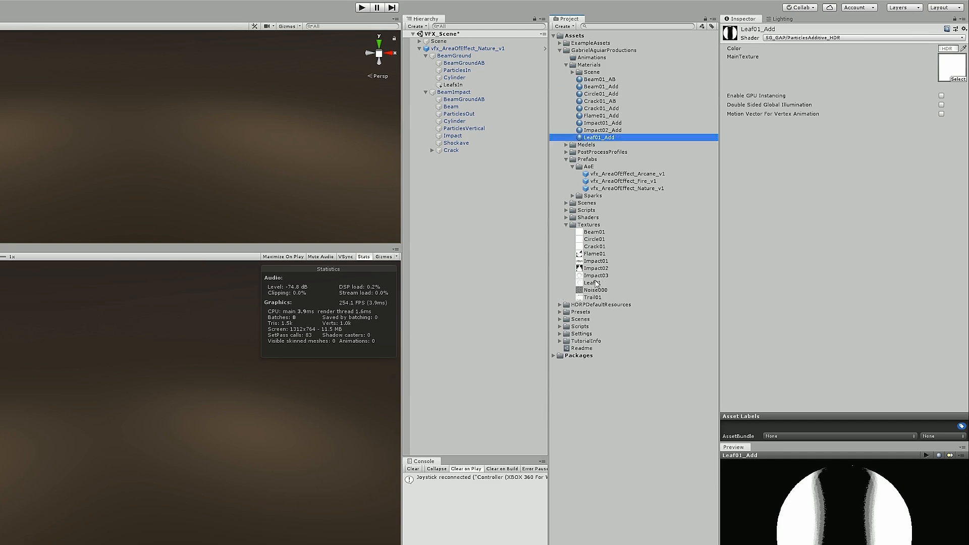
pyautogui.moveTo(877, 128); pyautogui.dragTo(953, 61)
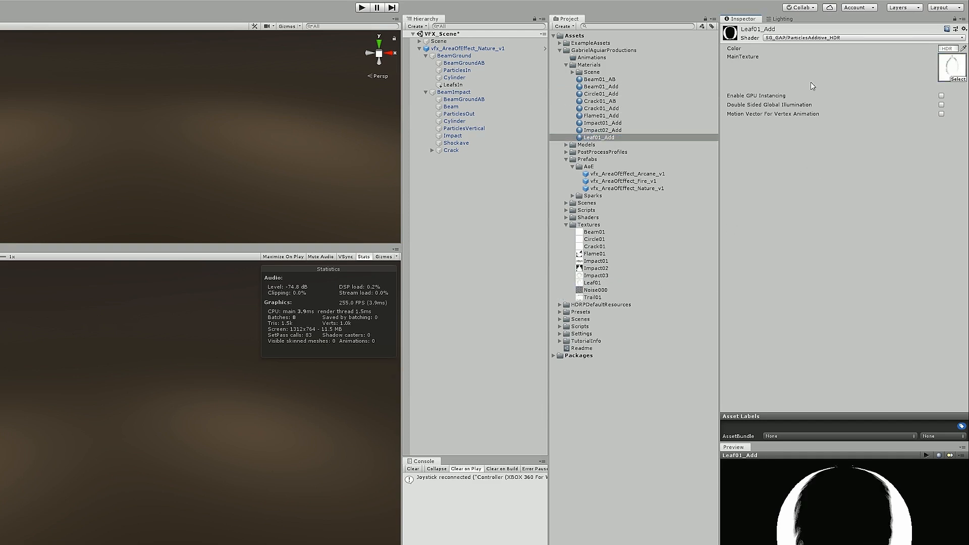
# Assign the Leaf01_Add material to the LeafsIn particle system's renderer and change its render mode.
pyautogui.click(465, 85)
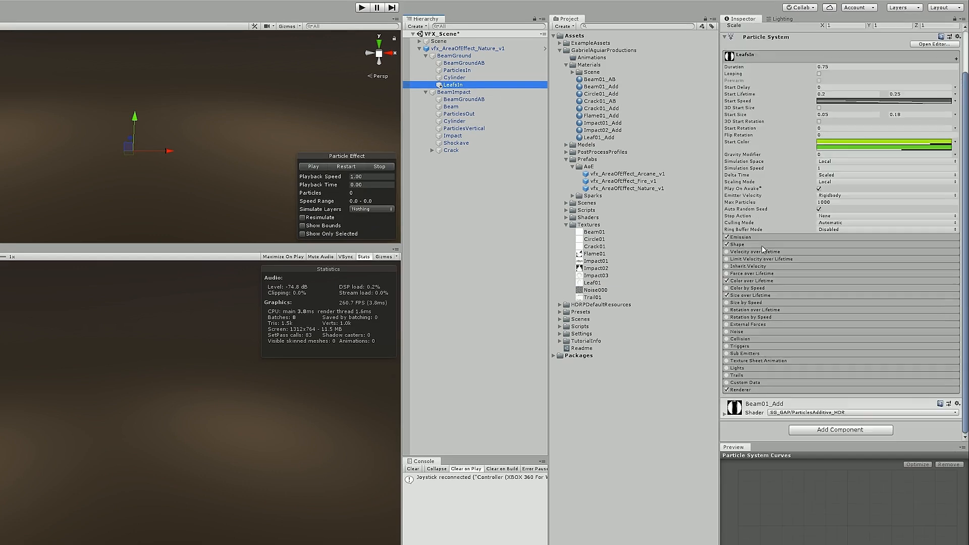
pyautogui.click(737, 390)
pyautogui.scroll(-6, 736, 303)
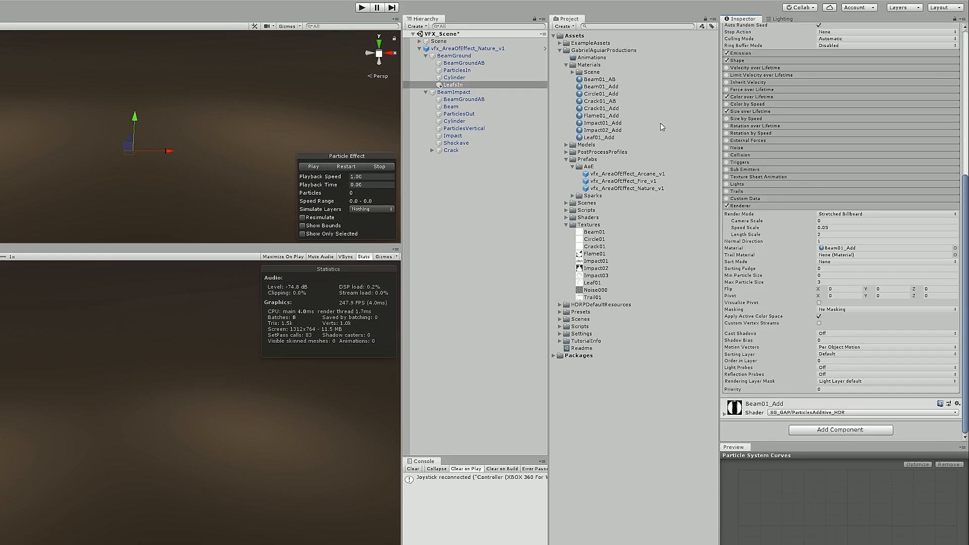
pyautogui.moveTo(601, 137); pyautogui.dragTo(835, 247)
pyautogui.click(834, 215)
pyautogui.click(841, 222)
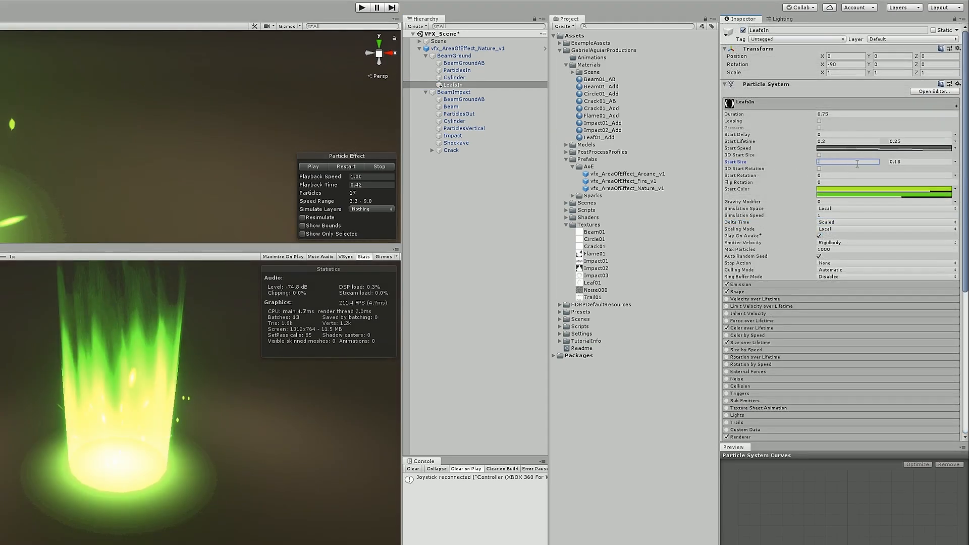
# Set the LeafsIn start size to random between 0.2 and 0.5 and replay the effect.
pyautogui.click(907, 163)
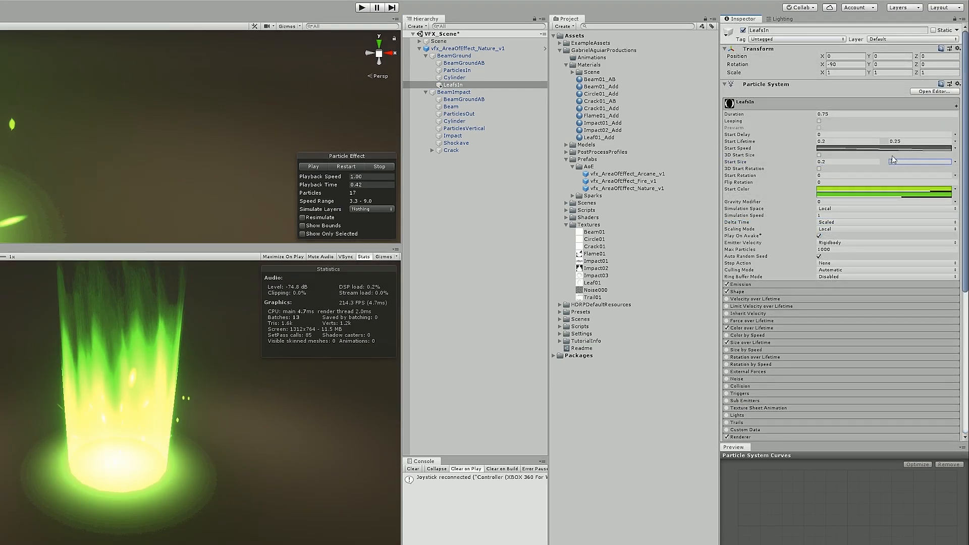
pyautogui.click(334, 167)
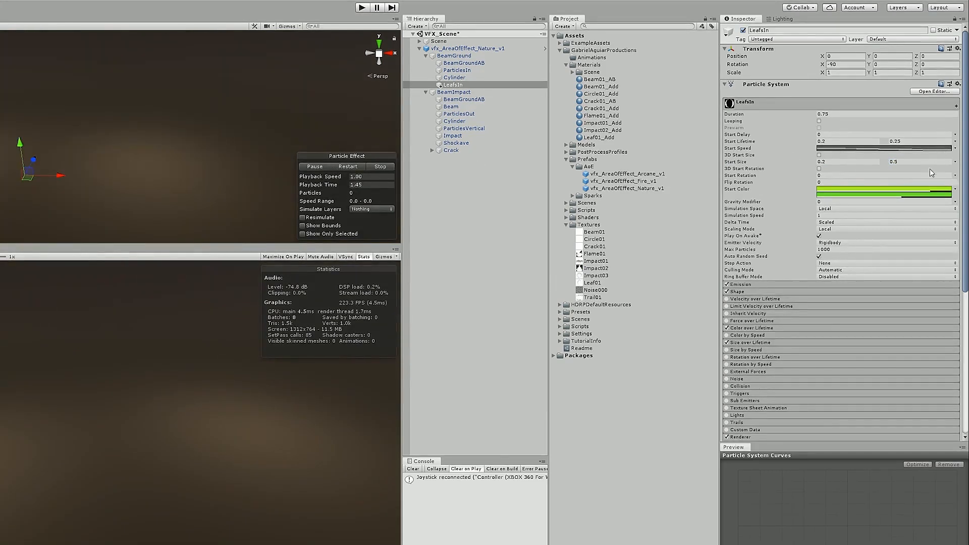
# Set the LeafsIn start rotation to random between 360 and -360, and its flip rotation to 1.
pyautogui.click(954, 175)
pyautogui.click(867, 208)
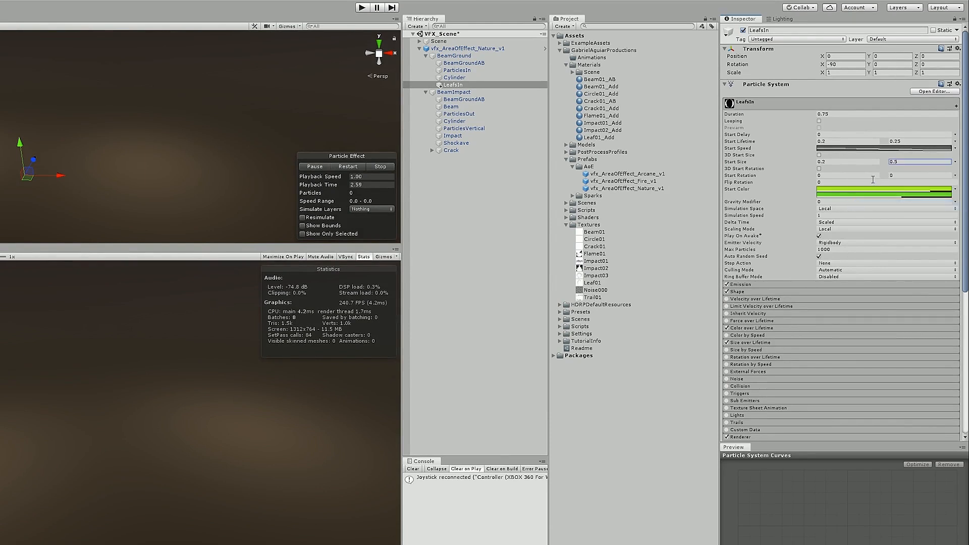
pyautogui.click(868, 176)
pyautogui.click(898, 176)
pyautogui.write('-360')
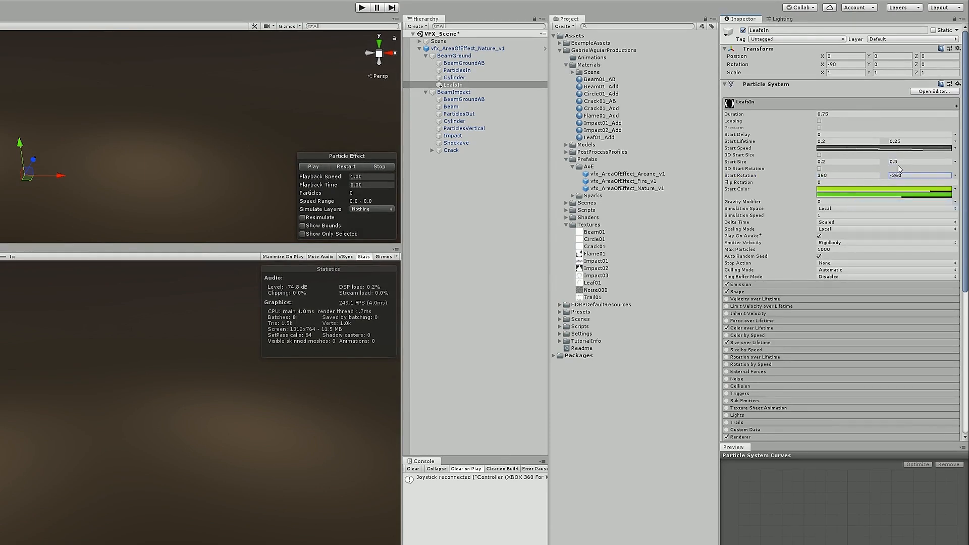
pyautogui.click(878, 182)
# Set the emission rate over time to 50 on both the LeafsIn and ParticlesIn particle systems.
pyautogui.click(758, 285)
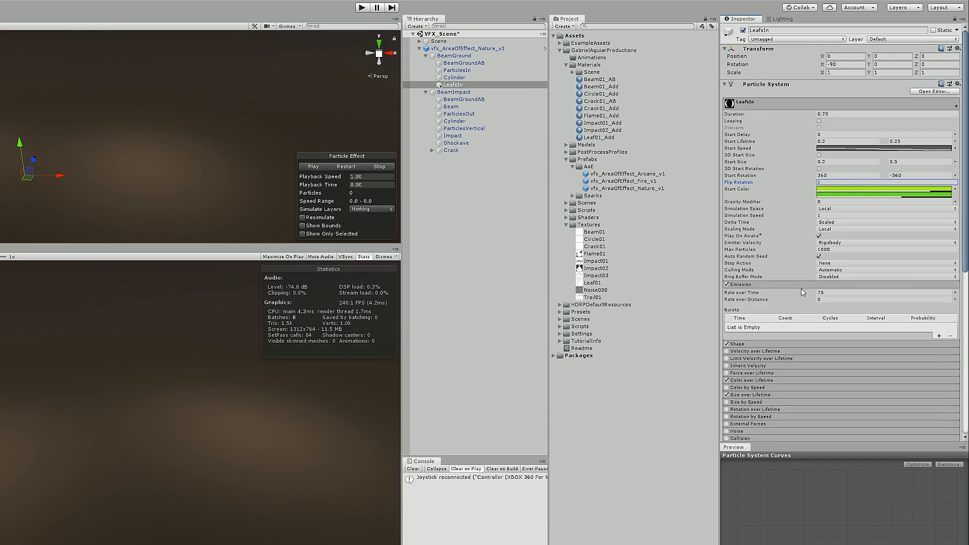
pyautogui.click(830, 293)
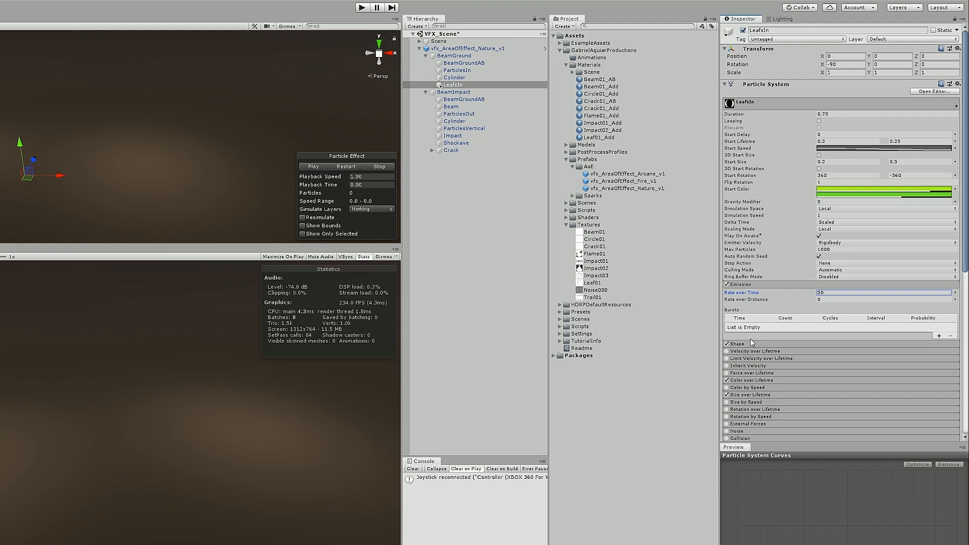
pyautogui.click(754, 285)
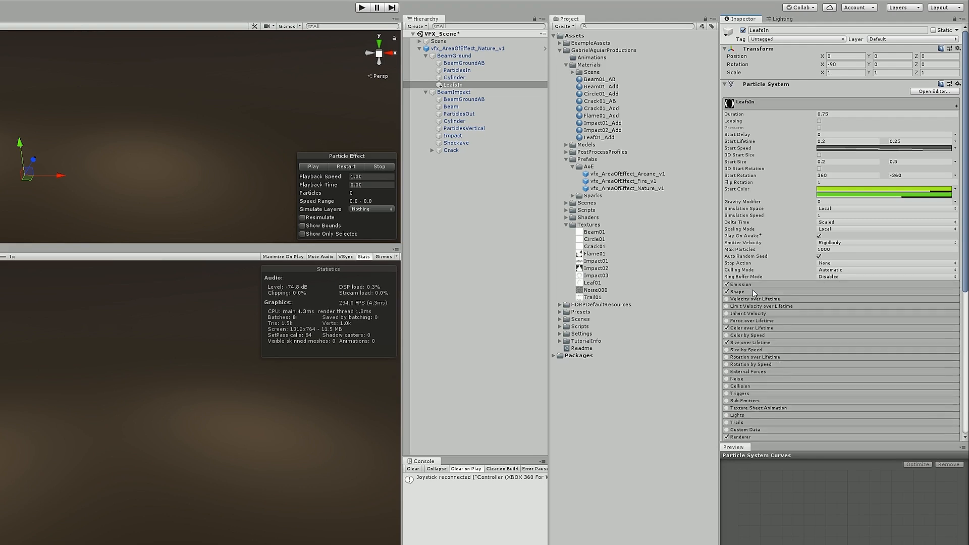
pyautogui.click(468, 70)
pyautogui.click(793, 286)
pyautogui.click(825, 292)
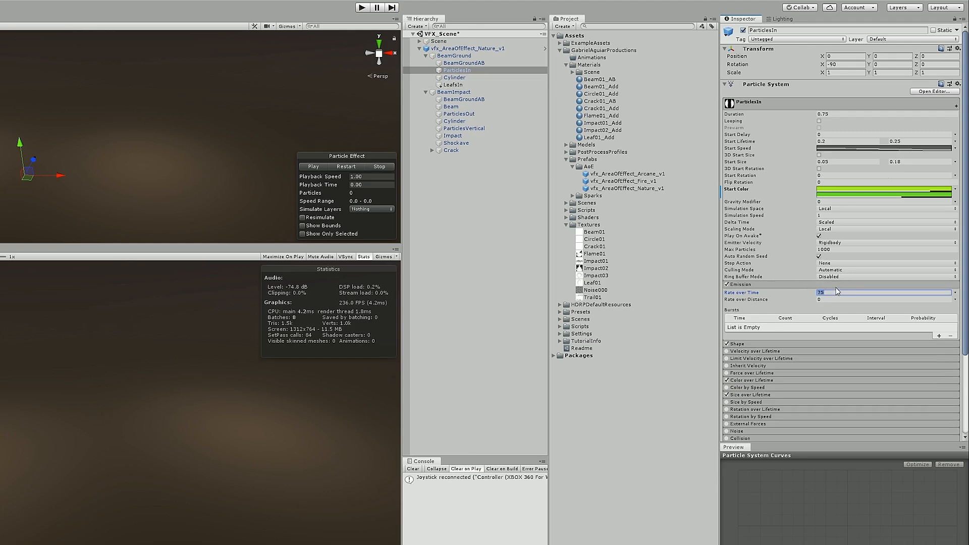
# Change the LeafsIn emitter shape to Circle with radius 3 and replay the effect.
pyautogui.click(453, 85)
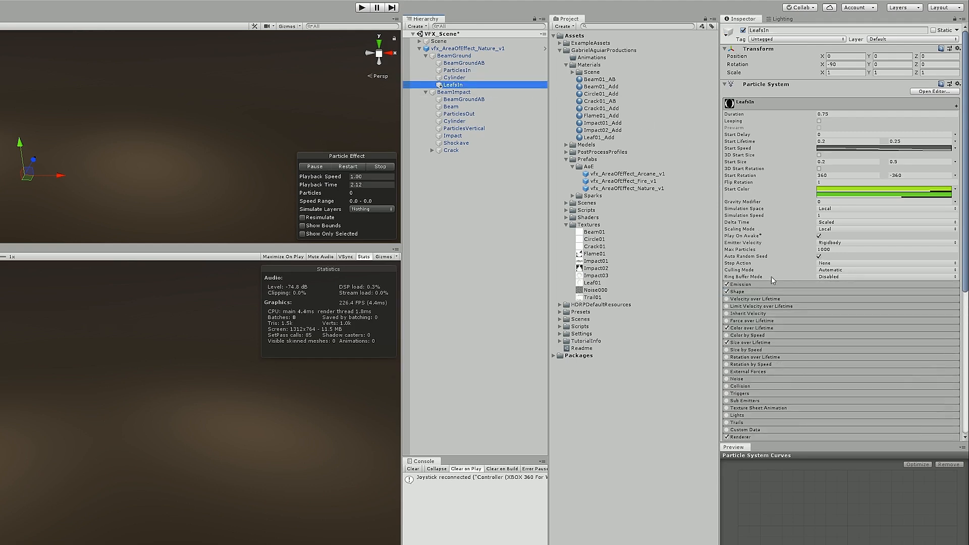
pyautogui.click(802, 291)
pyautogui.click(837, 300)
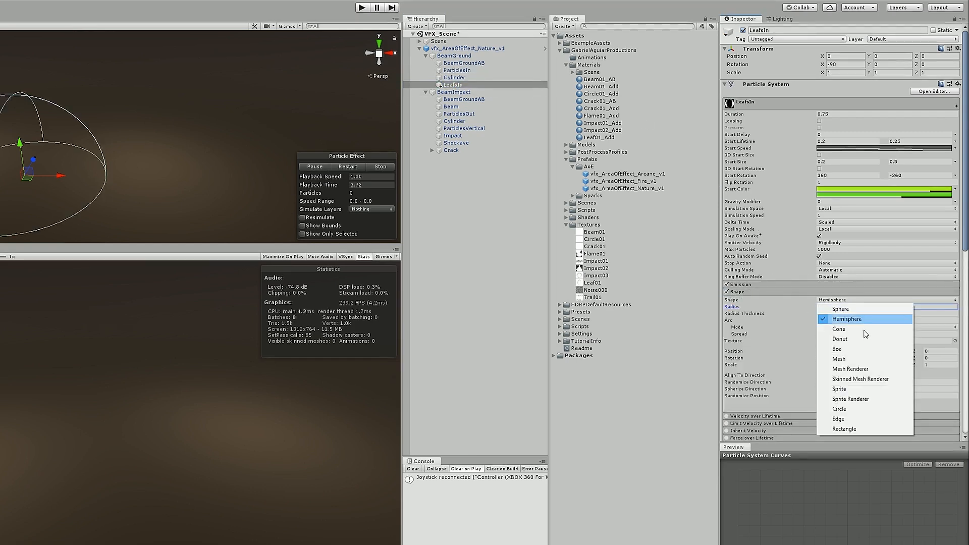
pyautogui.click(832, 408)
pyautogui.click(834, 308)
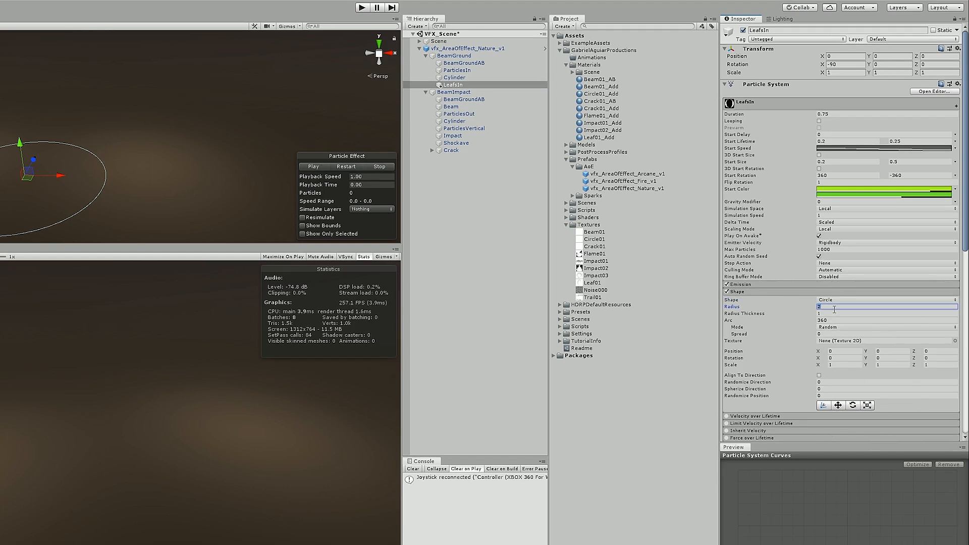
pyautogui.write('3')
pyautogui.click(313, 166)
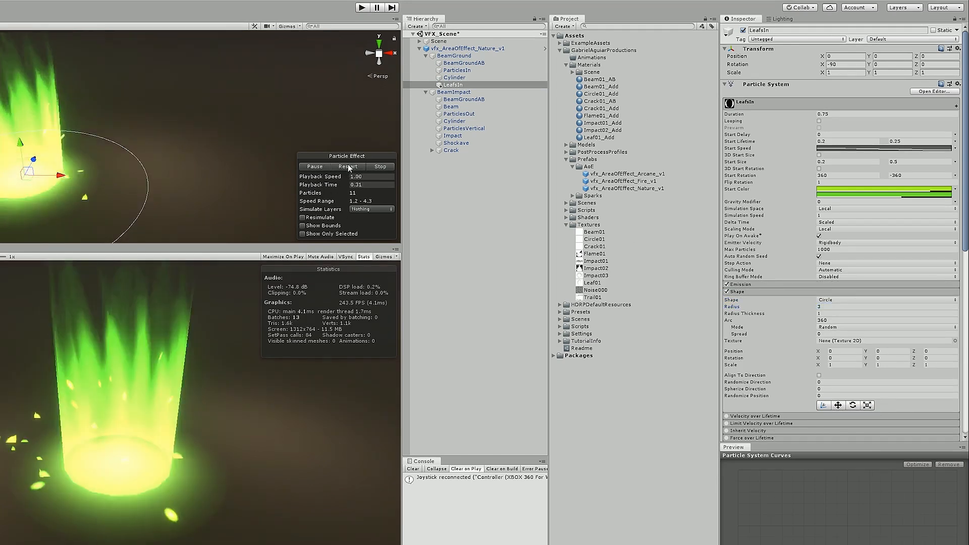
pyautogui.click(348, 167)
# Pause the effect, raise LeafsIn to about 0.33 on the Y position, and restart playback.
pyautogui.click(315, 167)
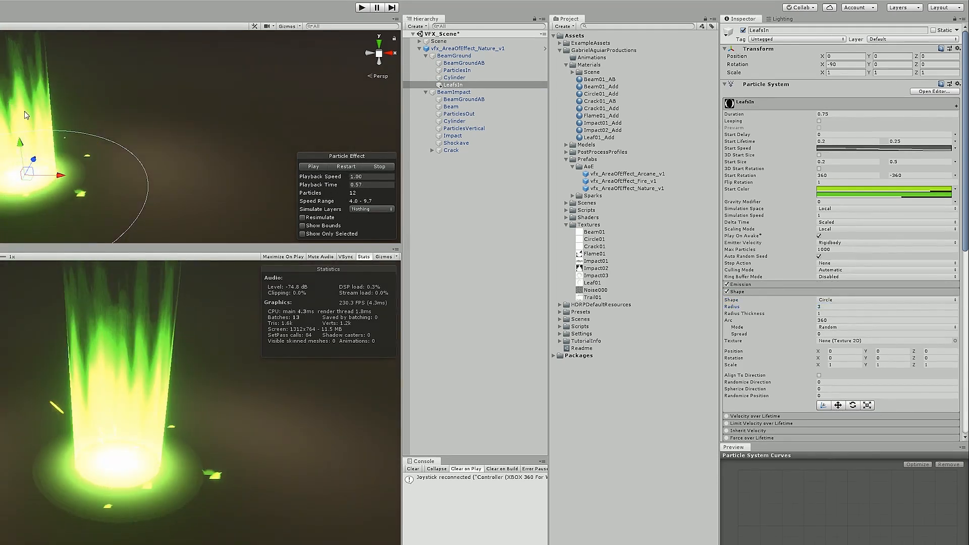
pyautogui.moveTo(20, 143); pyautogui.dragTo(18, 130)
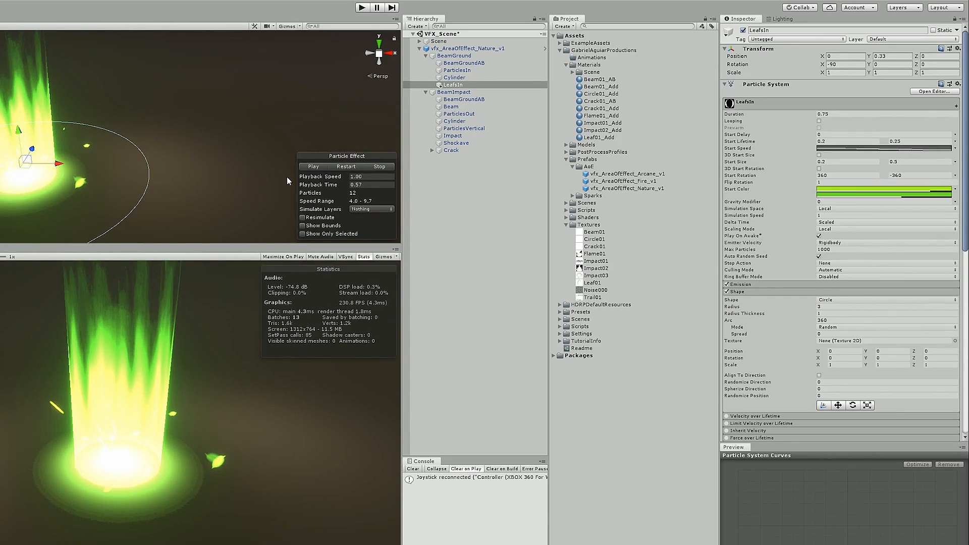
pyautogui.click(350, 167)
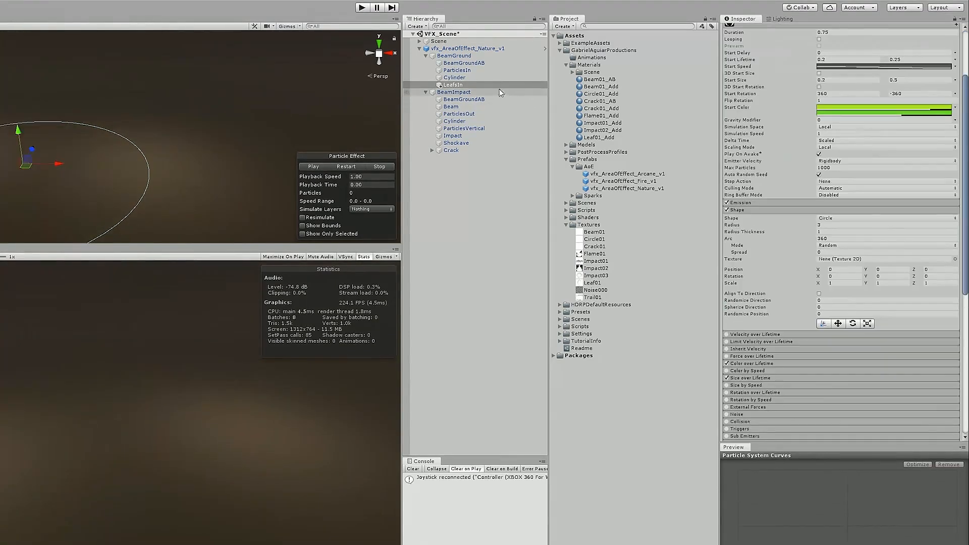
# Set the ParticlesIn emission rate over time to 30 and replay the effect.
pyautogui.click(457, 70)
pyautogui.click(824, 210)
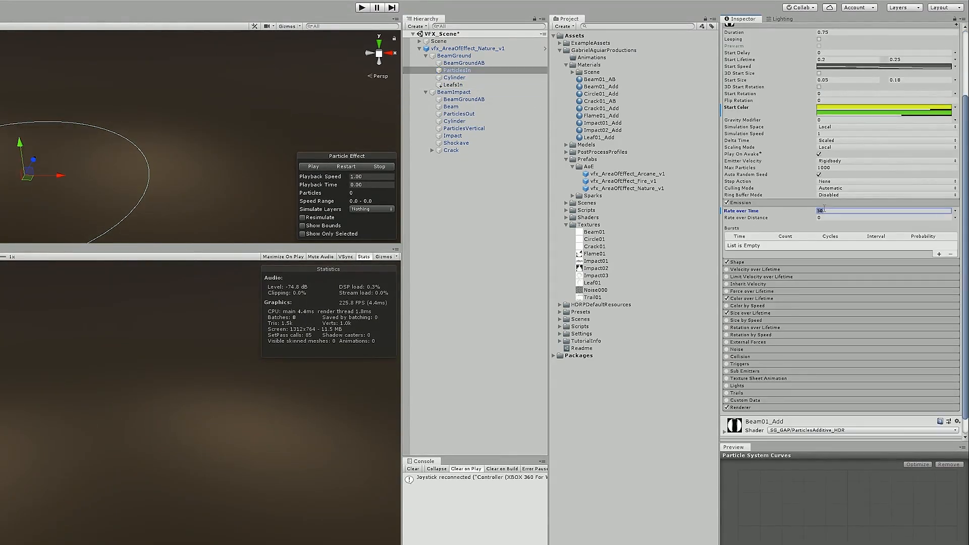
pyautogui.click(357, 167)
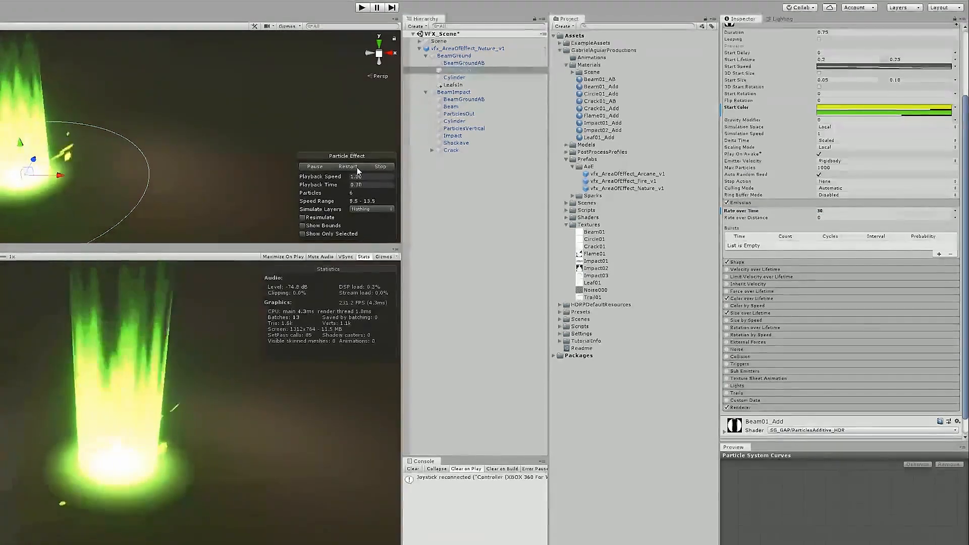
pyautogui.click(356, 167)
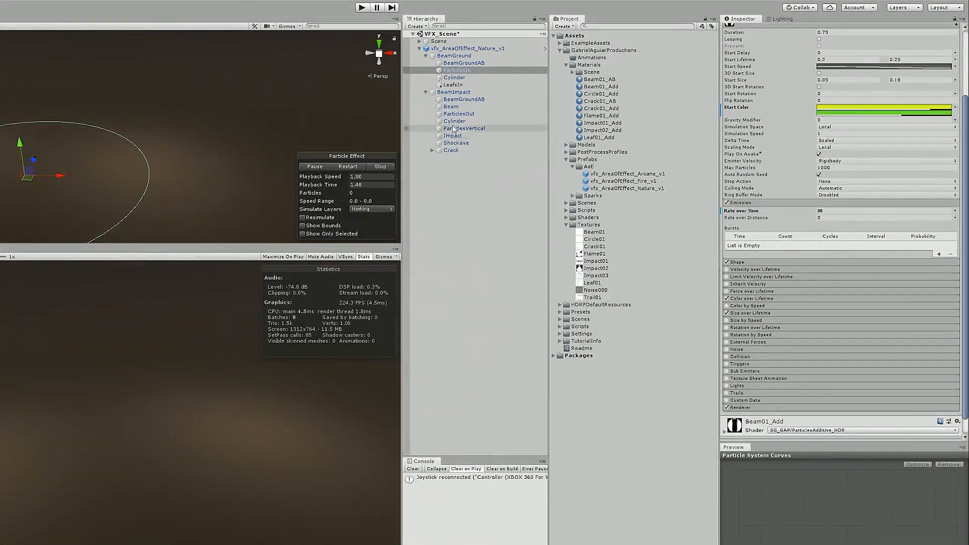
# Set the ParticlesIn hemisphere emitter radius to 2.5 and replay the effect.
pyautogui.click(761, 263)
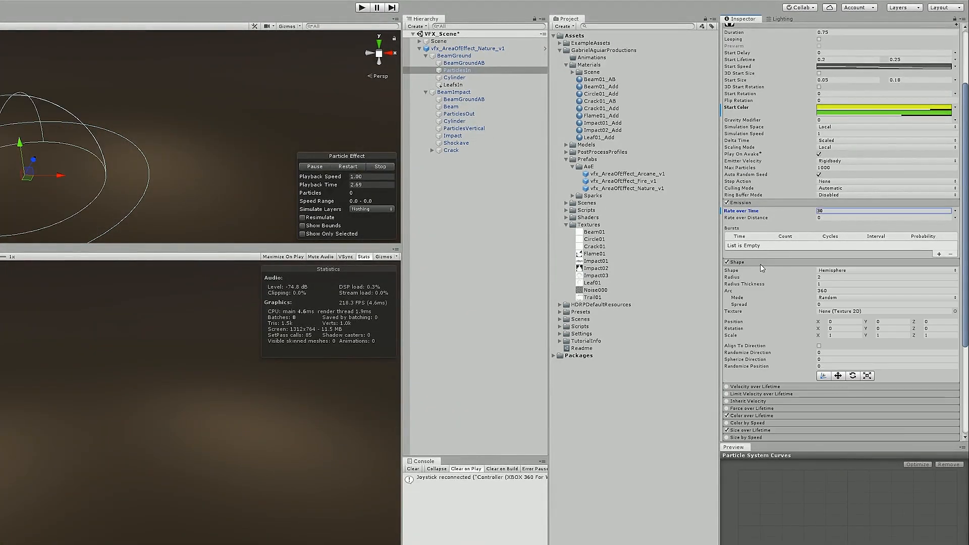
pyautogui.click(833, 278)
pyautogui.write('2.5')
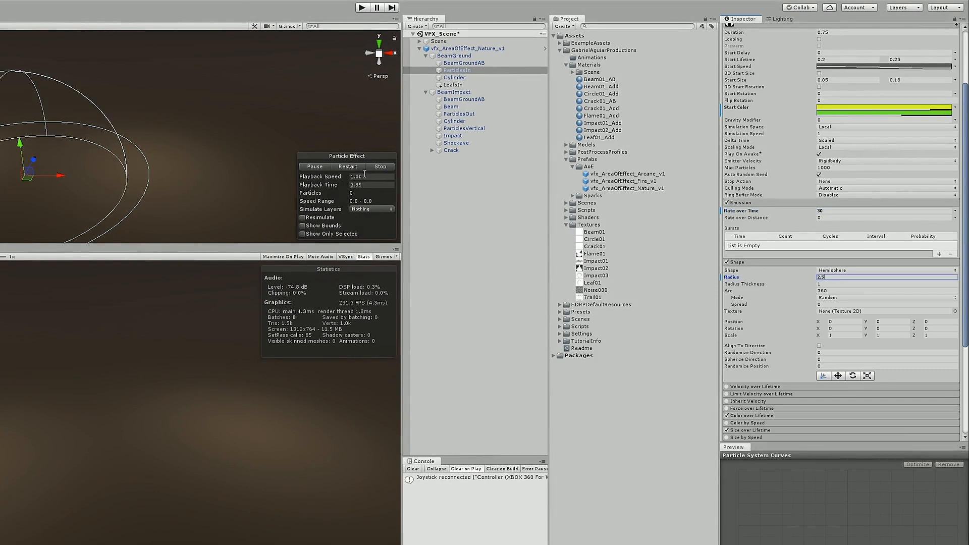
pyautogui.click(348, 167)
pyautogui.click(379, 166)
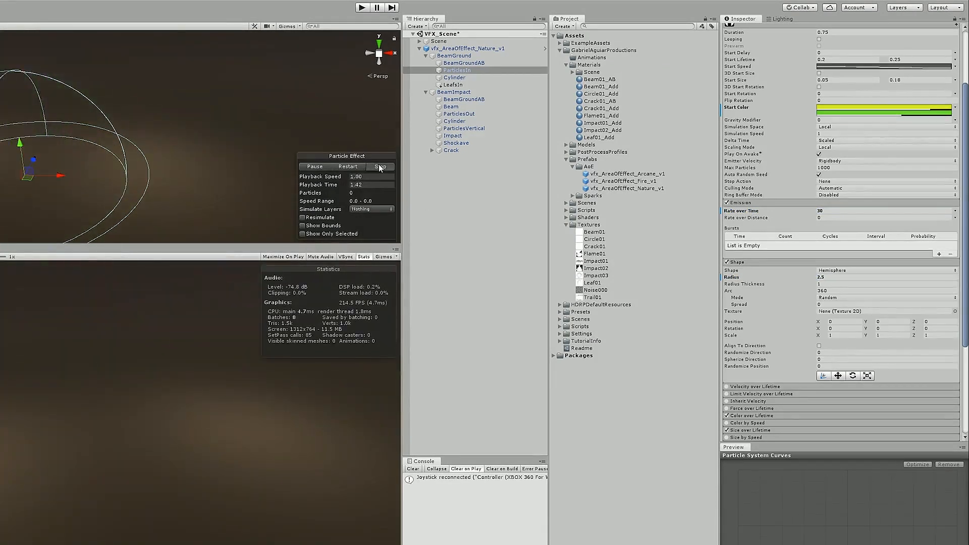
# Set the radius thickness of the LeafsIn circle emitter to 0.2.
pyautogui.click(452, 84)
pyautogui.scroll(2, 777, 242)
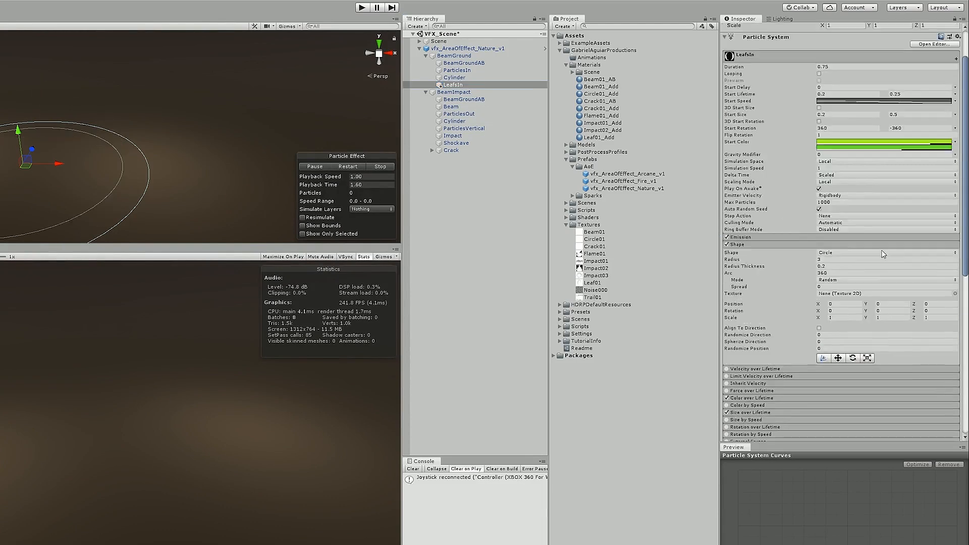
pyautogui.scroll(-6, 755, 143)
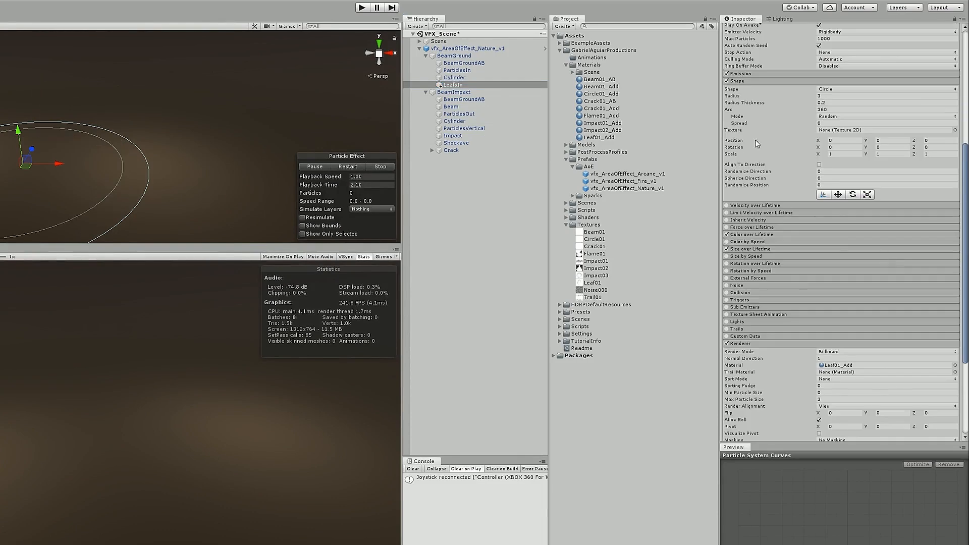
# Enable Velocity over Lifetime on LeafsIn in World space, with linear velocity as Random Between Two Curves.
pyautogui.click(726, 206)
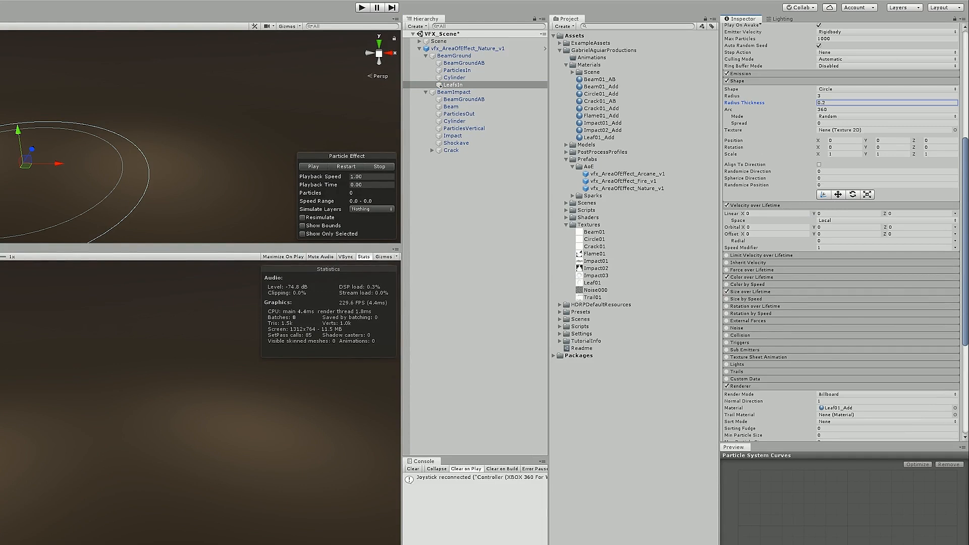
pyautogui.click(851, 221)
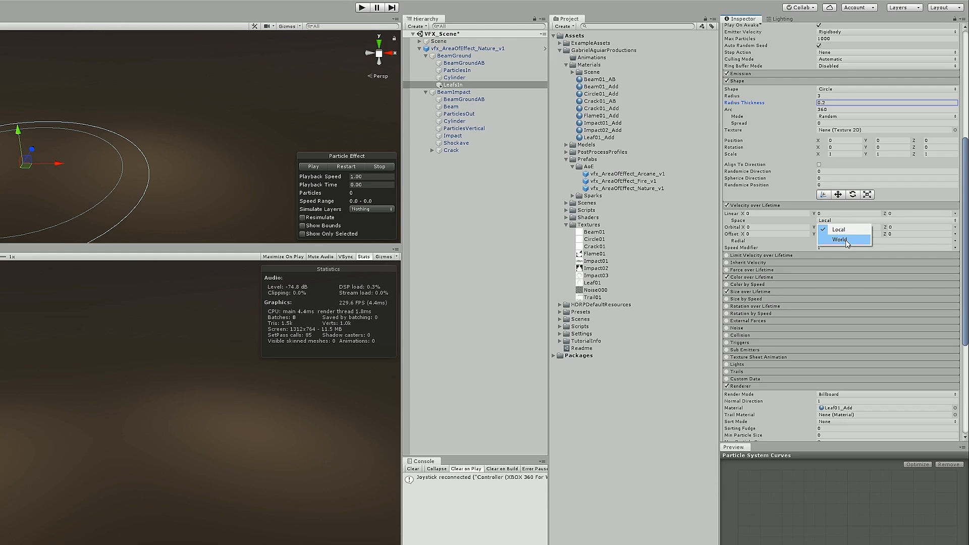
pyautogui.click(847, 240)
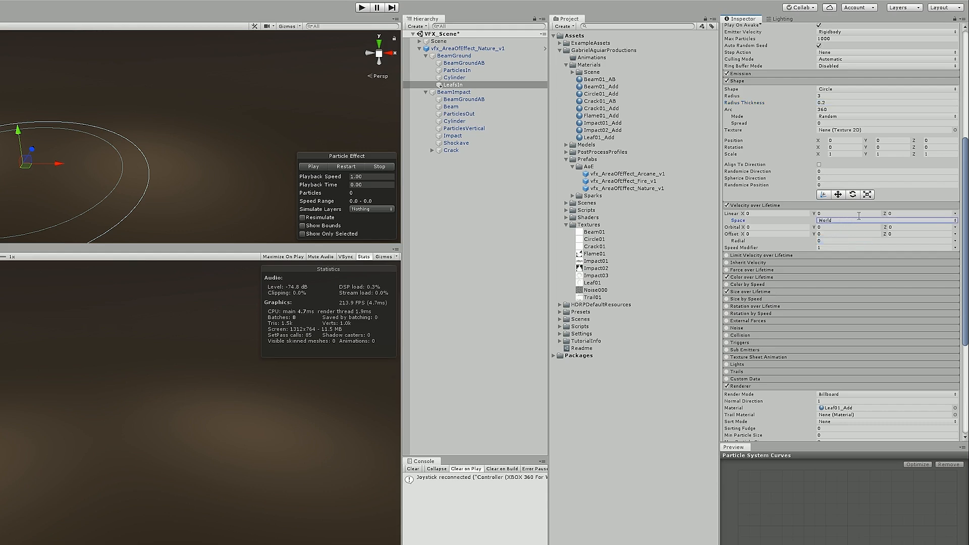
pyautogui.click(954, 215)
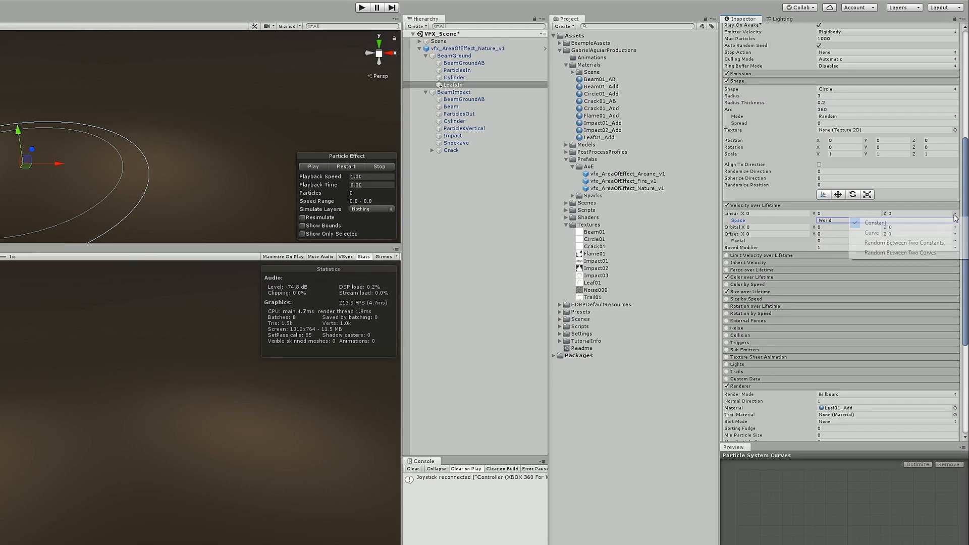
pyautogui.click(918, 252)
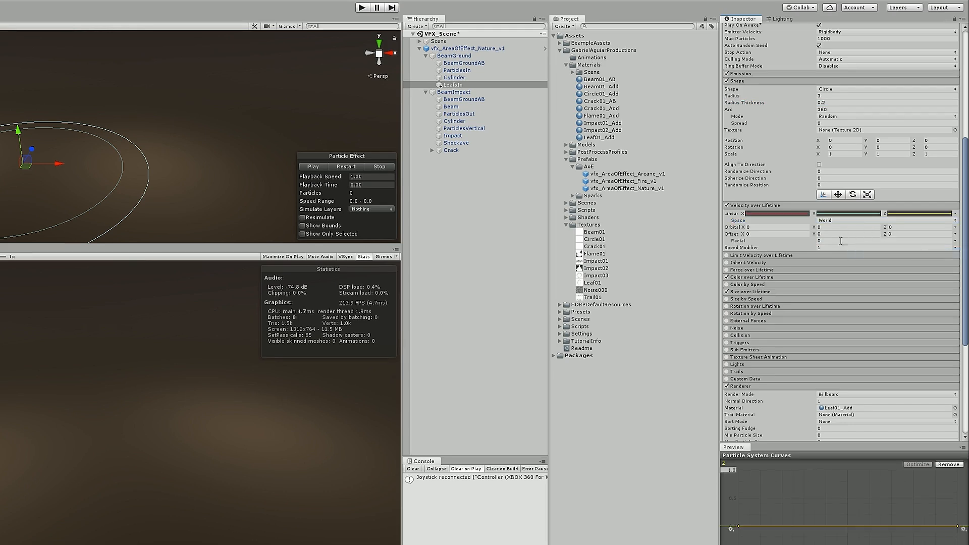
# Shape the linear Y velocity curves so one falls from 1 to -1 and the other from about 0.1 to -0.27.
pyautogui.click(897, 213)
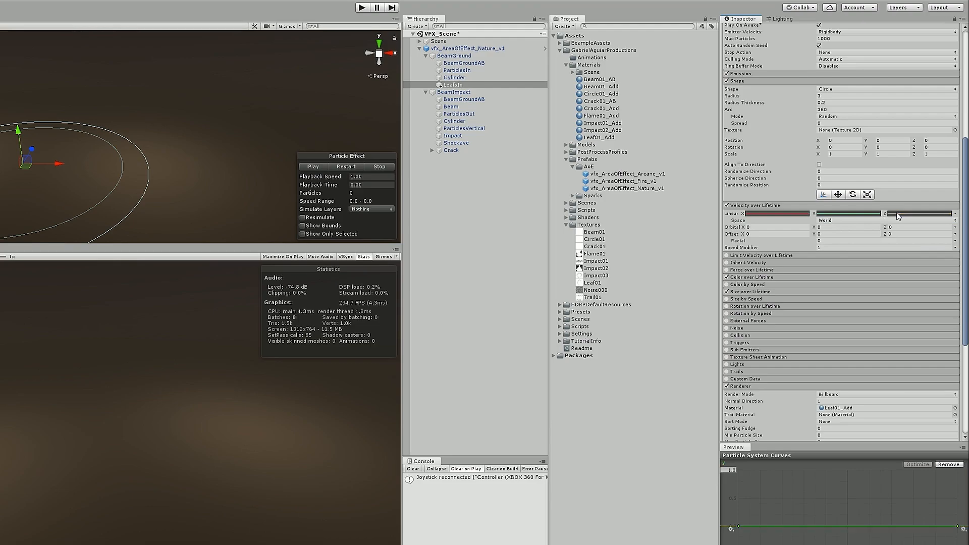
pyautogui.click(779, 212)
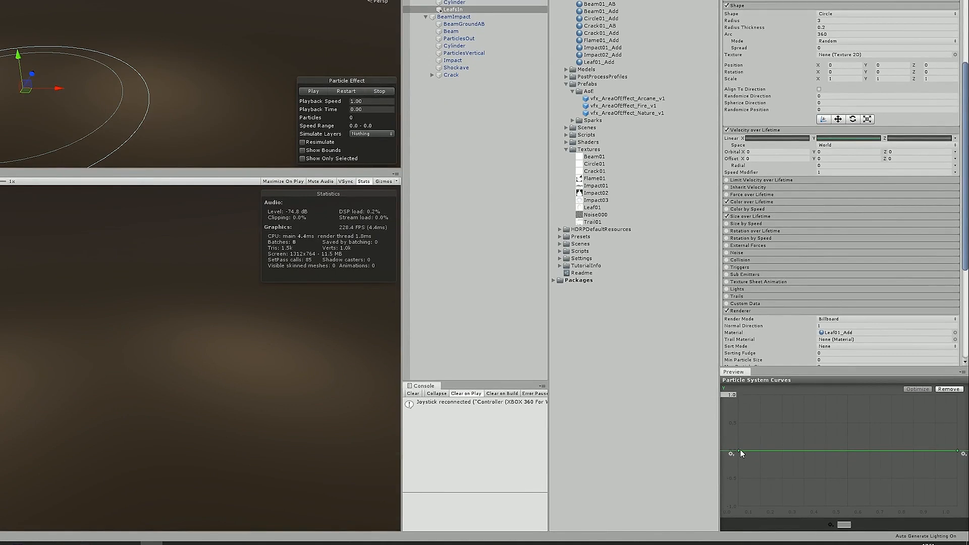
pyautogui.moveTo(739, 451); pyautogui.dragTo(729, 395)
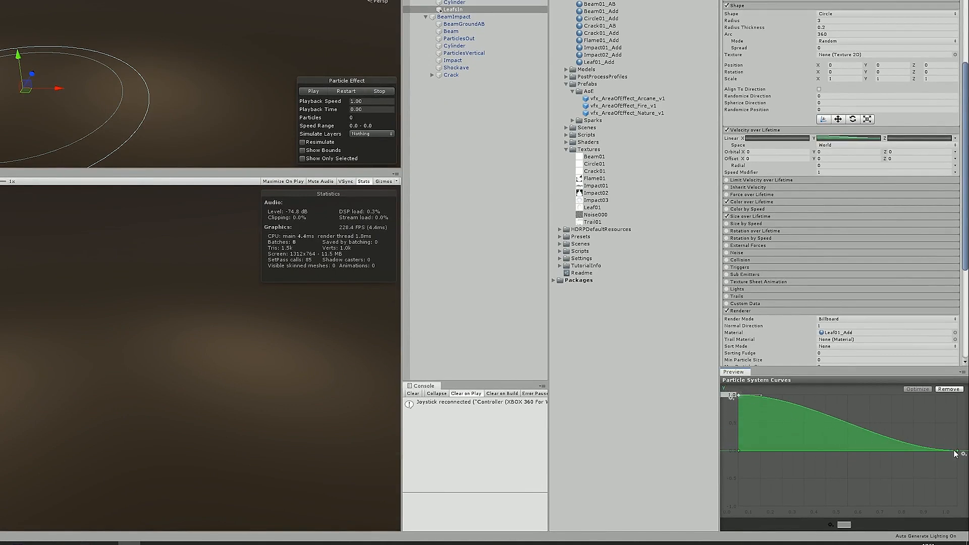
pyautogui.moveTo(955, 452); pyautogui.dragTo(903, 480)
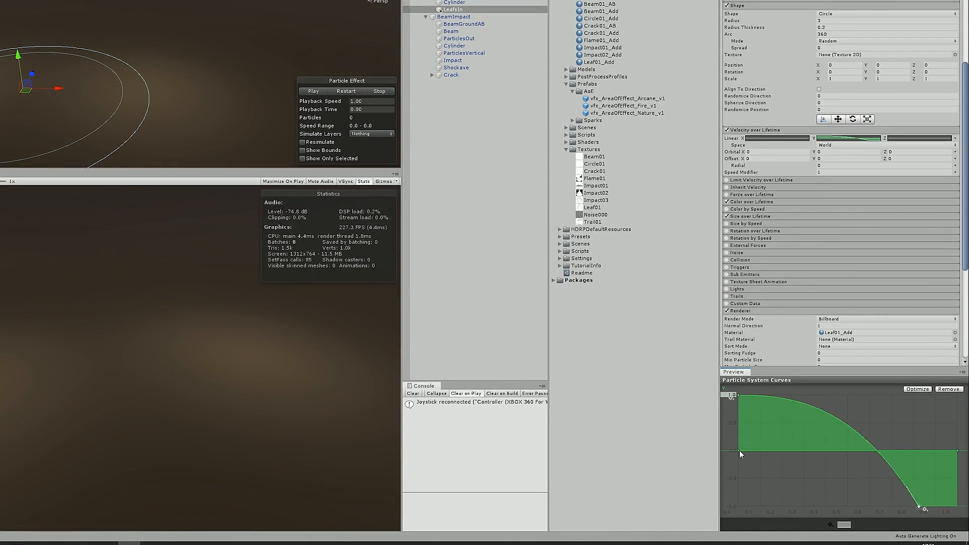
pyautogui.moveTo(740, 450); pyautogui.dragTo(739, 443)
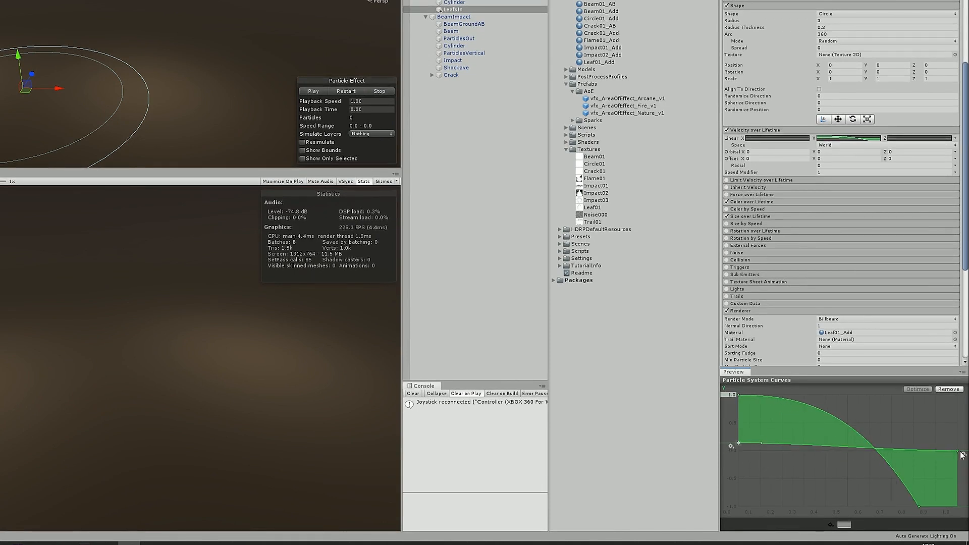
pyautogui.moveTo(936, 449); pyautogui.dragTo(937, 466)
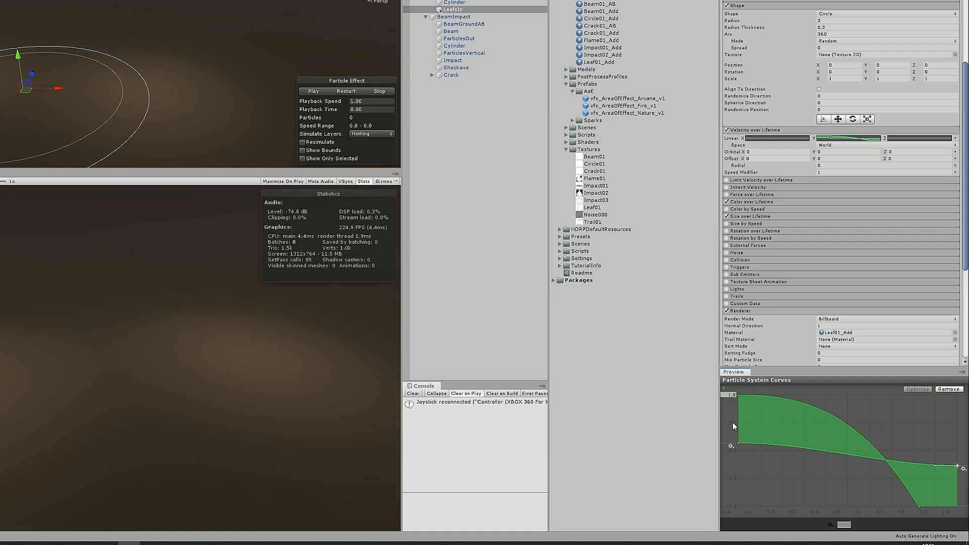
# Set the vertical scale of the LeafsIn linear Y velocity curves to 6 and close the curve display.
pyautogui.click(735, 396)
pyautogui.write('6')
pyautogui.press('Return')
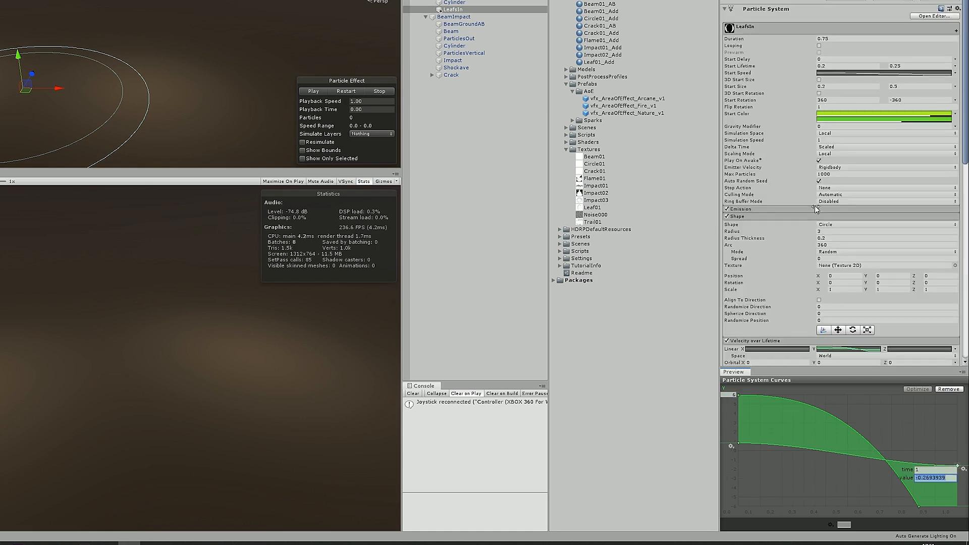
pyautogui.click(856, 349)
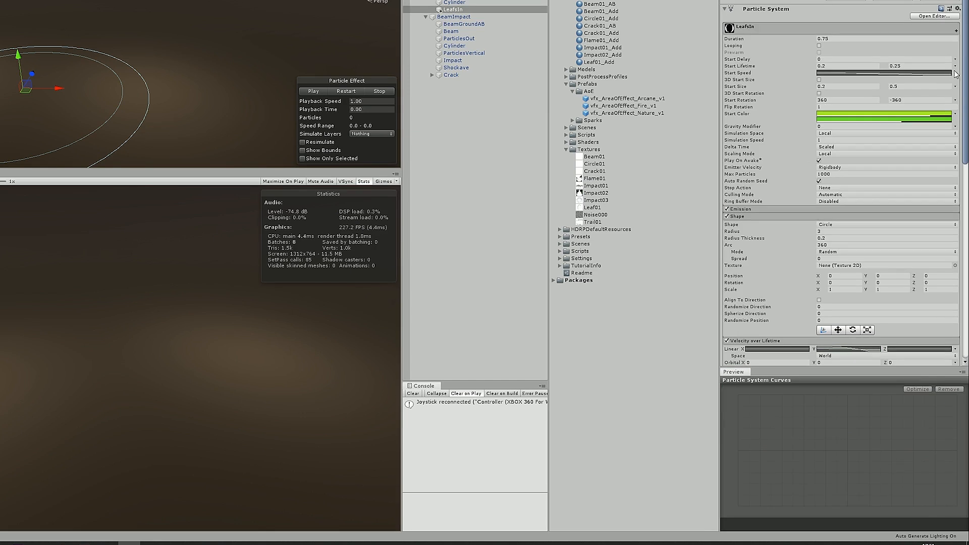
# Change the LeafsIn start speed to Random Between Two Constants, ranging from -0.5 to -3.
pyautogui.click(954, 73)
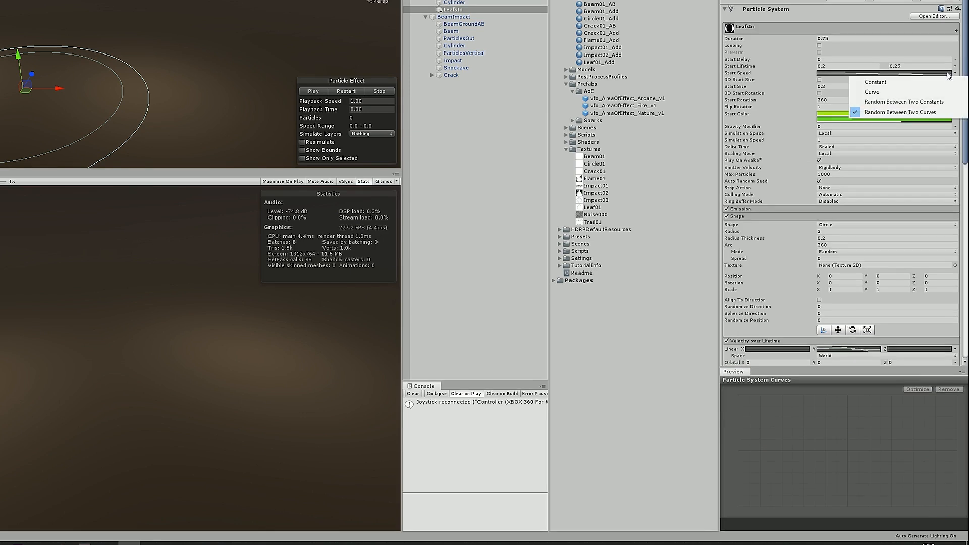
pyautogui.click(916, 103)
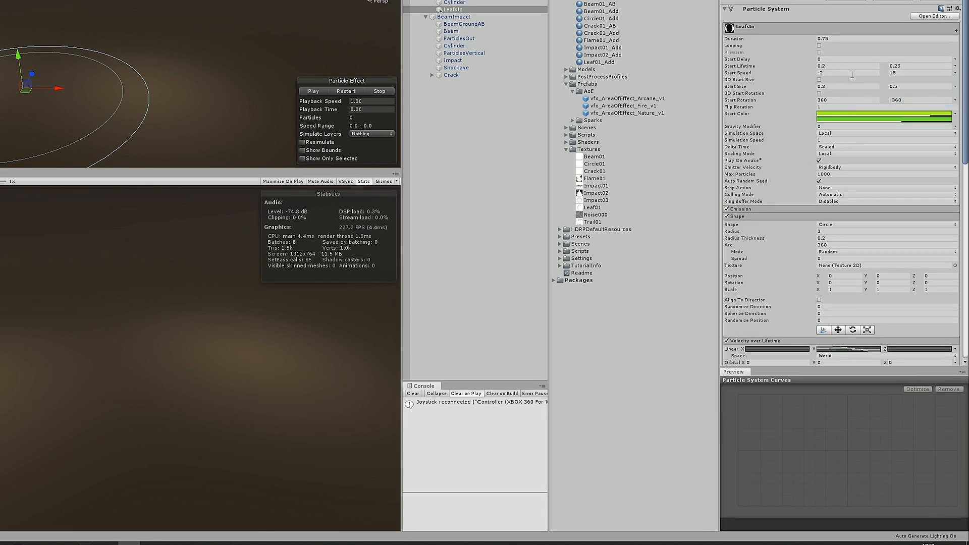
pyautogui.click(919, 71)
pyautogui.write('-3')
pyautogui.press('Return')
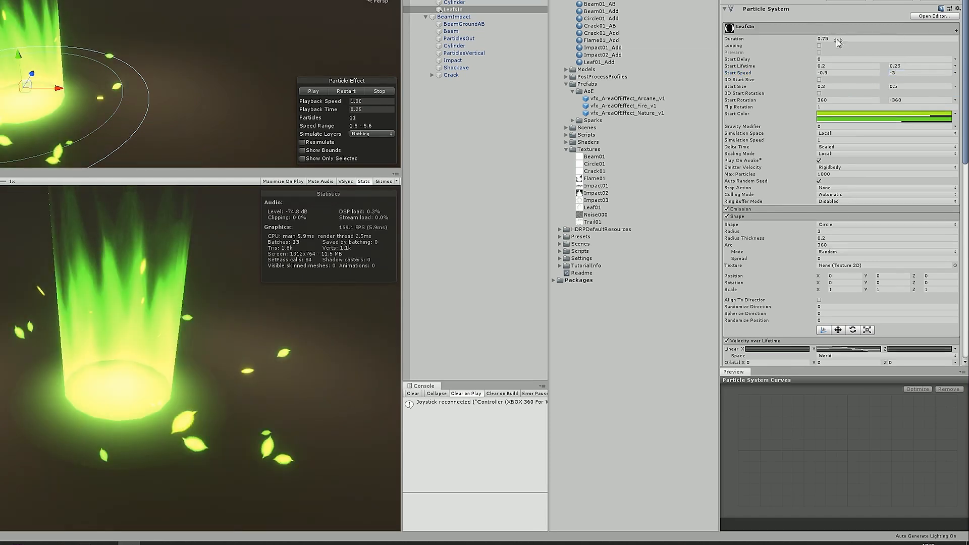
# Set the LeafsIn start lifetime to range from 0.5 to 0.7 and its duration to 0.50.
pyautogui.click(915, 65)
pyautogui.write('0.7')
pyautogui.click(856, 66)
pyautogui.write('0.5')
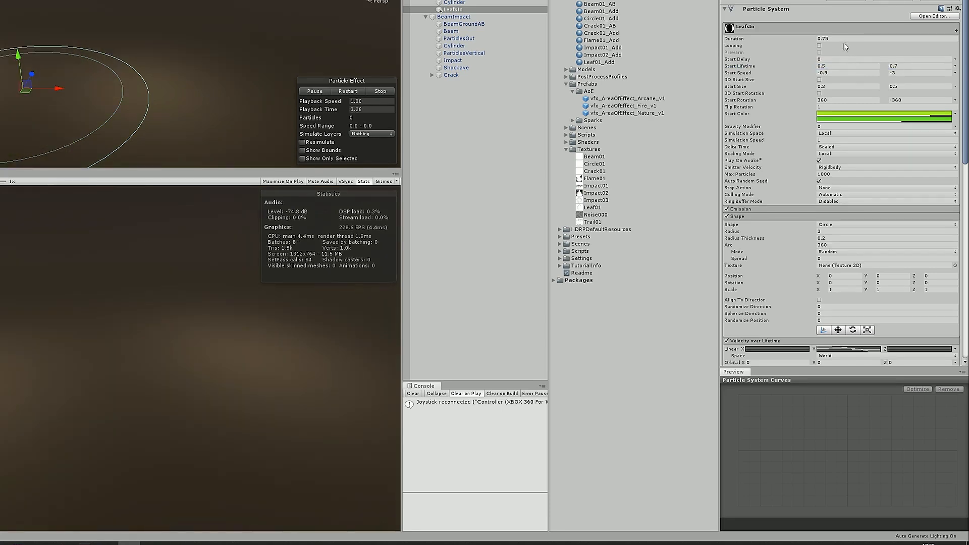
pyautogui.click(847, 39)
pyautogui.write('0.50')
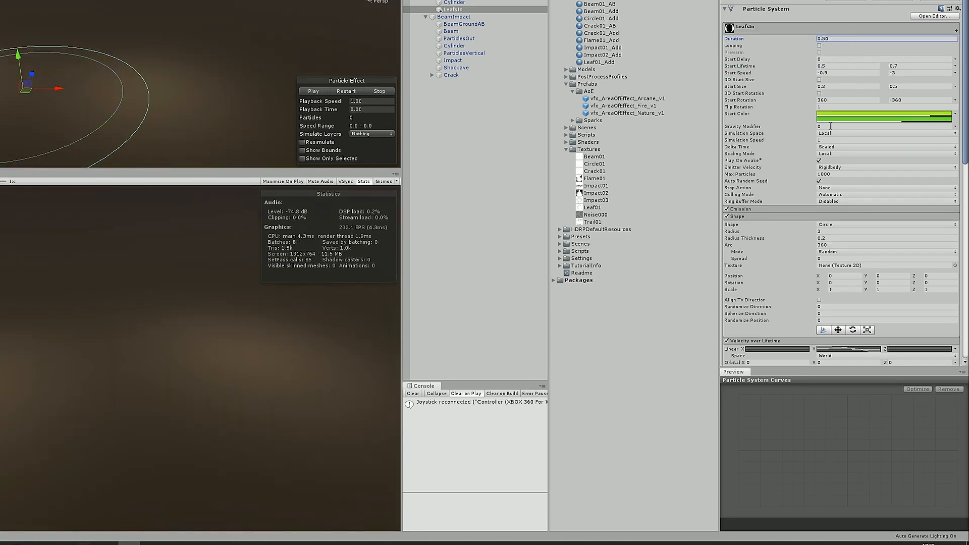
# Move the end key of the steeper LeafsIn linear Y velocity curve to about time 0.8 and replay the effect.
pyautogui.scroll(-3, 838, 242)
pyautogui.click(847, 267)
pyautogui.click(914, 506)
pyautogui.click(351, 92)
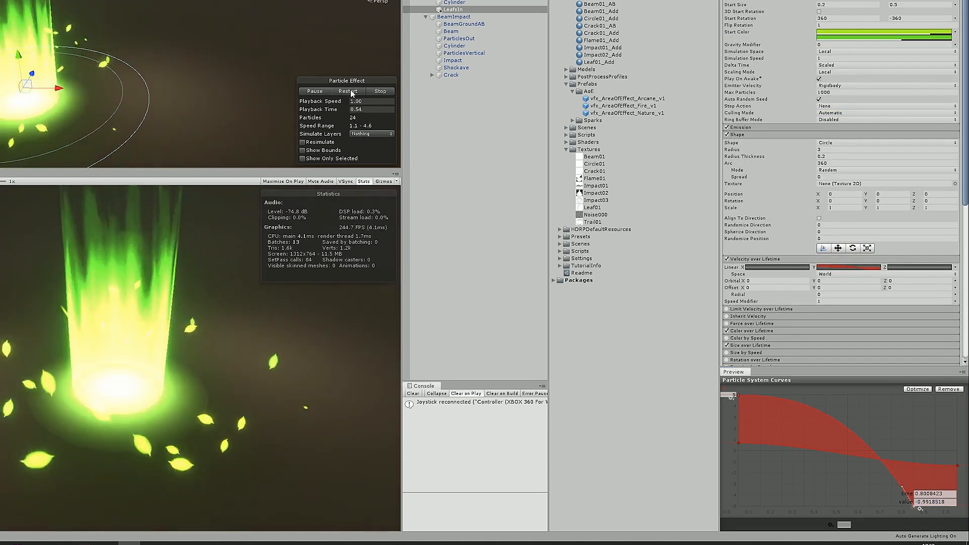
pyautogui.click(348, 91)
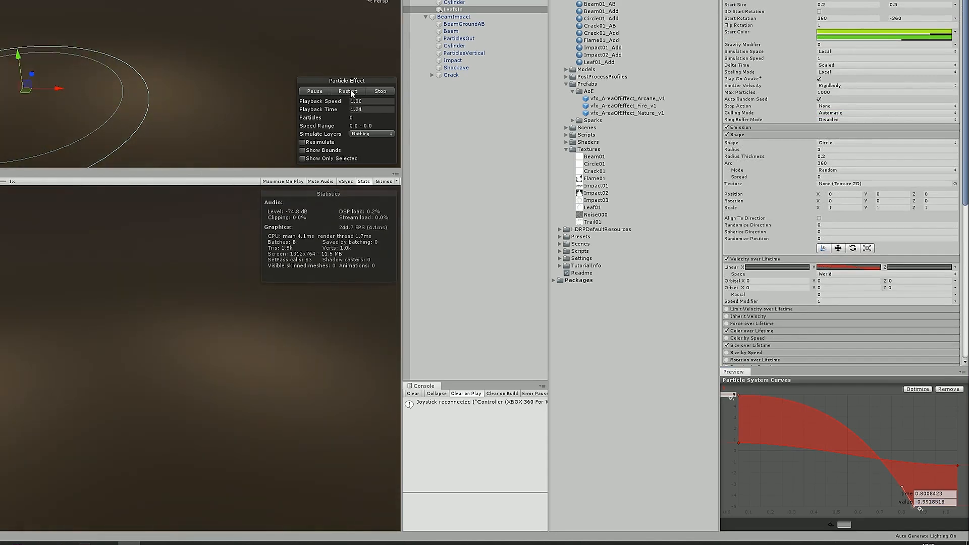
pyautogui.click(352, 93)
pyautogui.click(351, 92)
# Apply the decreasing ease curve preset to the LeafsIn Size over Lifetime and replay the effect to check the shrinking leaves.
pyautogui.click(755, 135)
pyautogui.click(753, 143)
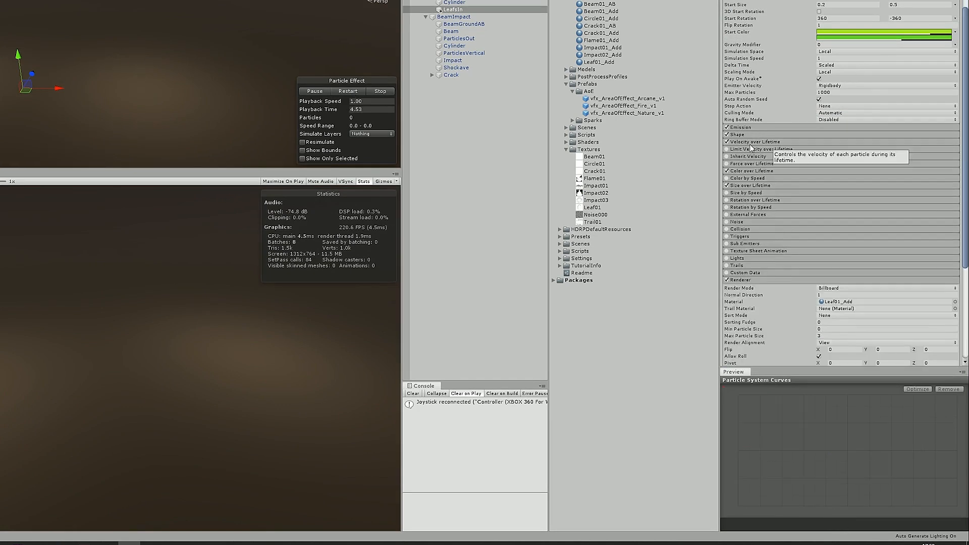
pyautogui.click(767, 186)
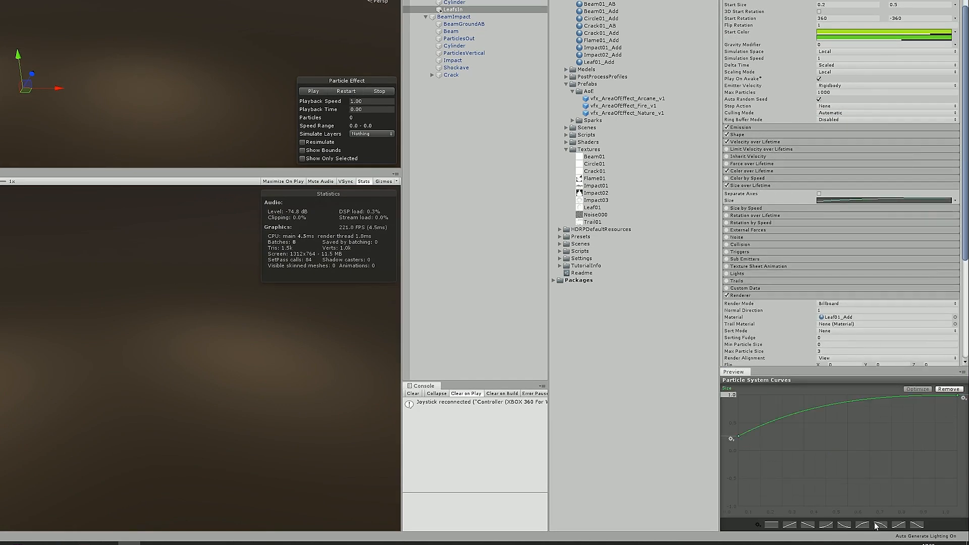
pyautogui.click(875, 525)
pyautogui.click(346, 93)
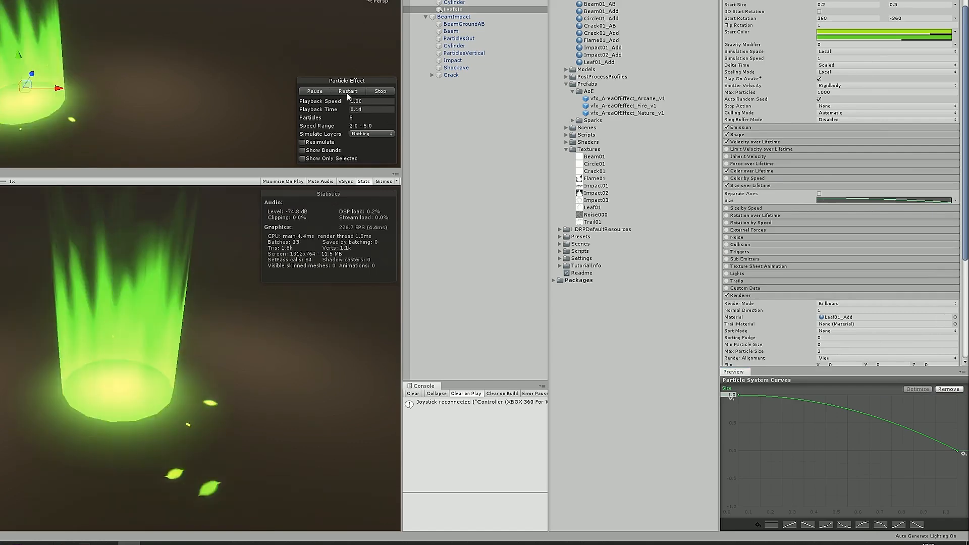
pyautogui.click(347, 92)
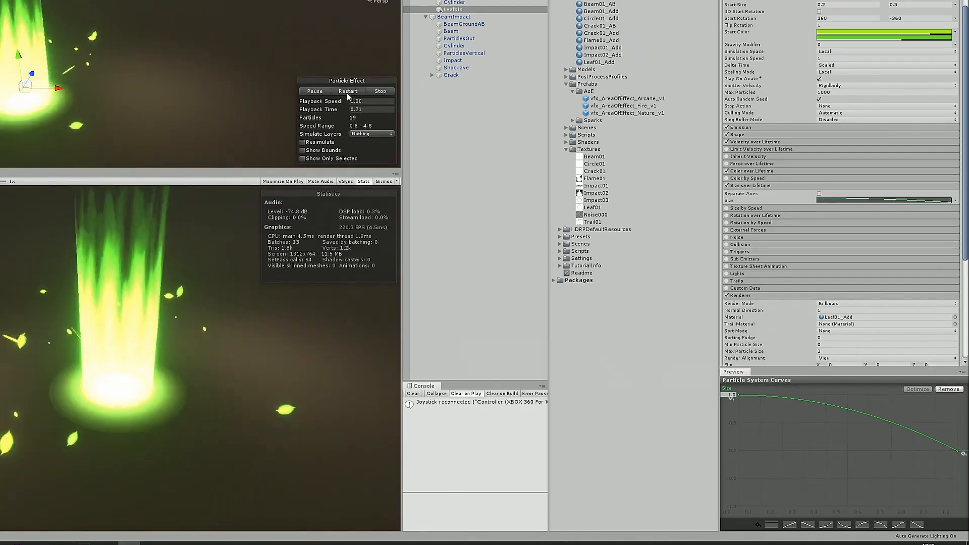
pyautogui.click(347, 92)
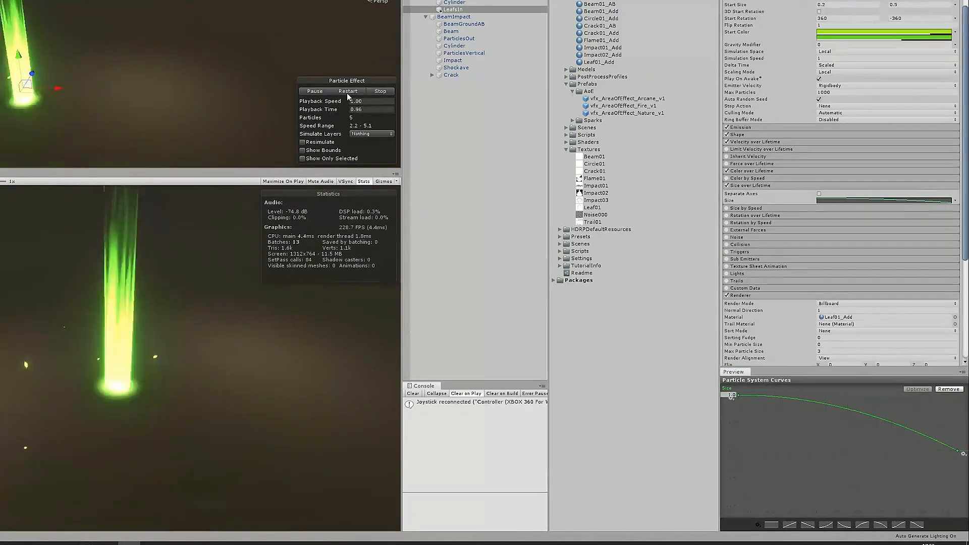
pyautogui.click(347, 93)
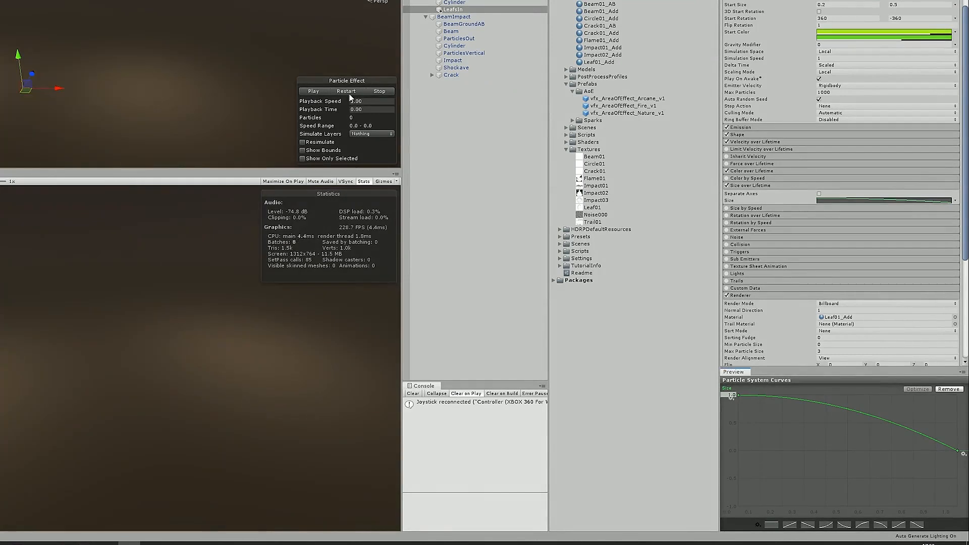
pyautogui.click(347, 93)
pyautogui.click(347, 92)
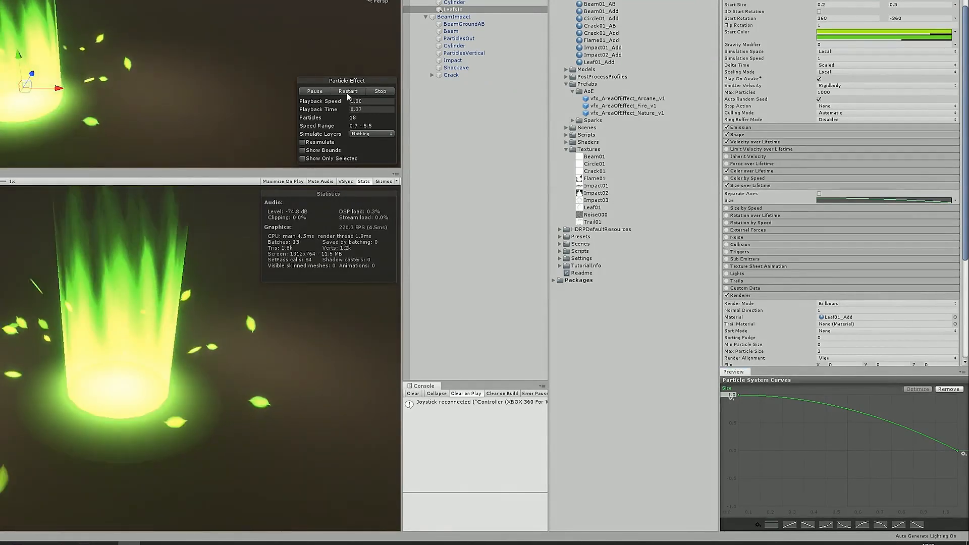
pyautogui.click(787, 187)
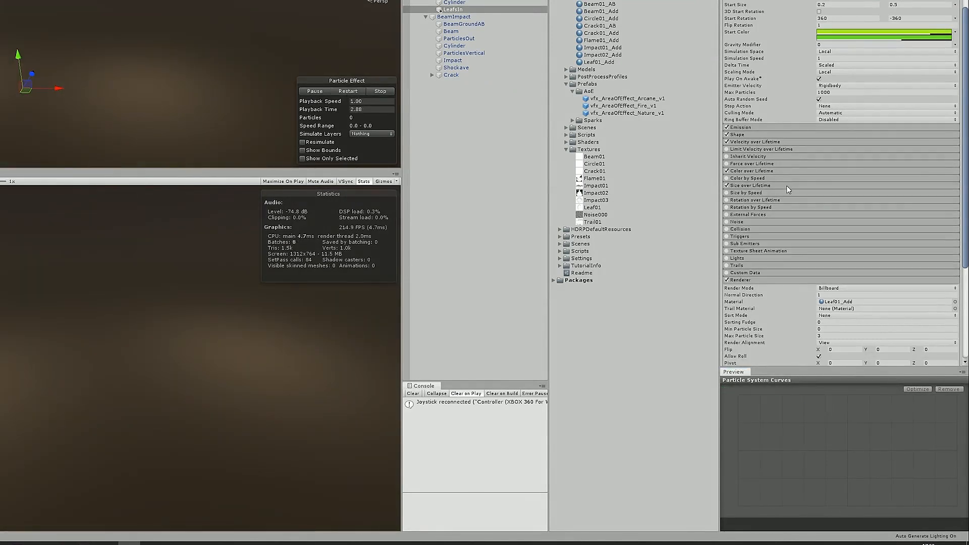
# Enable Rotation over Lifetime on LeafsIn with angular velocity as a curve scaled to 720 and starting at about 0.
pyautogui.click(727, 200)
pyautogui.scroll(-3, 948, 136)
pyautogui.click(956, 136)
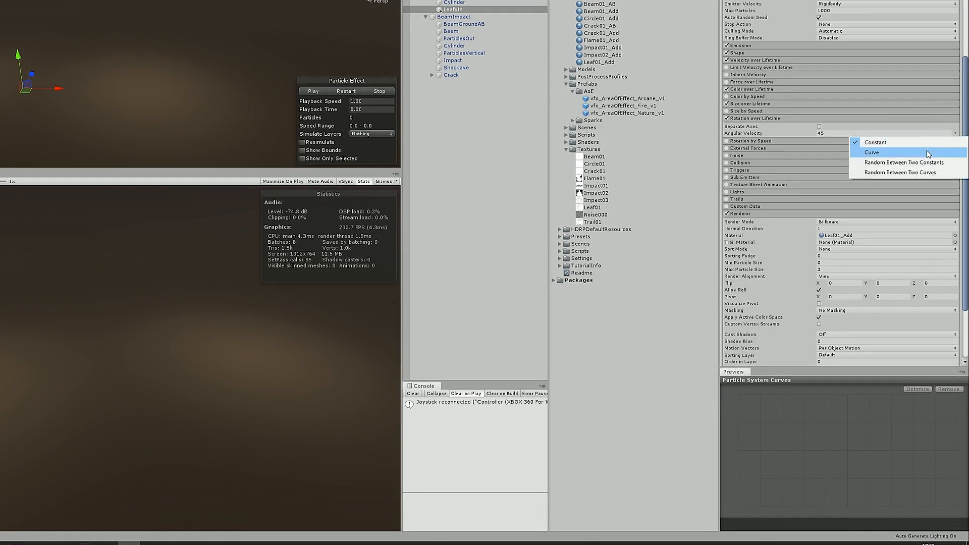
pyautogui.click(819, 149)
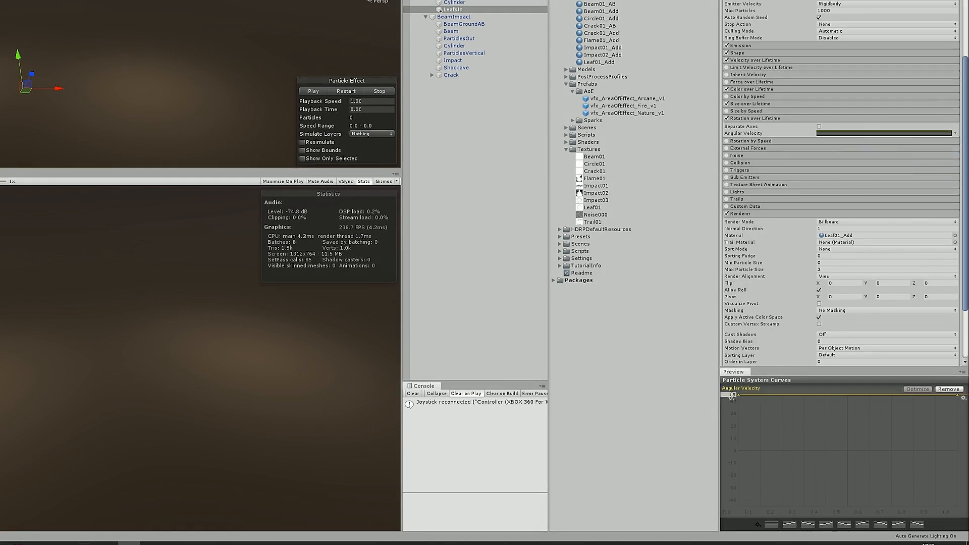
pyautogui.click(732, 395)
pyautogui.write('720')
pyautogui.moveTo(739, 399); pyautogui.dragTo(732, 457)
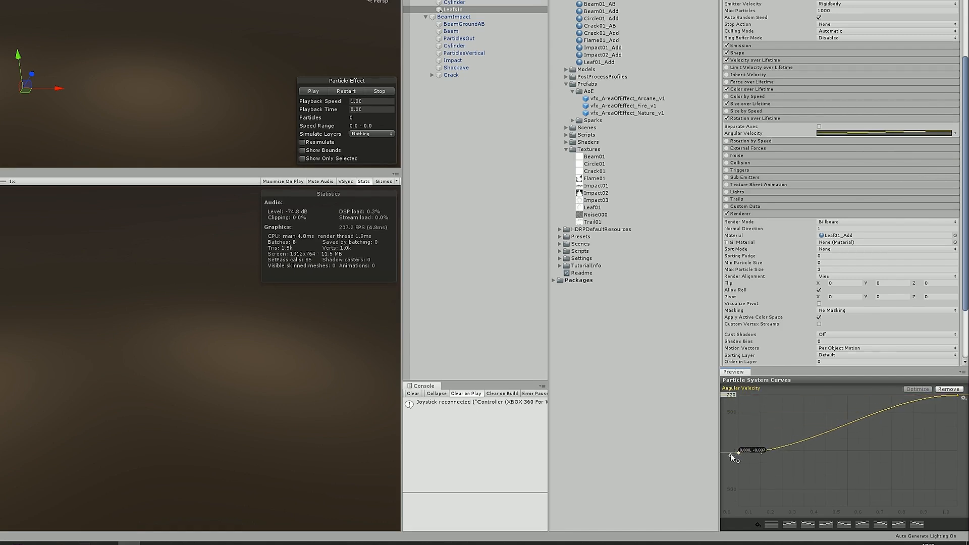
# Move the end key of the angular velocity curve to about time 0.75, comparing it with the velocity curves, and replay the effect.
pyautogui.moveTo(957, 395); pyautogui.dragTo(909, 395)
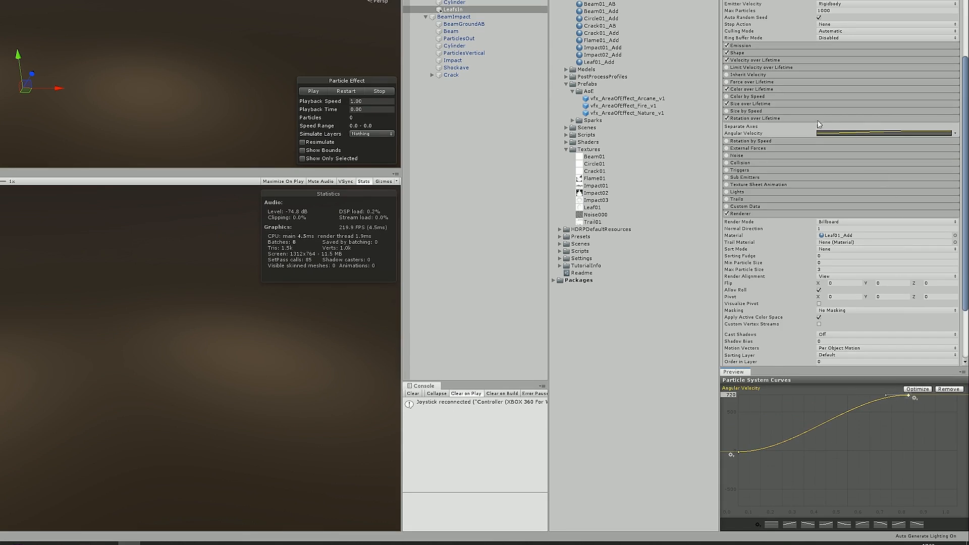
pyautogui.click(803, 60)
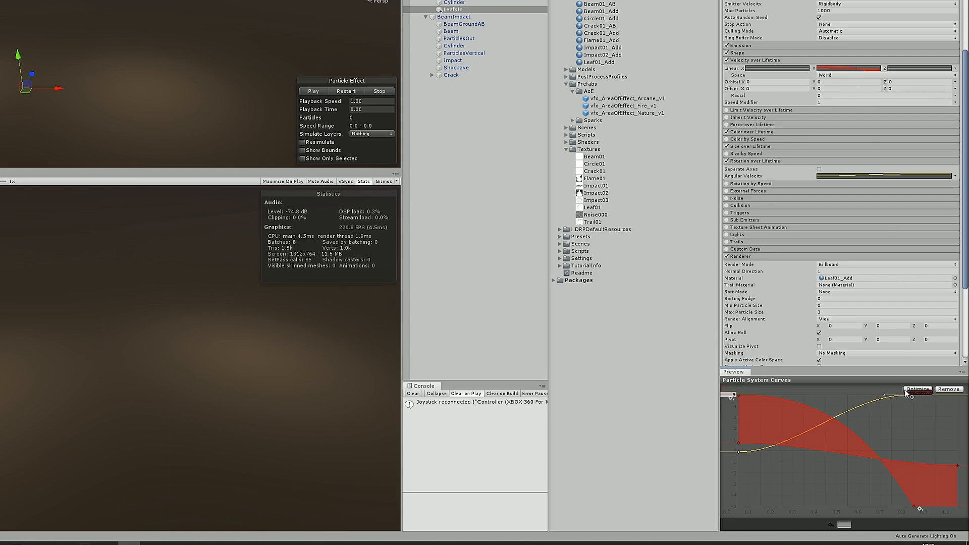
pyautogui.moveTo(909, 395); pyautogui.dragTo(902, 395)
pyautogui.click(347, 91)
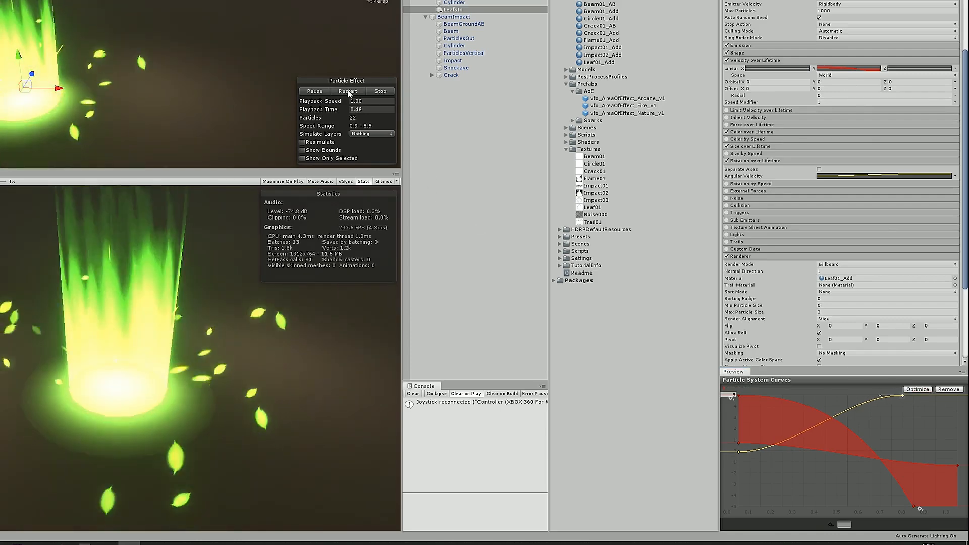
pyautogui.click(347, 92)
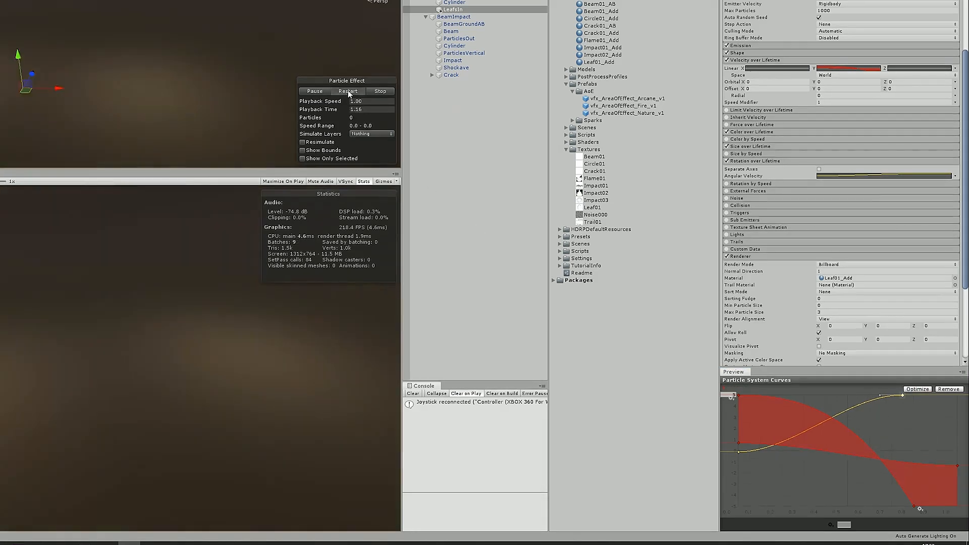
pyautogui.click(347, 91)
# Set the first LeafsIn start speed value to -2 and replay the effect several times.
pyautogui.scroll(5, 752, 158)
pyautogui.click(863, 74)
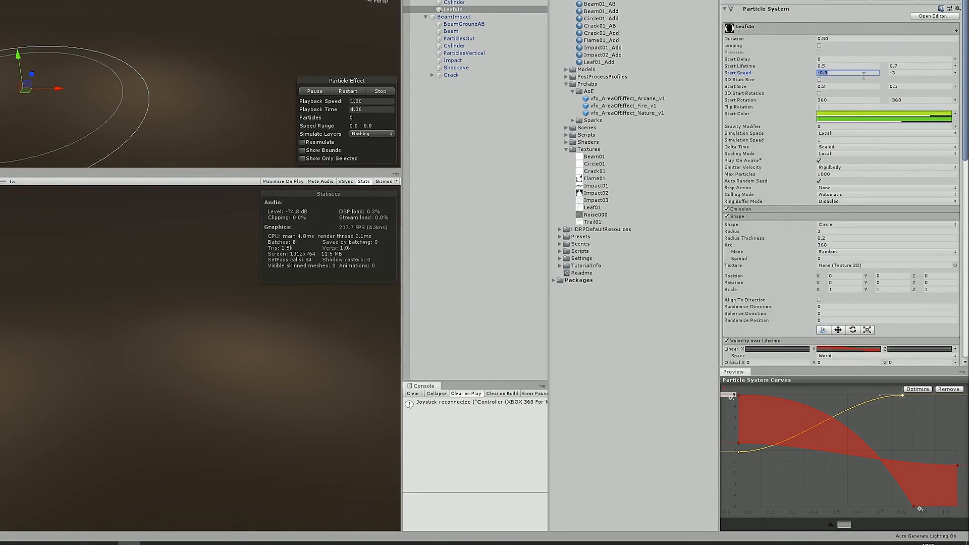
pyautogui.write('-2')
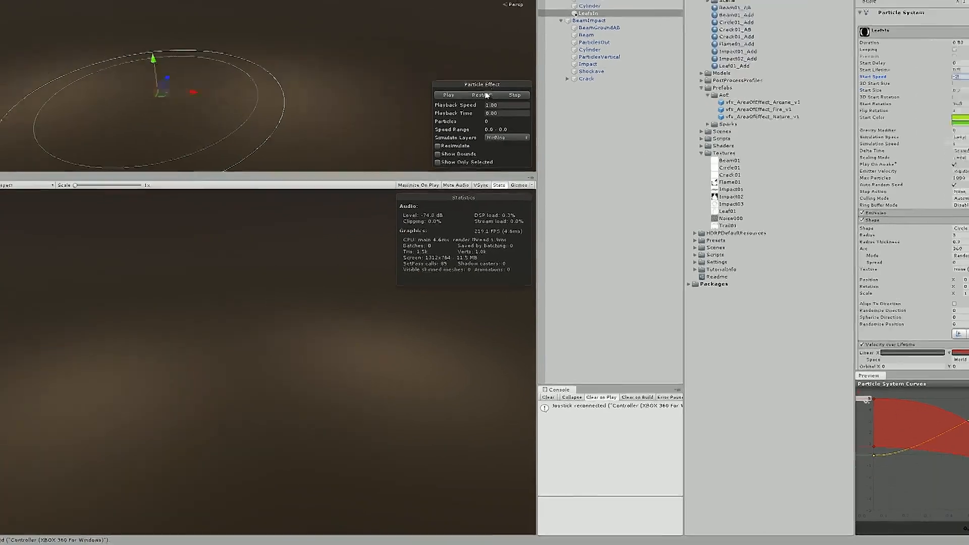
pyautogui.click(347, 91)
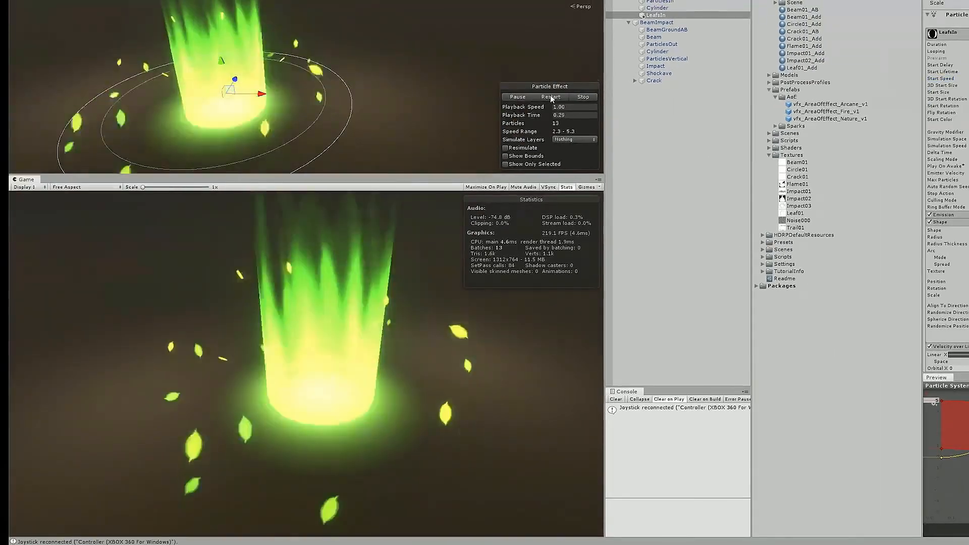
pyautogui.click(550, 98)
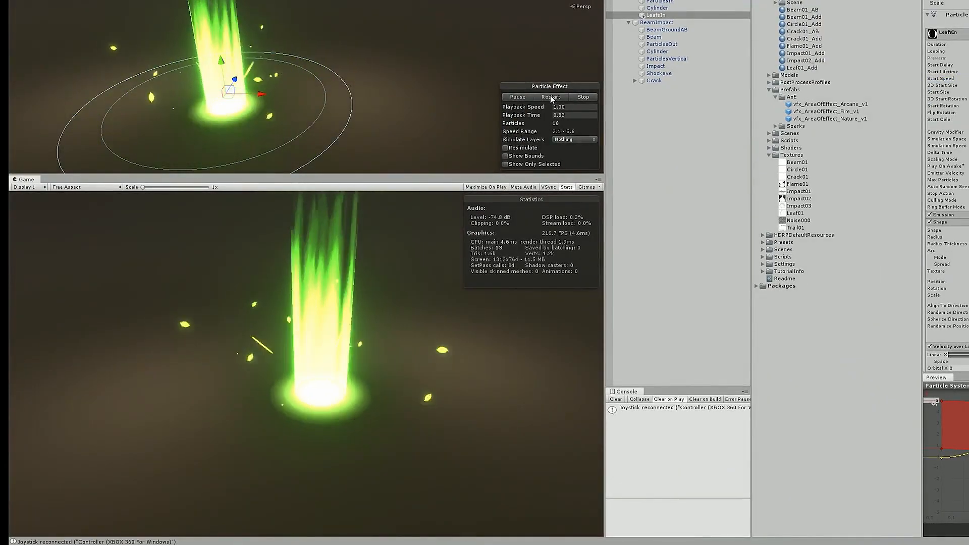
pyautogui.click(551, 98)
pyautogui.click(551, 97)
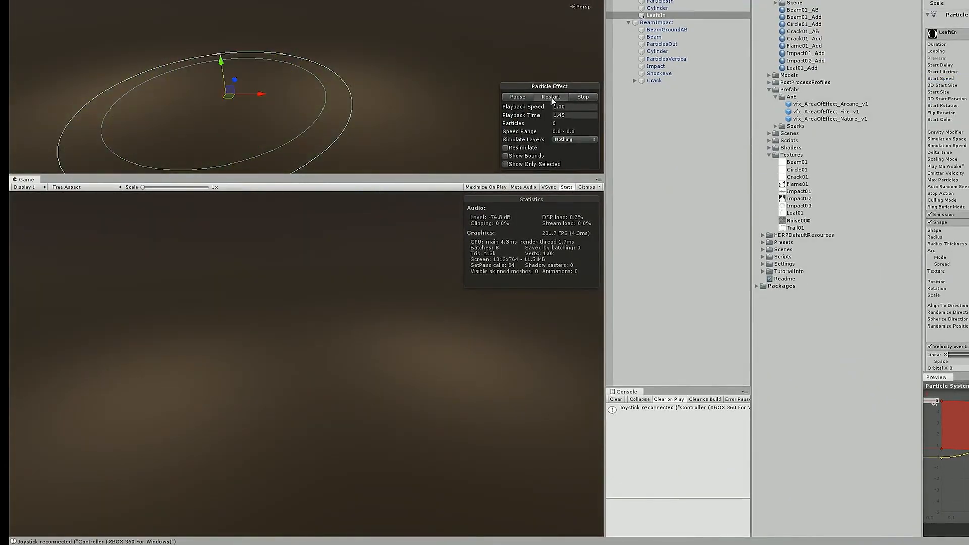
pyautogui.click(550, 98)
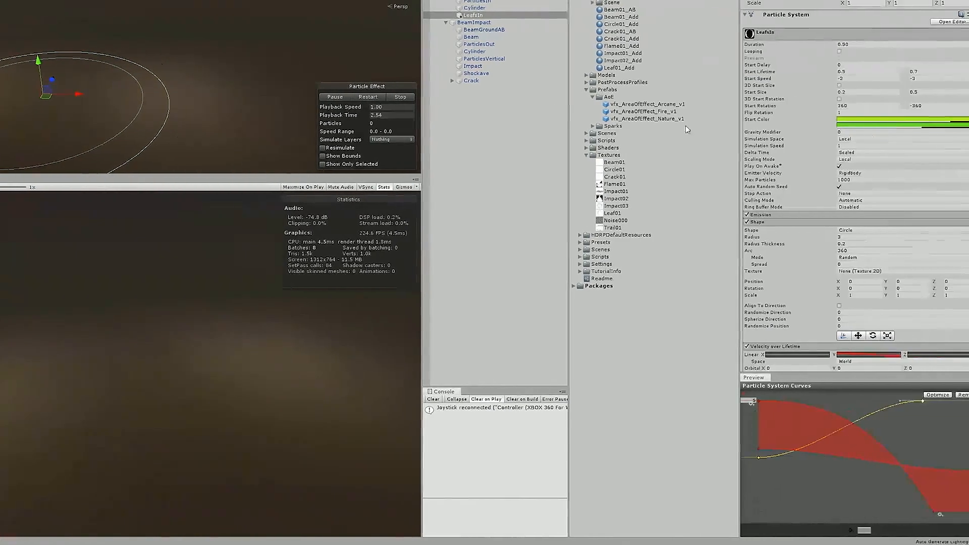
# Enable 3D Start Size on LeafsIn, match the Y values to X at 0.5 and 0.2, and replay the effect.
pyautogui.click(821, 85)
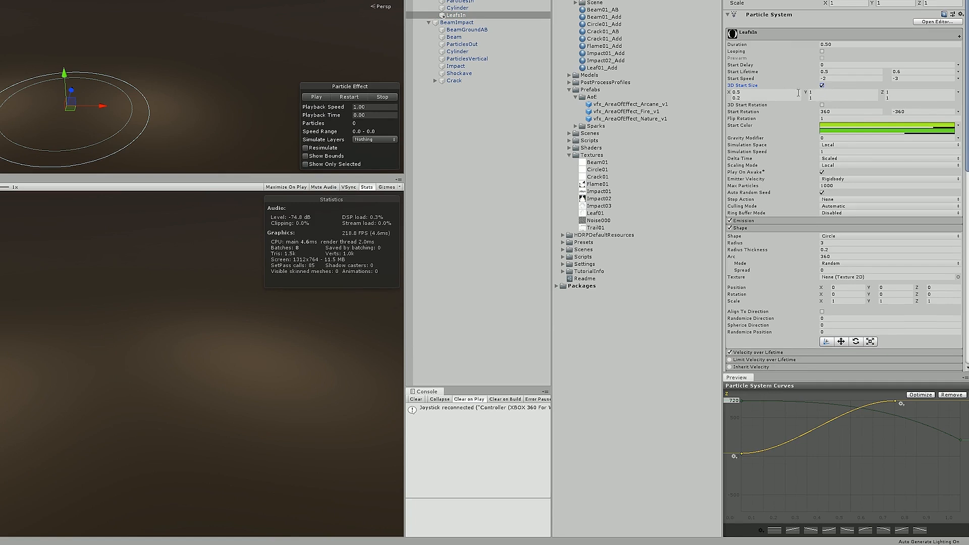
pyautogui.click(814, 91)
pyautogui.click(816, 99)
pyautogui.click(347, 99)
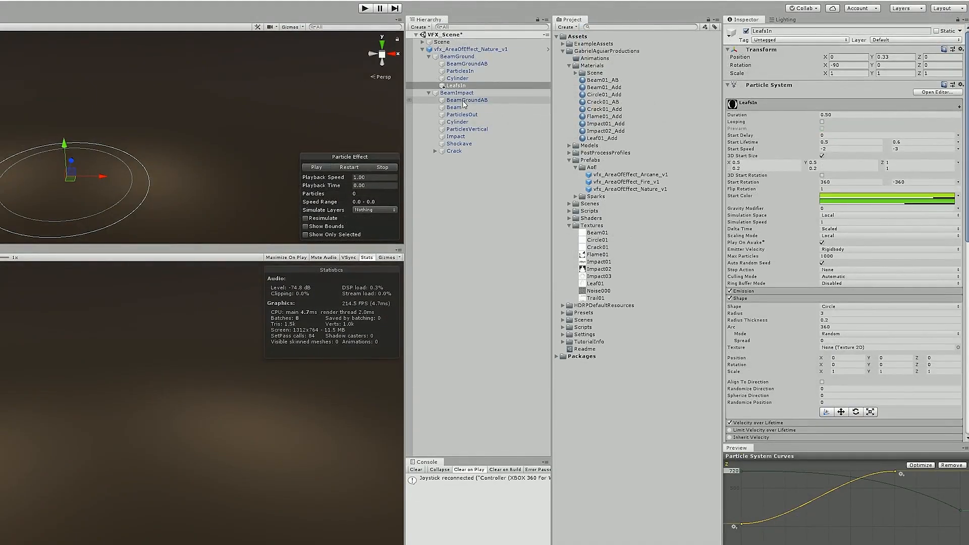
# Duplicate LeafsIn, move the copy to the end of the BeamImpact group and rename it LeafsOut.
pyautogui.click(457, 85)
pyautogui.hotkey('ctrl', 'd')
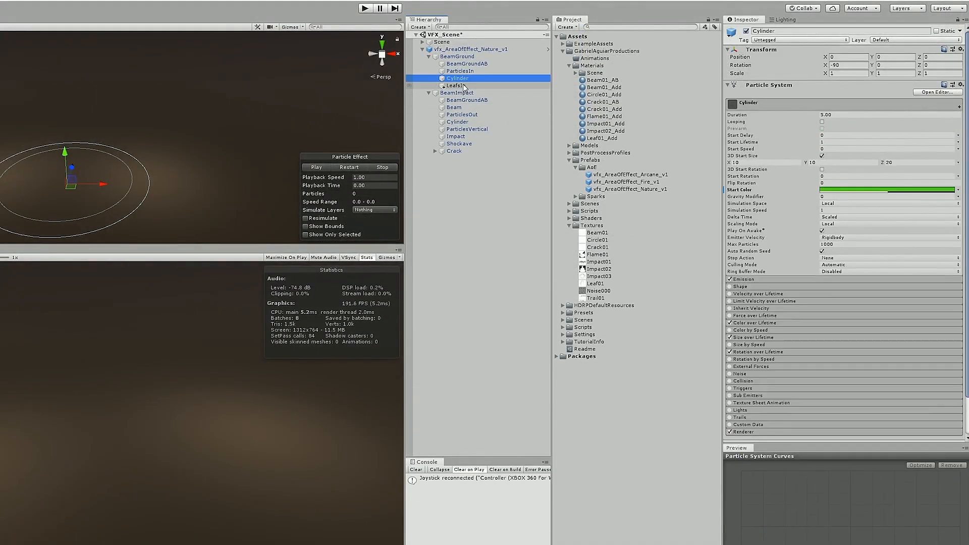
pyautogui.moveTo(457, 94); pyautogui.dragTo(457, 100)
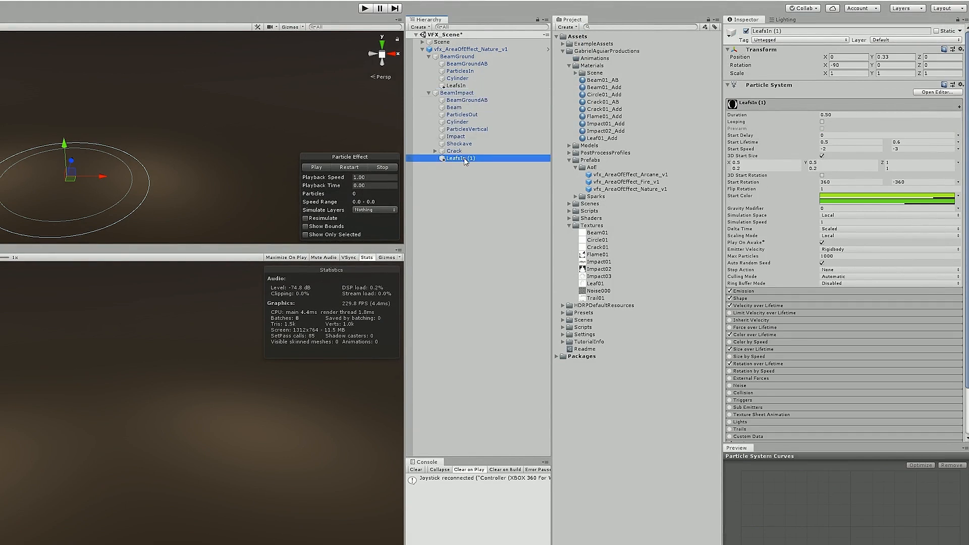
pyautogui.click(462, 158)
pyautogui.write('Pu')
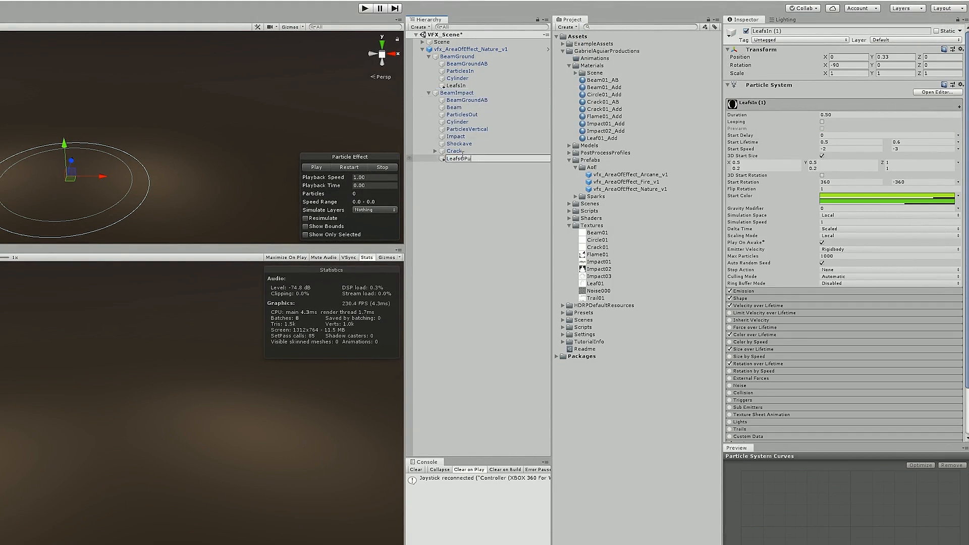
pyautogui.write('t')
pyautogui.press('Return')
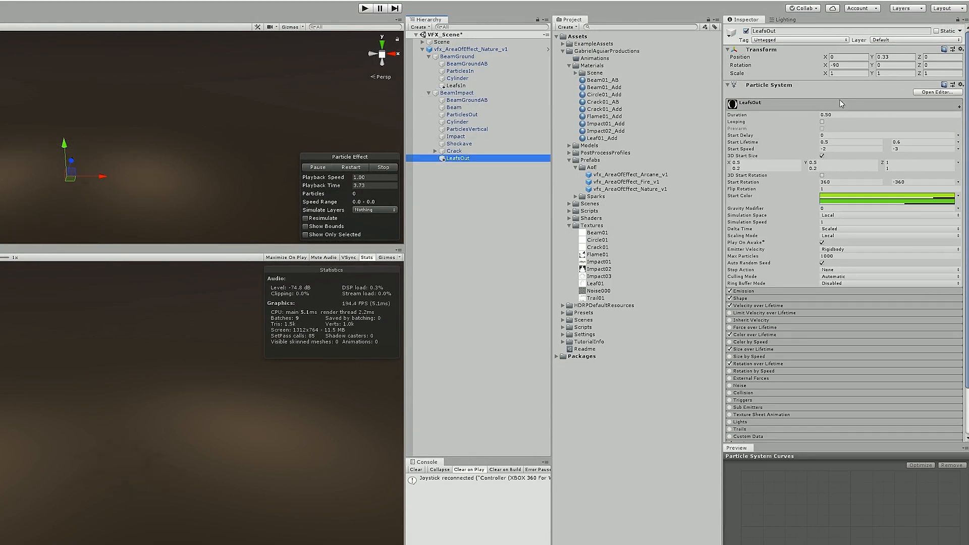
# Set the LeafsOut start lifetime to range from 0.6 to 1.2.
pyautogui.click(856, 141)
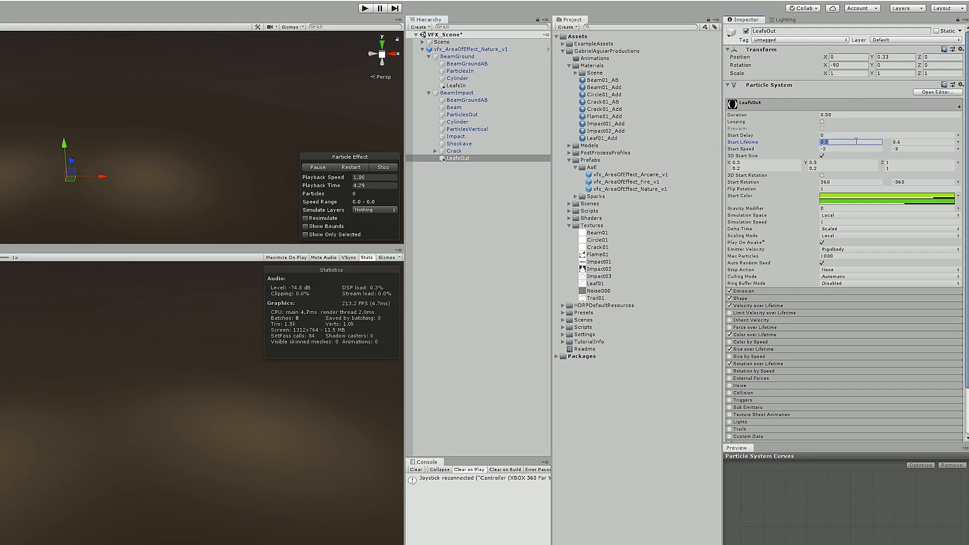
pyautogui.write('0.6')
pyautogui.click(902, 142)
pyautogui.write('1.2')
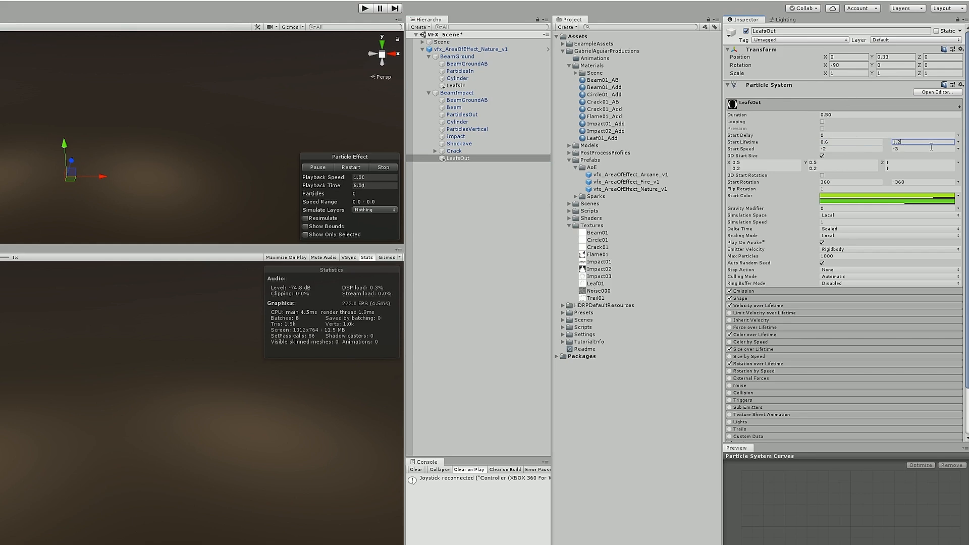
# Open the value mode choices for the LeafsOut start speed.
pyautogui.click(958, 149)
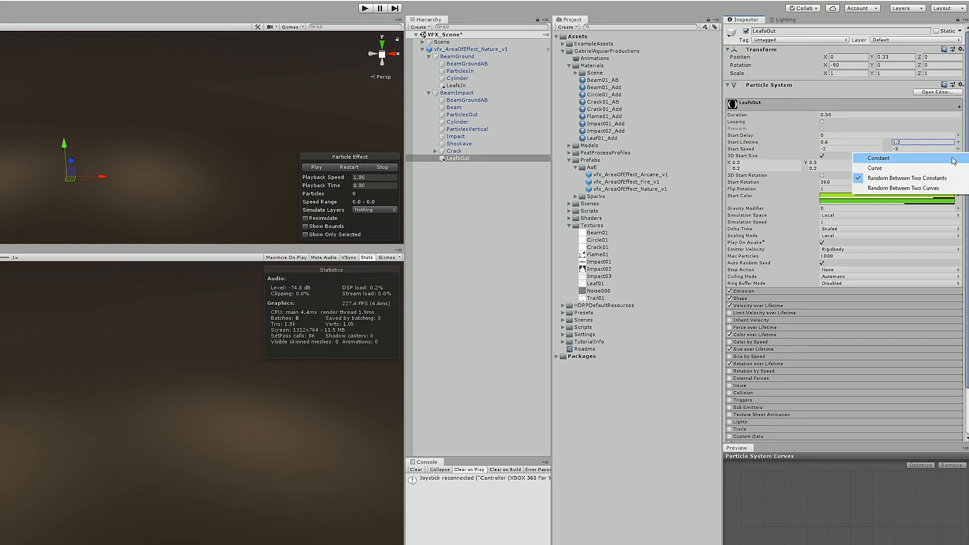
# Make the LeafsOut start speed a constant 0 and set its duration to 0.40.
pyautogui.click(917, 159)
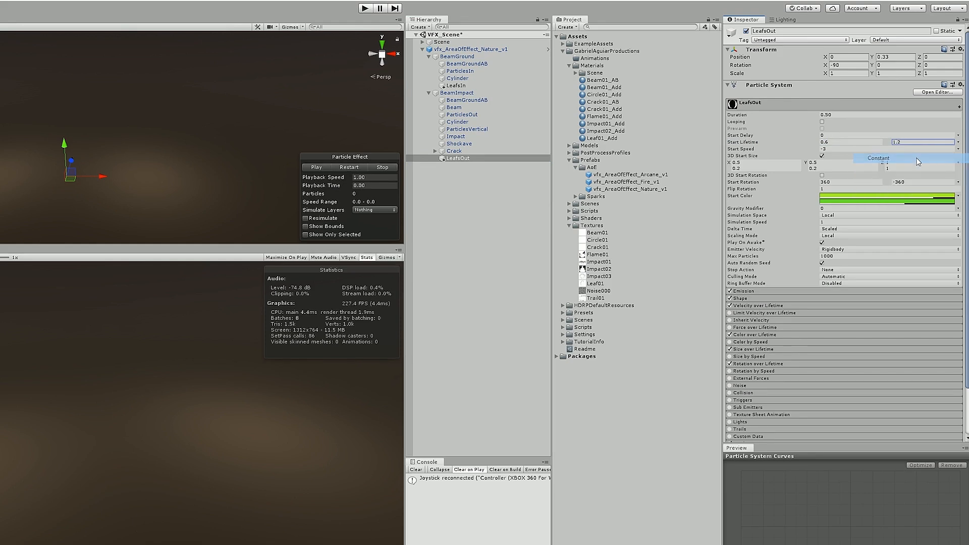
pyautogui.click(849, 151)
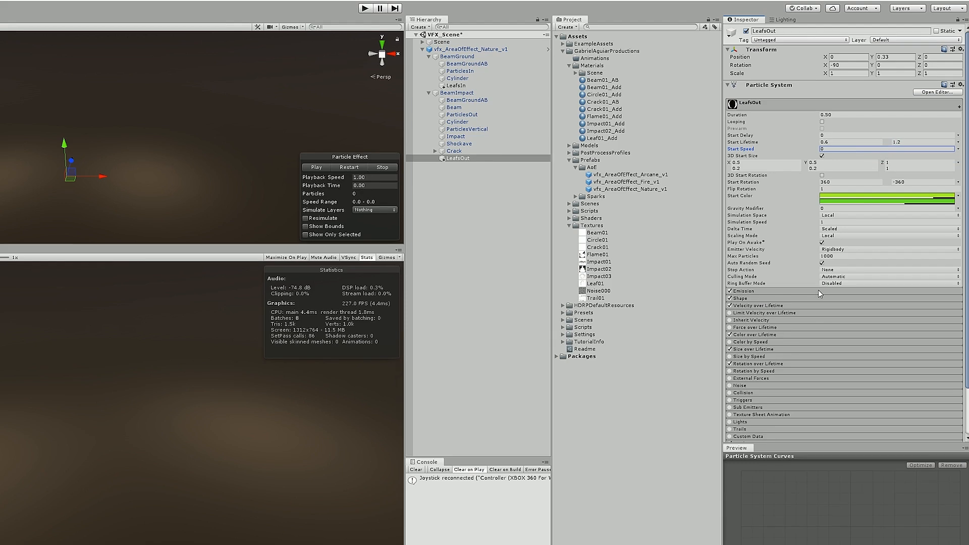
pyautogui.click(838, 115)
pyautogui.press('BackSpace')
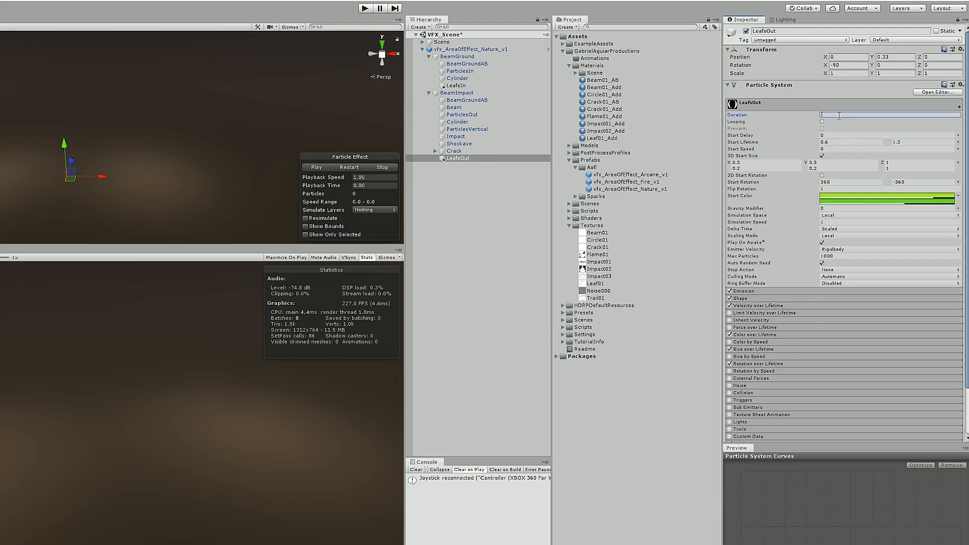
pyautogui.click(803, 284)
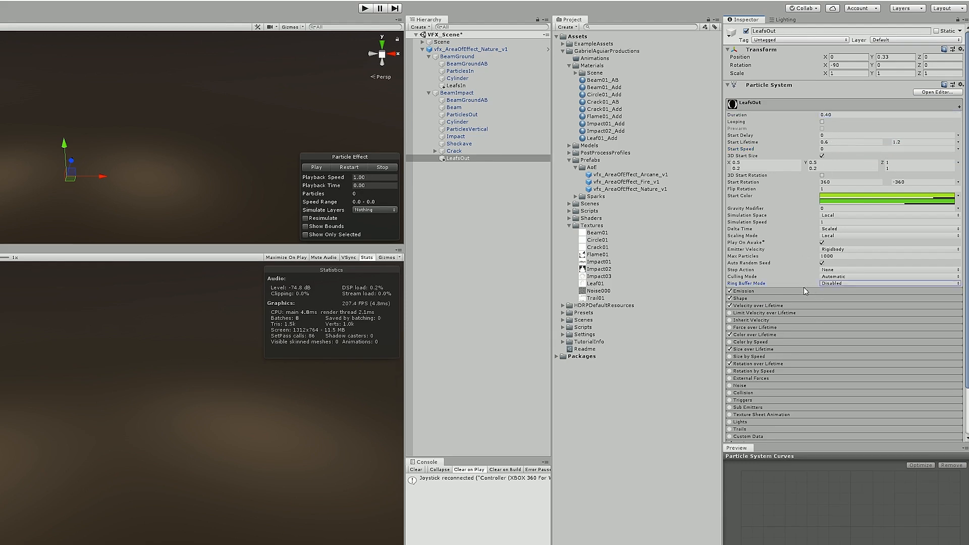
# Set the emission rate over time to 40 and add a burst whose count is random between two constants.
pyautogui.click(803, 291)
pyautogui.click(833, 299)
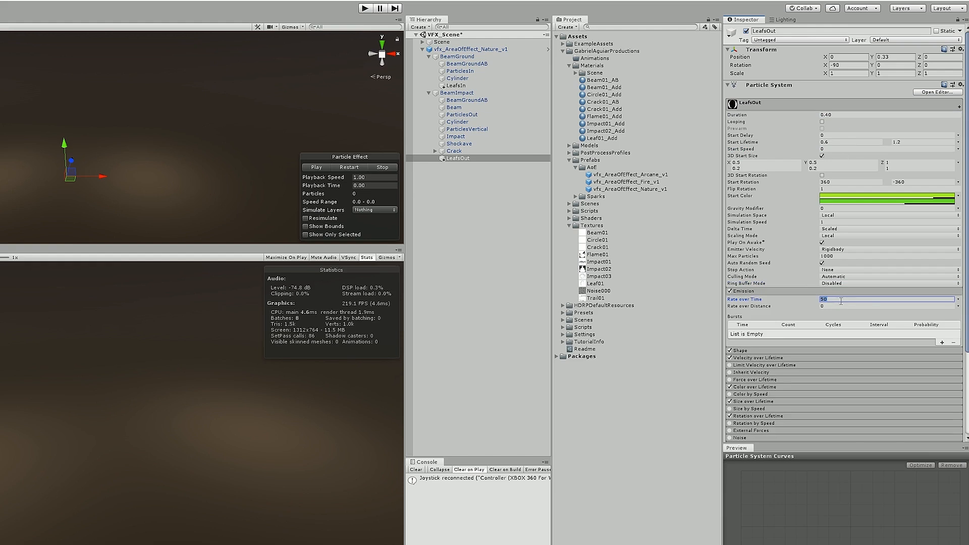
pyautogui.write('40')
pyautogui.click(942, 342)
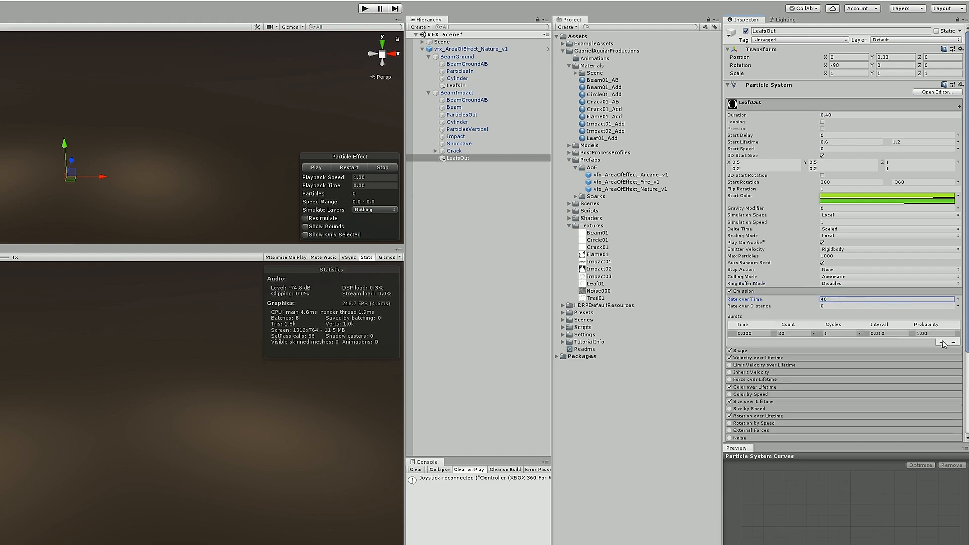
pyautogui.click(787, 334)
pyautogui.click(812, 333)
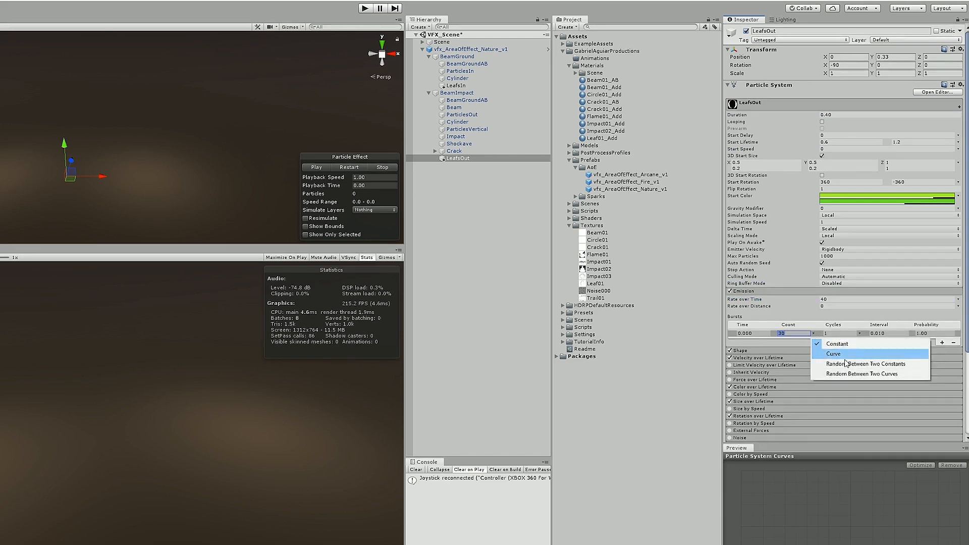
pyautogui.click(837, 365)
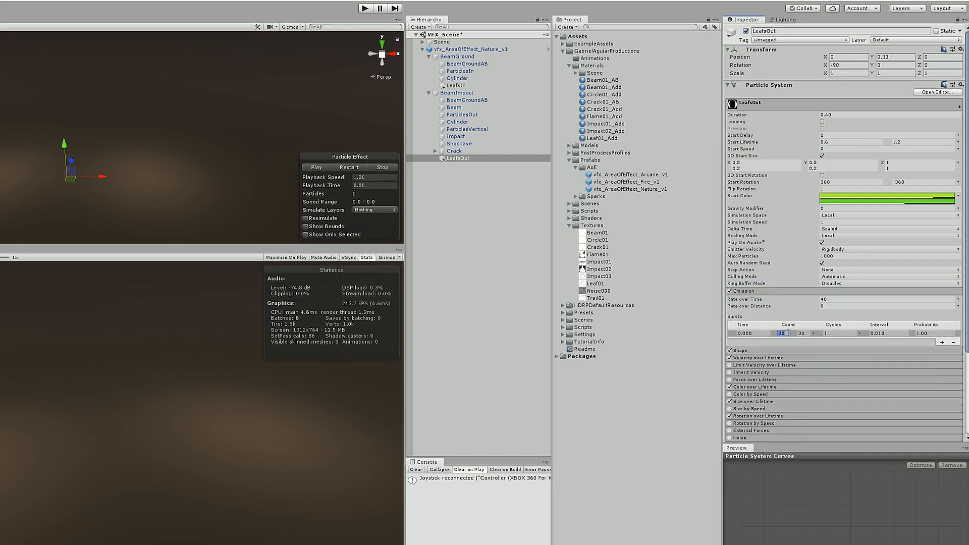
pyautogui.click(806, 292)
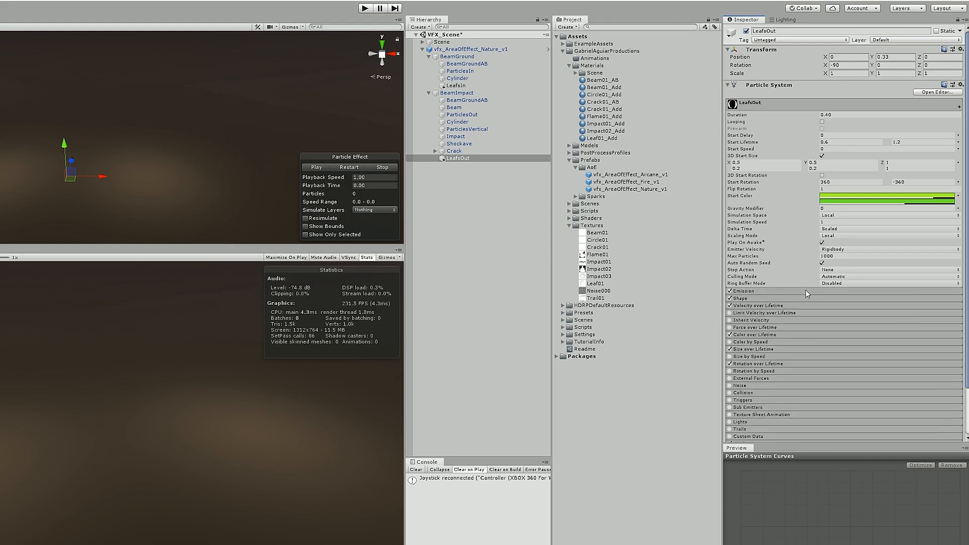
# Reshape both Y curves of Velocity over Lifetime so they stay positive and slow down towards zero at the end.
pyautogui.click(757, 306)
pyautogui.click(835, 262)
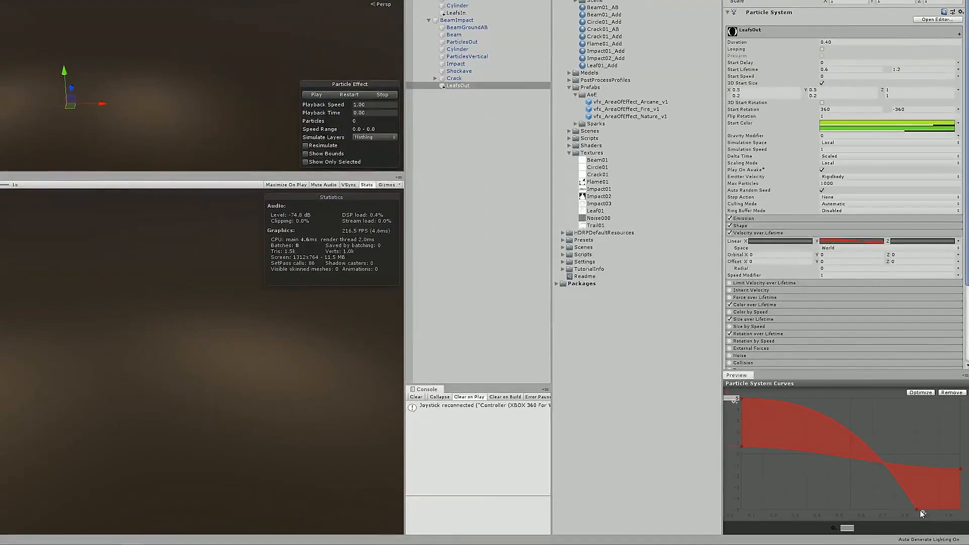
pyautogui.moveTo(921, 511); pyautogui.dragTo(934, 438)
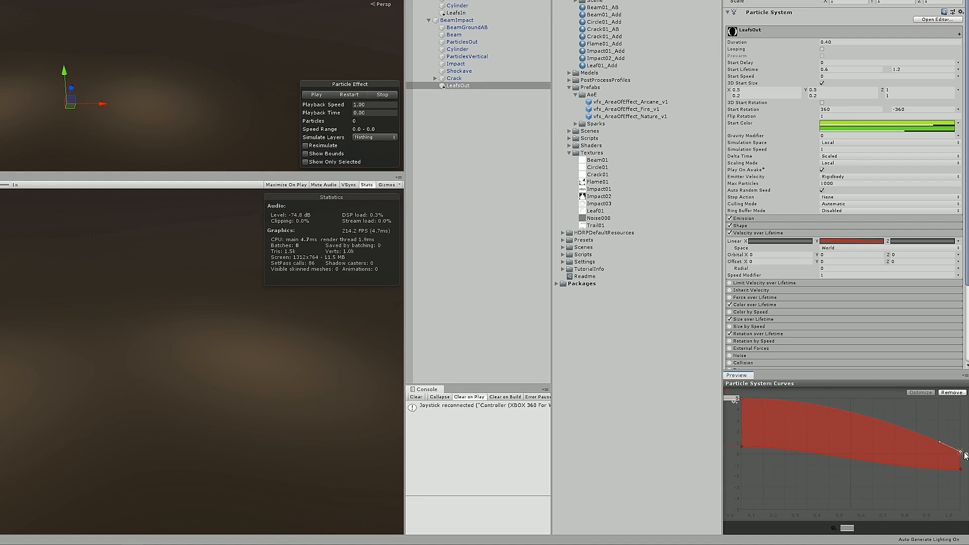
pyautogui.moveTo(960, 451)
pyautogui.mouseDown()
pyautogui.moveTo(959, 467)
pyautogui.moveTo(963, 455)
pyautogui.mouseUp()
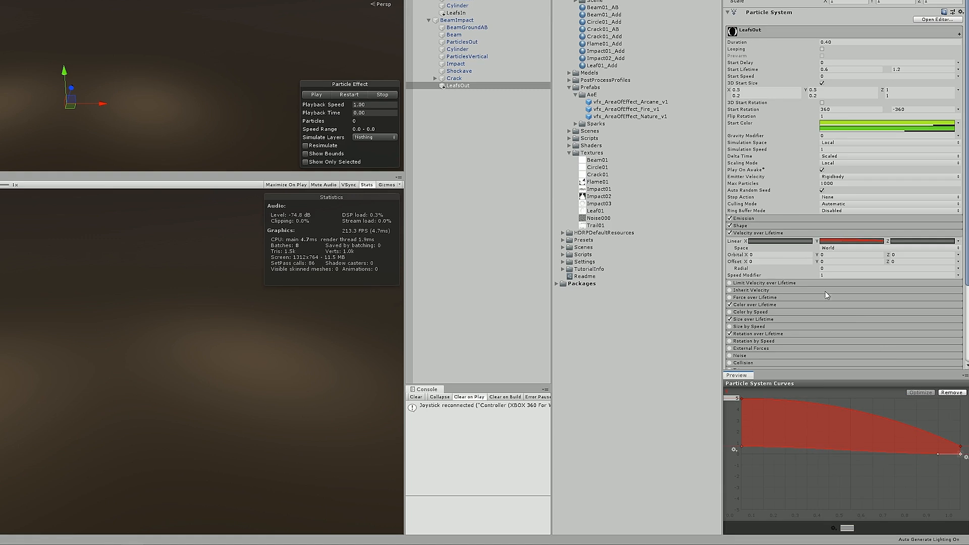
pyautogui.click(786, 233)
# Set the circle emitter shape's radius thickness to 1 and its radius to 2.5.
pyautogui.click(789, 226)
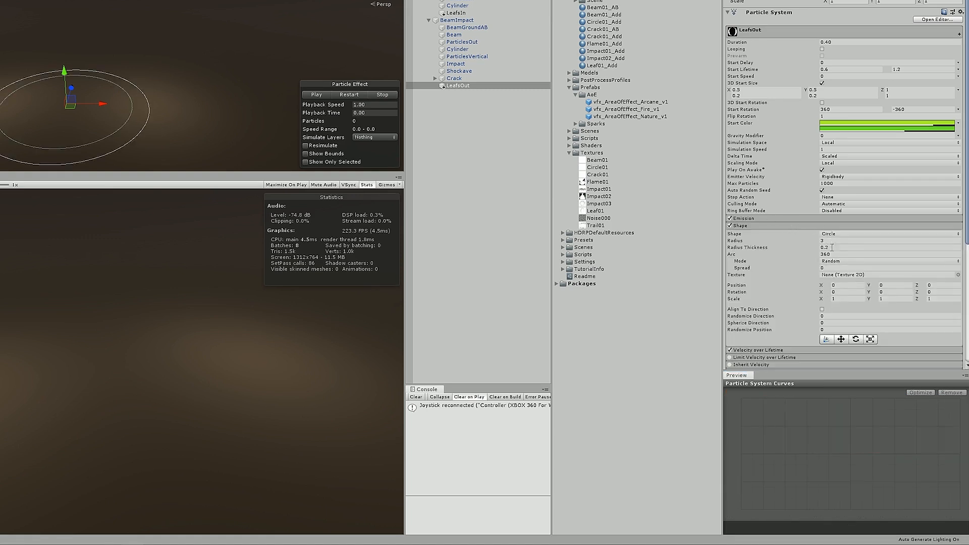
pyautogui.click(832, 247)
pyautogui.write('1')
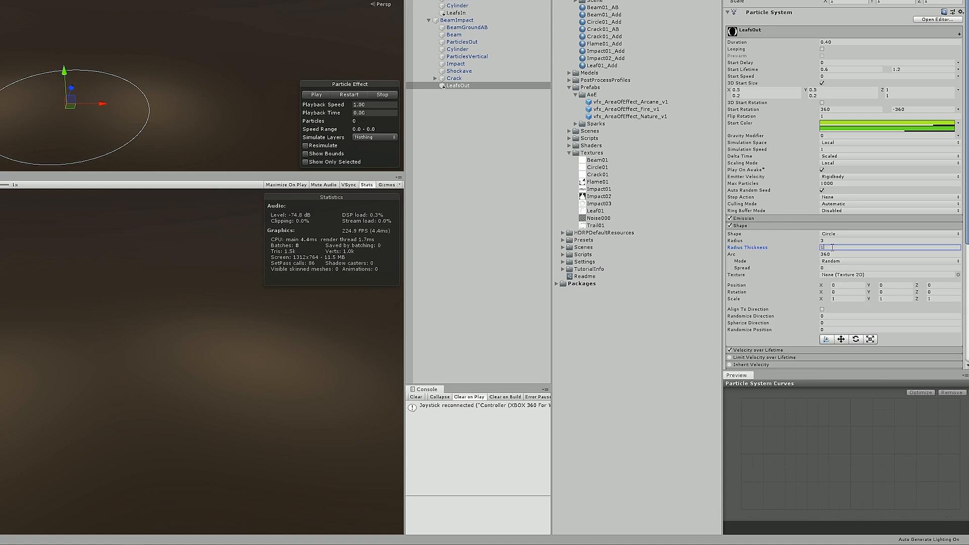
pyautogui.click(833, 241)
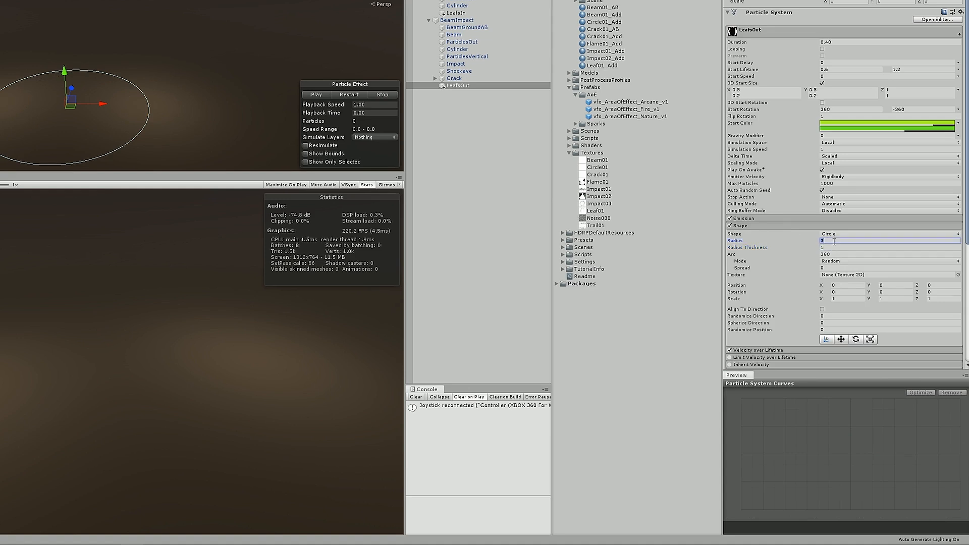
pyautogui.write('2.5')
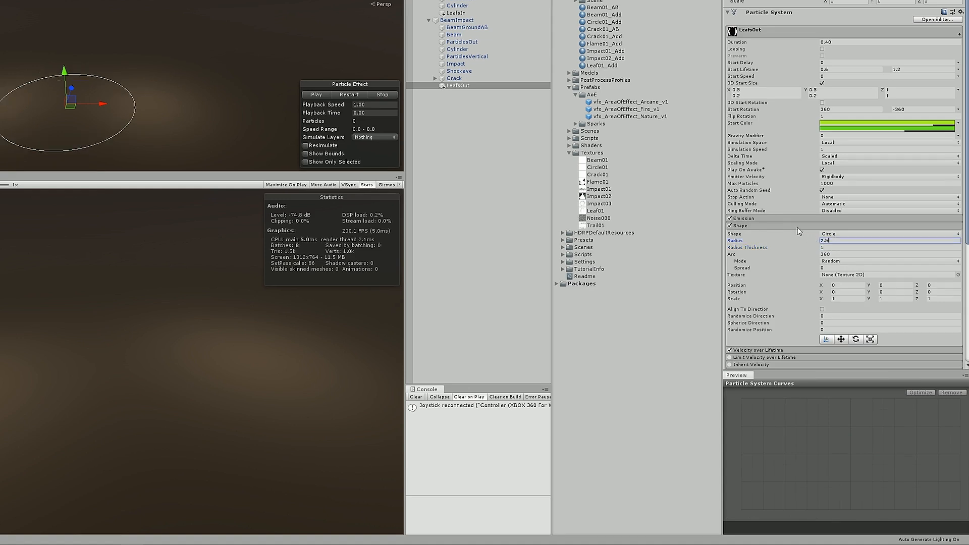
pyautogui.click(796, 226)
# Move the opaque alpha key of the Color over Lifetime gradient to about 9.4%.
pyautogui.click(745, 263)
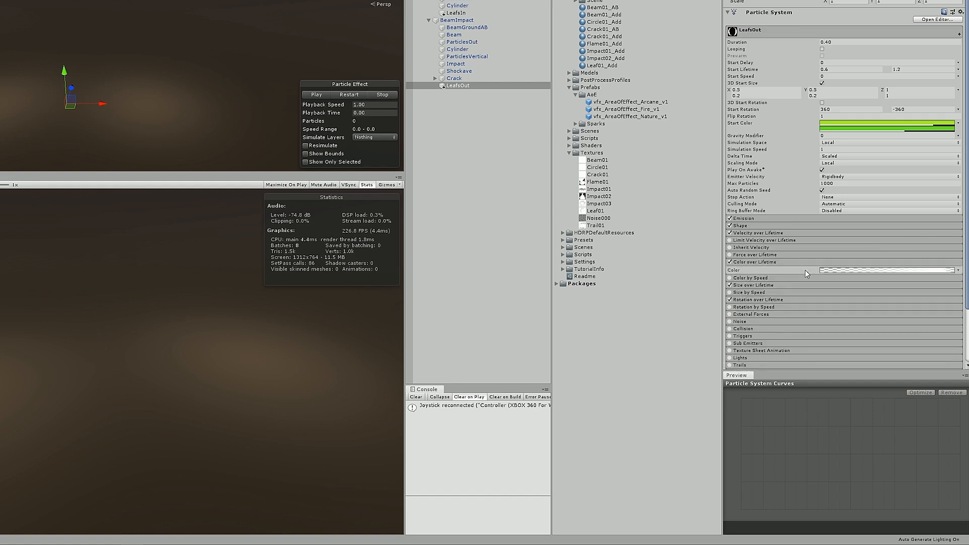
pyautogui.click(831, 270)
pyautogui.moveTo(566, 112); pyautogui.dragTo(439, 112)
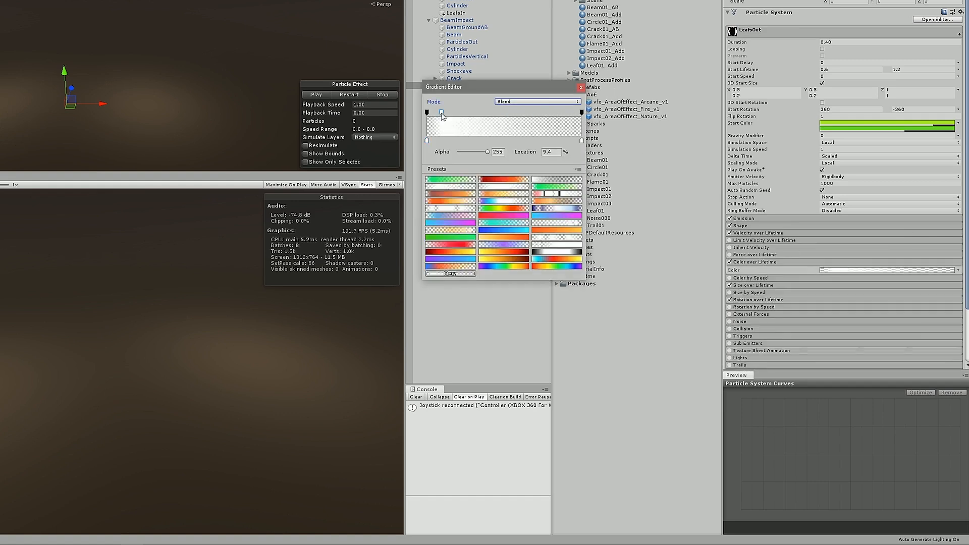
pyautogui.click(581, 87)
pyautogui.click(751, 261)
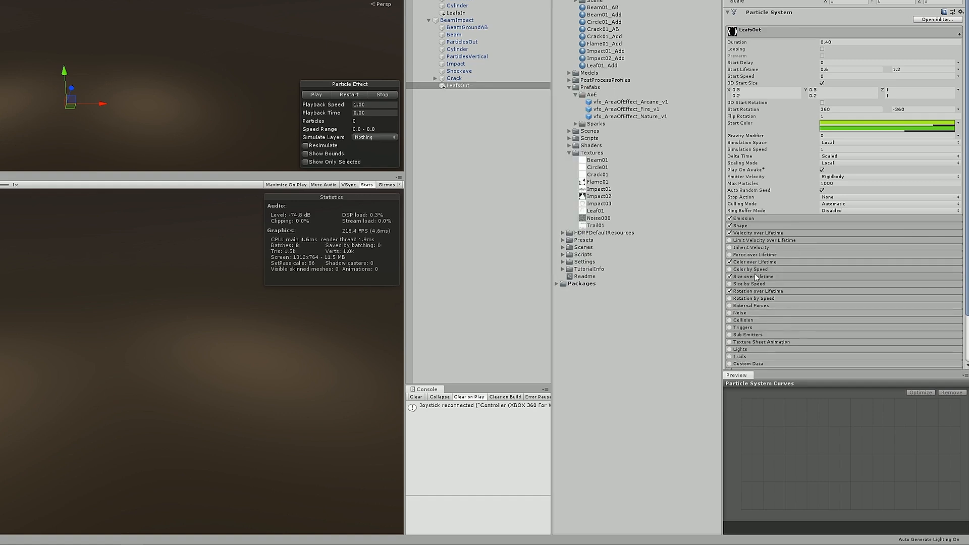
pyautogui.click(754, 276)
pyautogui.click(837, 291)
pyautogui.click(781, 276)
# Reshape the Rotation over Lifetime angular velocity curve to start at its maximum and ease down close to zero at the end.
pyautogui.click(764, 291)
pyautogui.click(841, 307)
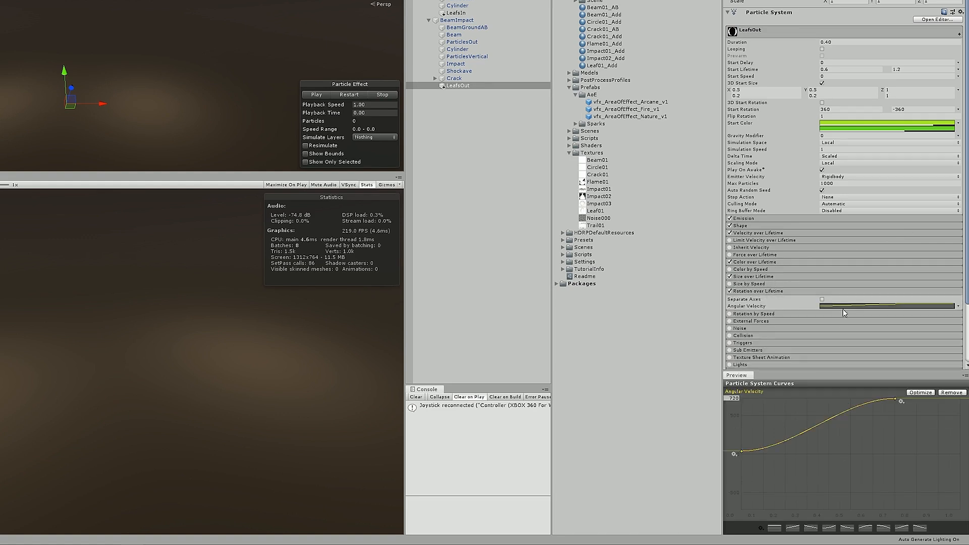
pyautogui.moveTo(741, 451); pyautogui.dragTo(741, 398)
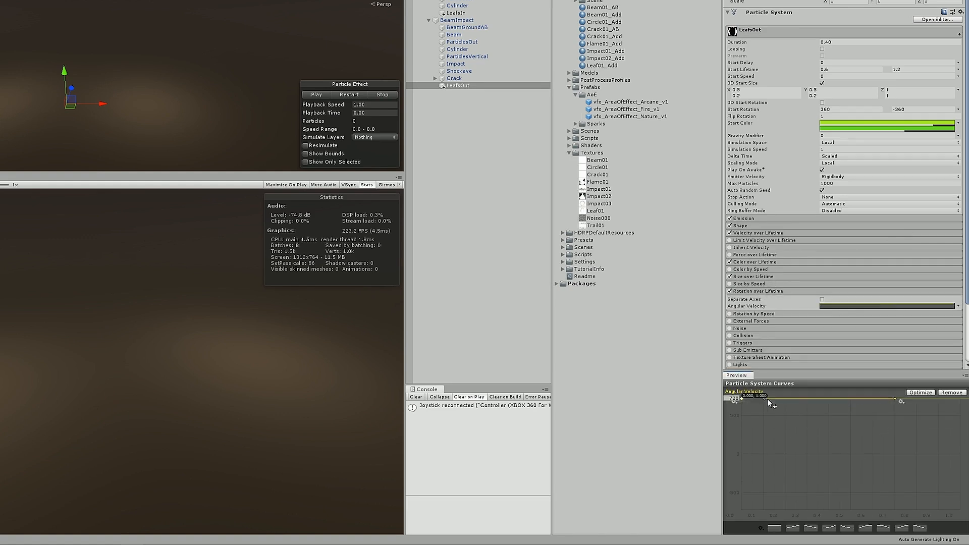
pyautogui.moveTo(895, 399); pyautogui.dragTo(960, 451)
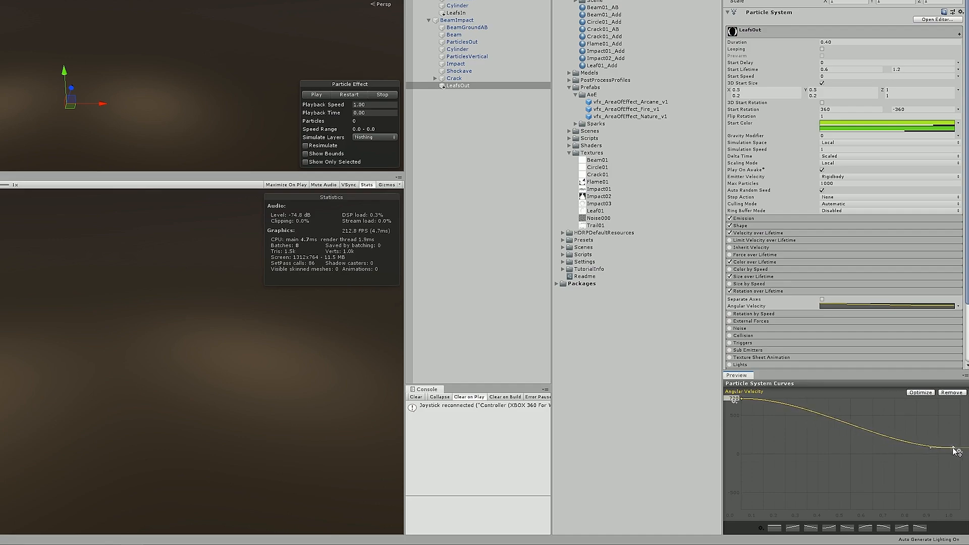
pyautogui.click(804, 292)
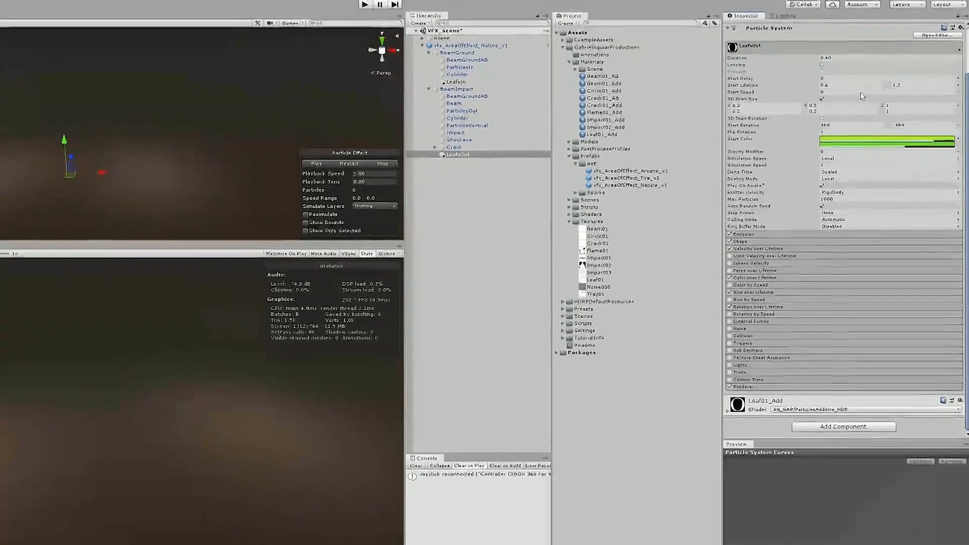
# Set the start delay of the LeafsOut particles to 1.2.
pyautogui.click(840, 10)
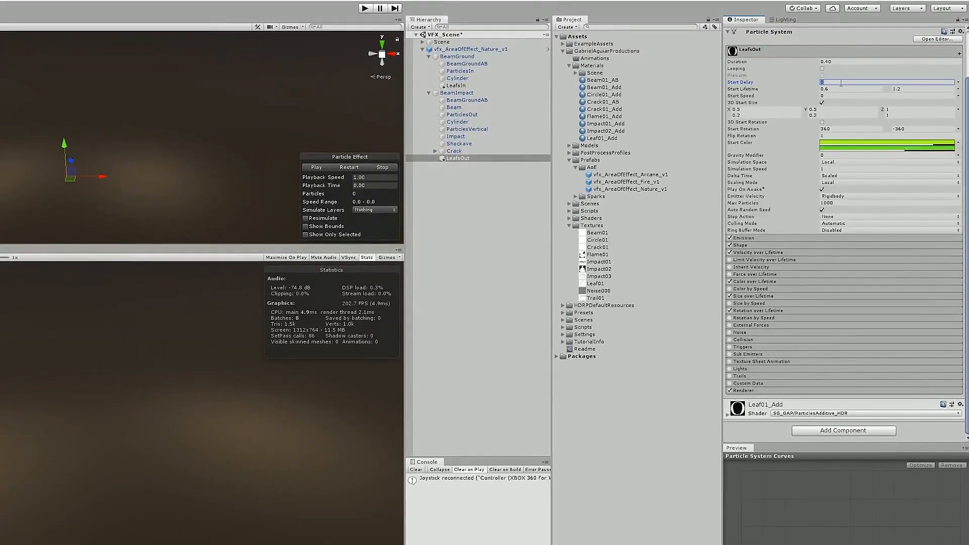
pyautogui.click(455, 159)
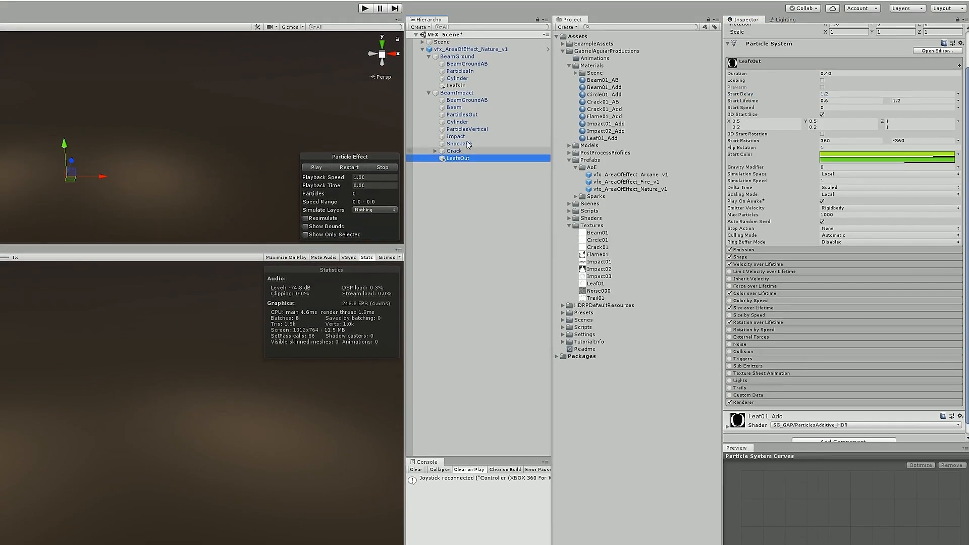
# Replay BeamGround and BeamImpact together to preview the whole effect in the scene, and stop the playback.
pyautogui.click(457, 93)
pyautogui.keyDown('ctrl'); pyautogui.click(457, 57); pyautogui.keyUp('ctrl')
pyautogui.click(385, 167)
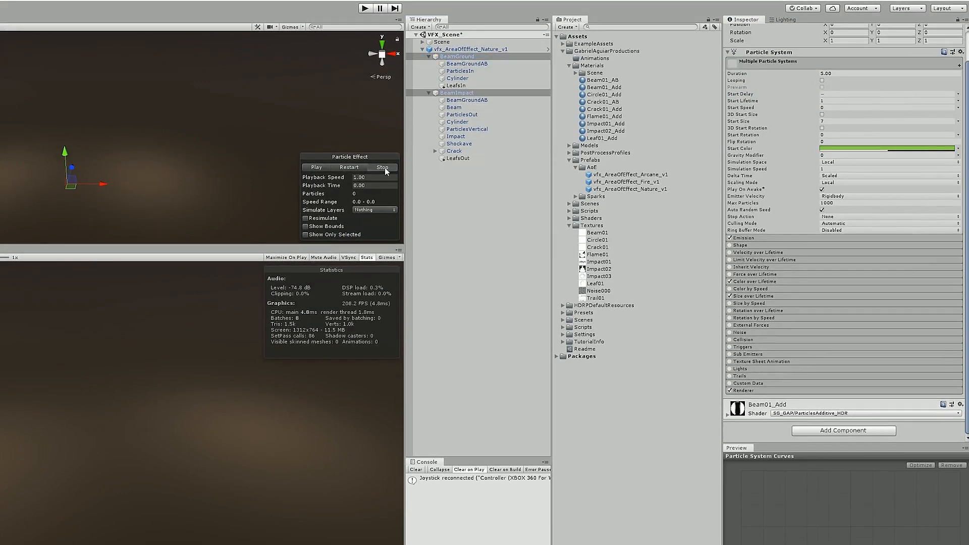
pyautogui.click(349, 167)
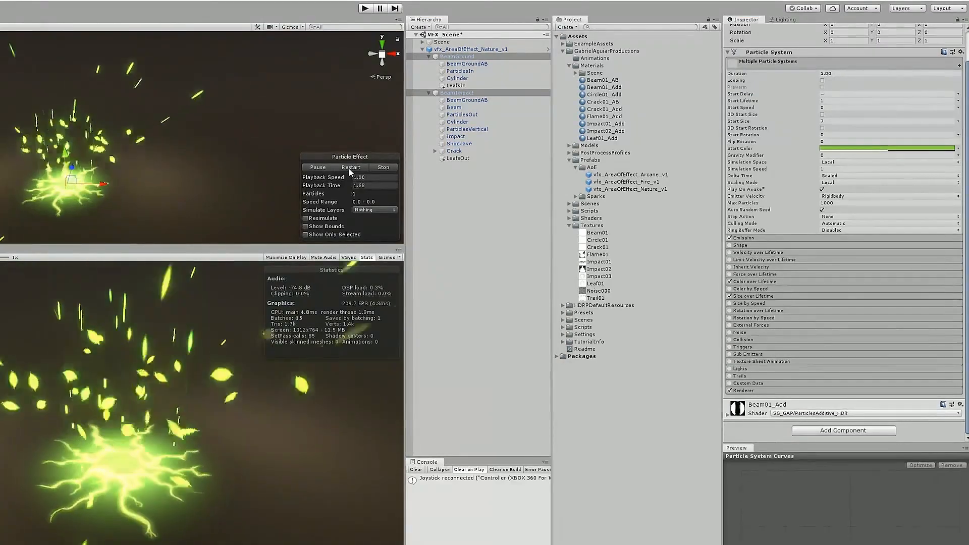
pyautogui.click(350, 168)
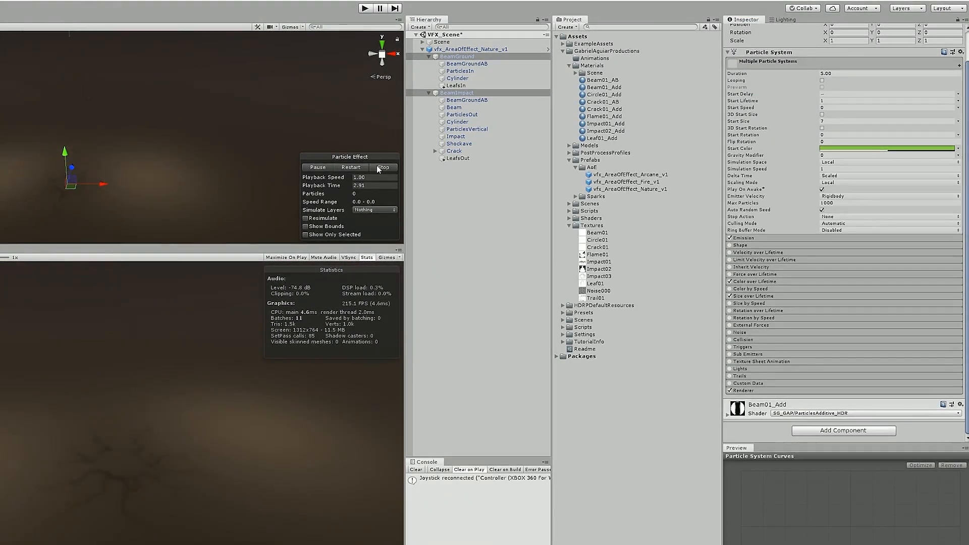
pyautogui.click(377, 167)
# Set the first X and Y values of the LeafsOut 3D start size to 0.4.
pyautogui.click(449, 158)
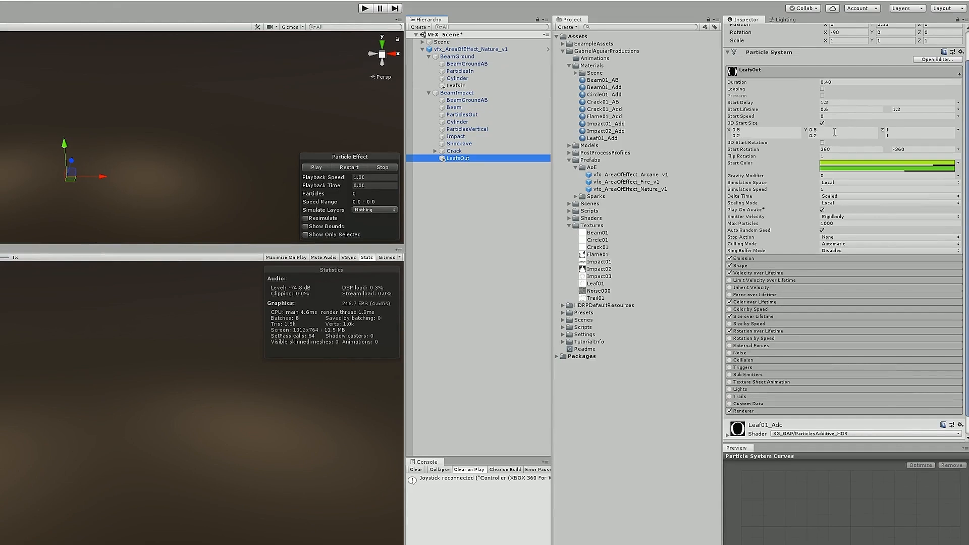
pyautogui.click(820, 128)
pyautogui.write('0.4')
pyautogui.click(777, 131)
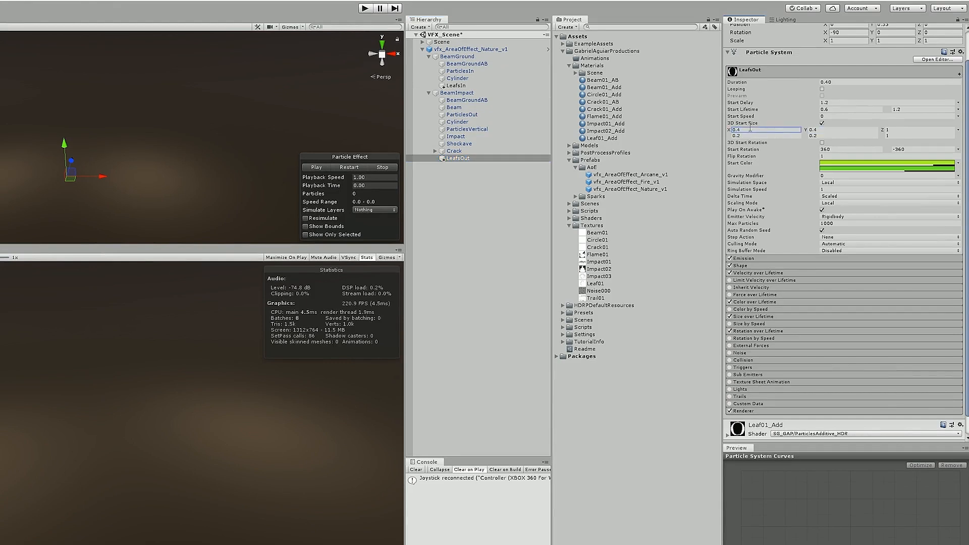
pyautogui.write('0.4')
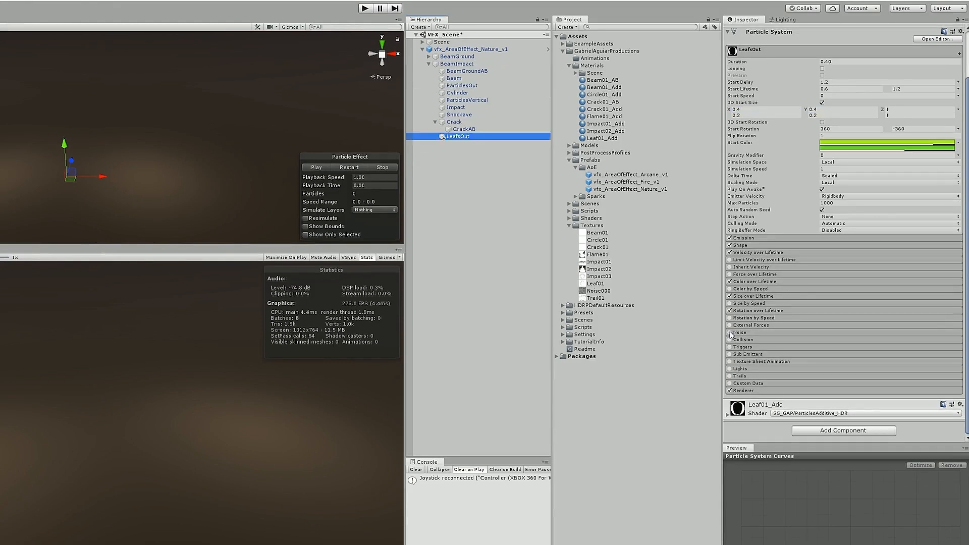
# Enable Noise on LeafsOut with its strength random between the constants 0.2 and 0.8.
pyautogui.click(729, 333)
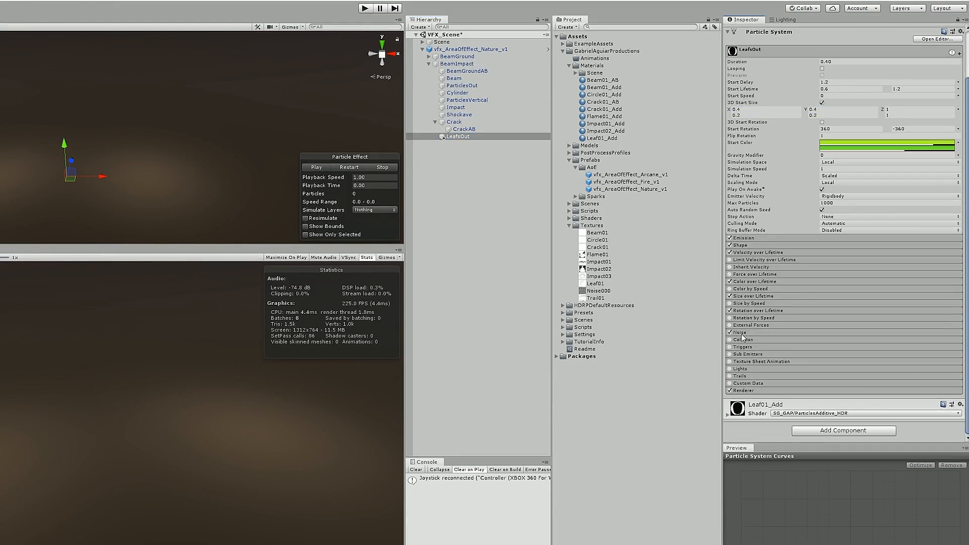
pyautogui.click(845, 333)
pyautogui.click(903, 348)
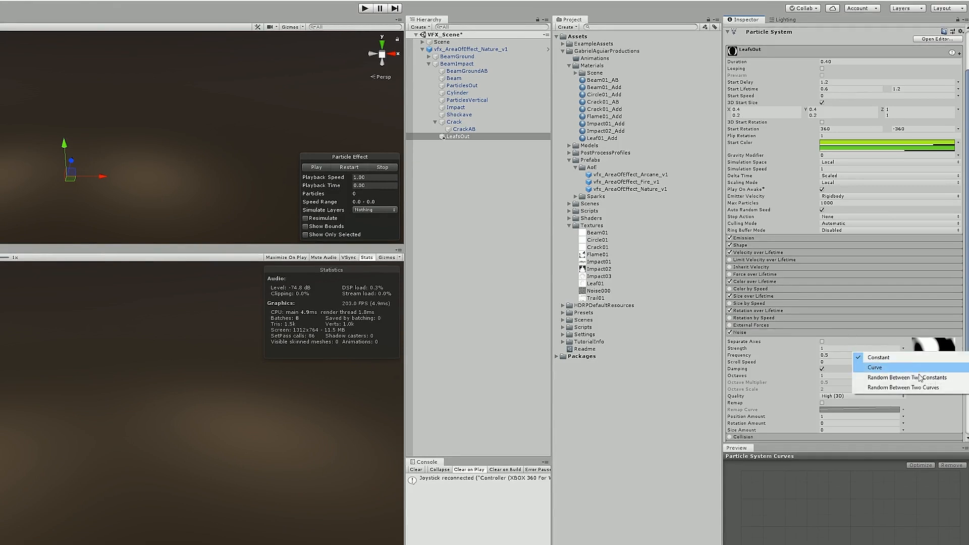
pyautogui.click(865, 439)
pyautogui.click(835, 348)
pyautogui.write('.2')
pyautogui.click(871, 348)
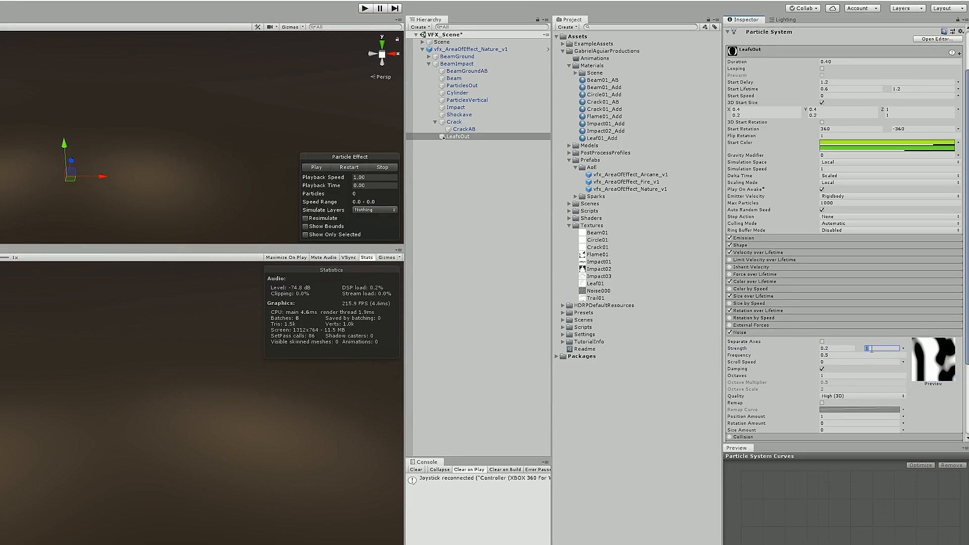
pyautogui.write('.8')
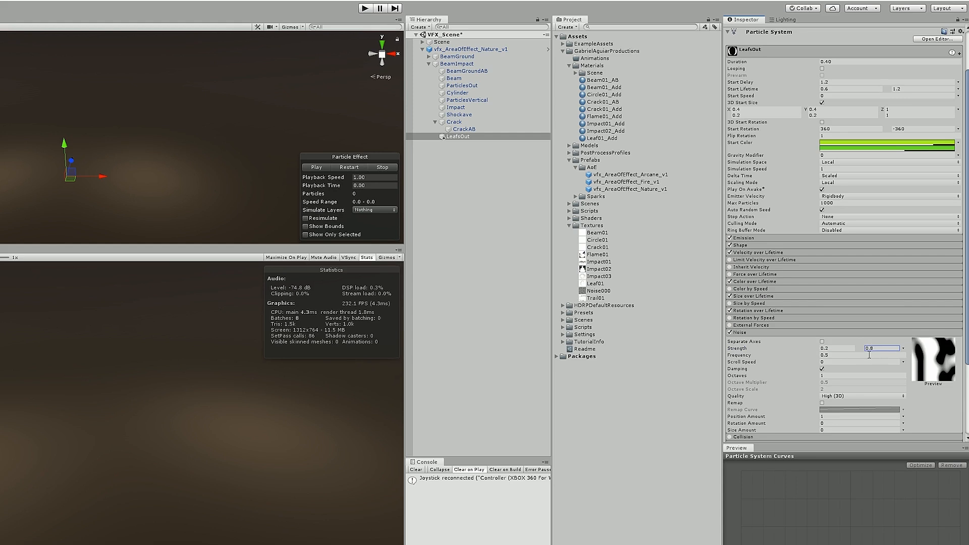
# Set the LeafsOut noise frequency to 1 and its scroll speed to 0.1.
pyautogui.click(867, 355)
pyautogui.write('1')
pyautogui.click(863, 362)
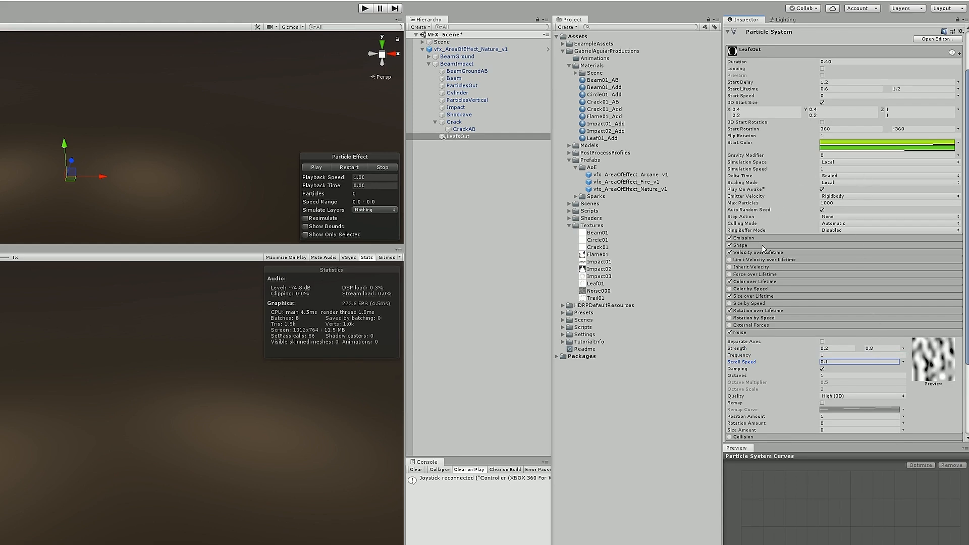
# Set the radius of the circular LeafsOut emitter shape to 2.2.
pyautogui.click(762, 246)
pyautogui.click(847, 260)
pyautogui.write('2.2')
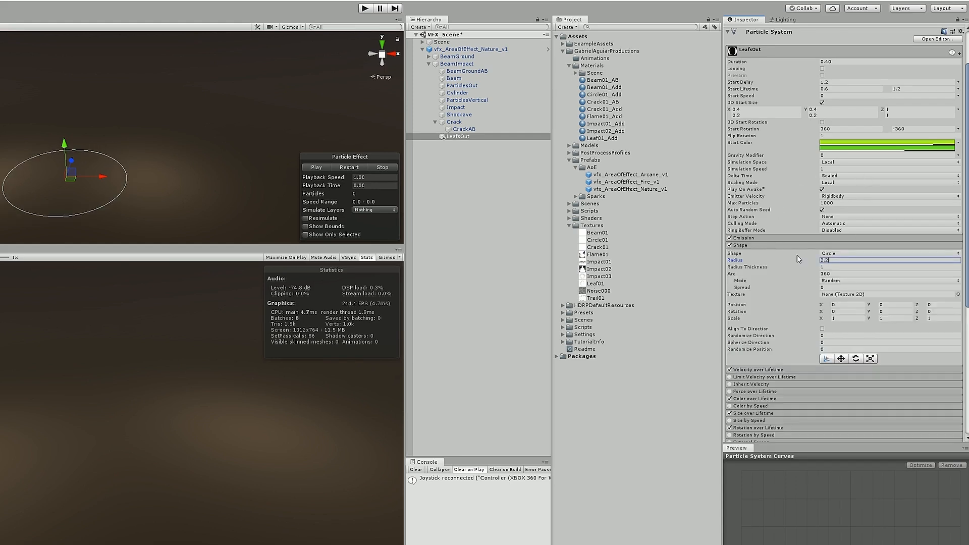
pyautogui.click(798, 245)
# Set the LeafsOut emission rate over time to 20.
pyautogui.click(800, 238)
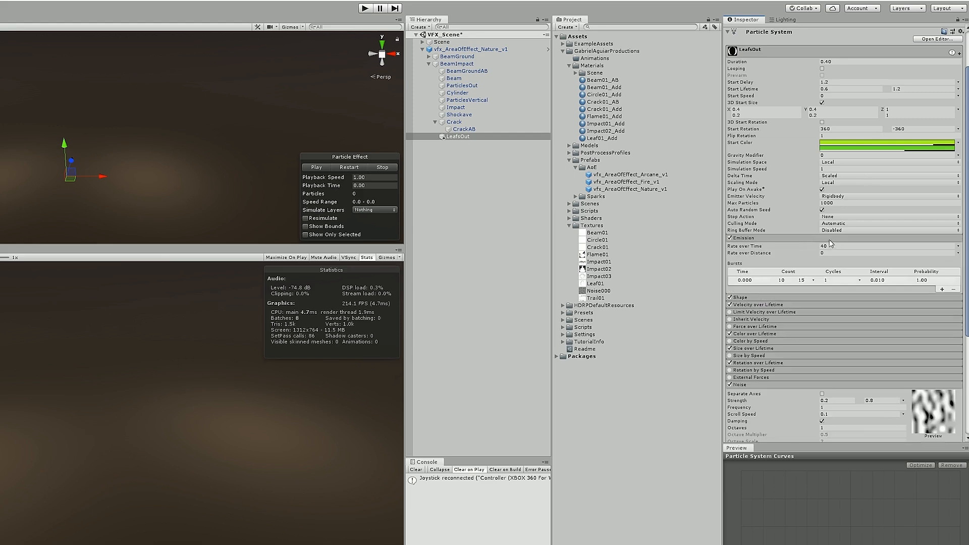
pyautogui.click(829, 245)
pyautogui.write('20')
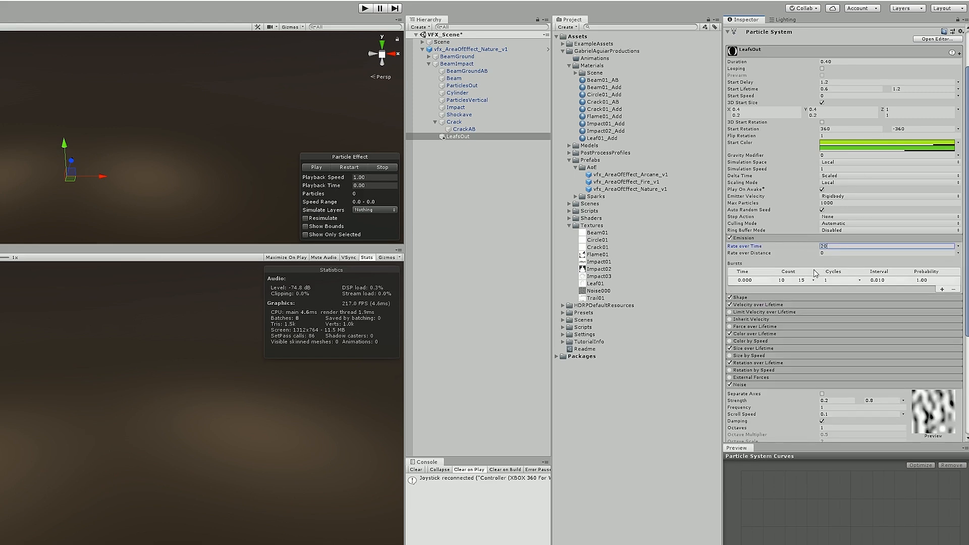
# Lower the start of the minimum Y curve in LeafsOut's Velocity over Lifetime and reduce the curve's maximum value.
pyautogui.scroll(-5, 792, 280)
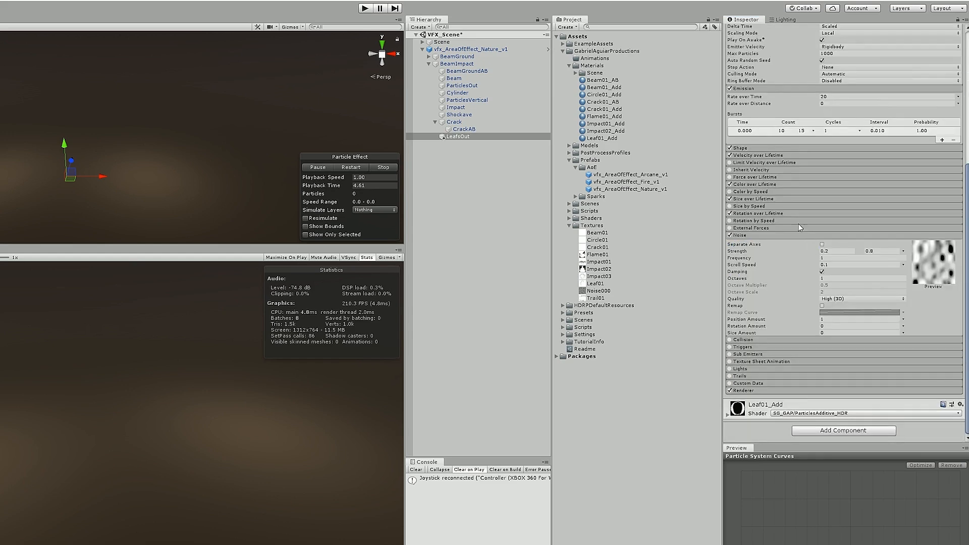
pyautogui.click(760, 157)
pyautogui.click(829, 162)
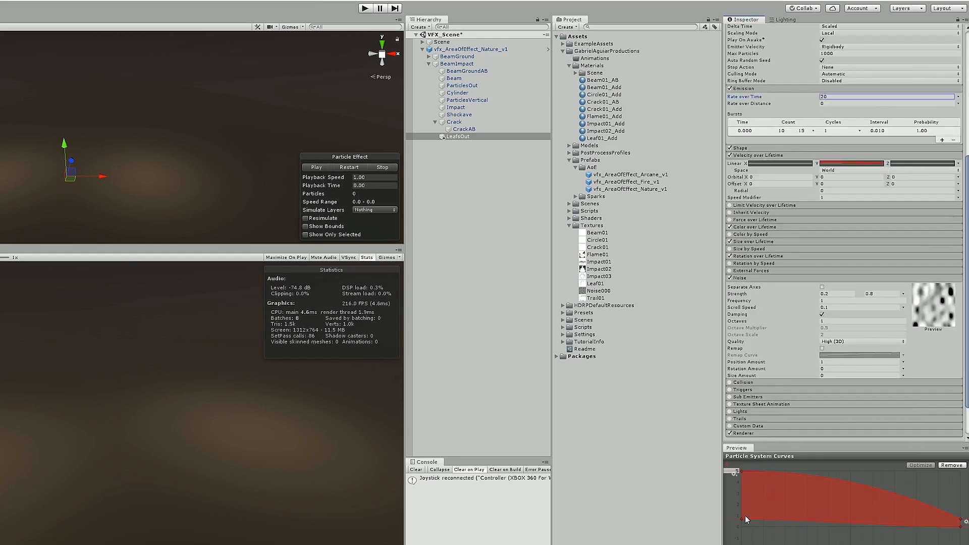
pyautogui.moveTo(742, 519); pyautogui.dragTo(741, 527)
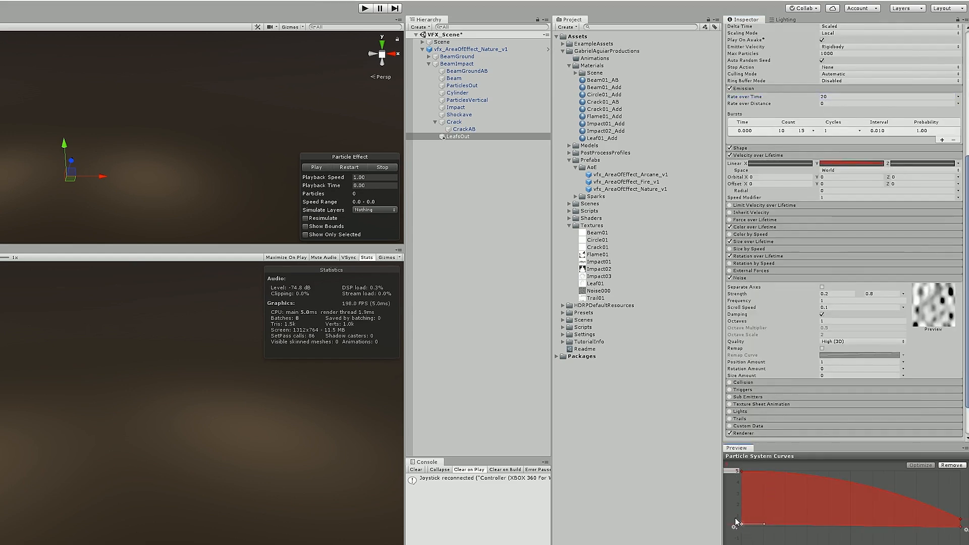
pyautogui.scroll(5, 734, 434)
pyautogui.write('2')
pyautogui.press('Return')
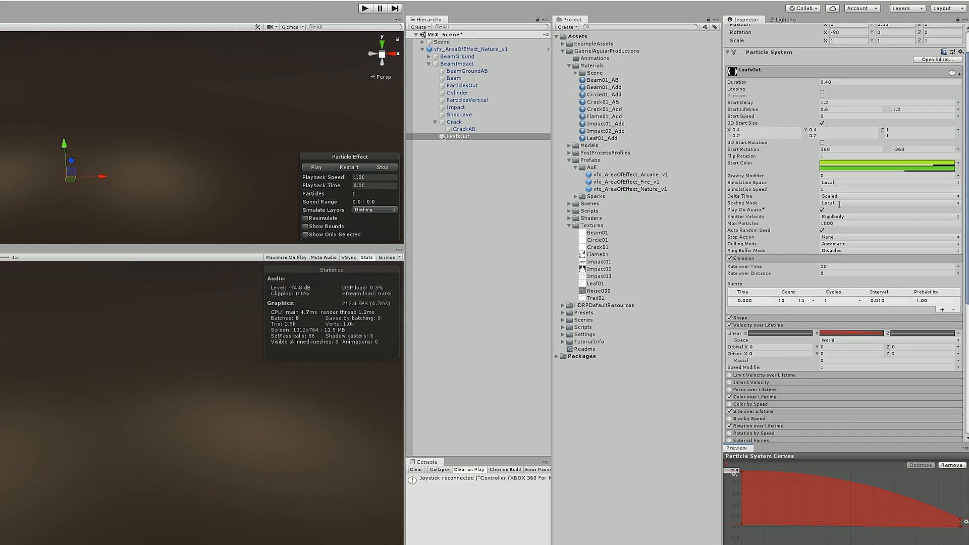
# Set the LeafsOut start lifetime to random between 0.8 and 1.4, and replay BeamImpact to preview the leaf burst.
pyautogui.click(903, 110)
pyautogui.write('1.4')
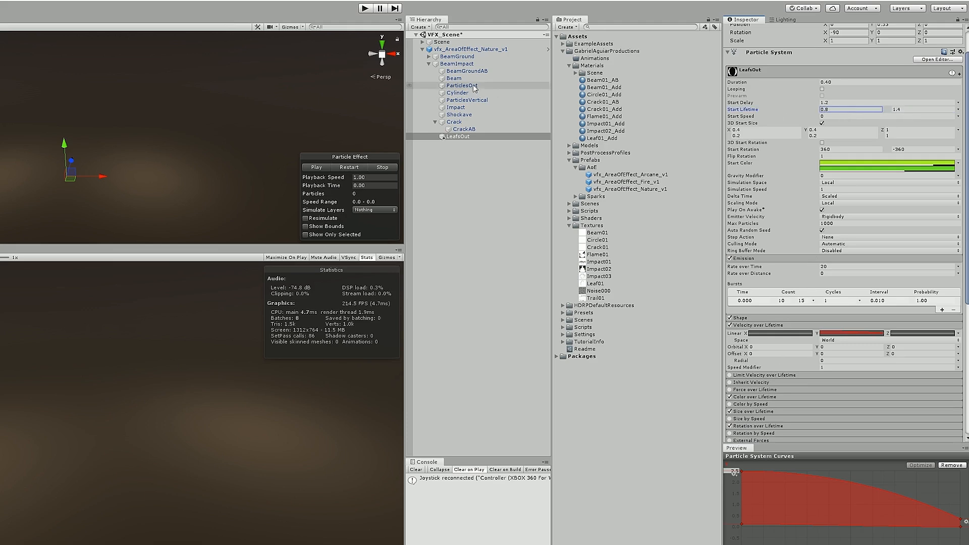
pyautogui.click(457, 63)
pyautogui.click(347, 166)
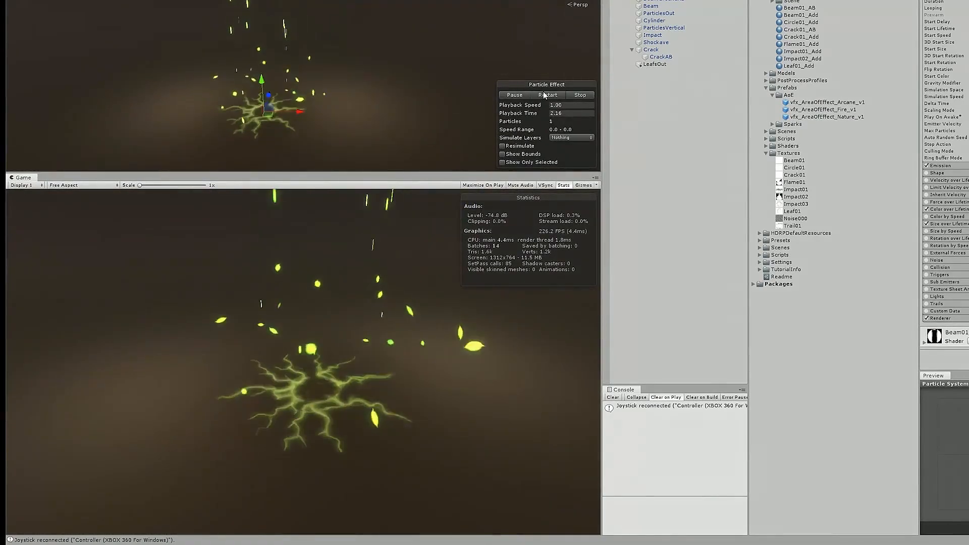
pyautogui.click(542, 95)
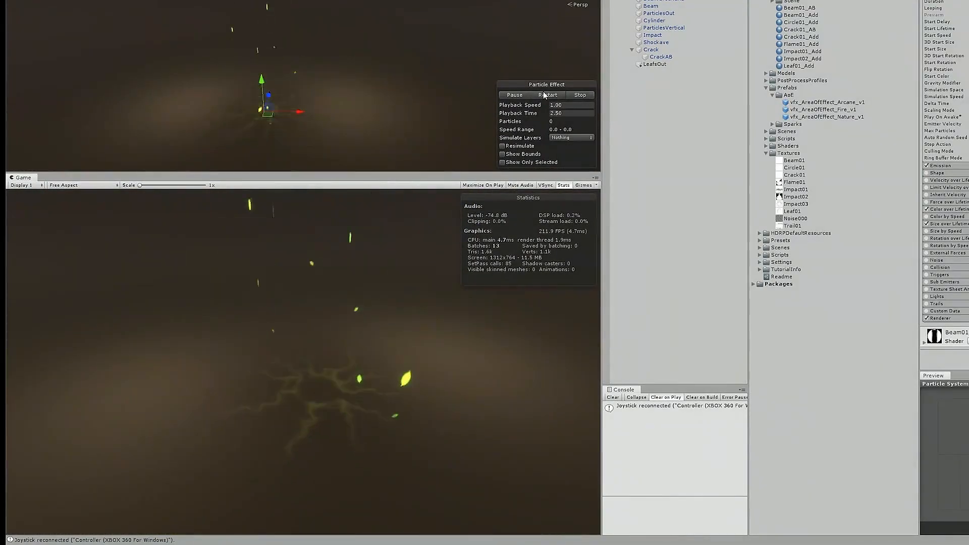
pyautogui.click(543, 94)
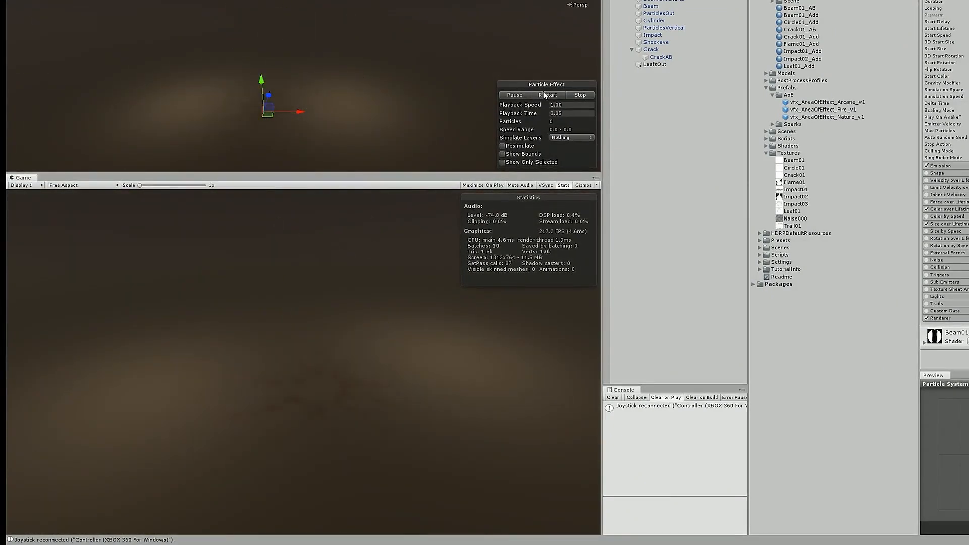
pyautogui.click(542, 95)
pyautogui.click(543, 94)
pyautogui.click(543, 94)
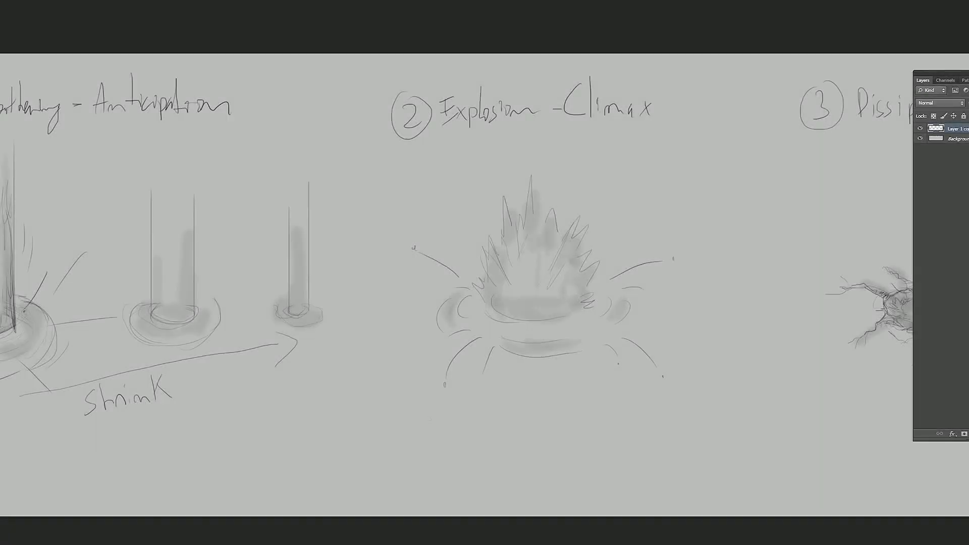
# Switch to Photoshop and sketch intertwining strands spiralling upward out of the Explosion – Climax drawing, undoing the unwanted strokes.
pyautogui.moveTo(542, 294)
pyautogui.mouseDown()
pyautogui.moveTo(515, 190)
pyautogui.moveTo(550, 170)
pyautogui.moveTo(549, 71)
pyautogui.mouseUp()
pyautogui.hotkey('ctrl', 'z')
pyautogui.moveTo(551, 292)
pyautogui.mouseDown()
pyautogui.moveTo(523, 277)
pyautogui.moveTo(563, 67)
pyautogui.mouseUp()
pyautogui.moveTo(515, 292)
pyautogui.mouseDown()
pyautogui.moveTo(538, 253)
pyautogui.moveTo(524, 90)
pyautogui.moveTo(552, 177)
pyautogui.mouseUp()
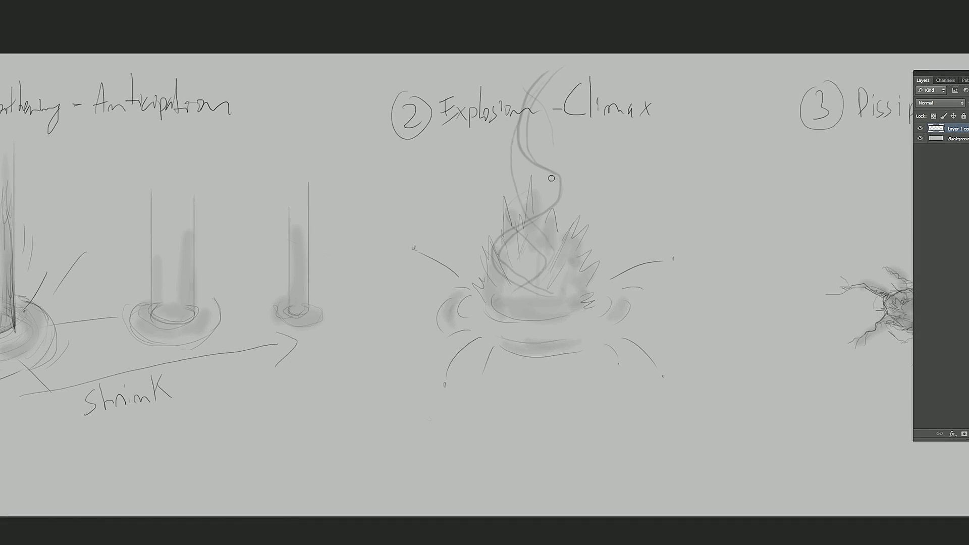
pyautogui.moveTo(543, 239)
pyautogui.mouseDown()
pyautogui.moveTo(530, 195)
pyautogui.moveTo(539, 99)
pyautogui.mouseUp()
pyautogui.moveTo(549, 152)
pyautogui.mouseDown()
pyautogui.moveTo(517, 78)
pyautogui.moveTo(517, 90)
pyautogui.moveTo(488, 77)
pyautogui.mouseUp()
pyautogui.hotkey('ctrl', 'z')
pyautogui.hotkey('ctrl', 'z')
# Sketch a tall beam around the explosion with two vertical sides, a curved base and shading along its lower edges.
pyautogui.moveTo(475, 290); pyautogui.dragTo(476, 156)
pyautogui.moveTo(594, 291); pyautogui.dragTo(594, 109)
pyautogui.hotkey('ctrl', '+')
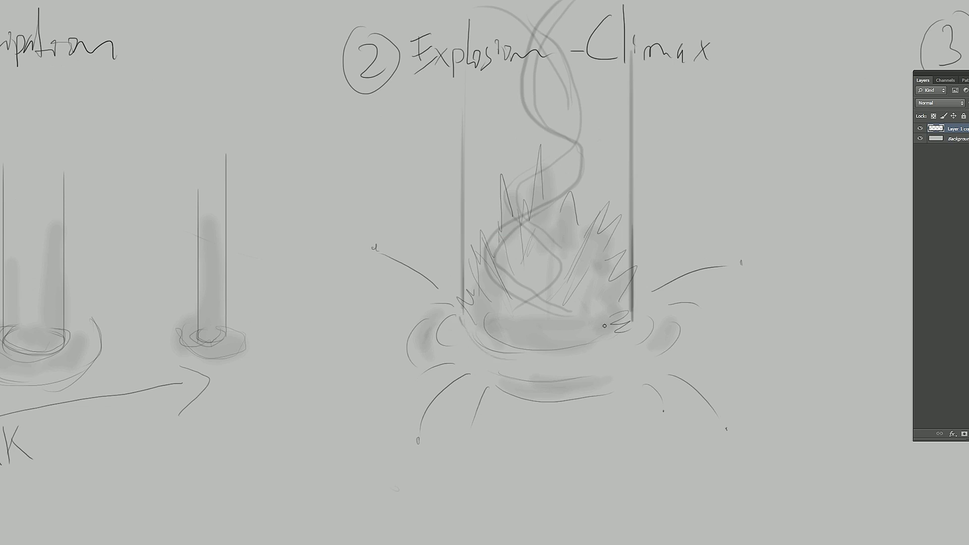
pyautogui.moveTo(474, 337); pyautogui.dragTo(521, 350)
pyautogui.moveTo(606, 283); pyautogui.dragTo(604, 333)
pyautogui.moveTo(624, 260); pyautogui.dragTo(631, 331)
pyautogui.moveTo(466, 245); pyautogui.dragTo(463, 323)
pyautogui.moveTo(594, 352); pyautogui.dragTo(550, 356)
pyautogui.keyDown('alt'); pyautogui.scroll(-3, 560, 353); pyautogui.keyUp('alt')
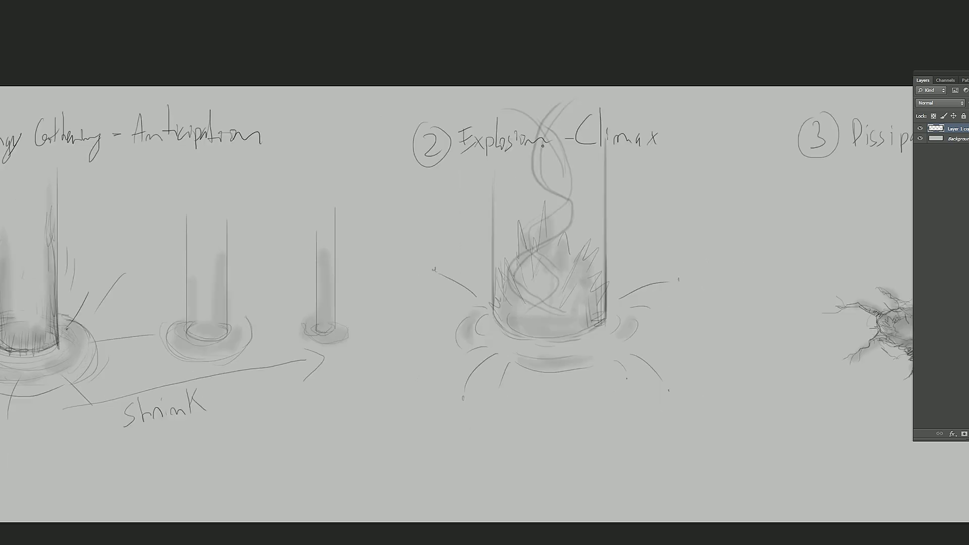
# Thicken the spiralling strands inside the beam with hatching and extra contour strokes along their whole length.
pyautogui.keyDown('alt'); pyautogui.scroll(3, 546, 271); pyautogui.keyUp('alt')
pyautogui.moveTo(503, 259)
pyautogui.mouseDown()
pyautogui.moveTo(580, 169)
pyautogui.moveTo(535, 136)
pyautogui.moveTo(556, 28)
pyautogui.moveTo(590, 5)
pyautogui.mouseUp()
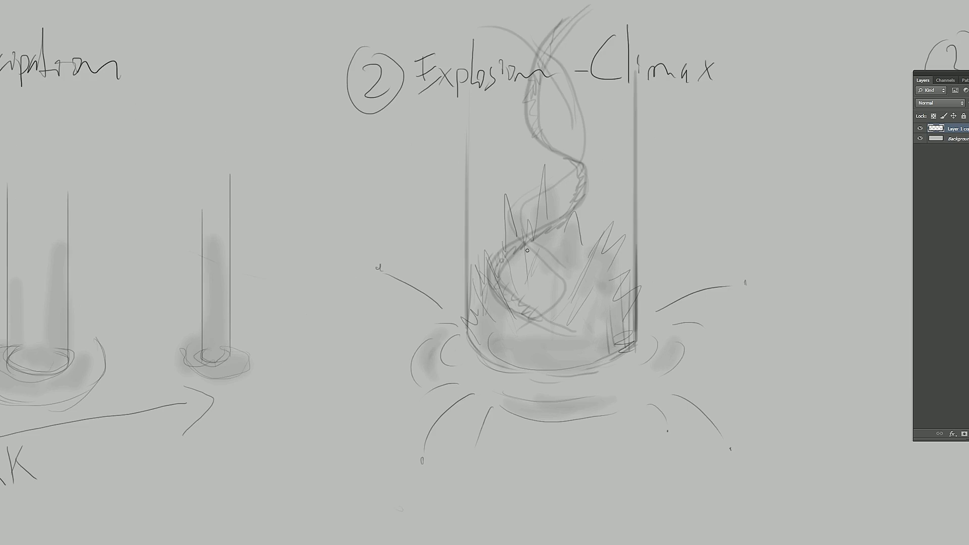
pyautogui.moveTo(552, 326); pyautogui.dragTo(514, 306)
pyautogui.moveTo(493, 251); pyautogui.dragTo(488, 258)
pyautogui.moveTo(564, 288)
pyautogui.mouseDown()
pyautogui.moveTo(522, 176)
pyautogui.moveTo(541, 40)
pyautogui.moveTo(573, 158)
pyautogui.mouseUp()
pyautogui.moveTo(549, 185); pyautogui.dragTo(515, 228)
pyautogui.moveTo(549, 255)
pyautogui.mouseDown()
pyautogui.moveTo(541, 333)
pyautogui.moveTo(587, 325)
pyautogui.mouseUp()
pyautogui.moveTo(541, 332); pyautogui.dragTo(610, 337)
pyautogui.moveTo(583, 160)
pyautogui.mouseDown()
pyautogui.moveTo(560, 230)
pyautogui.moveTo(506, 194)
pyautogui.mouseUp()
pyautogui.moveTo(509, 200)
pyautogui.mouseDown()
pyautogui.moveTo(561, 164)
pyautogui.moveTo(517, 193)
pyautogui.mouseUp()
pyautogui.moveTo(571, 177)
pyautogui.mouseDown()
pyautogui.moveTo(527, 208)
pyautogui.moveTo(561, 167)
pyautogui.mouseUp()
pyautogui.moveTo(587, 151)
pyautogui.mouseDown()
pyautogui.moveTo(612, 180)
pyautogui.moveTo(532, 172)
pyautogui.mouseUp()
pyautogui.moveTo(573, 126)
pyautogui.mouseDown()
pyautogui.moveTo(561, 155)
pyautogui.moveTo(600, 174)
pyautogui.mouseUp()
pyautogui.moveTo(526, 75); pyautogui.dragTo(533, 156)
pyautogui.moveTo(537, 234)
pyautogui.mouseDown()
pyautogui.moveTo(573, 298)
pyautogui.moveTo(569, 320)
pyautogui.mouseUp()
pyautogui.moveTo(586, 324); pyautogui.dragTo(626, 348)
pyautogui.moveTo(618, 262)
pyautogui.keyDown('ctrl'); pyautogui.mouseDown()
pyautogui.moveTo(605, 262)
pyautogui.moveTo(613, 240)
pyautogui.mouseUp(); pyautogui.keyUp('ctrl')
pyautogui.click(613, 241)
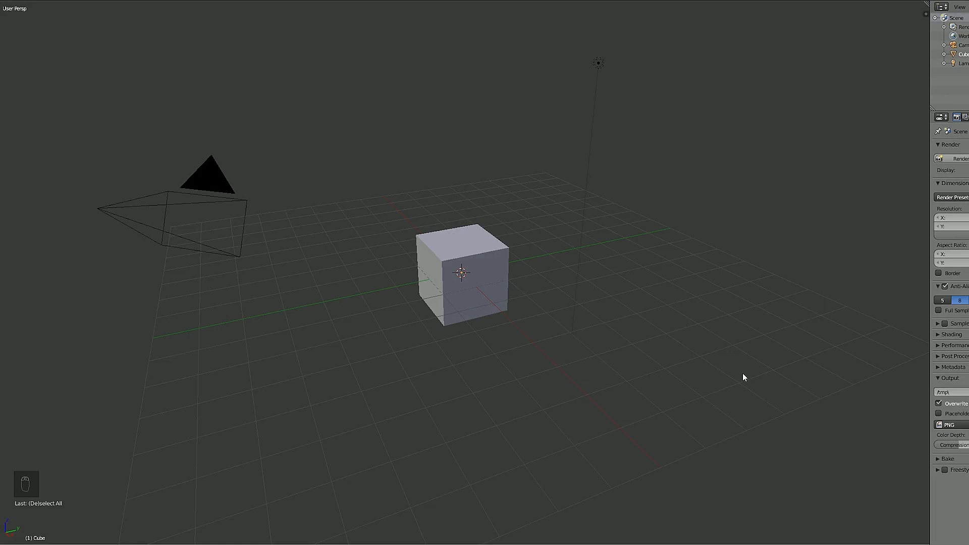
# Switch to Blender and delete all default objects from the scene.
pyautogui.press('a')
pyautogui.press('Delete')
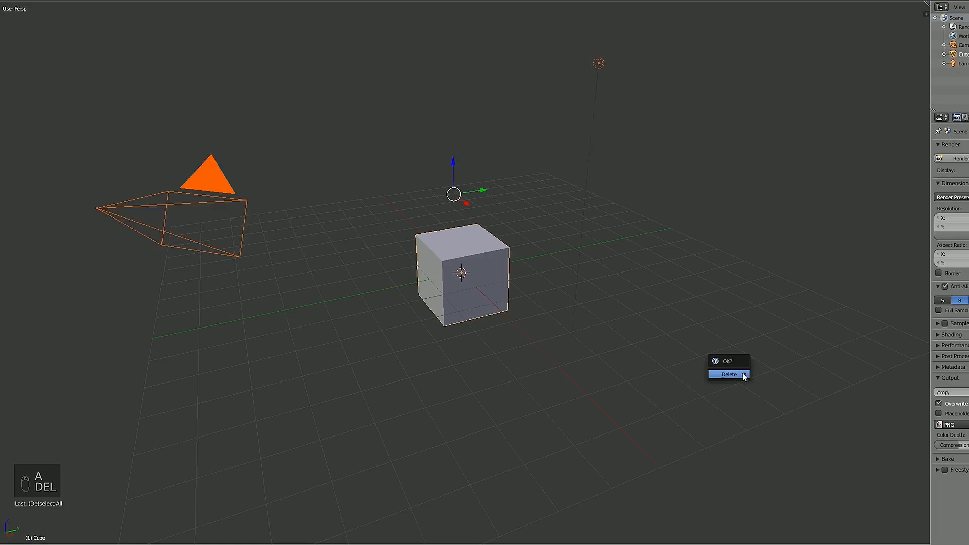
pyautogui.click(743, 376)
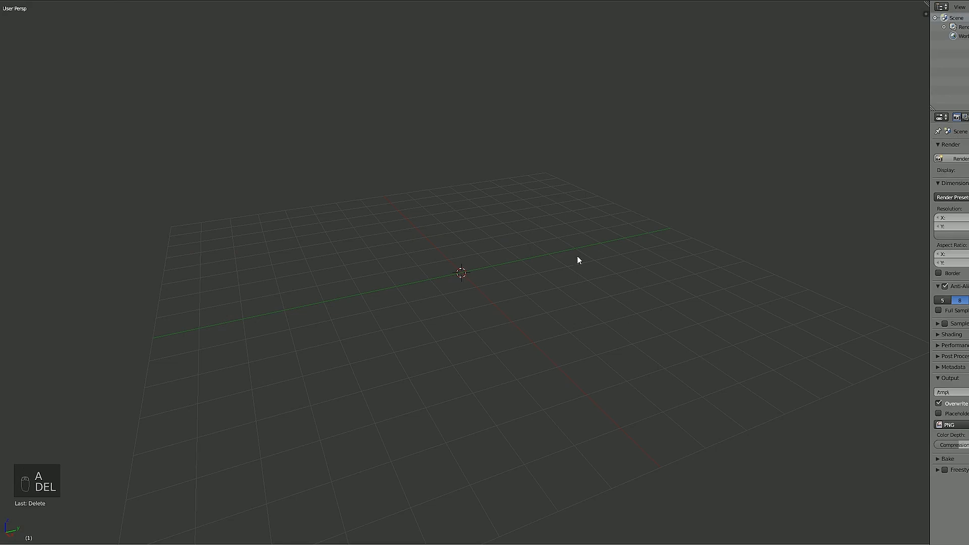
# Add a mesh plane at the scene's origin.
pyautogui.hotkey('shift', 'a')
pyautogui.moveTo(580, 258)
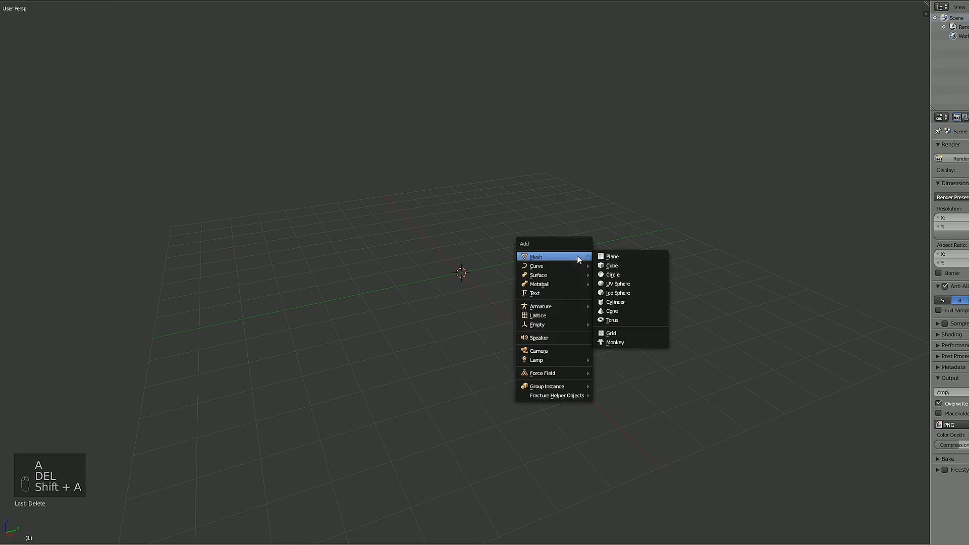
pyautogui.click(614, 256)
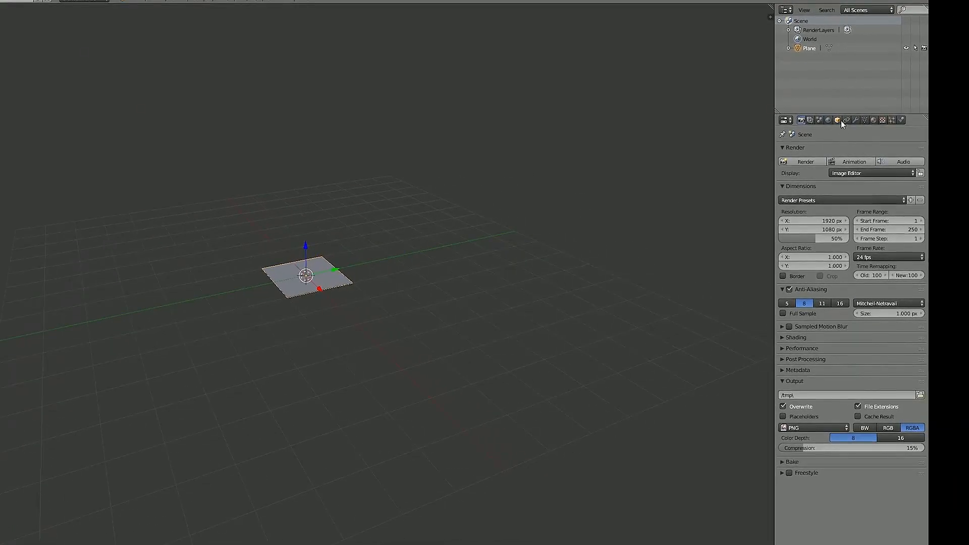
# Add a Screw modifier to the plane and set its screw height to 15.
pyautogui.click(854, 119)
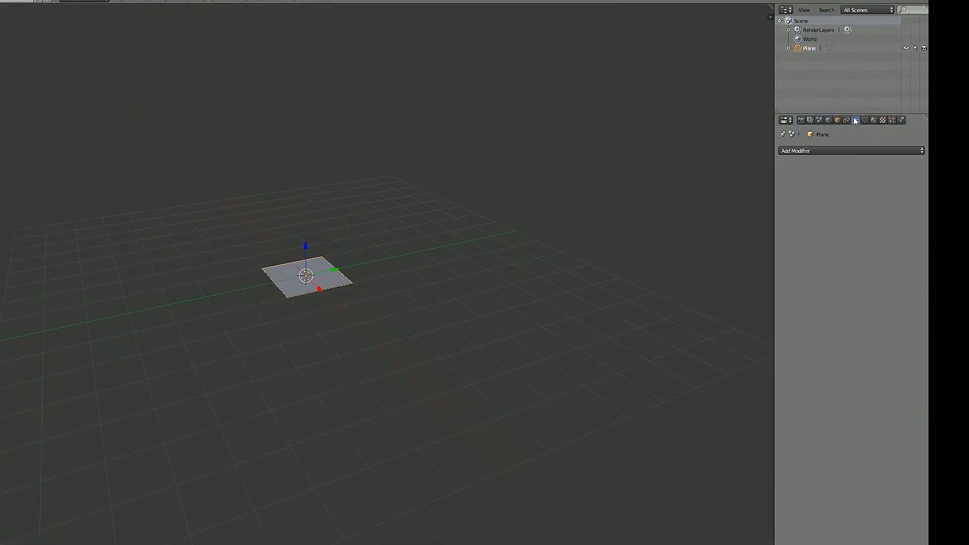
pyautogui.click(807, 151)
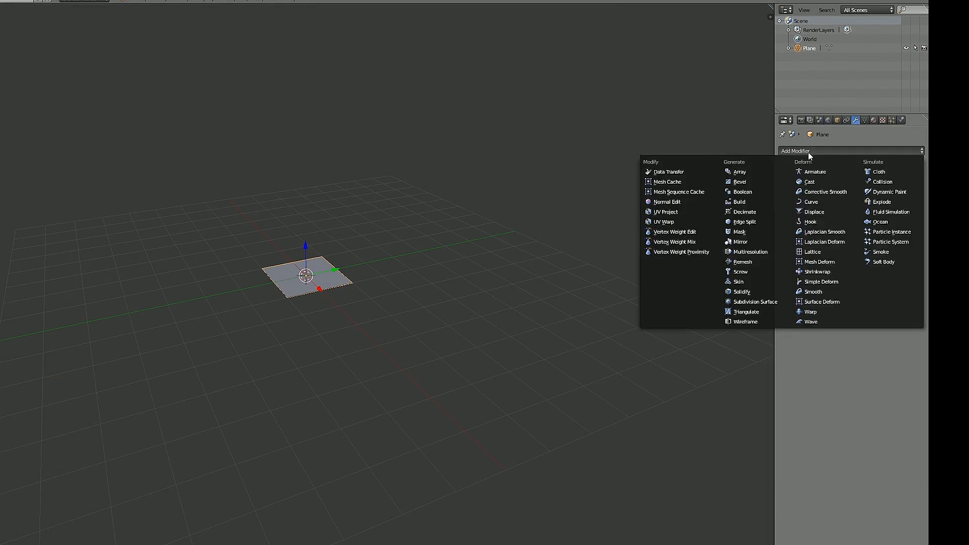
pyautogui.click(751, 275)
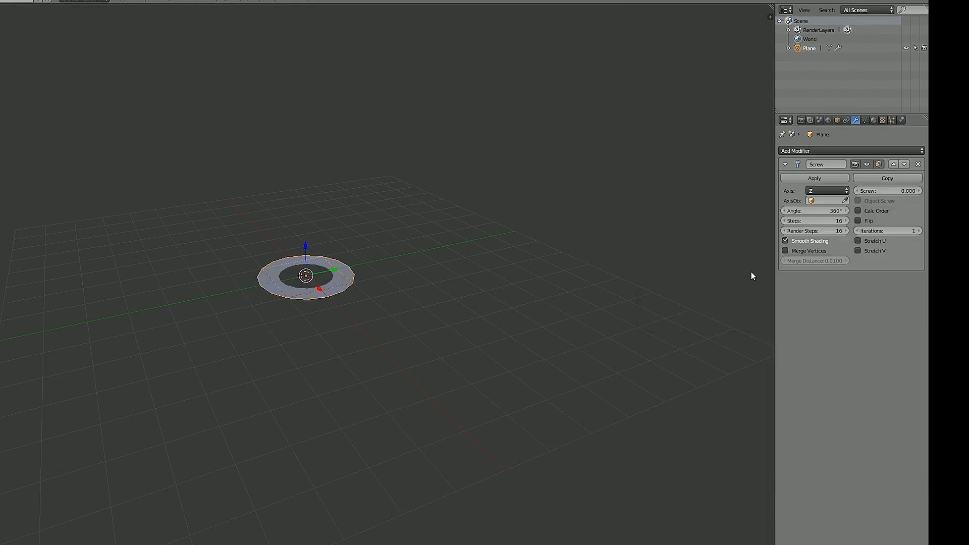
pyautogui.click(893, 191)
pyautogui.write('15')
pyautogui.press('Return')
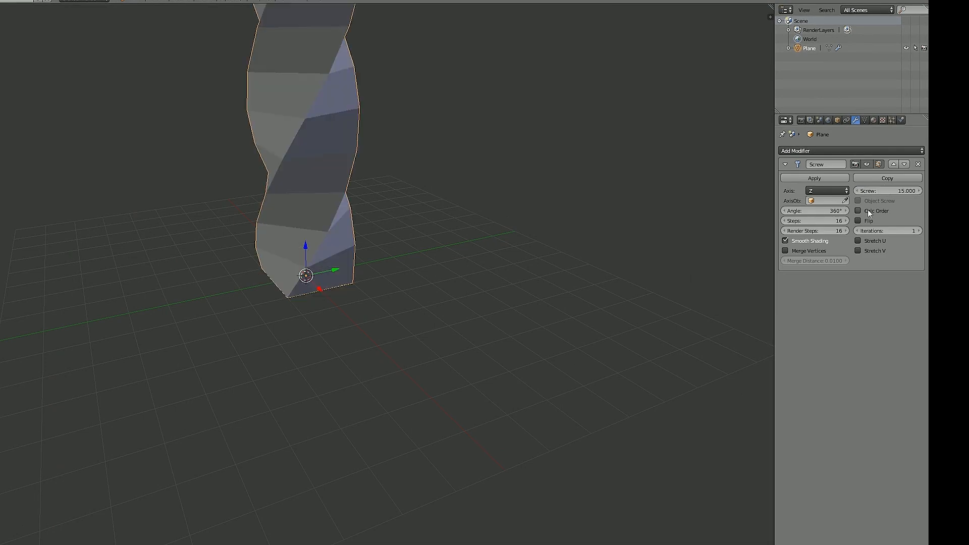
pyautogui.scroll(-4, 521, 216)
pyautogui.scroll(2, 383, 197)
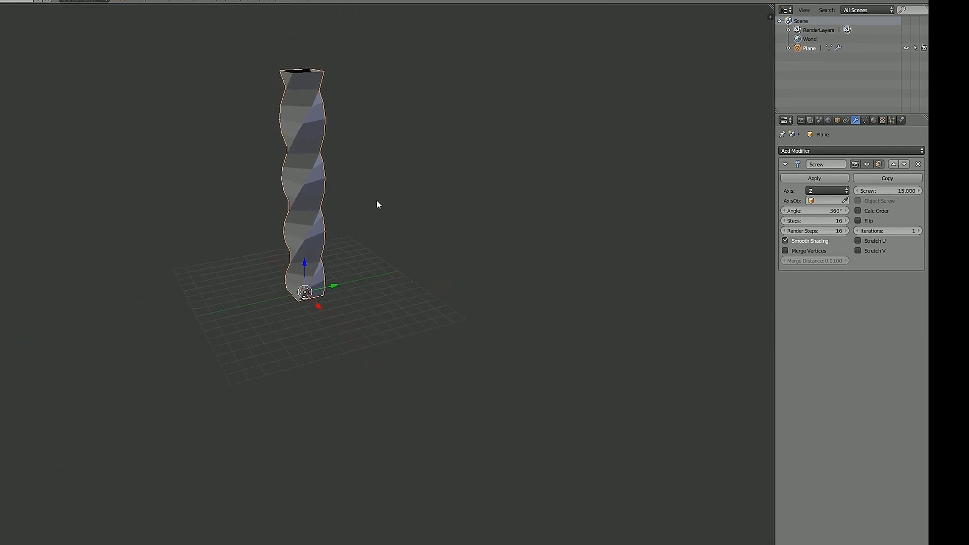
# Try reducing the Screw modifier's angle to about 34°, and set it back to 360°.
pyautogui.moveTo(830, 214); pyautogui.dragTo(731, 214)
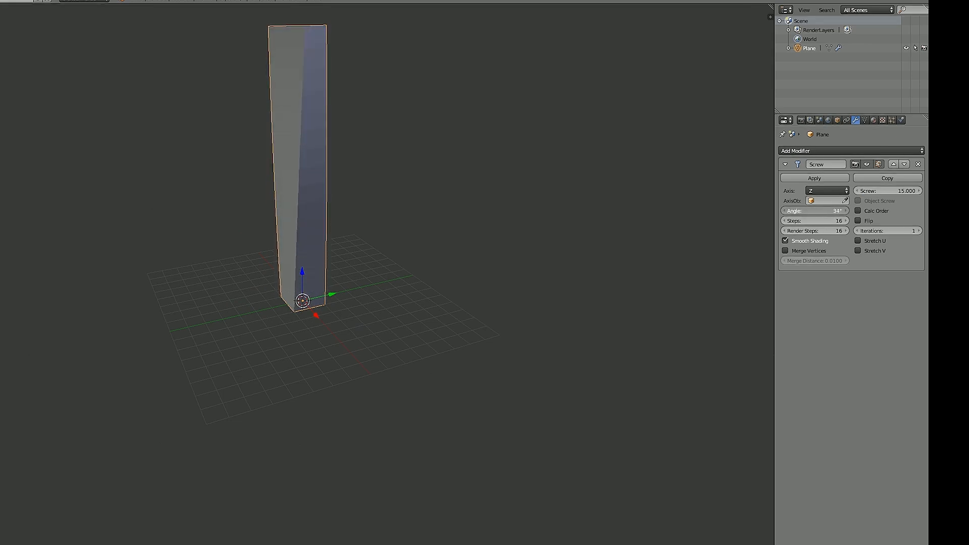
pyautogui.click(832, 211)
pyautogui.write('360')
pyautogui.press('Return')
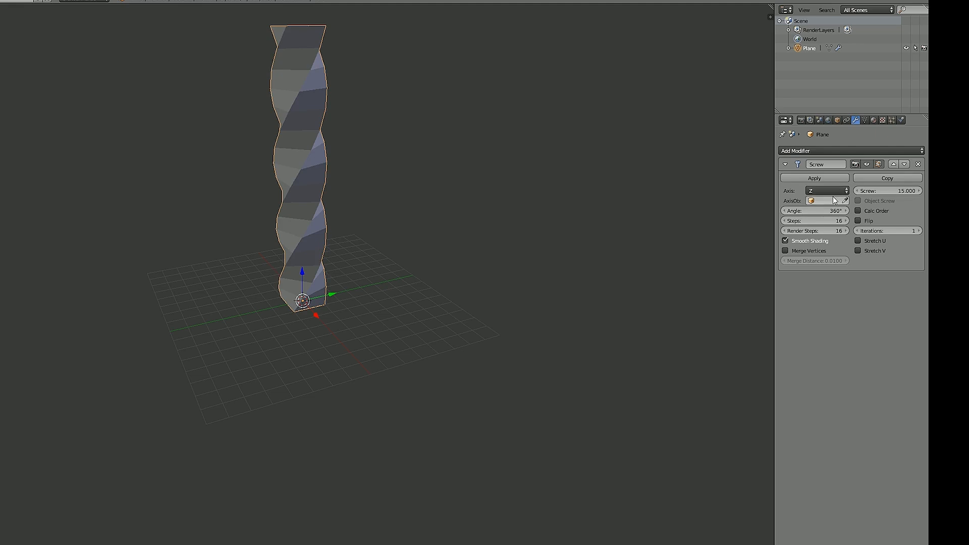
# Try the Screw modifier with 3, 6, 8 and 13 steps, and set the steps back to 16.
pyautogui.click(799, 221)
pyautogui.write('3')
pyautogui.press('Return')
pyautogui.moveTo(807, 220); pyautogui.dragTo(814, 221)
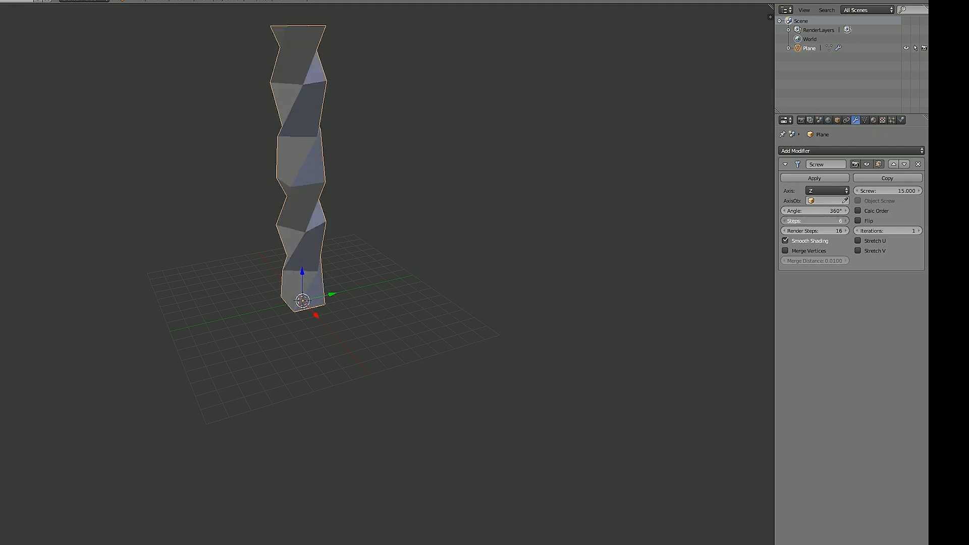
pyautogui.click(814, 221)
pyautogui.write('8')
pyautogui.press('Return')
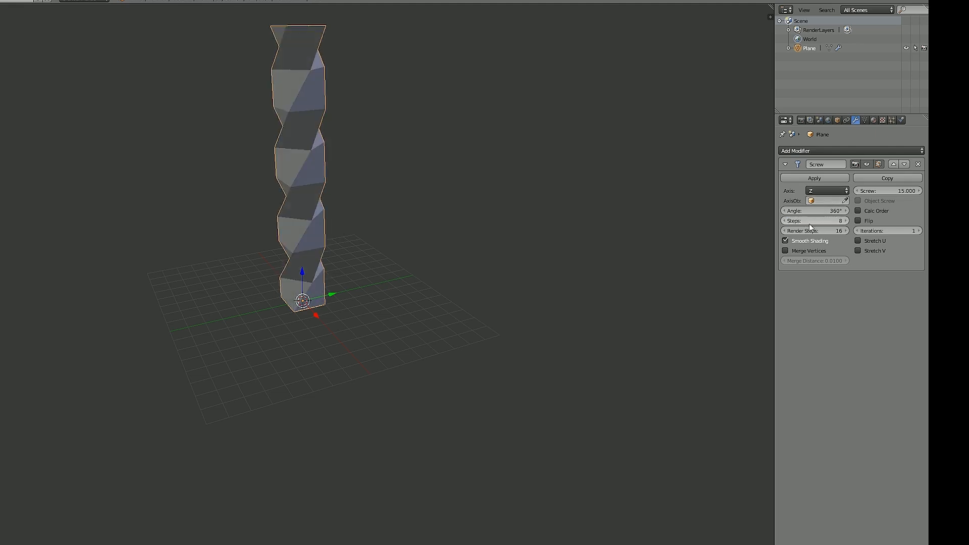
pyautogui.click(845, 221)
pyautogui.click(845, 221)
pyautogui.click(845, 221)
pyautogui.click(845, 221)
pyautogui.click(845, 221)
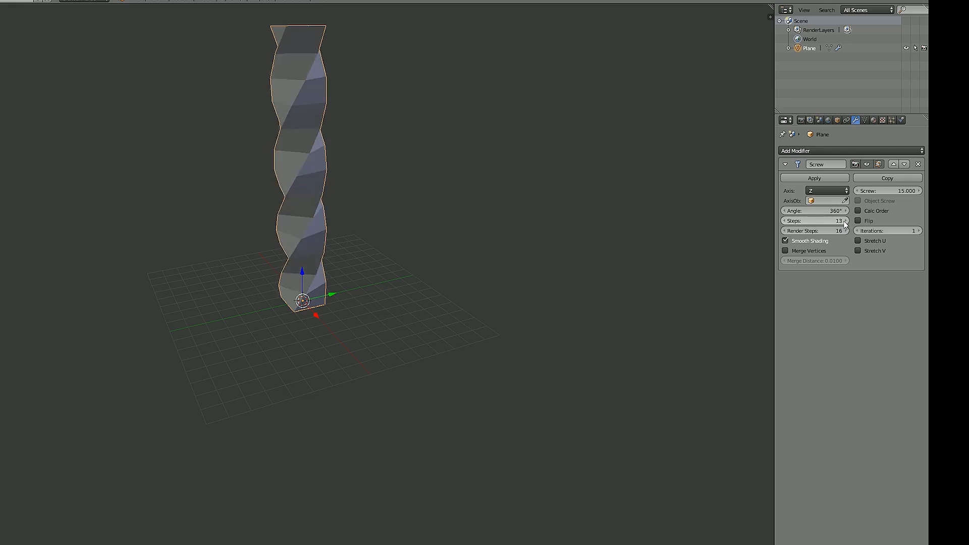
pyautogui.click(833, 221)
pyautogui.write('16')
pyautogui.press('Return')
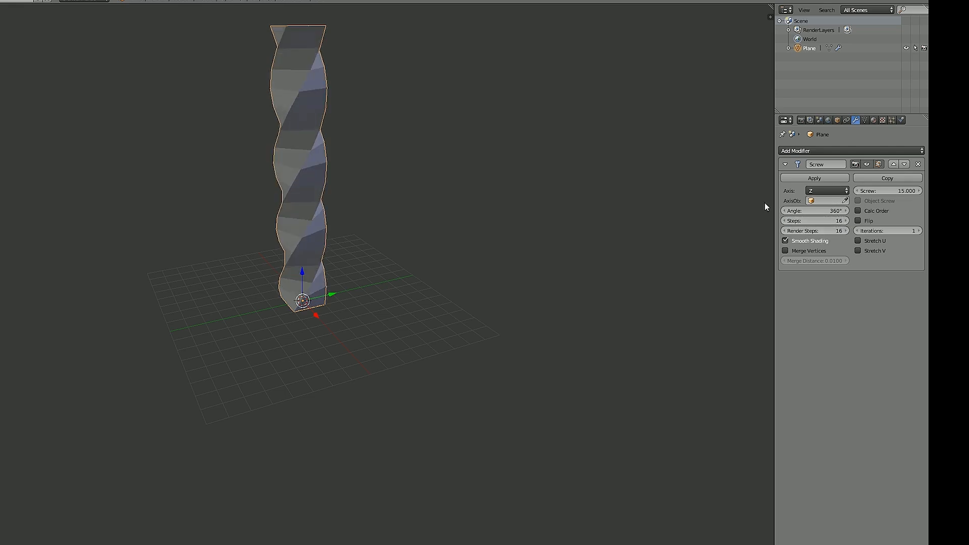
# Convert the twisted plane with its Screw modifier into real mesh geometry.
pyautogui.scroll(2, 429, 222)
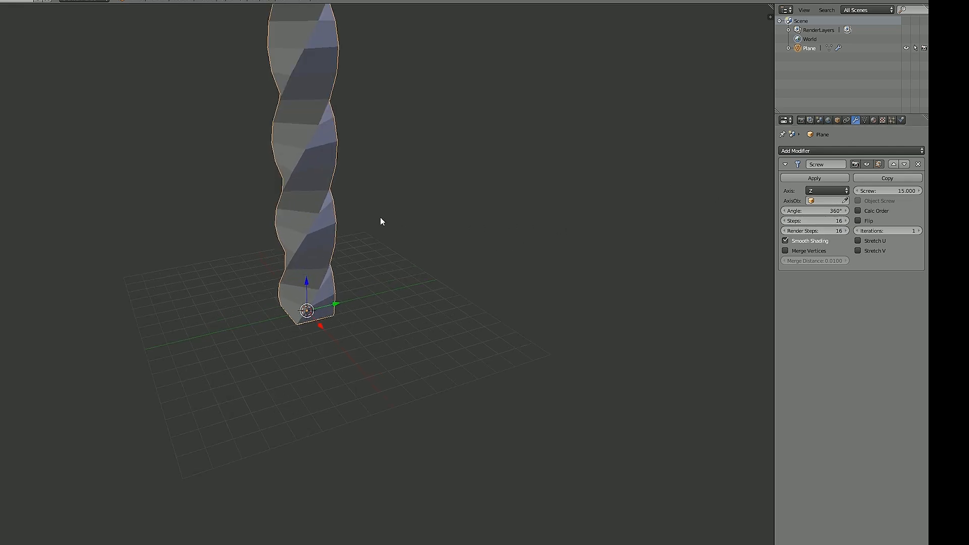
pyautogui.press('Tab')
pyautogui.scroll(3, 320, 321)
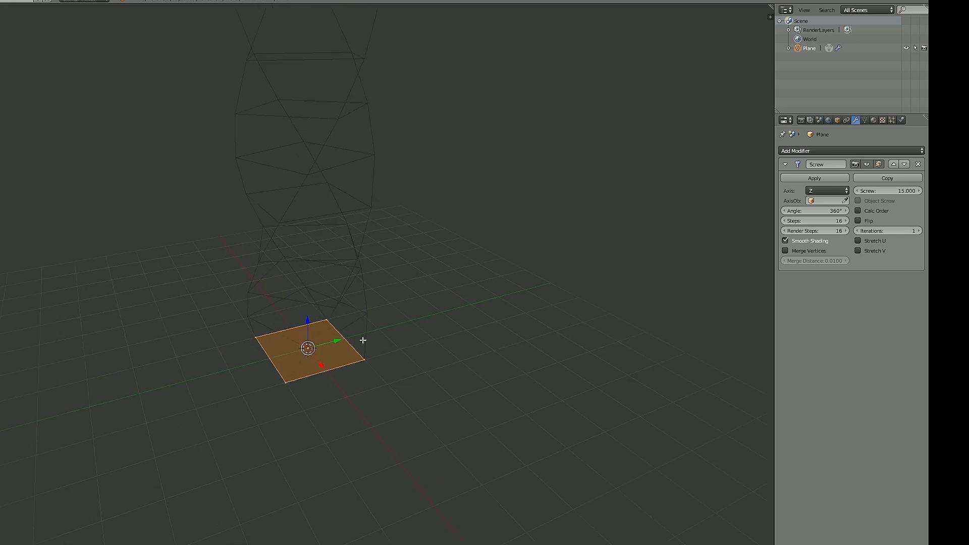
pyautogui.scroll(-5, 335, 331)
pyautogui.press('Tab')
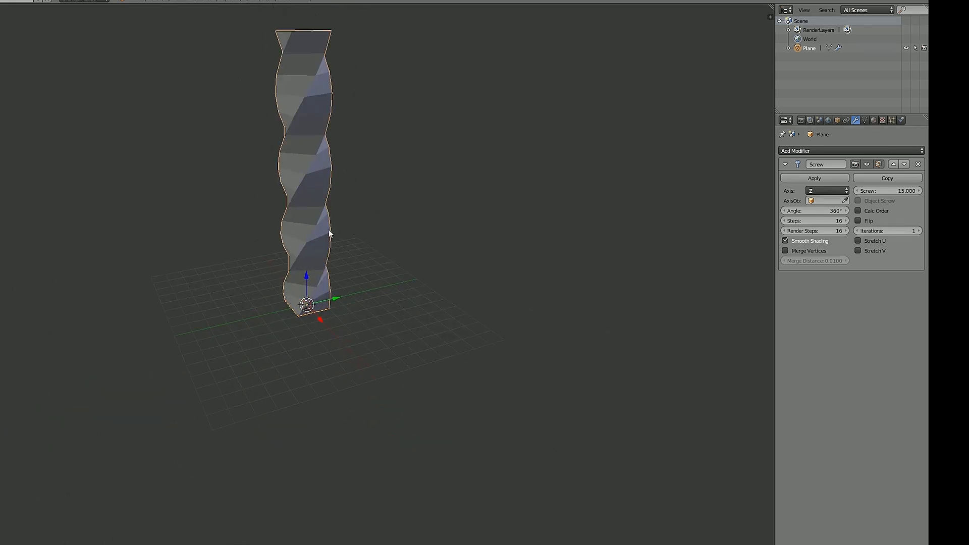
pyautogui.hotkey('alt', 'c')
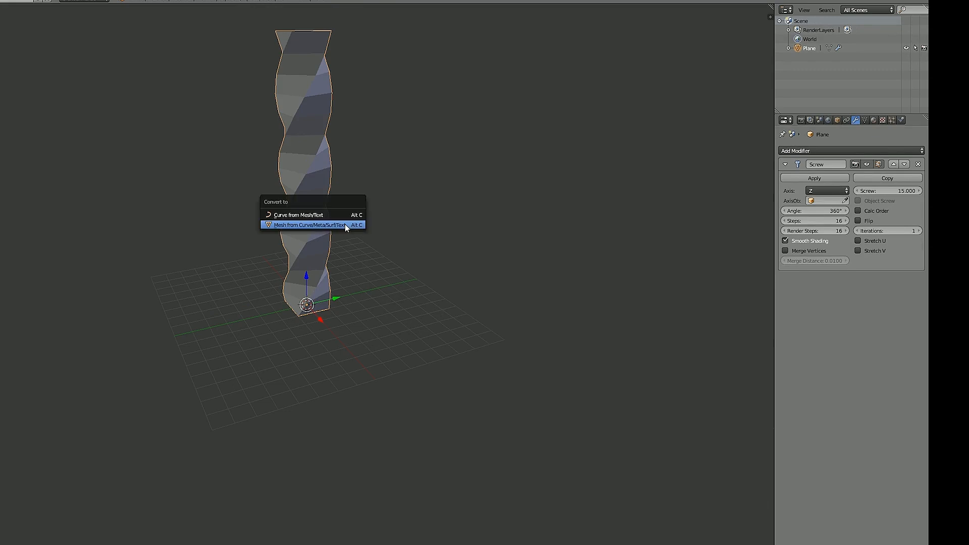
pyautogui.click(318, 225)
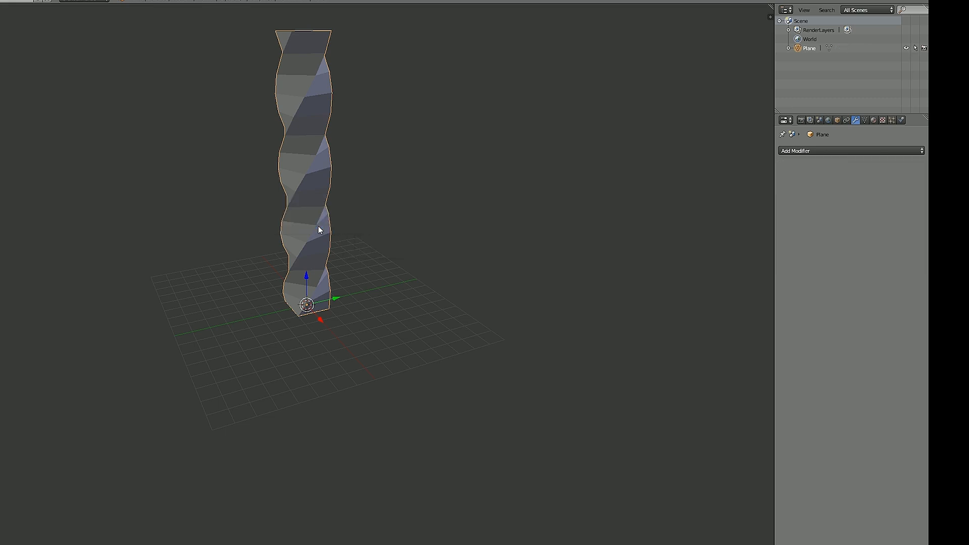
# Edit the twisted column's mesh in face selection mode, with all faces deselected.
pyautogui.press('Tab')
pyautogui.scroll(2, 319, 226)
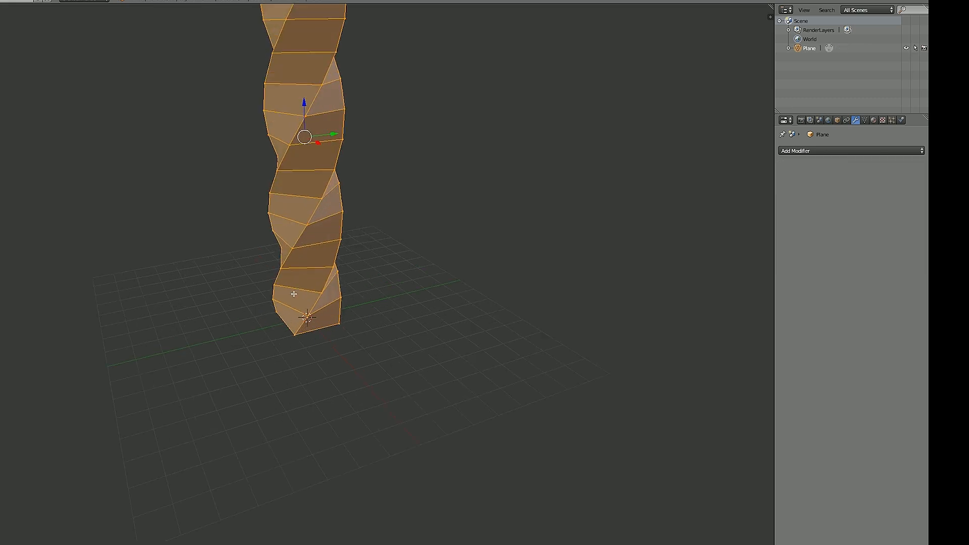
pyautogui.moveTo(294, 294); pyautogui.dragTo(378, 278, button='middle')
pyautogui.press('a')
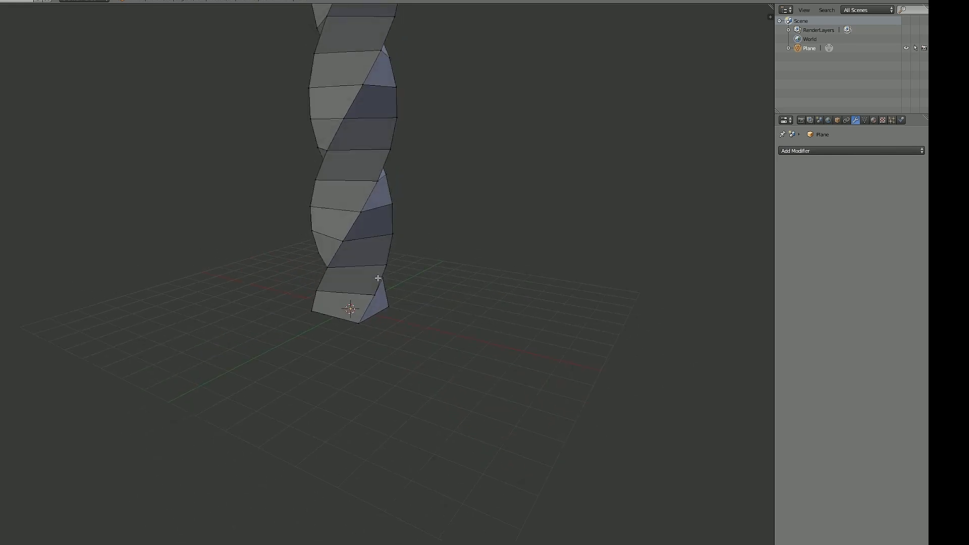
pyautogui.hotkey('ctrl', 'Tab')
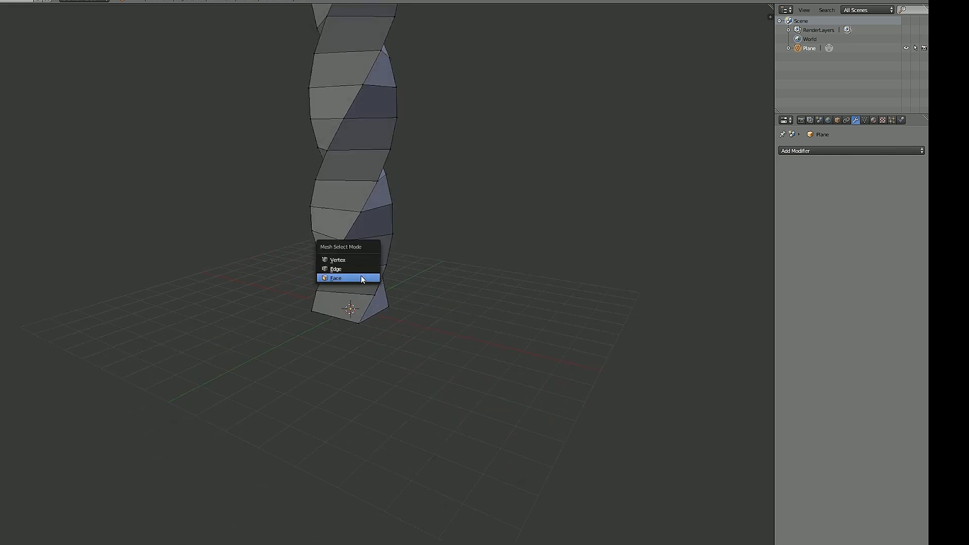
pyautogui.click(357, 277)
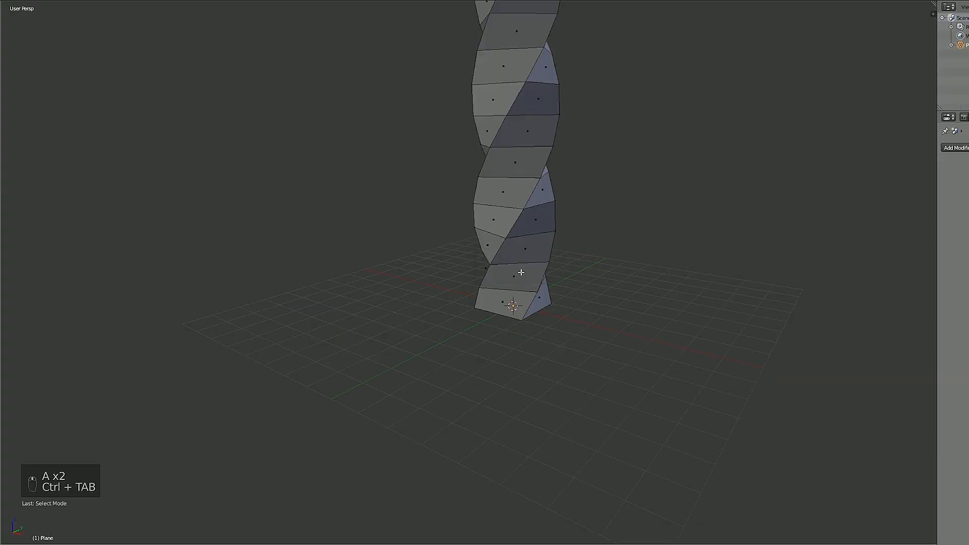
pyautogui.scroll(3, 521, 275)
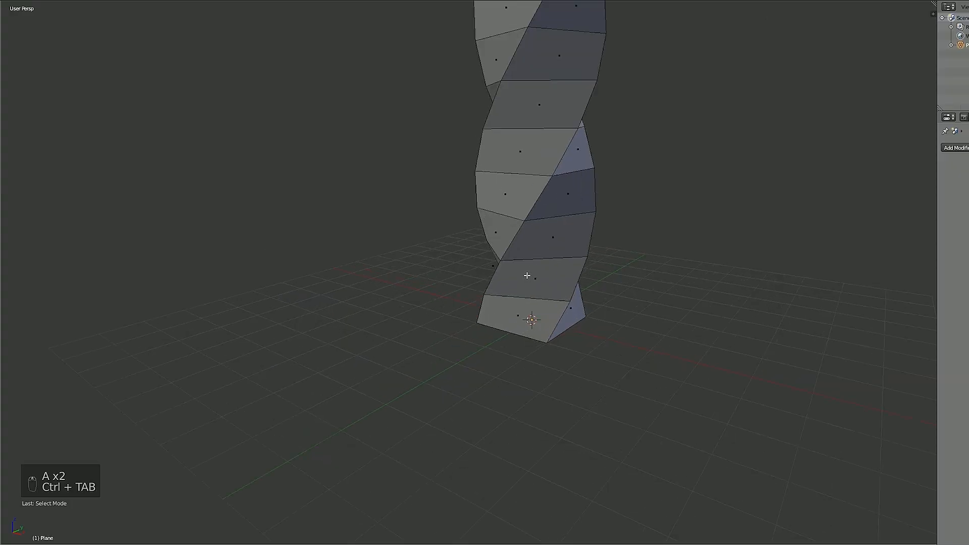
pyautogui.press('a')
pyautogui.press('a')
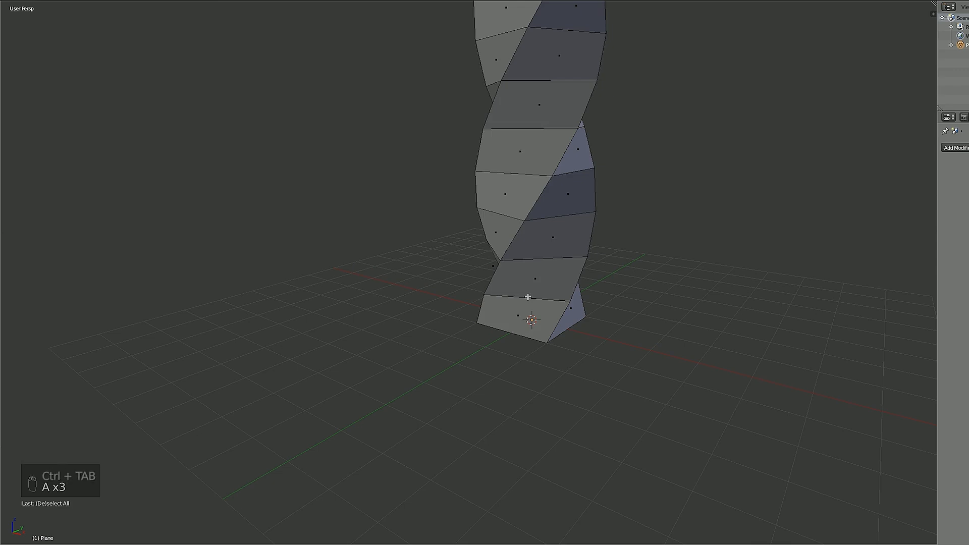
# Keep only one spiralling face loop of the column by inverting its selection and deleting all the other faces.
pyautogui.keyDown('alt'); pyautogui.rightClick(527, 297); pyautogui.keyUp('alt')
pyautogui.scroll(-4, 561, 280)
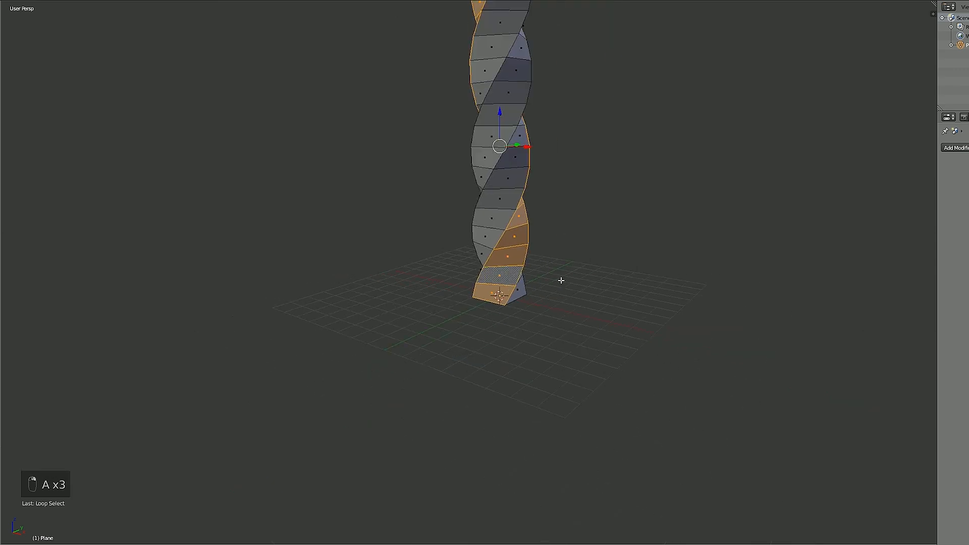
pyautogui.moveTo(585, 245); pyautogui.dragTo(552, 254, button='middle')
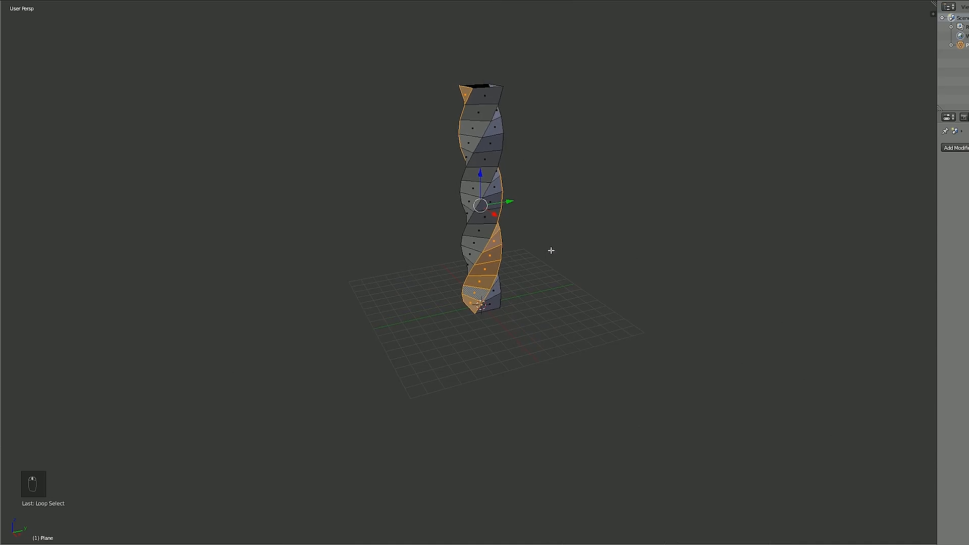
pyautogui.hotkey('ctrl', 'i')
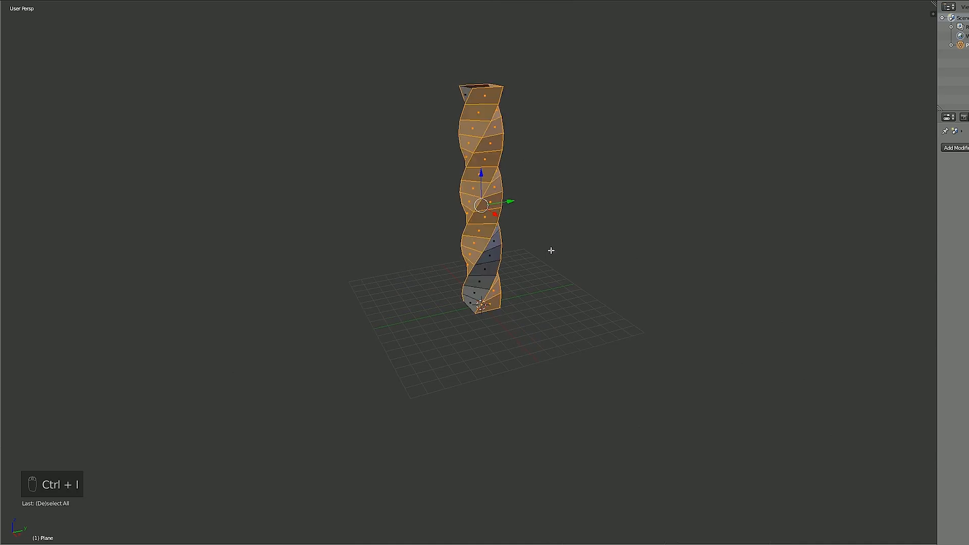
pyautogui.press('Delete')
pyautogui.click(551, 250)
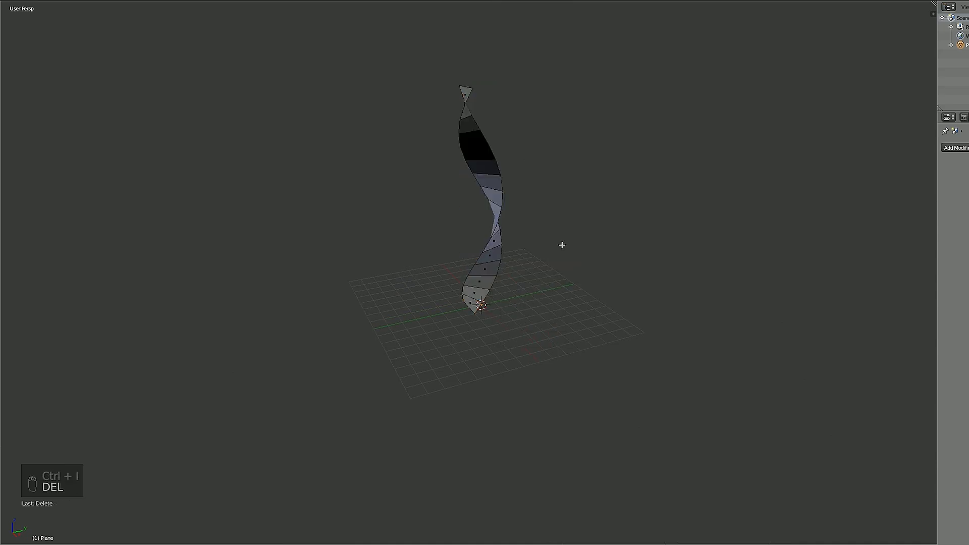
pyautogui.moveTo(562, 245); pyautogui.dragTo(642, 220, button='middle')
# Leave mesh editing and rename the strip object as Spiral01.
pyautogui.press('Tab')
pyautogui.click(864, 116)
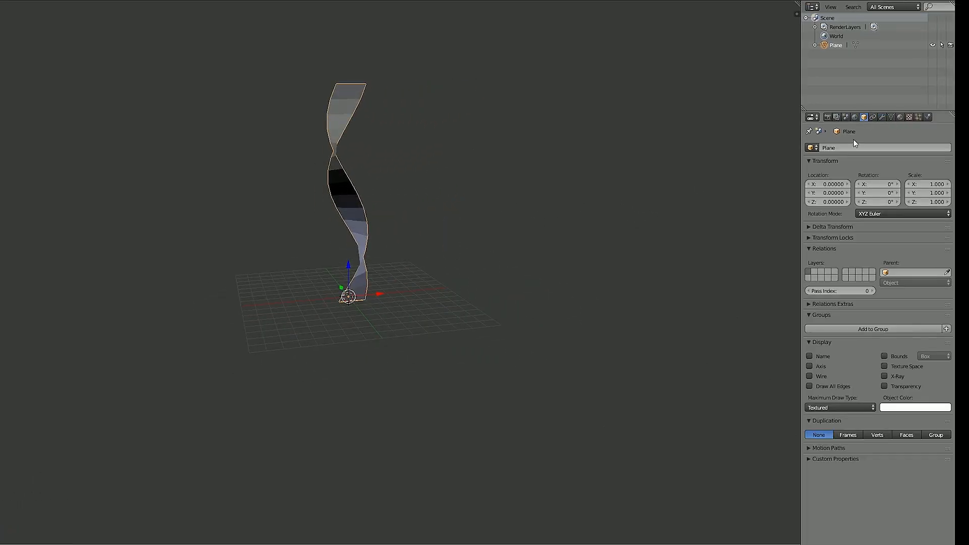
pyautogui.click(842, 146)
pyautogui.write('Spiral01')
pyautogui.press('Return')
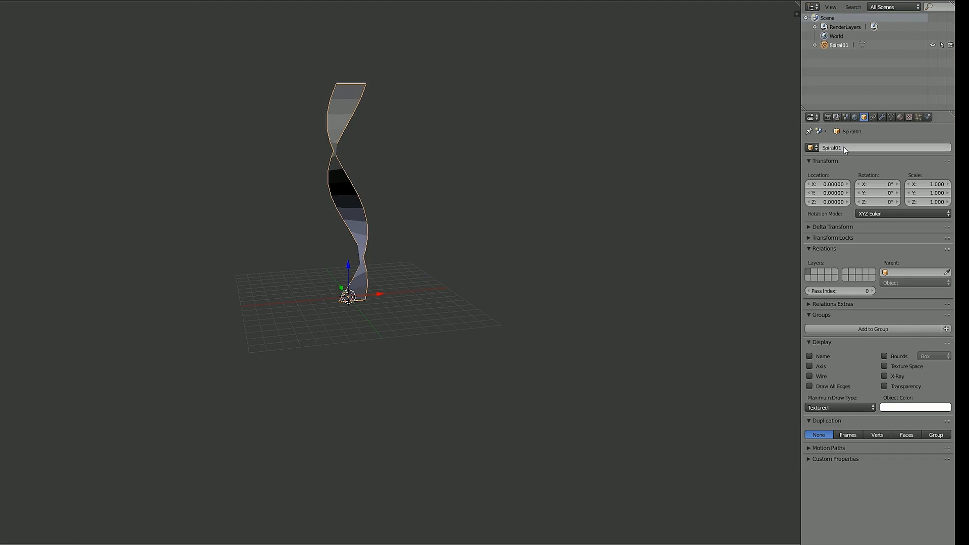
# Unwrap all faces of the spiral strip with the standard Unwrap method.
pyautogui.scroll(4, 449, 141)
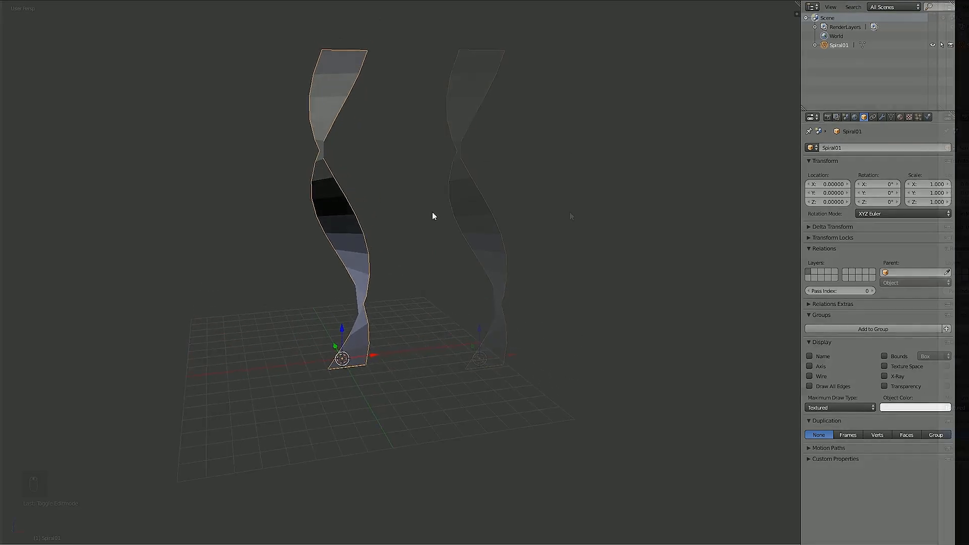
pyautogui.press('Tab')
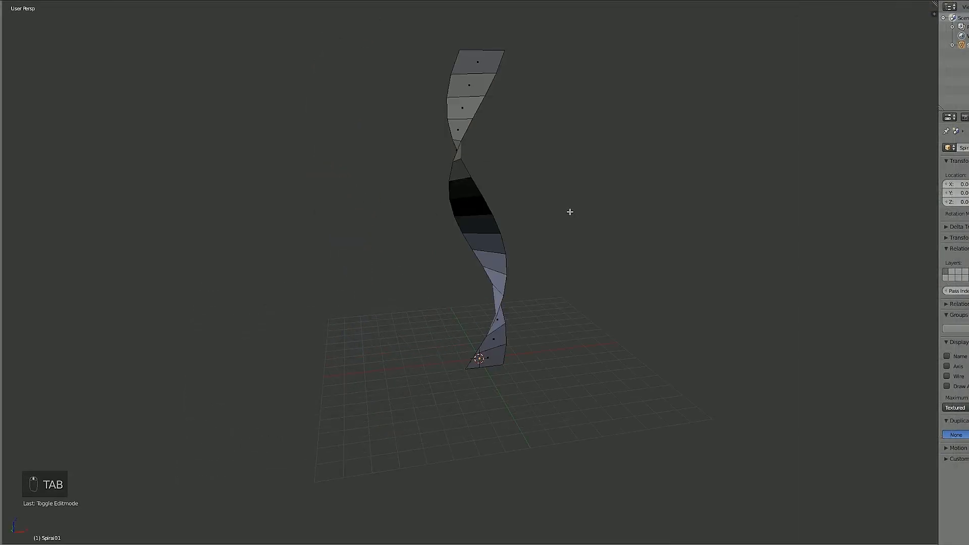
pyautogui.press('a')
pyautogui.press('a')
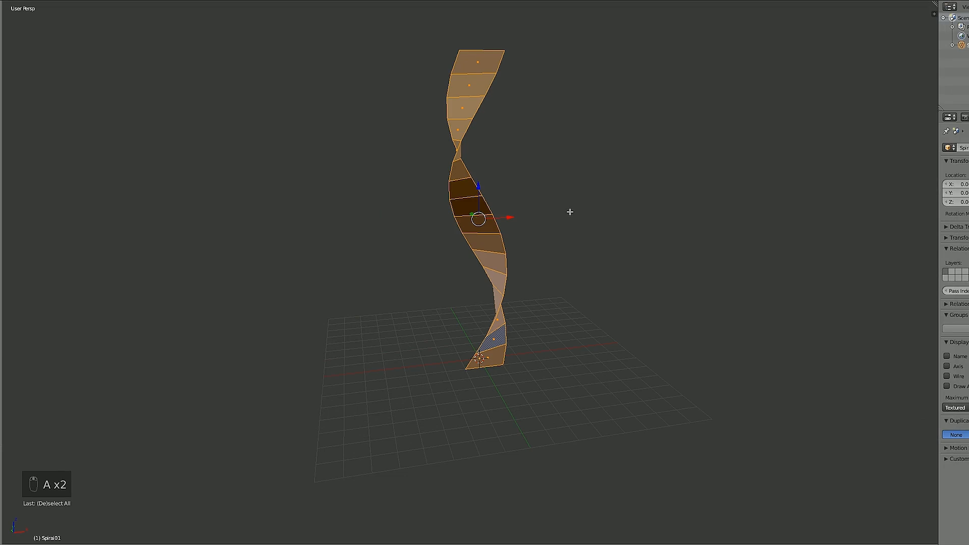
pyautogui.press('u')
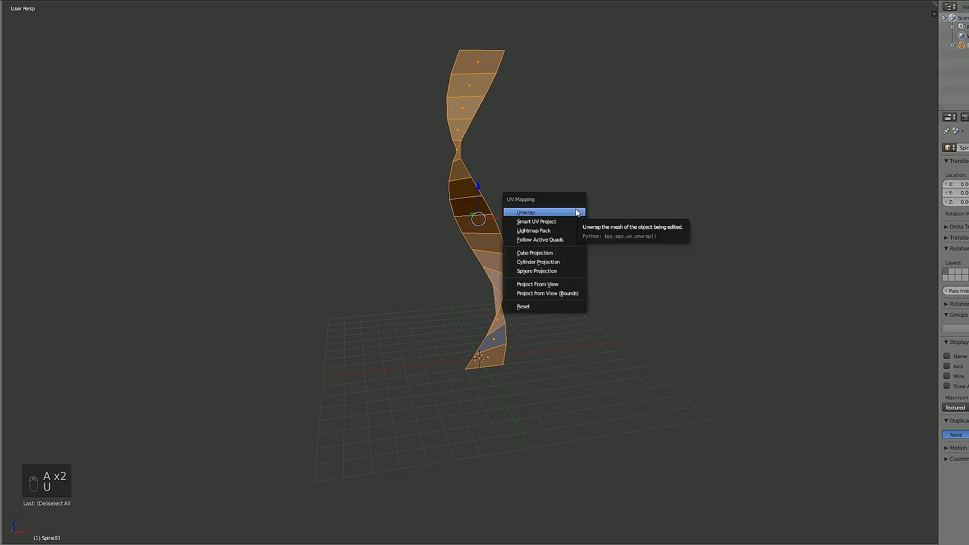
pyautogui.click(577, 212)
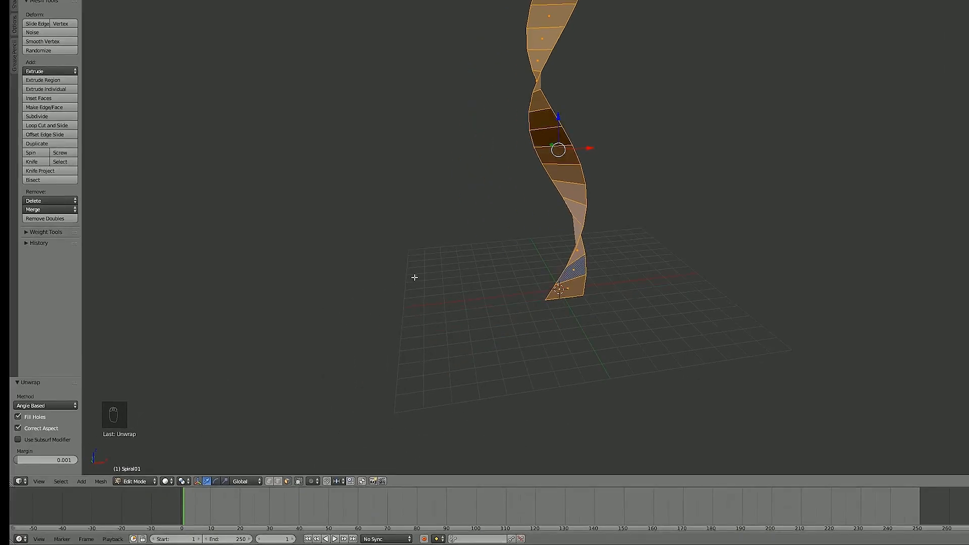
# Split the 3D viewport in two and show the strip's UV layout in a UV/Image Editor.
pyautogui.moveTo(20, 483); pyautogui.dragTo(469, 458)
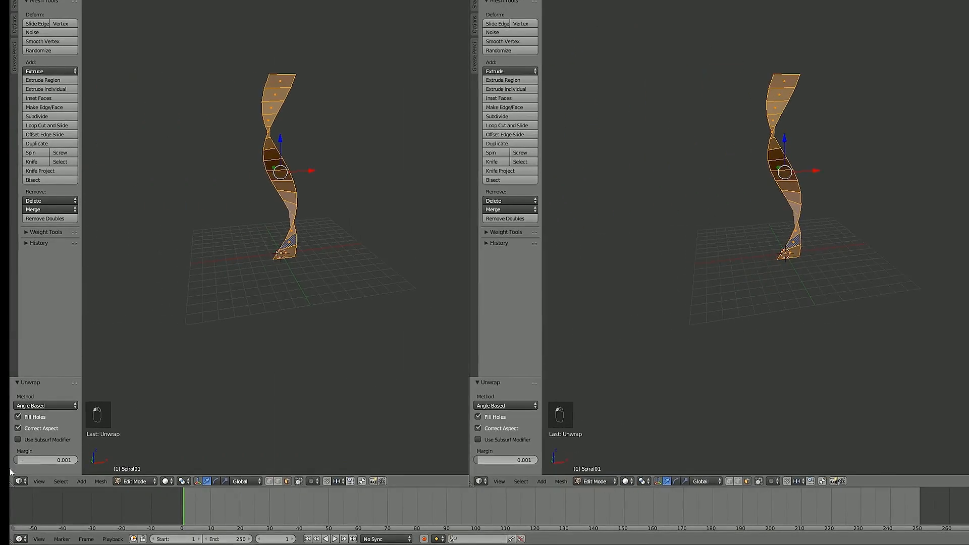
pyautogui.click(19, 480)
pyautogui.click(50, 409)
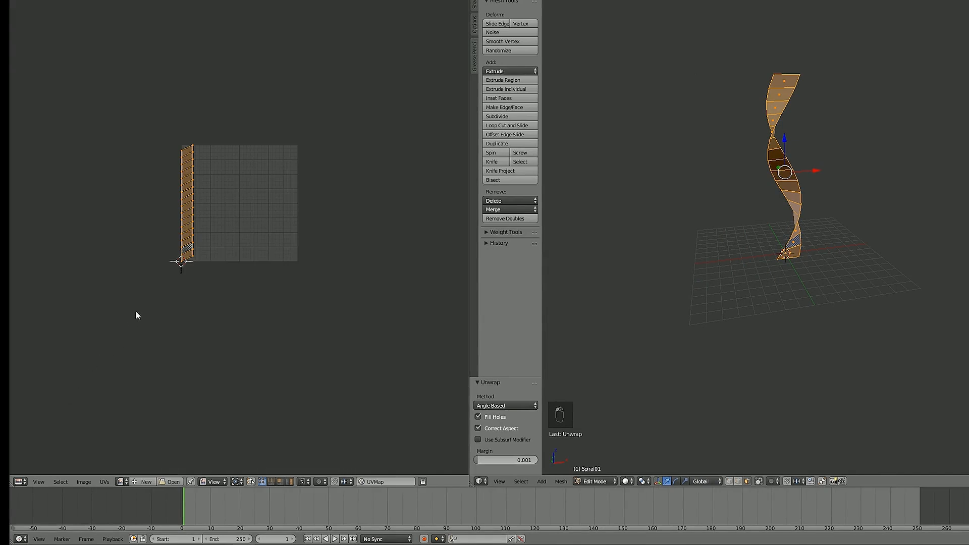
pyautogui.scroll(3, 143, 301)
pyautogui.moveTo(147, 295); pyautogui.dragTo(253, 301, button='middle')
# Using vertex snapping, move the UV strip's right-hand vertices by -0.046 along Y to level them with the left-hand ones.
pyautogui.press('a')
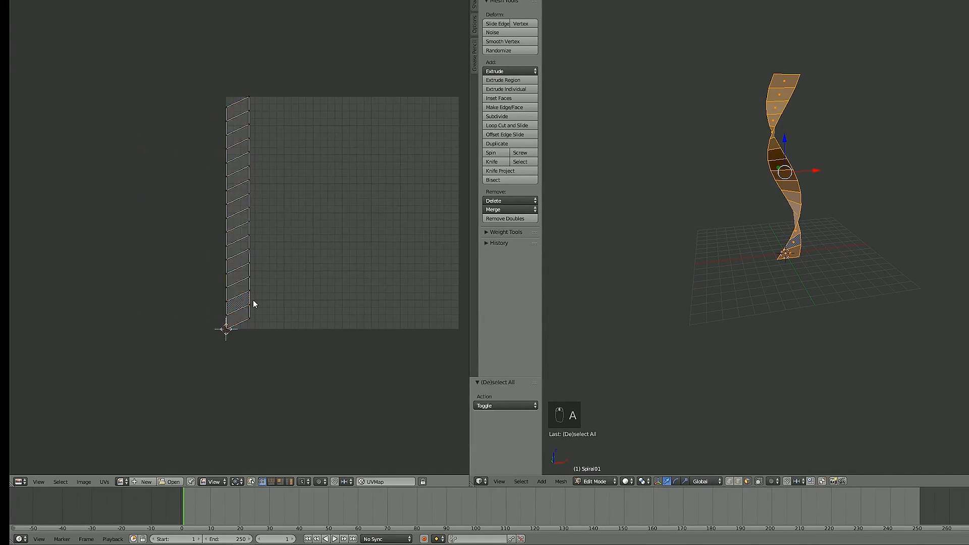
pyautogui.press('b')
pyautogui.moveTo(272, 343); pyautogui.dragTo(245, 92)
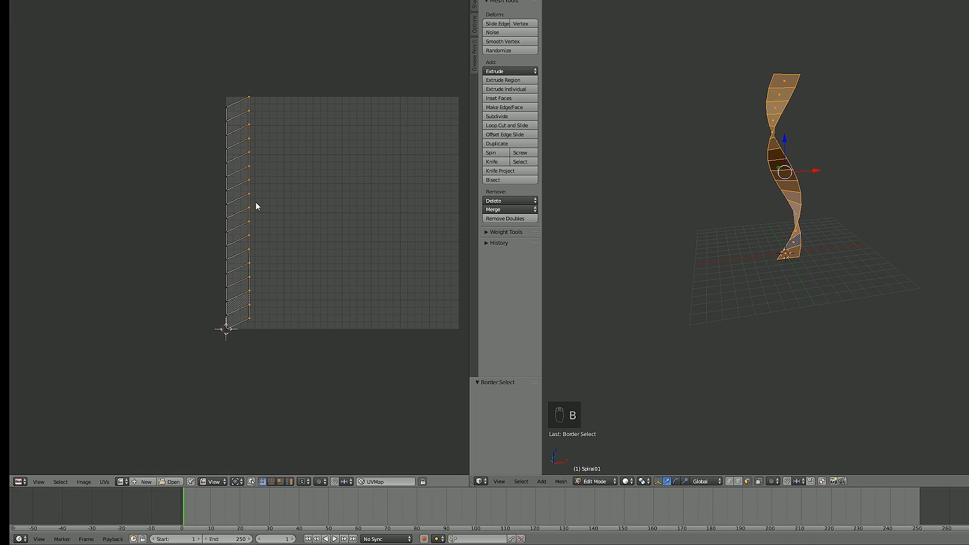
pyautogui.scroll(1, 256, 206)
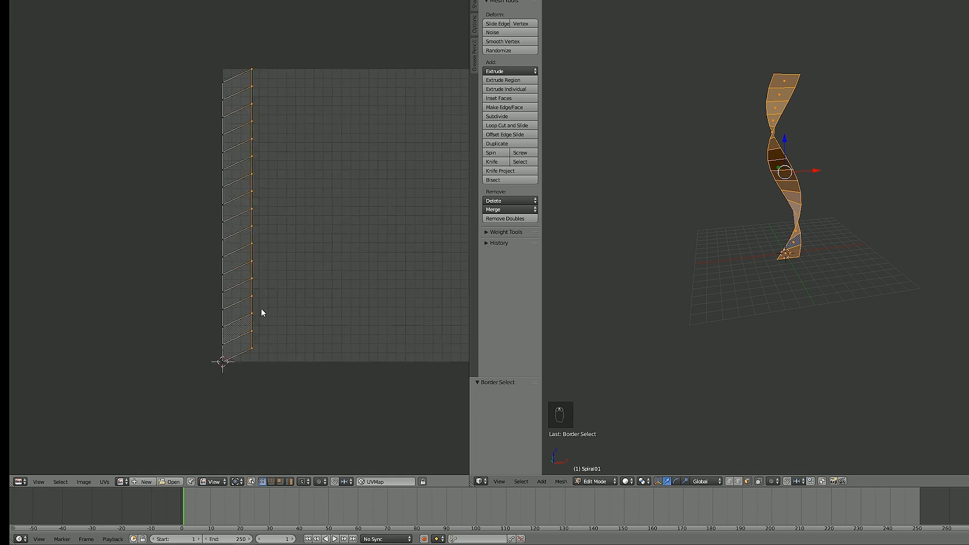
pyautogui.hotkey('ctrl', 'shift', 'Tab')
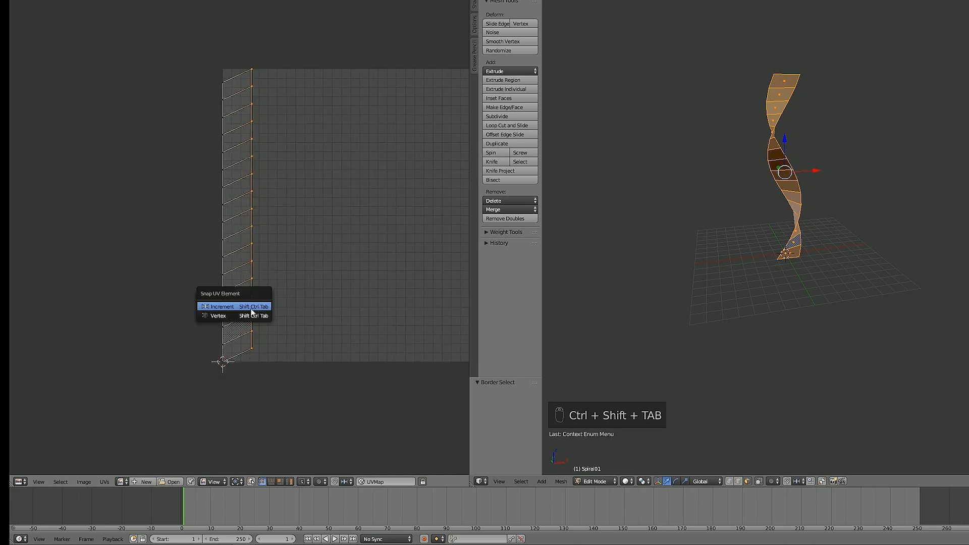
pyautogui.click(220, 316)
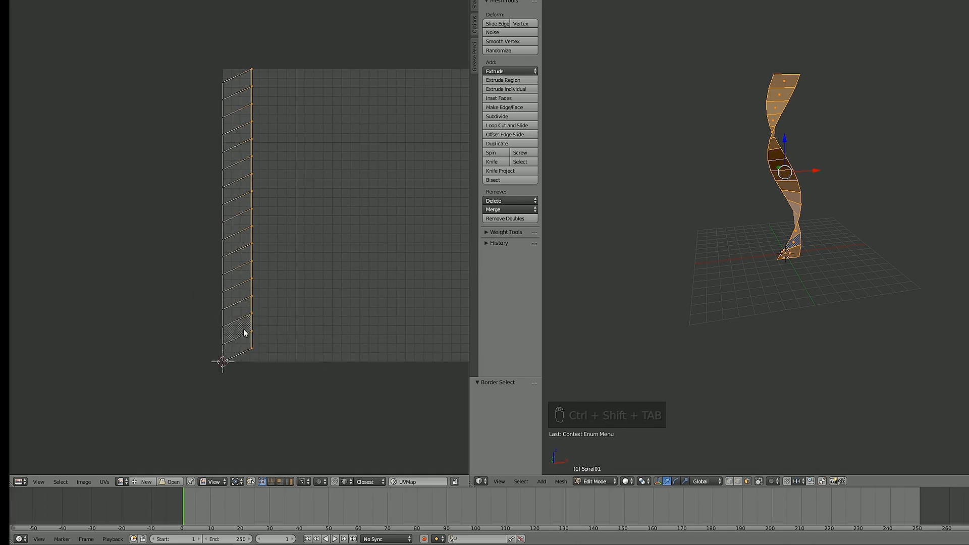
pyautogui.press('g')
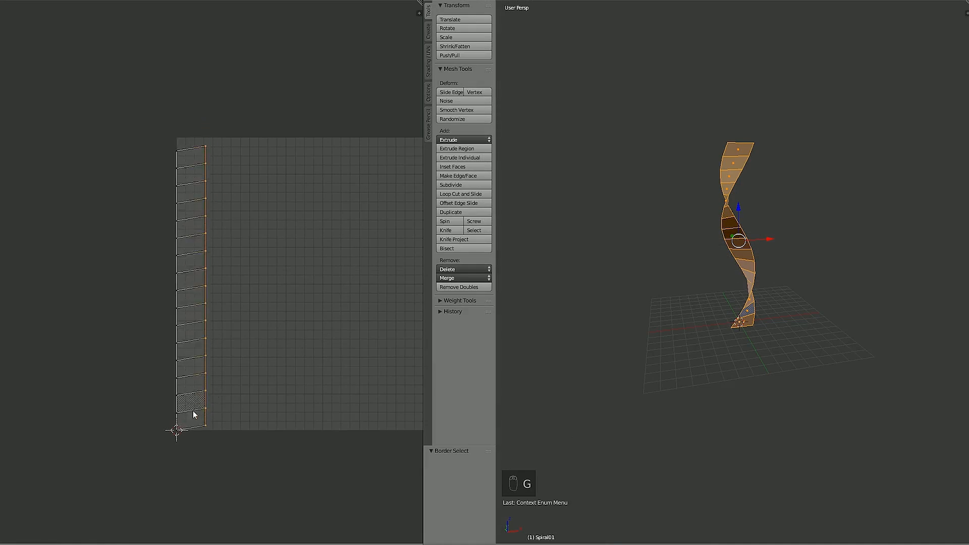
pyautogui.click(179, 433)
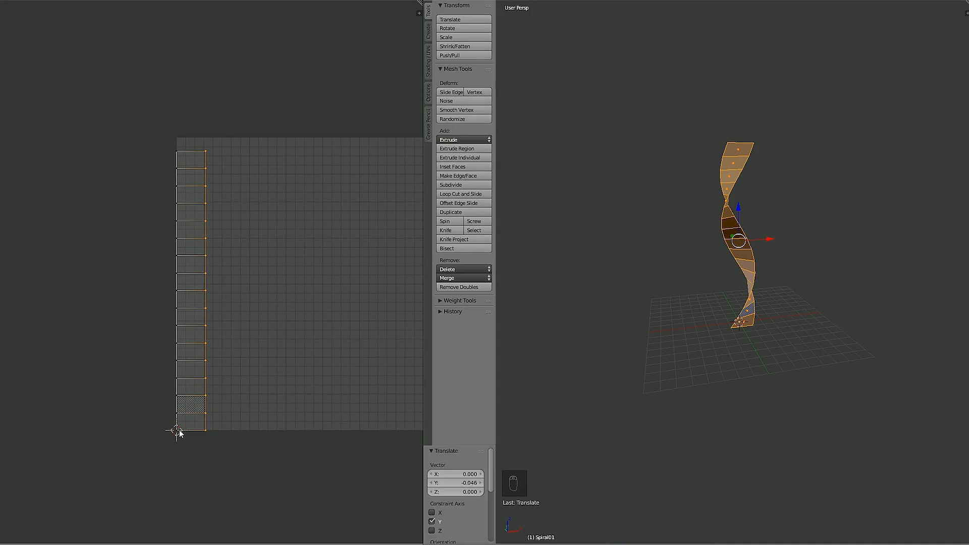
# Move the right-hand UV vertices 0.902 along X to stretch the strip to the UV square's right edge.
pyautogui.scroll(-1, 180, 431)
pyautogui.moveTo(249, 369); pyautogui.dragTo(217, 375, button='middle')
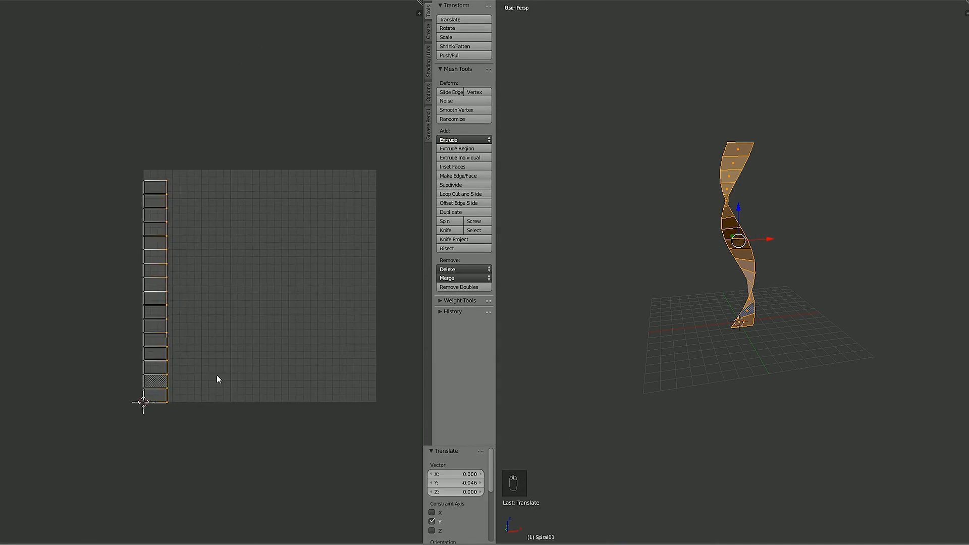
pyautogui.press('g')
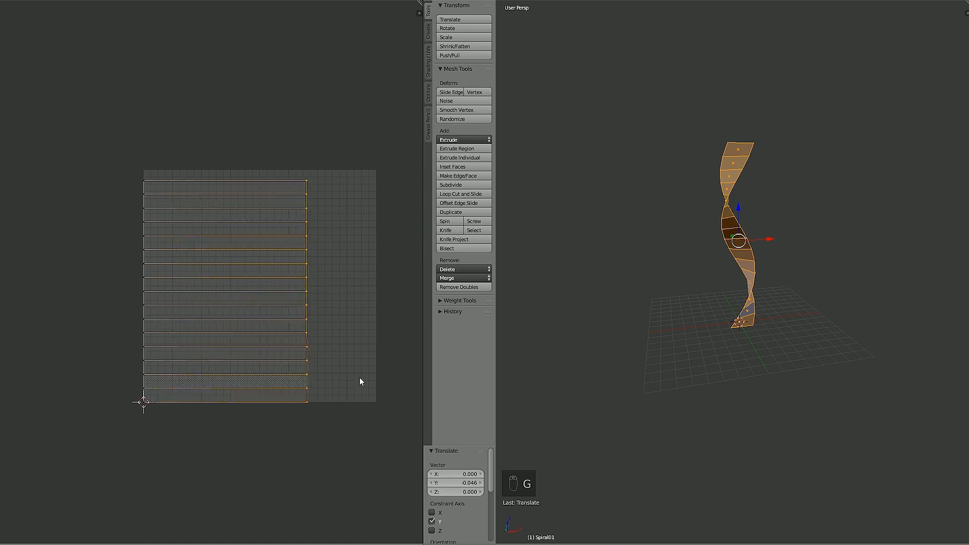
pyautogui.click(425, 372)
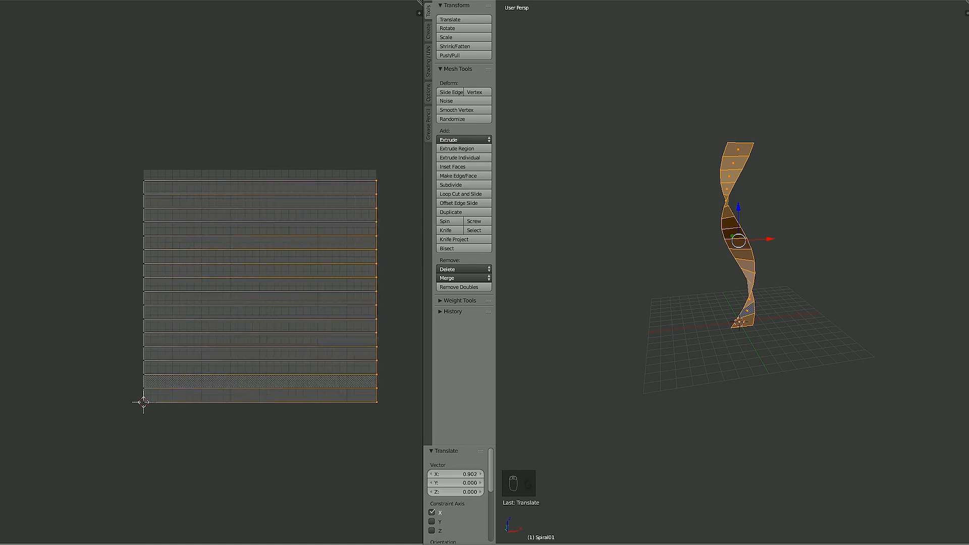
# Fine-tune the right-hand UV vertices along X so they sit exactly on the UV square's right edge.
pyautogui.moveTo(263, 352); pyautogui.dragTo(171, 339, button='middle')
pyautogui.scroll(5, 202, 333)
pyautogui.moveTo(394, 322); pyautogui.dragTo(182, 299, button='middle')
pyautogui.scroll(2, 193, 295)
pyautogui.press('g')
pyautogui.press('x')
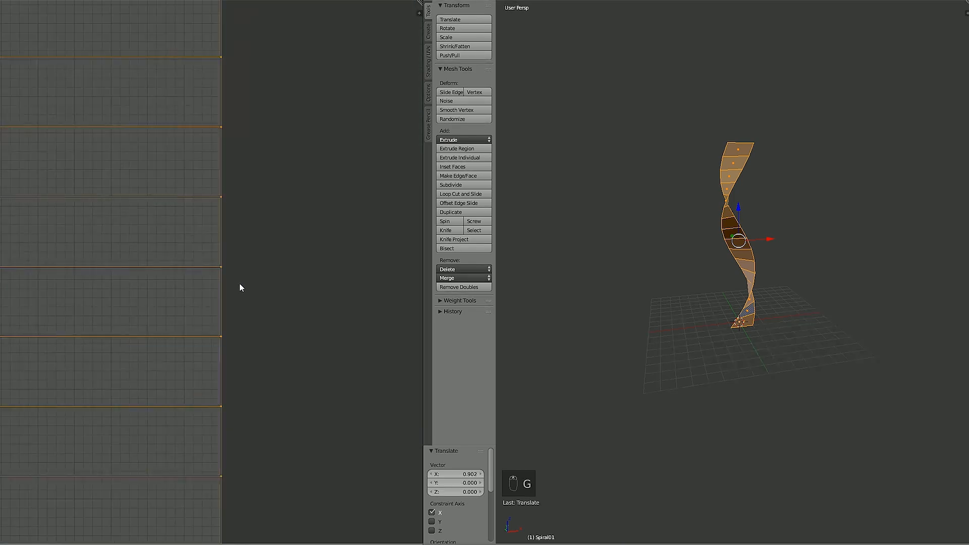
pyautogui.click(239, 283)
# Select all the strip's UVs and move them along Y to centre them vertically in the UV square.
pyautogui.scroll(-4, 161, 280)
pyautogui.moveTo(126, 268); pyautogui.dragTo(238, 331, button='middle')
pyautogui.scroll(-3, 238, 331)
pyautogui.press('a')
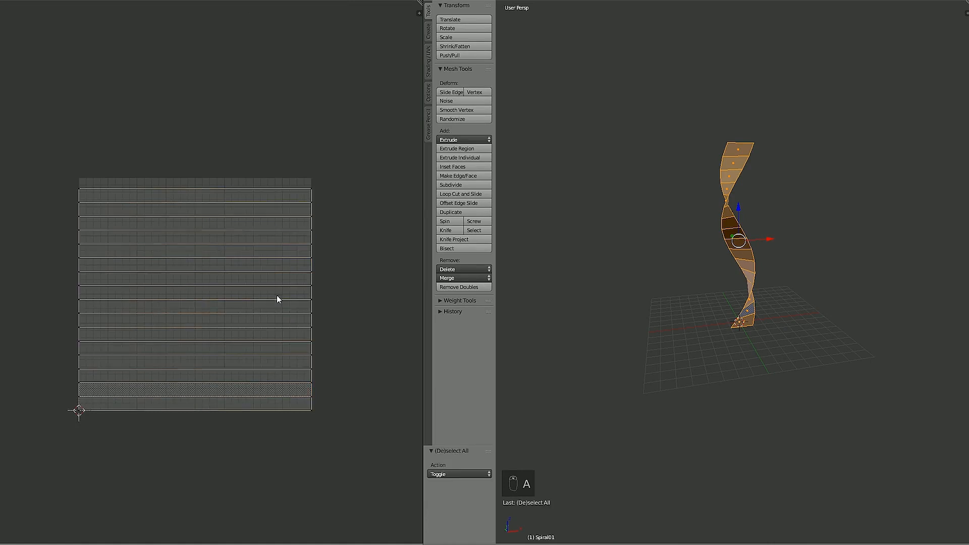
pyautogui.press('a')
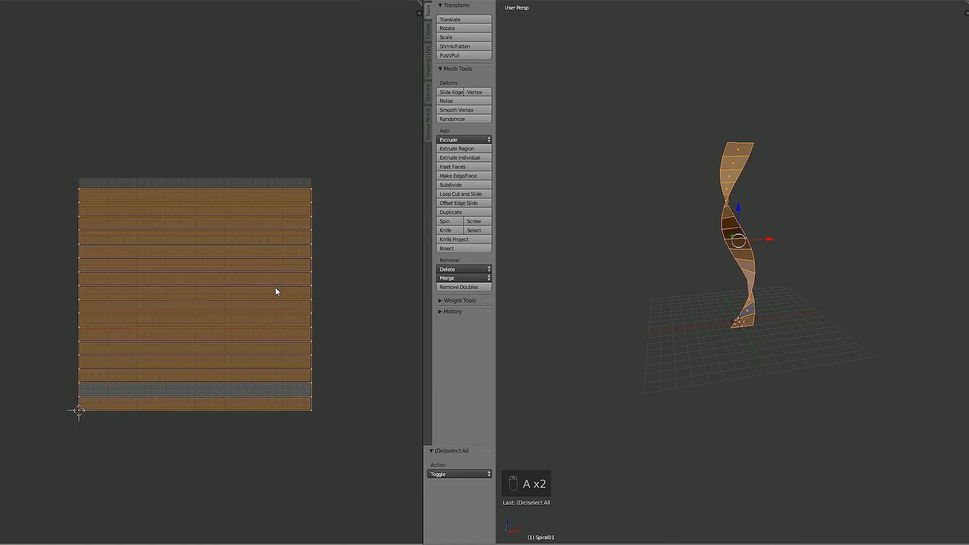
pyautogui.press('g')
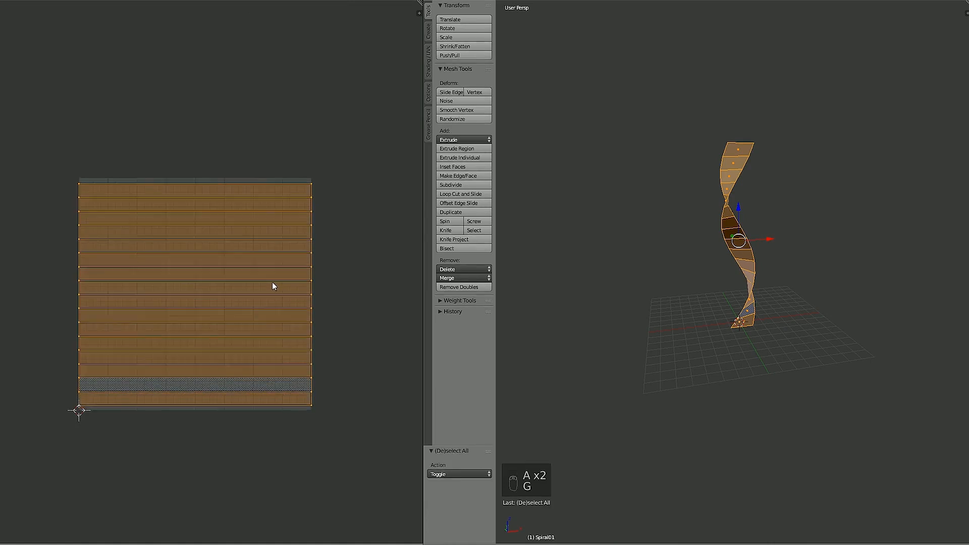
pyautogui.click(273, 282)
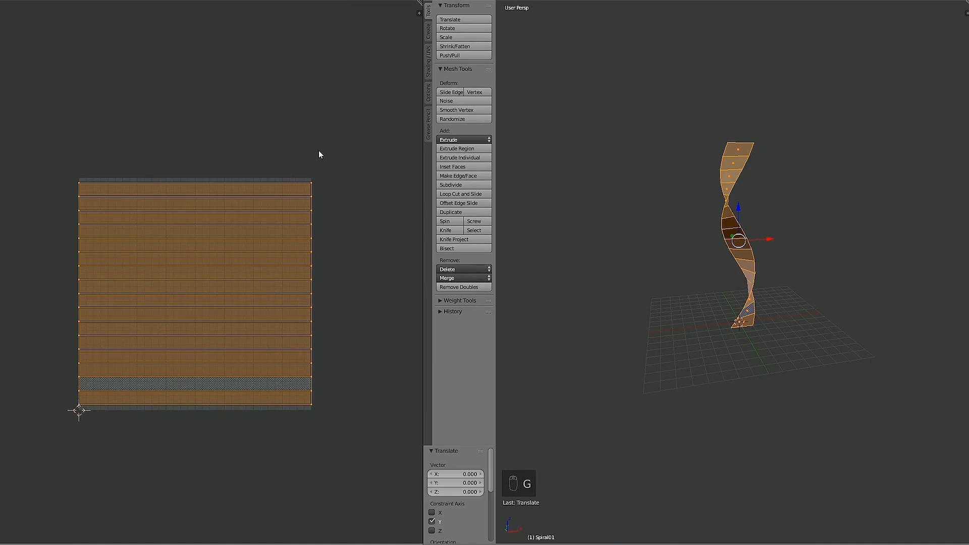
# Scale the strip's UVs by 1.041 along Y to fill the UV square's full height.
pyautogui.press('s')
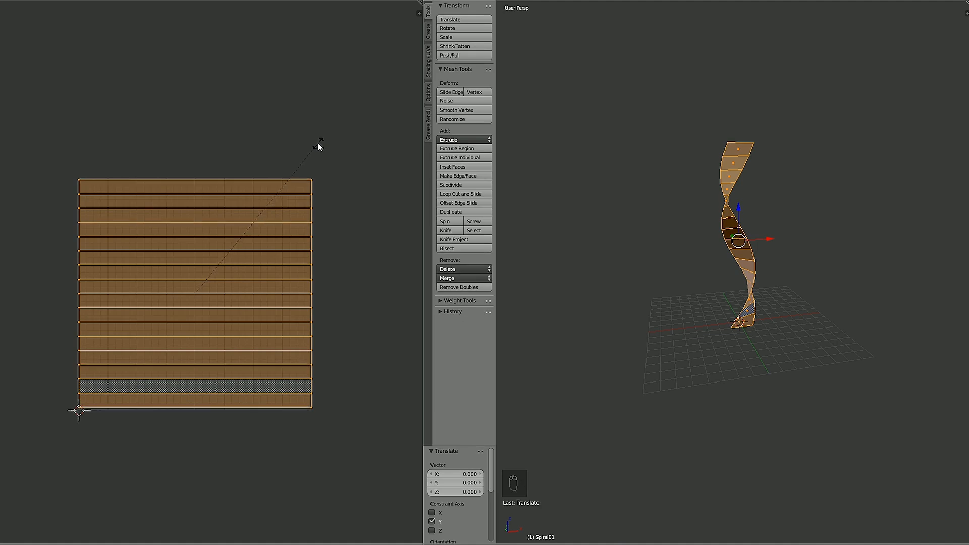
pyautogui.click(320, 142)
pyautogui.scroll(3, 320, 144)
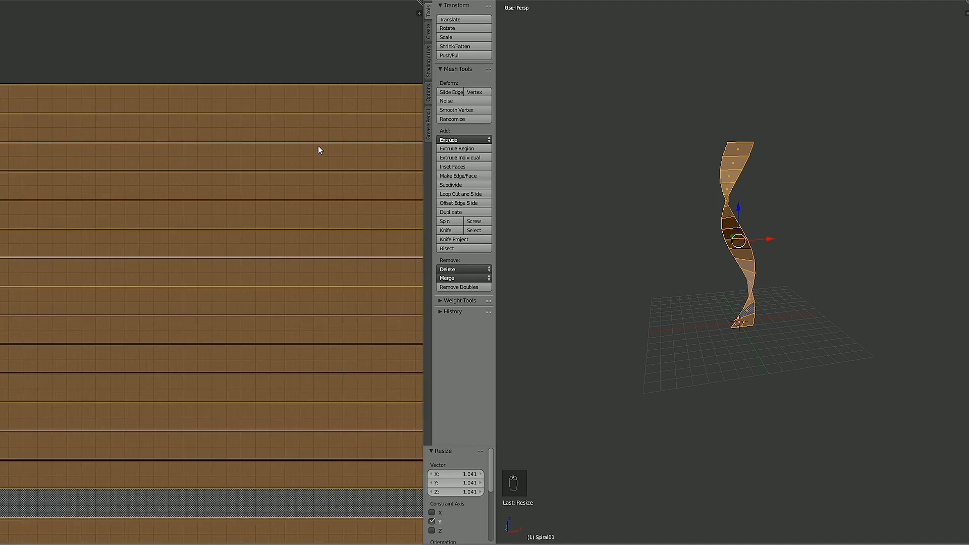
pyautogui.moveTo(316, 146); pyautogui.dragTo(252, 541, button='middle')
pyautogui.scroll(3, 342, 400)
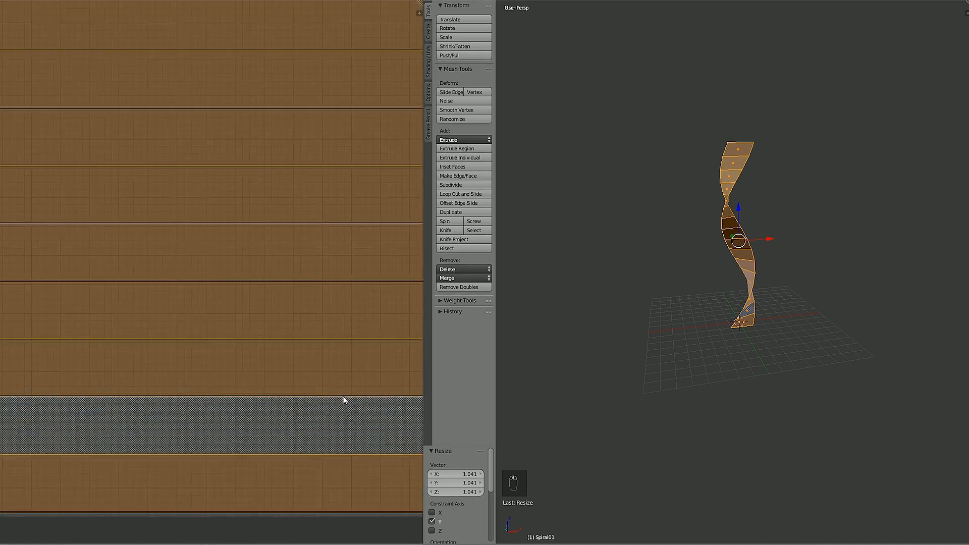
pyautogui.moveTo(341, 400); pyautogui.dragTo(298, 335, button='middle')
pyautogui.scroll(-5, 240, 432)
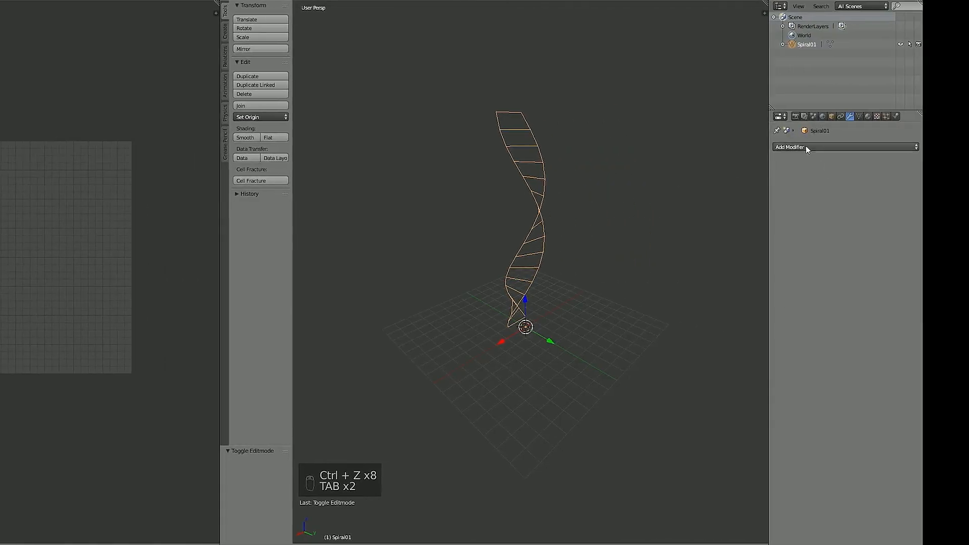
# Try a Subdivision Surface modifier on the spiral strip, toggling its viewport display to compare the smoothed and original shapes.
pyautogui.click(939, 147)
pyautogui.click(748, 298)
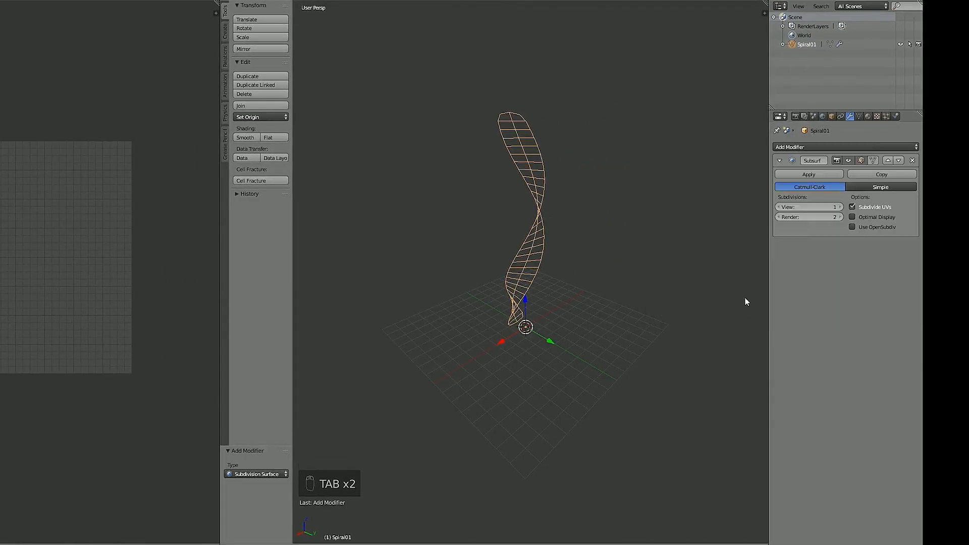
pyautogui.scroll(1, 575, 171)
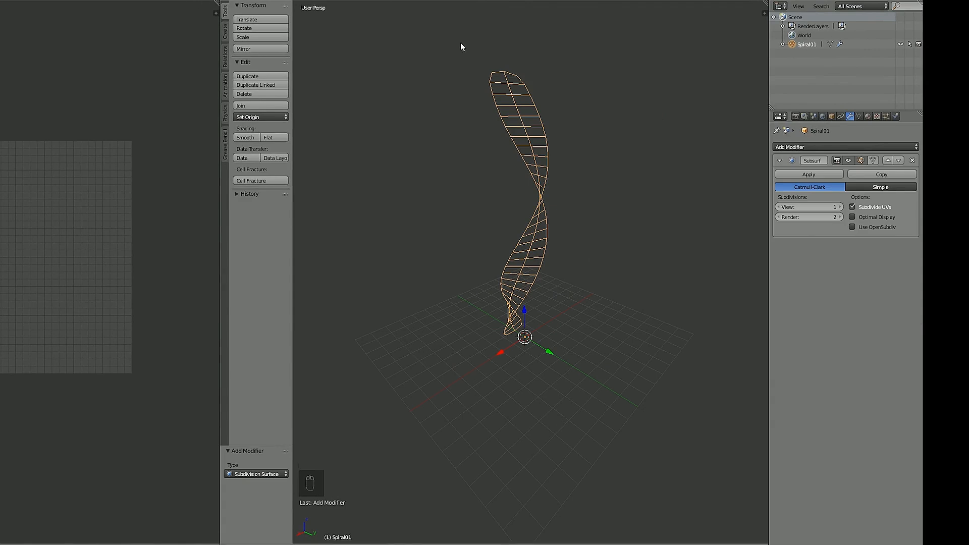
pyautogui.click(849, 161)
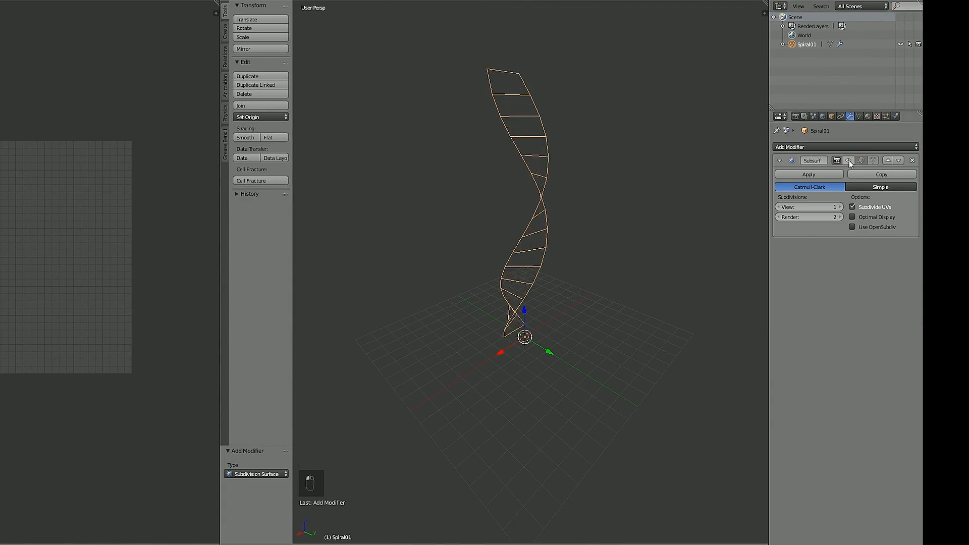
pyautogui.click(849, 160)
pyautogui.click(849, 160)
pyautogui.click(849, 160)
pyautogui.click(848, 160)
pyautogui.click(849, 160)
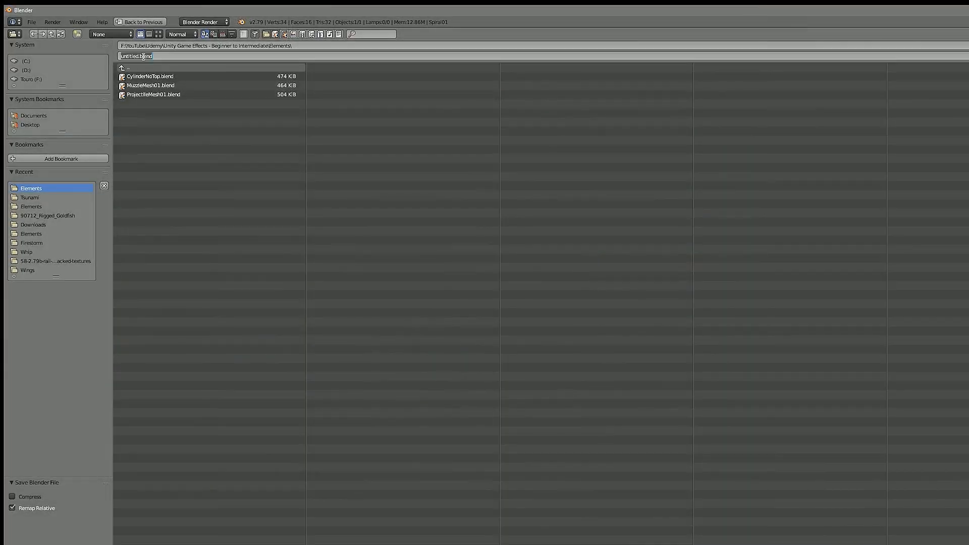
# Save the scene as Spiral01.blend in the Elements folder and export only the selected mesh object as Spiral01.fbx.
pyautogui.click(143, 56)
pyautogui.press('Return')
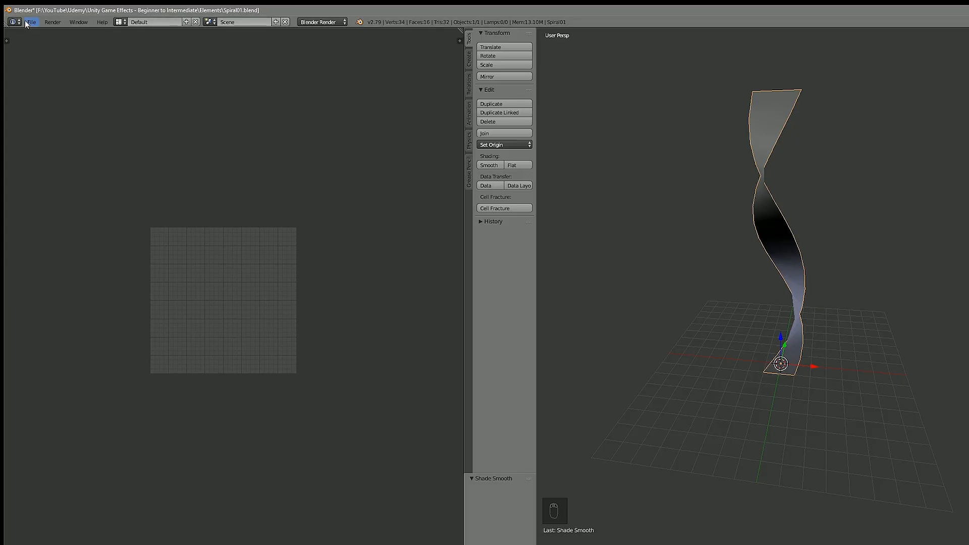
pyautogui.click(32, 23)
pyautogui.moveTo(58, 206)
pyautogui.click(140, 231)
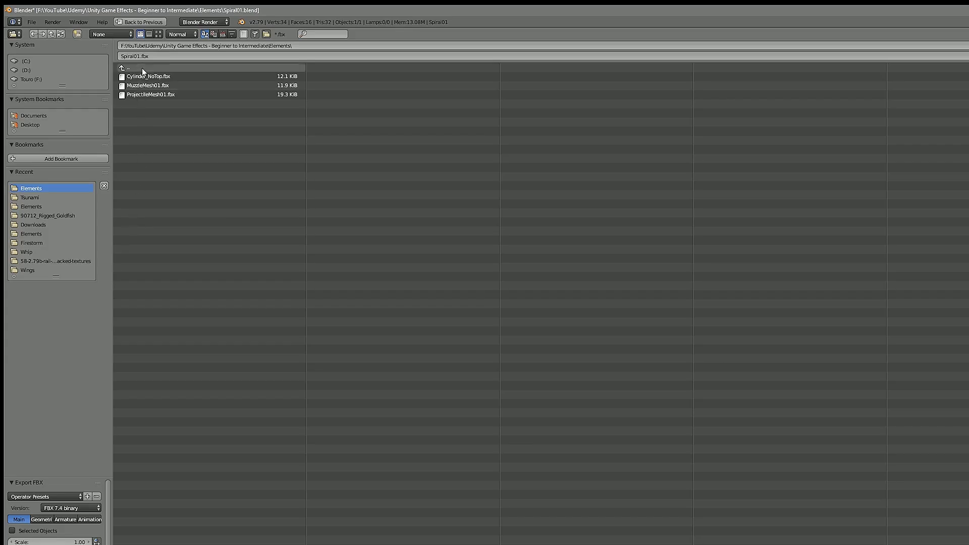
pyautogui.moveTo(113, 392); pyautogui.dragTo(193, 398)
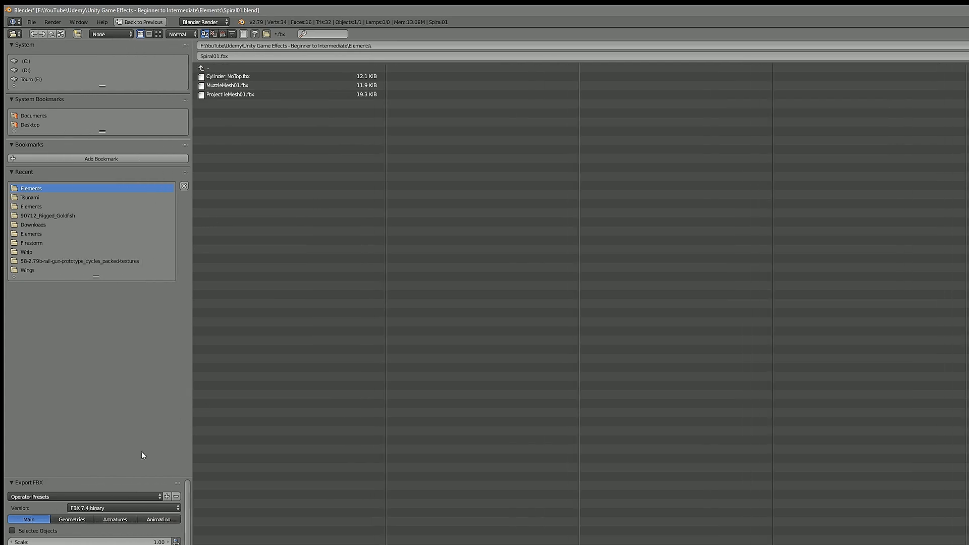
pyautogui.scroll(-1, 97, 499)
pyautogui.moveTo(91, 477); pyautogui.dragTo(88, 369)
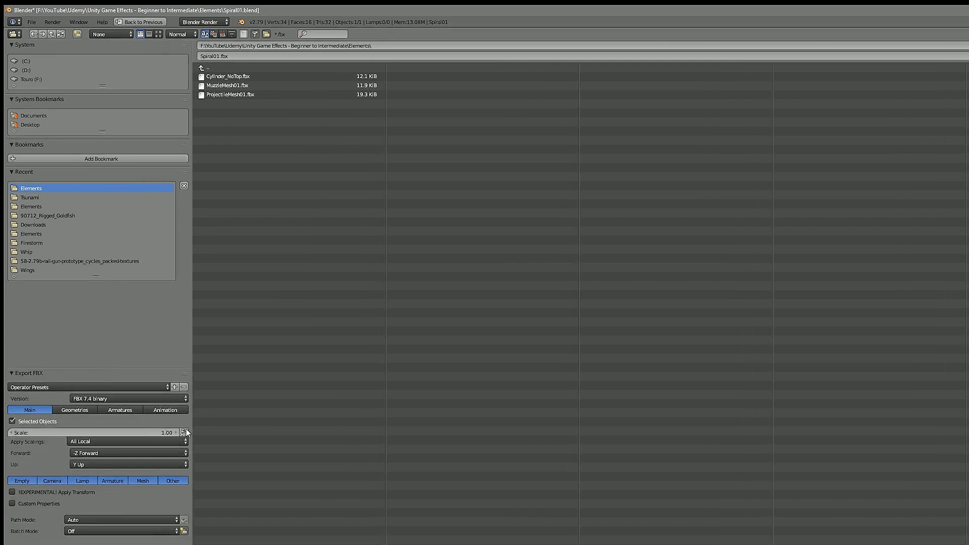
pyautogui.click(144, 479)
pyautogui.press('Return')
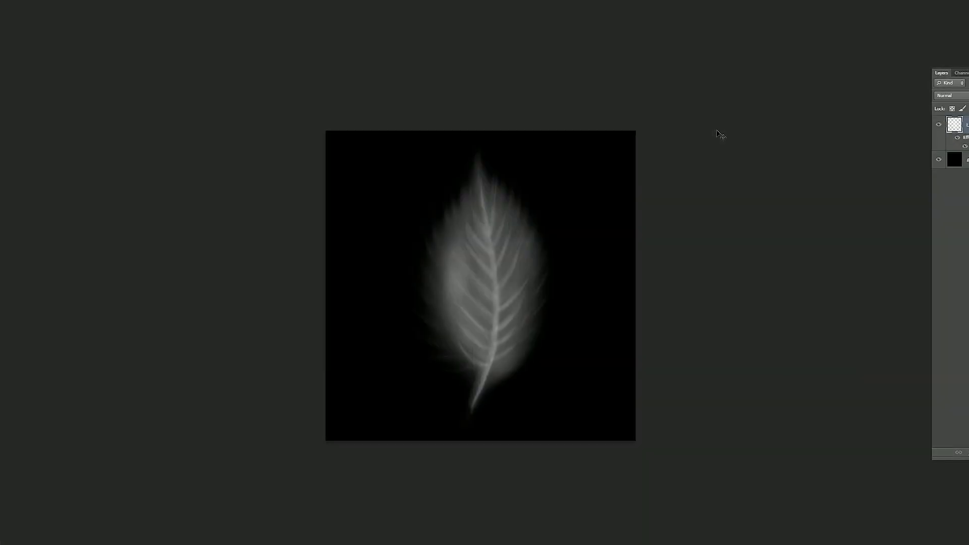
# In Photoshop, create a 1024 × 1024 pixel document named Spiral01 and fill its background with black.
pyautogui.hotkey('ctrl', 'n')
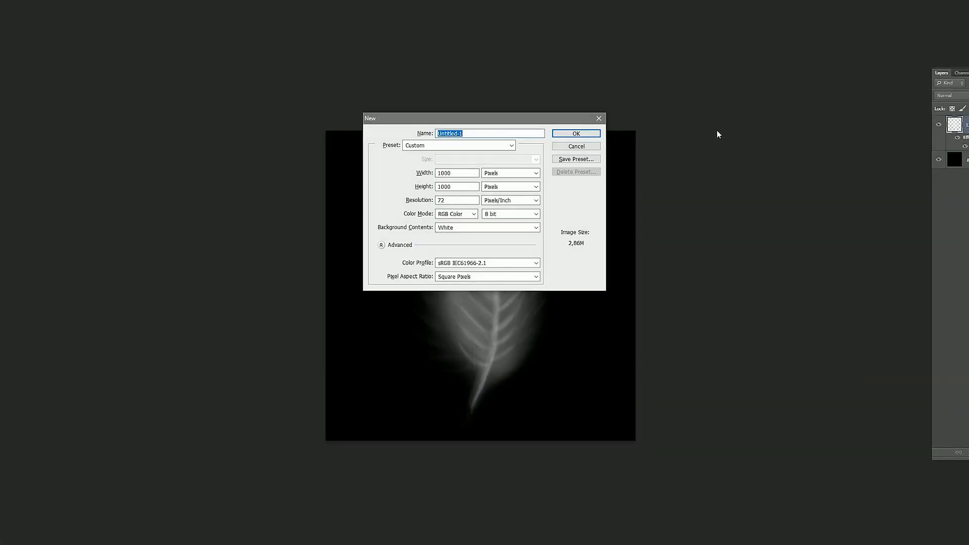
pyautogui.write('S')
pyautogui.press('Tab')
pyautogui.press('Tab')
pyautogui.write('1024')
pyautogui.press('Tab')
pyautogui.press('Tab')
pyautogui.write('1024')
pyautogui.press('Return')
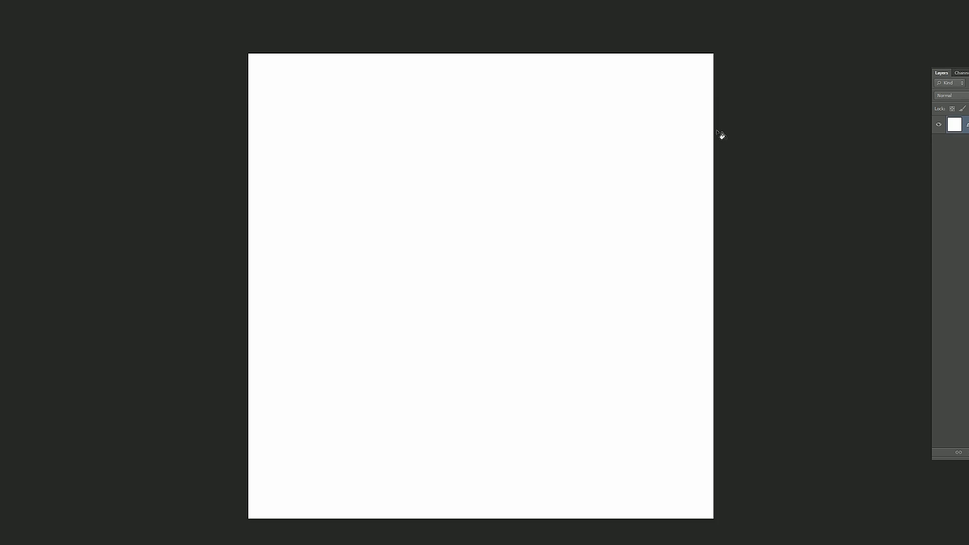
pyautogui.click(680, 148)
pyautogui.press('v')
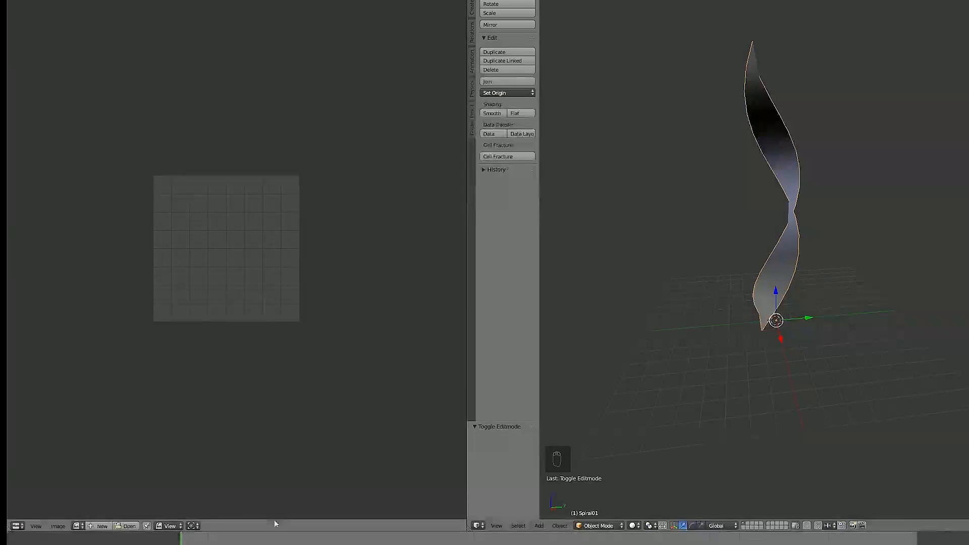
# In Blender, export the spiral strip's UV layout as a 1024 × 1024 PNG named Spiral01UVs.
pyautogui.press('Tab')
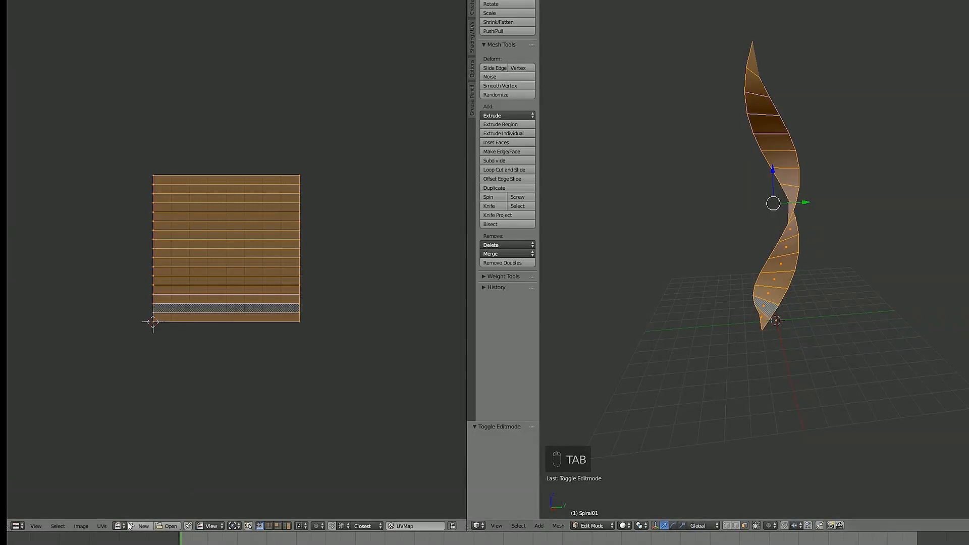
pyautogui.click(102, 526)
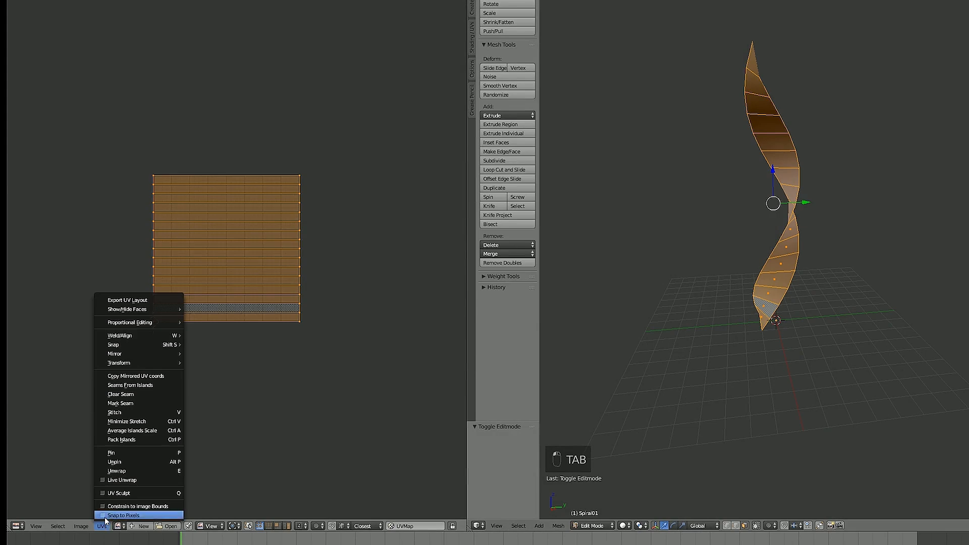
pyautogui.click(155, 296)
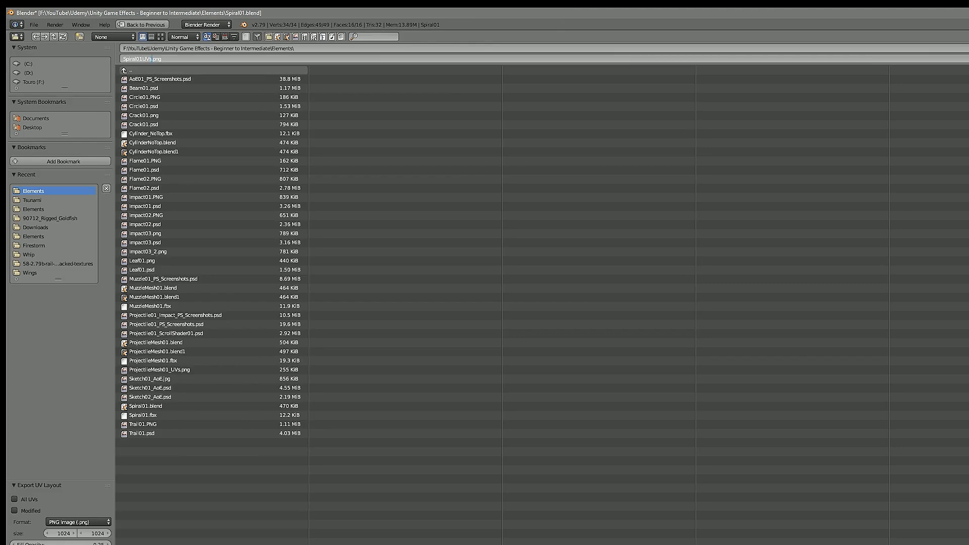
pyautogui.press('Return')
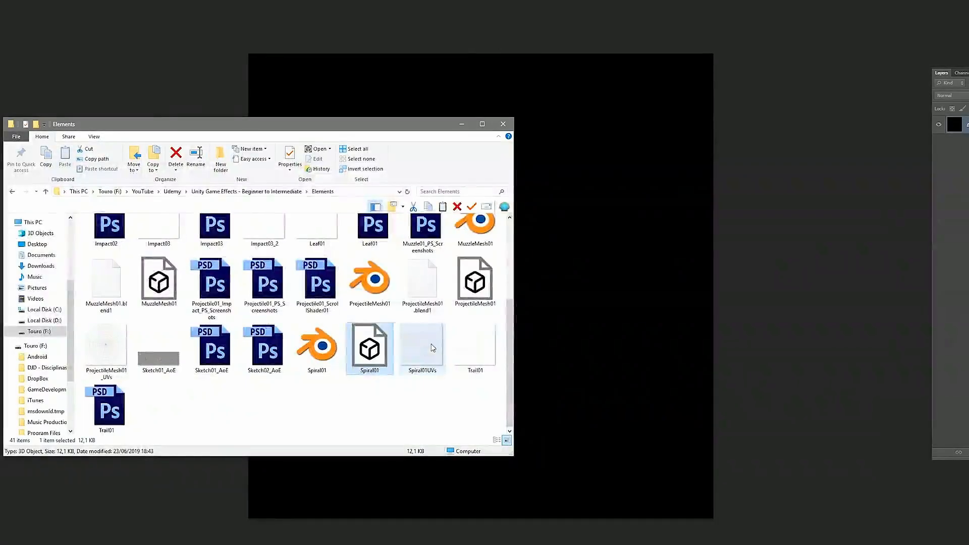
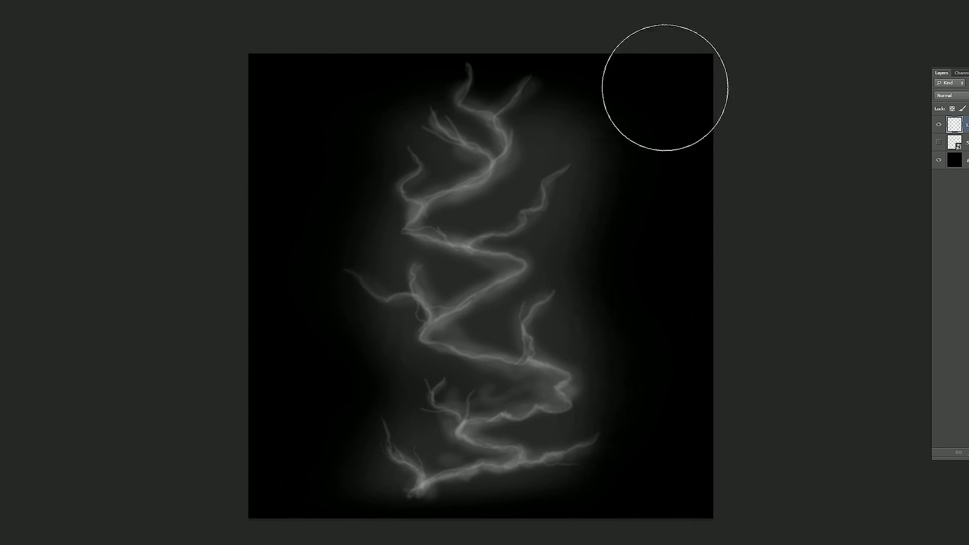
# In Photoshop, add an Outer Glow to the painted vine layer with 75% opacity and a 5 px size.
pyautogui.doubleClick(963, 124)
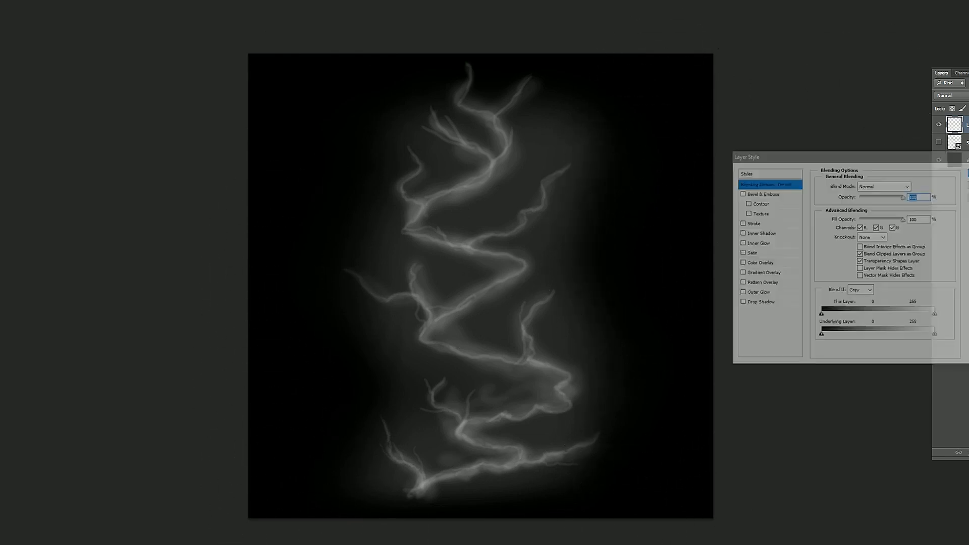
pyautogui.click(756, 293)
pyautogui.click(830, 222)
pyautogui.press('Return')
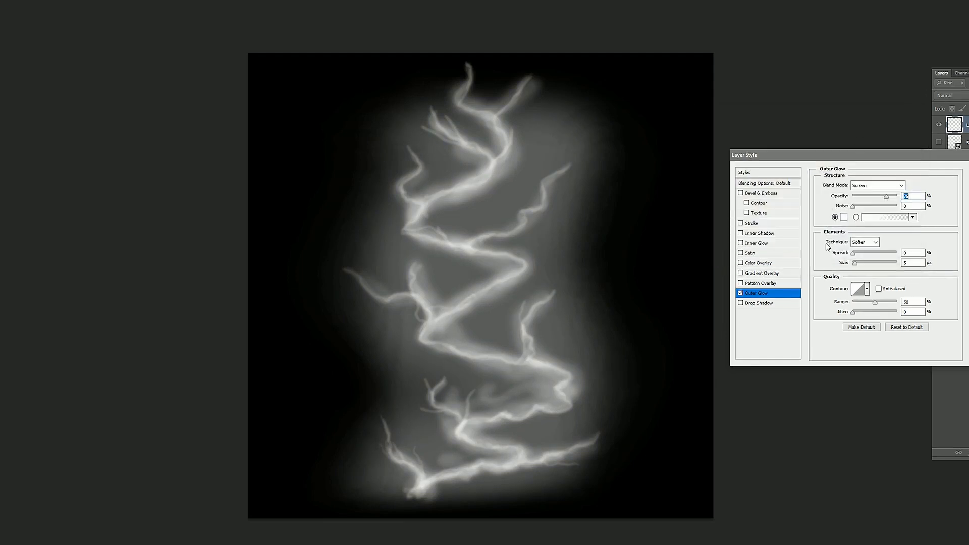
pyautogui.moveTo(856, 267); pyautogui.dragTo(858, 267)
pyautogui.write('5')
pyautogui.moveTo(886, 197); pyautogui.dragTo(884, 201)
pyautogui.write('75')
pyautogui.press('Return')
# Save the layered vine texture as the Photoshop file Spiral01 in the Elements folder.
pyautogui.hotkey('ctrl', 's')
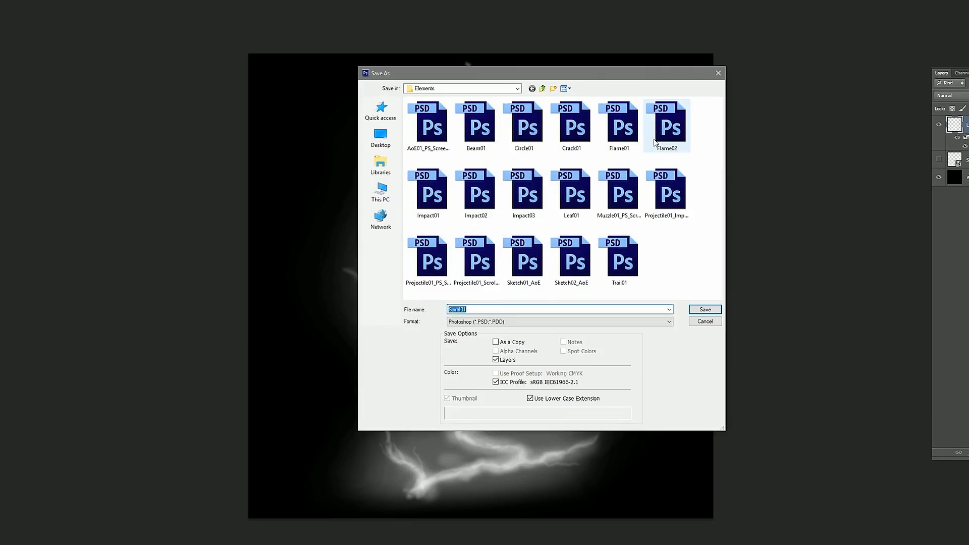
pyautogui.press('Return')
pyautogui.press('Return')
# Hide the black background layer and save a transparent PNG copy of the texture as Spiral01.
pyautogui.click(938, 176)
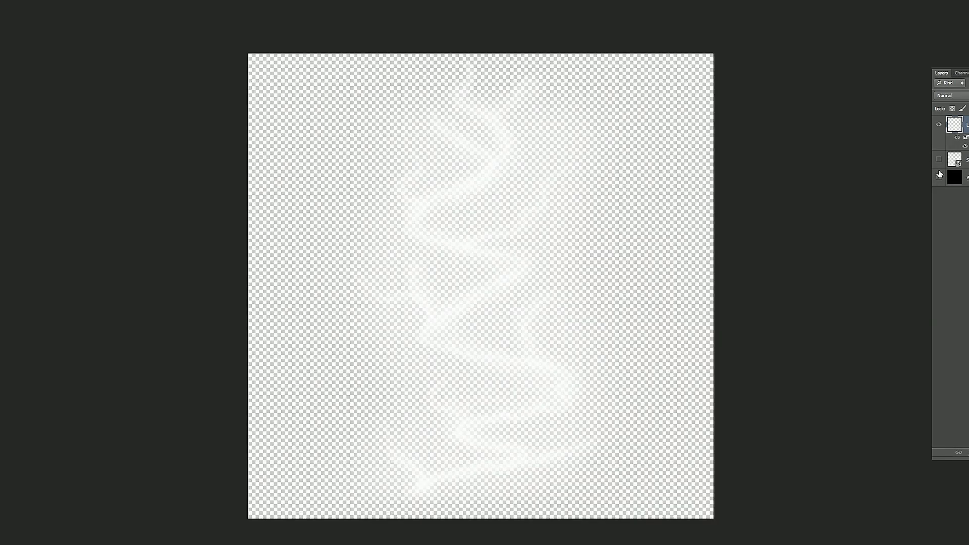
pyautogui.hotkey('ctrl', 'shift', 's')
pyautogui.click(559, 321)
pyautogui.click(477, 424)
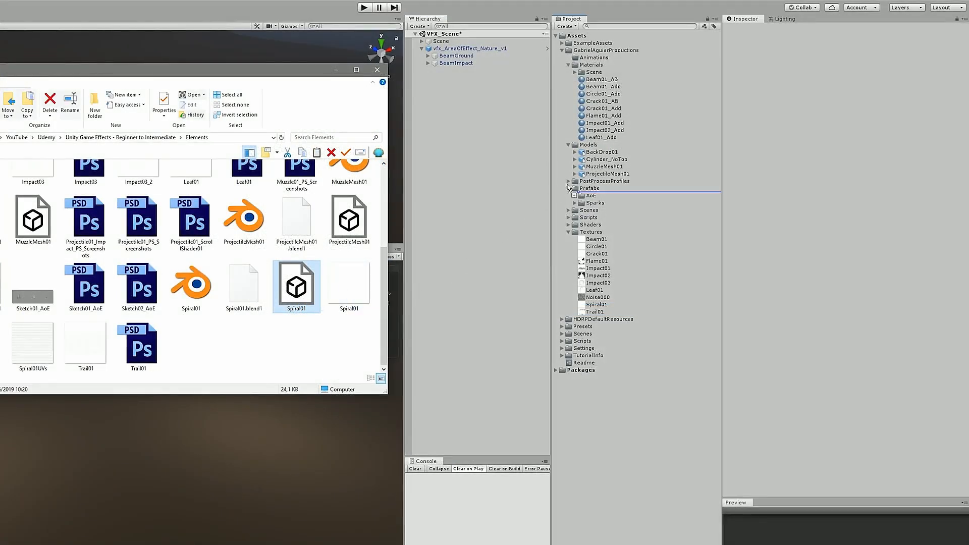
# In Unity, import the Spiral01 FBX into the Models folder and the Spiral01 image into the Textures folder.
pyautogui.moveTo(568, 187); pyautogui.dragTo(595, 147)
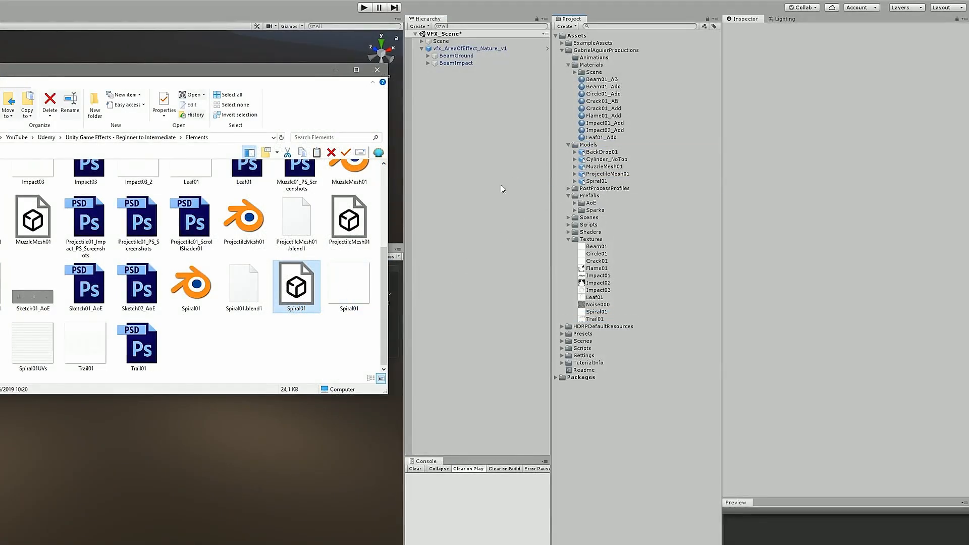
pyautogui.moveTo(348, 285); pyautogui.dragTo(581, 242)
# Turn off material import for the Spiral01 model, set its scale factor to 10, and apply the import settings.
pyautogui.click(608, 181)
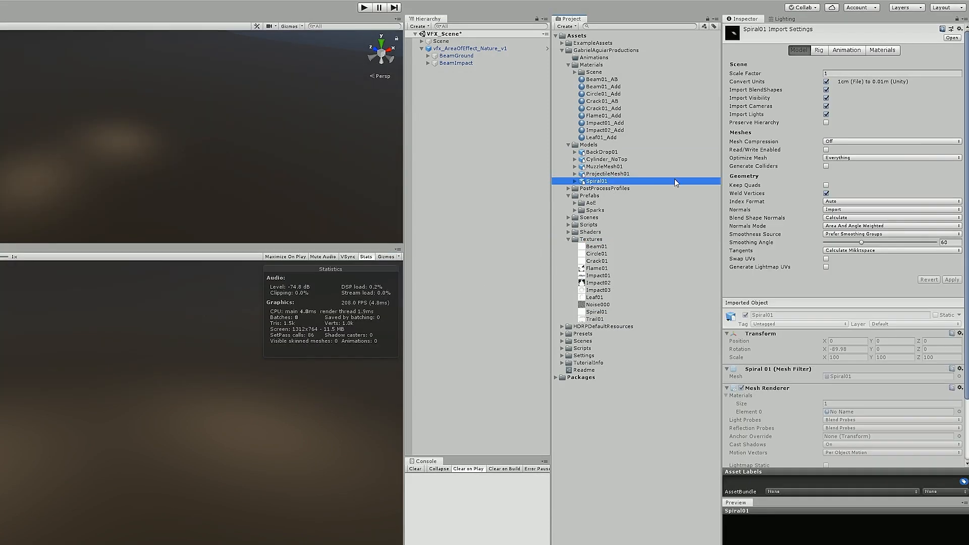
pyautogui.click(882, 50)
pyautogui.click(826, 63)
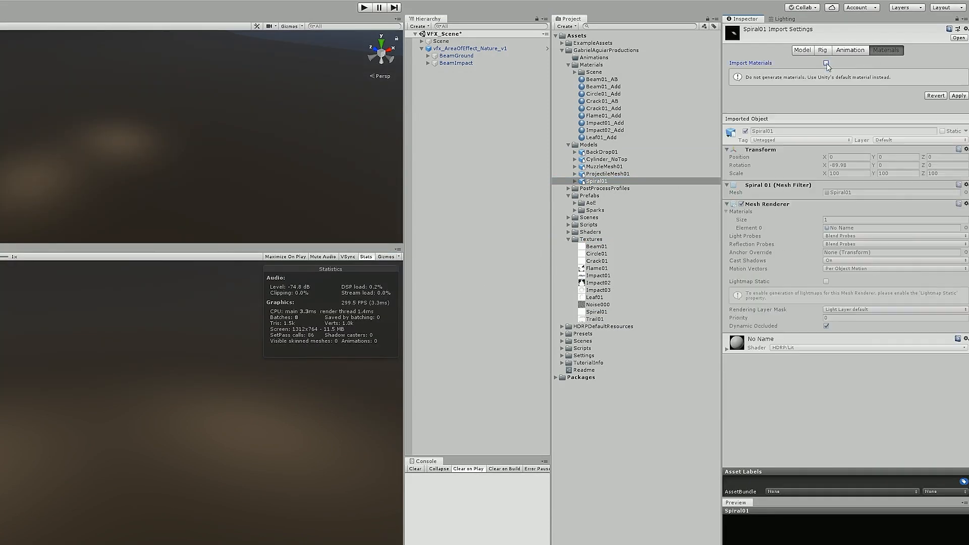
pyautogui.click(803, 51)
pyautogui.click(838, 73)
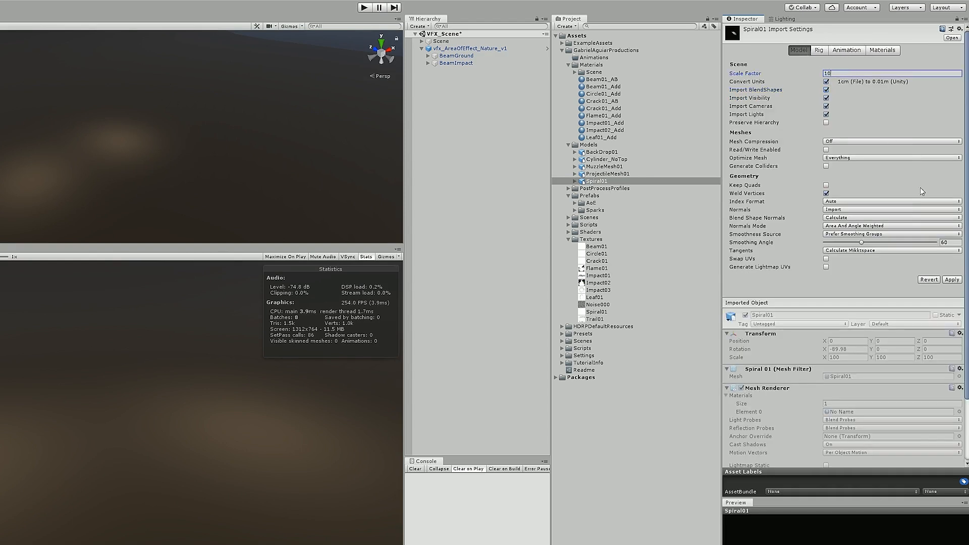
pyautogui.click(951, 280)
# Duplicate the Cylinder particle system from BeamImpact, move the copy out to the scene root, and rename it LinesOut.
pyautogui.click(435, 63)
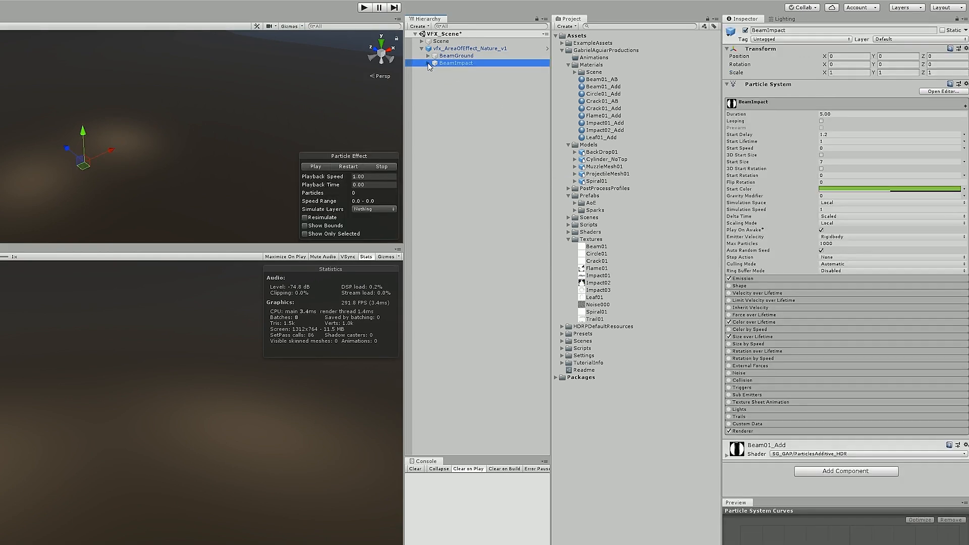
pyautogui.click(428, 63)
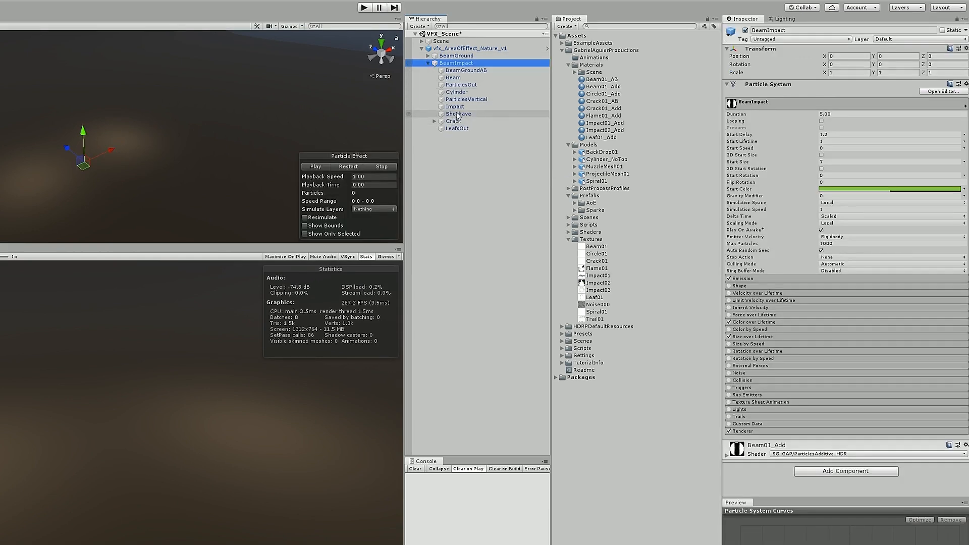
pyautogui.click(455, 92)
pyautogui.hotkey('ctrl', 'd')
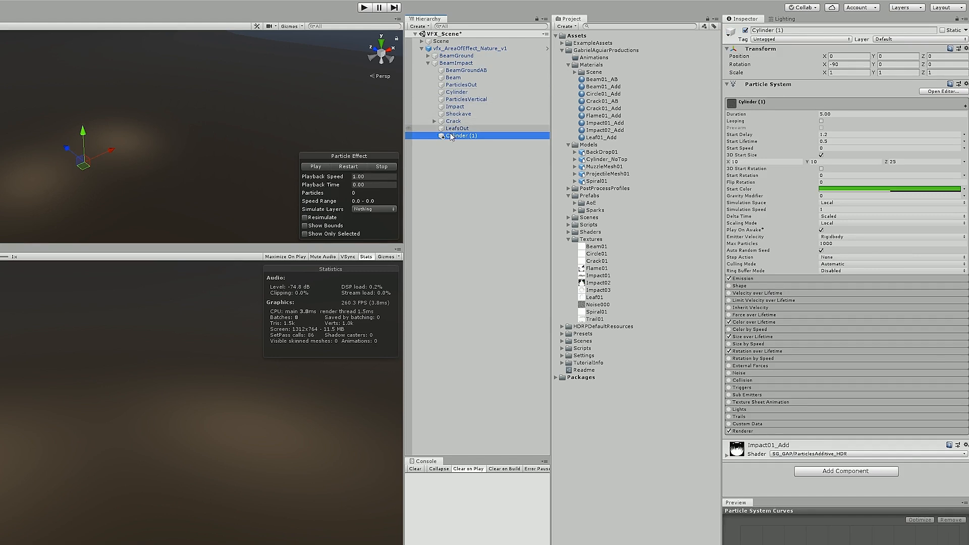
pyautogui.moveTo(451, 136); pyautogui.dragTo(447, 151)
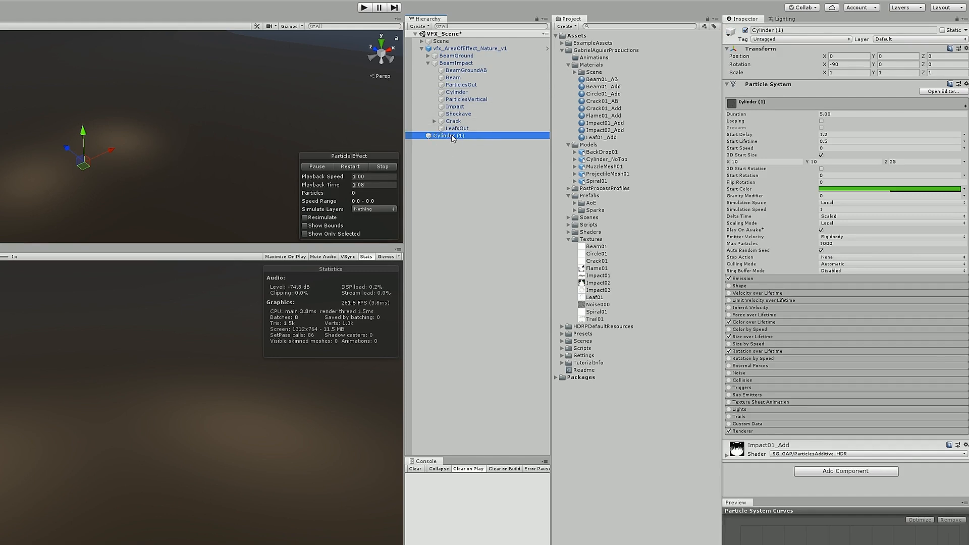
pyautogui.press('F2')
pyautogui.write('L')
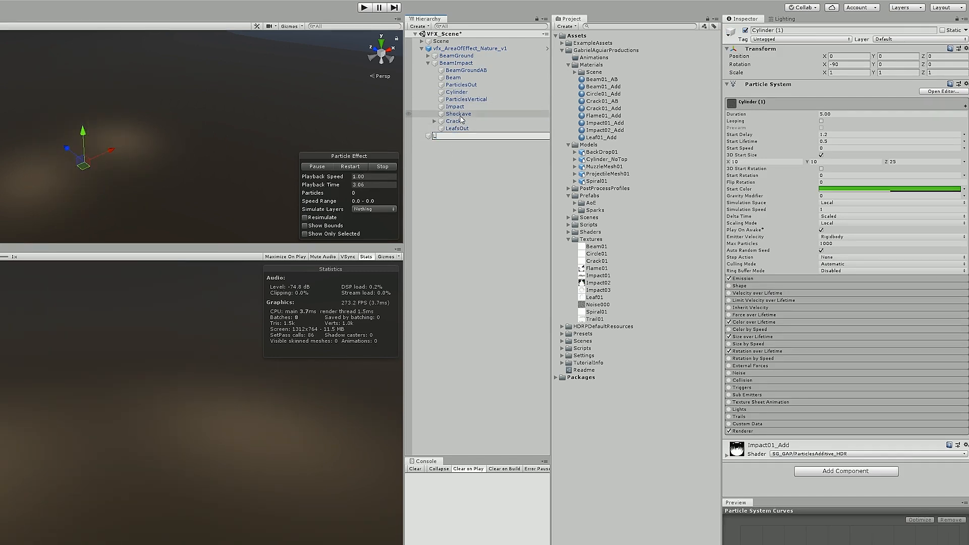
pyautogui.write('inesOut')
pyautogui.press('Return')
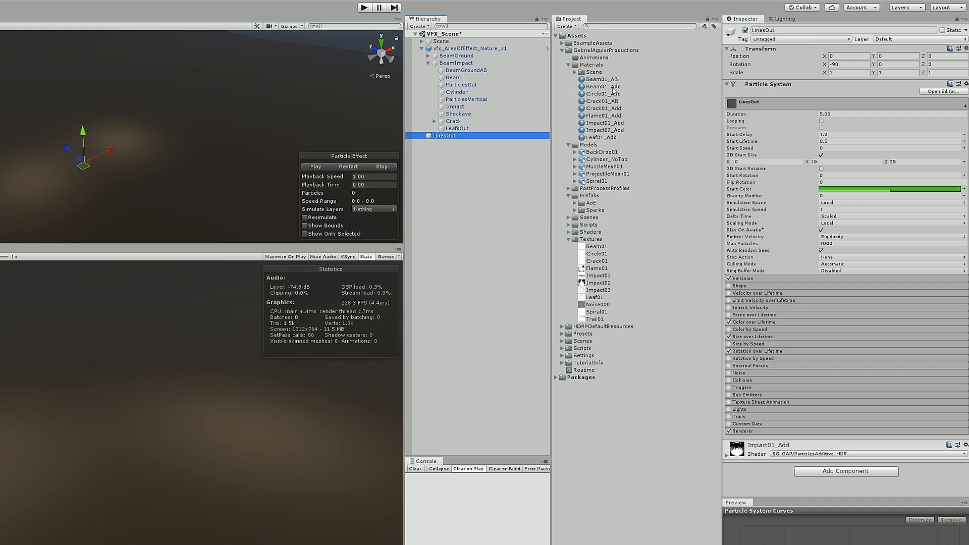
# Duplicate the Impact01_Add material as Spiral01_Add and assign the Spiral01 texture as its main texture.
pyautogui.click(616, 125)
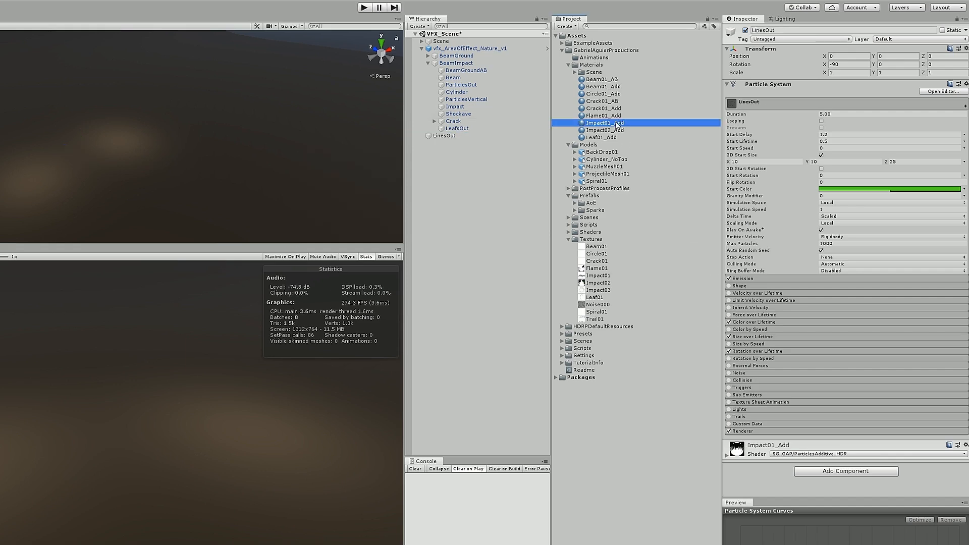
pyautogui.hotkey('ctrl', 'd')
pyautogui.click(605, 131)
pyautogui.moveTo(605, 131); pyautogui.dragTo(579, 137)
pyautogui.write('Spiral01_Add')
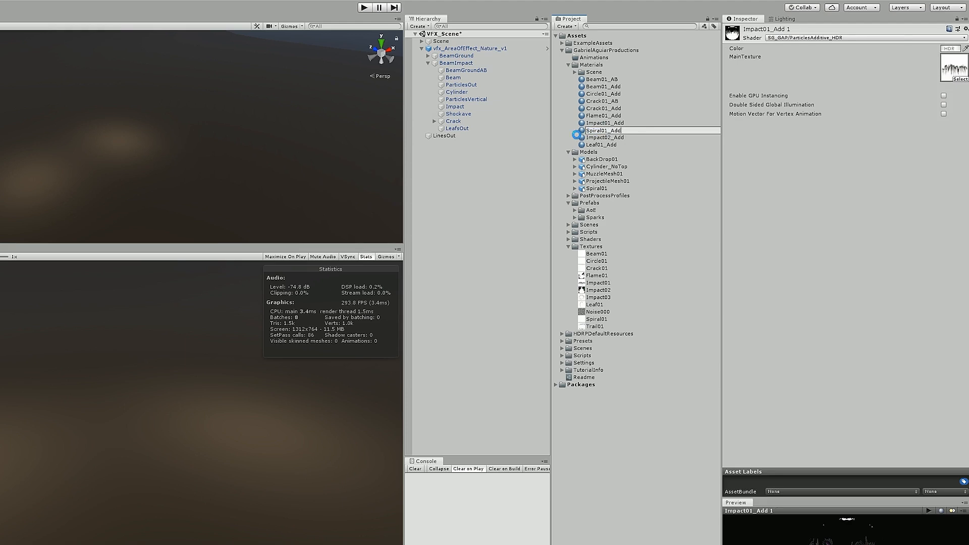
pyautogui.press('Return')
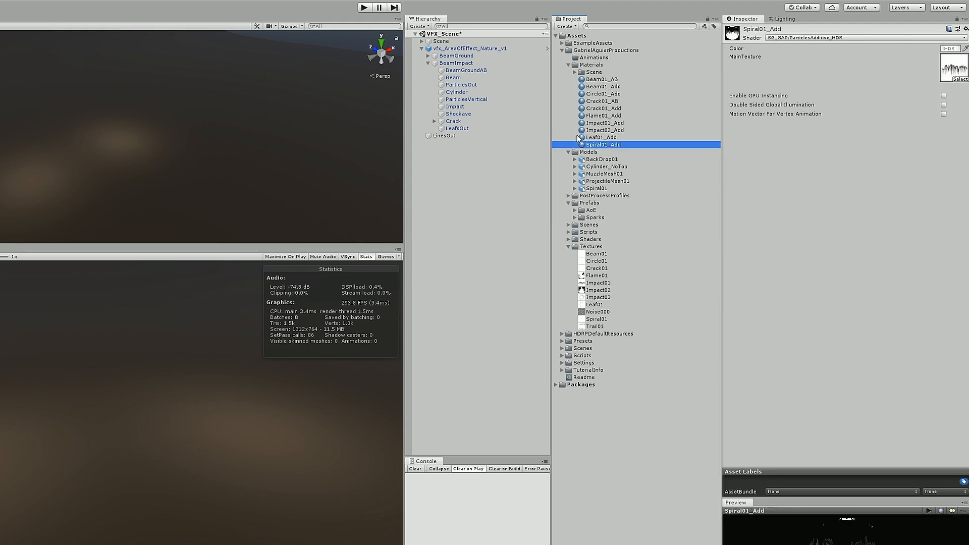
pyautogui.moveTo(599, 319); pyautogui.dragTo(951, 74)
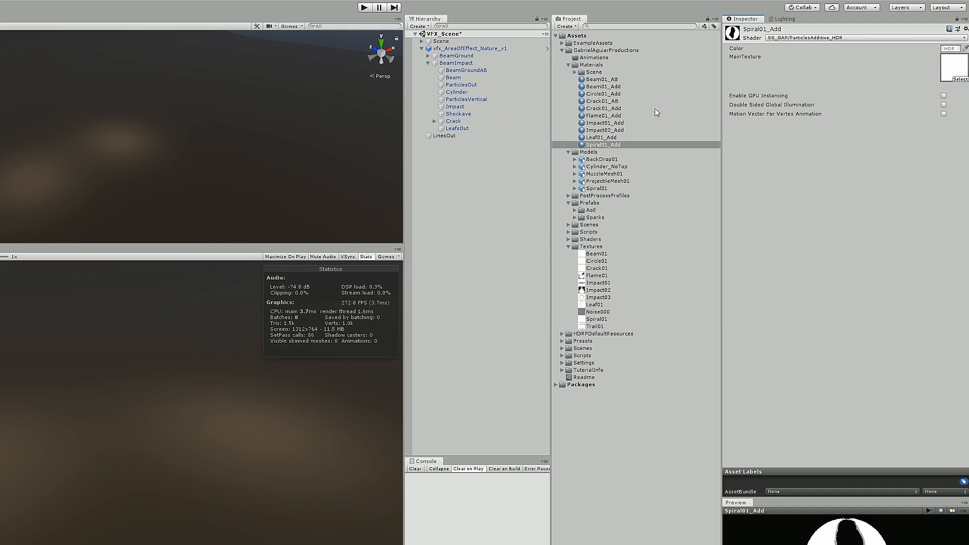
# Set the LinesOut renderer to use the Spiral01_Add material and the Spiral01 mesh.
pyautogui.click(444, 135)
pyautogui.click(757, 431)
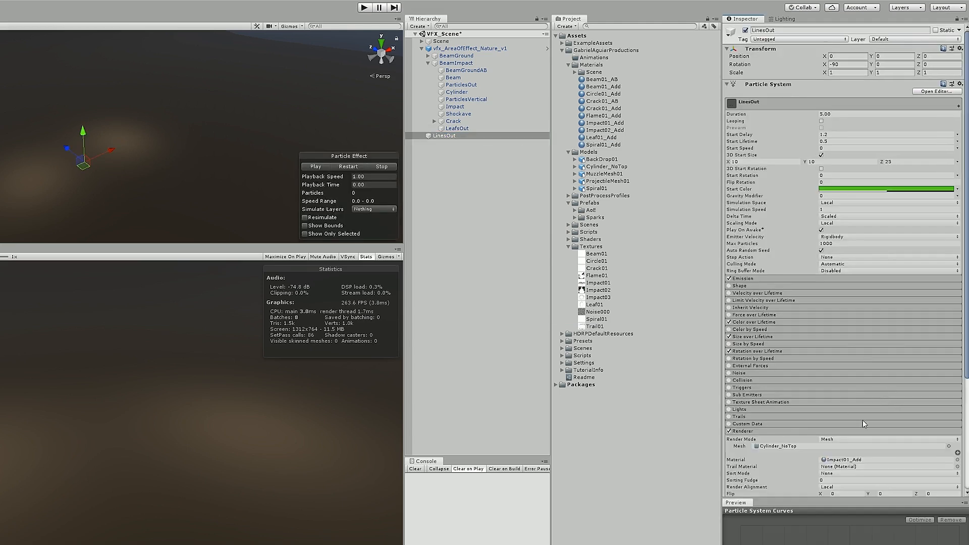
pyautogui.scroll(-5, 861, 420)
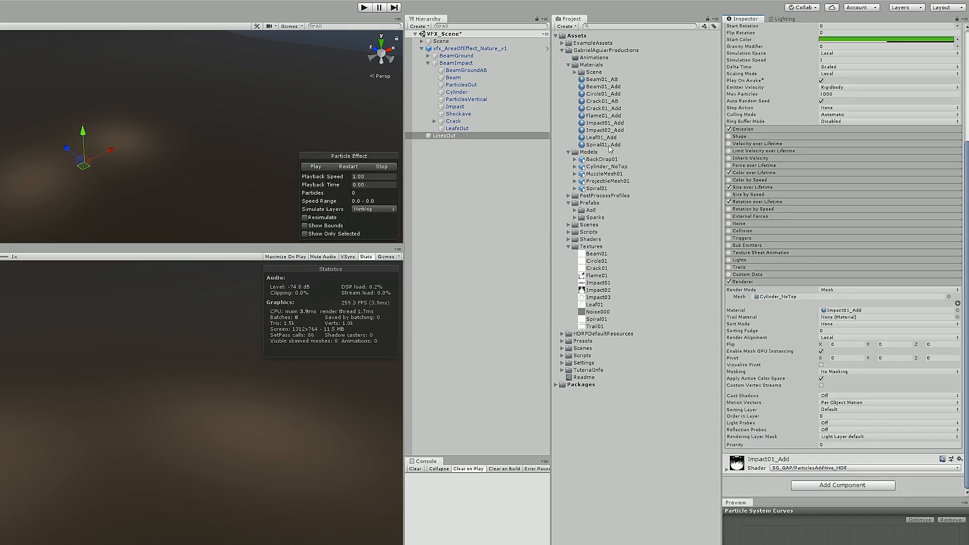
pyautogui.moveTo(610, 148); pyautogui.dragTo(840, 311)
pyautogui.click(574, 188)
pyautogui.moveTo(597, 197); pyautogui.dragTo(779, 297)
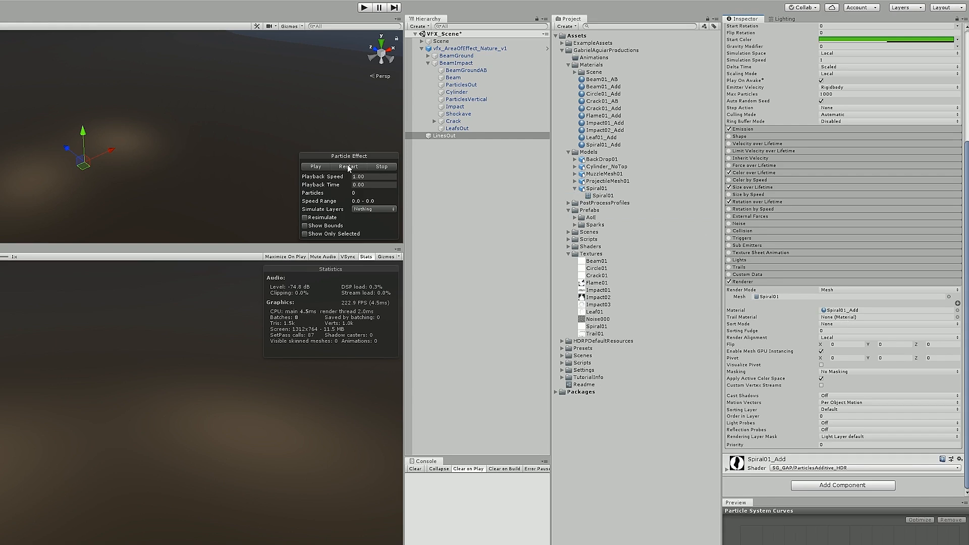
# Set the LinesOut start delay to 0 and preview the effect, pausing it while the spiral is showing.
pyautogui.scroll(5, 839, 131)
pyautogui.click(830, 134)
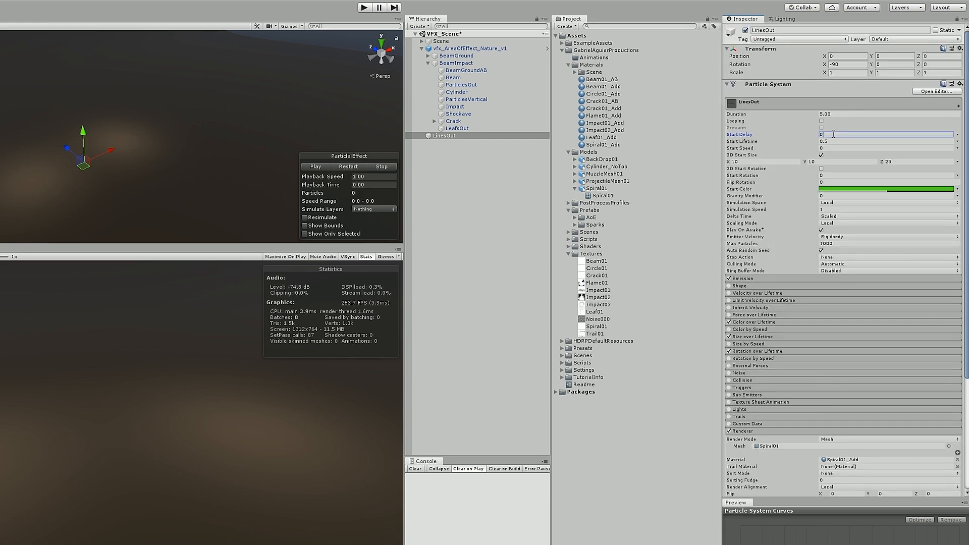
pyautogui.click(326, 167)
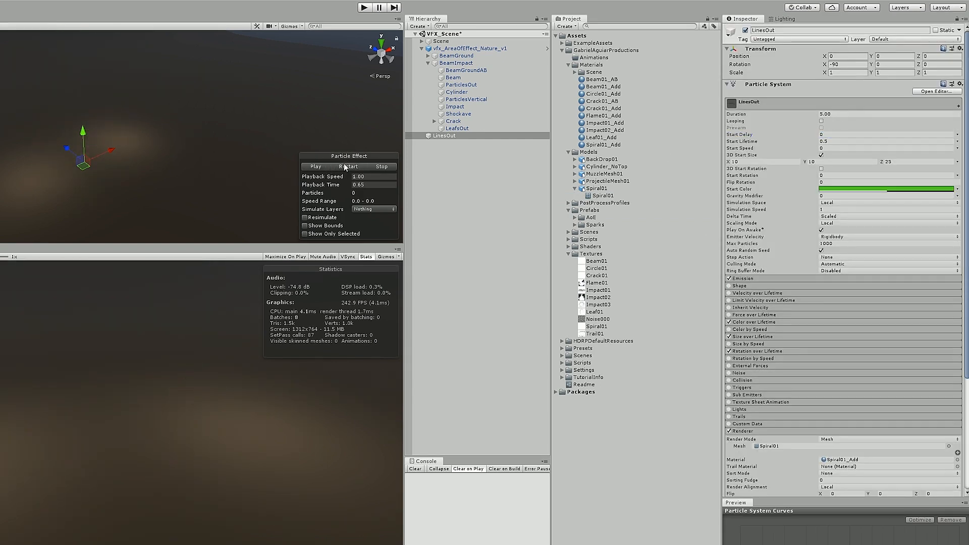
pyautogui.click(315, 168)
pyautogui.scroll(-5, 253, 123)
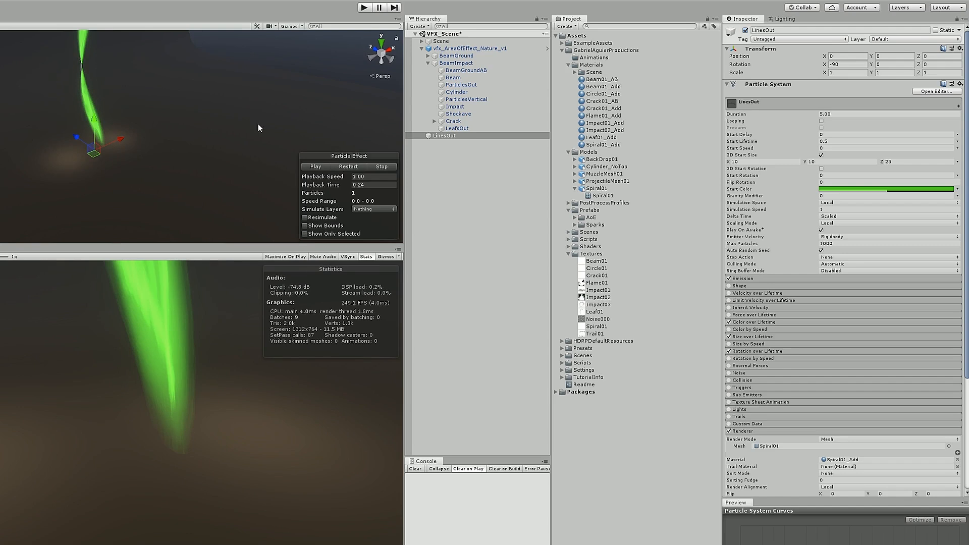
pyautogui.moveTo(233, 115); pyautogui.dragTo(231, 146, button='middle')
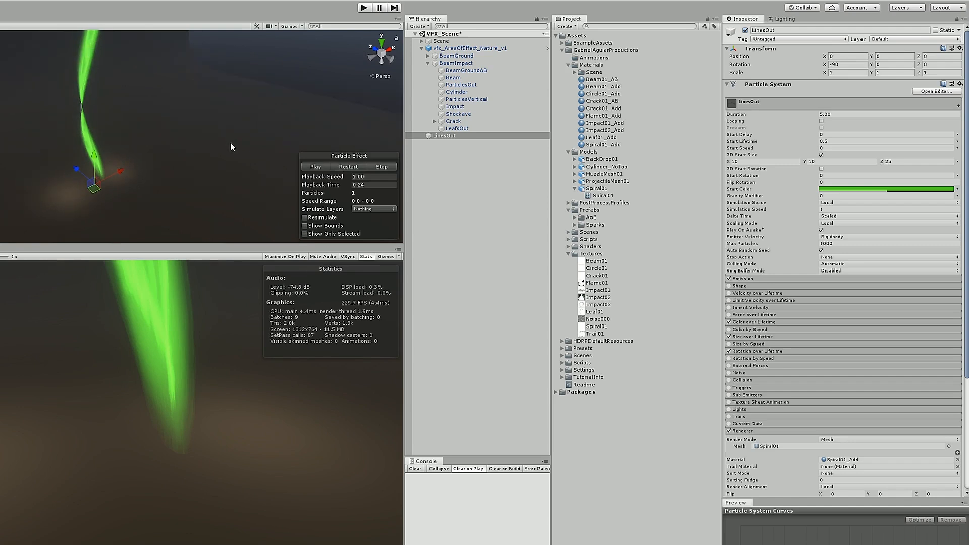
pyautogui.moveTo(231, 143); pyautogui.dragTo(196, 119, button='right')
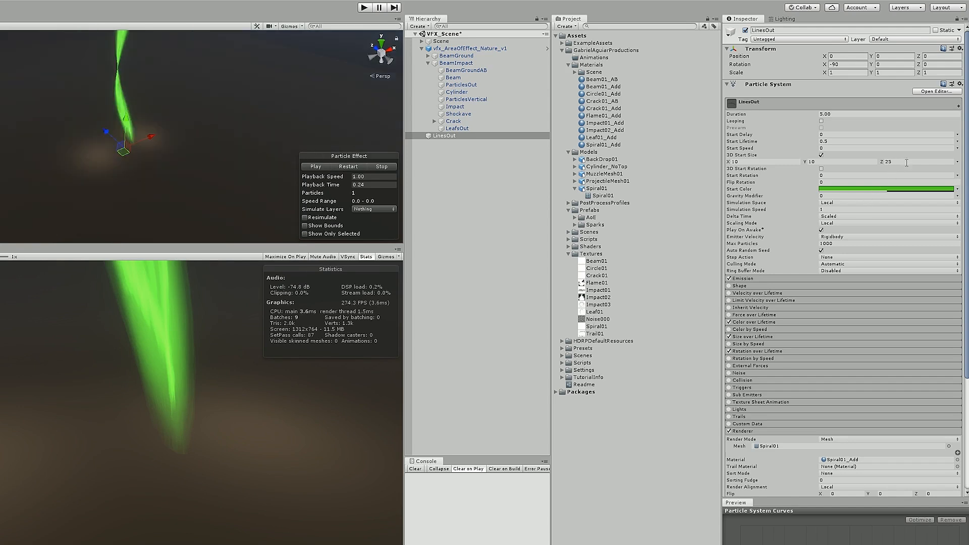
# Set the Z start size of LinesOut to 2.5 and replay the effect to check the spiral's height.
pyautogui.click(923, 162)
pyautogui.write('2')
pyautogui.click(343, 166)
pyautogui.click(343, 166)
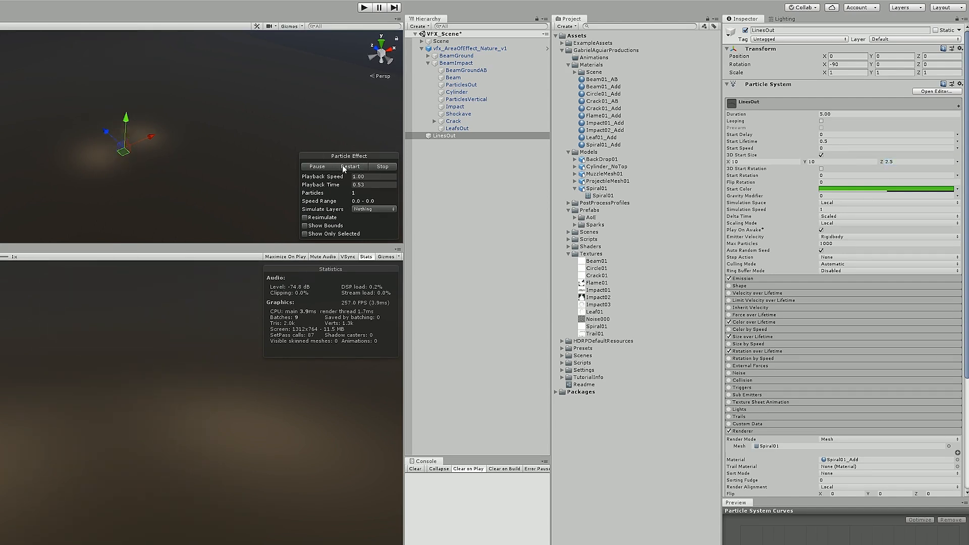
pyautogui.click(343, 166)
pyautogui.click(332, 167)
pyautogui.moveTo(203, 167); pyautogui.dragTo(160, 70, button='right')
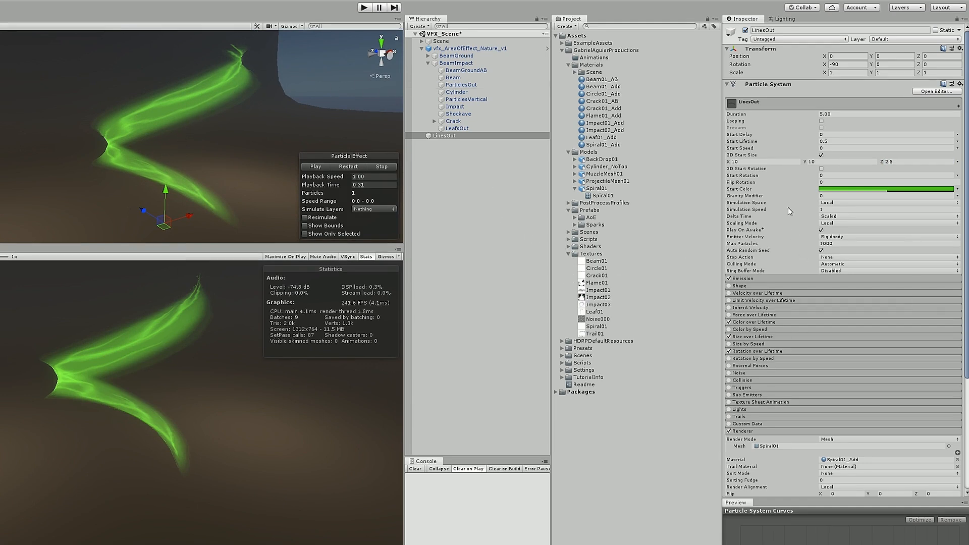
# Set the X and Y start size of LinesOut to 6 and replay the effect.
pyautogui.click(763, 162)
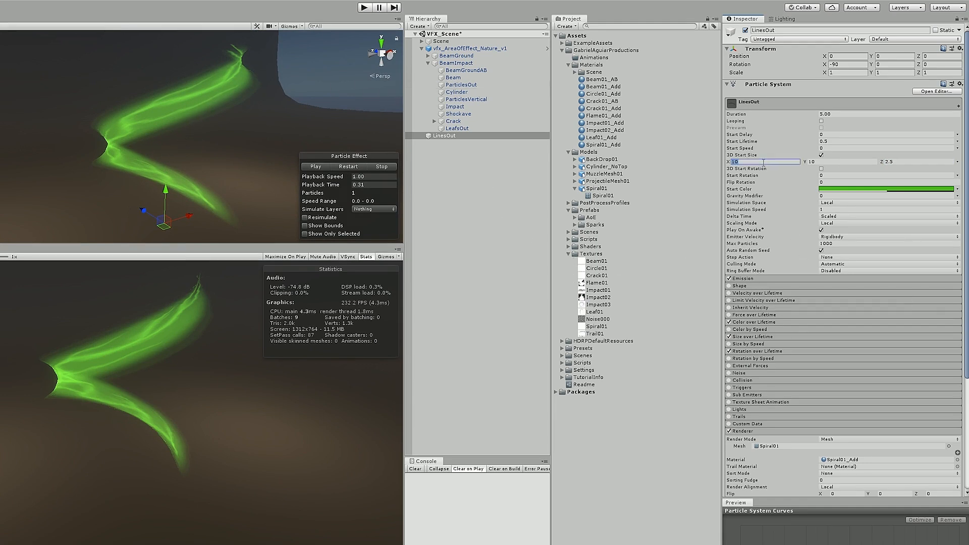
pyautogui.click(820, 163)
pyautogui.write('6')
pyautogui.click(346, 166)
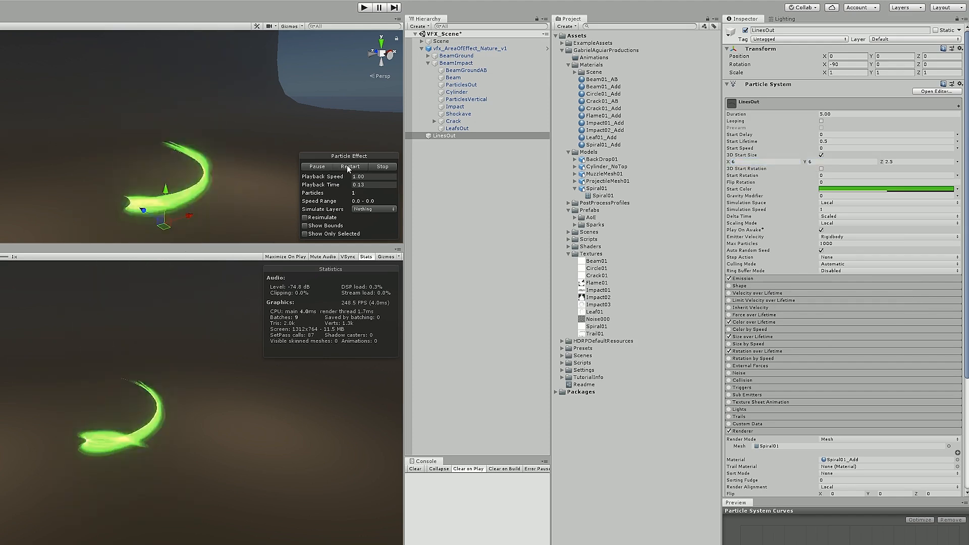
# Duplicate LinesOut, rename the copy LinesOut180, and set its start rotation to 180.
pyautogui.click(440, 137)
pyautogui.hotkey('ctrl', 'd')
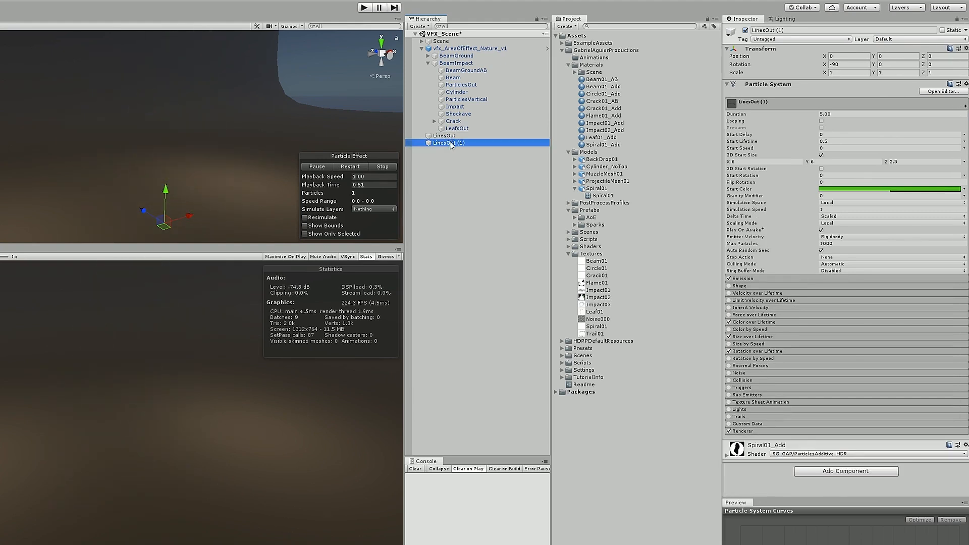
pyautogui.moveTo(467, 145); pyautogui.dragTo(456, 145)
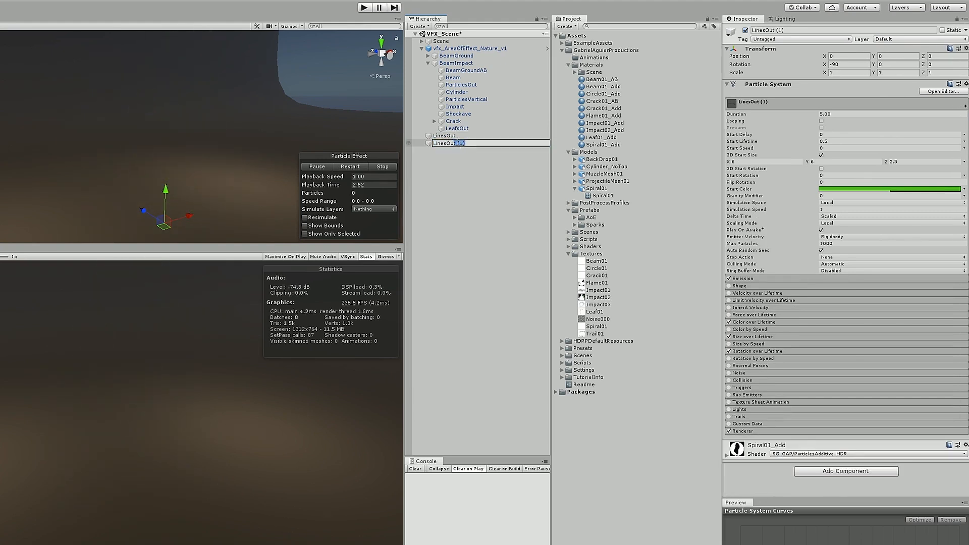
pyautogui.press('Return')
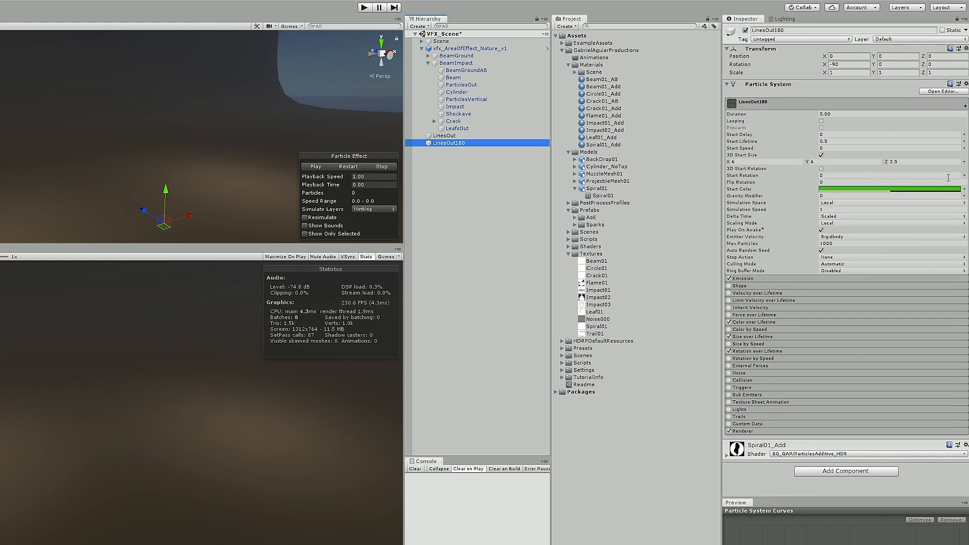
pyautogui.click(948, 177)
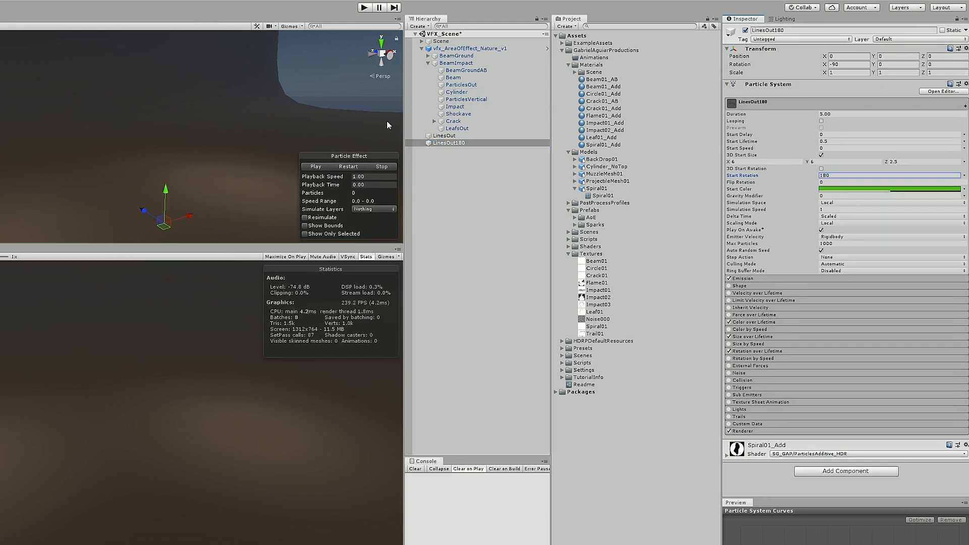
# Replay LinesOut and LinesOut180 together several times to examine how the two spirals intertwine.
pyautogui.keyDown('shift'); pyautogui.click(435, 136); pyautogui.keyUp('shift')
pyautogui.click(384, 167)
pyautogui.click(359, 165)
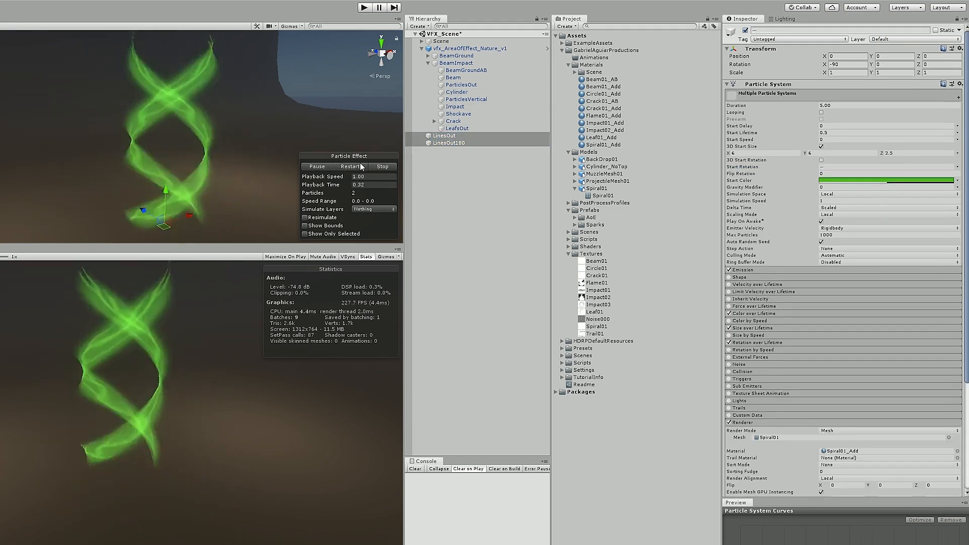
pyautogui.click(360, 166)
pyautogui.click(361, 166)
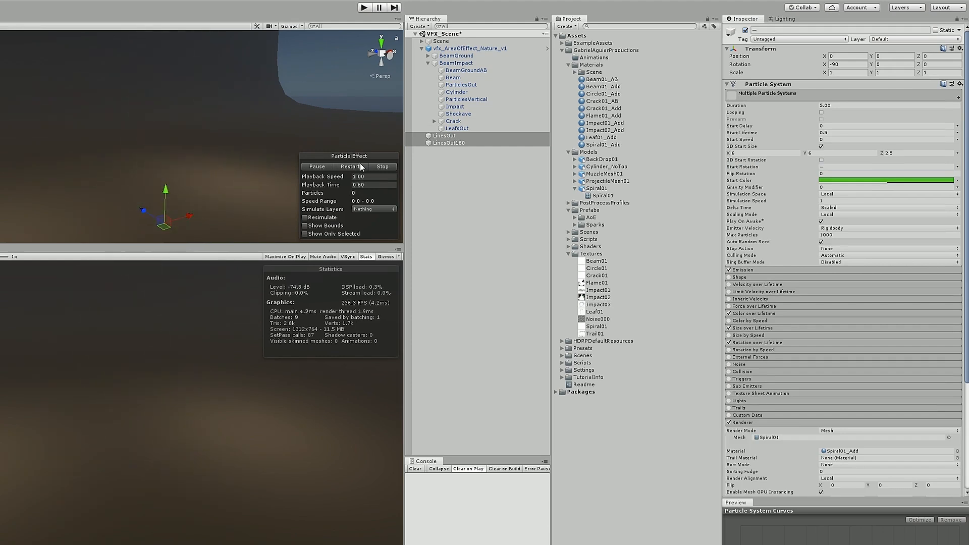
pyautogui.click(360, 165)
pyautogui.click(360, 166)
pyautogui.click(361, 166)
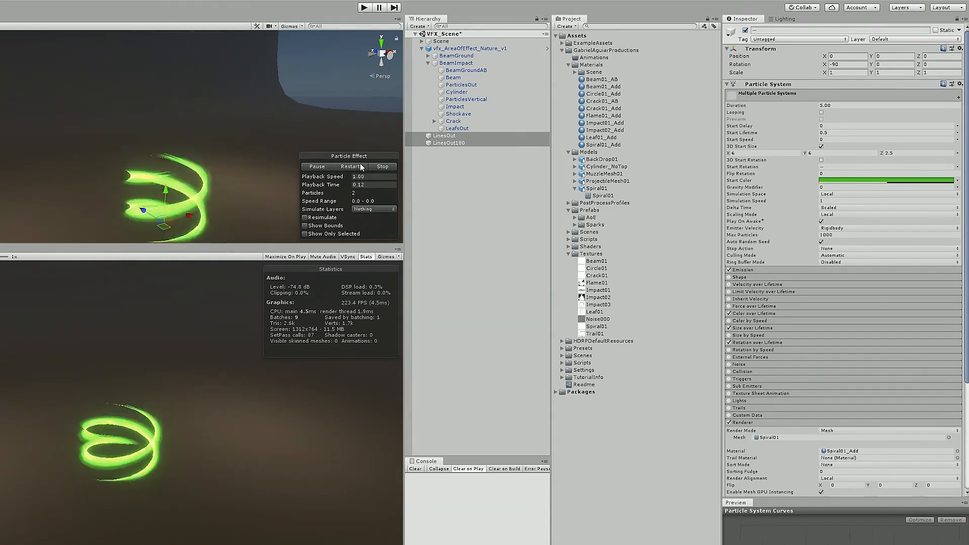
pyautogui.click(361, 166)
pyautogui.click(360, 166)
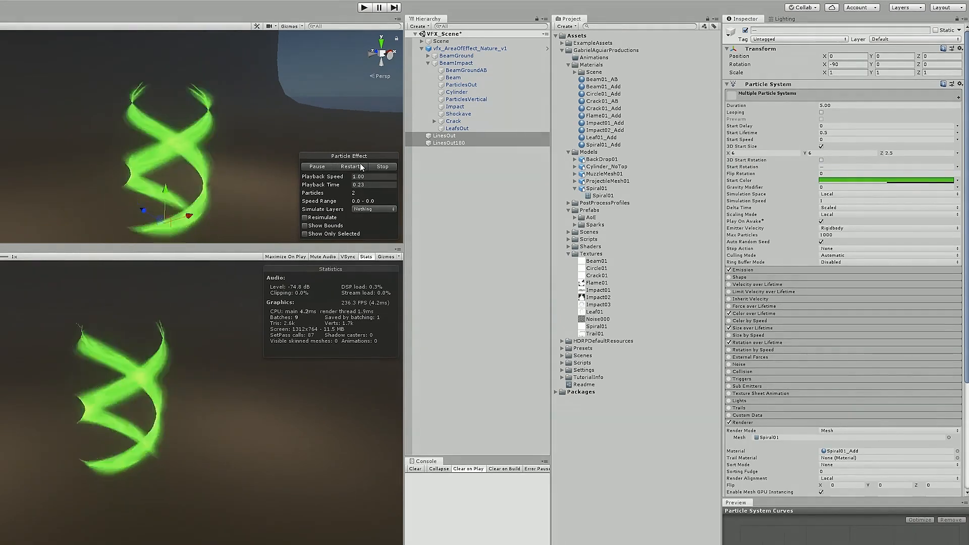
pyautogui.click(360, 166)
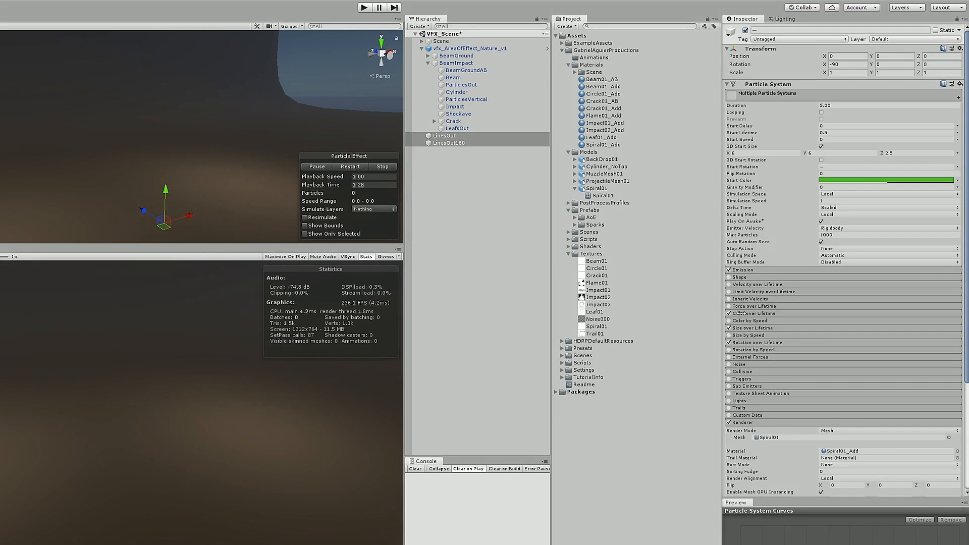
# Make the angular velocity of LinesOut and LinesOut180 random between 540 and 720 and replay the spirals.
pyautogui.click(755, 343)
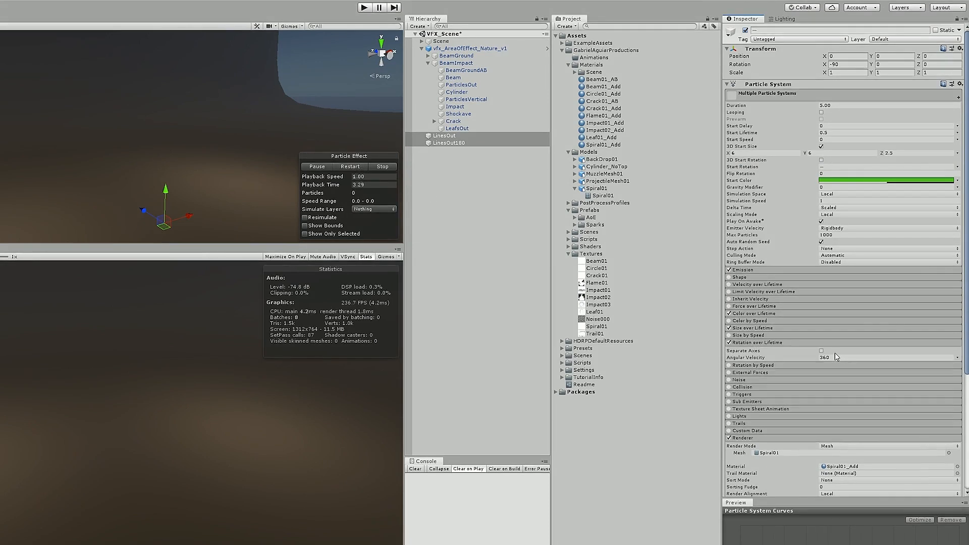
pyautogui.click(960, 359)
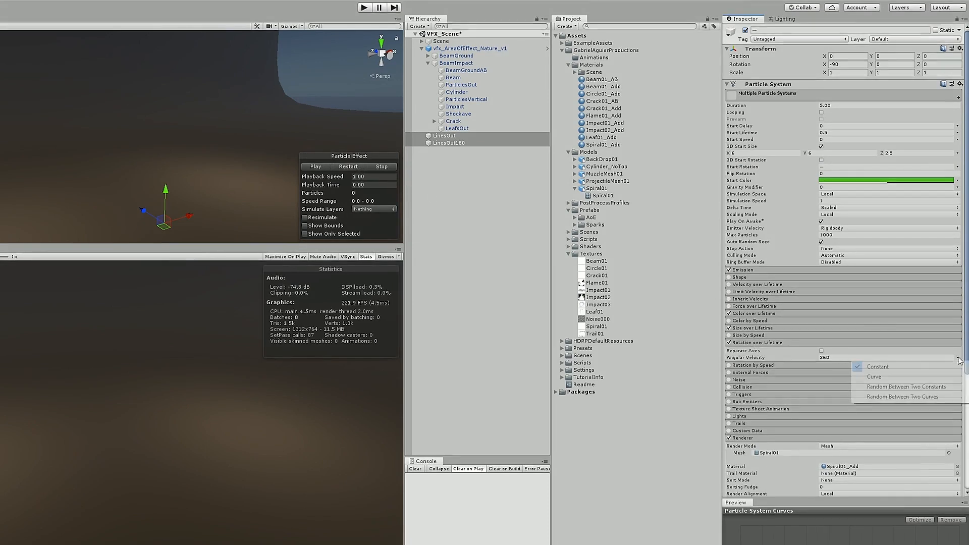
pyautogui.click(903, 385)
pyautogui.click(915, 357)
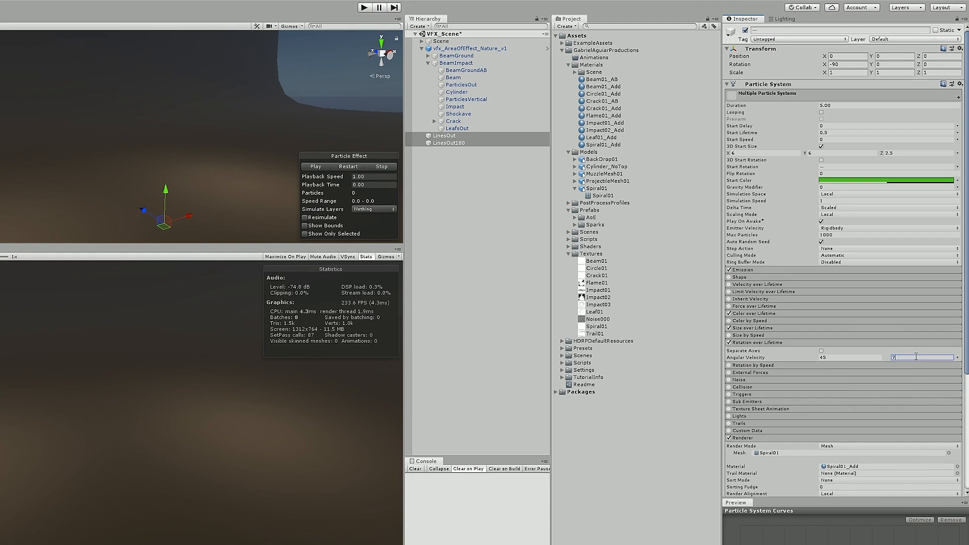
pyautogui.click(847, 356)
pyautogui.write('540')
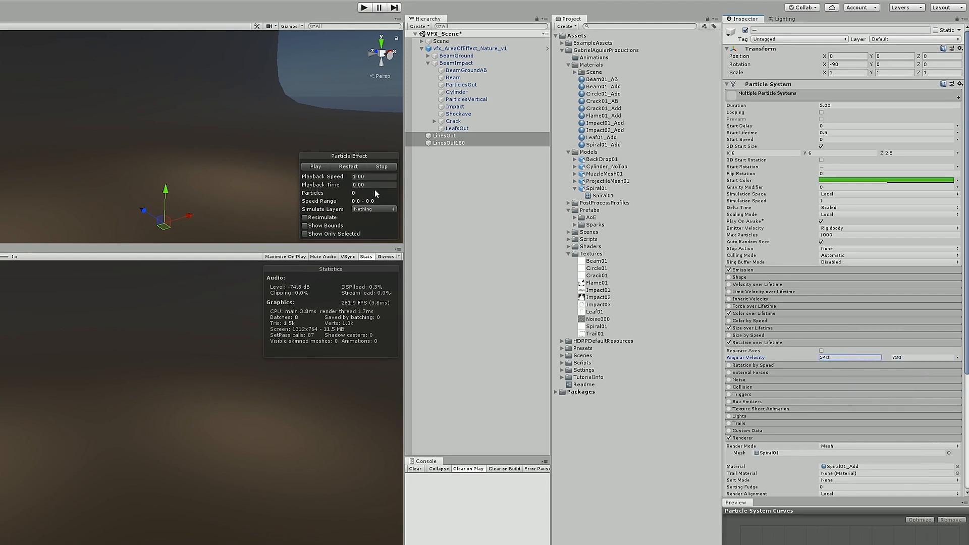
pyautogui.click(356, 168)
pyautogui.click(356, 168)
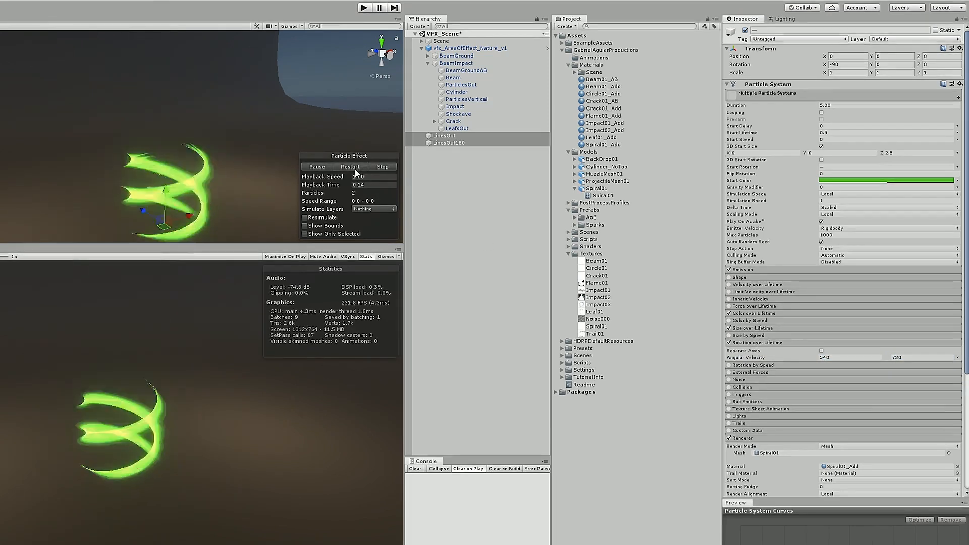
pyautogui.click(355, 173)
pyautogui.click(356, 172)
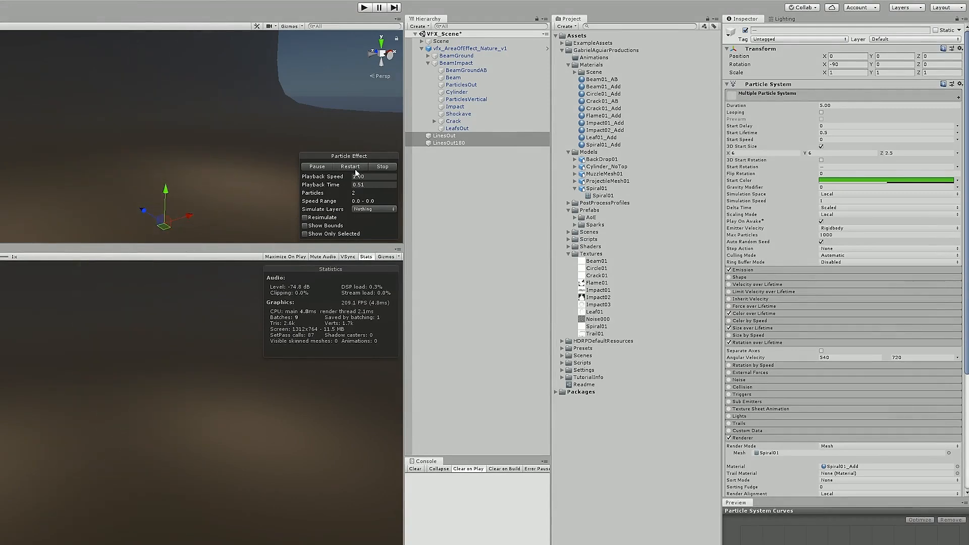
# Parent LinesOut and LinesOut180 under BeamImpact and set their start delay to 1.2.
pyautogui.moveTo(437, 136); pyautogui.dragTo(465, 66)
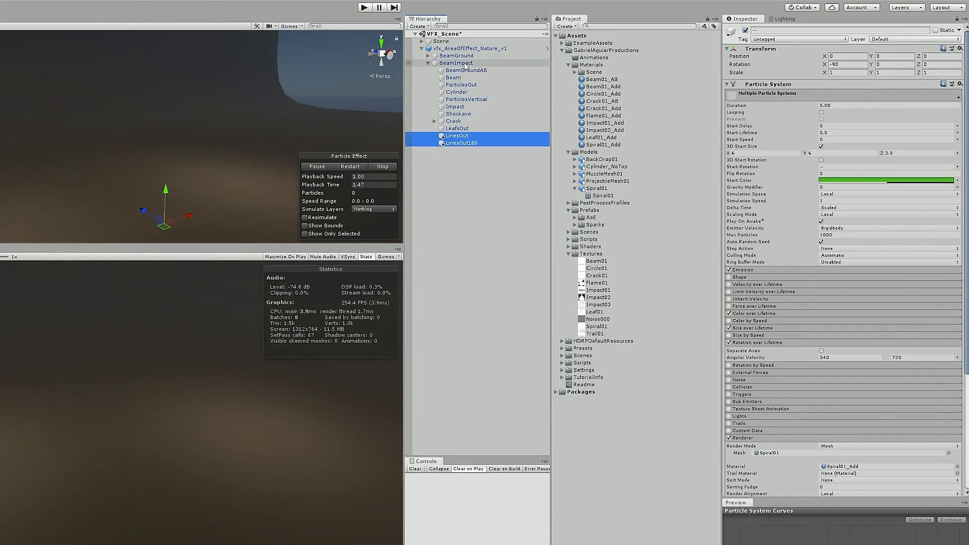
pyautogui.click(837, 125)
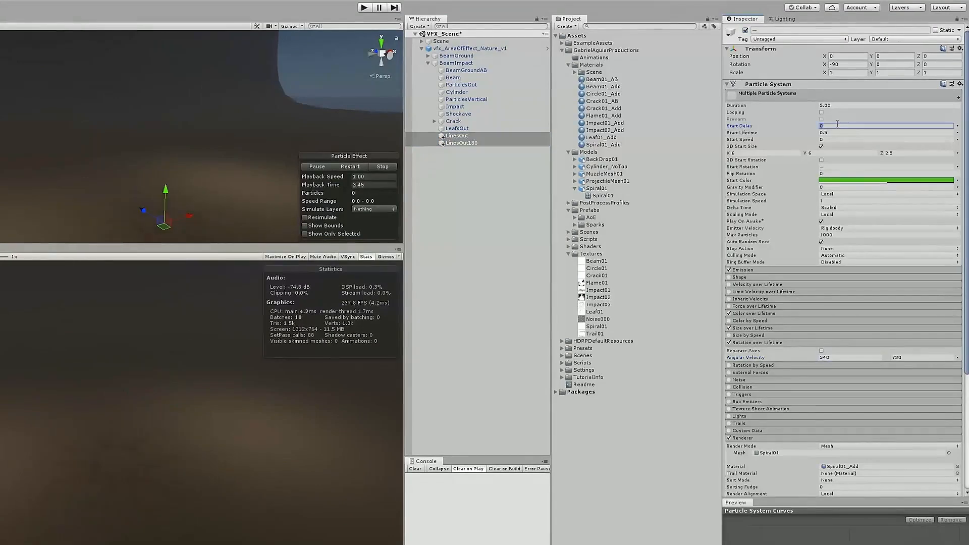
# Replay BeamGround and BeamImpact together several times to check the timing of the spirals within the full effect.
pyautogui.click(462, 62)
pyautogui.keyDown('ctrl'); pyautogui.click(460, 56); pyautogui.keyUp('ctrl')
pyautogui.click(375, 167)
pyautogui.click(348, 166)
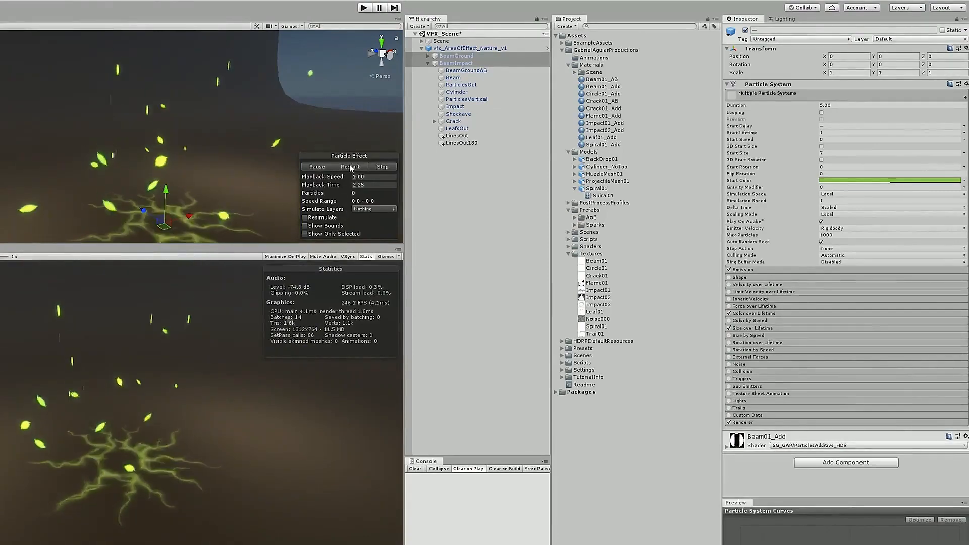
pyautogui.click(349, 167)
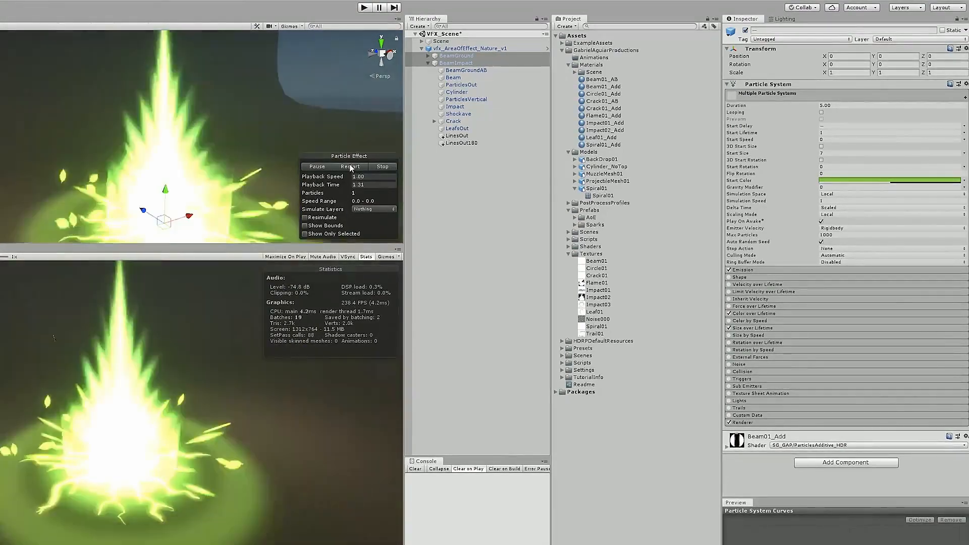
pyautogui.click(350, 167)
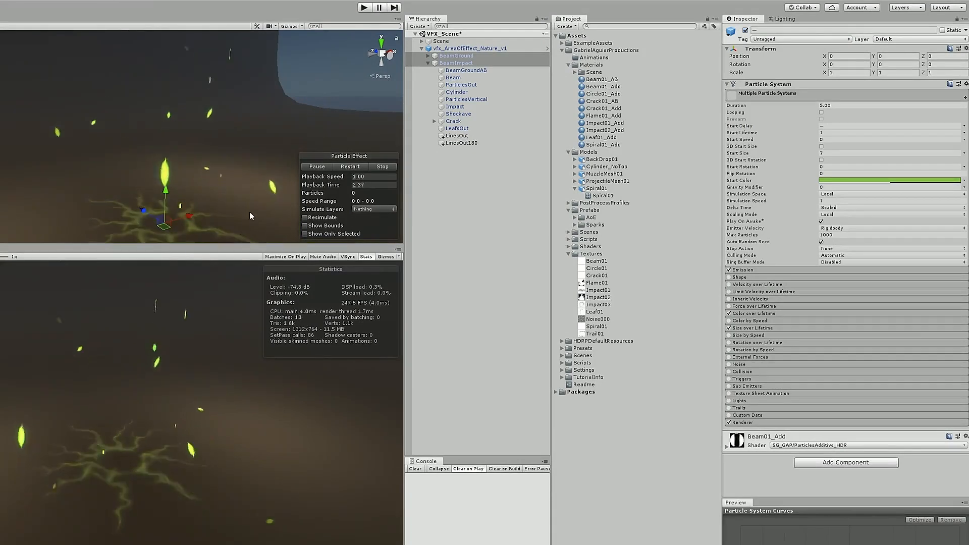
pyautogui.moveTo(237, 247); pyautogui.dragTo(237, 247)
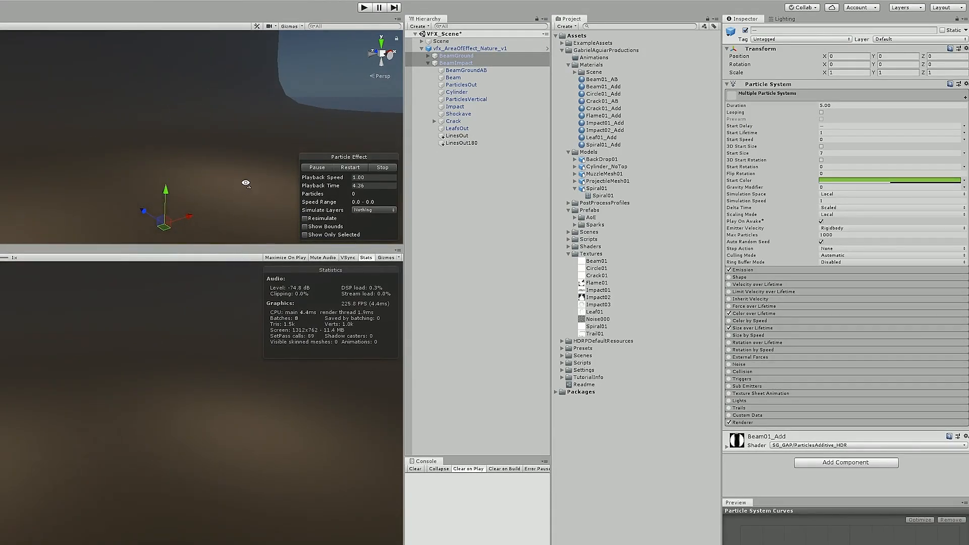
pyautogui.keyDown('alt'); pyautogui.moveTo(246, 183); pyautogui.dragTo(242, 183); pyautogui.keyUp('alt')
pyautogui.click(351, 167)
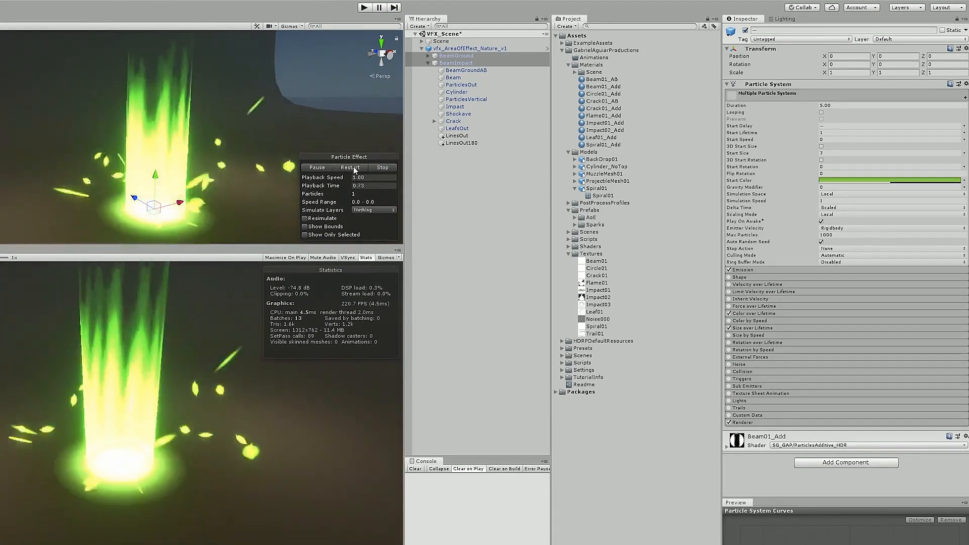
# Make the start lifetime of LinesOut and LinesOut180 random between 0.6 and 0.7.
pyautogui.click(458, 136)
pyautogui.keyDown('shift'); pyautogui.click(461, 143); pyautogui.keyUp('shift')
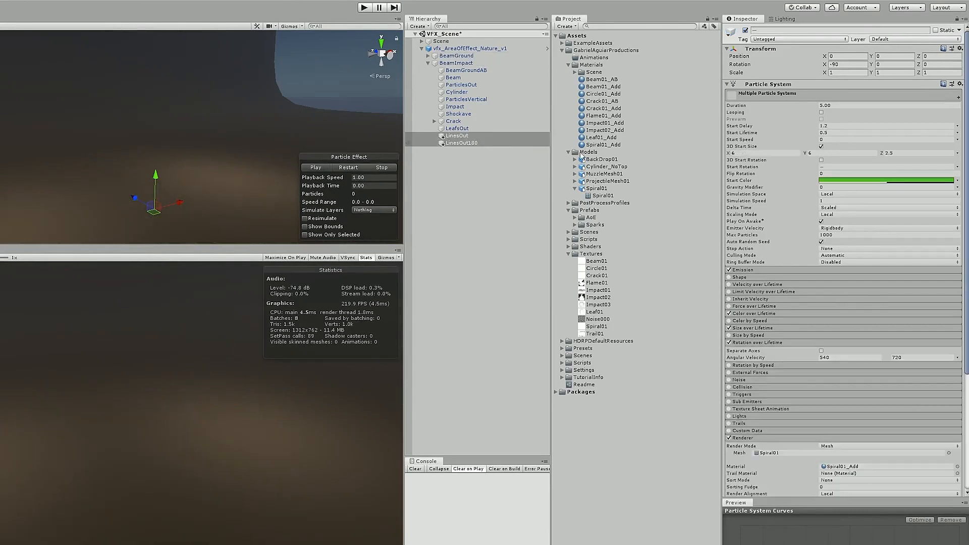
pyautogui.click(956, 133)
pyautogui.click(865, 152)
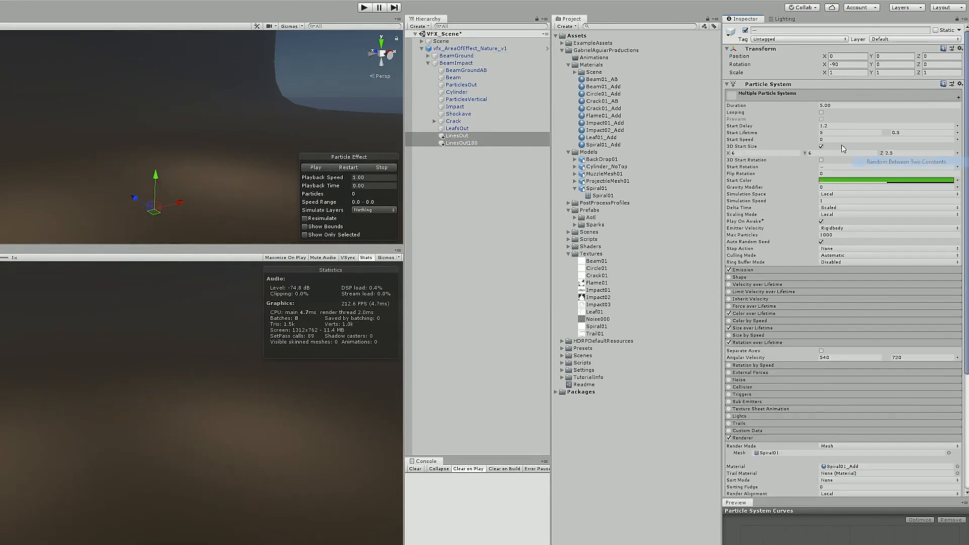
pyautogui.click(839, 133)
pyautogui.click(899, 132)
pyautogui.write('0.7')
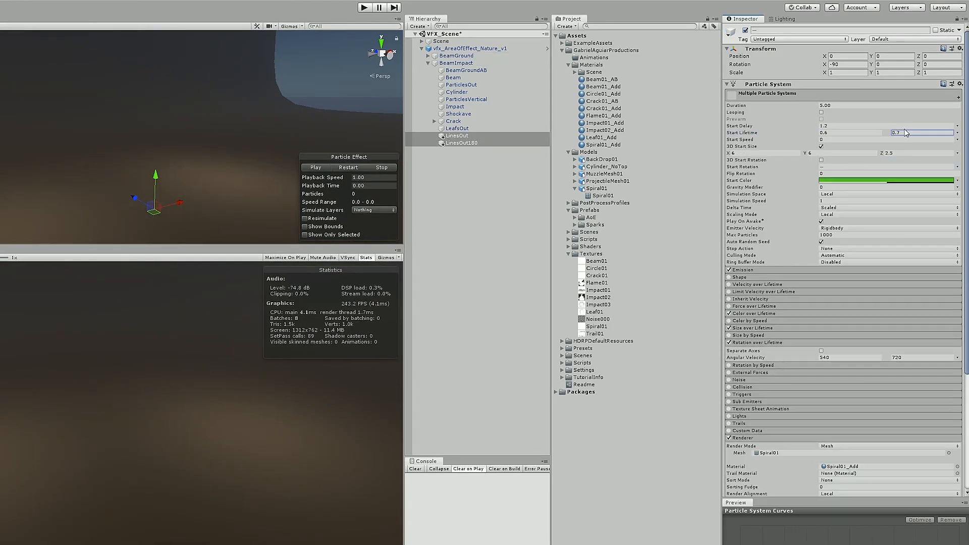
# Randomize the 3D start size of both spirals between X 8, Y 8, Z 2.25 and X 6, Y 6, Z 2.75.
pyautogui.click(954, 153)
pyautogui.click(870, 174)
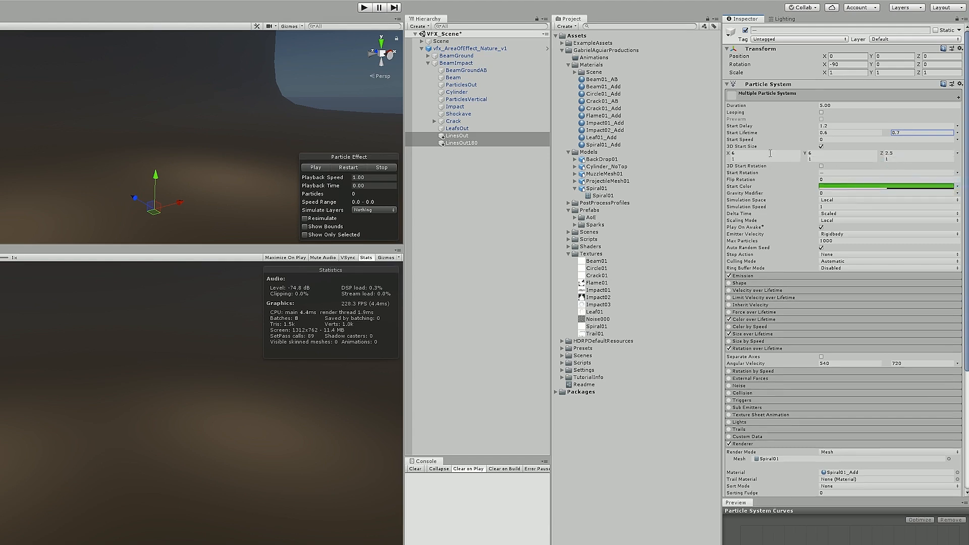
pyautogui.click(771, 152)
pyautogui.write('8')
pyautogui.click(822, 153)
pyautogui.write('8')
pyautogui.click(788, 160)
pyautogui.write('6')
pyautogui.click(828, 159)
pyautogui.click(904, 153)
pyautogui.write('2.25')
pyautogui.click(897, 159)
# Replay the complete nature area-of-effect repeatedly to examine the spirals together with the beam, cracks, leaves and impact.
pyautogui.click(350, 167)
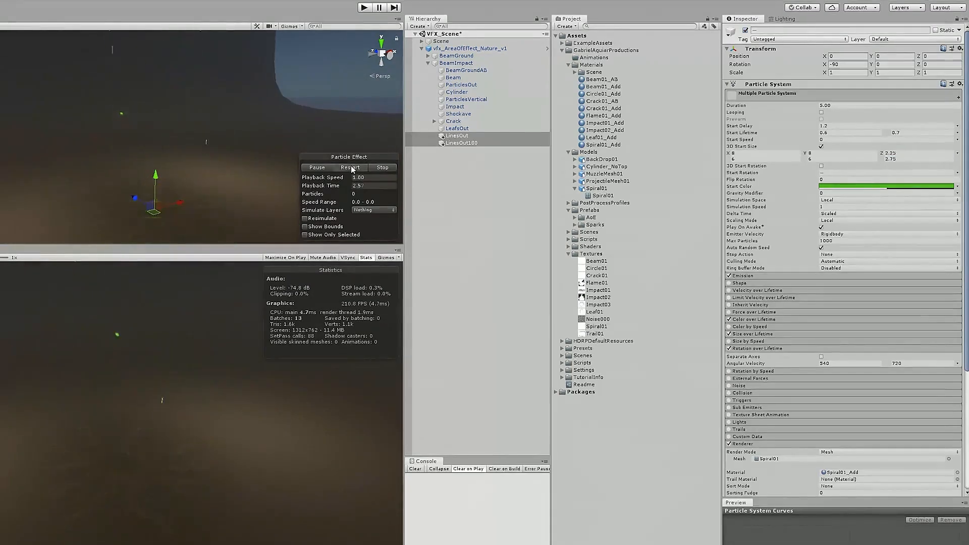
pyautogui.click(351, 167)
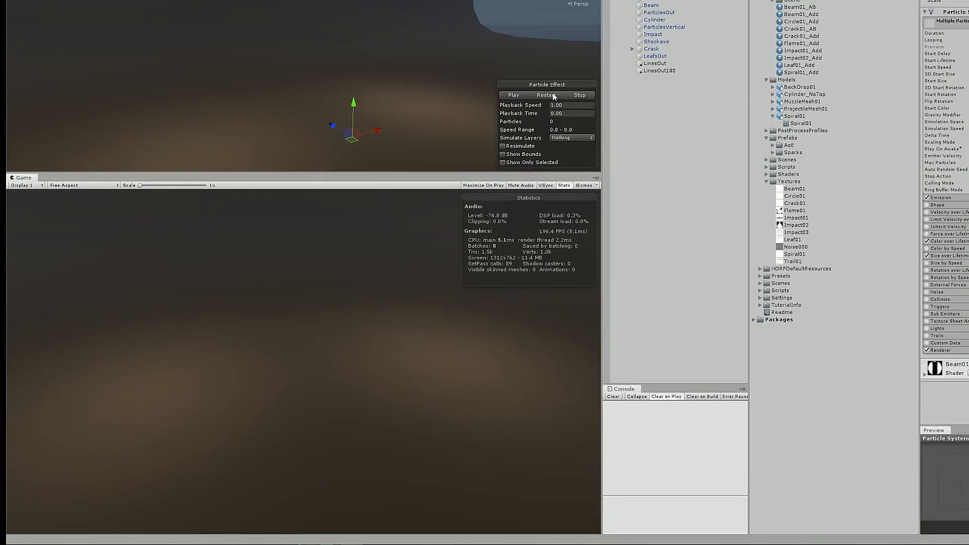
pyautogui.click(552, 95)
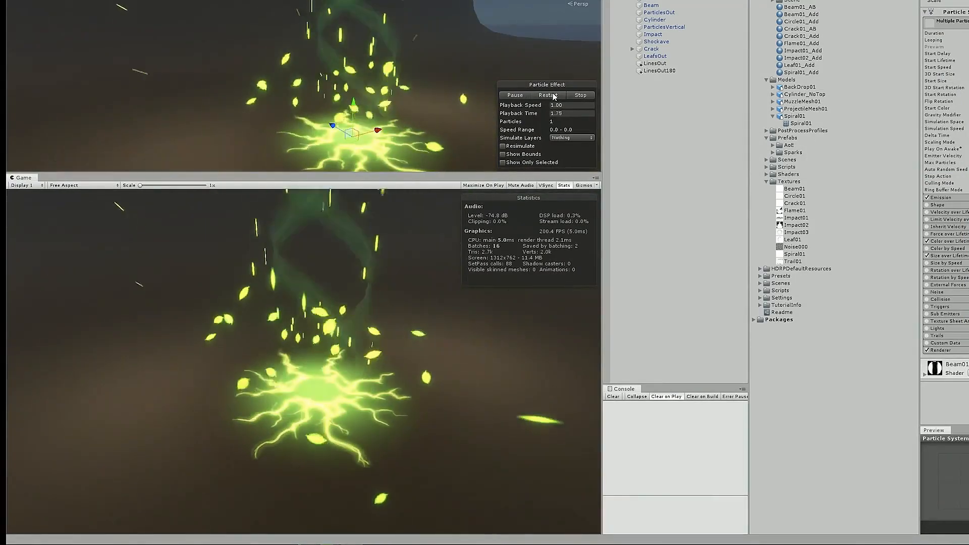
pyautogui.click(553, 95)
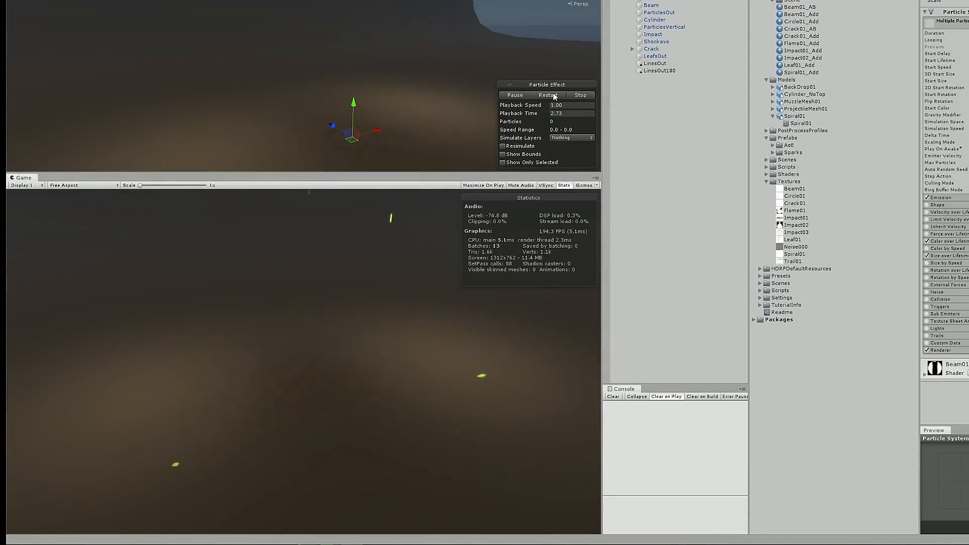
pyautogui.click(552, 95)
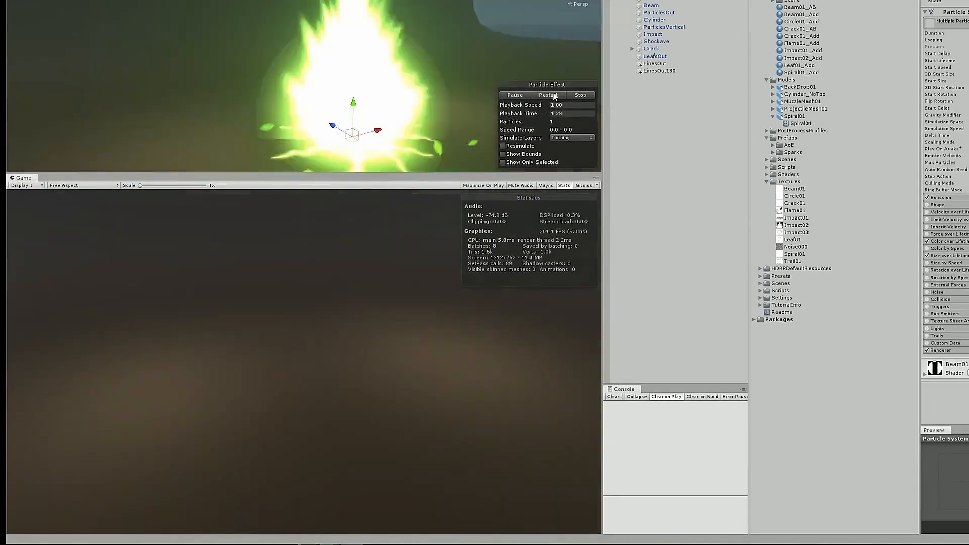
pyautogui.click(553, 95)
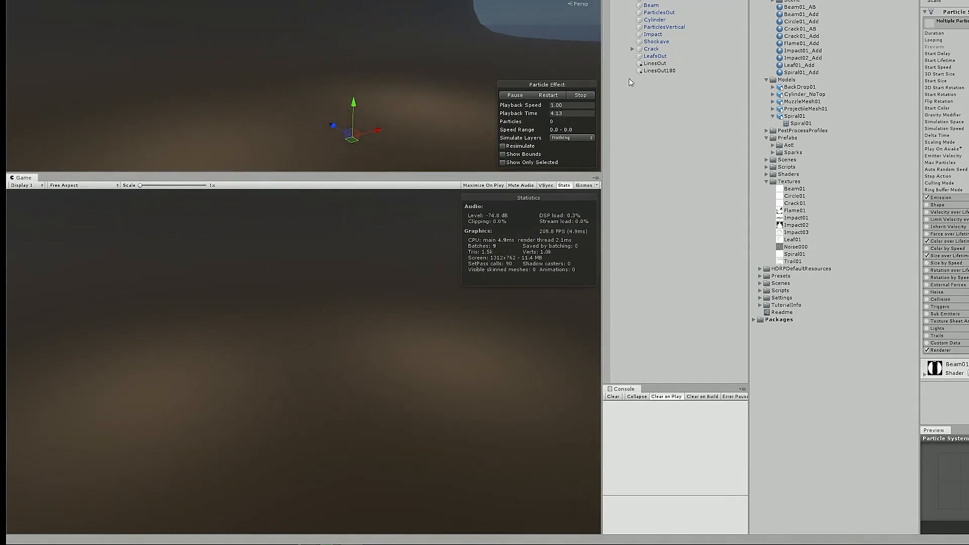
pyautogui.click(550, 95)
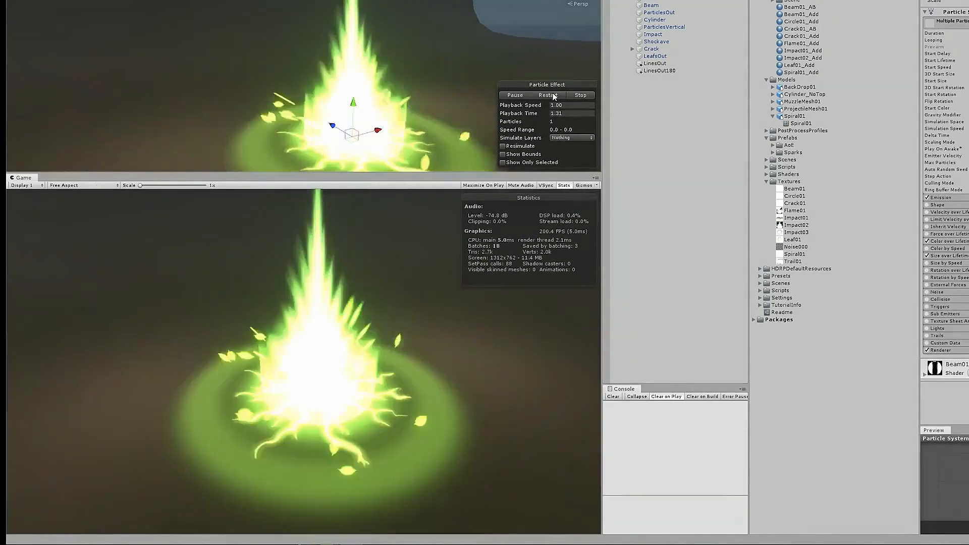
pyautogui.click(550, 96)
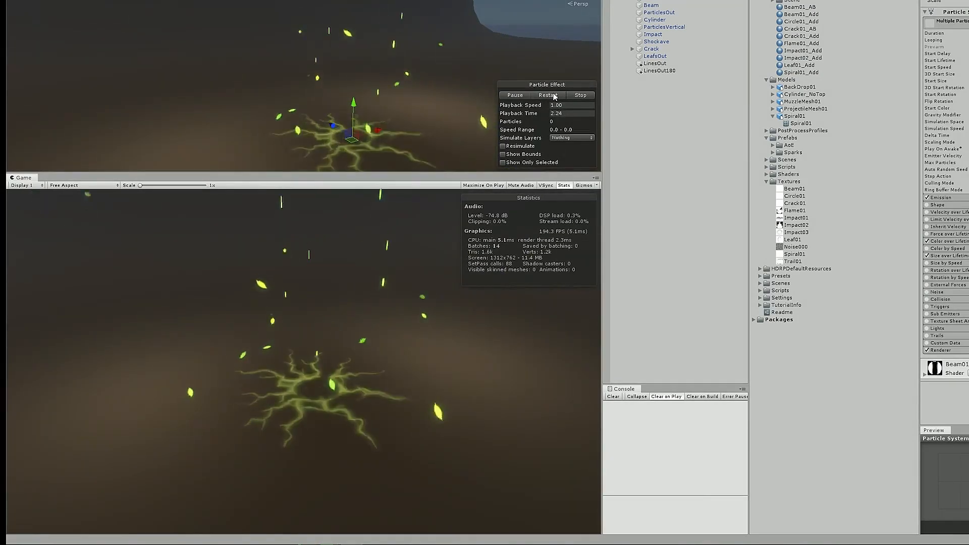
pyautogui.click(550, 95)
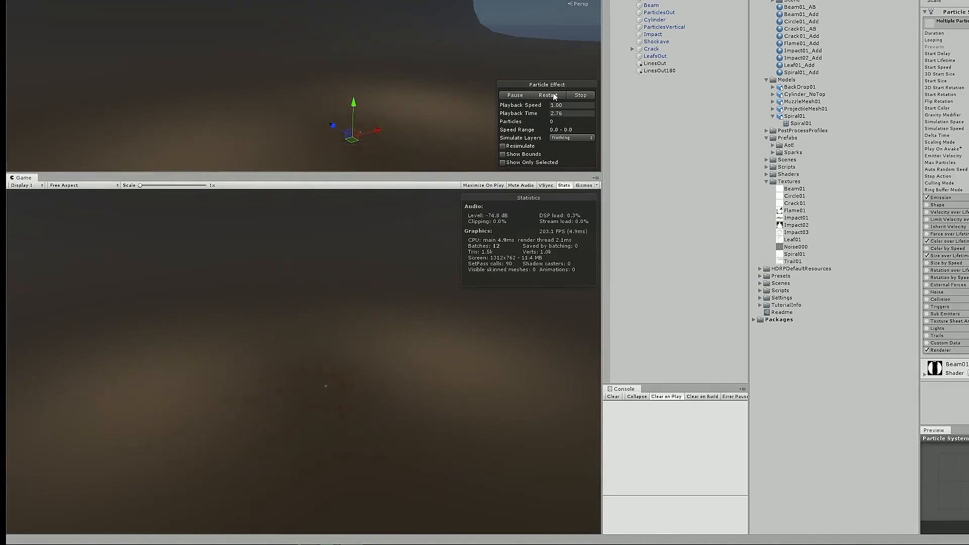
pyautogui.click(553, 95)
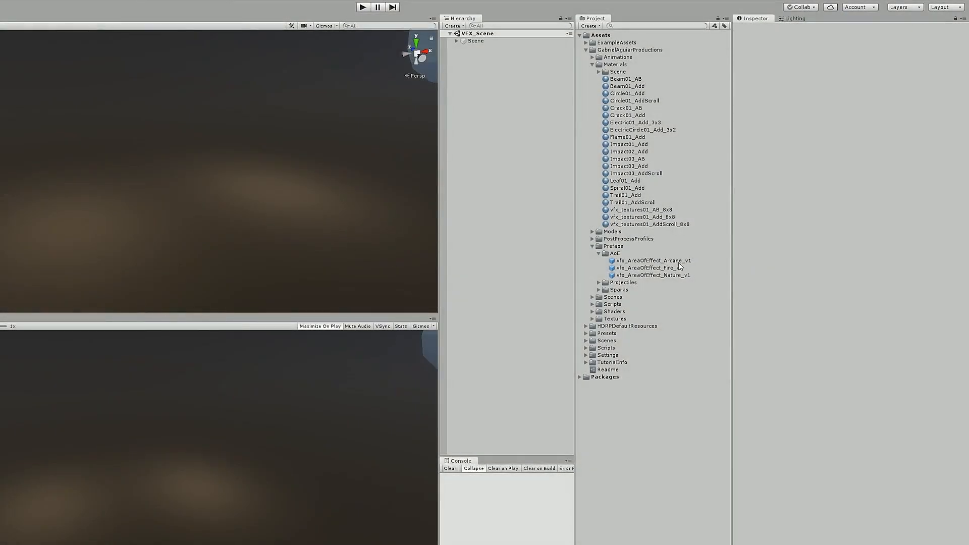
# Add the vfx_AreaOfEffect_Arcane_v1 prefab to the scene and rename the instance vfx_AreaOfEffect_Arcane_v2.
pyautogui.moveTo(679, 261); pyautogui.dragTo(475, 51)
pyautogui.click(543, 49)
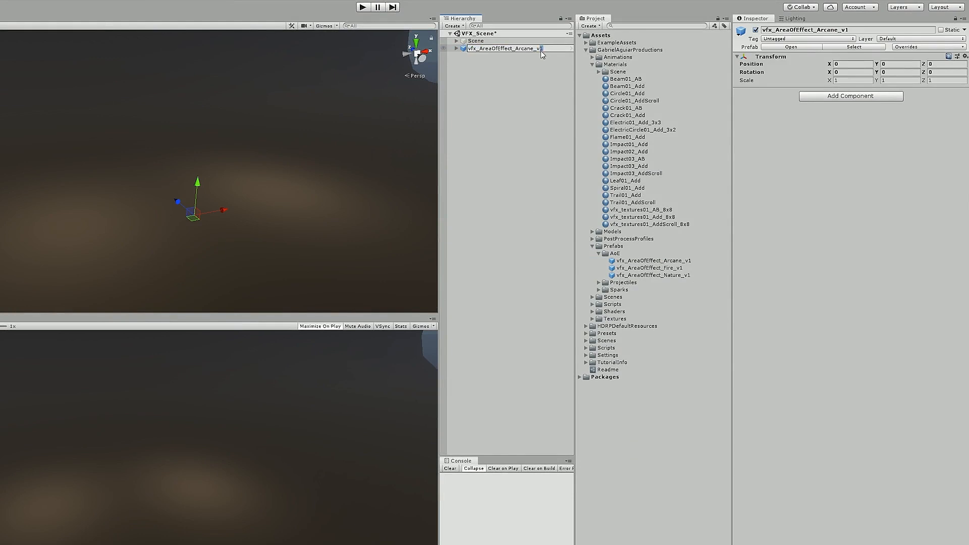
pyautogui.write('2')
pyautogui.press('Return')
# Save vfx_AreaOfEffect_Arcane_v2 as a new original prefab in the AoE folder.
pyautogui.moveTo(518, 53); pyautogui.dragTo(600, 197)
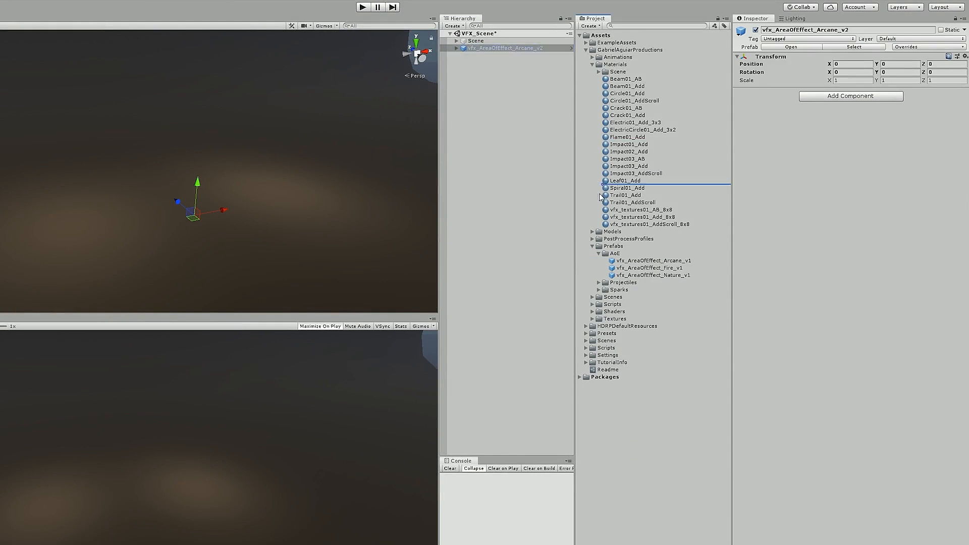
pyautogui.moveTo(613, 254); pyautogui.dragTo(615, 256)
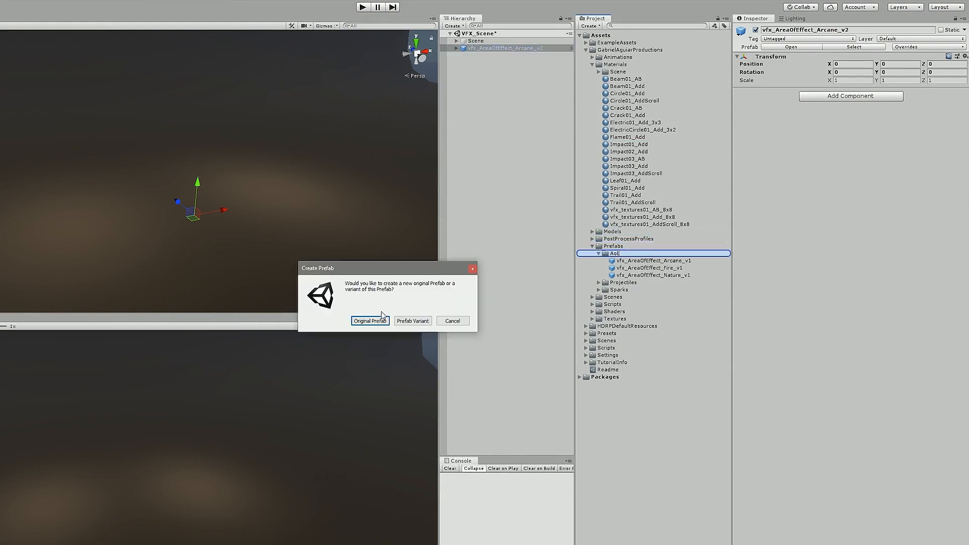
pyautogui.click(382, 319)
pyautogui.click(667, 269)
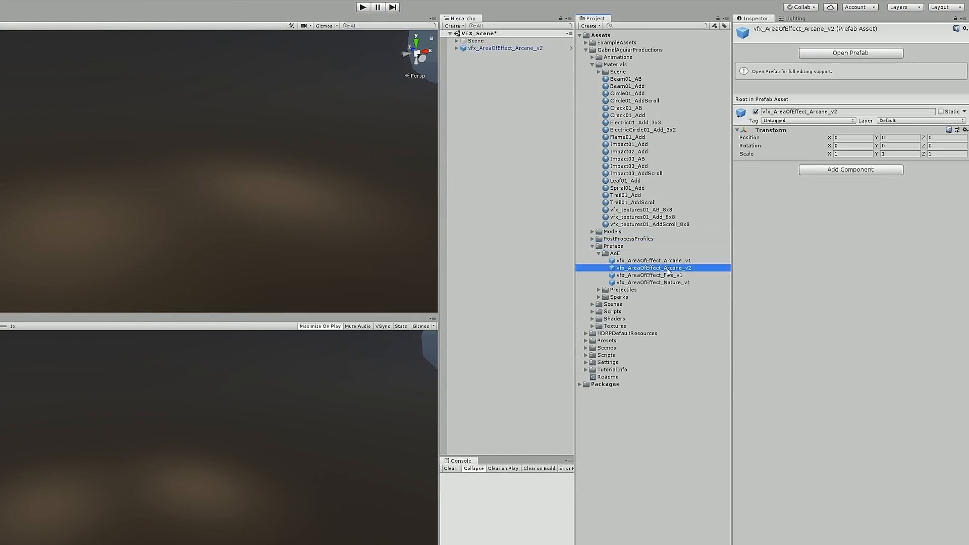
# Expand vfx_AreaOfEffect_Arcane_v2 down to BeamGround's children and replay the BeamGround effect.
pyautogui.click(464, 49)
pyautogui.click(463, 56)
pyautogui.click(472, 56)
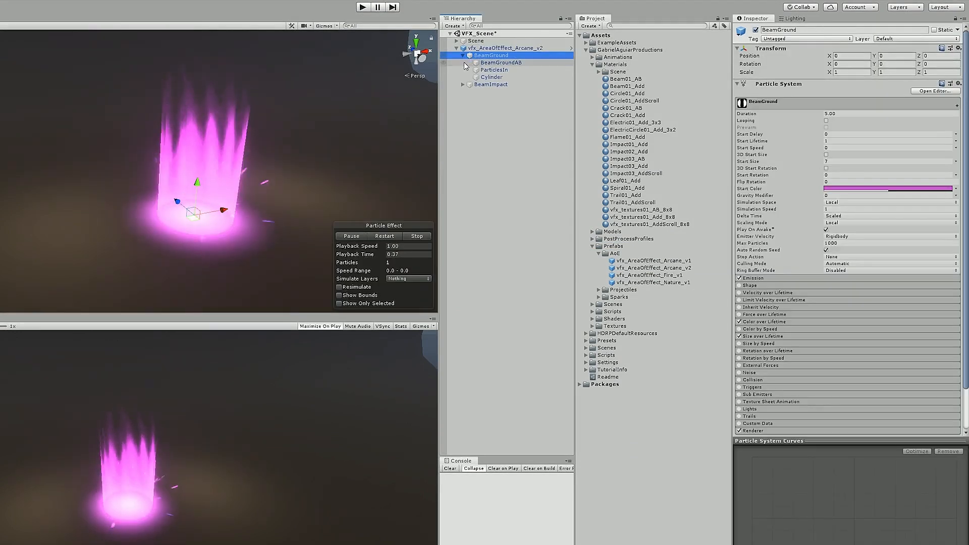
pyautogui.moveTo(300, 171); pyautogui.dragTo(229, 175, button='middle')
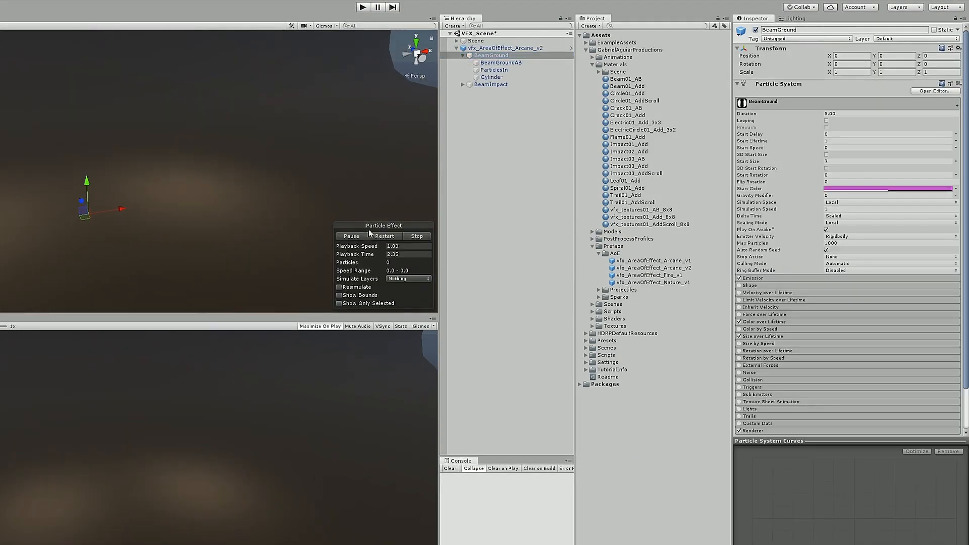
pyautogui.click(385, 236)
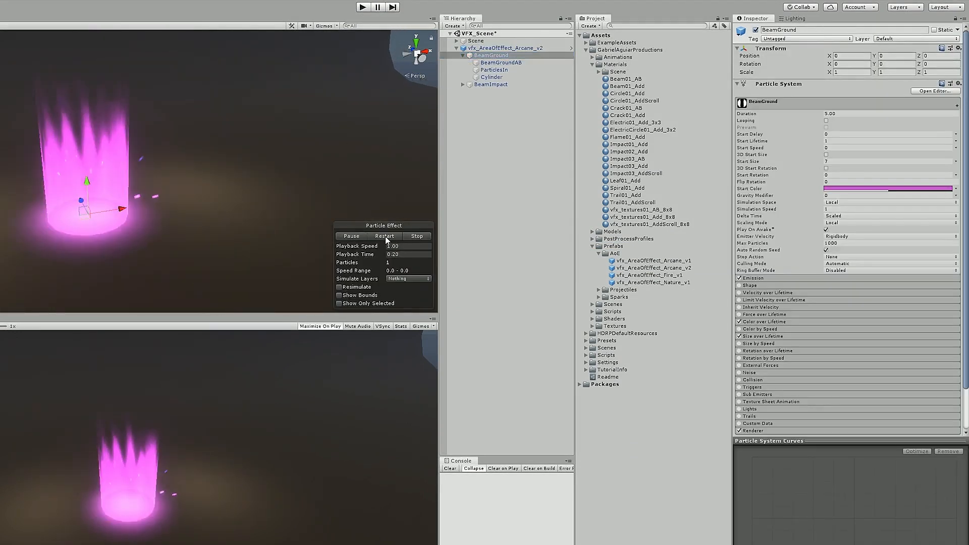
# Make ParticlesIn's emission rate over time a rising, levelling curve with a maximum of 115 and replay the effect.
pyautogui.click(504, 69)
pyautogui.click(780, 292)
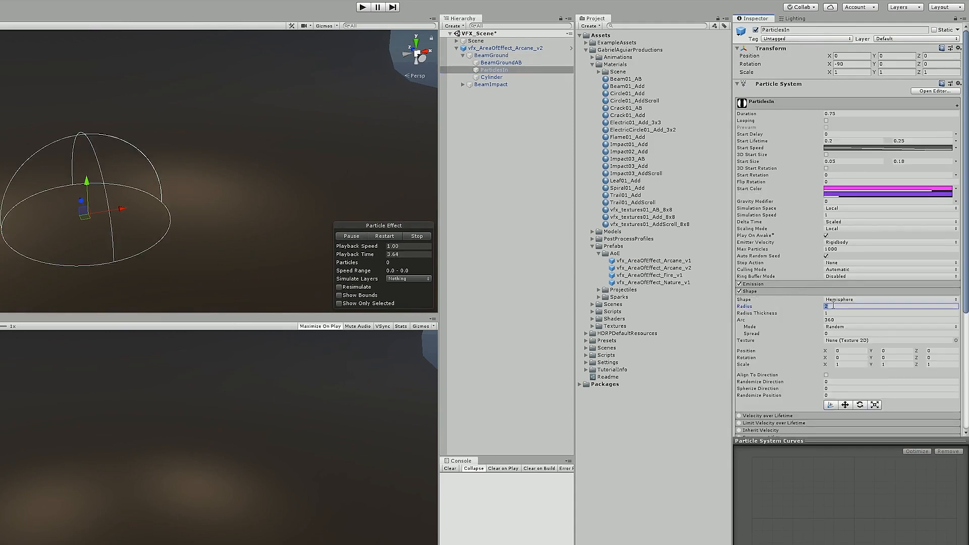
pyautogui.click(803, 291)
pyautogui.click(840, 284)
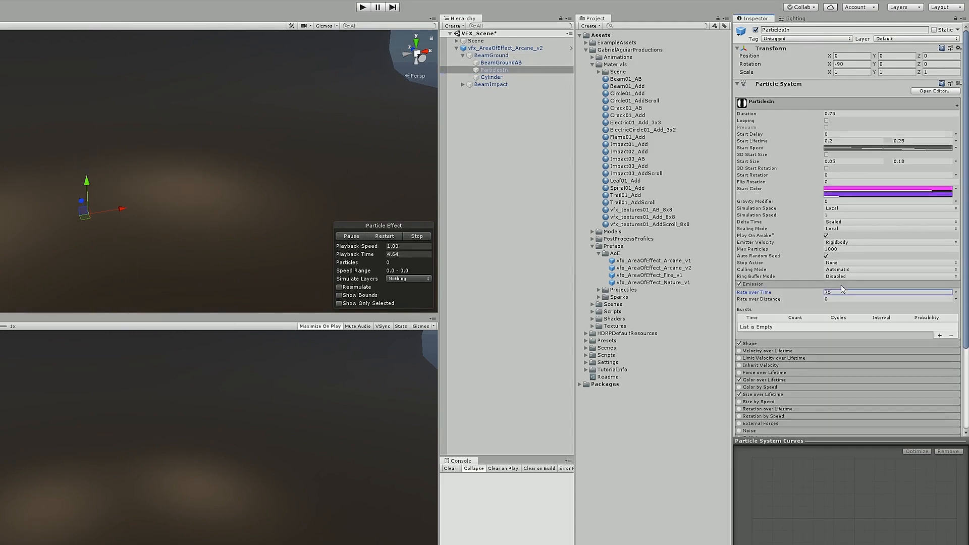
pyautogui.click(957, 292)
pyautogui.click(885, 309)
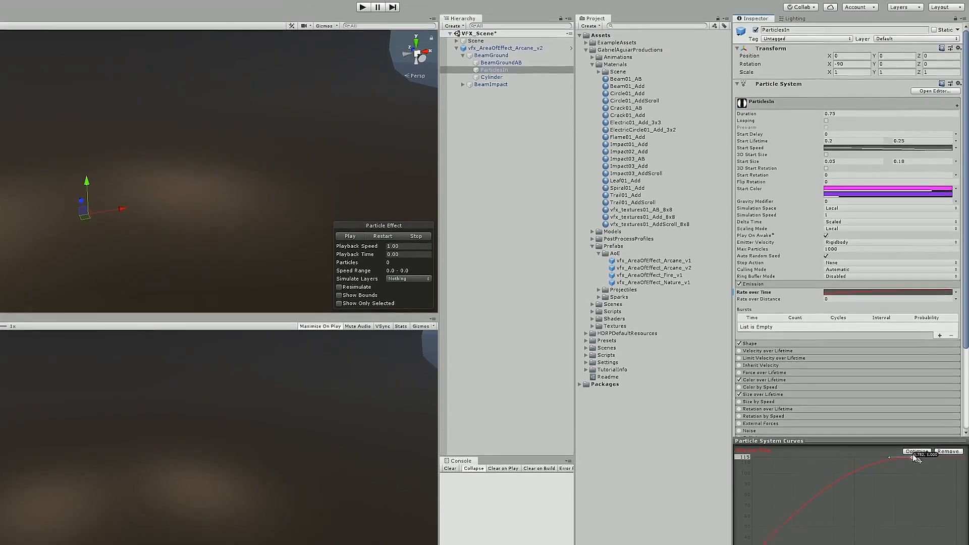
pyautogui.click(375, 236)
# Change the second of ParticlesIn's two random start colors to blue and replay the effect several times.
pyautogui.click(844, 198)
pyautogui.click(380, 241)
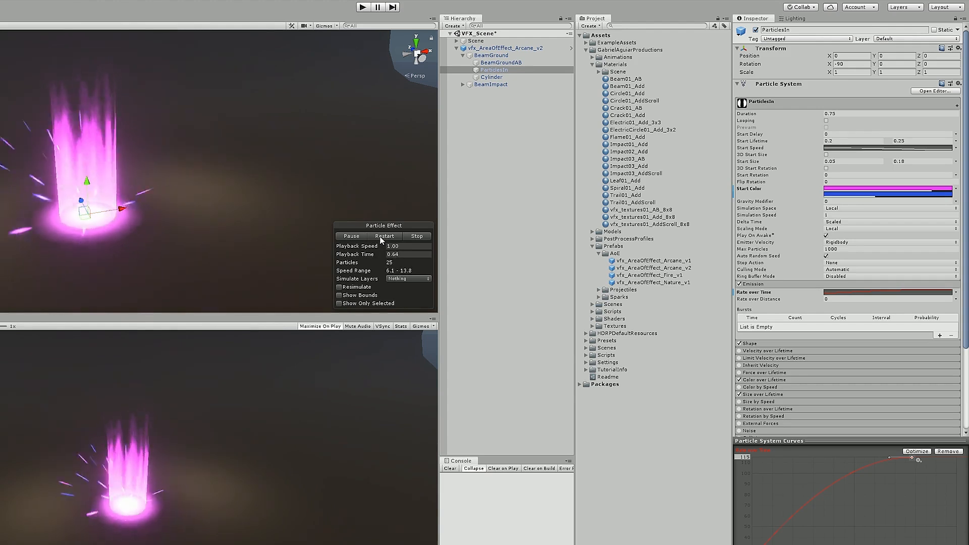
pyautogui.click(380, 240)
pyautogui.click(380, 240)
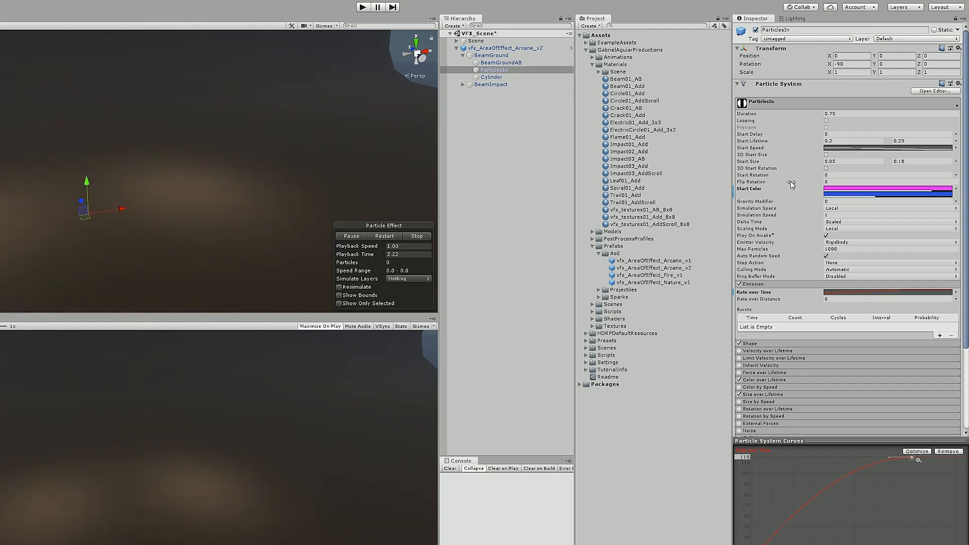
# Locate the Cylinder's Impact01_Add material in the project, duplicate it and rename the copy Impact01_AddScroll.
pyautogui.click(488, 78)
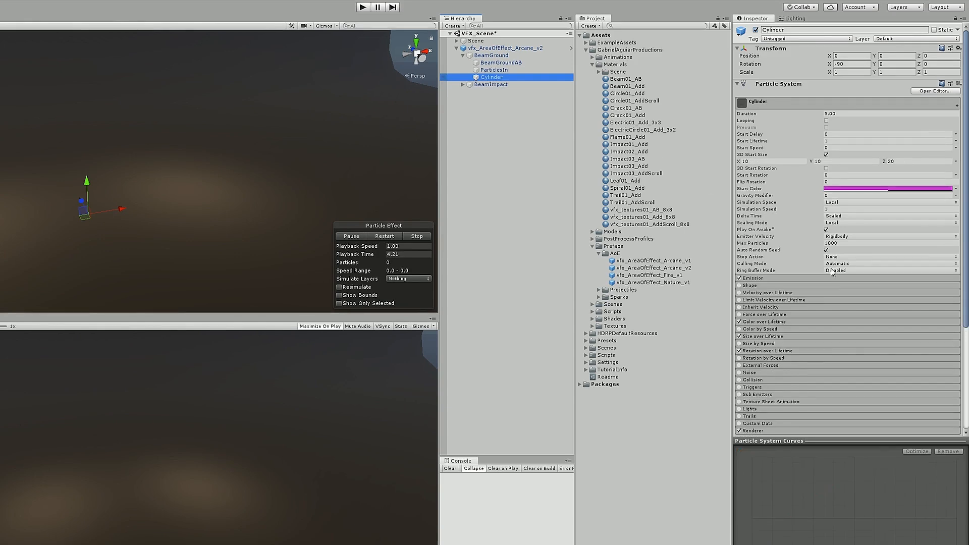
pyautogui.scroll(-5, 834, 270)
pyautogui.click(852, 401)
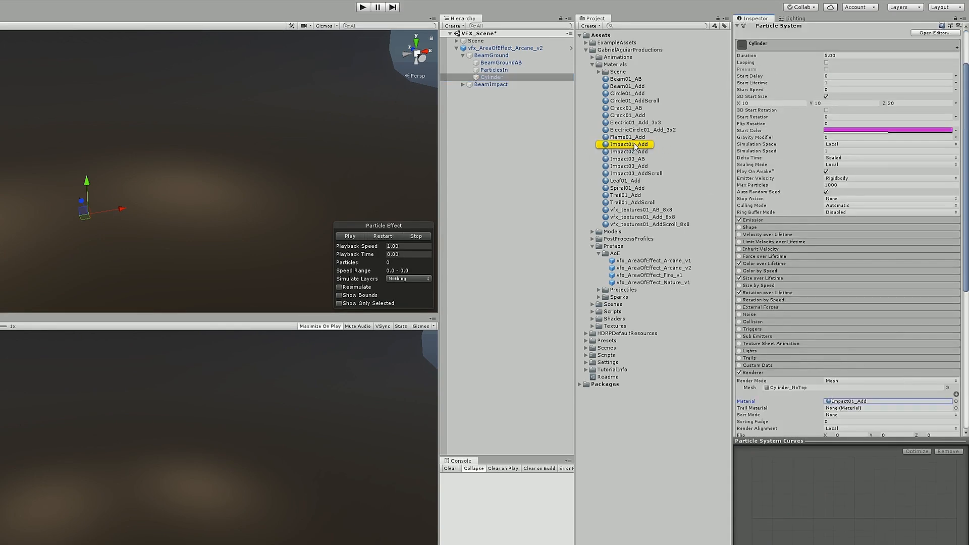
pyautogui.click(636, 145)
pyautogui.hotkey('ctrl', 'd')
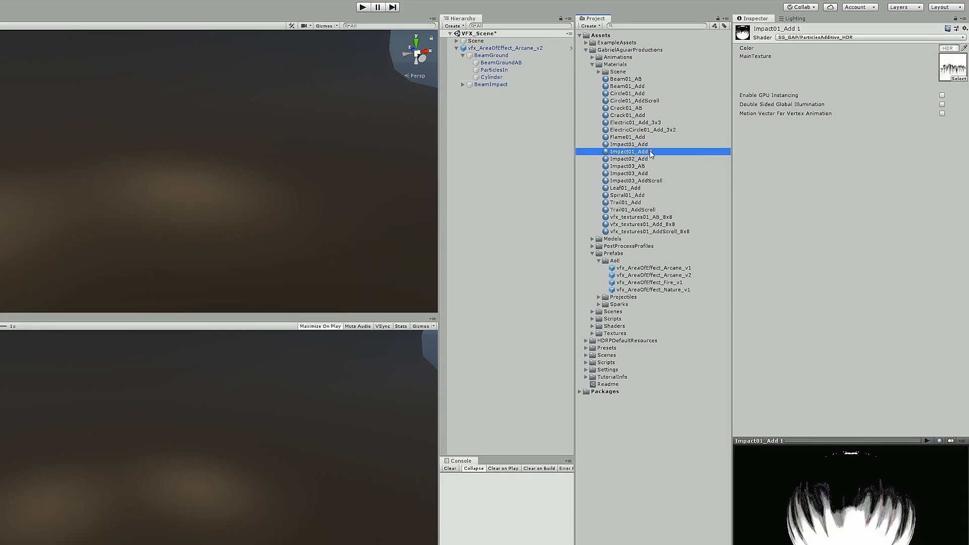
pyautogui.press('F2')
pyautogui.moveTo(654, 151); pyautogui.dragTo(648, 152)
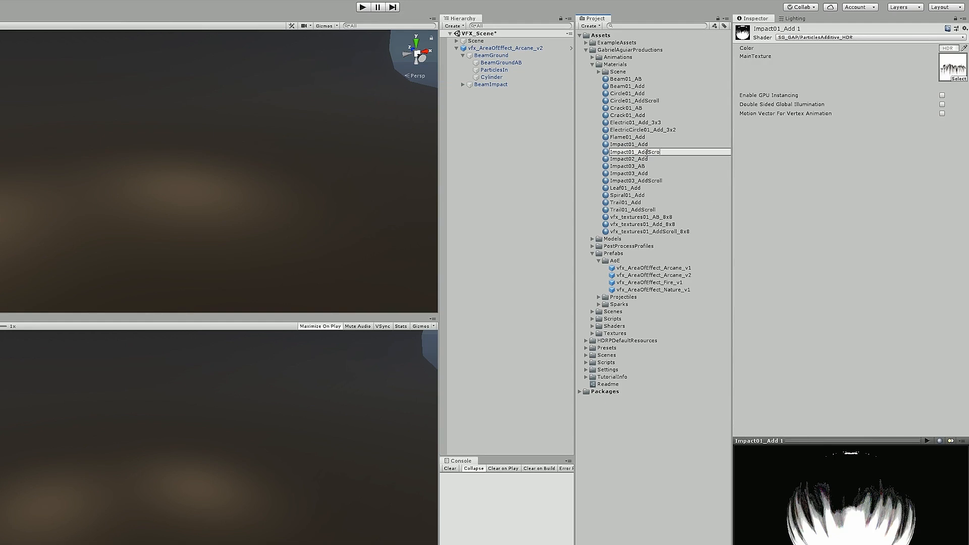
pyautogui.press('Return')
# Give Impact01_AddScroll the SG_GAP/ParticlesAddScroll_HDR shader with distortion 0.05, MainSpeed X 0.2, and NoiseSpeed X -0.3 and Y -0.2.
pyautogui.click(803, 37)
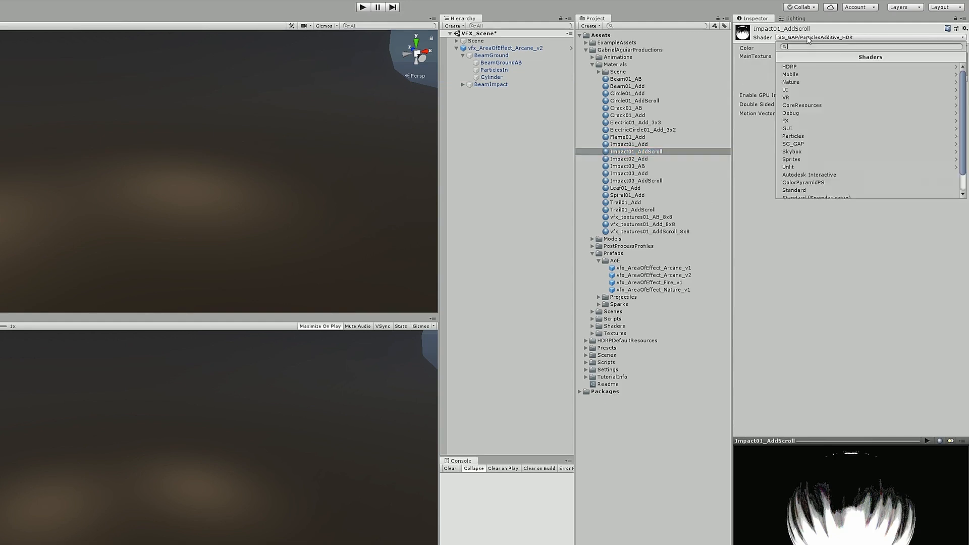
pyautogui.click(789, 135)
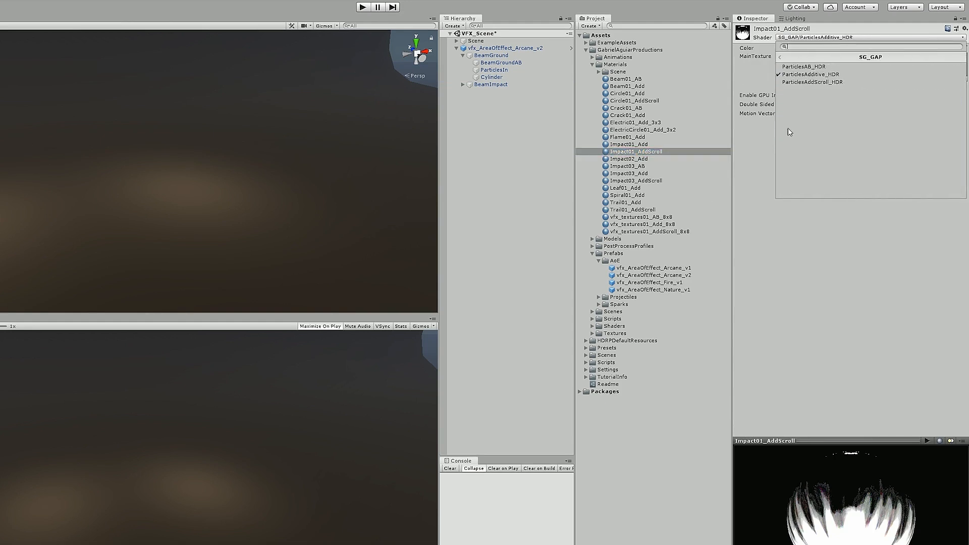
pyautogui.click(805, 81)
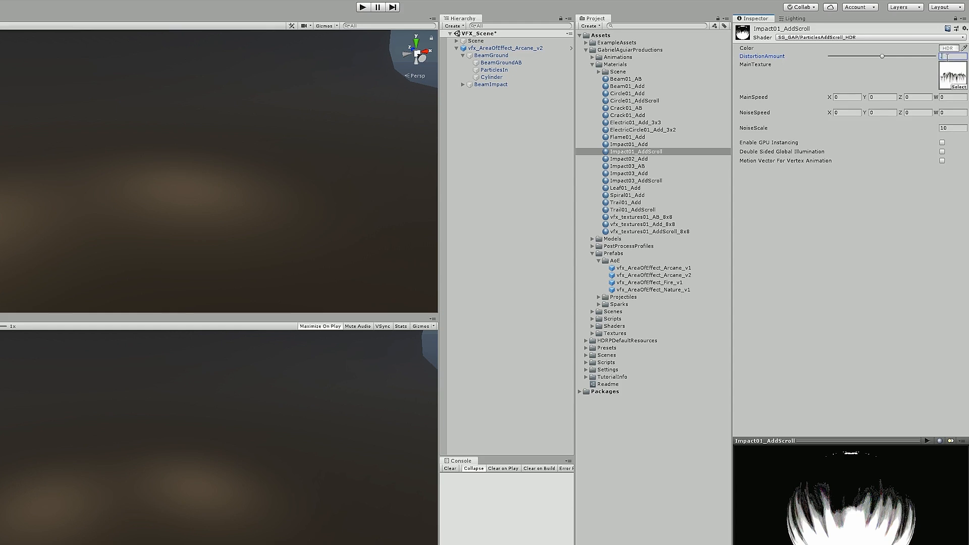
pyautogui.write('.05')
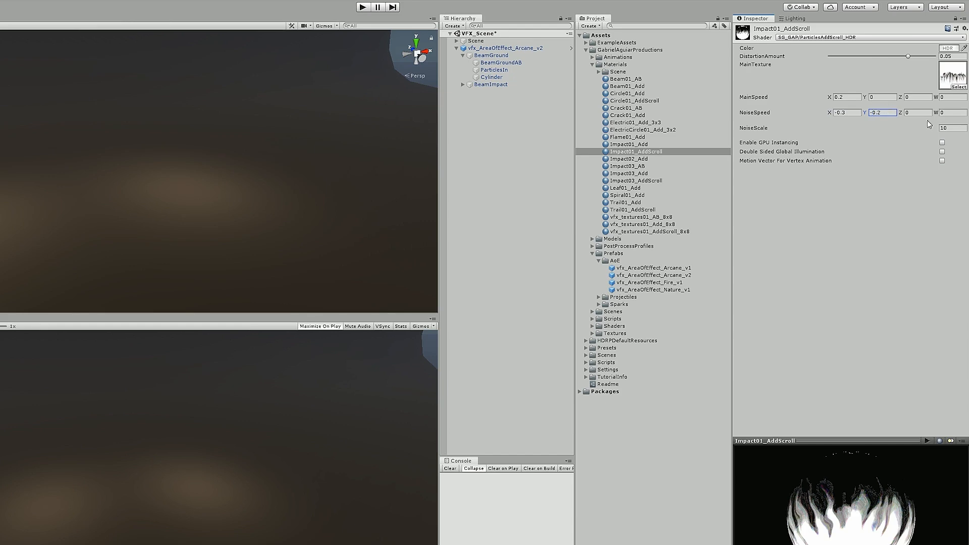
# Assign the Impact01_AddScroll material to the Cylinder's particle renderer and preview the scrolling beam close up.
pyautogui.click(490, 77)
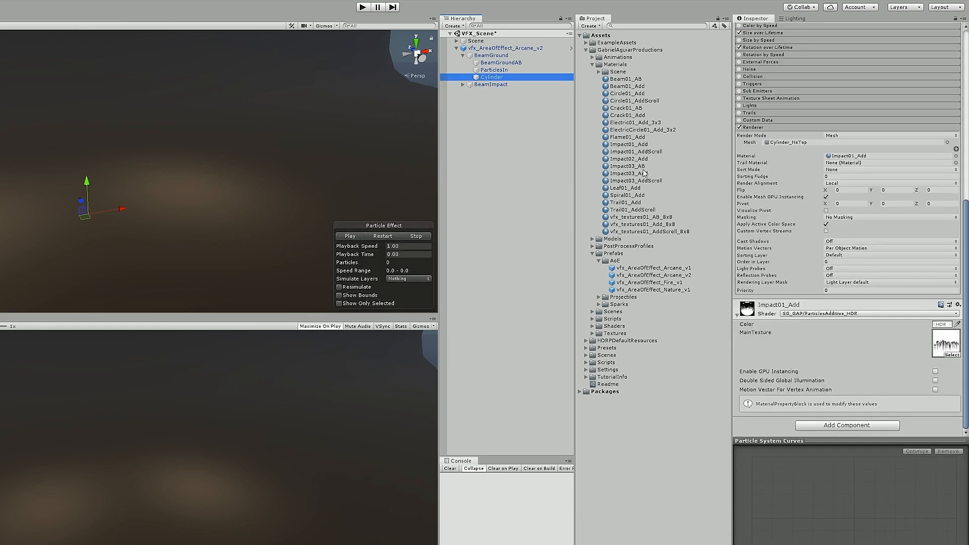
pyautogui.moveTo(636, 151); pyautogui.dragTo(858, 156)
pyautogui.click(391, 233)
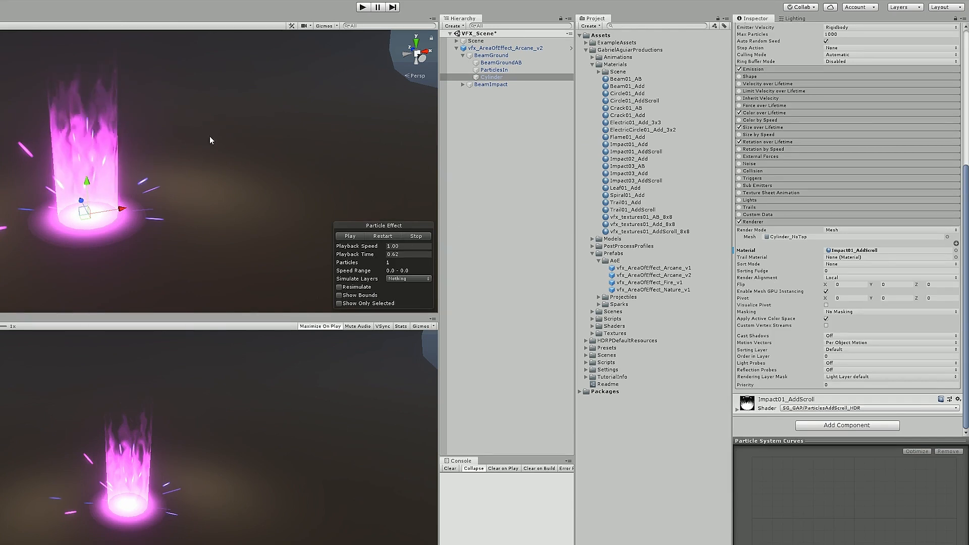
pyautogui.click(350, 236)
pyautogui.click(351, 236)
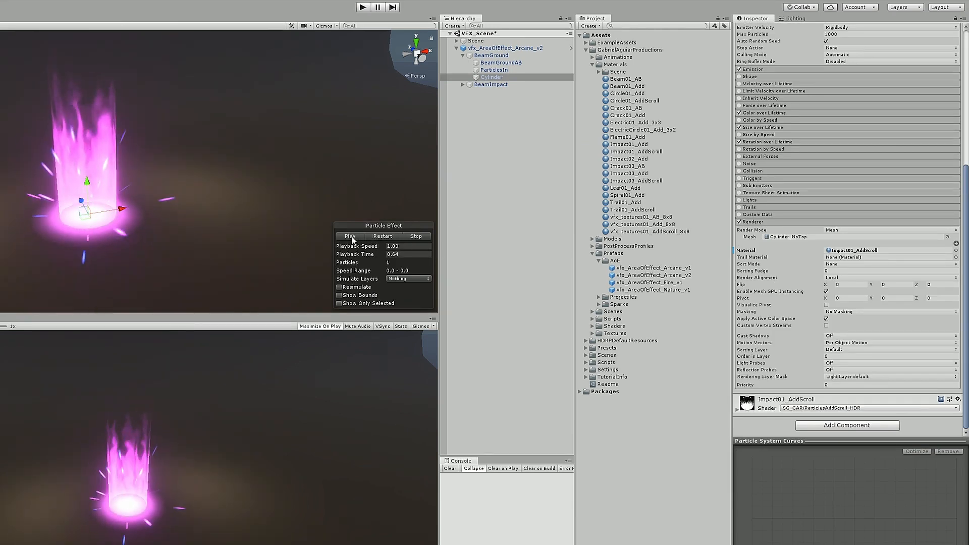
pyautogui.keyDown('alt'); pyautogui.moveTo(205, 183); pyautogui.dragTo(96, 187); pyautogui.keyUp('alt')
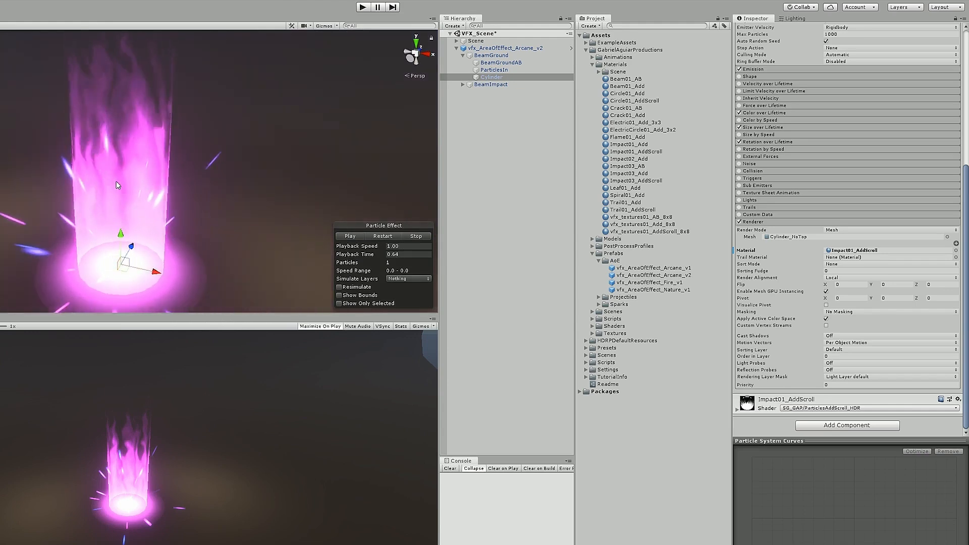
pyautogui.scroll(-4, 96, 187)
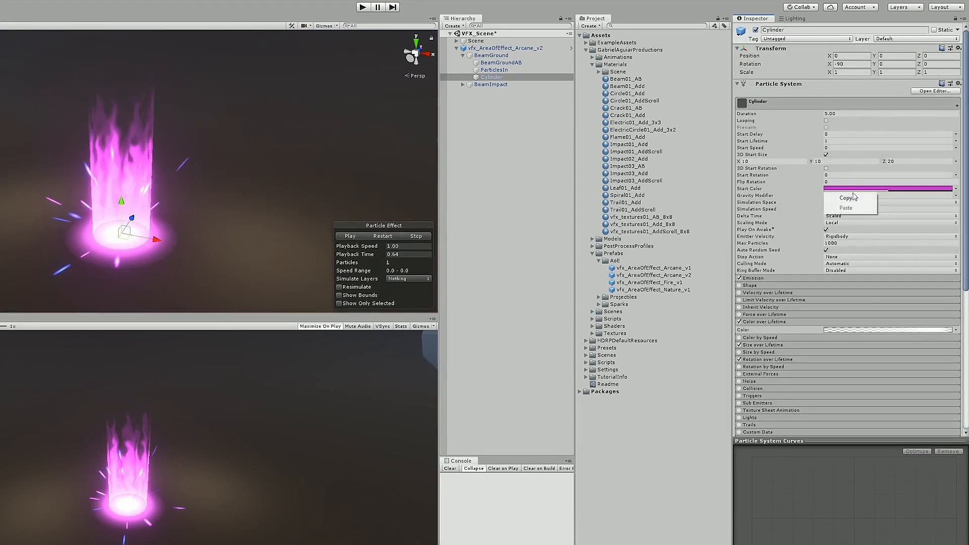
# Paste the copied magenta start color into the Cylinder's color-over-lifetime gradient and place that key at about 82%.
pyautogui.click(887, 329)
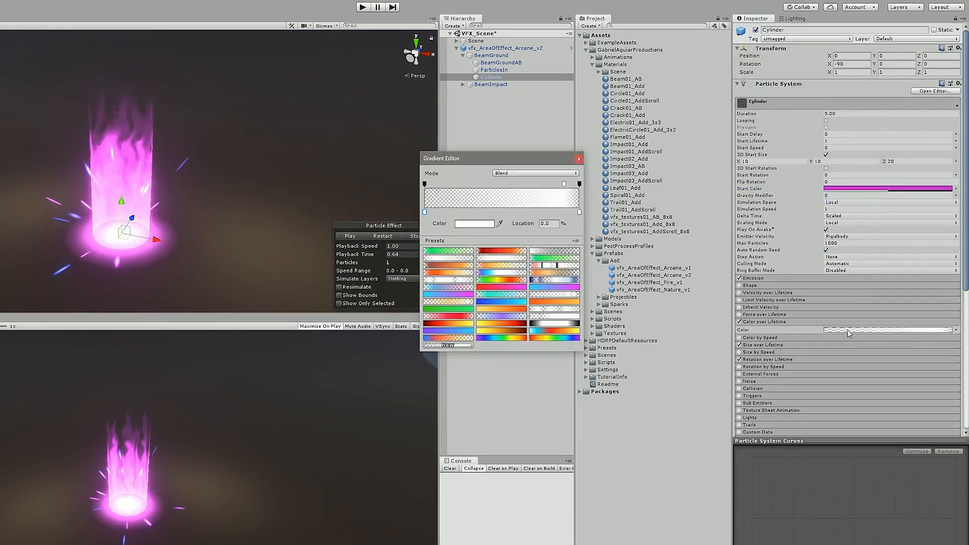
pyautogui.rightClick(462, 224)
pyautogui.click(477, 244)
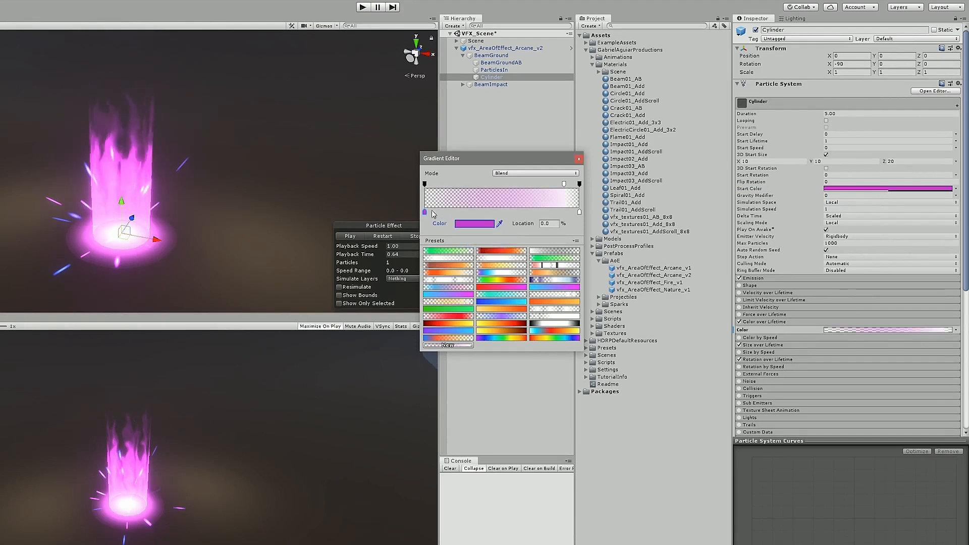
pyautogui.moveTo(425, 212)
pyautogui.mouseDown()
pyautogui.moveTo(530, 212)
pyautogui.moveTo(424, 212)
pyautogui.mouseUp()
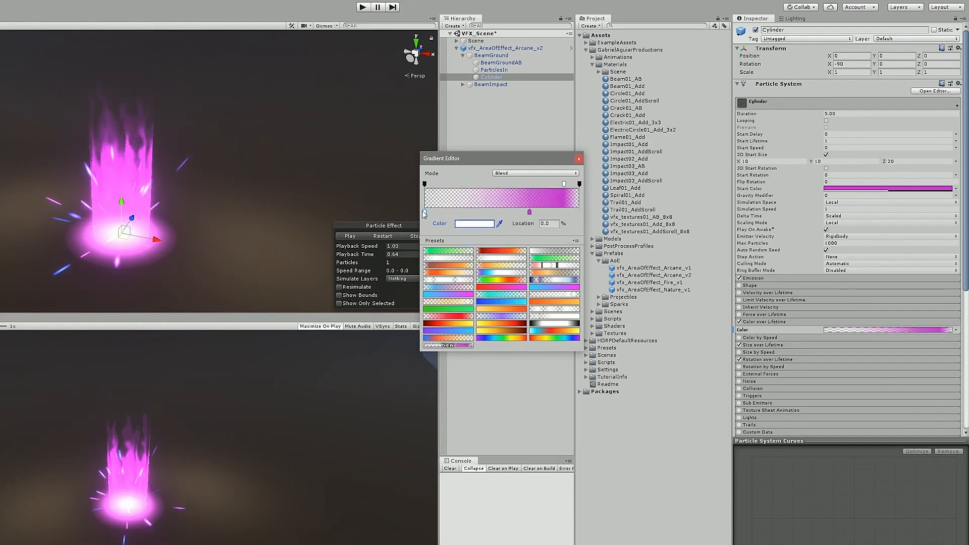
pyautogui.moveTo(529, 213); pyautogui.dragTo(552, 213)
# Recolor the starting key of the Cylinder's color-over-lifetime gradient to violet by shifting the pasted magenta's hue to 265.
pyautogui.click(424, 212)
pyautogui.rightClick(459, 225)
pyautogui.click(476, 244)
pyautogui.click(469, 223)
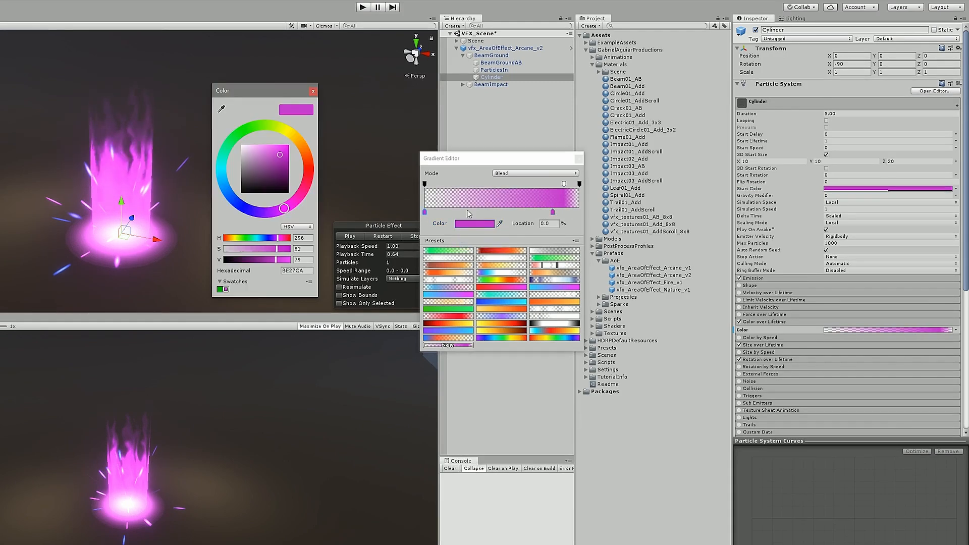
pyautogui.moveTo(275, 209)
pyautogui.mouseDown()
pyautogui.moveTo(243, 208)
pyautogui.moveTo(262, 212)
pyautogui.mouseUp()
pyautogui.click(313, 92)
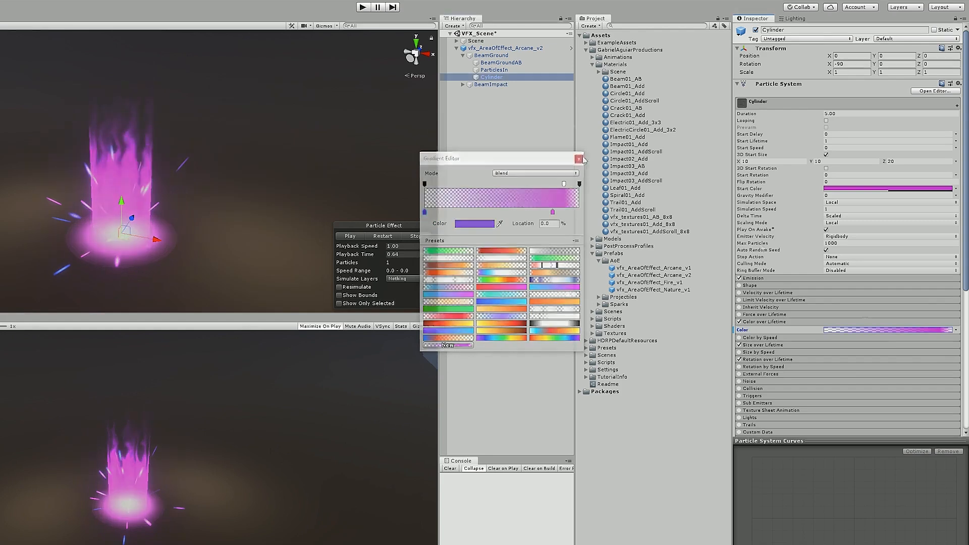
pyautogui.click(578, 158)
# Set the Cylinder's start color to white and replay the effect to check the gradient.
pyautogui.click(867, 189)
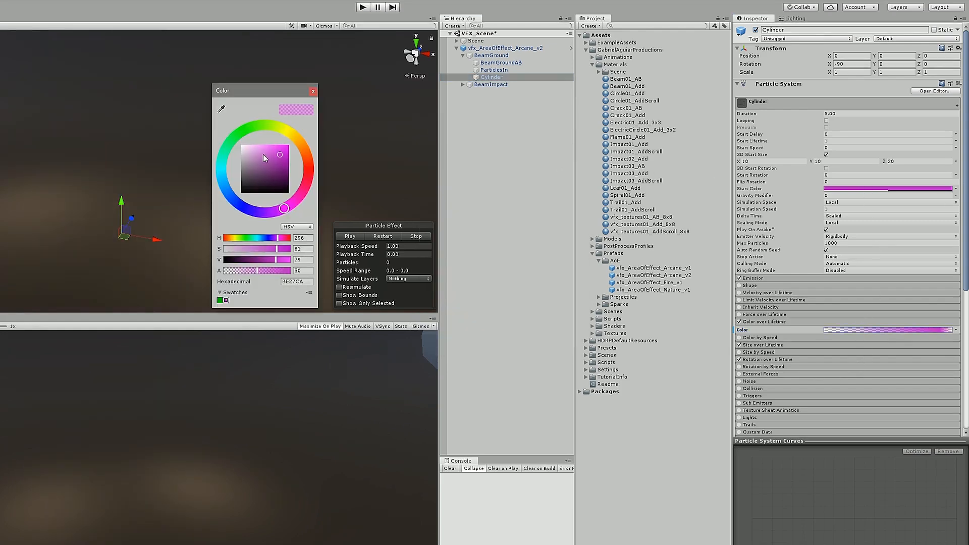
pyautogui.moveTo(264, 158); pyautogui.dragTo(241, 145)
pyautogui.click(312, 91)
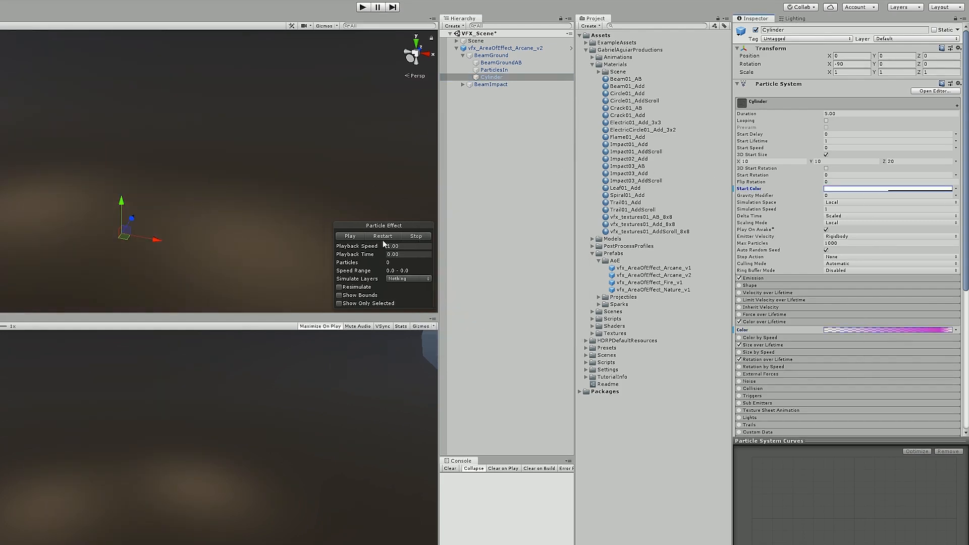
pyautogui.click(387, 241)
pyautogui.click(388, 241)
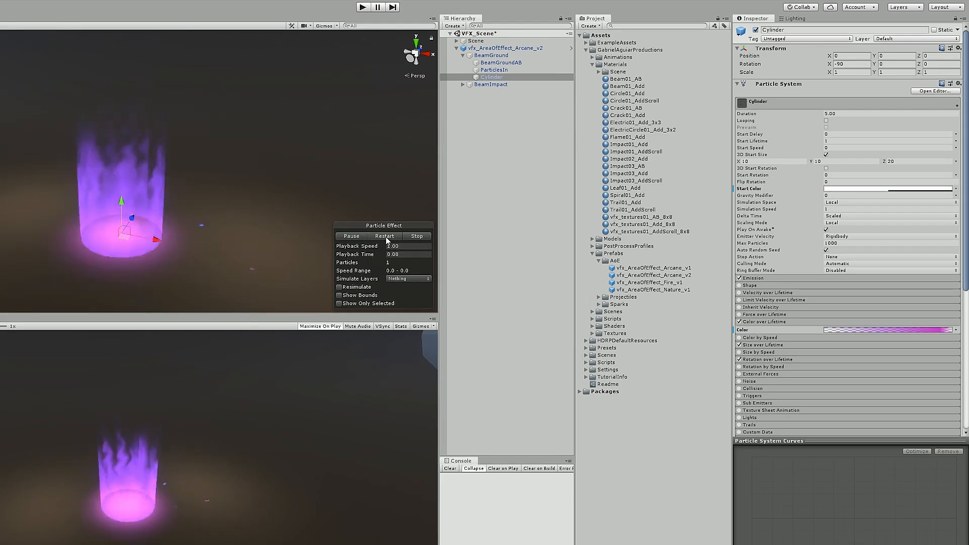
pyautogui.click(387, 241)
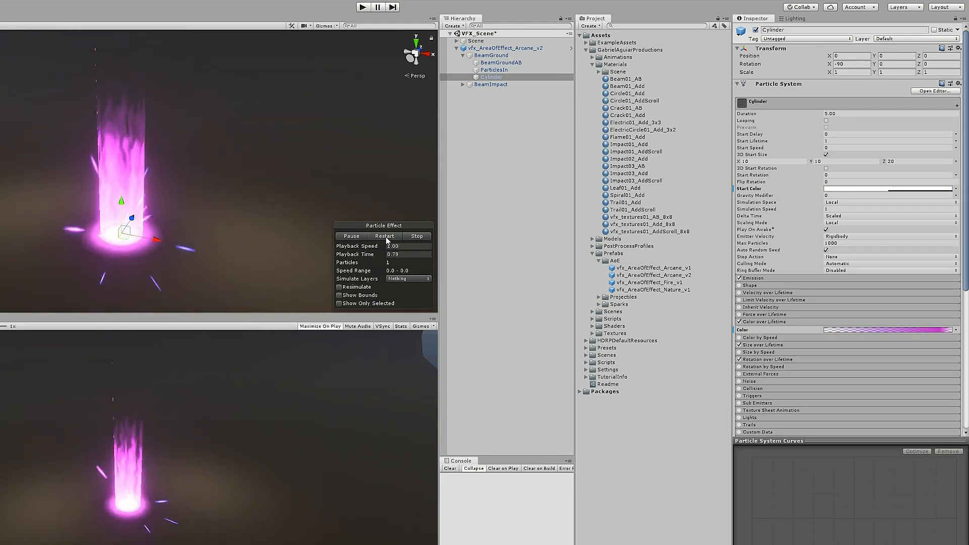
# Rework the Cylinder's lifetime gradient with a bluer starting key, violet at about 35% and magenta at the end, and replay it.
pyautogui.click(868, 331)
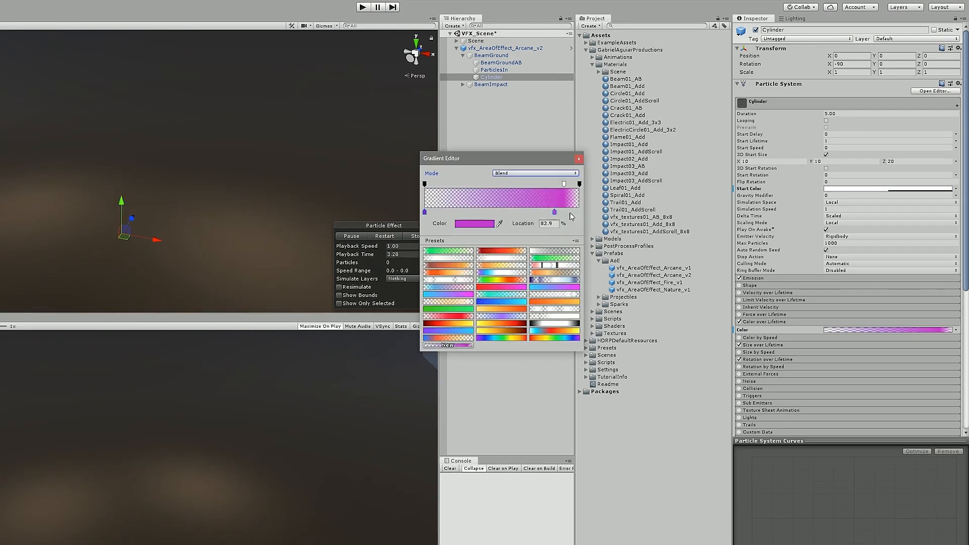
pyautogui.moveTo(426, 211); pyautogui.dragTo(443, 212)
pyautogui.click(424, 211)
pyautogui.click(464, 223)
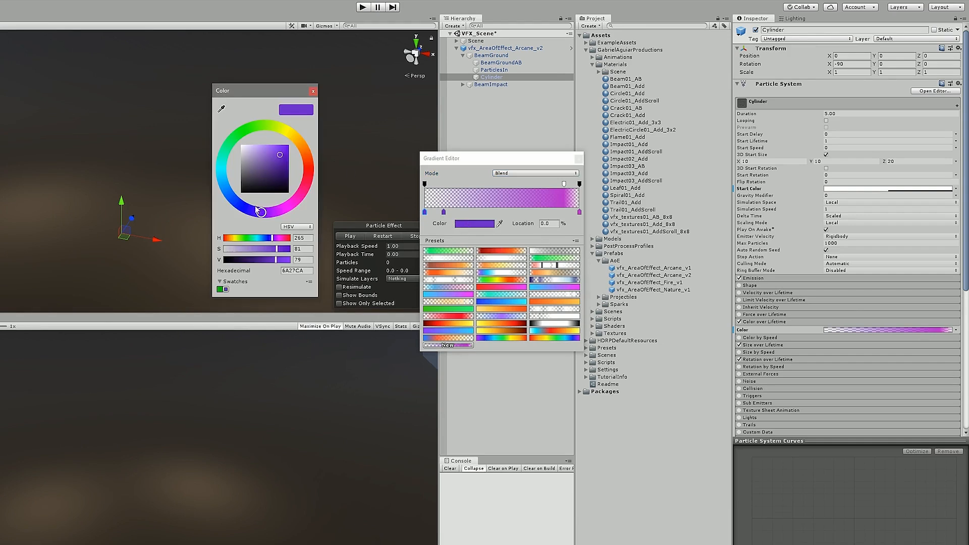
pyautogui.moveTo(255, 207); pyautogui.dragTo(240, 209)
pyautogui.moveTo(443, 212); pyautogui.dragTo(479, 212)
pyautogui.click(579, 160)
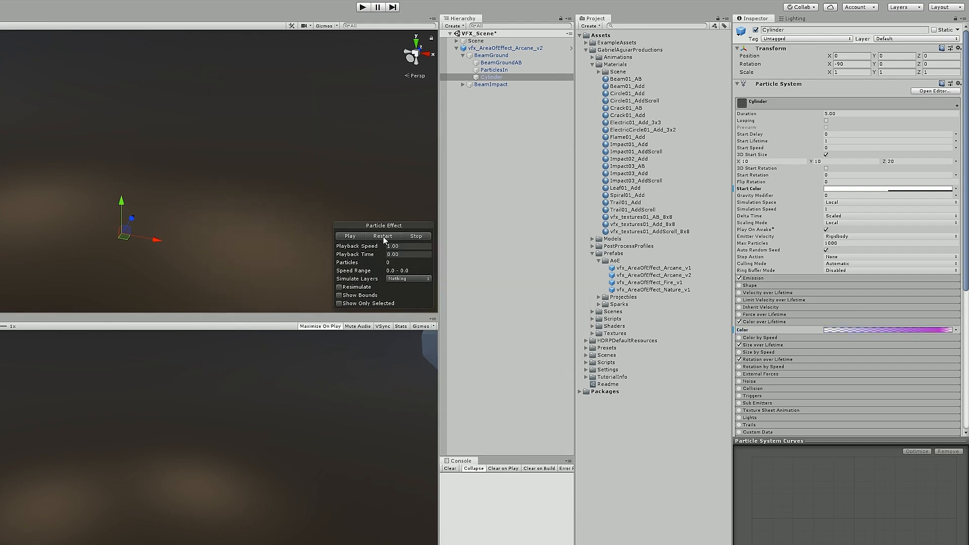
pyautogui.click(384, 238)
pyautogui.click(384, 238)
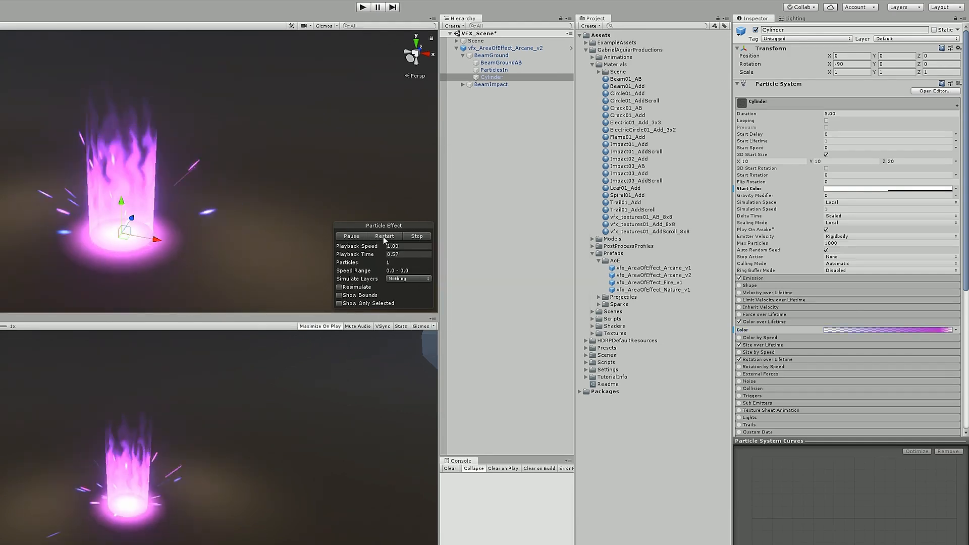
pyautogui.click(385, 237)
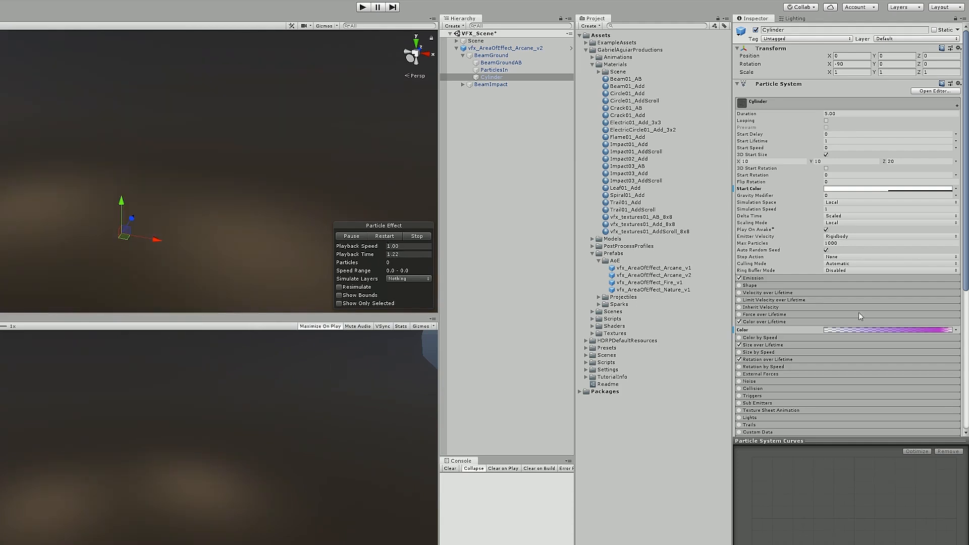
# Set BeamGround's start color to white and copy the Cylinder's color-over-lifetime gradient onto it.
pyautogui.rightClick(882, 331)
pyautogui.click(497, 55)
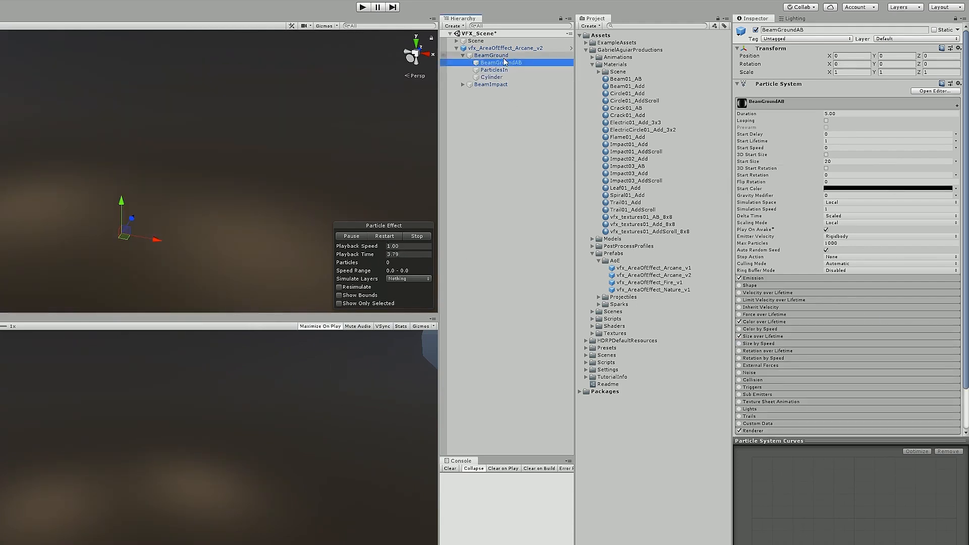
pyautogui.click(833, 190)
pyautogui.moveTo(247, 150); pyautogui.dragTo(238, 137)
pyautogui.rightClick(837, 330)
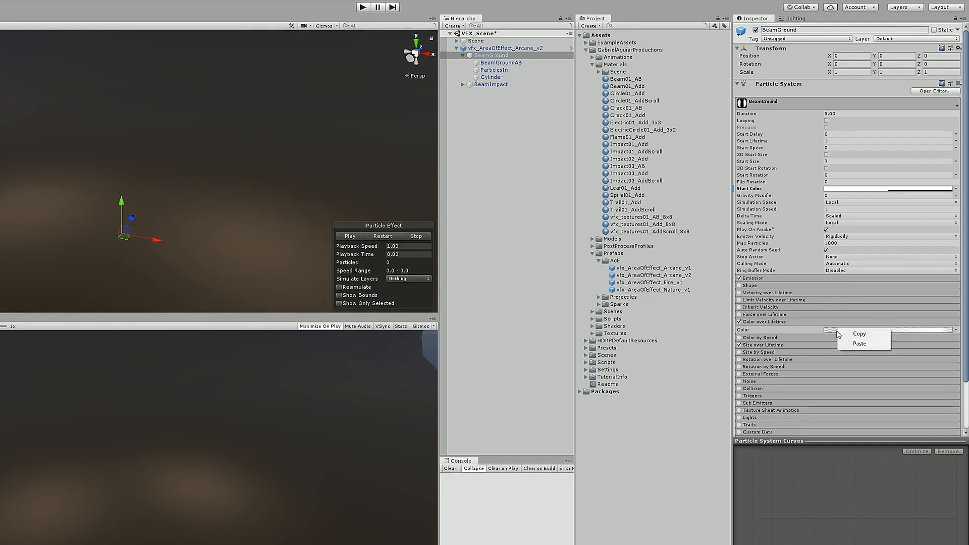
pyautogui.click(840, 336)
pyautogui.rightClick(835, 333)
pyautogui.click(852, 347)
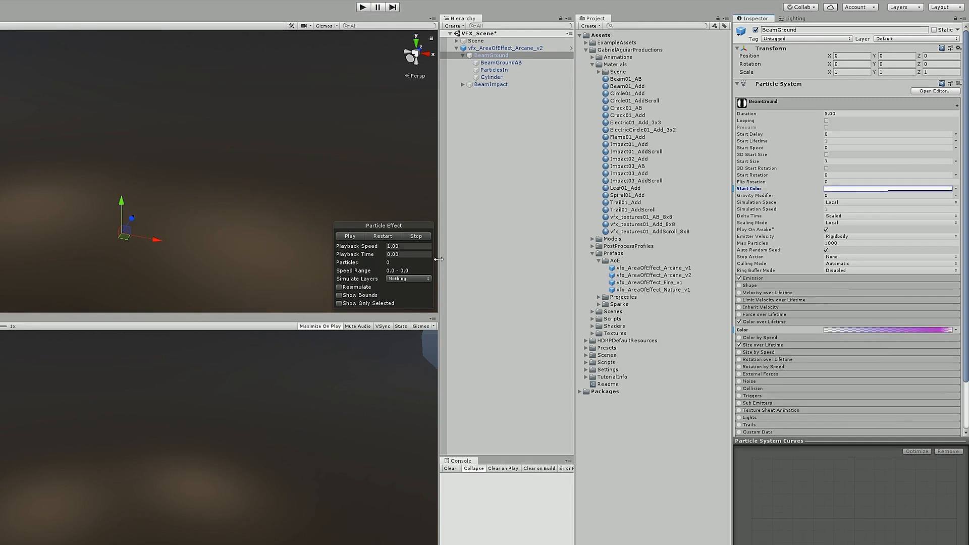
# Replay the effect to check BeamGround's new color-over-lifetime gradient.
pyautogui.click(380, 236)
pyautogui.click(375, 237)
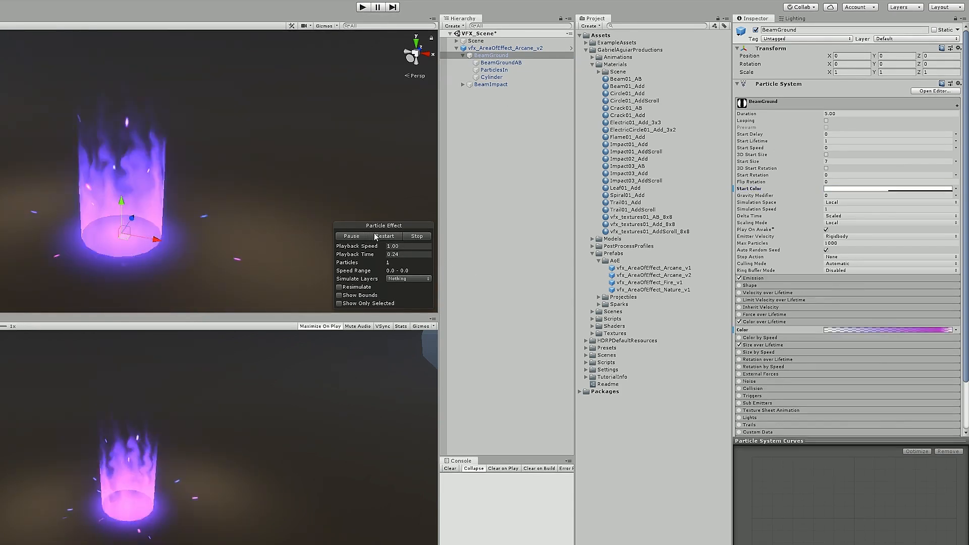
pyautogui.click(385, 236)
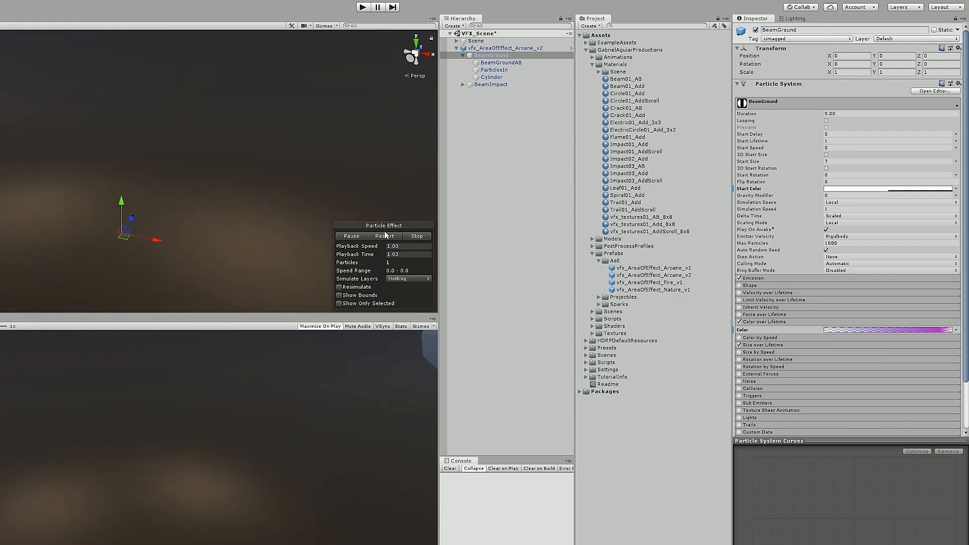
# Move the violet key in the shared lifetime gradient of BeamGround and Cylinder to about 15% and replay the effect.
pyautogui.keyDown('ctrl'); pyautogui.click(488, 77); pyautogui.keyUp('ctrl')
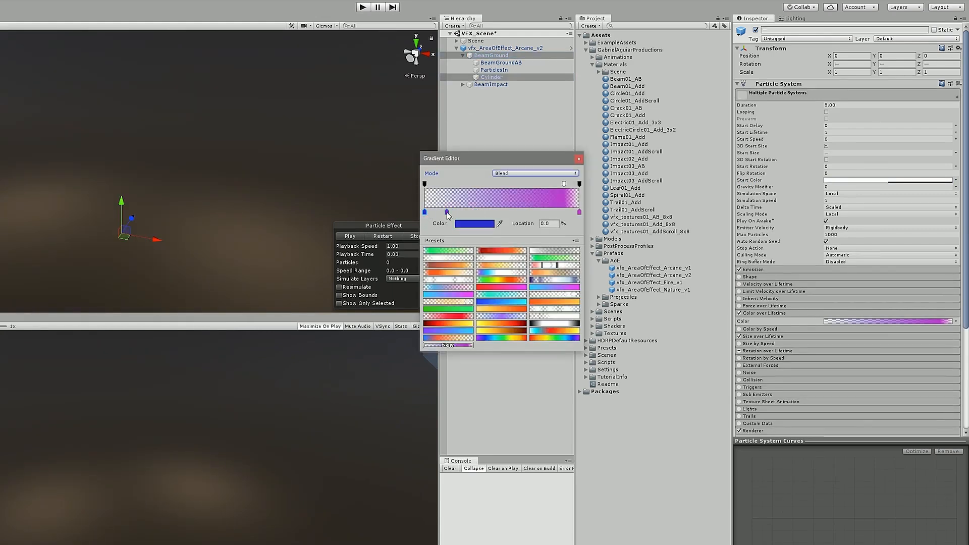
pyautogui.click(391, 237)
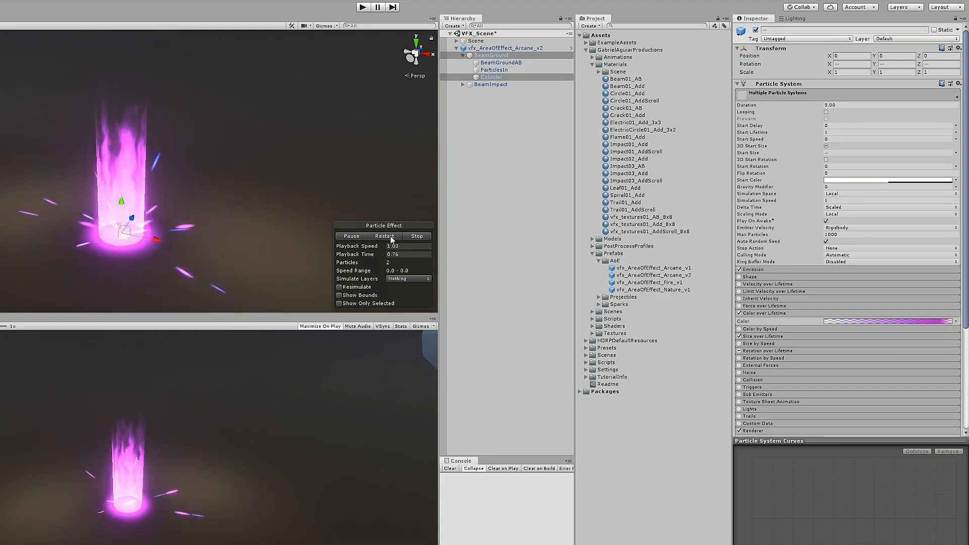
pyautogui.click(392, 238)
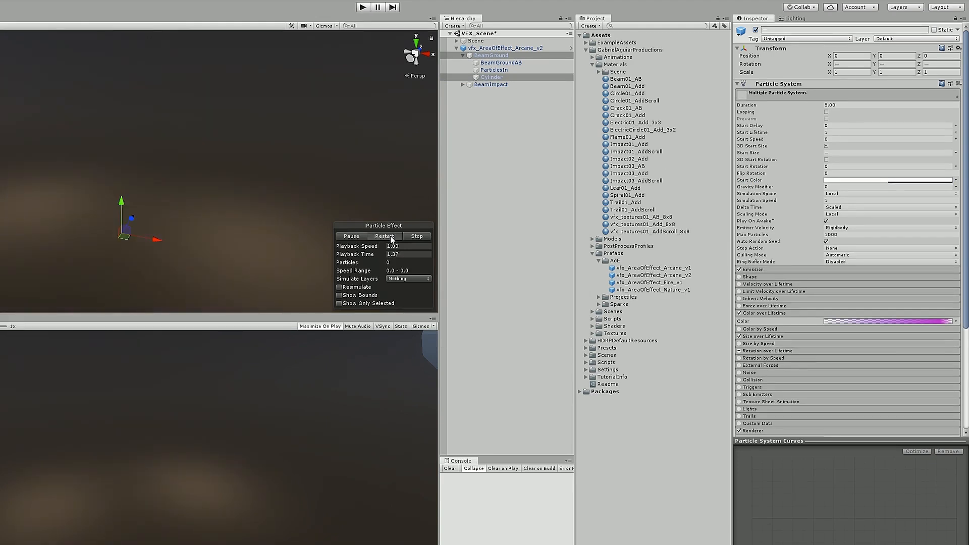
pyautogui.click(392, 237)
# Set BeamGroundAB's emission burst count to 2 and replay the effect to check the darker ground.
pyautogui.click(506, 63)
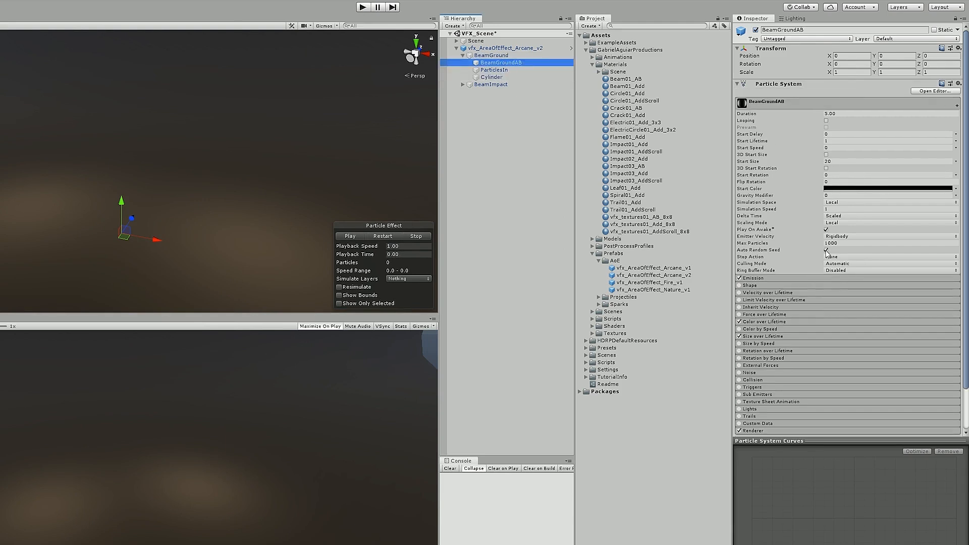
pyautogui.click(828, 279)
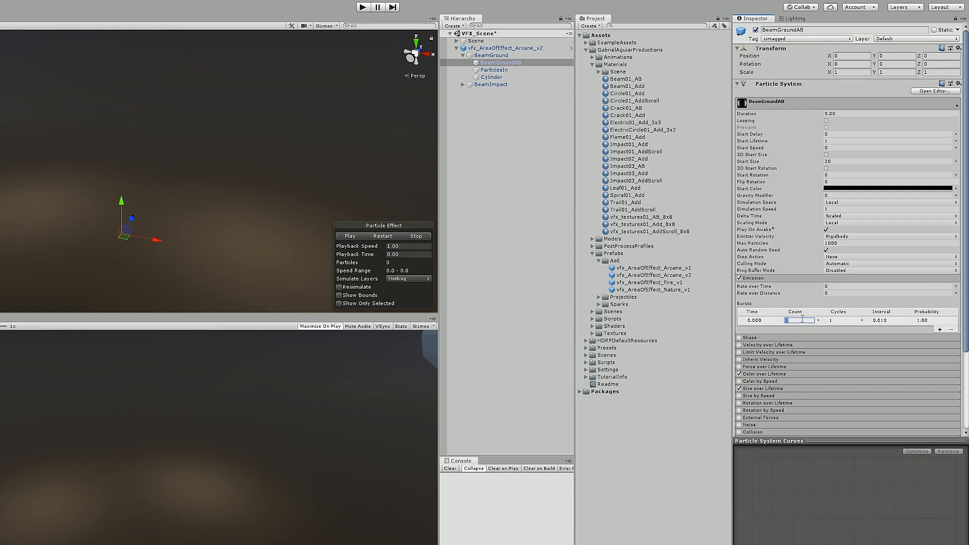
pyautogui.click(389, 236)
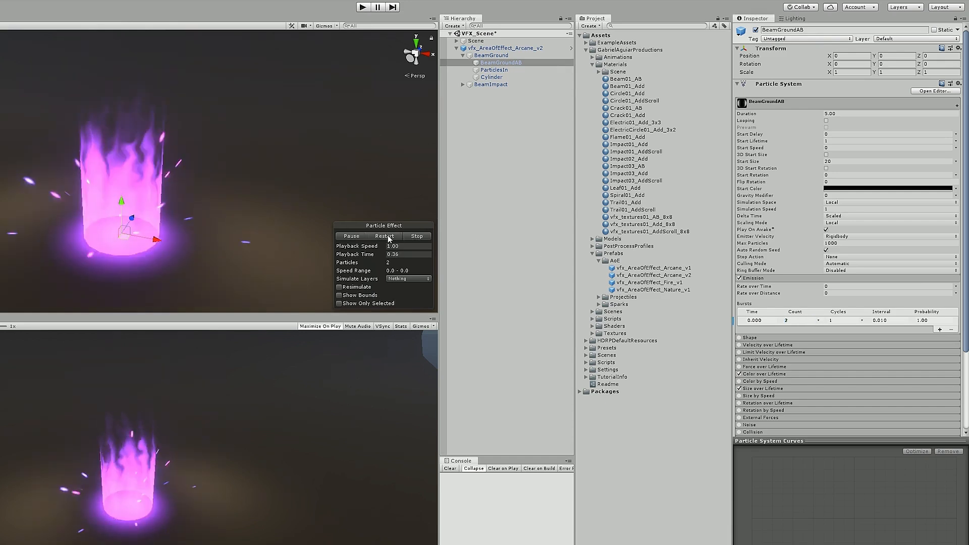
pyautogui.click(390, 237)
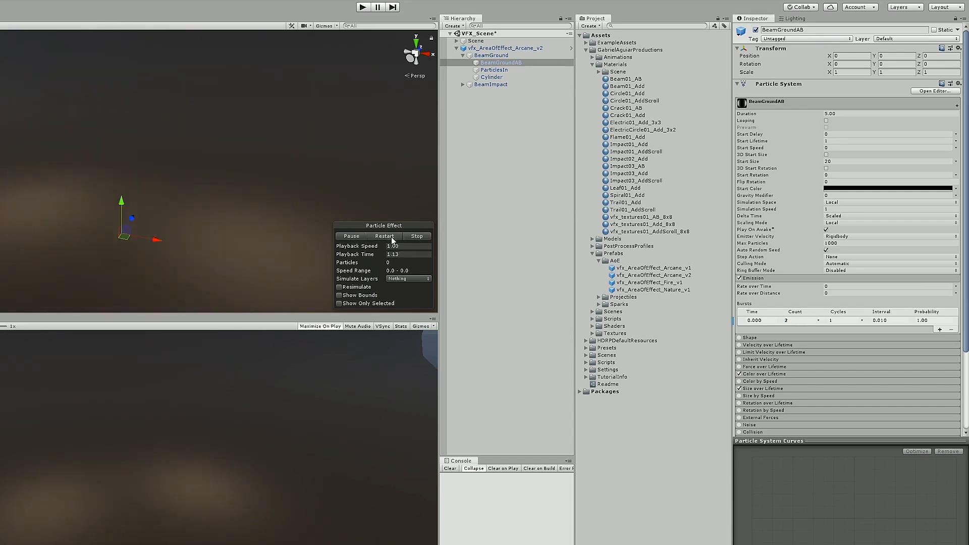
pyautogui.click(391, 237)
pyautogui.click(392, 237)
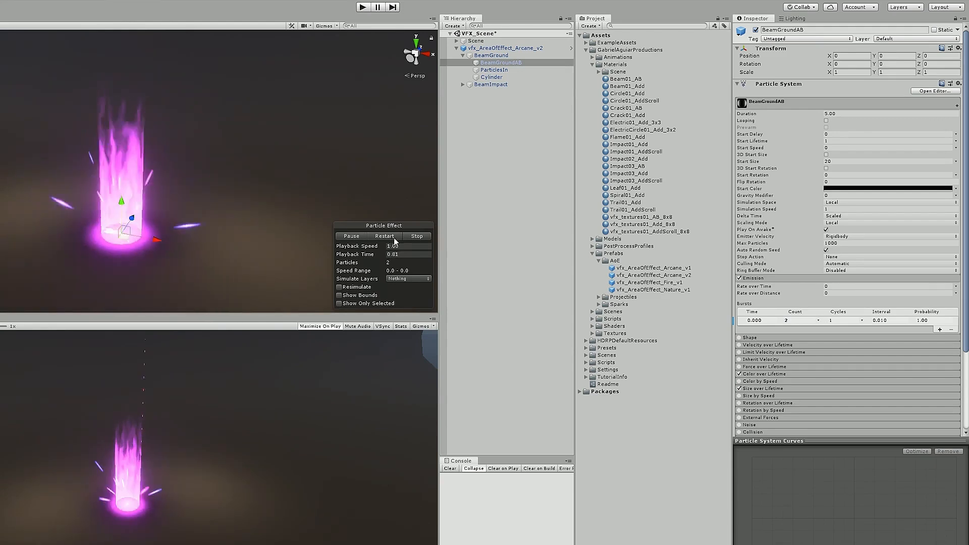
# Stop the playback, then duplicate the Cylinder particle system and name the copy CylinderAB.
pyautogui.click(415, 237)
pyautogui.click(510, 77)
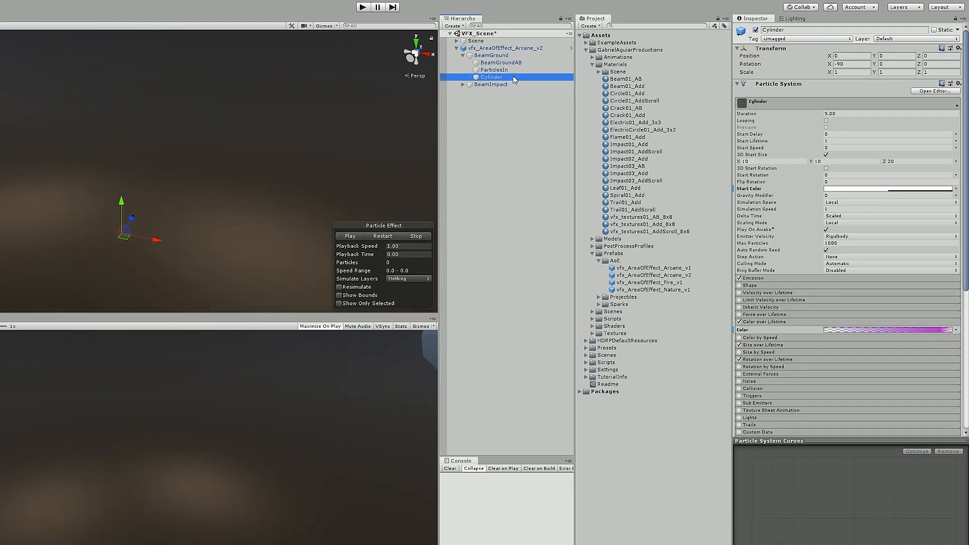
pyautogui.hotkey('ctrl', 'd')
pyautogui.press('F2')
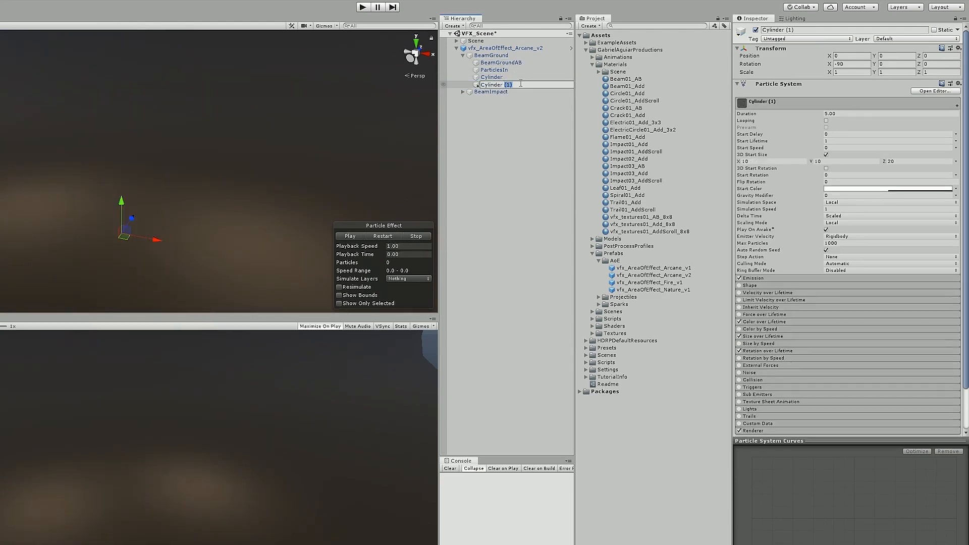
pyautogui.press('Return')
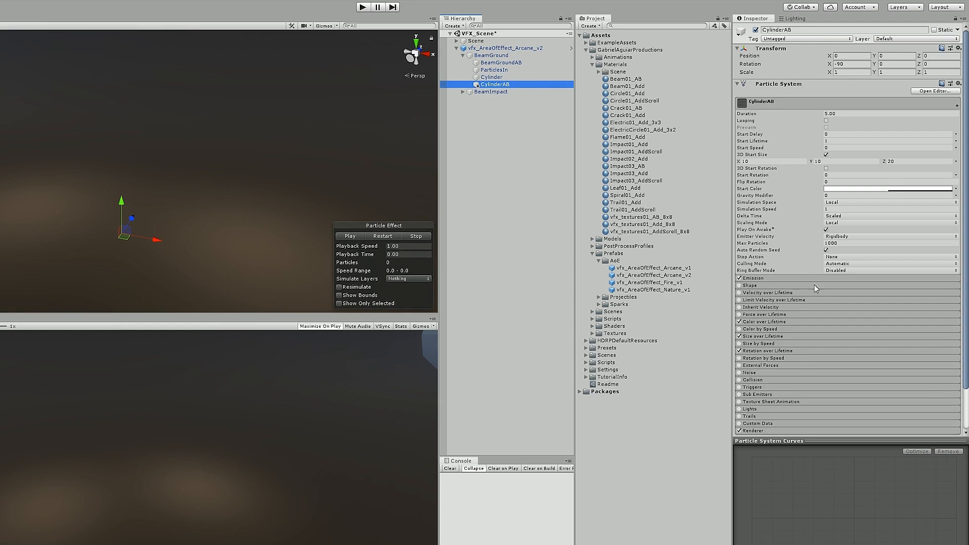
# Set CylinderAB's renderer order in layer to -1 and locate its assigned material in the project.
pyautogui.scroll(-3, 814, 284)
pyautogui.click(777, 385)
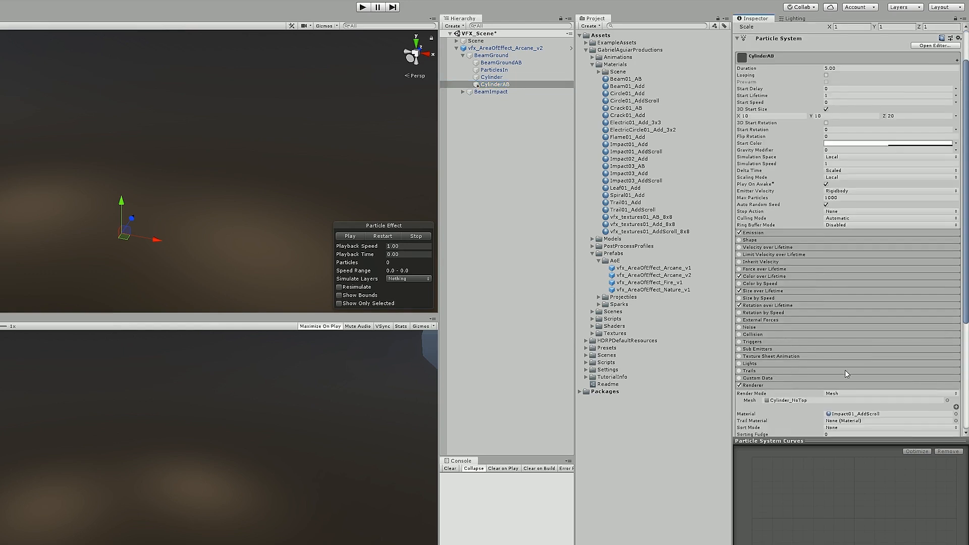
pyautogui.scroll(-5, 846, 372)
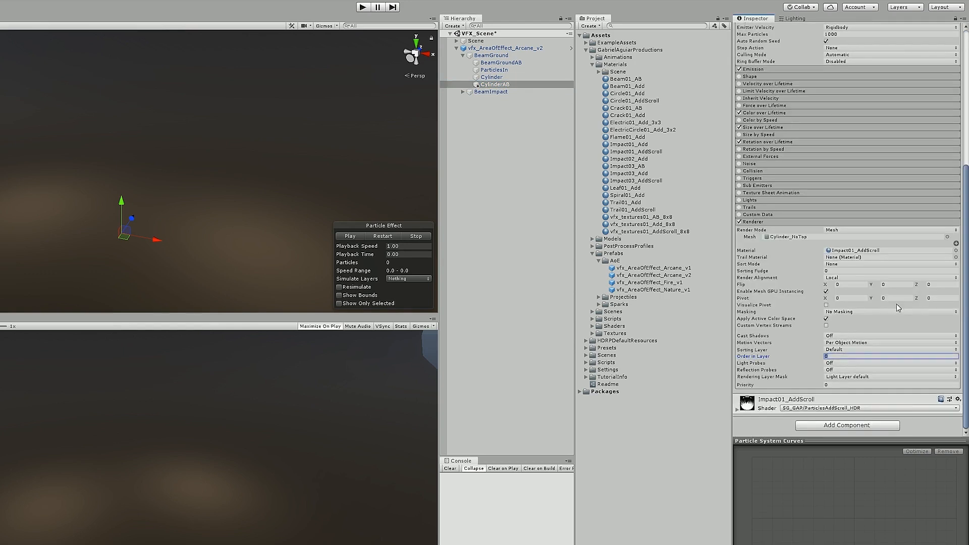
pyautogui.click(867, 251)
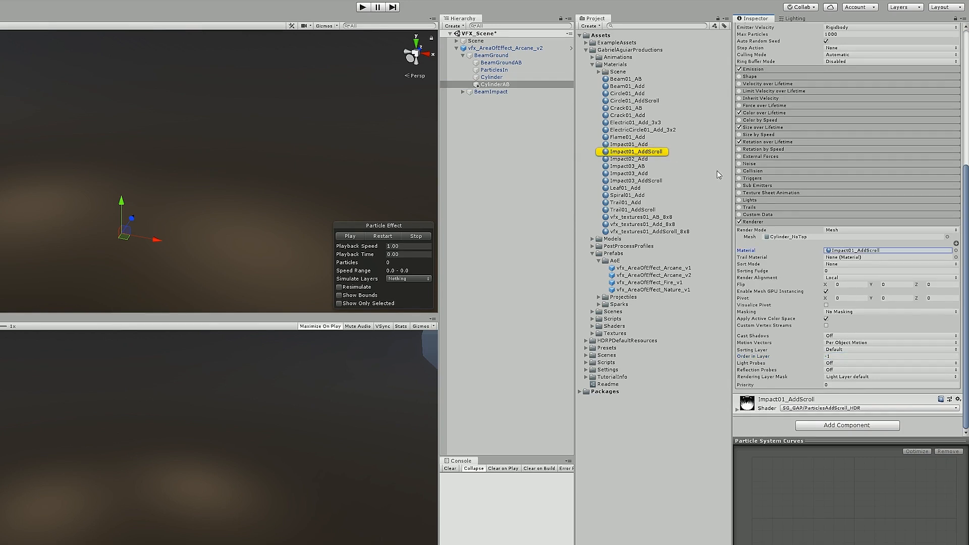
# Duplicate the Impact01_Add material as Impact01_AB and assign it the SG_GAP/ParticlesAB_HDR shader.
pyautogui.click(650, 145)
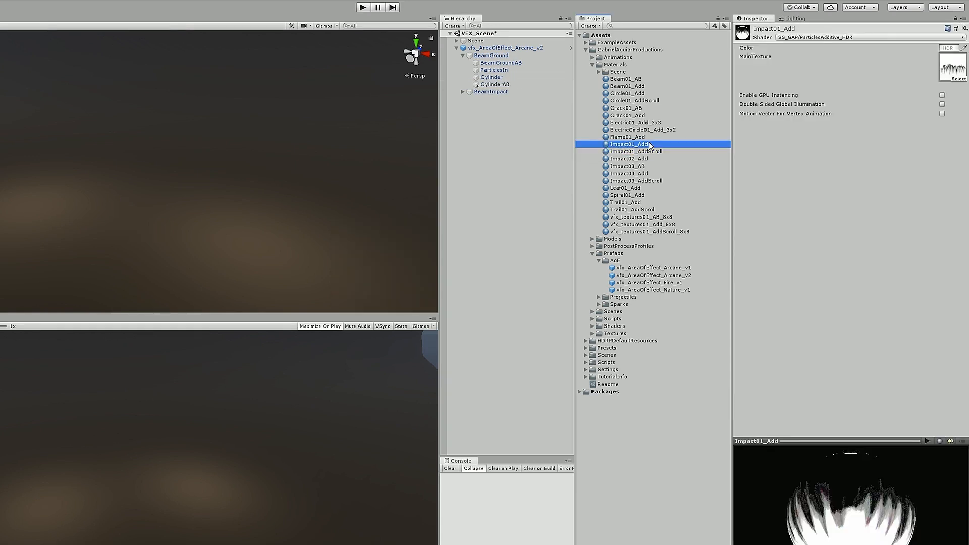
pyautogui.hotkey('ctrl', 'd')
pyautogui.click(641, 152)
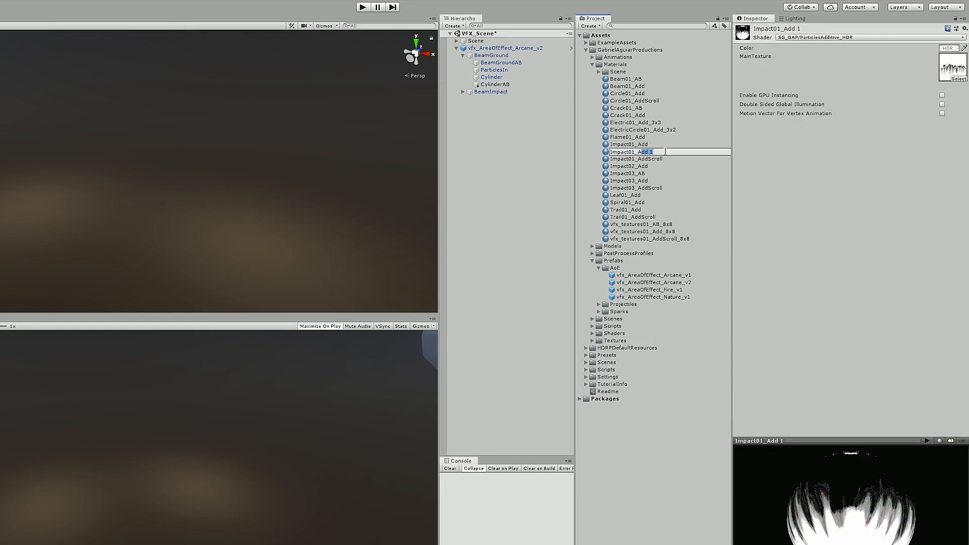
pyautogui.press('Return')
pyautogui.click(817, 36)
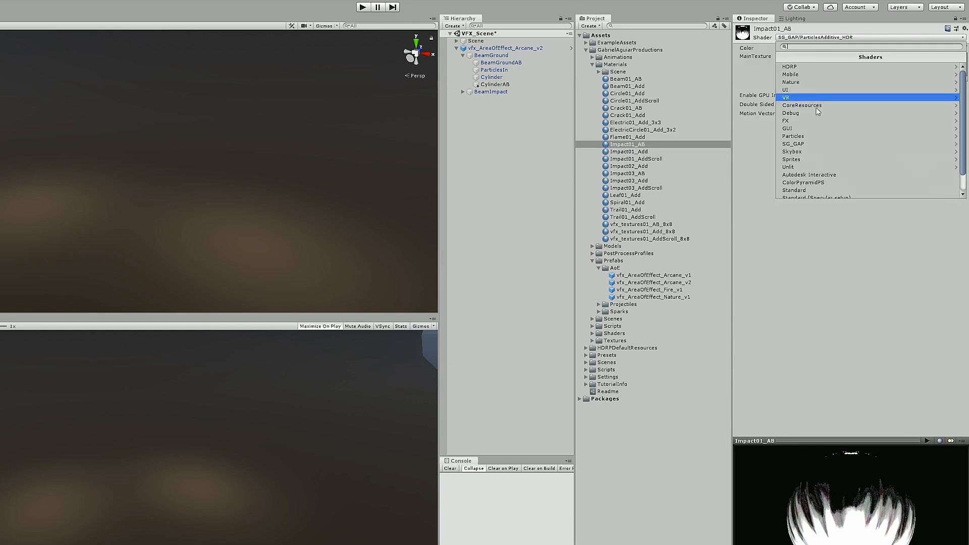
pyautogui.click(791, 145)
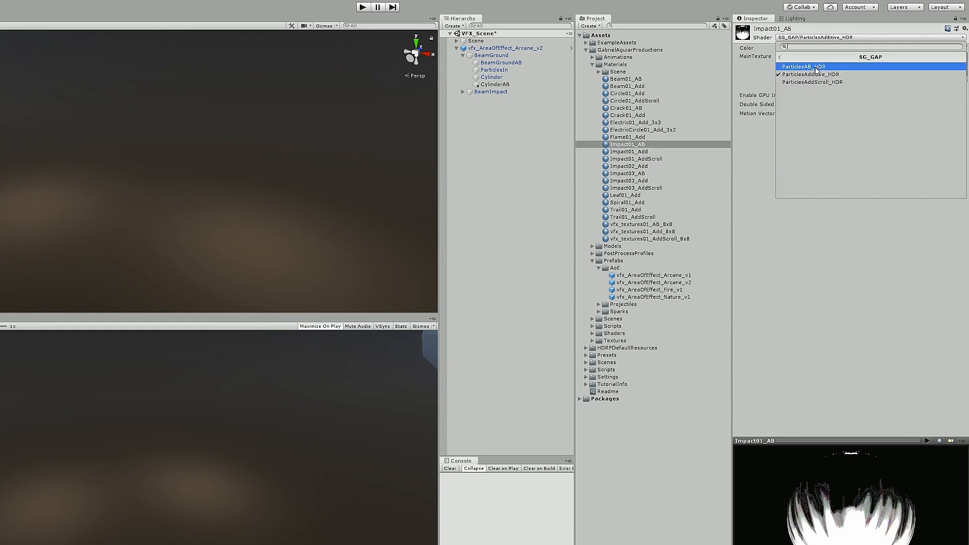
pyautogui.click(888, 66)
# Set Impact01_AB's HDR color to pure white with an intensity of 1.
pyautogui.click(946, 48)
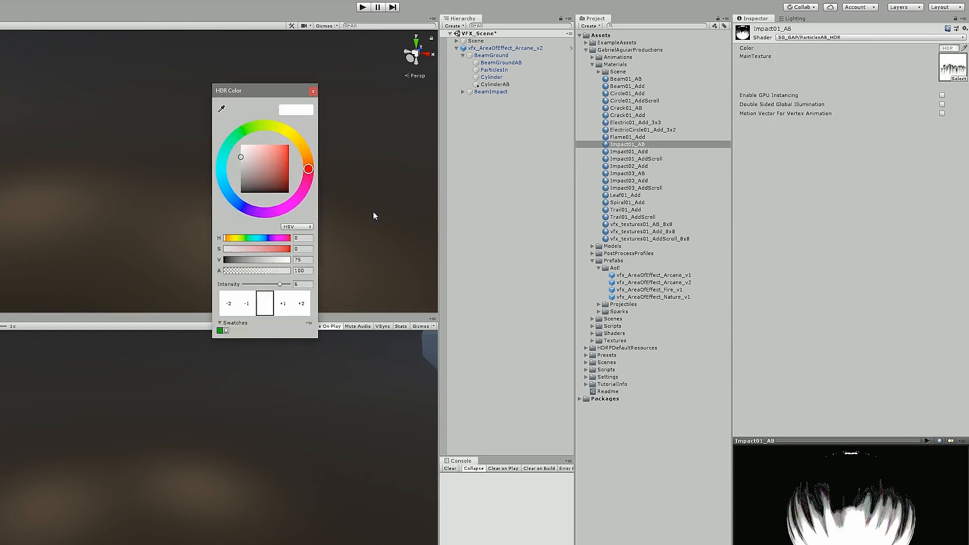
pyautogui.click(302, 284)
pyautogui.write('1')
pyautogui.moveTo(249, 154); pyautogui.dragTo(235, 102)
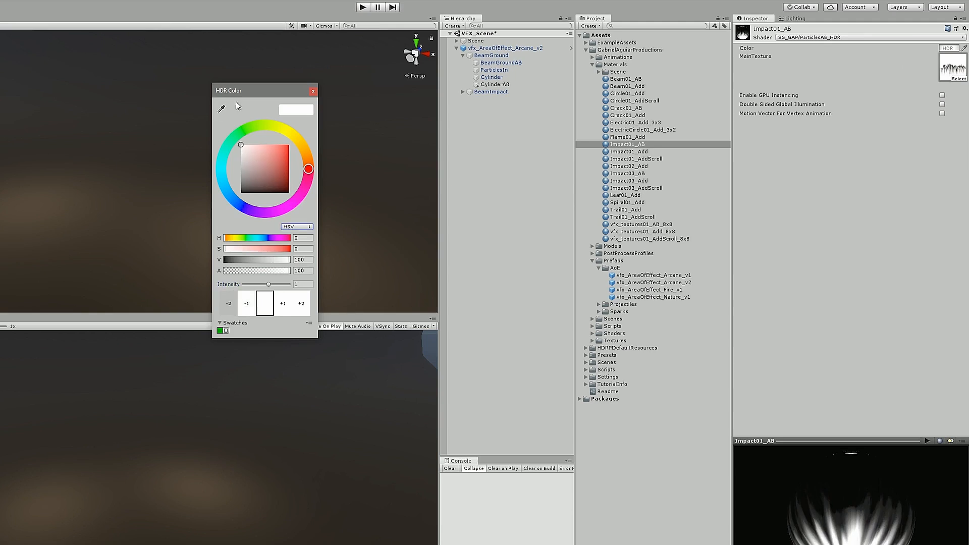
pyautogui.click(313, 92)
# Assign the Impact01_AB material to CylinderAB's renderer and replay the effect.
pyautogui.click(494, 84)
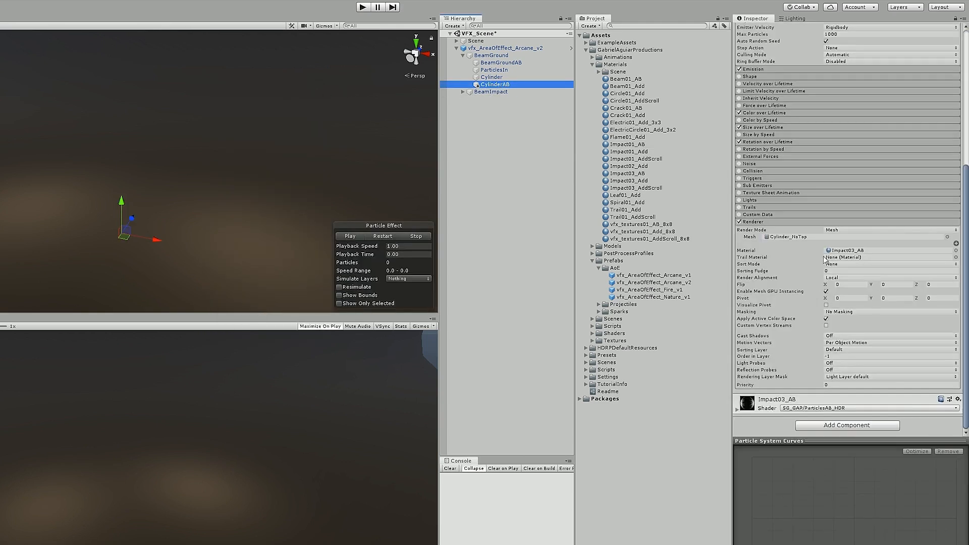
pyautogui.moveTo(634, 144); pyautogui.dragTo(845, 246)
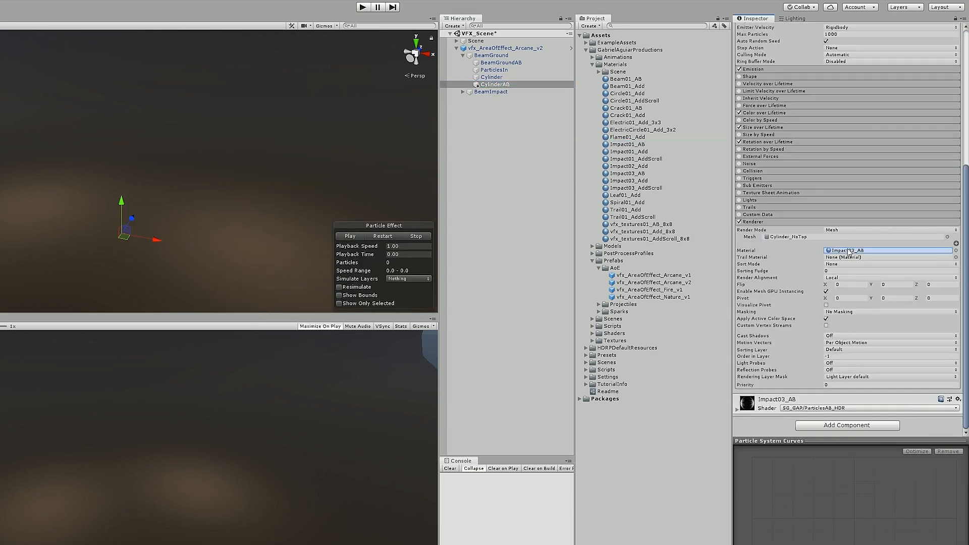
pyautogui.click(379, 237)
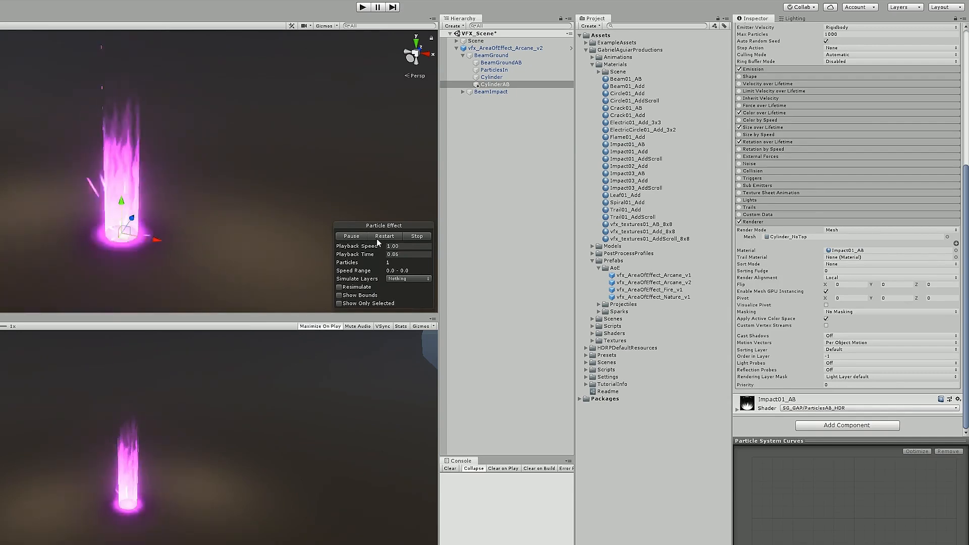
# Set CylinderAB's start color to black with full alpha and replay the effect.
pyautogui.scroll(10, 857, 176)
pyautogui.click(896, 189)
pyautogui.moveTo(253, 271); pyautogui.dragTo(293, 271)
pyautogui.moveTo(251, 157); pyautogui.dragTo(206, 229)
pyautogui.click(385, 236)
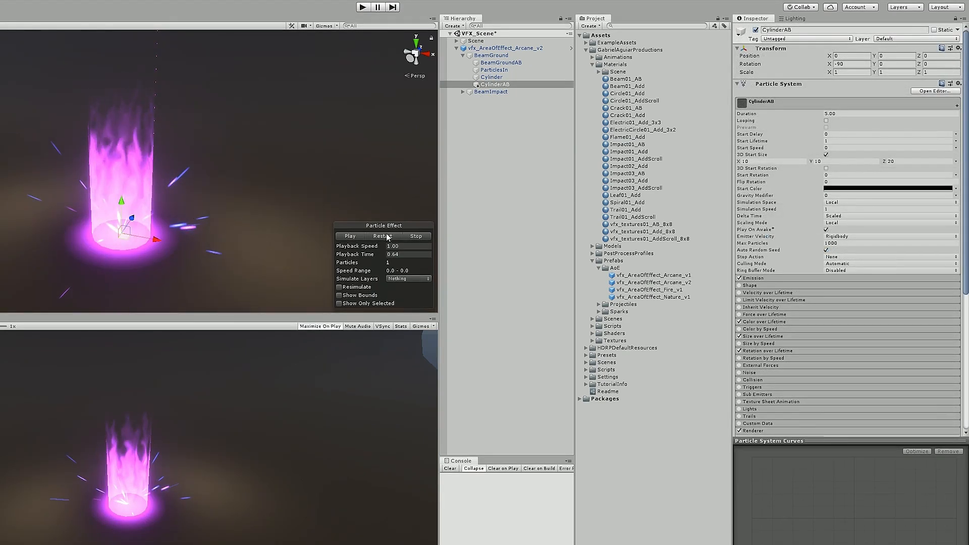
# Pause the playback, raise CylinderAB to a Y position of about 1.64 and replay the effect to check it.
pyautogui.click(349, 237)
pyautogui.moveTo(117, 222); pyautogui.dragTo(113, 151)
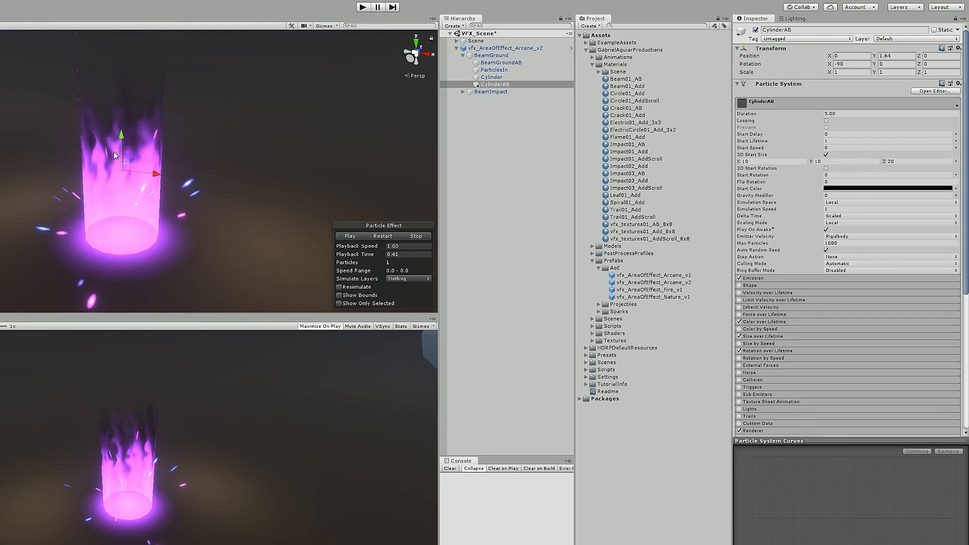
pyautogui.click(385, 237)
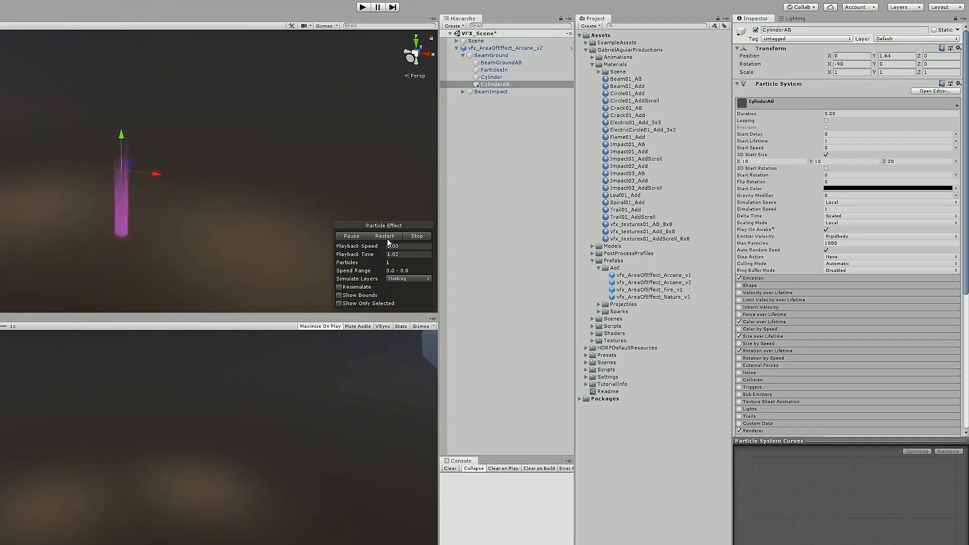
pyautogui.click(388, 240)
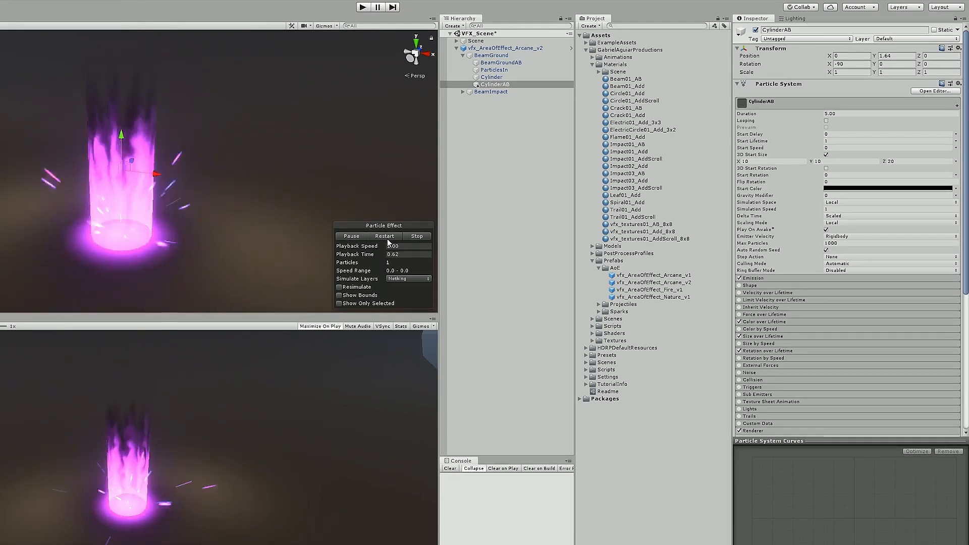
pyautogui.click(386, 237)
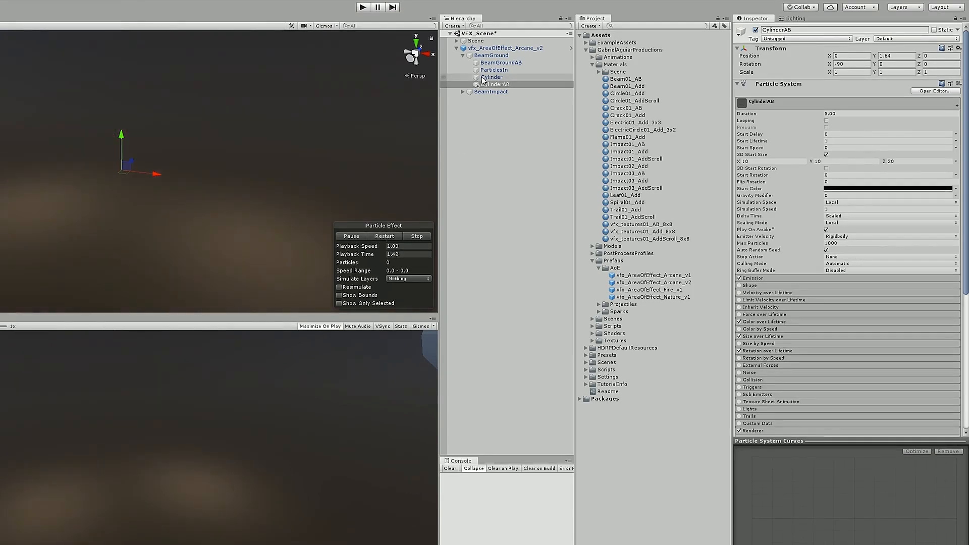
# Duplicate the ParticlesIn particle system under BeamGround and name the copy ParticlesInAB.
pyautogui.click(486, 56)
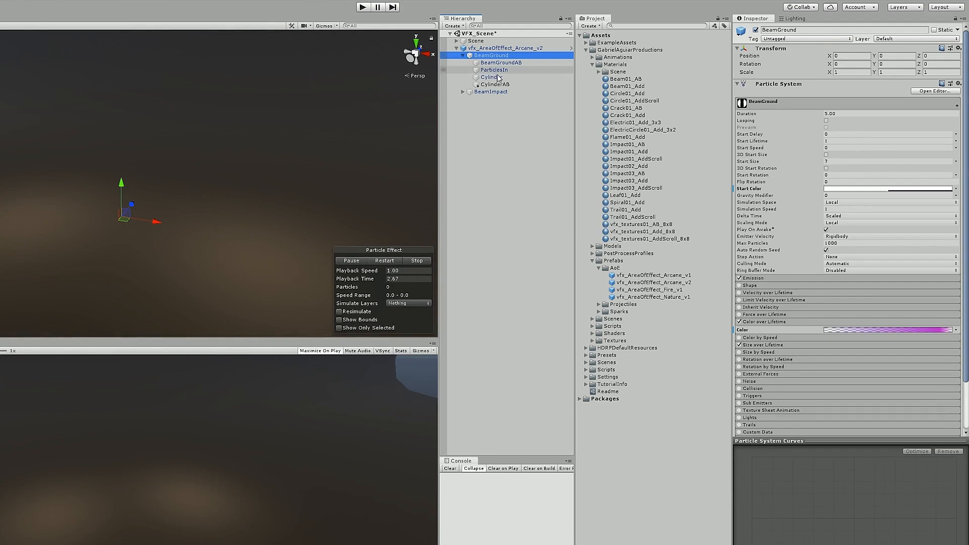
pyautogui.click(500, 70)
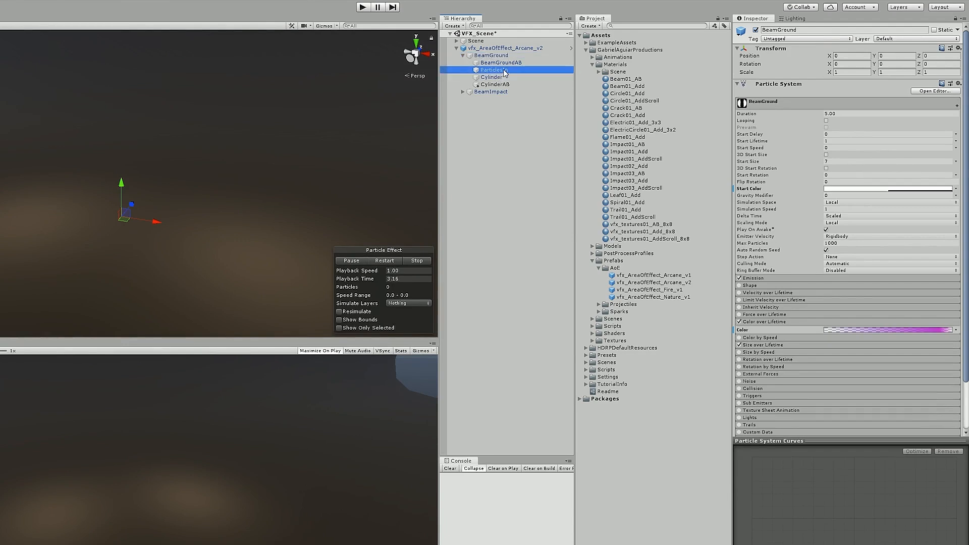
pyautogui.hotkey('ctrl', 'd')
pyautogui.click(518, 93)
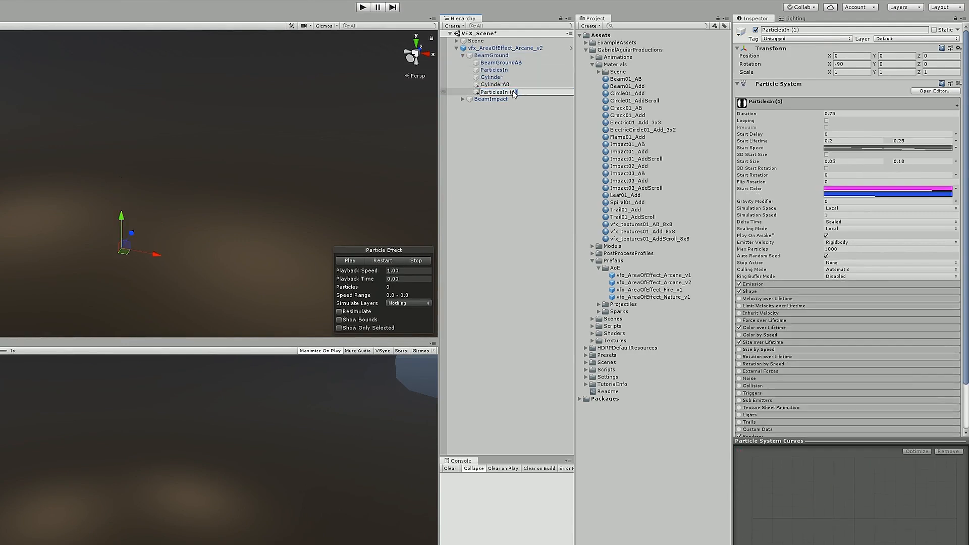
pyautogui.write('AB')
pyautogui.press('Return')
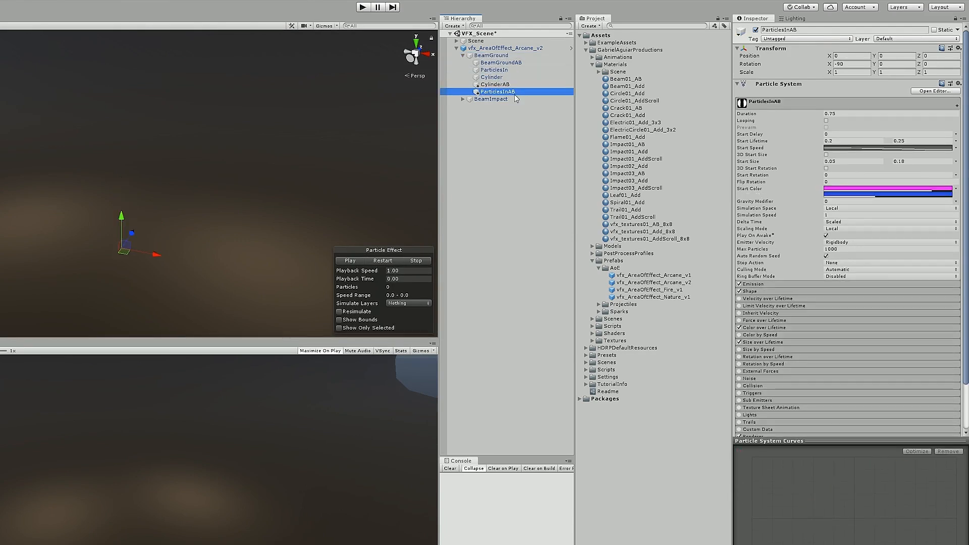
# Switch ParticlesInAB's start color to a single black color and set its maximum start size to 0.16.
pyautogui.click(955, 190)
pyautogui.click(939, 193)
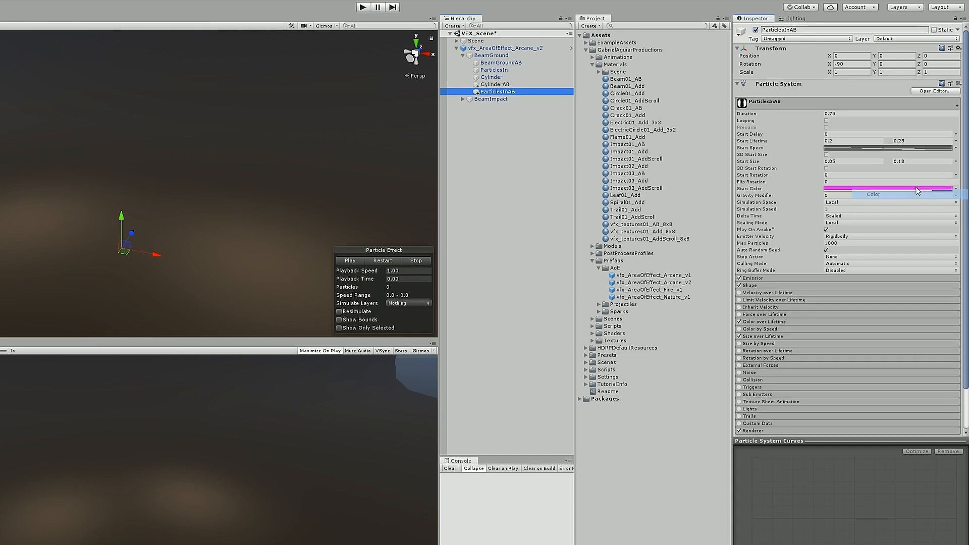
pyautogui.click(888, 189)
pyautogui.moveTo(292, 202); pyautogui.dragTo(280, 186)
pyautogui.click(312, 92)
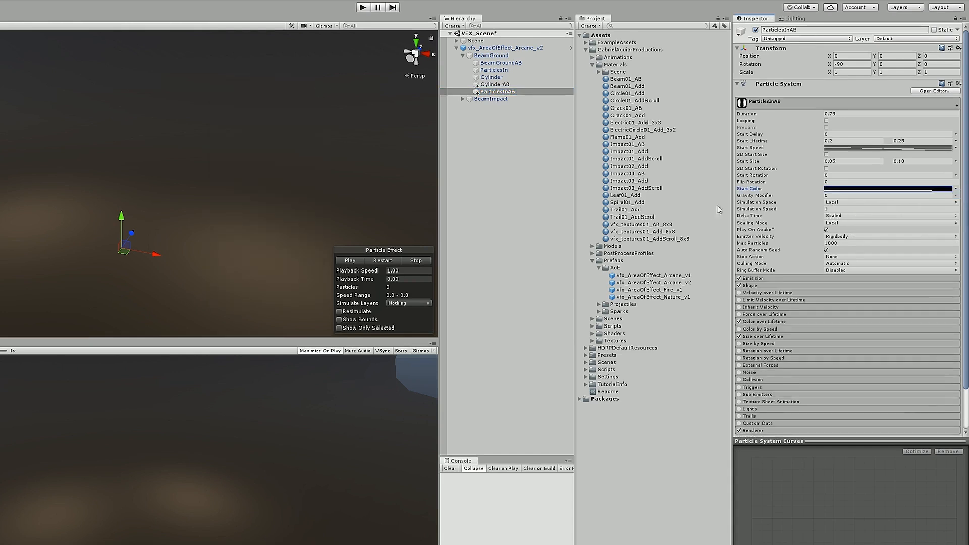
pyautogui.click(781, 278)
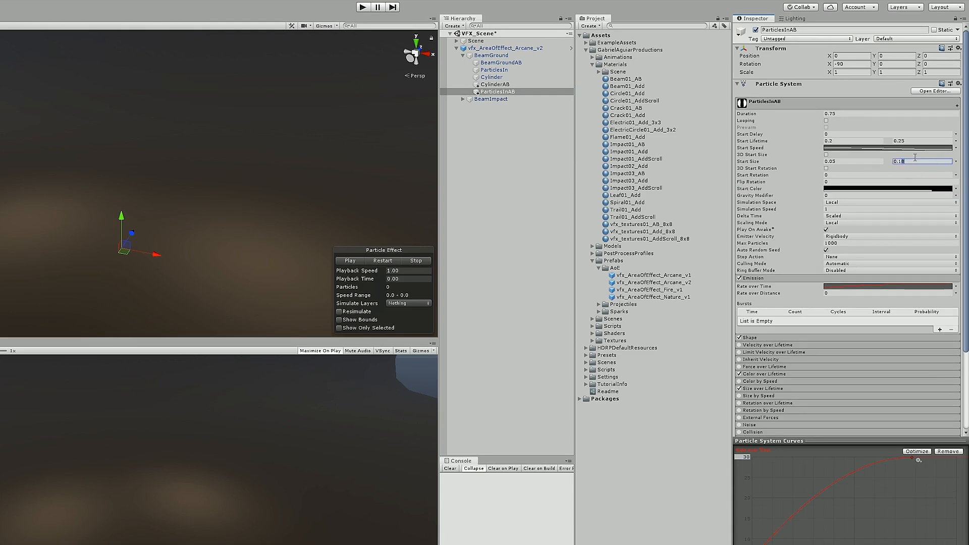
pyautogui.click(777, 279)
# Assign the Beam01_AB material to ParticlesInAB's renderer, then replay the effect and pause it to check the dark particles.
pyautogui.scroll(-2, 779, 391)
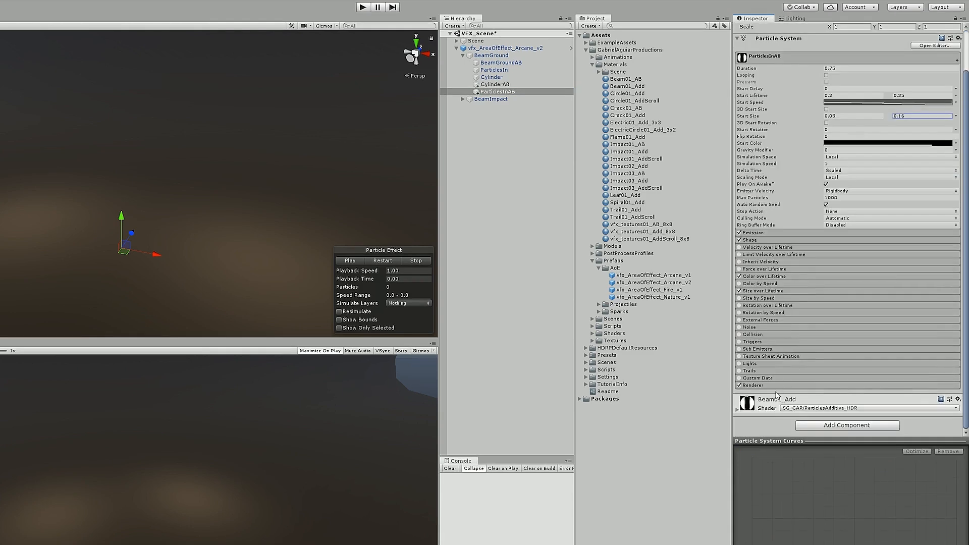
pyautogui.click(837, 385)
pyautogui.scroll(-6, 835, 363)
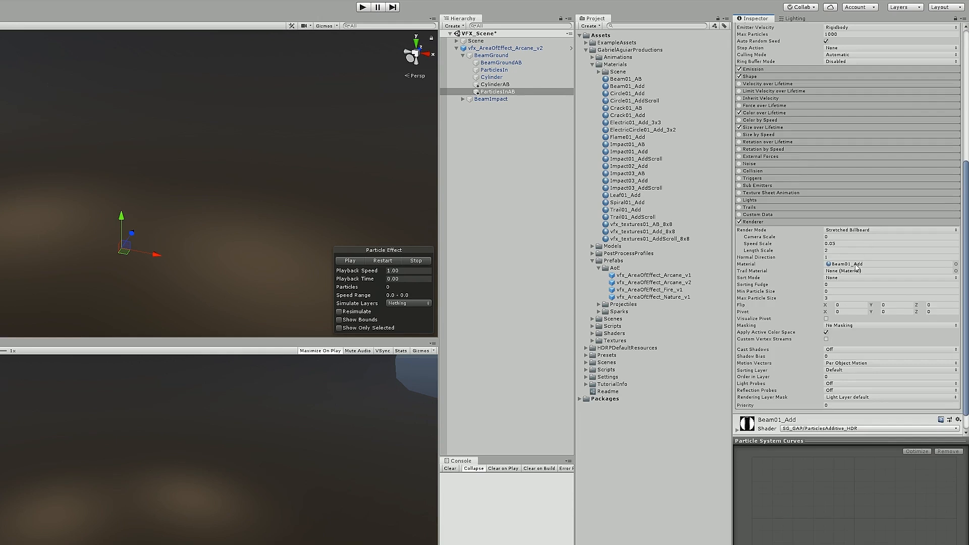
pyautogui.moveTo(643, 87); pyautogui.dragTo(866, 260)
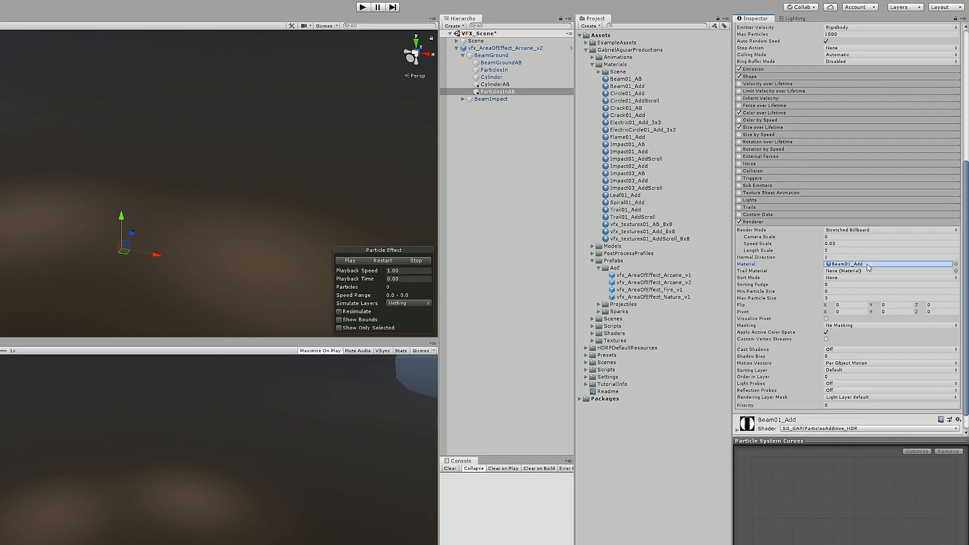
pyautogui.click(393, 260)
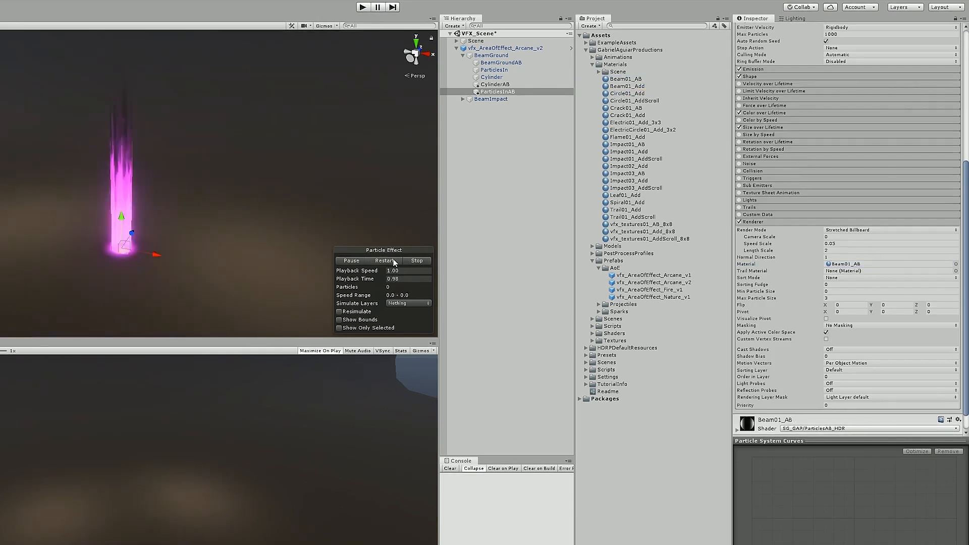
pyautogui.click(394, 260)
pyautogui.click(352, 263)
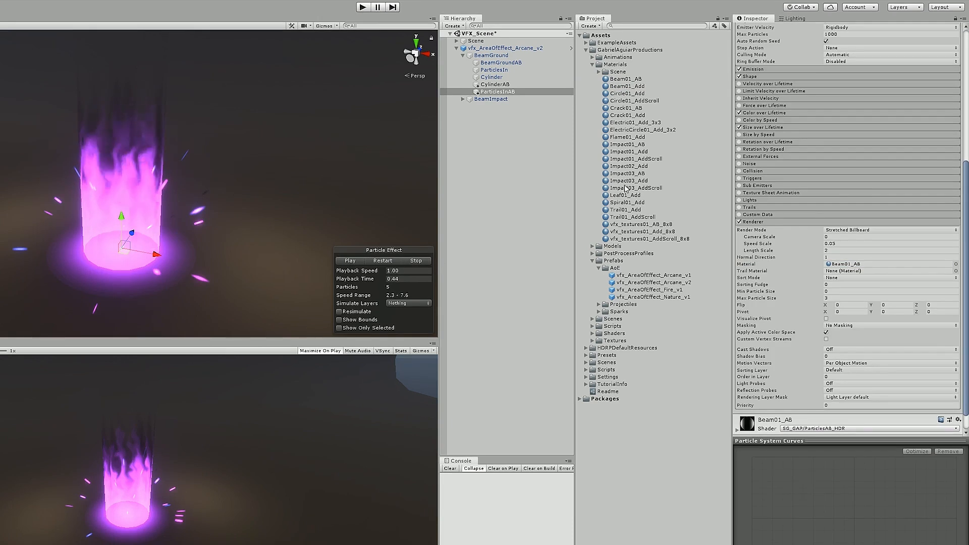
# Set ParticlesInAB's emission rate curve maximum to 50 and its hemisphere radius to 4, replaying the effect to check.
pyautogui.scroll(8, 816, 276)
pyautogui.click(817, 278)
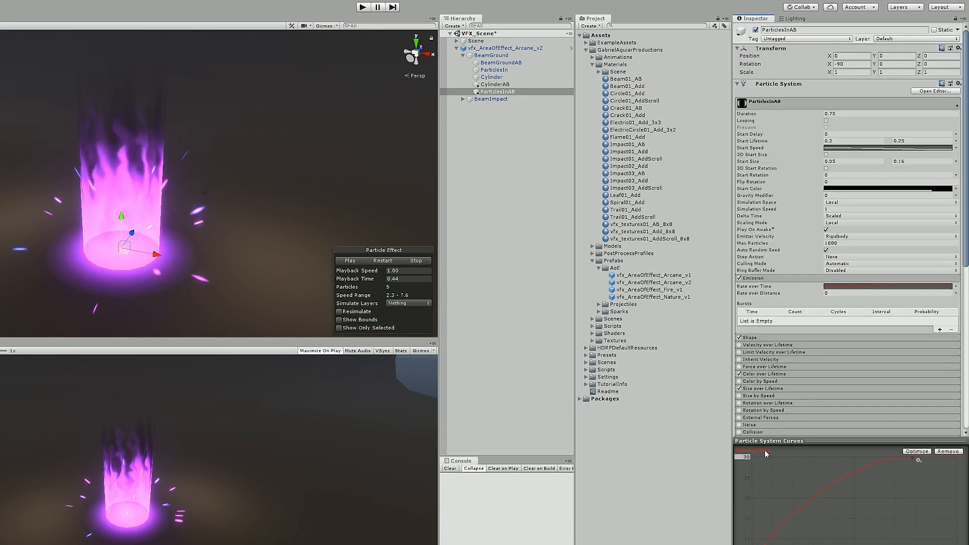
pyautogui.click(768, 336)
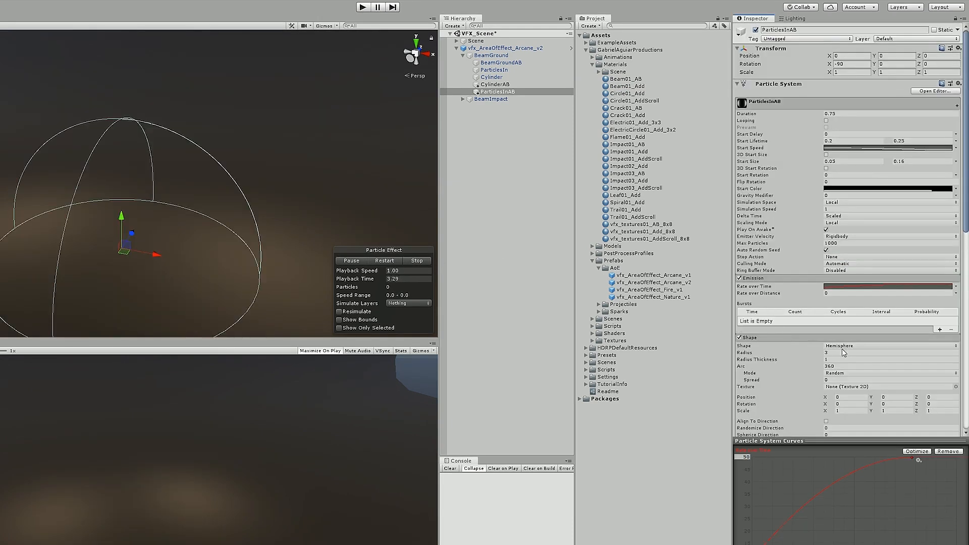
pyautogui.write('4')
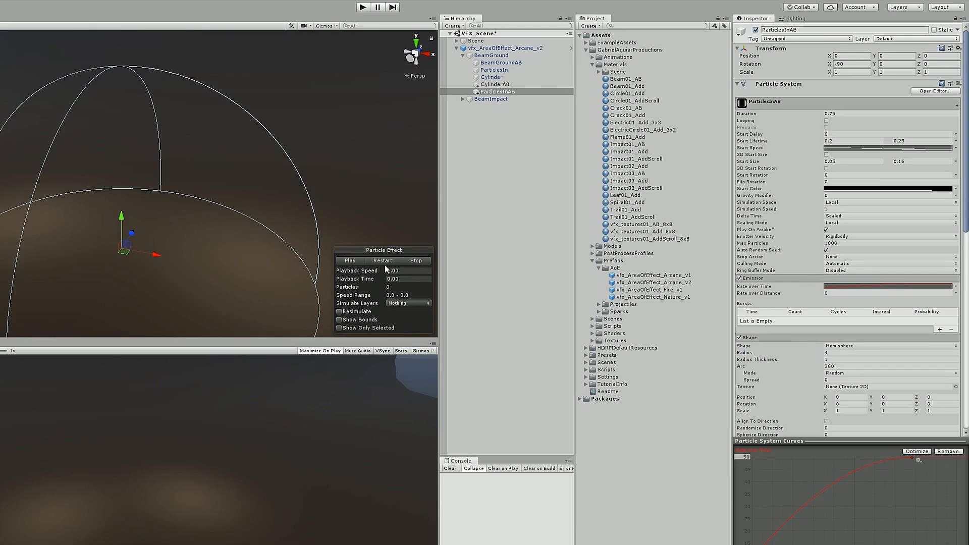
pyautogui.click(385, 261)
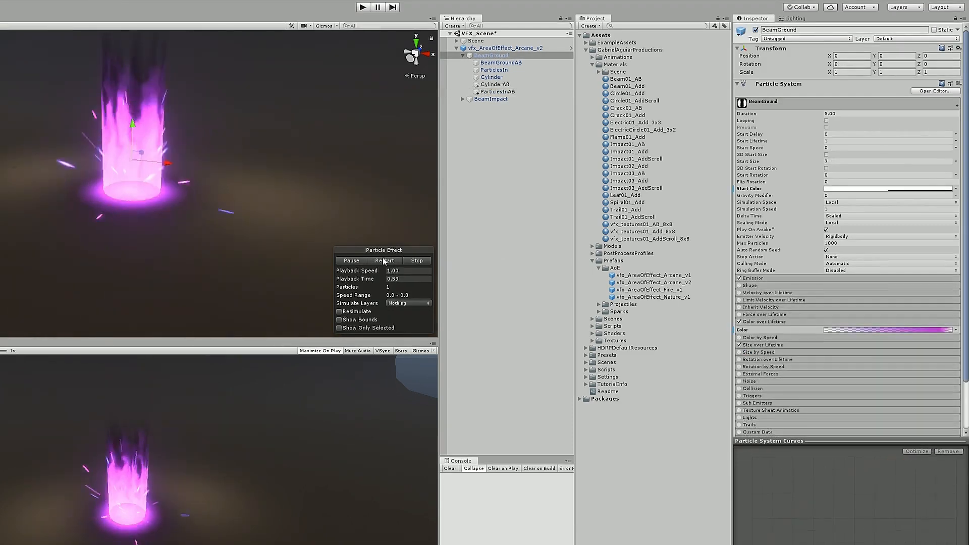
pyautogui.click(385, 262)
pyautogui.click(389, 266)
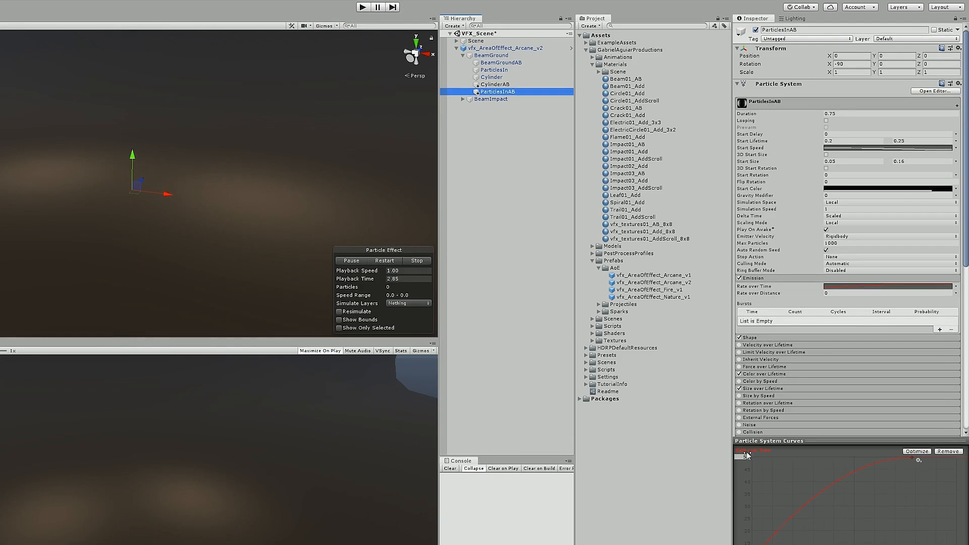
# Set the maximum of ParticlesInAB's emission rate curve to 70 and replay the effect several times.
pyautogui.click(746, 457)
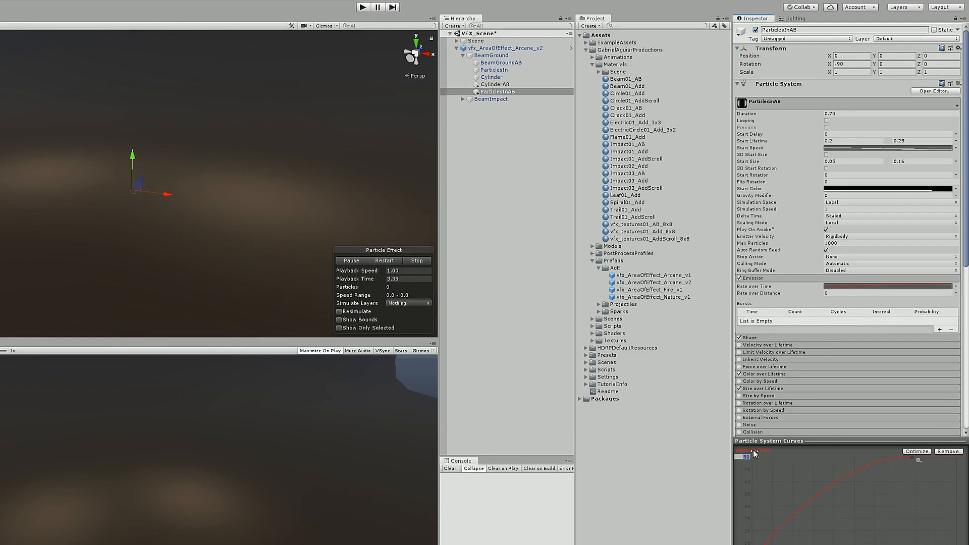
pyautogui.click(382, 261)
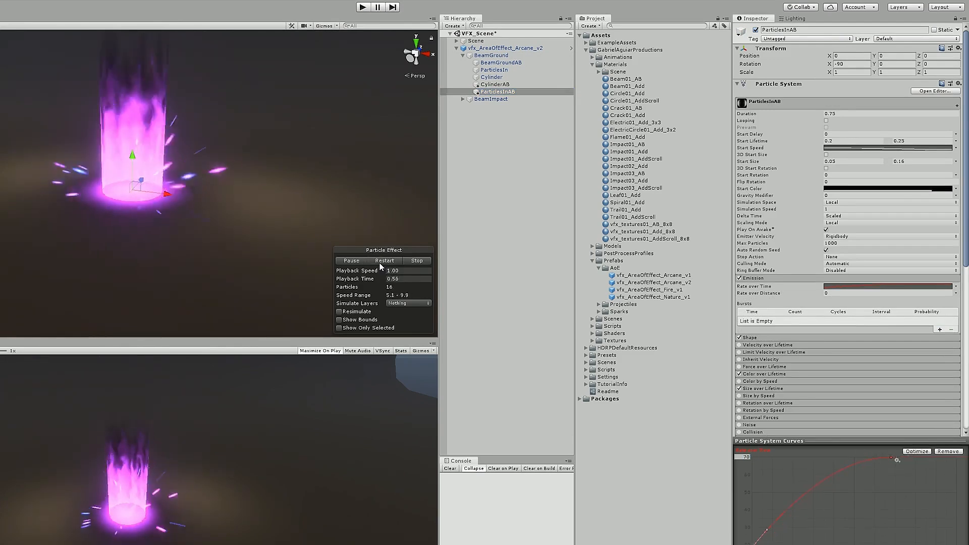
pyautogui.click(381, 262)
pyautogui.click(380, 263)
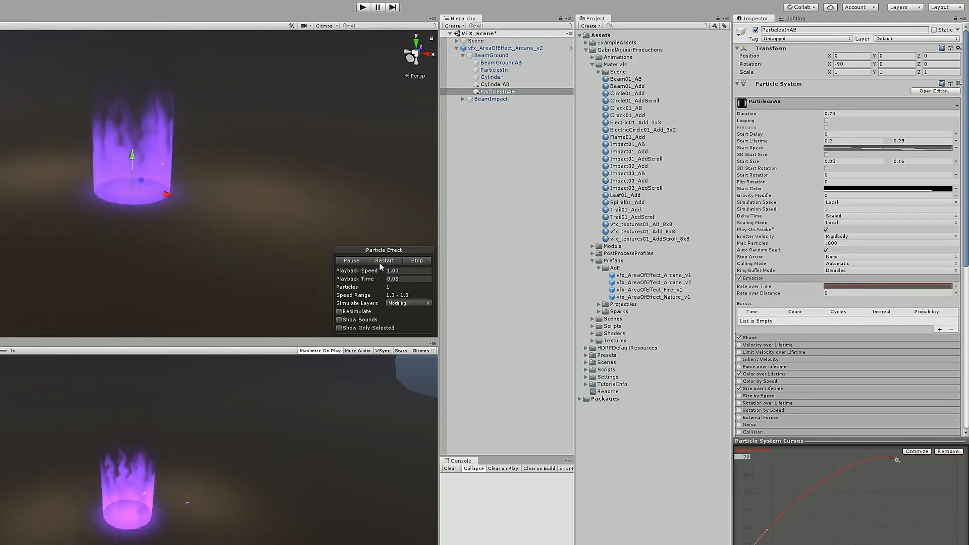
pyautogui.click(380, 265)
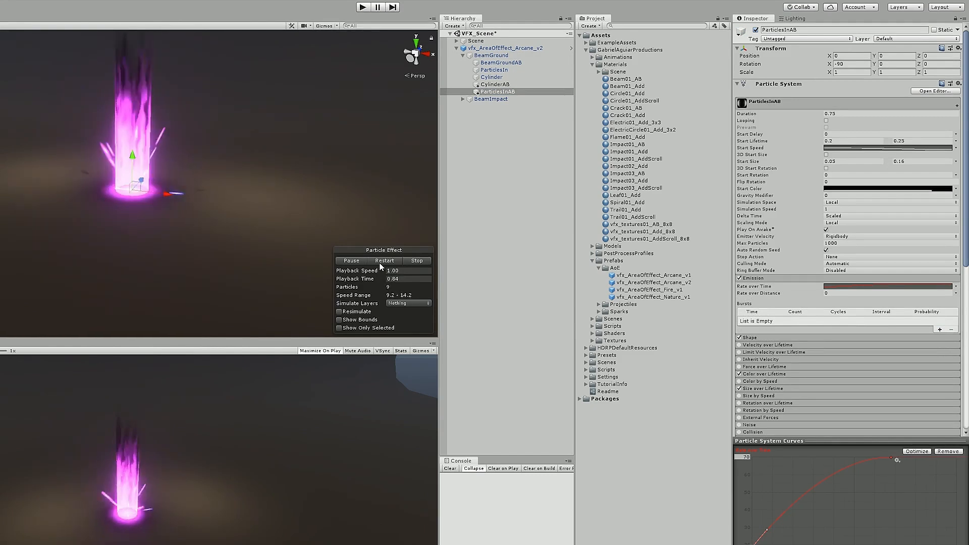
# Apply all overrides of vfx_AreaOfEffect_Arcane_v2 to its prefab.
pyautogui.click(537, 49)
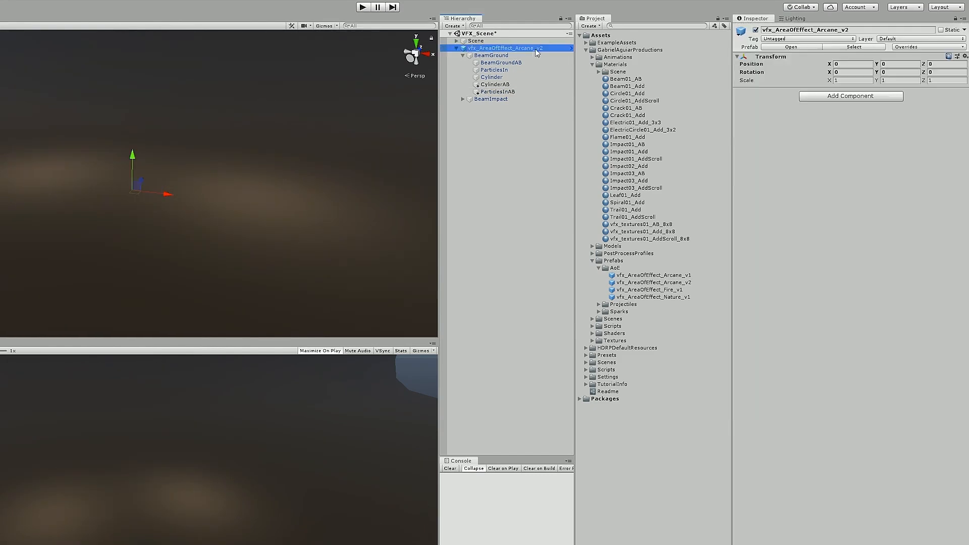
pyautogui.click(924, 47)
pyautogui.click(940, 193)
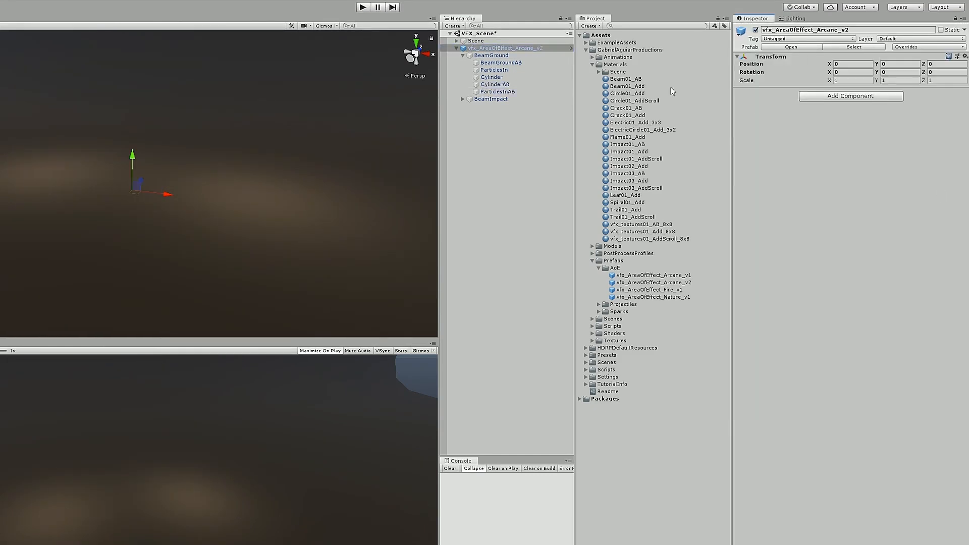
# Expand BeamImpact and set the emission burst count of its BeamGroundAB child to 2.
pyautogui.click(462, 55)
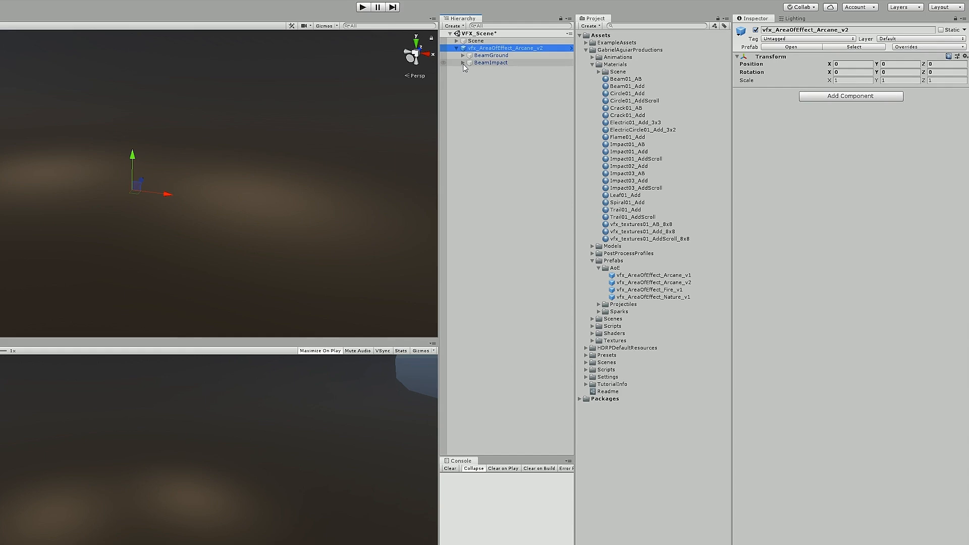
pyautogui.click(462, 63)
pyautogui.click(524, 106)
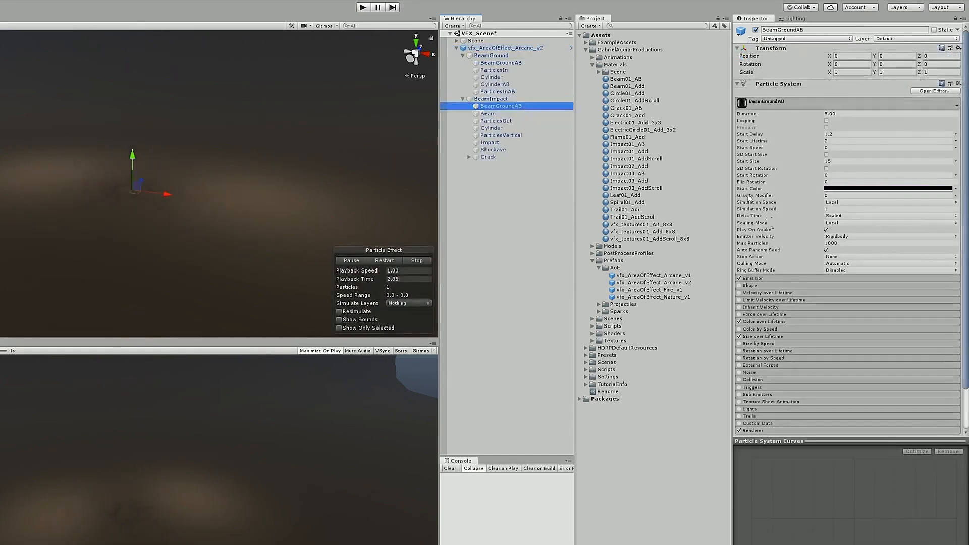
pyautogui.click(788, 279)
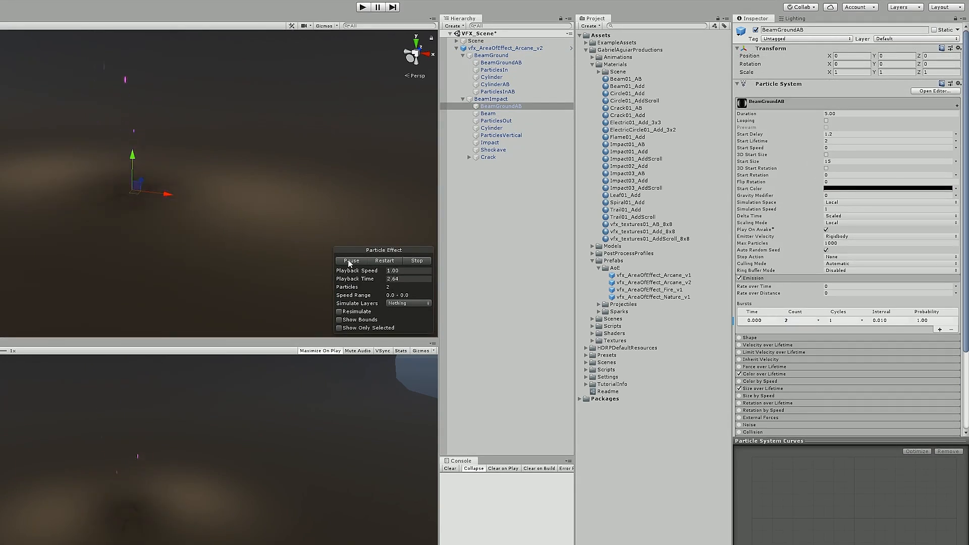
# Copy BeamGround's color over lifetime gradient and paste it into BeamImpact's color over lifetime.
pyautogui.click(510, 99)
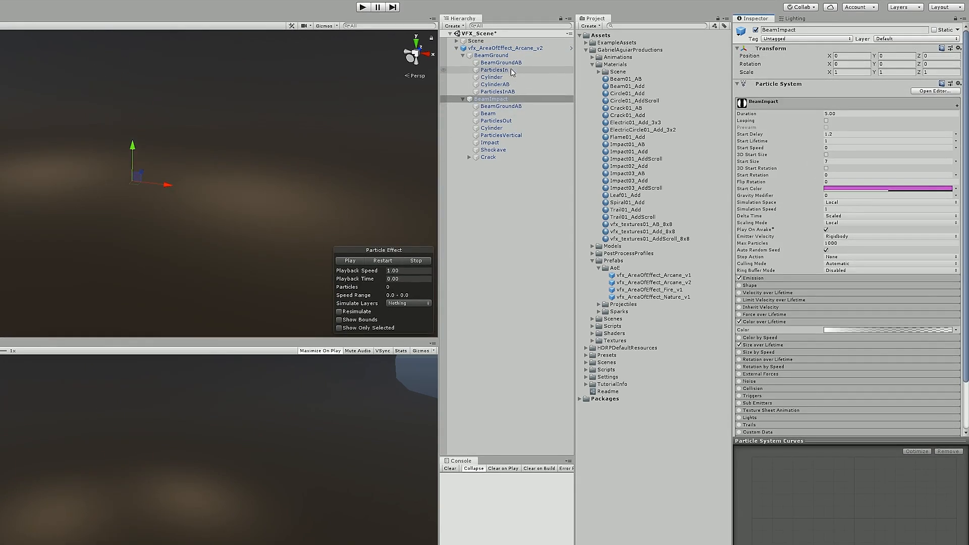
pyautogui.click(502, 56)
pyautogui.click(884, 338)
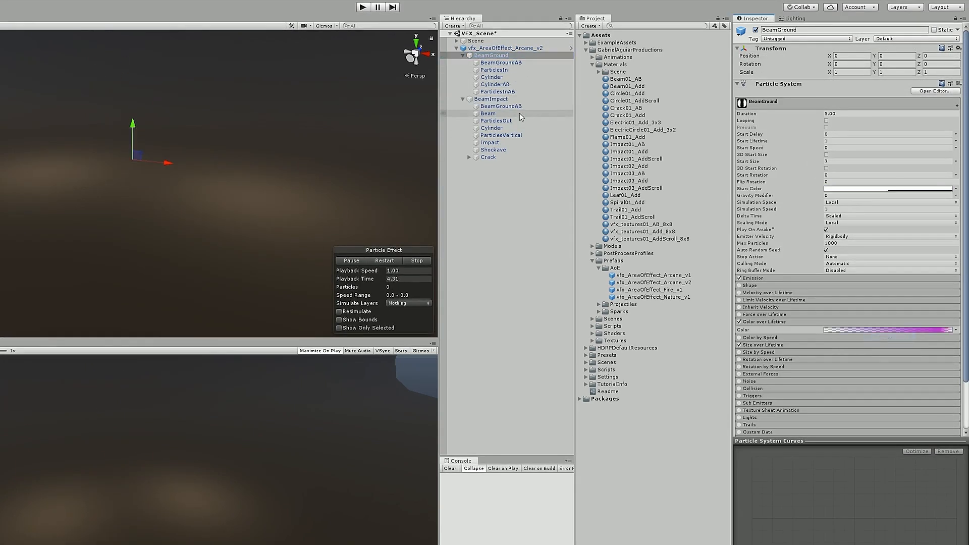
pyautogui.click(491, 99)
pyautogui.rightClick(864, 330)
pyautogui.click(885, 348)
# Reverse BeamImpact's lifetime gradient to run from opaque magenta to transparent violet, with the violet key at 89.1%.
pyautogui.click(884, 331)
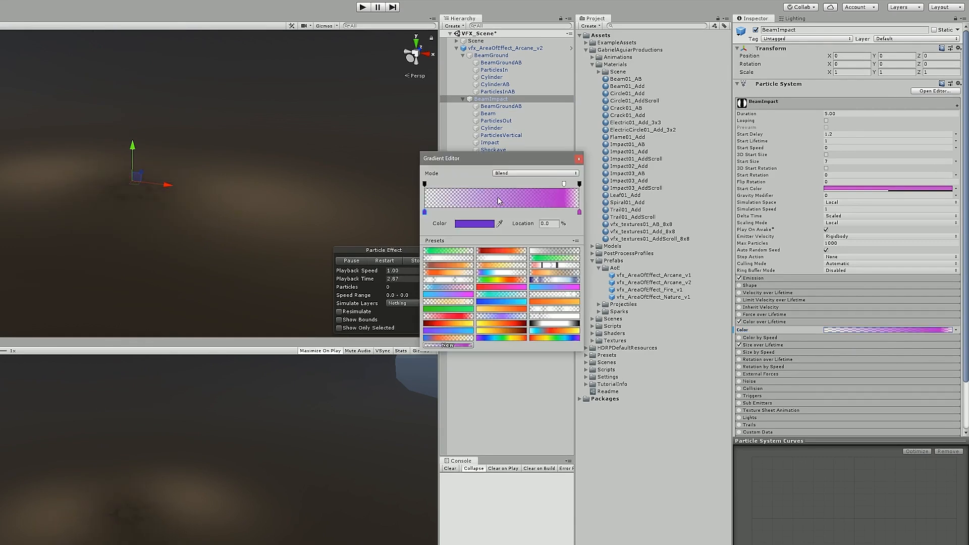
pyautogui.moveTo(564, 183); pyautogui.dragTo(563, 212)
pyautogui.moveTo(579, 212); pyautogui.dragTo(430, 211)
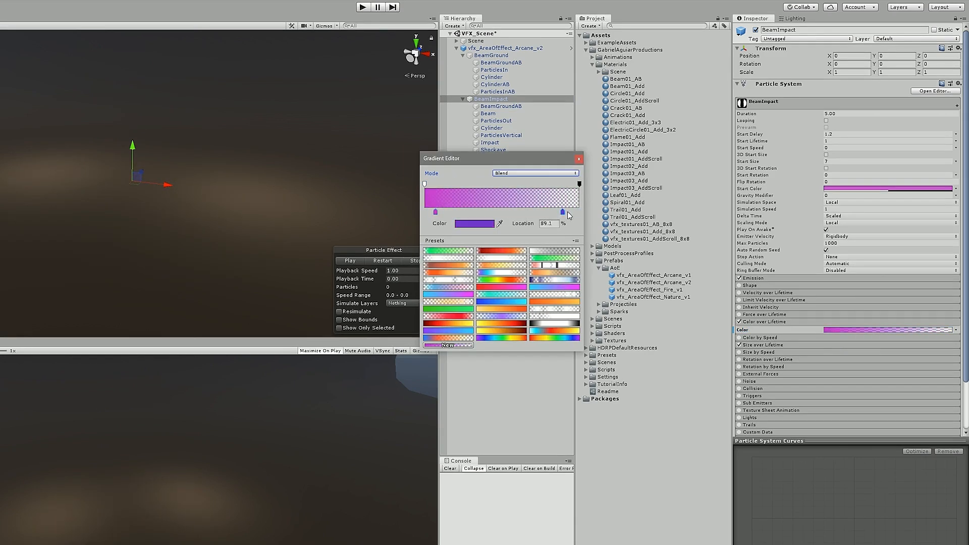
pyautogui.click(580, 159)
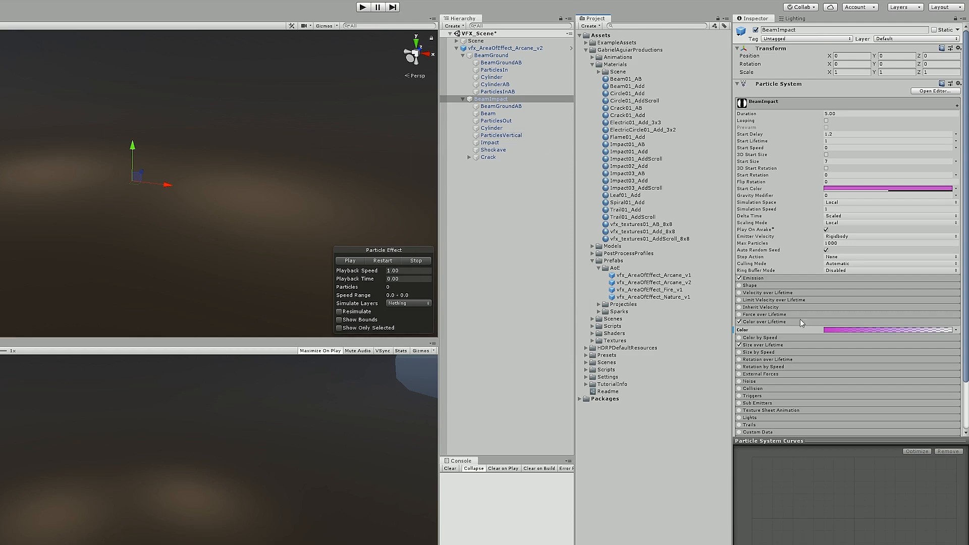
# Set BeamImpact's start color to white.
pyautogui.click(861, 334)
pyautogui.click(834, 189)
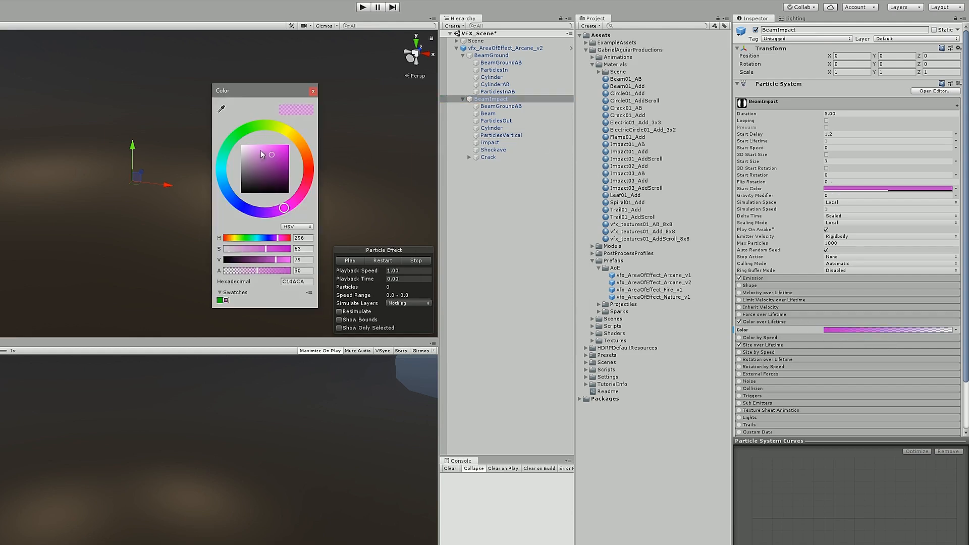
pyautogui.moveTo(260, 150); pyautogui.dragTo(160, 89)
pyautogui.click(313, 91)
# Copy BeamImpact's color over lifetime gradient and set the start color of its Beam child to white.
pyautogui.rightClick(845, 329)
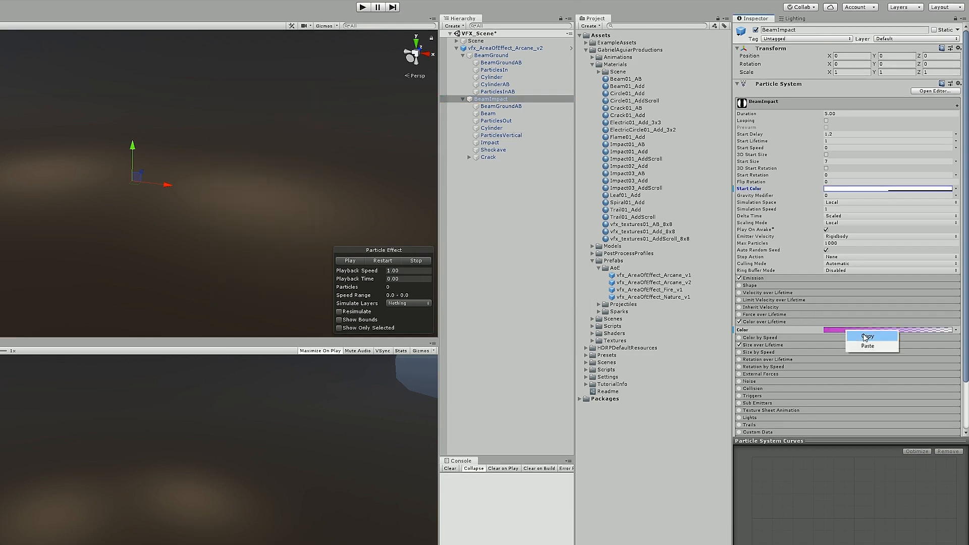
pyautogui.click(865, 335)
pyautogui.click(487, 114)
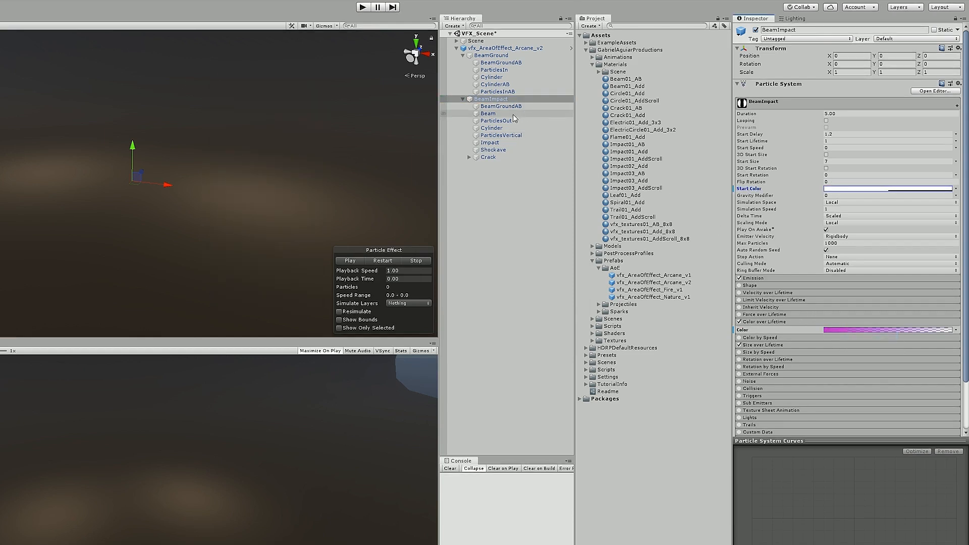
pyautogui.click(837, 189)
pyautogui.moveTo(273, 163); pyautogui.dragTo(144, 95)
pyautogui.click(312, 91)
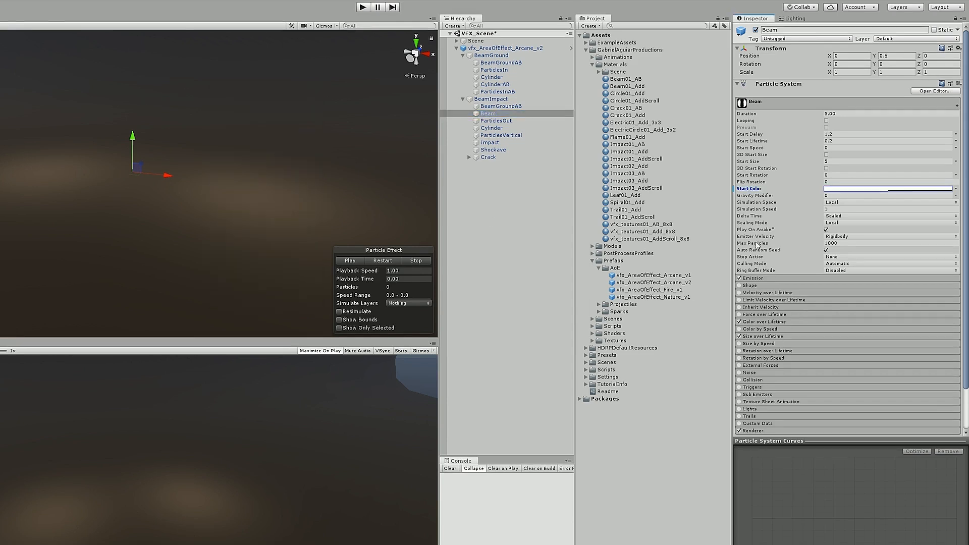
# Paste the copied gradient into Beam's color over lifetime, replay the effect and stop it.
pyautogui.click(763, 321)
pyautogui.rightClick(838, 328)
pyautogui.click(858, 344)
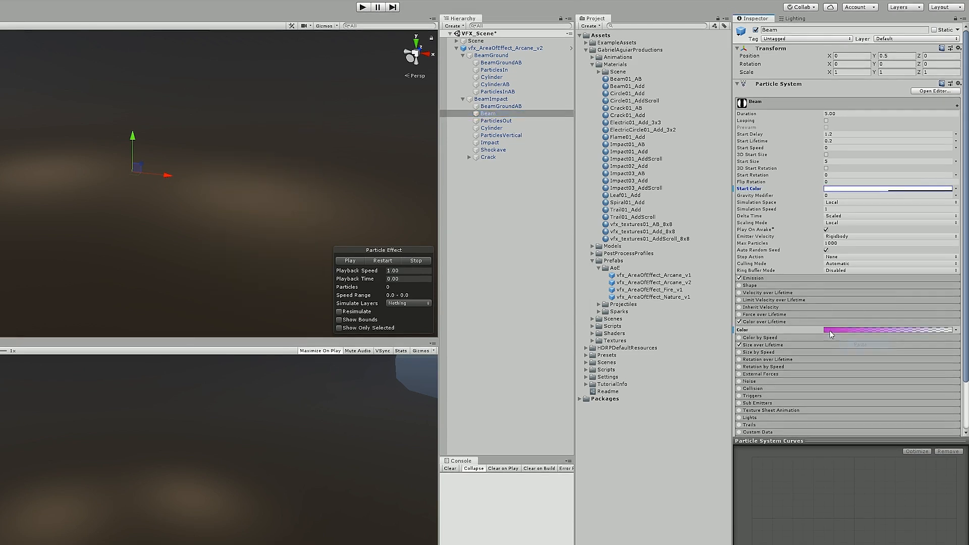
pyautogui.click(350, 261)
pyautogui.click(390, 261)
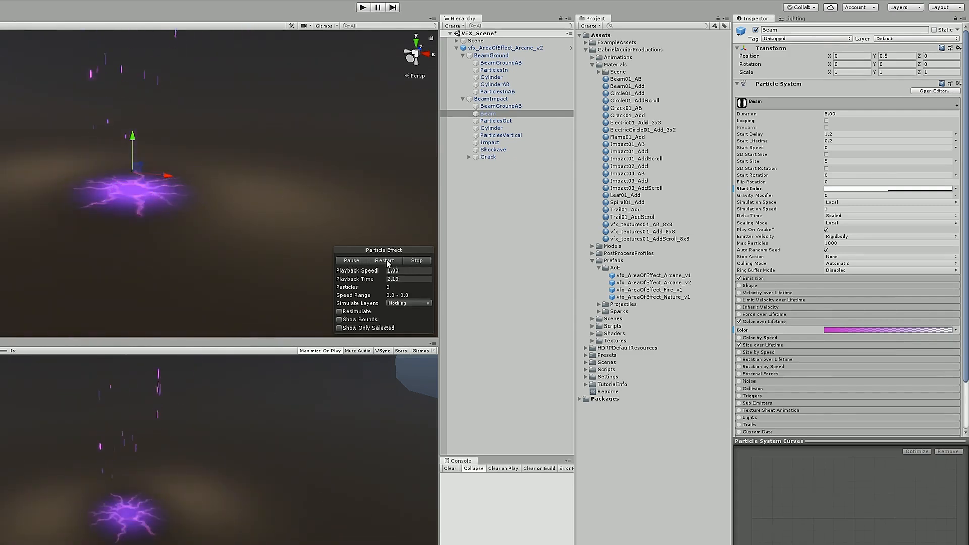
pyautogui.click(416, 259)
# Give ParticlesOut the magenta and blue start colors of ParticlesIn and replay the effect.
pyautogui.click(494, 70)
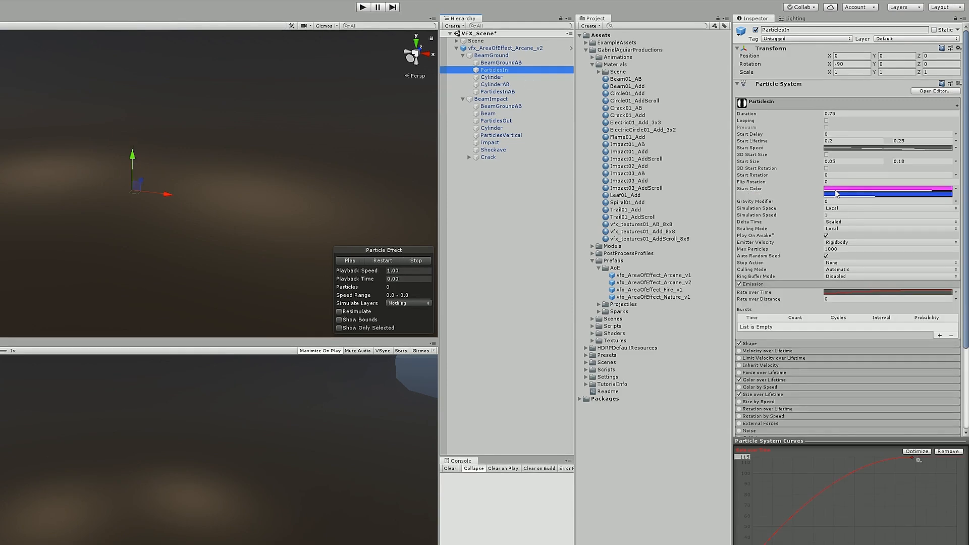
pyautogui.click(530, 121)
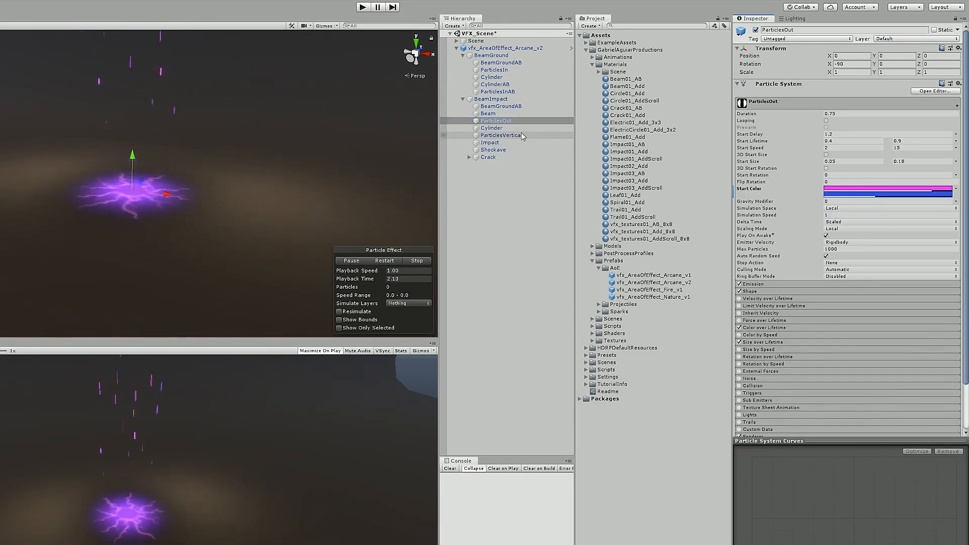
# Assign the Impact01_AddScroll material to the Cylinder particle system under BeamImpact.
pyautogui.click(515, 128)
pyautogui.scroll(-5, 807, 287)
pyautogui.click(786, 291)
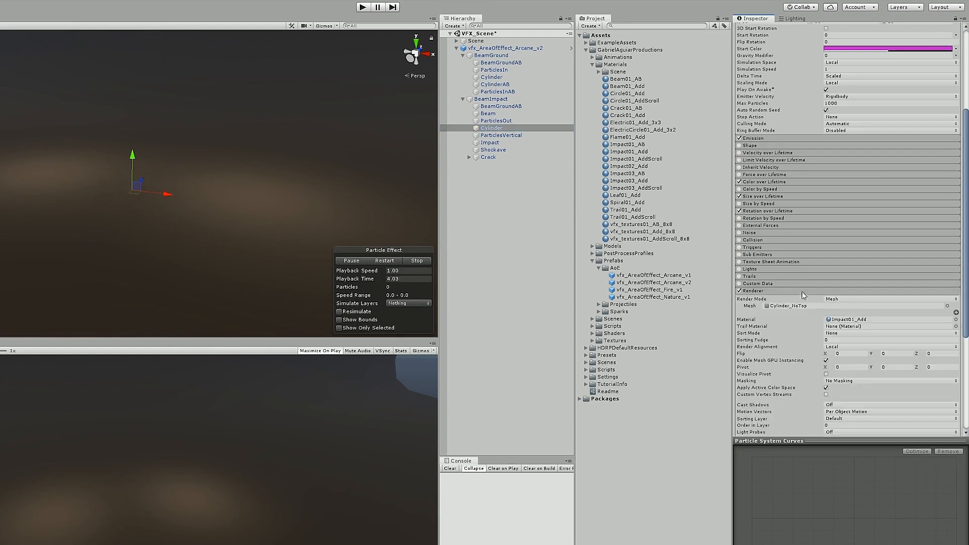
pyautogui.click(850, 319)
pyautogui.moveTo(656, 159); pyautogui.dragTo(830, 315)
# Duplicate BeamImpact's Cylinder and rename the copy CylinderAB.
pyautogui.click(504, 128)
pyautogui.hotkey('ctrl', 'd')
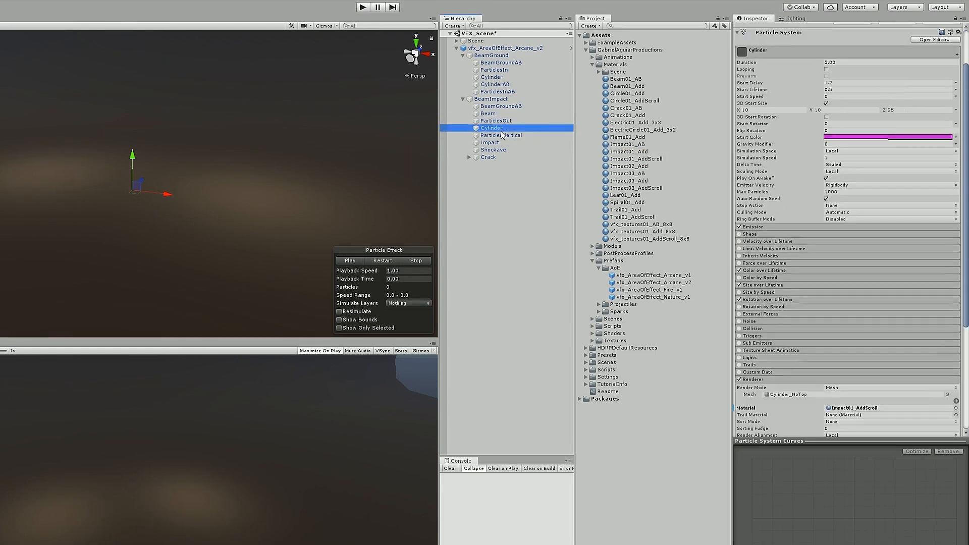
pyautogui.click(505, 165)
pyautogui.write('A')
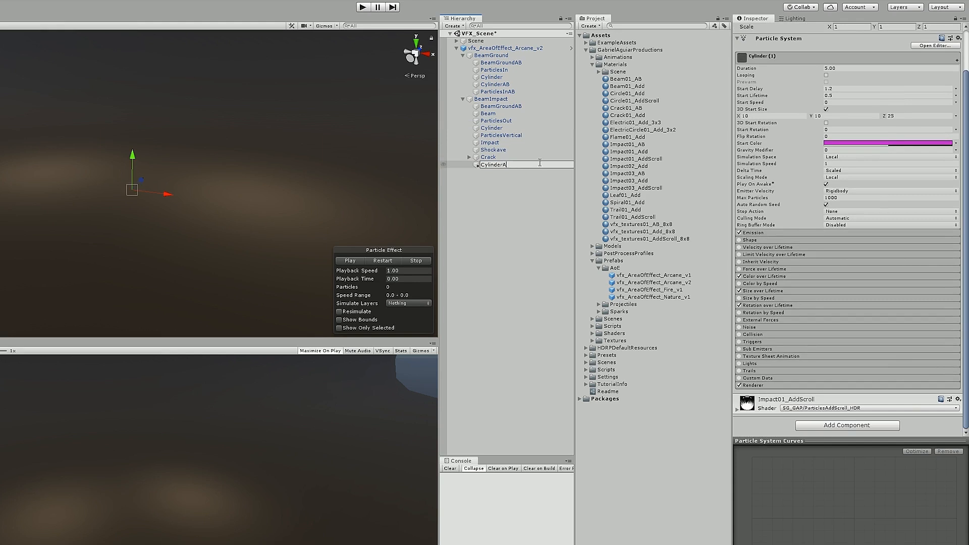
pyautogui.write('B')
pyautogui.press('Return')
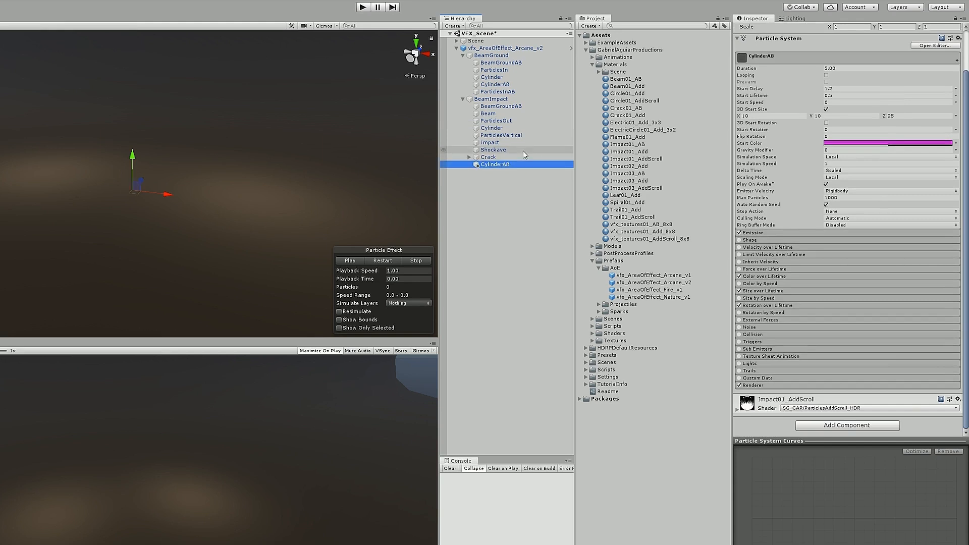
# Assign the Impact01_AB material to the new CylinderAB and set its Y position to 1.64.
pyautogui.click(771, 385)
pyautogui.scroll(-3, 828, 379)
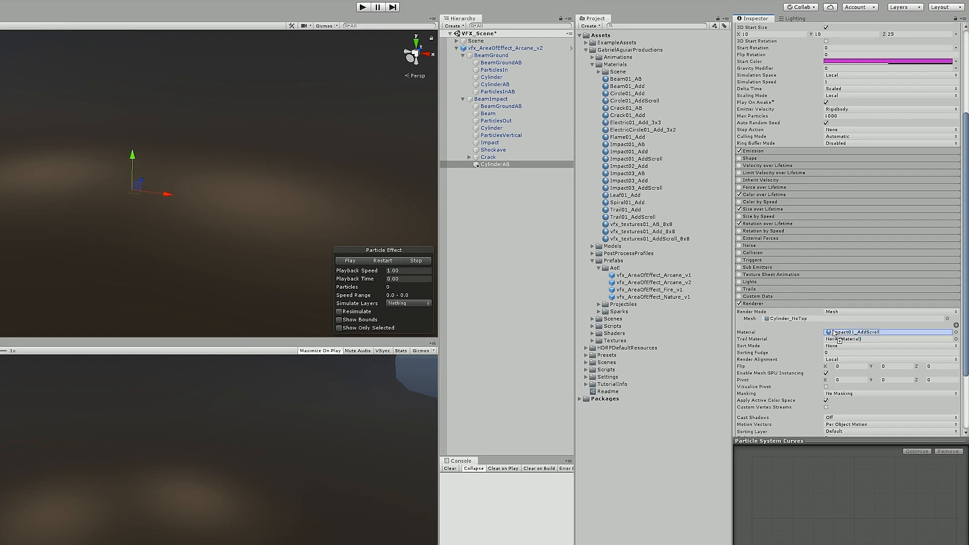
pyautogui.scroll(5, 842, 313)
pyautogui.write('1.64')
pyautogui.press('Return')
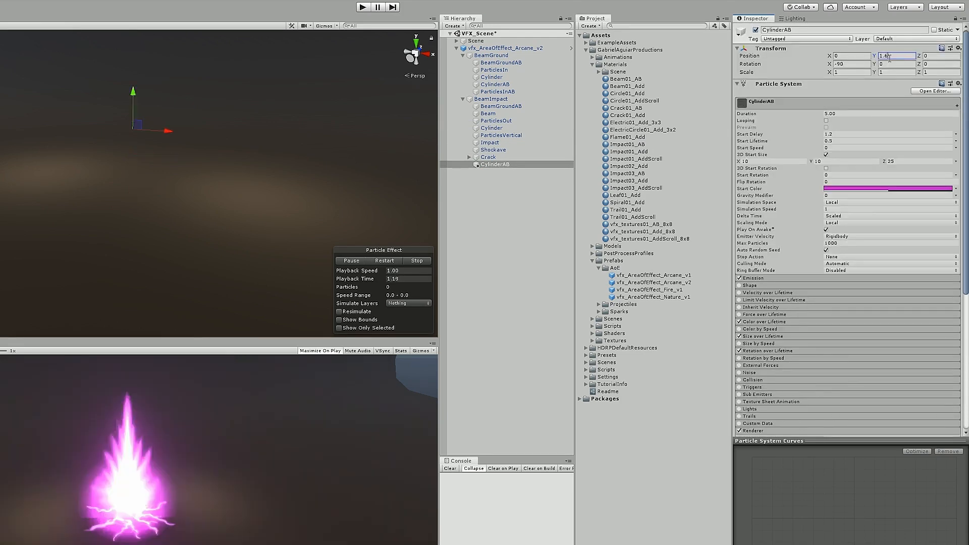
# Replay and pause the effect, and lower CylinderAB to a Y position of about 0.38.
pyautogui.click(379, 260)
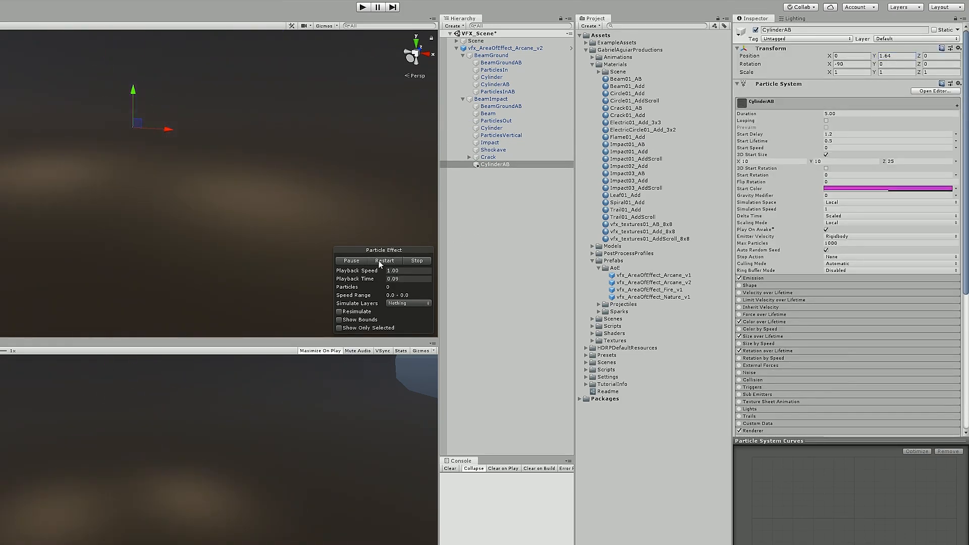
pyautogui.click(354, 262)
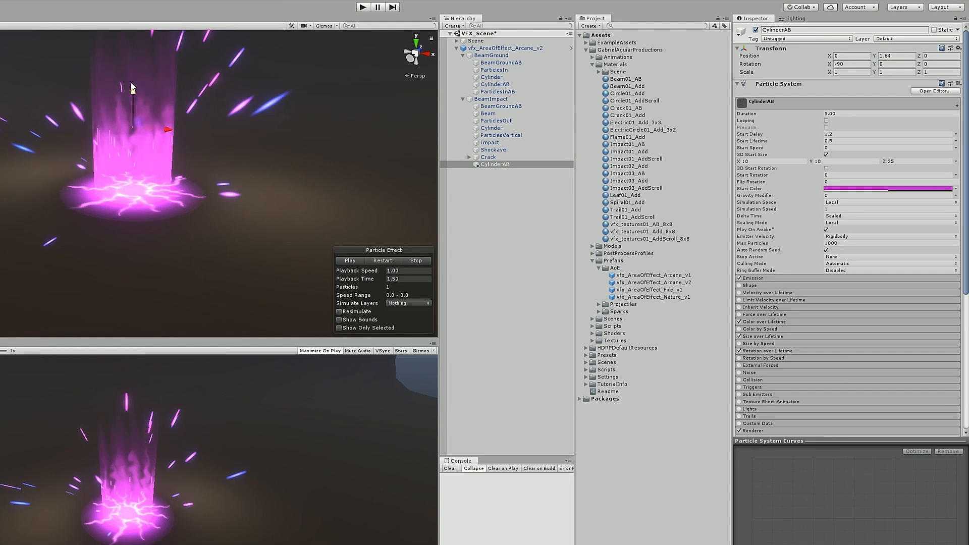
pyautogui.moveTo(135, 87); pyautogui.dragTo(136, 143)
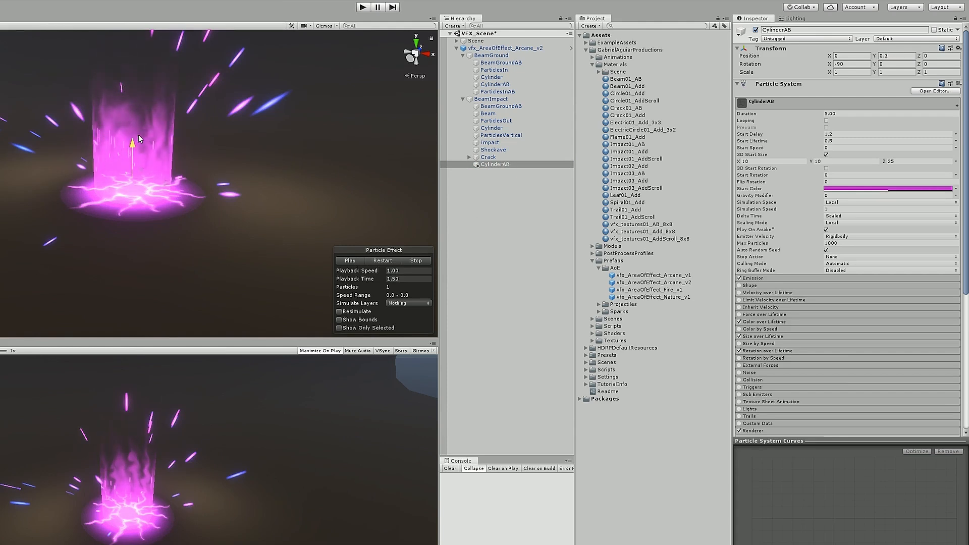
pyautogui.moveTo(300, 137); pyautogui.dragTo(303, 133)
# Paste the copied black color into CylinderAB's start color and replay the effect.
pyautogui.click(545, 163)
pyautogui.rightClick(852, 188)
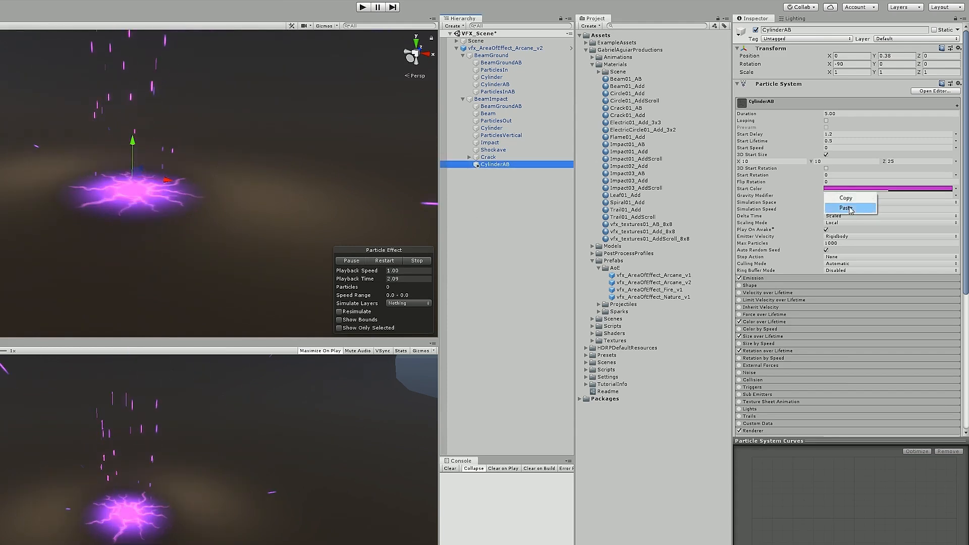
pyautogui.click(852, 209)
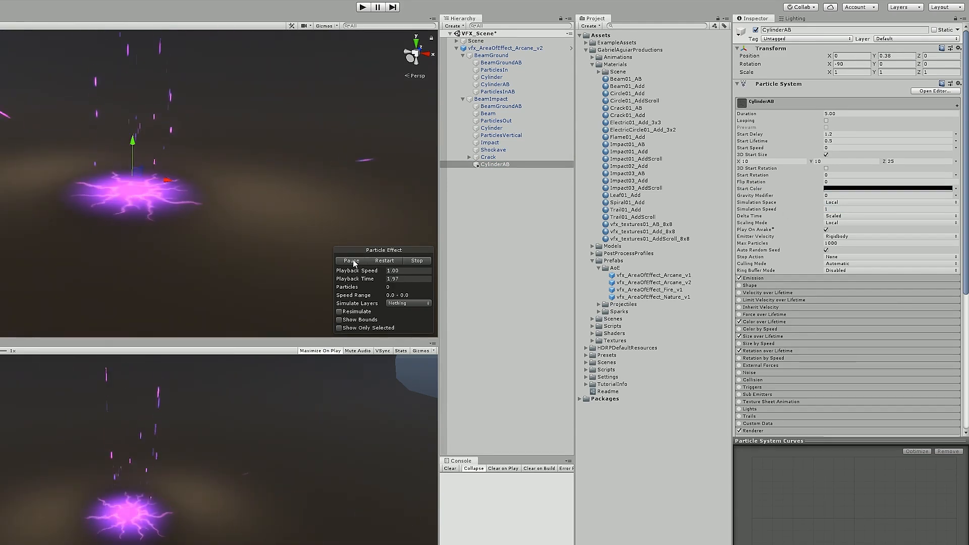
pyautogui.click(373, 261)
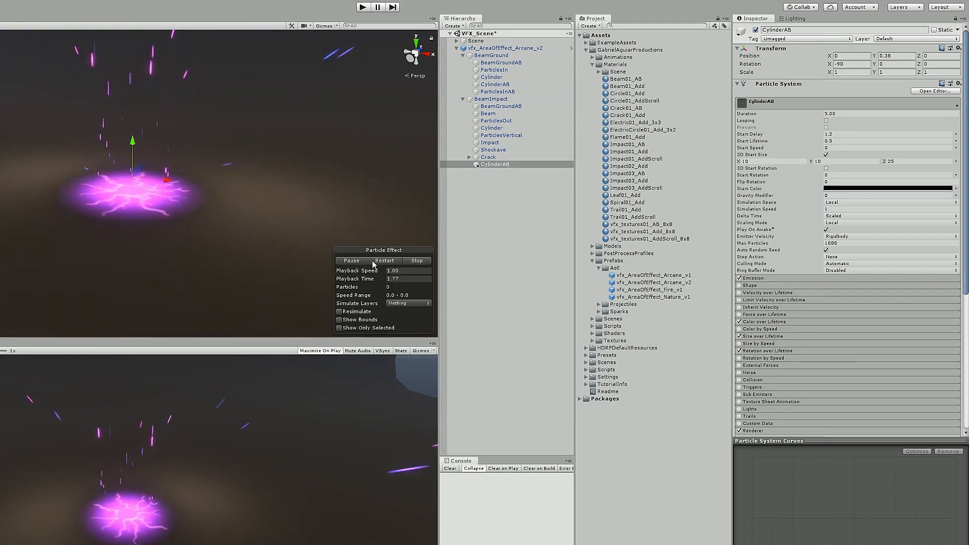
# Duplicate ParticlesOut under BeamImpact and rename the copy ParticlesOutAB.
pyautogui.click(496, 121)
pyautogui.hotkey('ctrl', 'd')
pyautogui.click(512, 173)
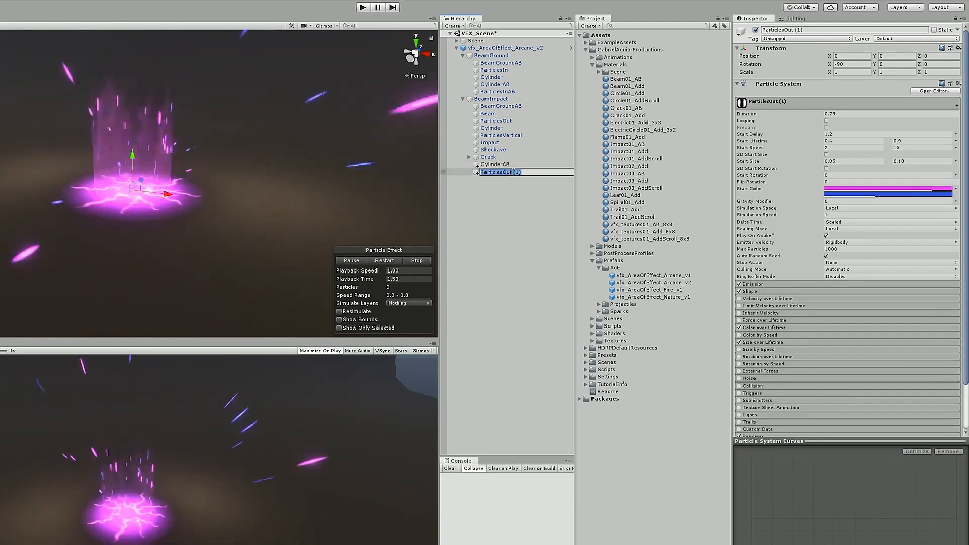
pyautogui.moveTo(512, 172); pyautogui.dragTo(534, 172)
pyautogui.write('AB')
pyautogui.press('Return')
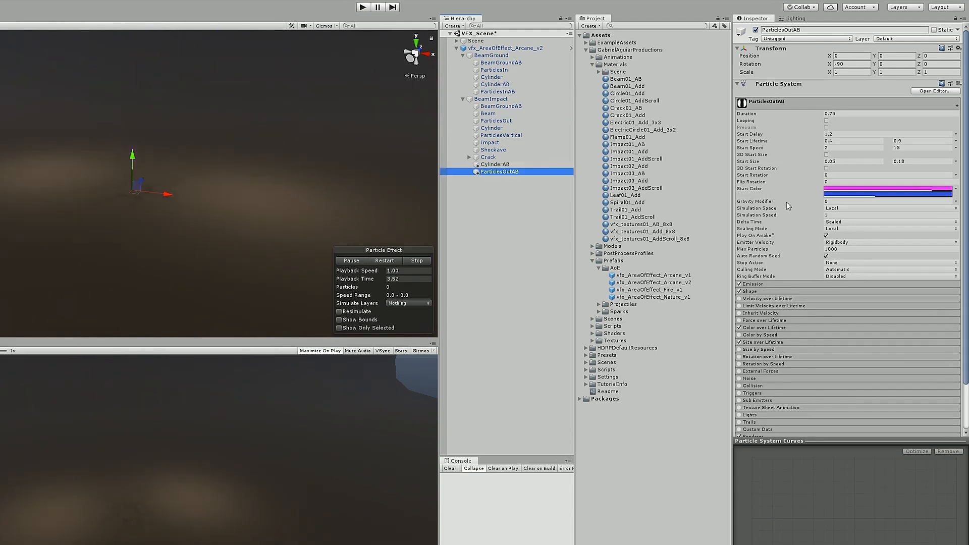
# Give ParticlesOutAB black start colors and assign the Beam01_AB material to its renderer.
pyautogui.click(314, 90)
pyautogui.scroll(-3, 873, 341)
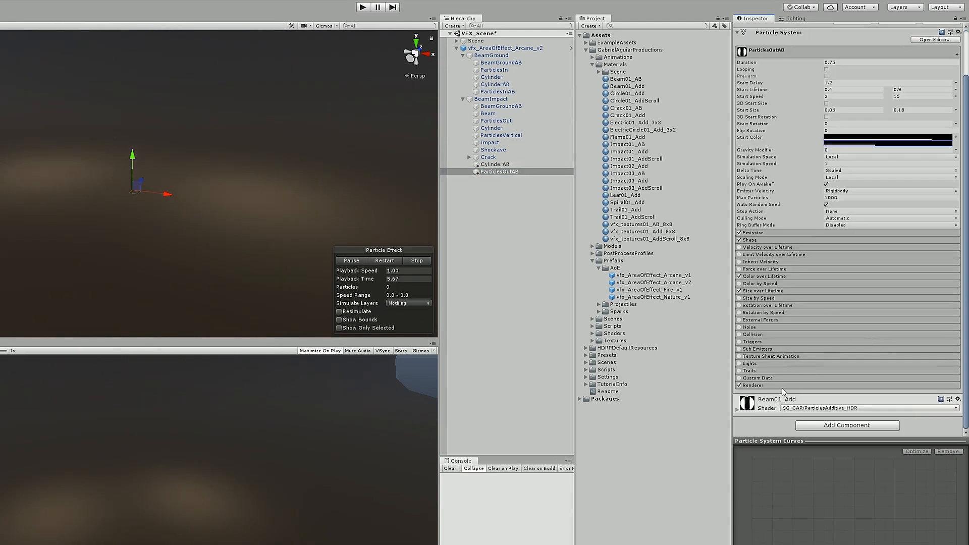
pyautogui.click(782, 385)
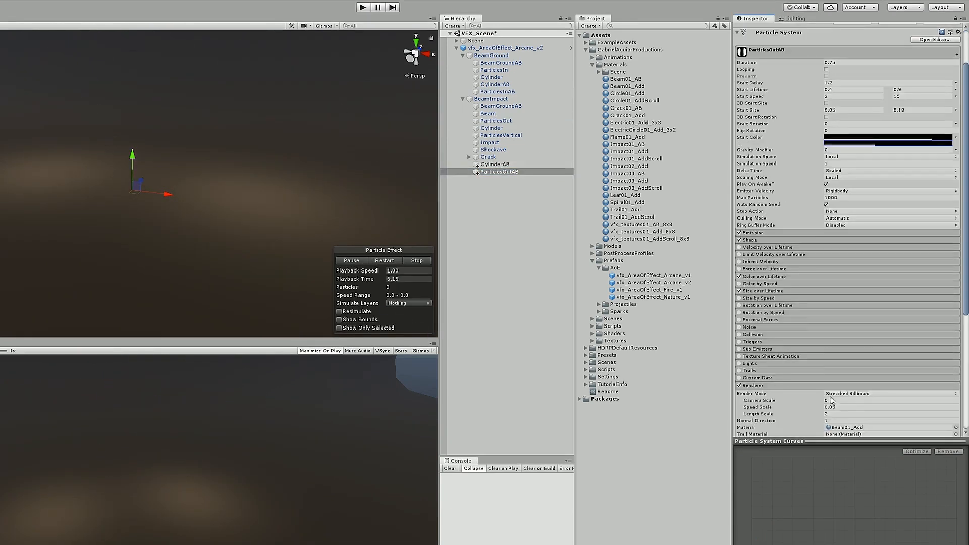
pyautogui.scroll(-3, 808, 353)
pyautogui.click(857, 345)
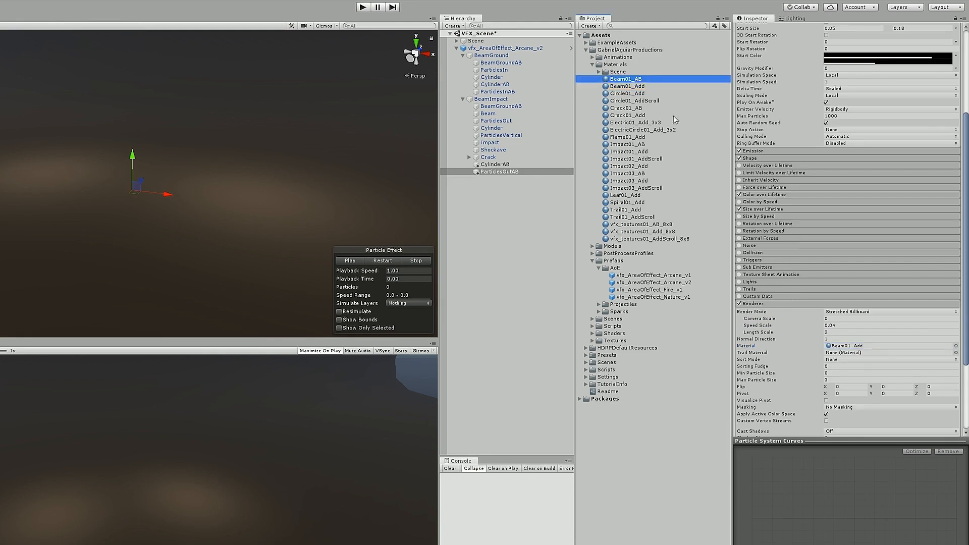
# Replay BeamGround and BeamImpact together and examine the paused impact from another angle.
pyautogui.click(490, 99)
pyautogui.keyDown('ctrl'); pyautogui.click(491, 55); pyautogui.keyUp('ctrl')
pyautogui.click(395, 261)
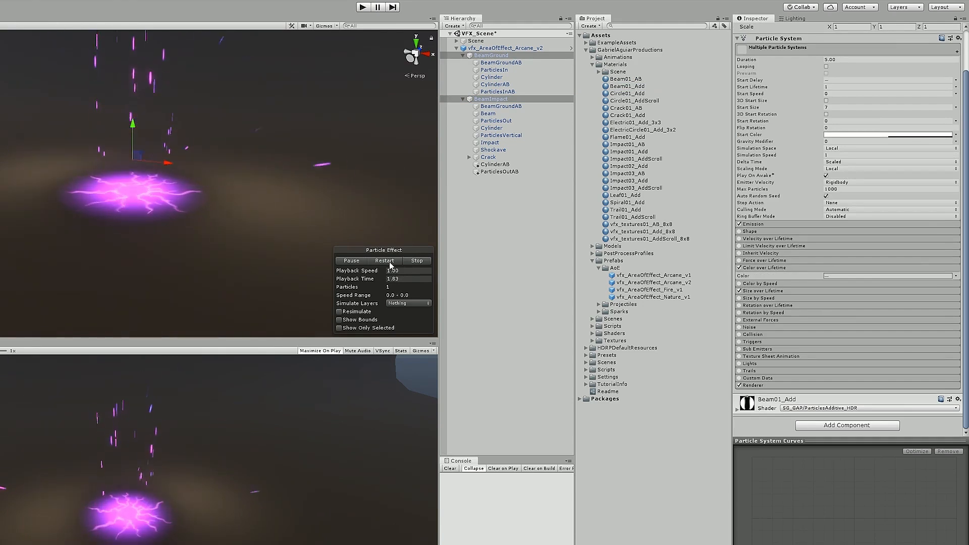
pyautogui.click(385, 261)
pyautogui.click(348, 261)
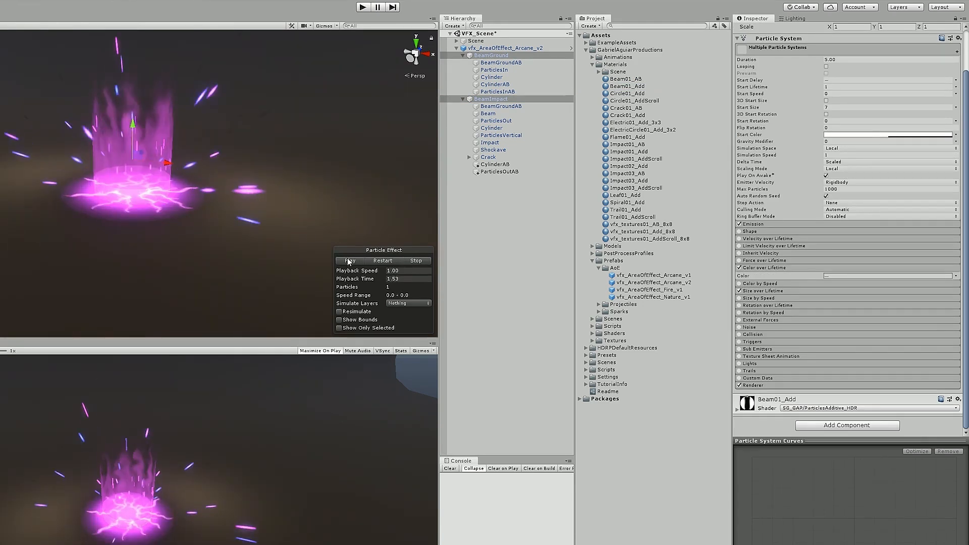
pyautogui.moveTo(303, 217); pyautogui.dragTo(302, 239, button='middle')
pyautogui.moveTo(301, 239); pyautogui.dragTo(242, 221, button='right')
pyautogui.press('s')
pyautogui.press('a')
pyautogui.click(375, 262)
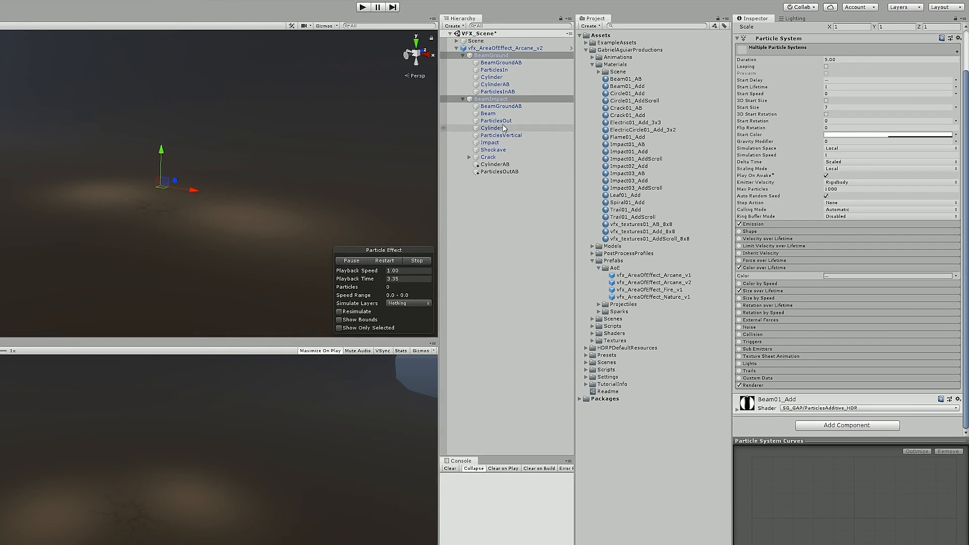
# Duplicate Shockave under BeamImpact and rename the copy Circle.
pyautogui.click(493, 150)
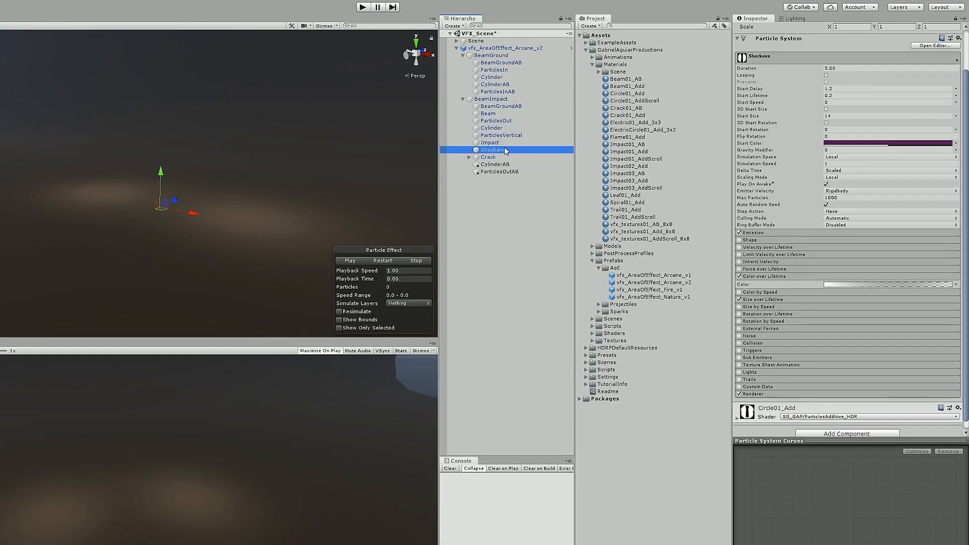
pyautogui.hotkey('ctrl', 'd')
pyautogui.press('F2')
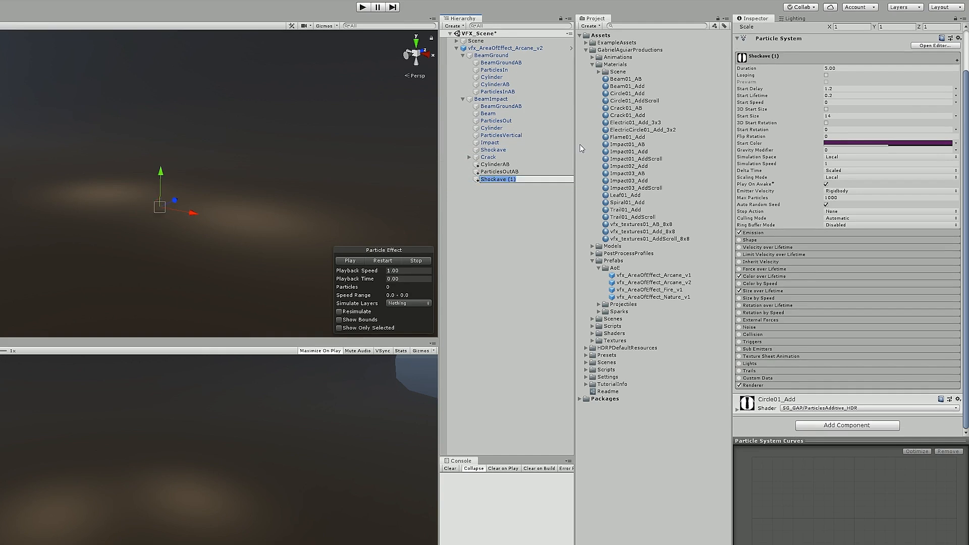
pyautogui.write('Circle')
pyautogui.press('Return')
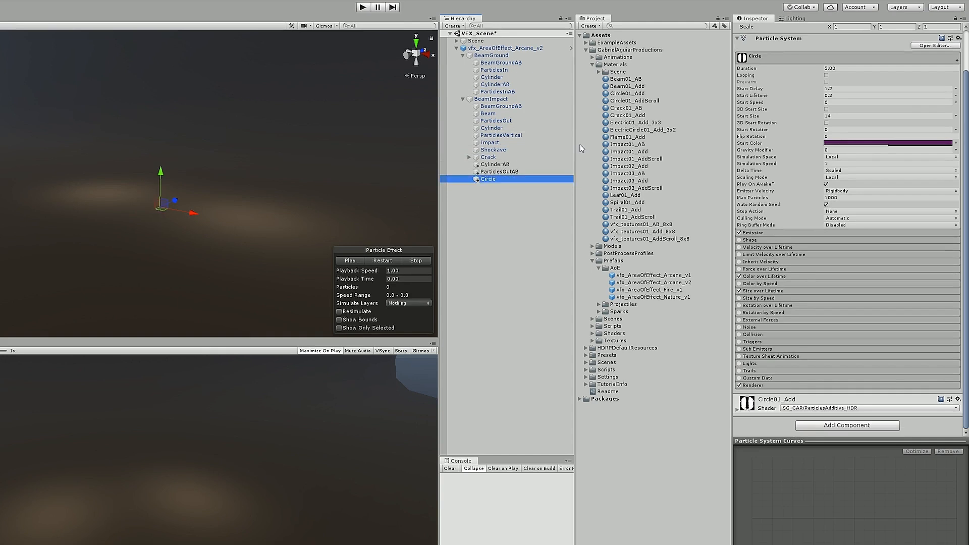
# Set Circle's start lifetime to 0.8 and start size to 10, then replay and pause the effect.
pyautogui.click(851, 94)
pyautogui.write('6')
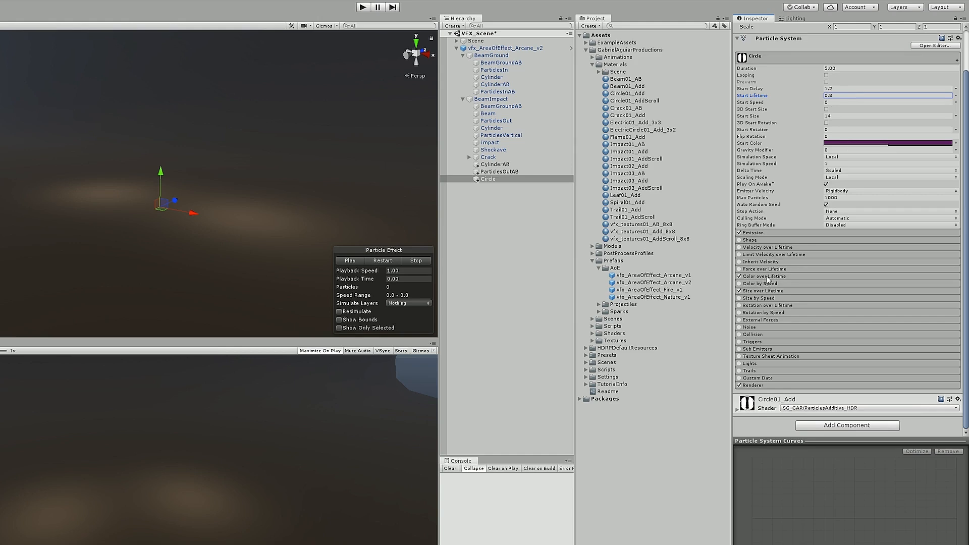
pyautogui.click(761, 290)
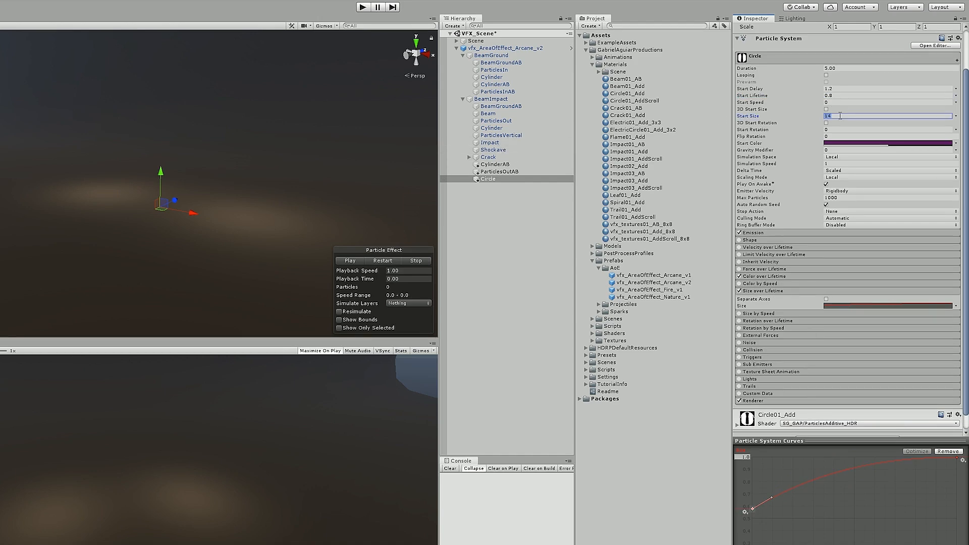
pyautogui.write('10')
pyautogui.click(381, 261)
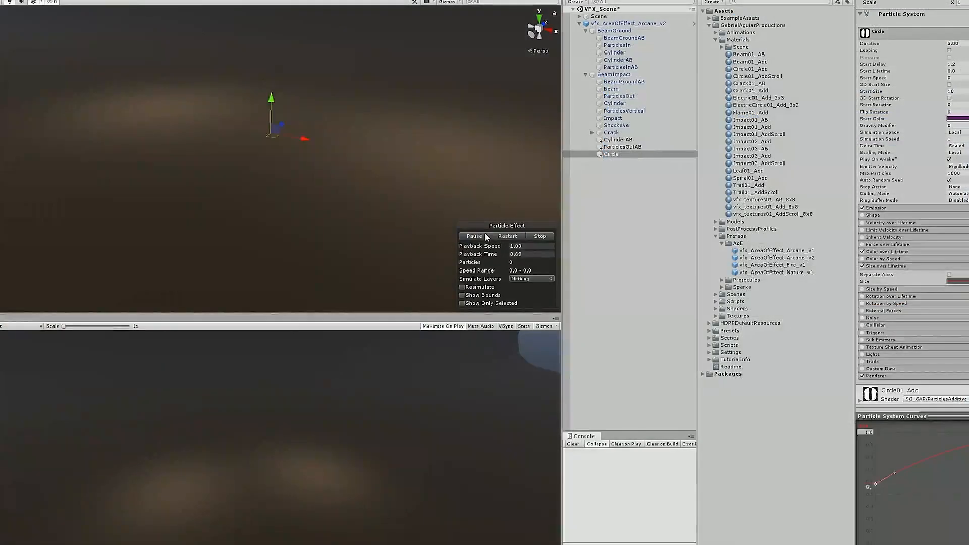
pyautogui.click(499, 237)
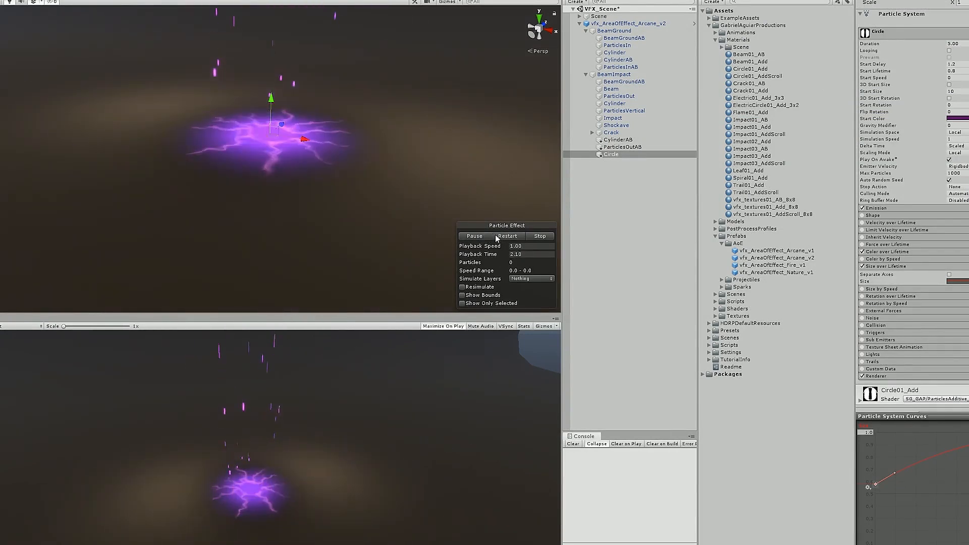
pyautogui.click(503, 236)
pyautogui.click(477, 236)
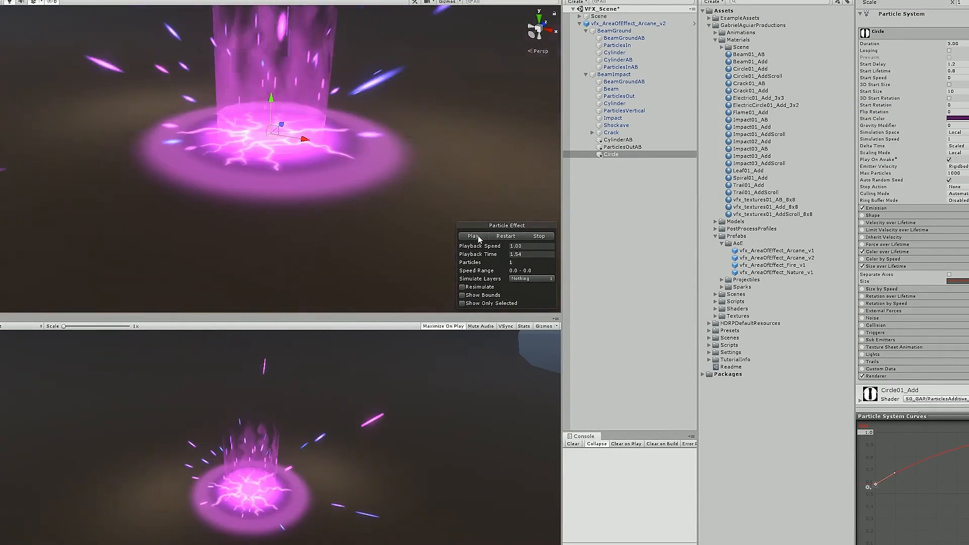
# Set Circle's color over lifetime to a gradient fading from dark purple to transparent.
pyautogui.click(873, 267)
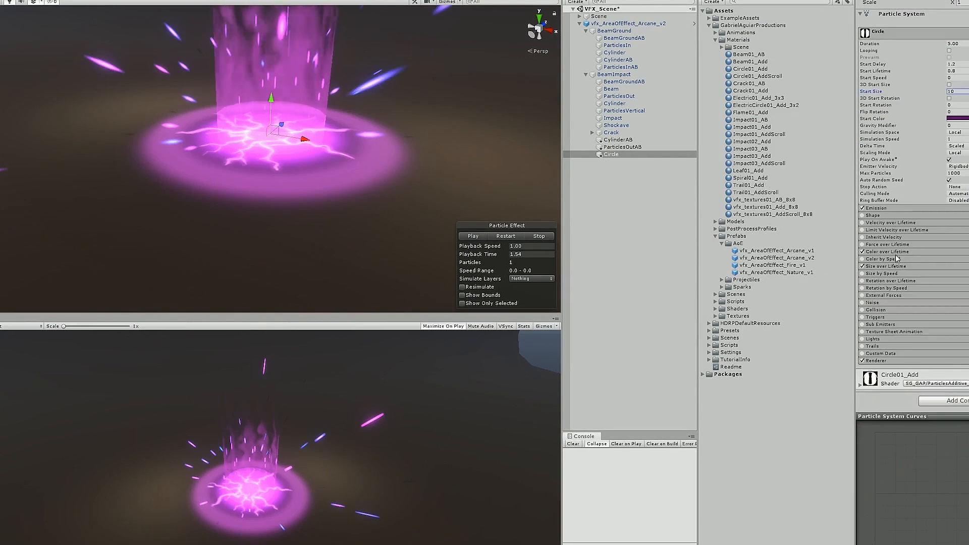
pyautogui.click(886, 251)
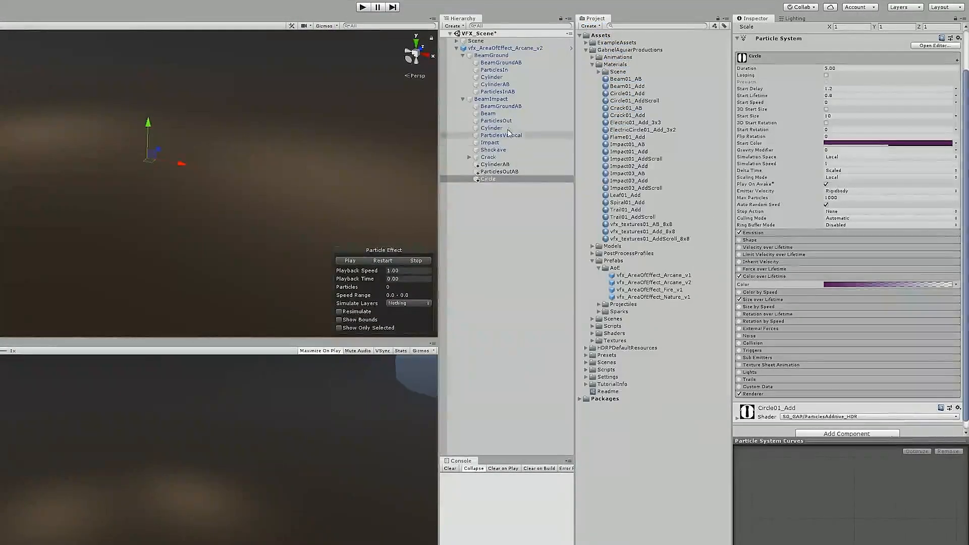
# Set the start color of BeamImpact's Cylinder to a brighter magenta, about E241EF, and replay the effect.
pyautogui.click(507, 129)
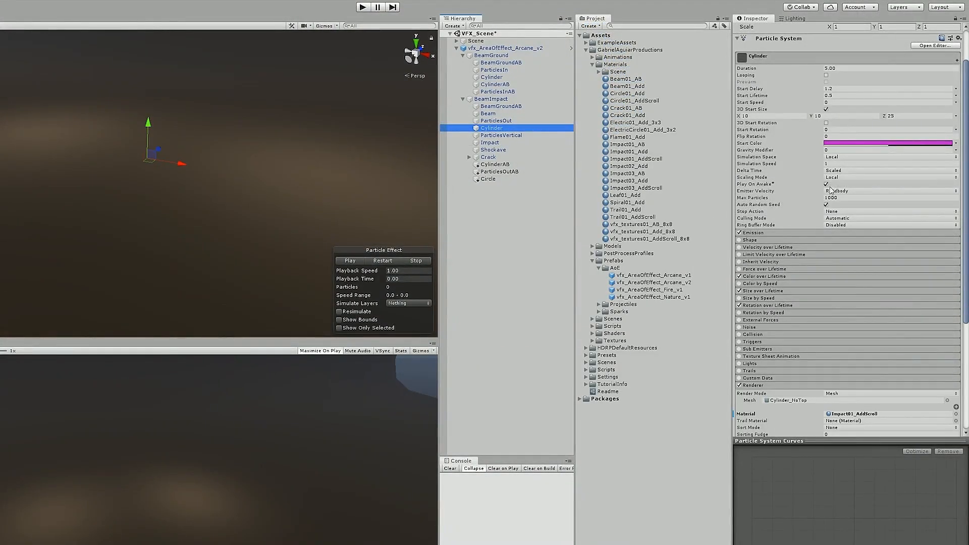
pyautogui.click(856, 144)
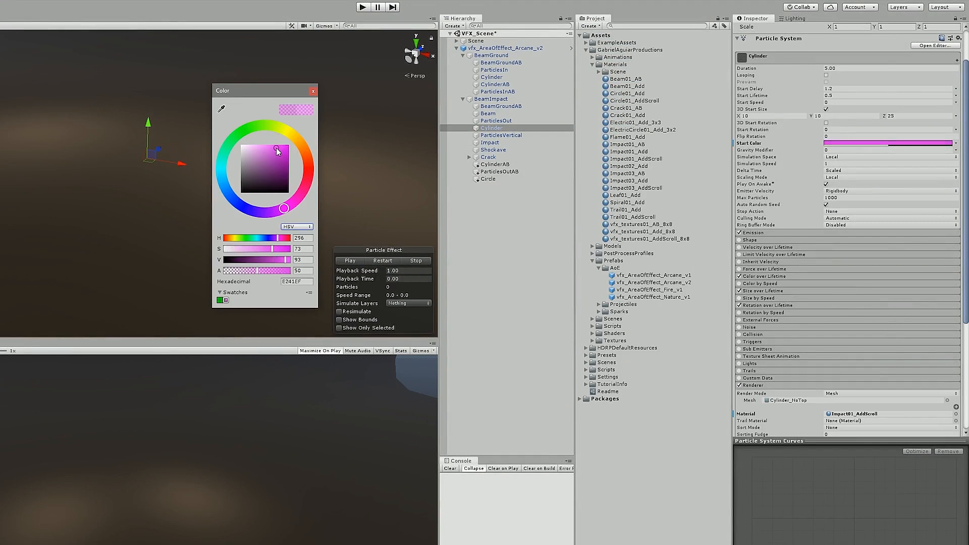
pyautogui.click(388, 261)
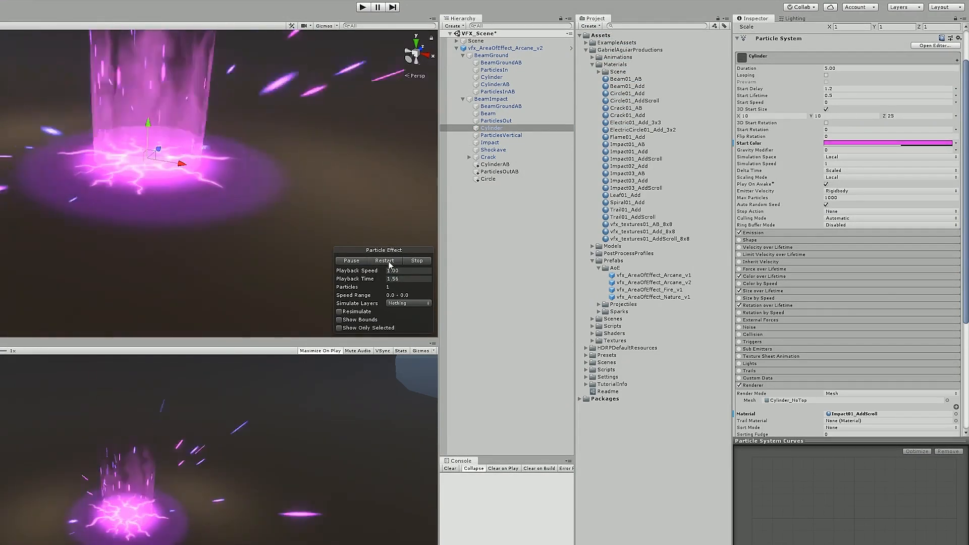
pyautogui.click(386, 261)
pyautogui.click(355, 262)
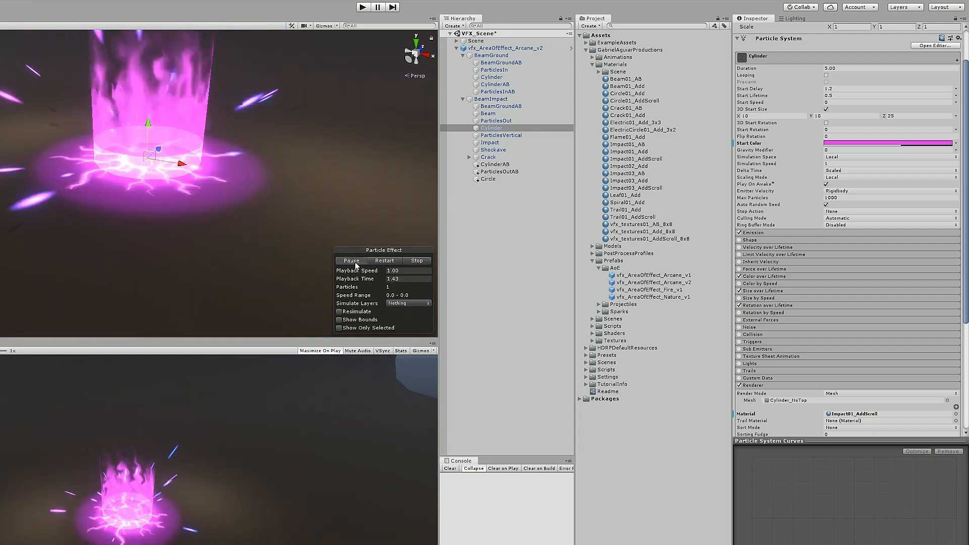
# Set the order in layer of BeamImpact's CylinderAB to -1.
pyautogui.click(495, 164)
pyautogui.click(841, 356)
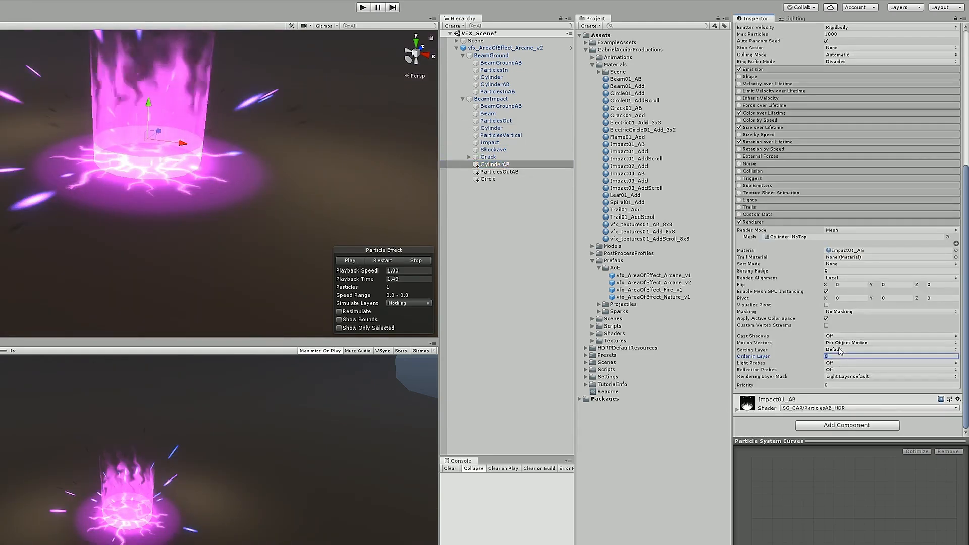
pyautogui.write('-1')
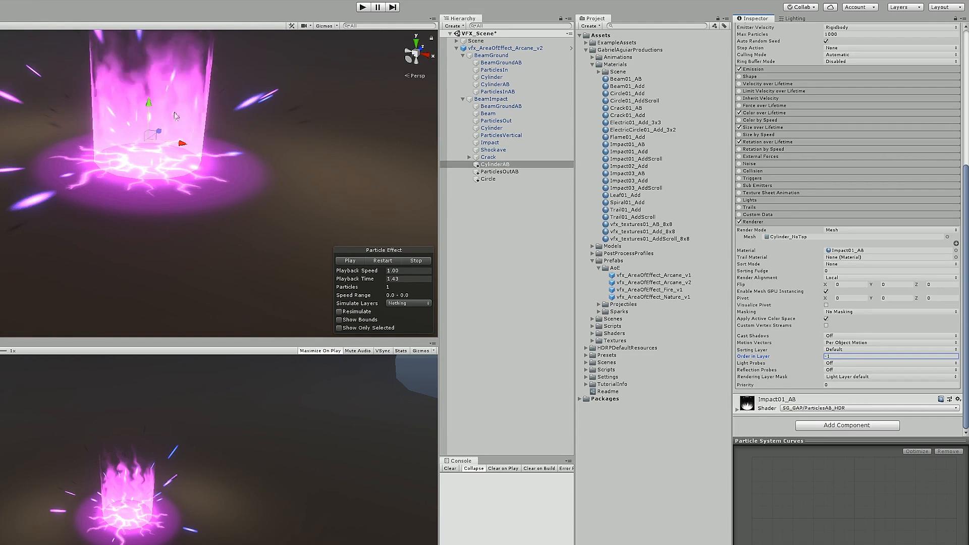
# Set the Z start size of BeamImpact's CylinderAB to 40, then replay the effect and stop it.
pyautogui.scroll(5, 906, 126)
pyautogui.click(891, 115)
pyautogui.write('40')
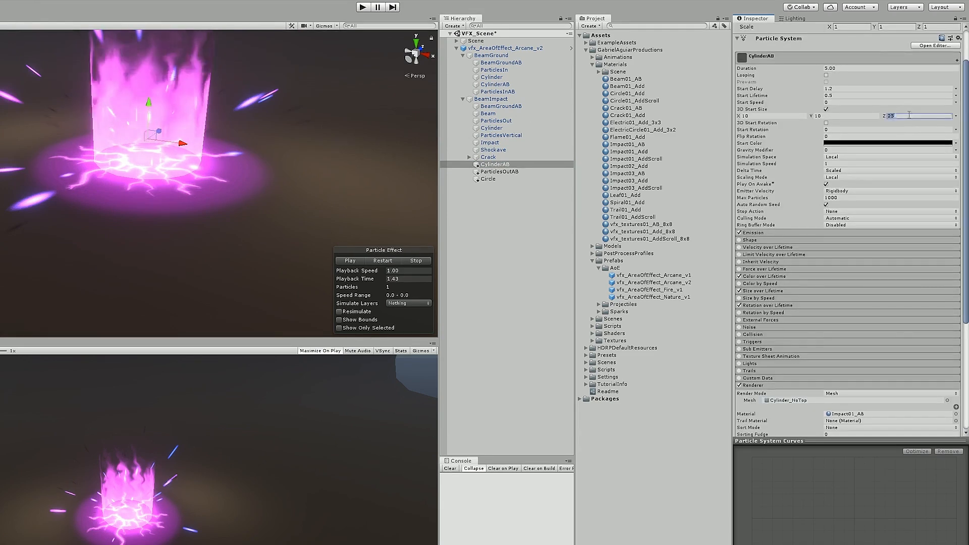
pyautogui.scroll(1, 904, 55)
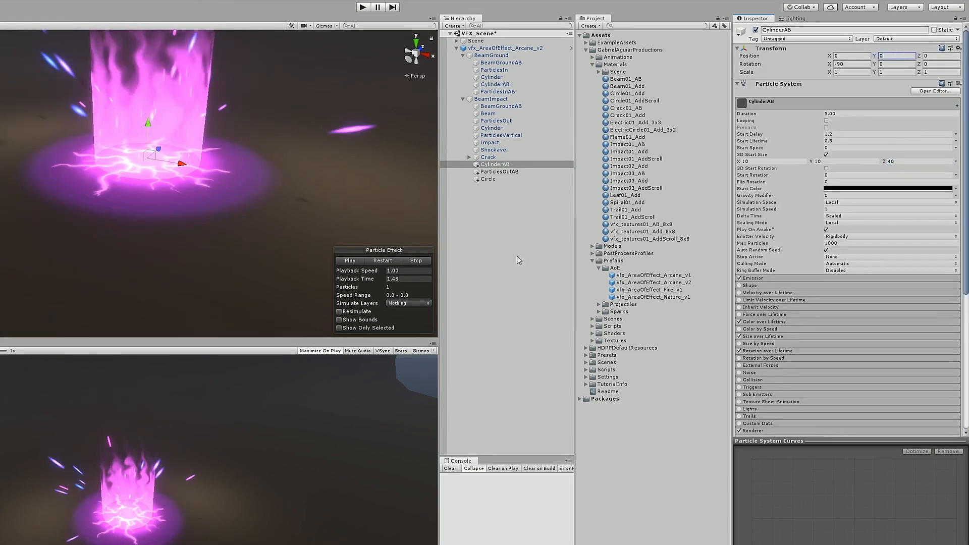
pyautogui.click(352, 261)
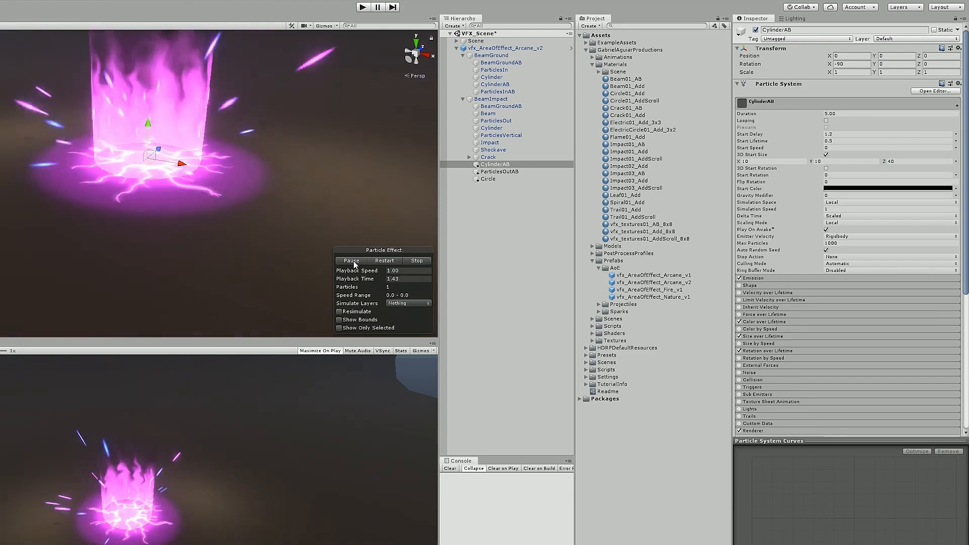
pyautogui.click(376, 263)
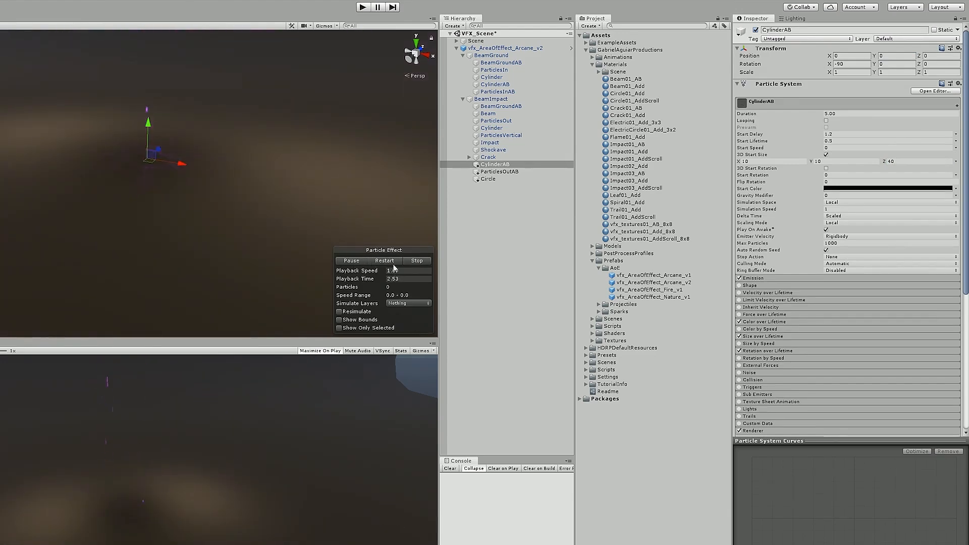
pyautogui.click(415, 261)
# Apply all overrides of vfx_AreaOfEffect_Arcane_v2 to its prefab.
pyautogui.click(525, 49)
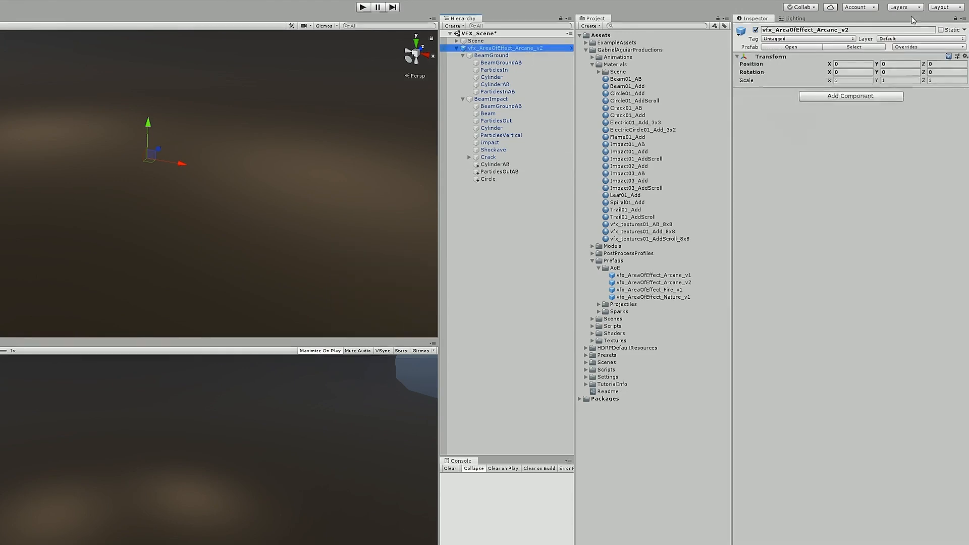
pyautogui.click(912, 47)
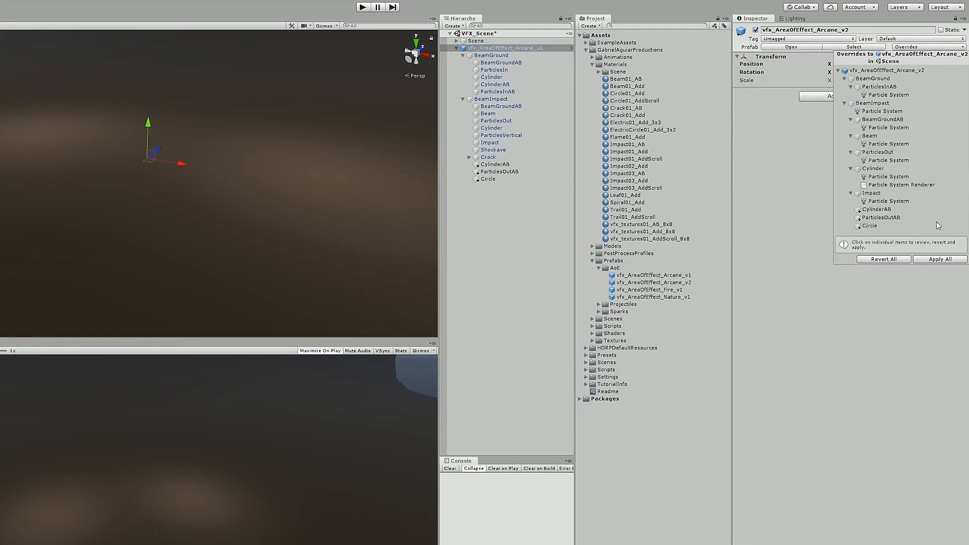
pyautogui.click(931, 260)
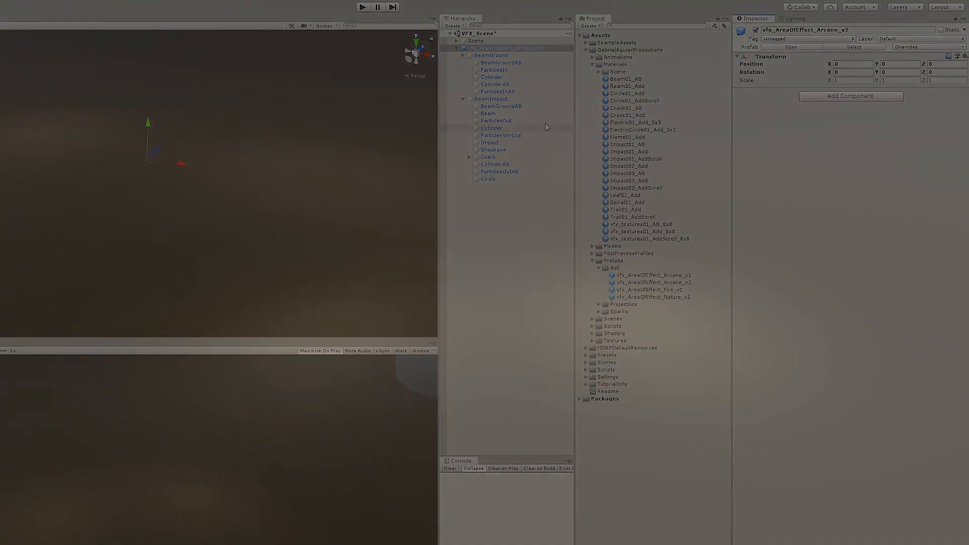